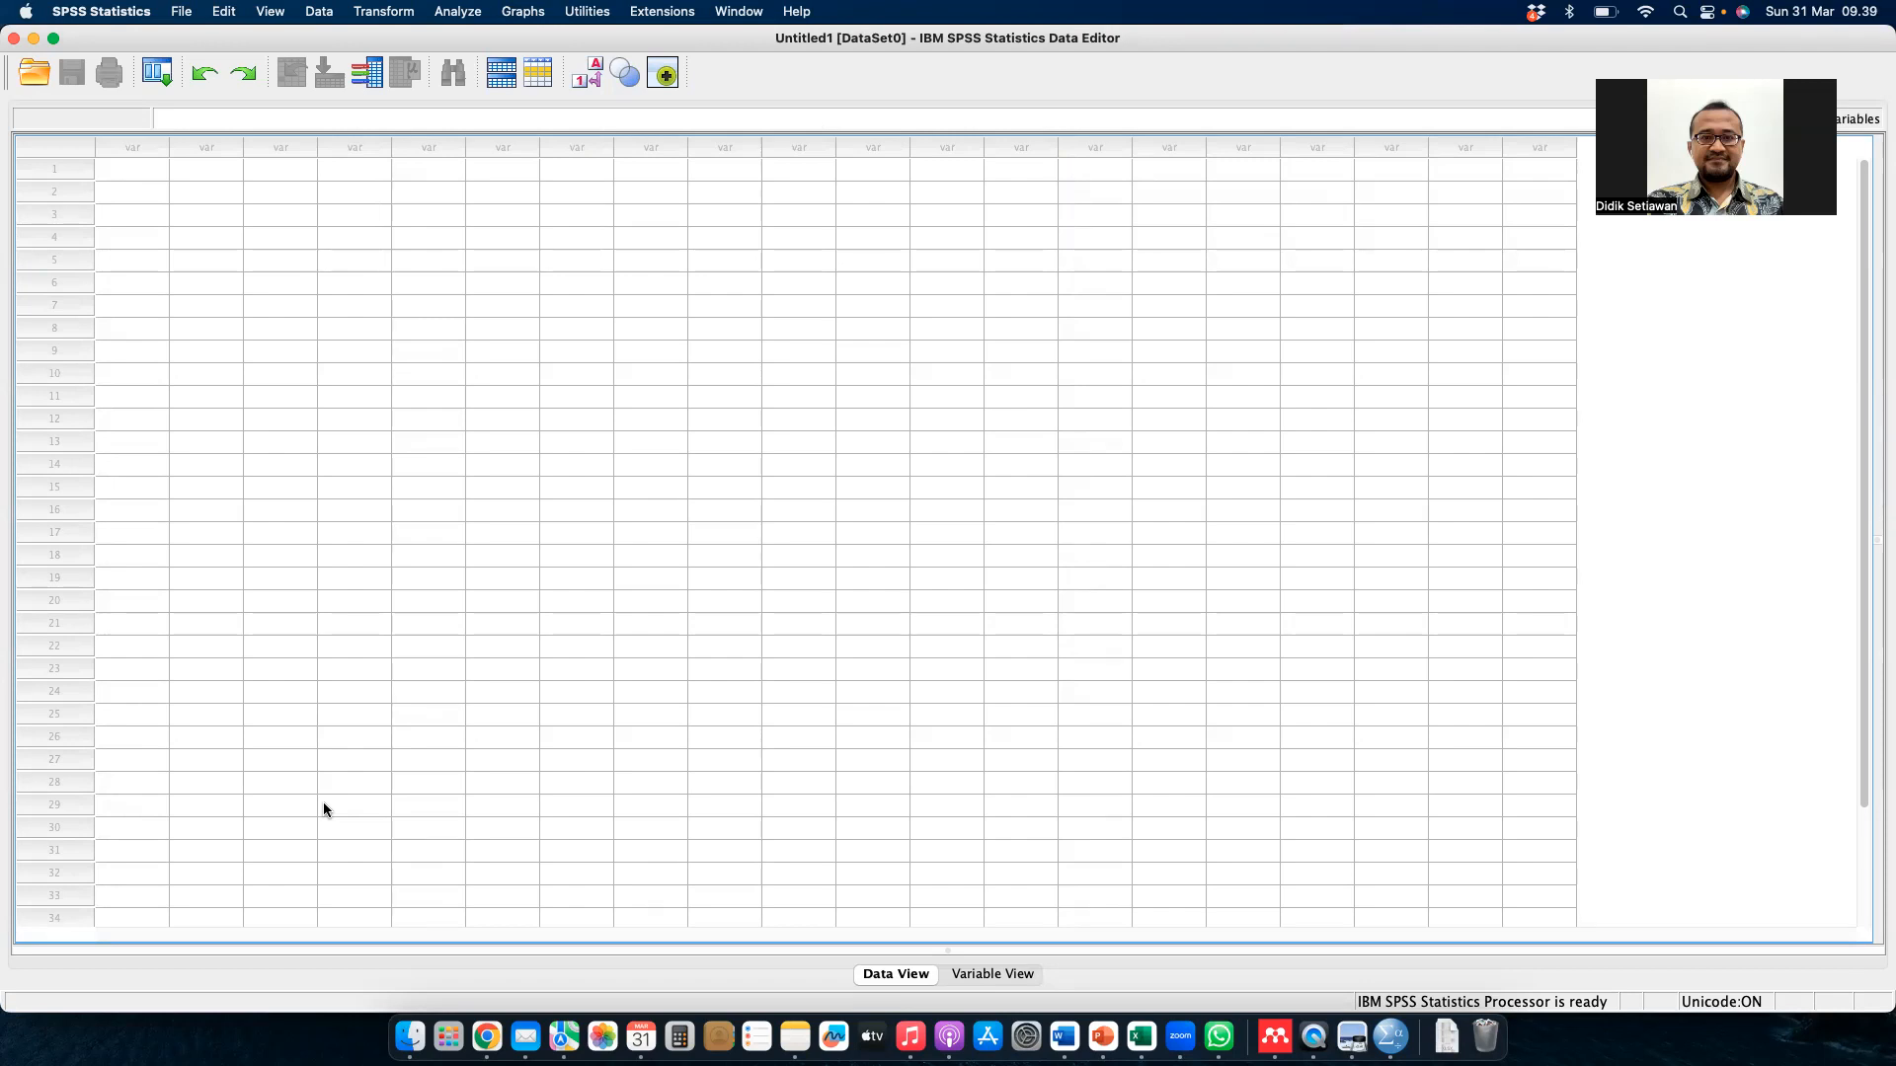
- Switch to the Excel workbook "Dataset untuk Latihan SPSS" and examine the patient records of the Intervensi and Kontrol groups
key("ctrl+Right")
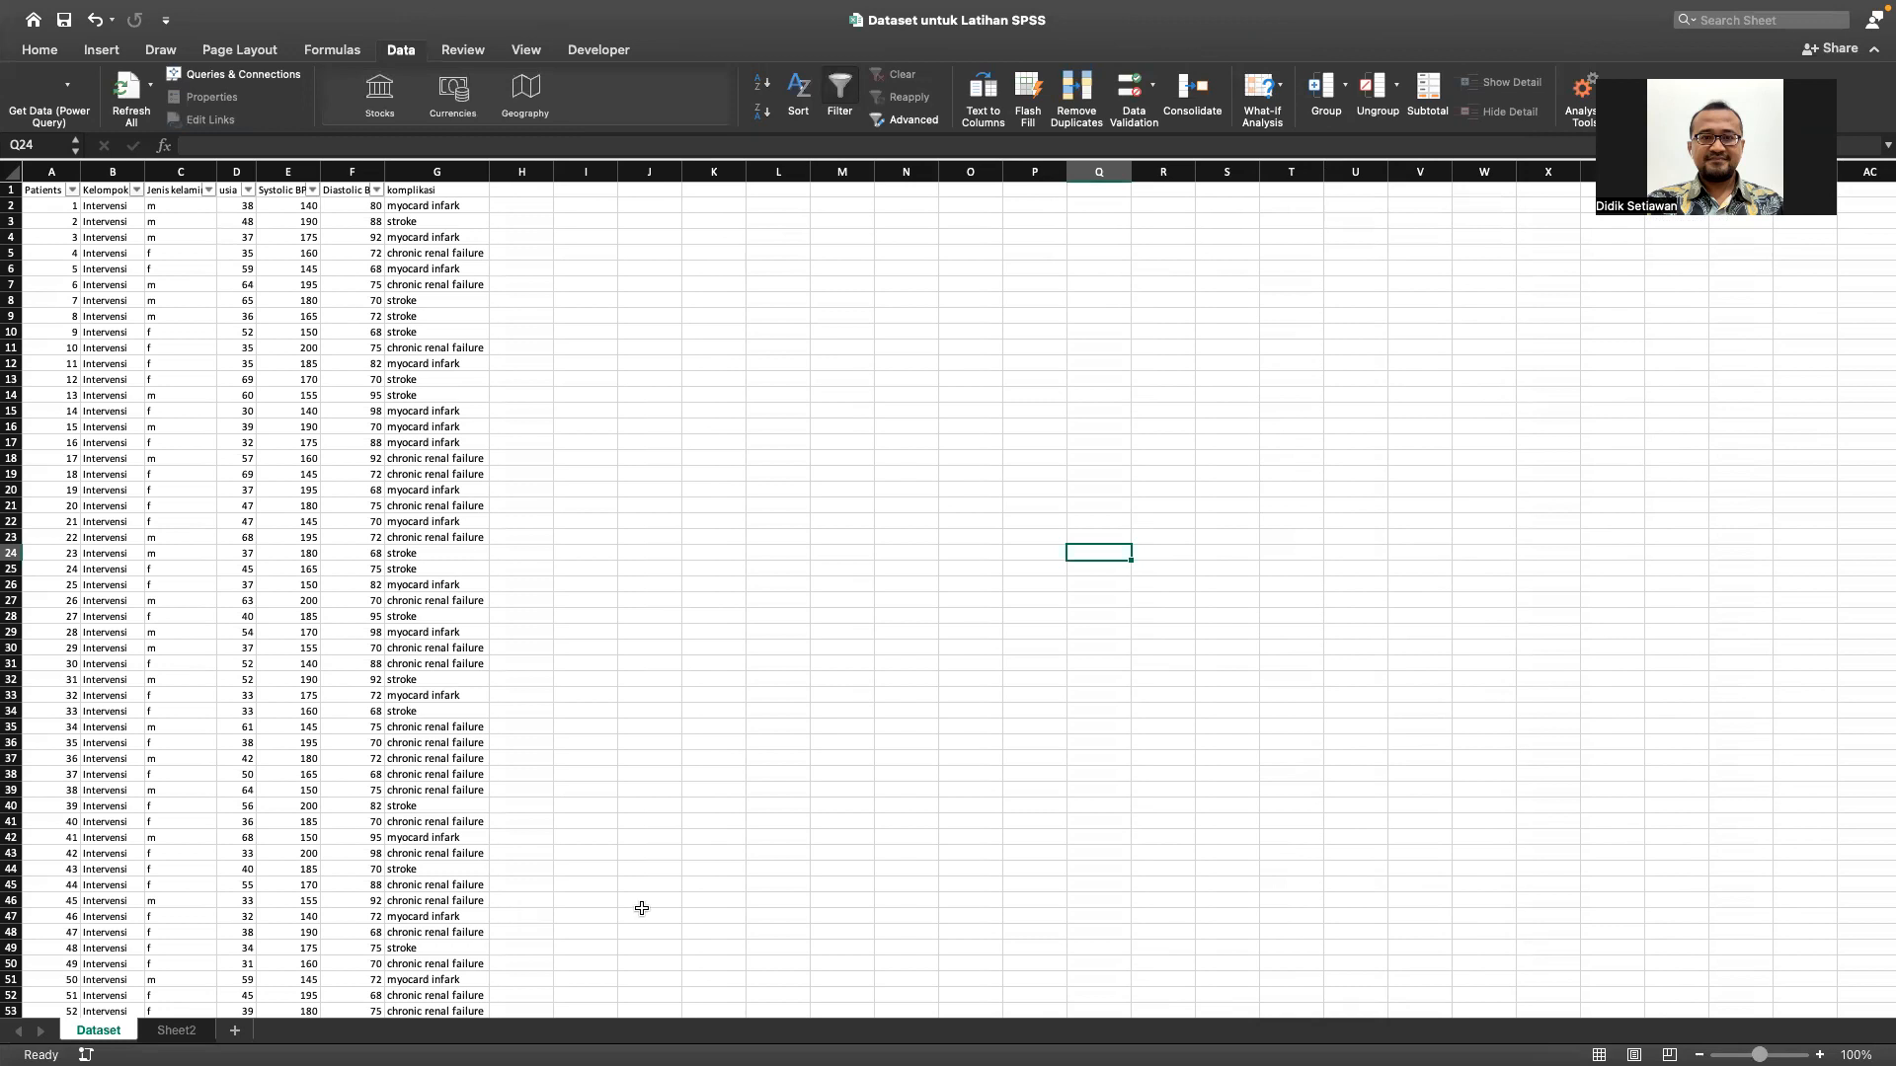
scroll(447, 601, "down", 1)
scroll(447, 600, "up", 1)
scroll(113, 450, "down", 20)
scroll(112, 450, "down", 3)
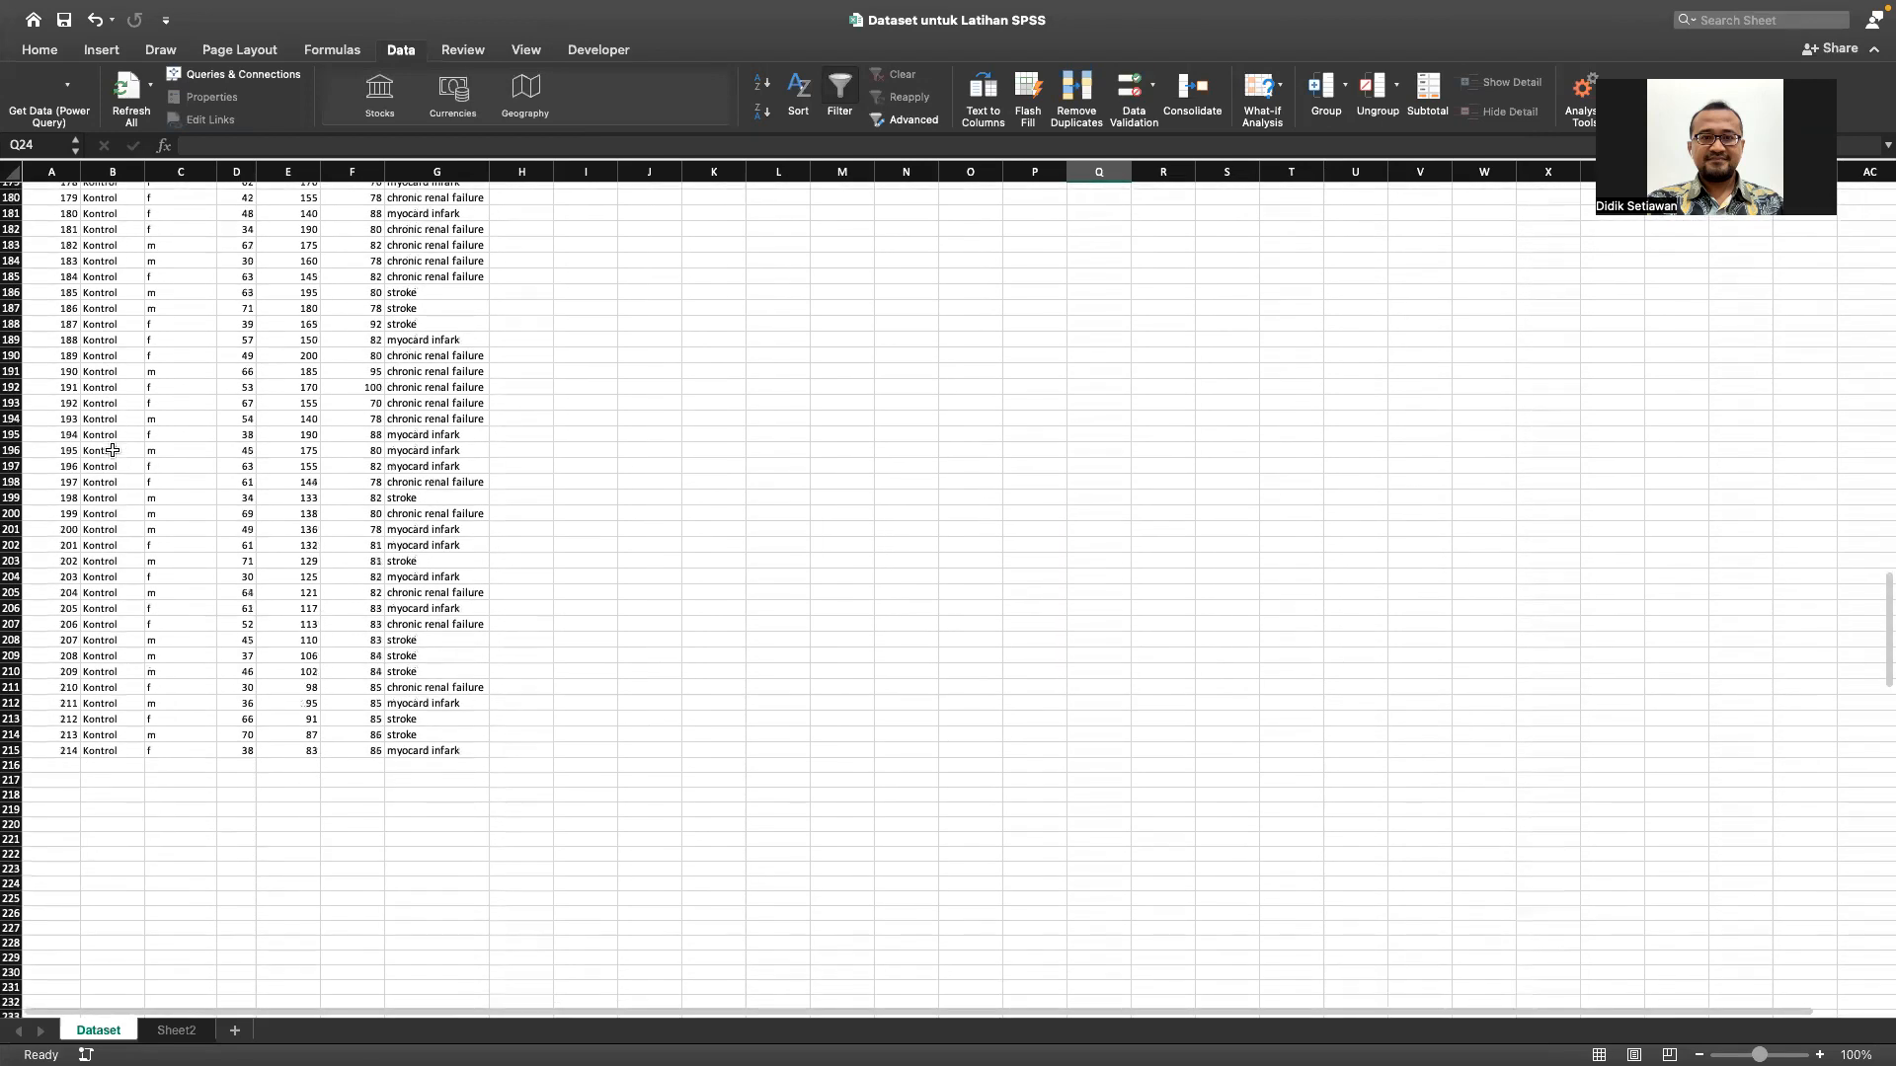
scroll(113, 450, "up", 20)
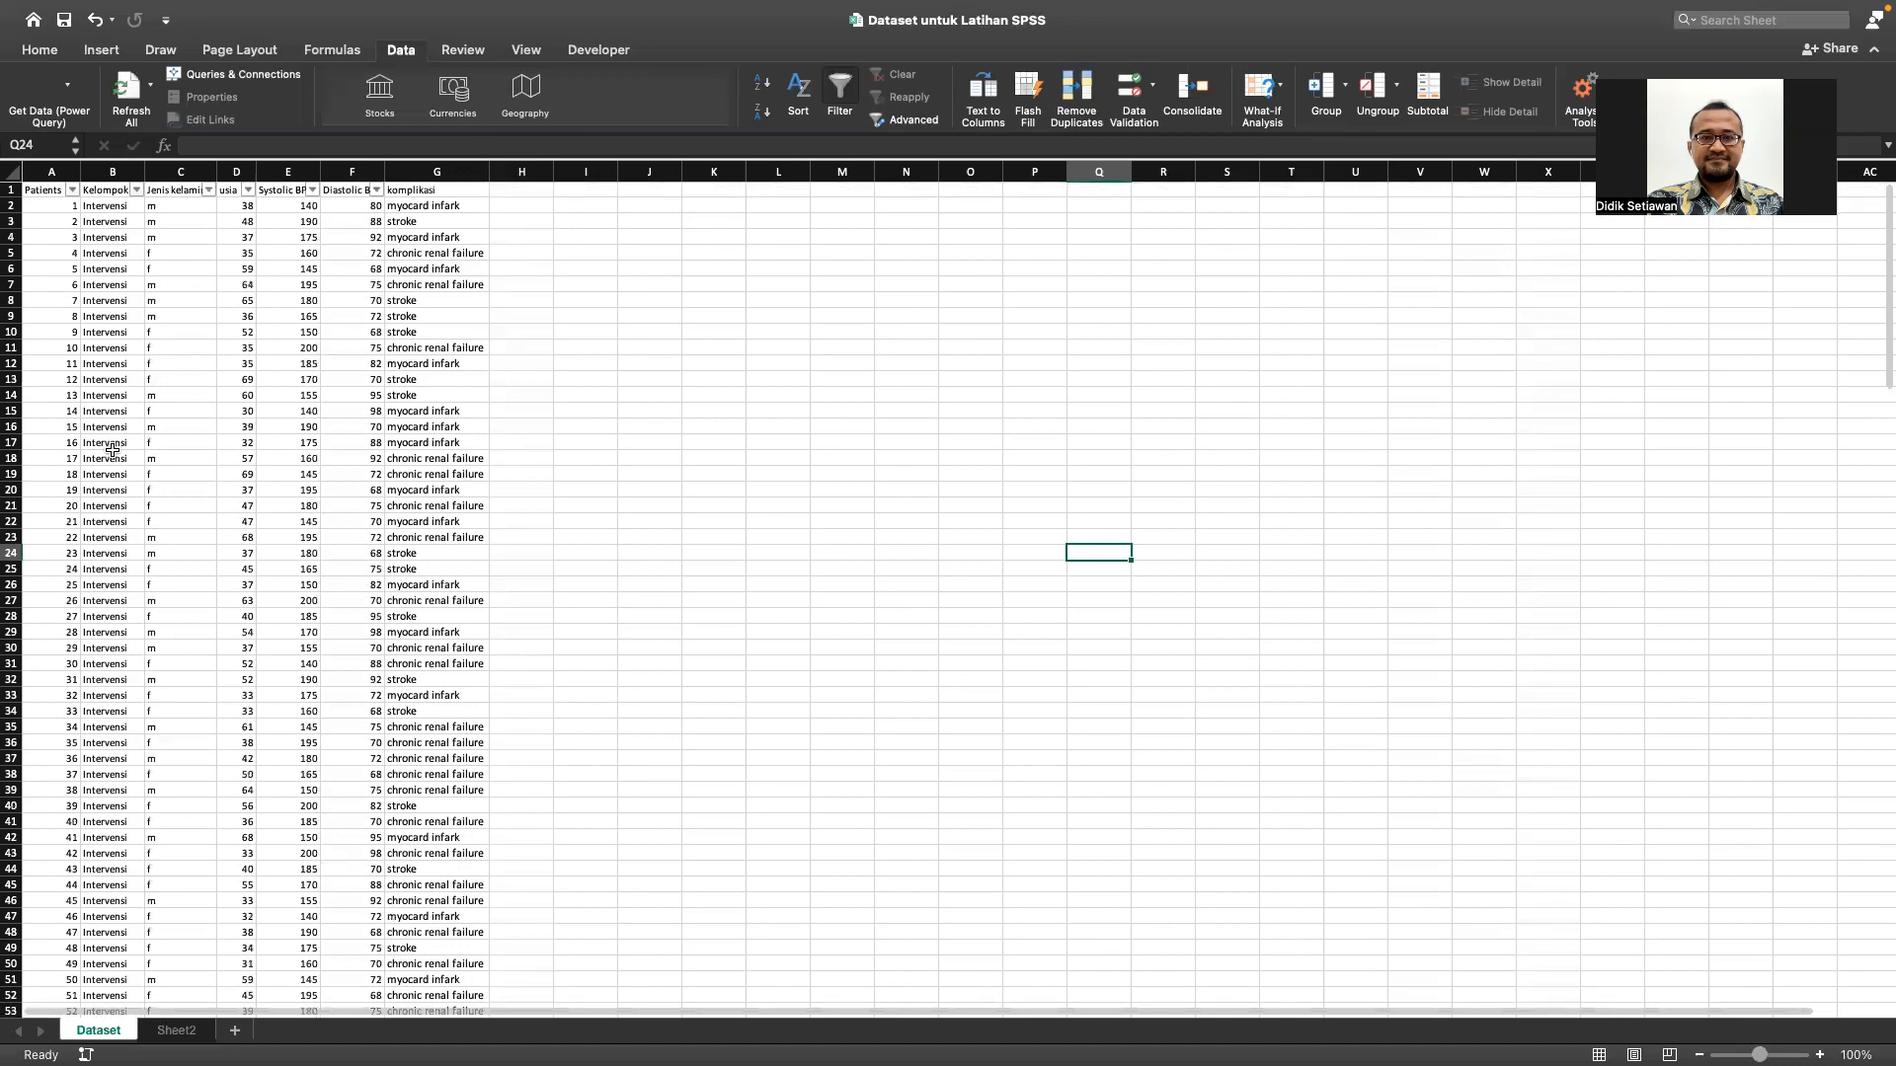
scroll(113, 451, "down", 20)
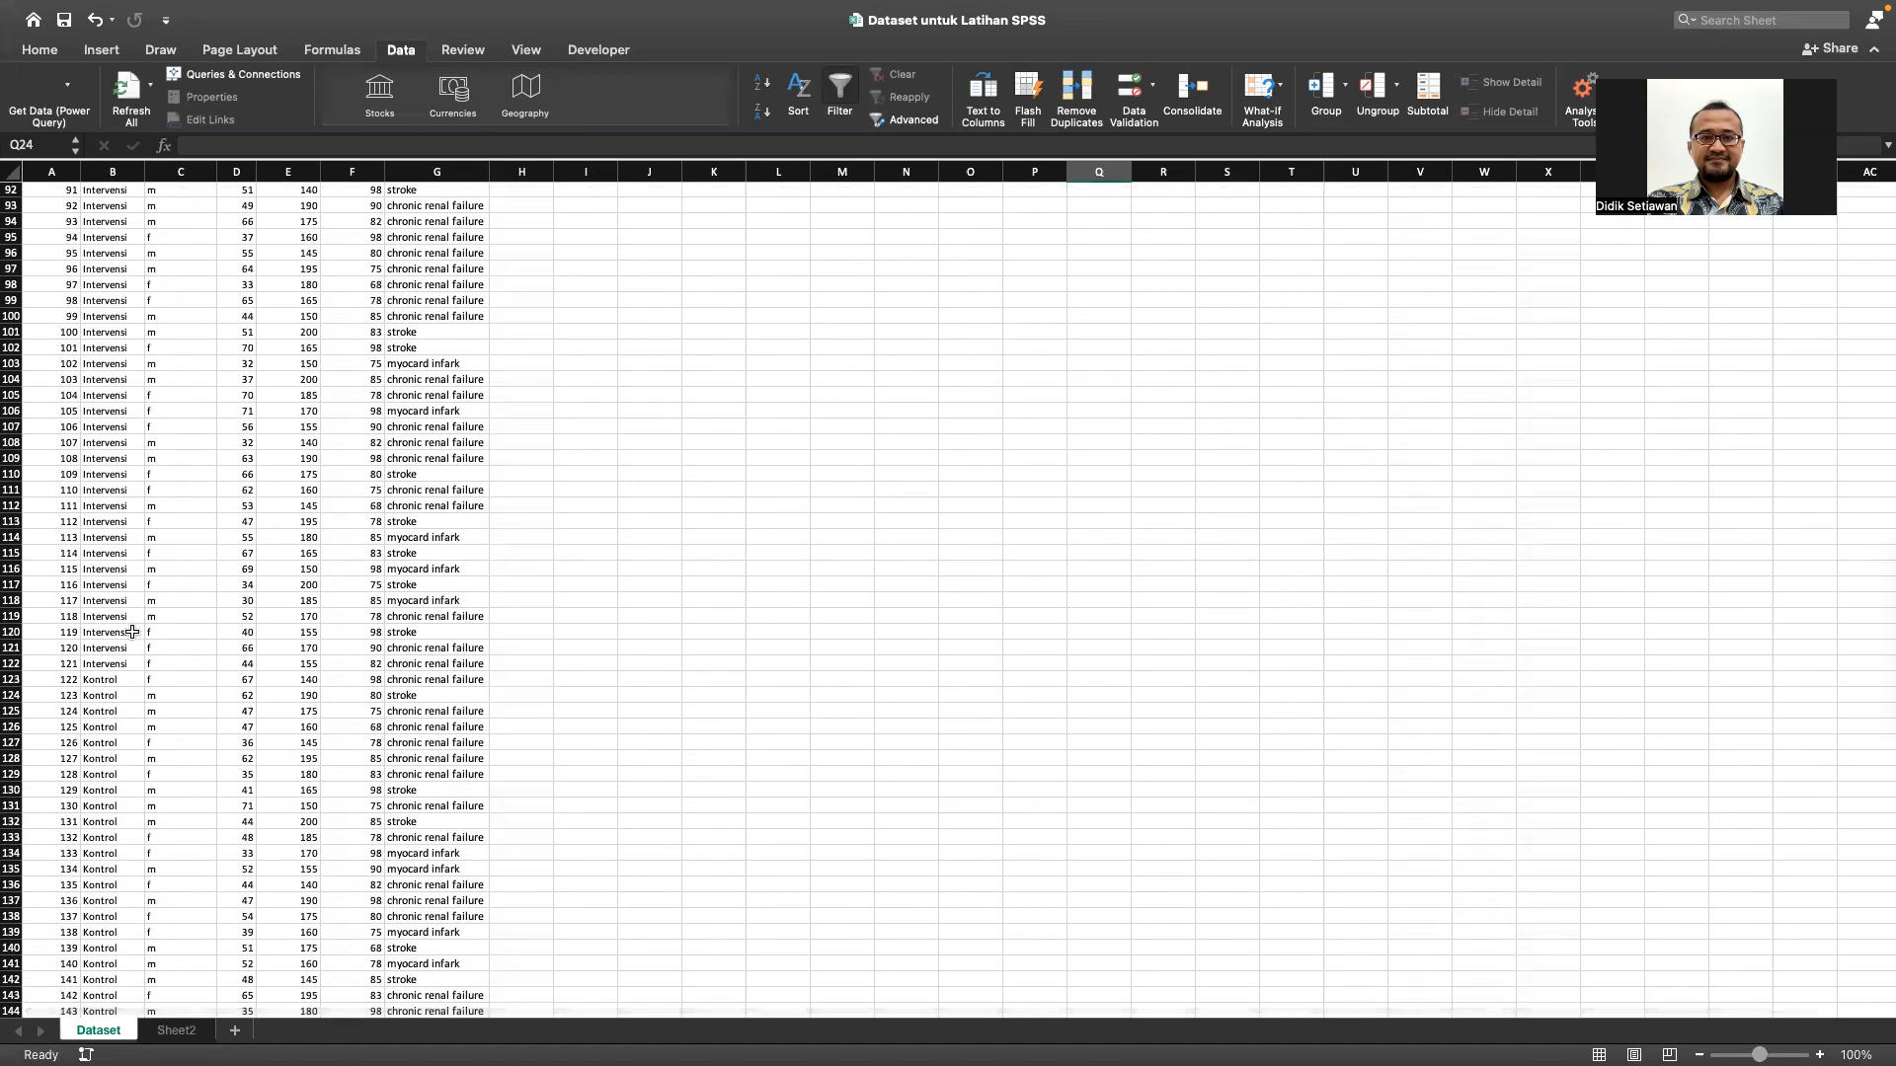
scroll(210, 723, "down", 5)
scroll(210, 722, "up", 20)
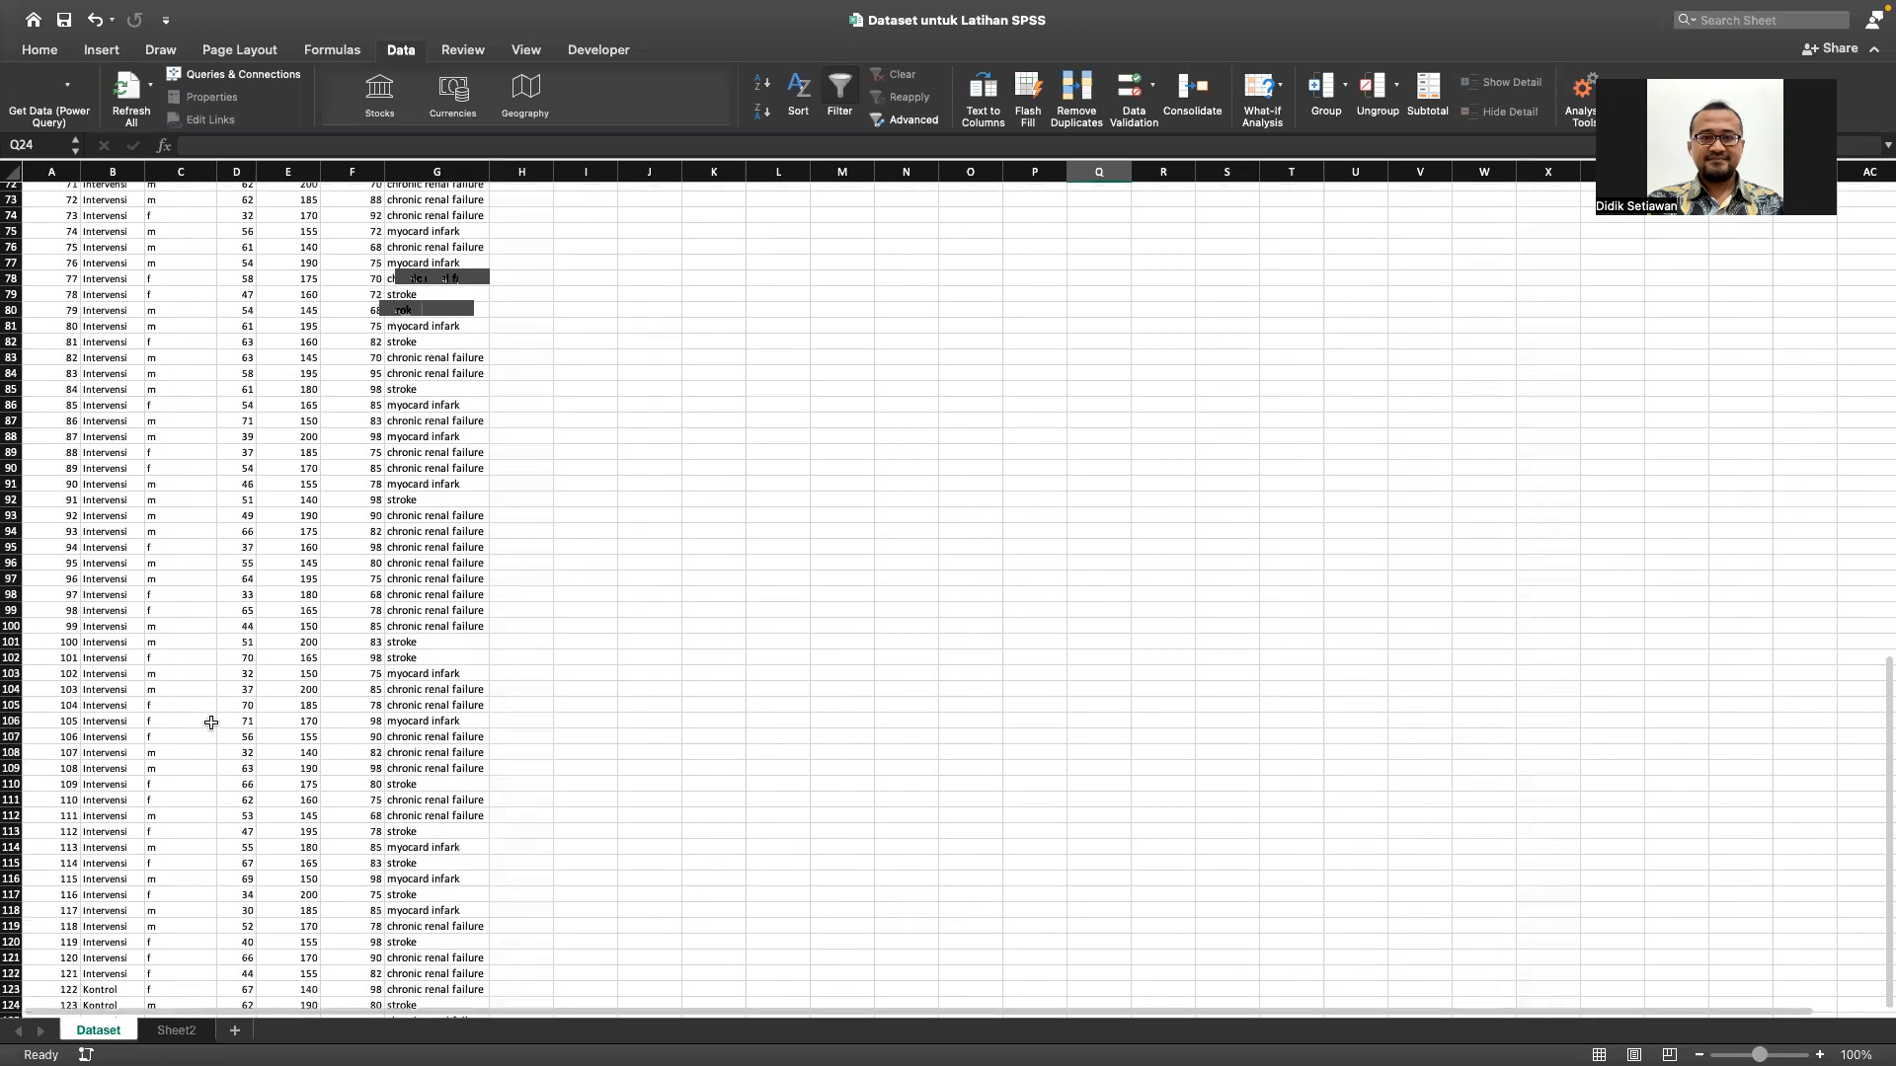
scroll(210, 722, "up", 1)
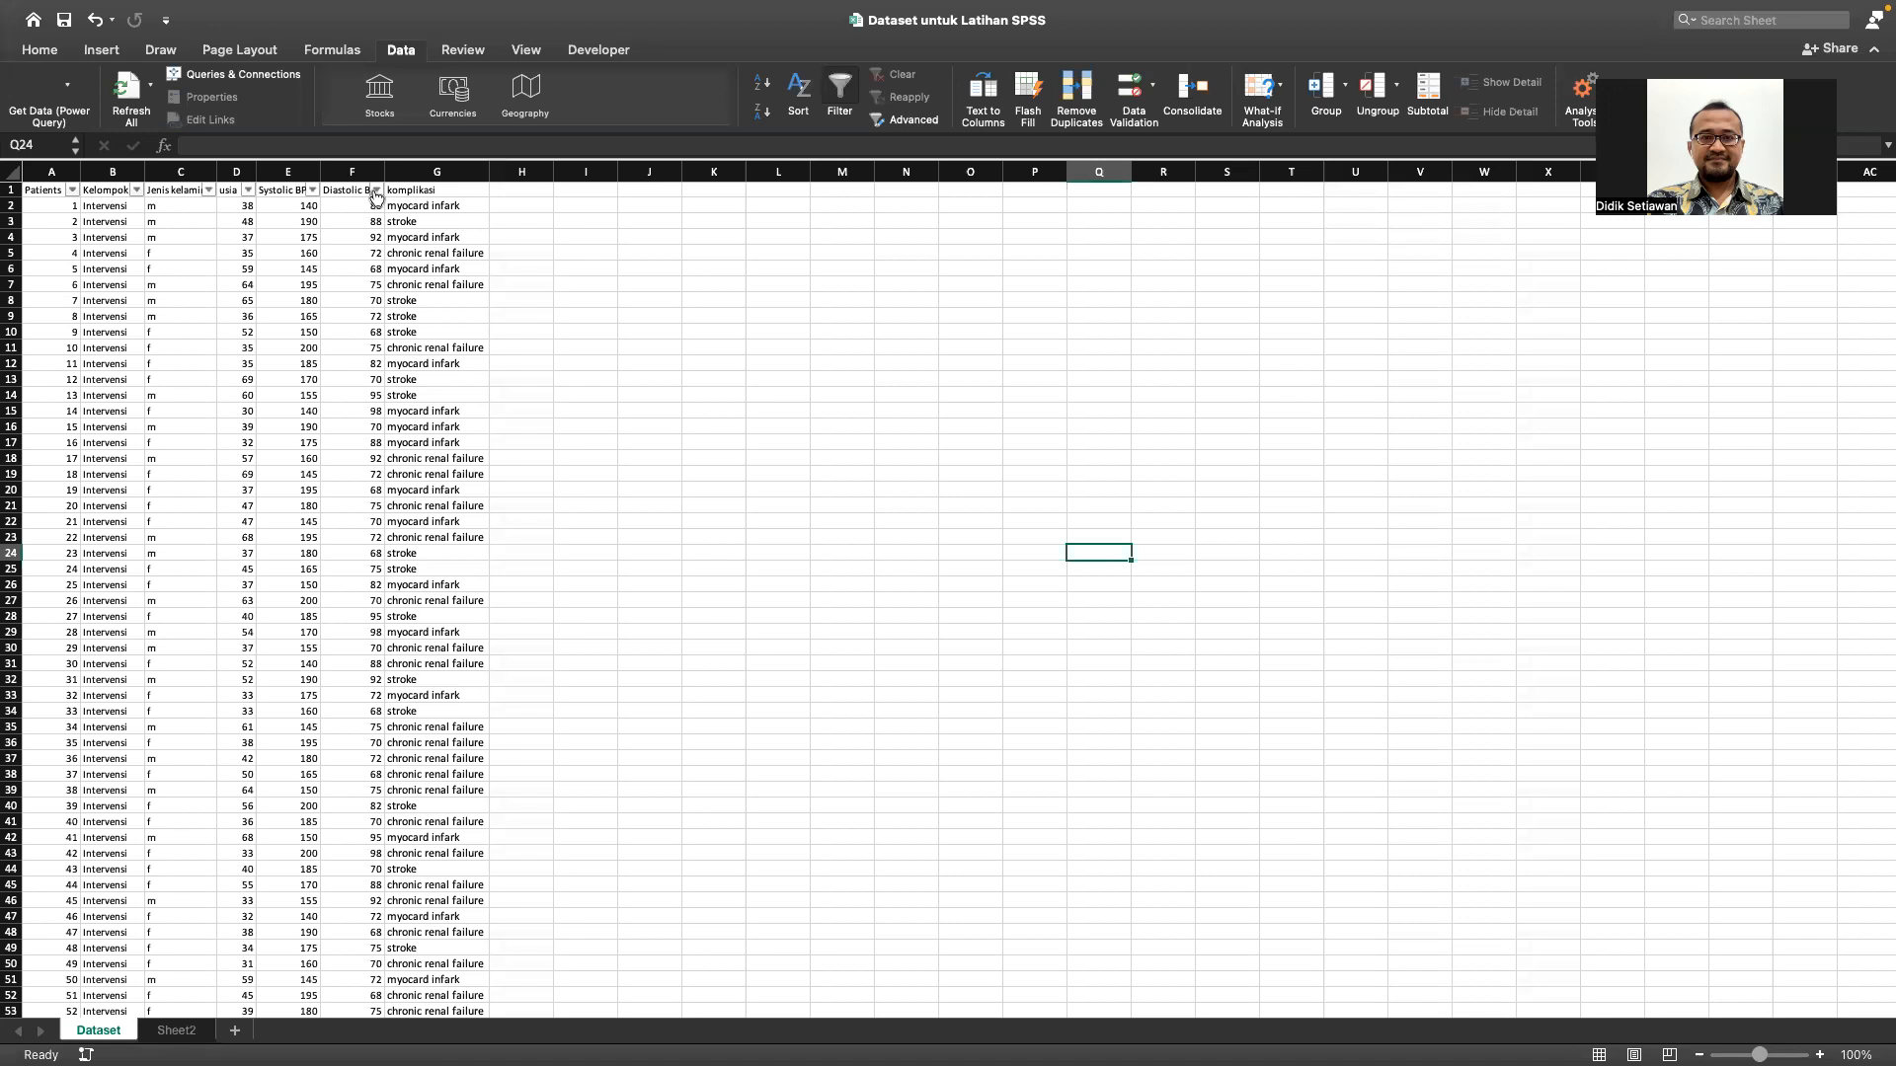
- Reapply the header filters so that they also cover the komplikasi column
left_click(439, 189)
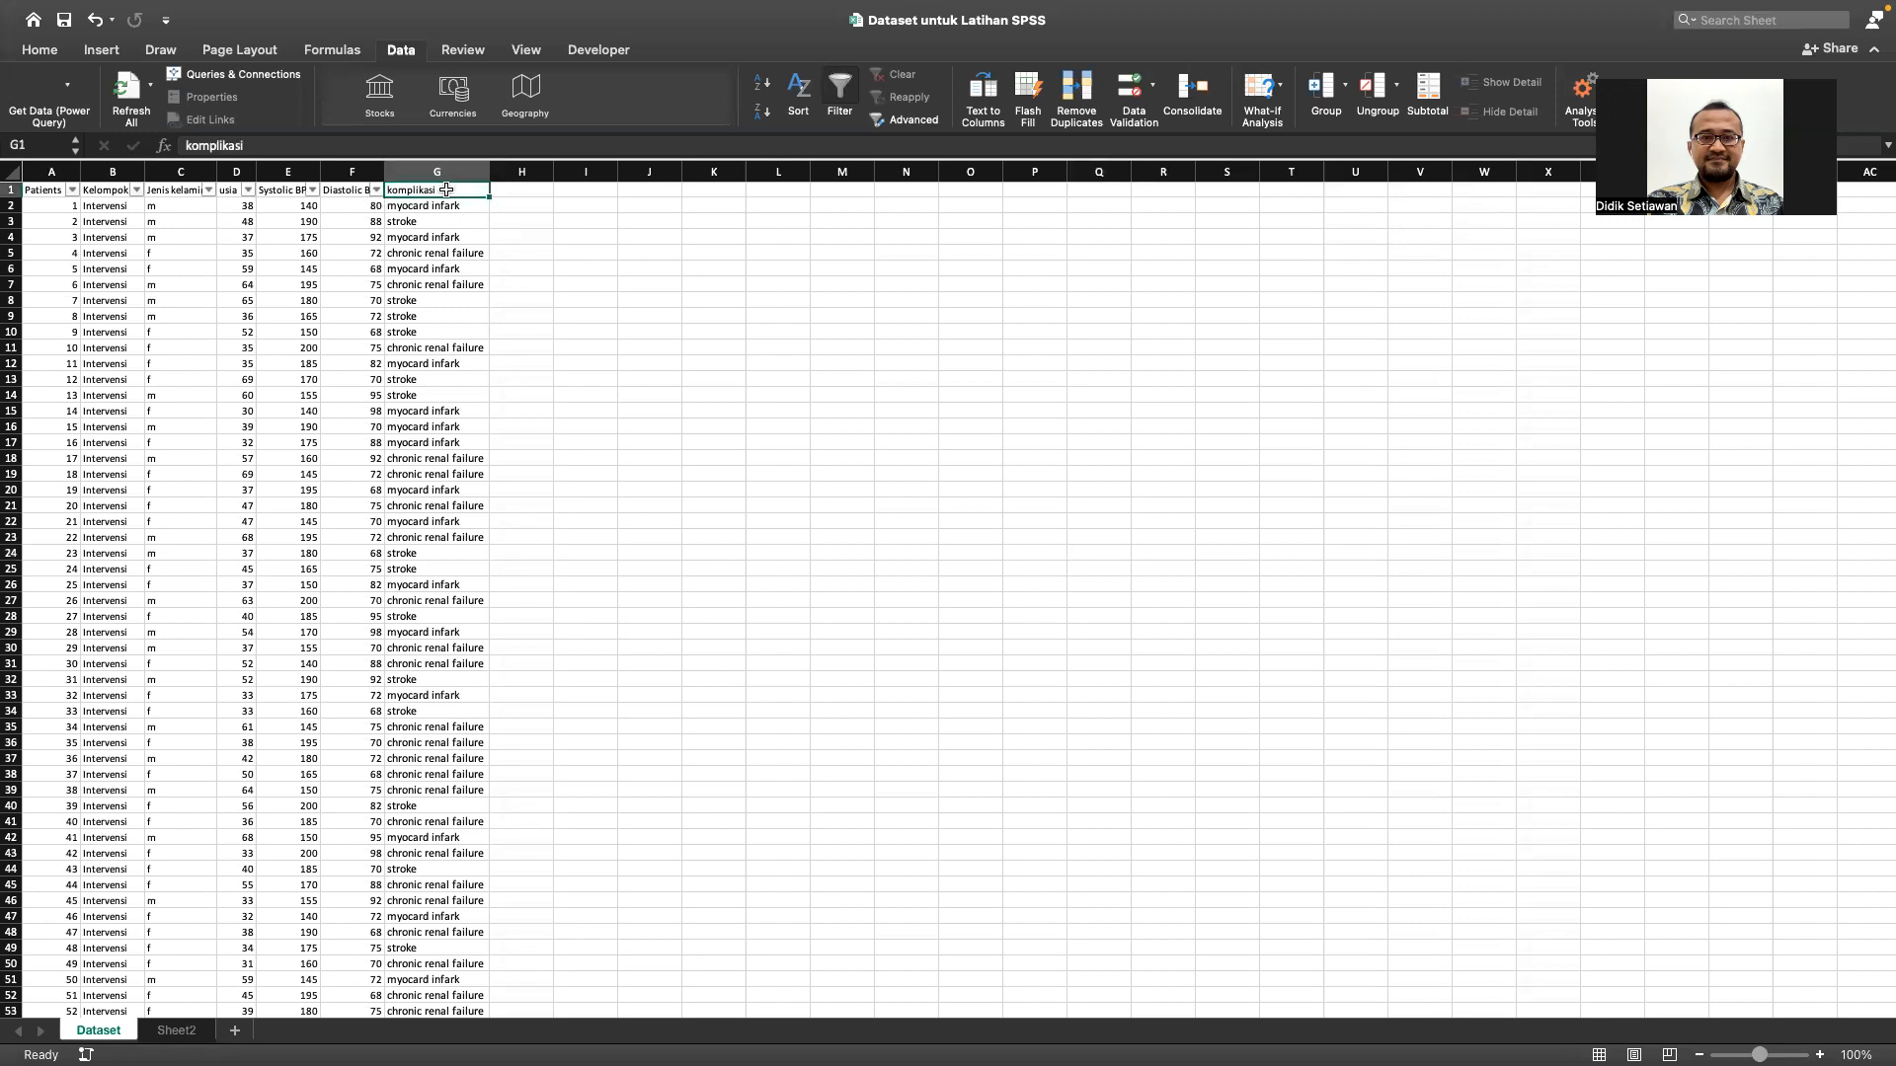
left_click(847, 88)
left_click(847, 88)
- Filter the komplikasi column to show only chronic renal failure and review the filtered records
left_click(481, 189)
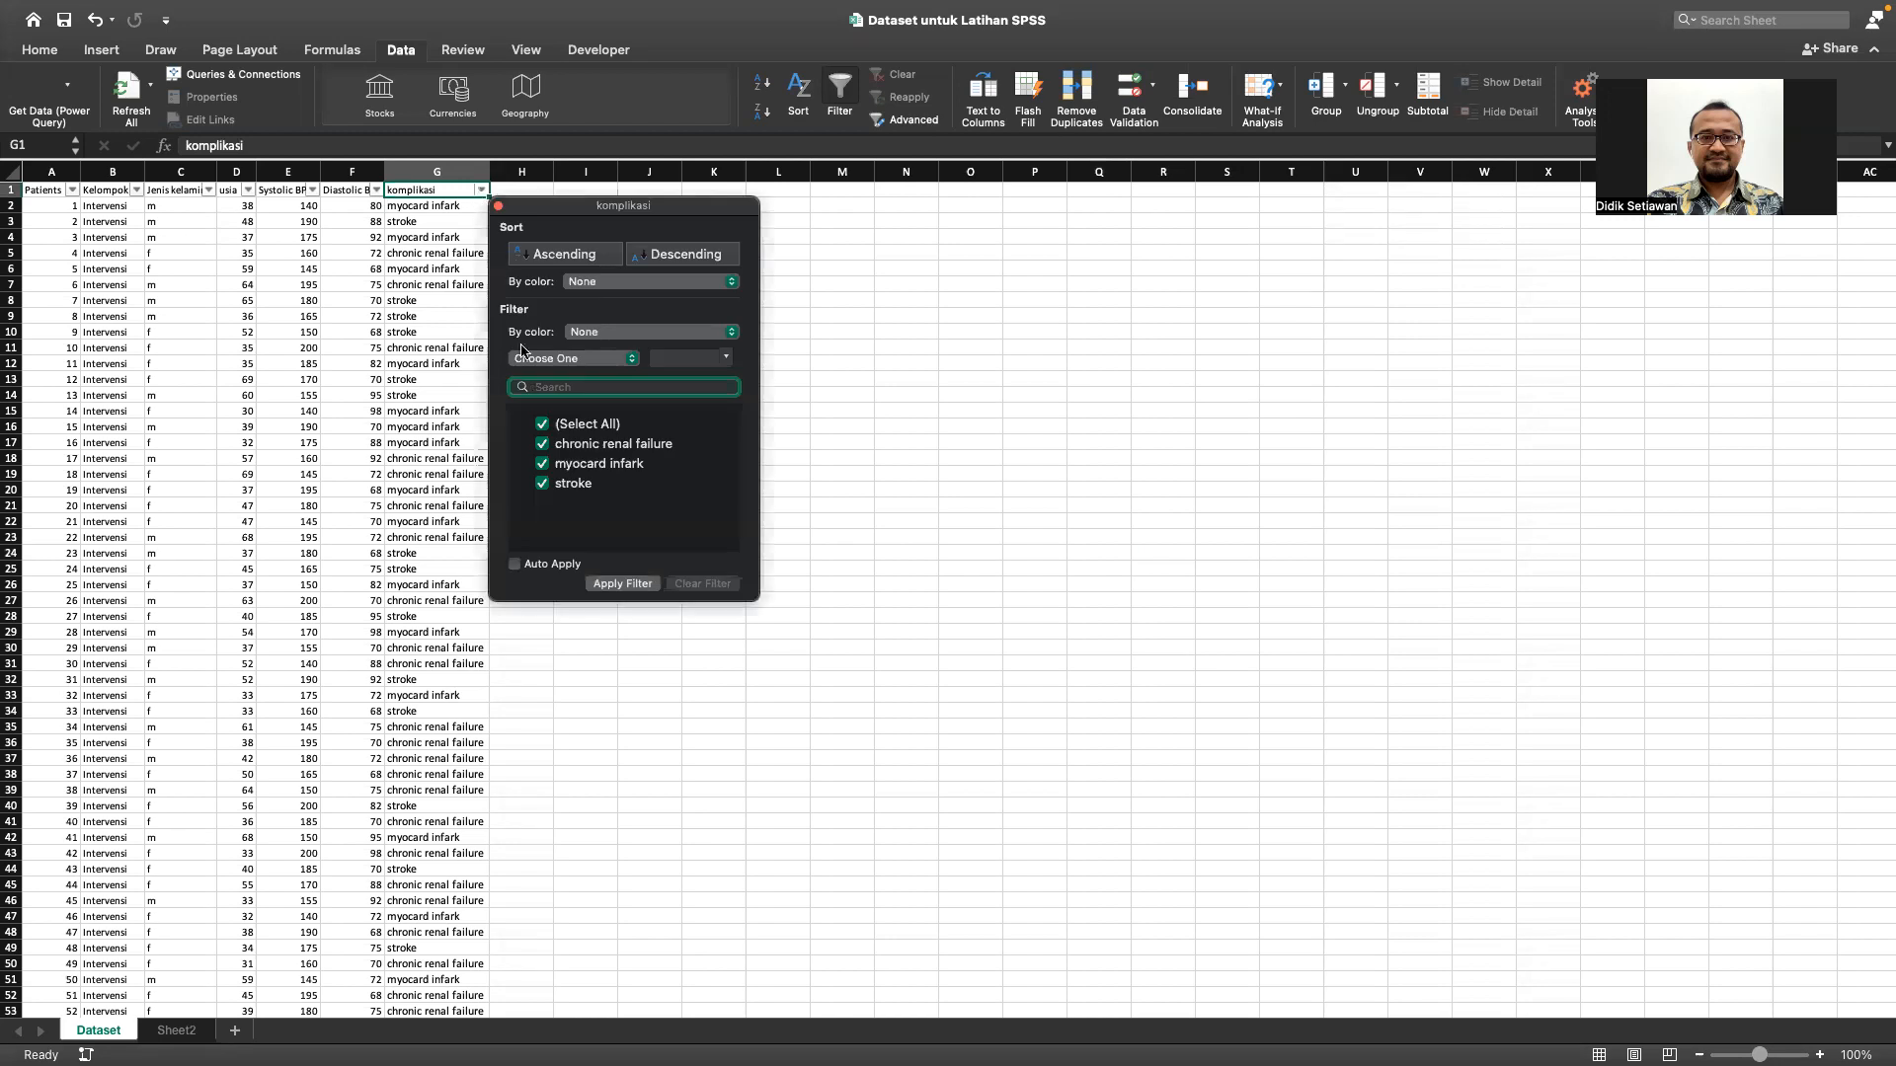
left_click(542, 424)
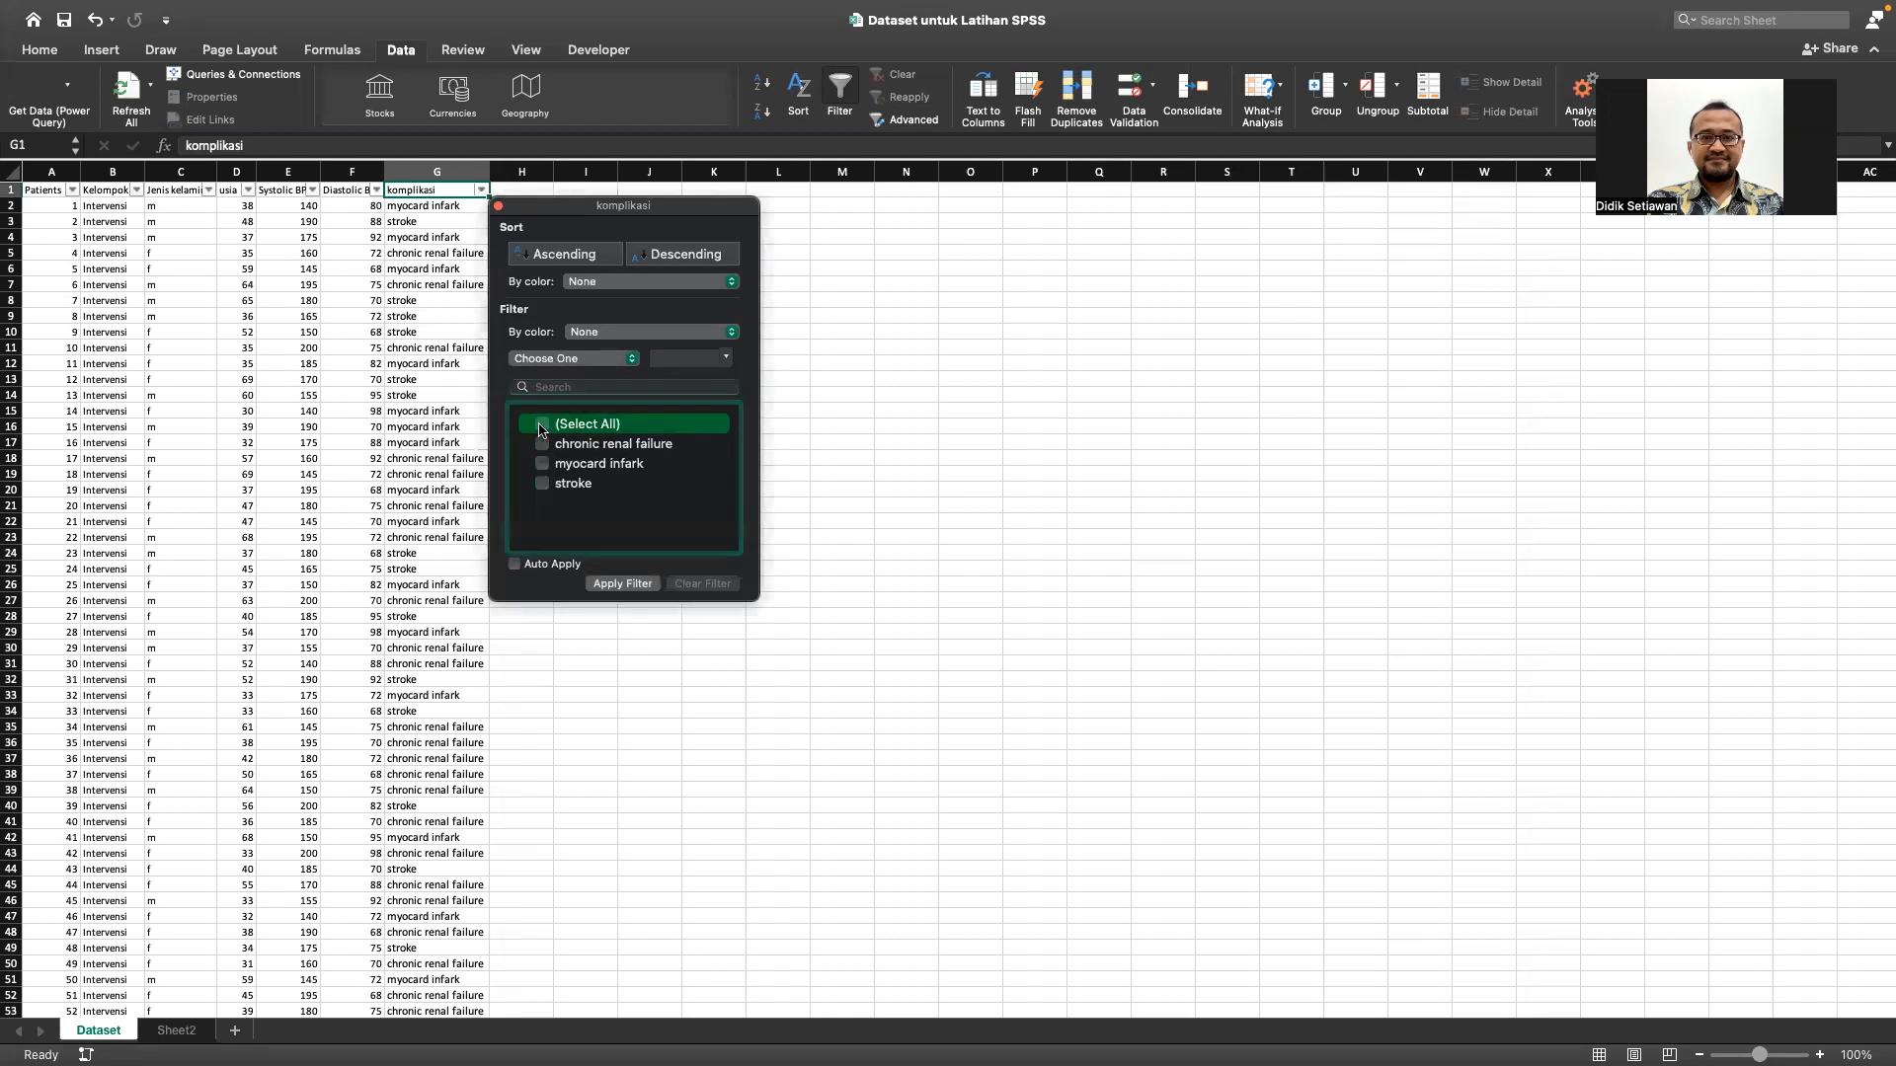
left_click(542, 443)
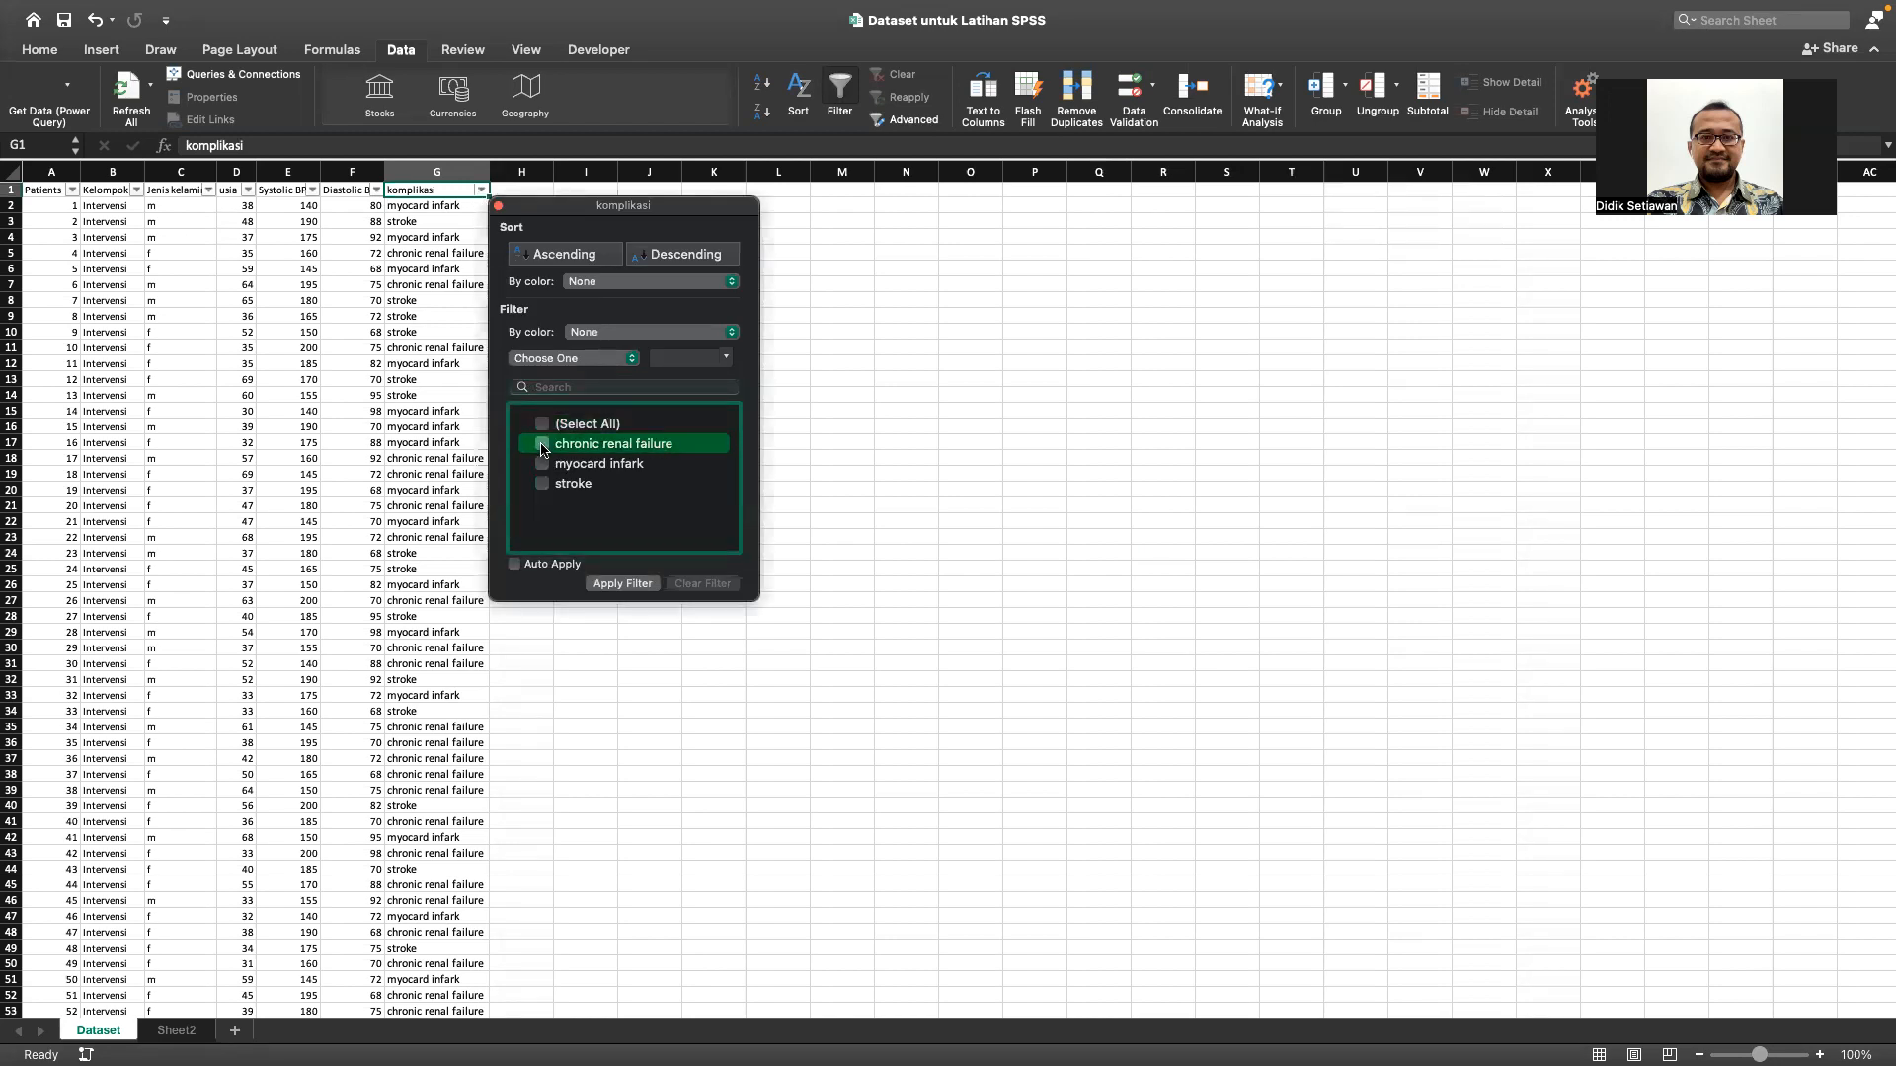
left_click(620, 584)
scroll(565, 640, "down", 20)
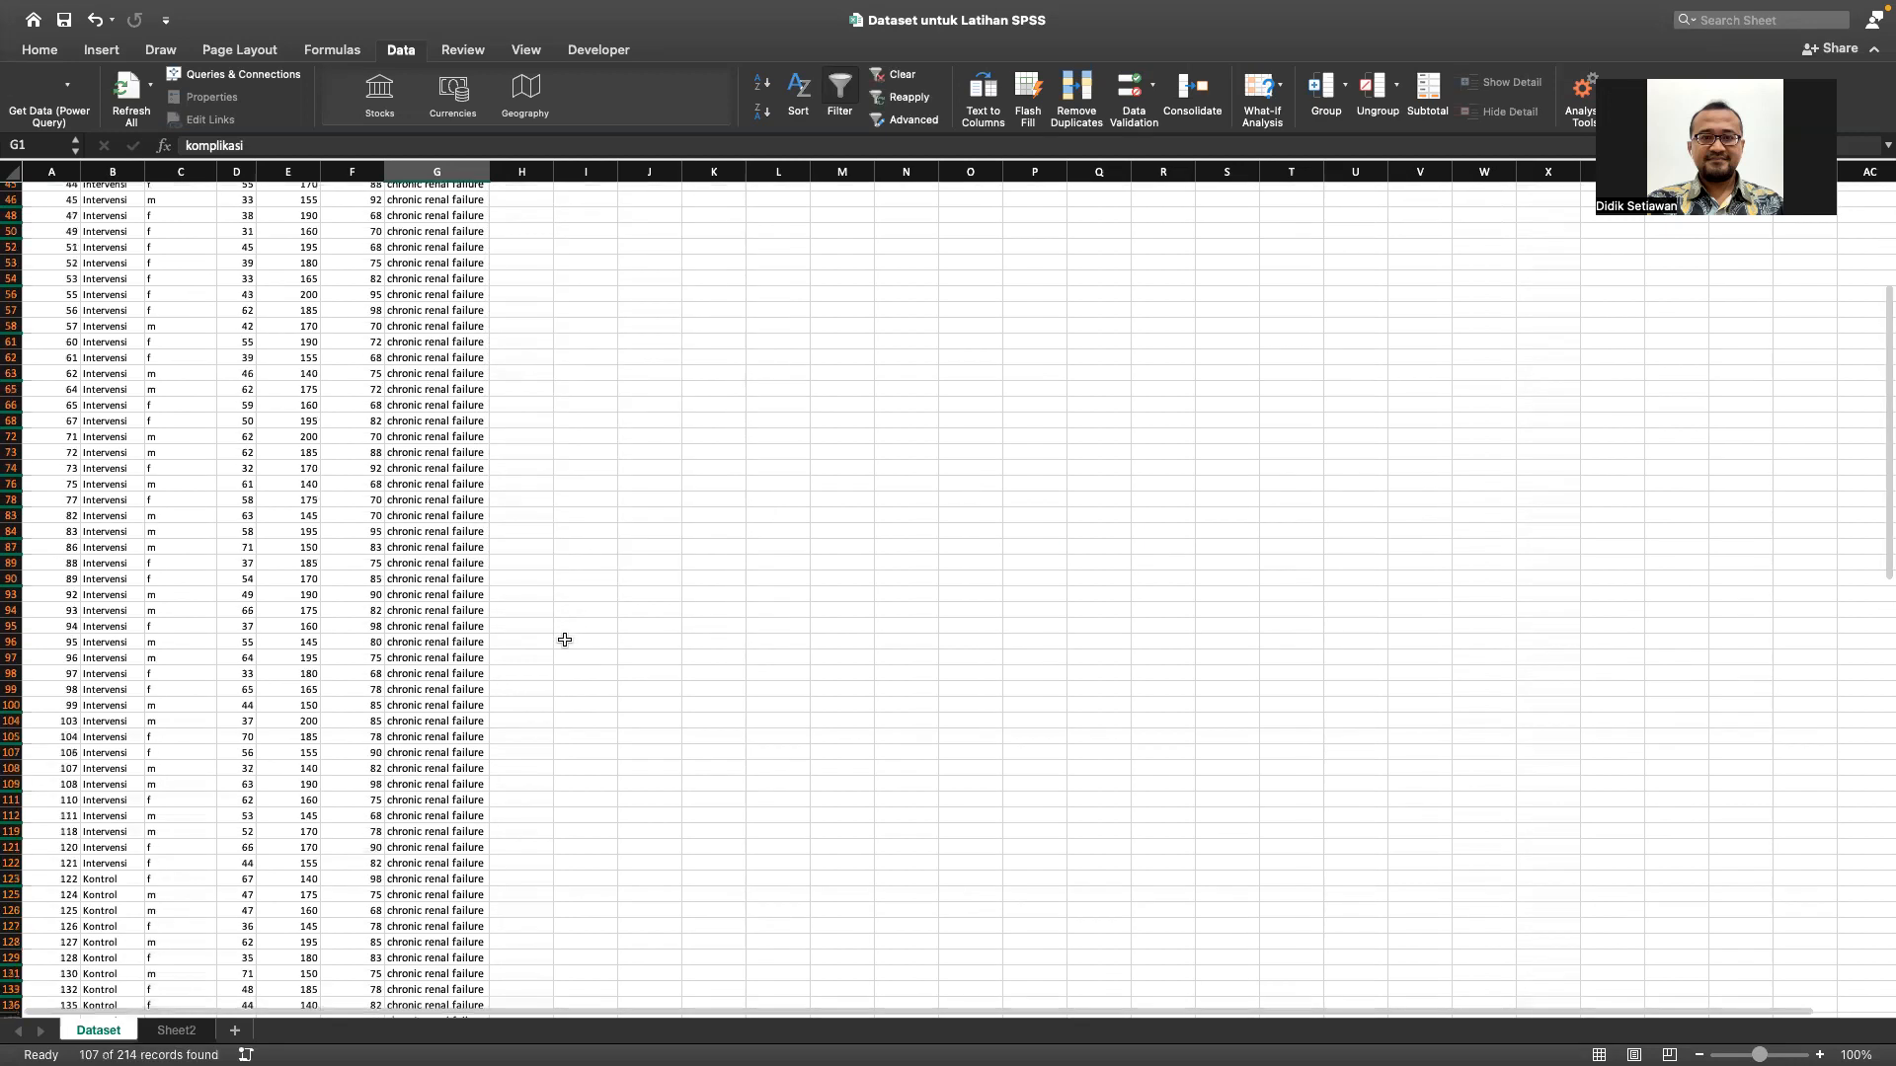
key("Right")
scroll(565, 640, "up", 20)
scroll(479, 213, "down", 1)
scroll(464, 296, "up", 2)
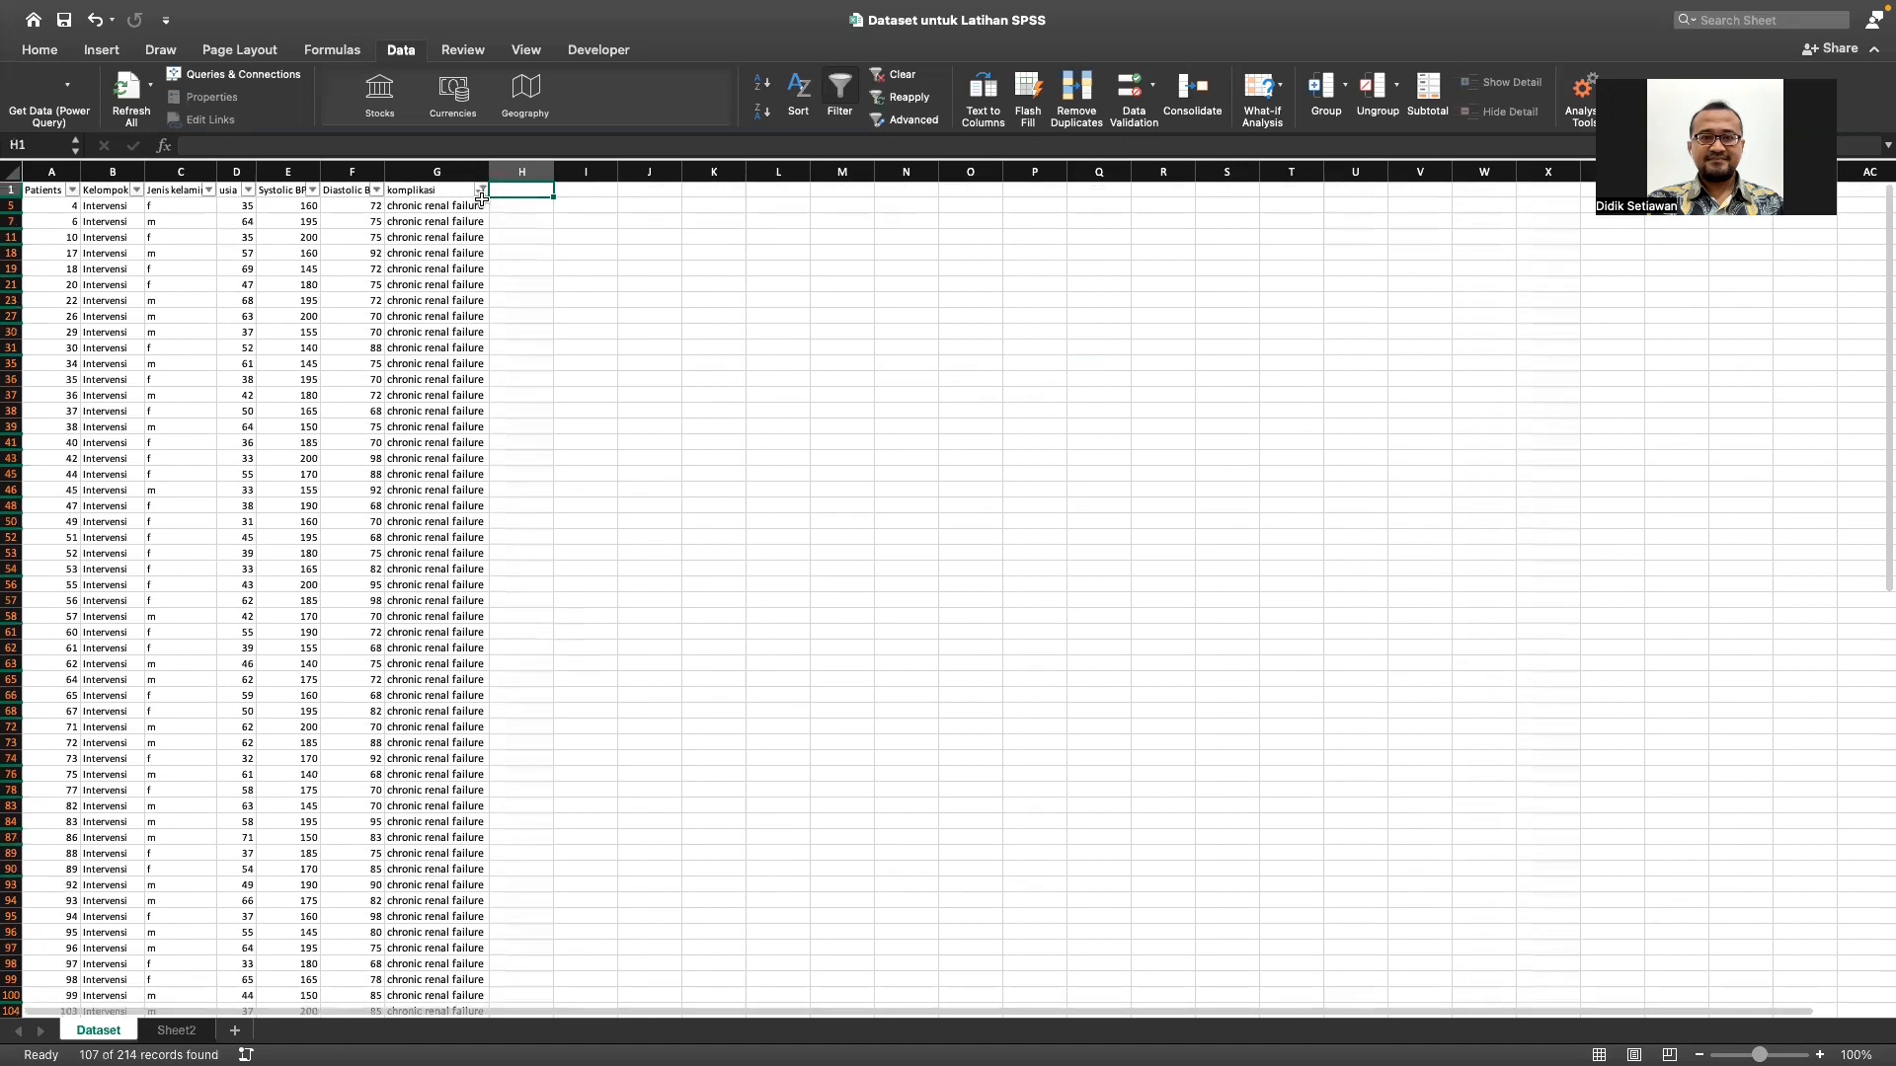
- Reselect all komplikasi values to restore the full dataset, and close the filter settings
left_click(480, 190)
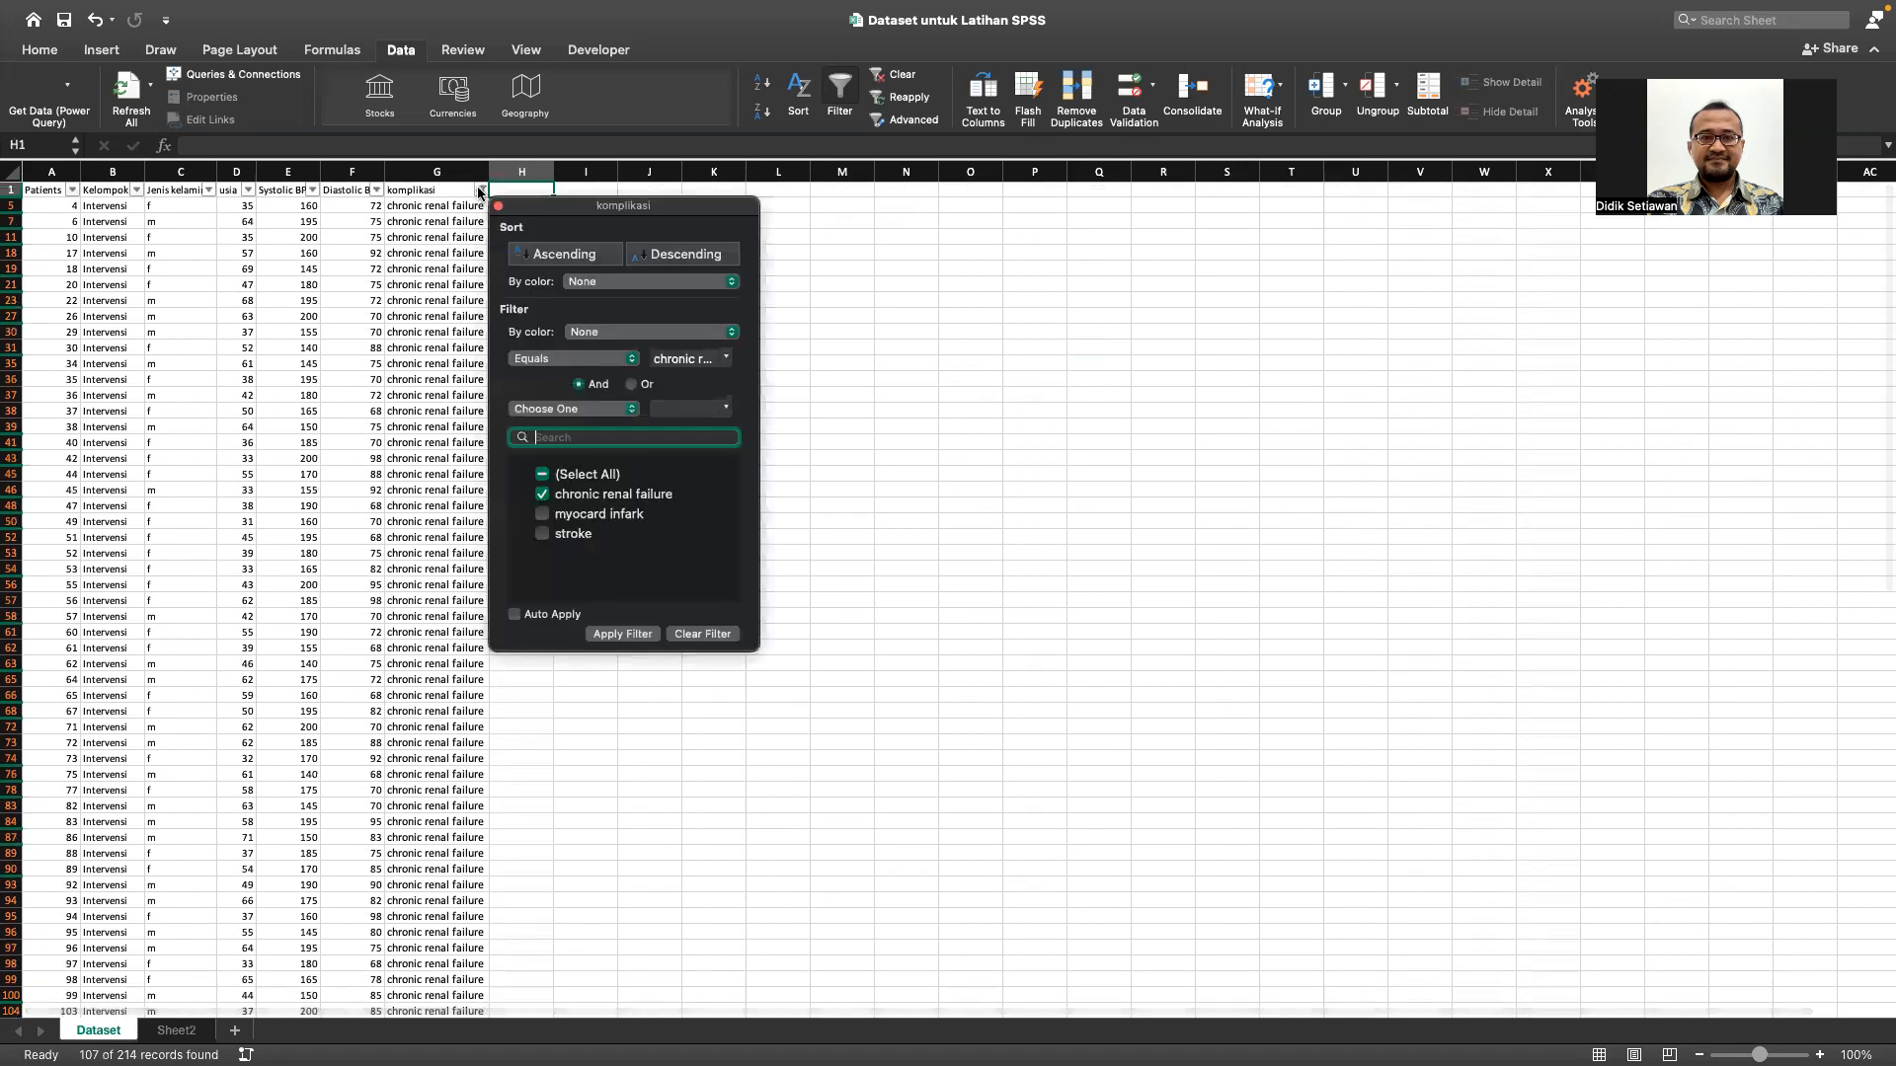
left_click(544, 493)
left_click(542, 474)
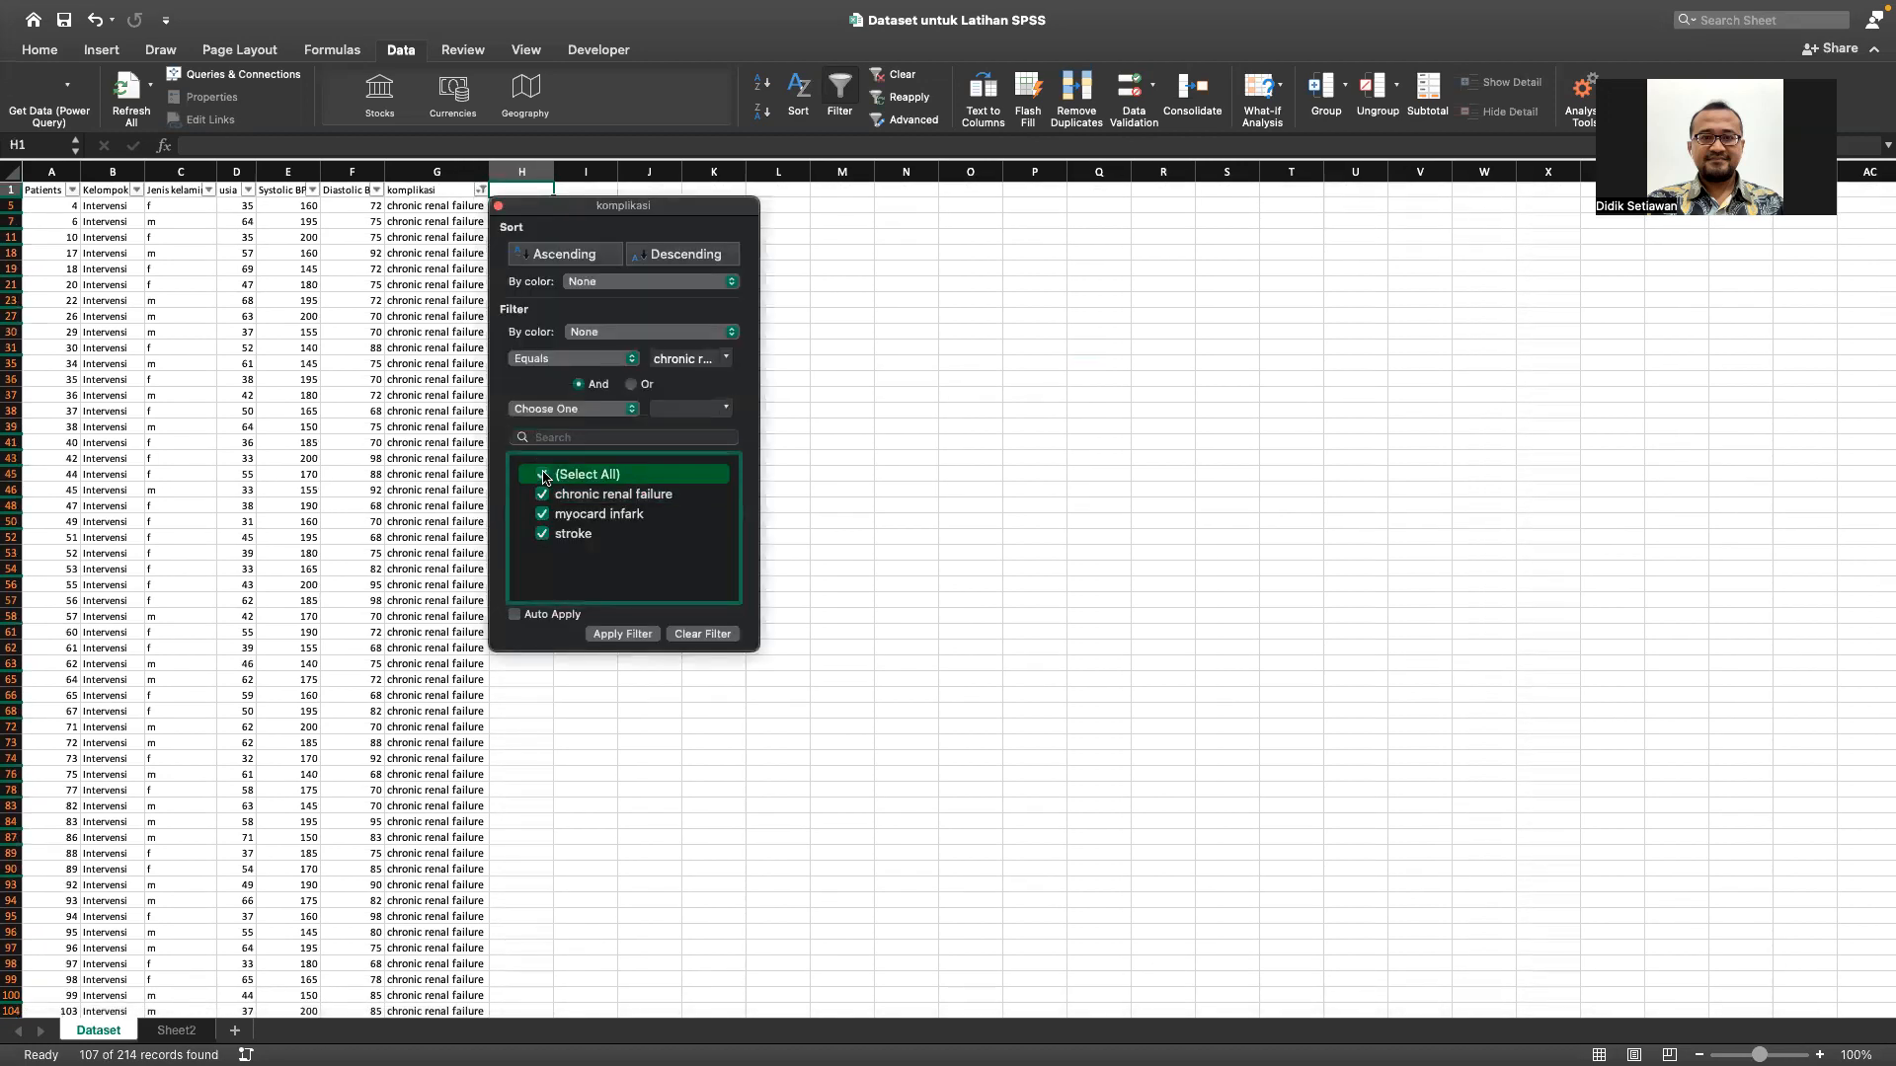
left_click(623, 634)
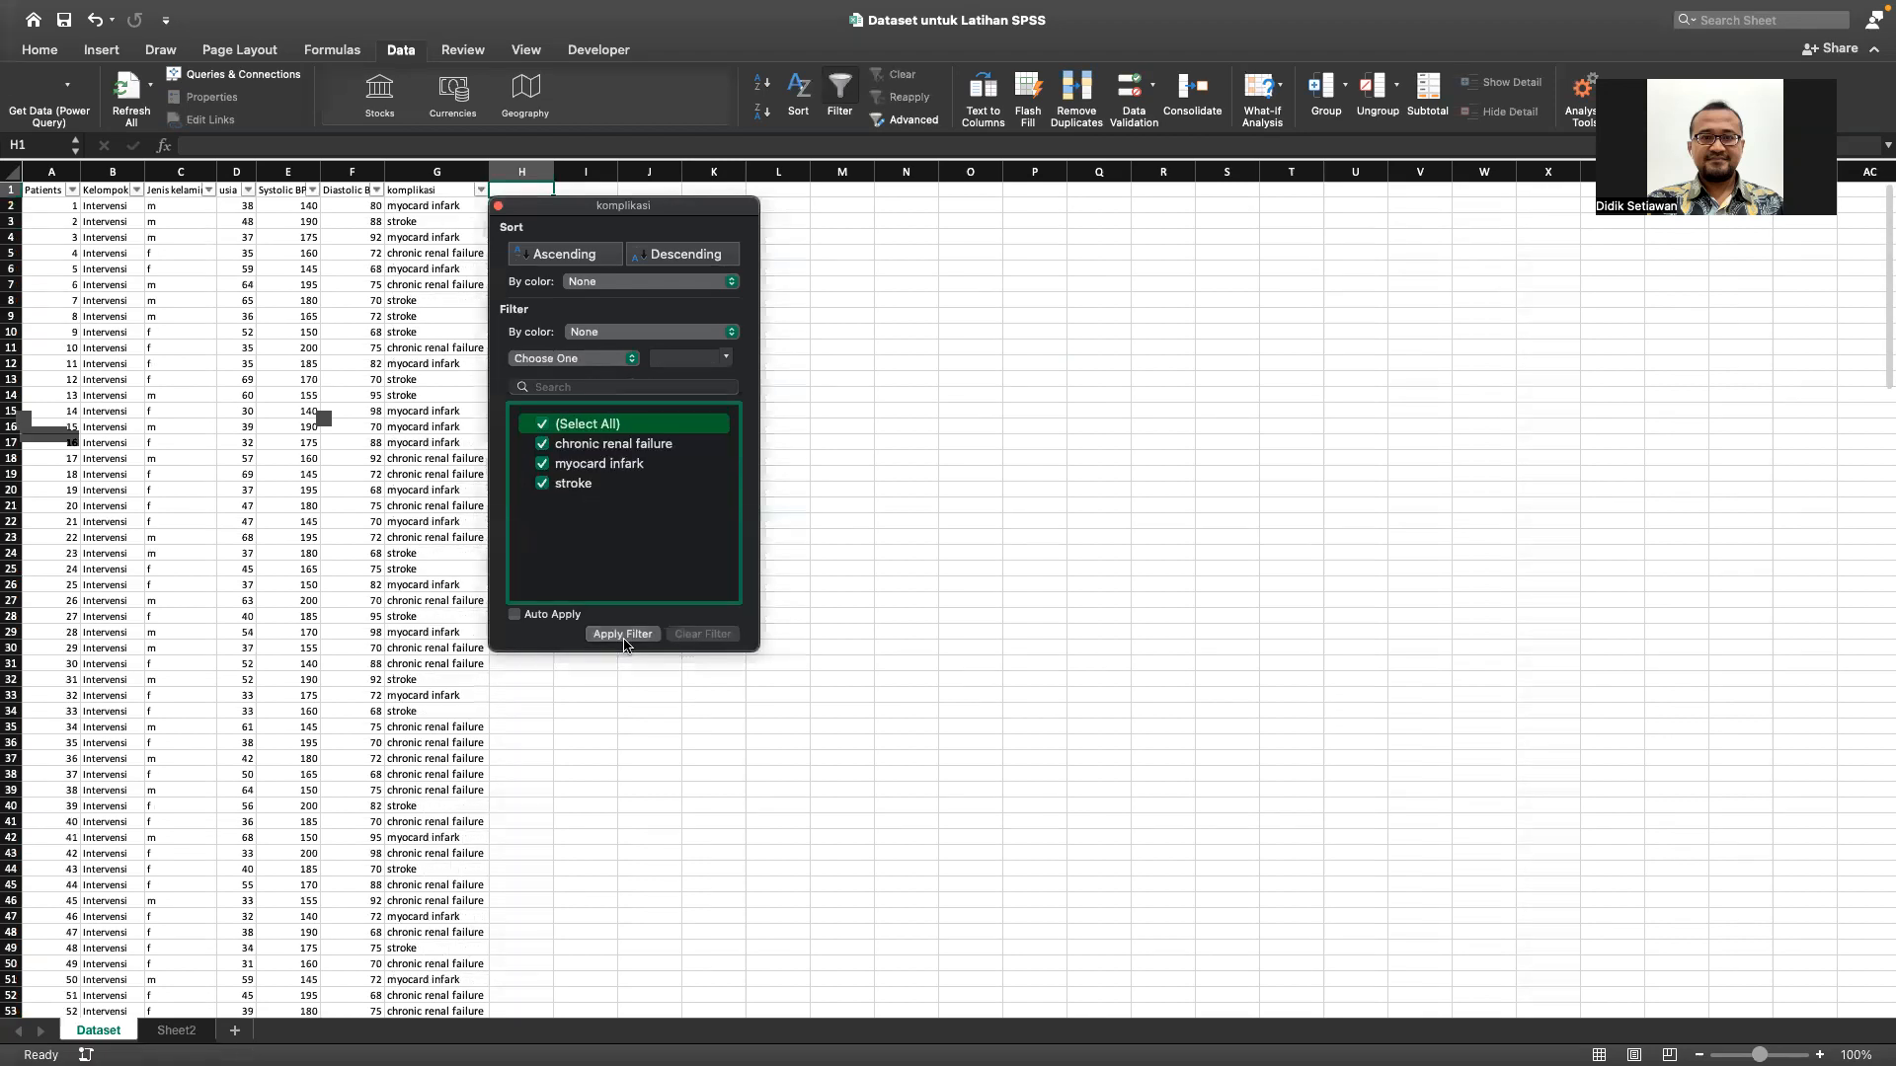
left_click(498, 207)
left_click(624, 515)
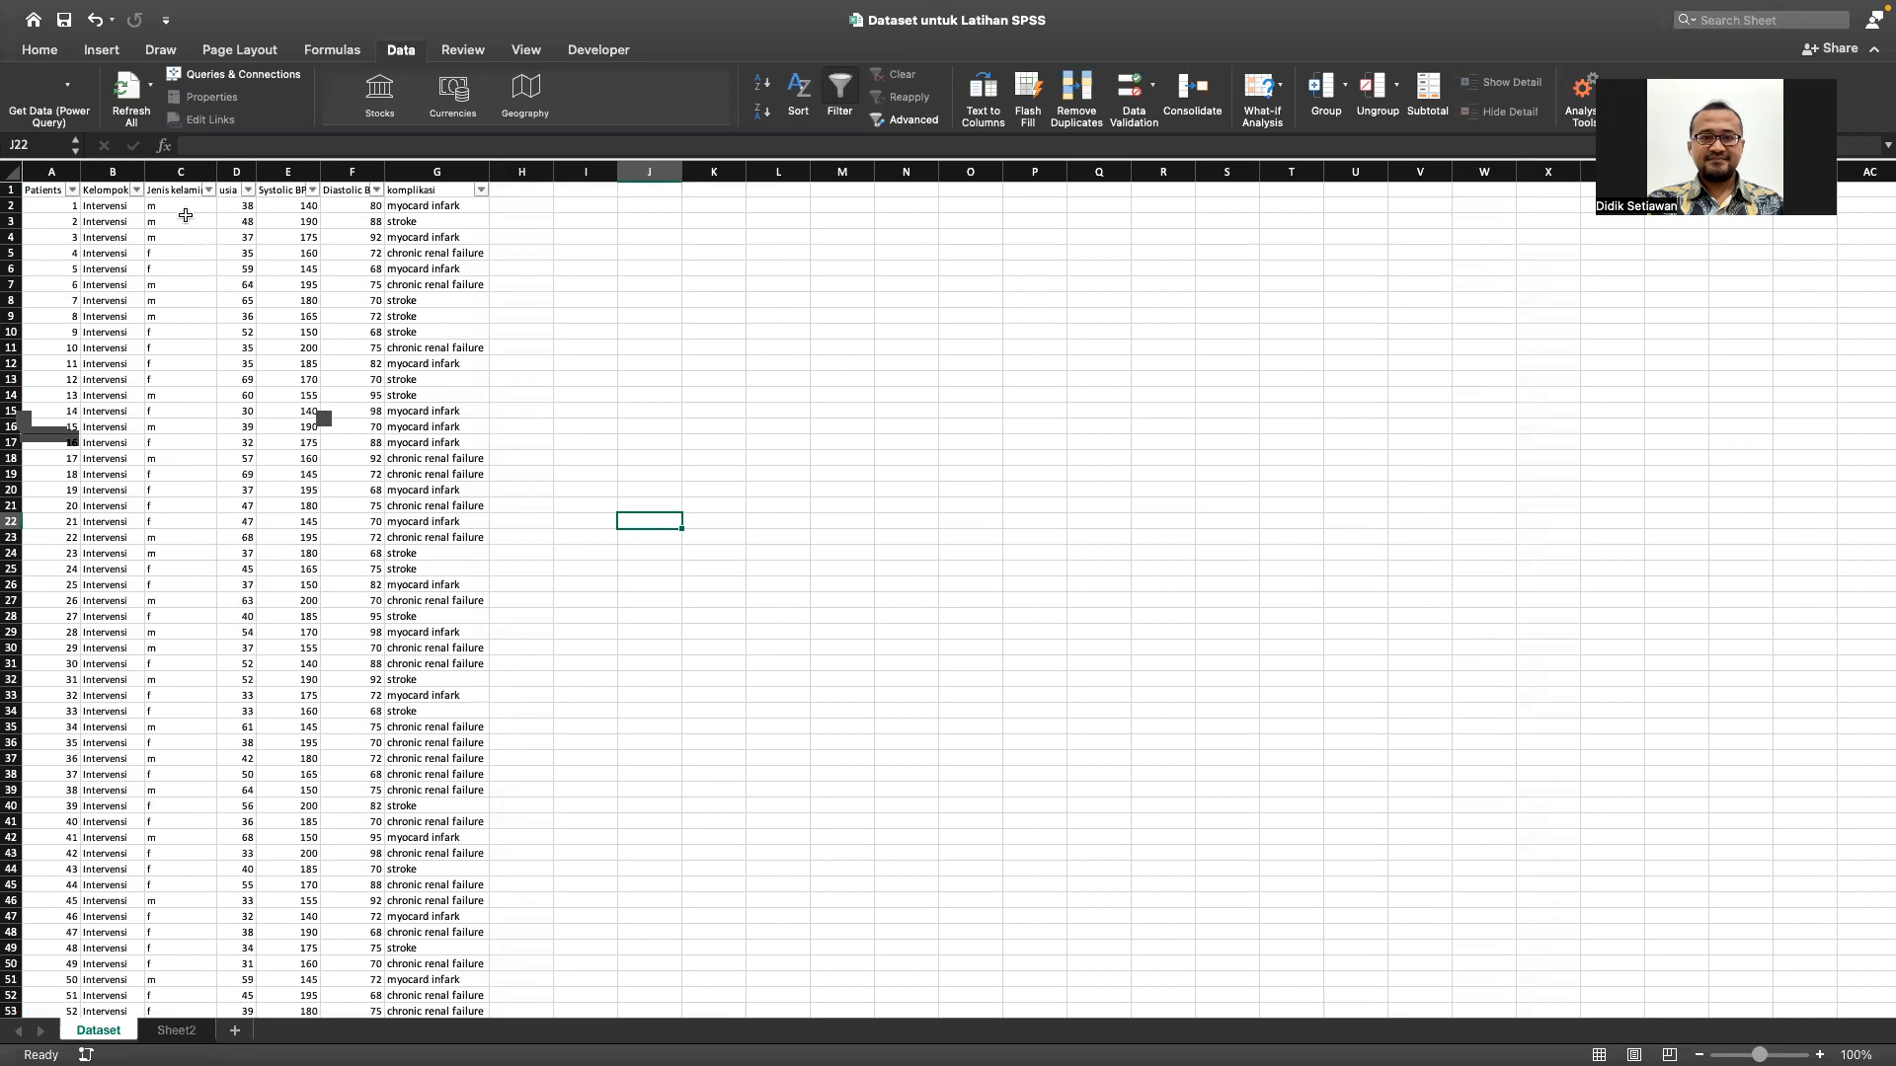
- Examine where the Kelompok column changes from Intervensi to Kontrol, check Sheet2, and return to the Dataset sheet
scroll(117, 301, "down", 20)
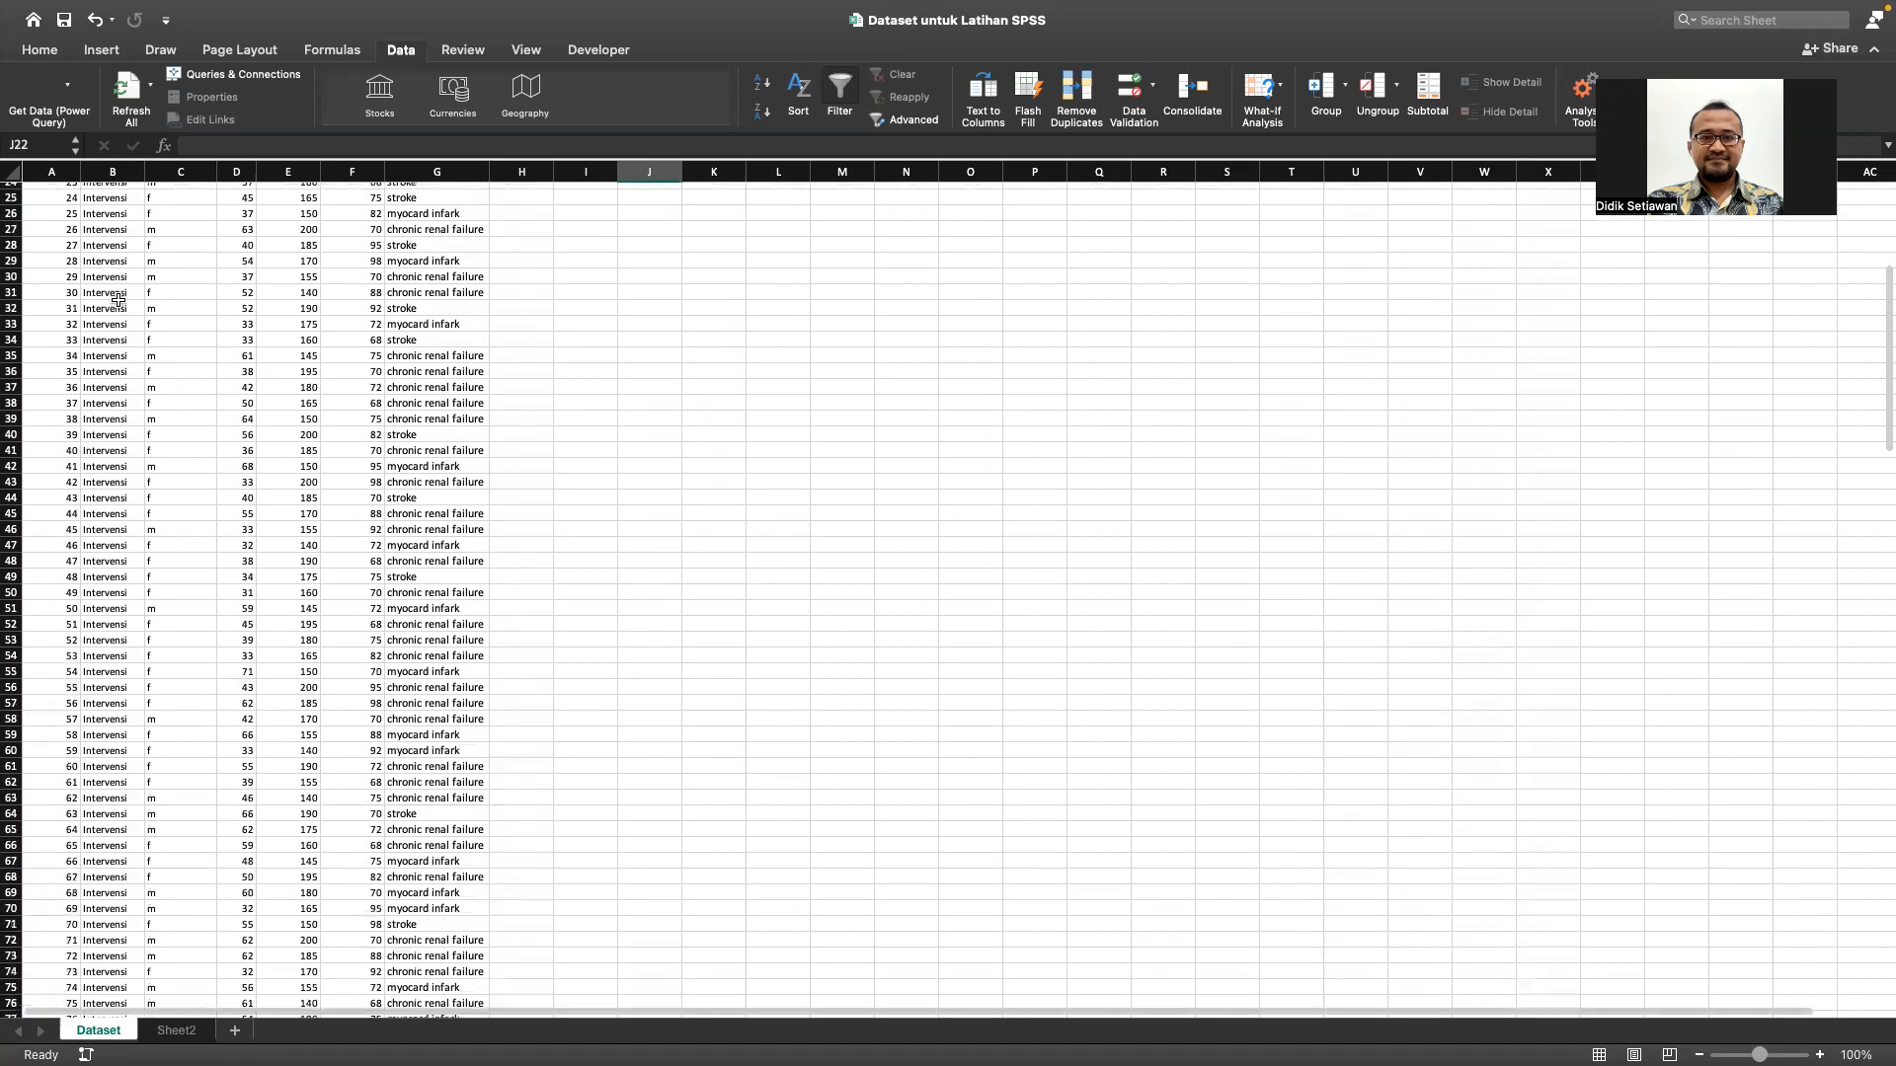
scroll(117, 301, "up", 15)
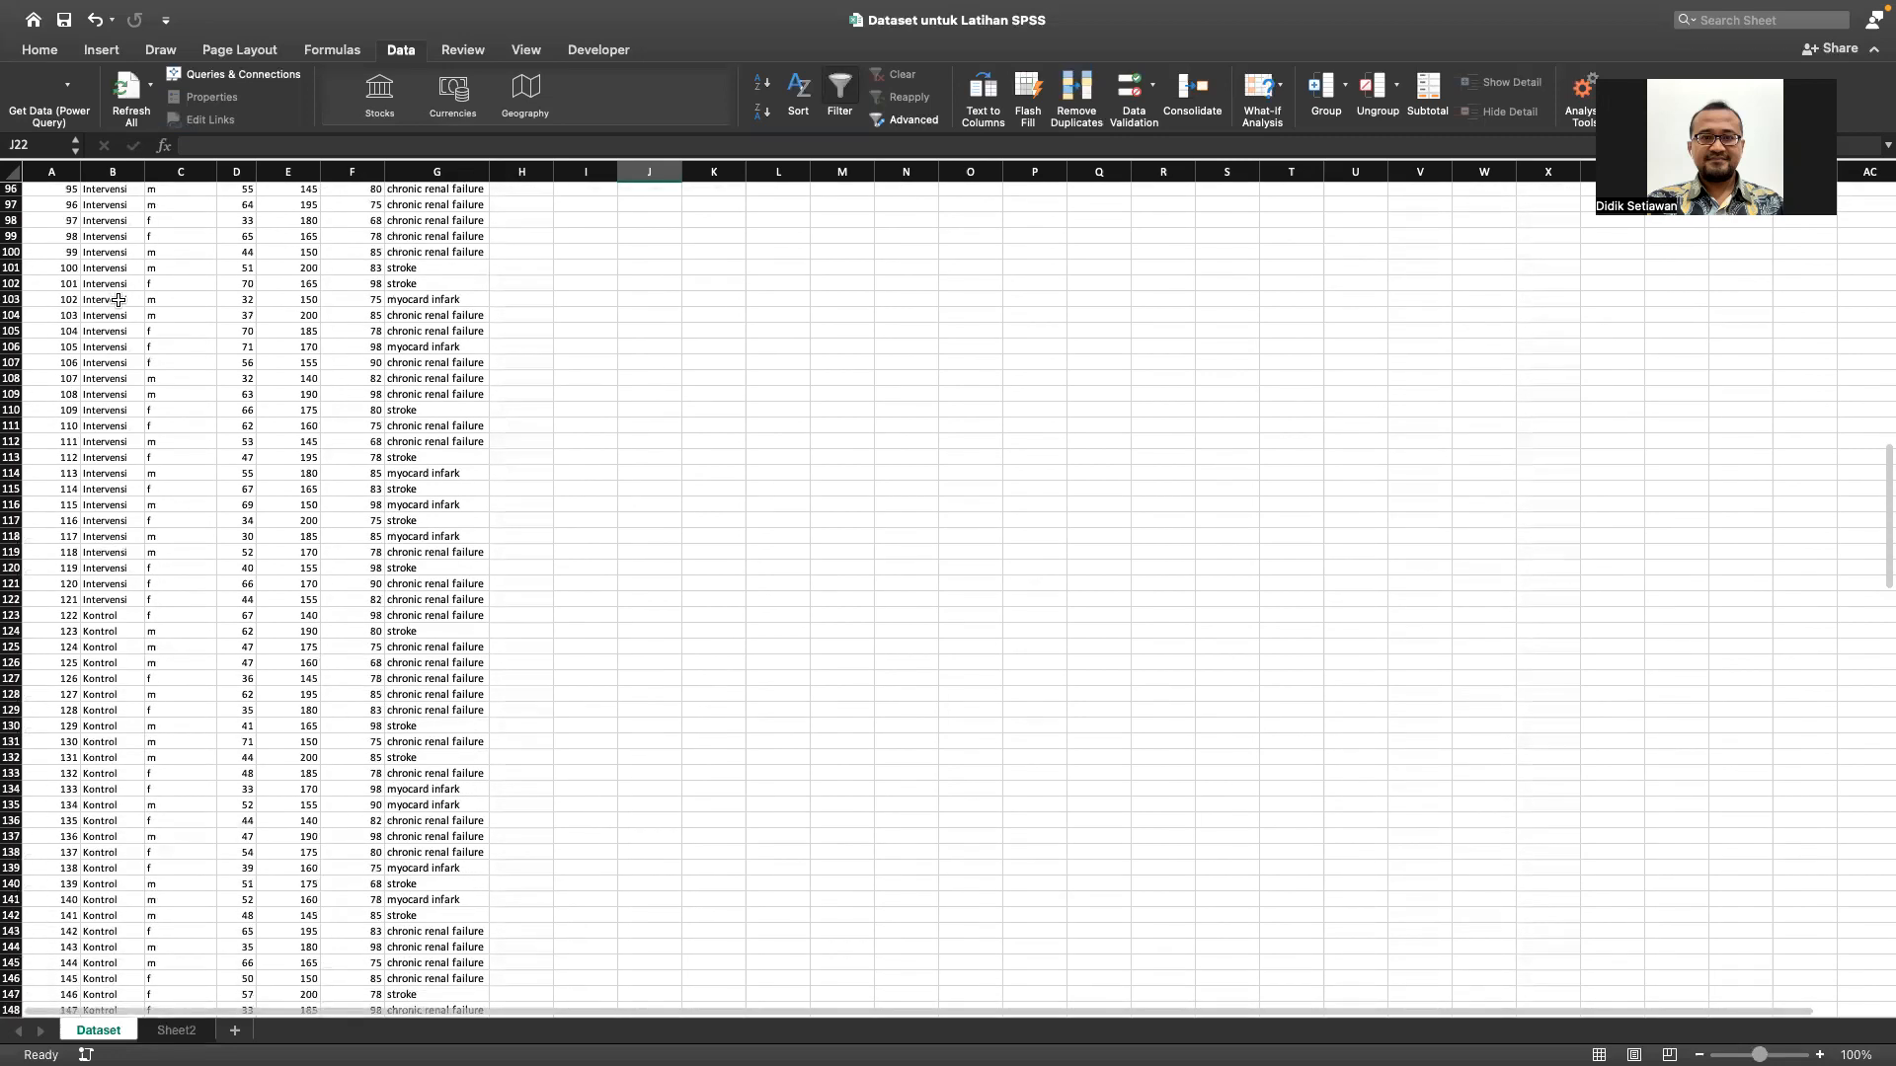
scroll(117, 302, "down", 5)
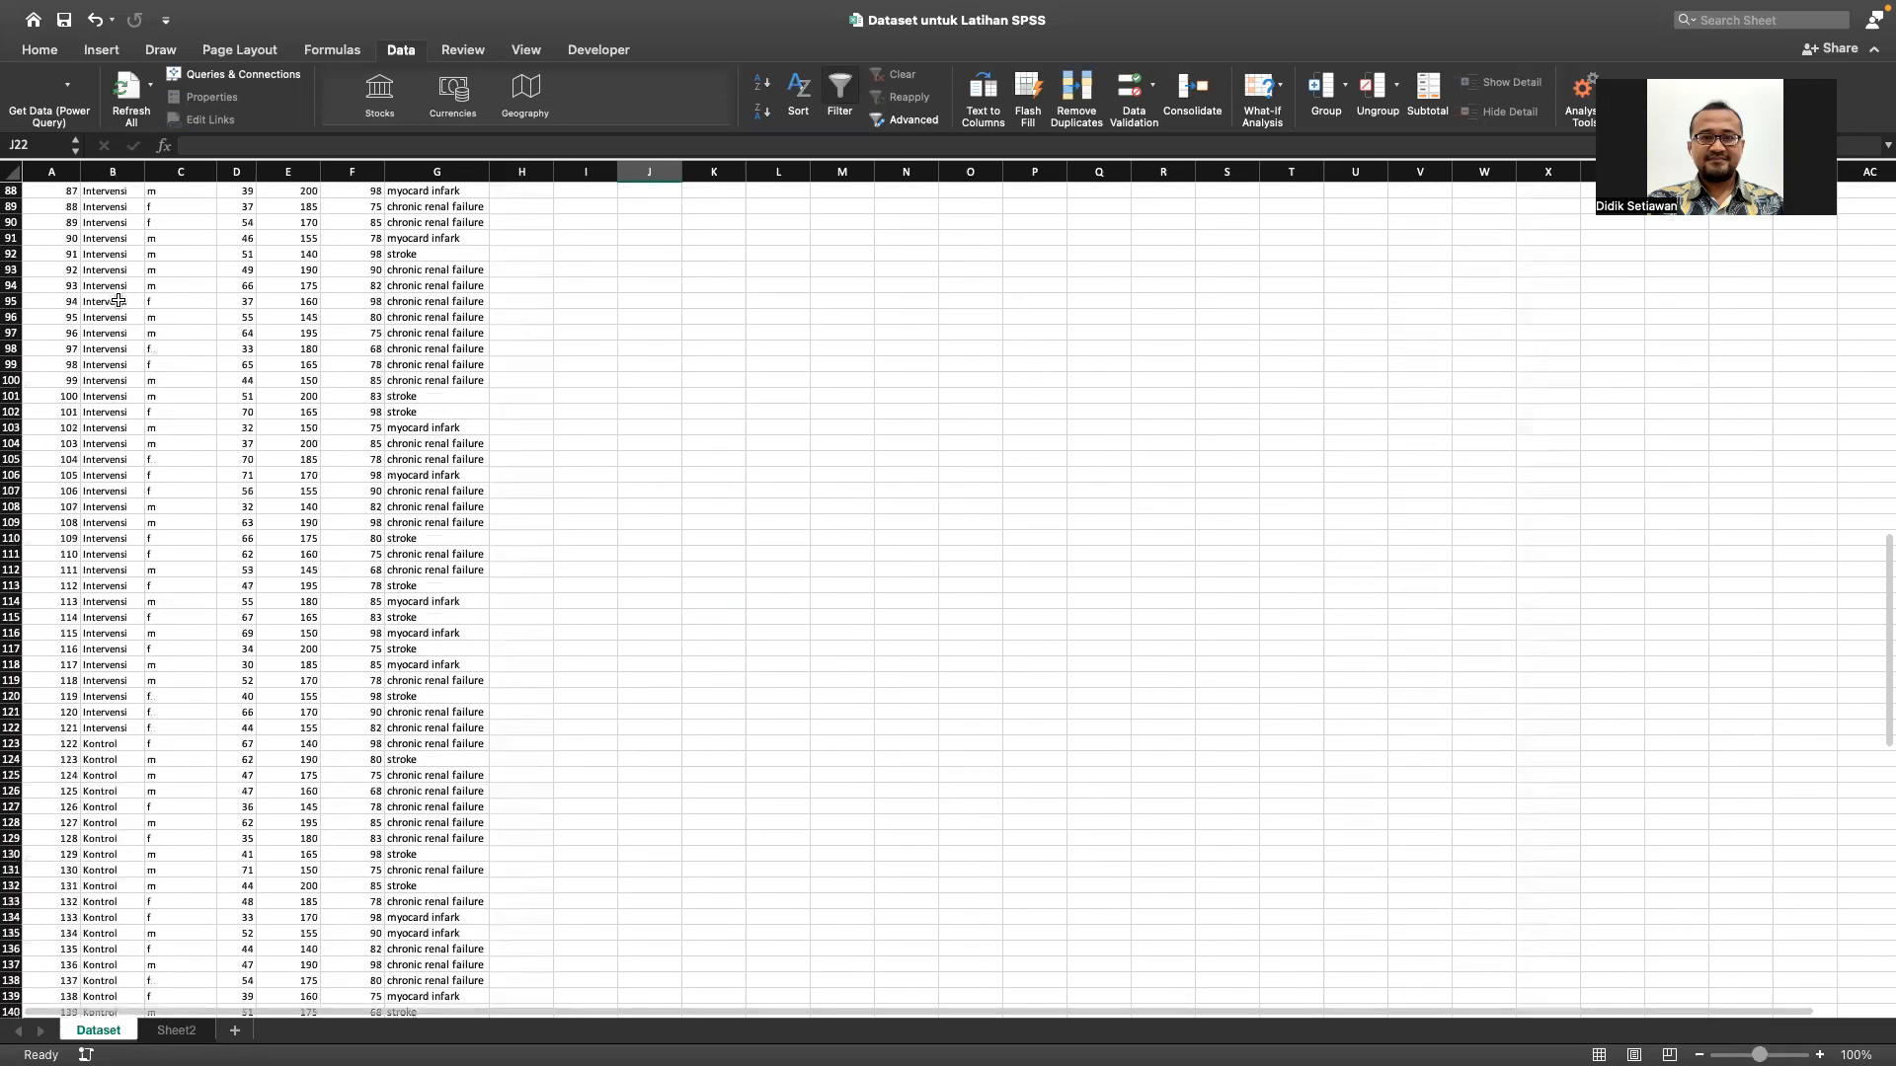
scroll(118, 301, "up", 12)
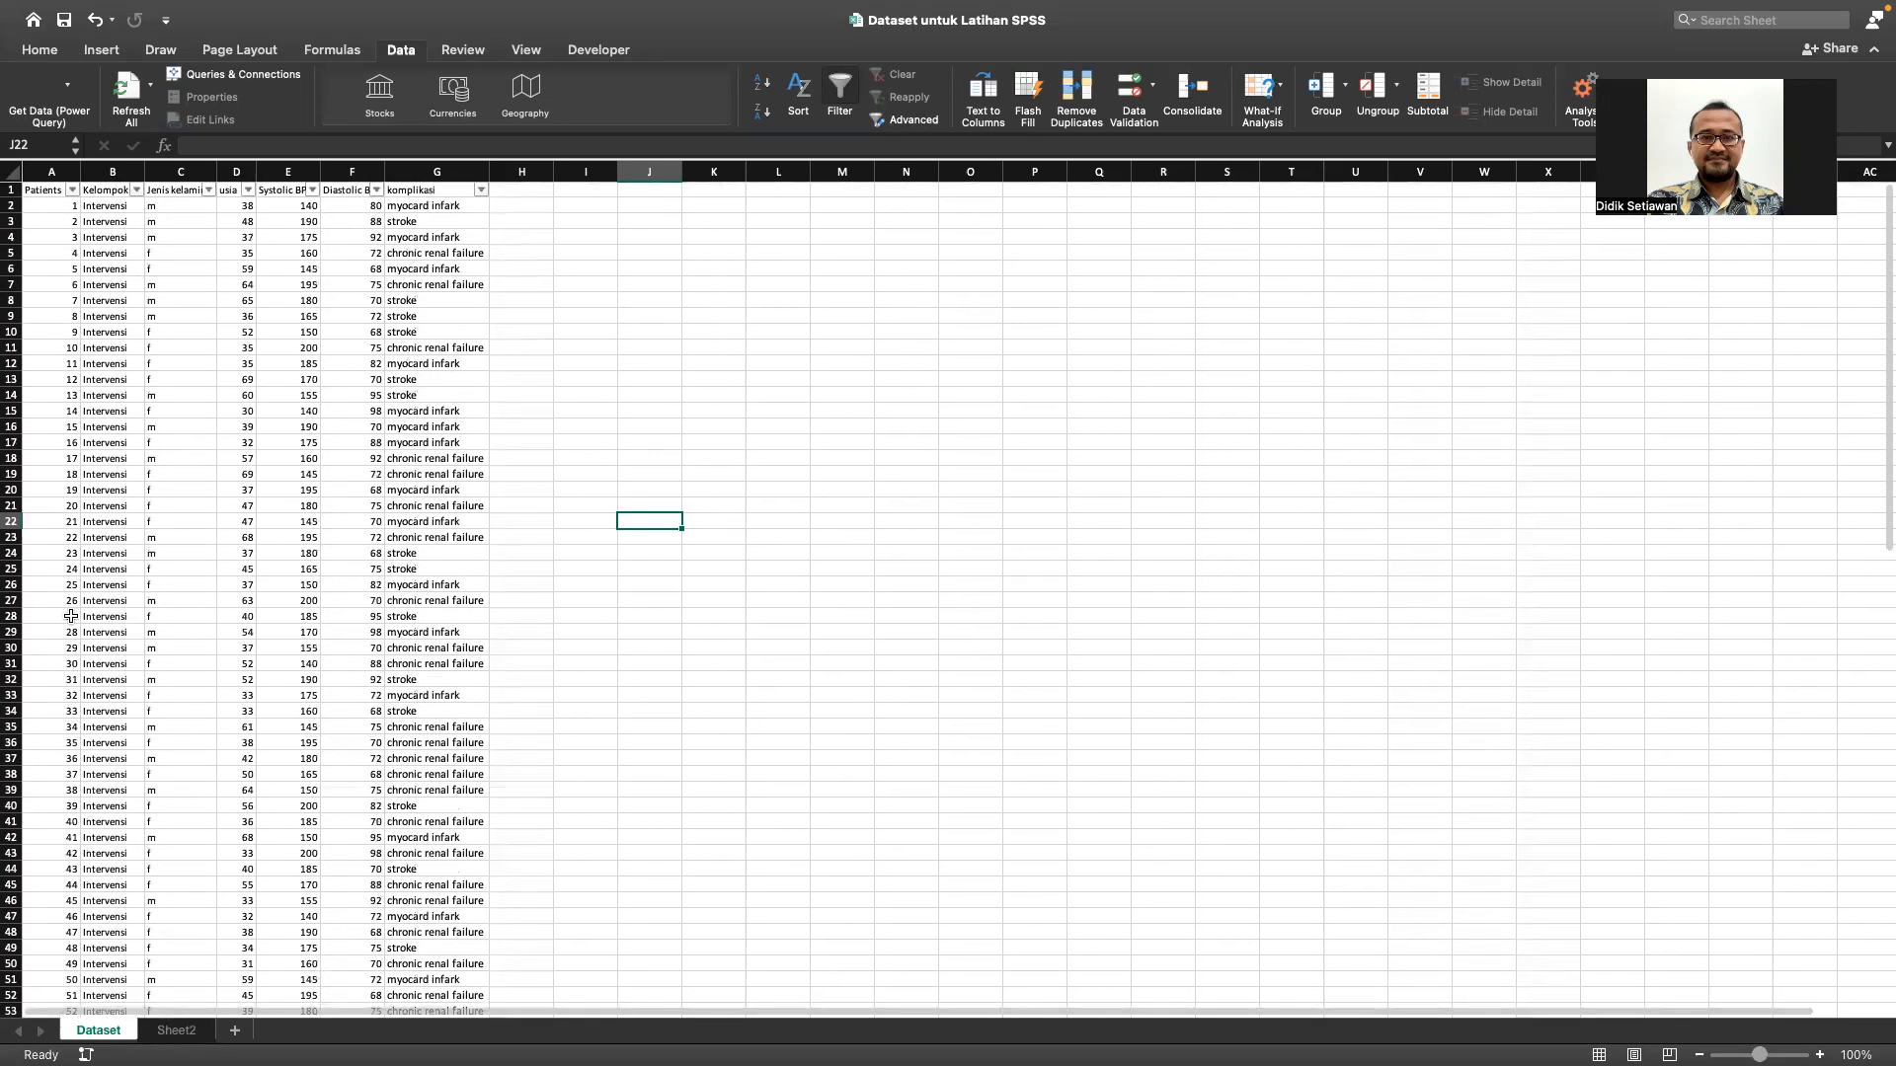
left_click(177, 1032)
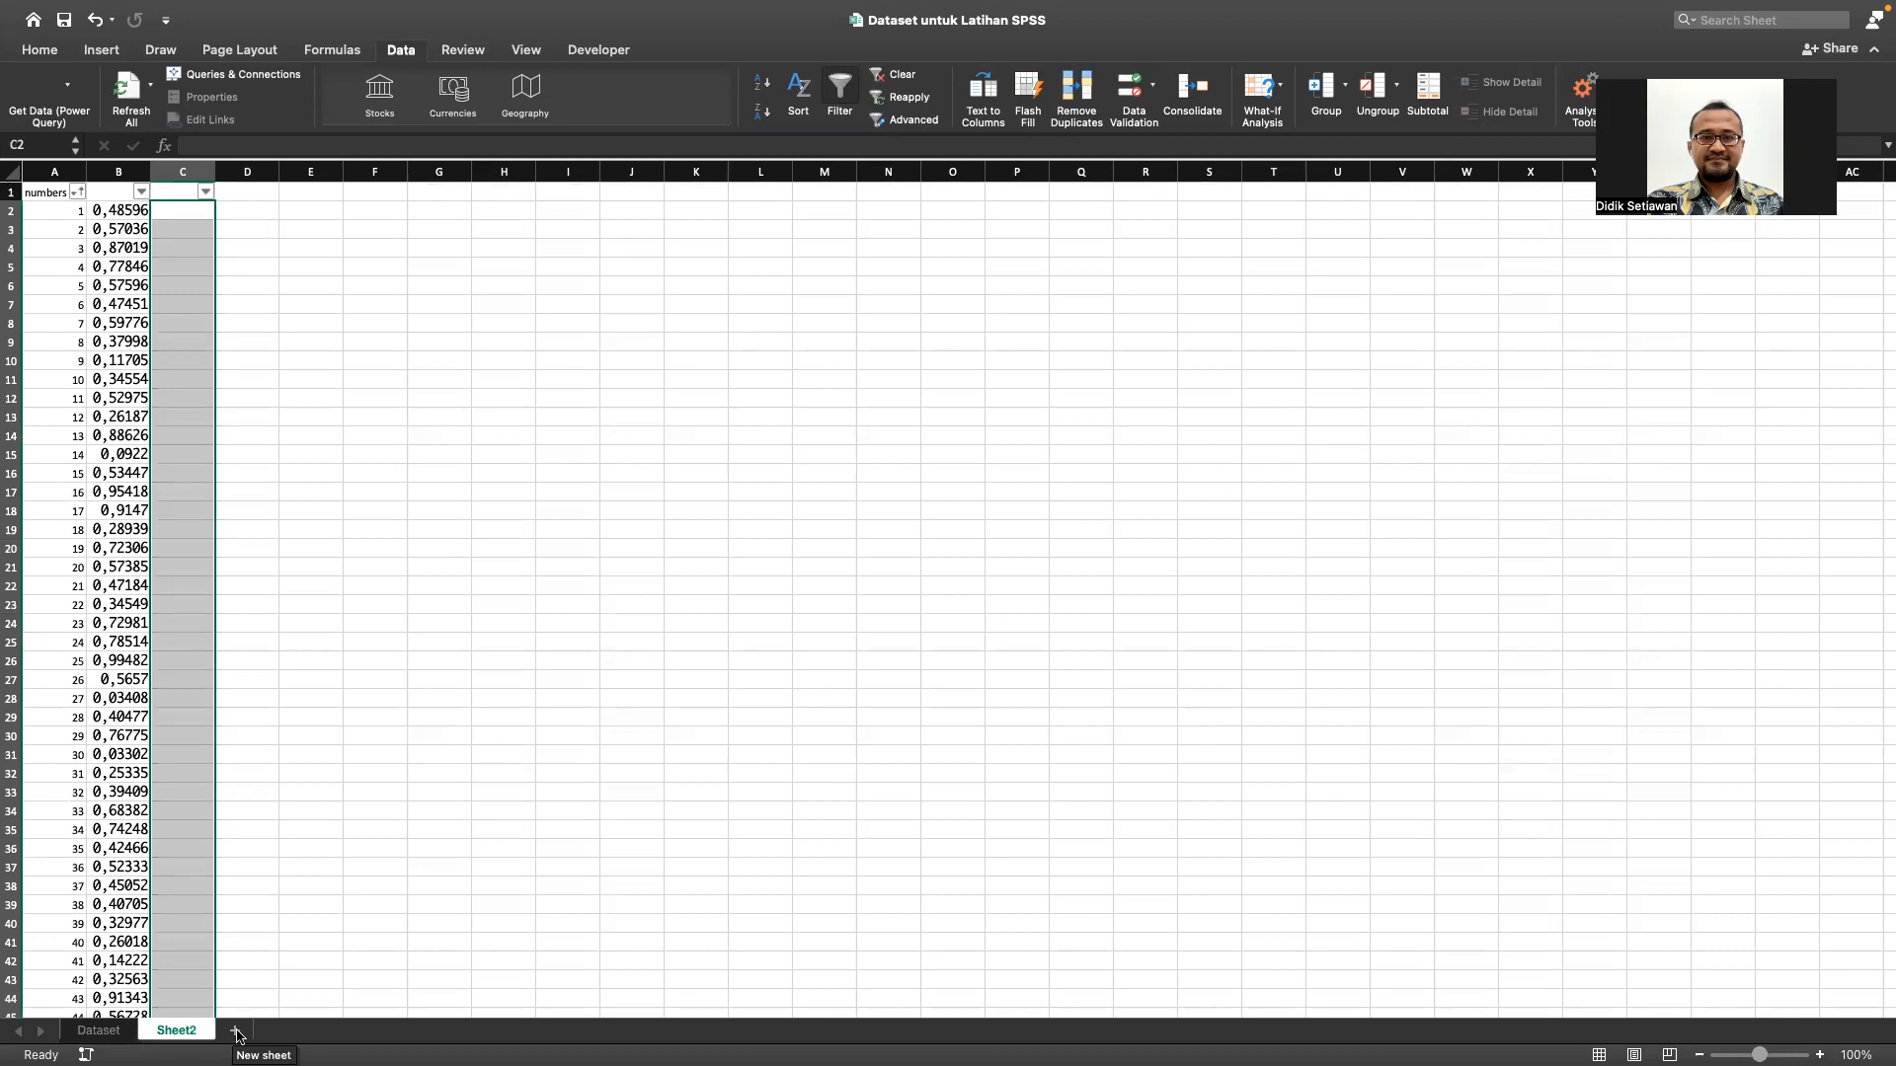
left_click(110, 1031)
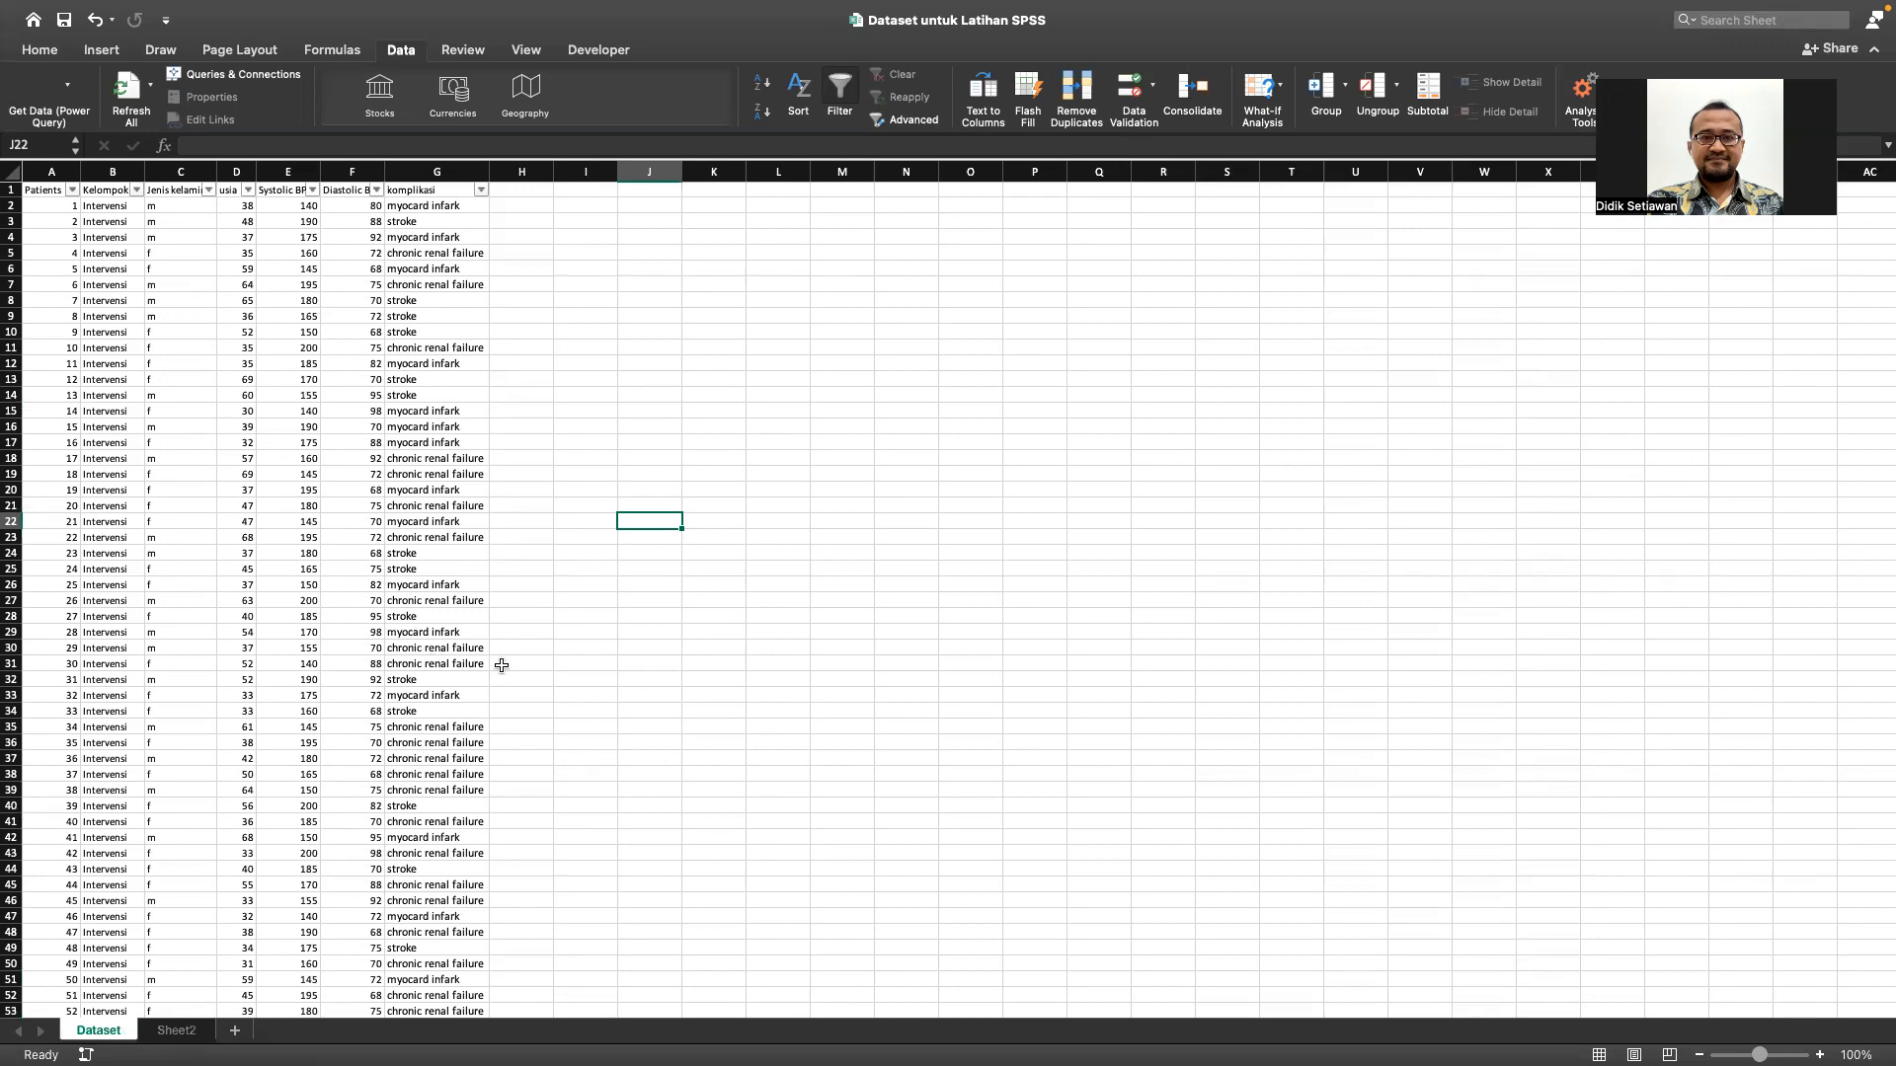
- Switch back to the empty data editor in SPSS Statistics
key("ctrl+Left")
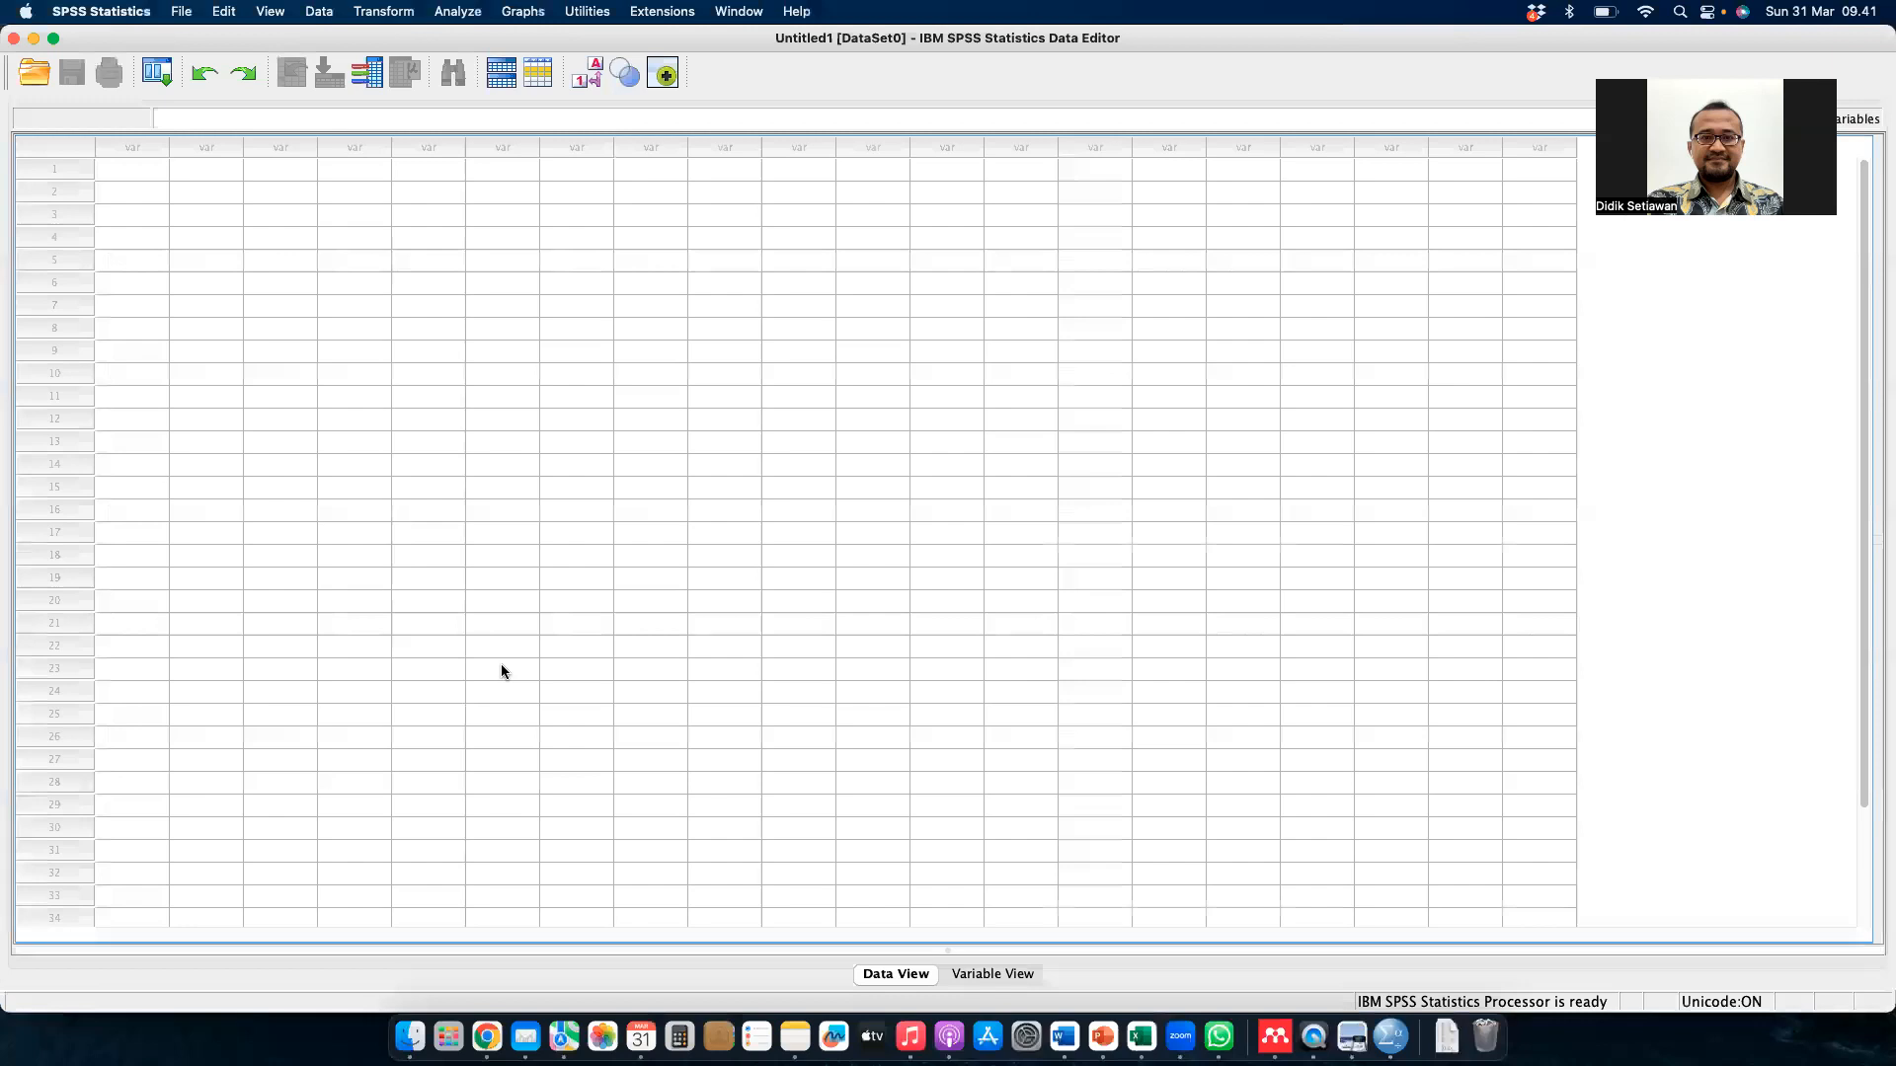
left_click(396, 534)
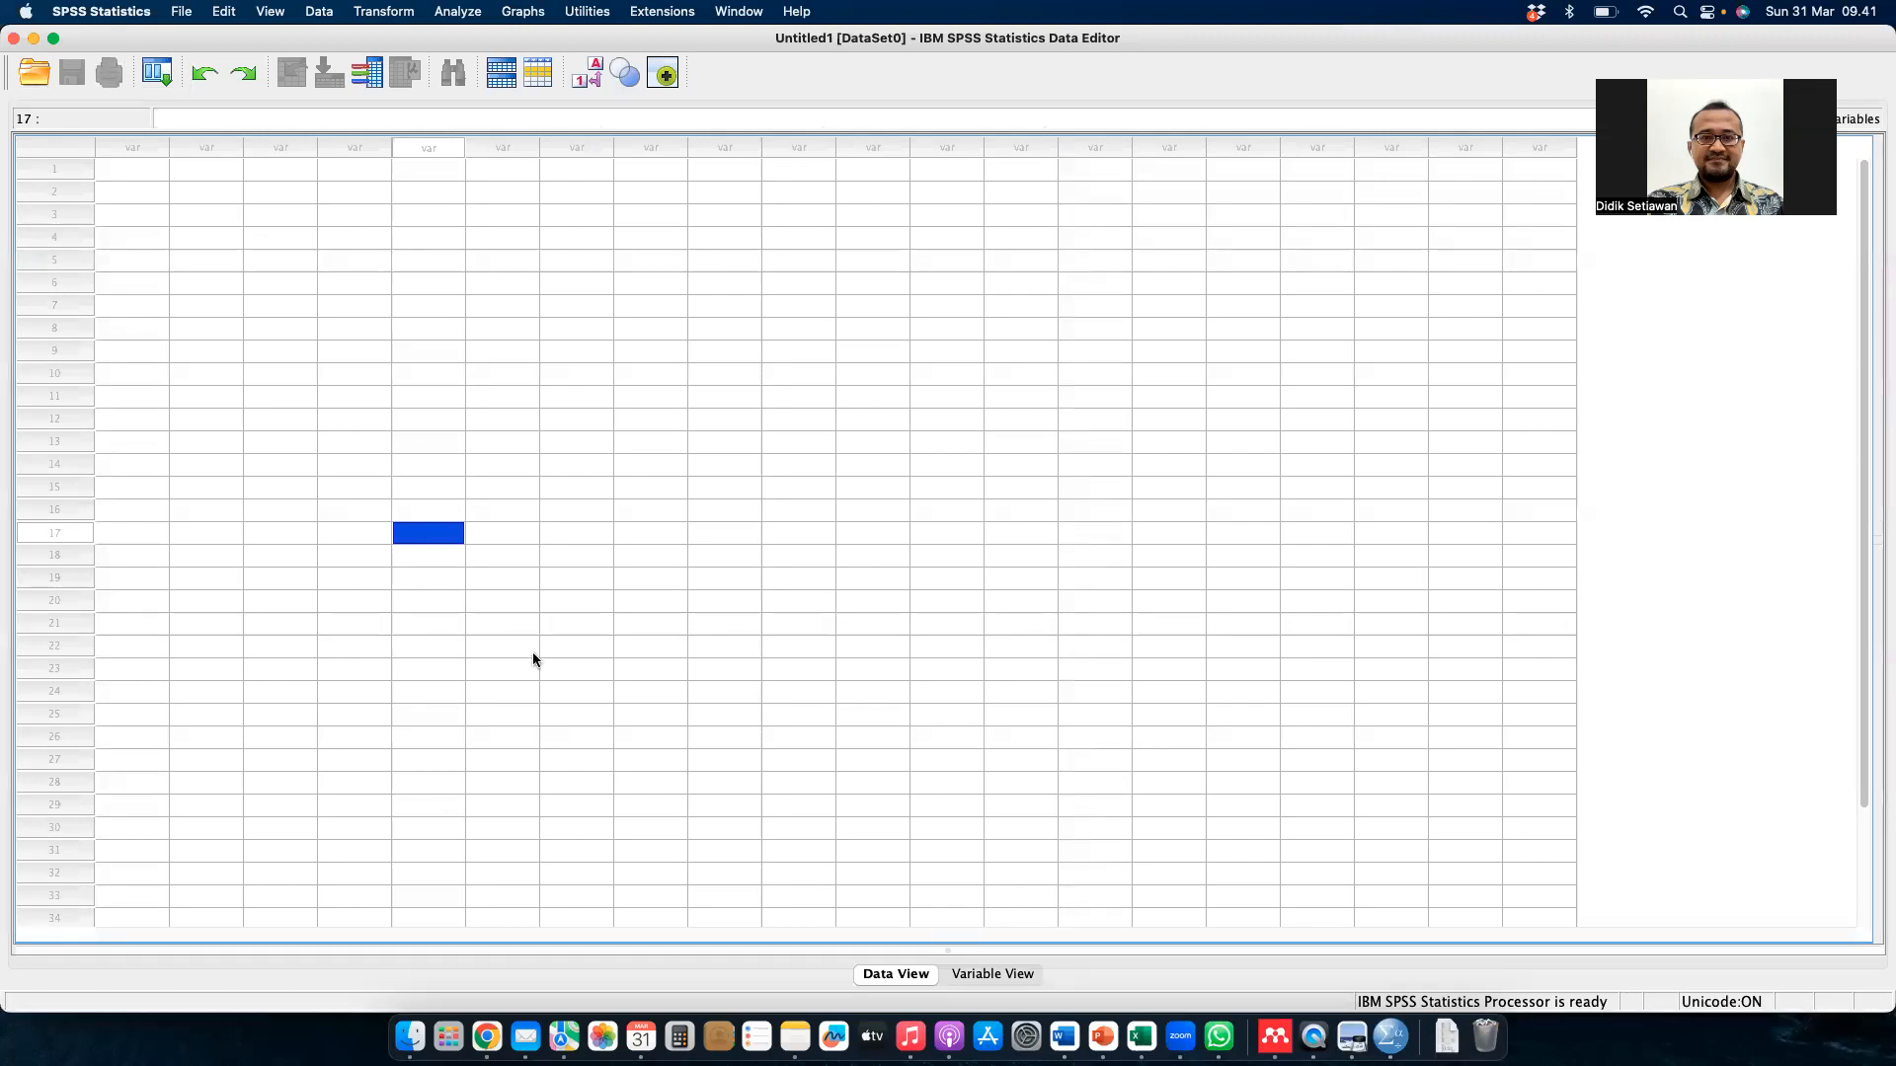
key("ctrl+Right")
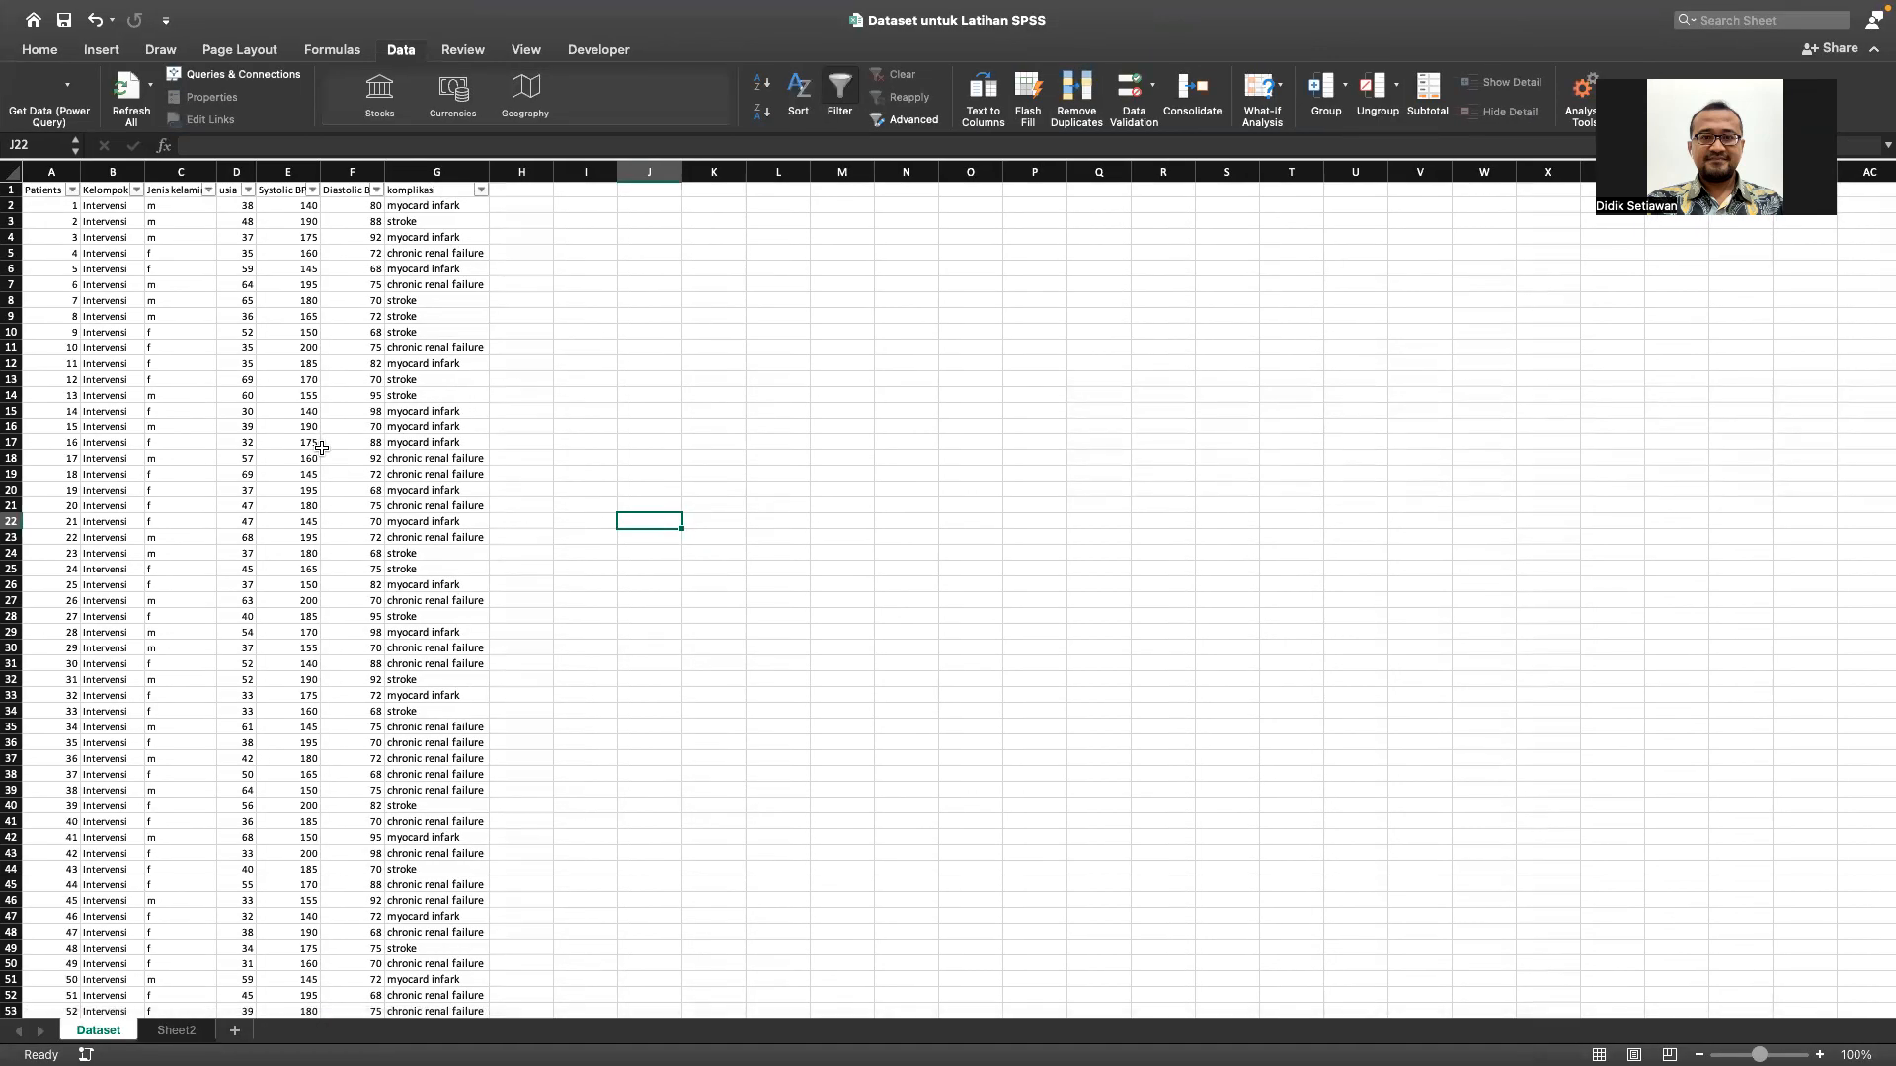
key("ctrl+Left")
- Start opening a data file and browse up to the Dropbox folder
left_click(34, 75)
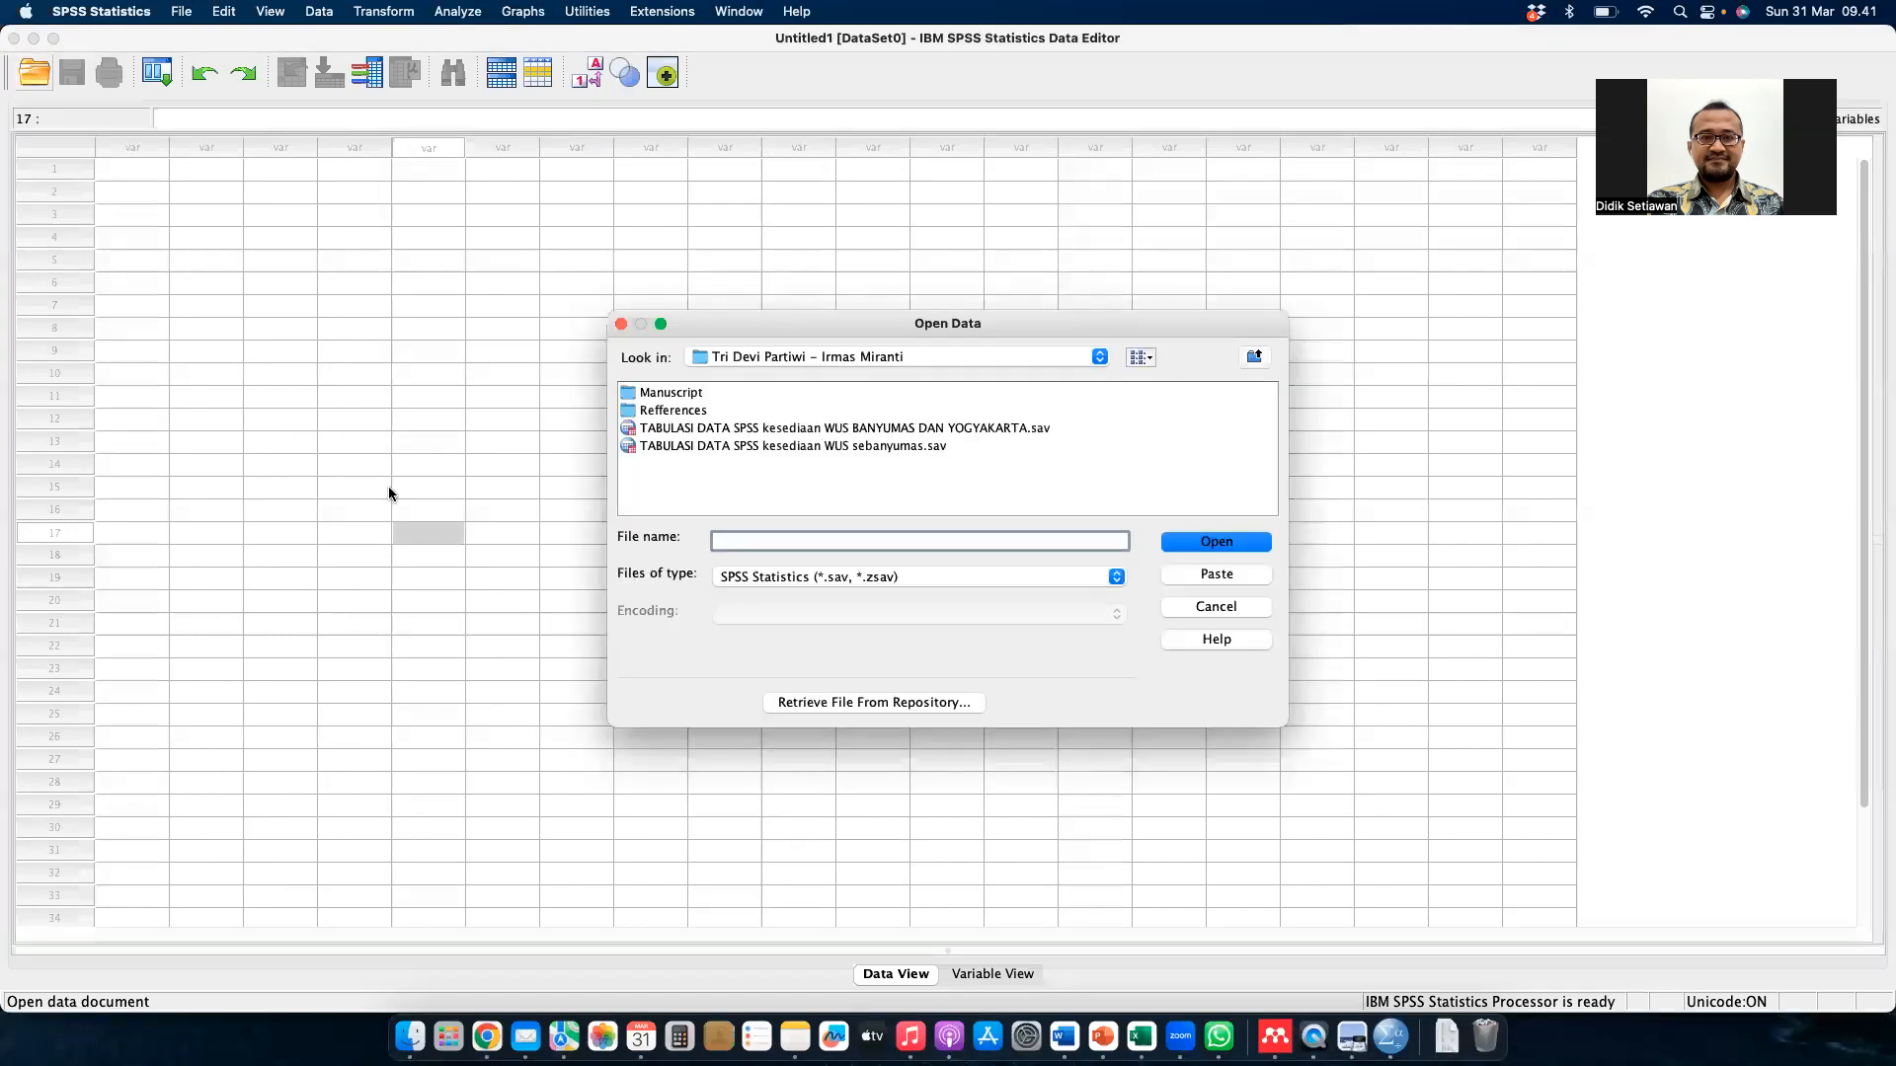
left_click(779, 356)
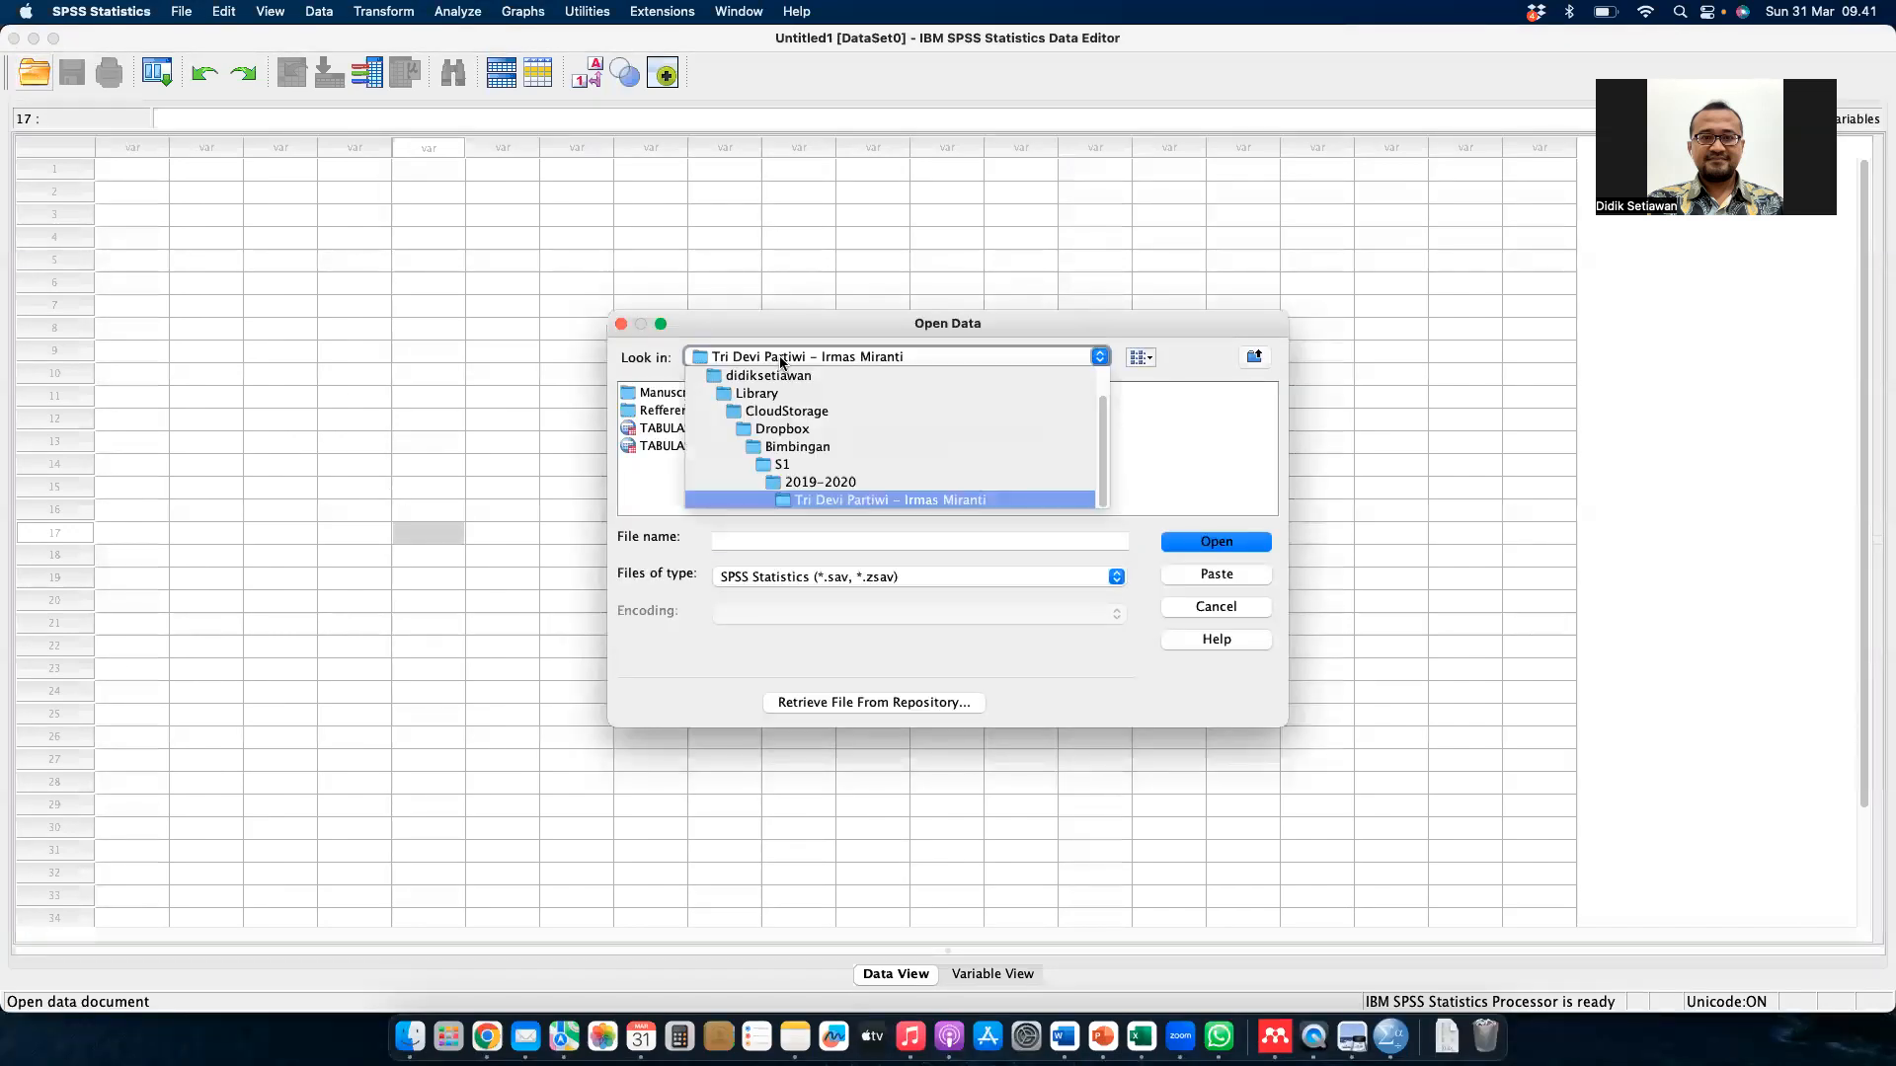
left_click(801, 428)
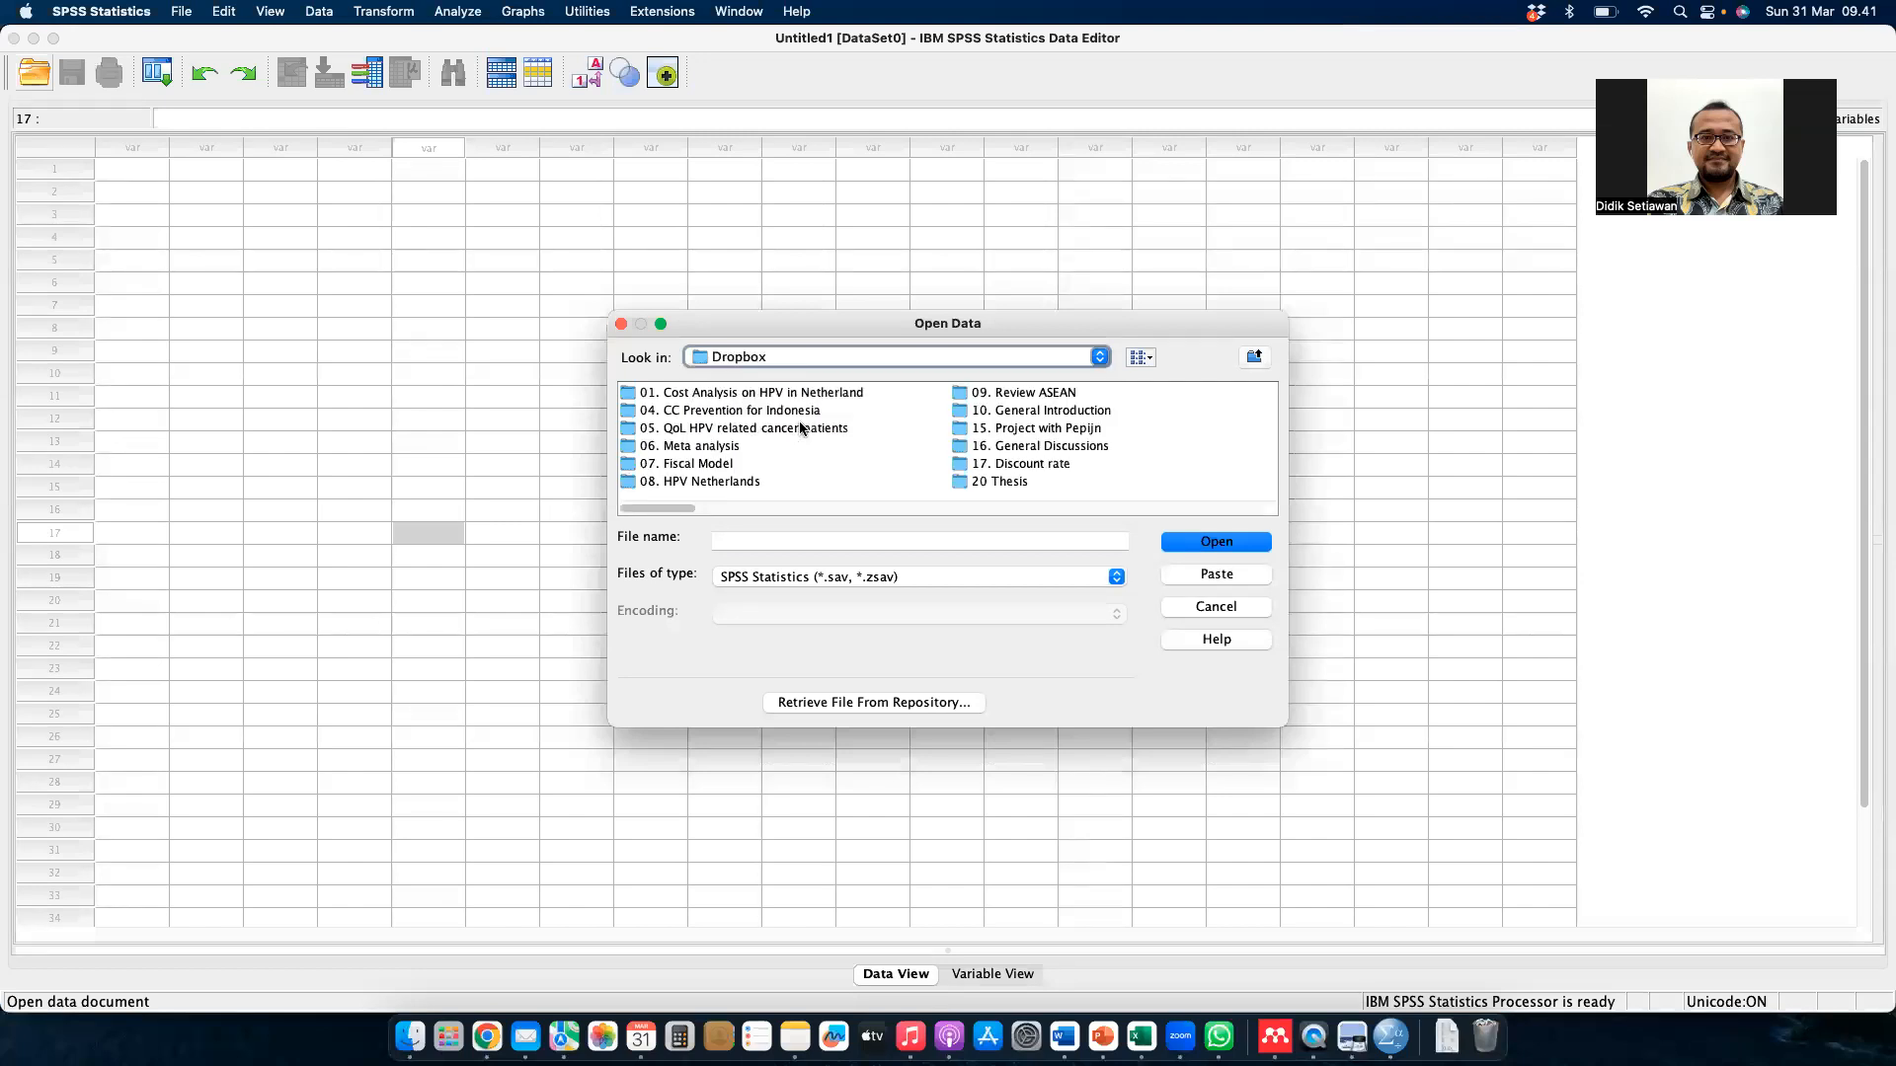
- Browse to Metode Penelitian dan Statistika inside the Materi Kuliah folder and limit the listed files to Excel (*.xls, *.xlsx, *.xlsm)
scroll(803, 450, "right", 10)
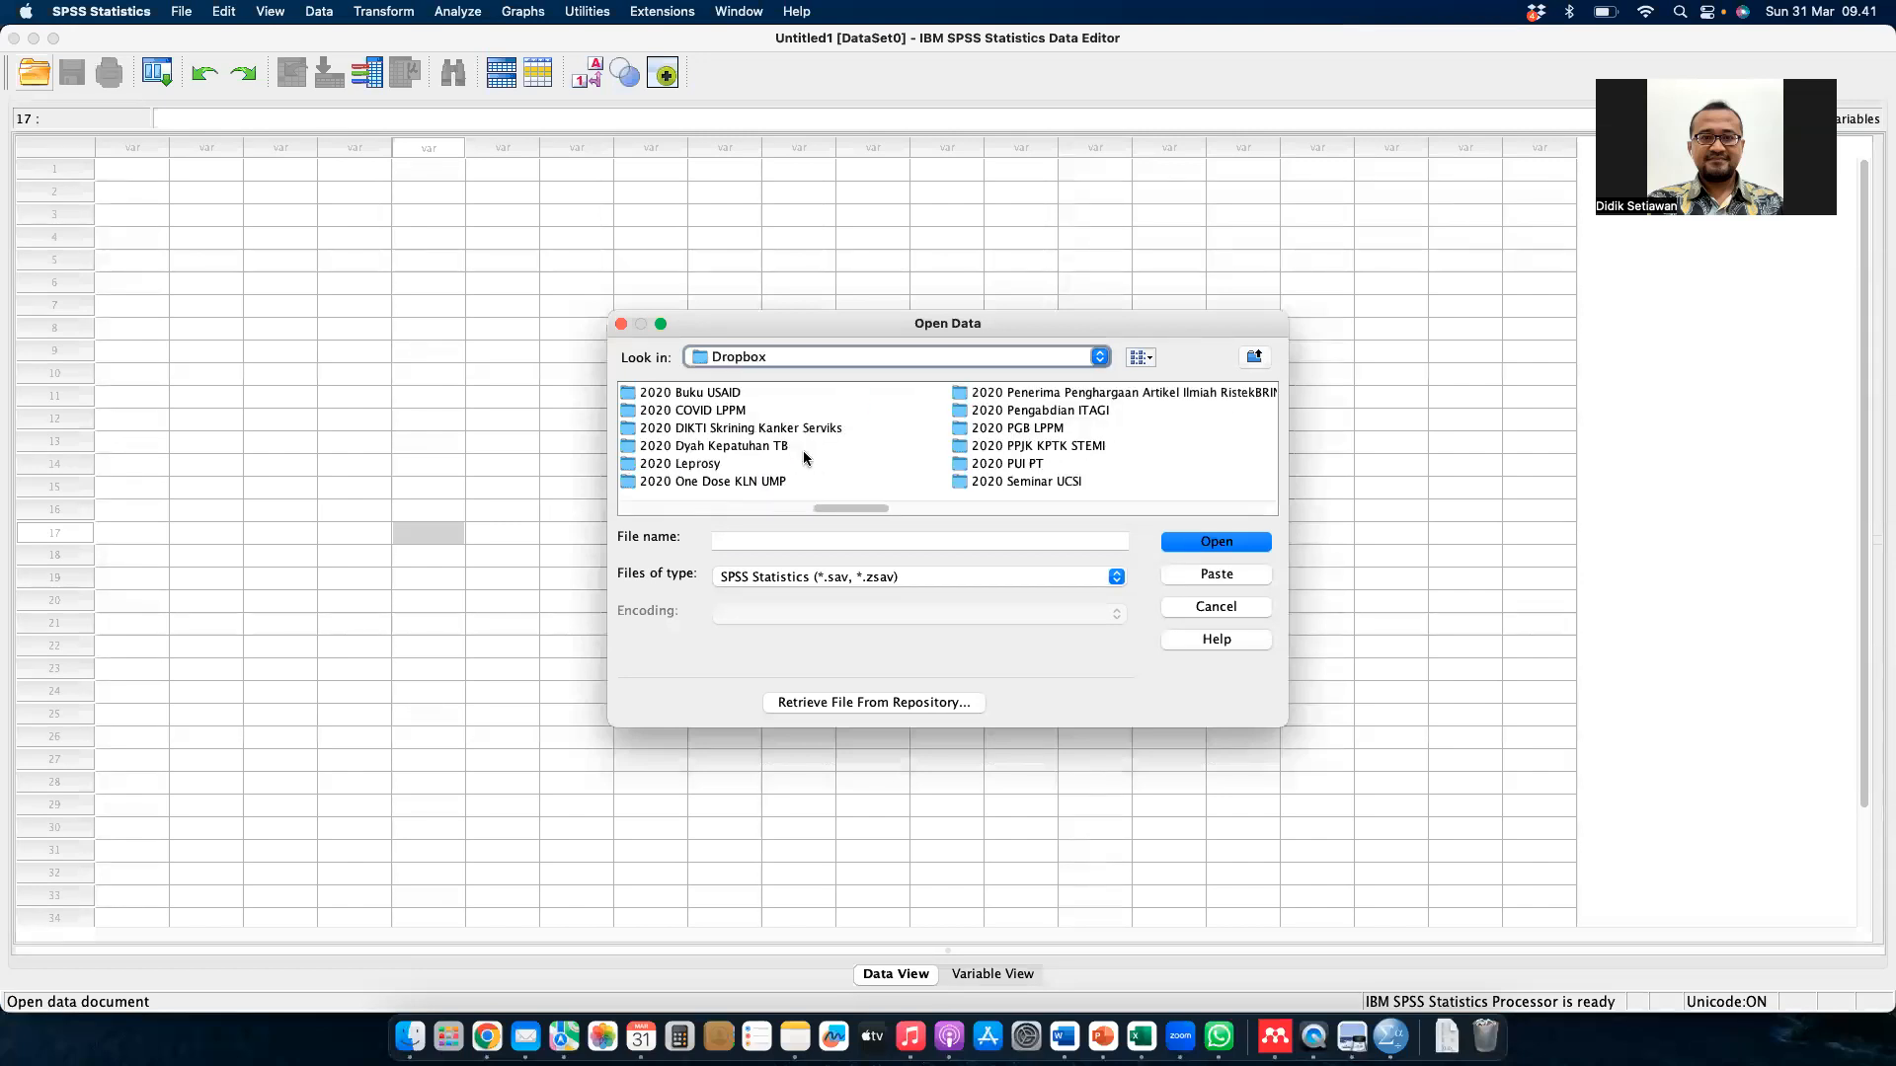
scroll(802, 450, "right", 10)
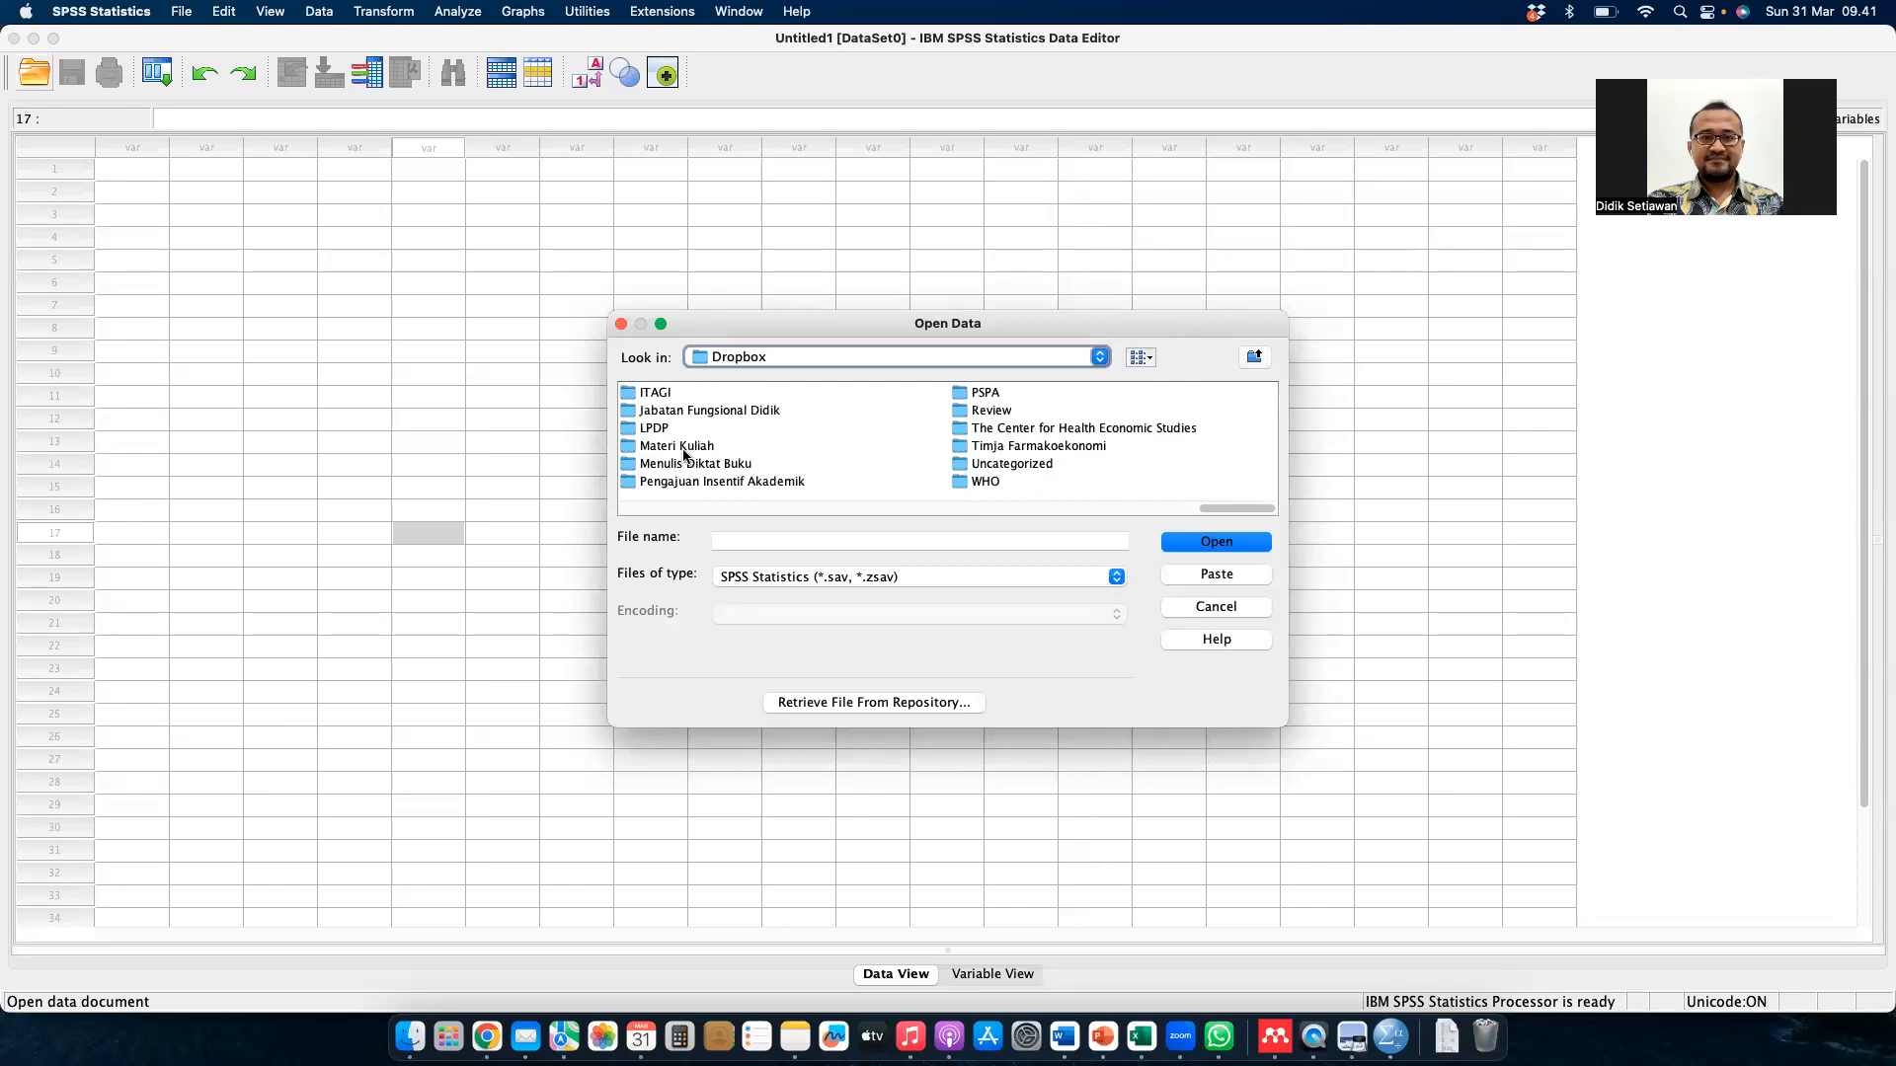
left_click(683, 452)
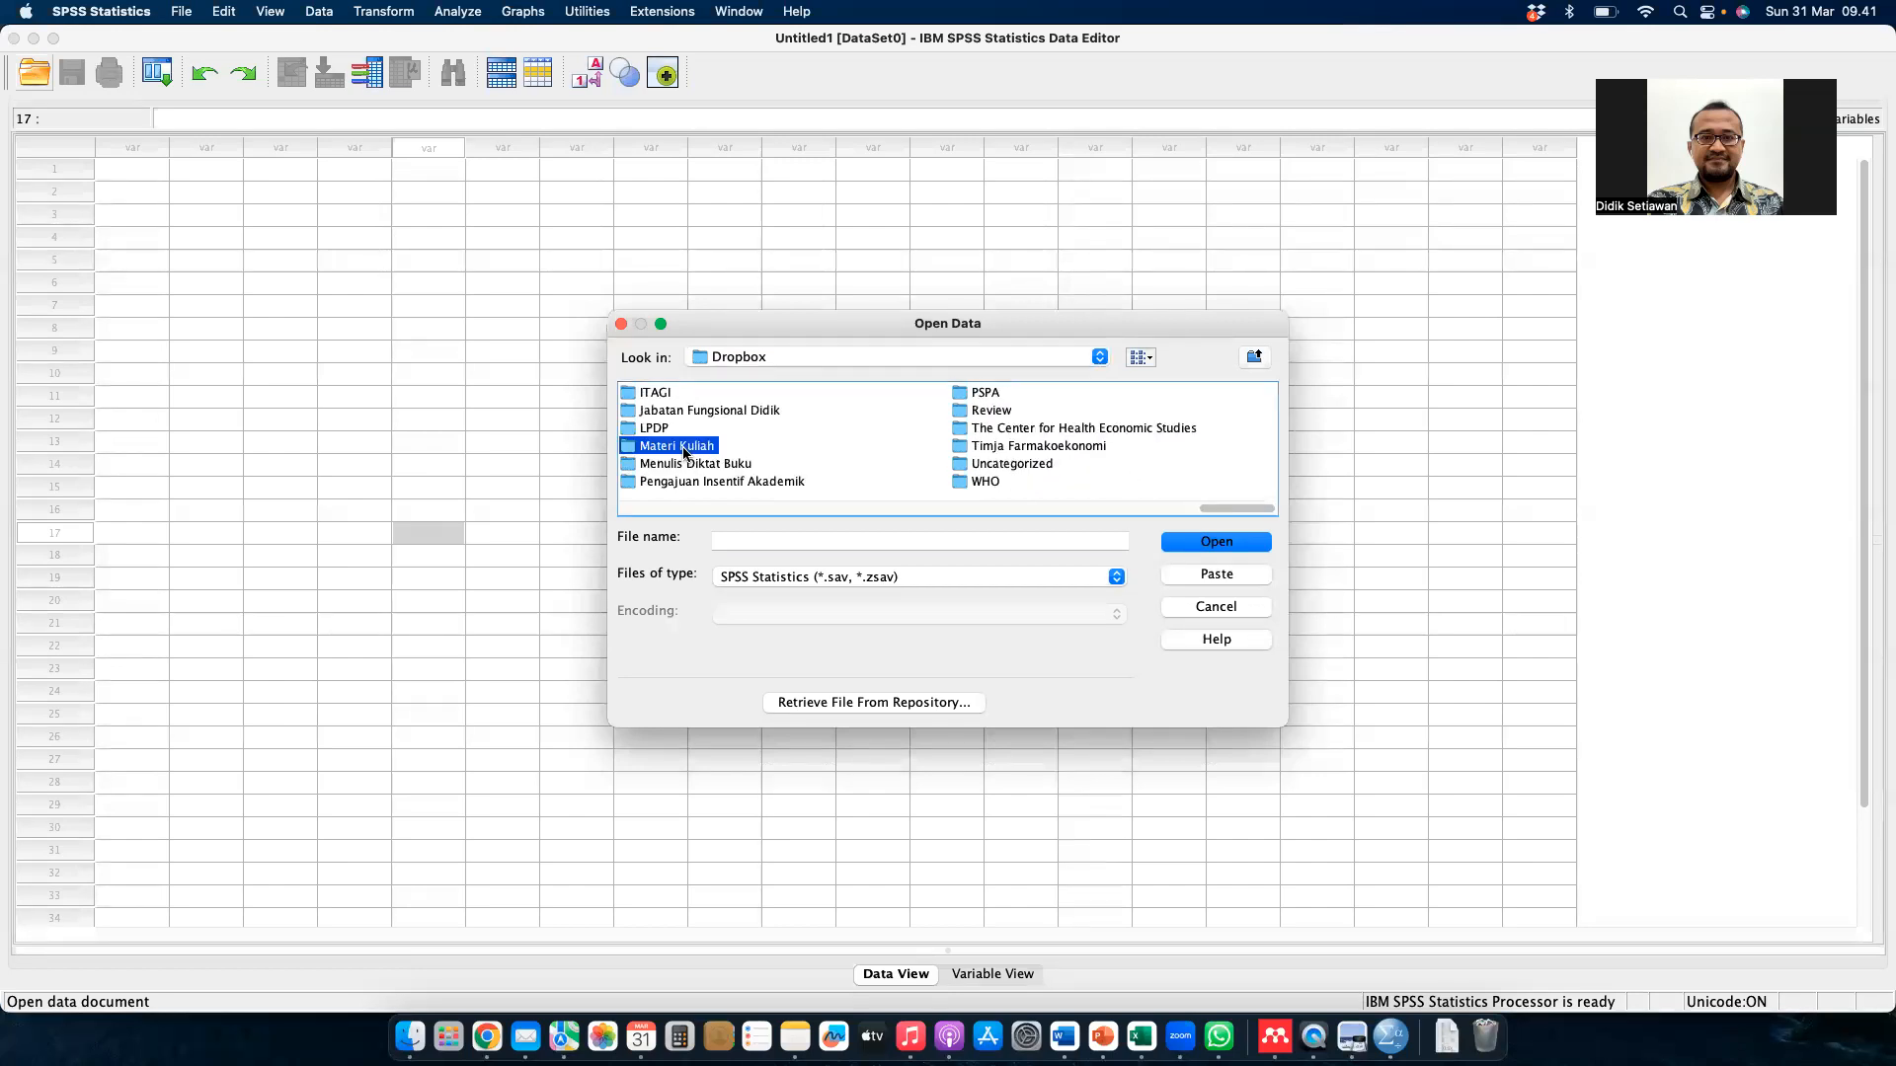
left_click(1217, 542)
left_click(990, 394)
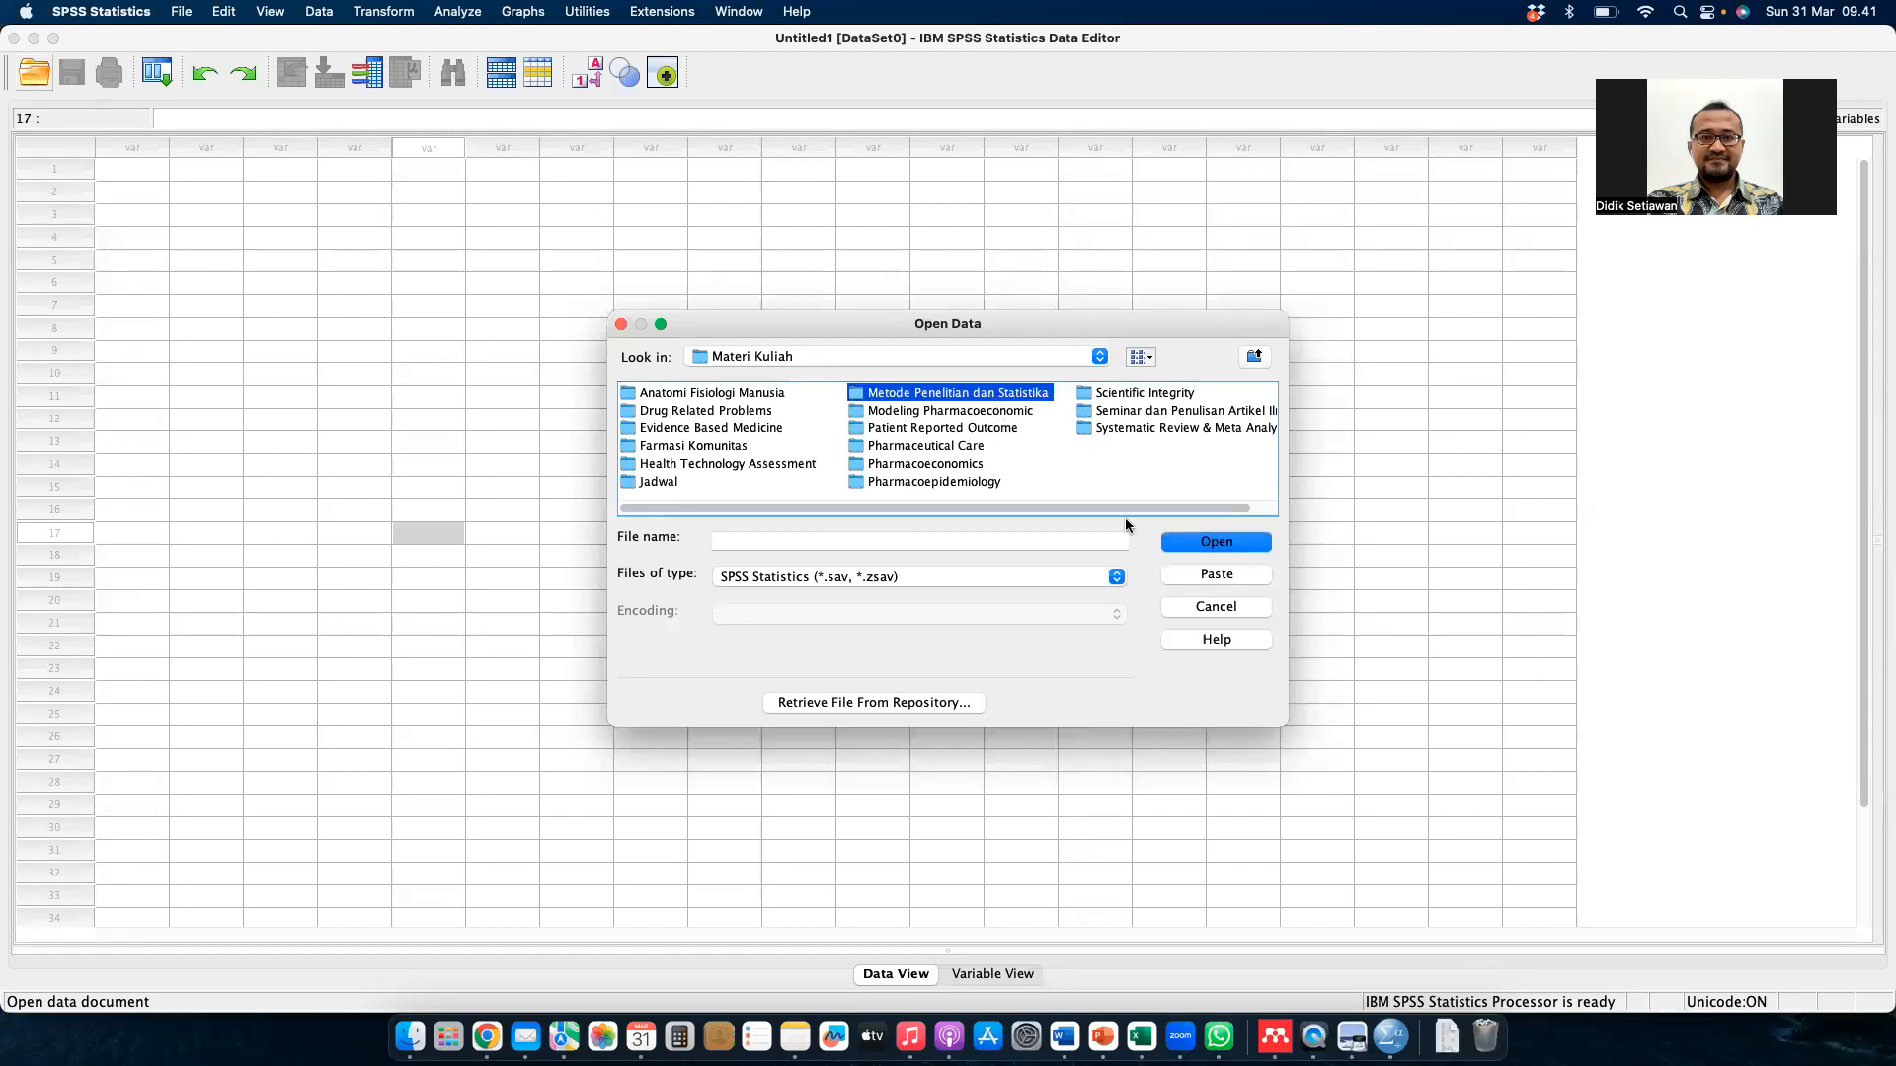
left_click(1183, 546)
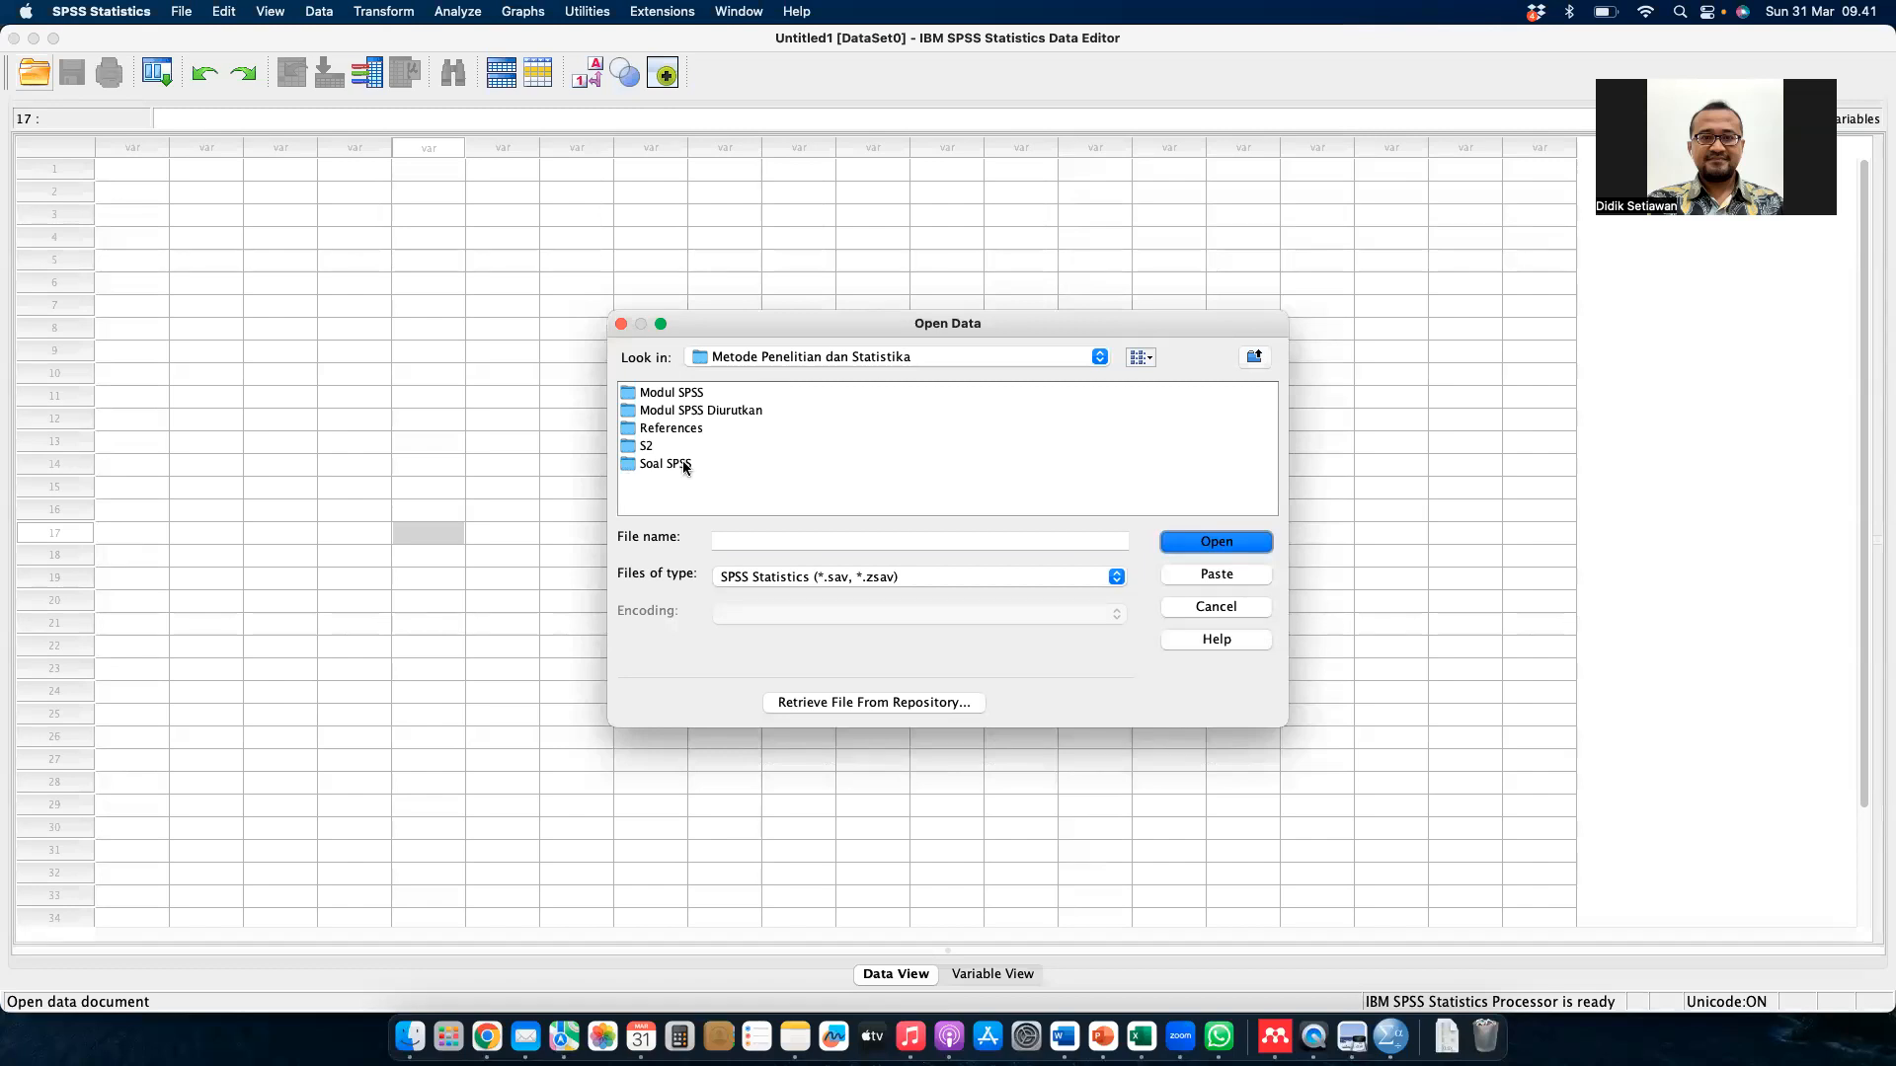
left_click(820, 577)
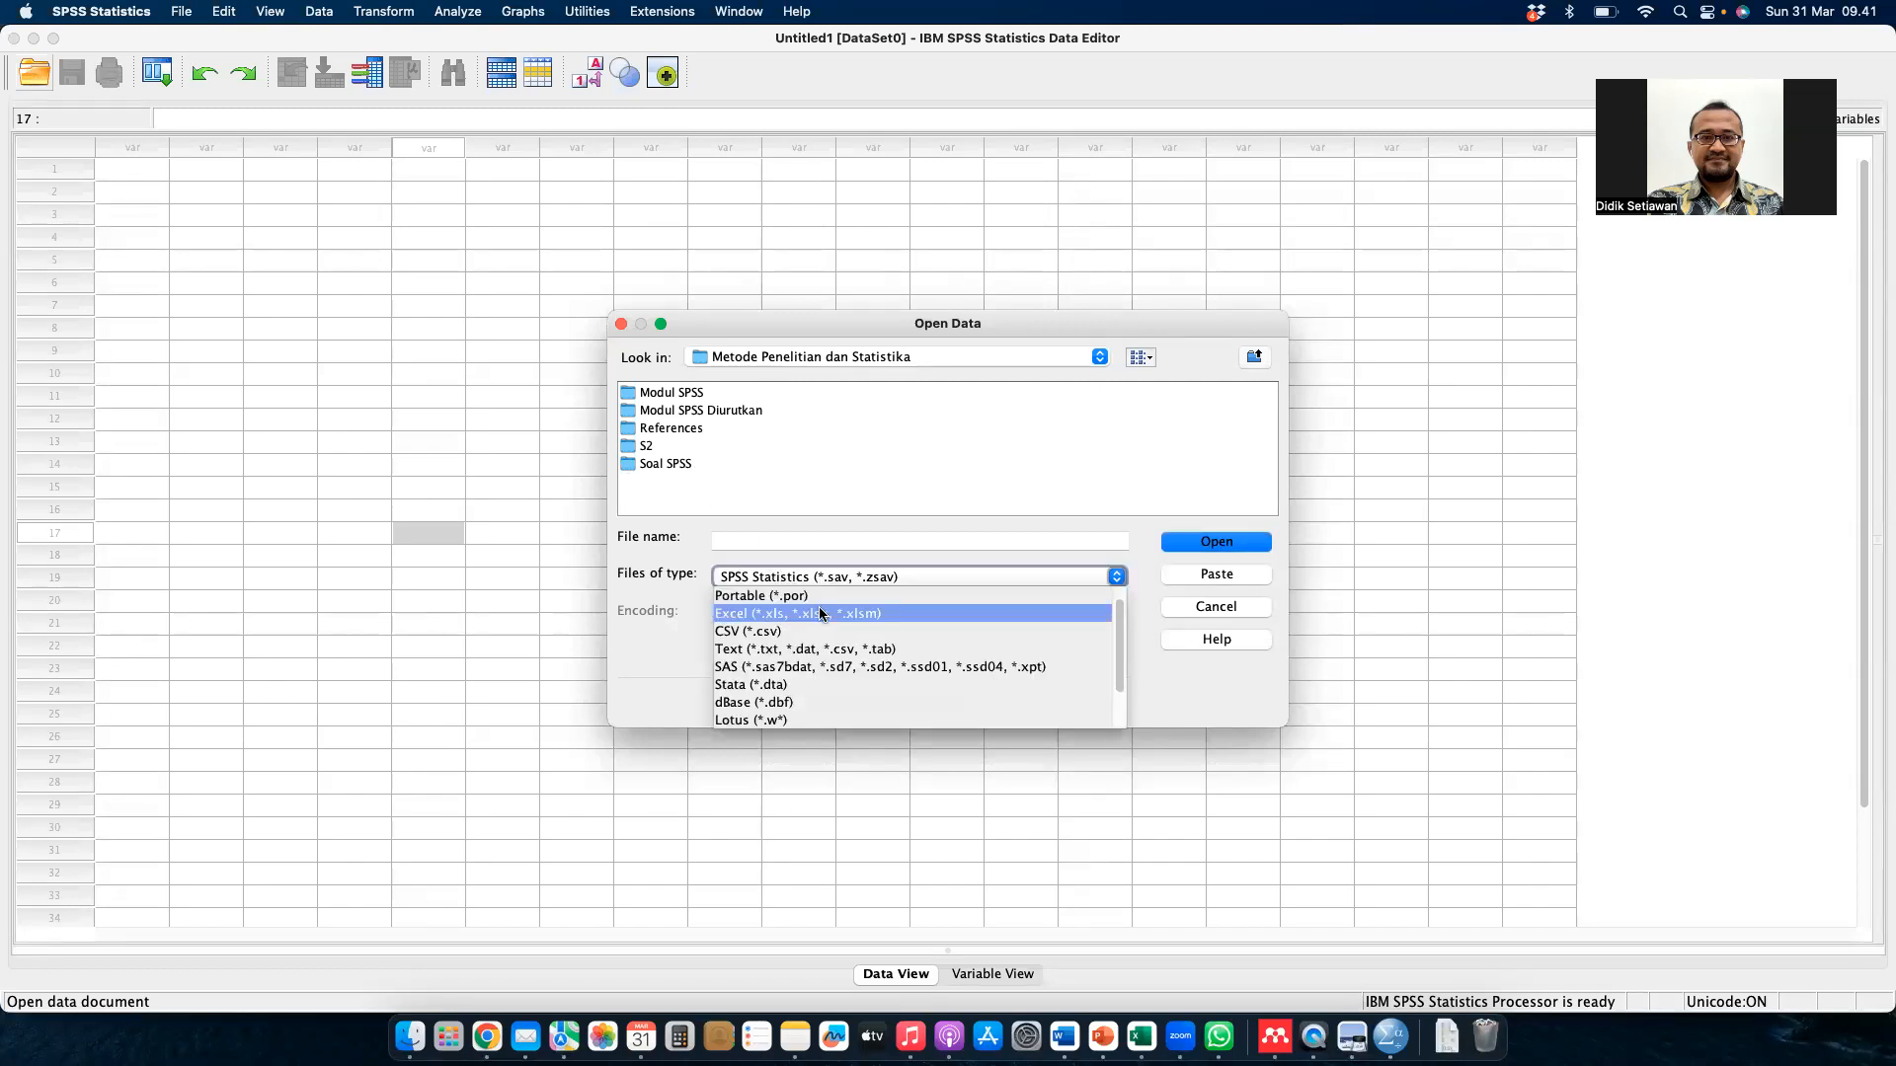
left_click(819, 613)
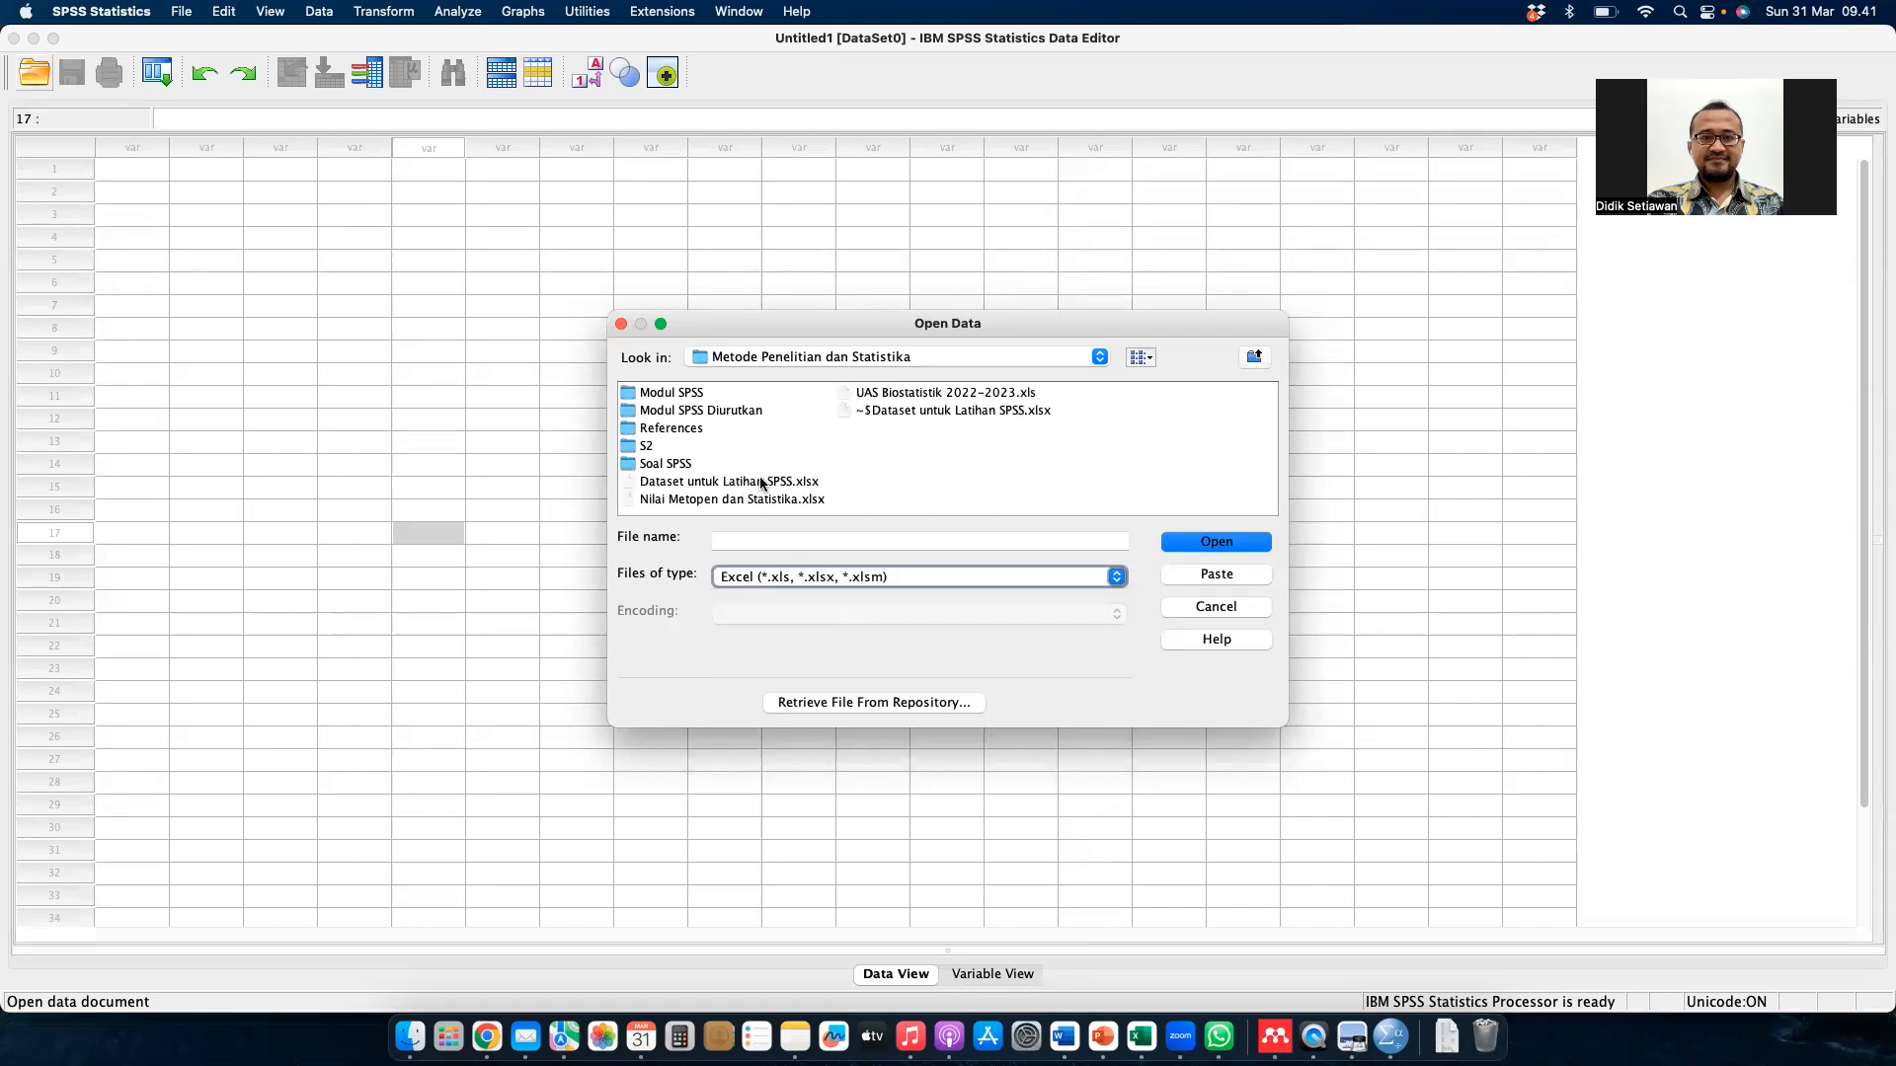
- Switch to Excel and close the Dataset untuk Latihan SPSS workbook, saving its changes
left_click(765, 483)
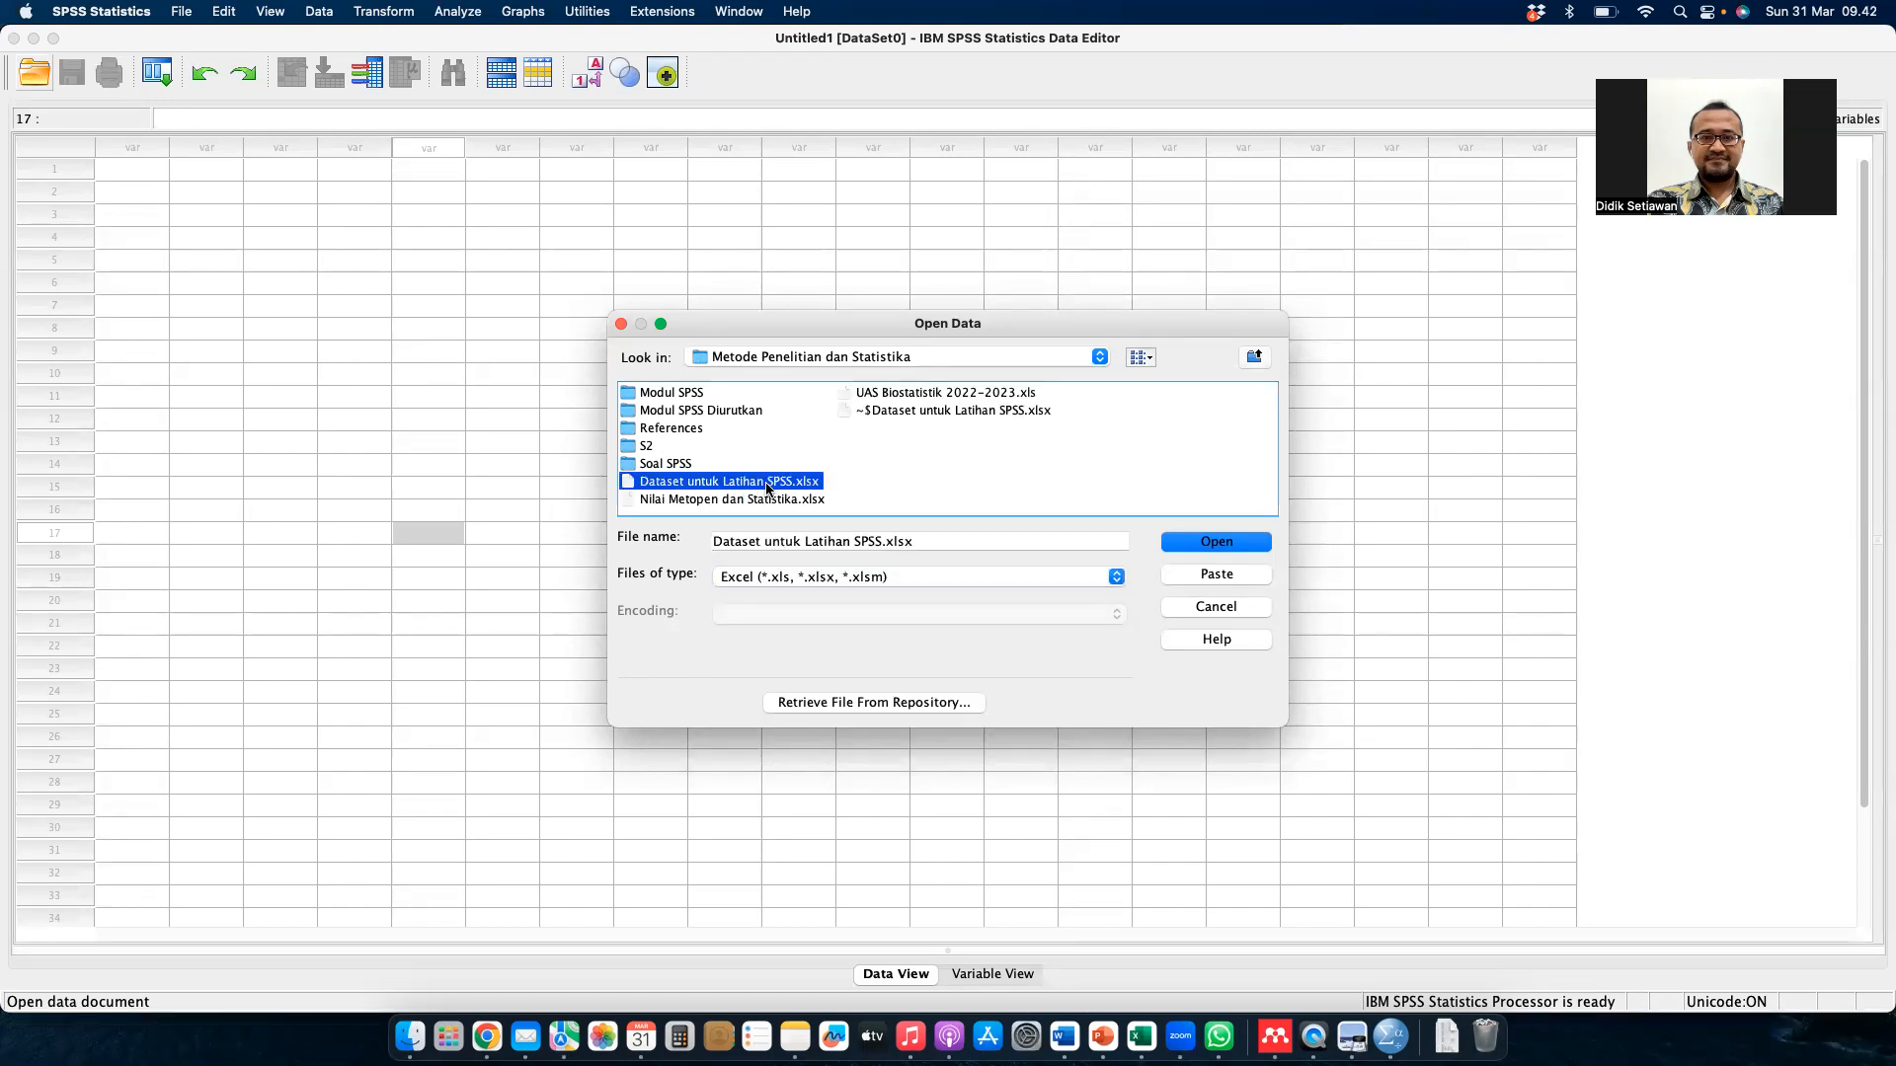
left_click(897, 413)
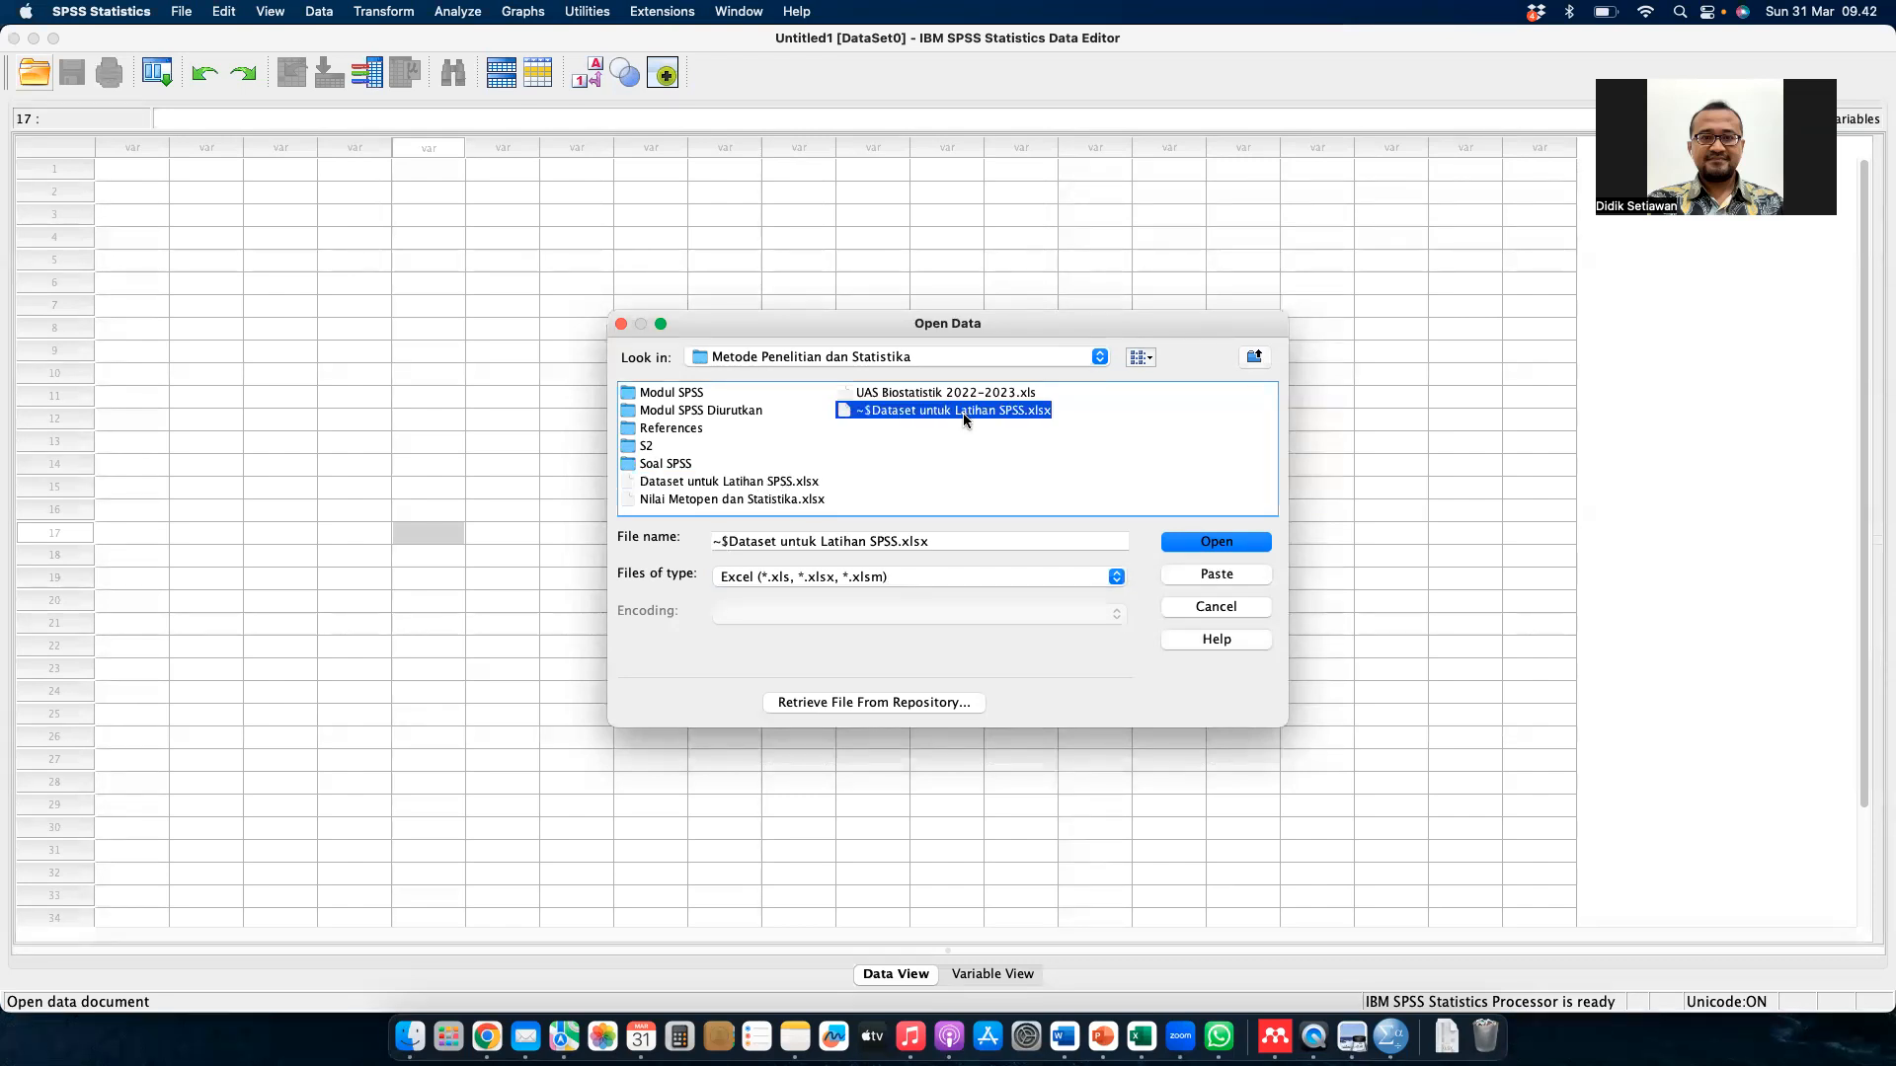
key("ctrl+Right")
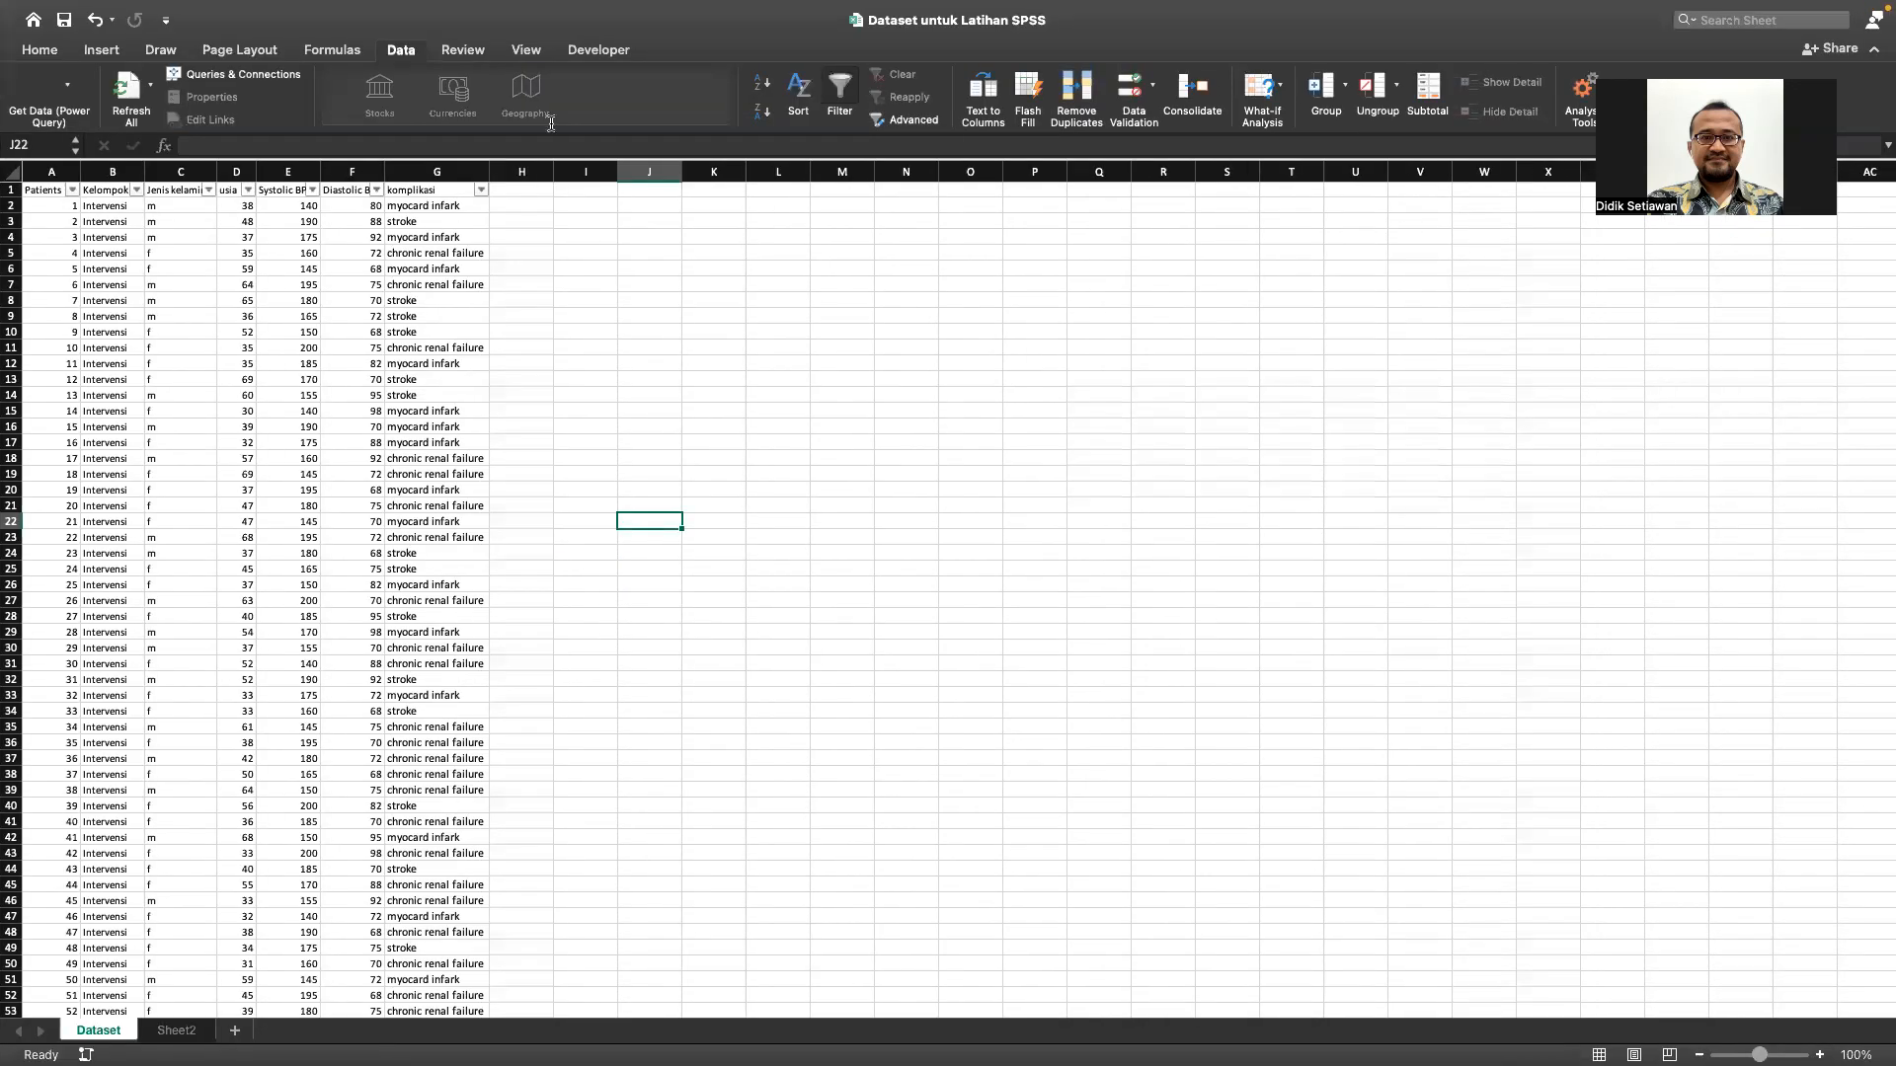
mouse_move(351, 12)
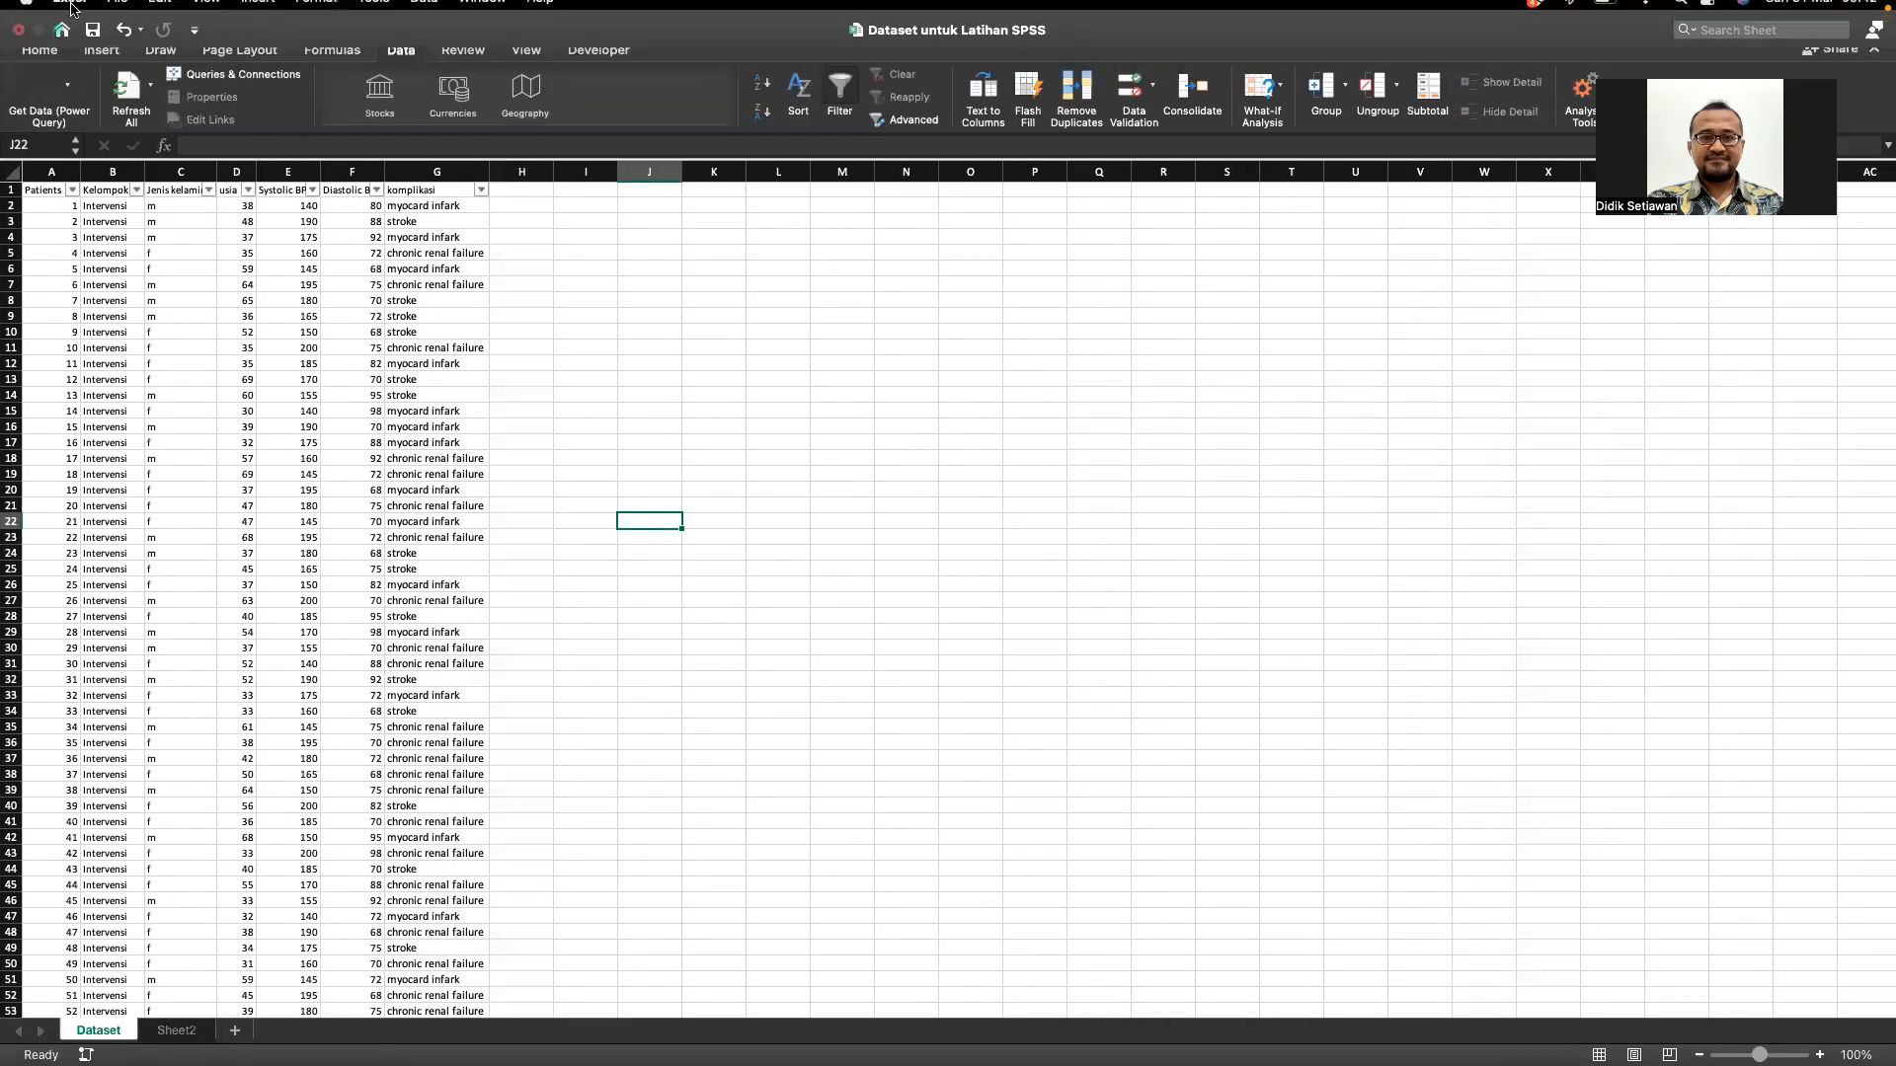
left_click(18, 44)
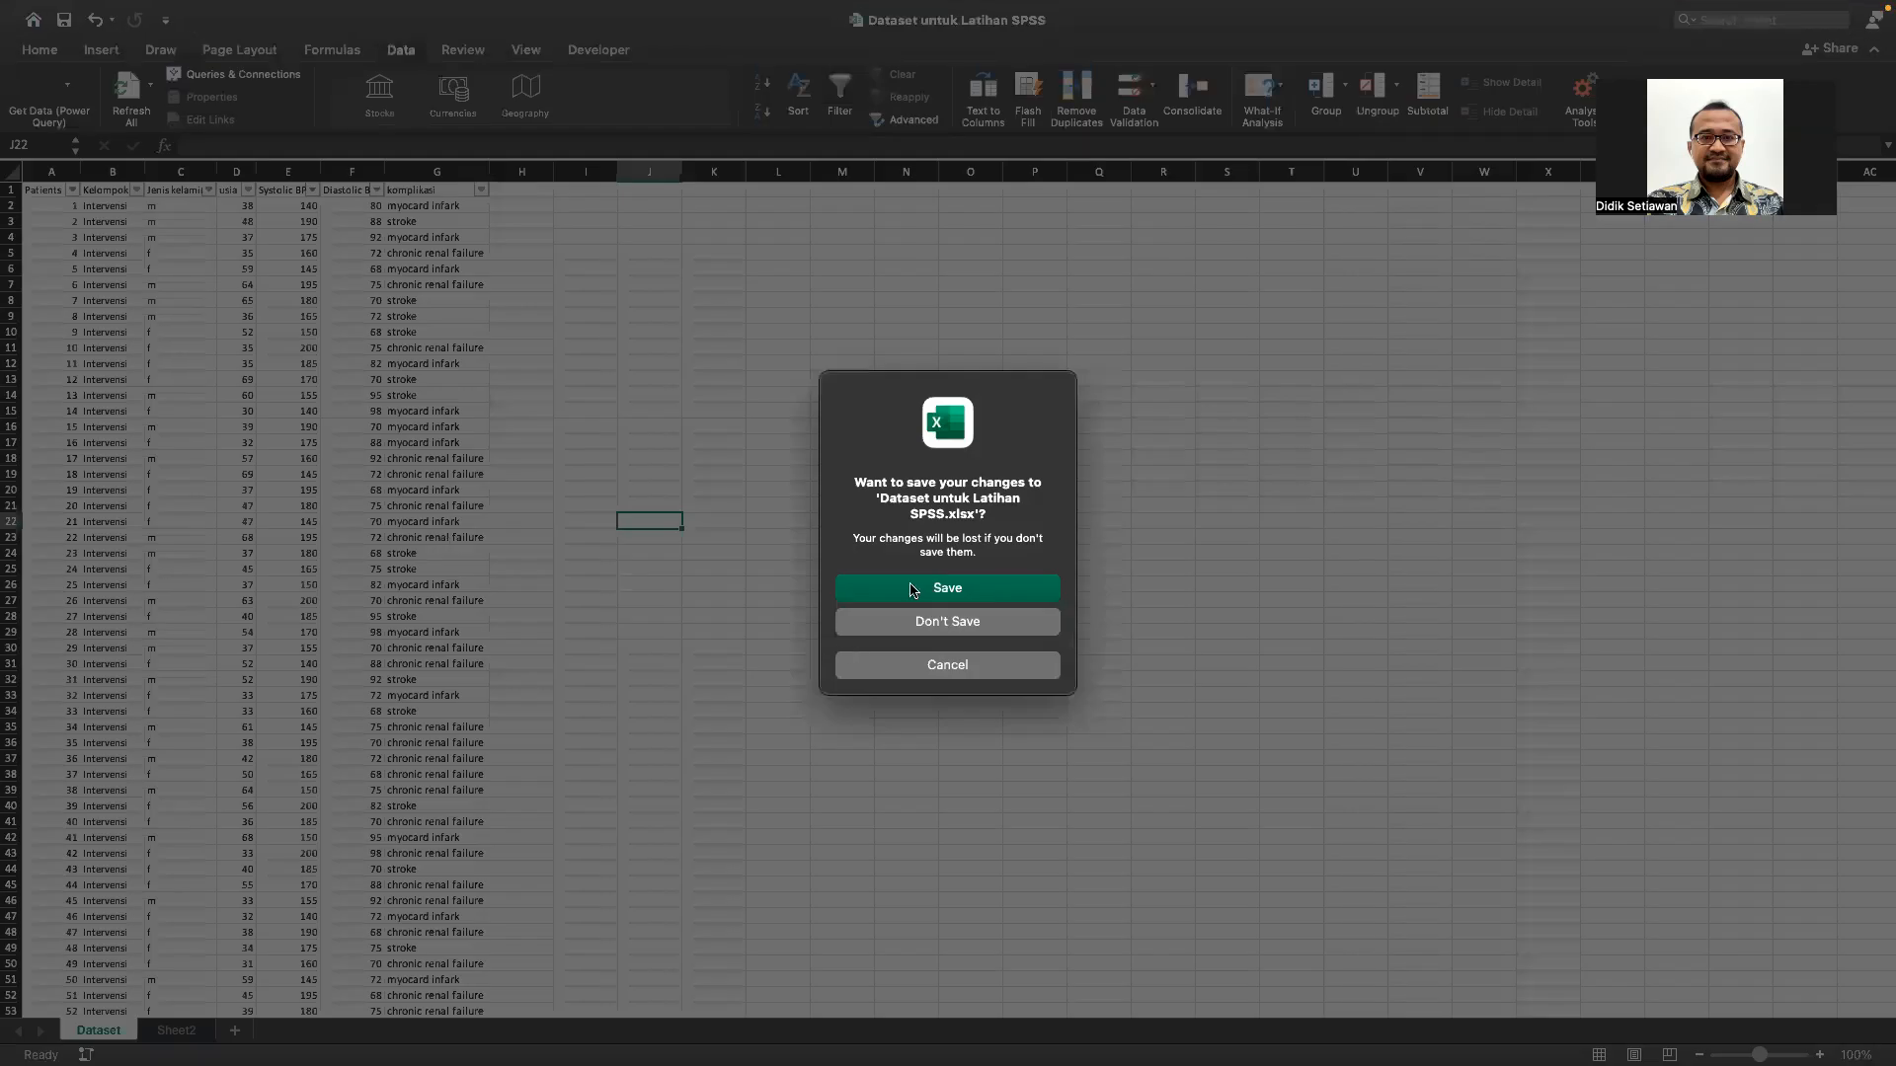
left_click(943, 589)
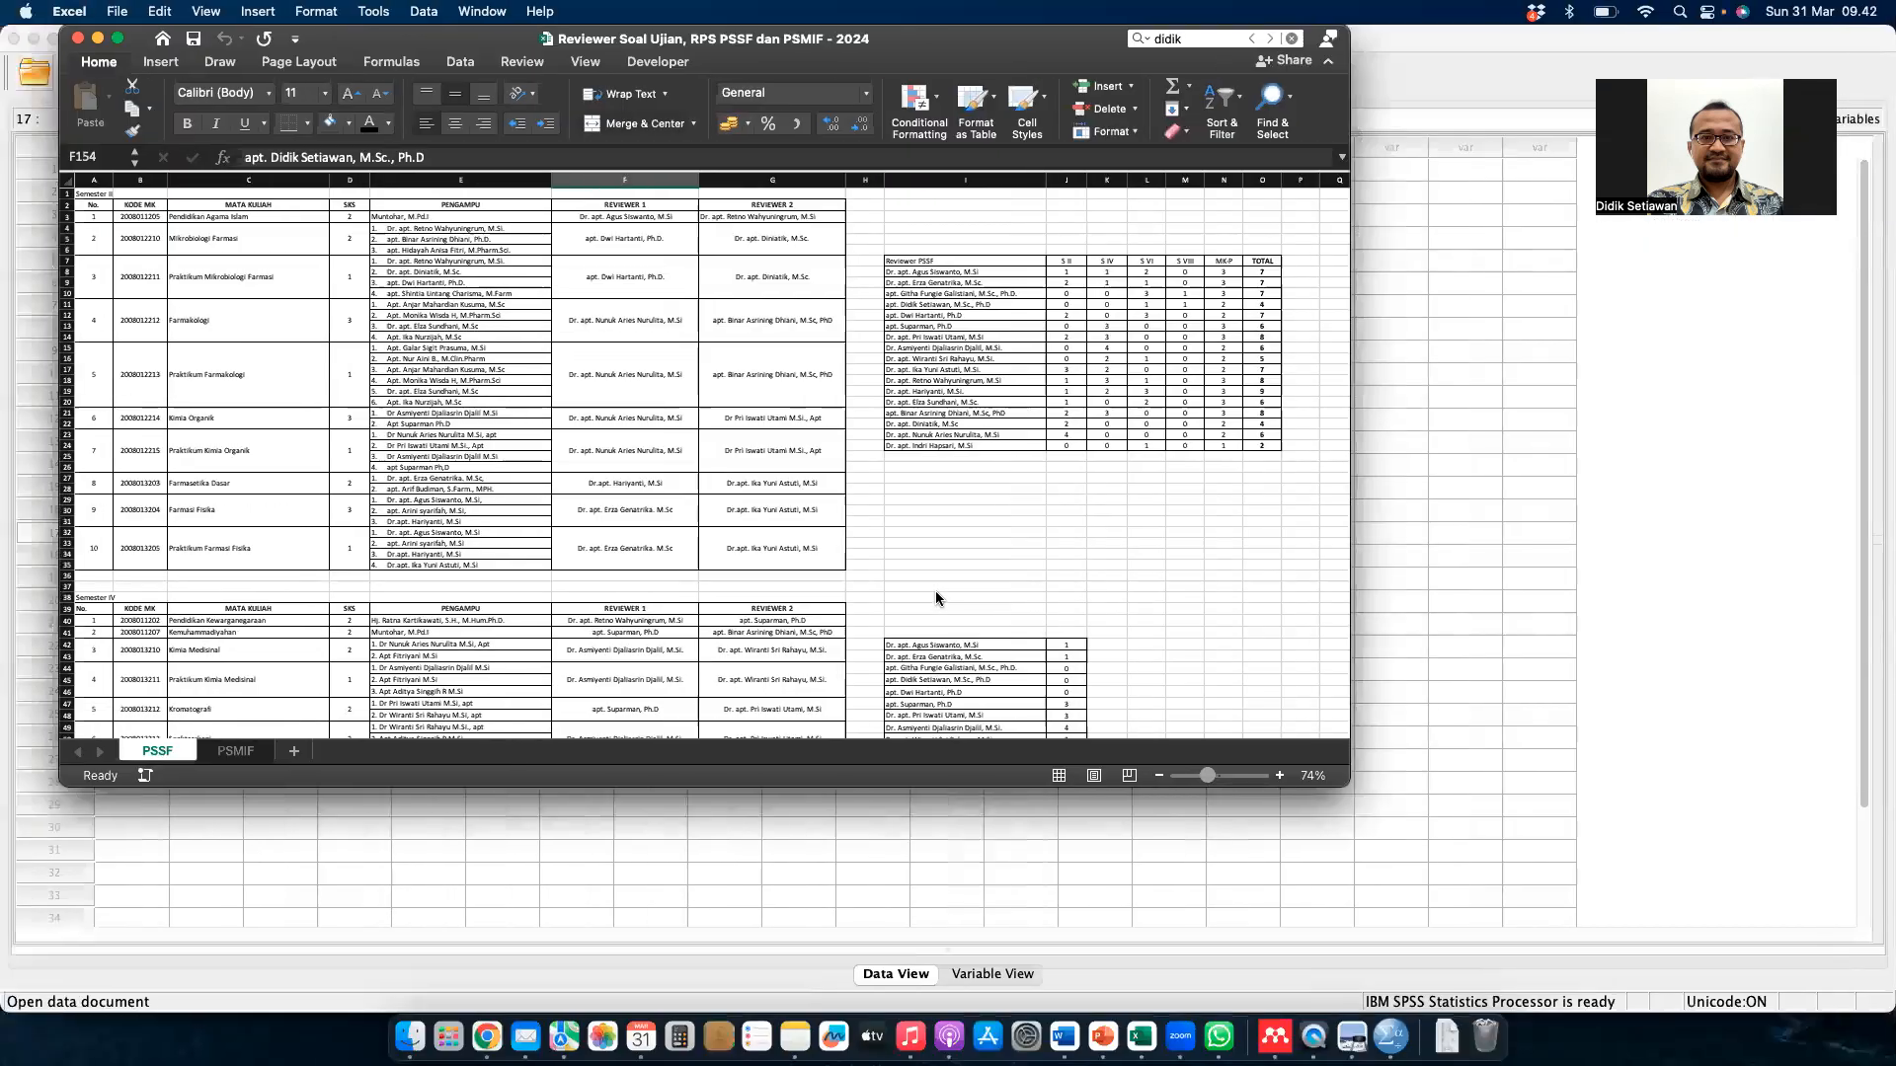
- Return to SPSS Statistics, cancel the pending file selection and start opening a data file again
left_click(1420, 799)
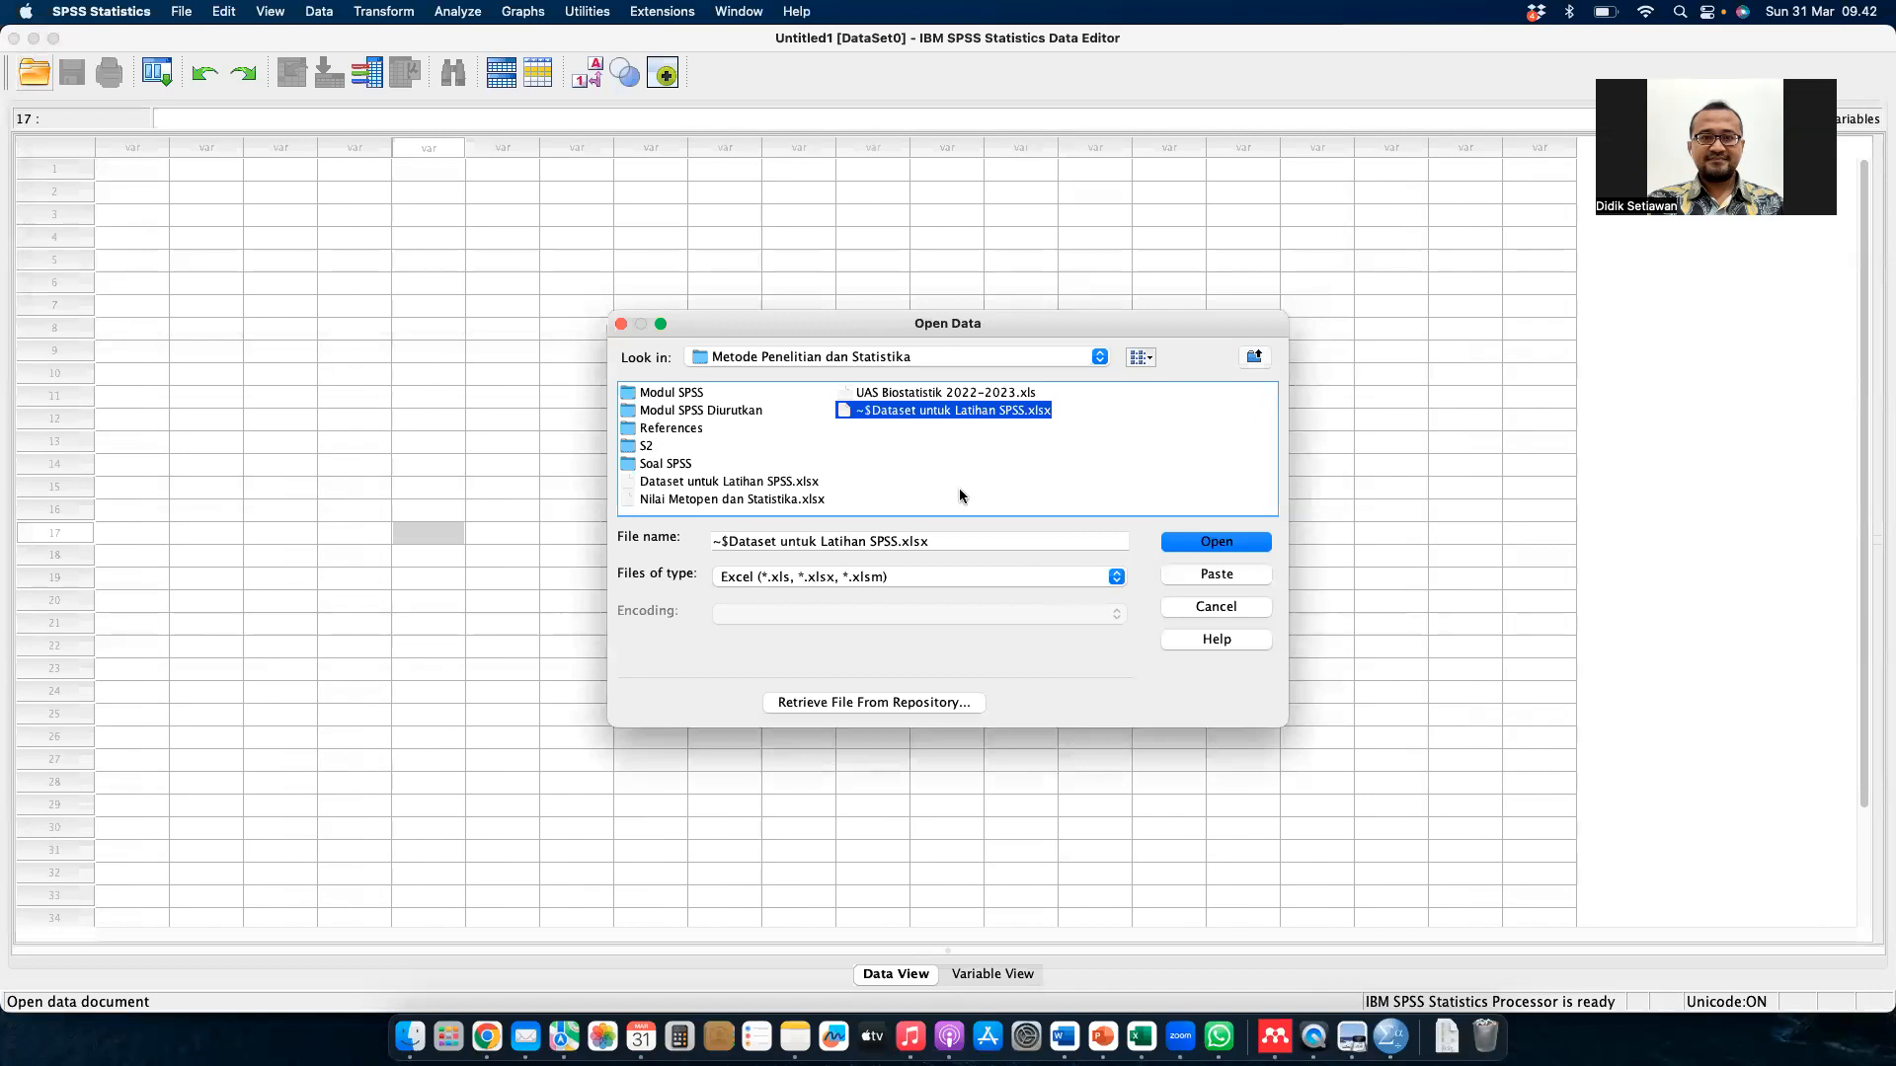
left_click(1209, 606)
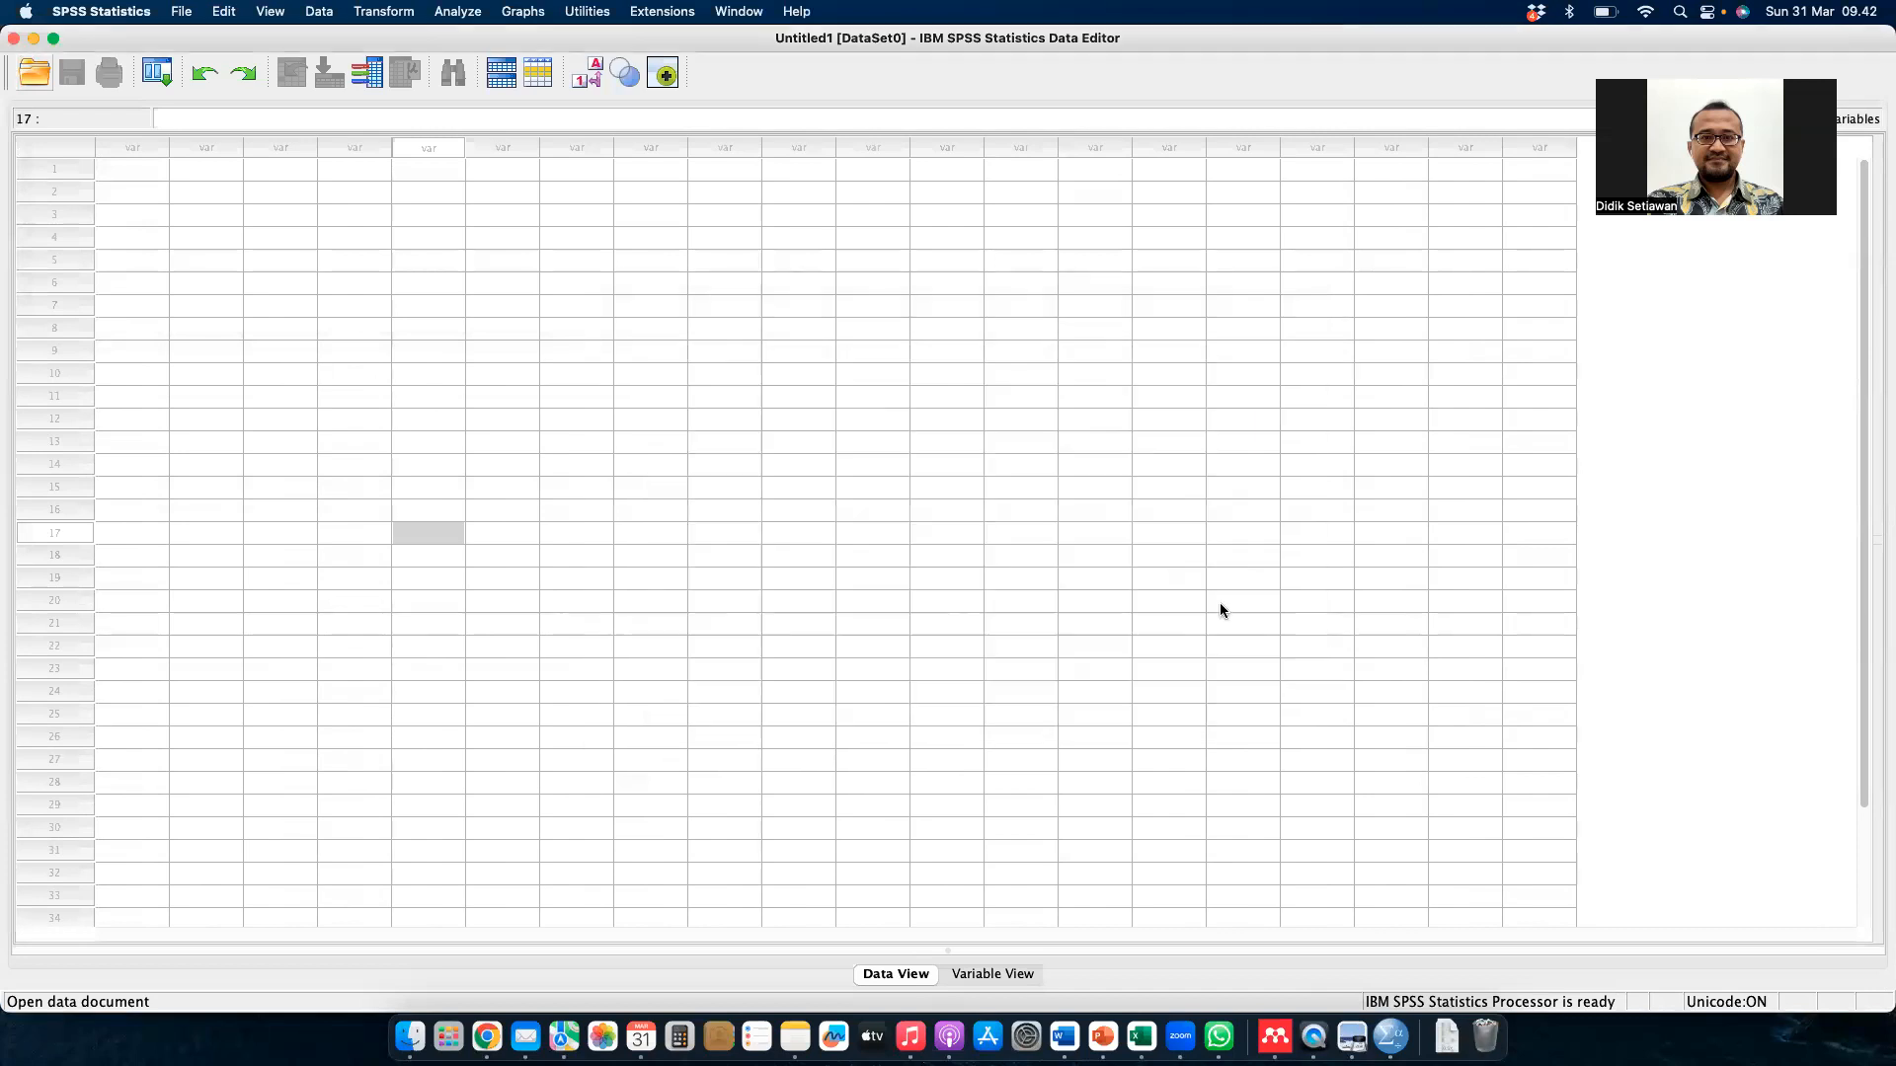
left_click(40, 74)
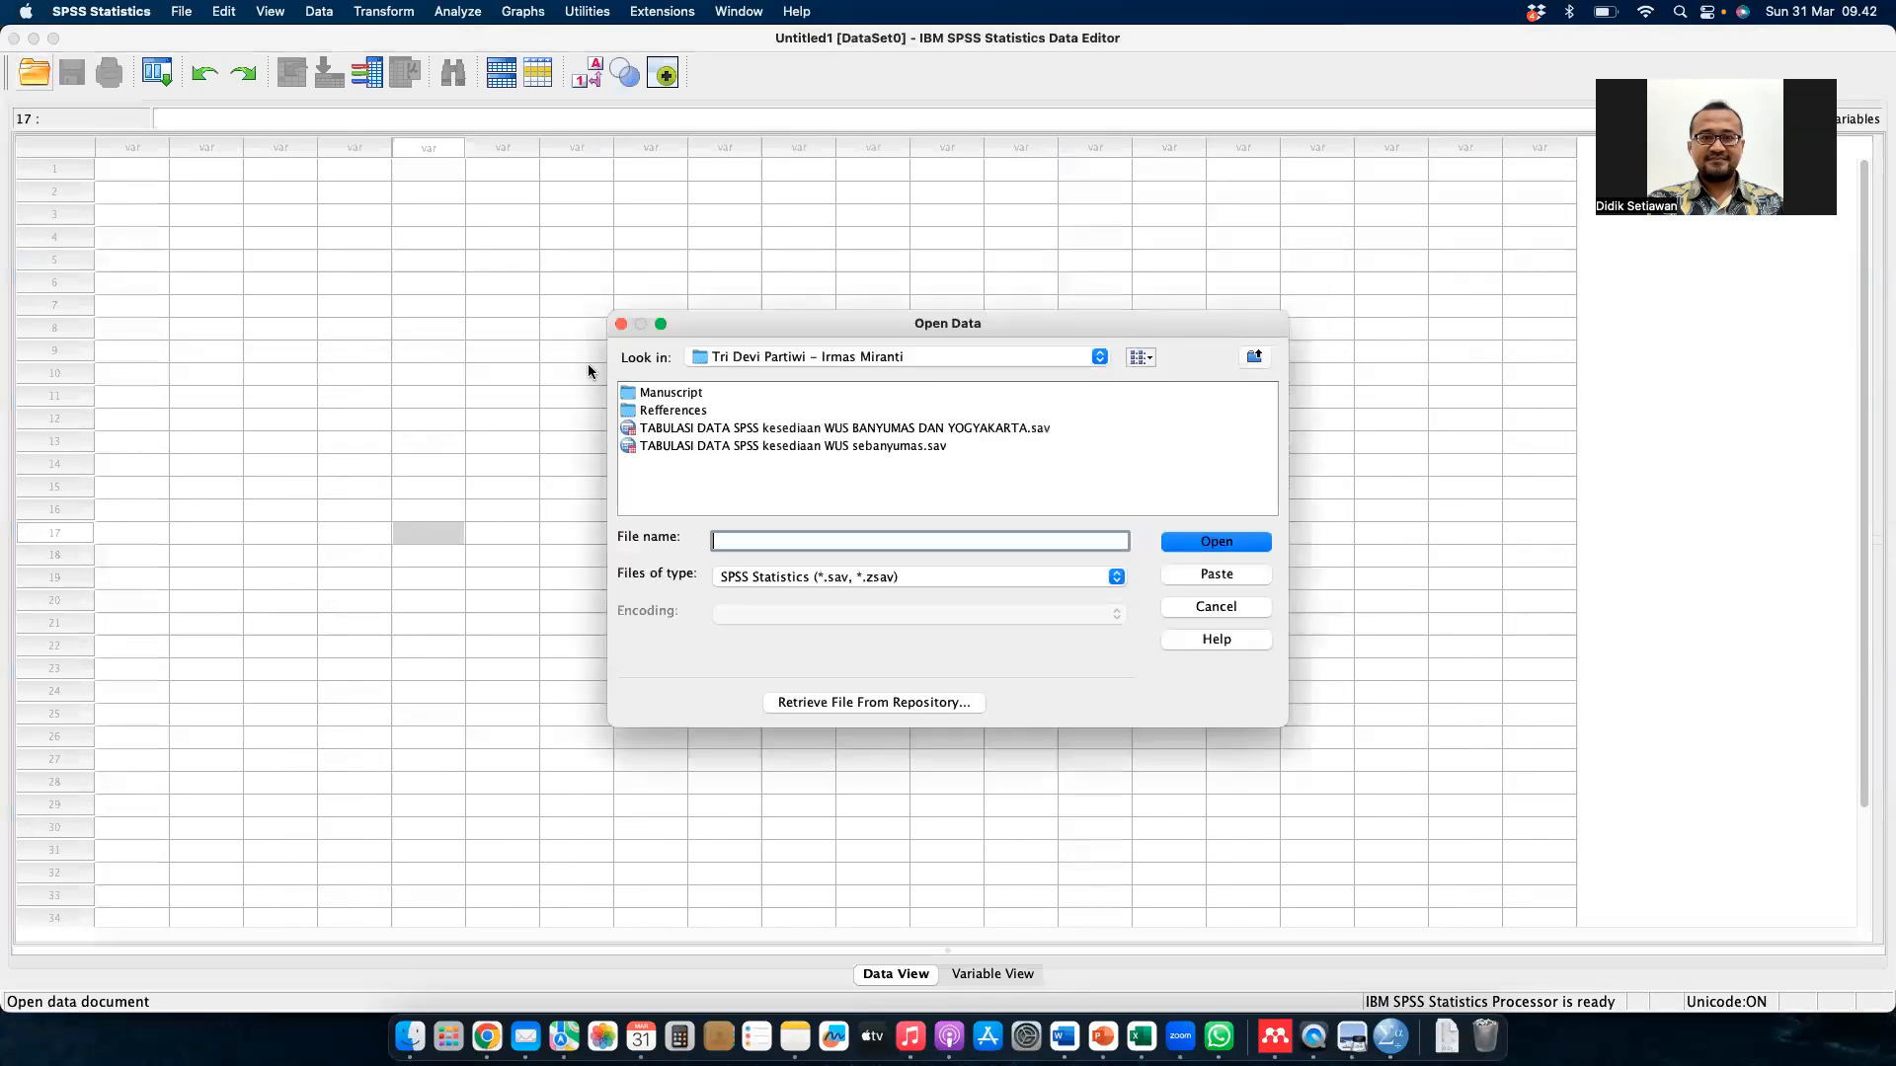
- Browse to the Metode Penelitian dan Statistika folder inside Materi Kuliah in Dropbox
left_click(928, 355)
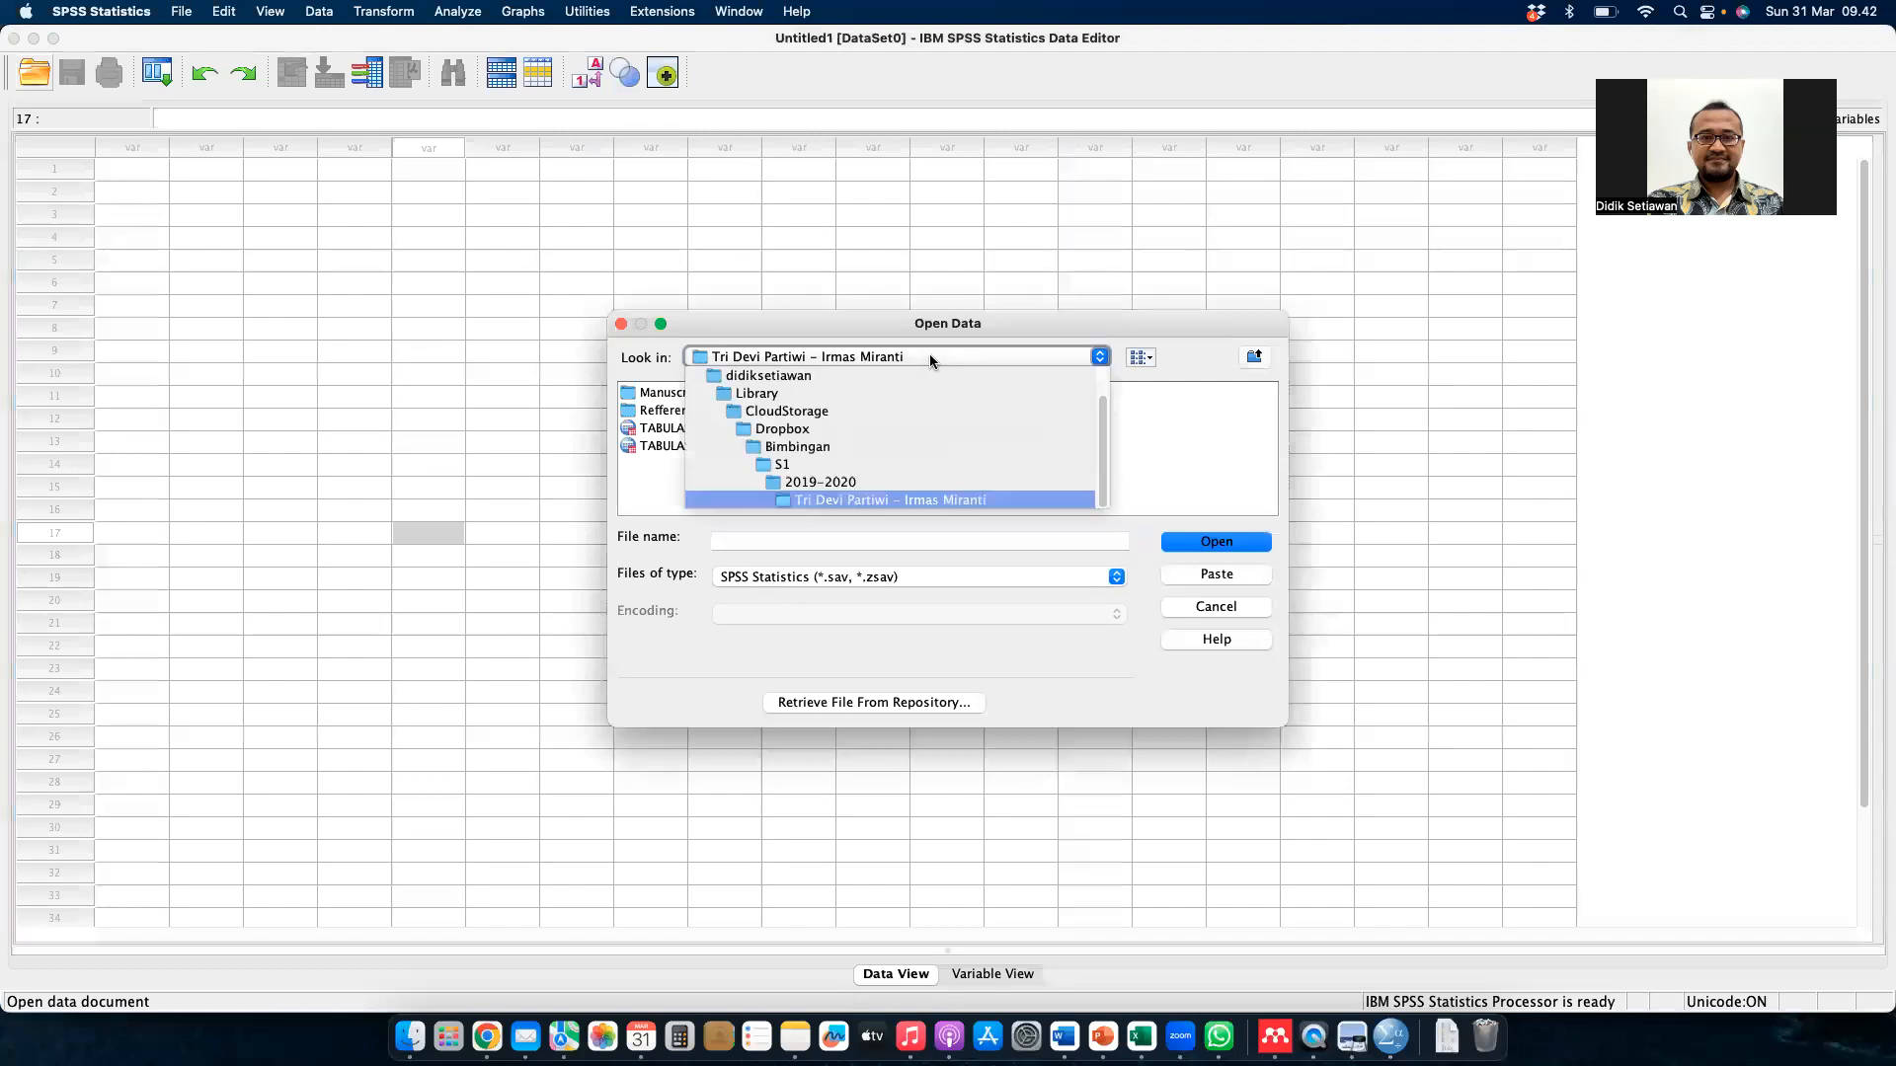
left_click(851, 425)
scroll(943, 449, "right", 5)
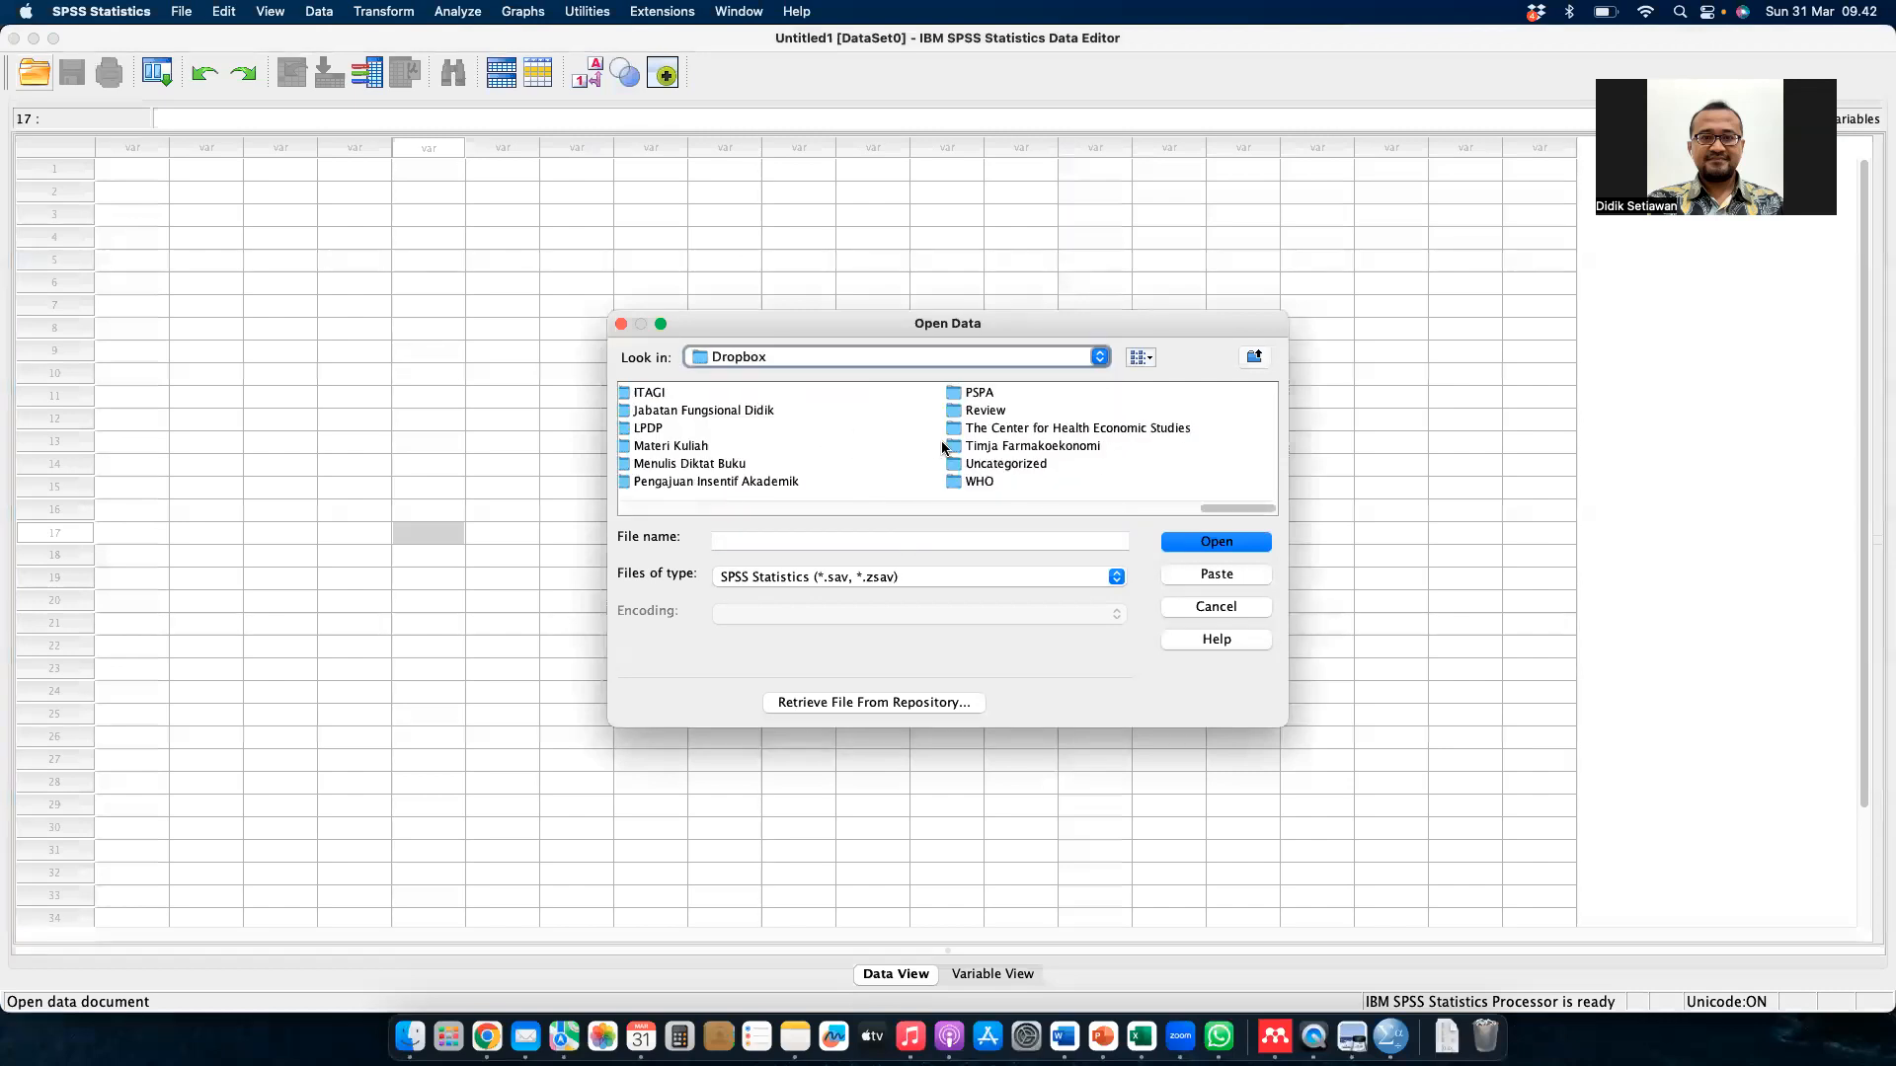
left_click(719, 443)
double_click(721, 447)
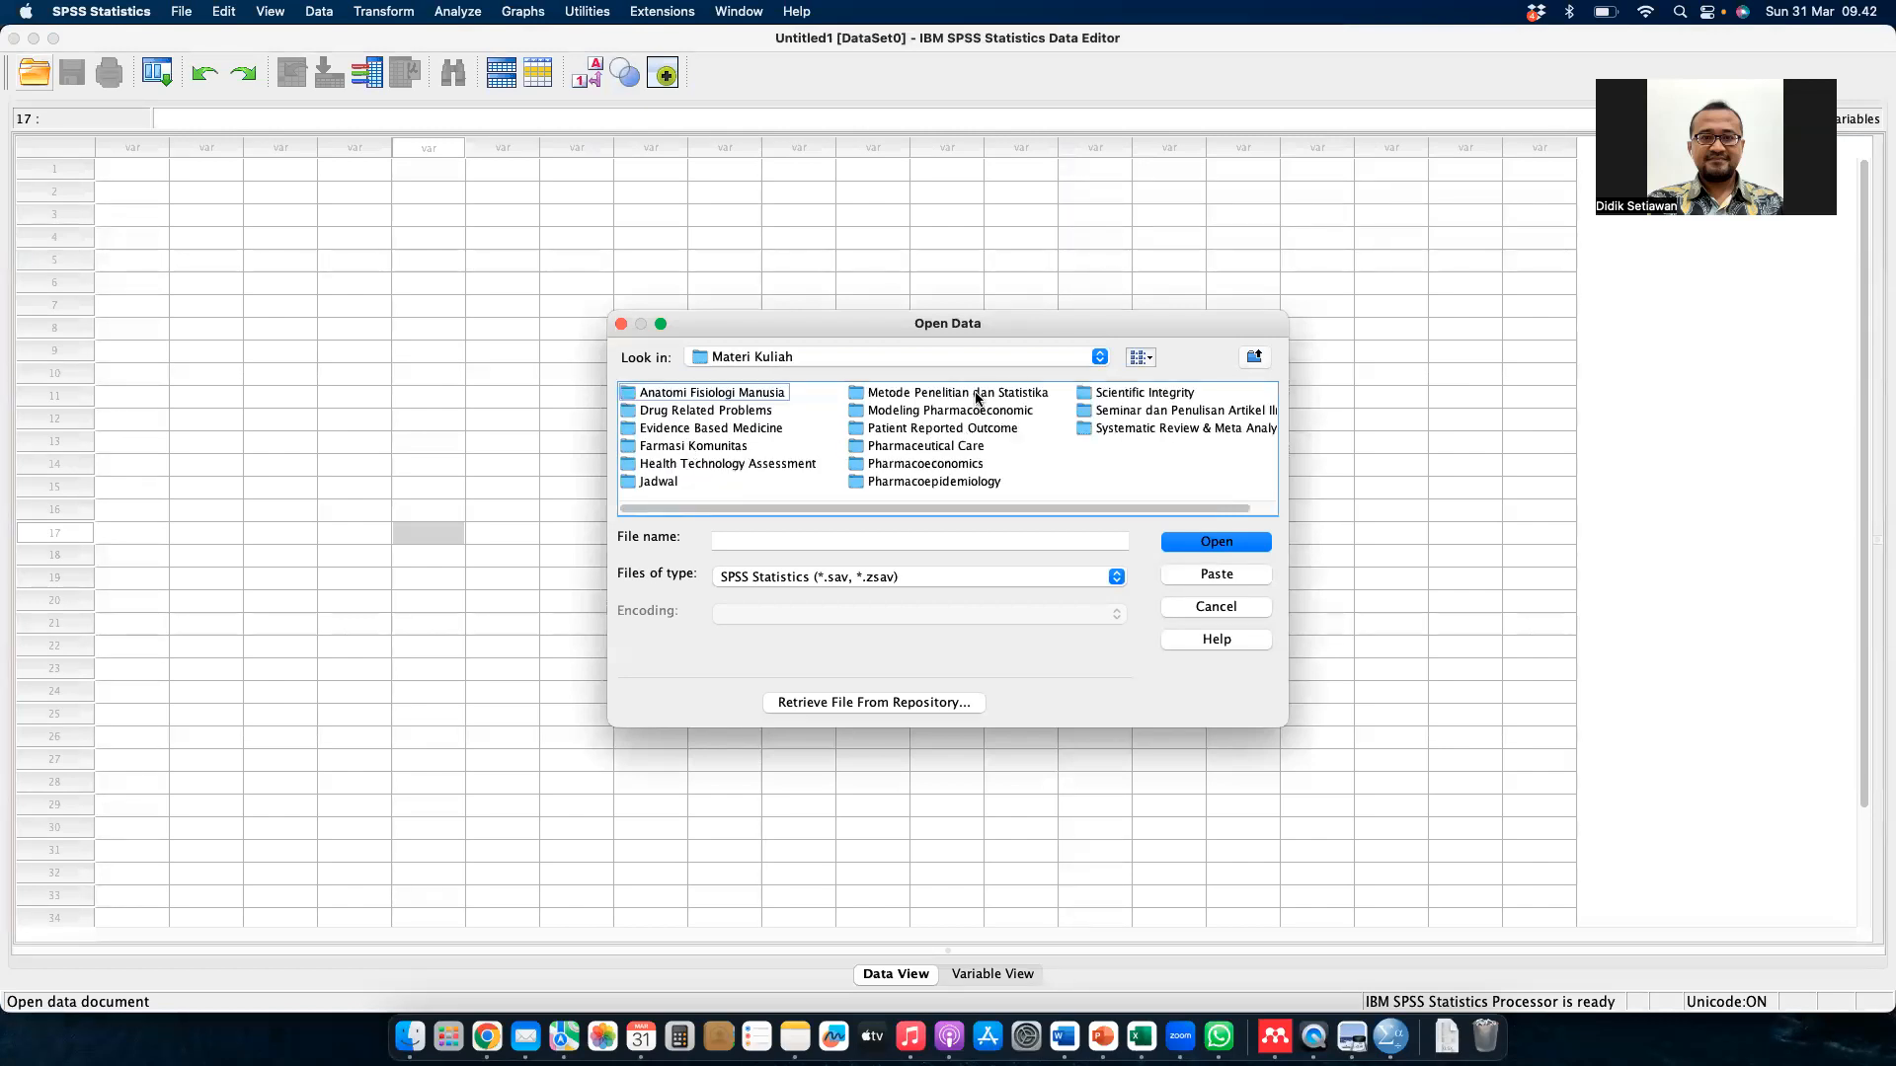
double_click(955, 392)
- Limit the listed files to Excel (*.xls, *.xlsx, *.xlsm) and import the Dataset worksheet from Dataset untuk Latihan SPSS.xlsx
left_click(858, 575)
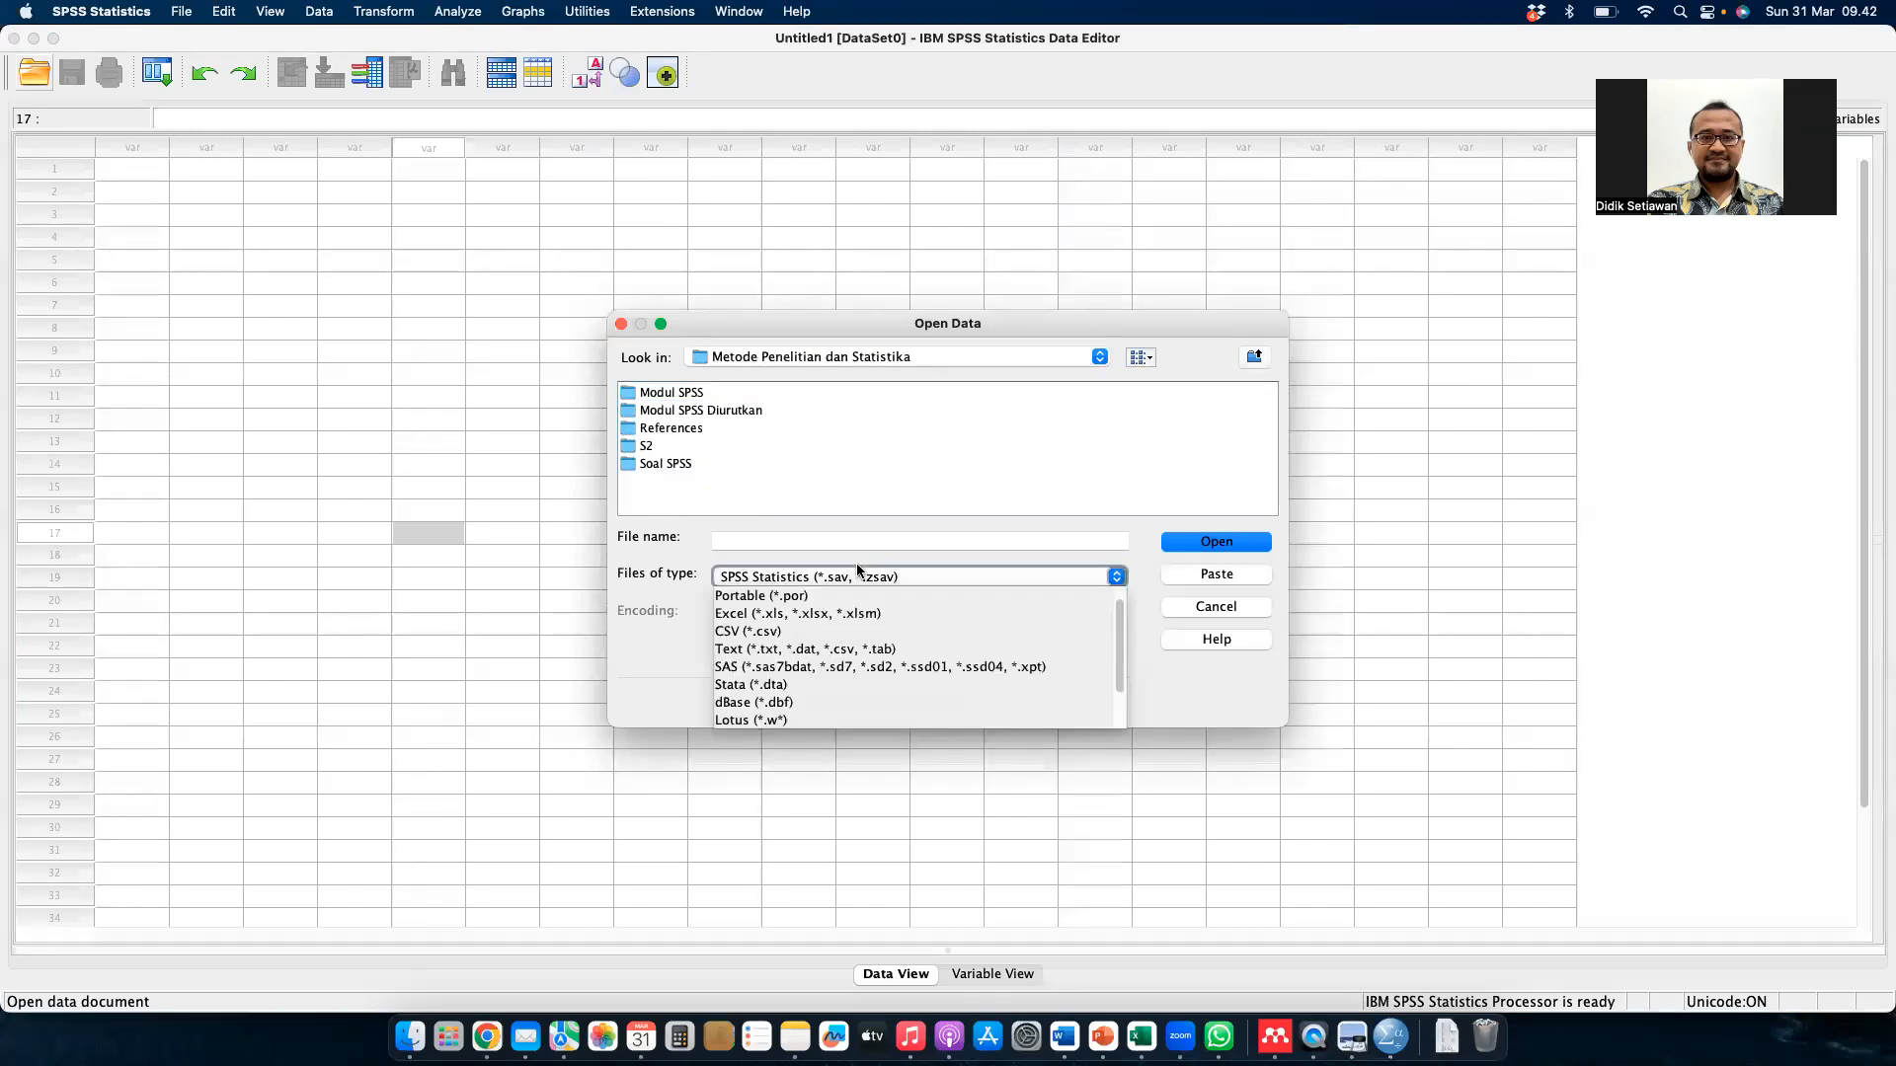
left_click(849, 614)
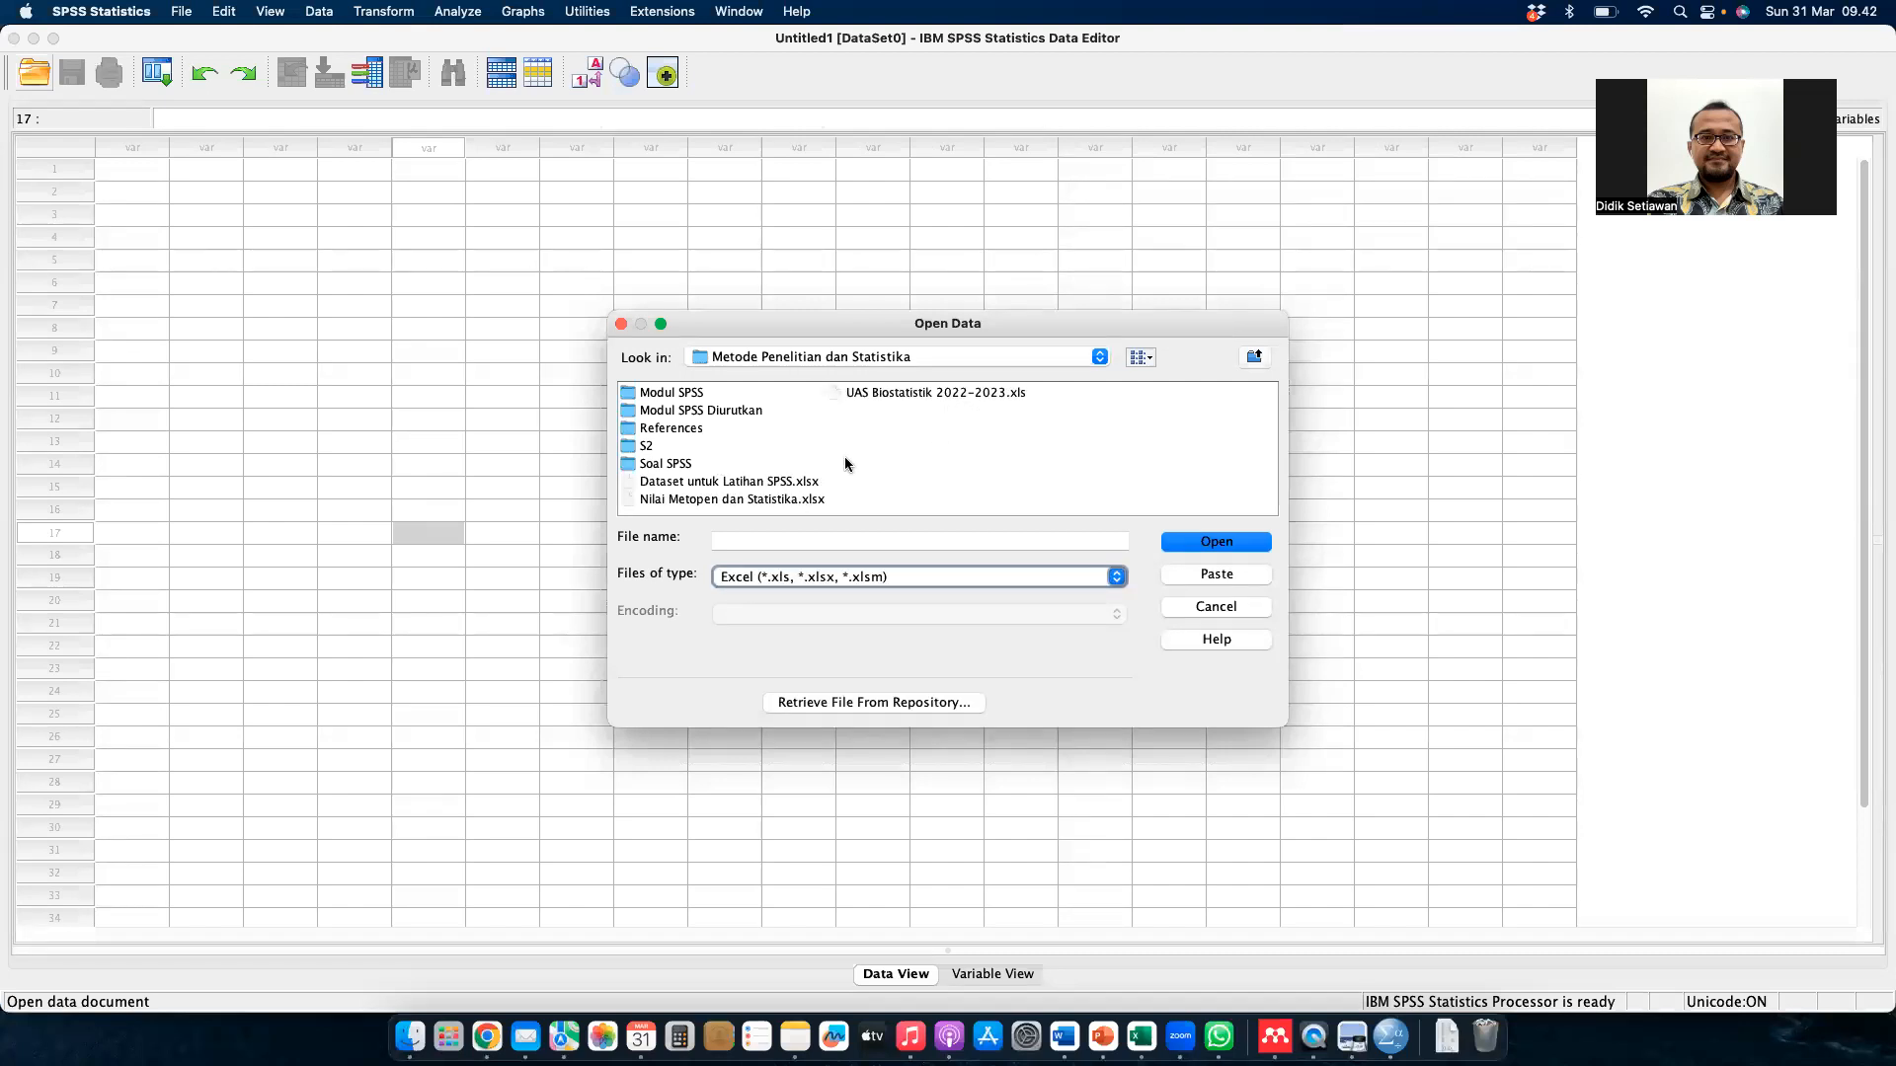
left_click(770, 483)
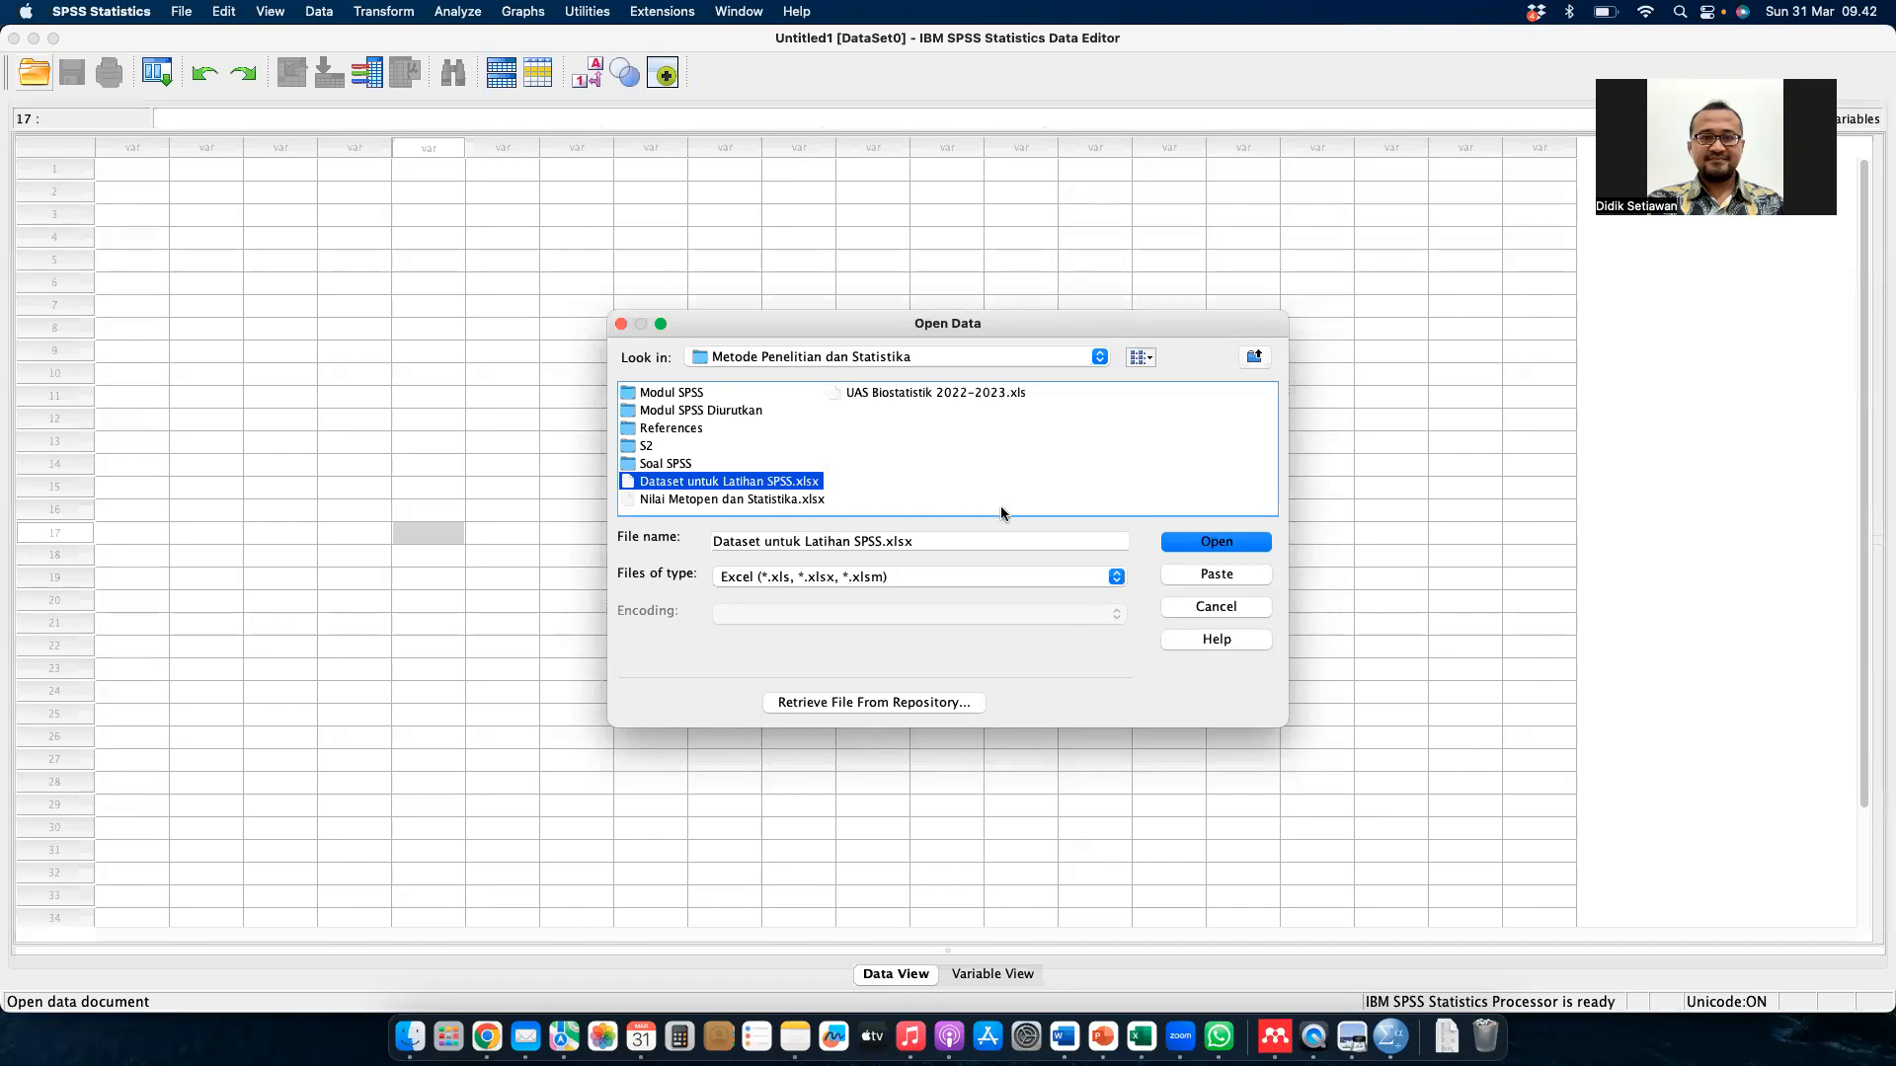
left_click(1220, 543)
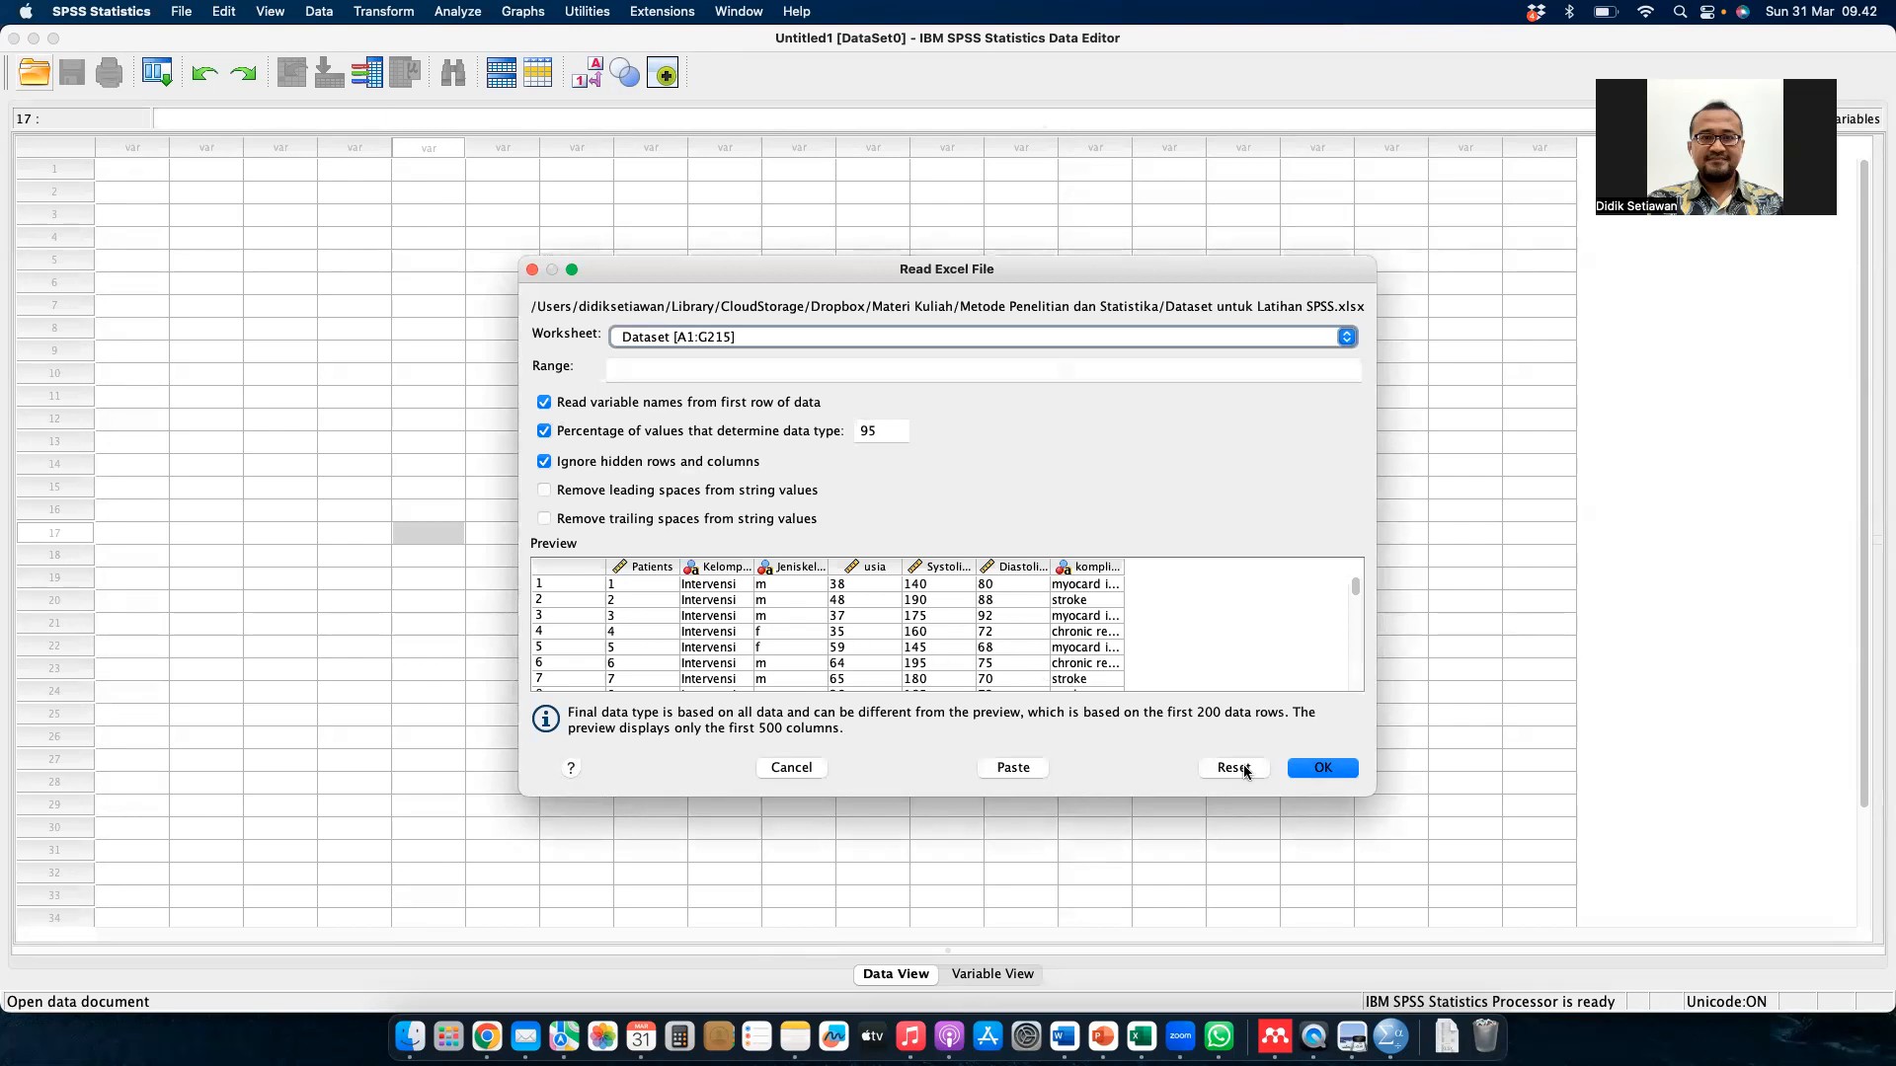
left_click(1323, 767)
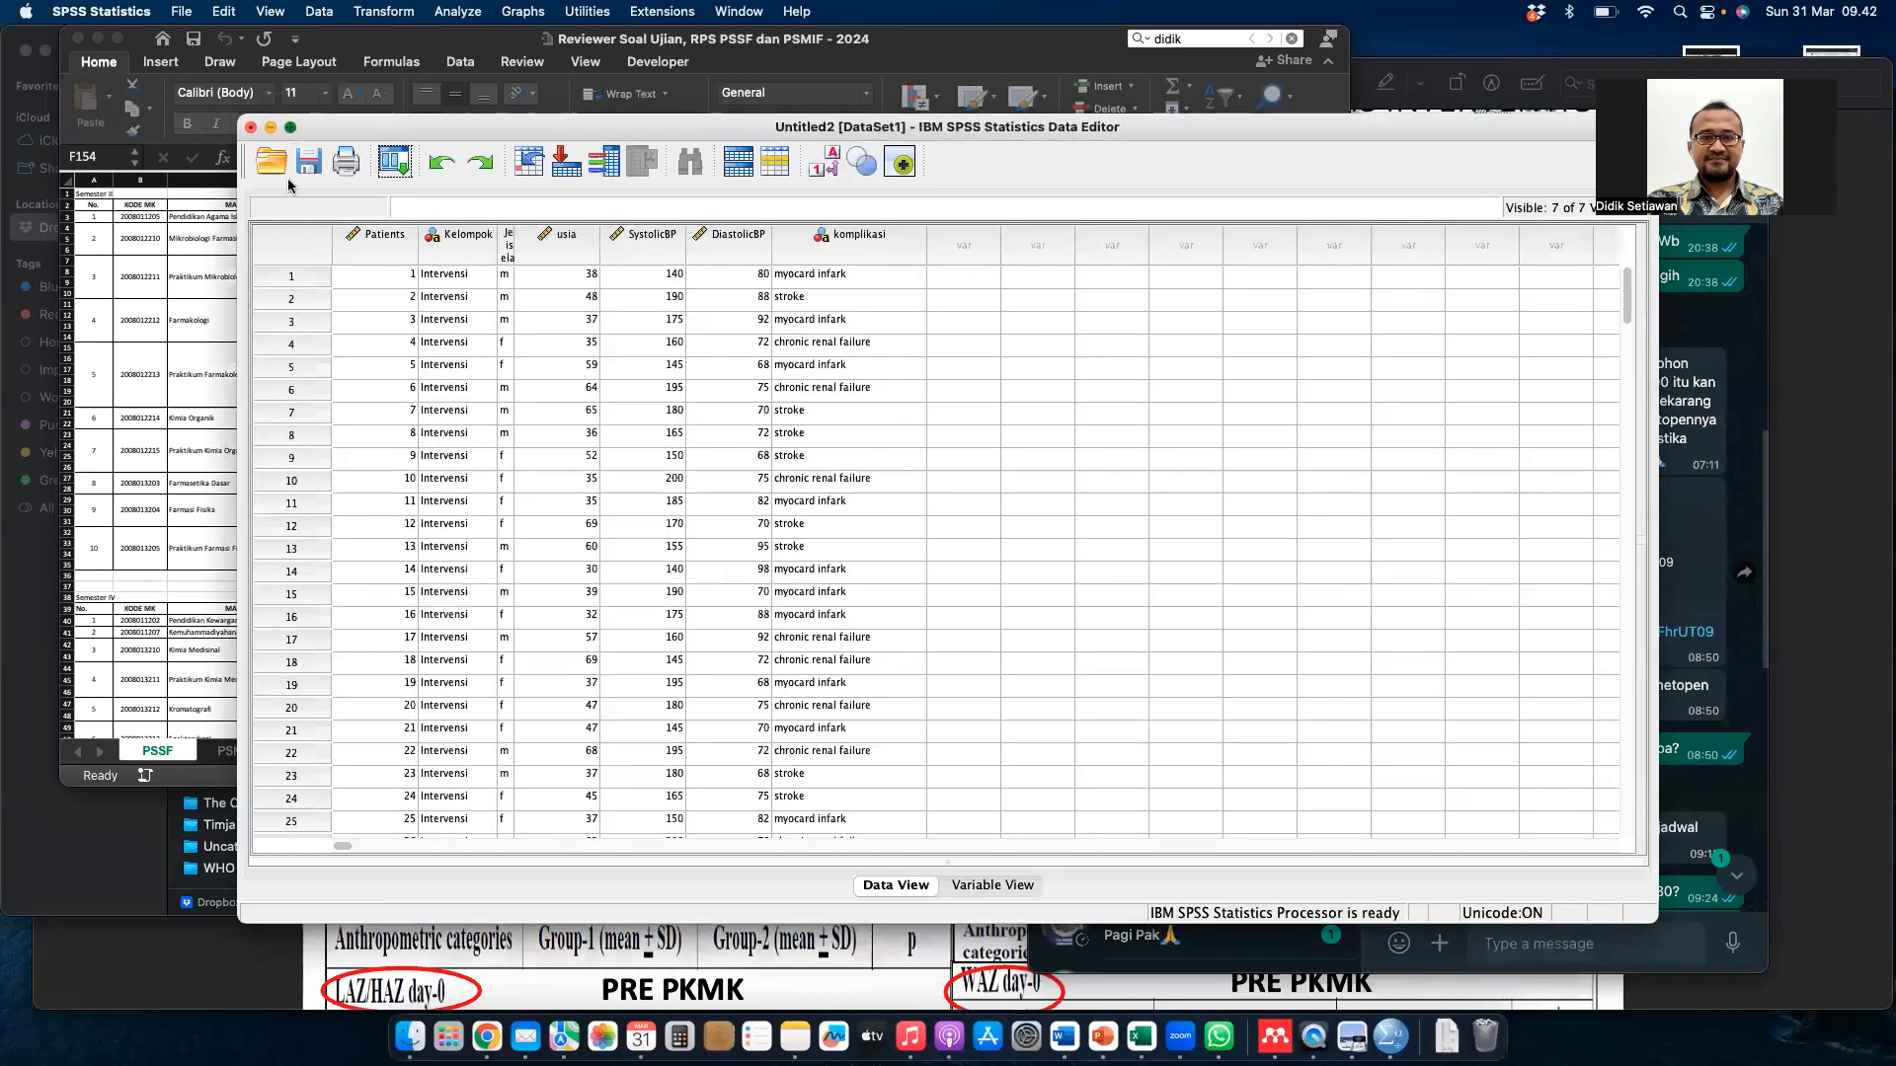
- Maximize the new data editor window, check the imported cases through the last row and widen the Jeniskelamin column
left_click(289, 126)
scroll(329, 343, "down", 20)
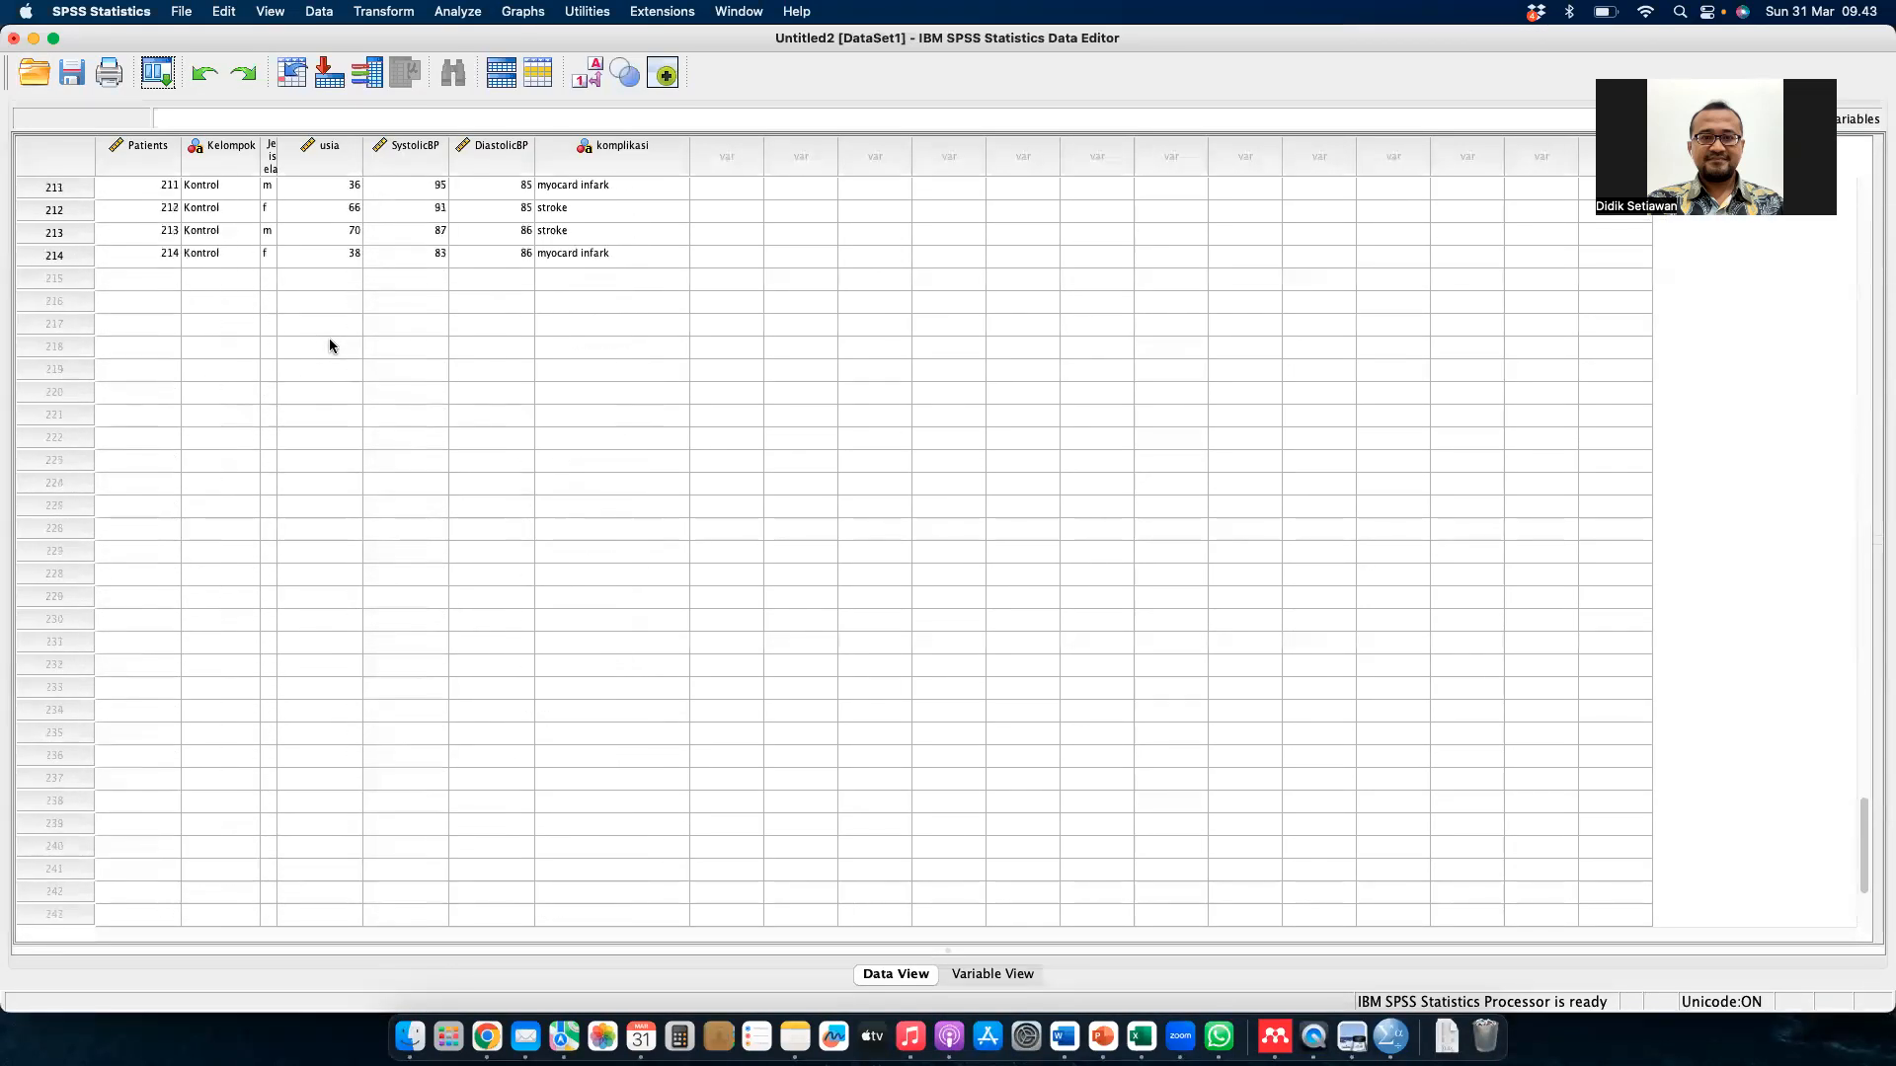
scroll(330, 344, "up", 20)
scroll(330, 344, "up", 20)
left_click_drag(276, 148, 354, 147)
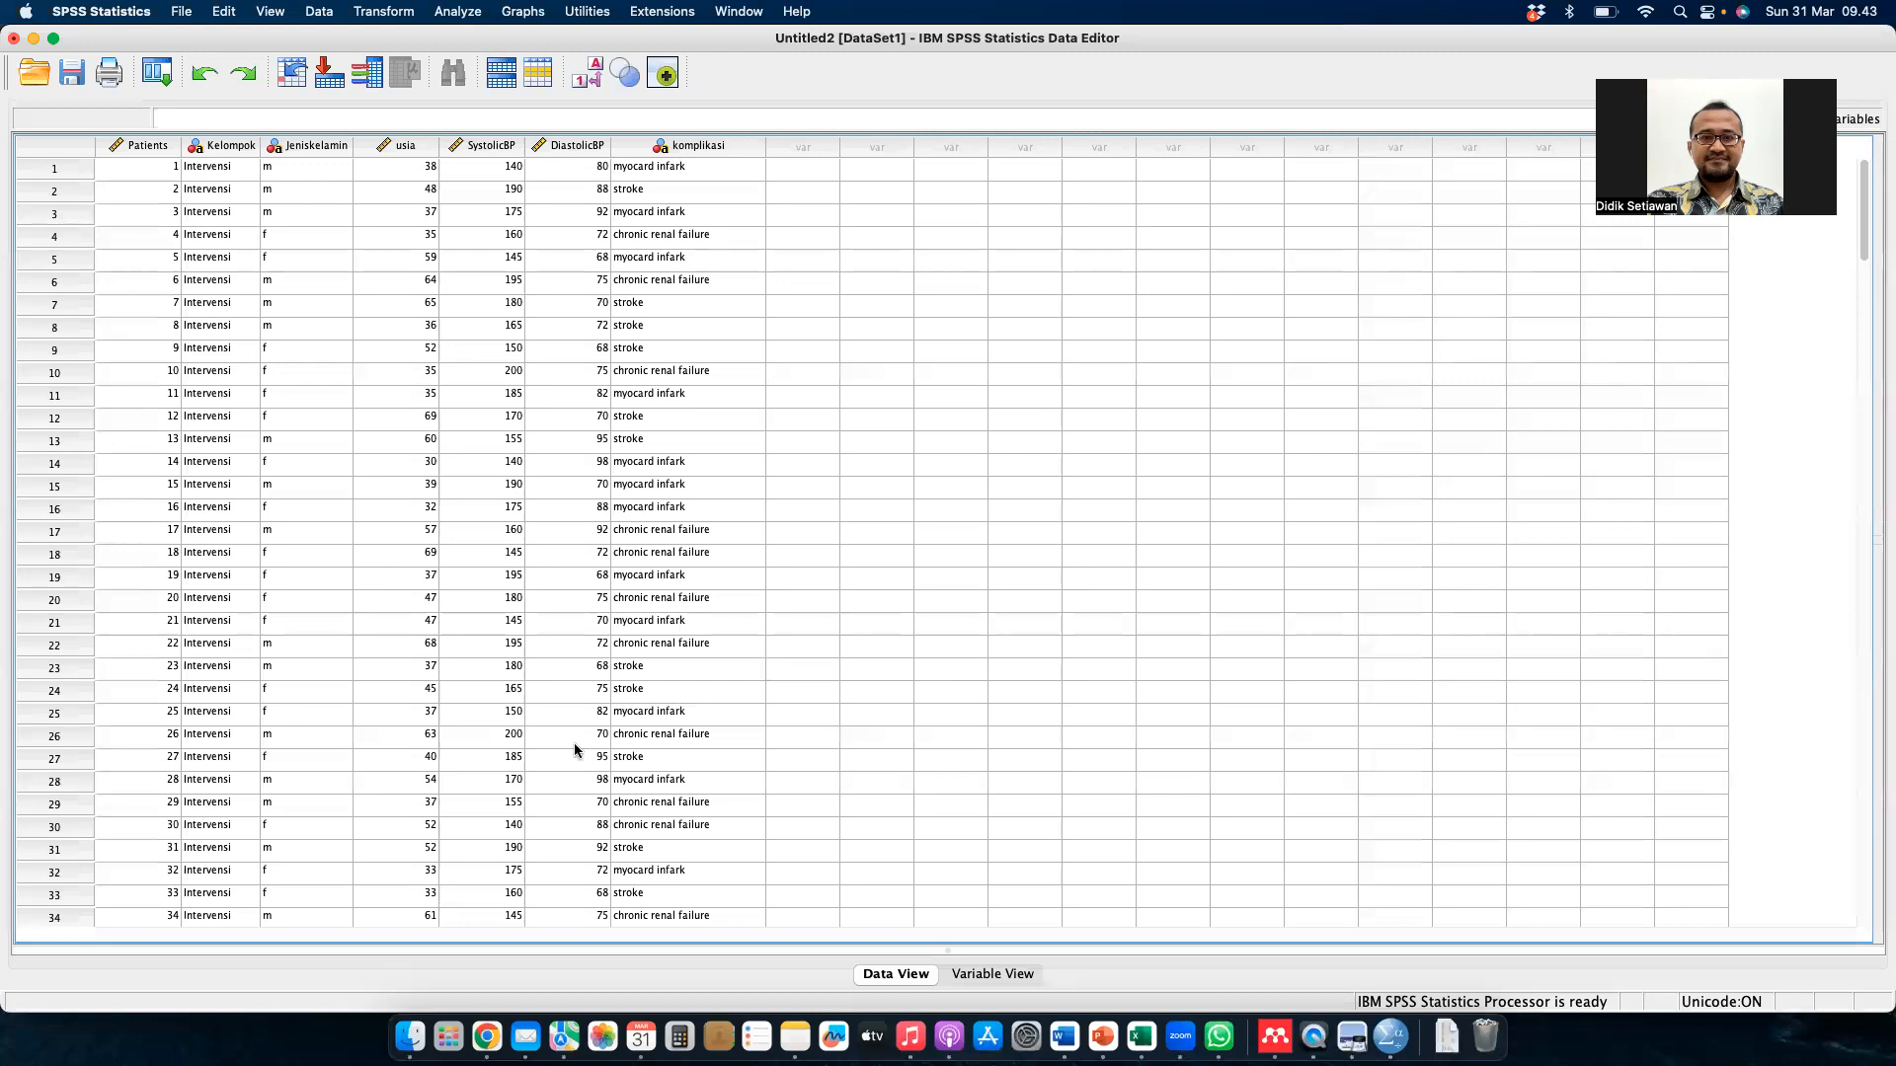
- Switch to the Finder window, reopen Dataset untuk Latihan SPSS.xlsx in Excel and show it full screen
key("ctrl+Right")
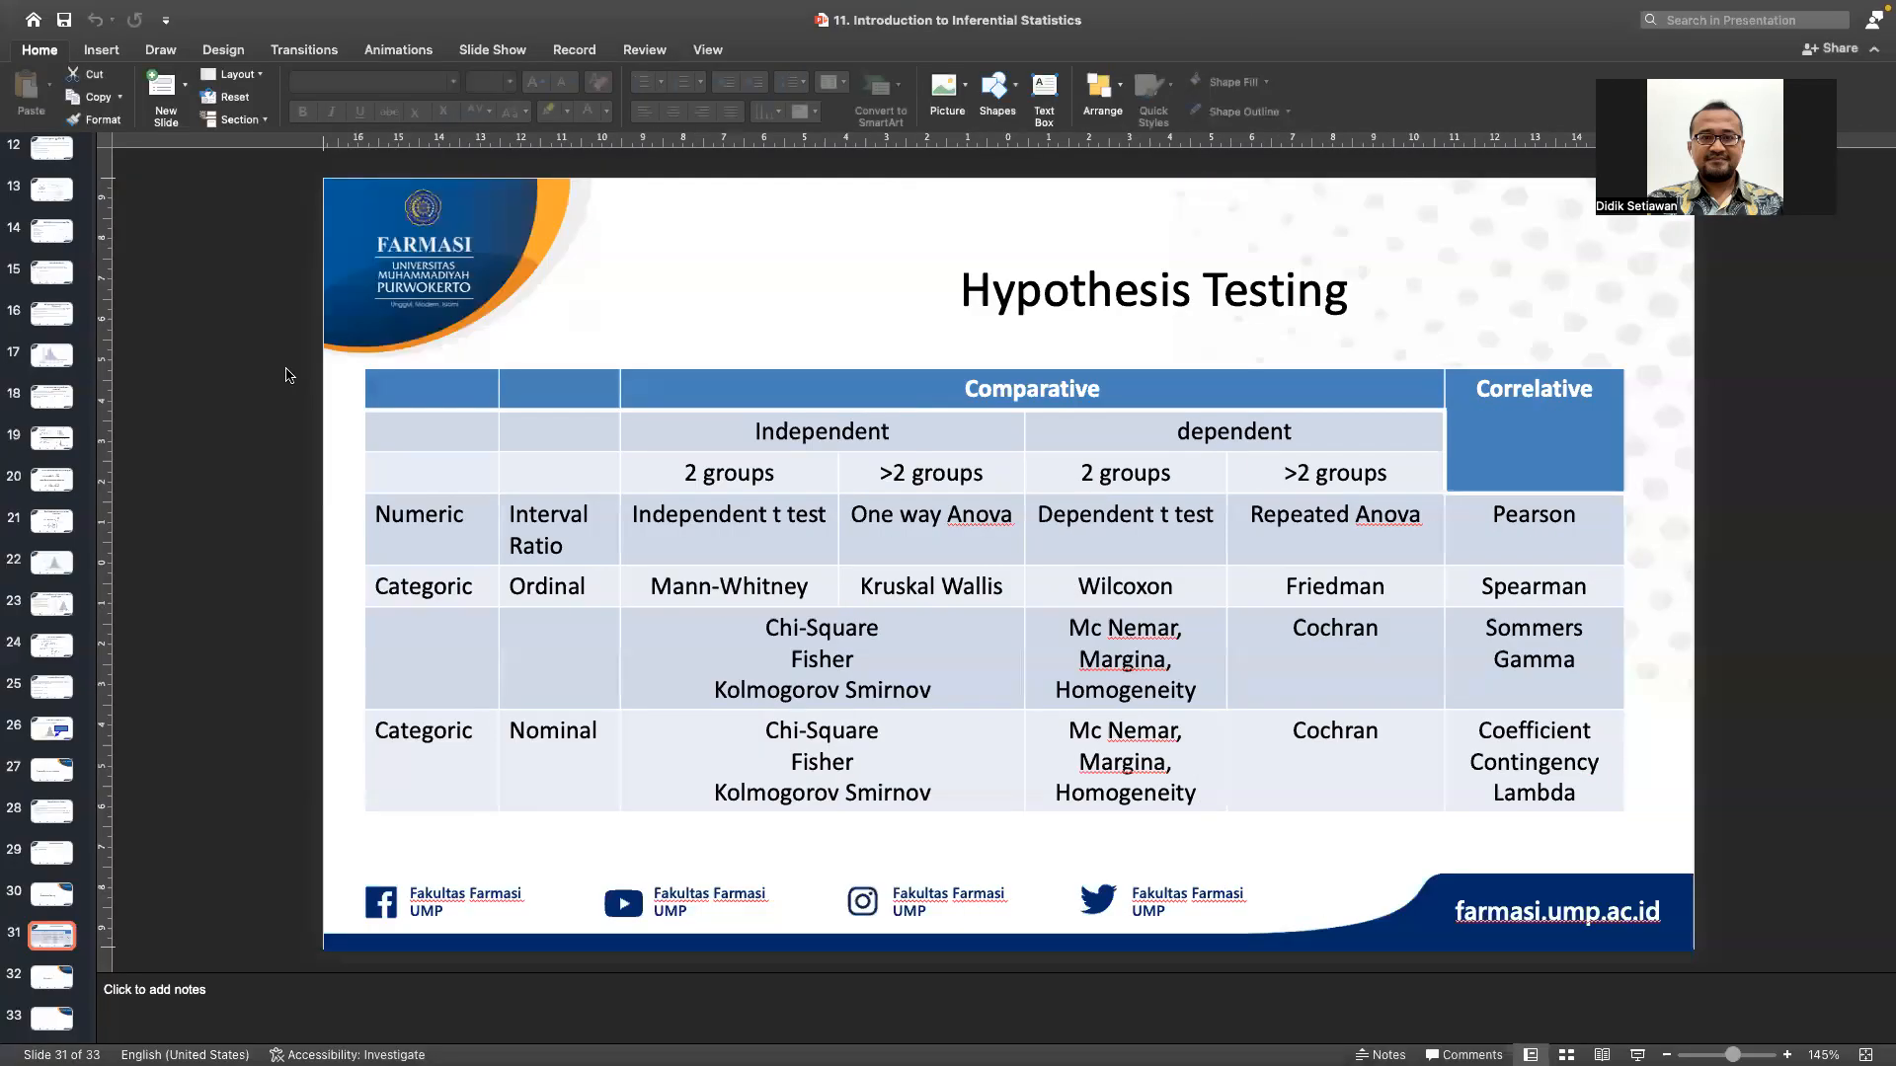
key("ctrl+Left")
key("ctrl+Up")
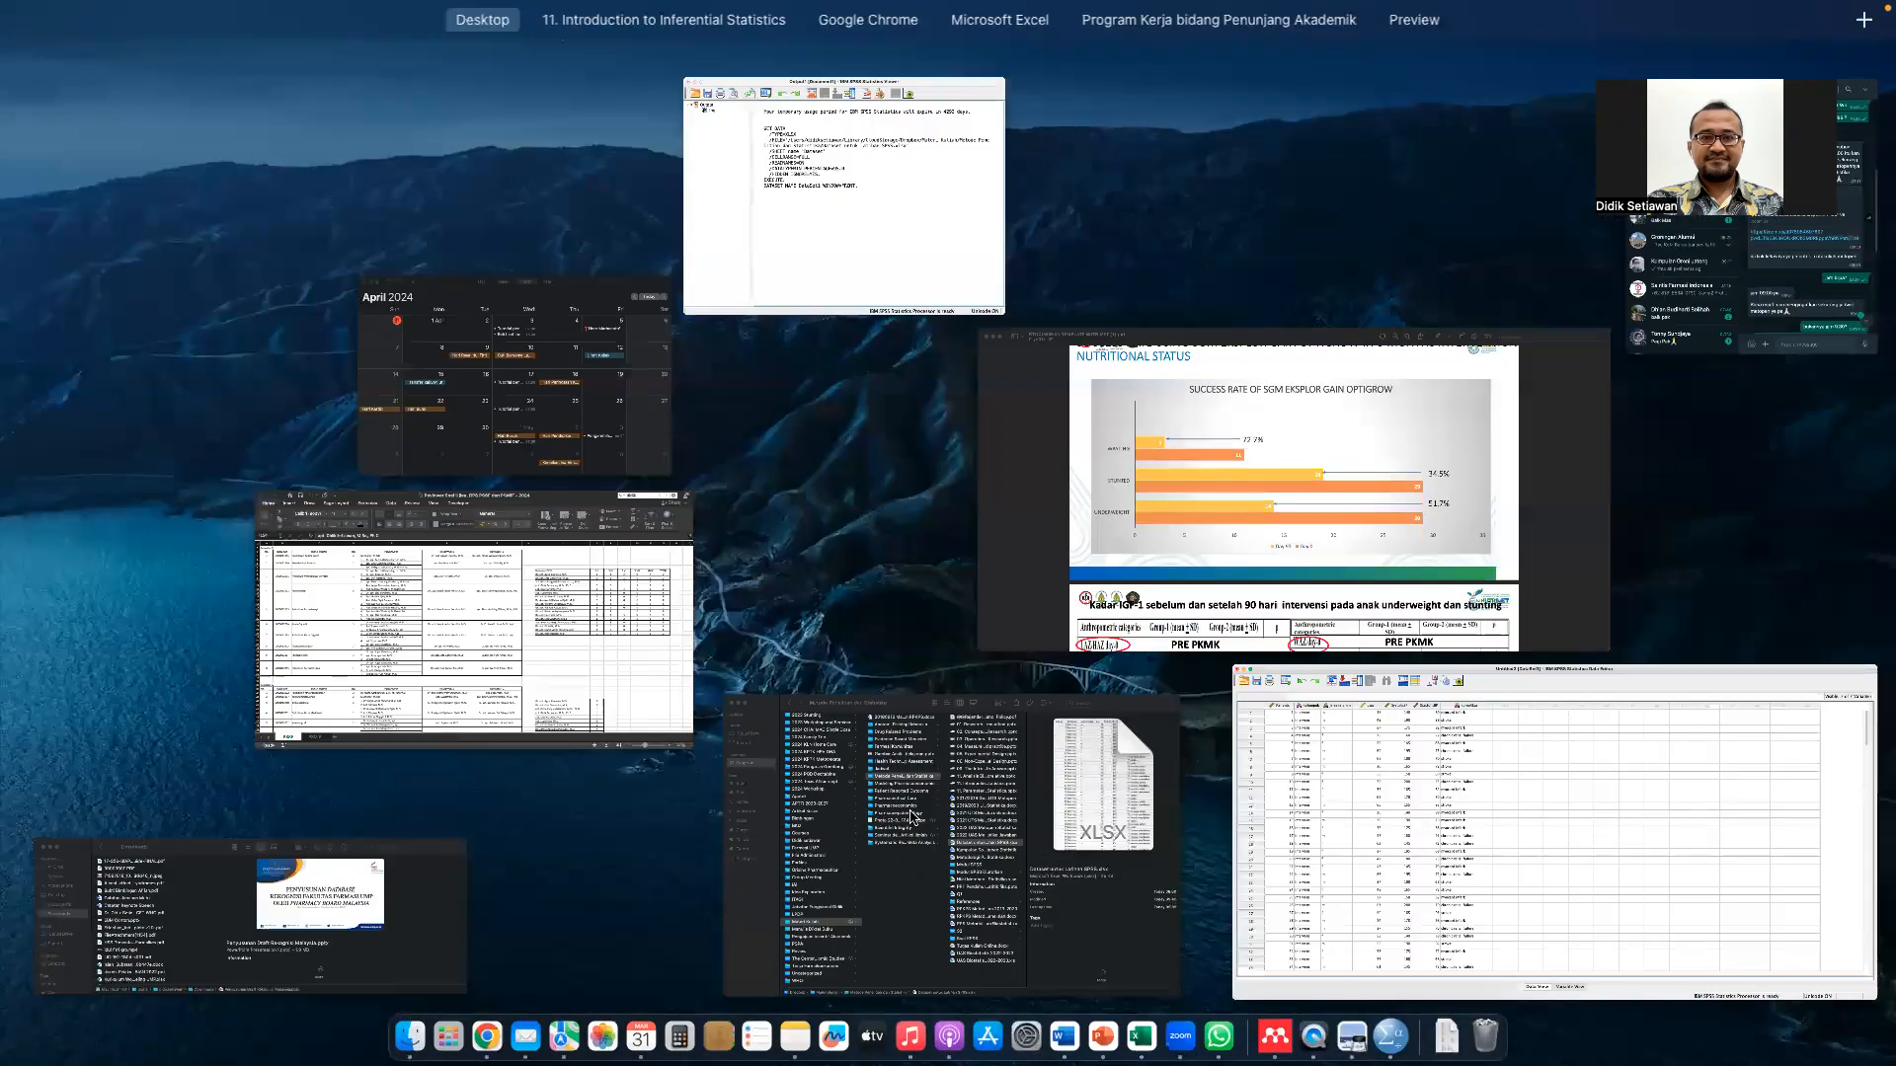
left_click(914, 815)
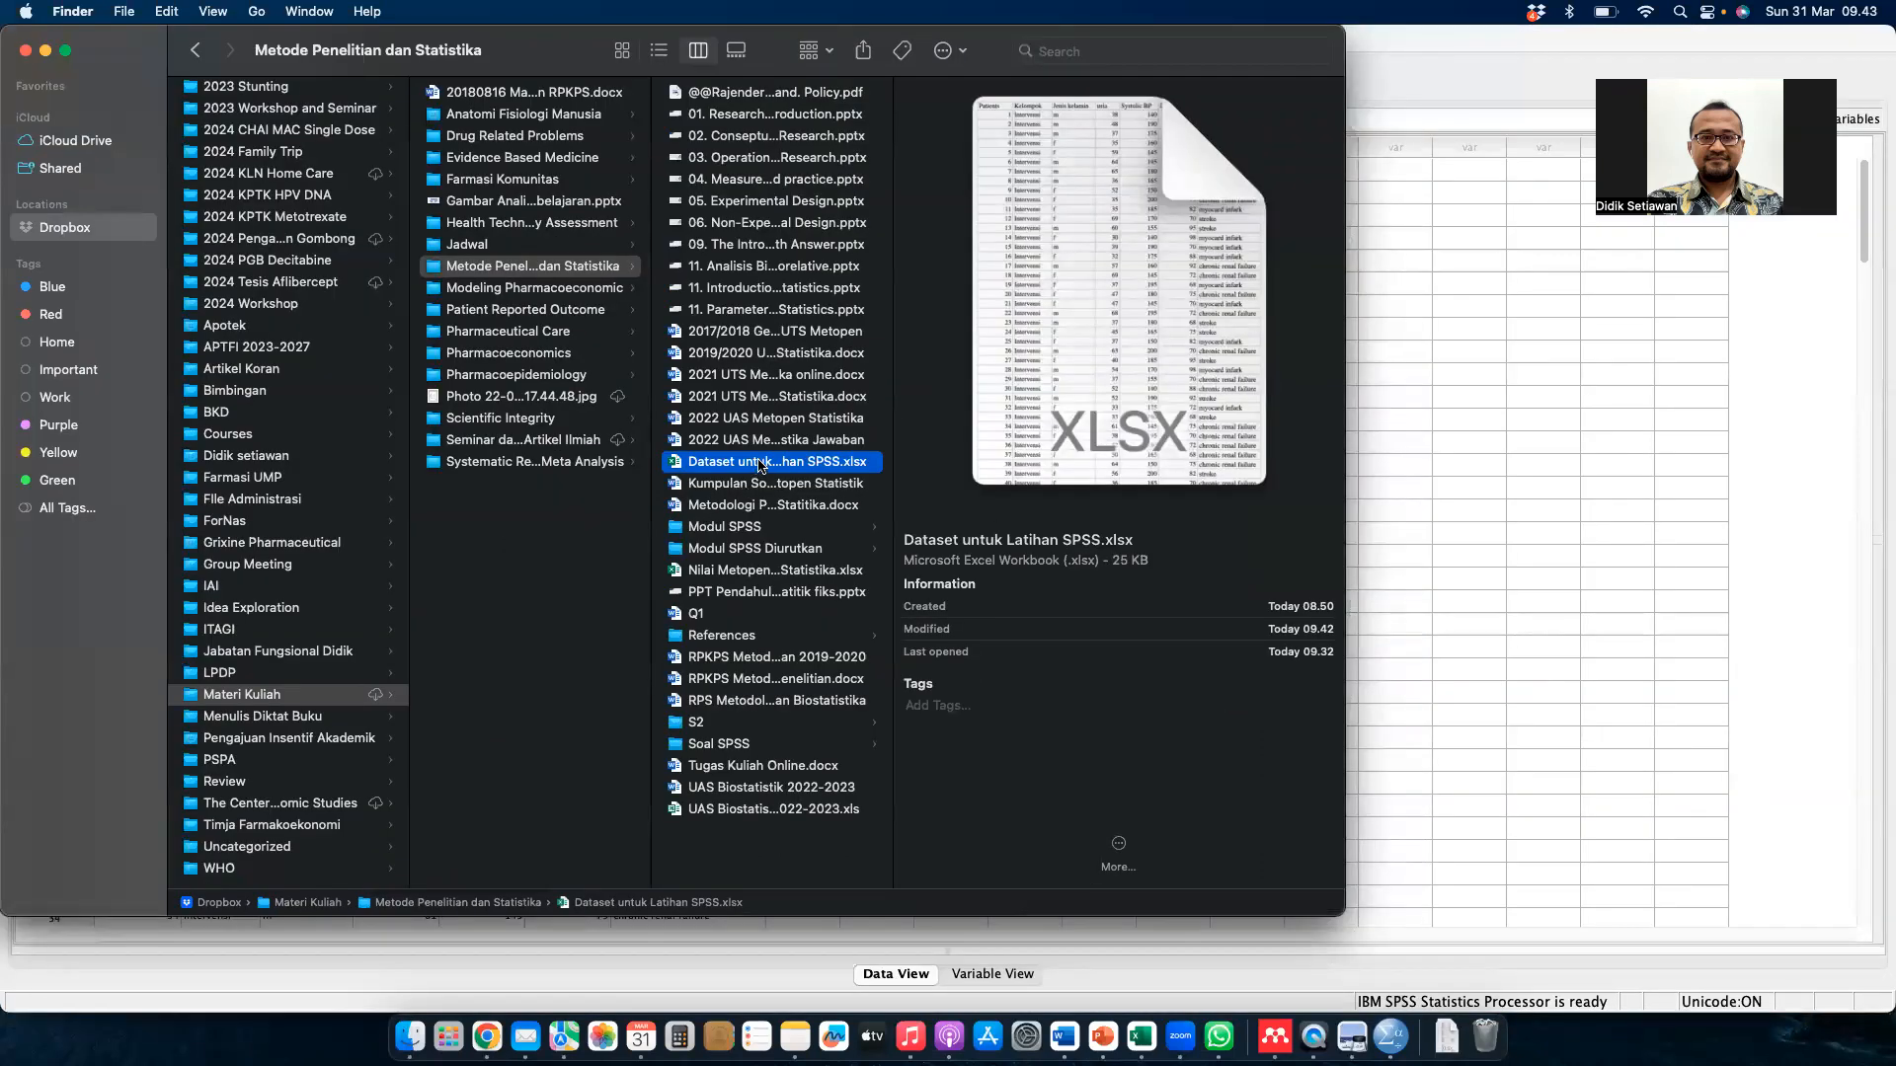
double_click(758, 462)
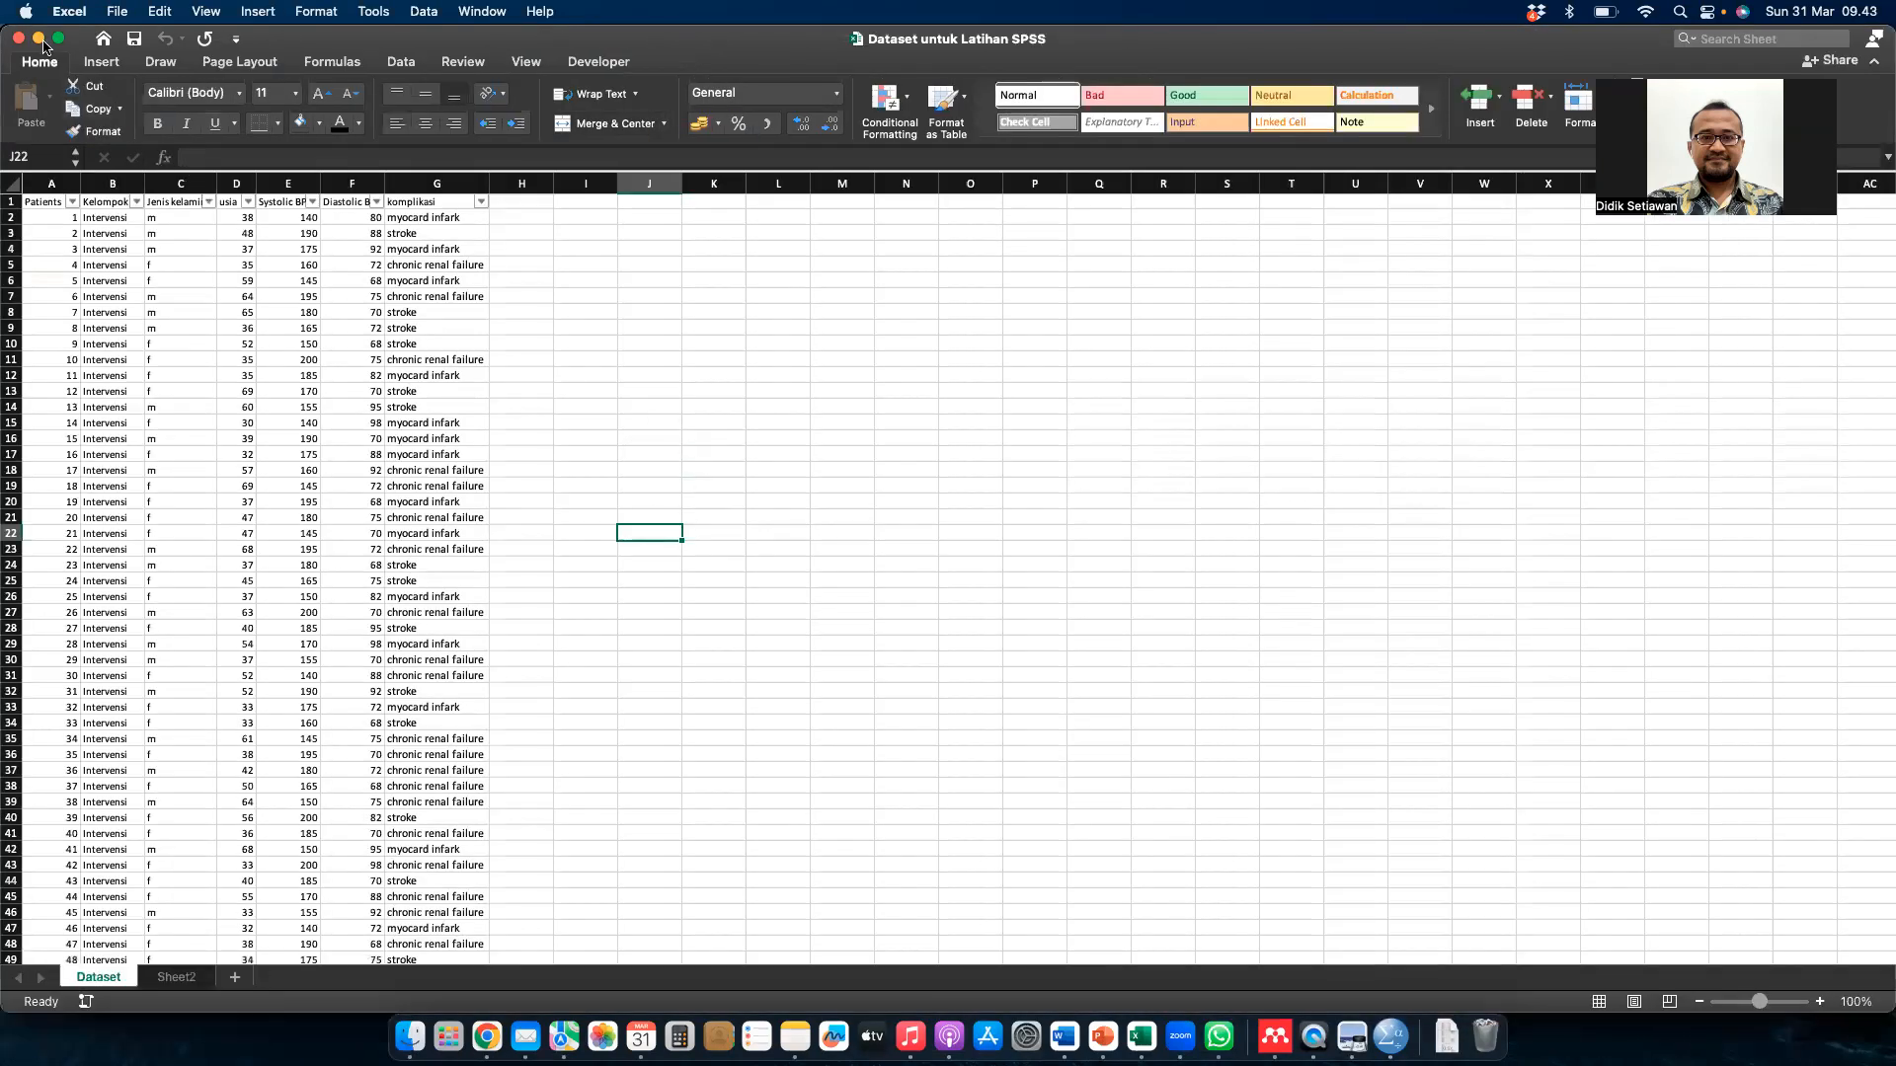
left_click(58, 37)
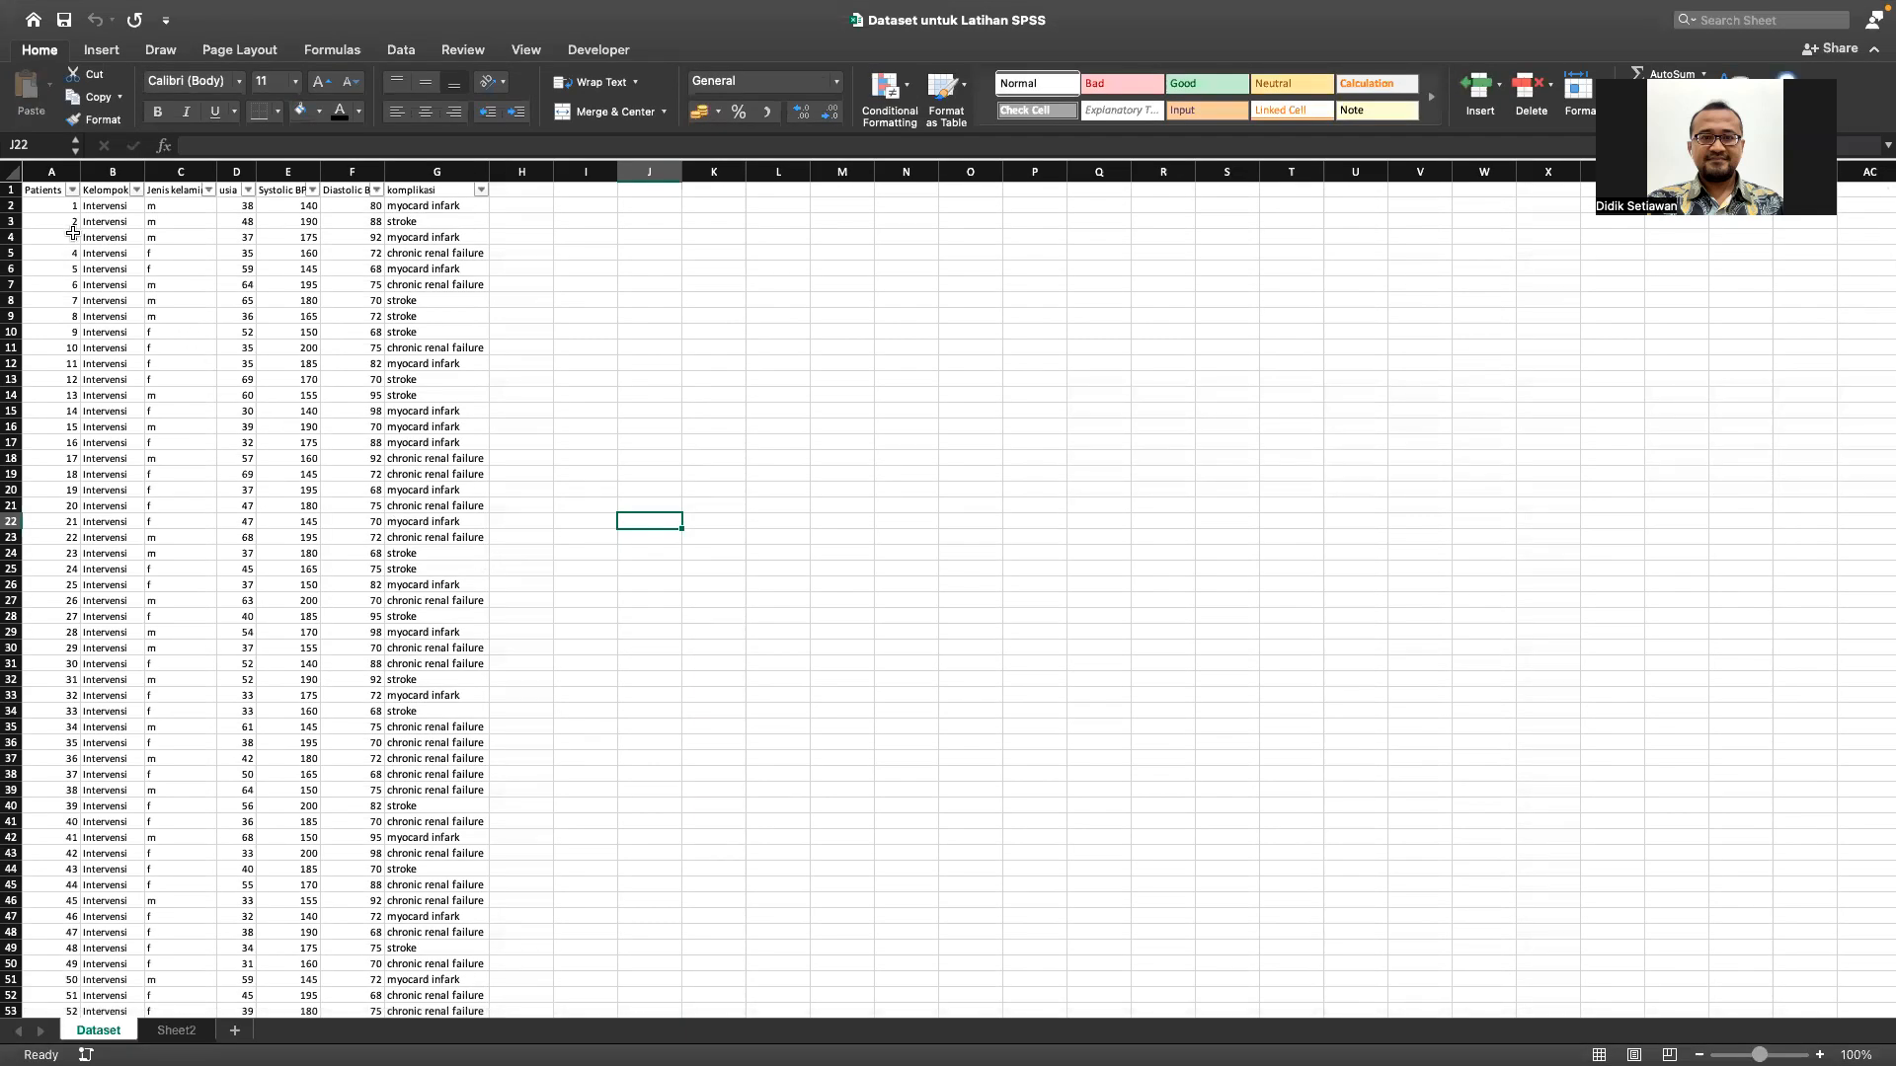
- Copy all data rows of the Dataset sheet without the header, from A2 through G215
left_click(47, 208)
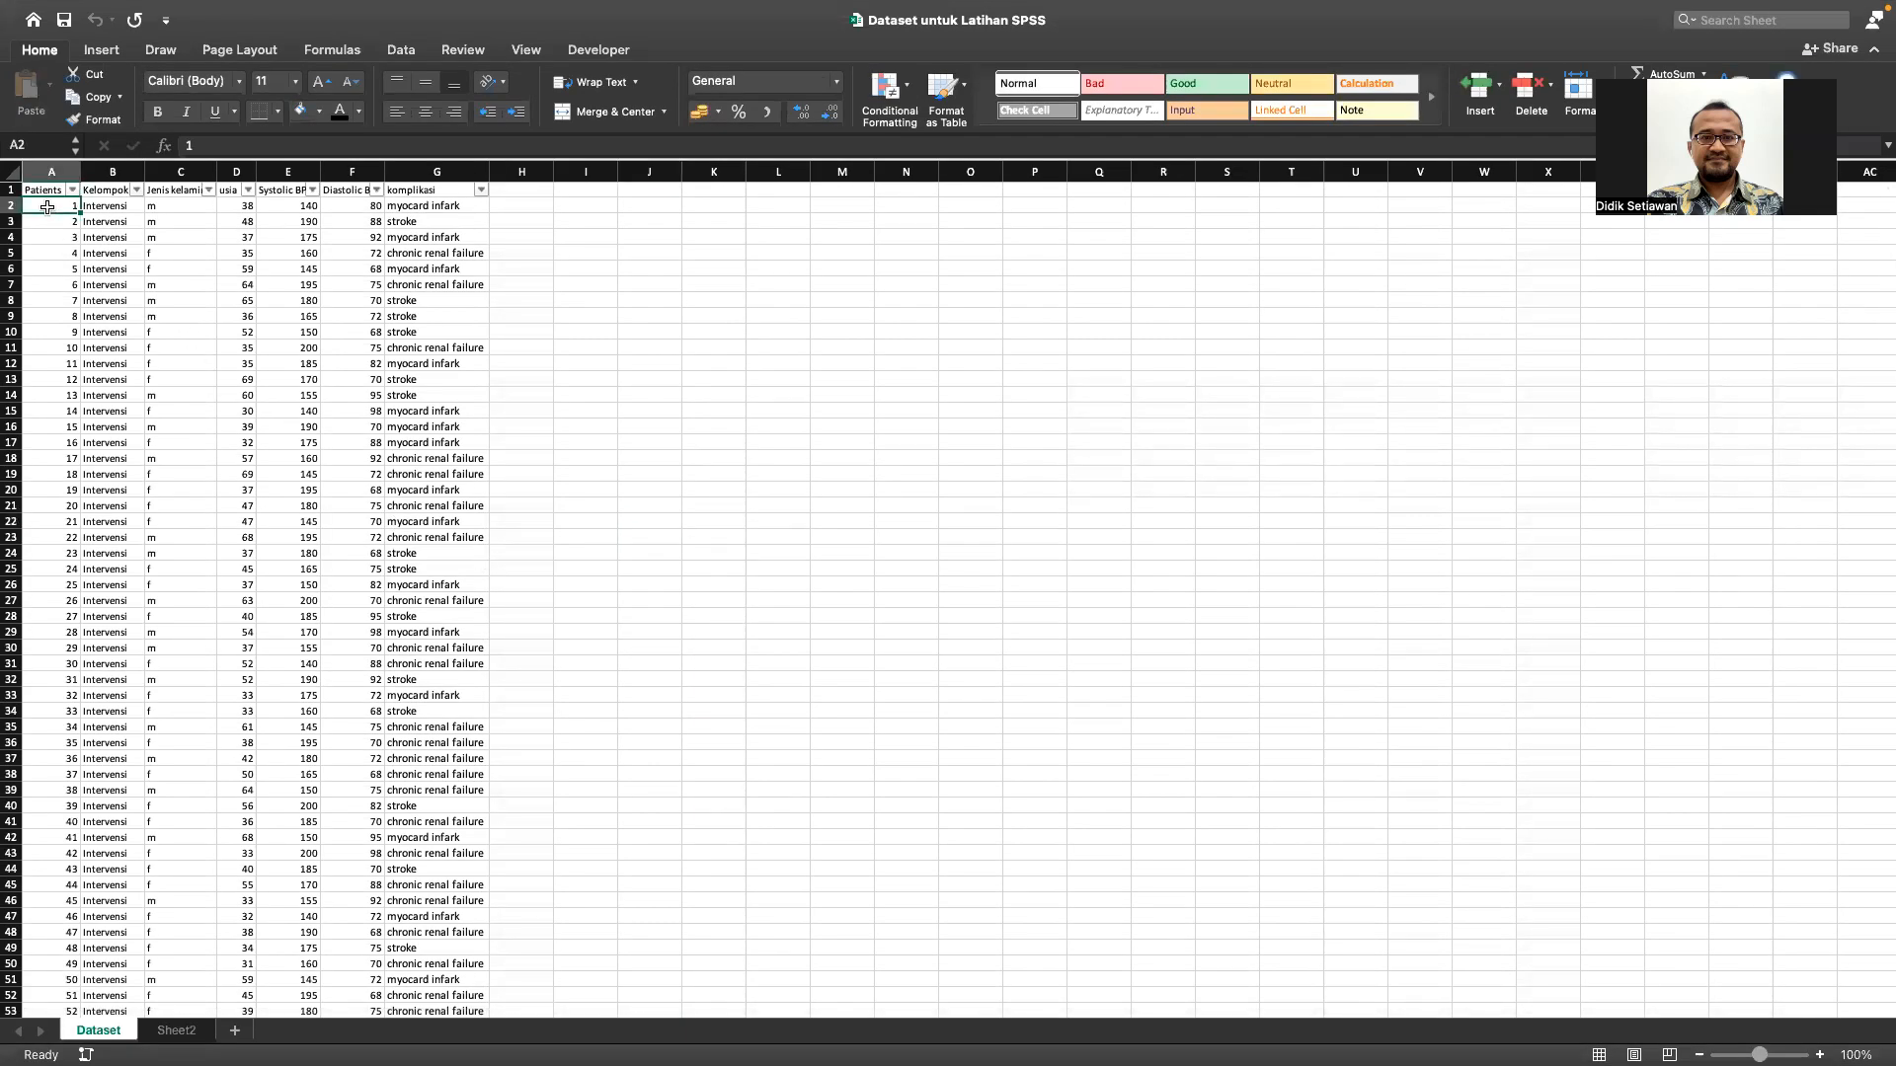
key("super+shift+Right")
key("super+shift+Down")
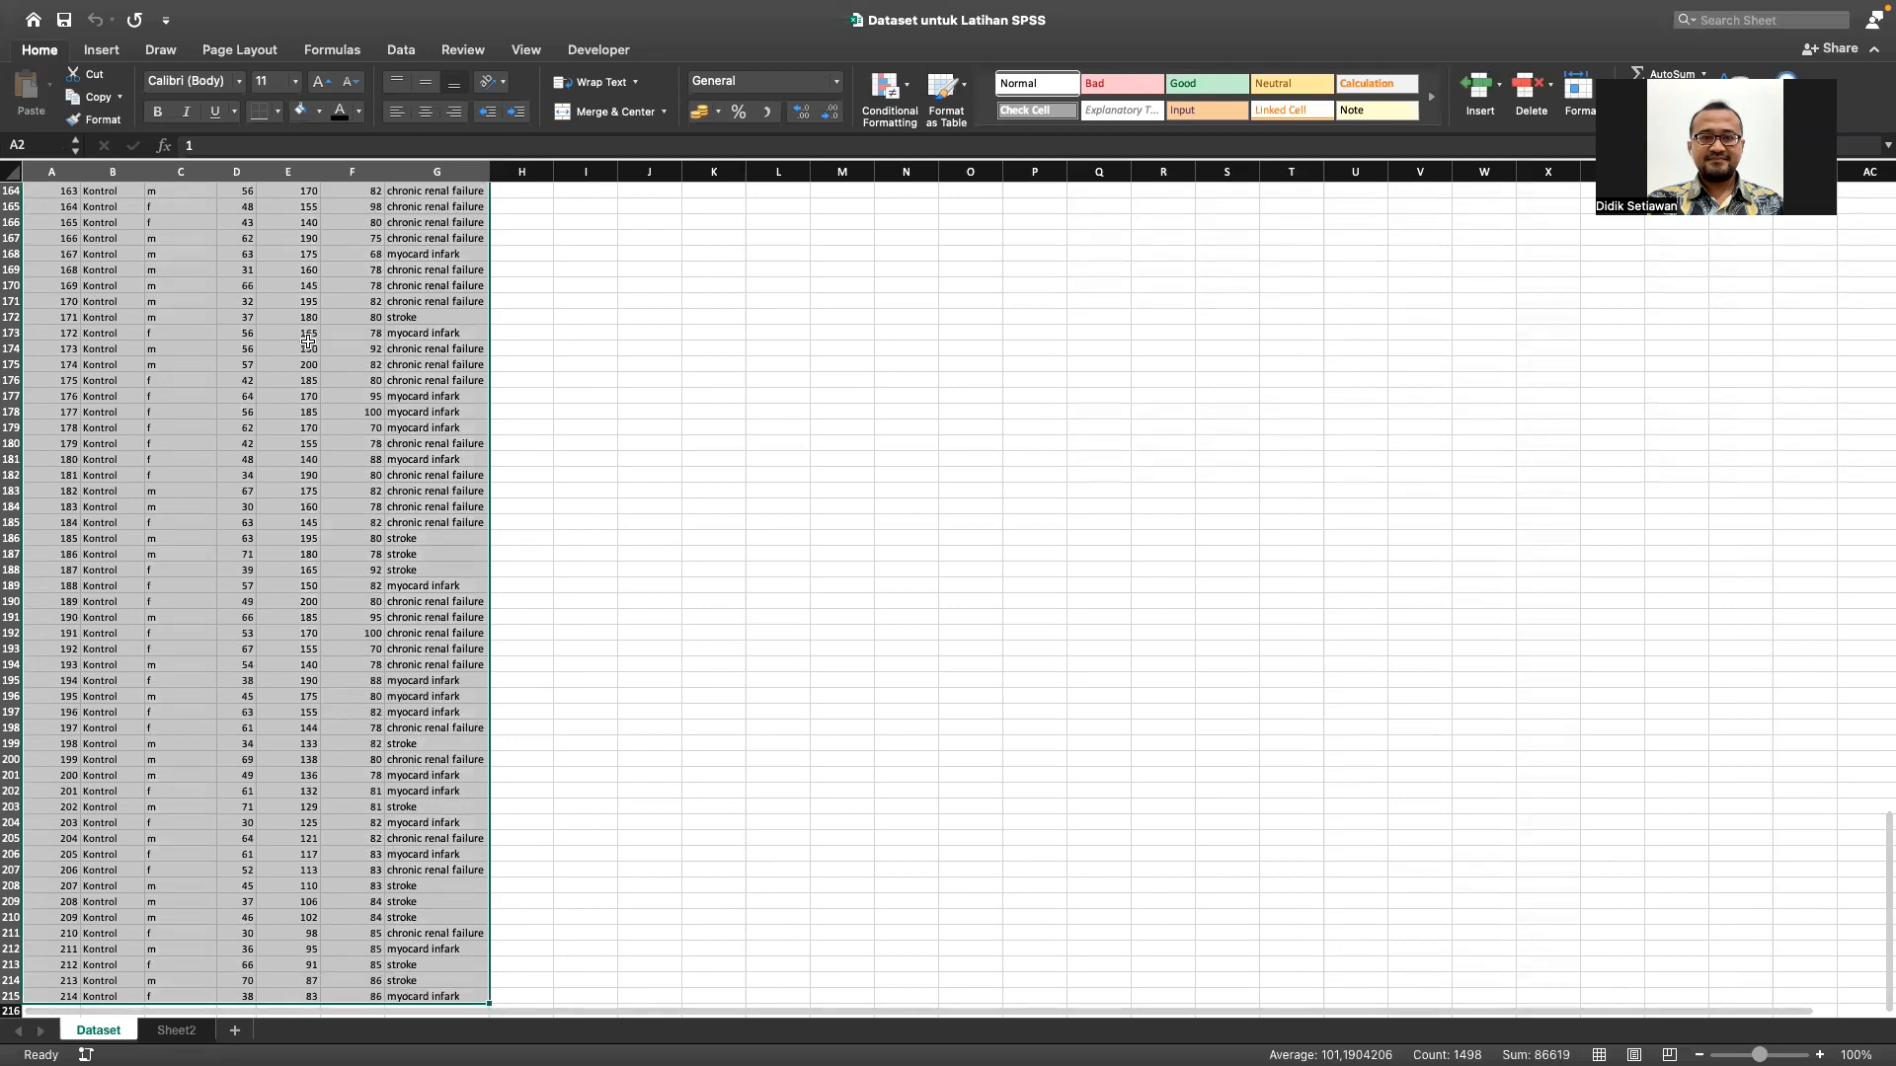
key("super+c")
scroll(308, 341, "up", 20)
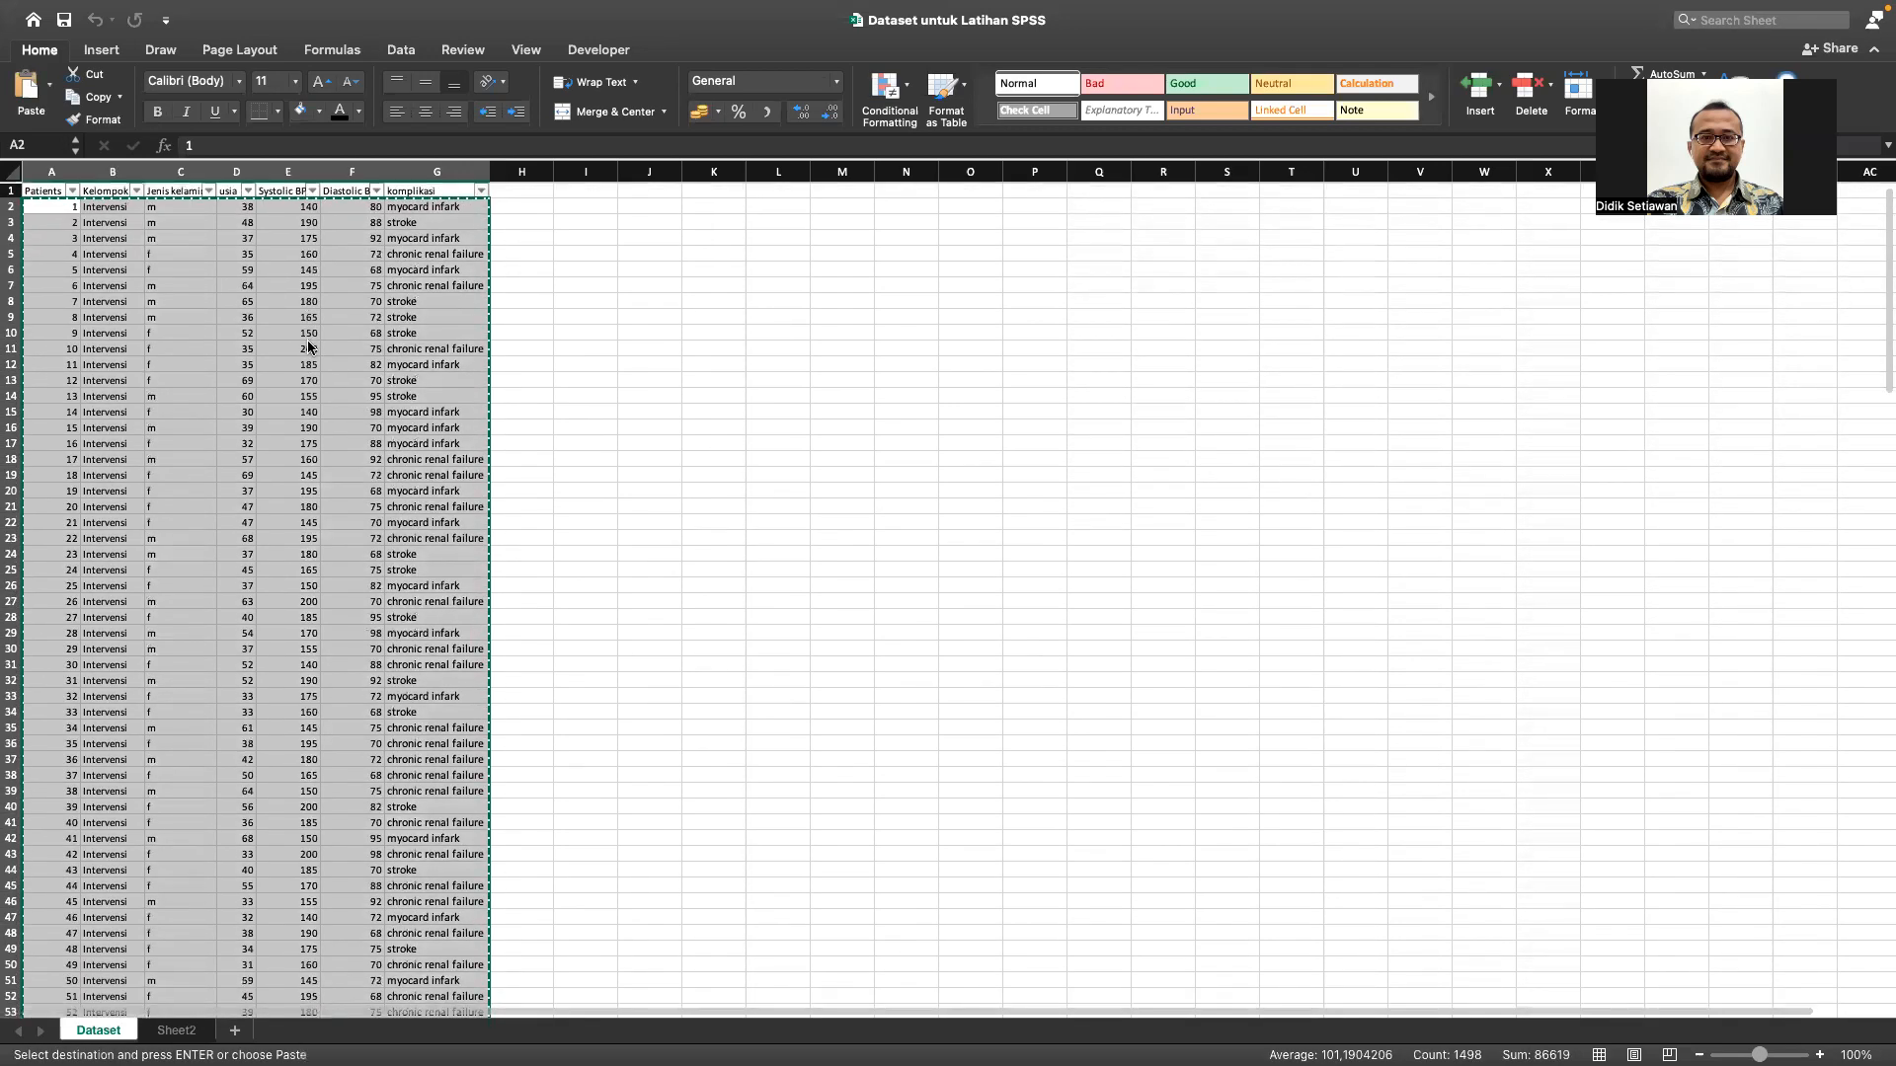
- Return to the SPSS data editor and paste the copied data at row 1 of the empty column after komplikasi
key("ctrl+Left")
left_click(1477, 776)
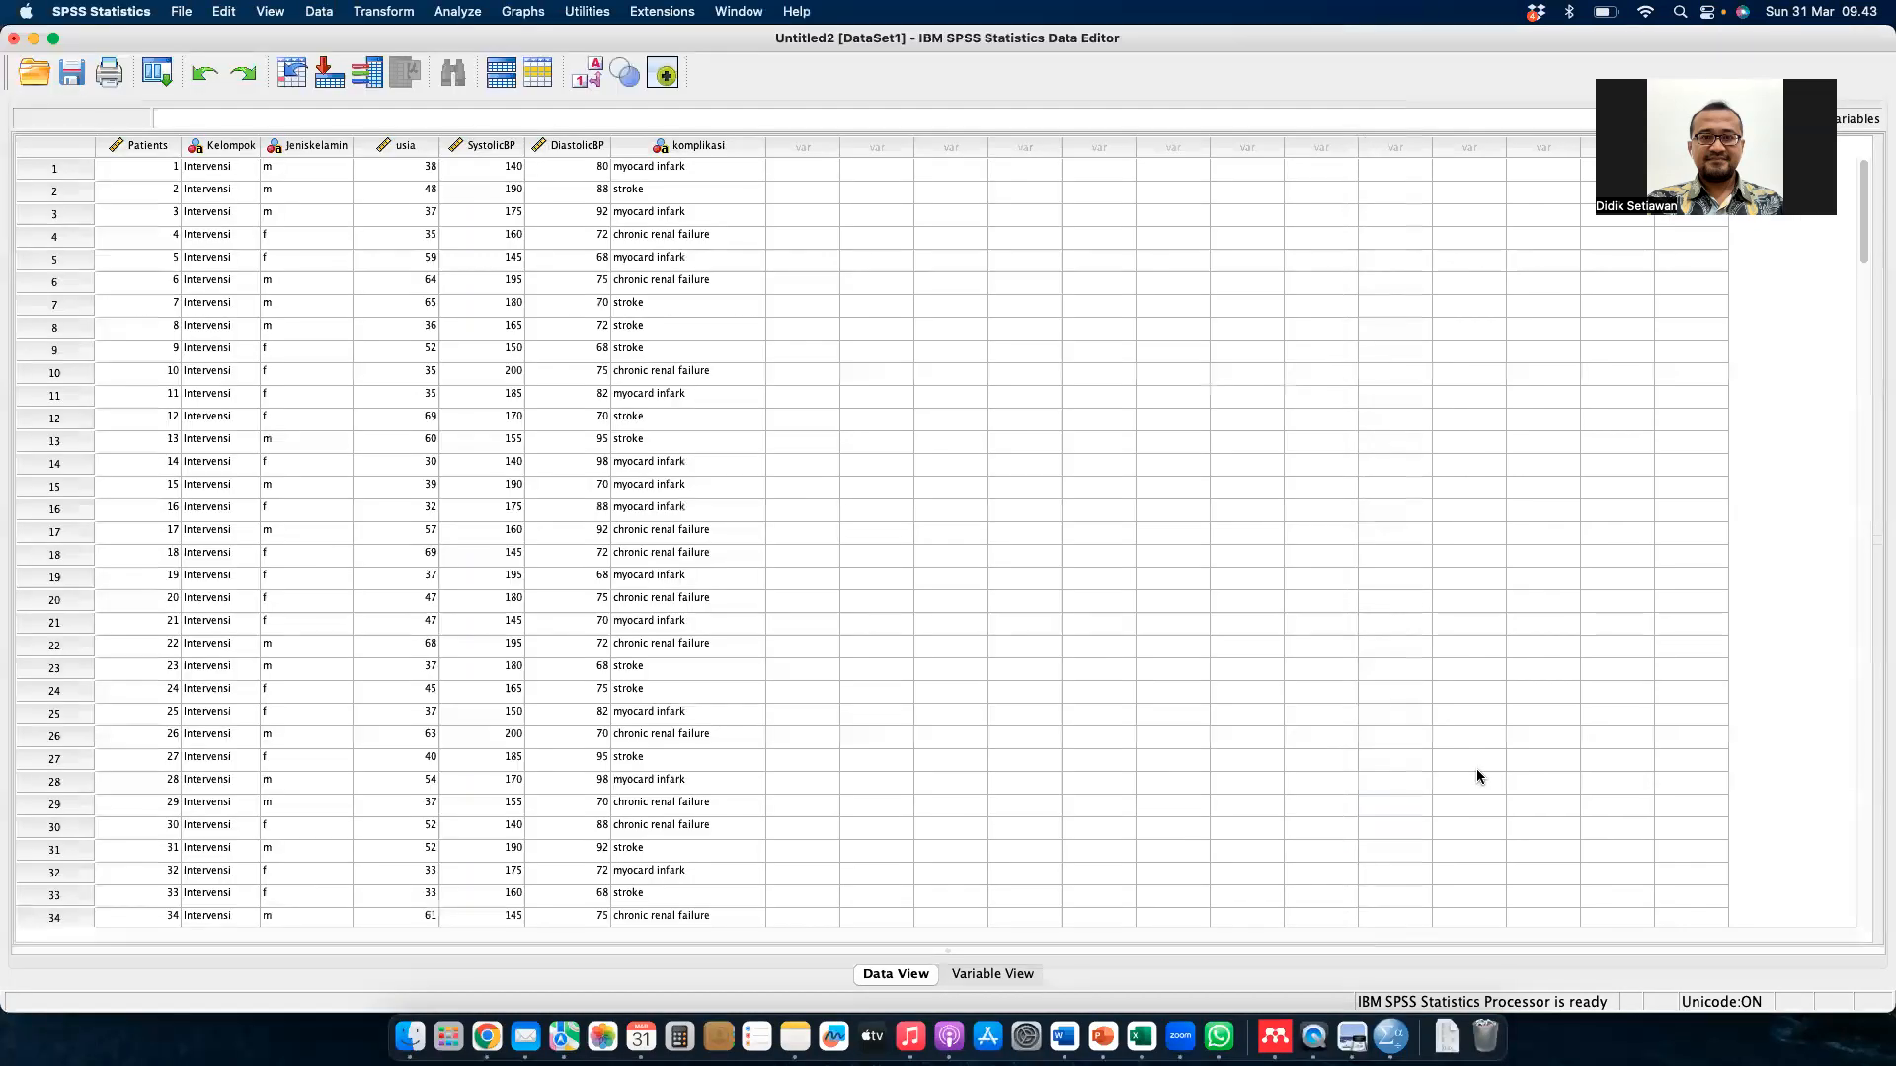
left_click(1478, 776)
left_click(808, 169)
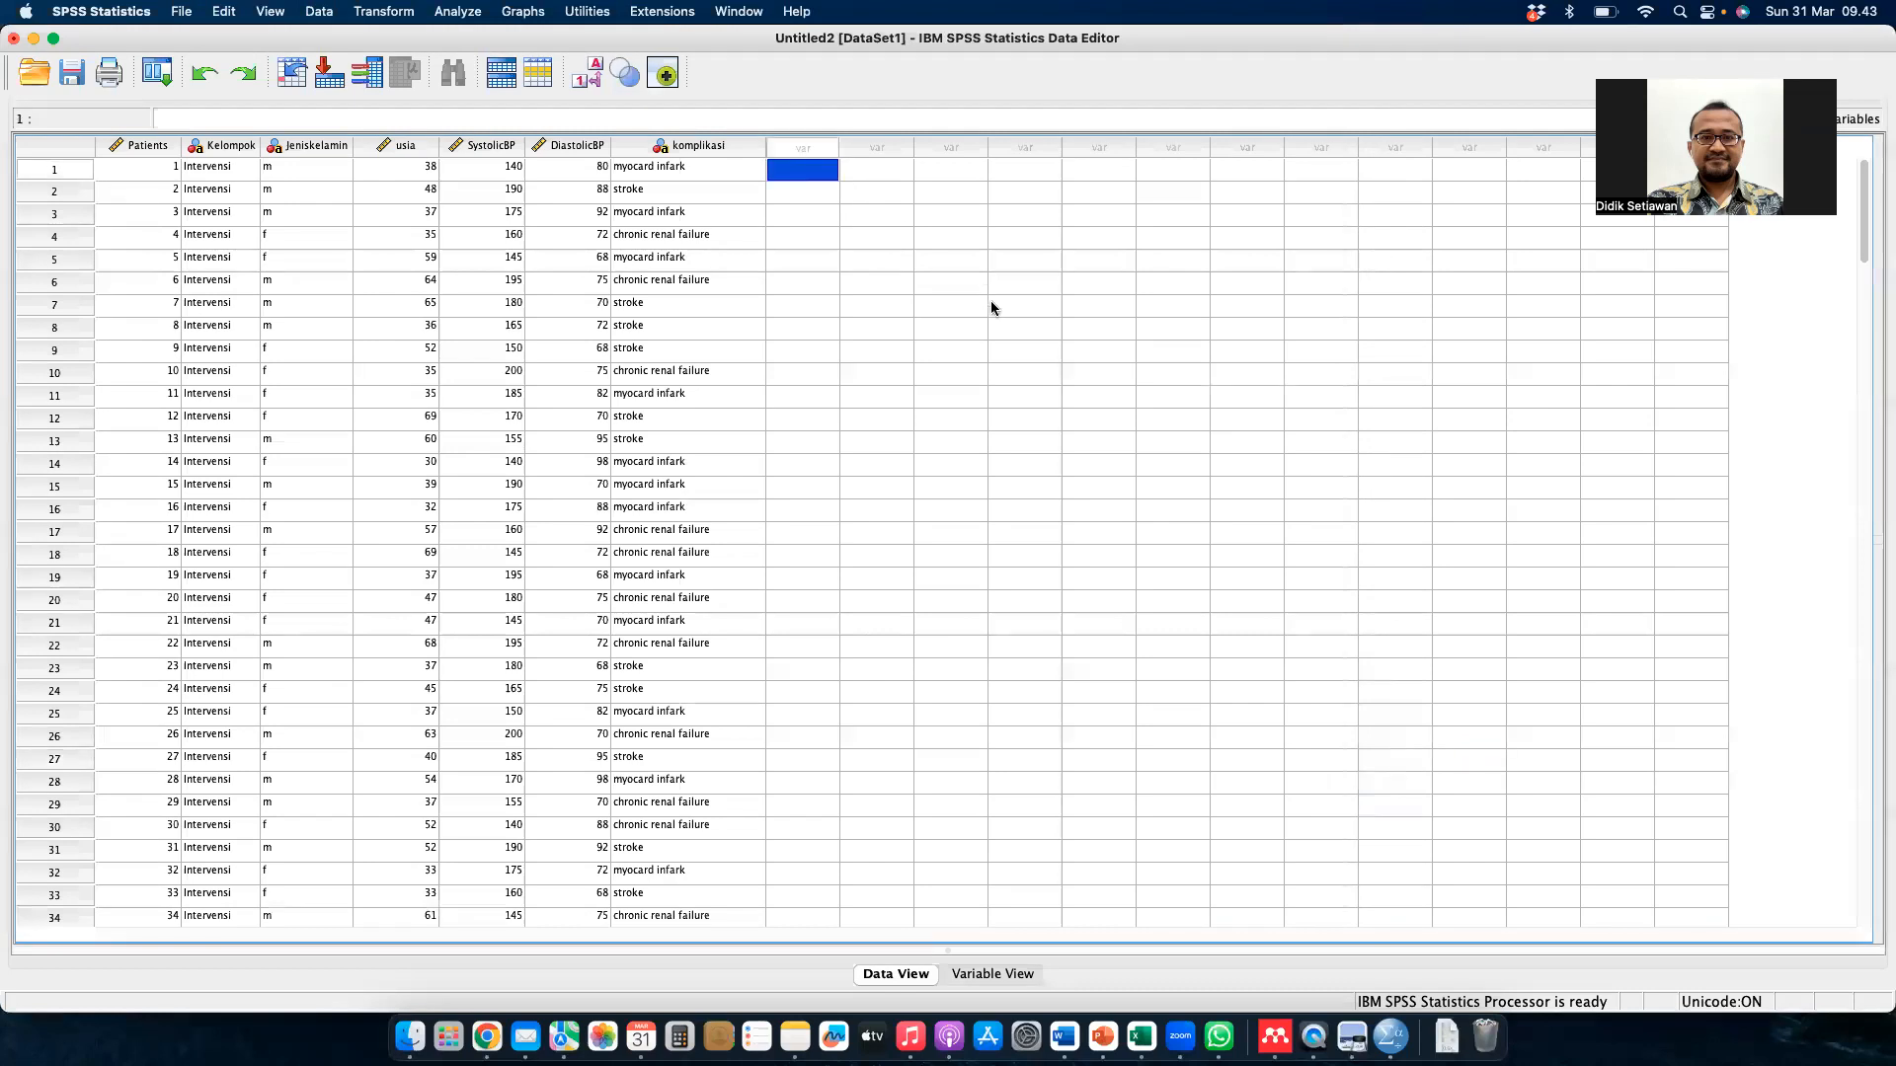
key("super+v")
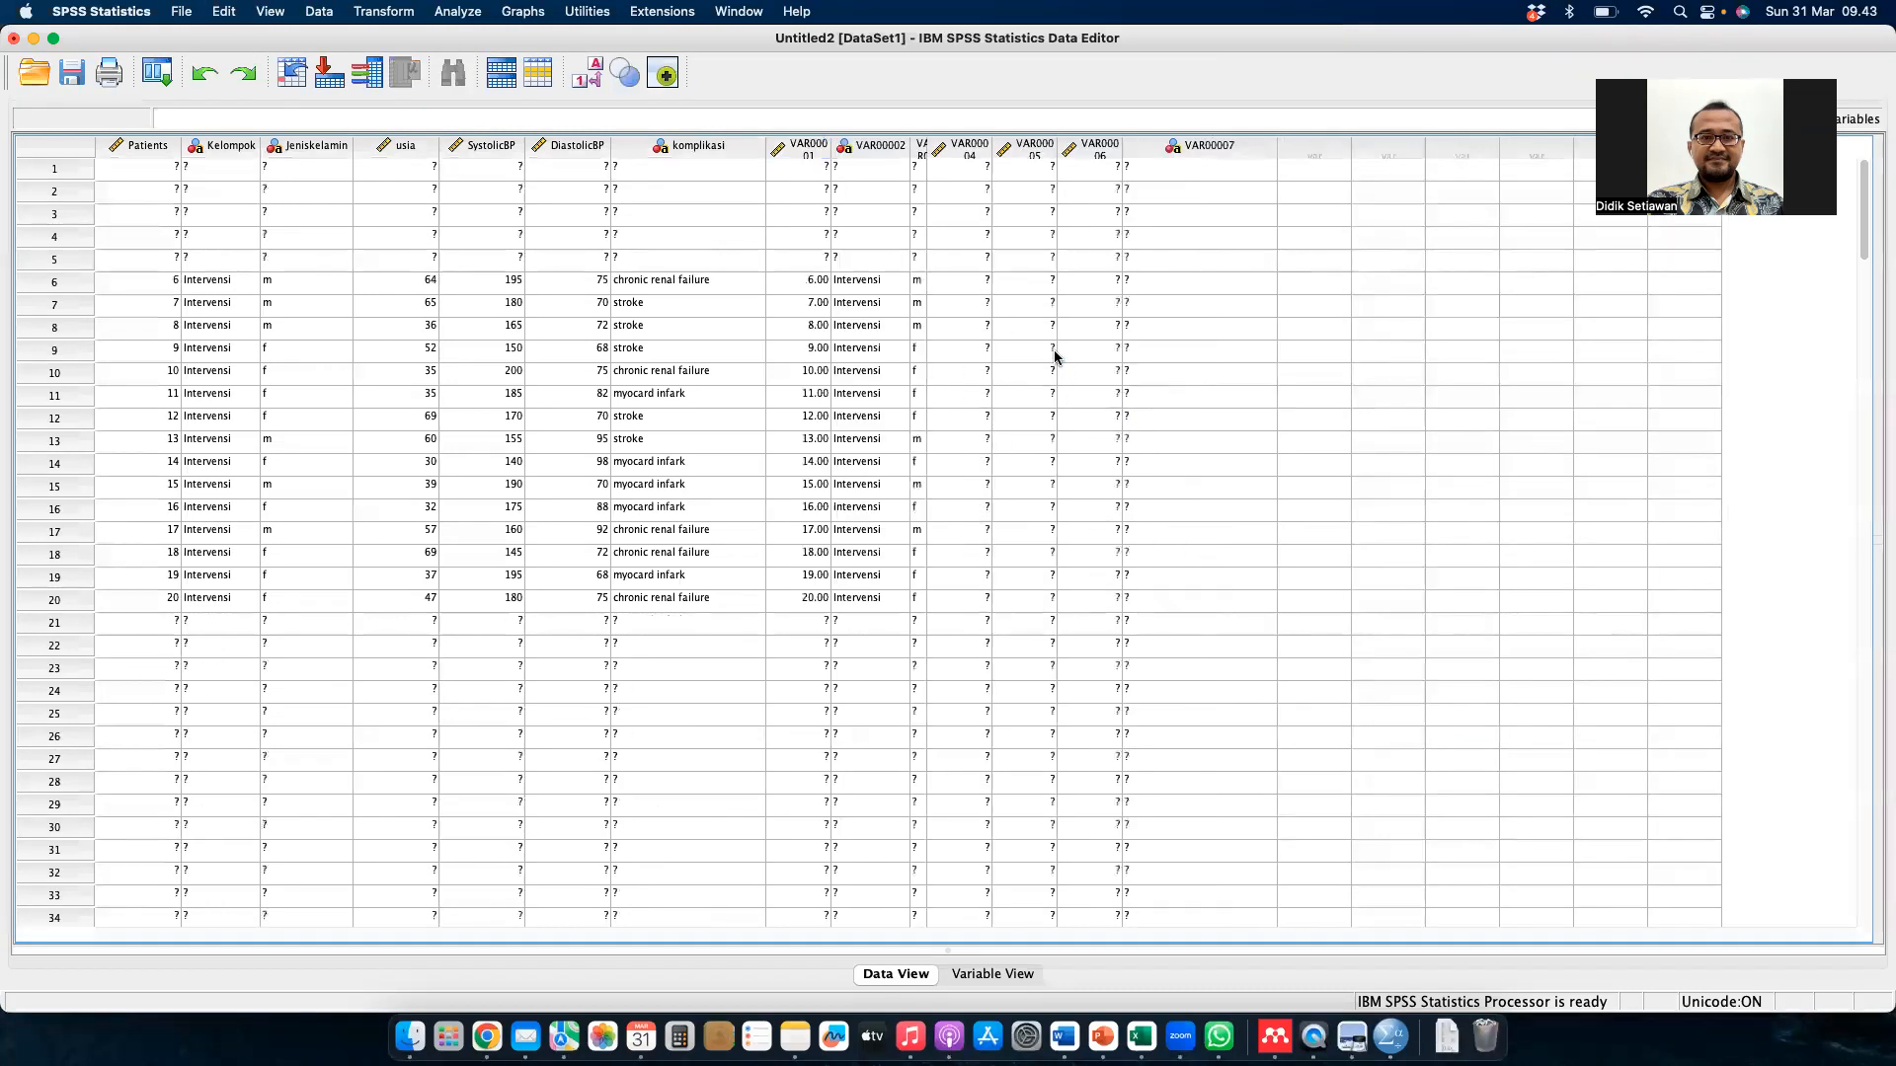
- Cut the pasted variables VAR00001 through VAR00007 from the data editor and deselect the range
left_click(808, 156)
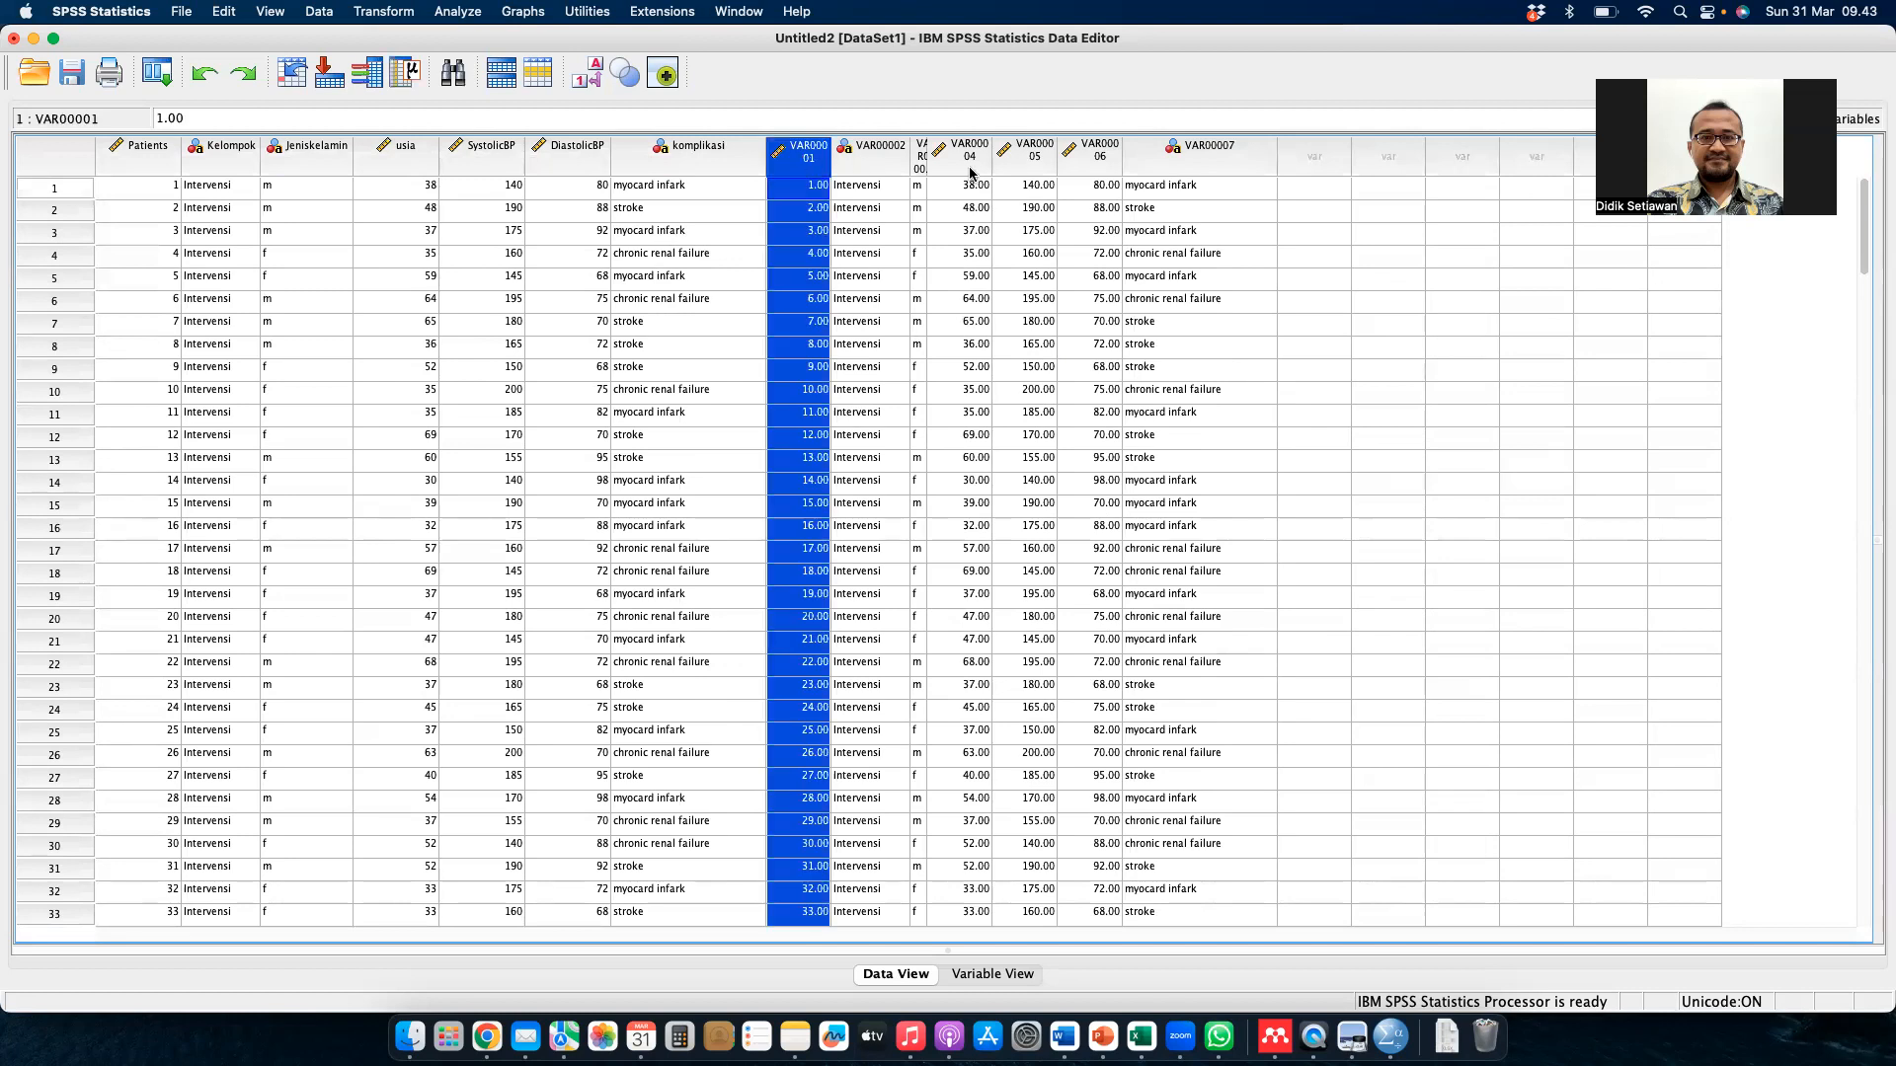
left_click(1221, 166, "shift")
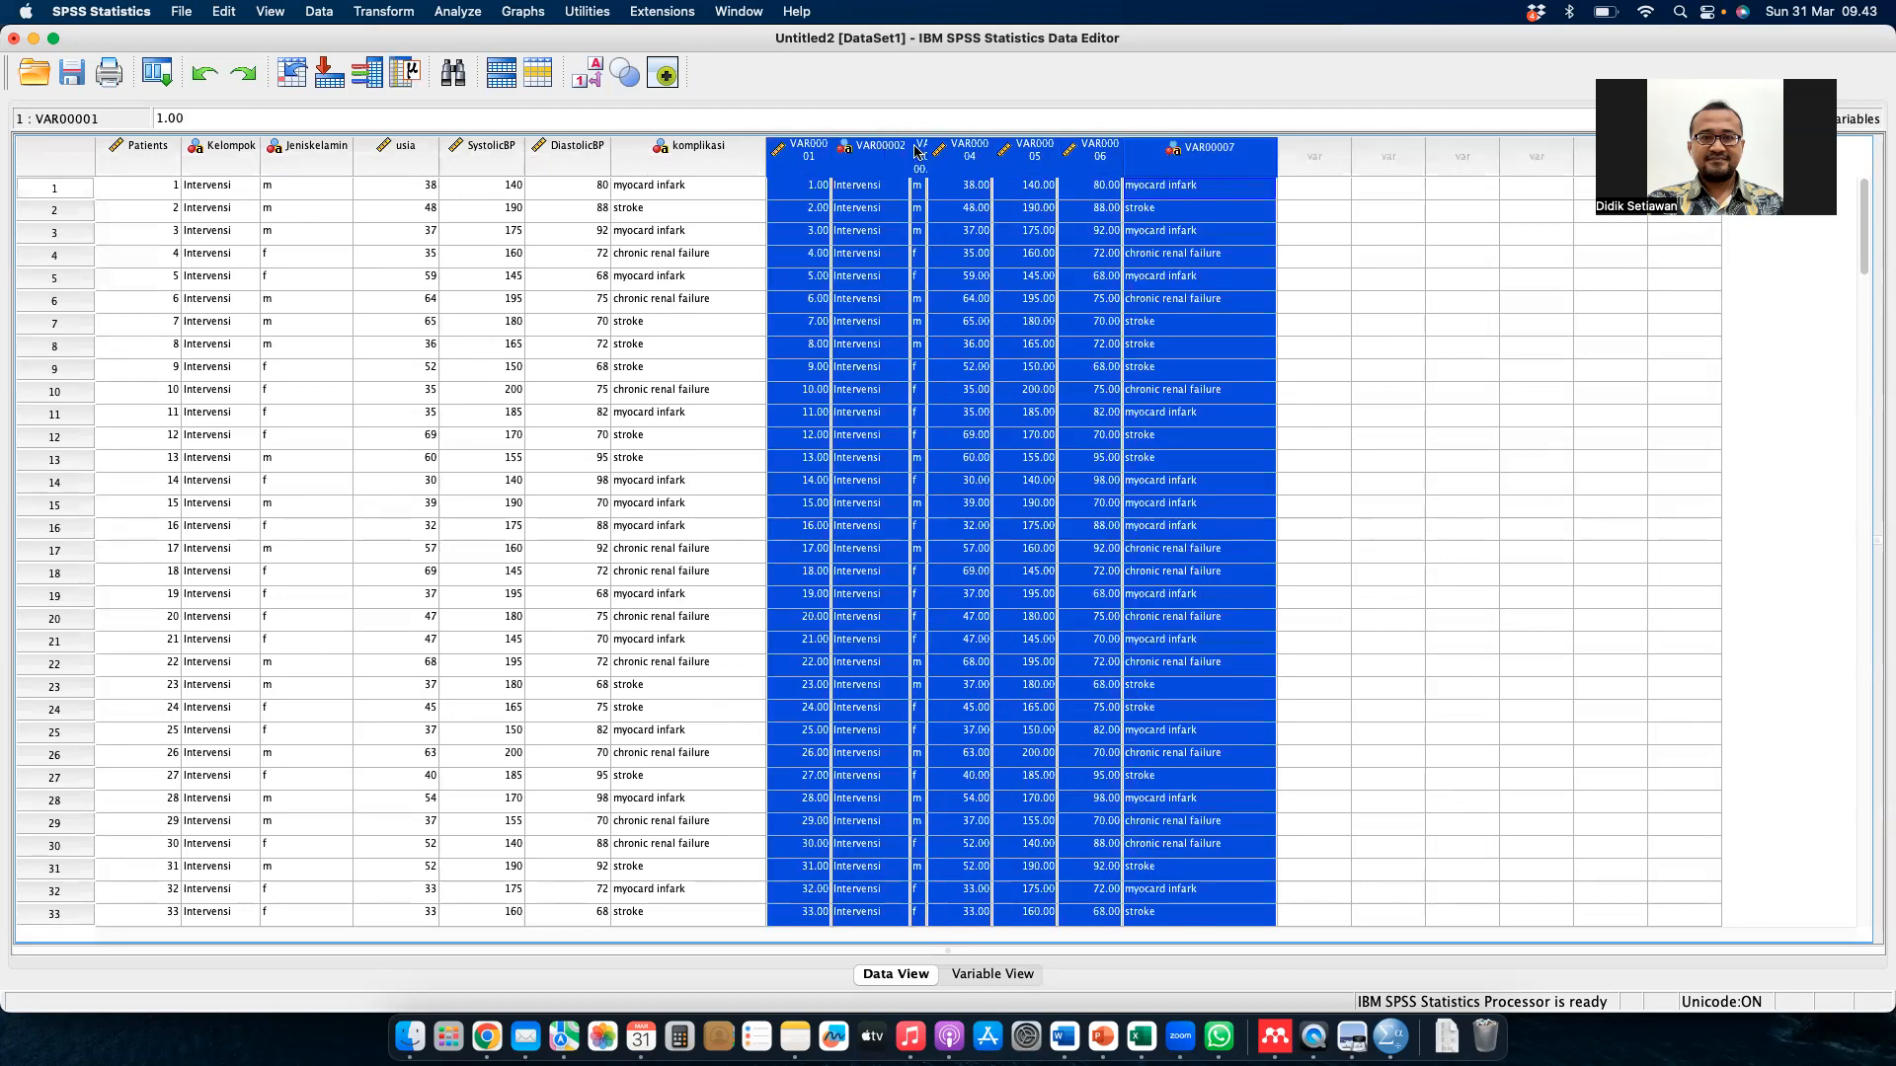
right_click(807, 163)
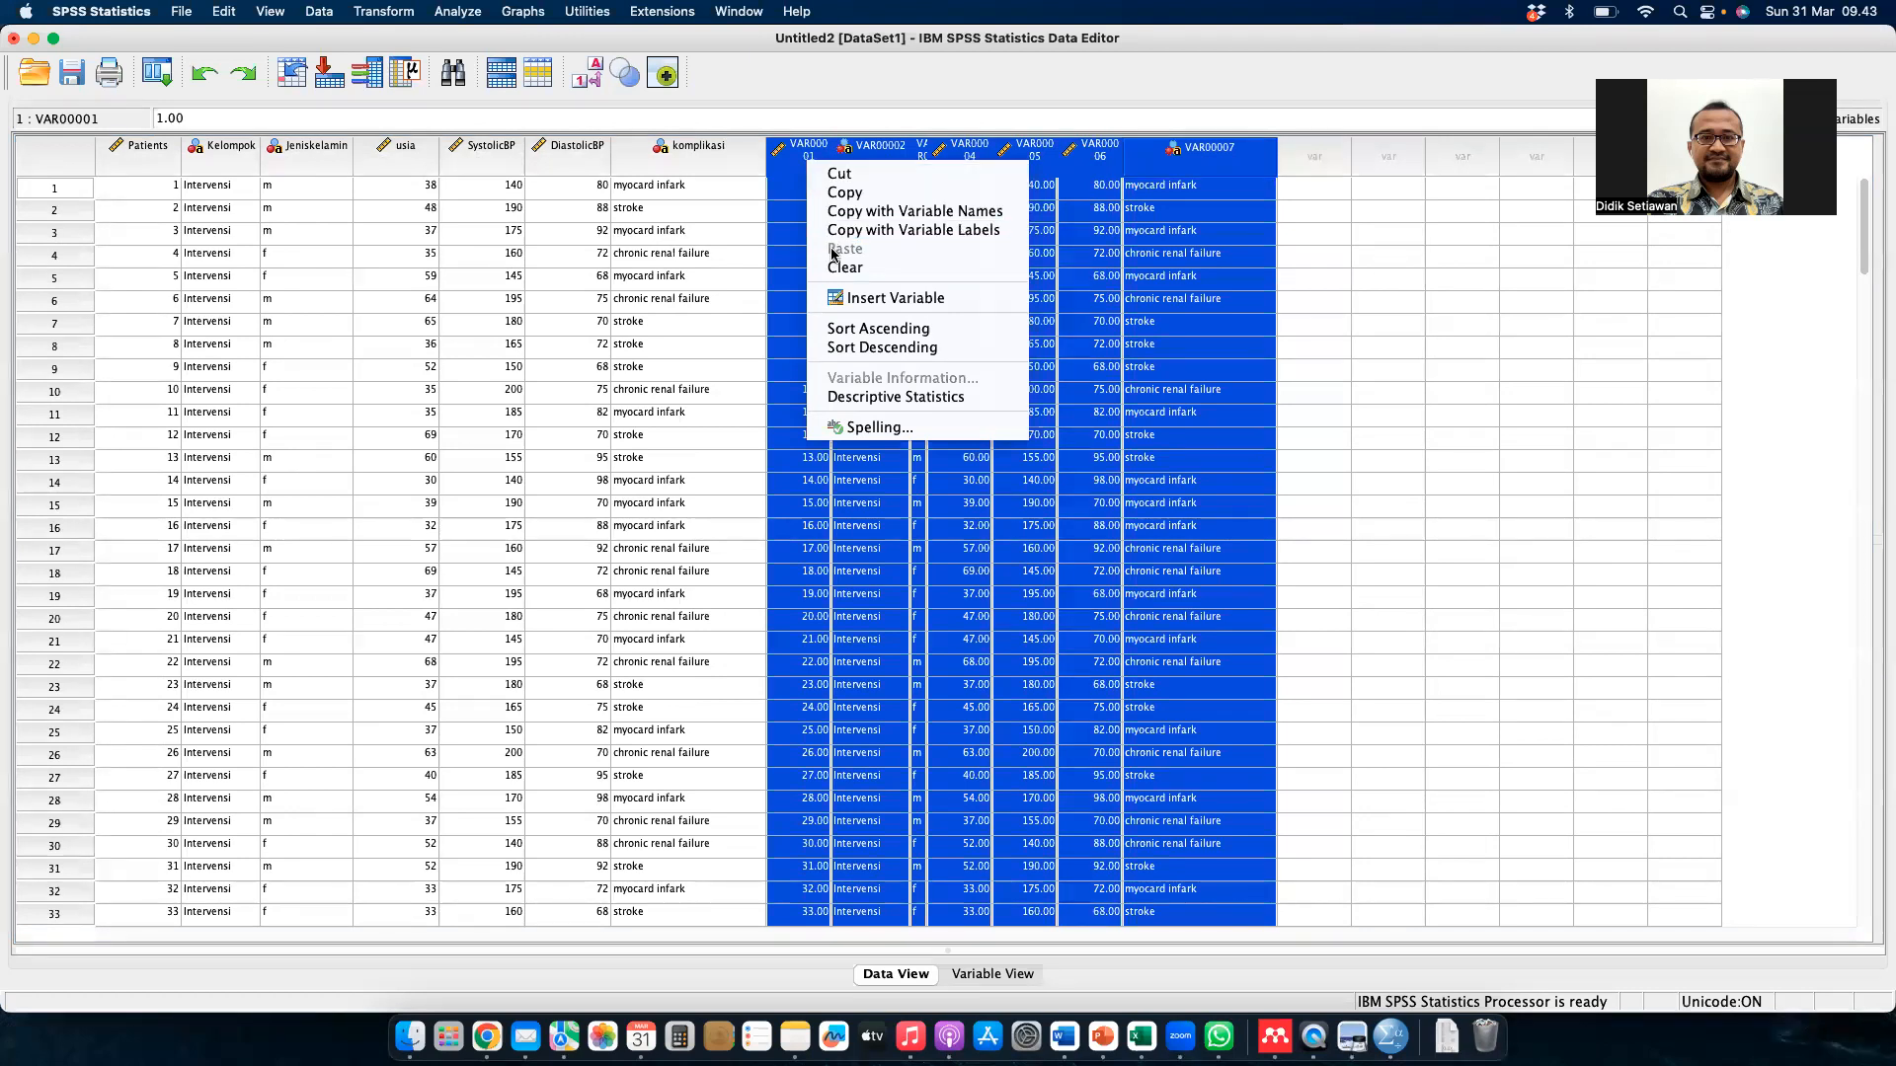
left_click(895, 176)
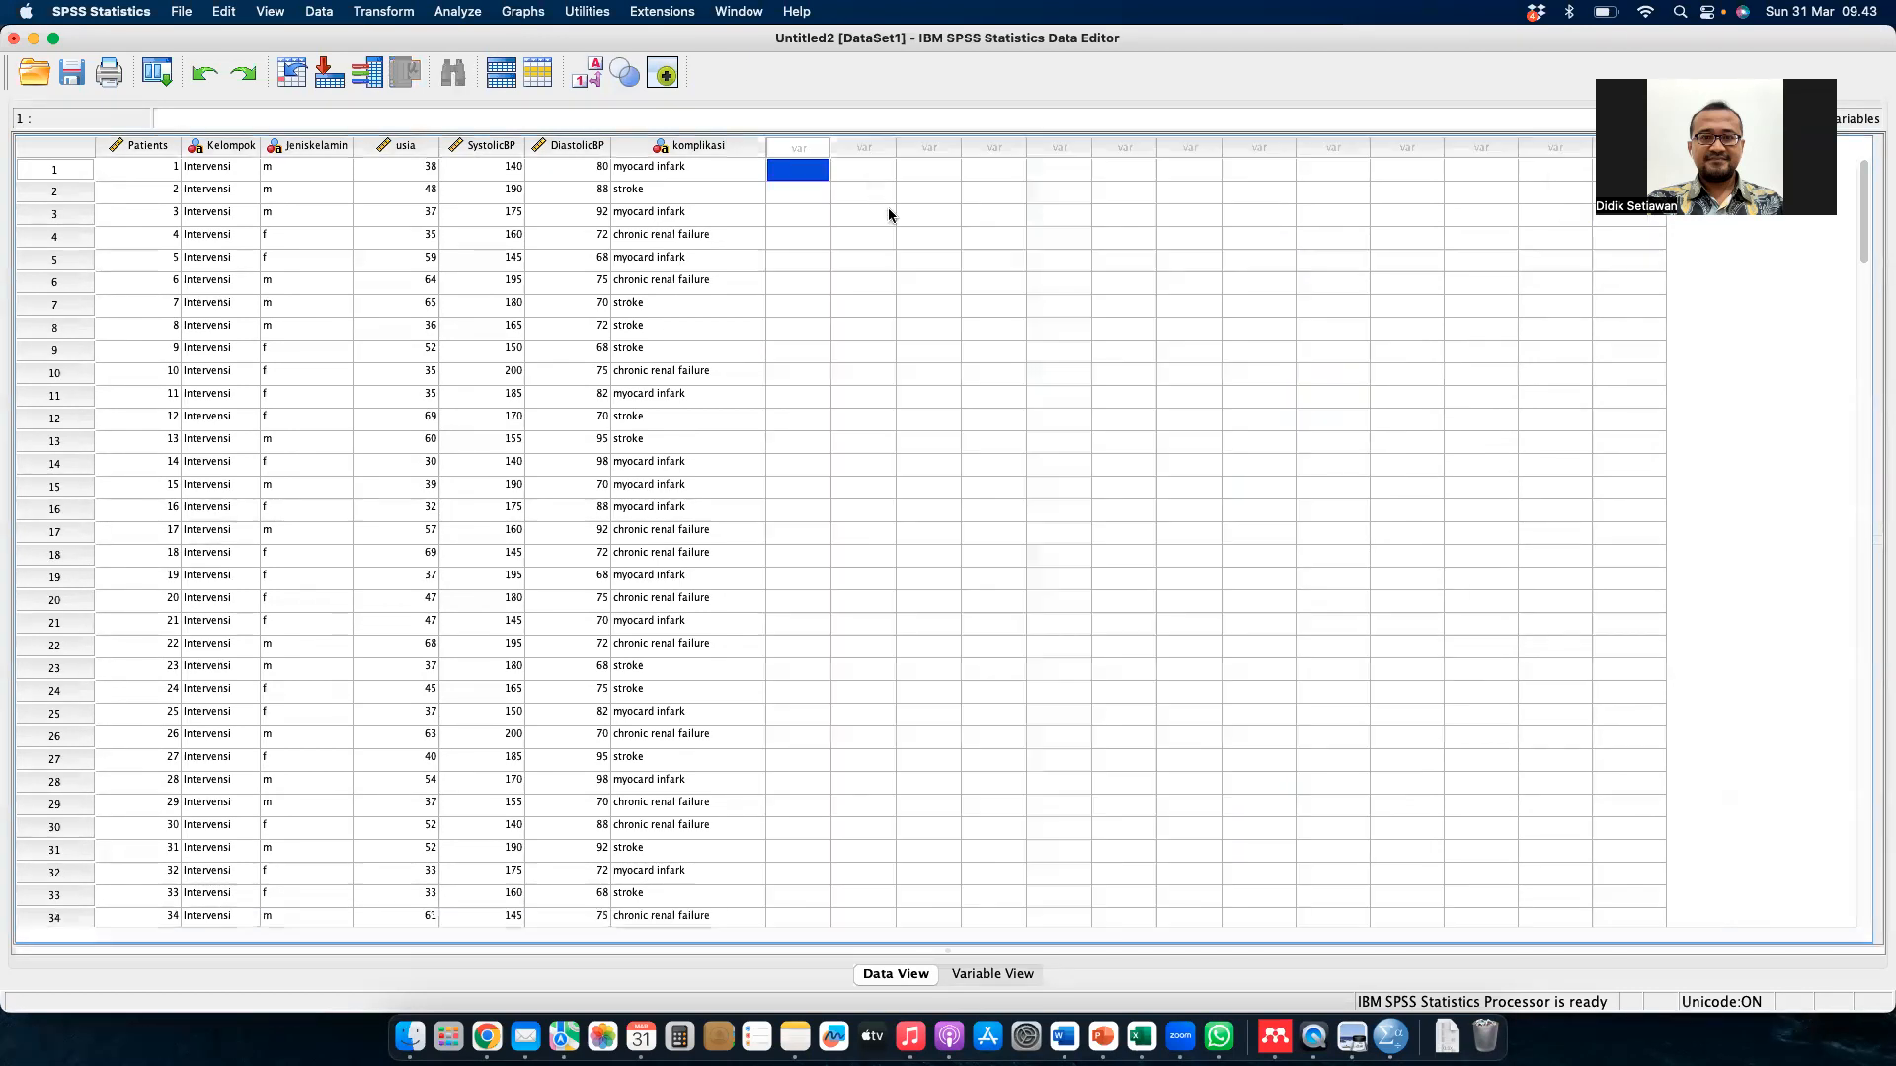
left_click(902, 284)
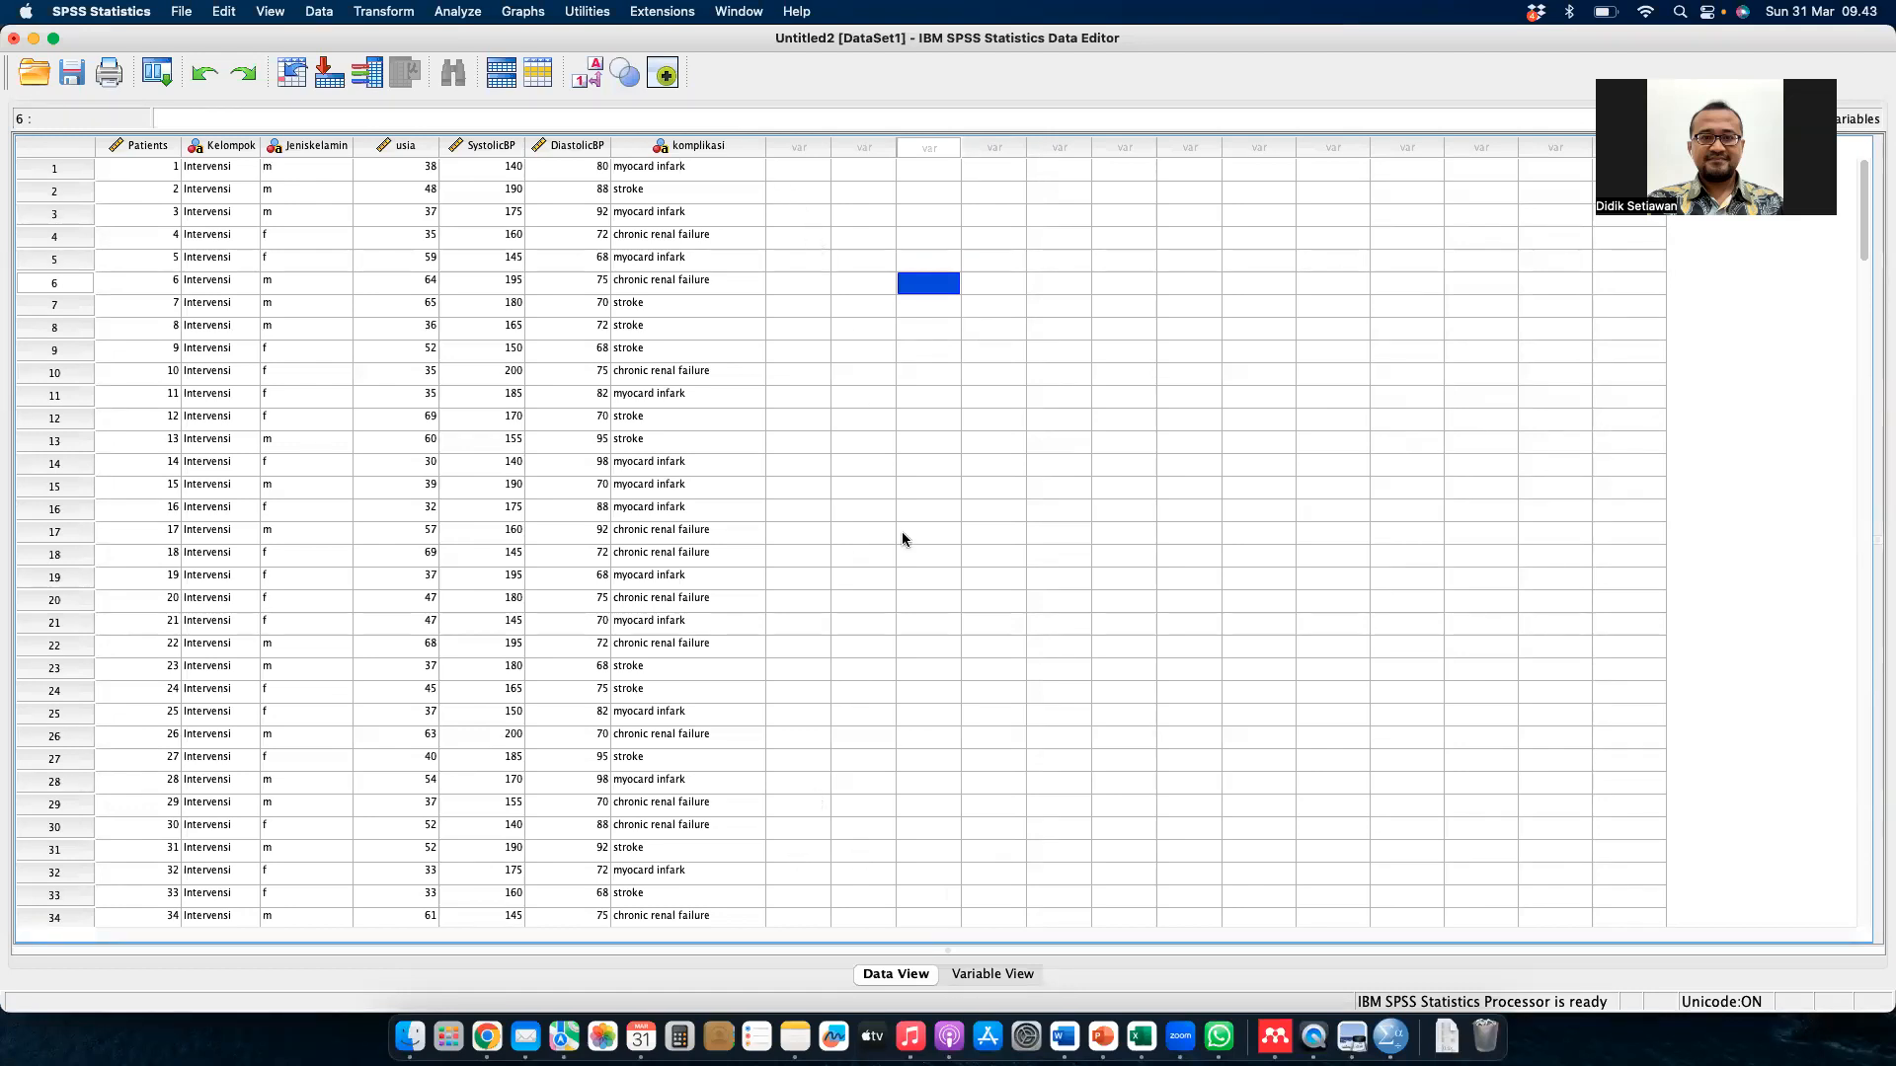
- Examine the imported variables in Variable View, comparing them with the data rows and checking the Label, Values and Measure attributes
left_click(993, 976)
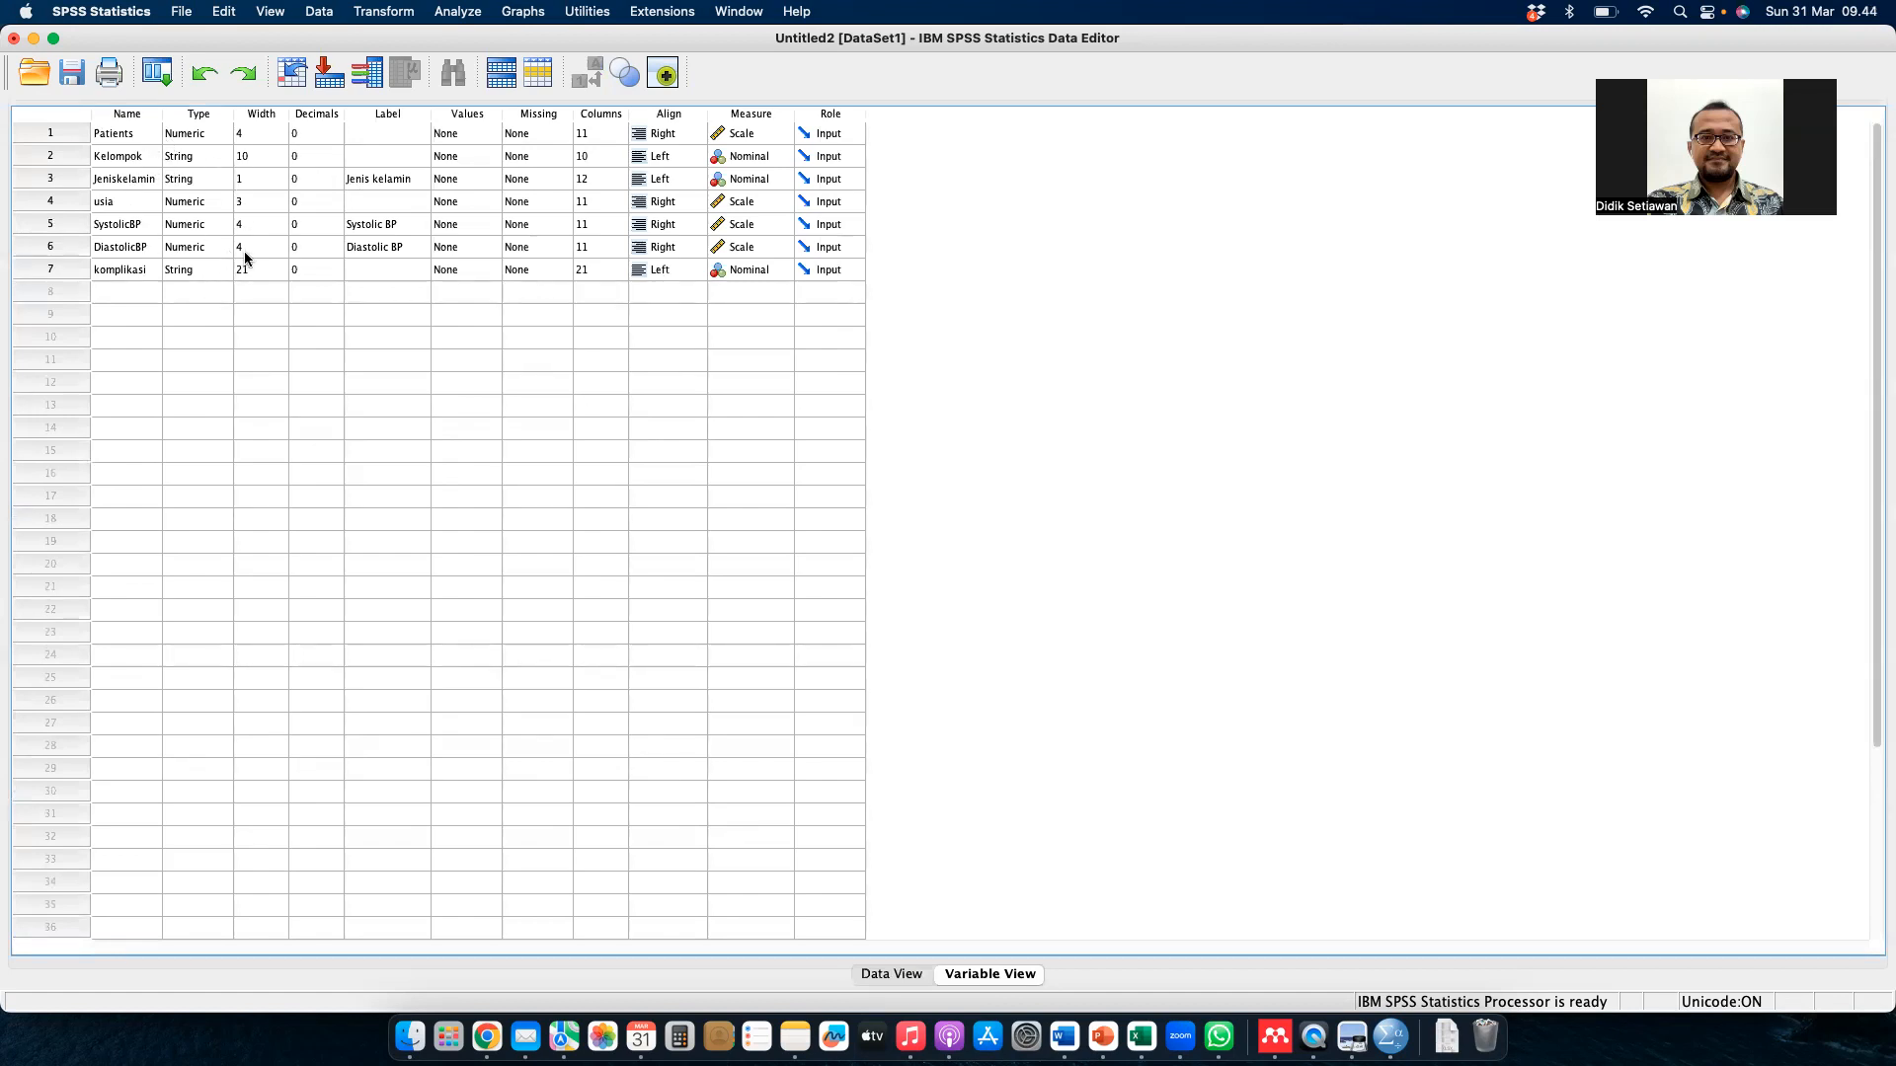
left_click(895, 973)
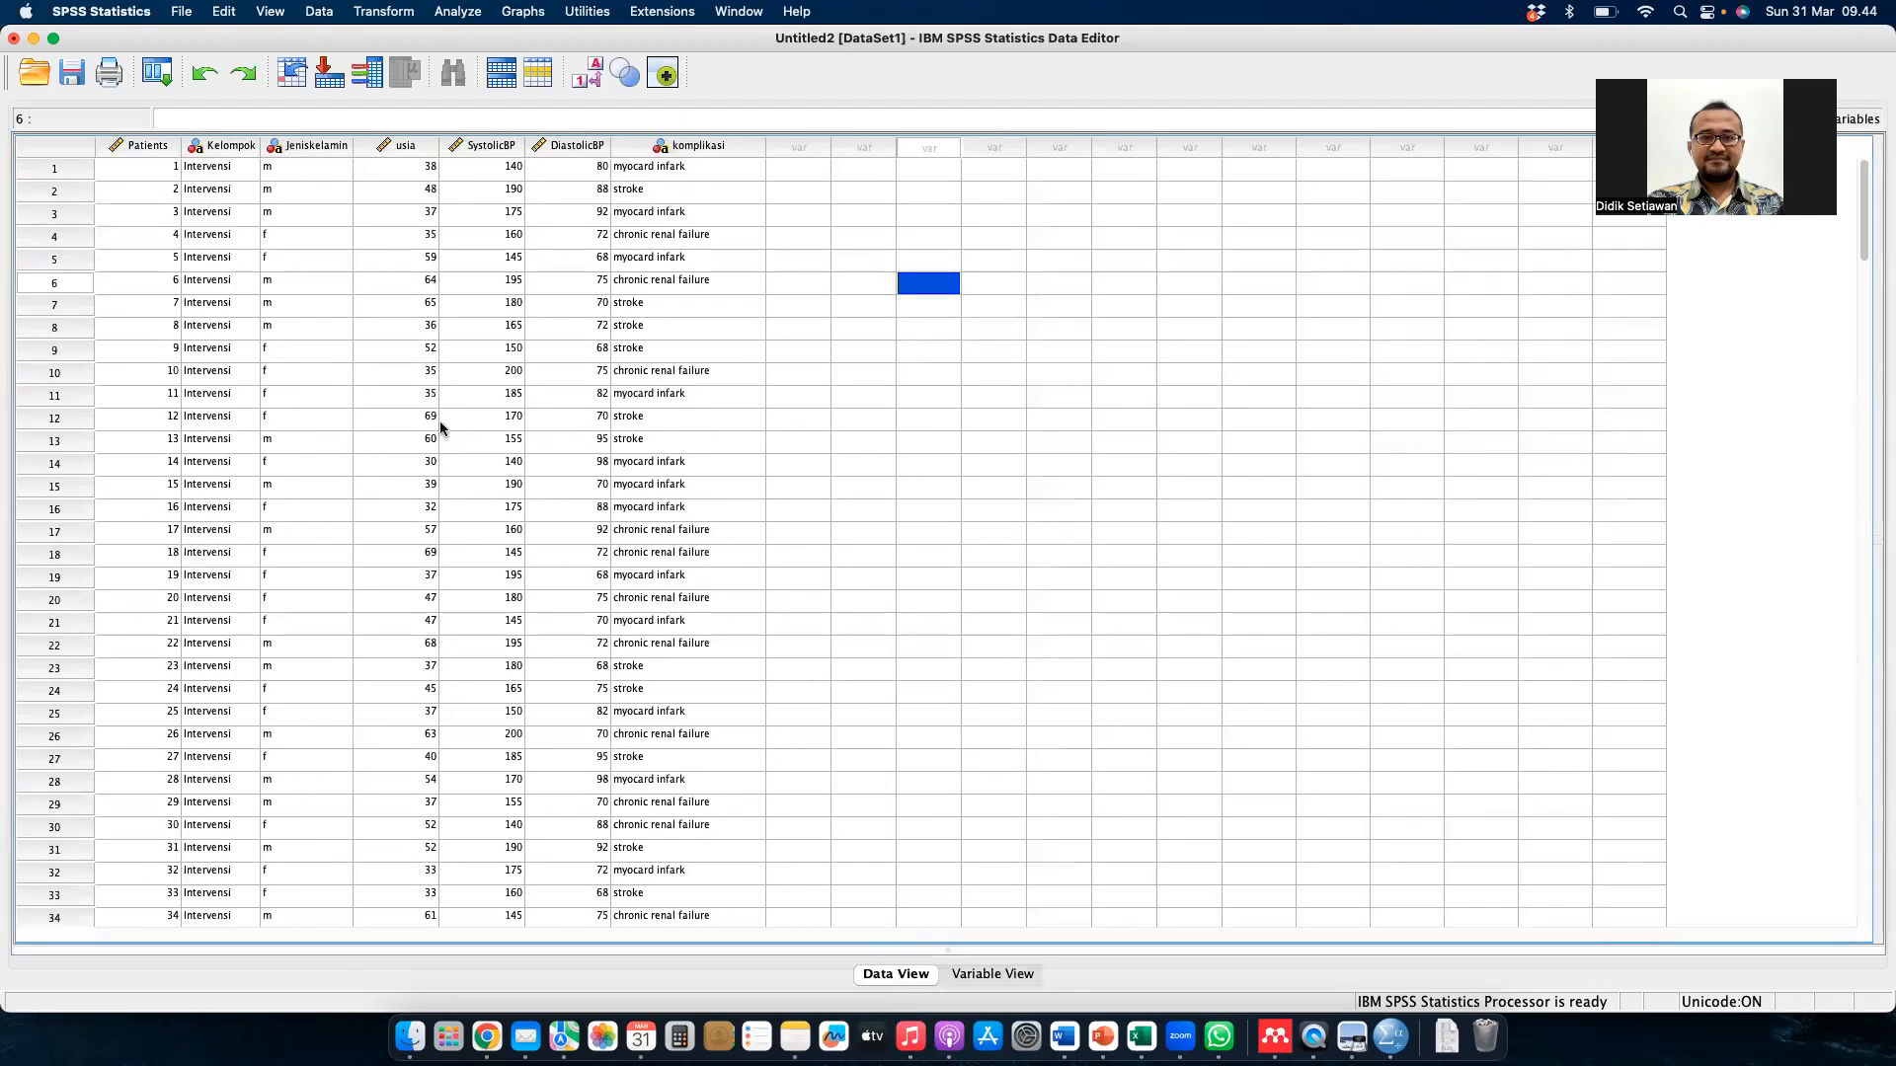
left_click(993, 971)
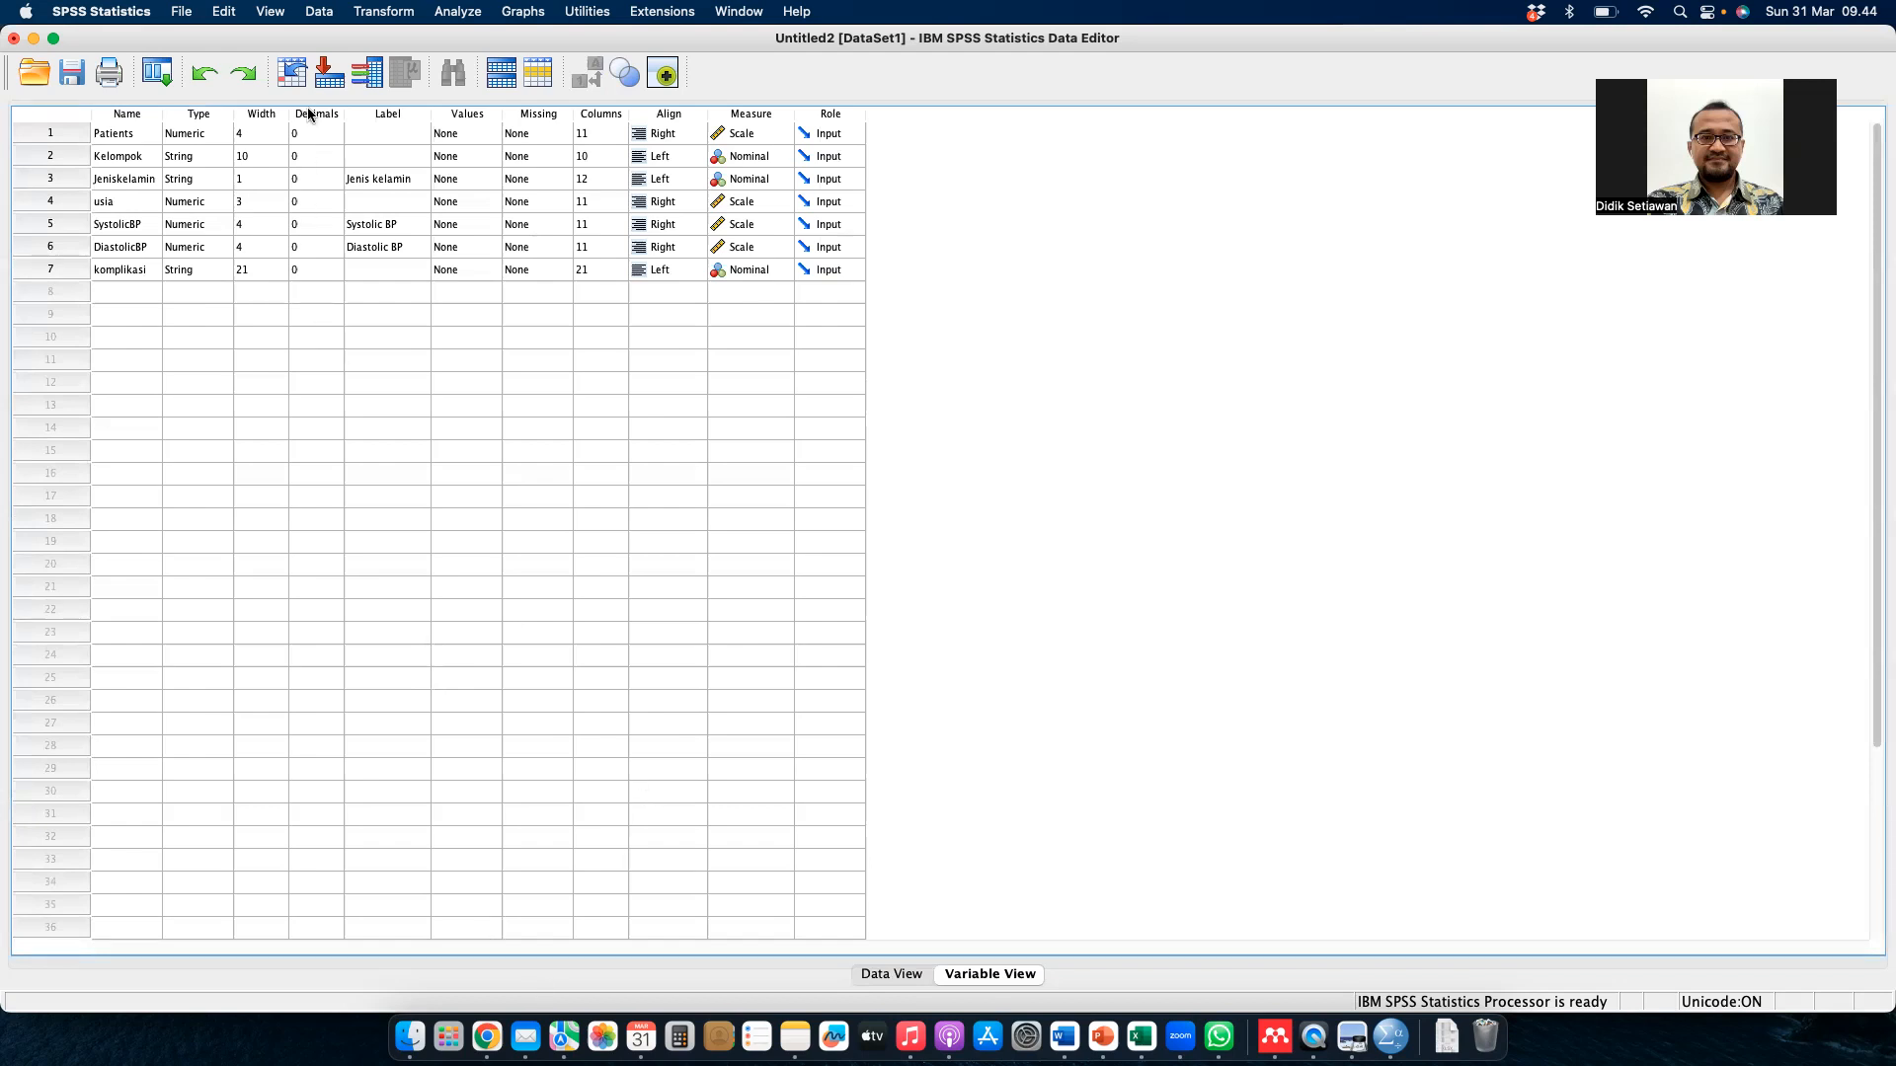
left_click(386, 116)
left_click(449, 154)
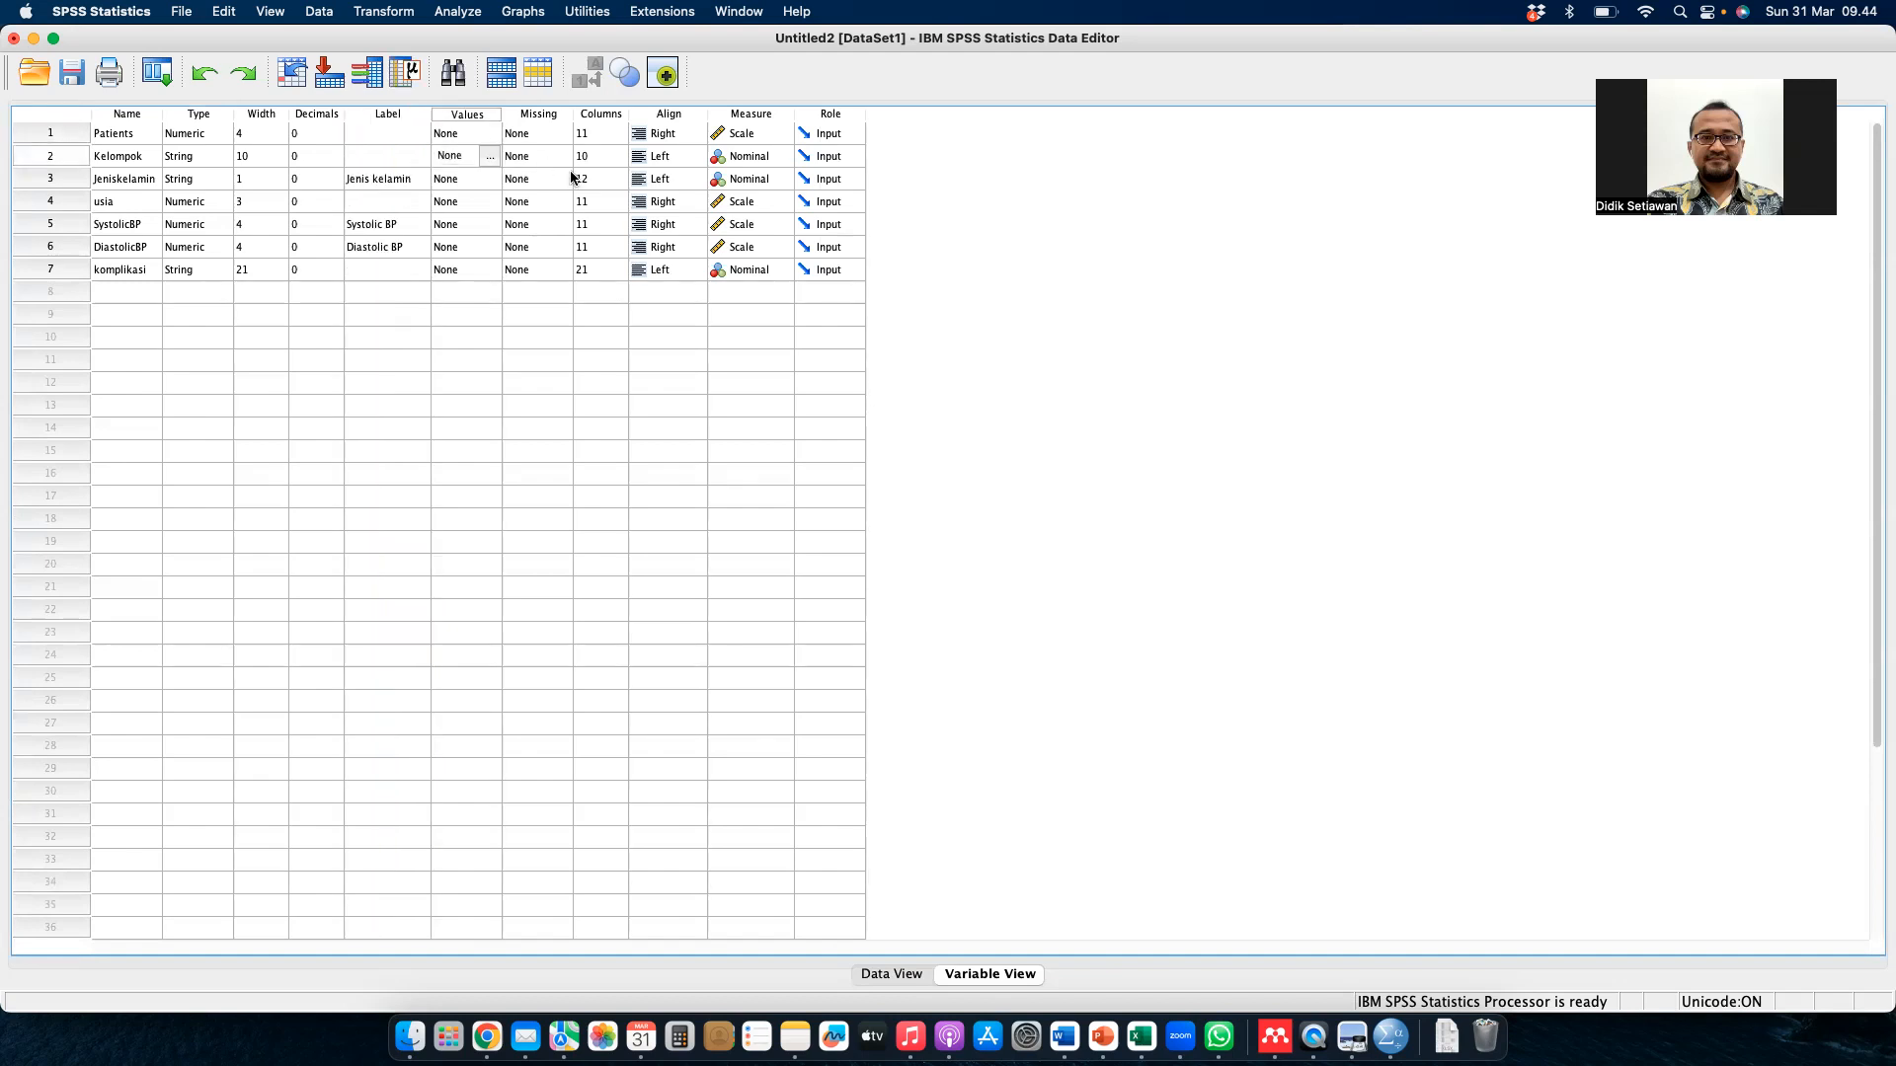
left_click(748, 115)
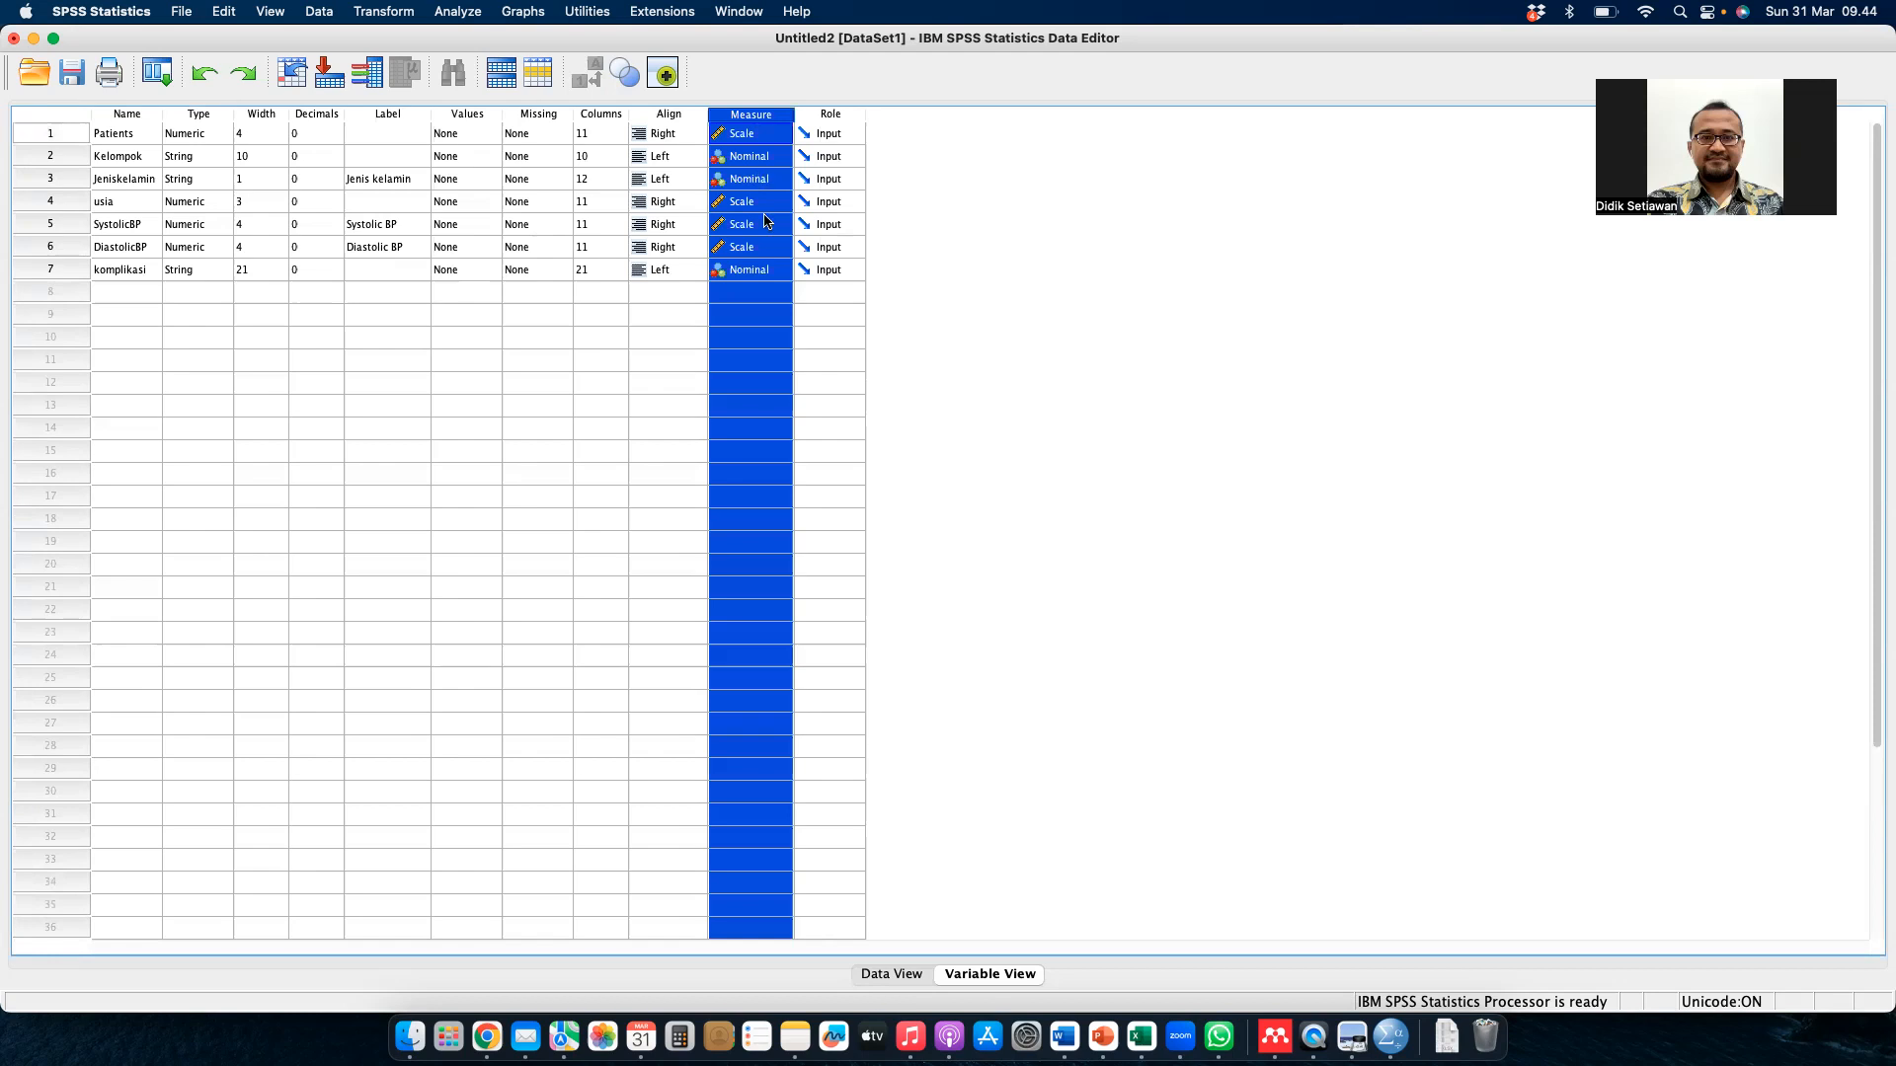
left_click(768, 391)
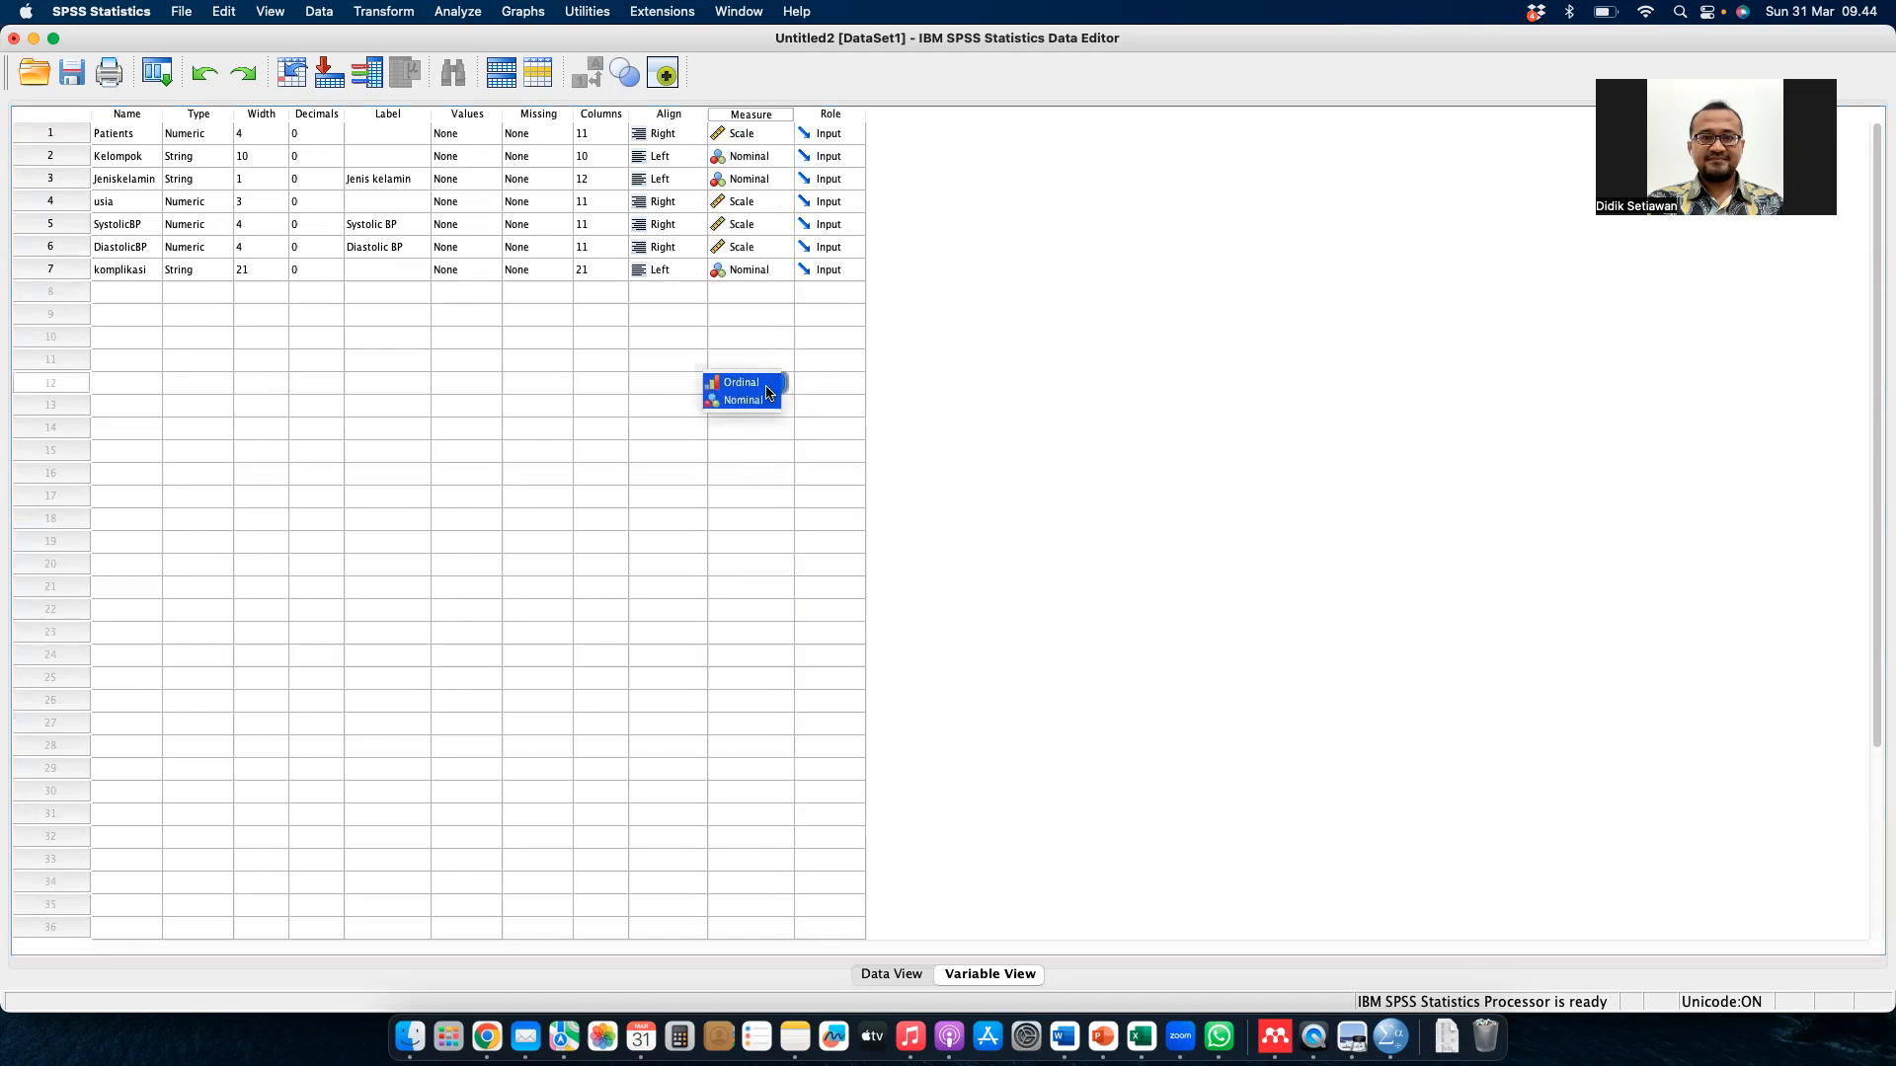
left_click(768, 392)
- Switch to the PowerPoint slide Hypothesis Testing, highlight the measurement scales from Interval Ratio to Nominal, and return to SPSS
key("ctrl+Right")
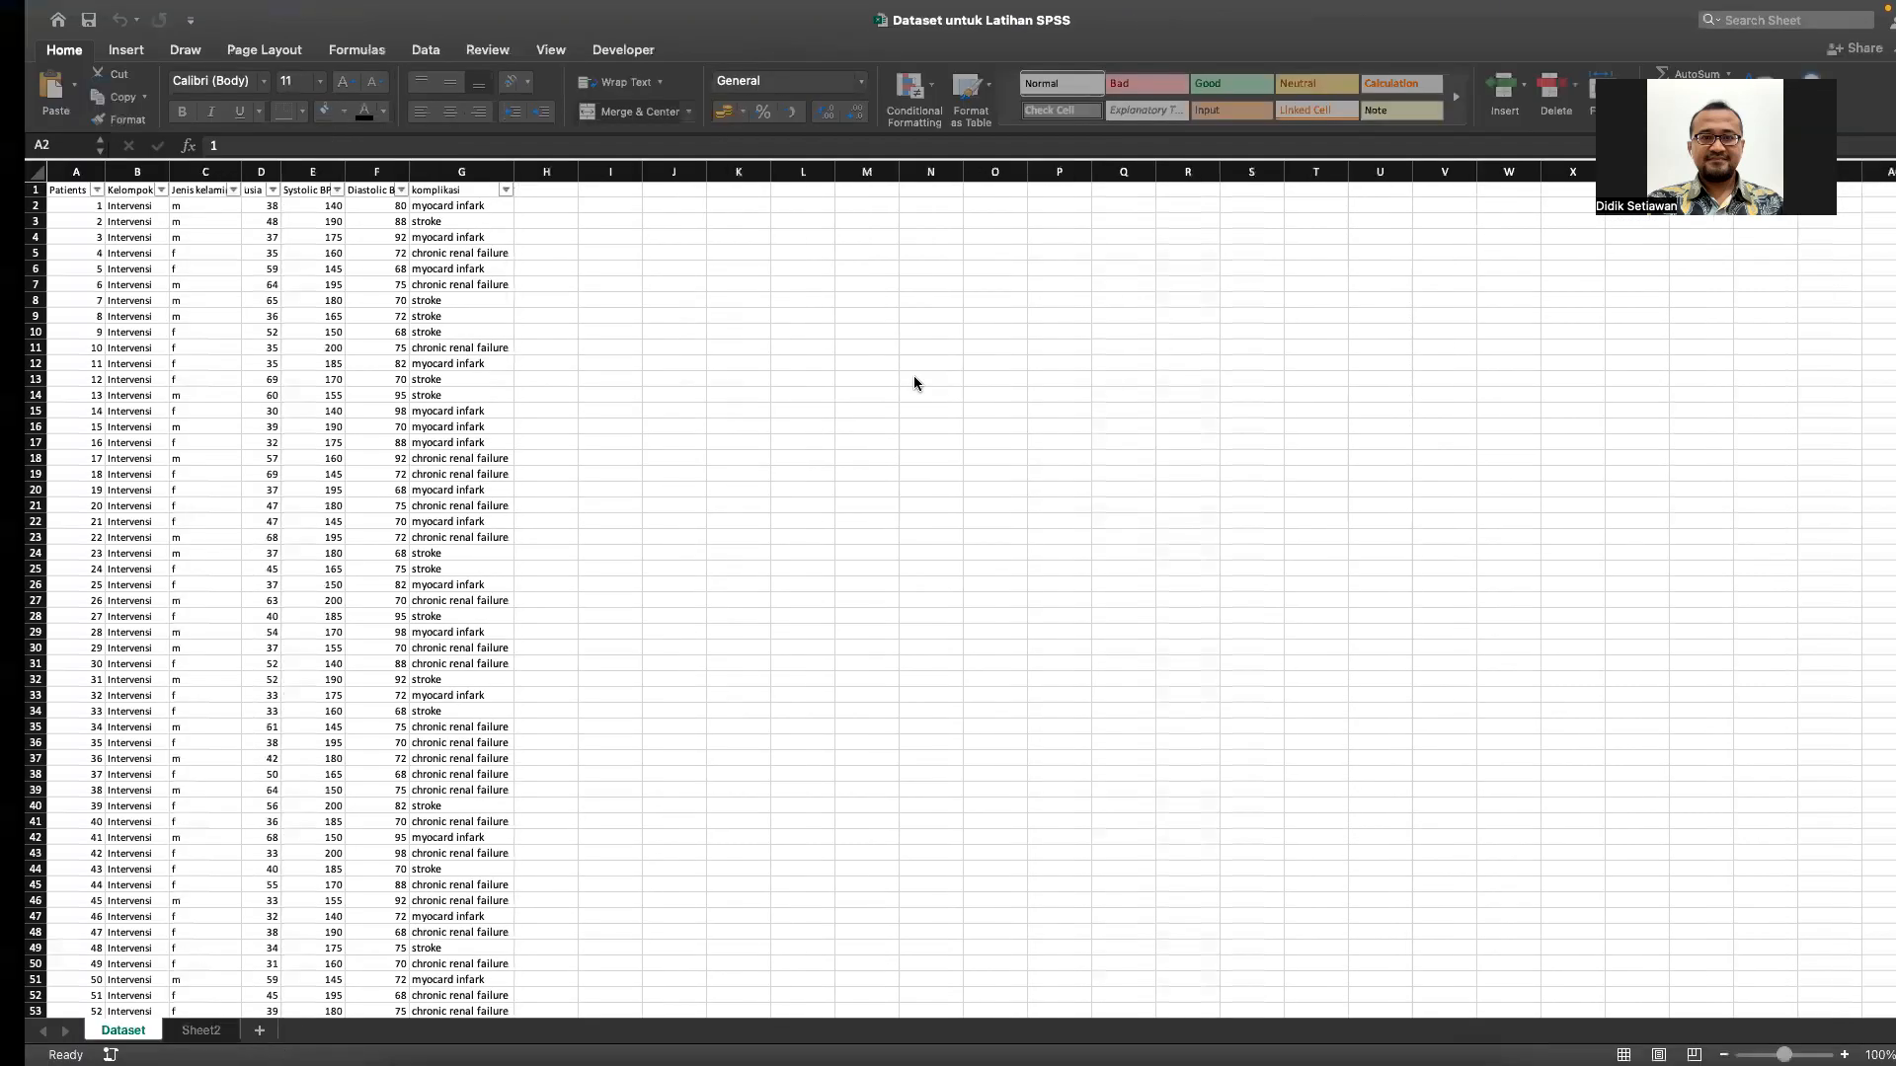
key("ctrl+Right")
left_click_drag(540, 514, 530, 757)
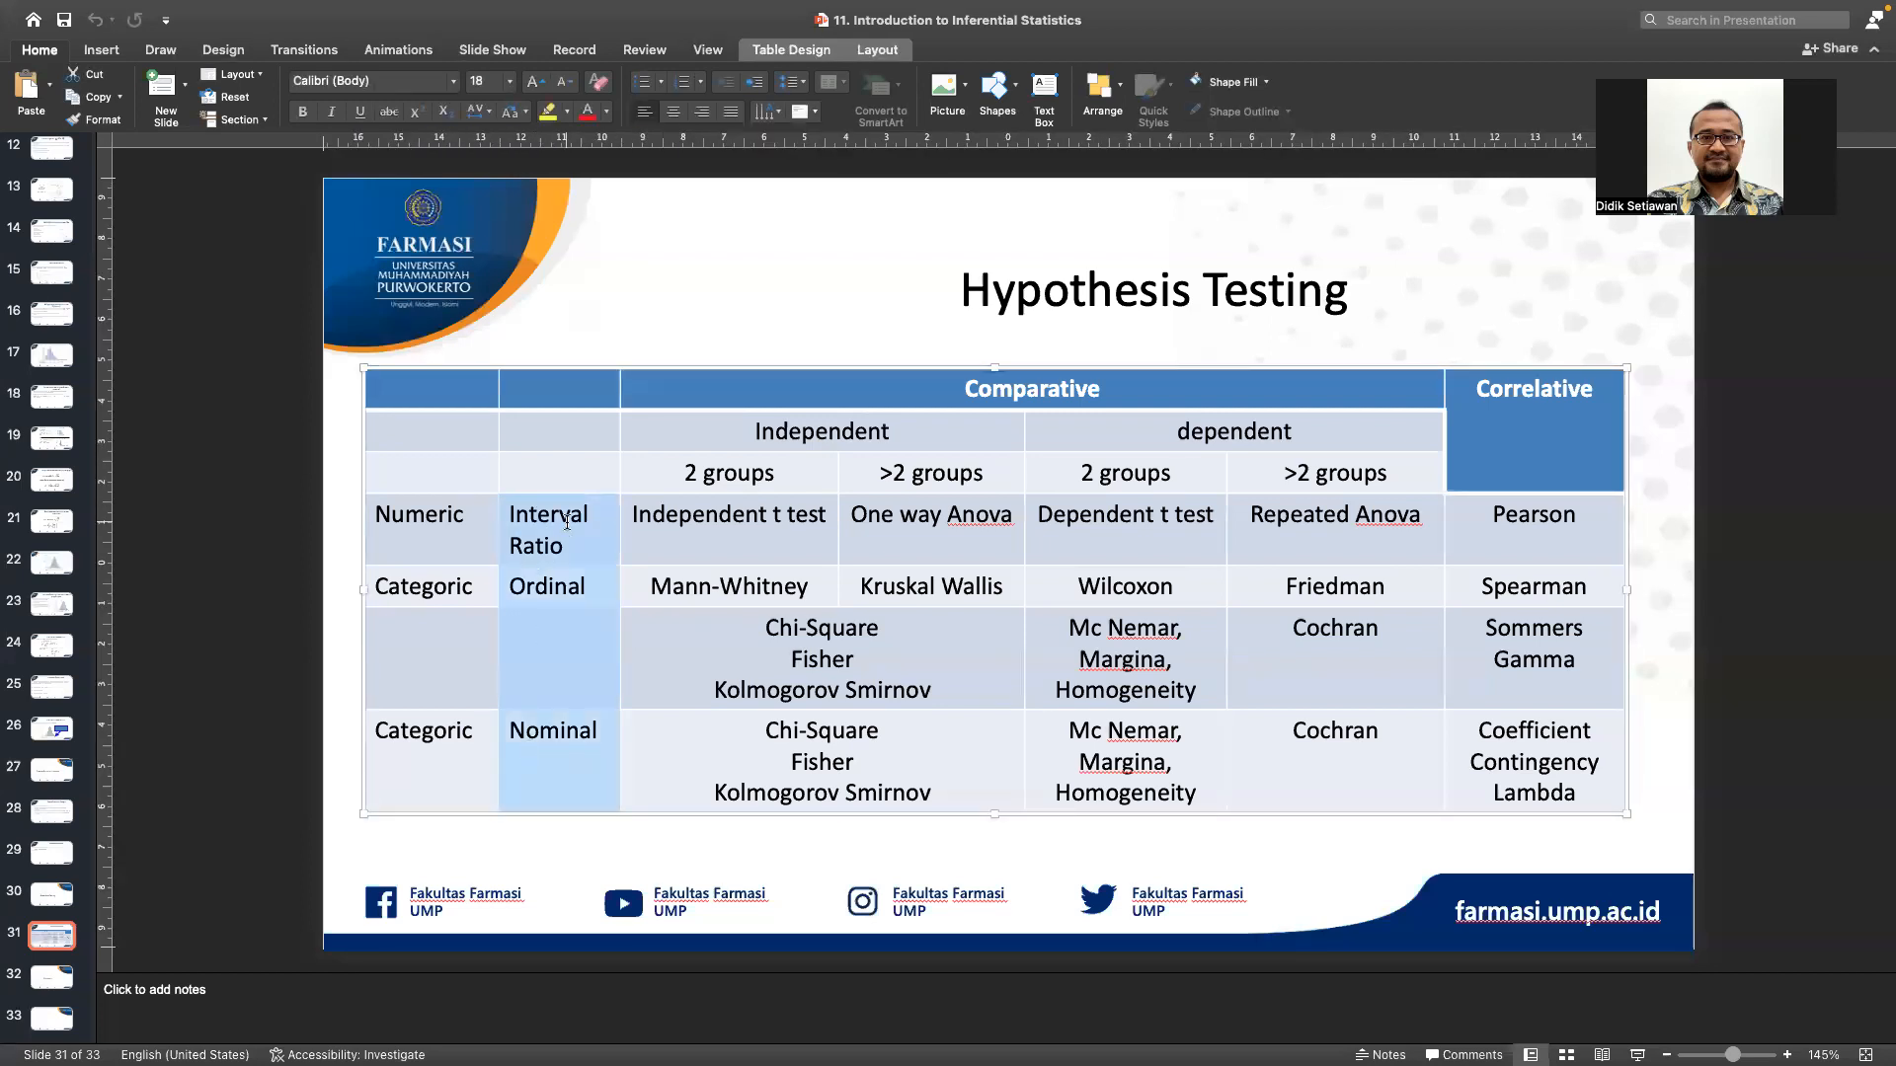
key("ctrl+Left")
key("ctrl+Left")
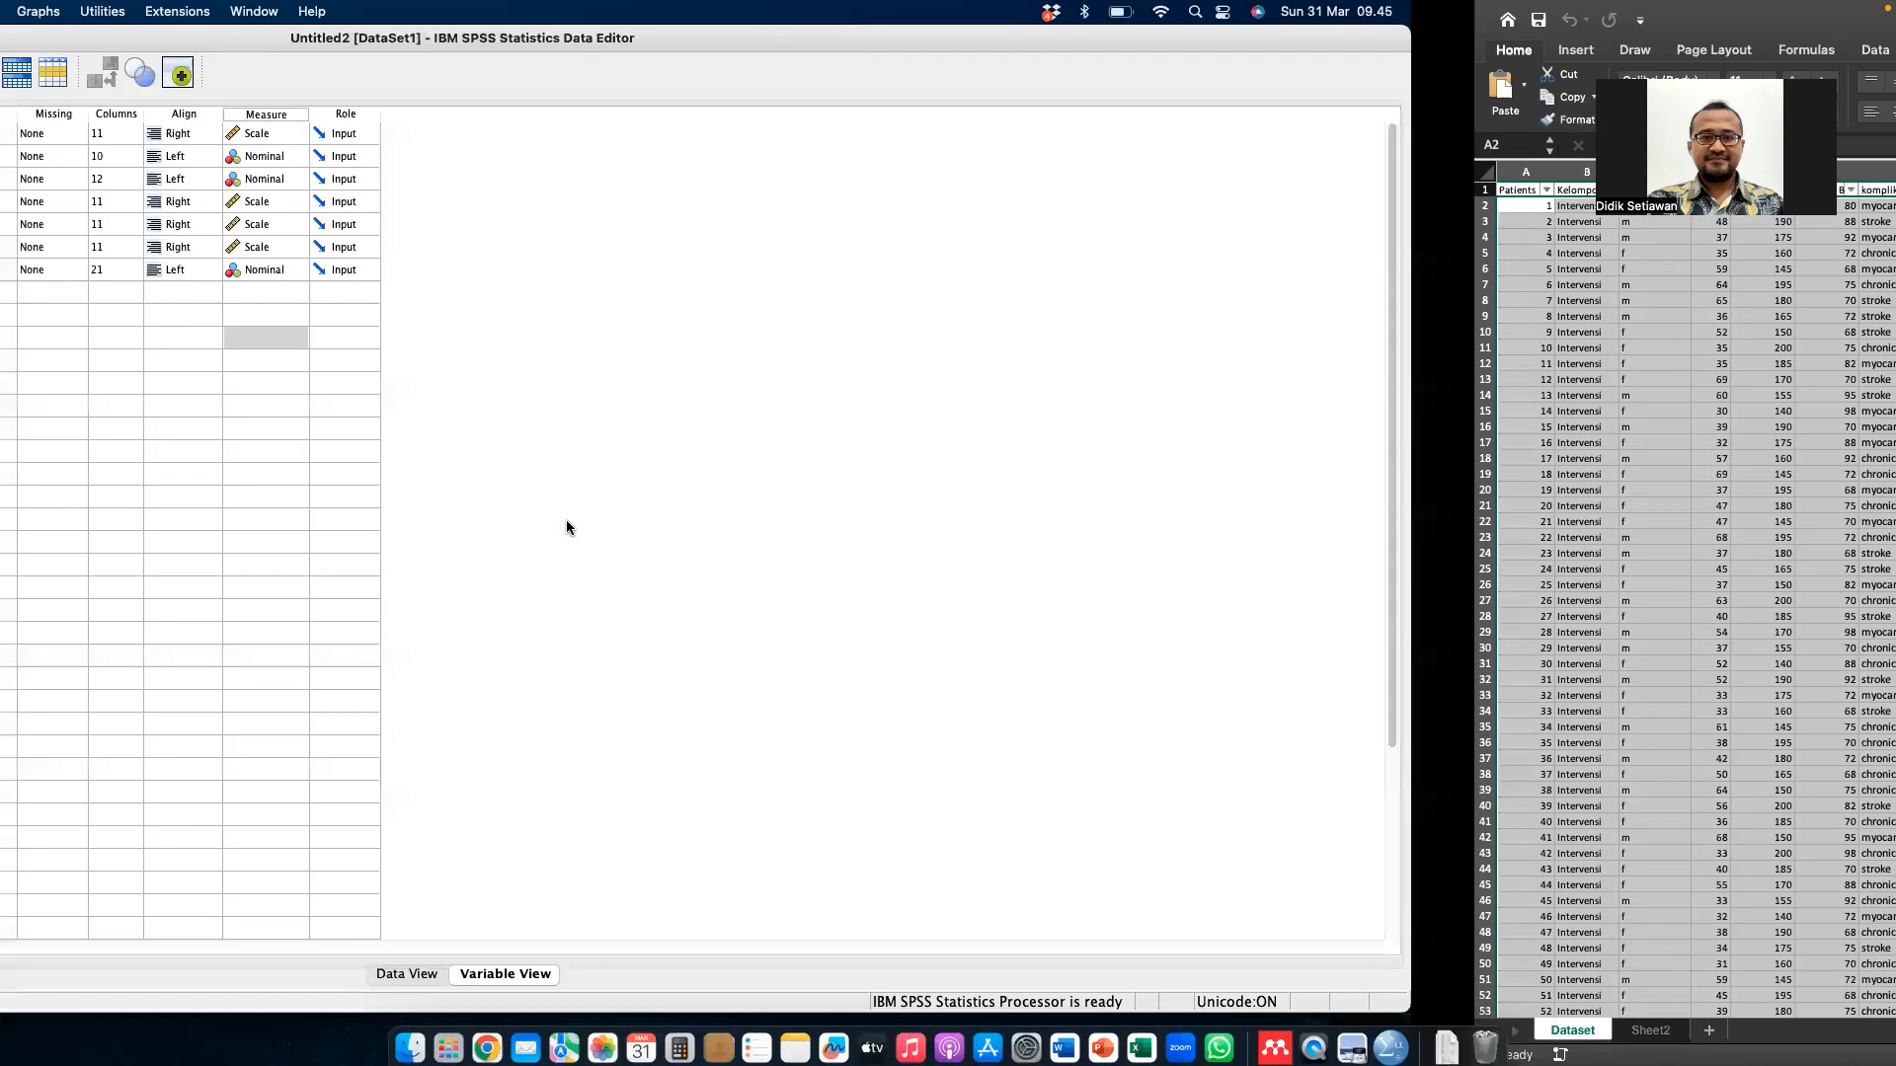
- Examine the Patients variable's name, type, width and available measurement levels without changing any of them
left_click(756, 132)
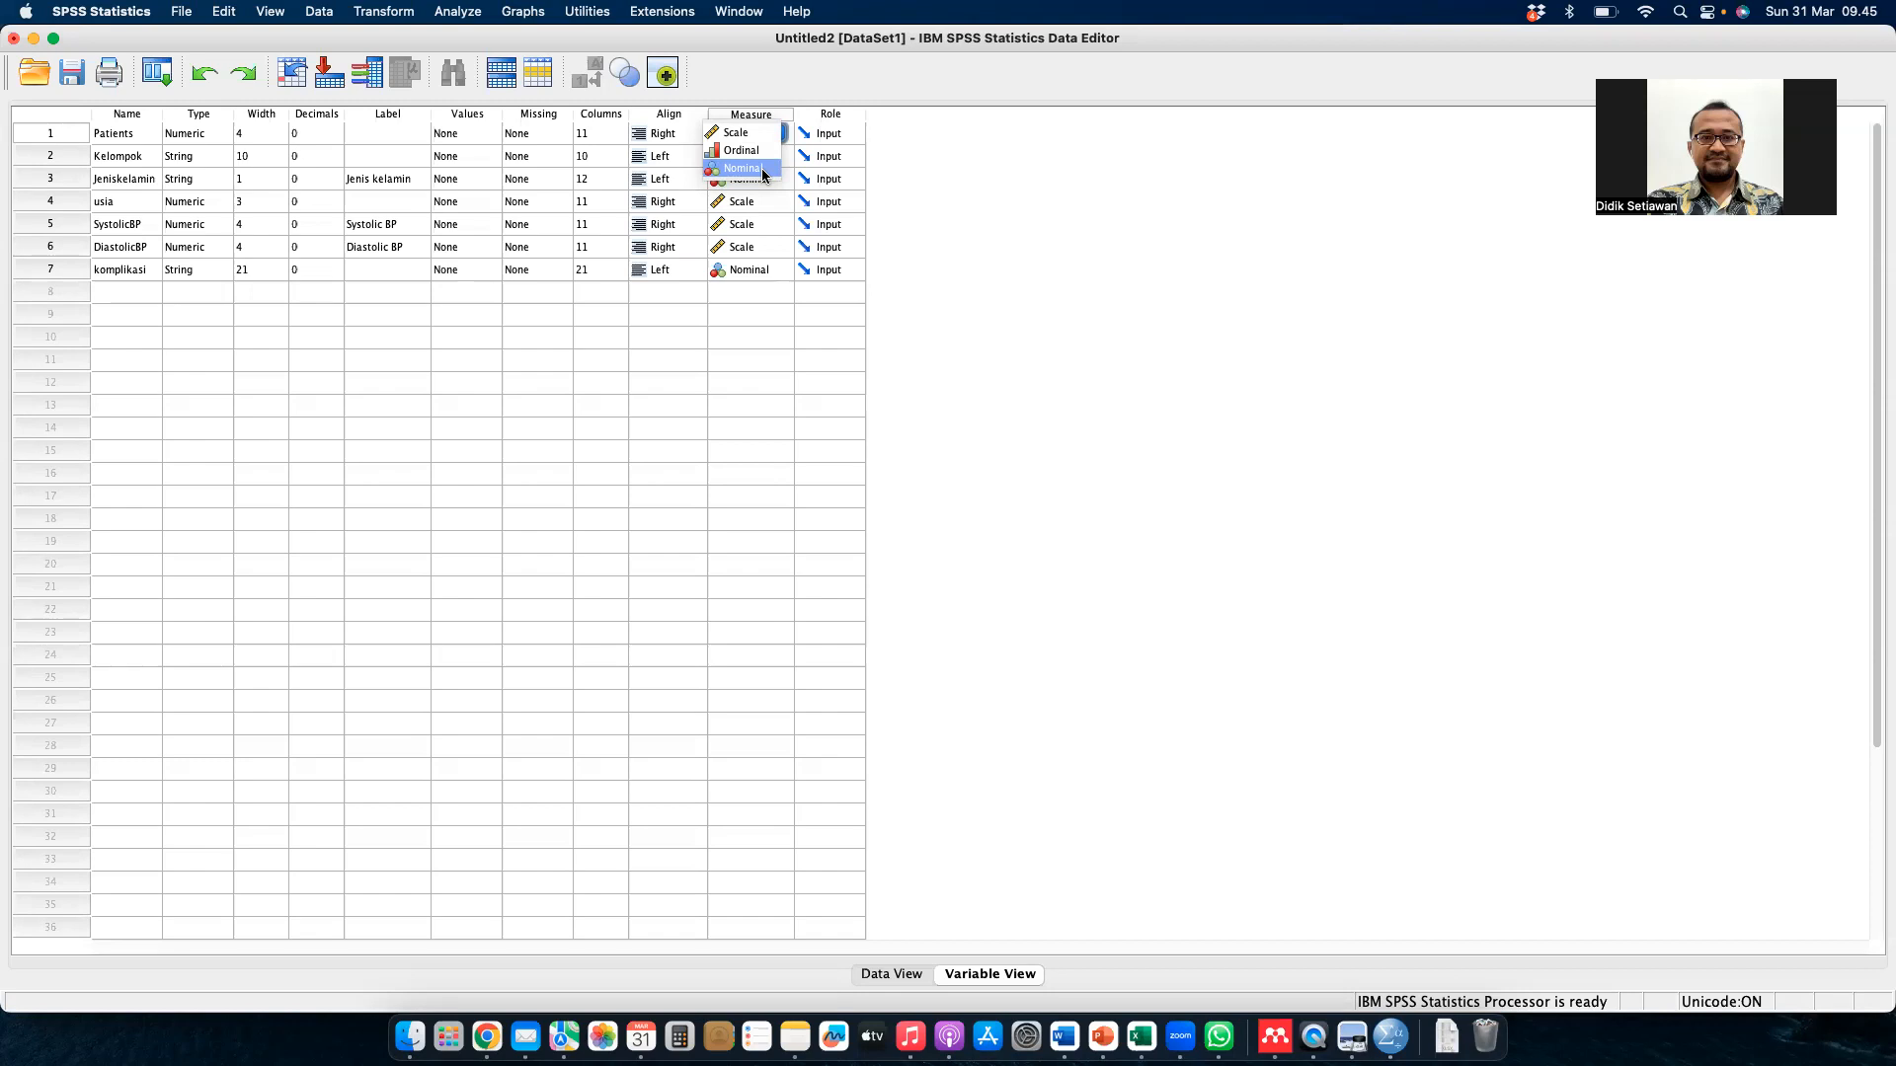
left_click(785, 358)
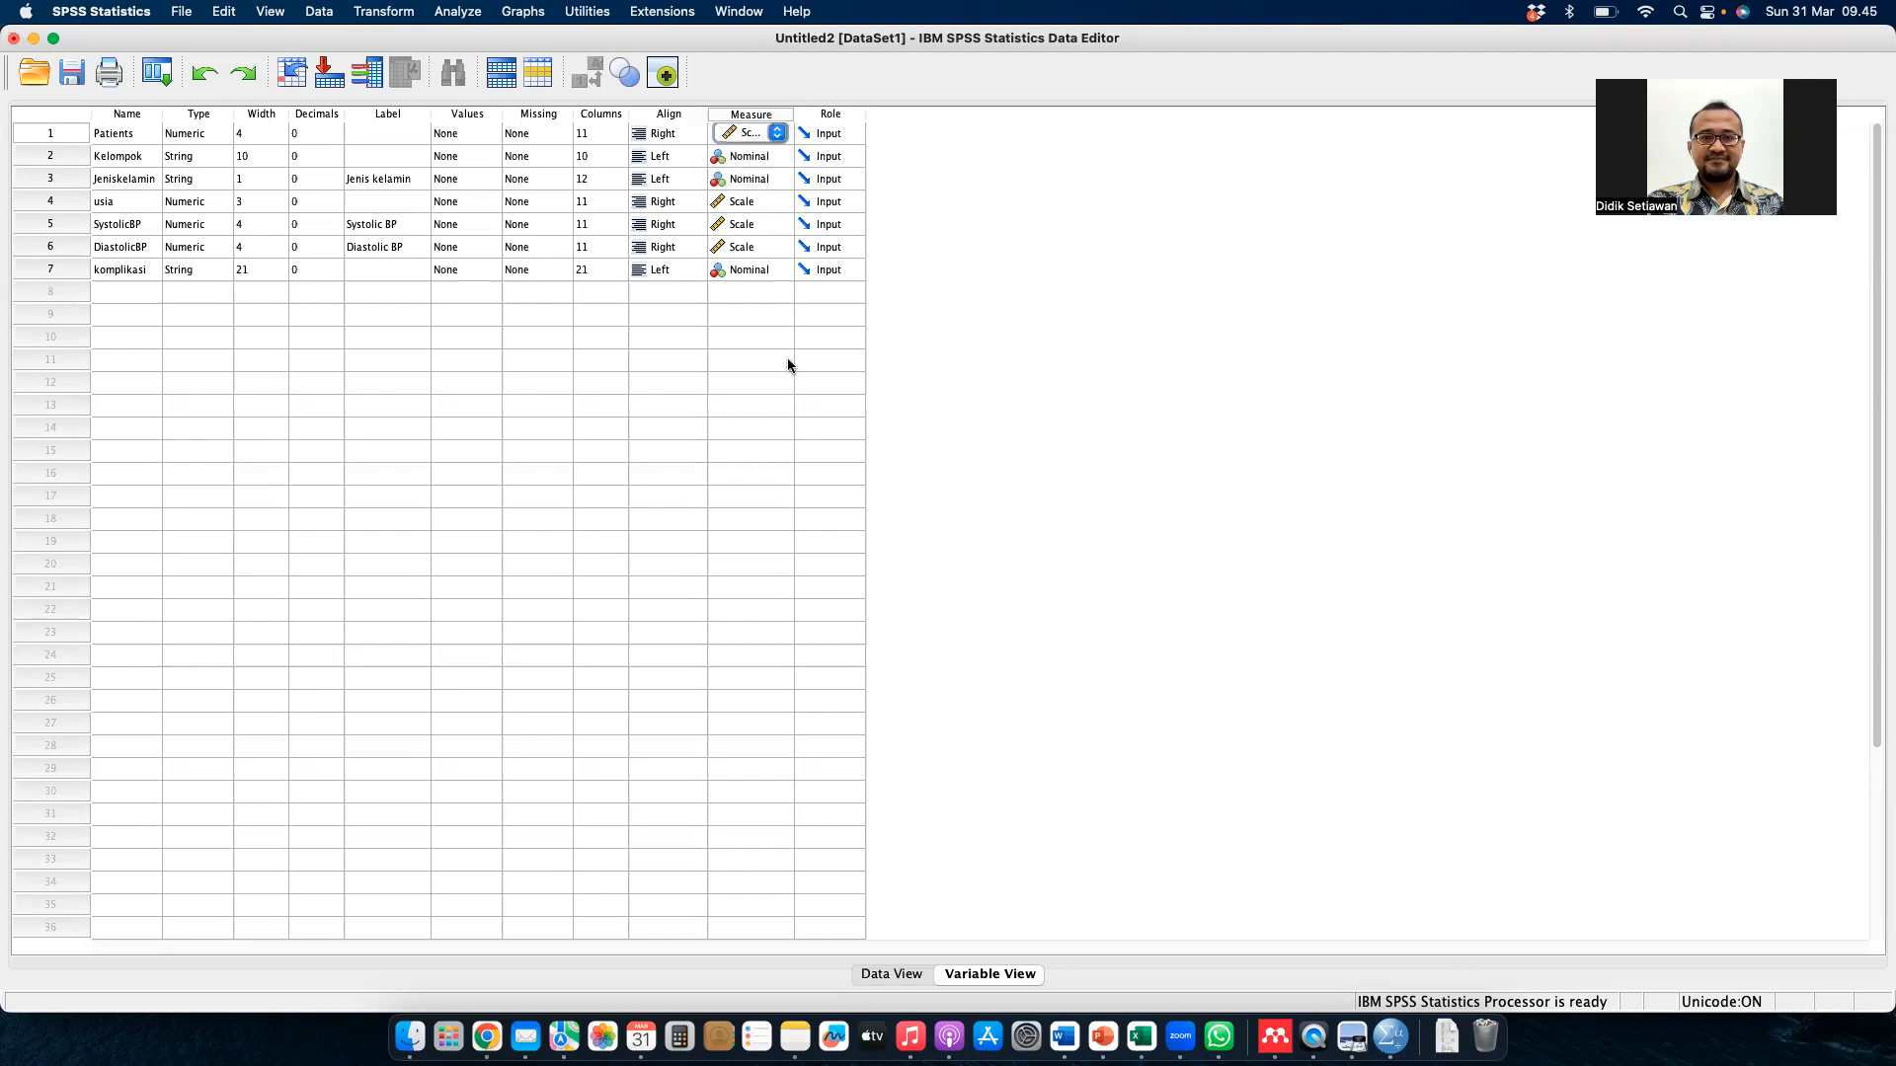
left_click(736, 317)
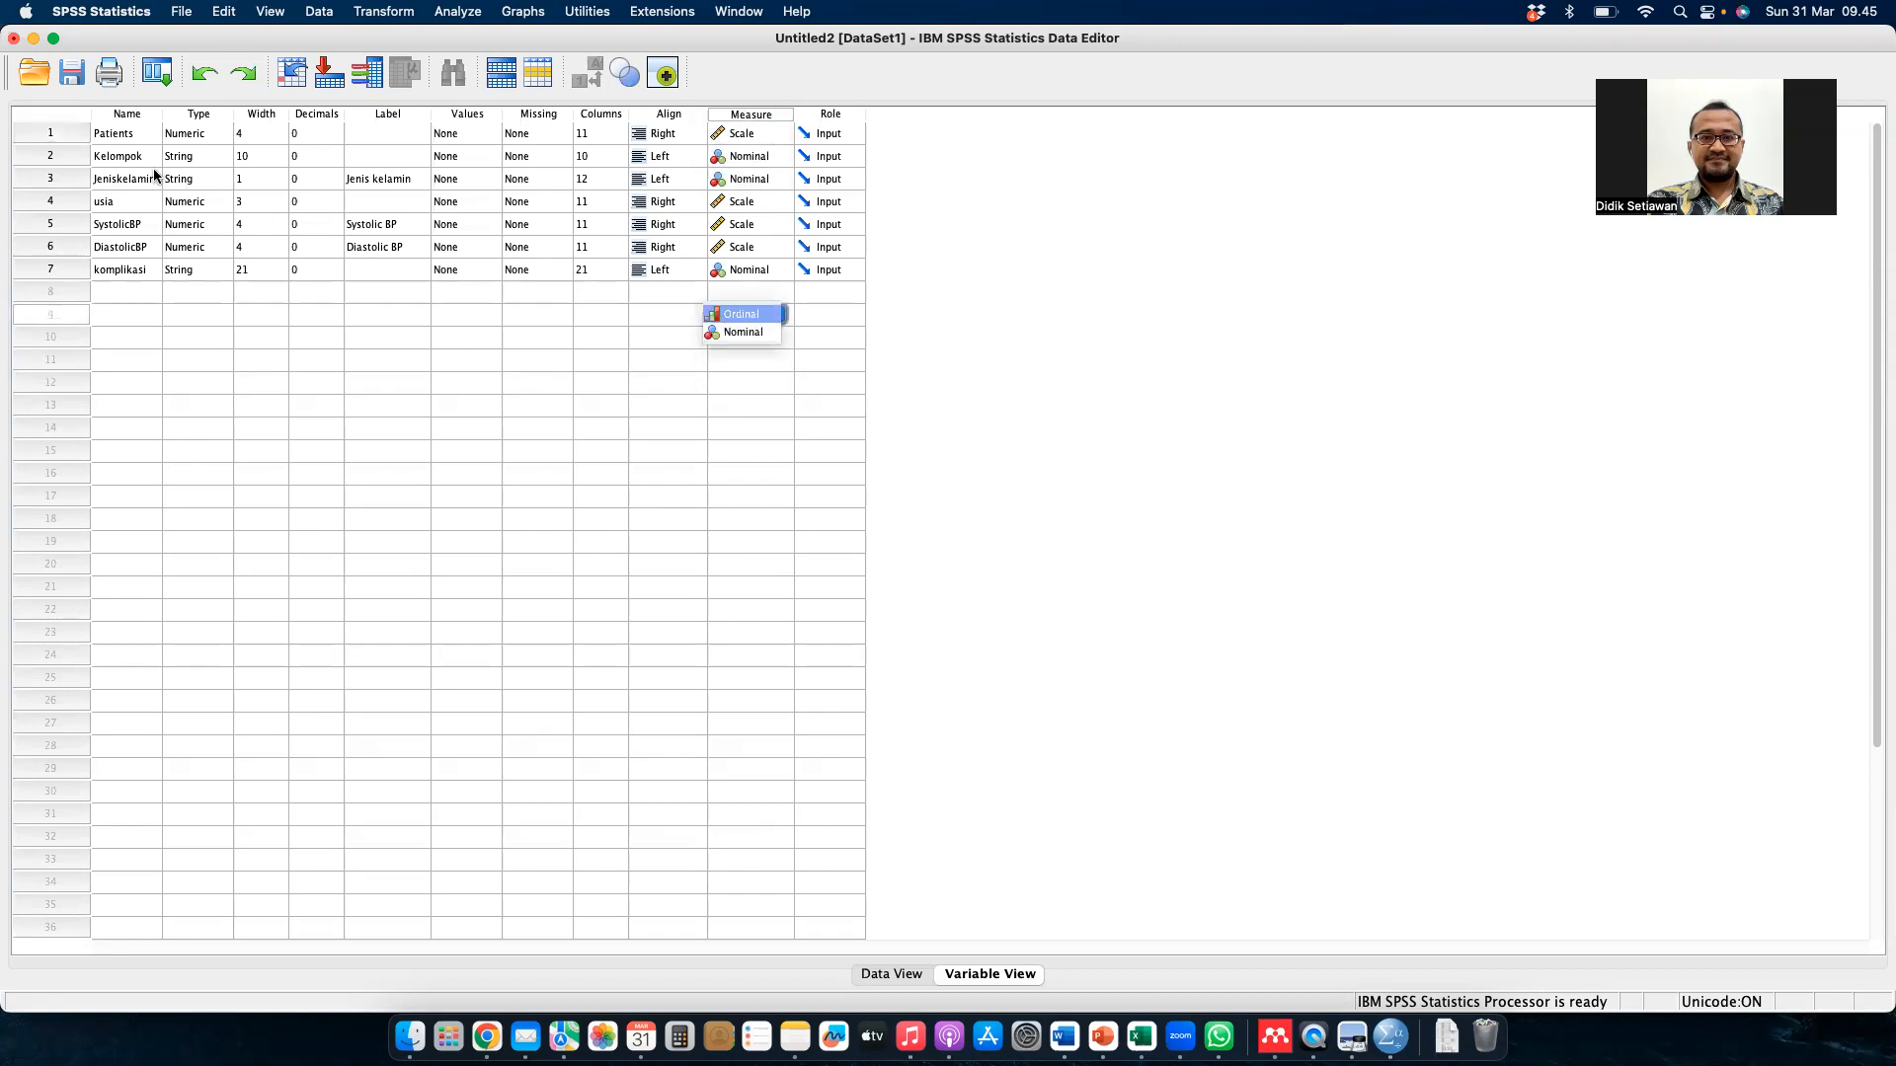
left_click(136, 134)
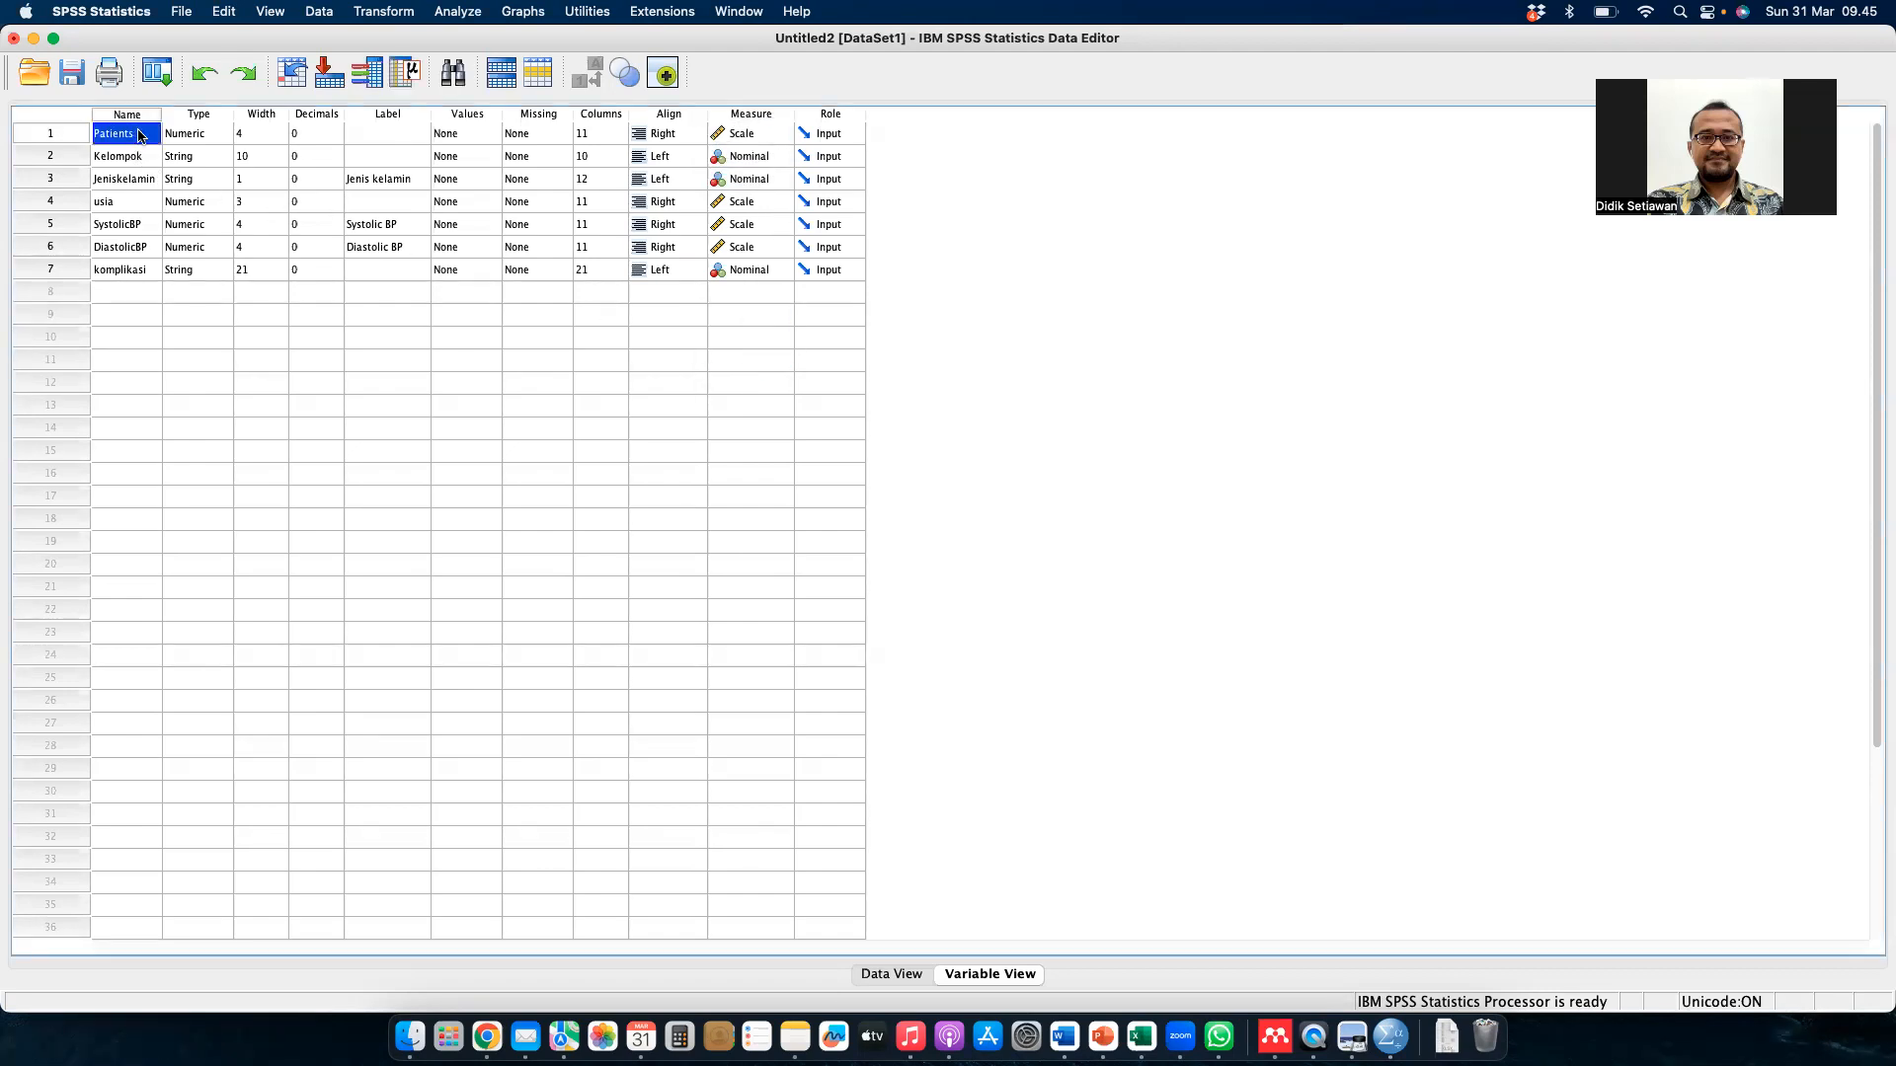
left_click(195, 136)
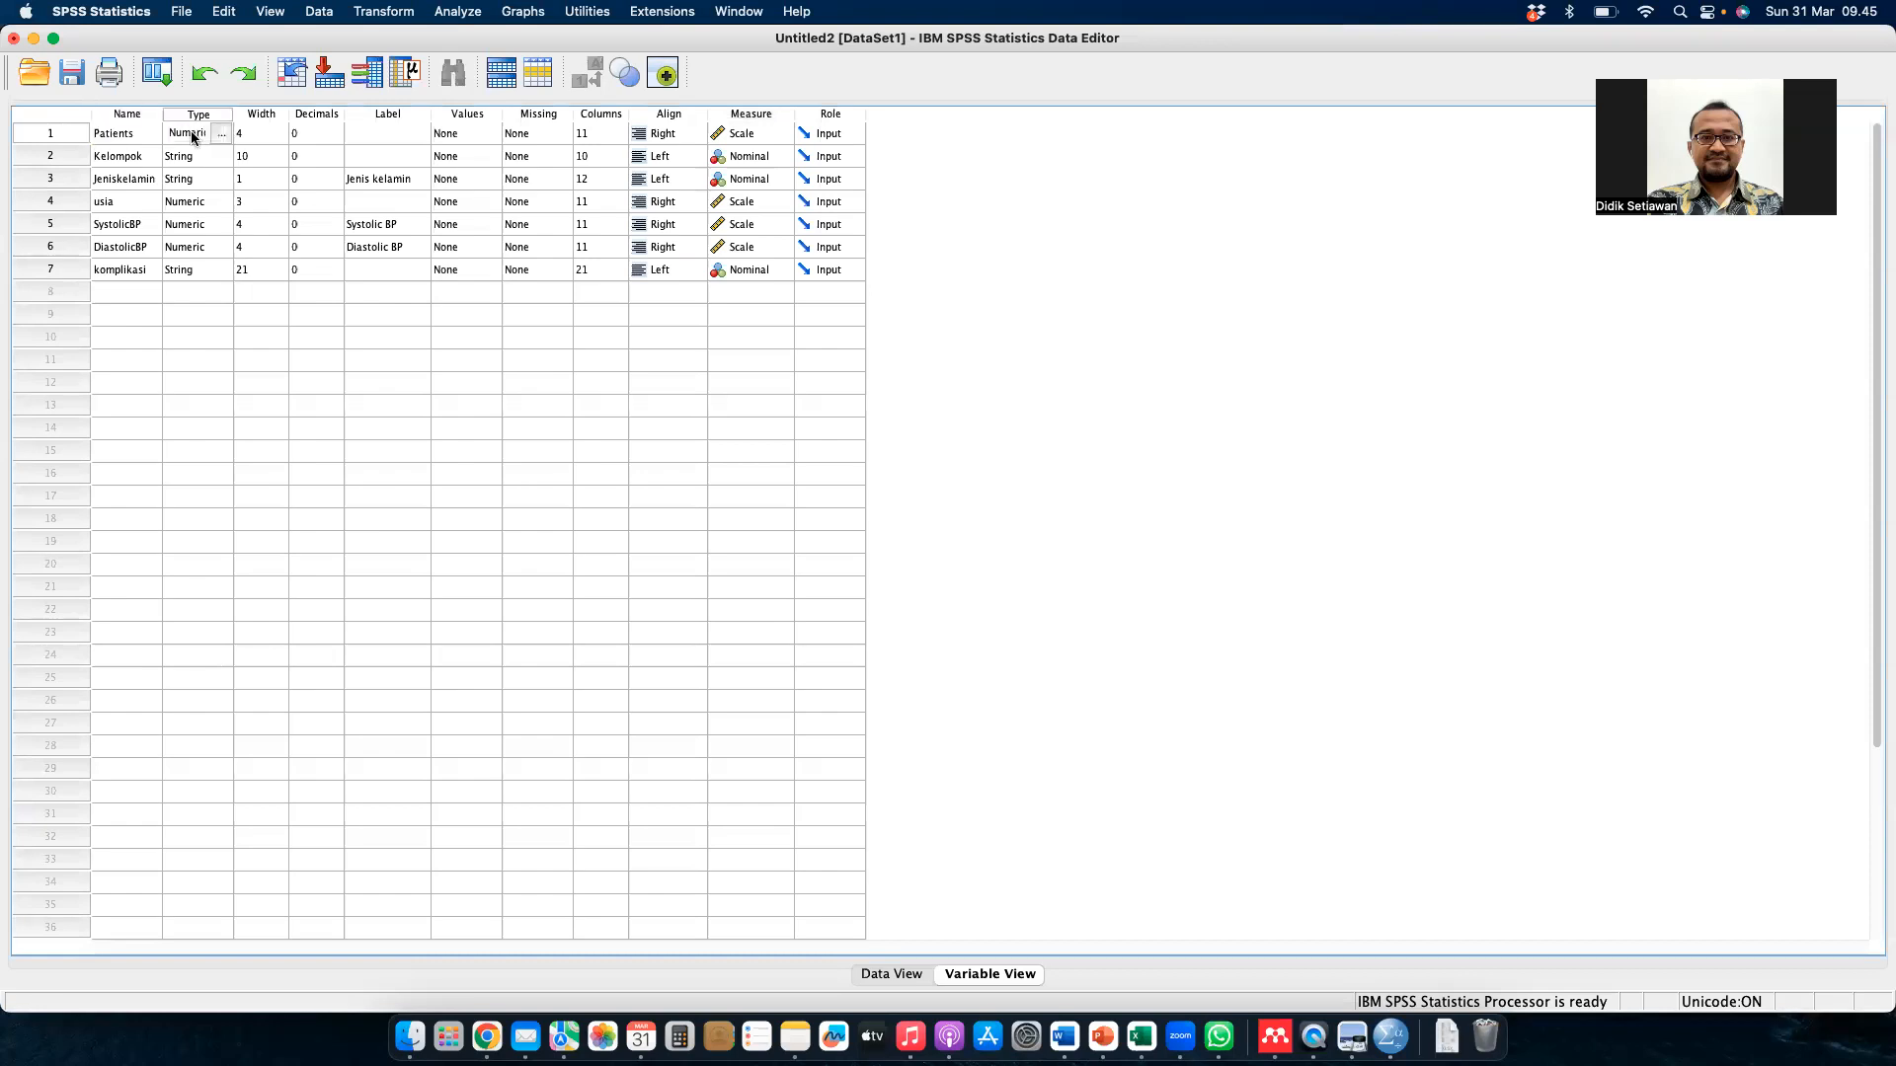
left_click(258, 134)
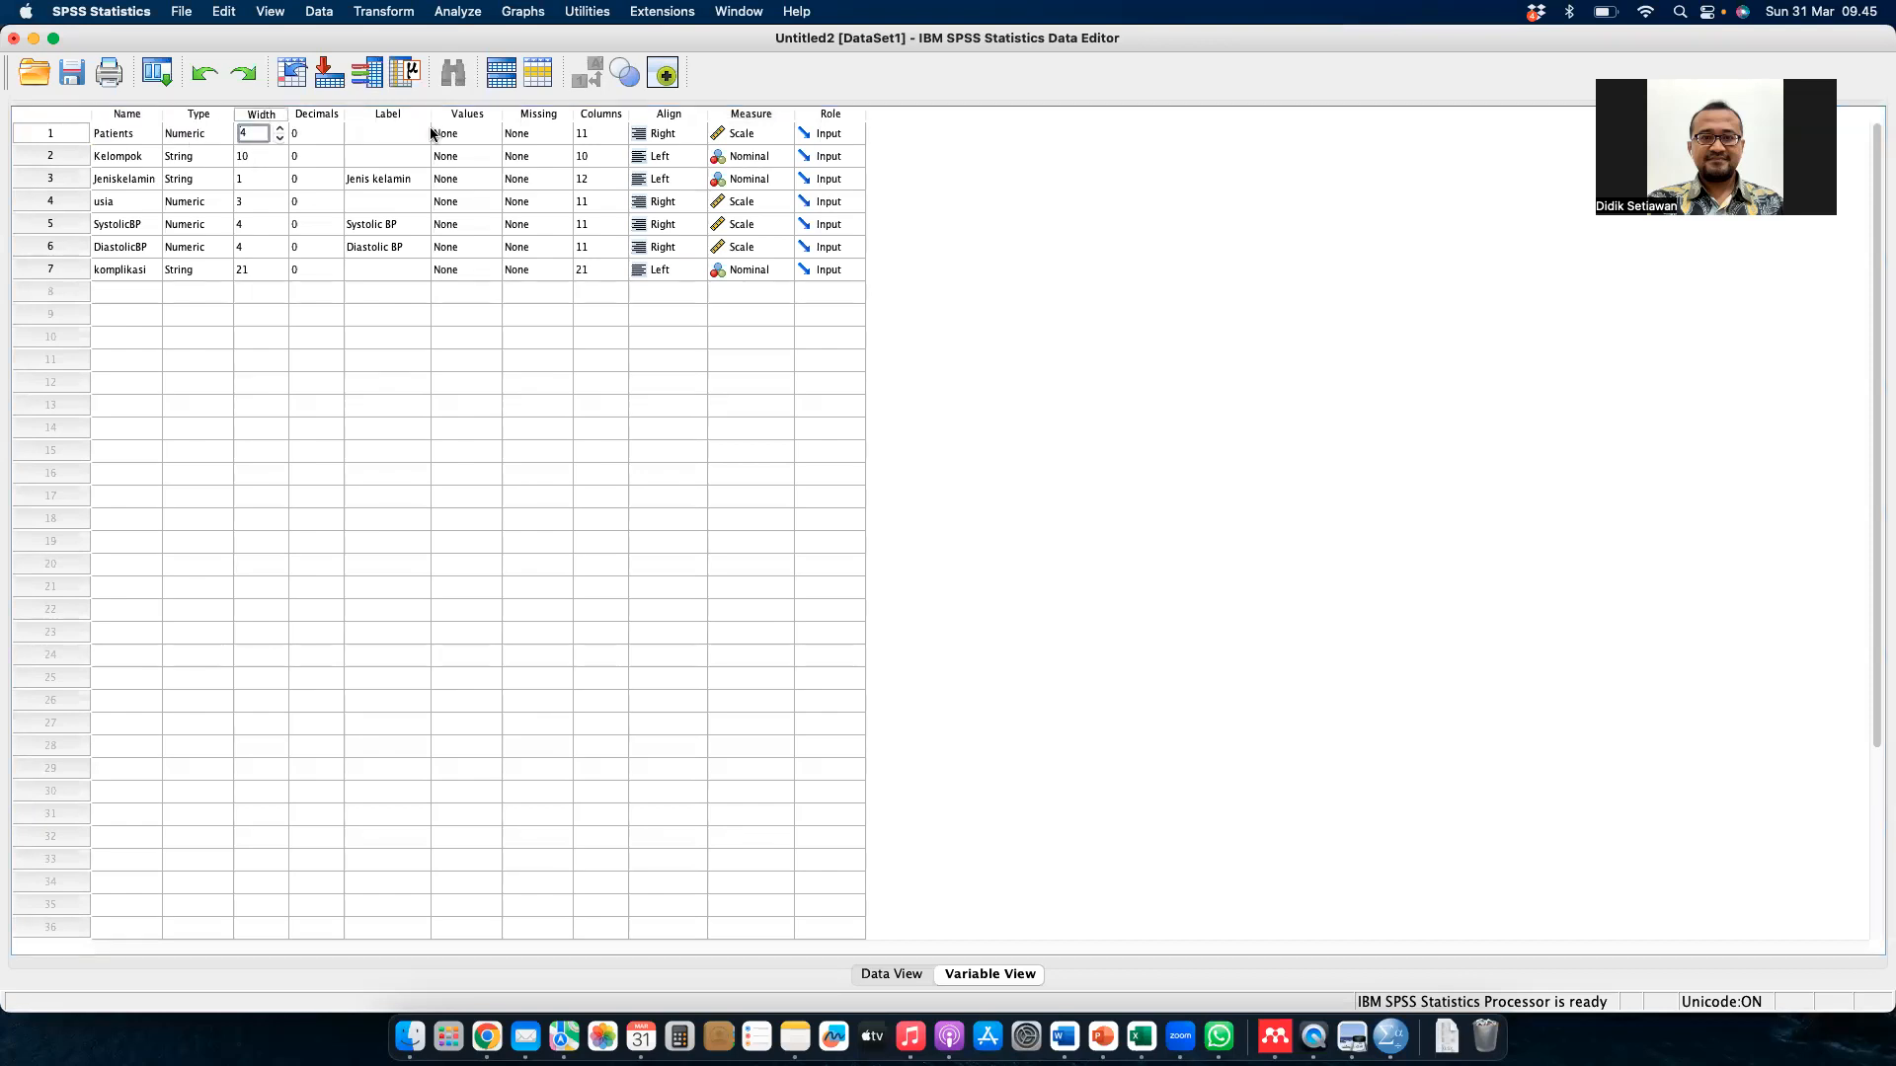
left_click(759, 135)
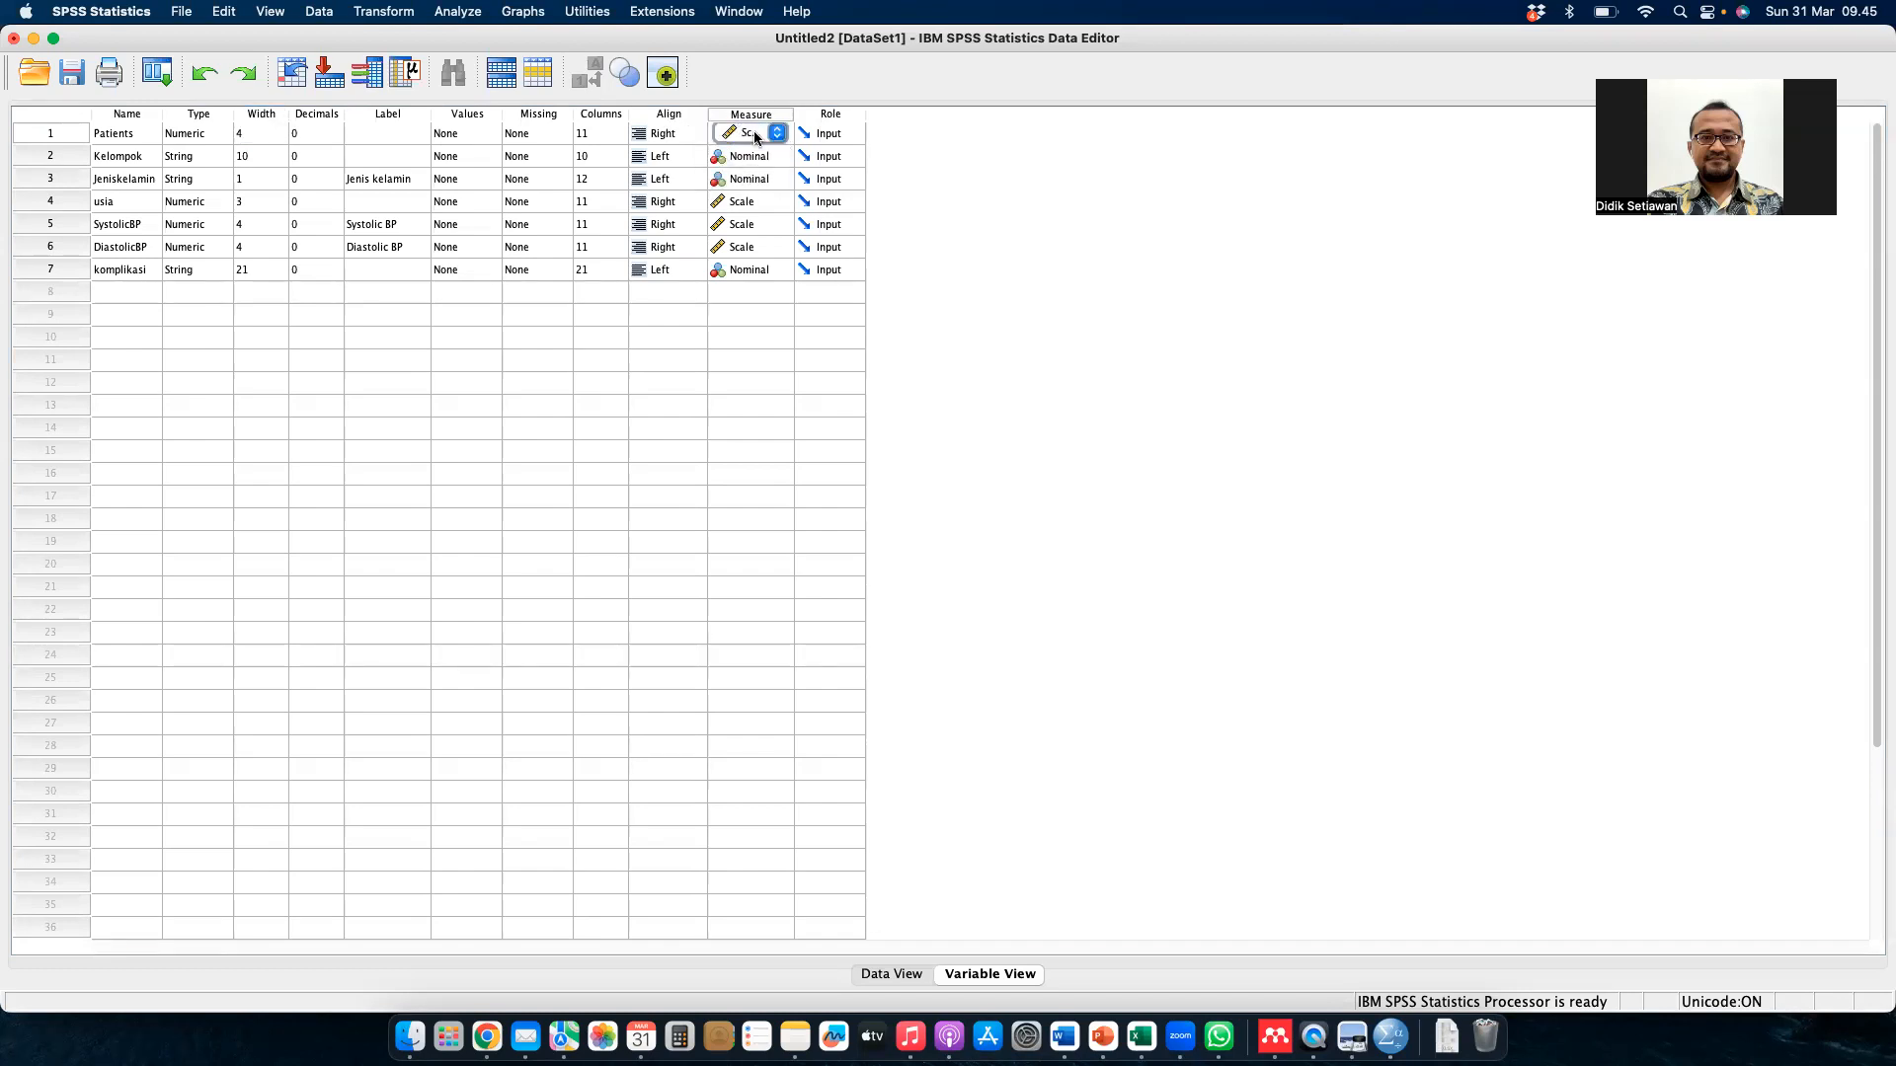
left_click(732, 407)
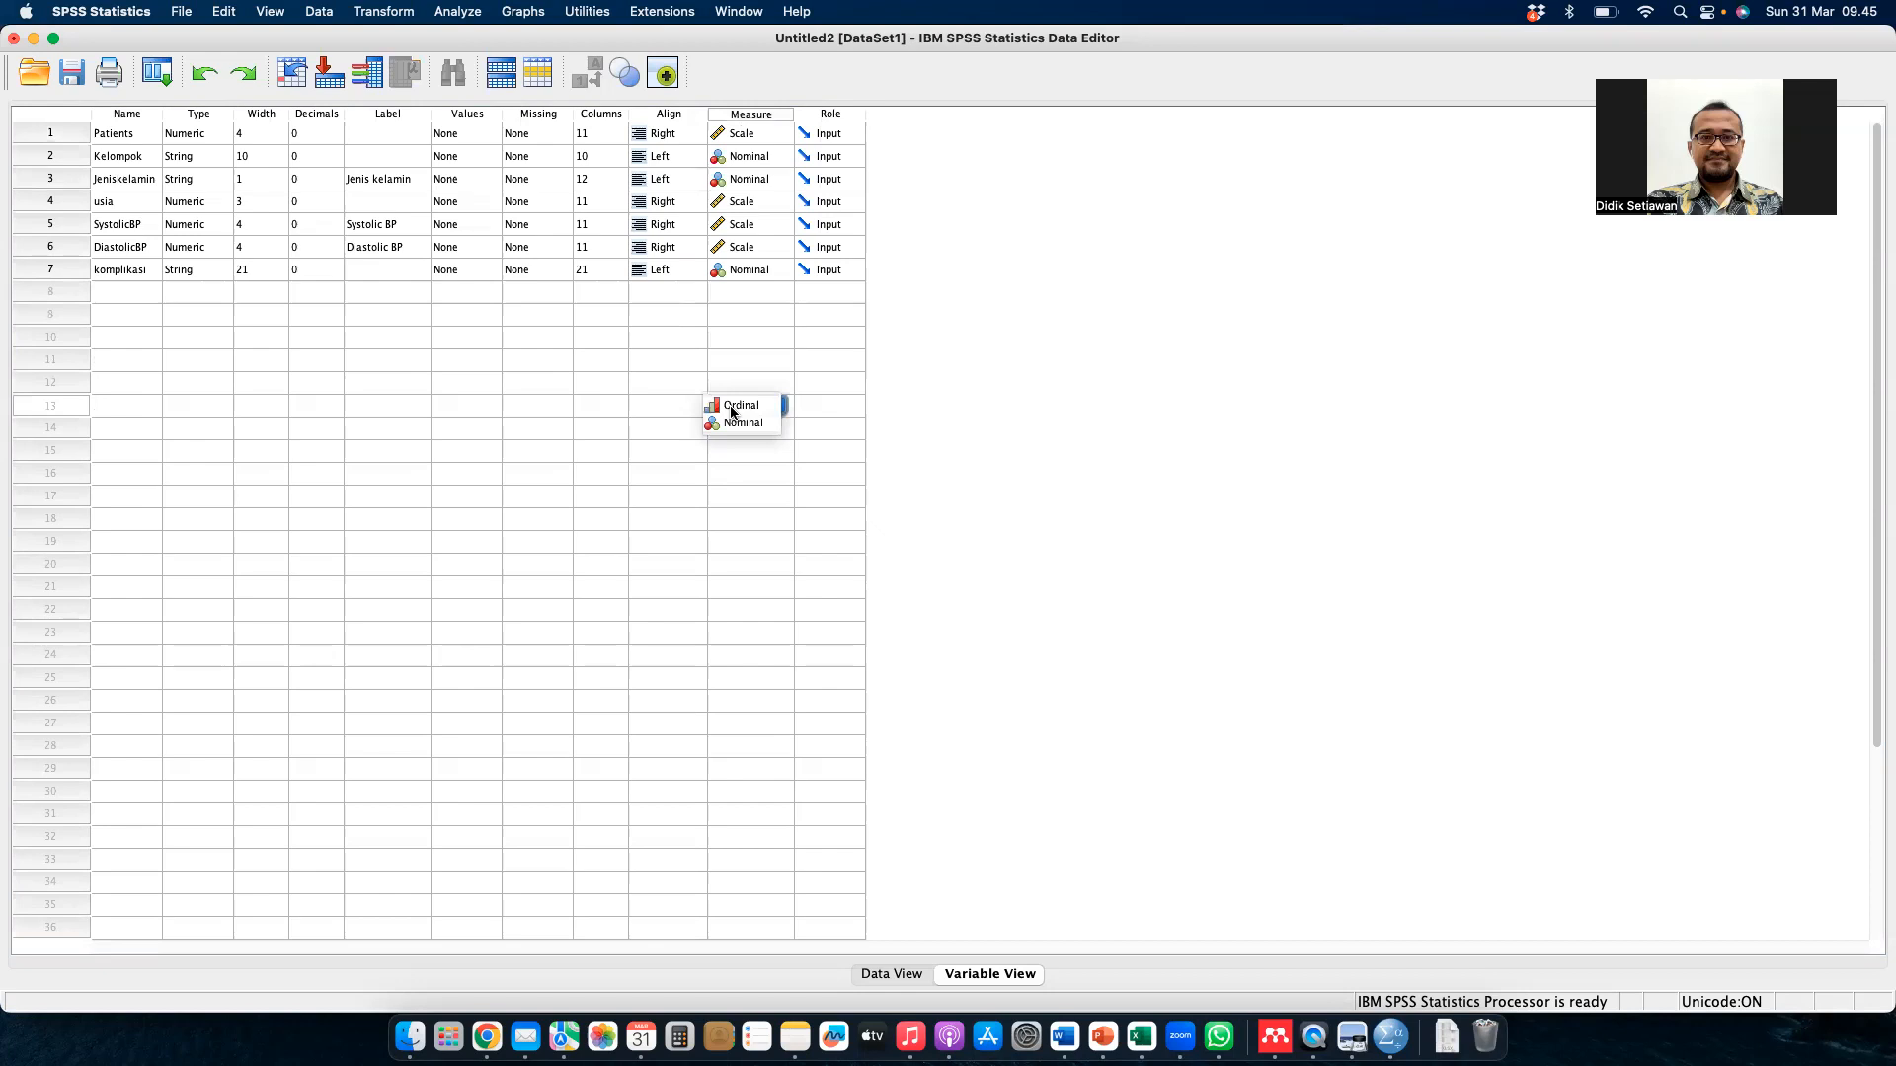
left_click(837, 355)
left_click(837, 334)
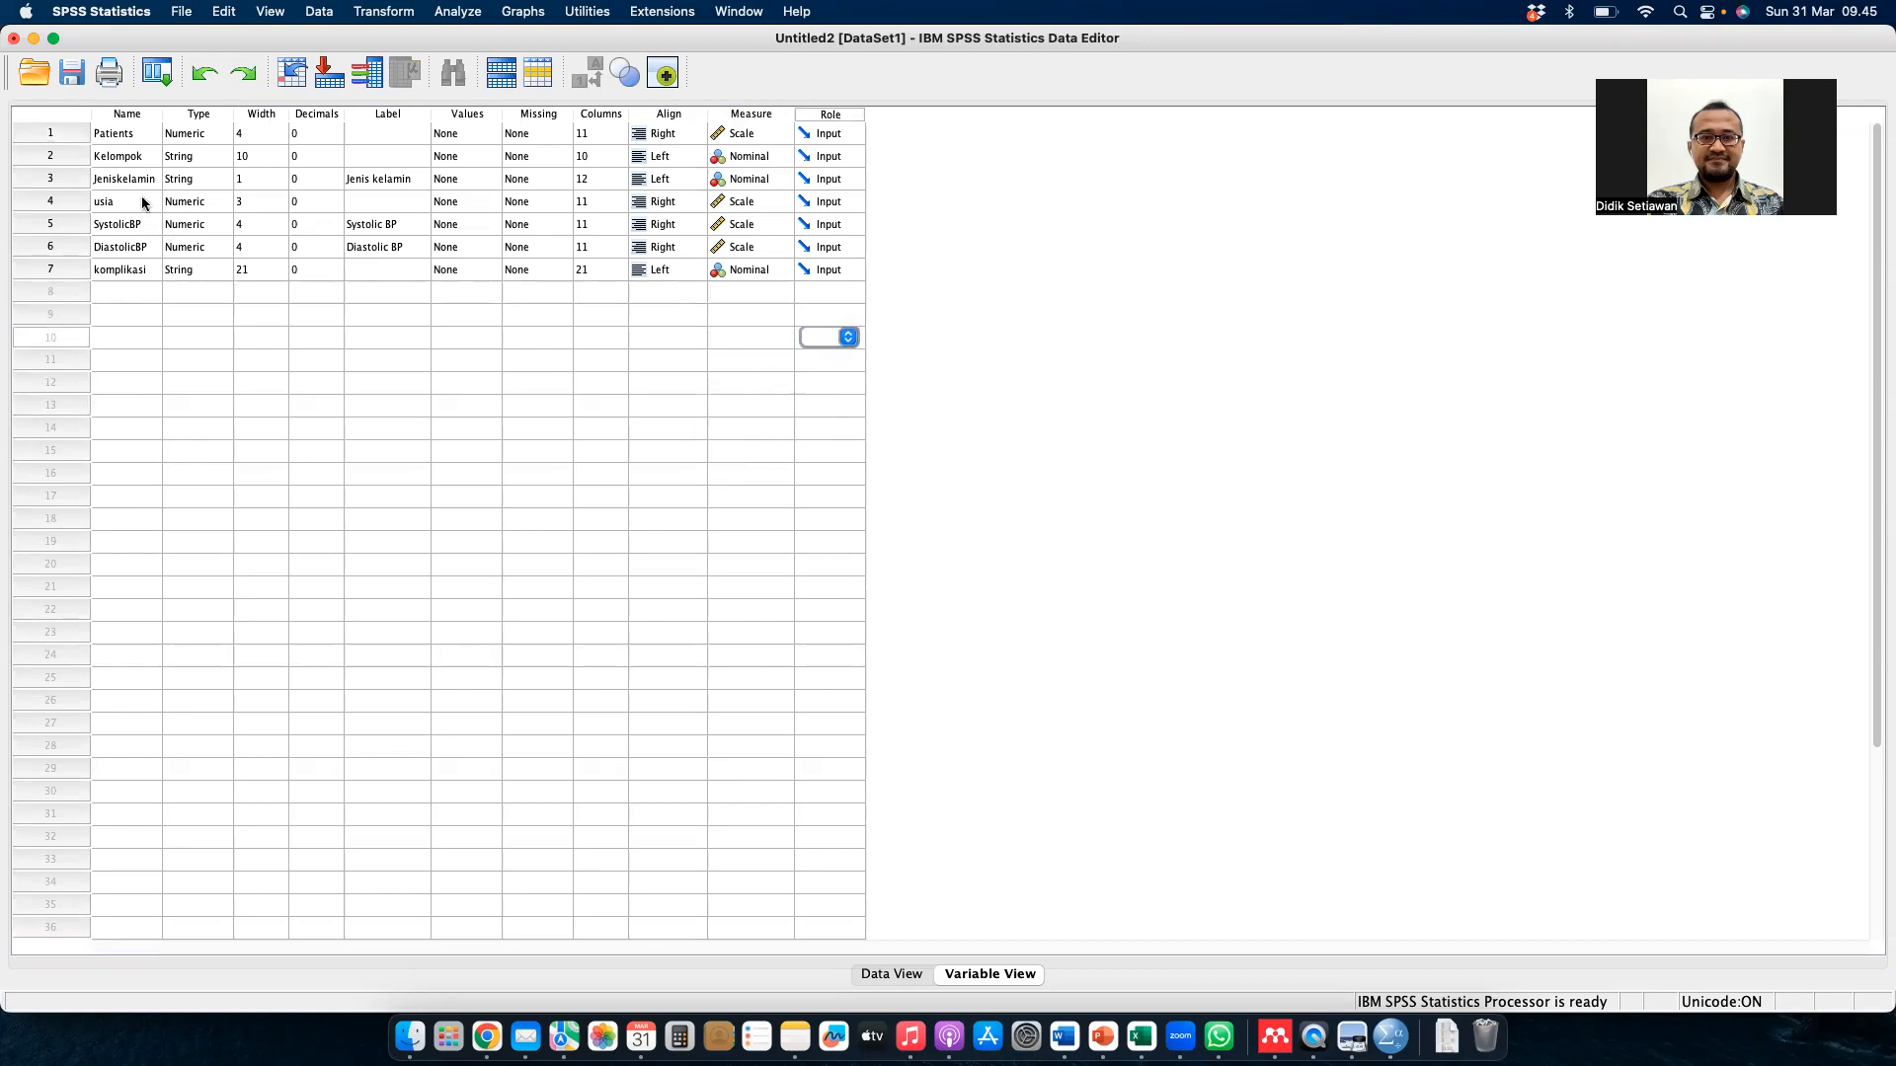
- Inspect the Kelompok variable's type options in the Variable Type dialog, keeping it as String with 10 characters
left_click(125, 162)
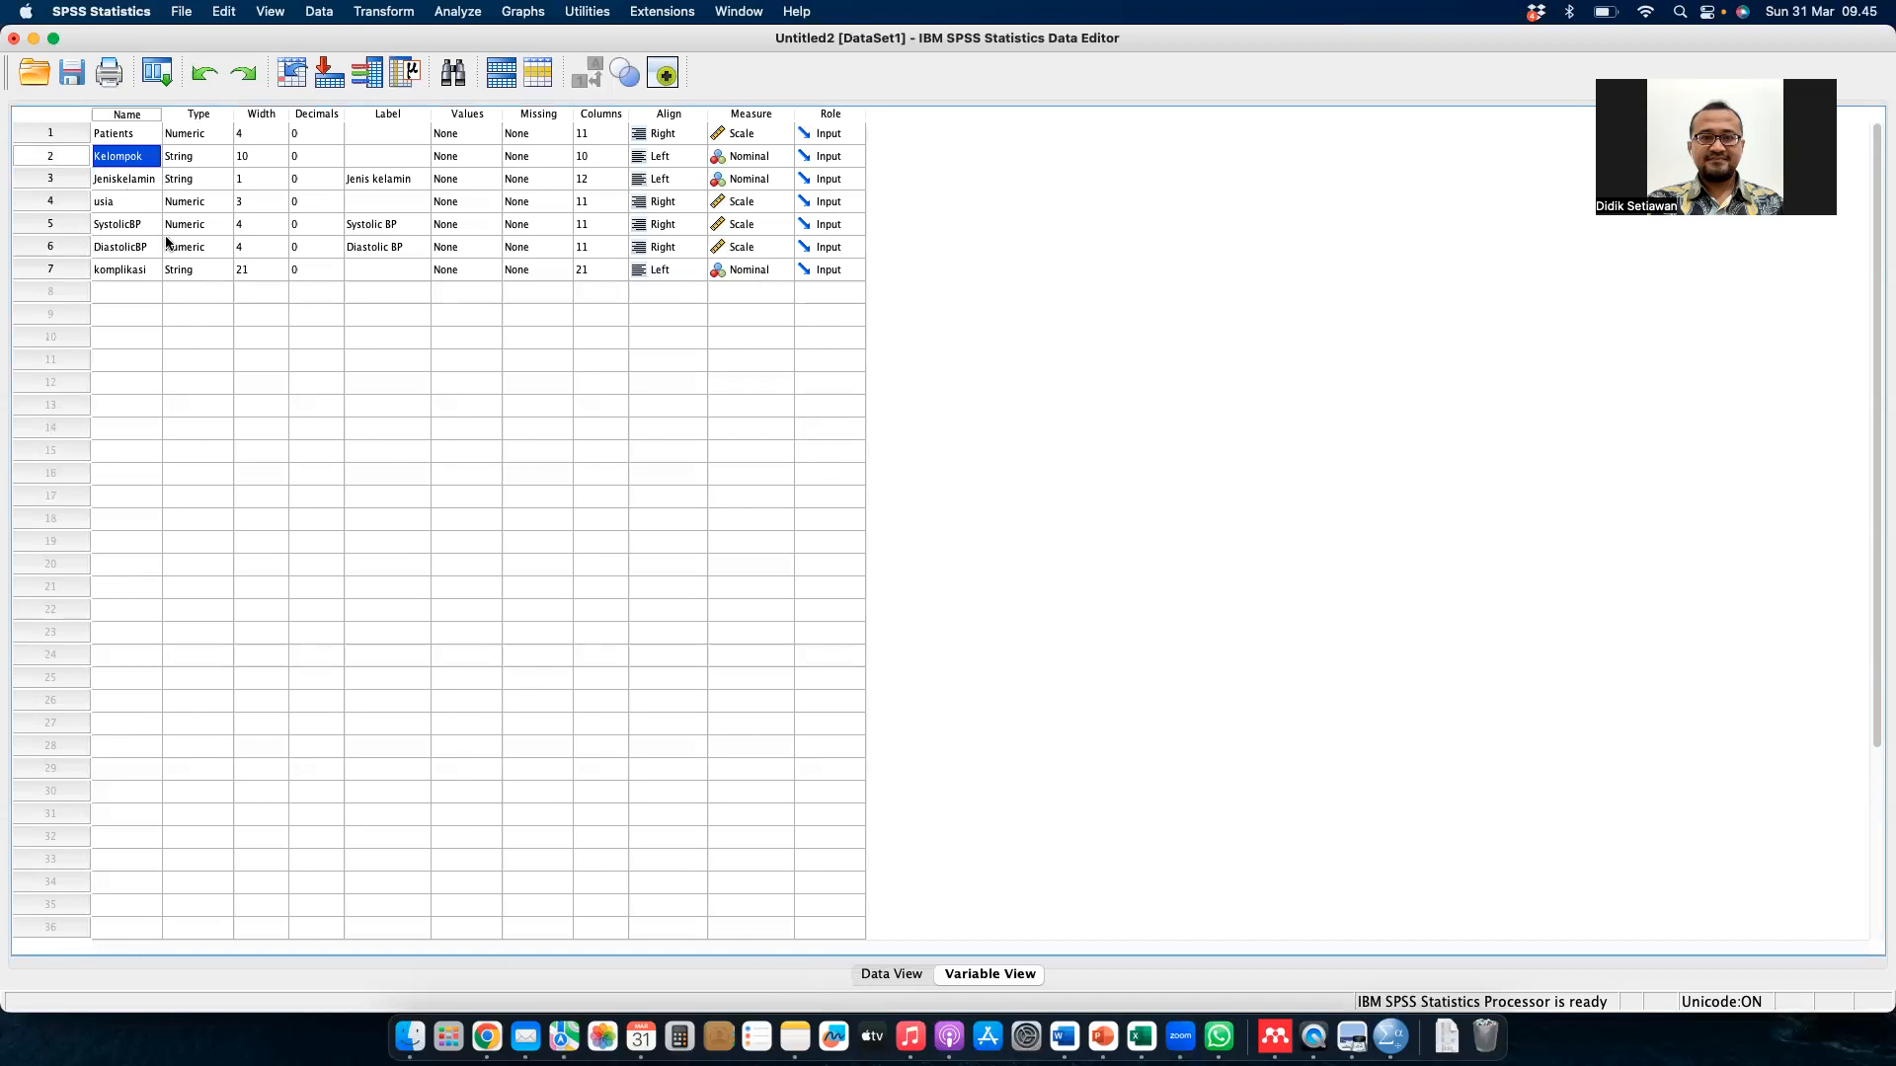
left_click(198, 157)
left_click(221, 157)
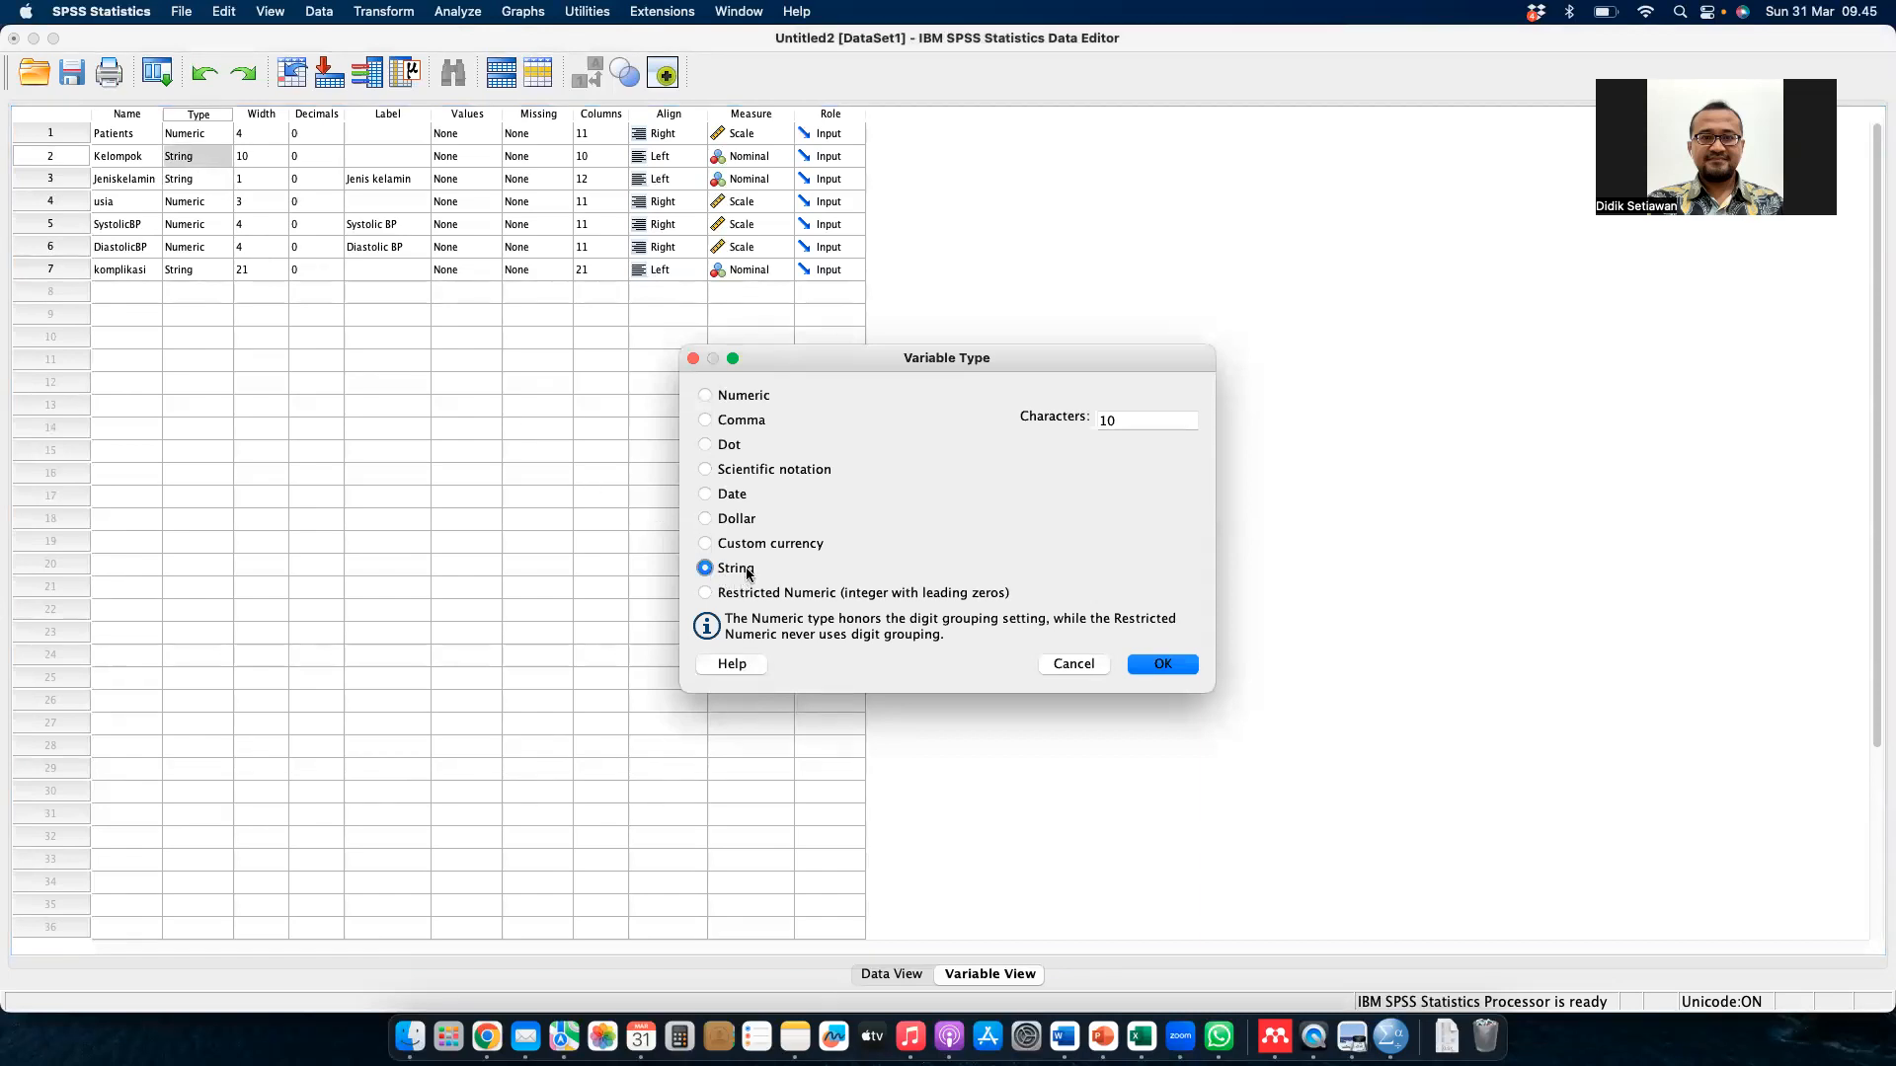
key("Return")
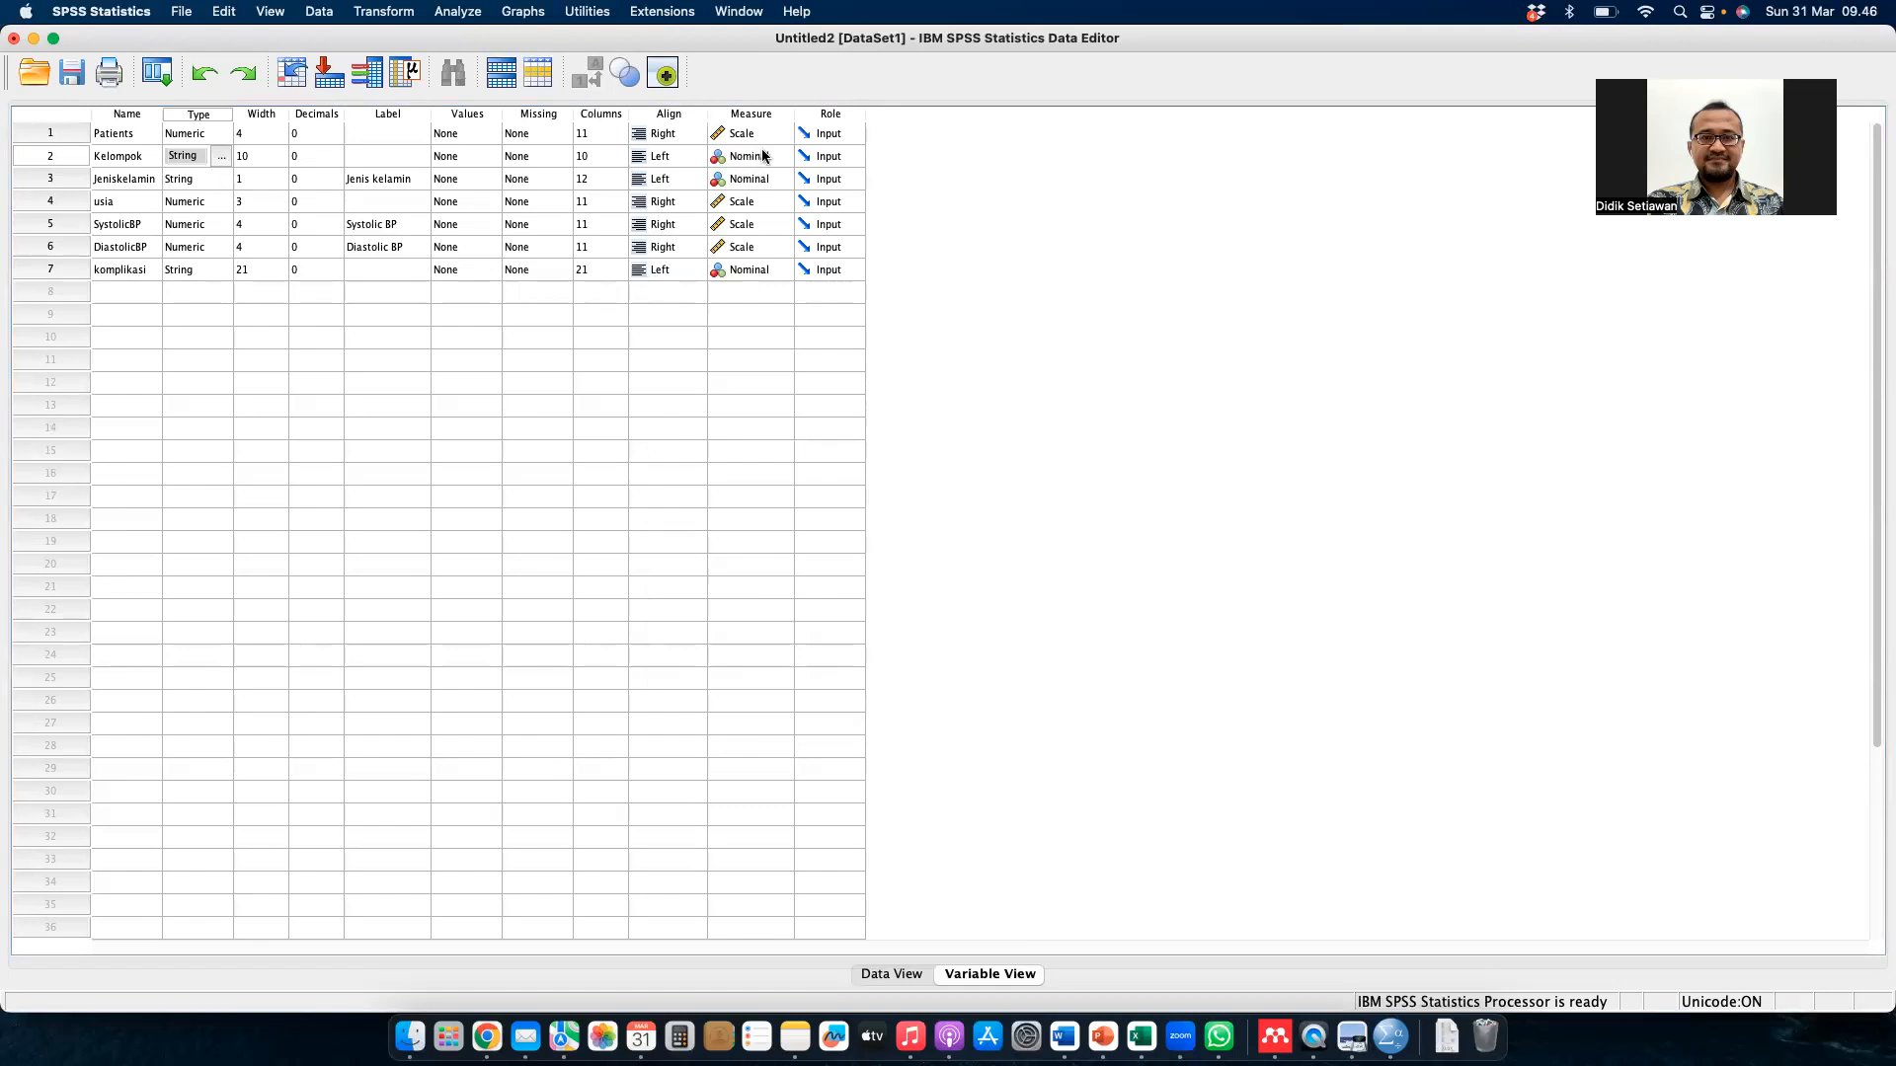
left_click(111, 163)
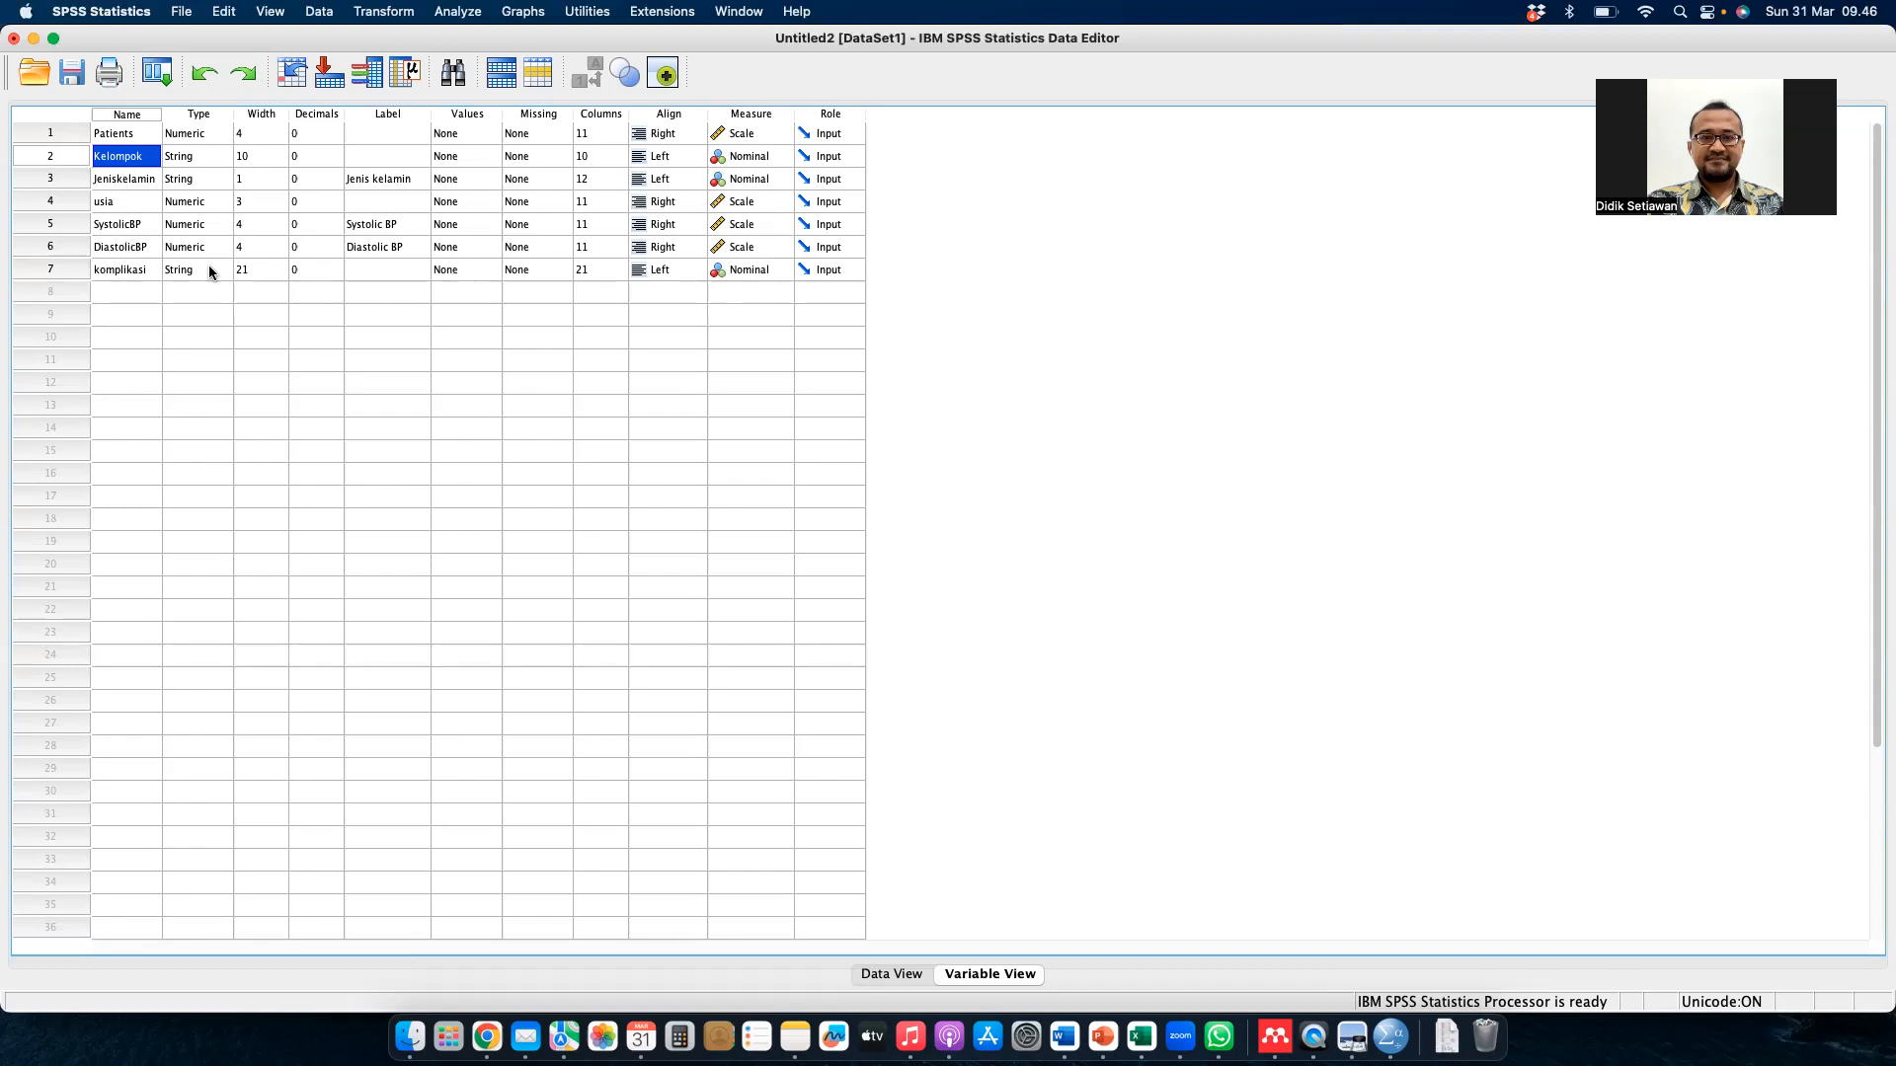
left_click(207, 290)
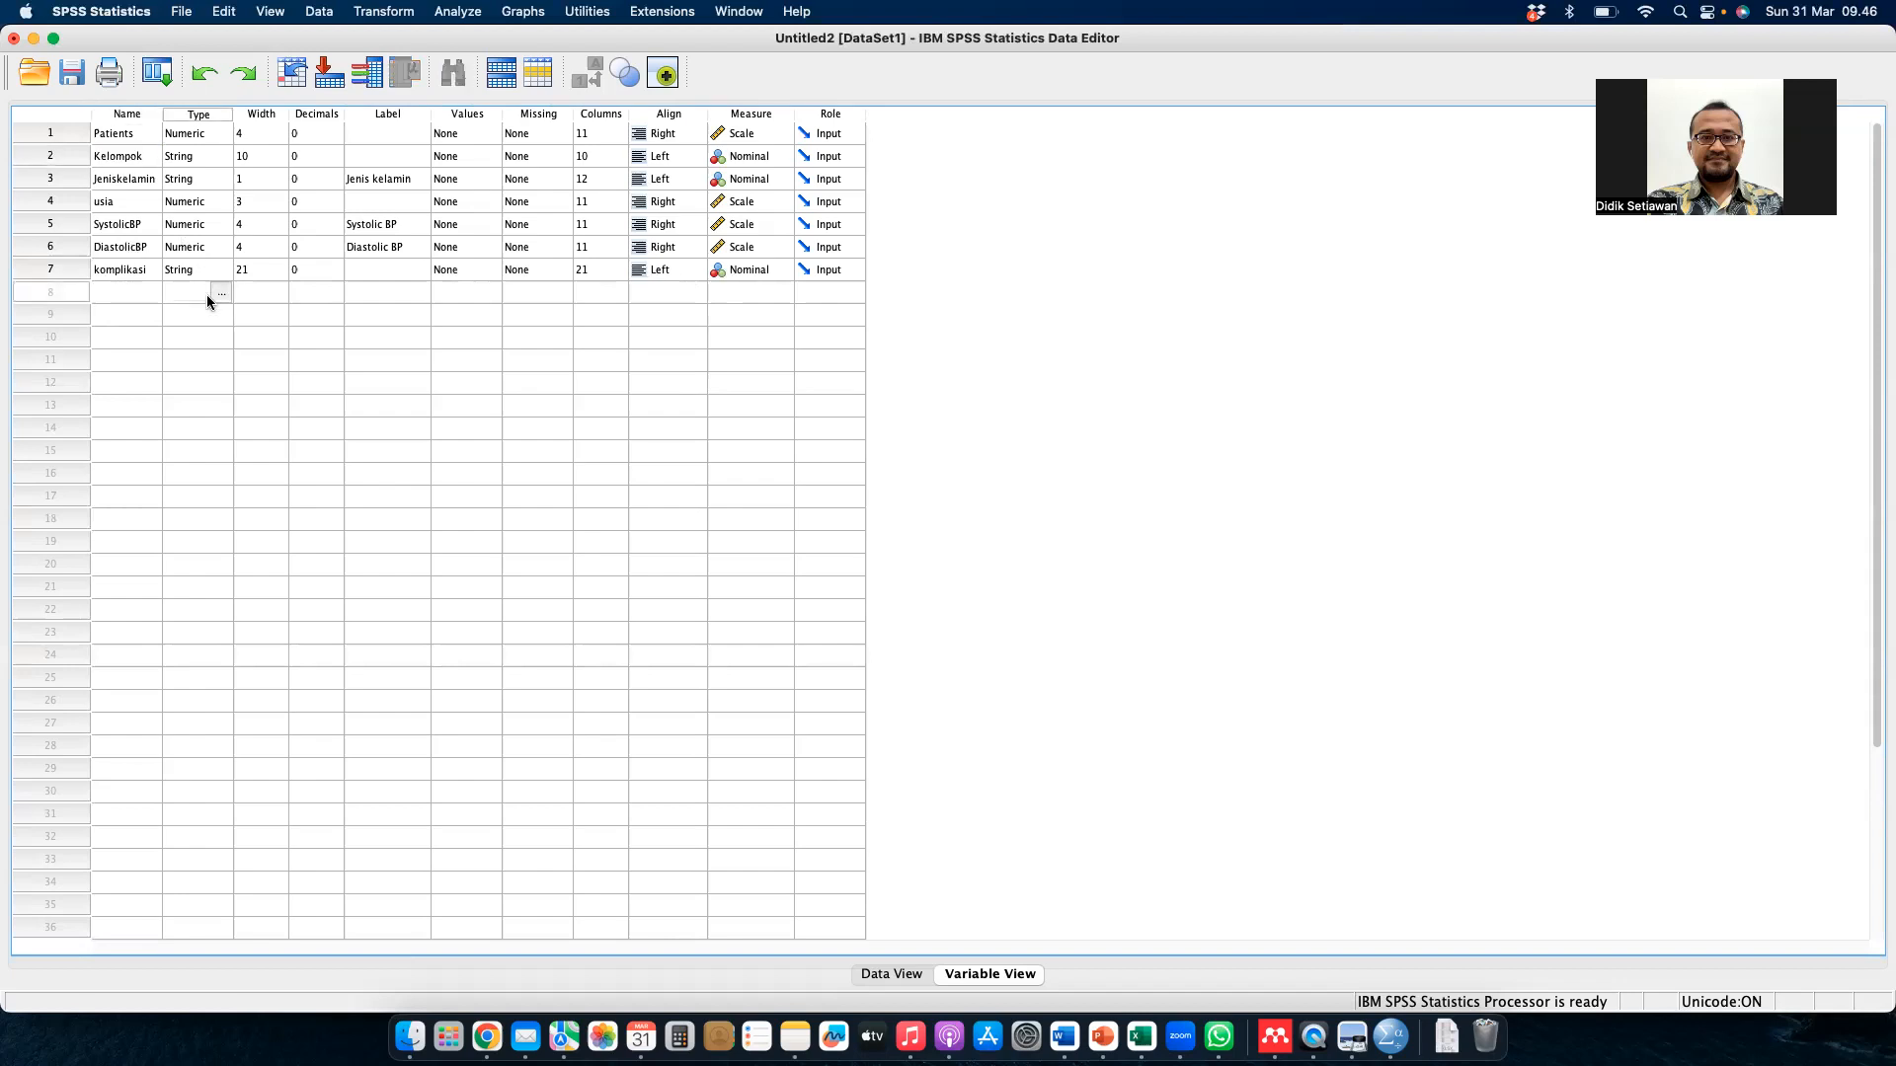
left_click(381, 292)
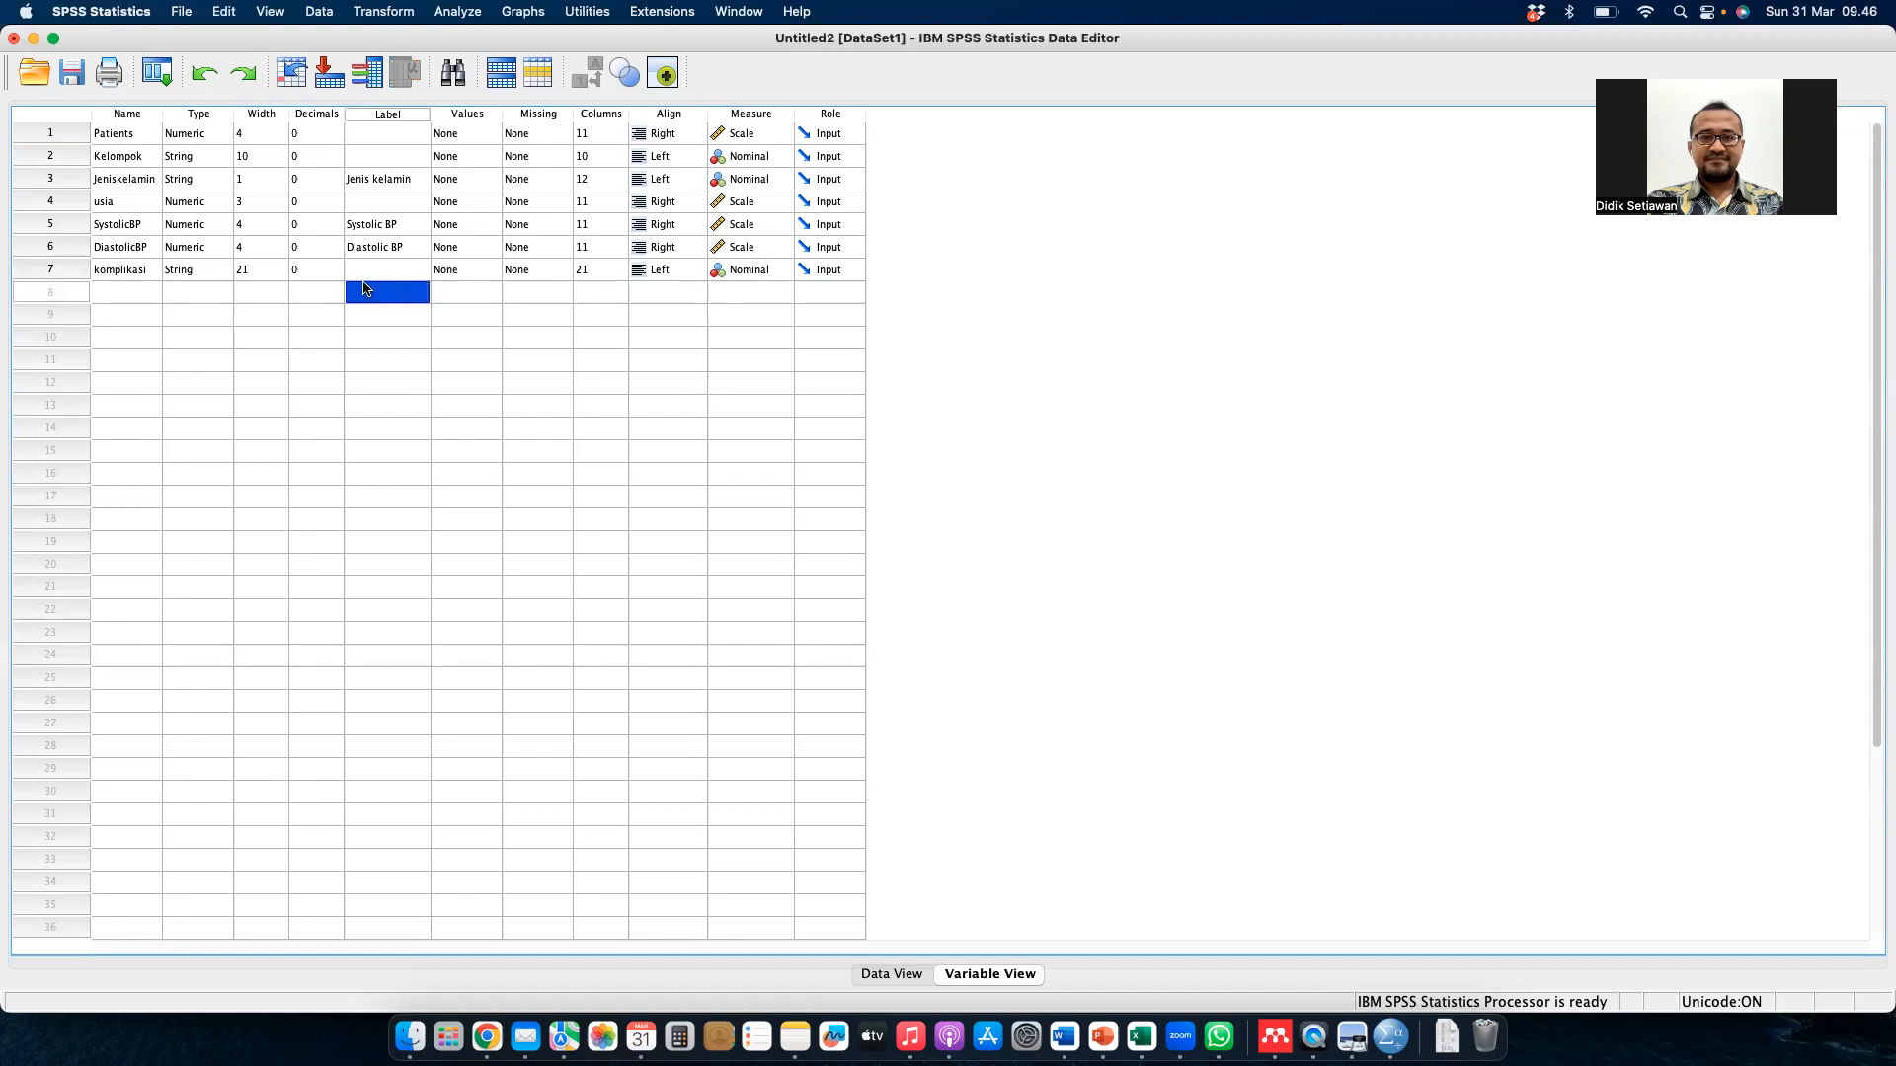
left_click(197, 156)
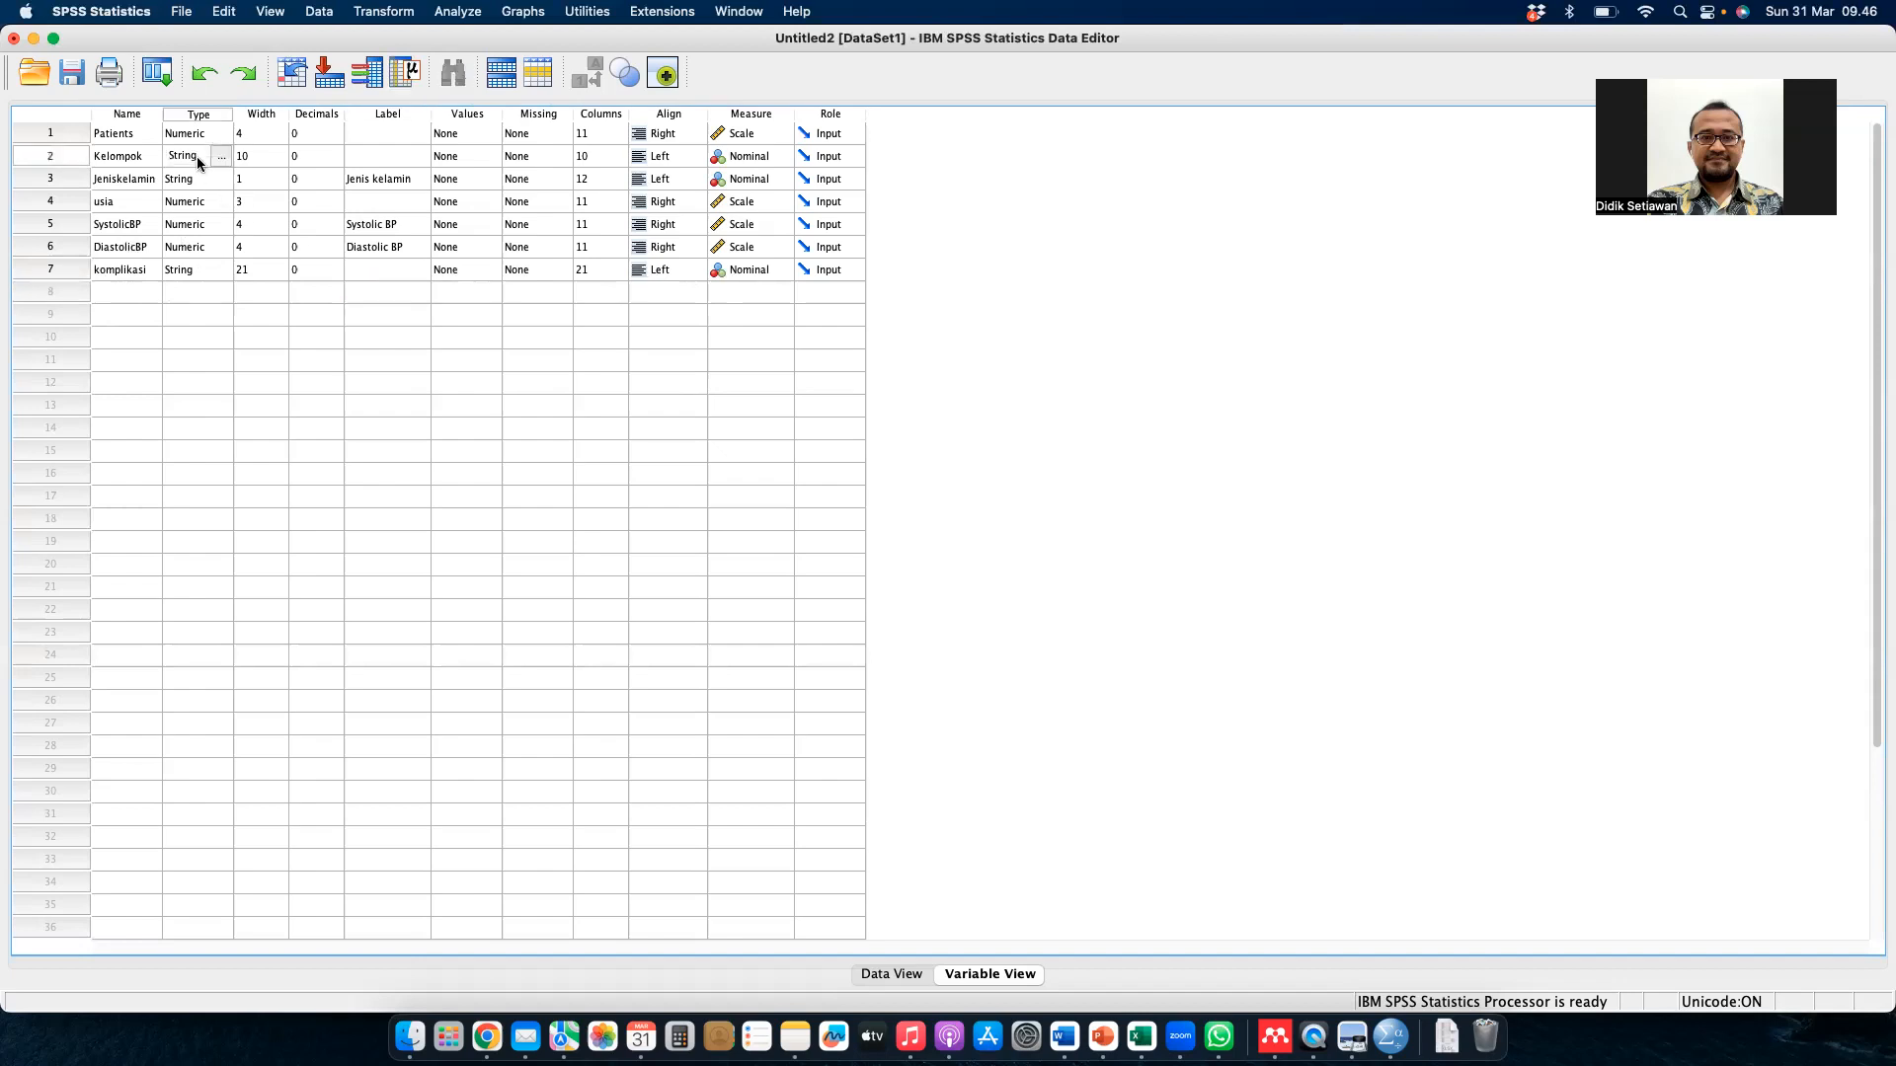
- View Kelompok's empty Value Labels dialog, dismiss it, and check the variable's entries in the data rows before returning to its definition
left_click(464, 156)
left_click(489, 158)
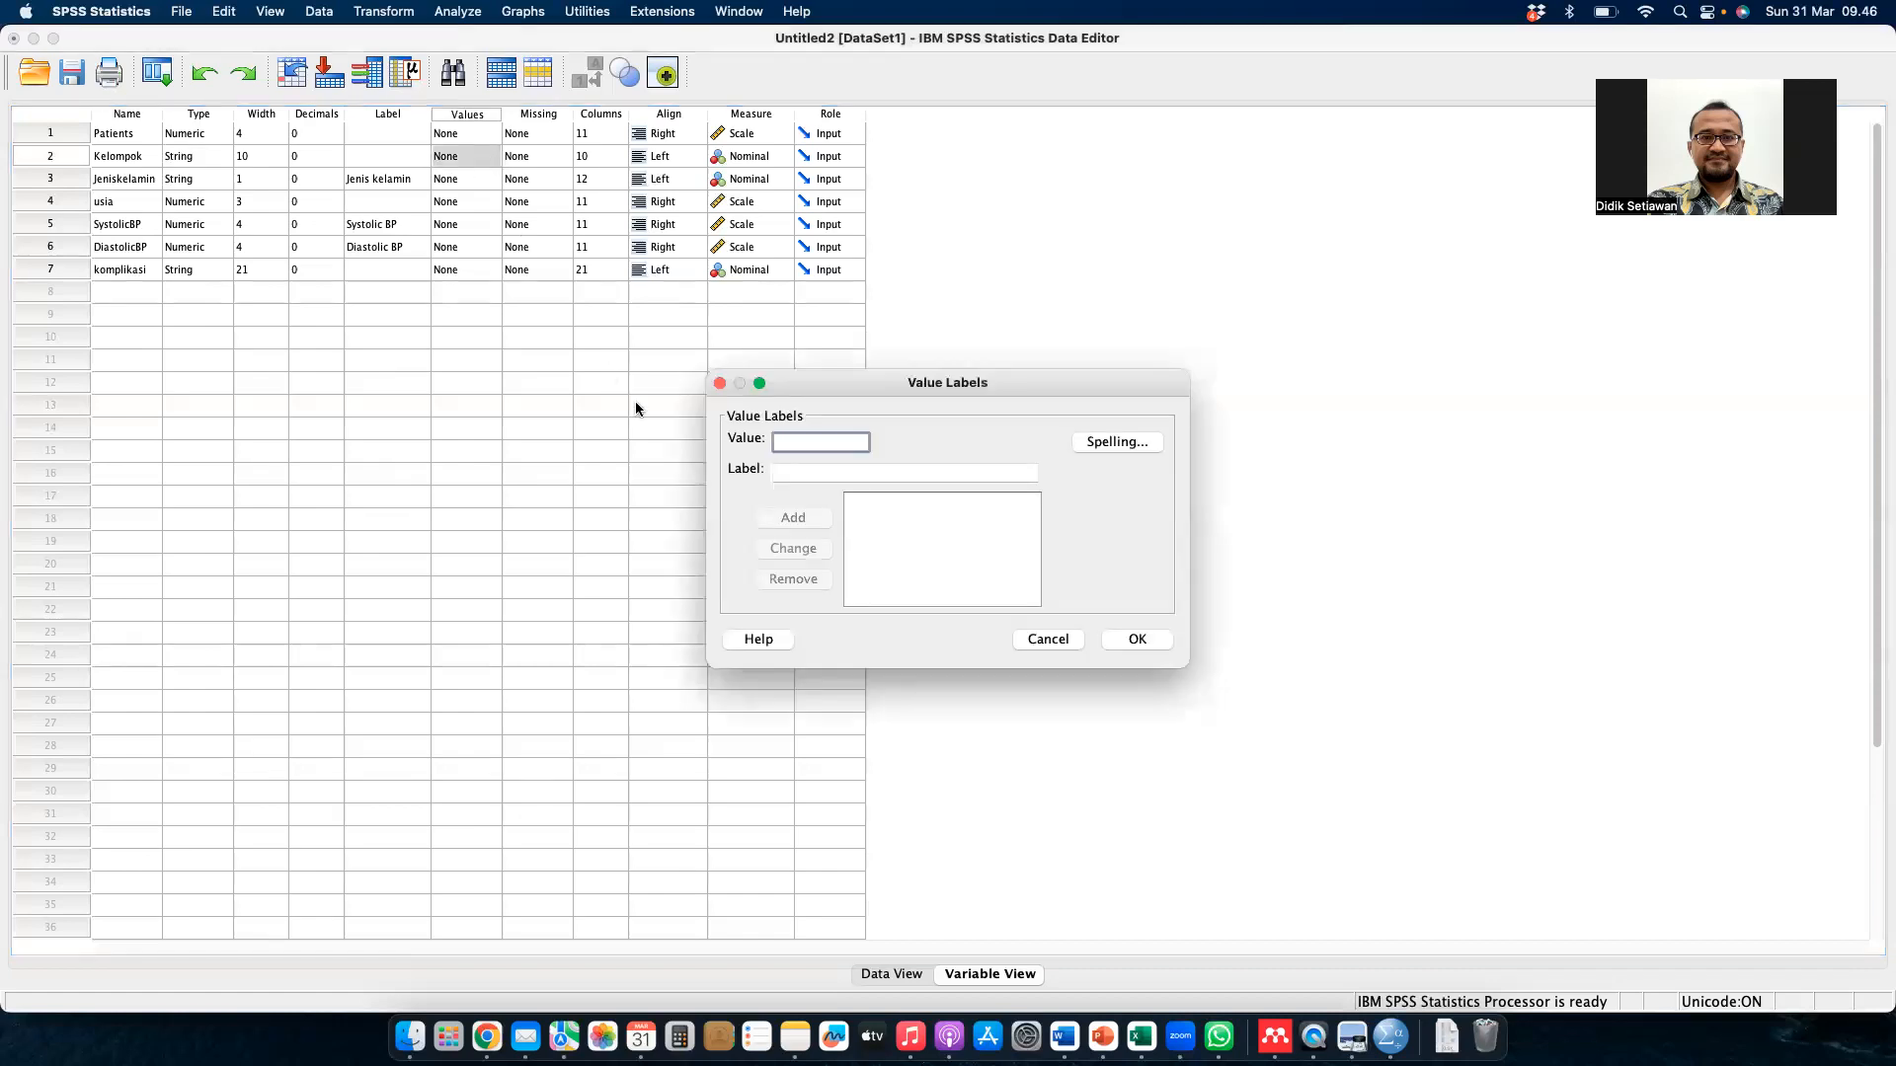
key("Escape")
left_click(884, 975)
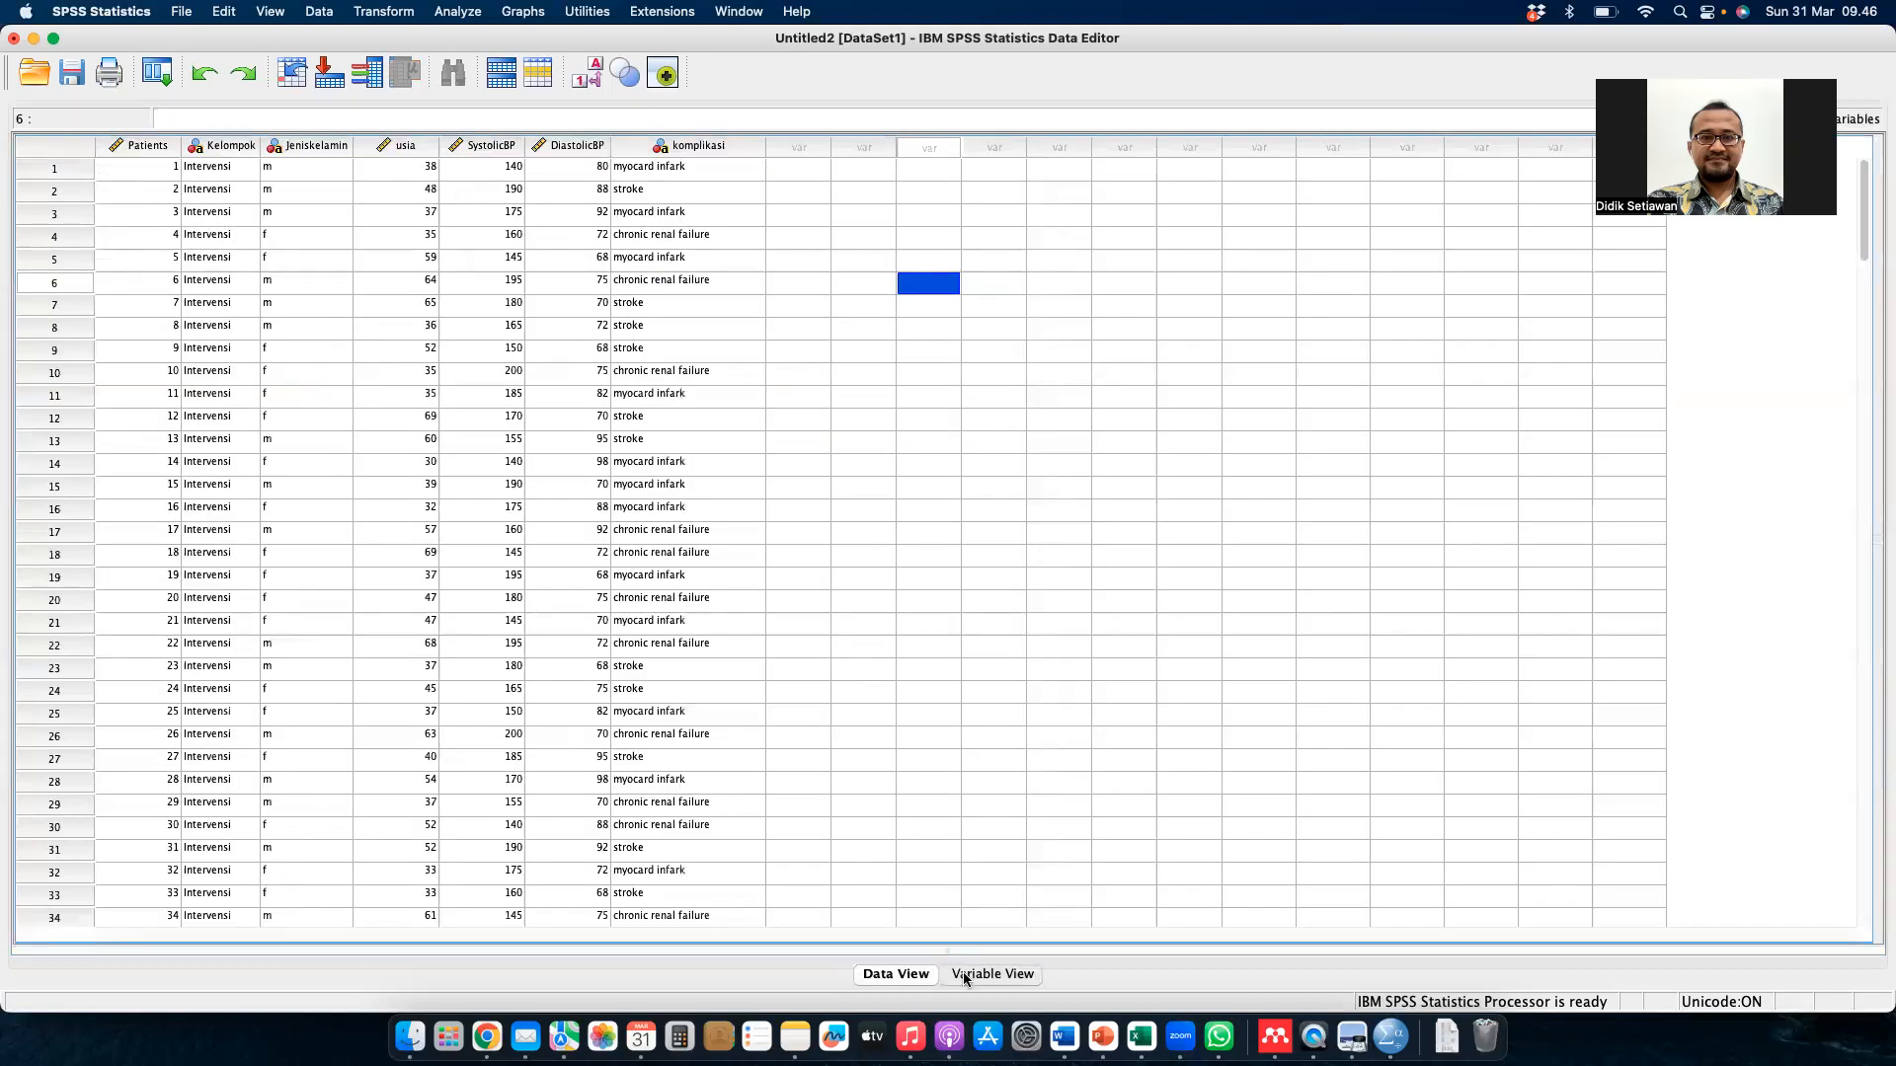
left_click(963, 975)
left_click(135, 156)
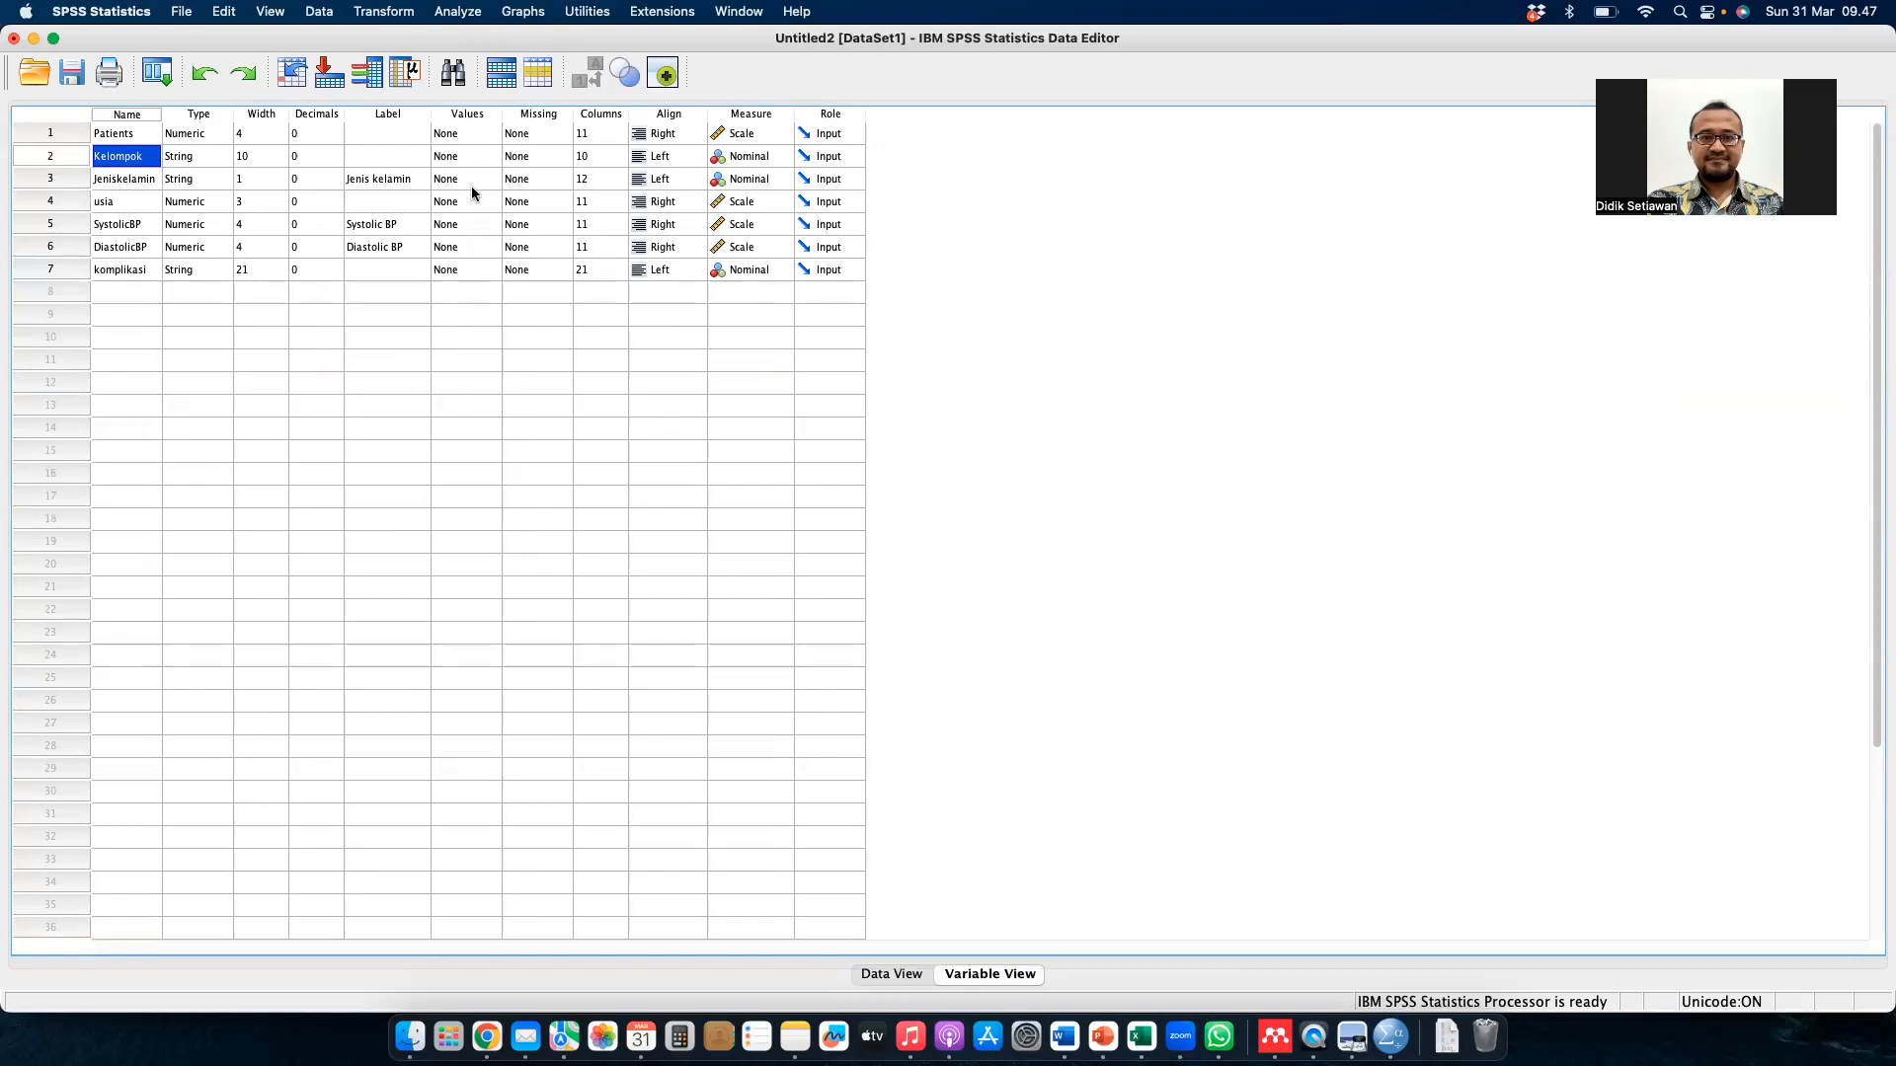
- Try adding the value label 1 = "intervensi" to Kelompok, and close the Value Labels dialog without saving
left_click(459, 156)
left_click(488, 156)
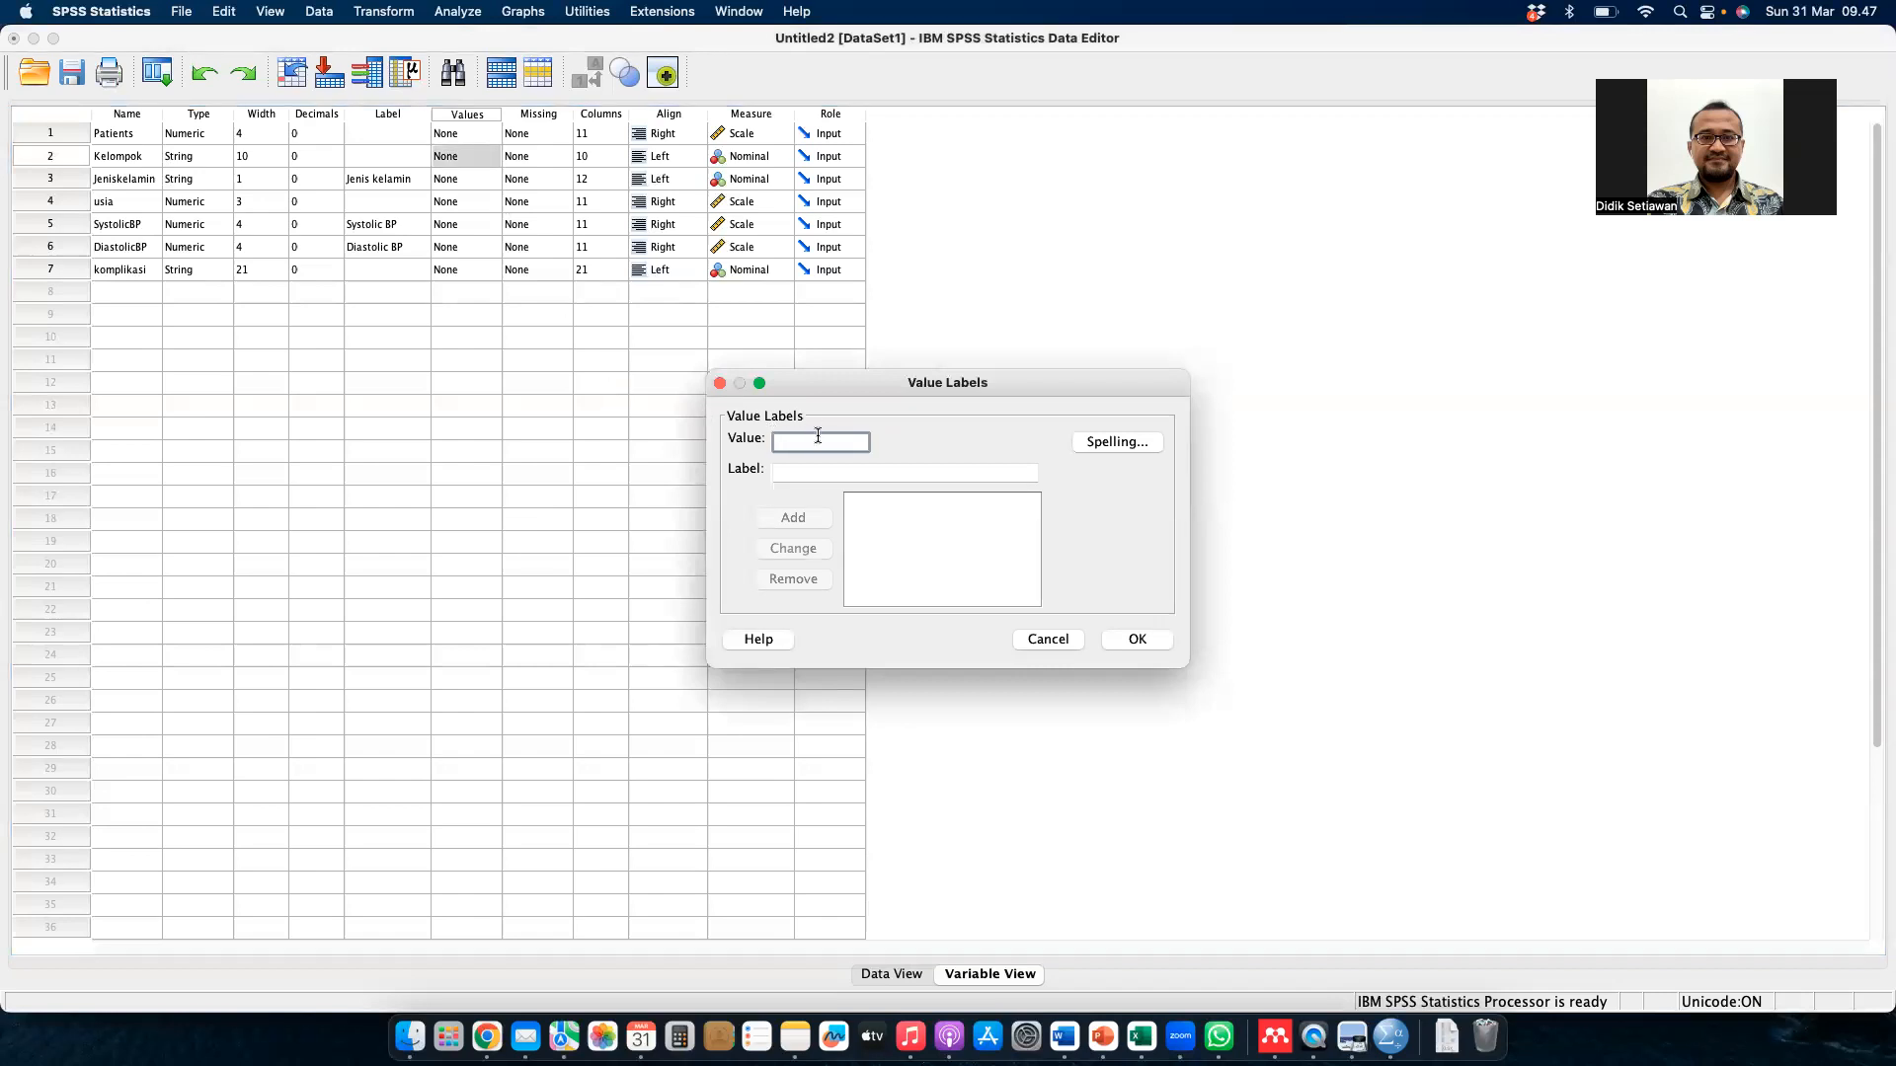
type("1")
left_click(810, 468)
type("intervensi")
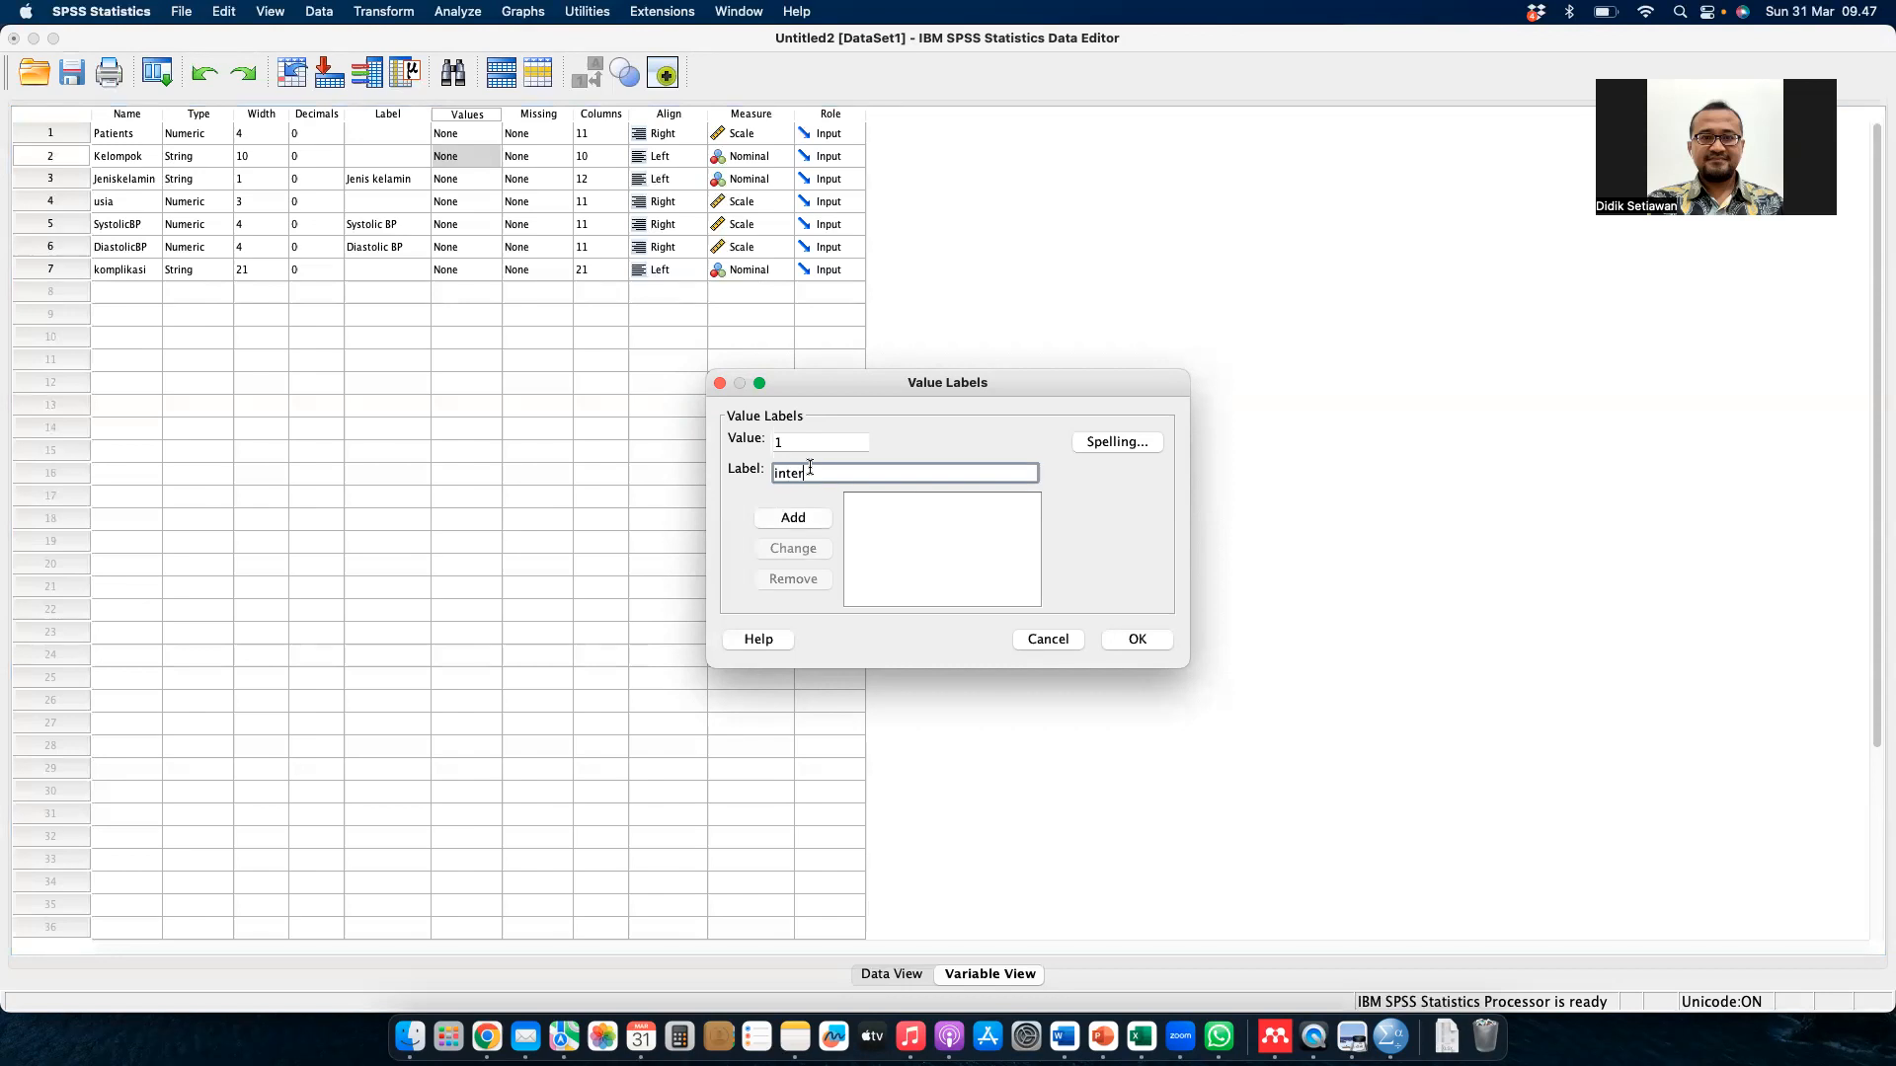
left_click(808, 518)
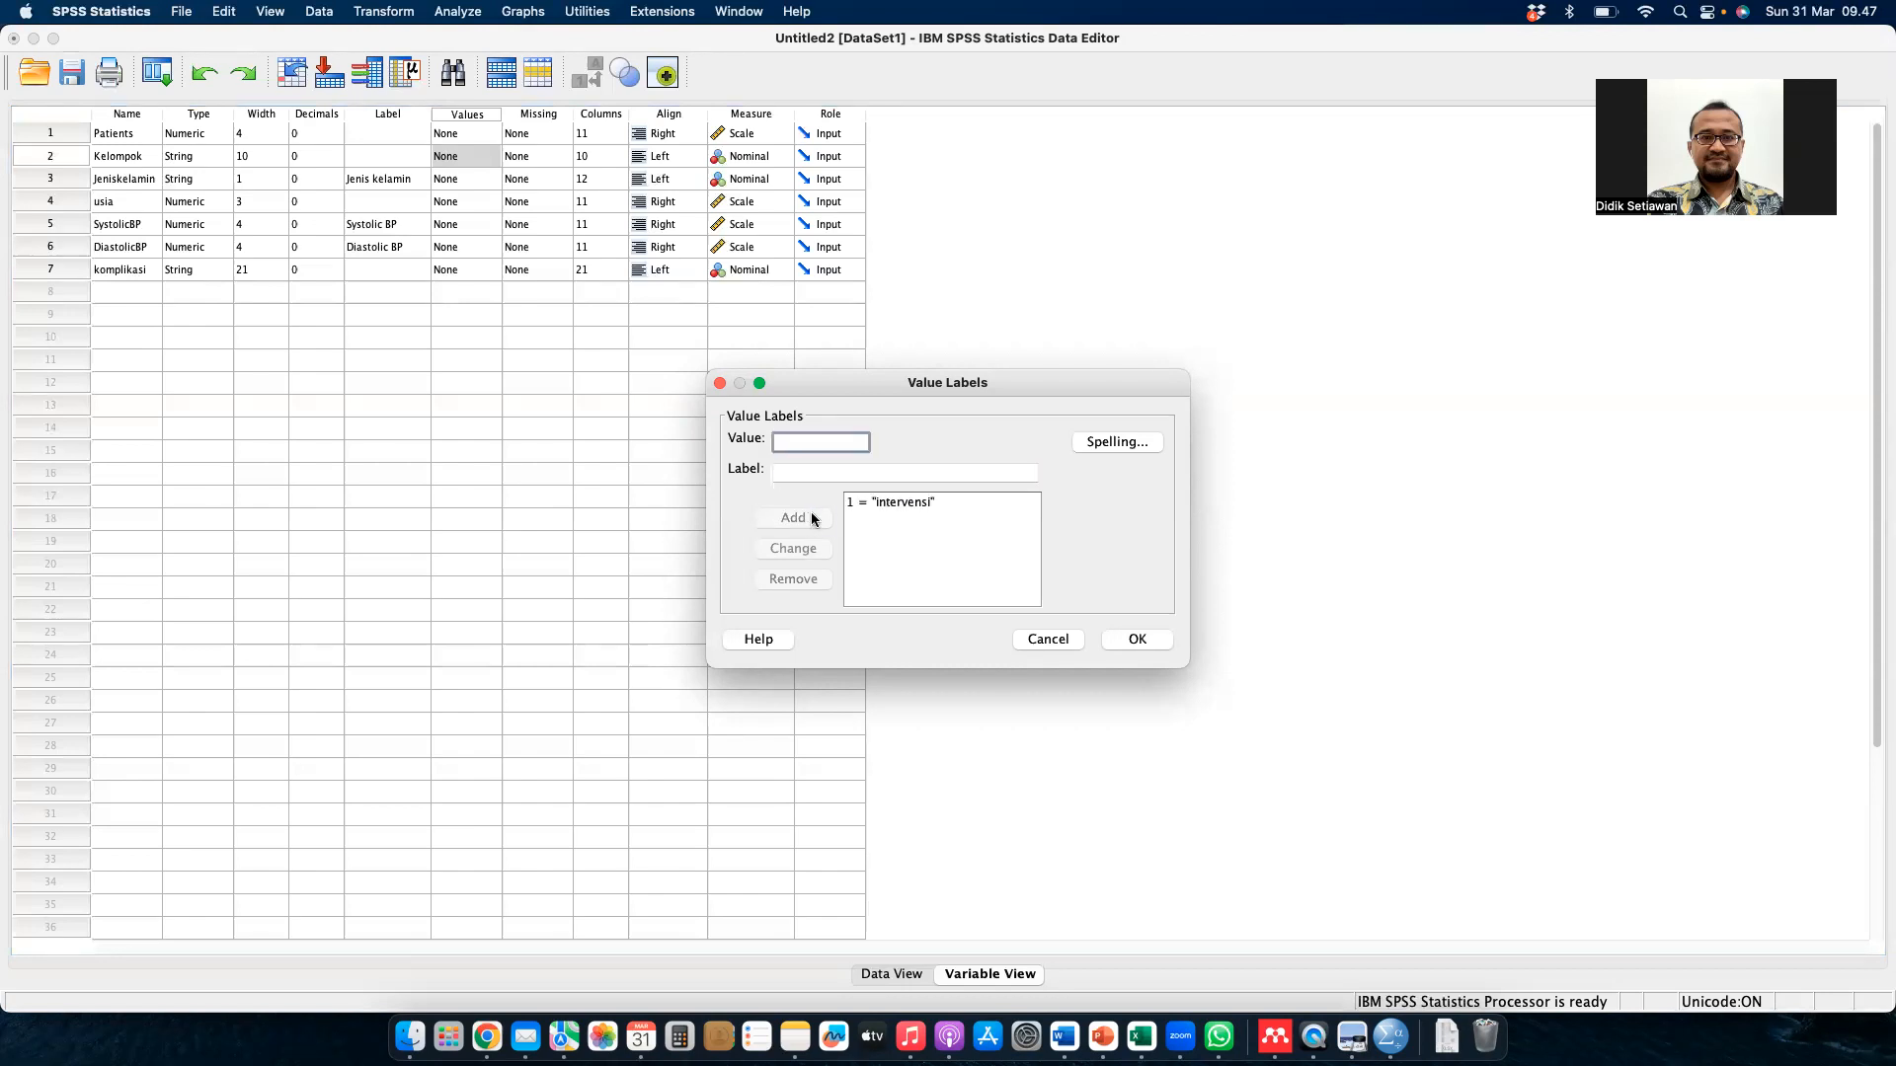
left_click(877, 503)
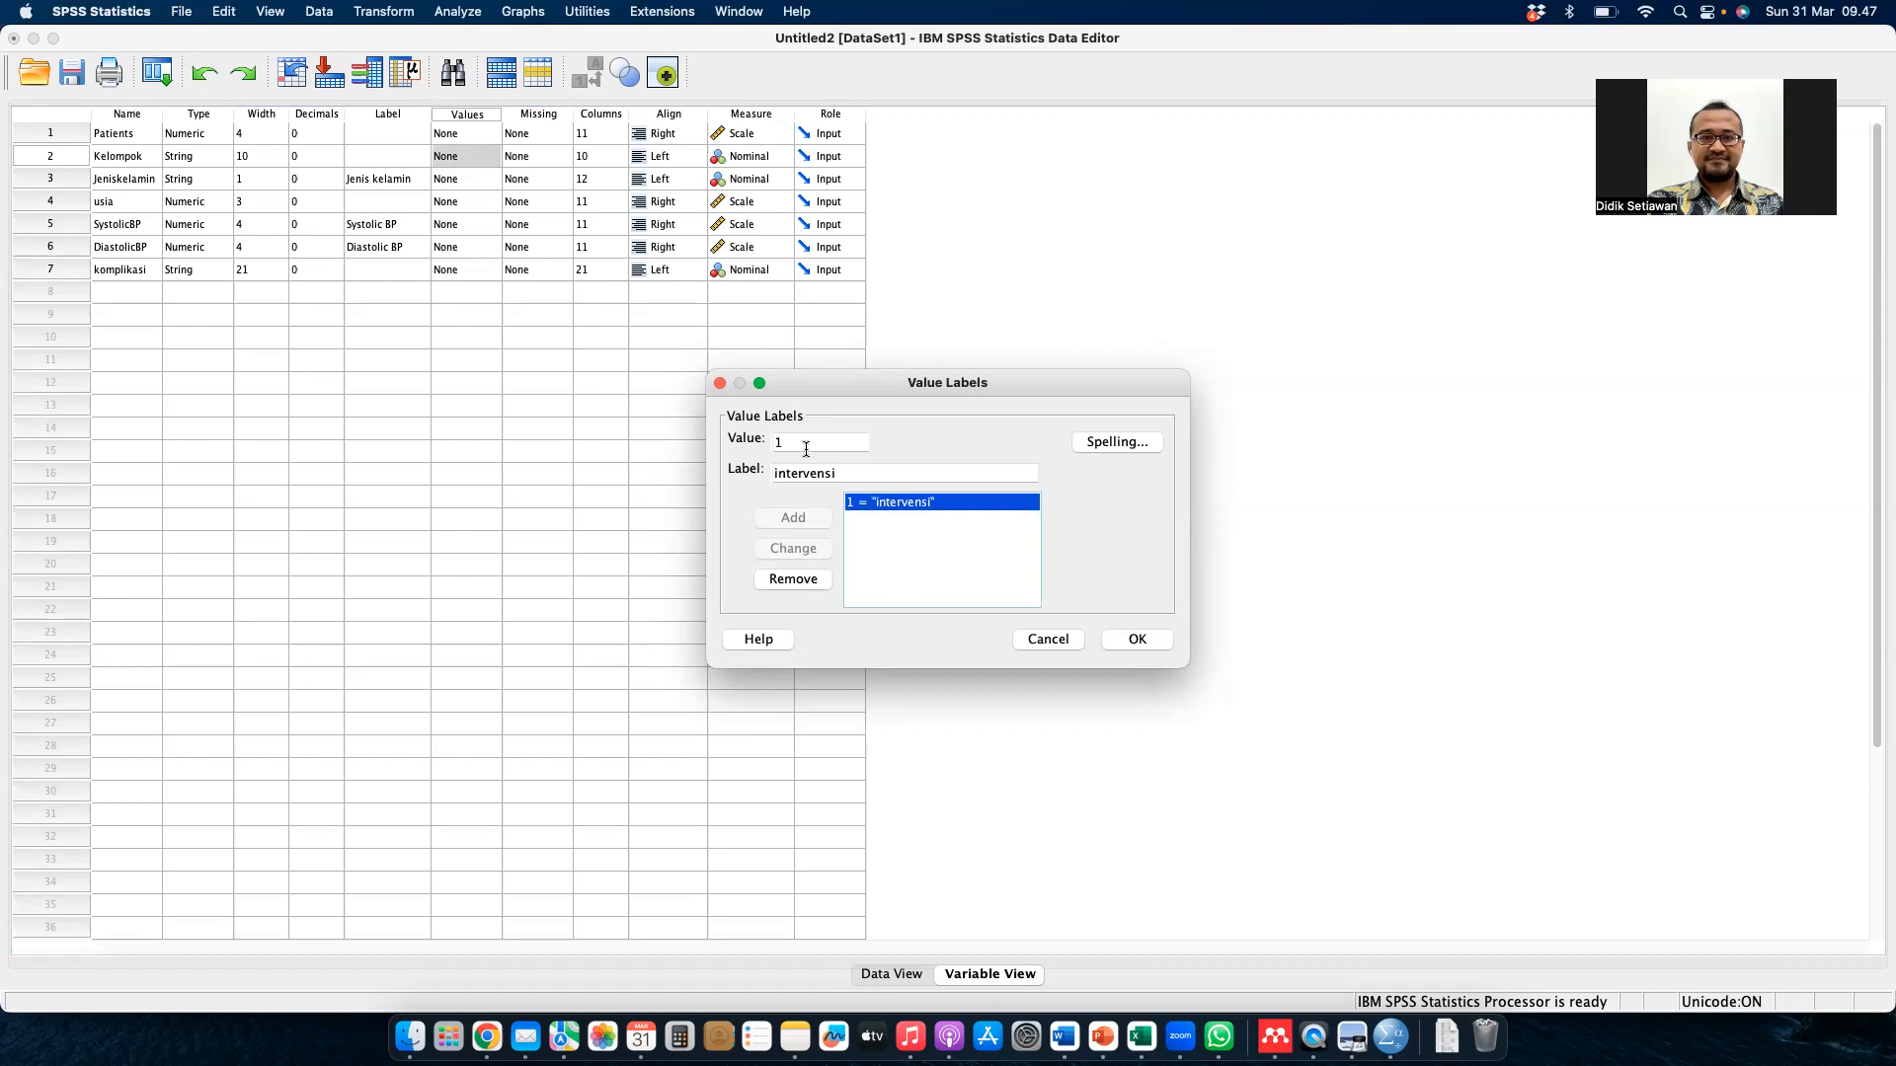
left_click(1044, 639)
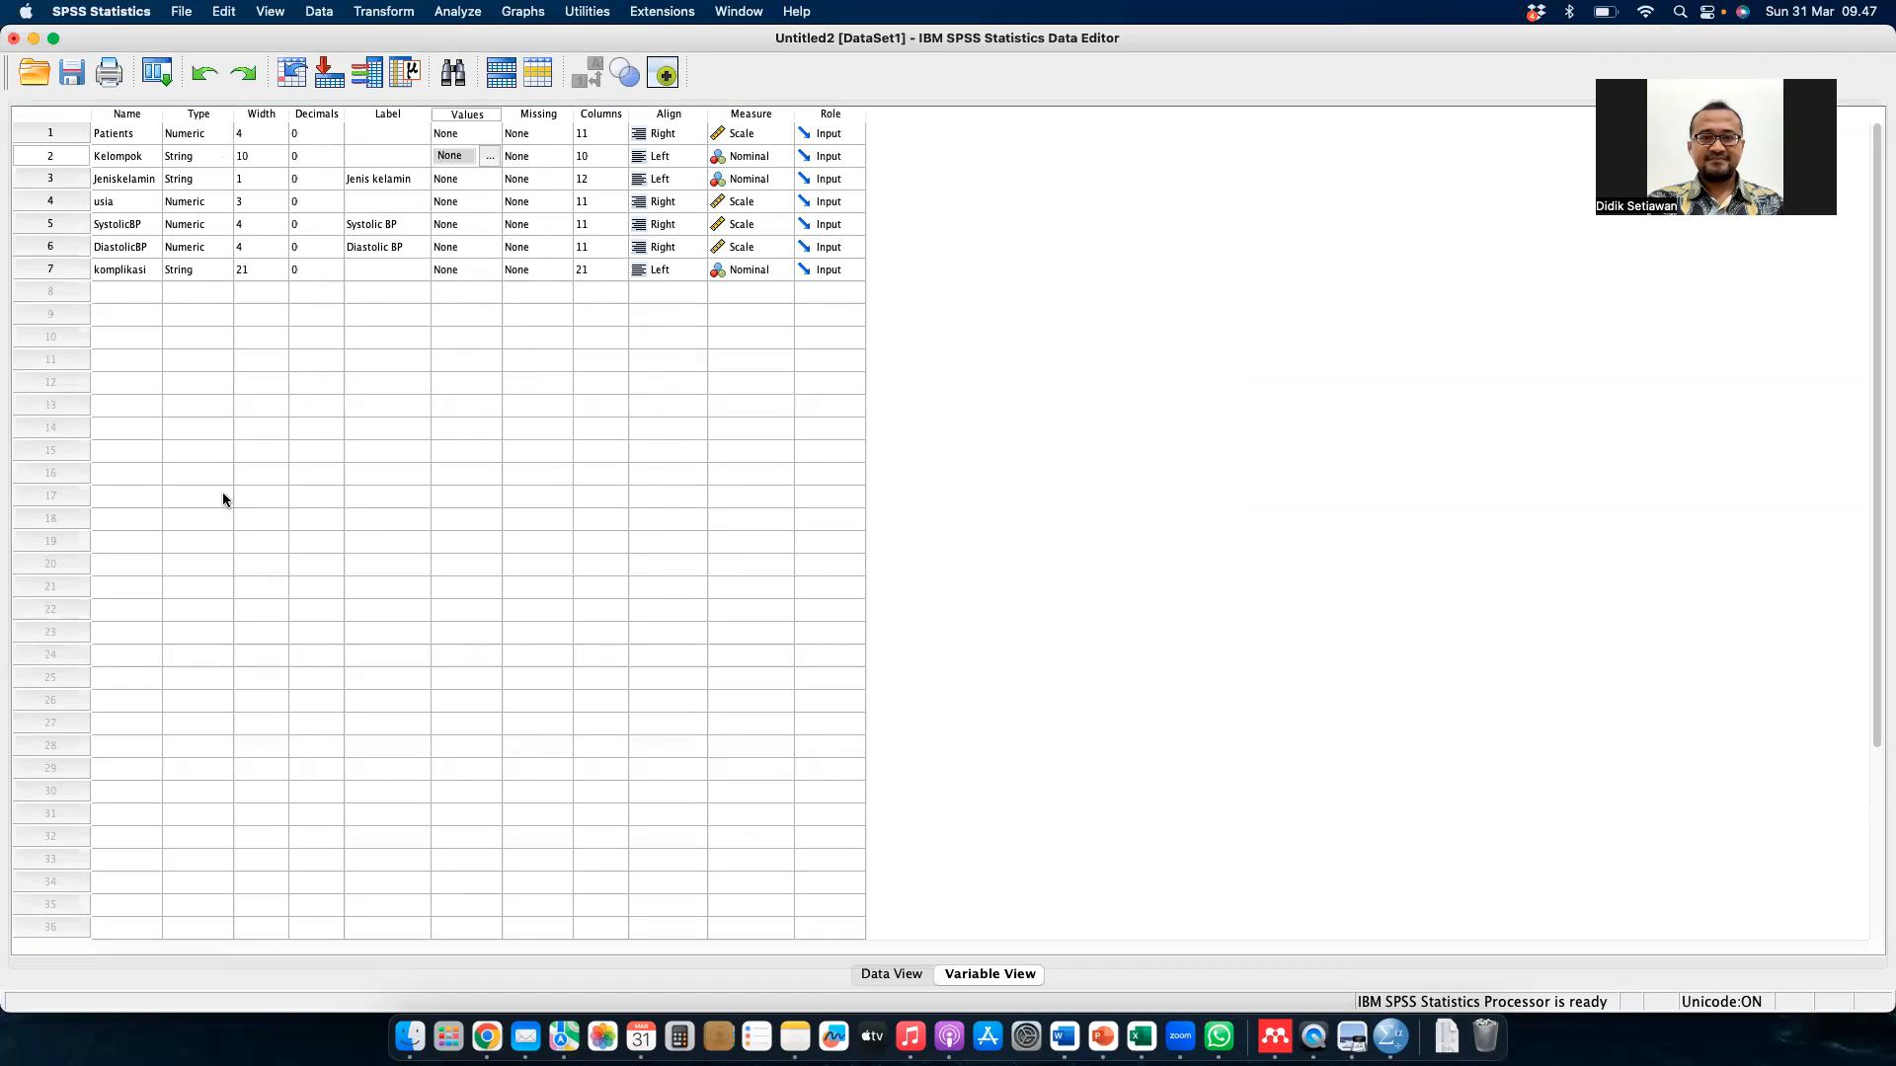
- Insert a new variable before Kelompok in the data and show the variable definitions, leaving Kelompok's Variable Type dialog without changes
left_click(894, 975)
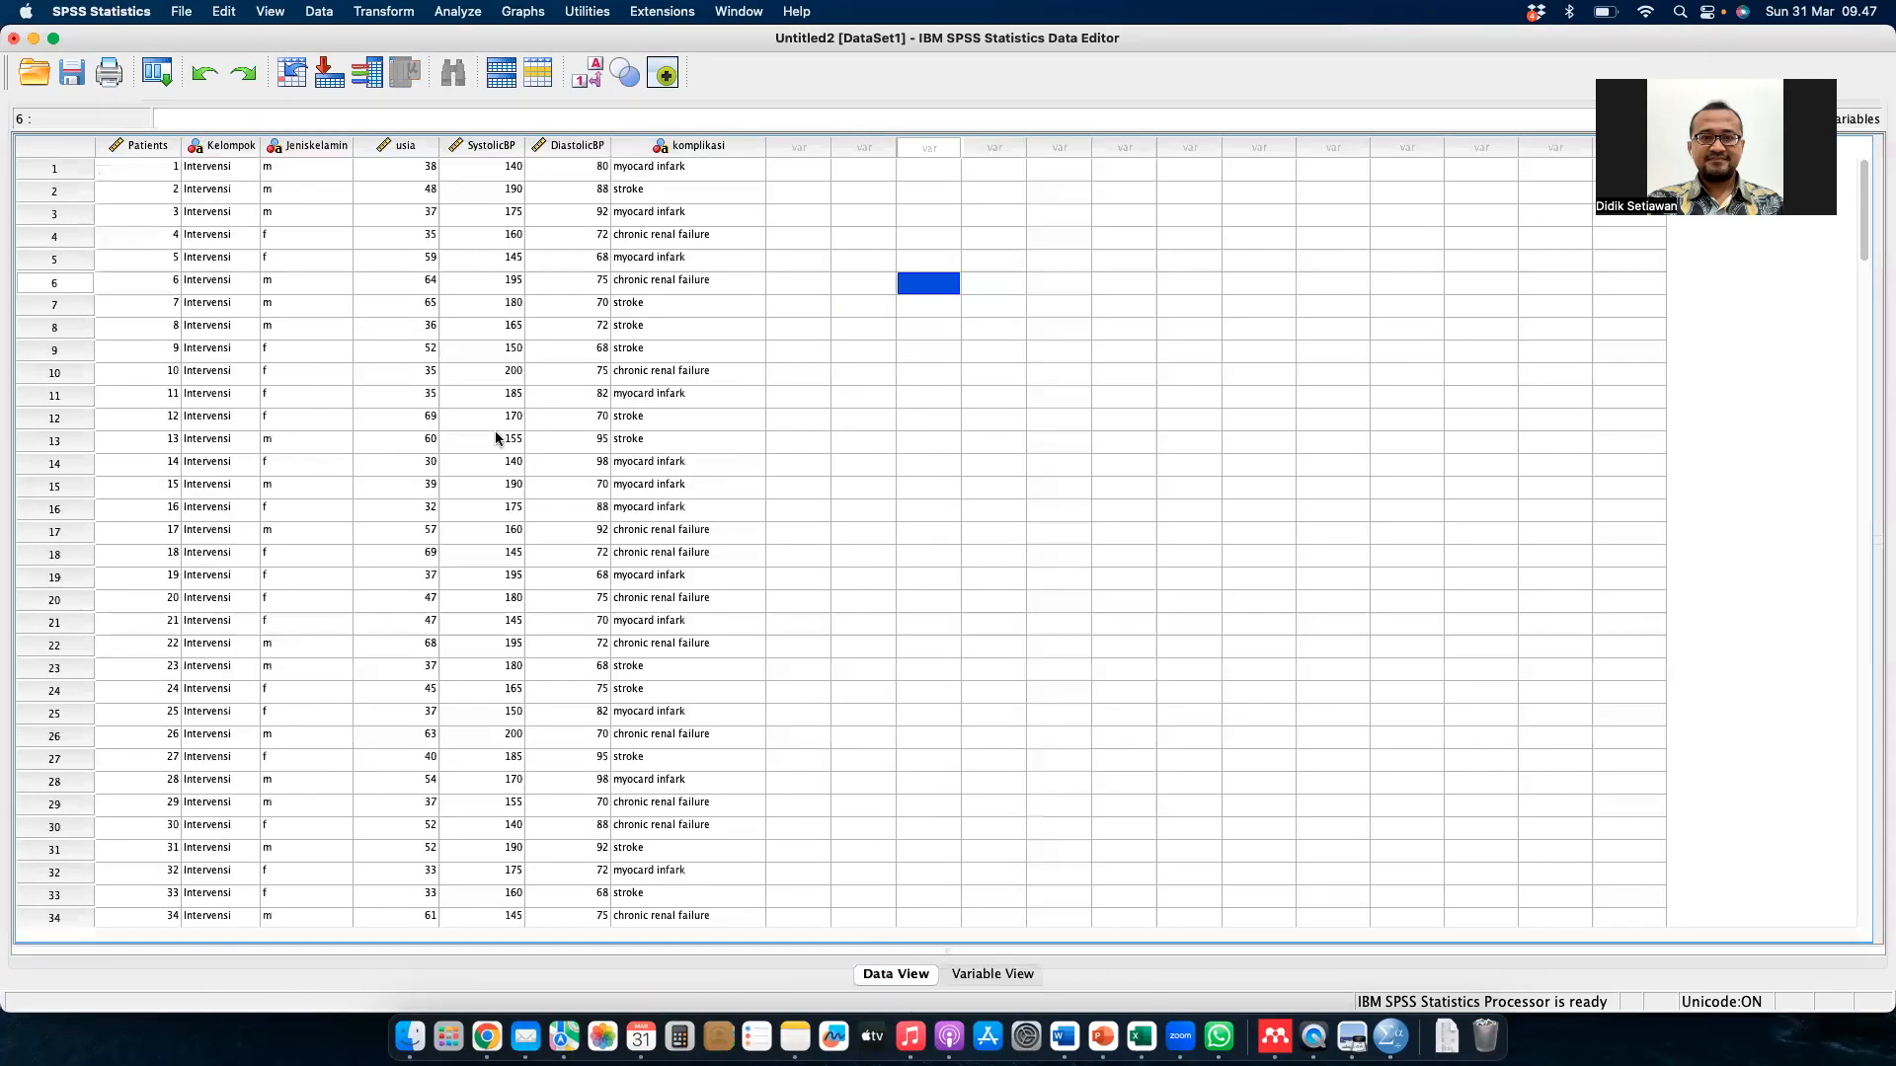
left_click(227, 172)
left_click(228, 148)
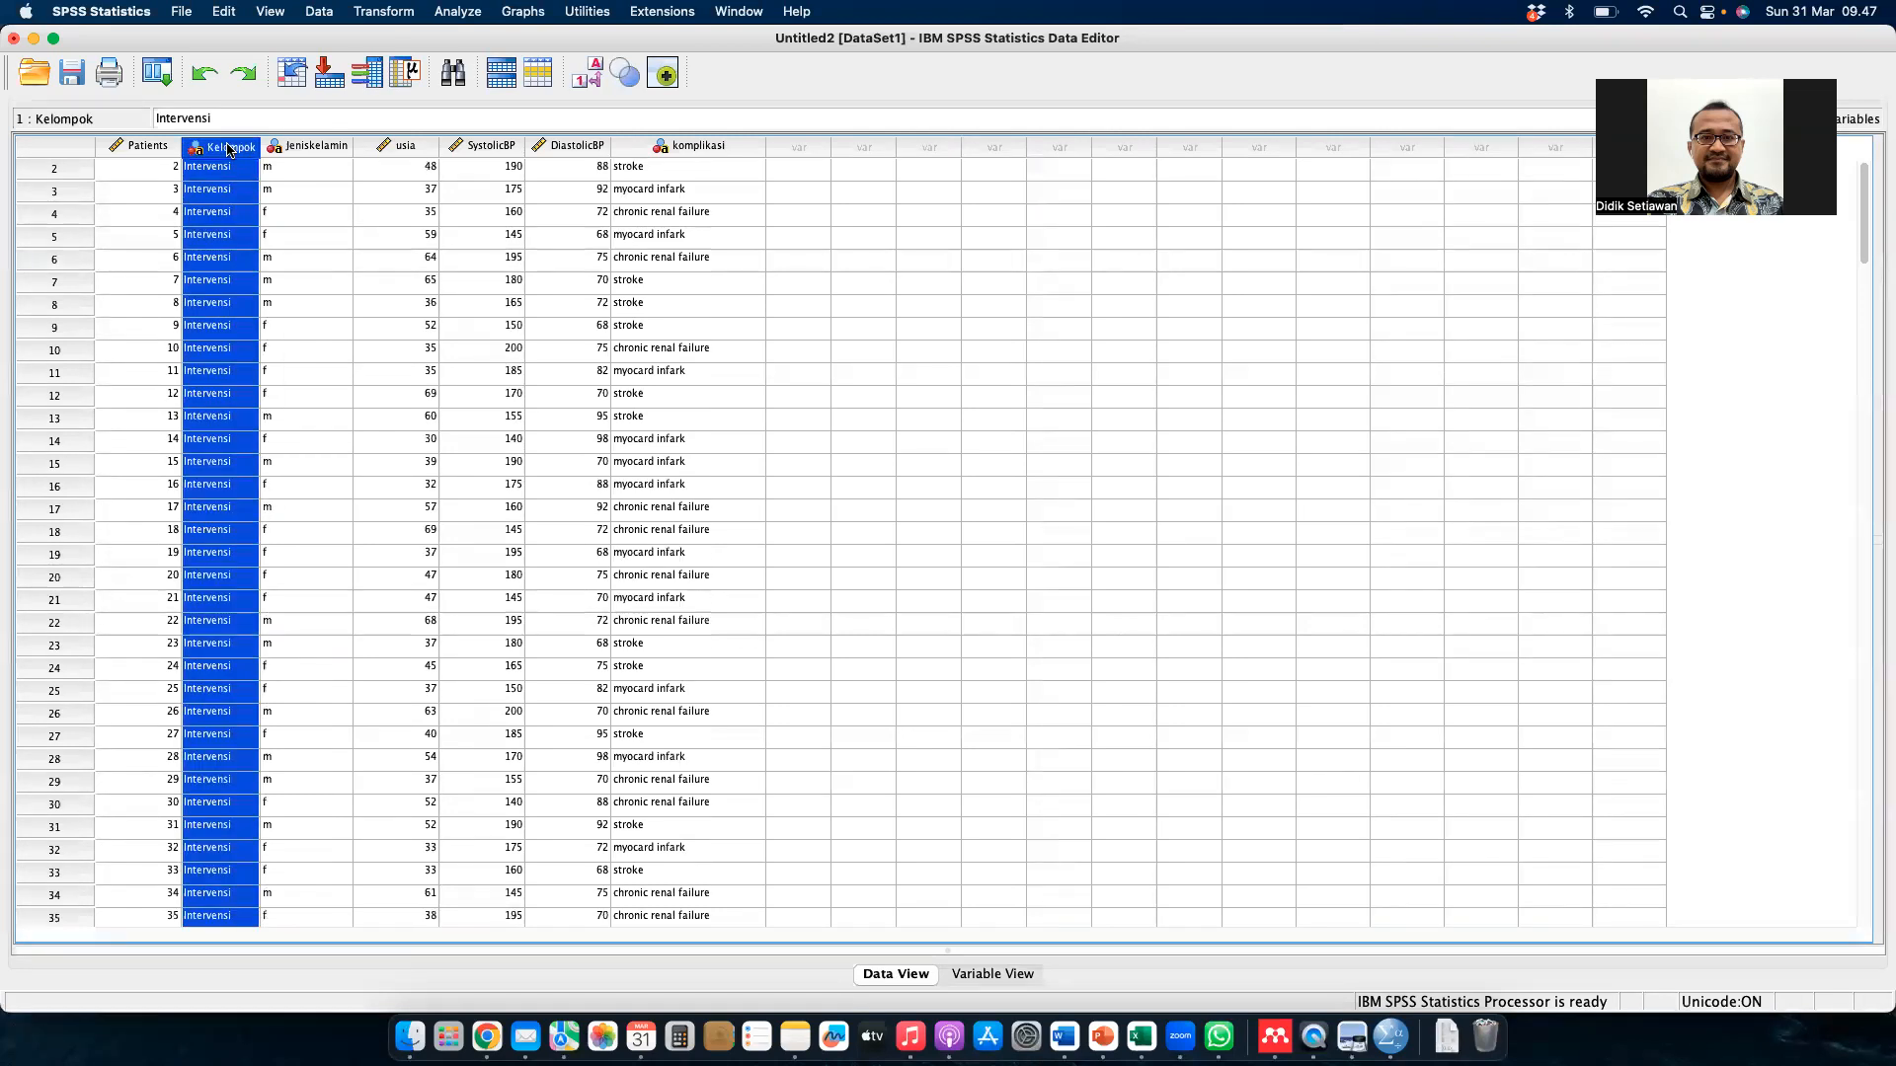
right_click(228, 148)
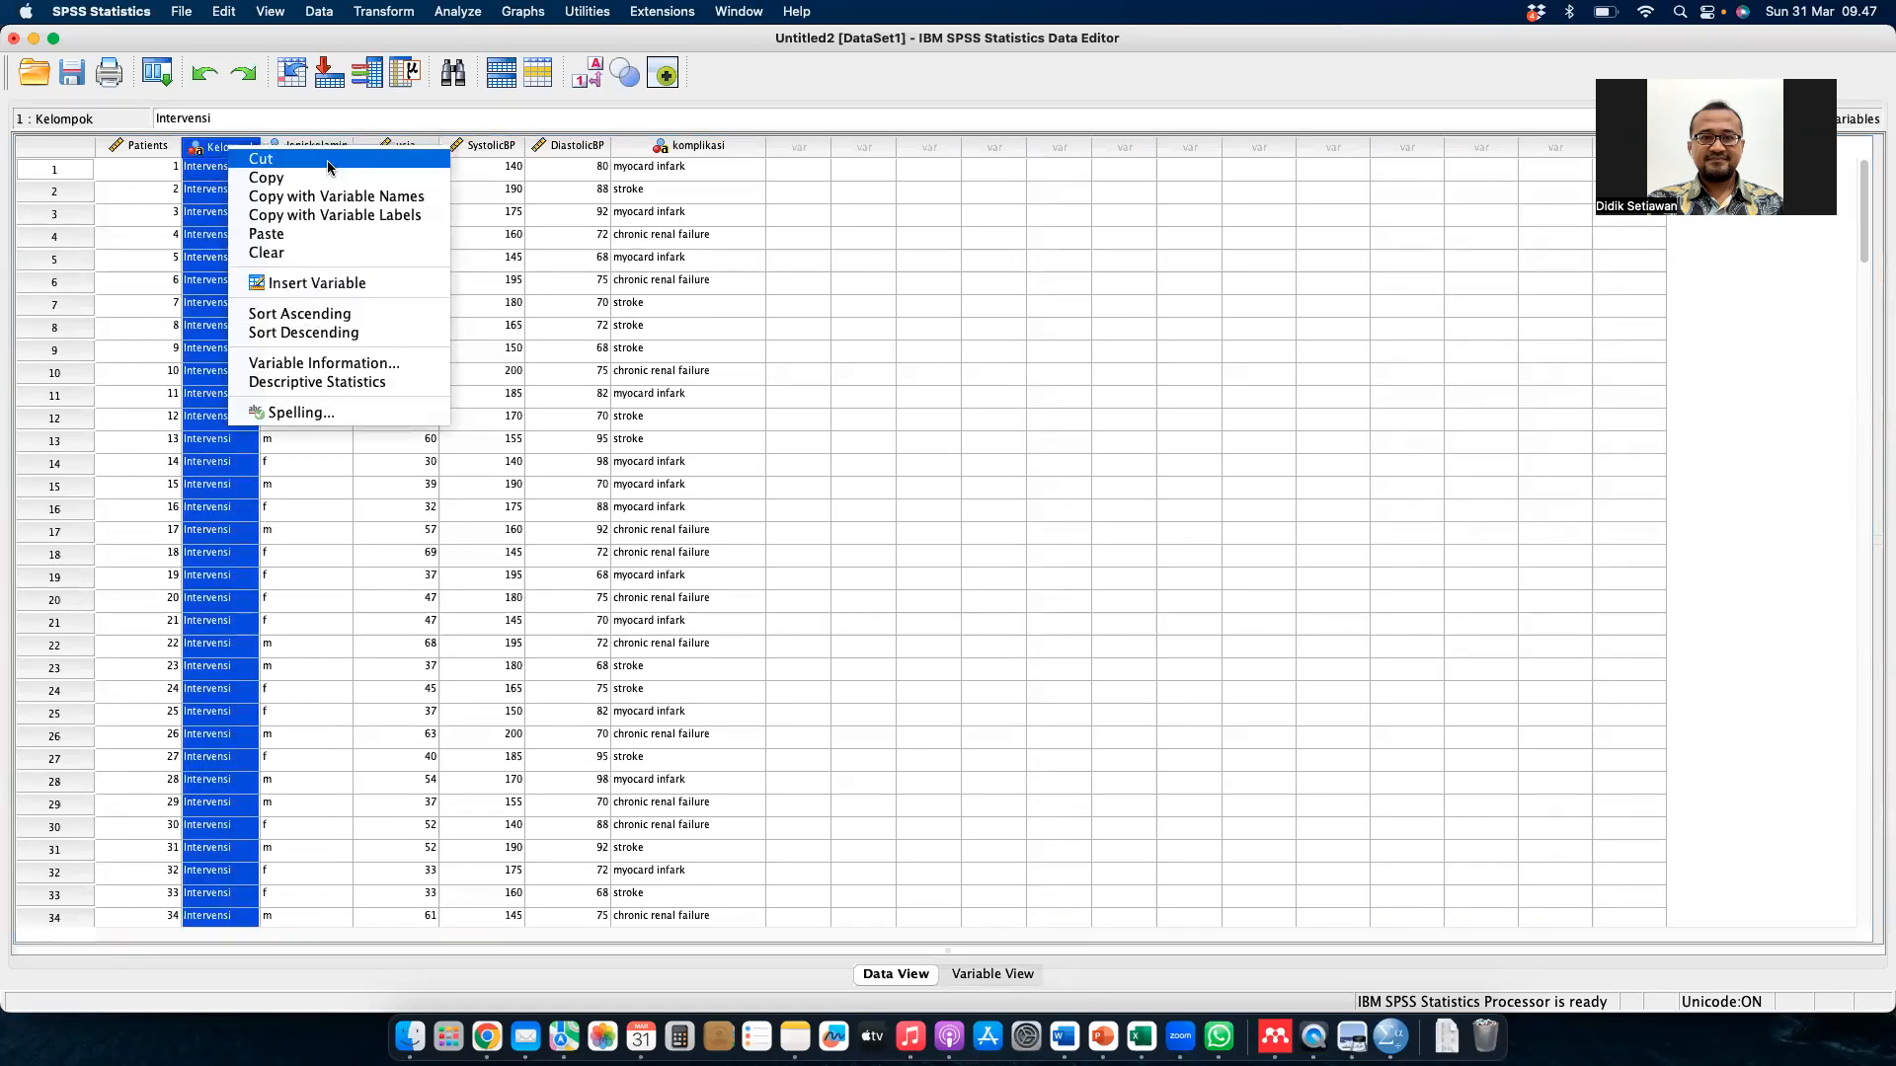
left_click(313, 284)
double_click(212, 151)
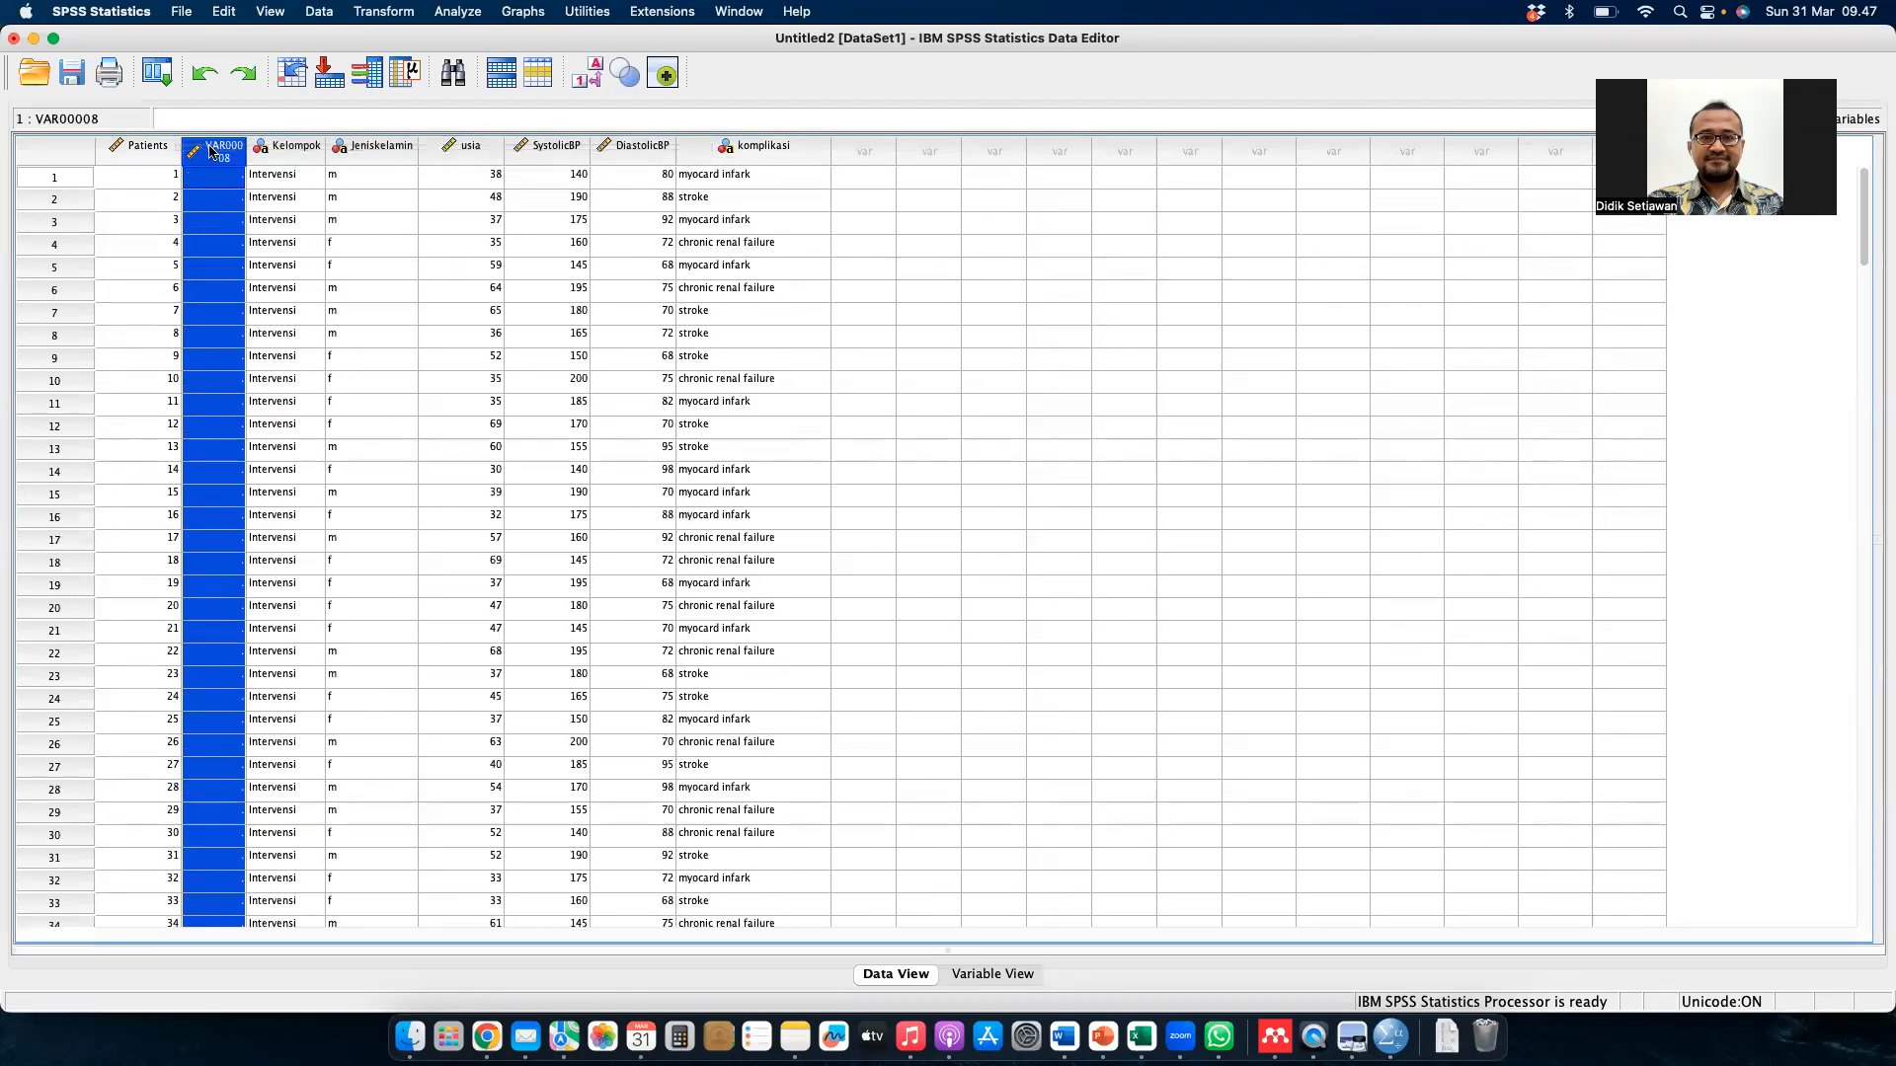
left_click(214, 157)
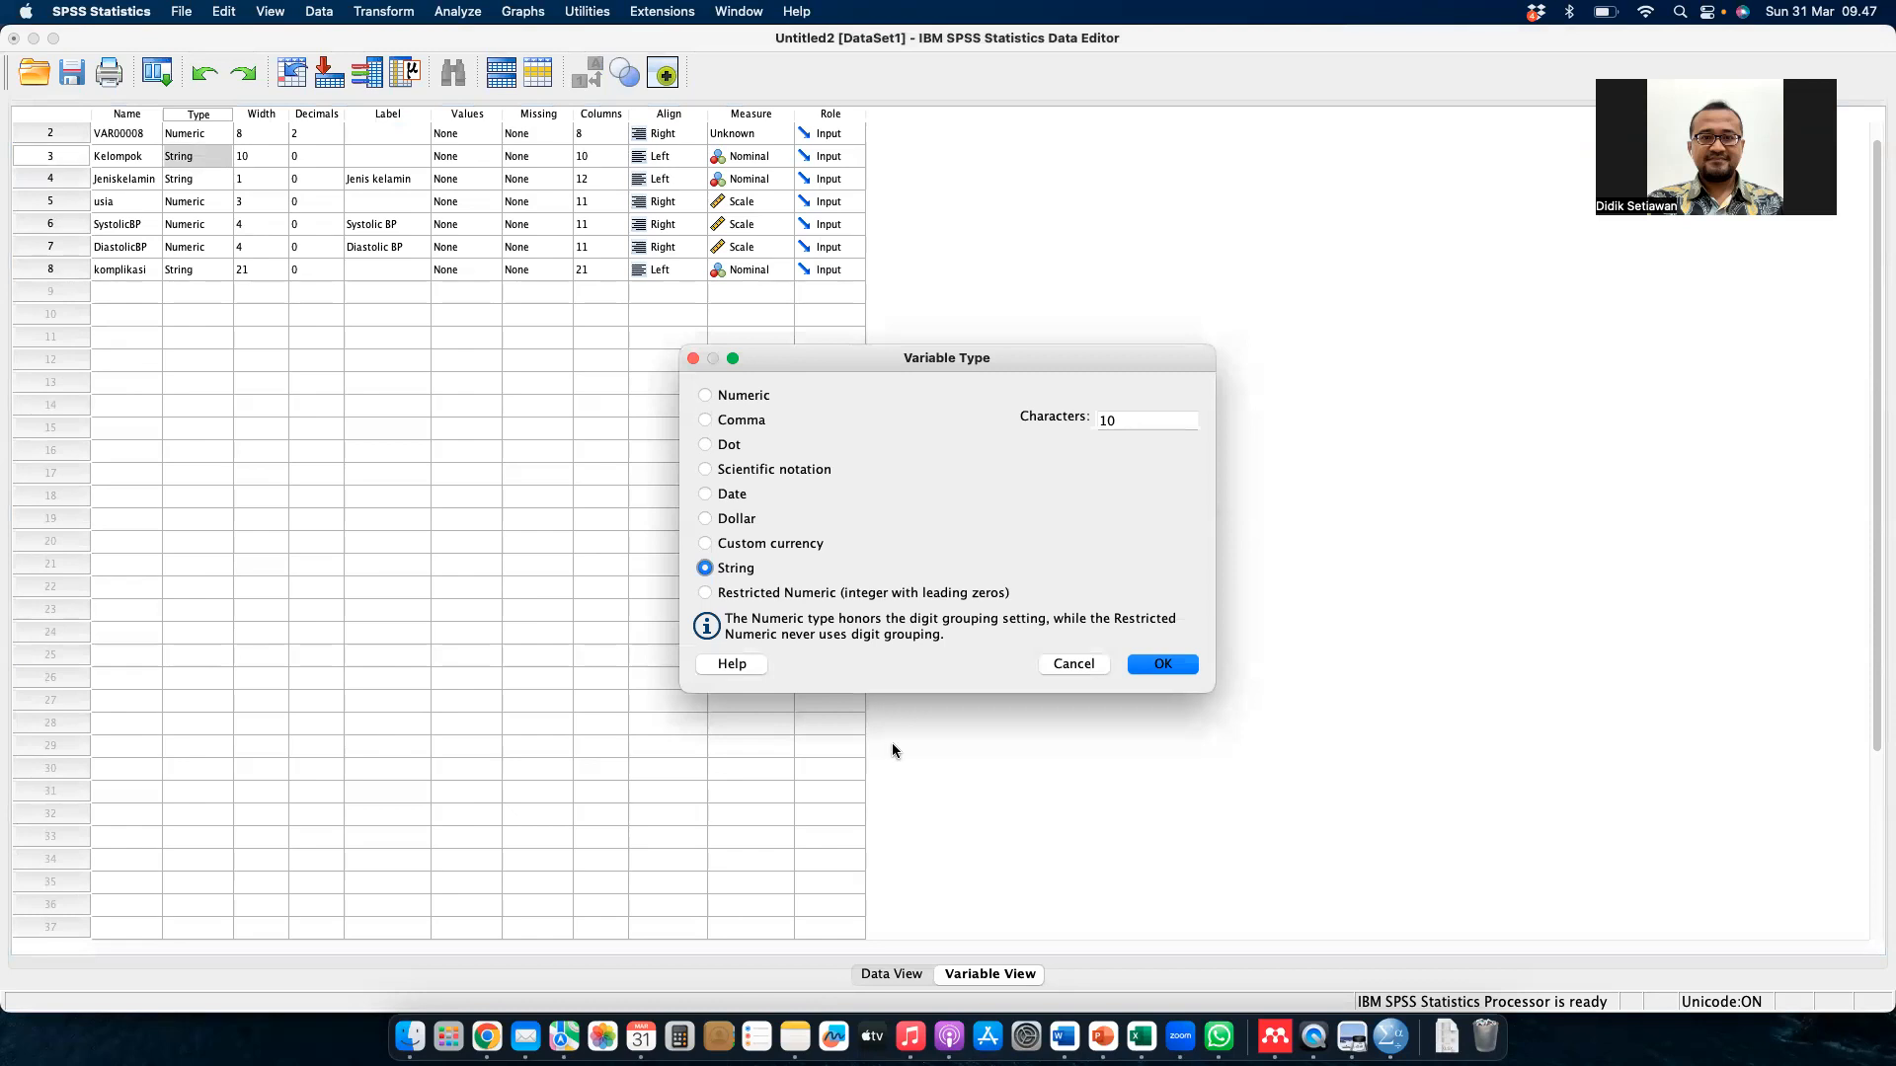
left_click(1052, 664)
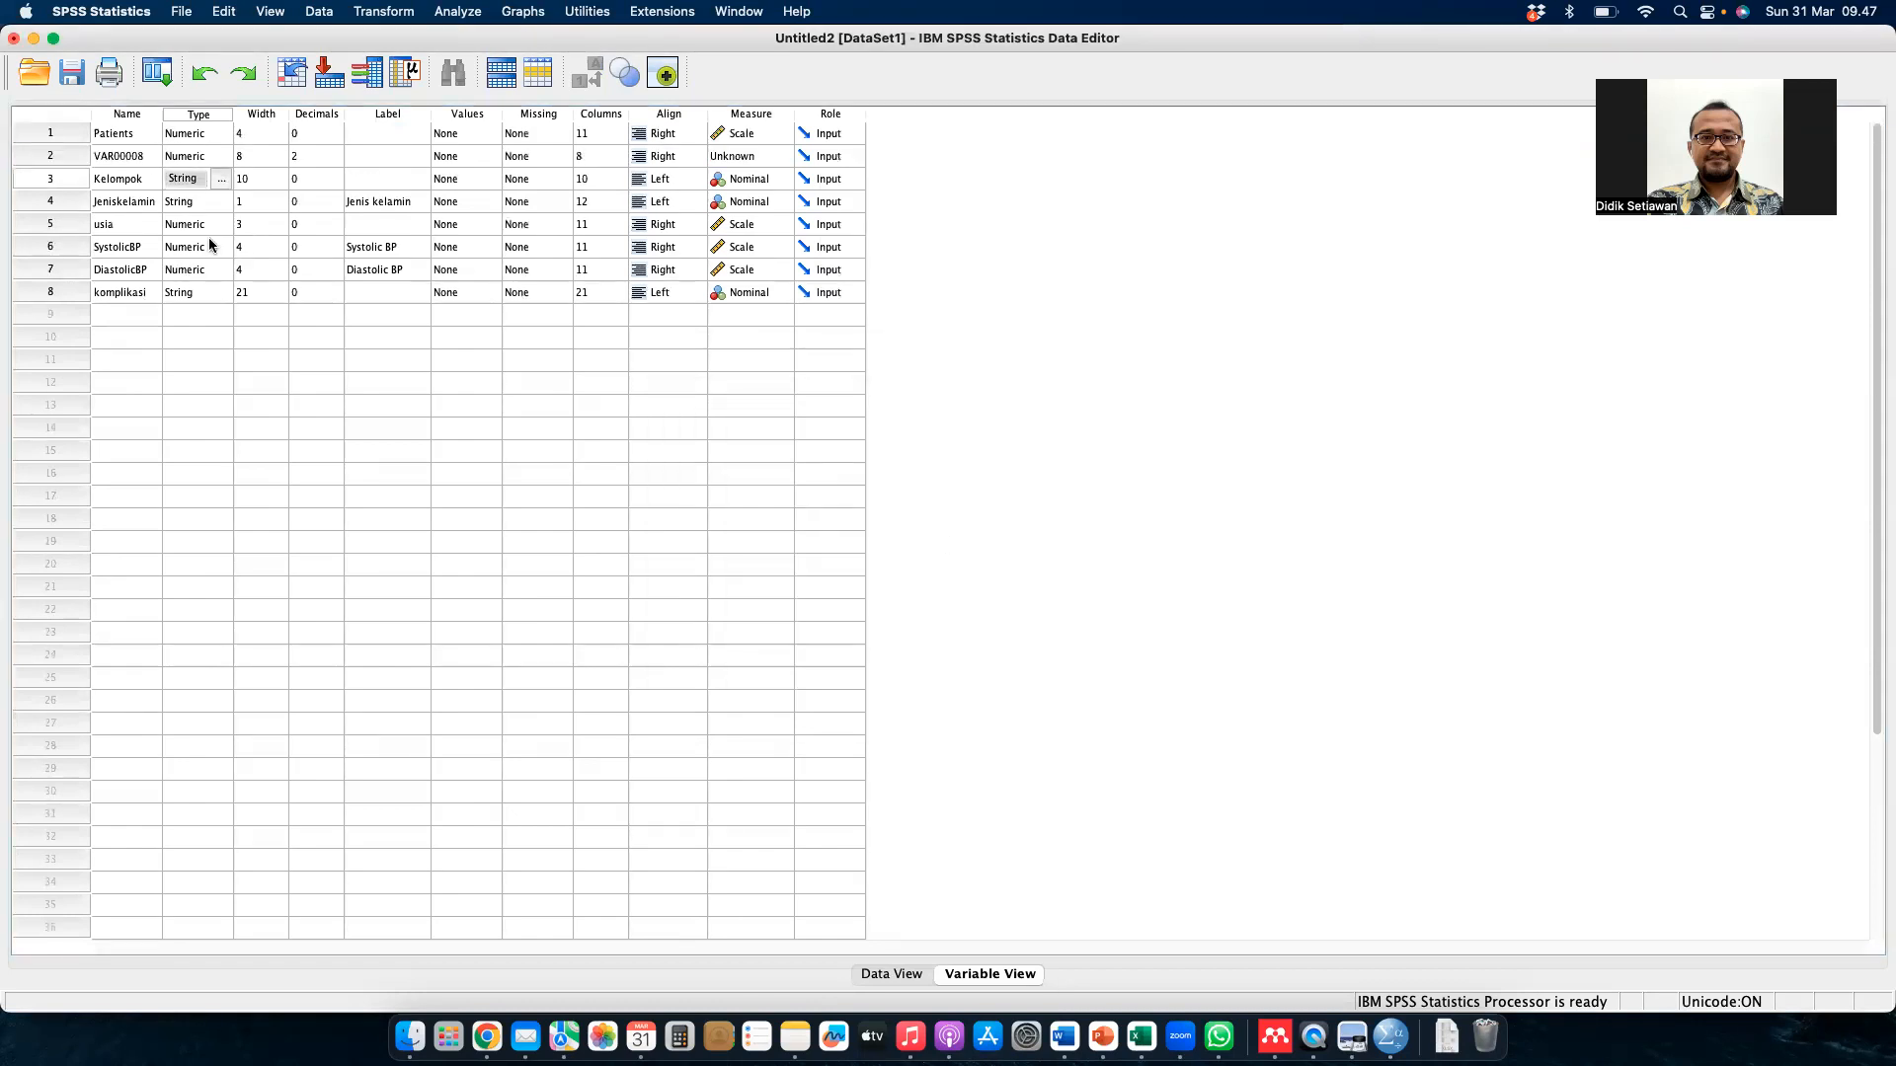
- Try to rename the inserted variable above Kelompok as "Kode Kelompok", with a space, and dismiss the warning
double_click(136, 159)
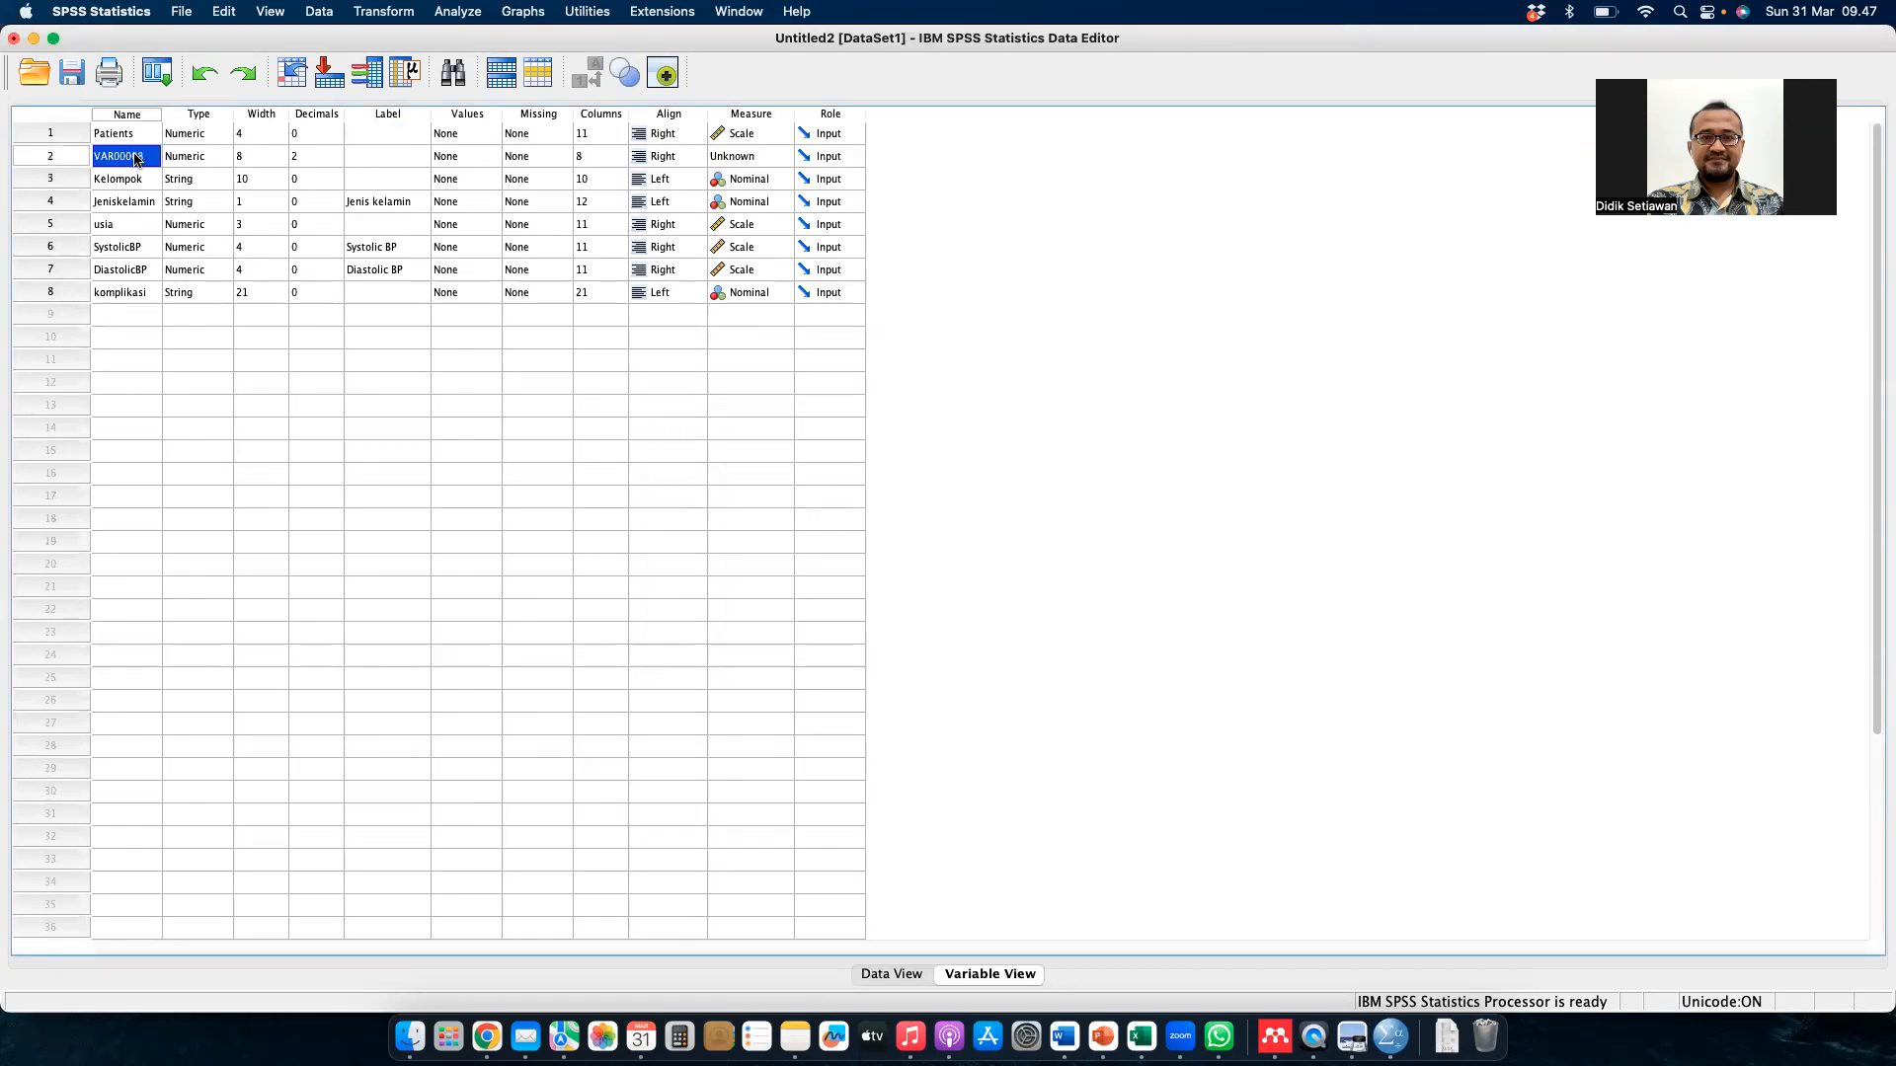
type("Kode Kelompok")
key("Return")
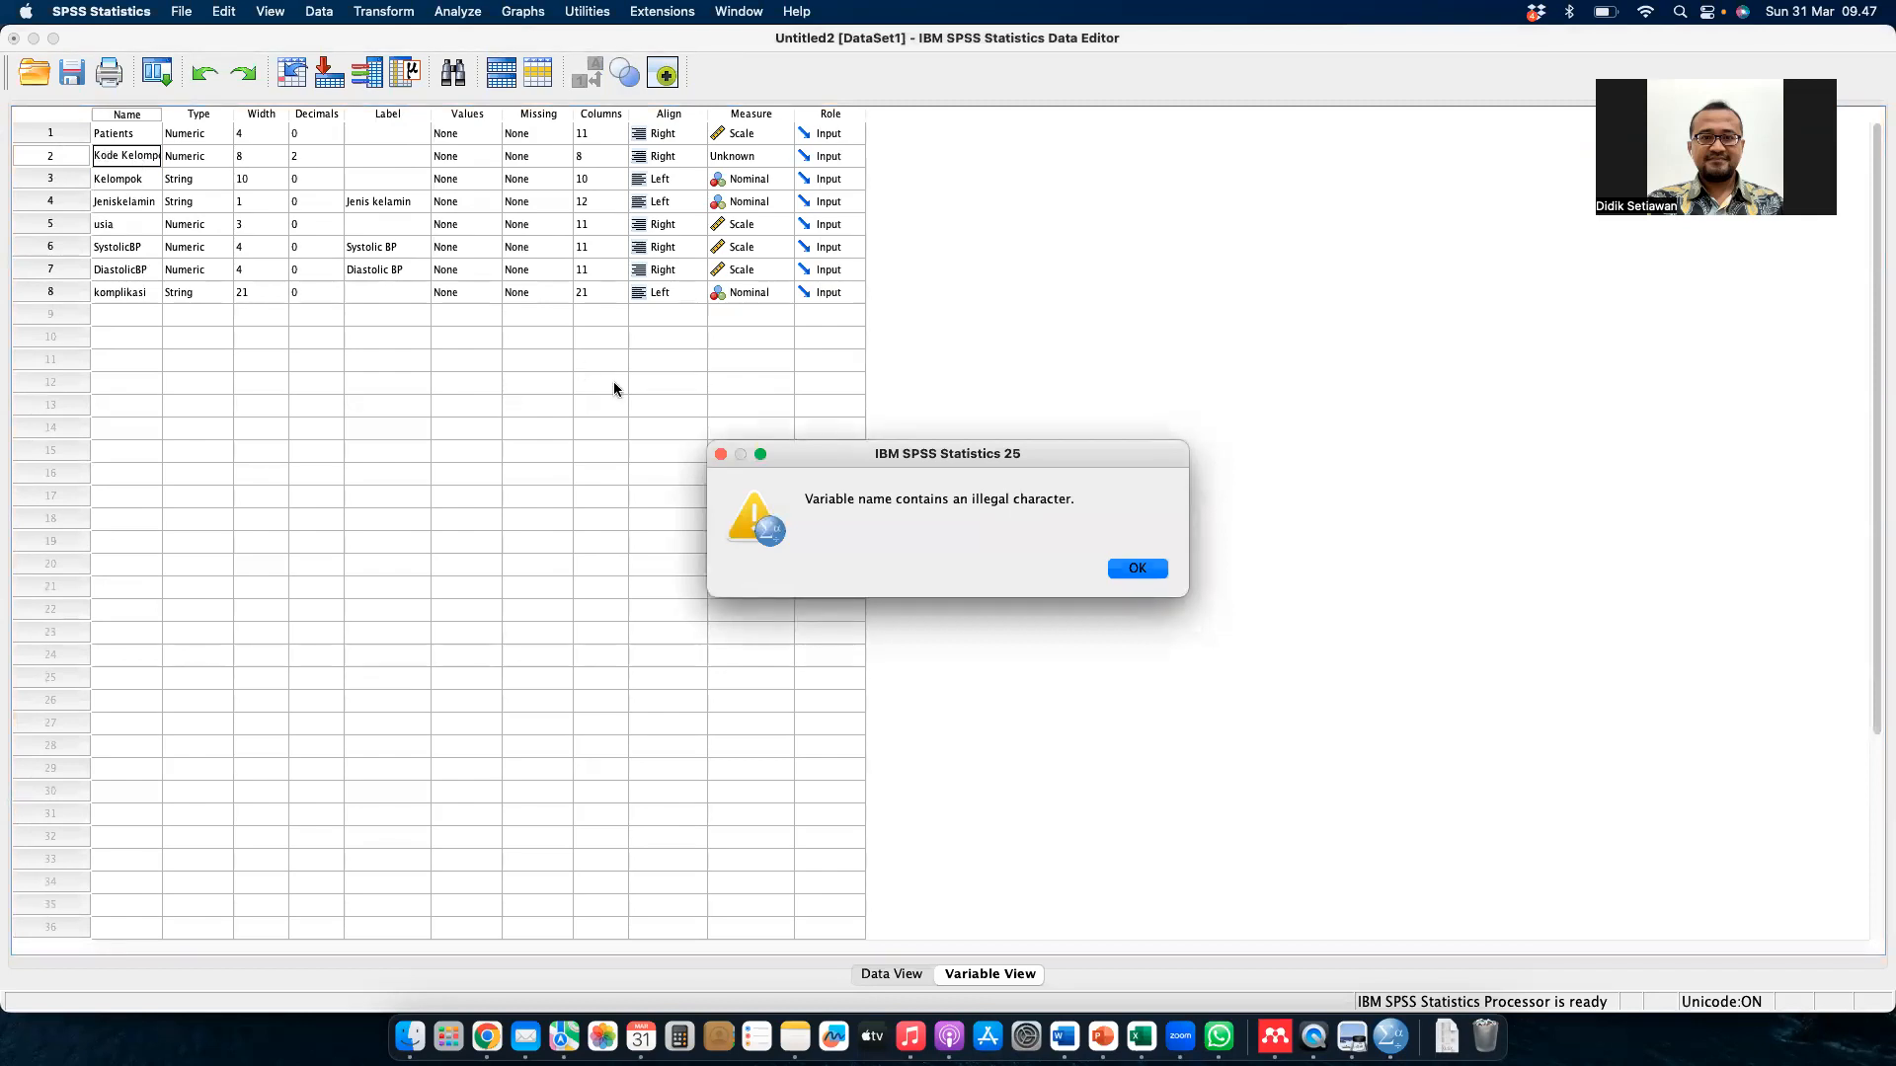
left_click(1150, 572)
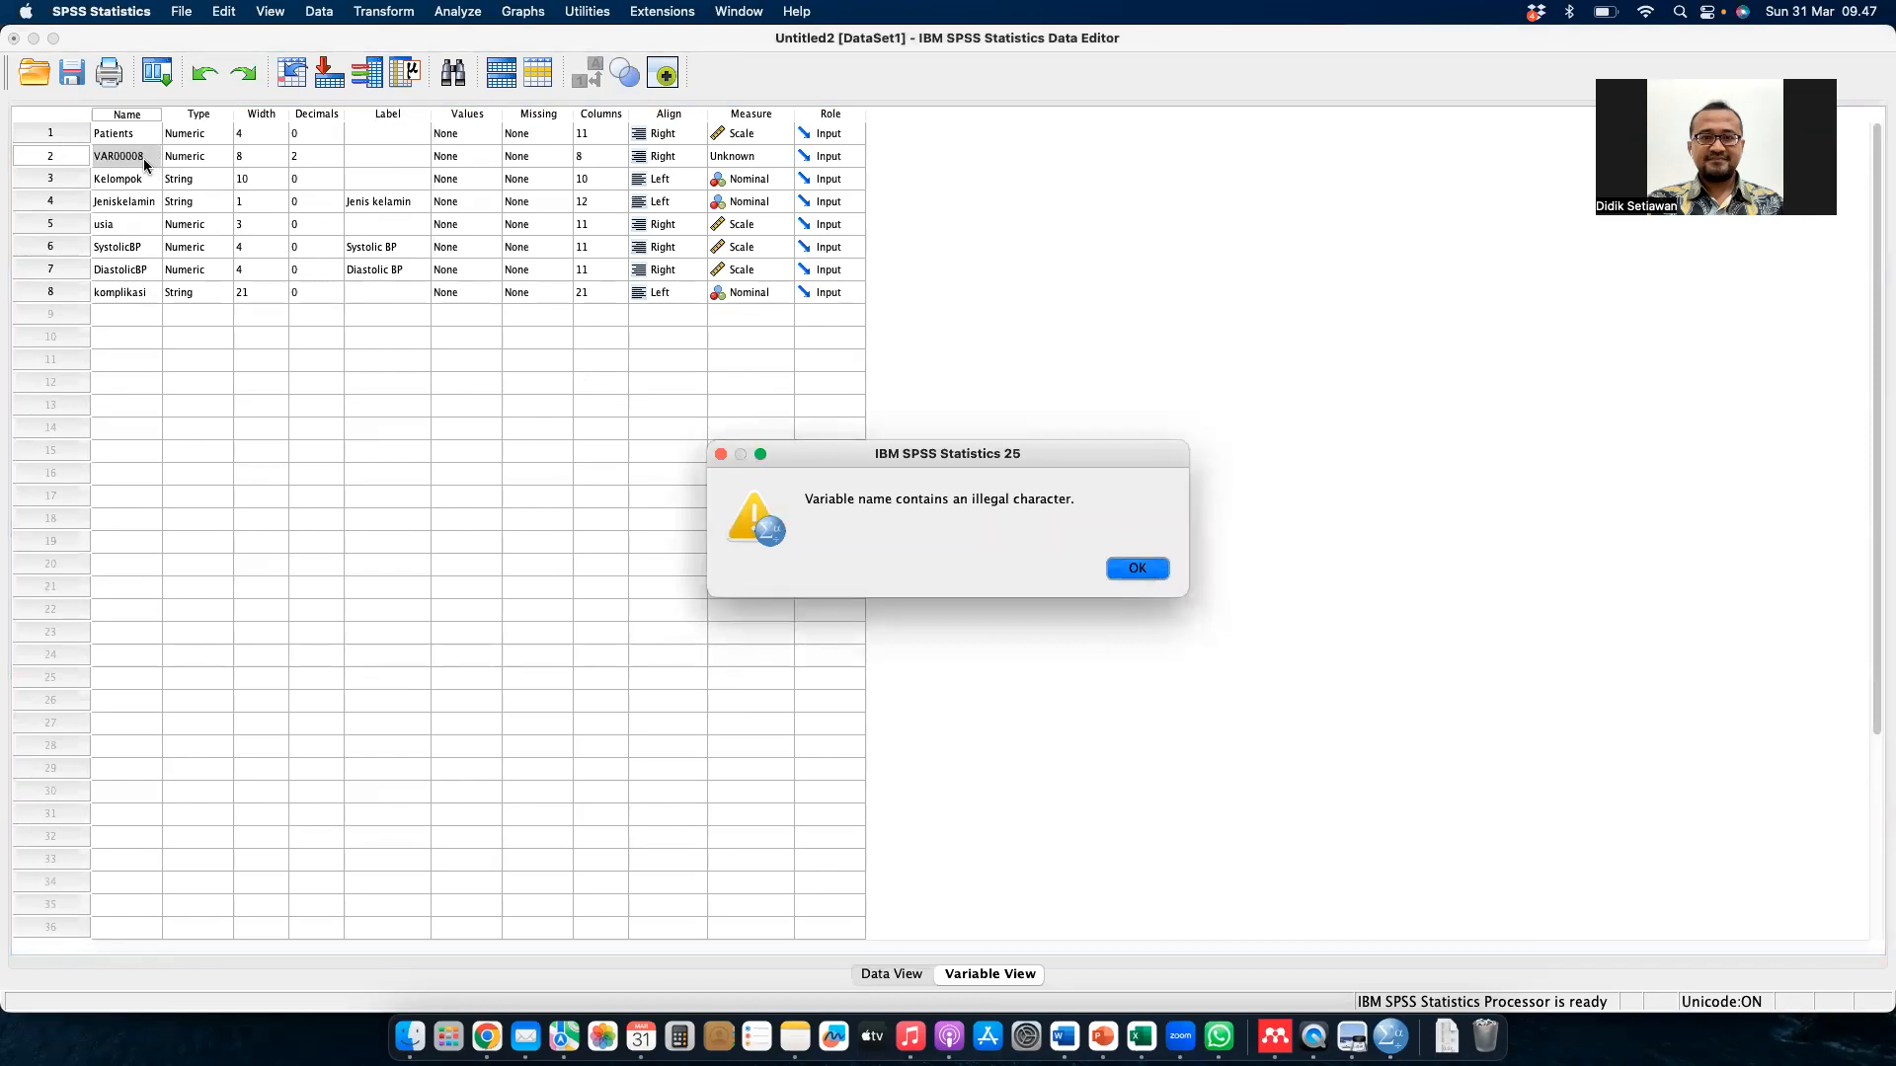
left_click(1137, 568)
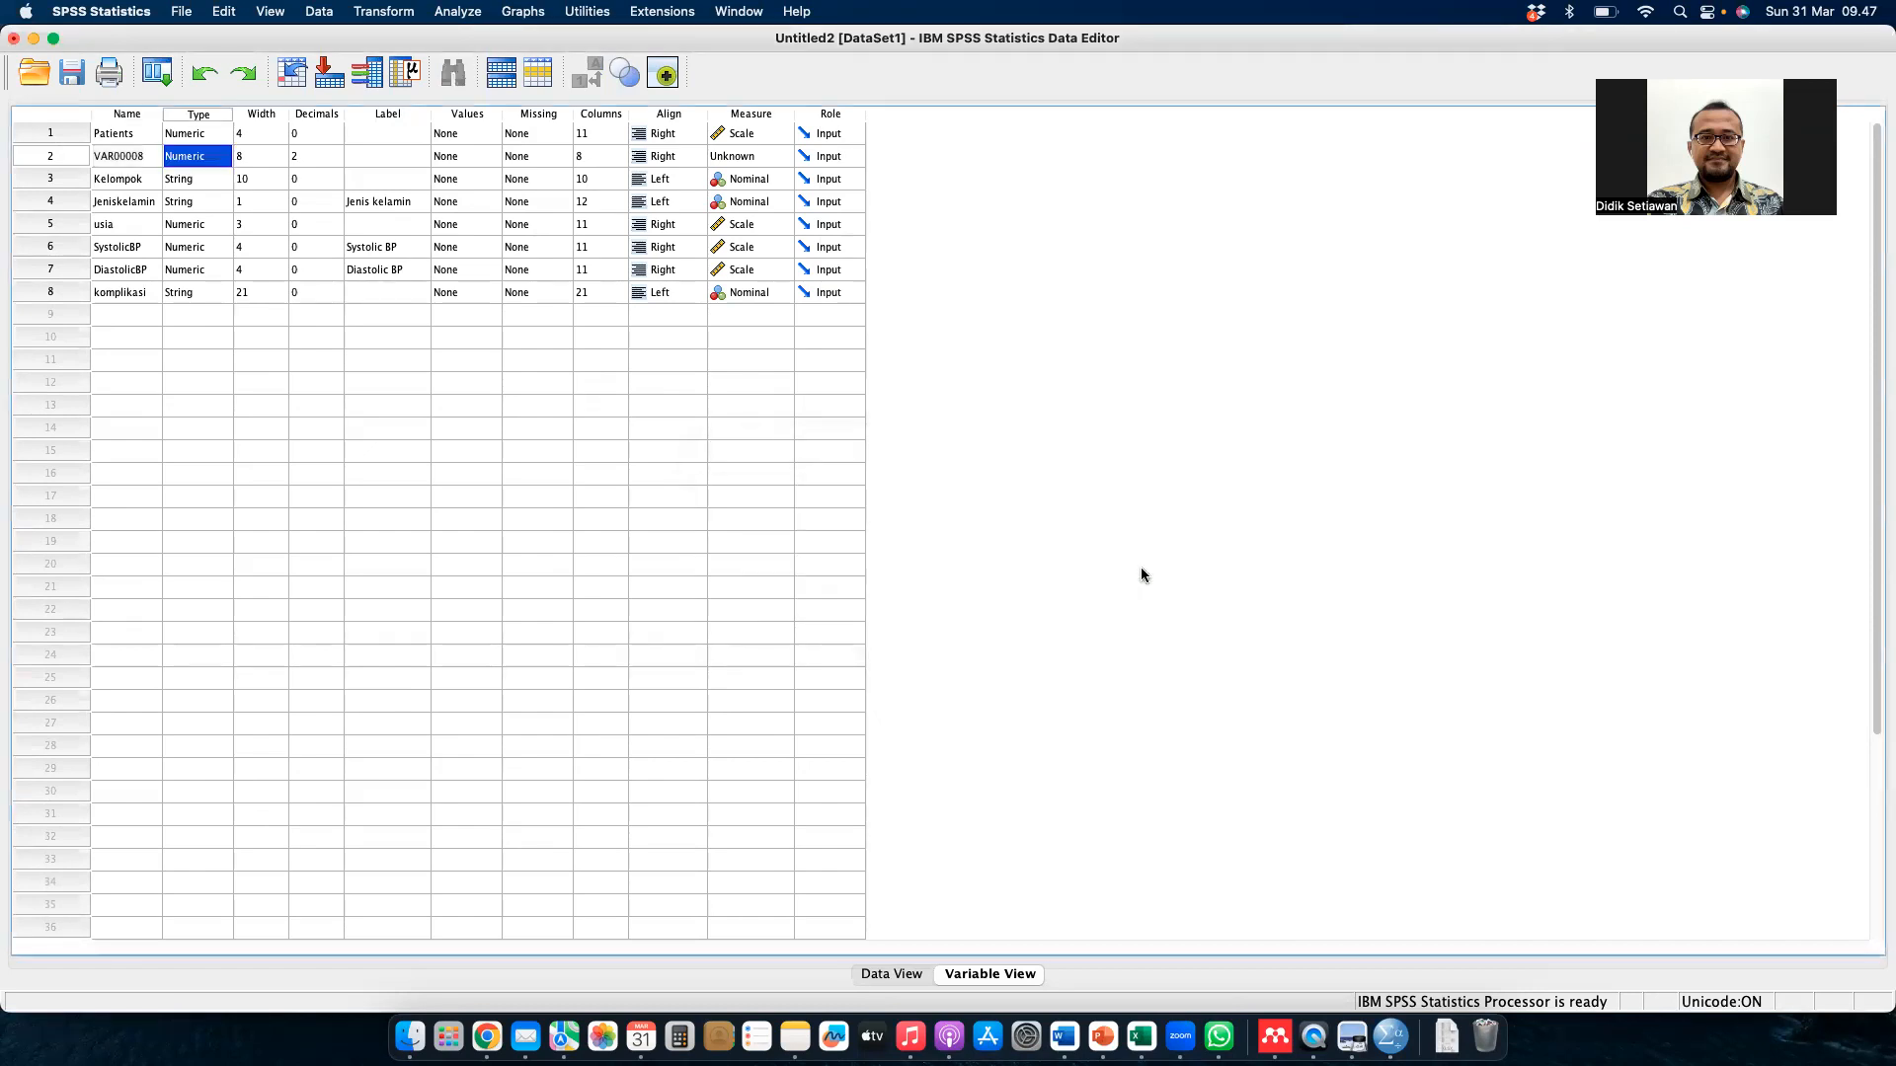
- Rename the inserted variable above Kelompok as Kode_Kelompok
left_click(131, 158)
type("Kode")
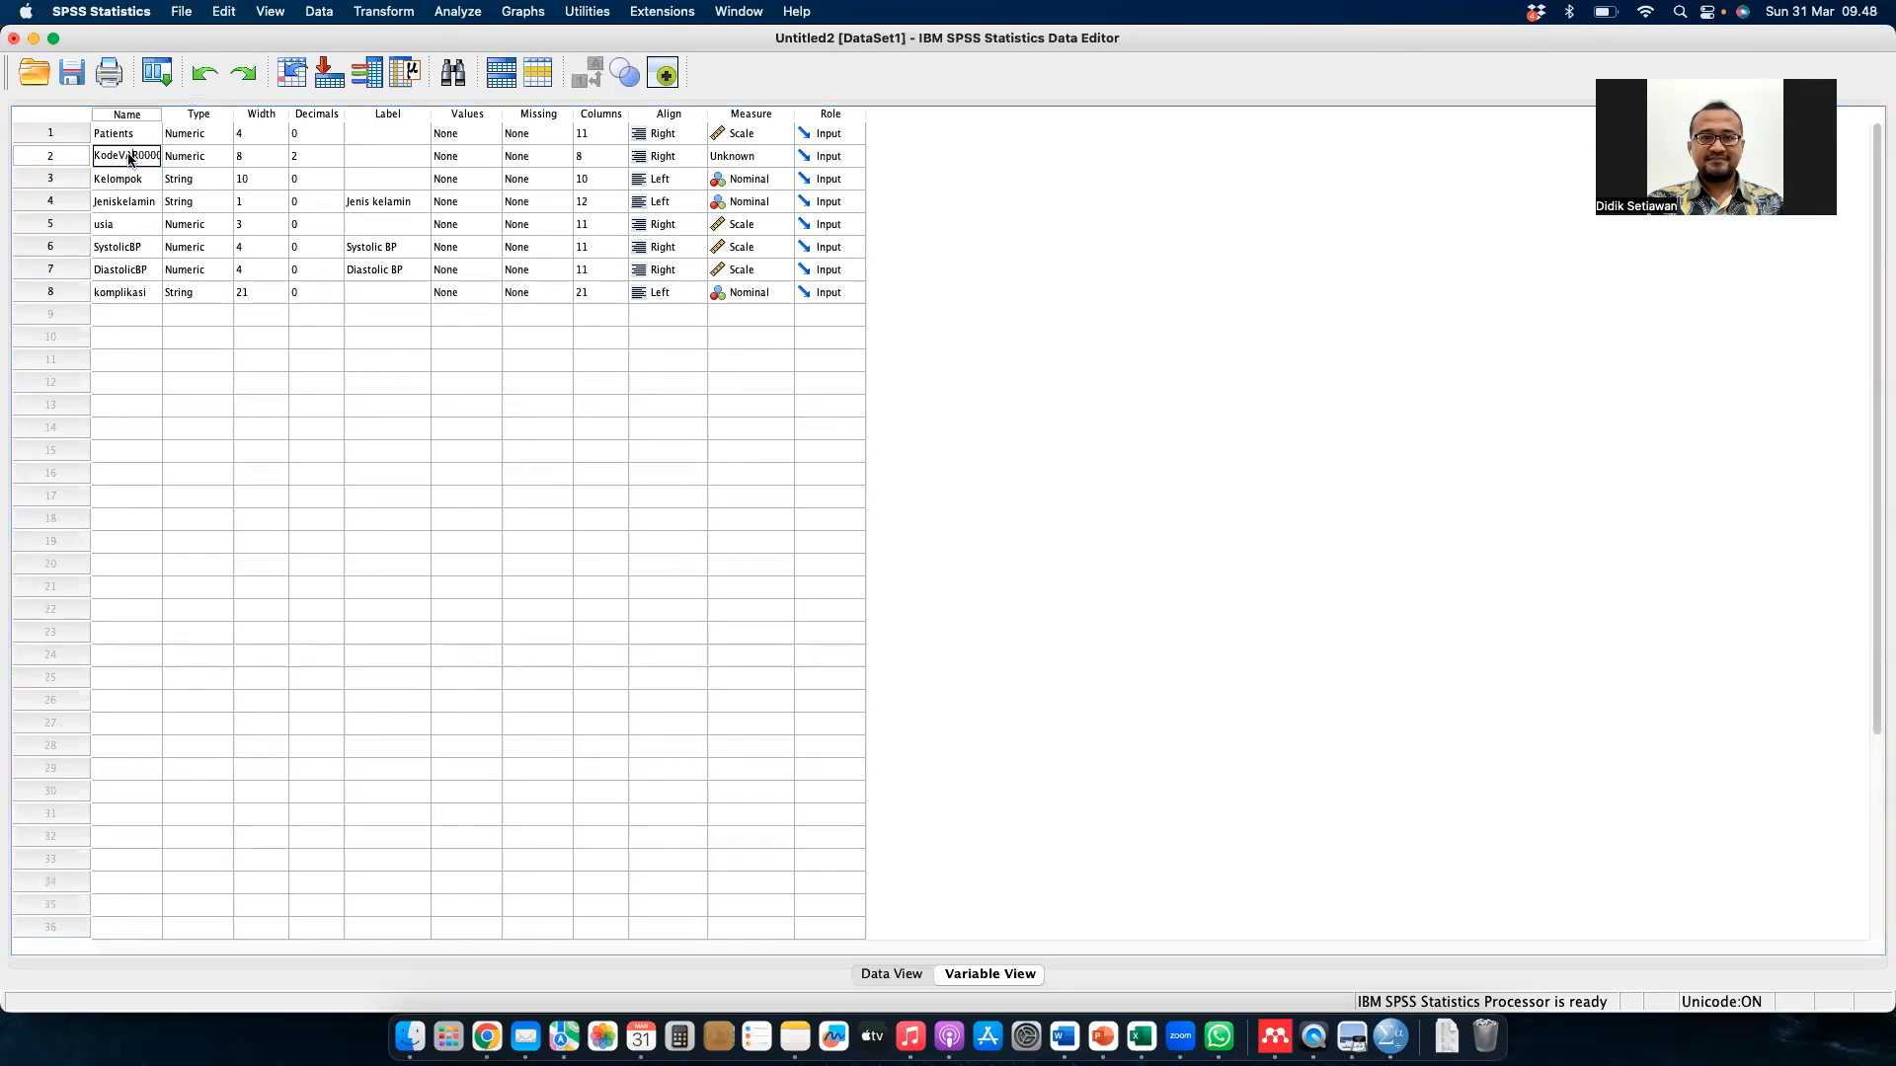
key("Right")
key("Right")
key("Right")
key("Right")
key("Right")
key("Right")
key("BackSpace")
key("BackSpace")
key("BackSpace")
key("BackSpace")
key("BackSpace")
key("BackSpace")
key("BackSpace")
key("BackSpace")
type("_Kelompok")
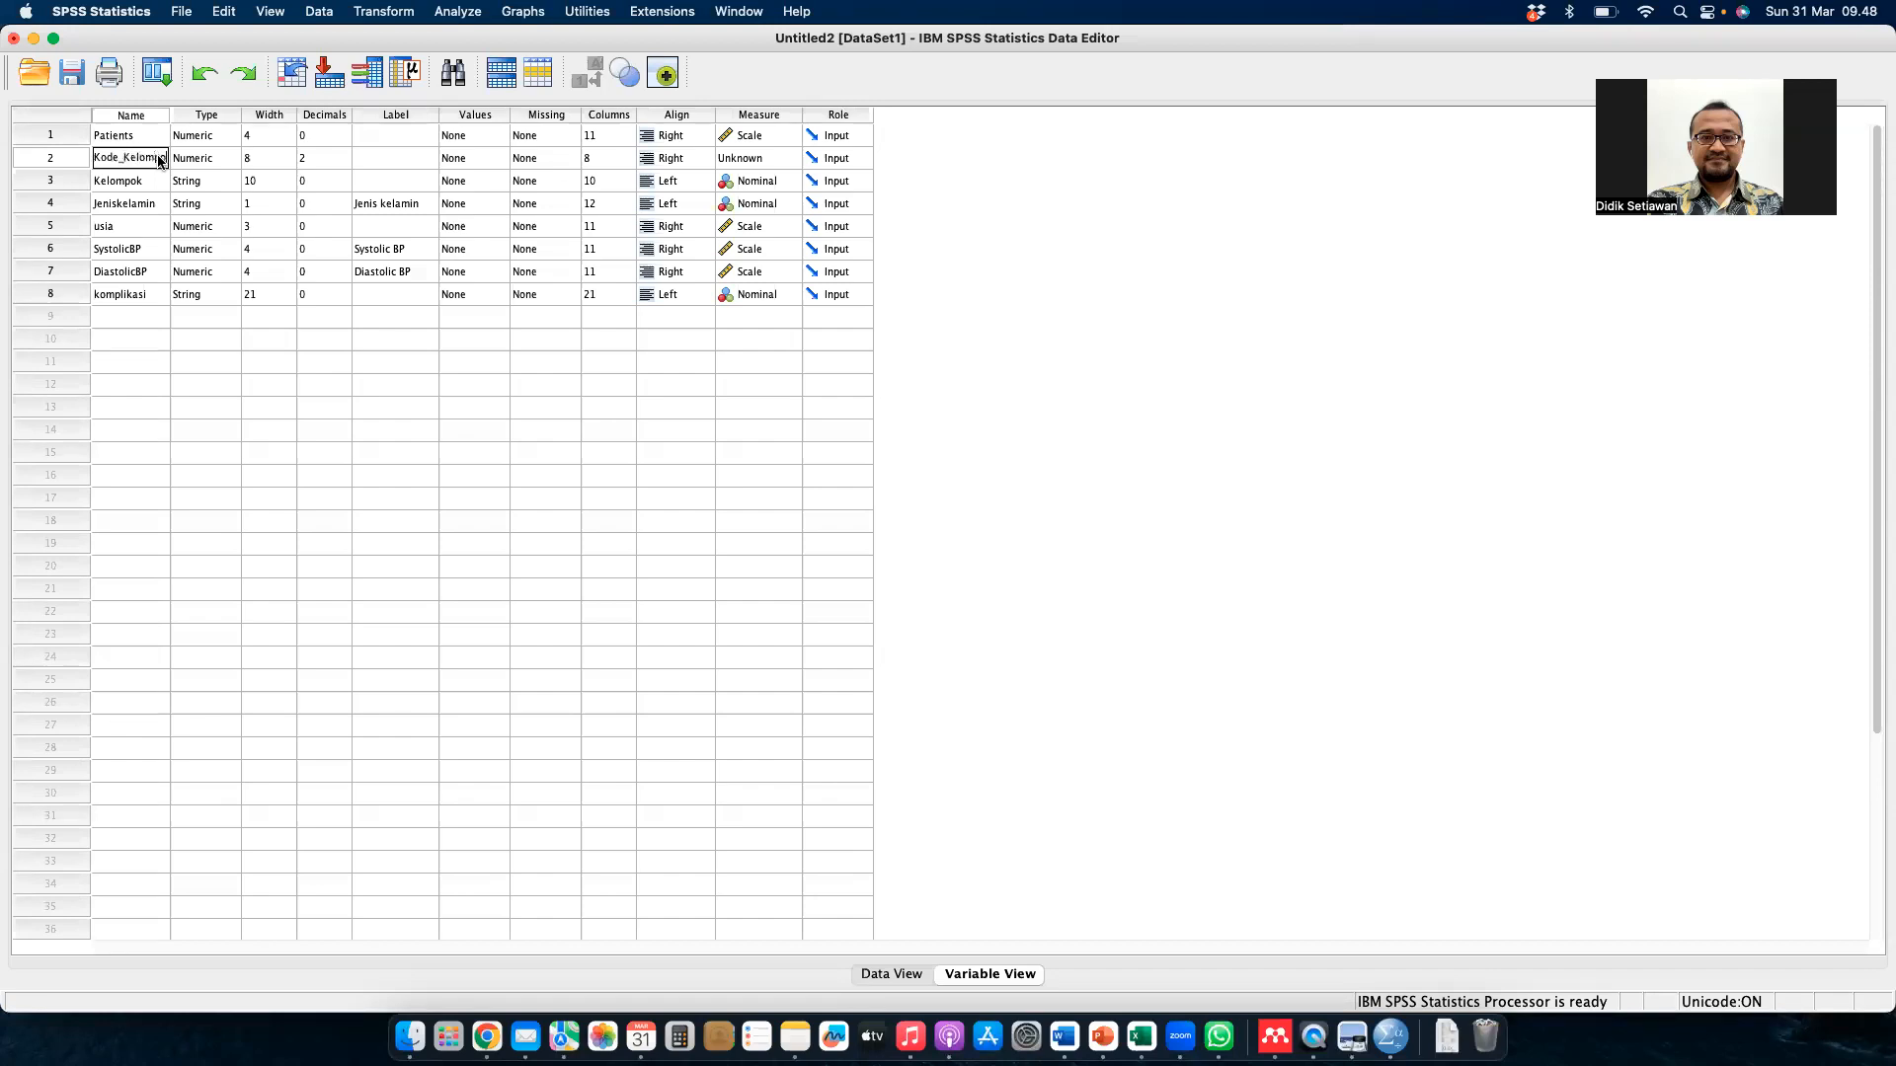
key("Return")
left_click(135, 164)
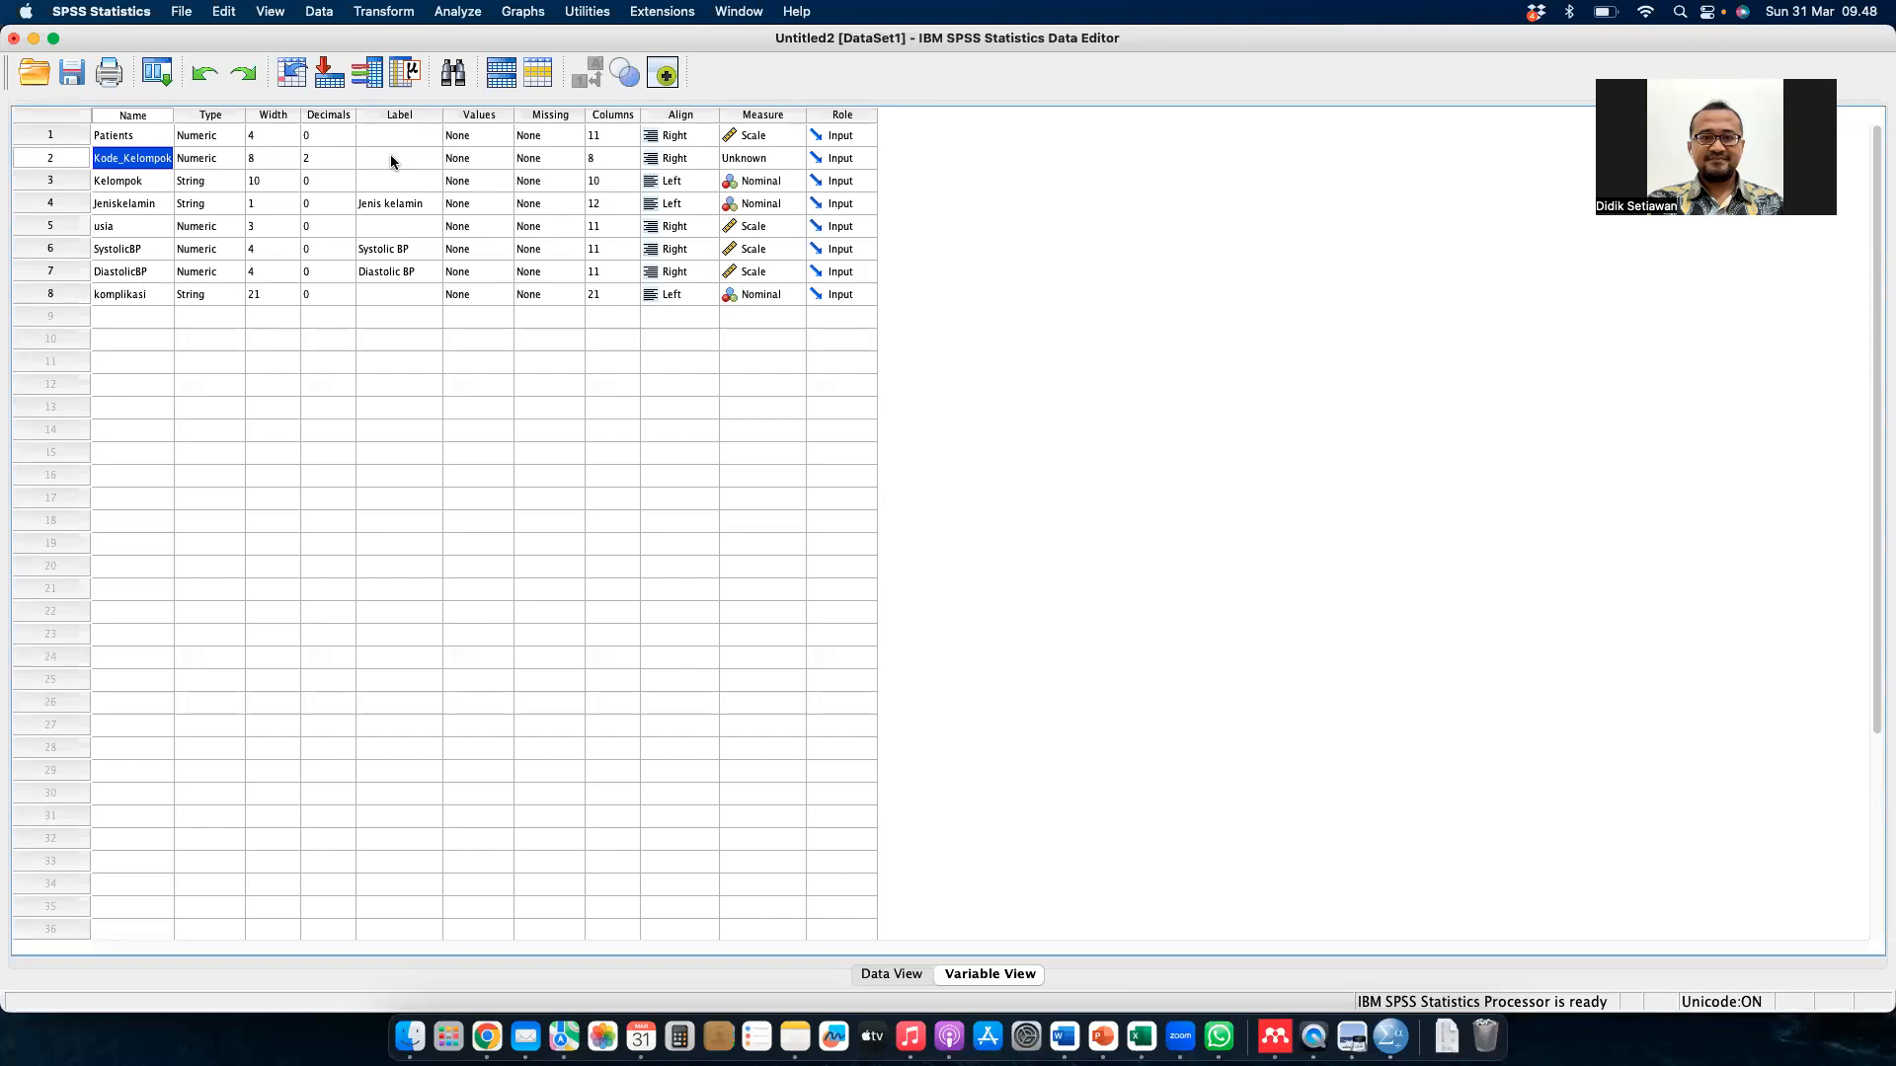
left_click(392, 161)
left_click(453, 161)
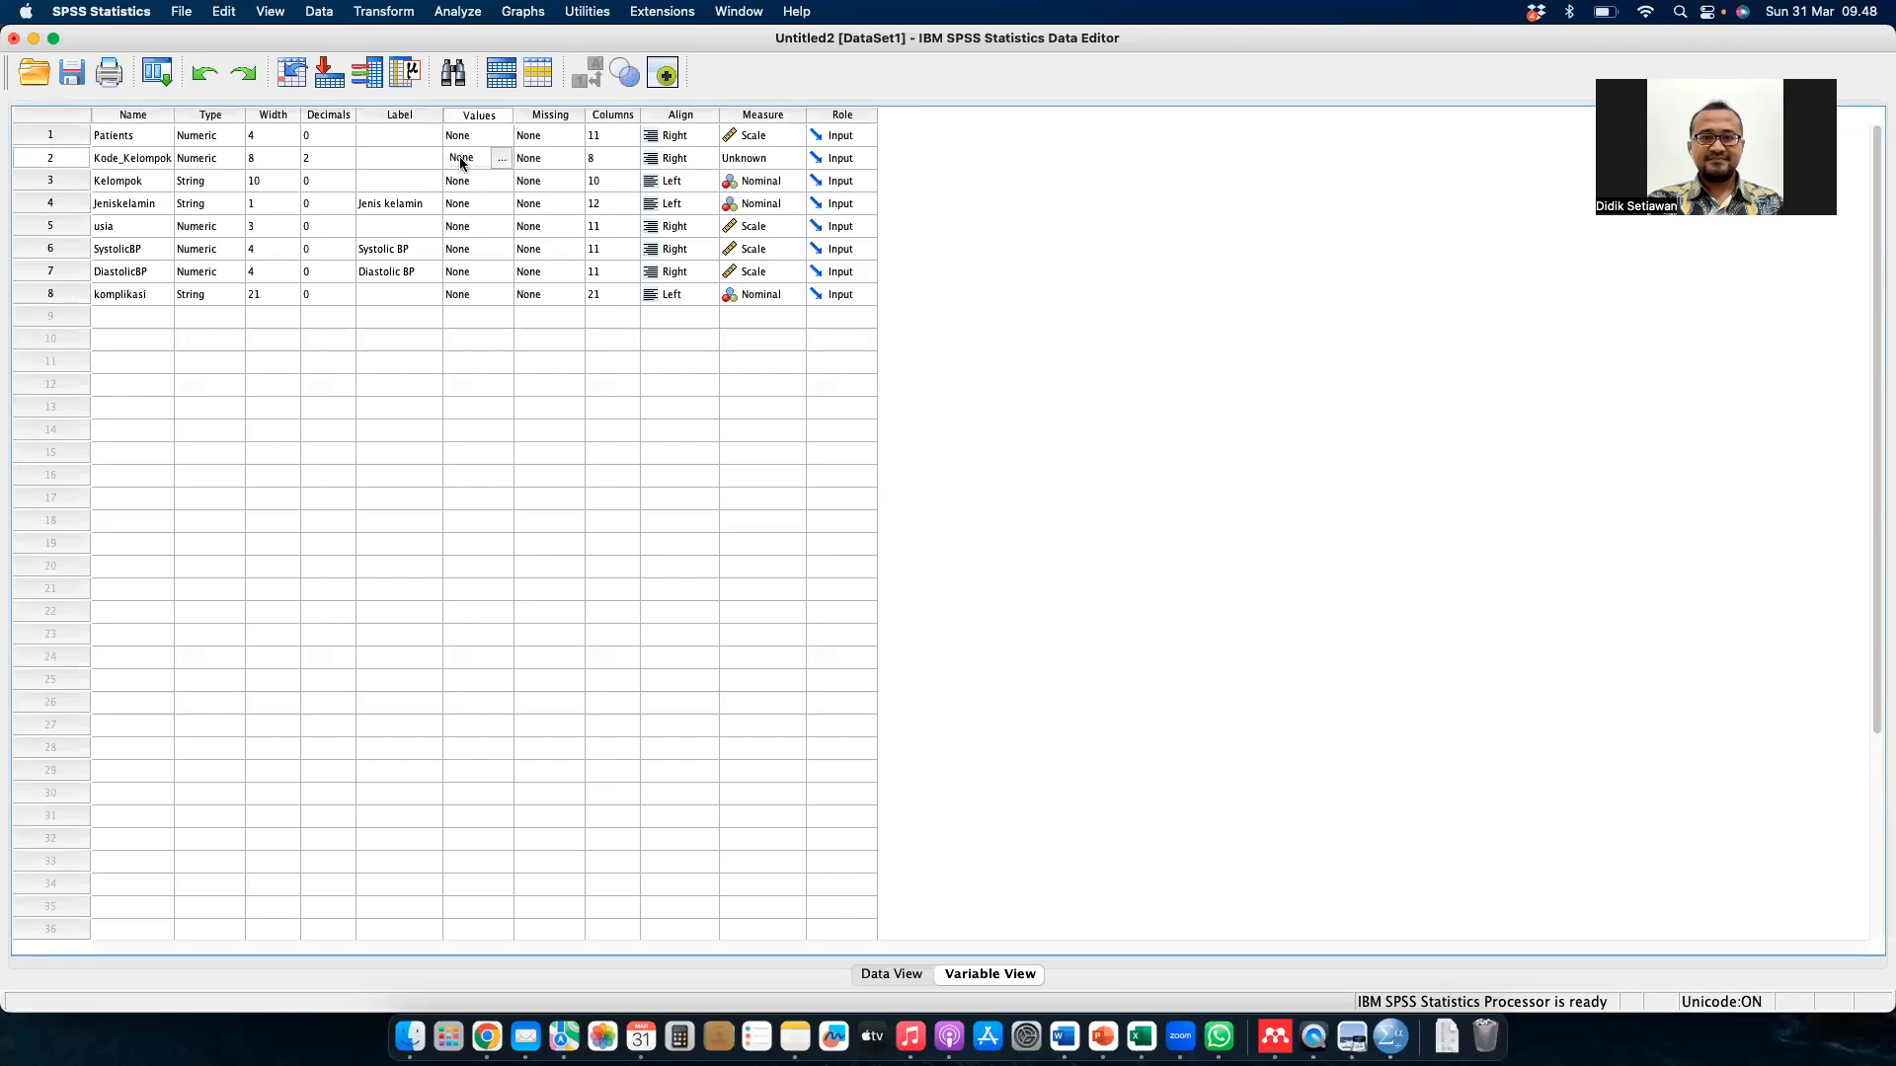
left_click(507, 158)
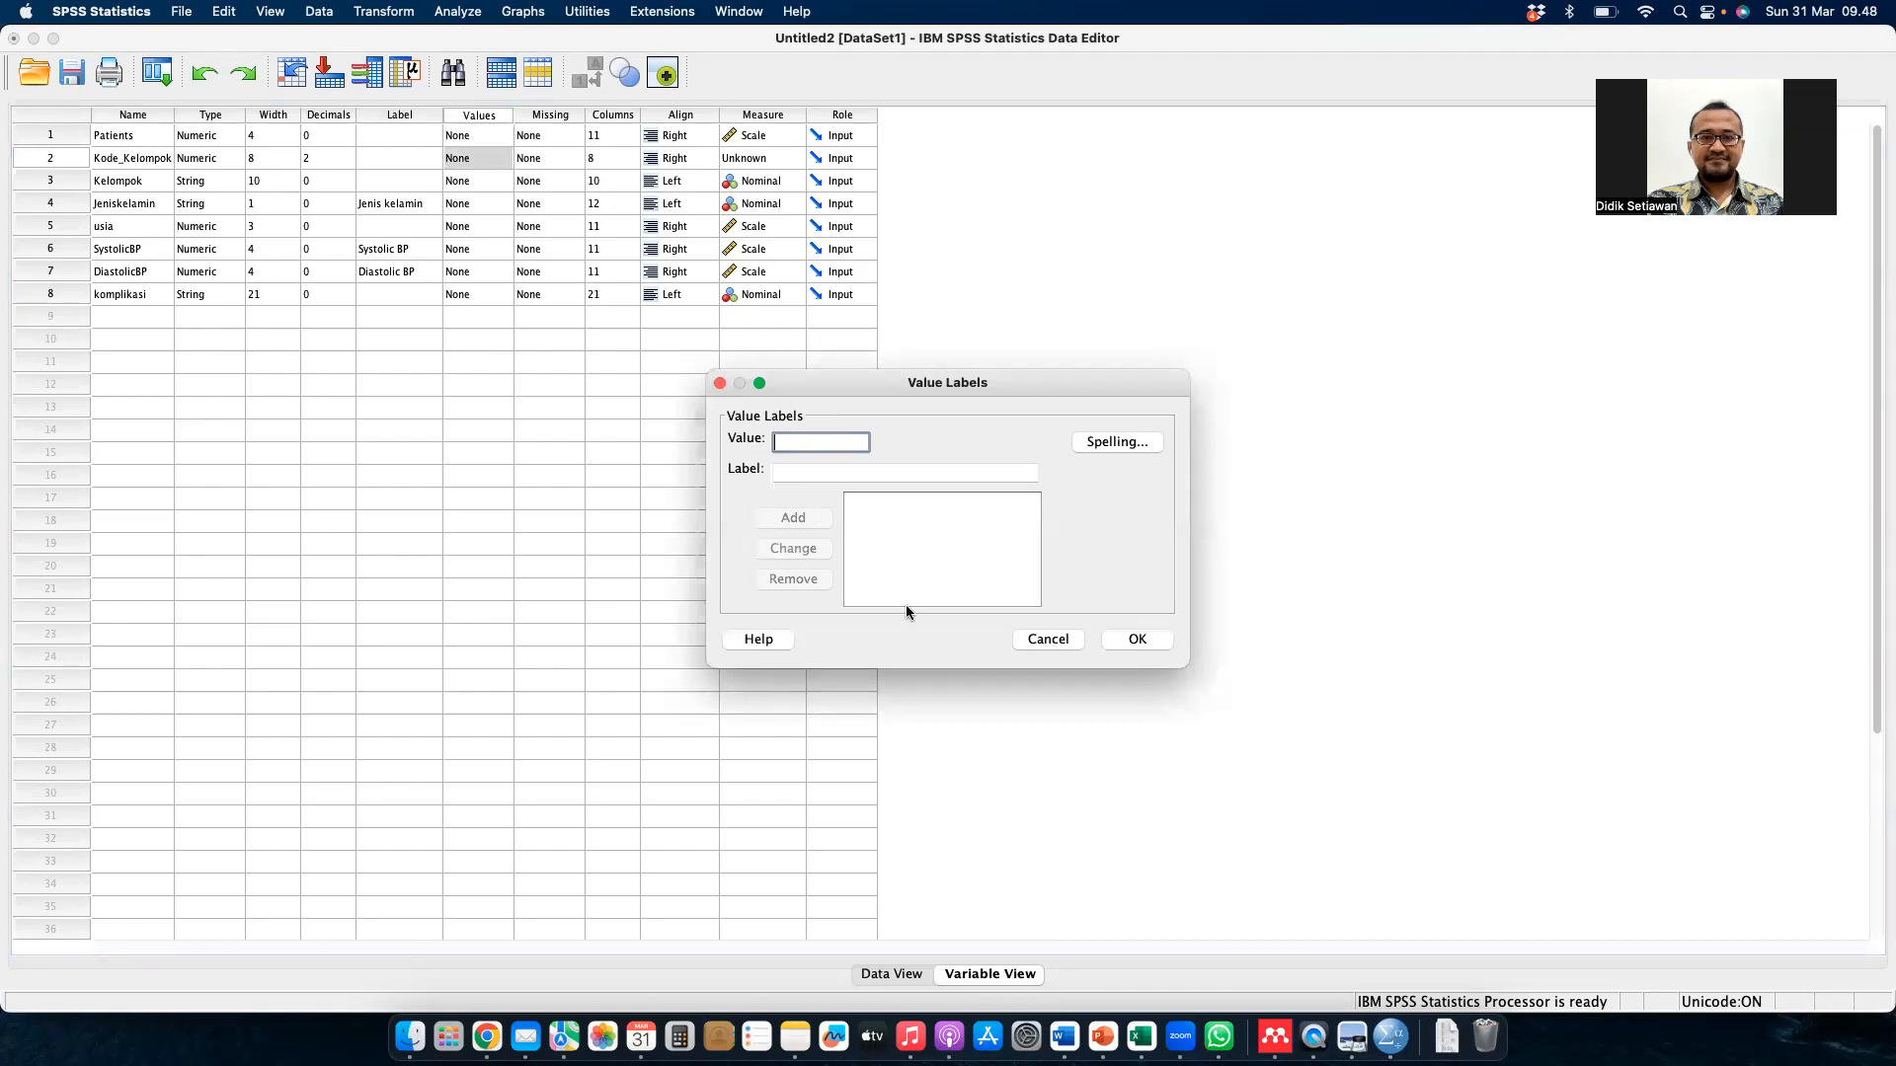
left_click(1052, 640)
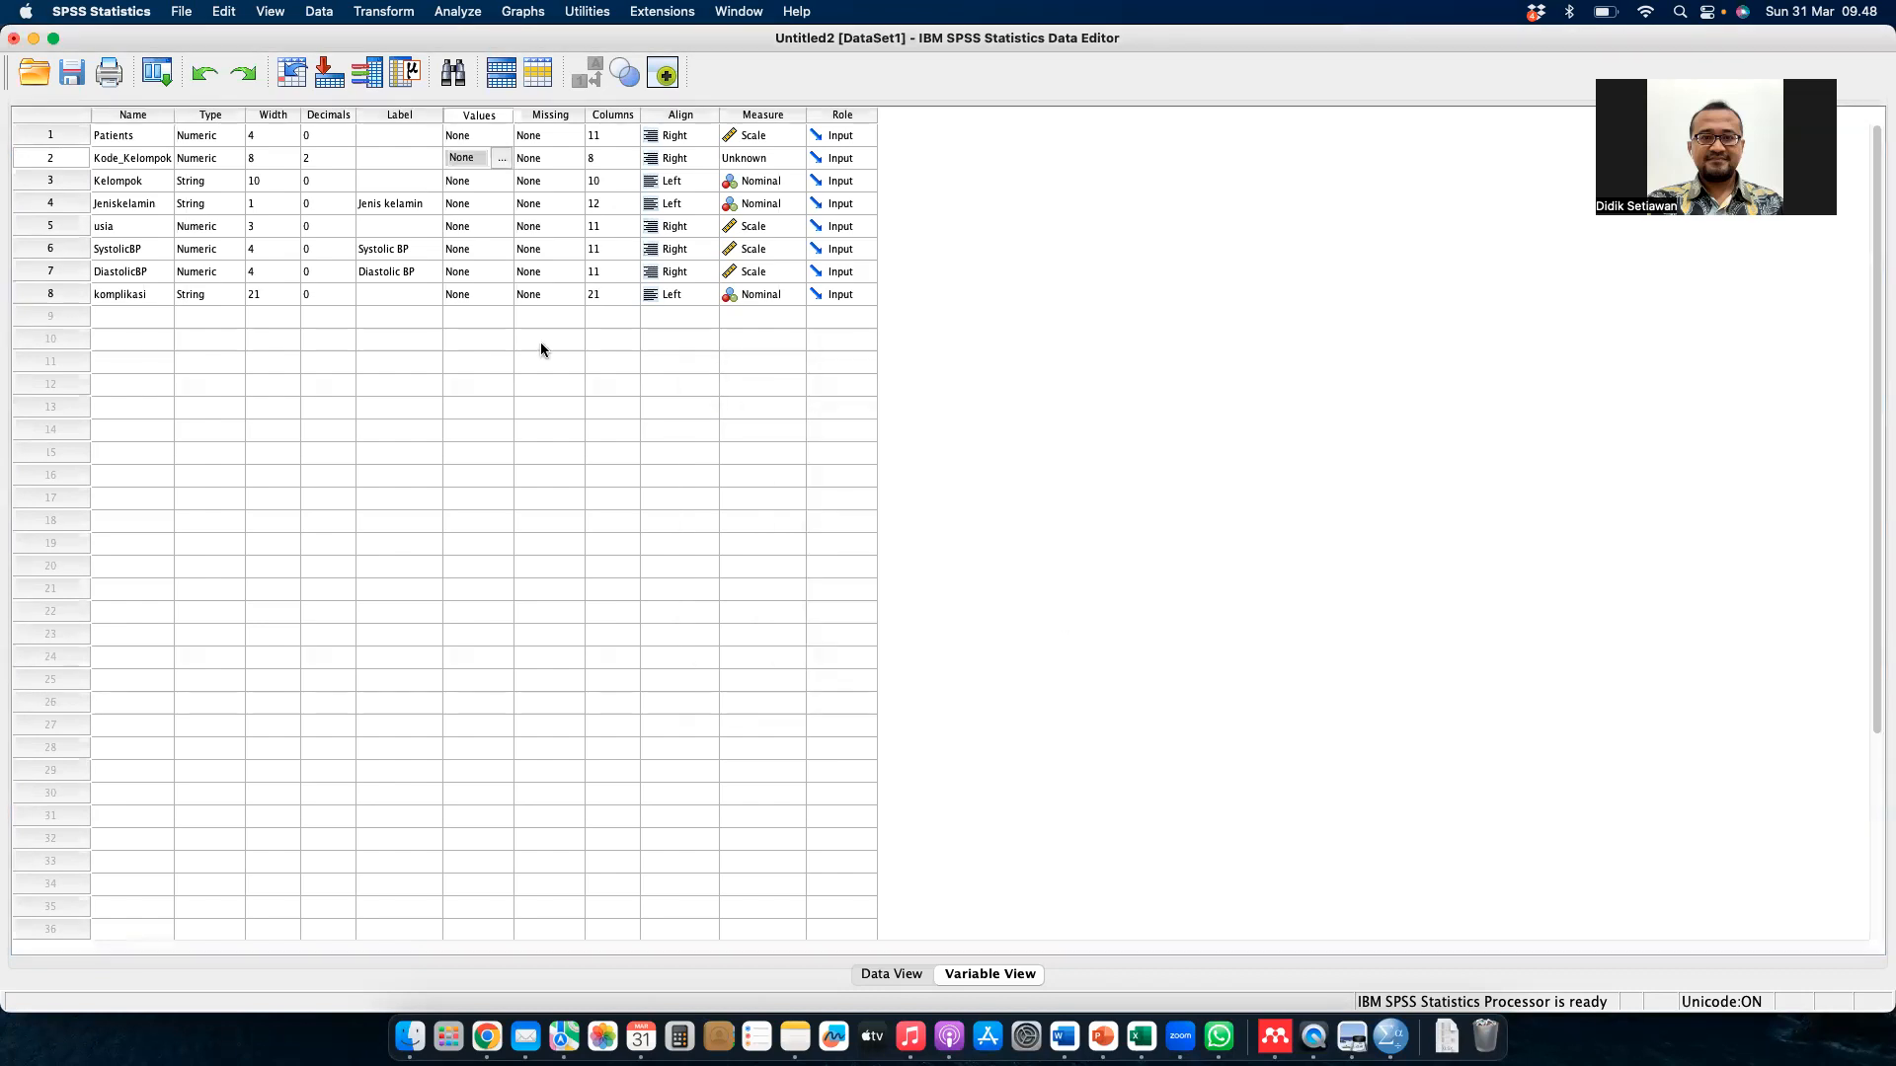
- Enter code 1 in the Kode_Kelompok column for the first two data rows
left_click(145, 161)
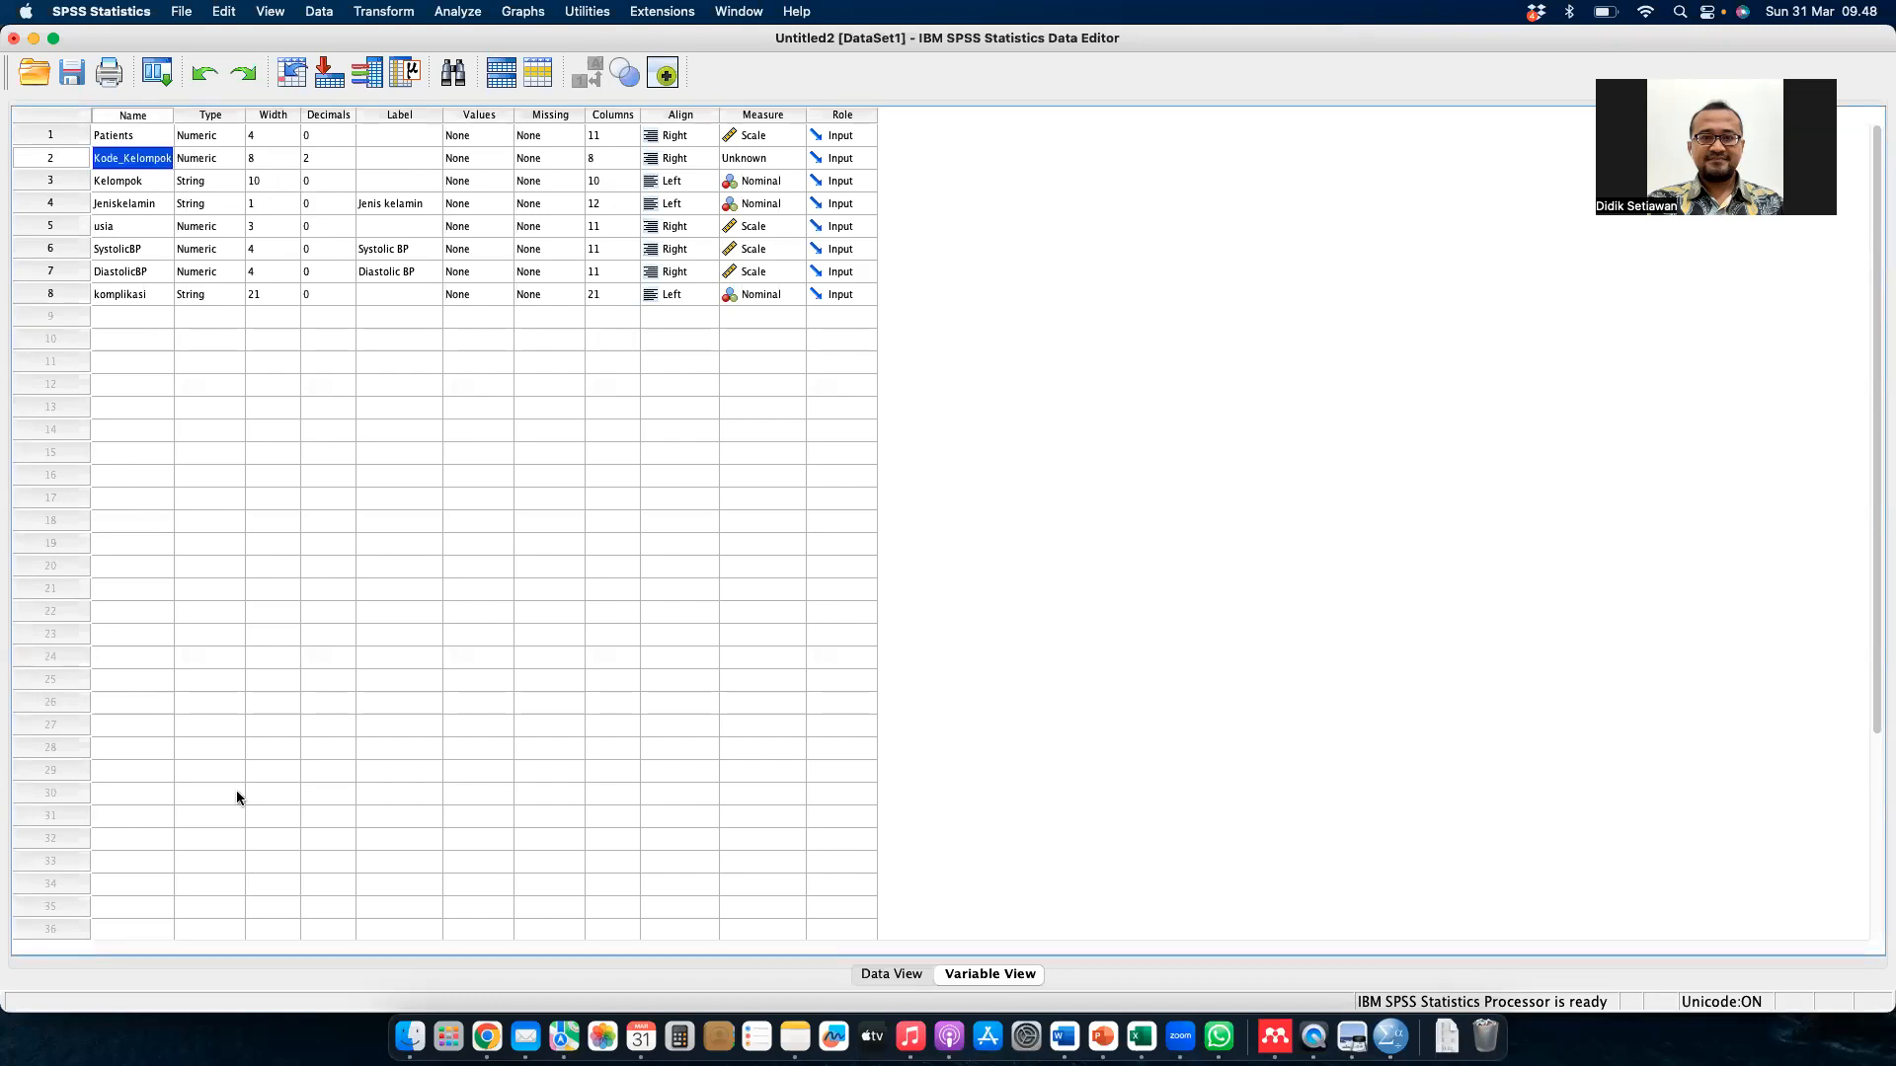
left_click(891, 973)
left_click(212, 174)
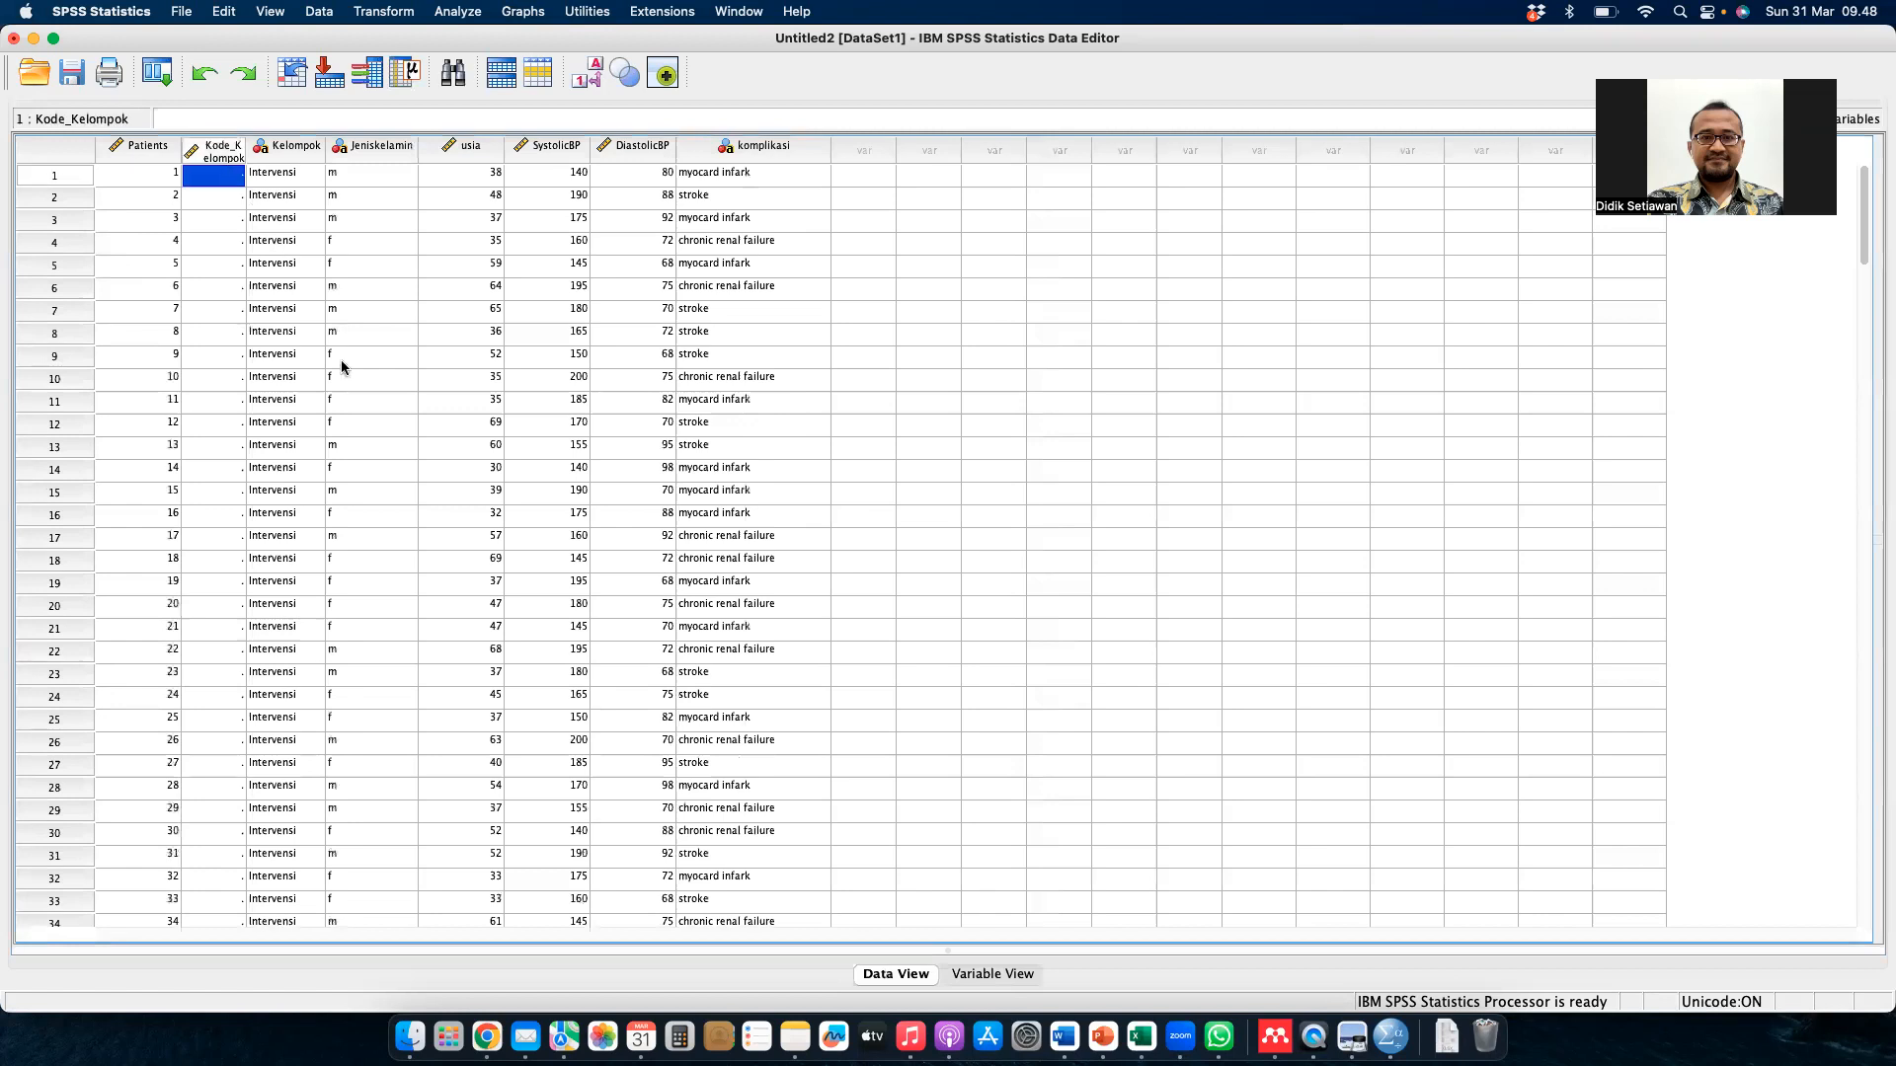
type("1")
key("Return")
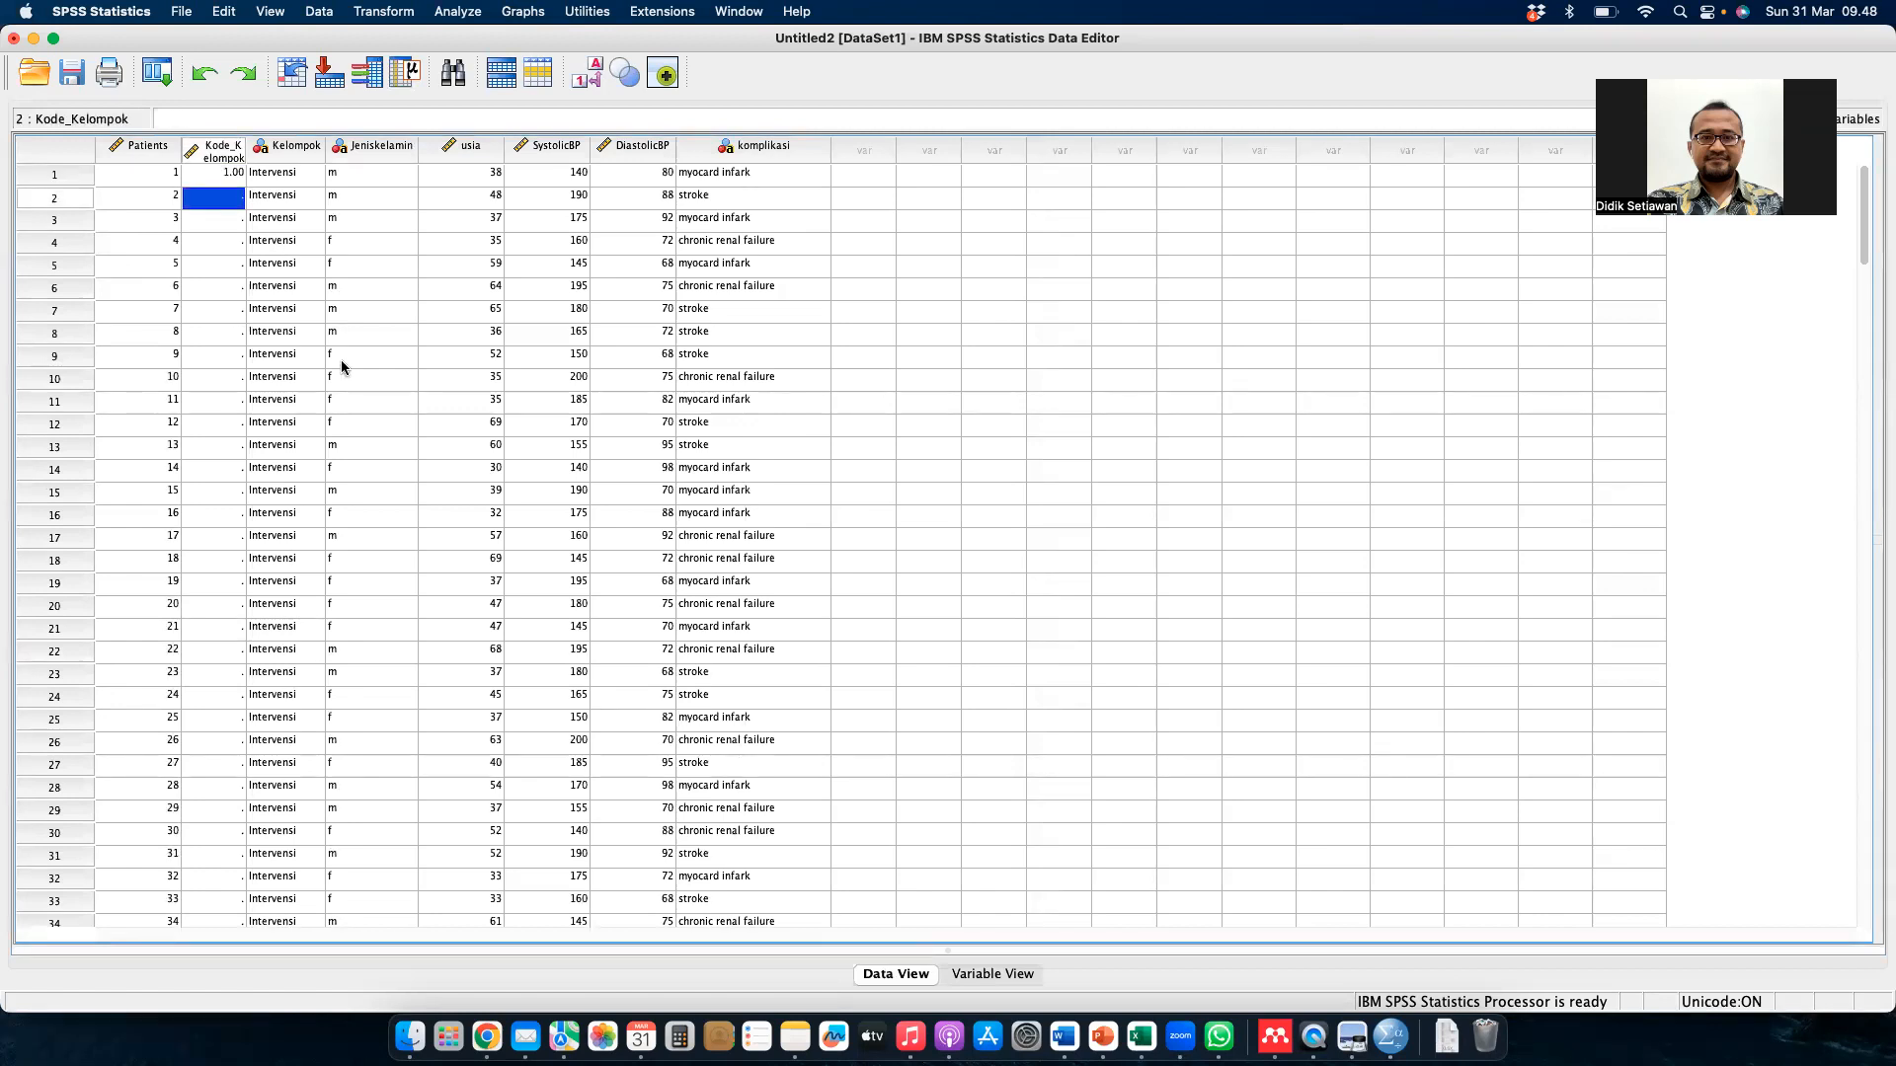
key("Up")
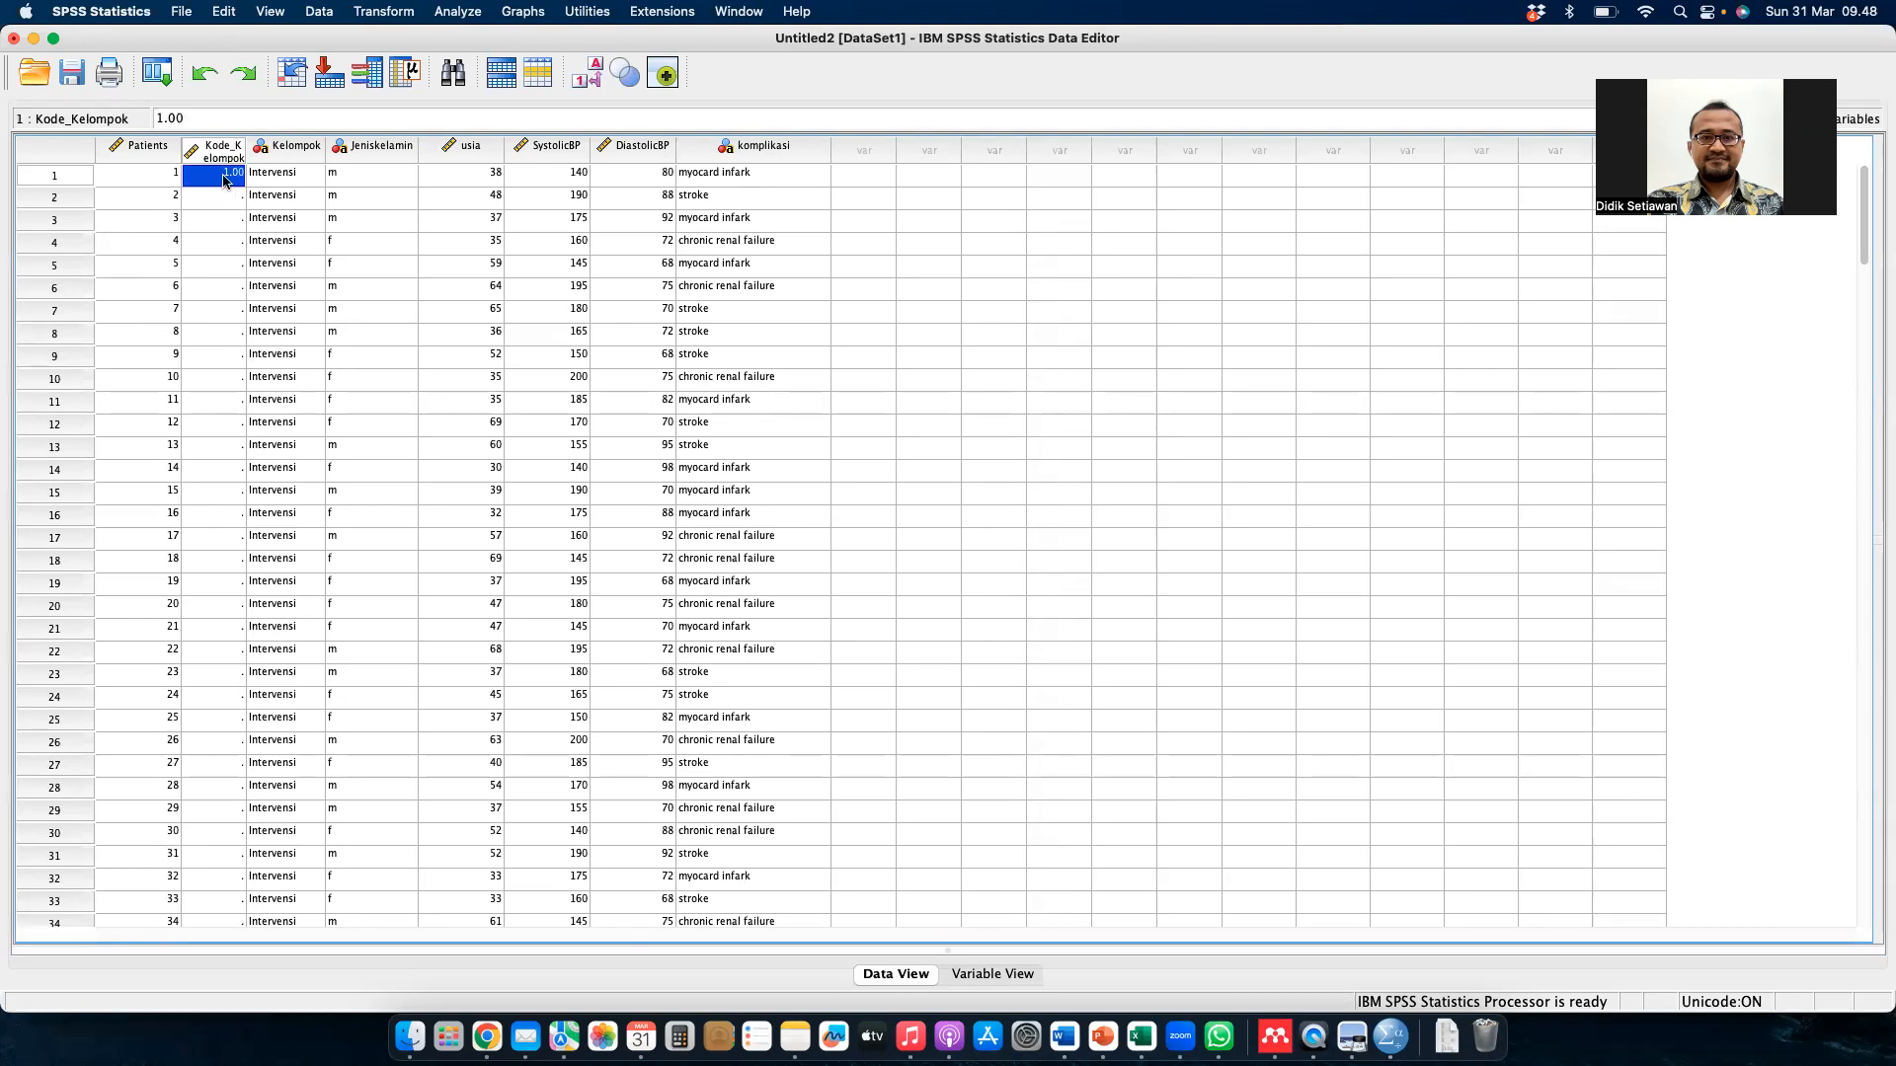
key("Down")
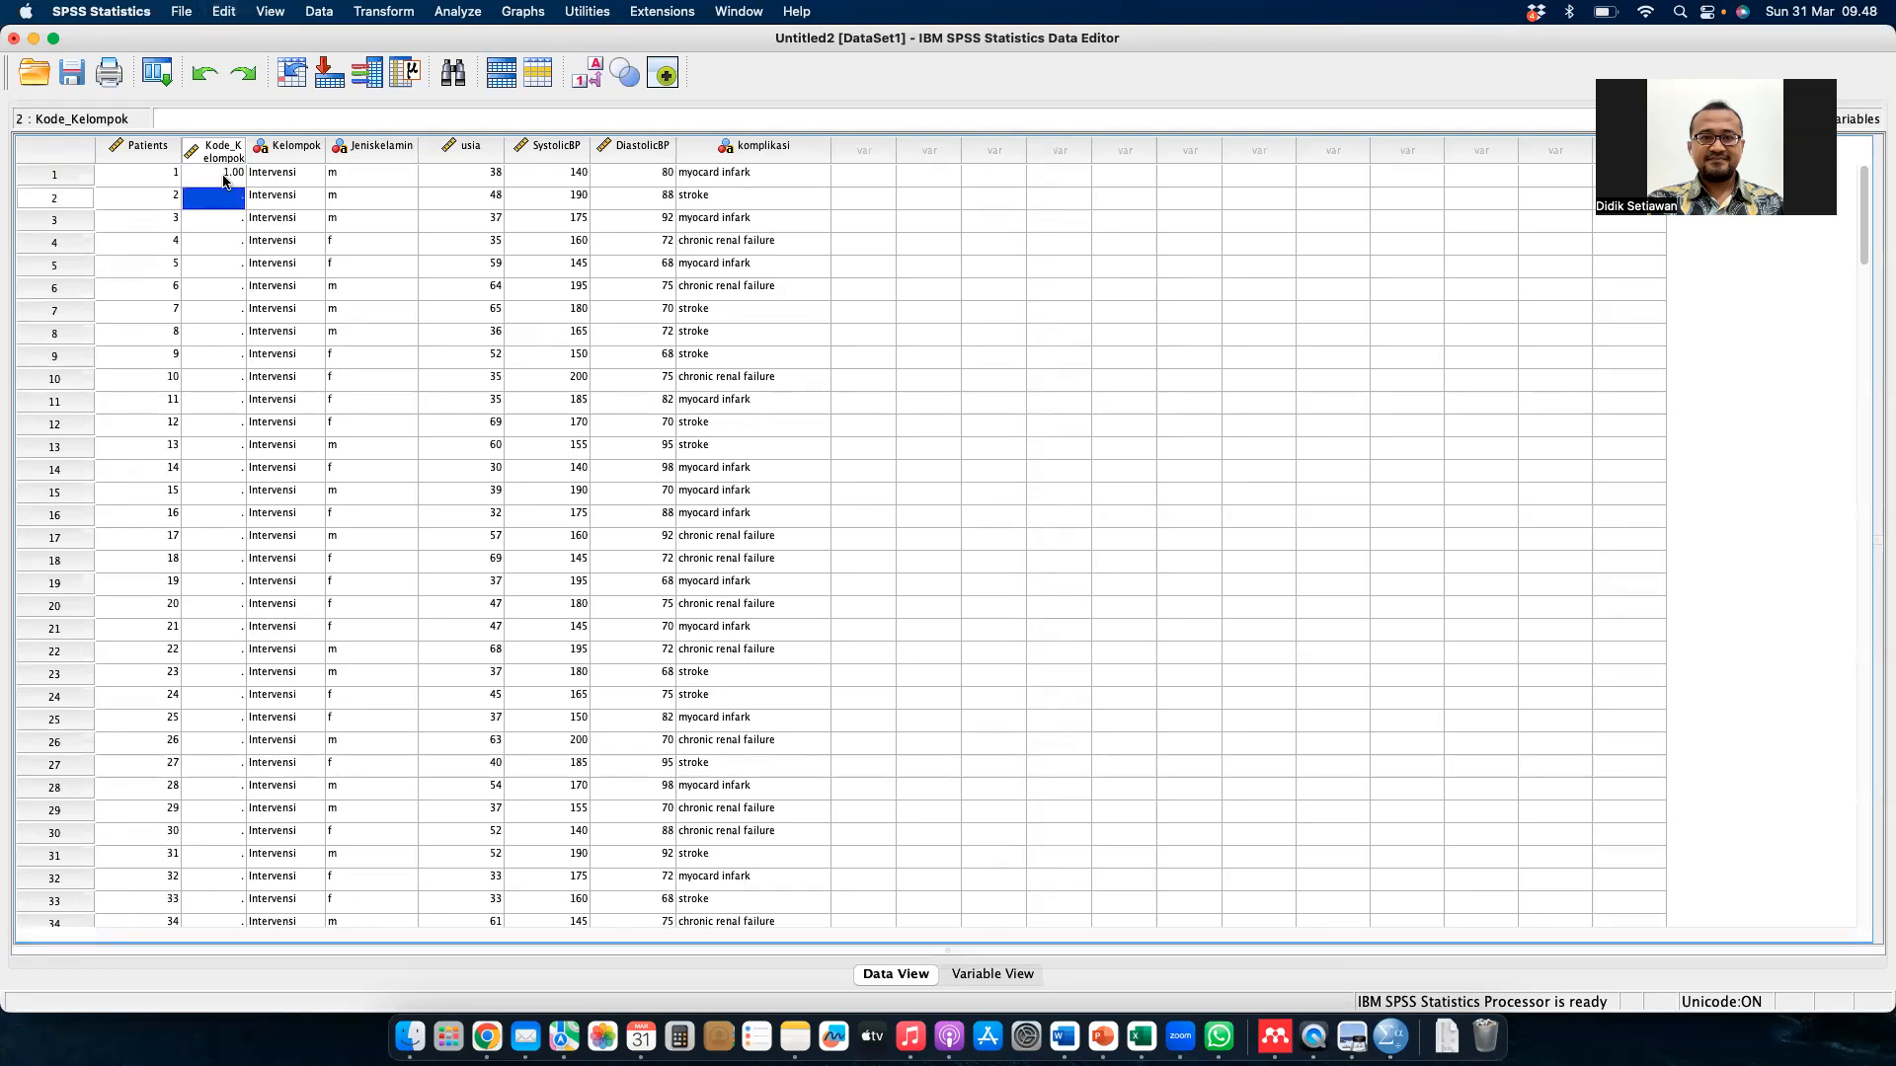
type("1")
key("Return")
- Fill code 1 into Kode_Kelompok for the remaining Intervensi rows, from row 3 to row 121
key("shift+Down")
key("shift+Down")
key("shift+Down")
key("shift+Down")
key("shift+Down")
key("shift+Down")
key("shift+Down")
key("shift+Down")
key("shift+Down")
key("shift+Down")
key("shift+Down")
key("shift+Down")
key("shift+Down")
key("shift+Down")
key("shift+Down")
scroll(330, 600, "down", 2)
scroll(330, 593, "down", 20)
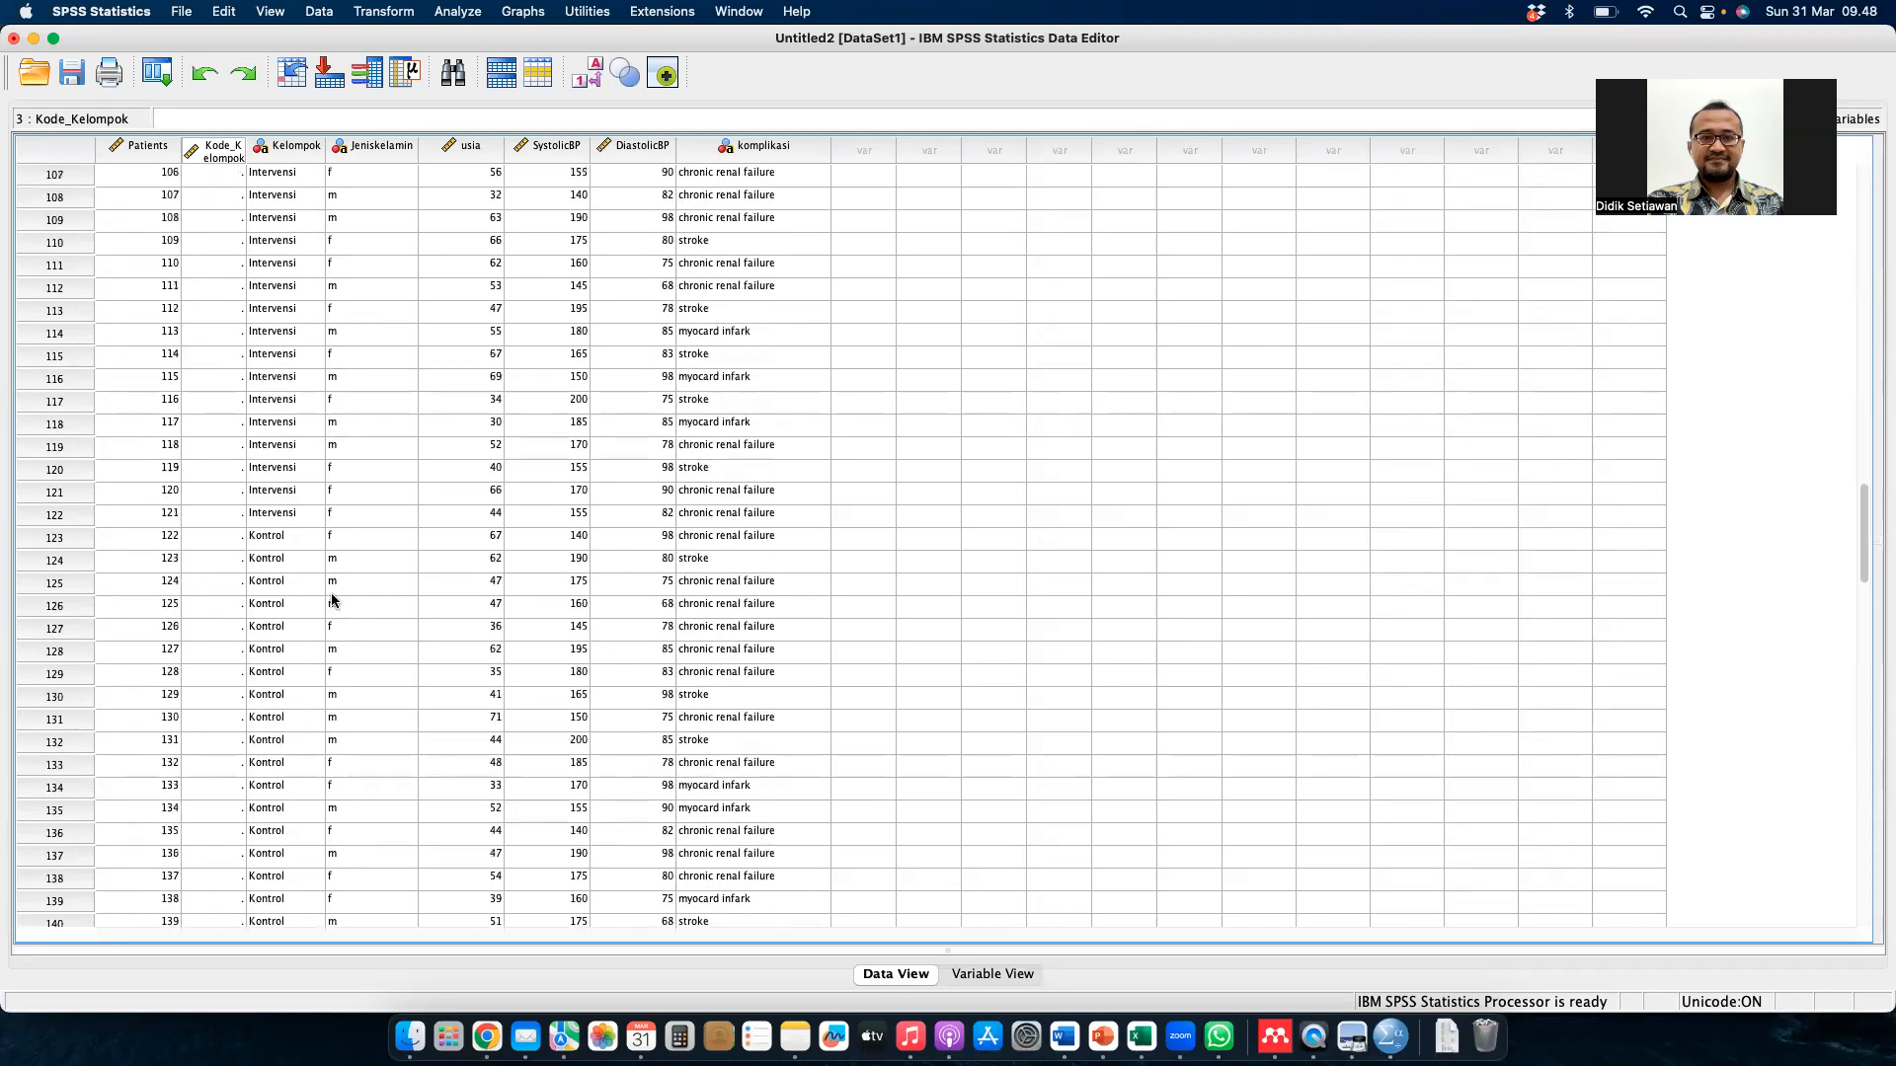
left_click(221, 513, "shift")
key("super+v")
- Enter code 2 in Kode_Kelompok for the first Kontrol row, 122, and select that cell for copying
scroll(276, 543, "down", 2)
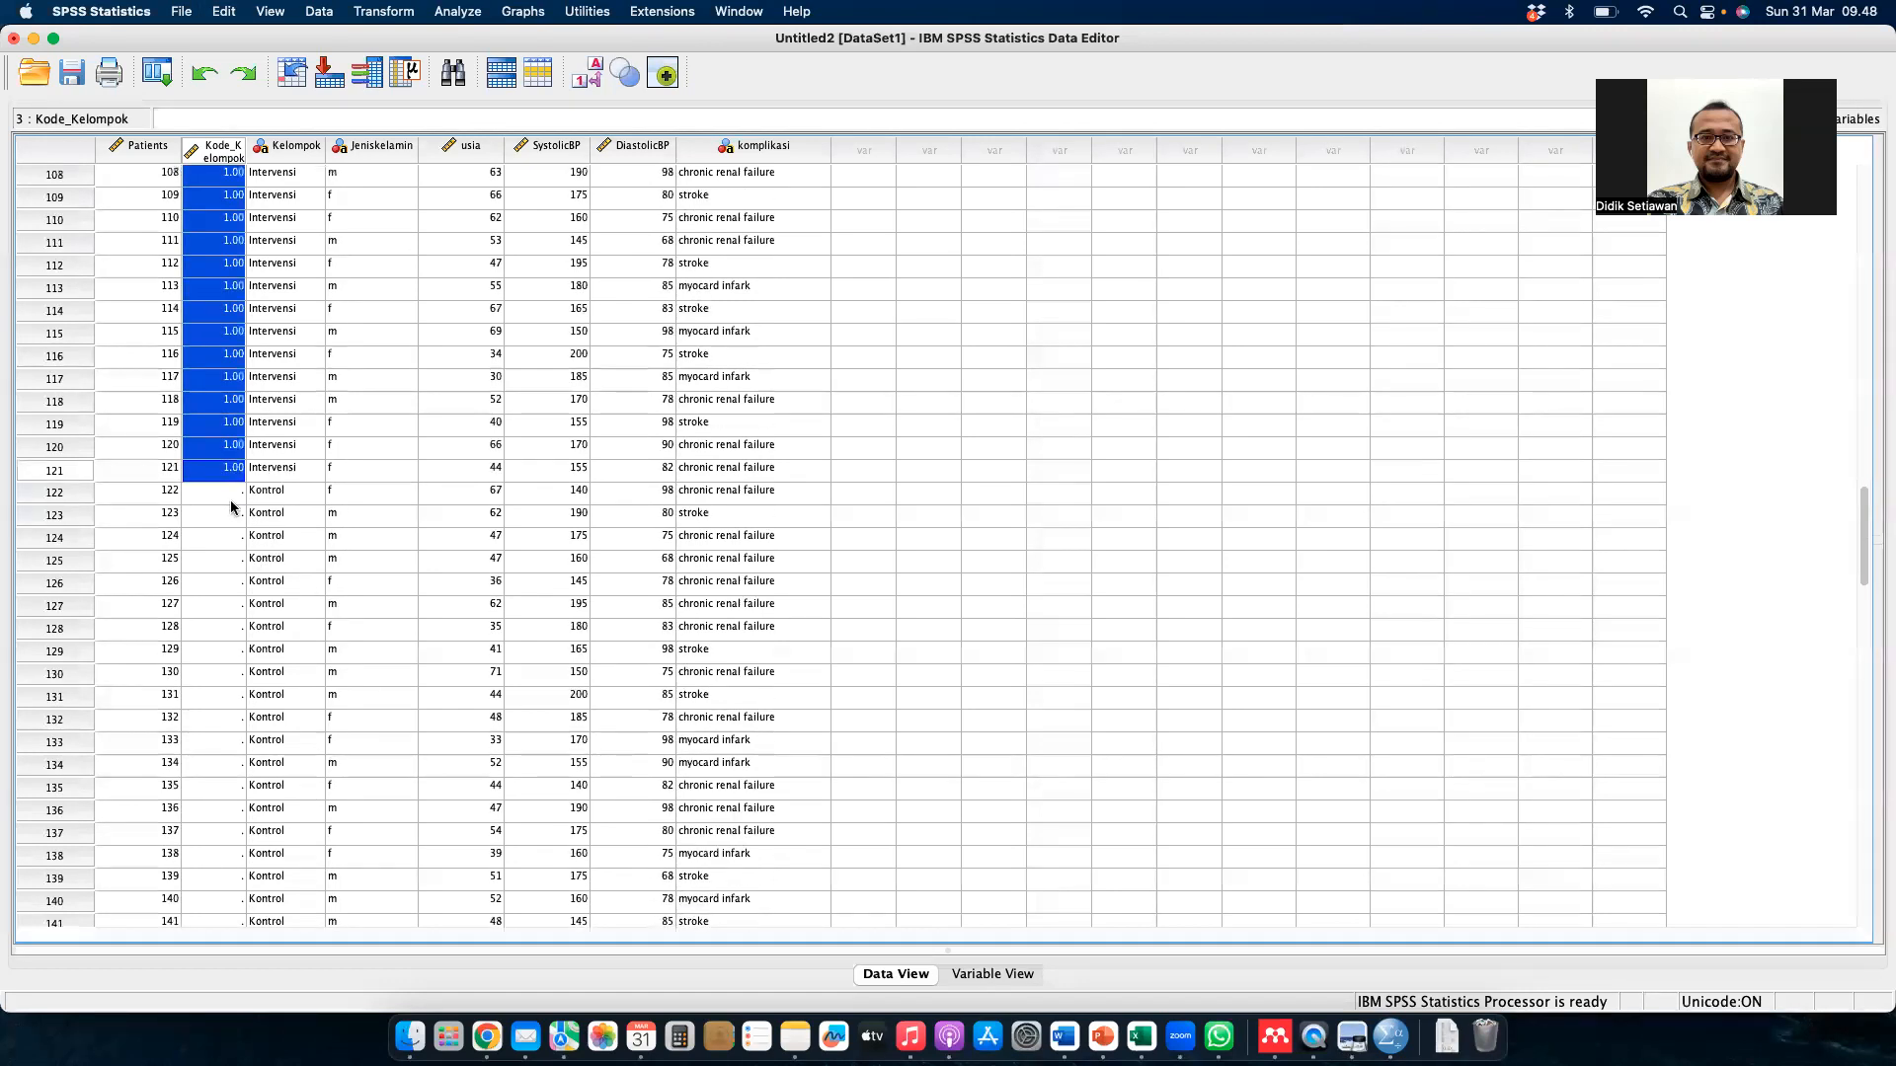
left_click(227, 501)
type("2")
key("Return")
left_click(226, 499)
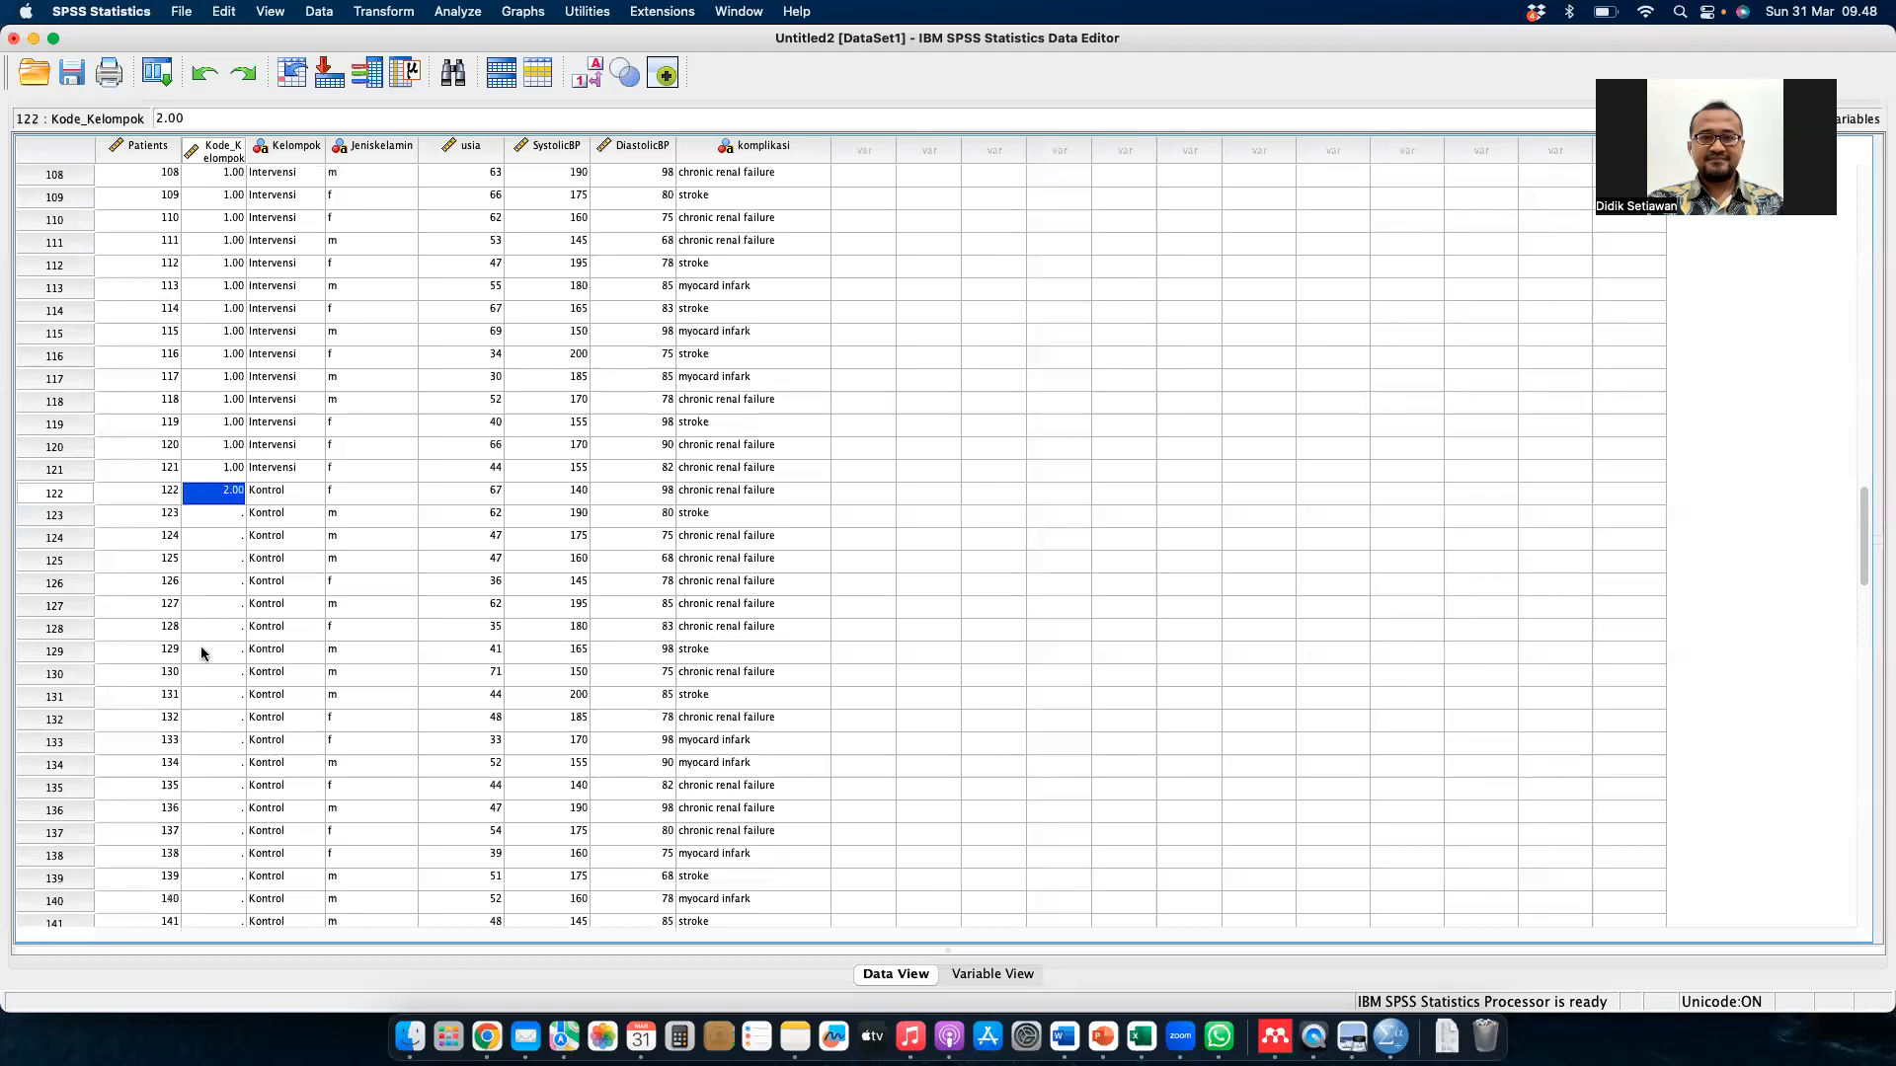
- Try pasting code 2 into Kode_Kelompok at row 214, the last Kontrol row, and remove it again
scroll(199, 646, "down", 15)
scroll(201, 651, "up", 1)
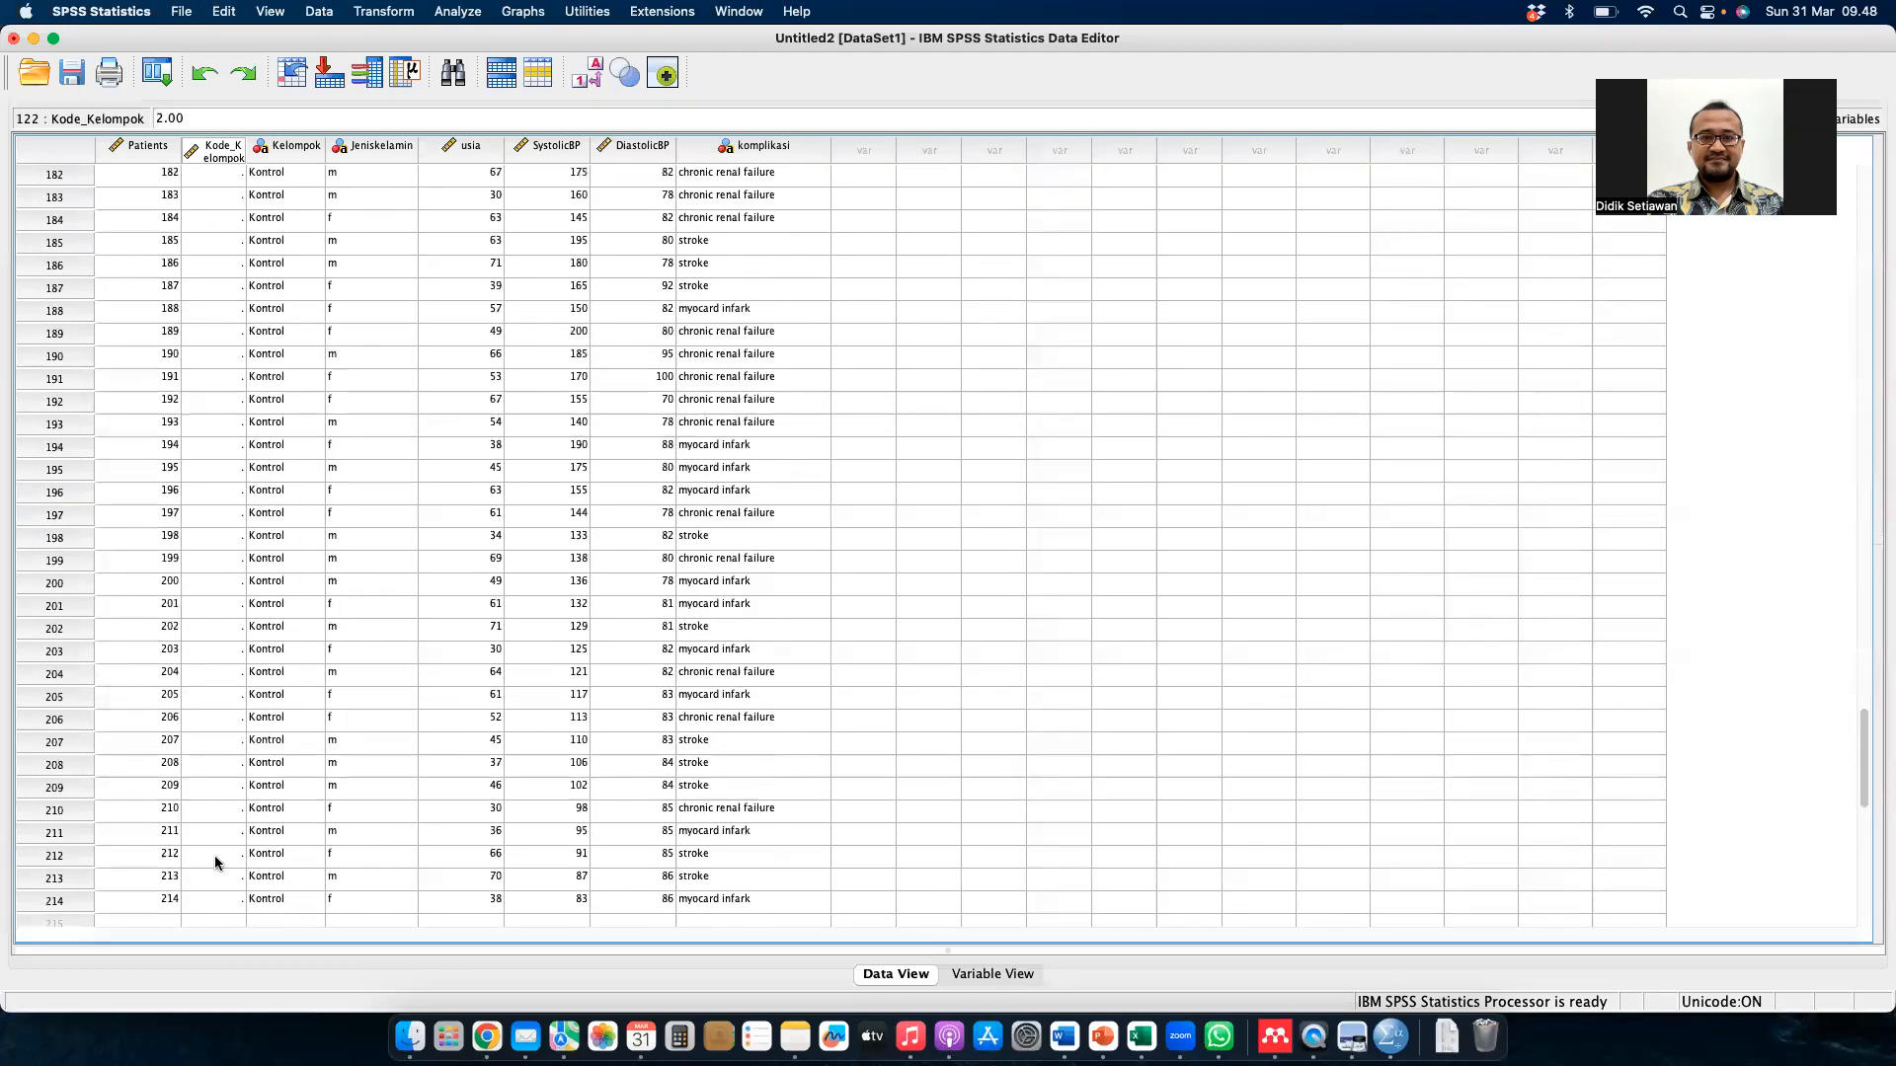
left_click(221, 903)
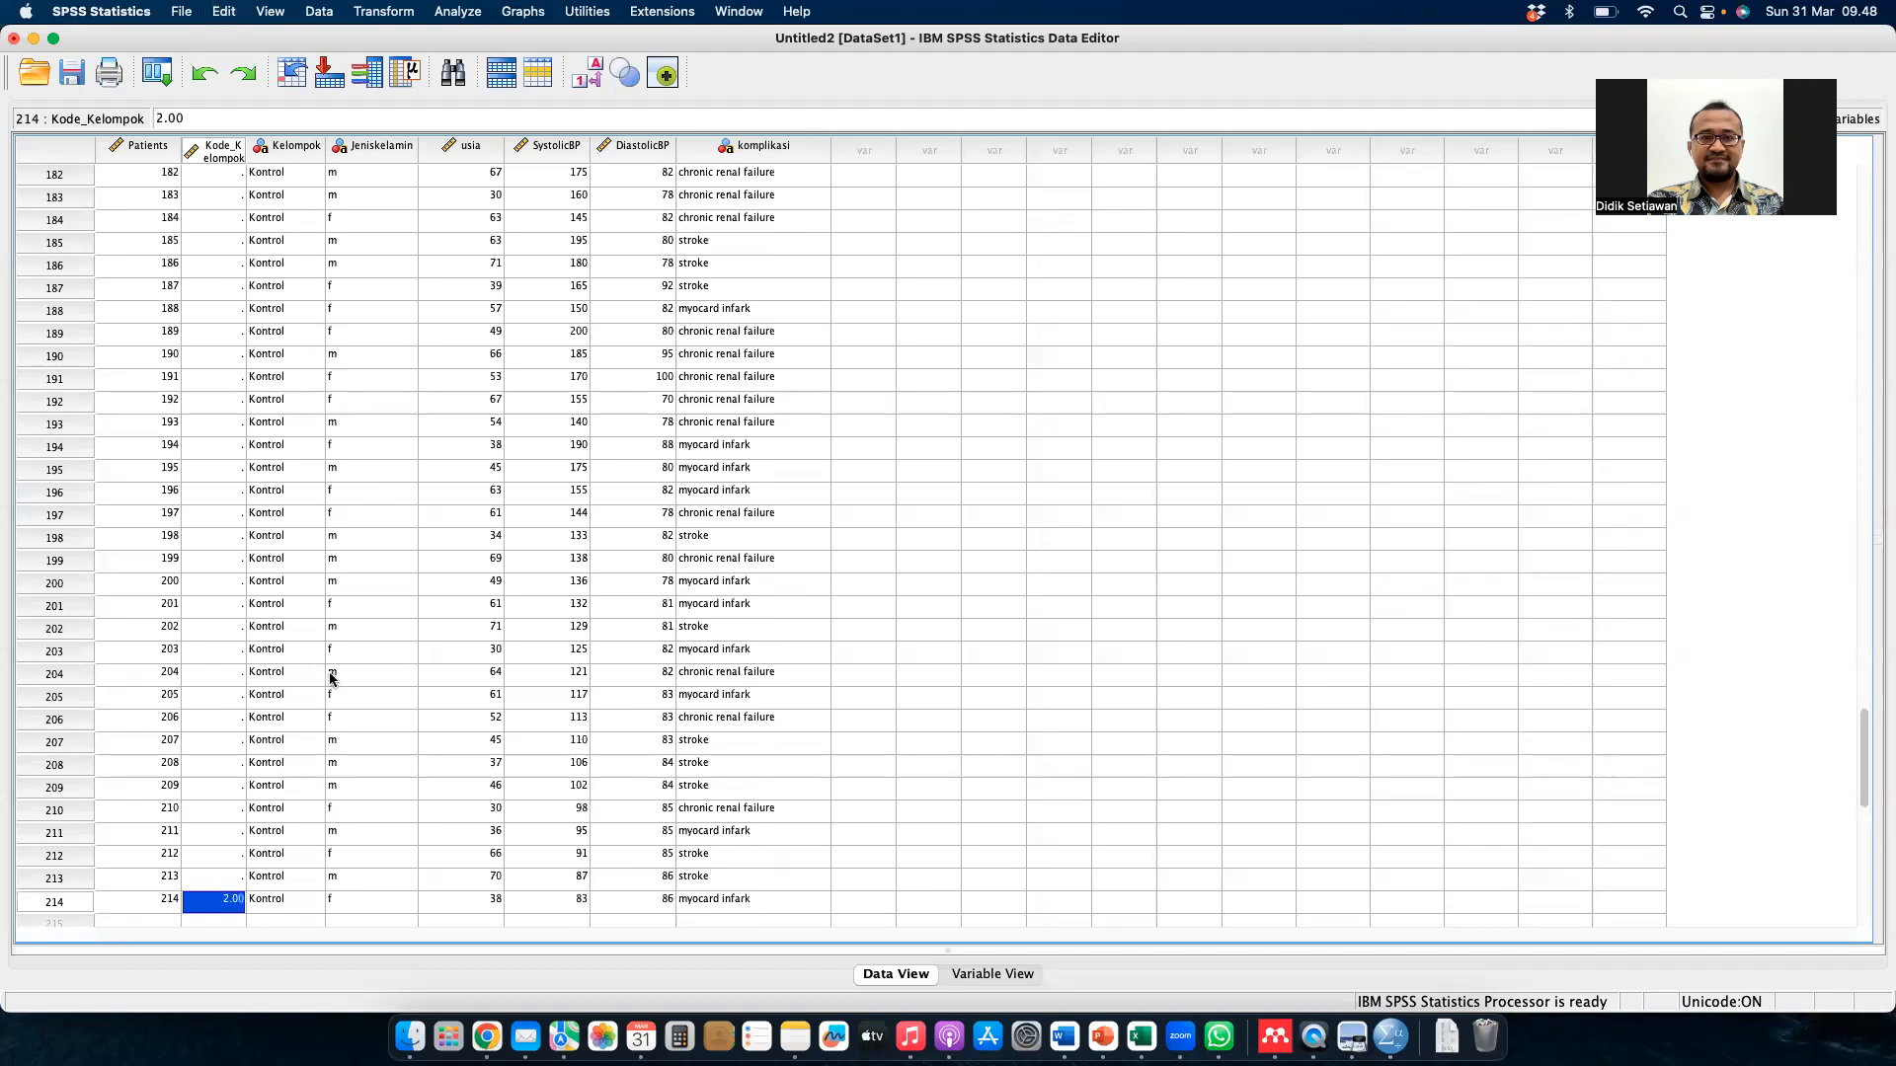
scroll(332, 677, "up", 20)
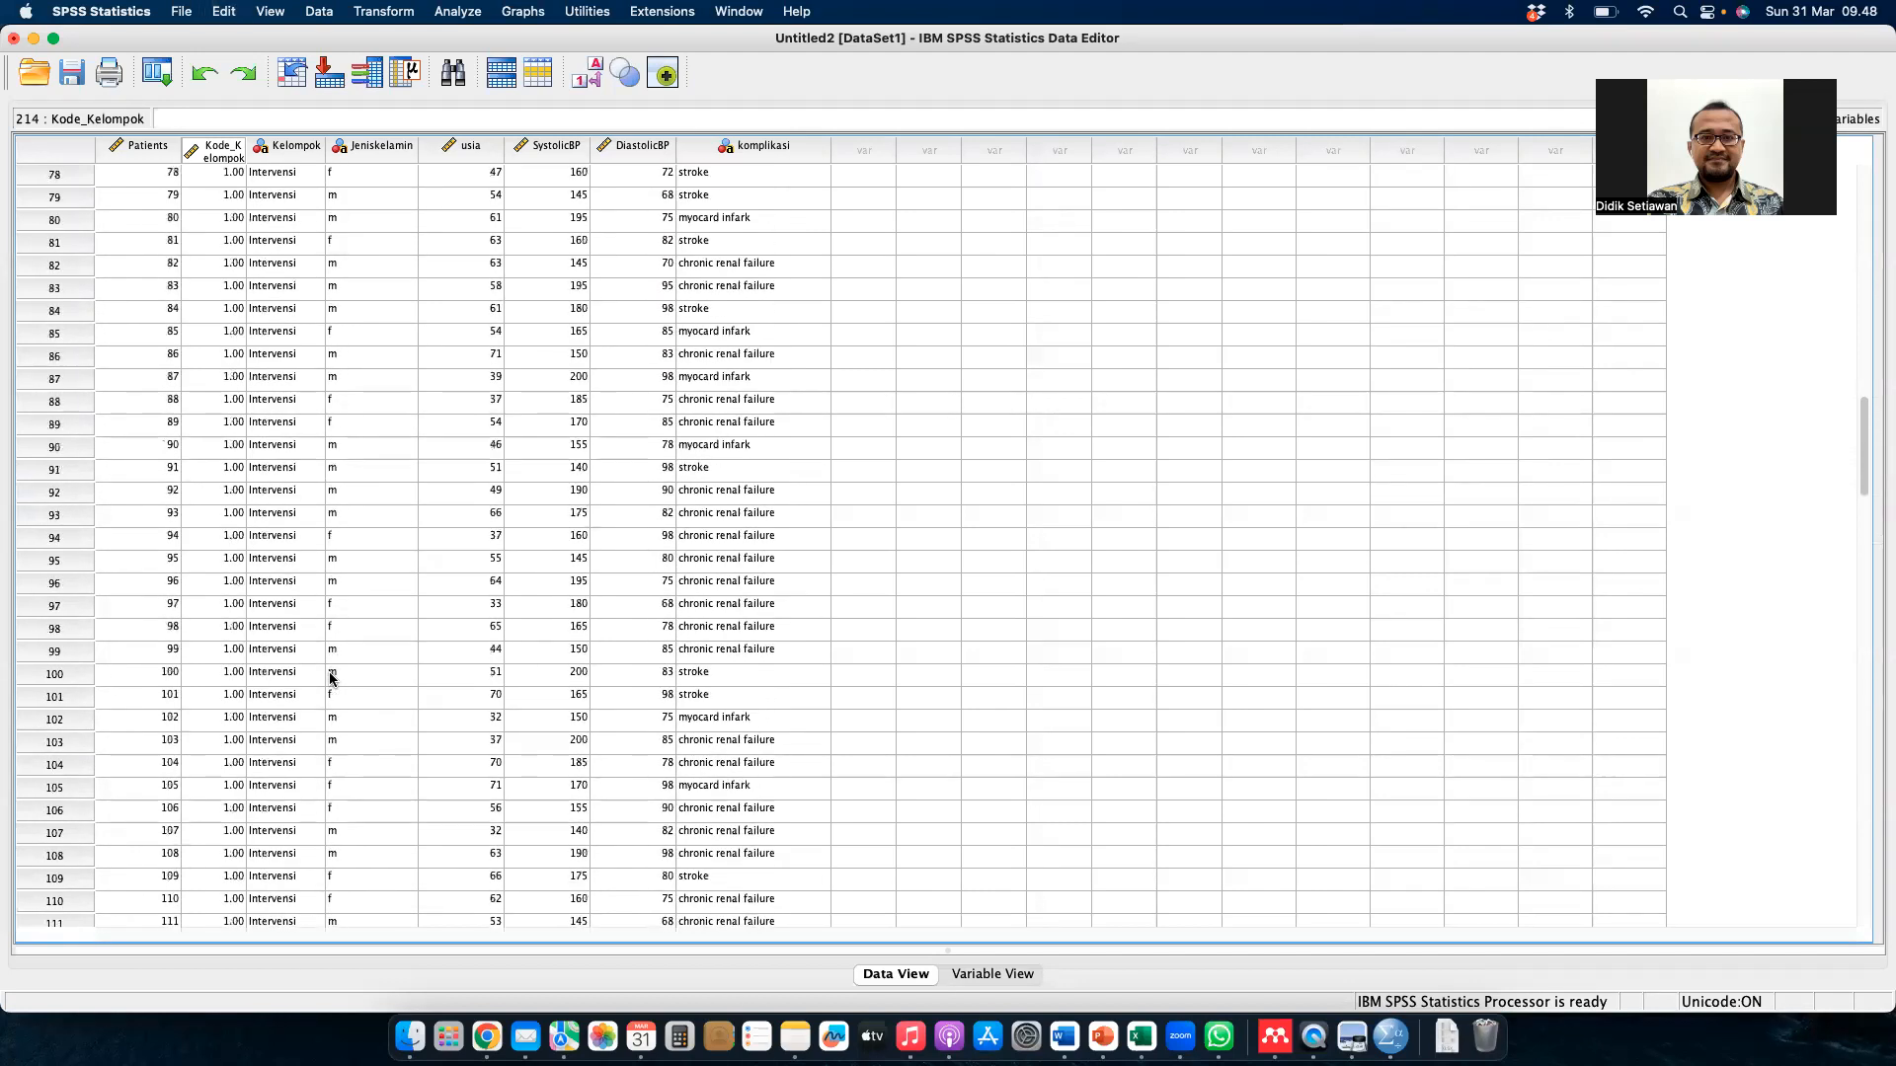
- Fill code 2 into Kode_Kelompok for the remaining Kontrol rows, from row 123 to row 214
scroll(332, 677, "down", 2)
left_click(210, 520)
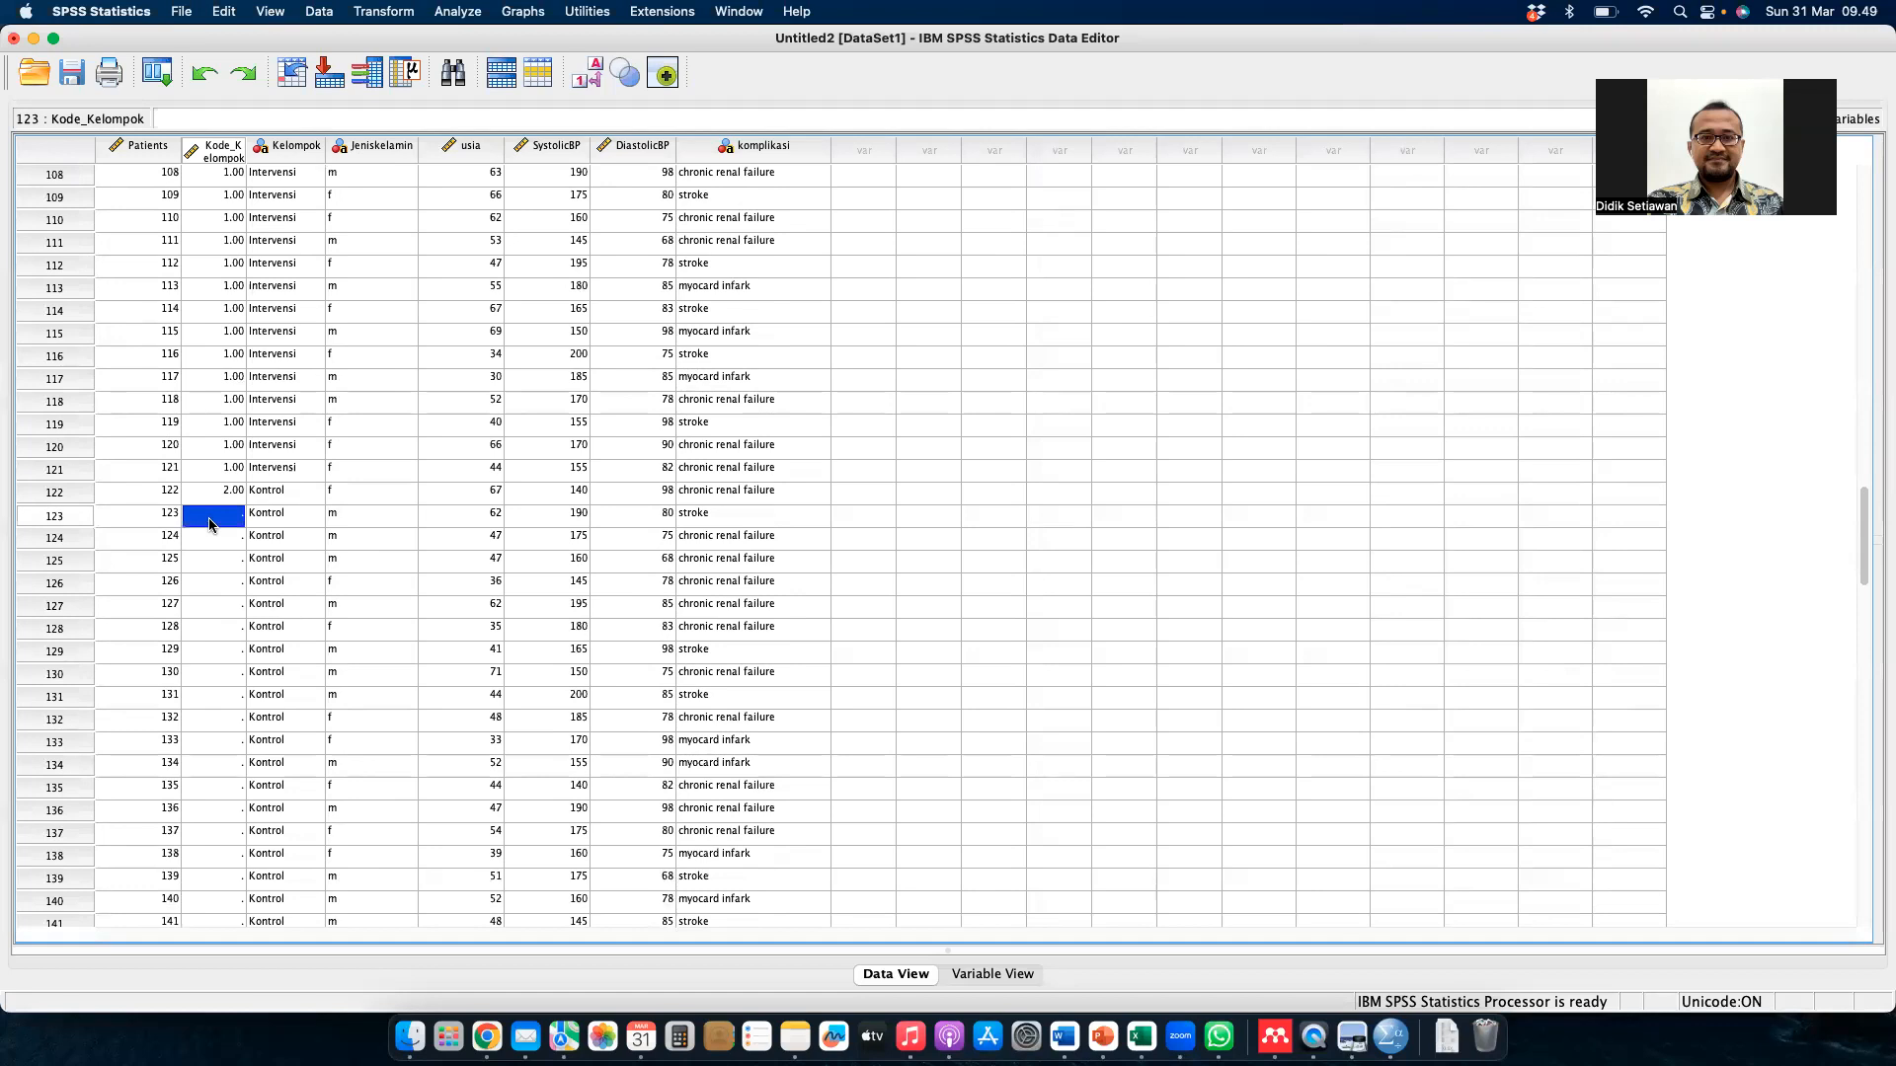
key("super+shift+Down")
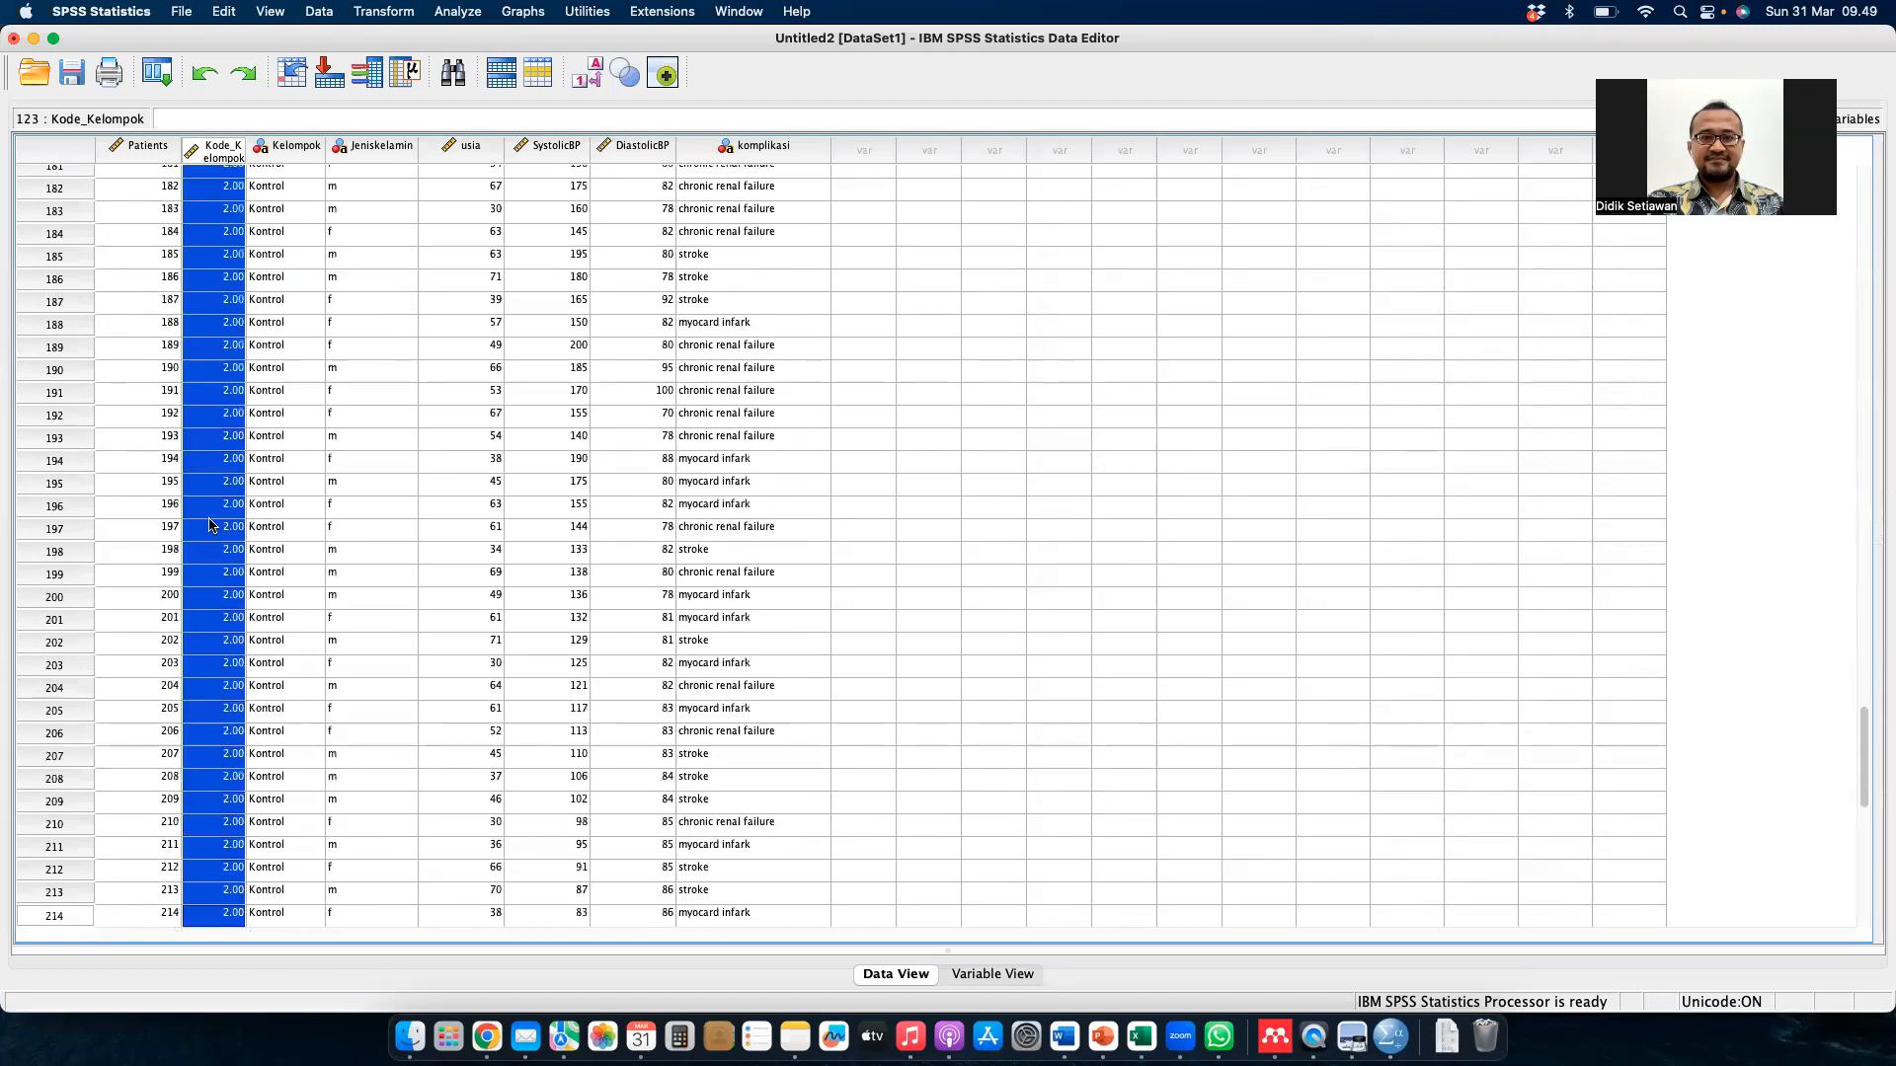
scroll(338, 480, "up", 20)
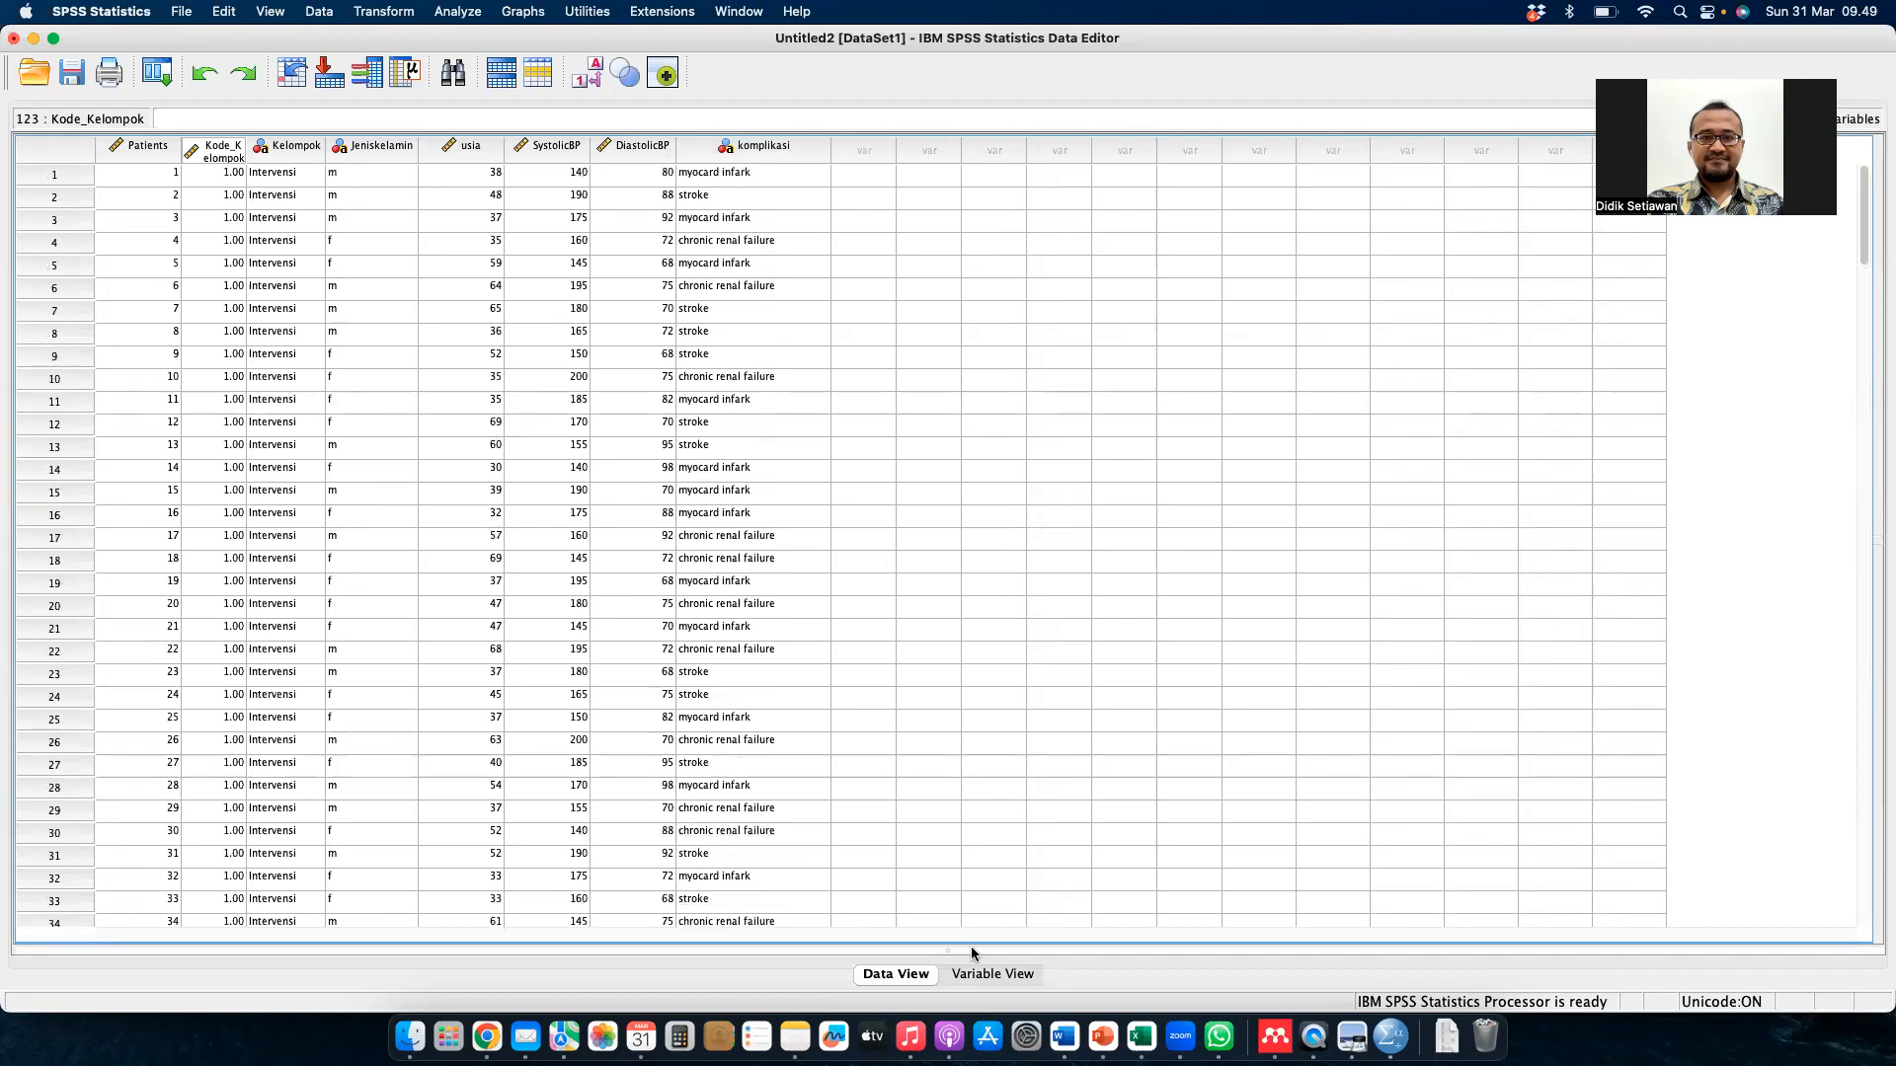
- Add the value label 1 = "Intervensi" to the Kode_Kelompok variable
left_click(975, 979)
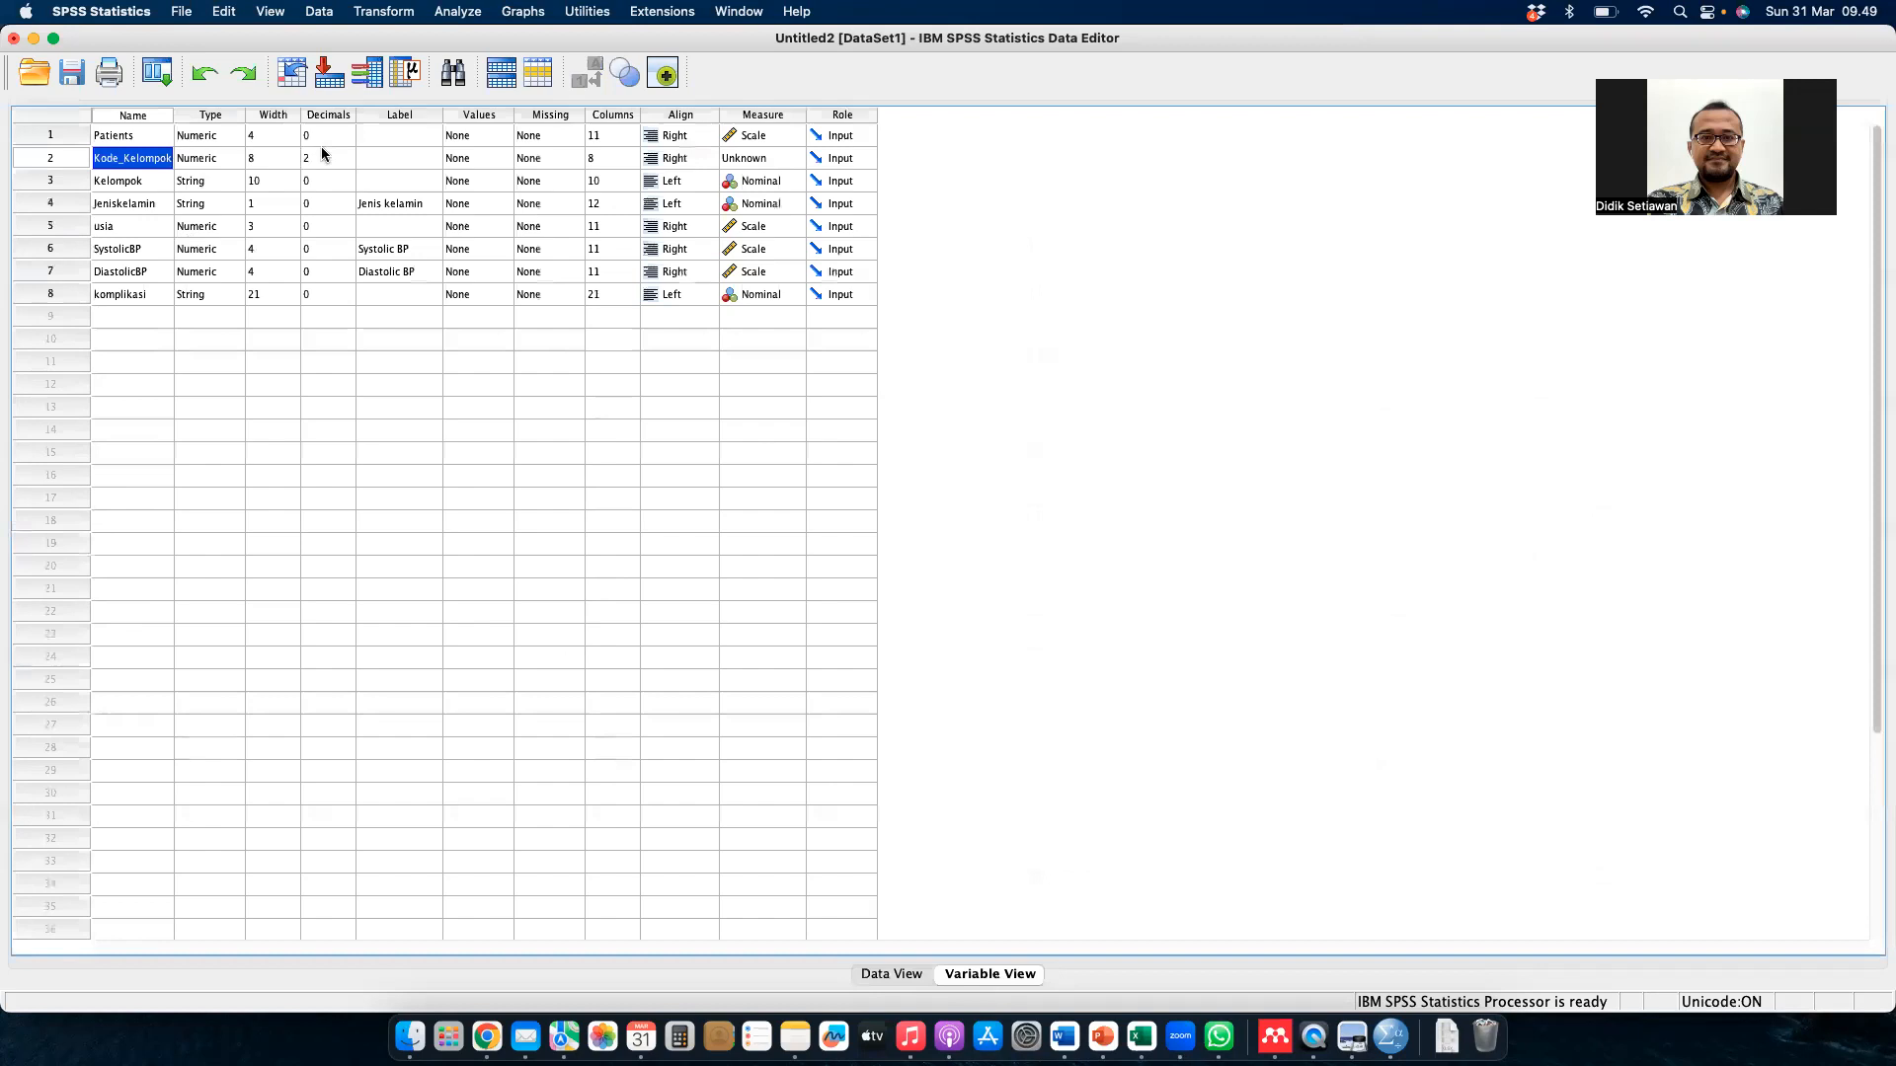
left_click(456, 159)
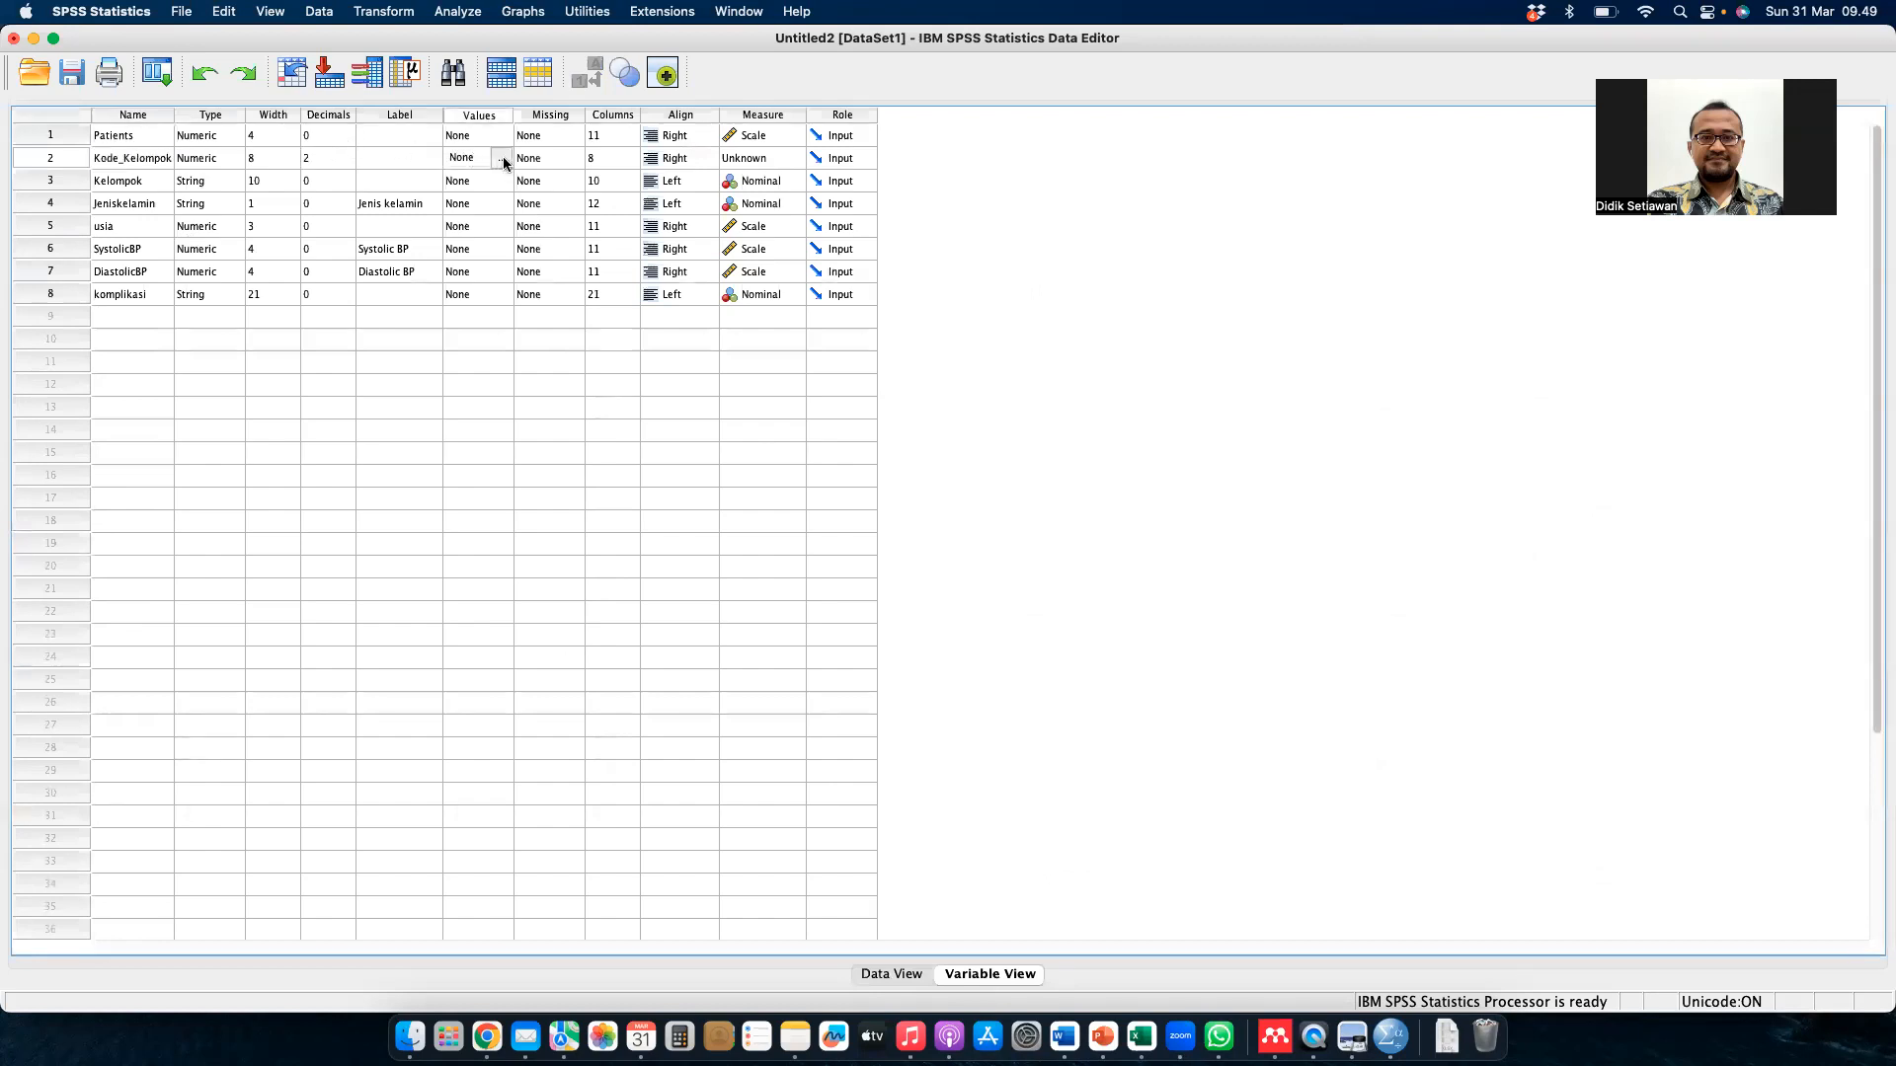
left_click(502, 158)
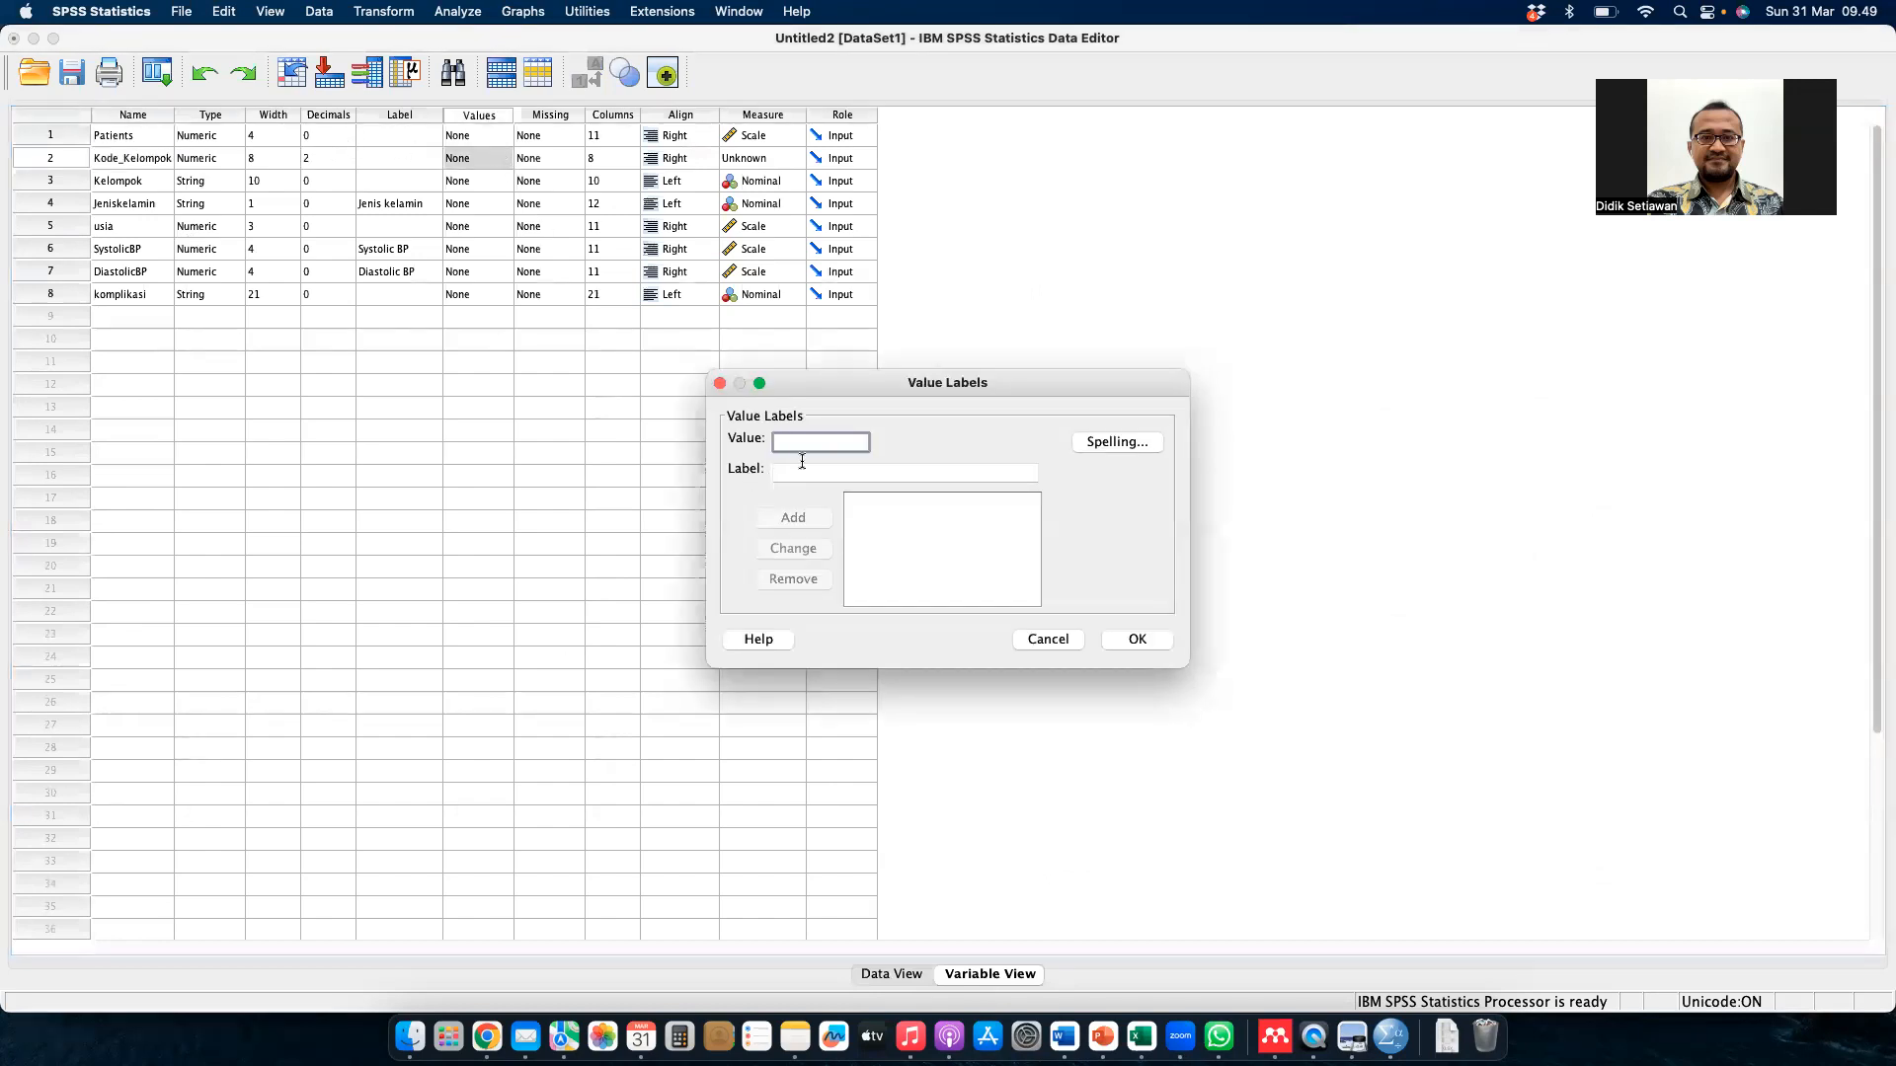
type("1")
key("Tab")
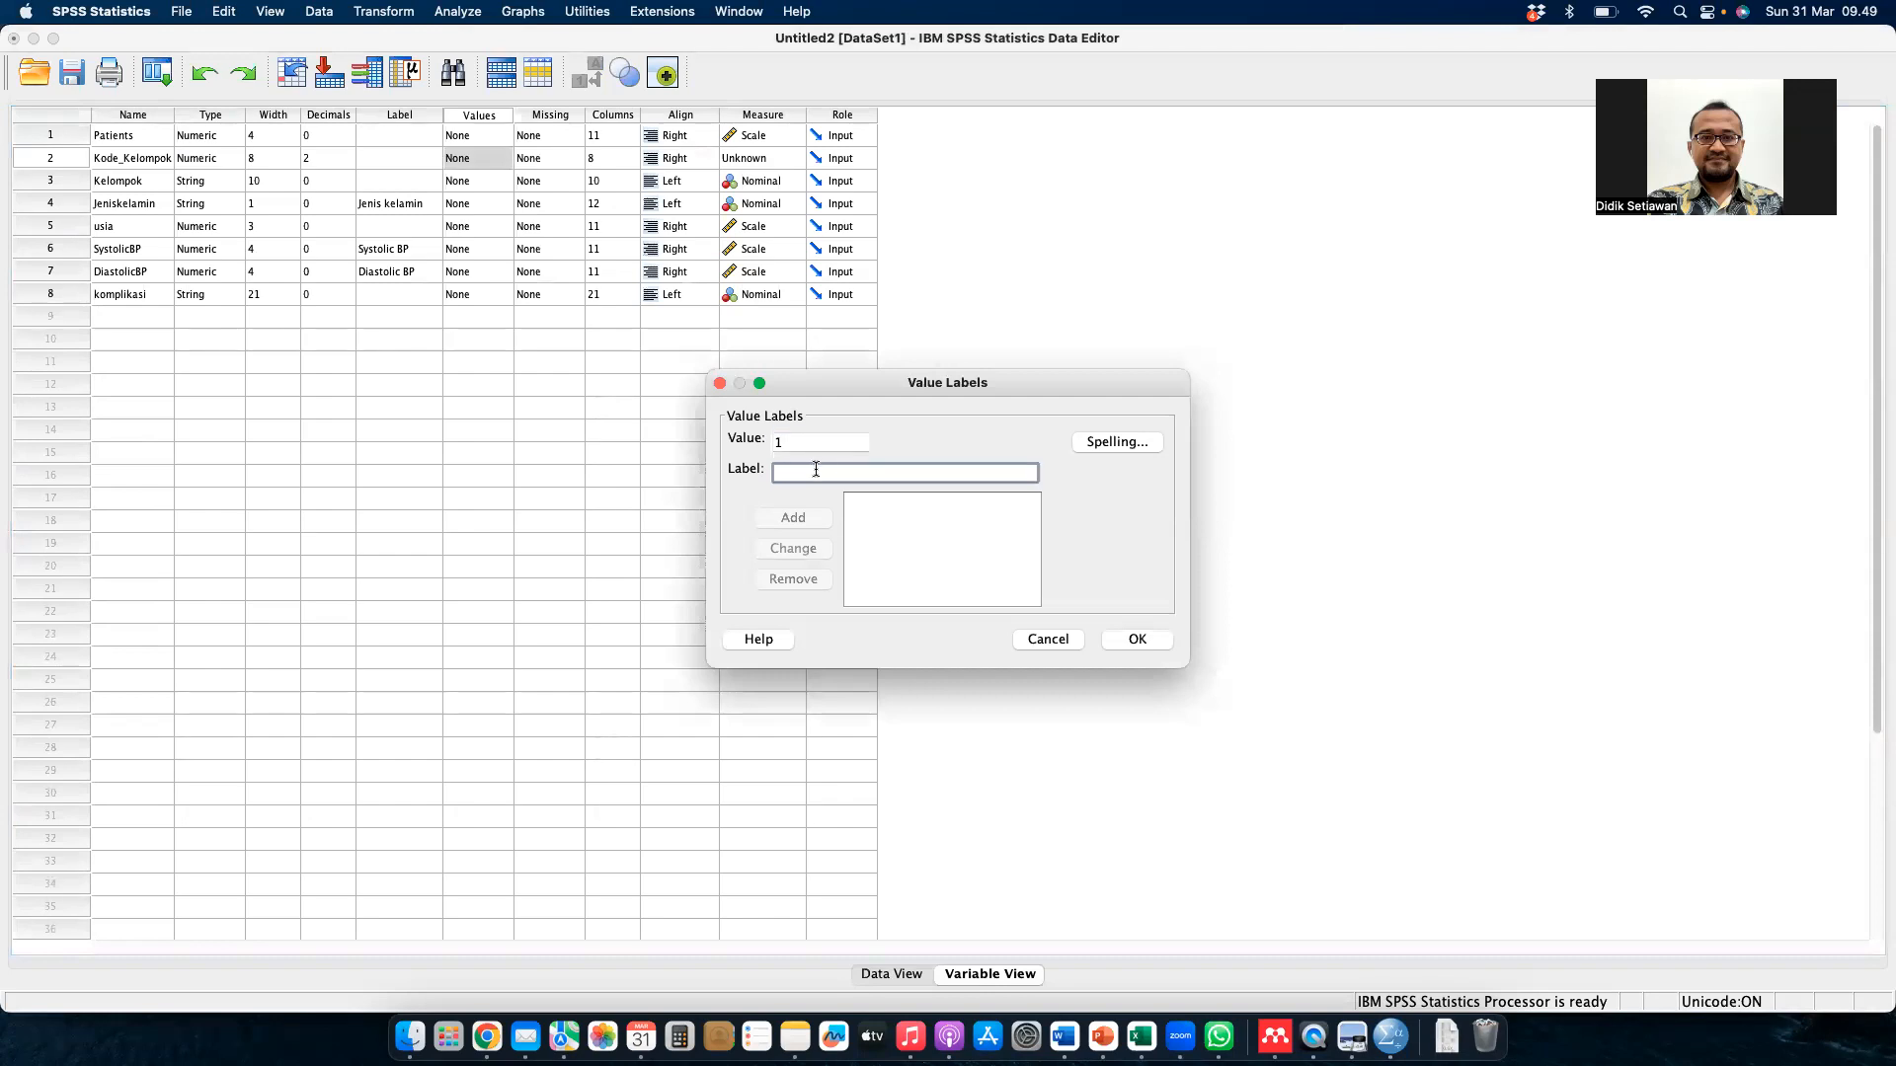
type("Intervensi")
left_click(802, 516)
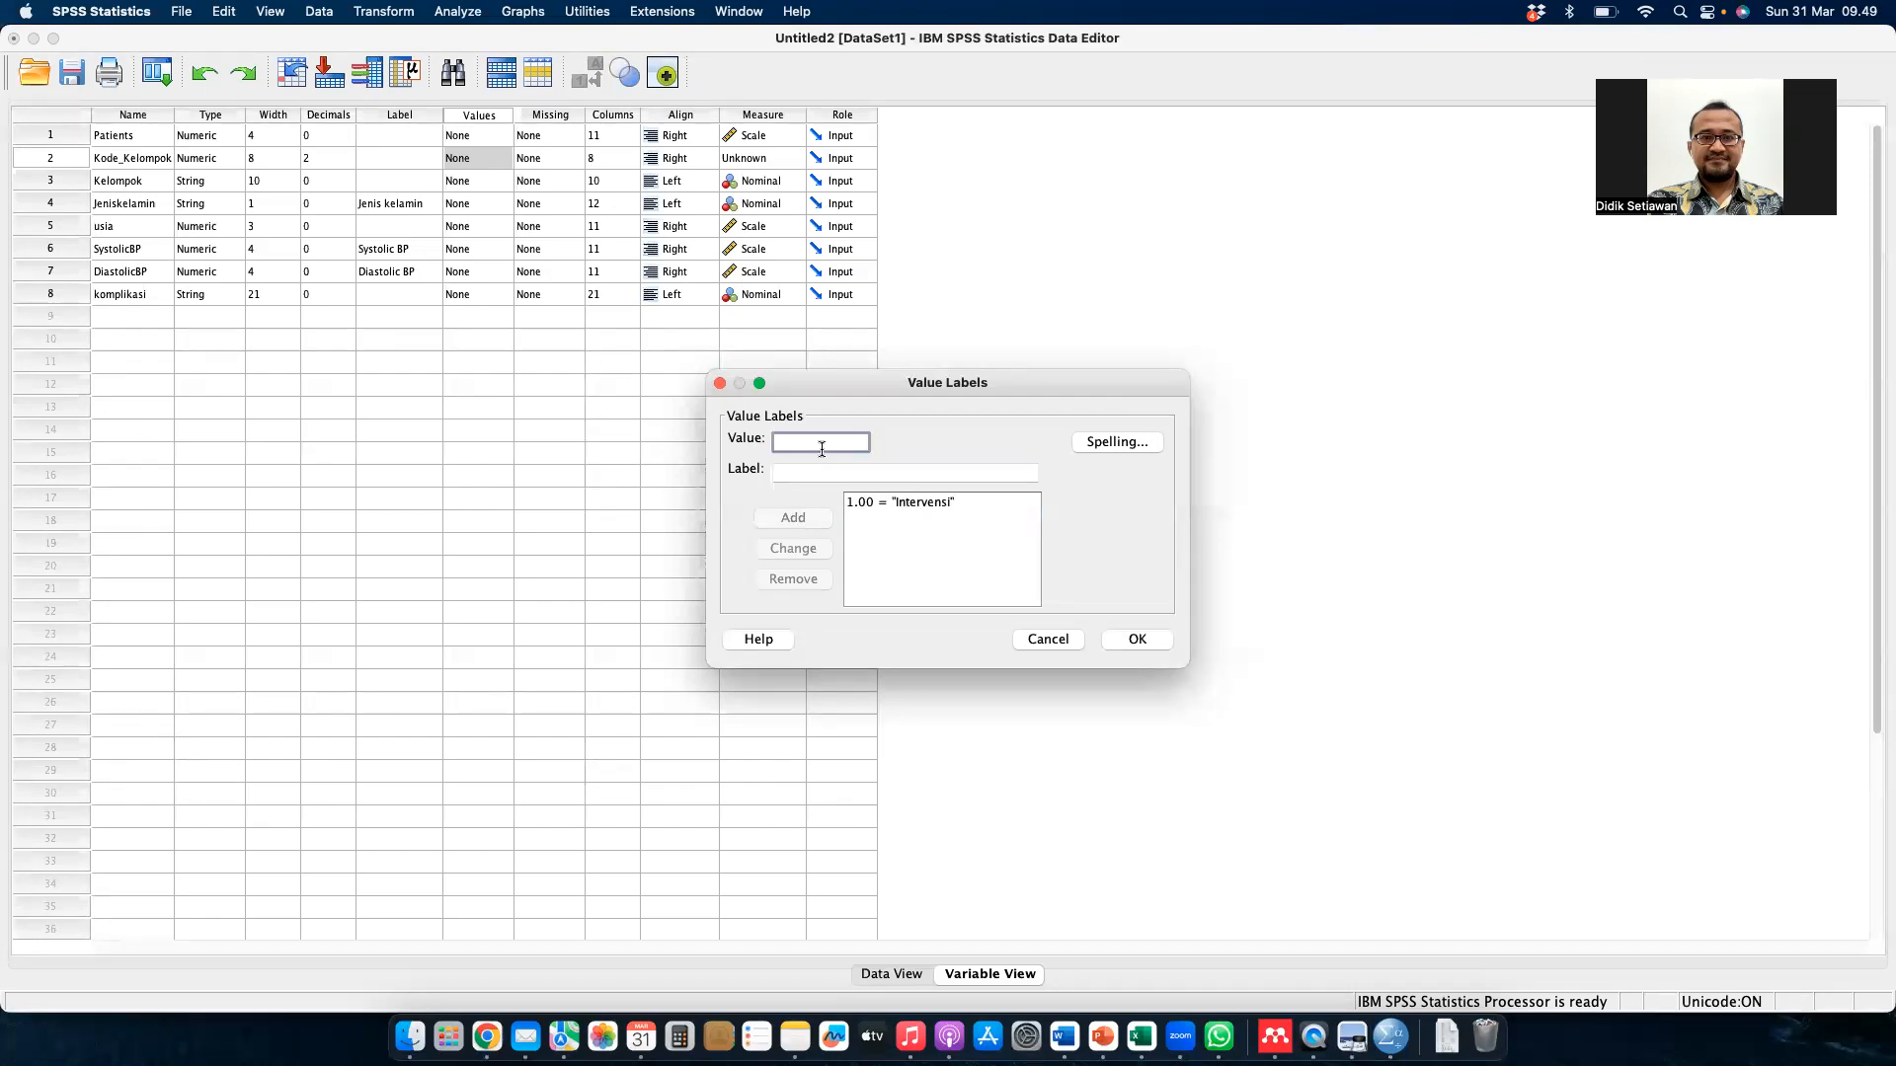
- Add the value label 2 = "Kontrol" to Kode_Kelompok and accept its value labels
type("2")
left_click(816, 473)
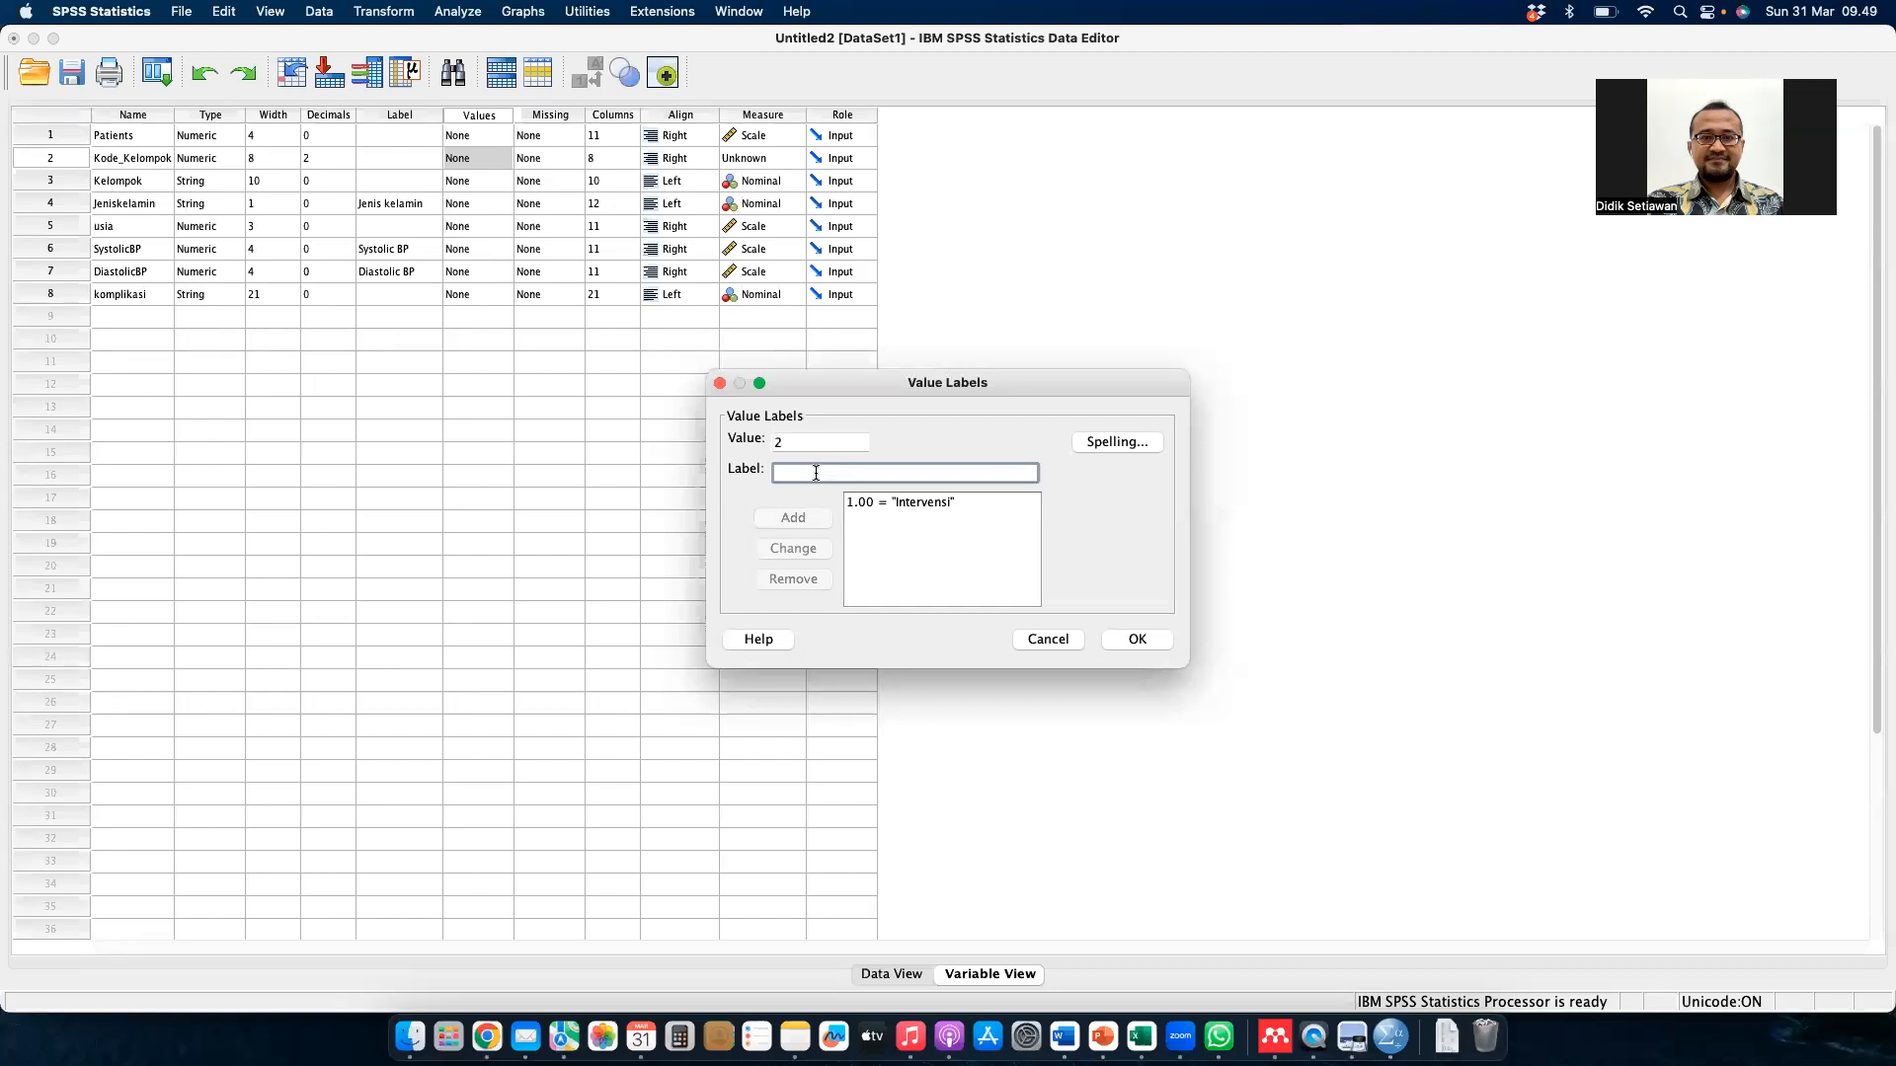
type("Kontrol")
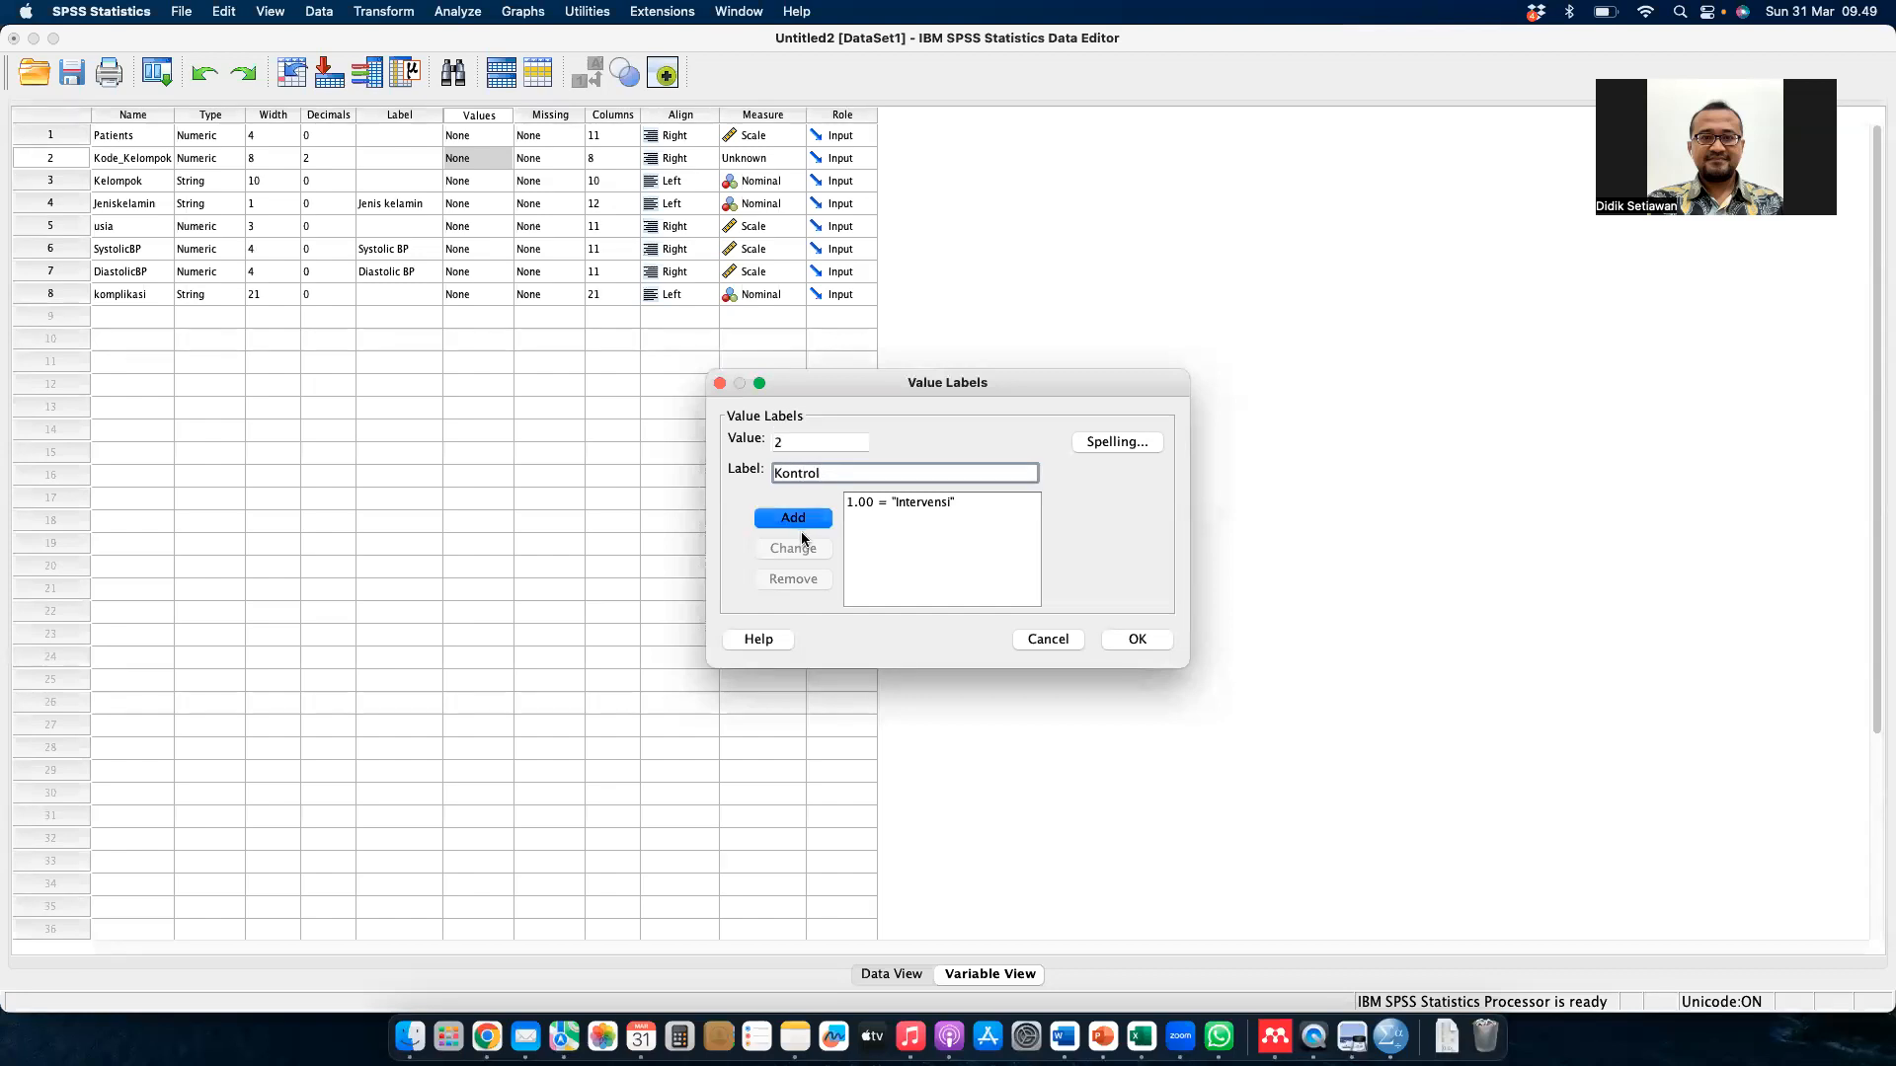
left_click(797, 520)
left_click(1140, 639)
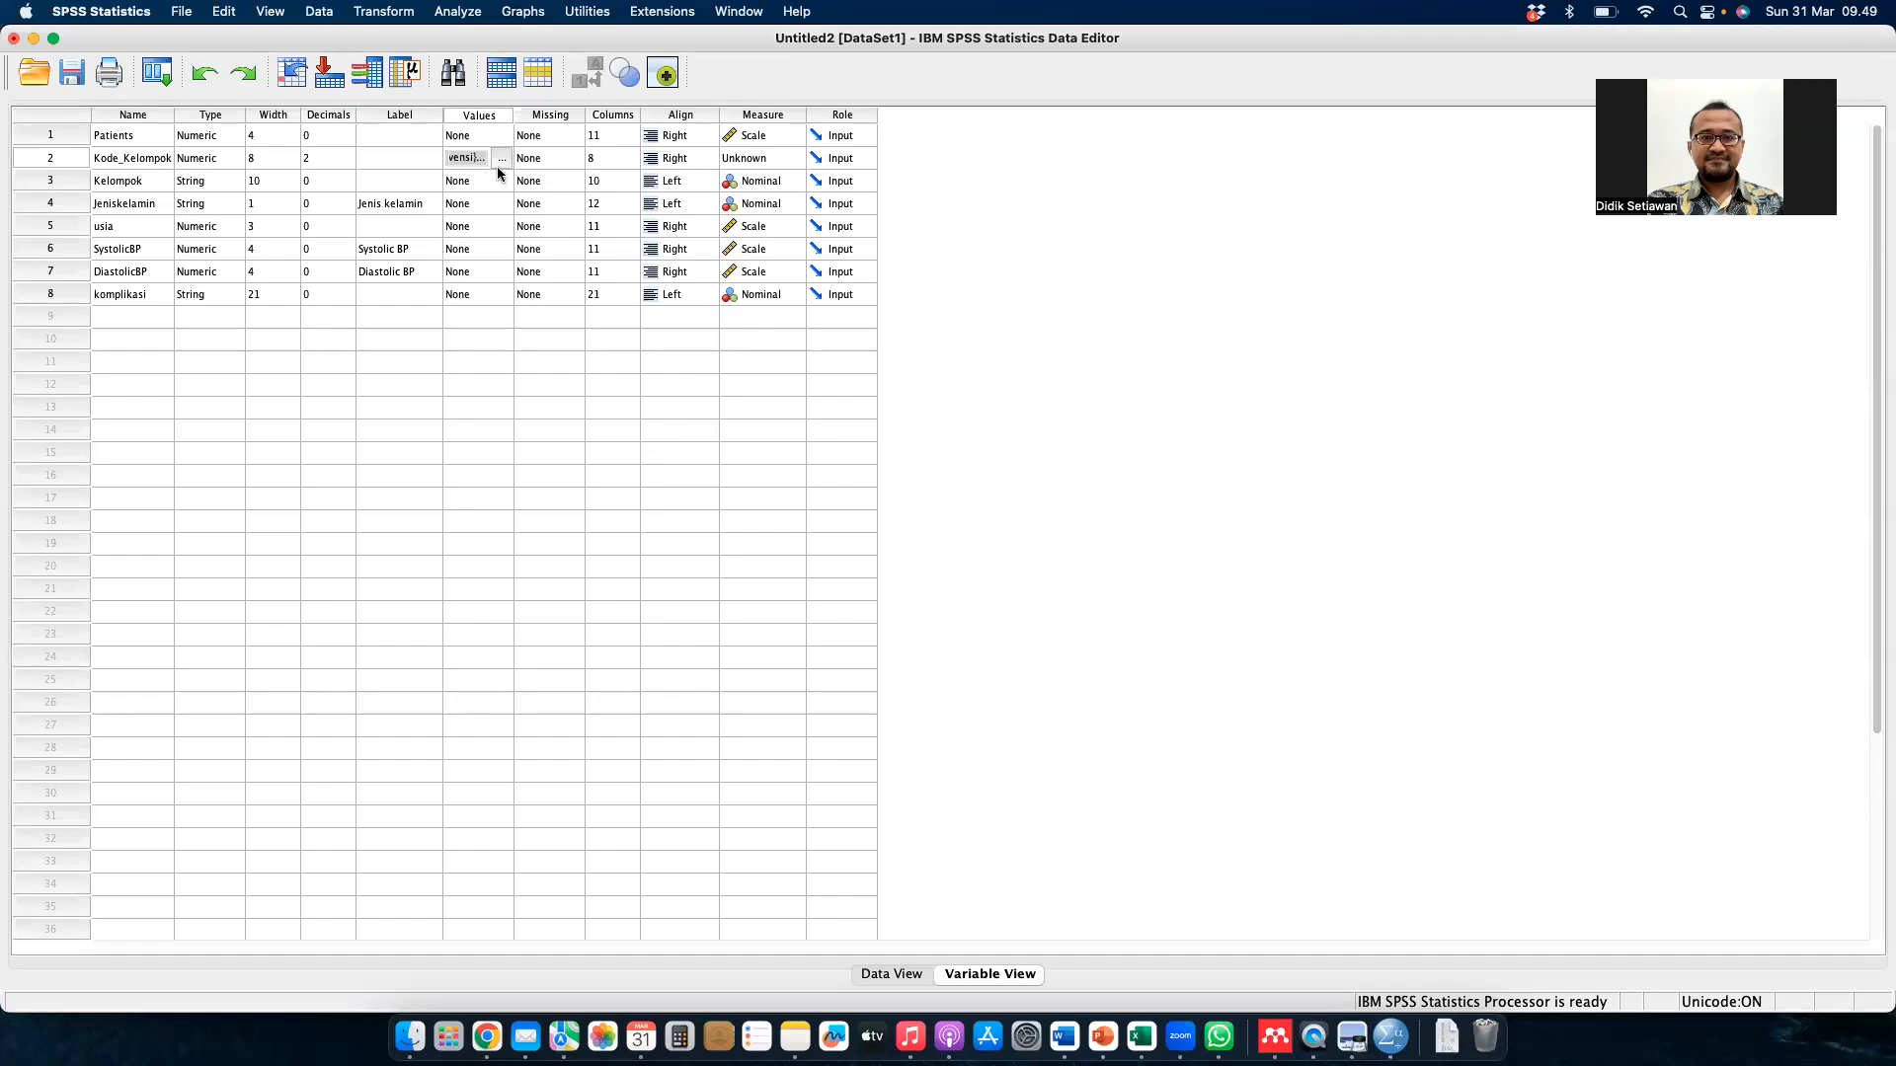
- Widen the Values column of the variable list and compare the Kode_Kelompok and Kelompok variable definitions
left_click_drag(515, 114, 701, 115)
left_click(647, 167)
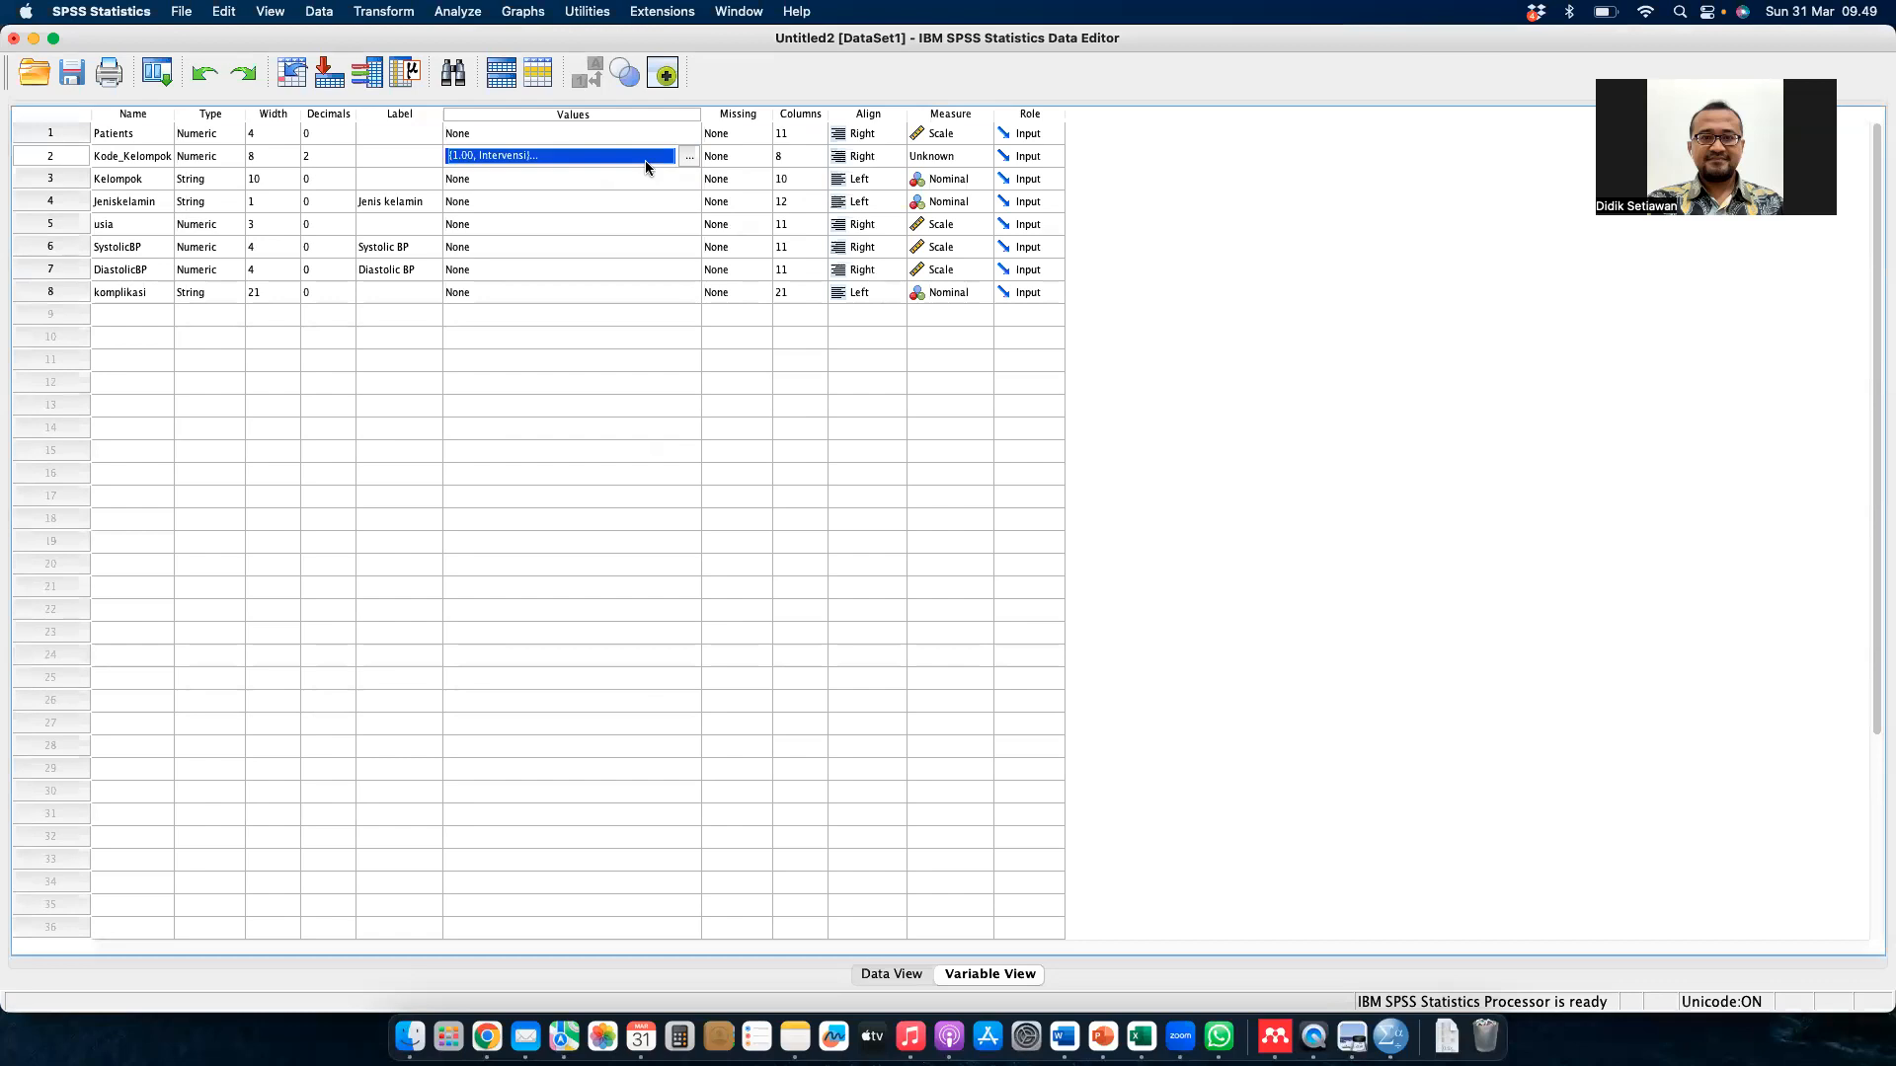
left_click(56, 161)
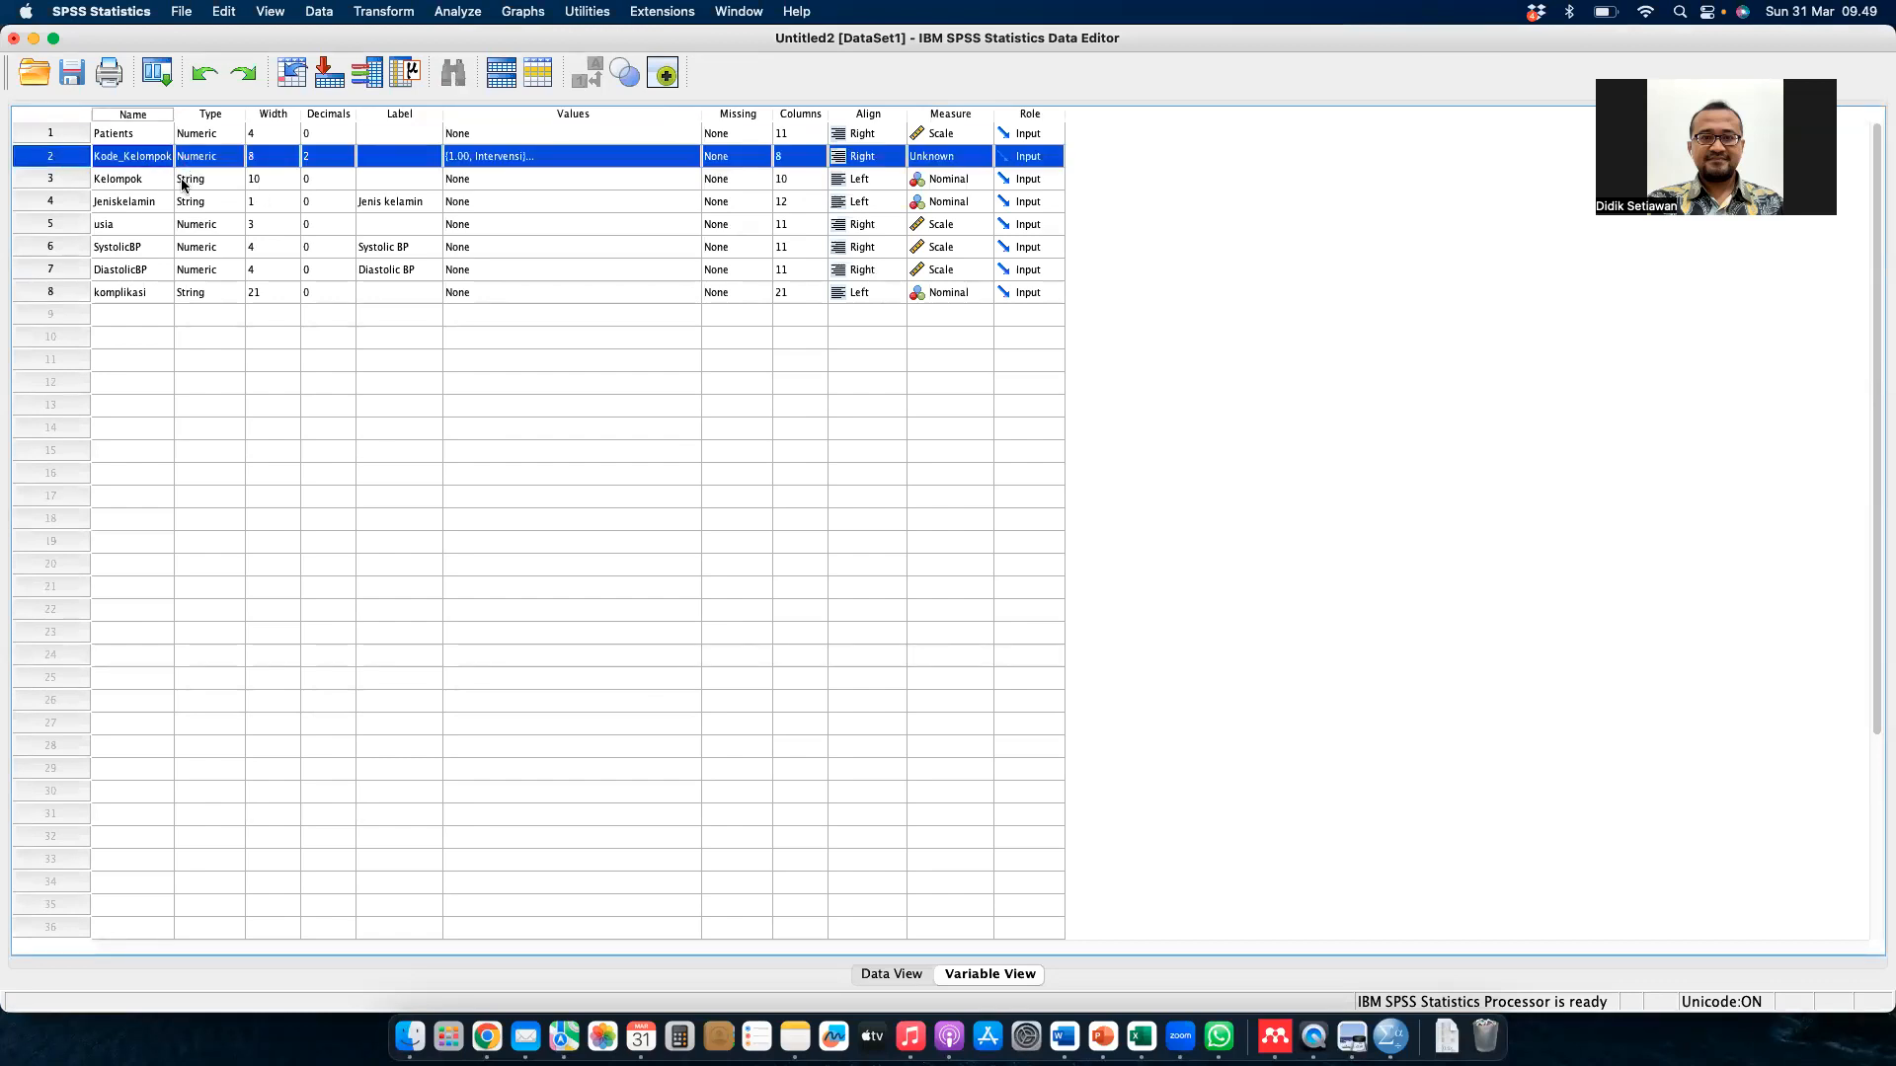
left_click(57, 183)
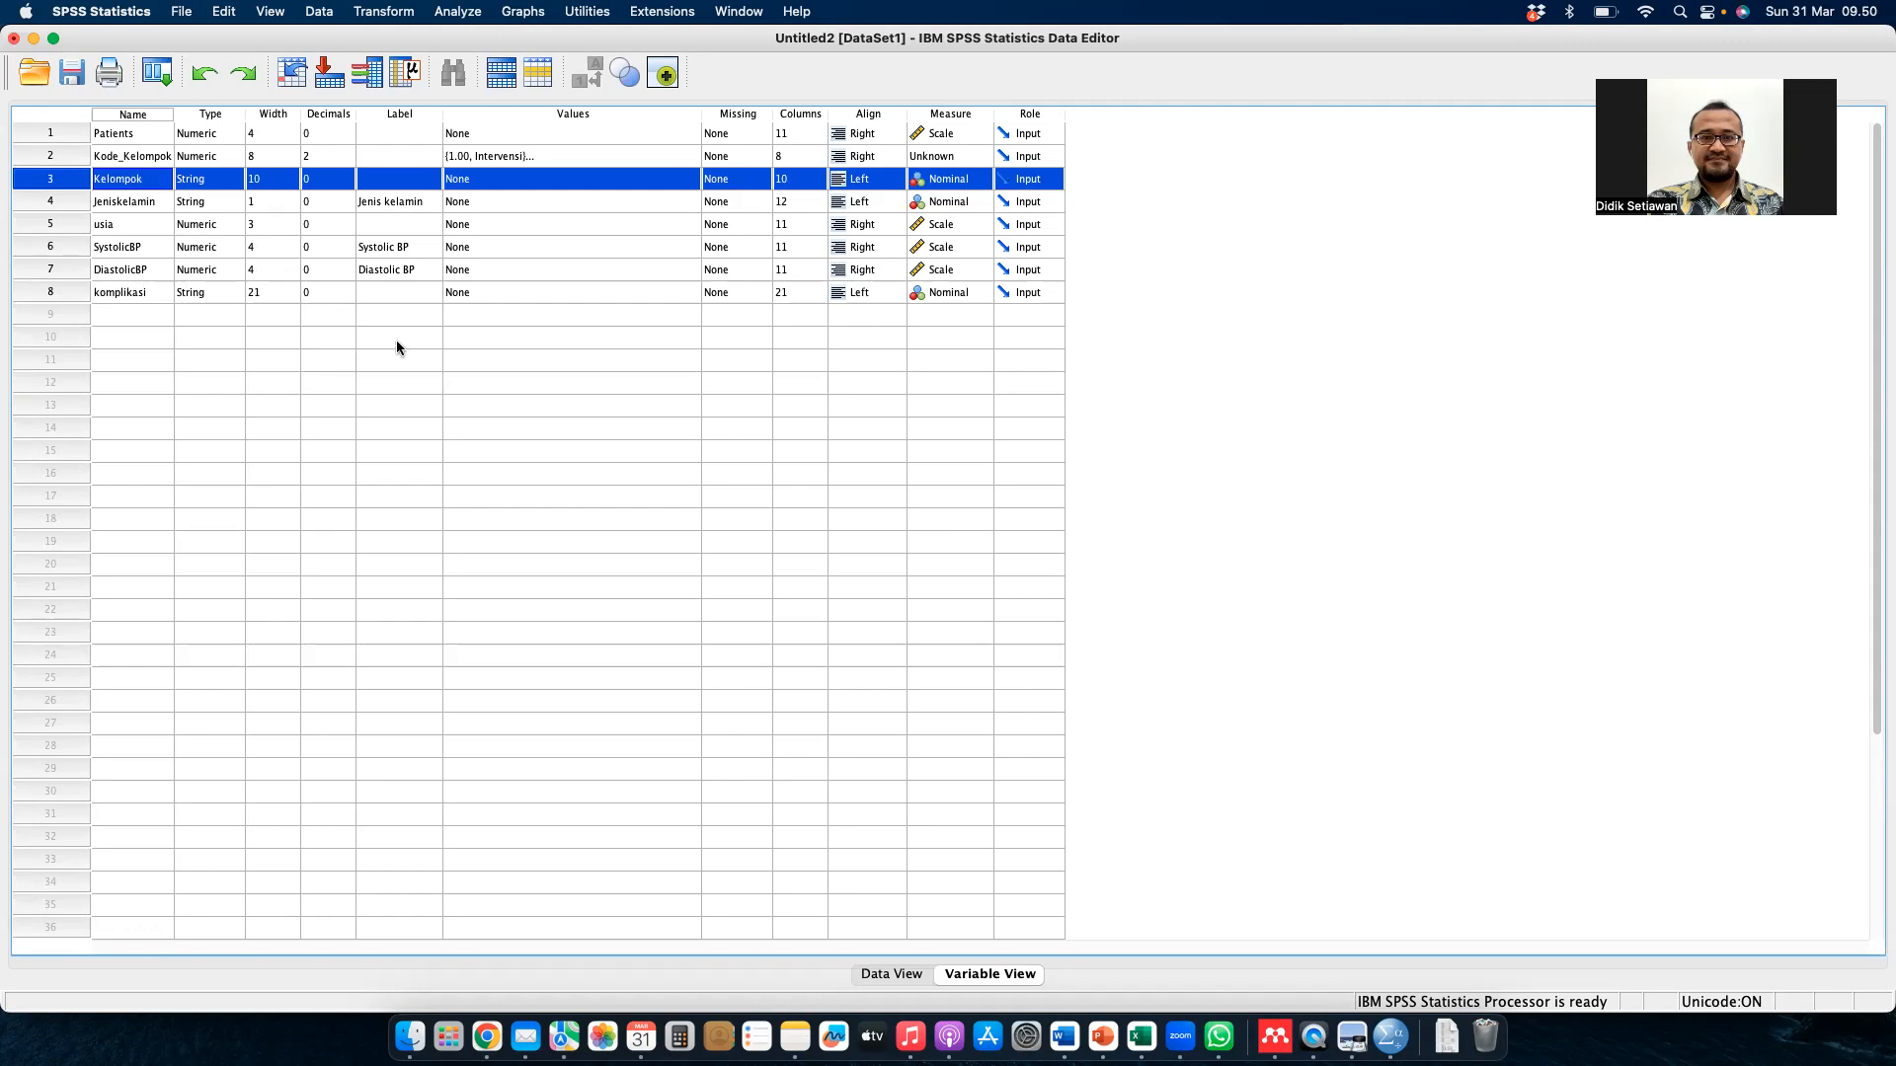
- Return to the data records and widen the Kode_Kelompok column so its name fits on one line
left_click(888, 976)
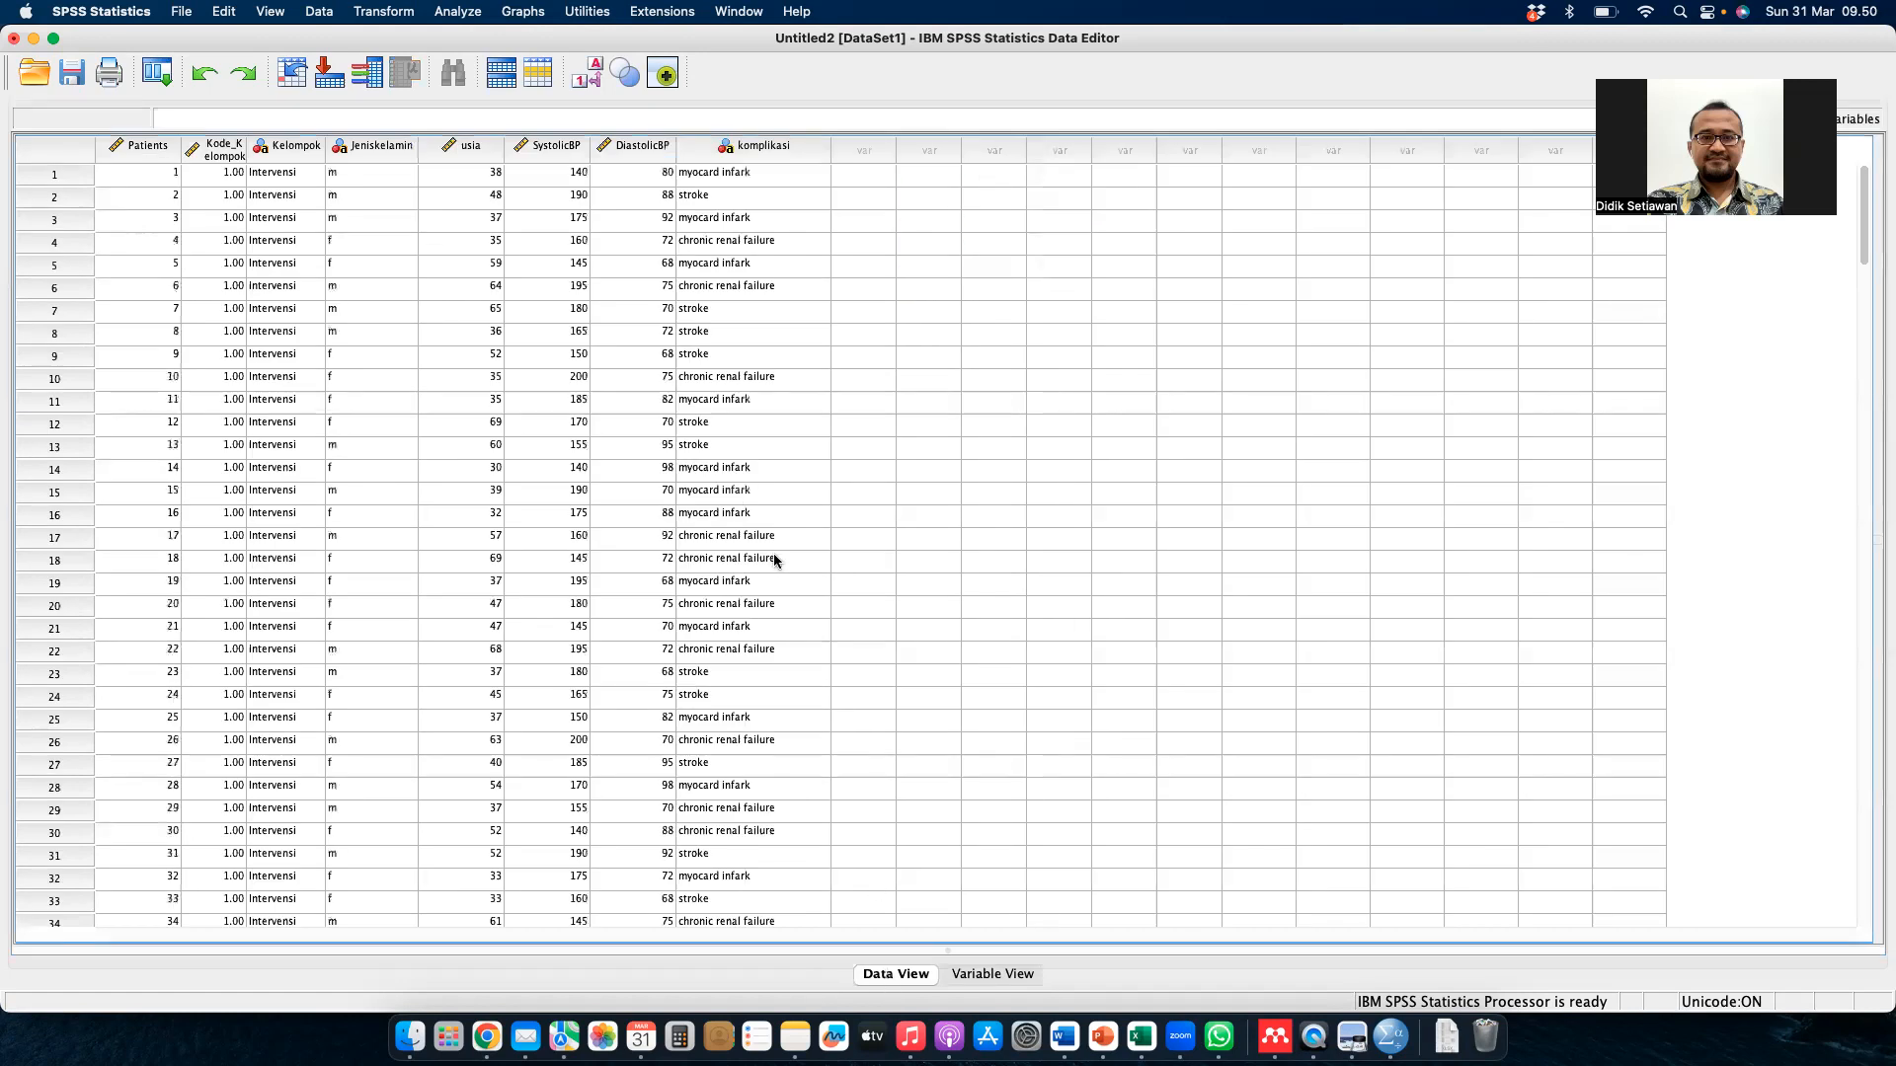
left_click(210, 151)
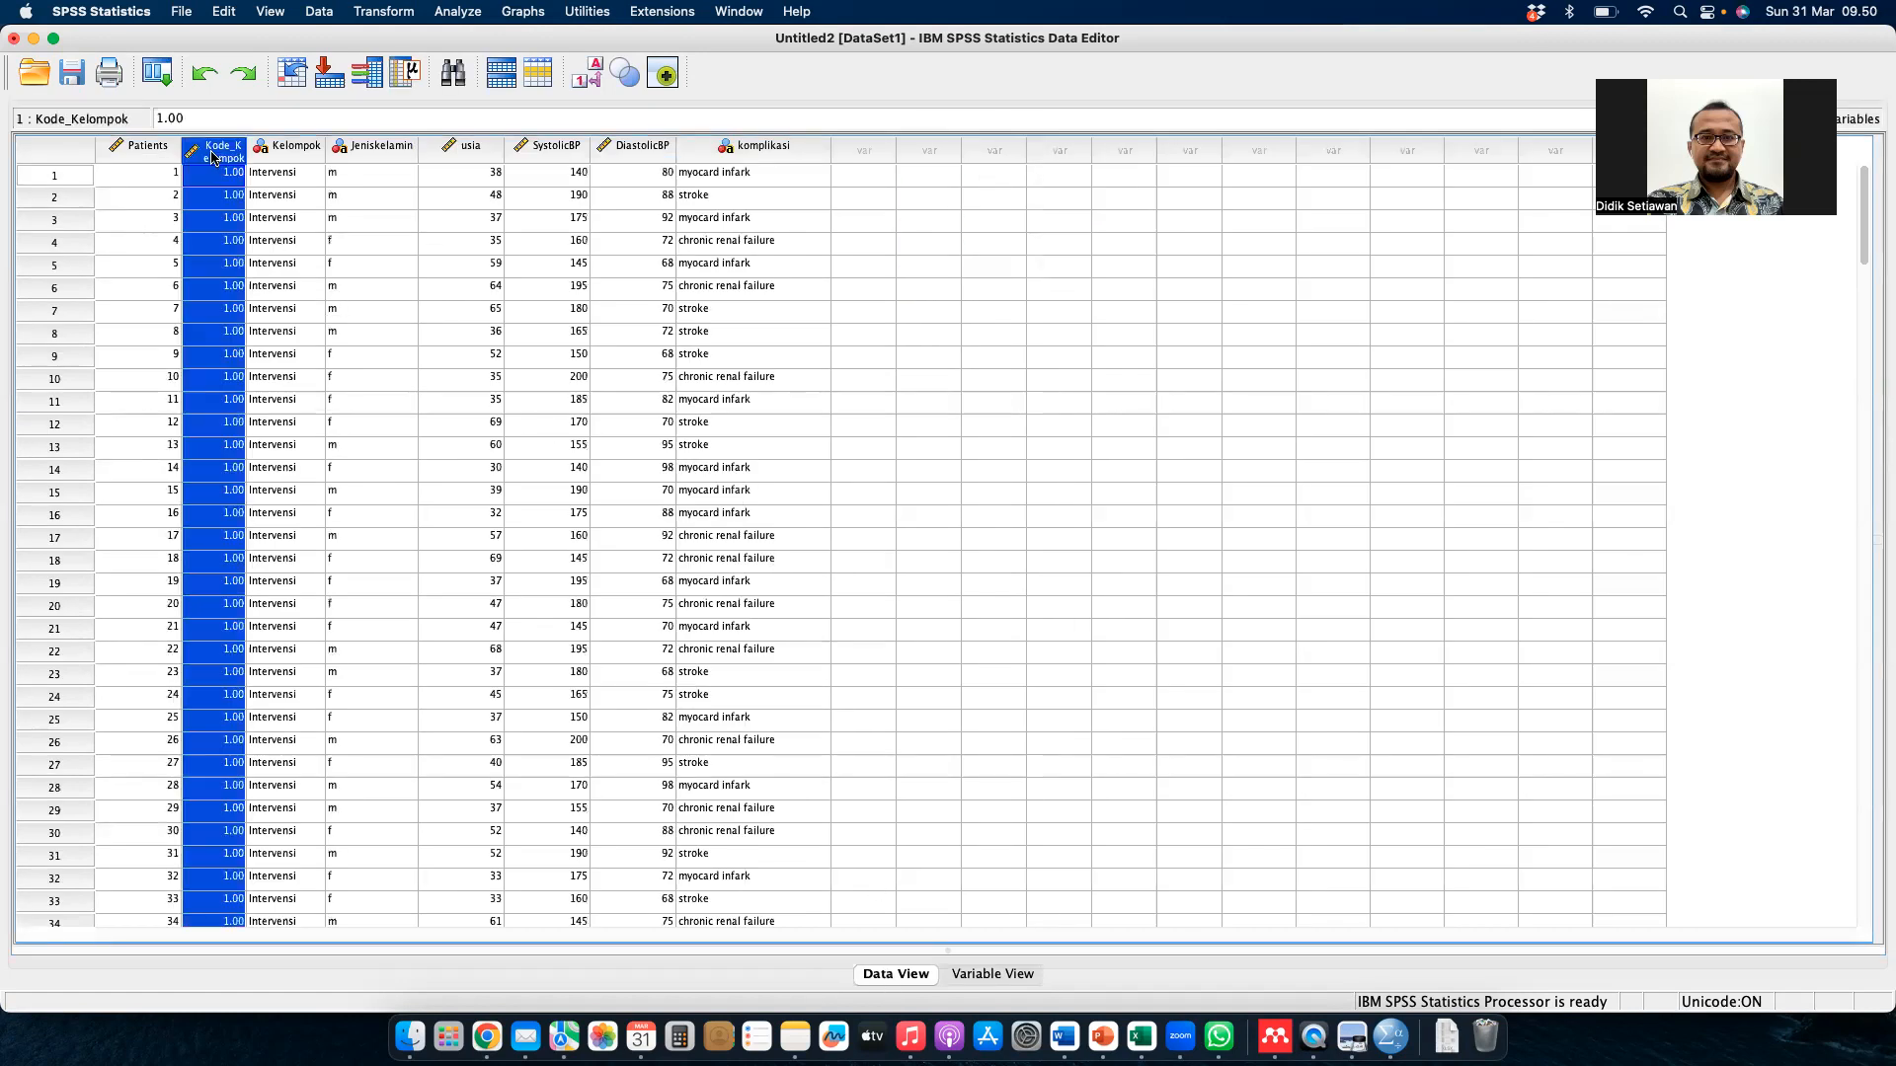
left_click_drag(245, 151, 294, 149)
left_click(321, 234)
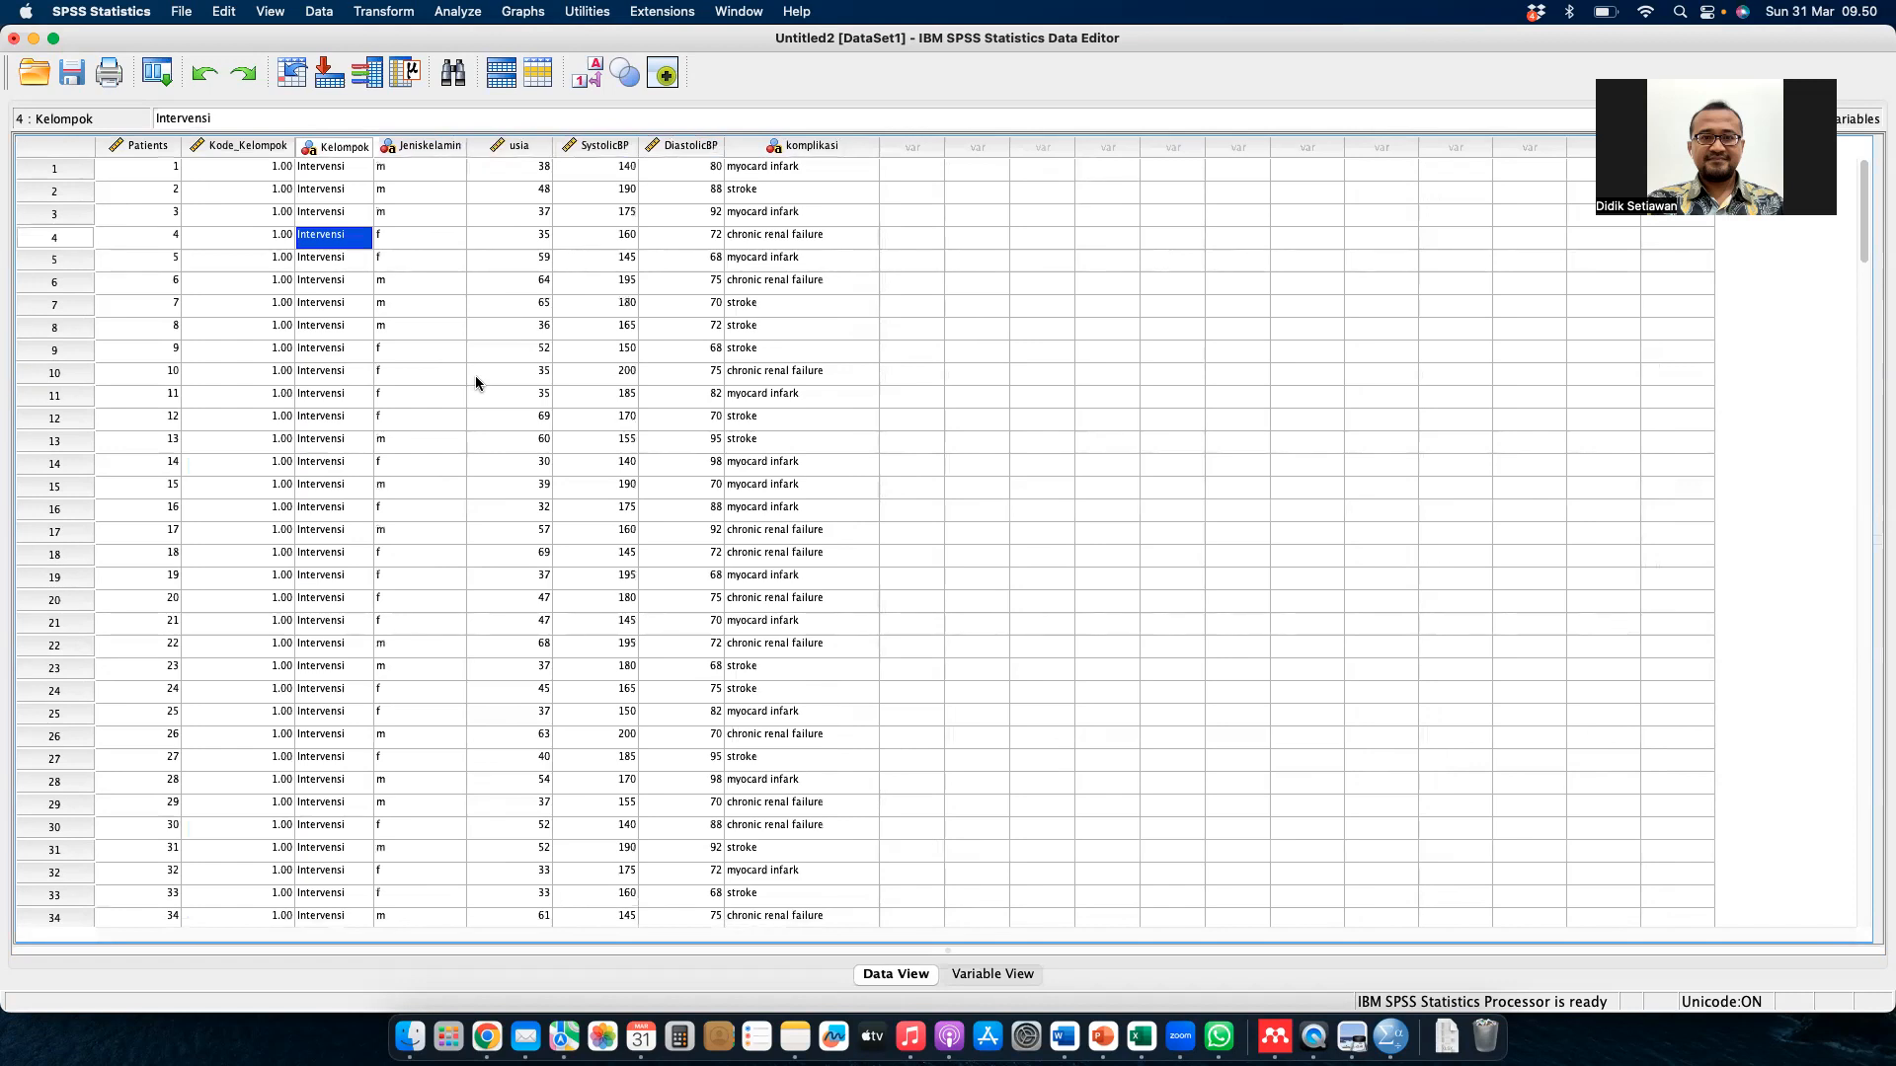
- Step through the first record's values from Kode_Kelompok to komplikasi and back to Kelompok to review each variable's type
left_click(220, 171)
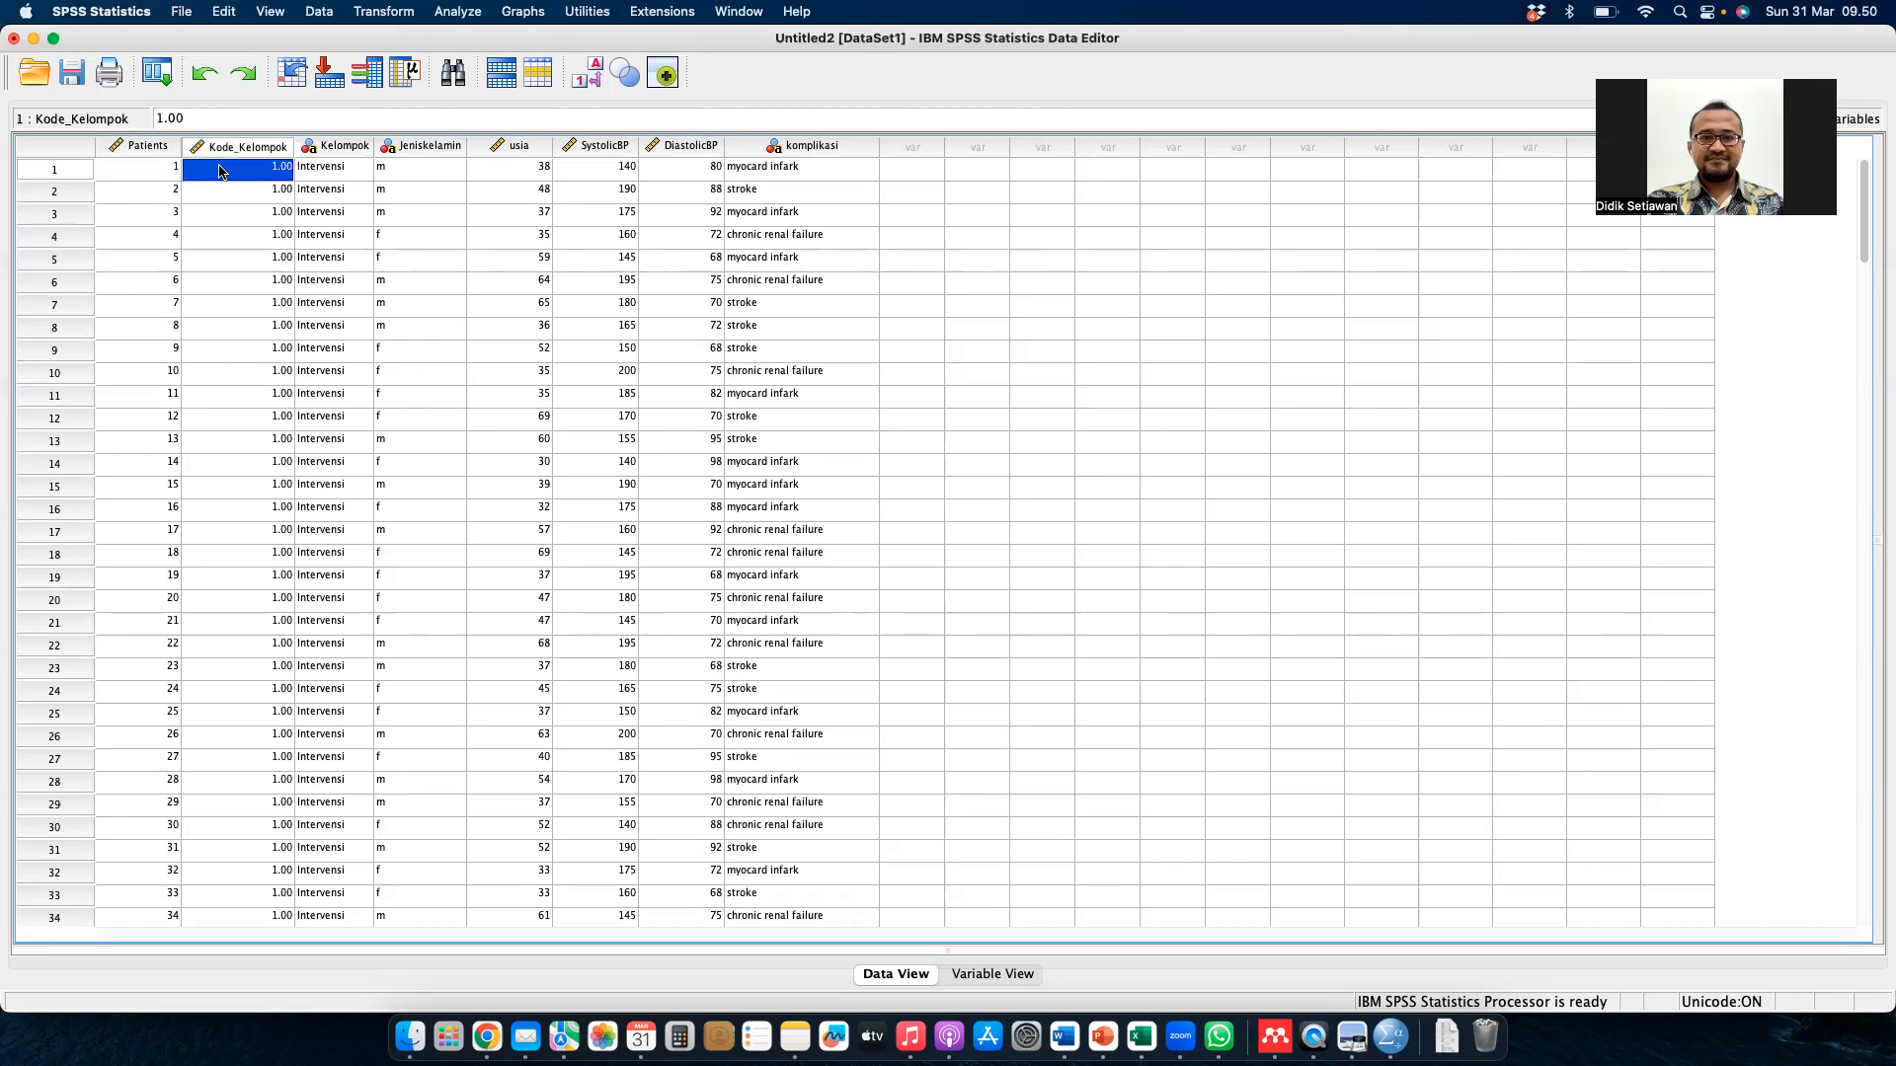
key("Right")
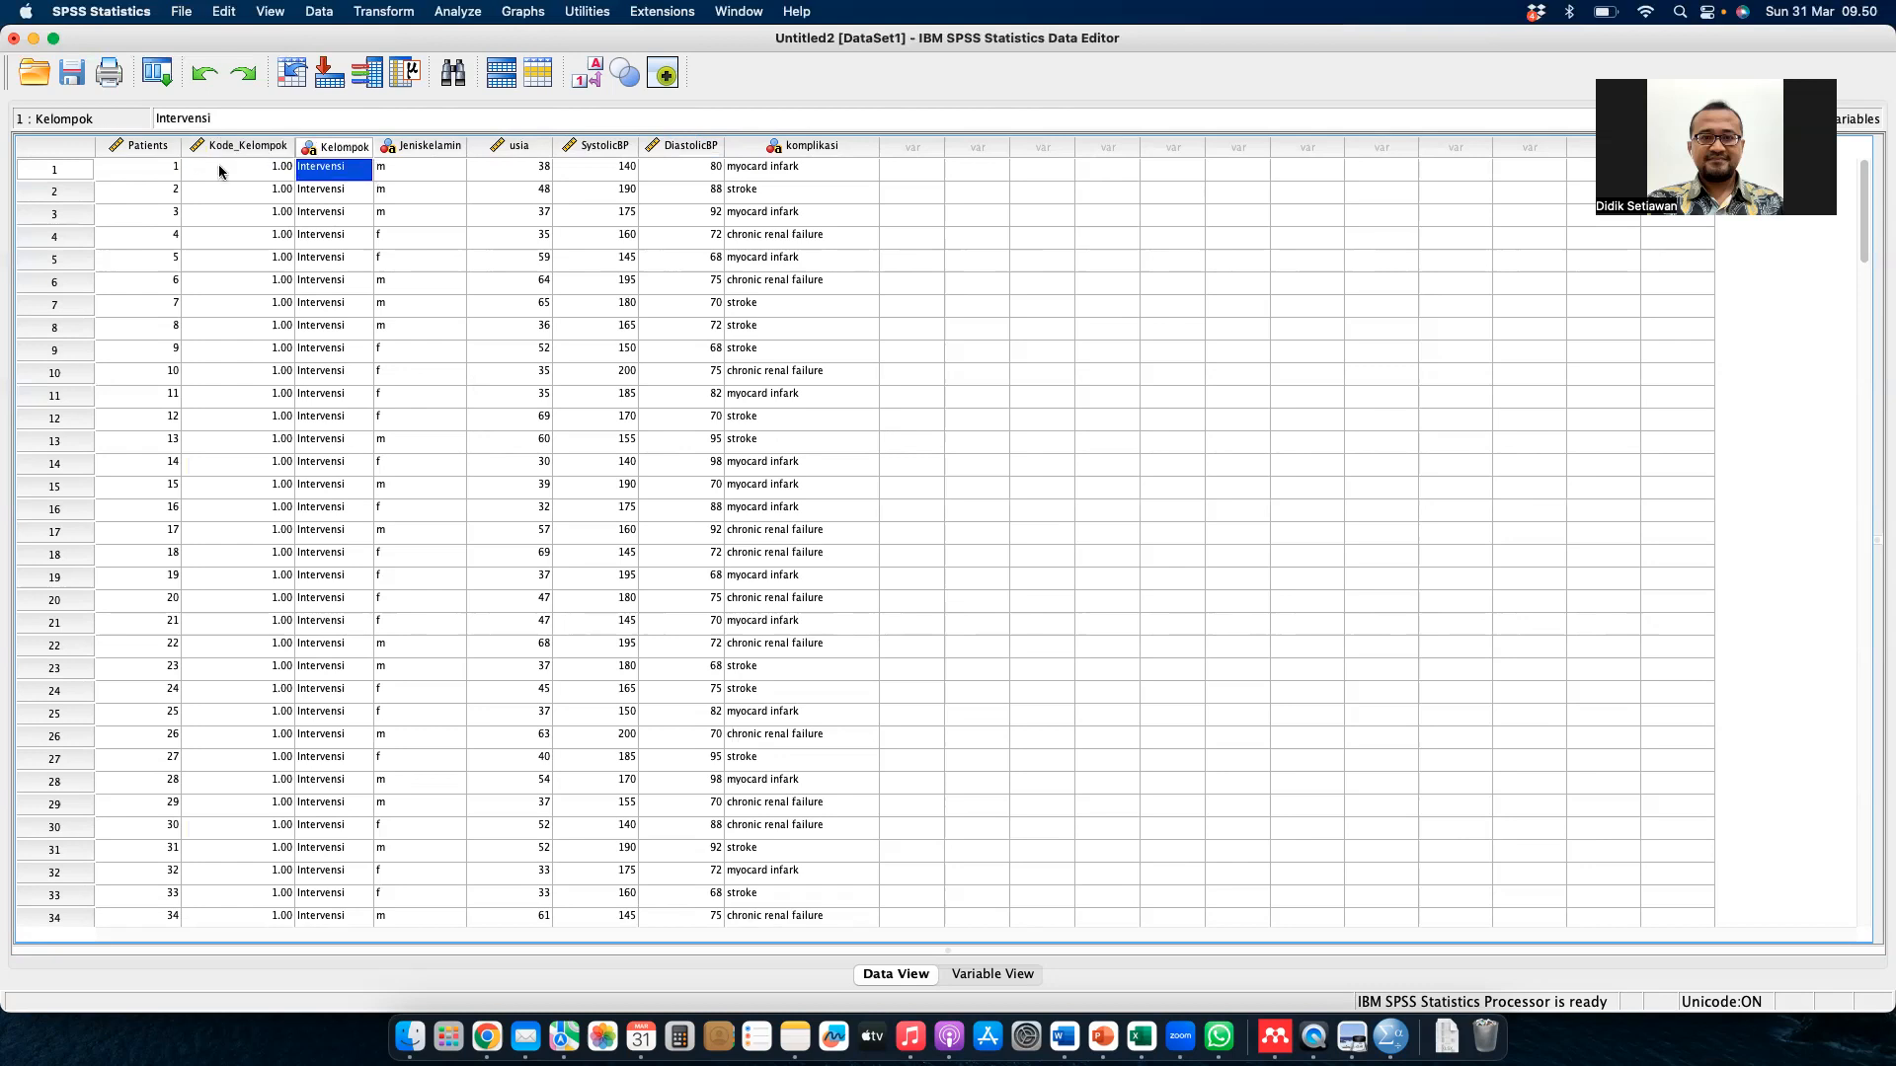
key("Right")
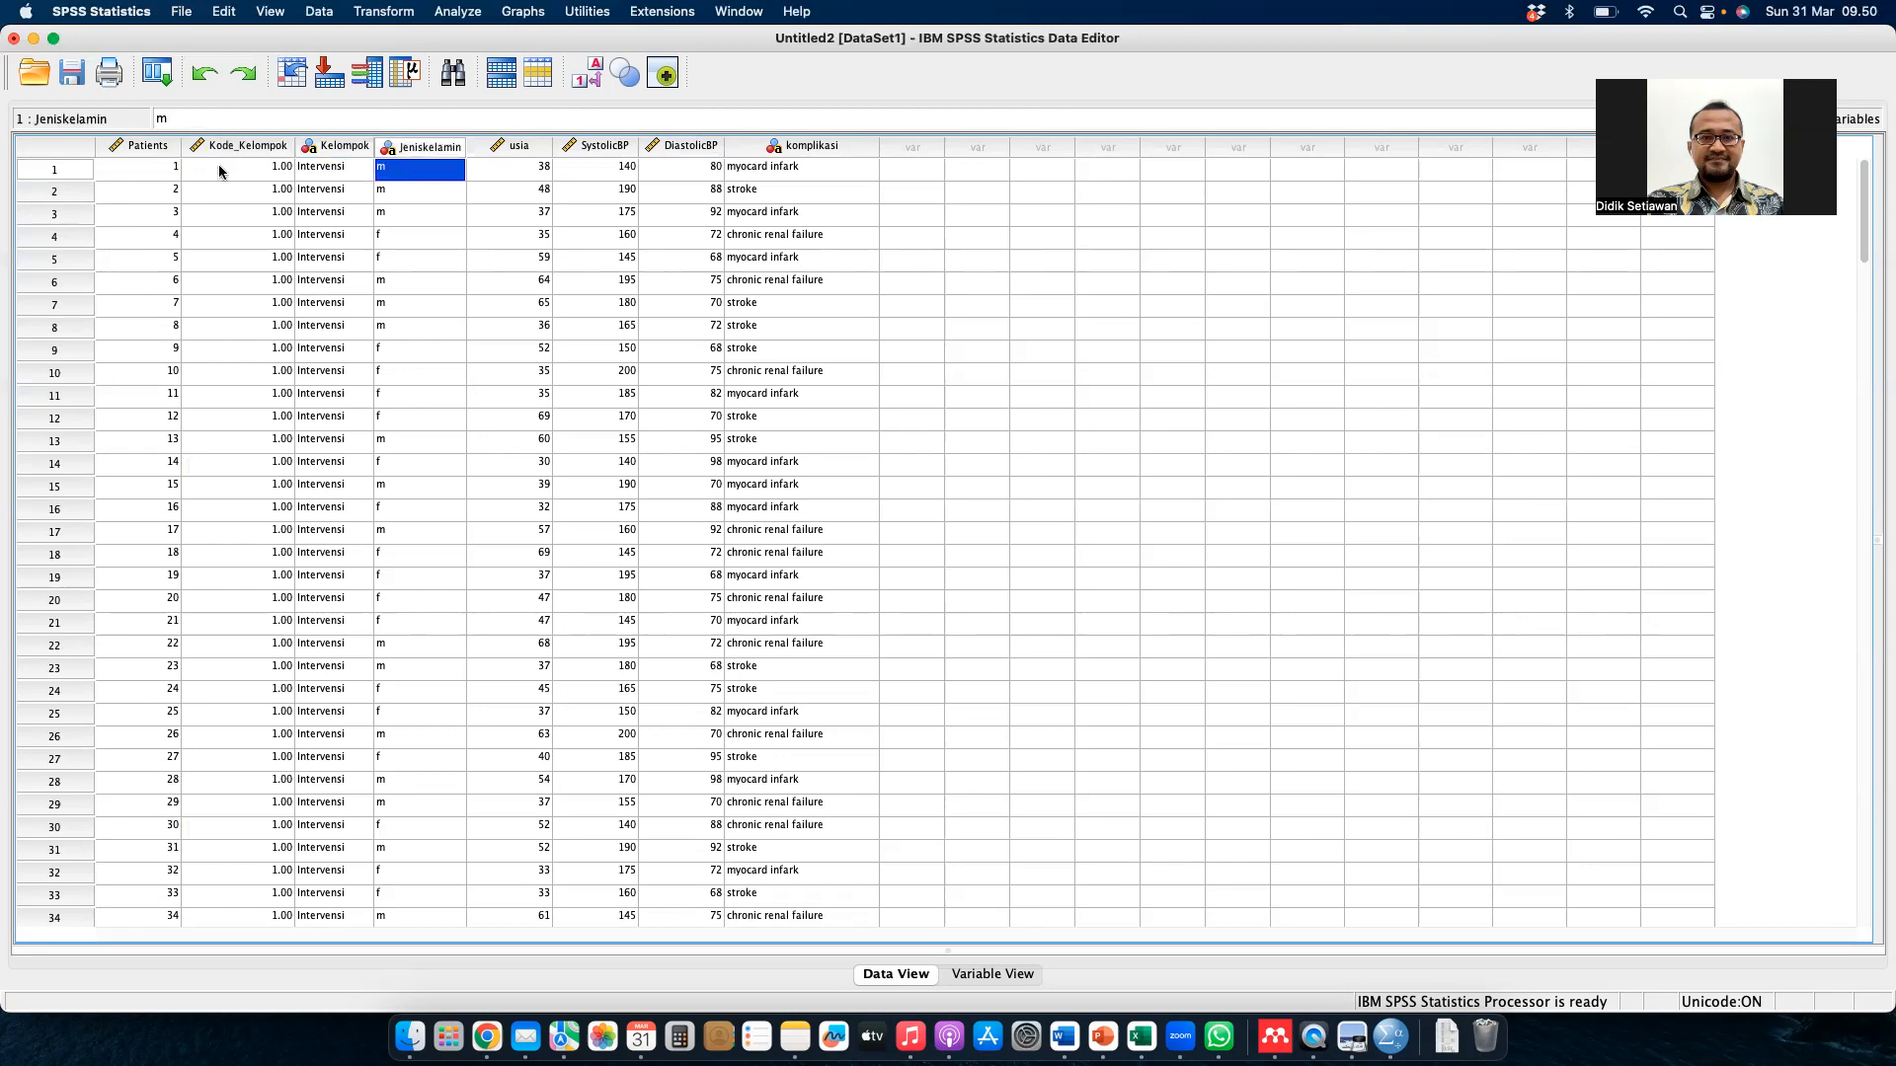
key("Right")
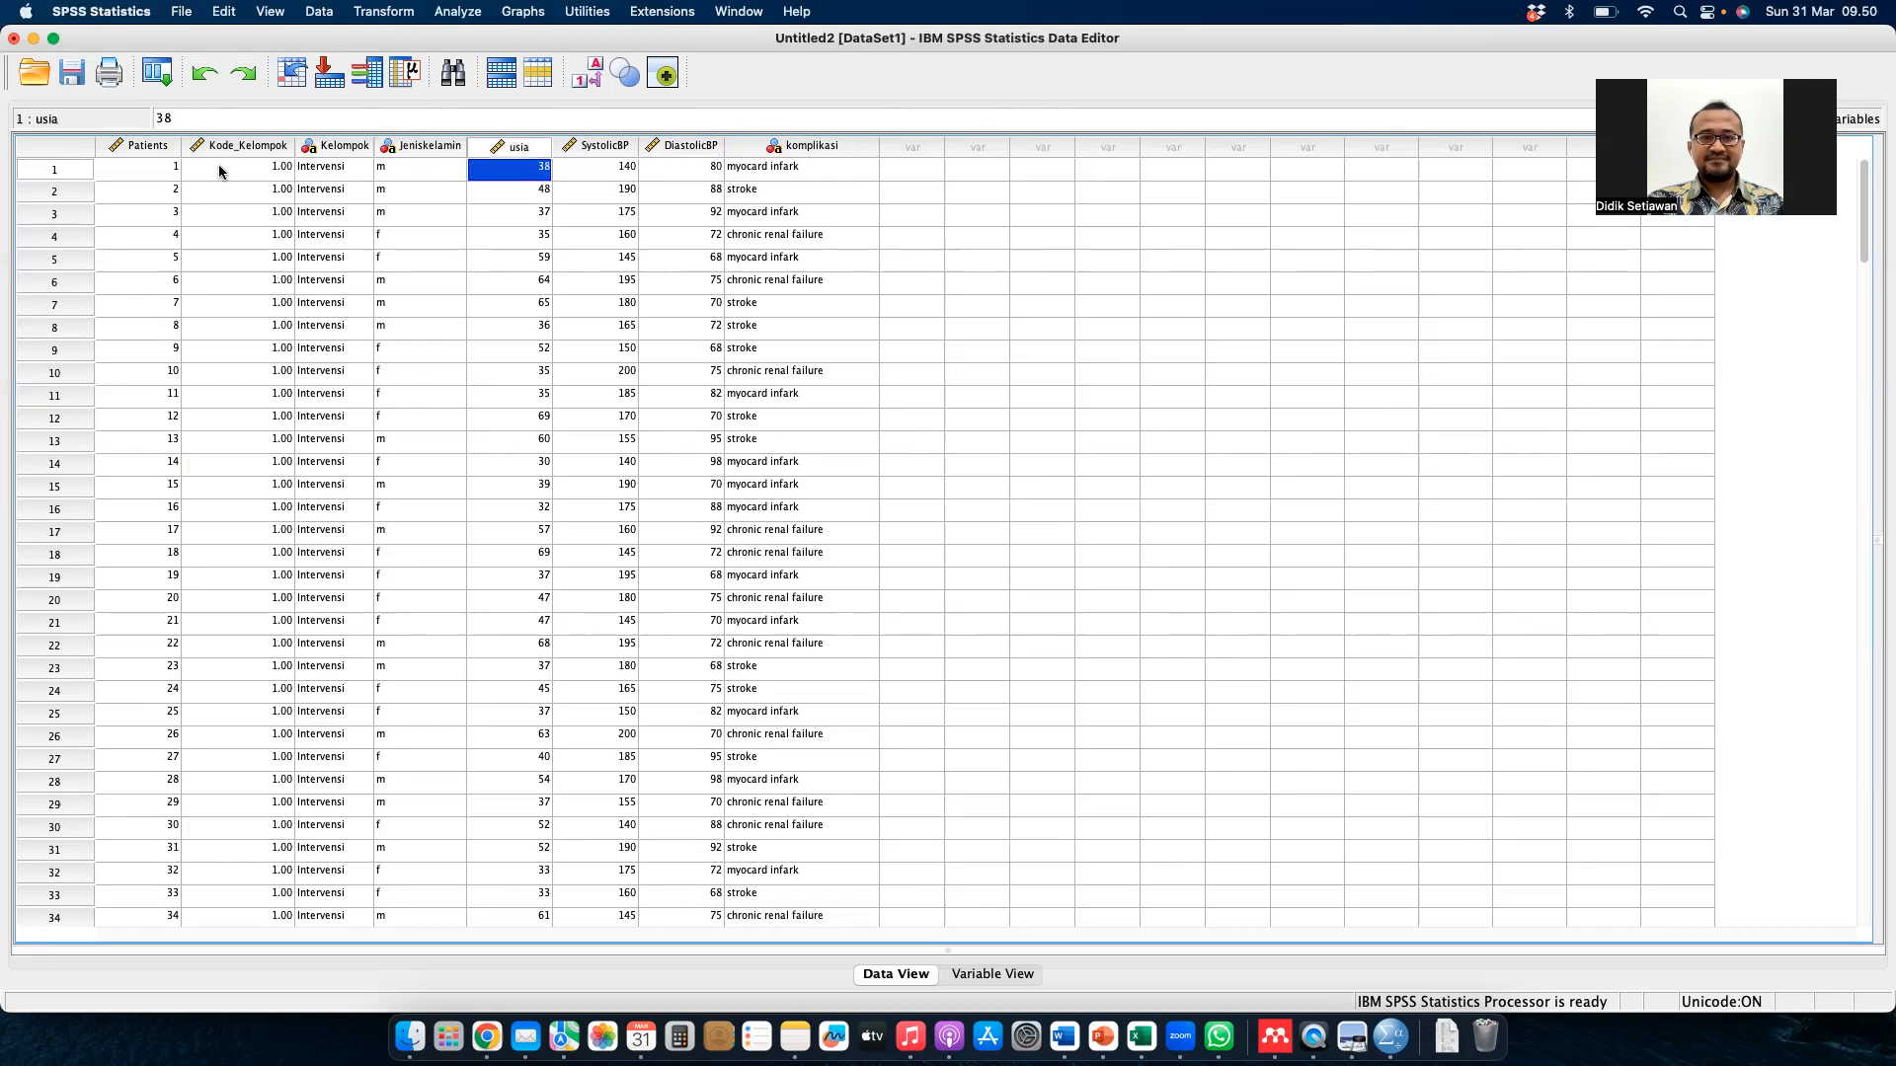
key("Right")
key("Right")
key("Right")
key("Right")
key("Left")
key("Left")
key("Left")
key("Left")
key("Left")
key("Left")
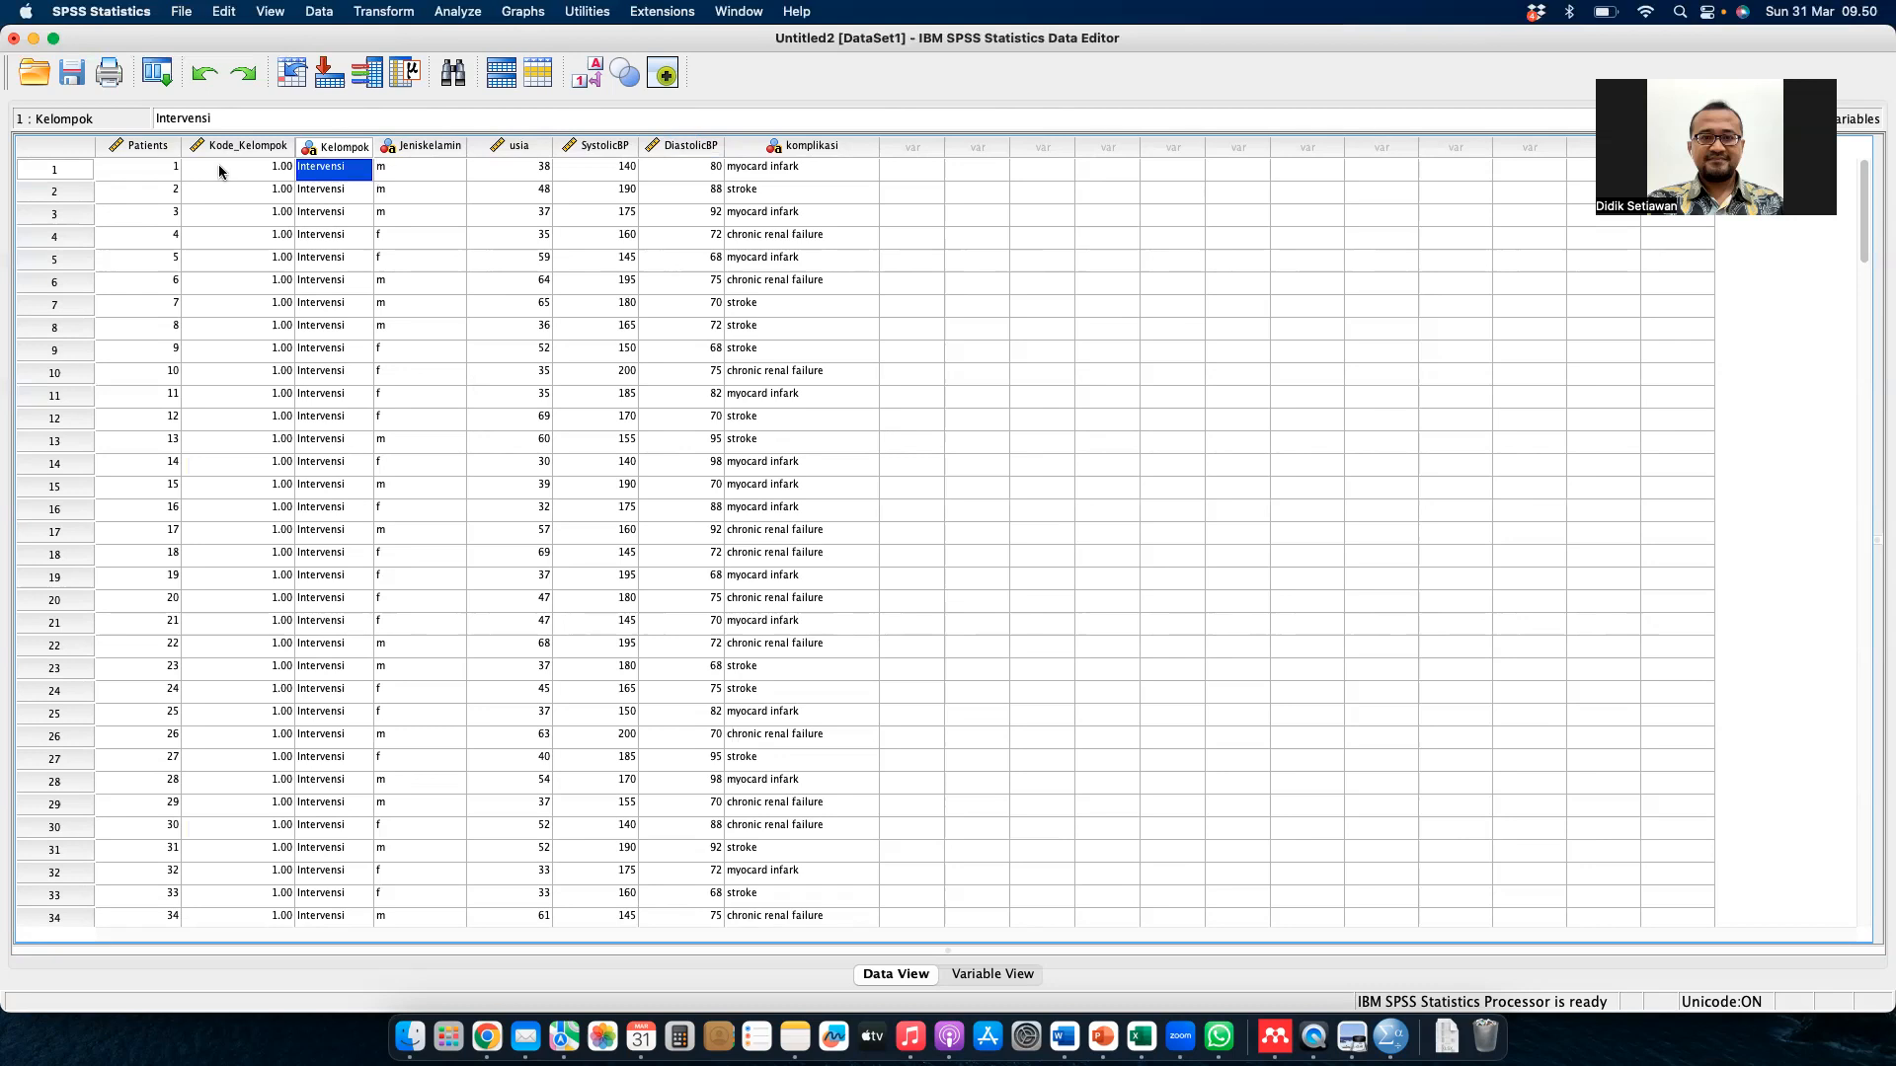
- Switch to the Hypothesis Testing slide in PowerPoint, examine the table's Categoric rows, and return to SPSS
key("ctrl+Right")
key("ctrl+Right")
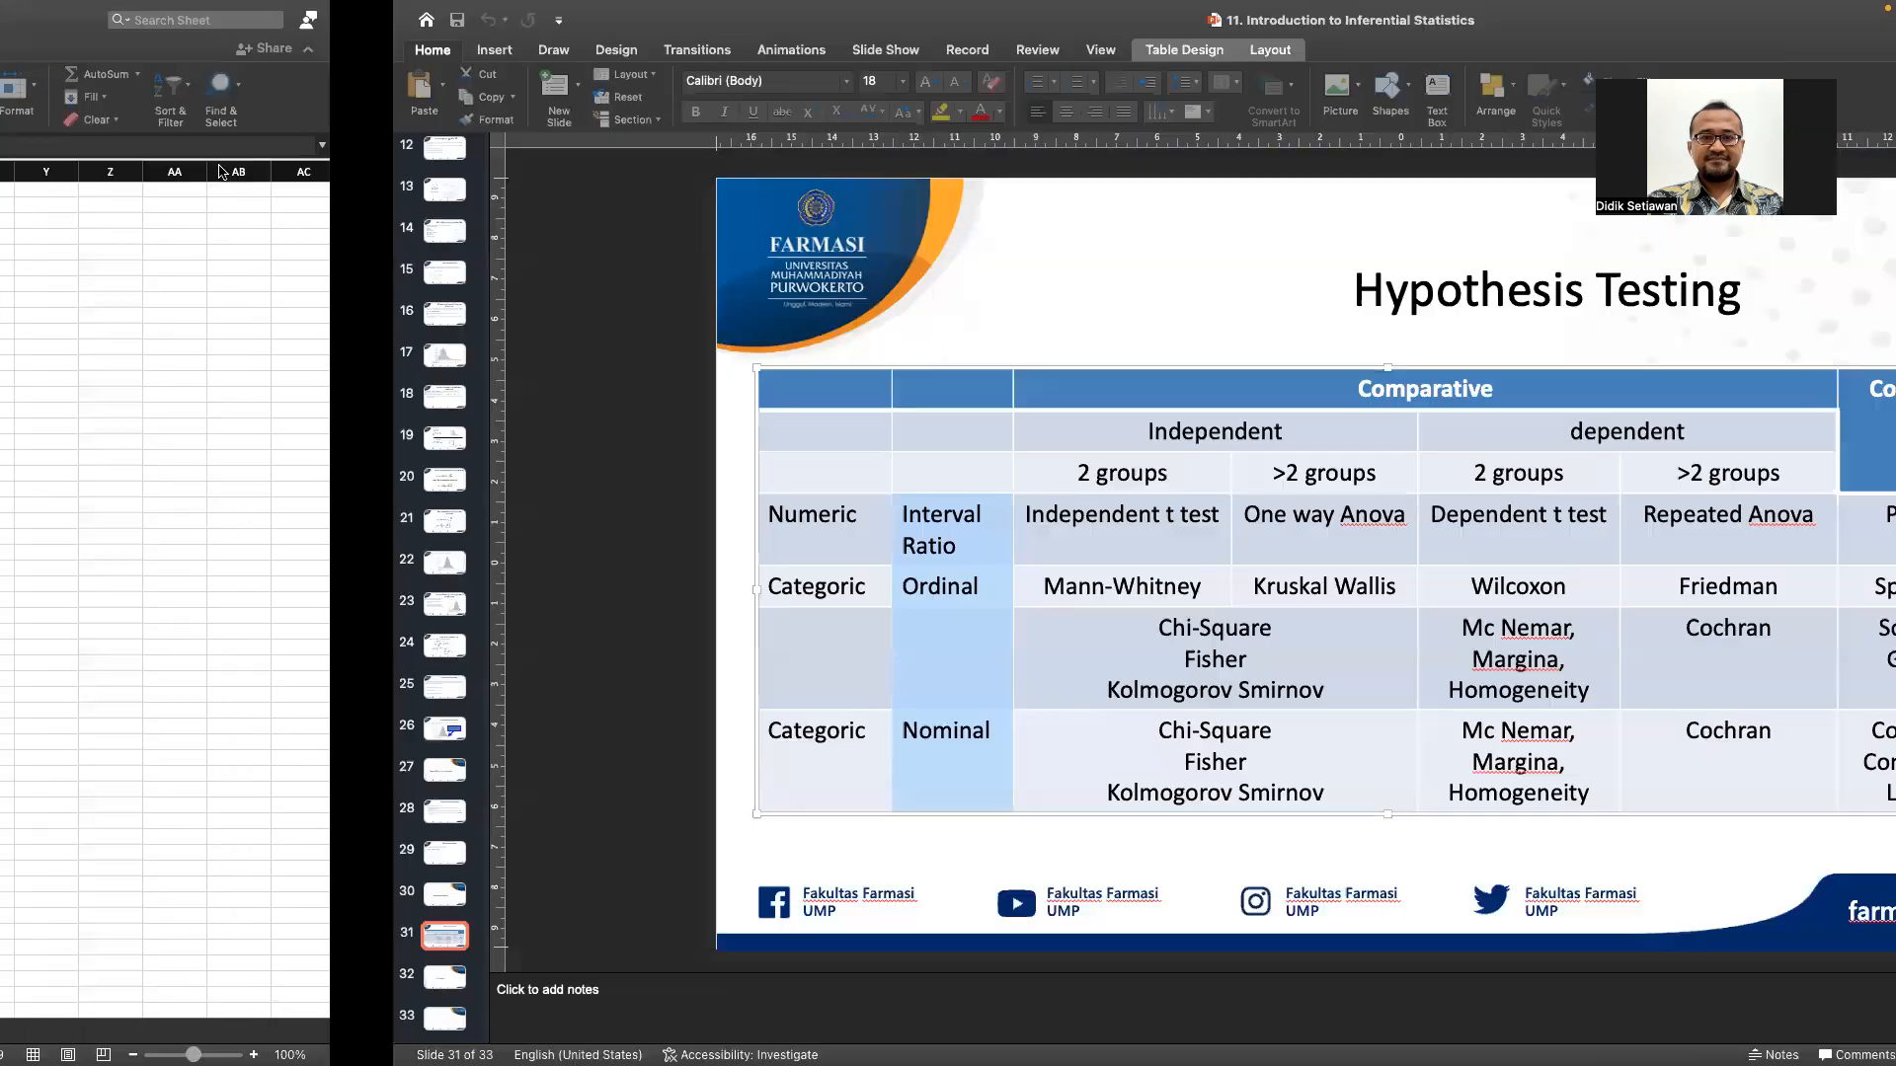
left_click(452, 629)
left_click_drag(454, 587, 454, 742)
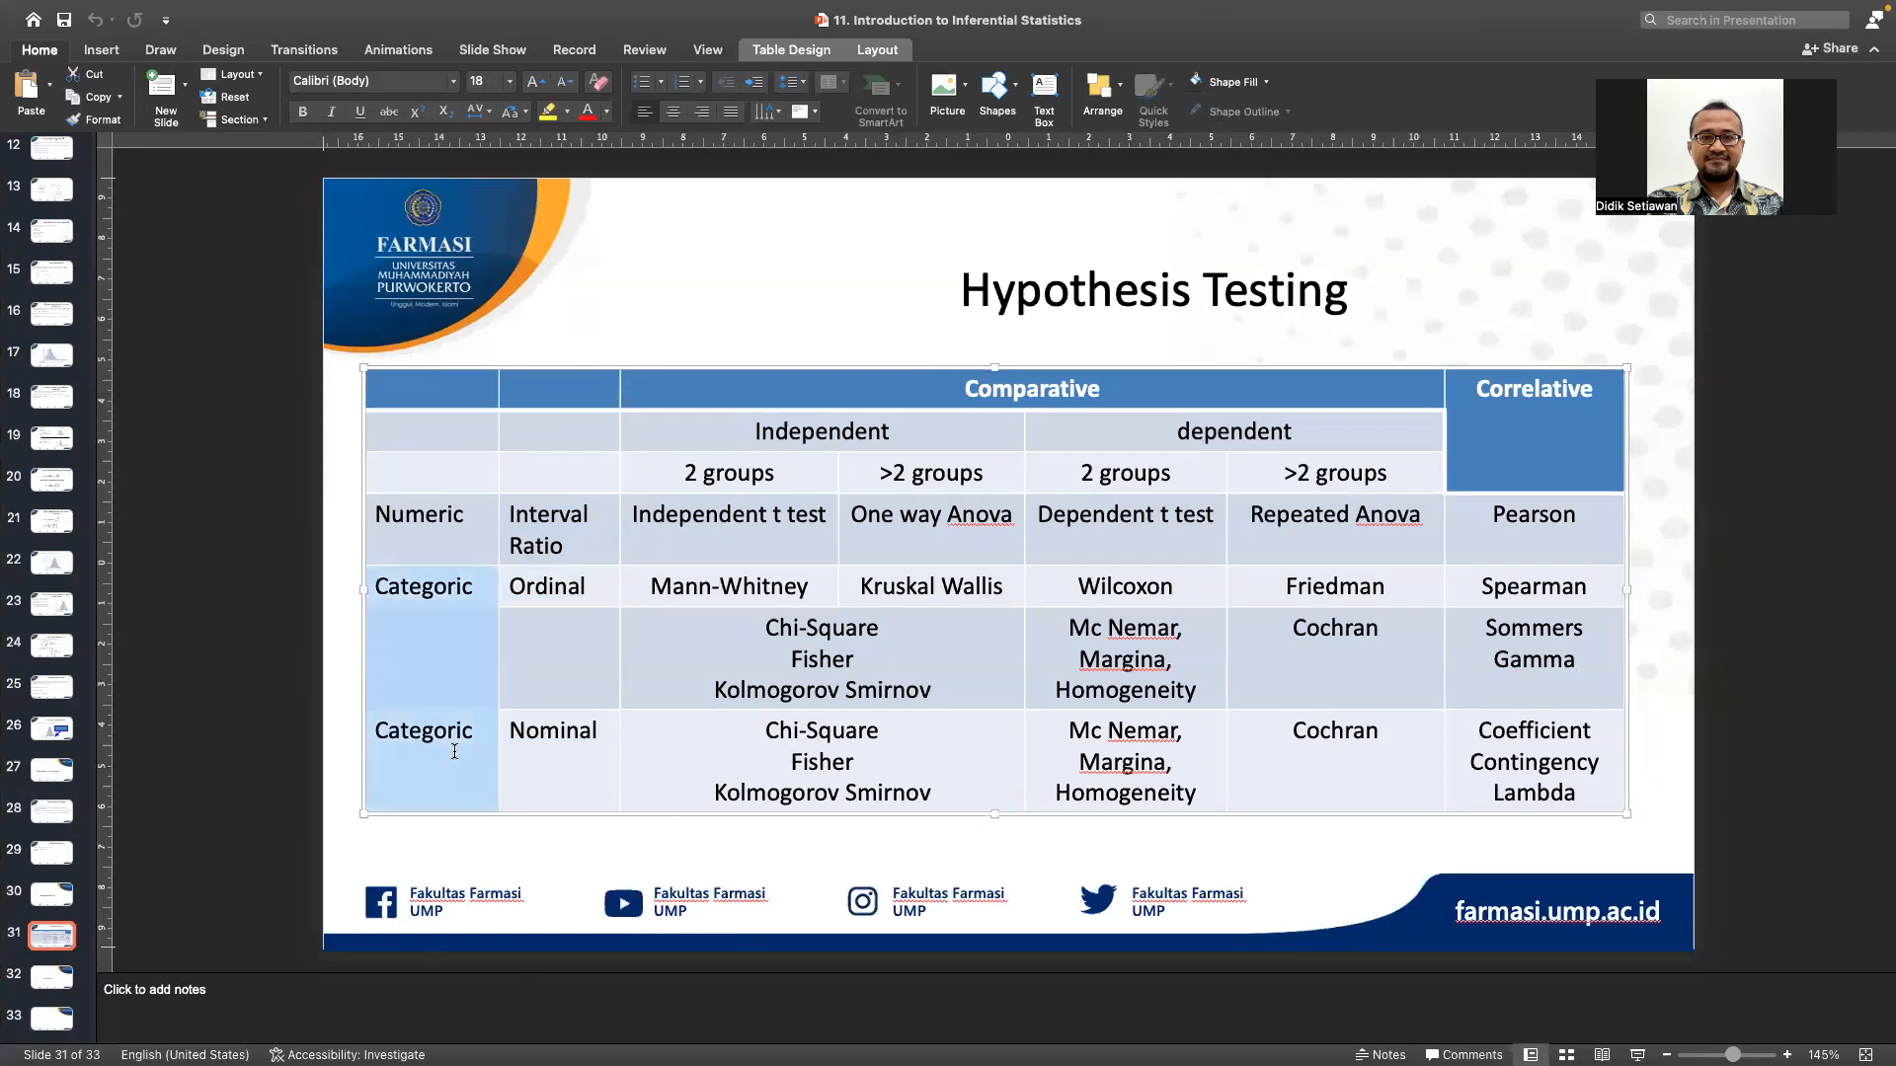
key("ctrl+Left")
key("ctrl+Left")
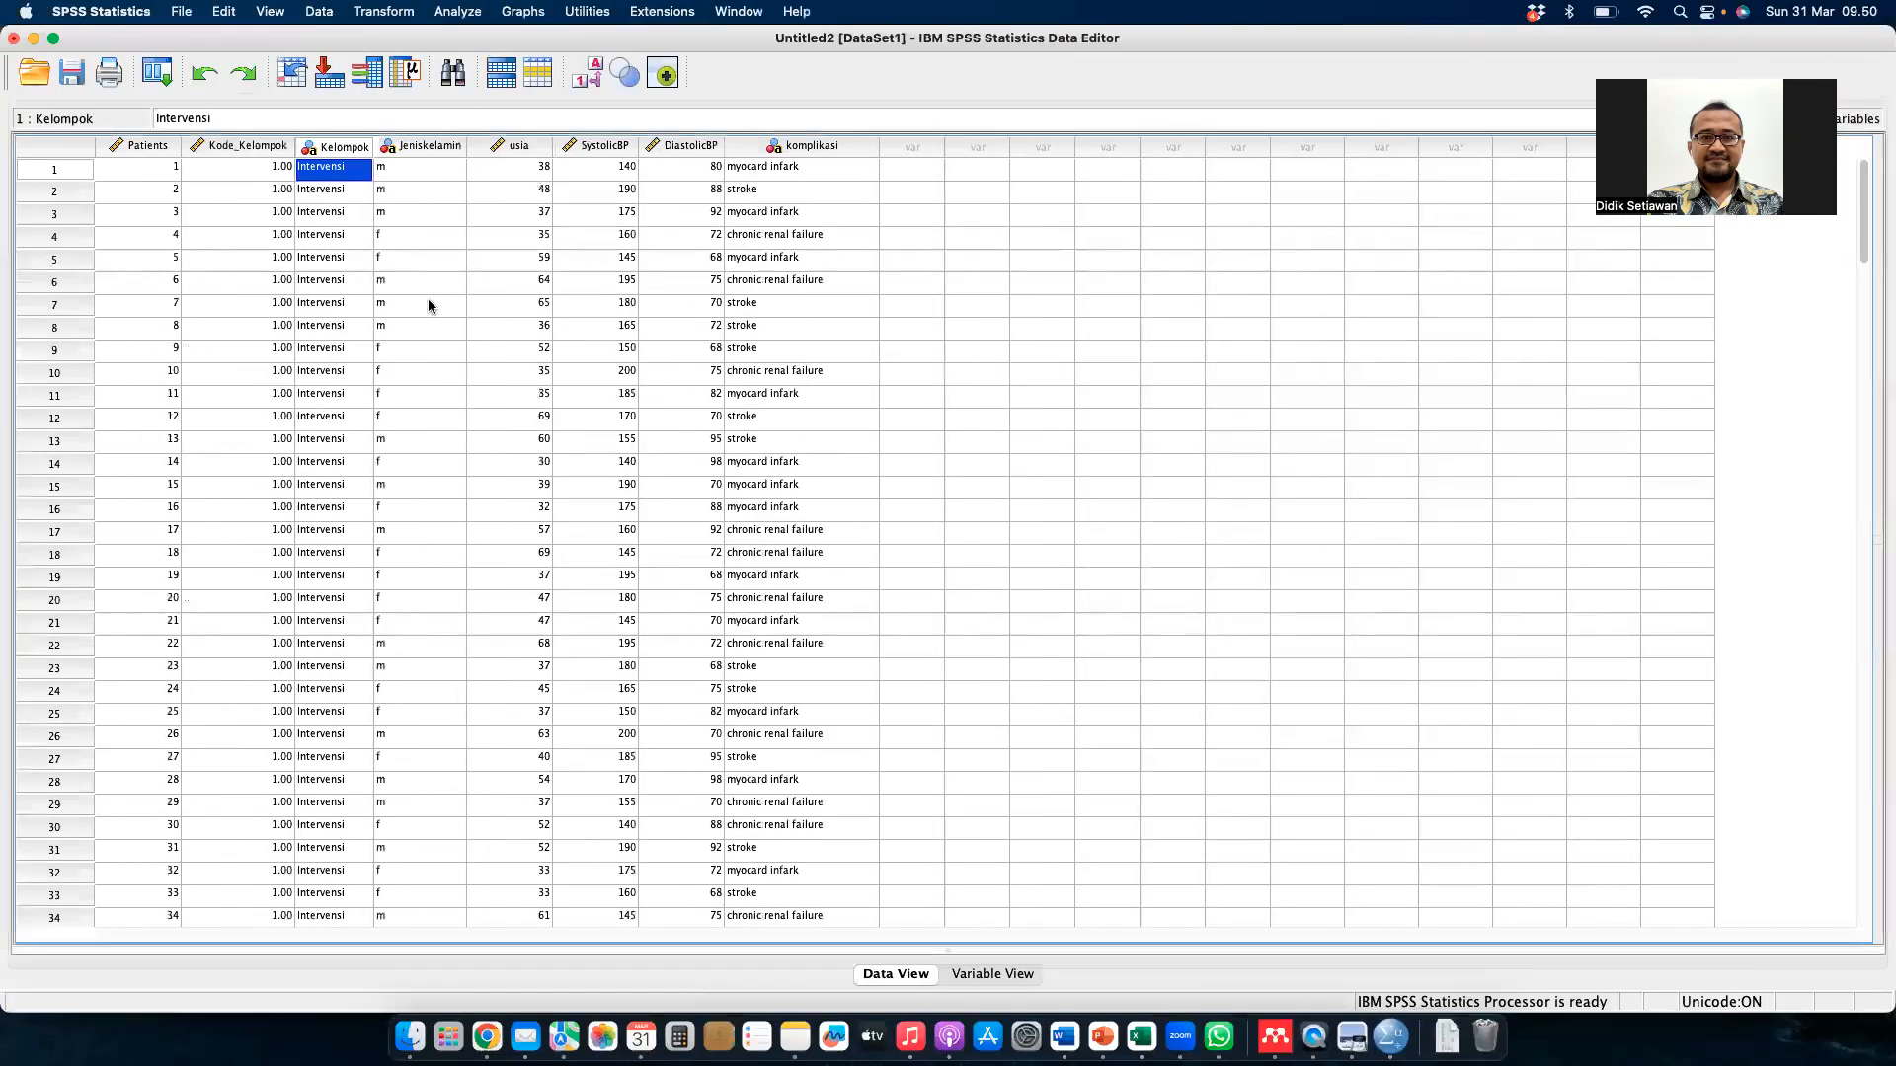
- Examine the Jeniskelamin, usia, SystolicBP, DiastolicBP and Kelompok columns to distinguish categorical from numeric variables
left_click(429, 200)
left_click(518, 148)
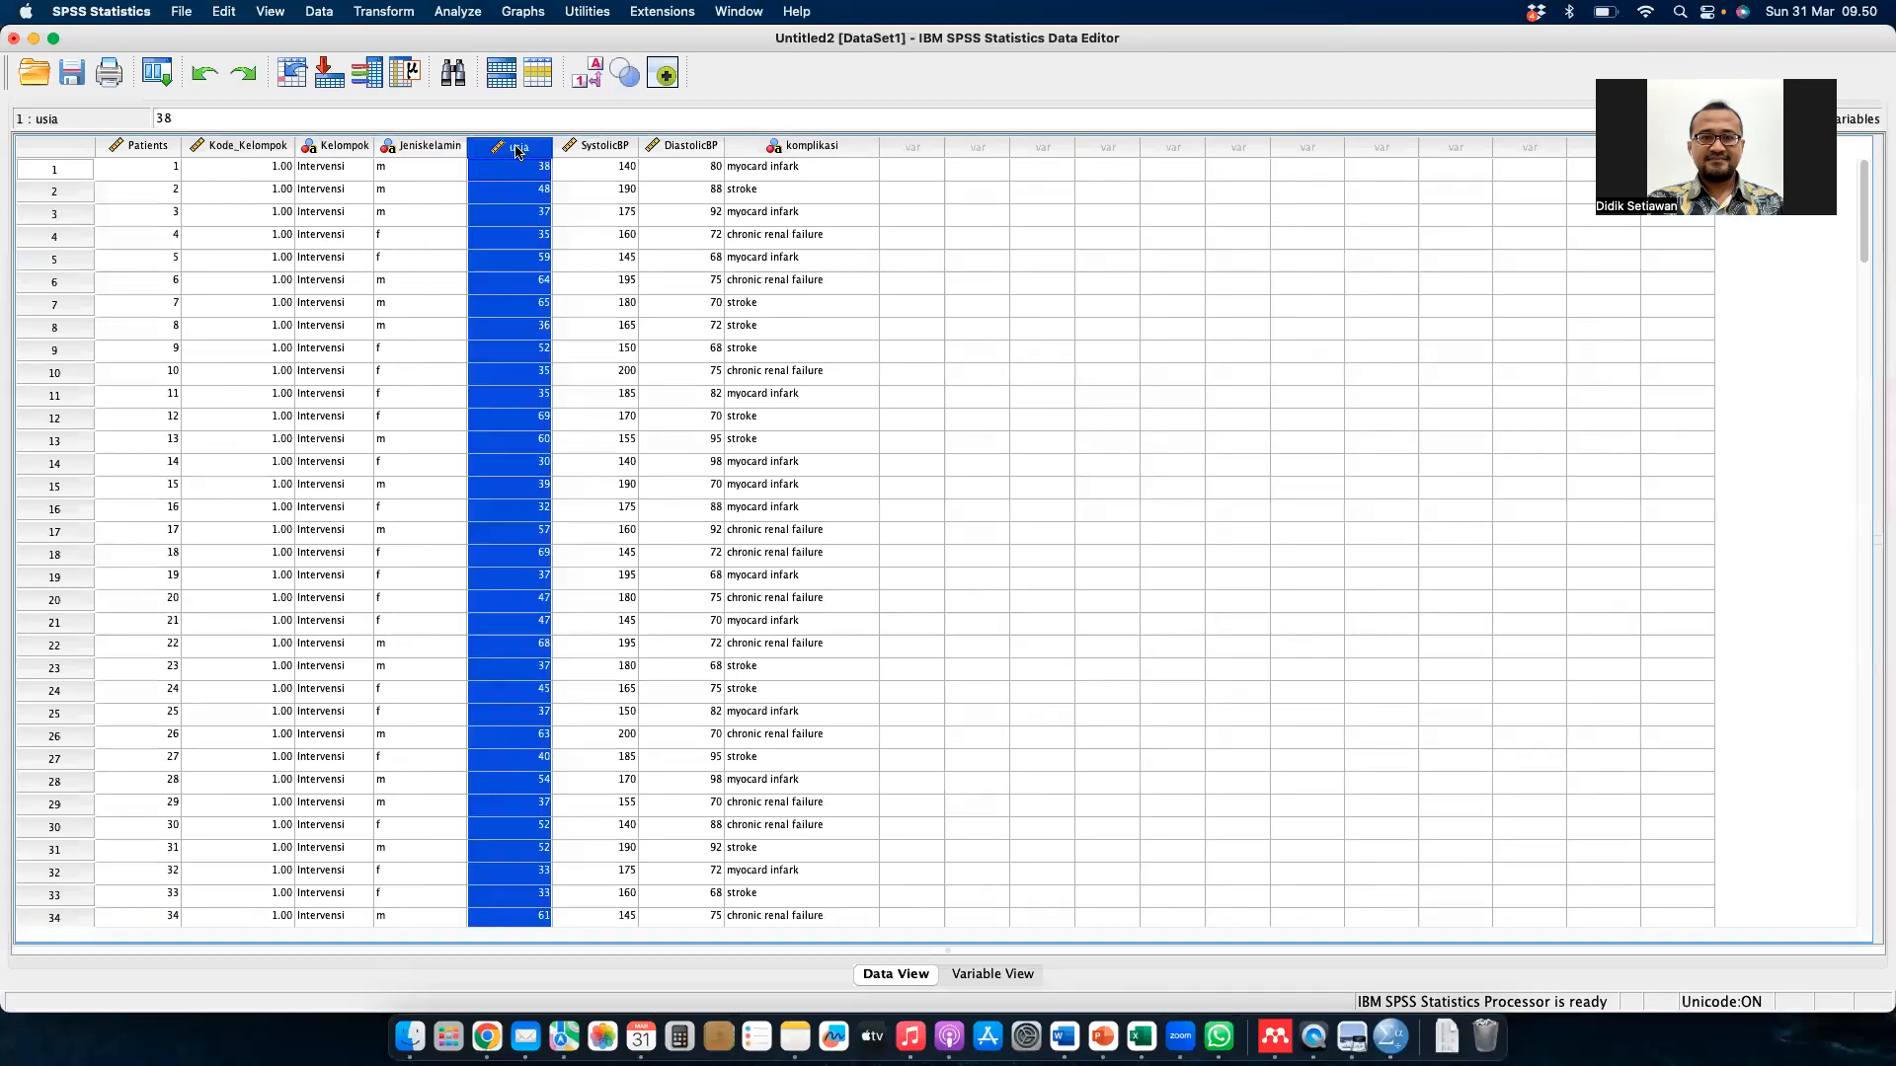
left_click(600, 148)
left_click(681, 148)
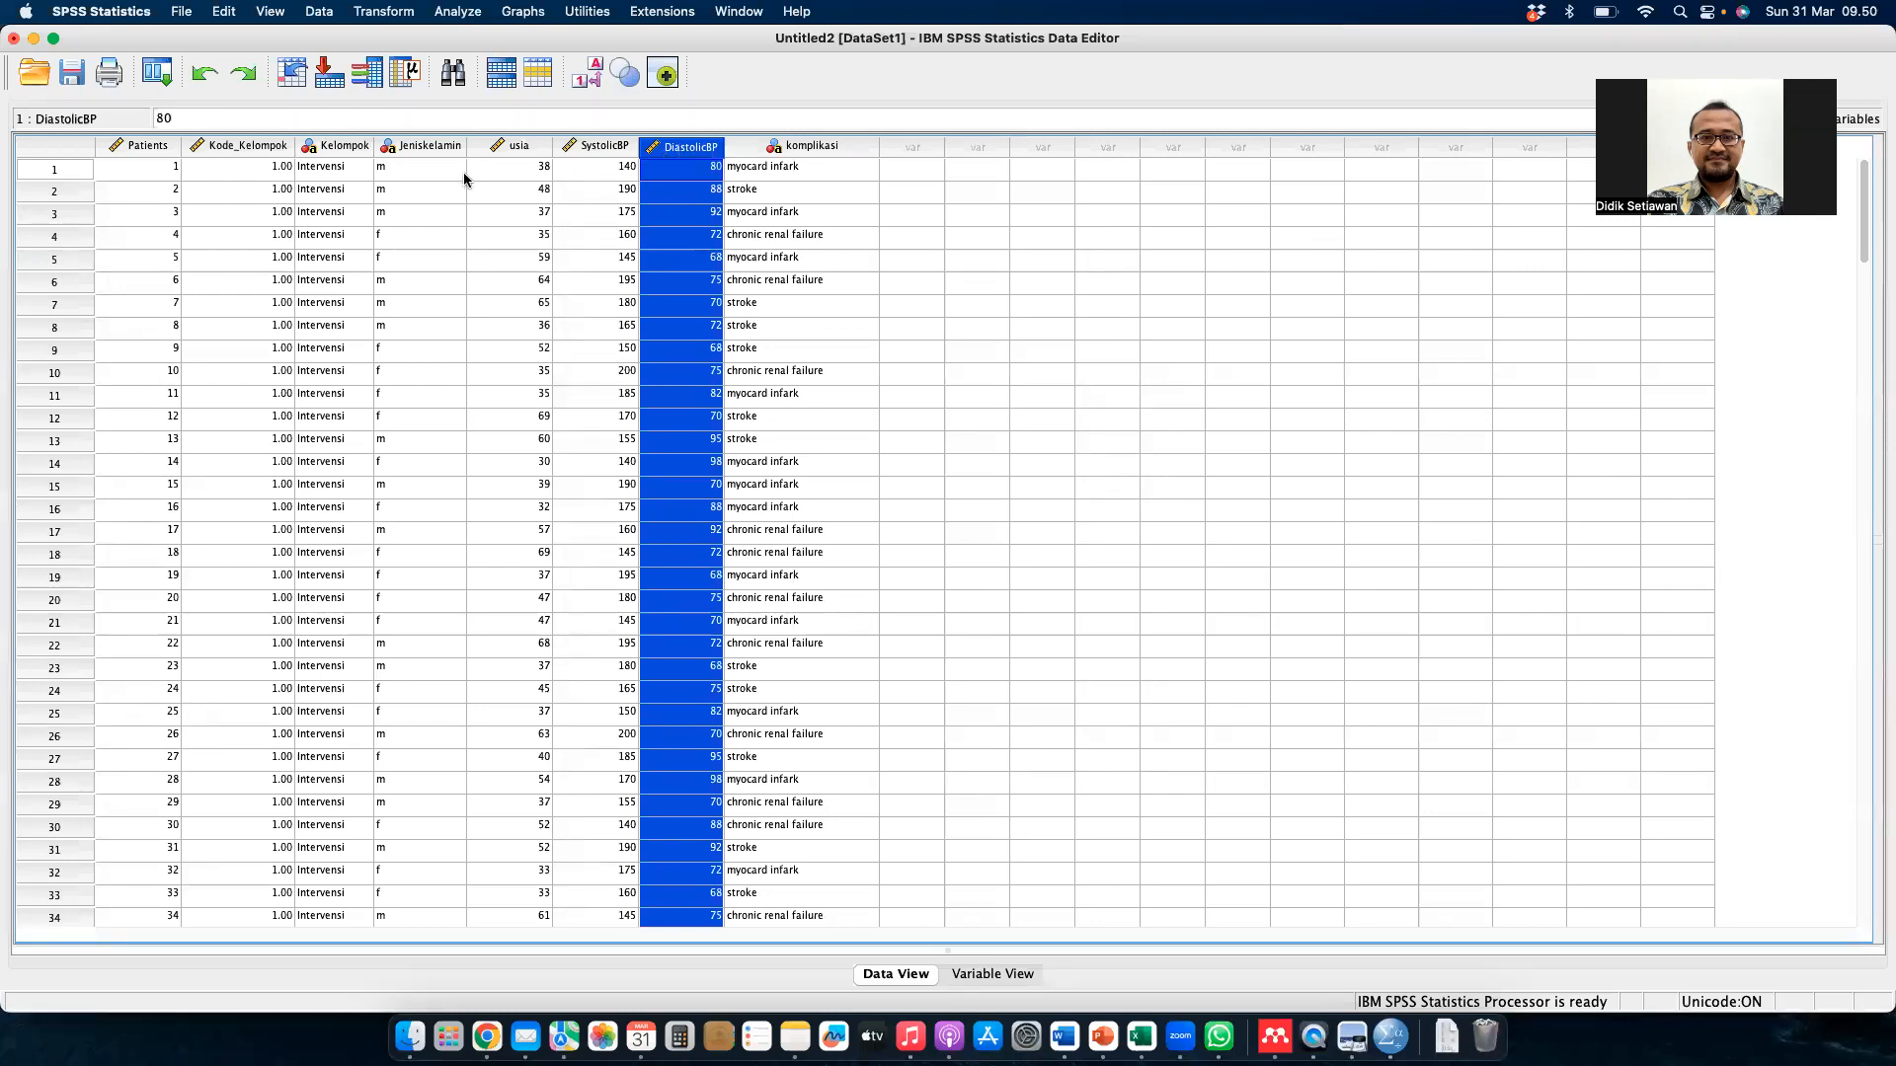
left_click(337, 171)
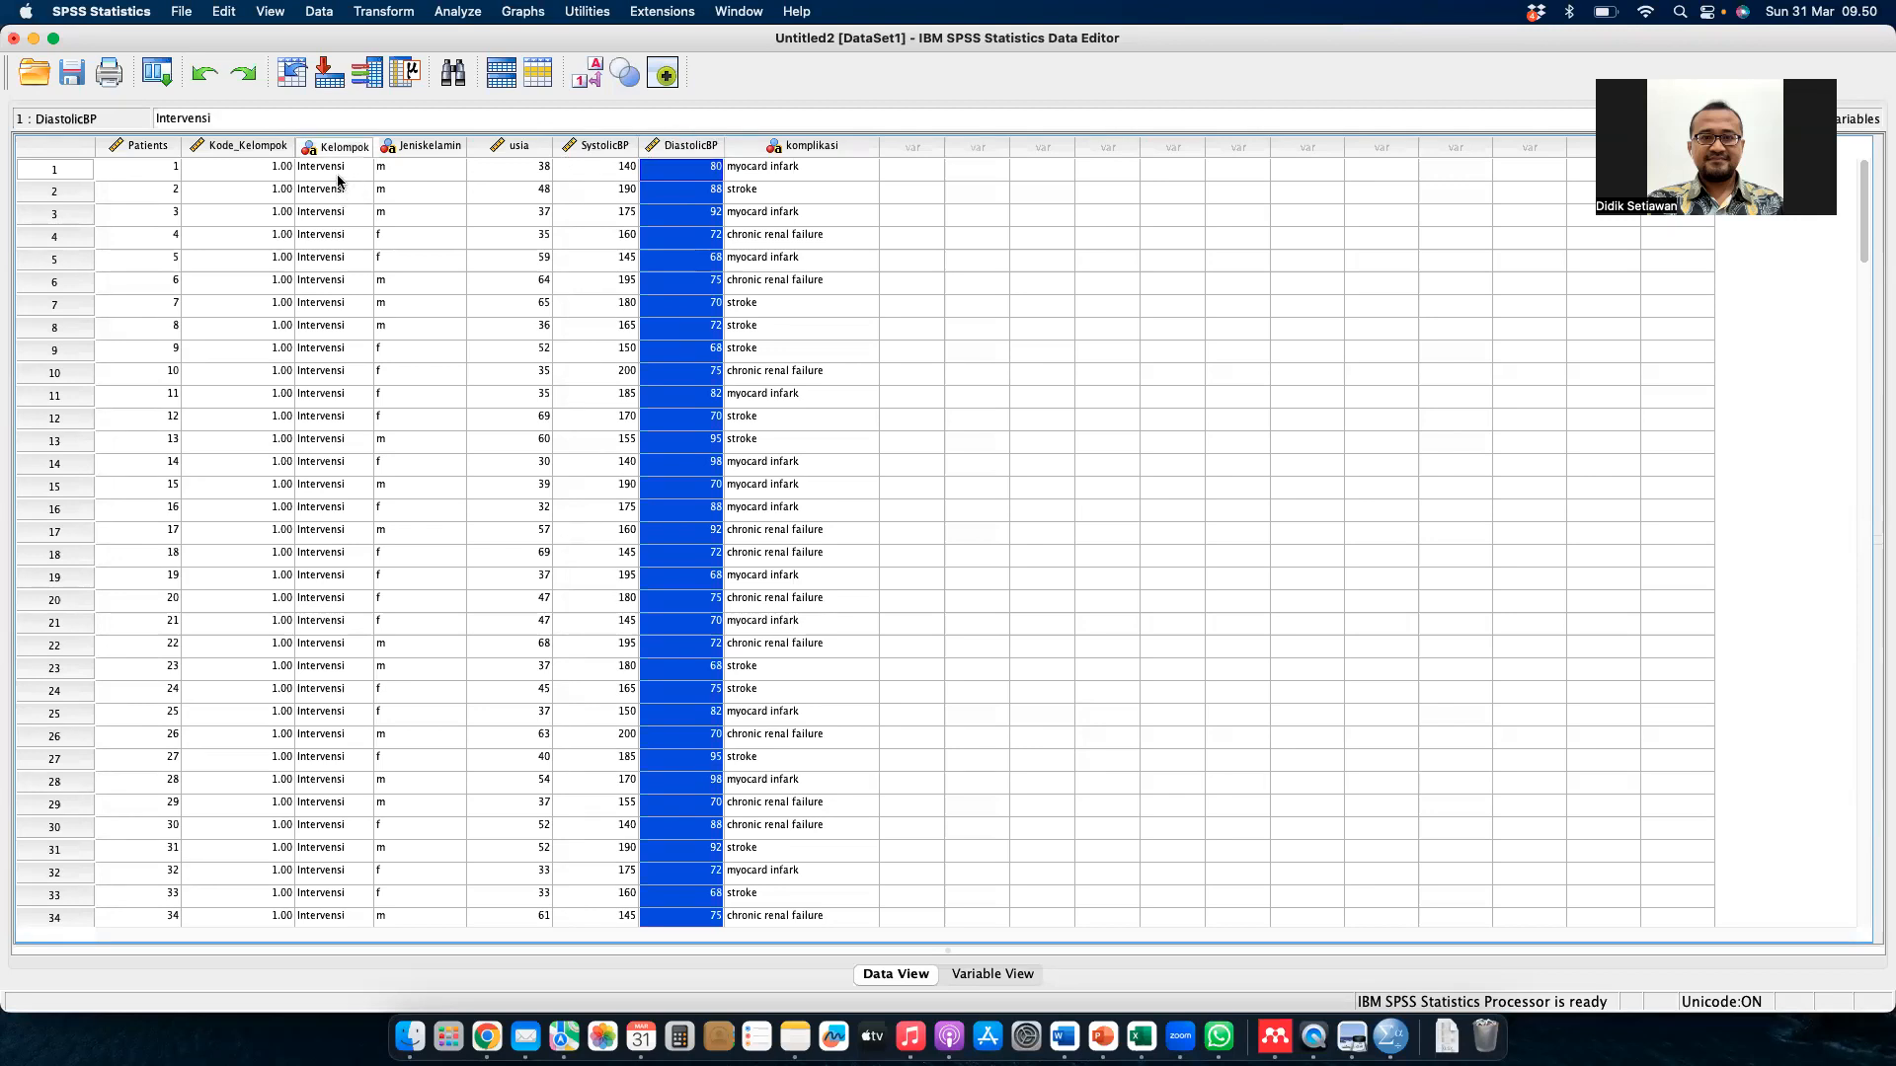
left_click(462, 11)
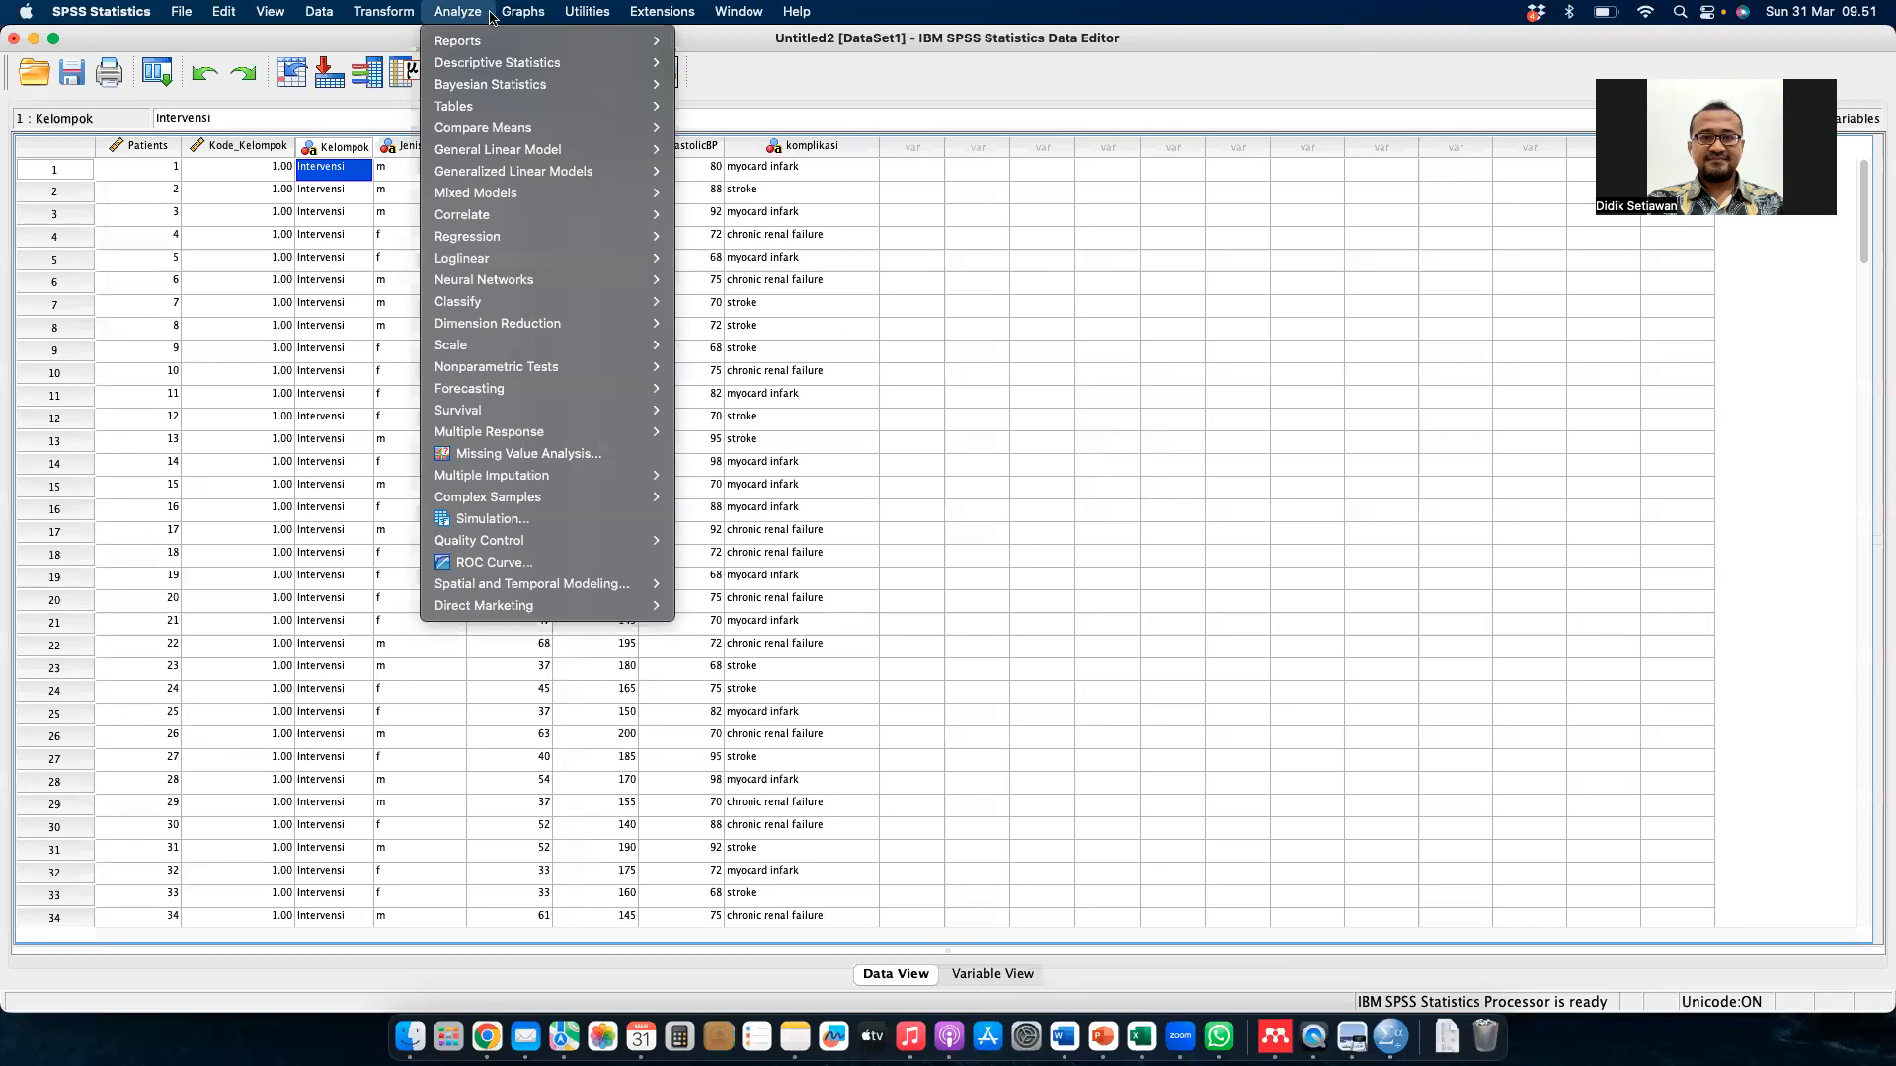
mouse_move(519, 18)
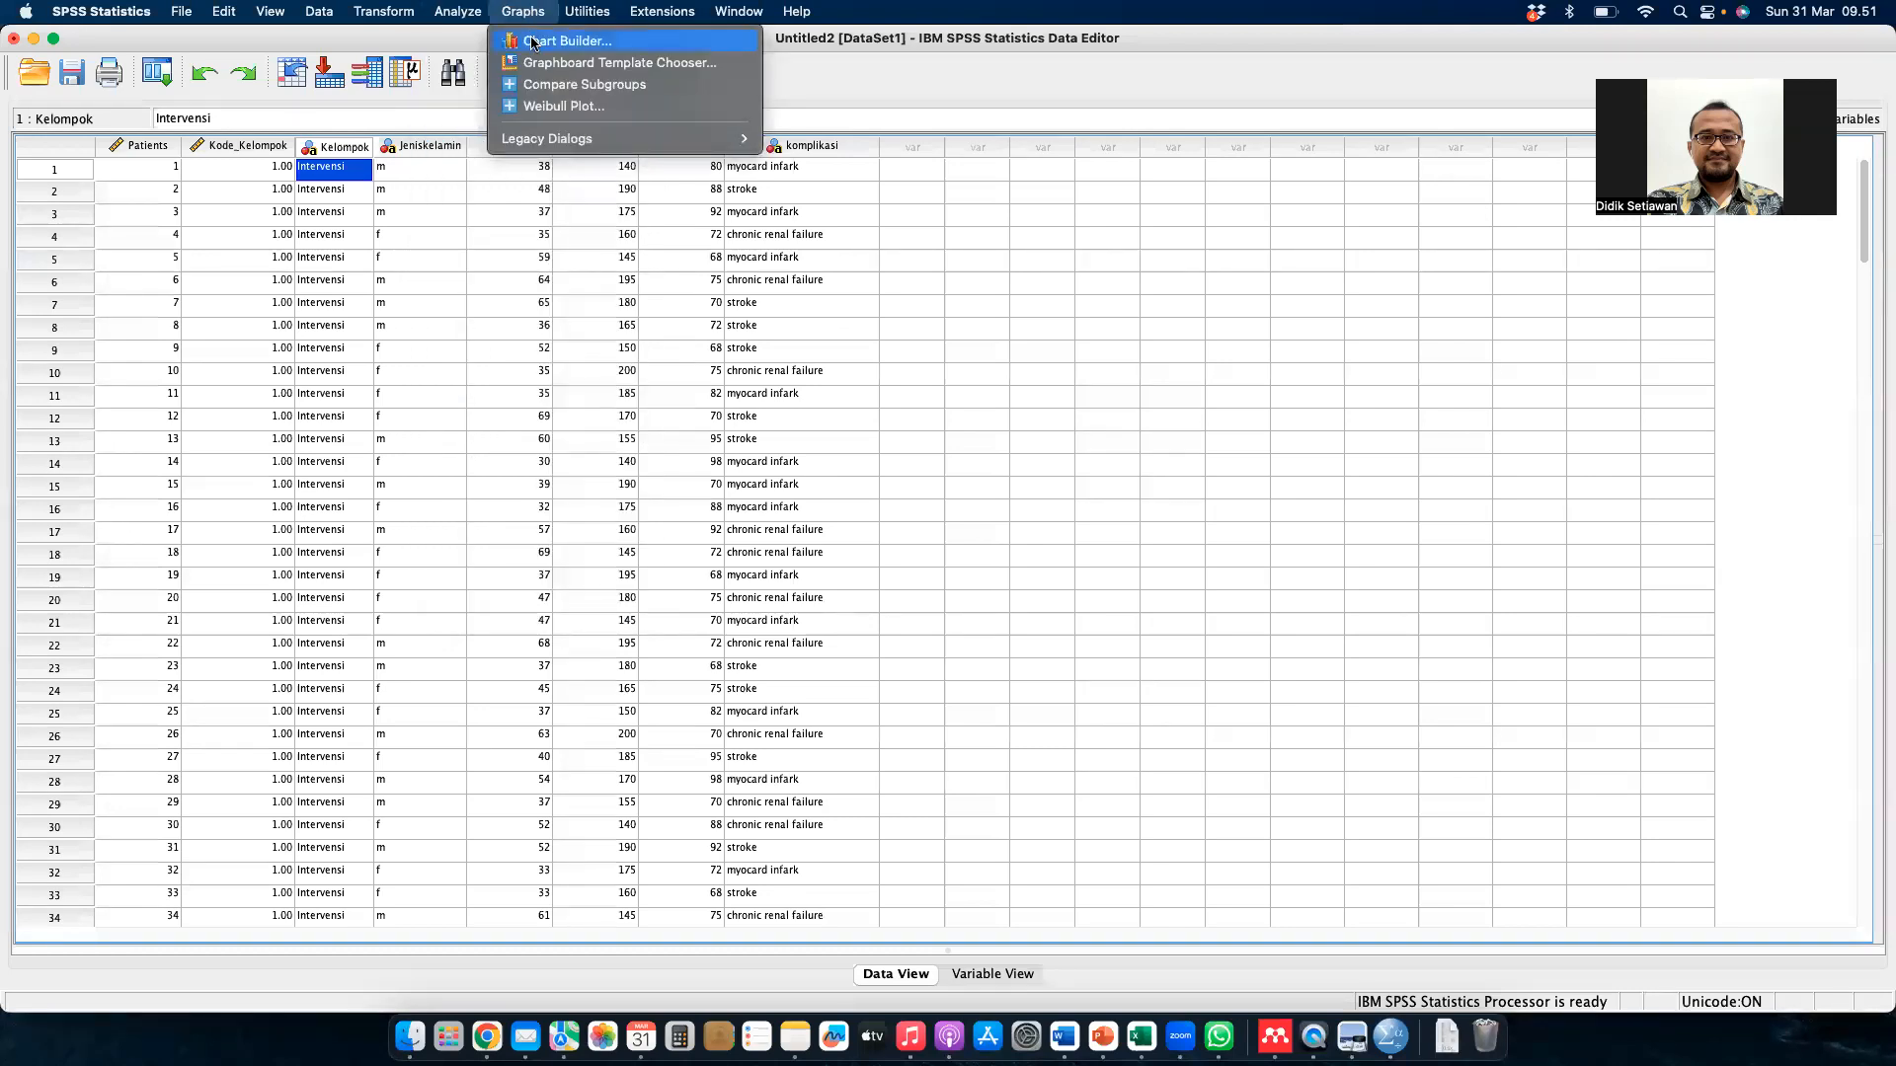
left_click(533, 42)
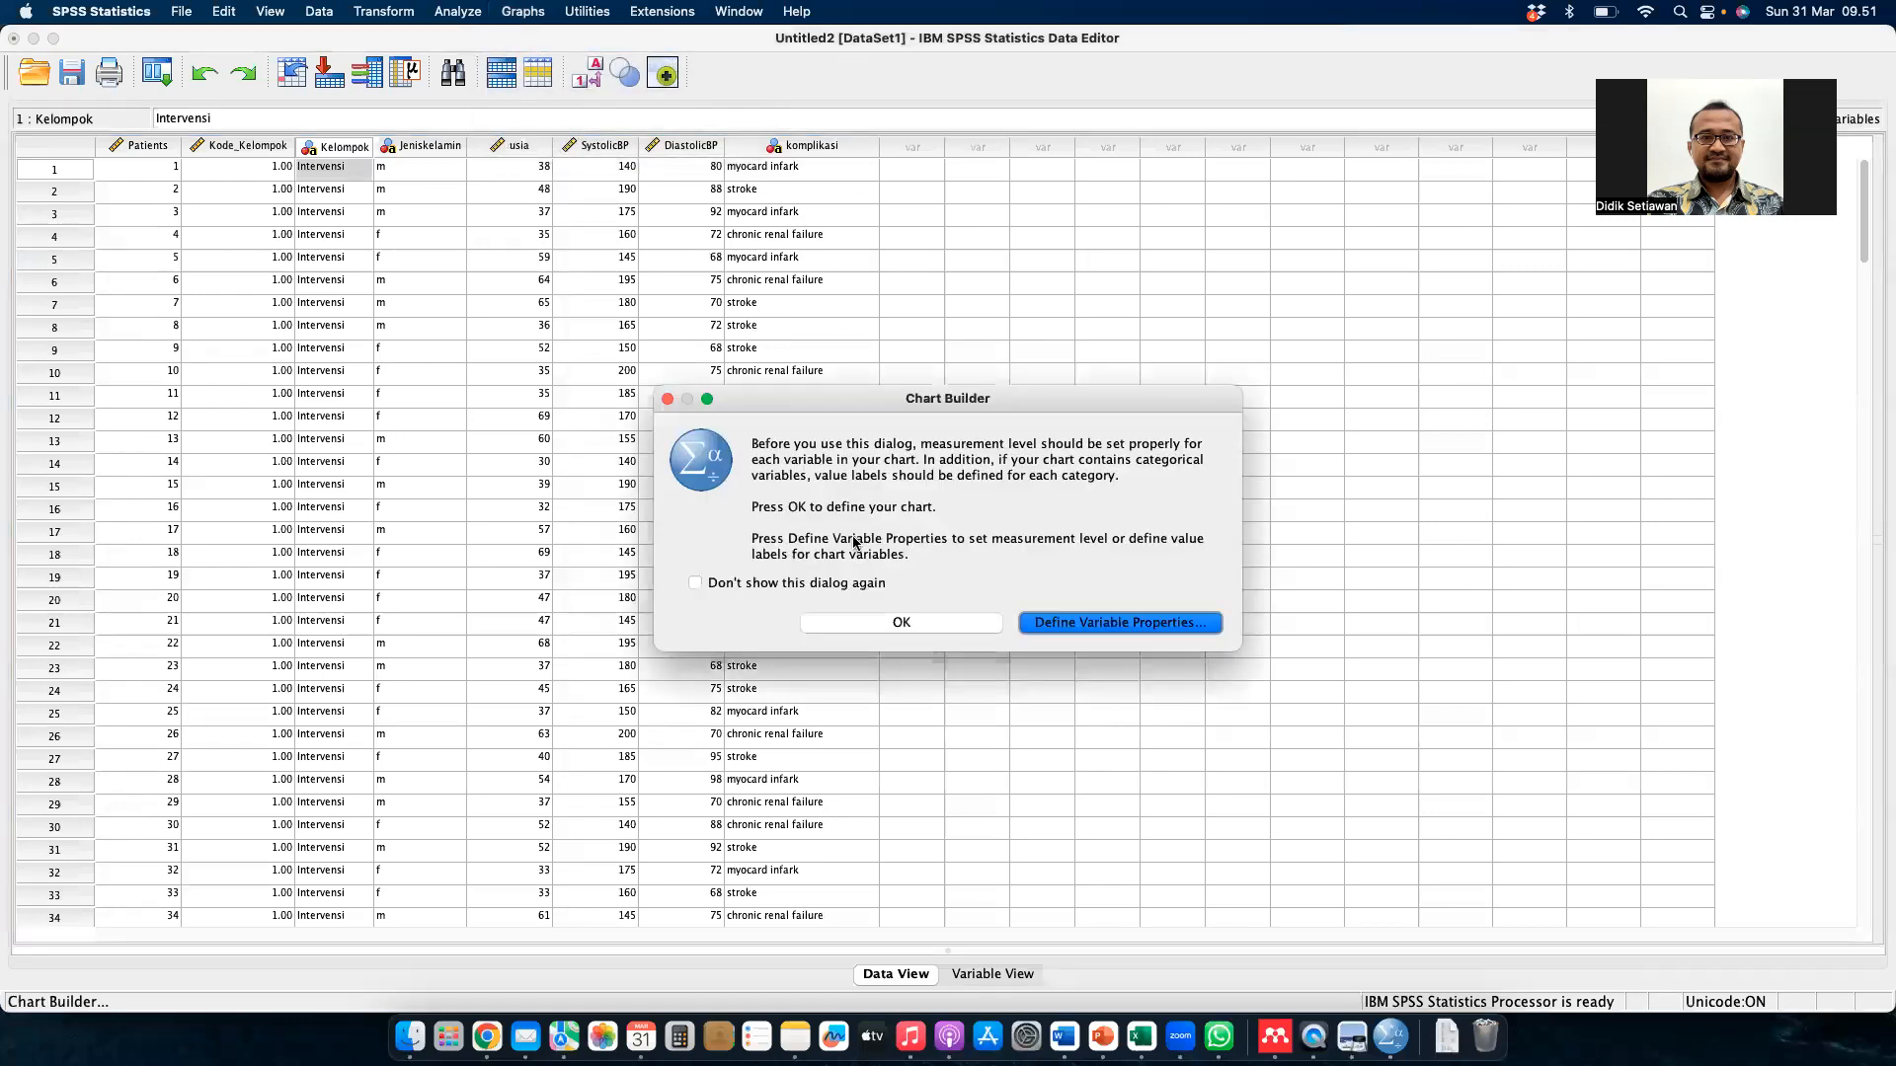
left_click(984, 624)
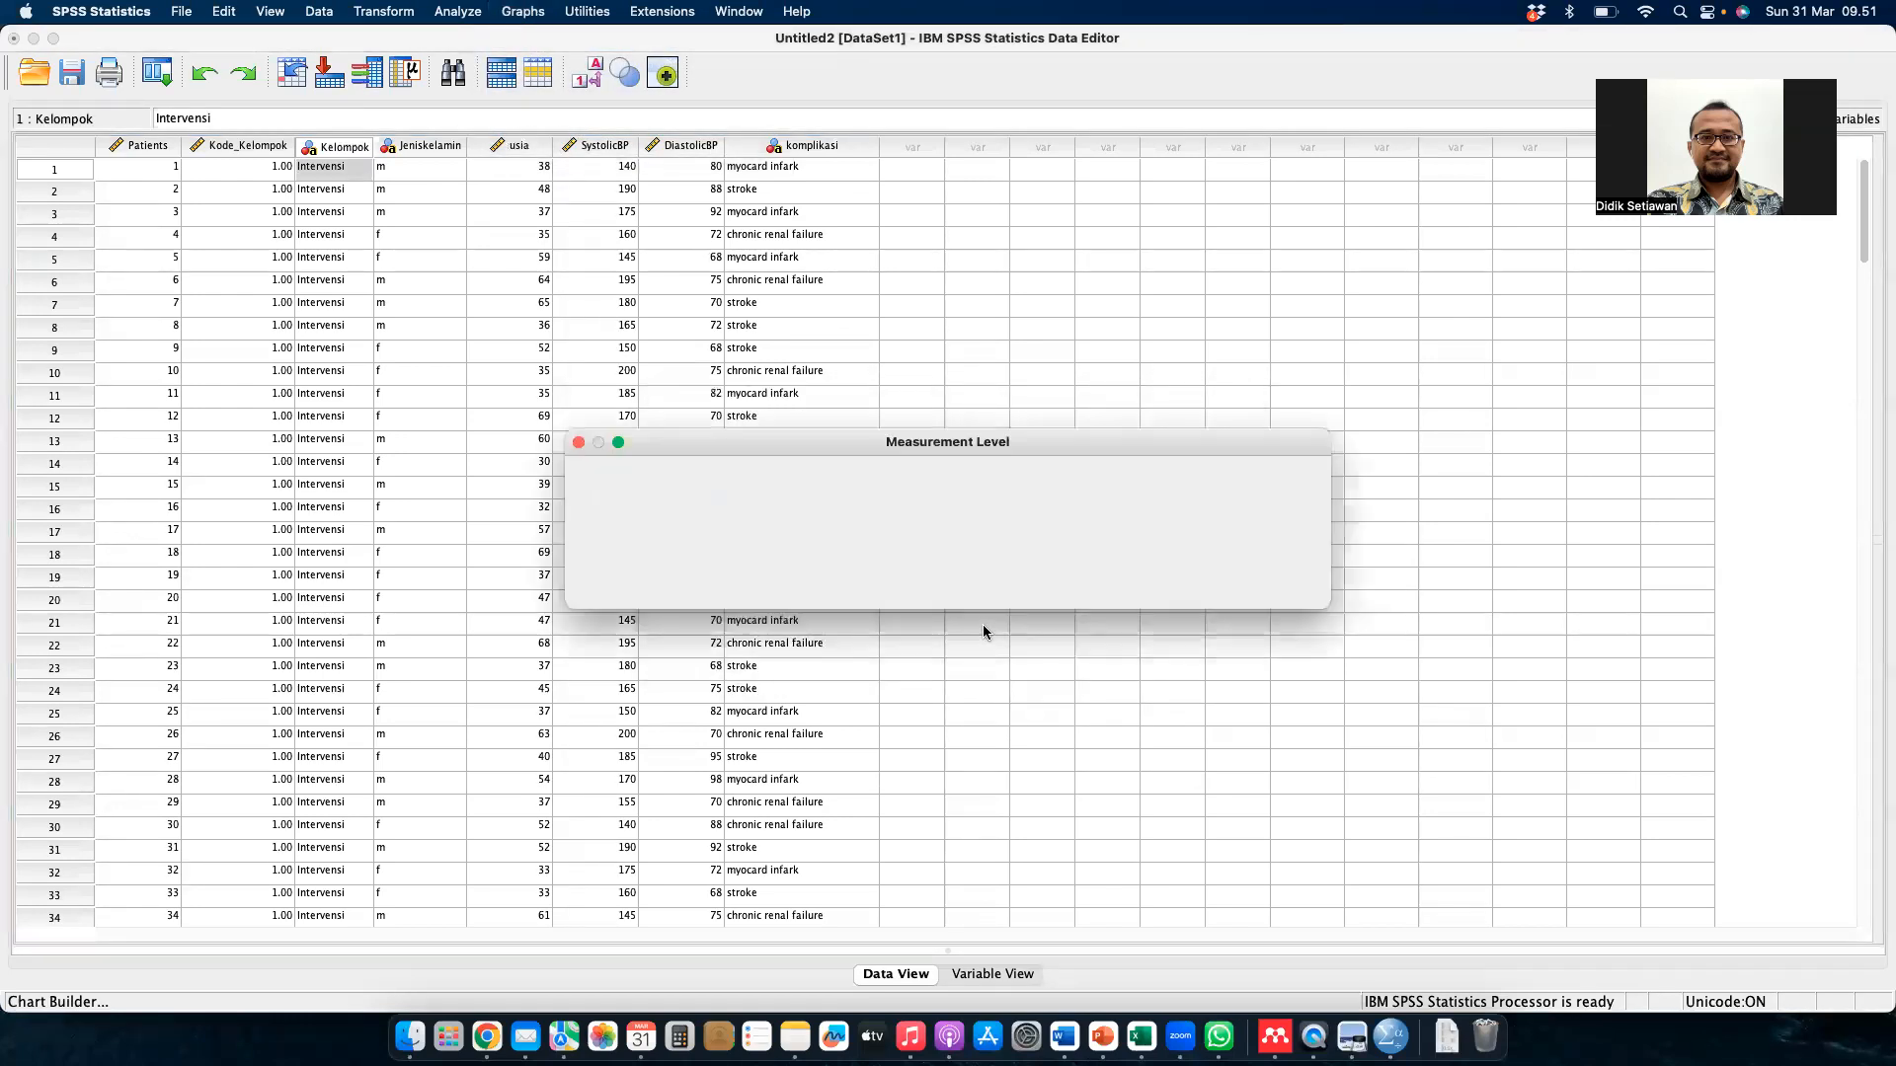
left_click(1036, 582)
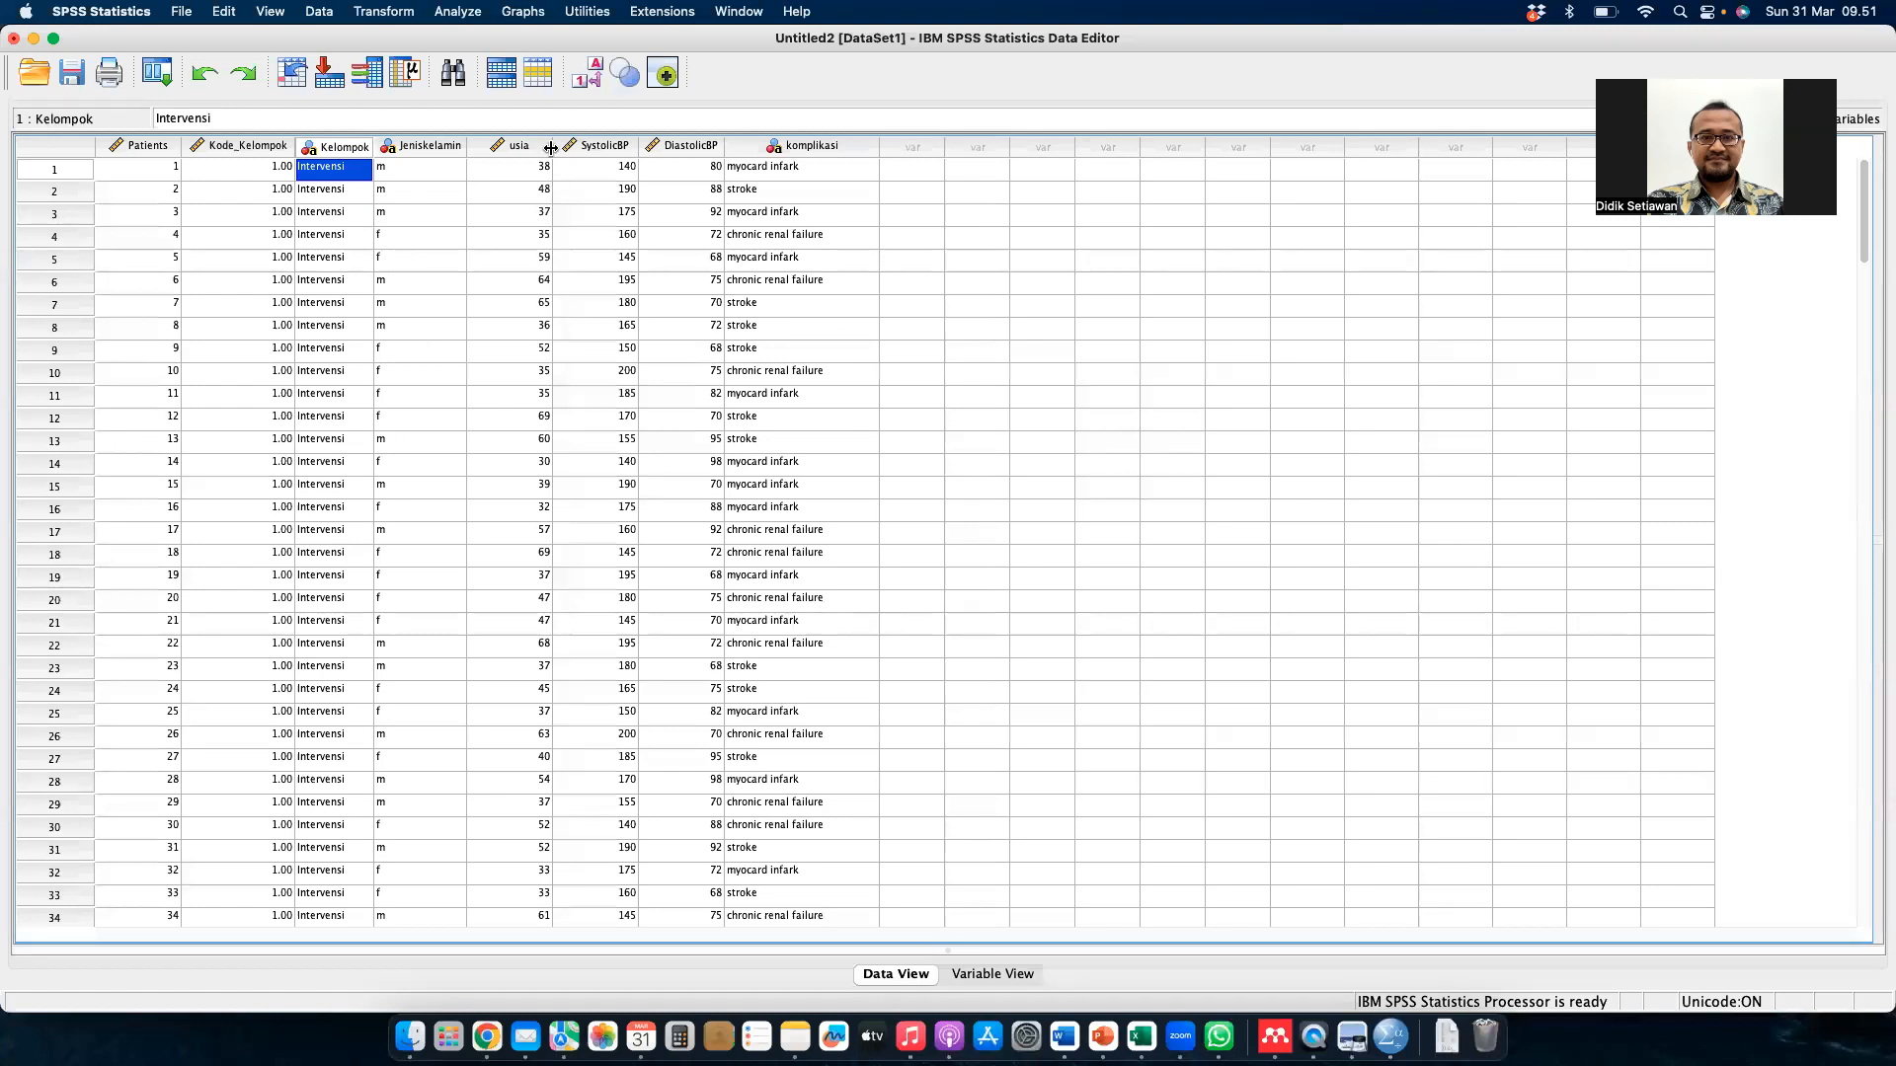
- Narrow the usia column and set up a Frequencies analysis with Kelompok, Jenis kelamin and komplikasi as variables
left_click_drag(550, 148, 524, 148)
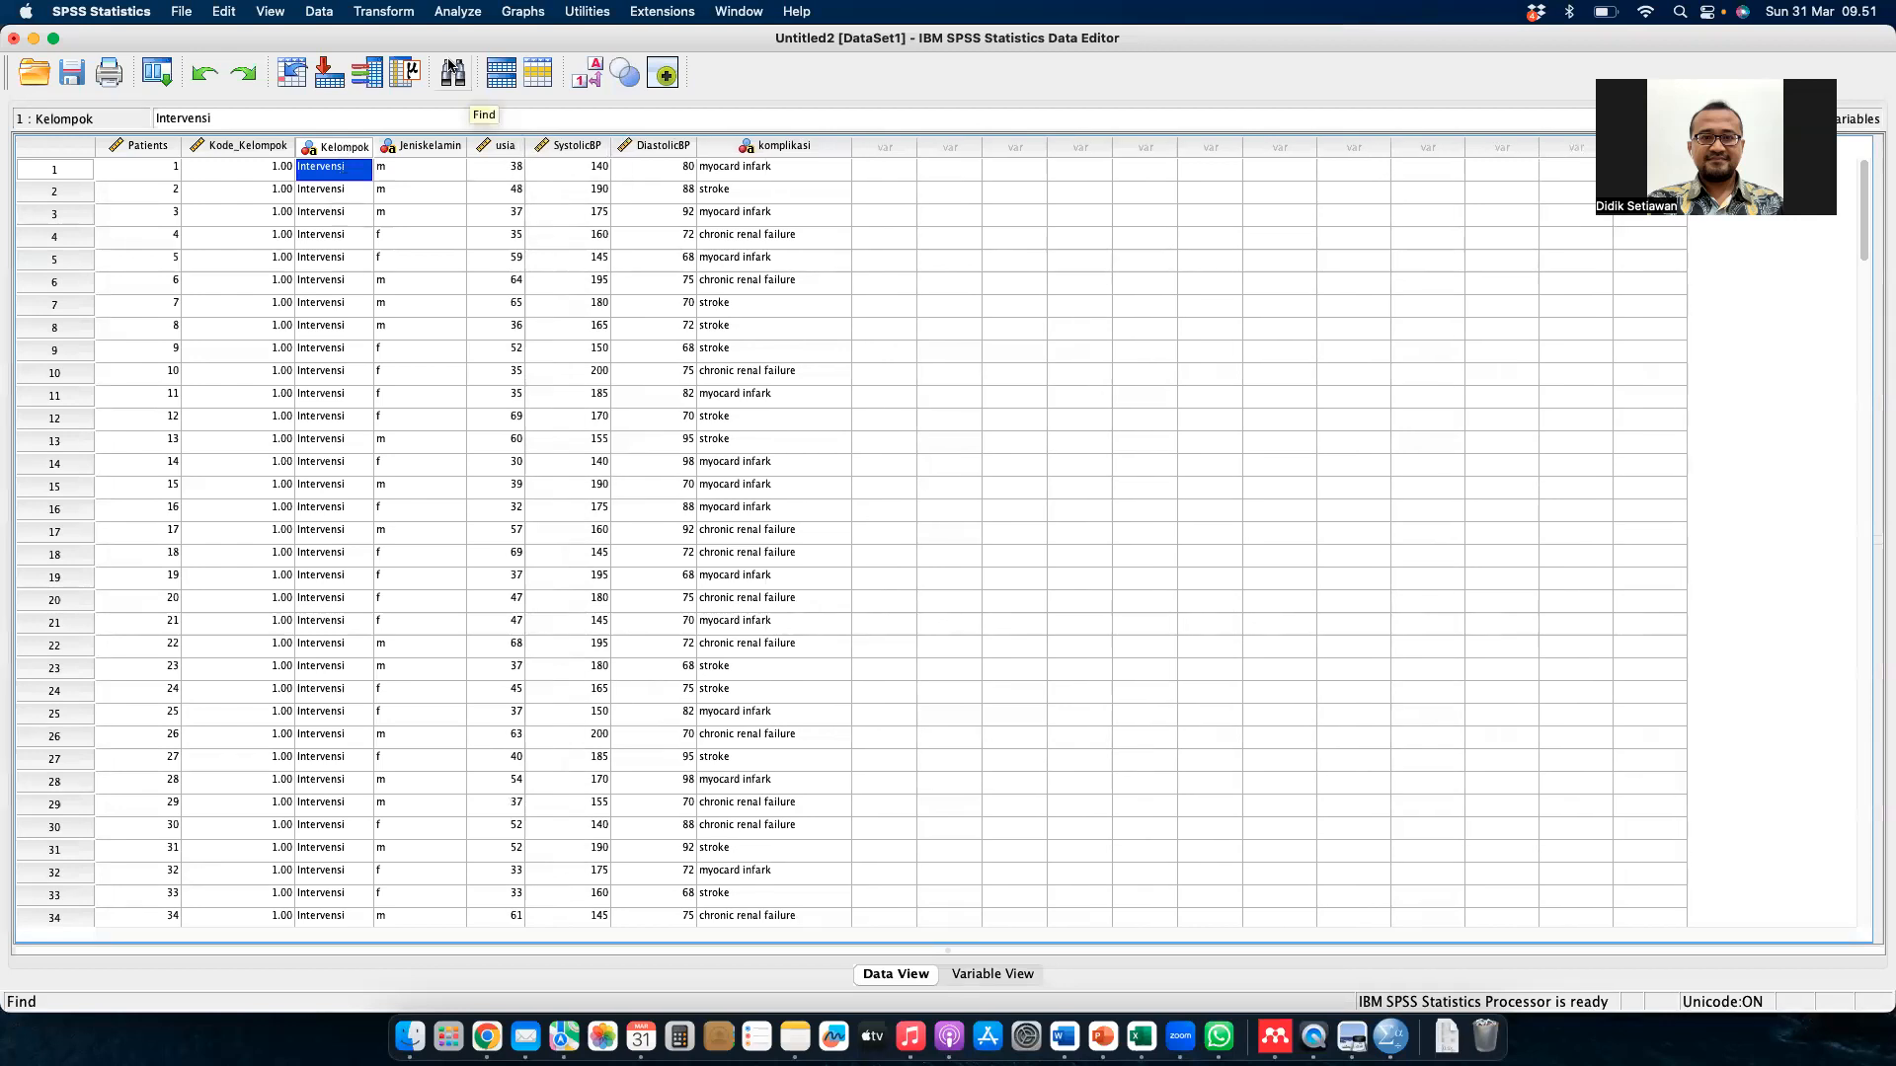
left_click(478, 12)
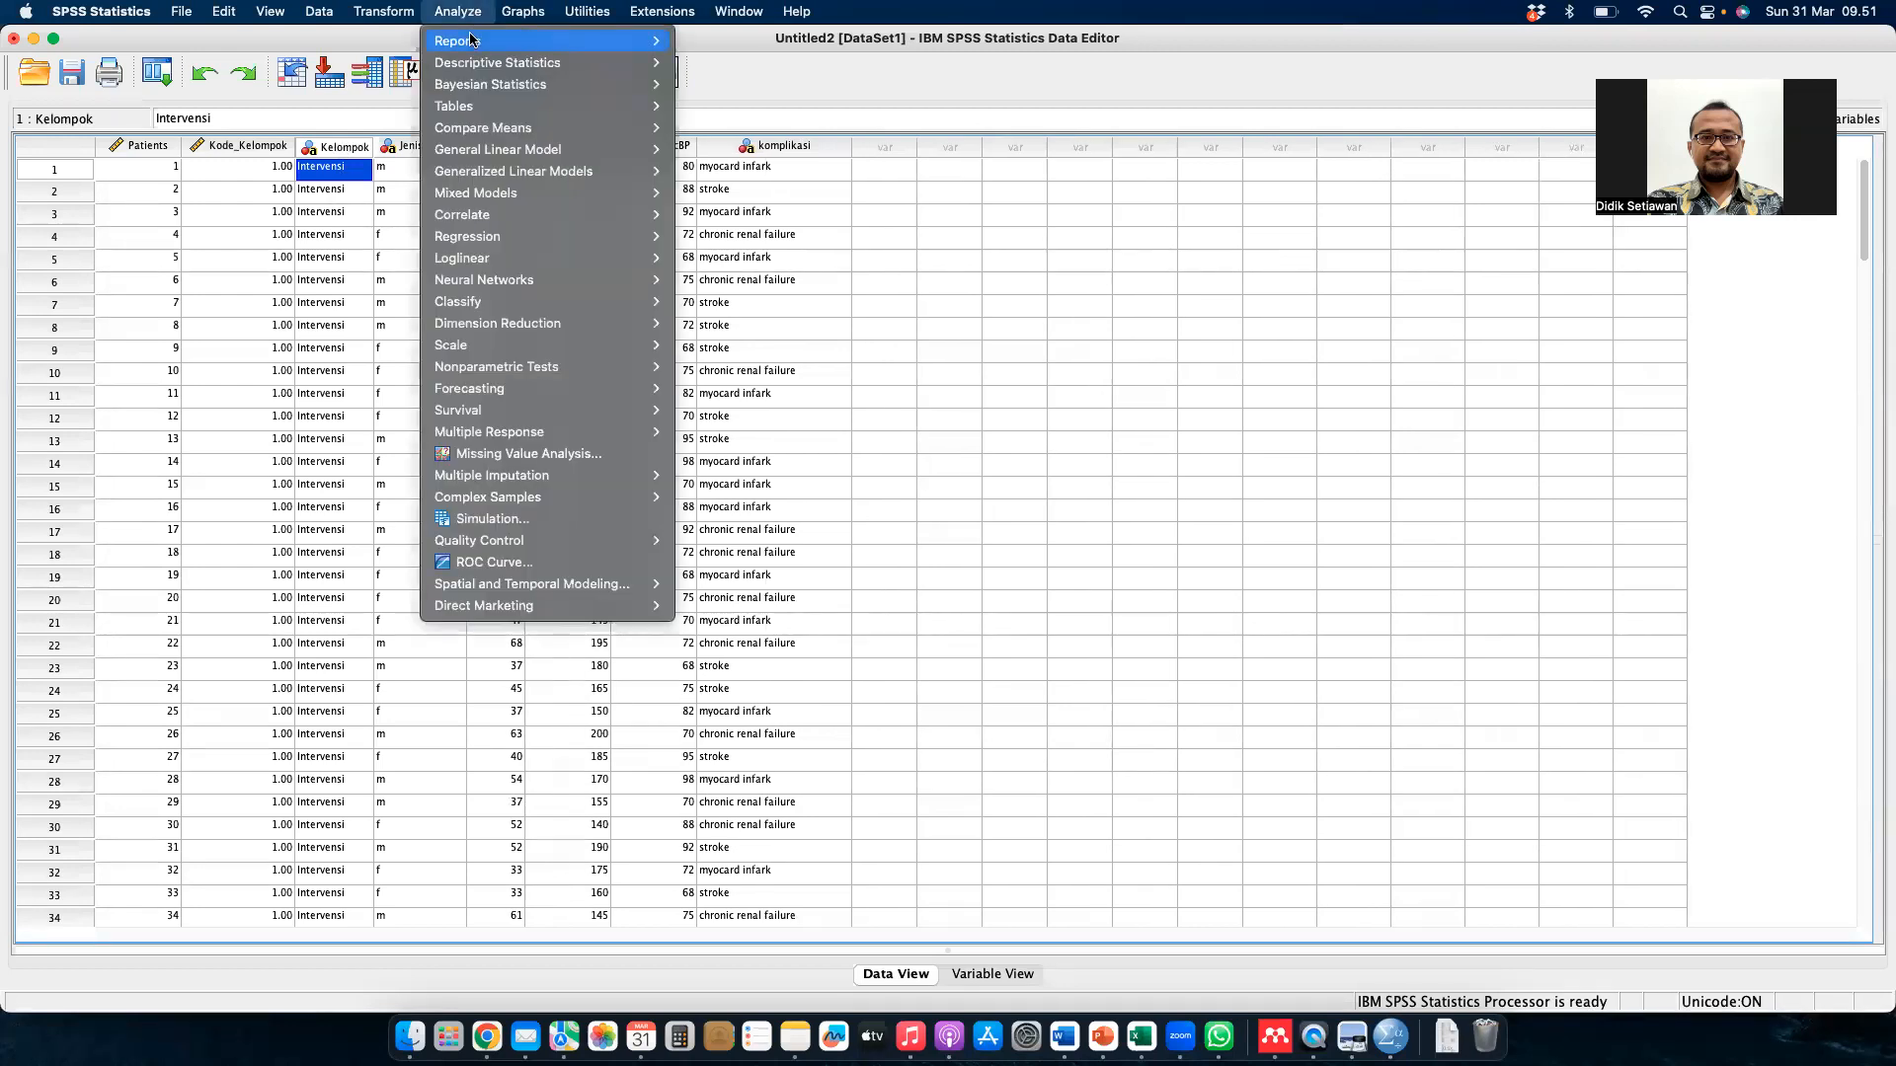
mouse_move(481, 65)
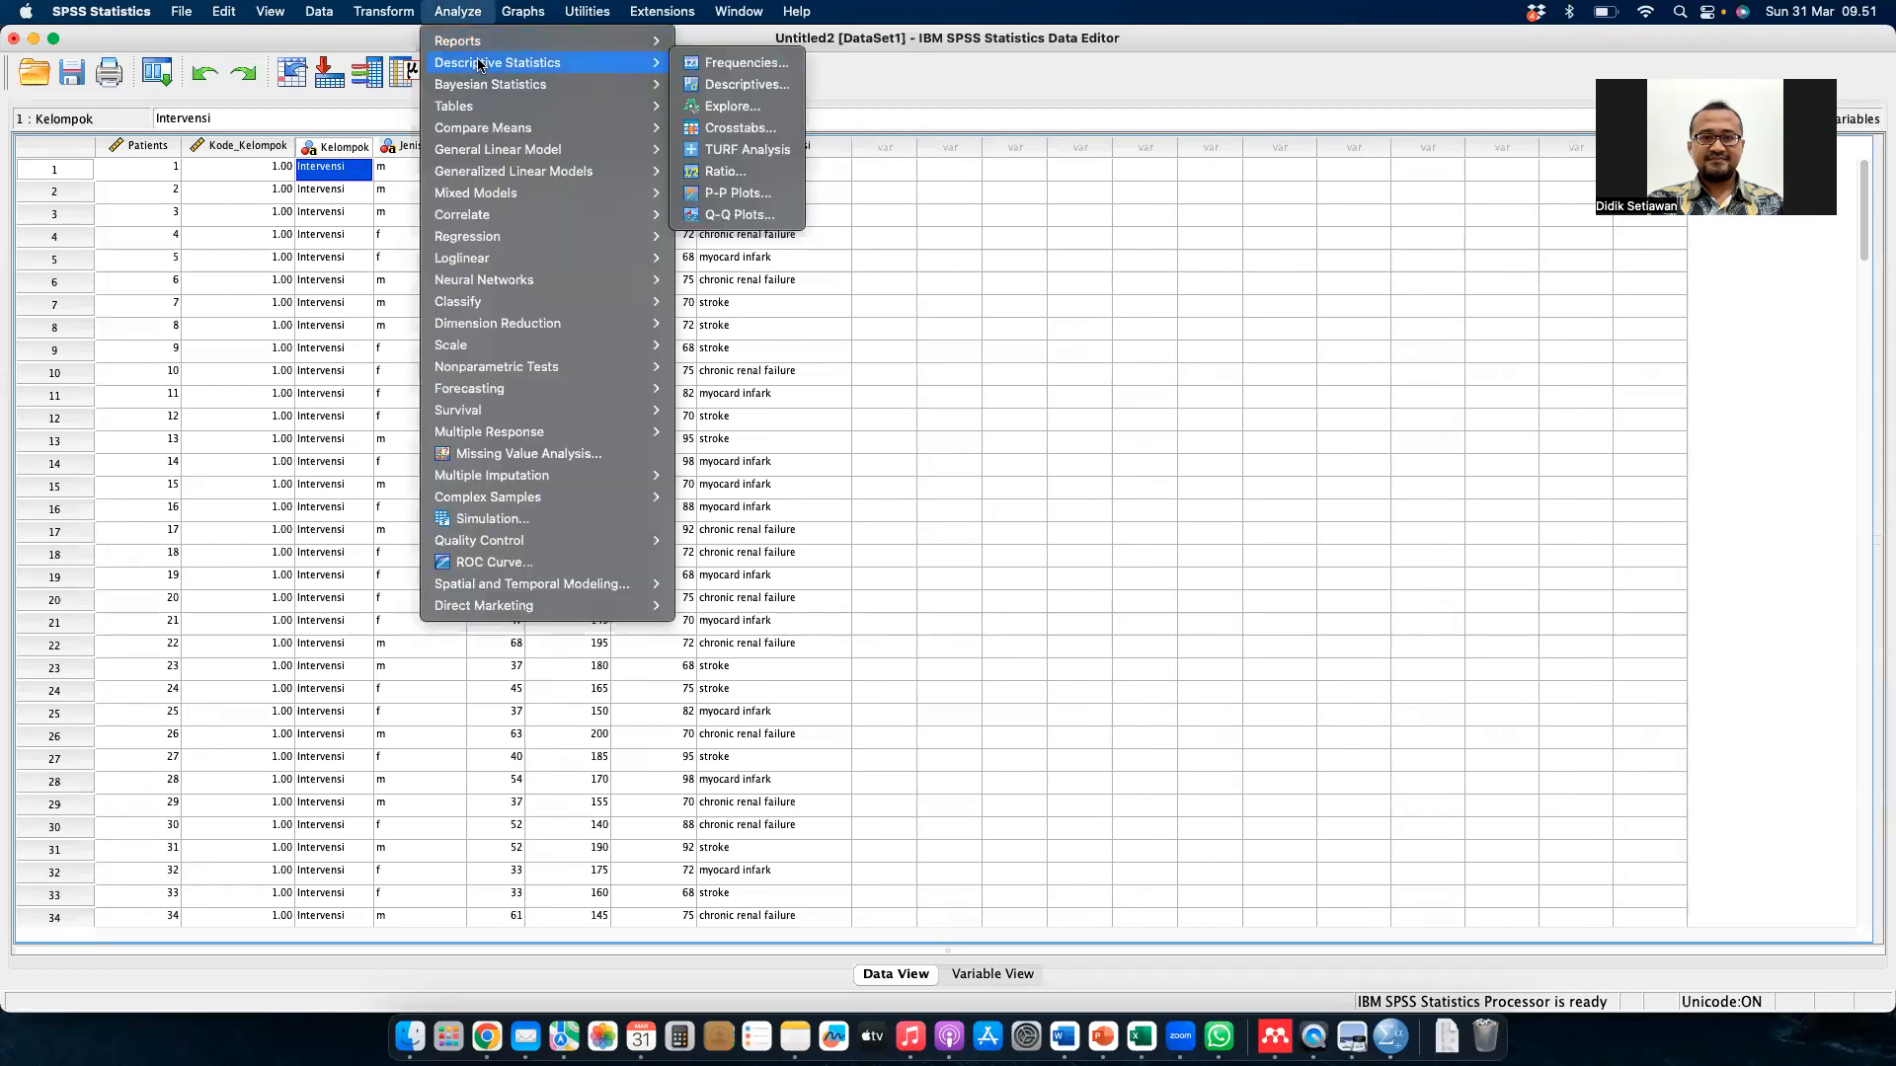
left_click(732, 65)
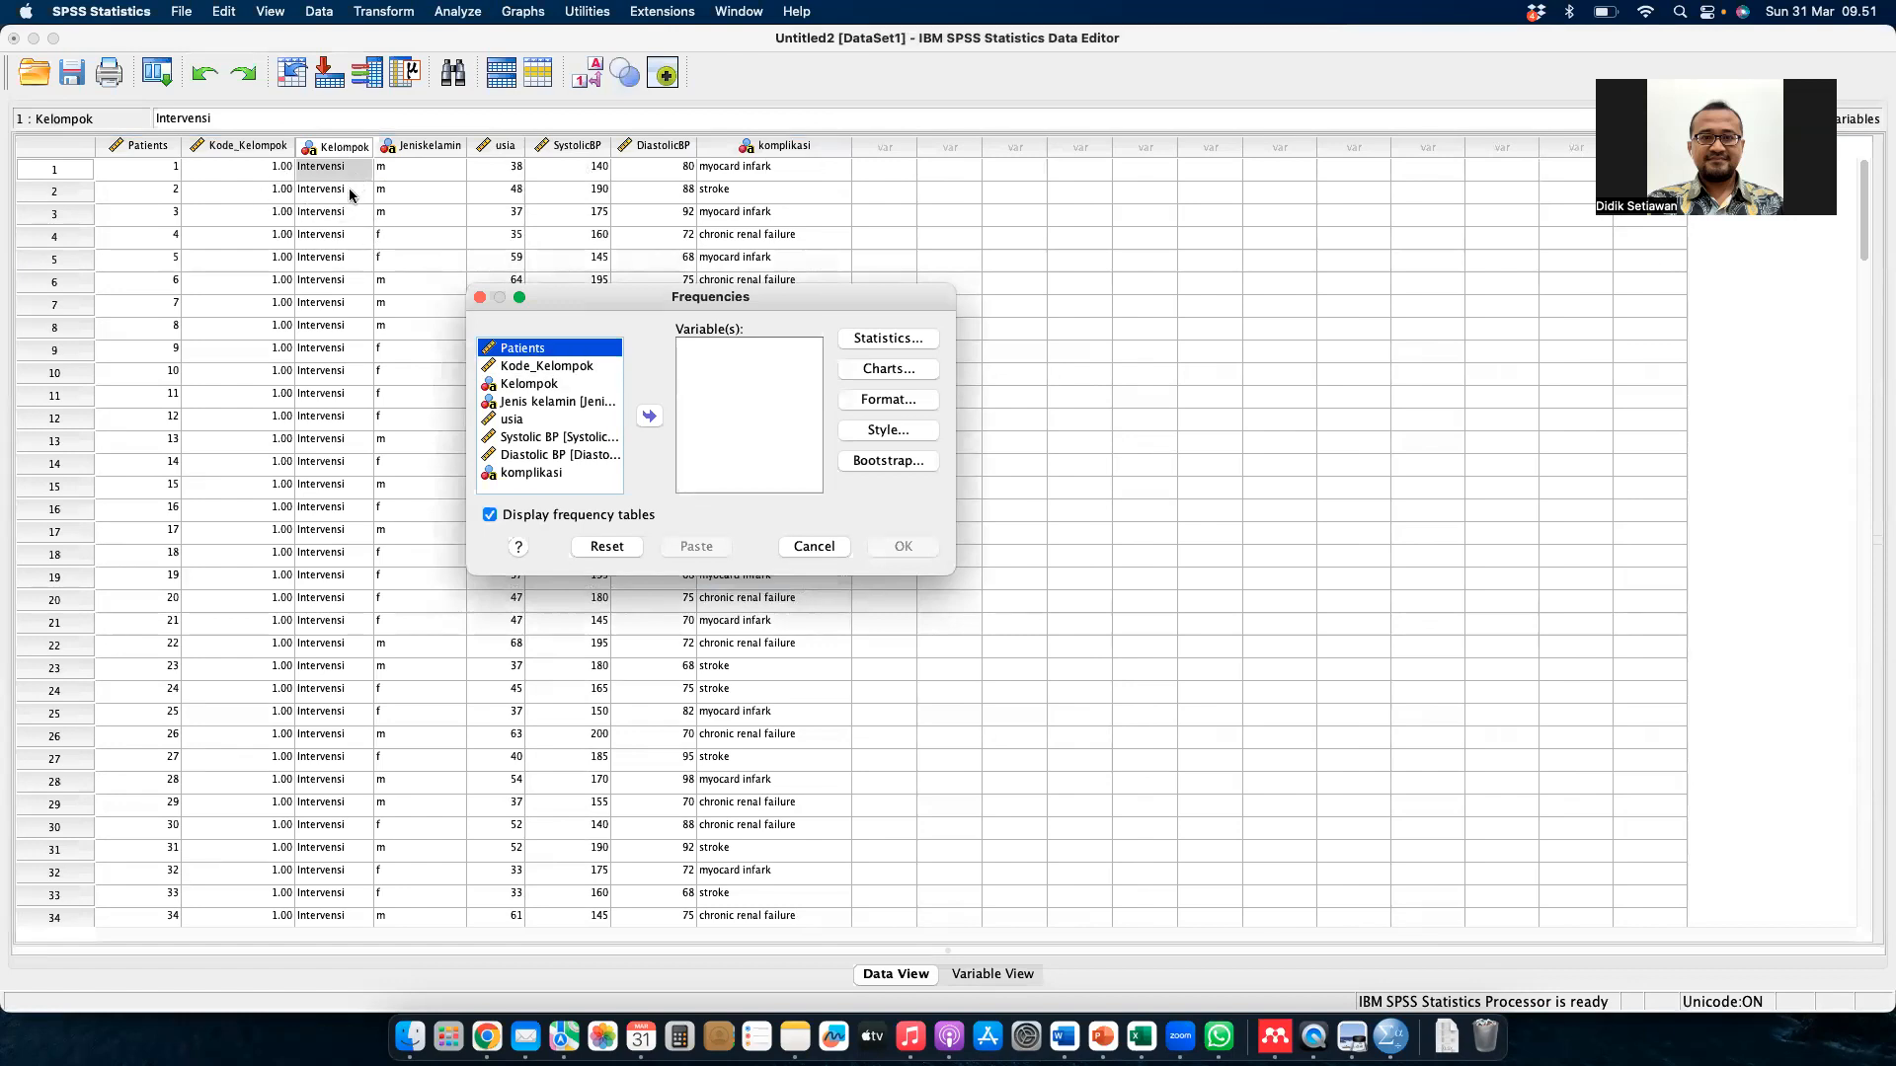
left_click(530, 385)
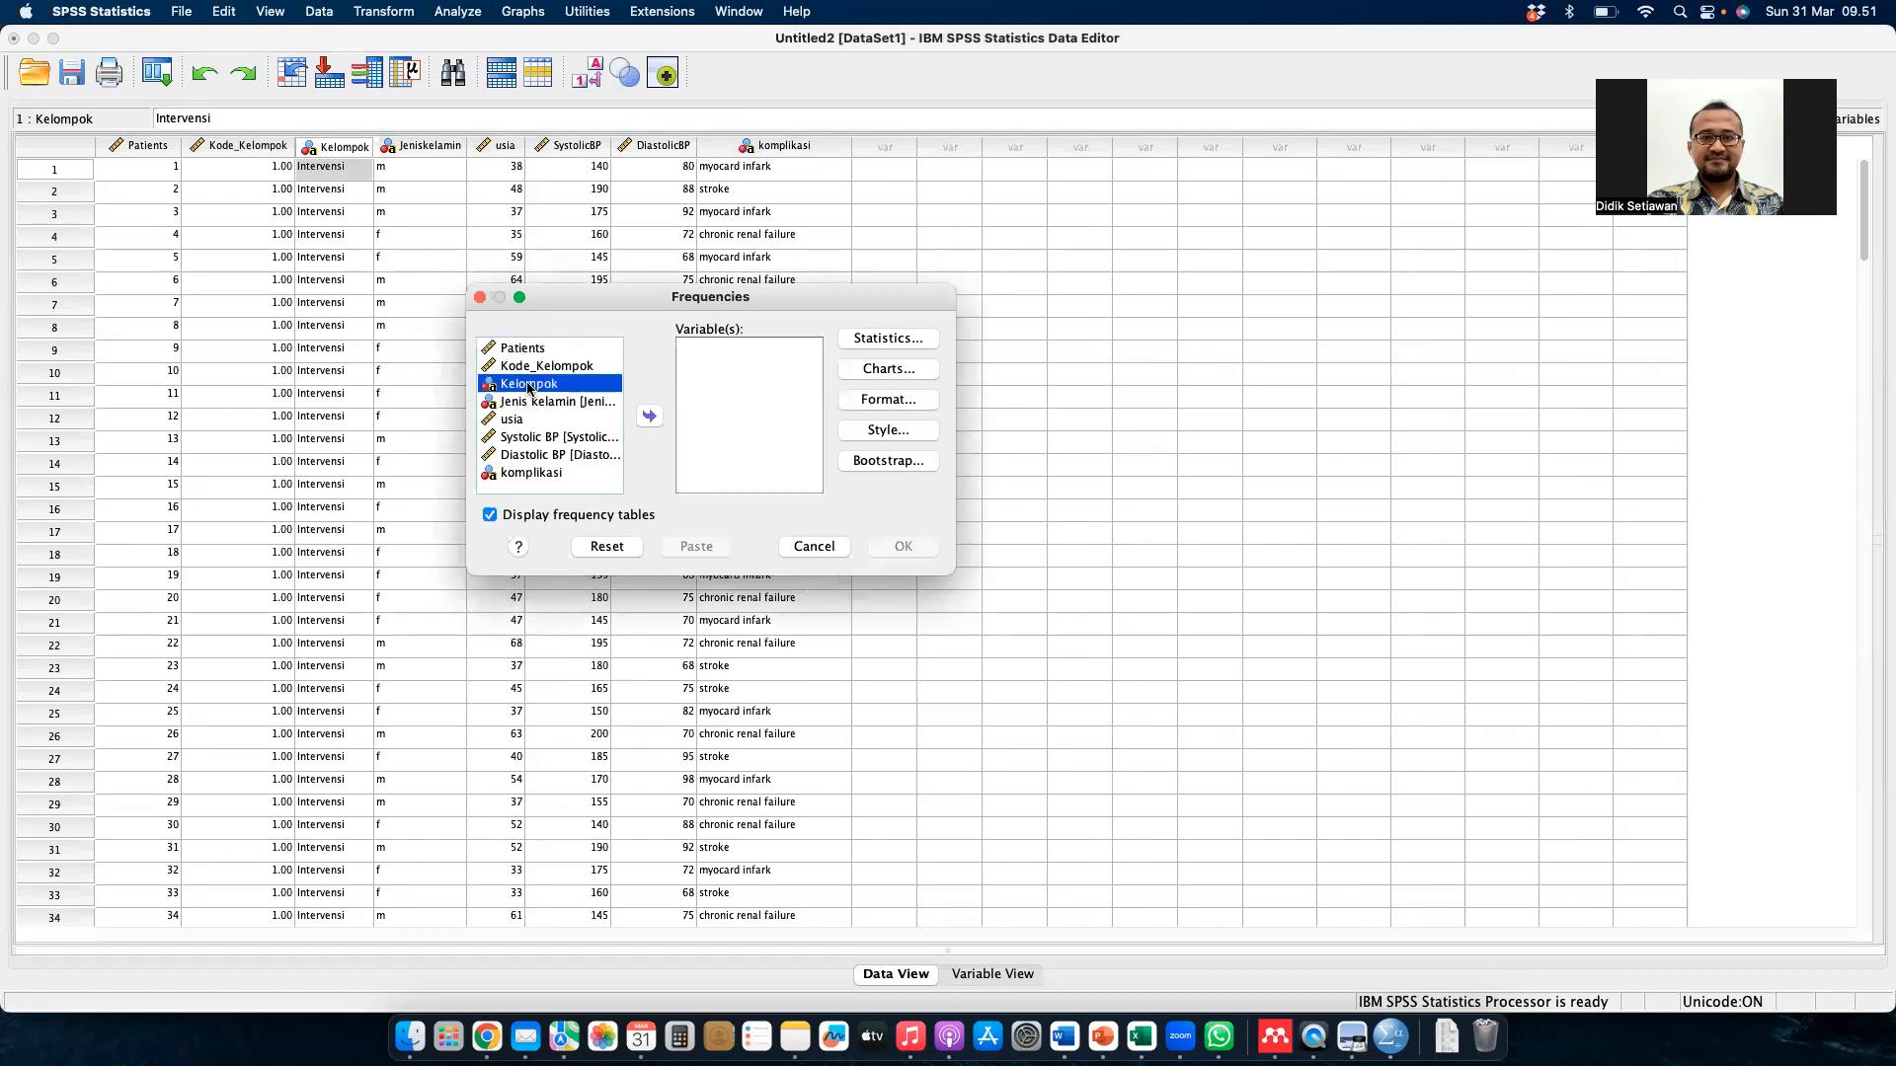
left_click(648, 415)
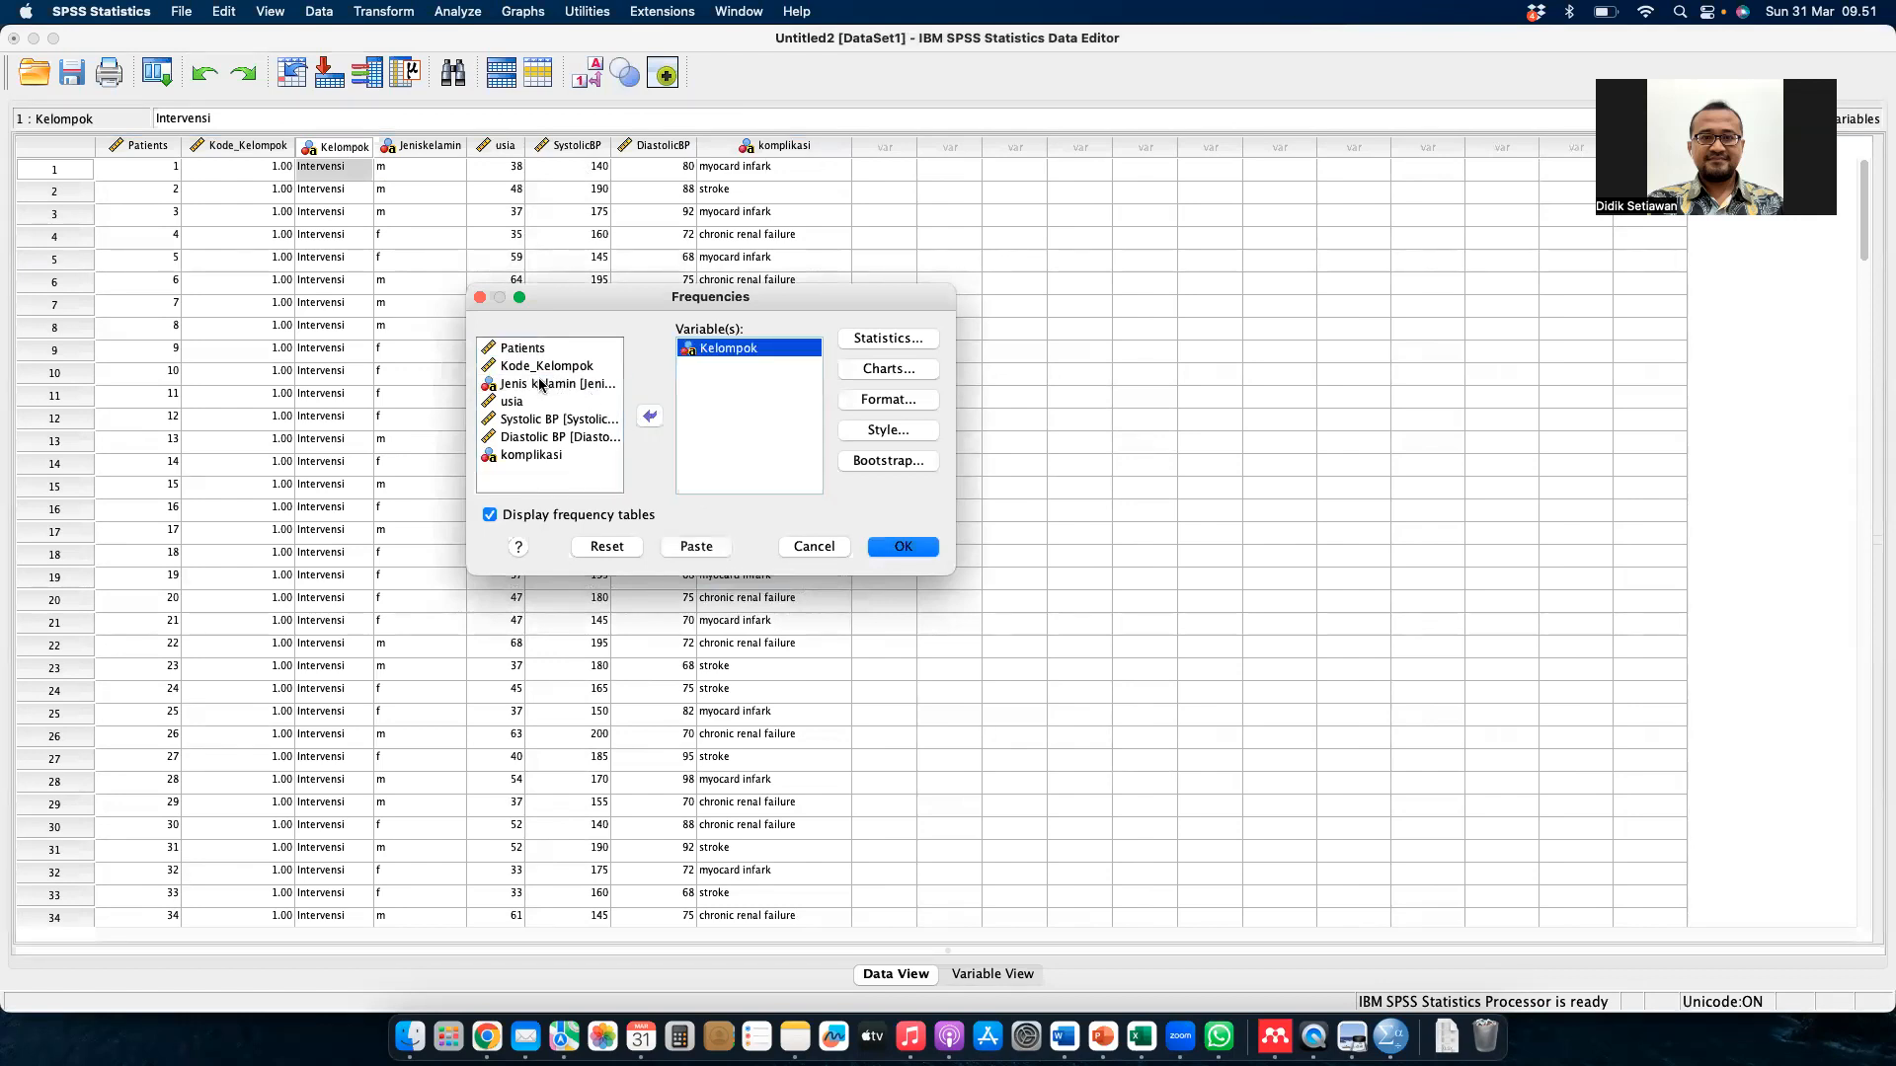
left_click(540, 385)
left_click(648, 415)
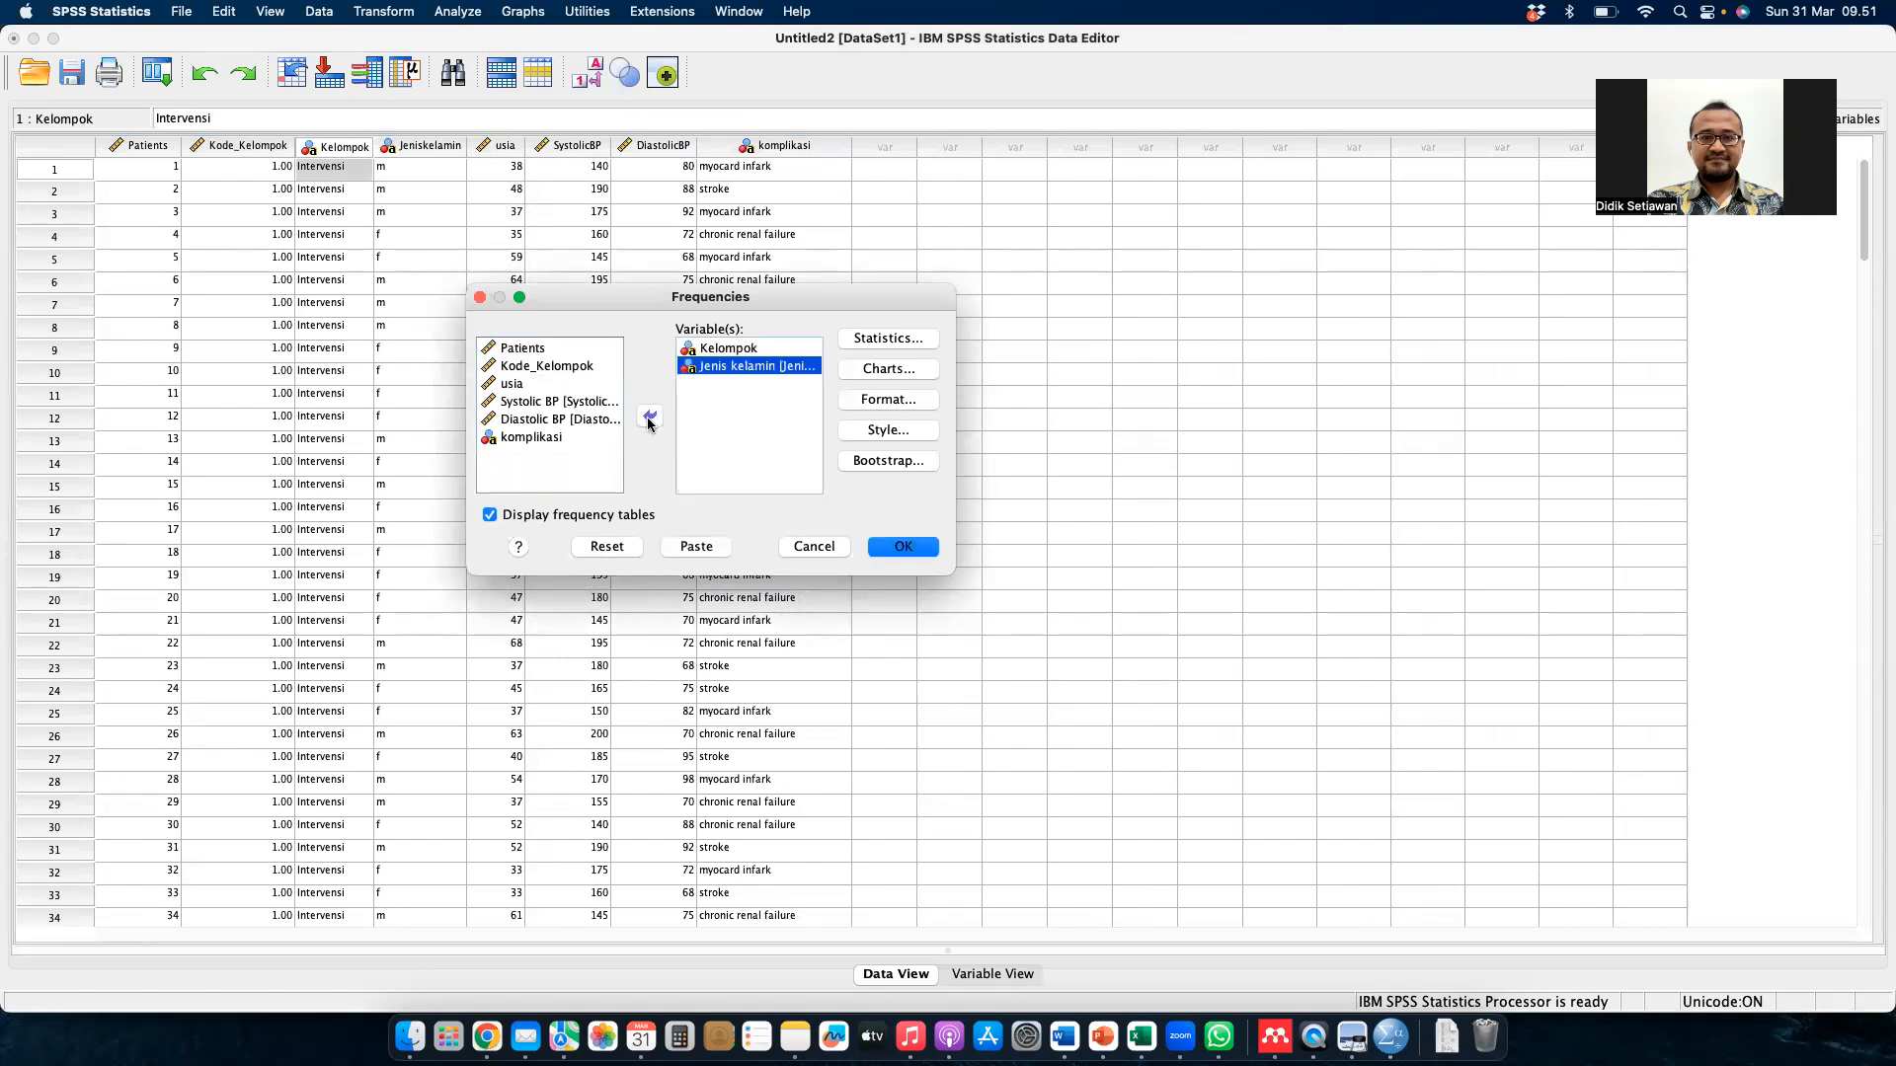
left_click(540, 439)
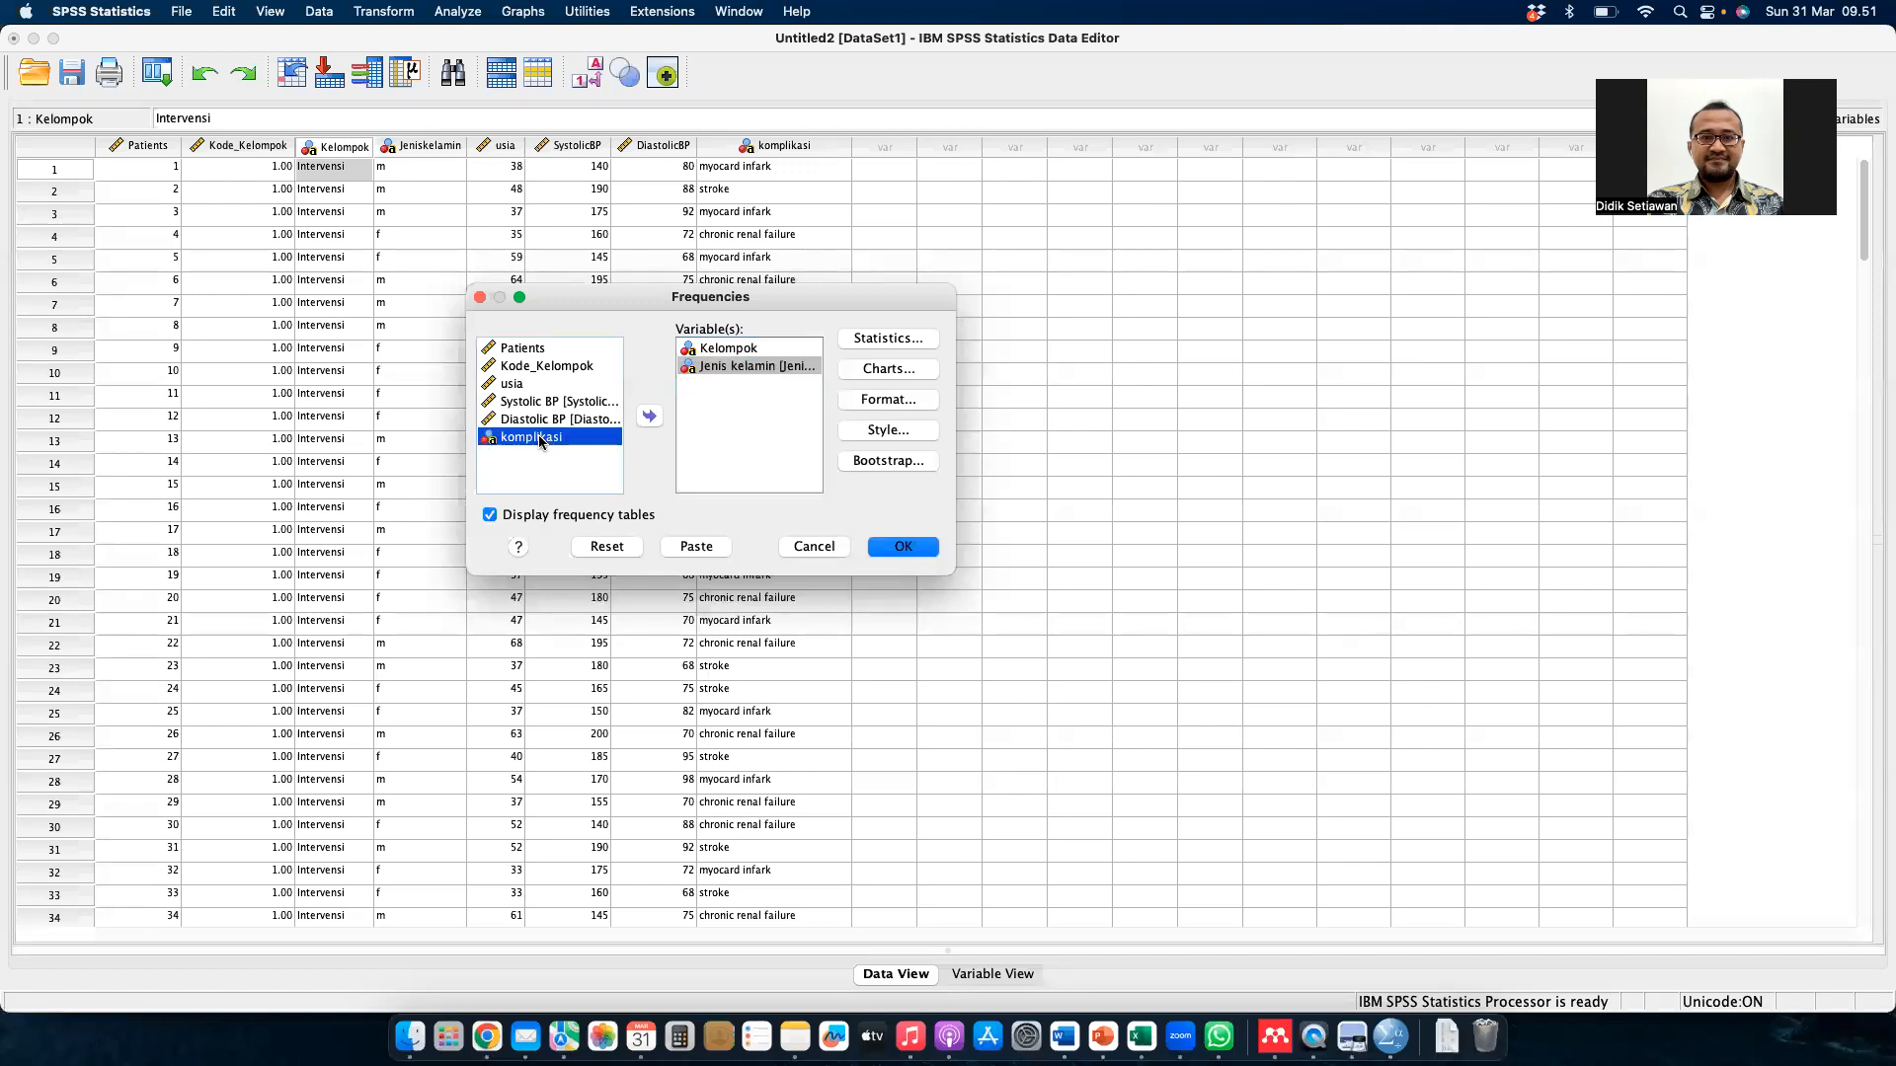
left_click(649, 419)
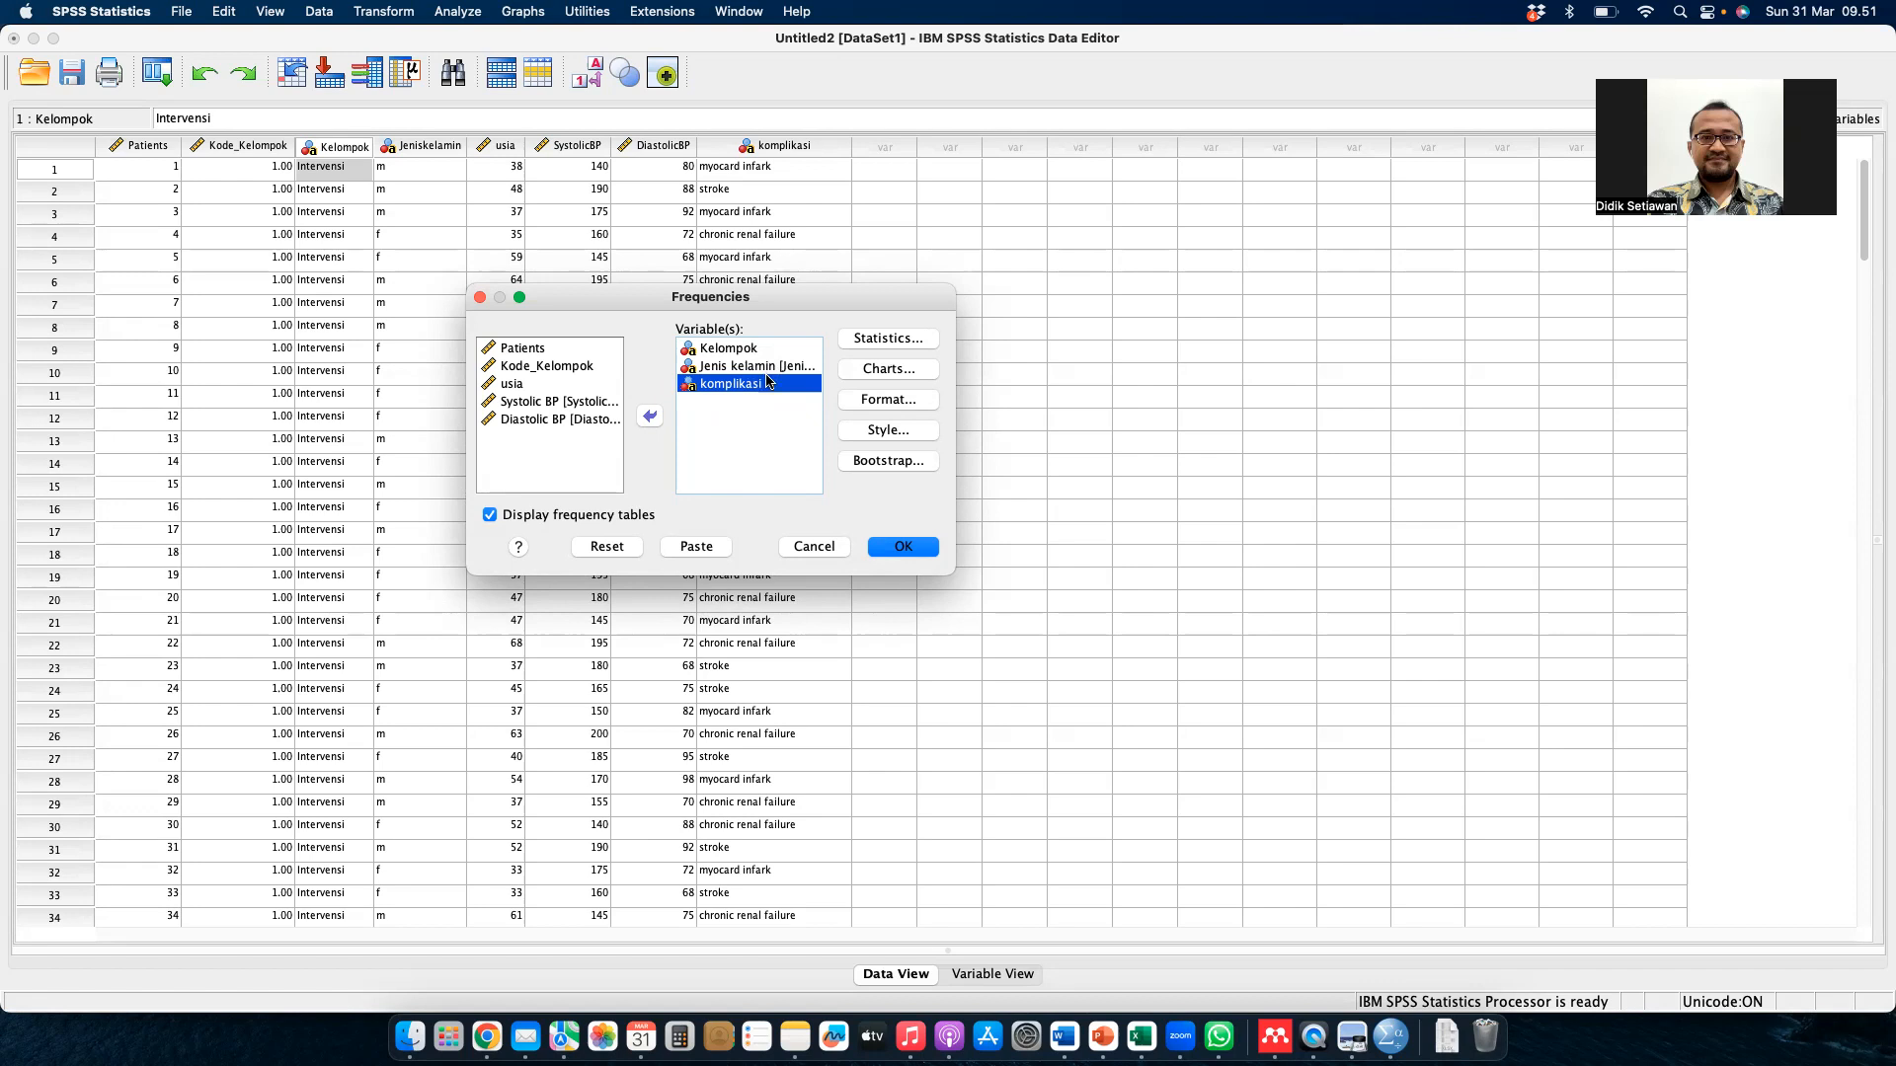
- Keep the optional statistics unselected and request bar charts with percentages as chart values for the Frequencies analysis
left_click(865, 340)
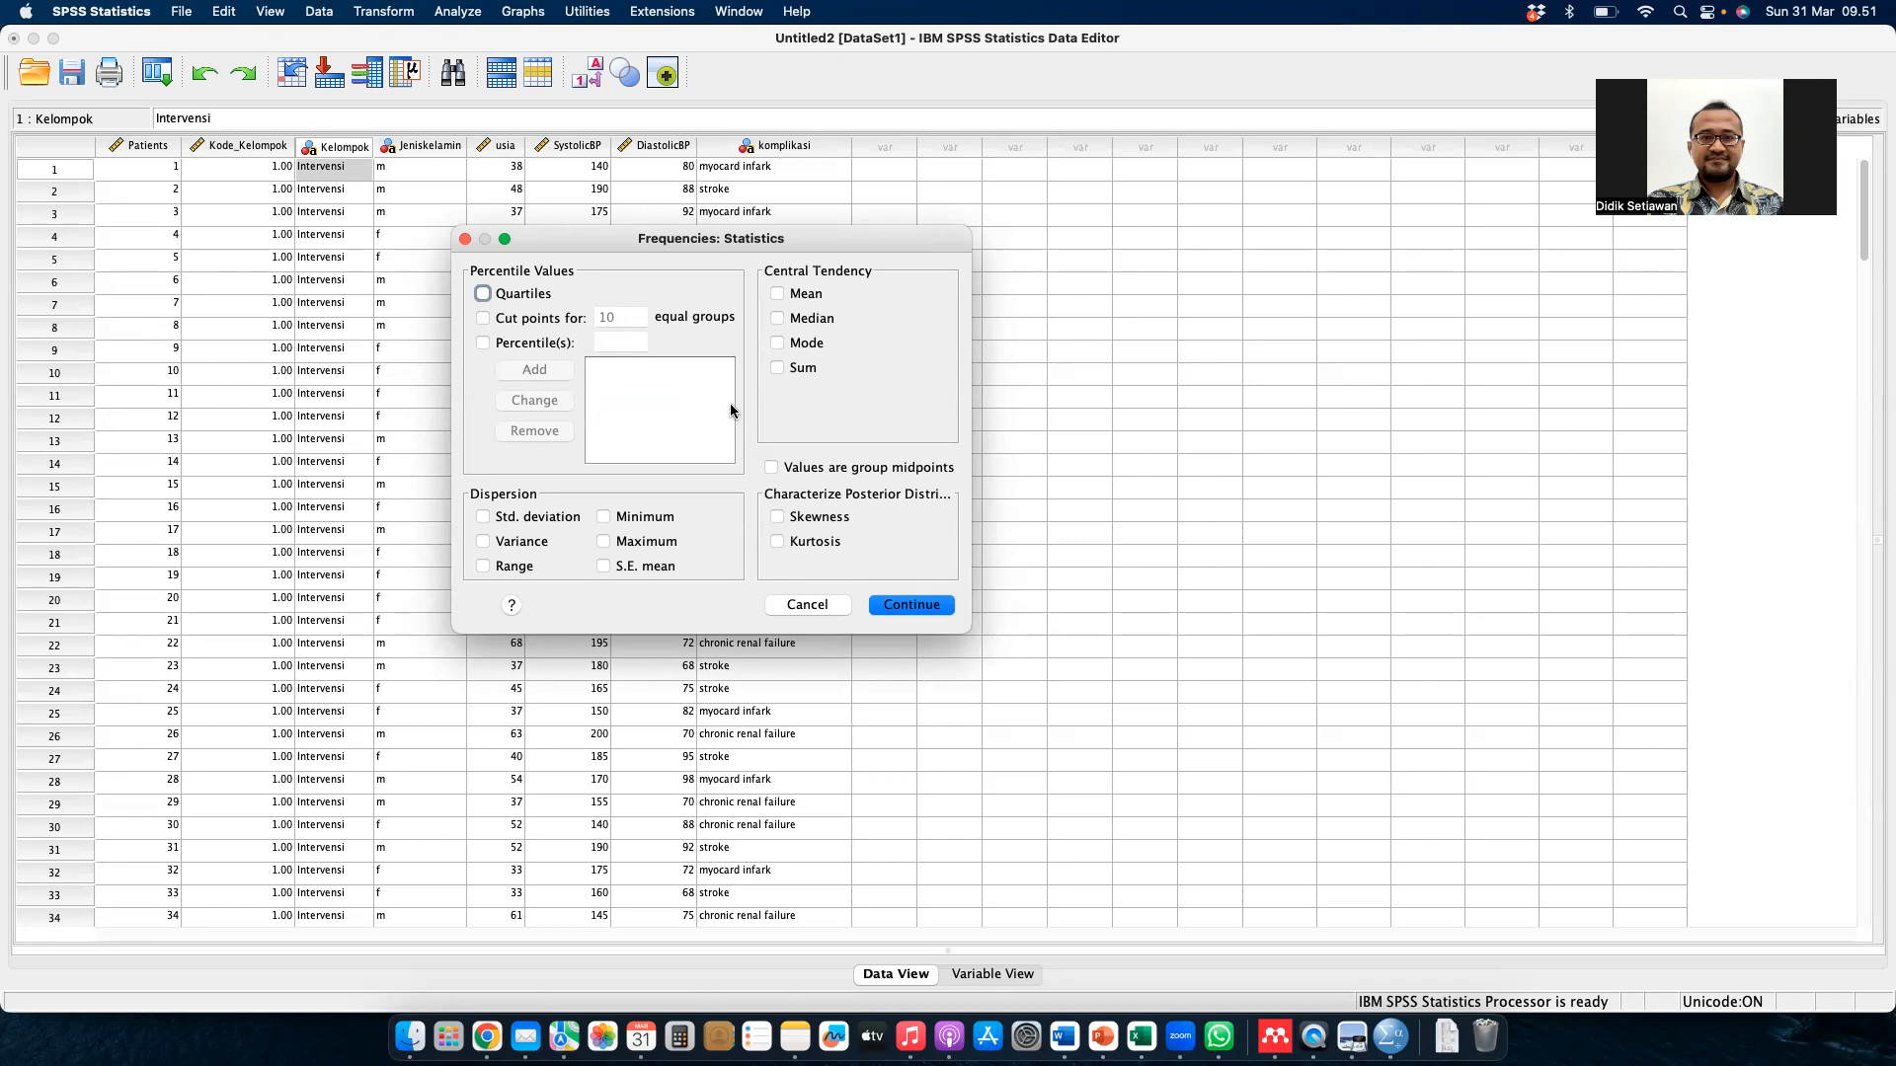
key("Return")
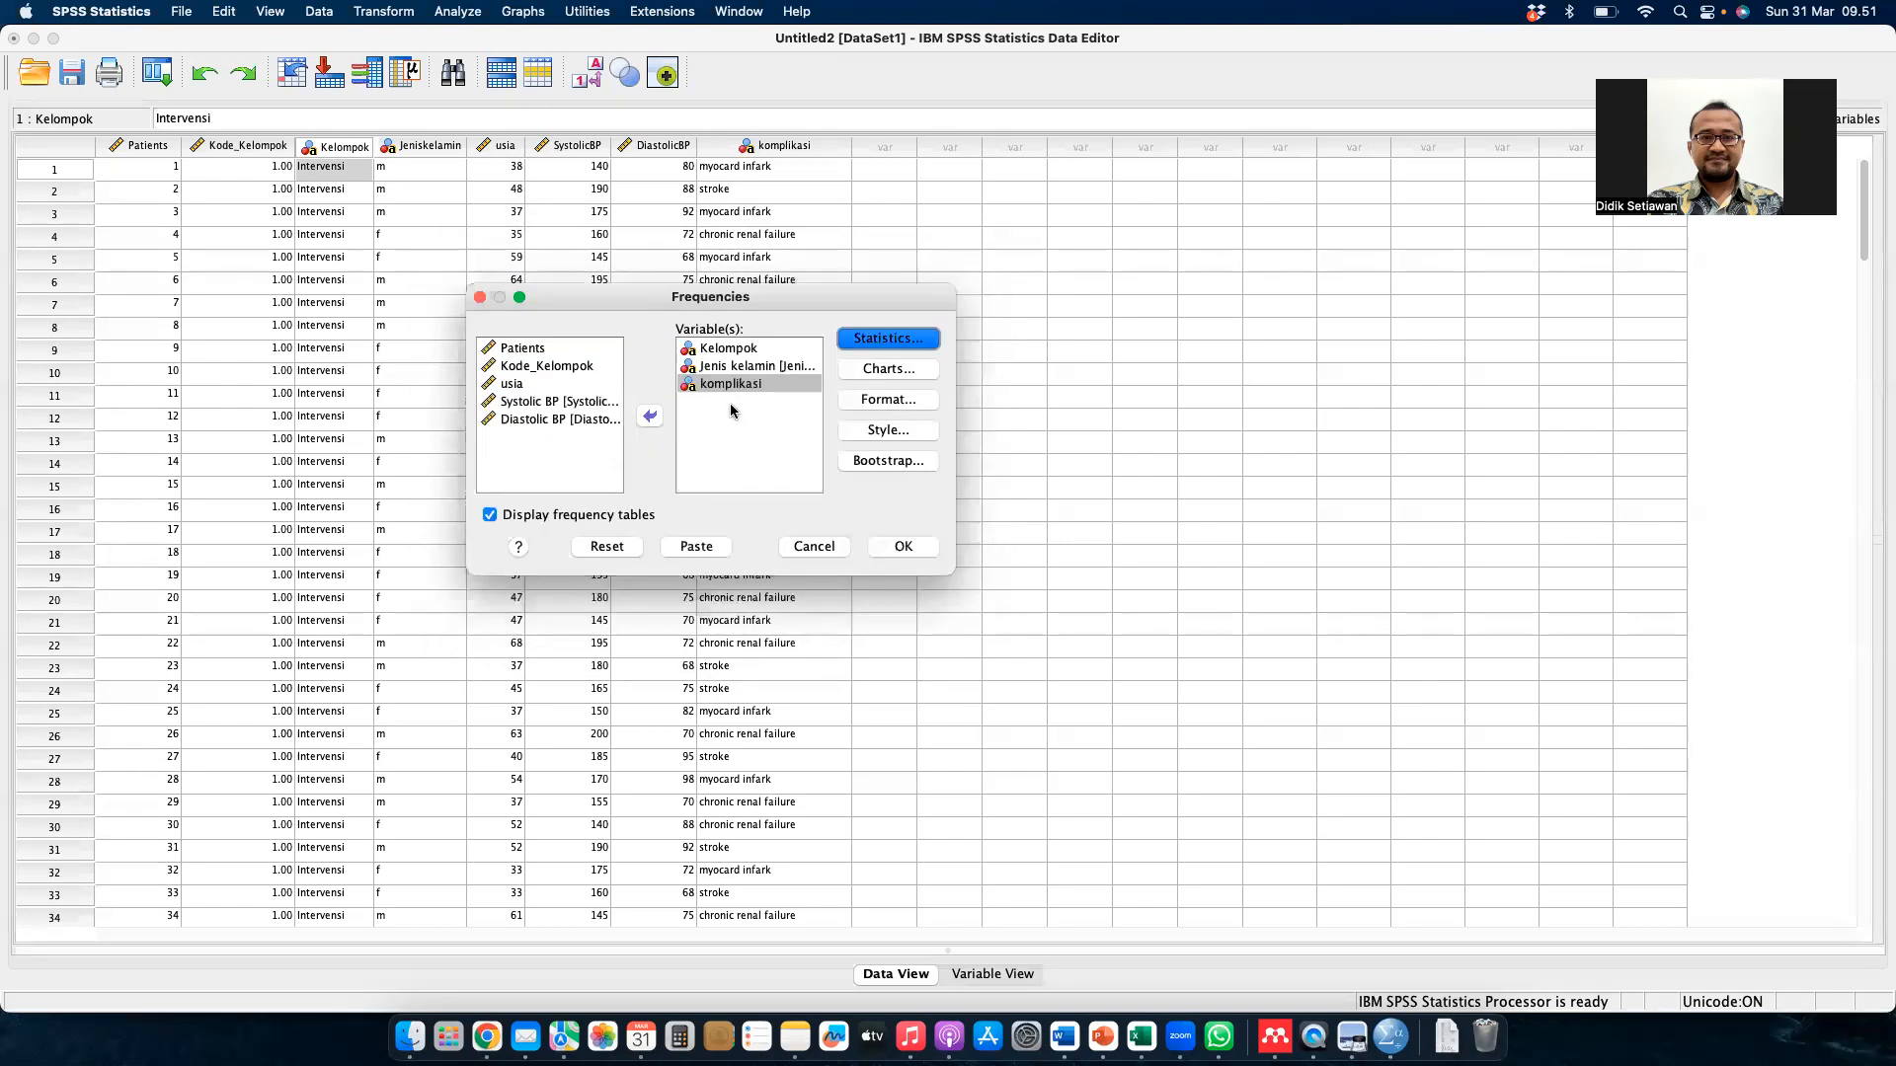
left_click(863, 373)
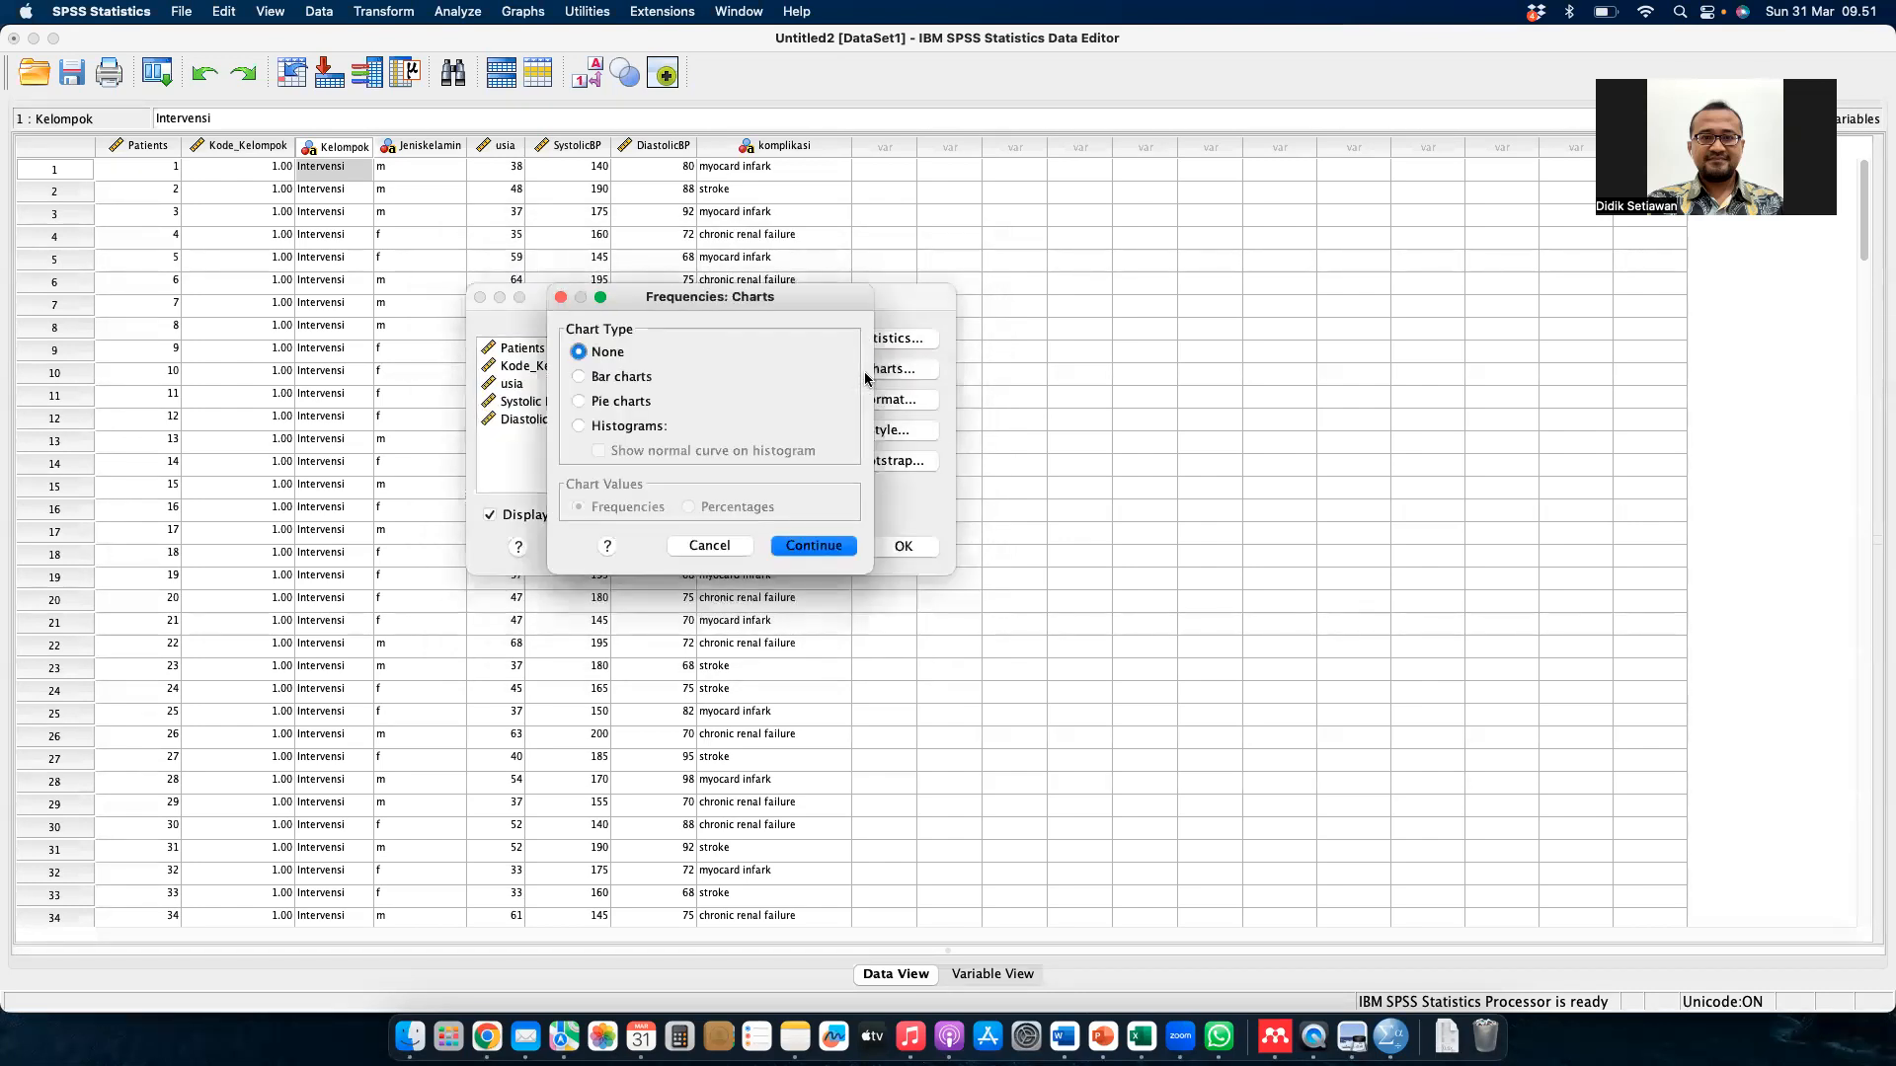
left_click(580, 378)
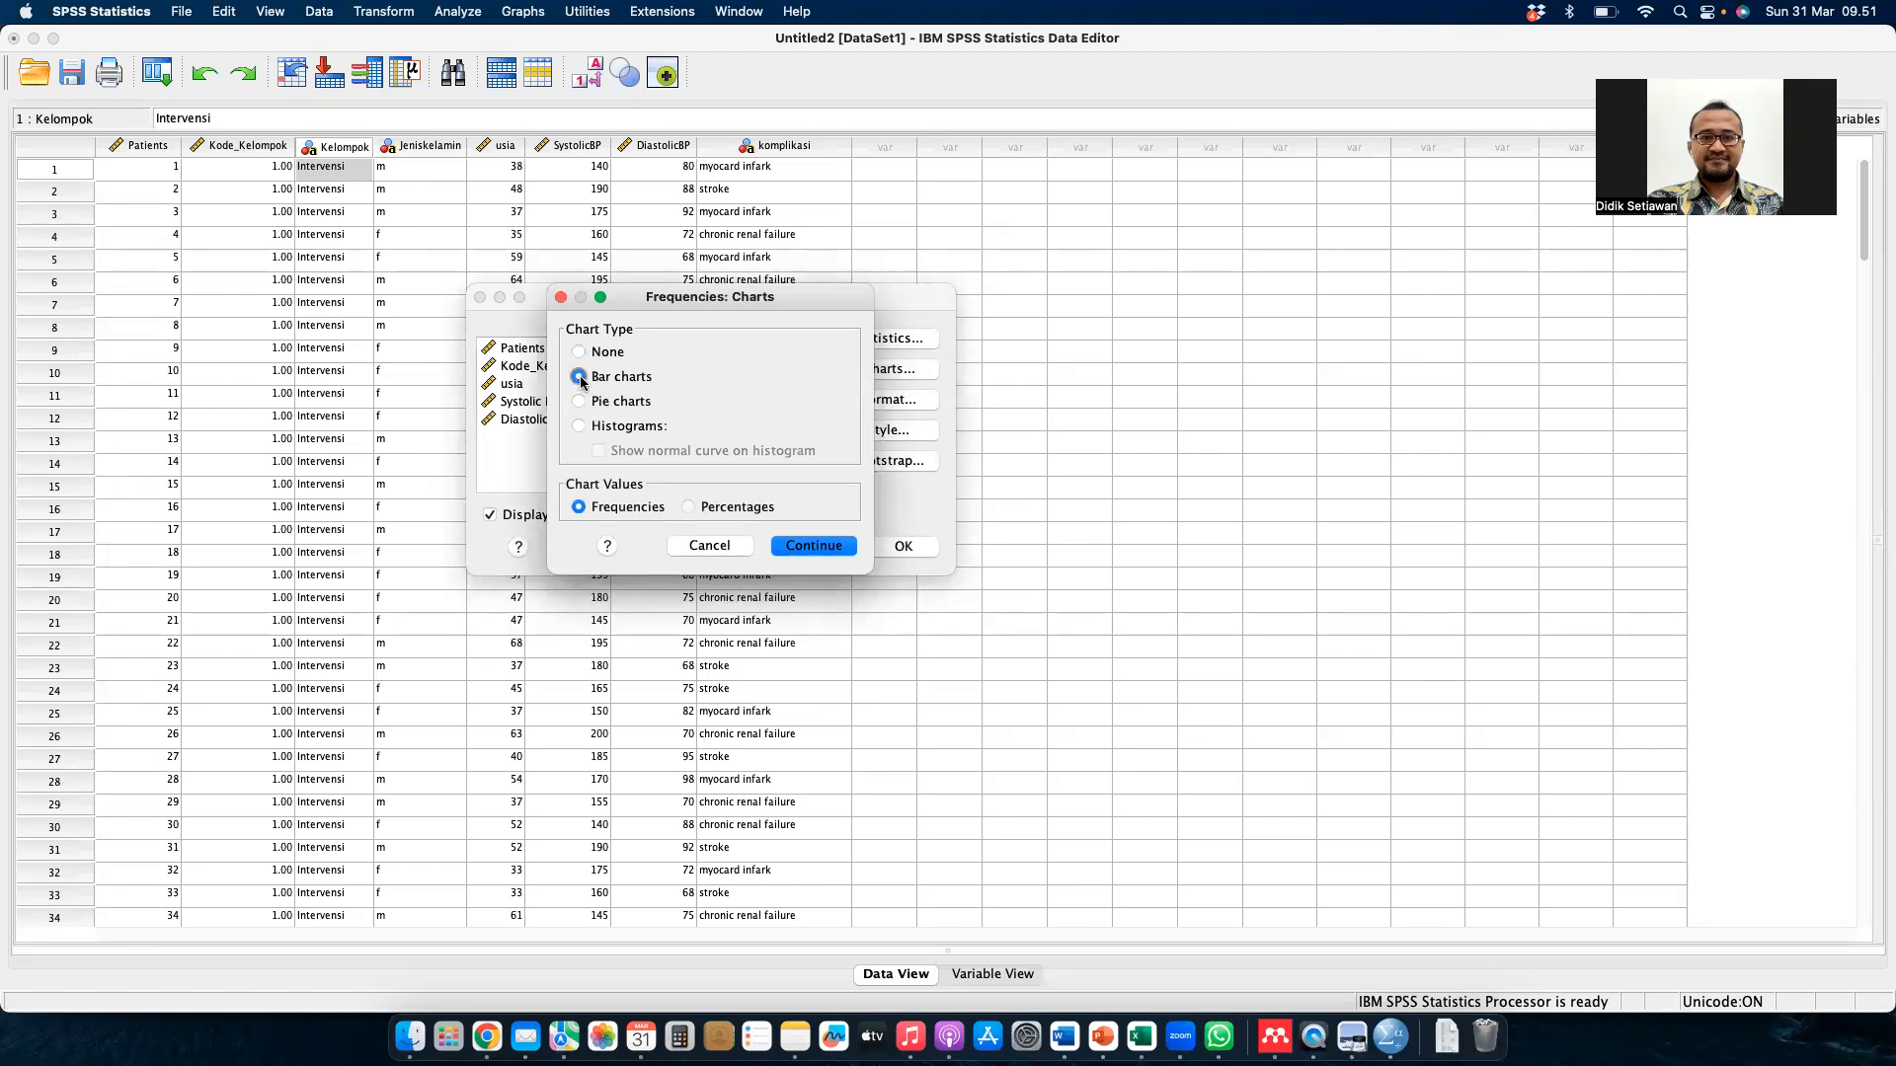
left_click(688, 508)
left_click(806, 549)
- Check the format and table style options without changing them, then run the Frequencies analysis and maximize the output window
left_click(889, 402)
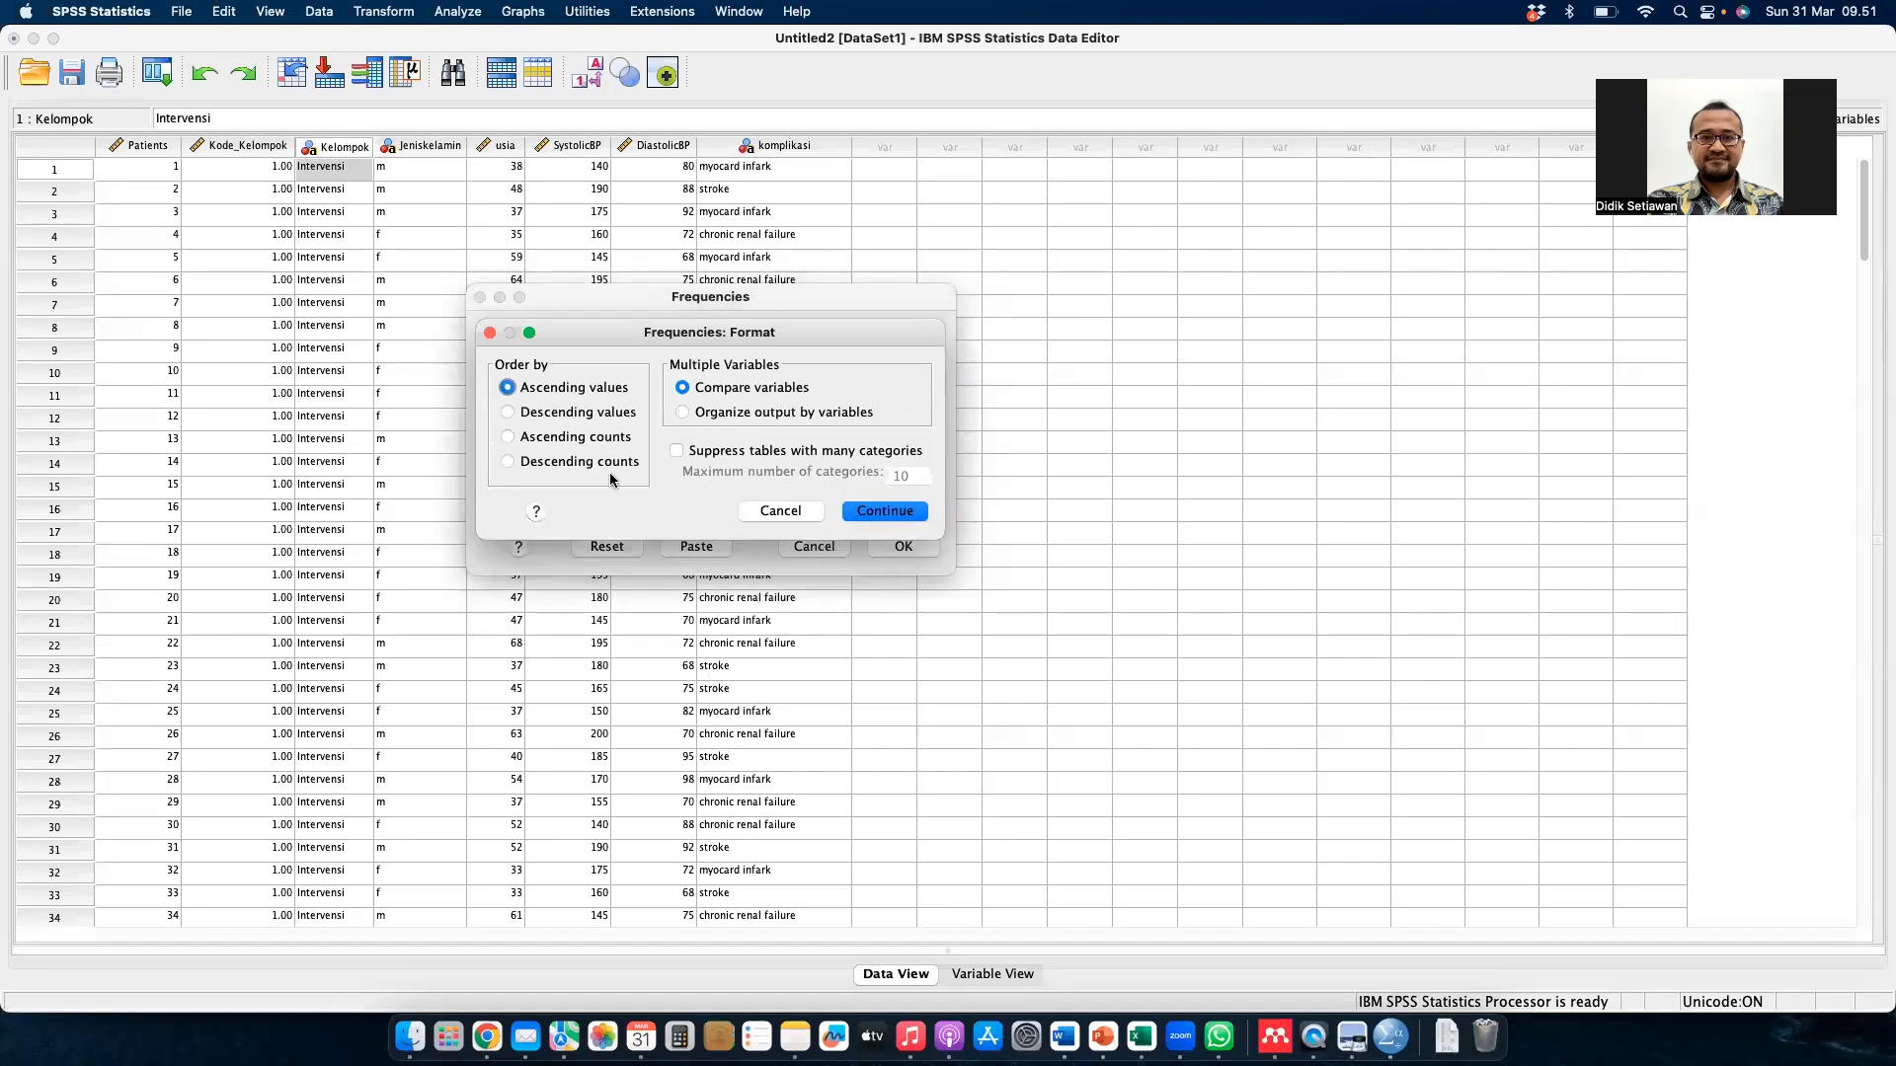
left_click(768, 513)
left_click(892, 432)
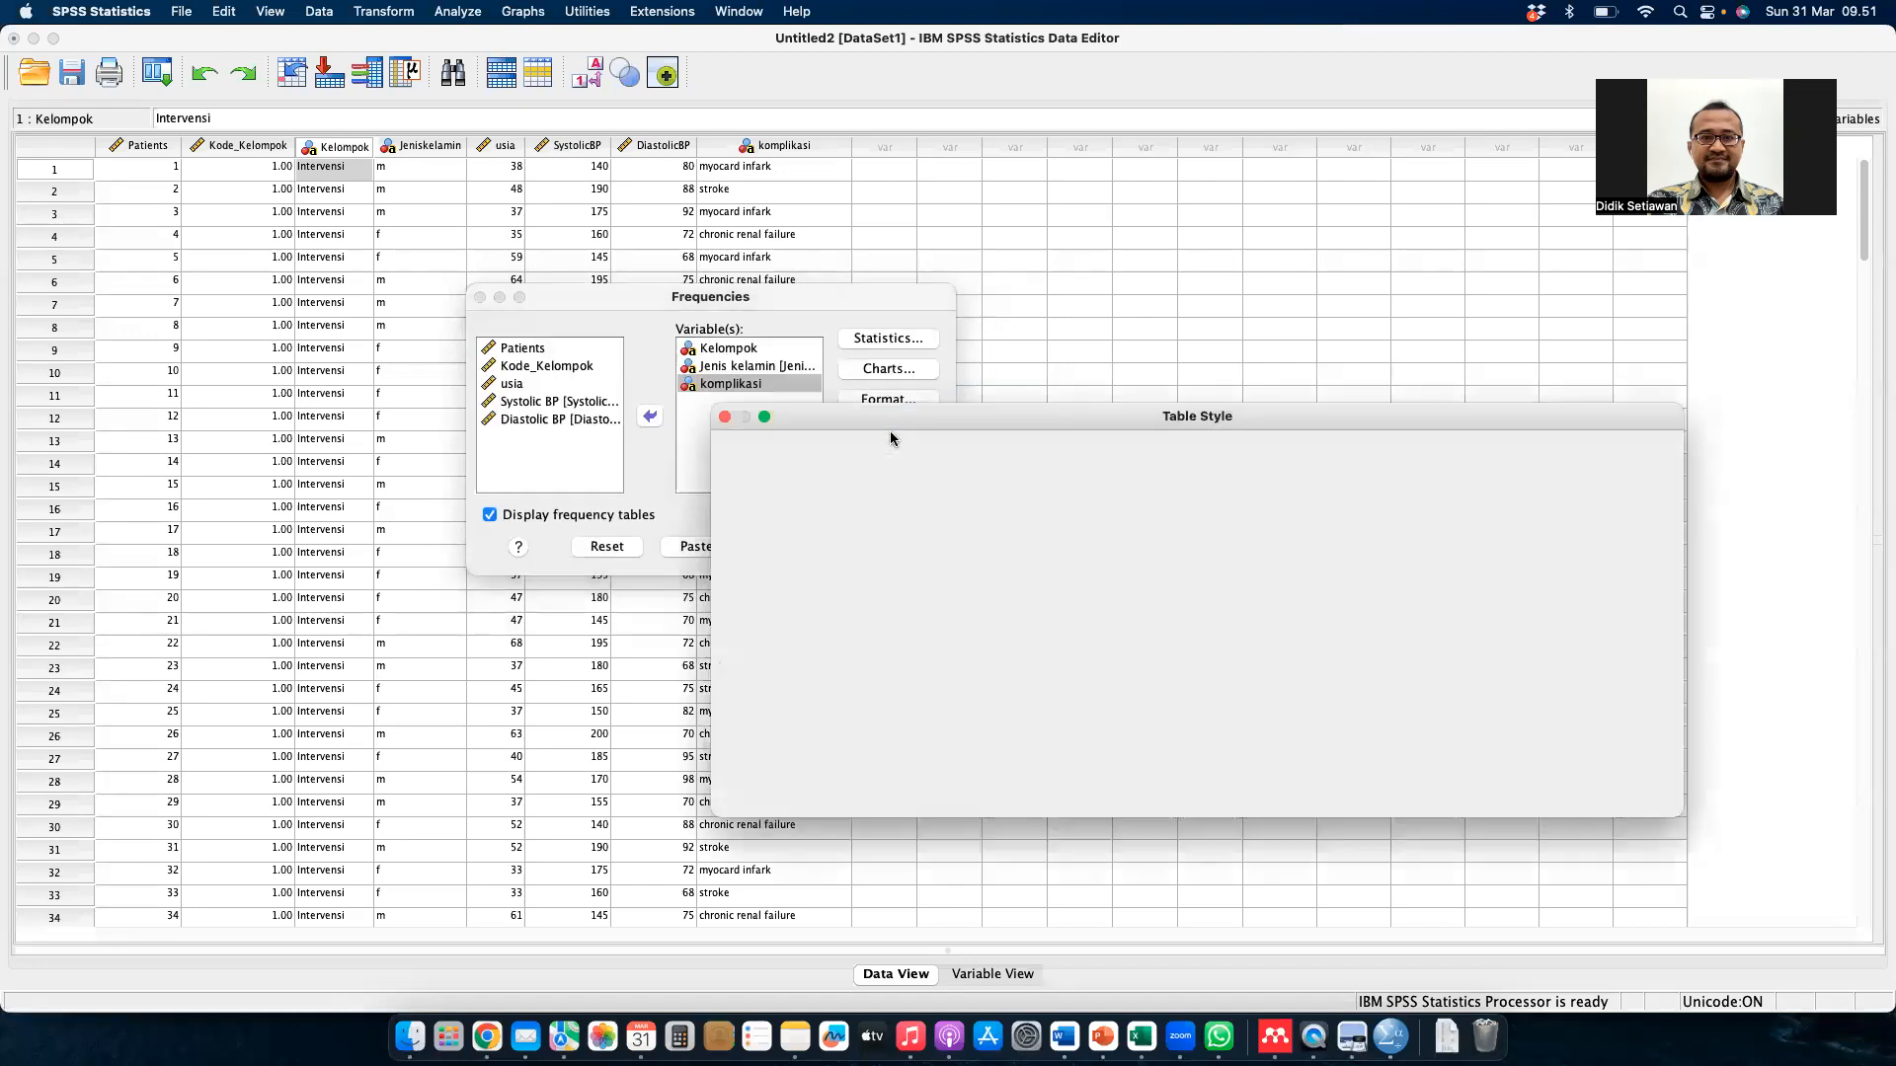
key("Escape")
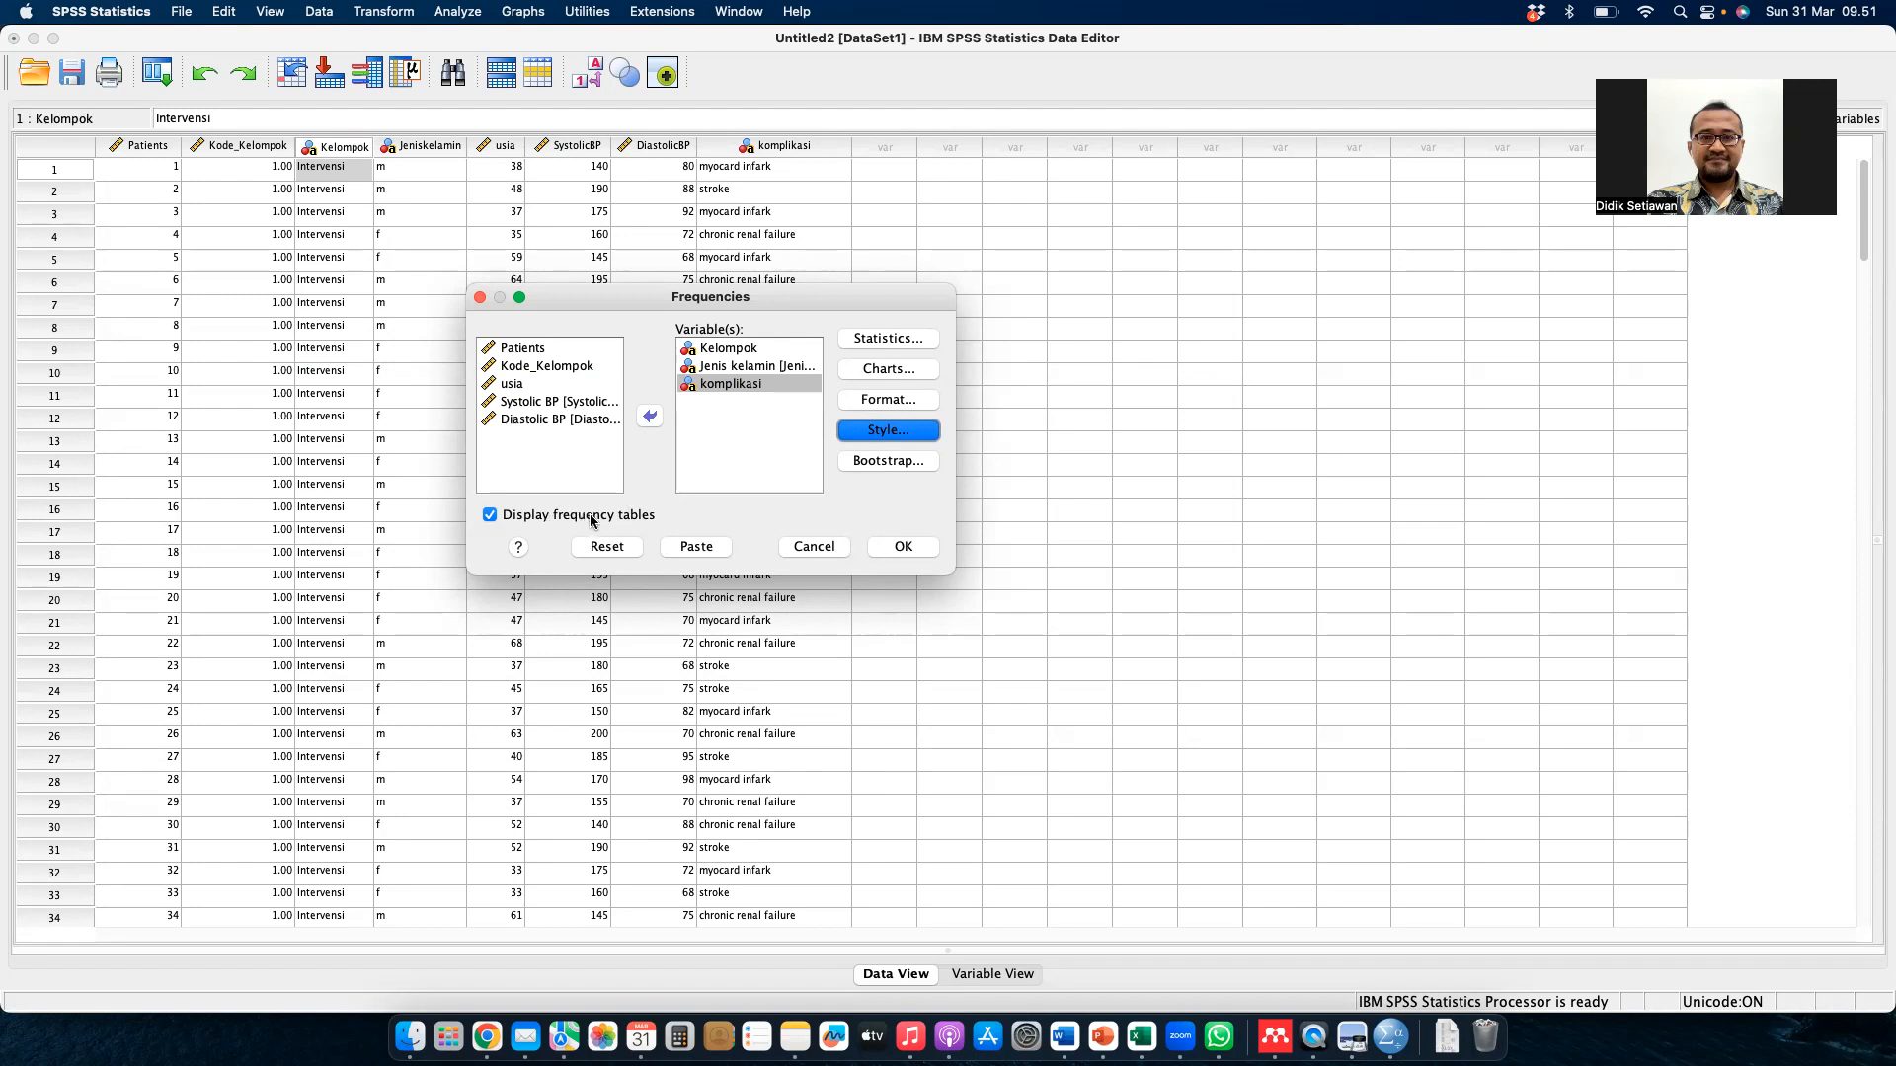
left_click(903, 547)
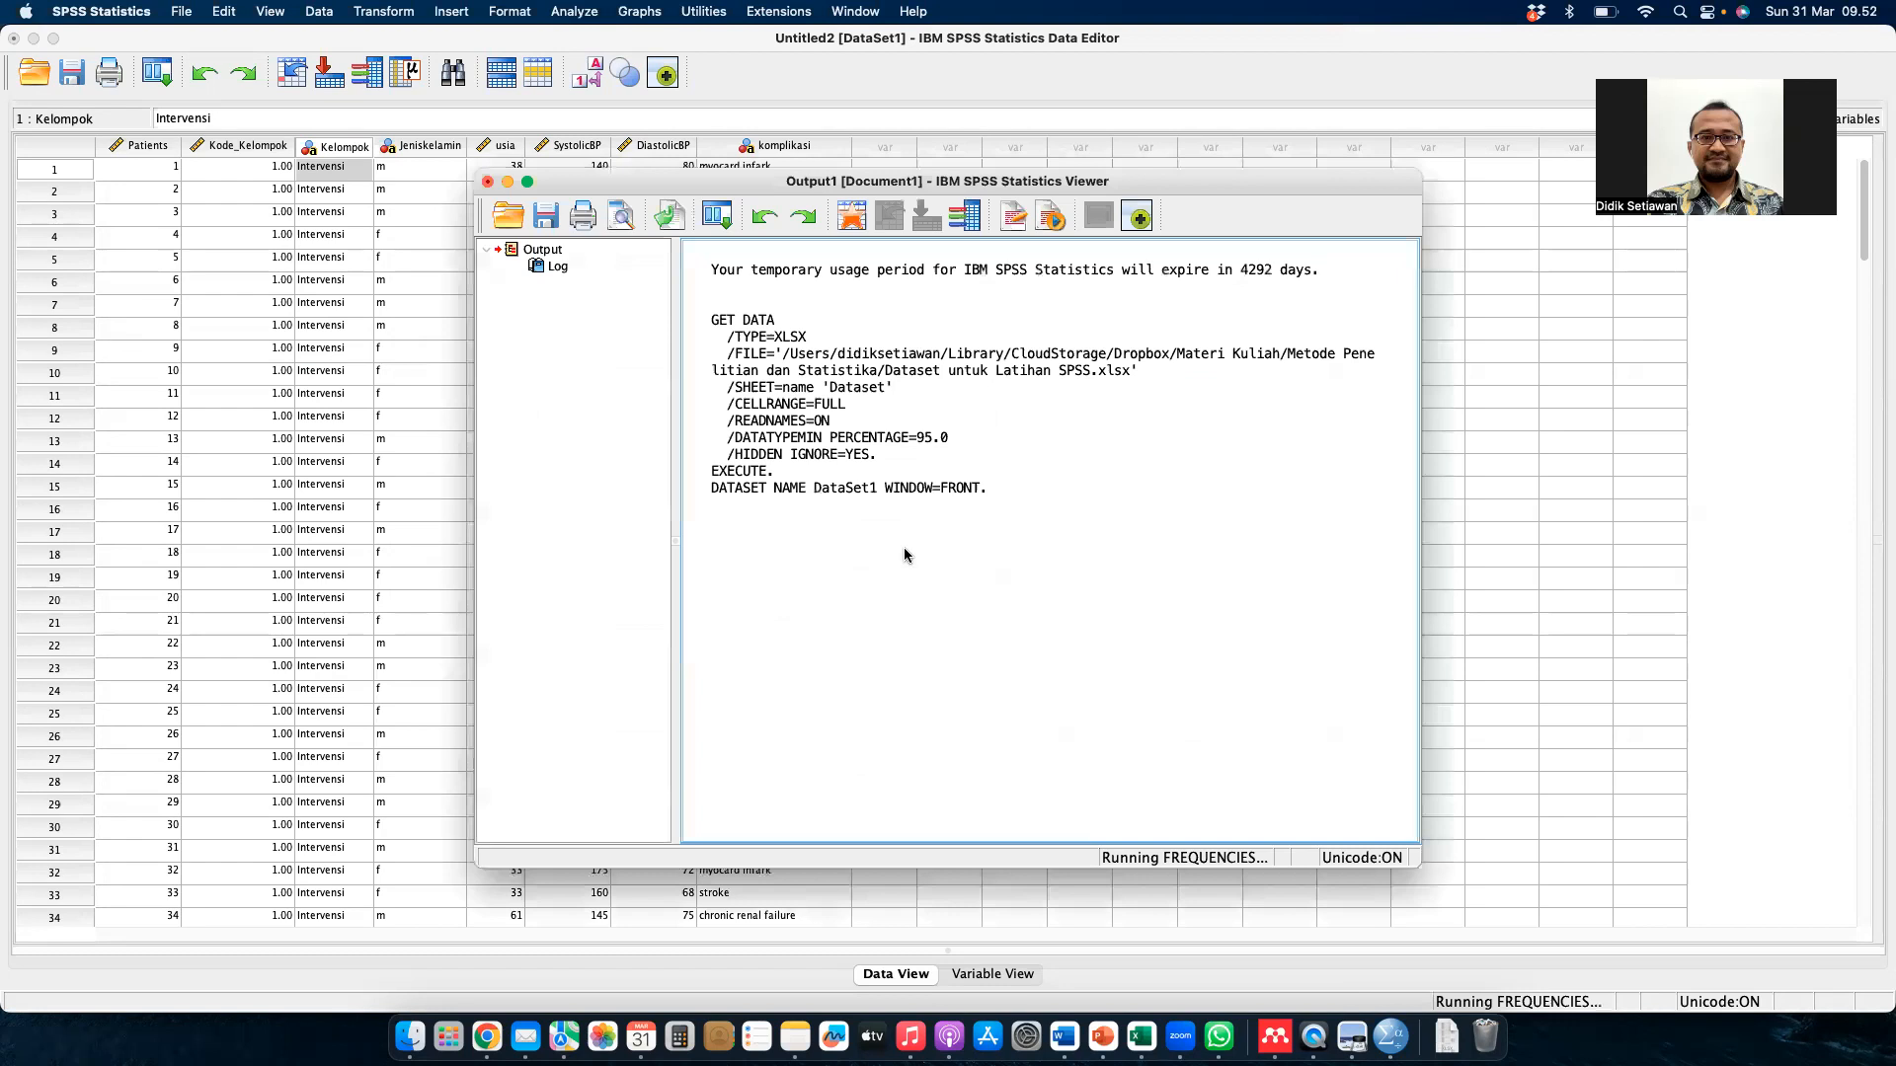
left_click(529, 182)
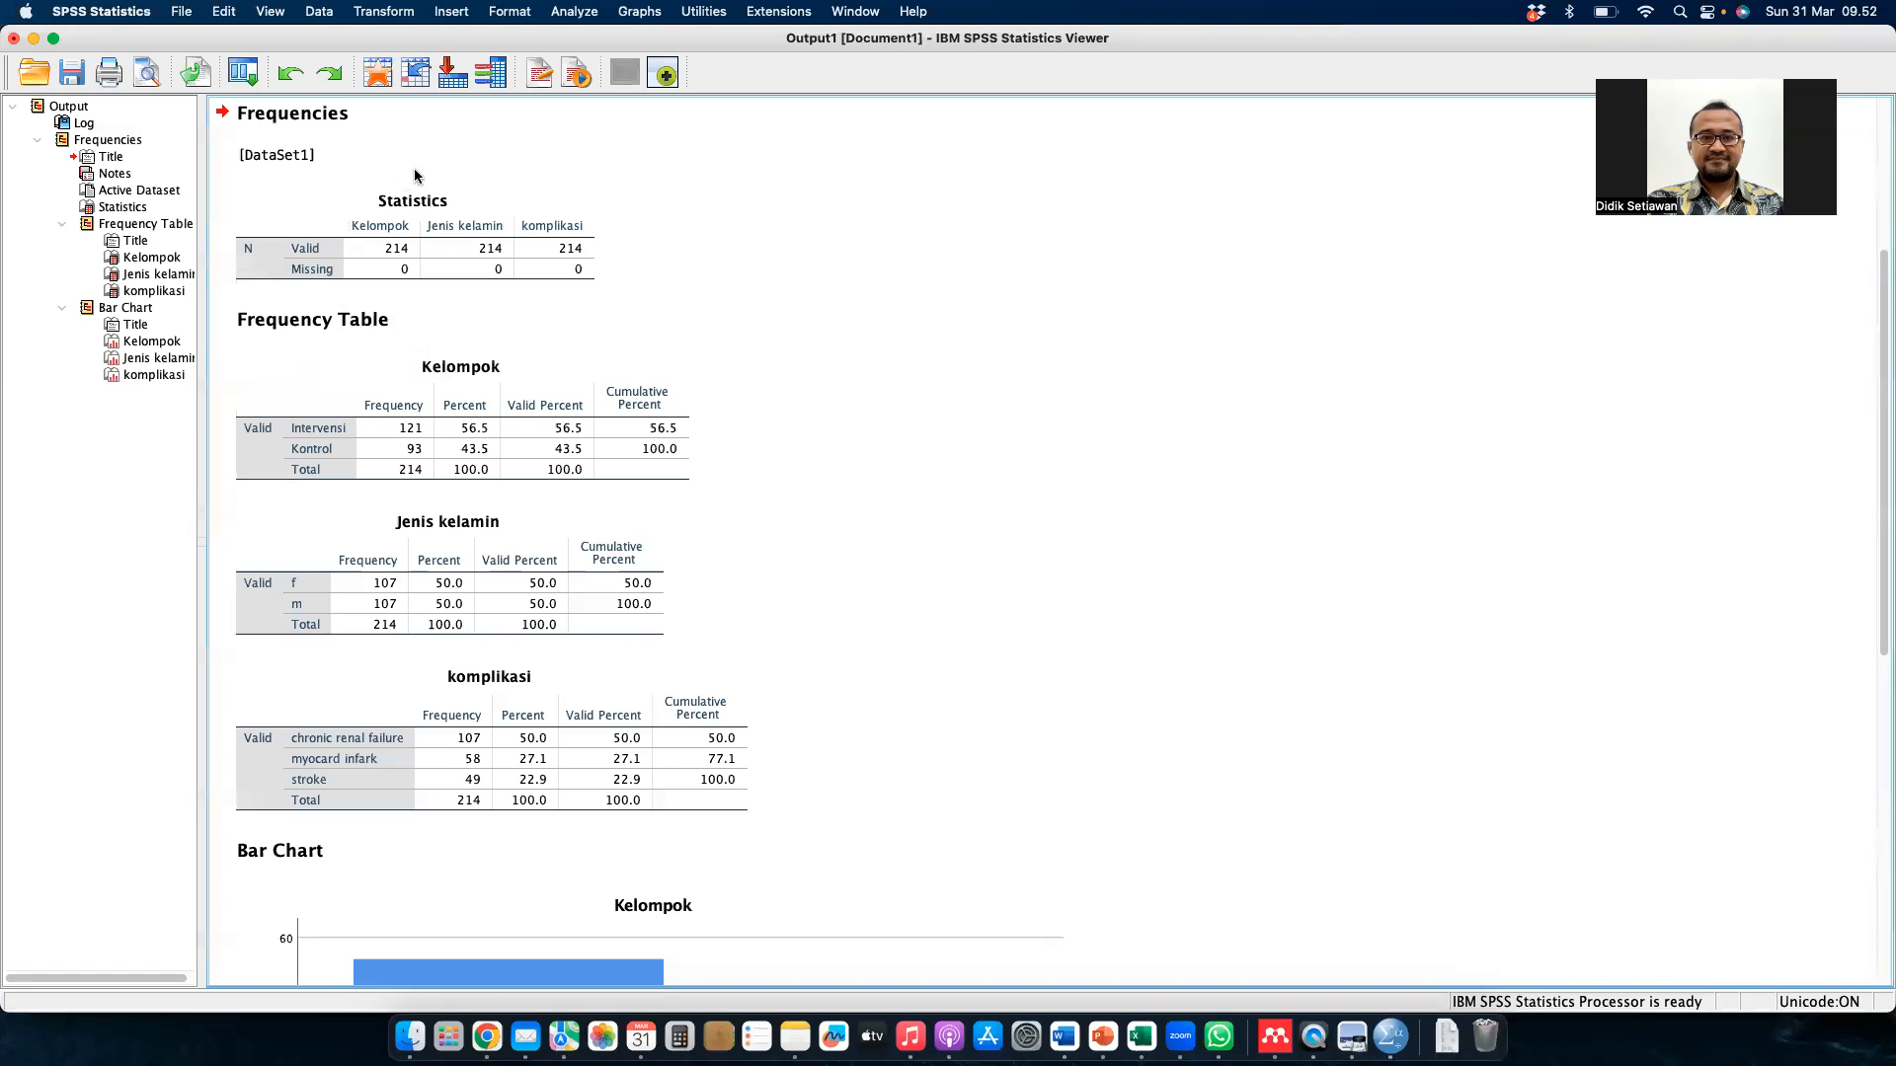
- Examine the Statistics table and the frequency tables for Kelompok, Jenis kelamin and komplikasi, comparing their frequencies and percentages
scroll(819, 414, "down", 2)
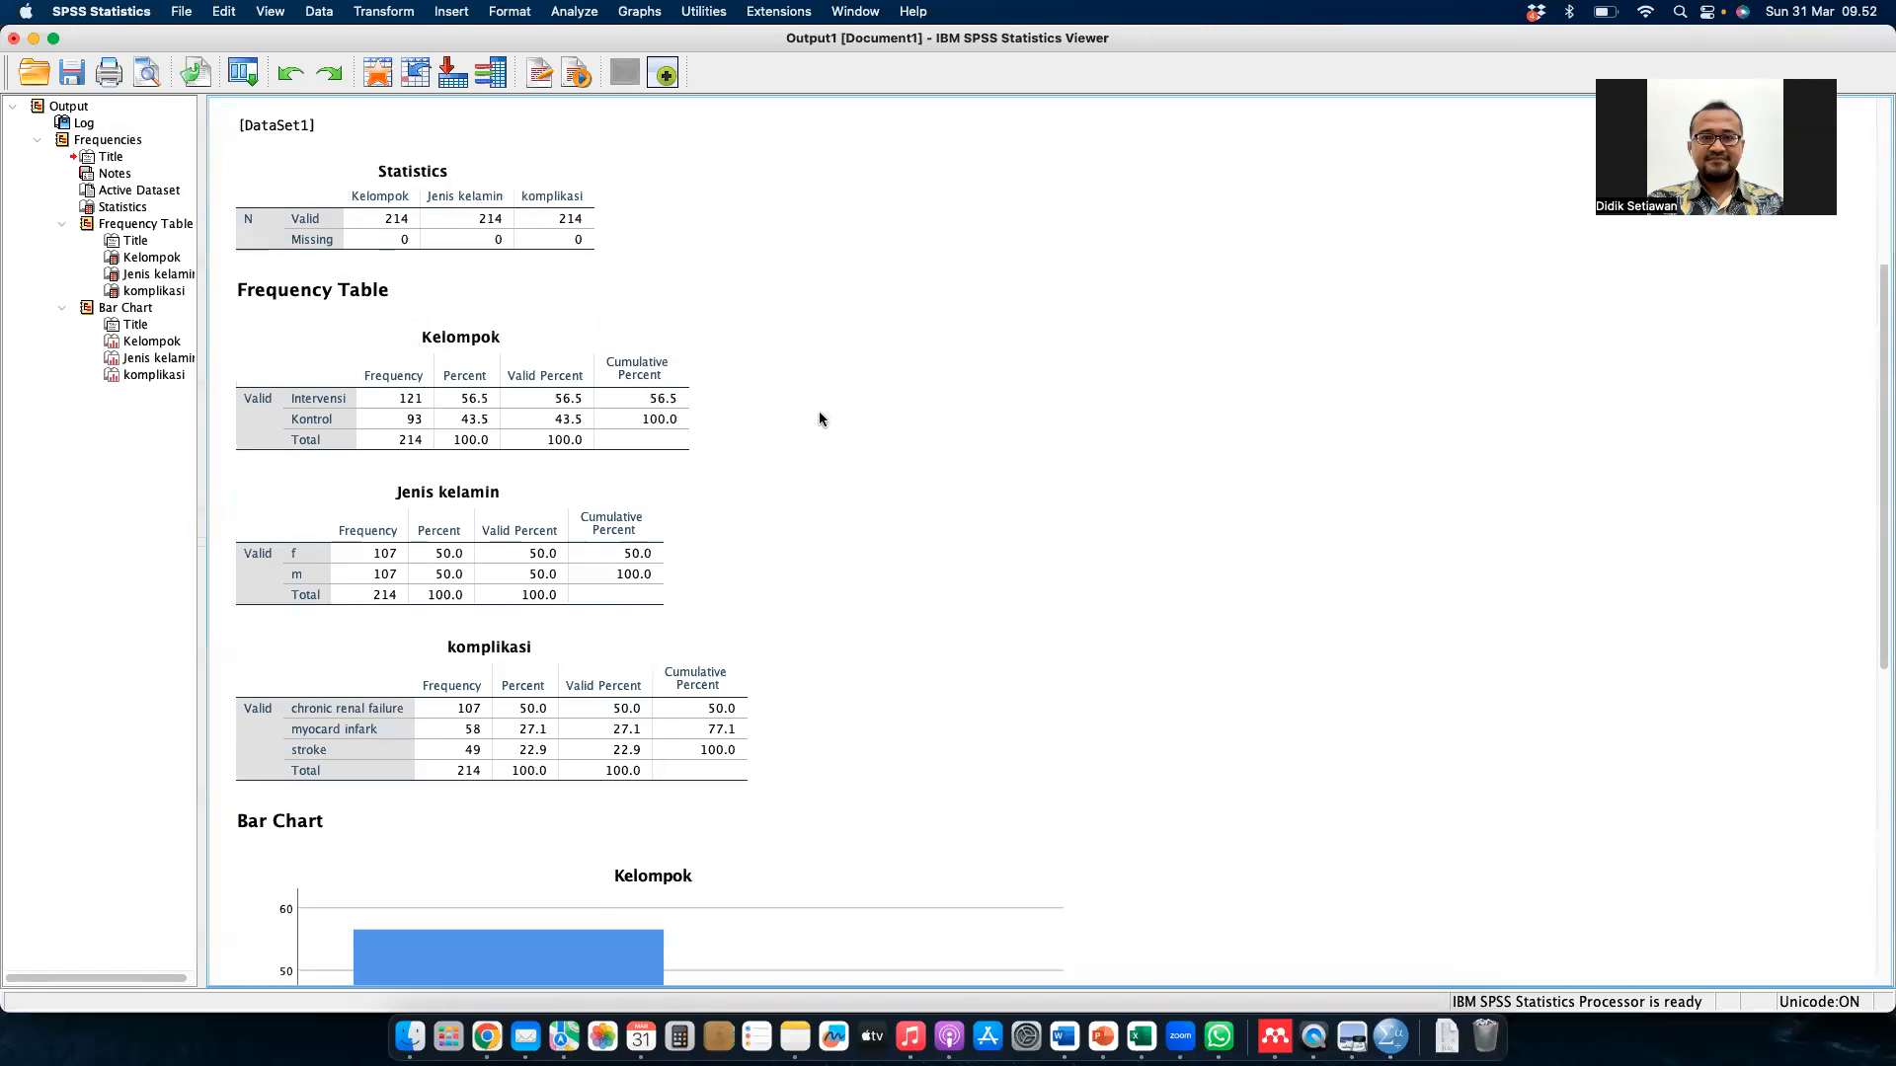
scroll(517, 243, "up", 8)
scroll(517, 243, "down", 5)
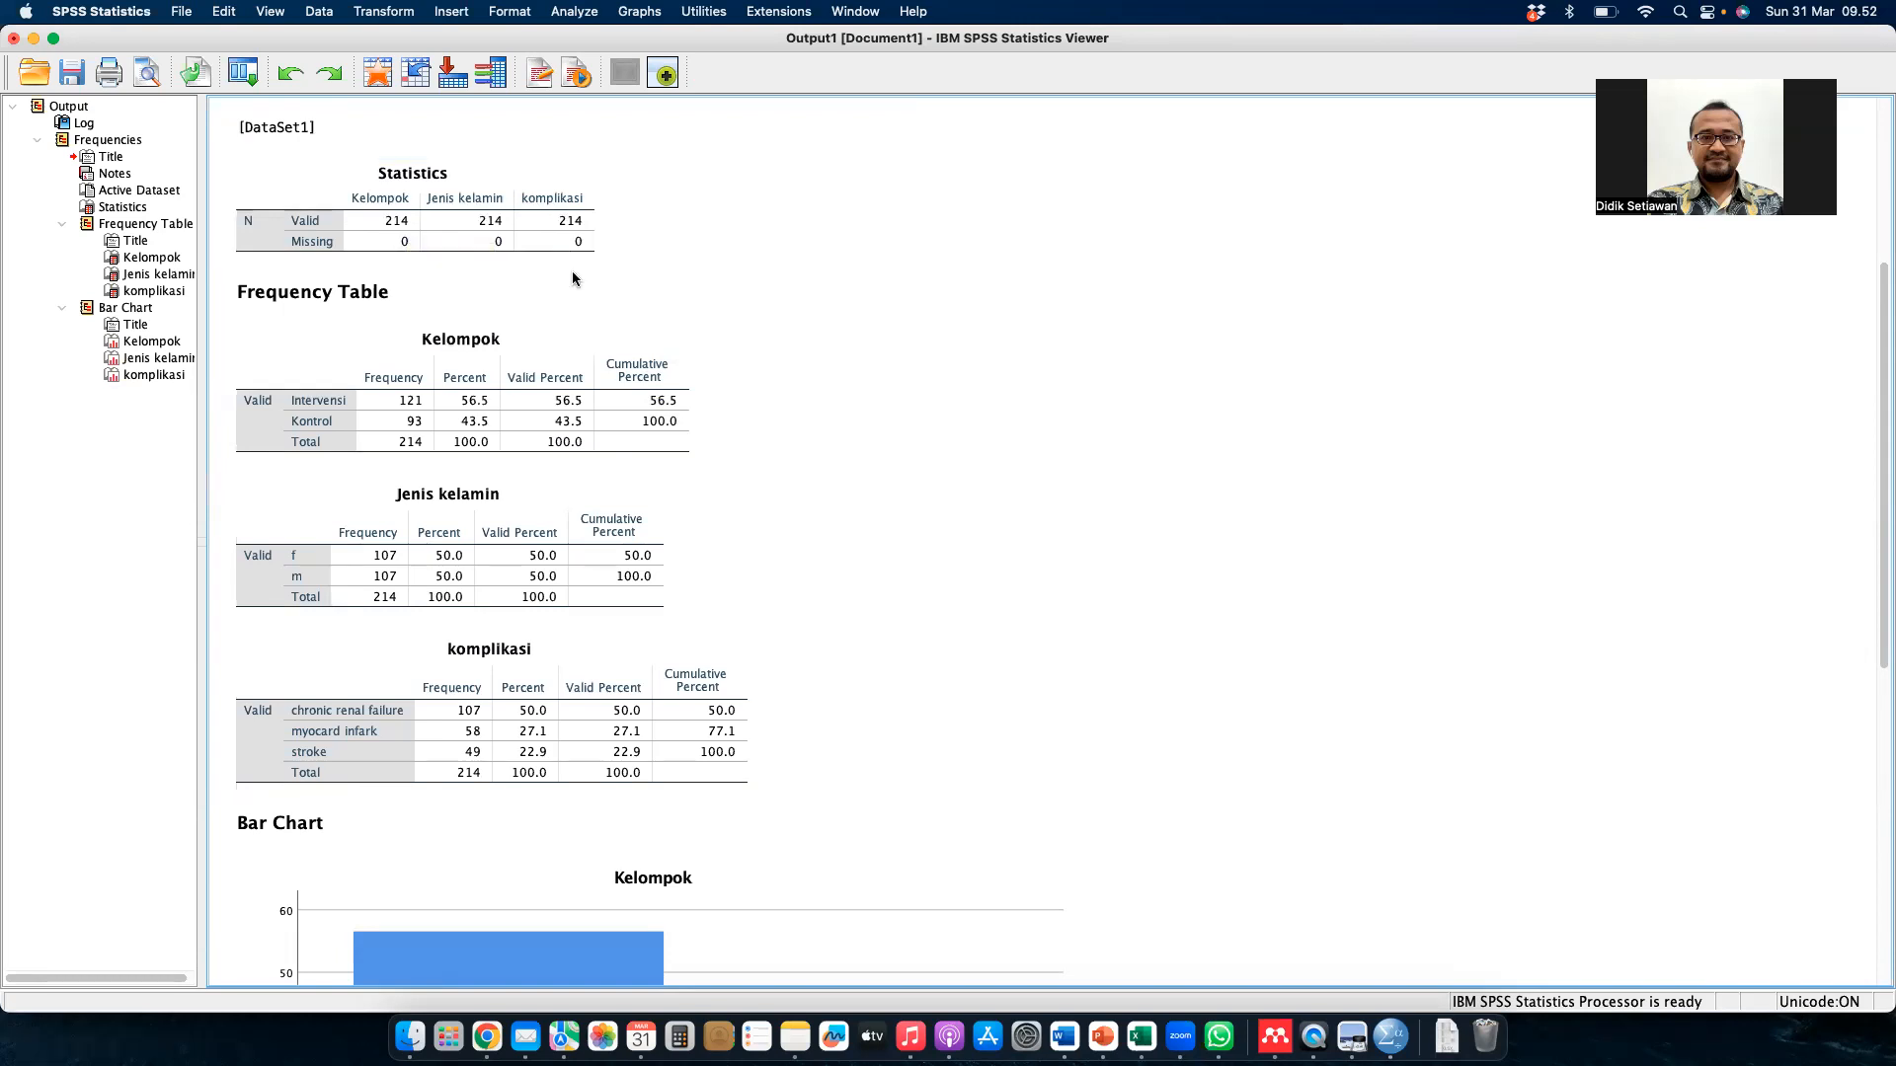
scroll(572, 270, "down", 3)
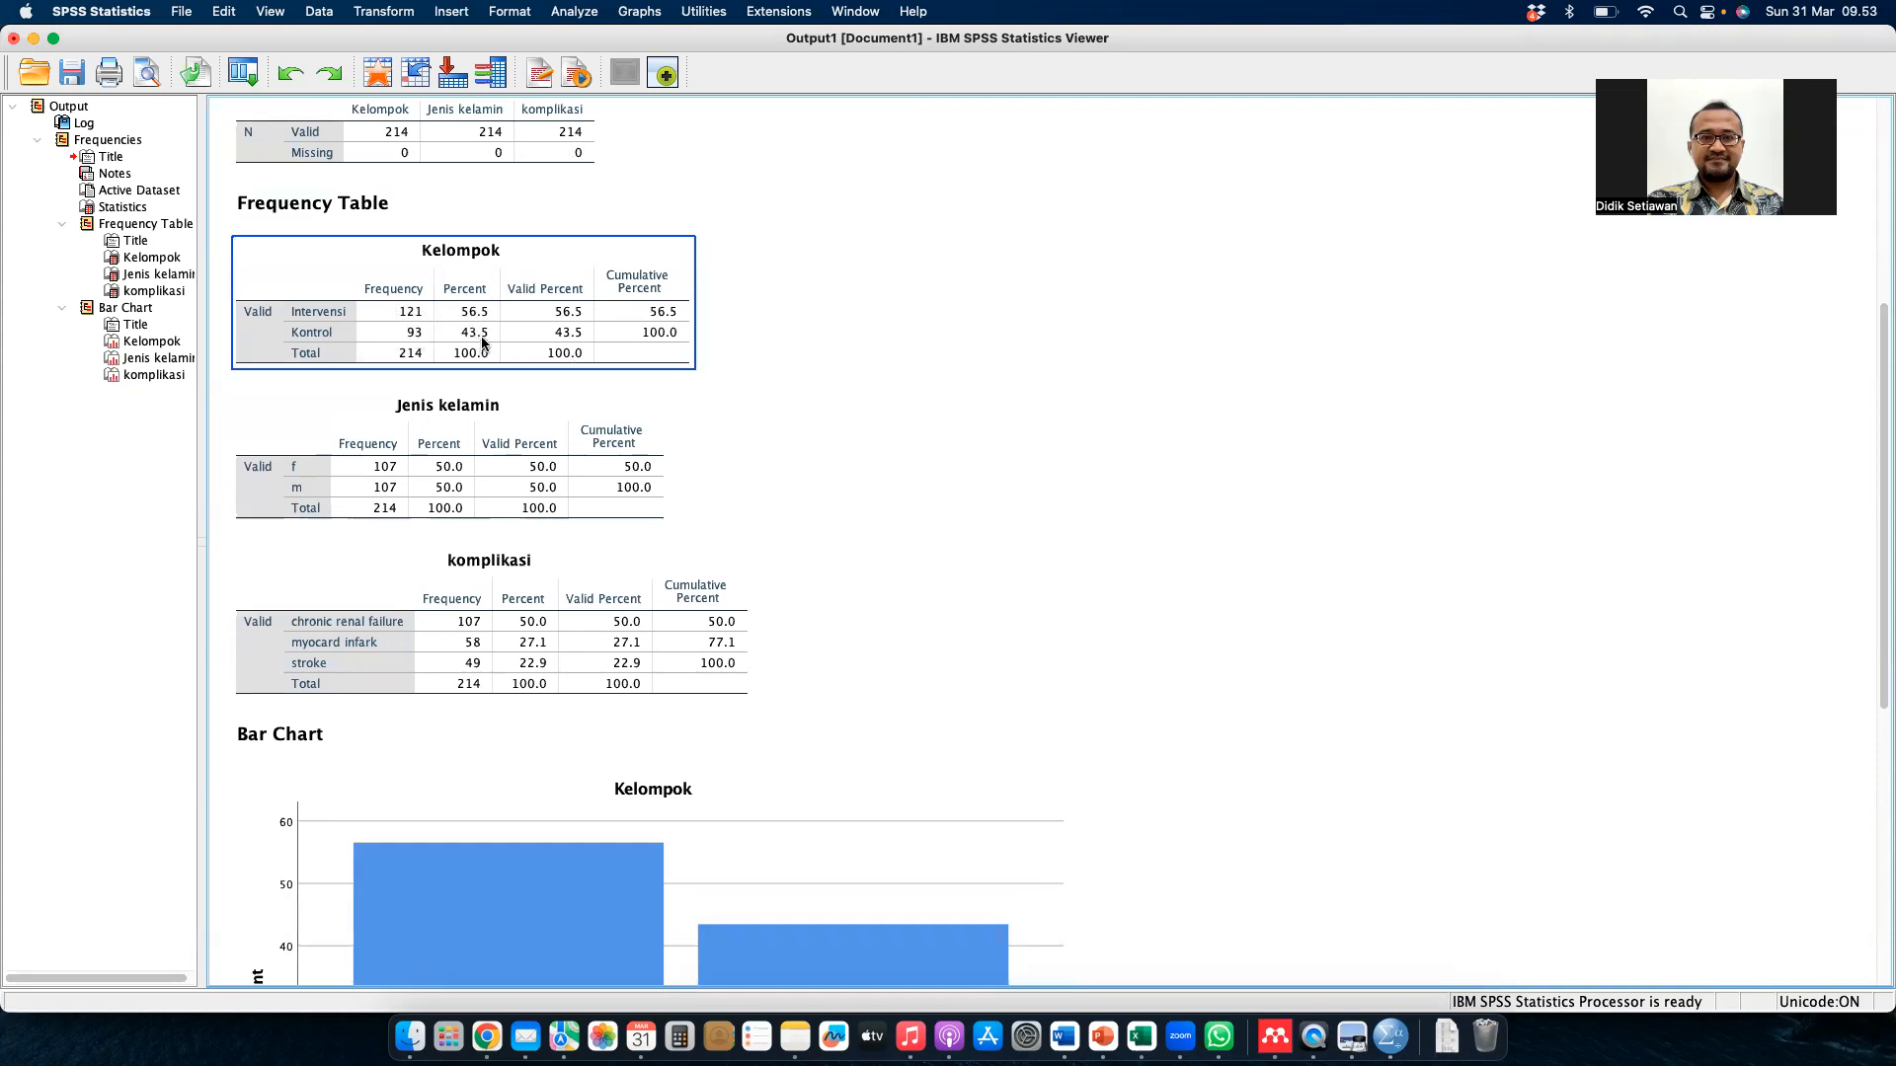
scroll(484, 342, "down", 1)
scroll(483, 343, "down", 1)
left_click(474, 367)
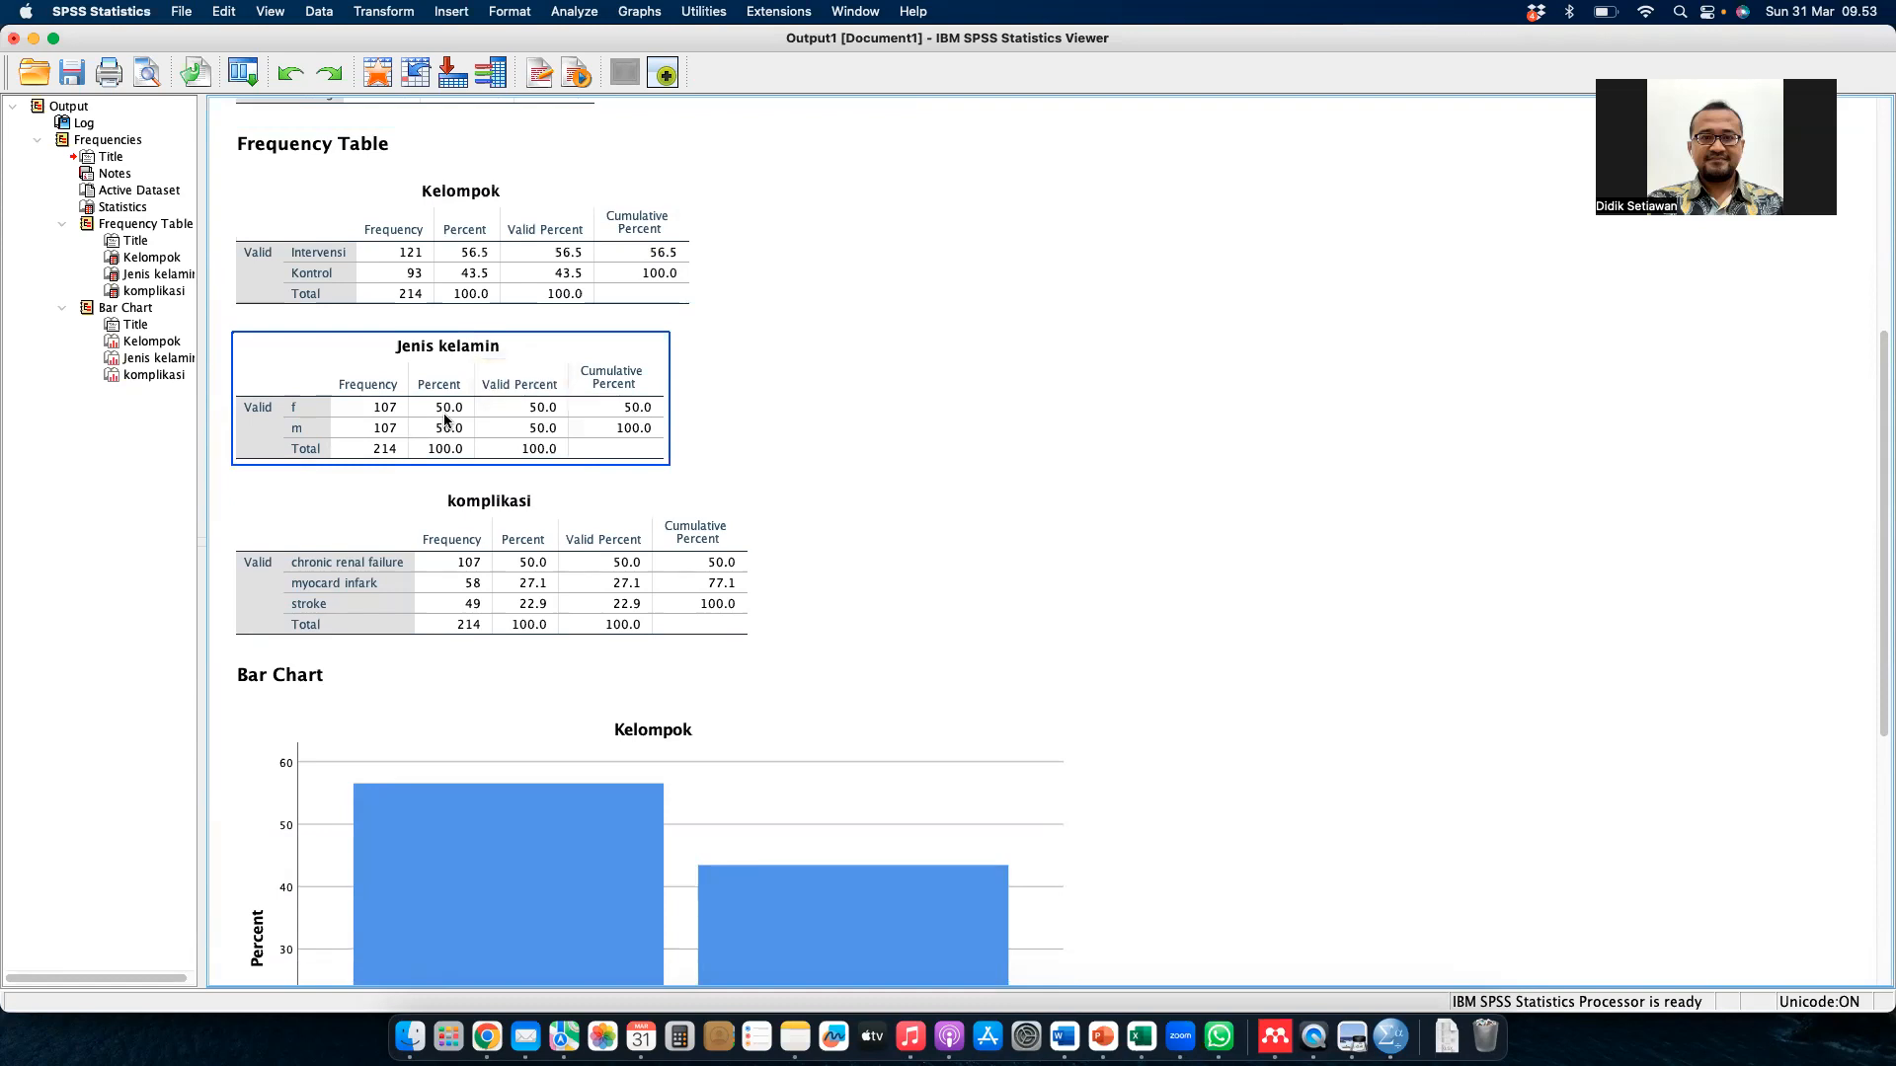
scroll(444, 419, "down", 3)
left_click(444, 420)
left_click(560, 370)
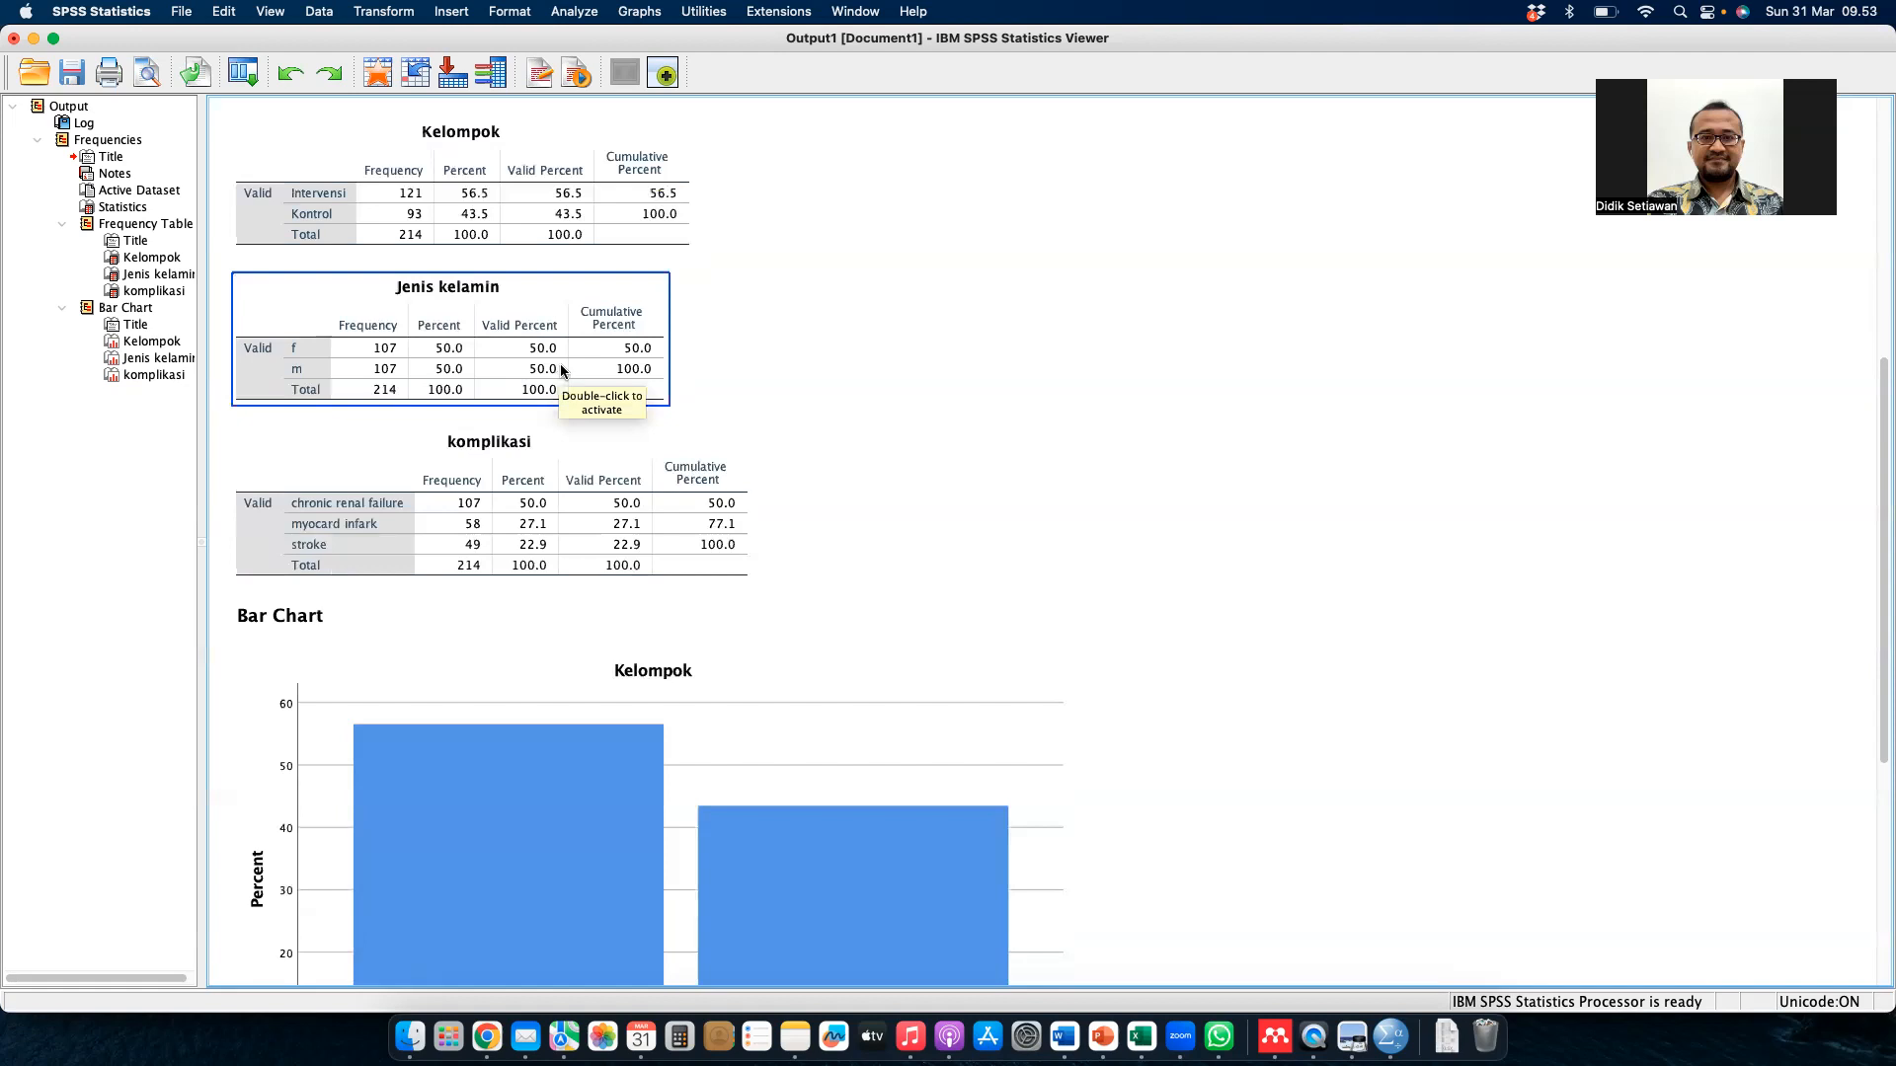
left_click(701, 381)
scroll(768, 431, "down", 3)
left_click(602, 446)
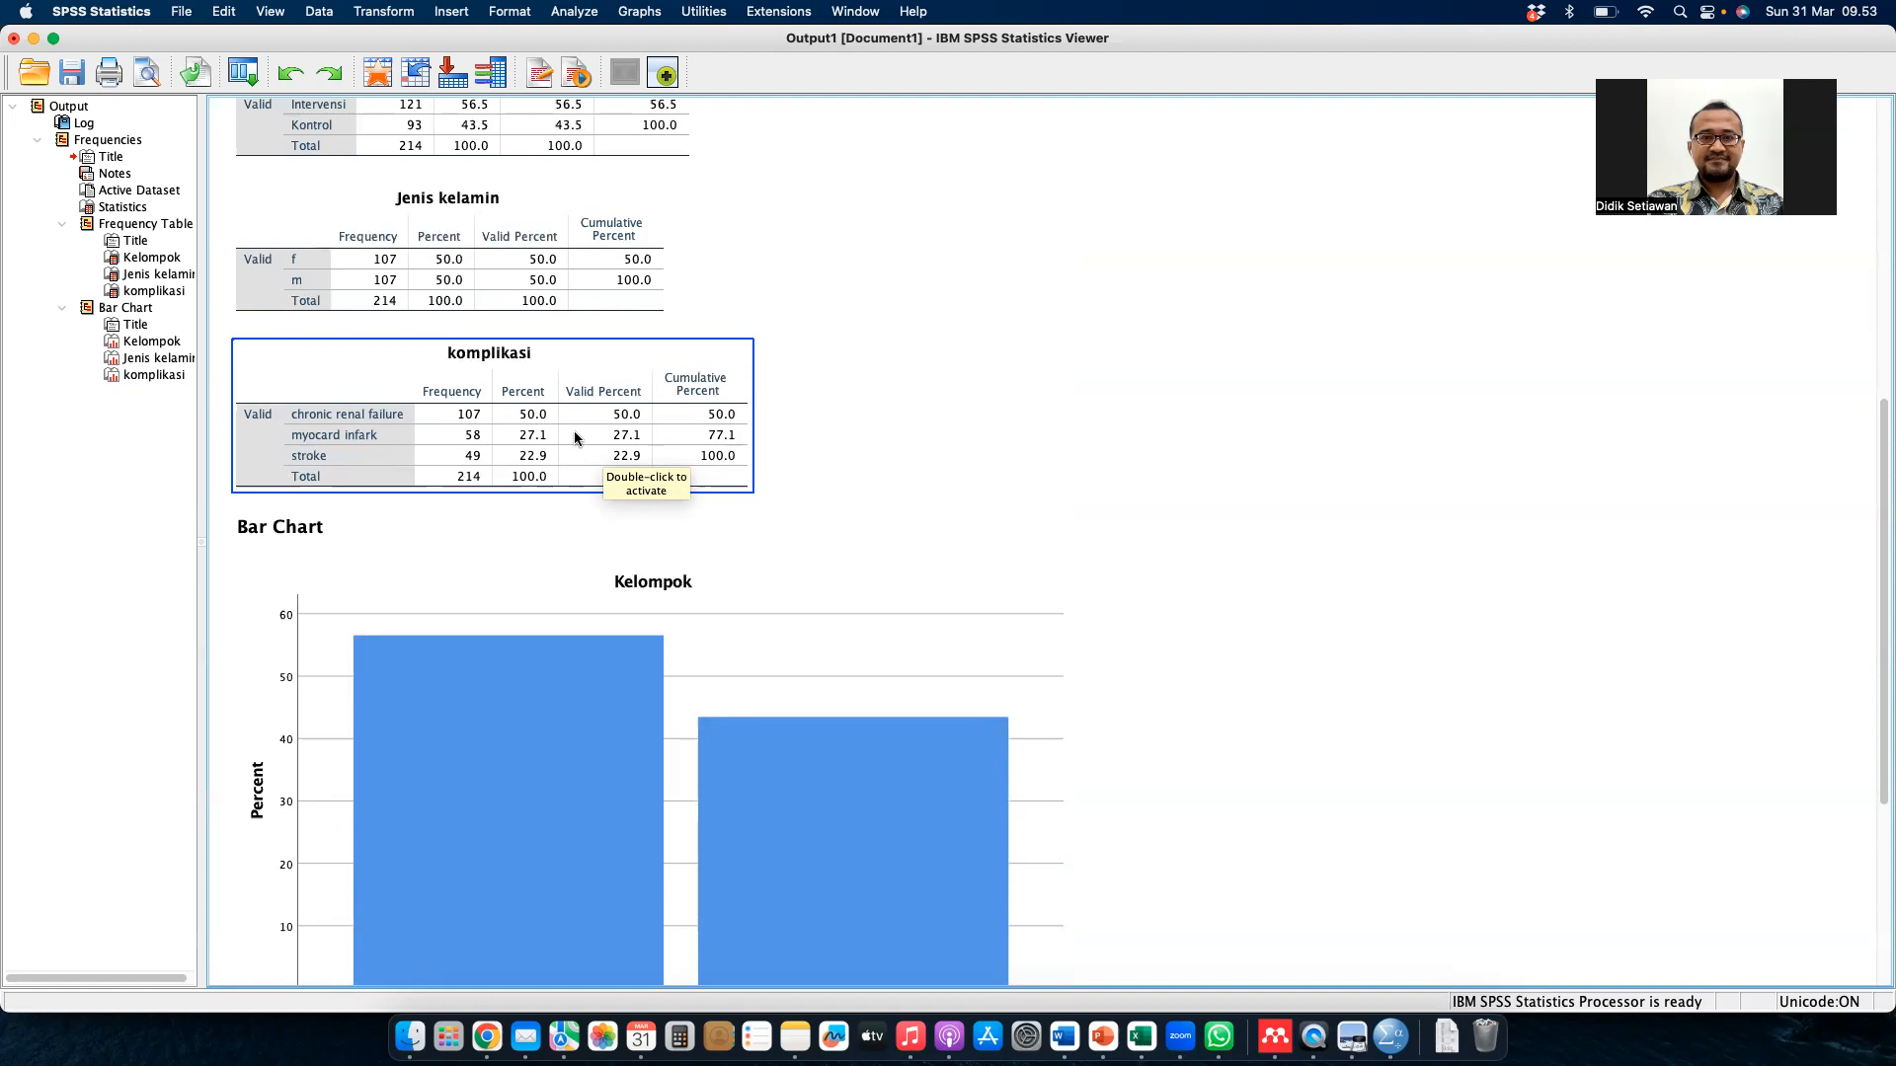
scroll(542, 472, "down", 2)
left_click(542, 472)
- Examine the percentage bar charts for Kelompok, Jenis kelamin and komplikasi in the output
scroll(542, 472, "down", 5)
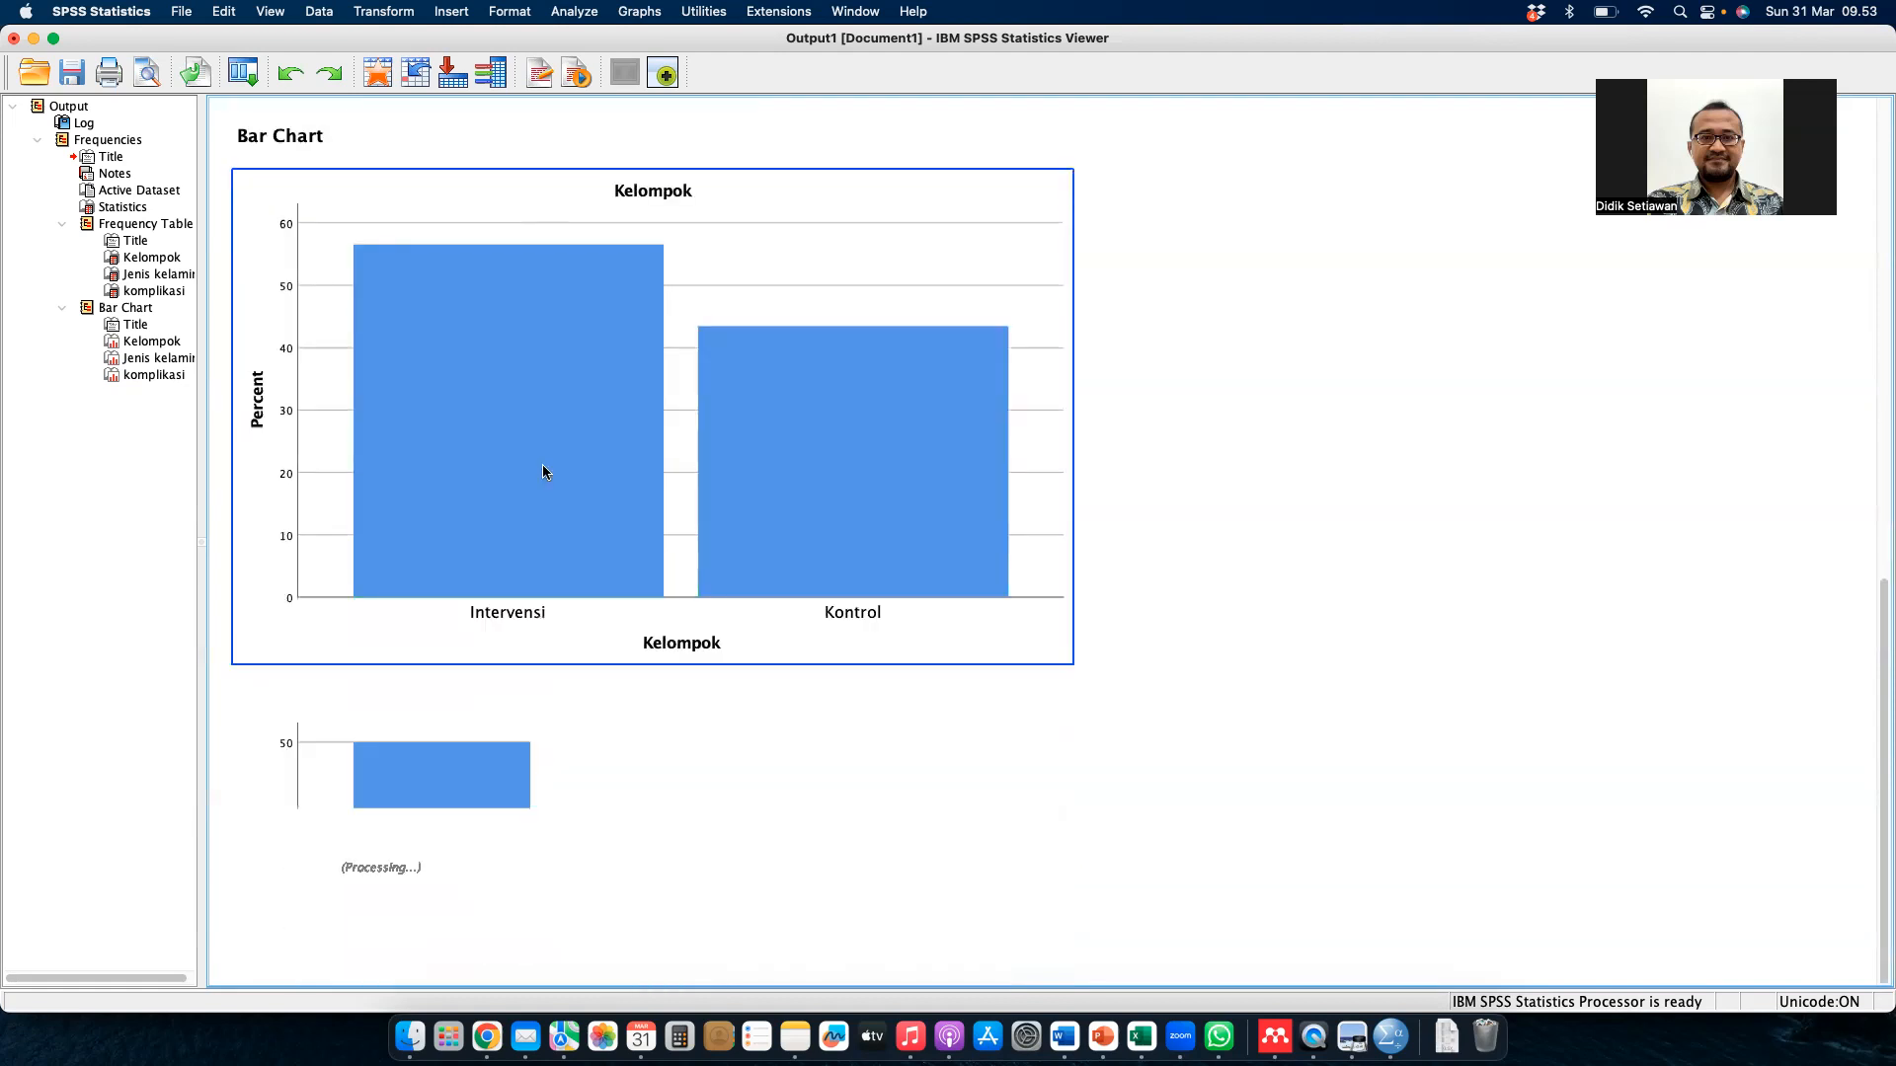
scroll(542, 472, "down", 3)
left_click(542, 472)
scroll(542, 472, "down", 2)
left_click(542, 472)
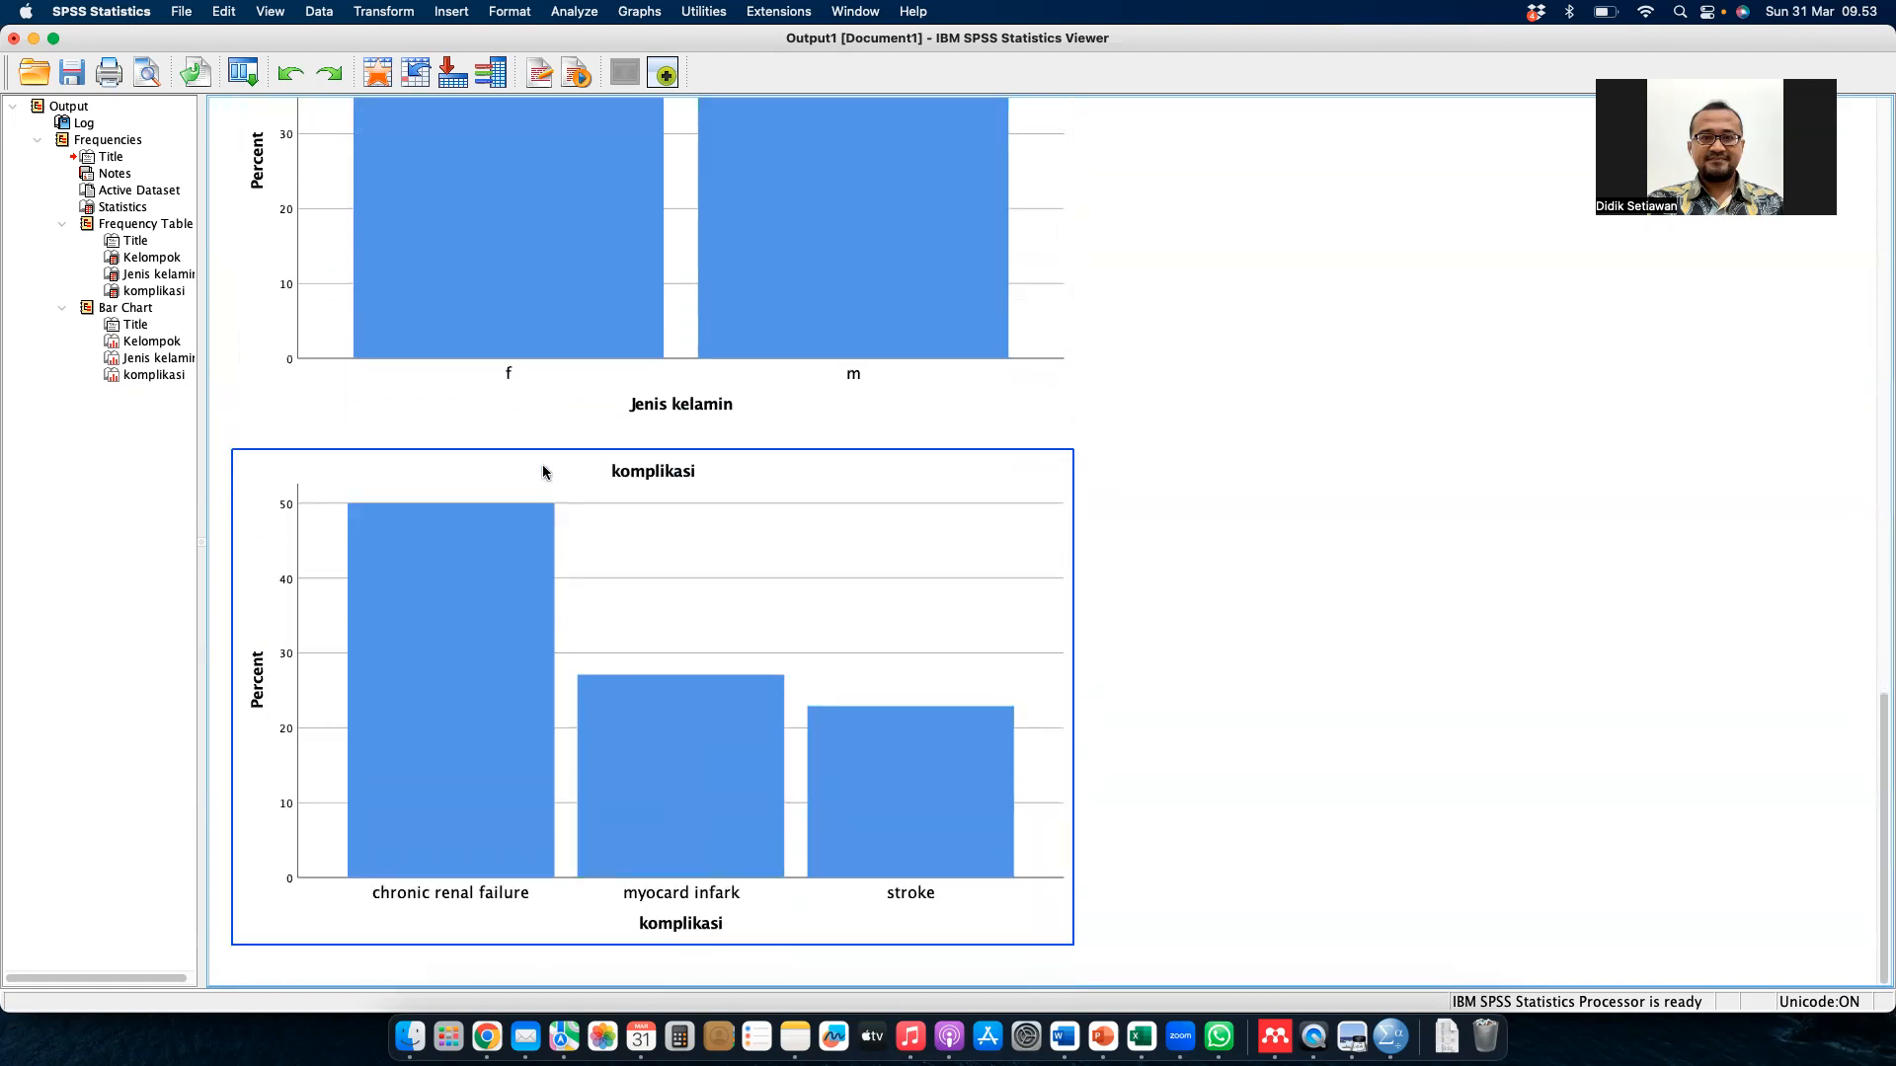
scroll(542, 472, "up", 3)
left_click(542, 472)
- Go back to the start of the output and review the Frequencies summary and the Percent columns of the frequency tables
scroll(542, 472, "up", 15)
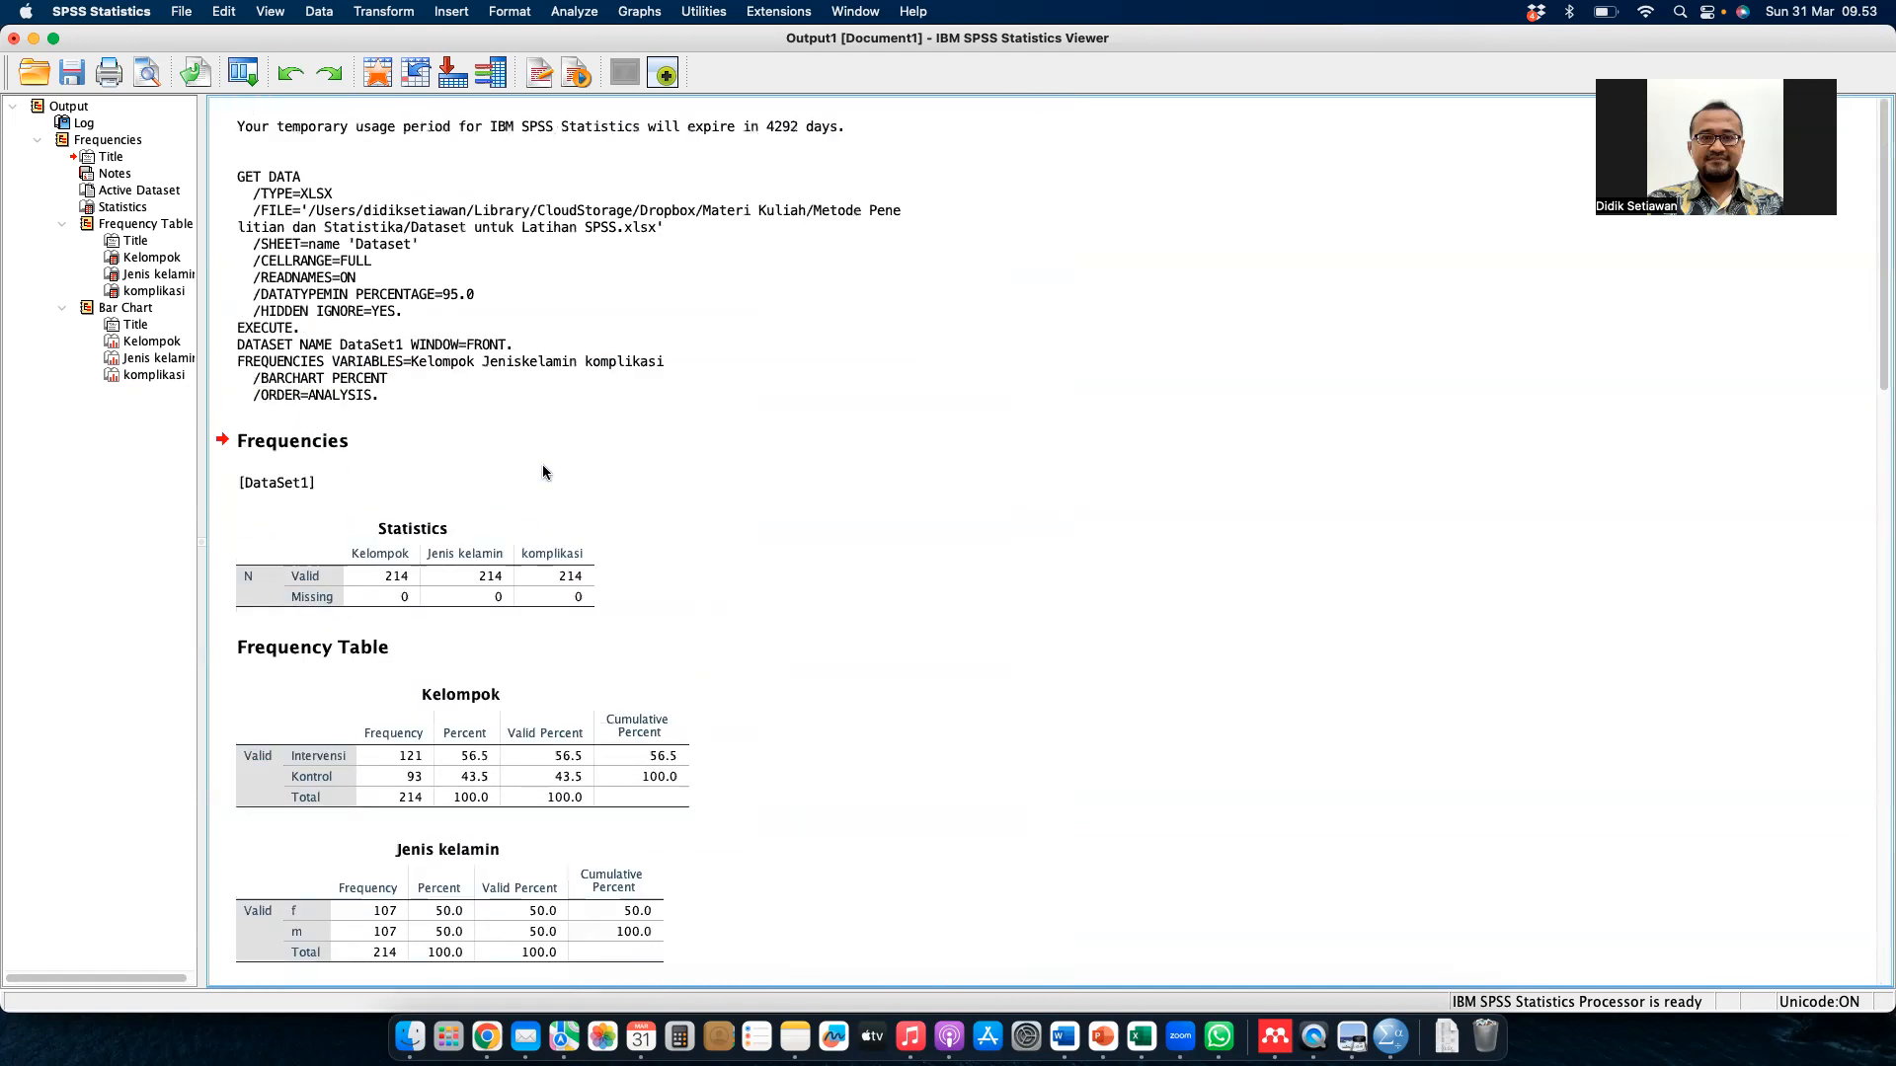
scroll(542, 472, "down", 3)
left_click(542, 472)
scroll(542, 472, "down", 1)
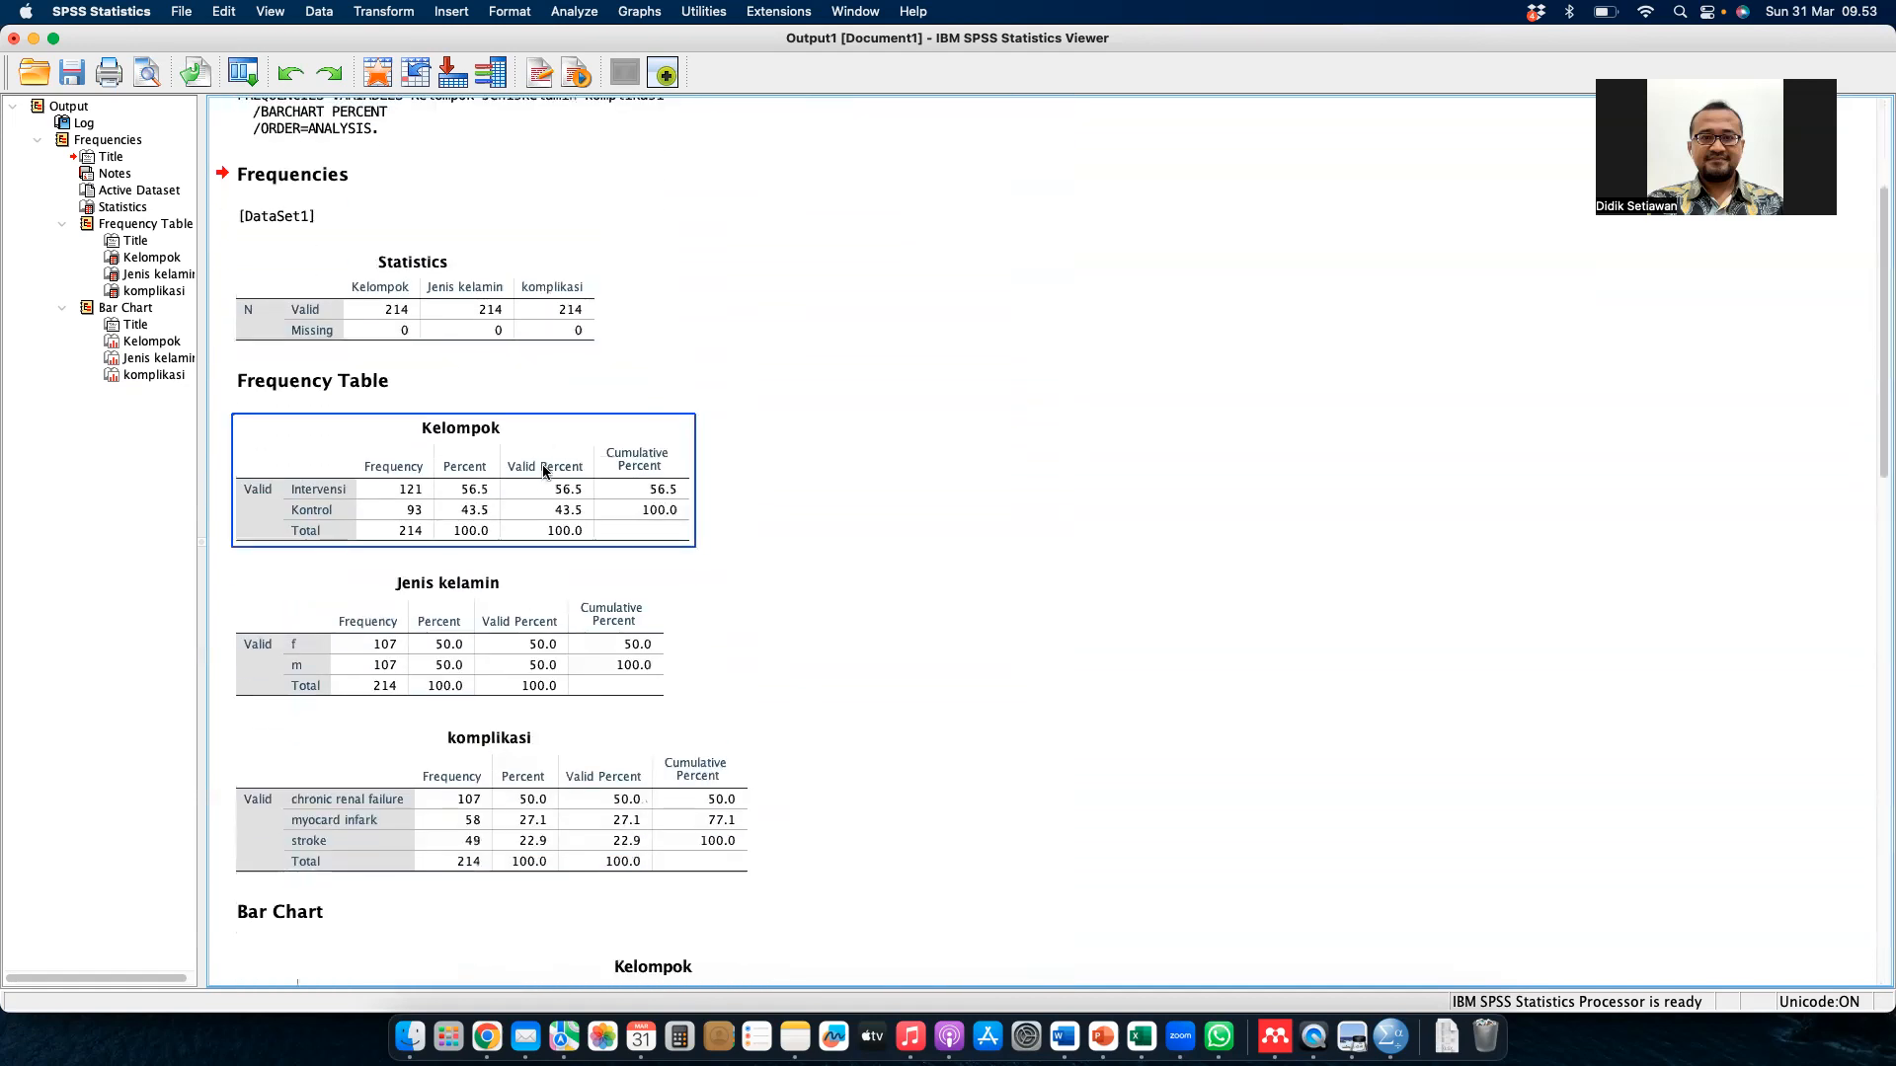
left_click(478, 233)
left_click(436, 182)
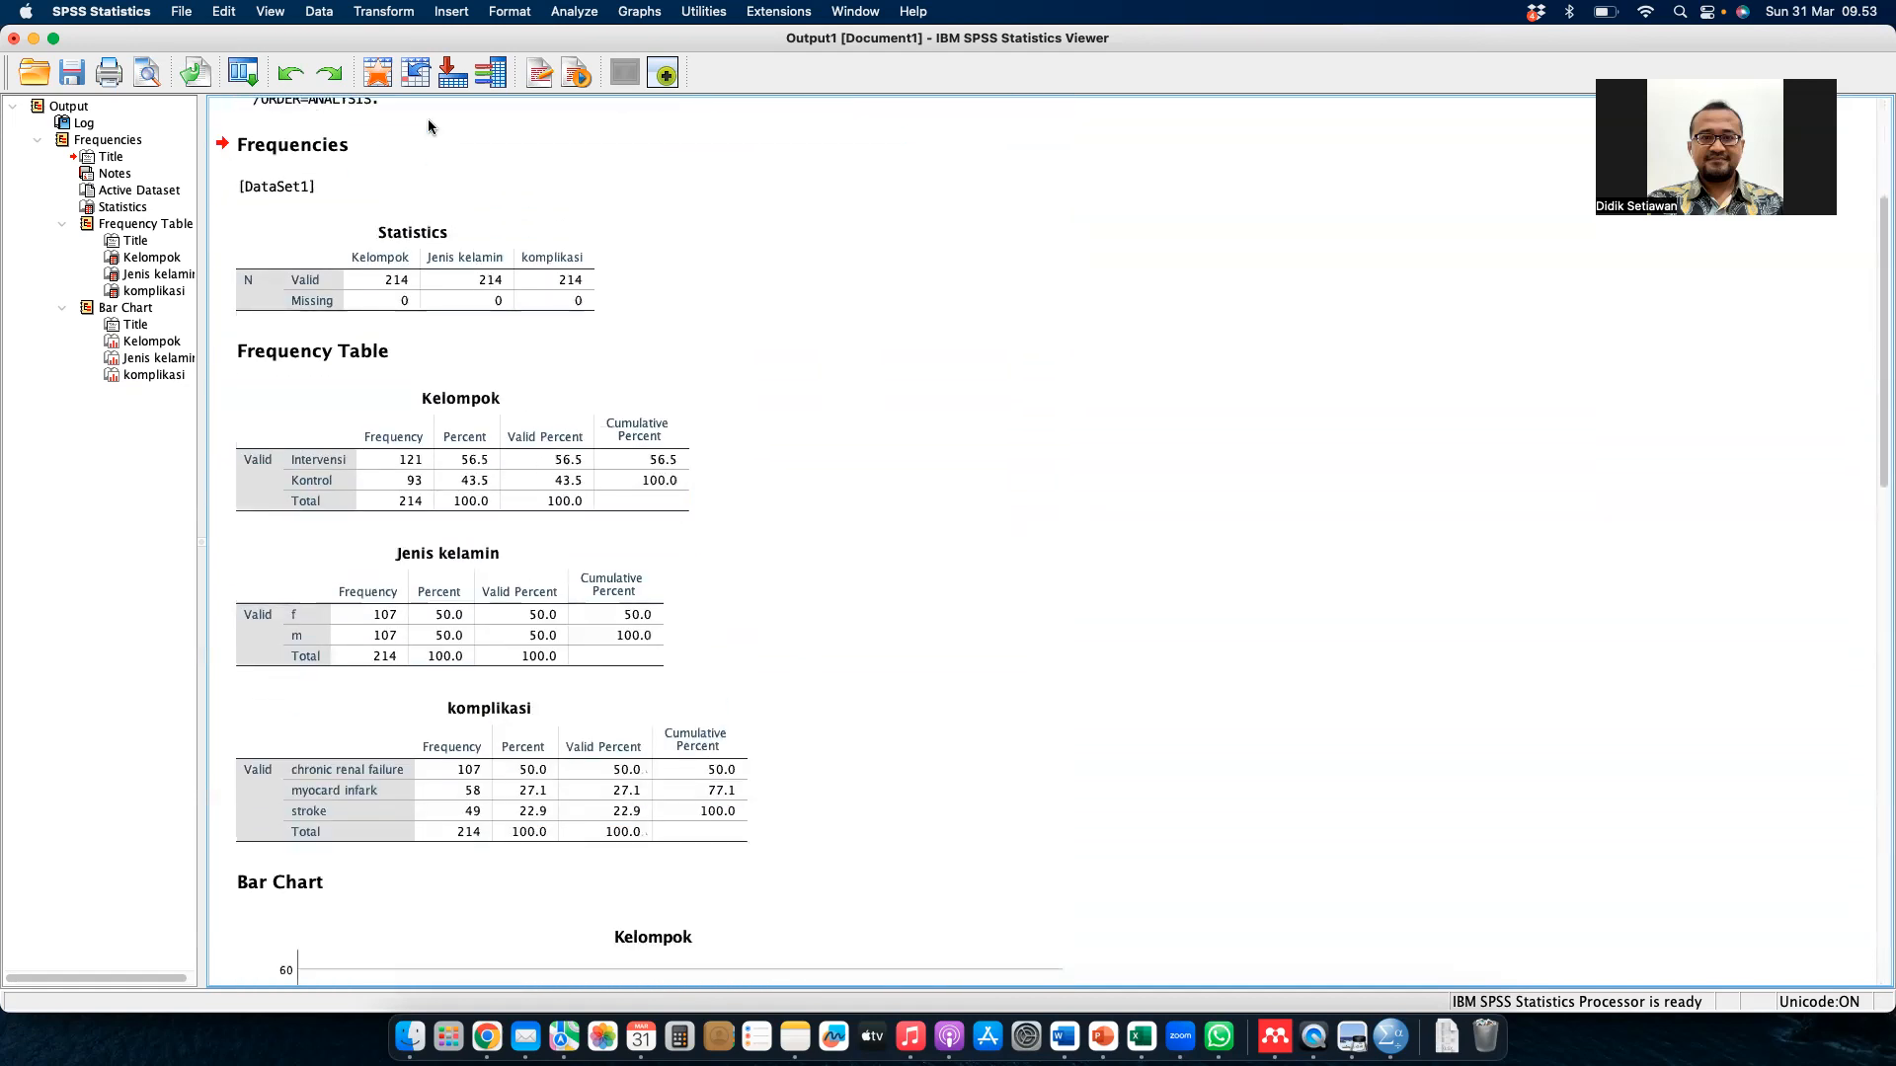
left_click(364, 137)
left_click(474, 464)
left_click(546, 626)
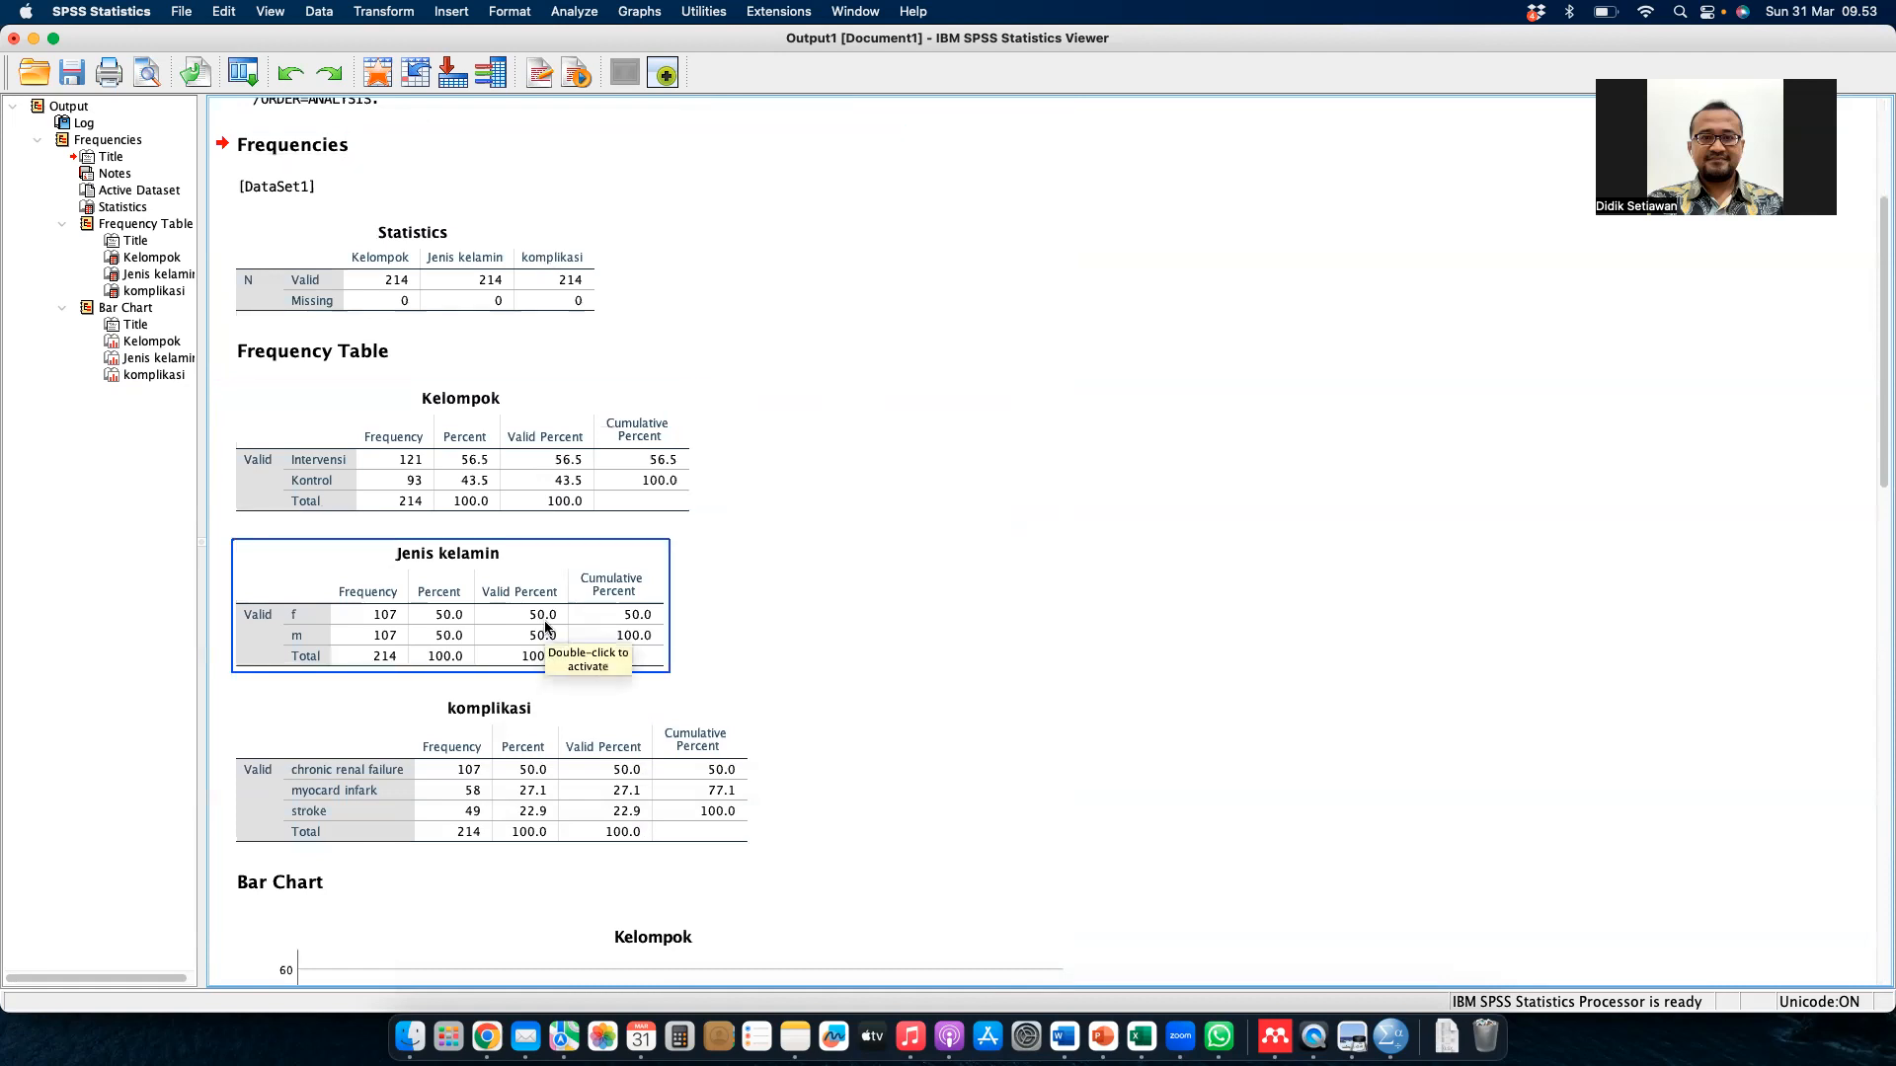
left_click(717, 668)
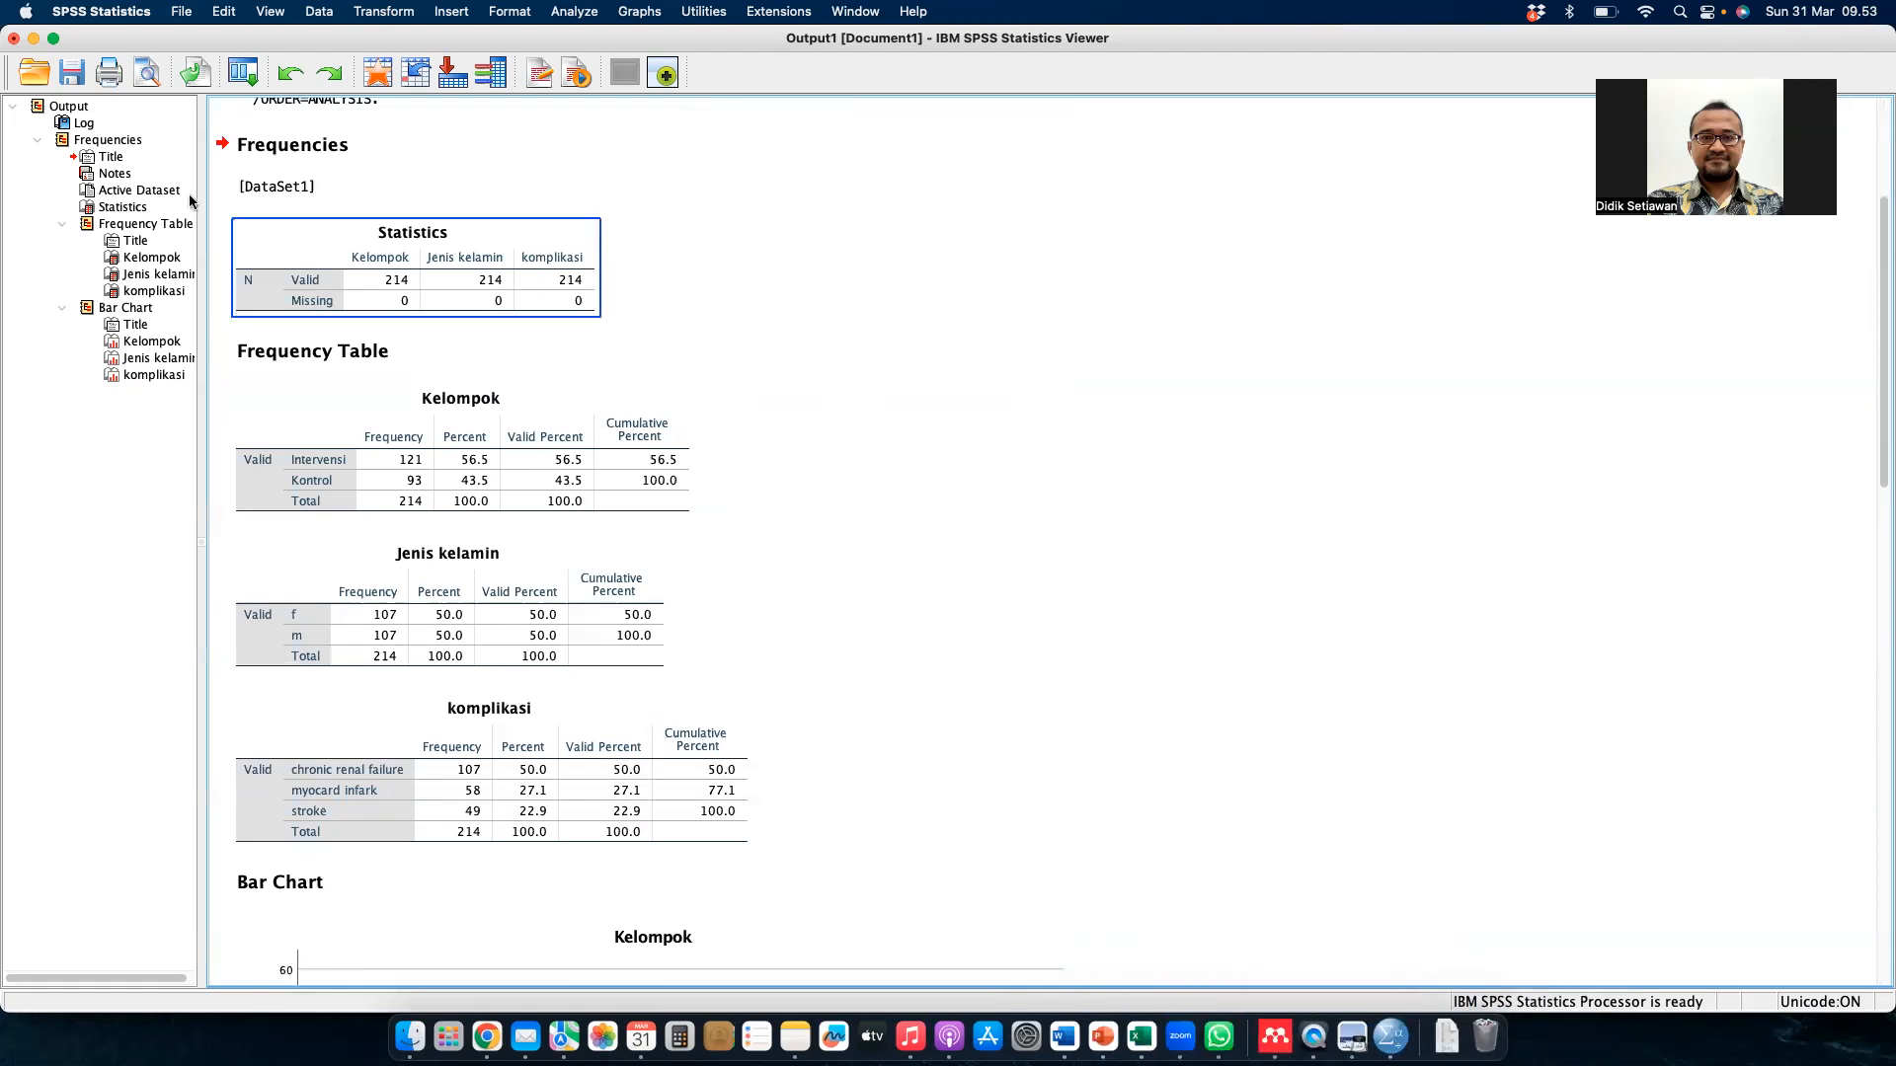
- Return to the Data Editor window, check the variable definitions and go back to the data records
key("ctrl+Up")
left_click(1276, 489)
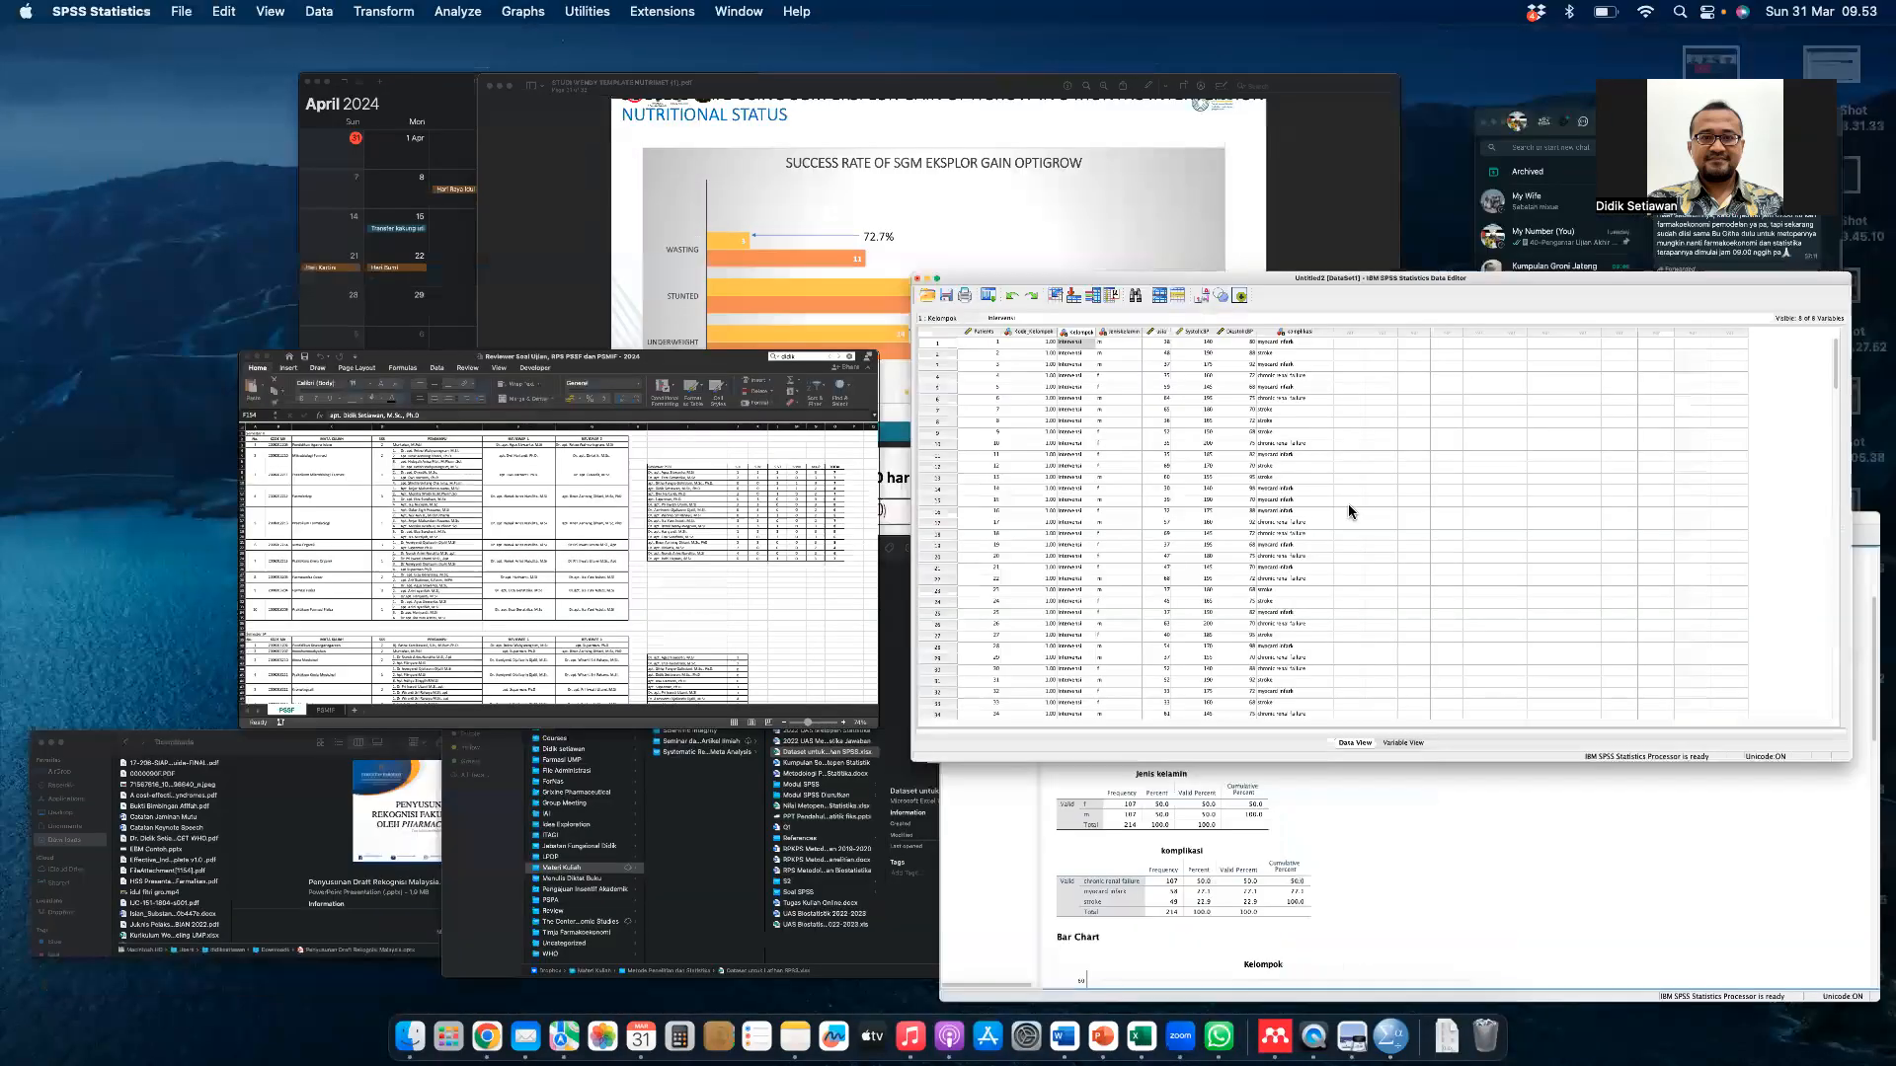
key("ctrl+alt+Return")
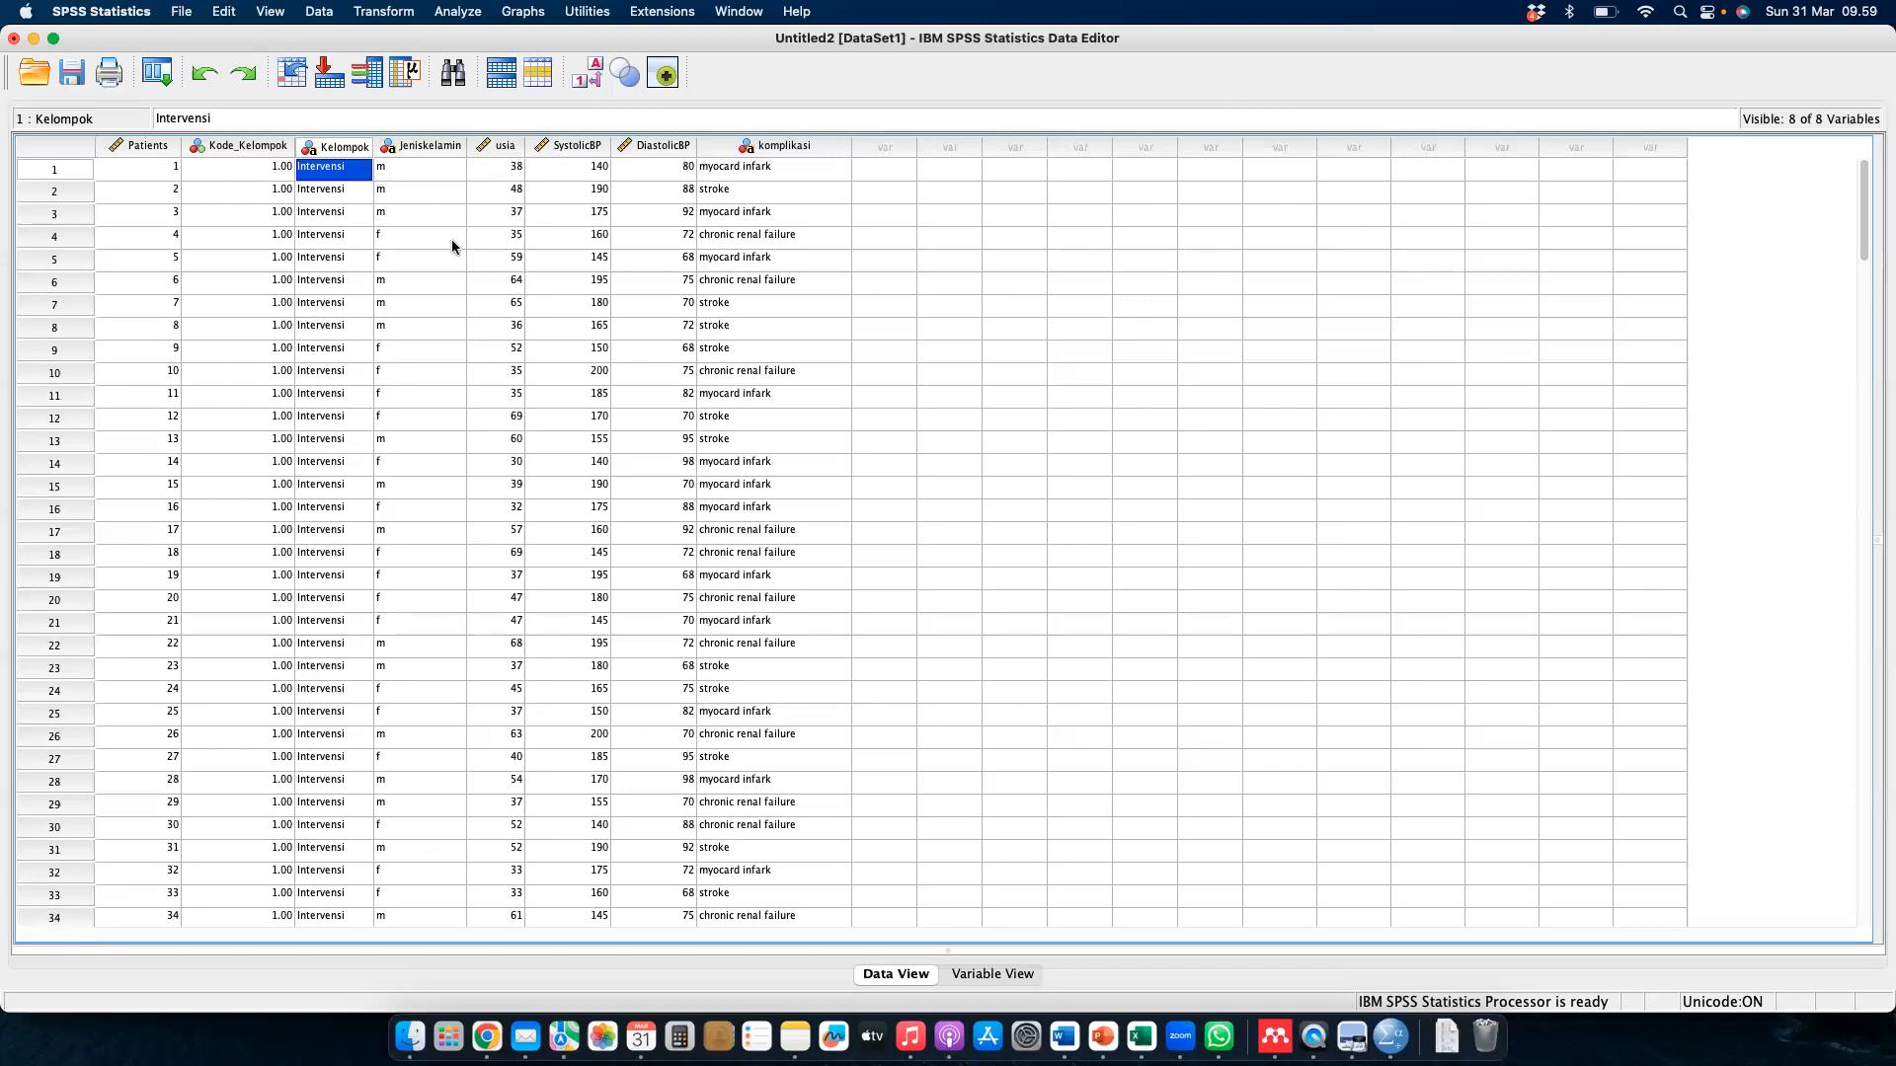
left_click(1011, 976)
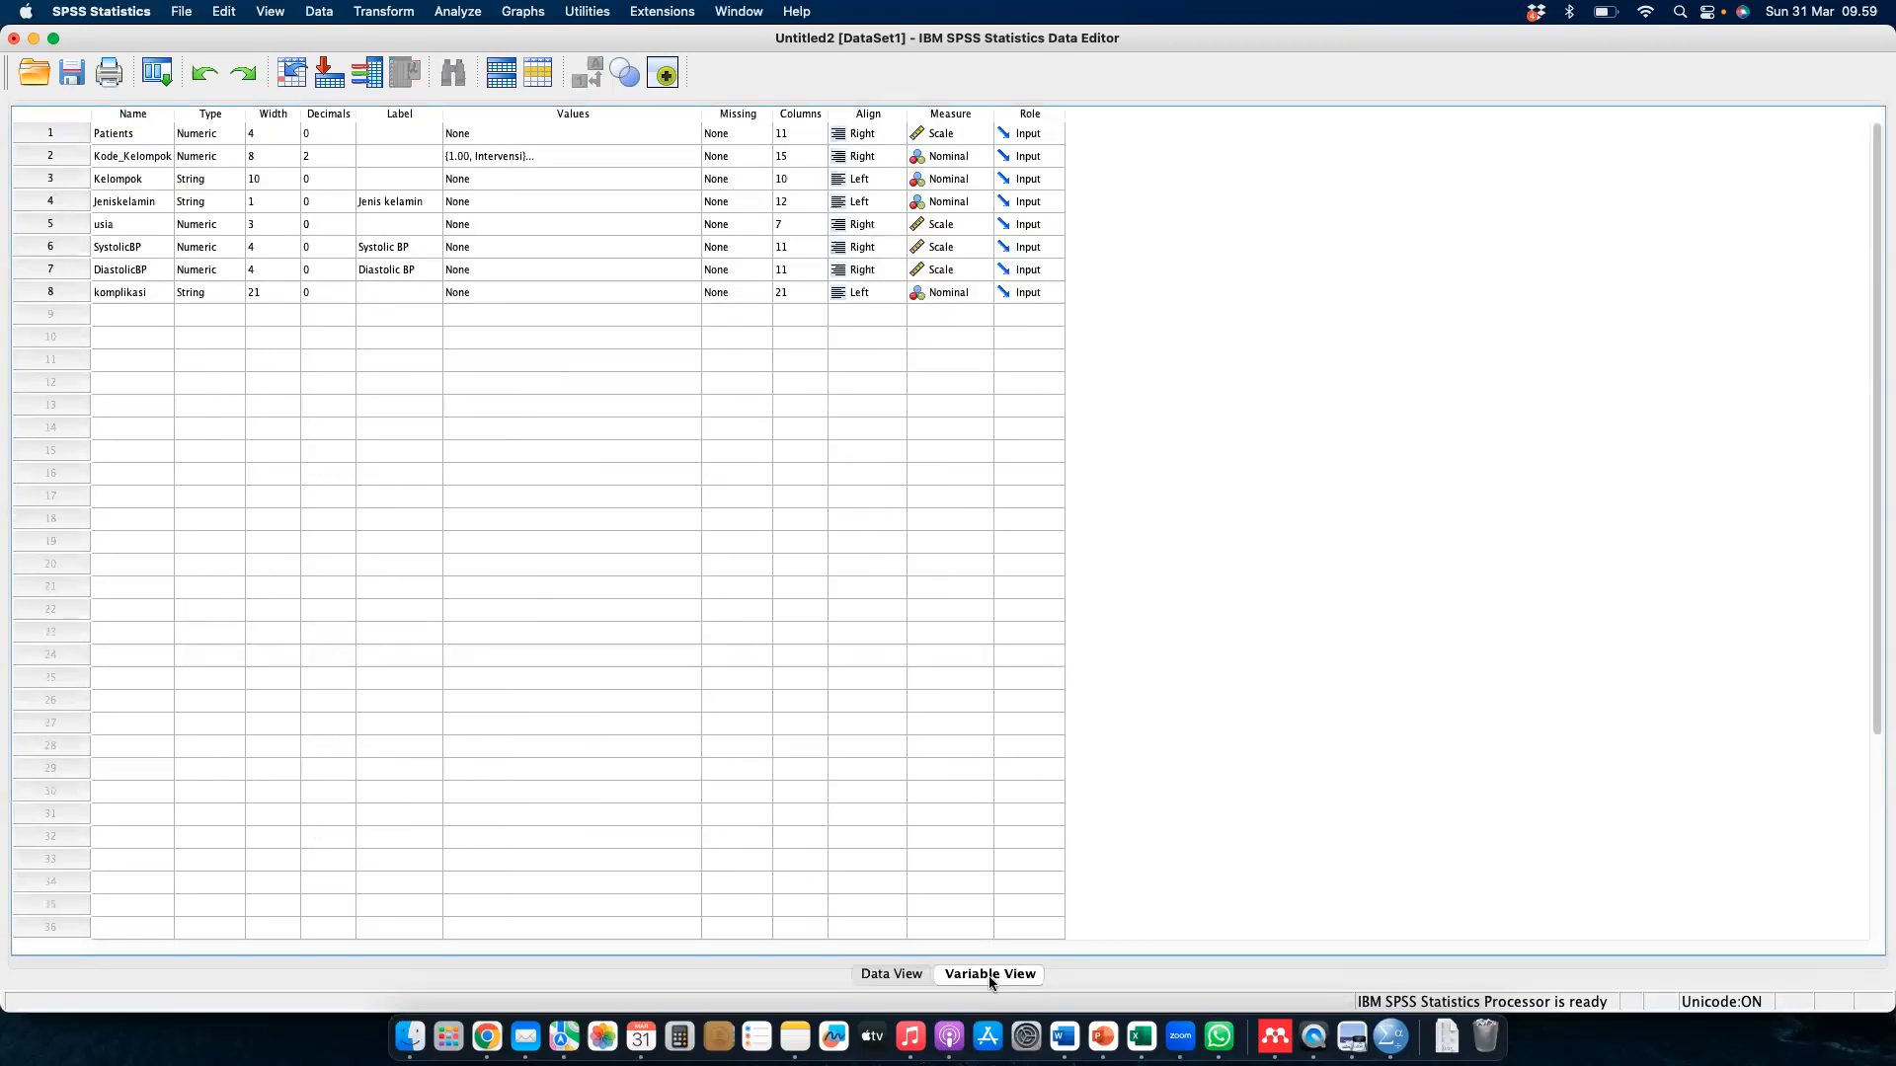
left_click(898, 977)
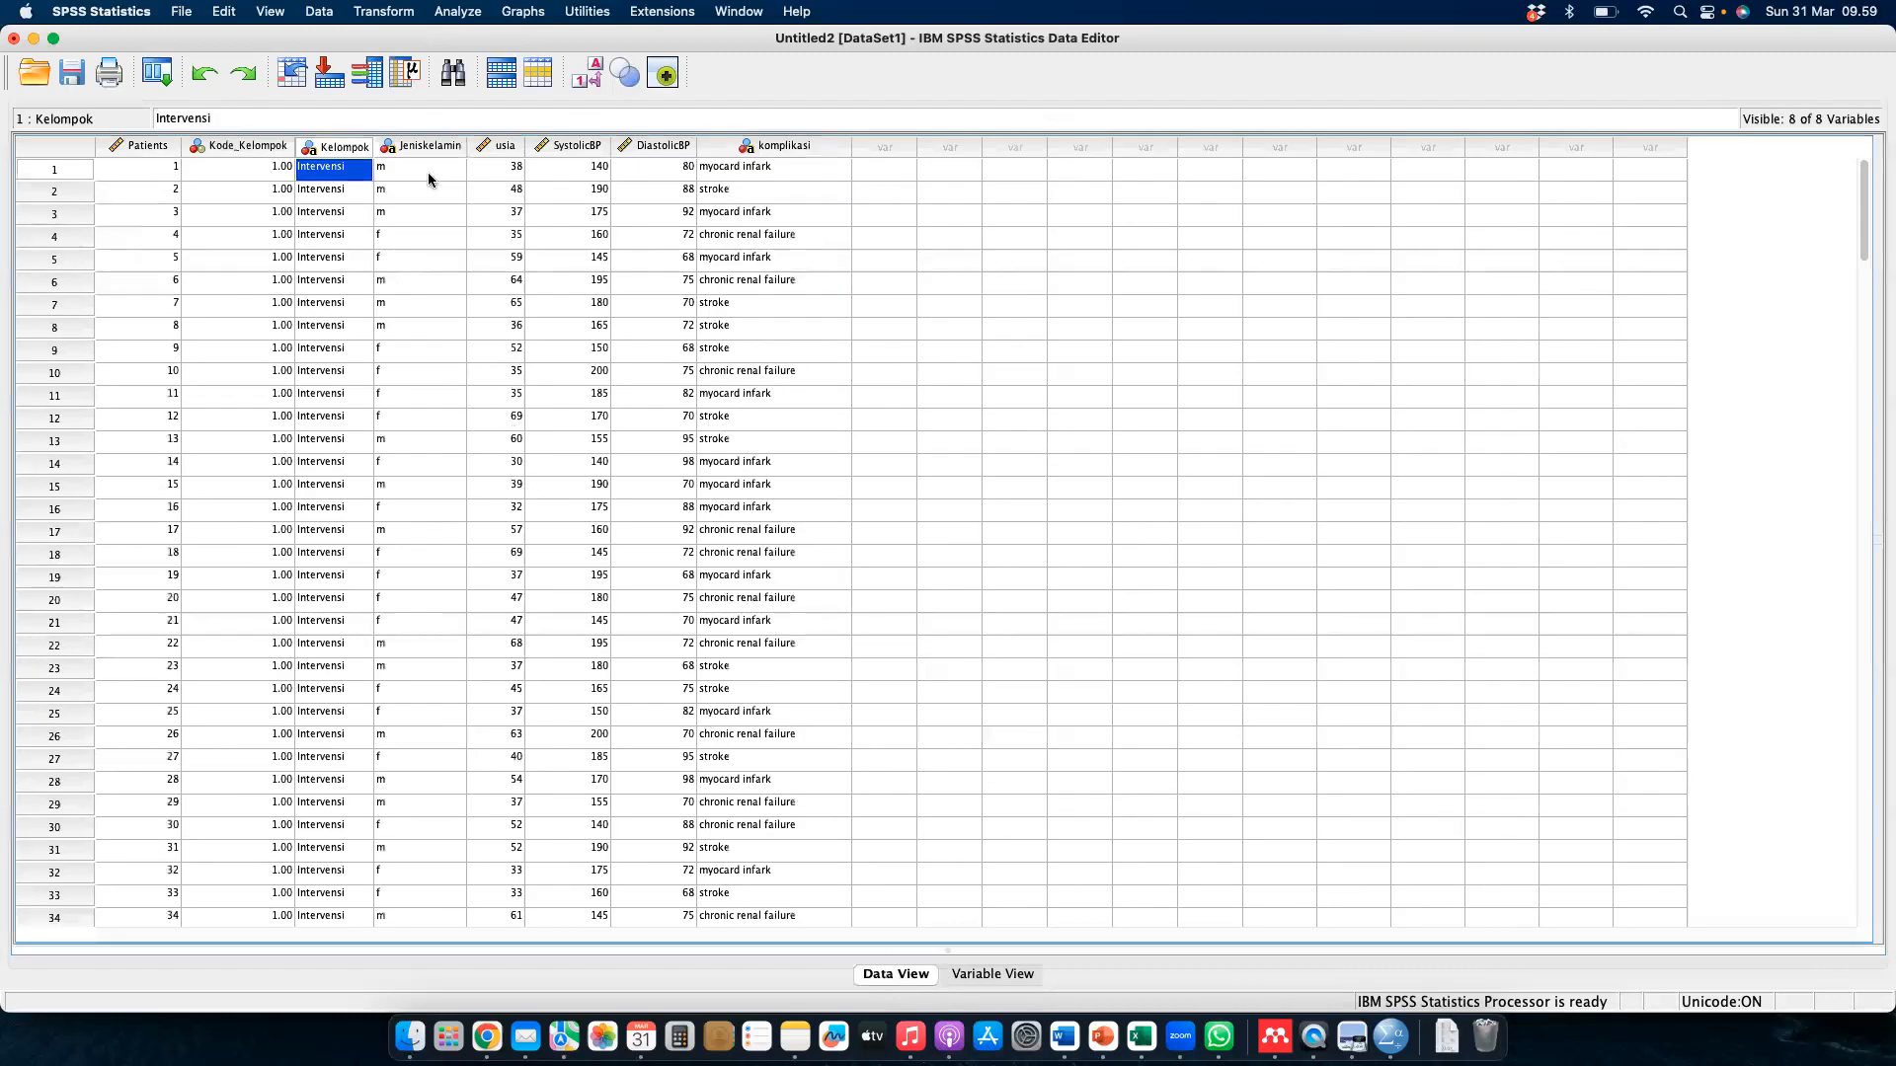
- Reopen the Frequencies analysis and remove Kelompok, Jenis kelamin and komplikasi from its selected variables
left_click(455, 12)
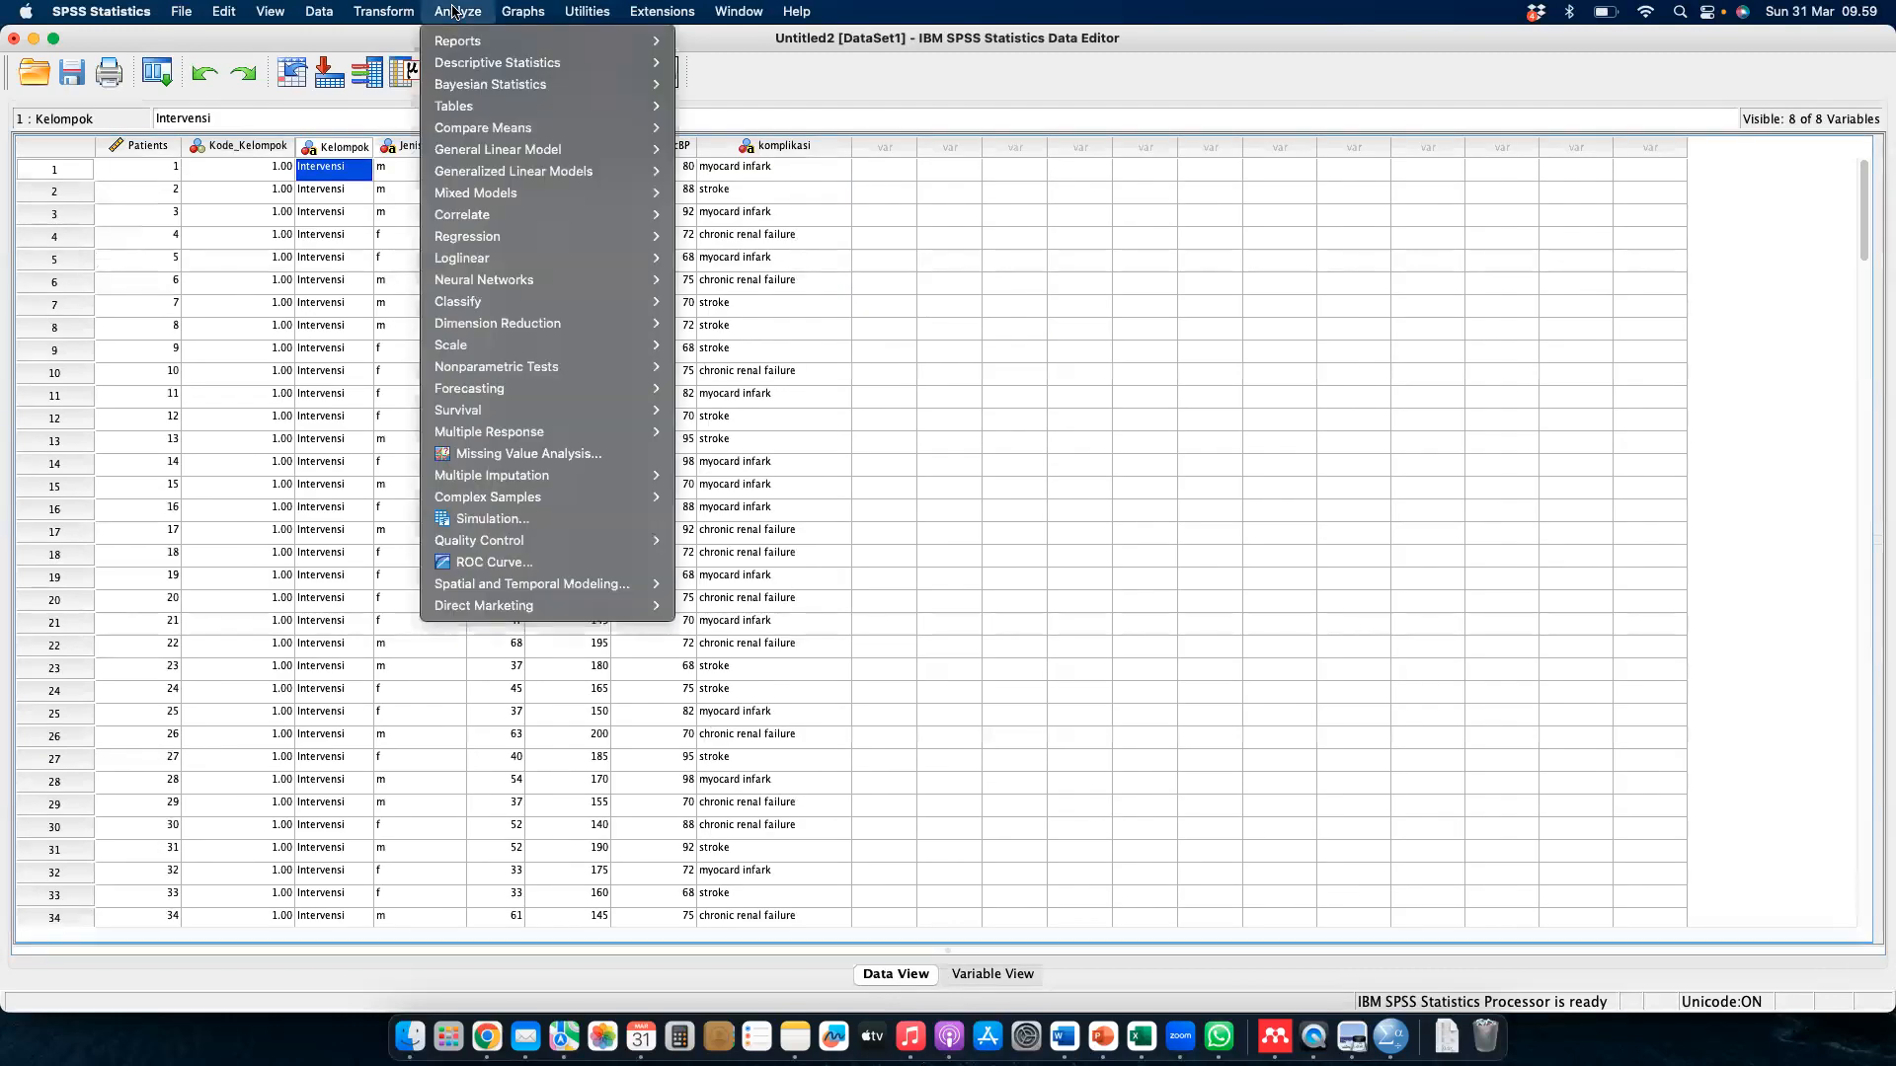
mouse_move(625, 62)
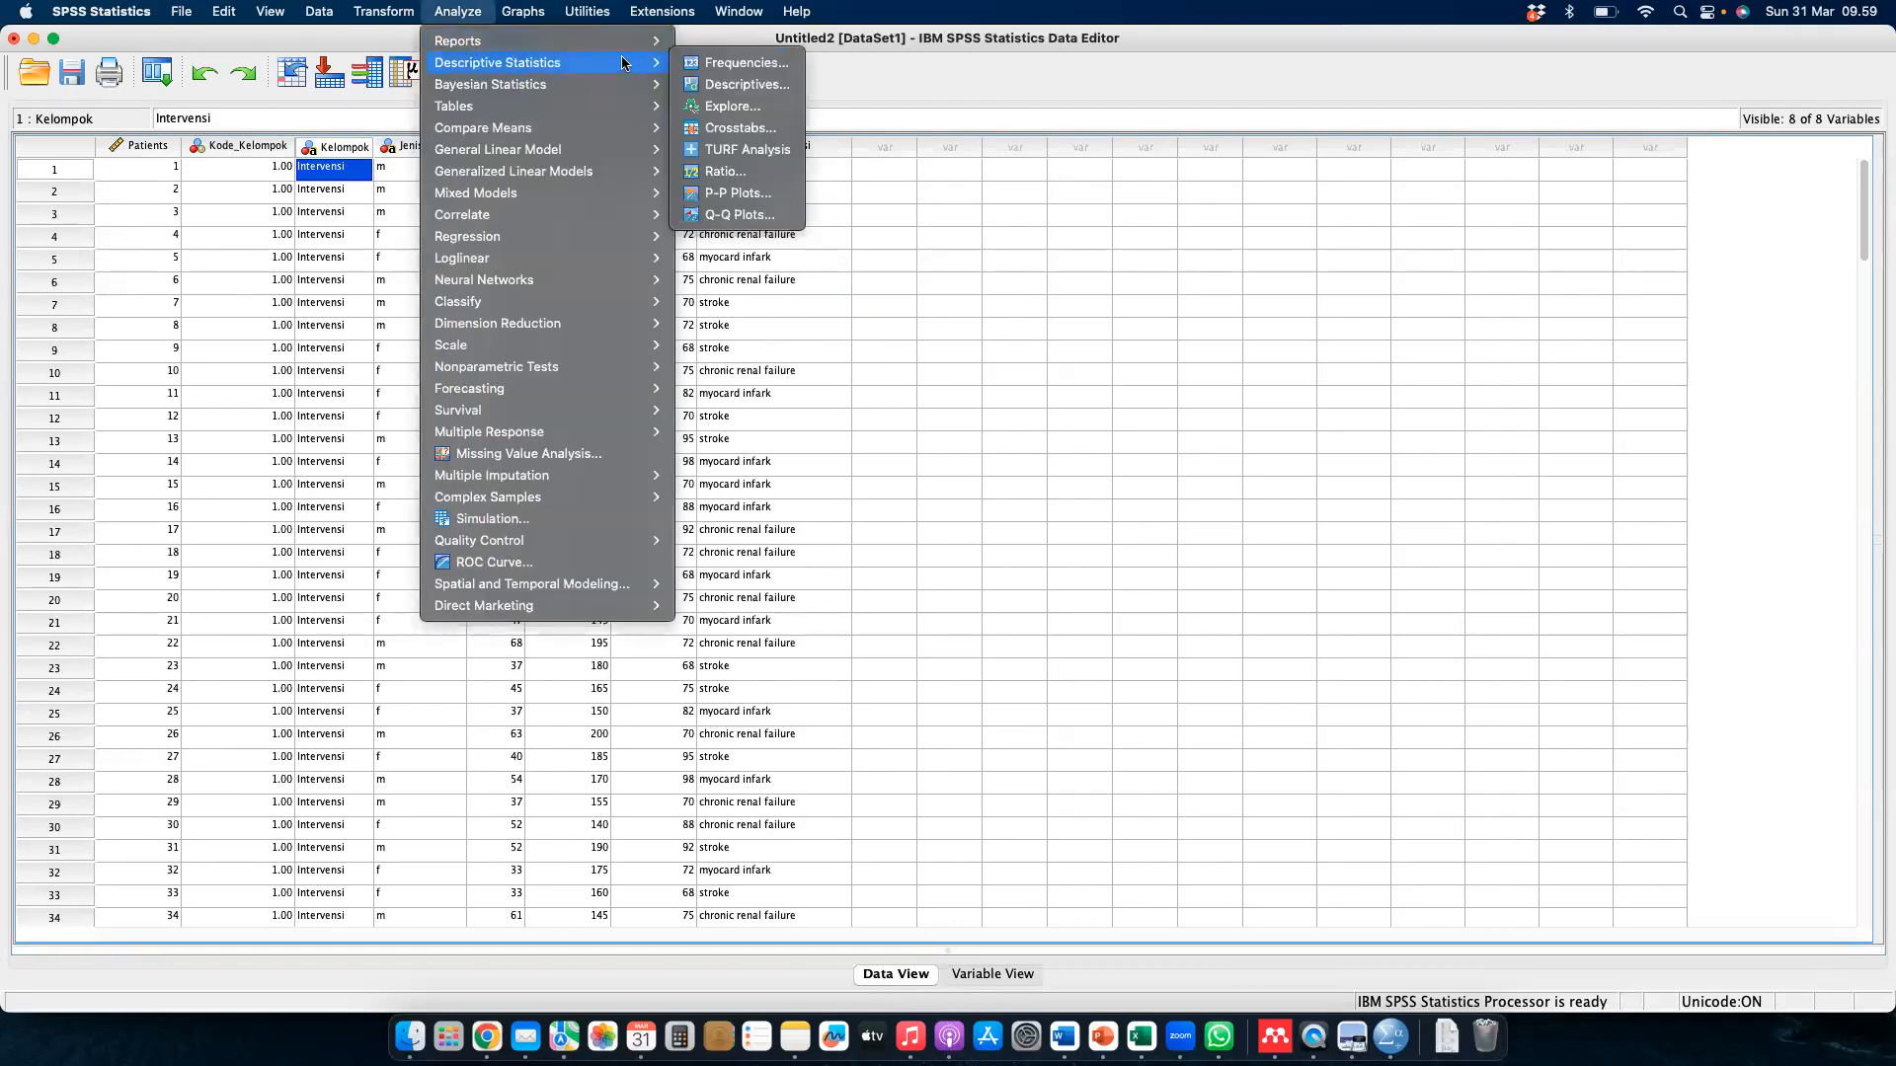
left_click(730, 63)
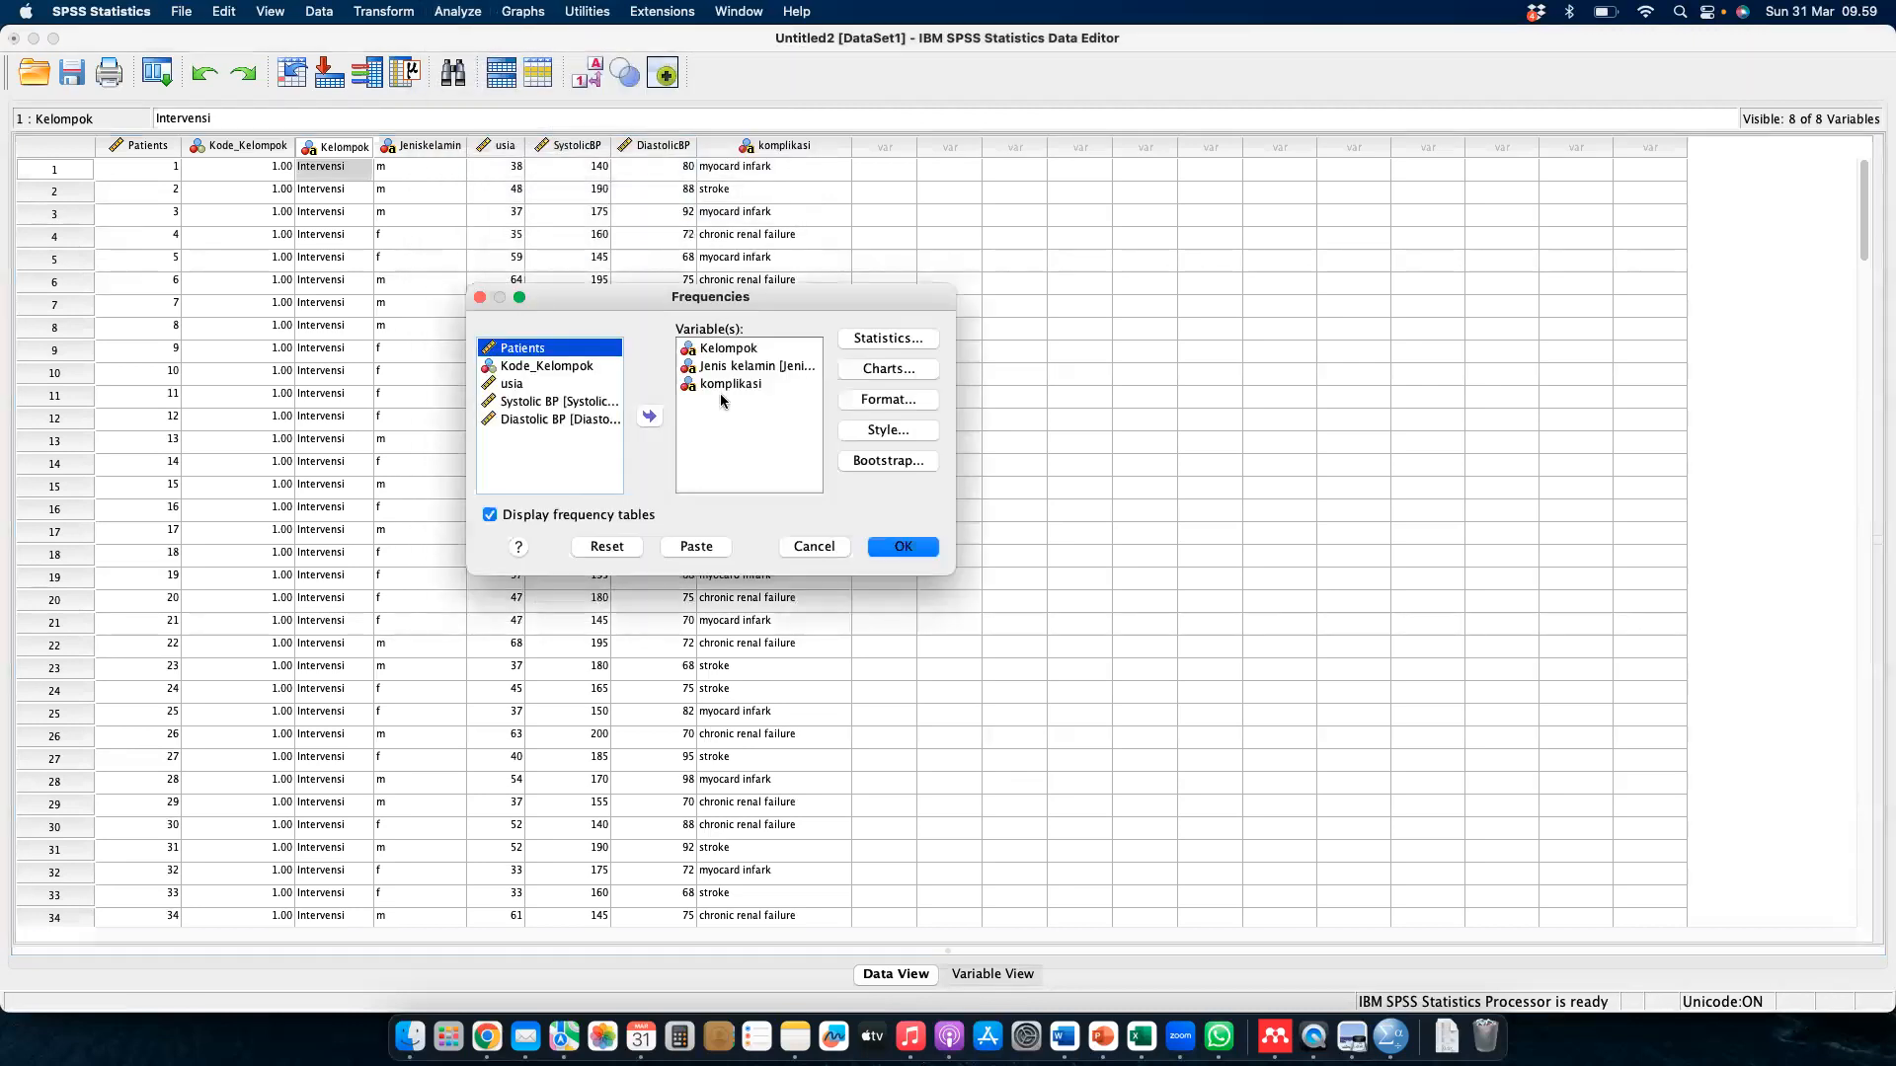
left_click(739, 350)
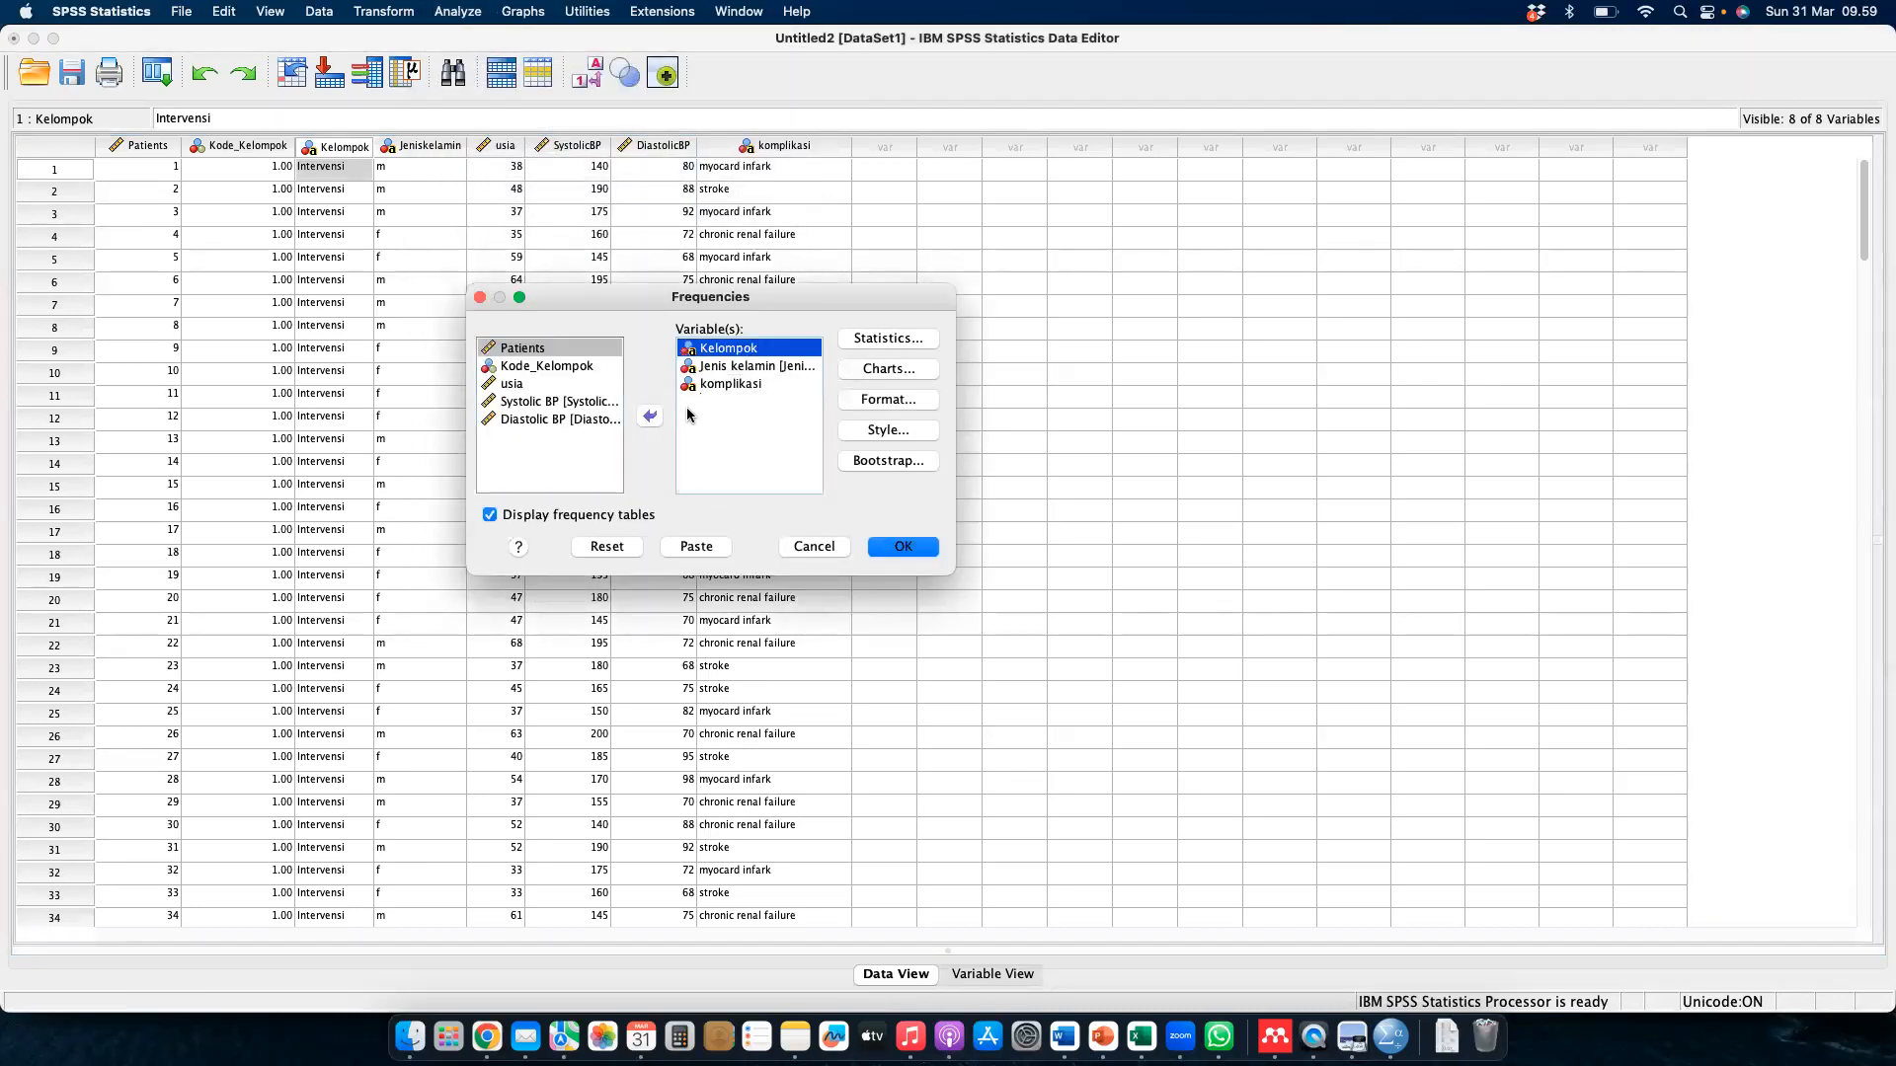
left_click(648, 416)
left_click(735, 350)
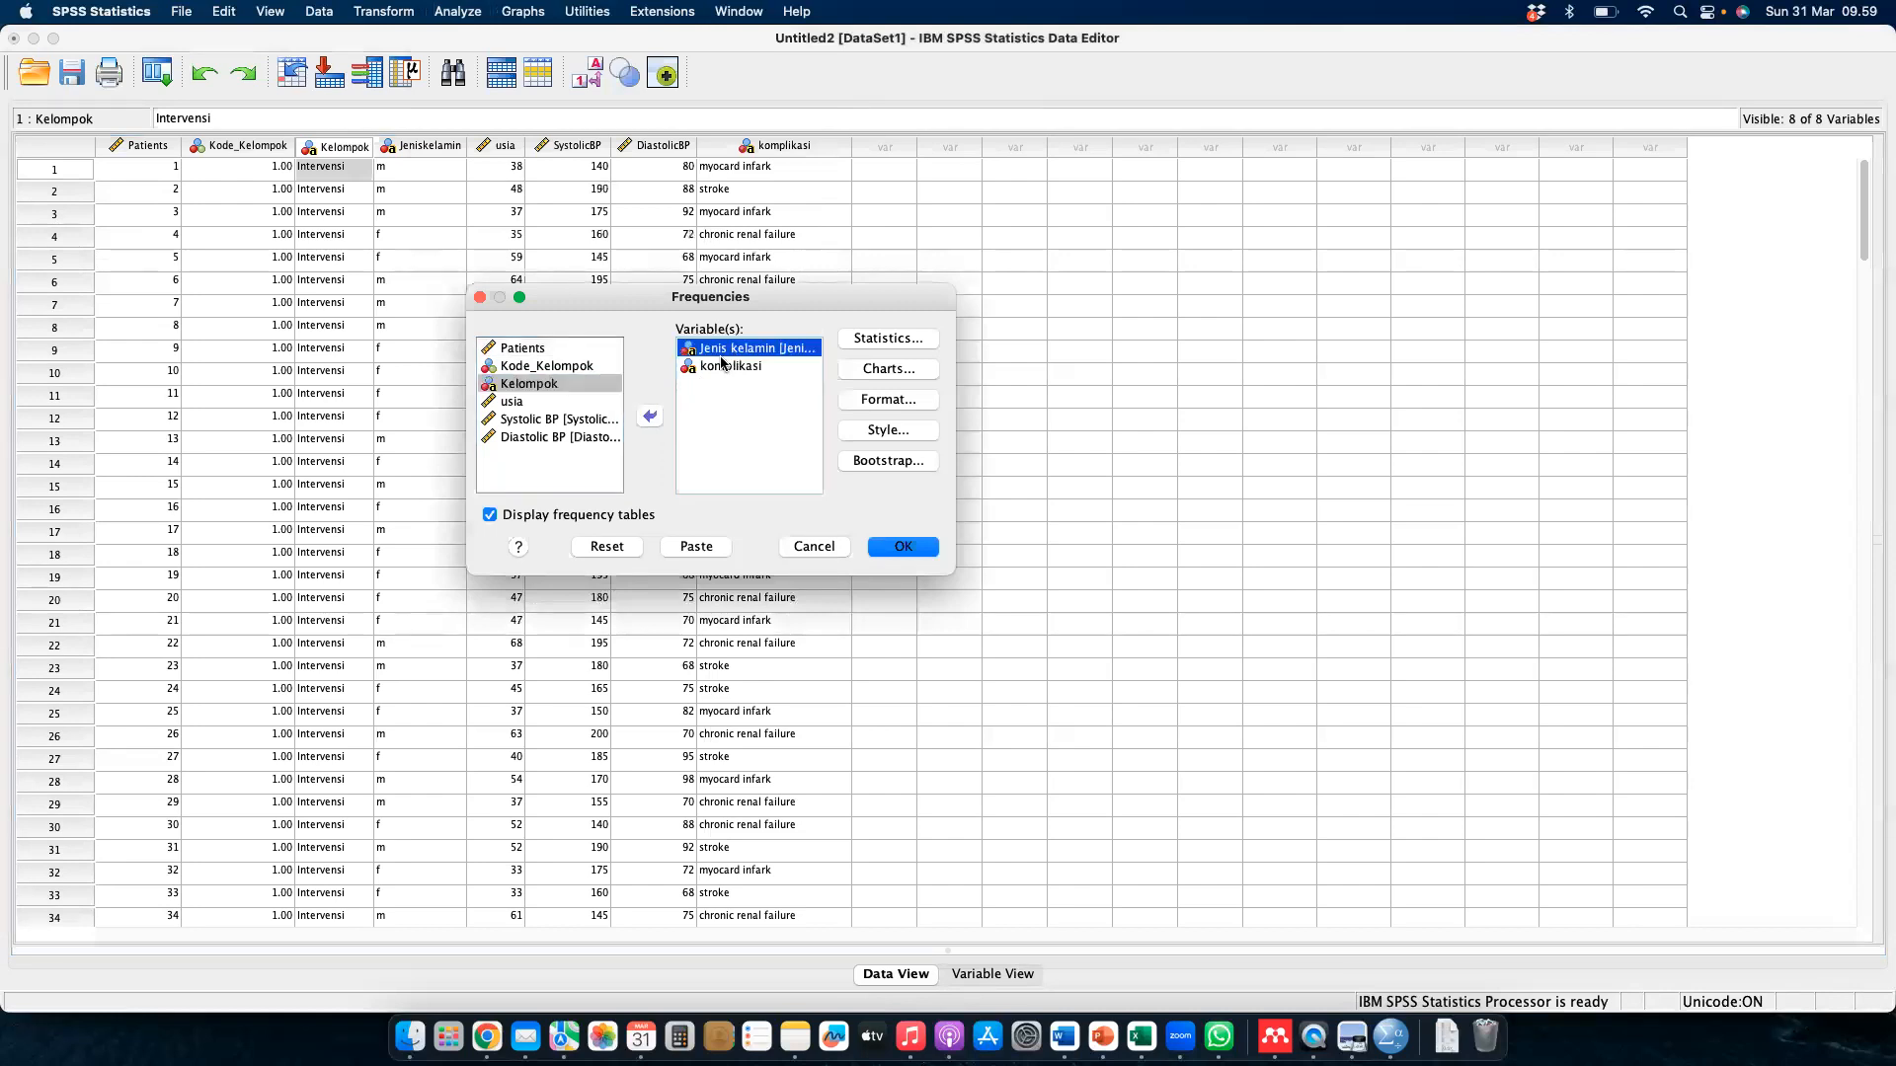
left_click(649, 416)
left_click(737, 345)
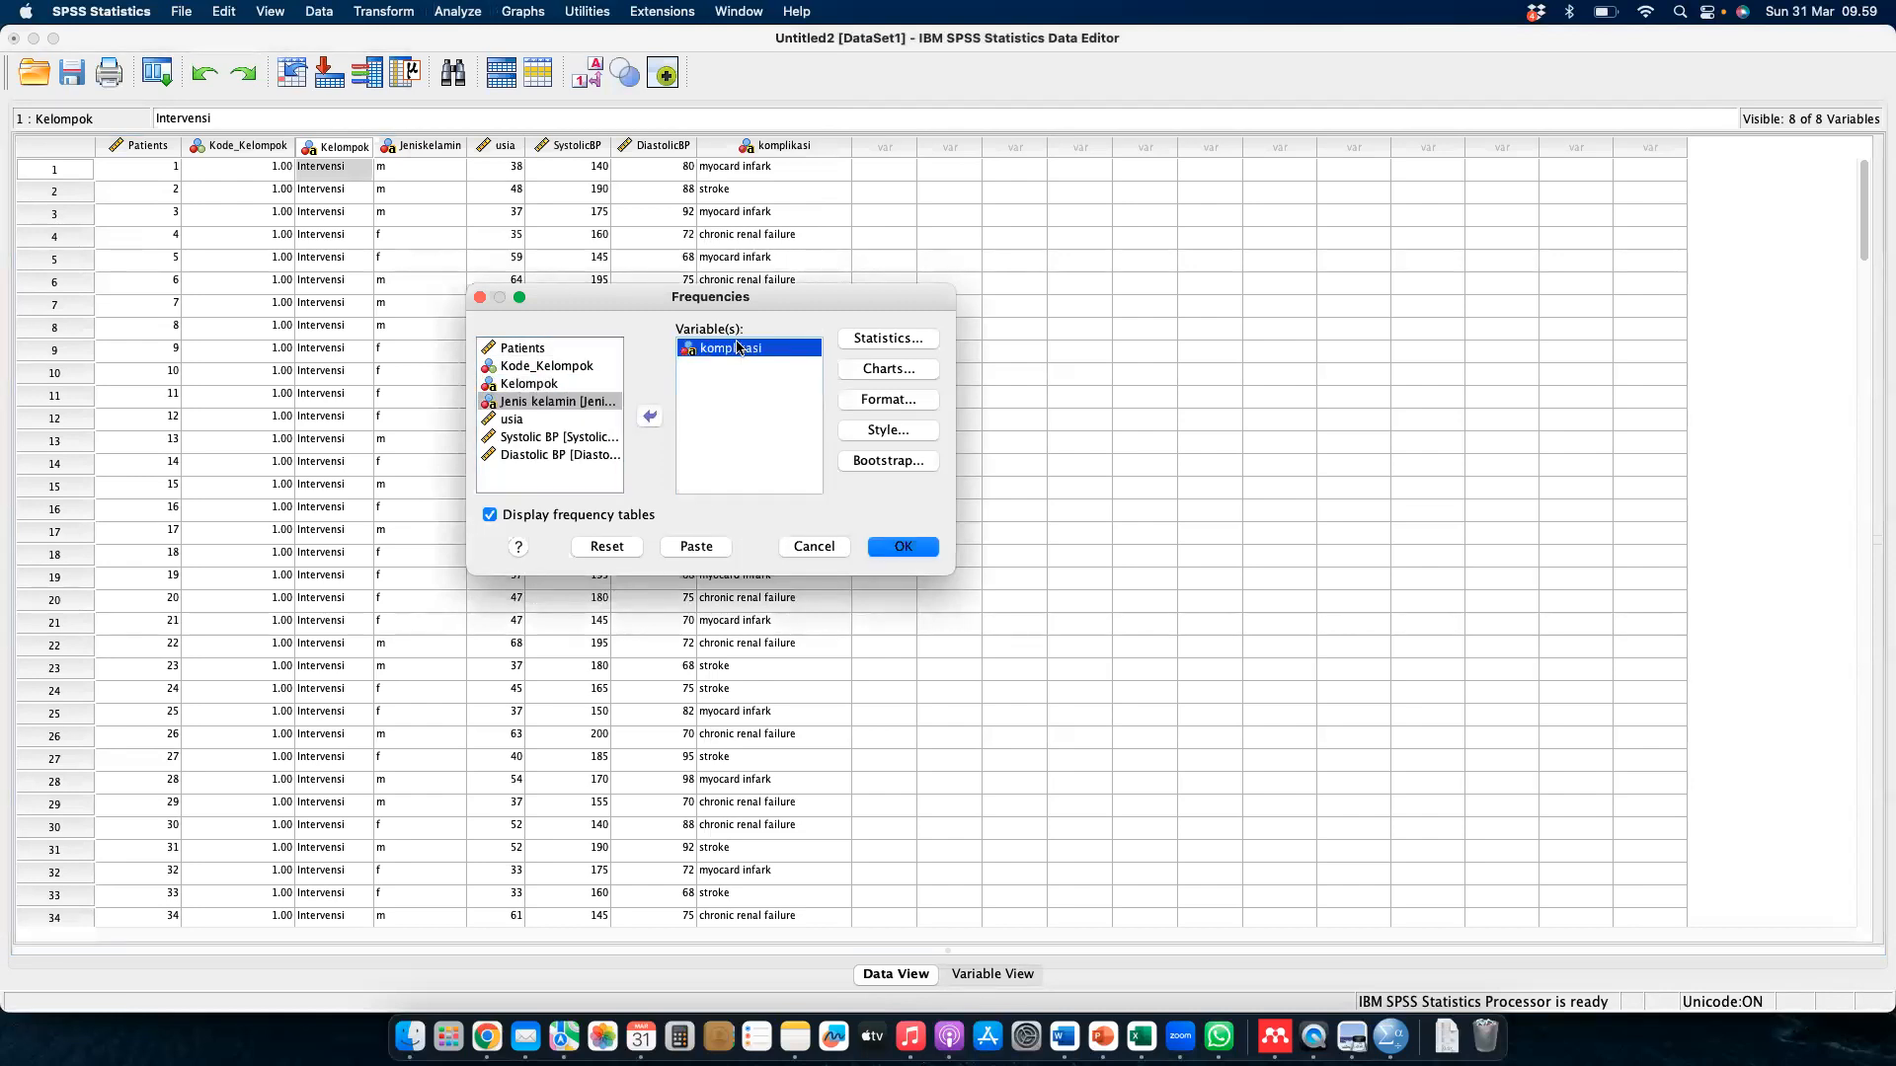
left_click(648, 416)
- Add the numeric variables usia, Systolic BP and Diastolic BP to the Frequencies analysis
left_click(586, 437)
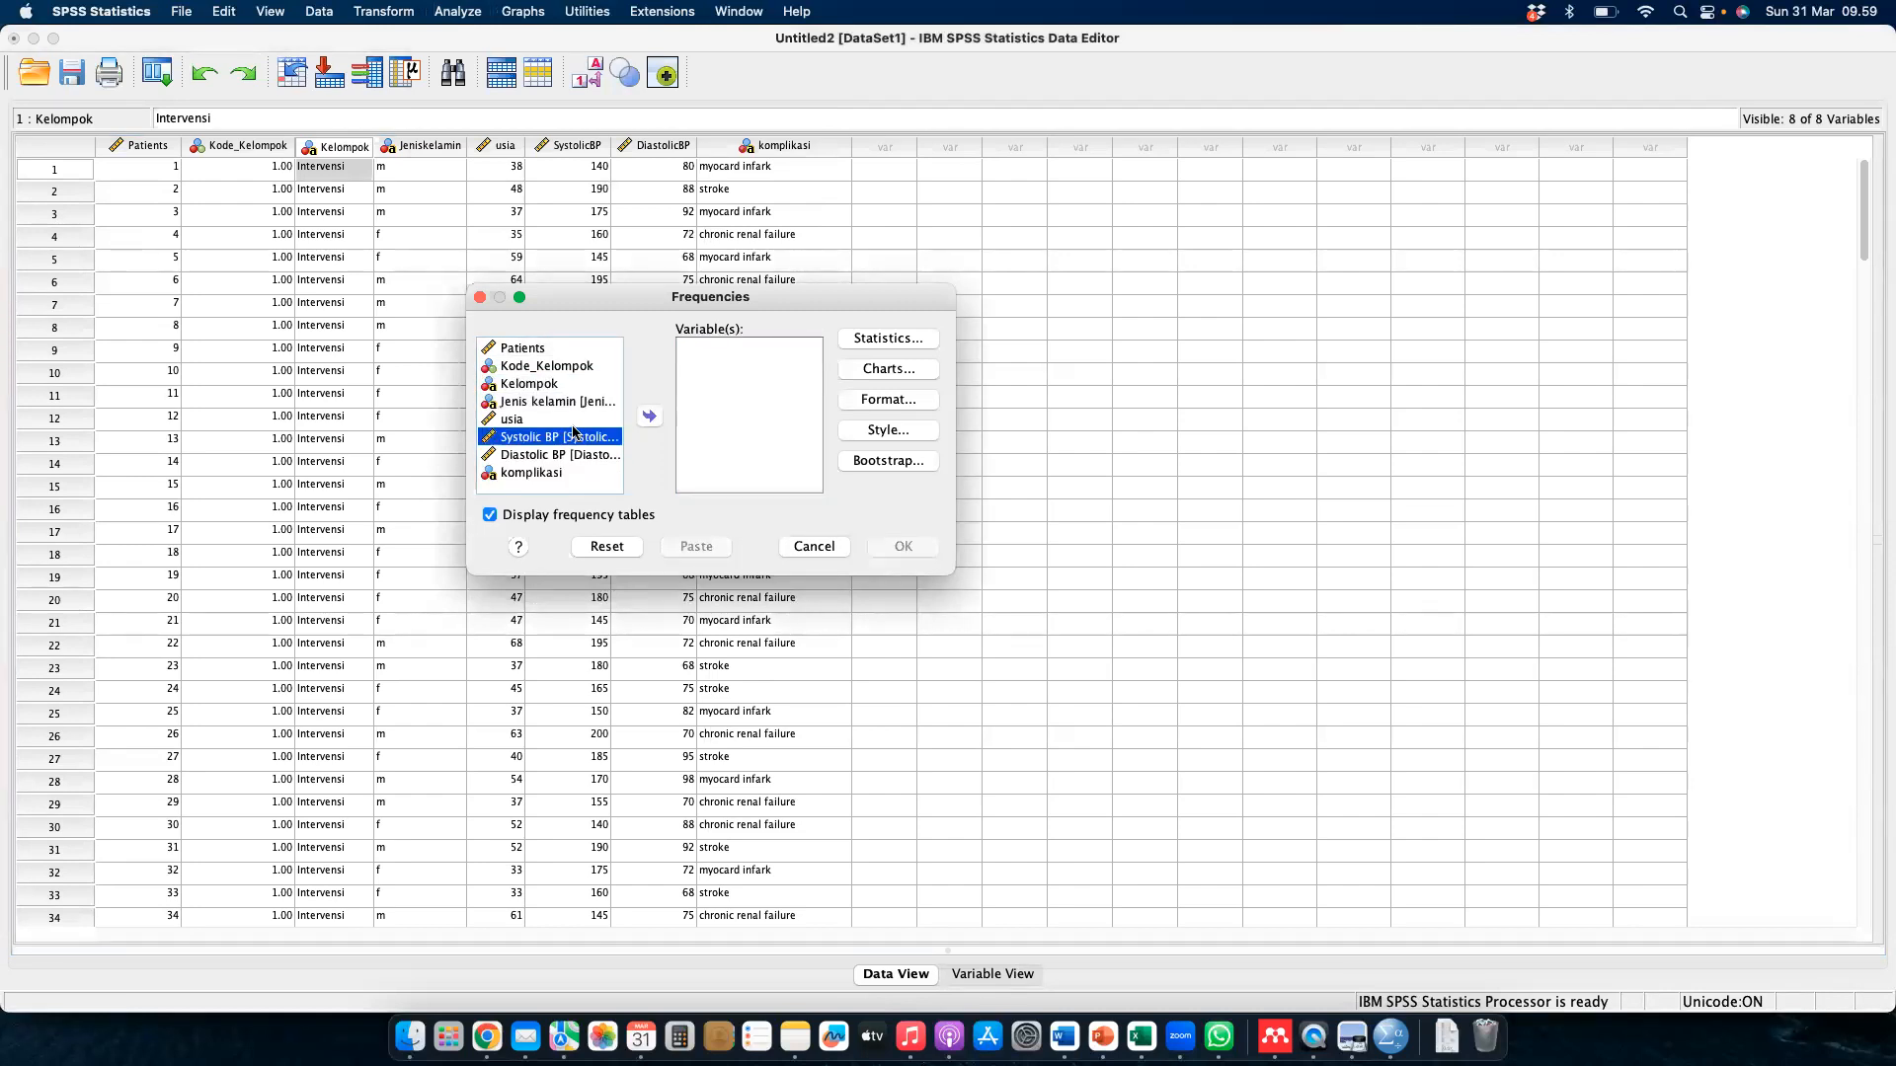
left_click(583, 421)
left_click(648, 417)
left_click(589, 422)
left_click(648, 417)
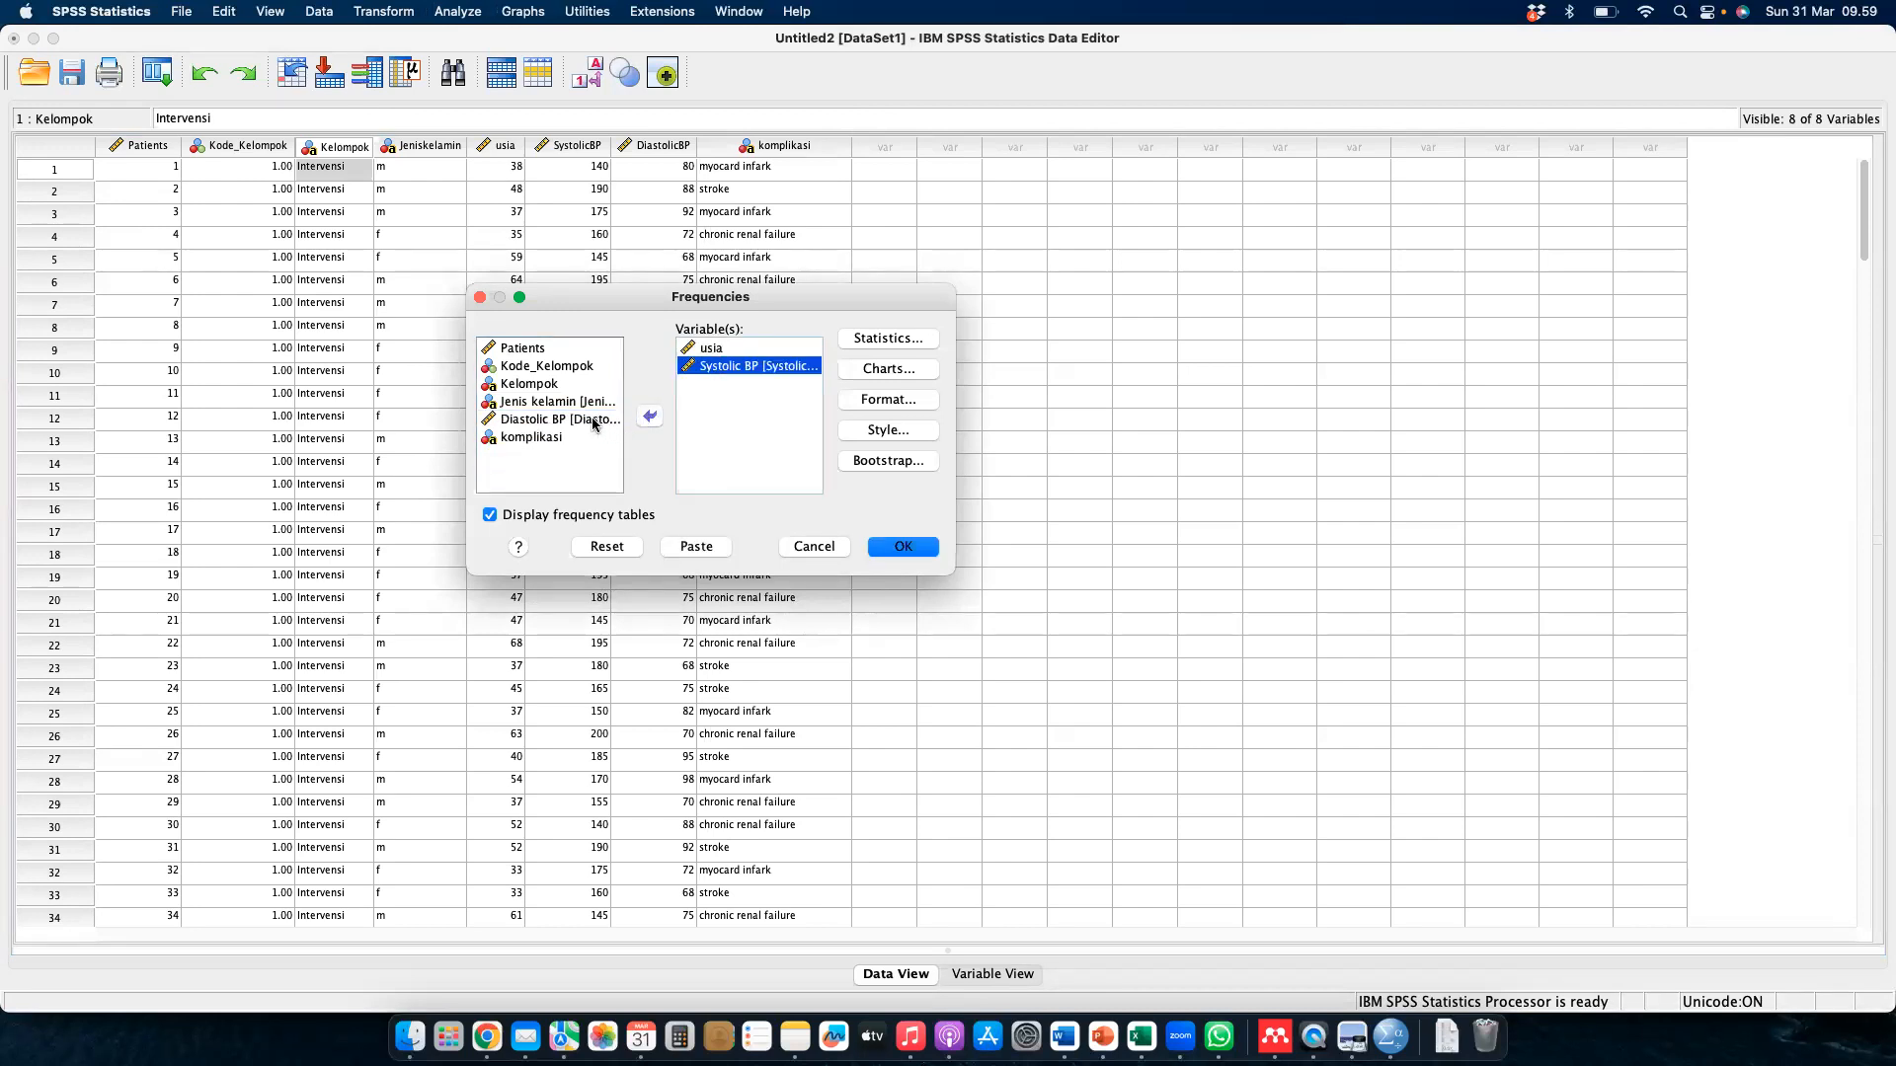
left_click(592, 419)
left_click(647, 418)
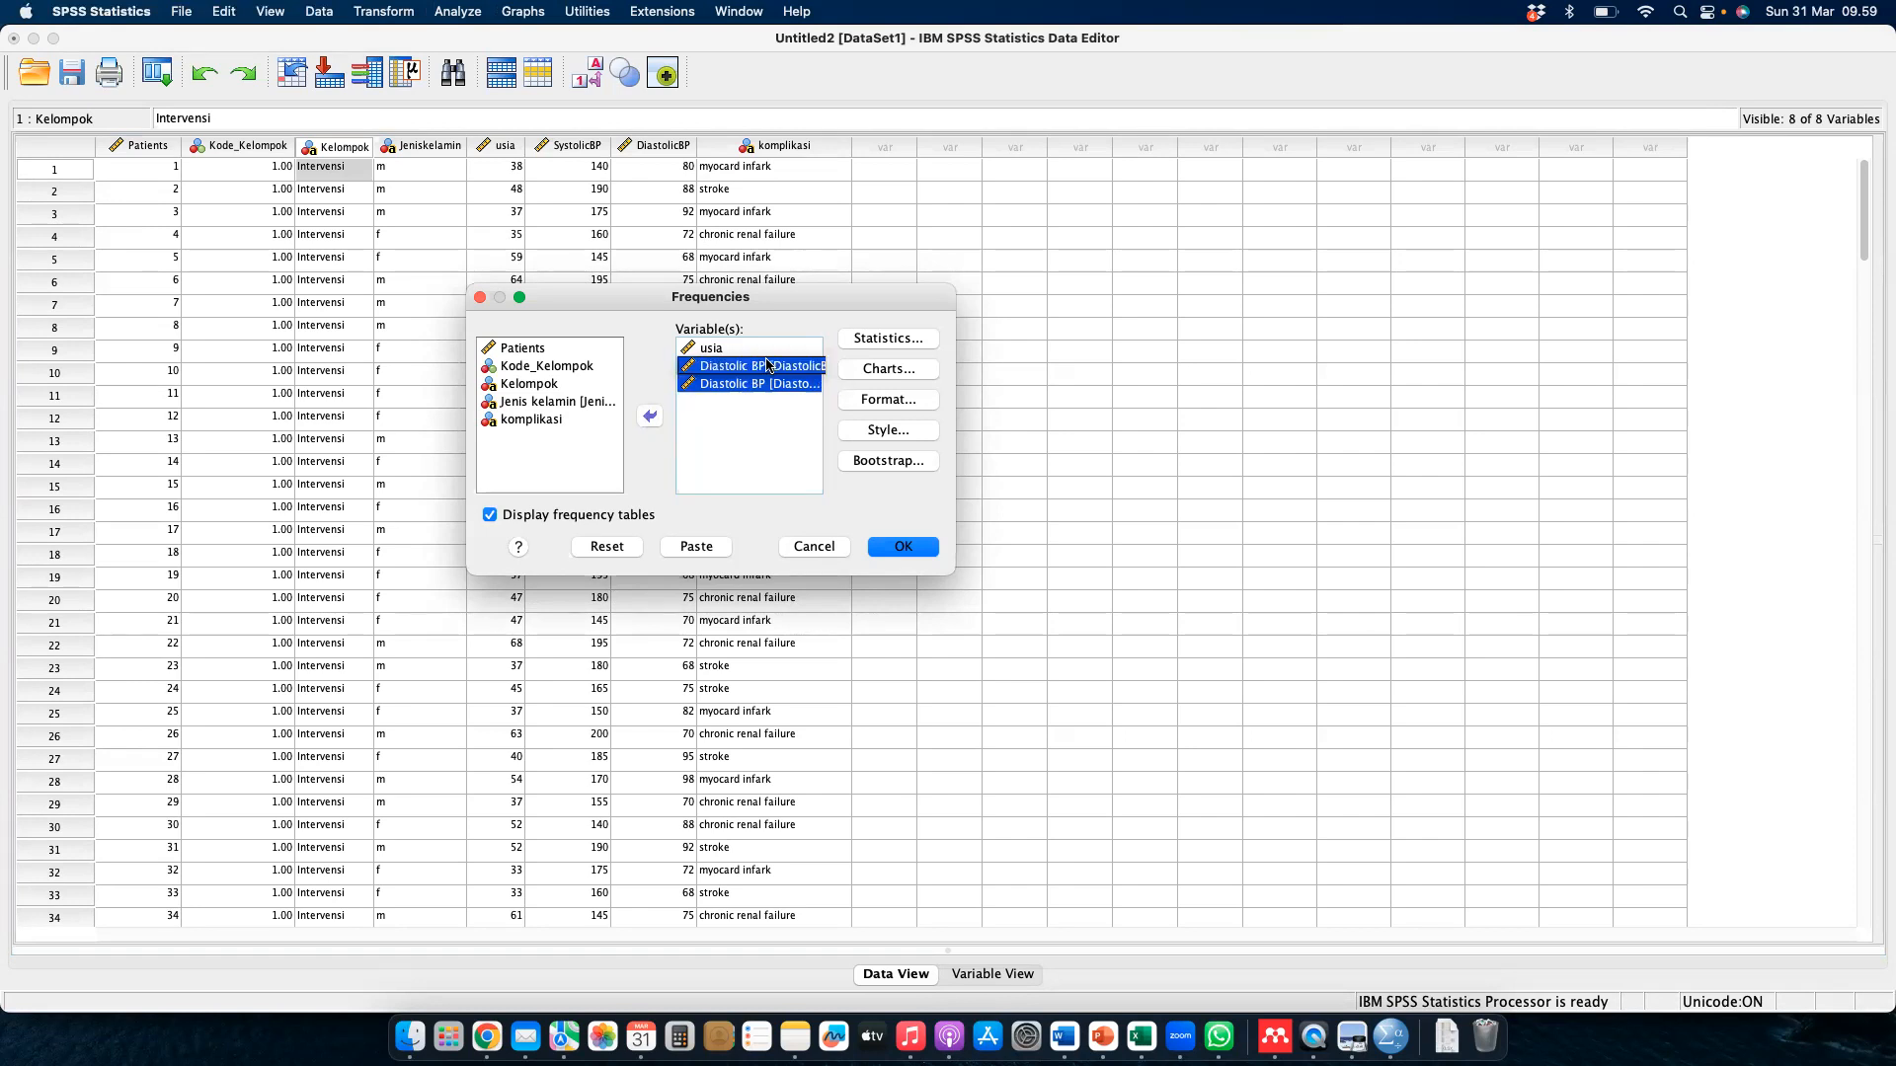
- Request the mean, median, mode, sum, standard deviation, minimum, maximum and S.E. mean, and run the Frequencies analysis
left_click(893, 339)
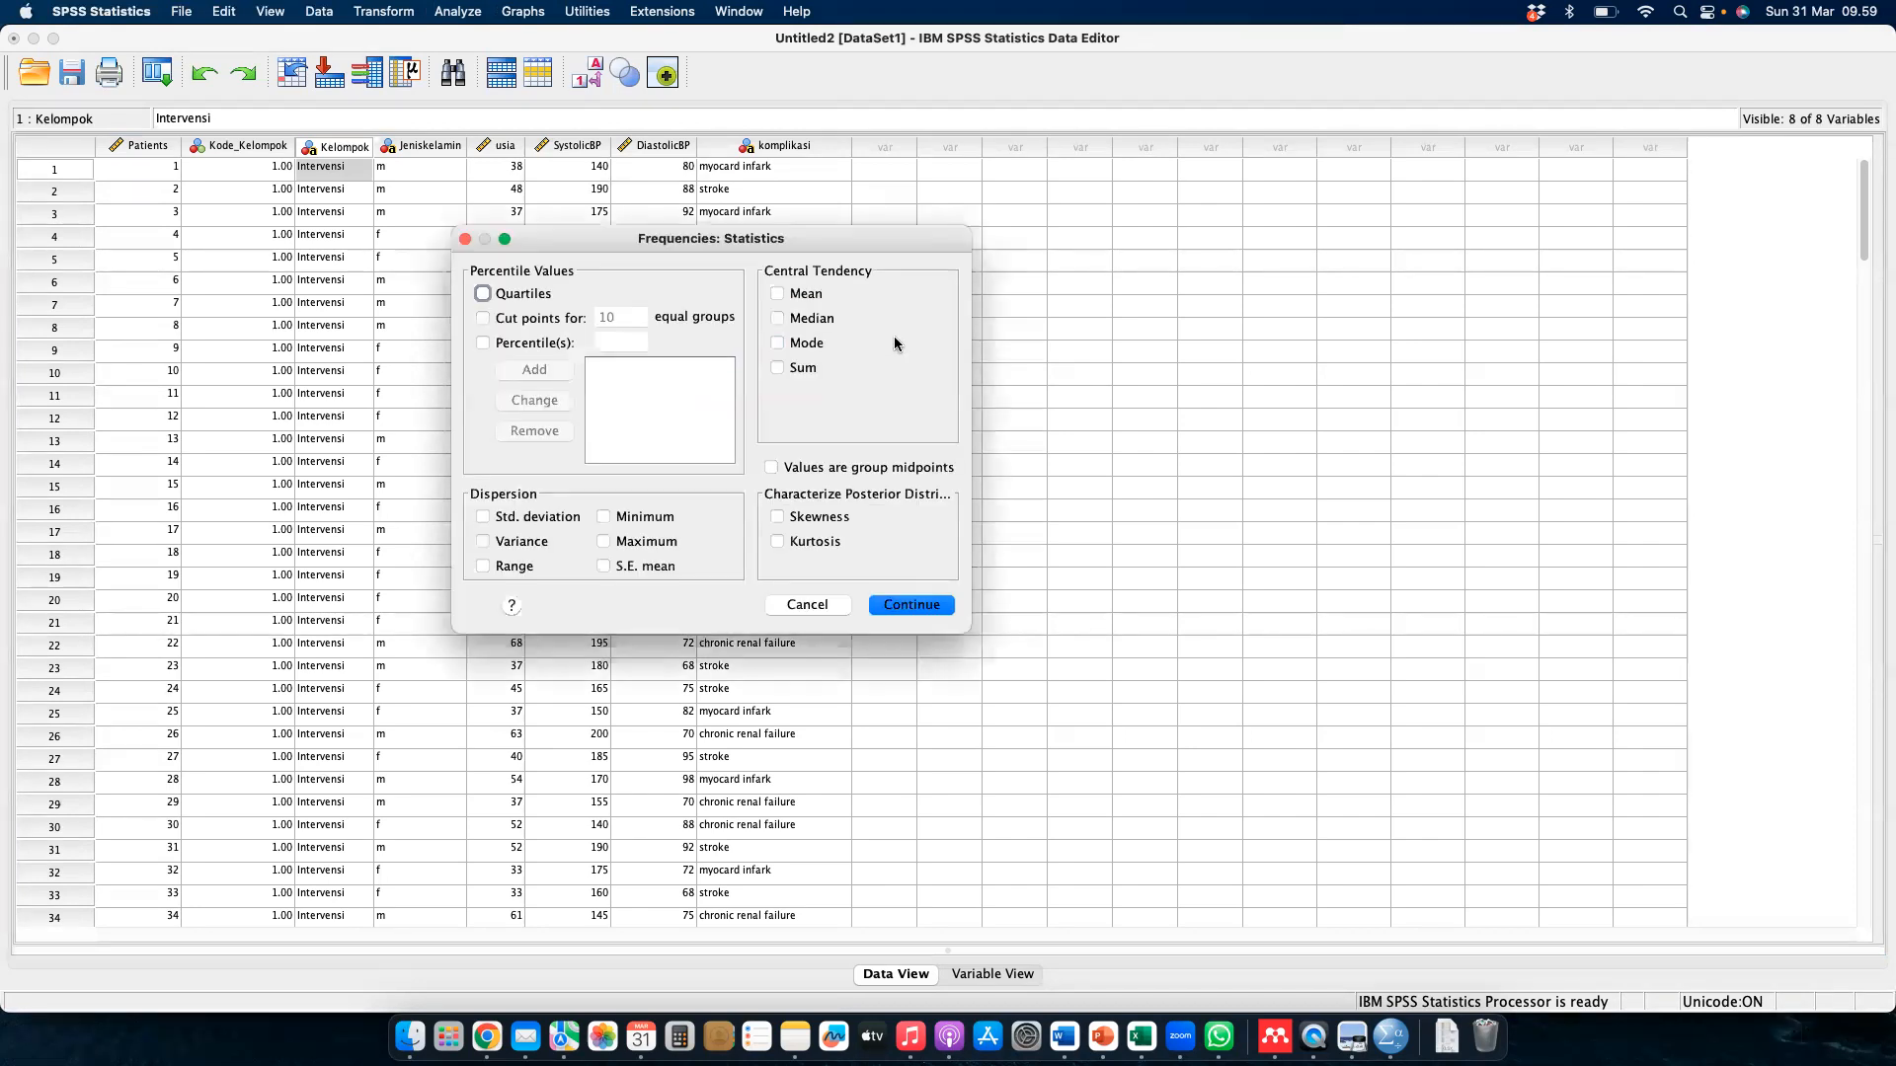
left_click(778, 294)
left_click(482, 517)
left_click(779, 318)
left_click(778, 343)
left_click(777, 368)
left_click(604, 518)
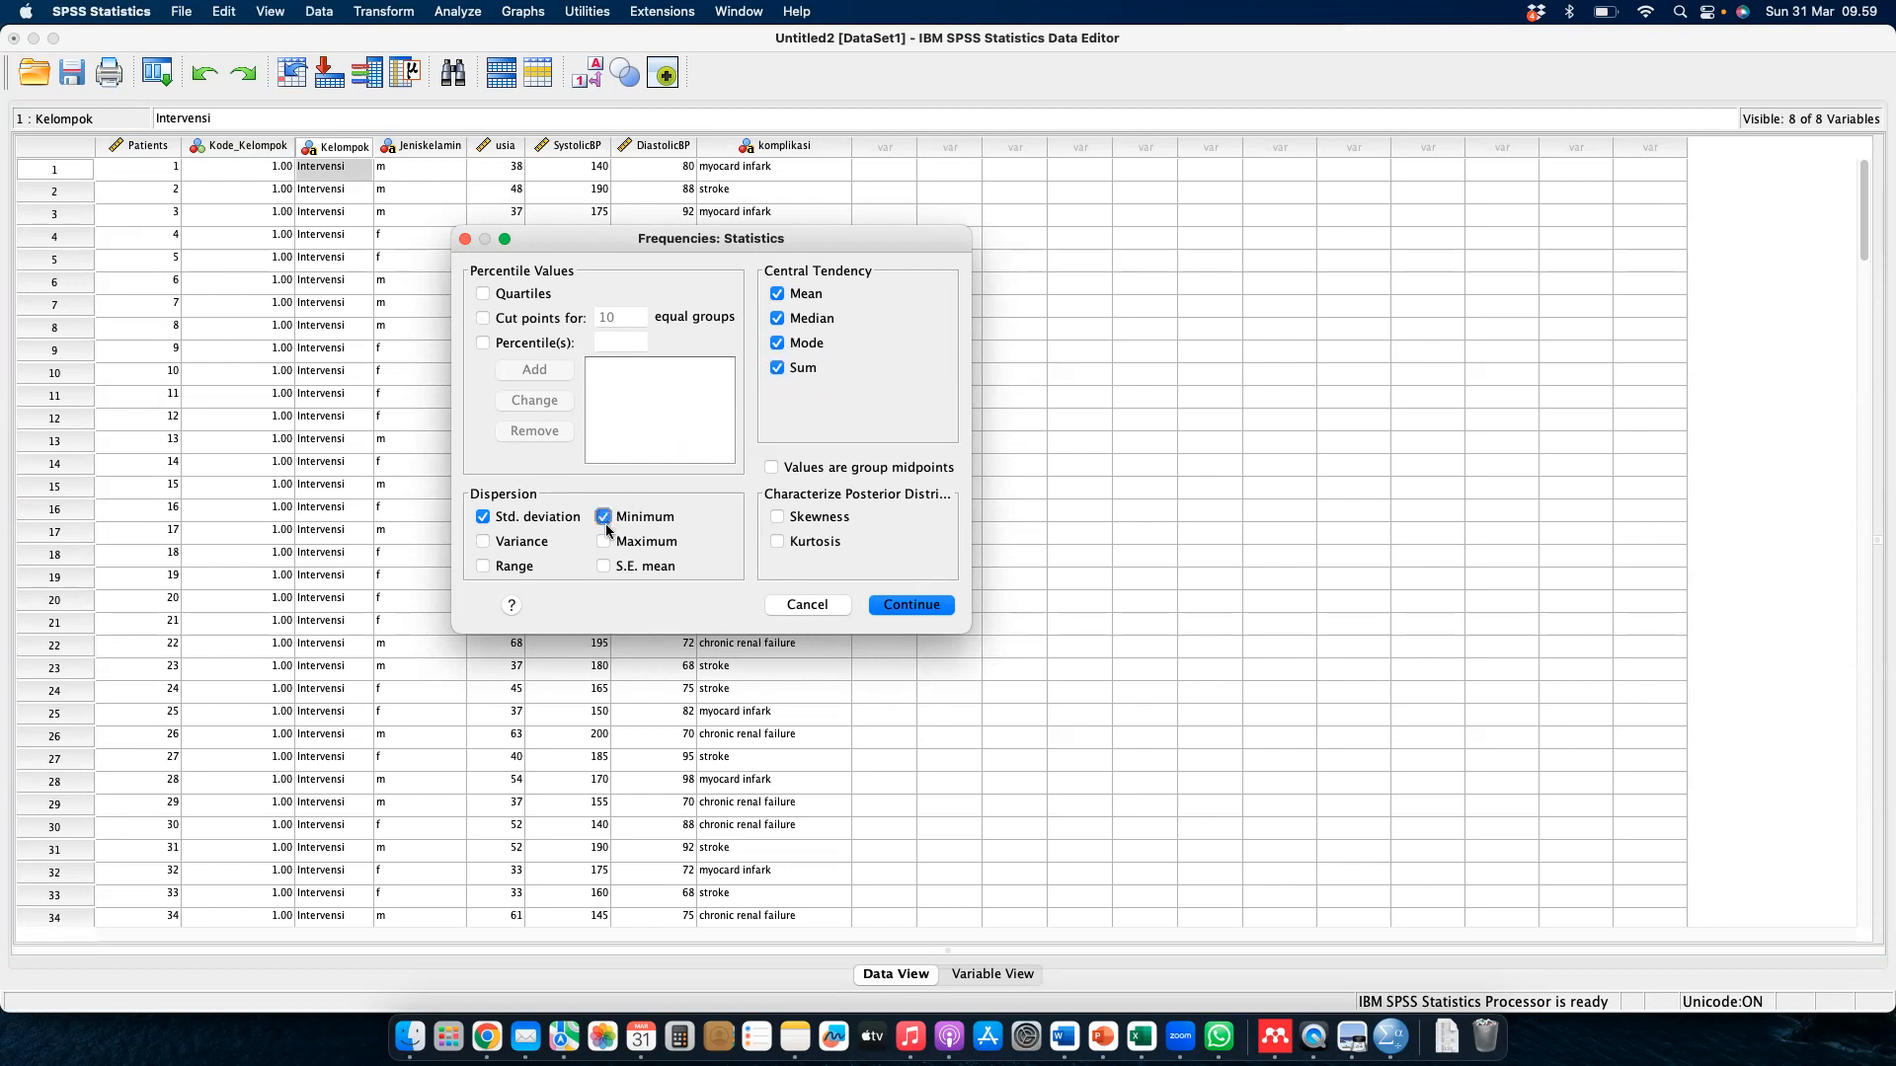
left_click(604, 543)
left_click(603, 567)
left_click(910, 604)
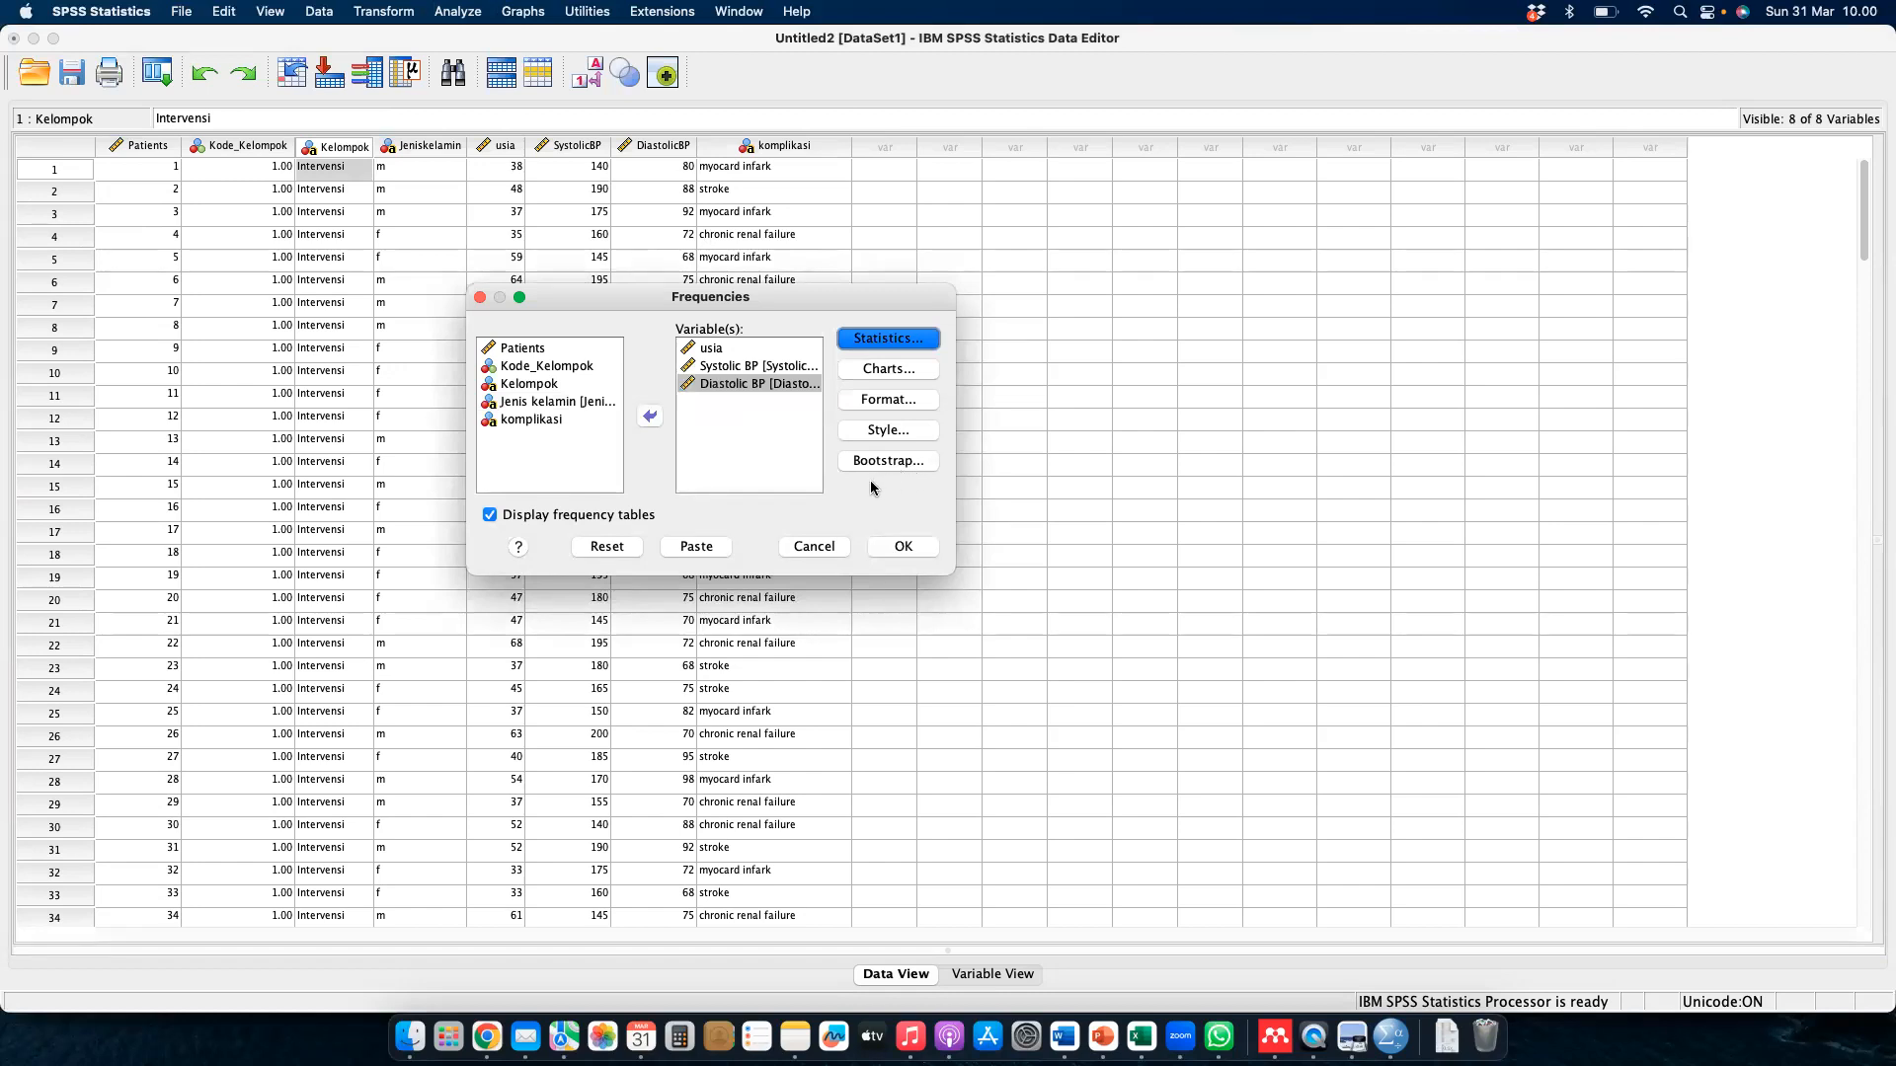
left_click(903, 547)
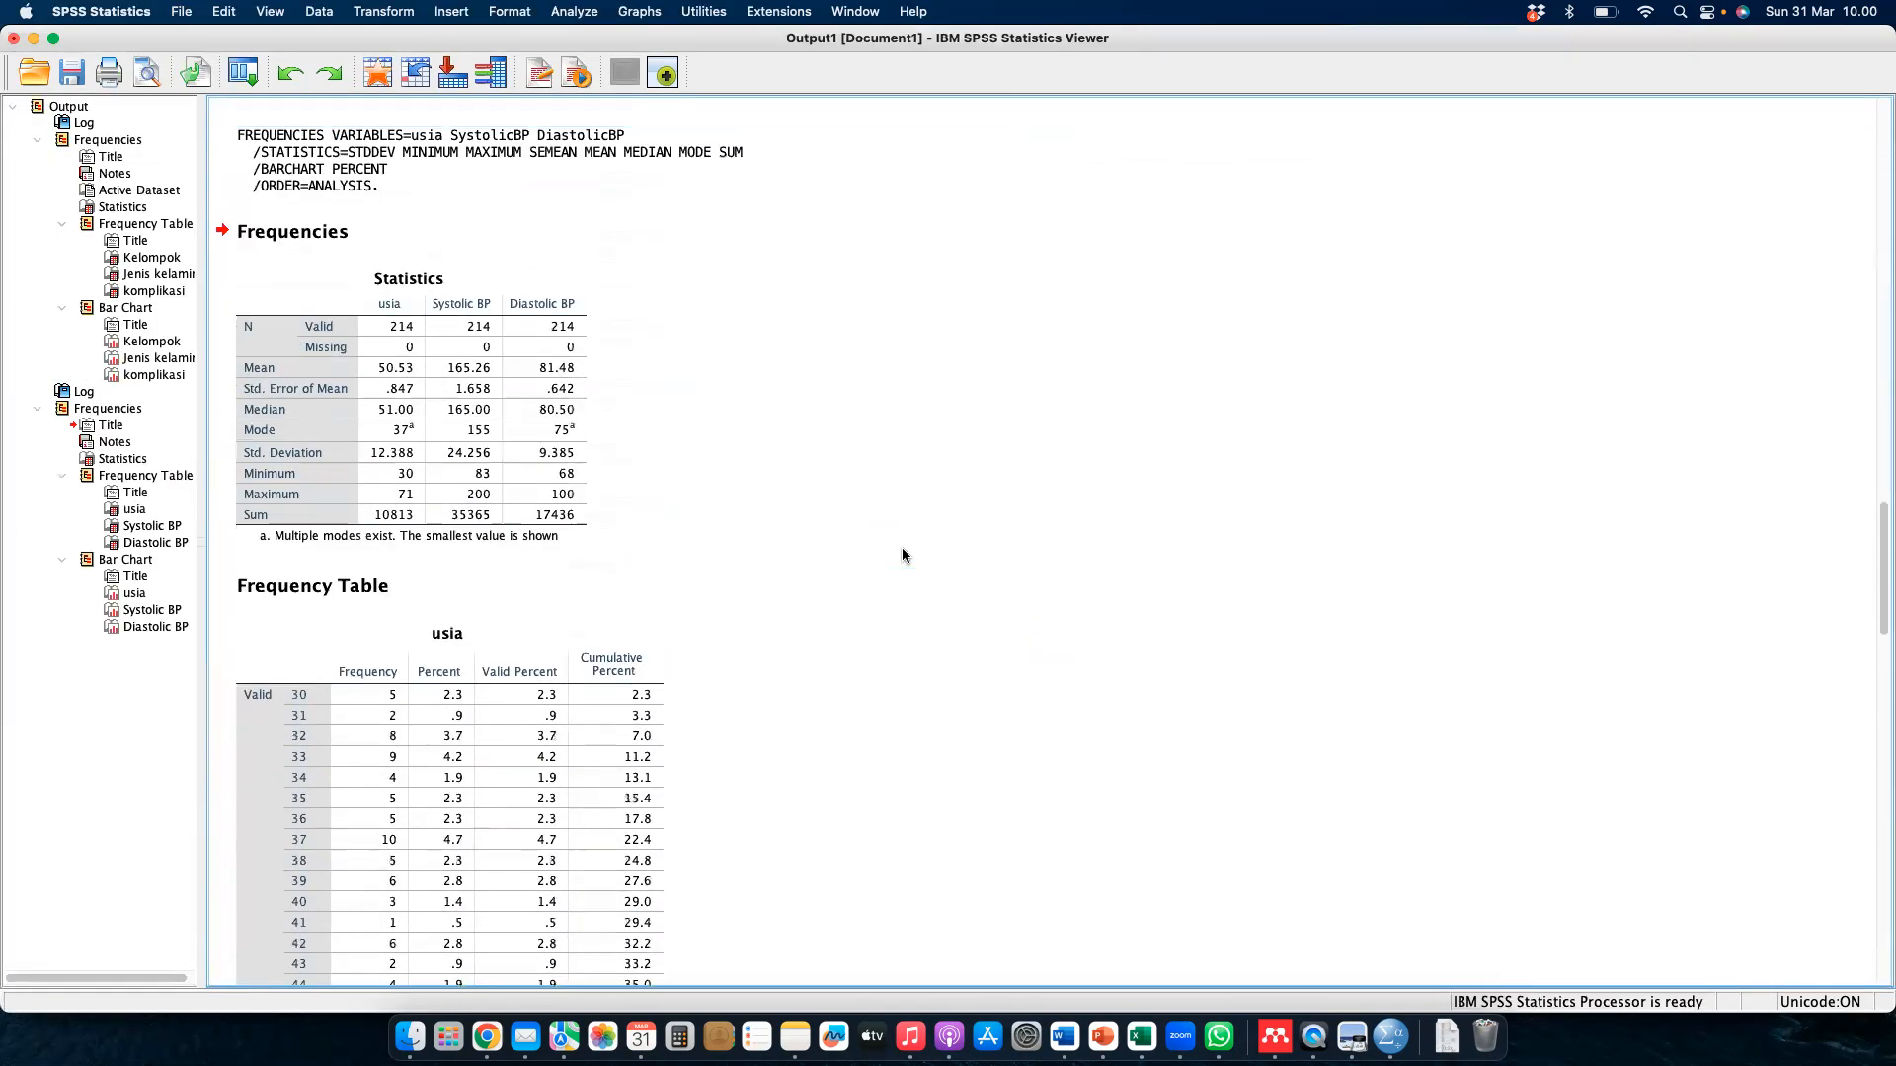
- Examine the Statistics table for usia, Systolic BP and Diastolic BP, including its central tendency and dispersion rows
left_click(727, 601)
scroll(691, 622, "down", 3)
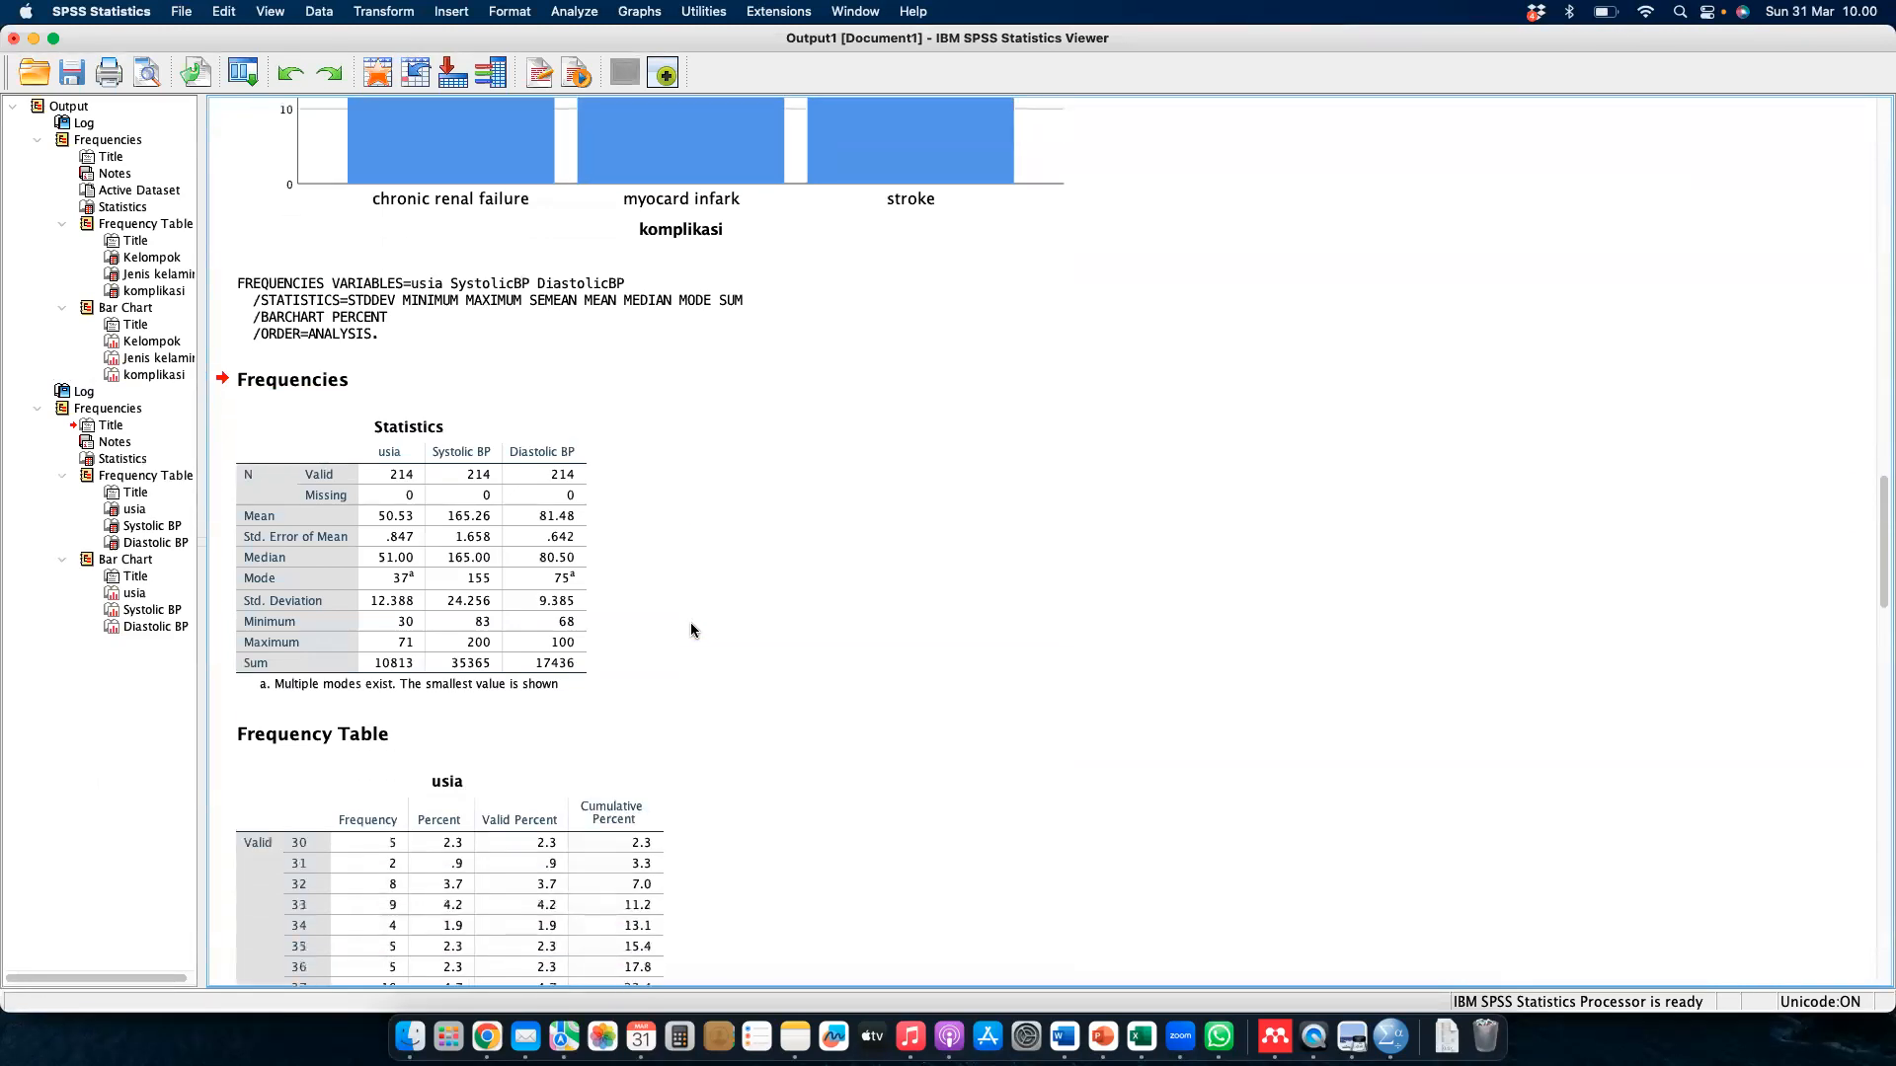
left_click(541, 587)
left_click(310, 588)
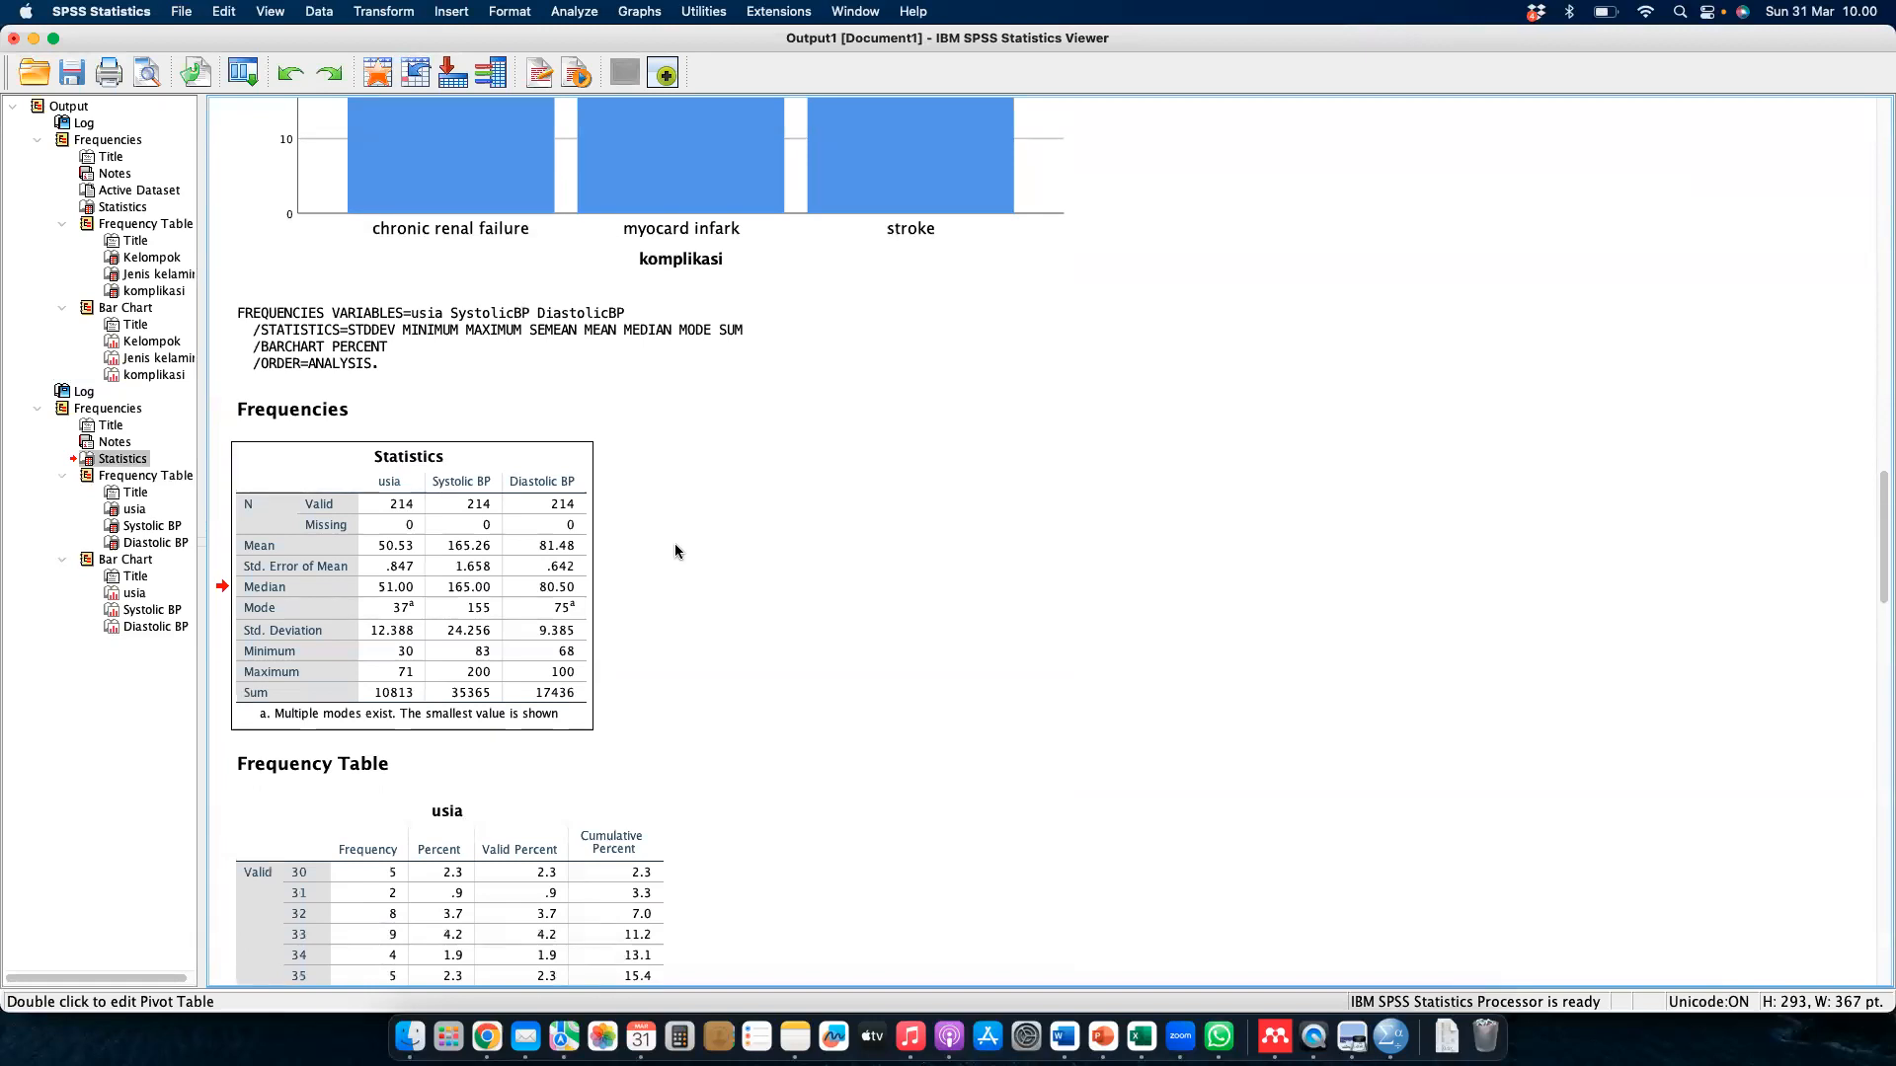
left_click(400, 512)
left_click(636, 553)
left_click(481, 561)
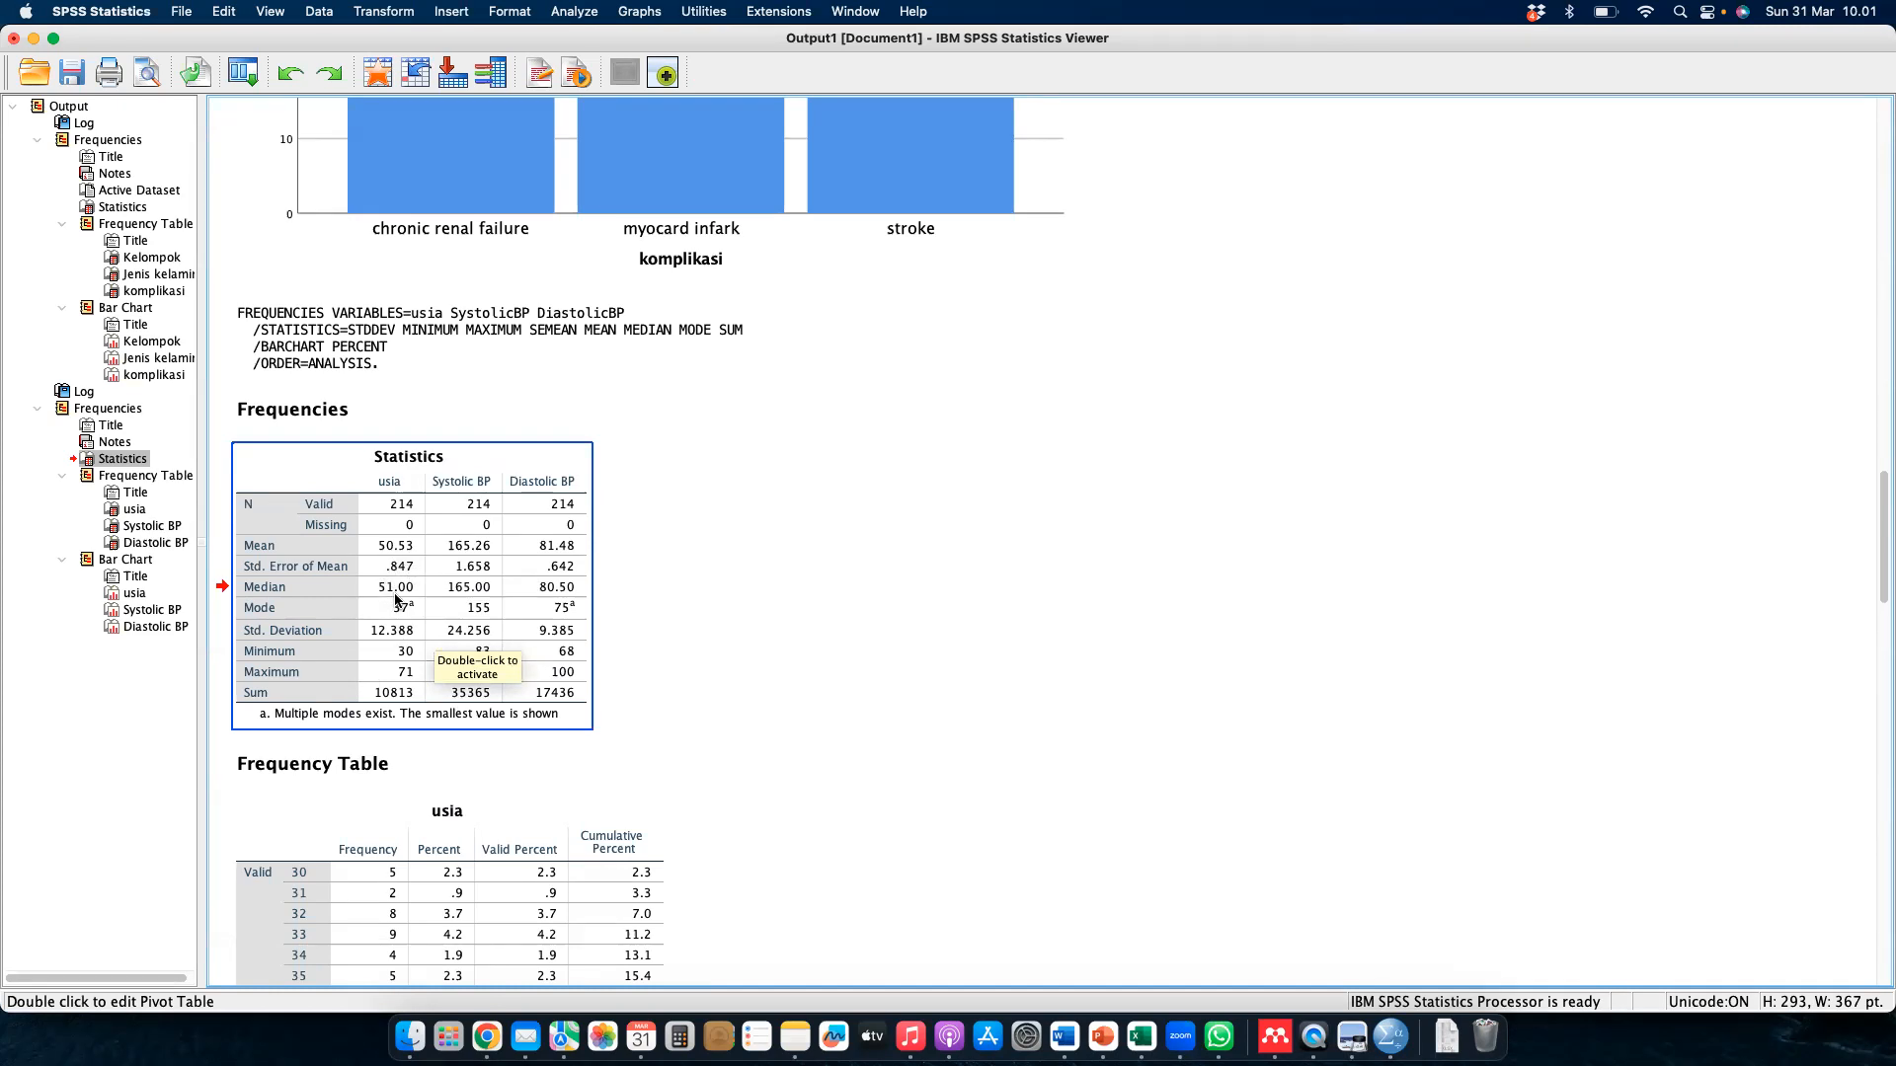
left_click(672, 675)
left_click(472, 579)
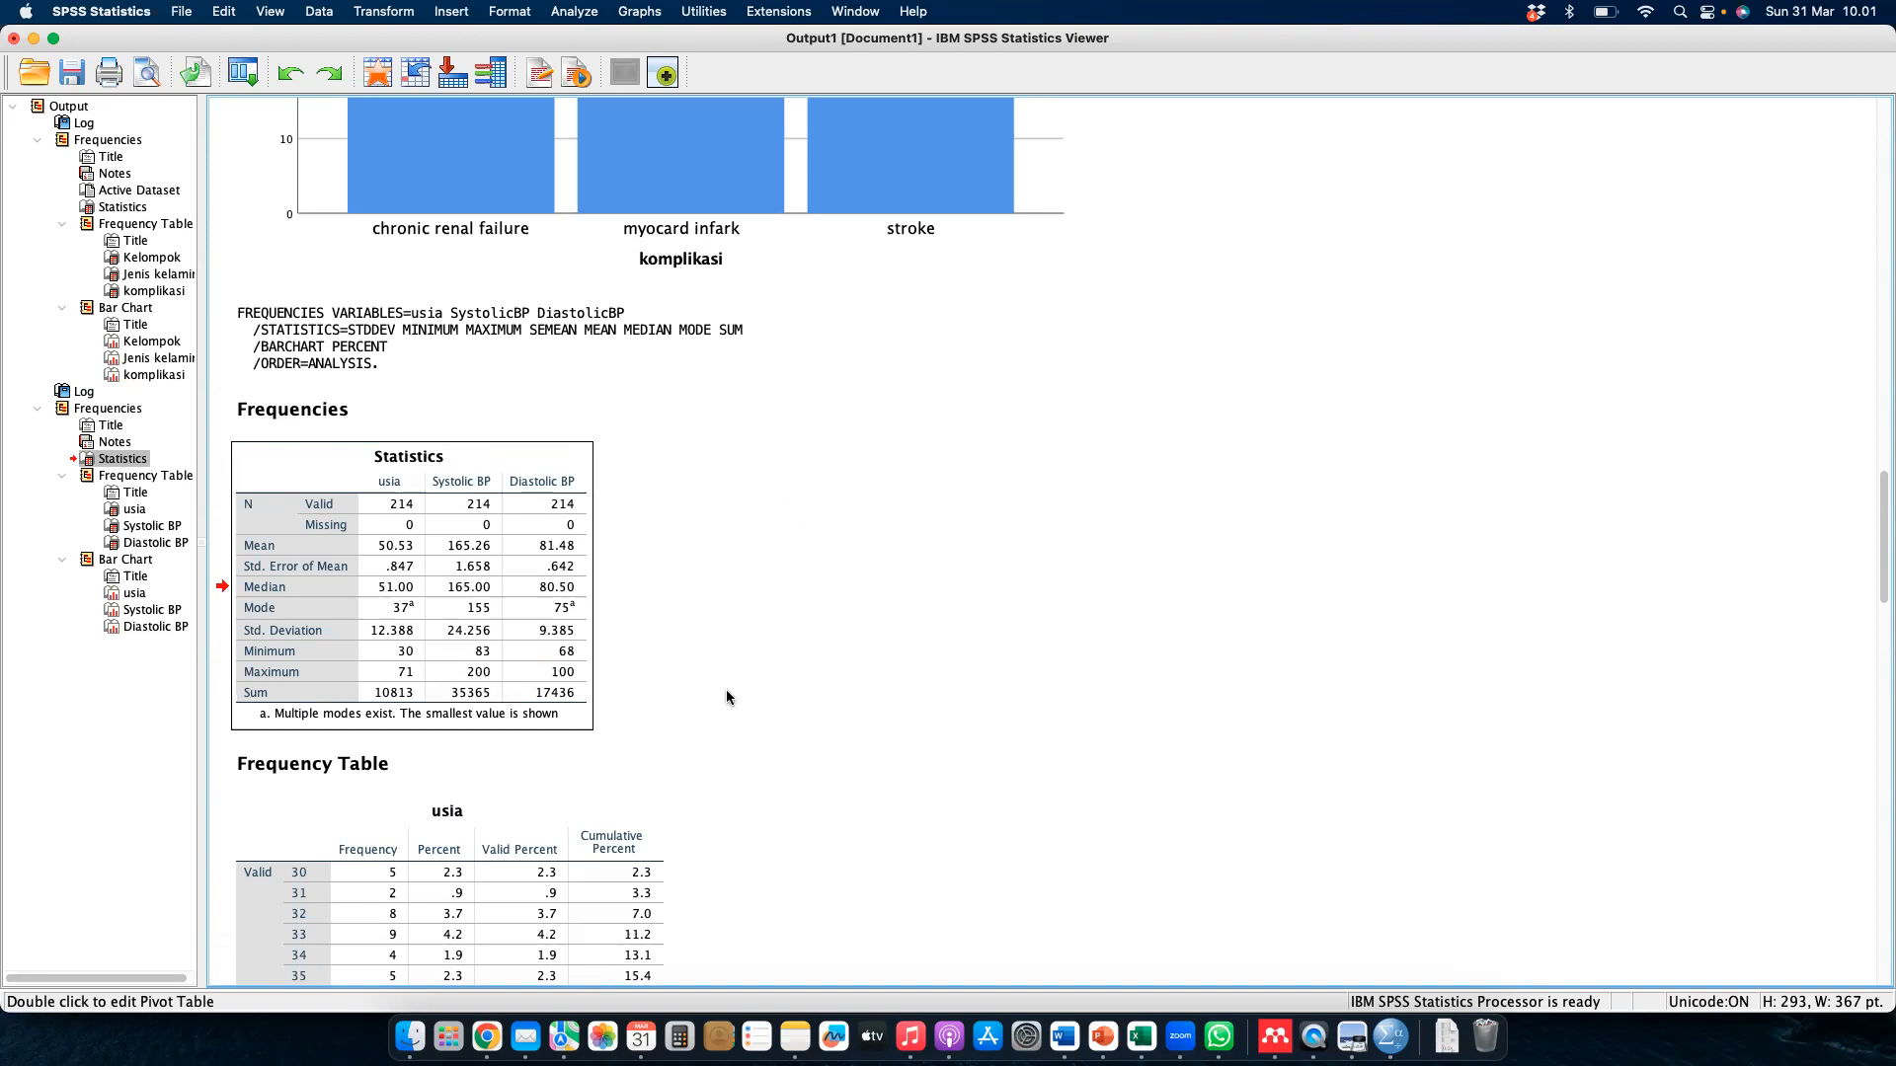
scroll(726, 697, "up", 1)
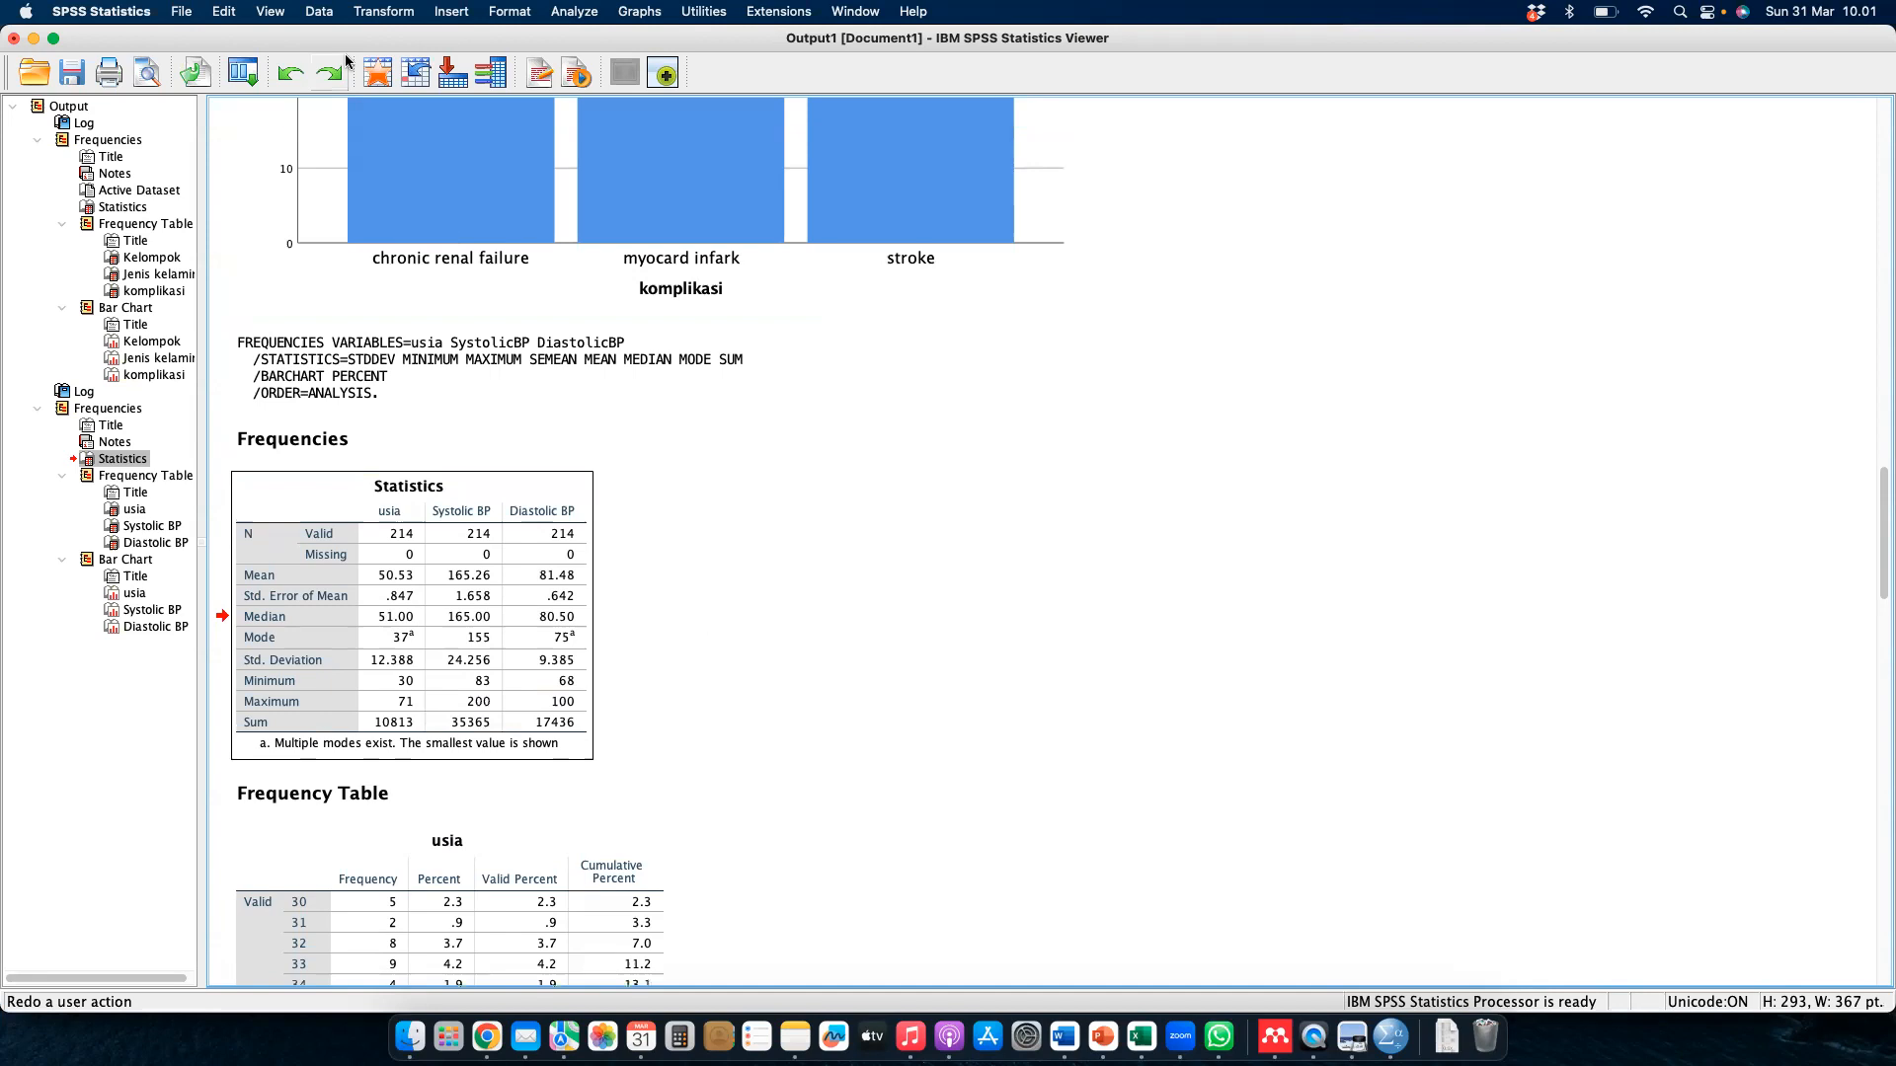
- Review the frequency tables of usia, Systolic BP and Diastolic BP in the output
scroll(616, 533, "down", 4)
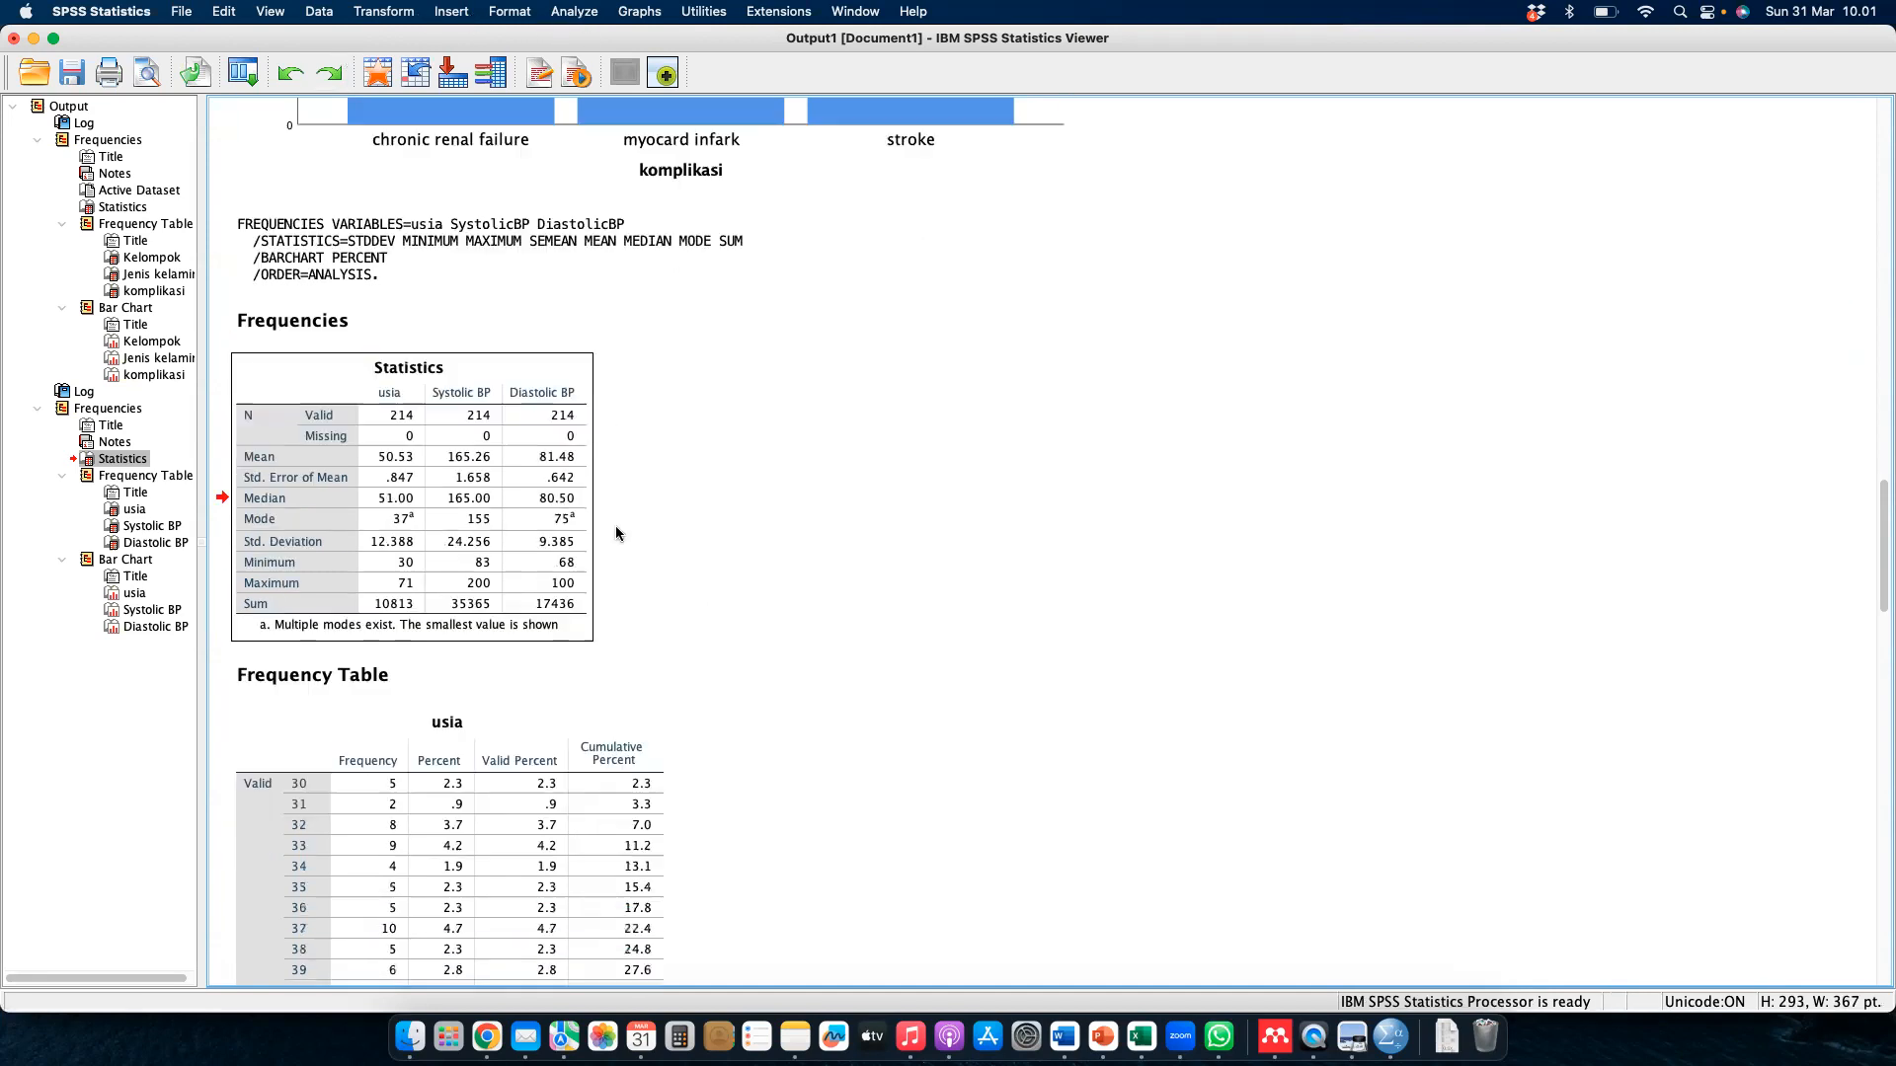
scroll(616, 533, "down", 20)
scroll(616, 533, "down", 4)
scroll(616, 533, "up", 20)
scroll(616, 533, "down", 2)
scroll(614, 525, "up", 1)
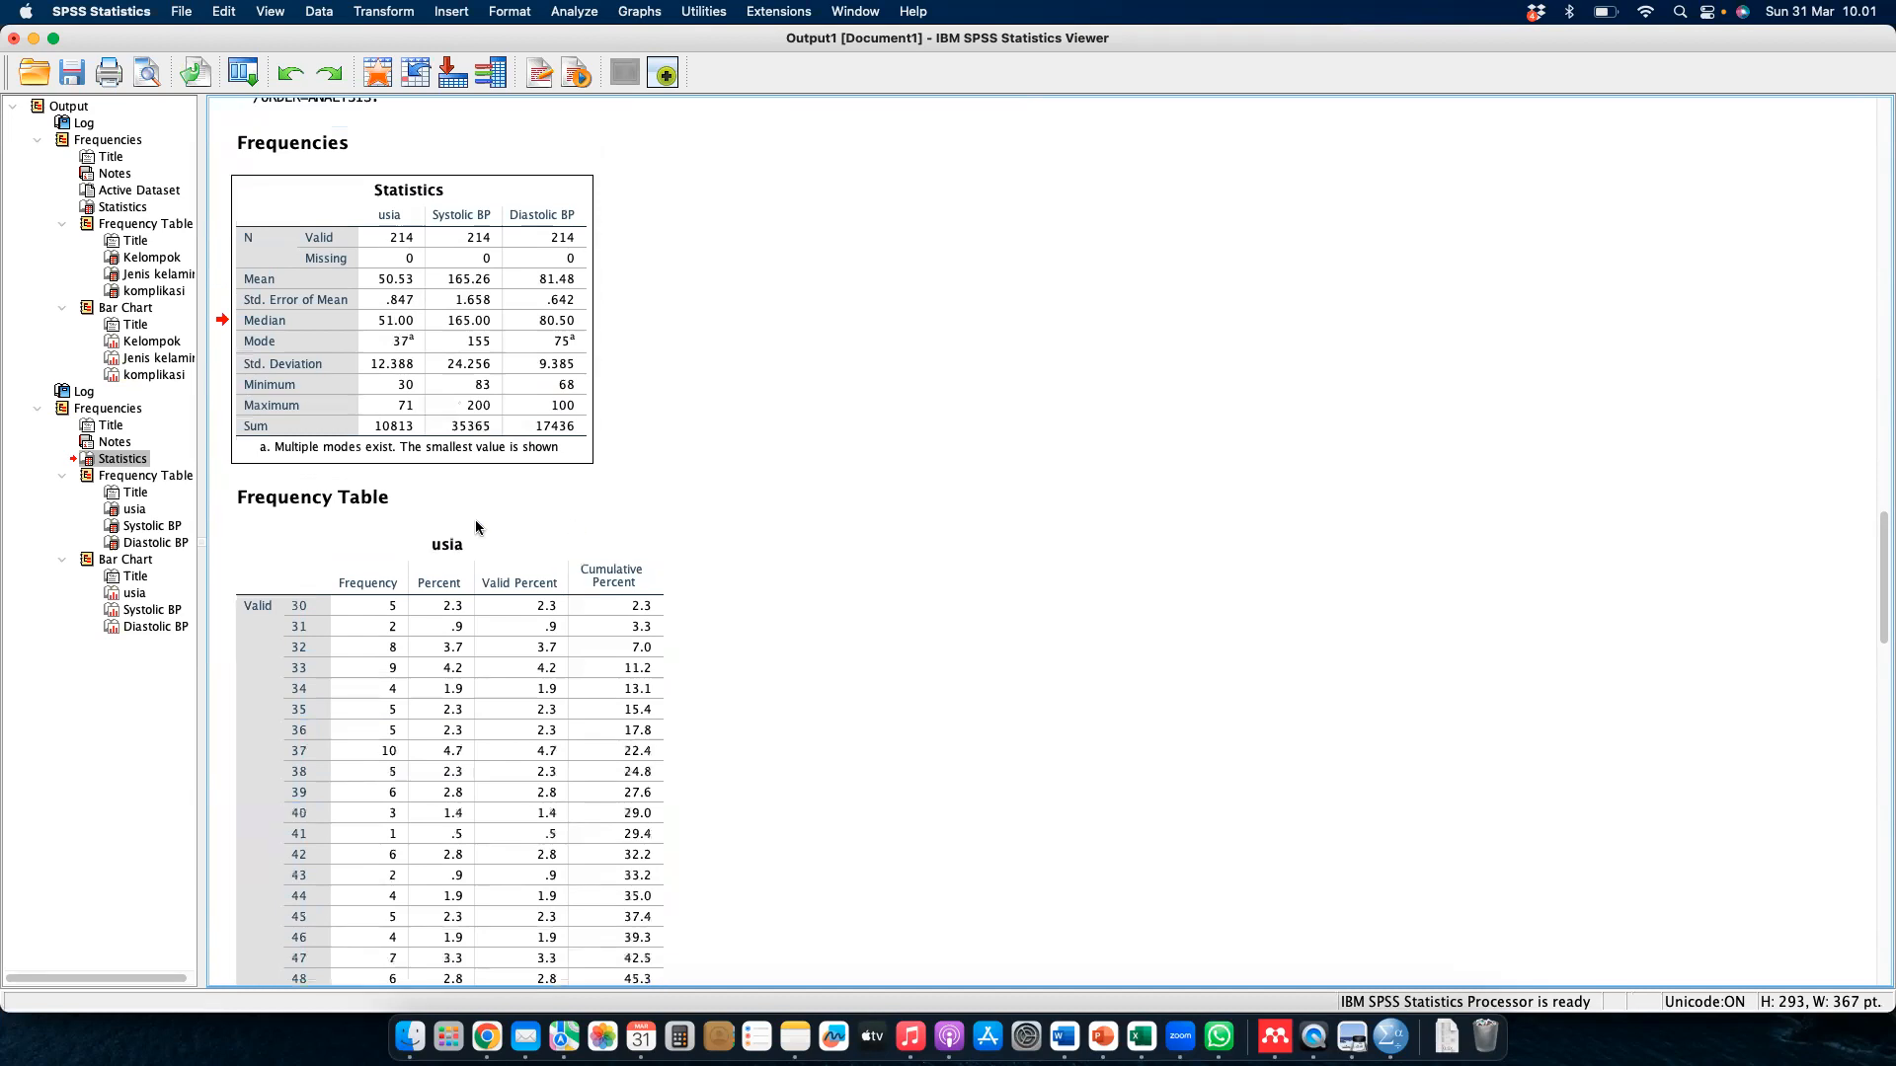
left_click(305, 504)
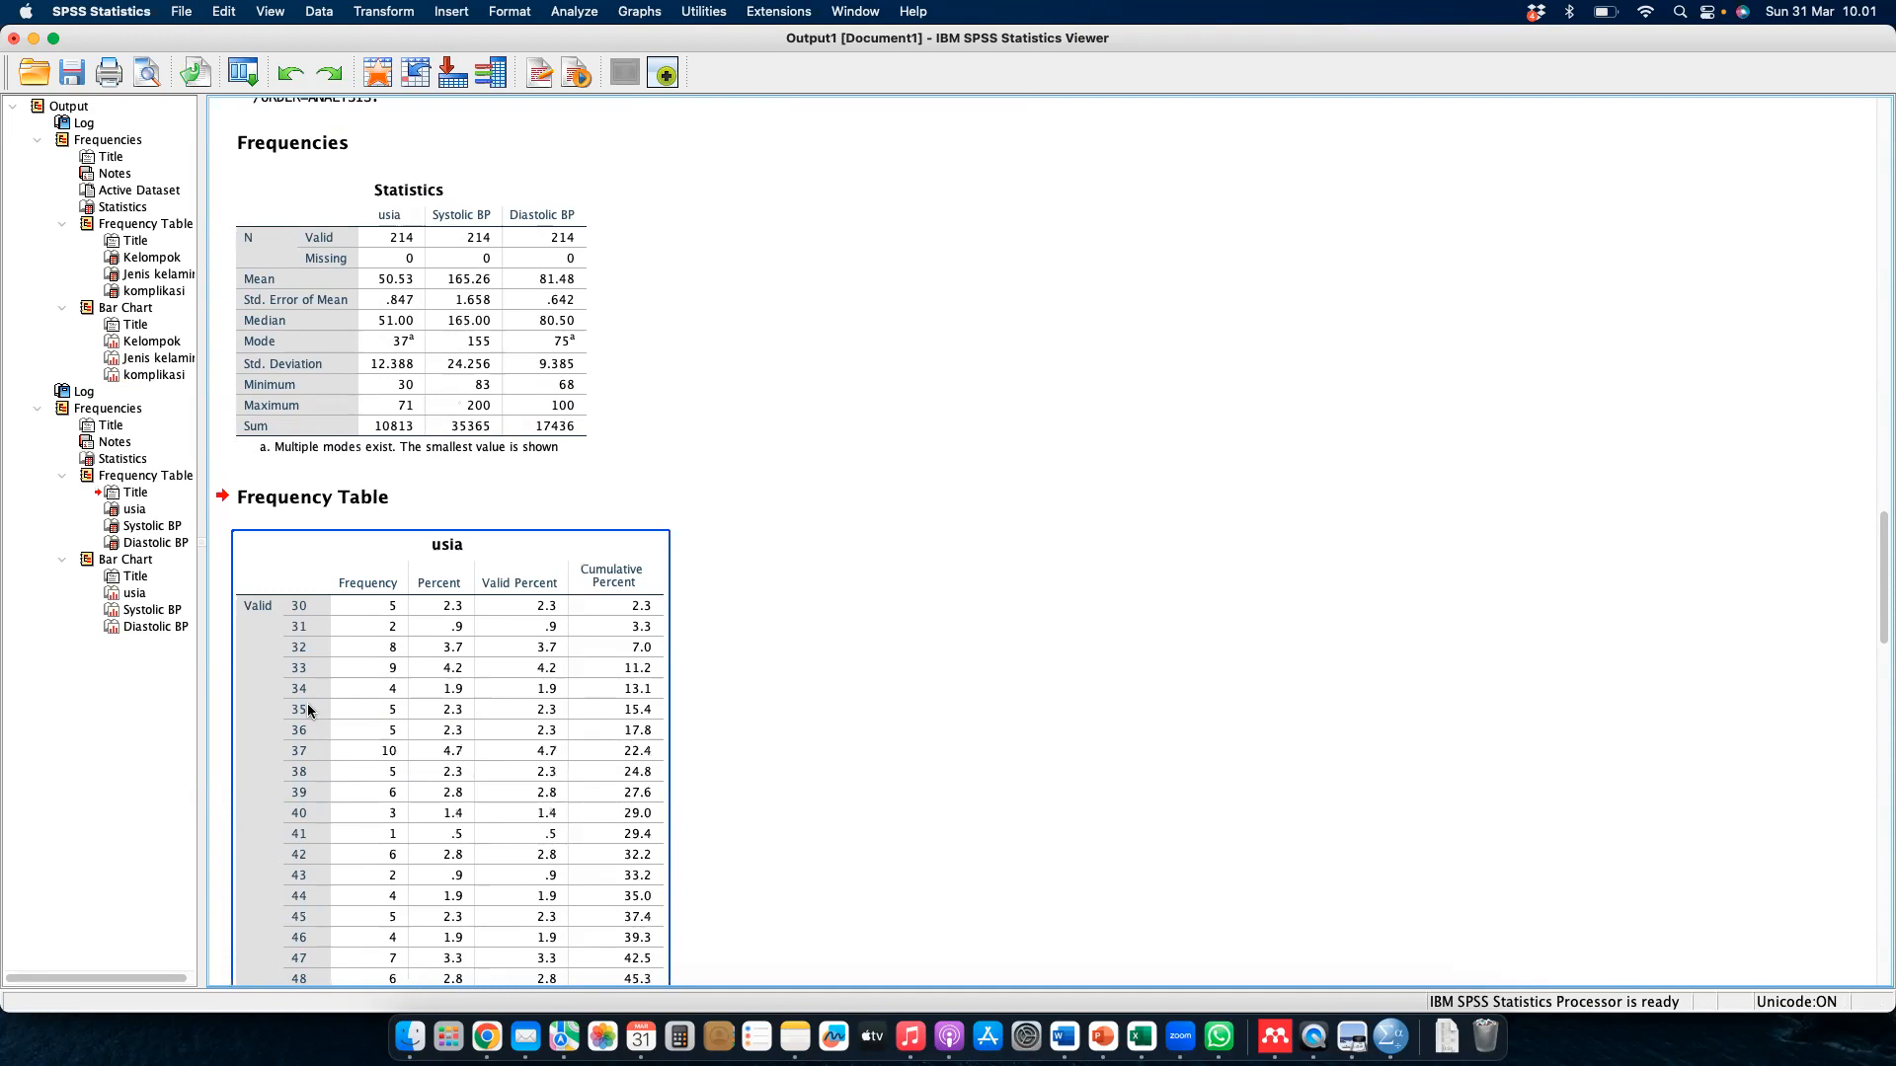
scroll(306, 703, "down", 20)
scroll(306, 703, "down", 4)
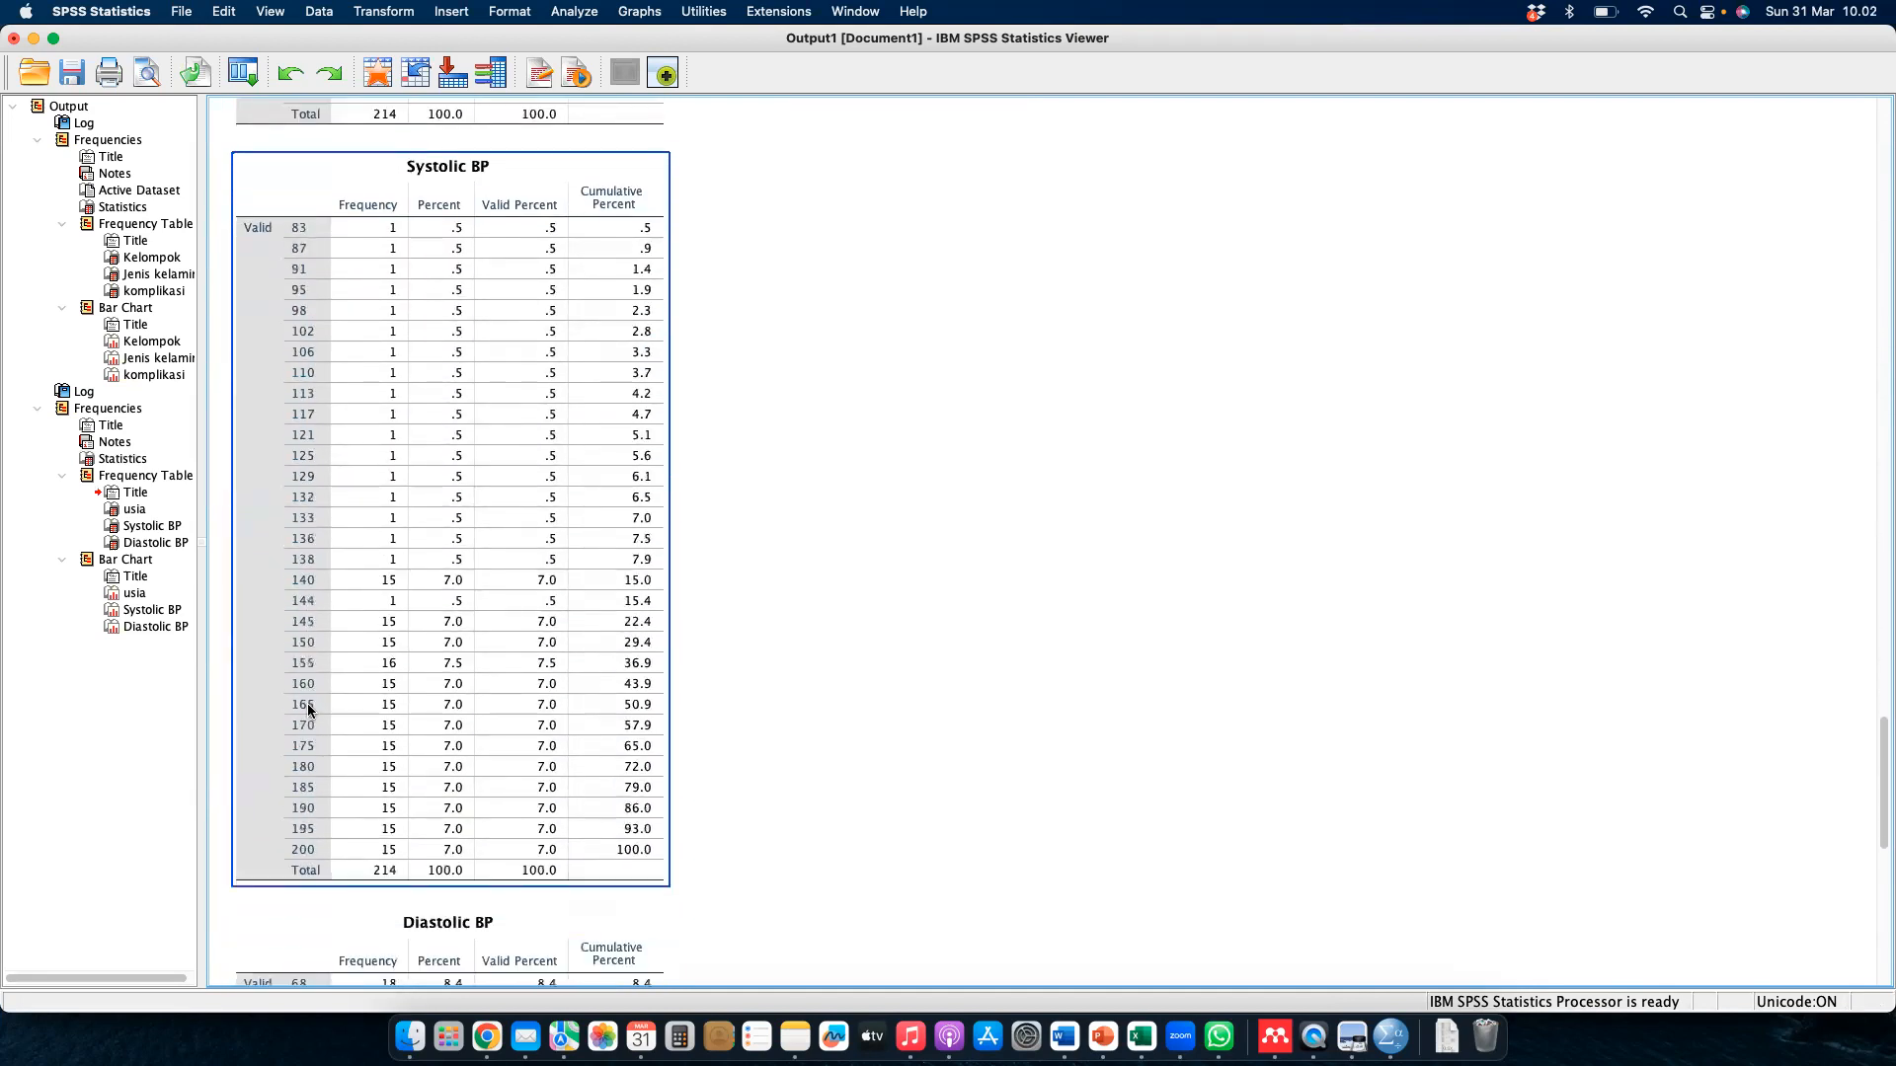
scroll(307, 704, "down", 5)
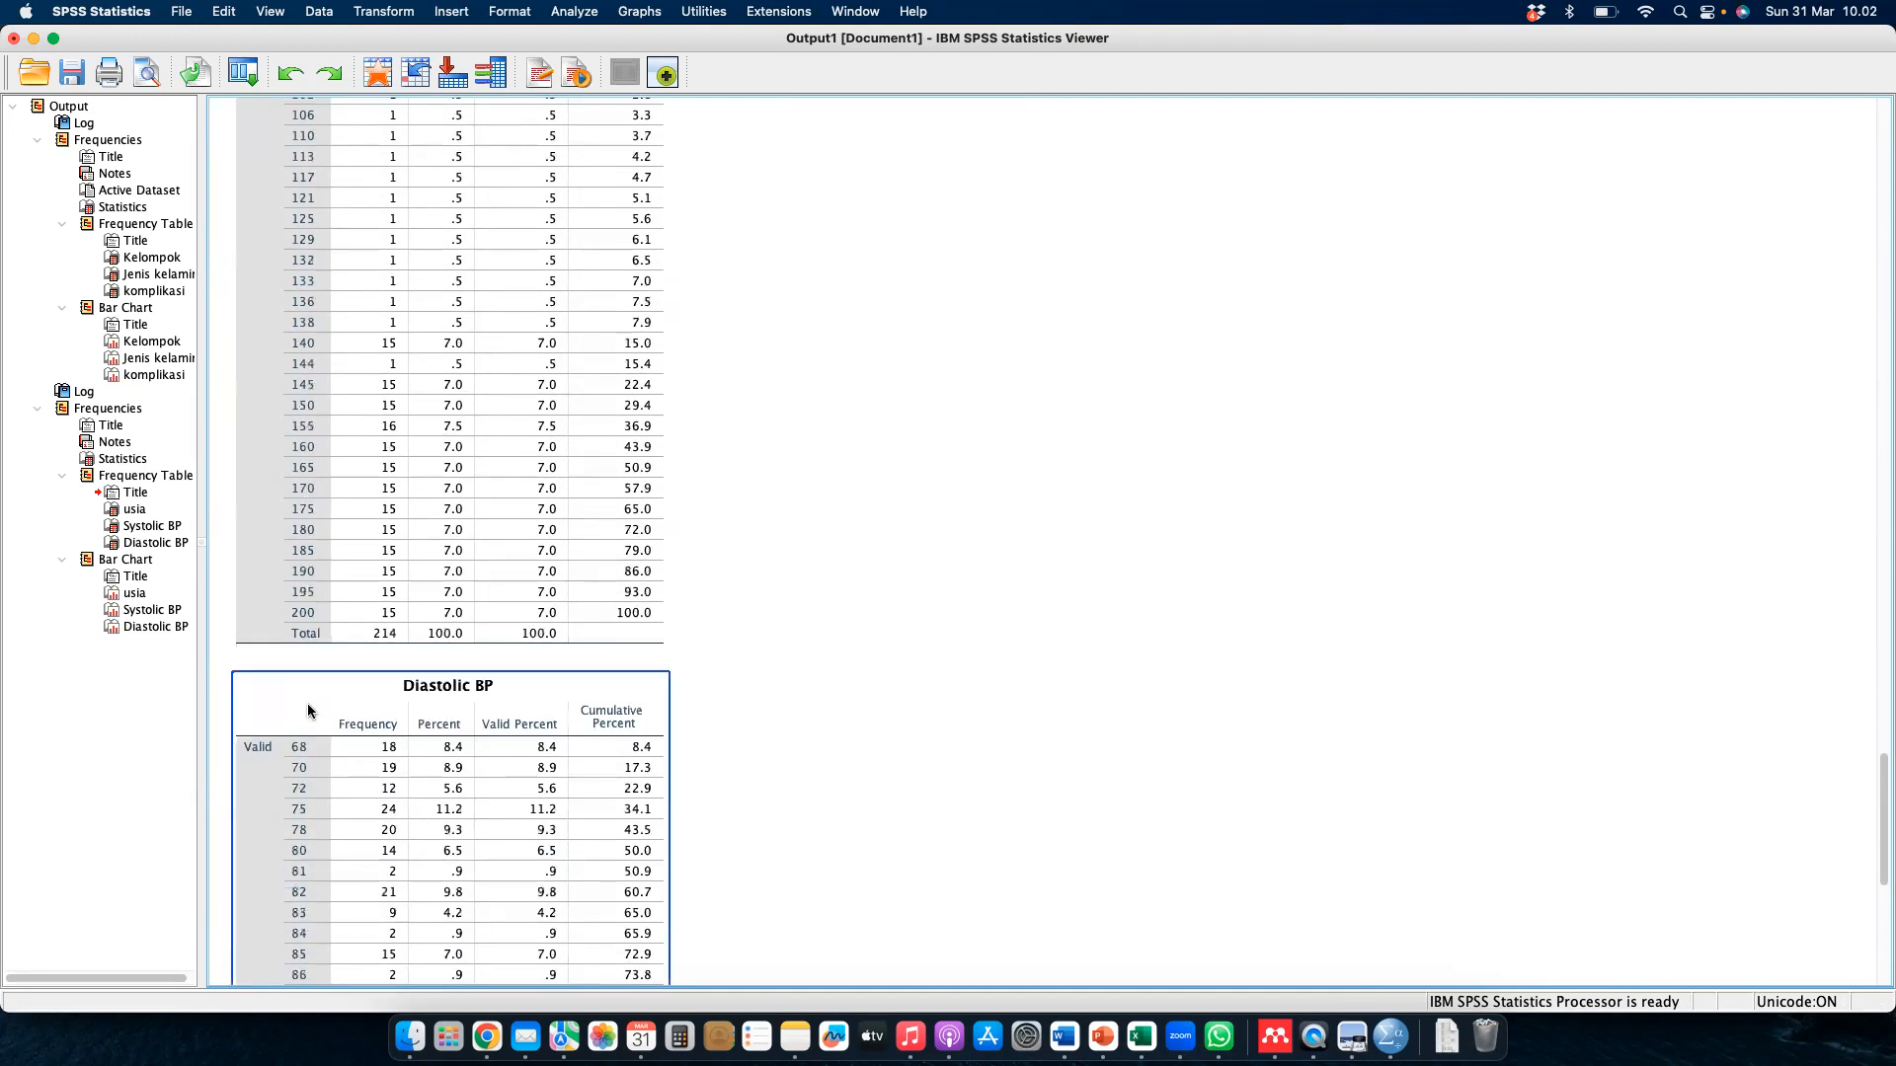
scroll(307, 704, "up", 7)
scroll(307, 704, "down", 2)
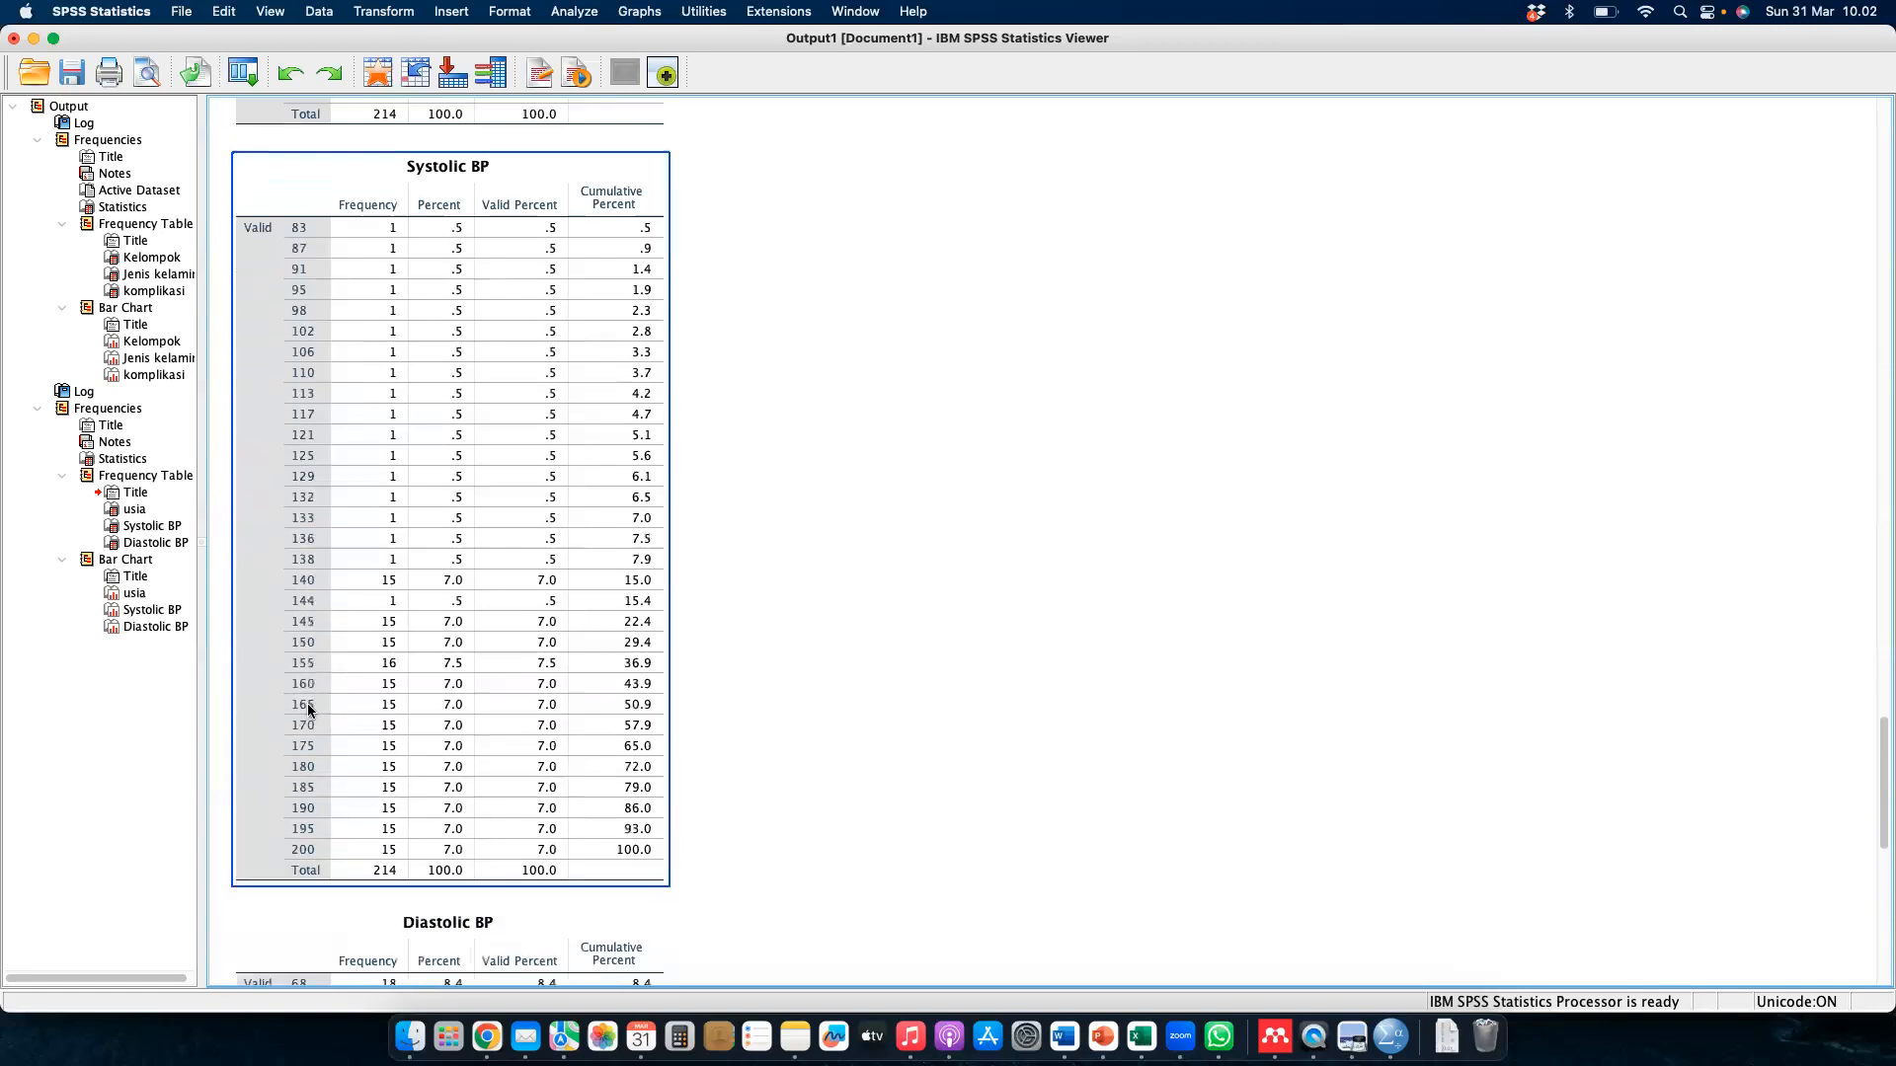
left_click(743, 429)
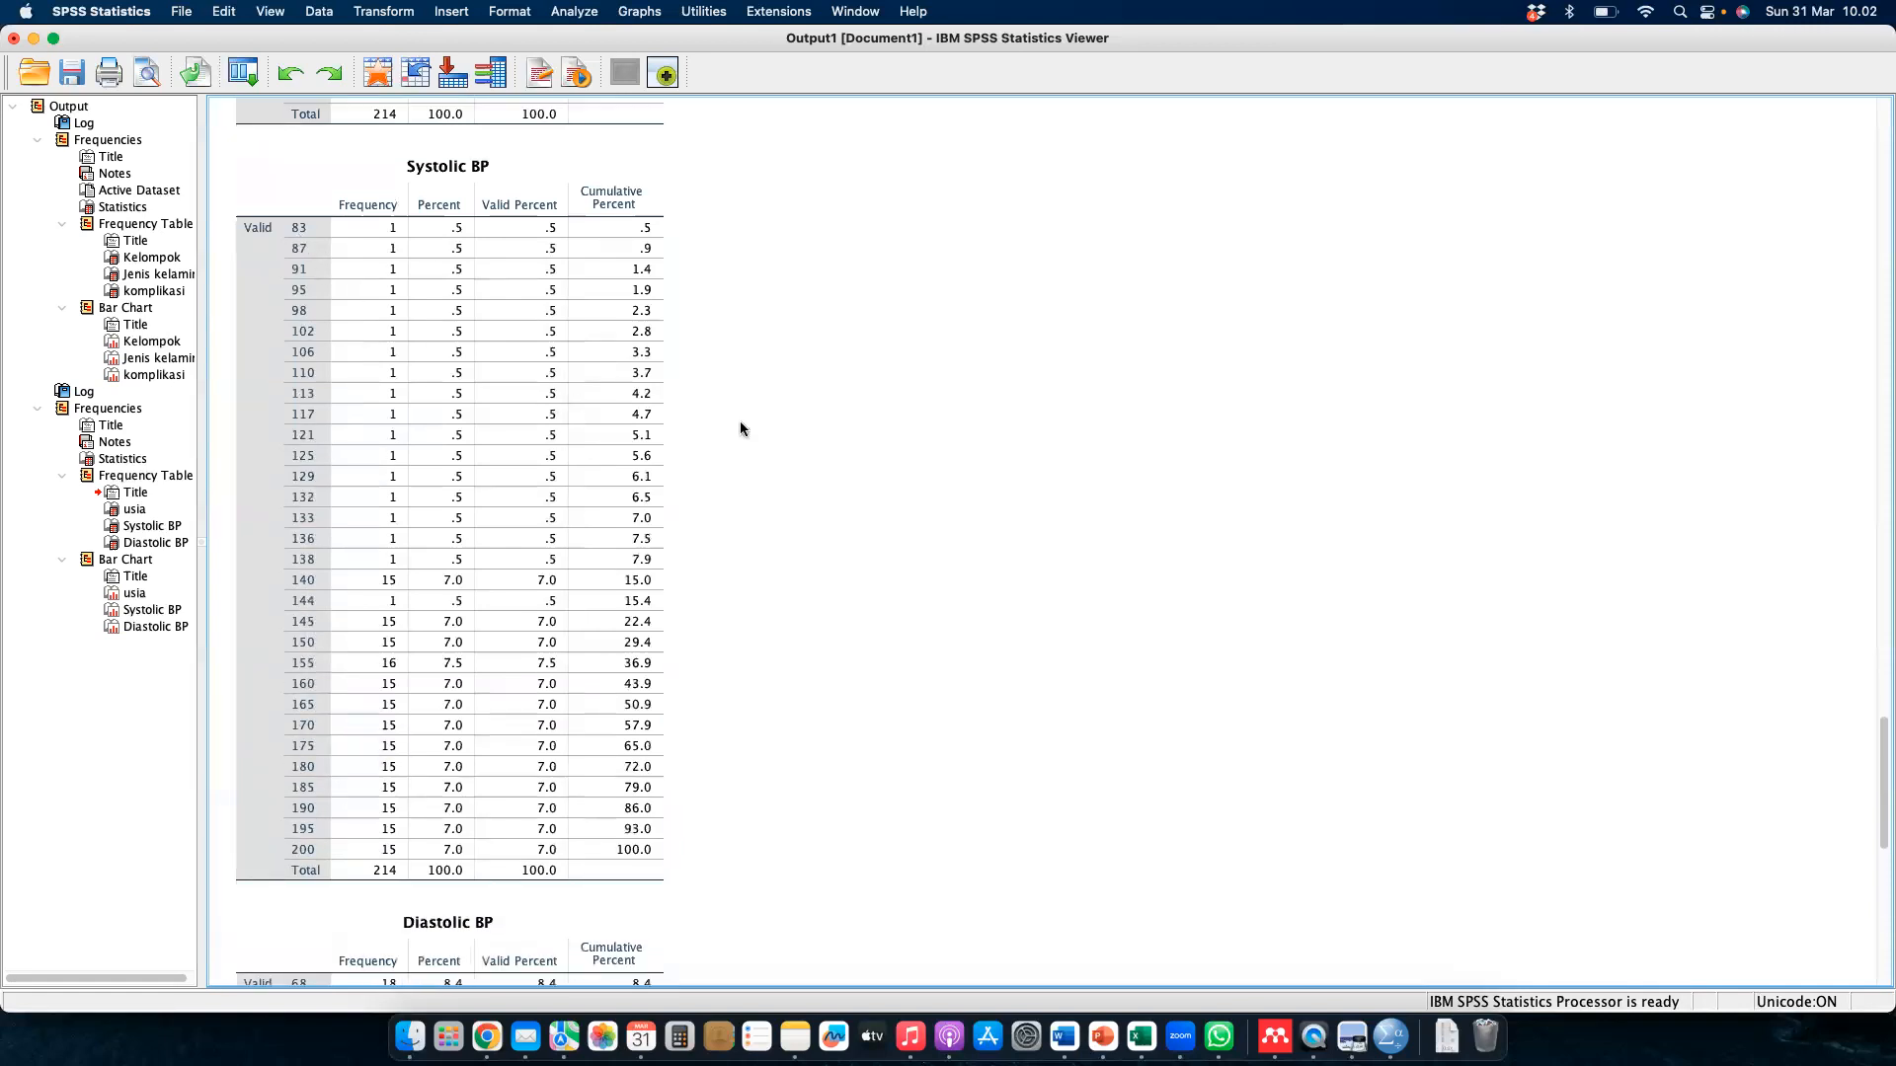
scroll(792, 453, "down", 2)
scroll(792, 453, "down", 20)
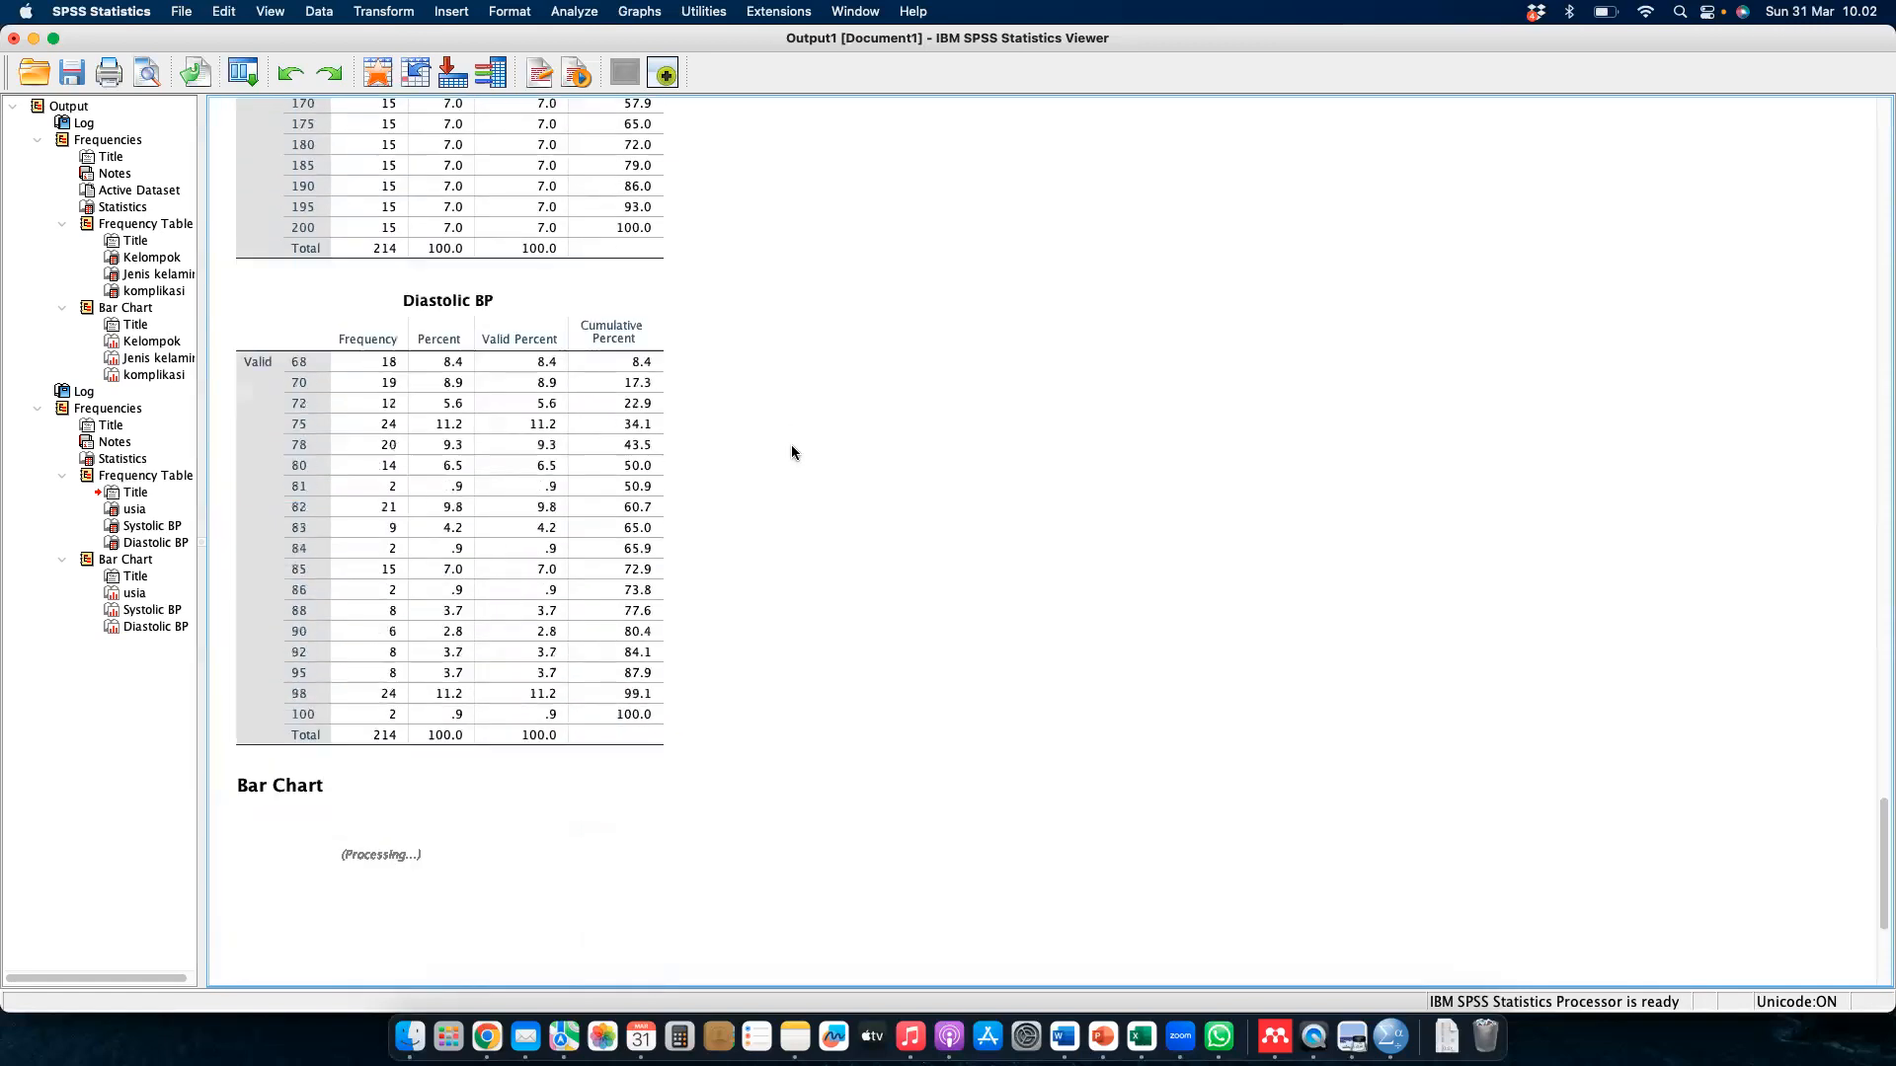
- Examine the percentage bar charts of usia, Systolic BP and Diastolic BP
scroll(791, 454, "down", 20)
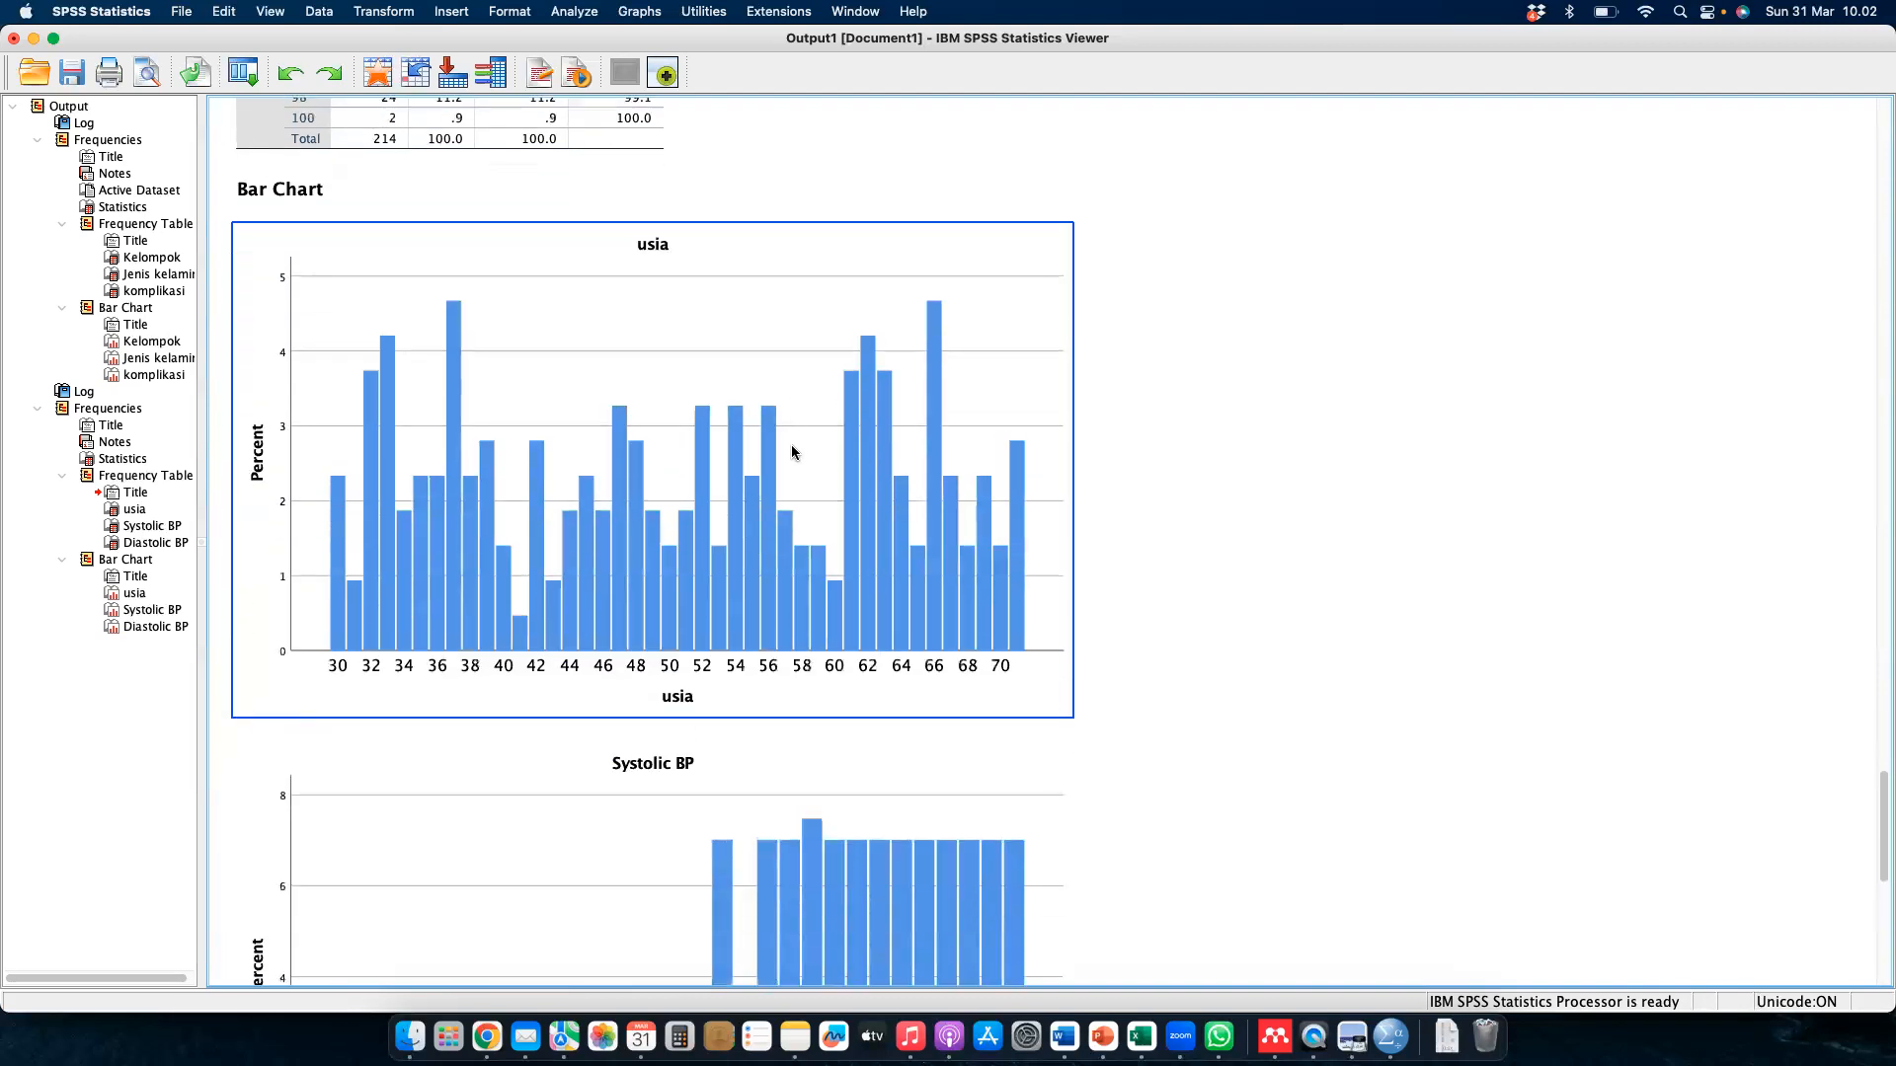
scroll(791, 453, "down", 15)
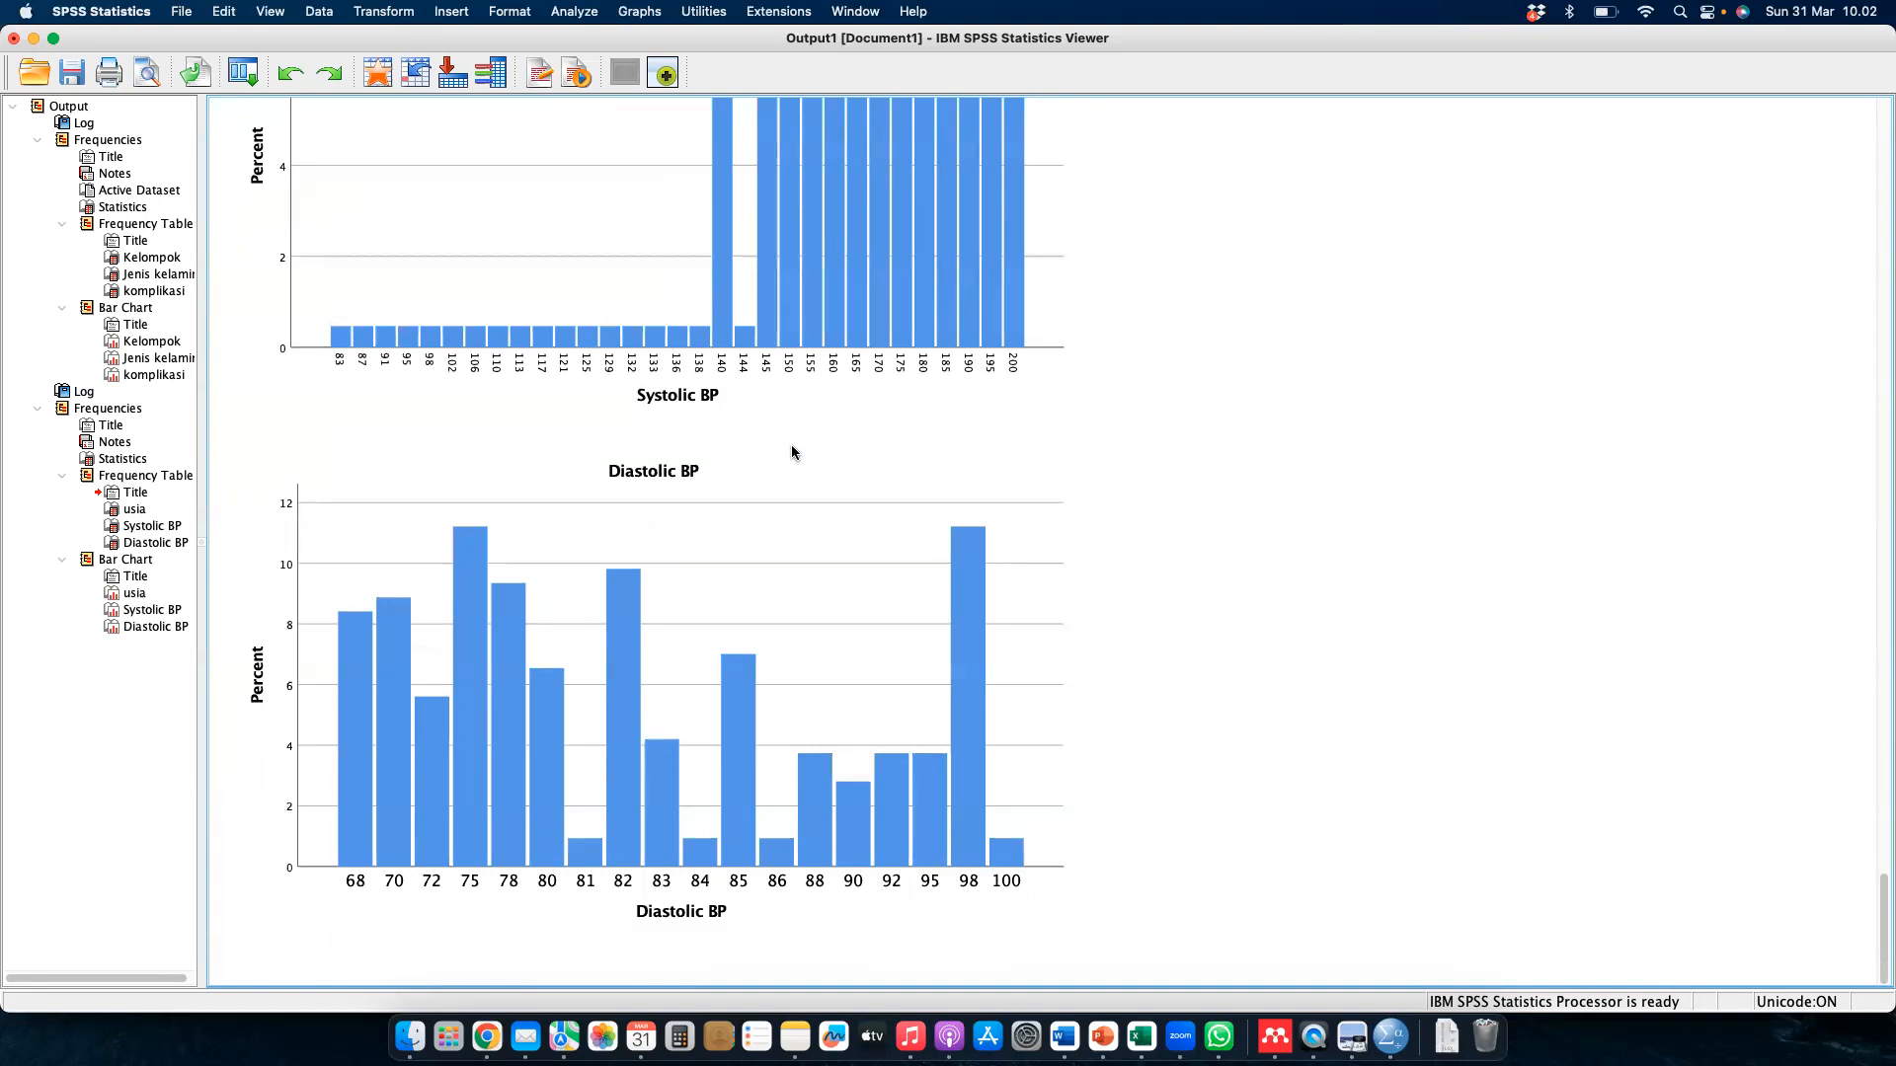
scroll(791, 453, "up", 20)
scroll(792, 453, "down", 15)
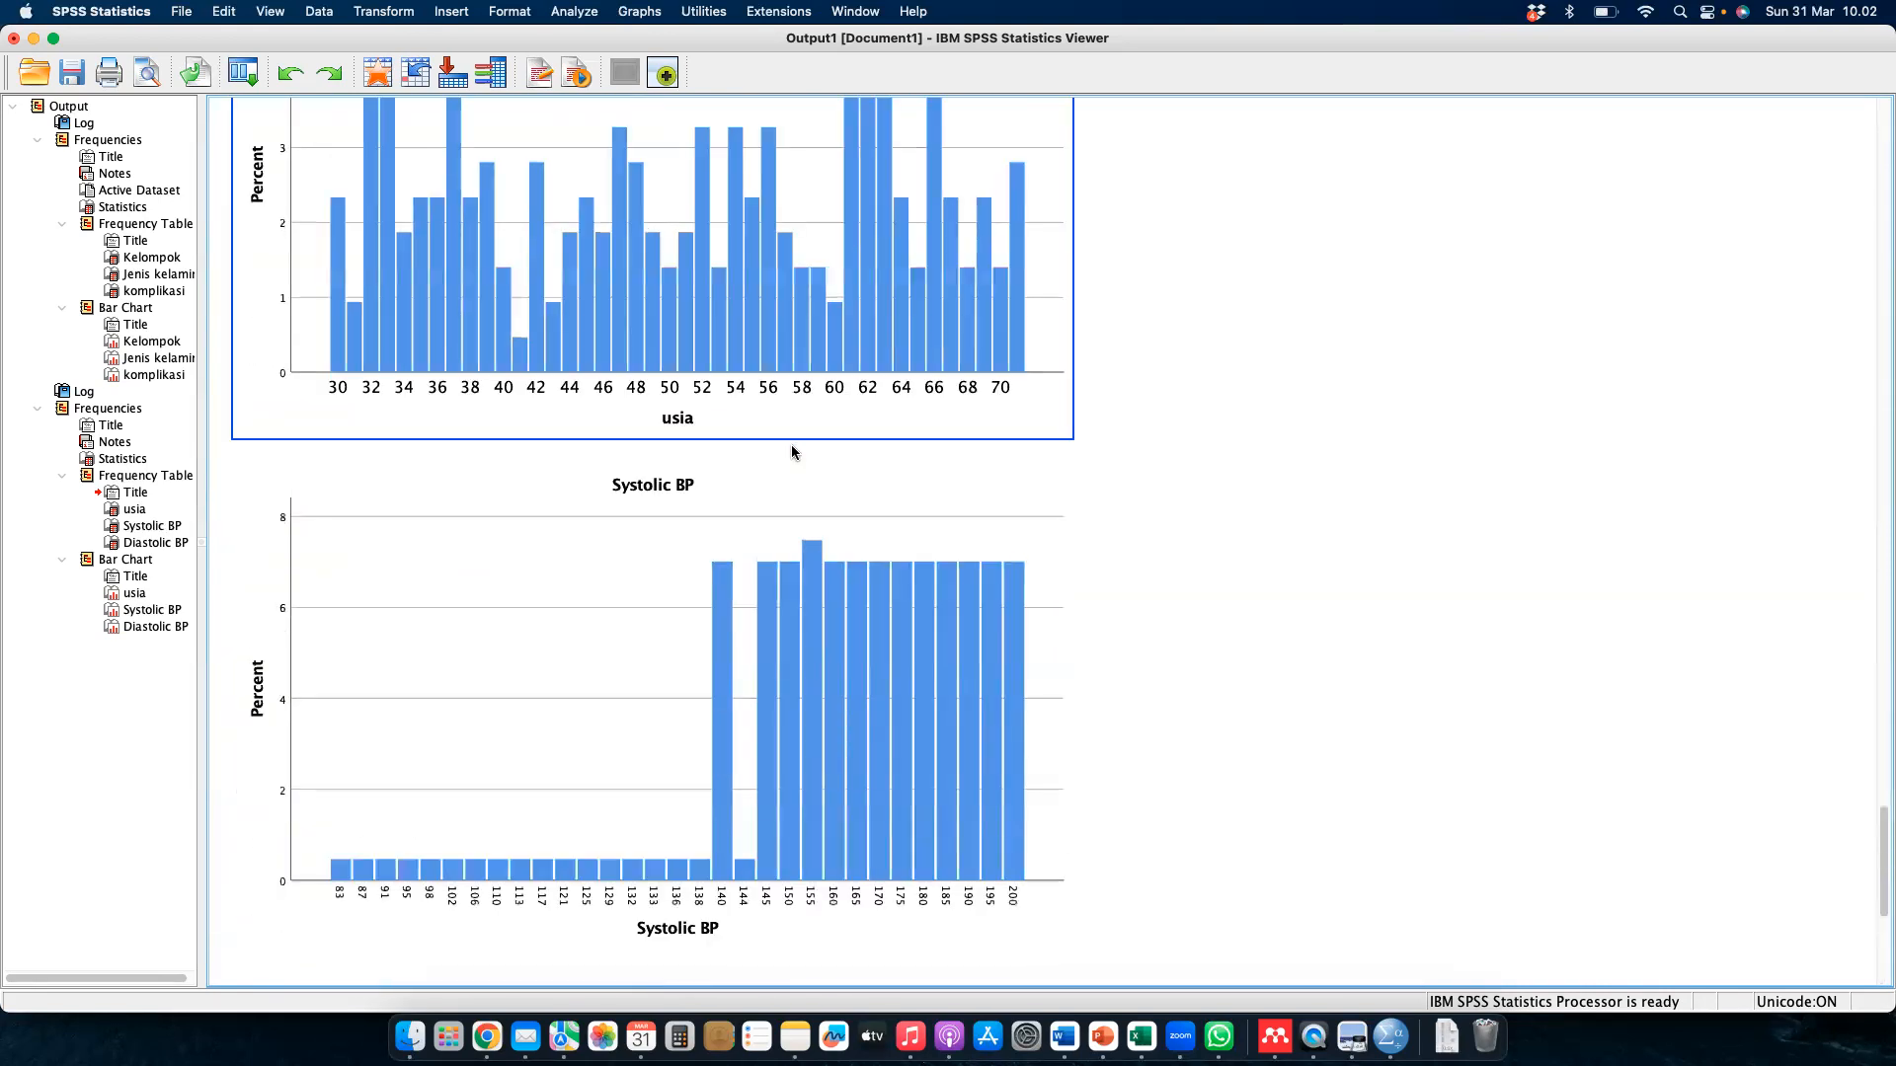
left_click(730, 395)
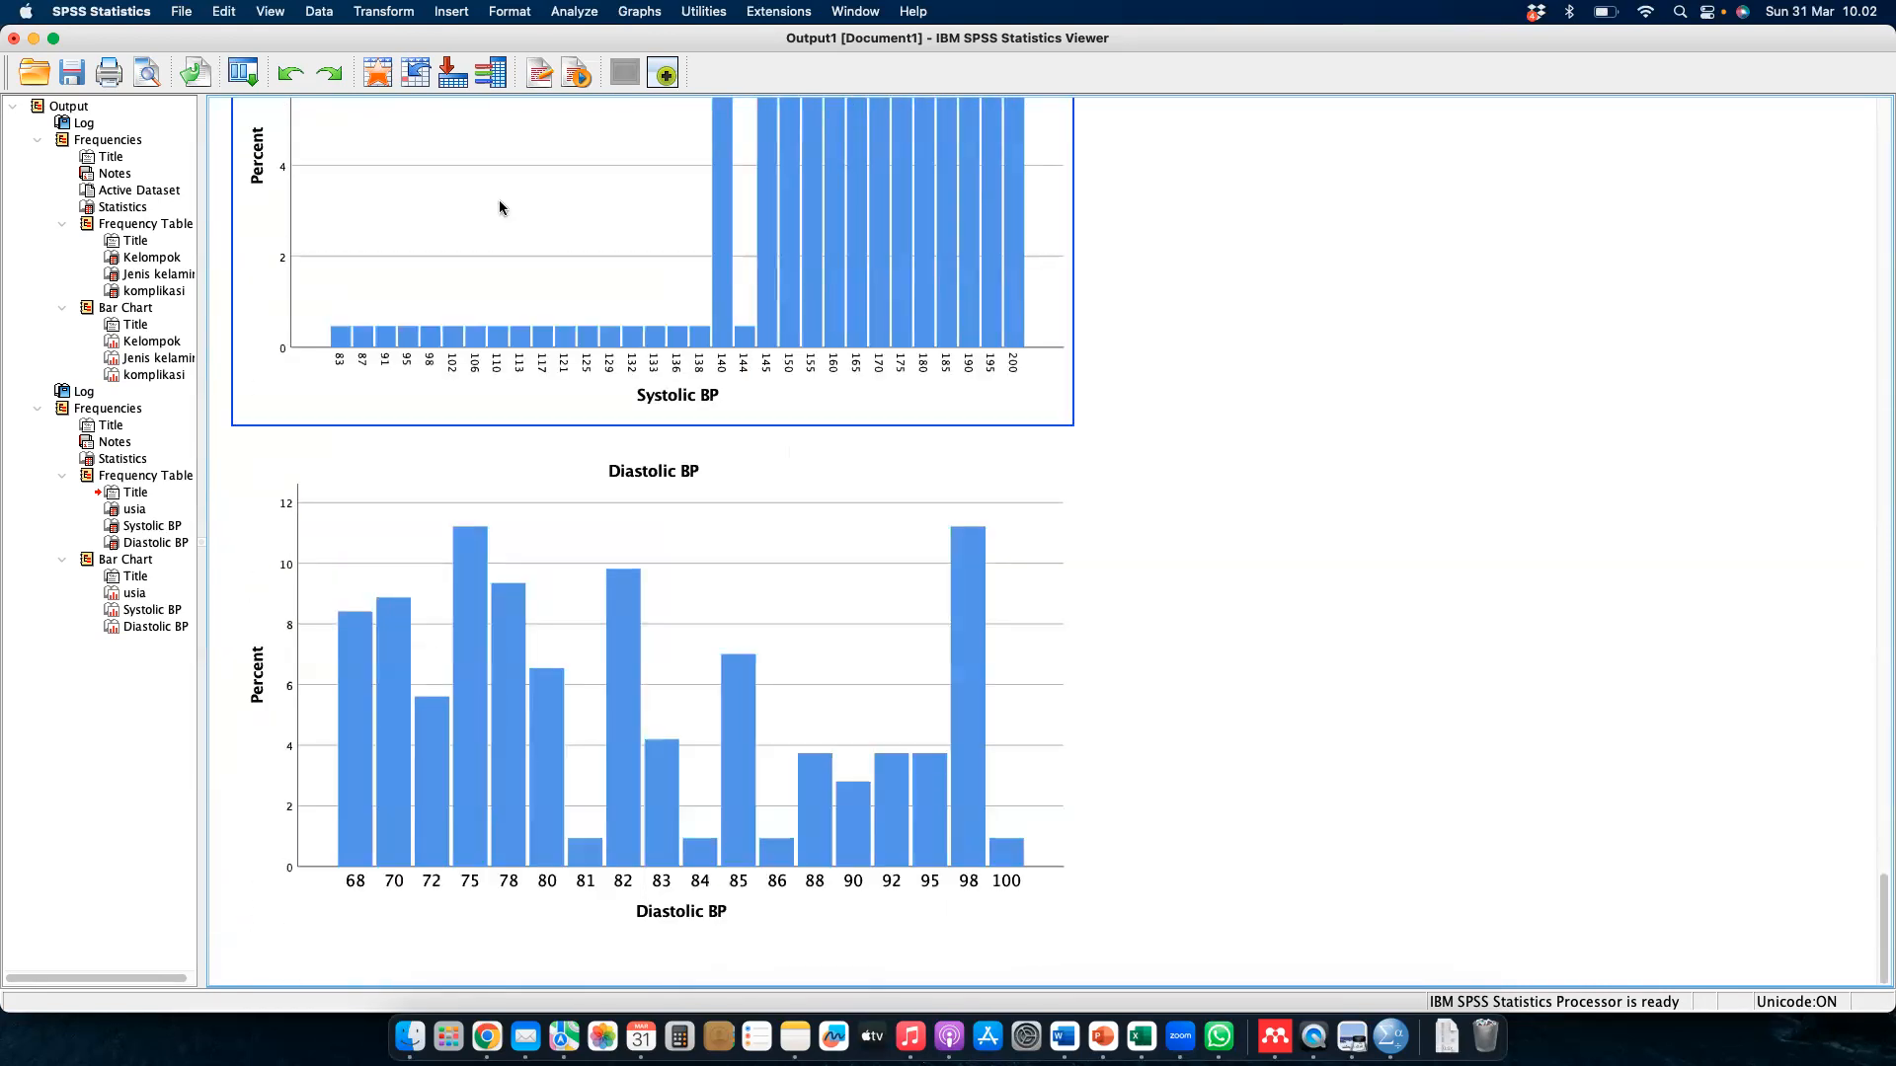
left_click(536, 527)
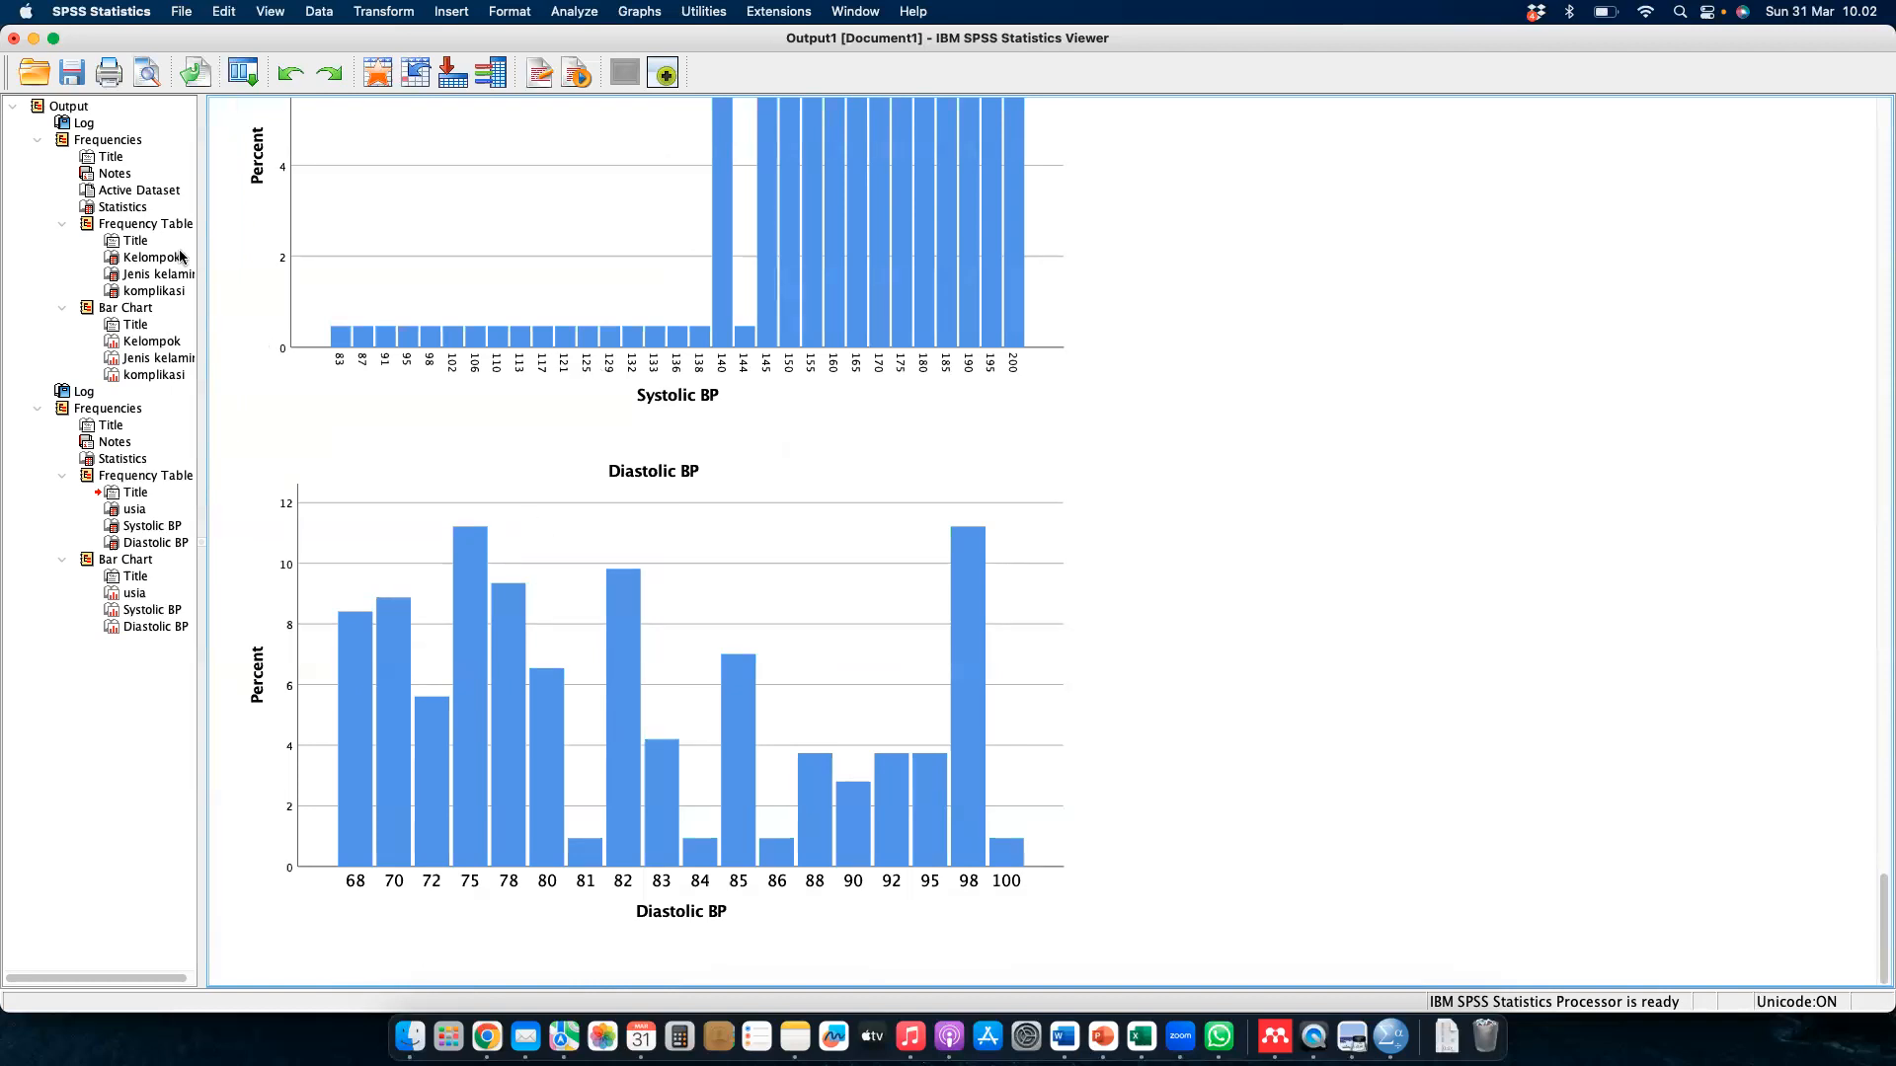
left_click(299, 332)
- Return from the output to the Data Editor window with the patient records
key("ctrl+super+f")
key("ctrl+Up")
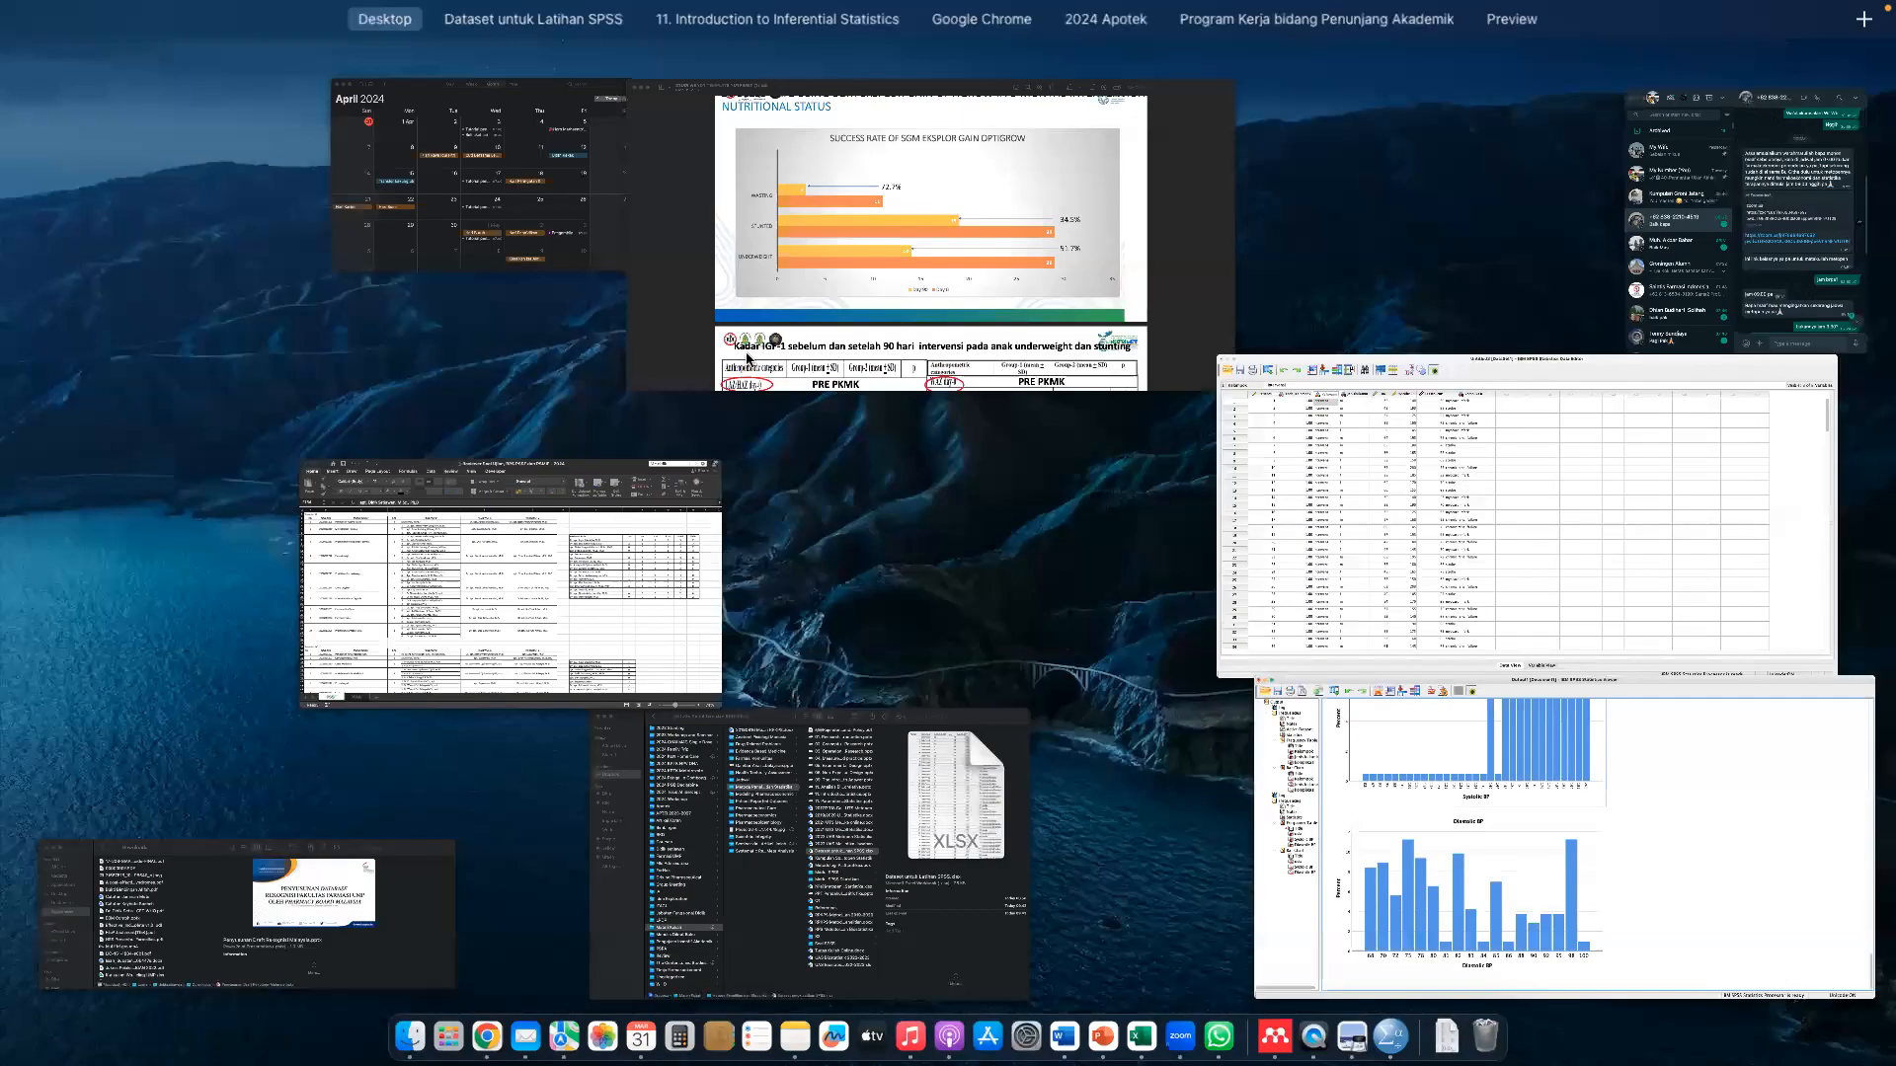
left_click(1456, 435)
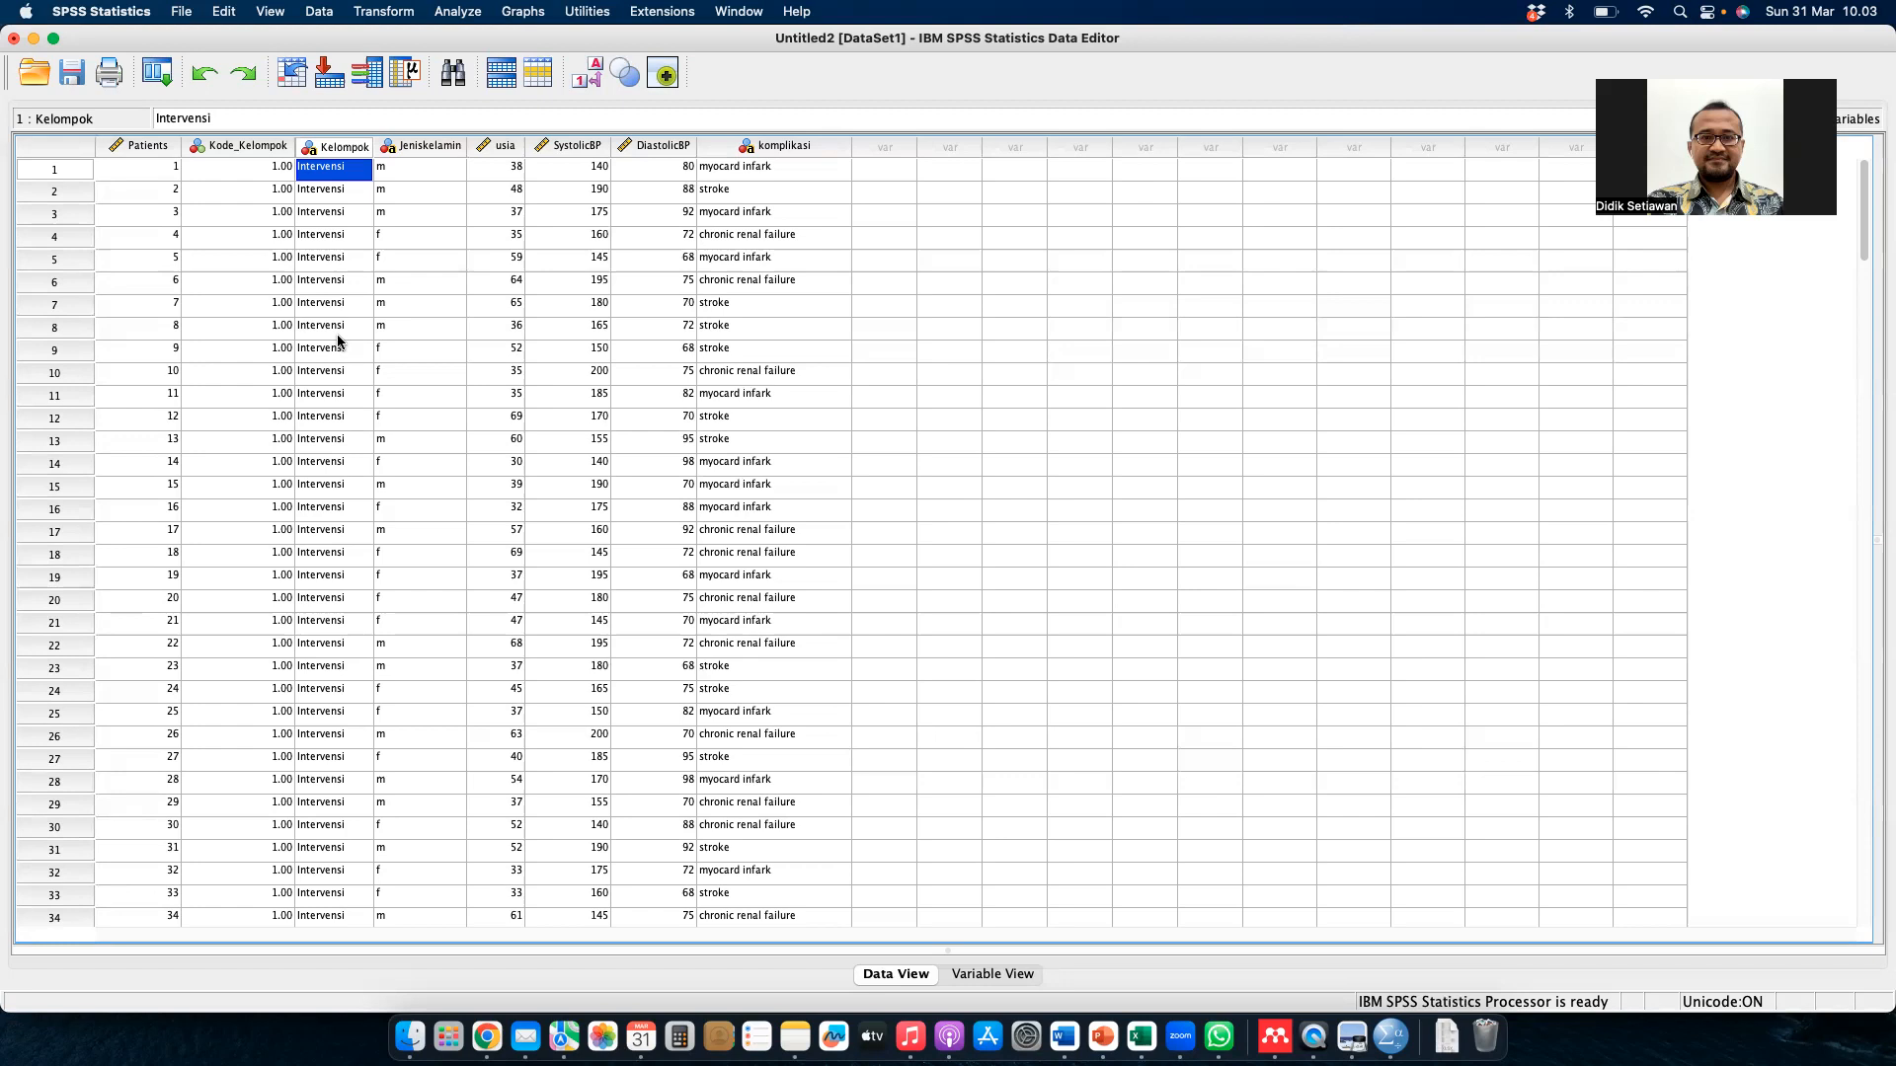
- Switch to the PowerPoint presentation and consult the Hypothesis Testing table of comparative and correlative tests
key("ctrl+Right")
key("ctrl+Right")
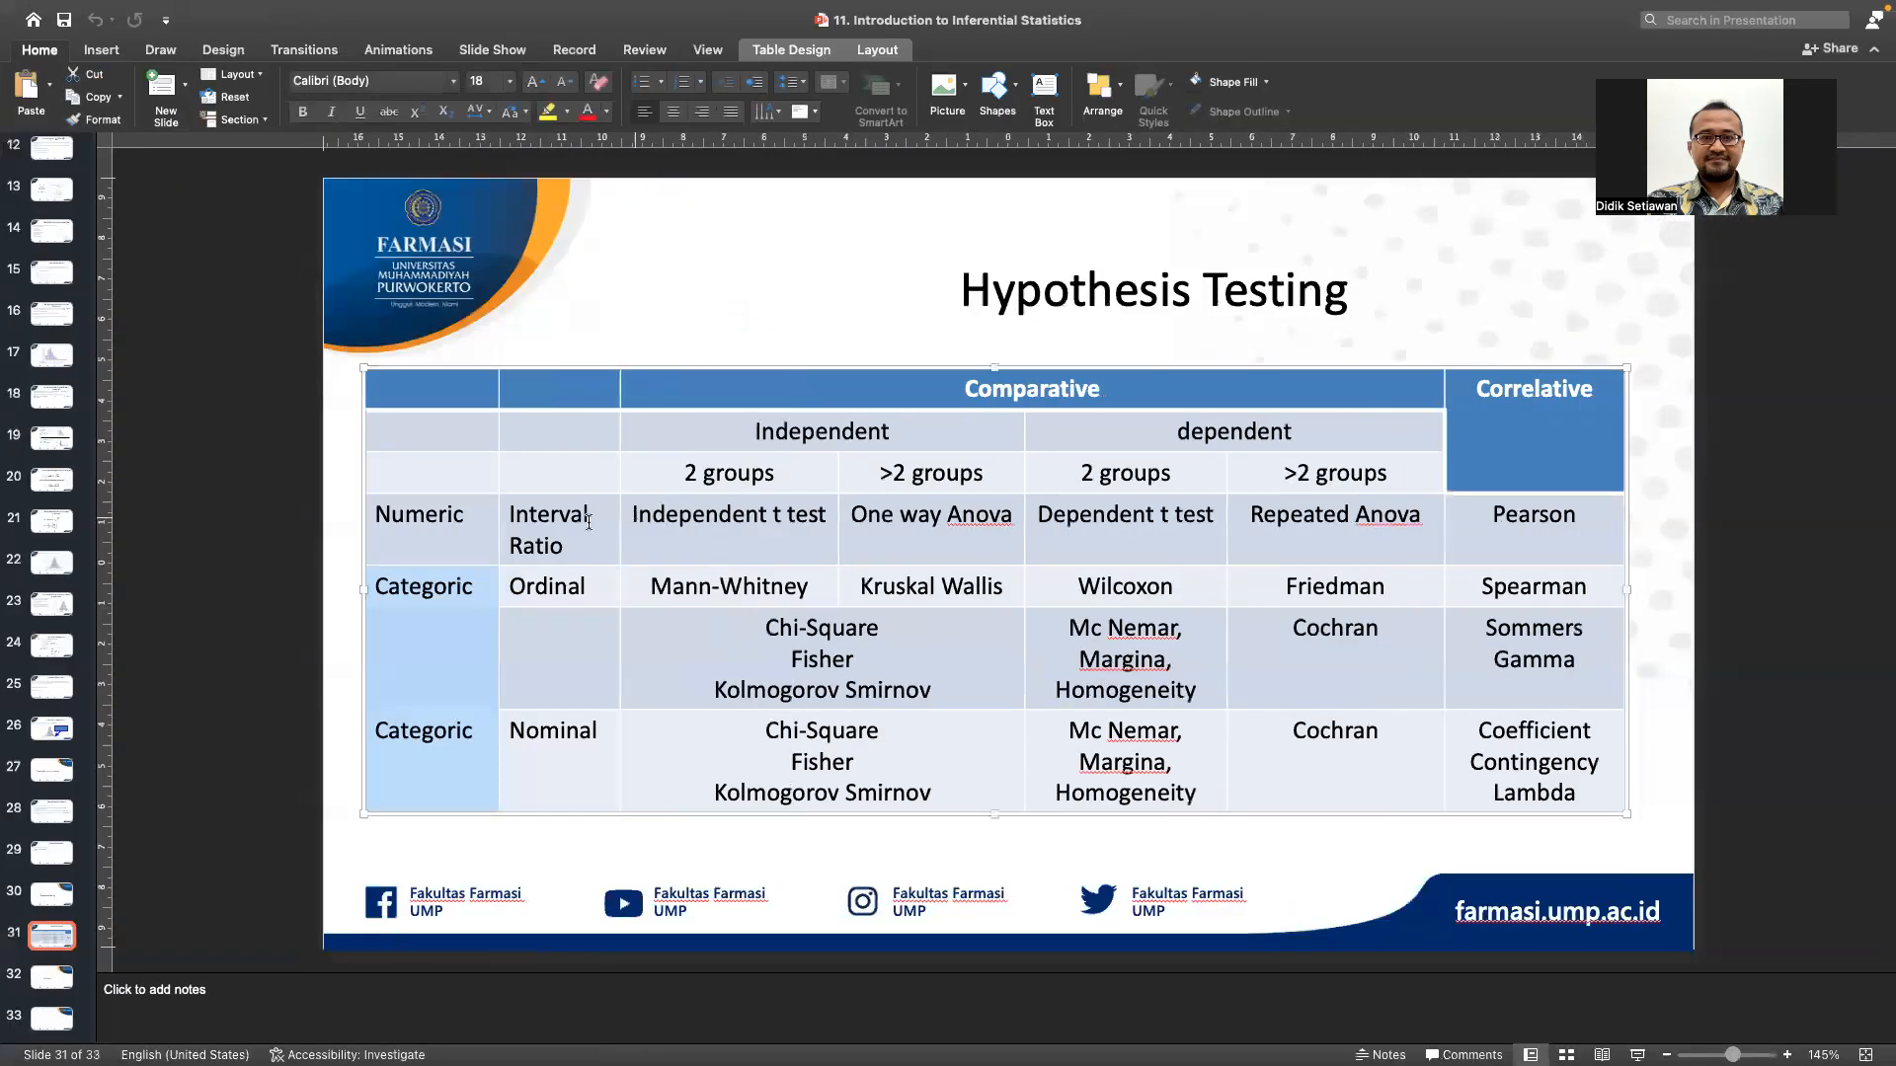
left_click(280, 576)
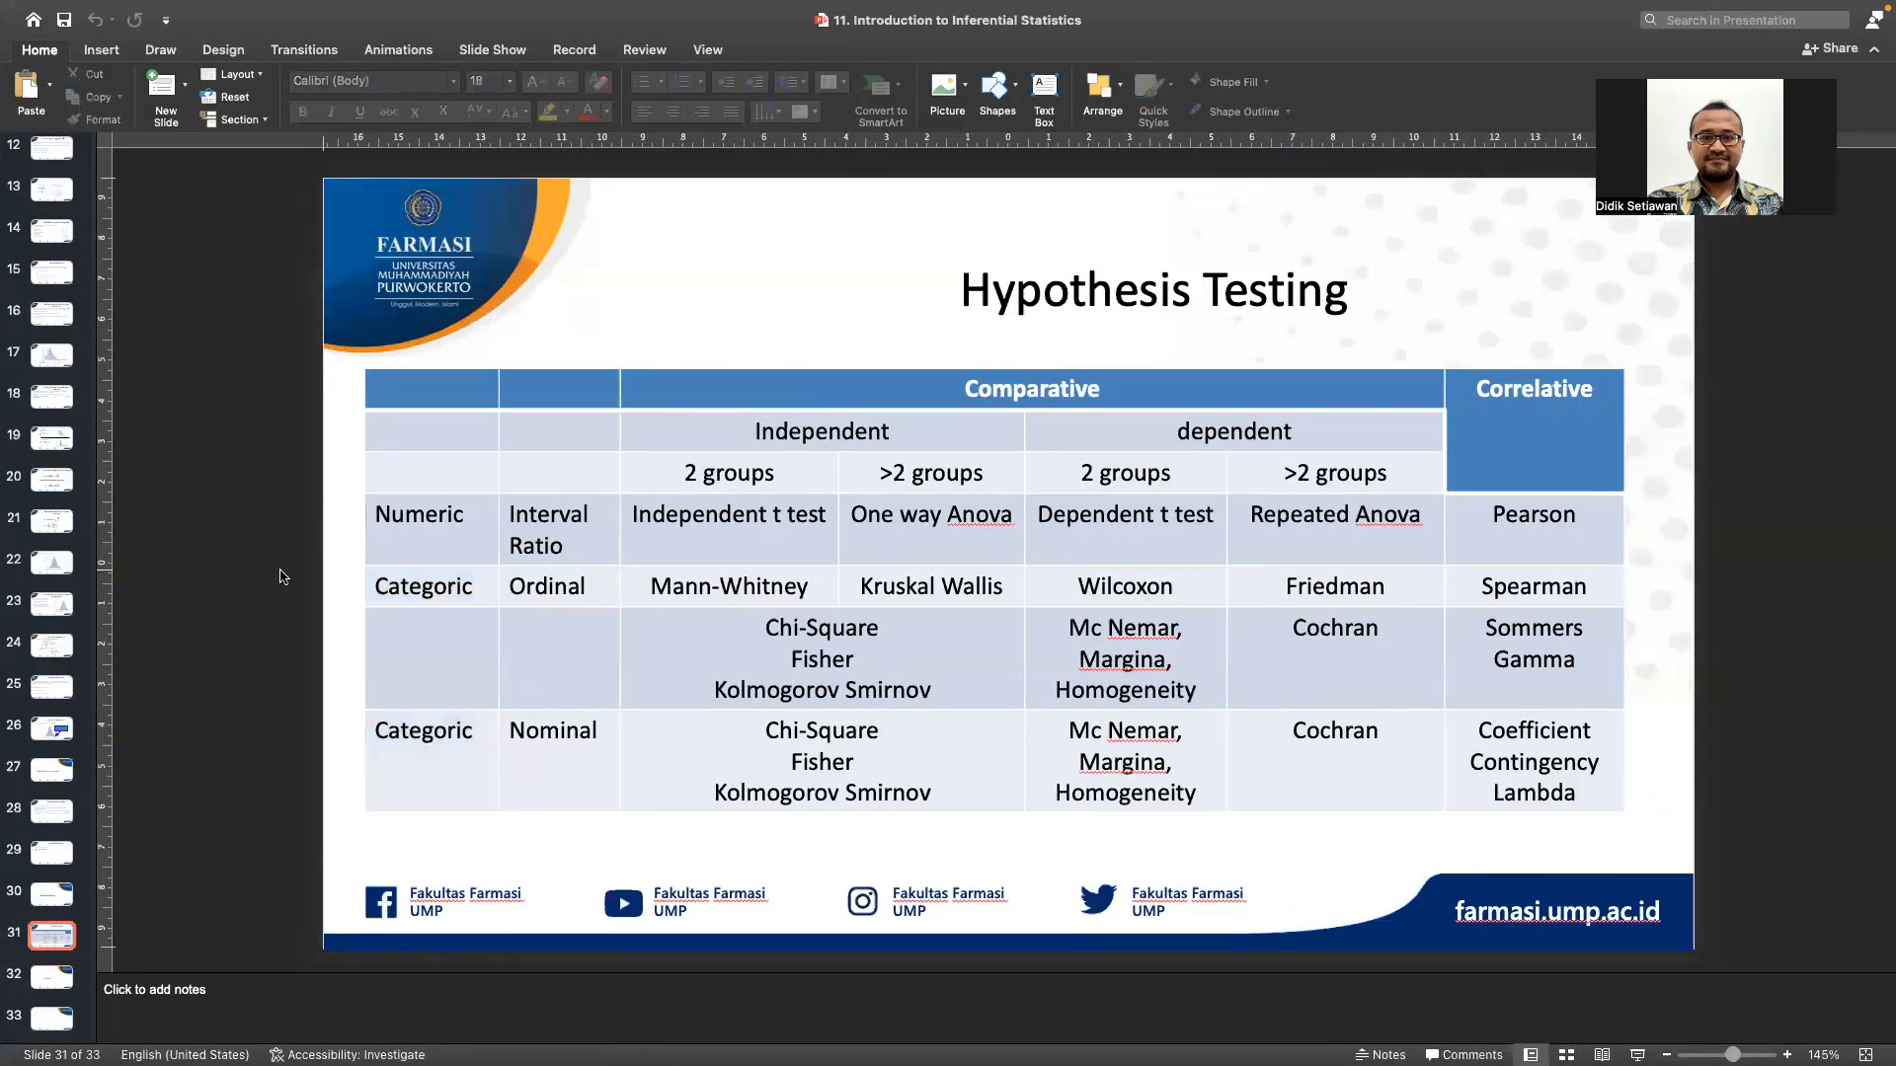
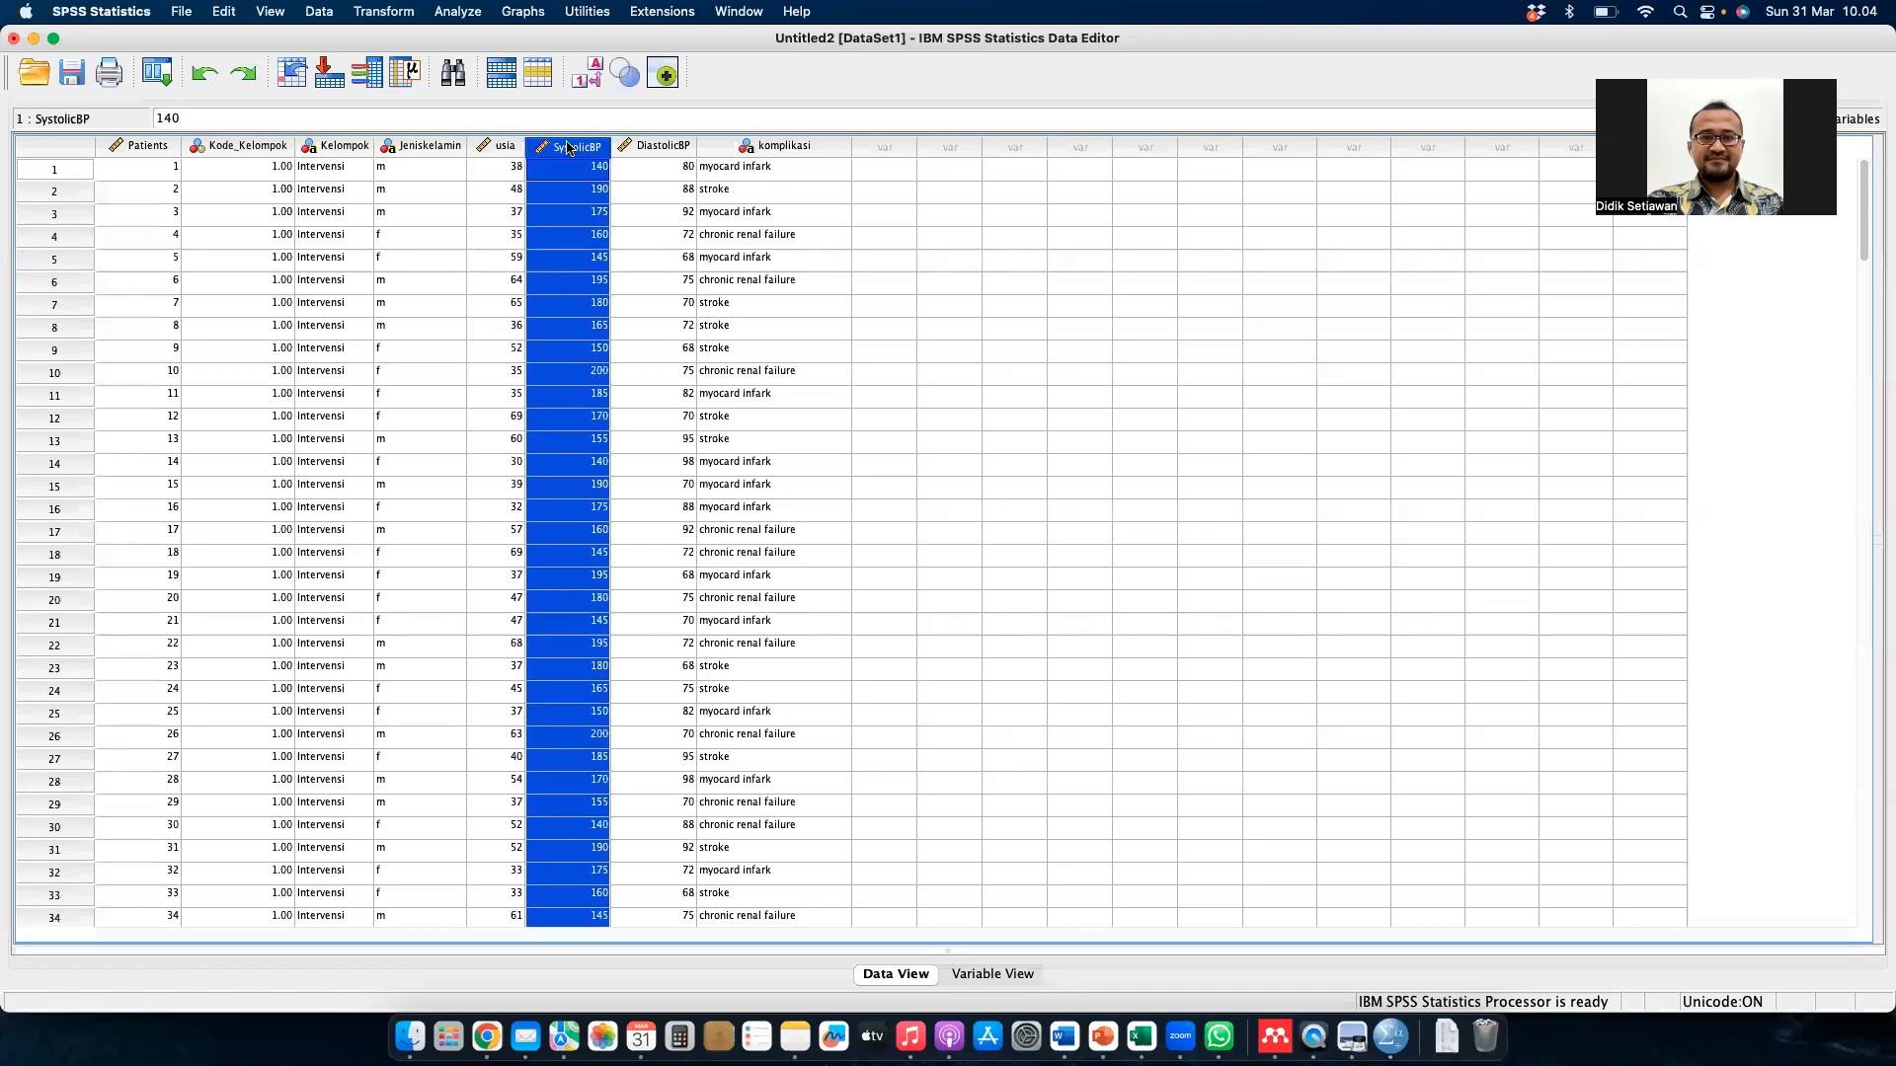
- Go through the DiastolicBP, komplikasi, Kelompok and Jeniskelamin columns in the dataset, ending with Kelompok selected
left_click(660, 148)
left_click(778, 149)
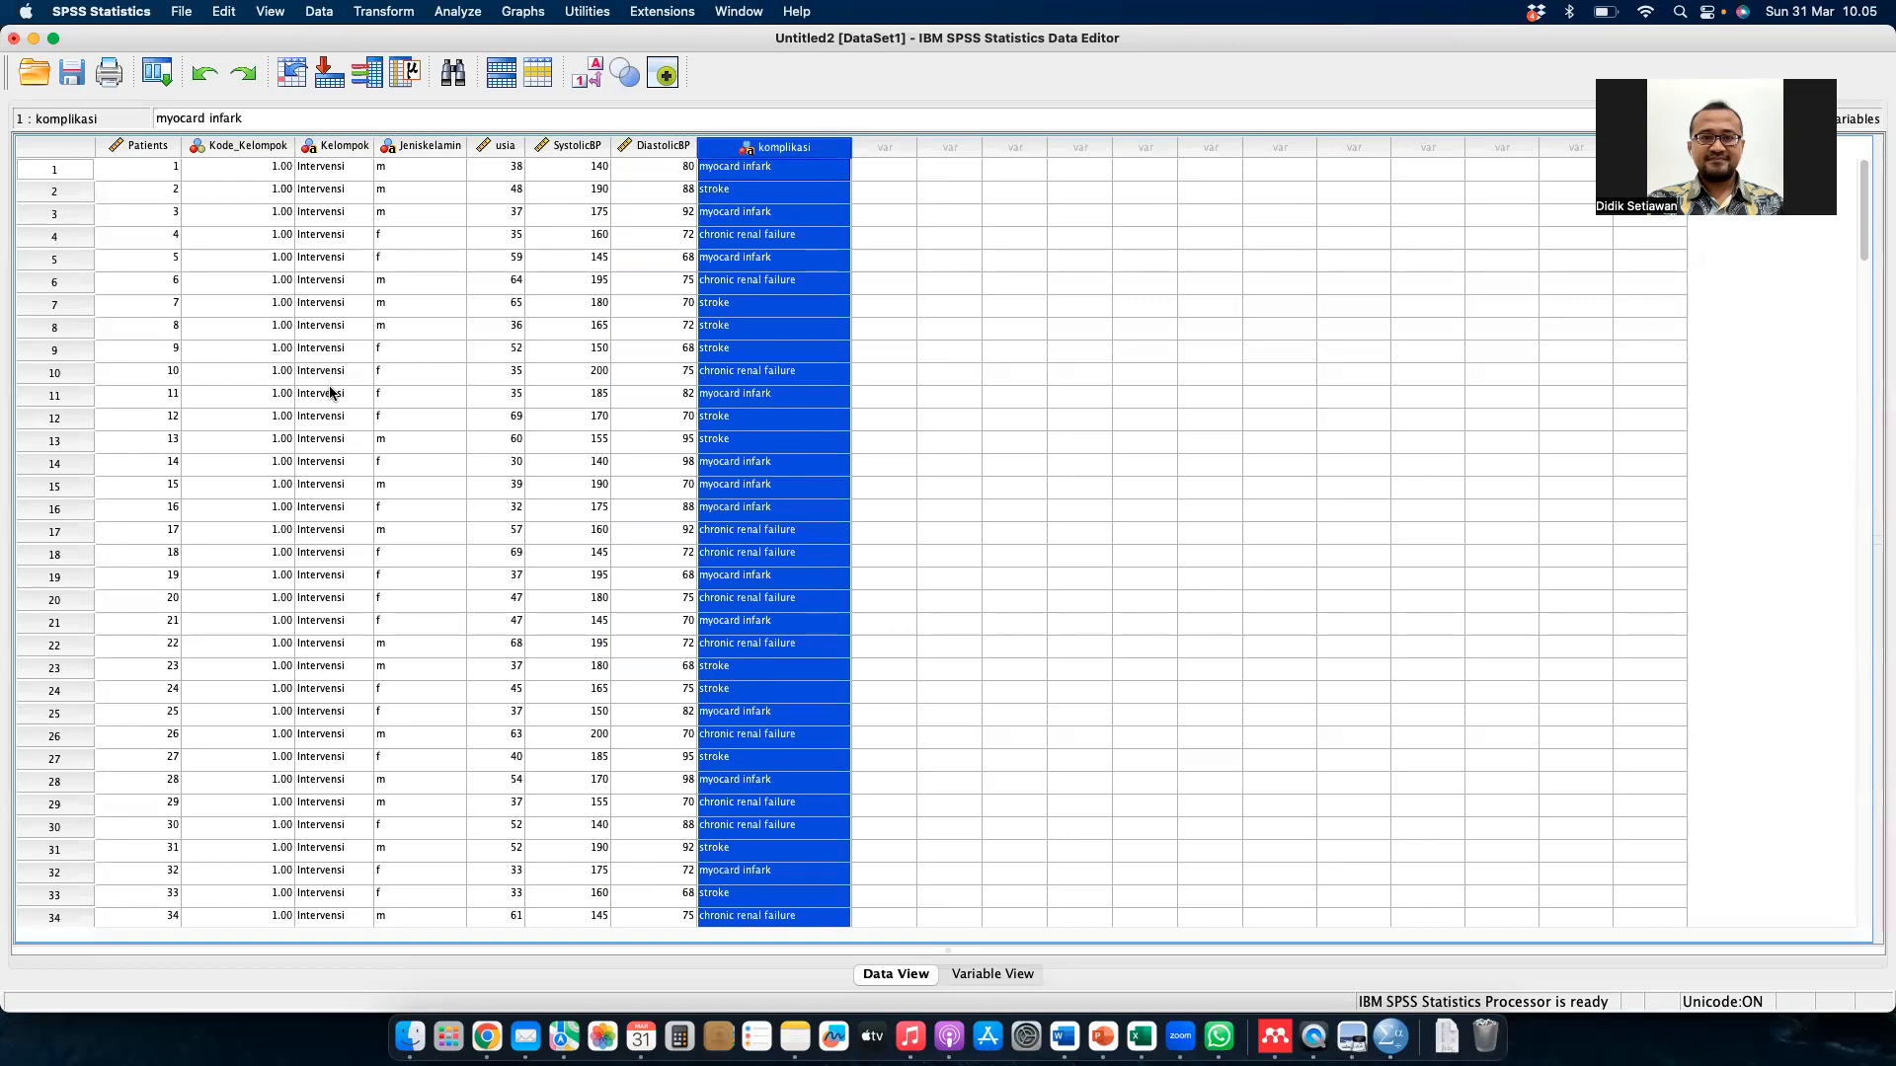
left_click(324, 148)
left_click(427, 149)
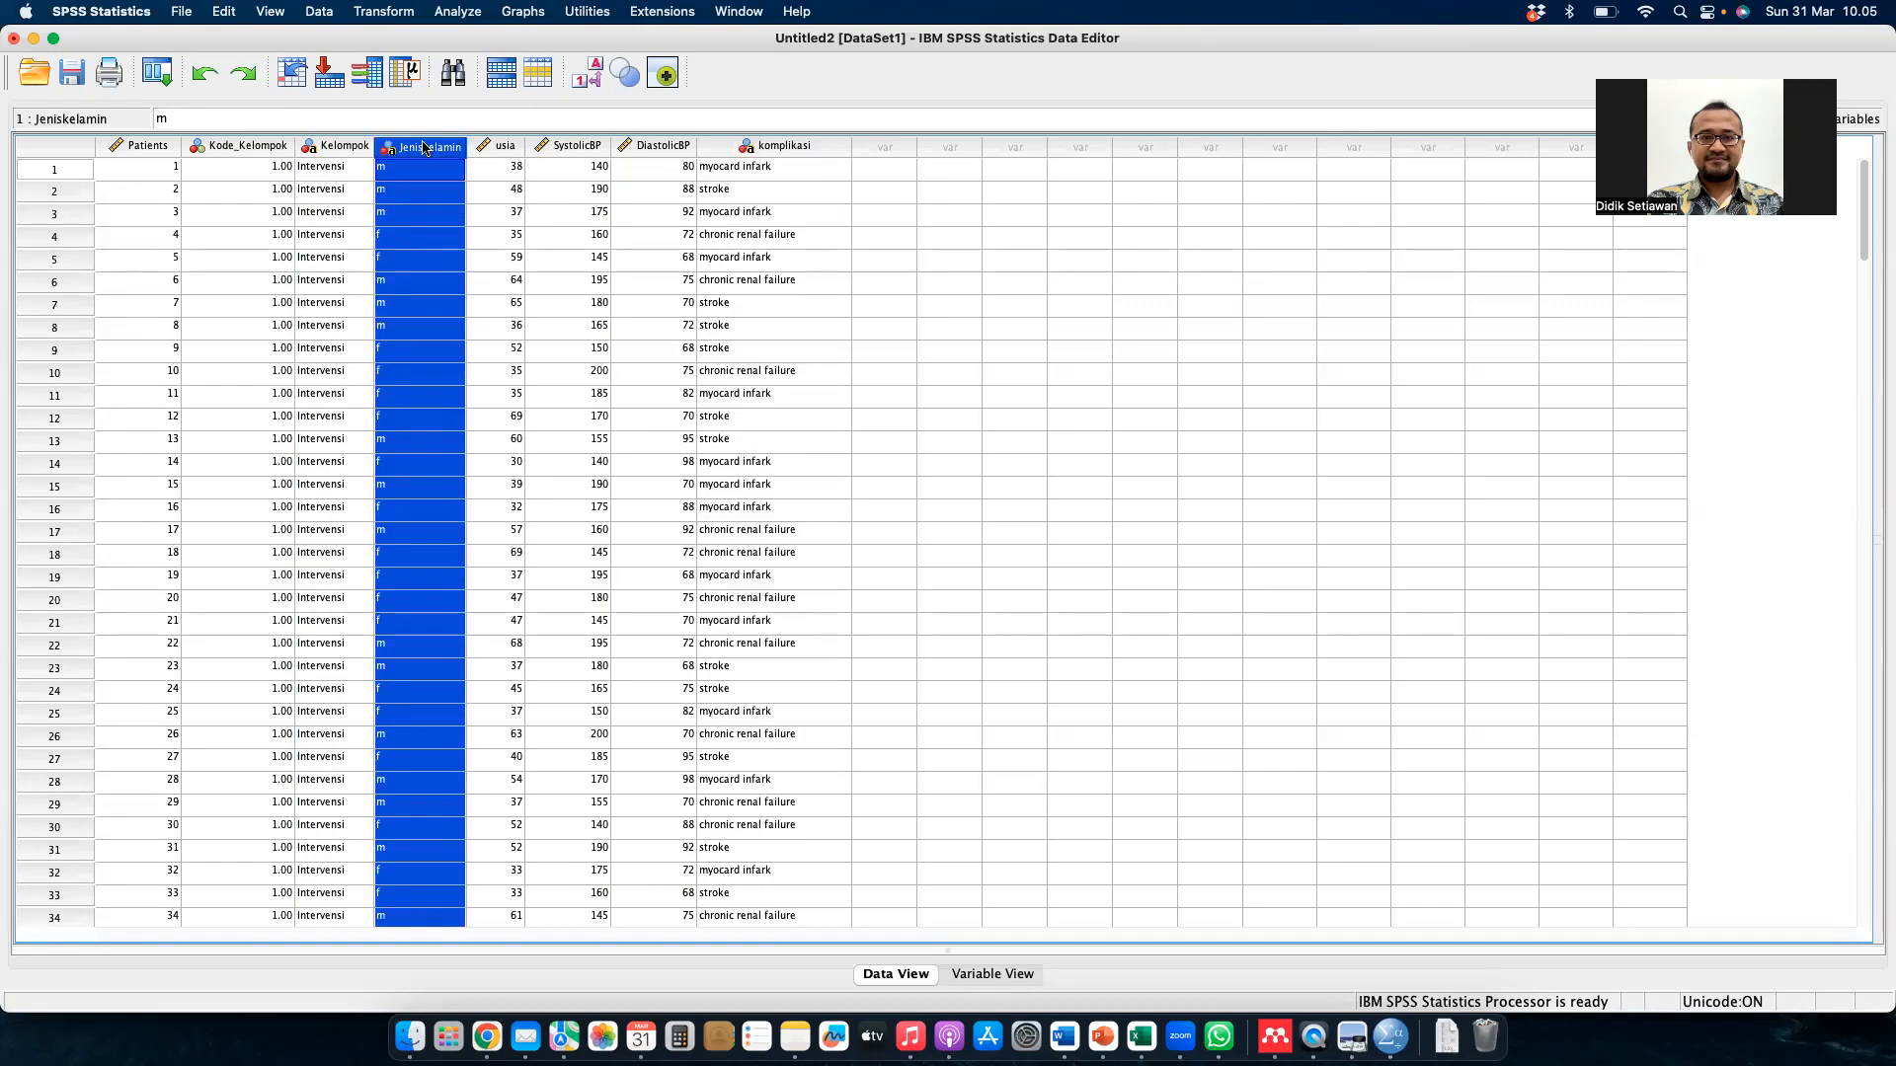
left_click(332, 149)
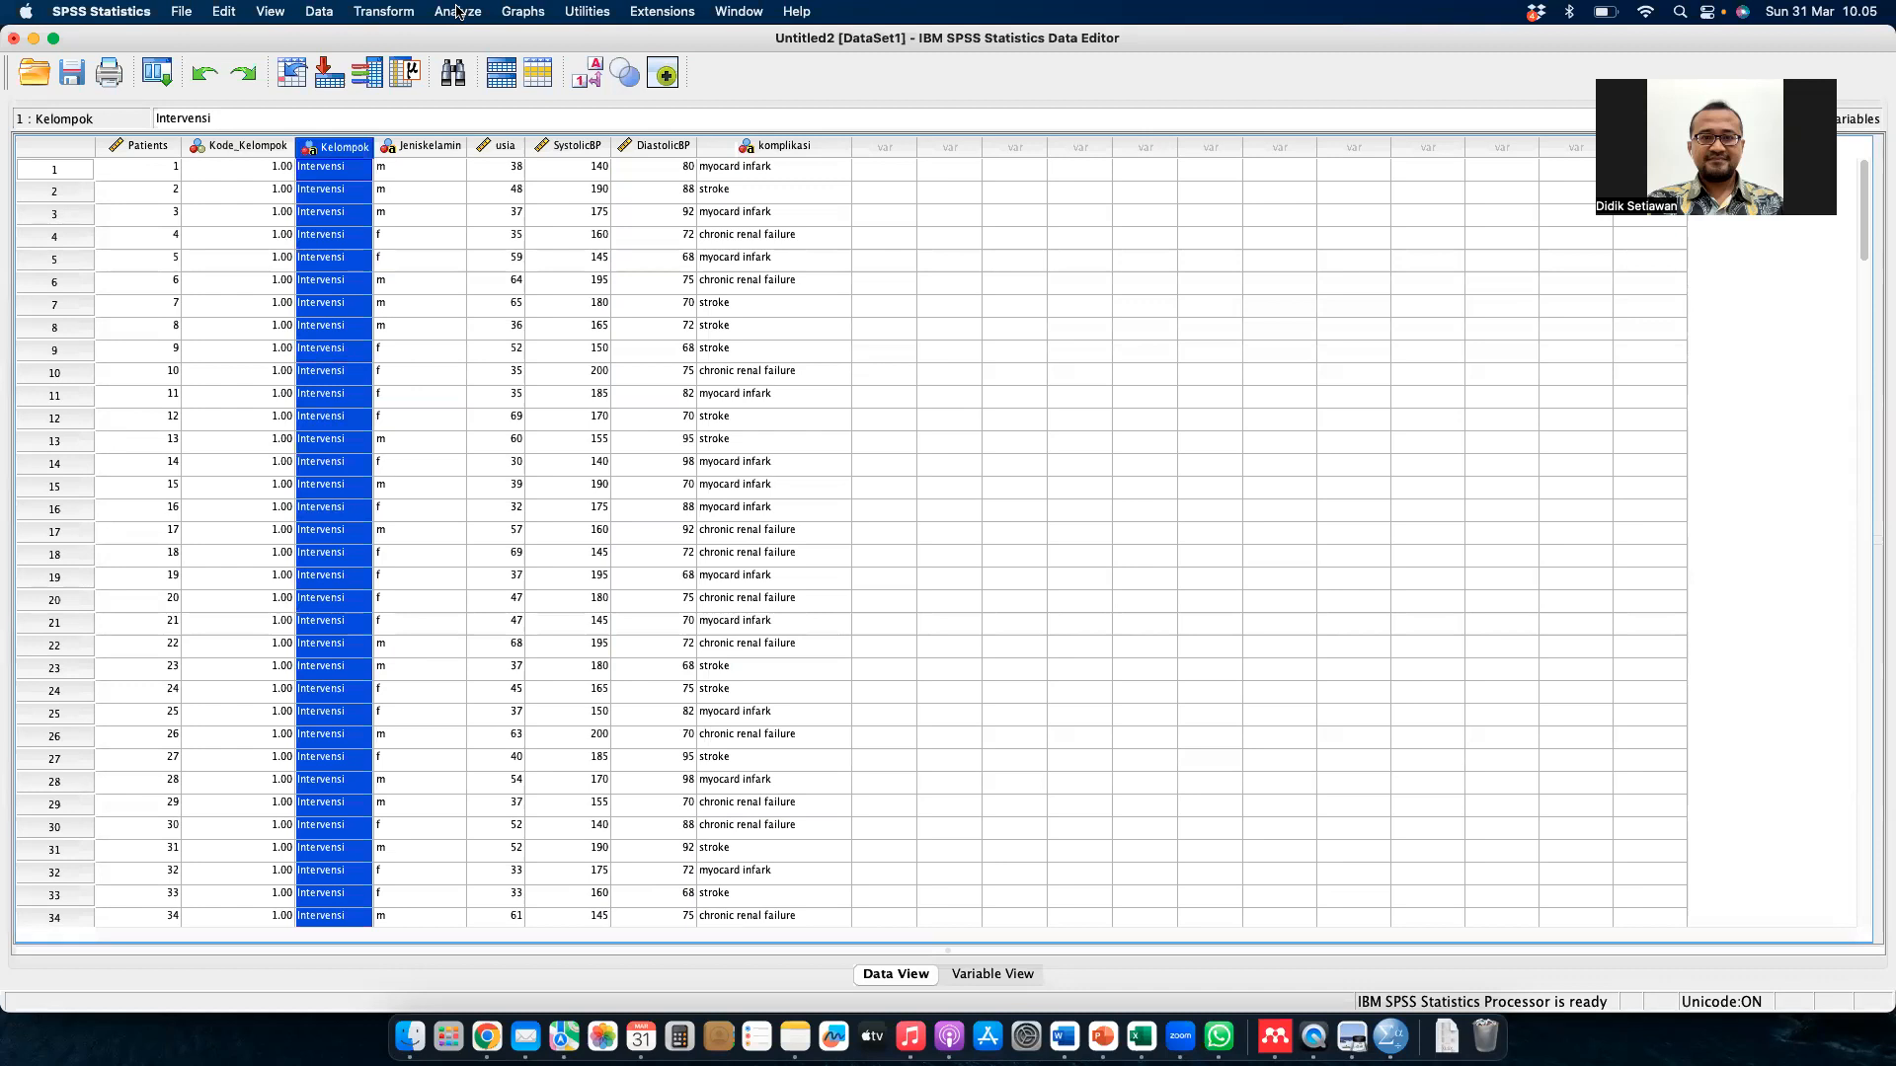
left_click(155, 77)
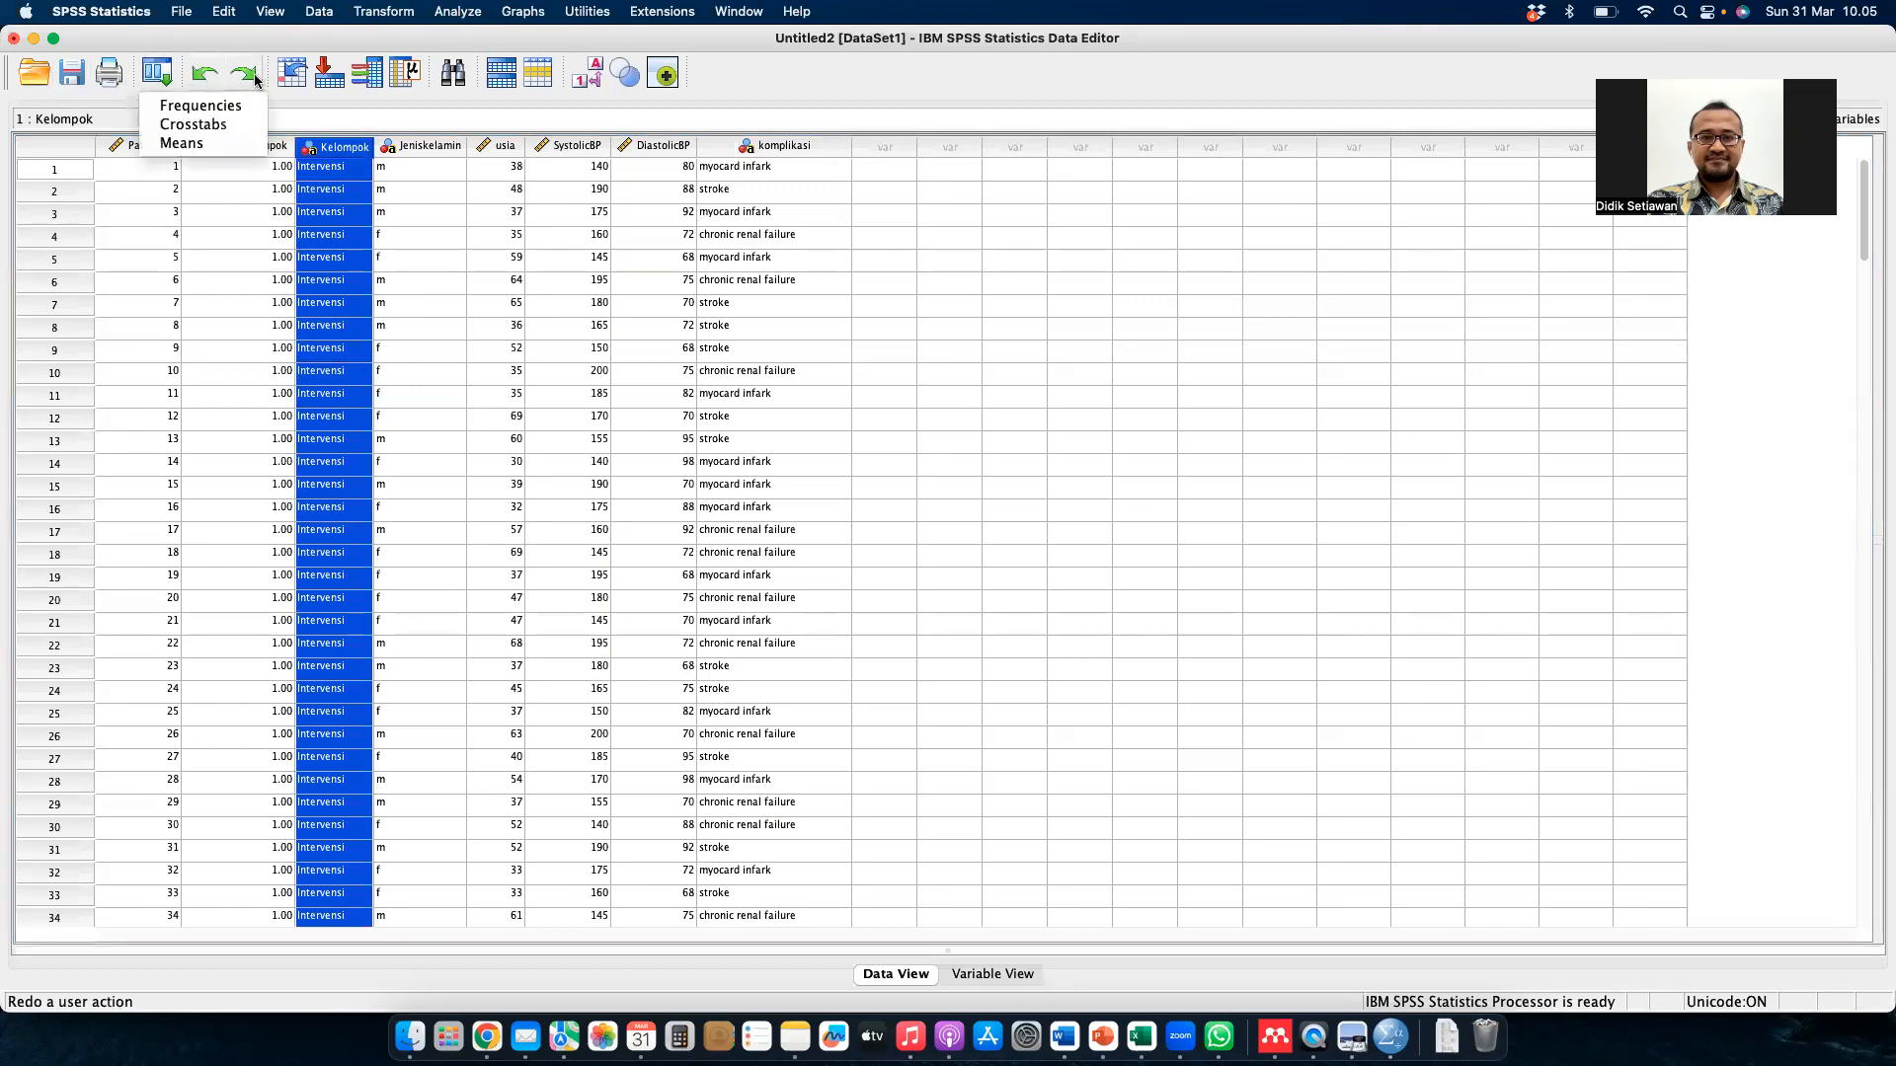
left_click(291, 83)
key("Escape")
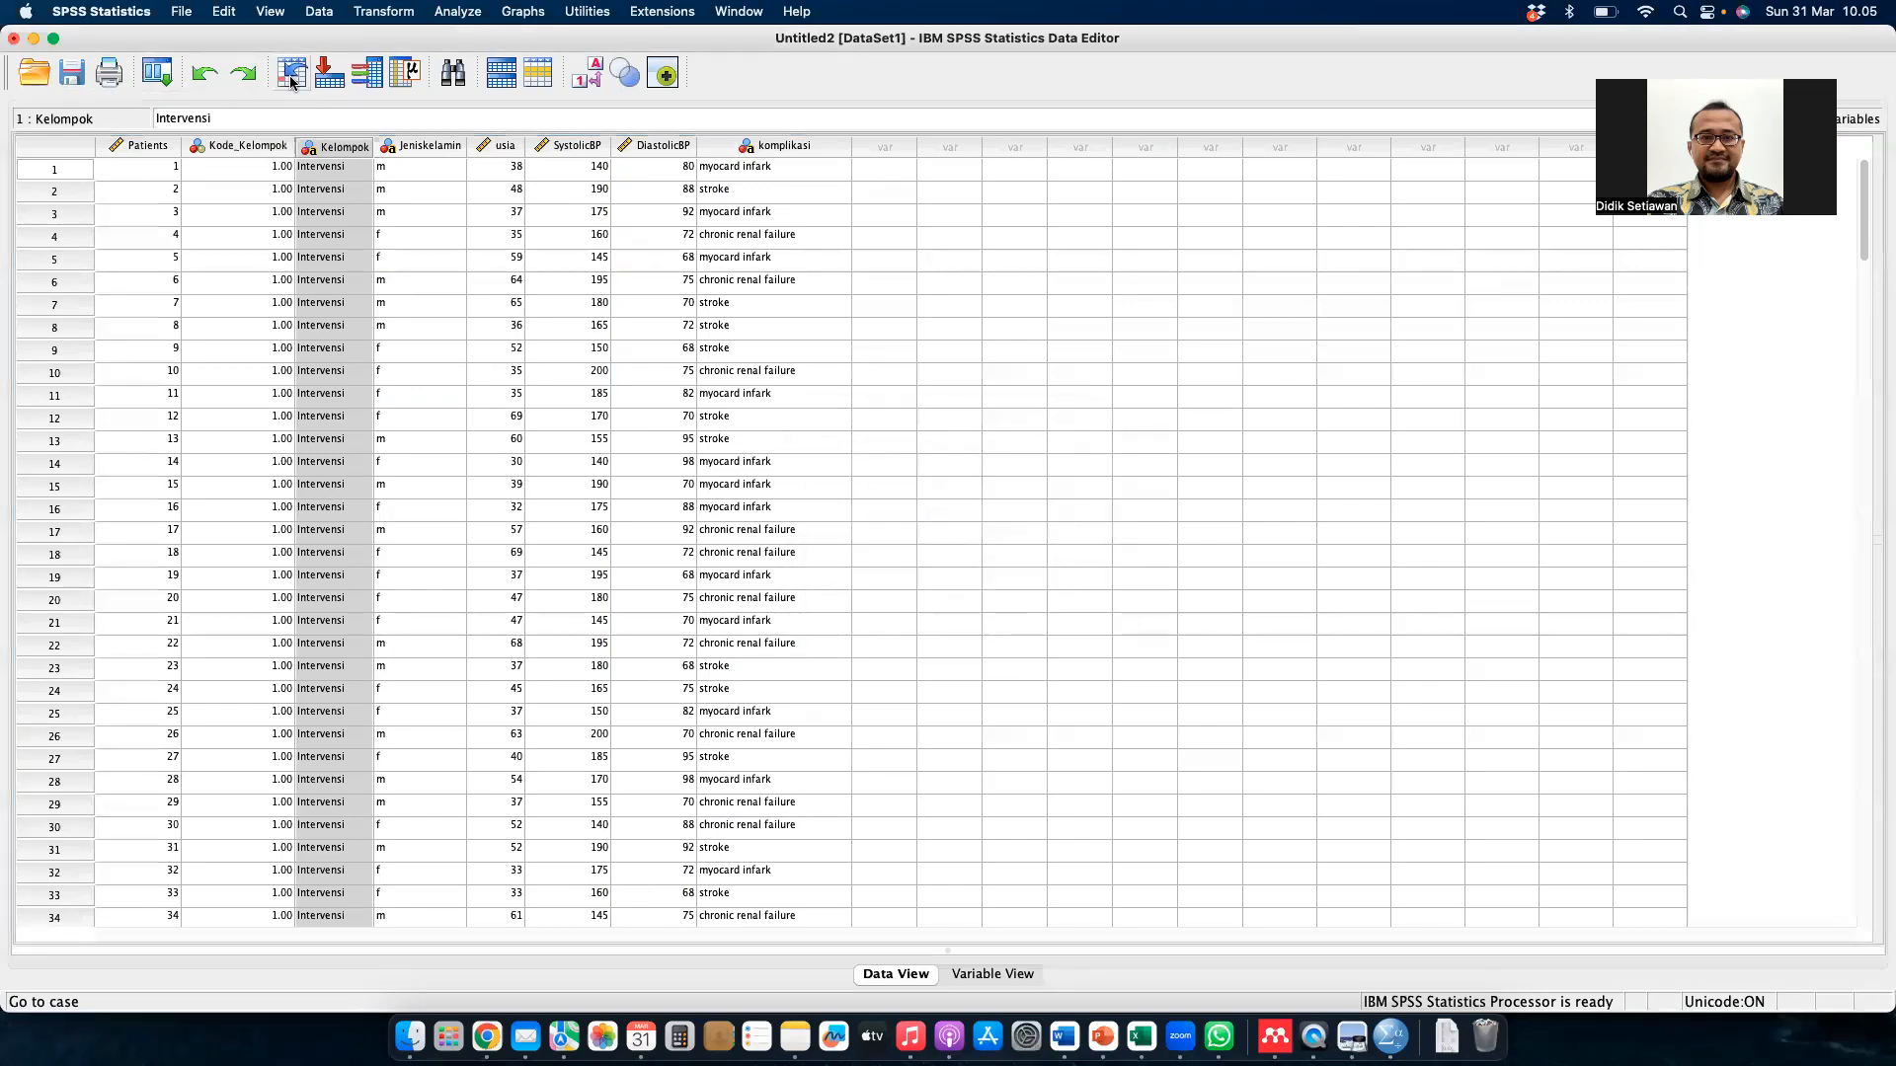
left_click(397, 285)
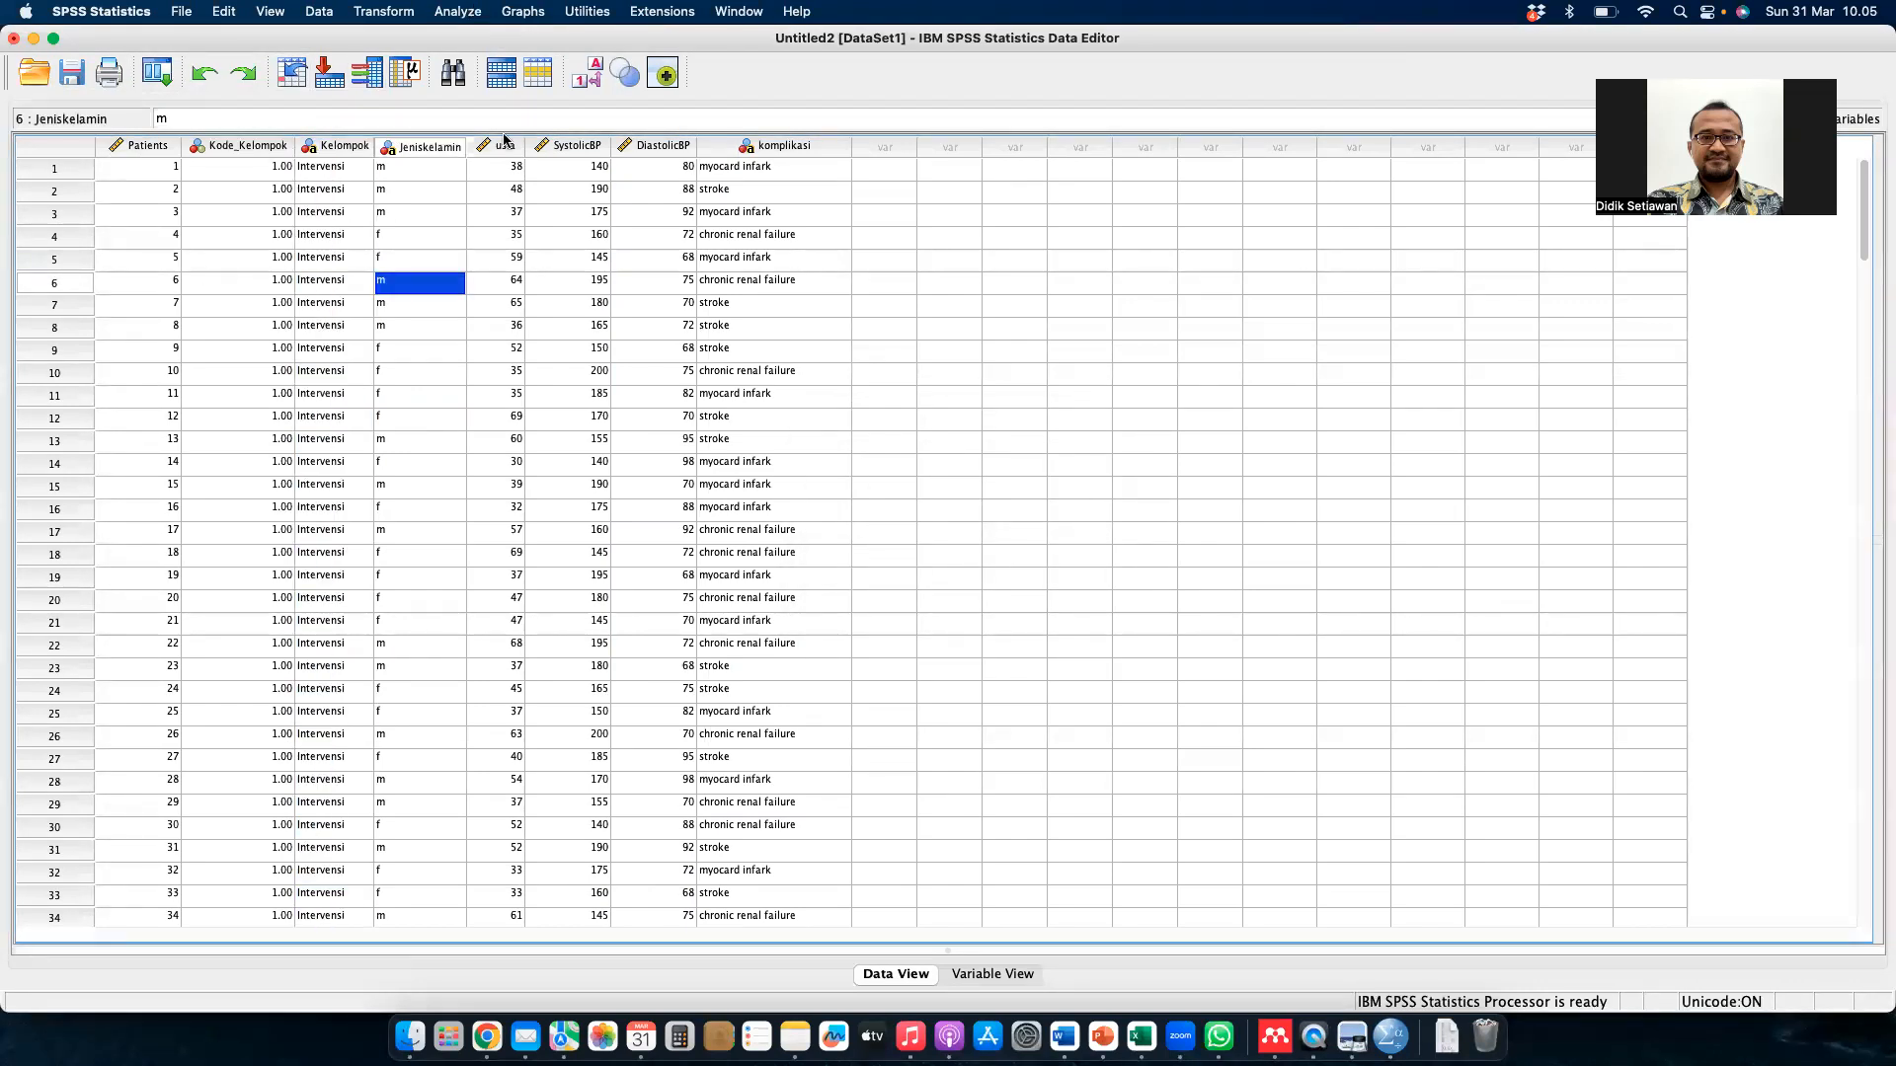
- Switch to the output and review the Frequencies Statistics table for usia, Systolic BP and Diastolic BP
key("ctrl+Up")
left_click(1366, 506)
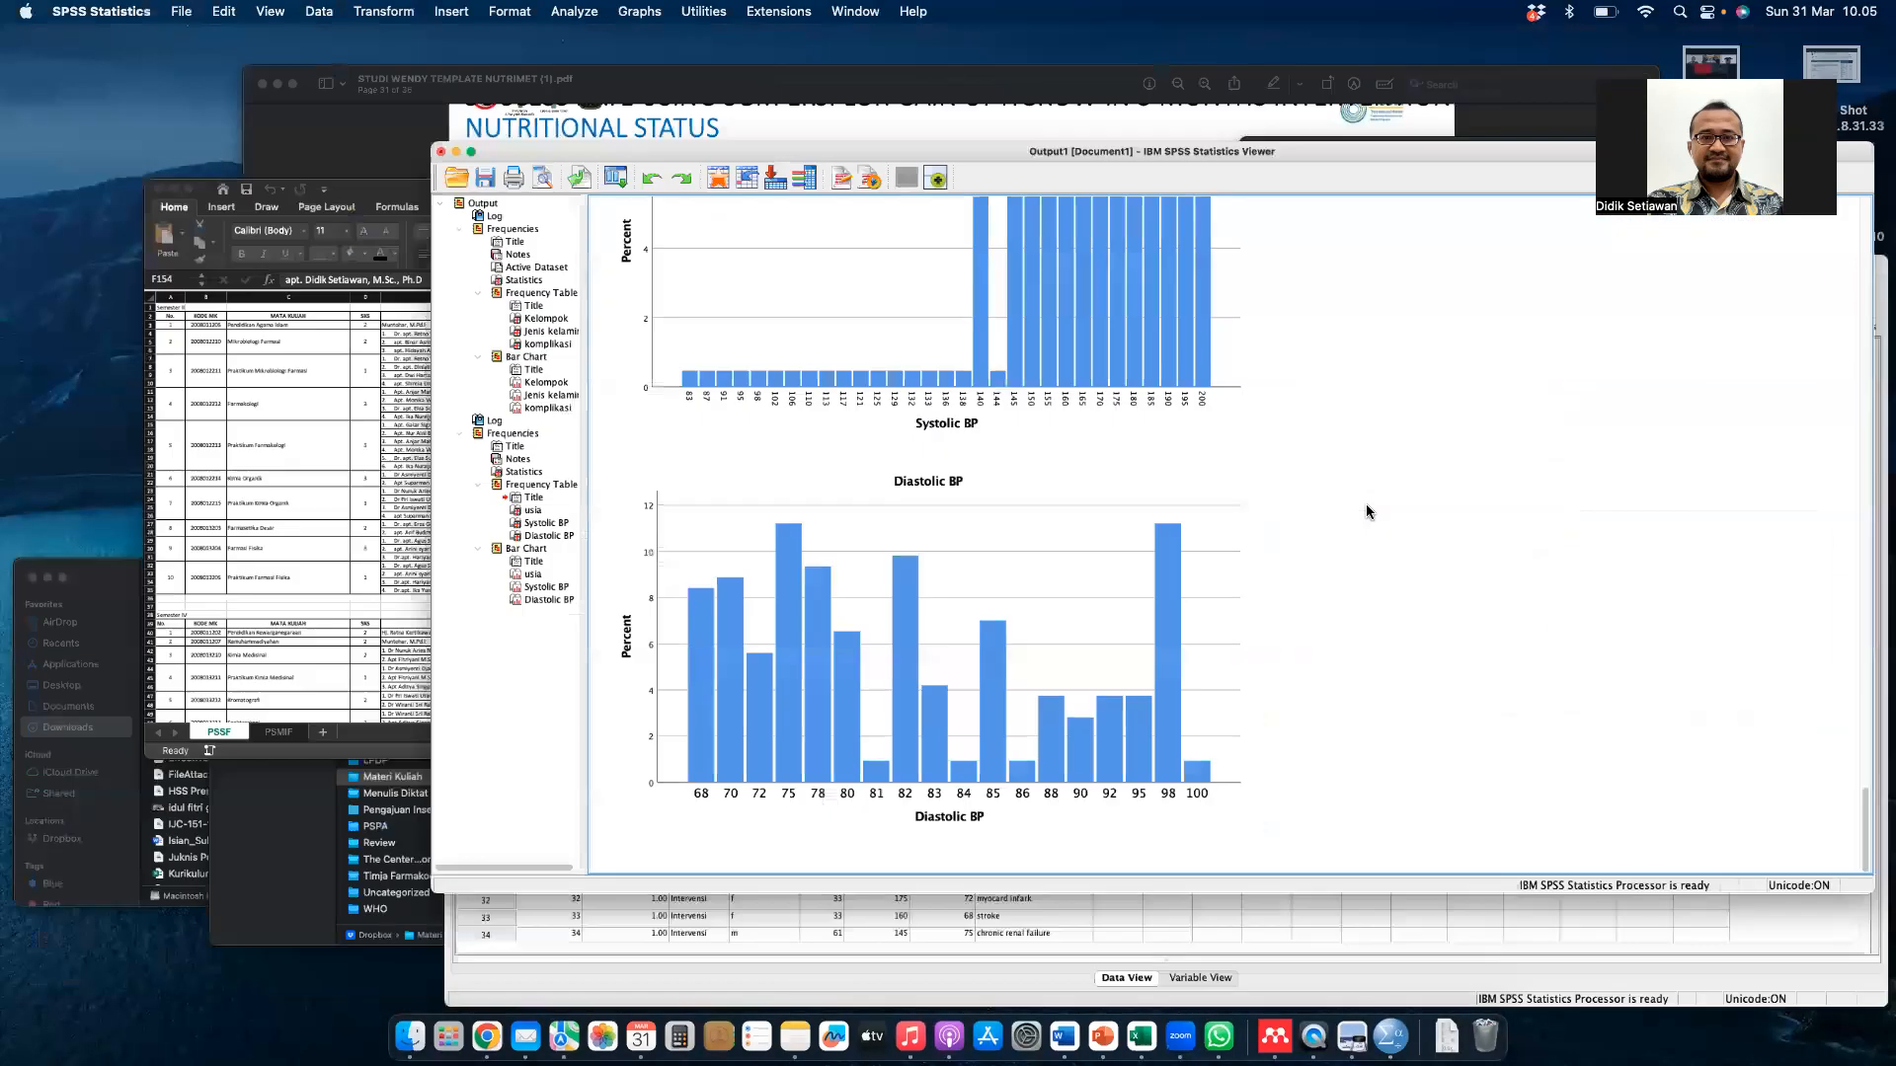
scroll(471, 424, "up", 10)
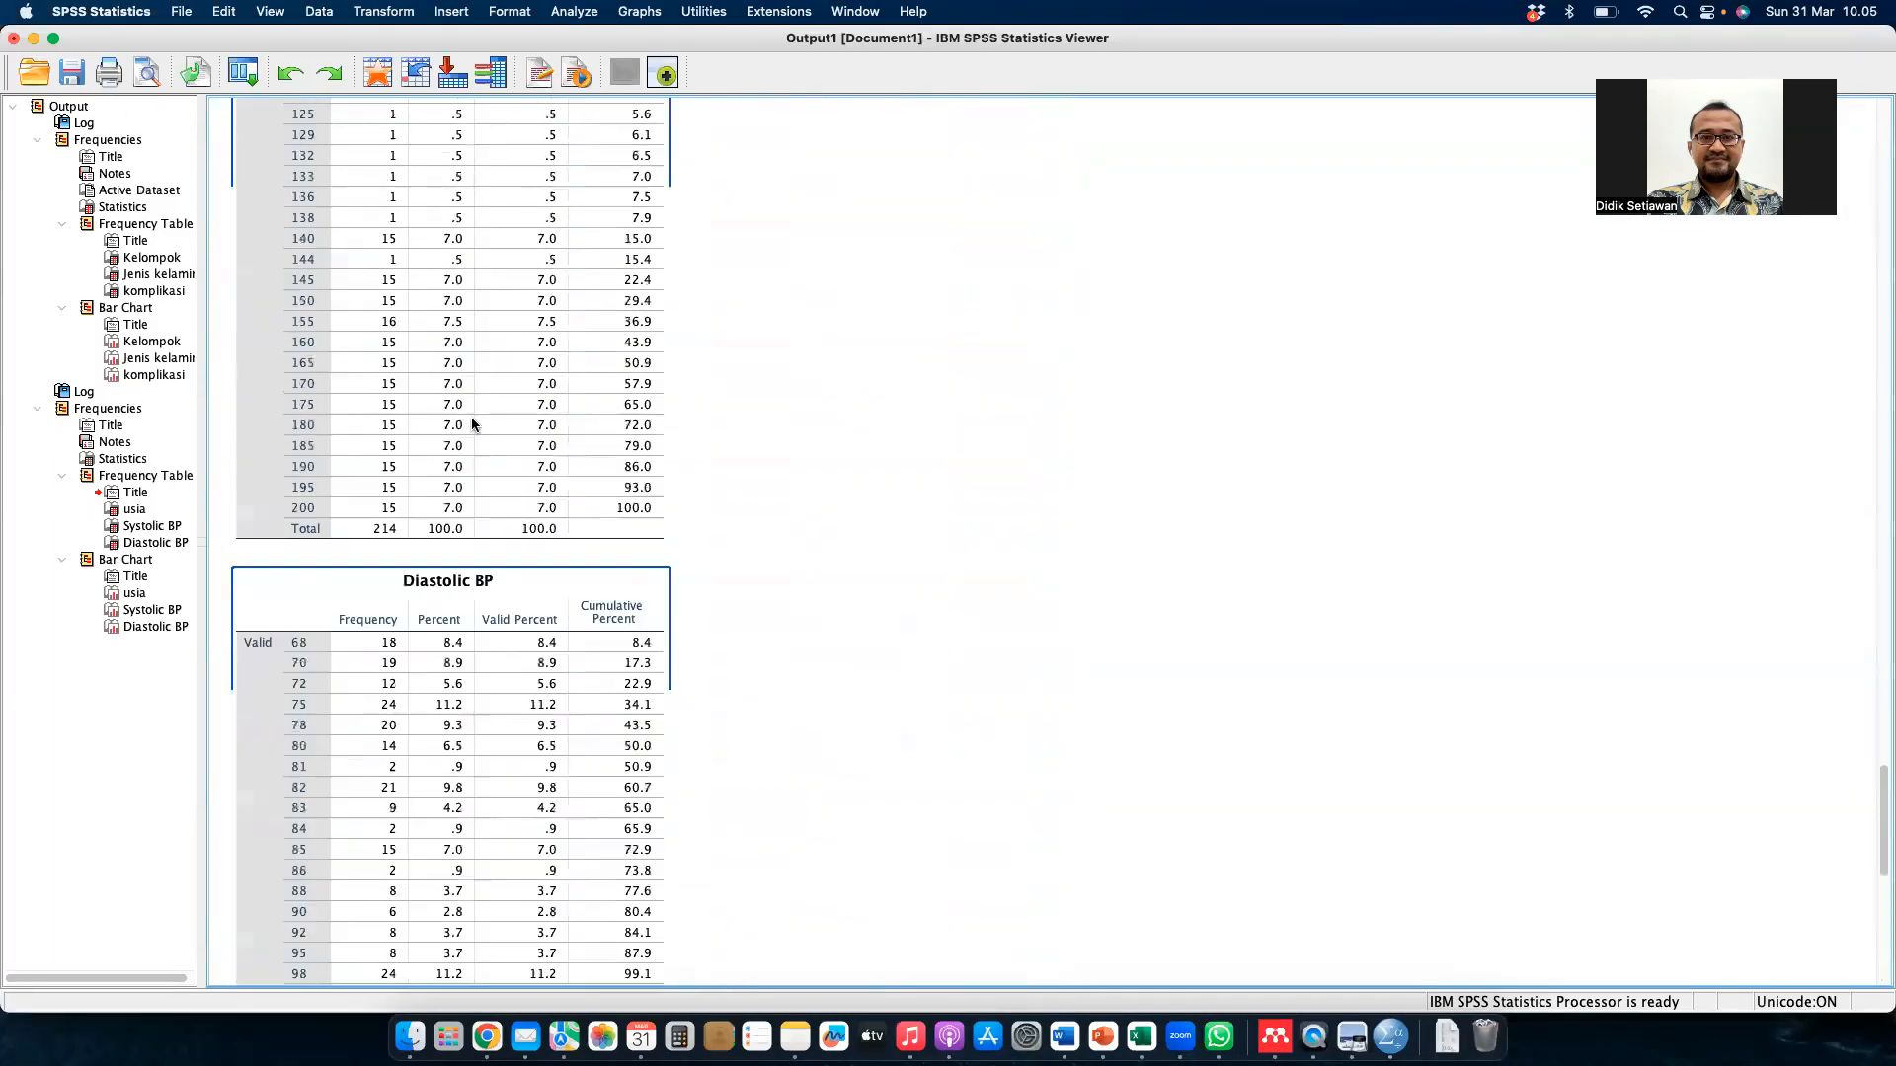
scroll(472, 423, "up", 15)
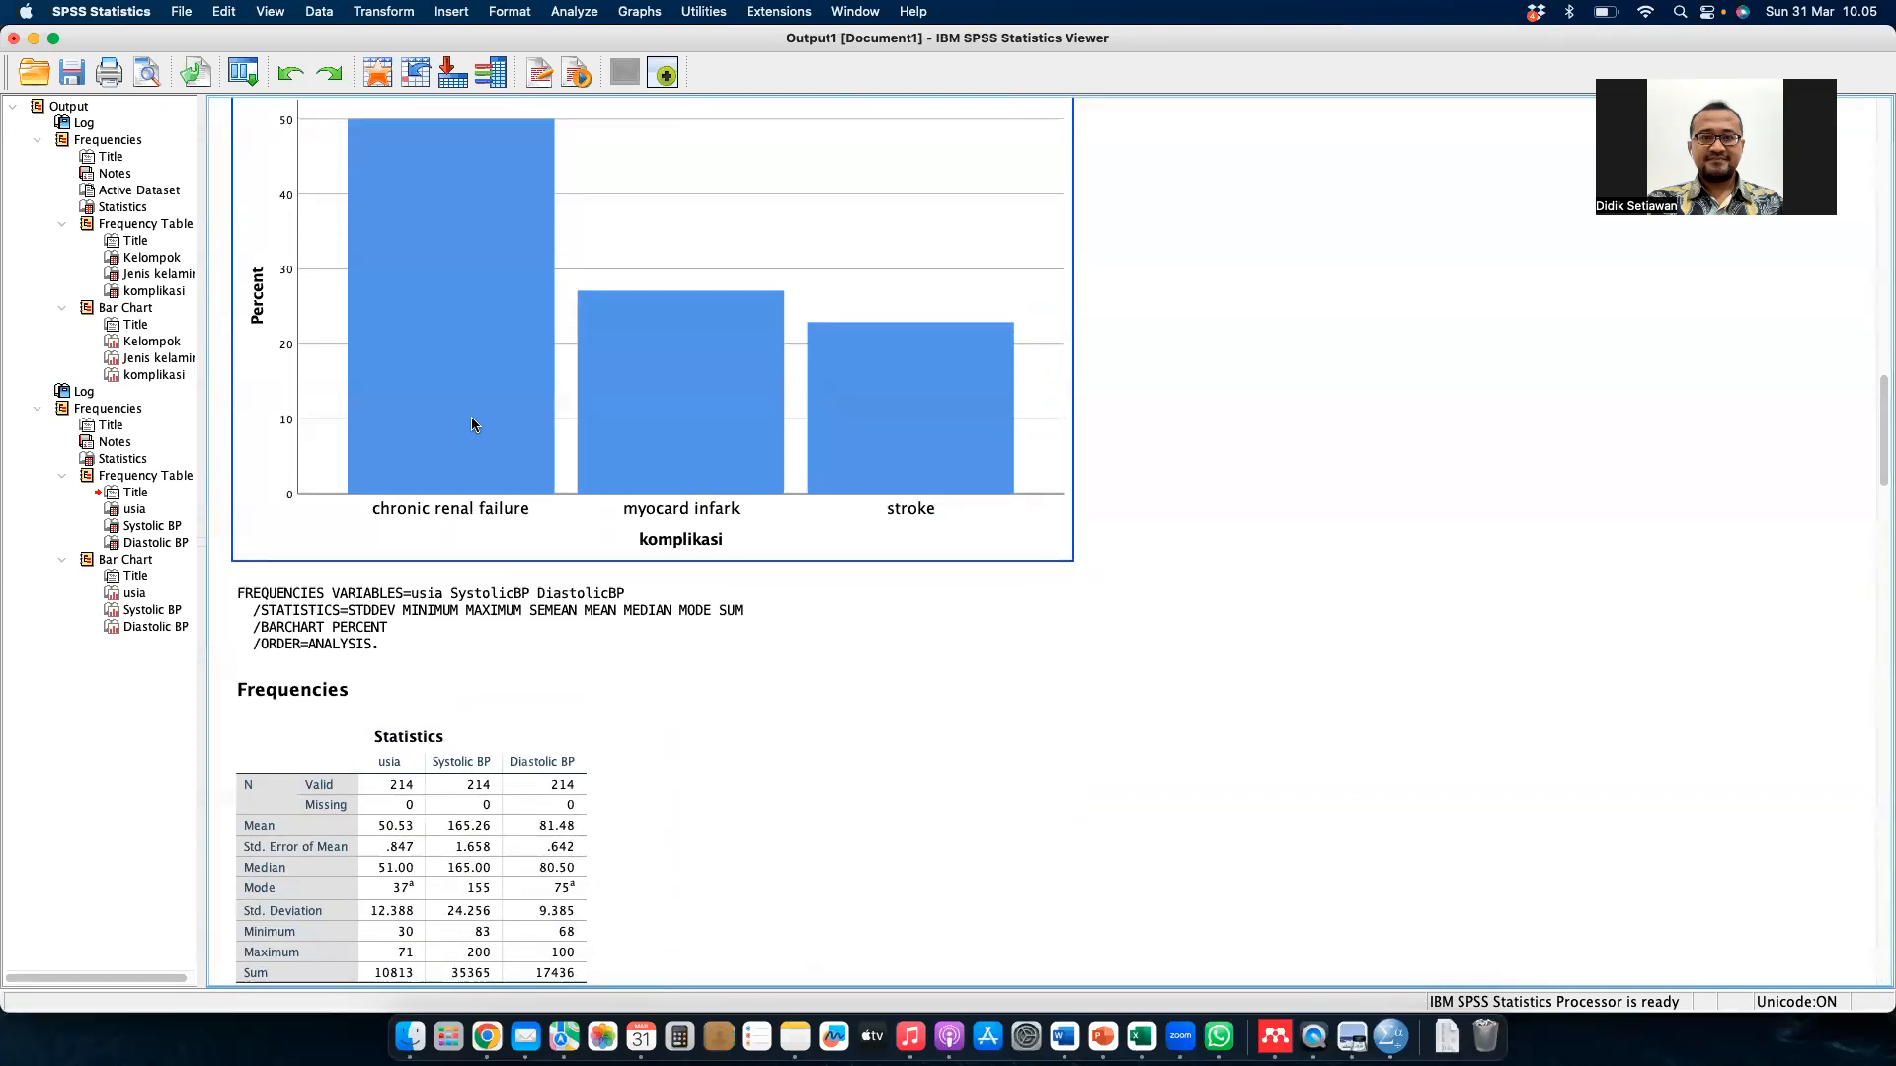
scroll(471, 425, "down", 5)
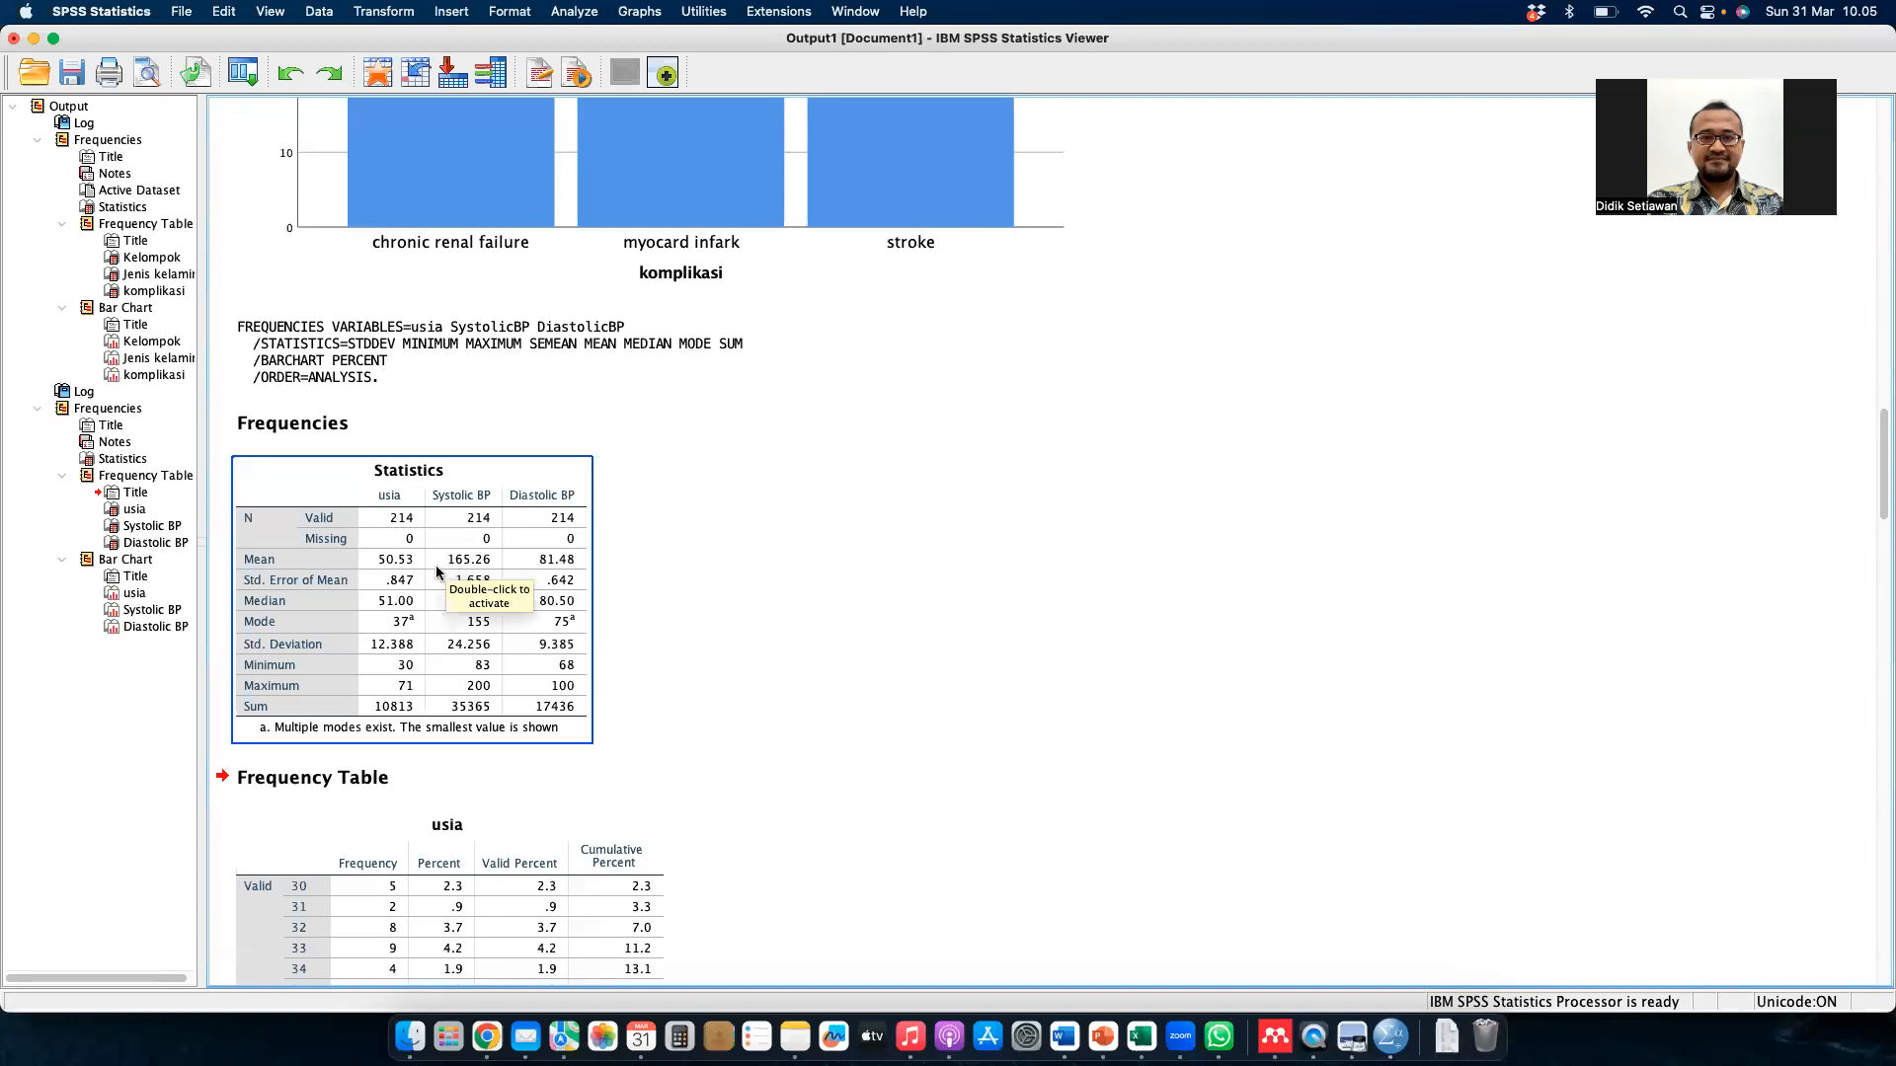
- Return to the Data Editor with the patient records and open the Crosstabs dialog from Descriptive Statistics
key("ctrl+Up")
left_click(1411, 484)
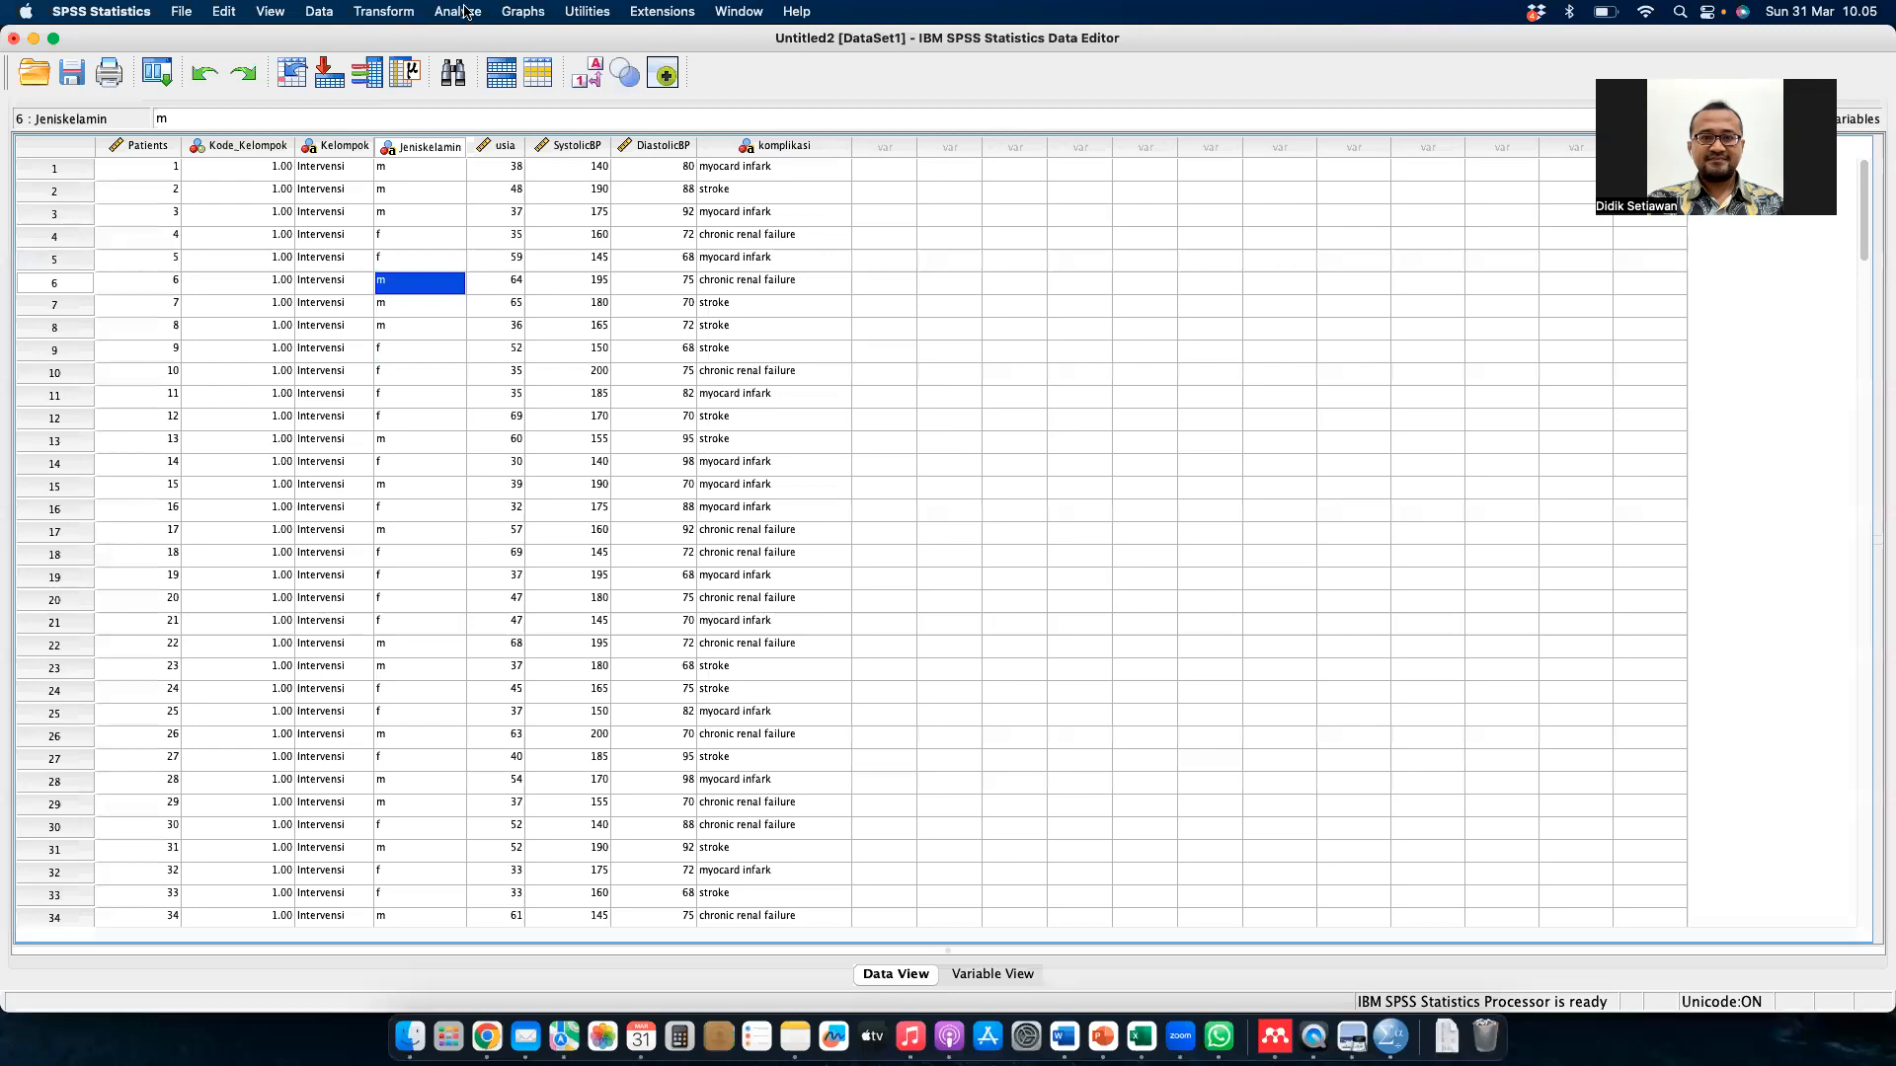
left_click(460, 12)
mouse_move(486, 66)
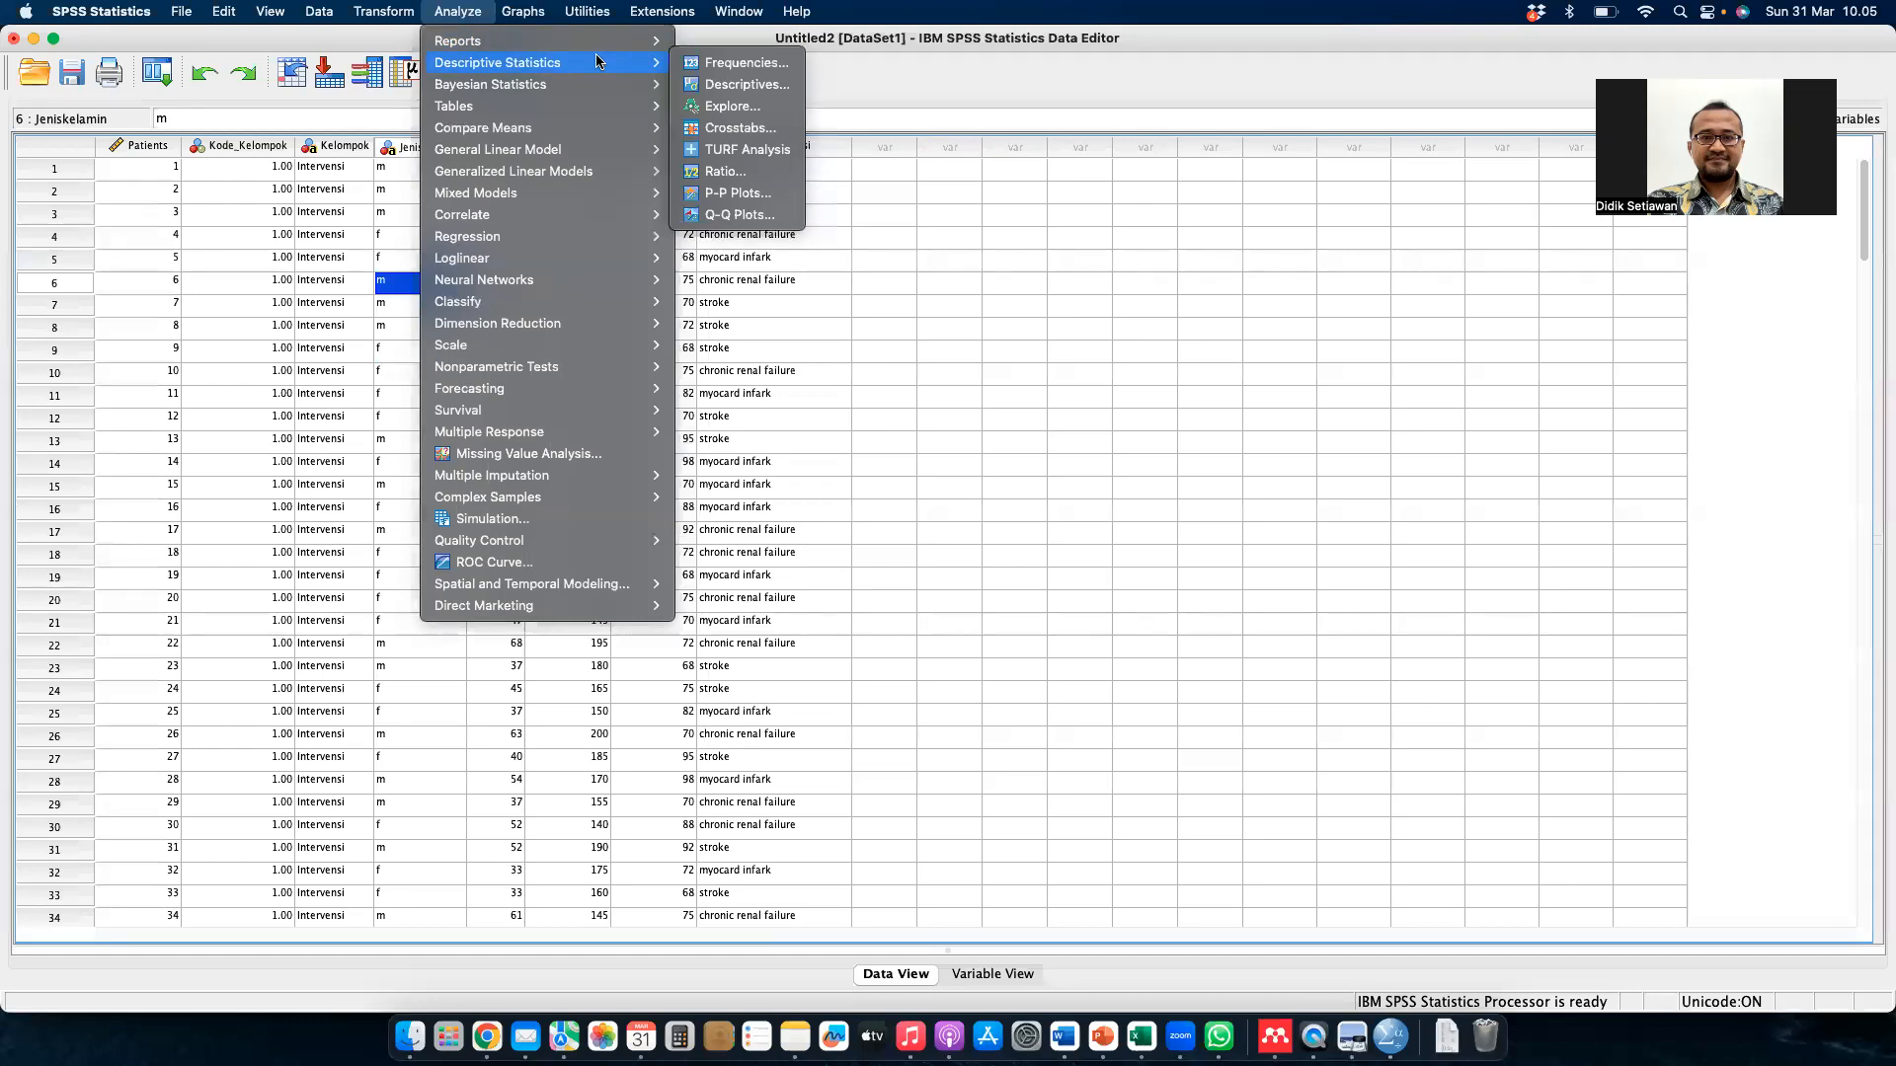
left_click(762, 136)
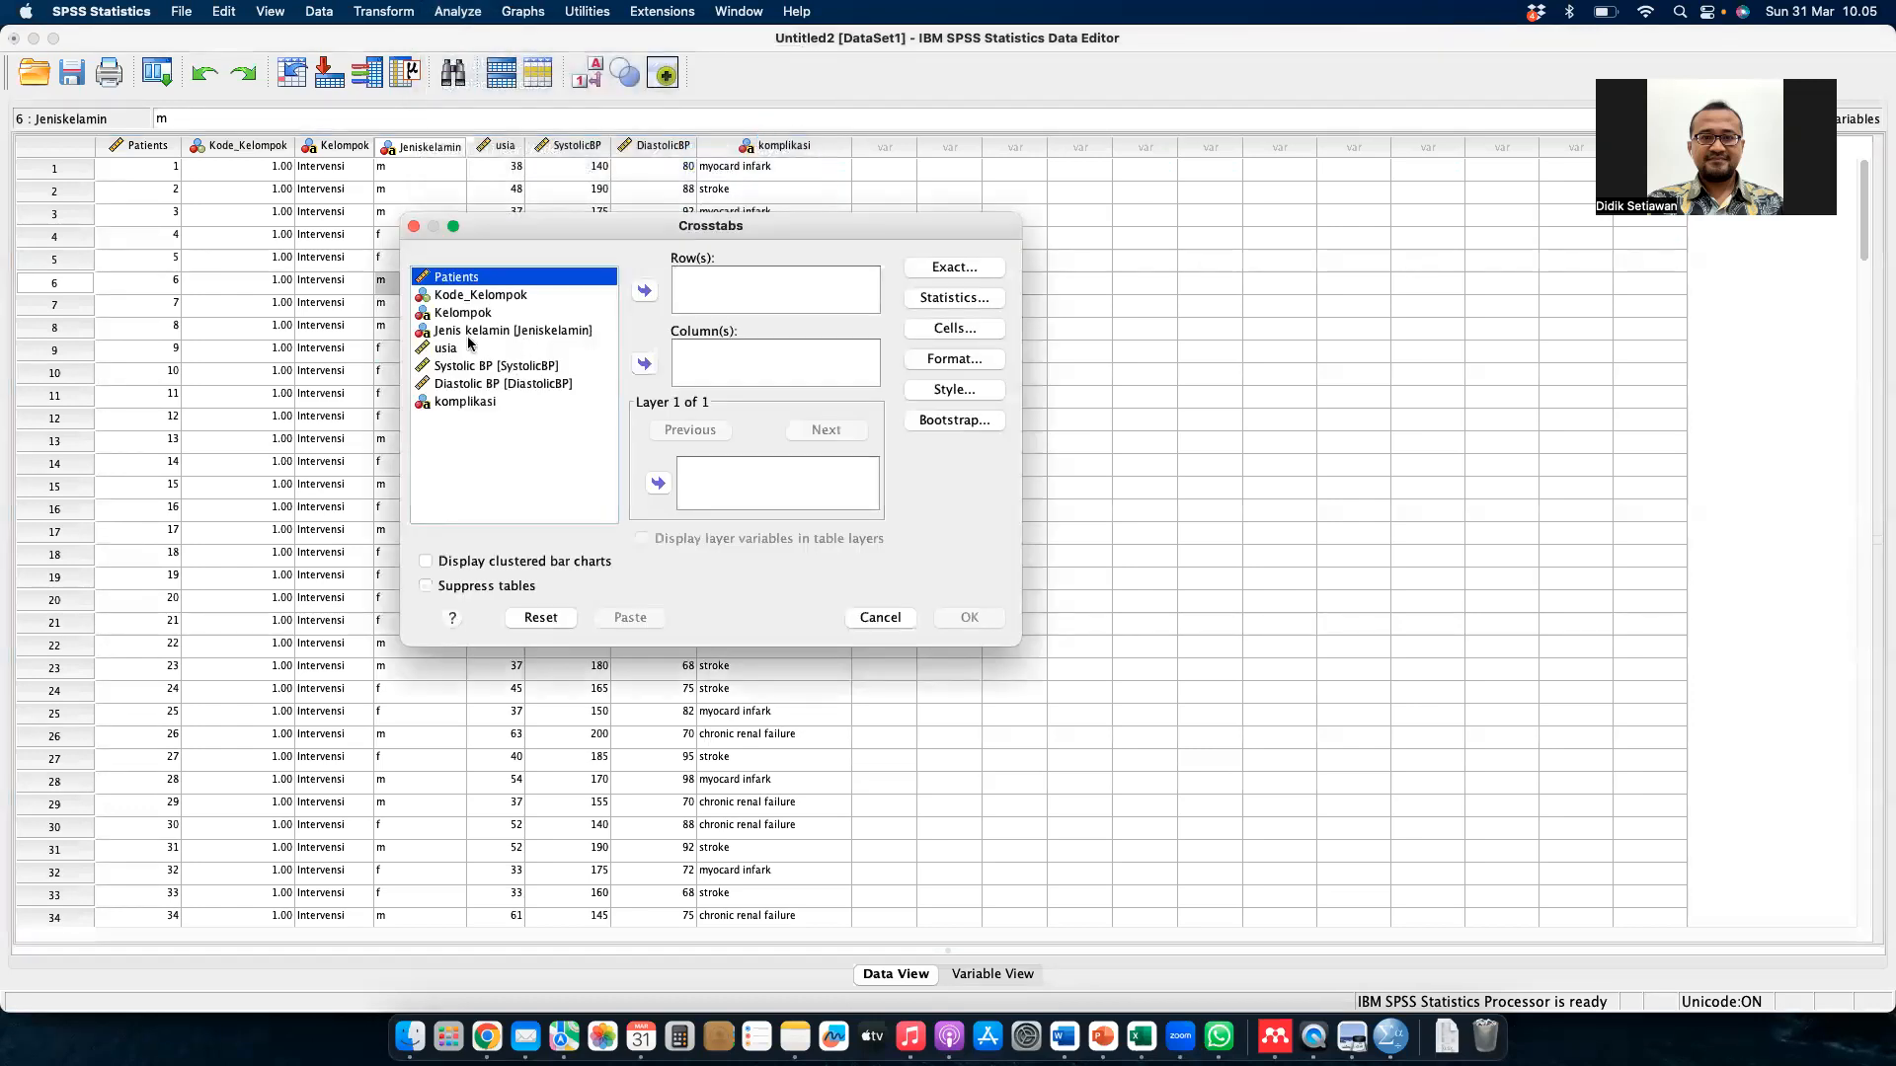
left_click(515, 297)
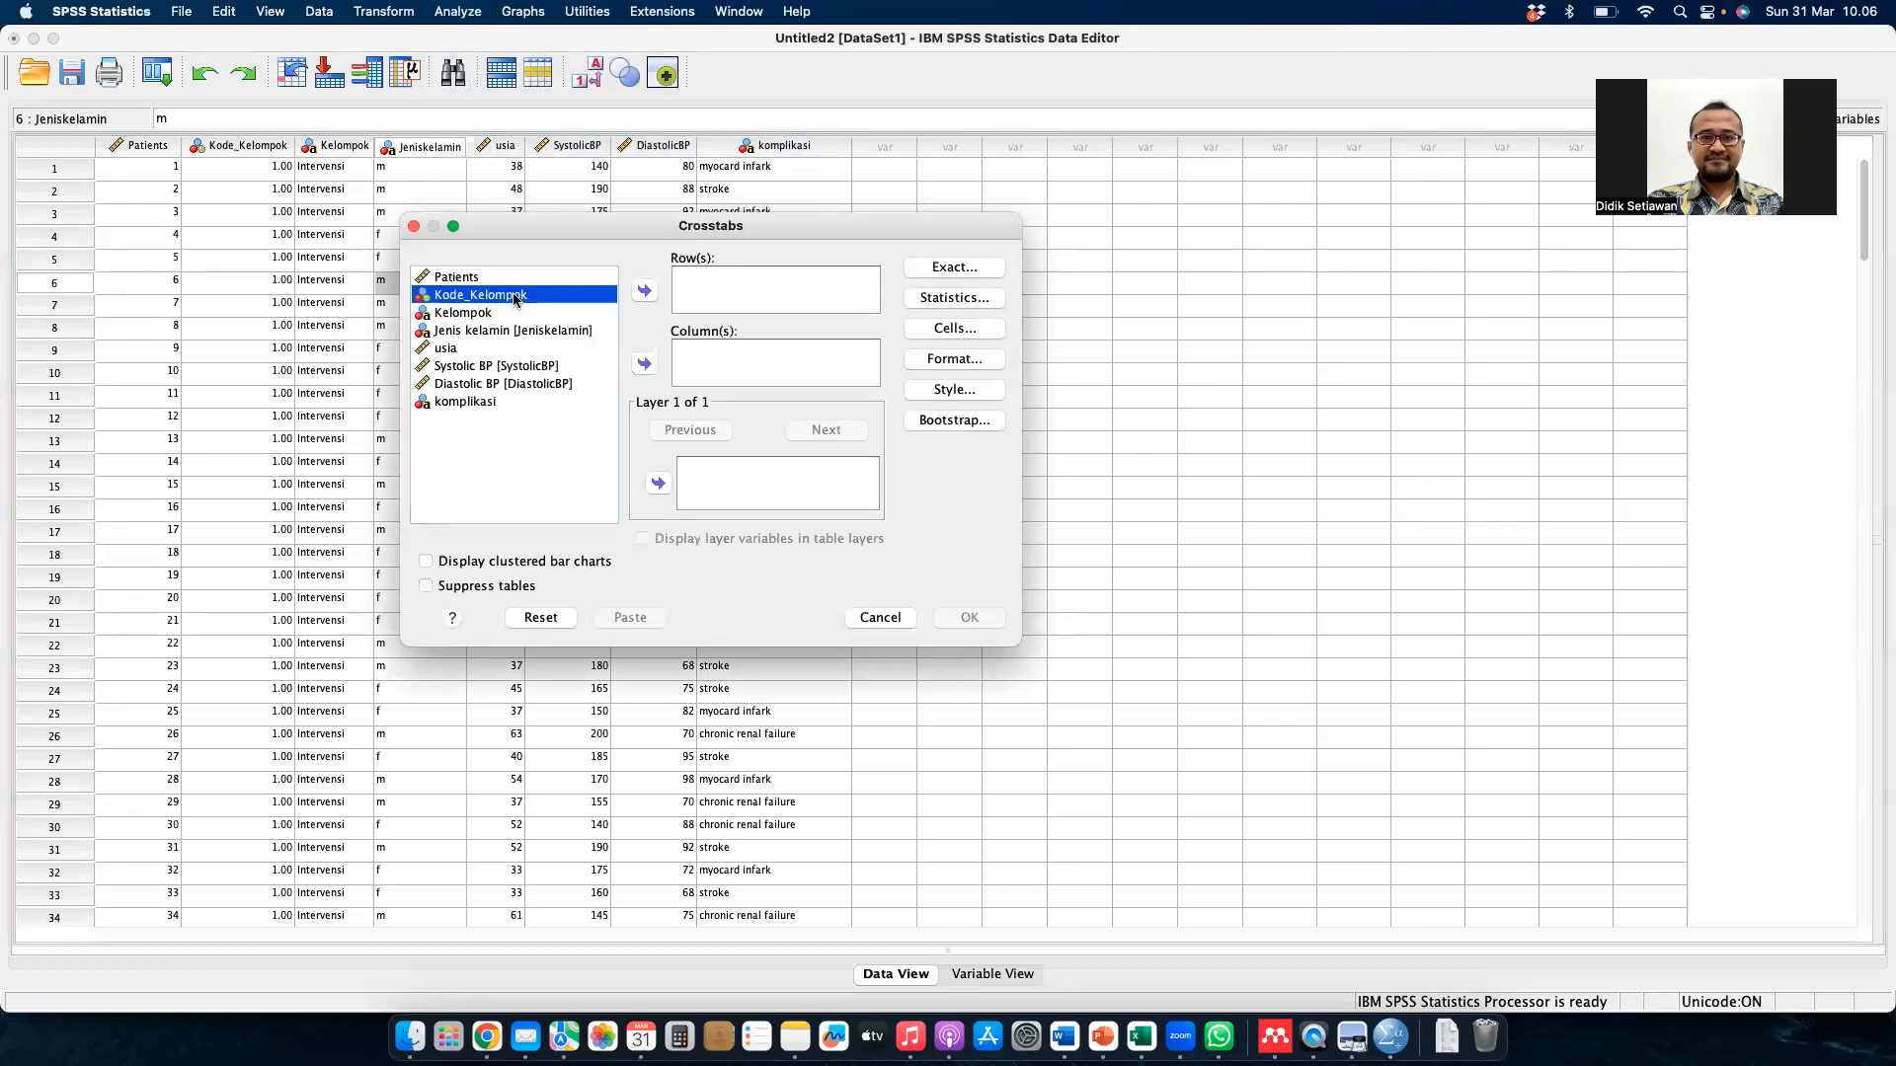
left_click(646, 295)
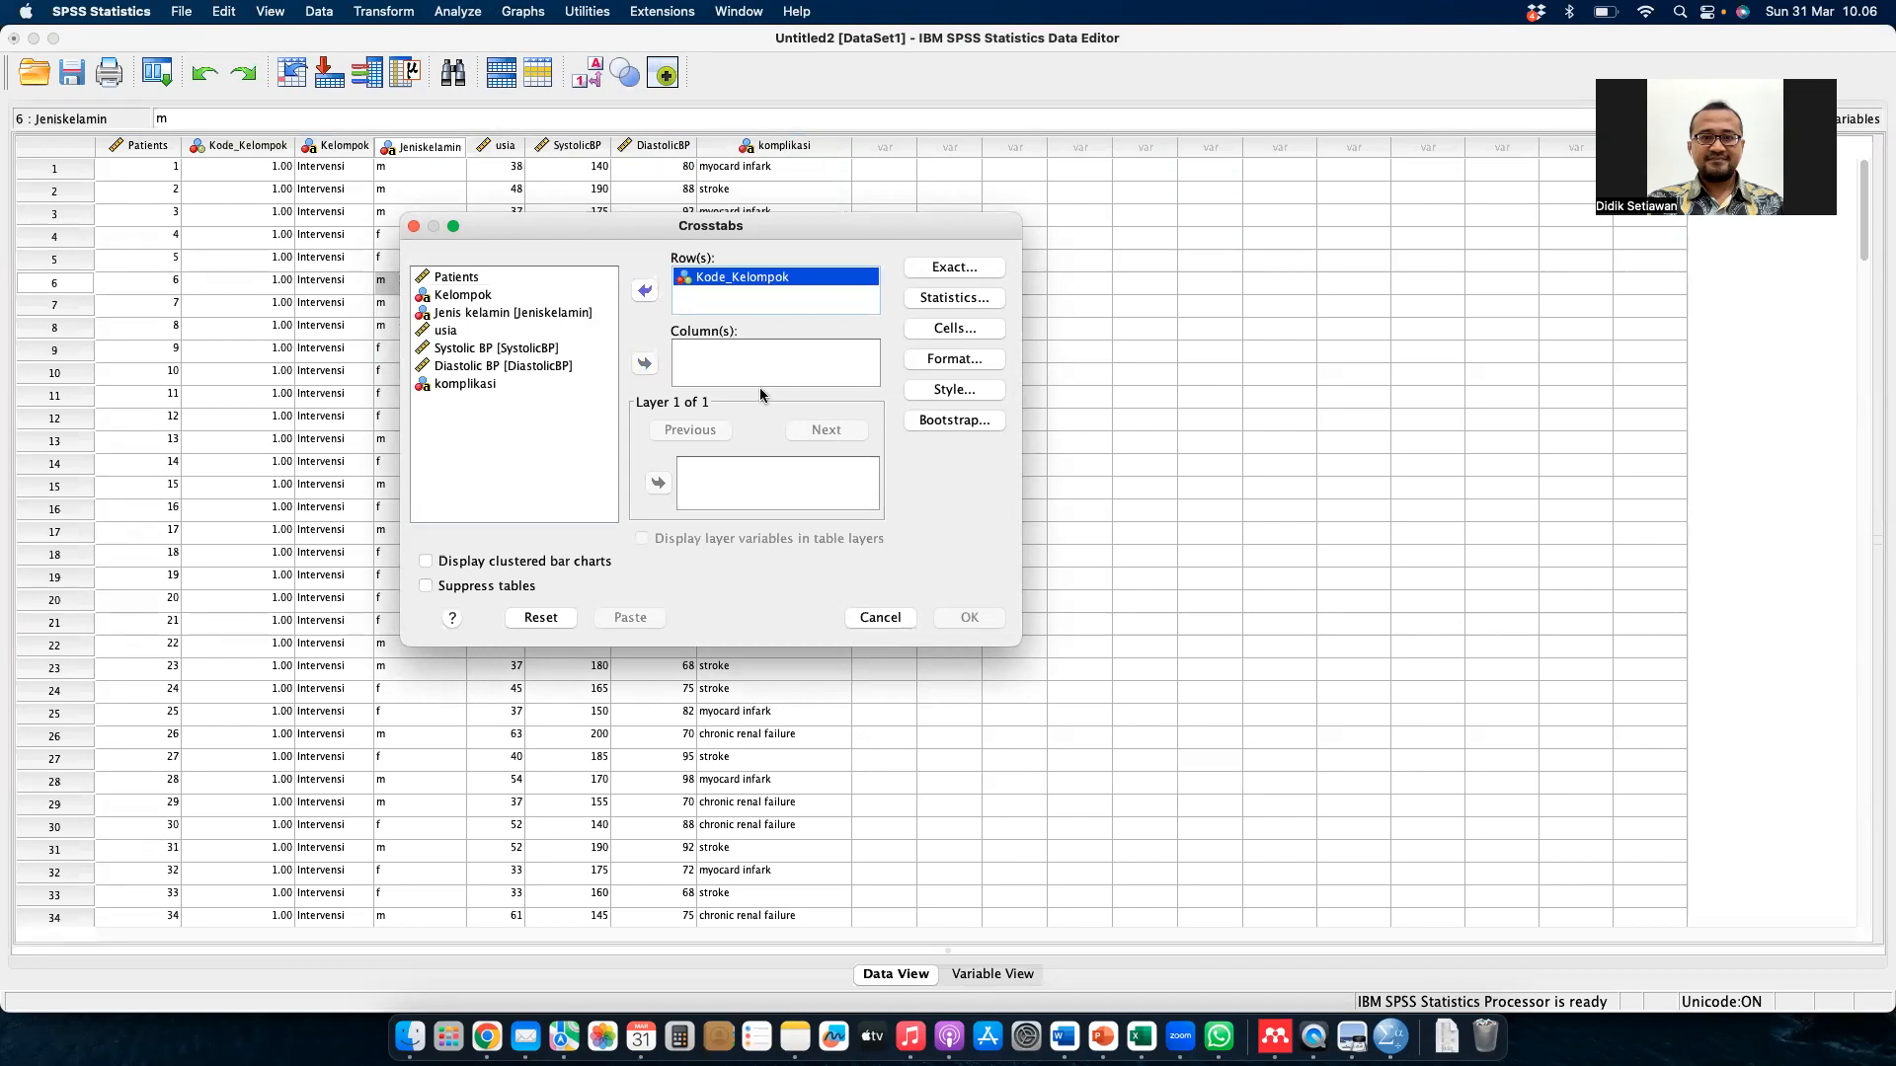
left_click(645, 289)
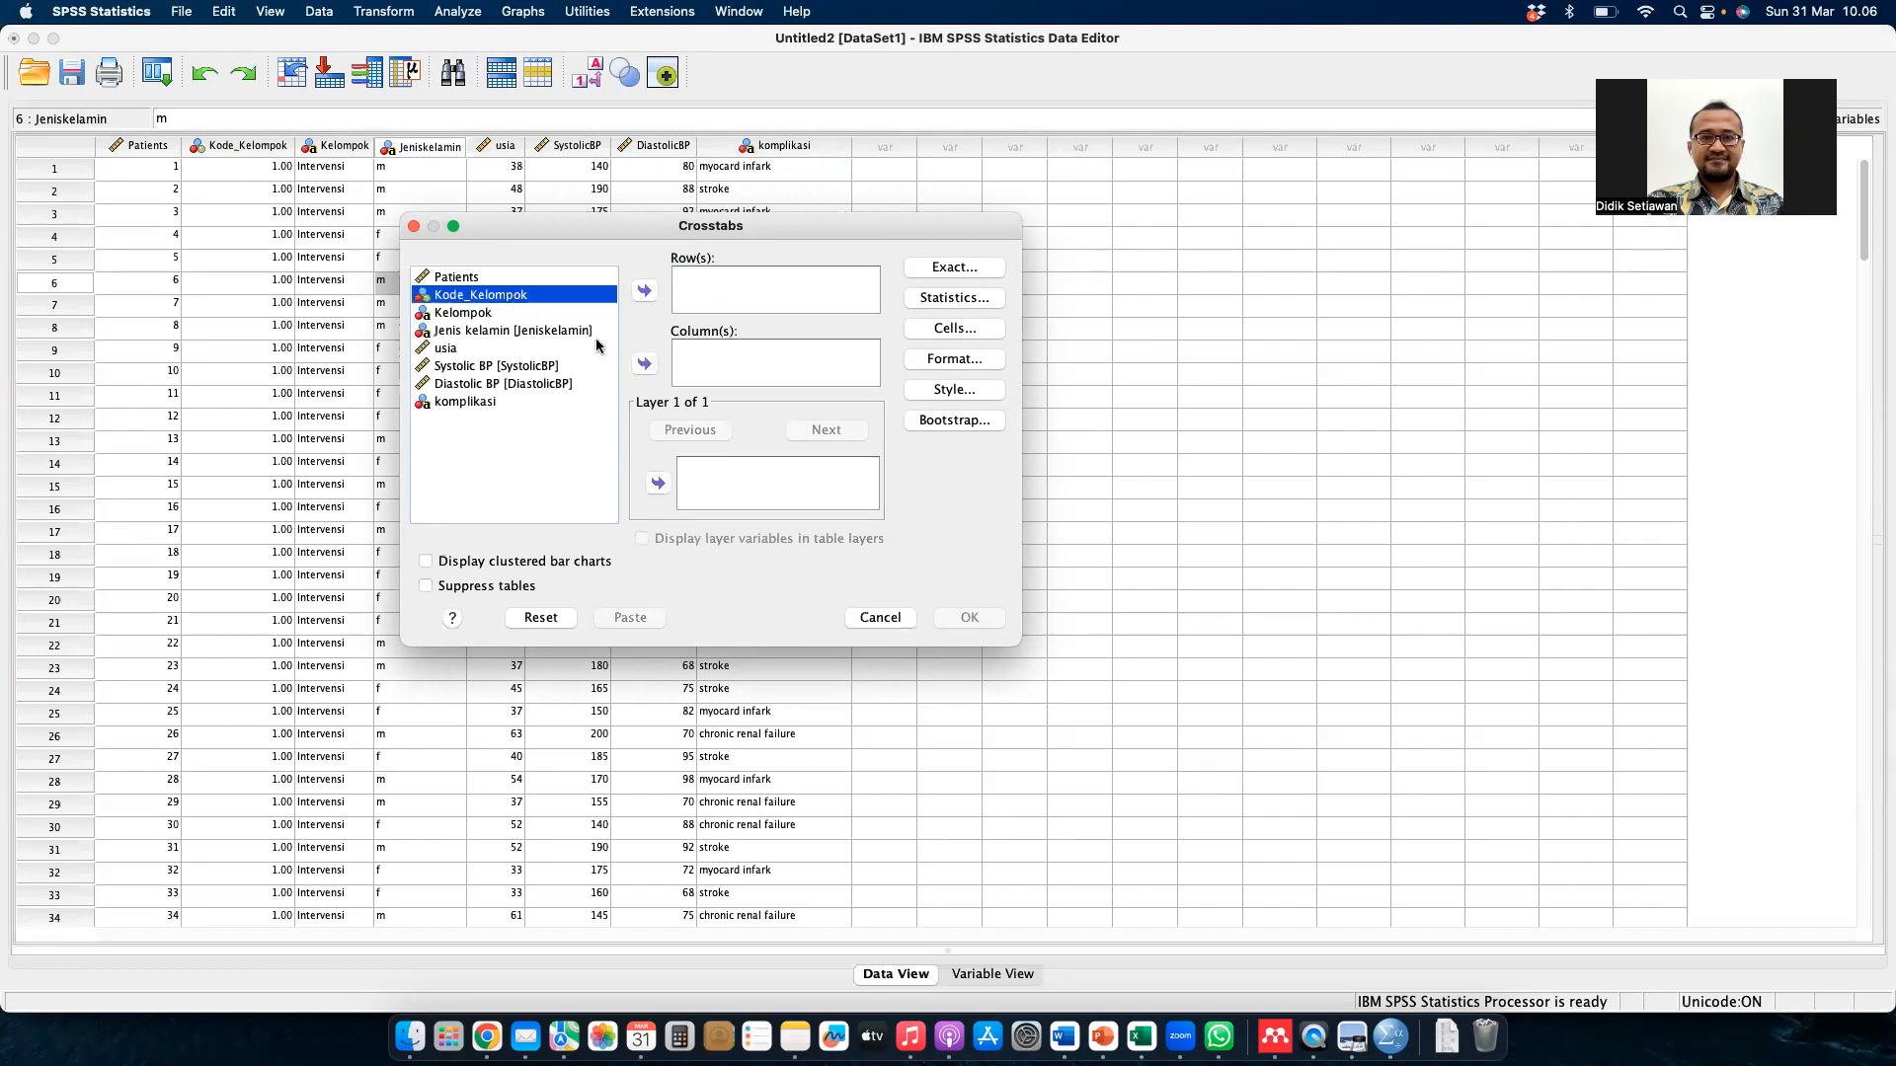
left_click(646, 367)
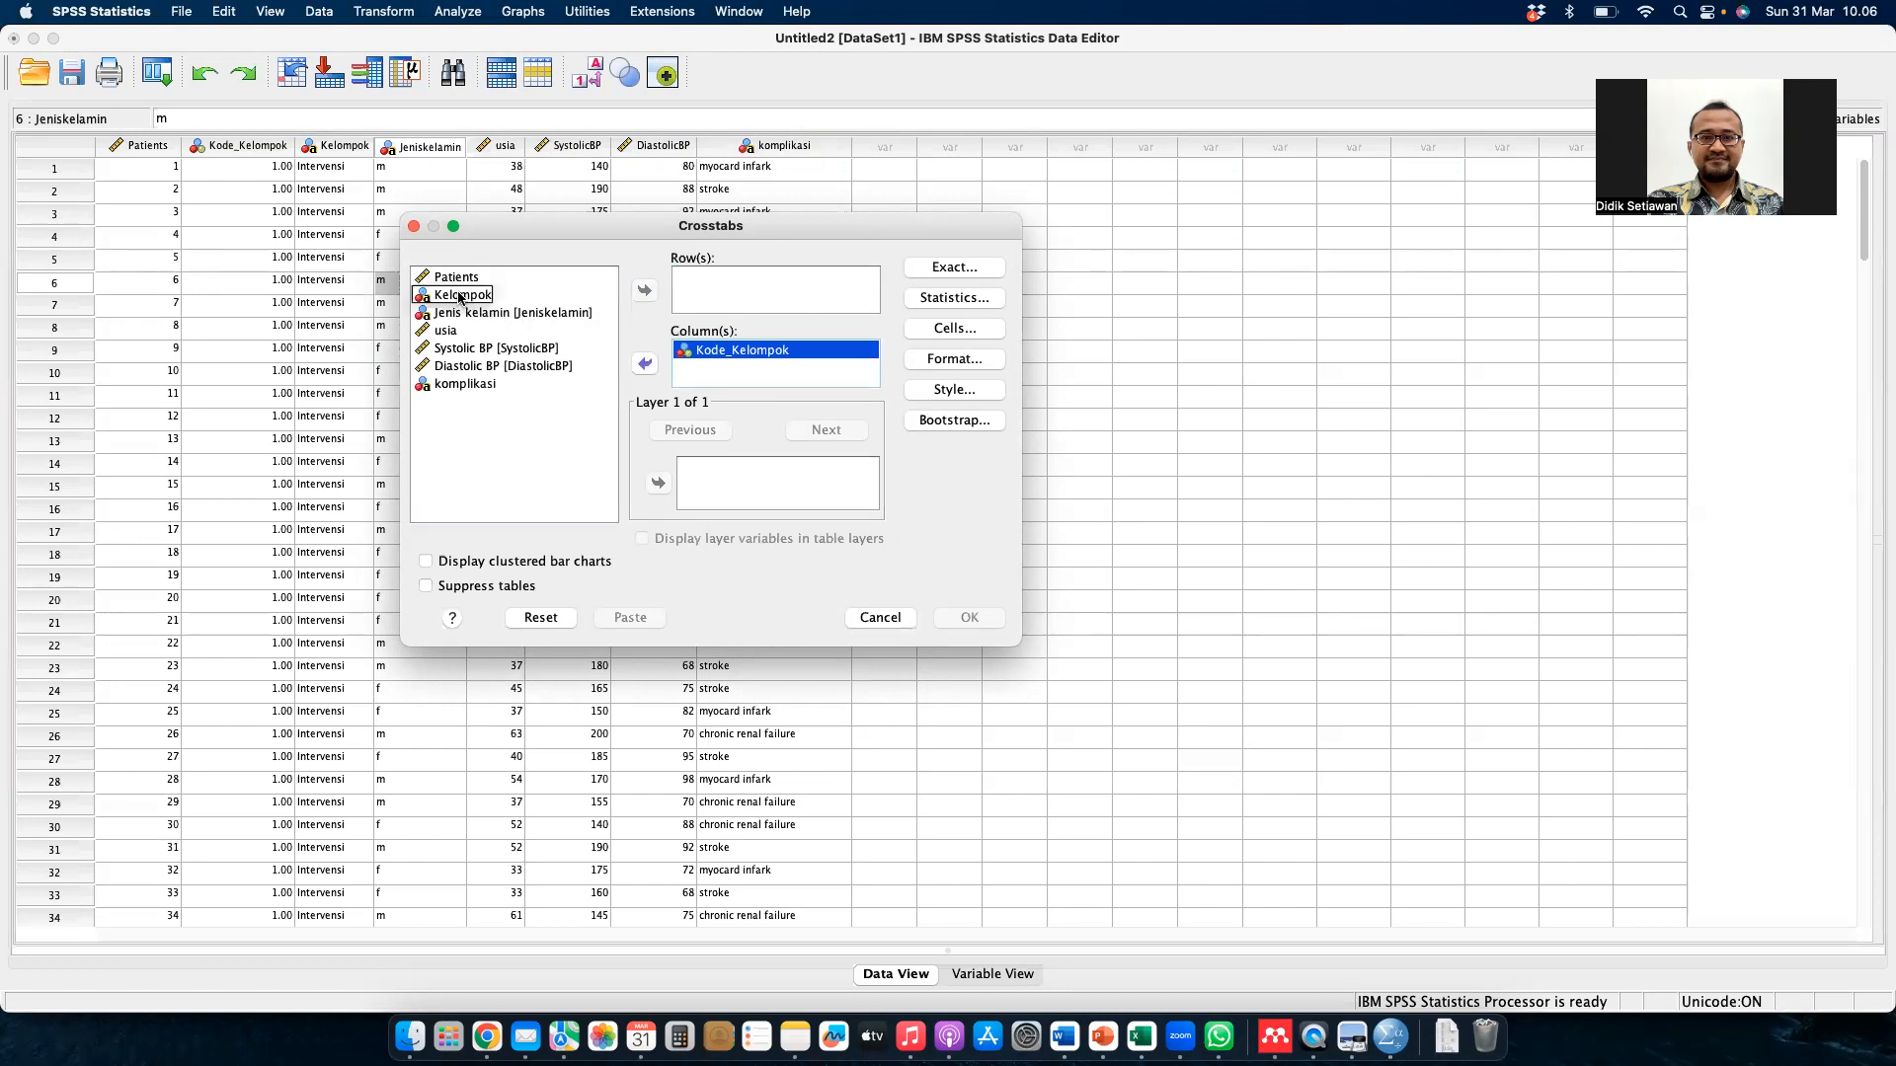
left_click(645, 363)
- Assign Kelompok as the crosstab's column variable and Jenis kelamin as its row variable
left_click(464, 312)
left_click(645, 363)
left_click(549, 312)
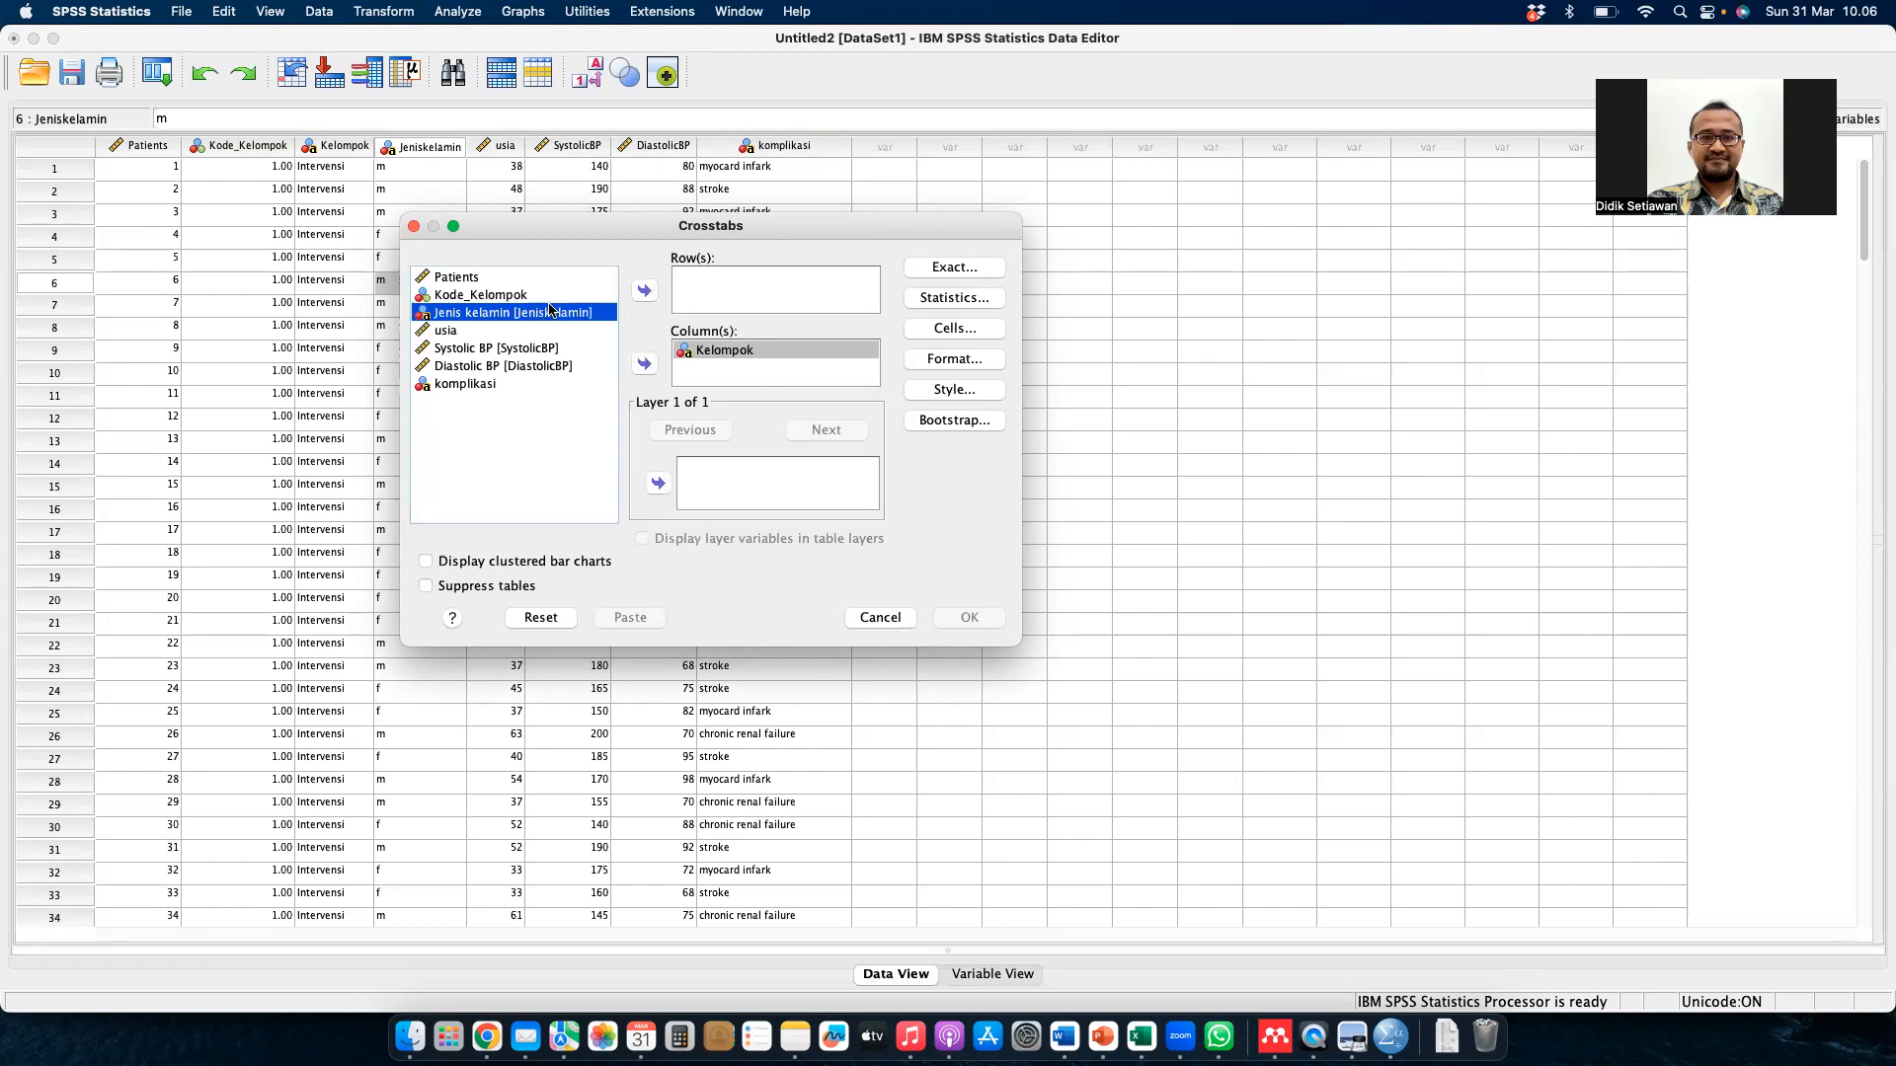
left_click(645, 290)
- Add usia, Systolic BP, Diastolic BP and komplikasi as further row variables of the crosstab
left_click(575, 316)
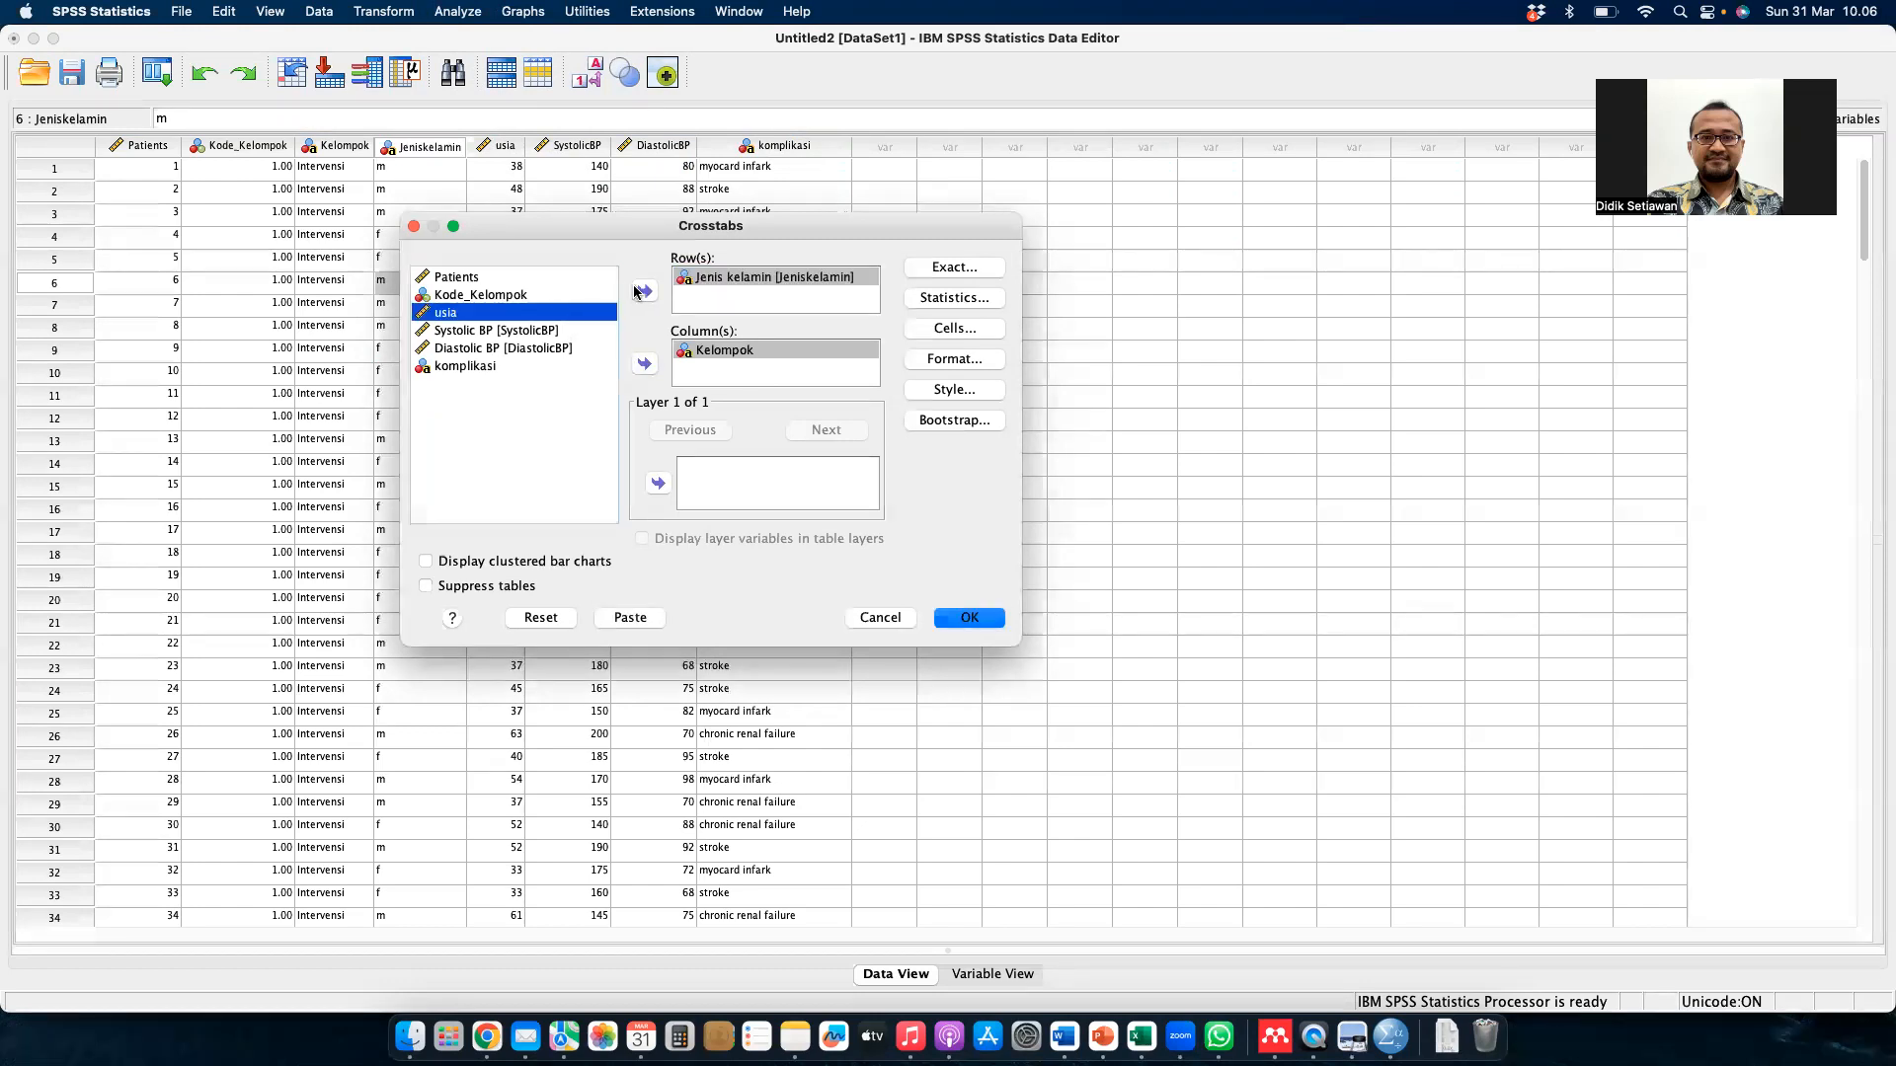
left_click(643, 292)
left_click(562, 314)
left_click(643, 291)
left_click(561, 314)
left_click(646, 292)
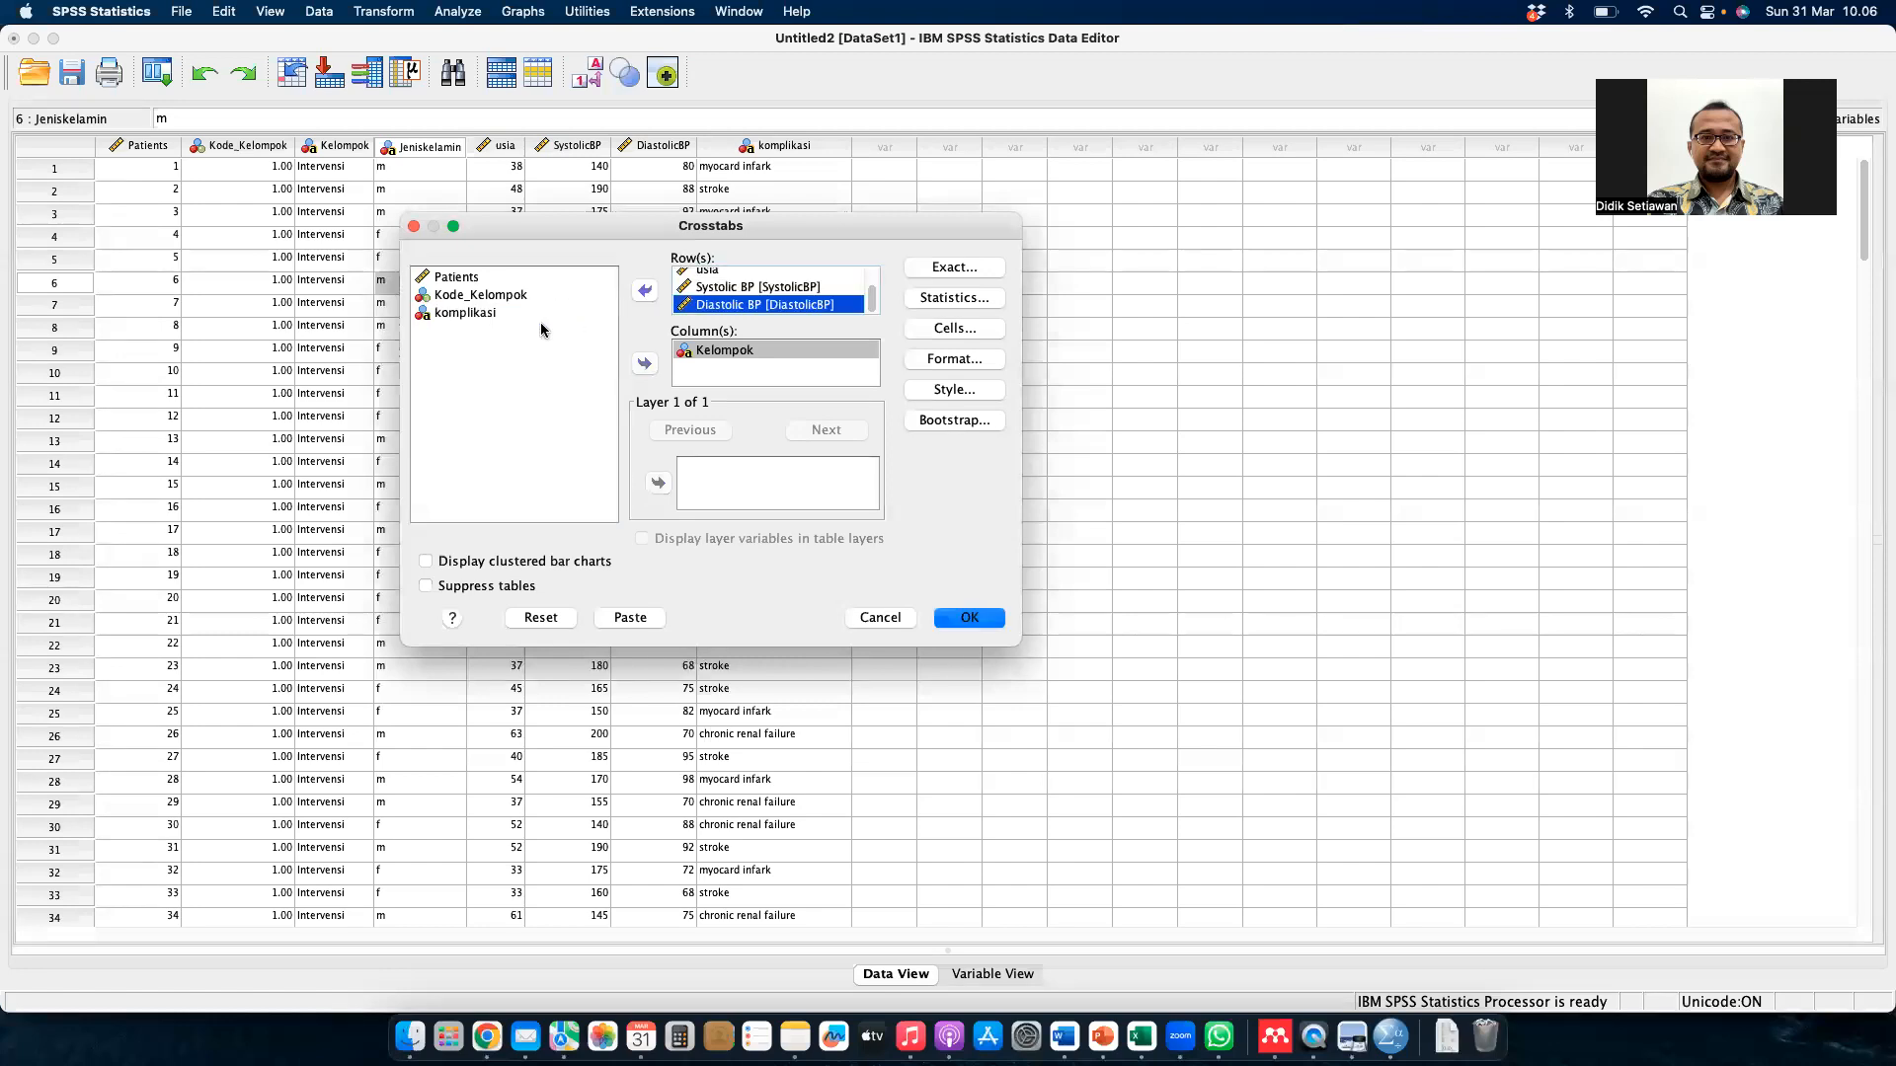
left_click(541, 314)
left_click(639, 292)
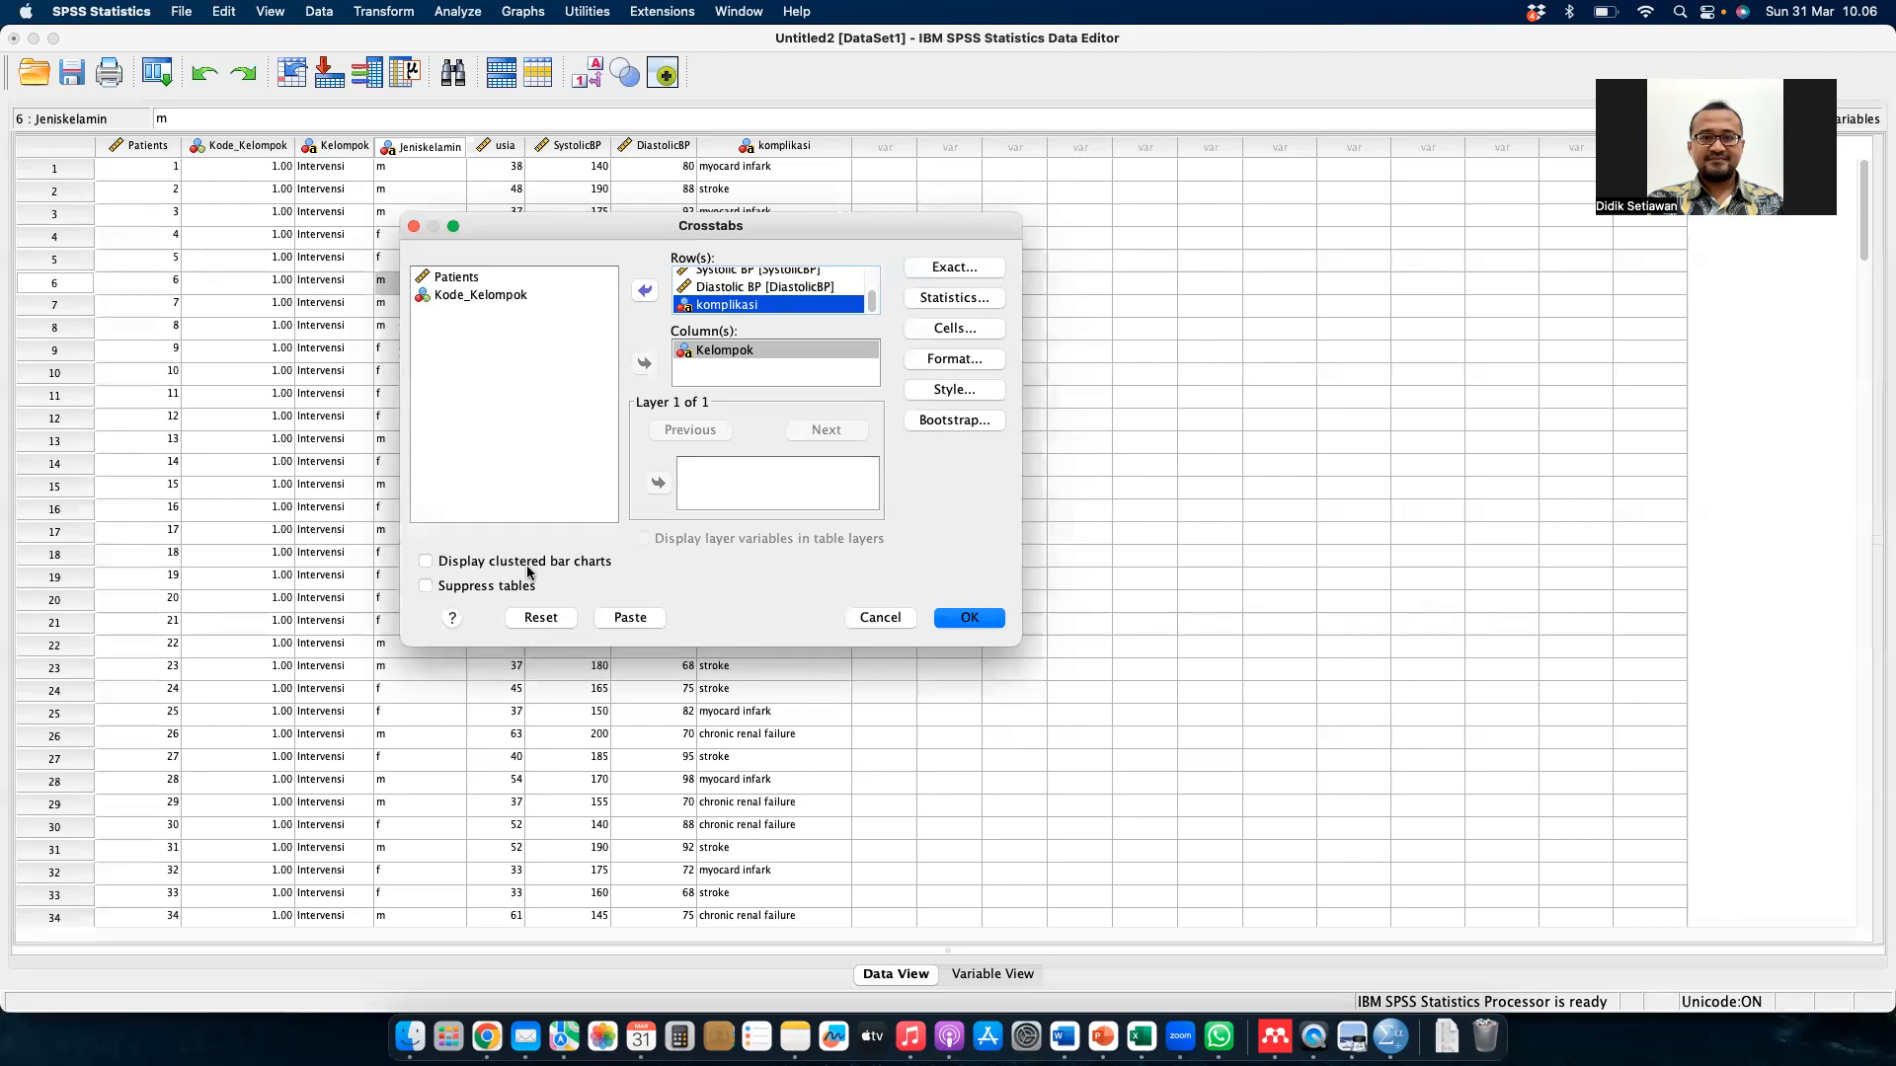
- Check the crosstab's optional statistics without selecting any, and run the Crosstabs analysis
left_click(981, 300)
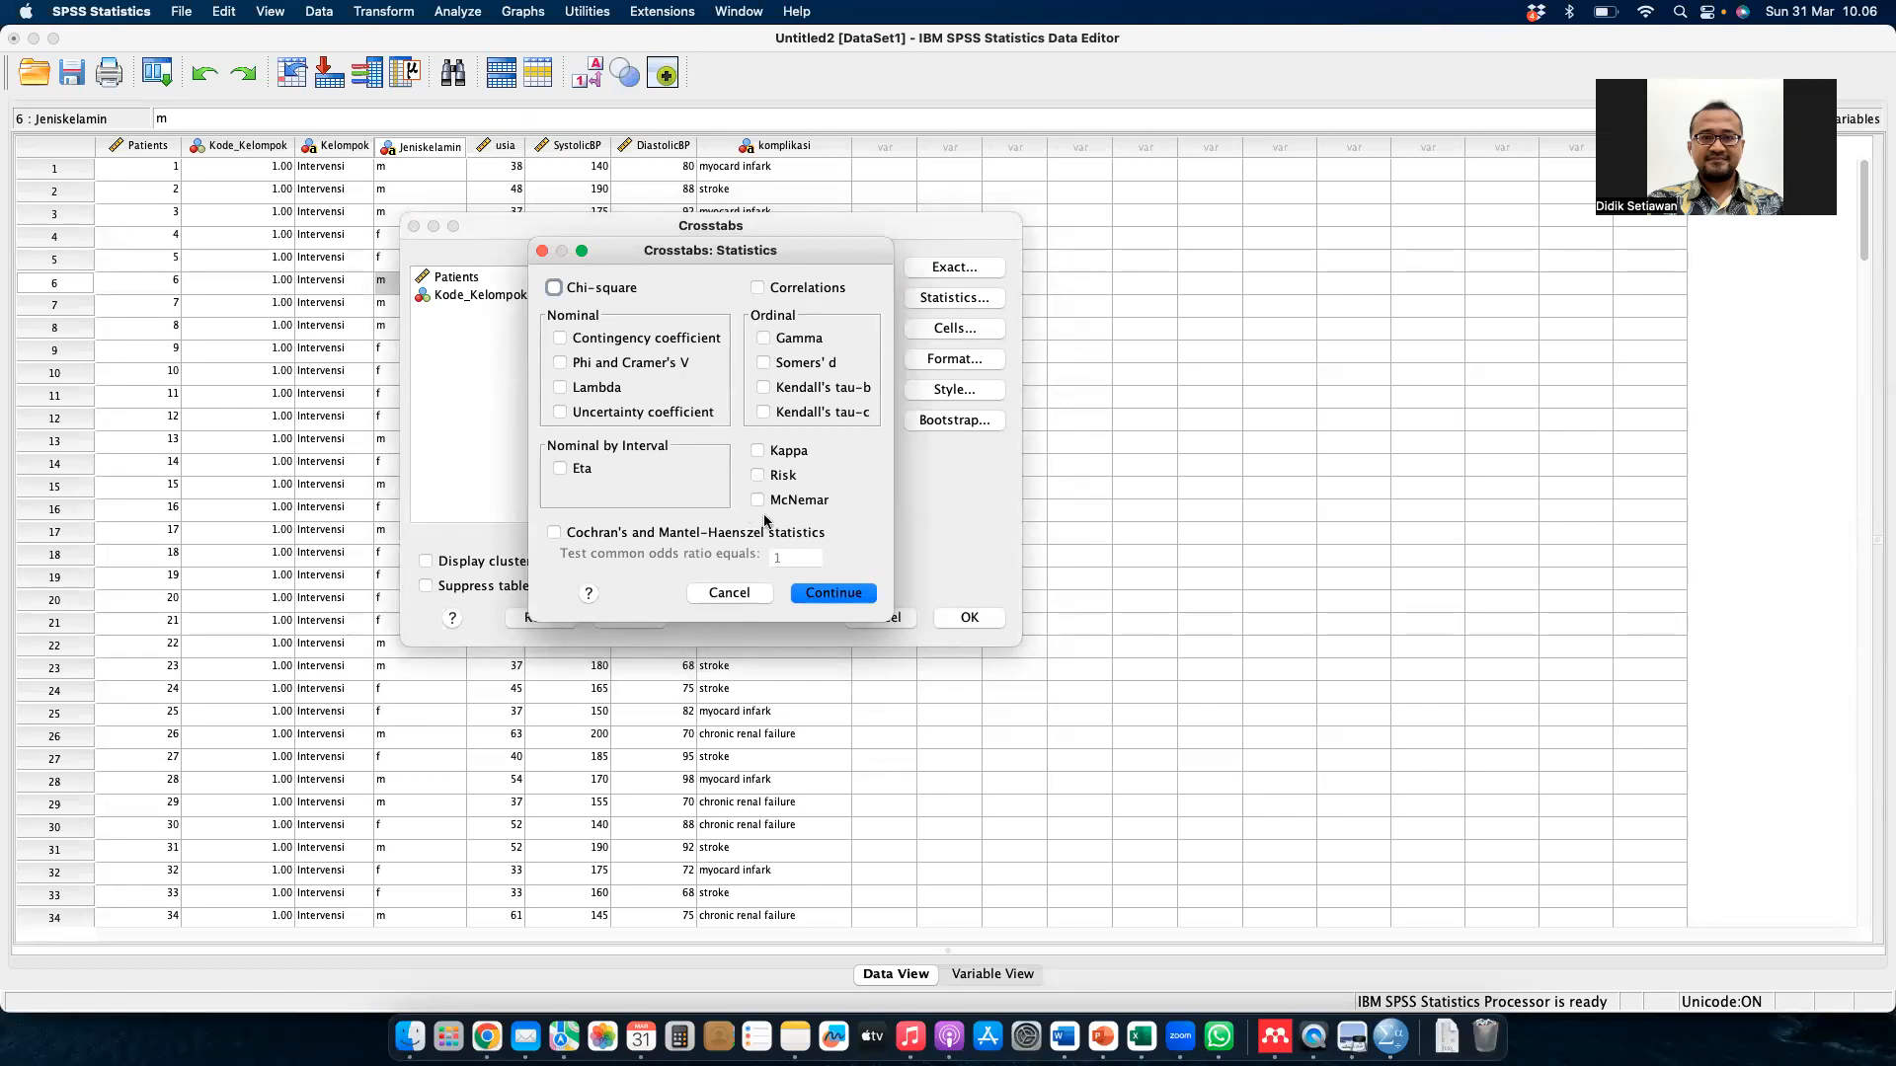
key("Return")
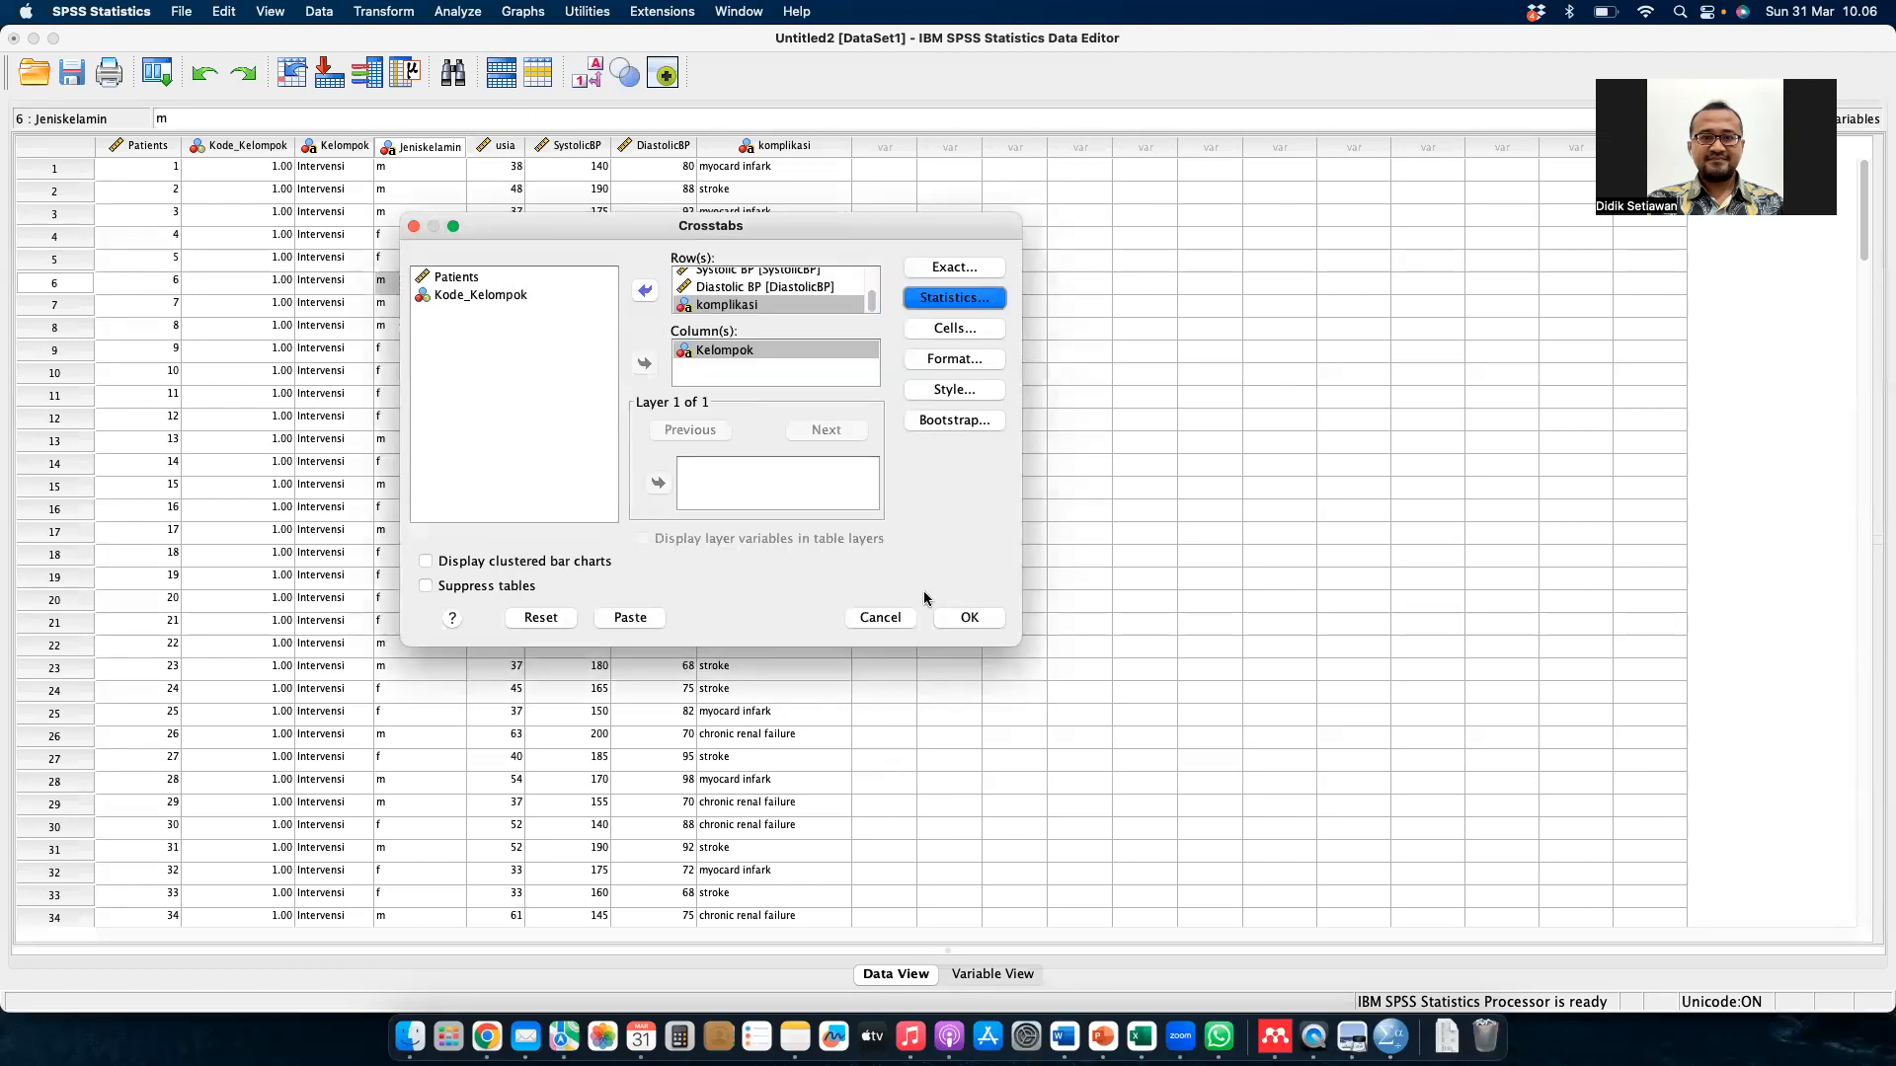
left_click(970, 617)
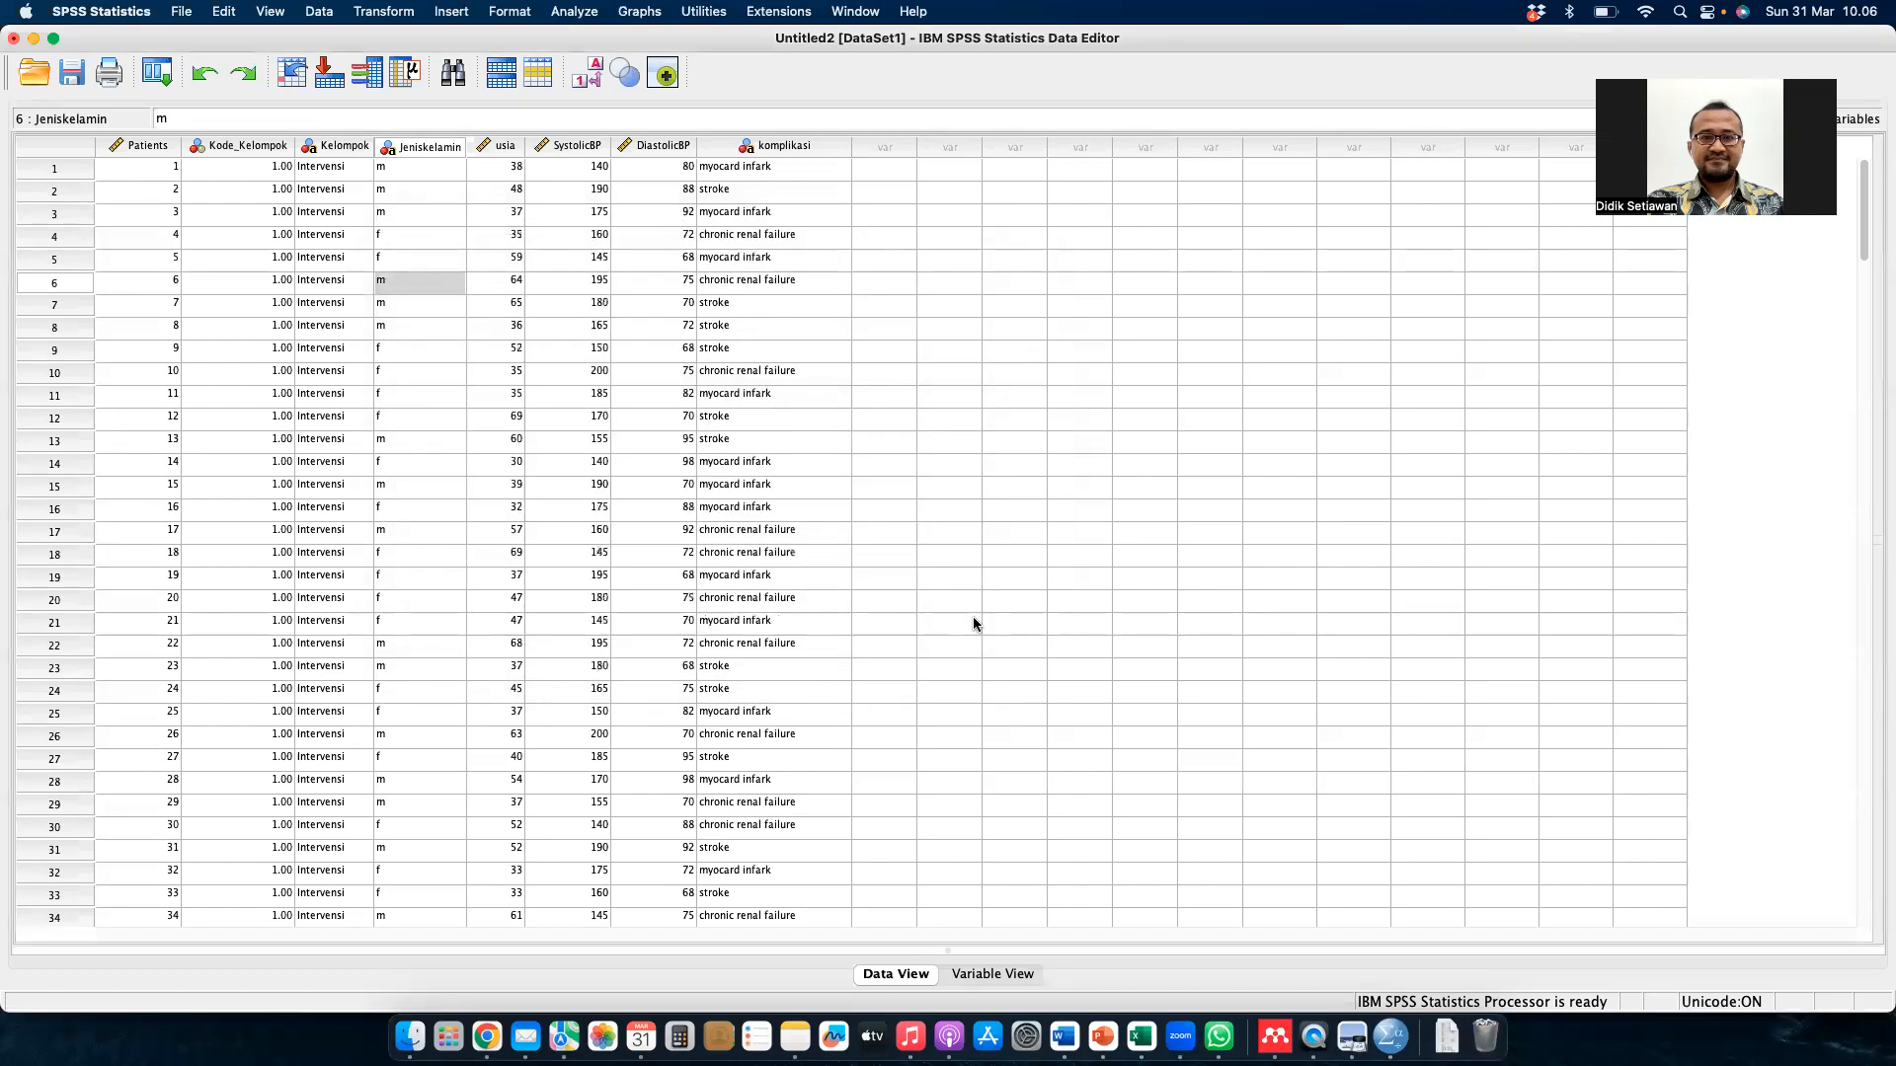
- Examine the Case Processing Summary and the Jenis kelamin * Kelompok Crosstabulation in the output
scroll(745, 529, "down", 2)
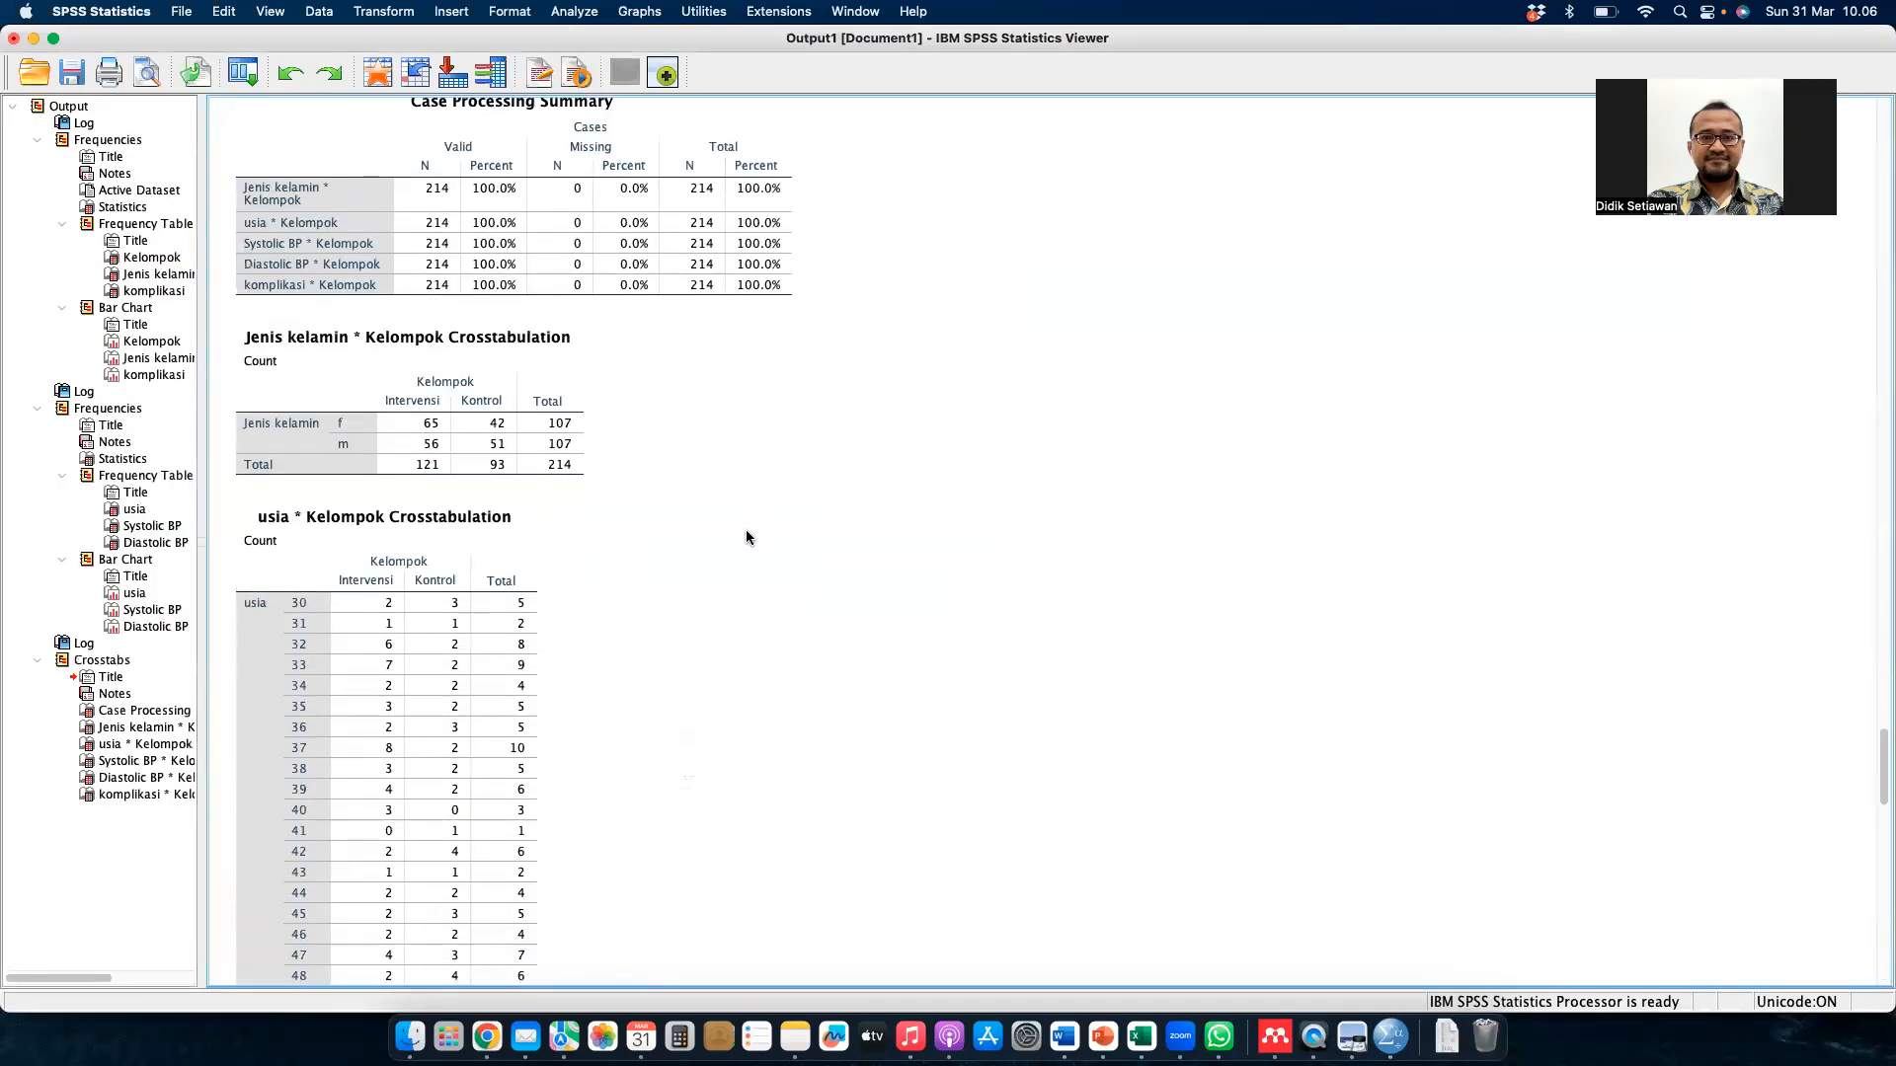
scroll(745, 529, "up", 3)
scroll(745, 537, "down", 1)
left_click(667, 326)
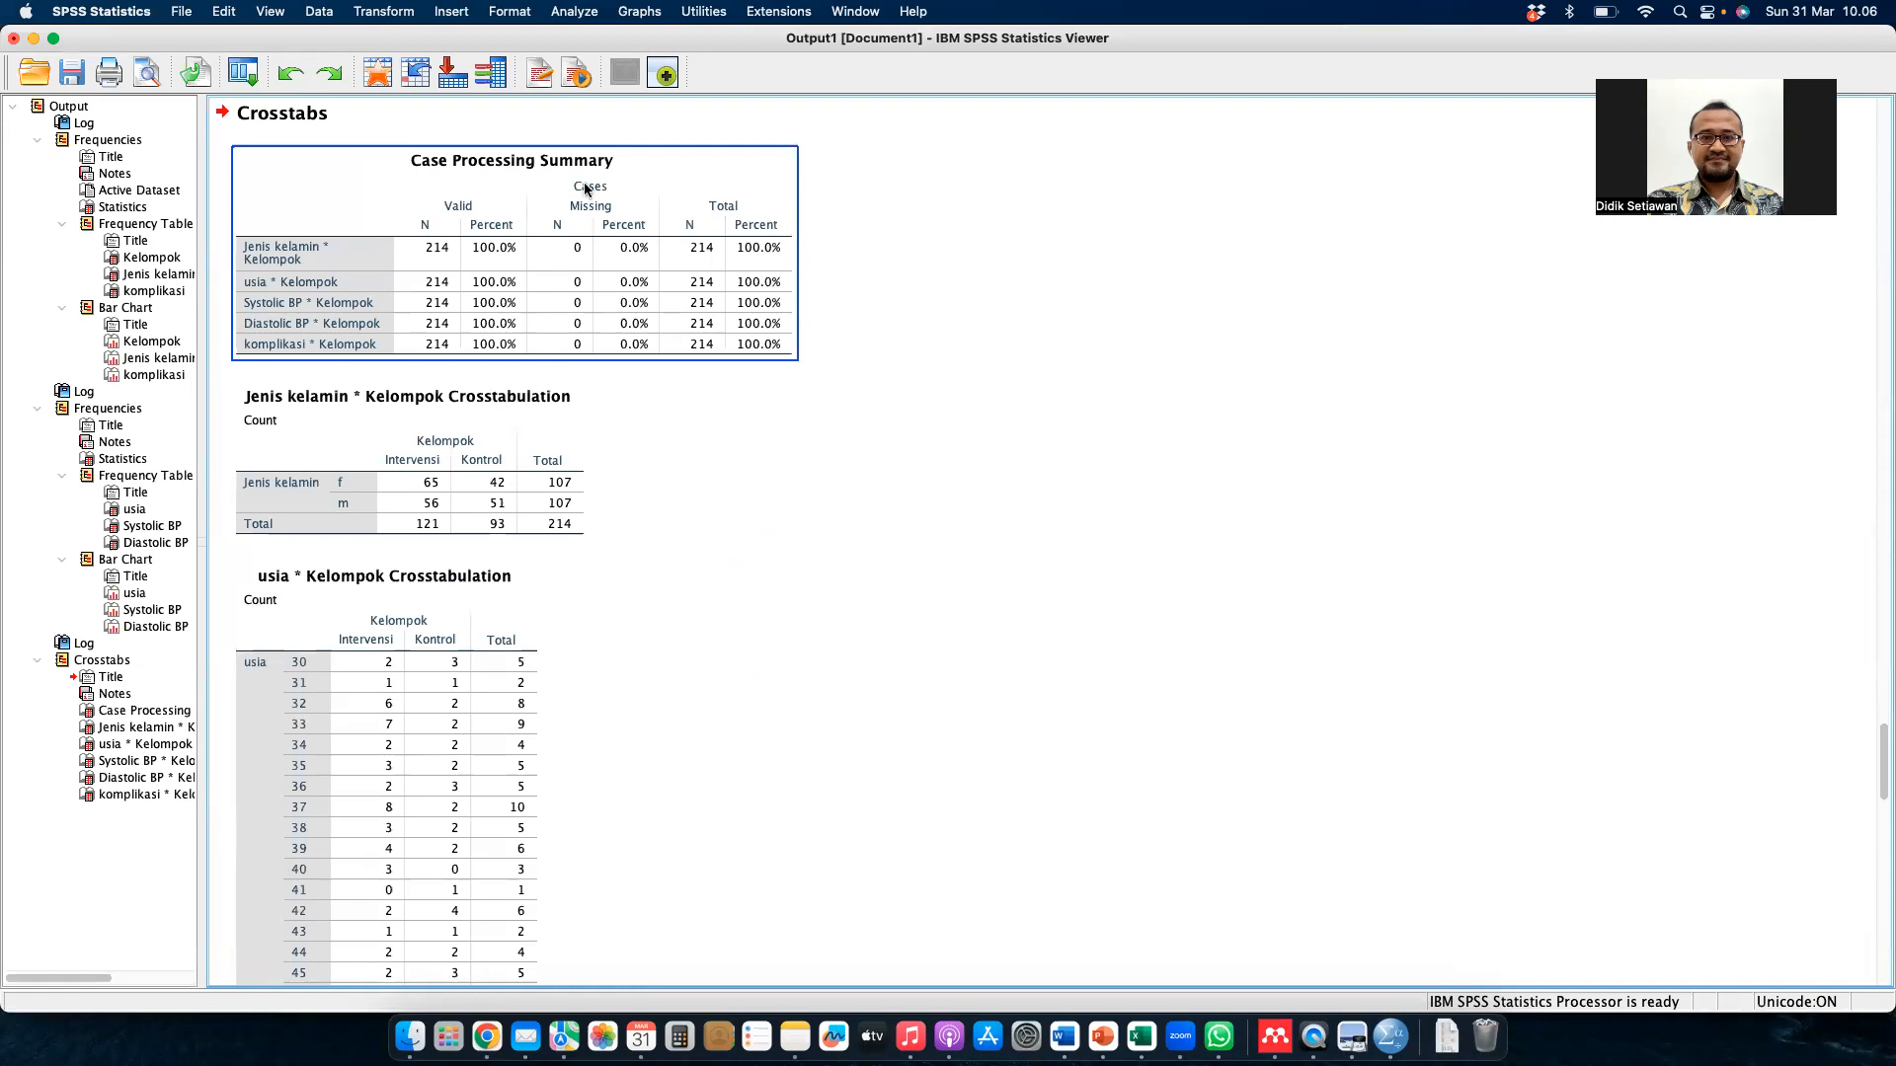
left_click(491, 431)
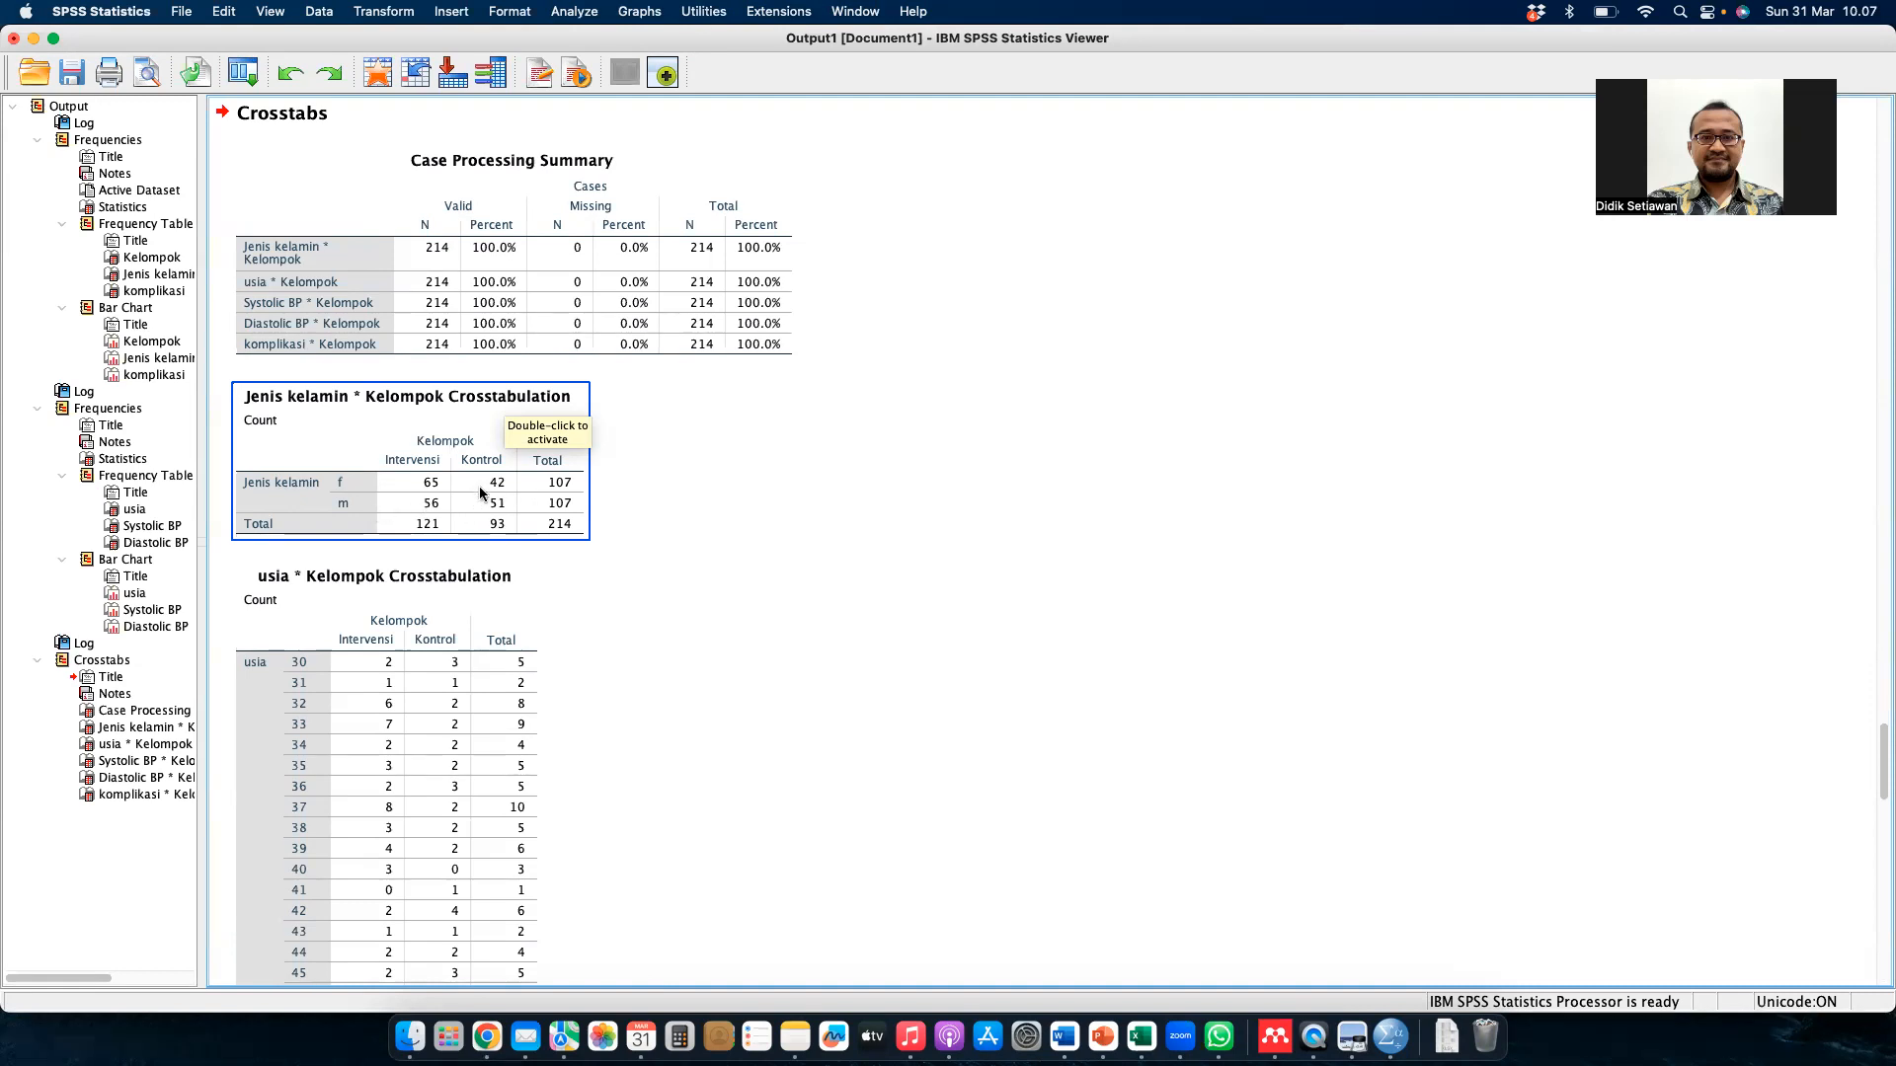
- Examine the usia * Kelompok Crosstabulation and compare it with the shorter Jenis kelamin table above it
left_click(503, 553)
scroll(504, 553, "down", 3)
left_click(504, 553)
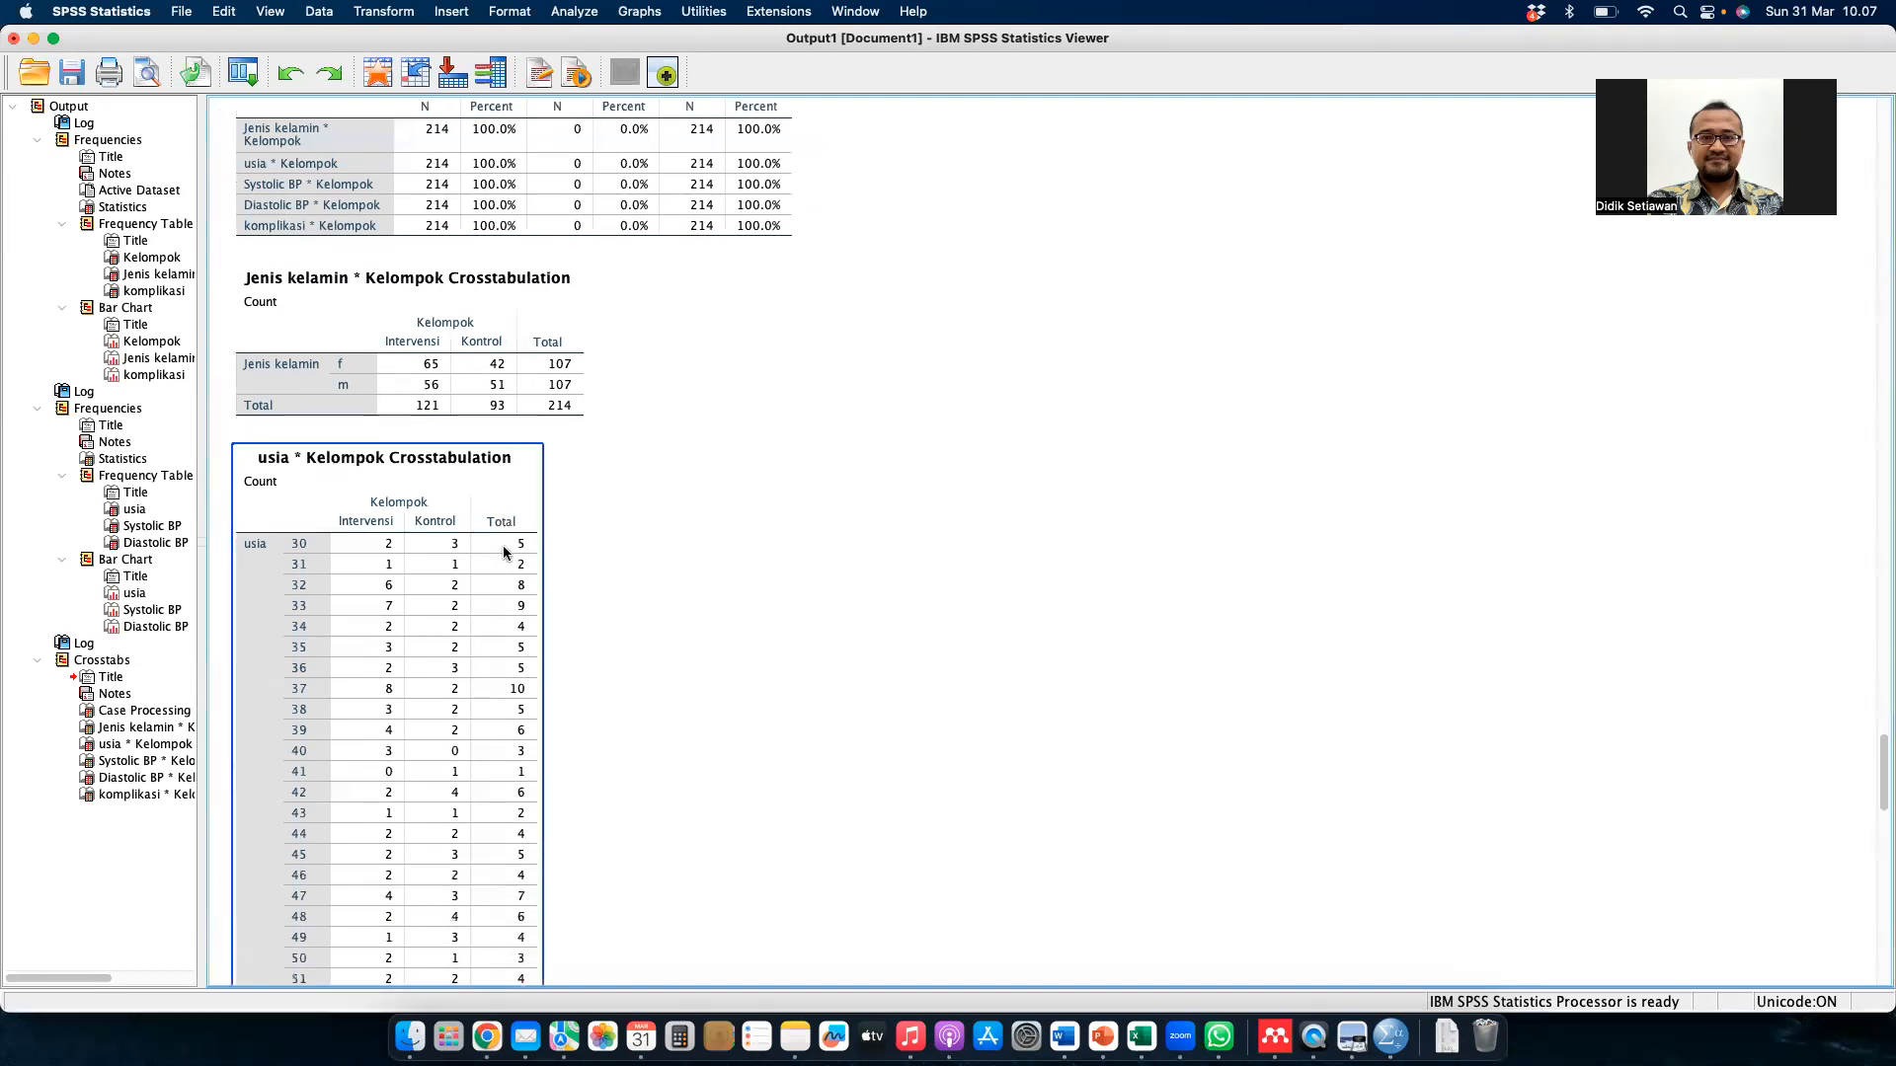
scroll(504, 551, "up", 1)
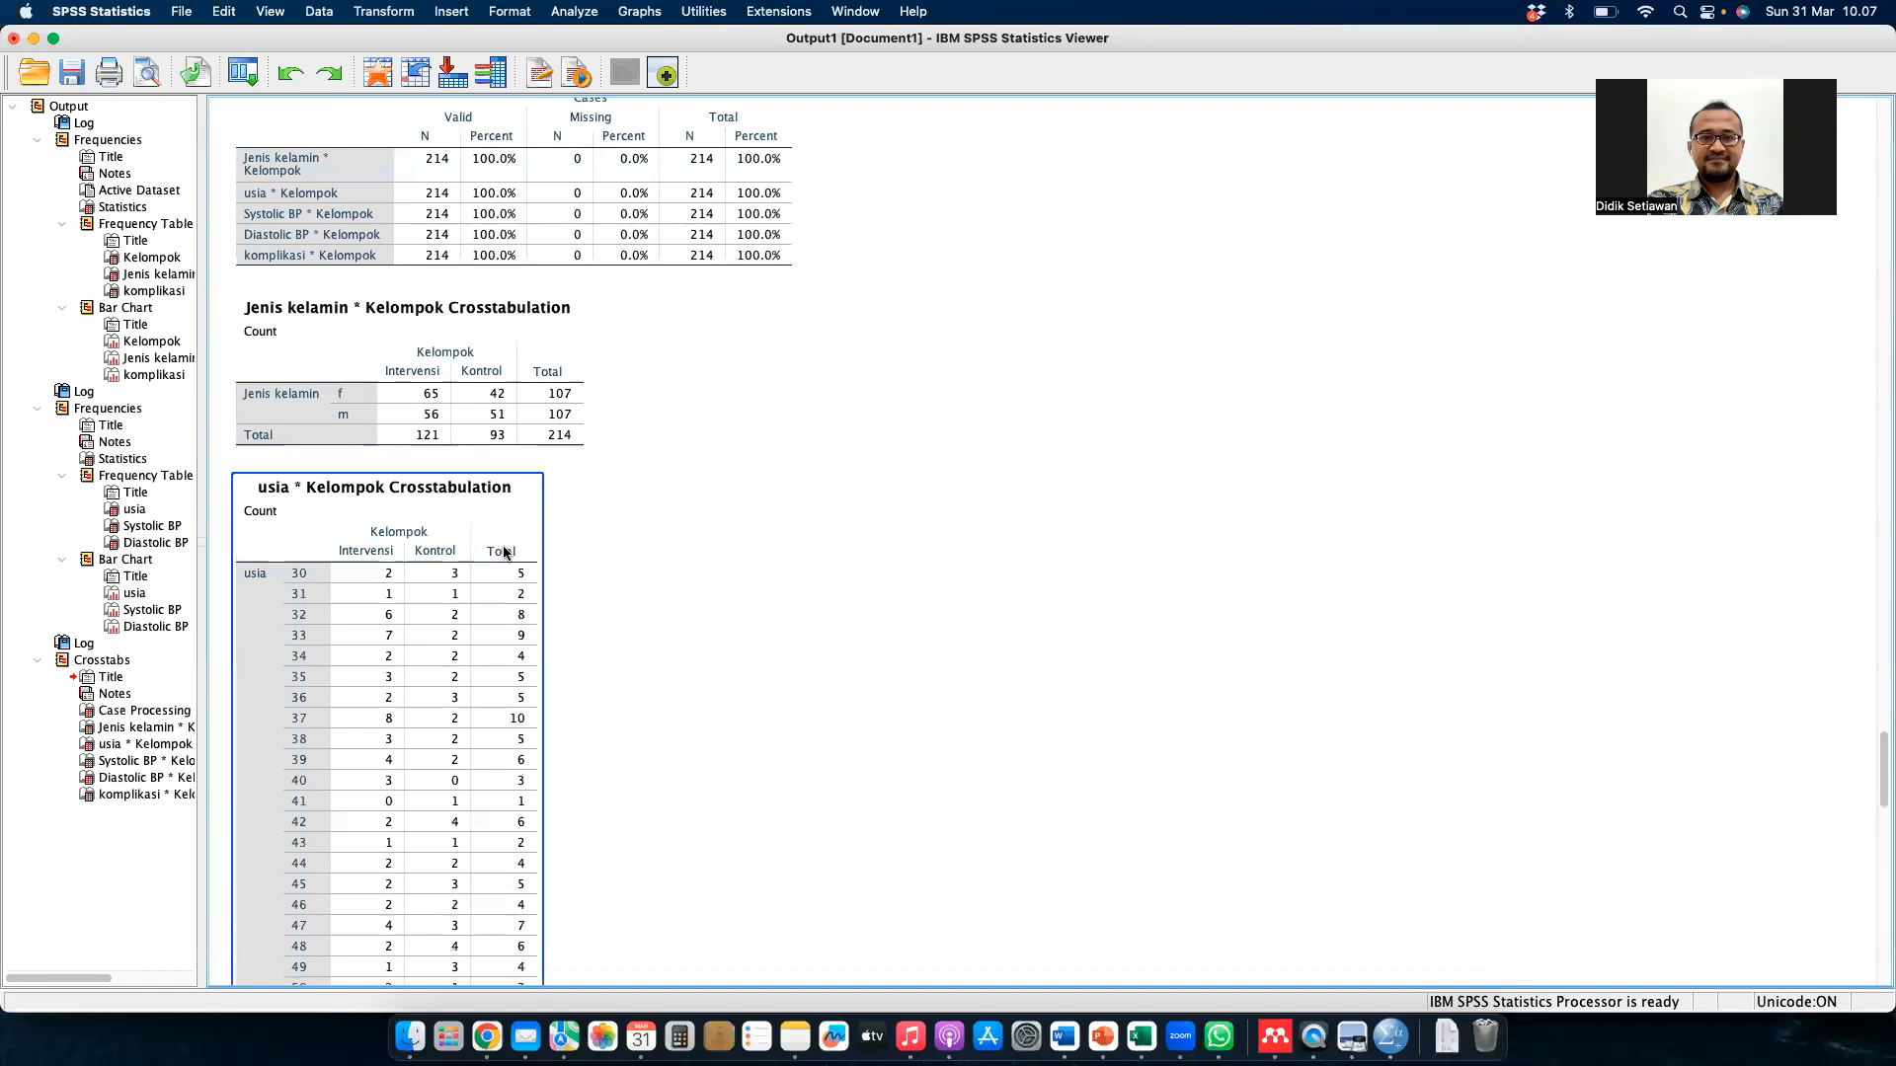
scroll(518, 633, "down", 6)
scroll(518, 633, "up", 1)
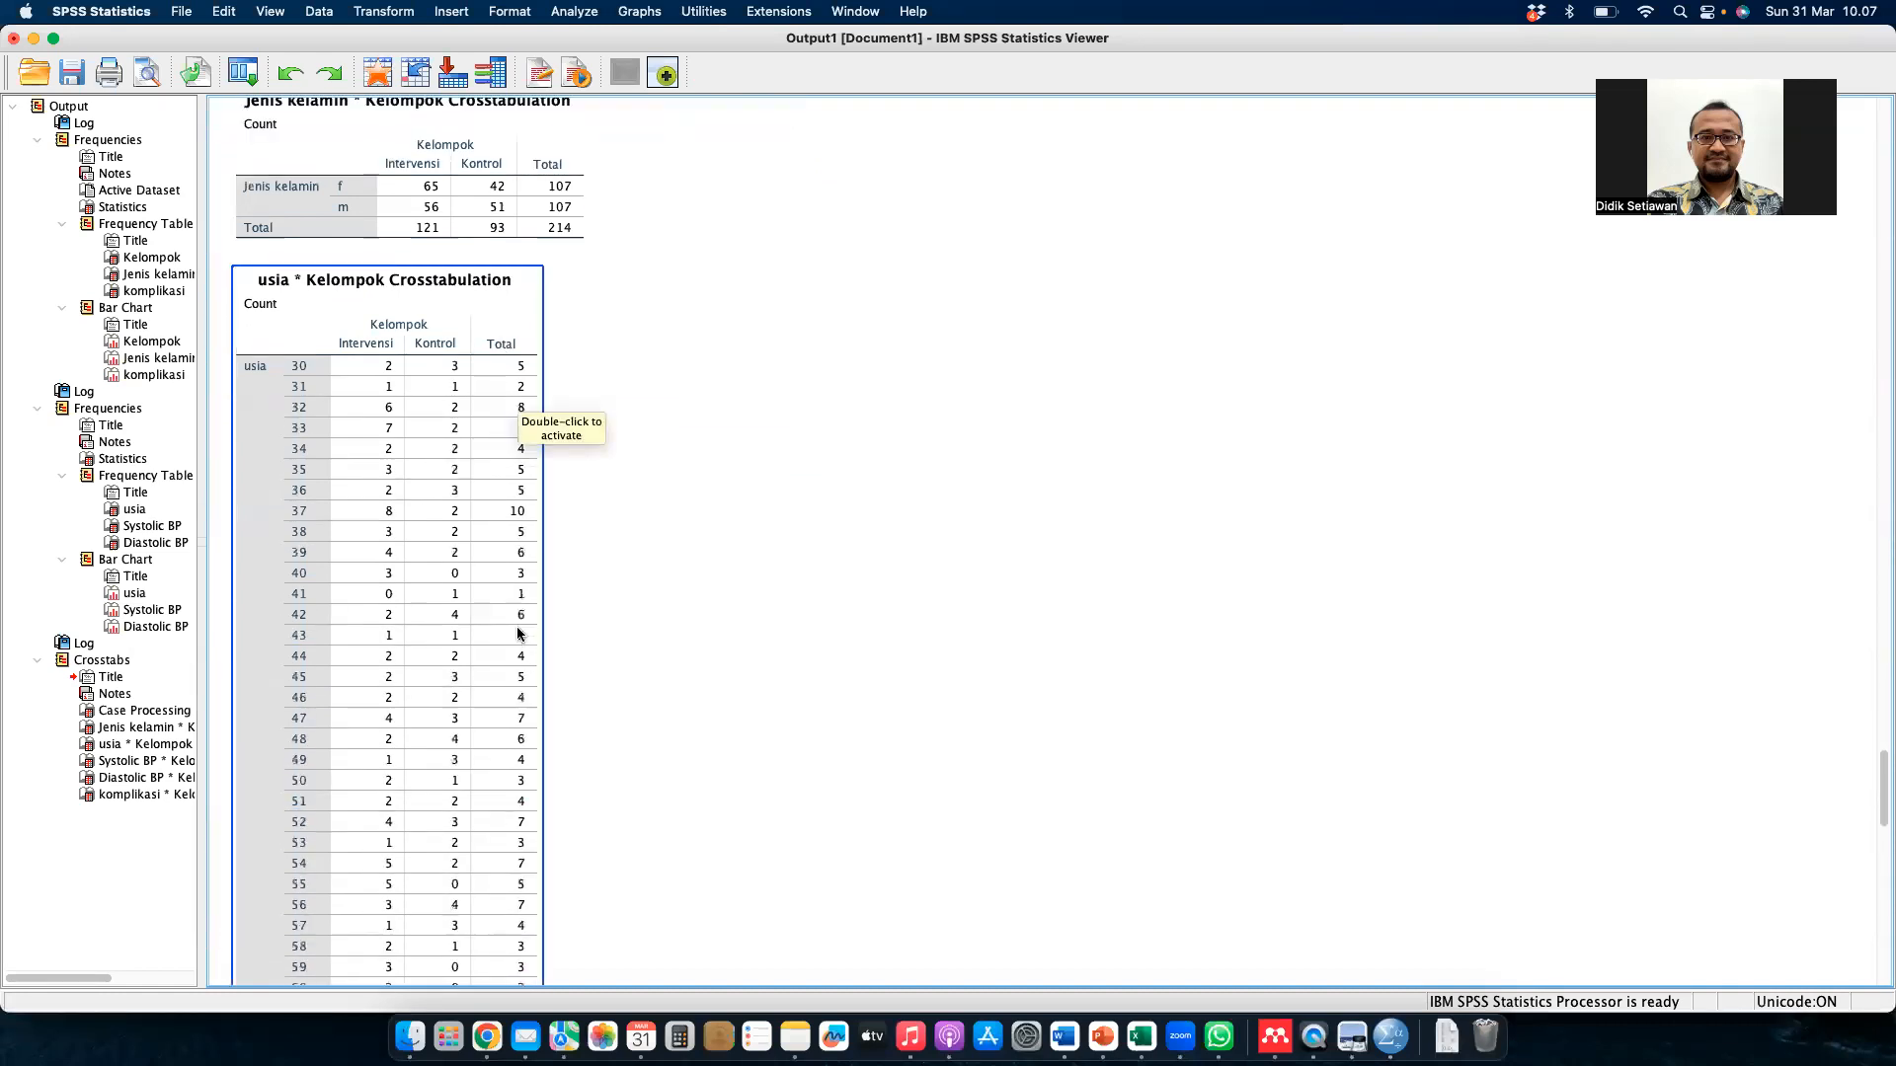
scroll(433, 529, "down", 10)
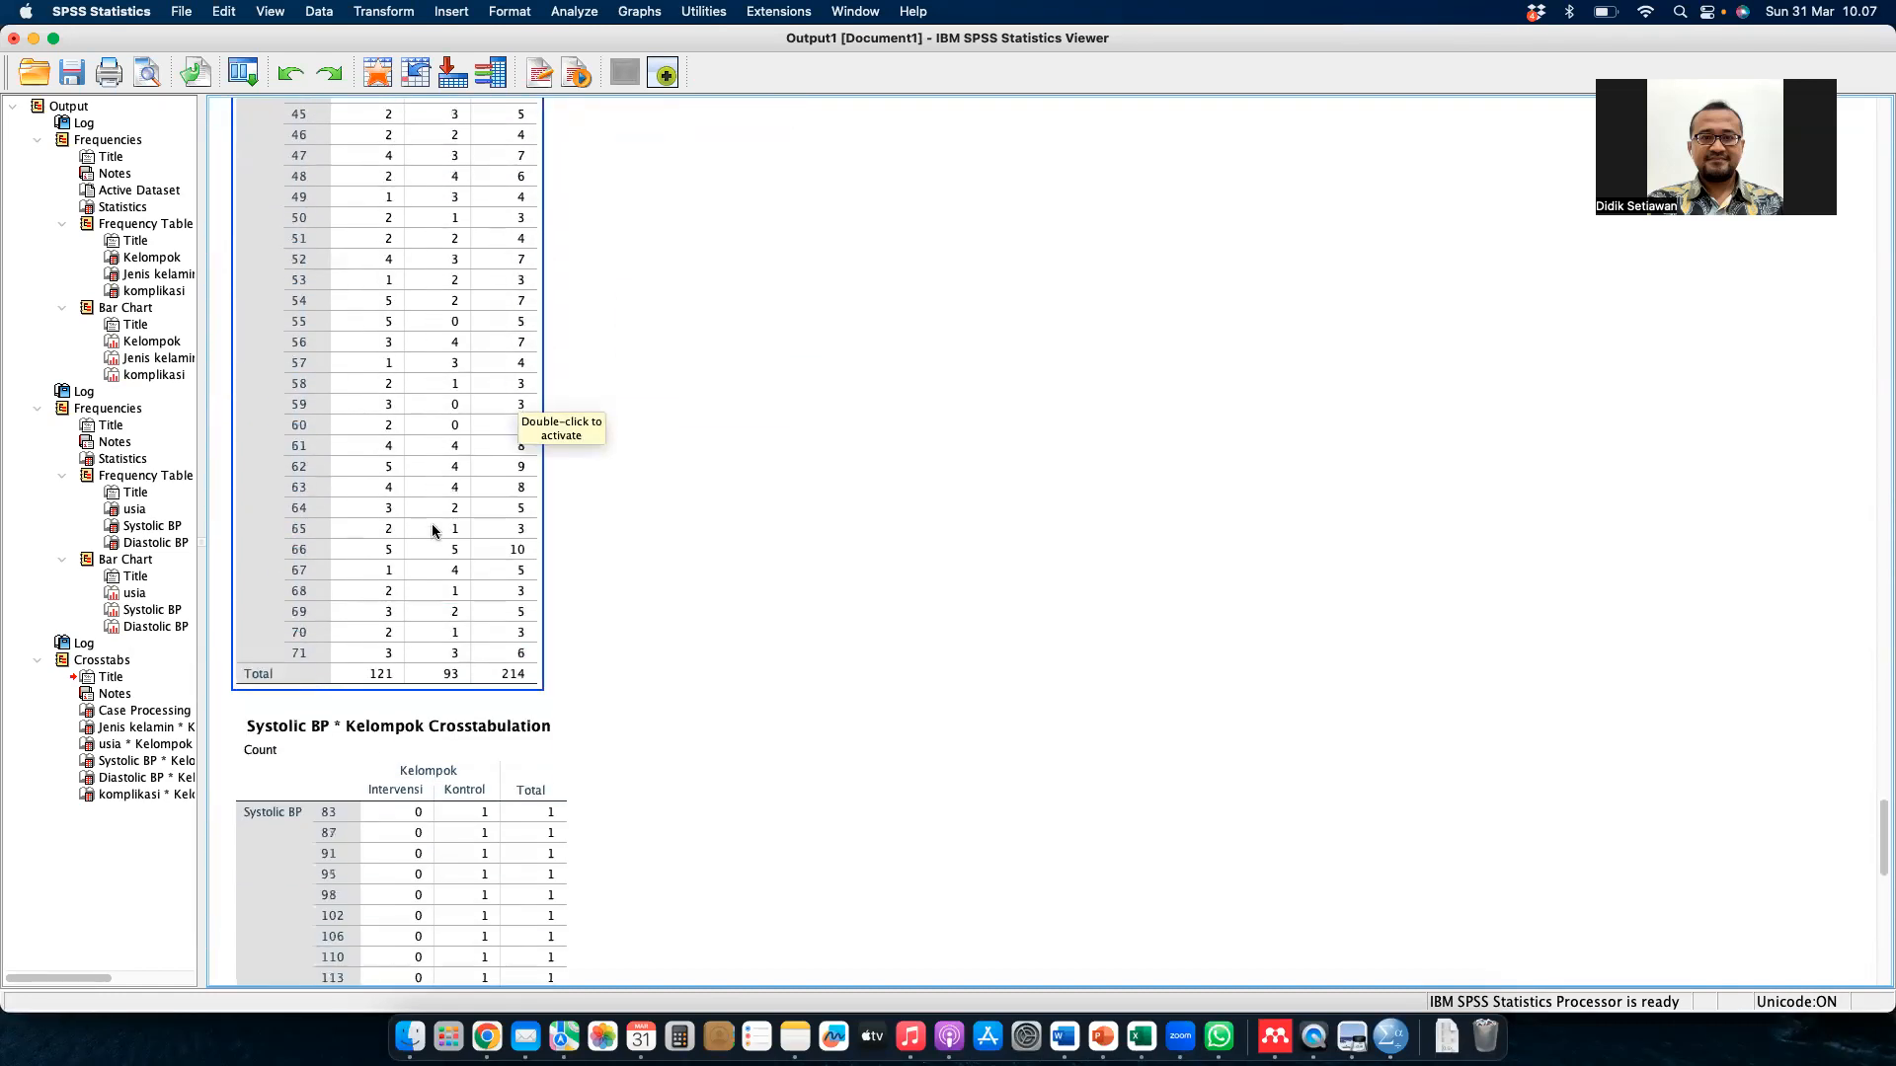
scroll(432, 530, "up", 20)
scroll(432, 529, "down", 10)
scroll(430, 524, "down", 5)
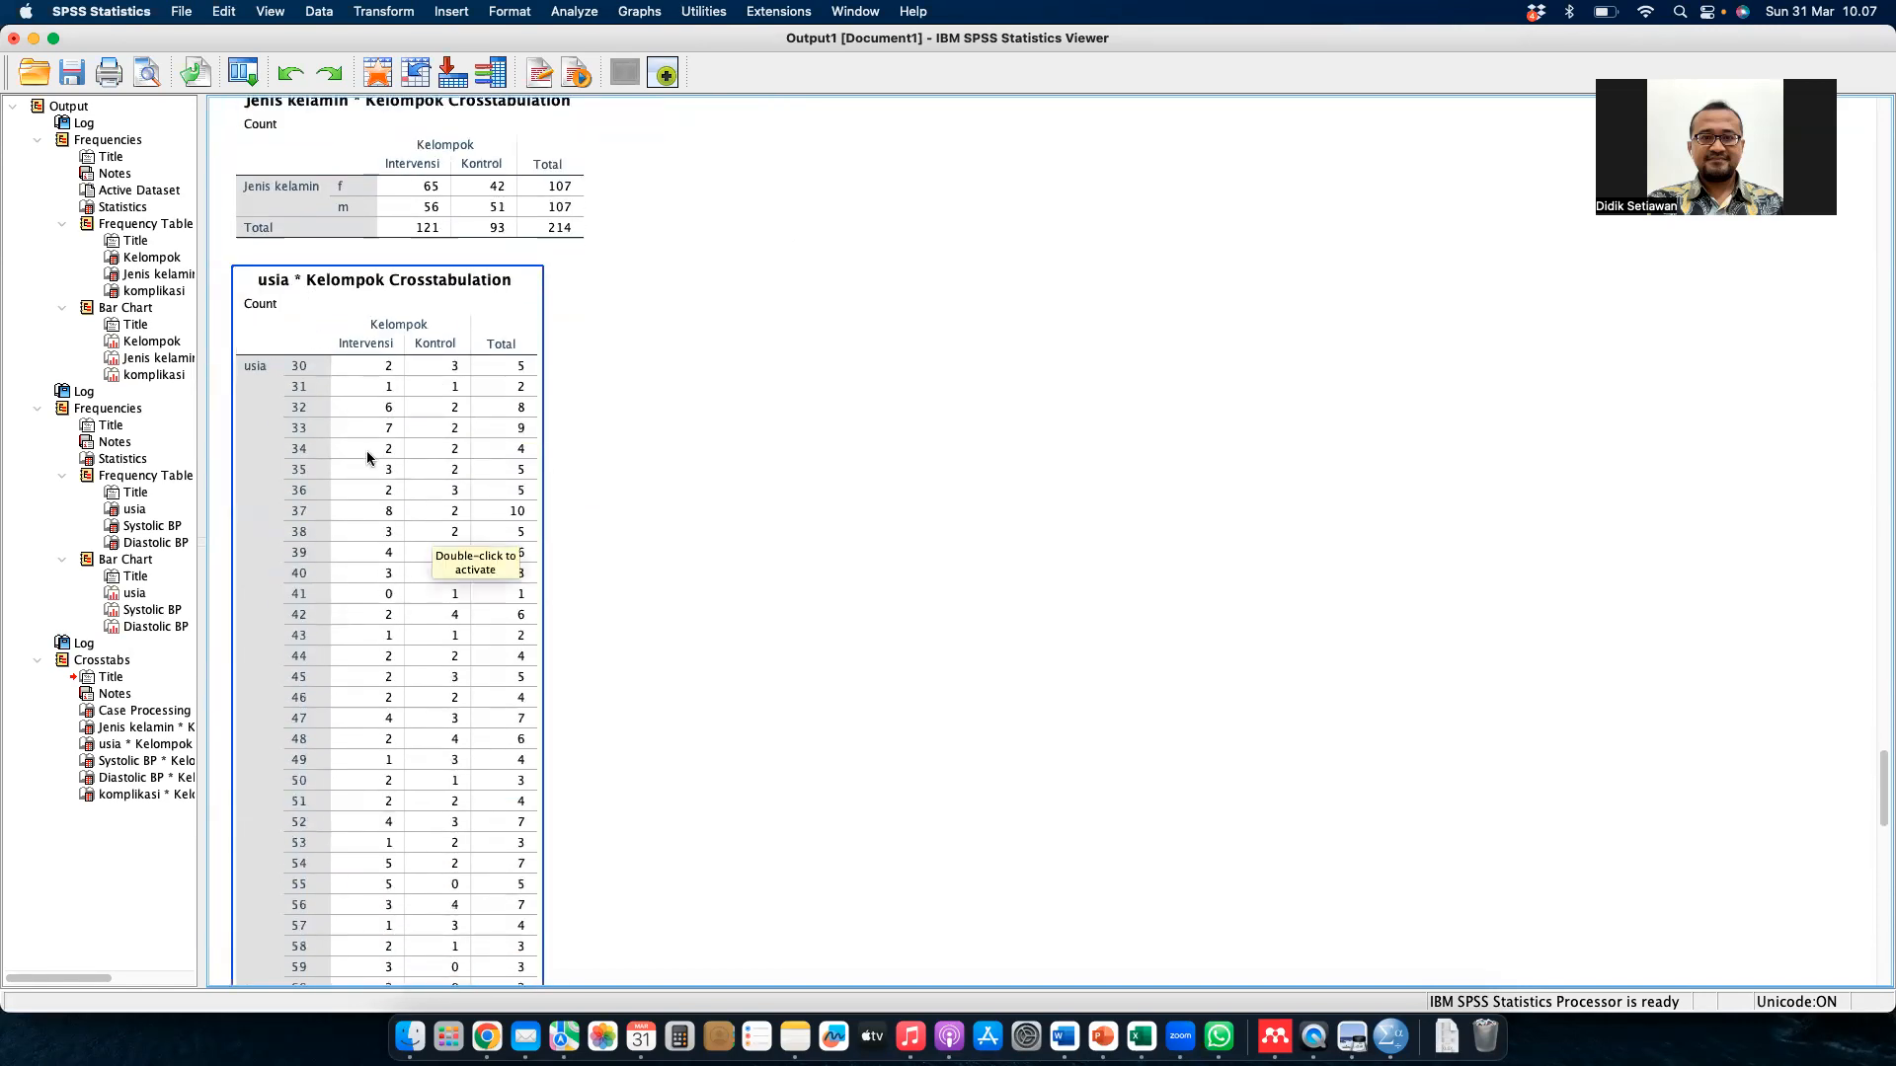
left_click(429, 389)
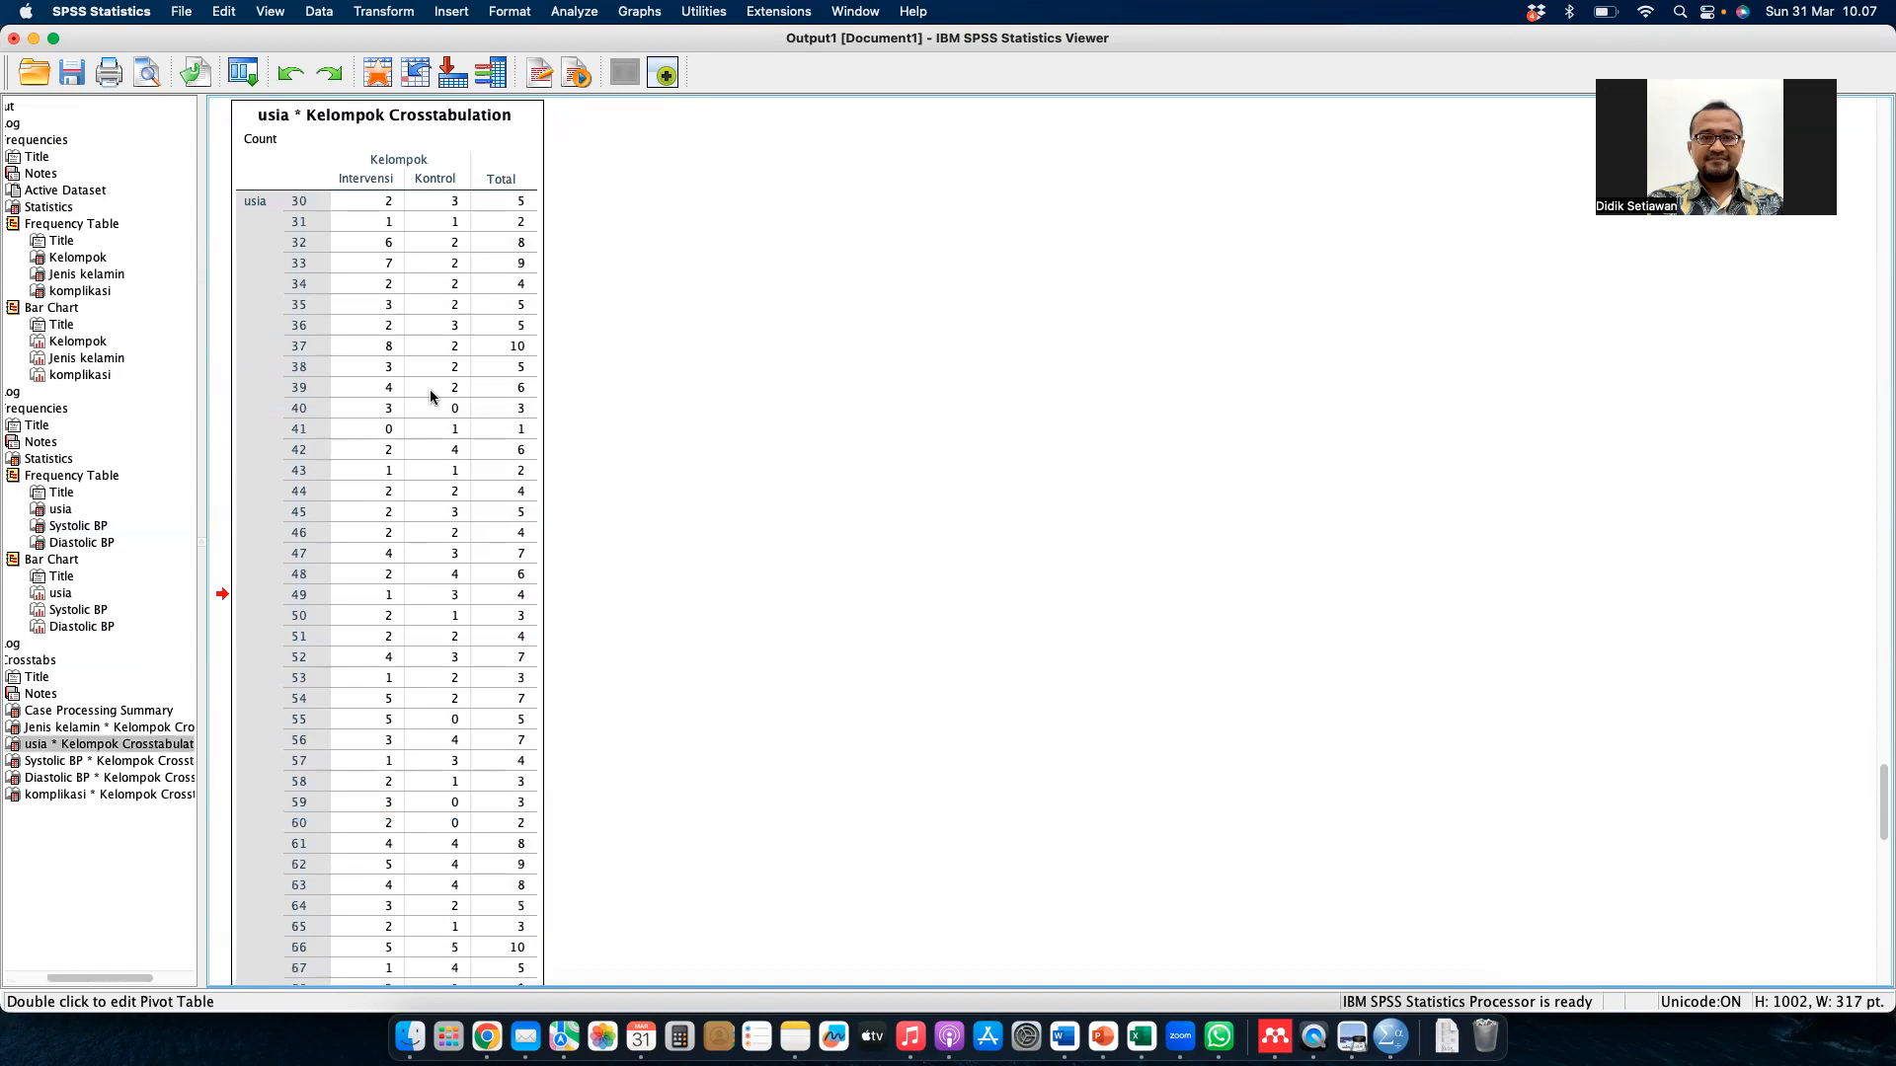
scroll(429, 391, "up", 15)
scroll(429, 395, "down", 1)
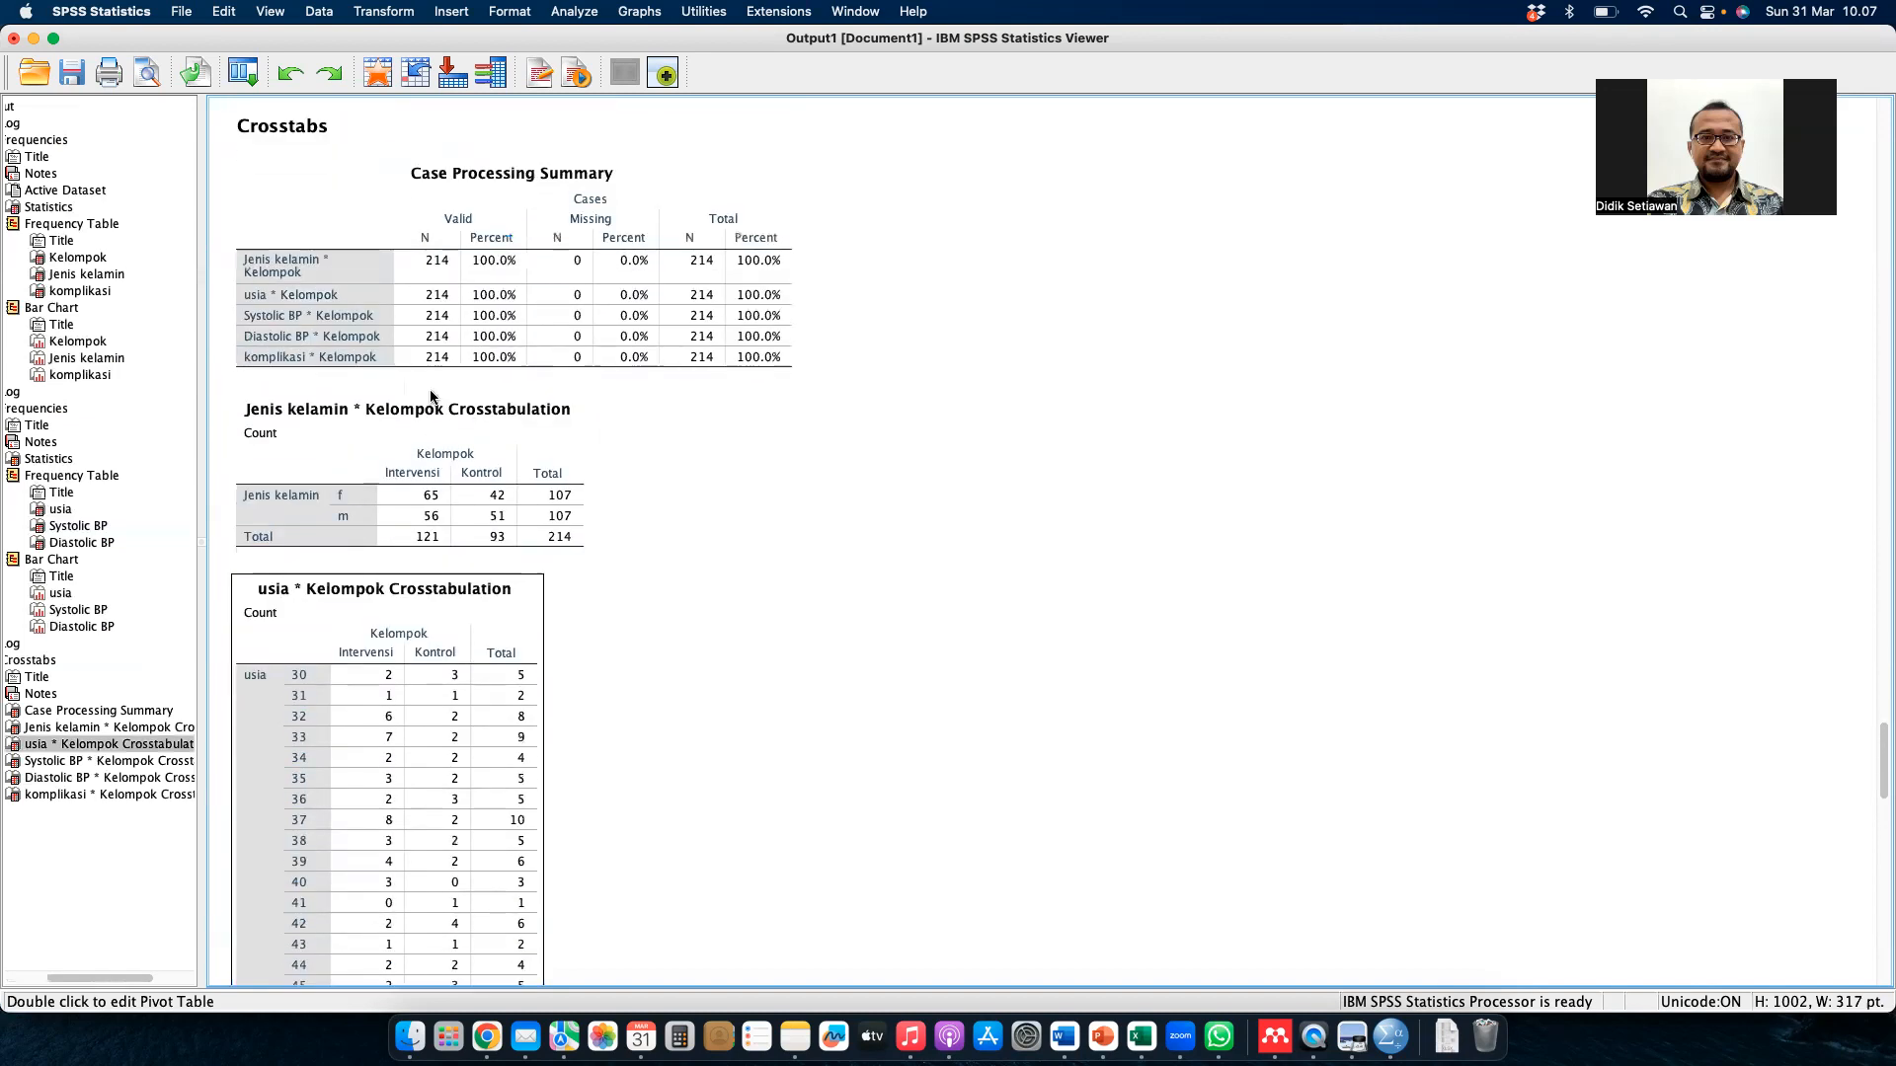
scroll(367, 652, "down", 15)
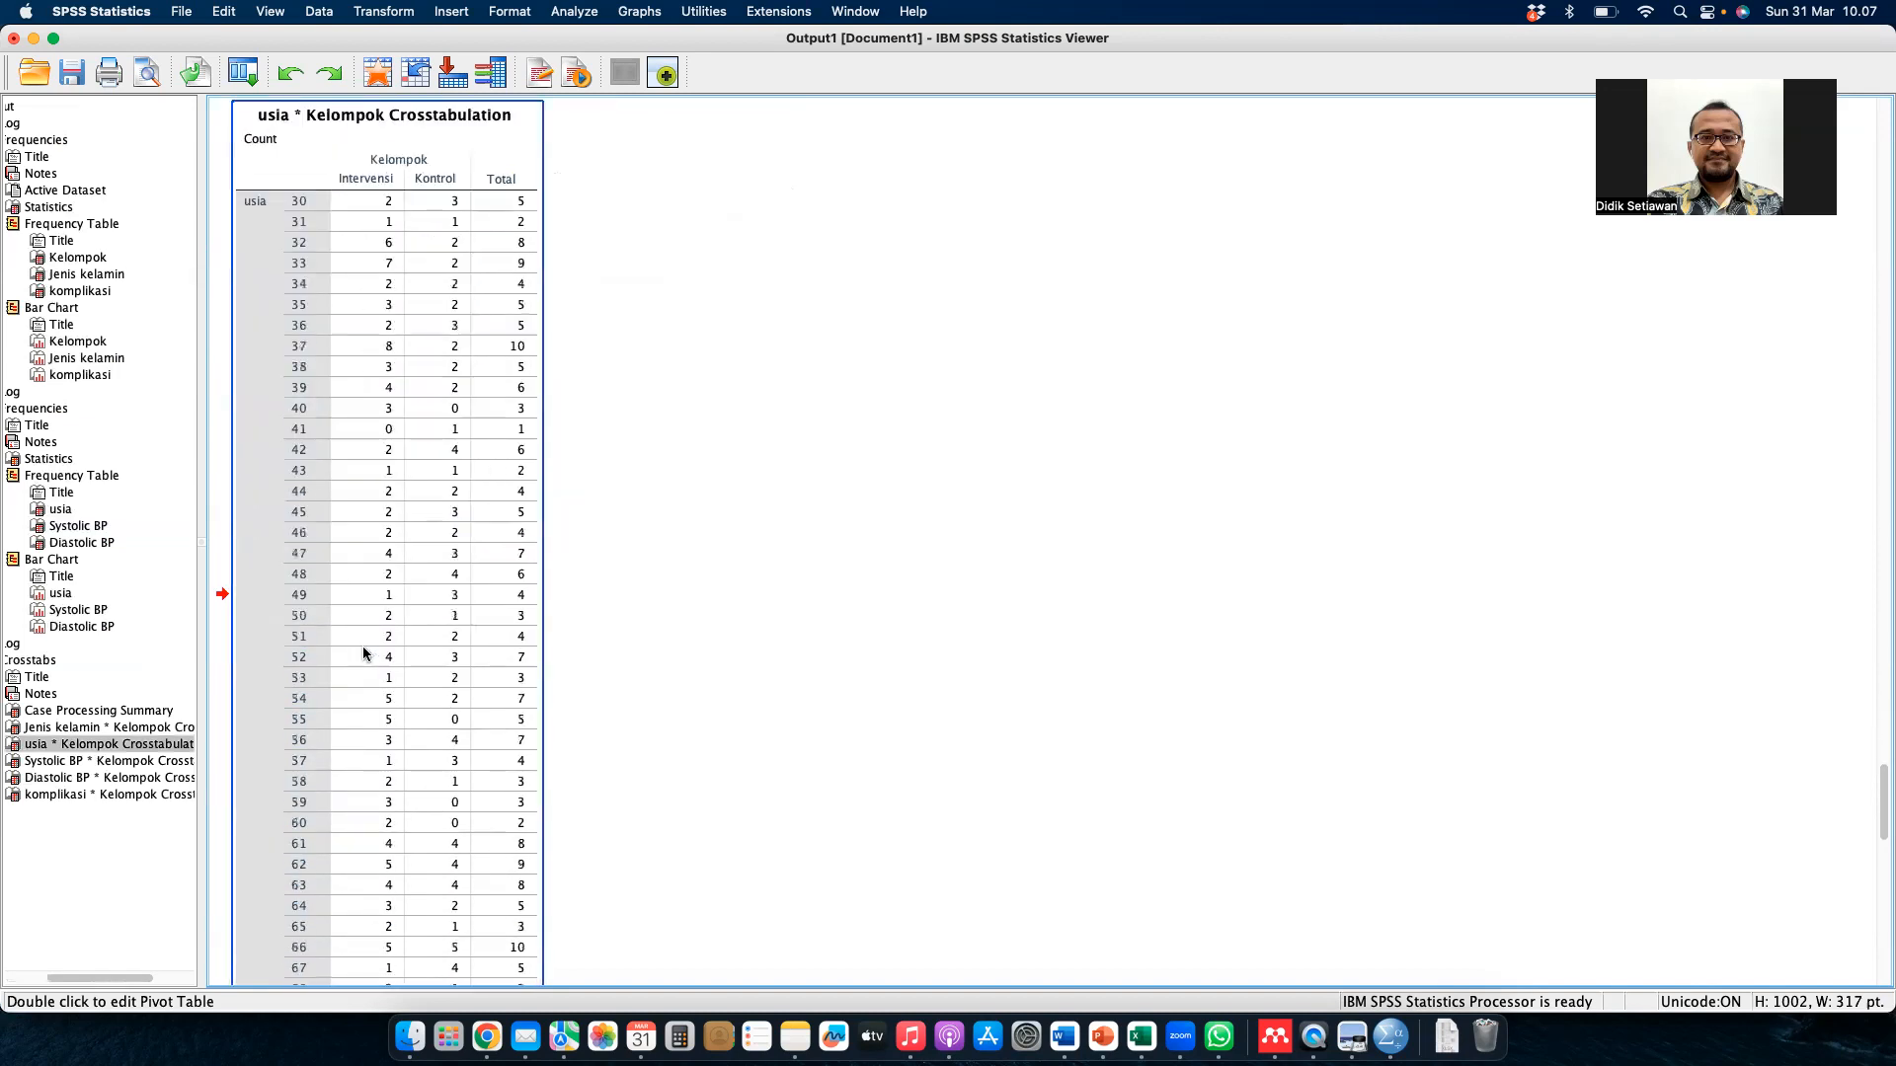
- Cut the usia * Kelompok Crosstabulation out of the Crosstabs output
left_click(131, 752)
left_click(136, 744)
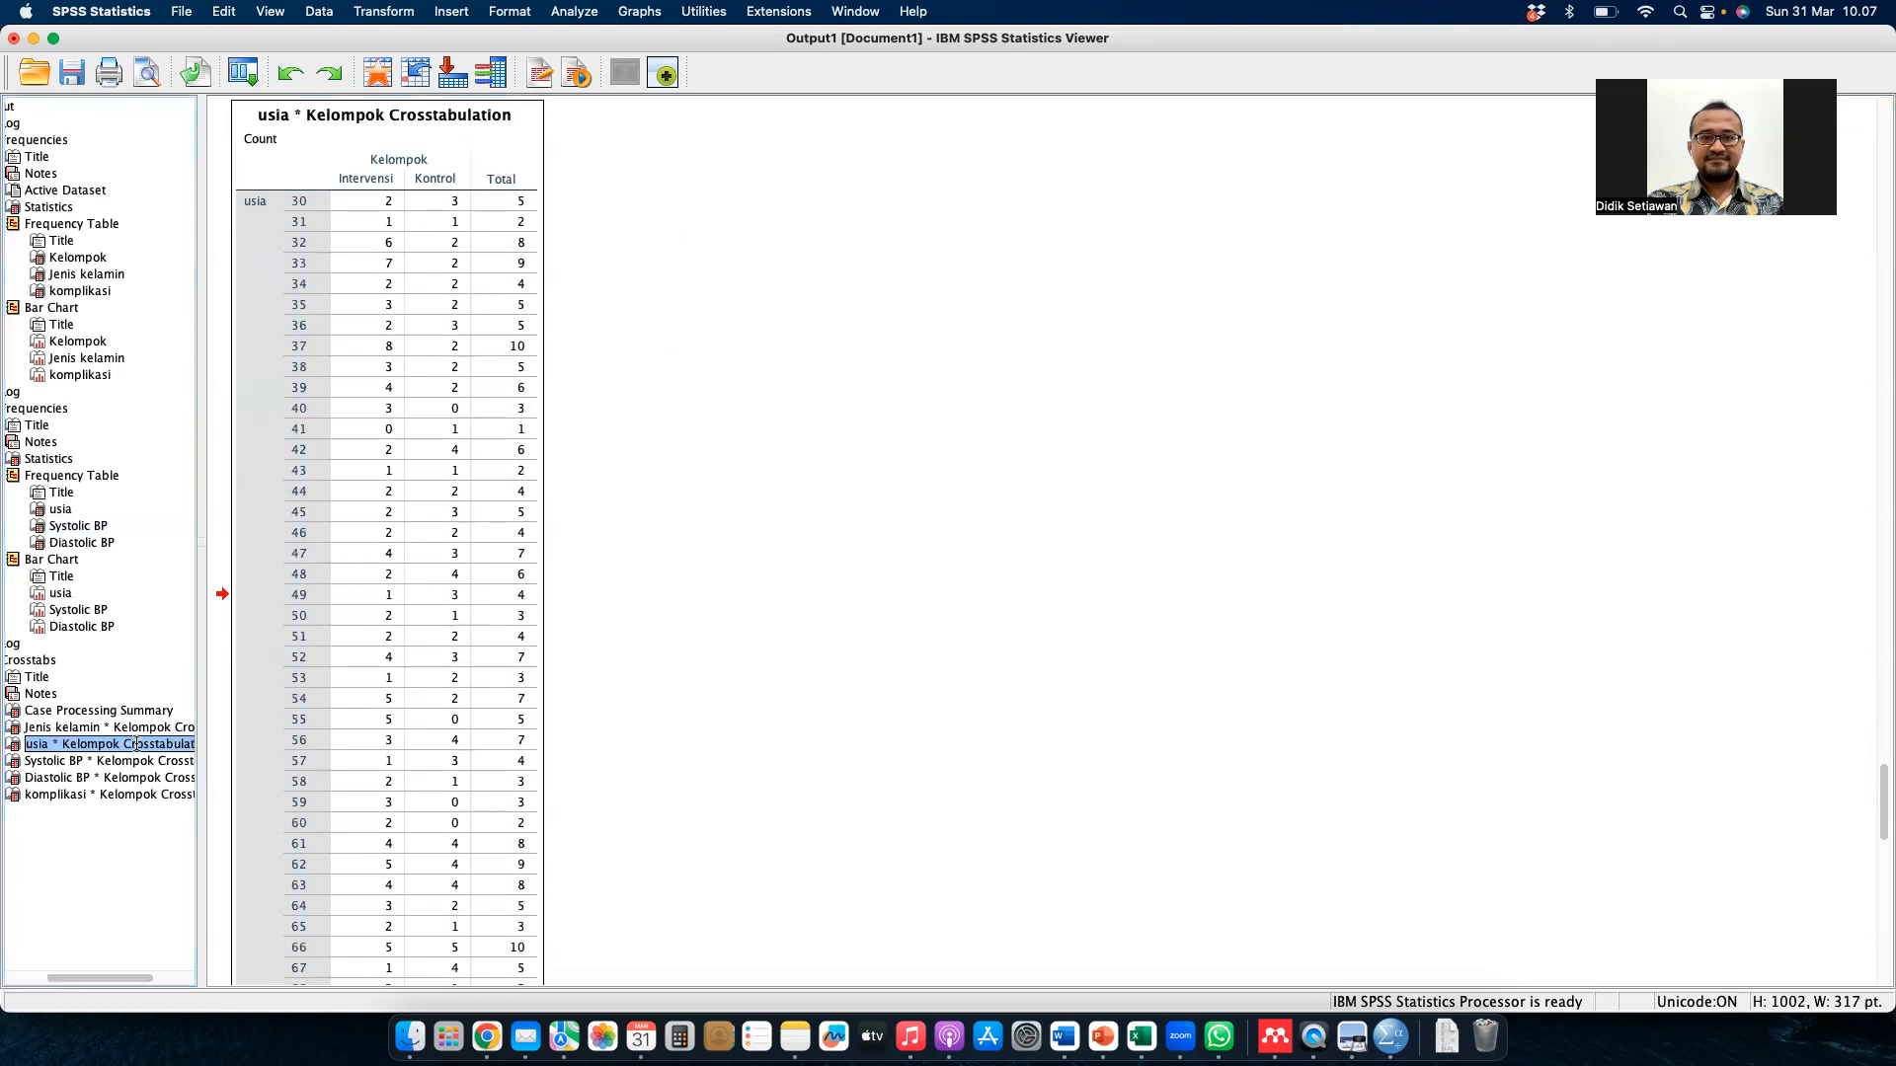
left_click(288, 690)
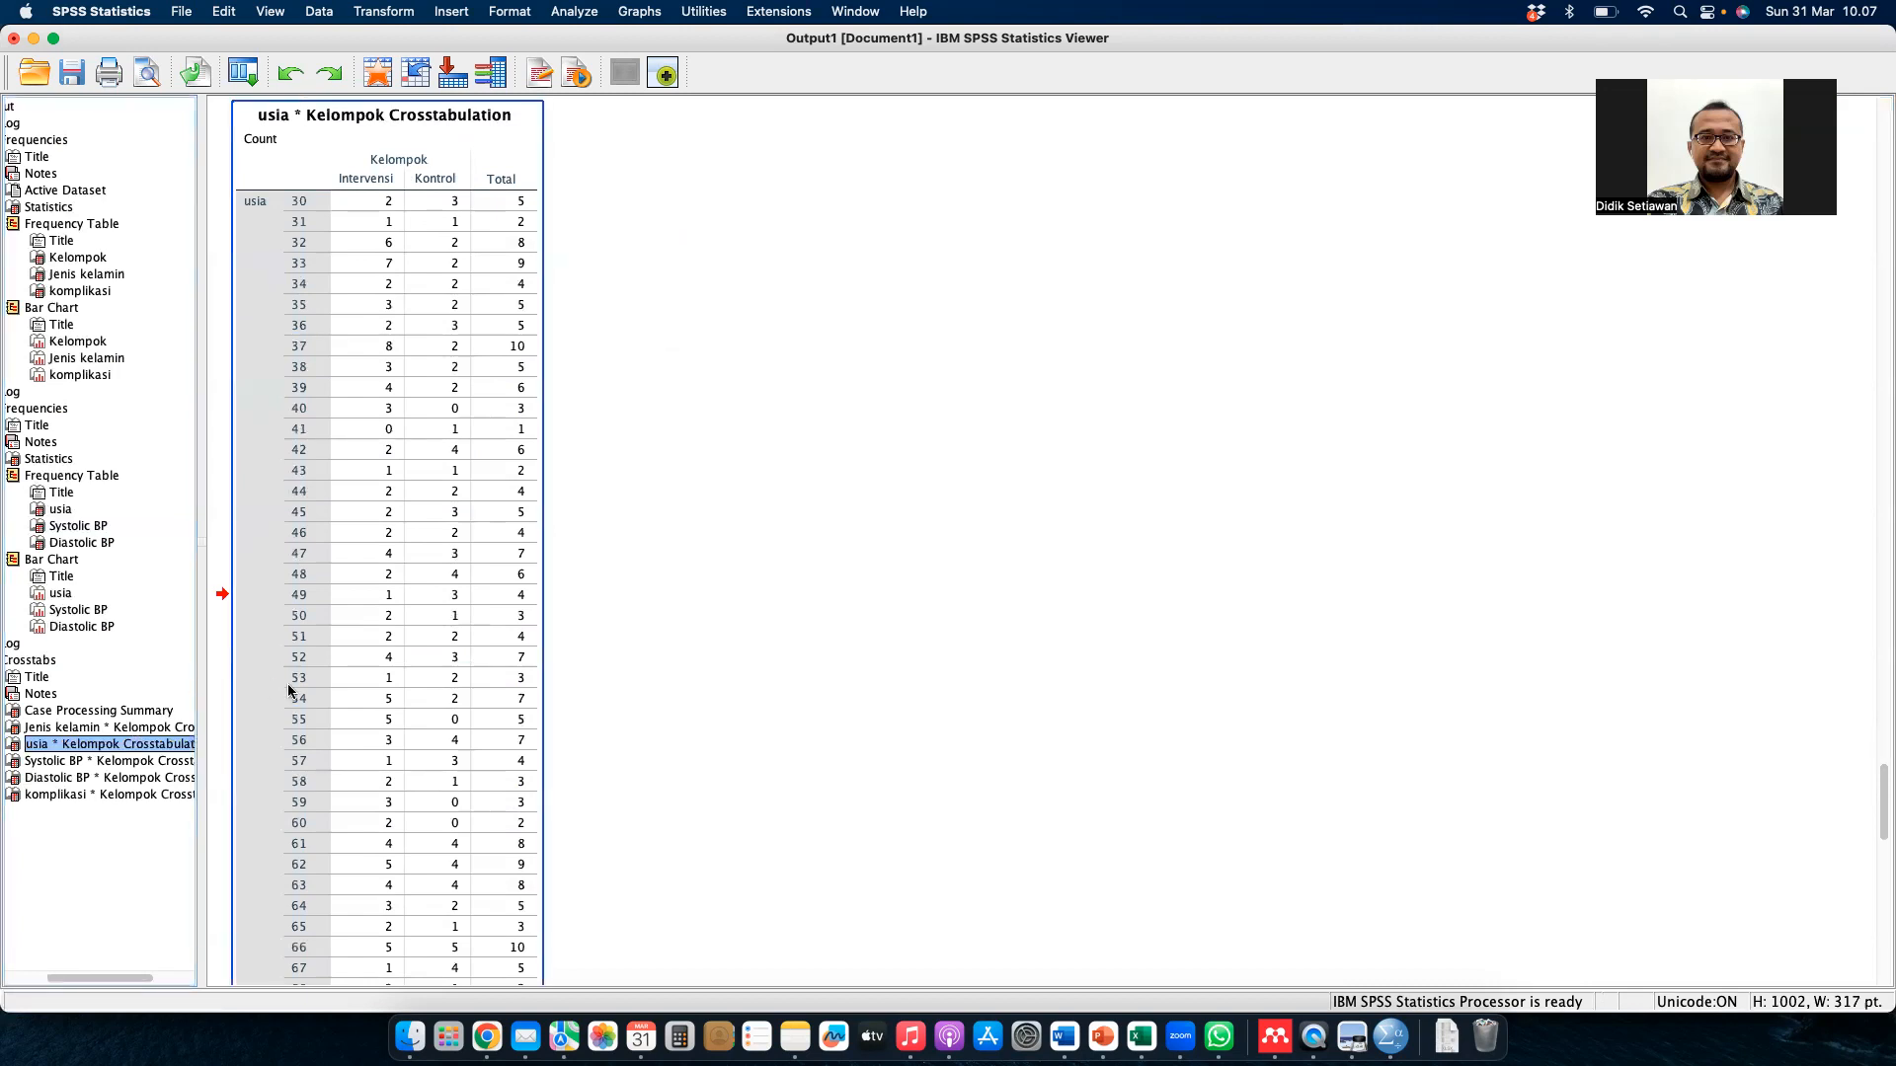
right_click(161, 750)
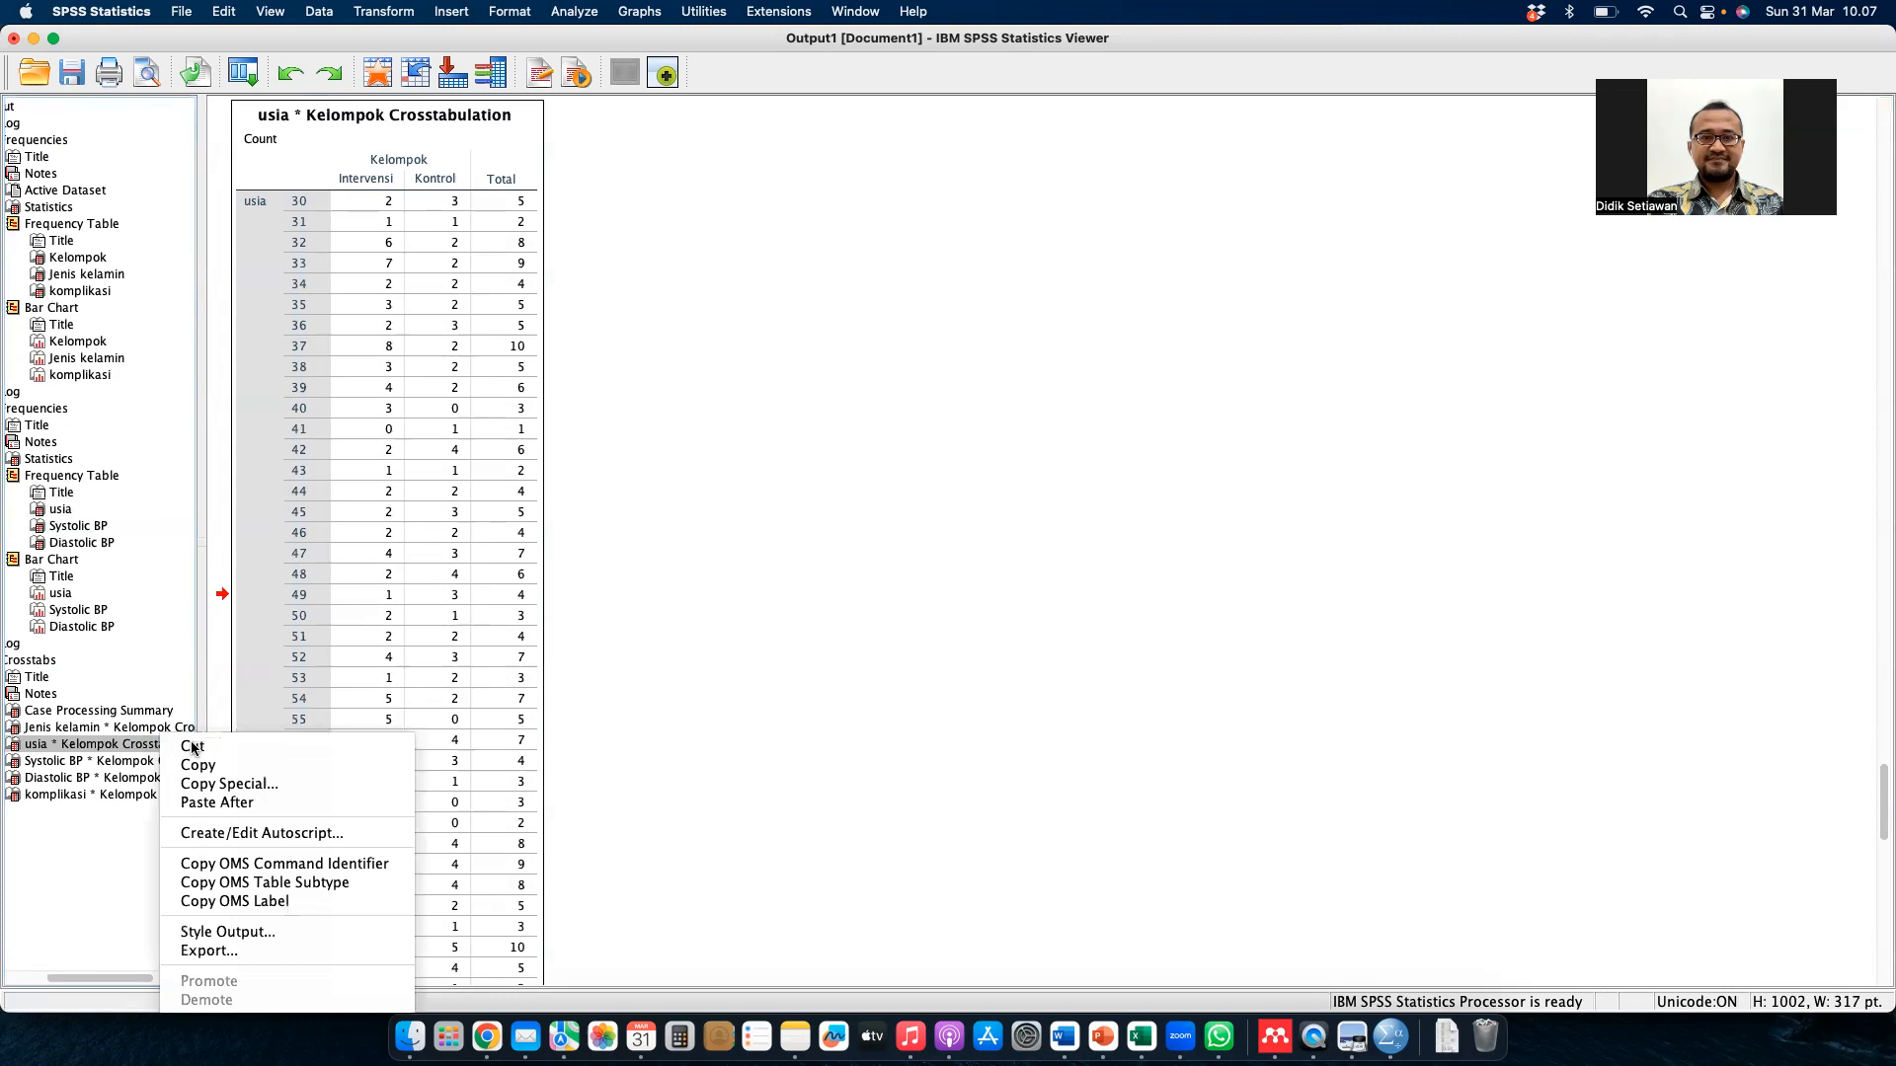
left_click(190, 748)
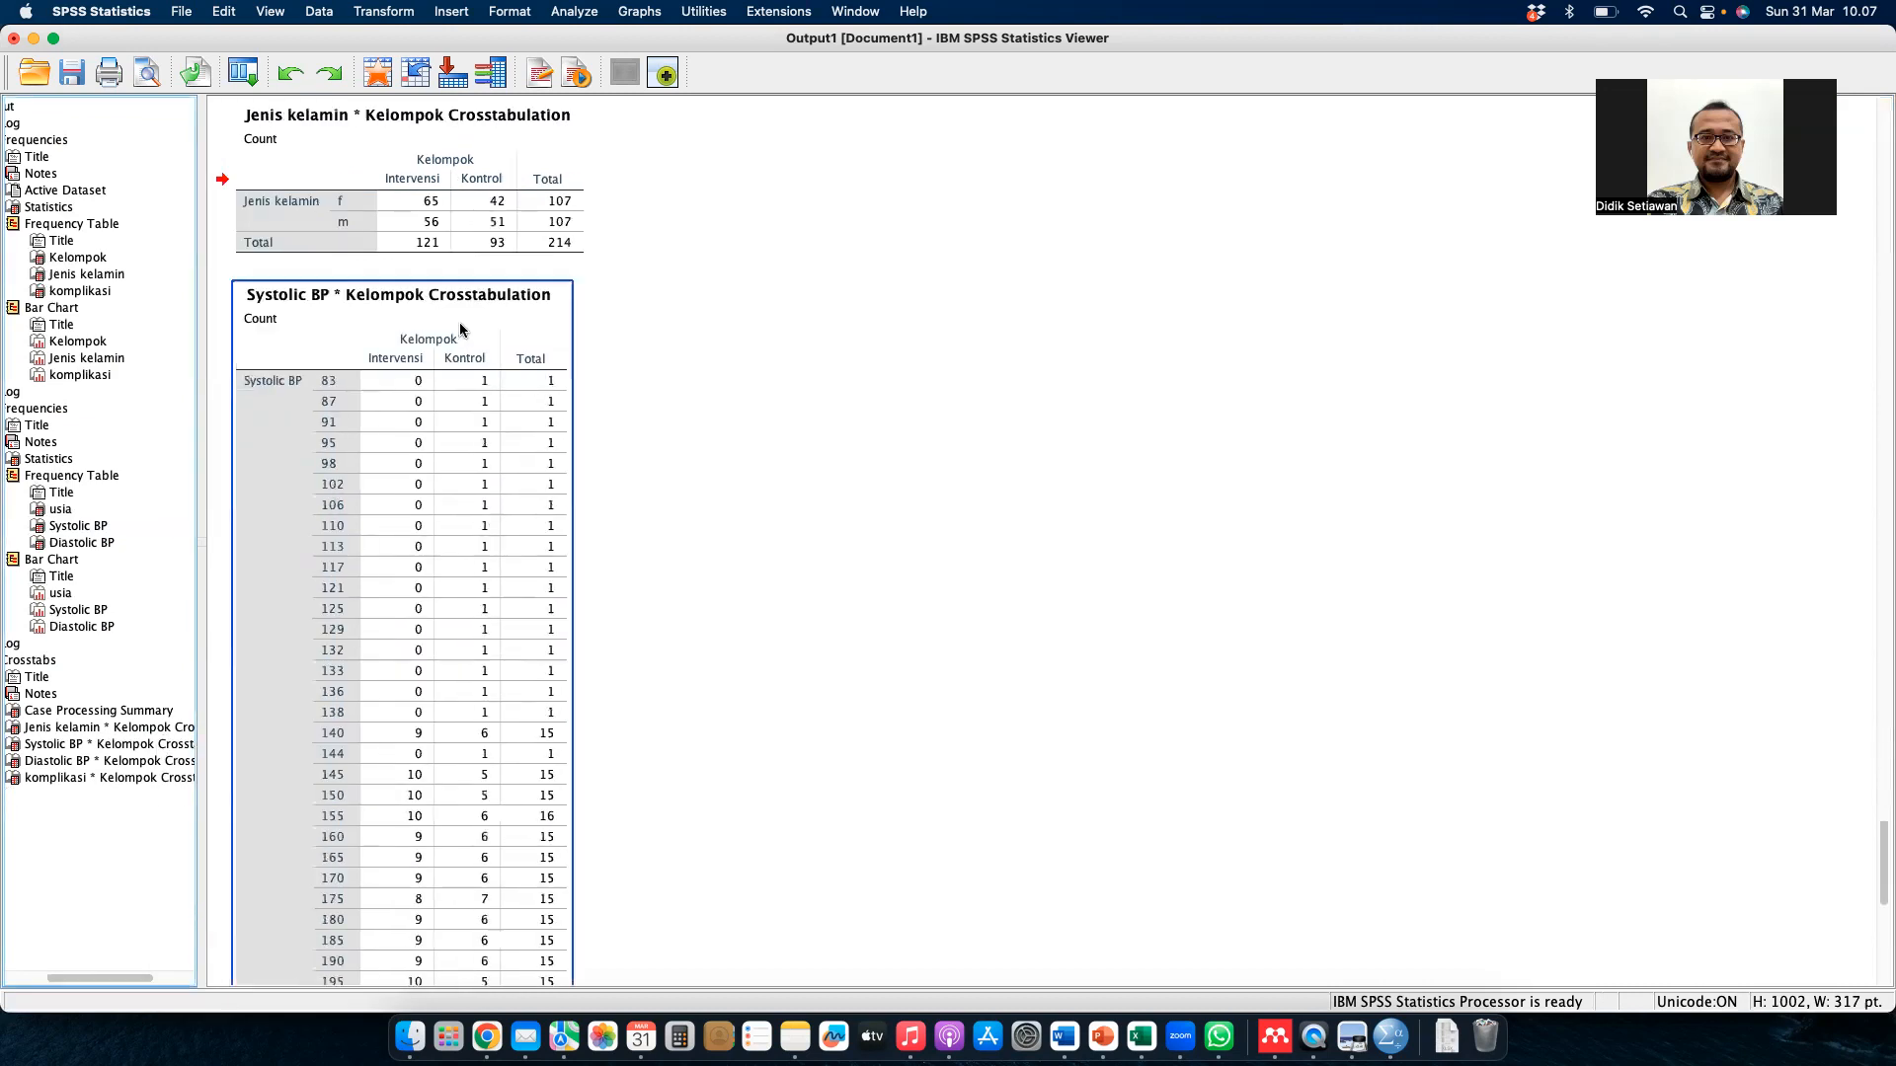
- Cut the Systolic BP * Kelompok Crosstabulation out of the Crosstabs output
left_click(138, 745)
left_click(219, 740)
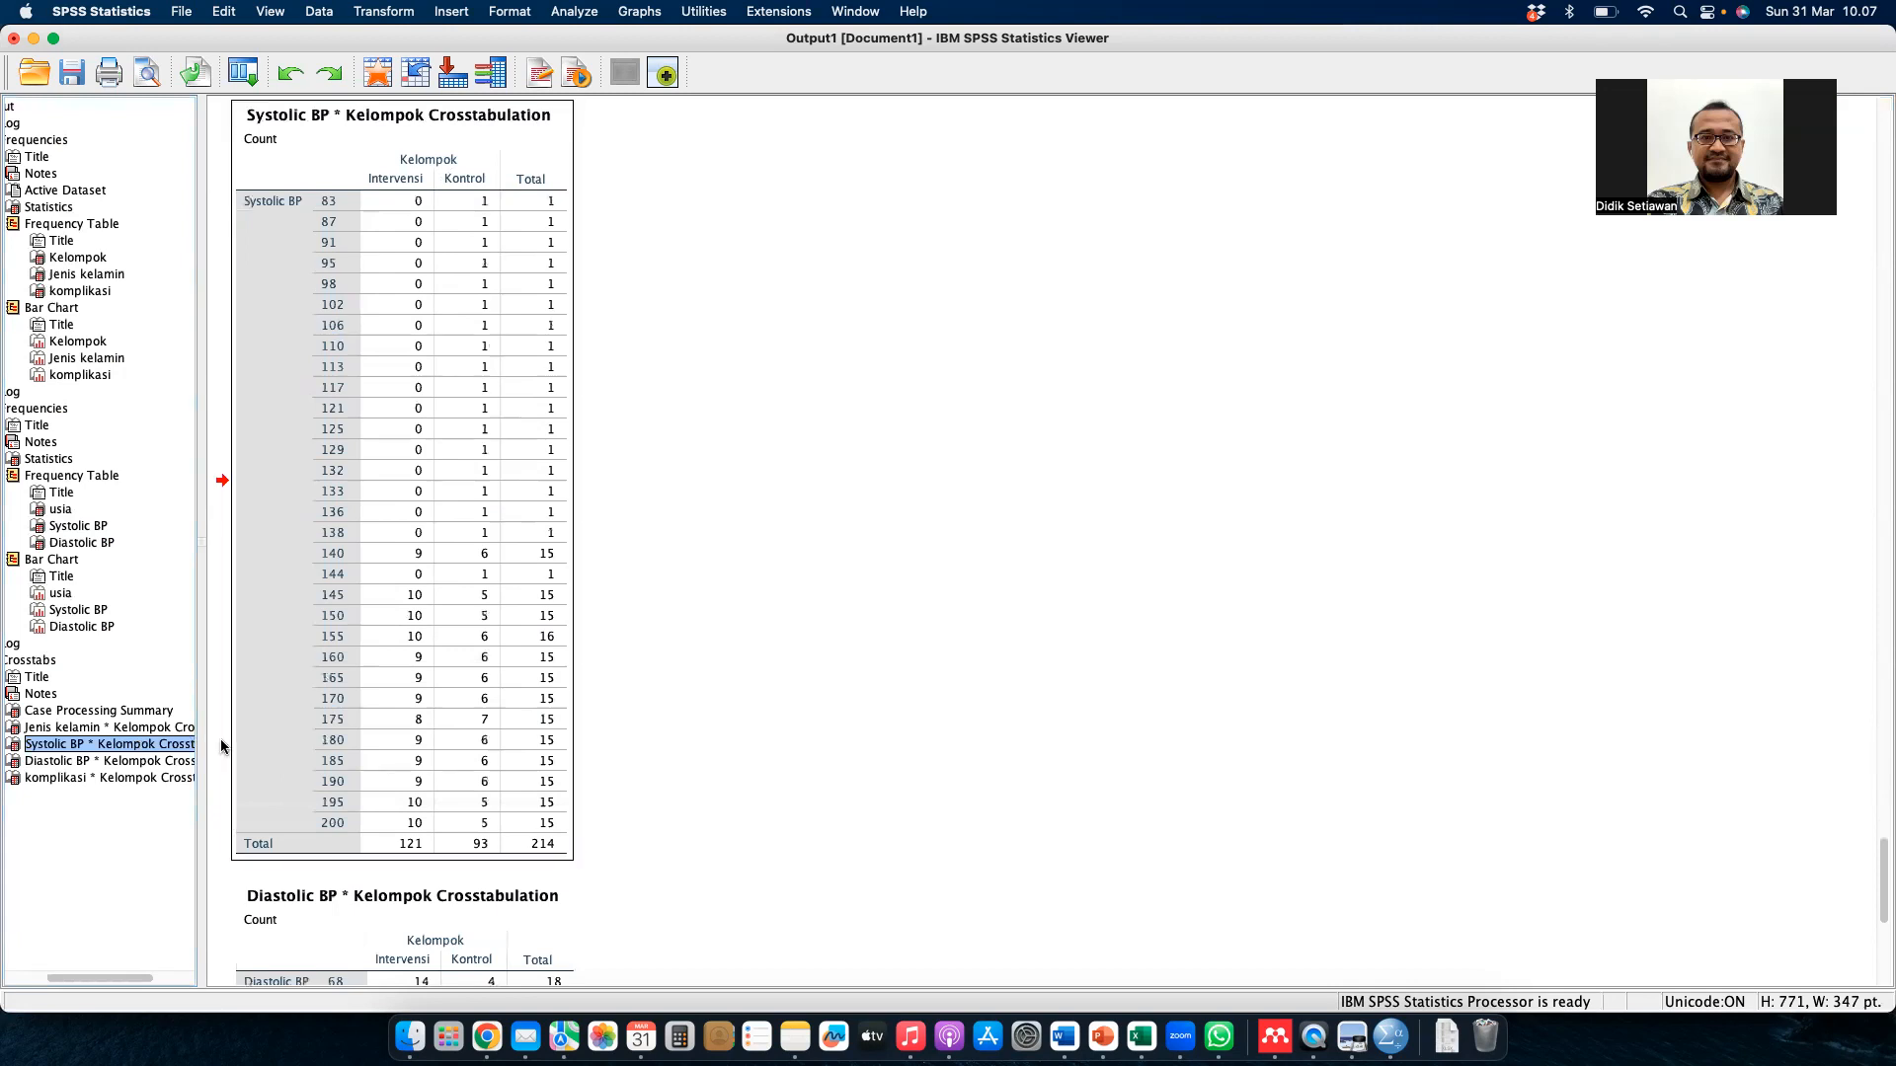
left_click(169, 745)
left_click(211, 746)
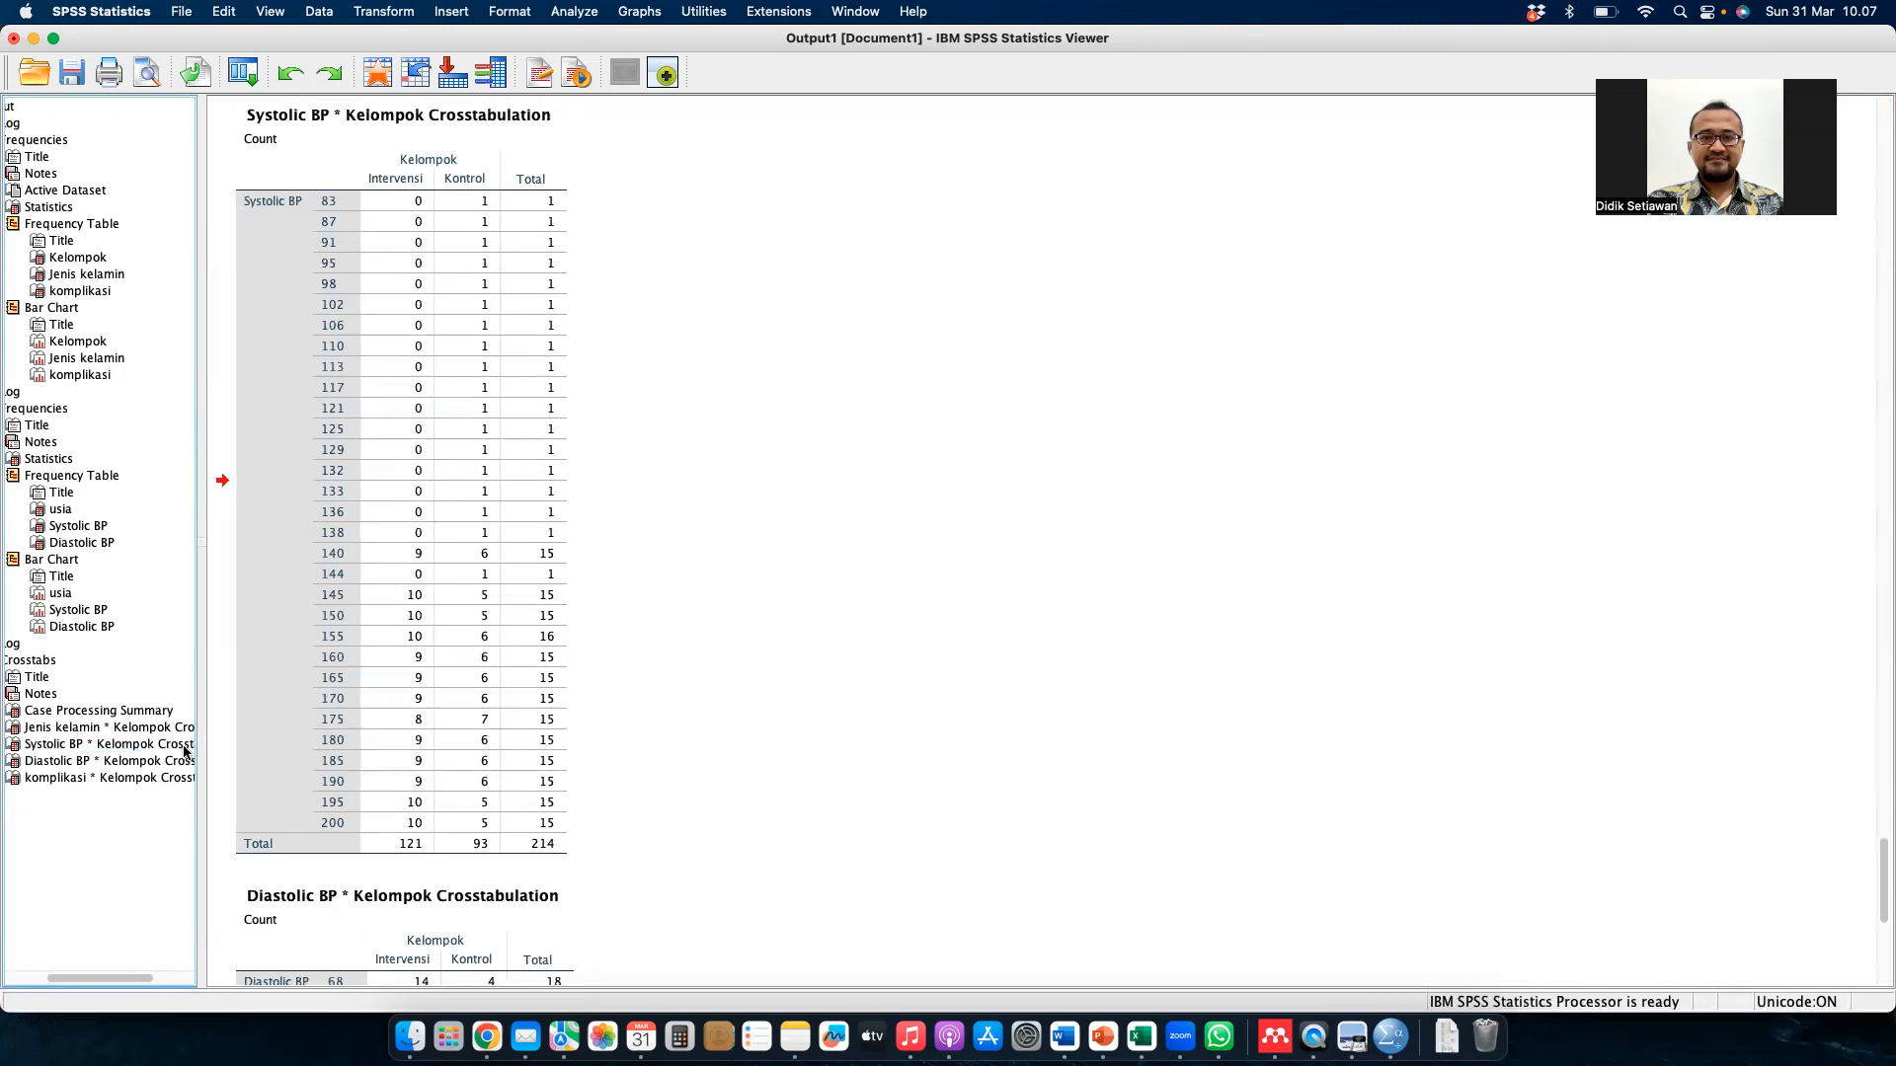
right_click(153, 752)
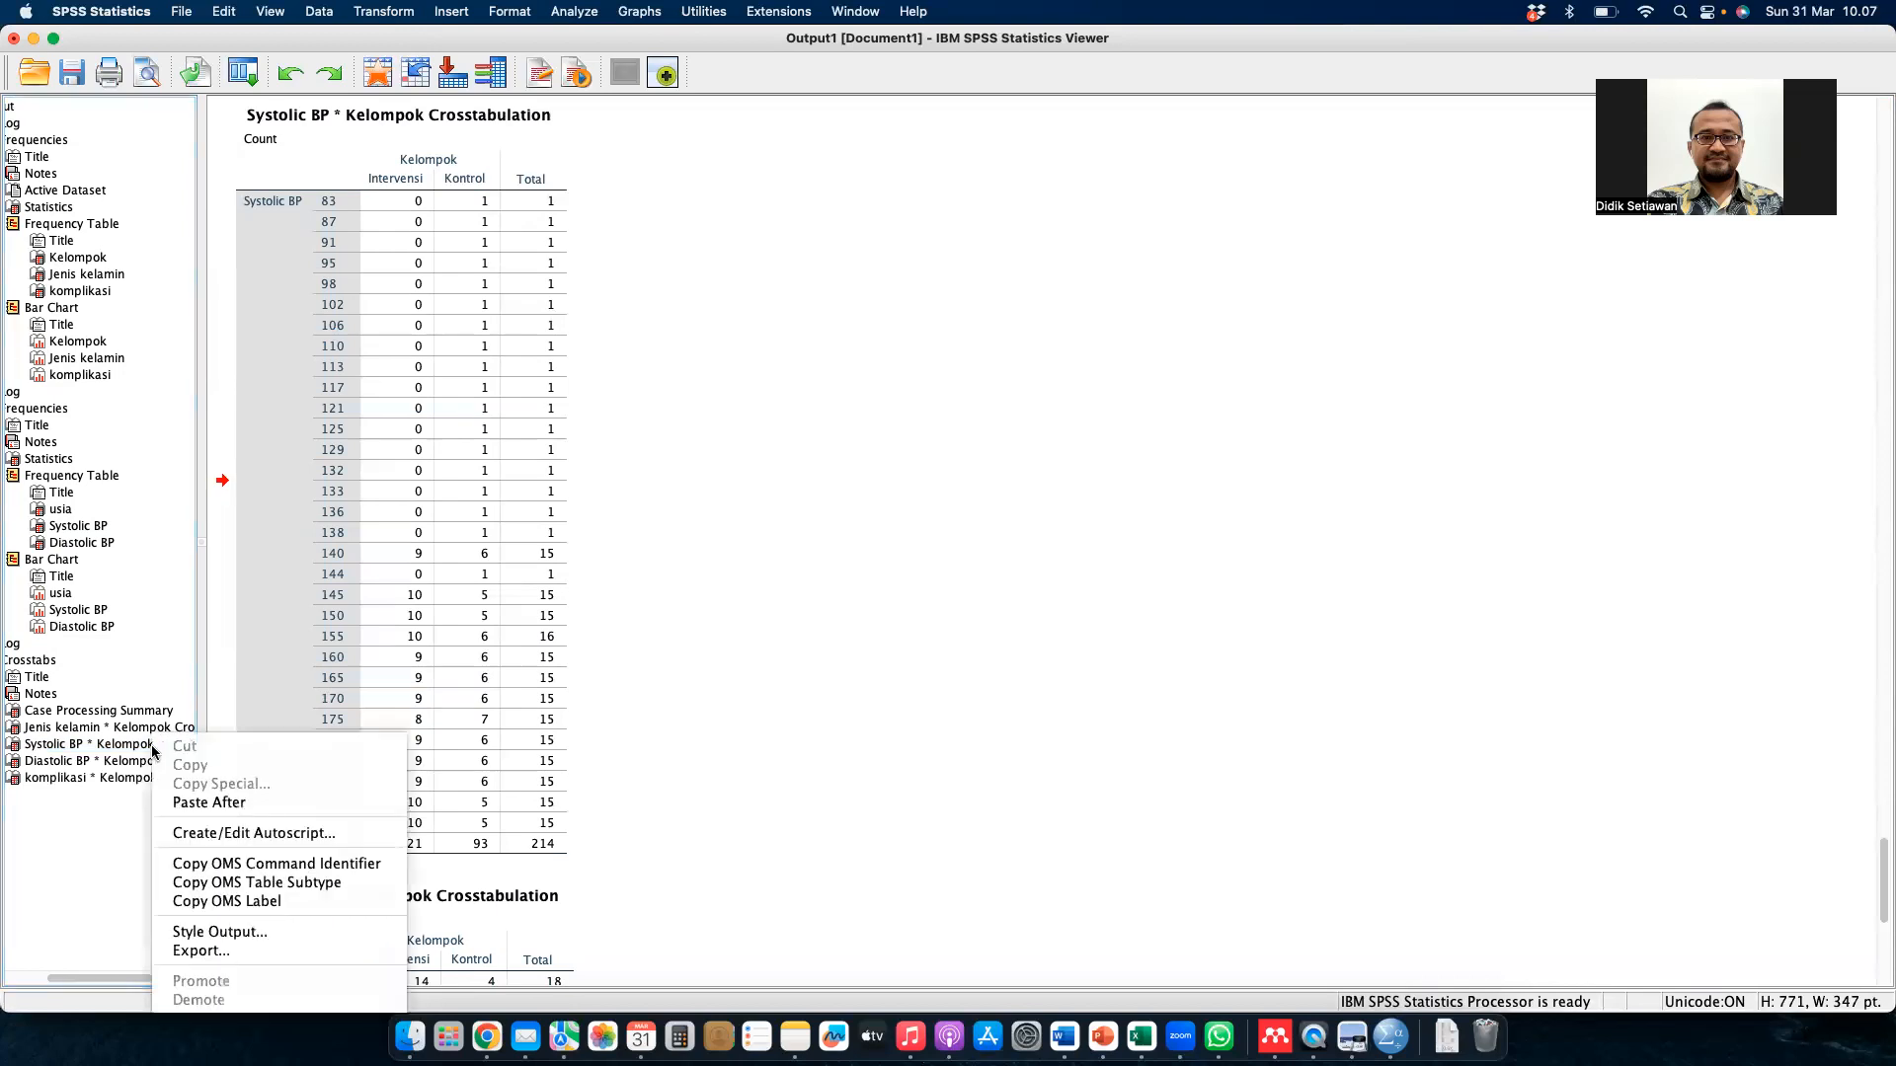
left_click(113, 780)
left_click(133, 751)
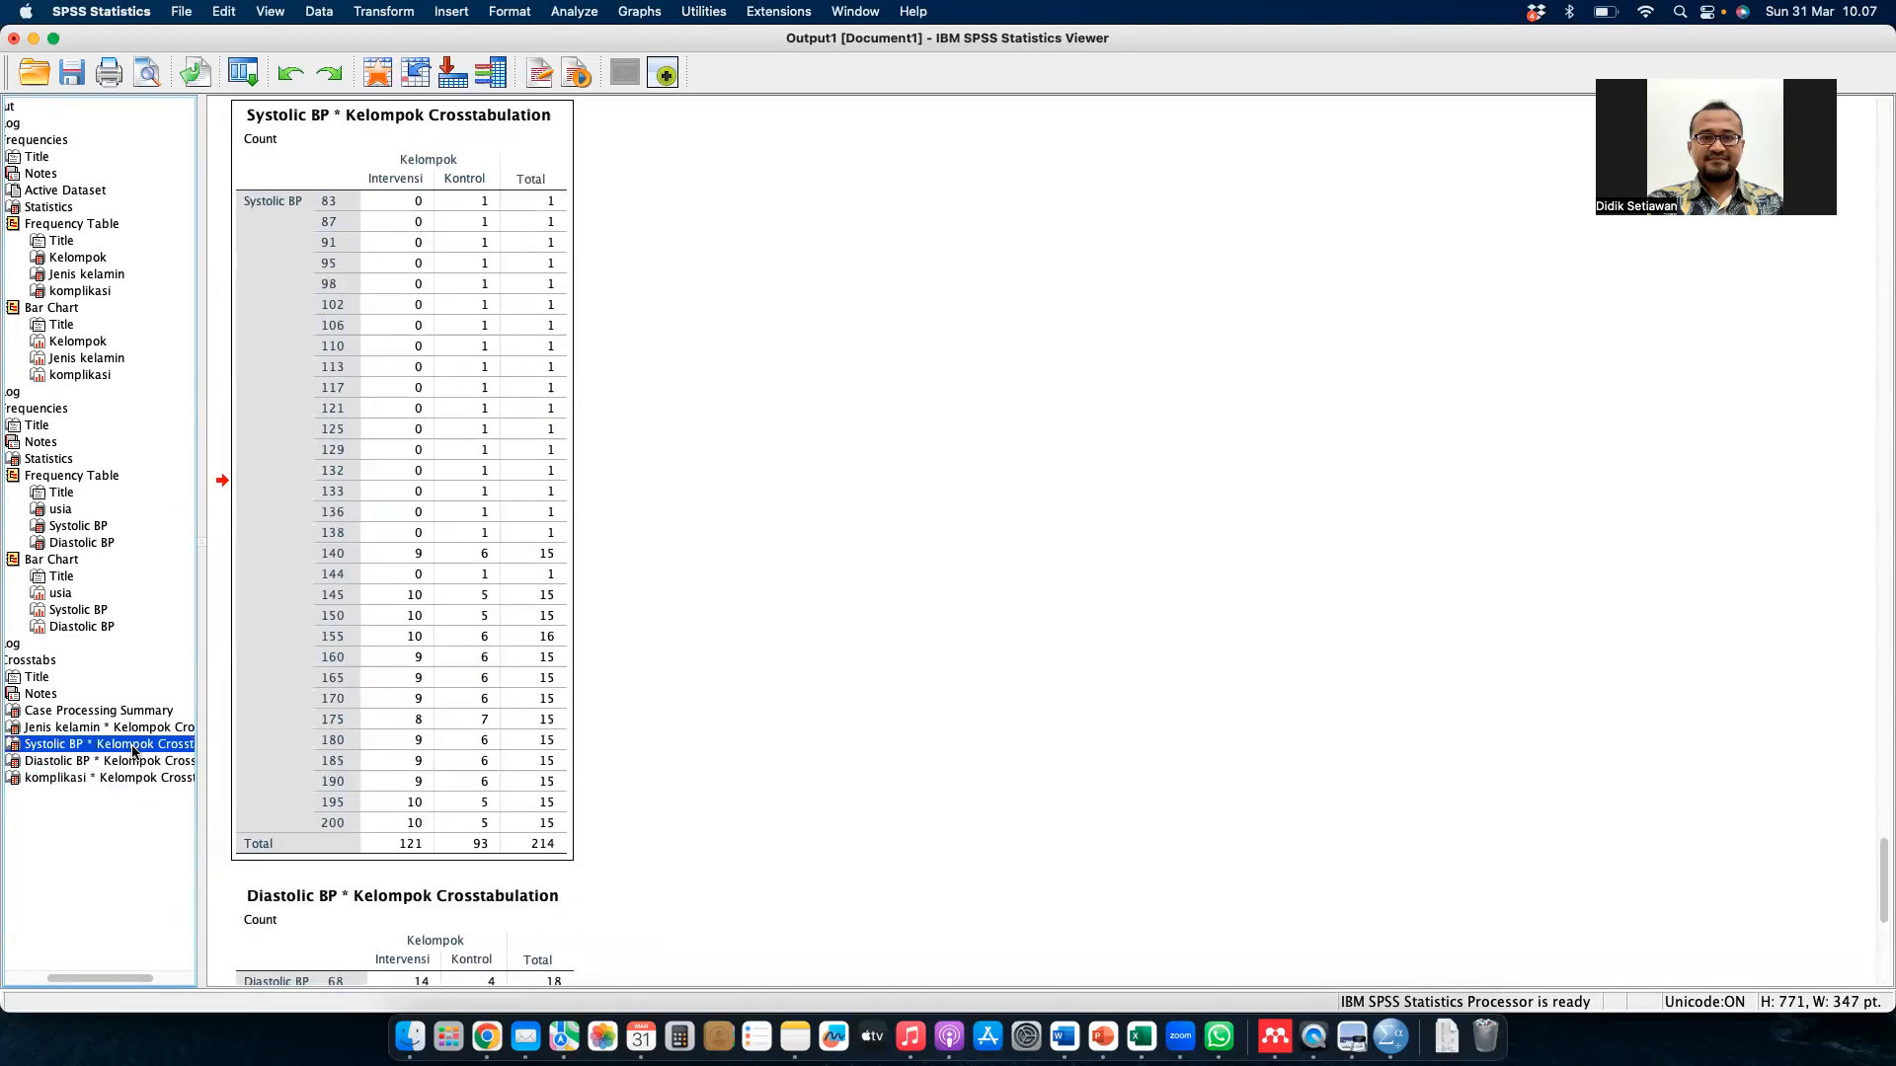
right_click(134, 751)
left_click(146, 755)
- Cut the Diastolic BP * Kelompok Crosstabulation out of the Crosstabs output
left_click(144, 747)
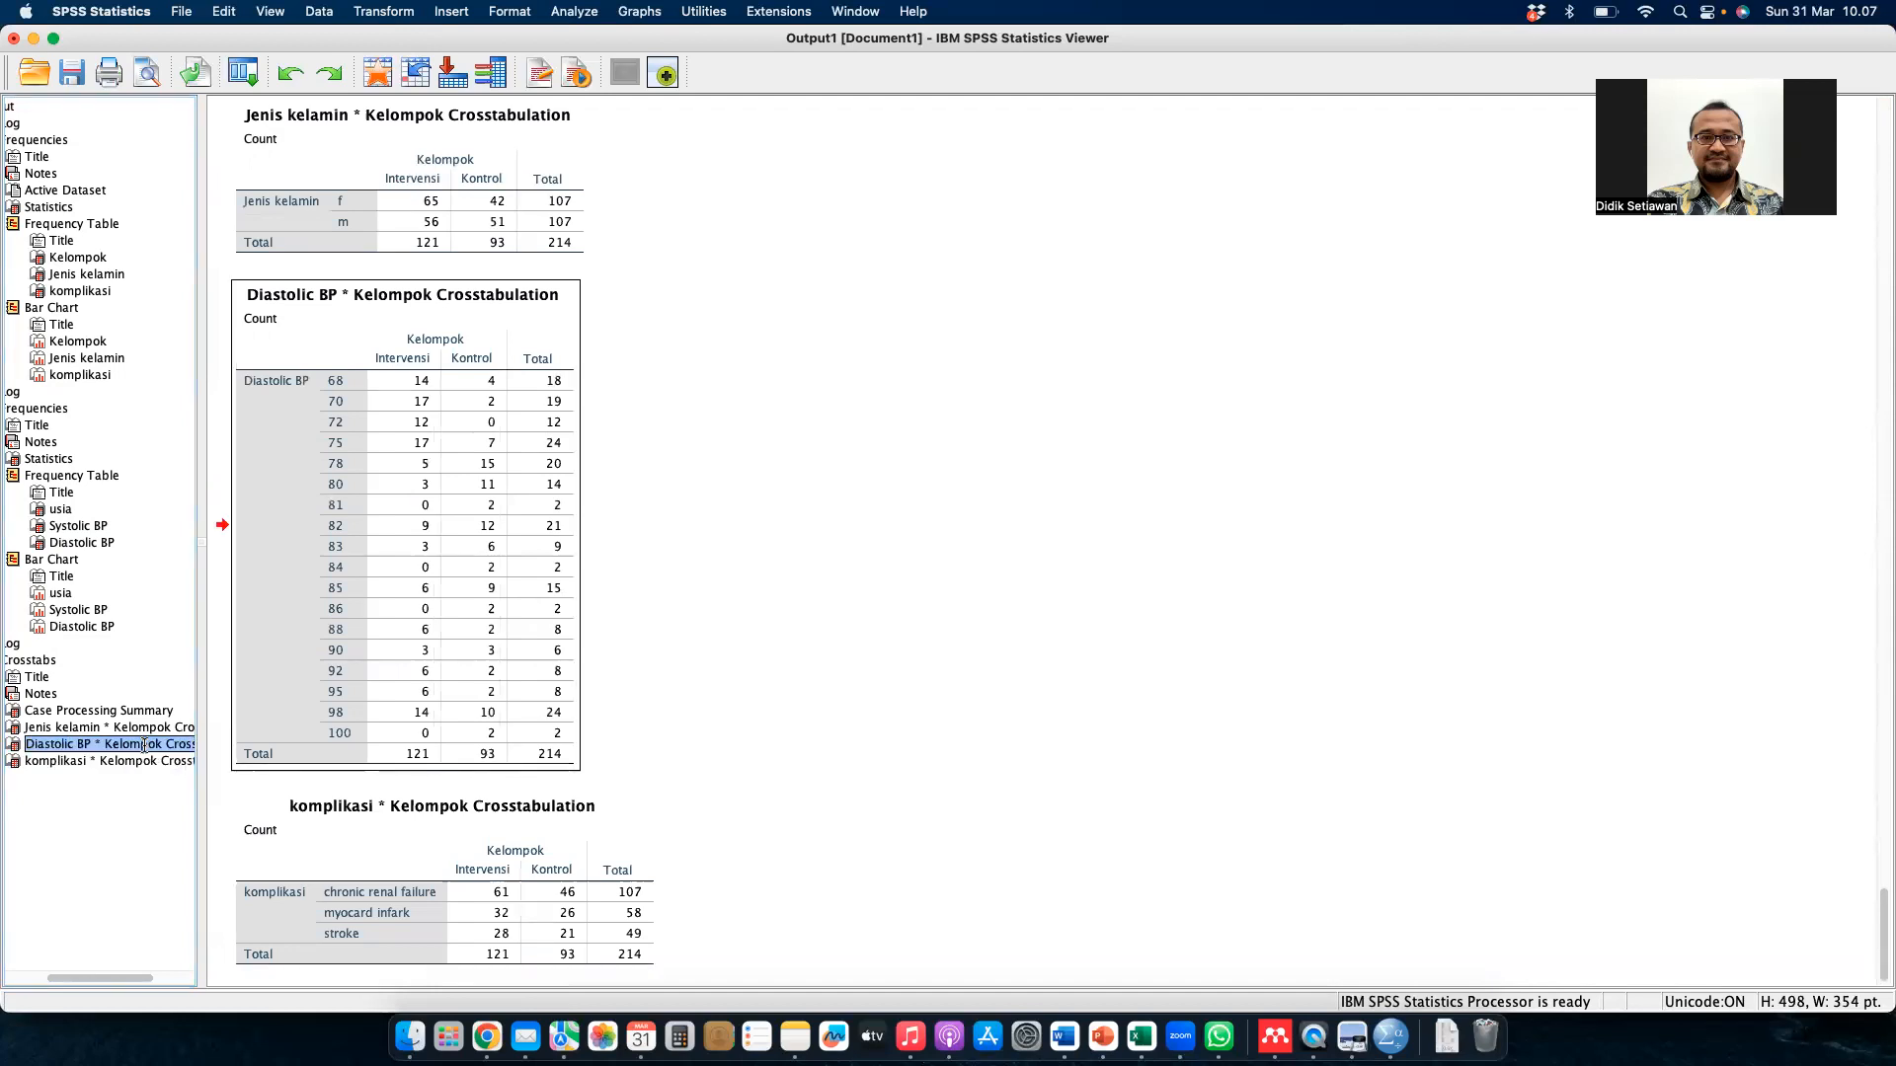
left_click(130, 782)
left_click(80, 744)
right_click(13, 754)
left_click(30, 758)
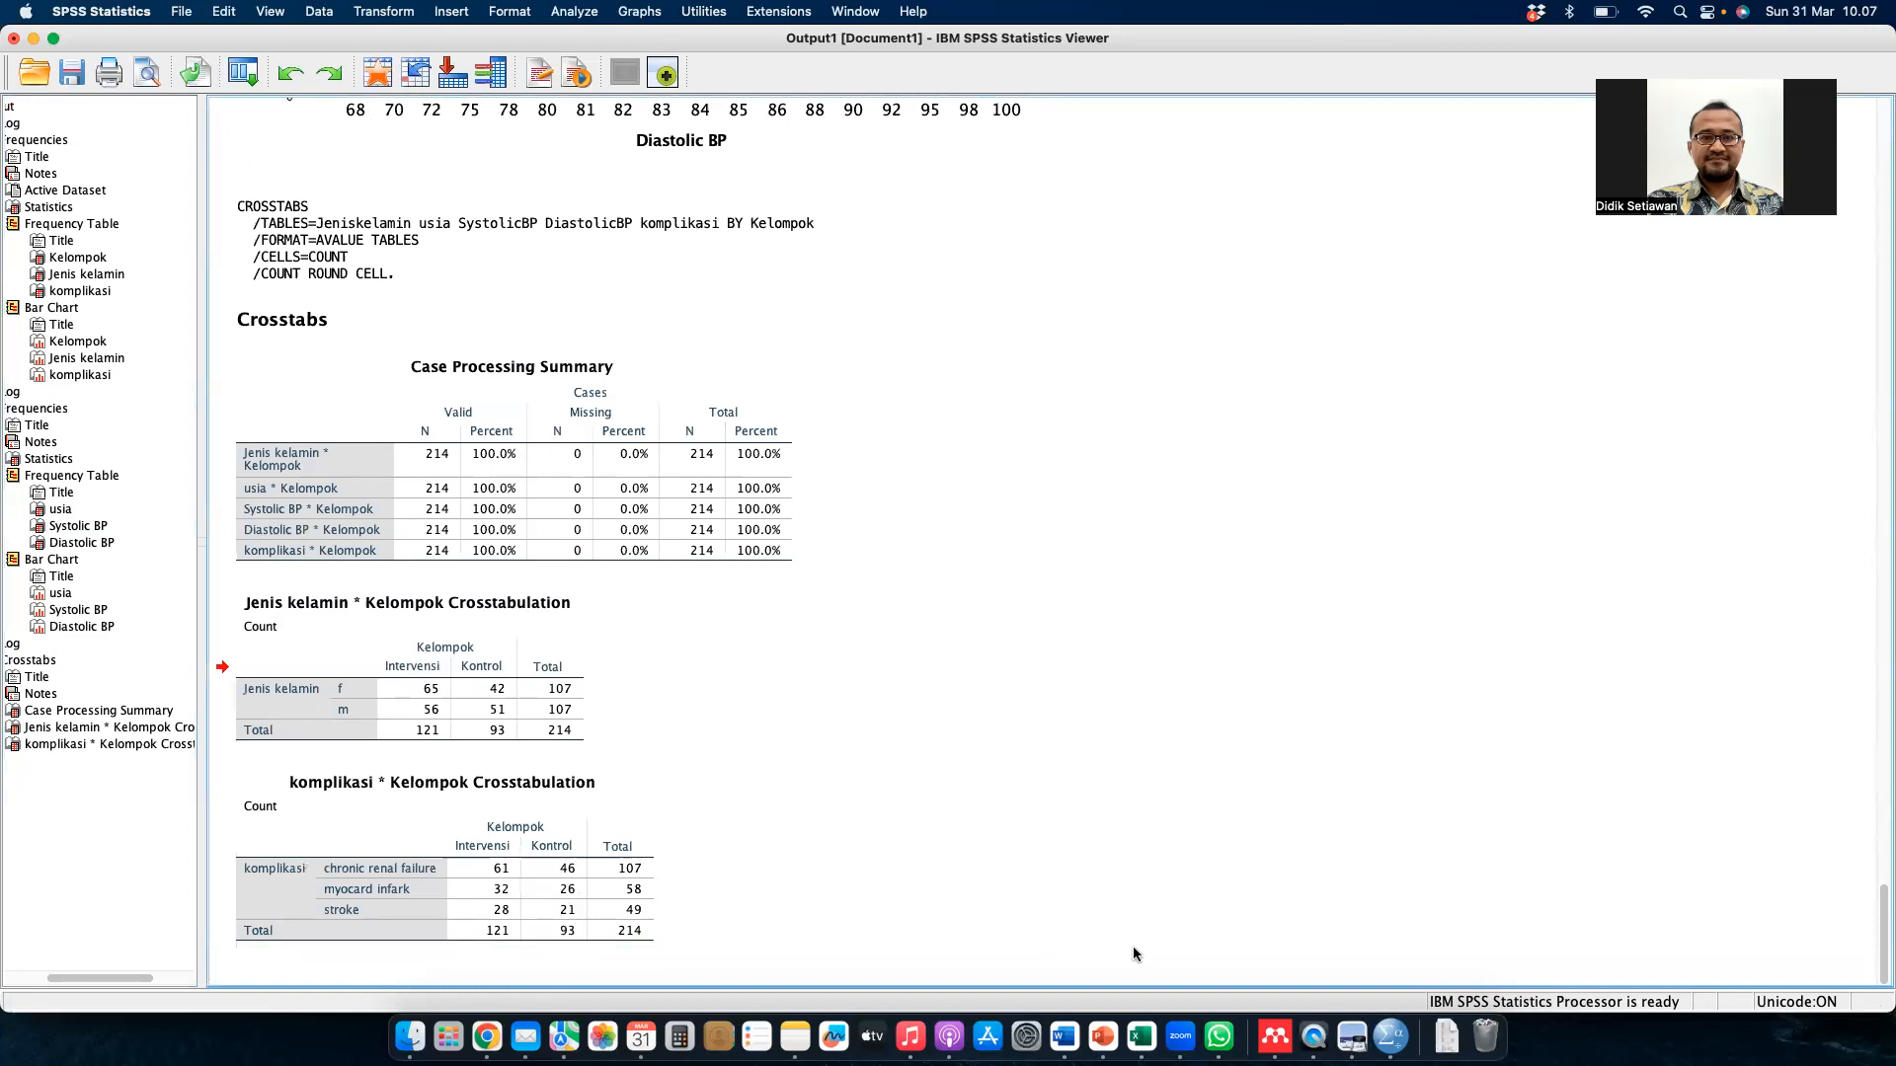
- Examine the remaining Jenis kelamin * Kelompok and komplikasi * Kelompok crosstabulations
left_click(495, 739)
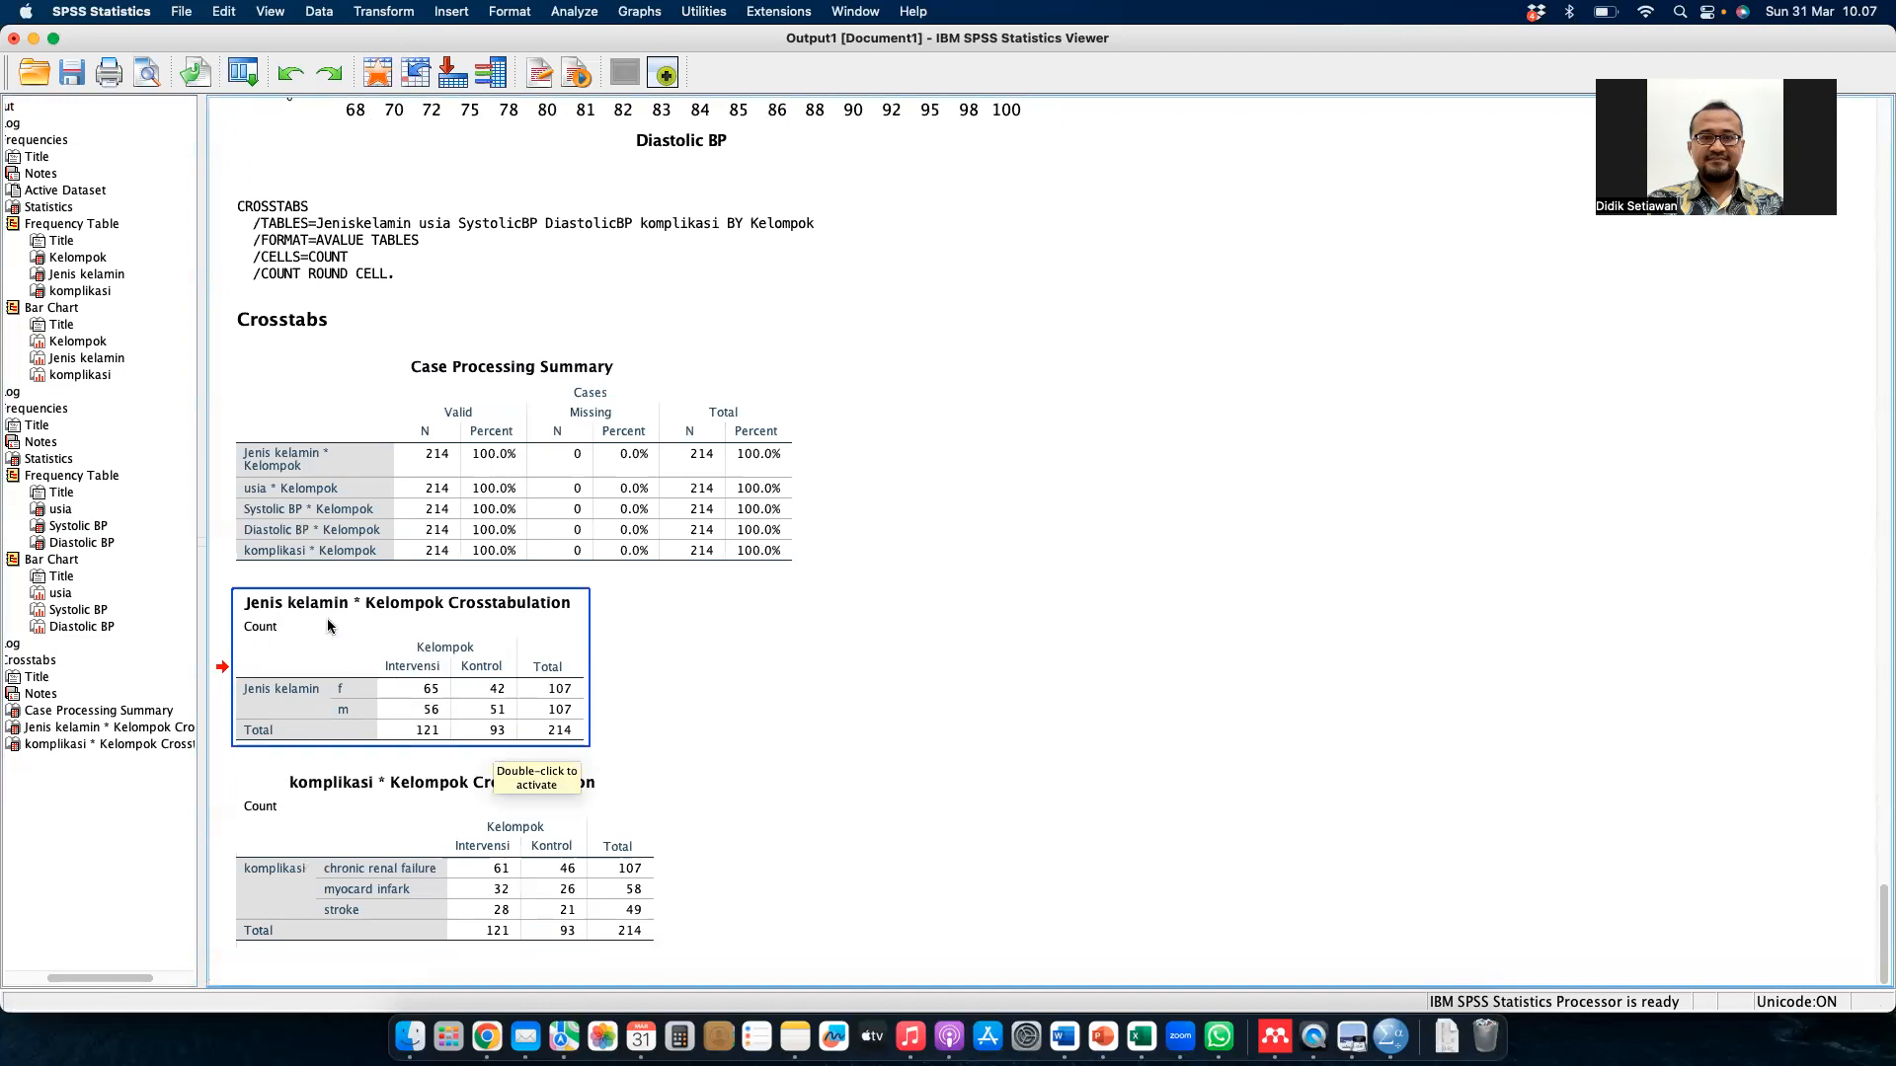
left_click(314, 789)
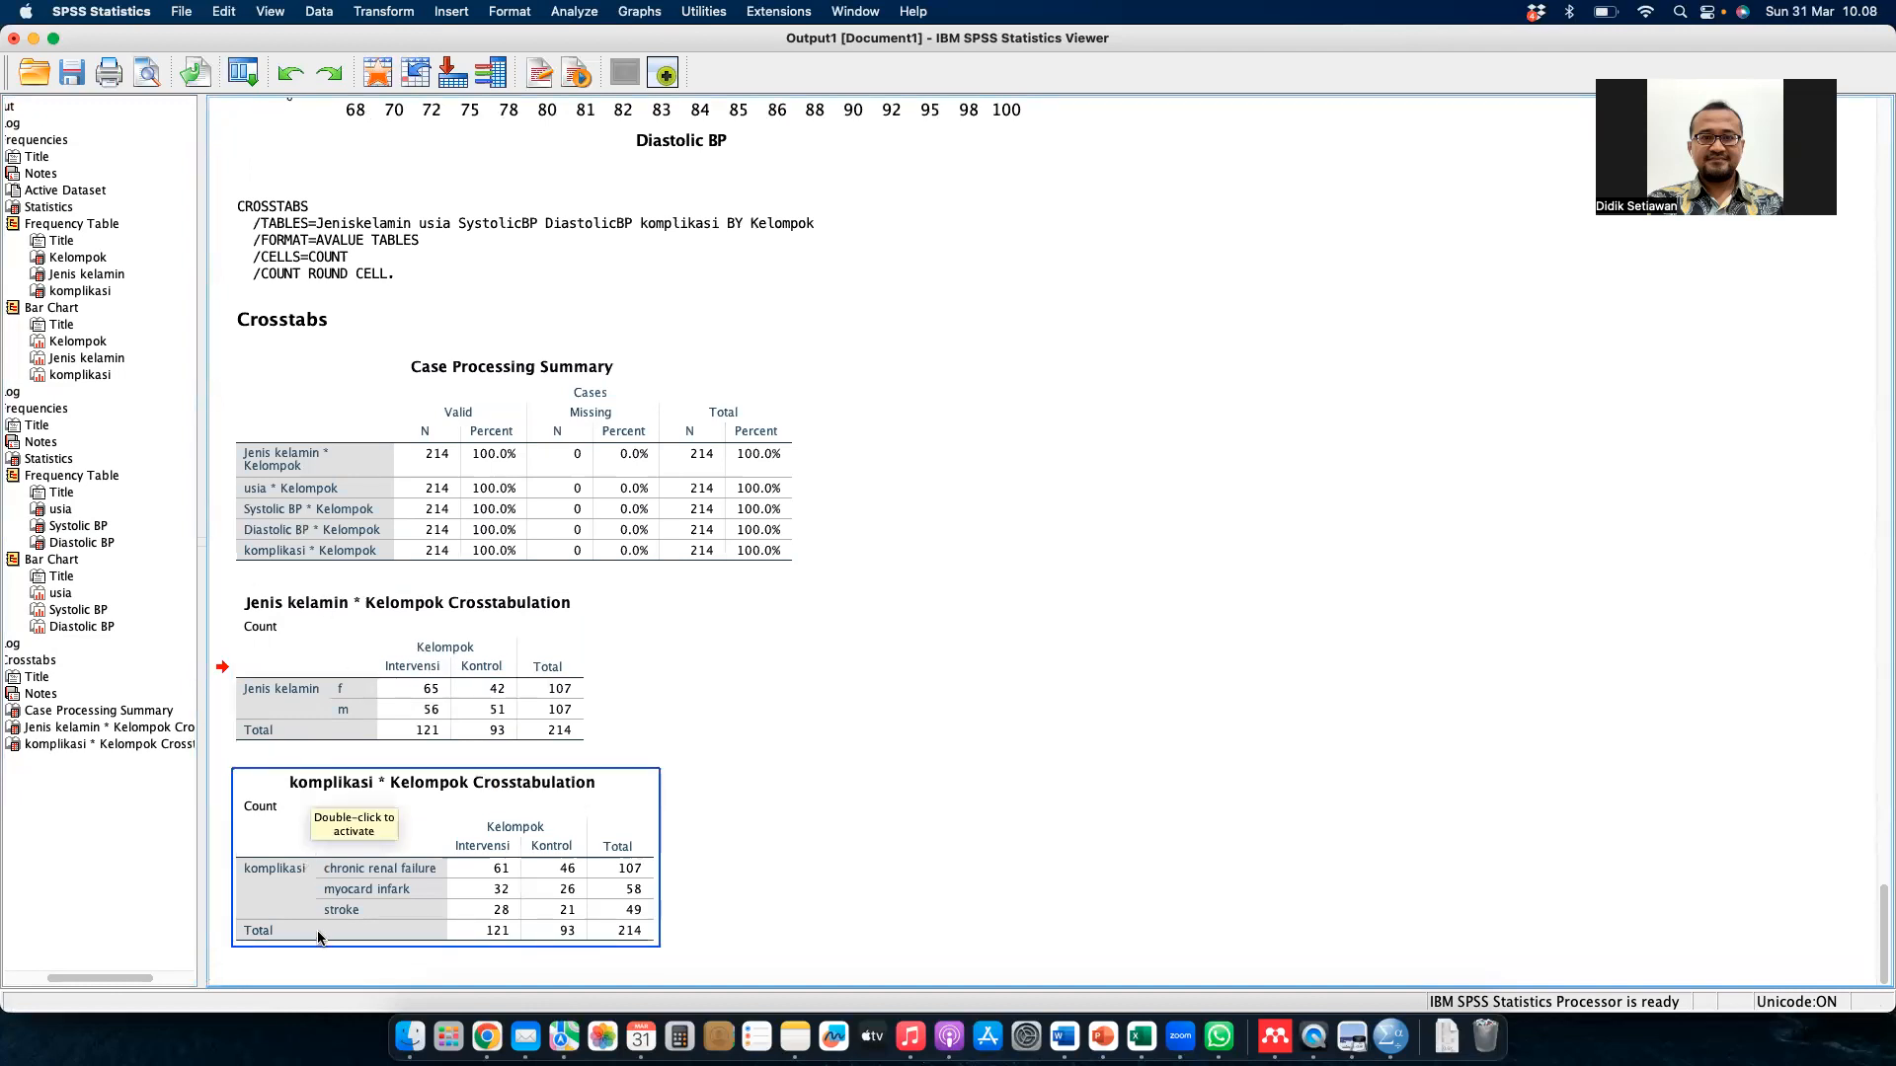
left_click(436, 656)
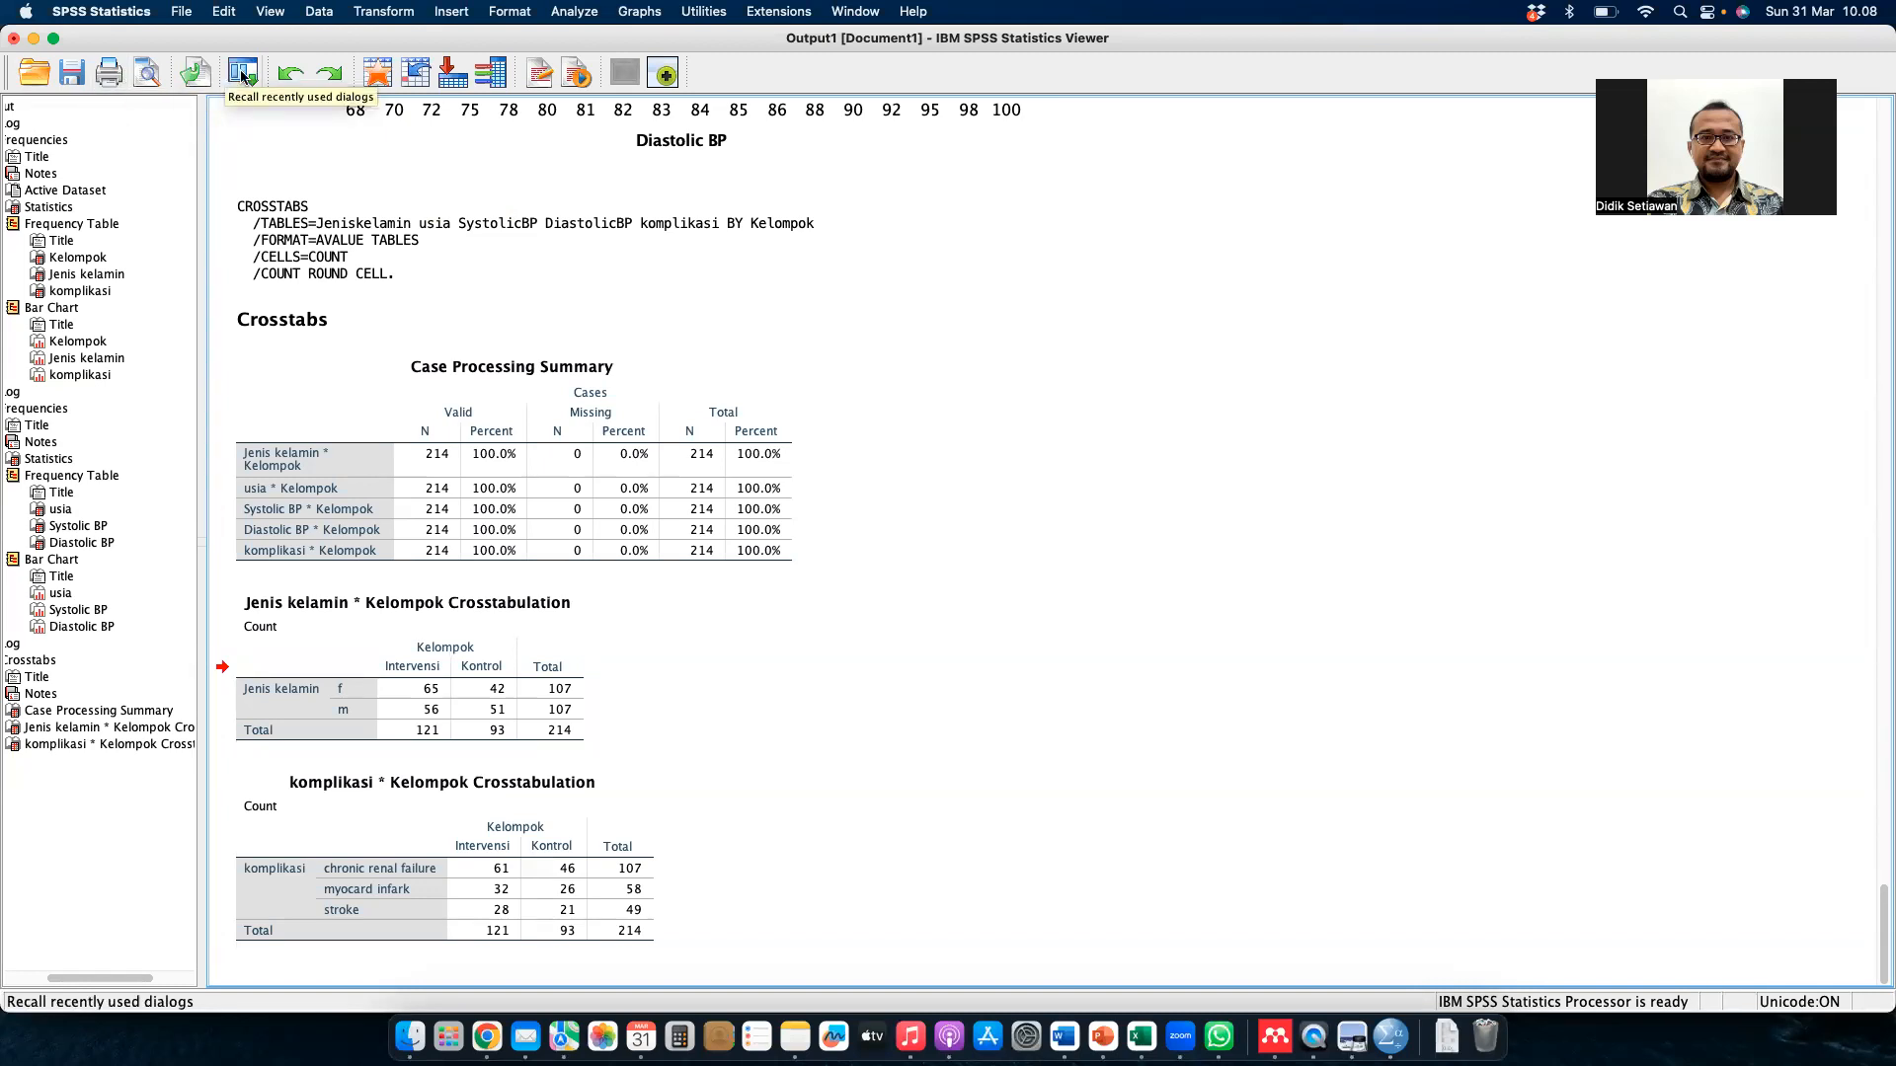
left_click(577, 13)
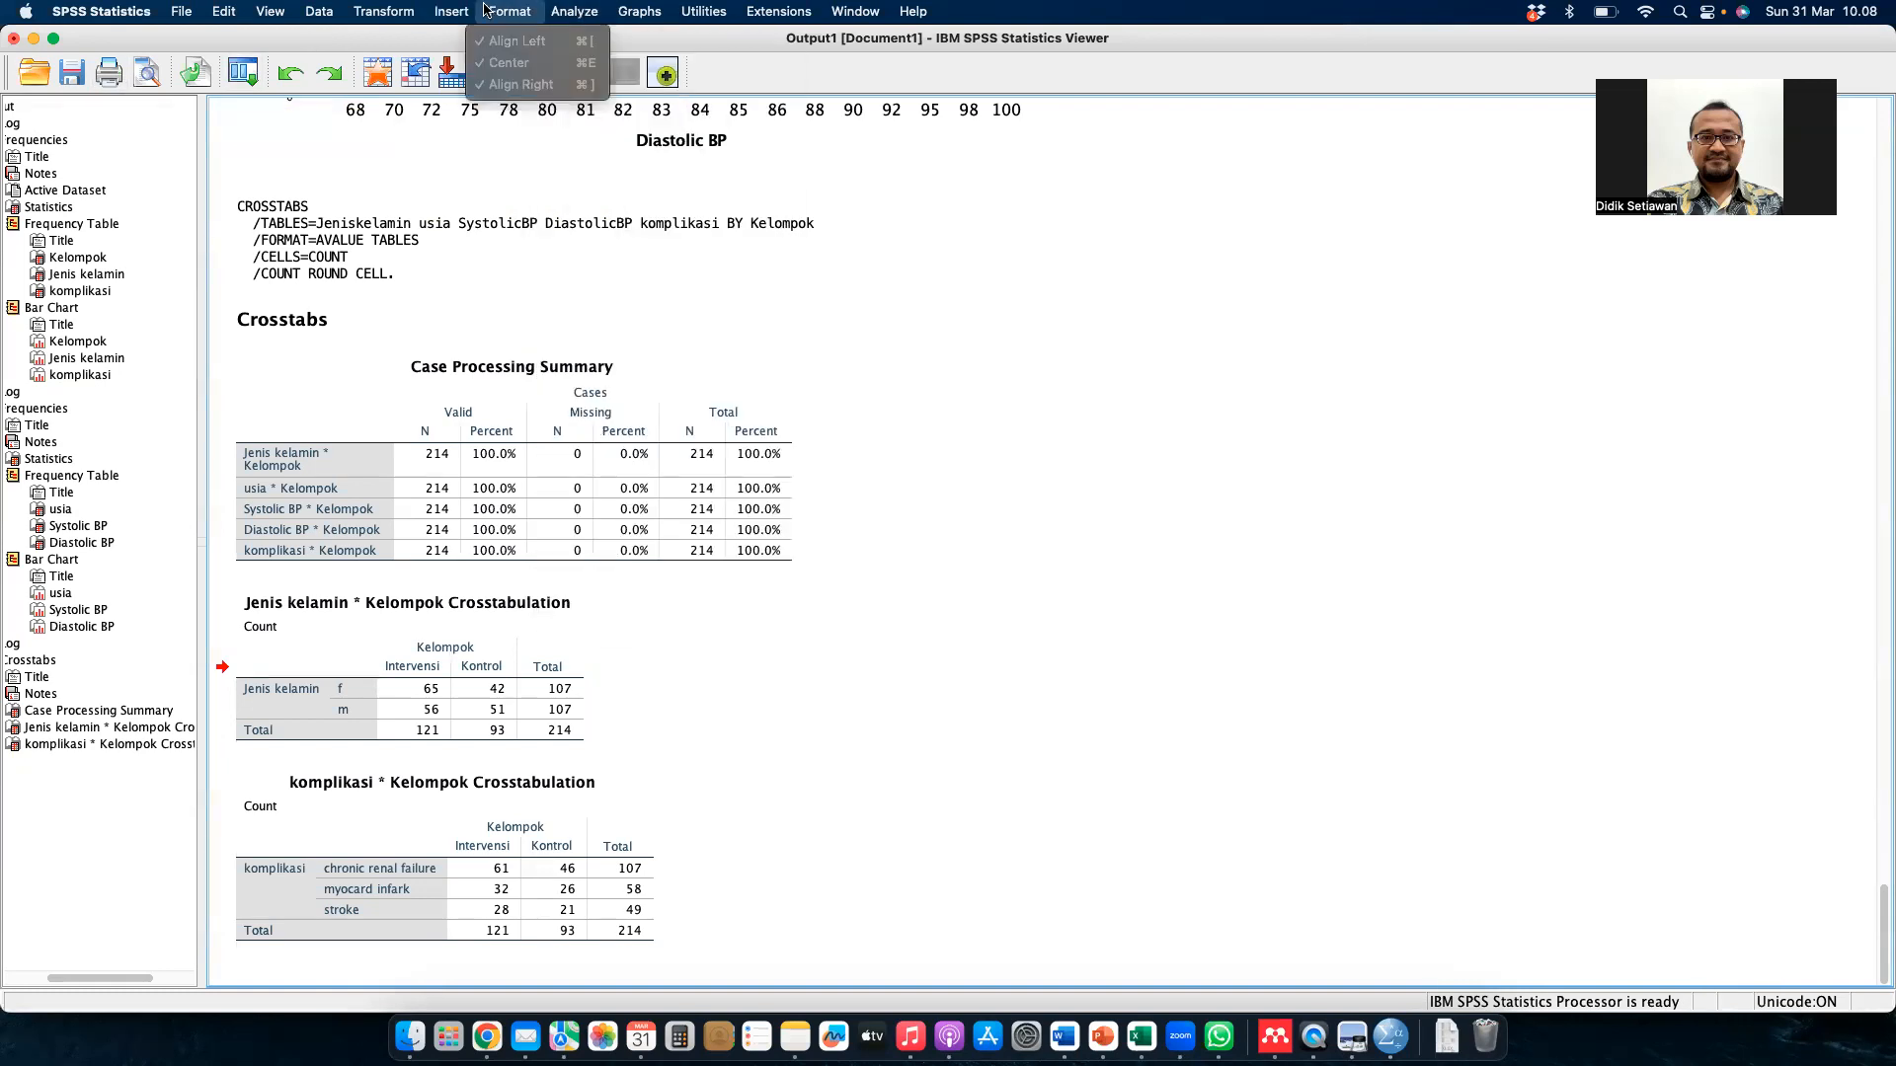
left_click(234, 154)
- Recall the Crosstabs setup and remove usia, Systolic BP and Diastolic BP from its row variables
left_click(242, 73)
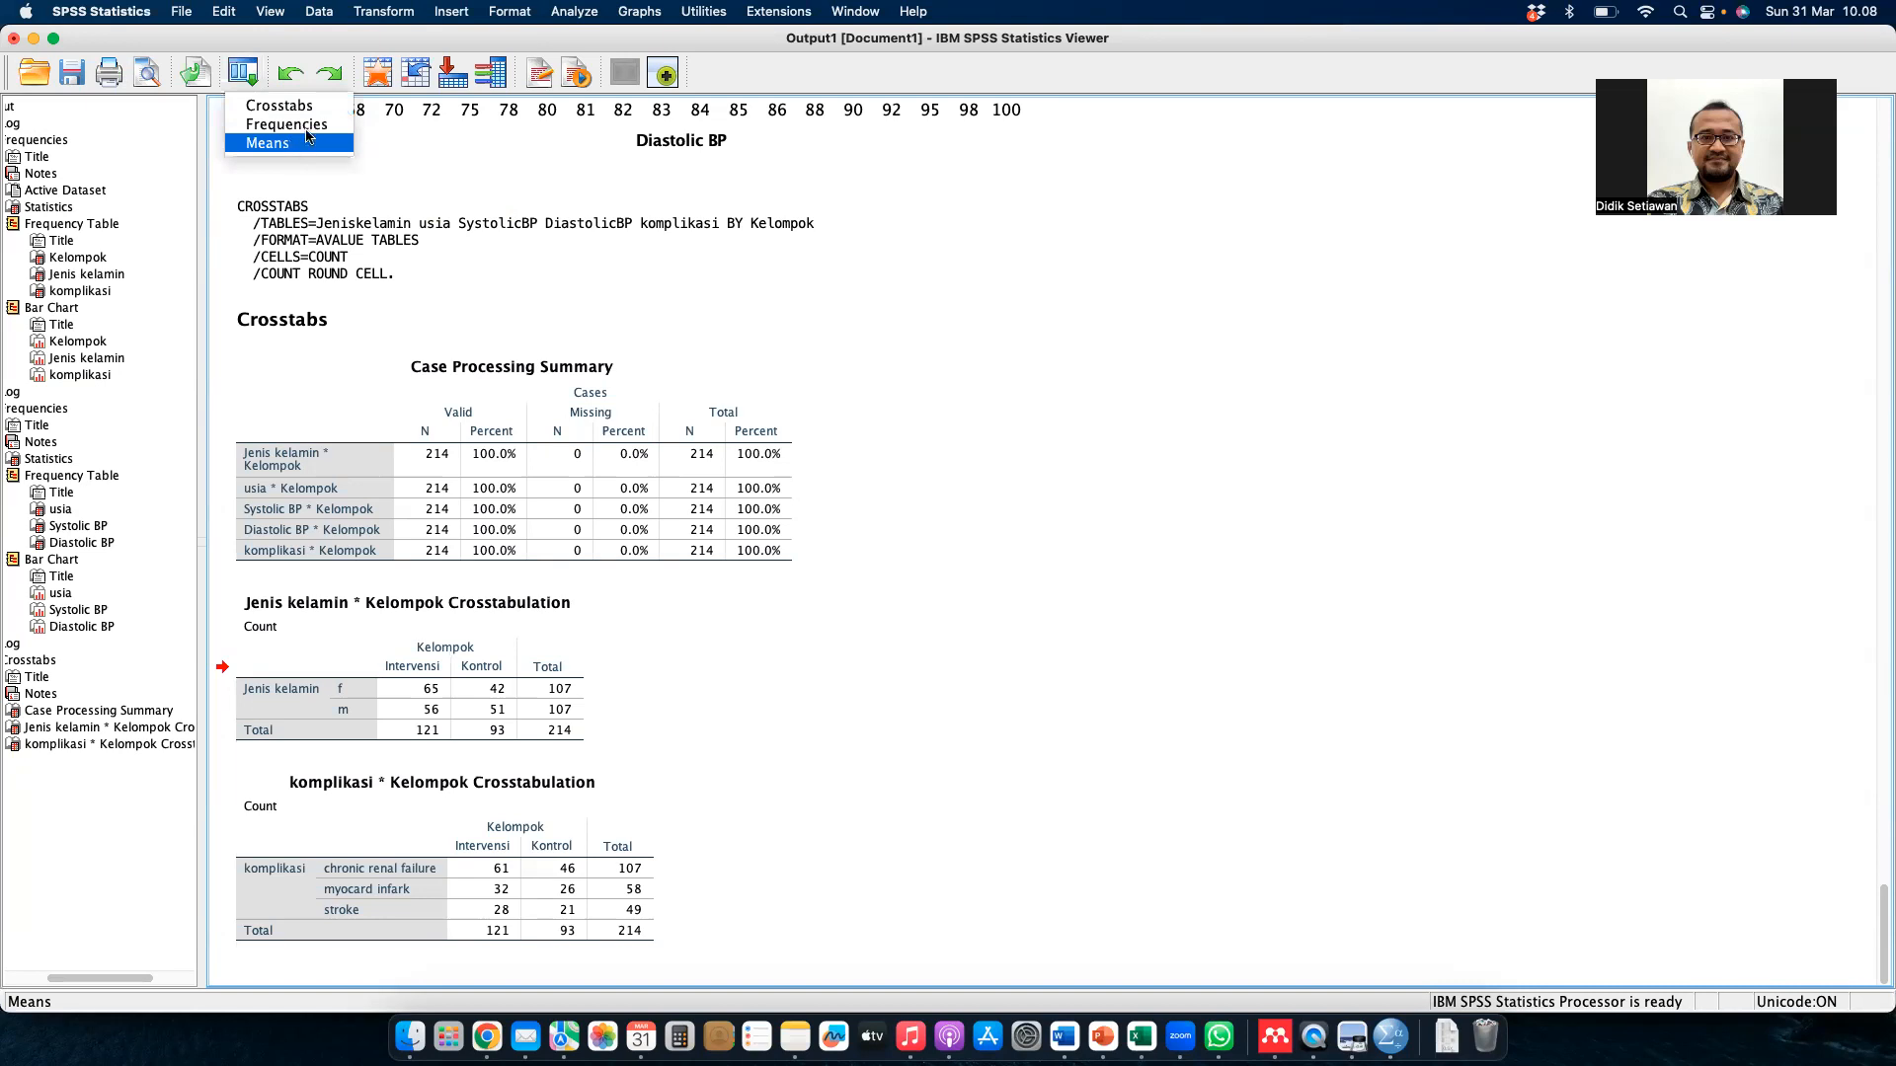
left_click(291, 105)
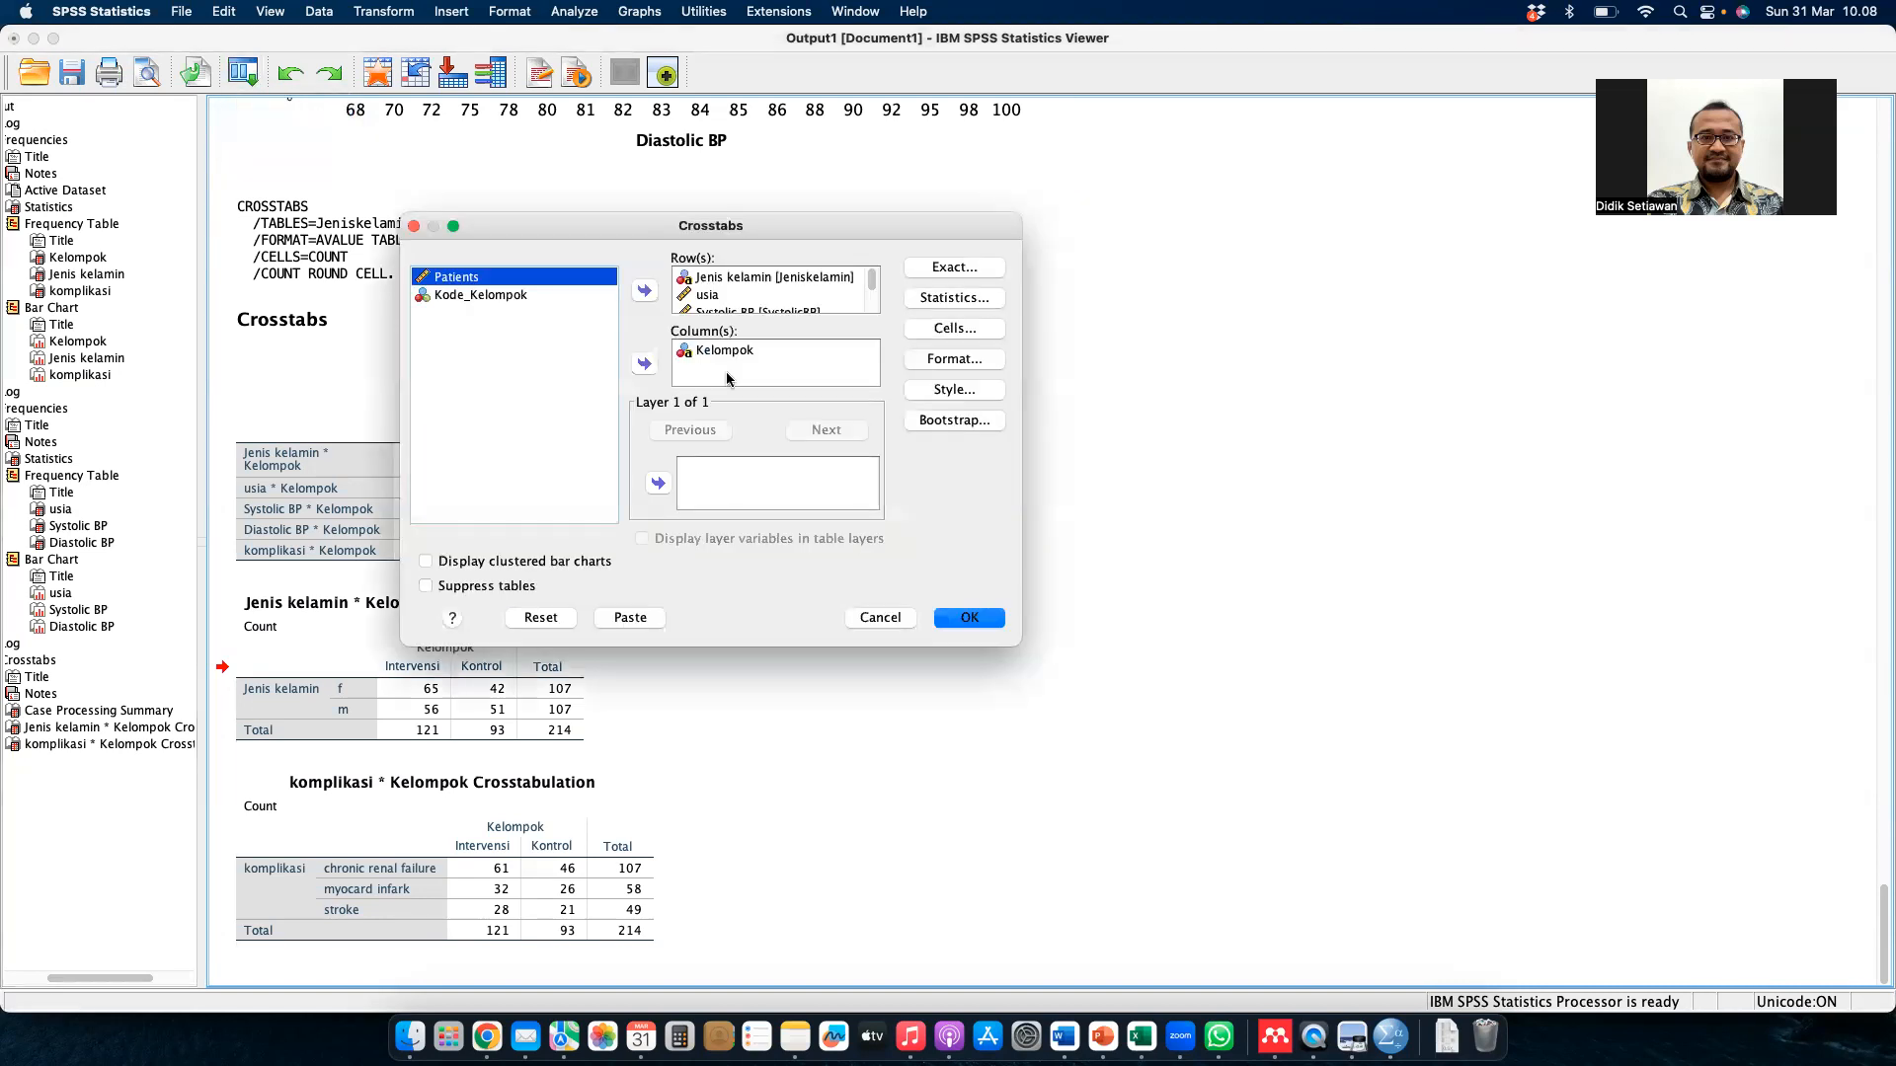
left_click(750, 295)
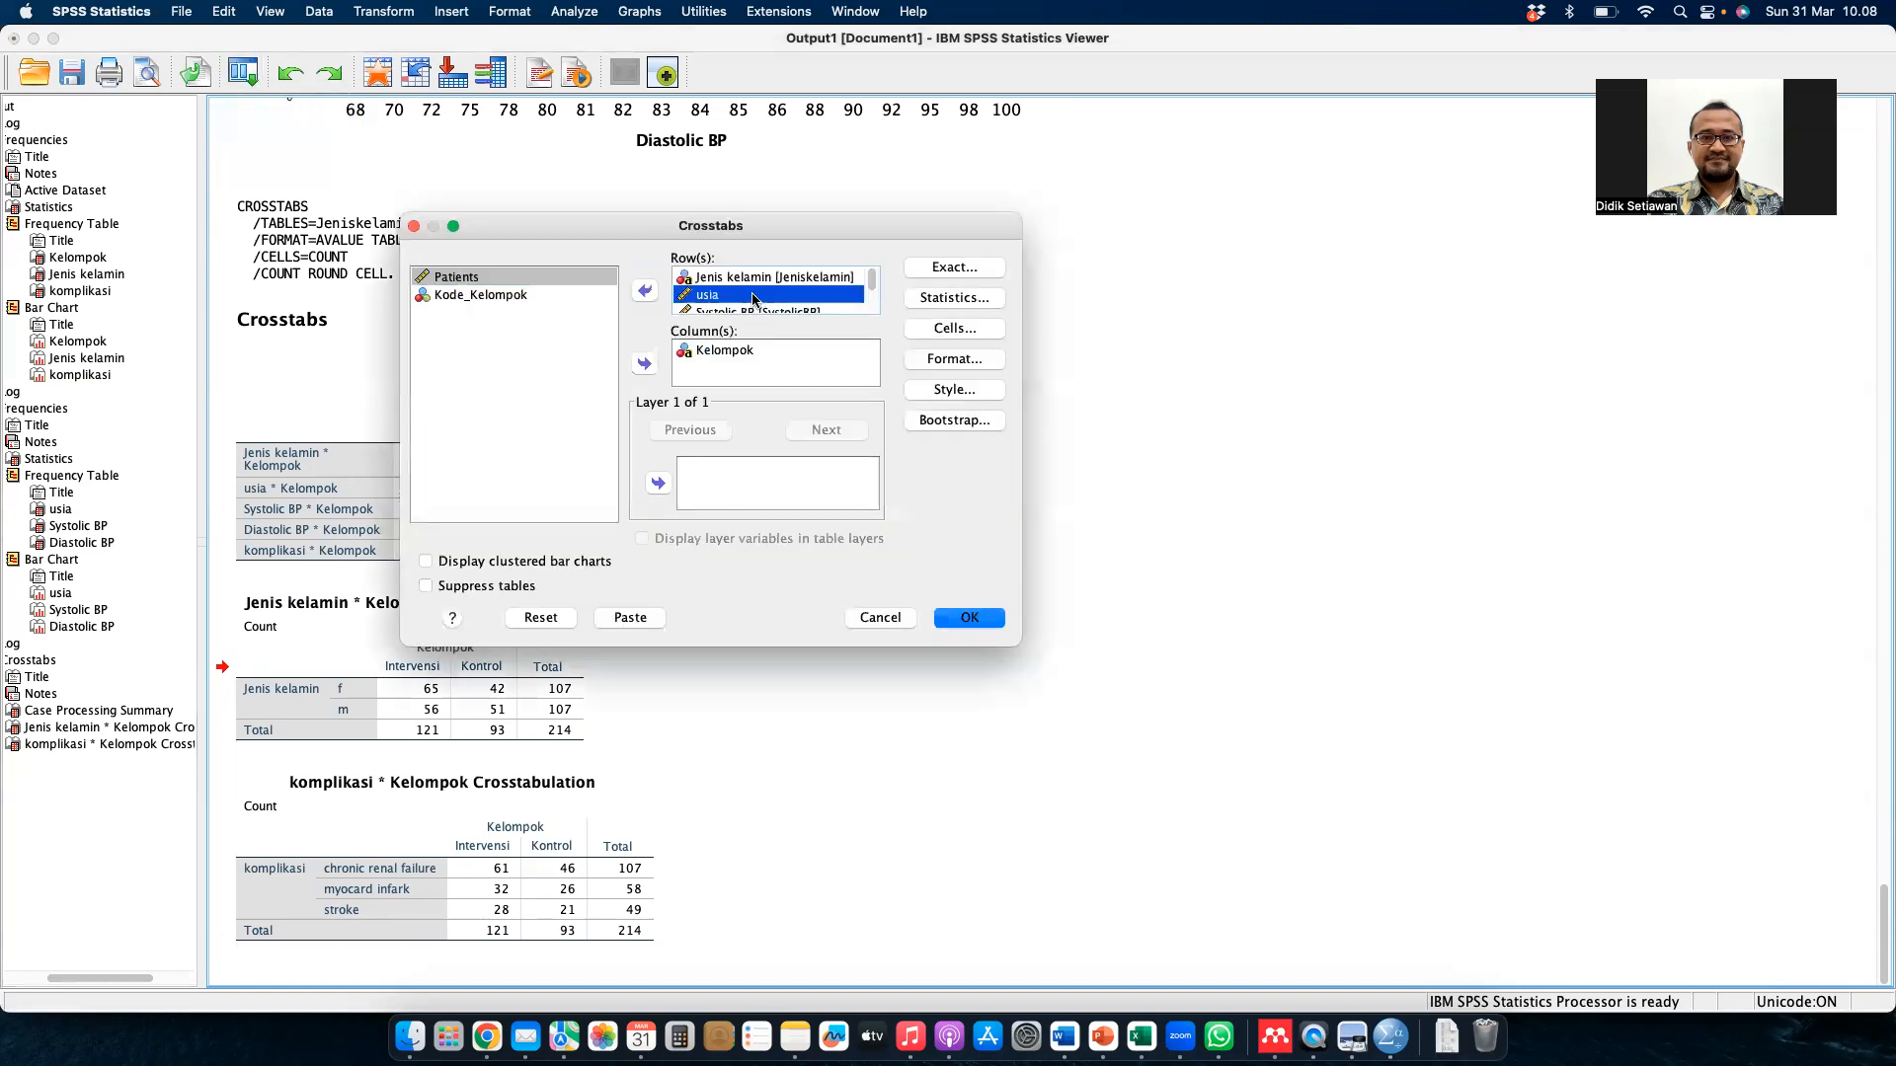
left_click(645, 290)
left_click(701, 297)
left_click(644, 290)
left_click(691, 296)
left_click(645, 291)
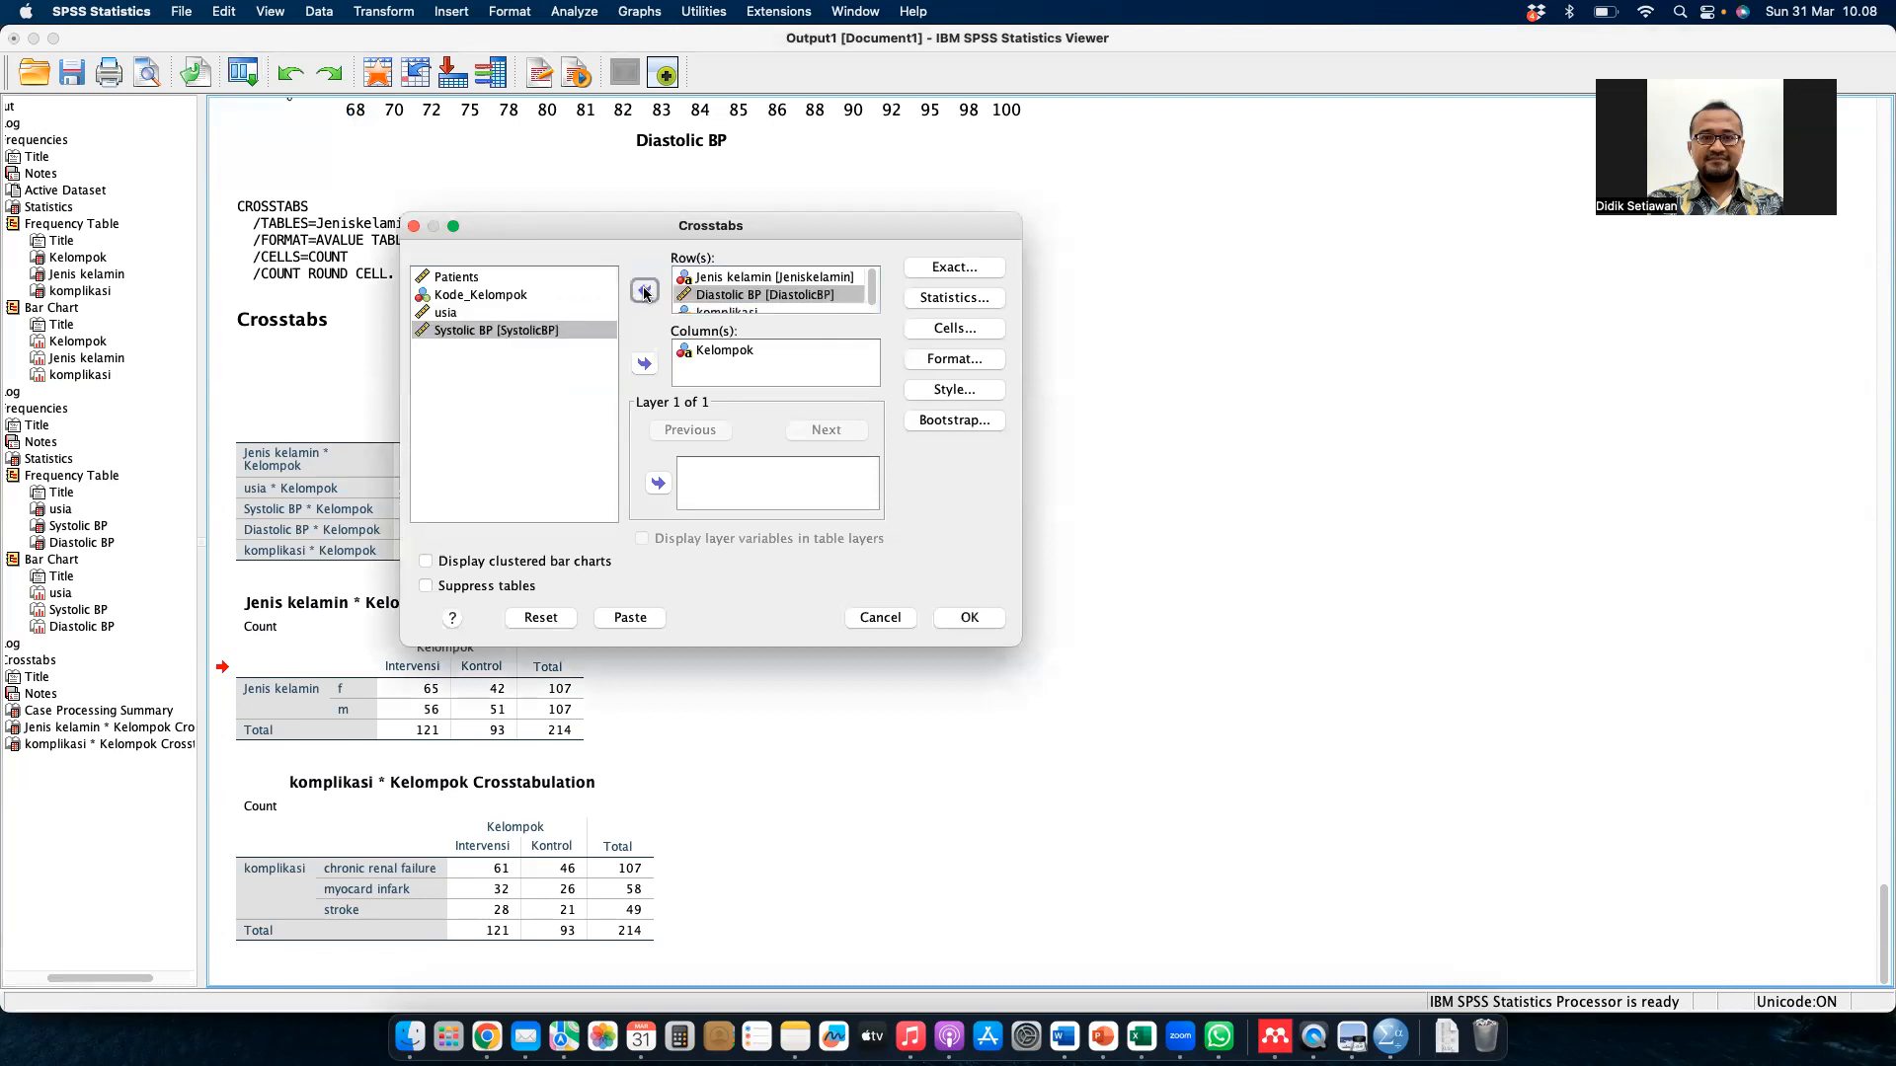
- Check the crosstab's exact test and statistics options without changing any of them
left_click(965, 277)
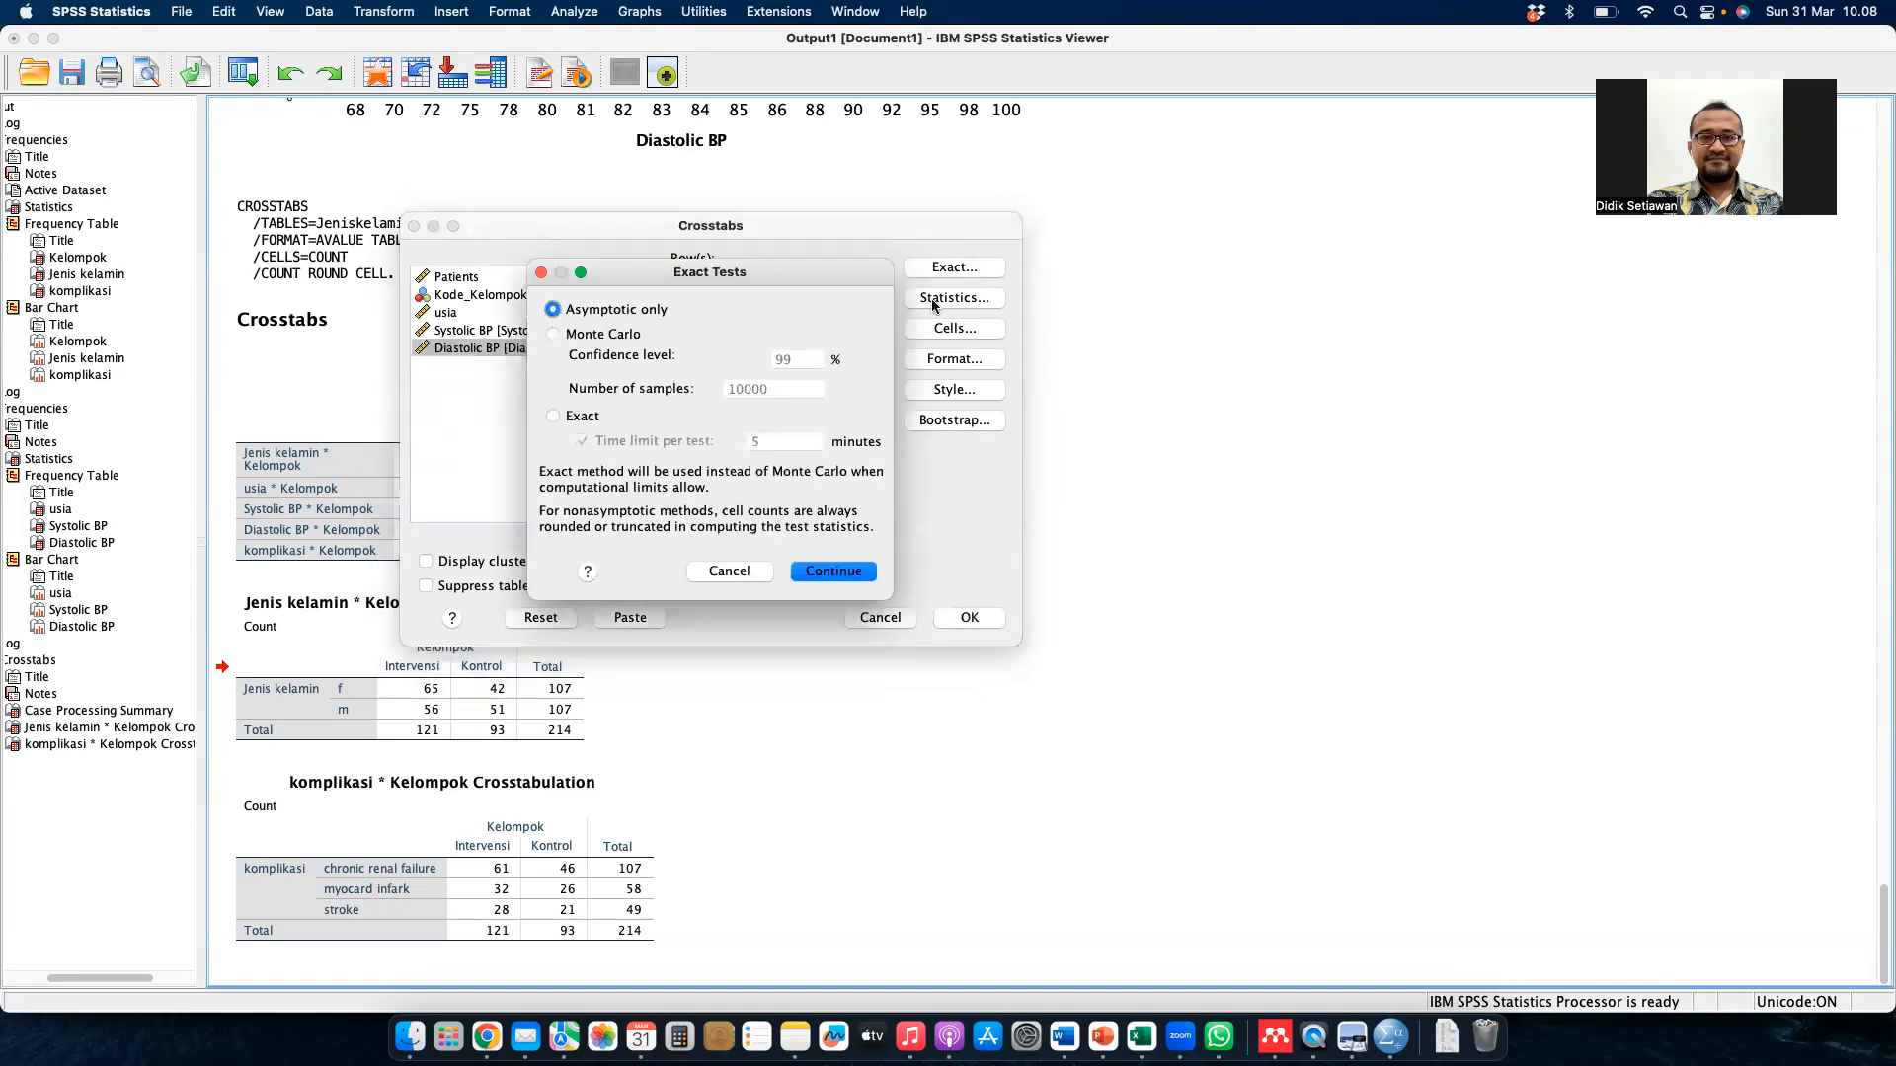
key("Return")
left_click(936, 302)
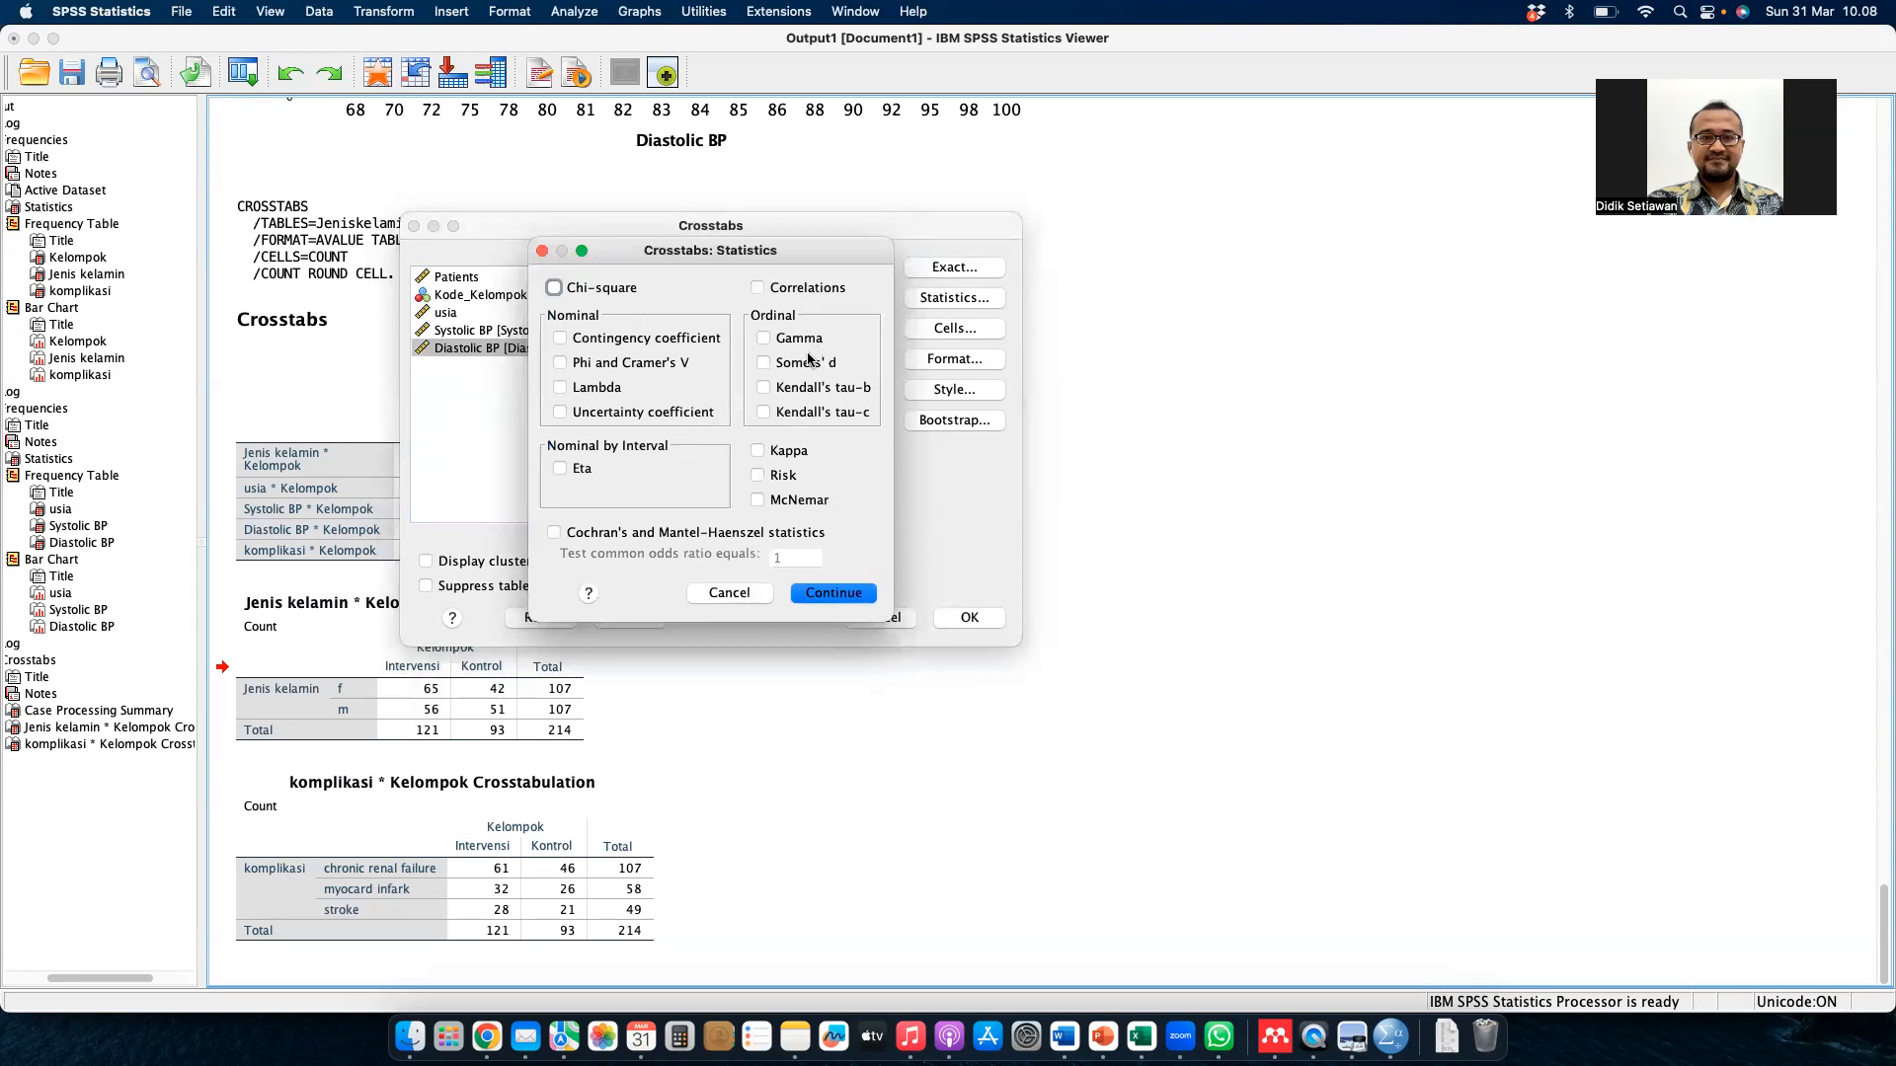
key("Return")
- Add row, column and total percentages to the crosstab cells and run the Crosstabs analysis
left_click(947, 328)
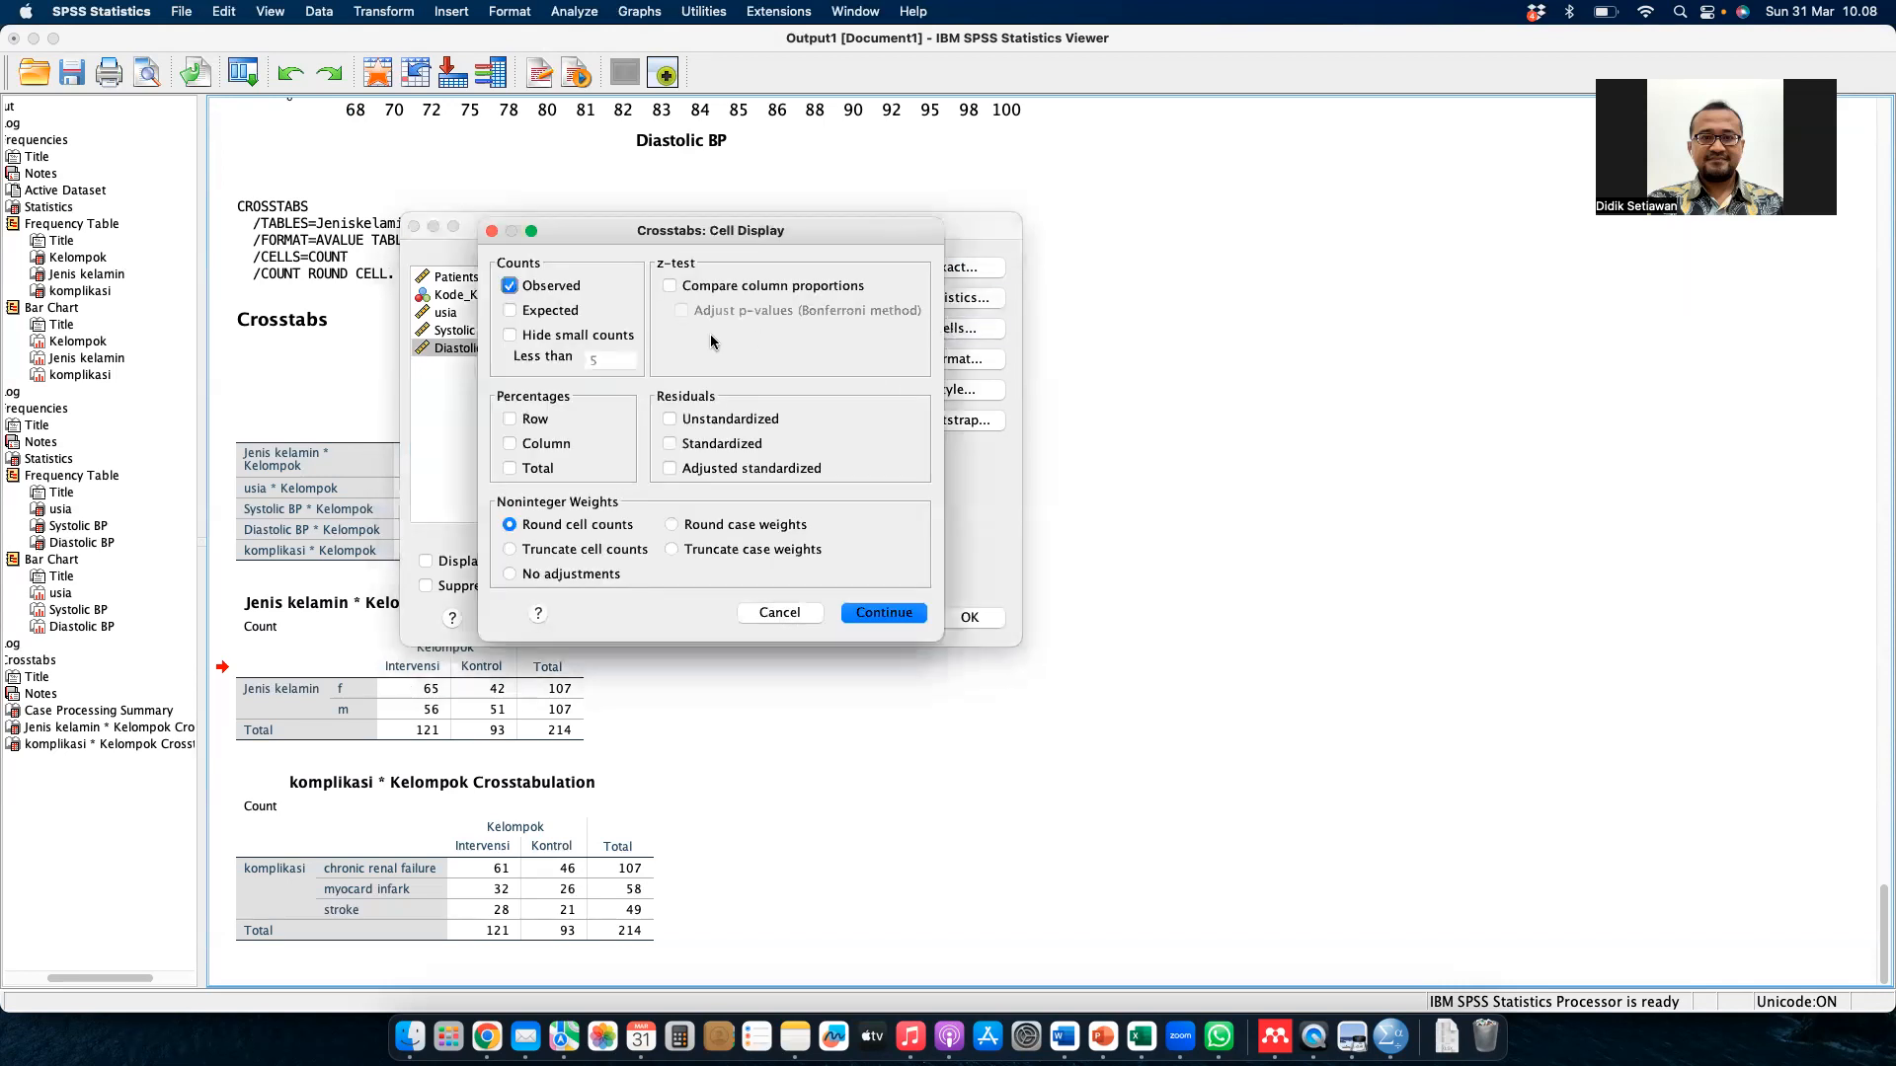
key("F2")
left_click(512, 470)
left_click(511, 445)
left_click(511, 420)
left_click(881, 614)
left_click(962, 616)
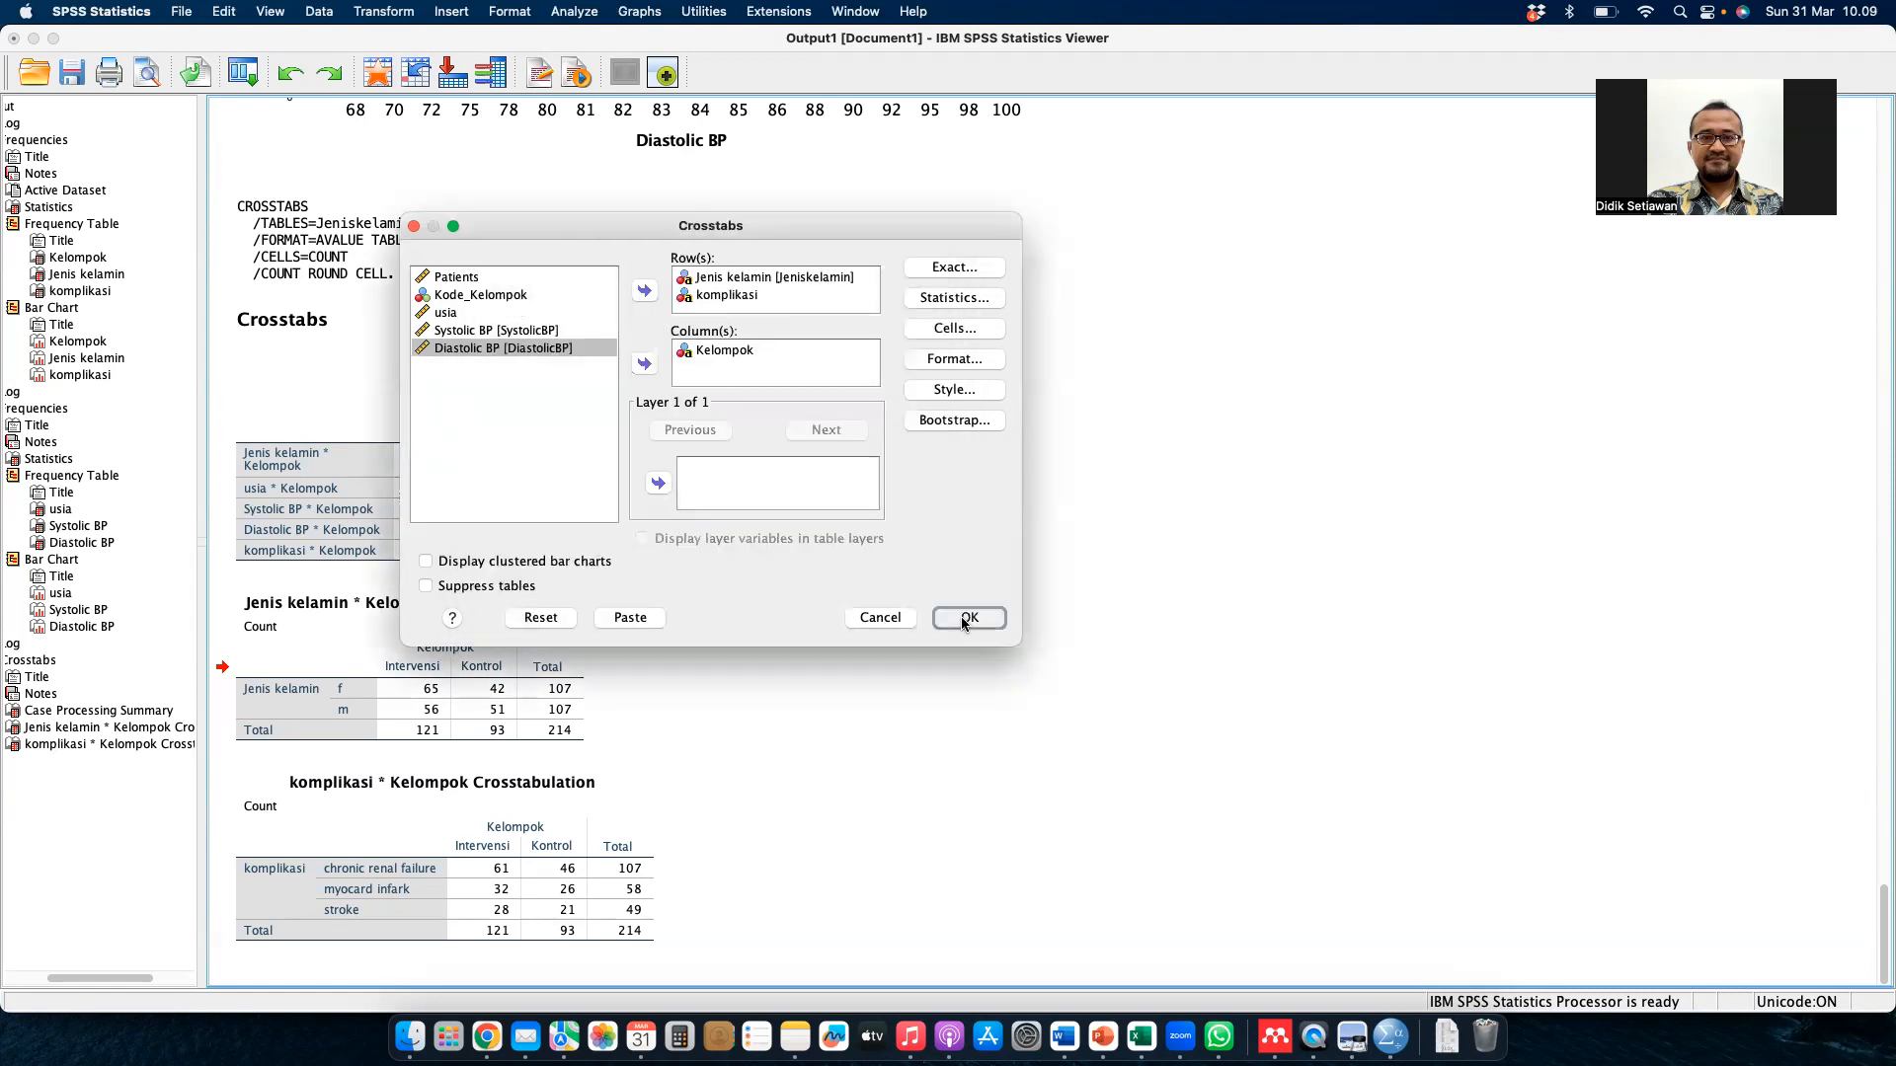
- Examine the row, column and total percentages in the new Jenis kelamin and komplikasi by Kelompok crosstabulations
scroll(803, 673, "down", 2)
scroll(804, 671, "up", 6)
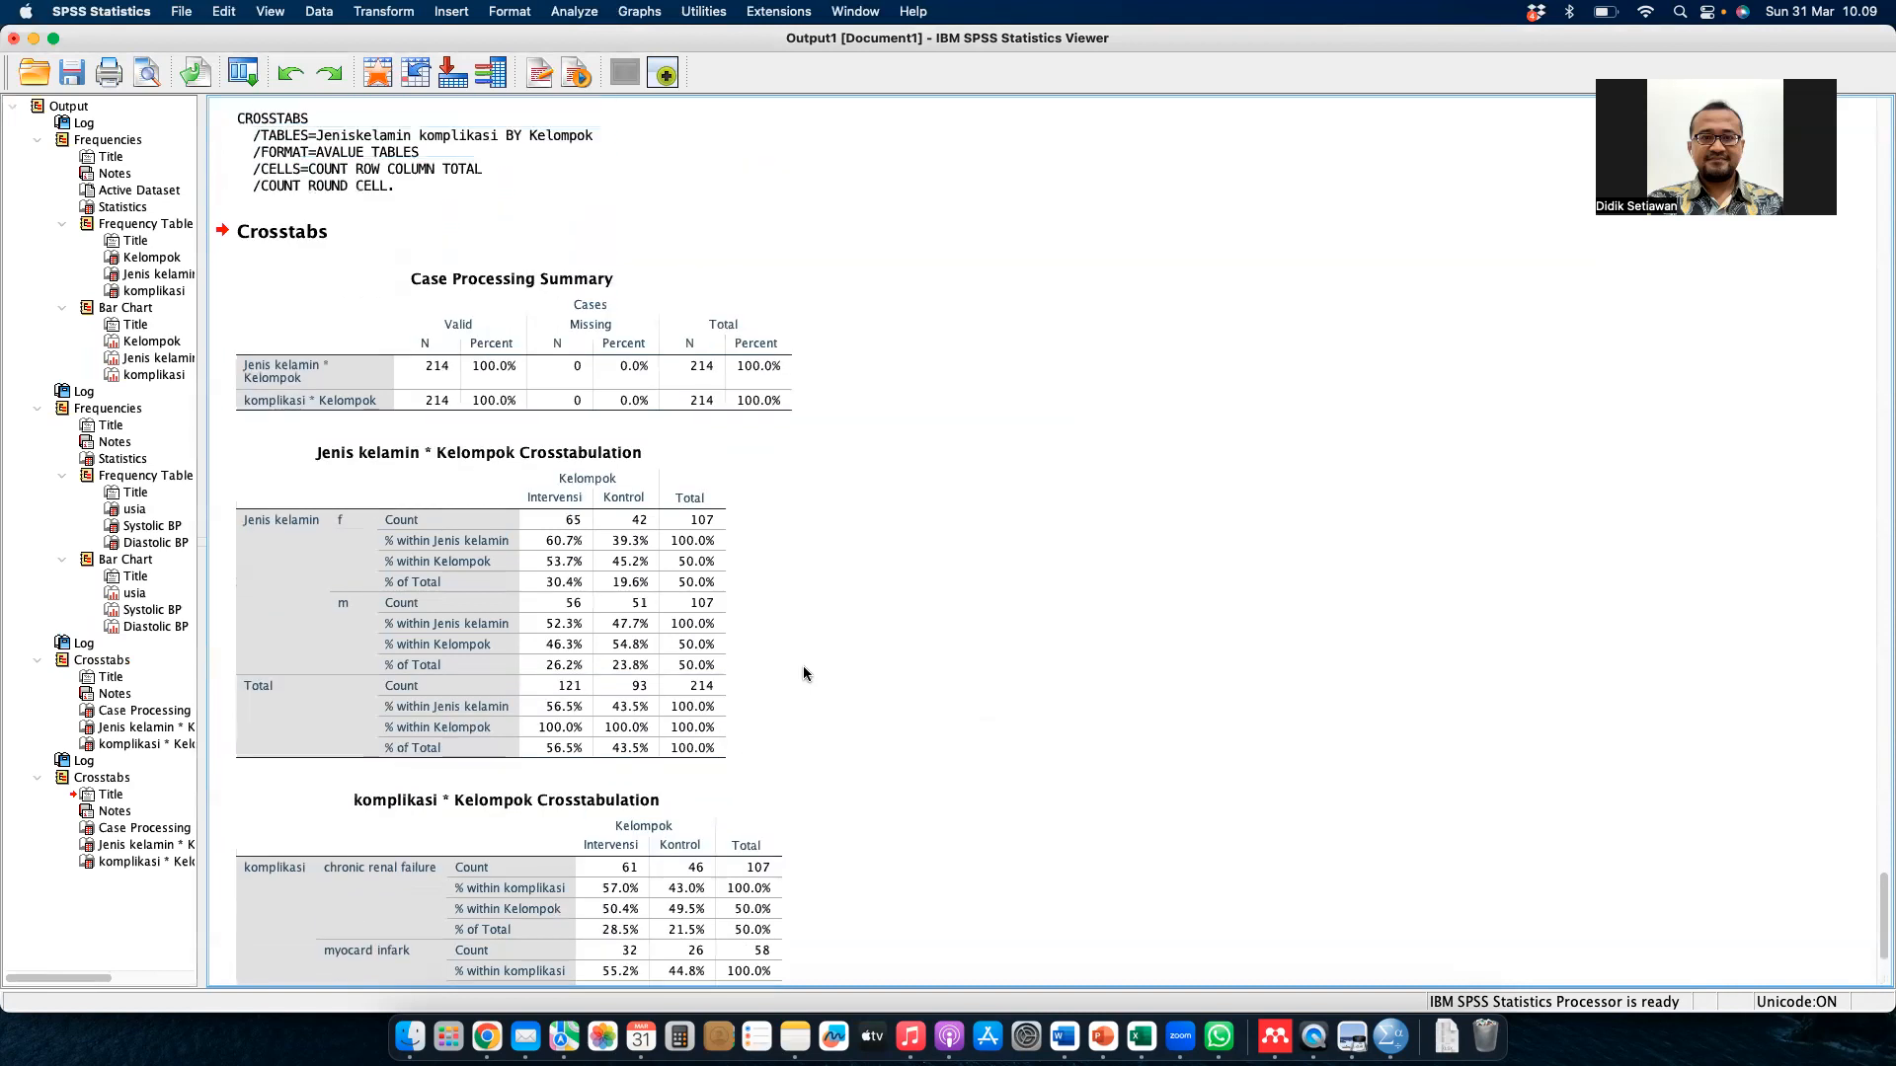
scroll(802, 669, "down", 1)
left_click(479, 355)
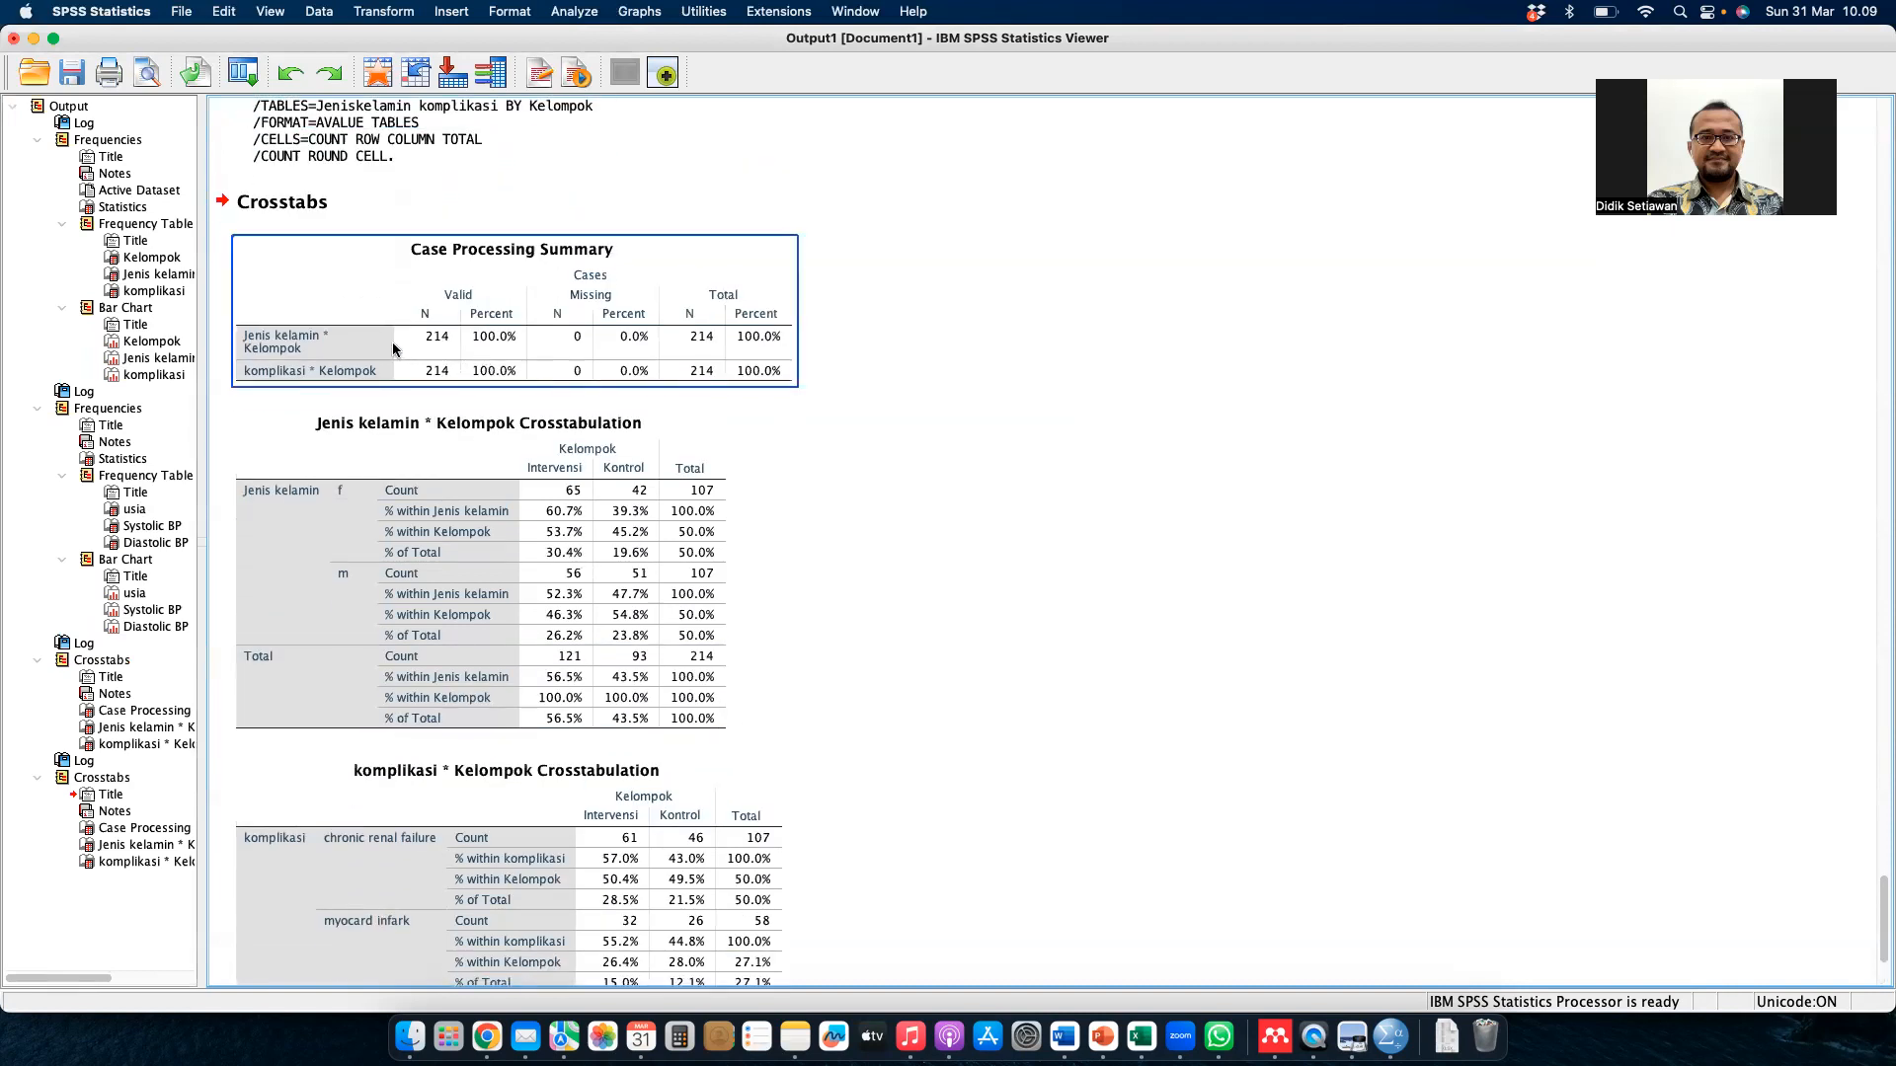
left_click(494, 404)
scroll(496, 409, "down", 5)
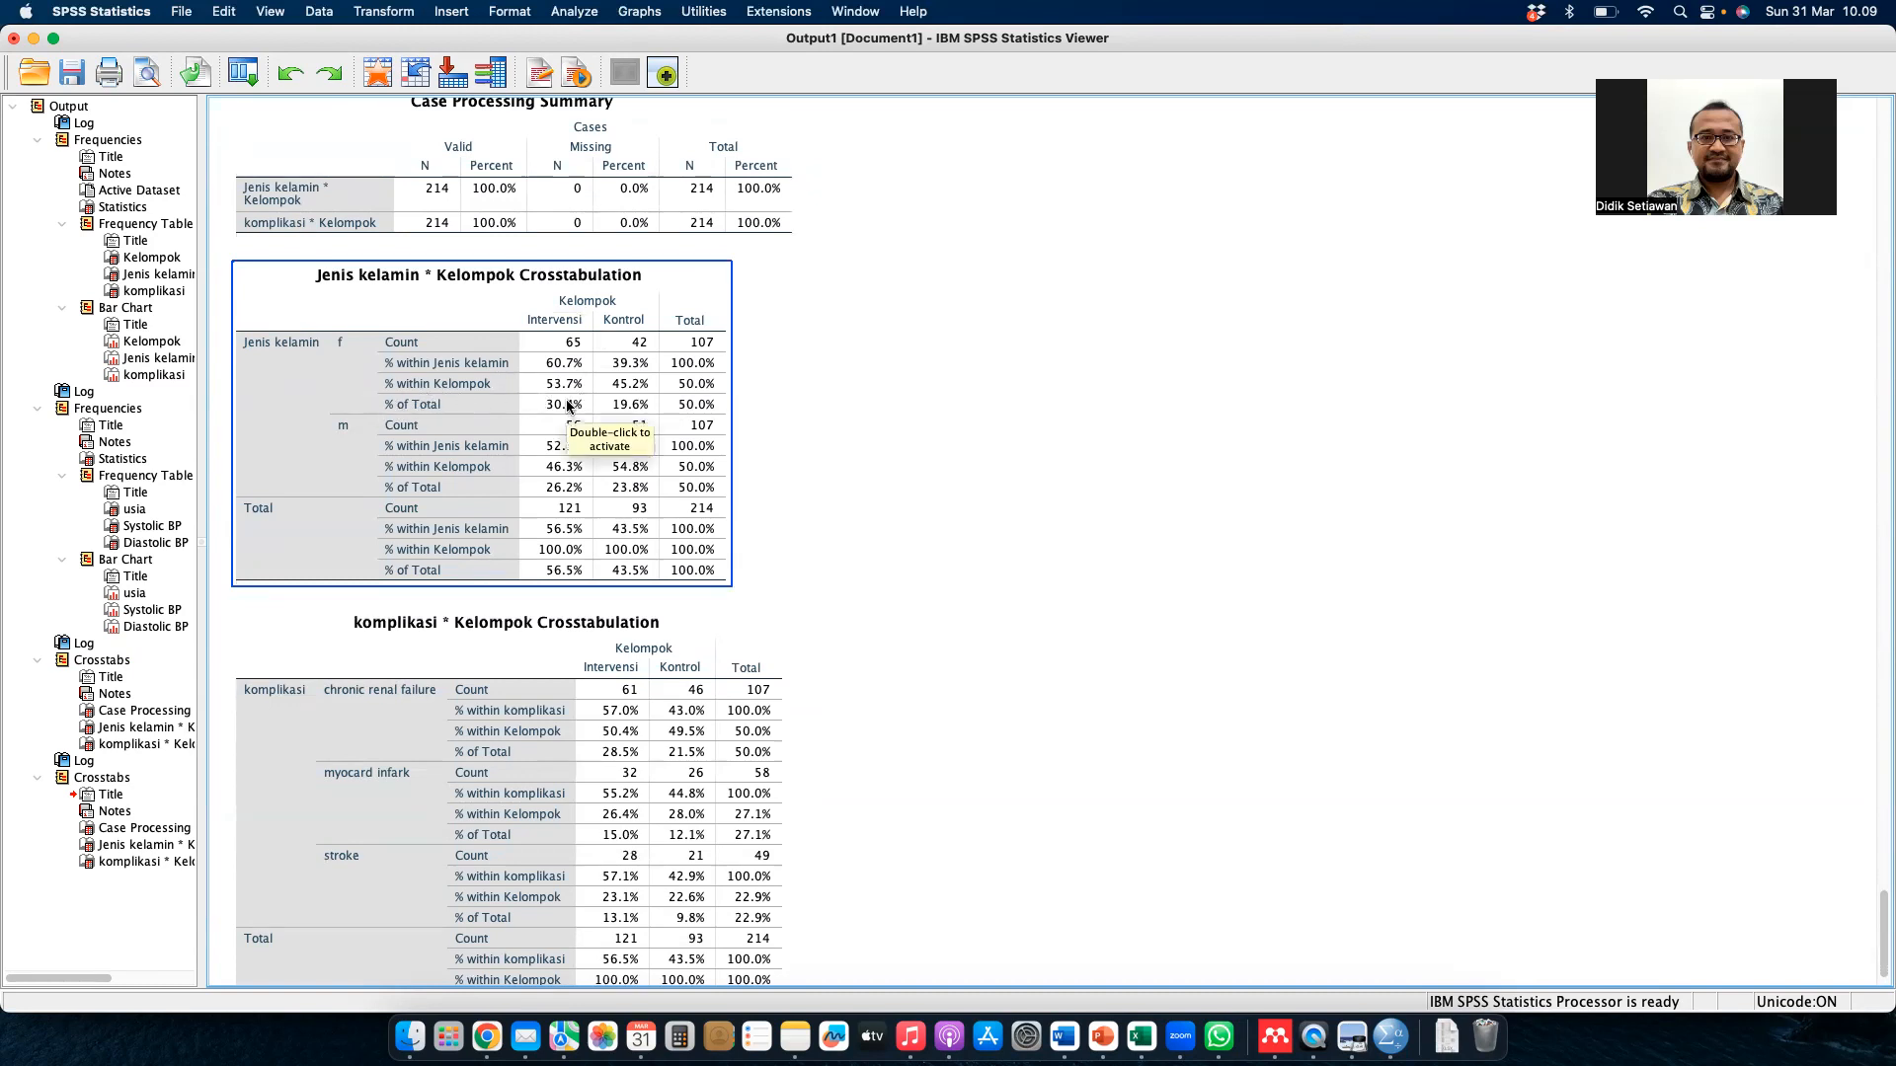
left_click(922, 448)
left_click(584, 351)
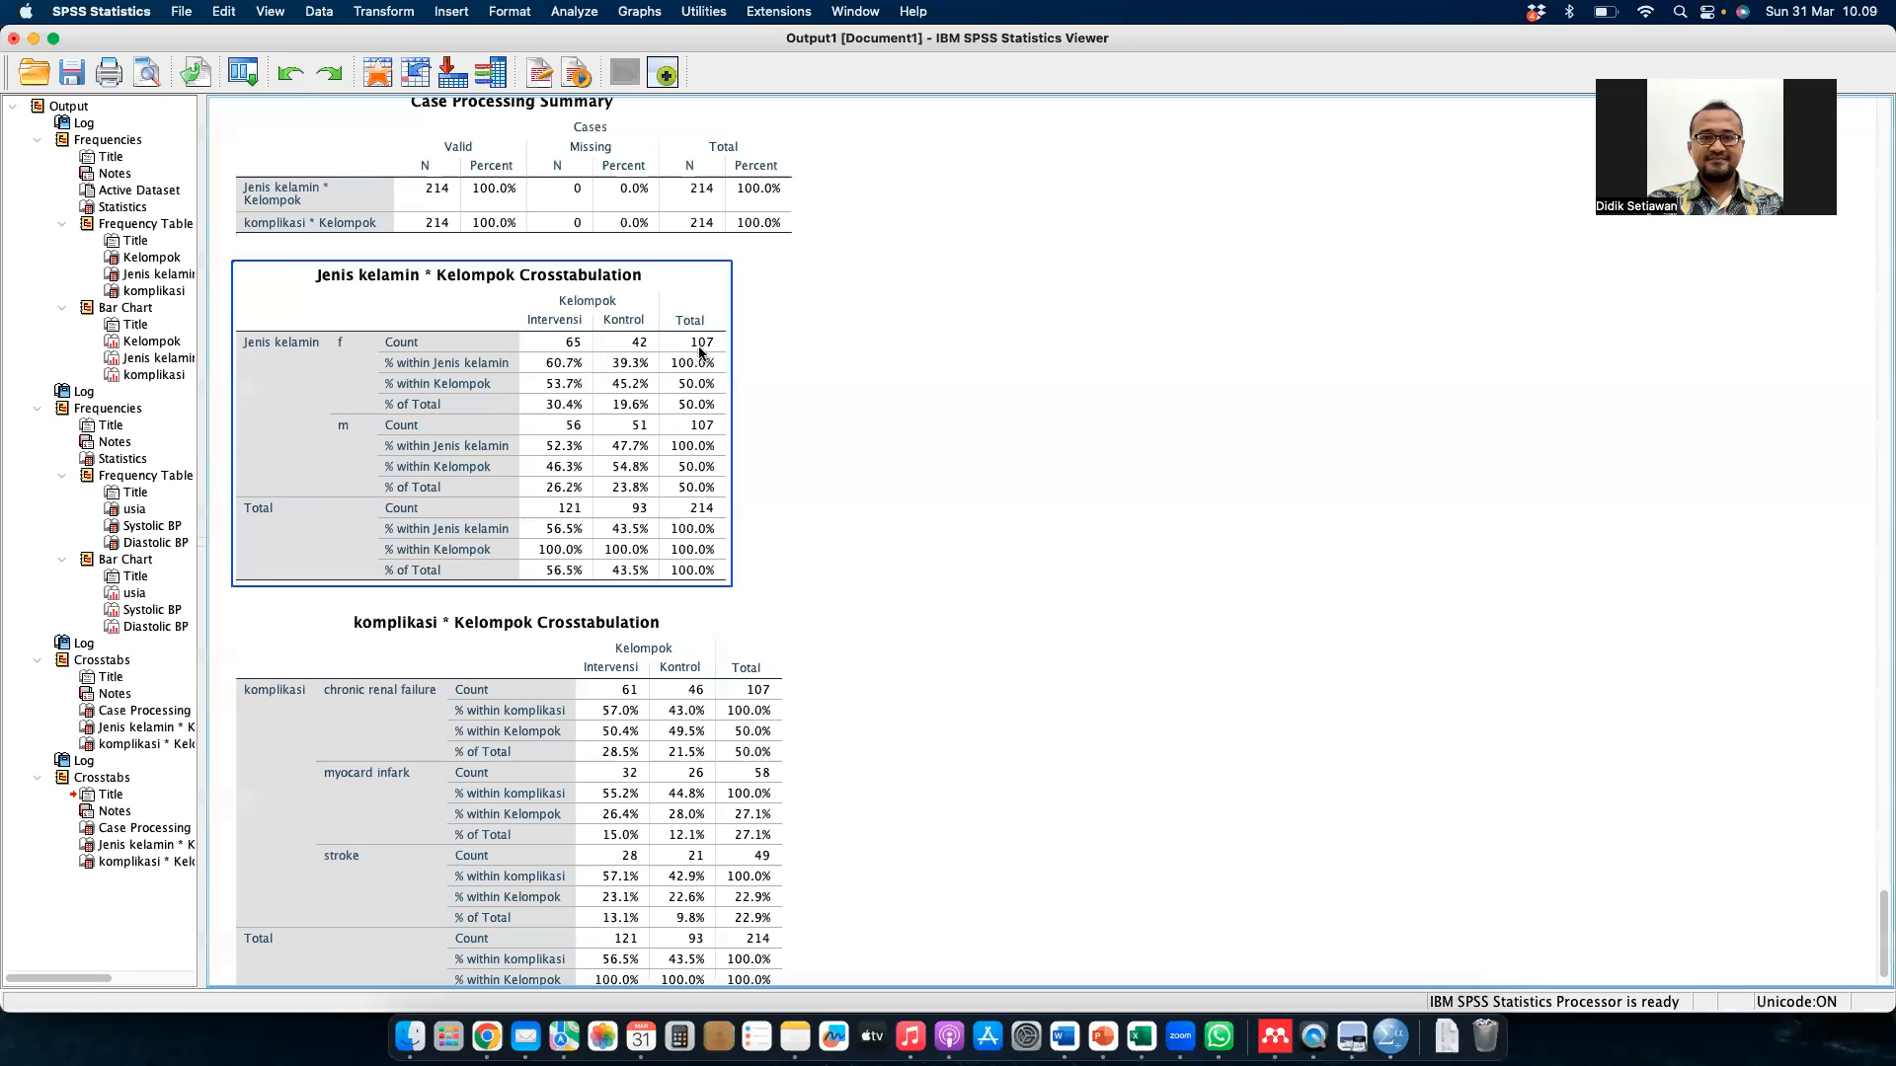
left_click(844, 549)
scroll(843, 549, "down", 2)
left_click(541, 666)
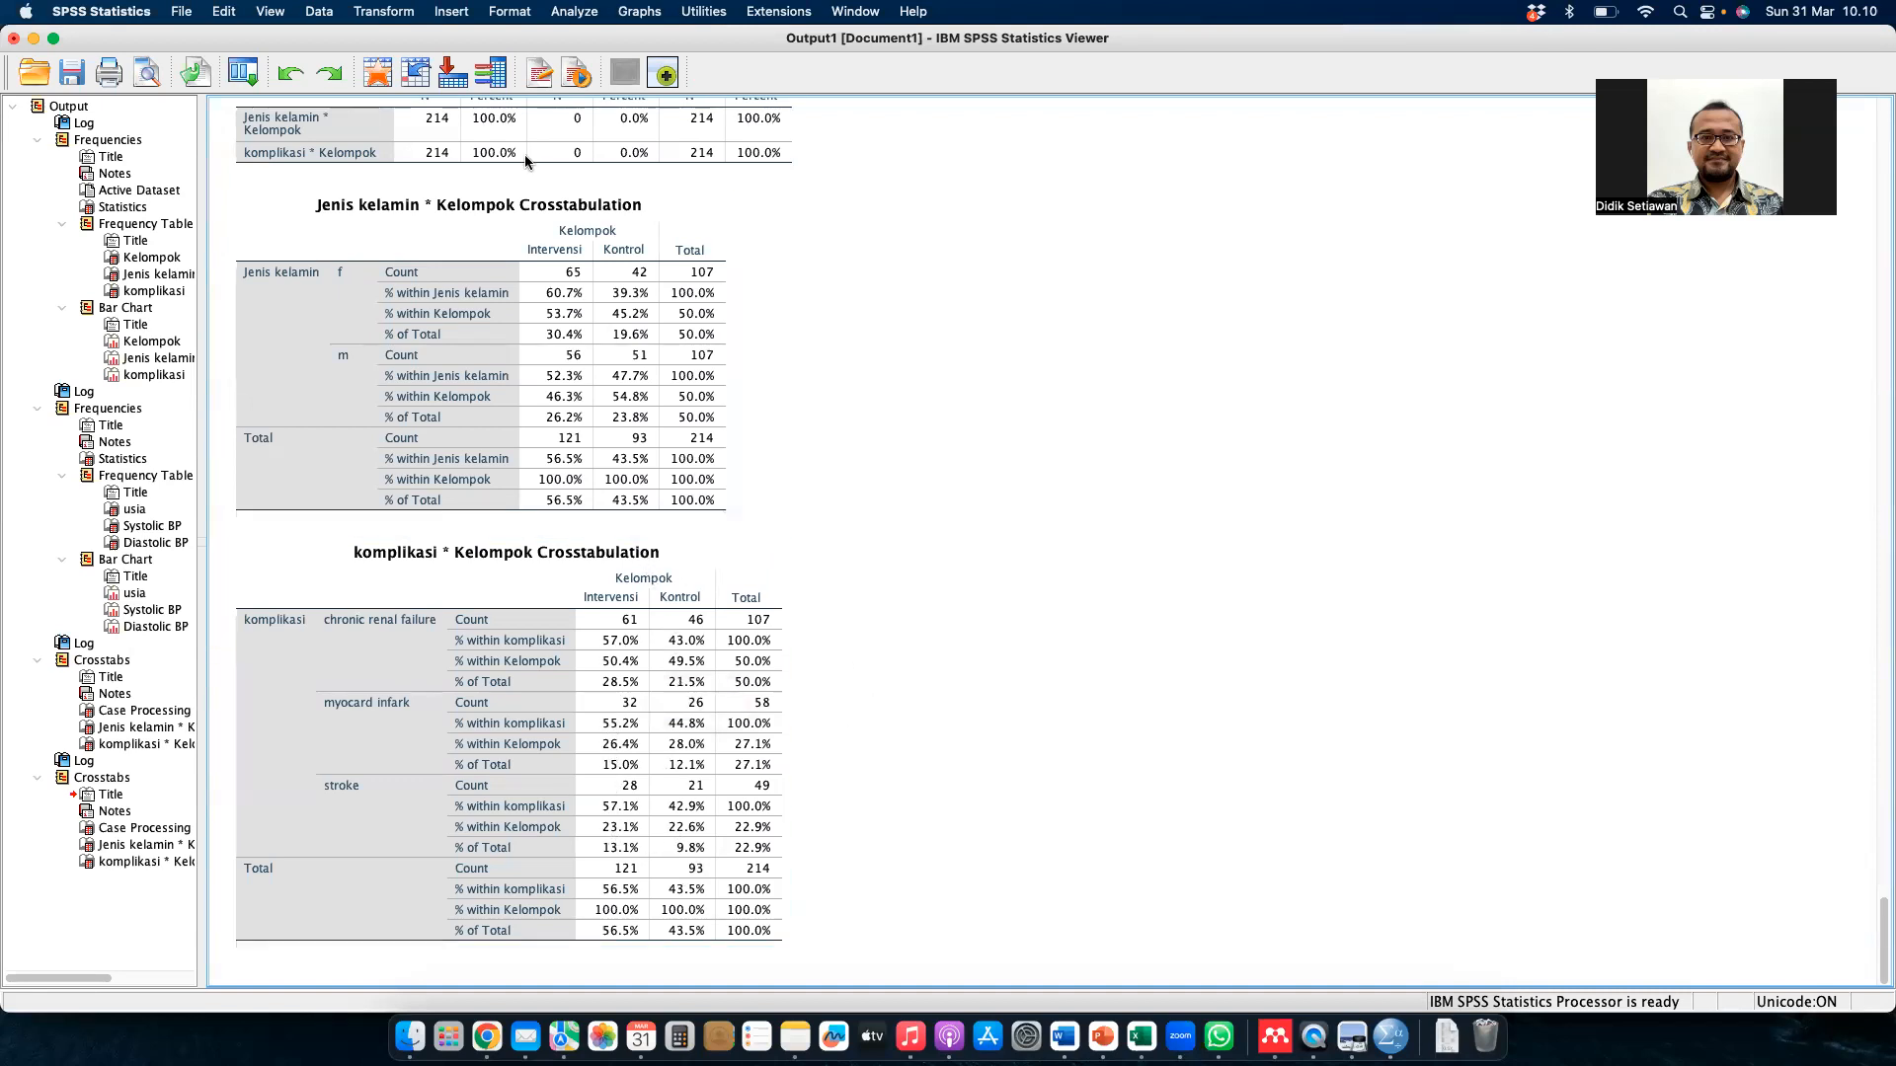
- Rerun Crosstabs with row and total percentages turned off, keeping observed counts and column percentages
left_click(243, 69)
left_click(259, 97)
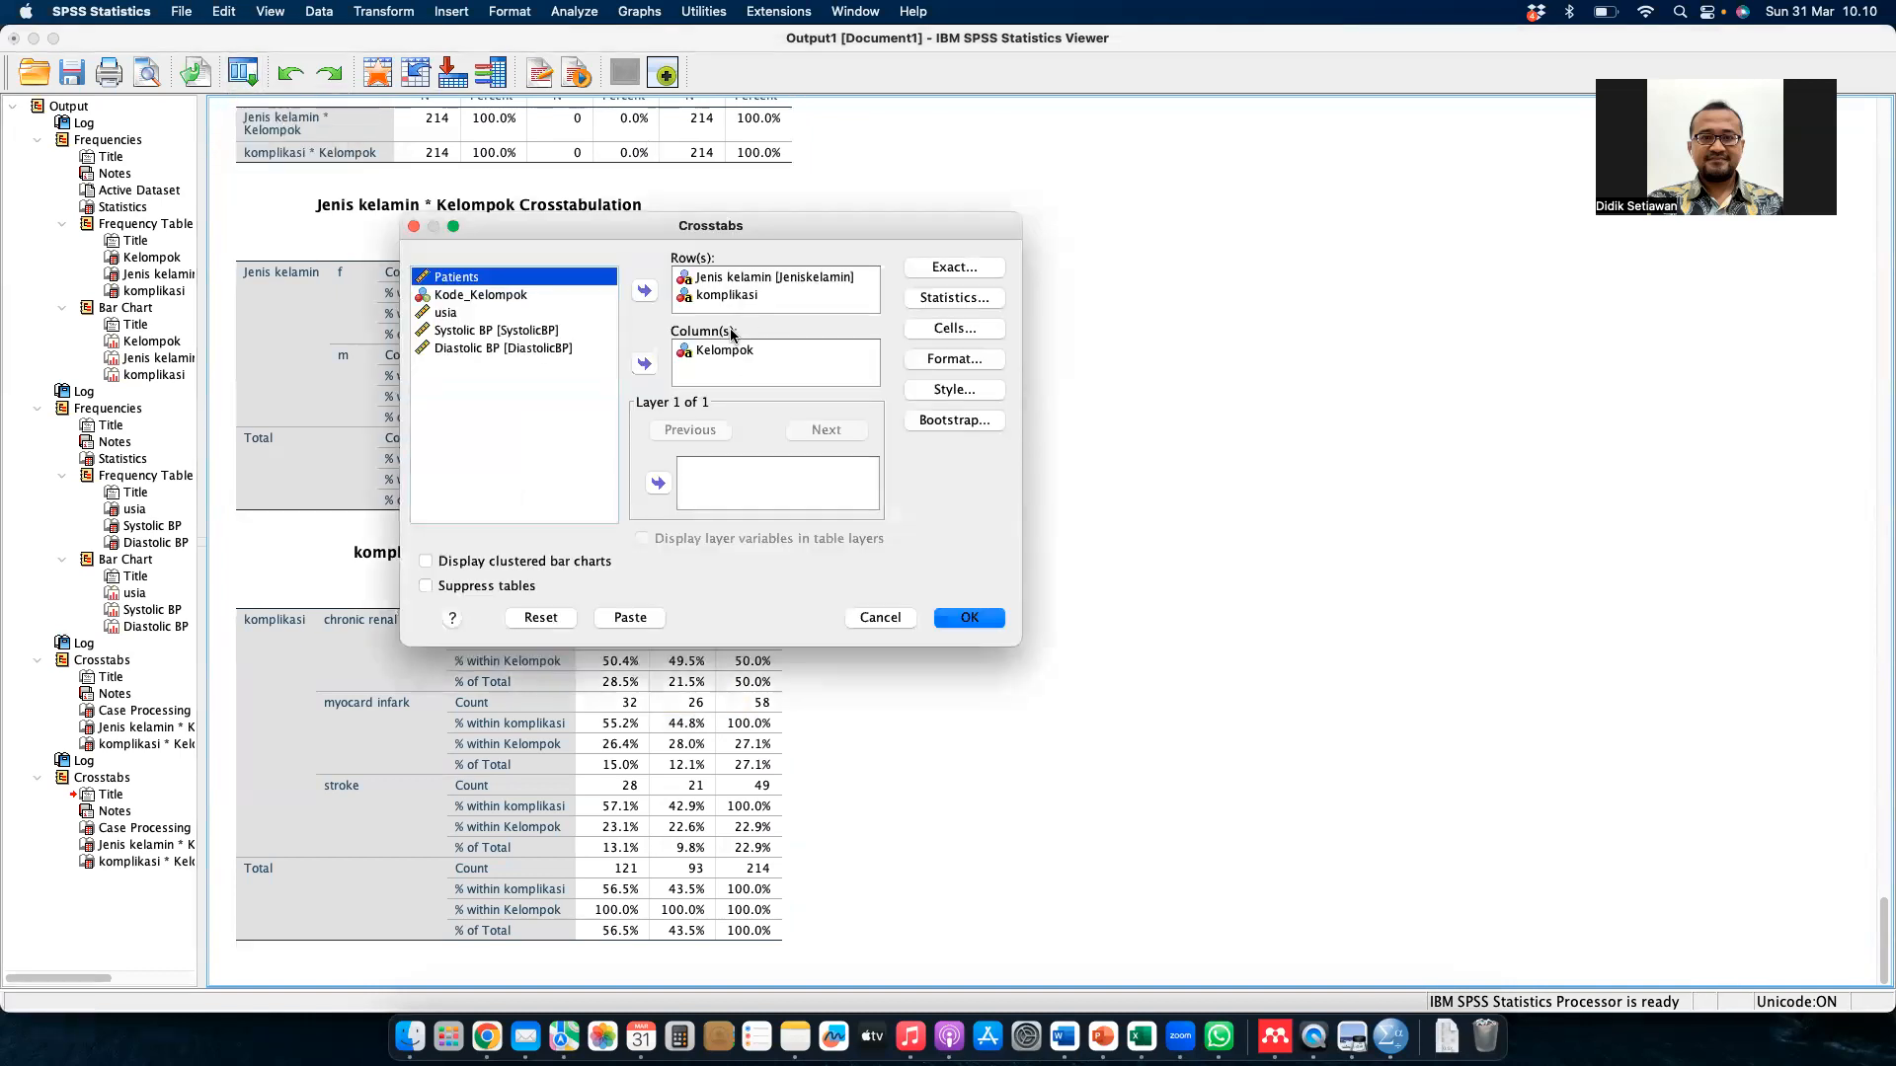
left_click(971, 301)
key("Return")
left_click(962, 328)
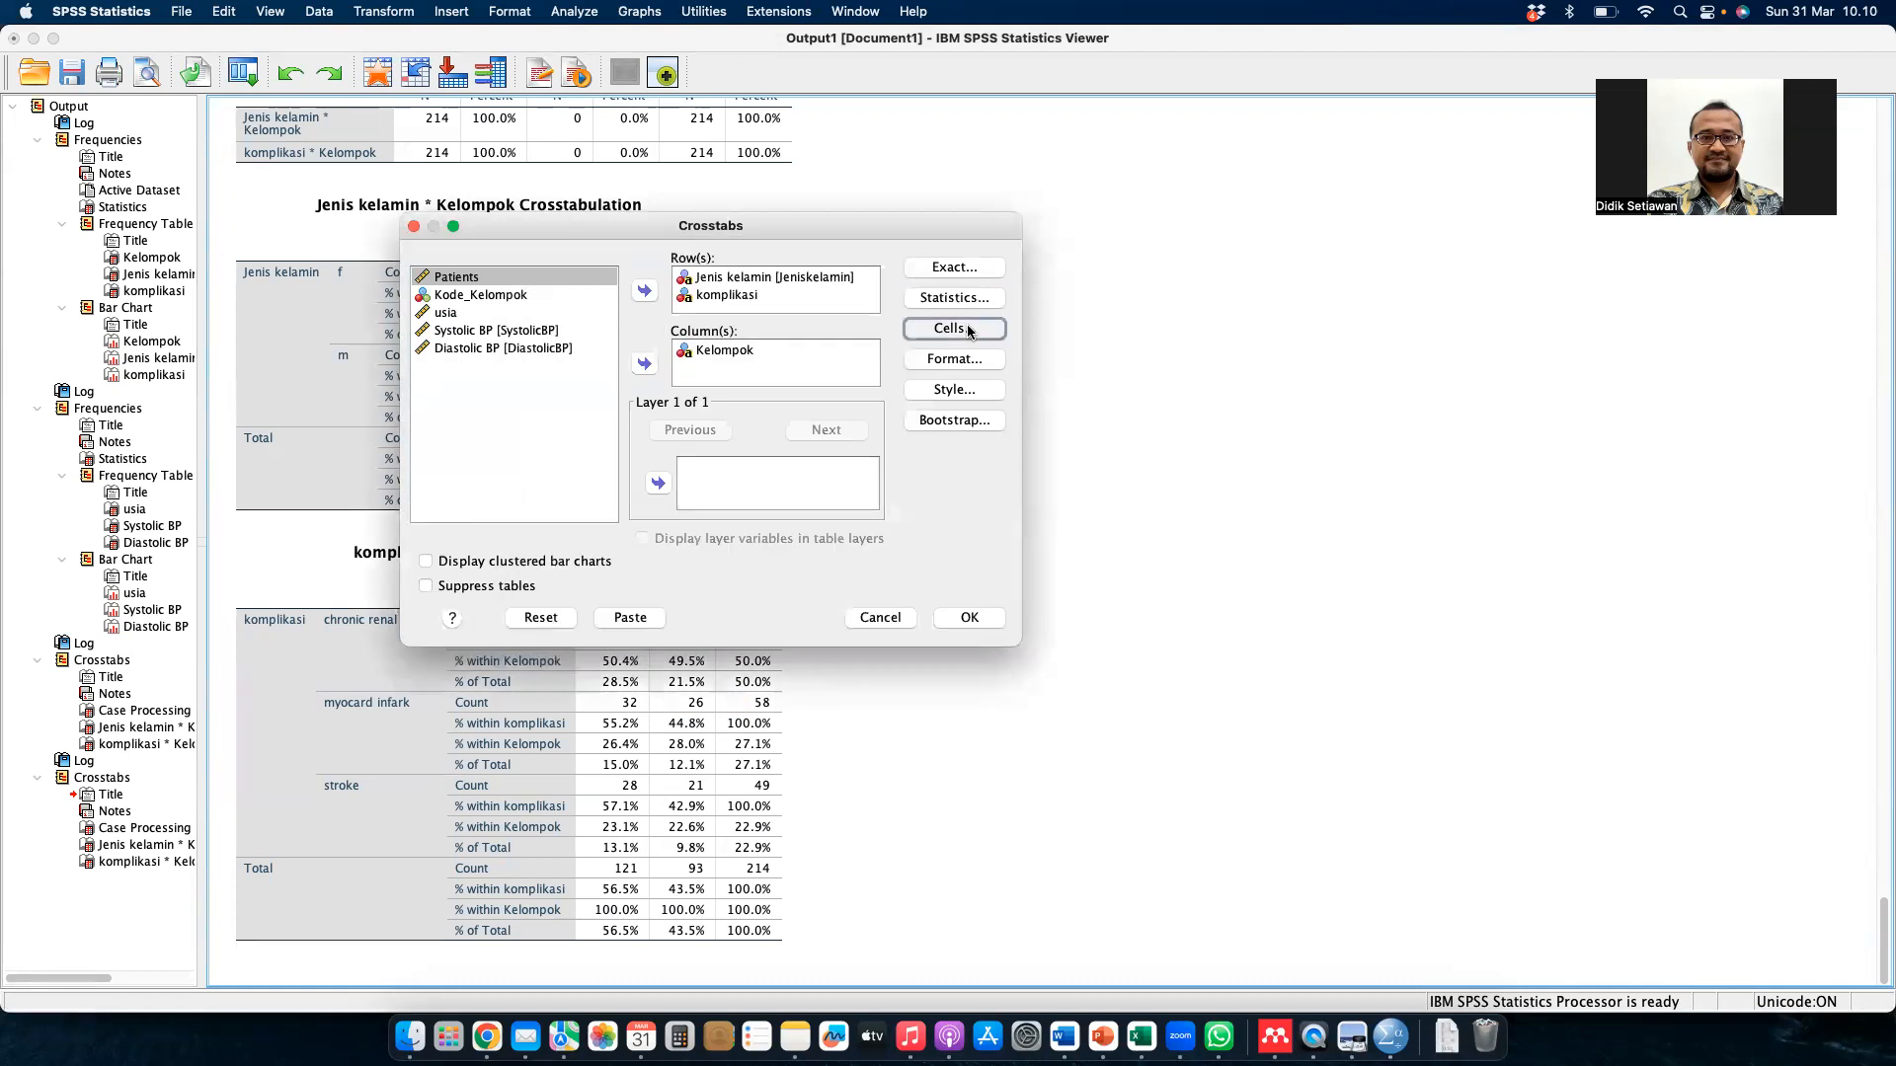
left_click(510, 468)
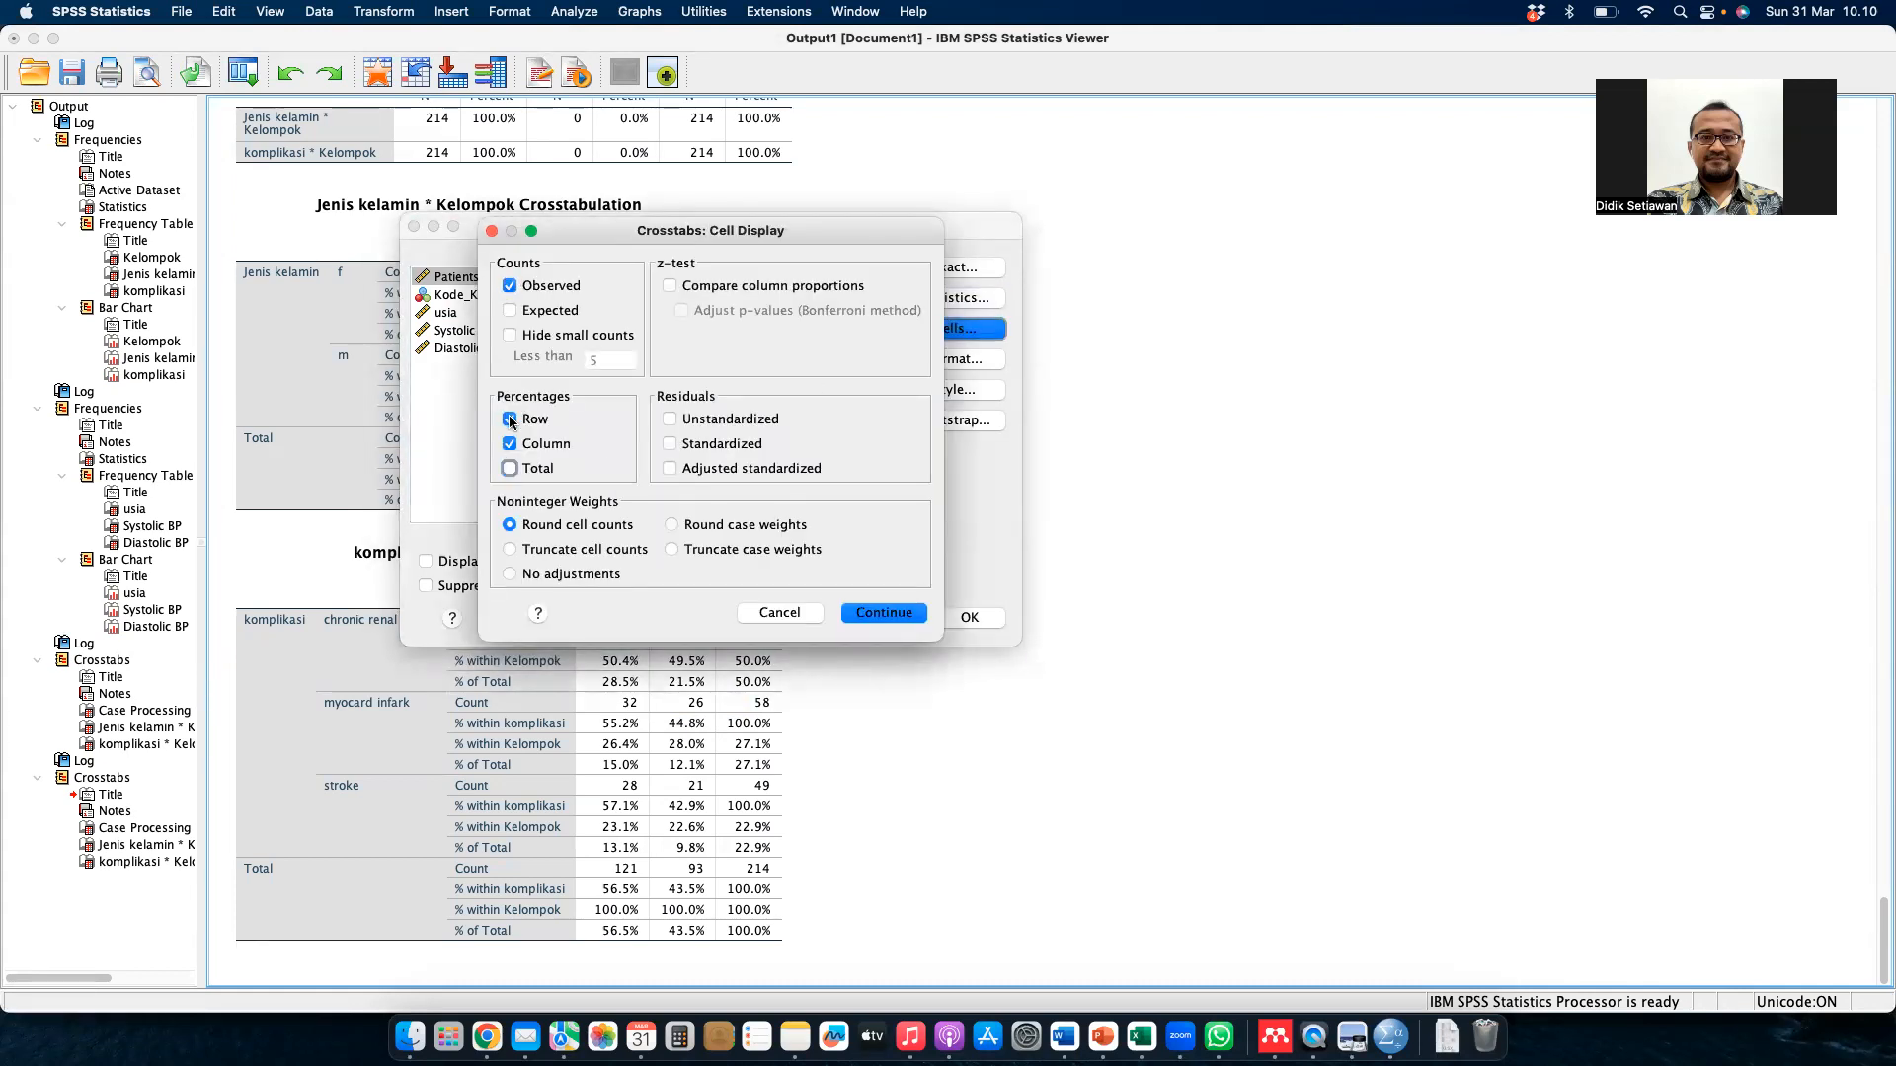
left_click(509, 421)
left_click(895, 614)
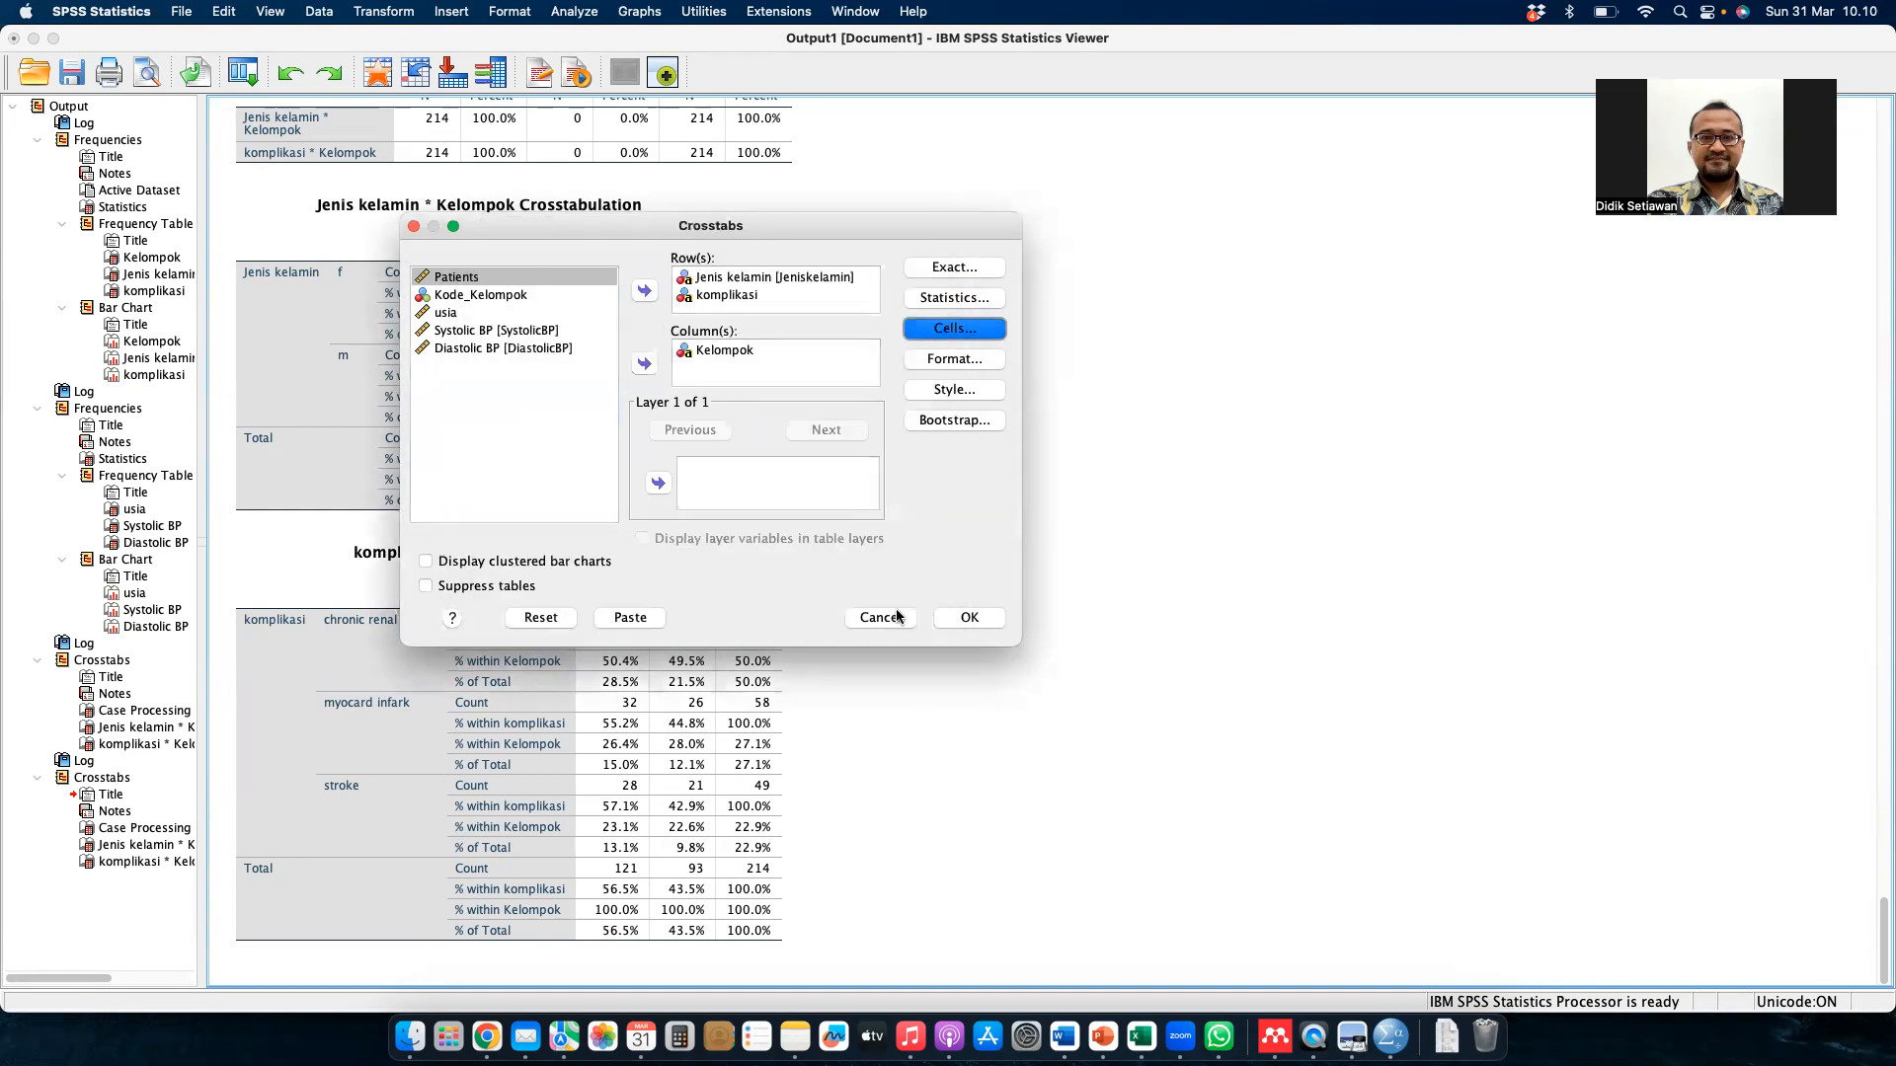
left_click(945, 618)
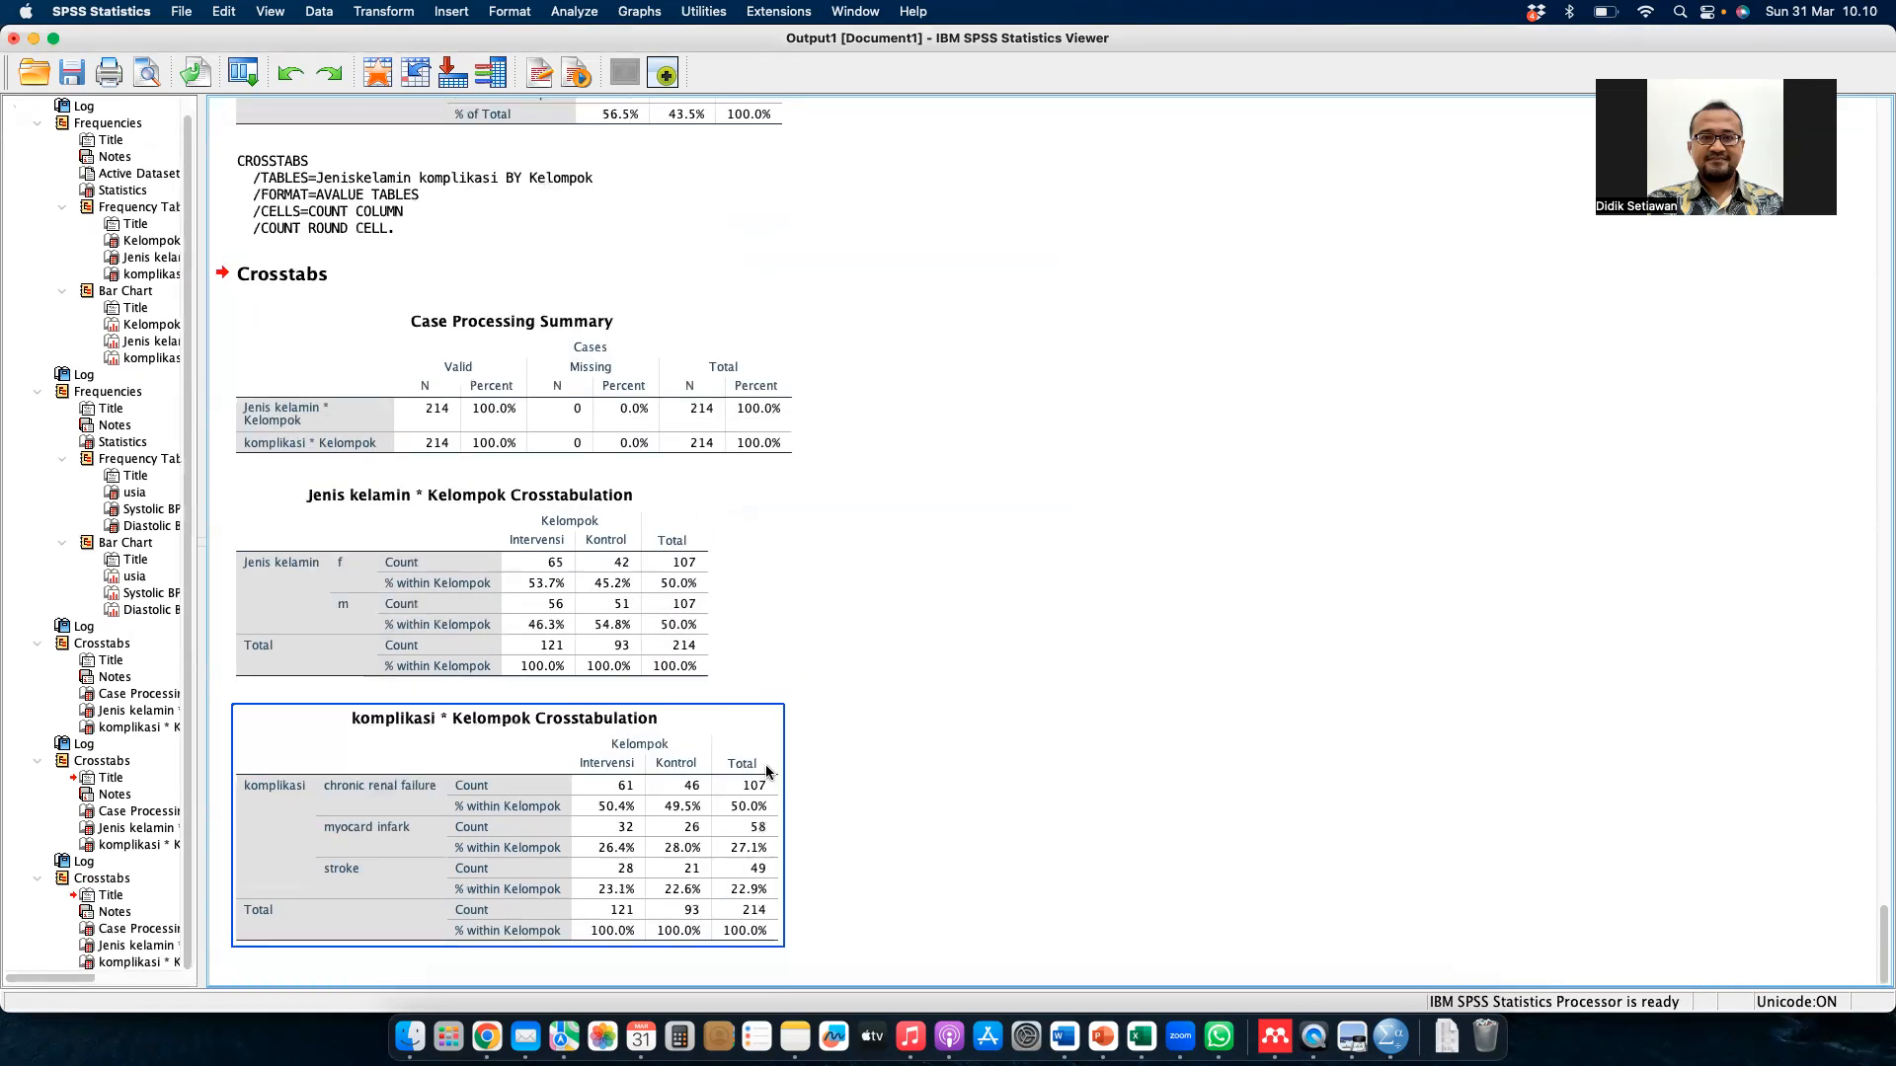
- Examine the percentages within Kelompok in the new komplikasi and Jenis kelamin crosstabulations
left_click(612, 965)
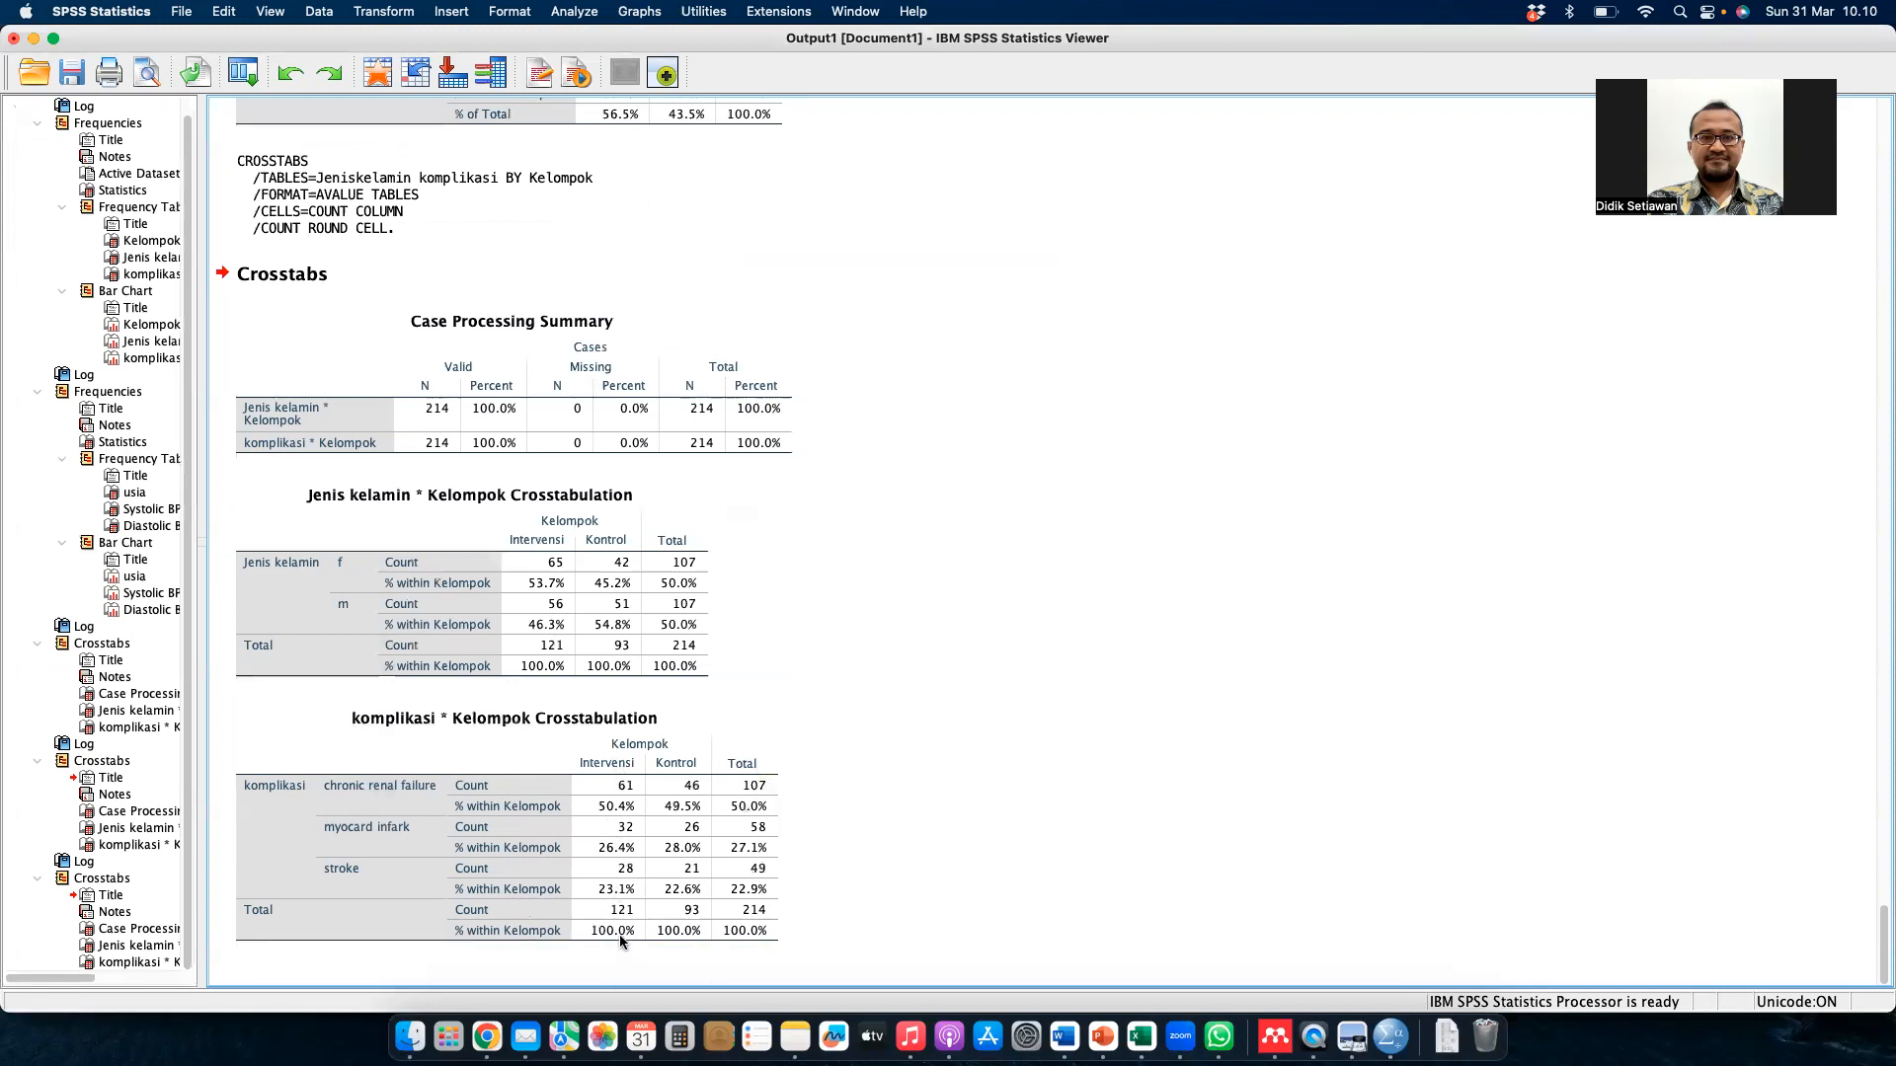
left_click(619, 934)
left_click(604, 949)
left_click(605, 933)
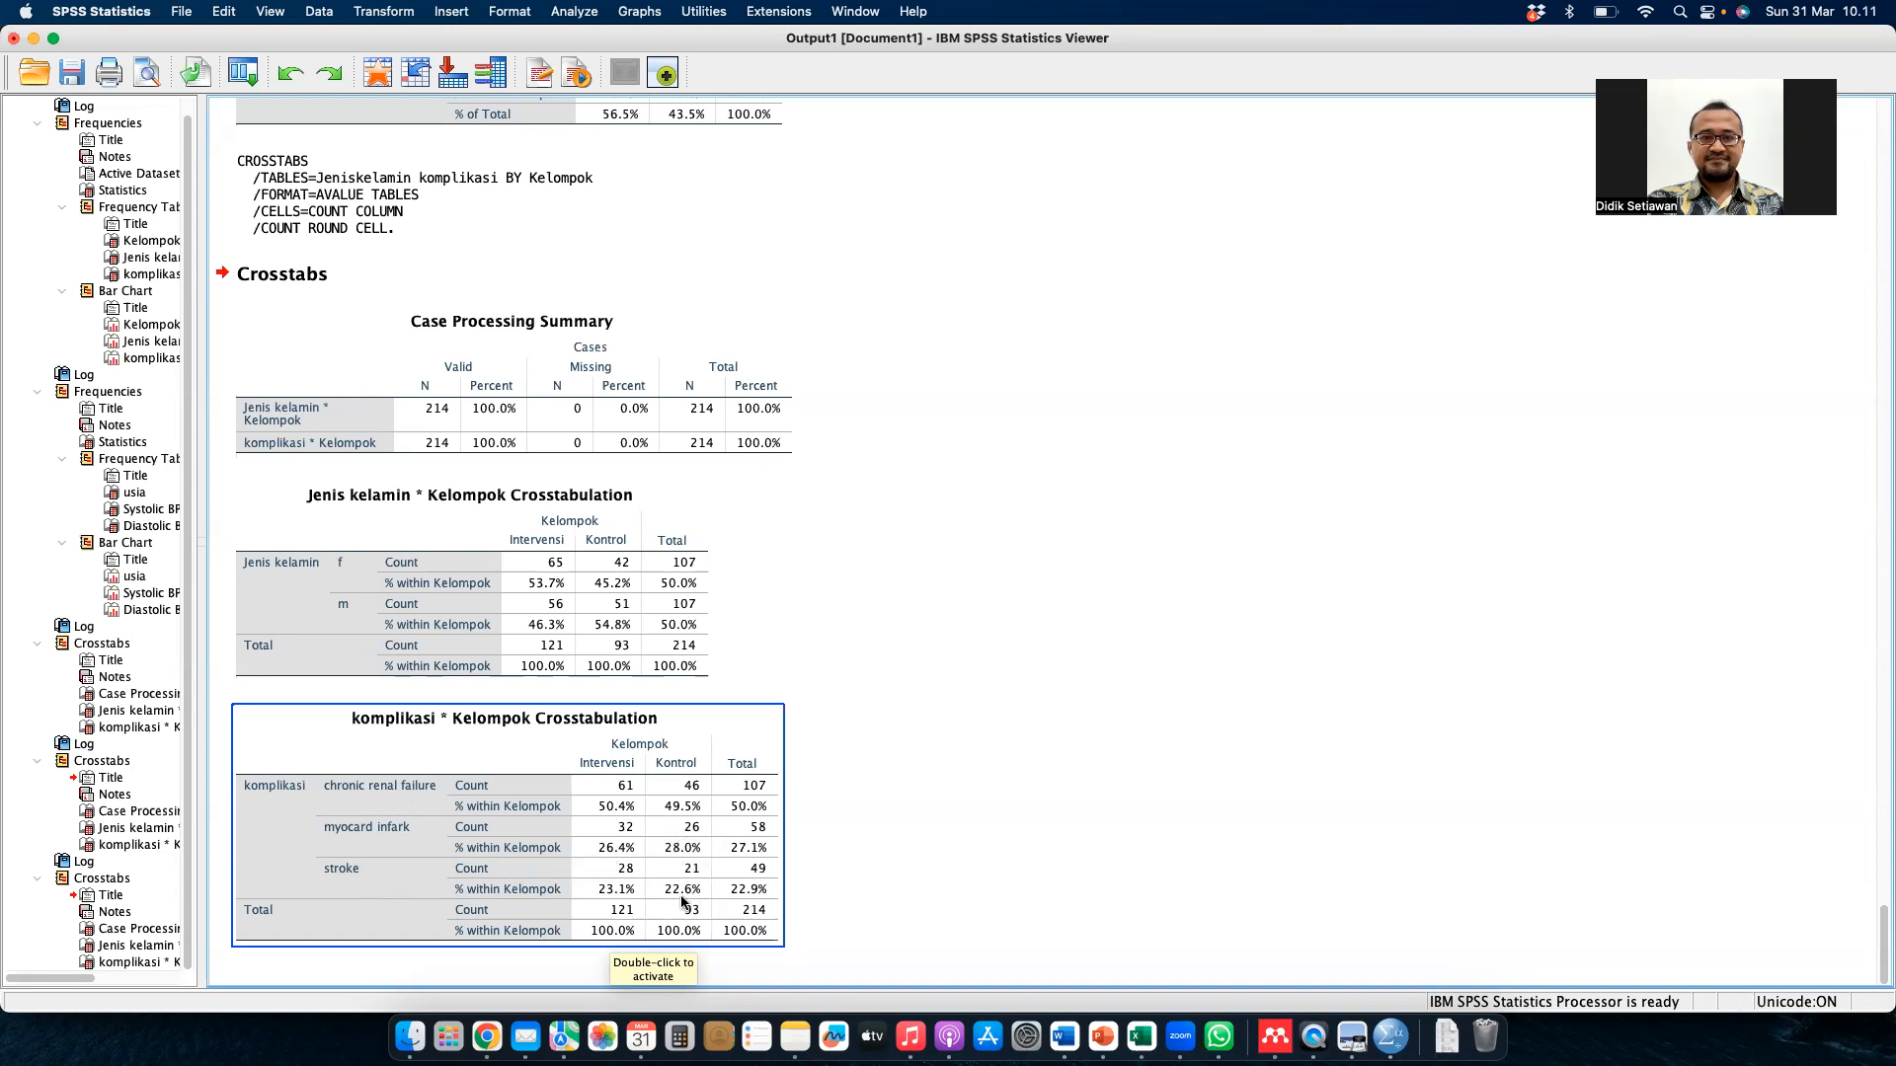
left_click(879, 750)
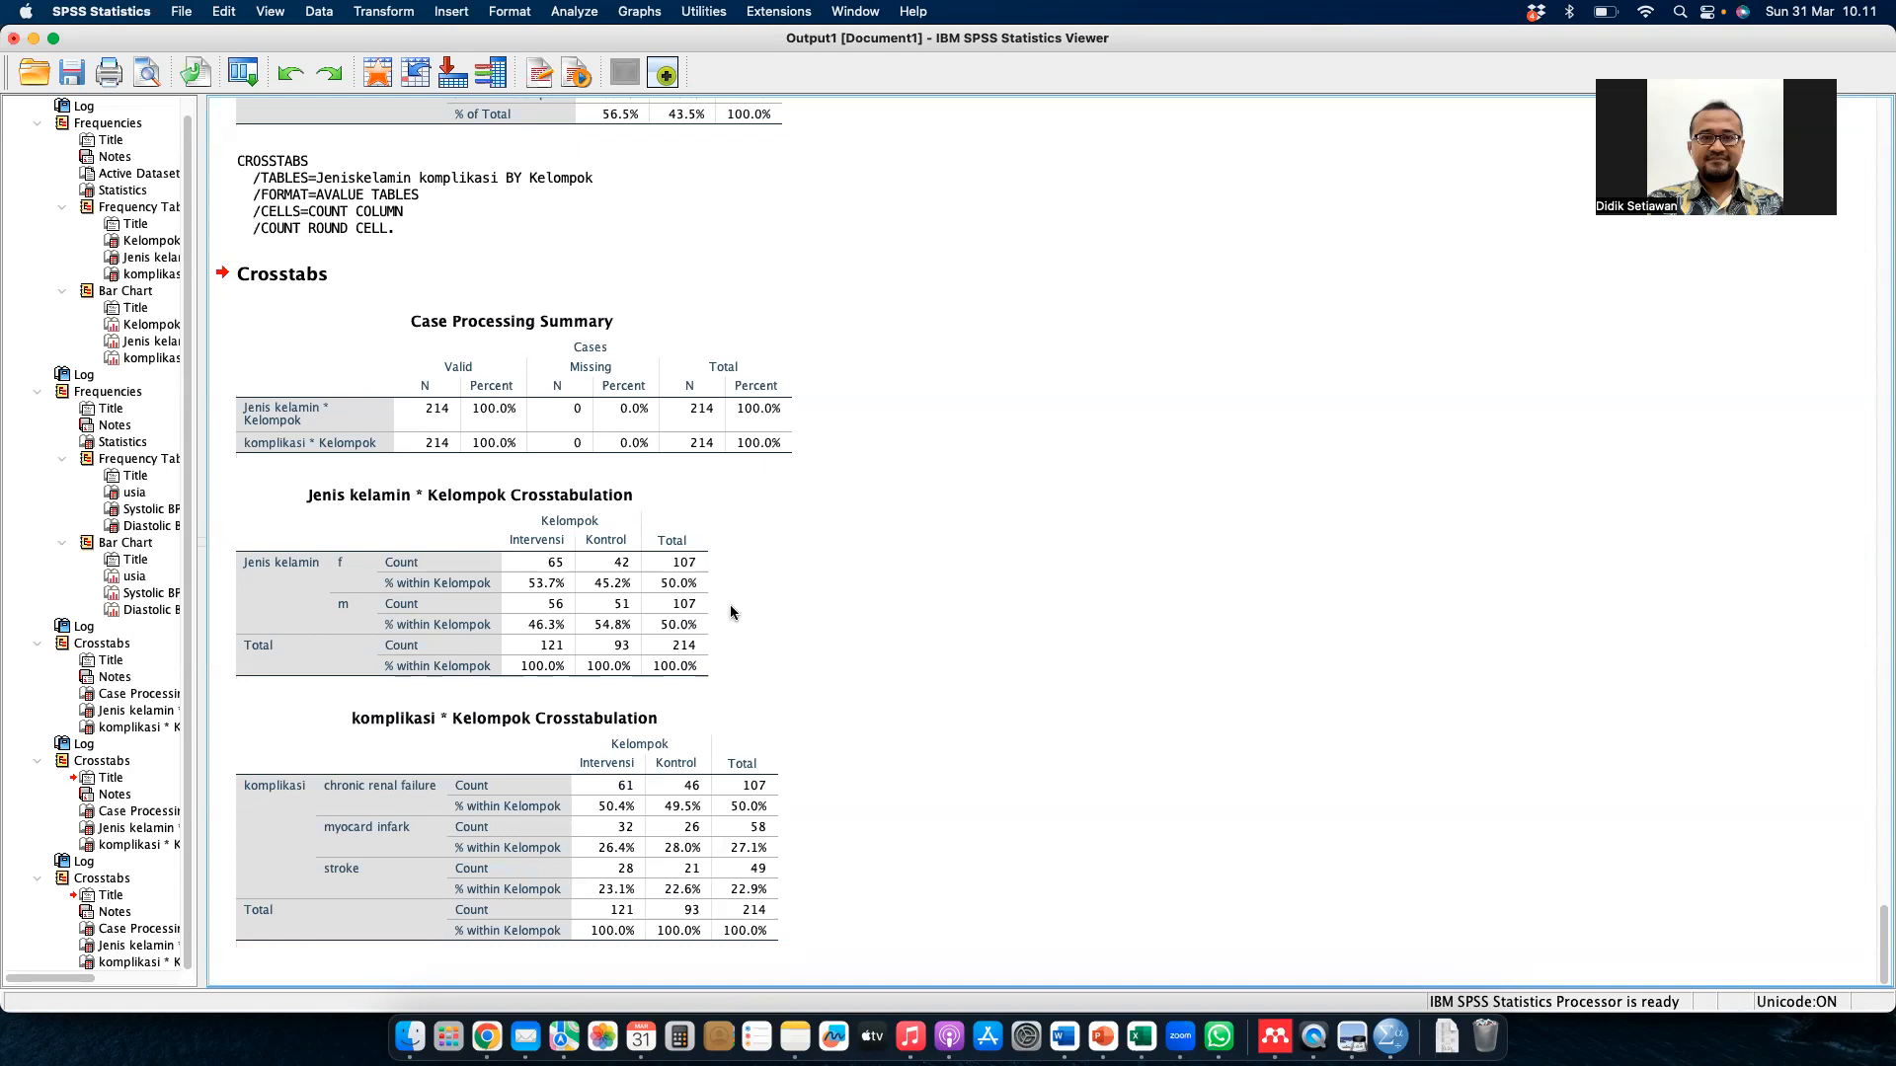
left_click(701, 612)
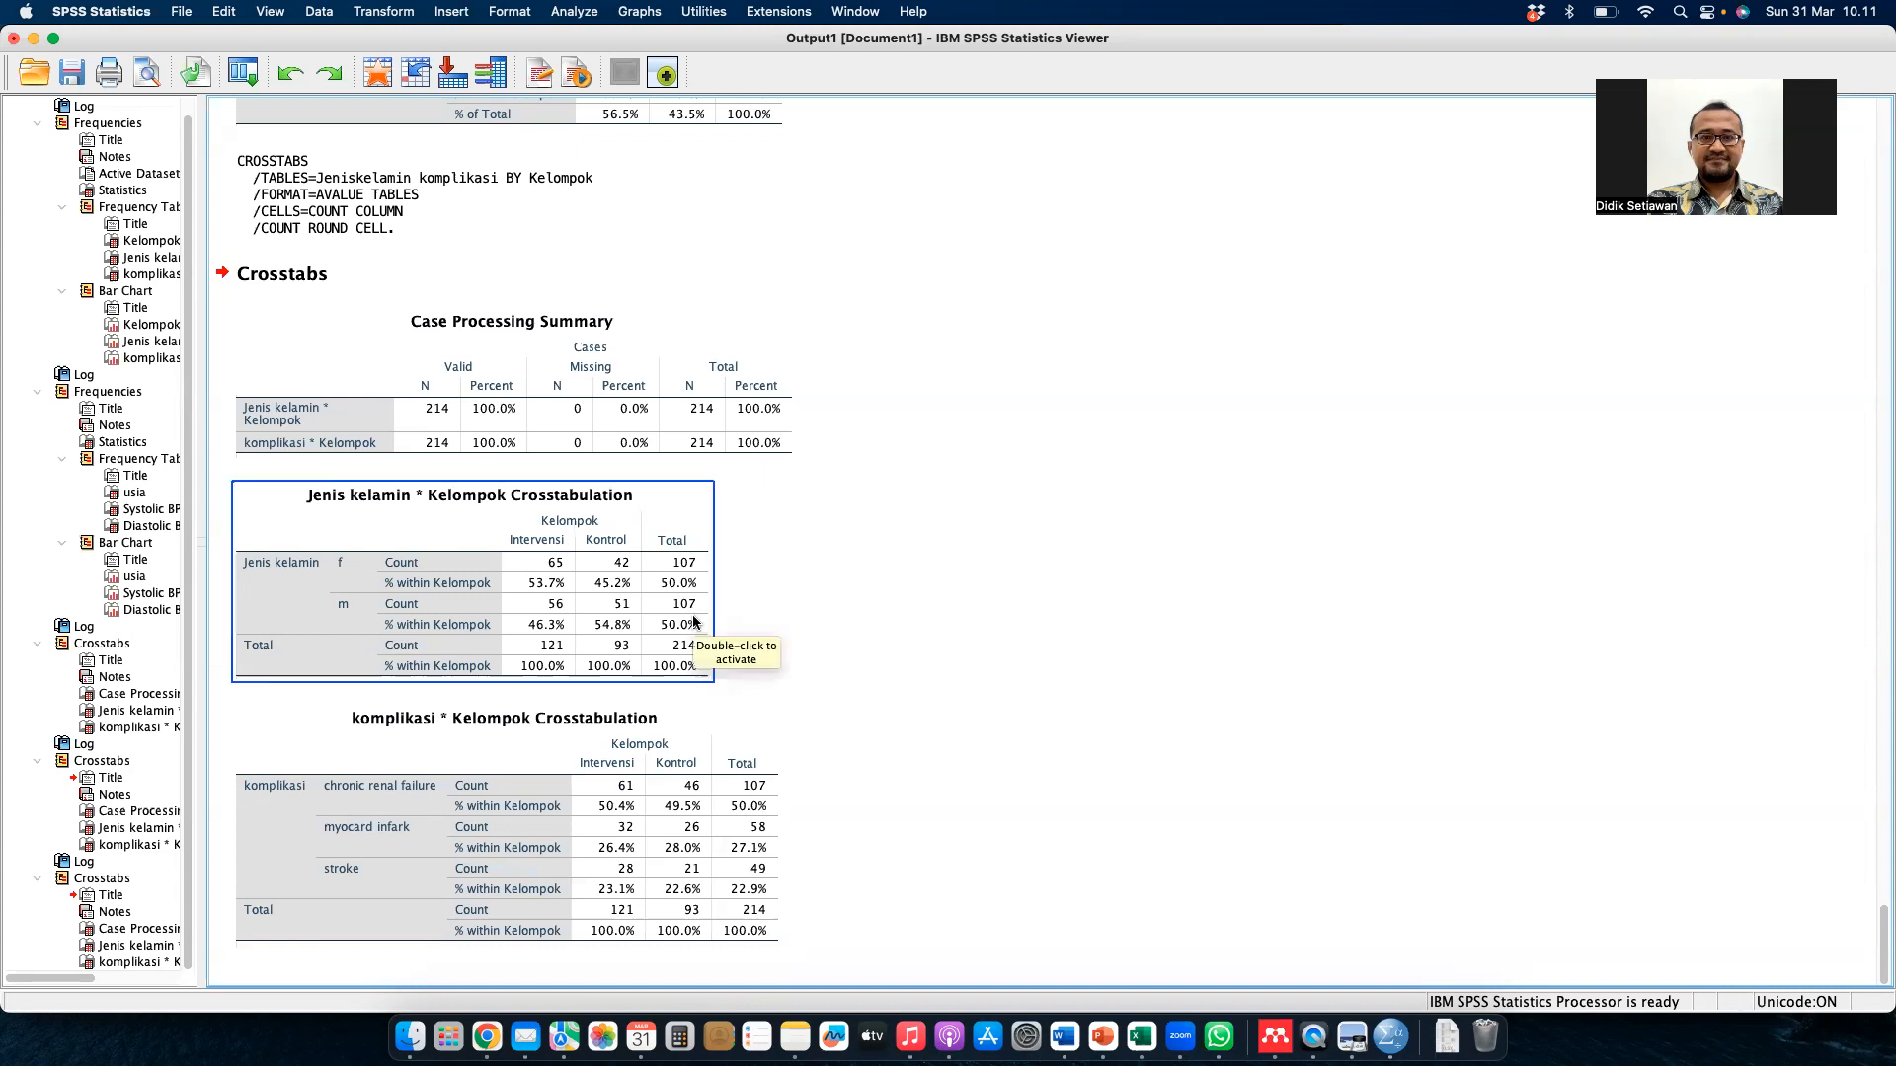
left_click(863, 606)
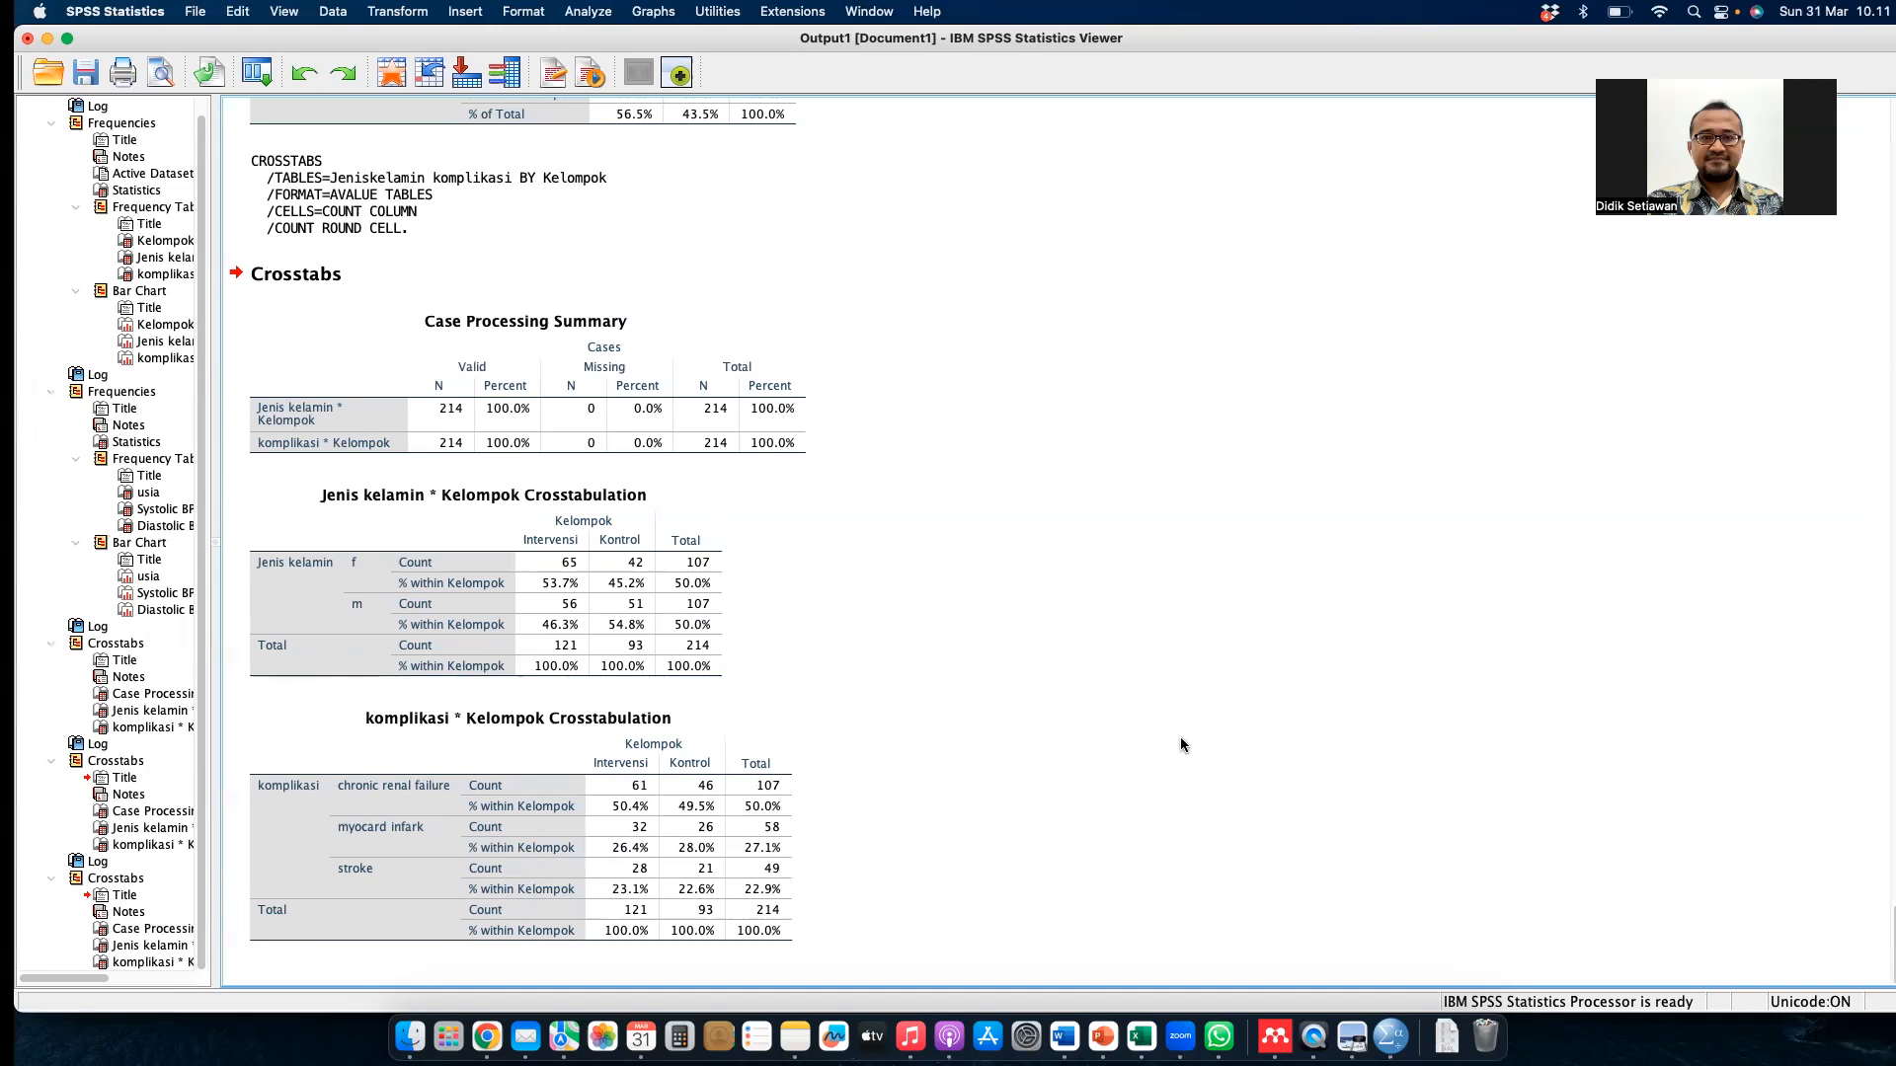
- Restore the output viewer to a smaller window over the Data Editor
key("ctrl+Right")
key("ctrl+Left")
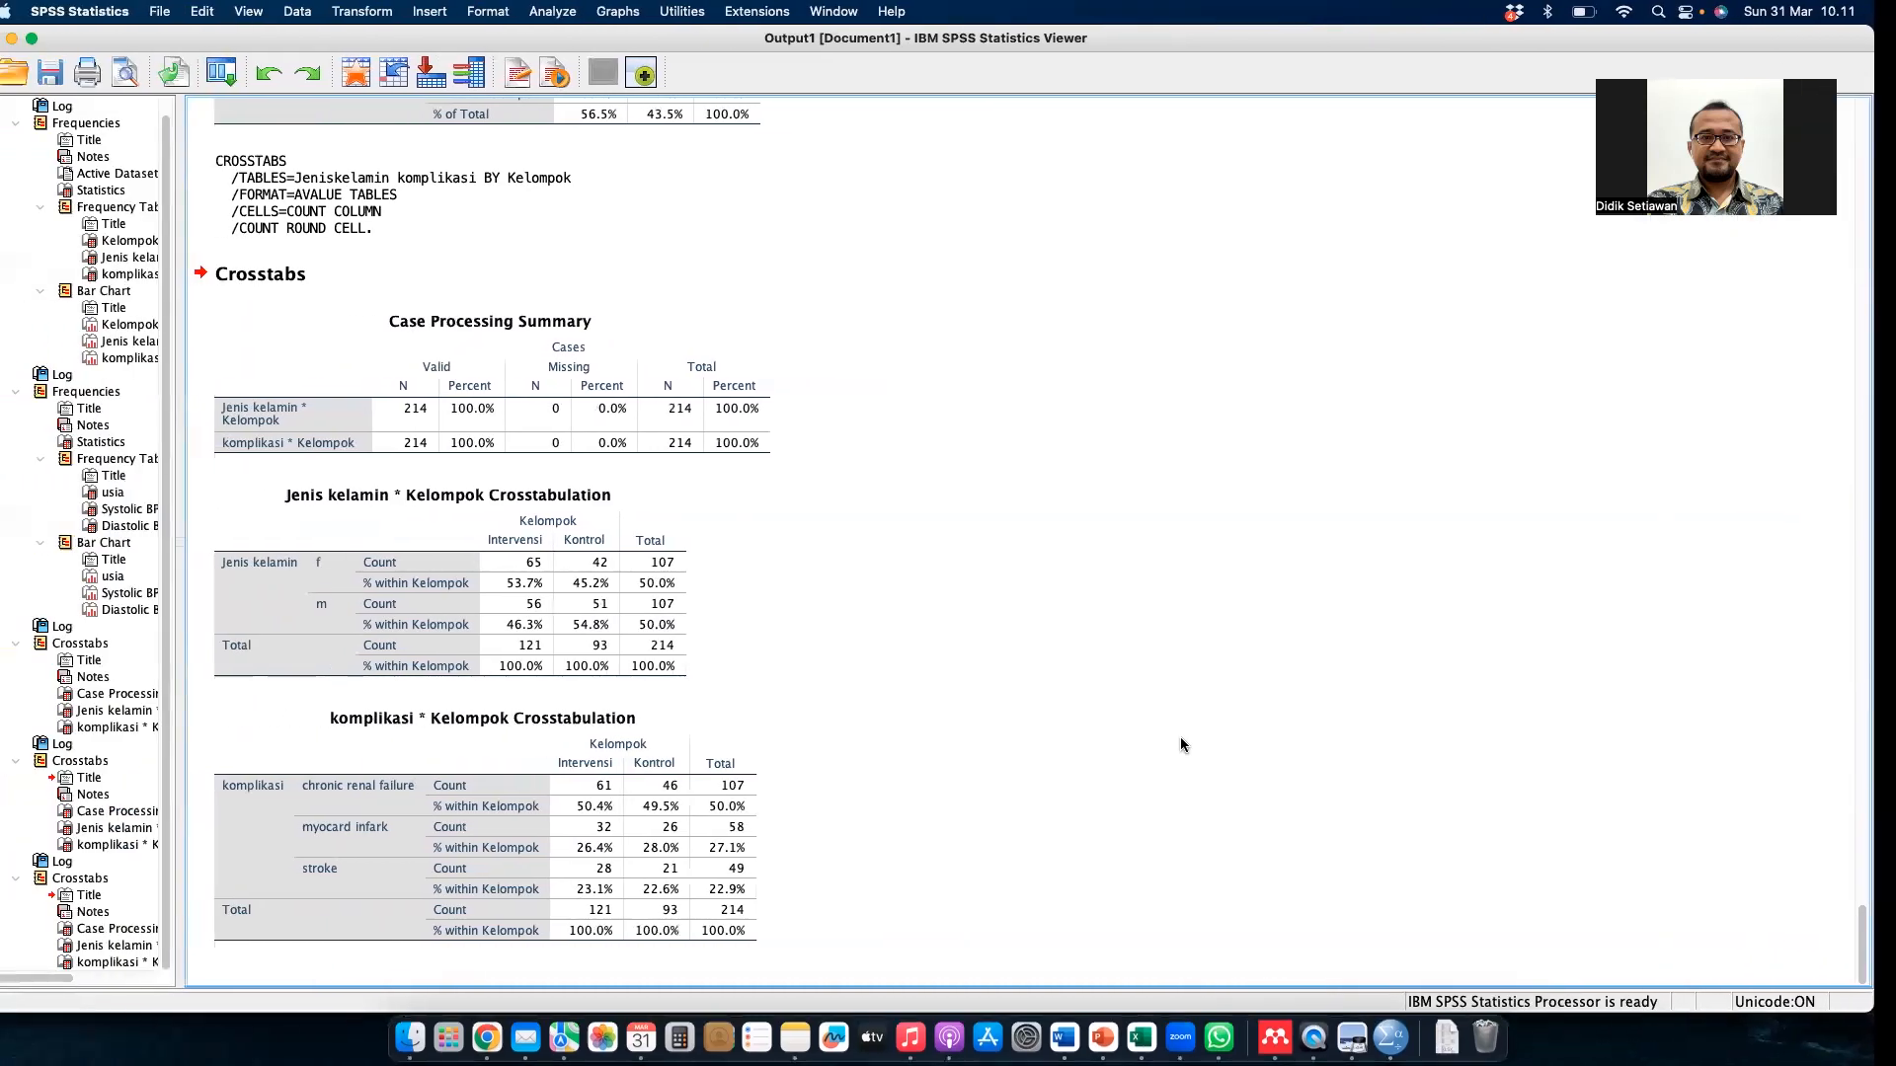
left_click(54, 37)
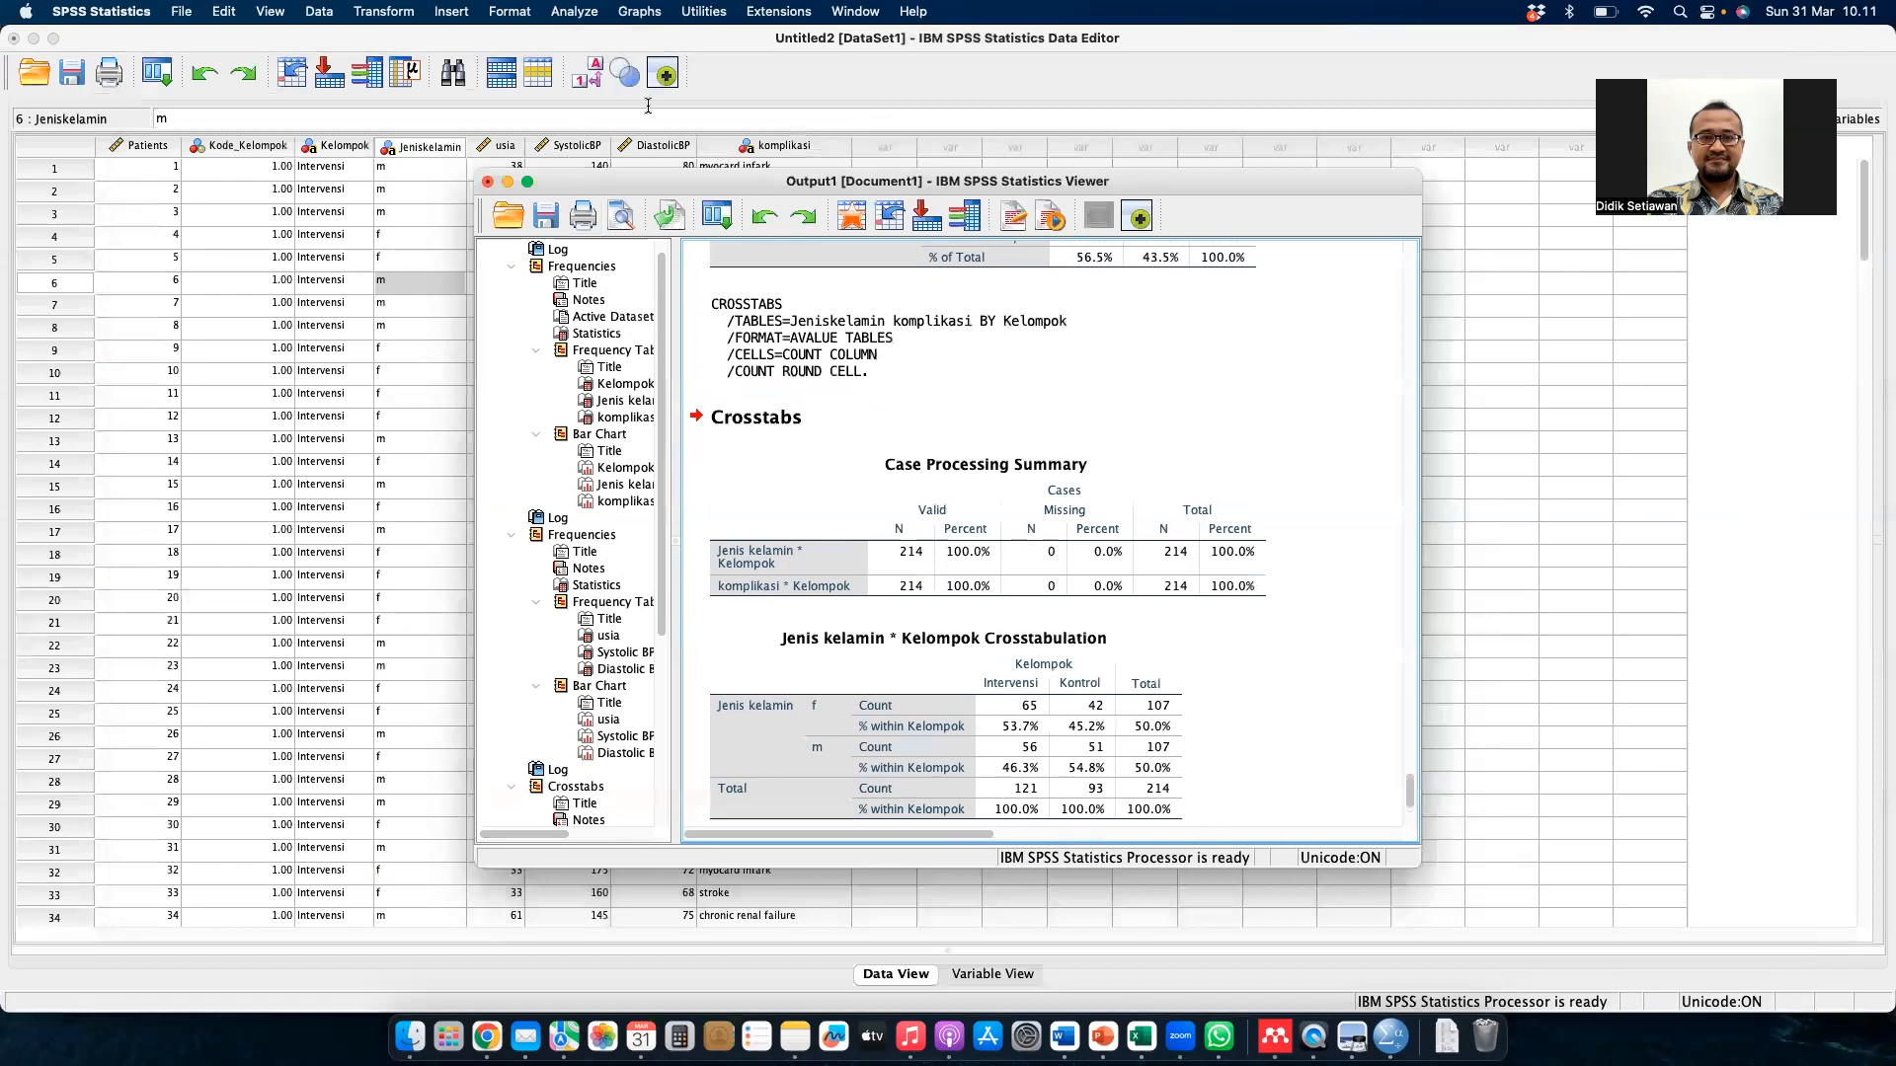
left_click(800, 81)
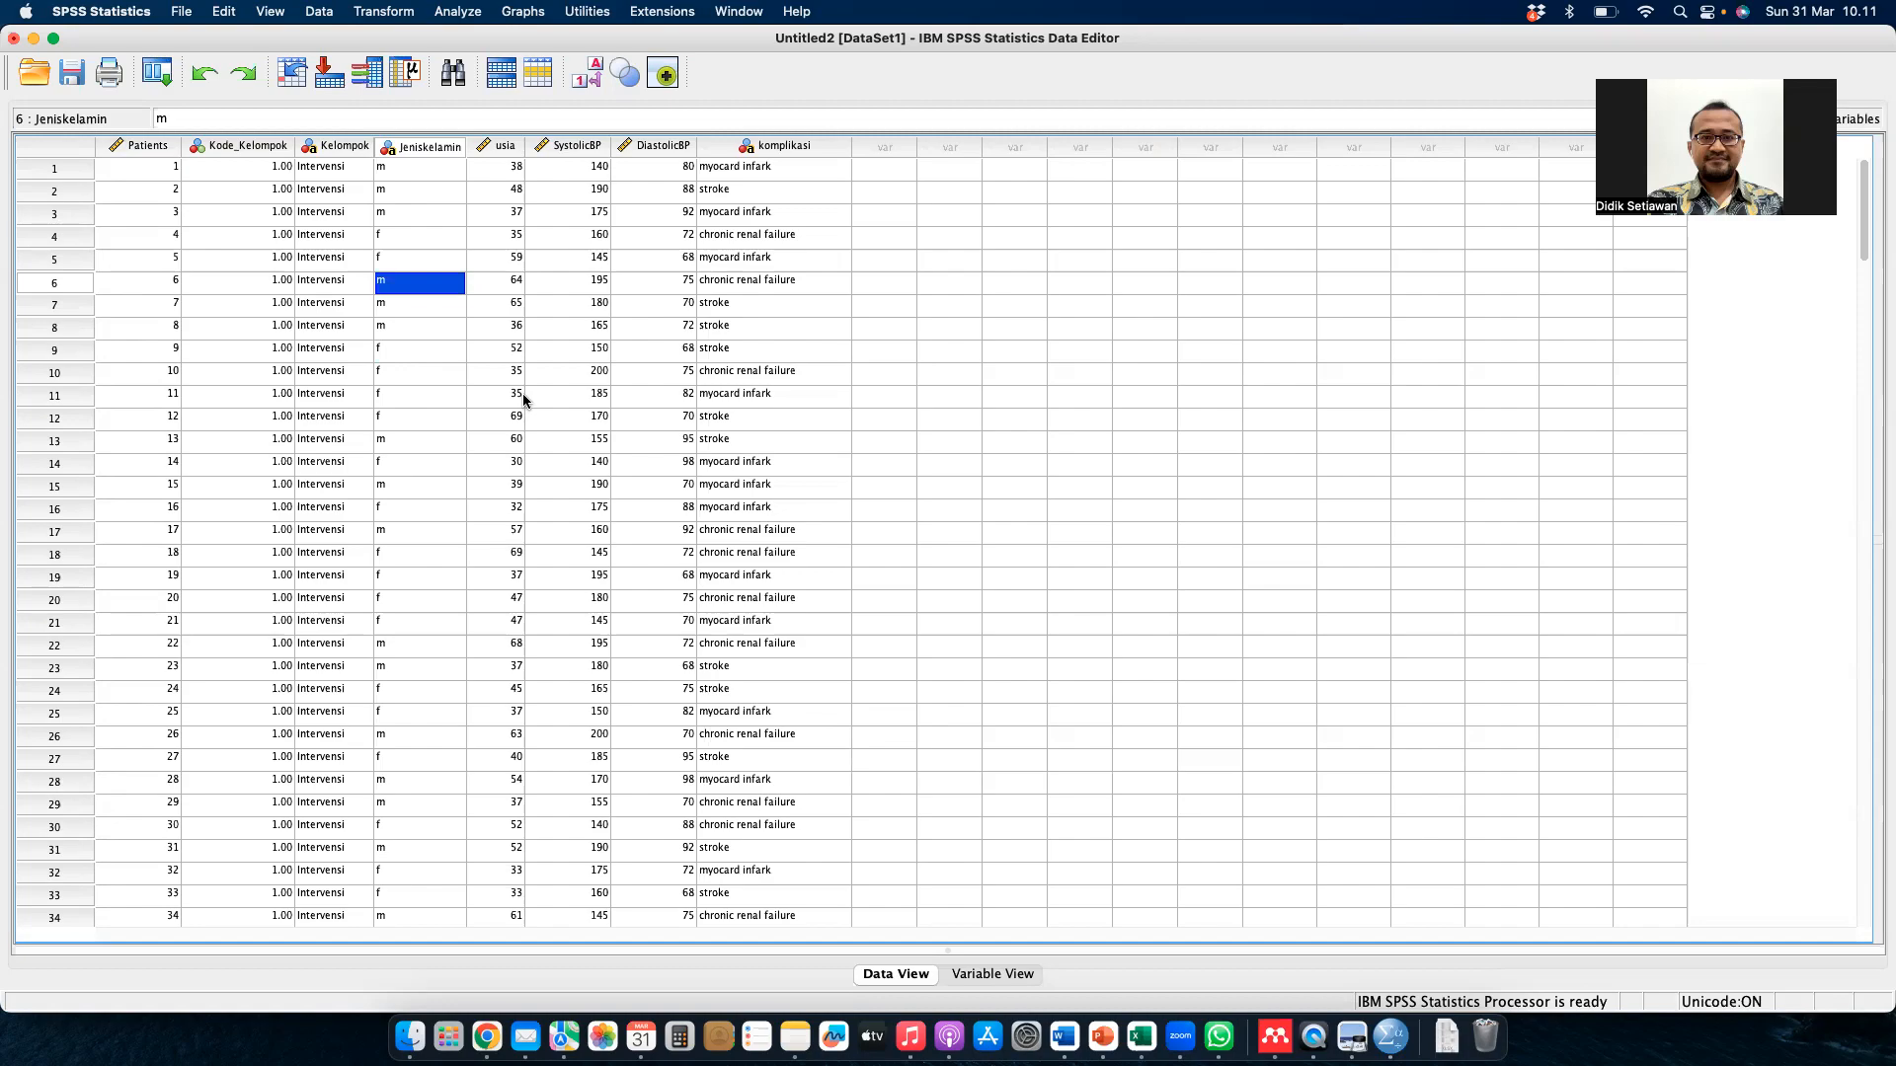
key("ctrl+Right")
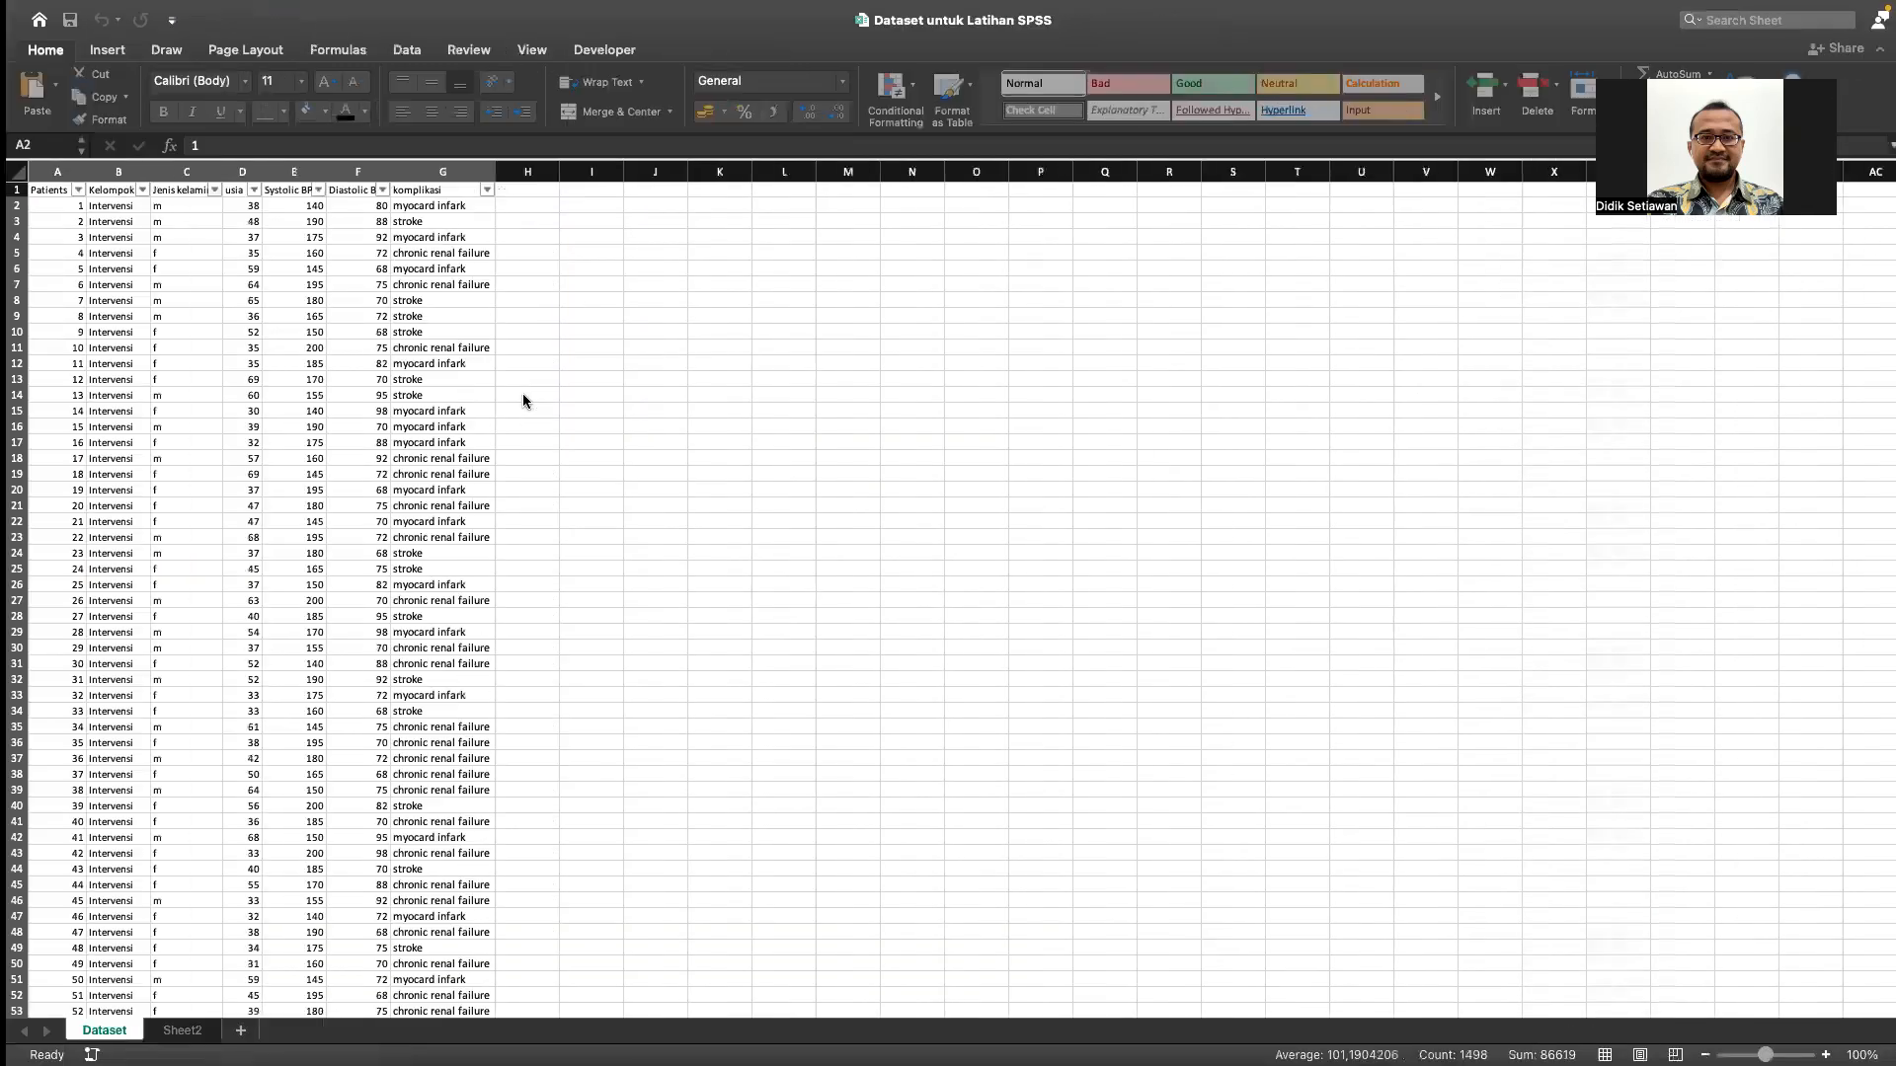
key("ctrl+Up")
left_click_drag(759, 69, 494, 39)
left_click(420, 94)
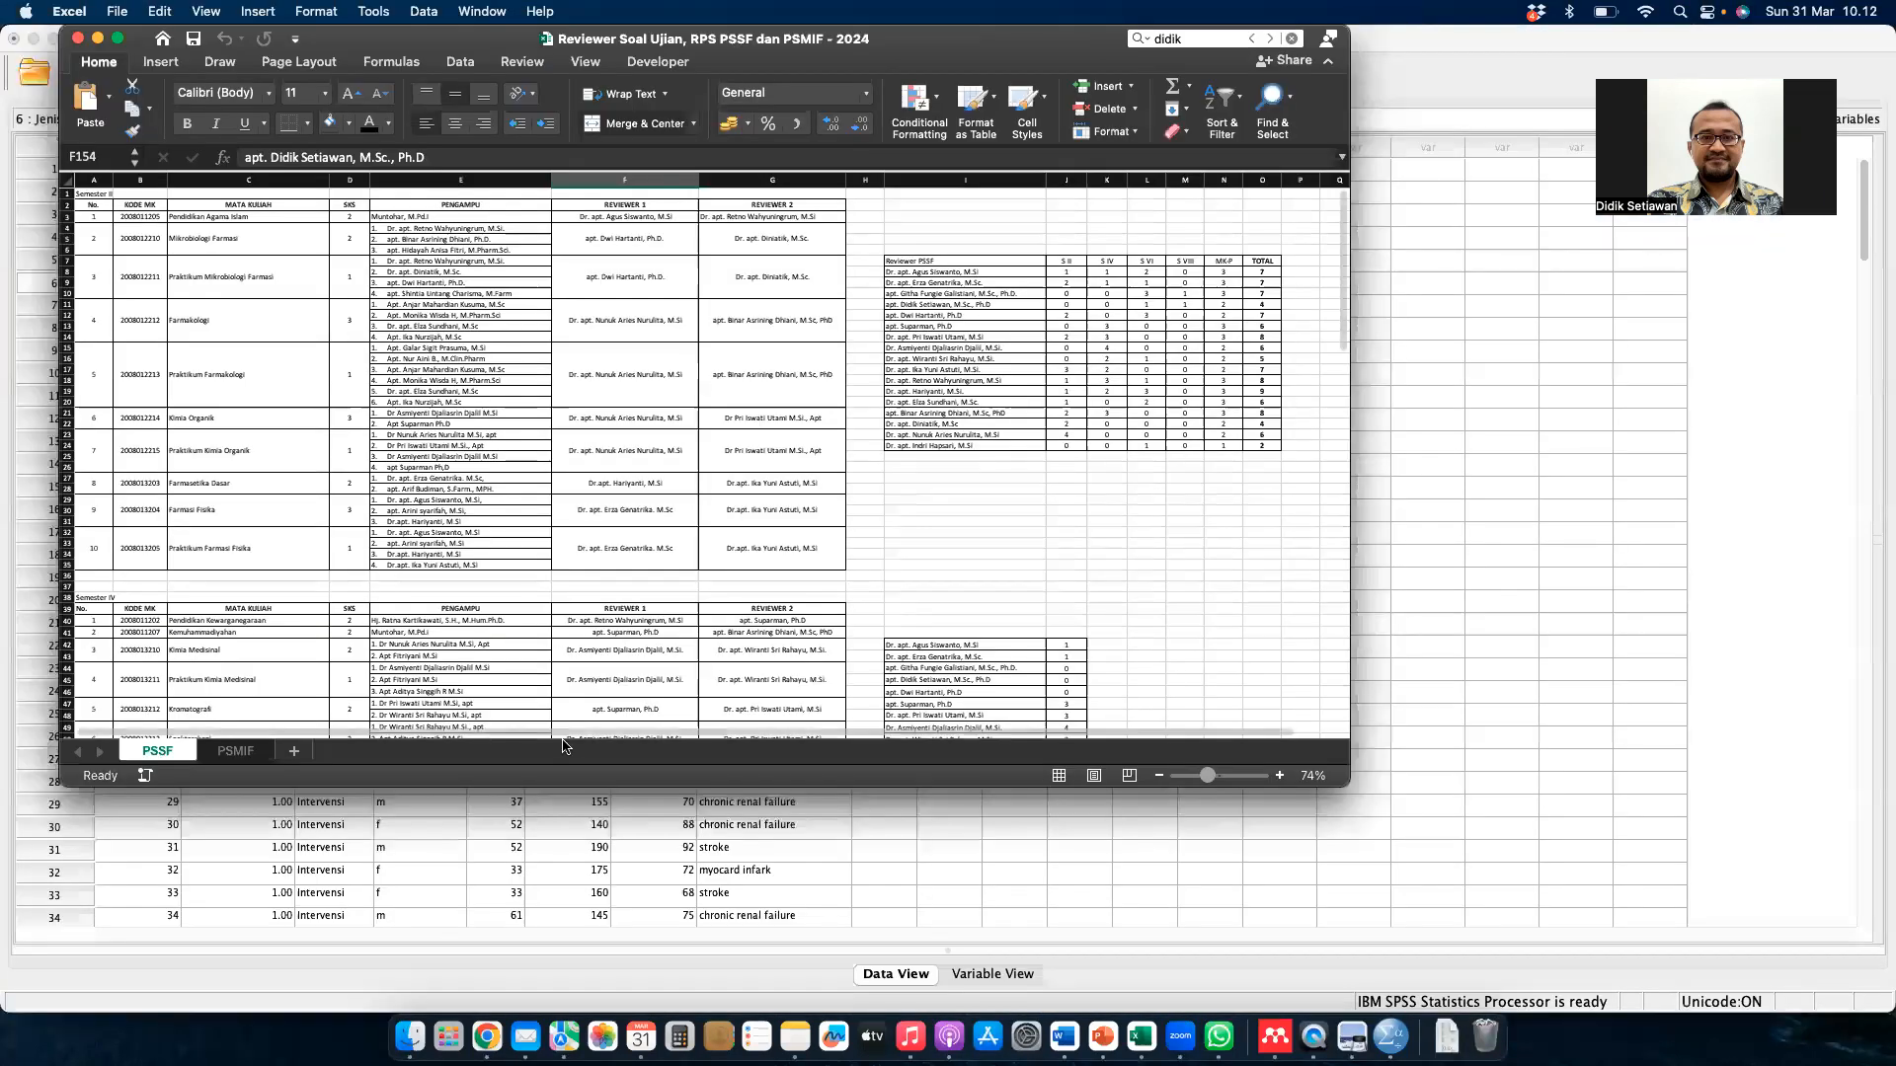
left_click(909, 829)
left_click(909, 833)
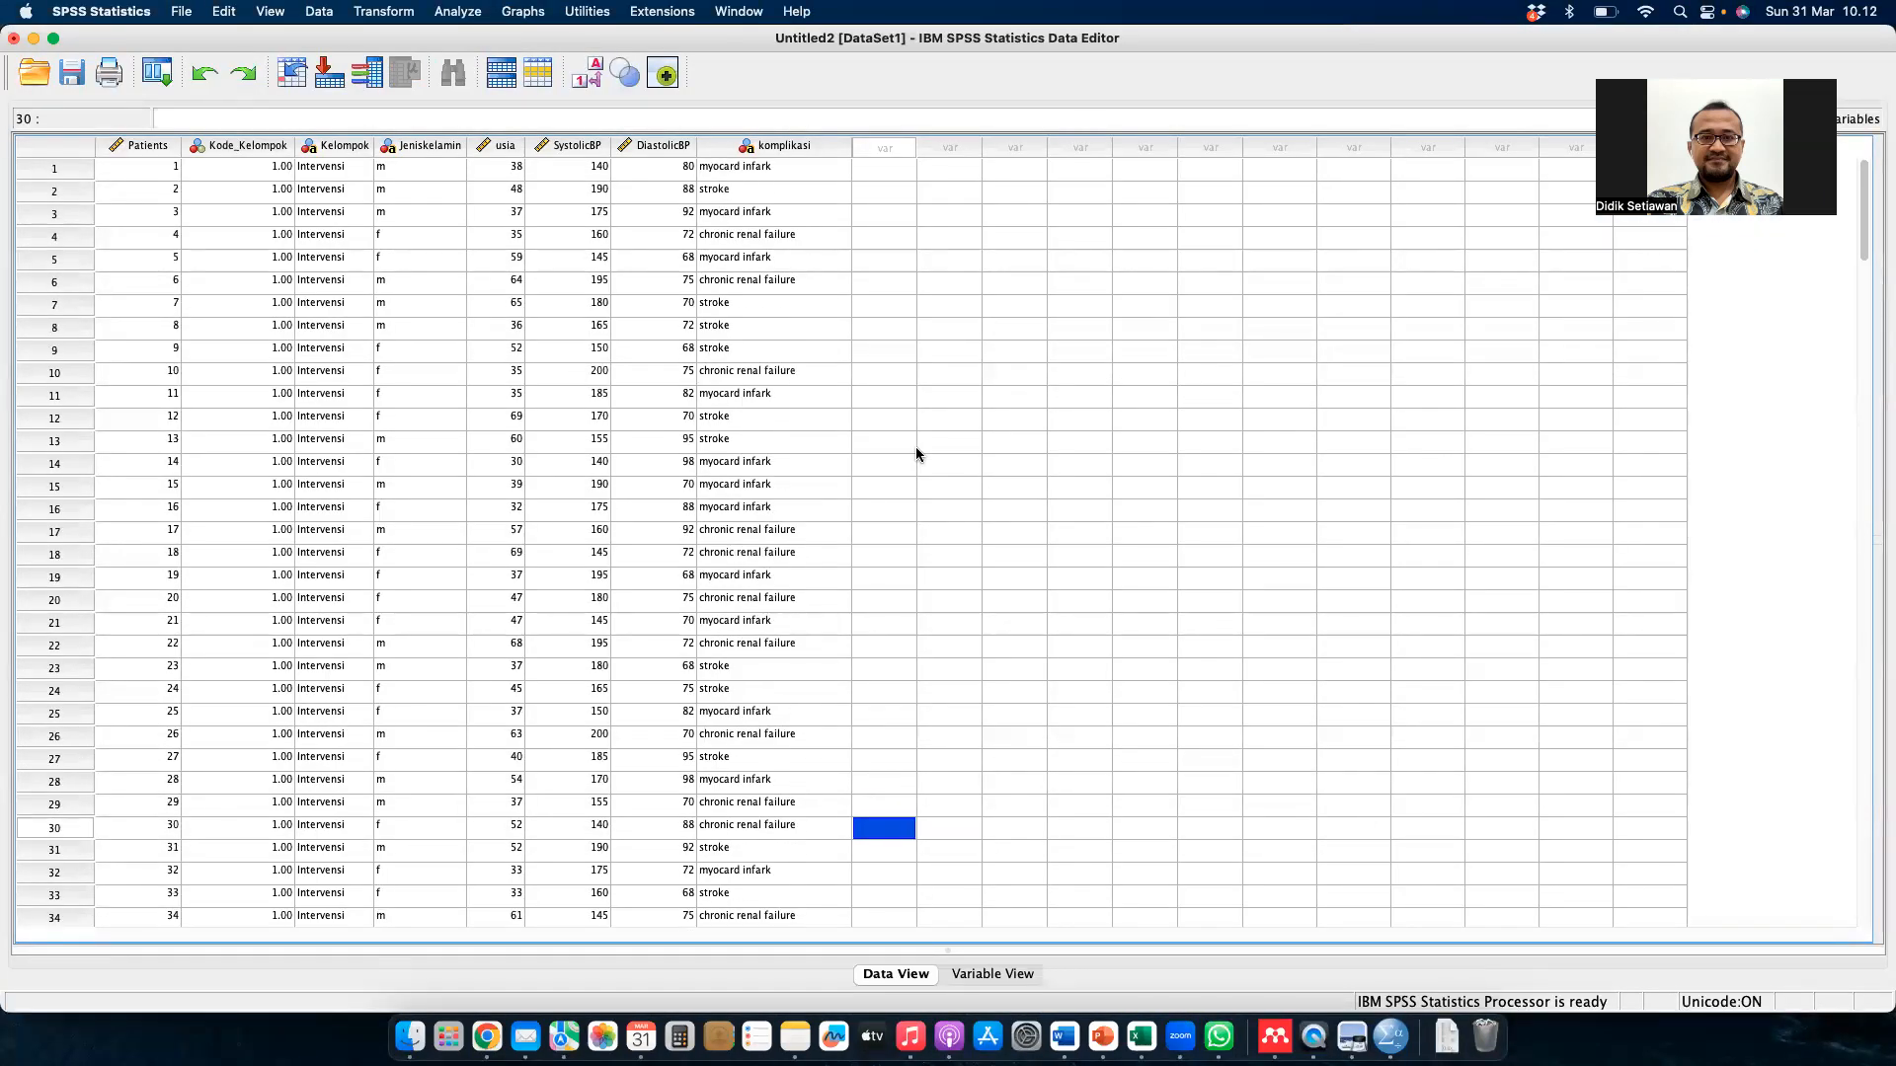
- Bring the SPSS output viewer back in front of the Data Editor
key("ctrl+Right")
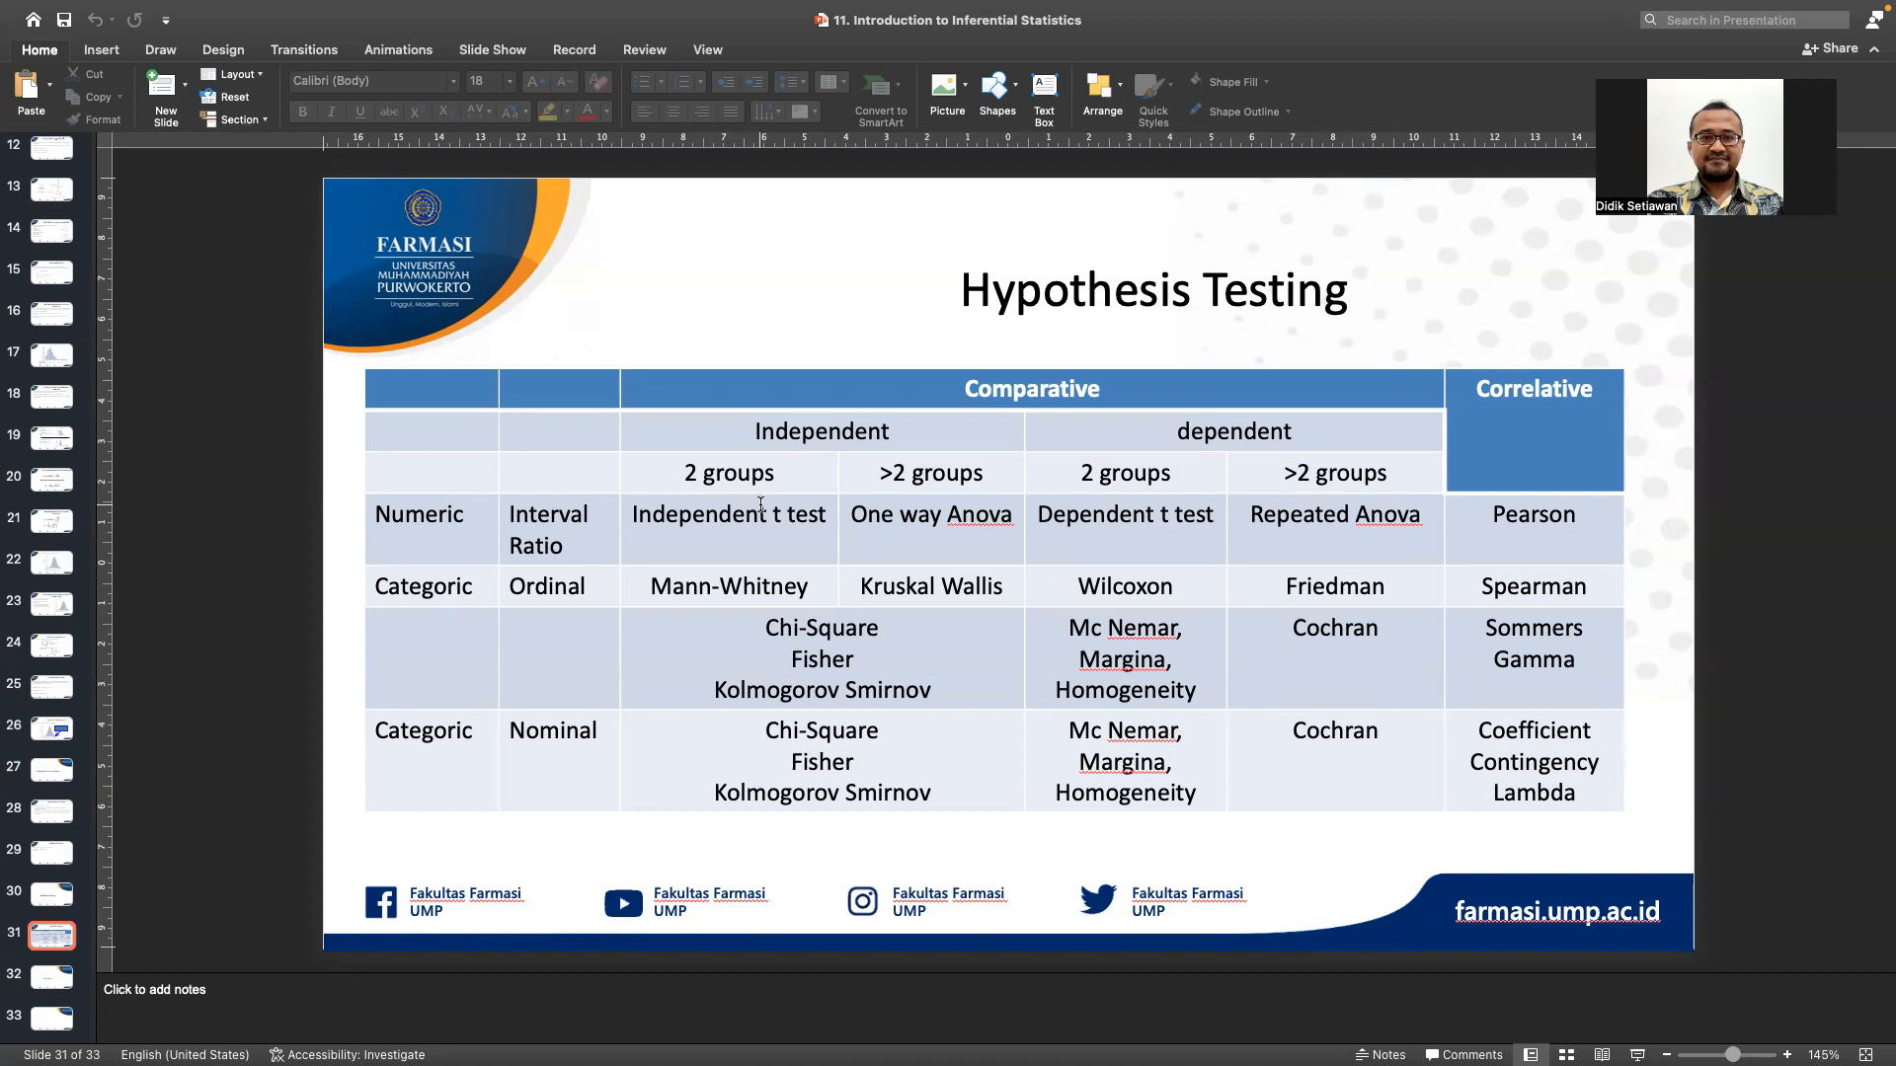
key("ctrl+Left")
key("ctrl+Up")
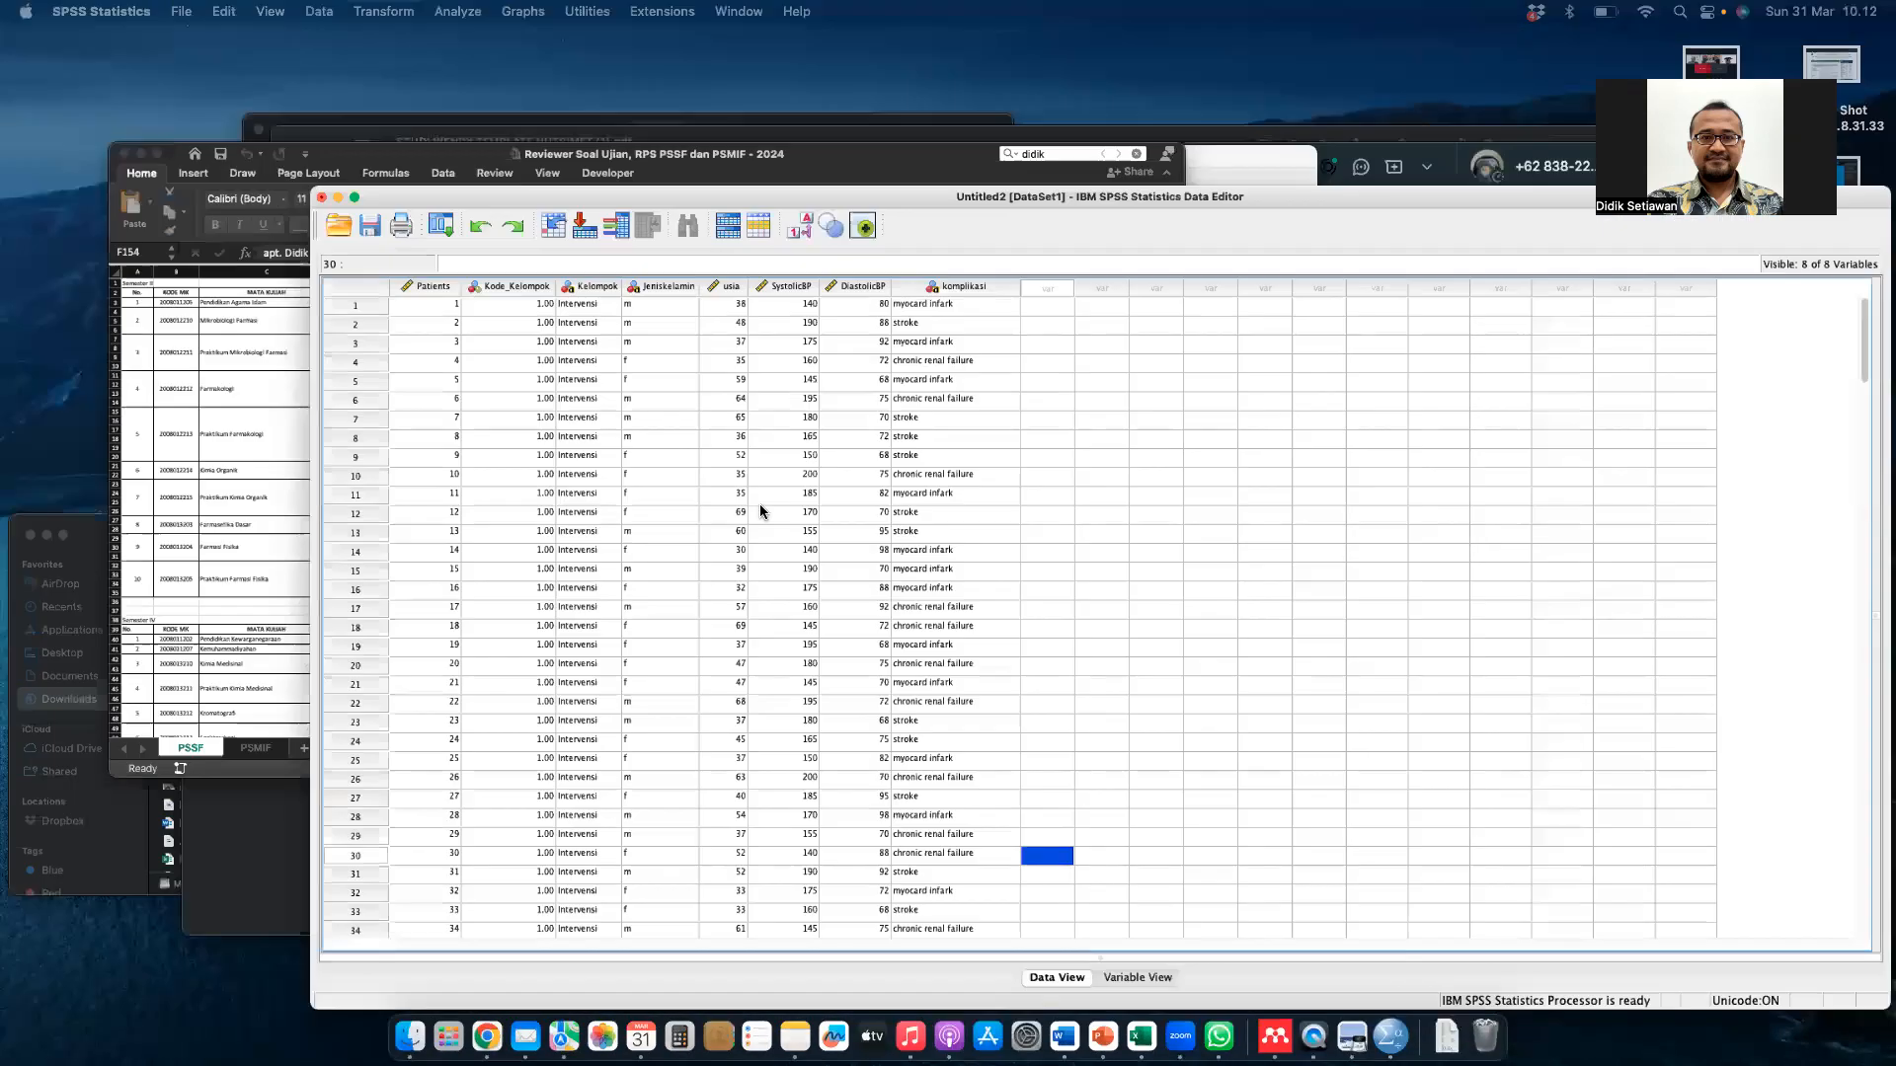
left_click(899, 281)
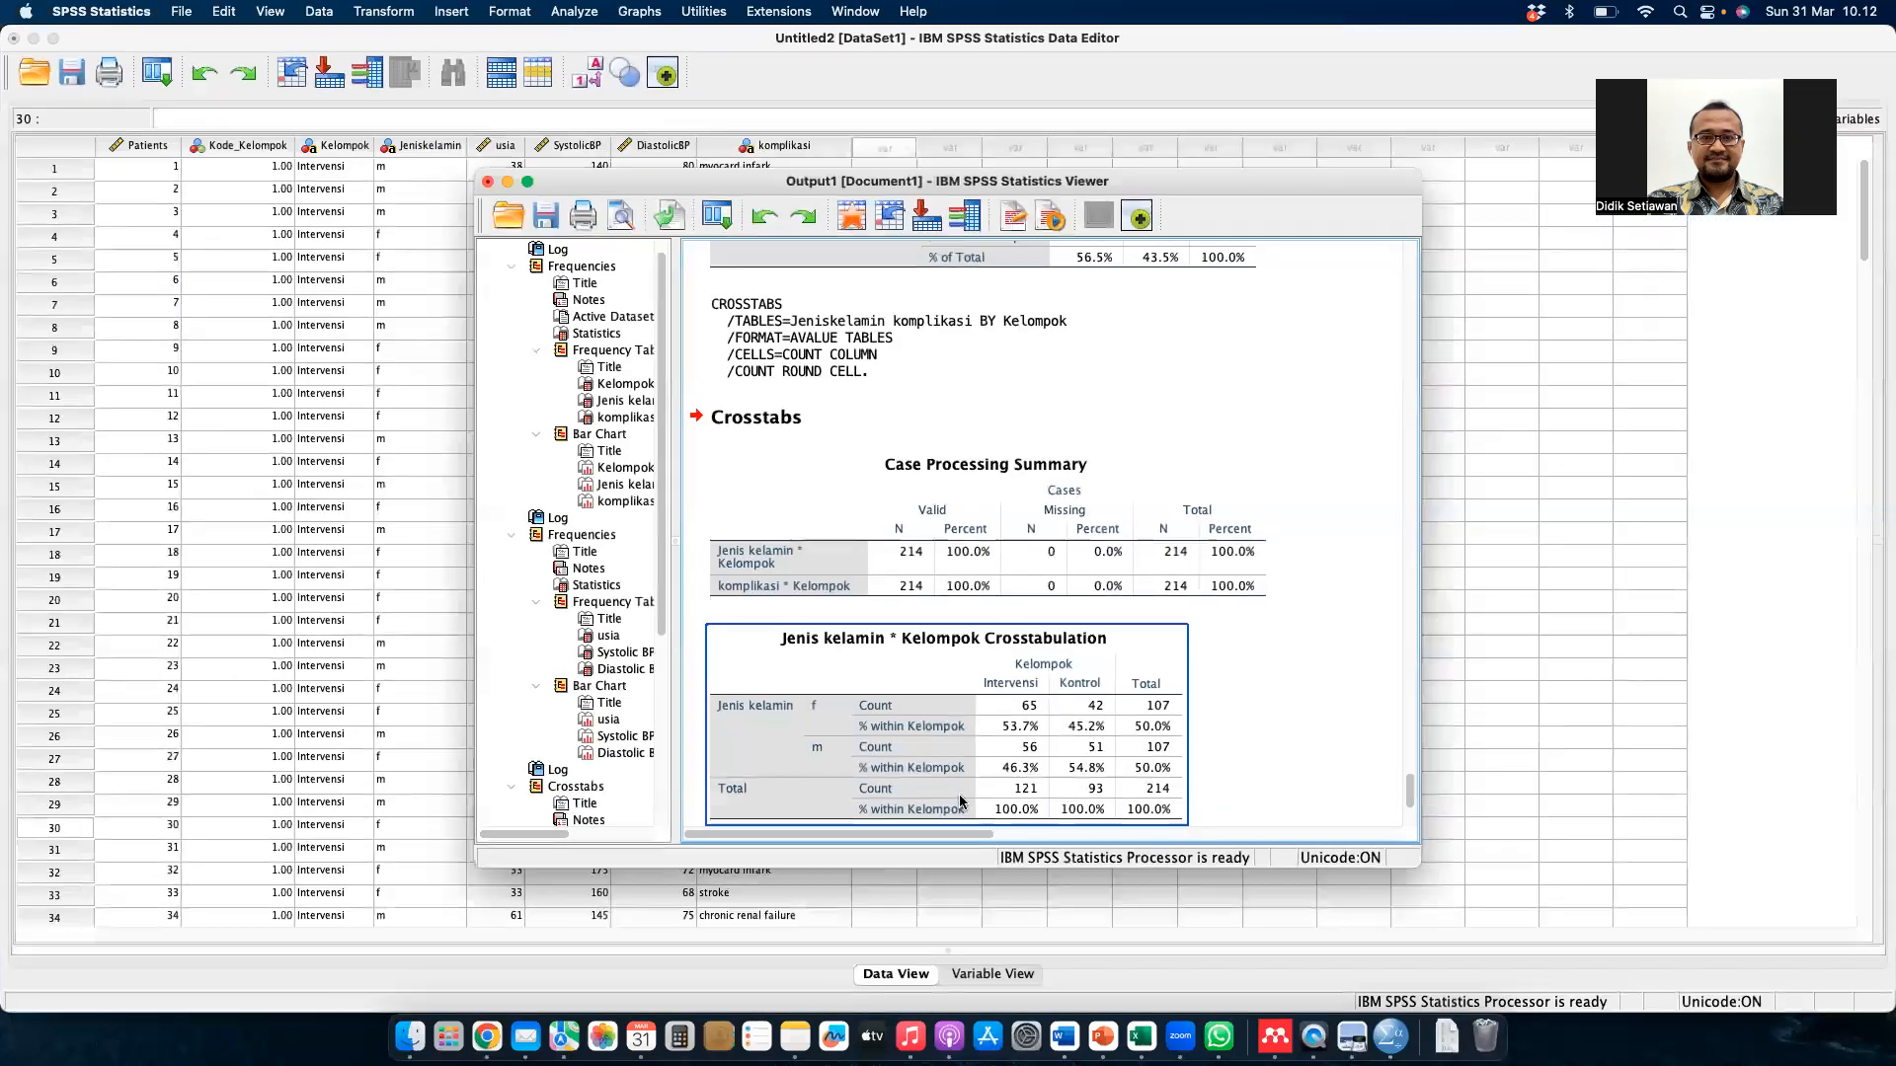
- Examine the counts and percentages within Kelompok in the komplikasi by Kelompok crosstabulation
scroll(957, 794, "down", 3)
scroll(958, 794, "up", 2)
scroll(958, 794, "down", 2)
scroll(958, 794, "right", 1)
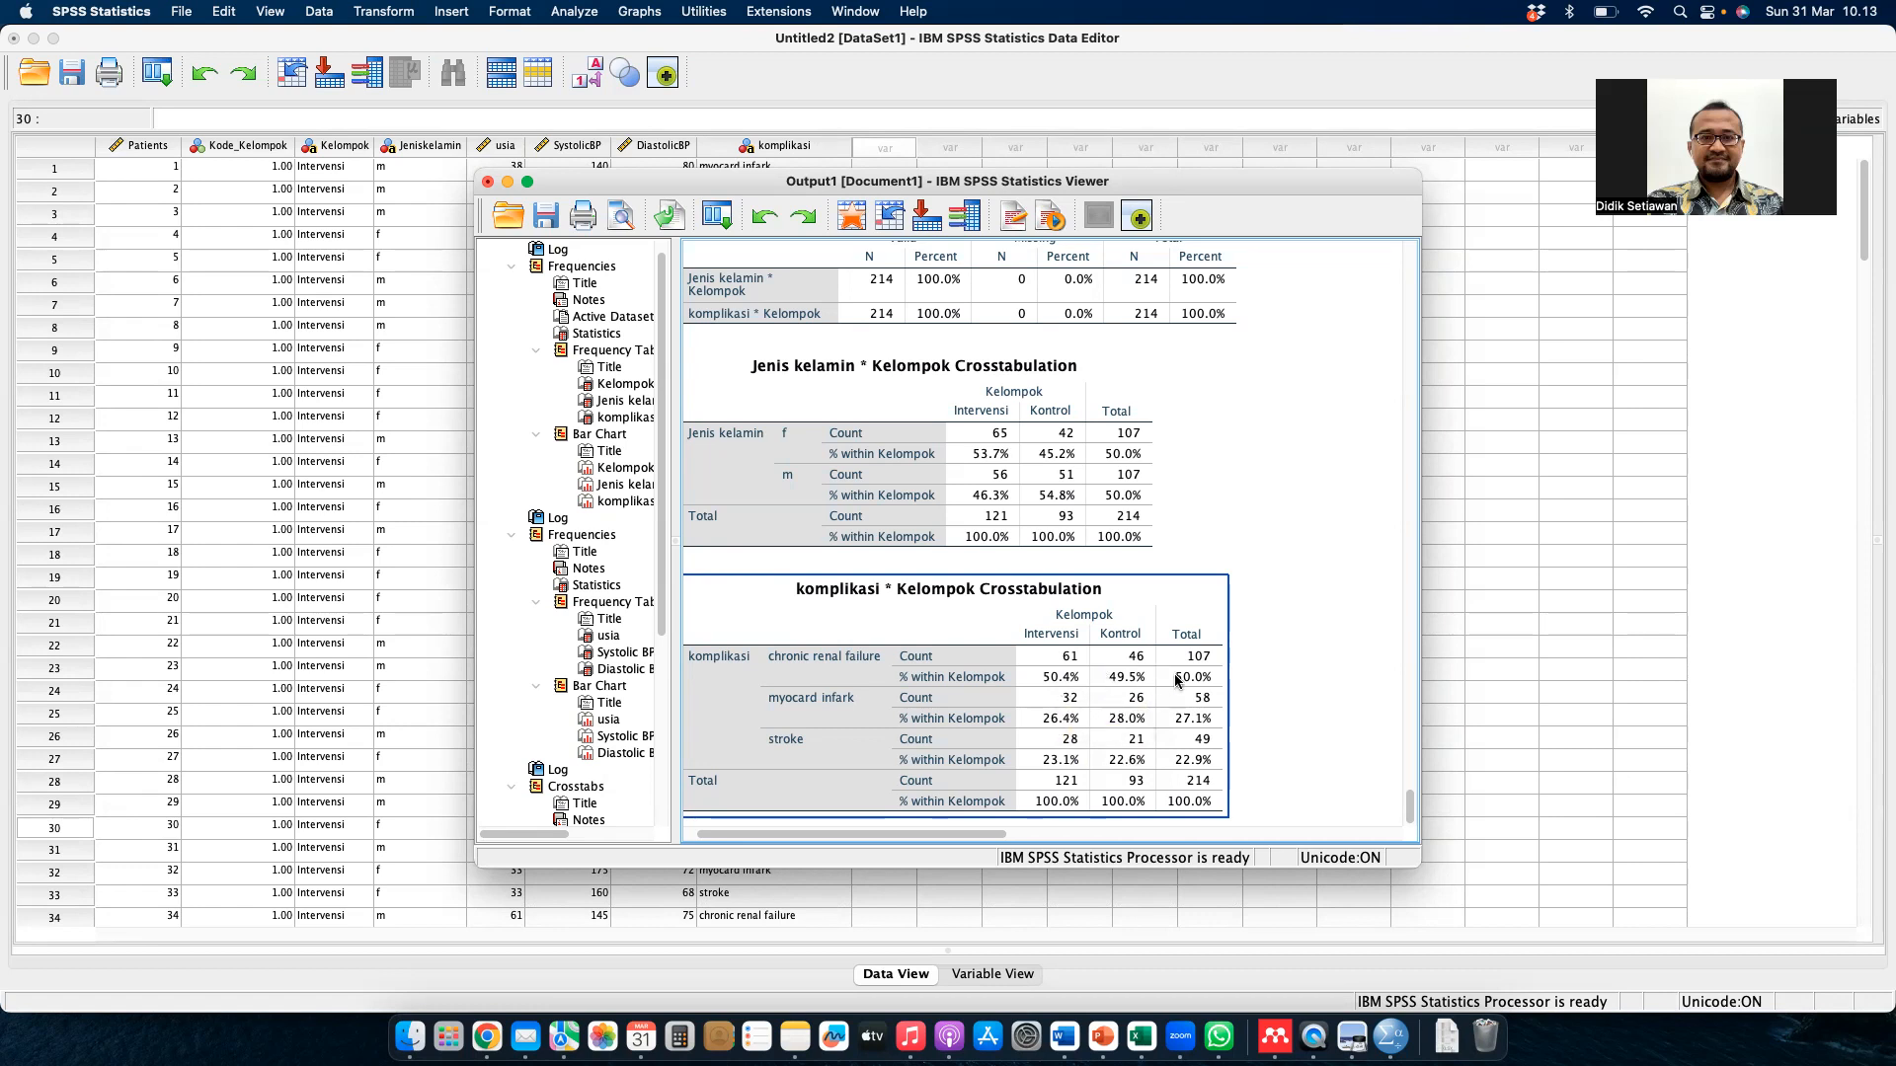
scroll(1175, 681, "left", 2)
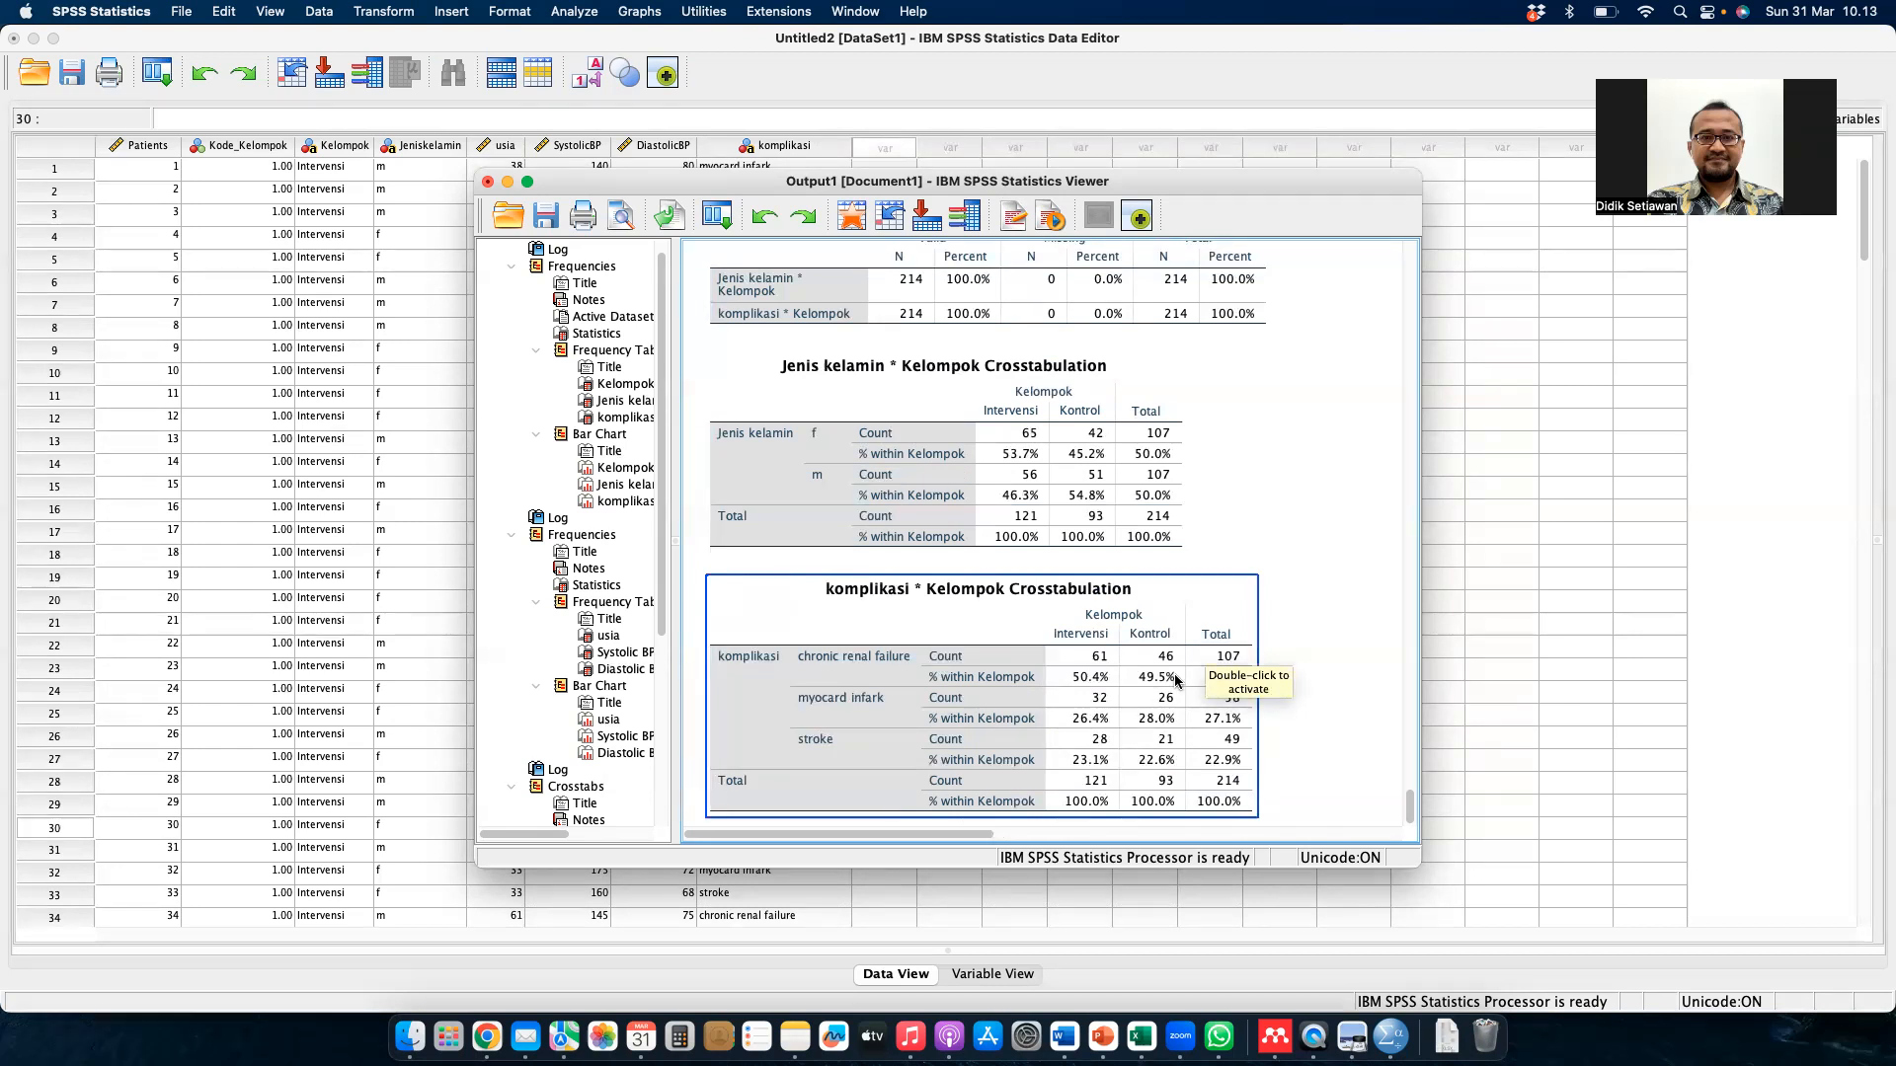
scroll(1175, 681, "down", 1)
scroll(1175, 682, "right", 1)
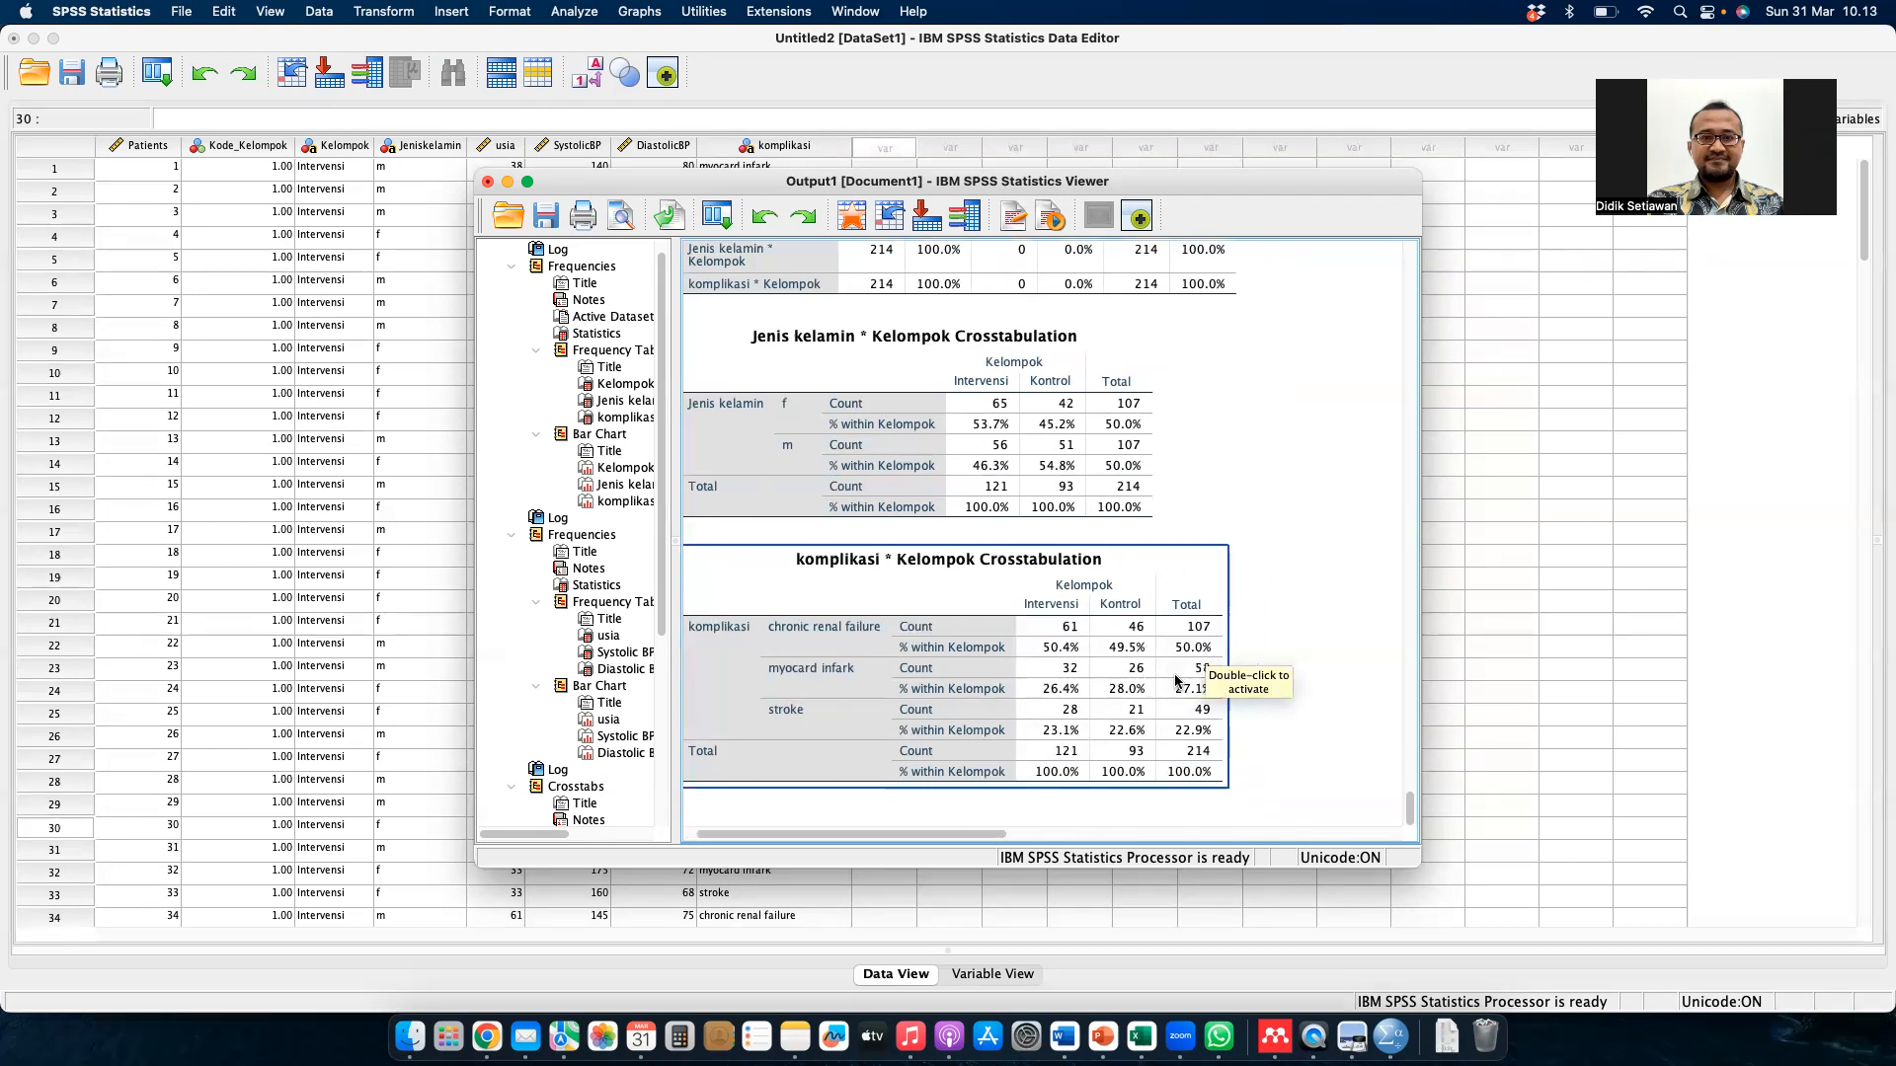
scroll(1177, 681, "up", 1)
scroll(1177, 681, "left", 1)
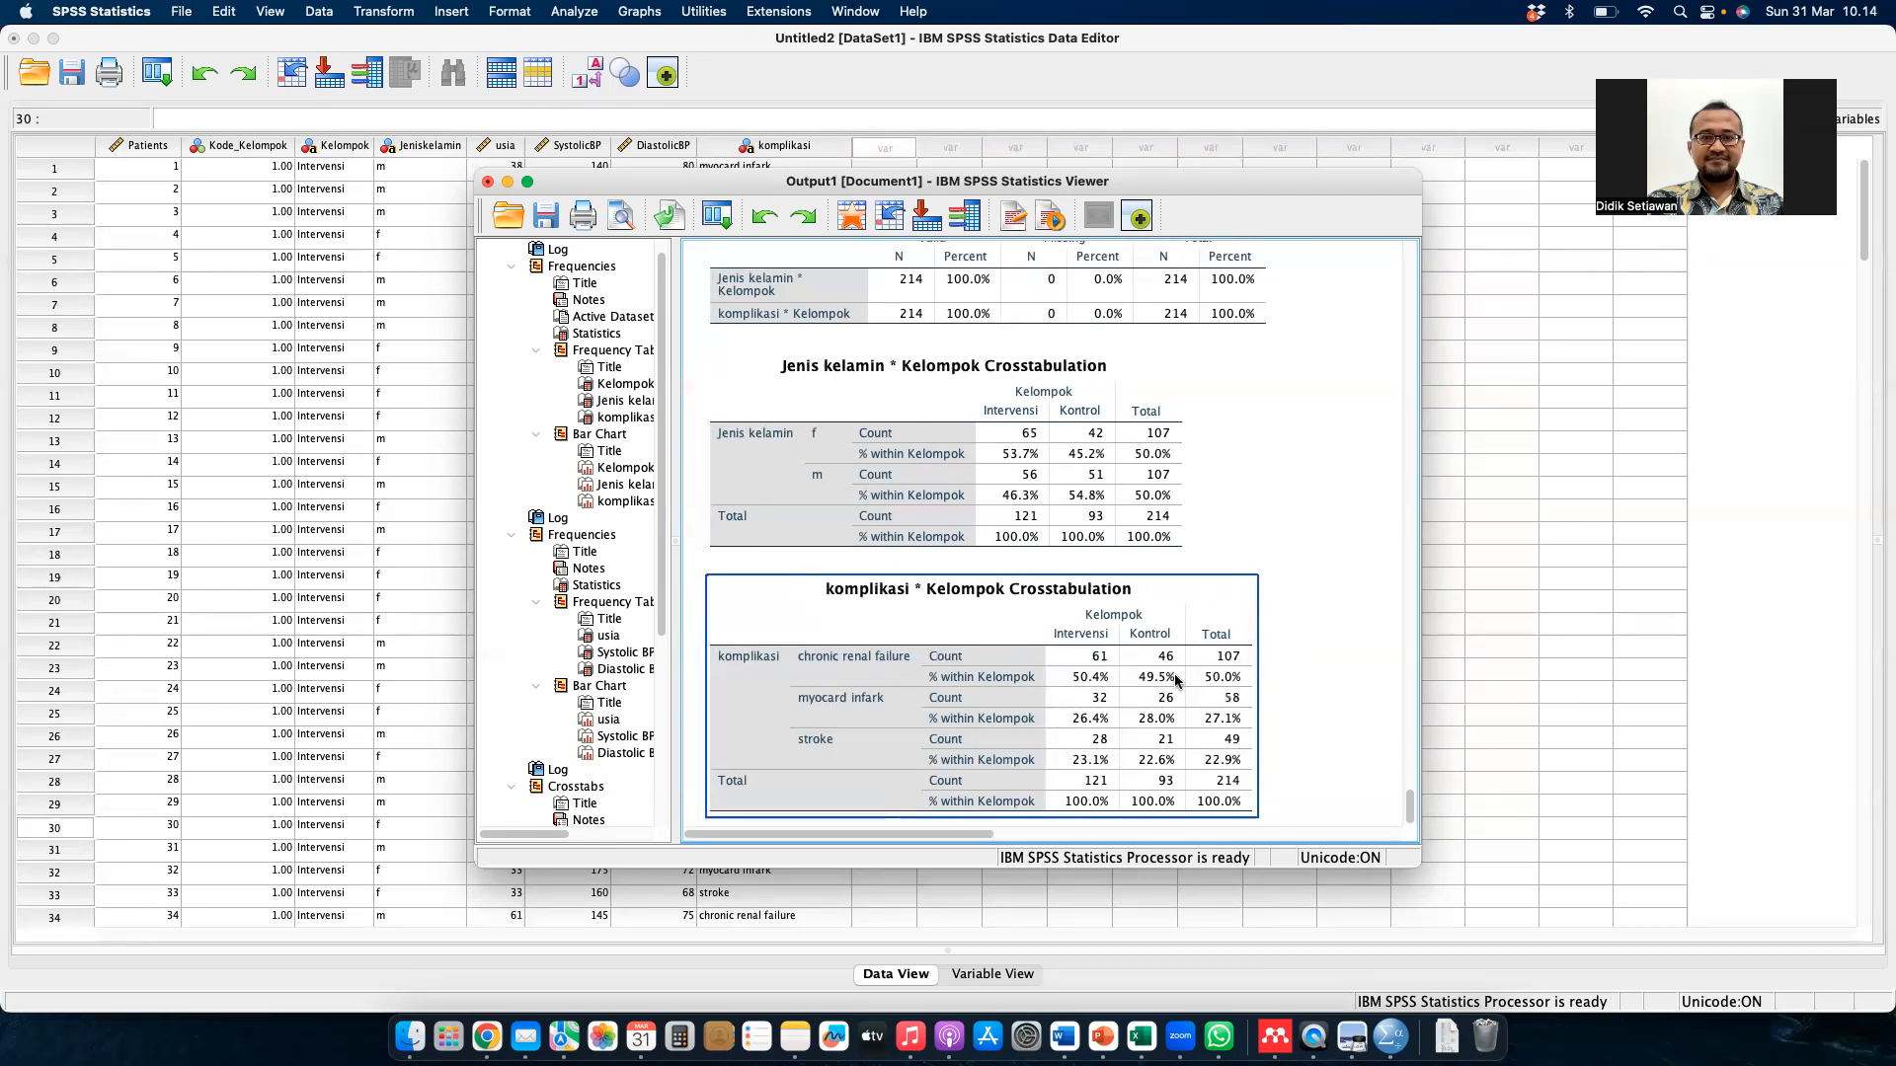
- Switch to the PowerPoint Hypothesis Testing slide and compare the independent and dependent 2 groups columns
key("ctrl+Right")
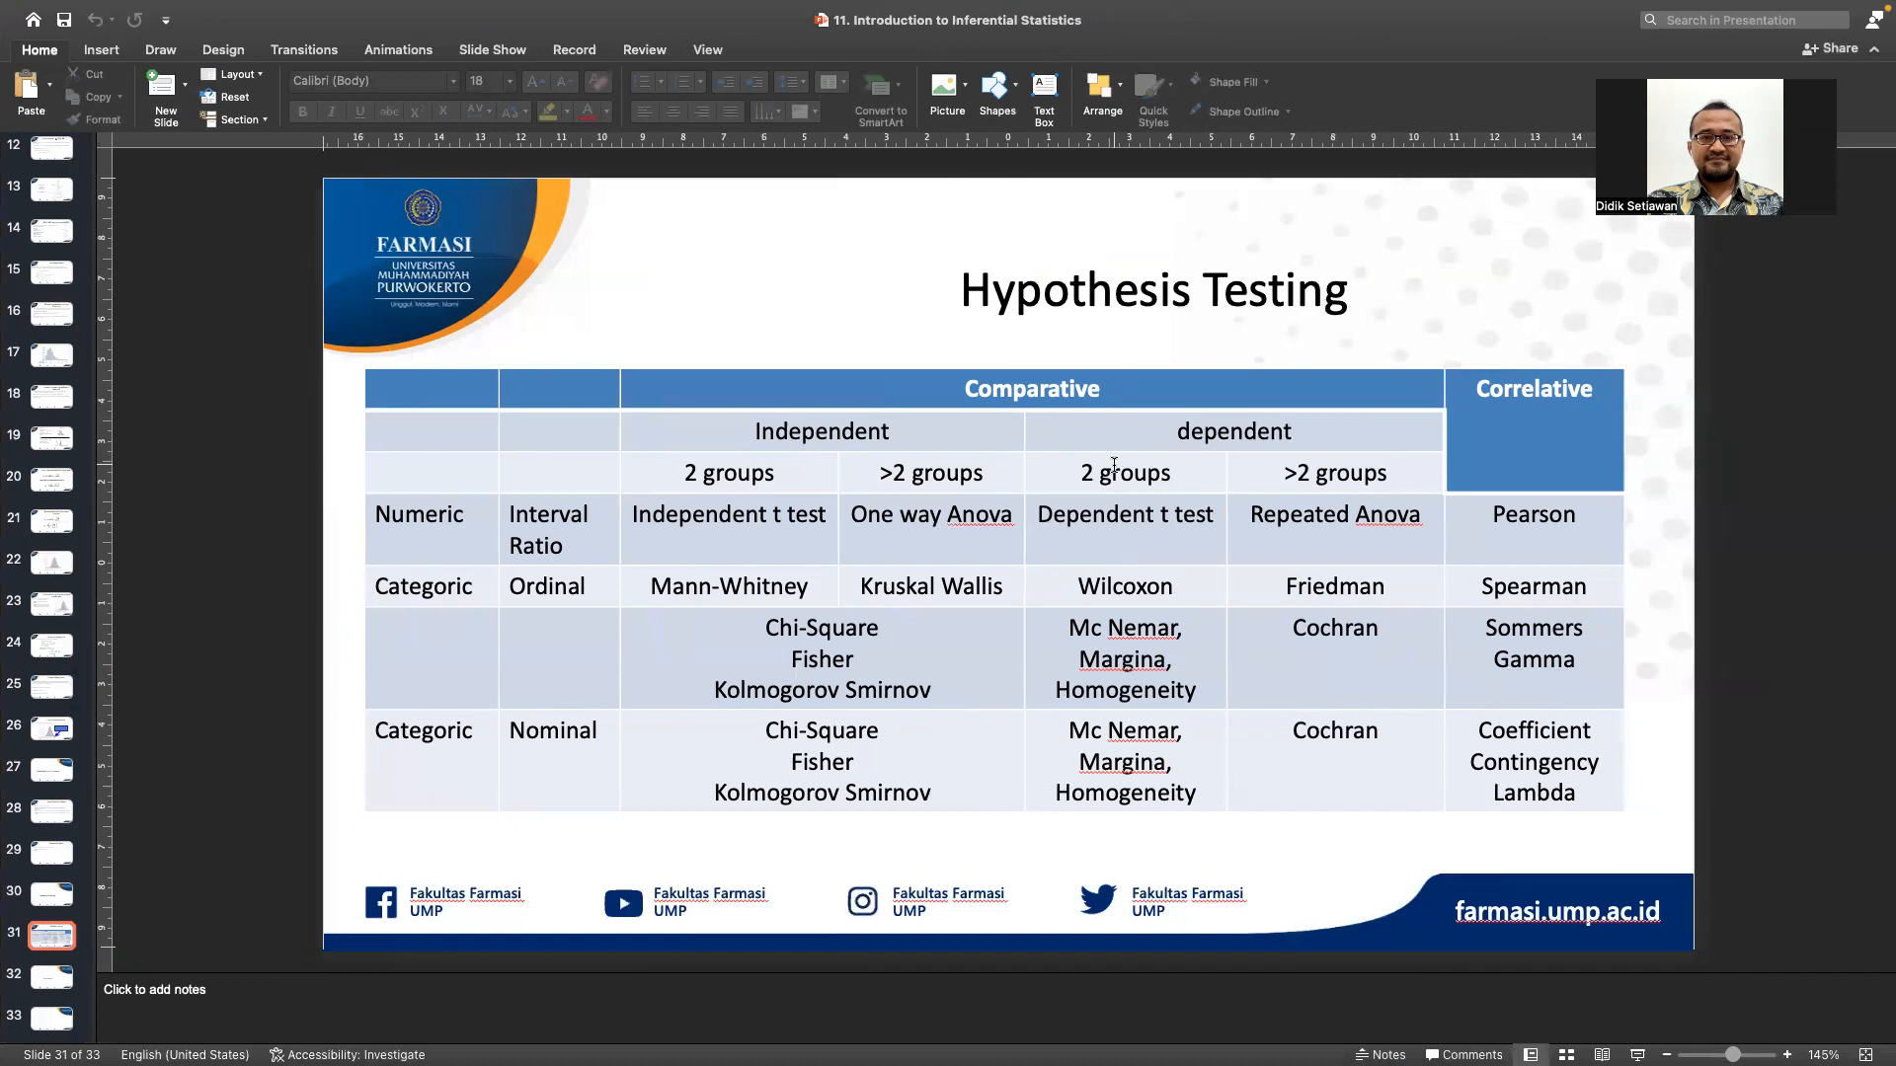
left_click_drag(683, 479, 790, 479)
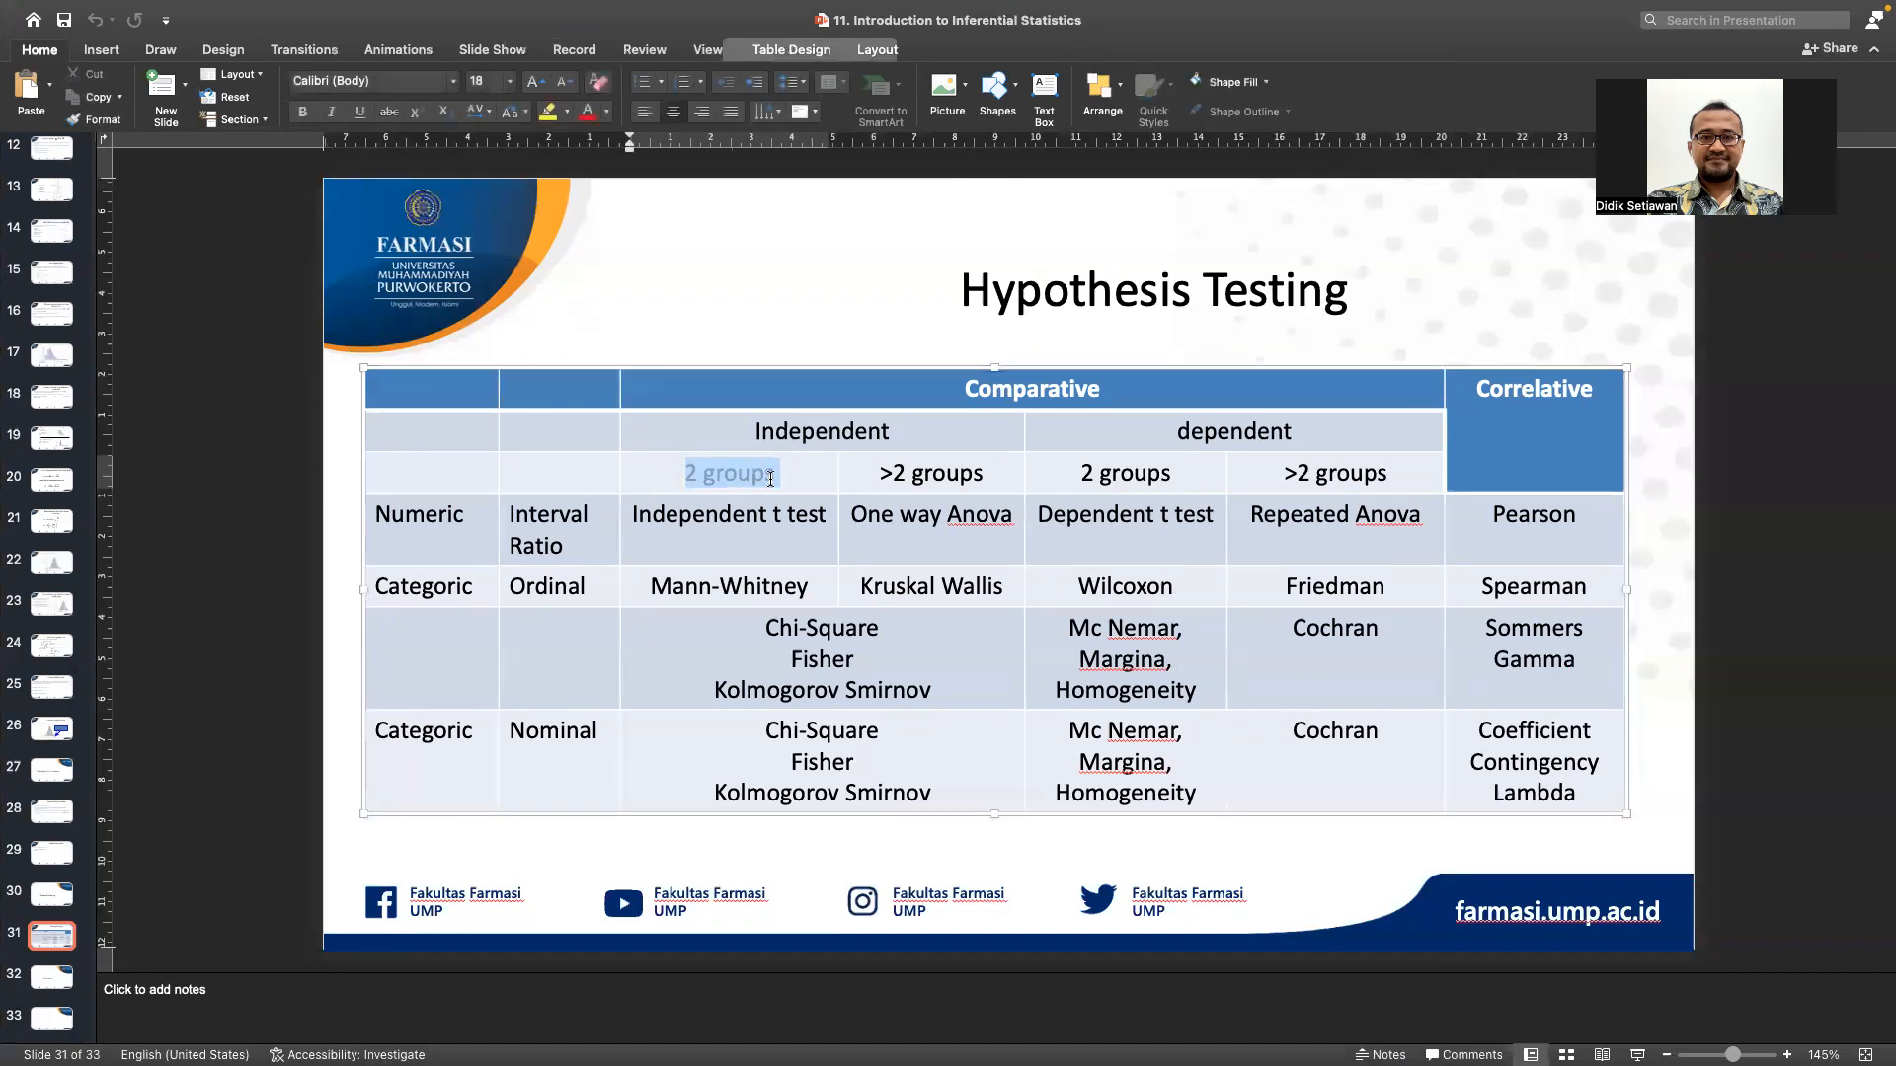
left_click(1068, 479)
left_click_drag(1068, 479, 1187, 479)
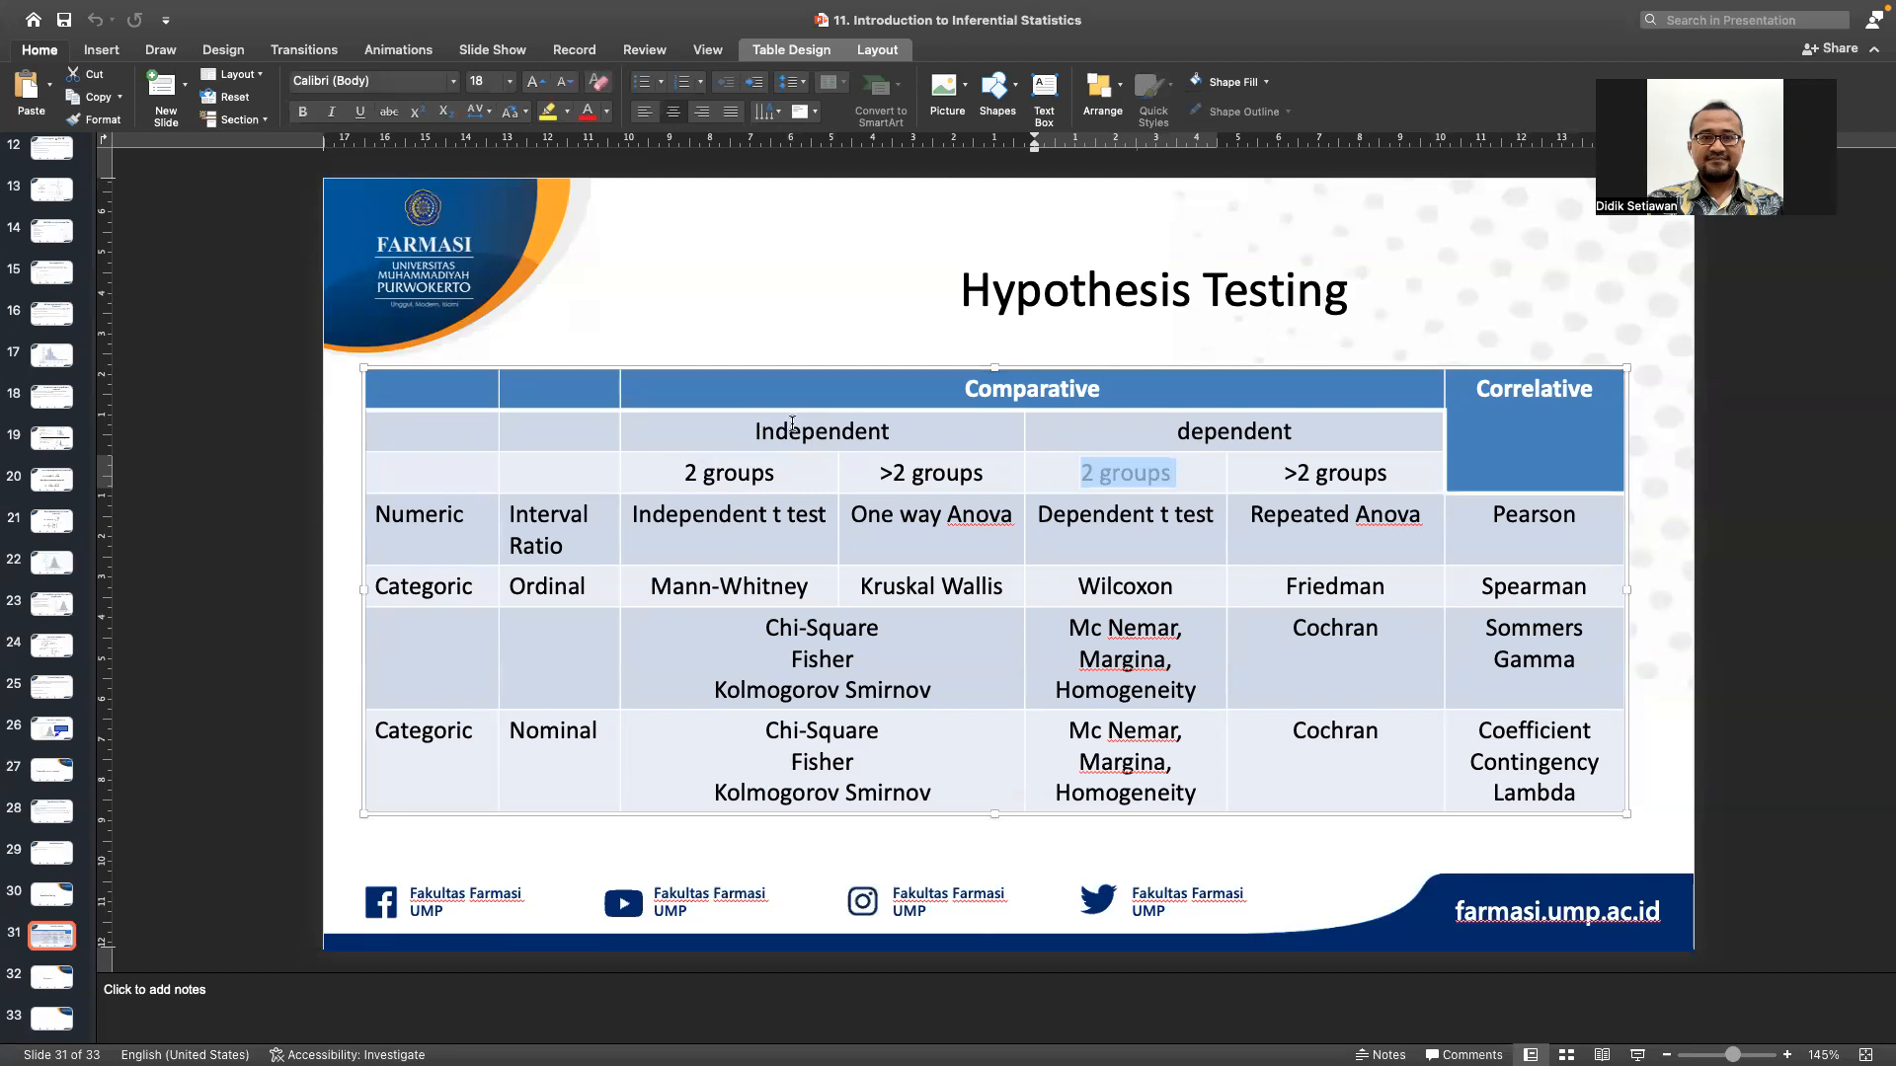
left_click_drag(665, 486, 767, 473)
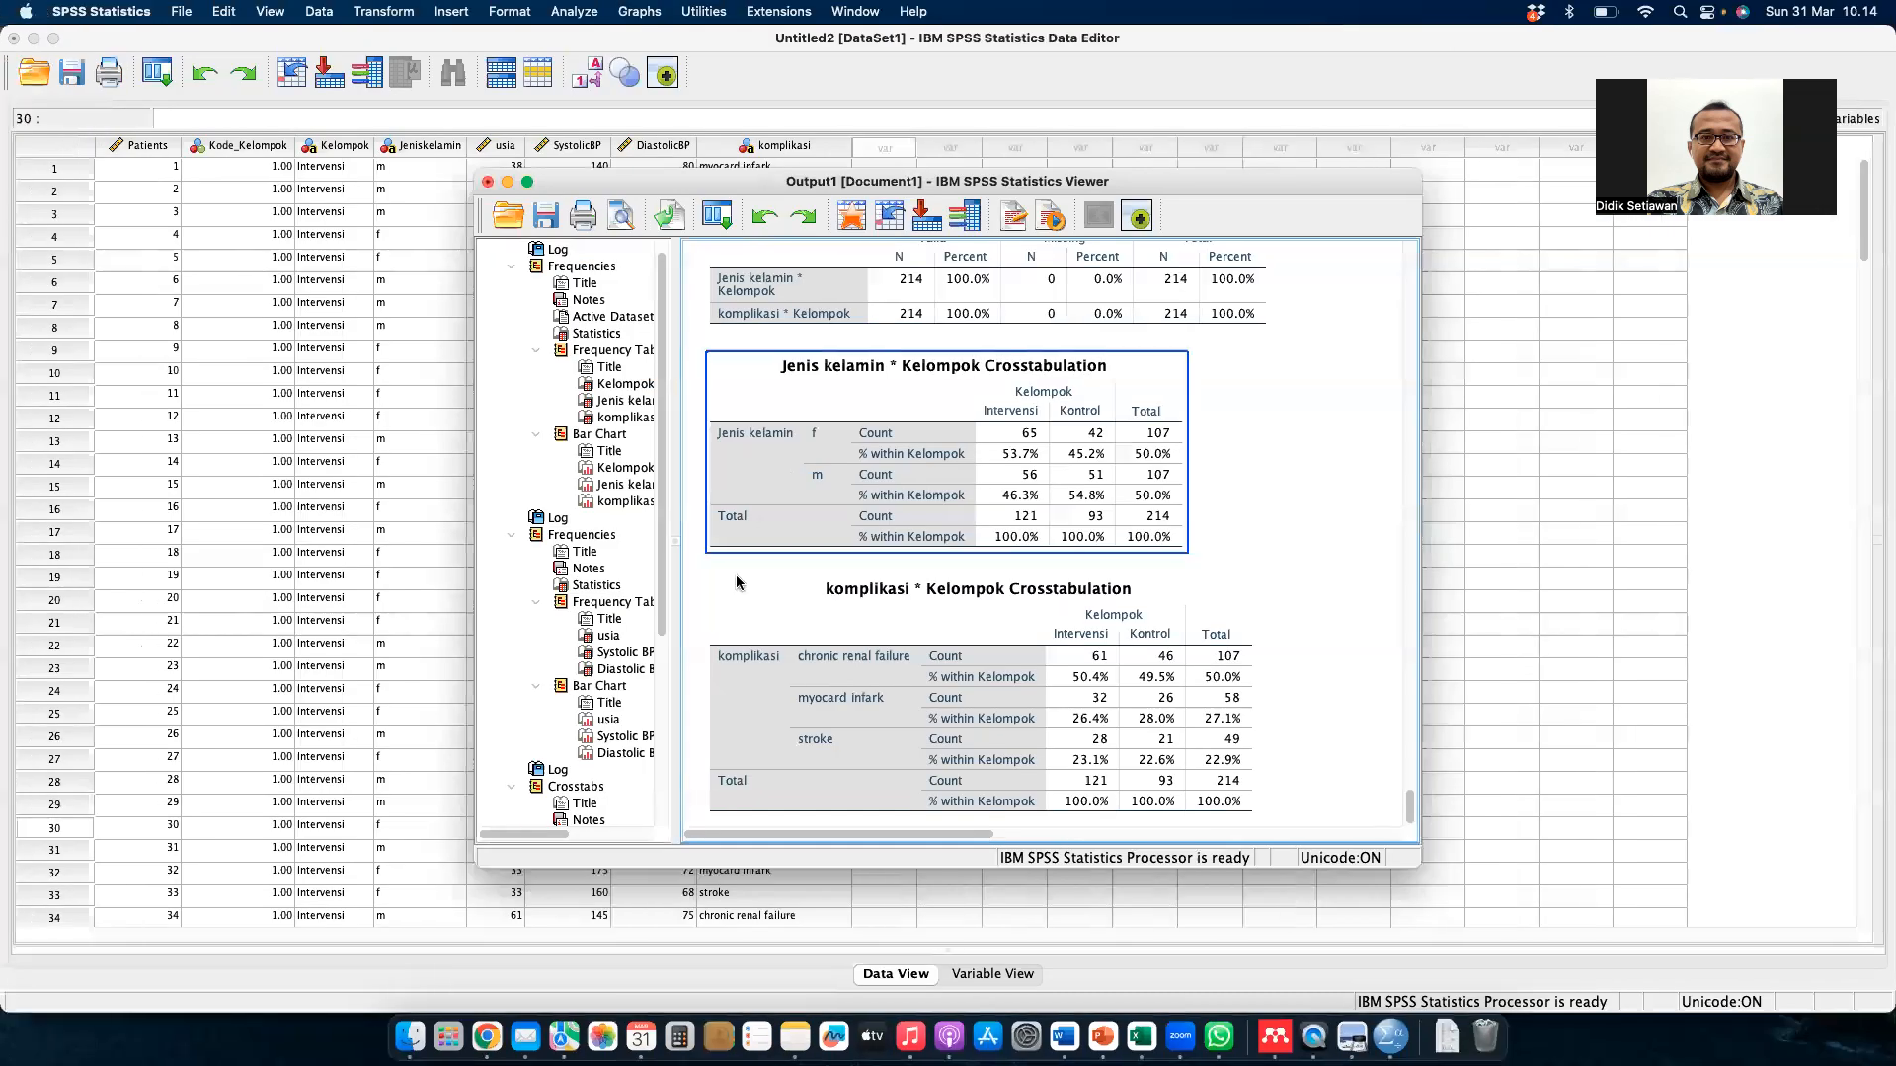
- Look over the komplikasi by Kelompok crosstabulation in the SPSS output viewer again
left_click(782, 782)
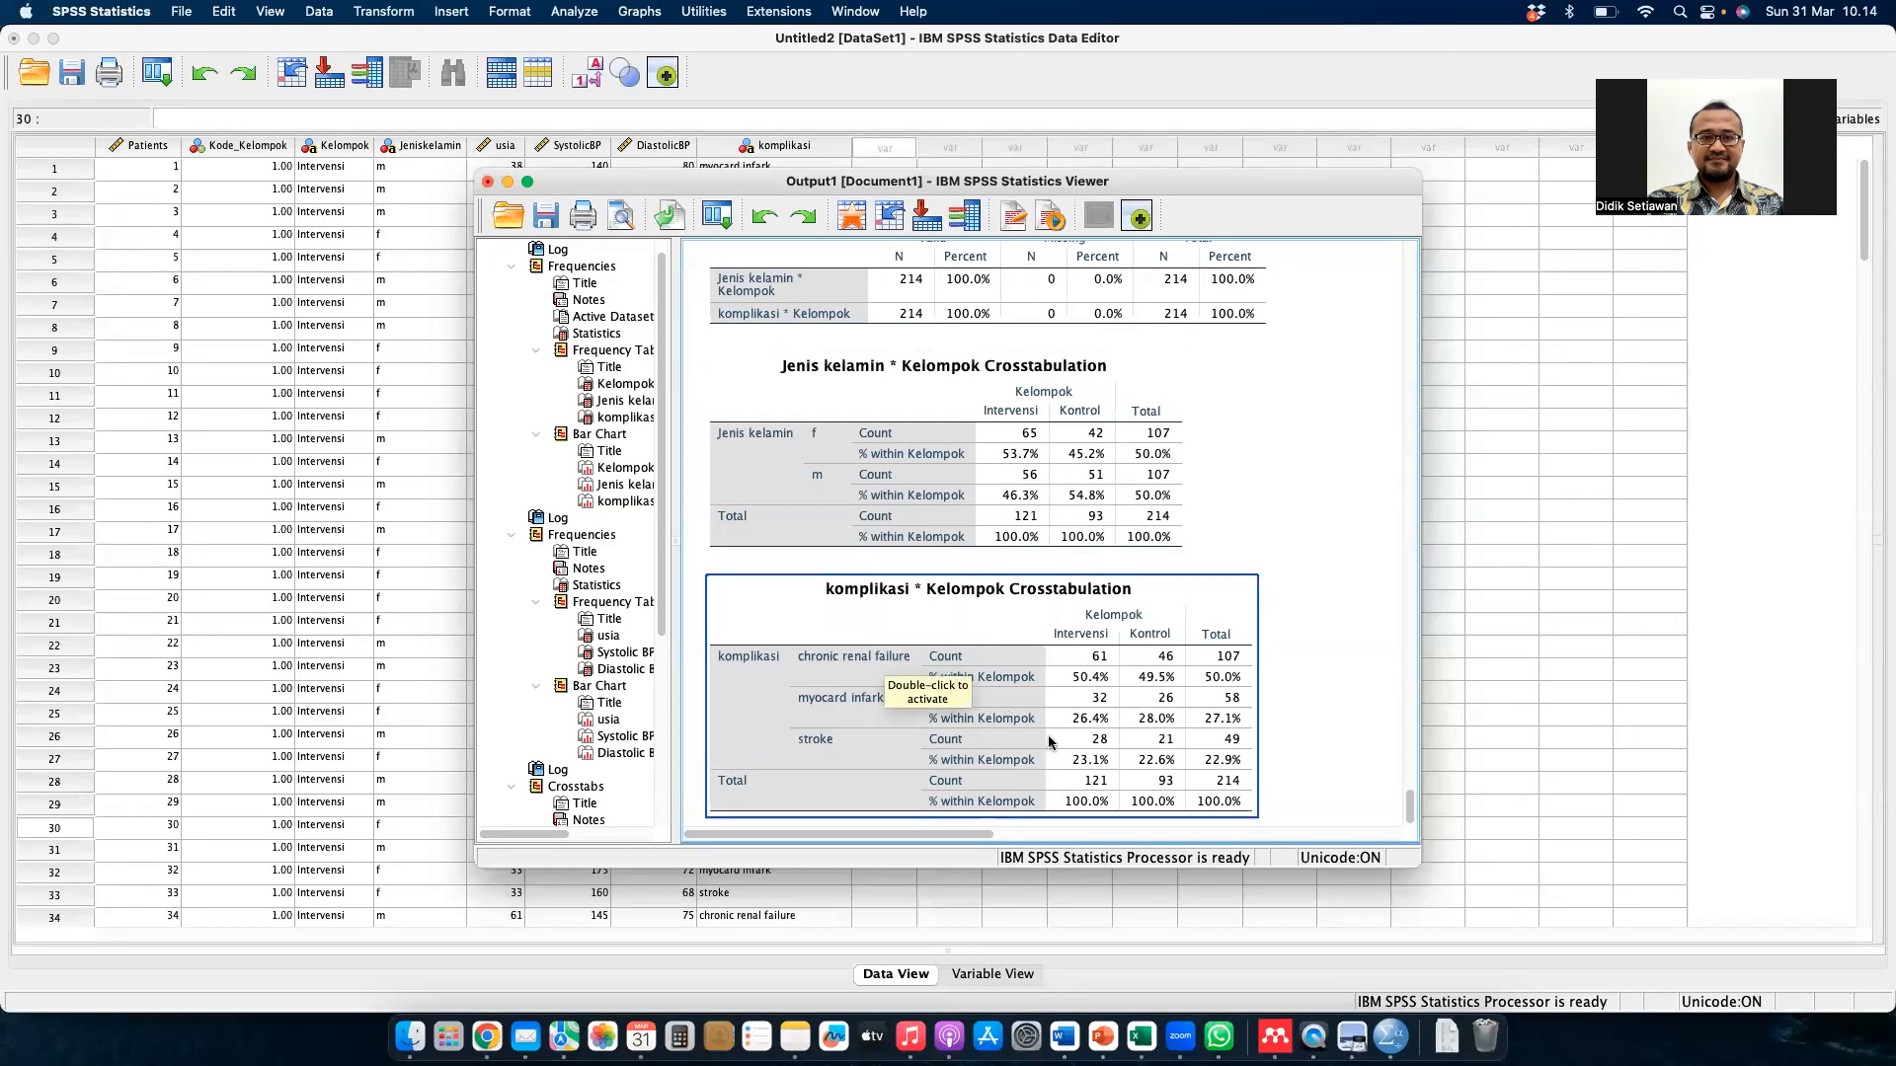
left_click(1380, 697)
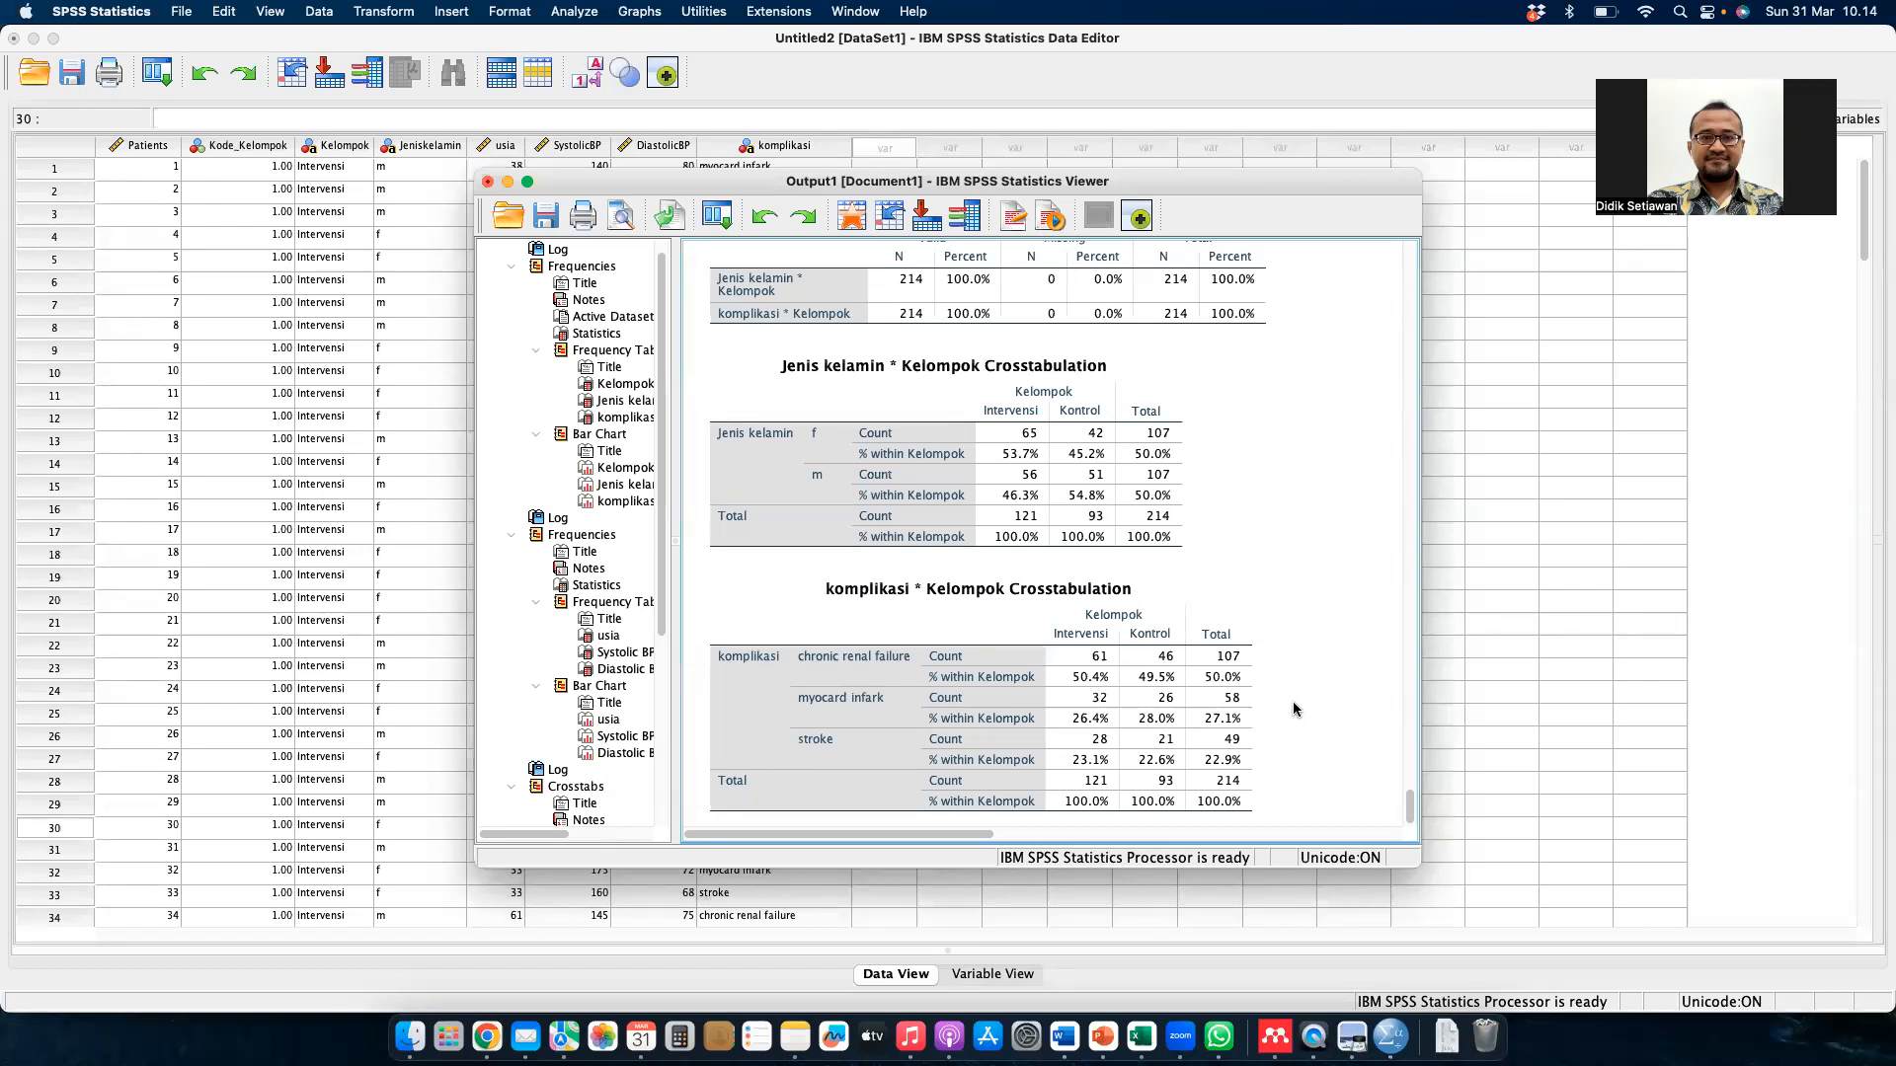
key("ctrl+Right")
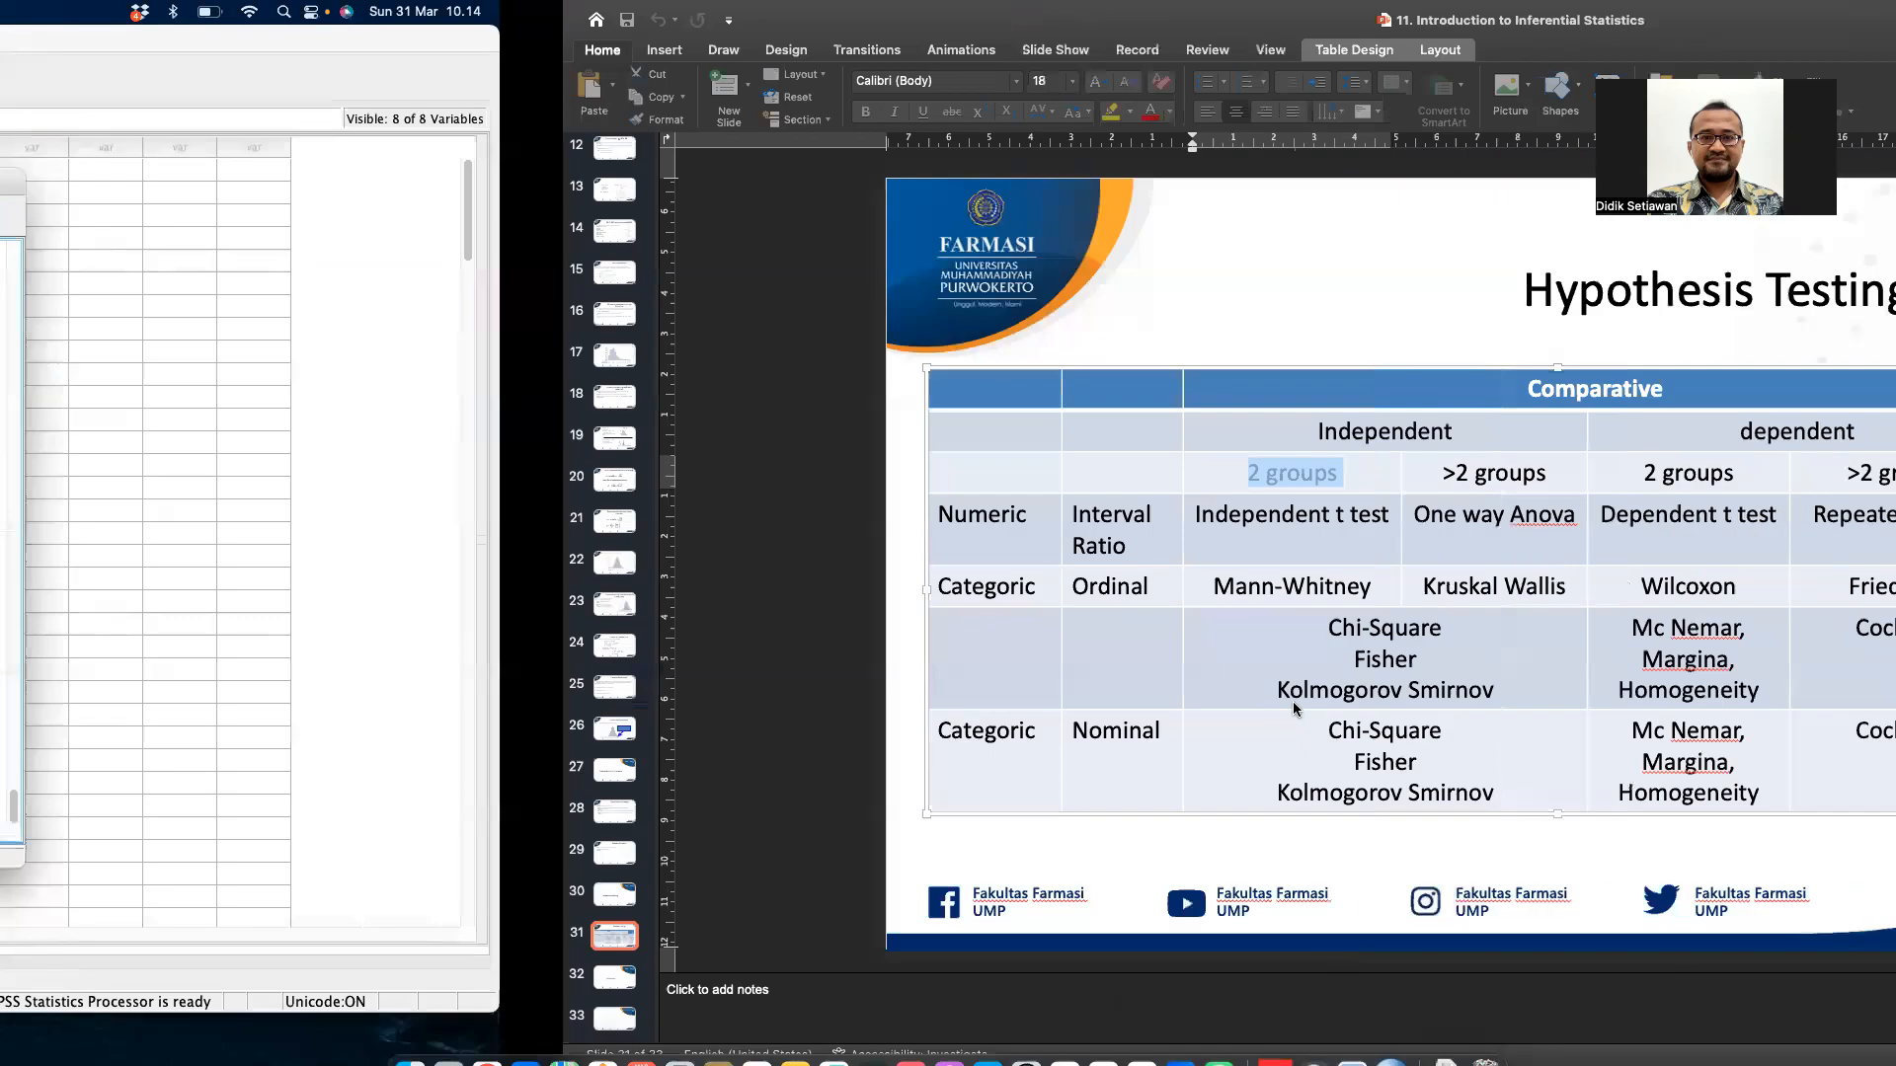
key("ctrl+Left")
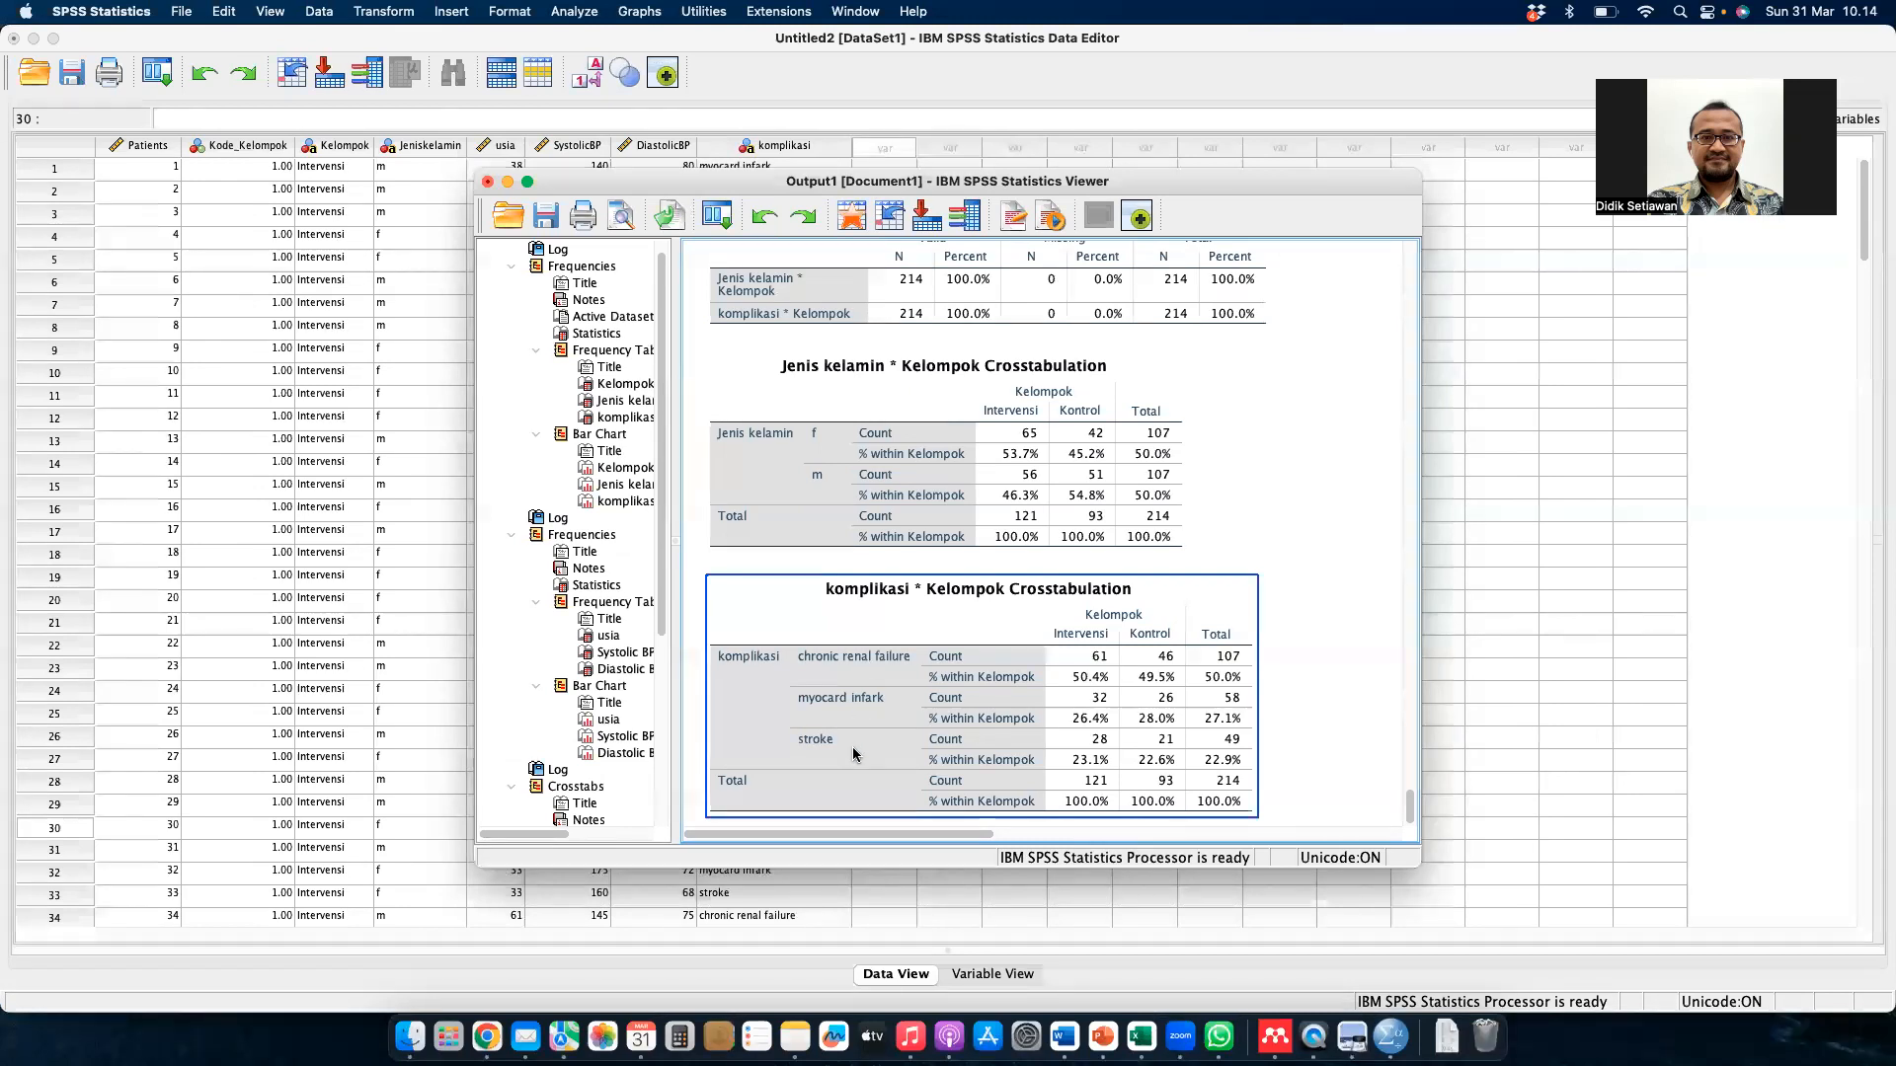
- Switch to the PowerPoint slide and review the Chi-Square, Fisher and Kolmogorov Smirnov tests for independent nominal data
key("ctrl+Right")
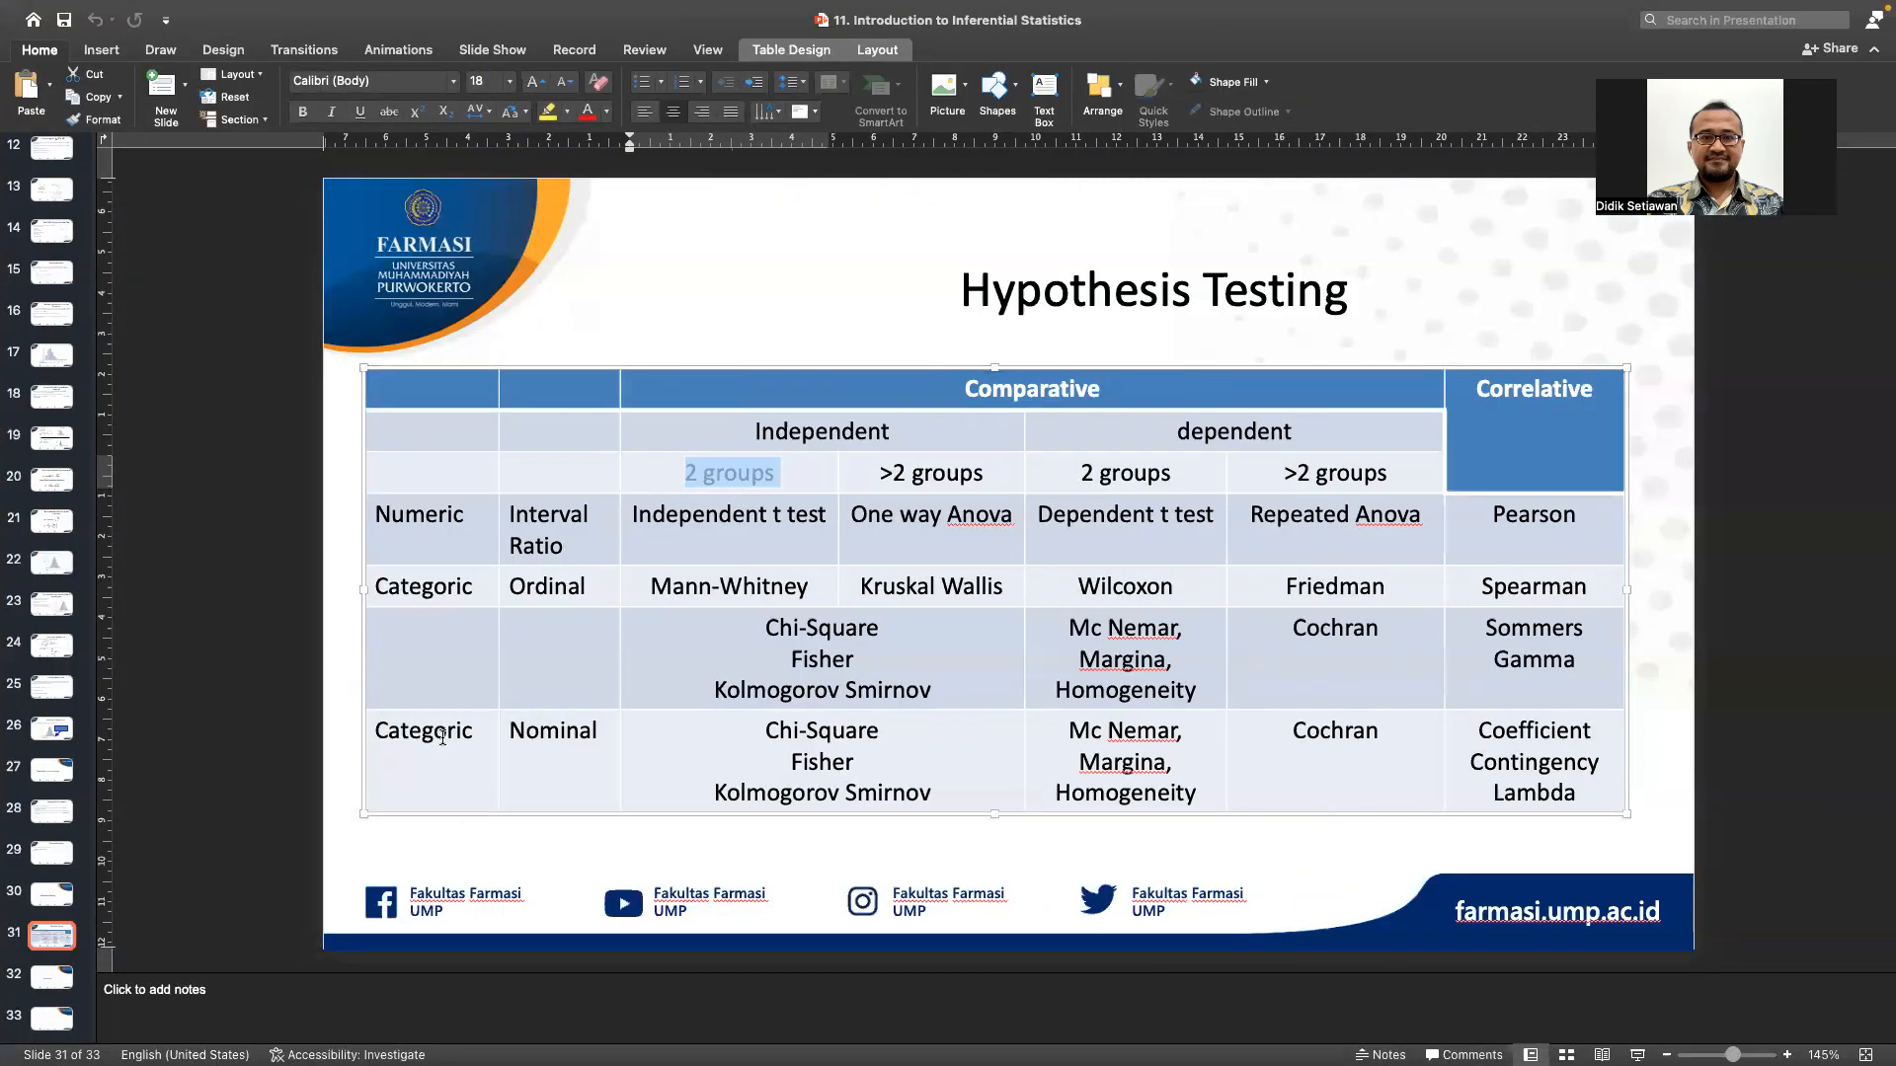
left_click(442, 736)
left_click(543, 732)
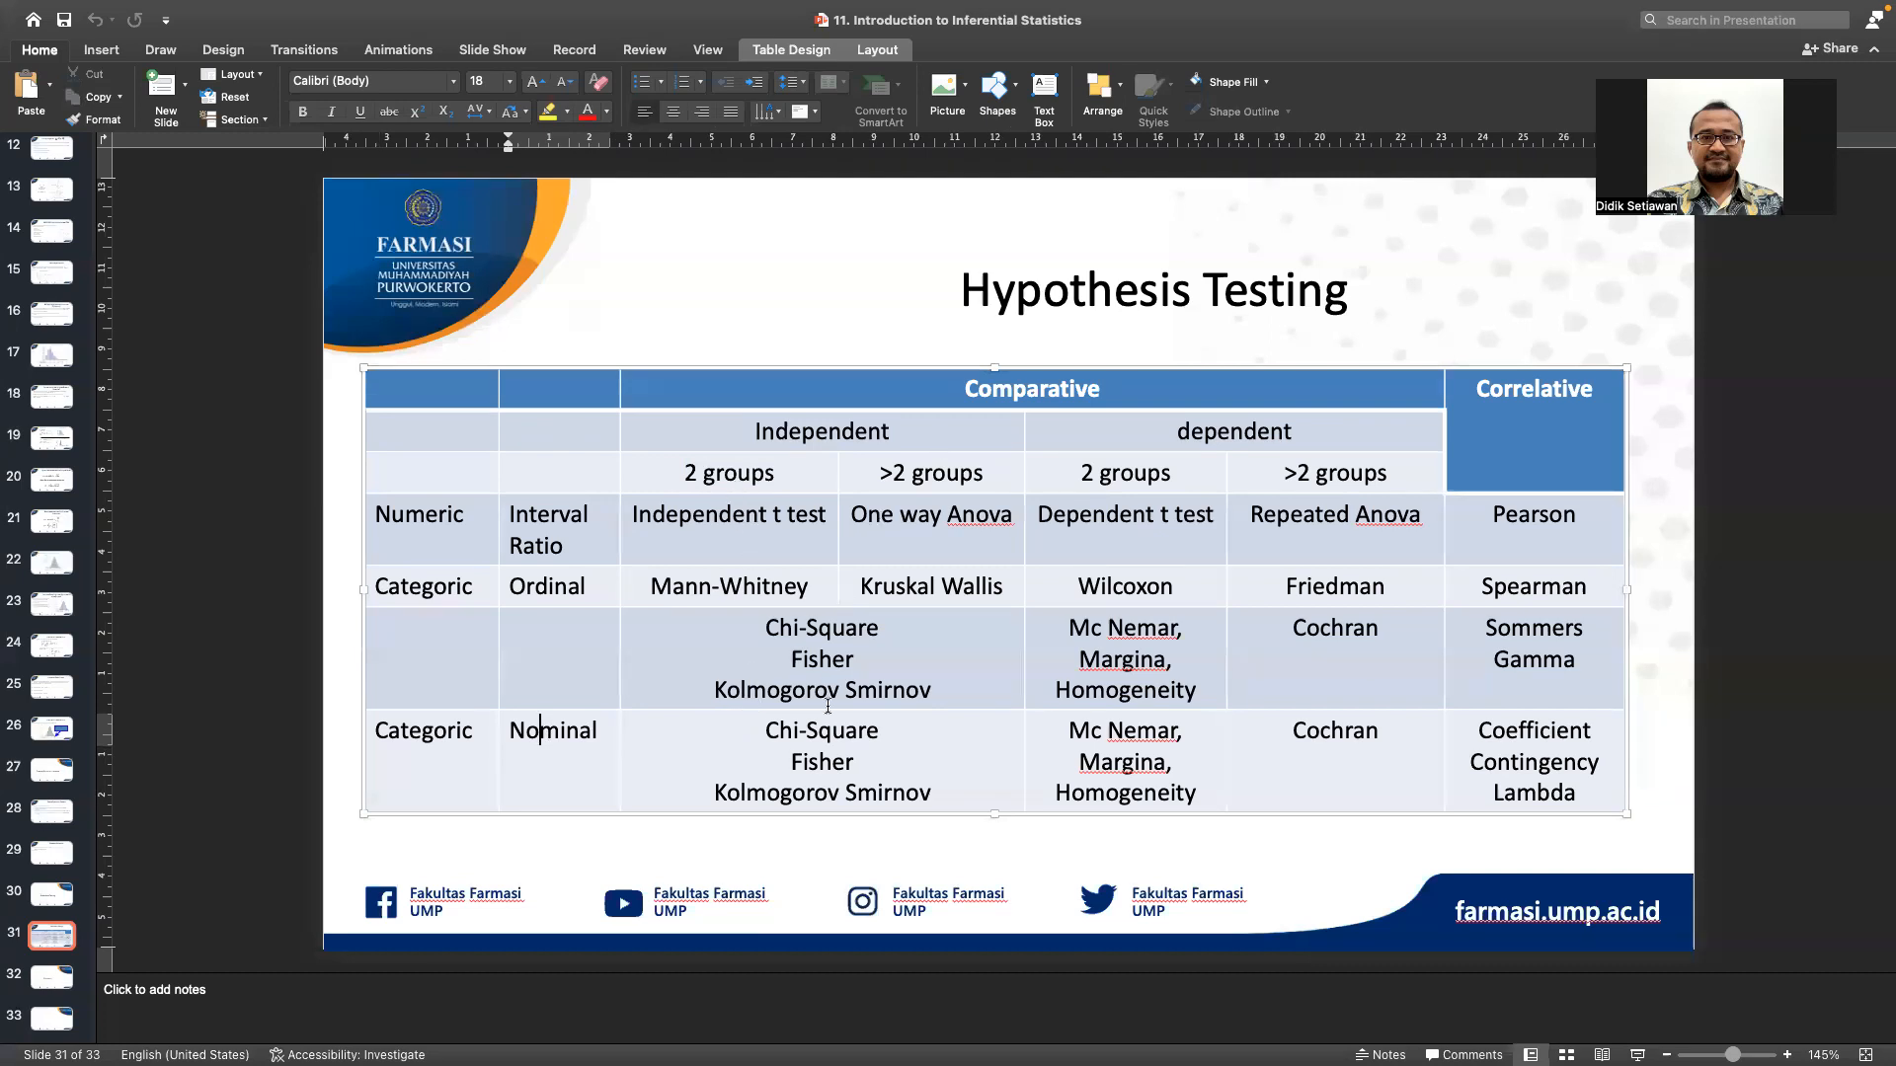
left_click_drag(766, 731, 901, 730)
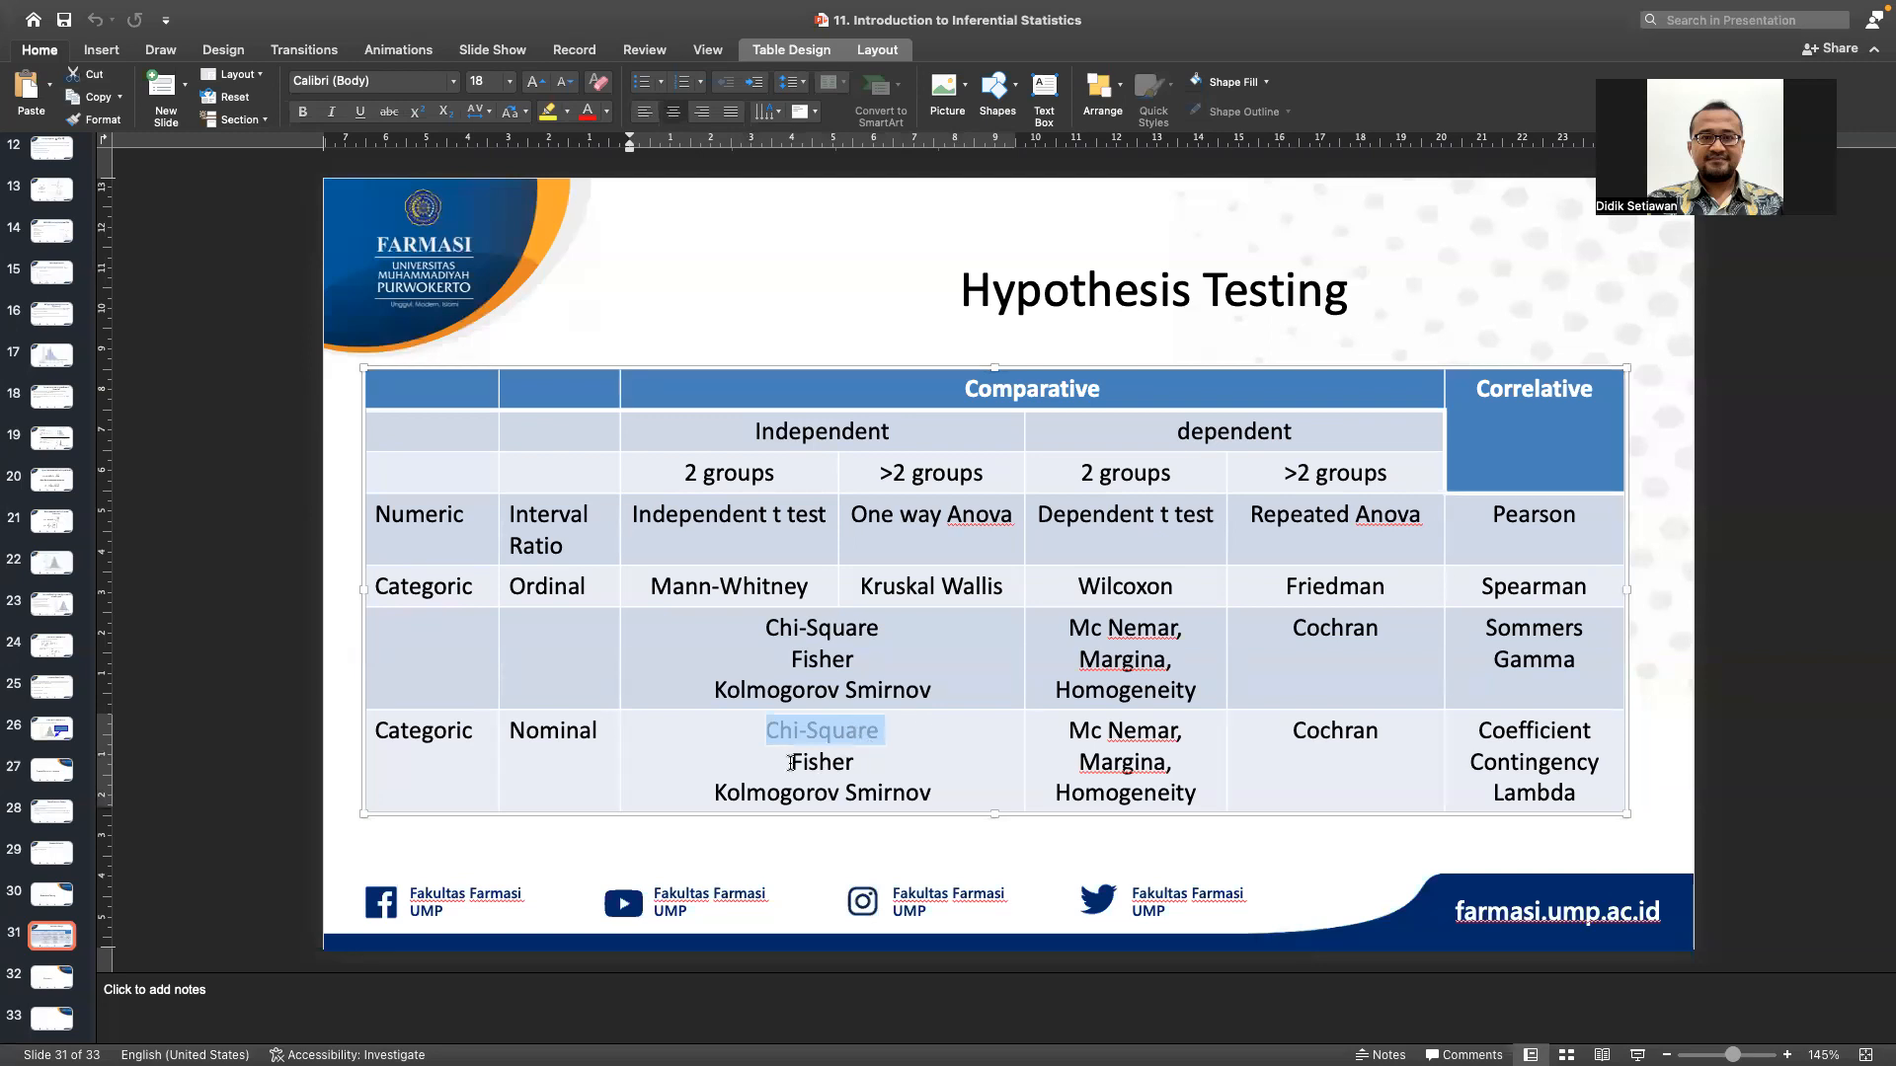
left_click_drag(791, 762, 882, 757)
left_click(890, 757)
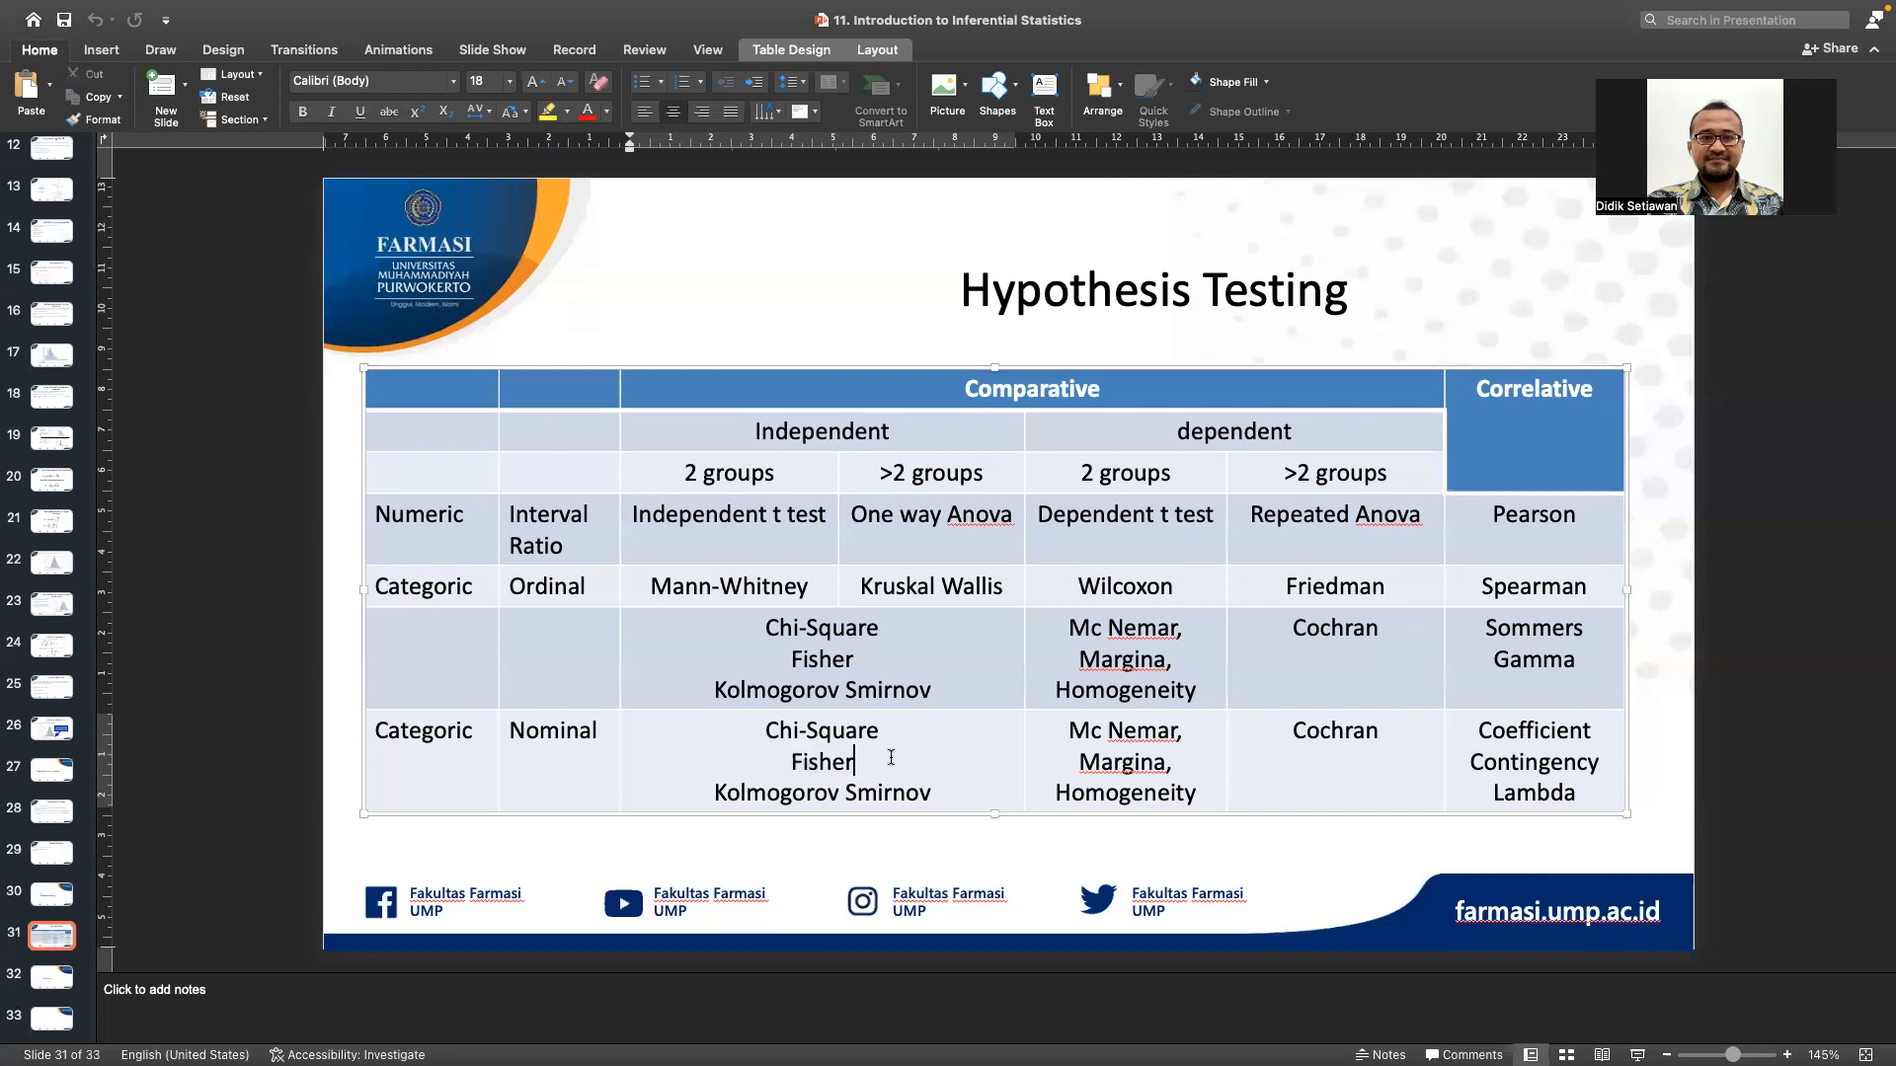
left_click_drag(717, 794, 930, 797)
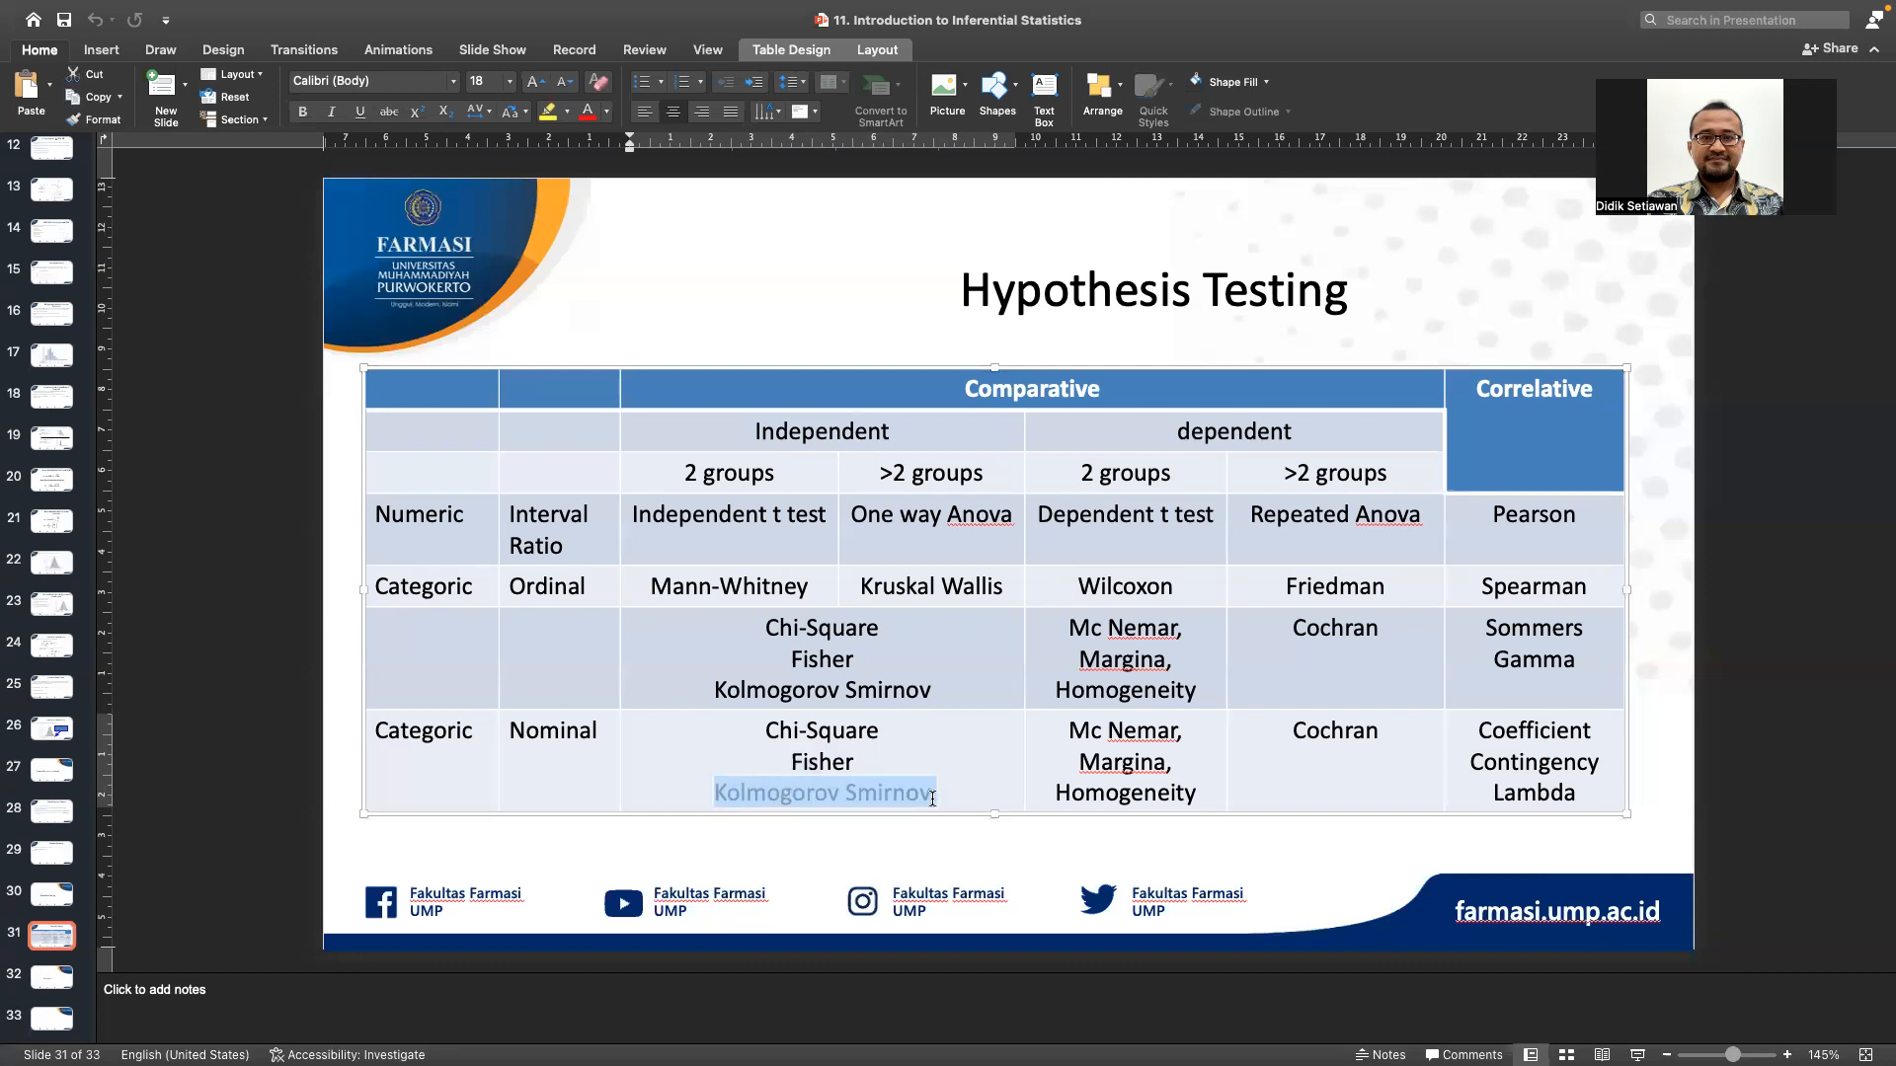
left_click(907, 861)
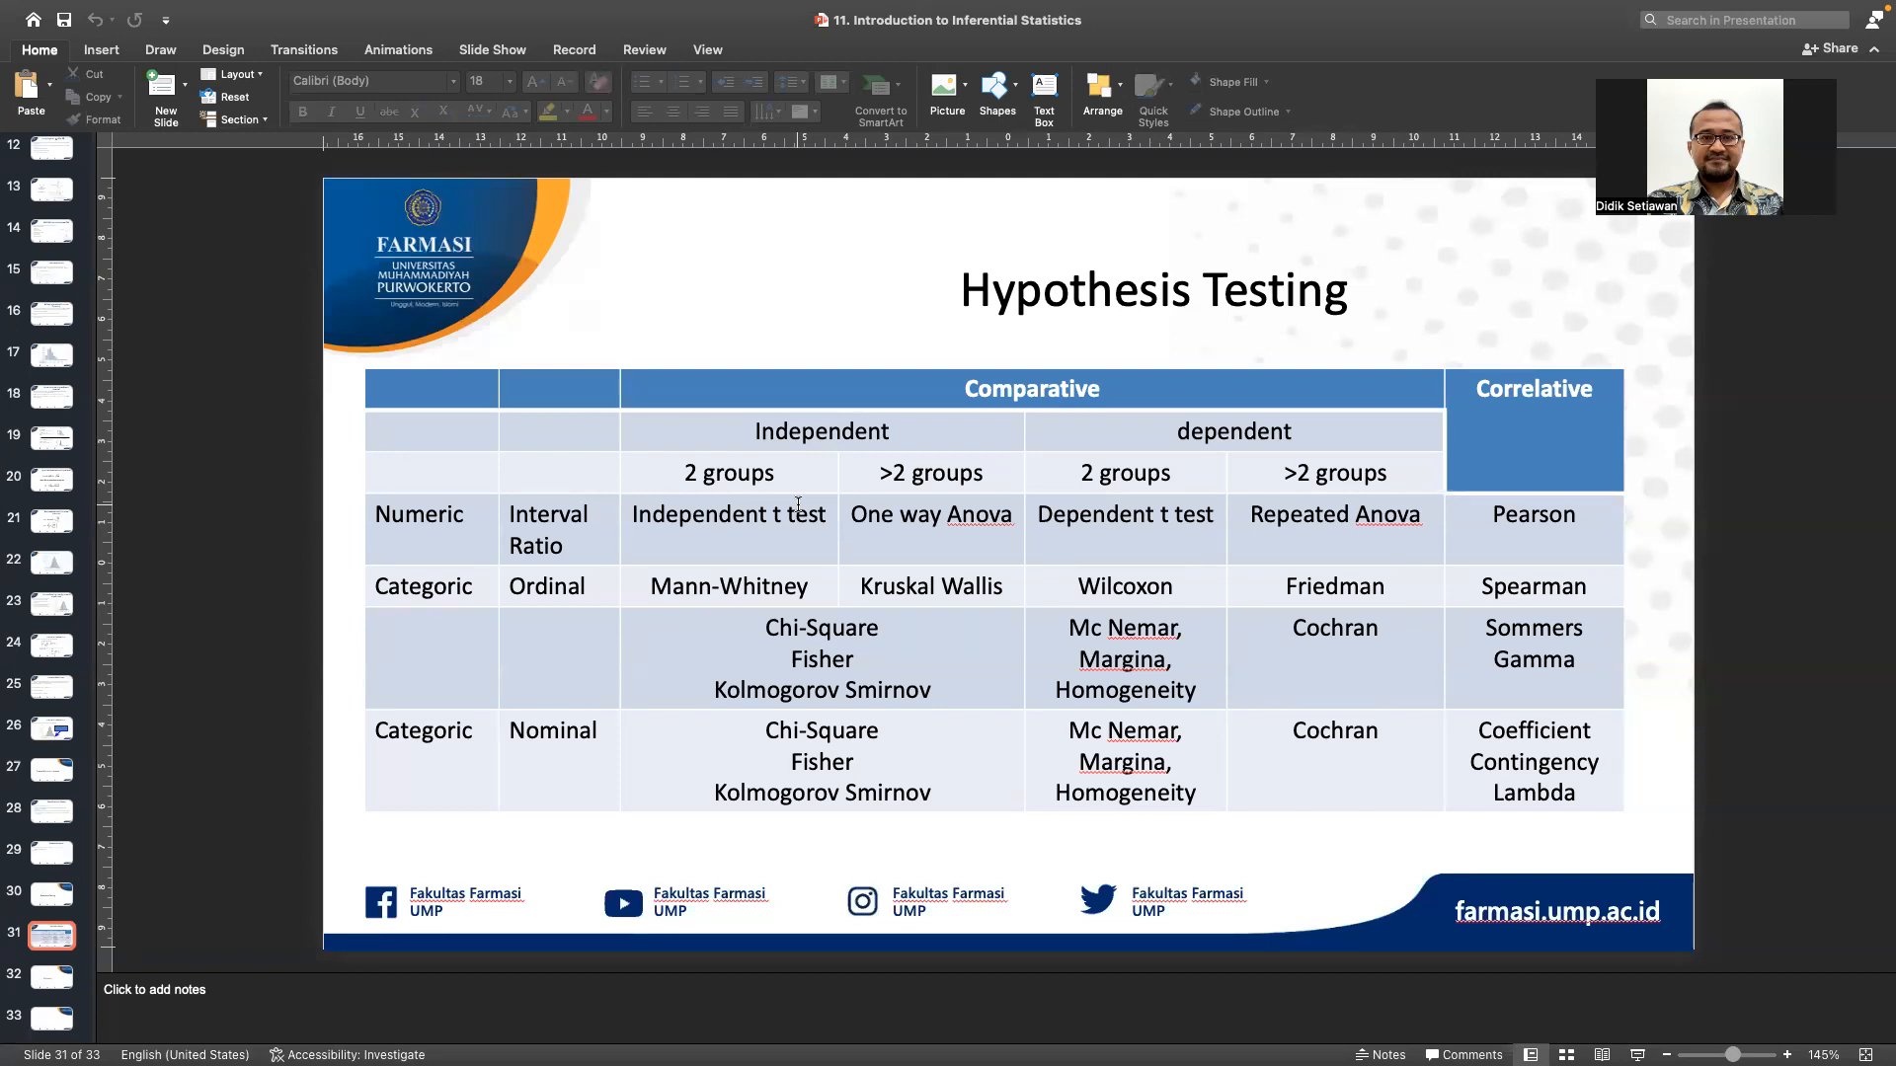
- Switch back to SPSS and open the Crosstabs setup for Jenis kelamin and komplikasi by Kelompok
key("ctrl+Left")
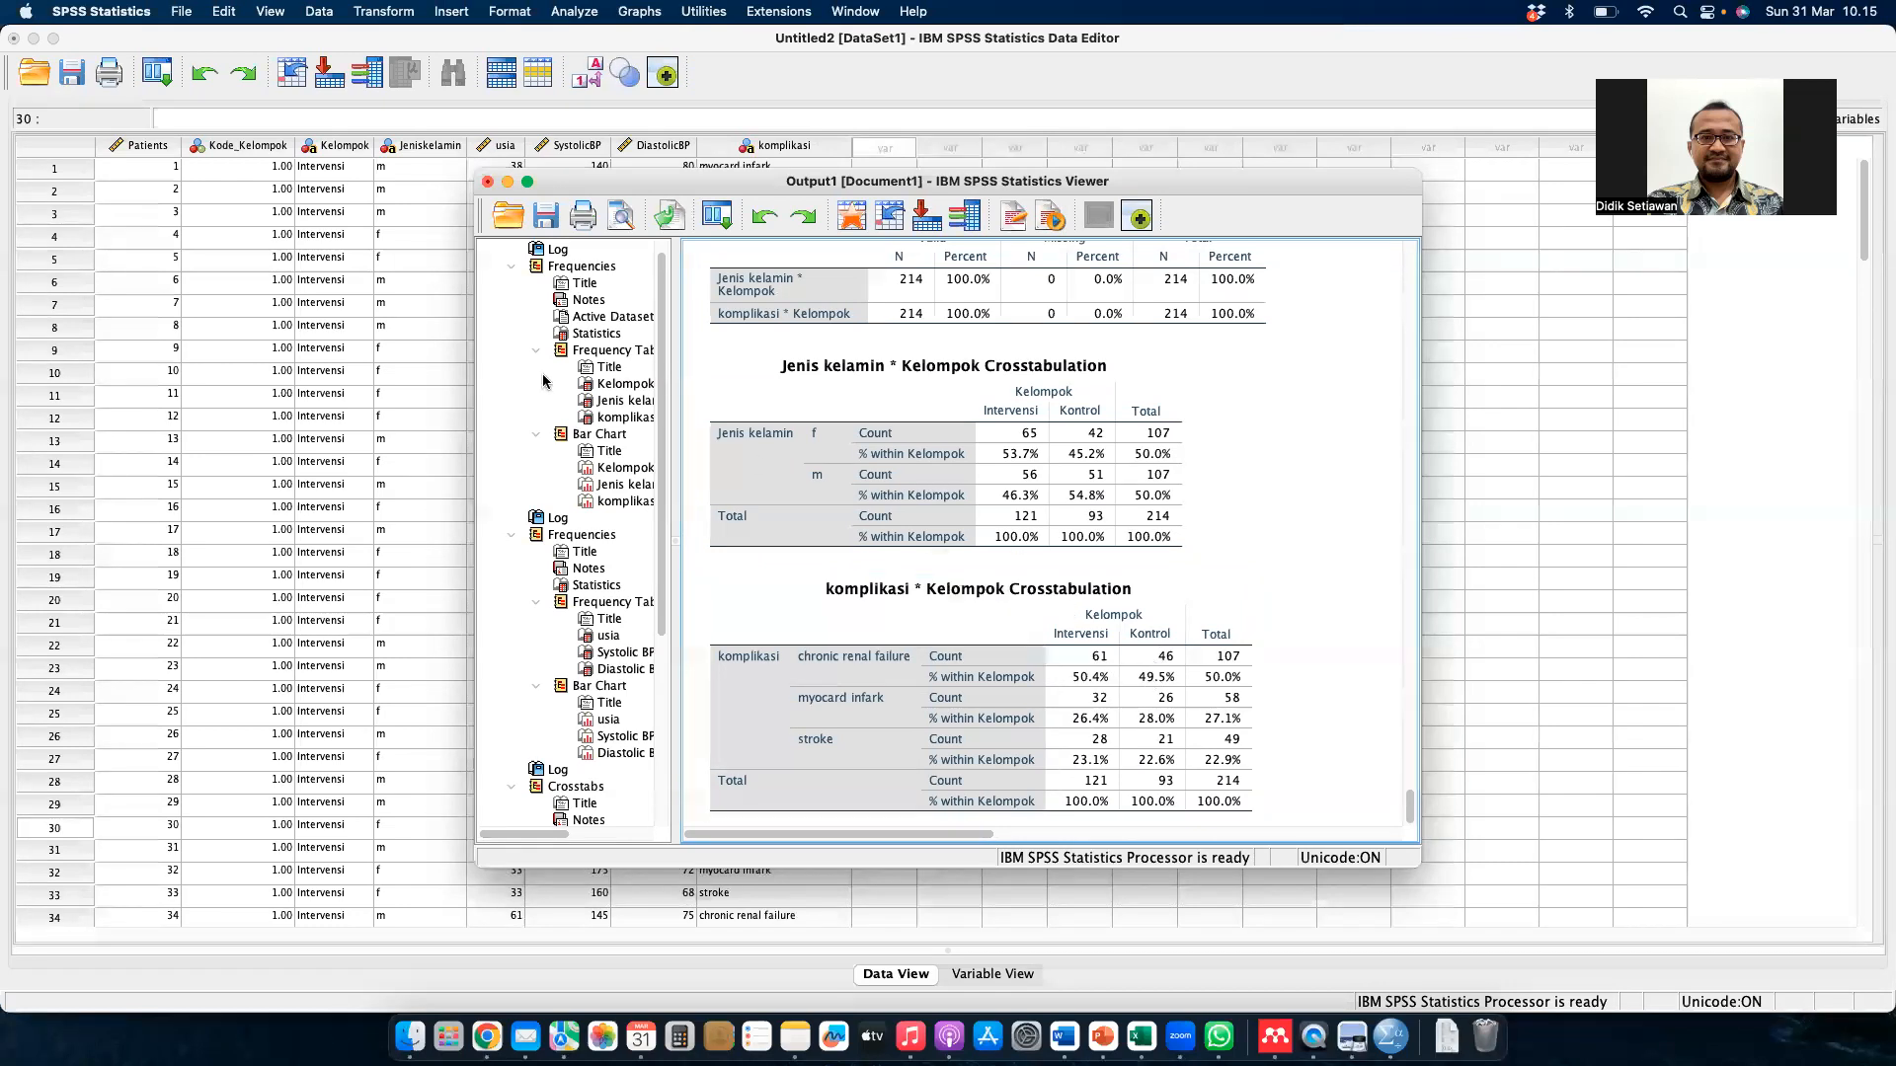
left_click(565, 12)
mouse_move(625, 69)
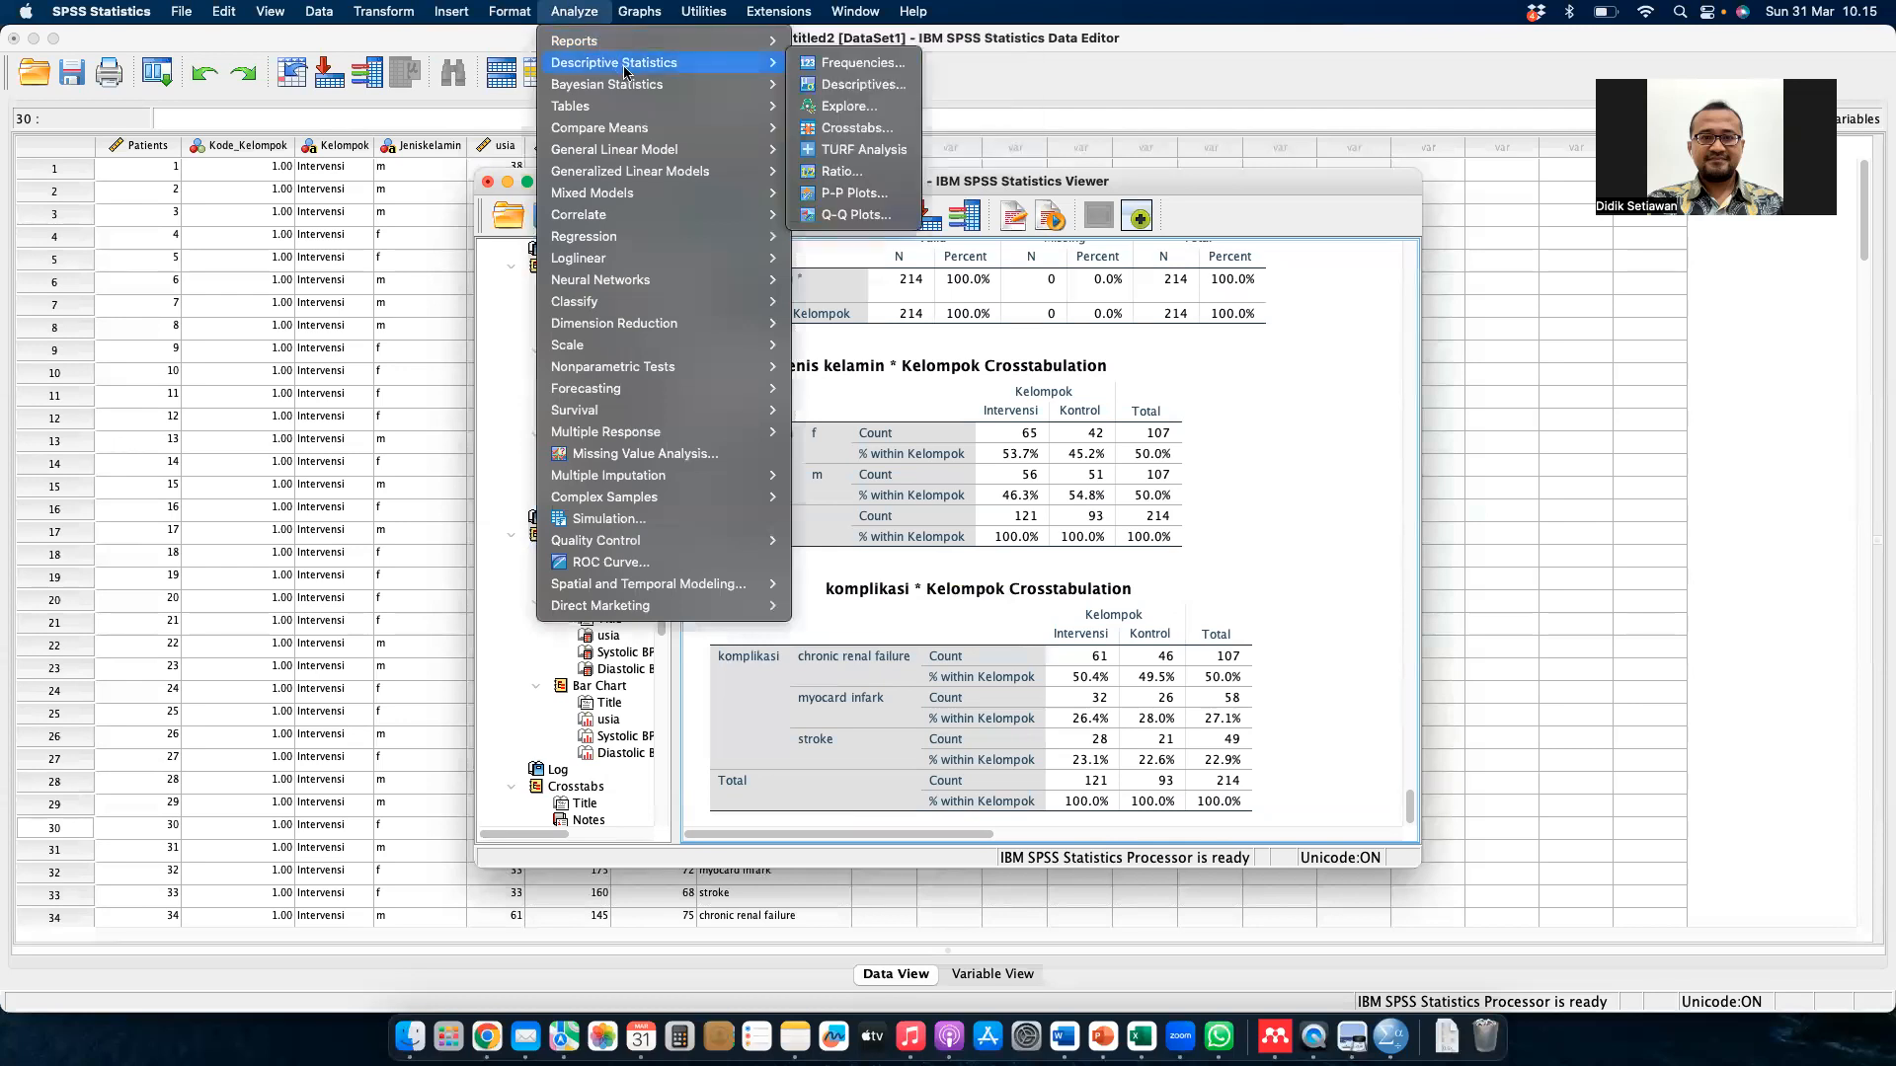
left_click(861, 127)
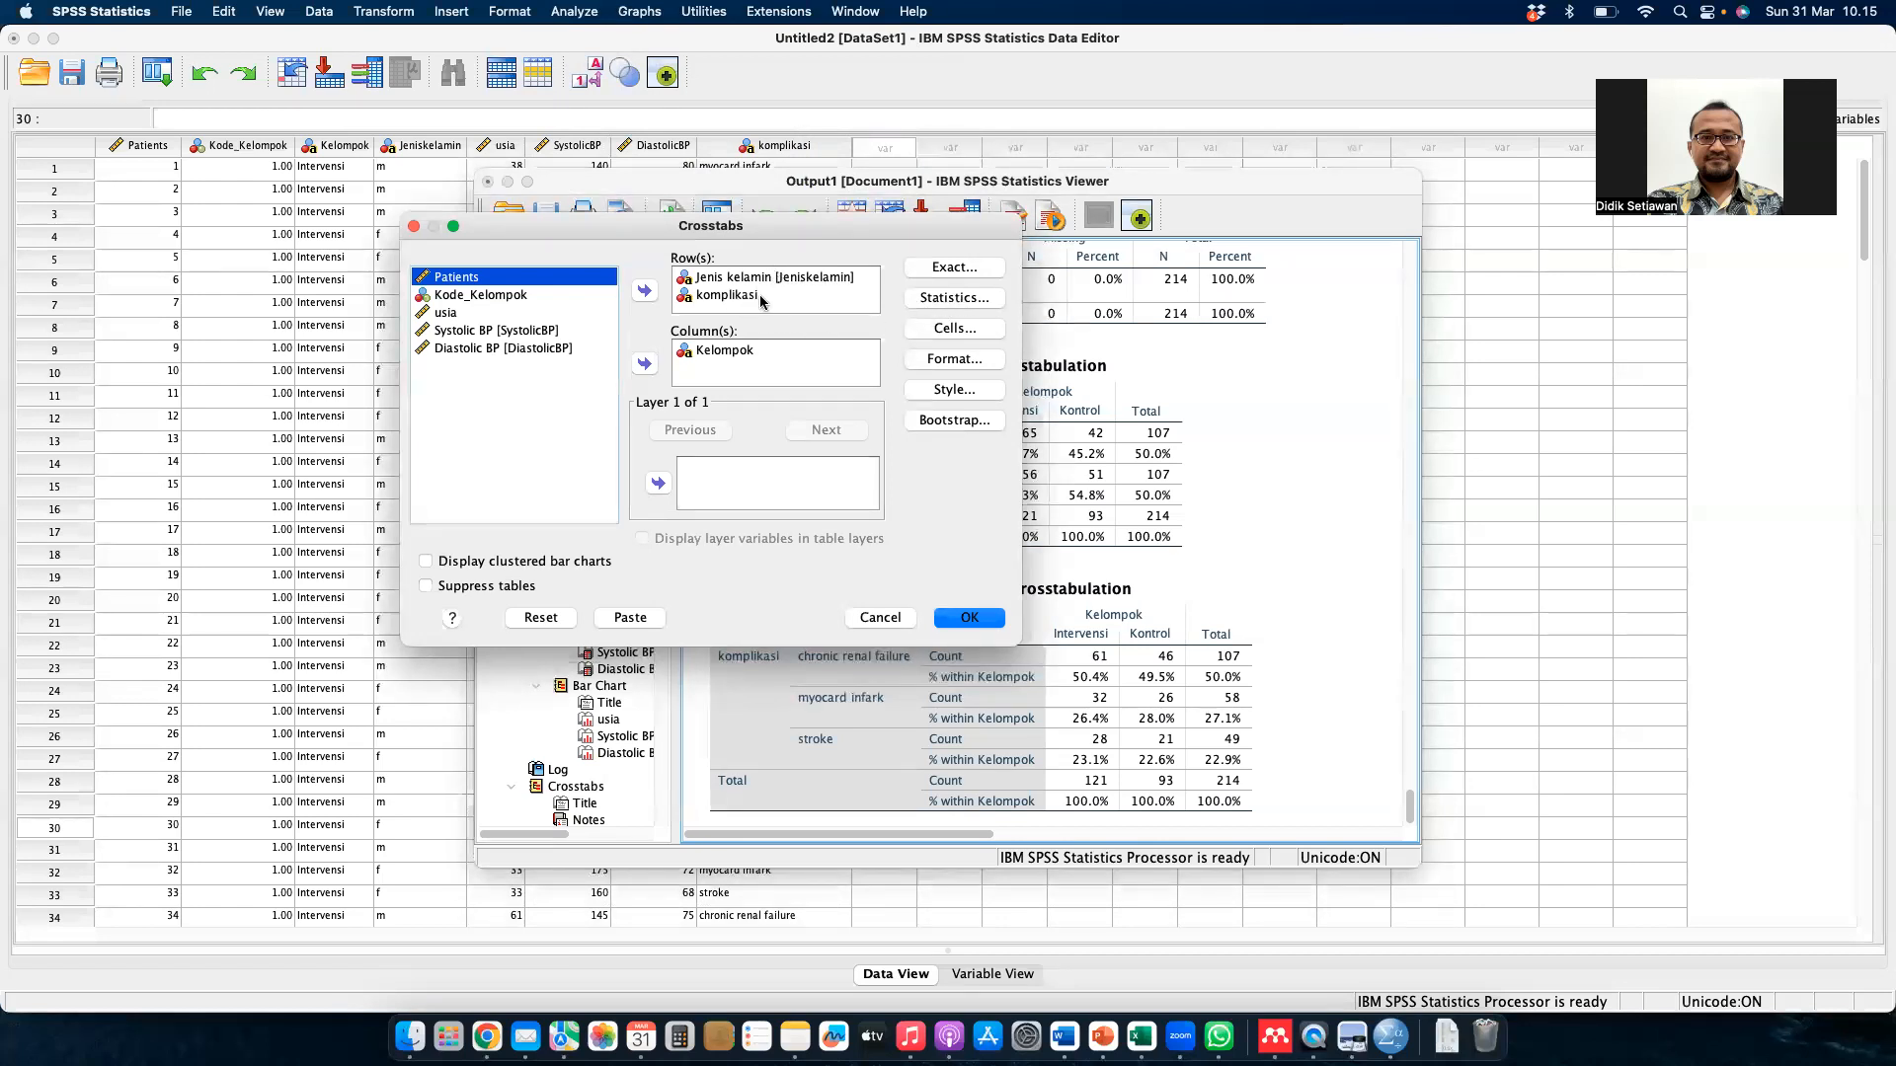
left_click(937, 300)
key("Return")
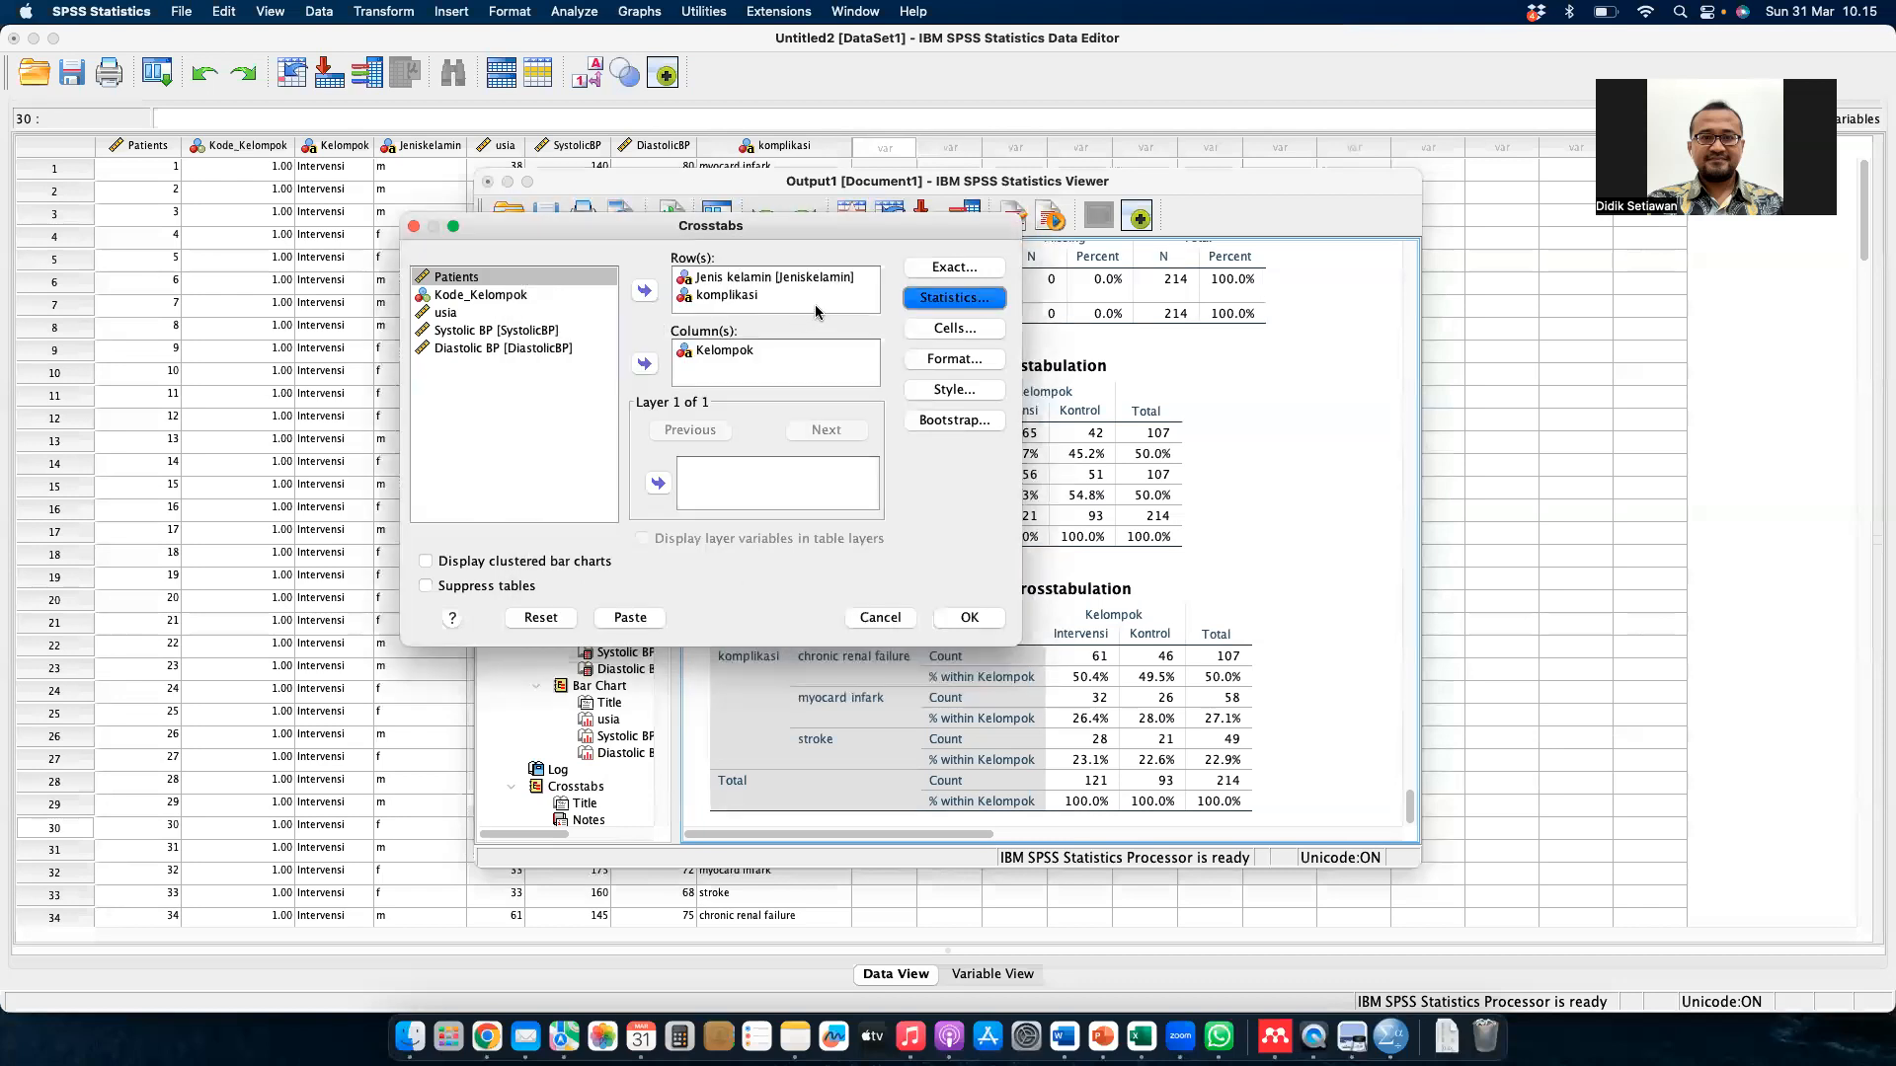
- Remove Jenis kelamin from the crosstab rows and add it back above komplikasi
left_click(798, 279)
left_click(643, 291)
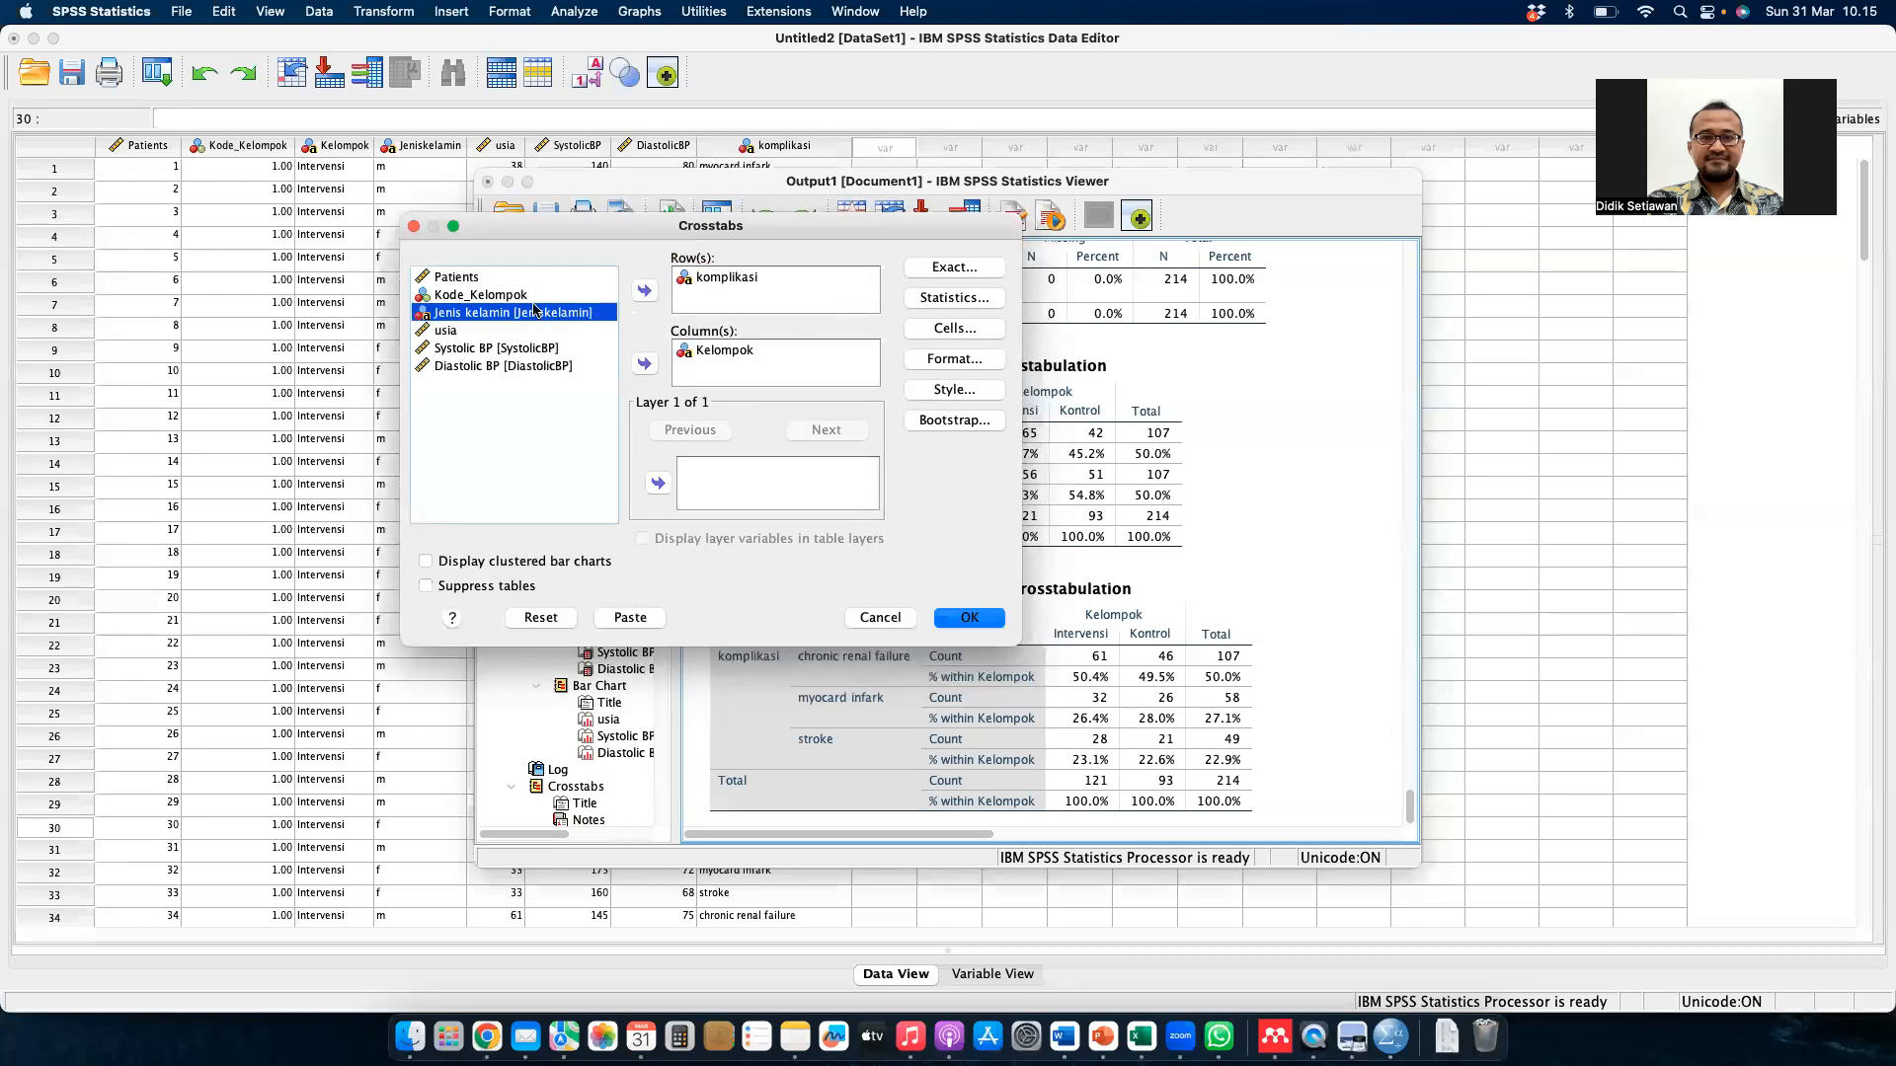
left_click(646, 293)
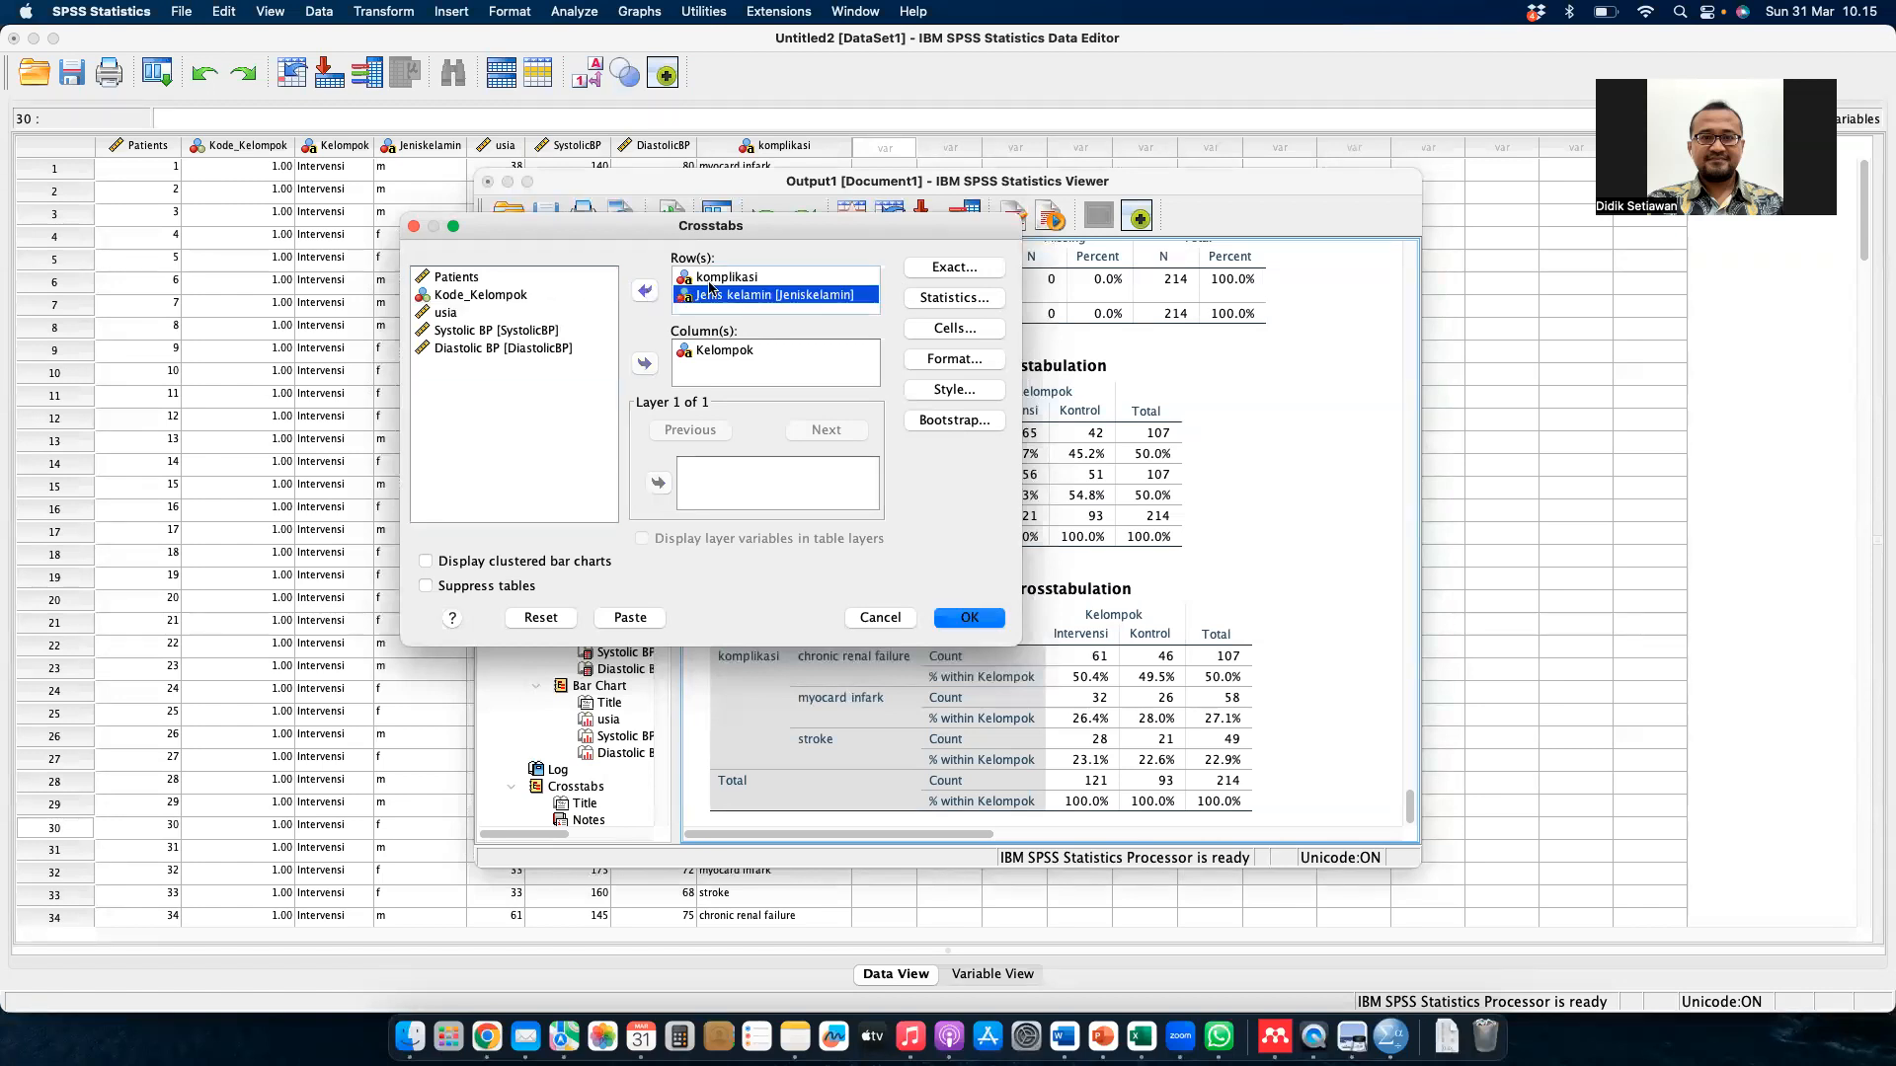
left_click_drag(830, 277, 830, 301)
- Rerun Crosstabs with the Chi-square and Contingency coefficient statistics enabled and view the Jenis kelamin test tables
left_click(926, 298)
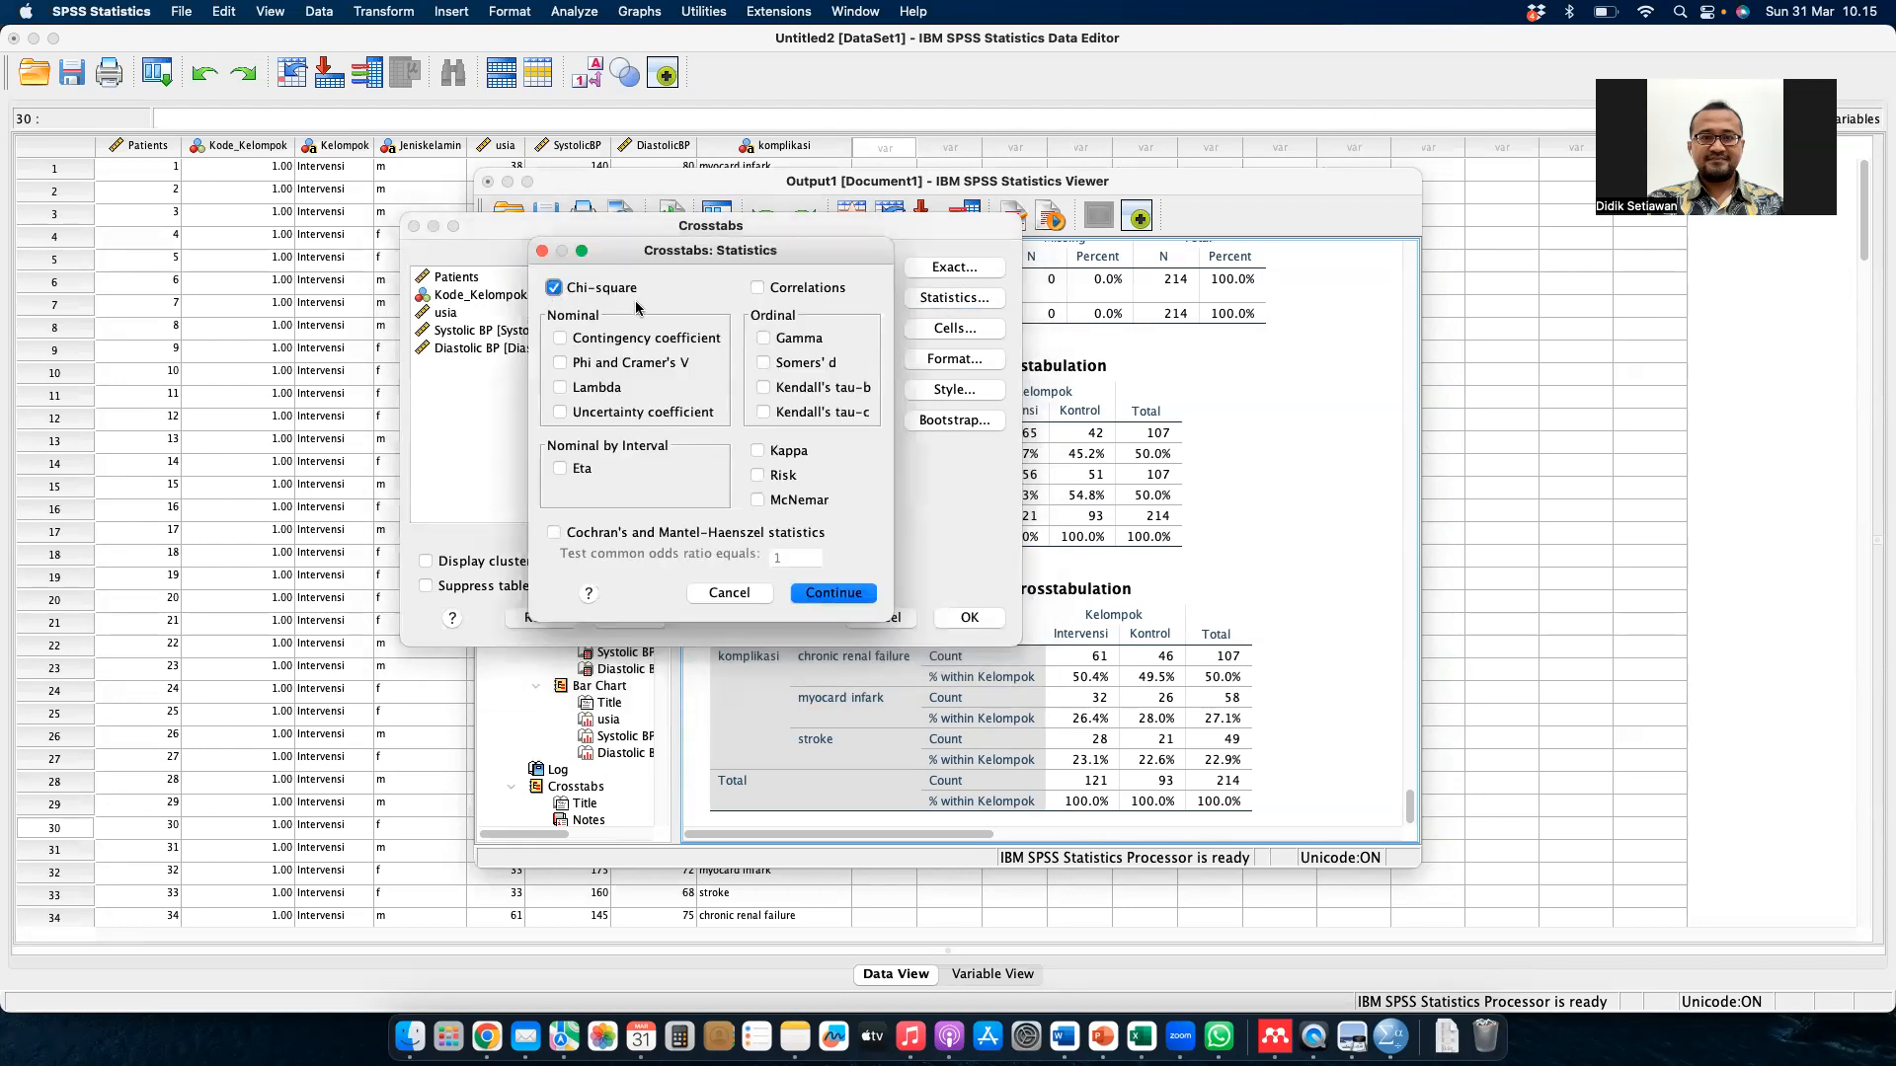
left_click(561, 338)
left_click(834, 596)
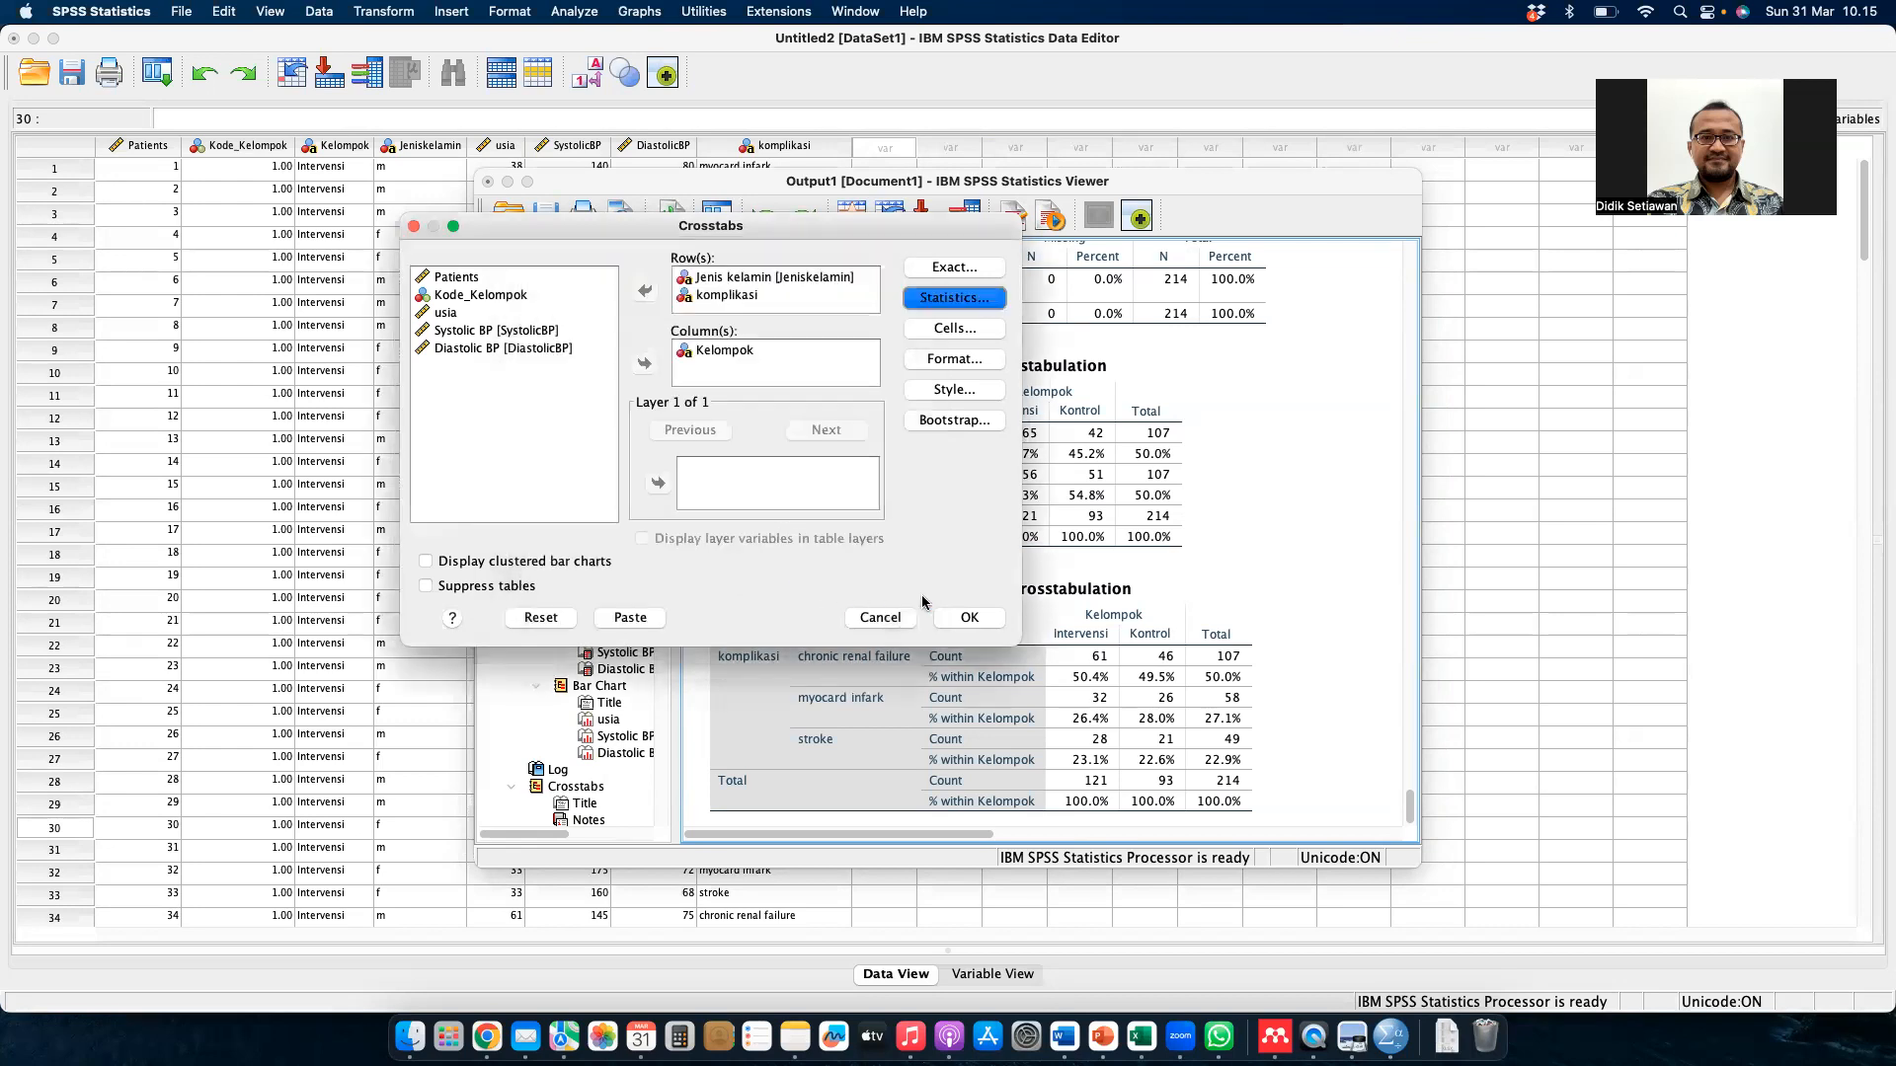
left_click(970, 617)
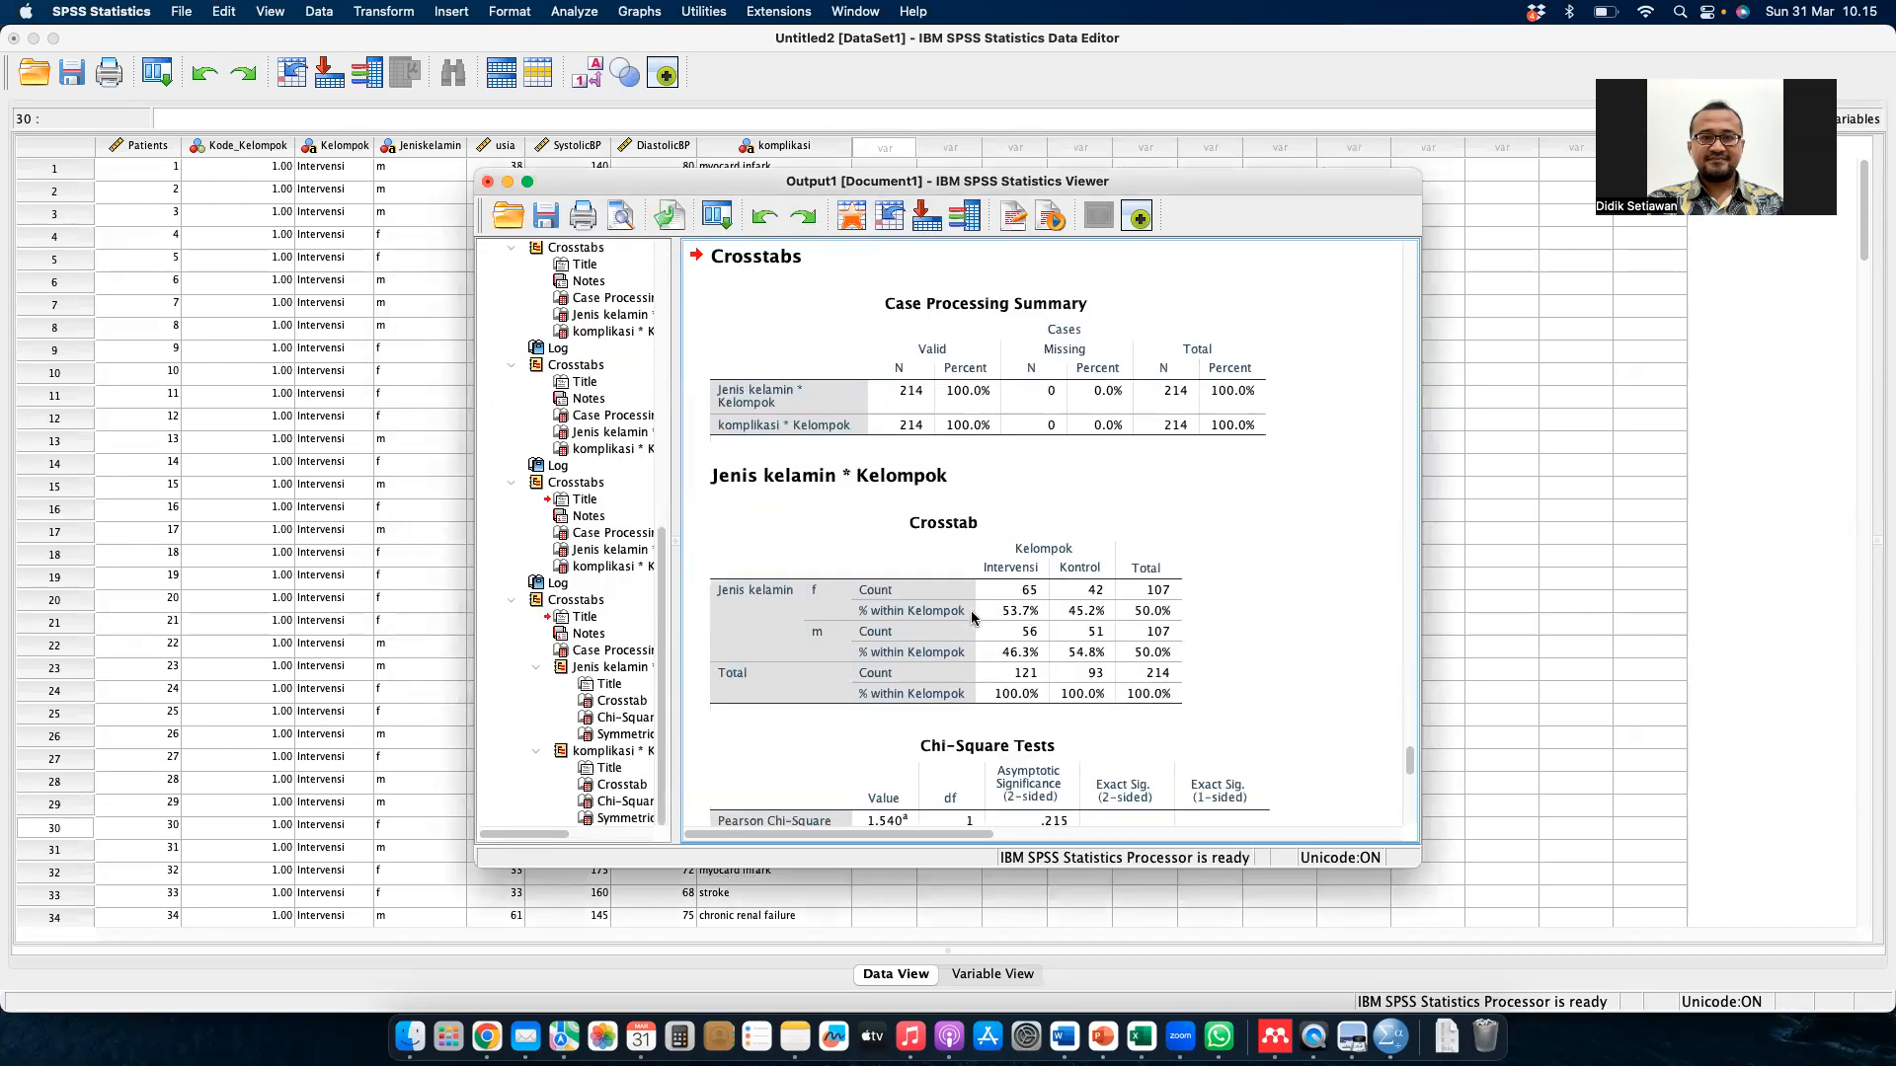
scroll(973, 618, "down", 5)
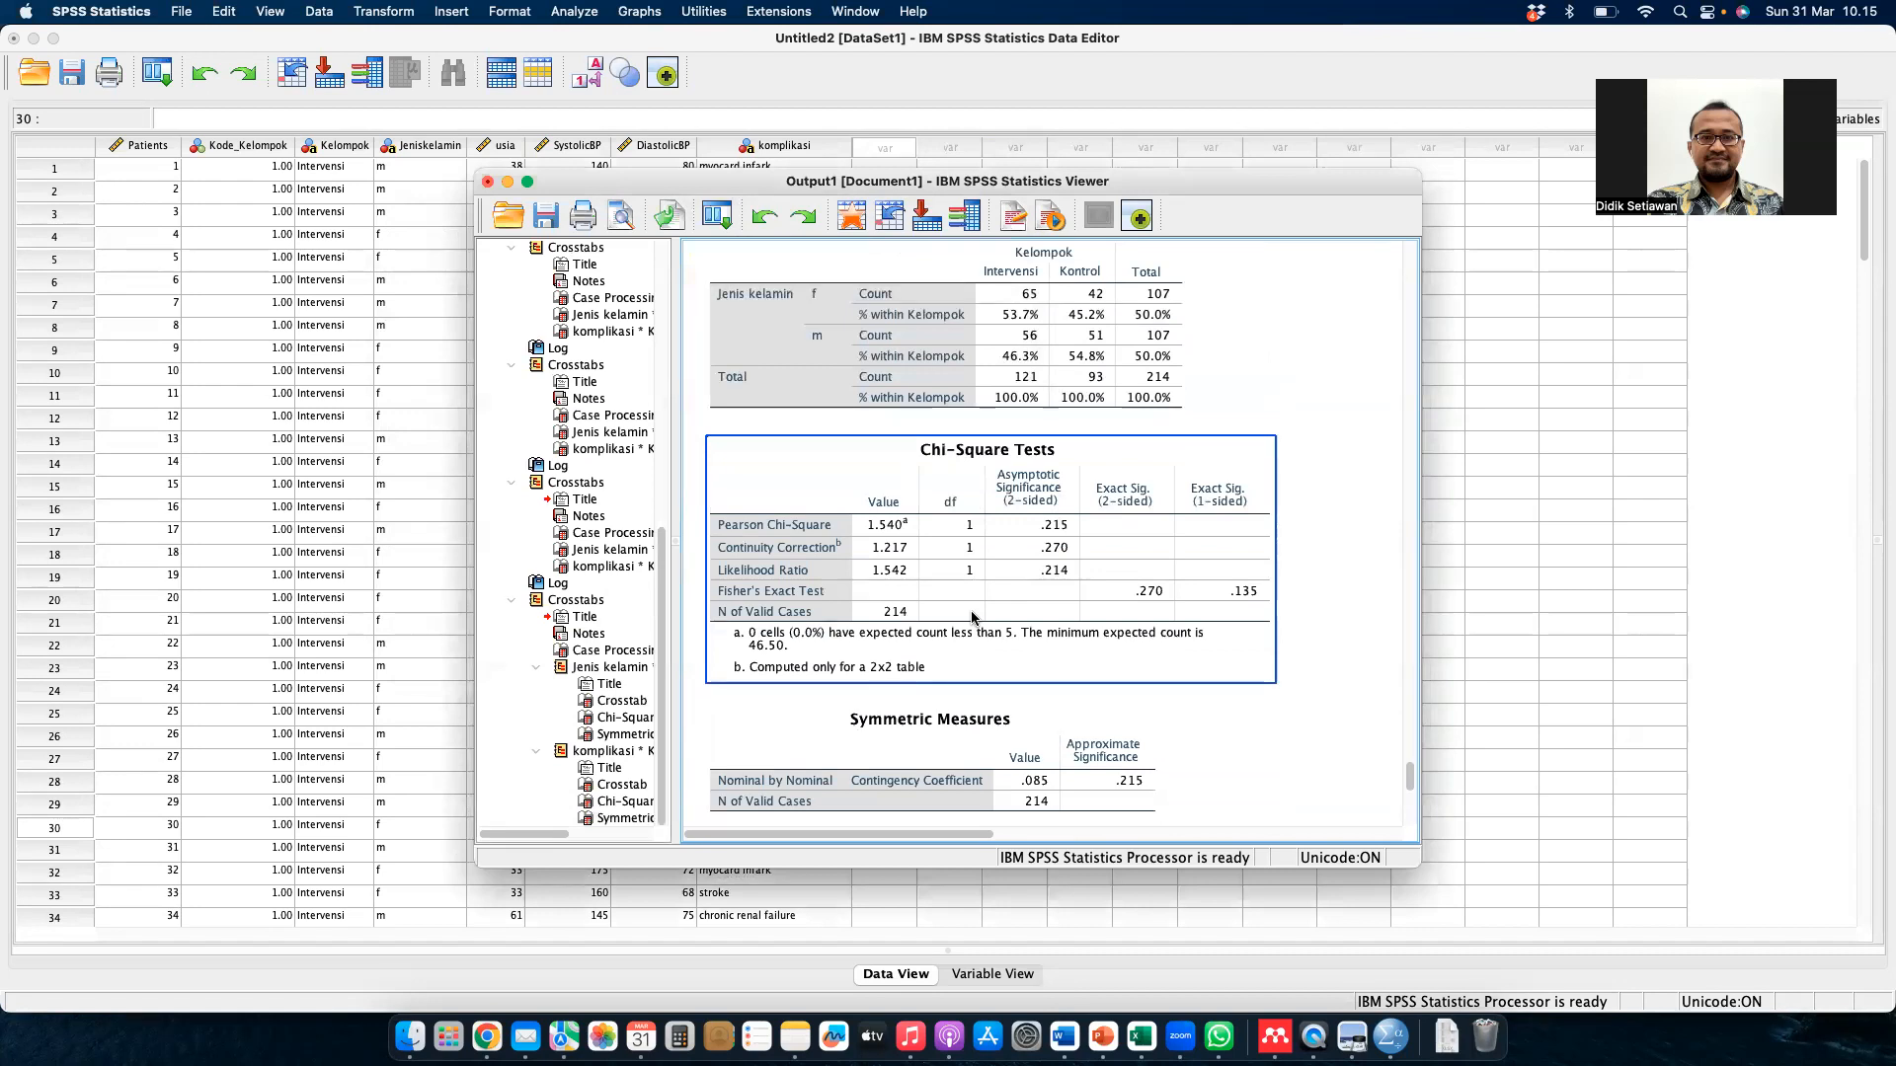
- Compare the Jenis kelamin Chi-Square and Symmetric Measures tables with the komplikasi by Kelompok crosstab and its Chi-Square tests
scroll(973, 618, "up", 1)
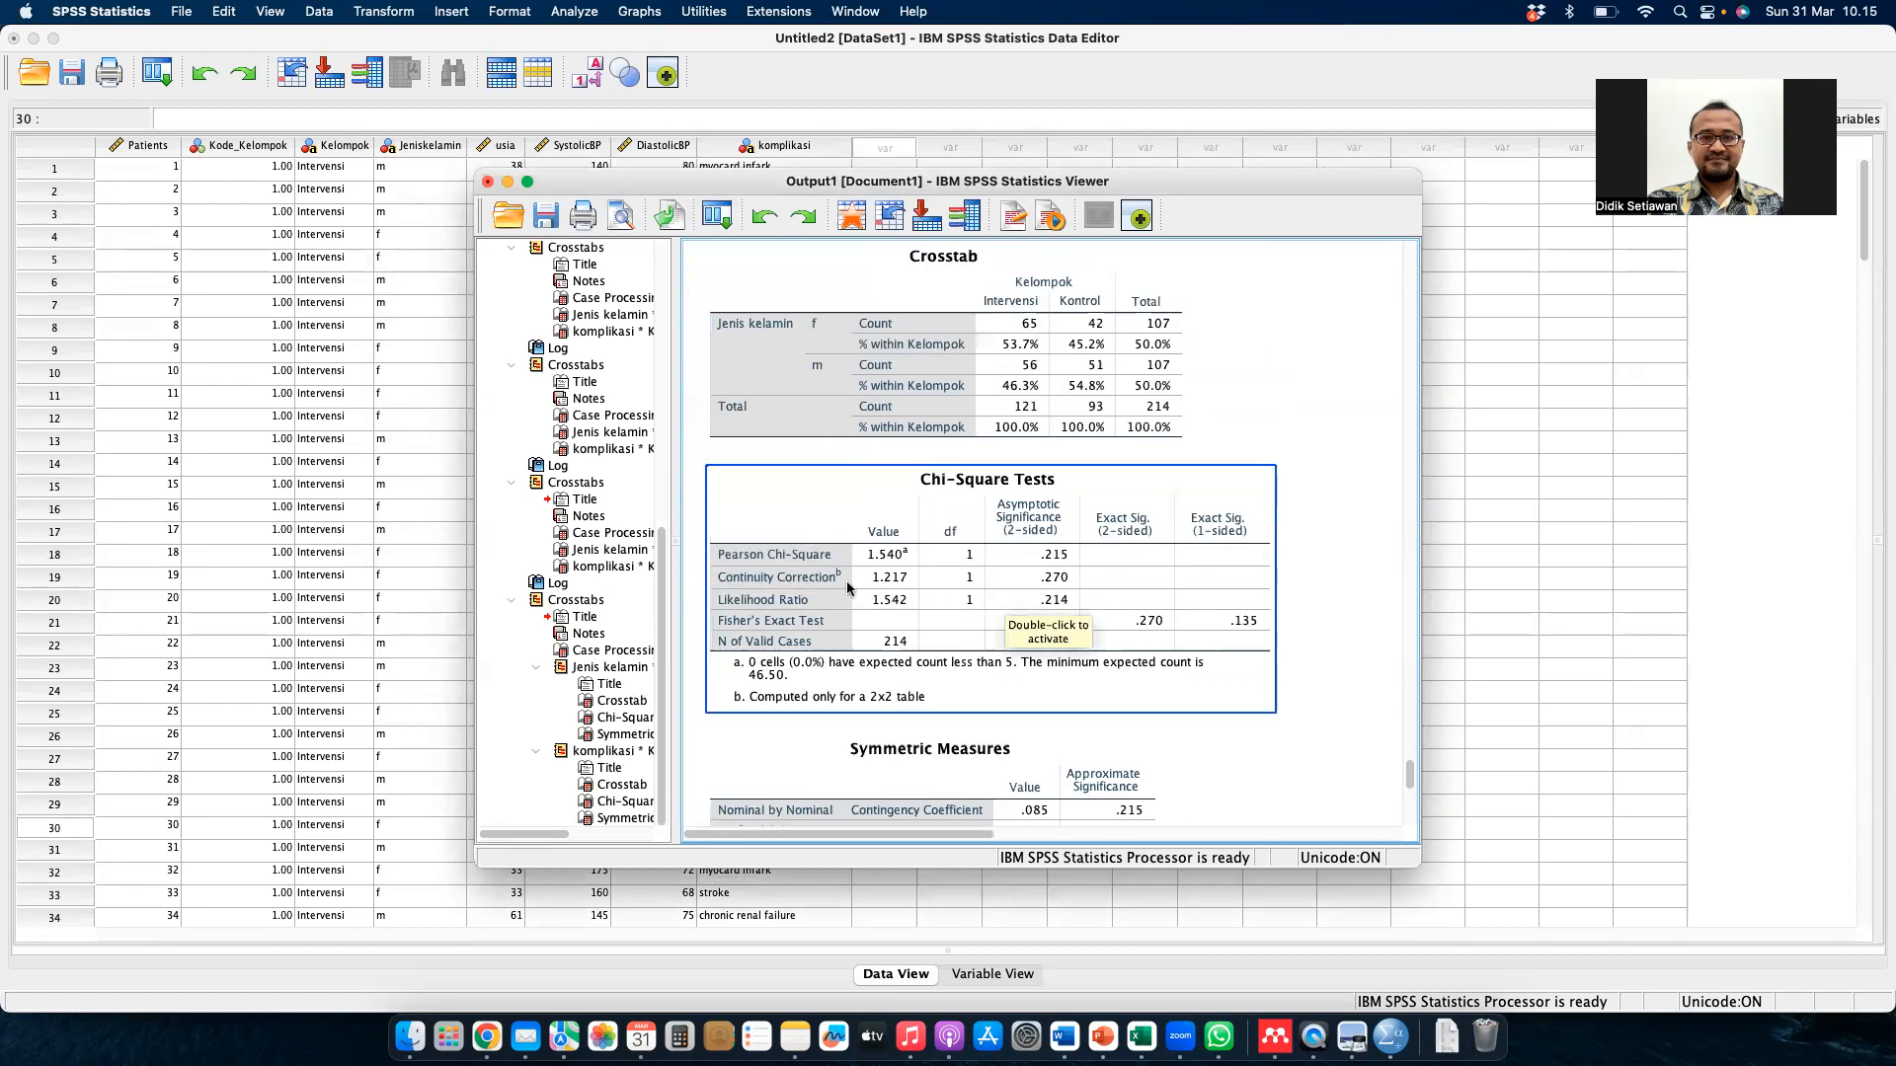
scroll(928, 603, "down", 5)
scroll(928, 603, "down", 3)
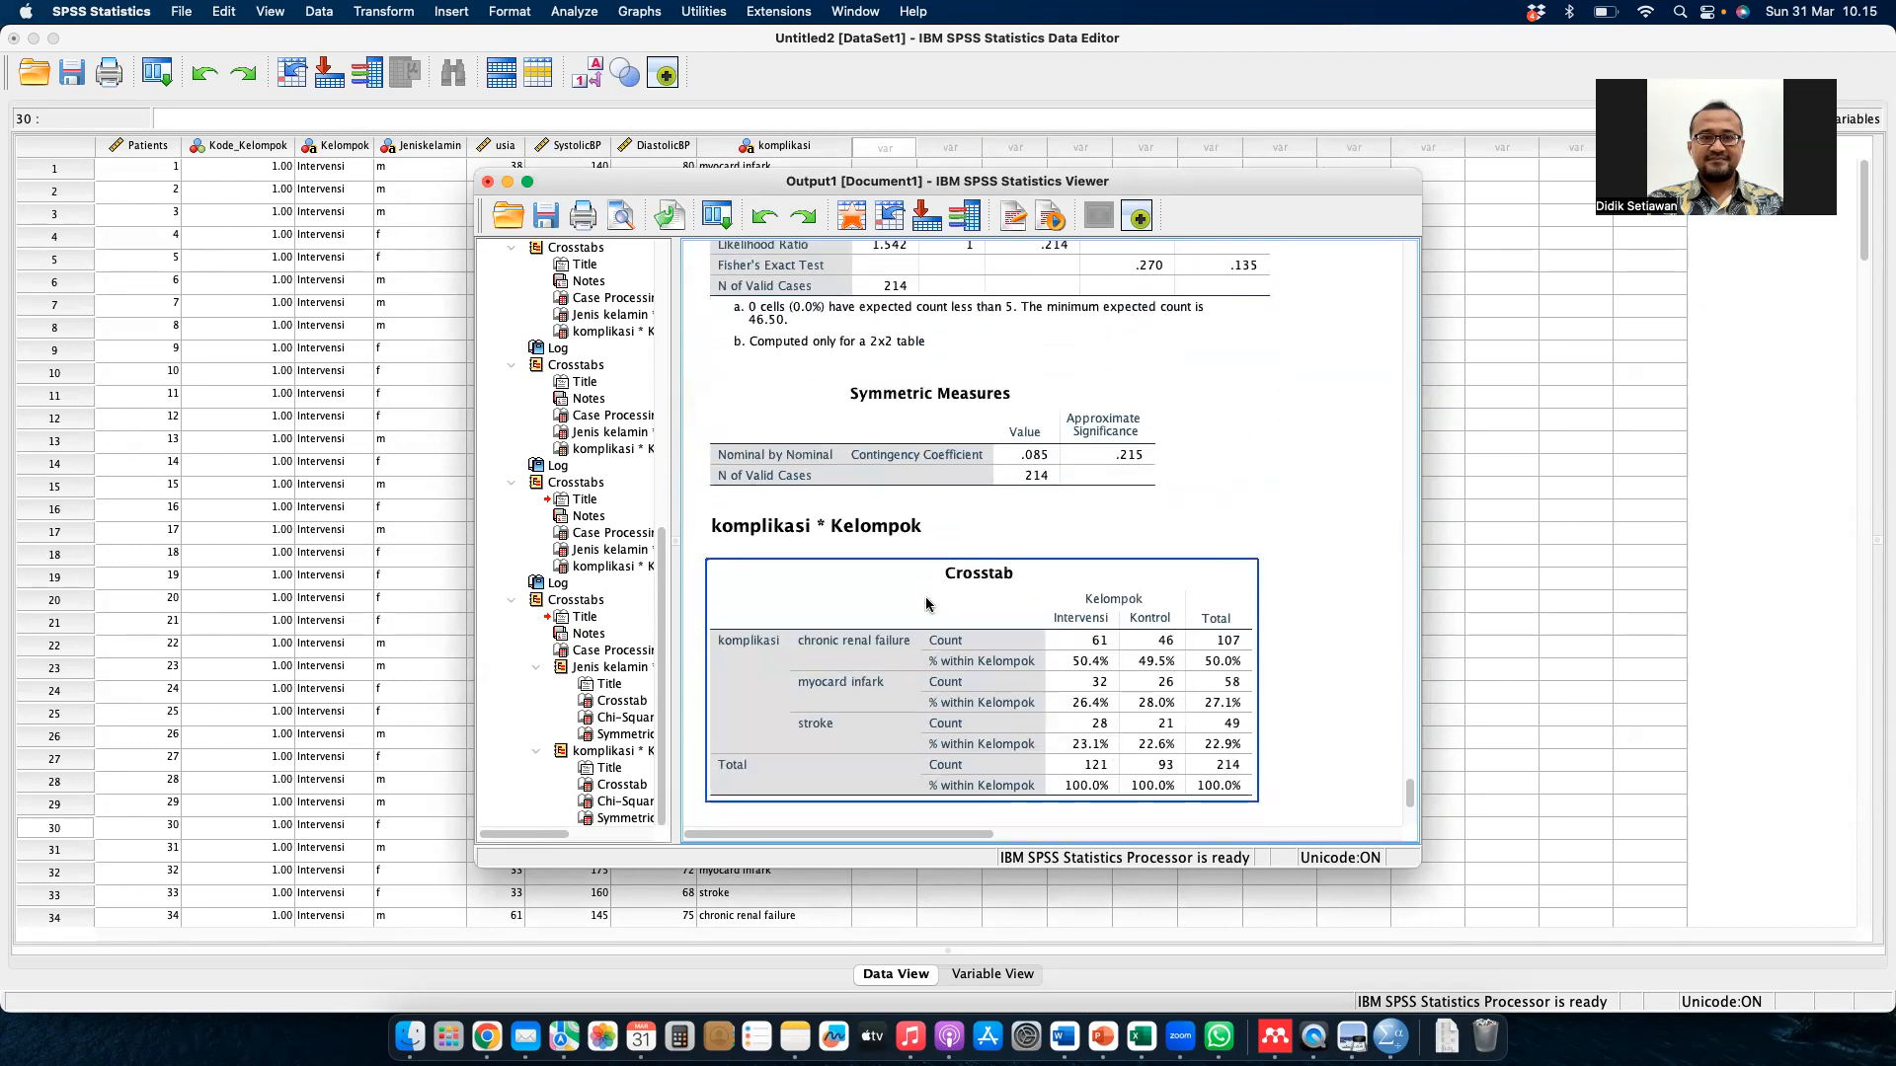
scroll(926, 603, "left", 1)
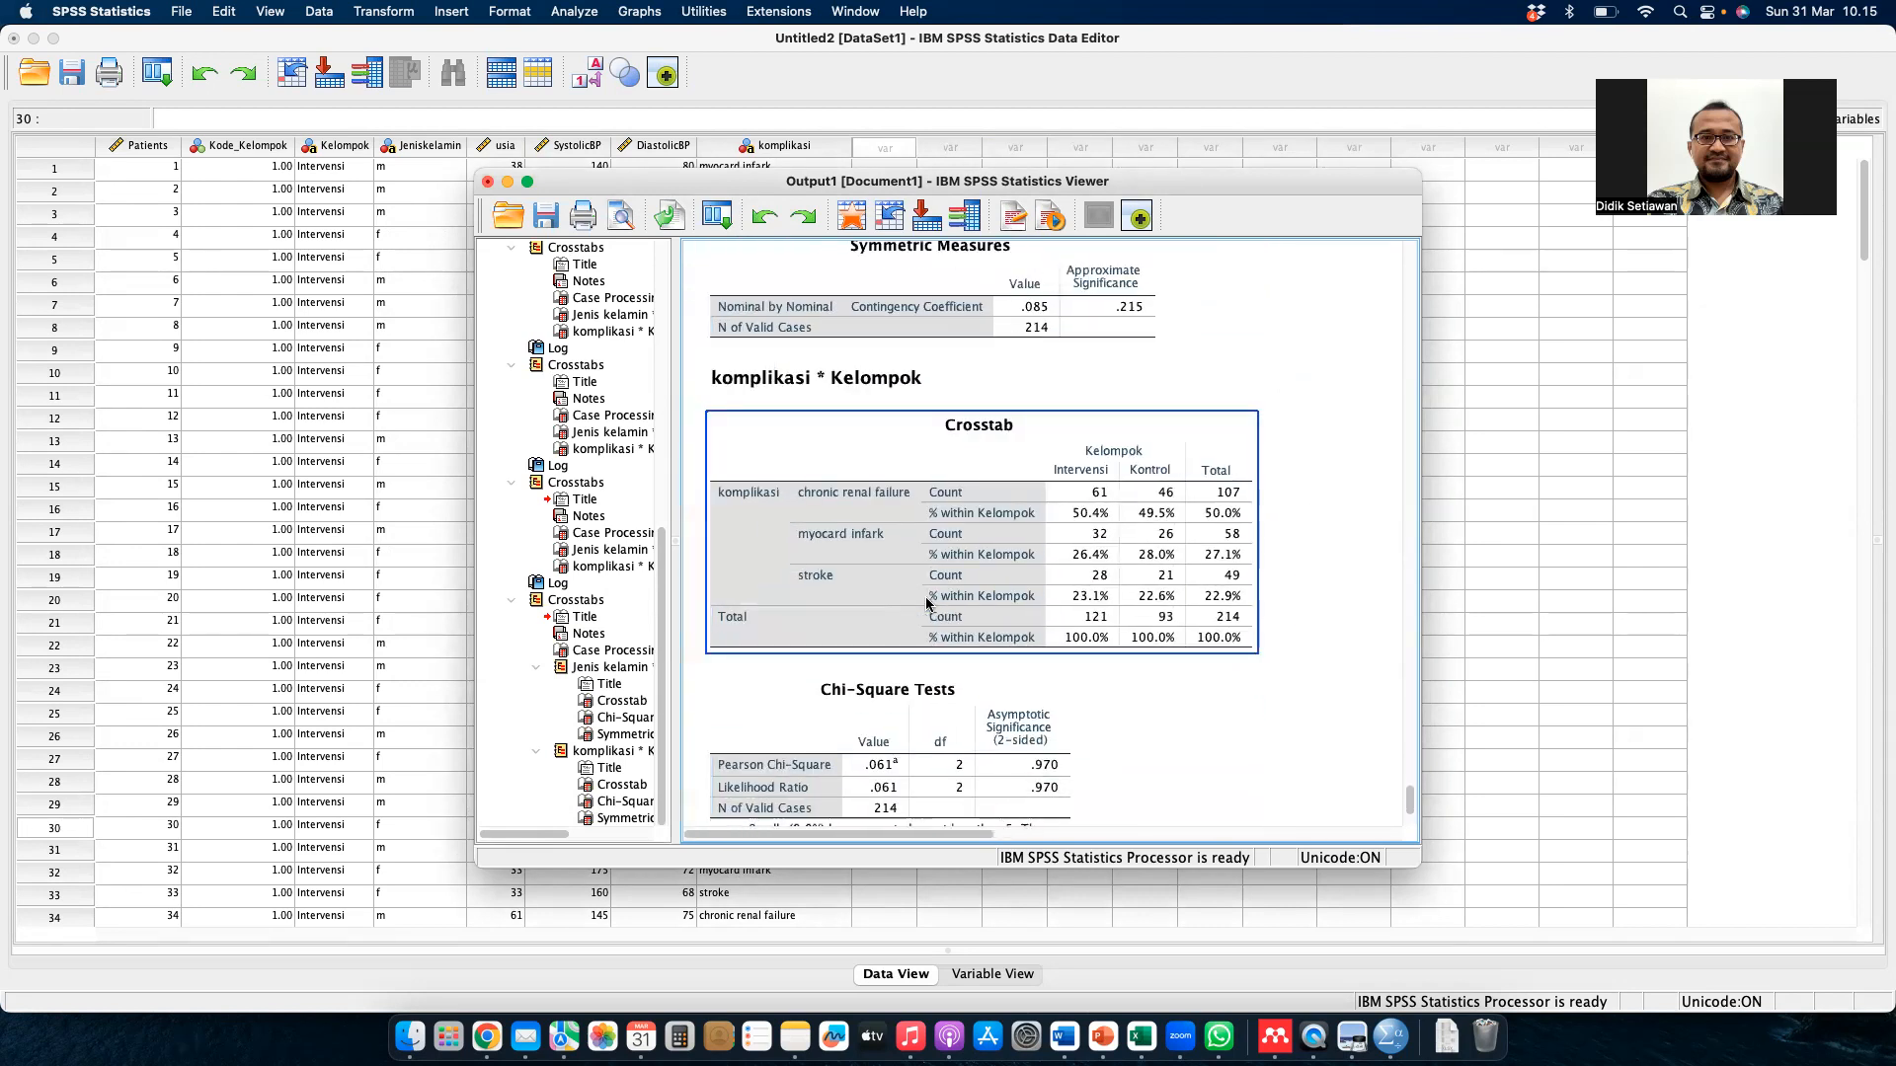
scroll(956, 517, "up", 3)
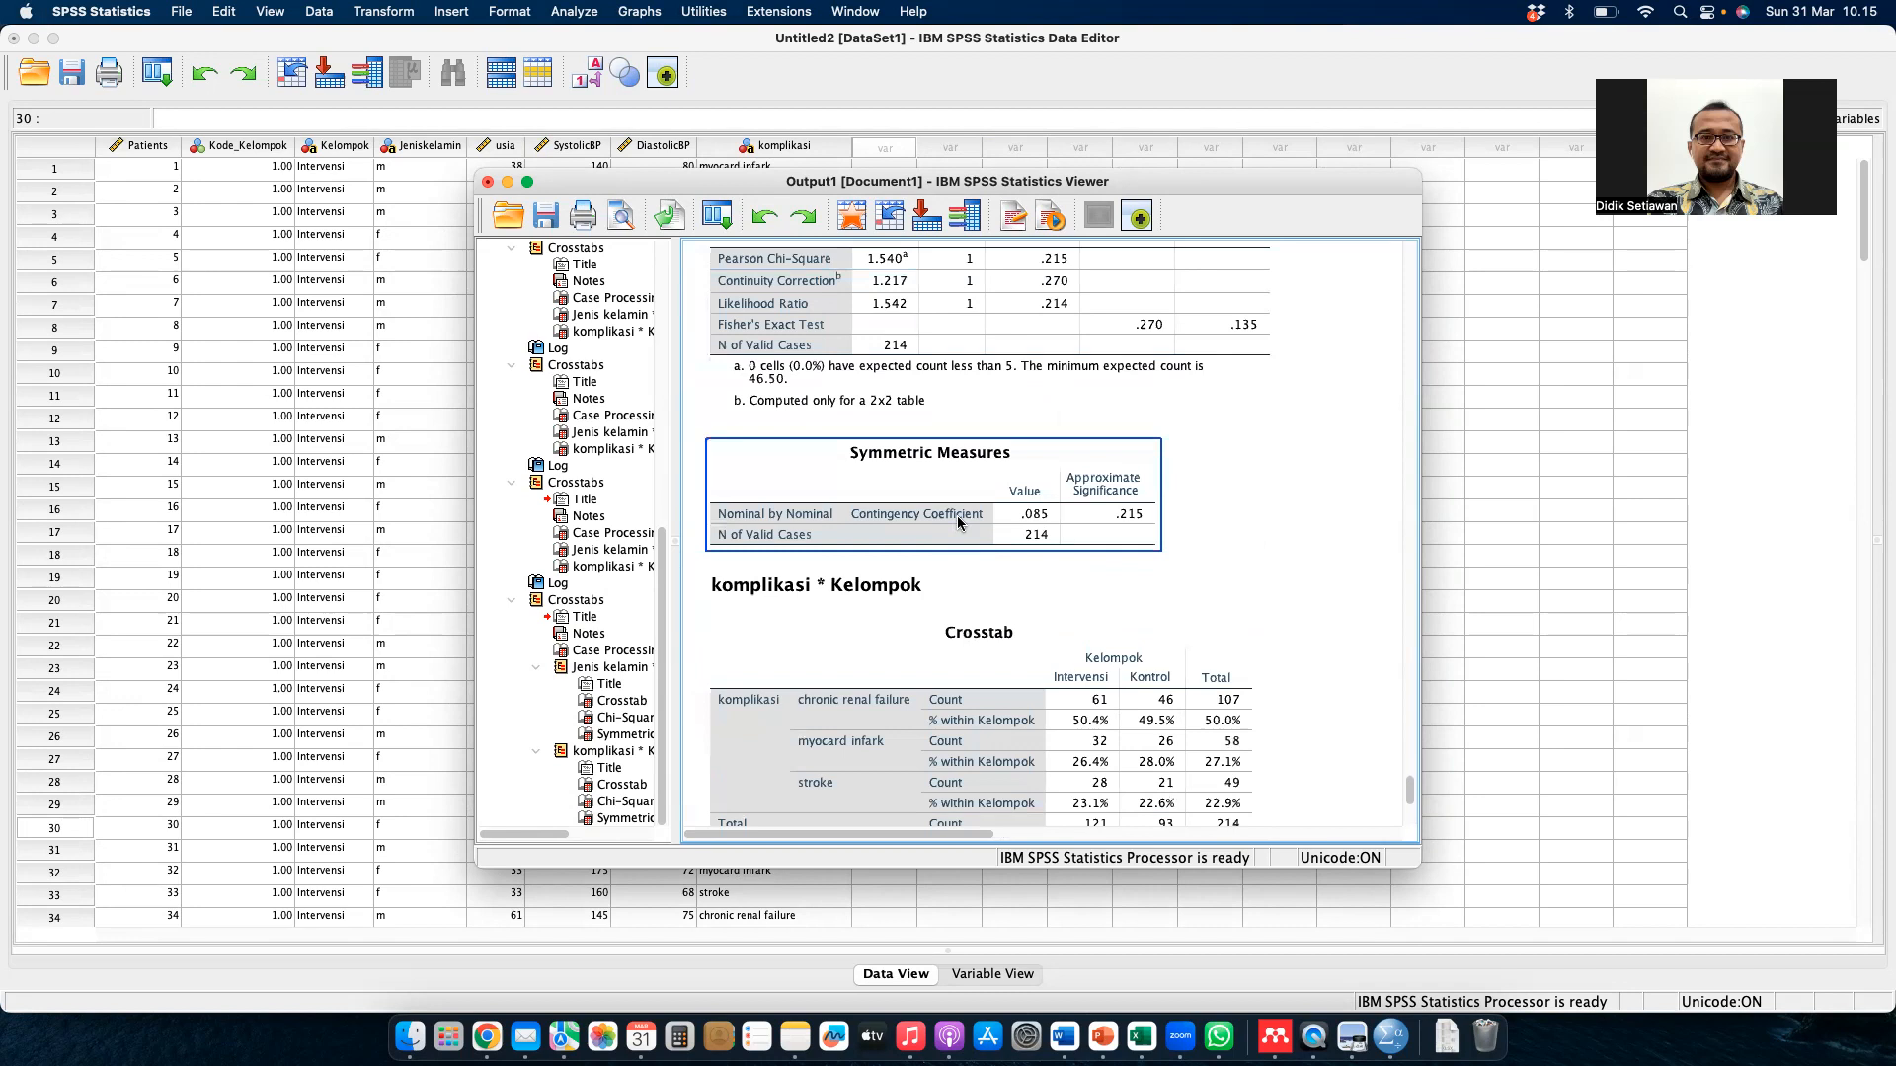
scroll(957, 516, "down", 1)
scroll(957, 516, "right", 1)
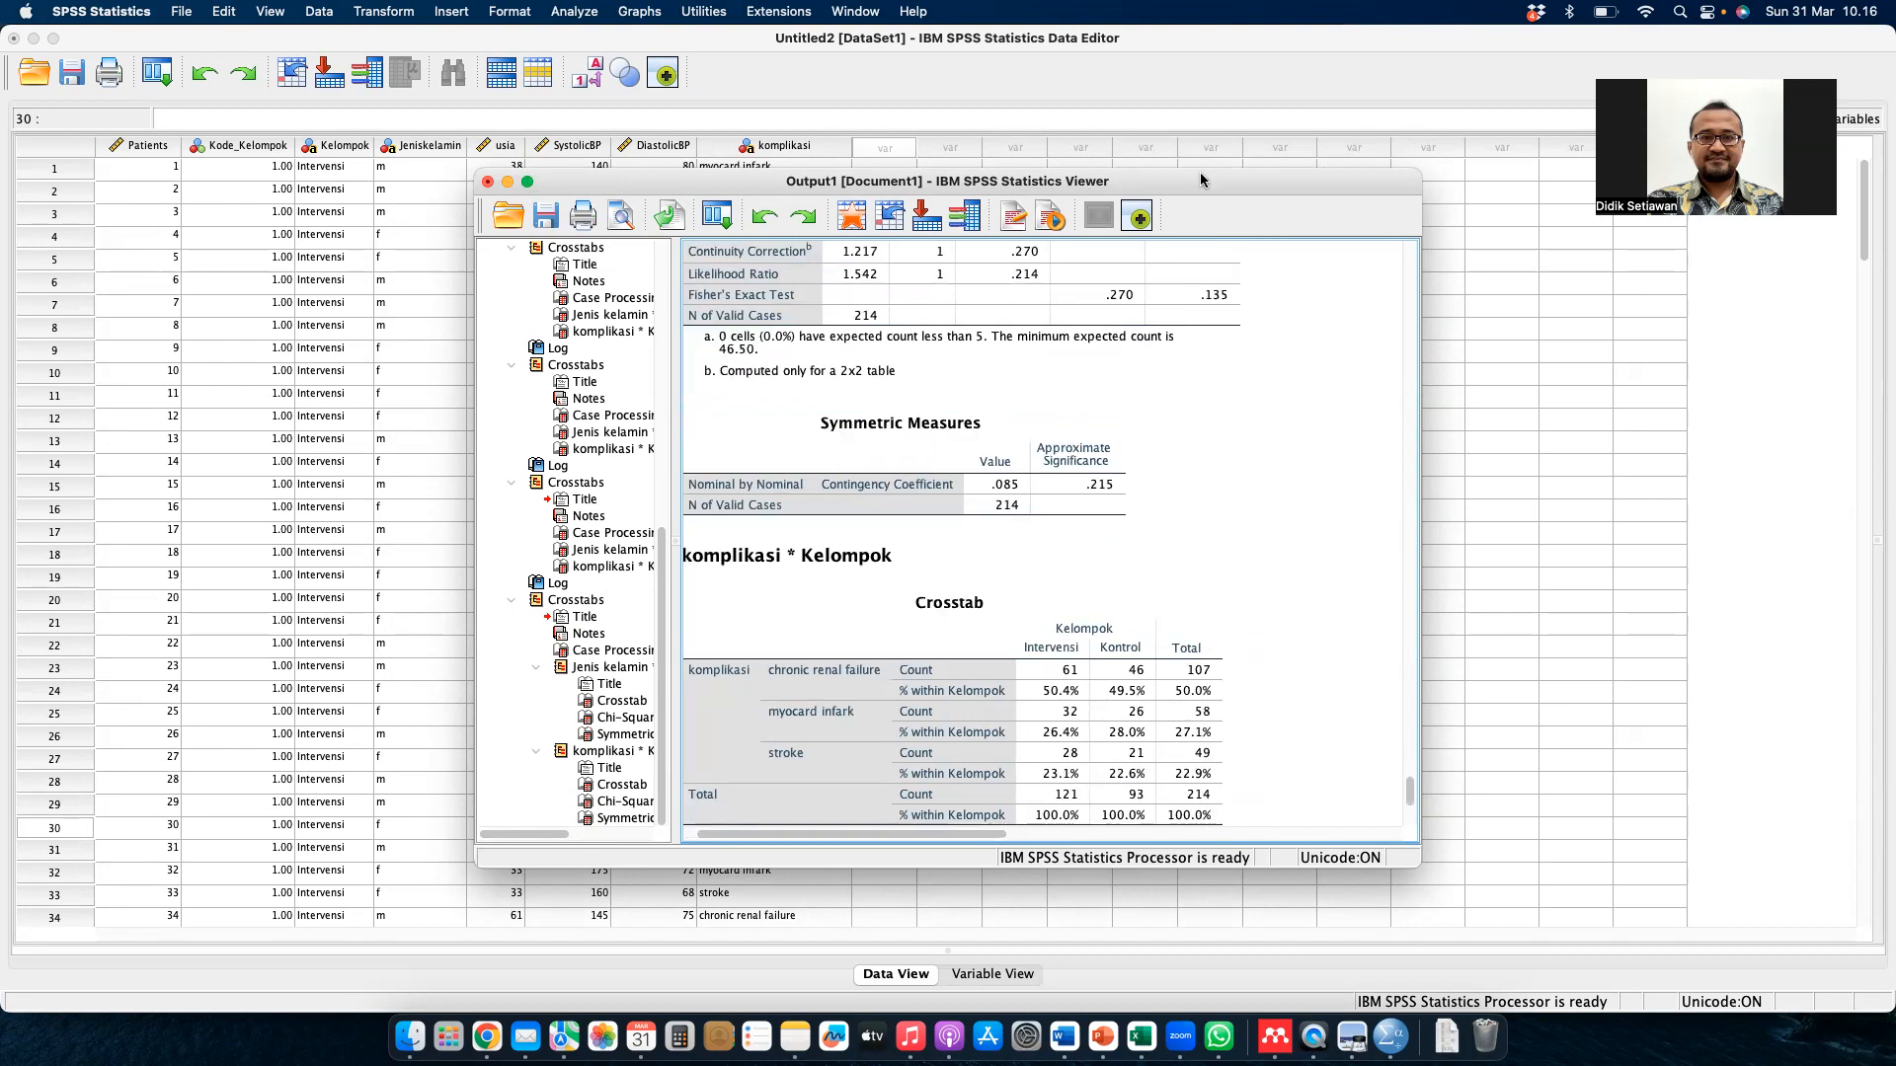
- Move the output window higher and examine the Symmetric Measures and Chi-Square Tests tables for Jenis kelamin by Kelompok
left_click_drag(1215, 170, 1224, 11)
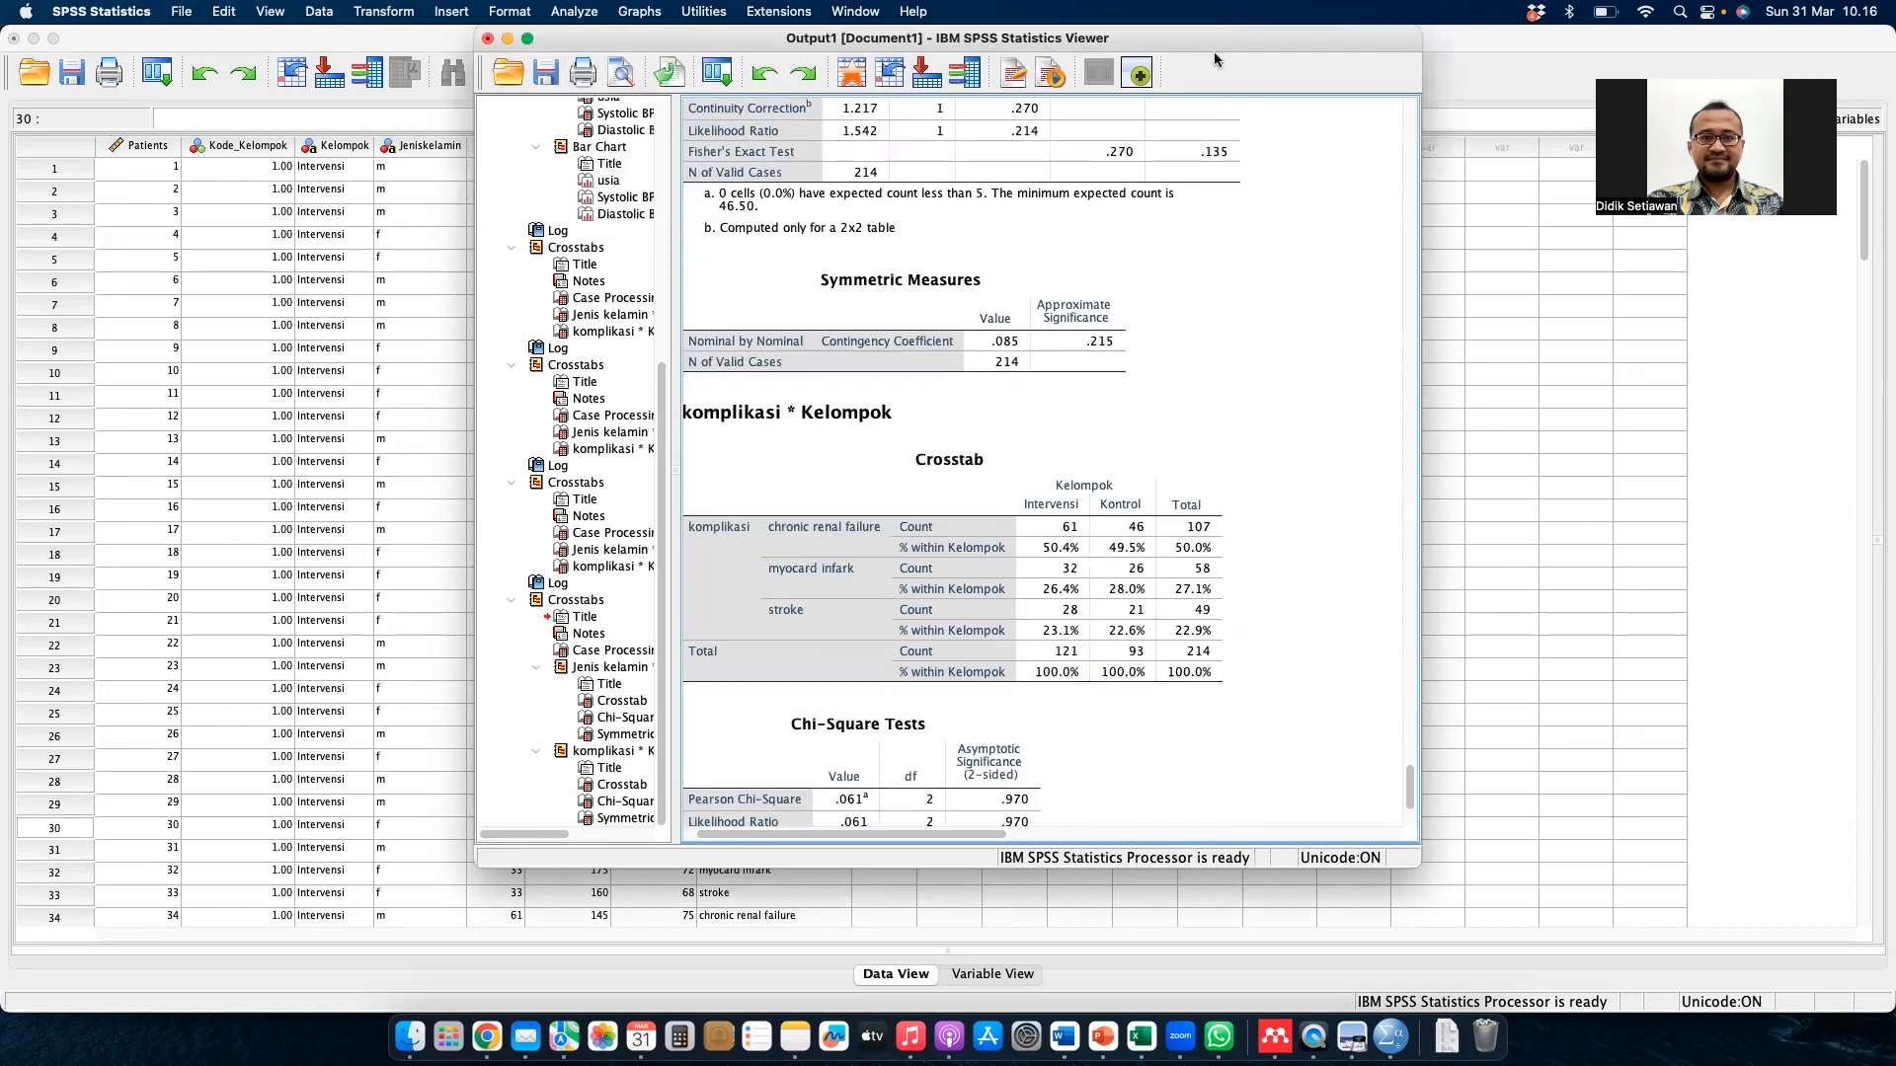
scroll(1159, 707, "up", 5)
scroll(1159, 707, "left", 1)
left_click(1161, 713)
scroll(1160, 707, "down", 1)
scroll(1159, 706, "right", 1)
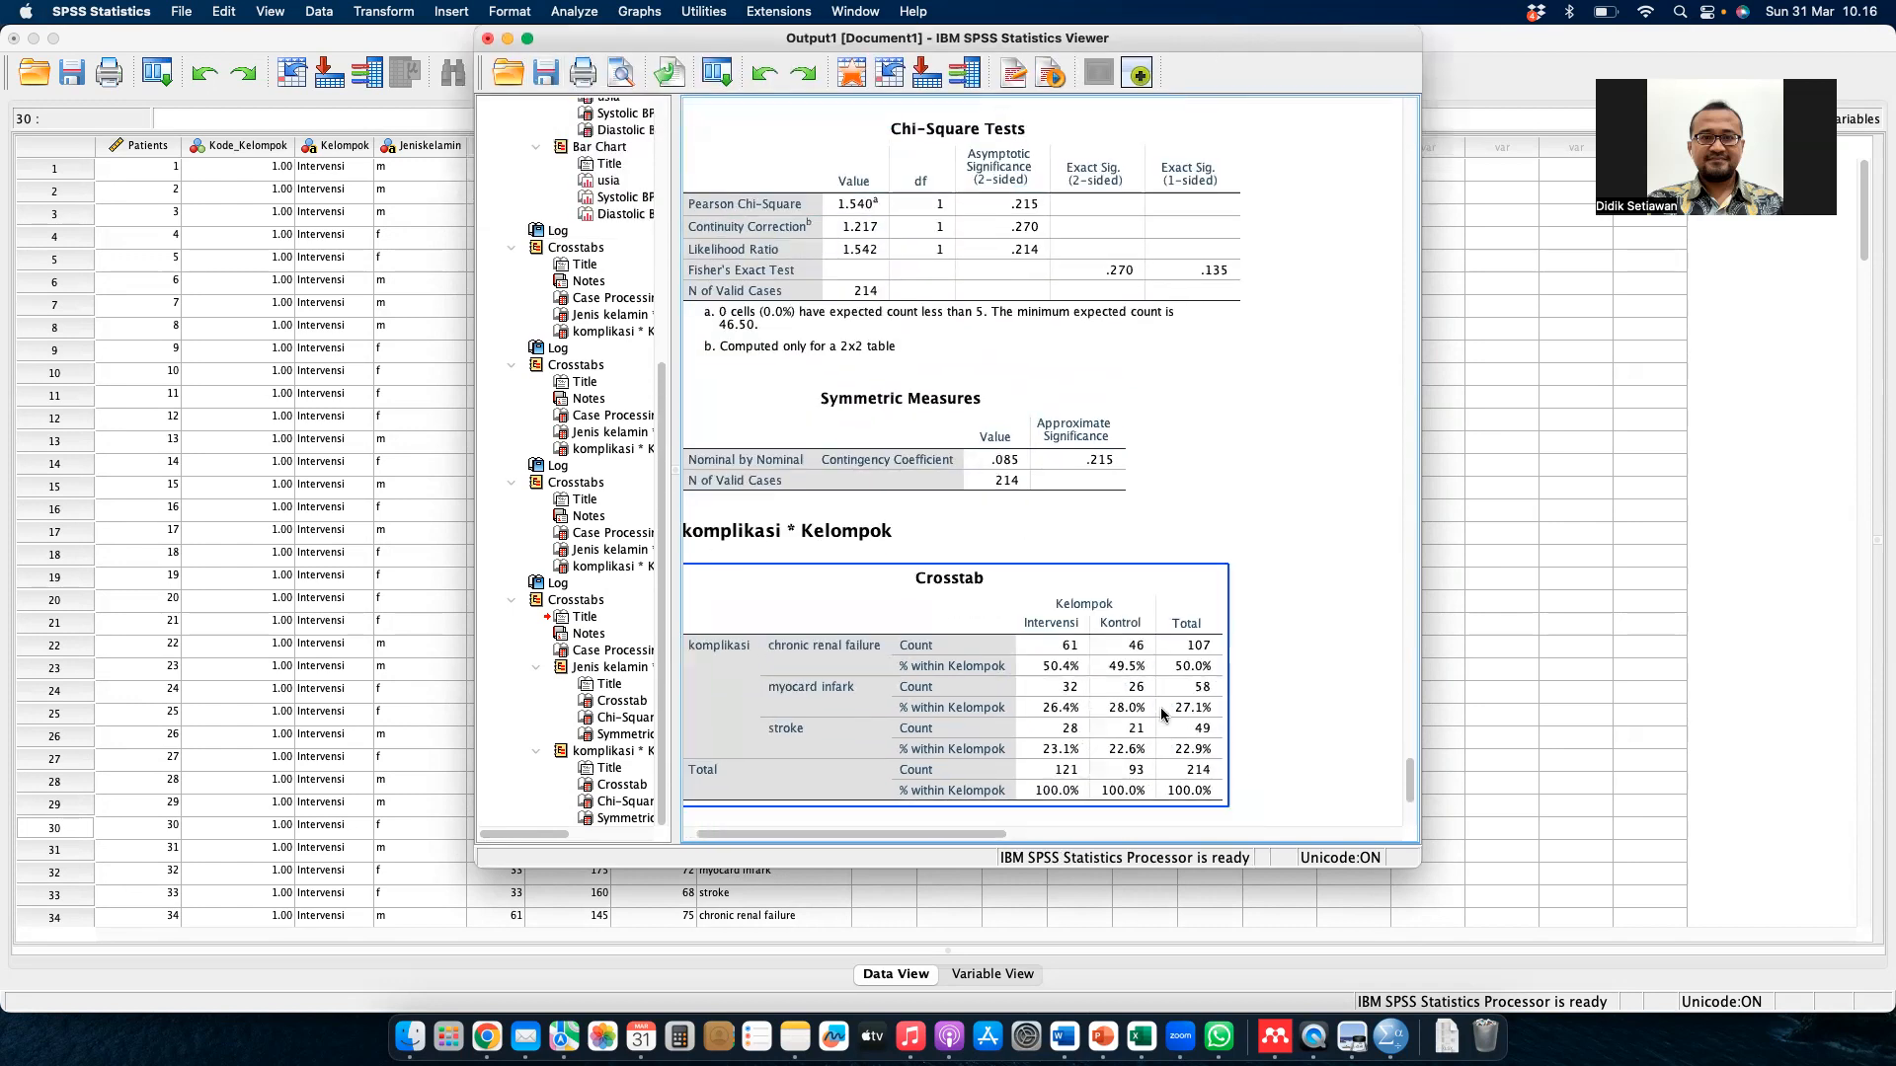
left_click(945, 452)
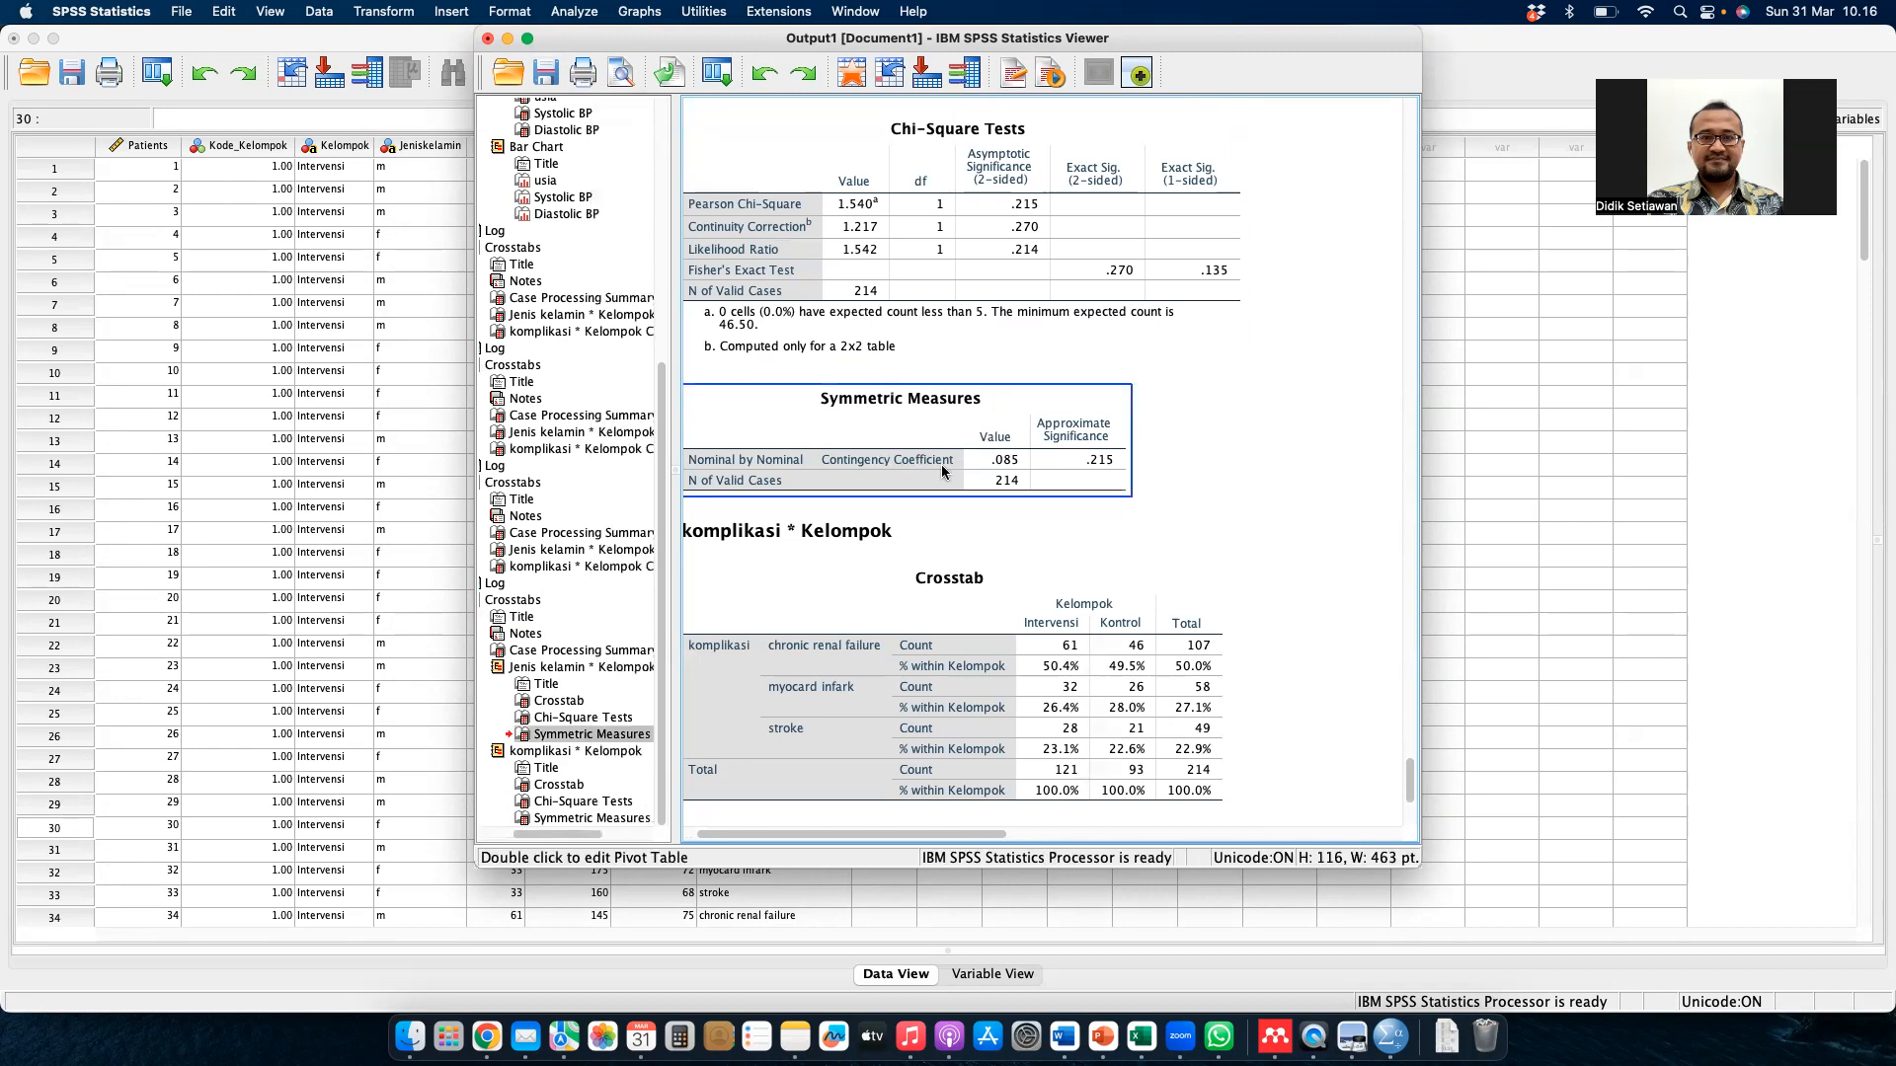
scroll(943, 472, "left", 1)
scroll(1032, 465, "up", 6)
left_click(1032, 465)
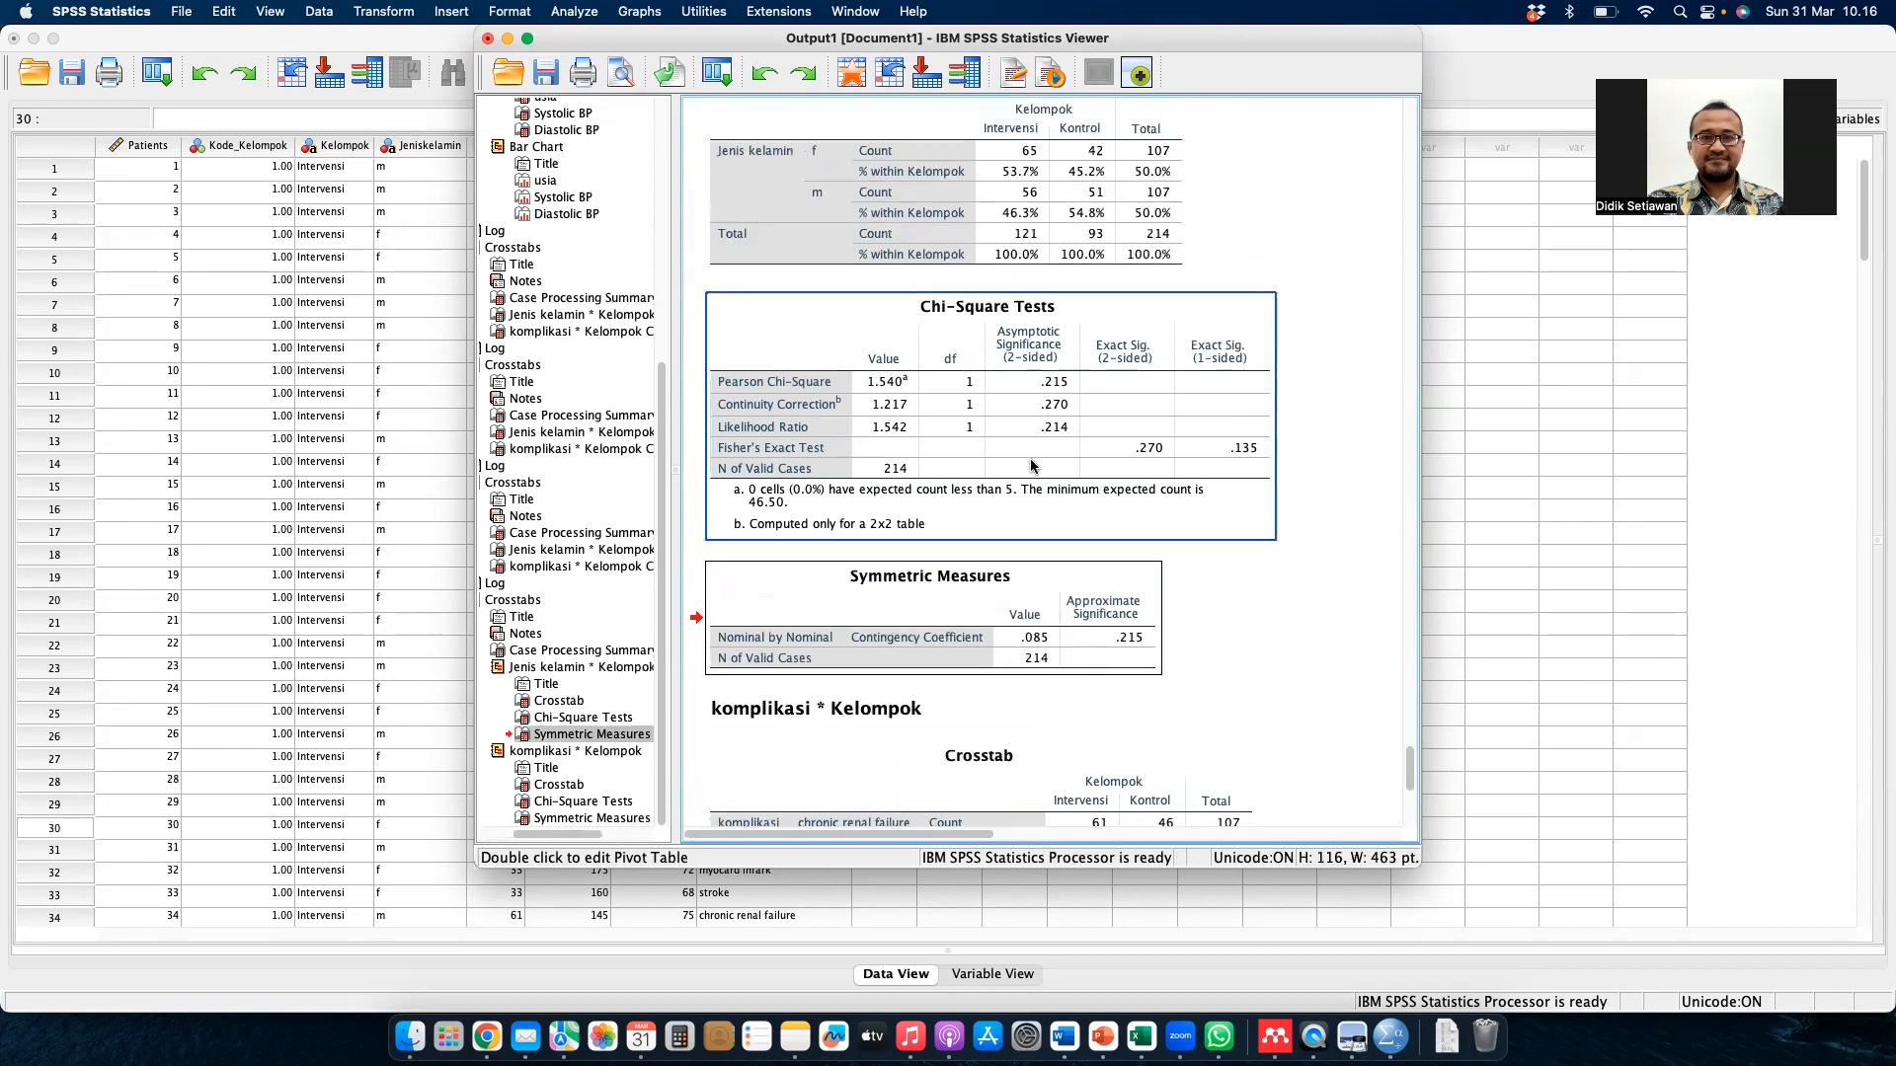
- Examine the Jenis kelamin * Kelompok crosstab percentages and compare them with the significance values of its Chi-Square Tests table
scroll(1032, 465, "up", 5)
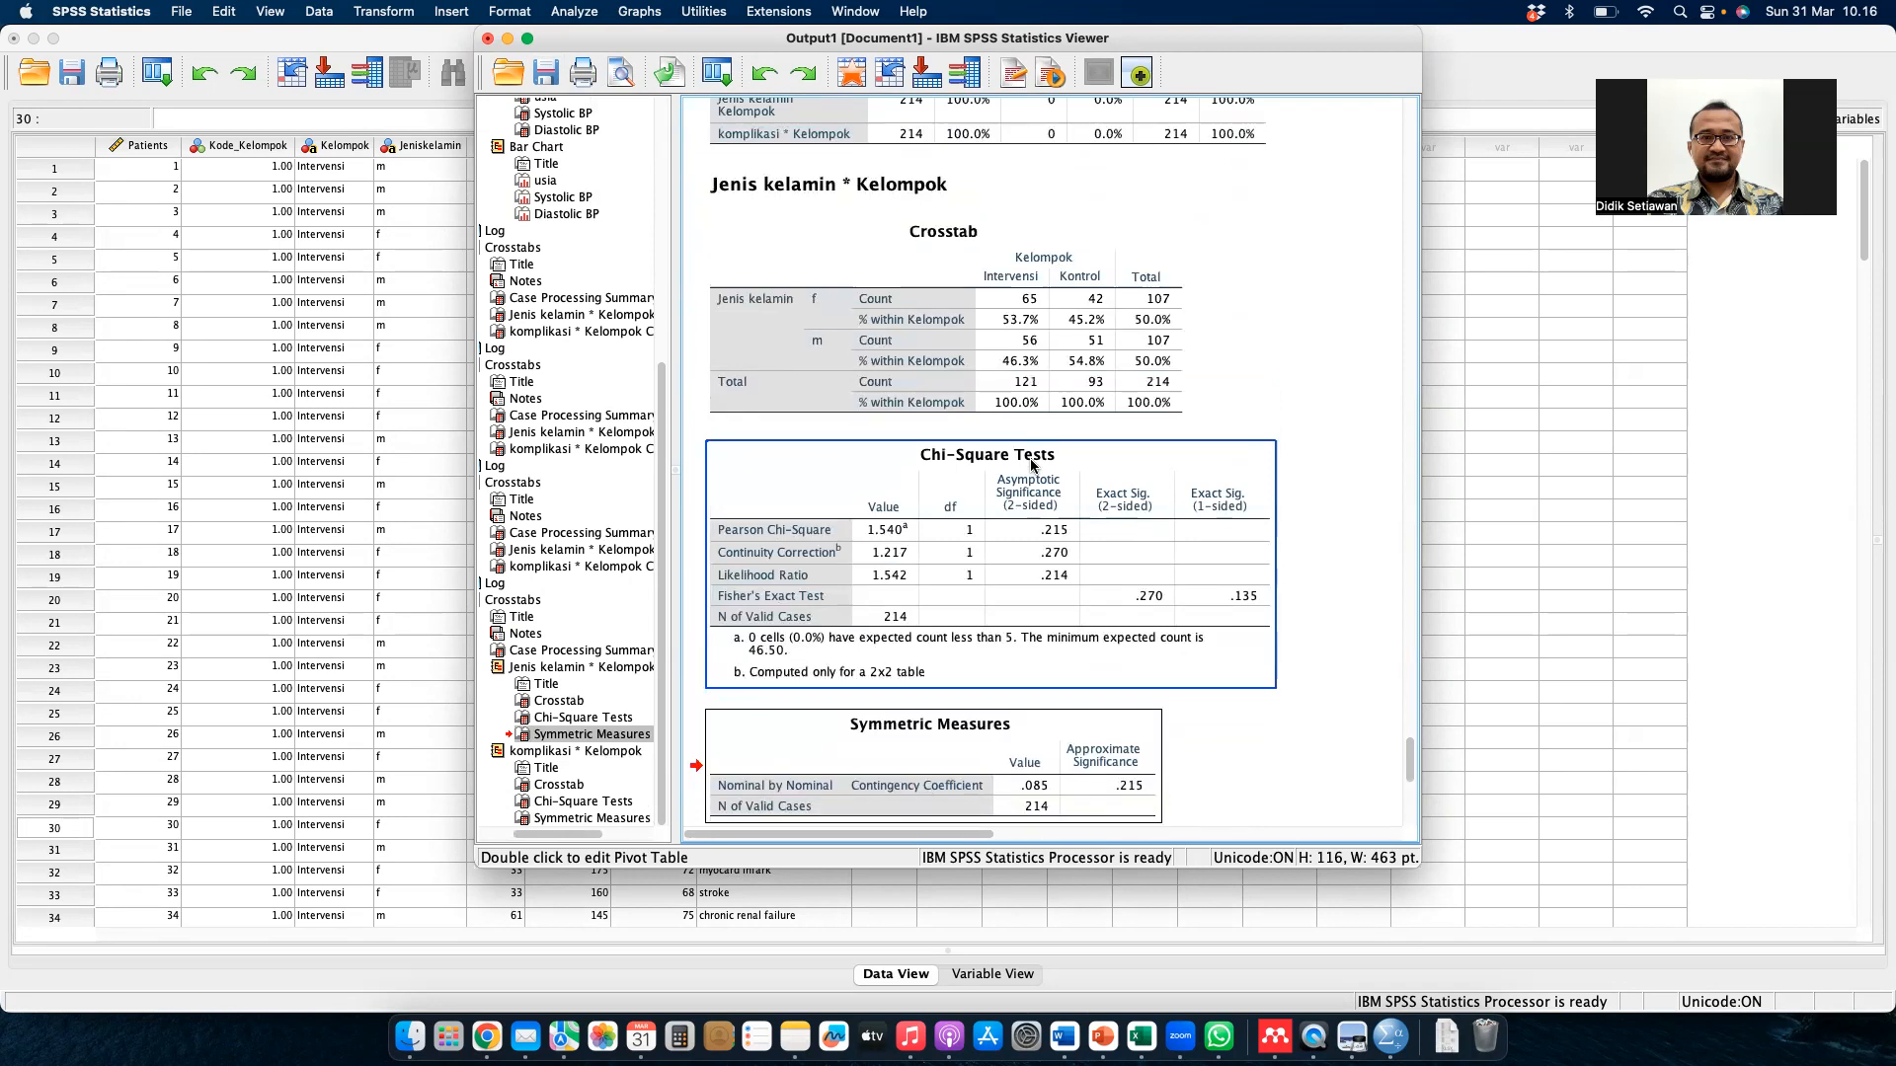
scroll(1032, 465, "up", 1)
scroll(1044, 407, "up", 6)
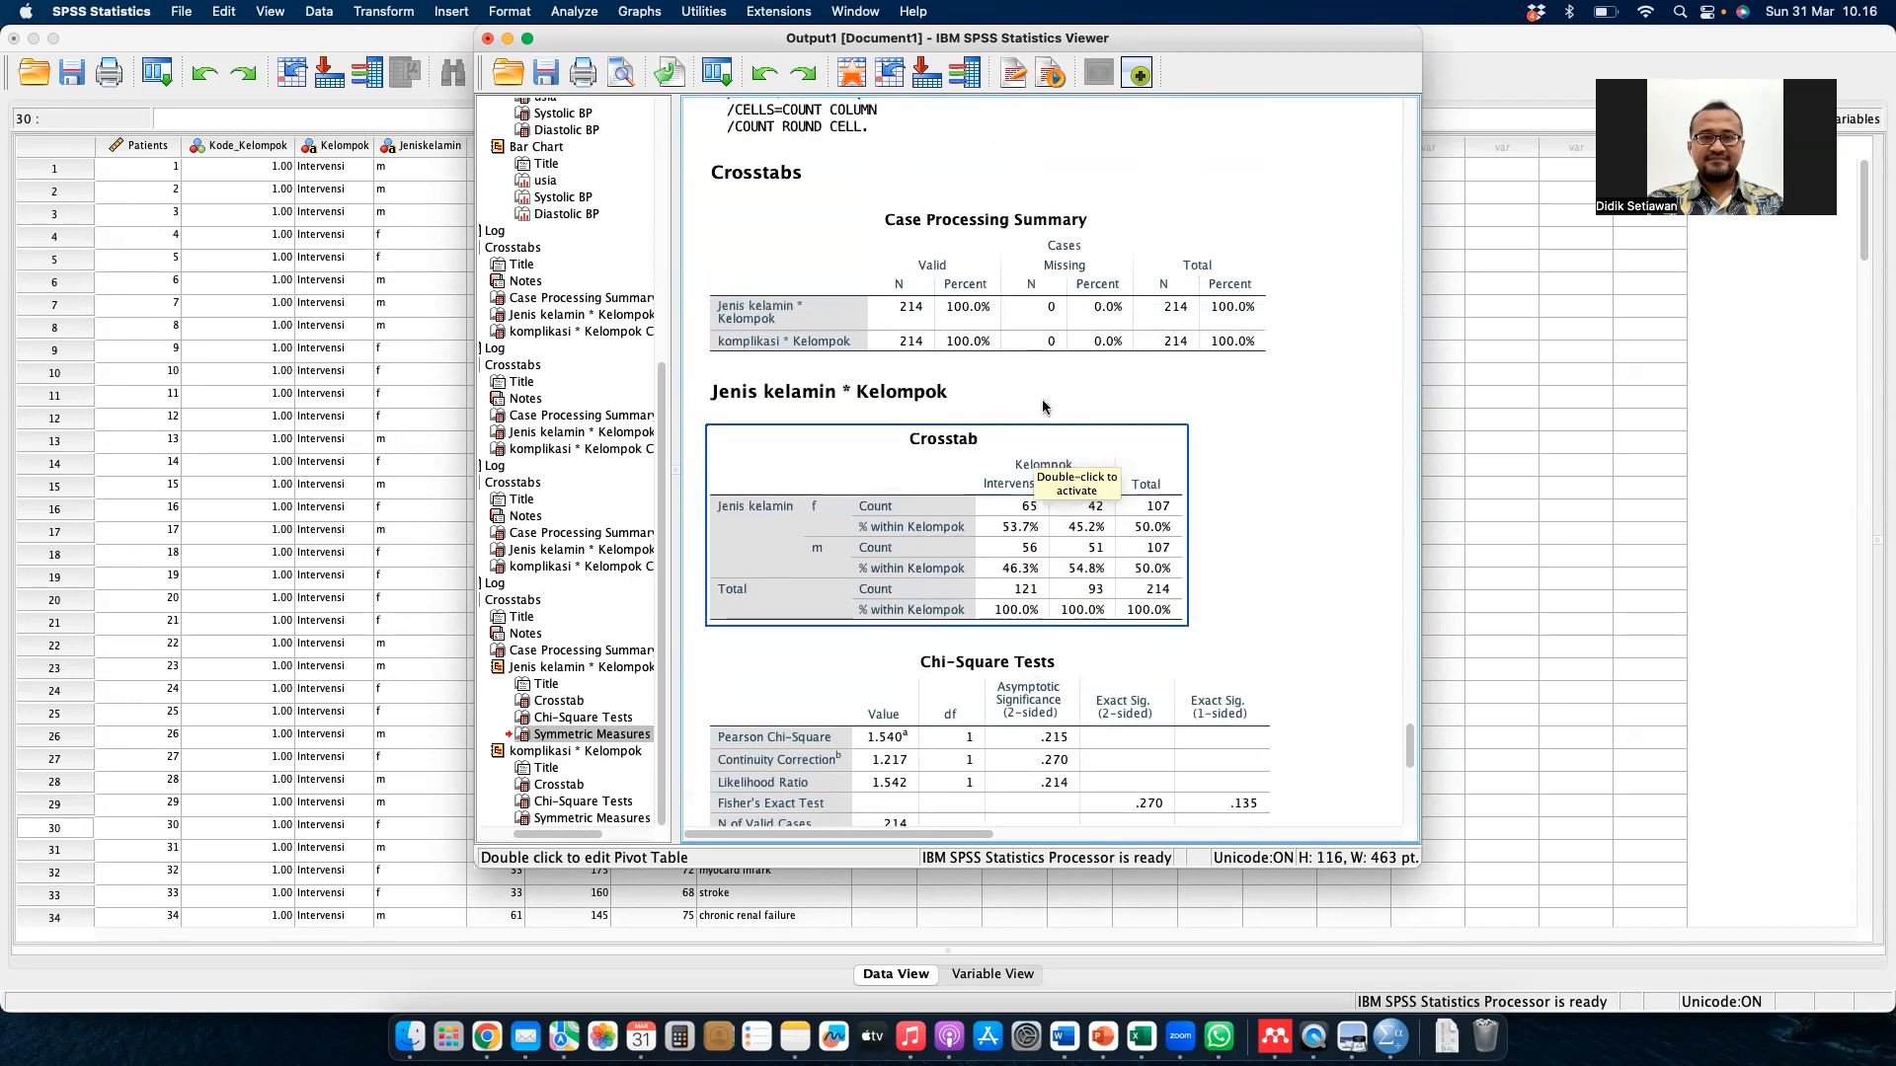
scroll(1044, 407, "down", 10)
scroll(1045, 407, "up", 1)
scroll(1044, 406, "down", 1)
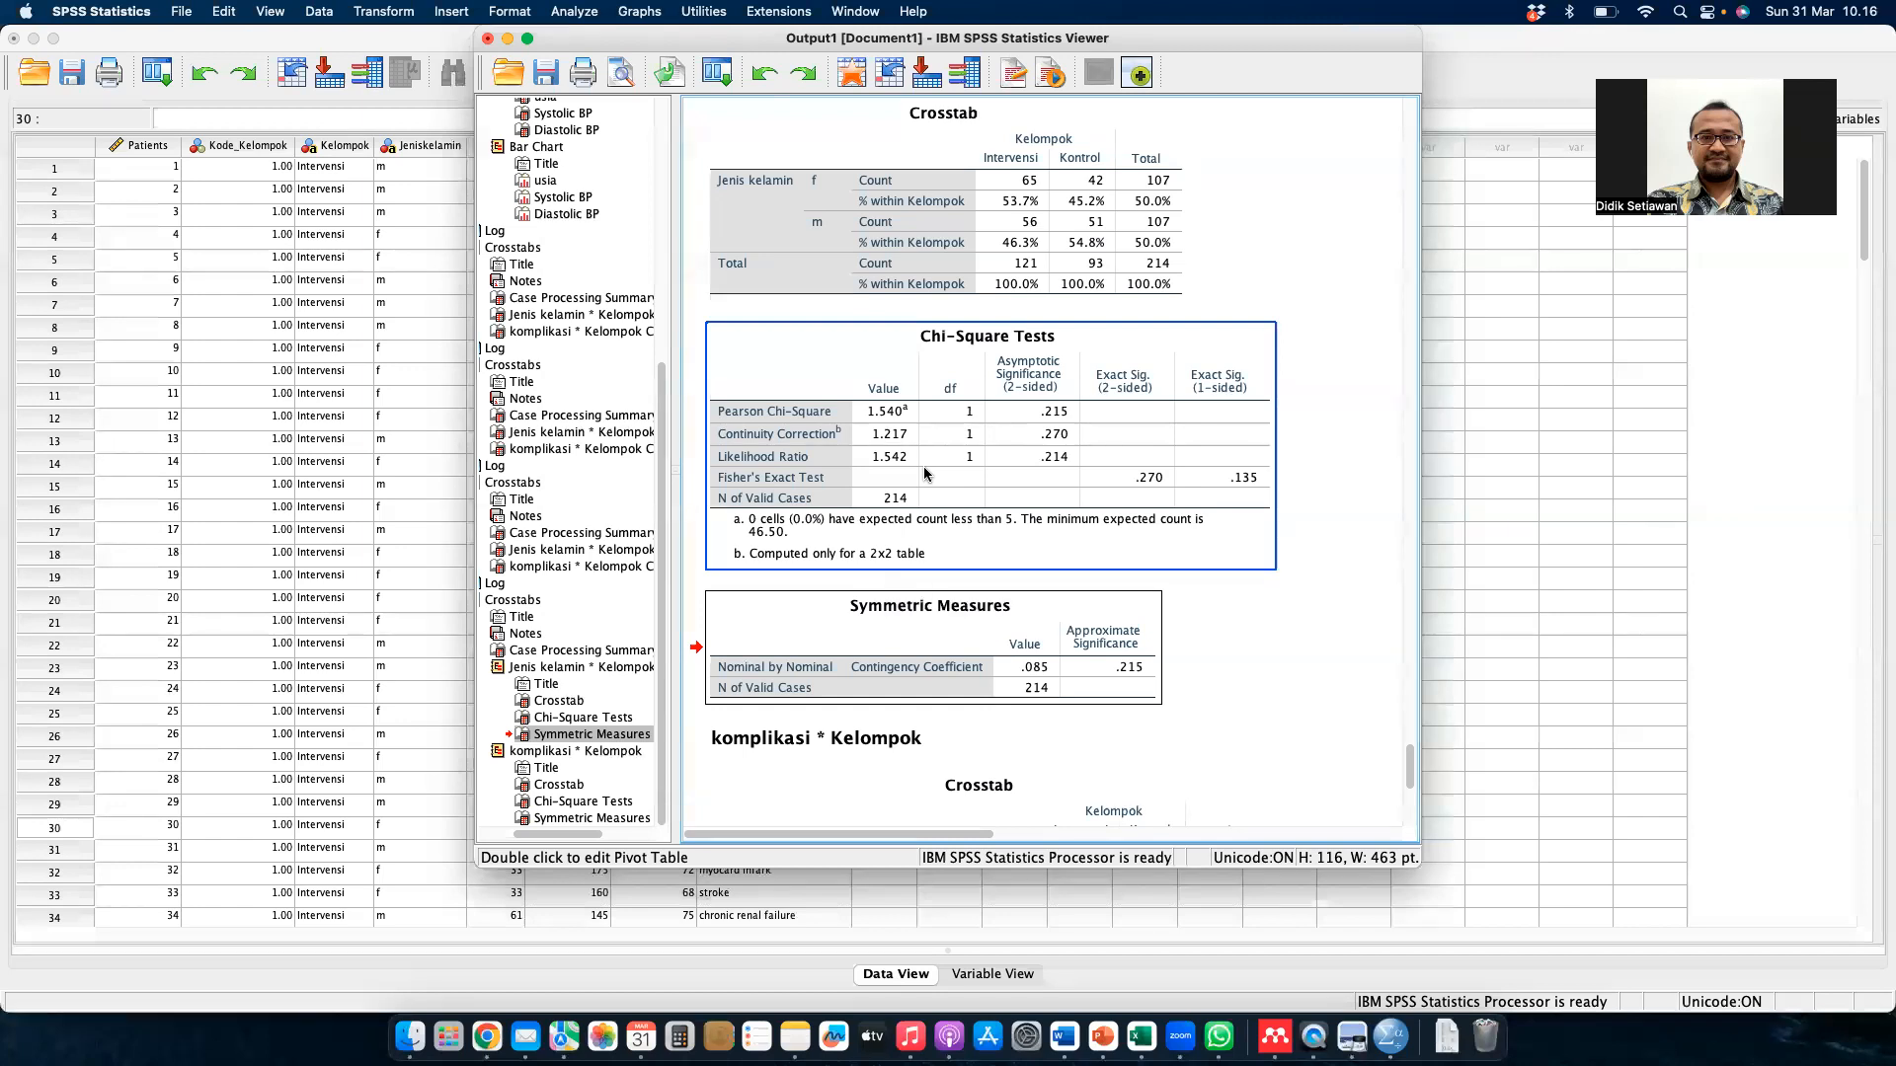
left_click(1026, 410)
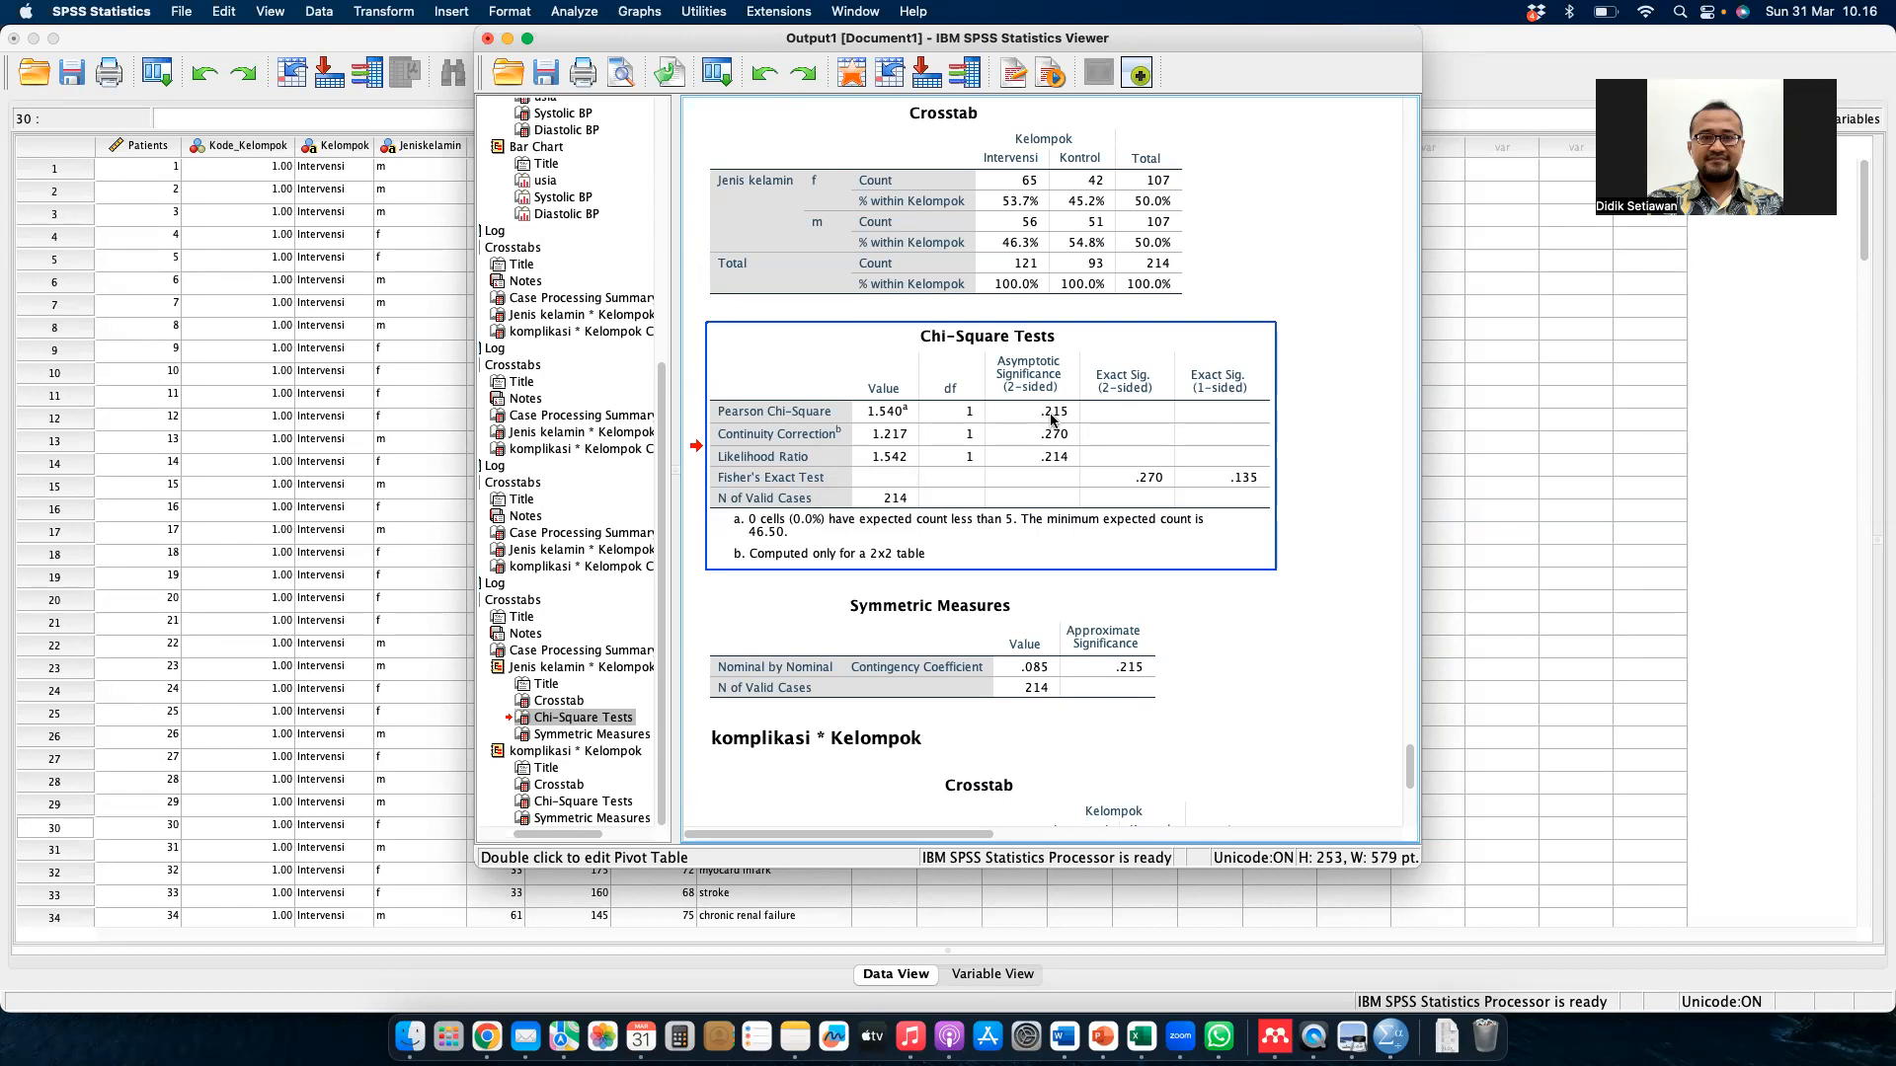
left_click(1054, 235)
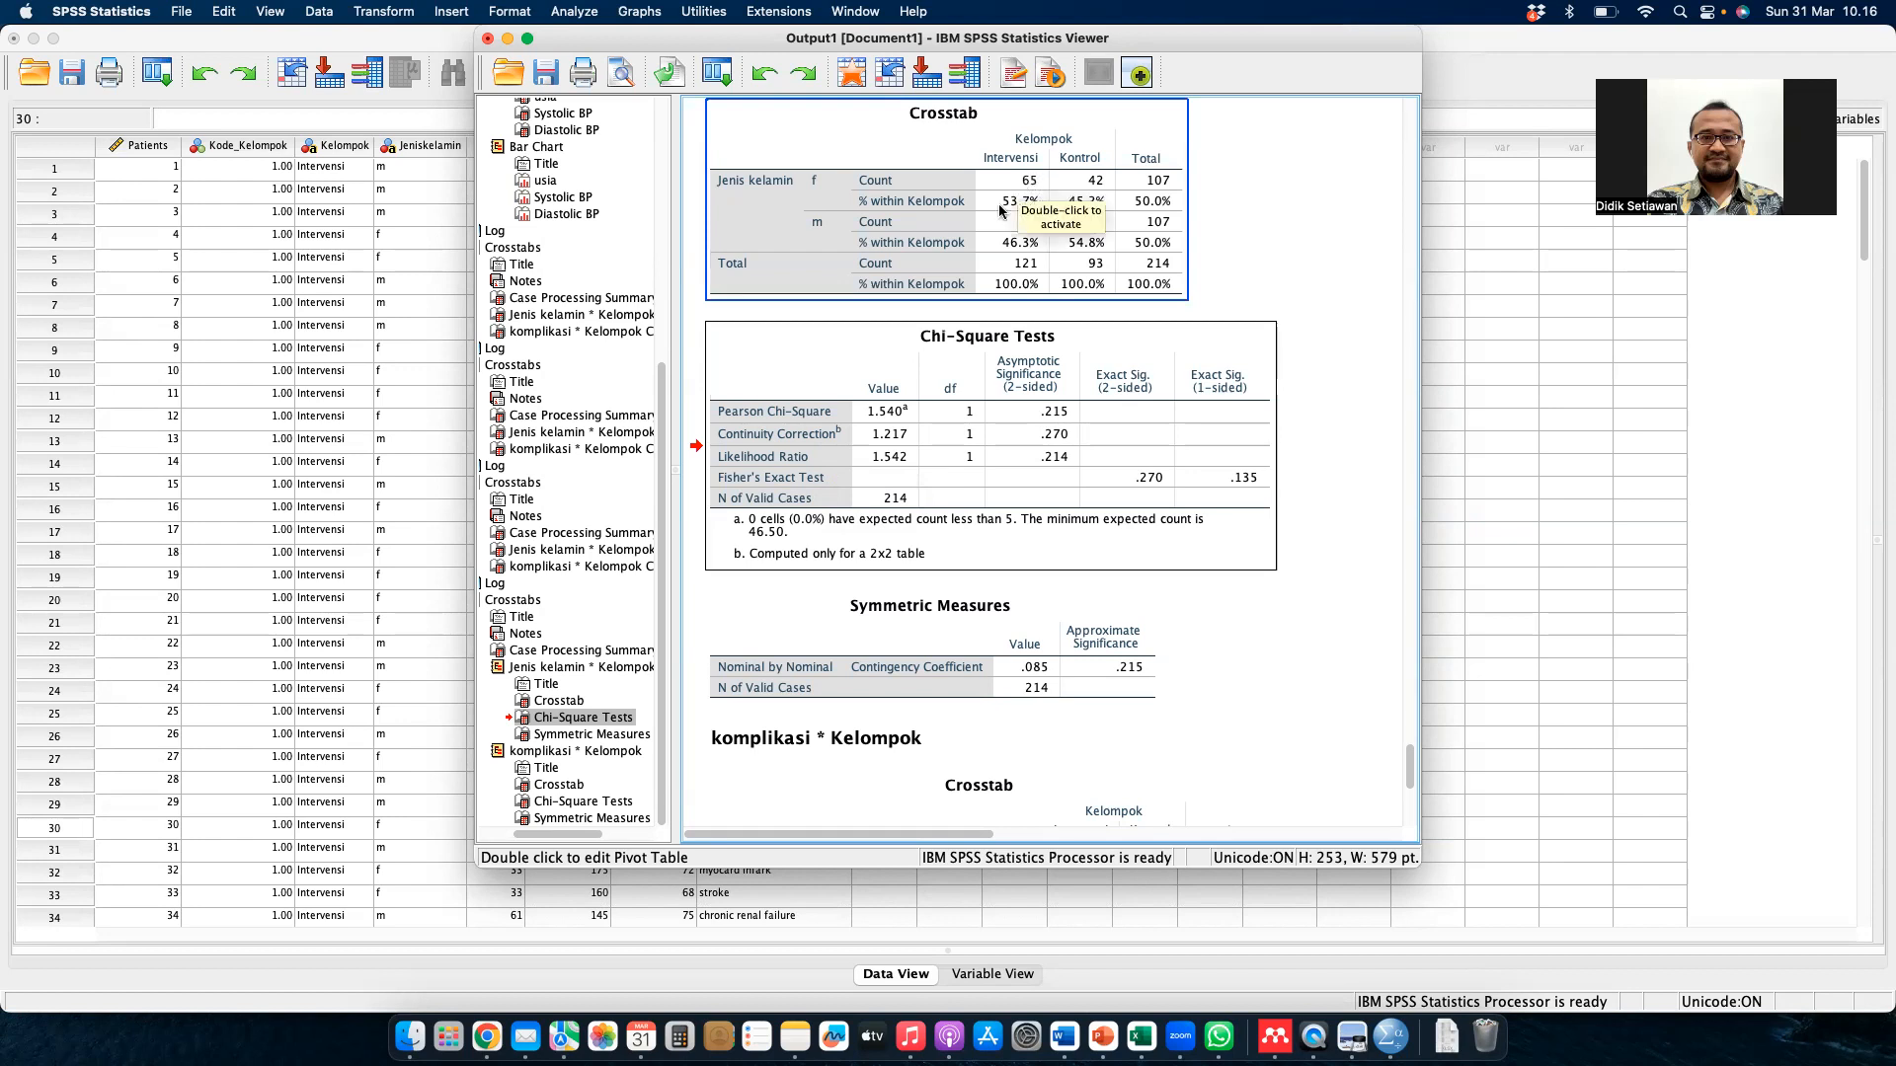
left_click(914, 345)
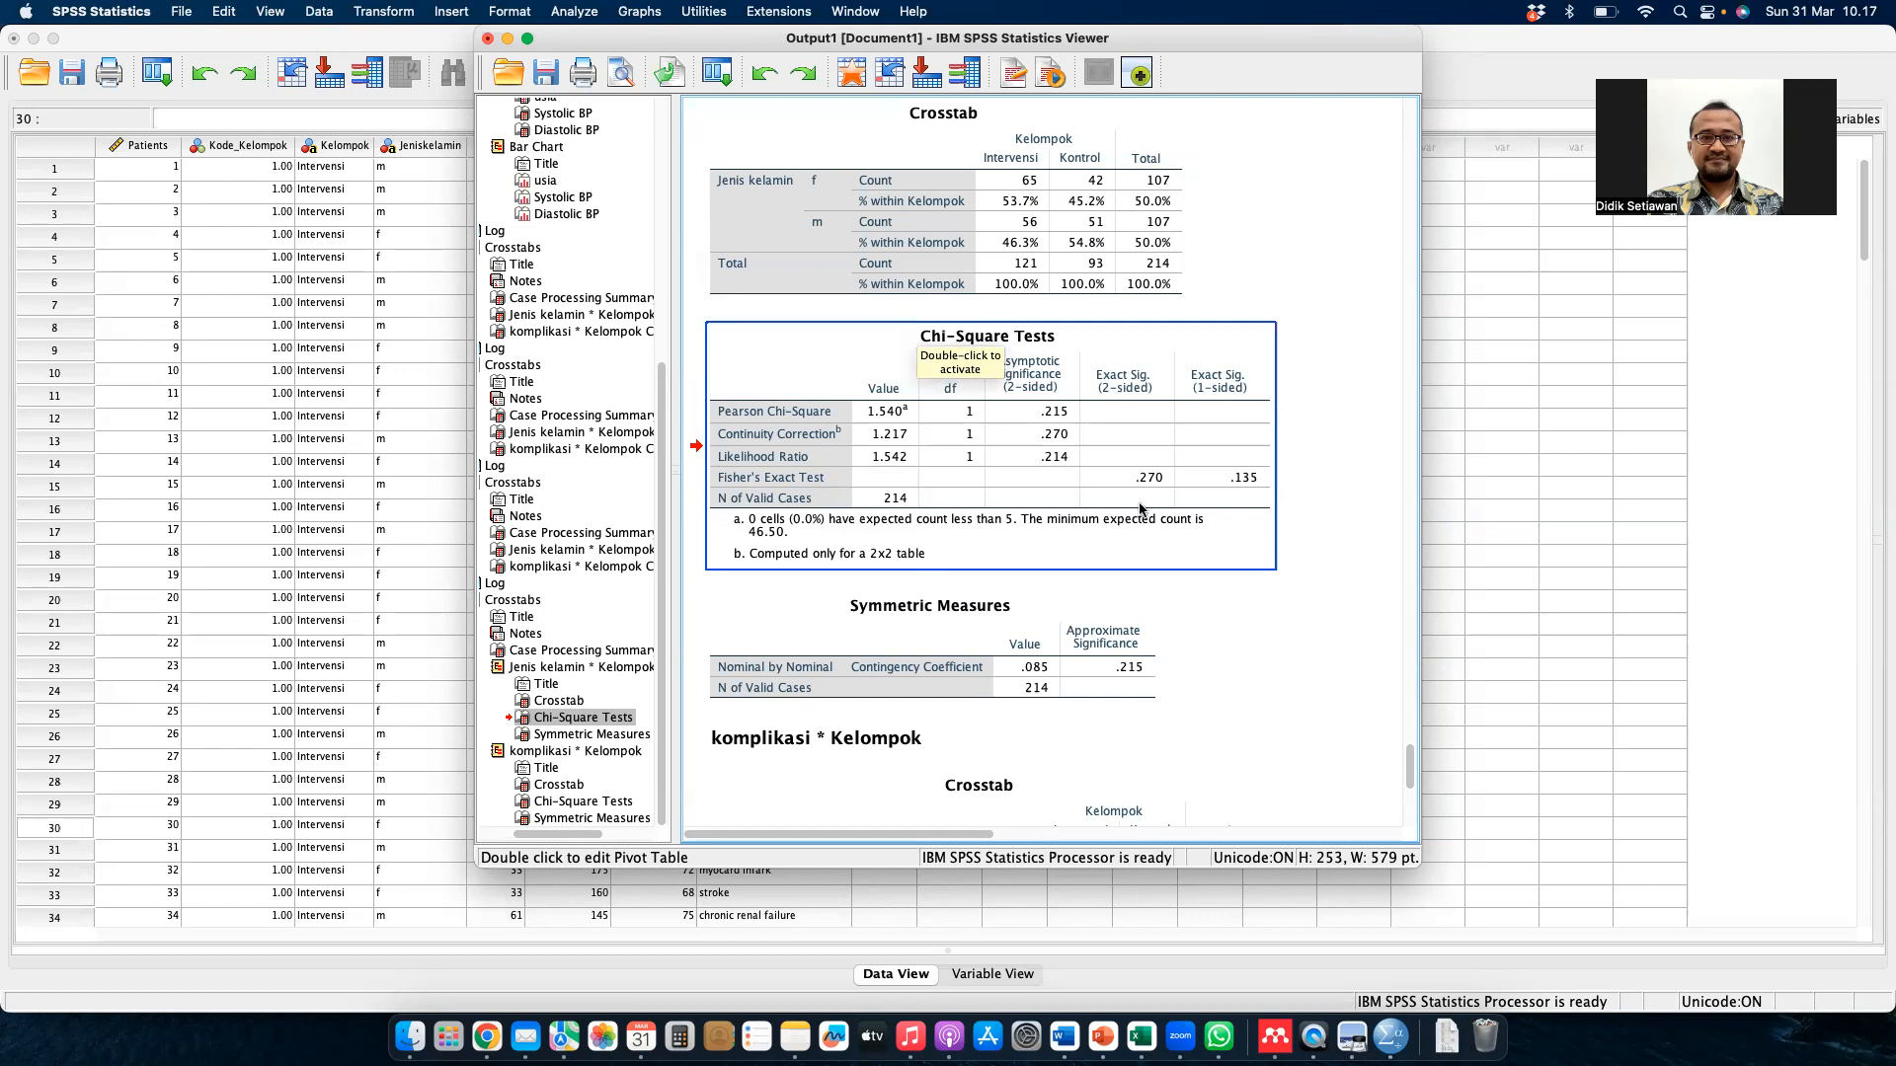
left_click(1133, 383)
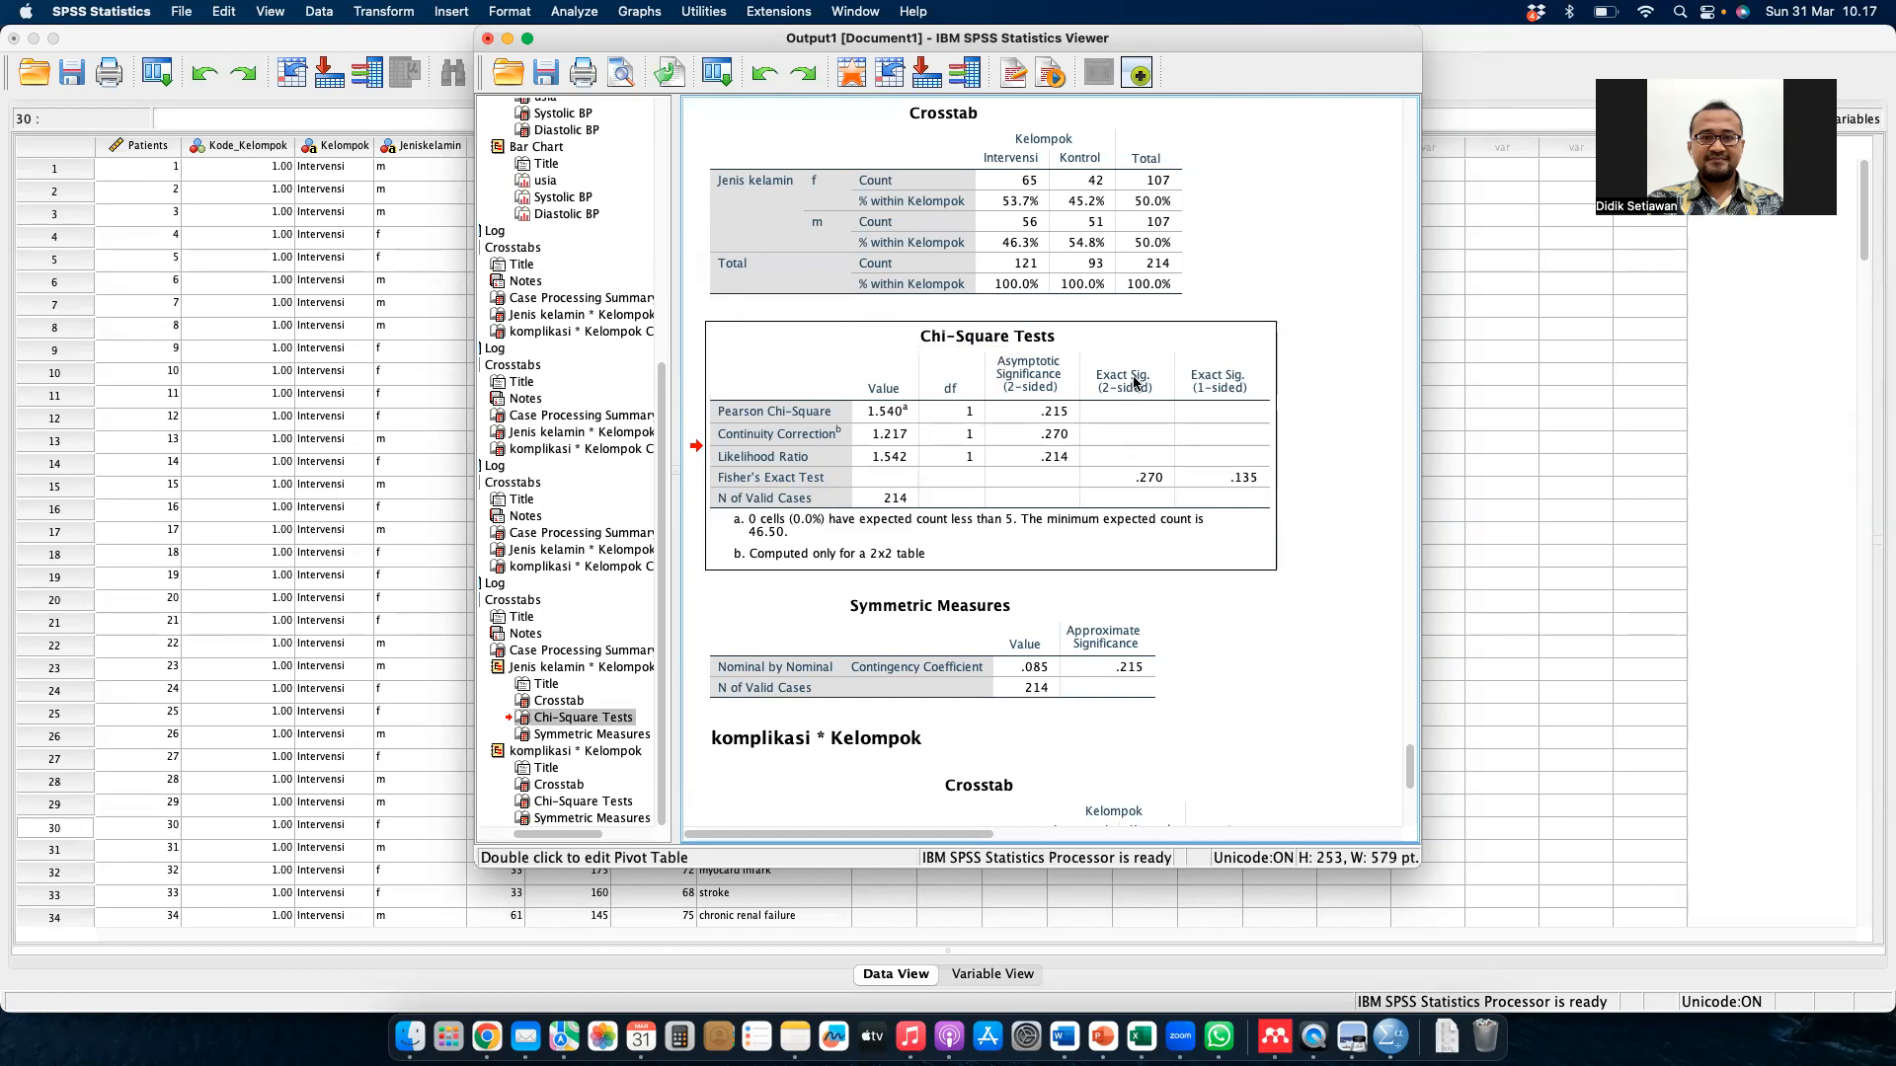
scroll(1133, 383, "up", 2)
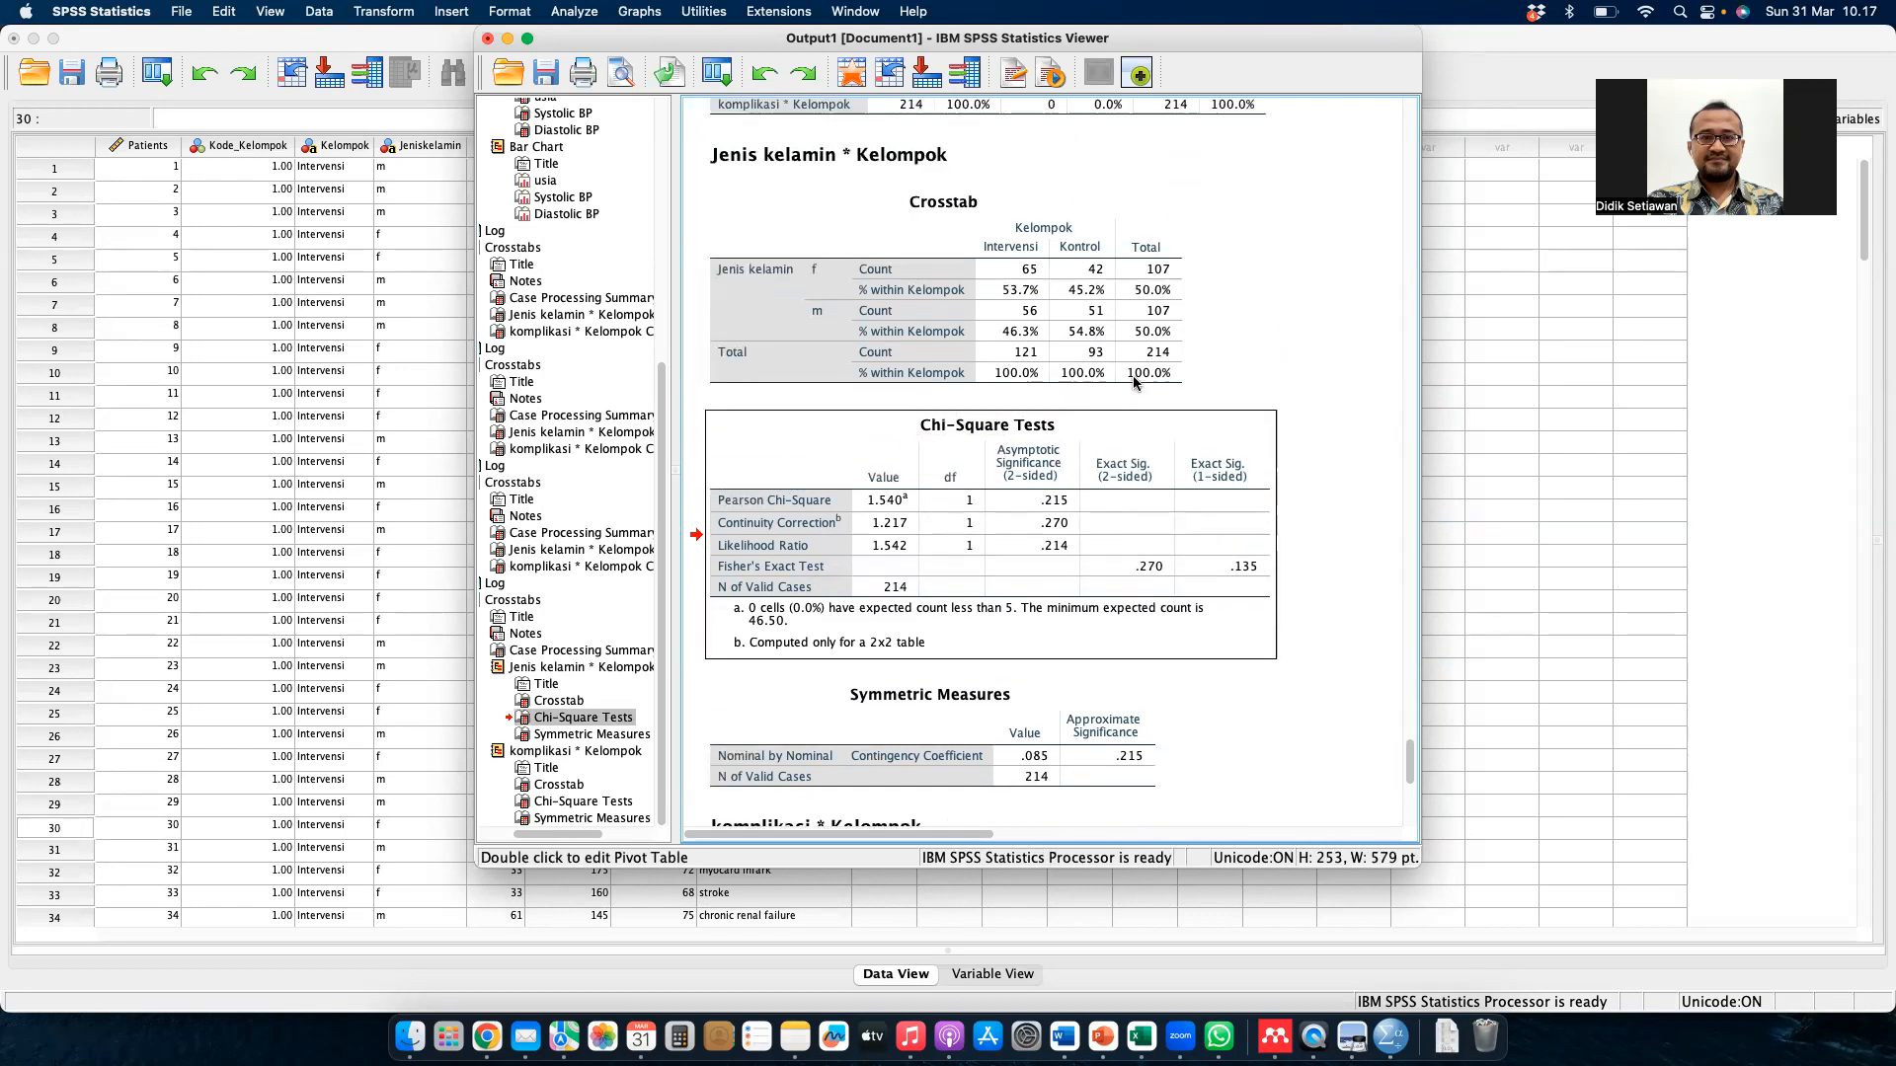
scroll(1133, 377, "up", 1)
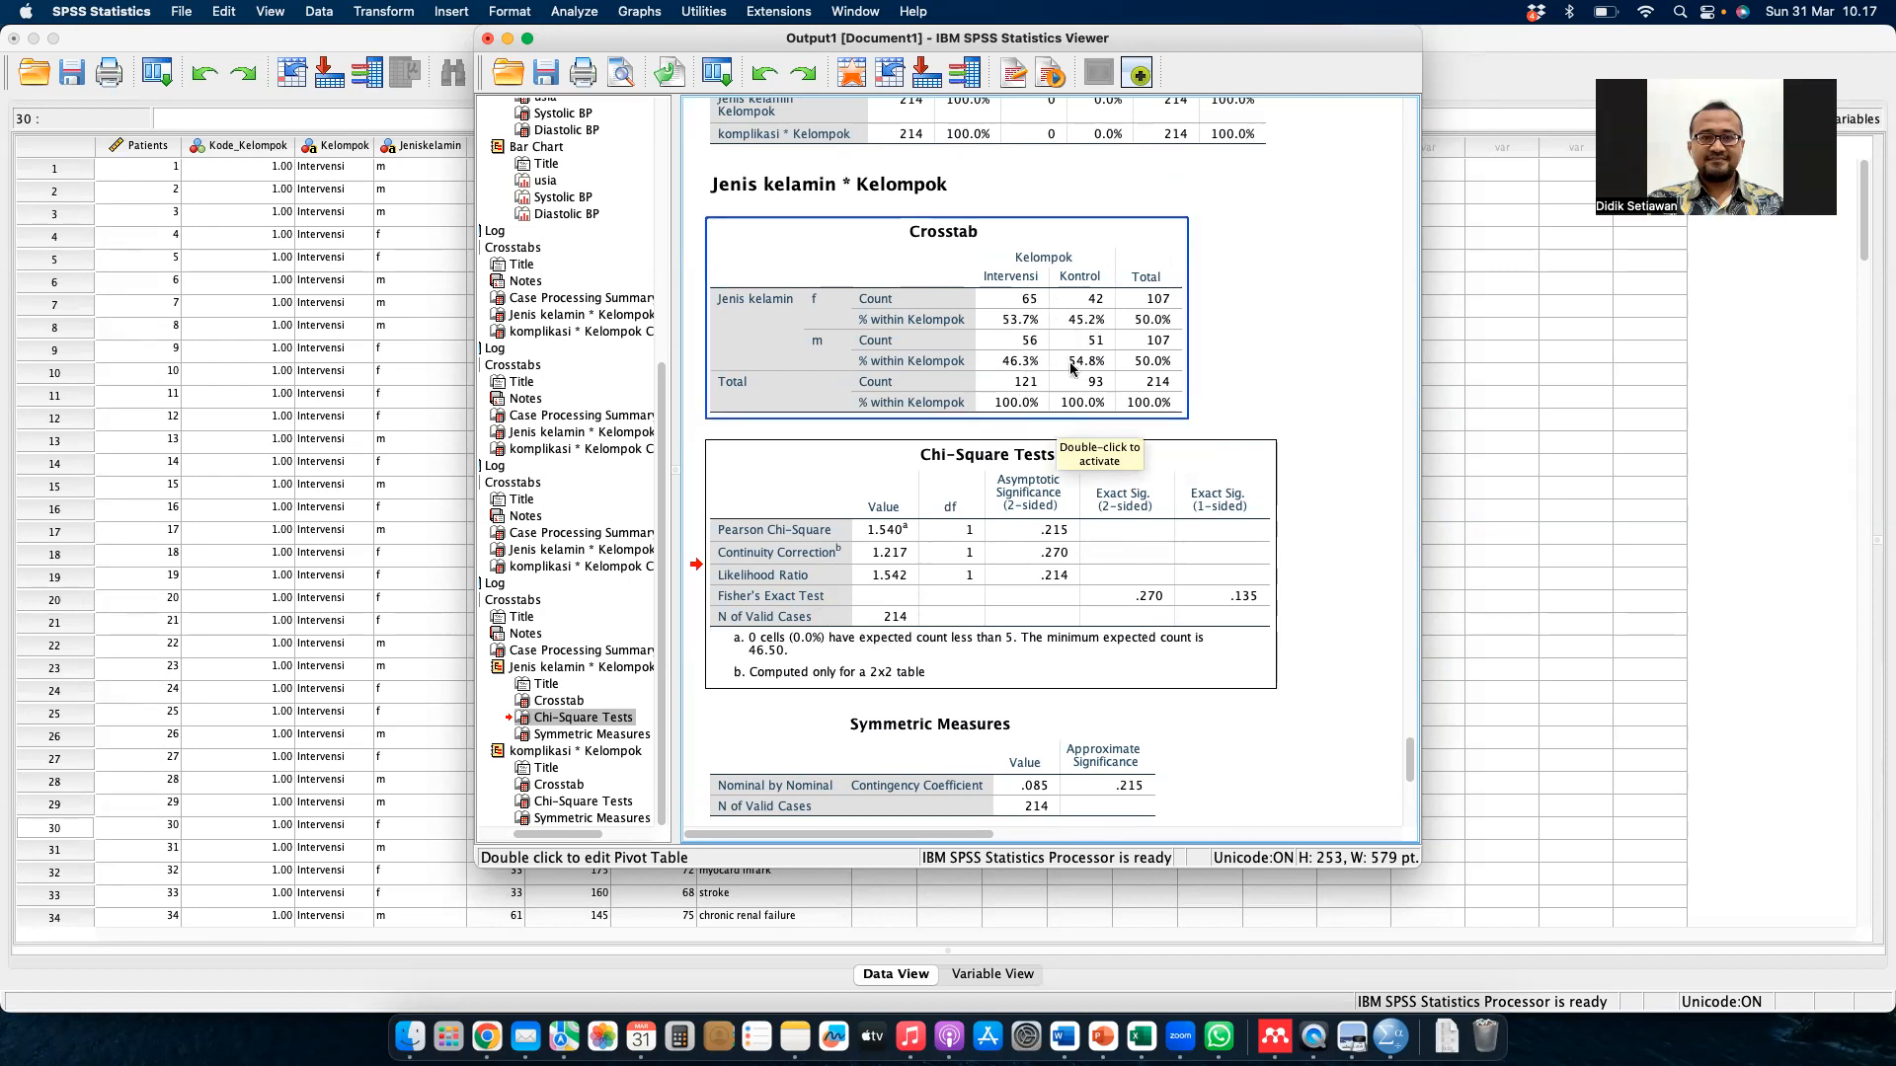
left_click(1037, 558)
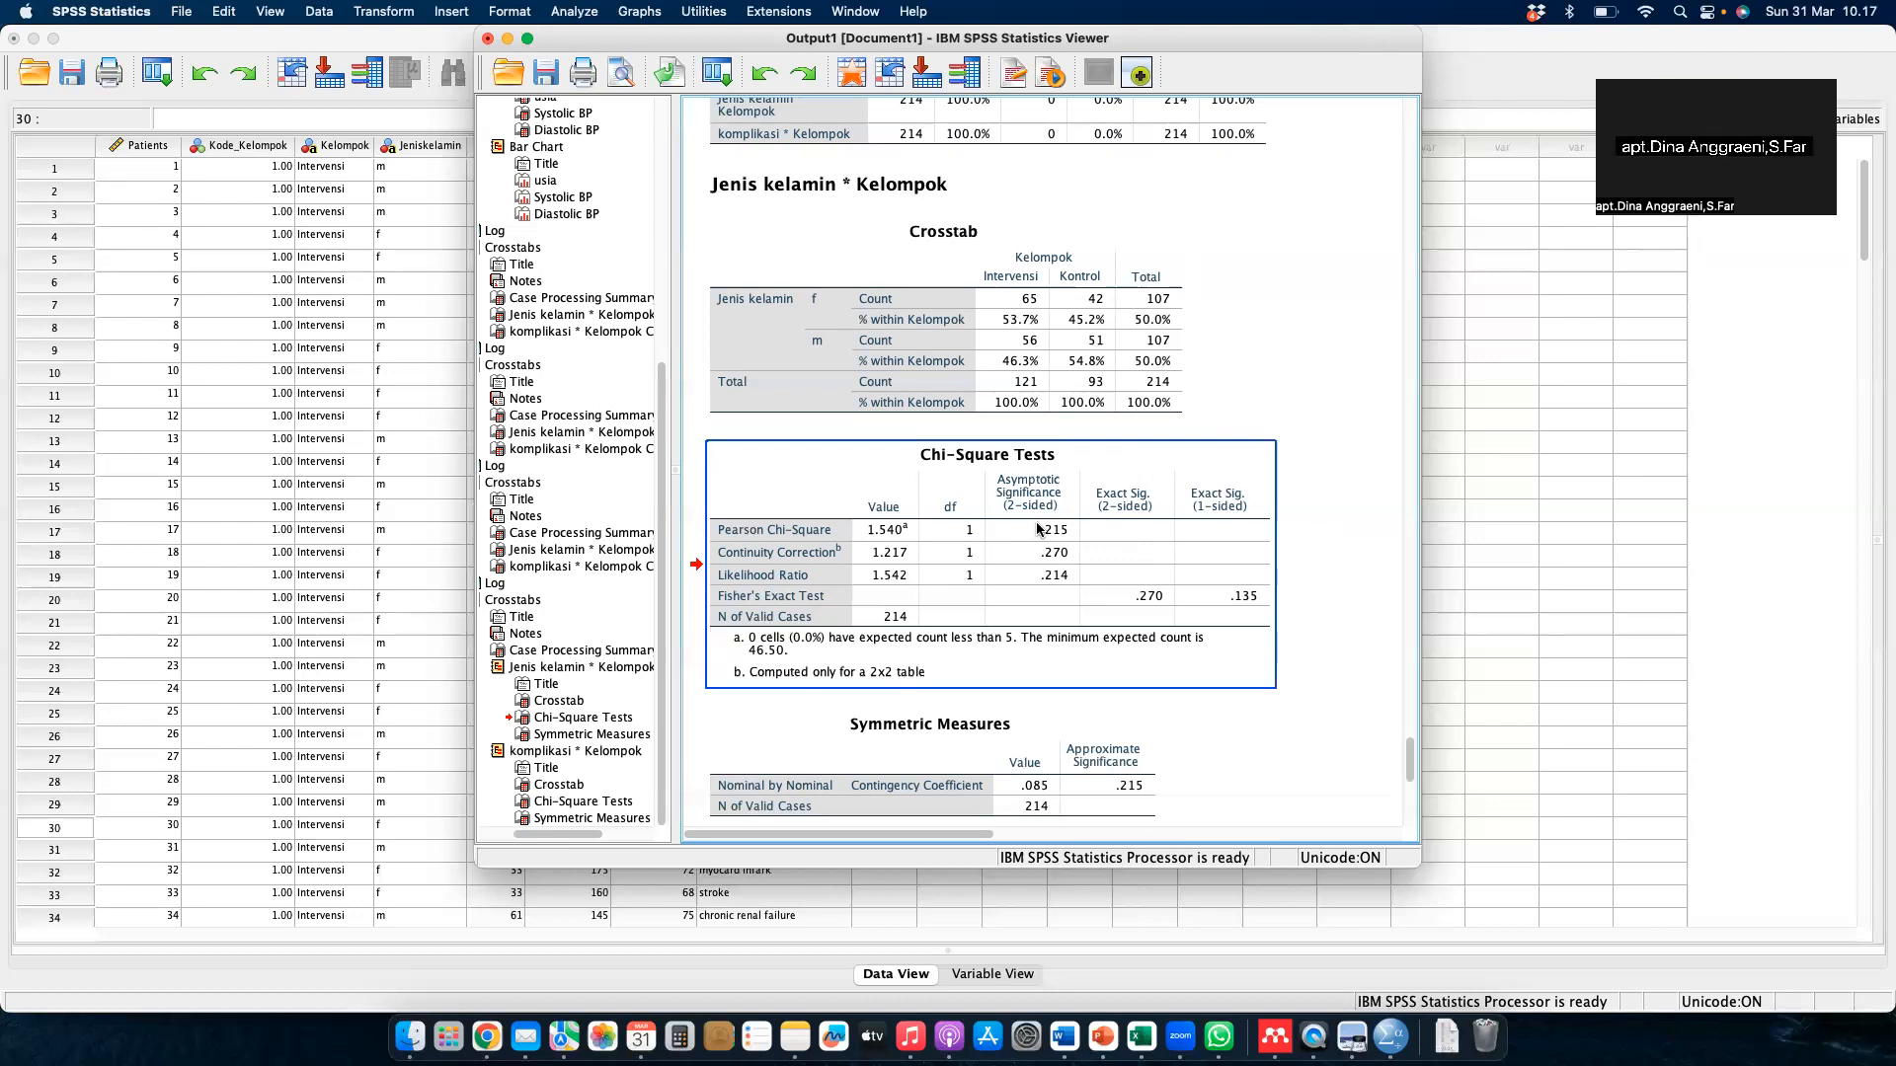
left_click(1156, 395)
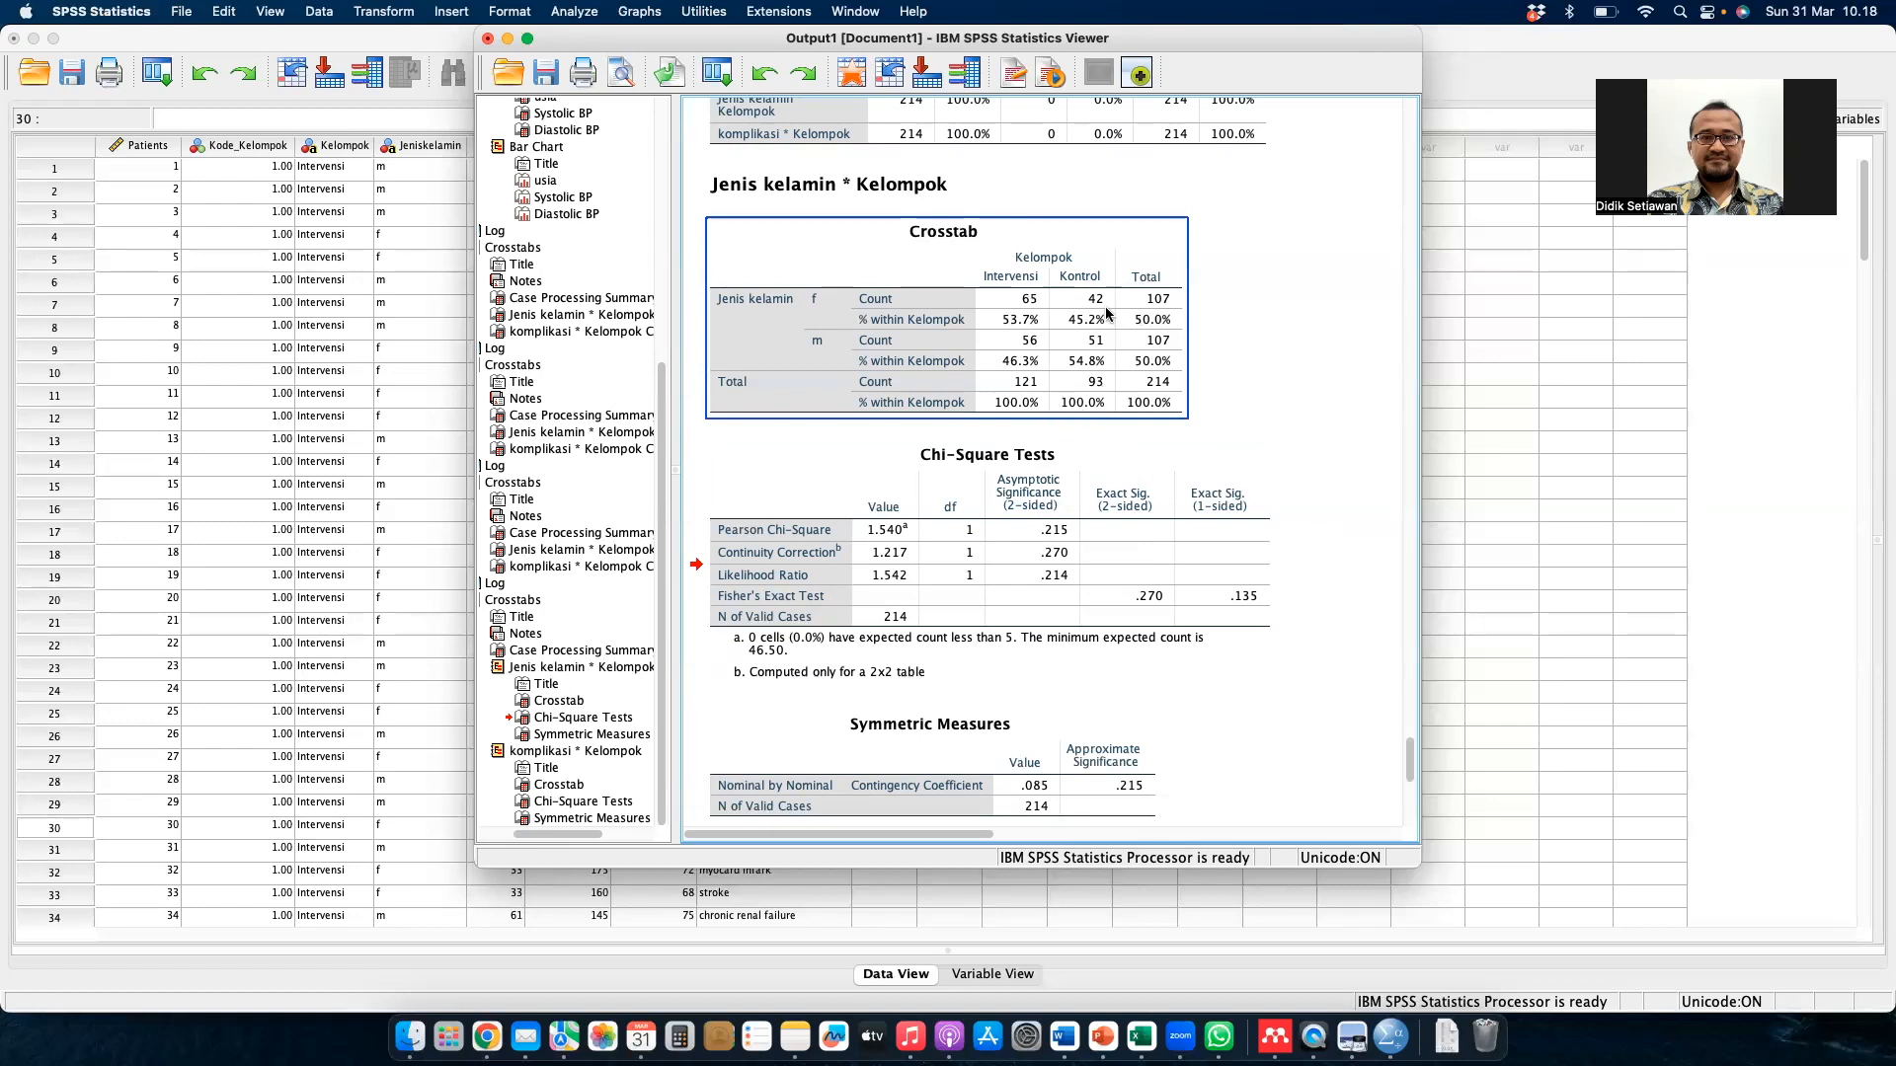
left_click(1035, 540)
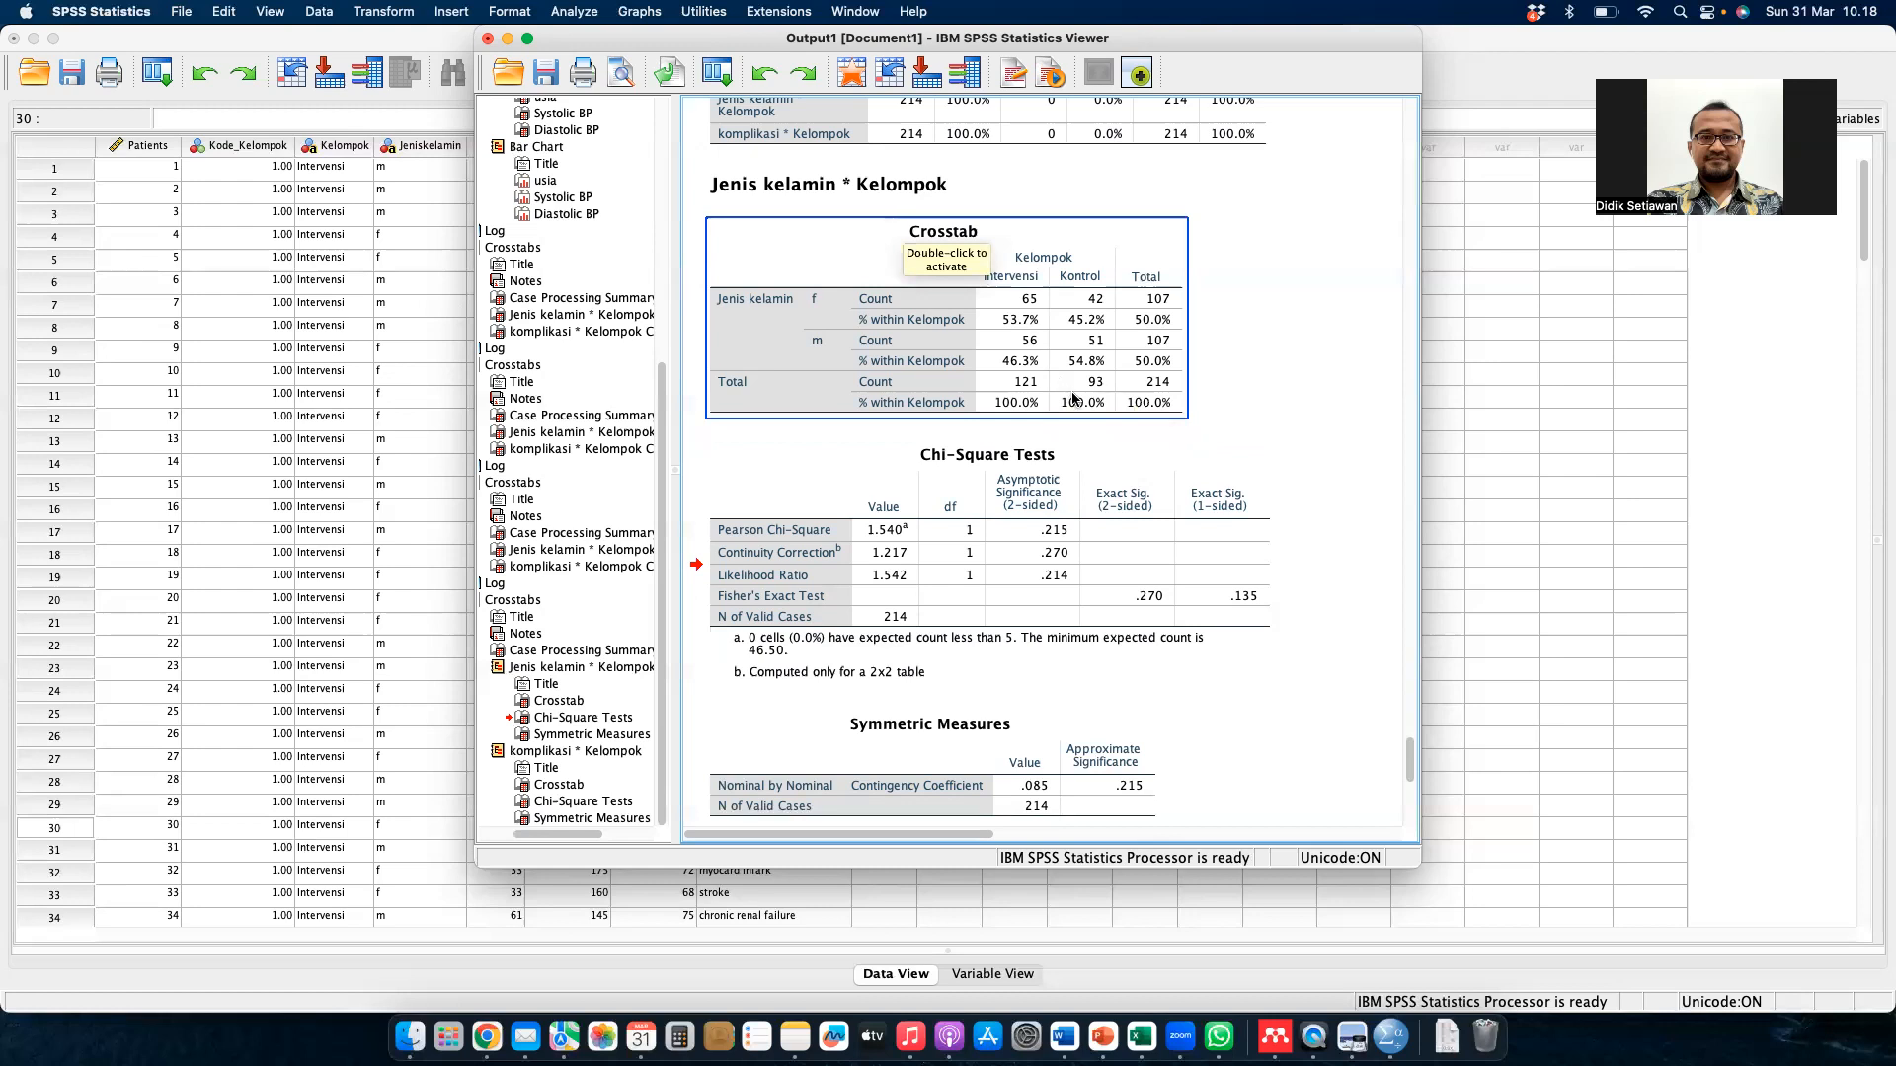
- Examine the komplikasi * Kelompok crosstab and its chi-square and symmetric measures tables
scroll(1073, 397, "down", 3)
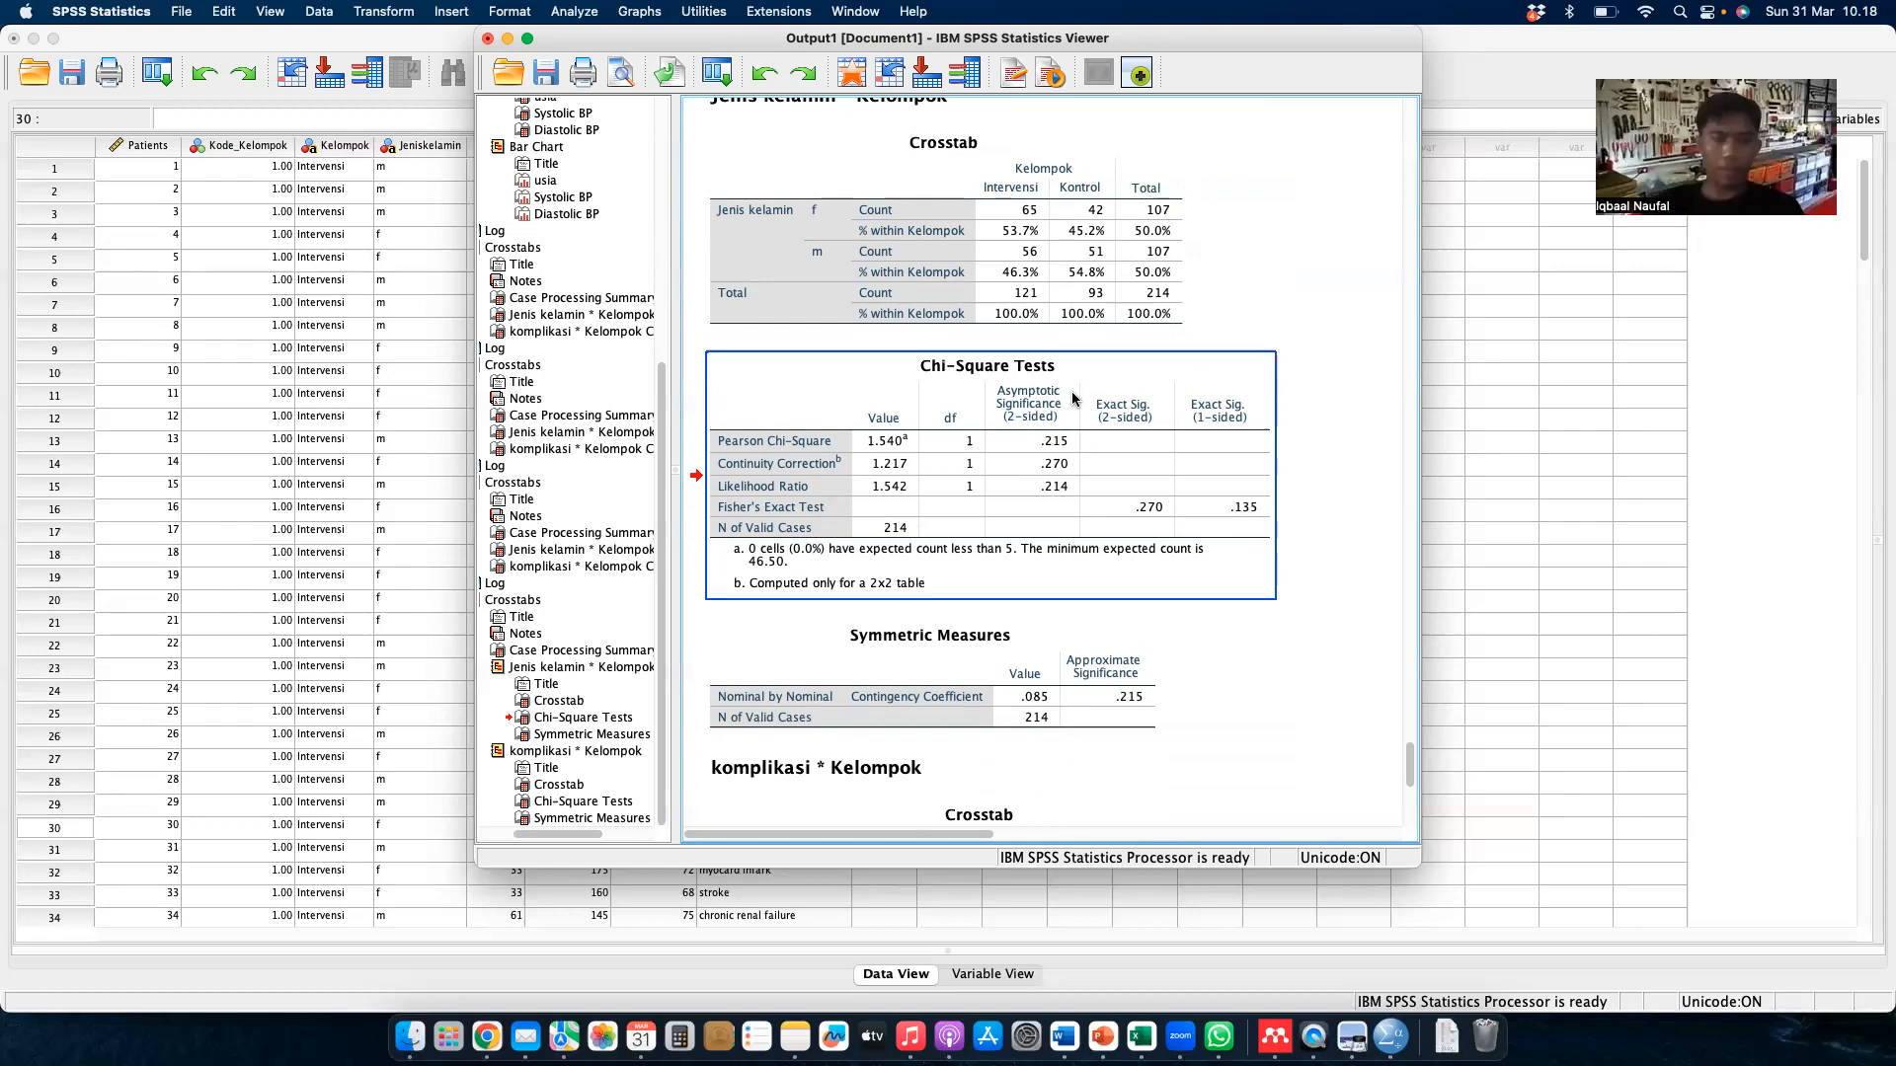
scroll(1073, 396, "down", 10)
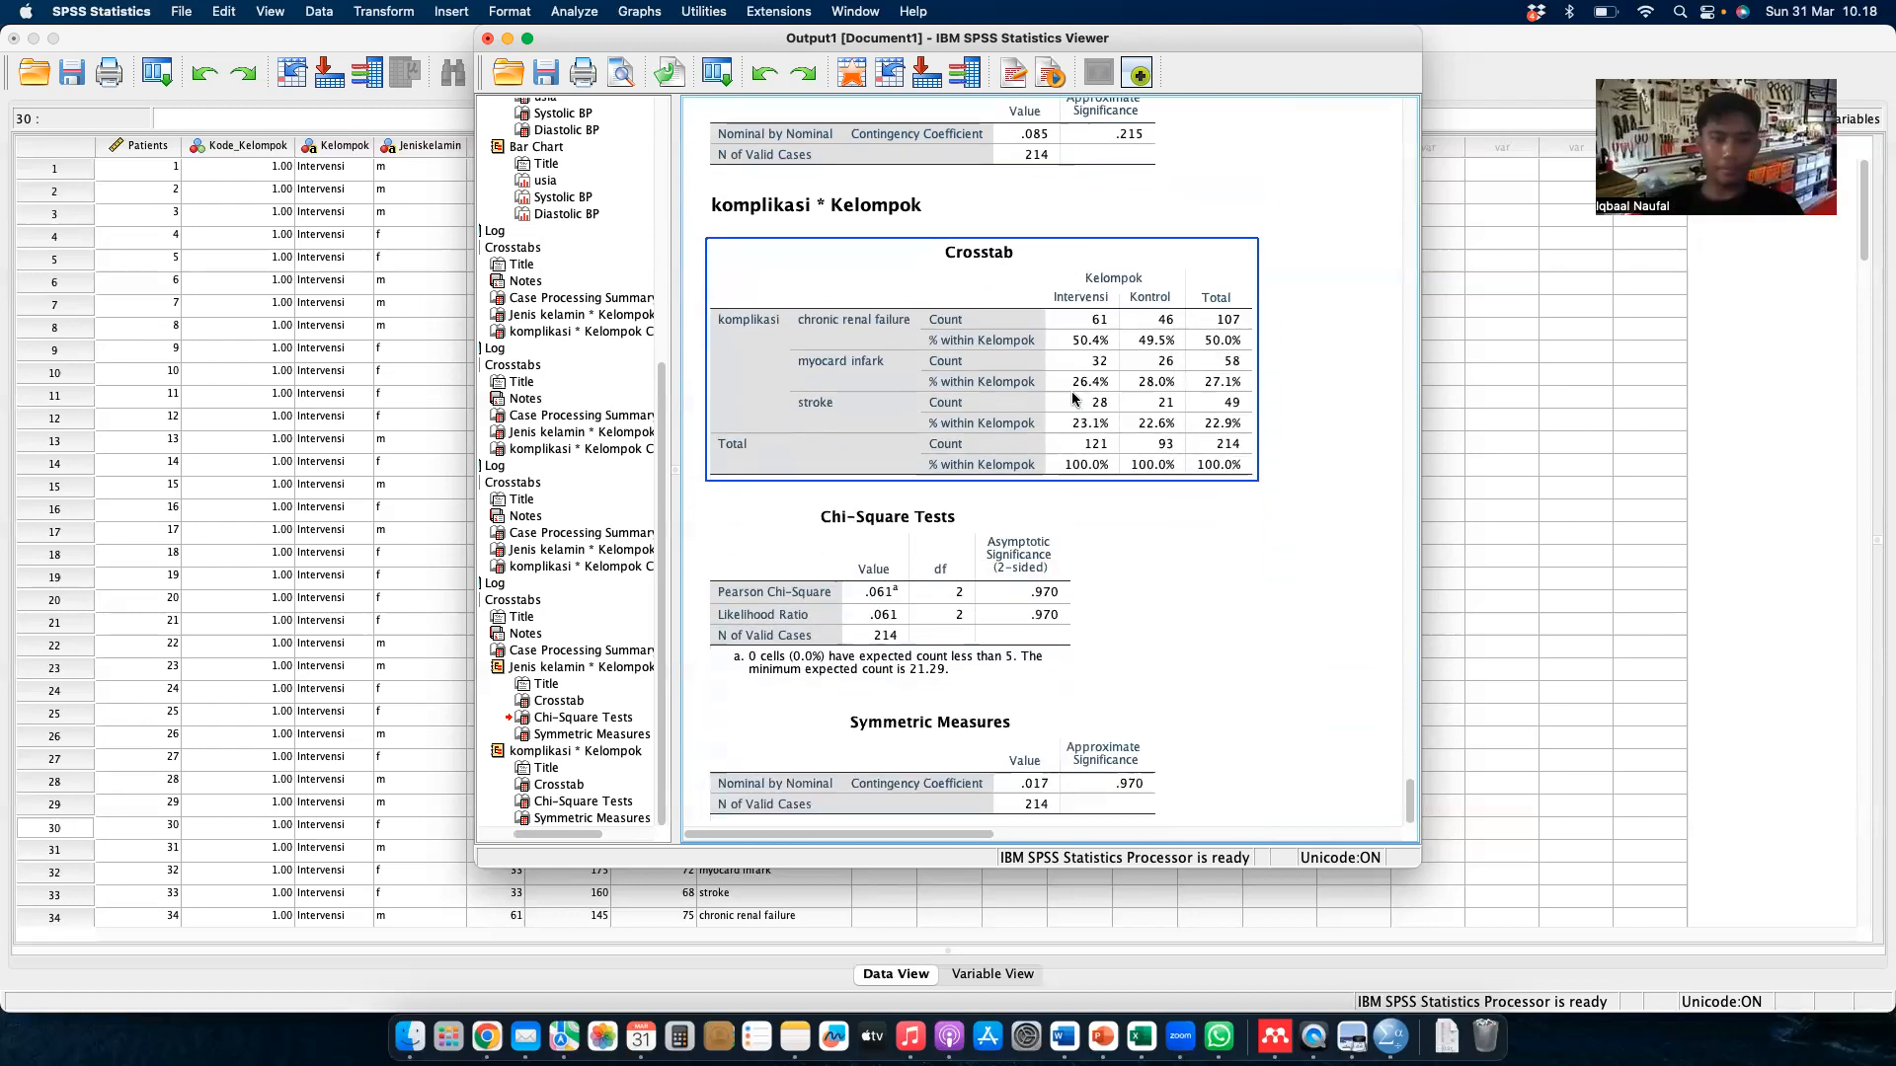
scroll(1073, 397, "down", 1)
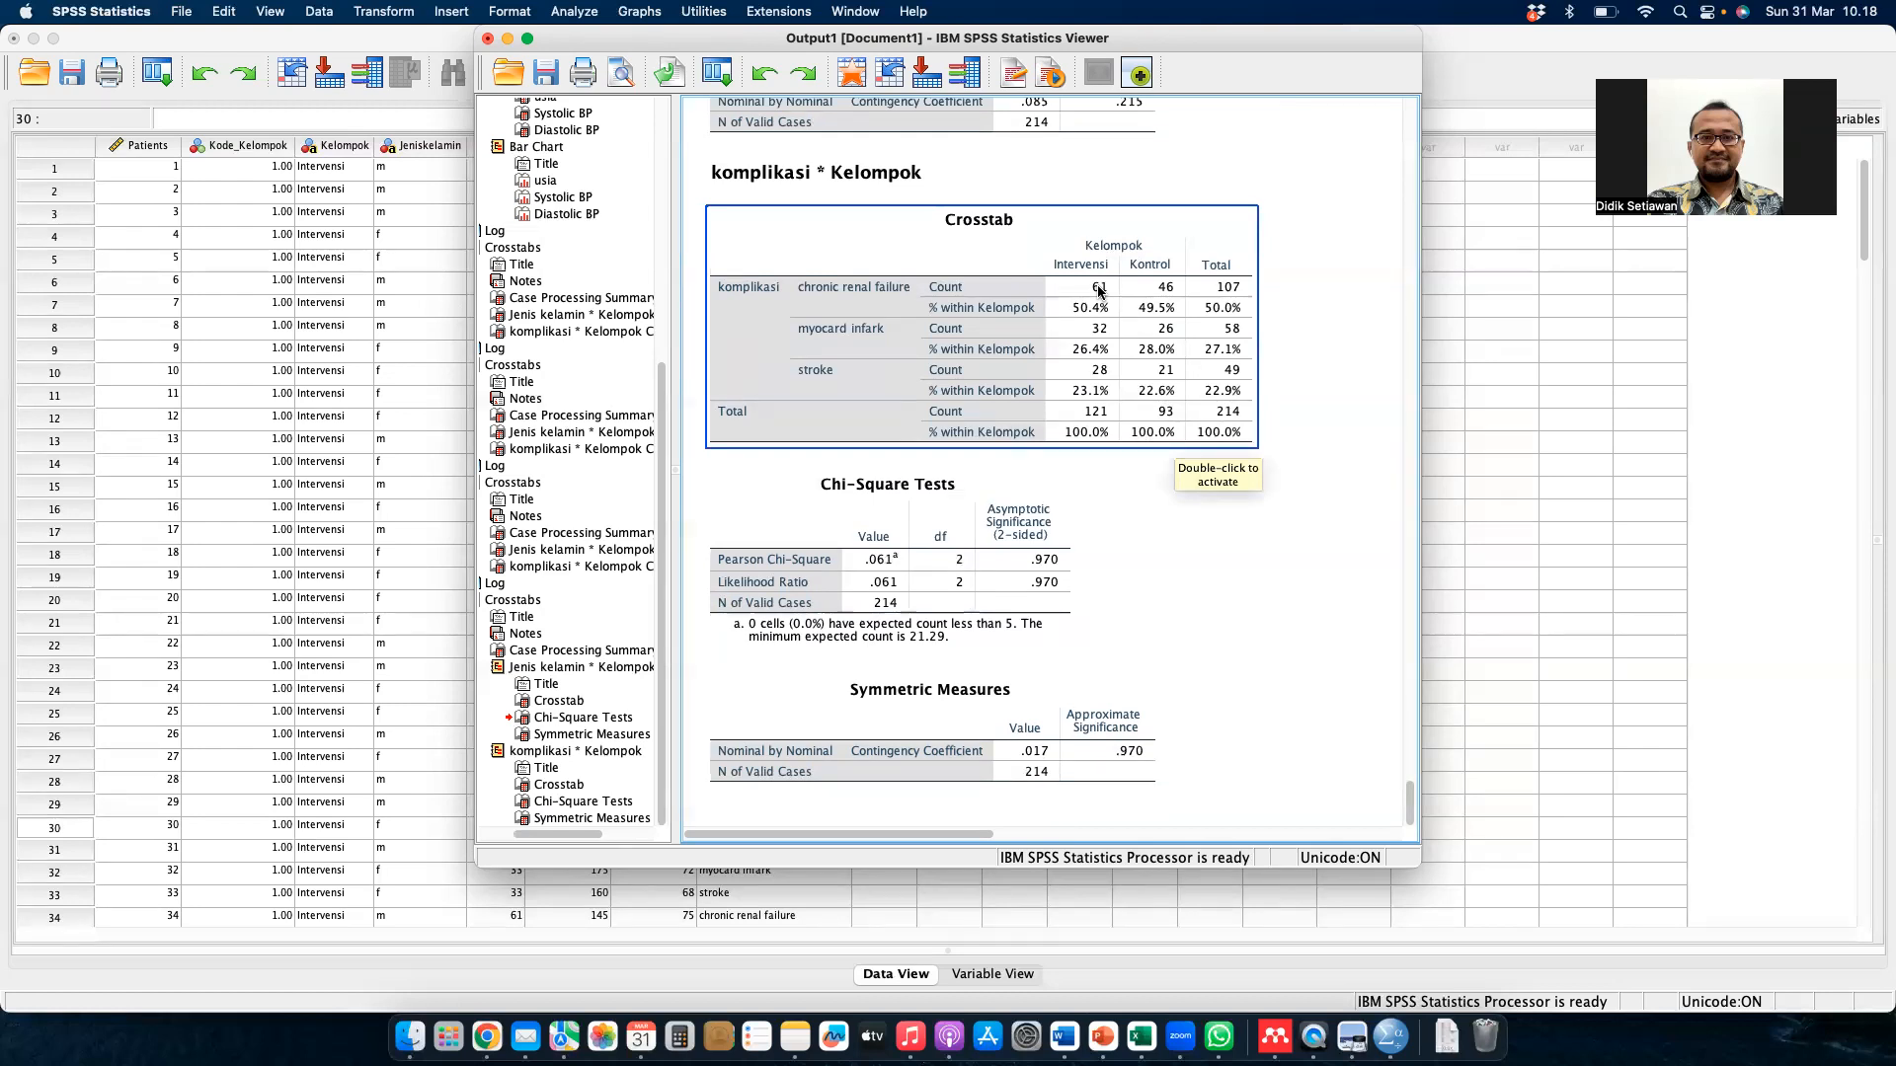
left_click(785, 571)
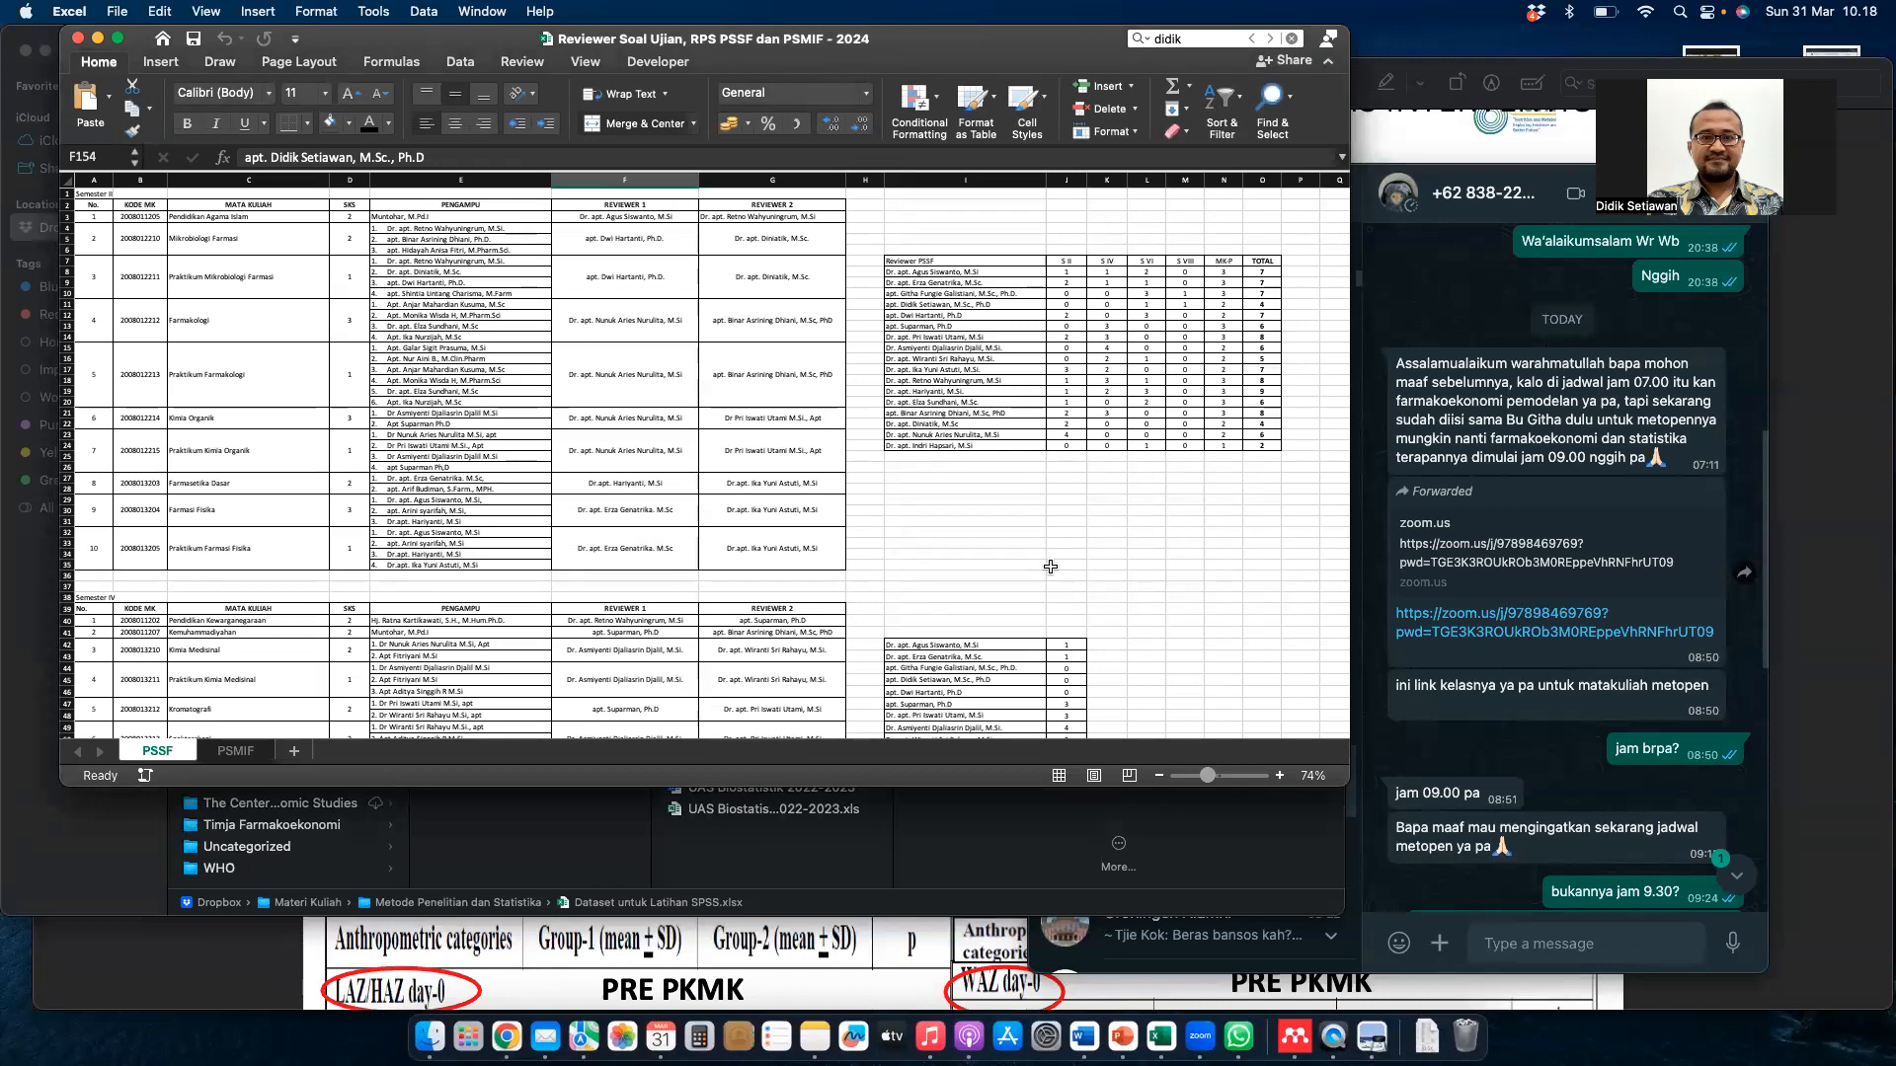
- Relaunch SPSS Statistics and have it reopened from the problem report
key("F4")
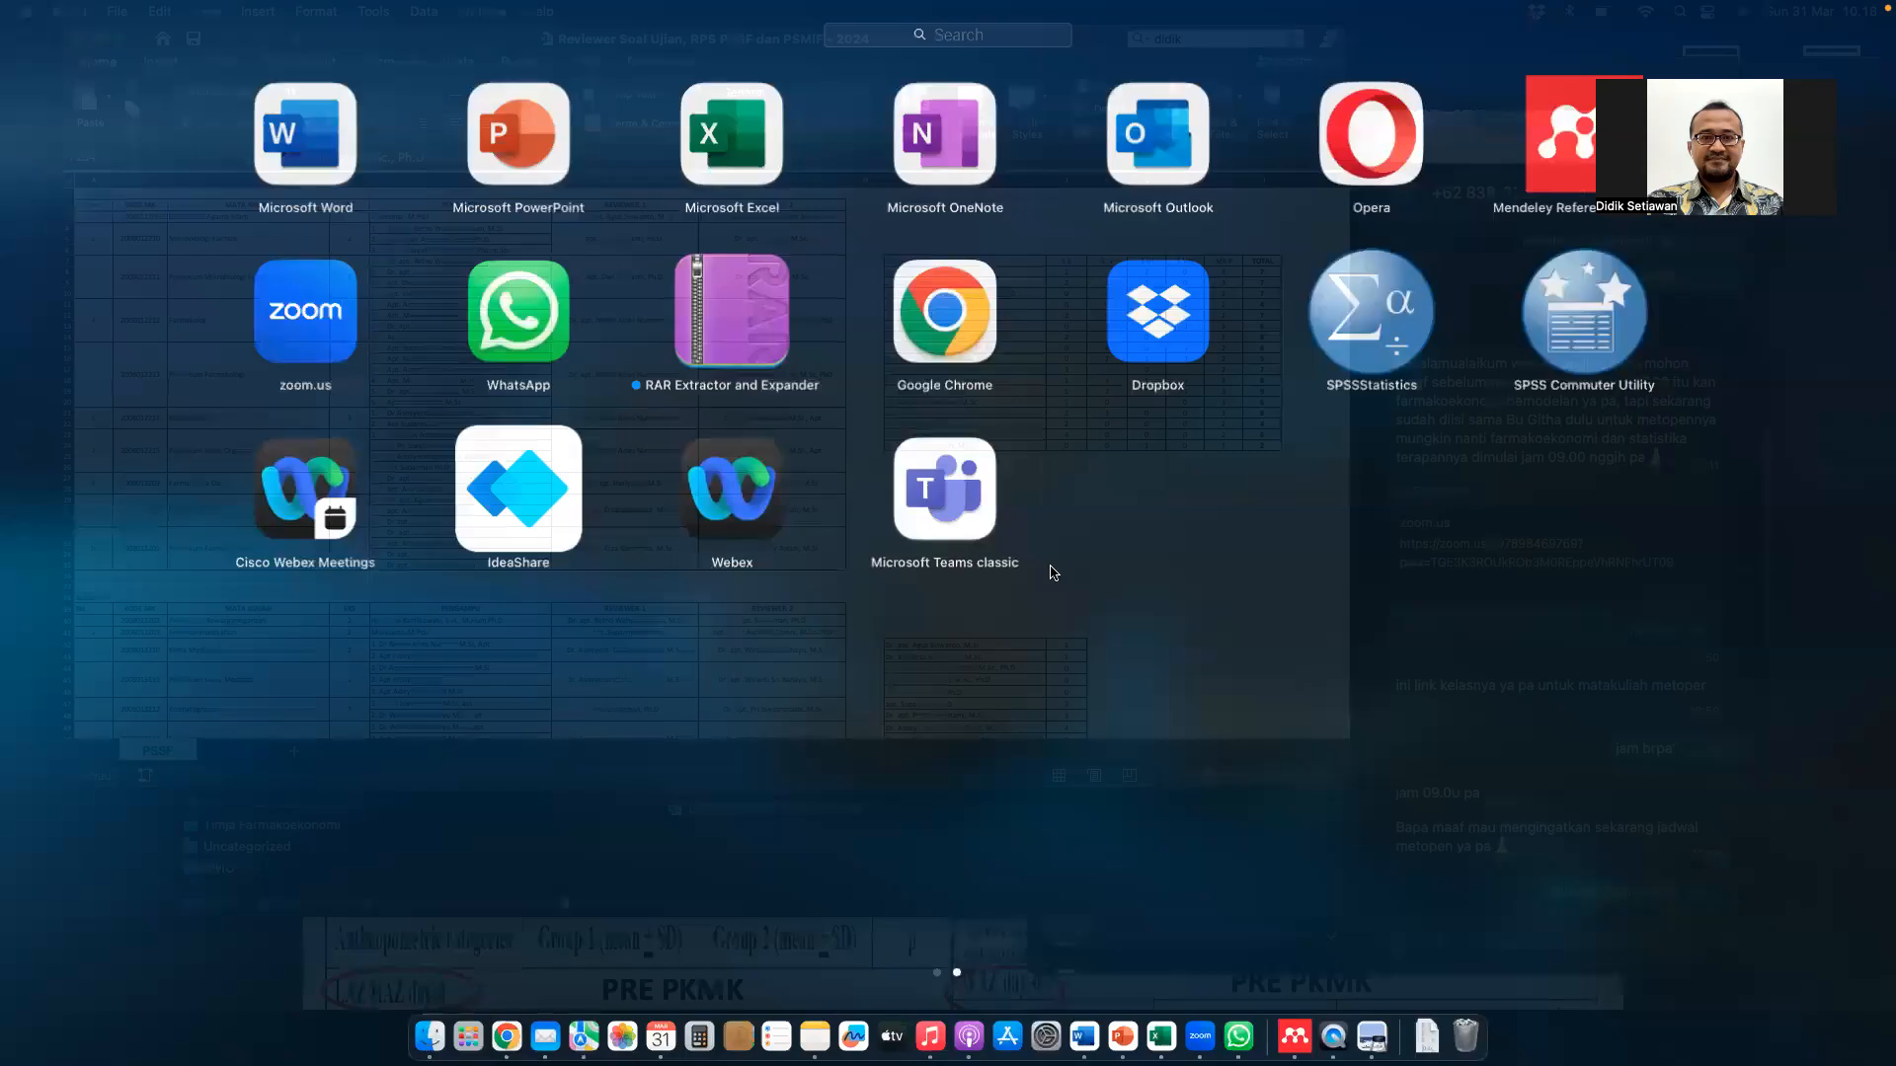
left_click(1374, 336)
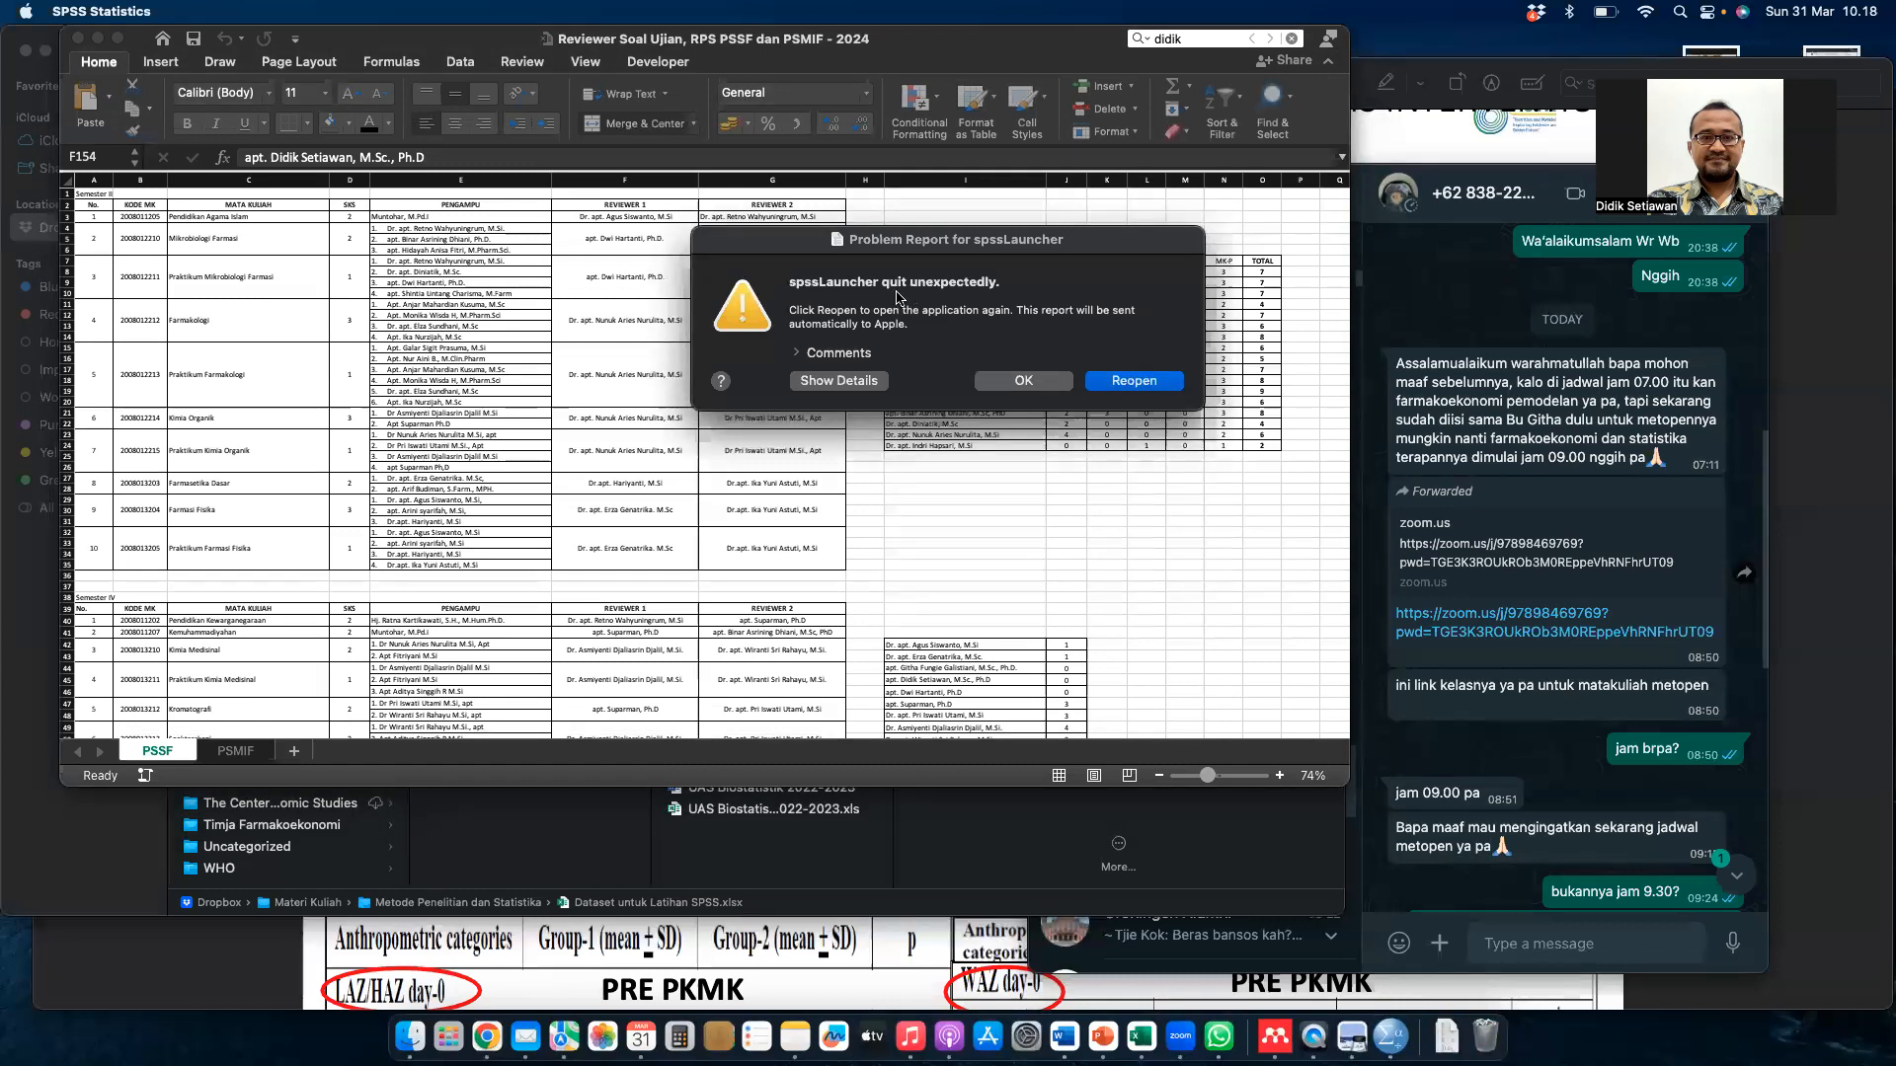
left_click(1139, 384)
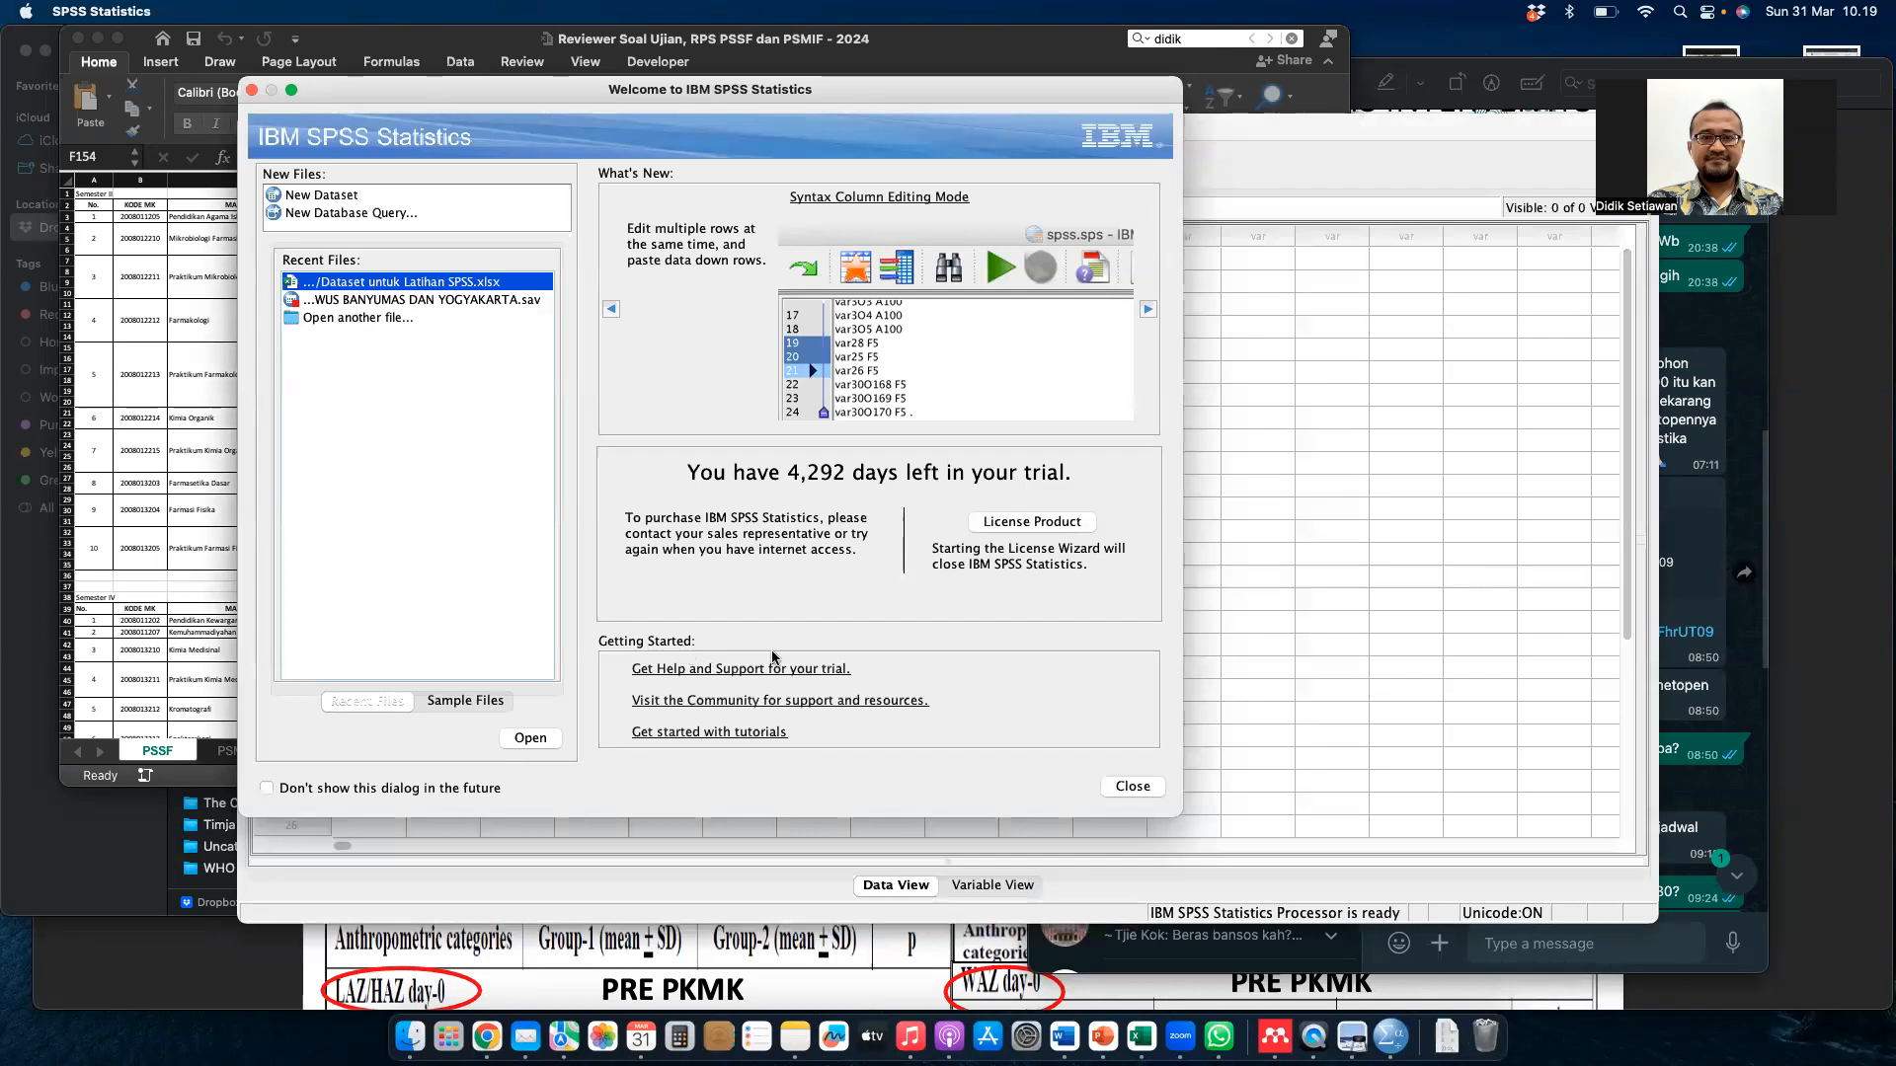
- Reopen the recent file Dataset untuk Latihan SPSS.xlsx and import its Dataset worksheet with variable names read from the first row
left_click(531, 741)
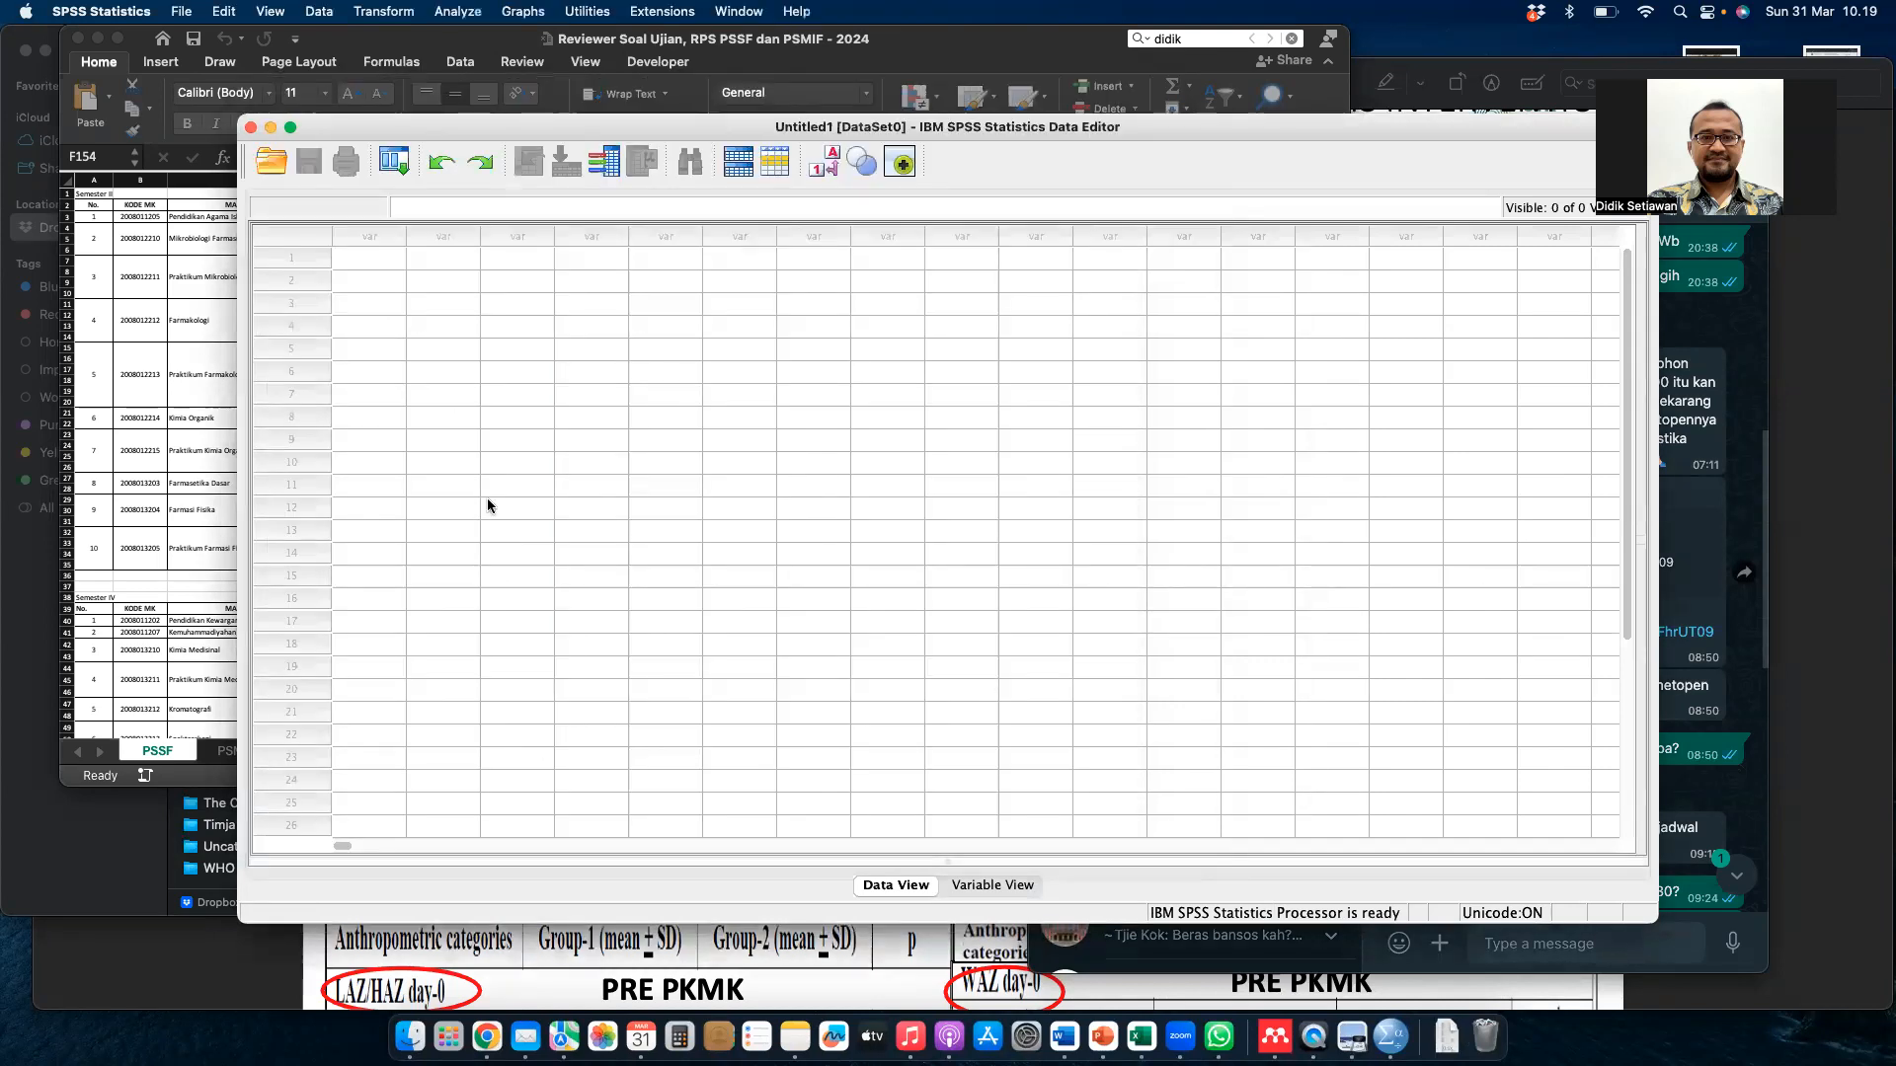
key("ctrl+Up")
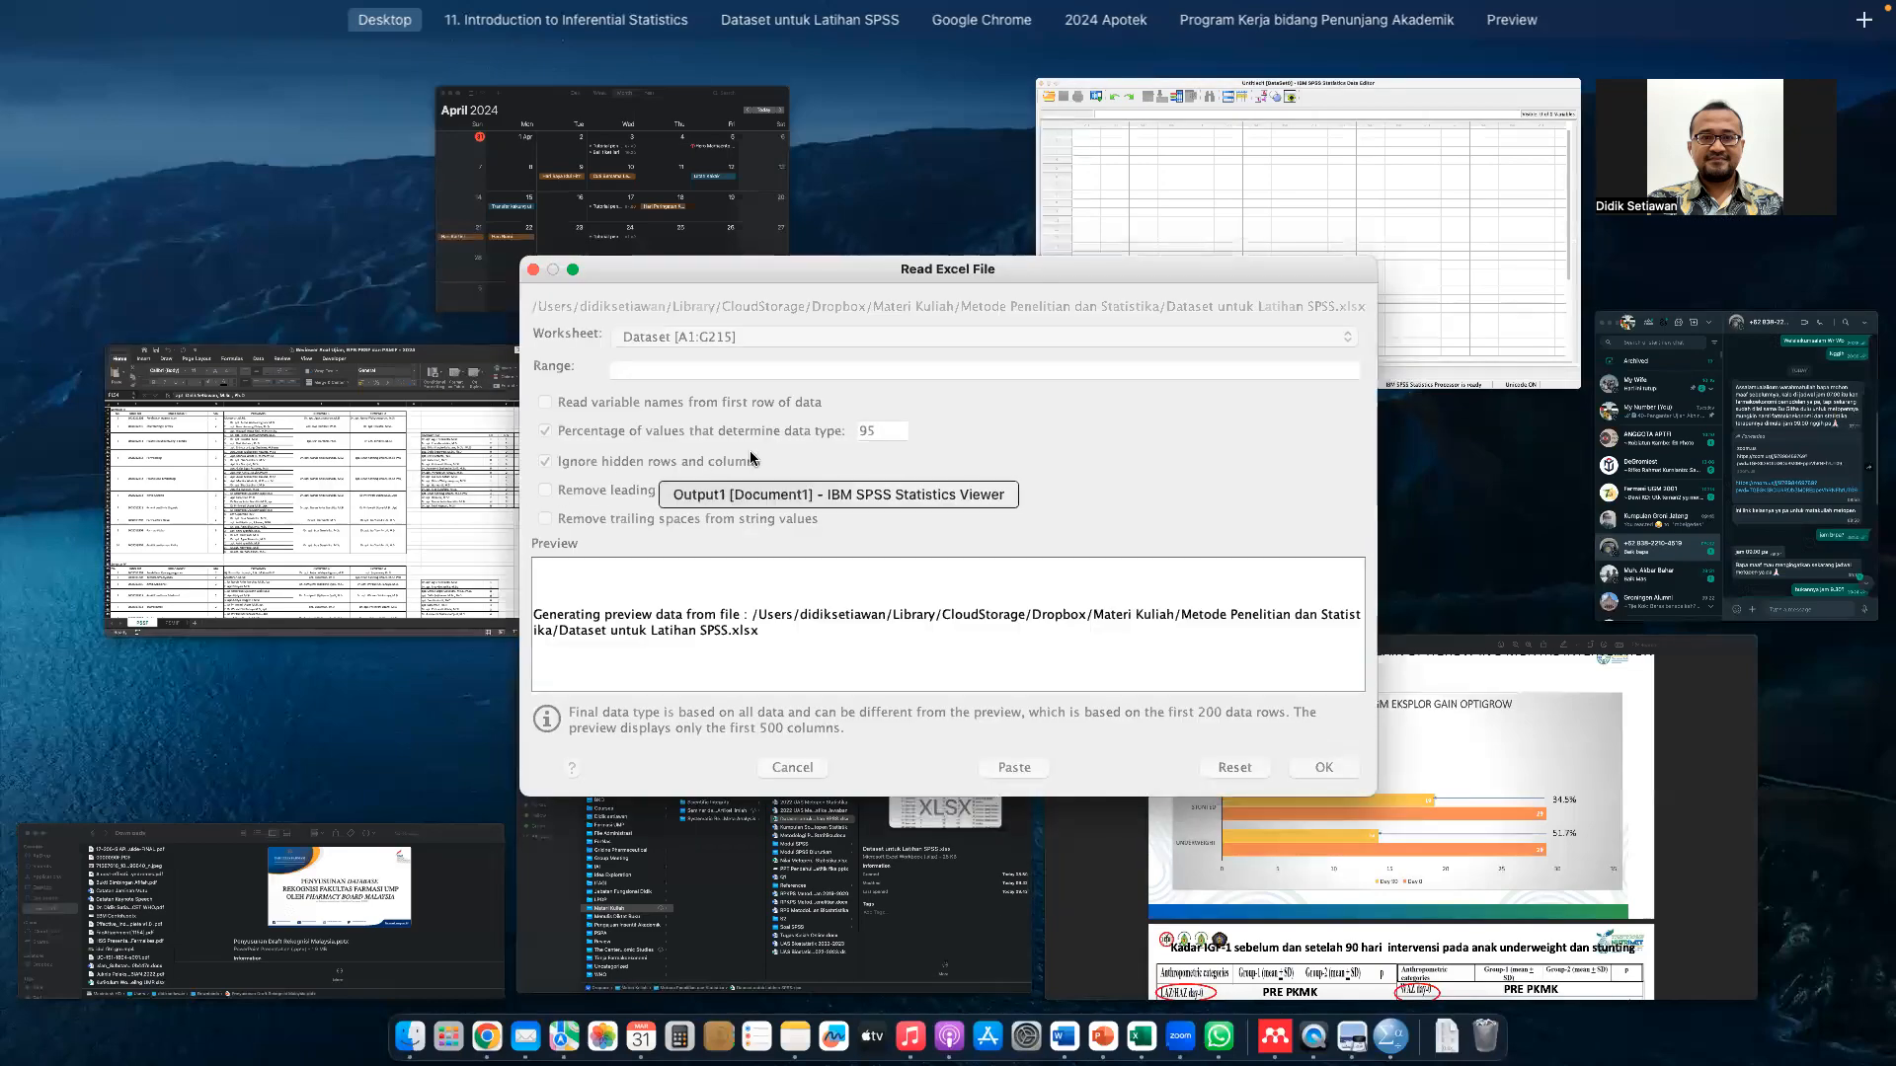
left_click(1324, 769)
key("ctrl+Up")
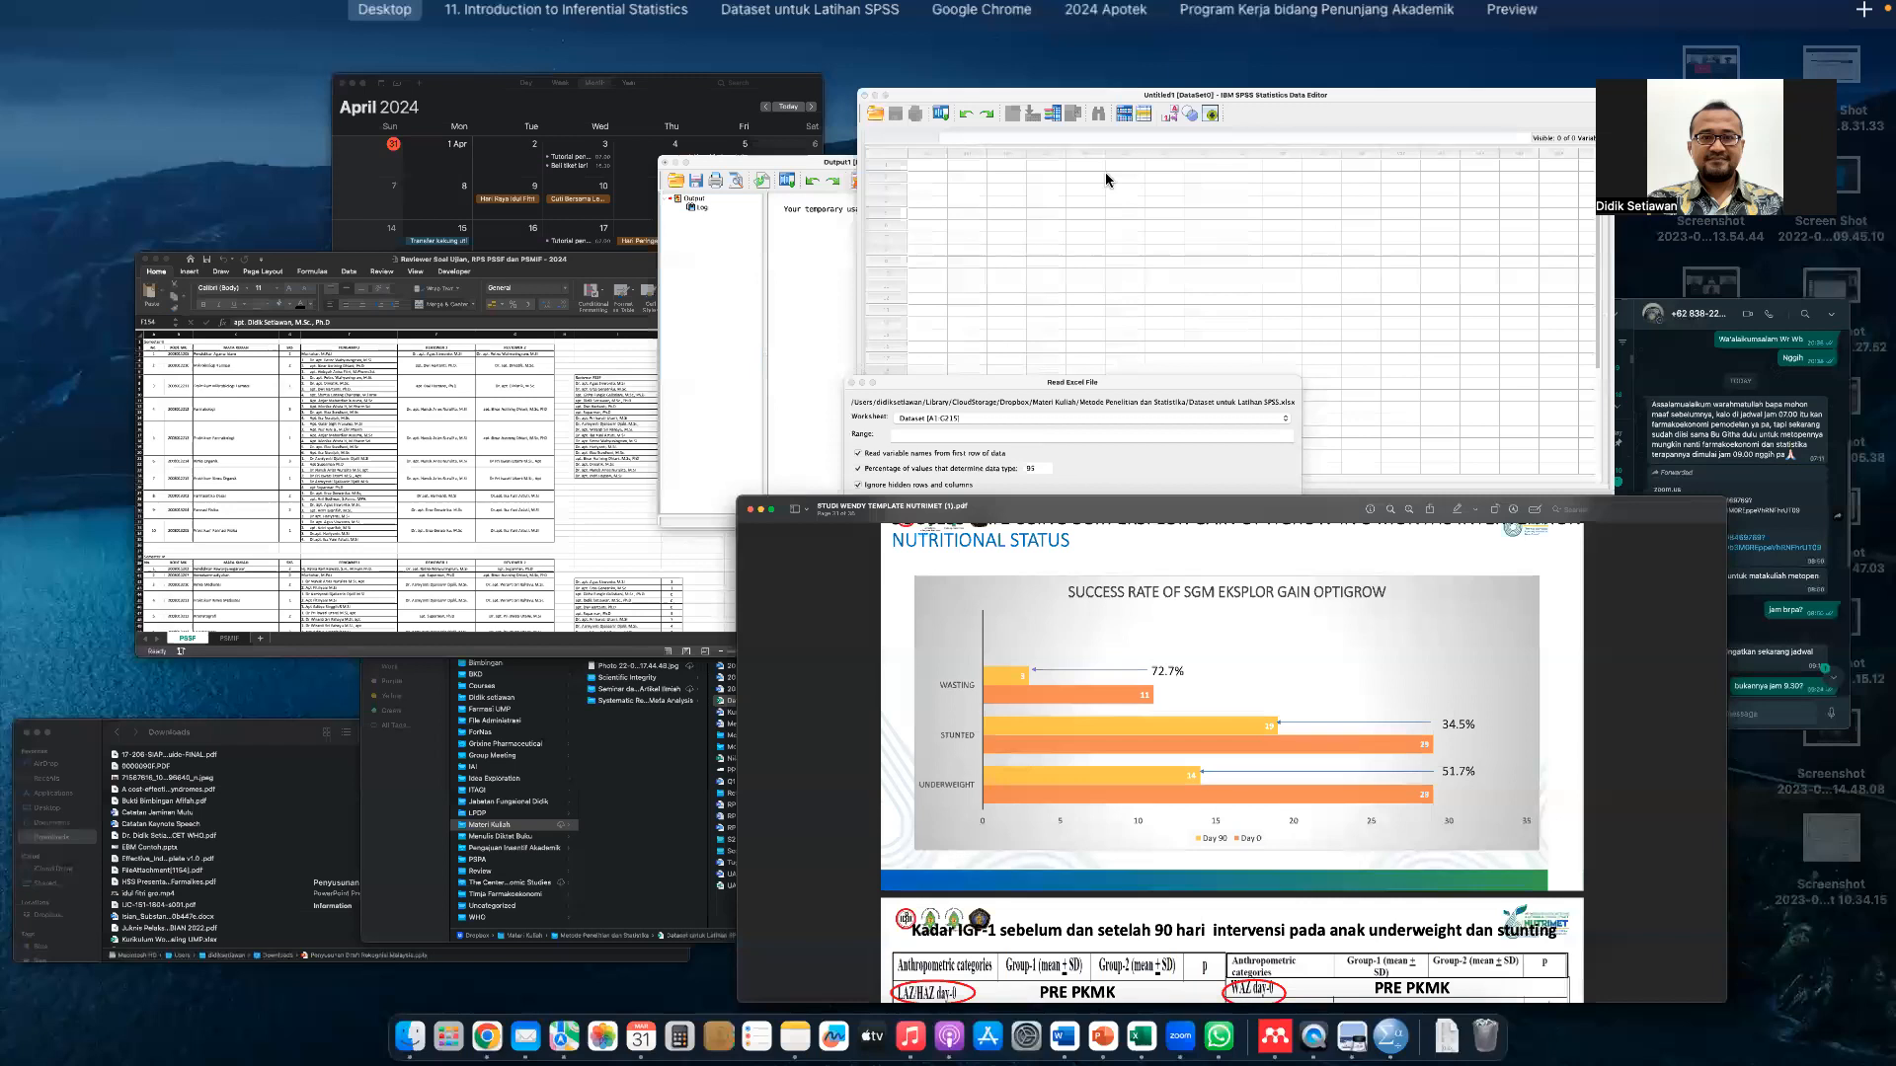
left_click(1111, 178)
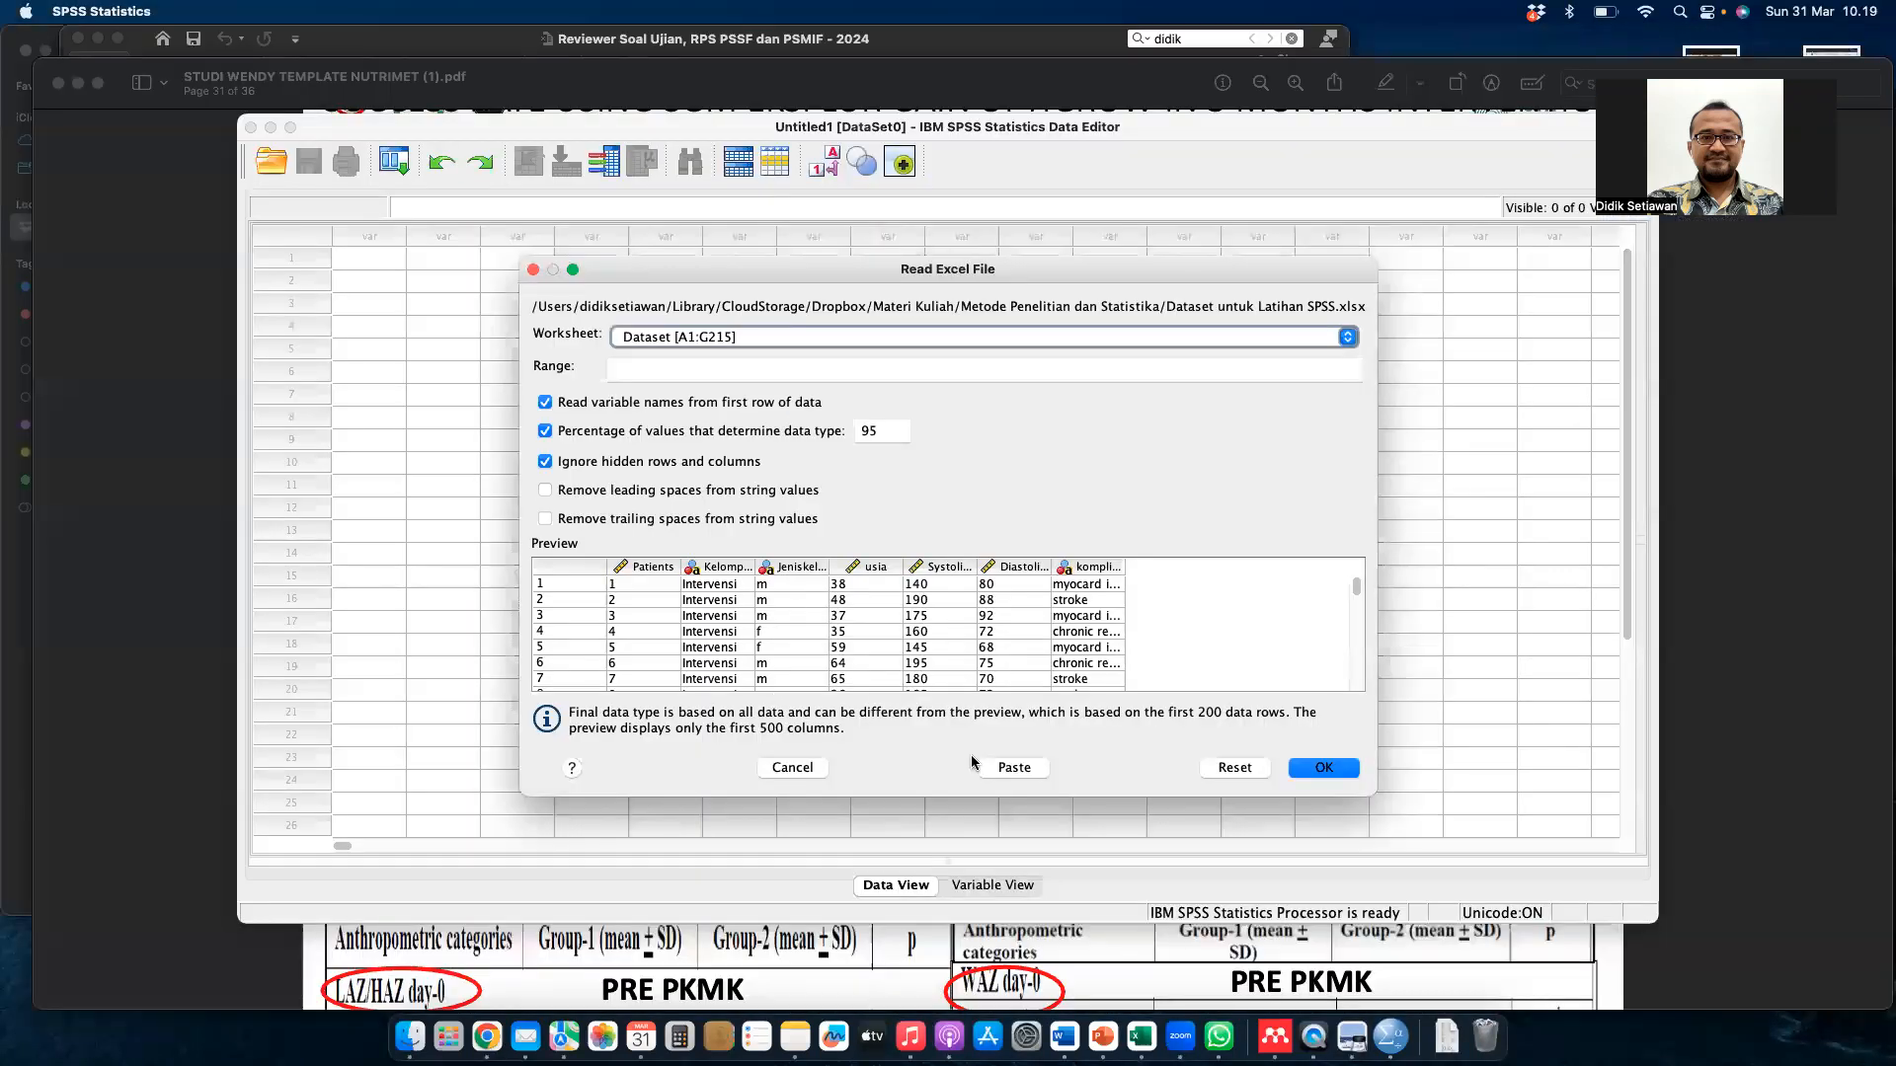
left_click(1320, 770)
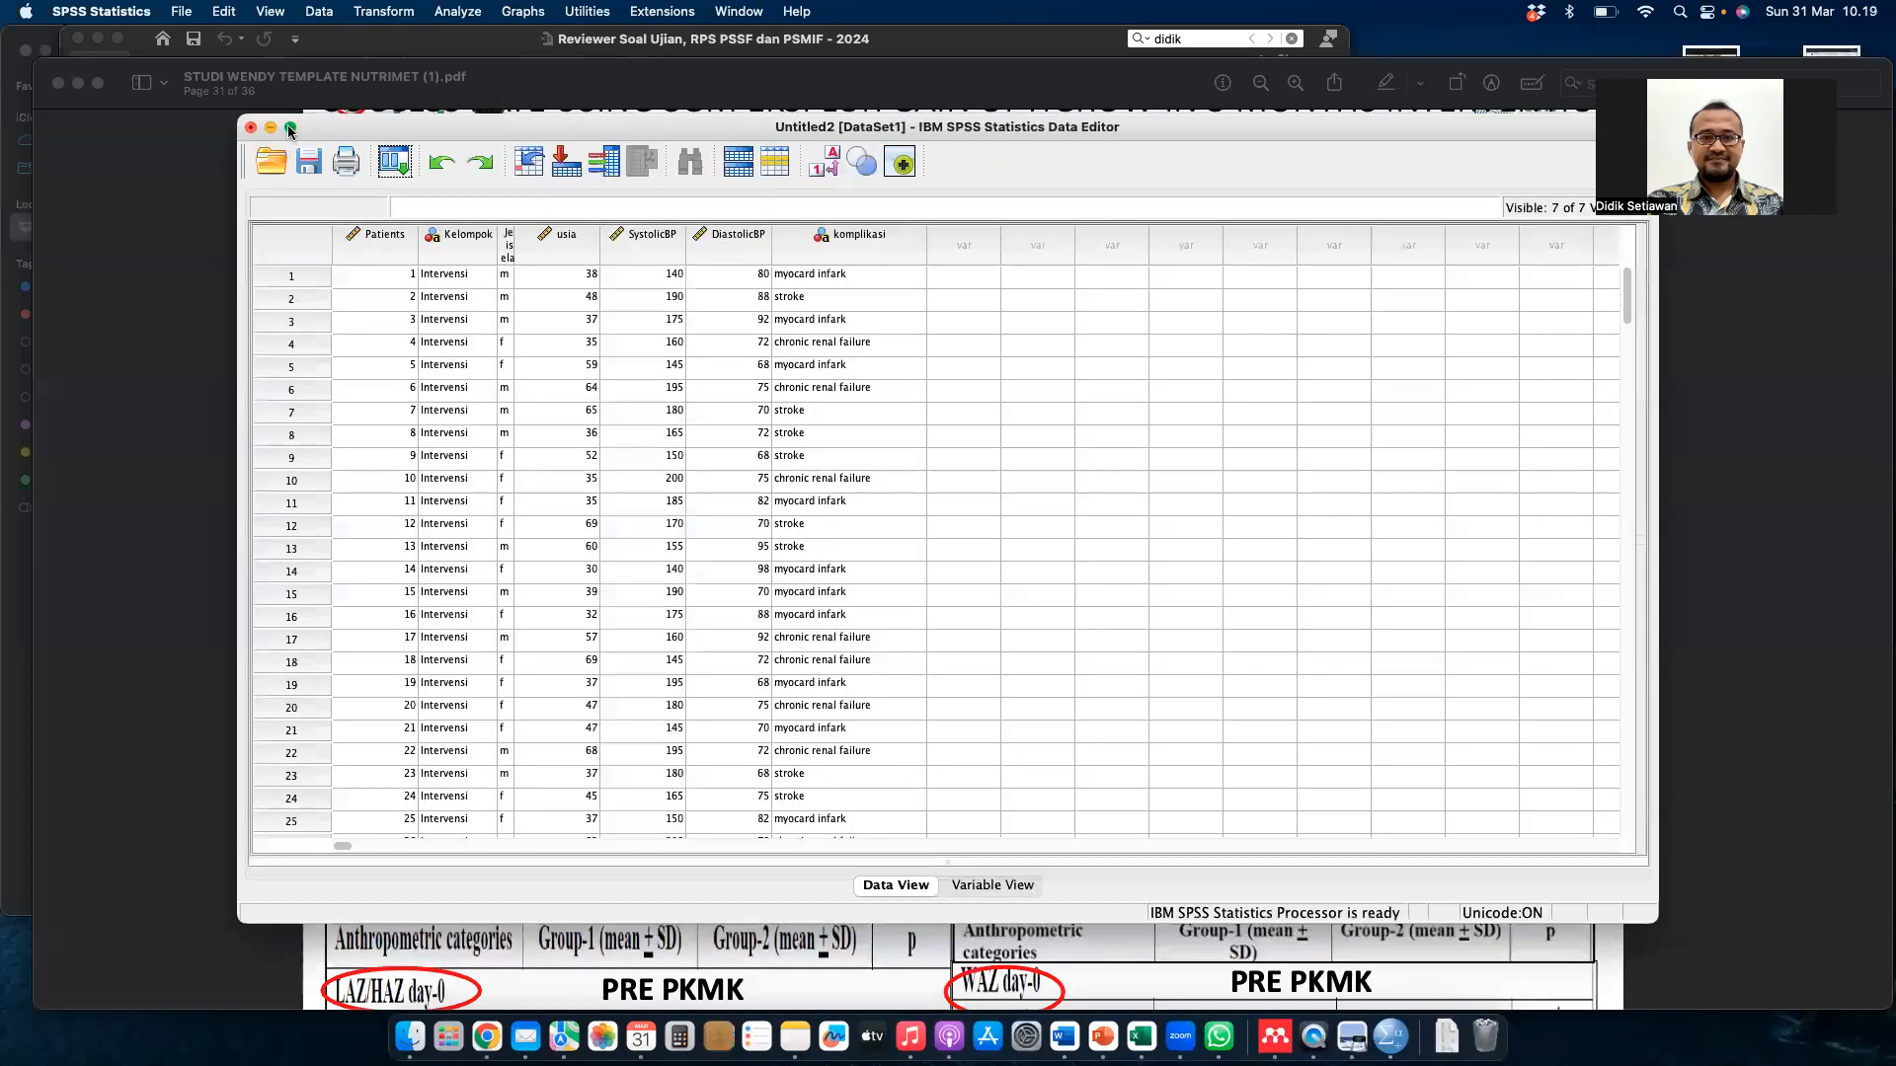
- Enlarge the imported dataset's data editor window, bring it to the front and select the komplikasi column
left_click(288, 130)
key("ctrl+Up")
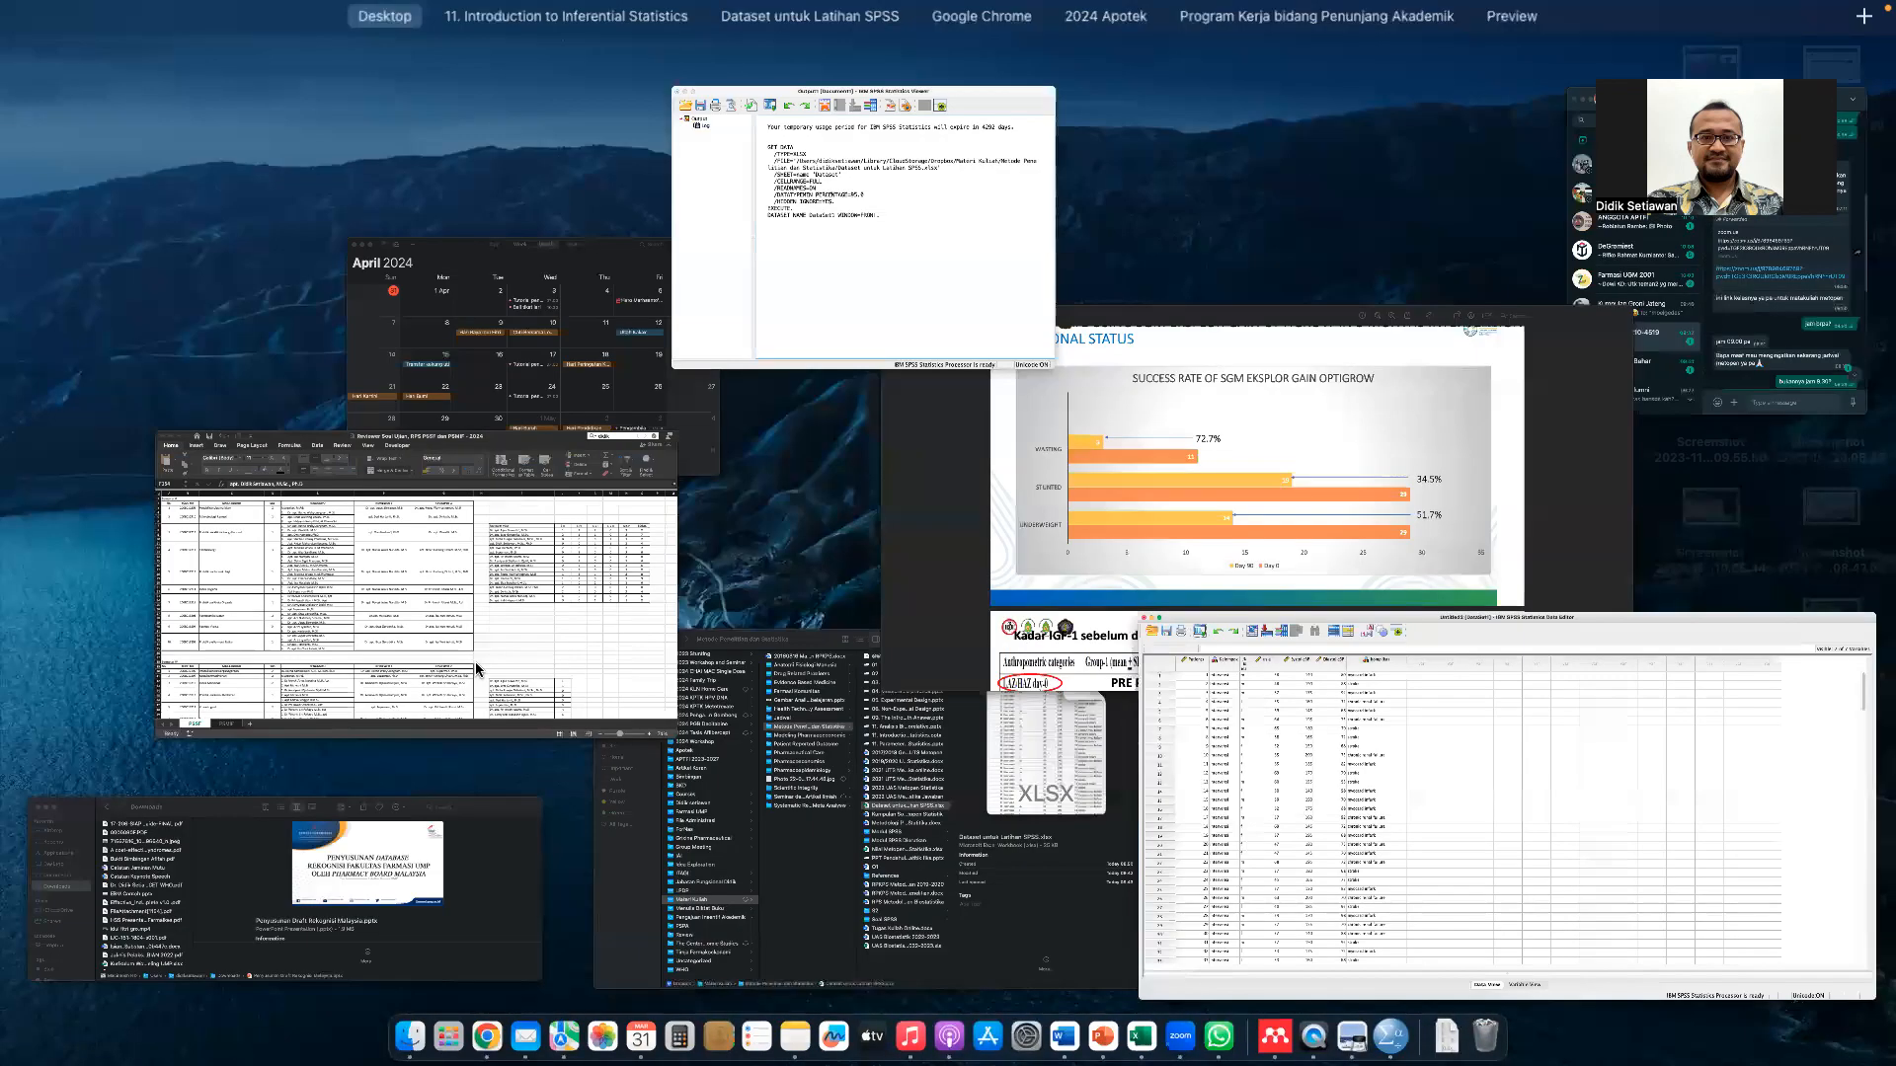
left_click(1478, 756)
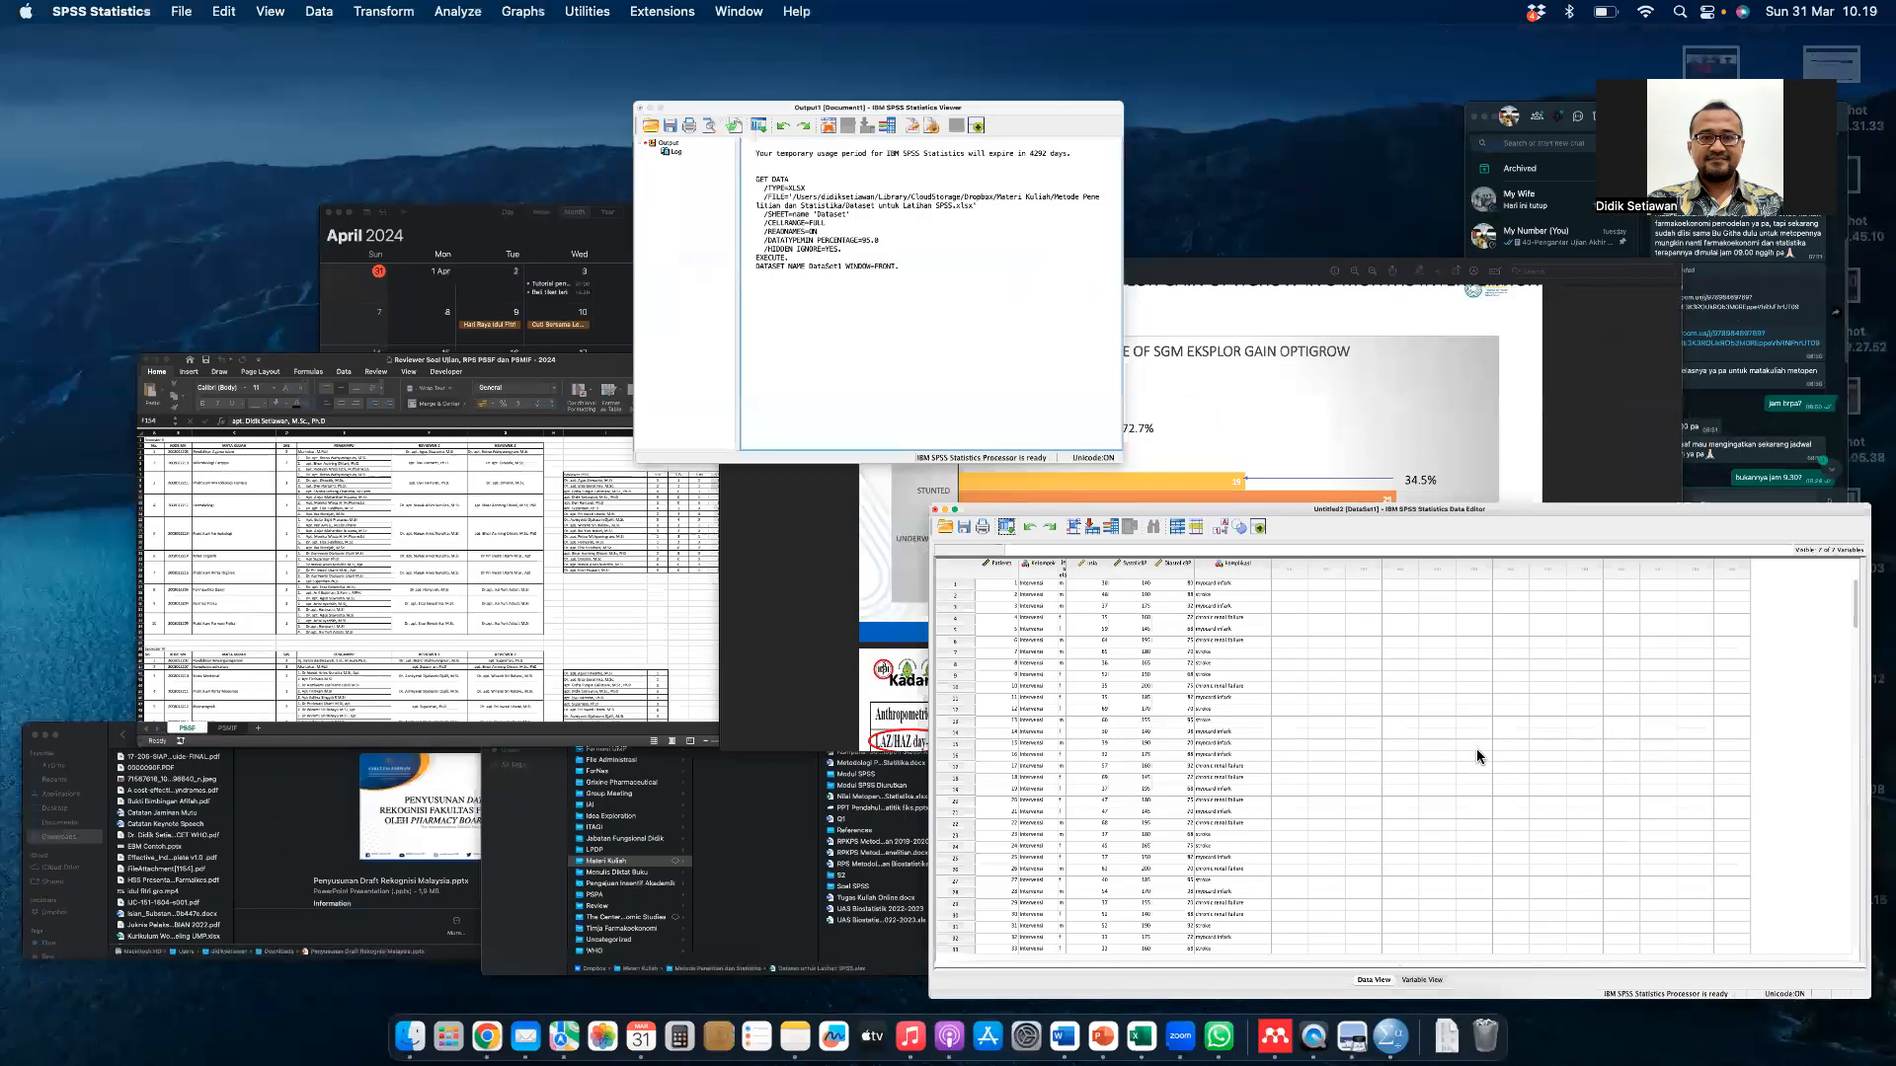
left_click(612, 158)
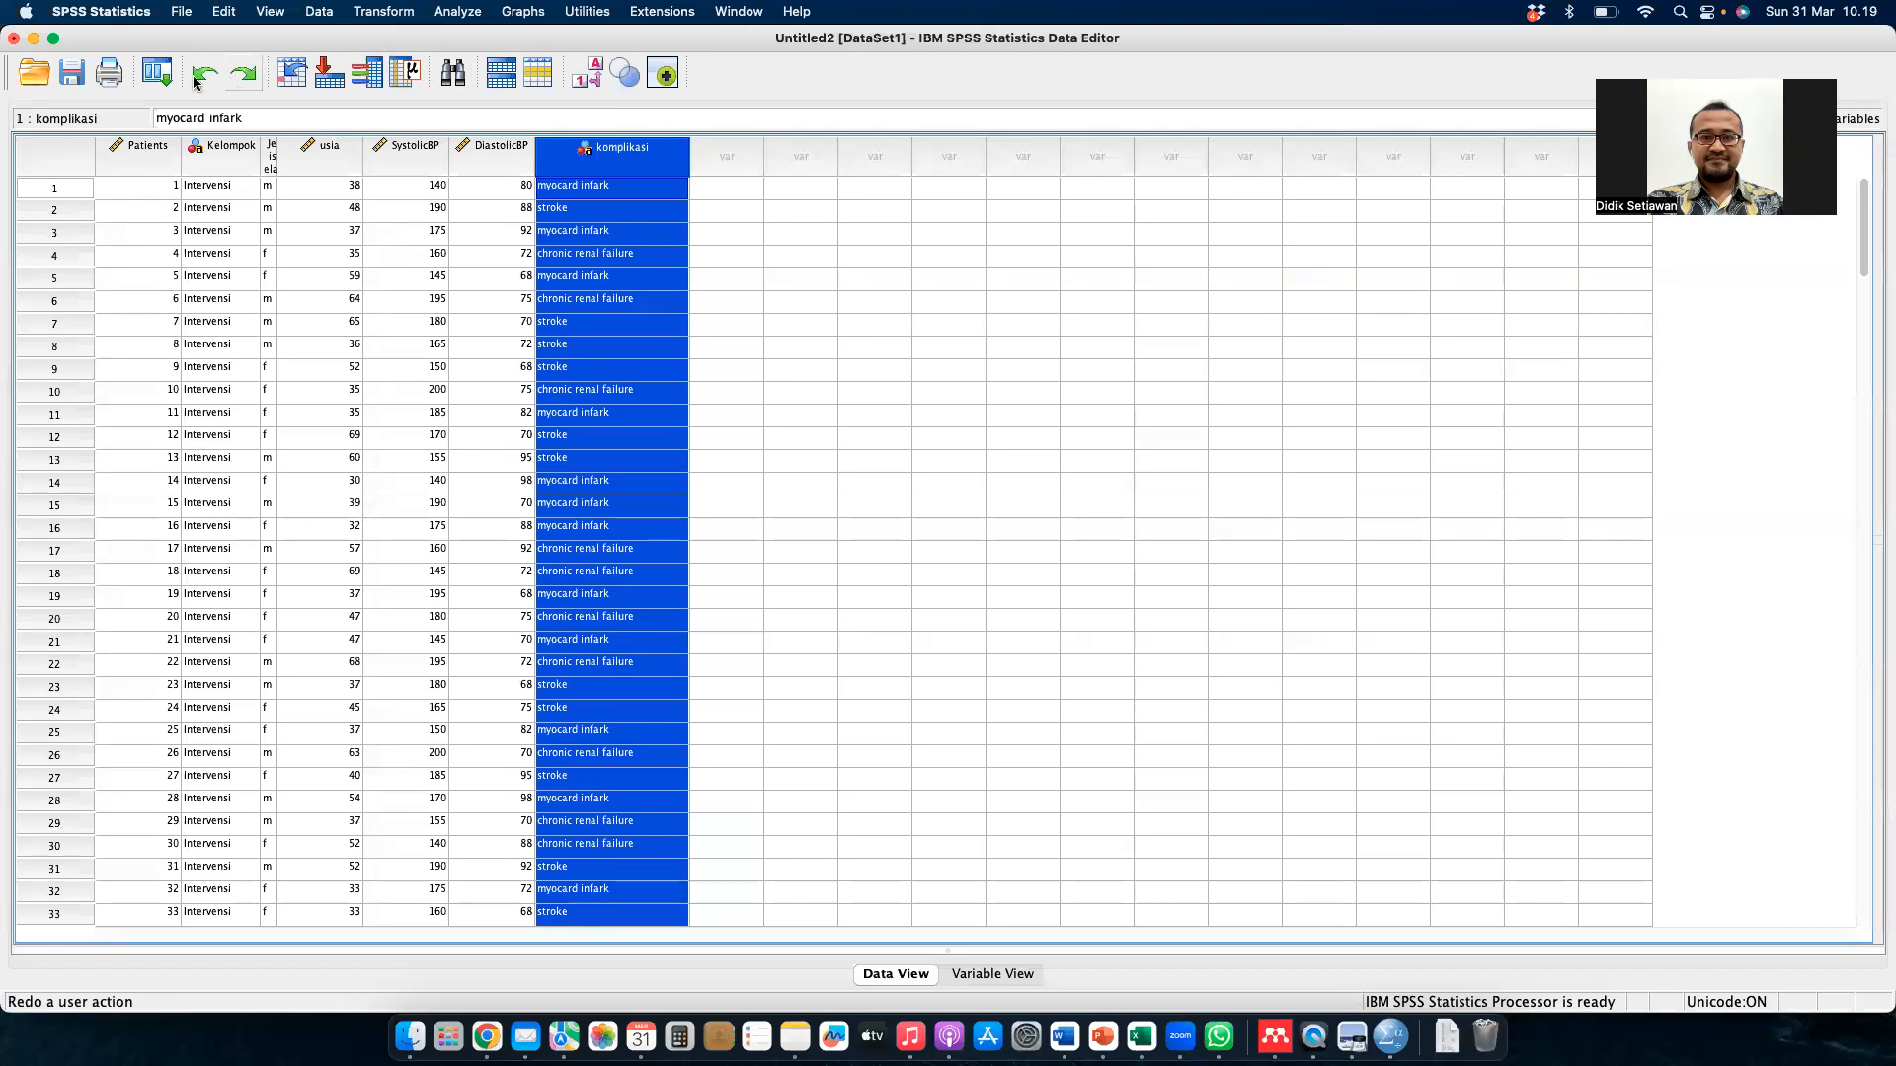
- Open the Crosstabs analysis and assign komplikasi to the rows and Kelompok to the columns
left_click(157, 73)
left_click(187, 100)
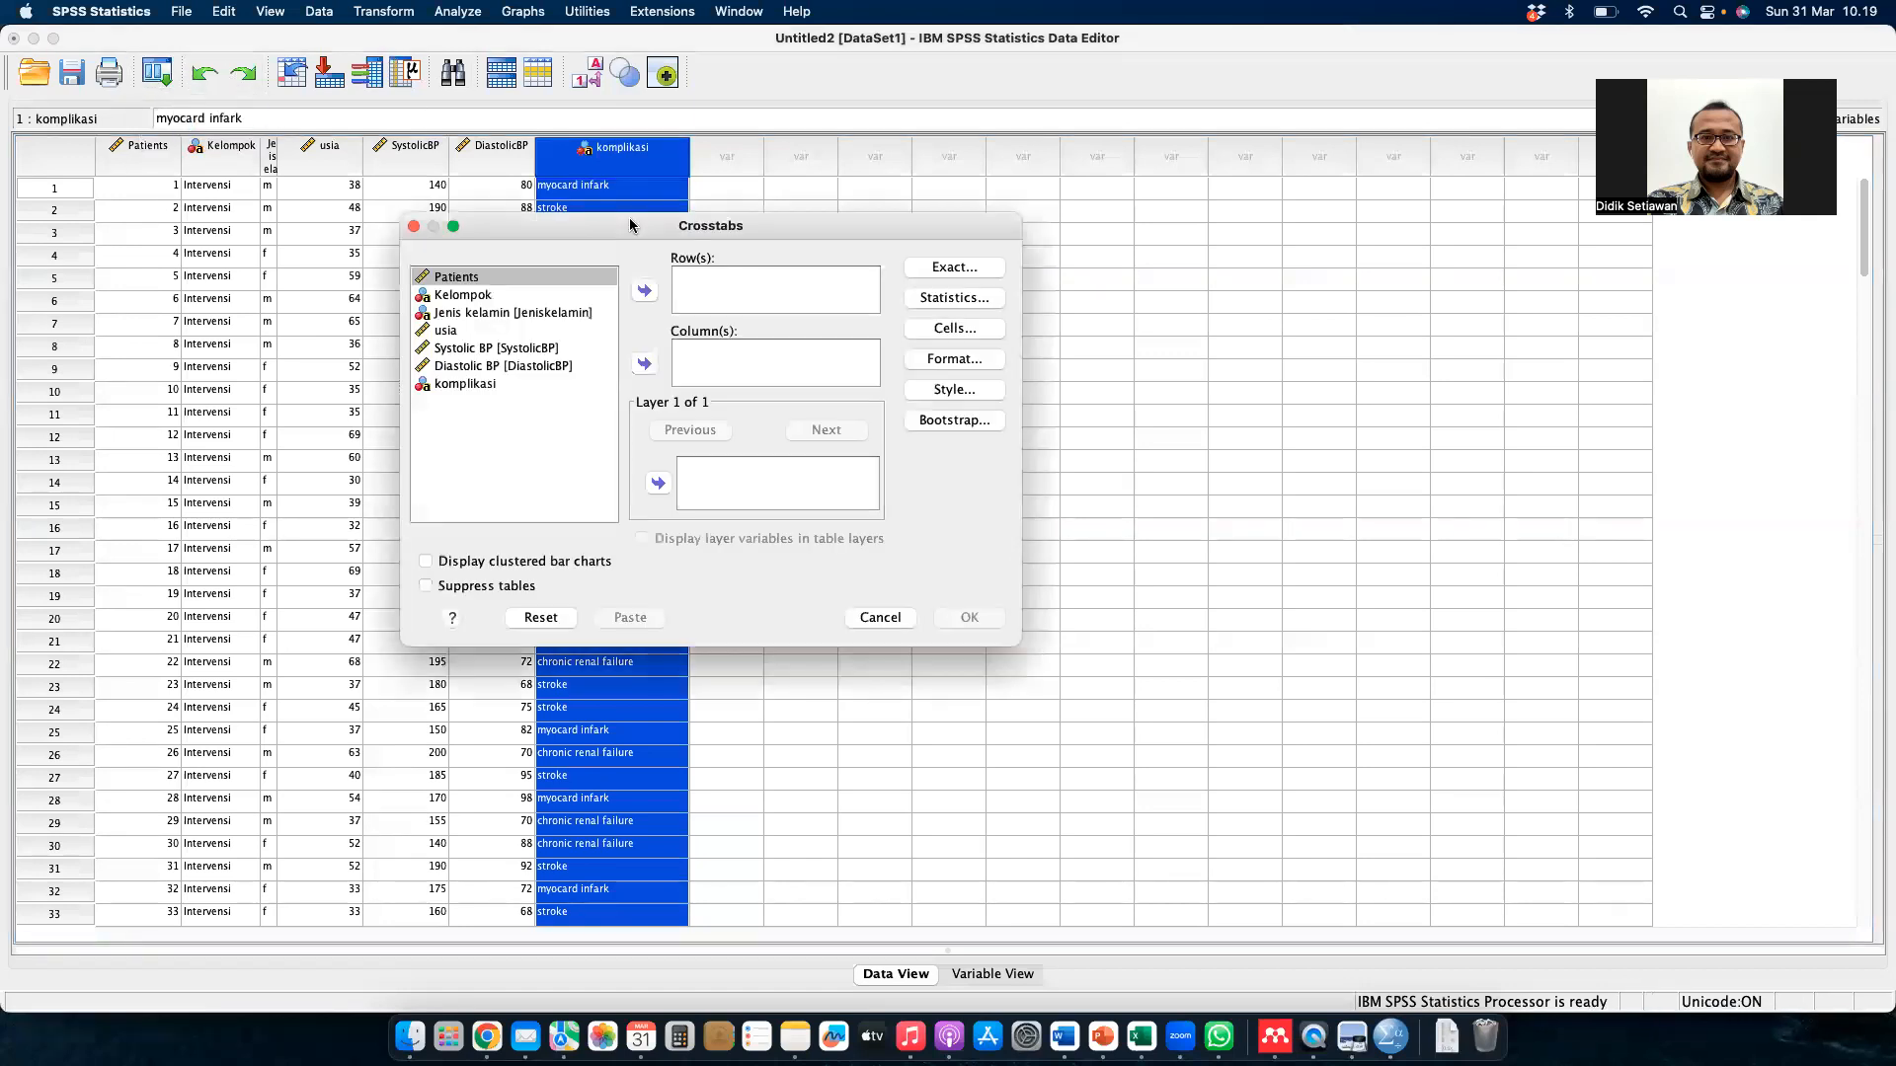
left_click(484, 384)
left_click(644, 290)
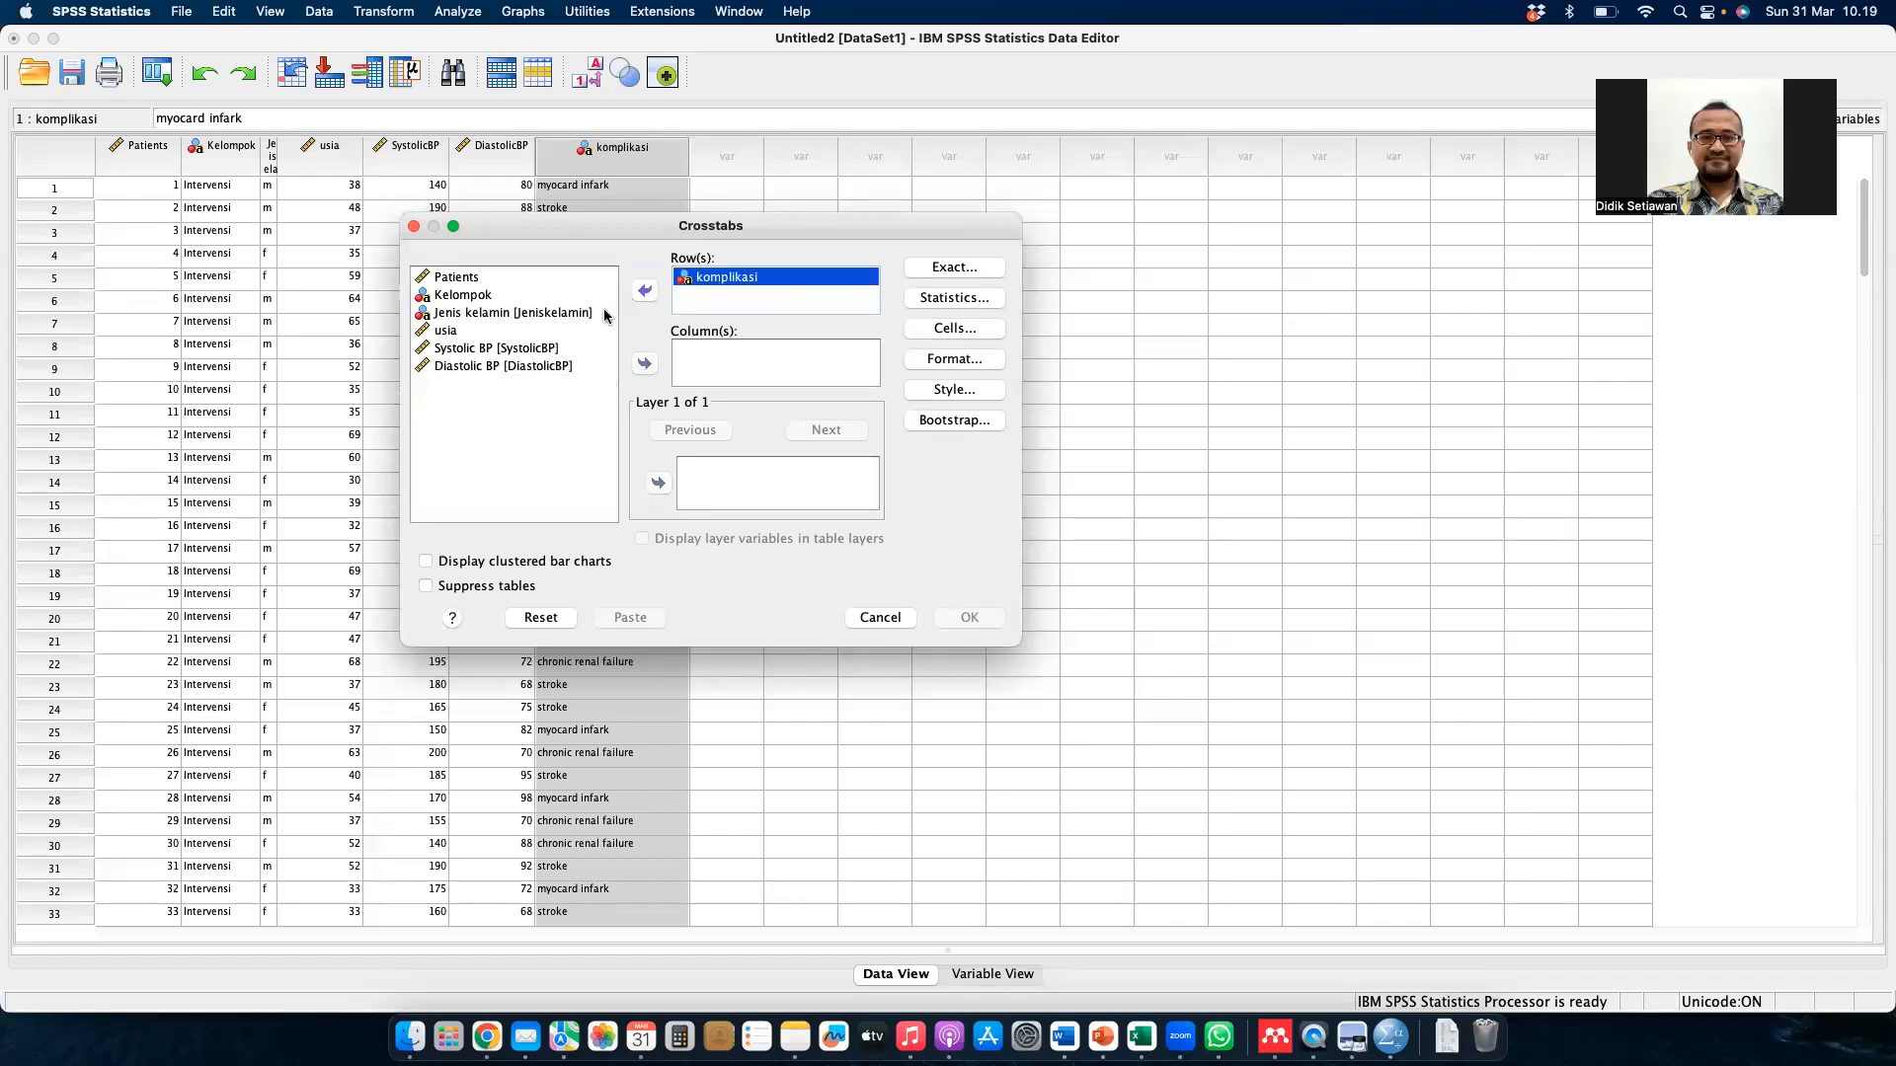
left_click(460, 298)
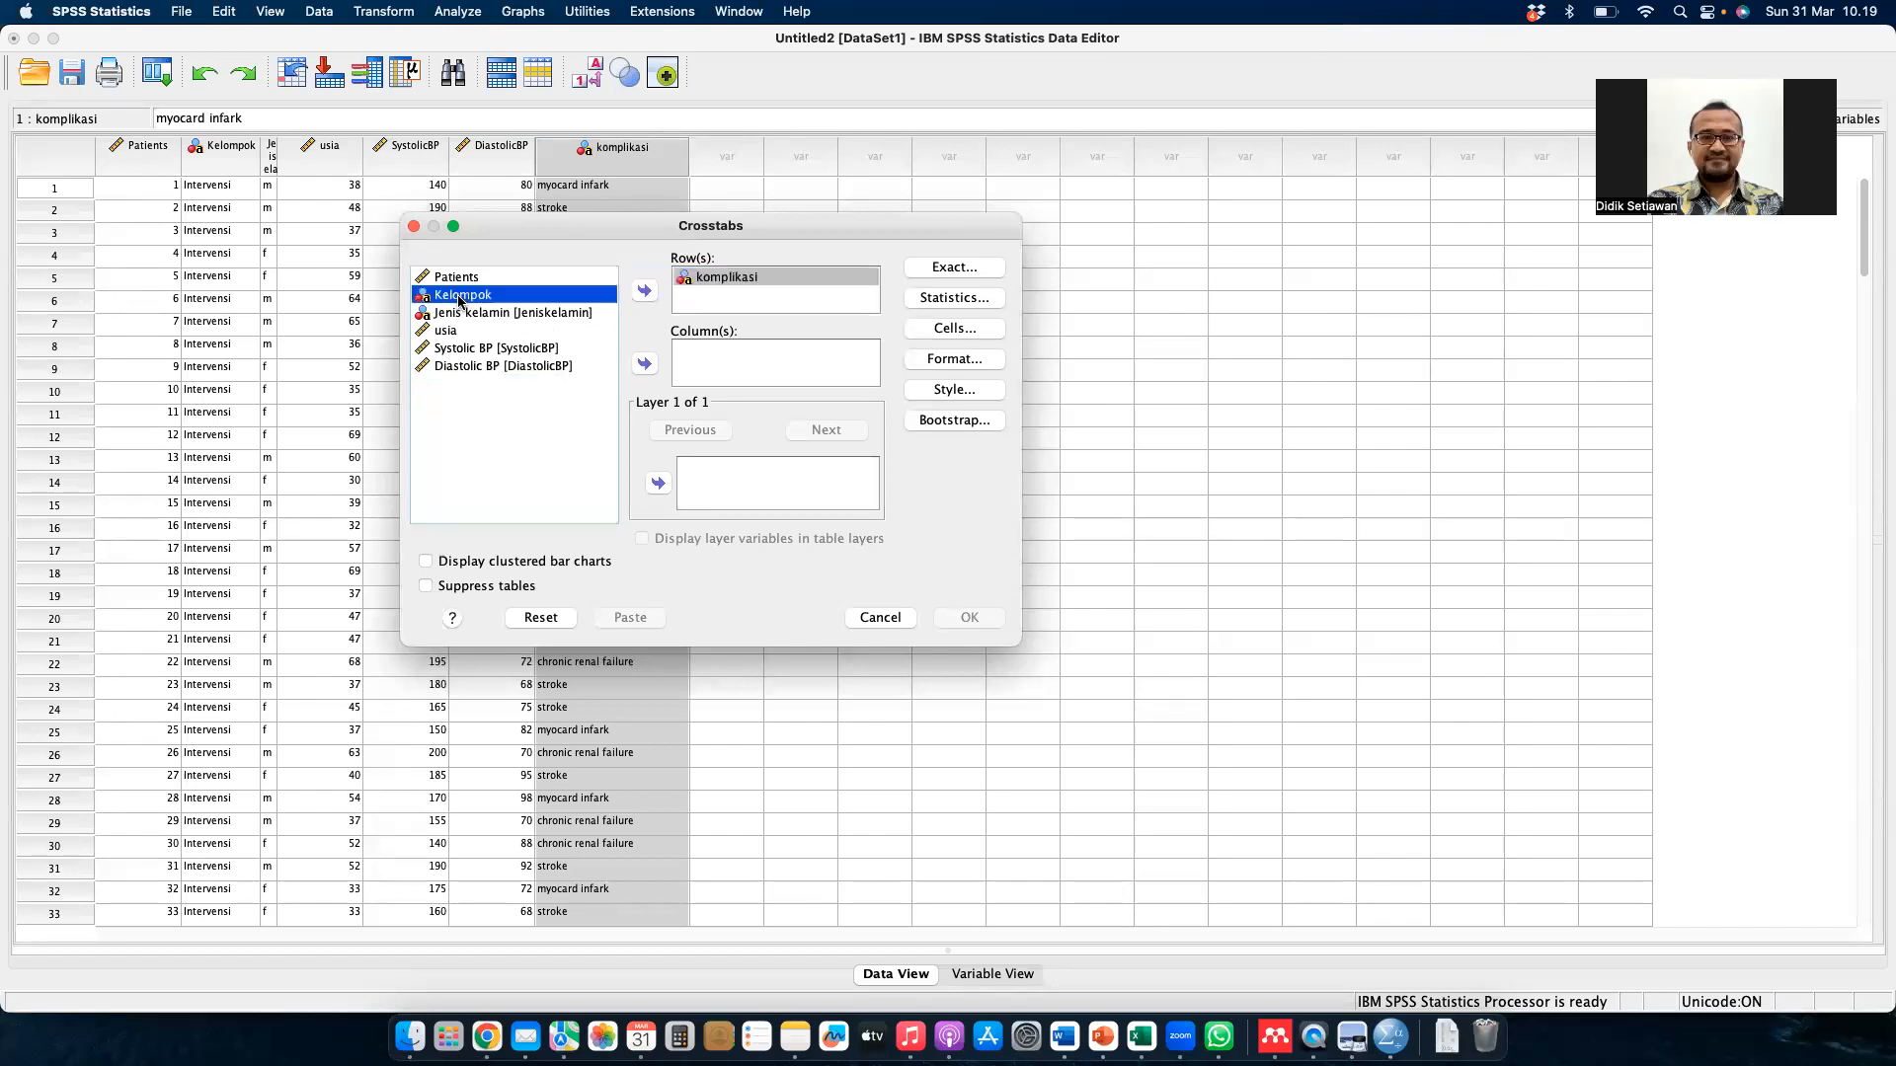
left_click(644, 363)
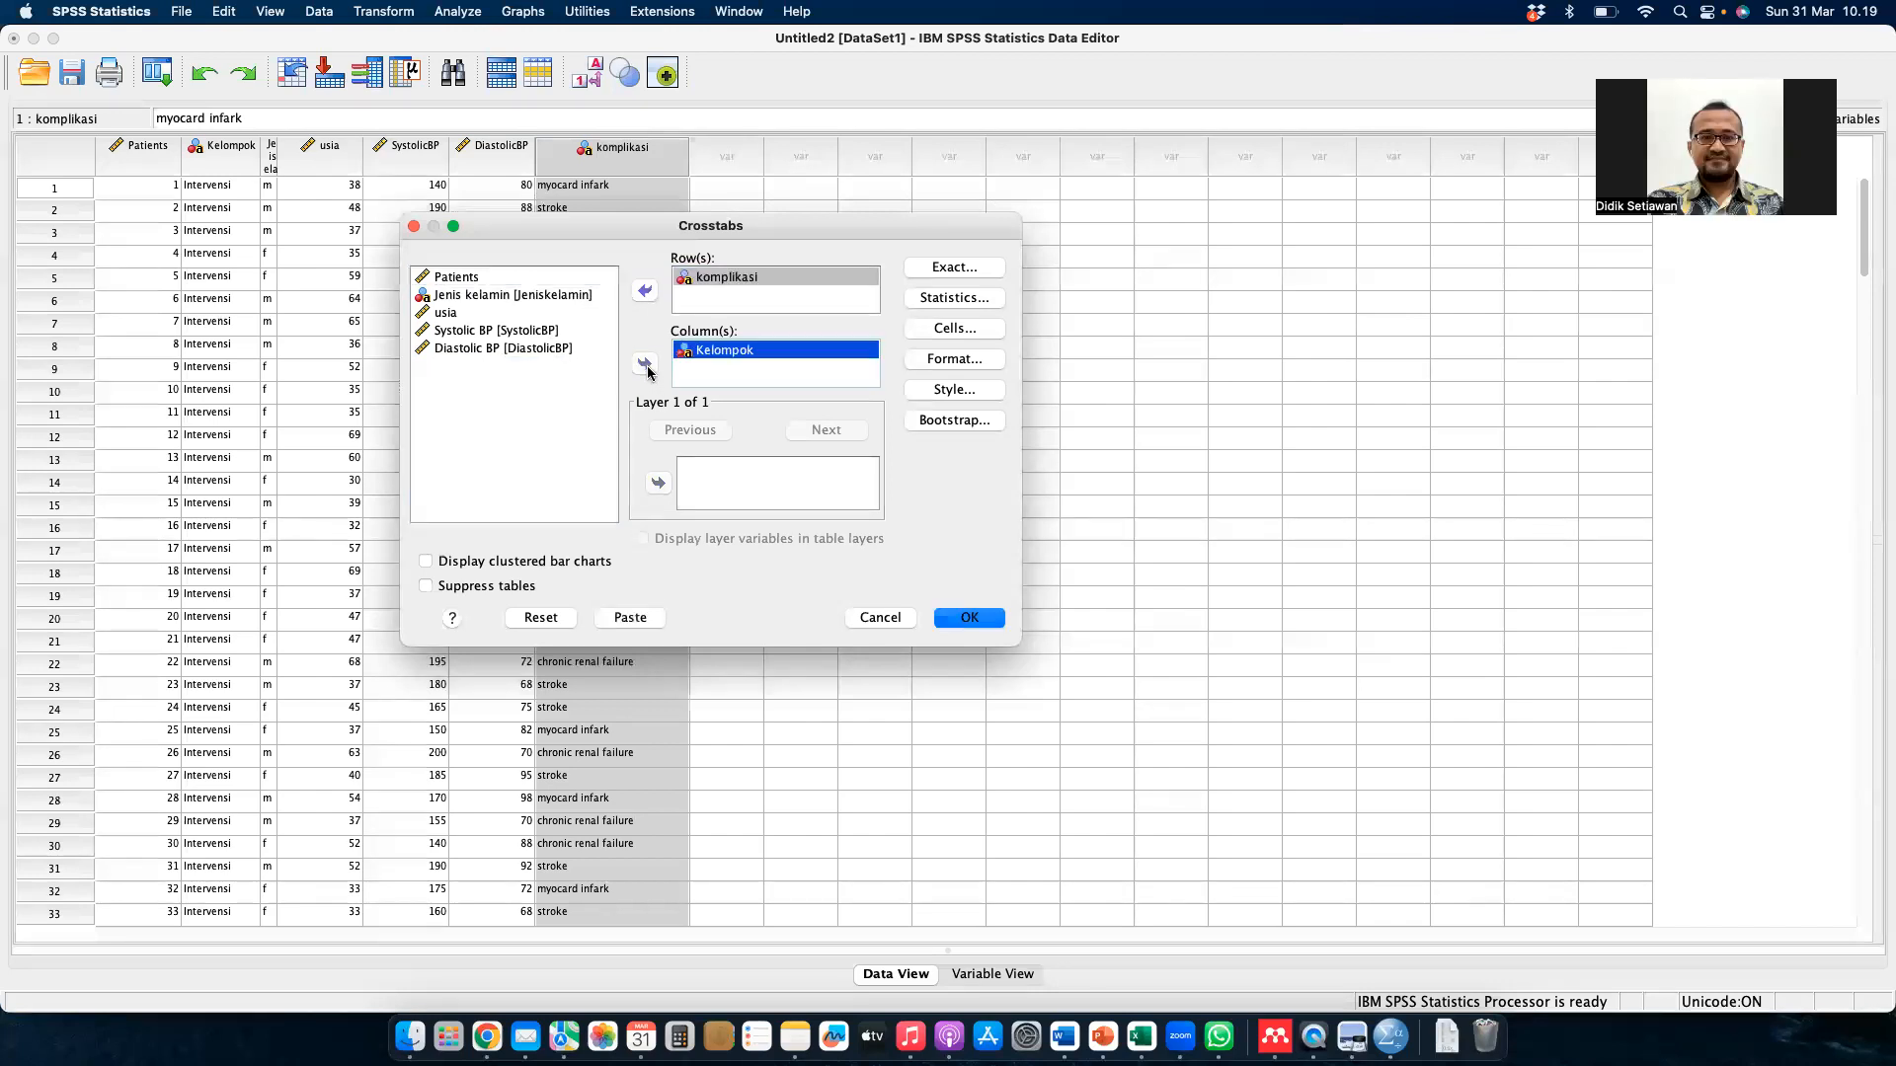
- Rearrange the crosstab's row variables so that Jenis kelamin comes first, followed by komplikasi
left_click(646, 290)
left_click(573, 296)
left_click(657, 291)
left_click(538, 358)
left_click(639, 293)
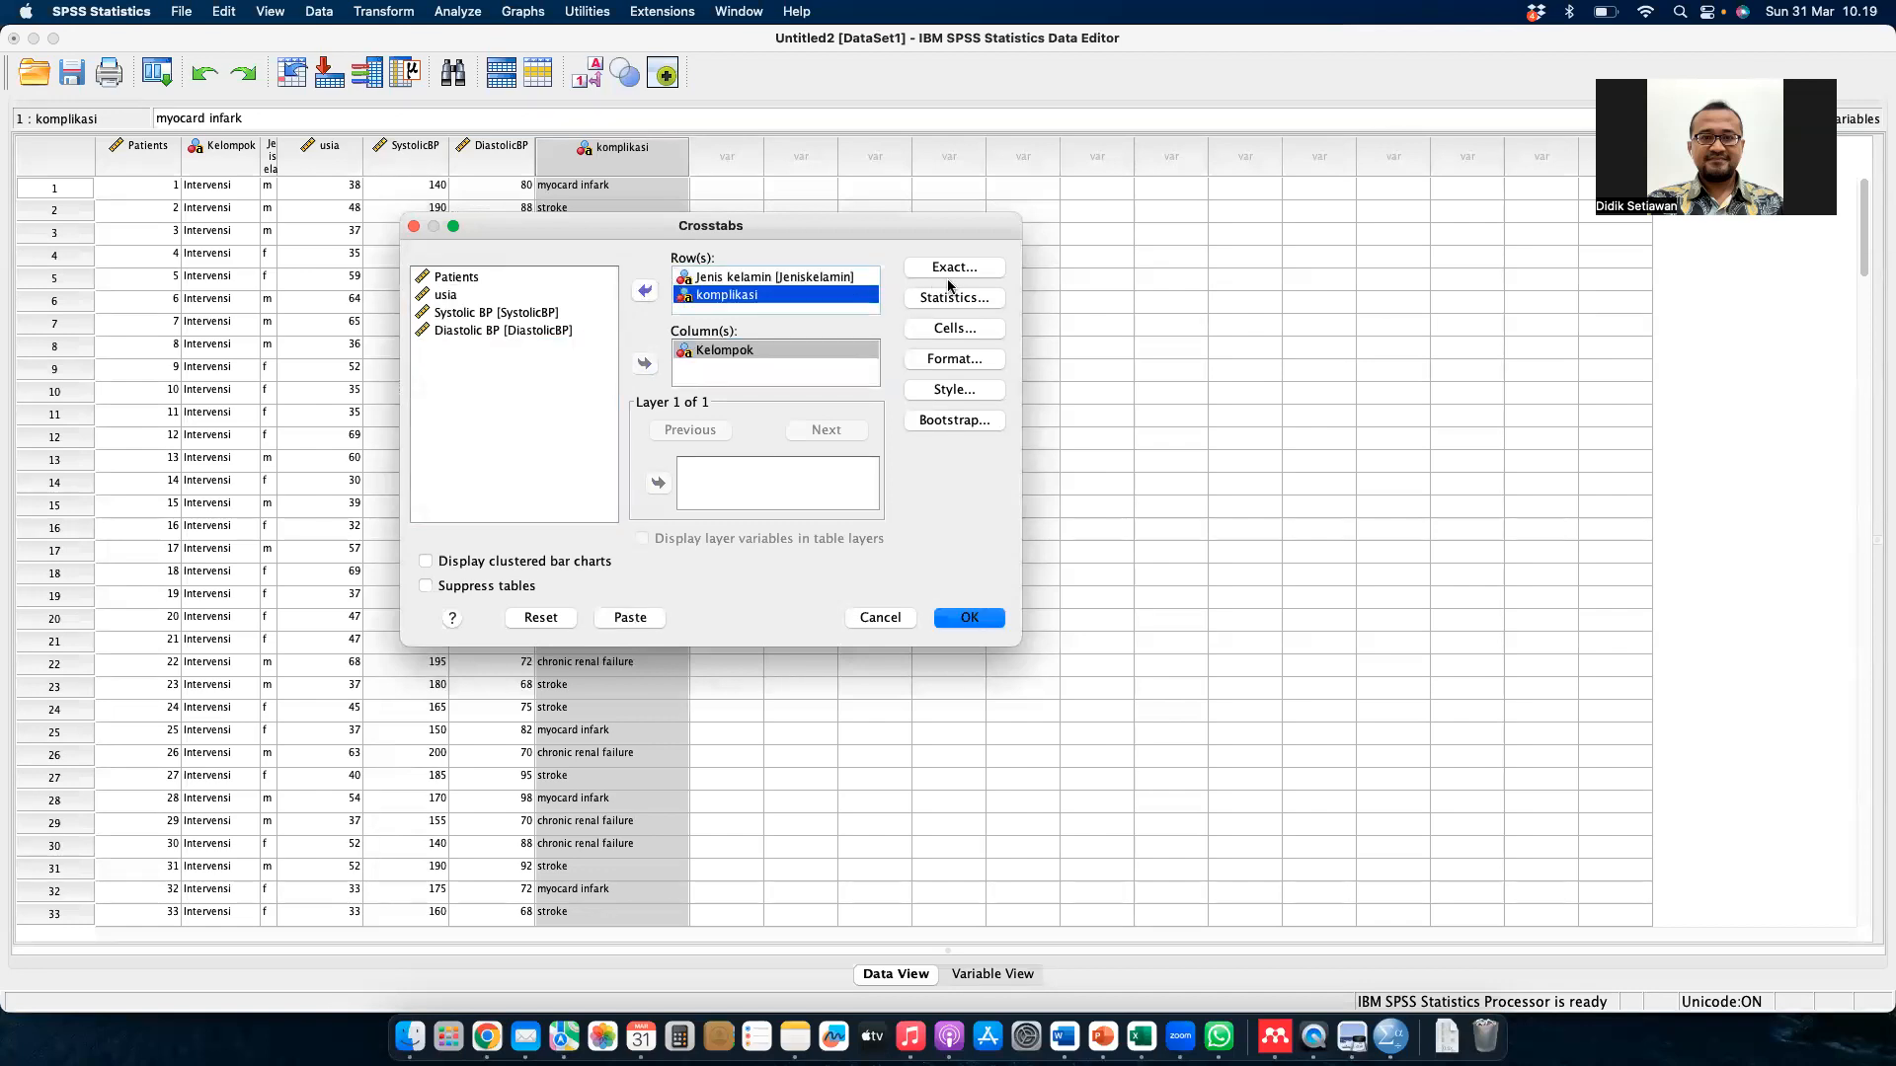
- Enable the Chi-square and Contingency coefficient statistics and run the crosstabs analysis
left_click(953, 297)
left_click(624, 294)
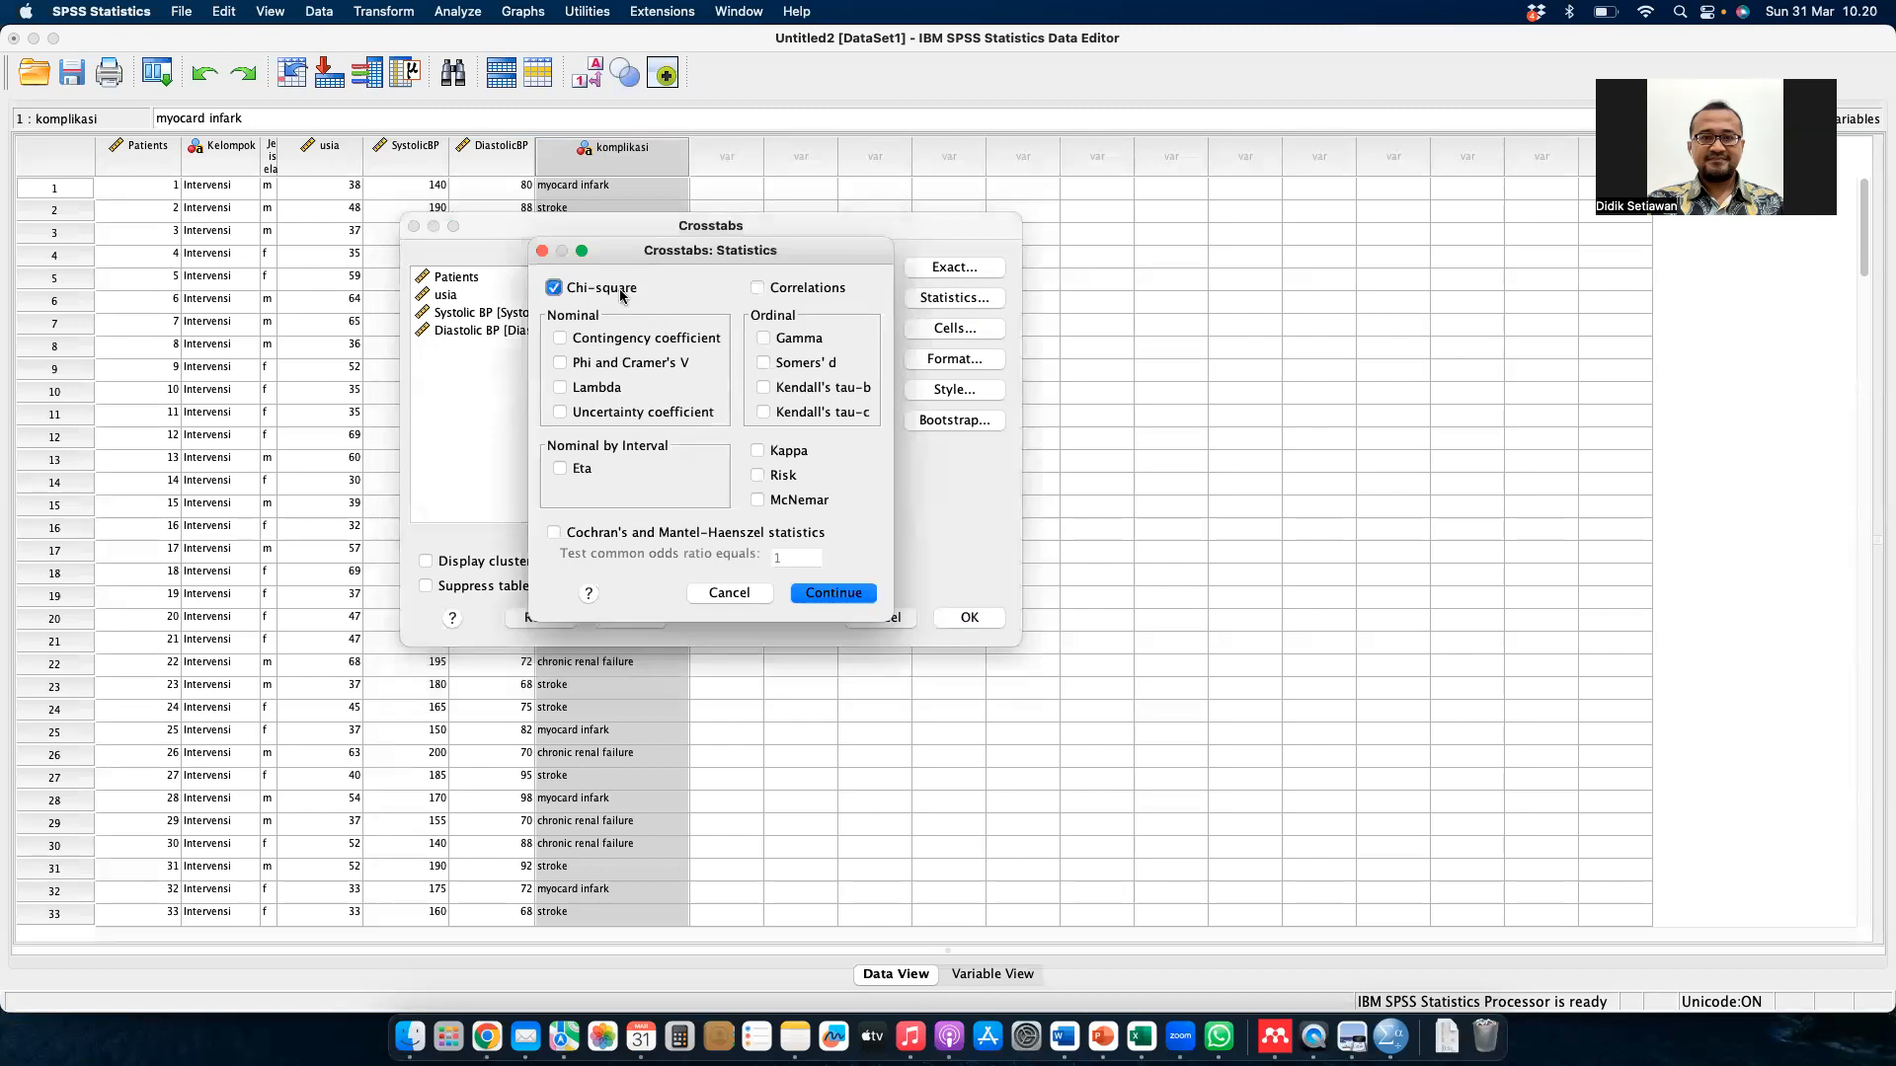
left_click(559, 338)
left_click(842, 595)
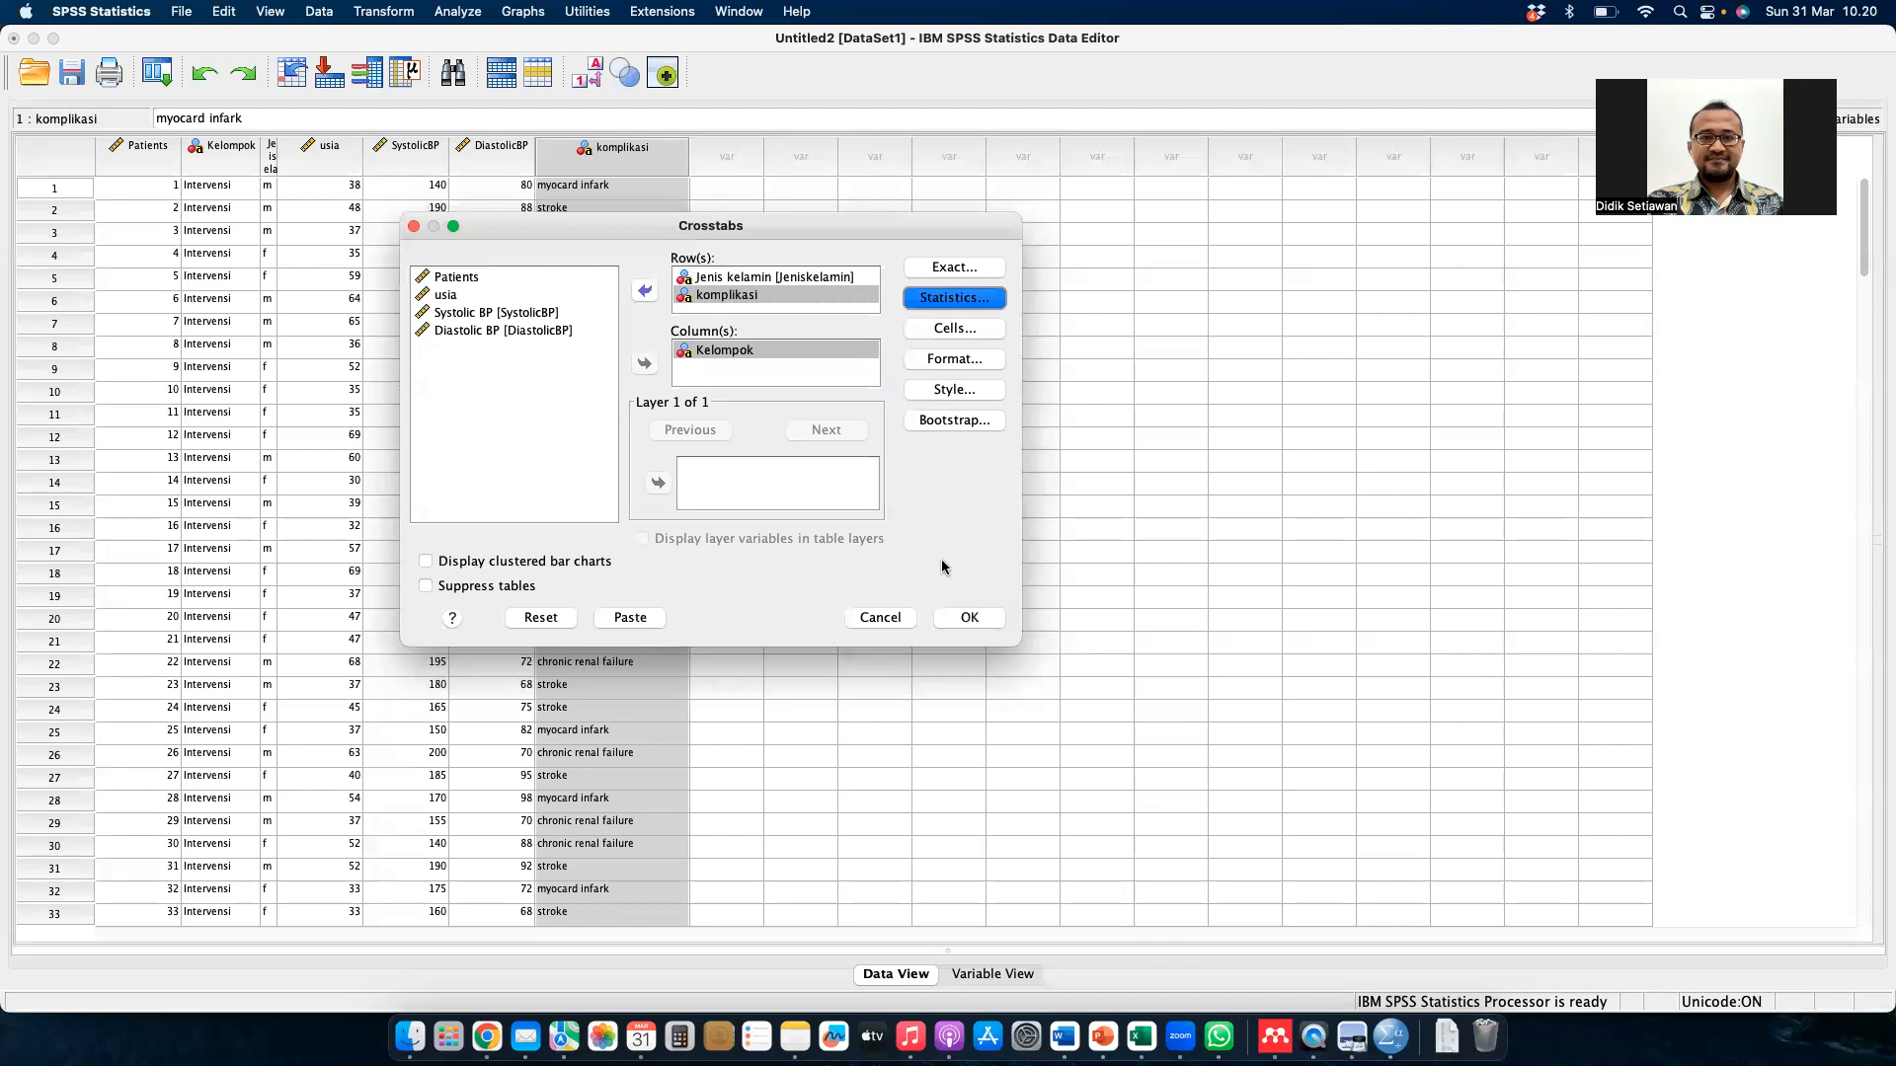
left_click(970, 616)
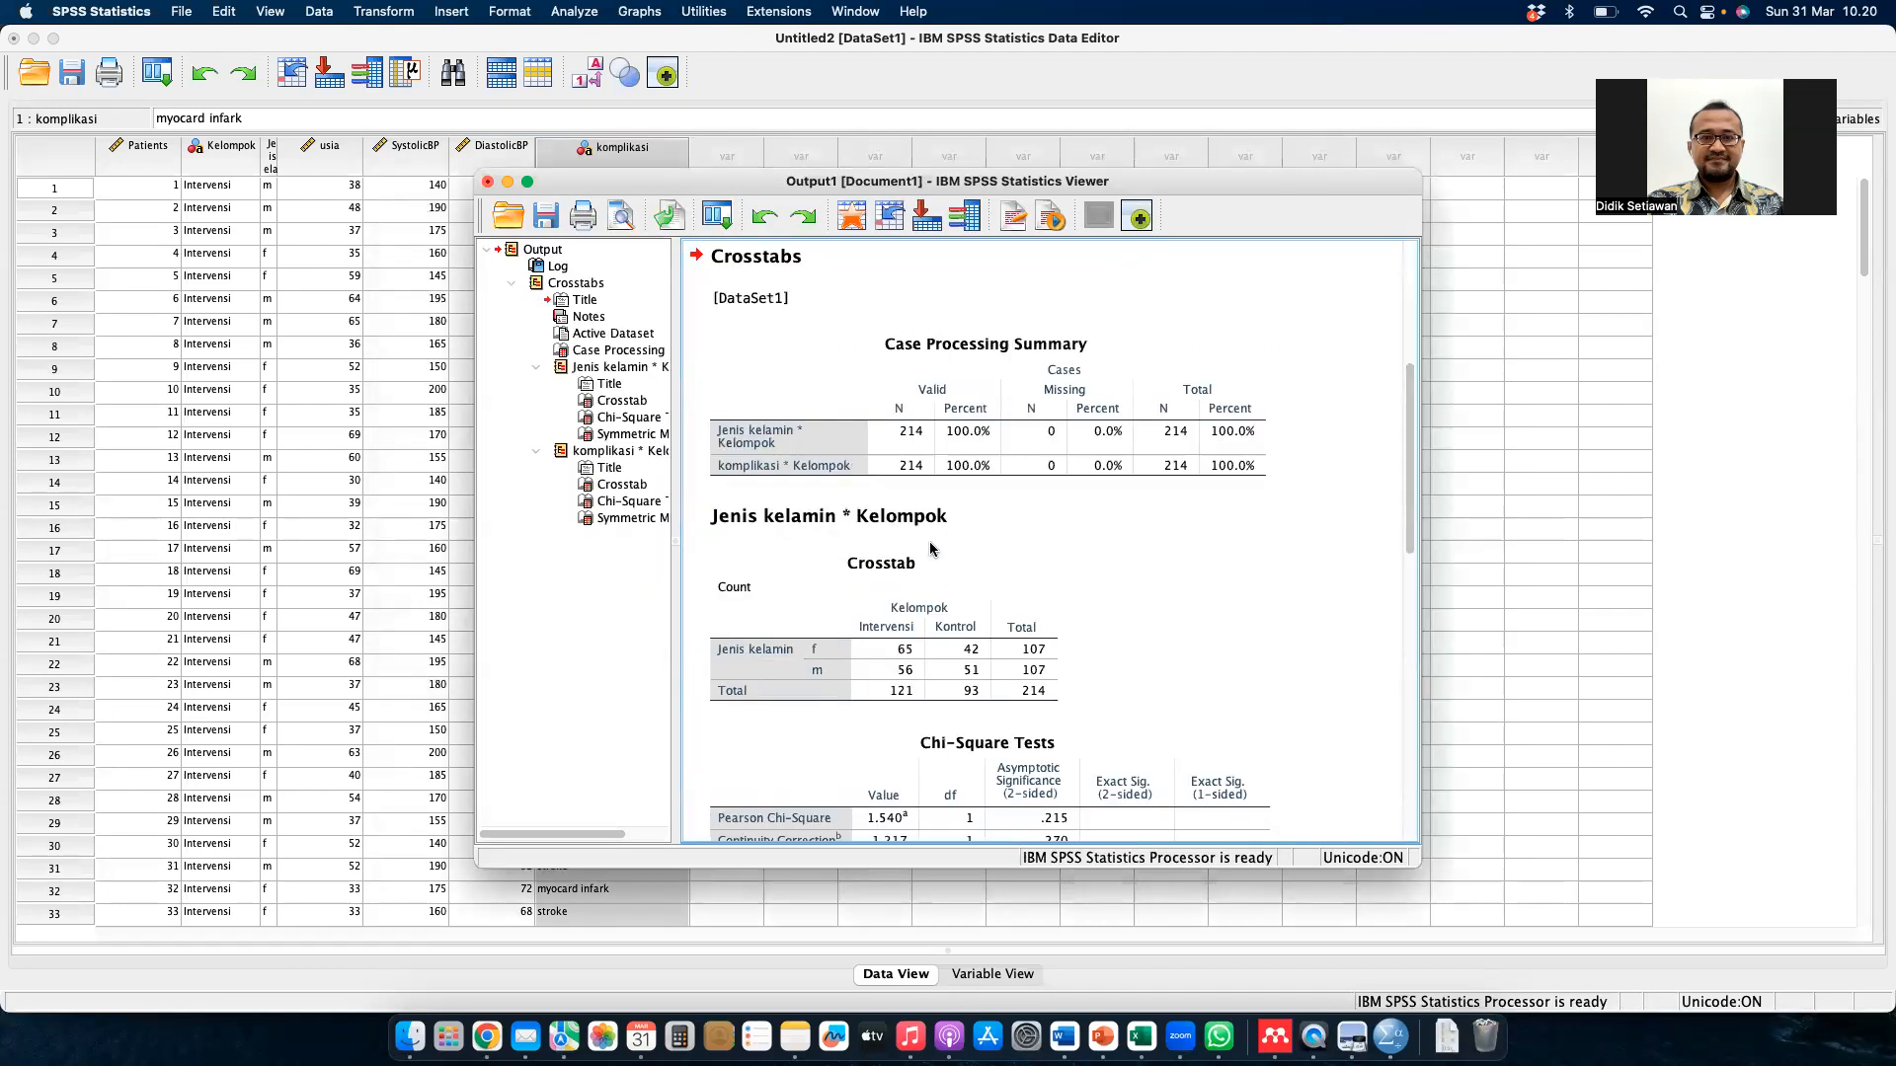
- Review the chi-square tests and symmetric measures for Jenis kelamin and komplikasi by Kelompok in the crosstabs output
scroll(931, 549, "down", 5)
scroll(931, 549, "down", 1)
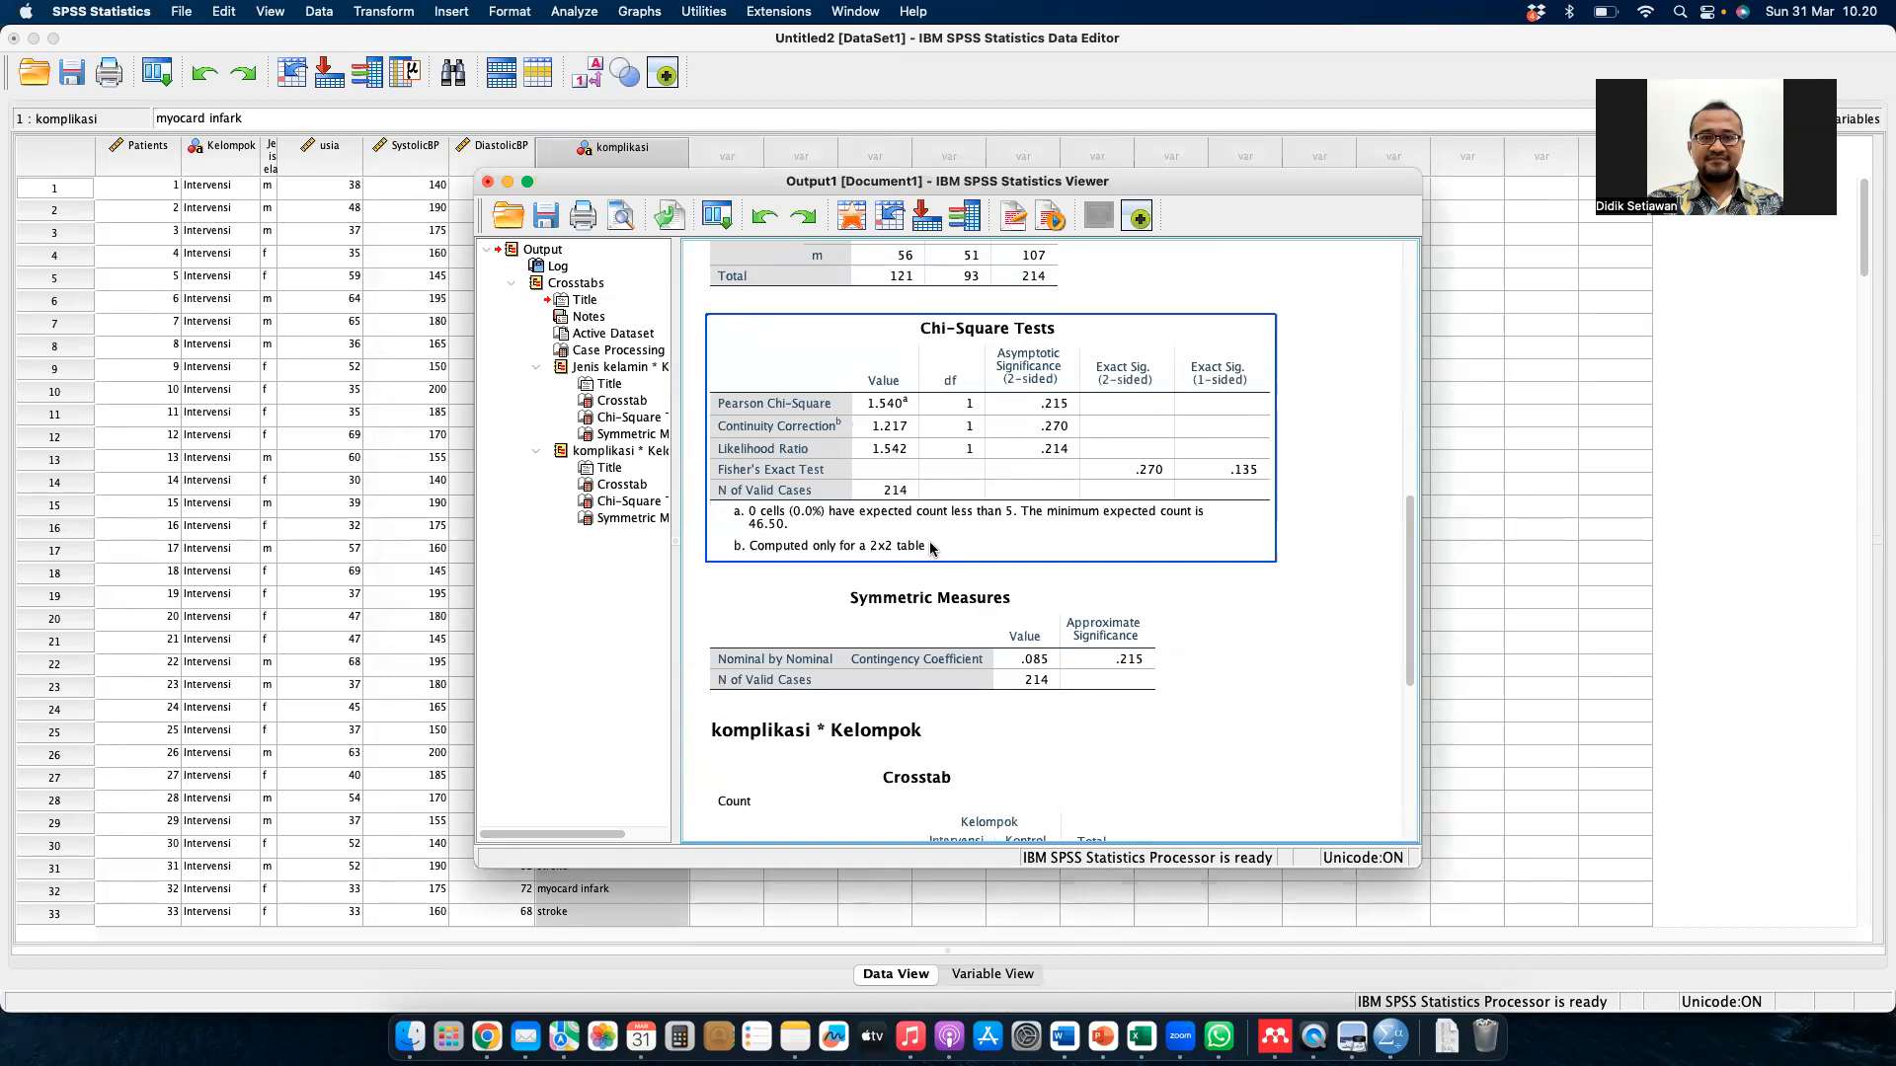
scroll(931, 549, "down", 1)
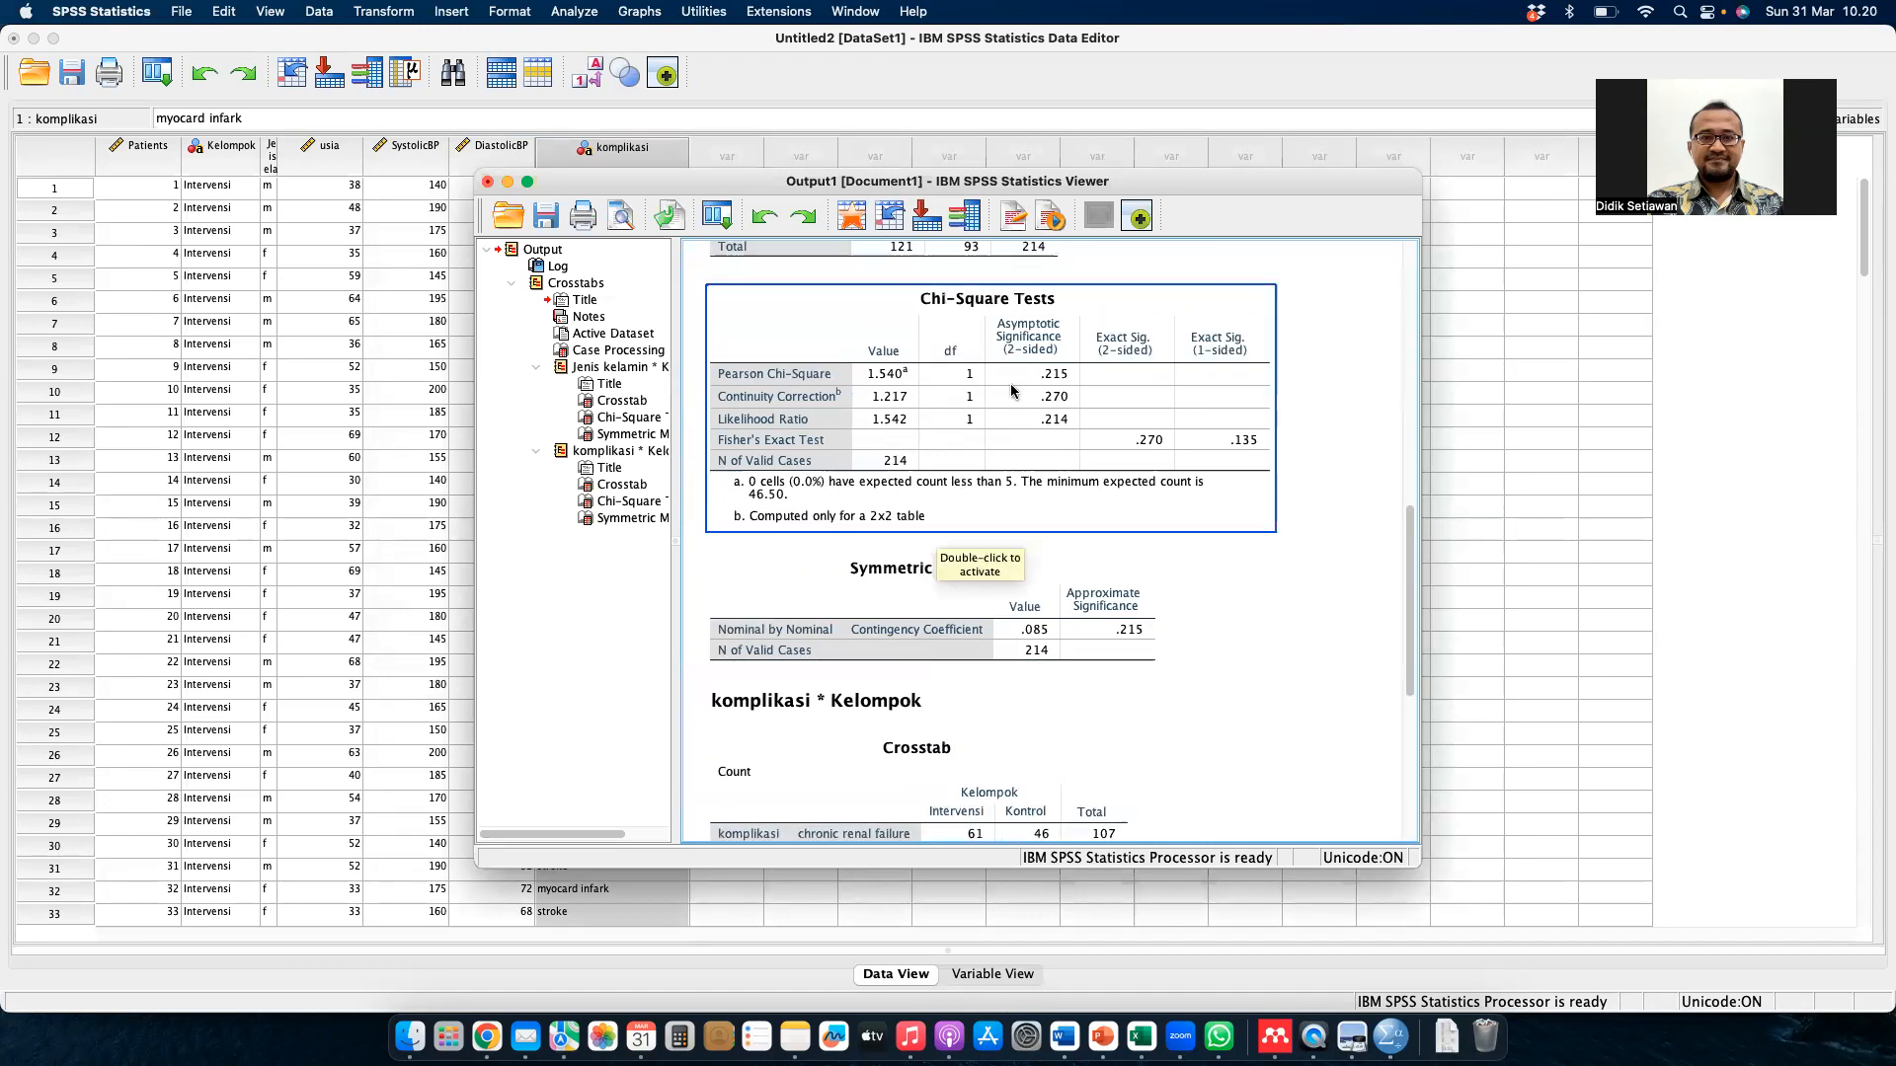
left_click(847, 642)
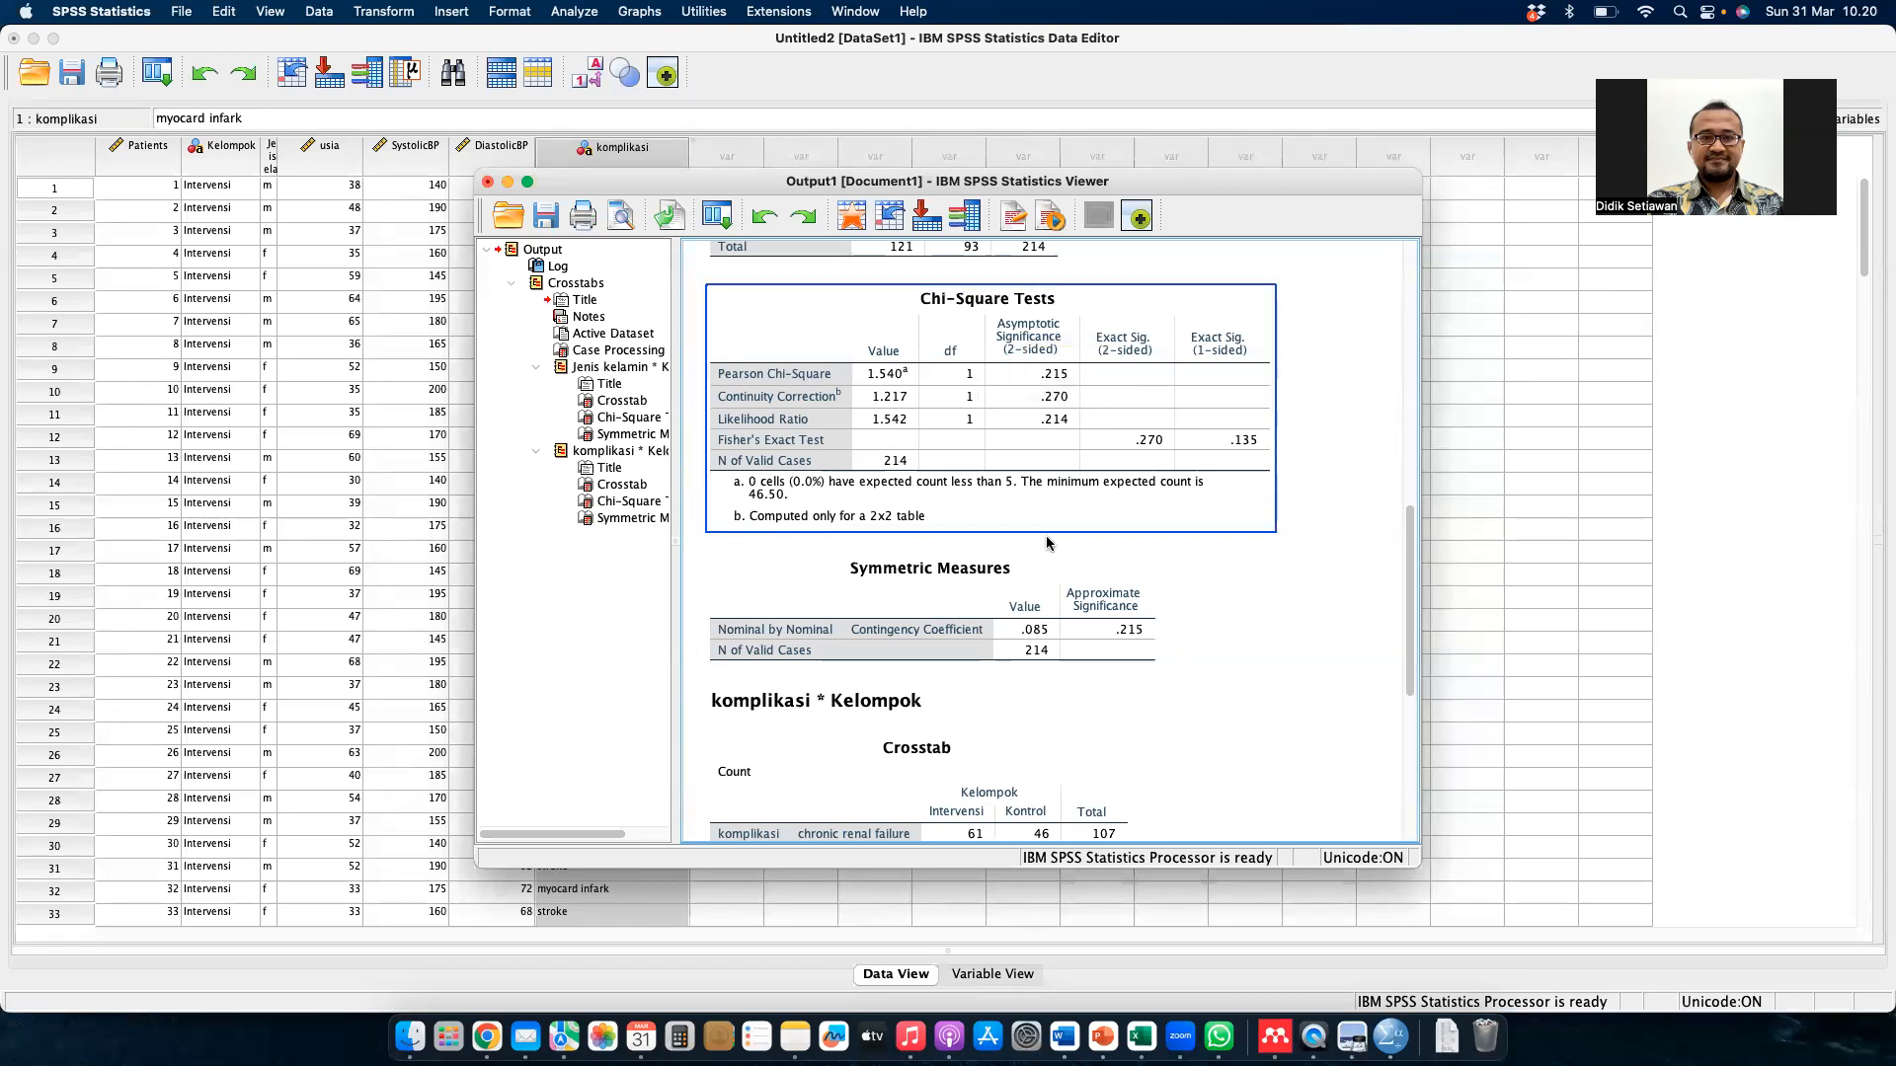
scroll(1057, 583, "down", 5)
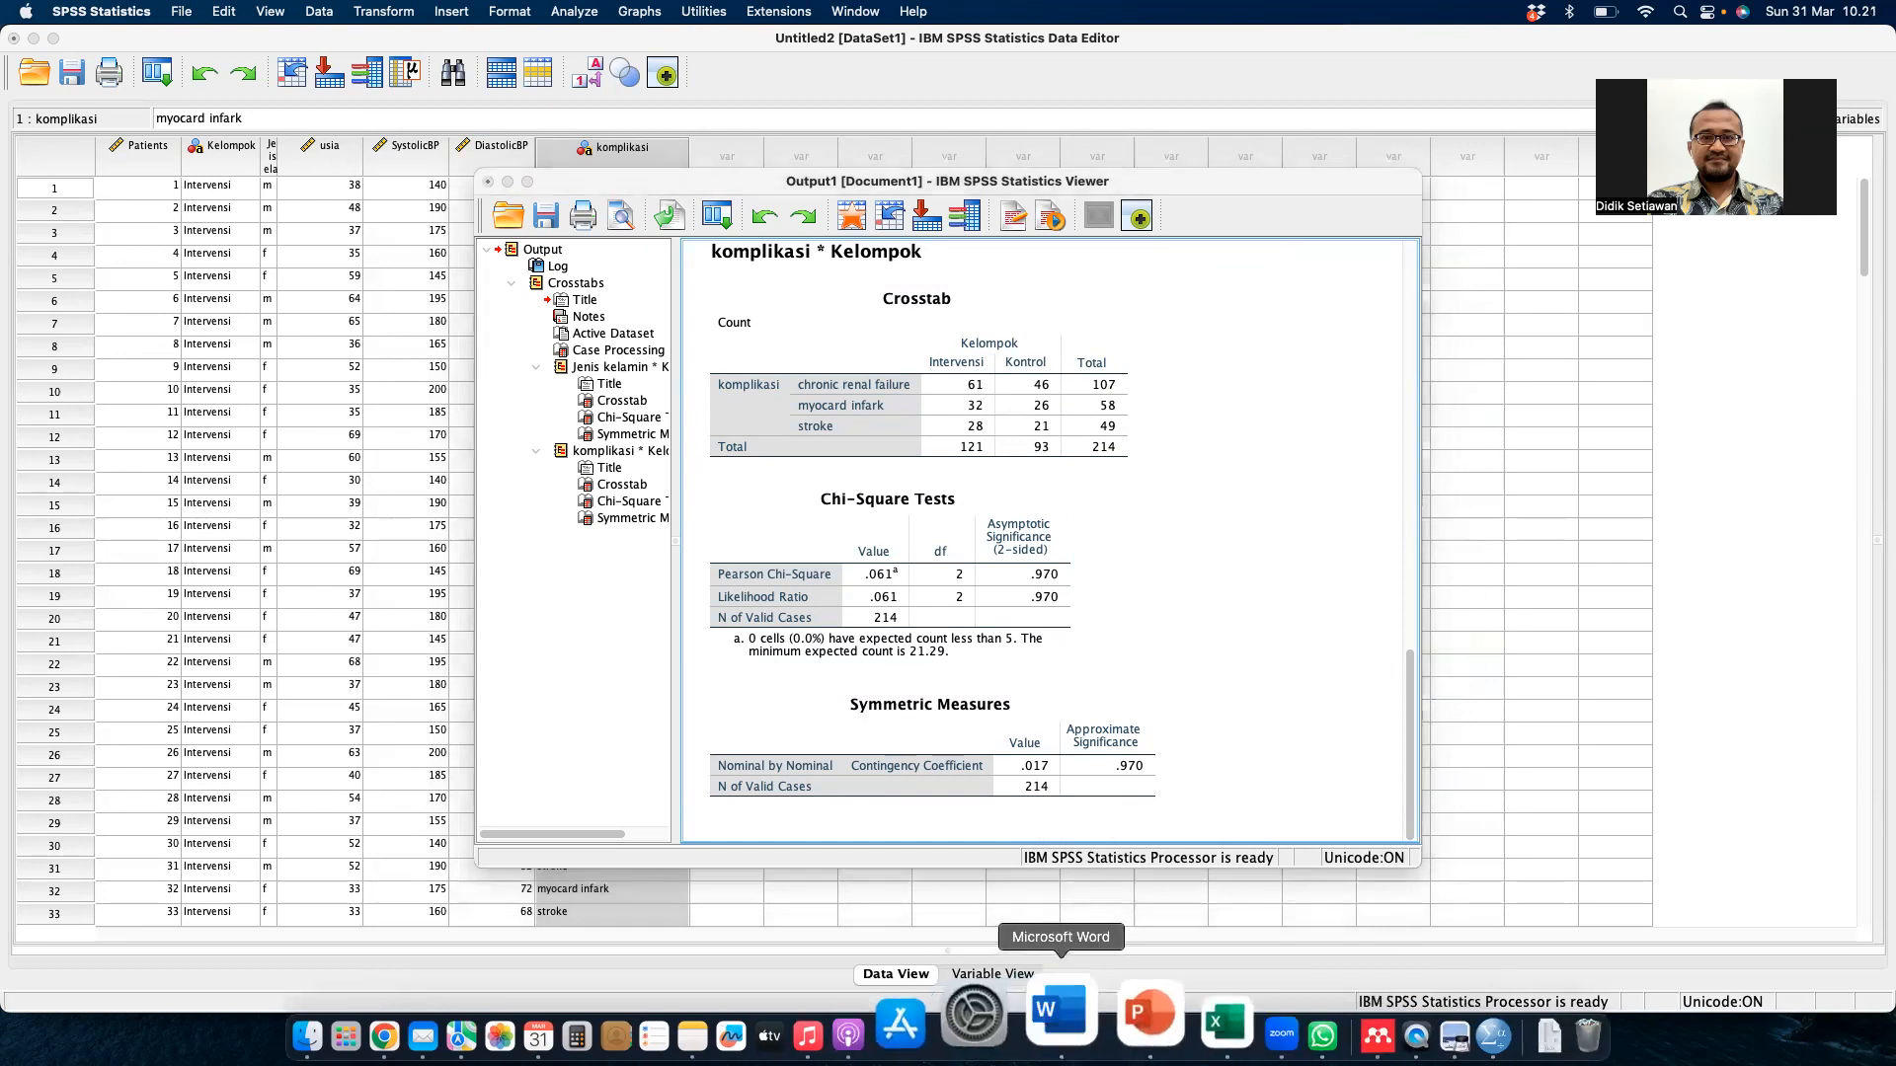
- Switch to Microsoft Word, create a blank document and expand its window to full screen
left_click(806, 451)
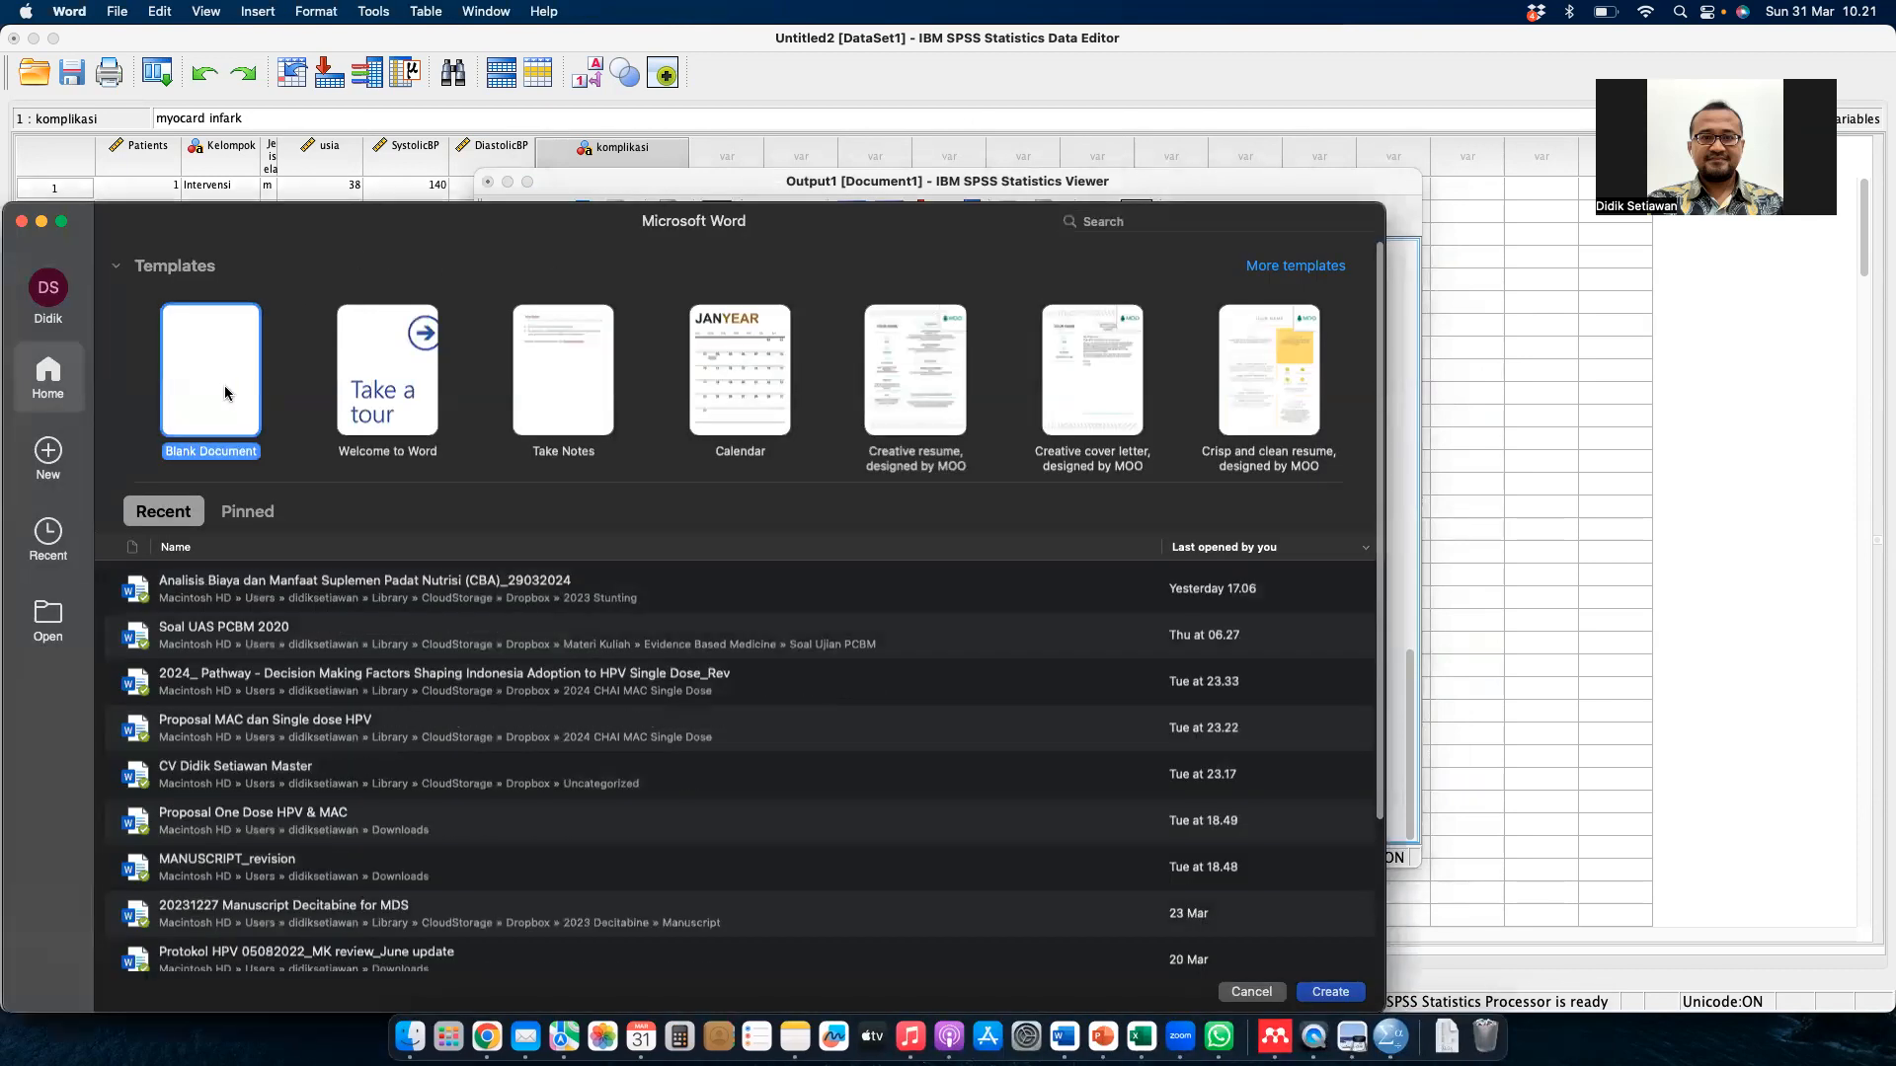
double_click(225, 392)
left_click(225, 393)
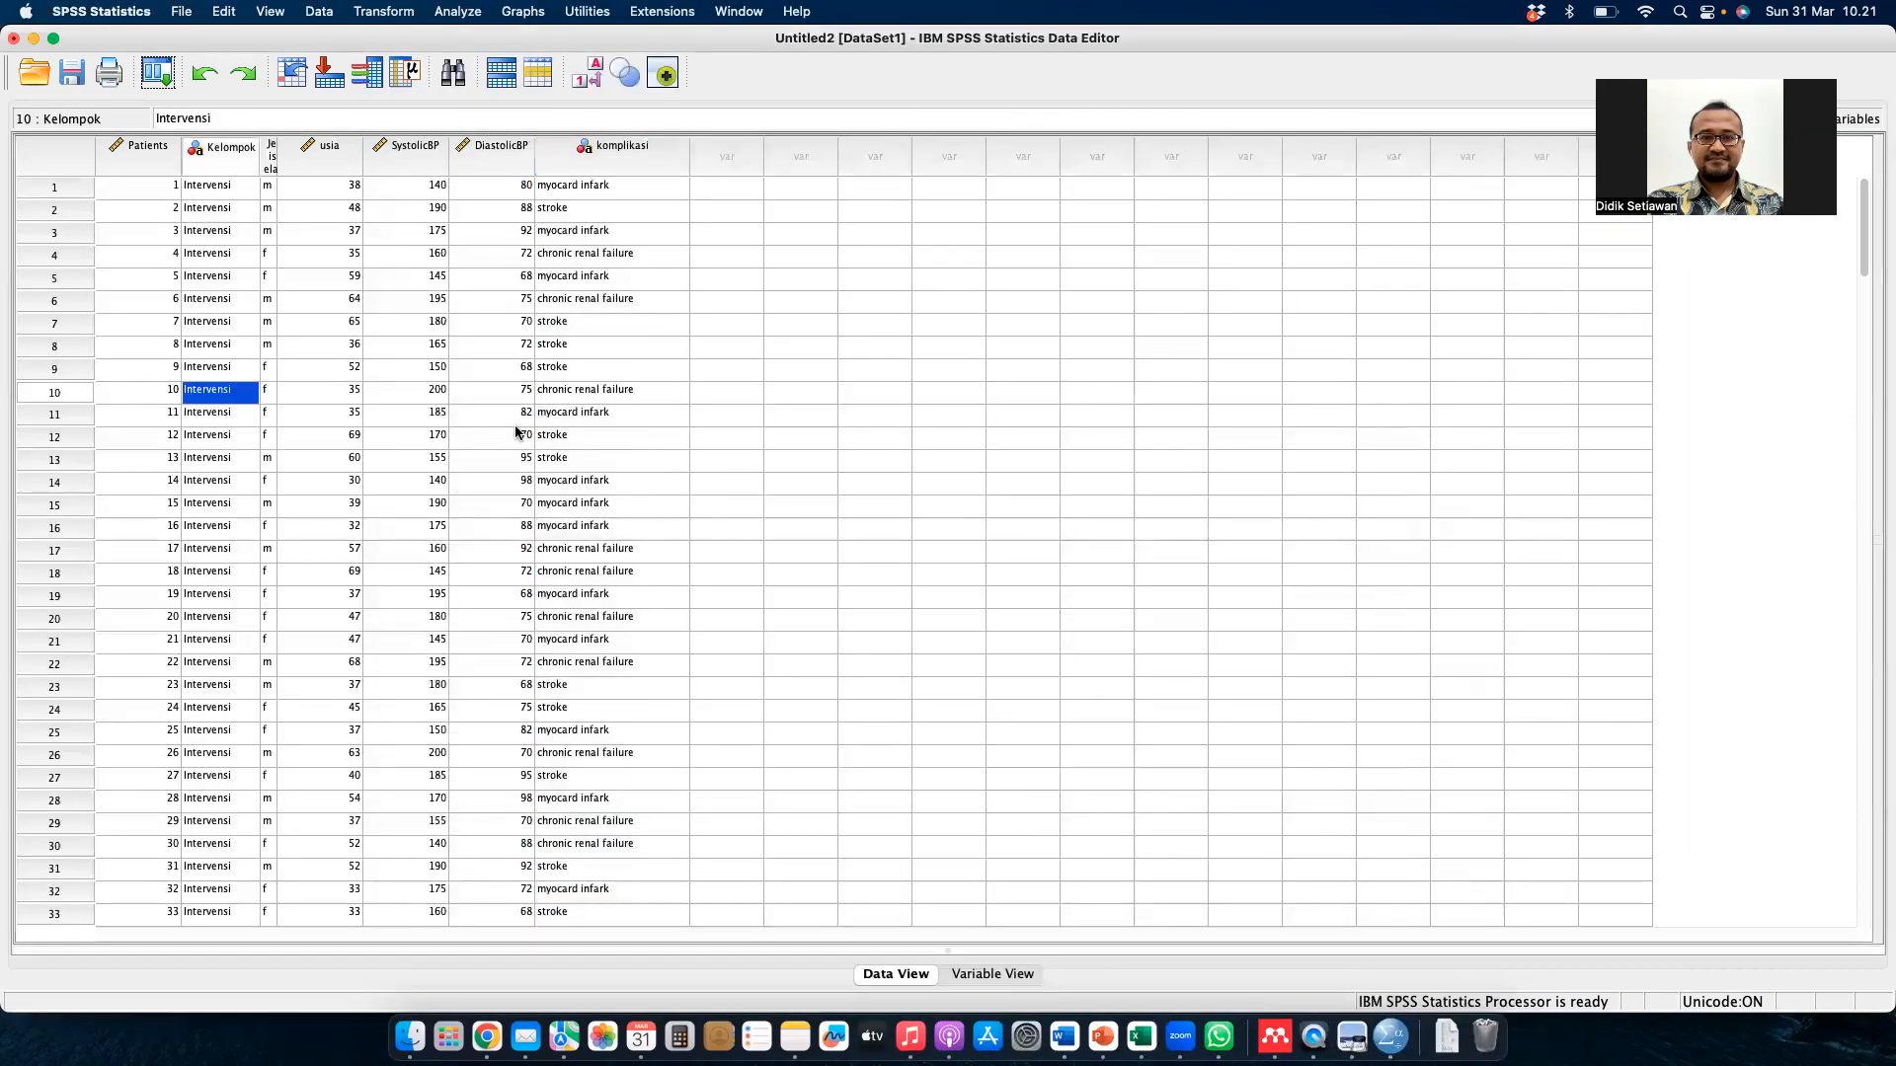
key("ctrl+Up")
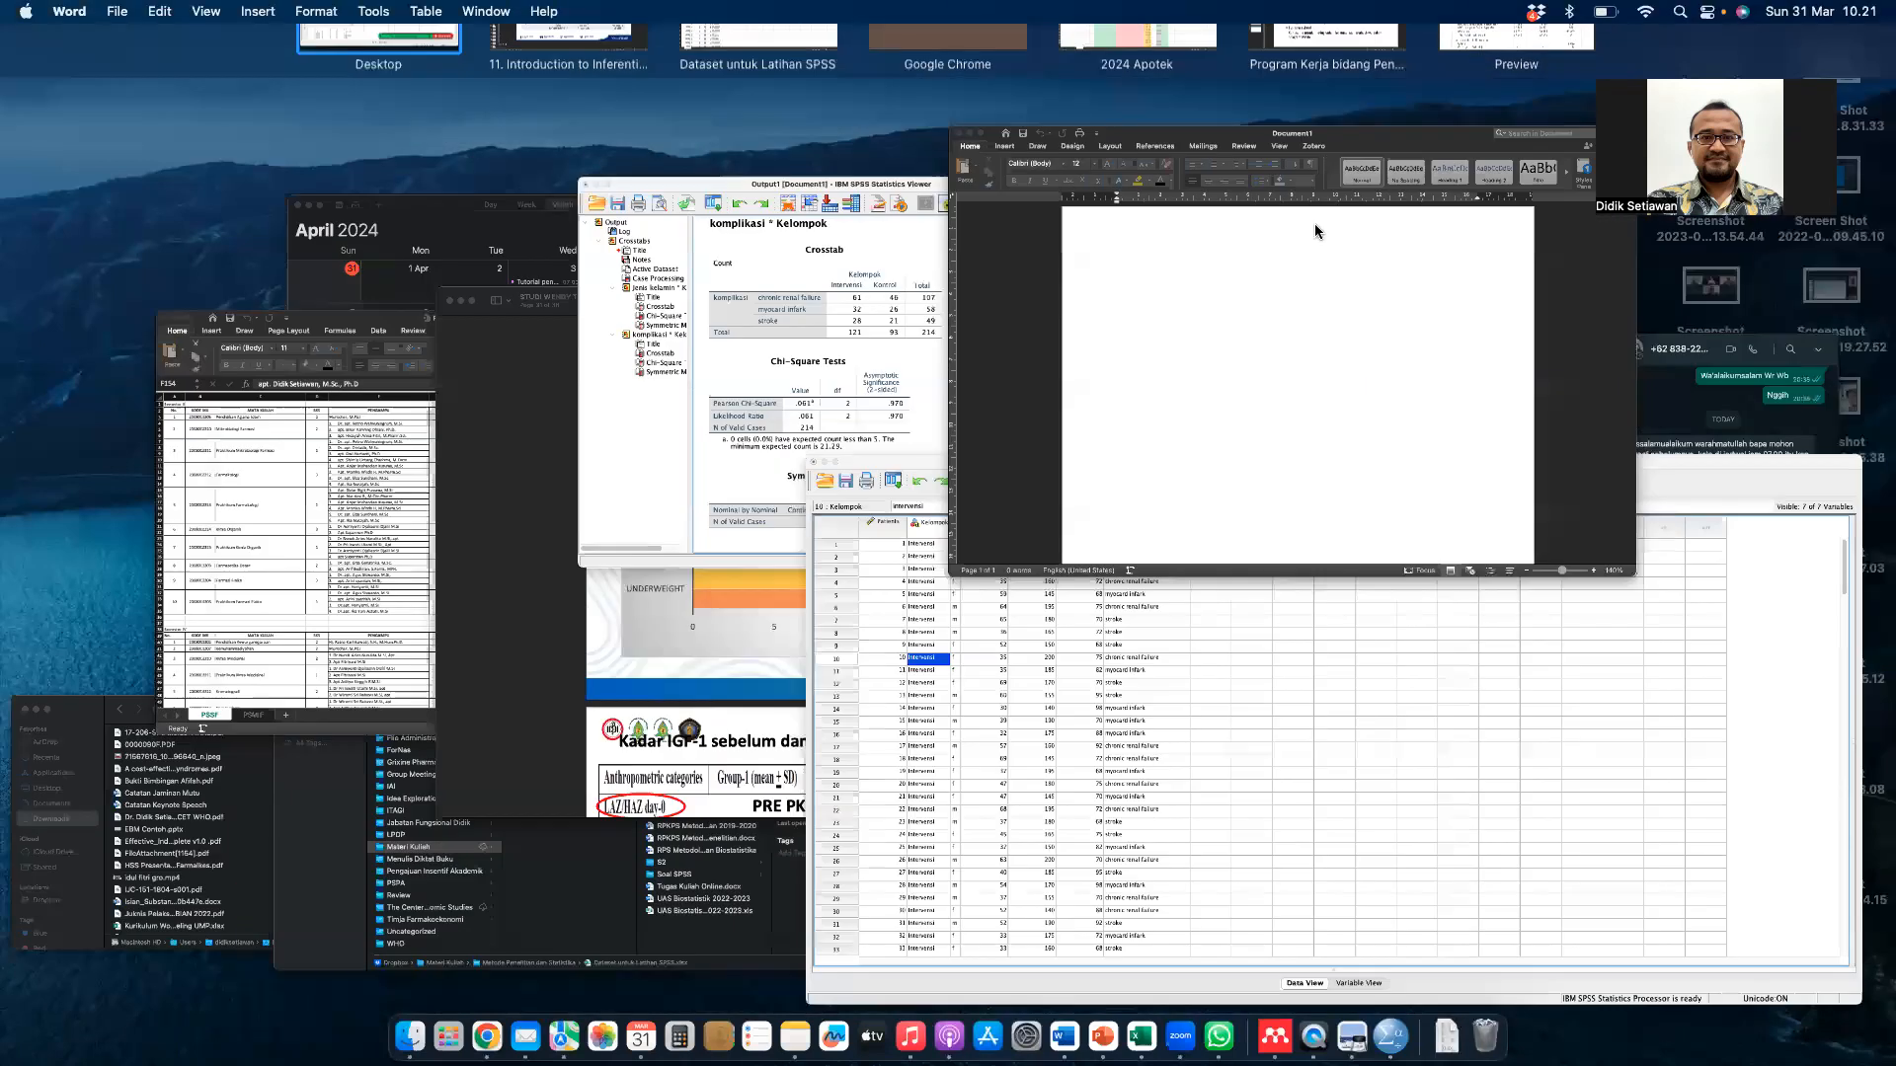
left_click(1314, 231)
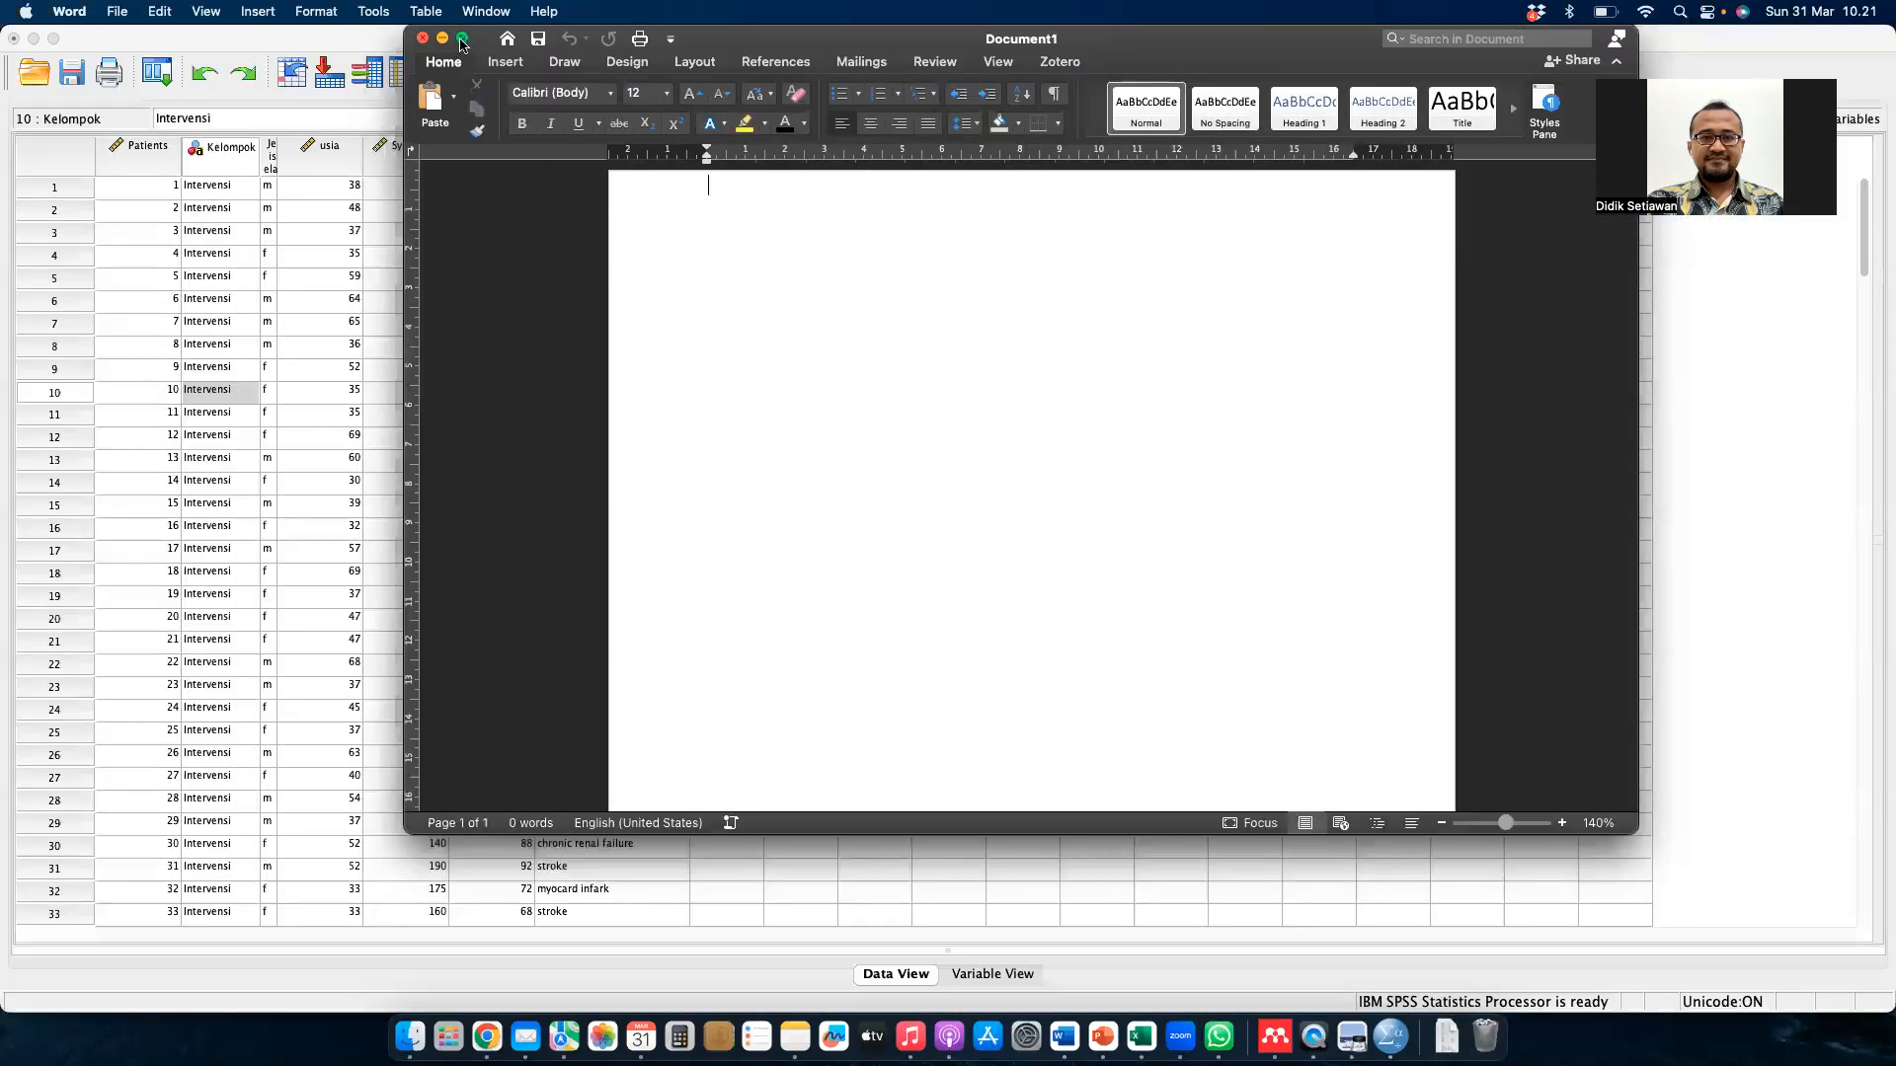
left_click(462, 40)
- Enter the table caption "Tabel 1. Karakeristik Responden" and start a new line below it
key("Return")
key("Return")
type("Tabel")
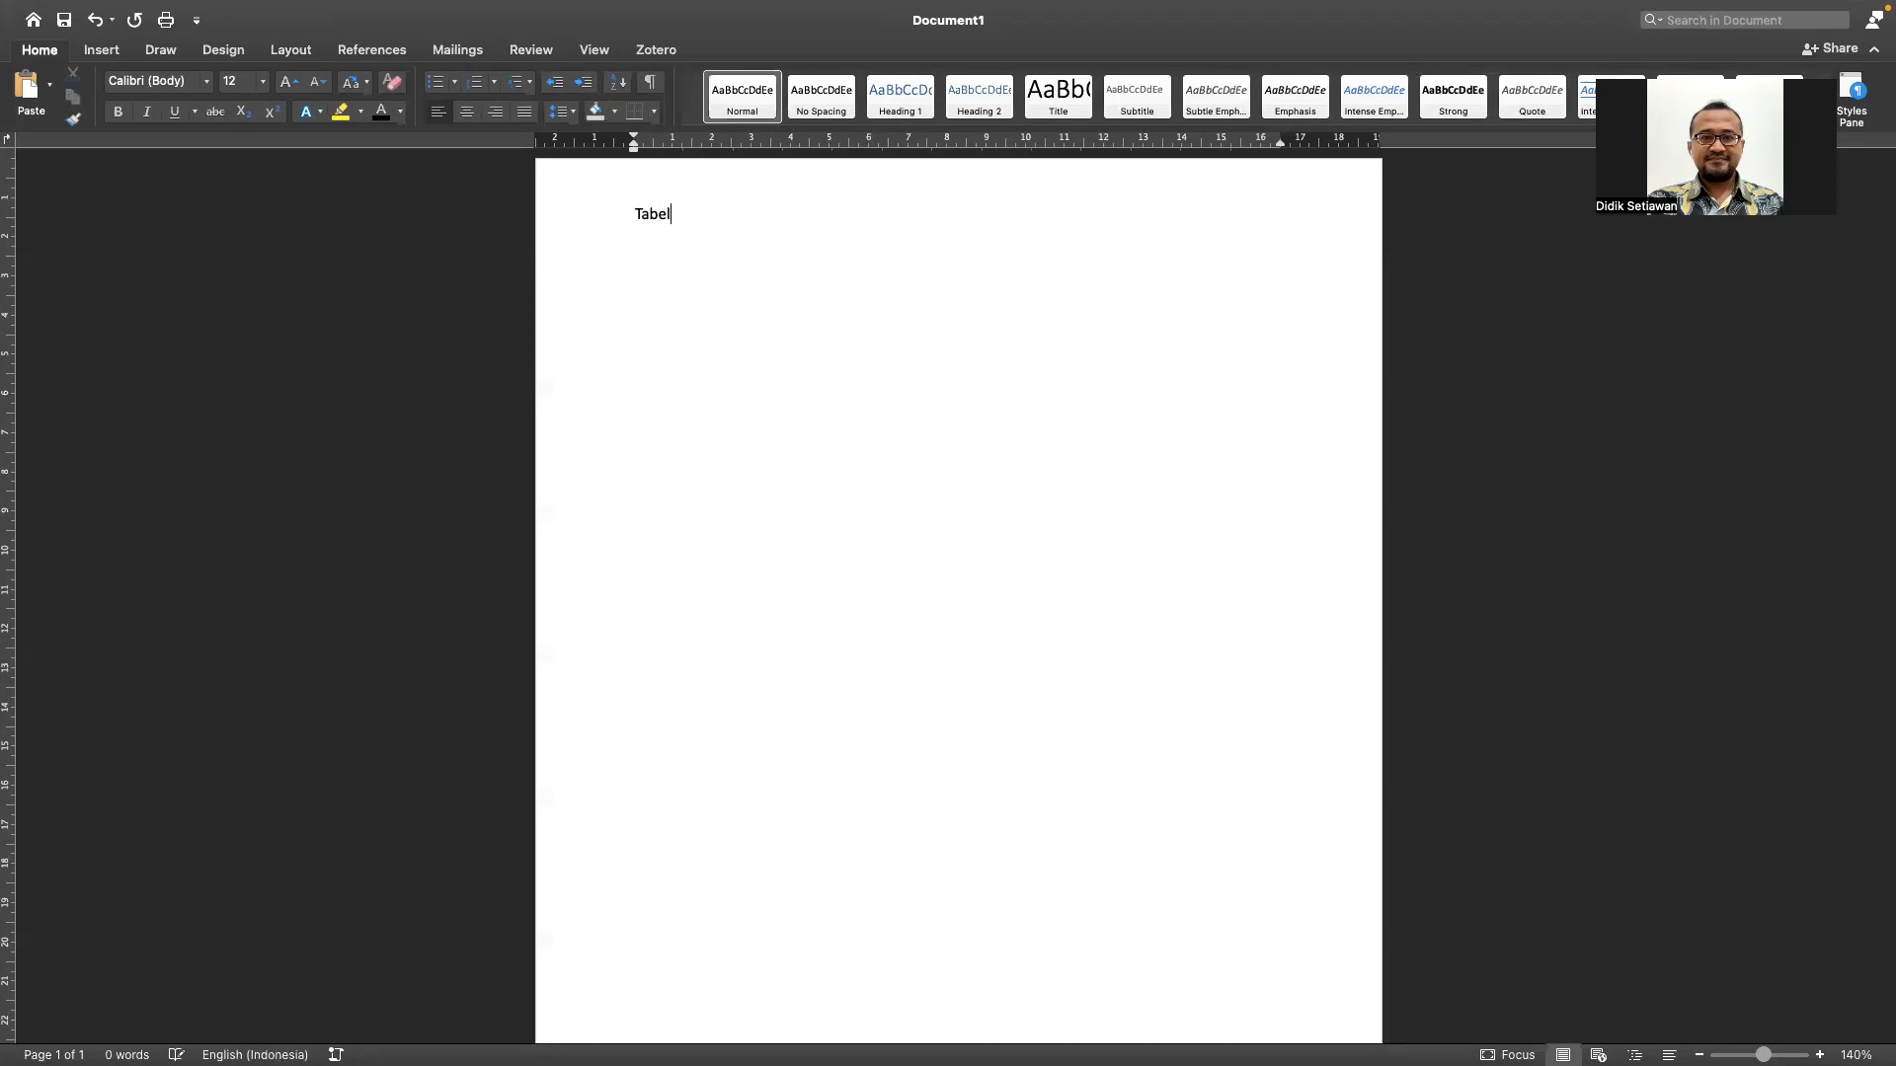
type(" 1")
key("Return")
type("Responden")
key("Return")
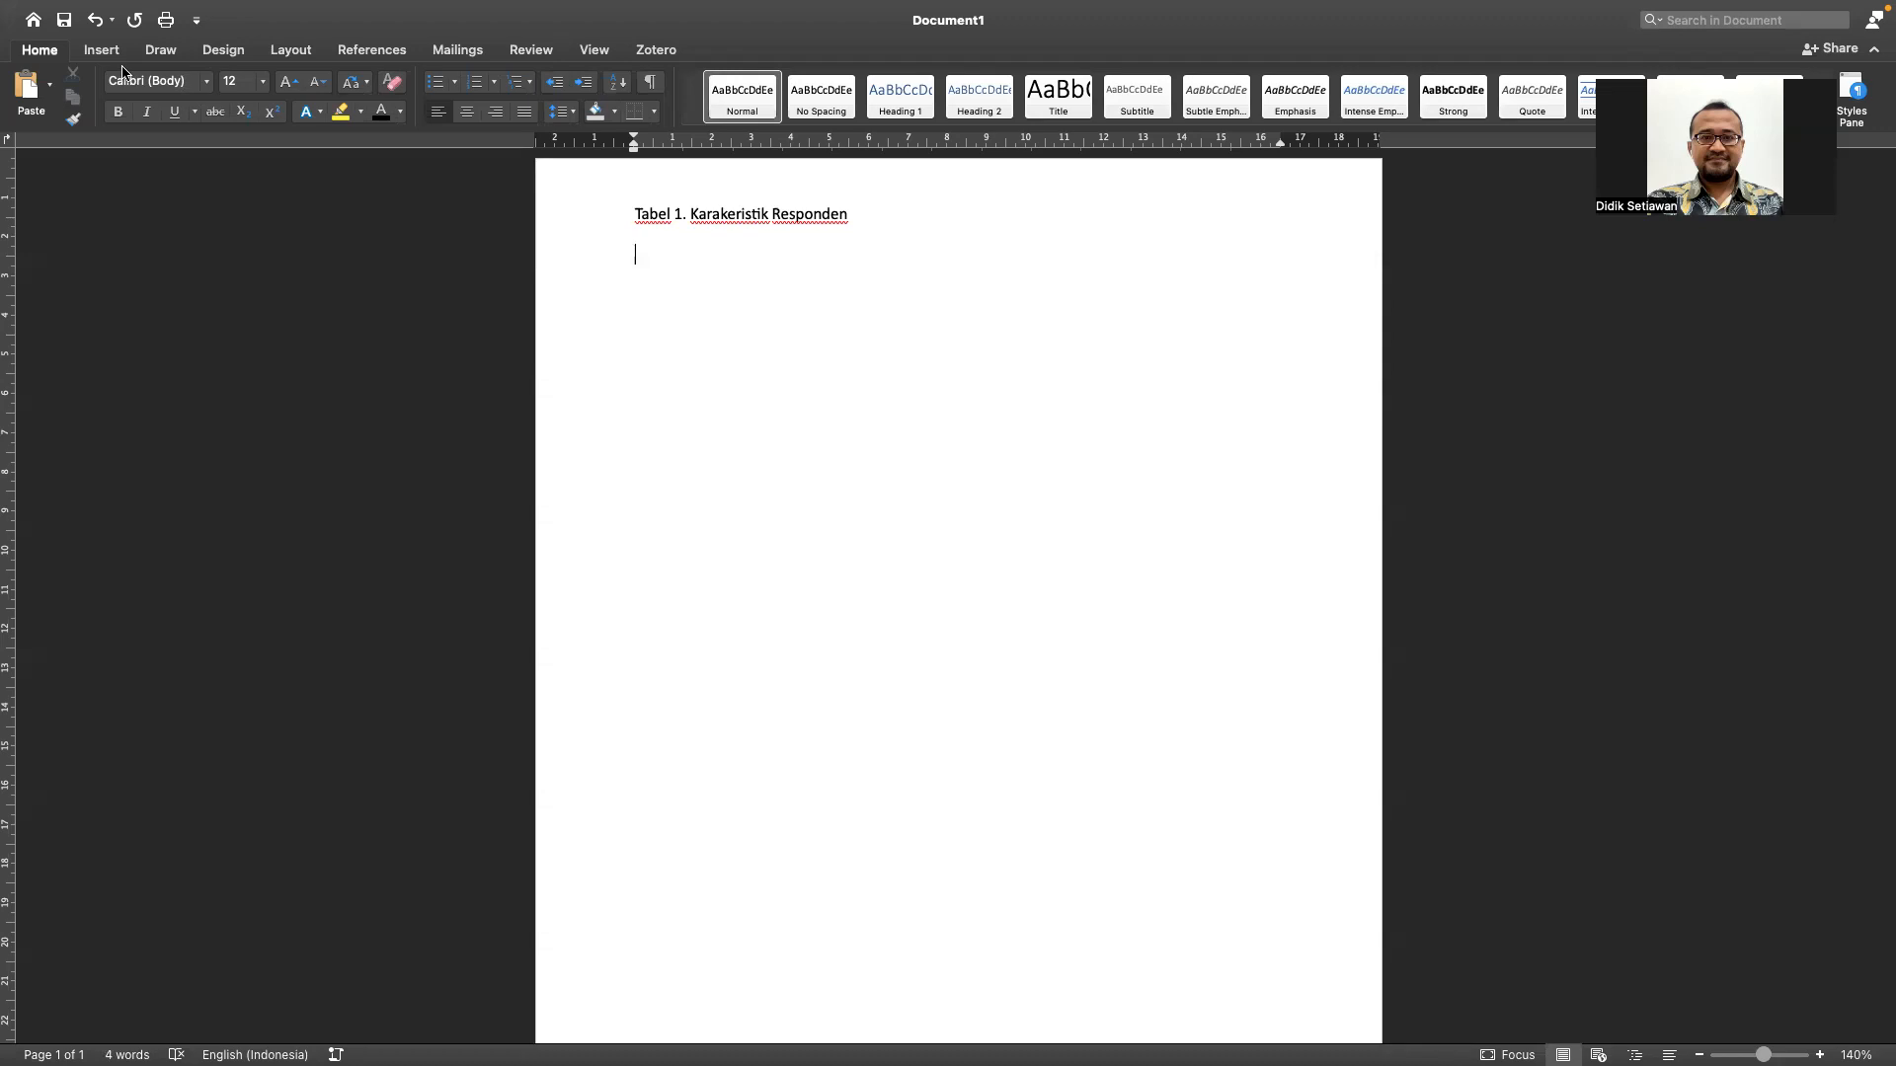
- Insert a table with five columns and two rows below the caption
left_click(101, 51)
left_click(174, 89)
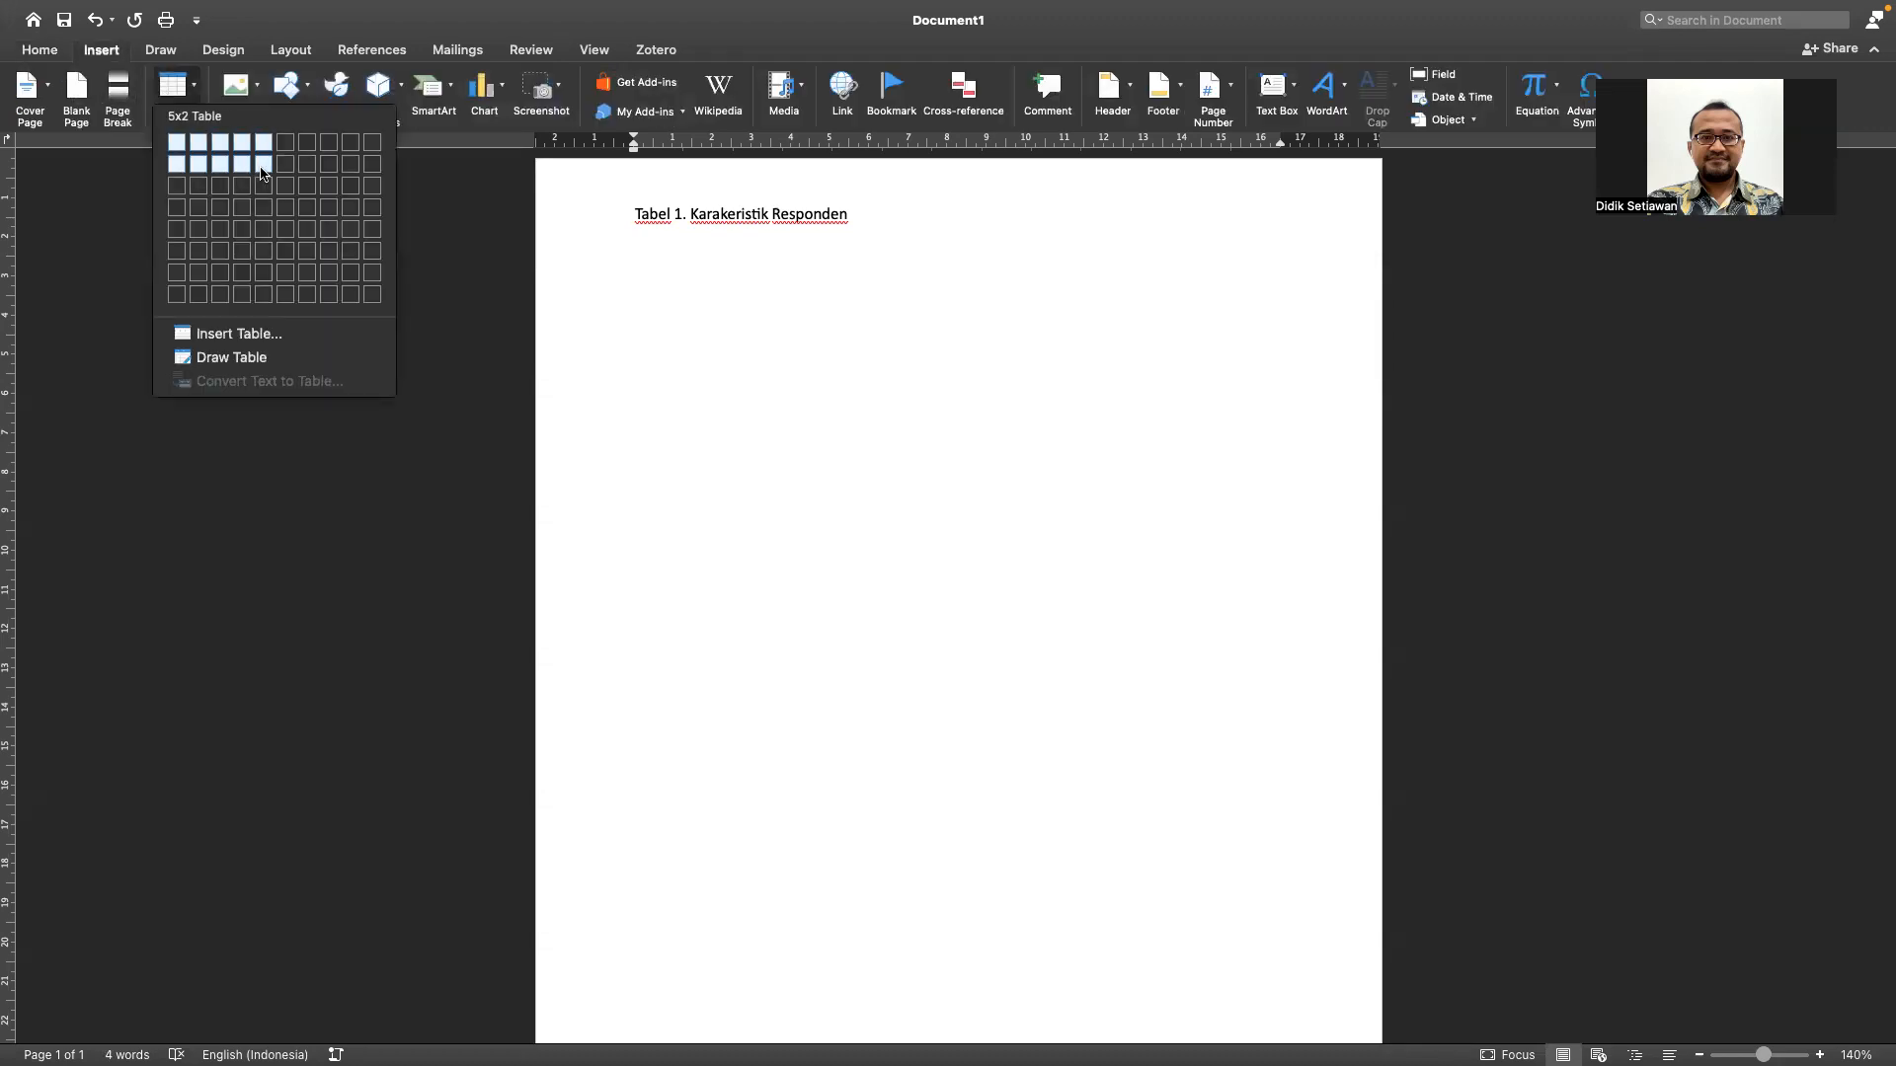
left_click(258, 174)
- Fill the table's header row with Karakteristik, Intervensi, Control, Total and p-value
type("Karaket")
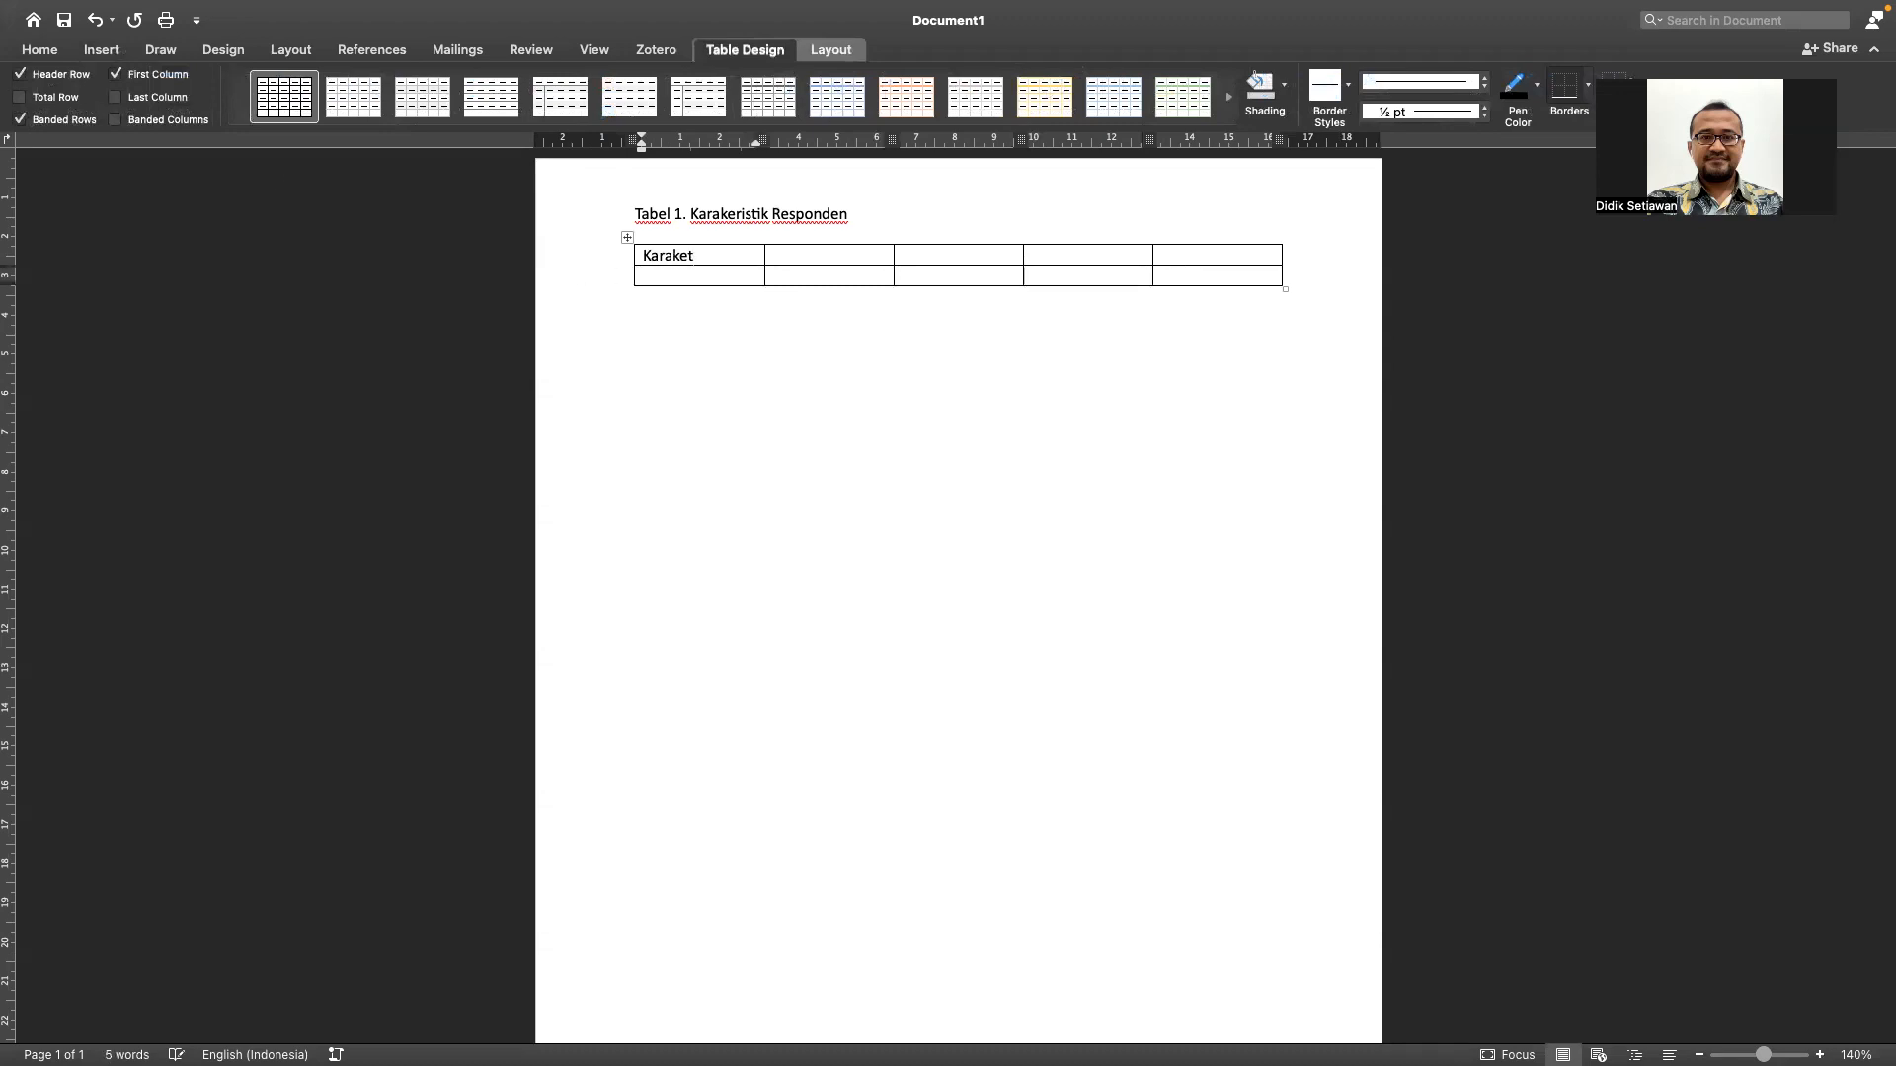
key("BackSpace")
key("BackSpace")
type("teris")
type("Intervensi")
key("Tab")
type("Control")
key("Tab")
type("Total")
key("Tab")
type("p-value")
key("Tab")
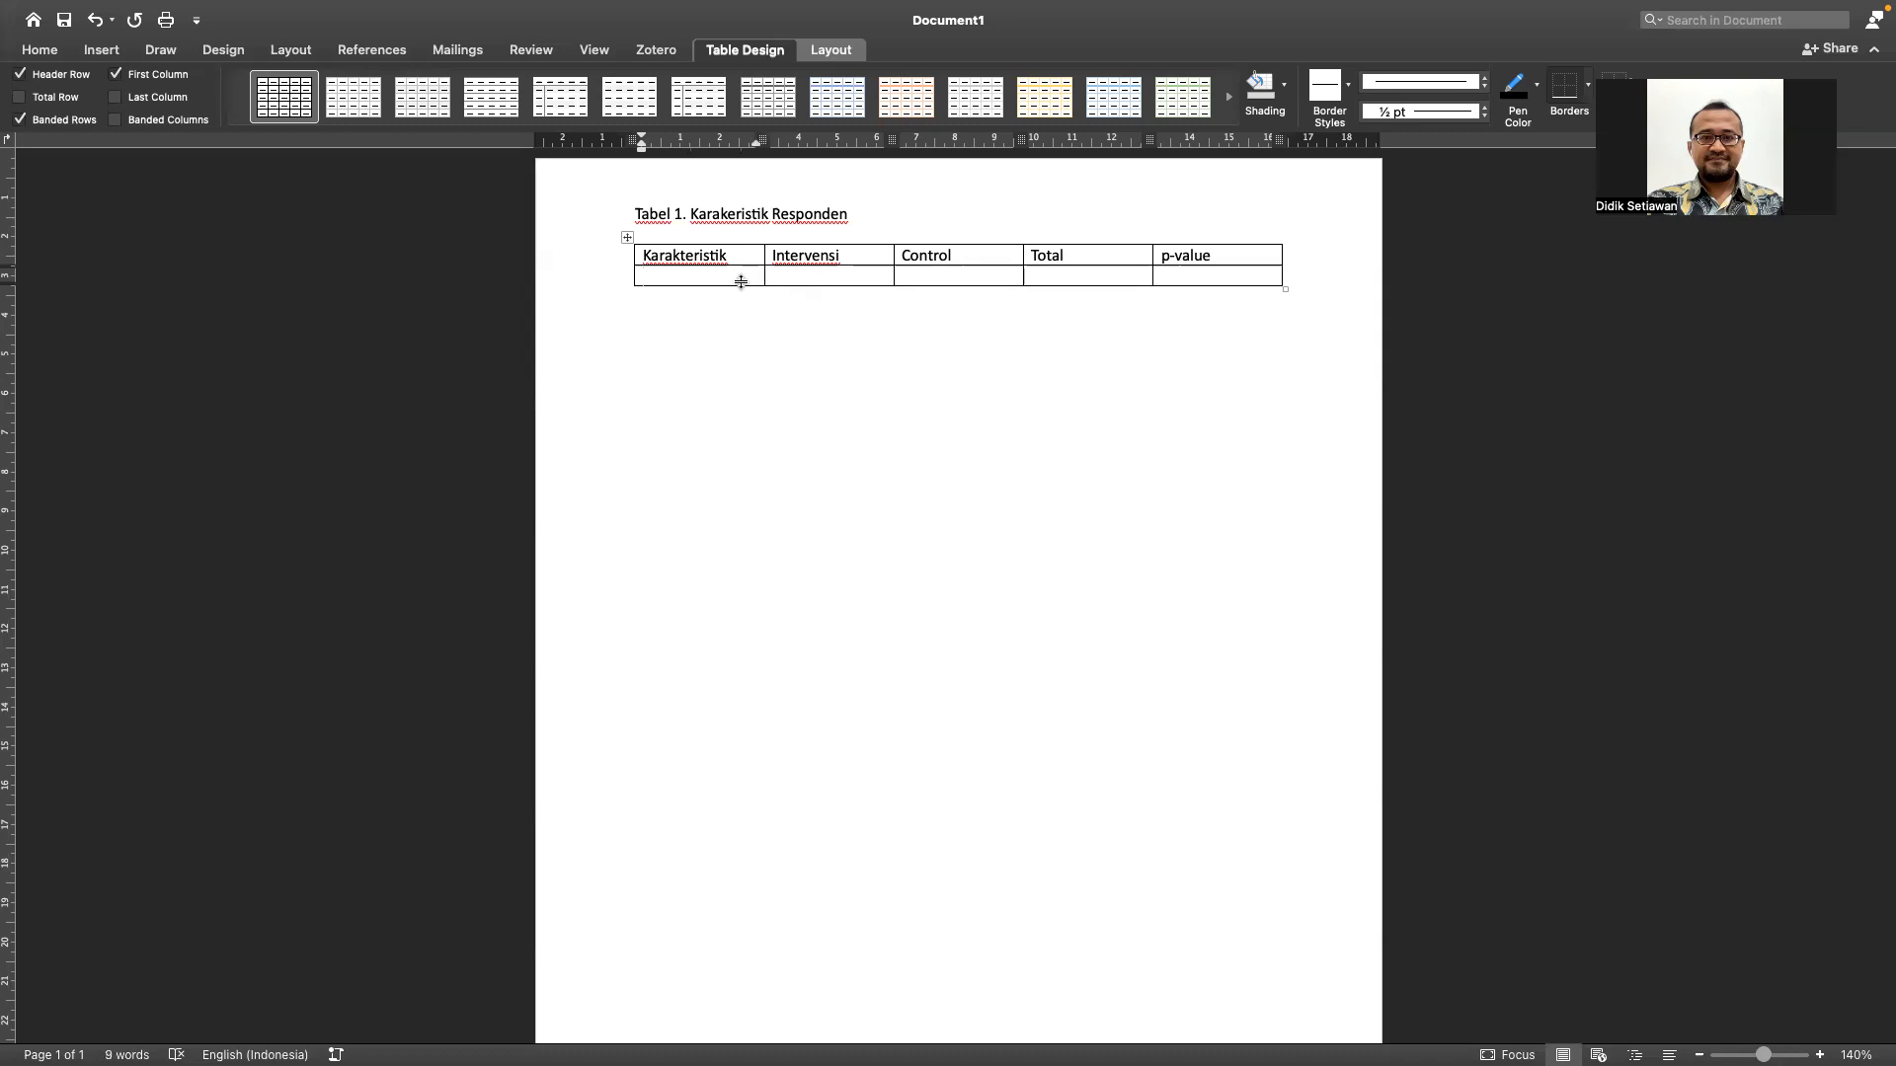
- Enter Jenis kelamin in the second row with the dashed list items Laki laki and Perempuan, and add a row below
type("Jenis kelamin")
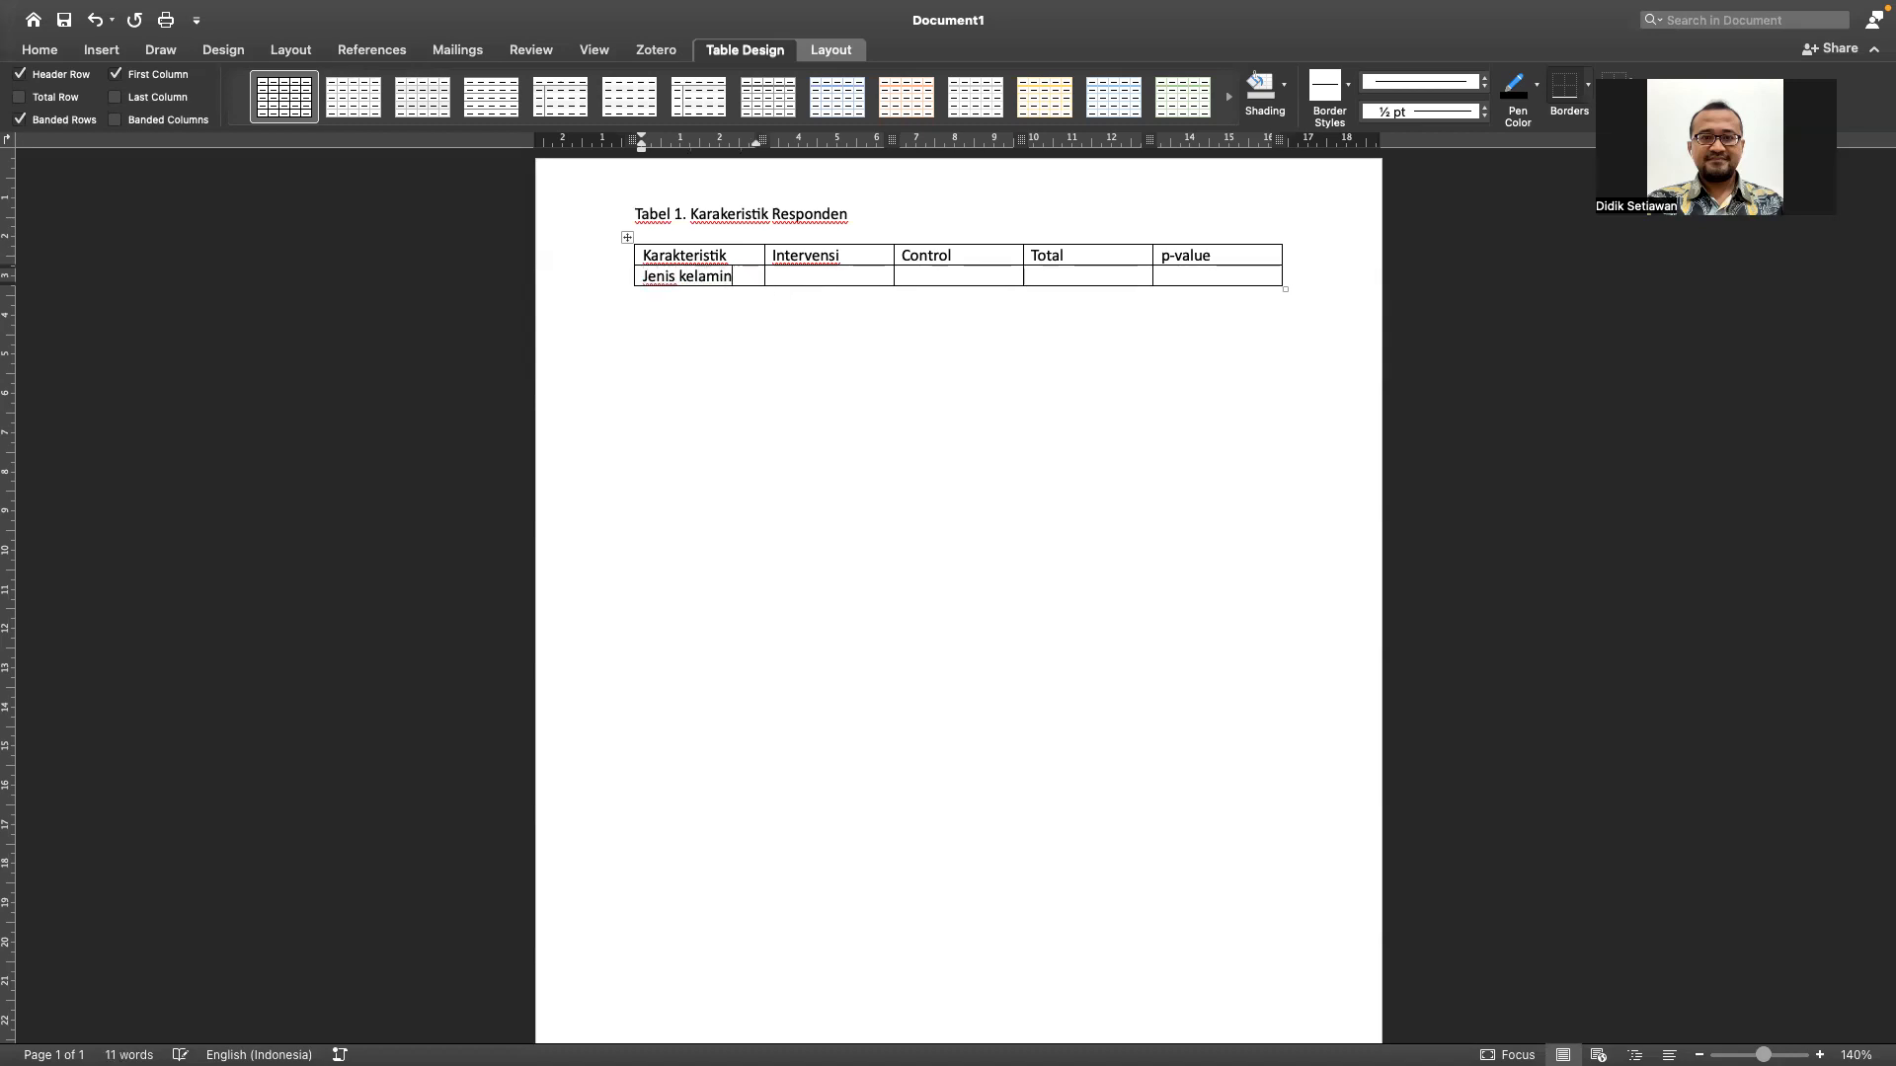
key("Return")
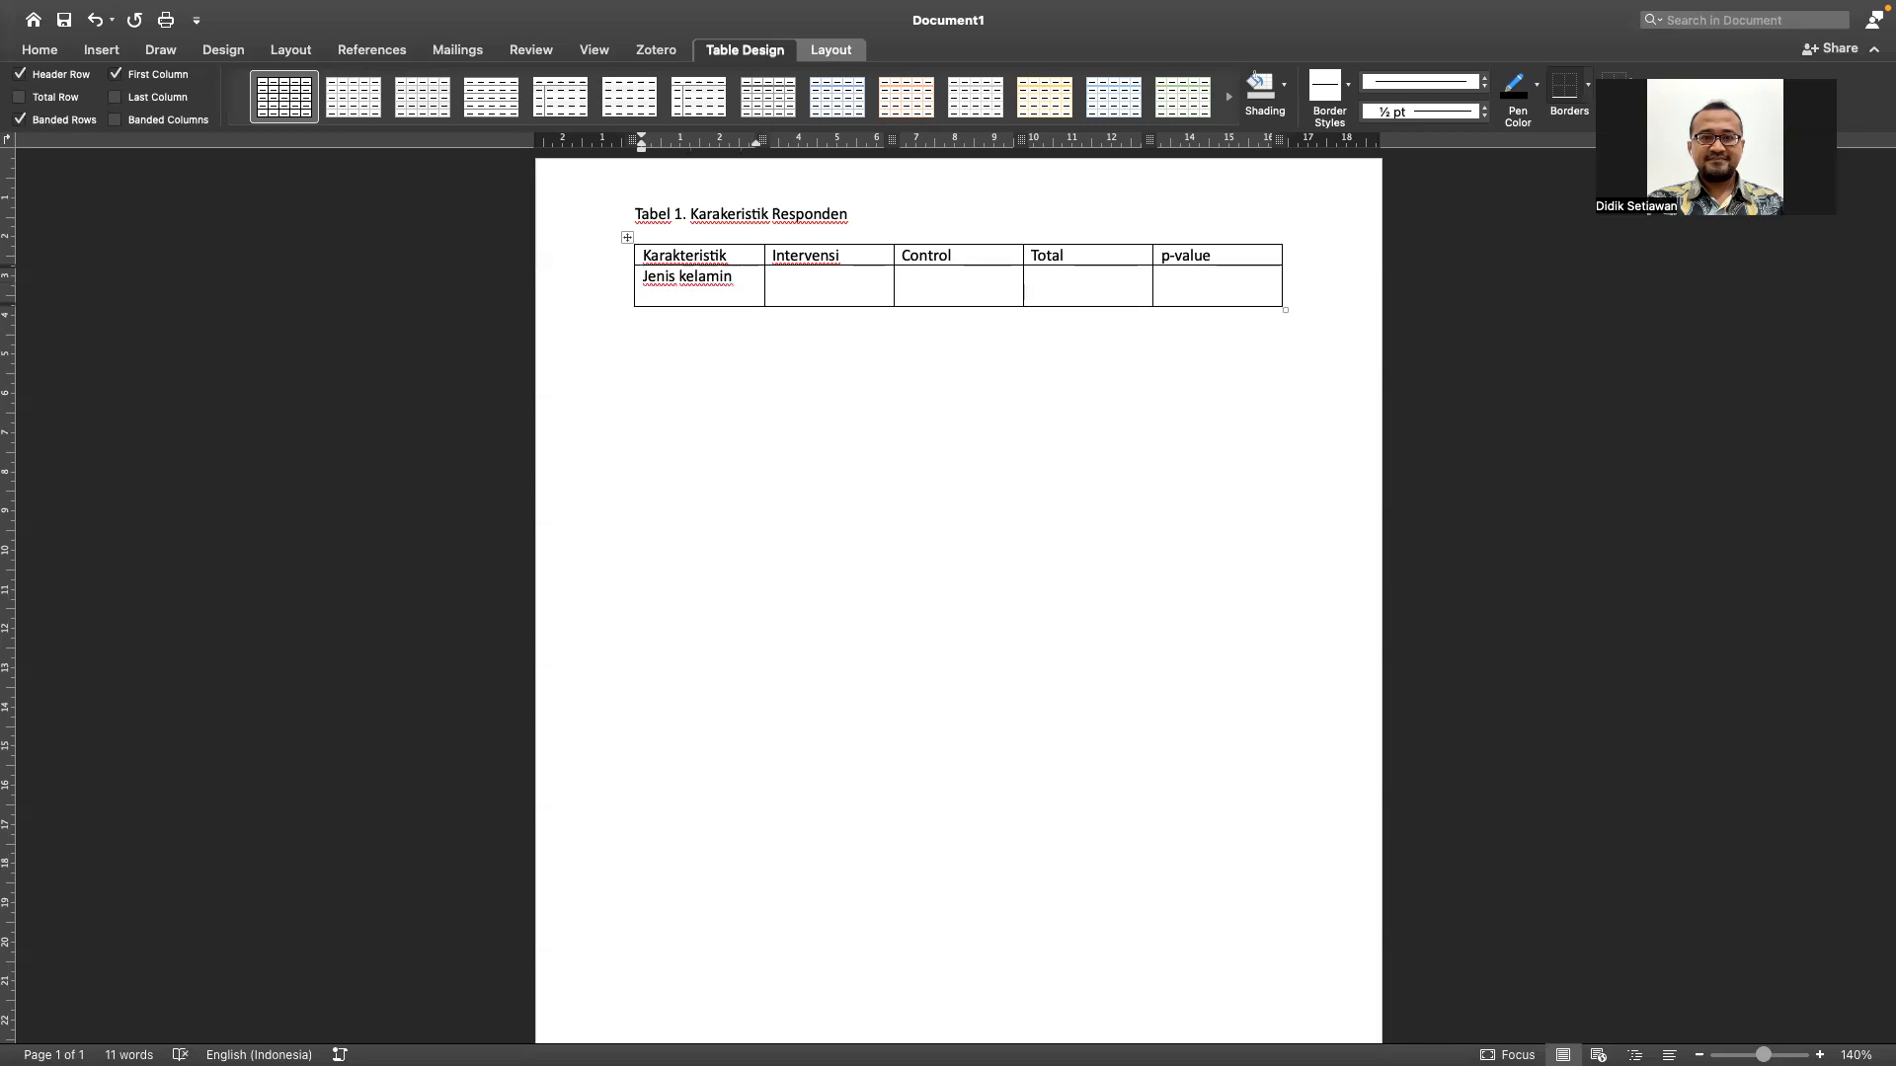
type("-")
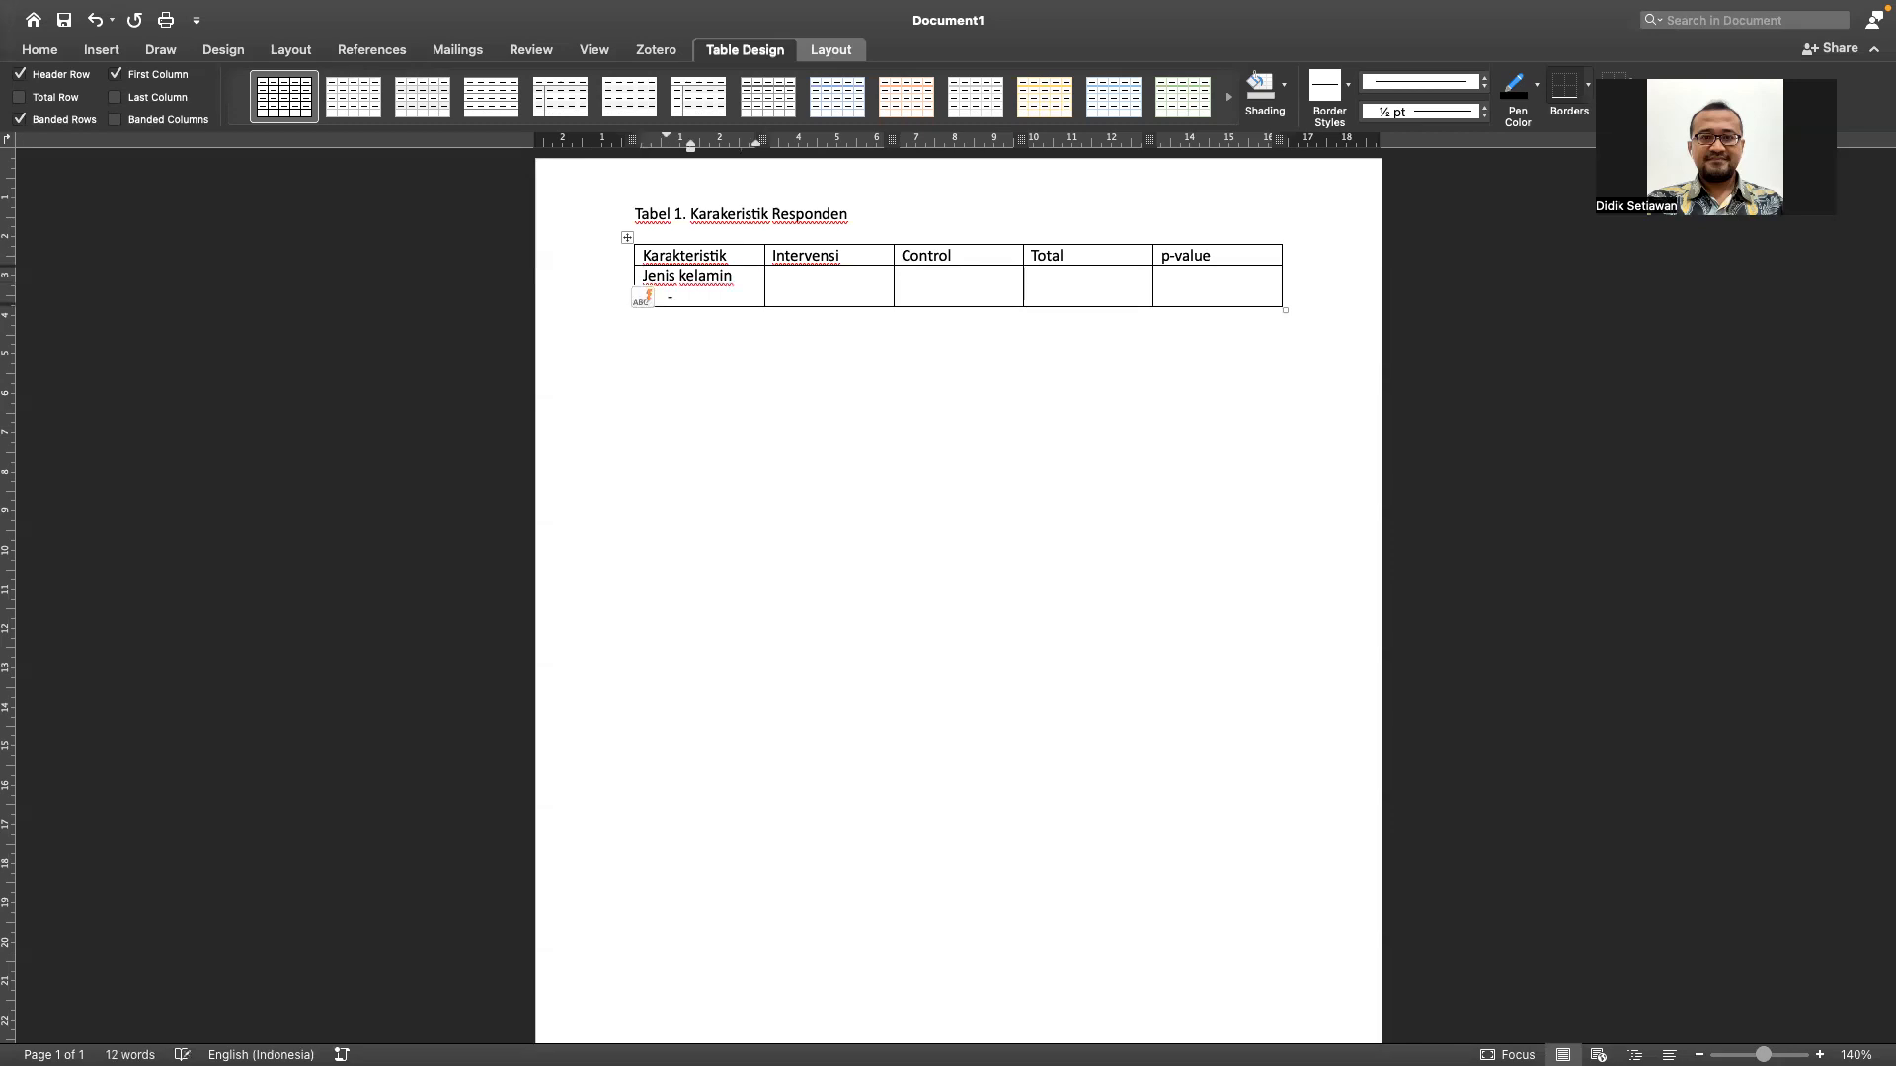
type(" Laki laki")
key("Return")
type("perempuan")
key("Tab")
key("Tab")
key("Tab")
key("Tab")
key("Tab")
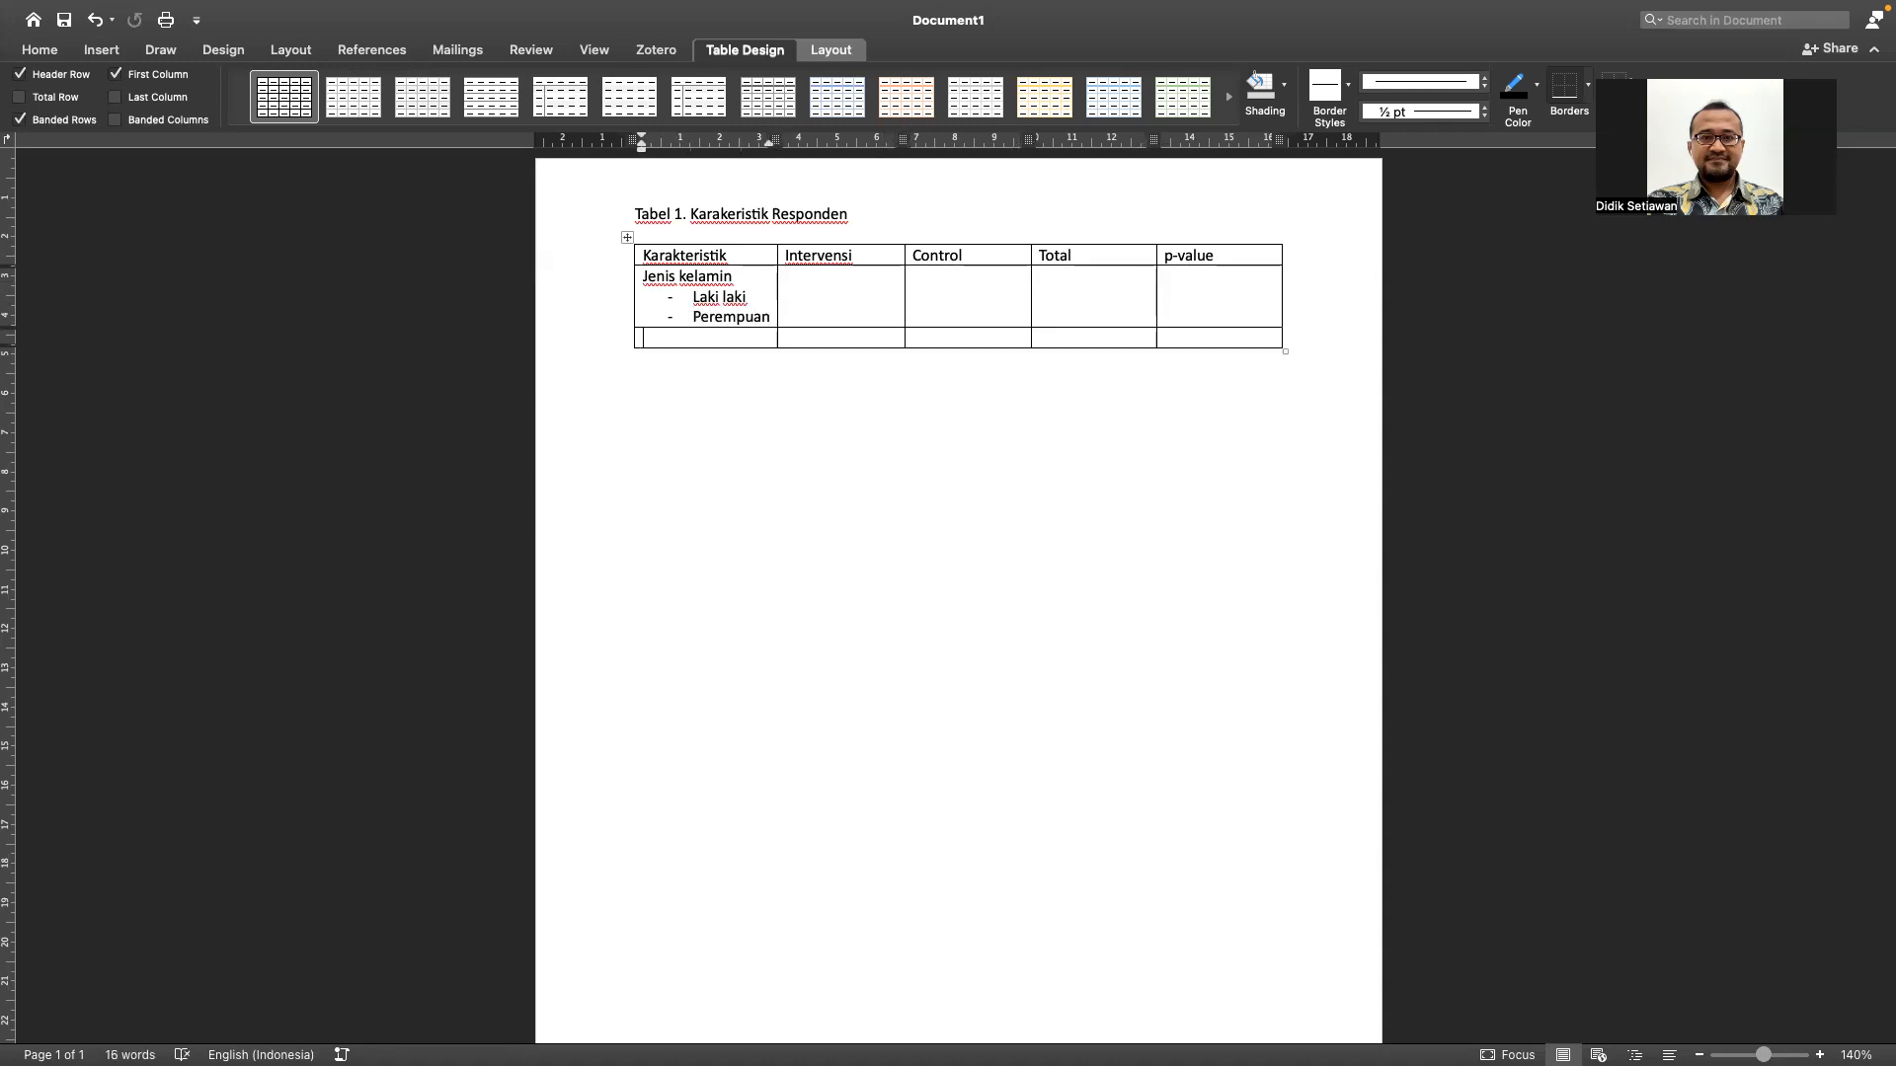
- Widen the Jenis kelamin column in the SPSS data editor and return to the Word document
key("ctrl+Left")
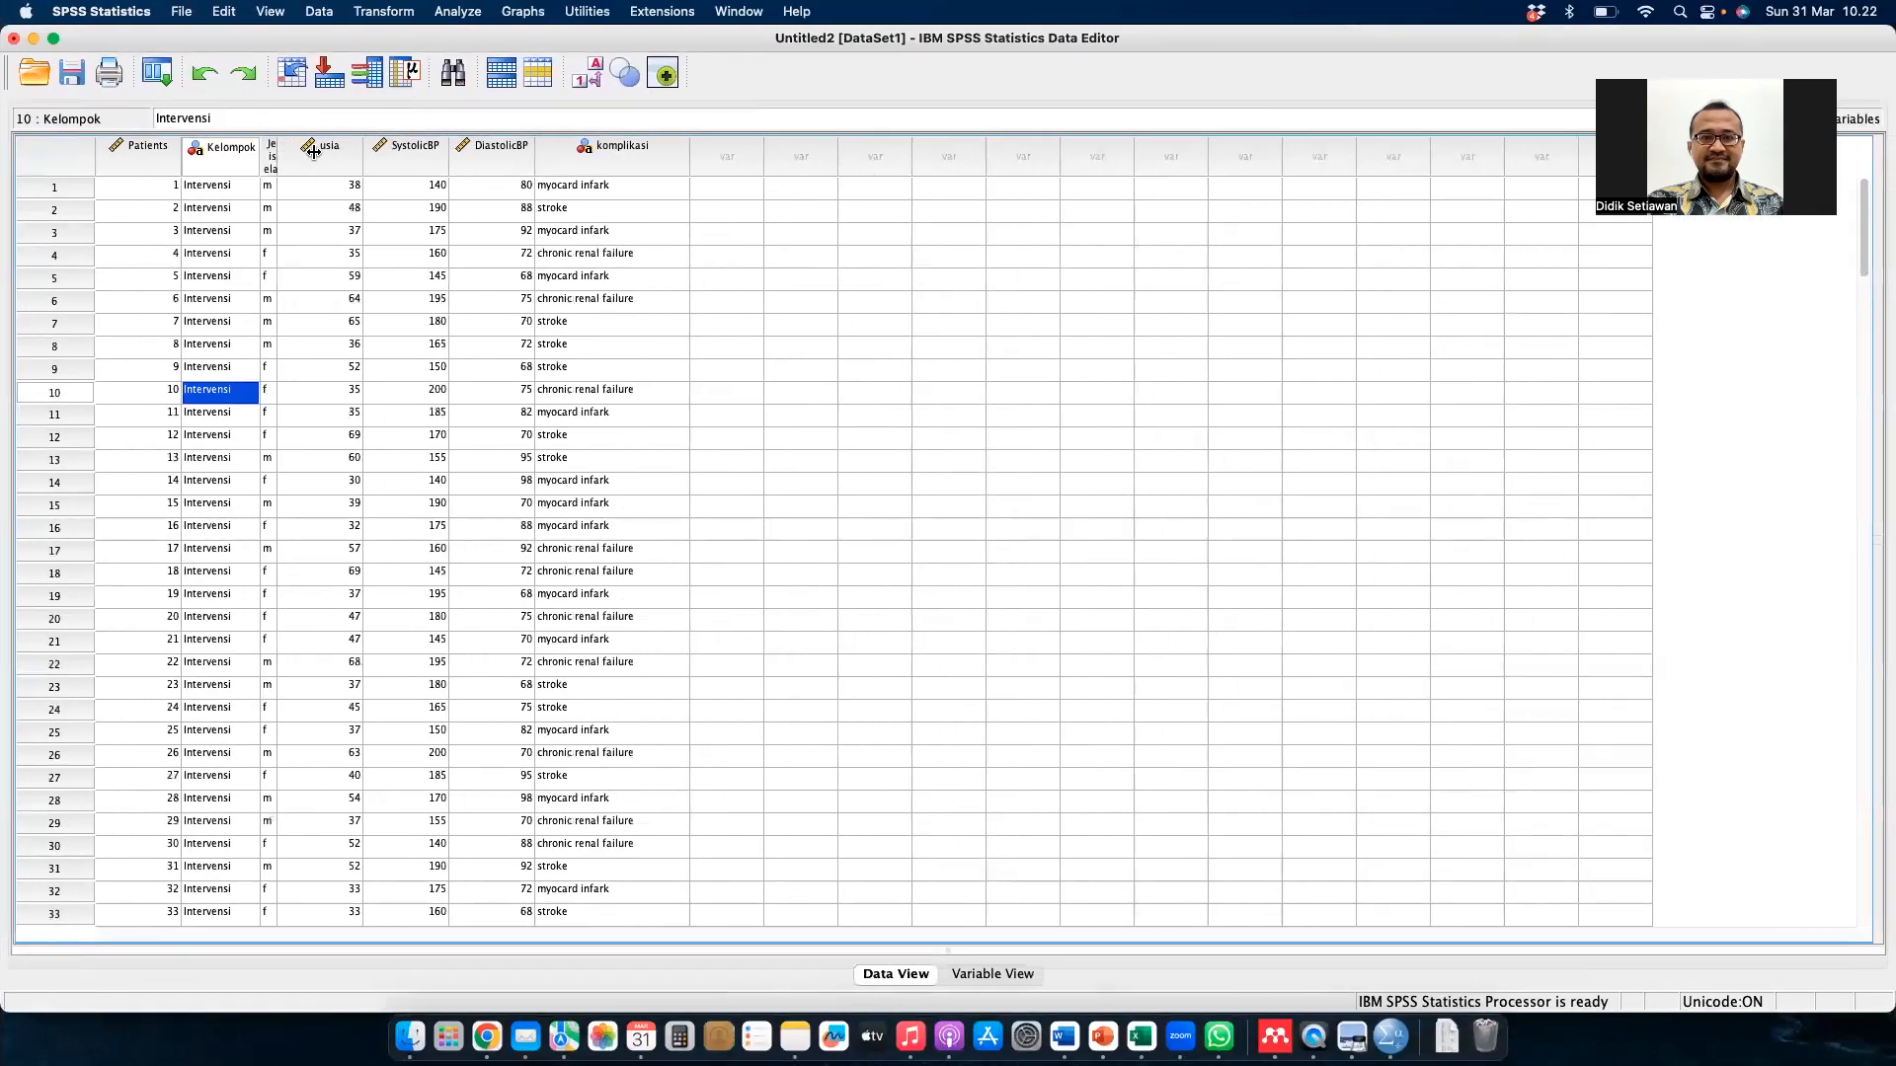
left_click_drag(276, 150, 345, 151)
key("ctrl+Right")
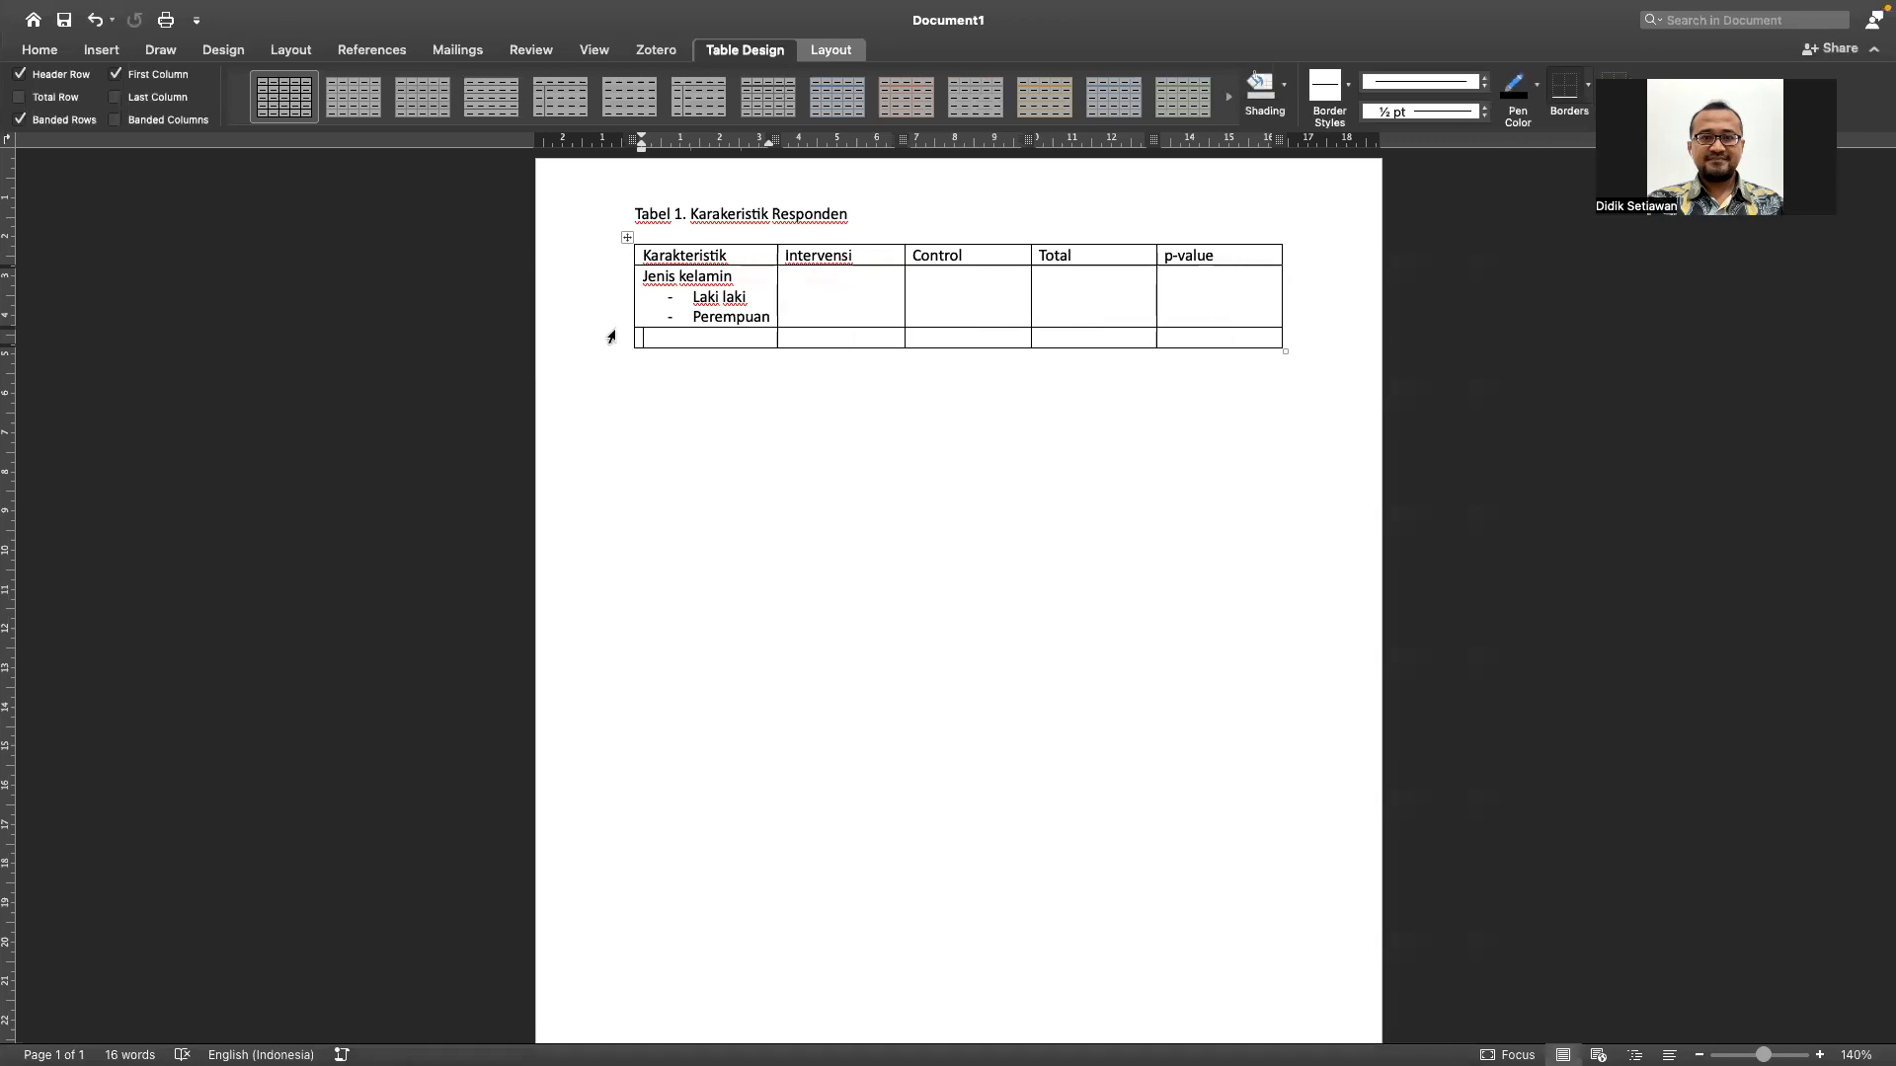
- Label the row below Jenis kelamin as Usia (SD)
left_click(690, 328)
type("usia ")
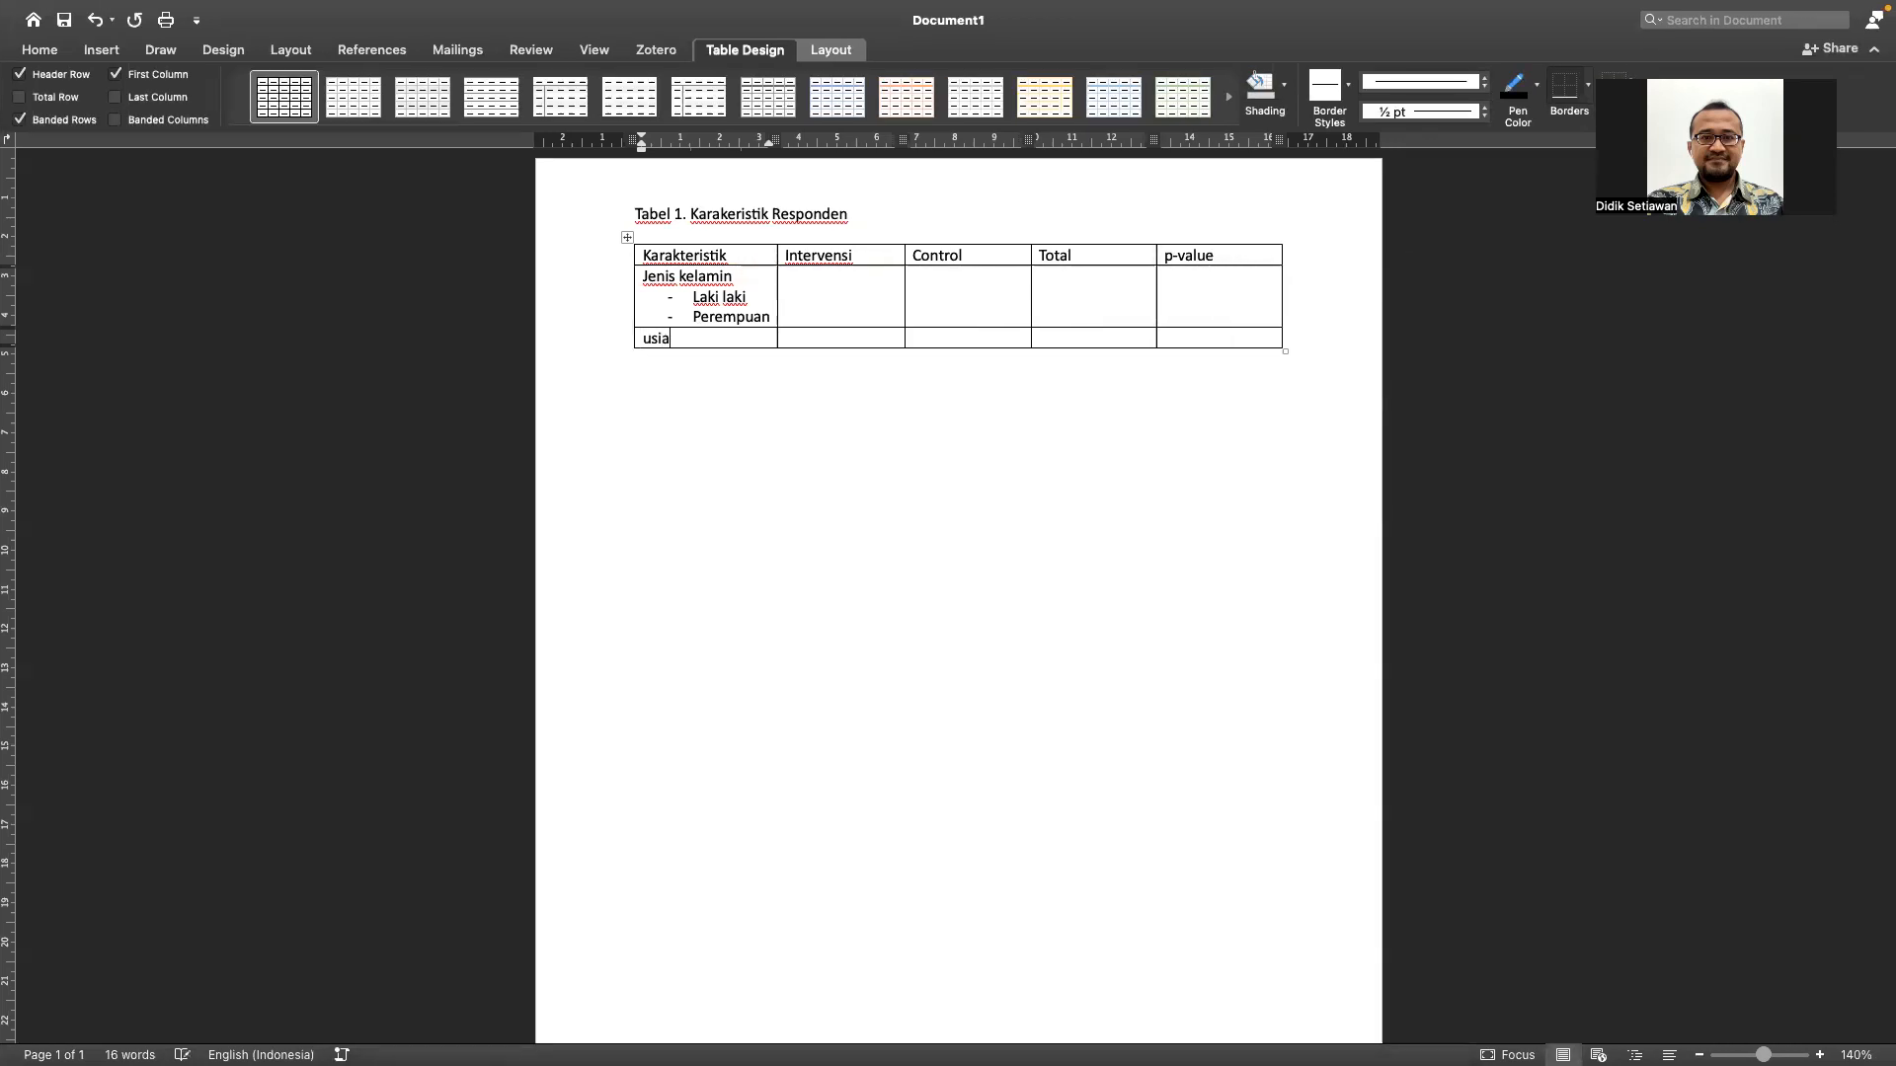
type("(SD")
- Append (%) to the Jenis kelamin label and add an empty row below the Usia row
left_click(755, 276)
type("(%)")
left_click(756, 341)
key("Tab")
key("Tab")
key("Tab")
key("Tab")
key("Tab")
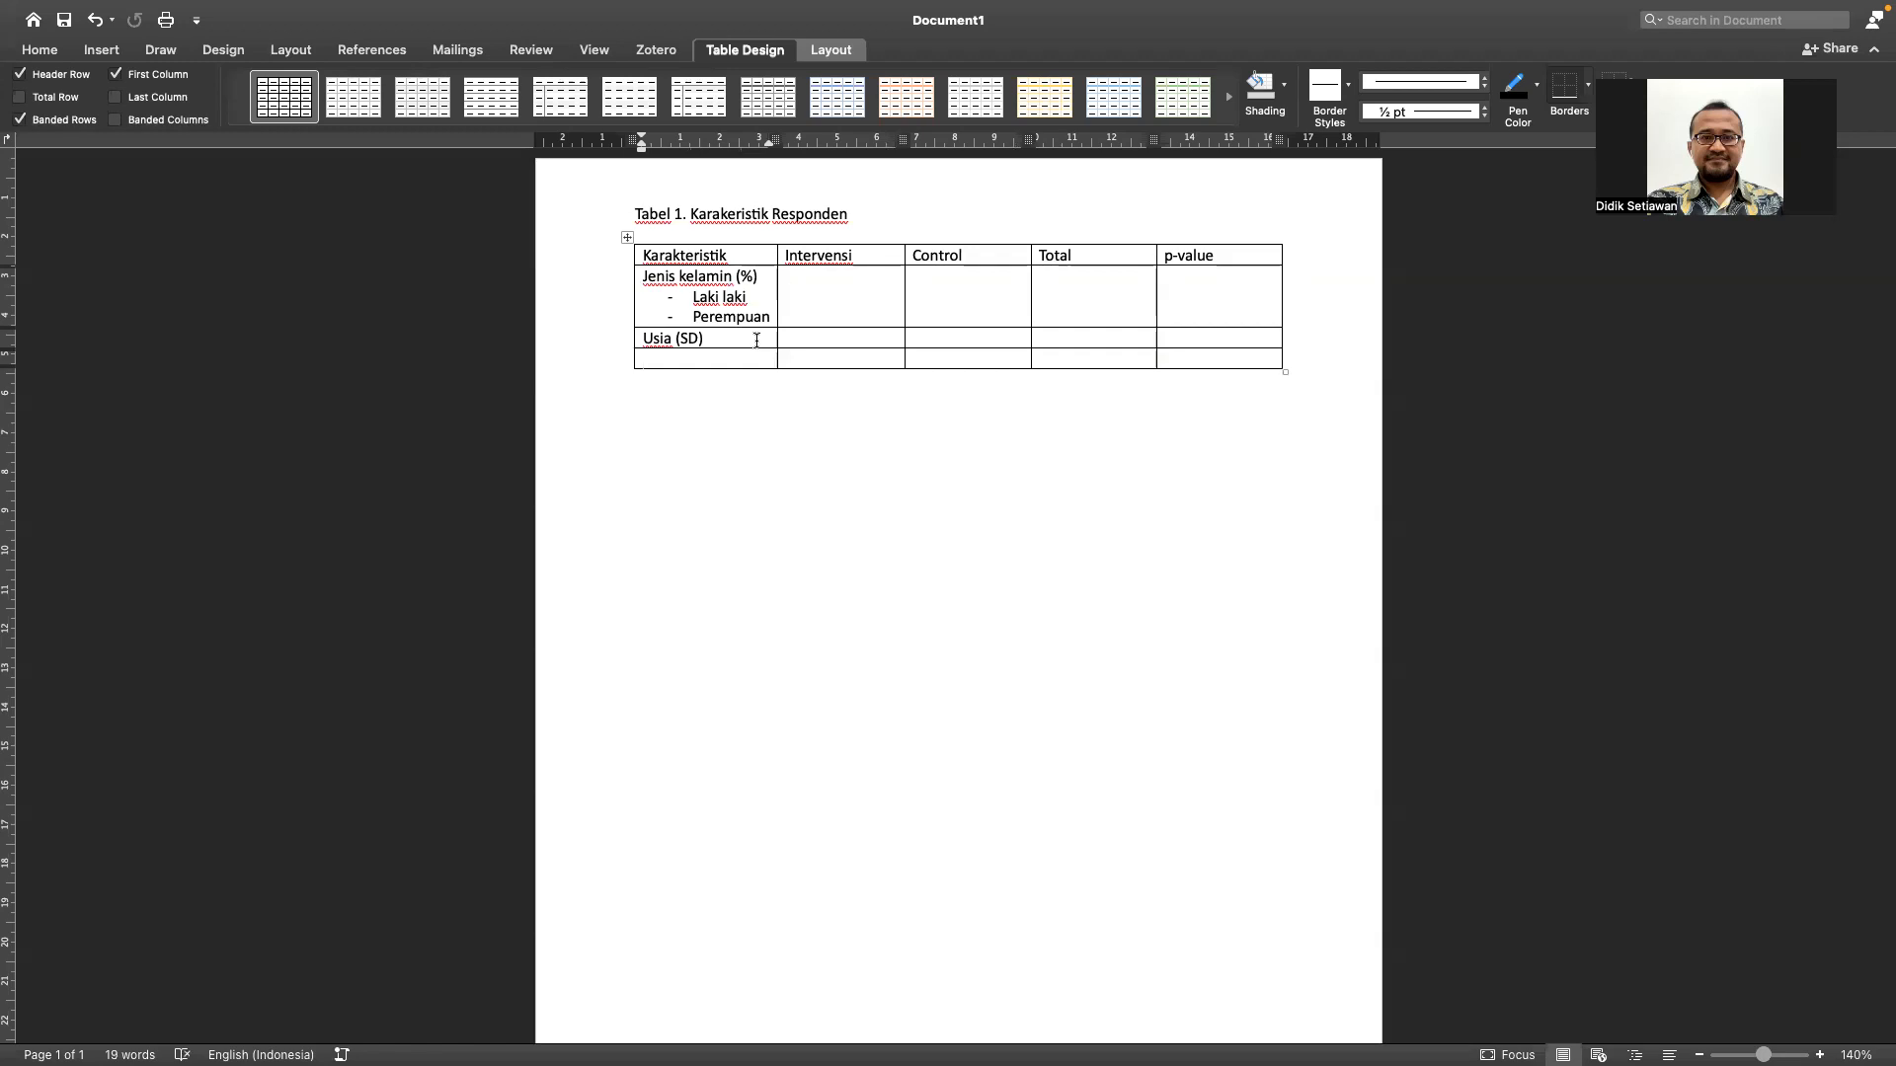
- Check the next variable in the SPSS dataset, begin the label "Systolic BP (" below Usia, and add another table row
key("ctrl+Left")
key("ctrl+Right")
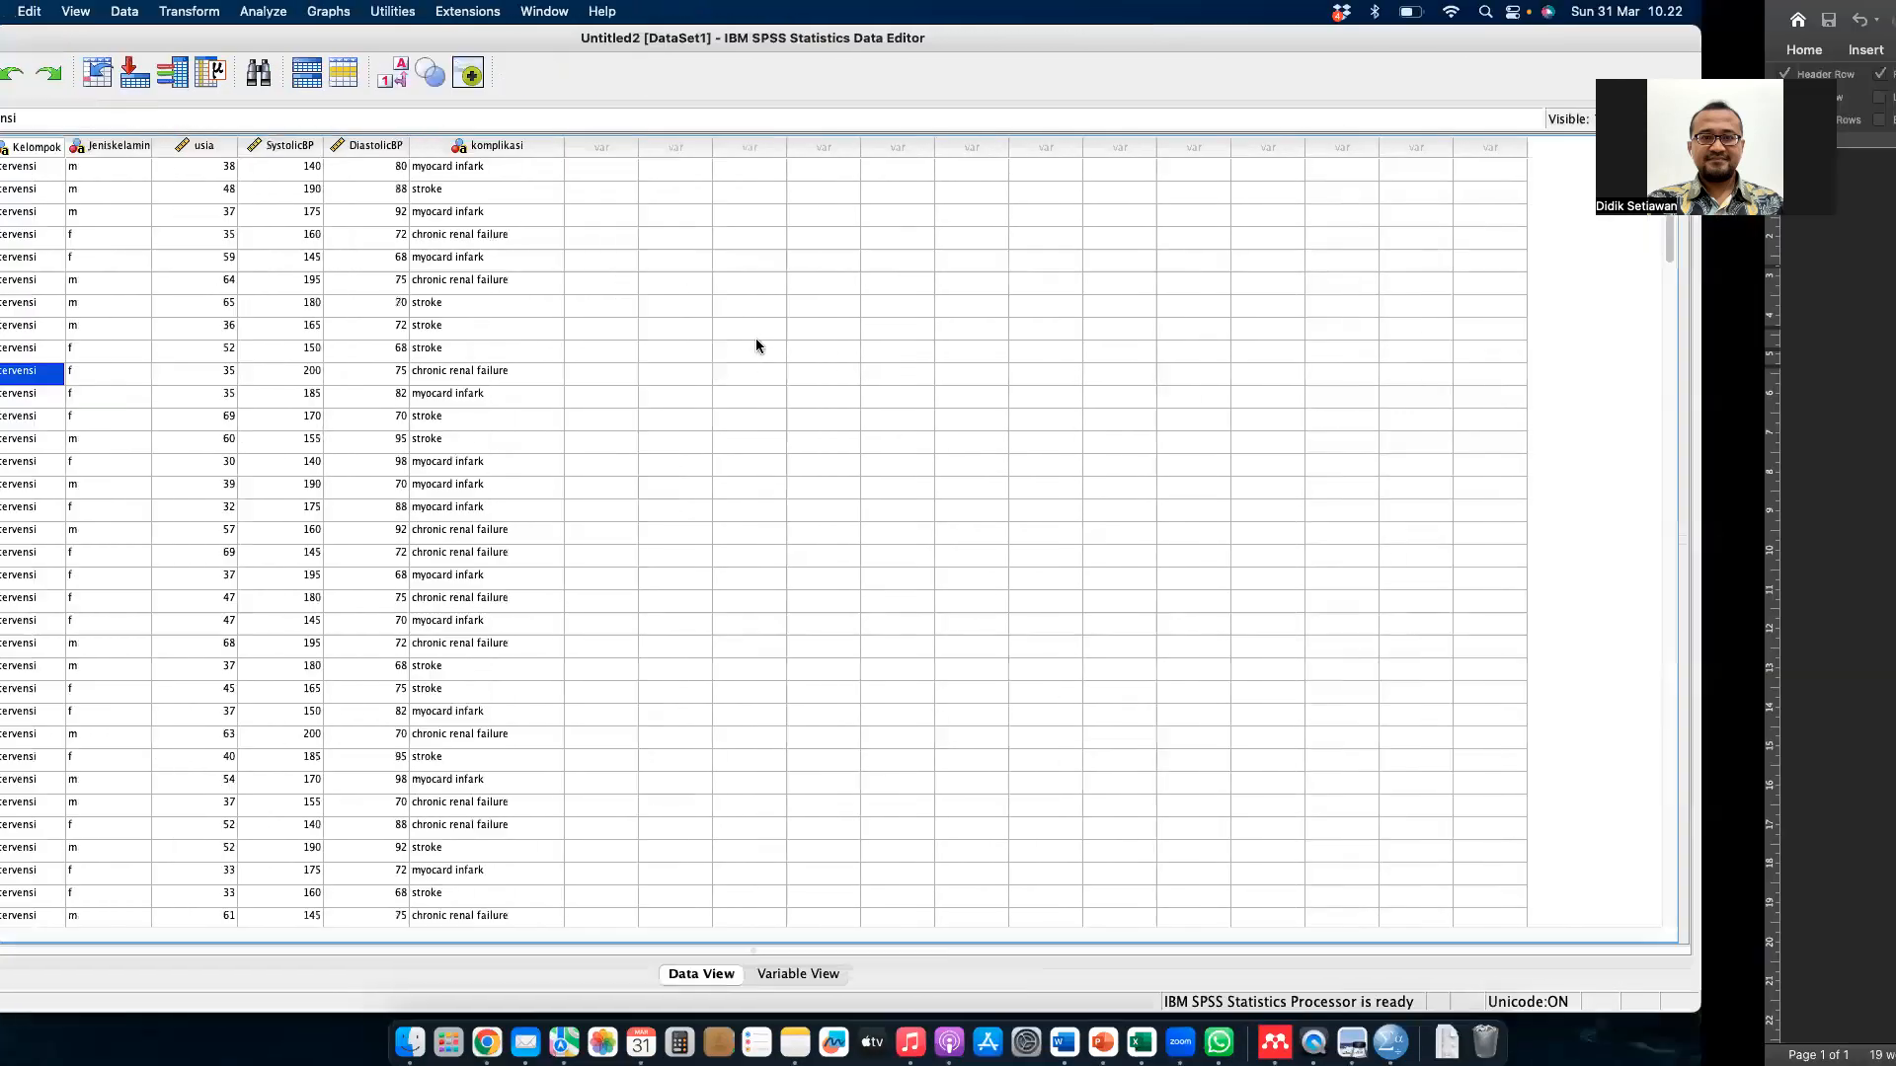
type("Systolic")
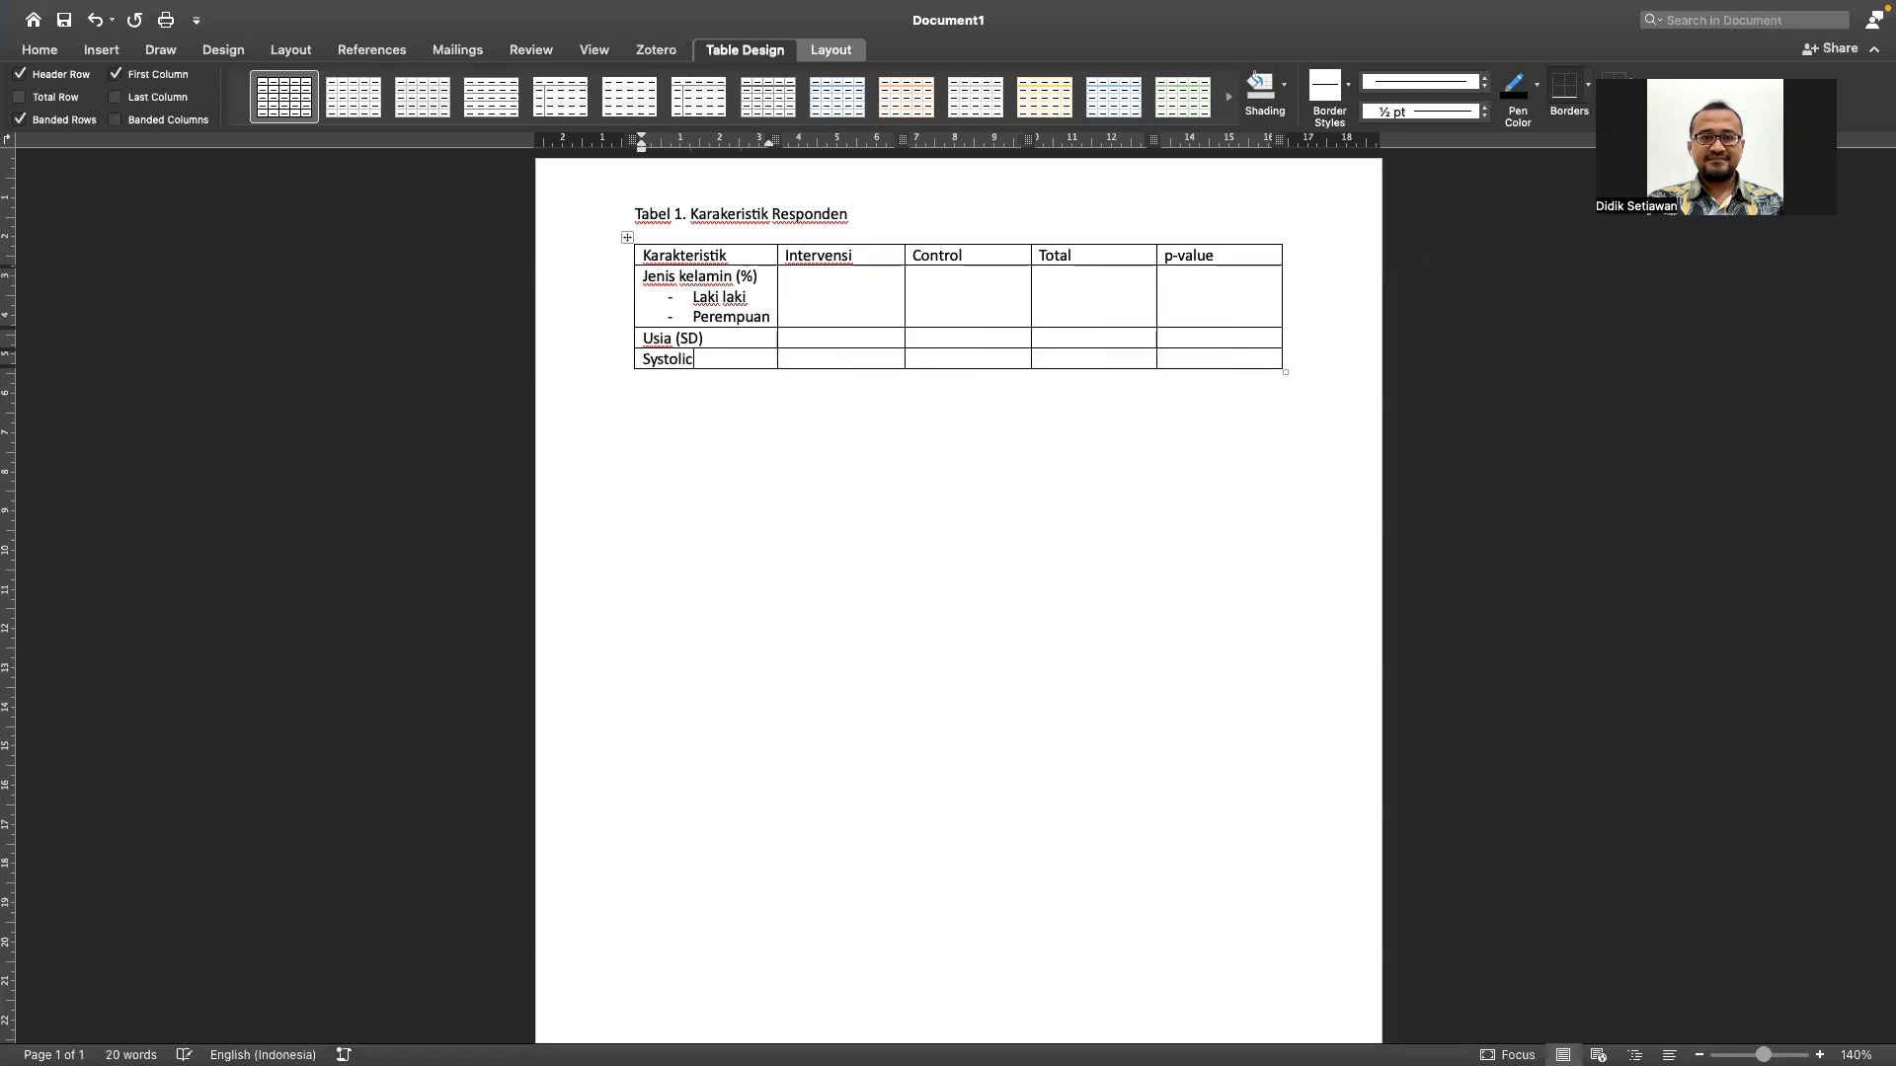
key("Tab")
key("Tab")
key("Tab")
key("Tab")
key("Tab")
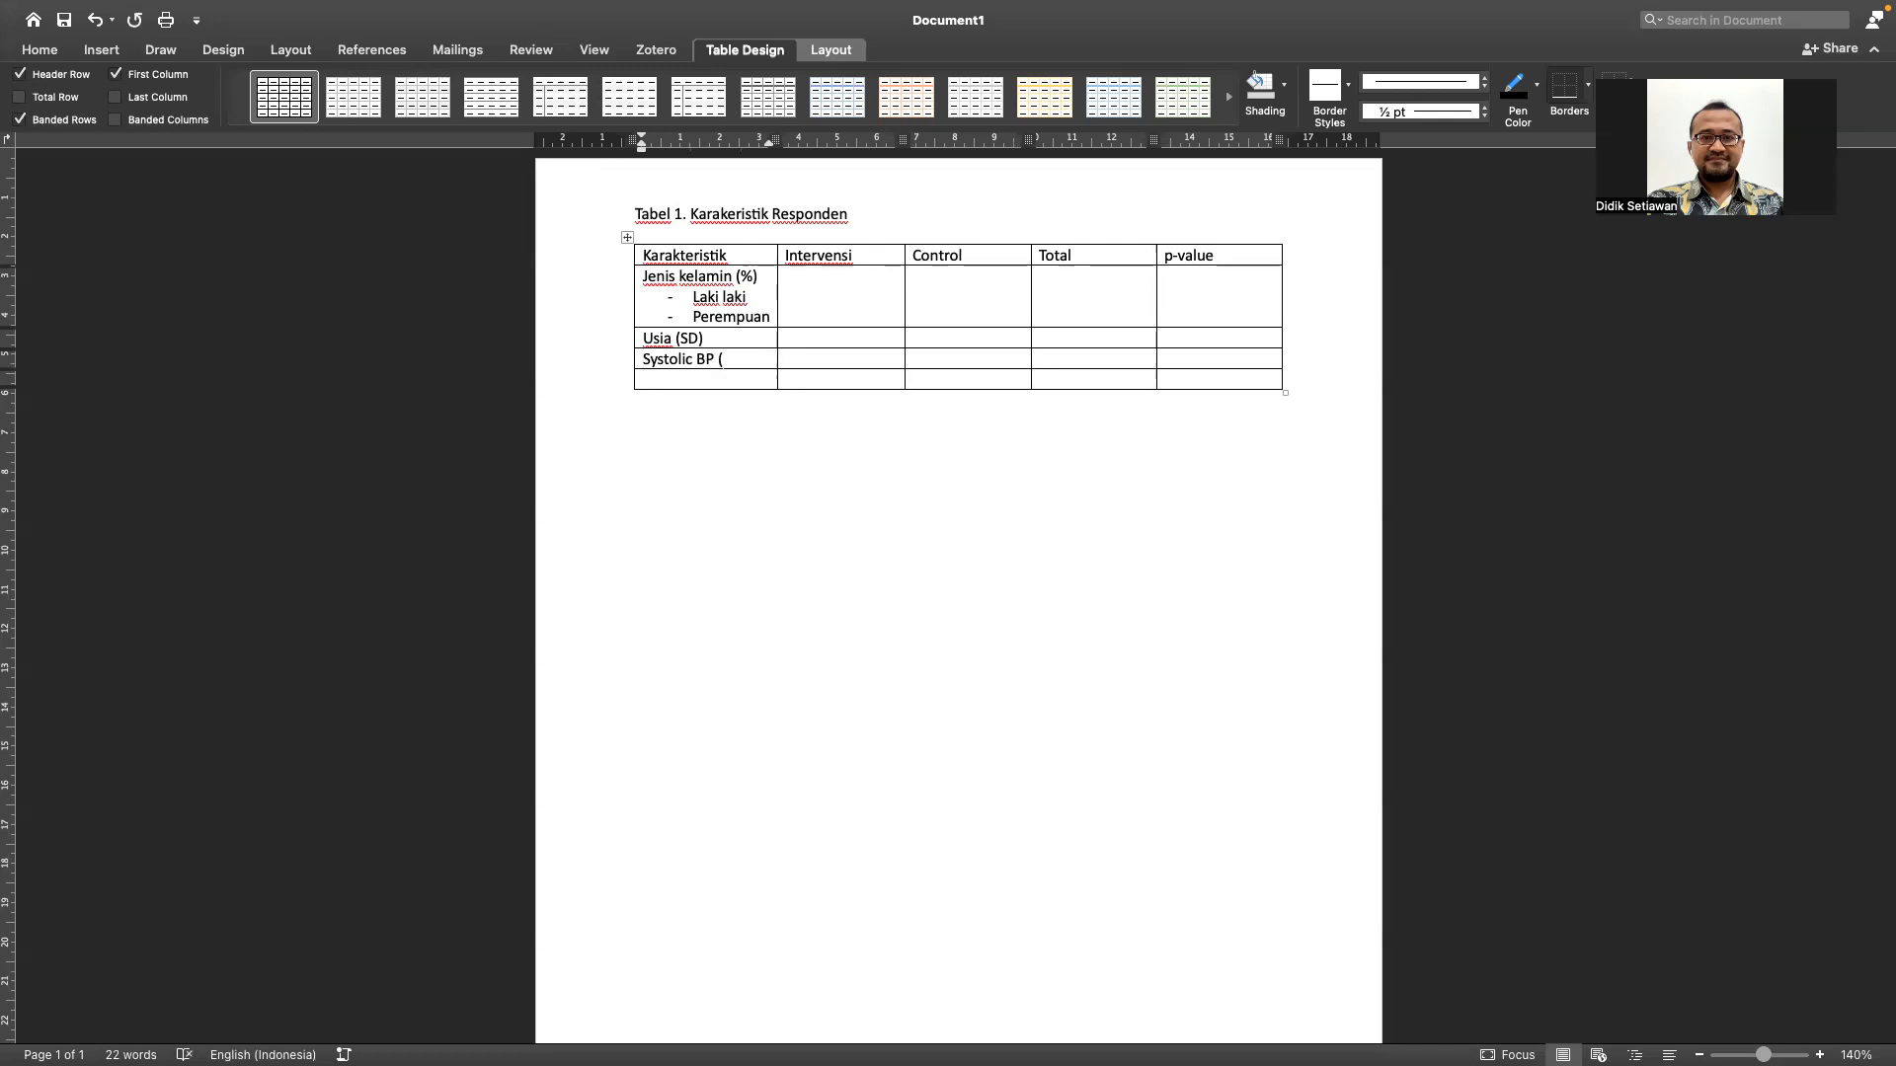
- Complete the systolic label as Systolic BP (±SD) using the ± symbol, and add ± before SD in the Usia label
key("BackSpace")
left_click(122, 56)
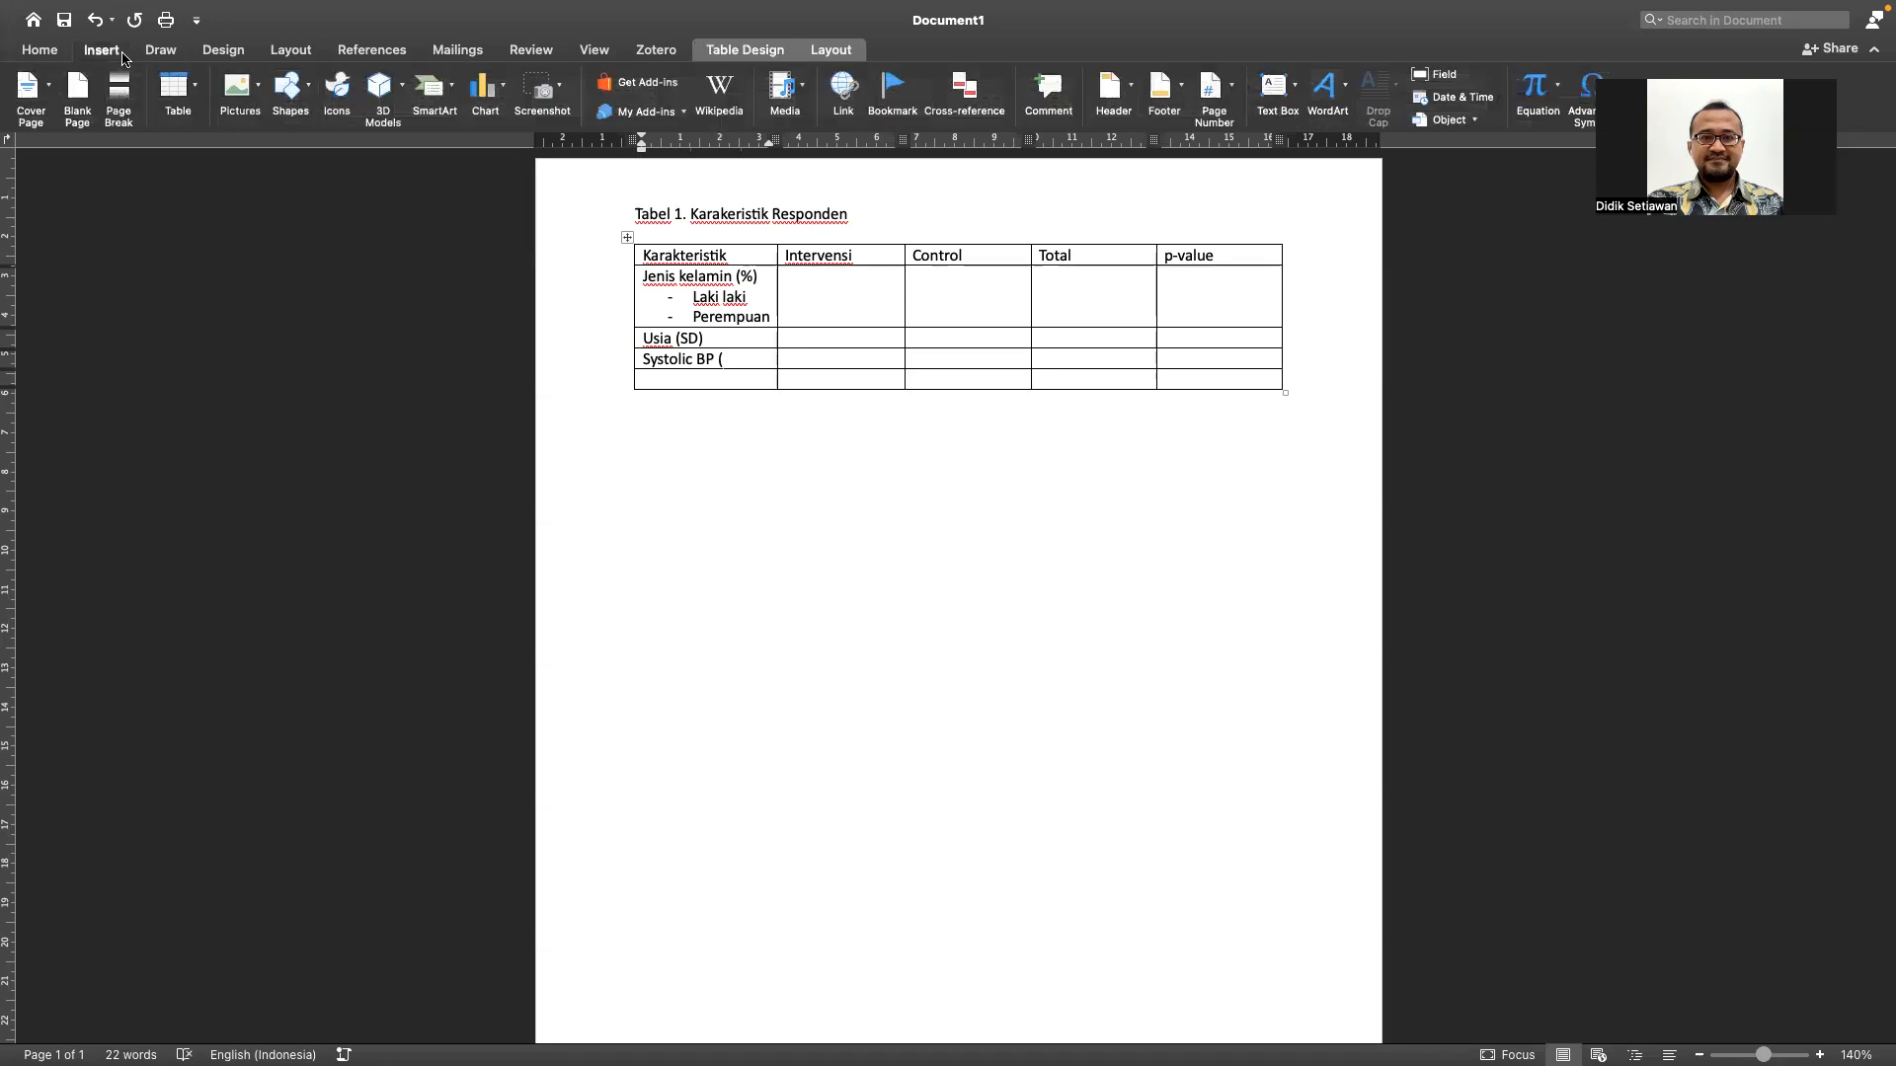
left_click(1591, 98)
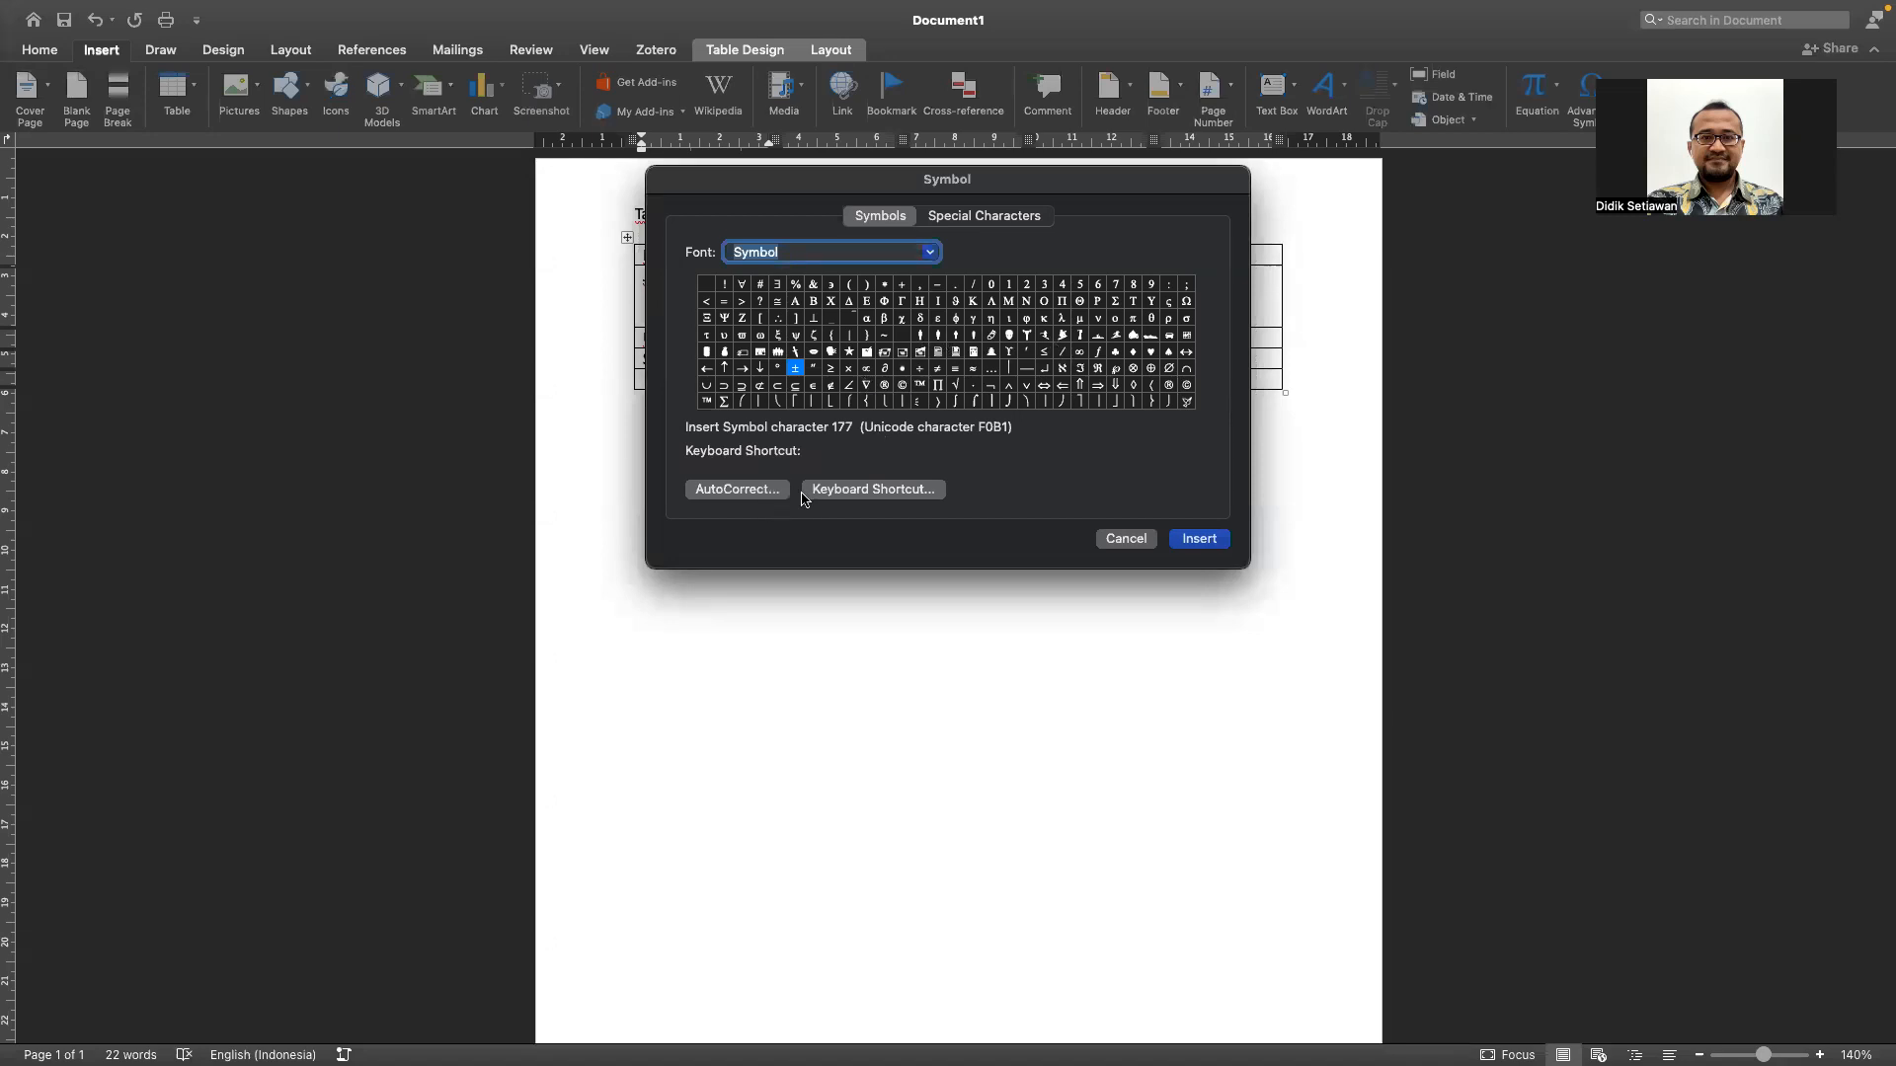
double_click(798, 372)
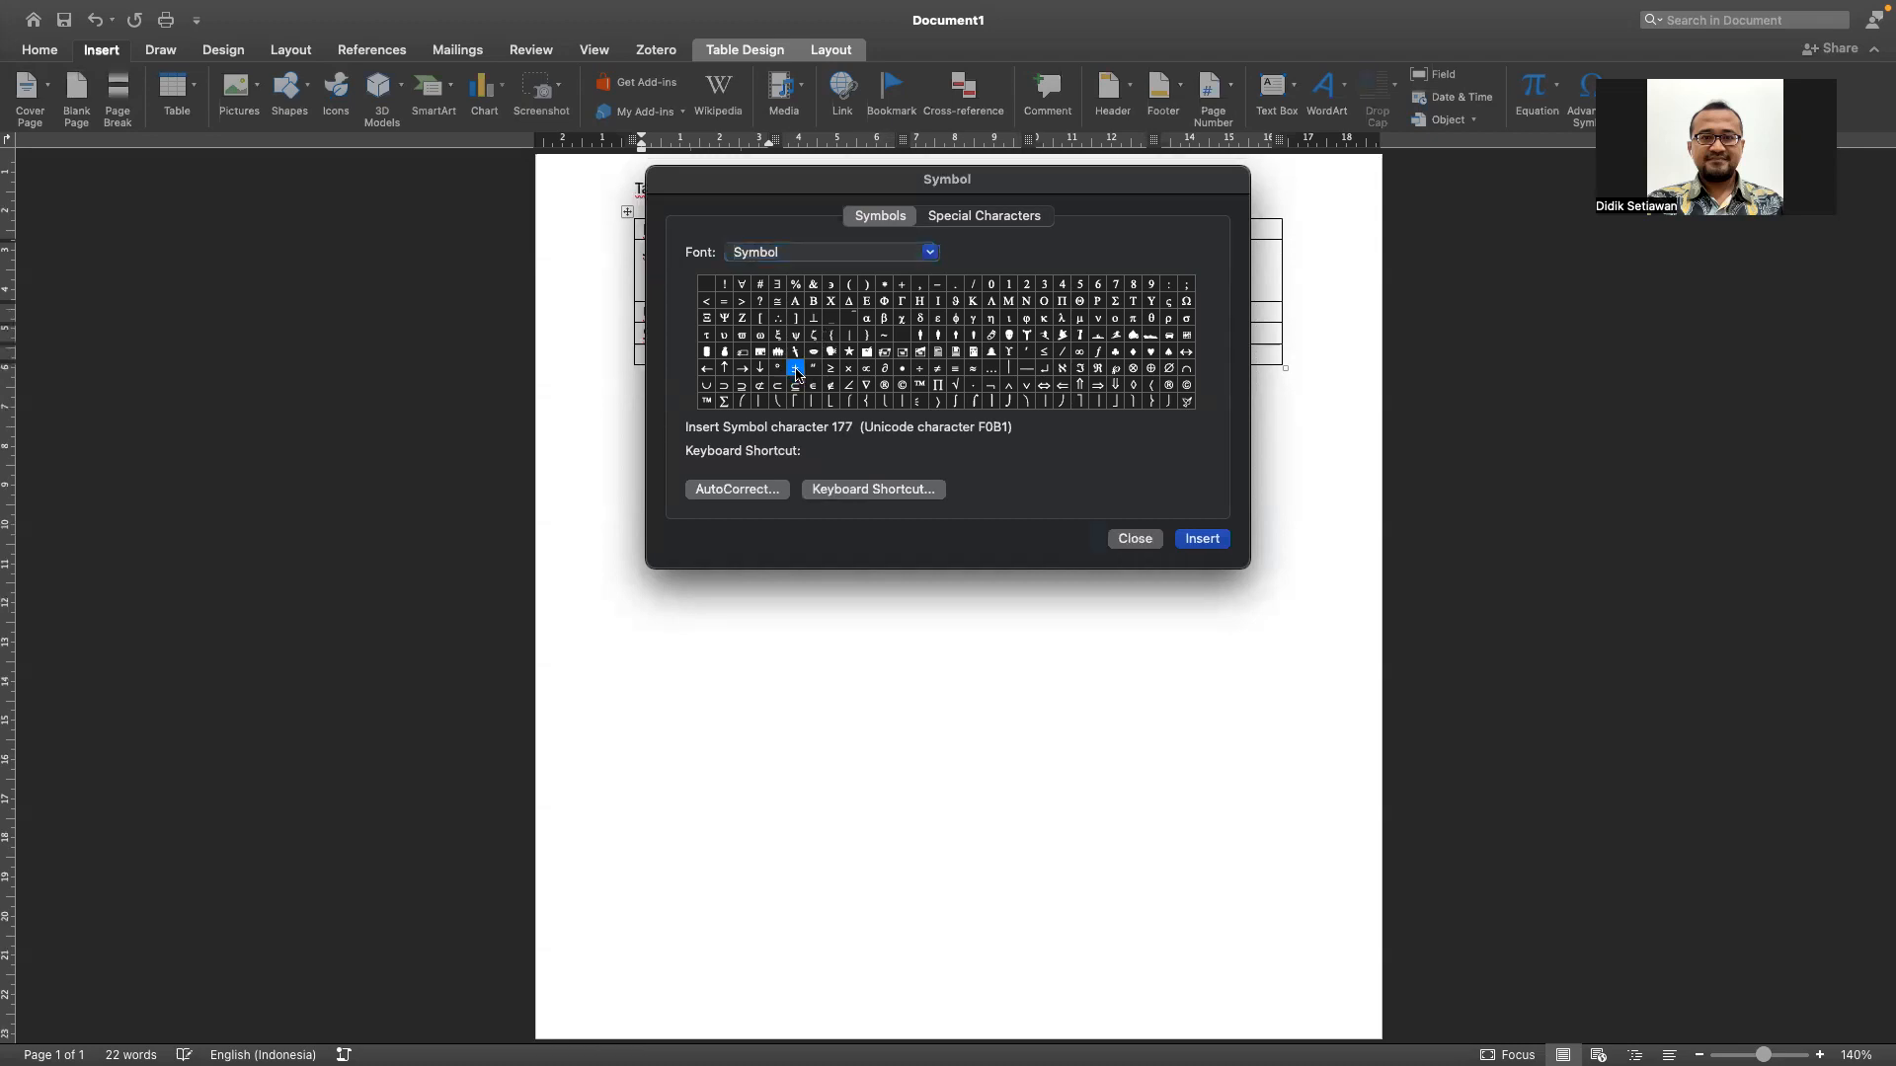
left_click(1145, 541)
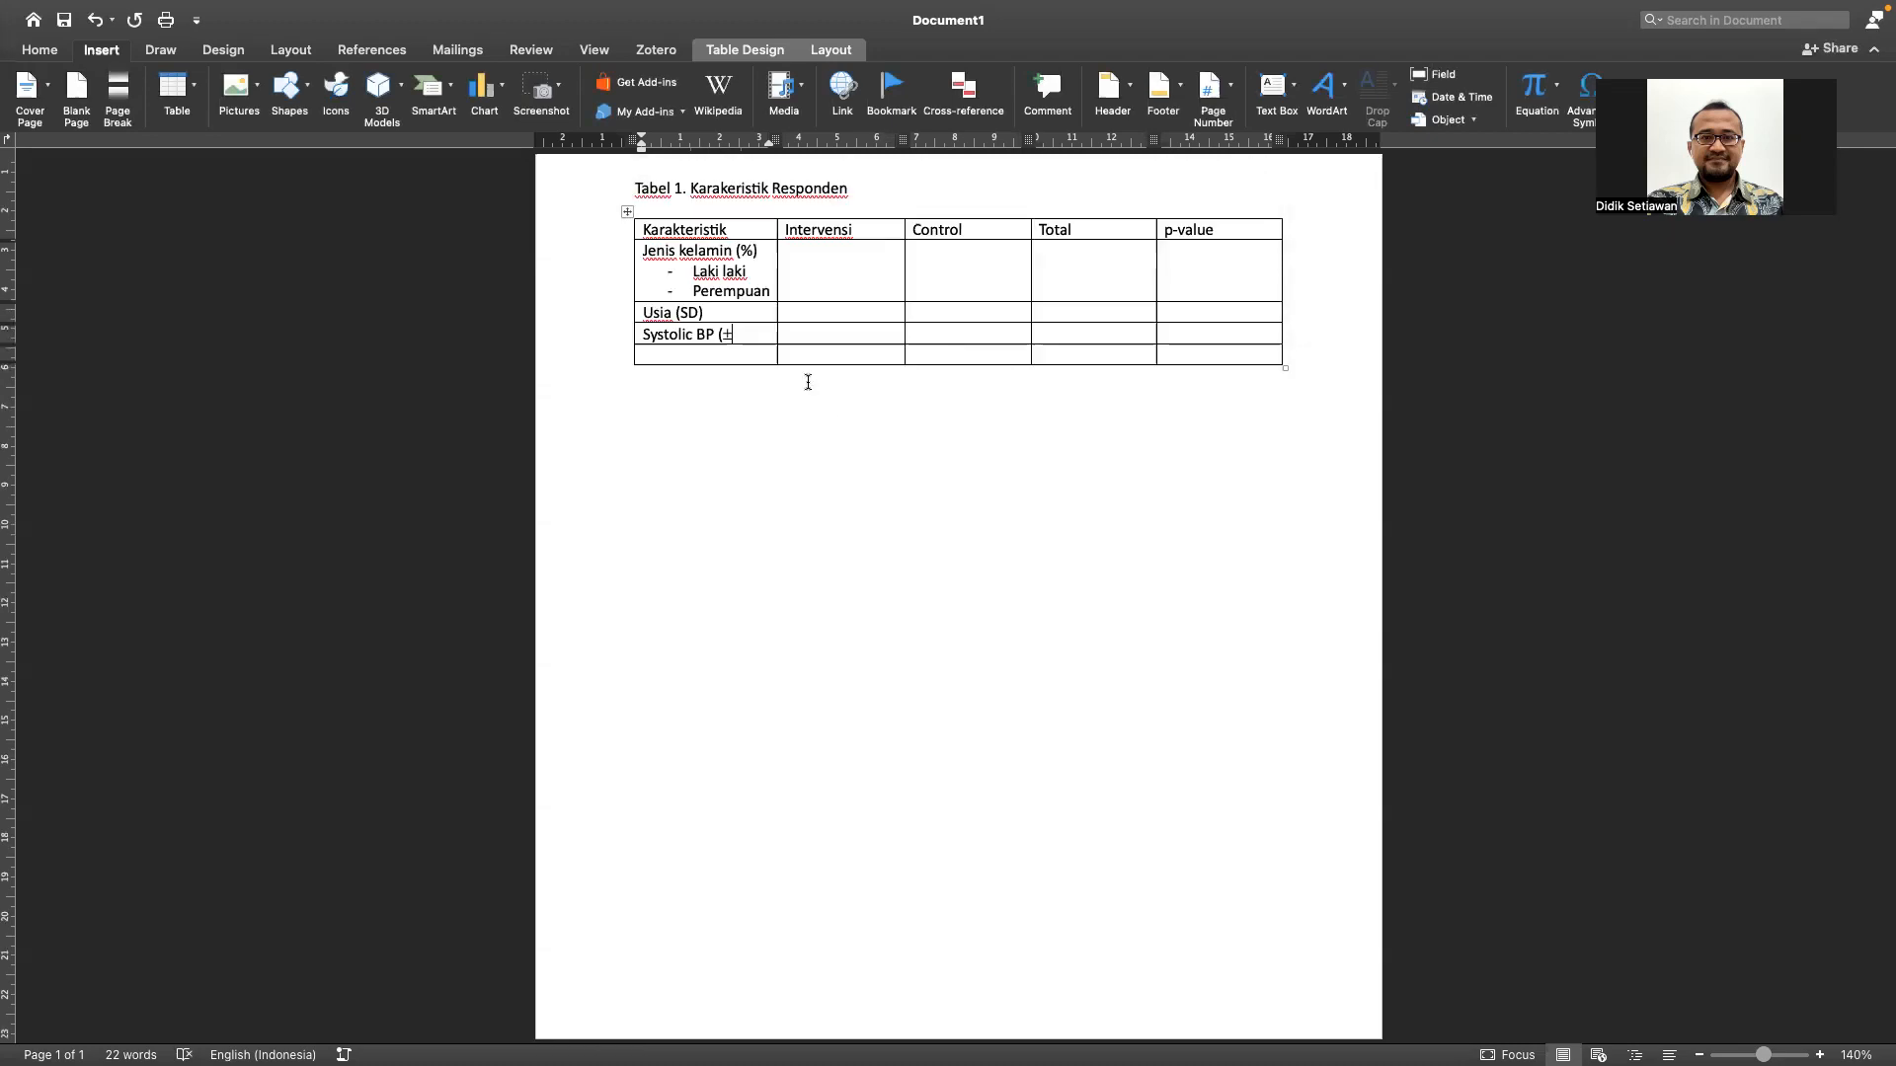
type("SD)")
key("Up")
type("±")
- Enter Diastolic BP (±SD) in the row below Systolic BP and add an empty row beneath it
key("Tab")
key("Tab")
key("Tab")
key("Tab")
key("Tab")
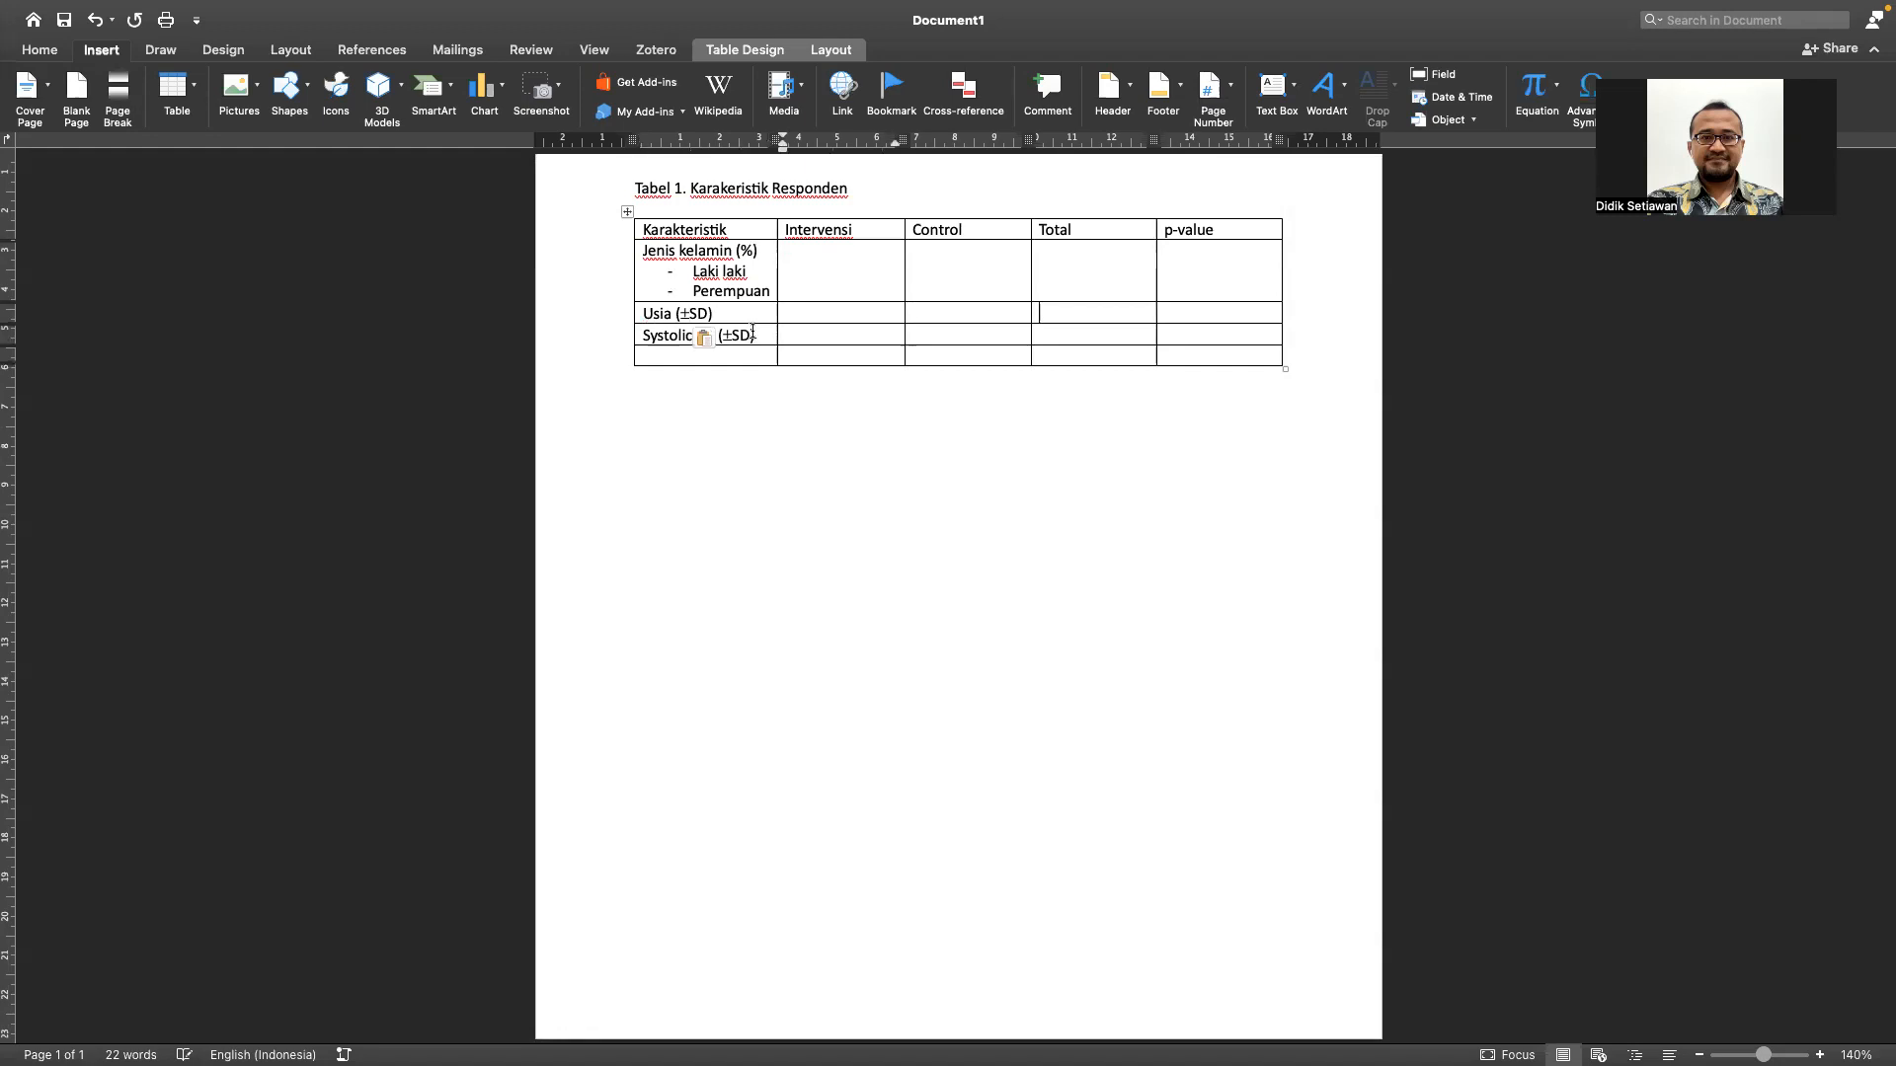
key("Tab")
key("Tab")
key("Tab")
key("Tab")
key("Tab")
type("Diastolic BP")
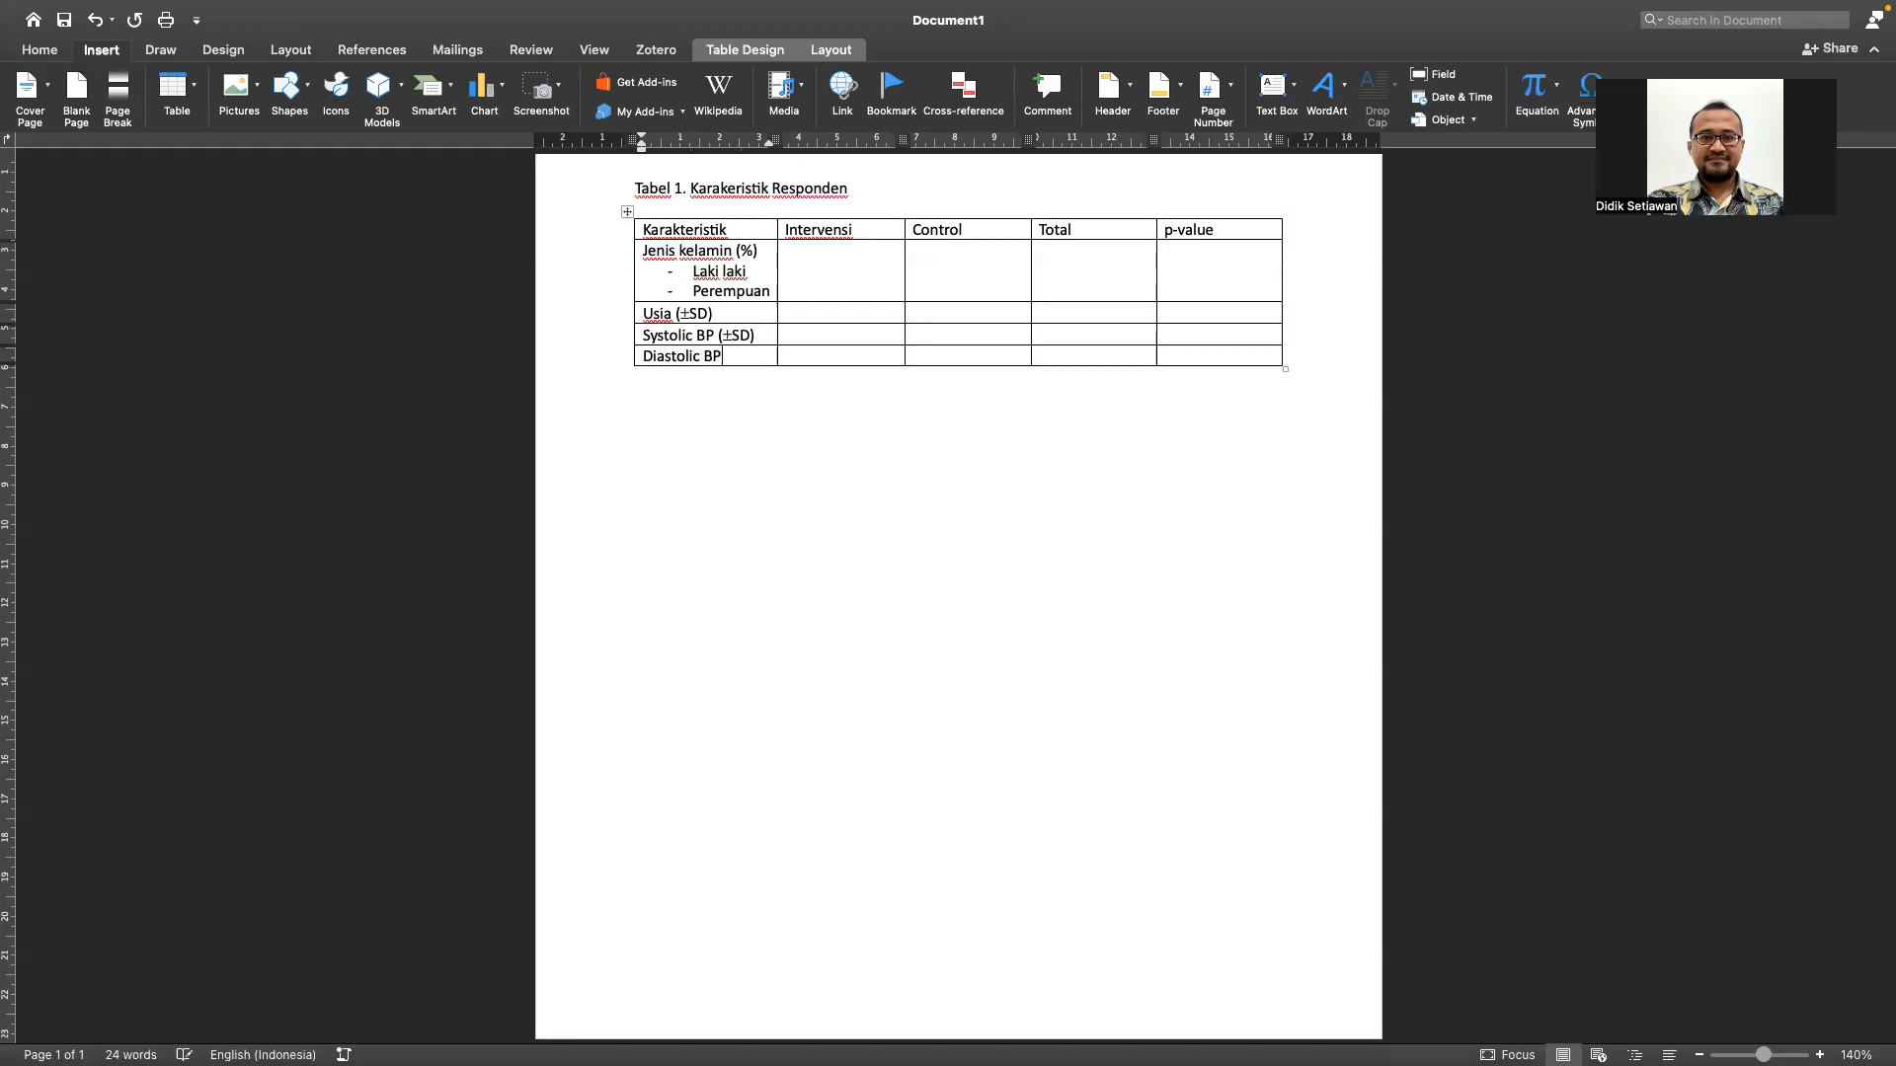
type(" (")
type("±")
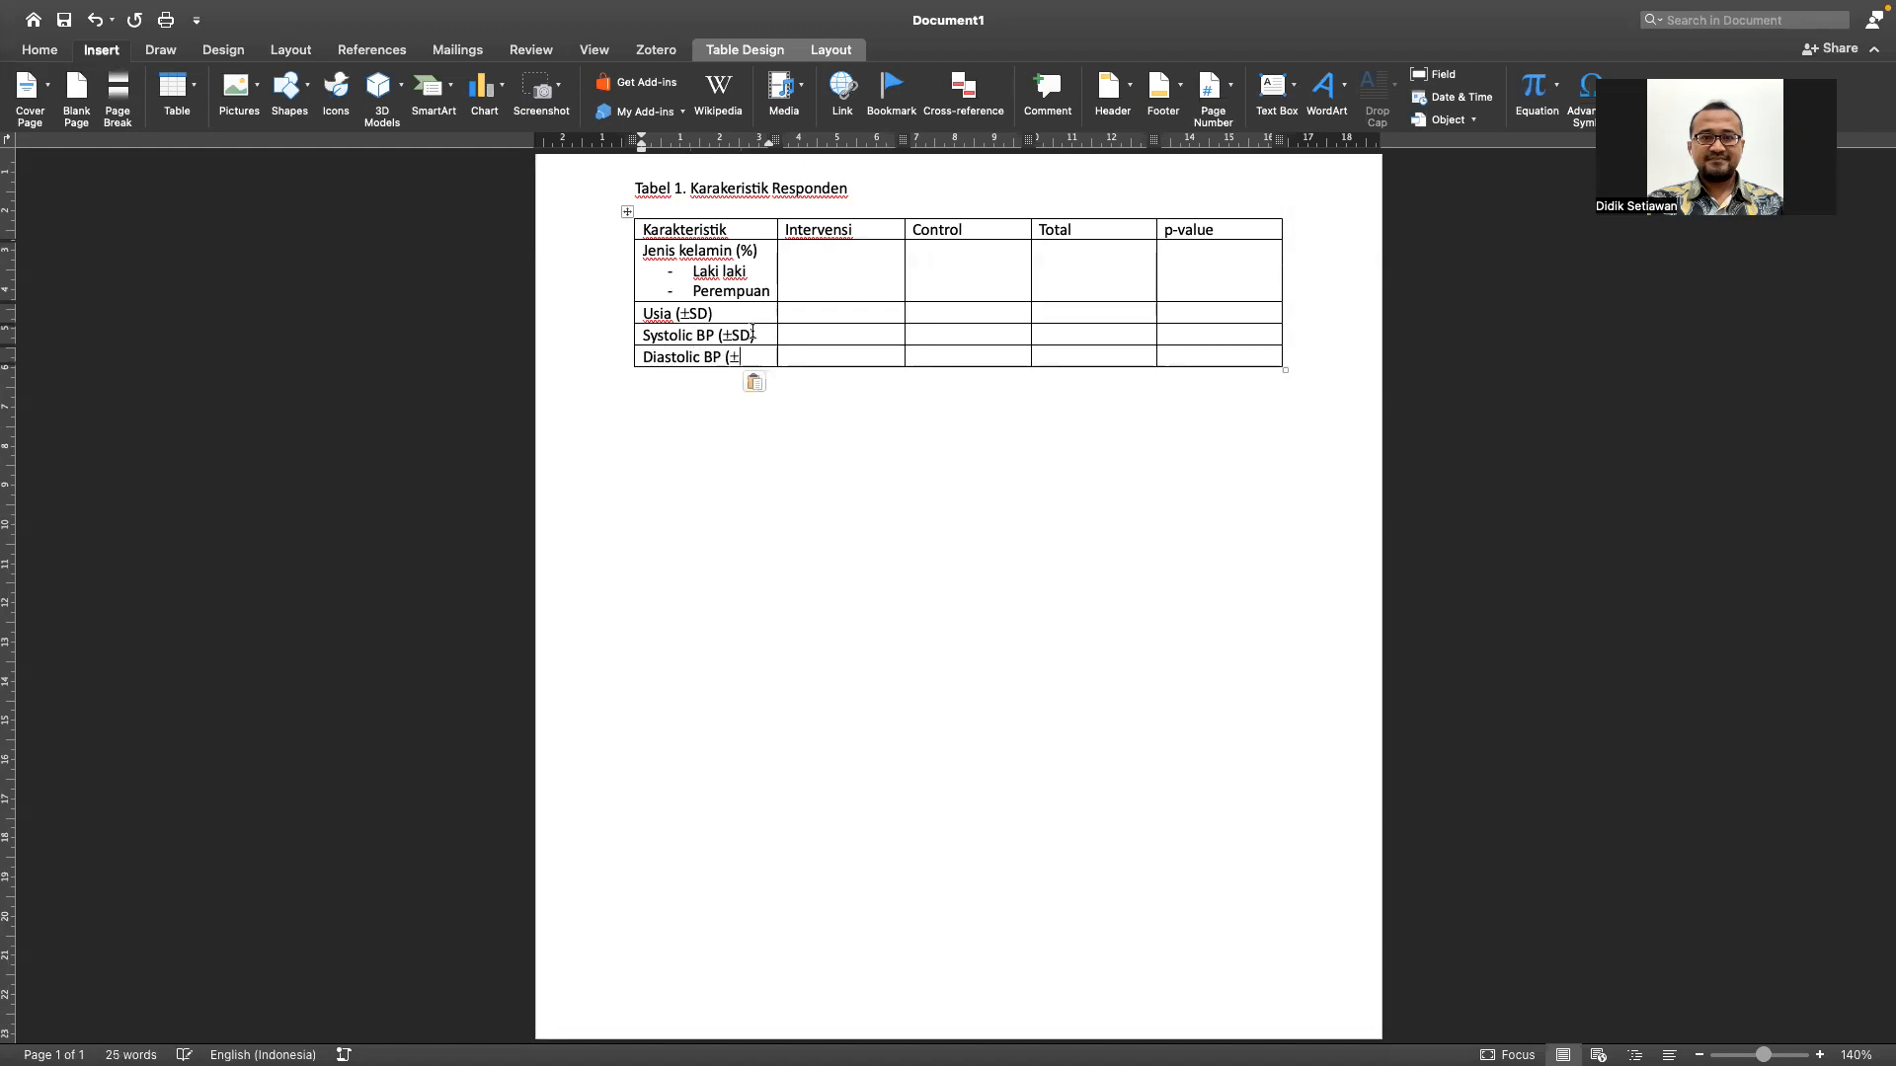
type("SD)")
key("Tab")
key("Tab")
key("Tab")
key("Tab")
key("Tab")
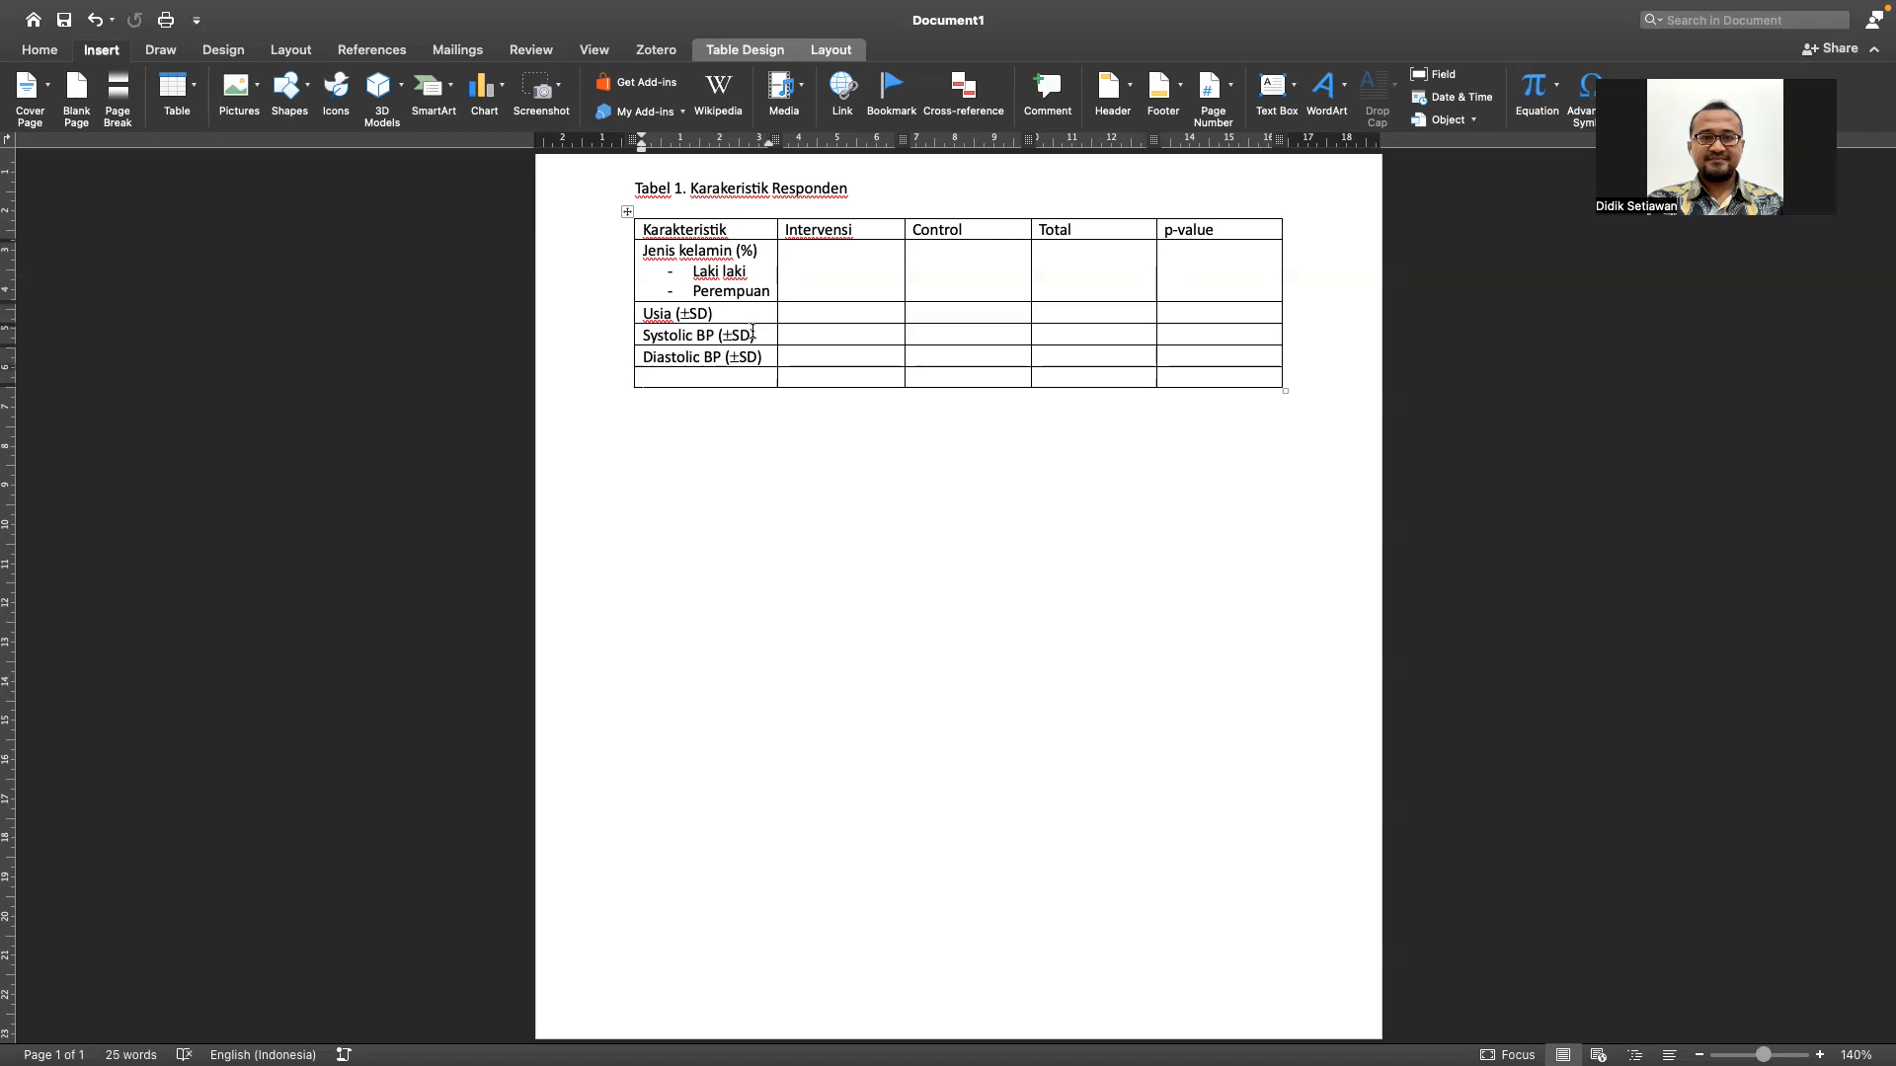
- Enter Komplikasi in the empty last row with the dashed sub-items MI, Stroke and CRF, checking the complication categories in the SPSS dataset
type("Komplikasi")
key("Return")
type("-")
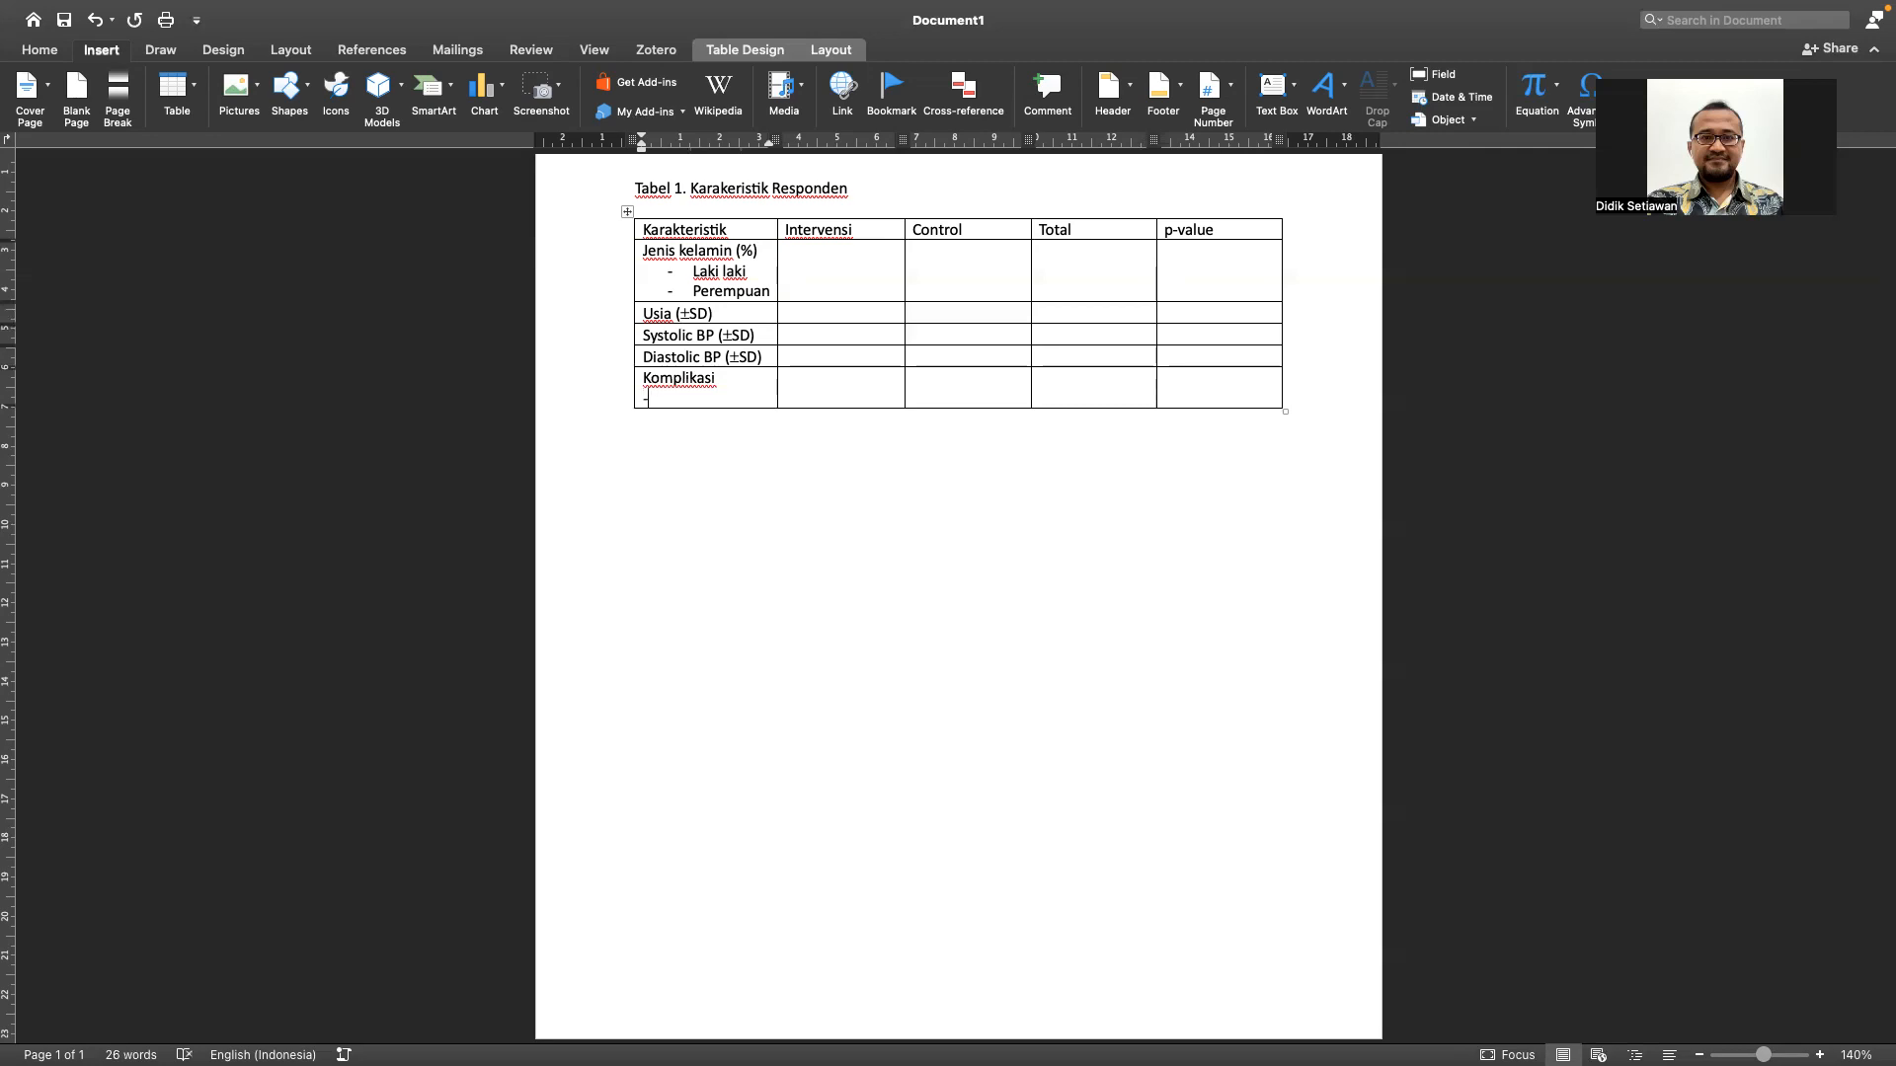
key("ctrl+Left")
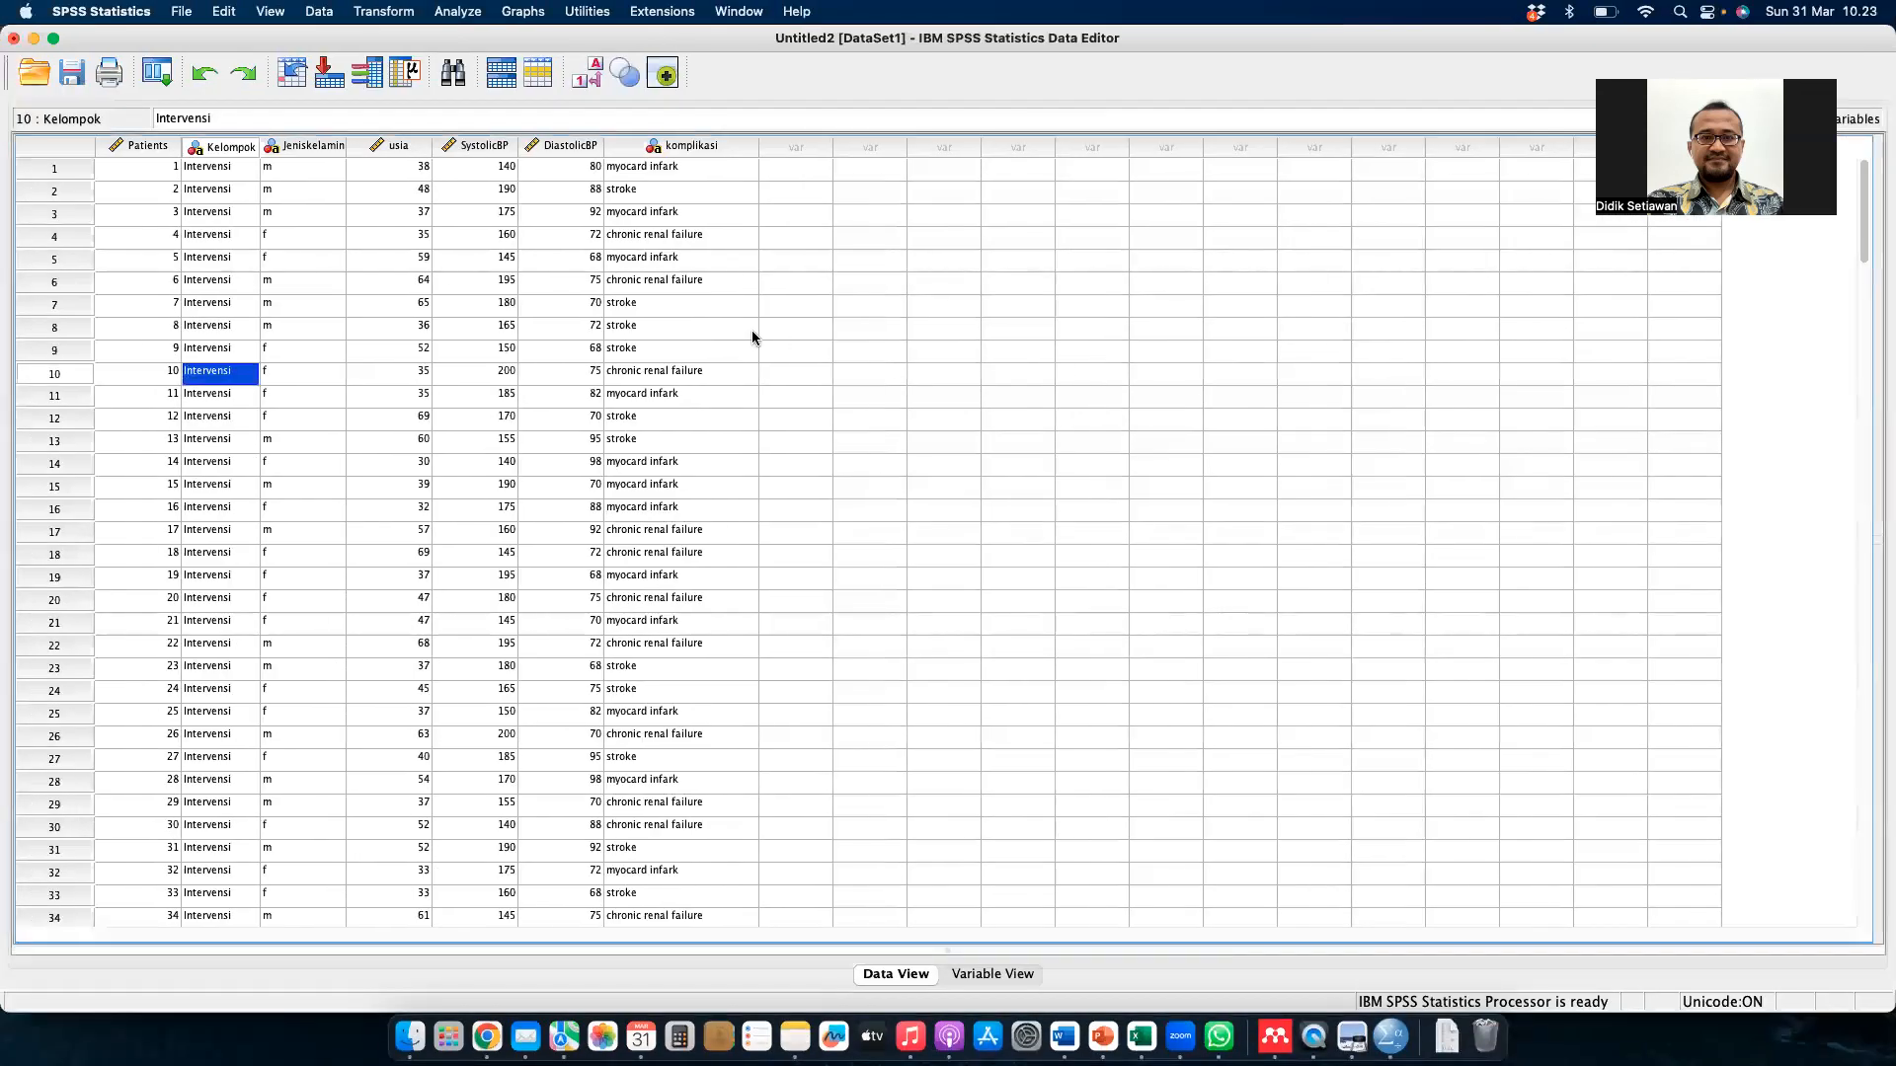
key("ctrl+Right")
type("MI")
key("Return")
type("Stroke")
key("Return")
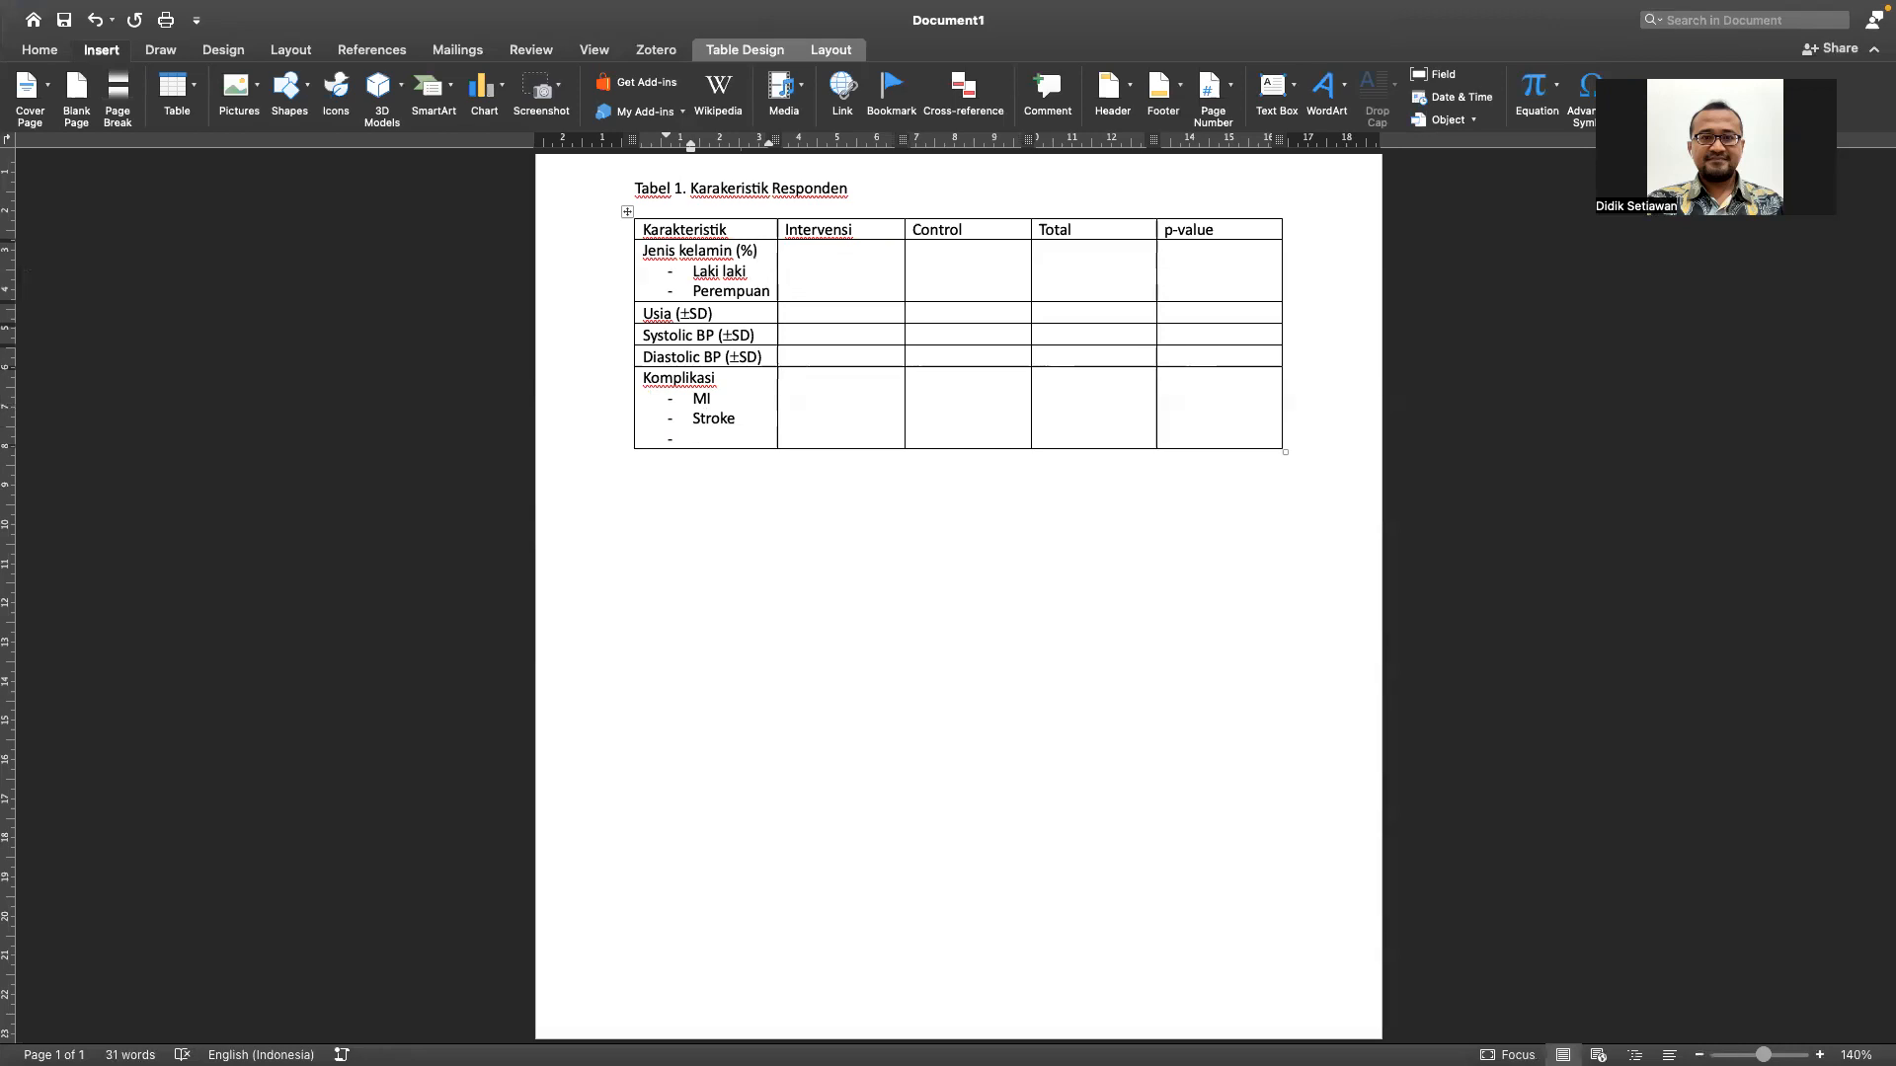
type("CR")
left_click_drag(856, 273, 1201, 407)
left_click(1051, 375)
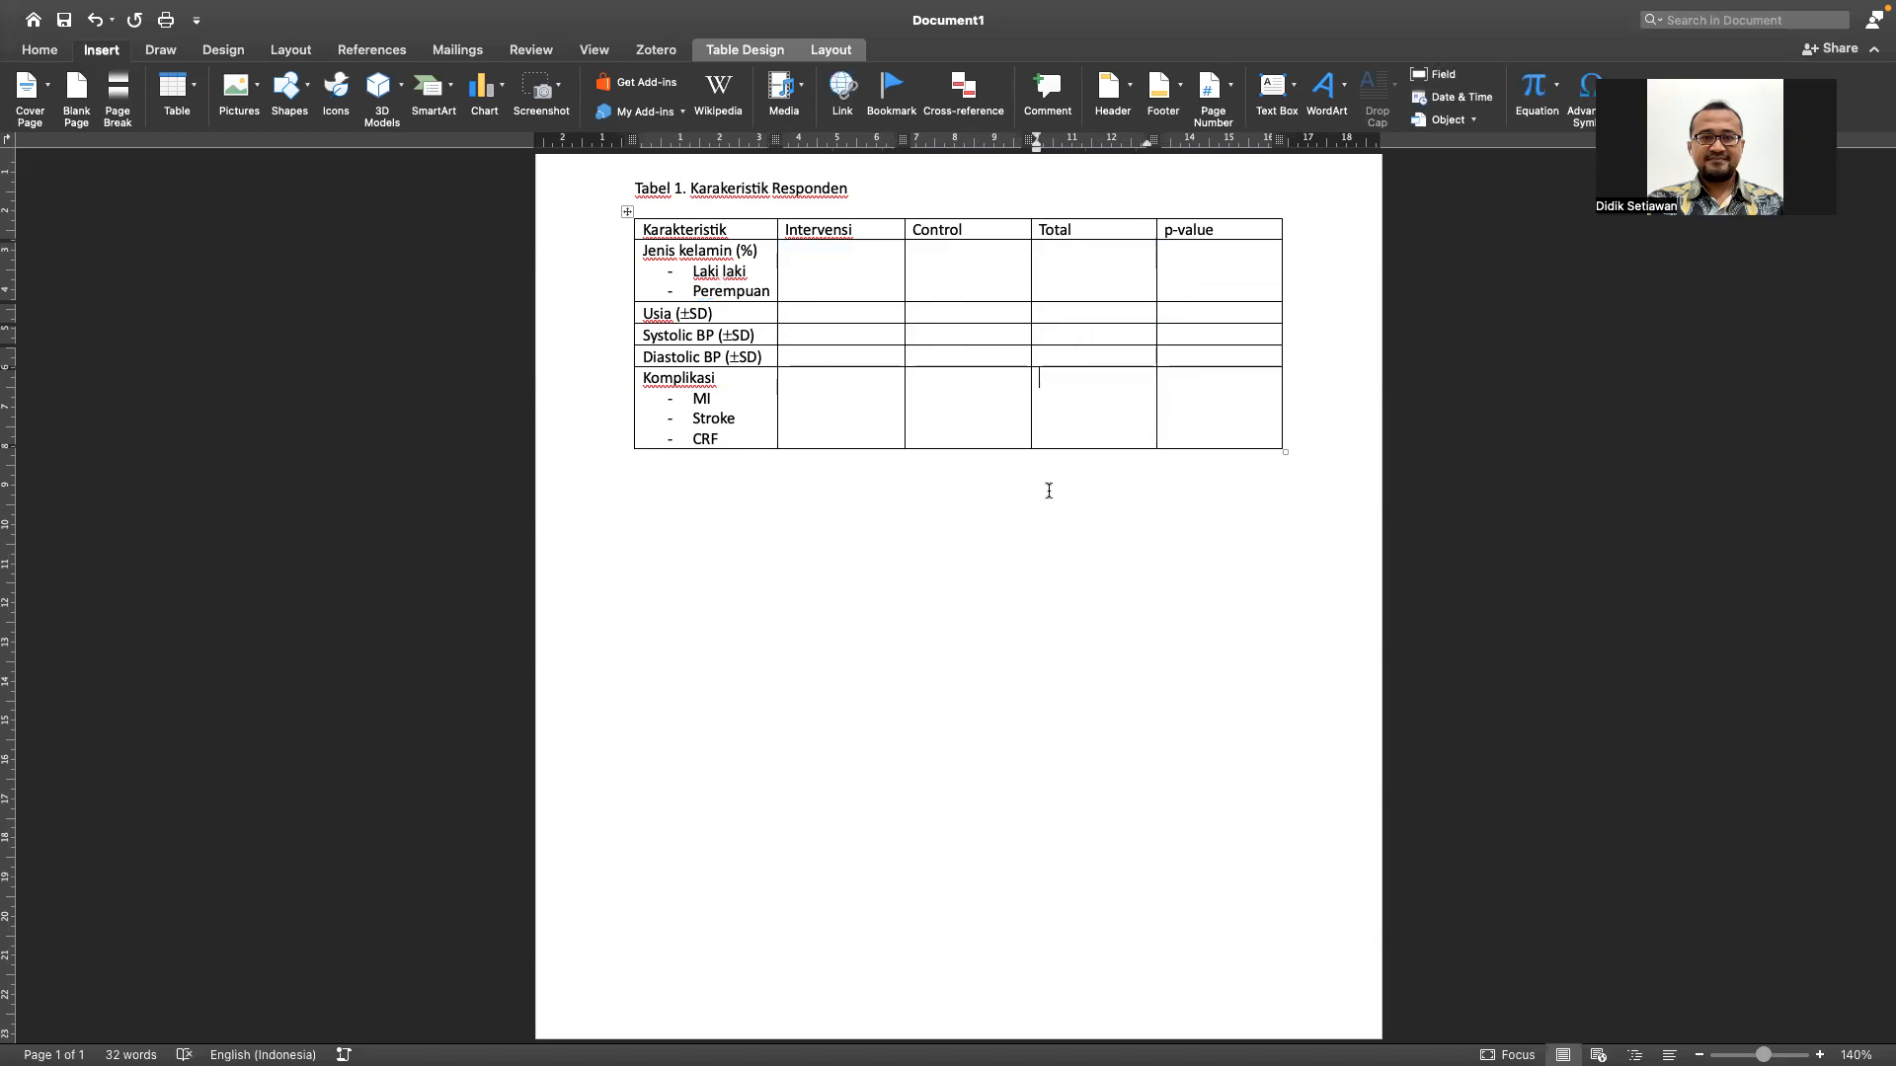
- Review the SPSS variables, switch to the PowerPoint Hypothesis Testing slide and highlight its Numeric row to identify the suitable test
key("ctrl+Left")
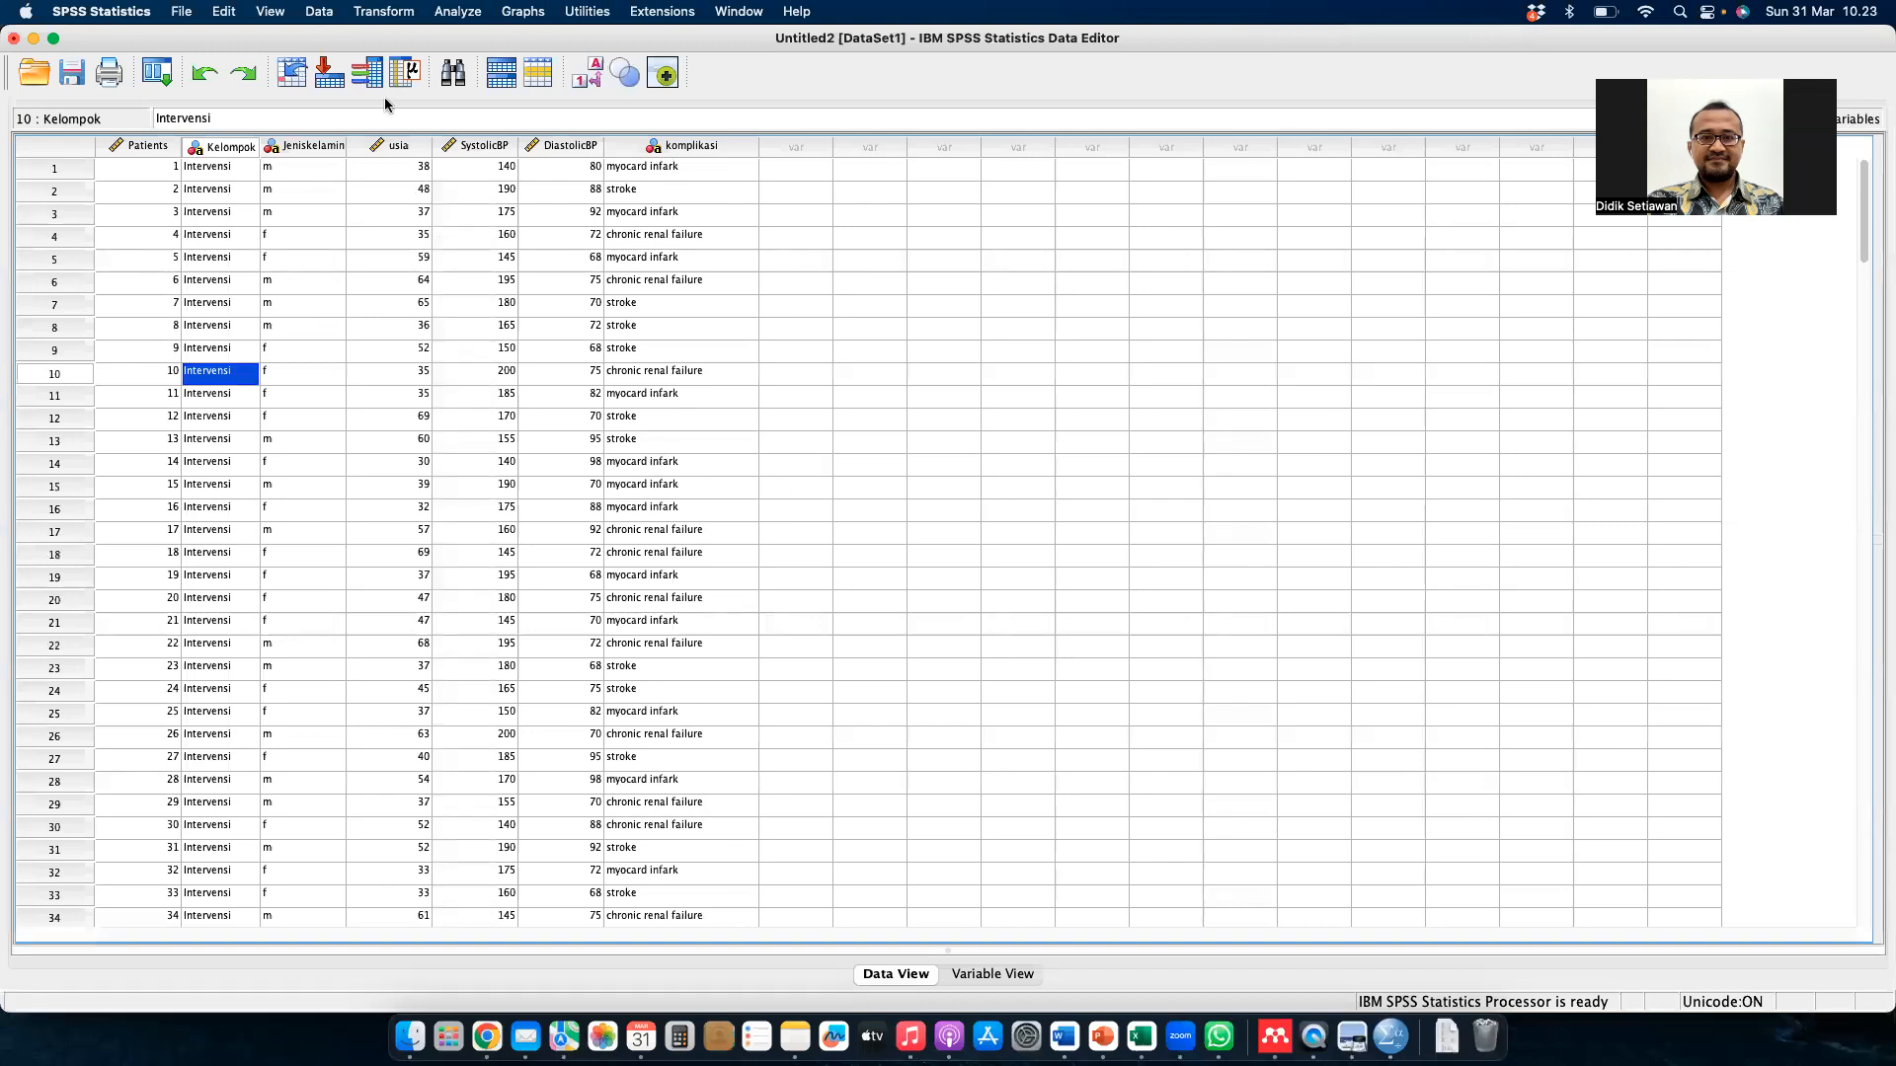
key("ctrl+Left")
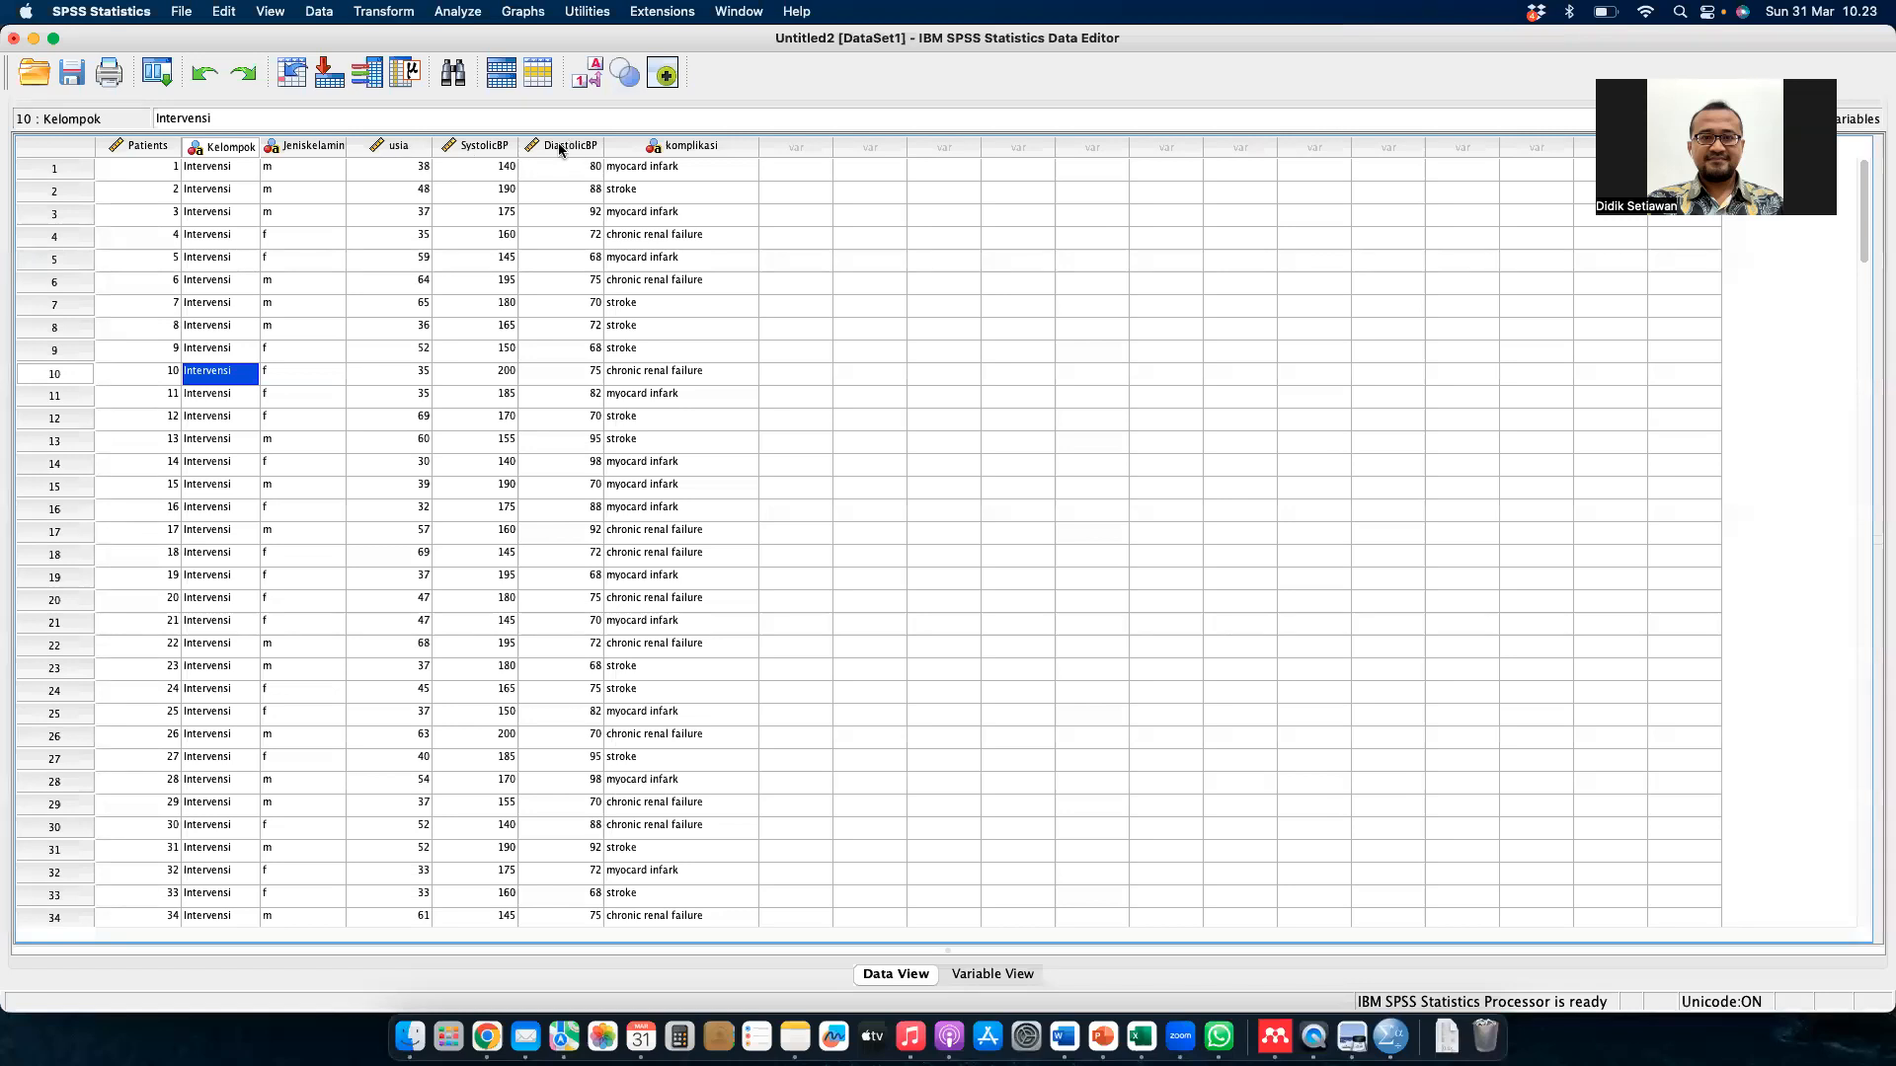
key("ctrl+Right")
key("ctrl+Right")
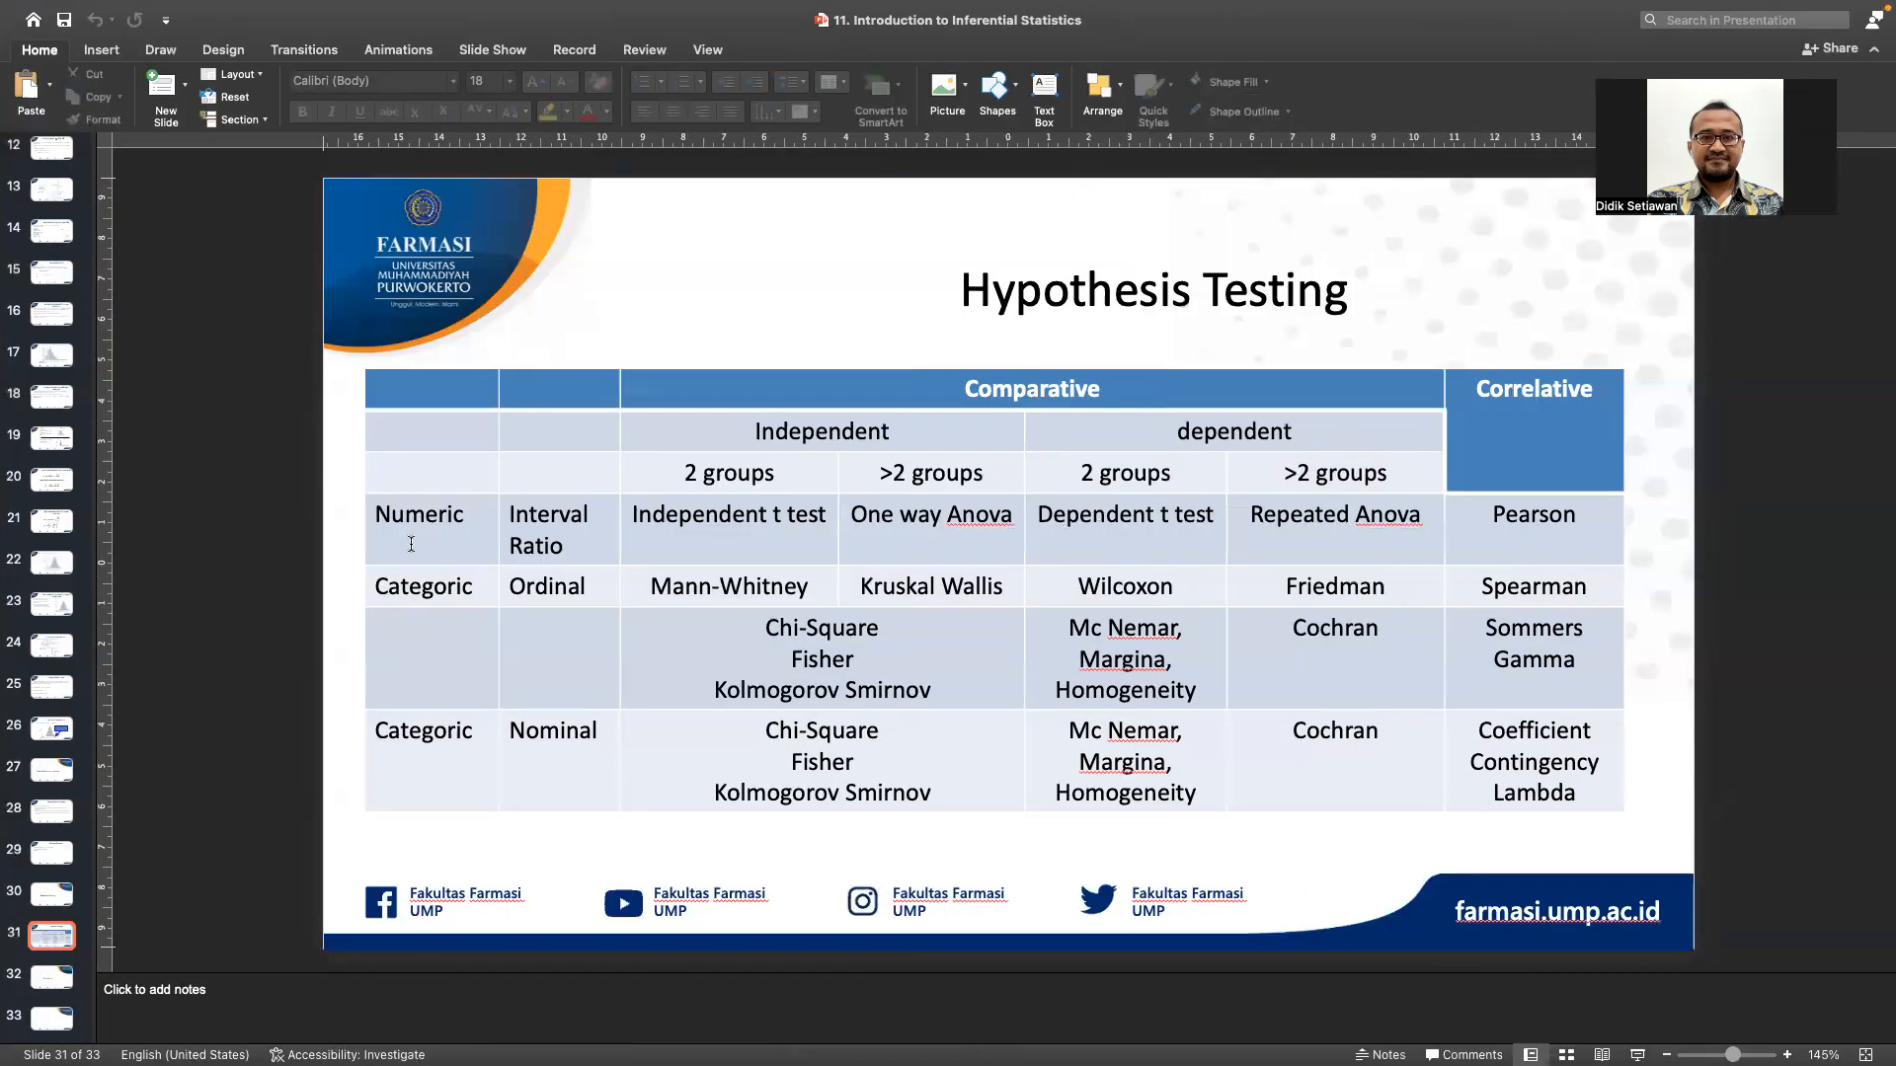
left_click(347, 533)
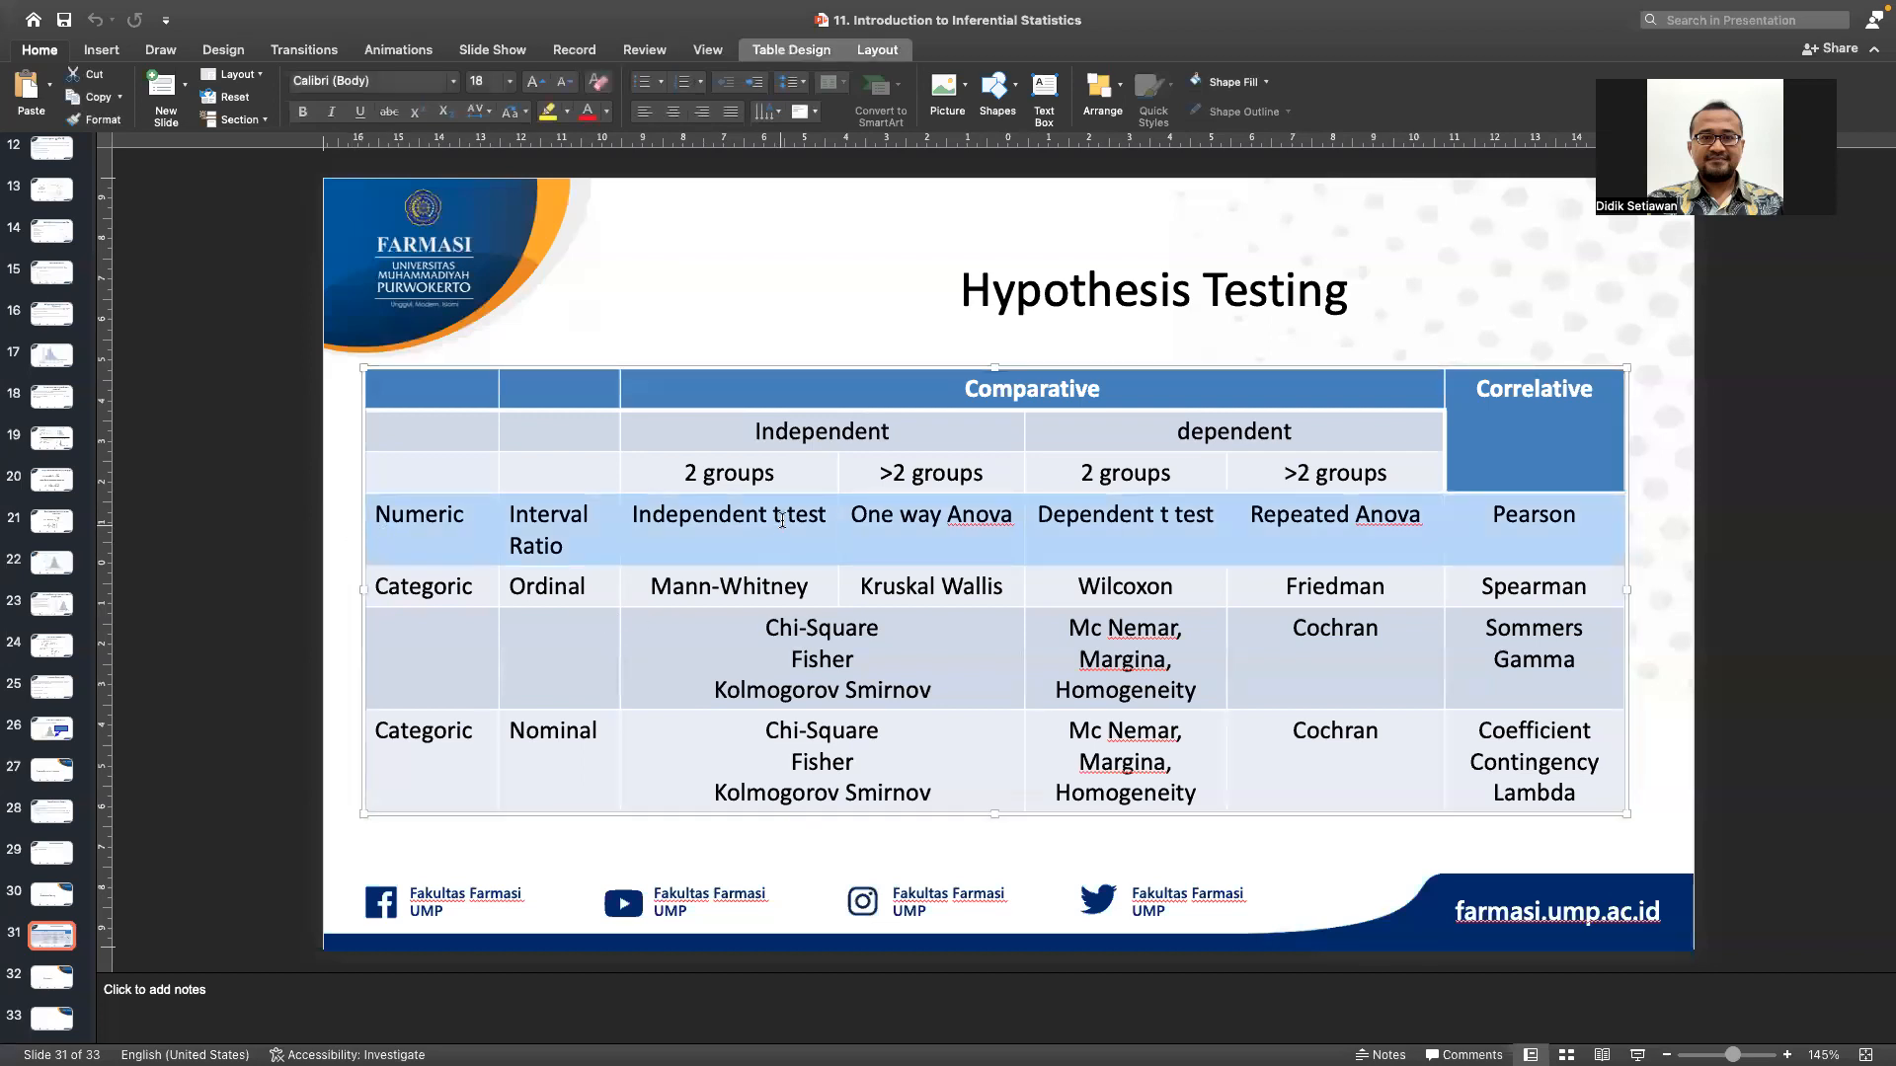
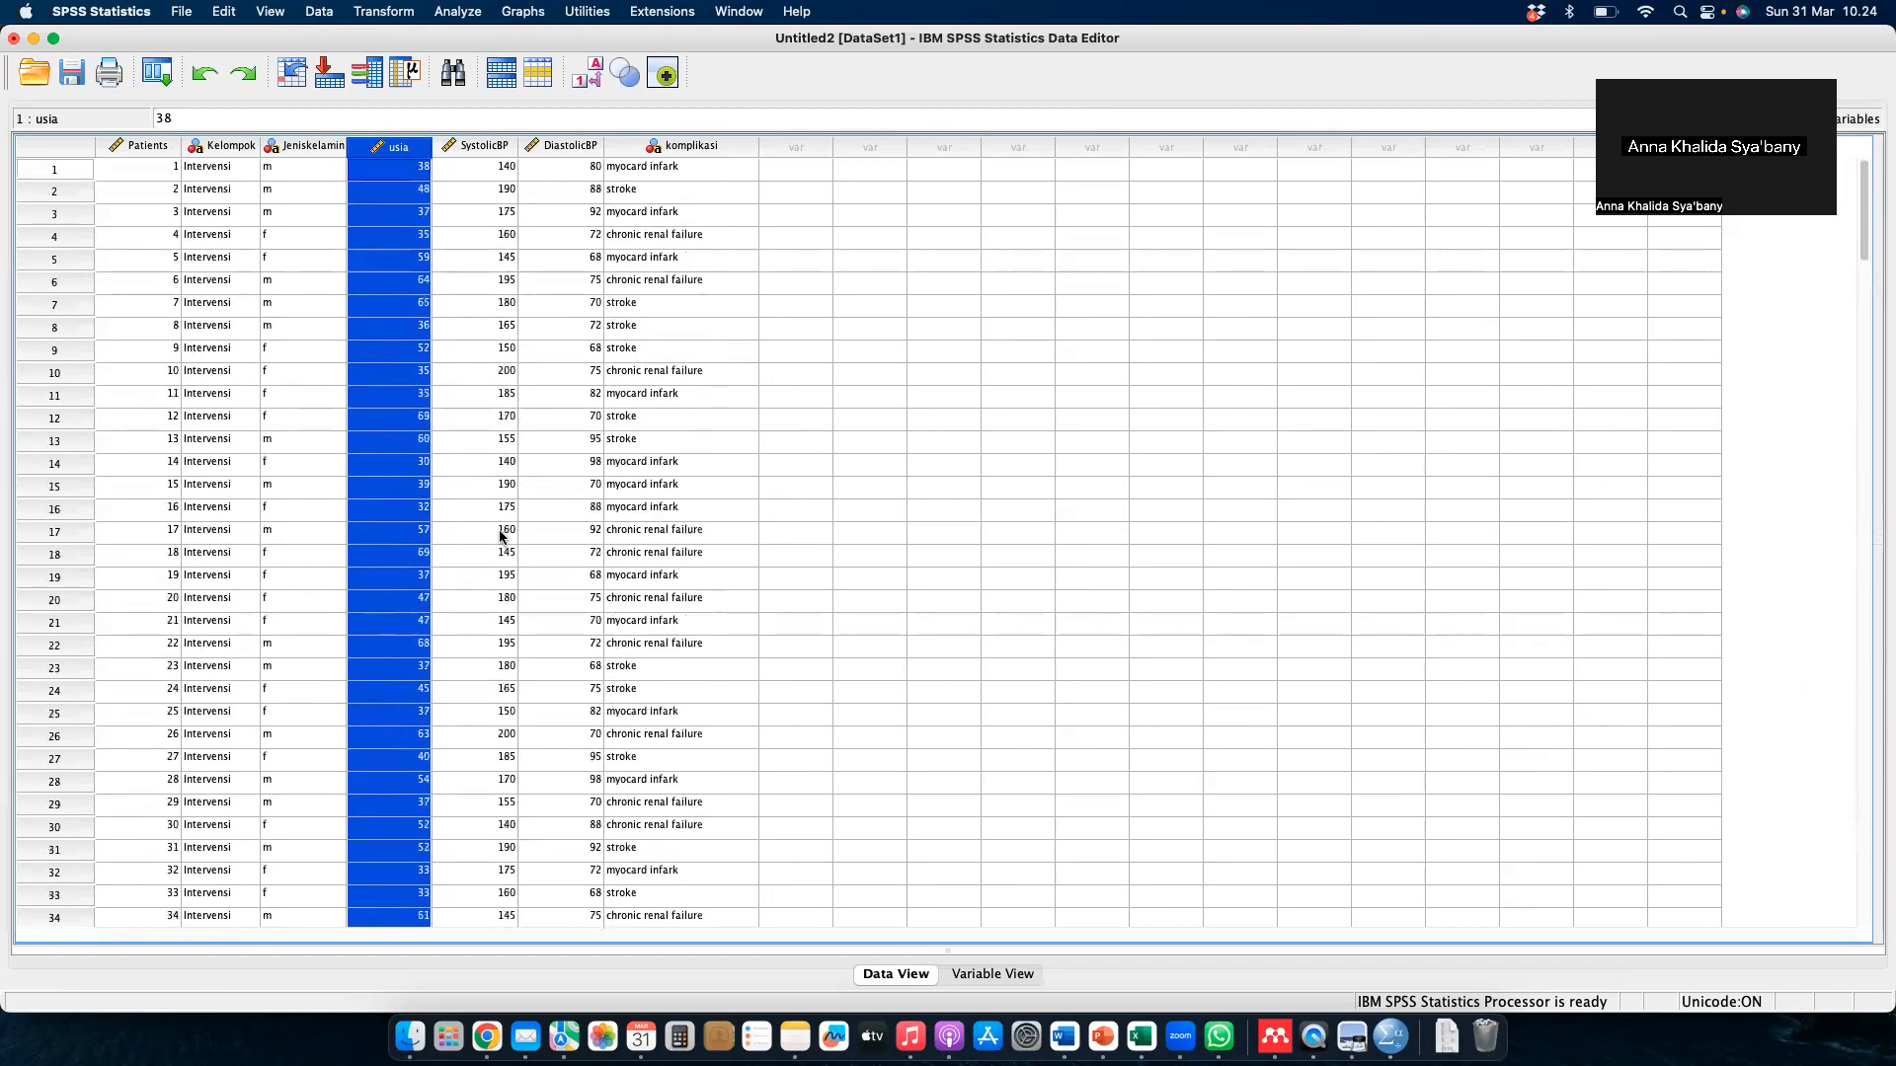
- In SPSS, look through the Compare Means and Descriptive Statistics analyses for a way to test the normality of the usia variable
left_click(436, 415)
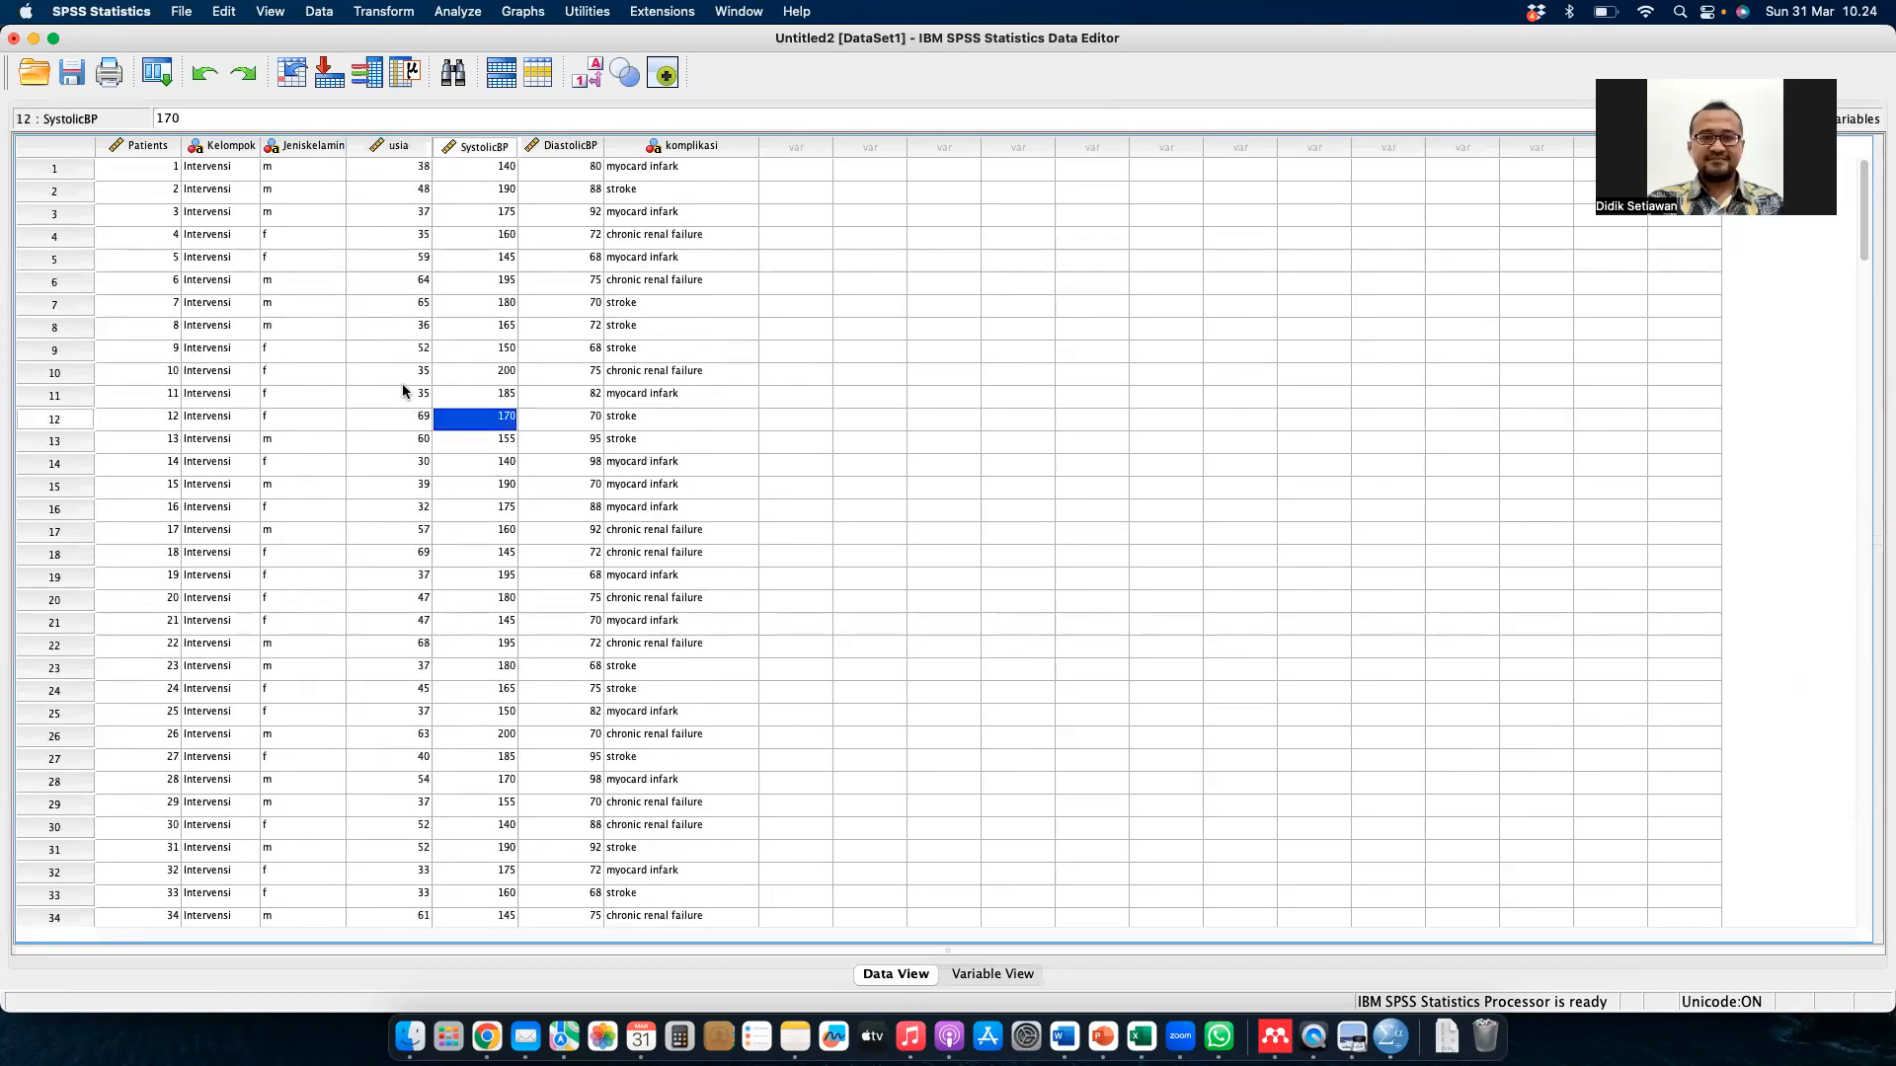
left_click(404, 392)
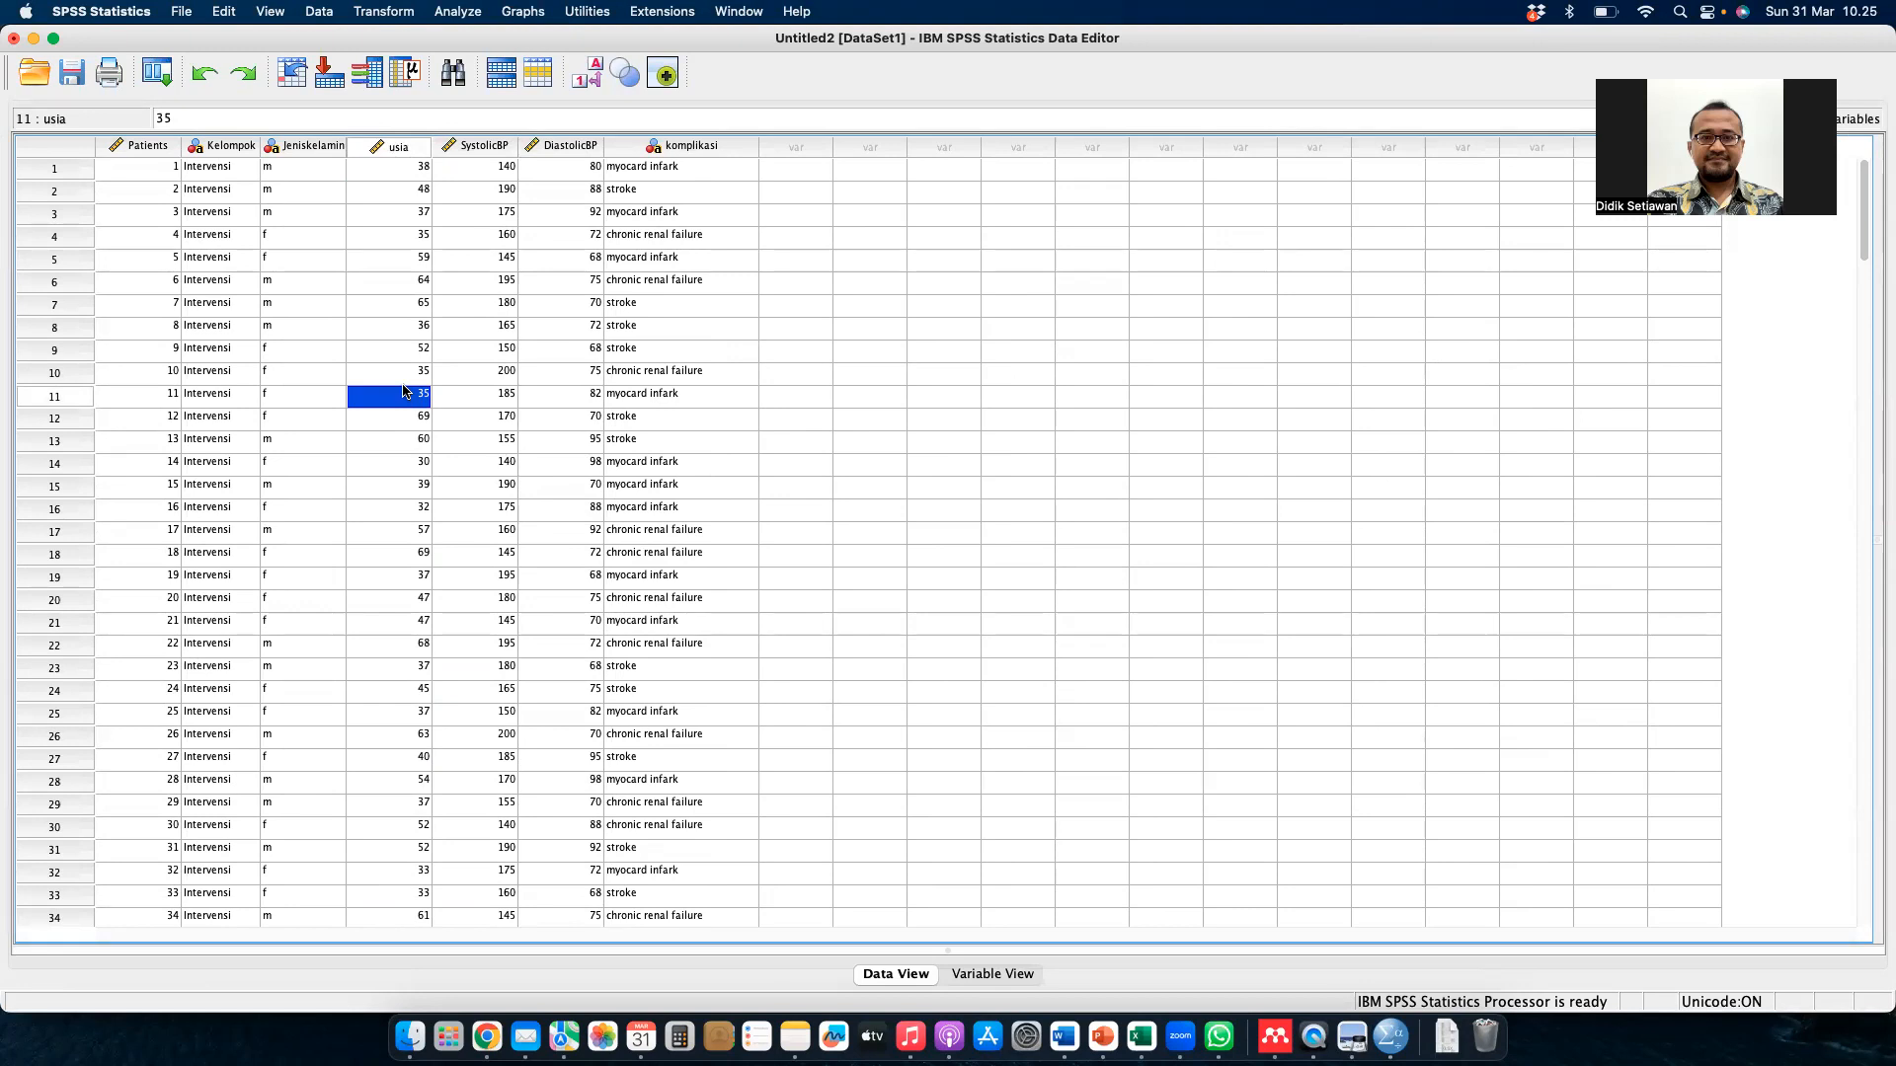
left_click(460, 11)
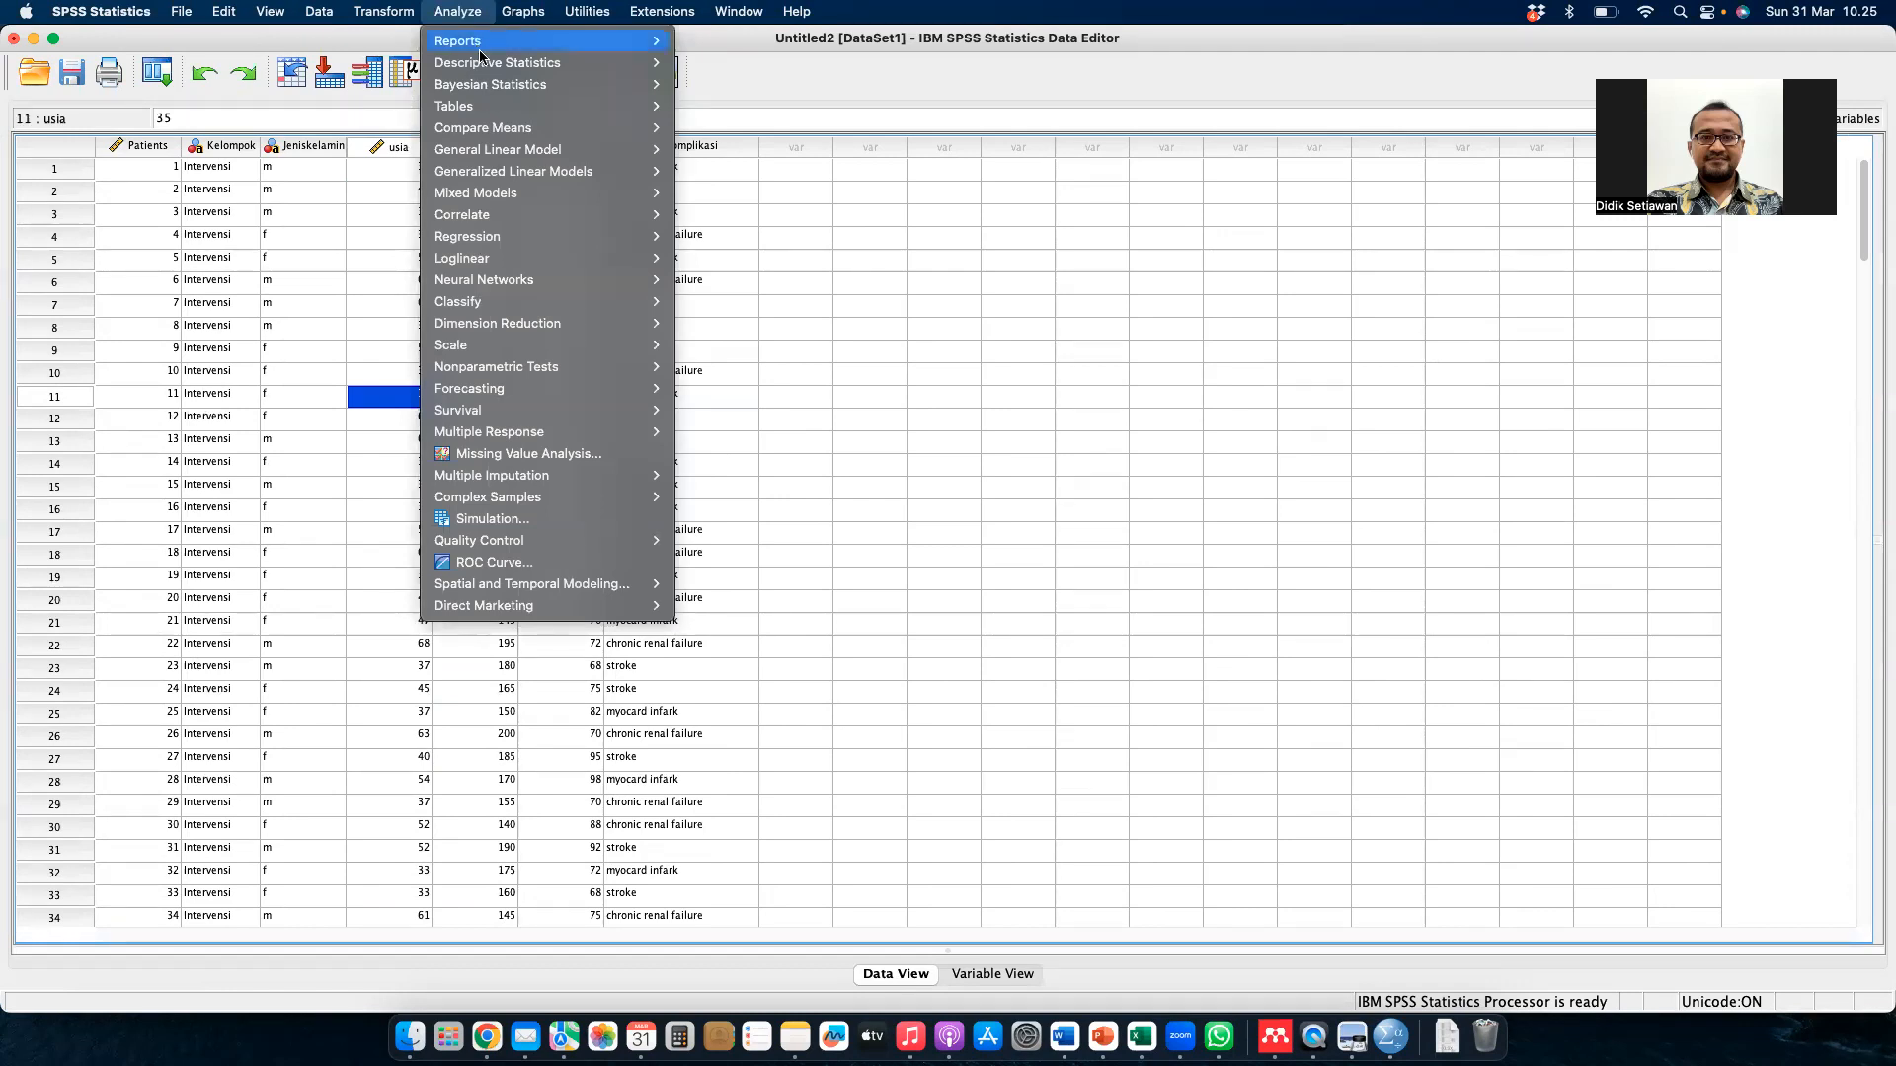
mouse_move(487, 69)
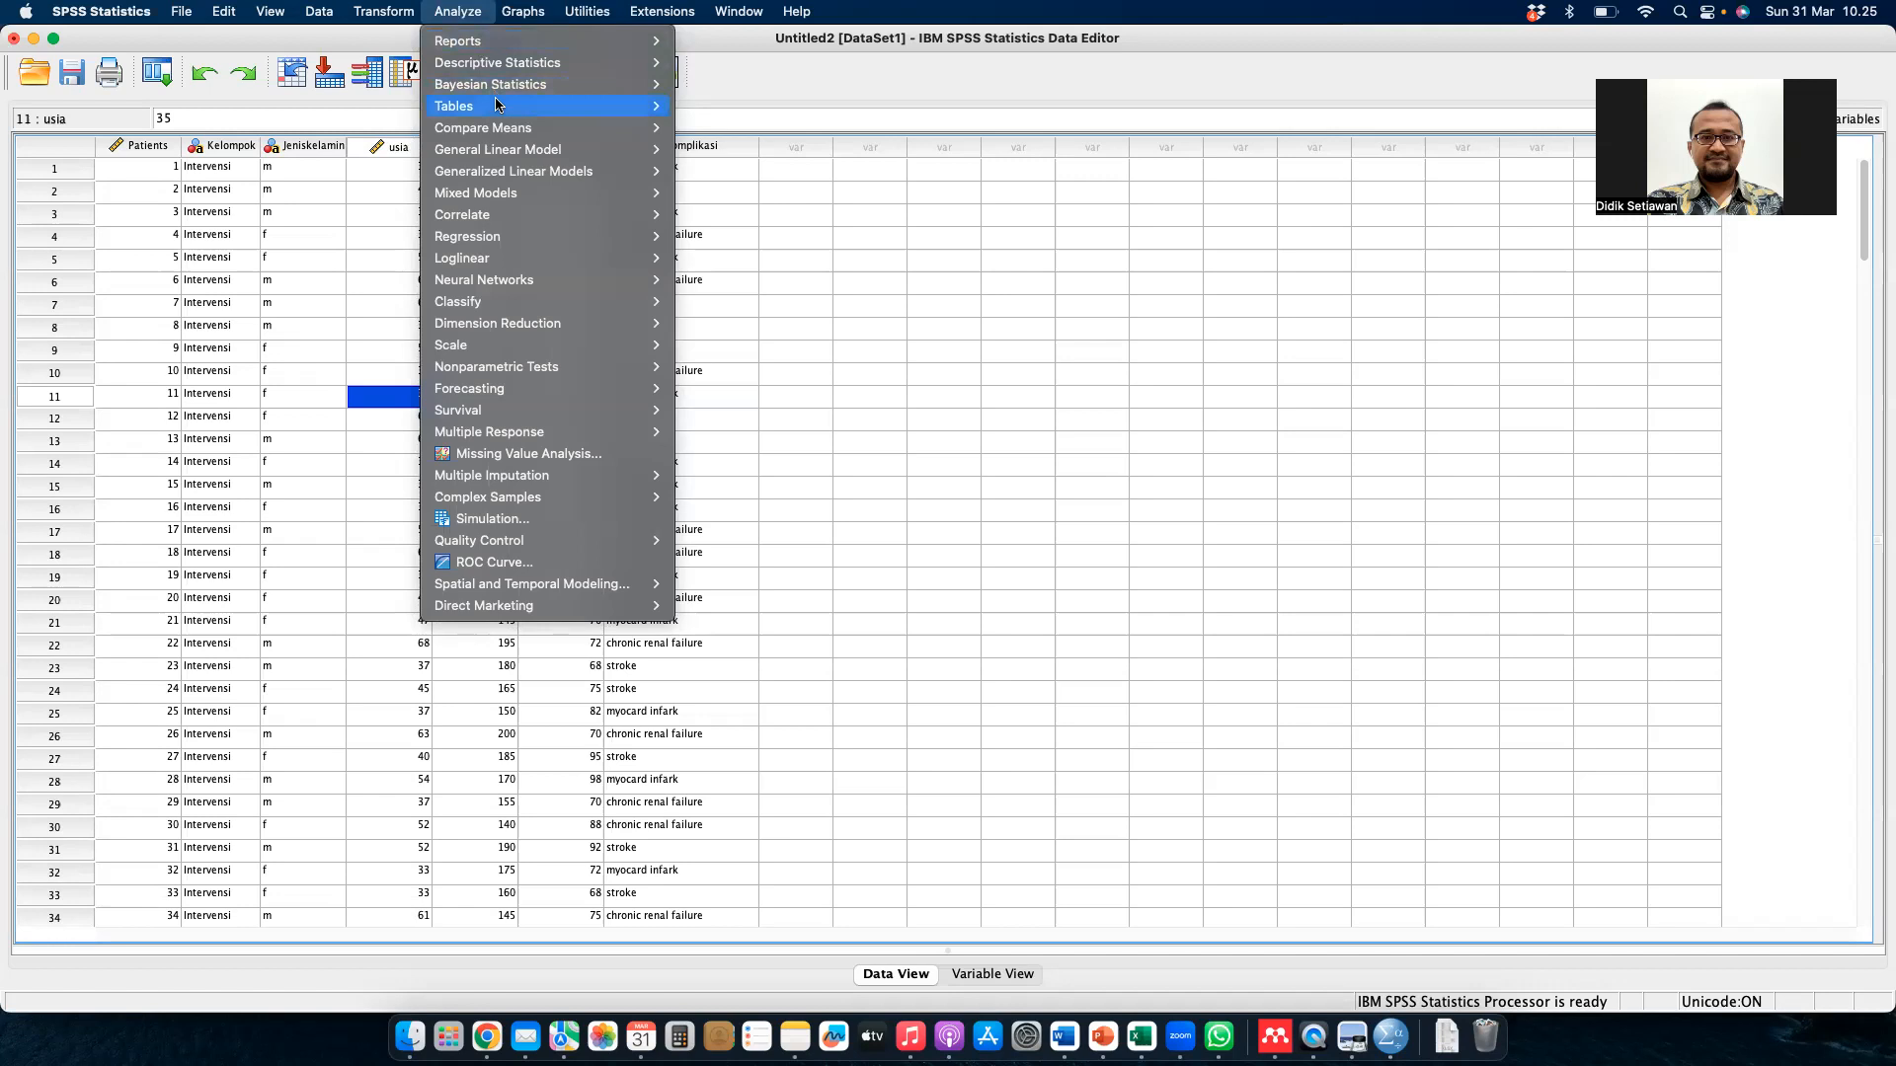
mouse_move(500, 125)
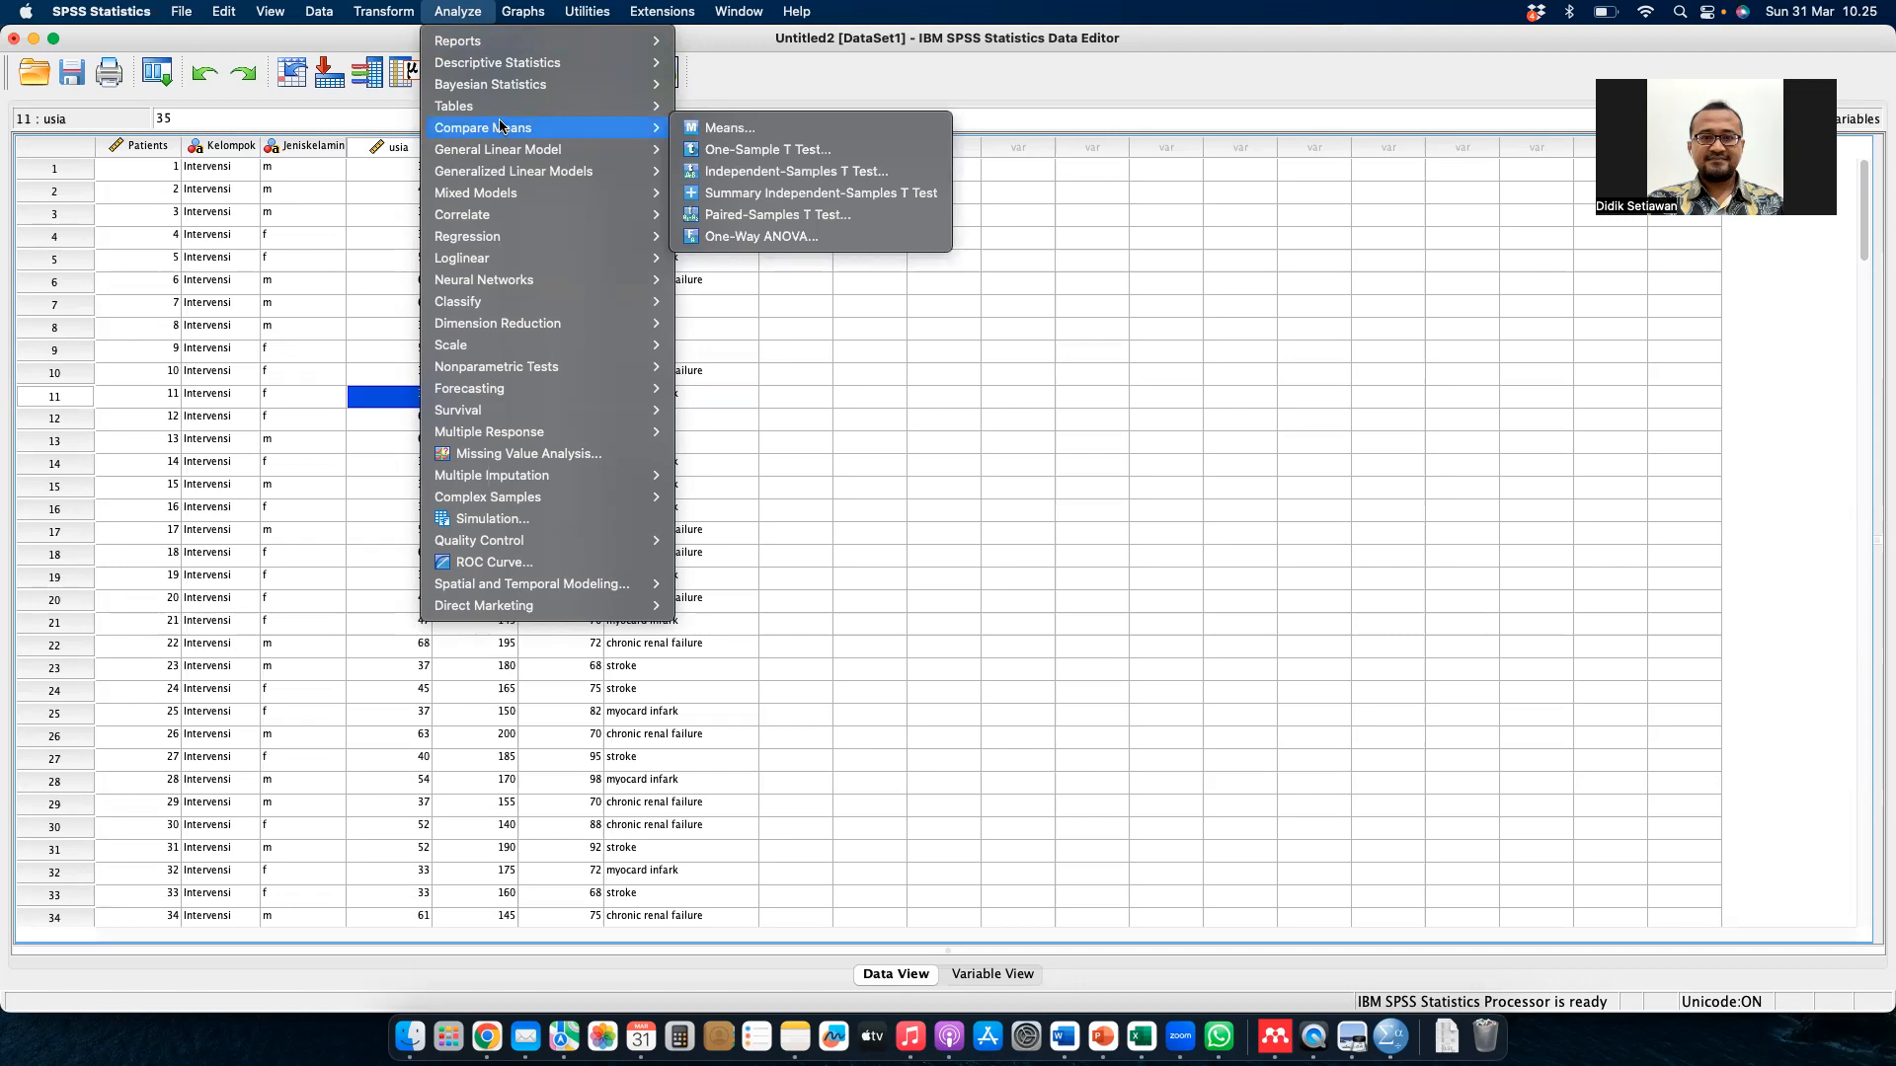
mouse_move(605, 370)
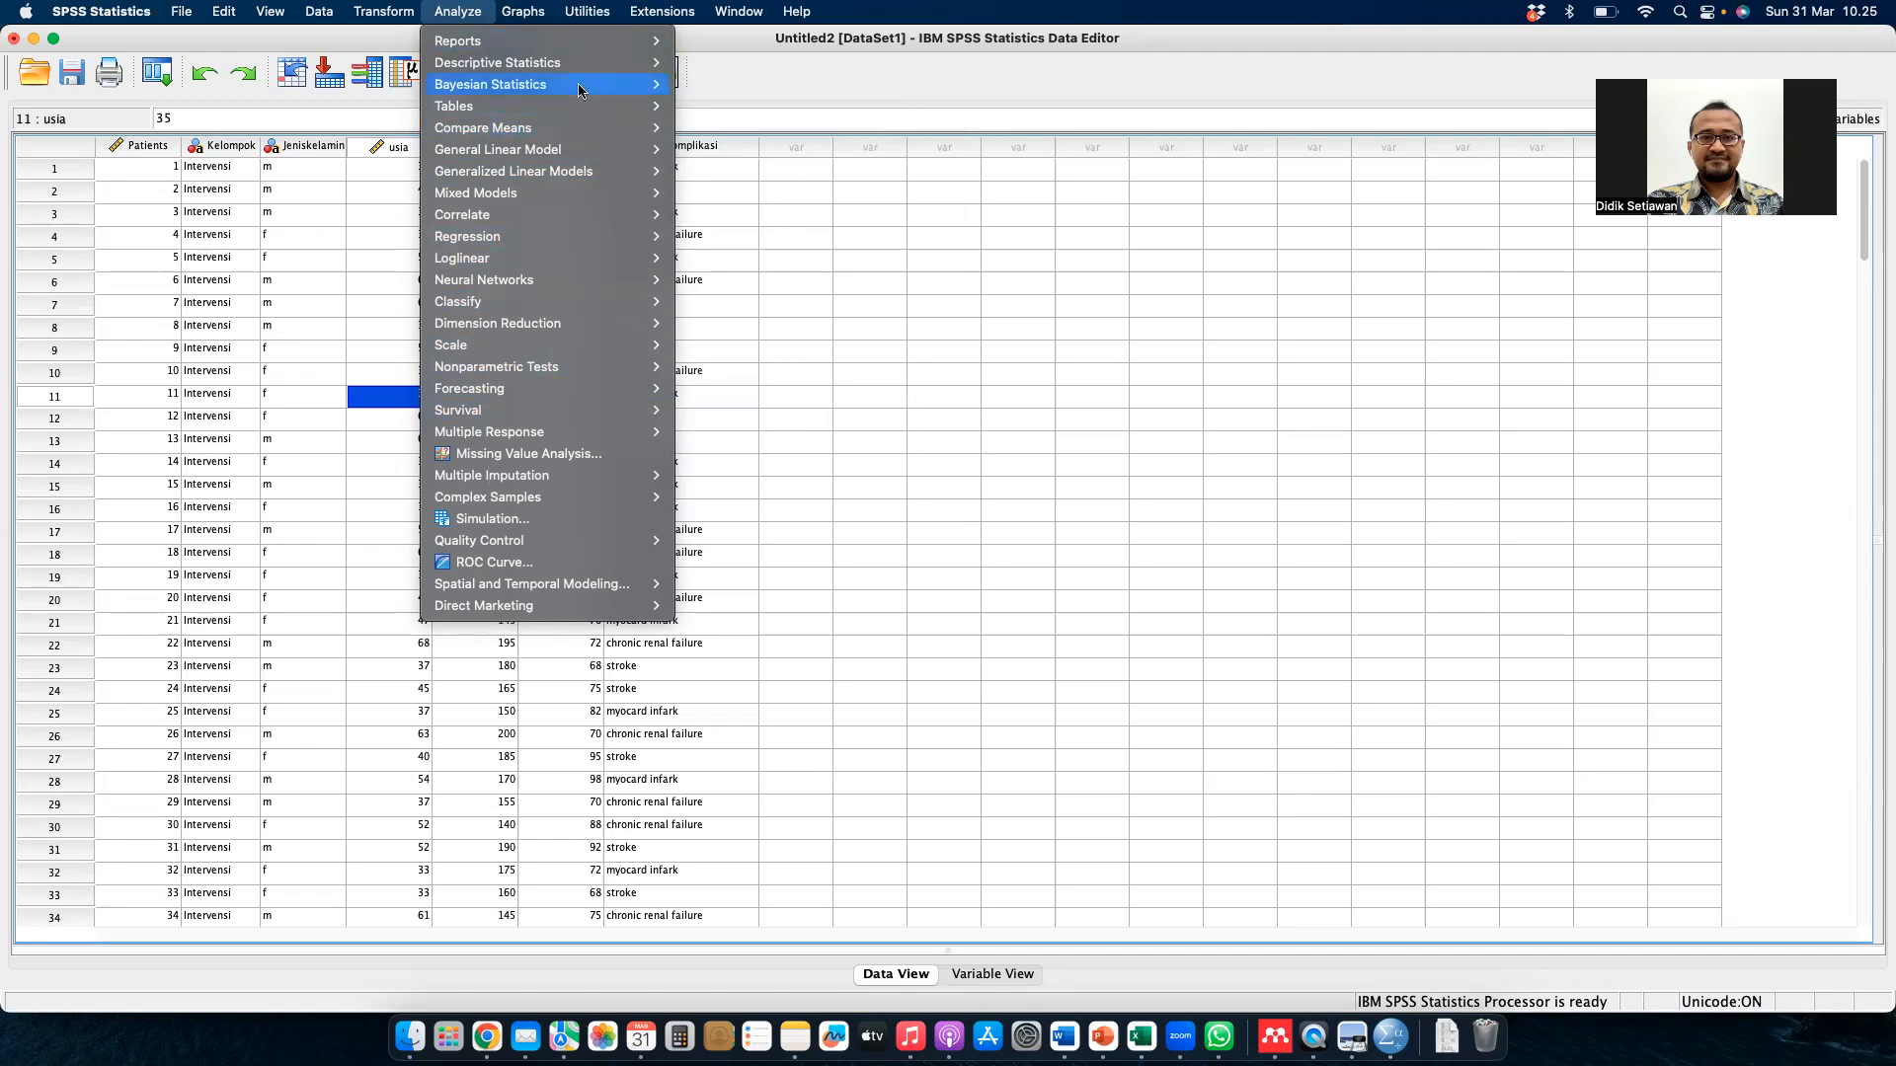
mouse_move(580, 70)
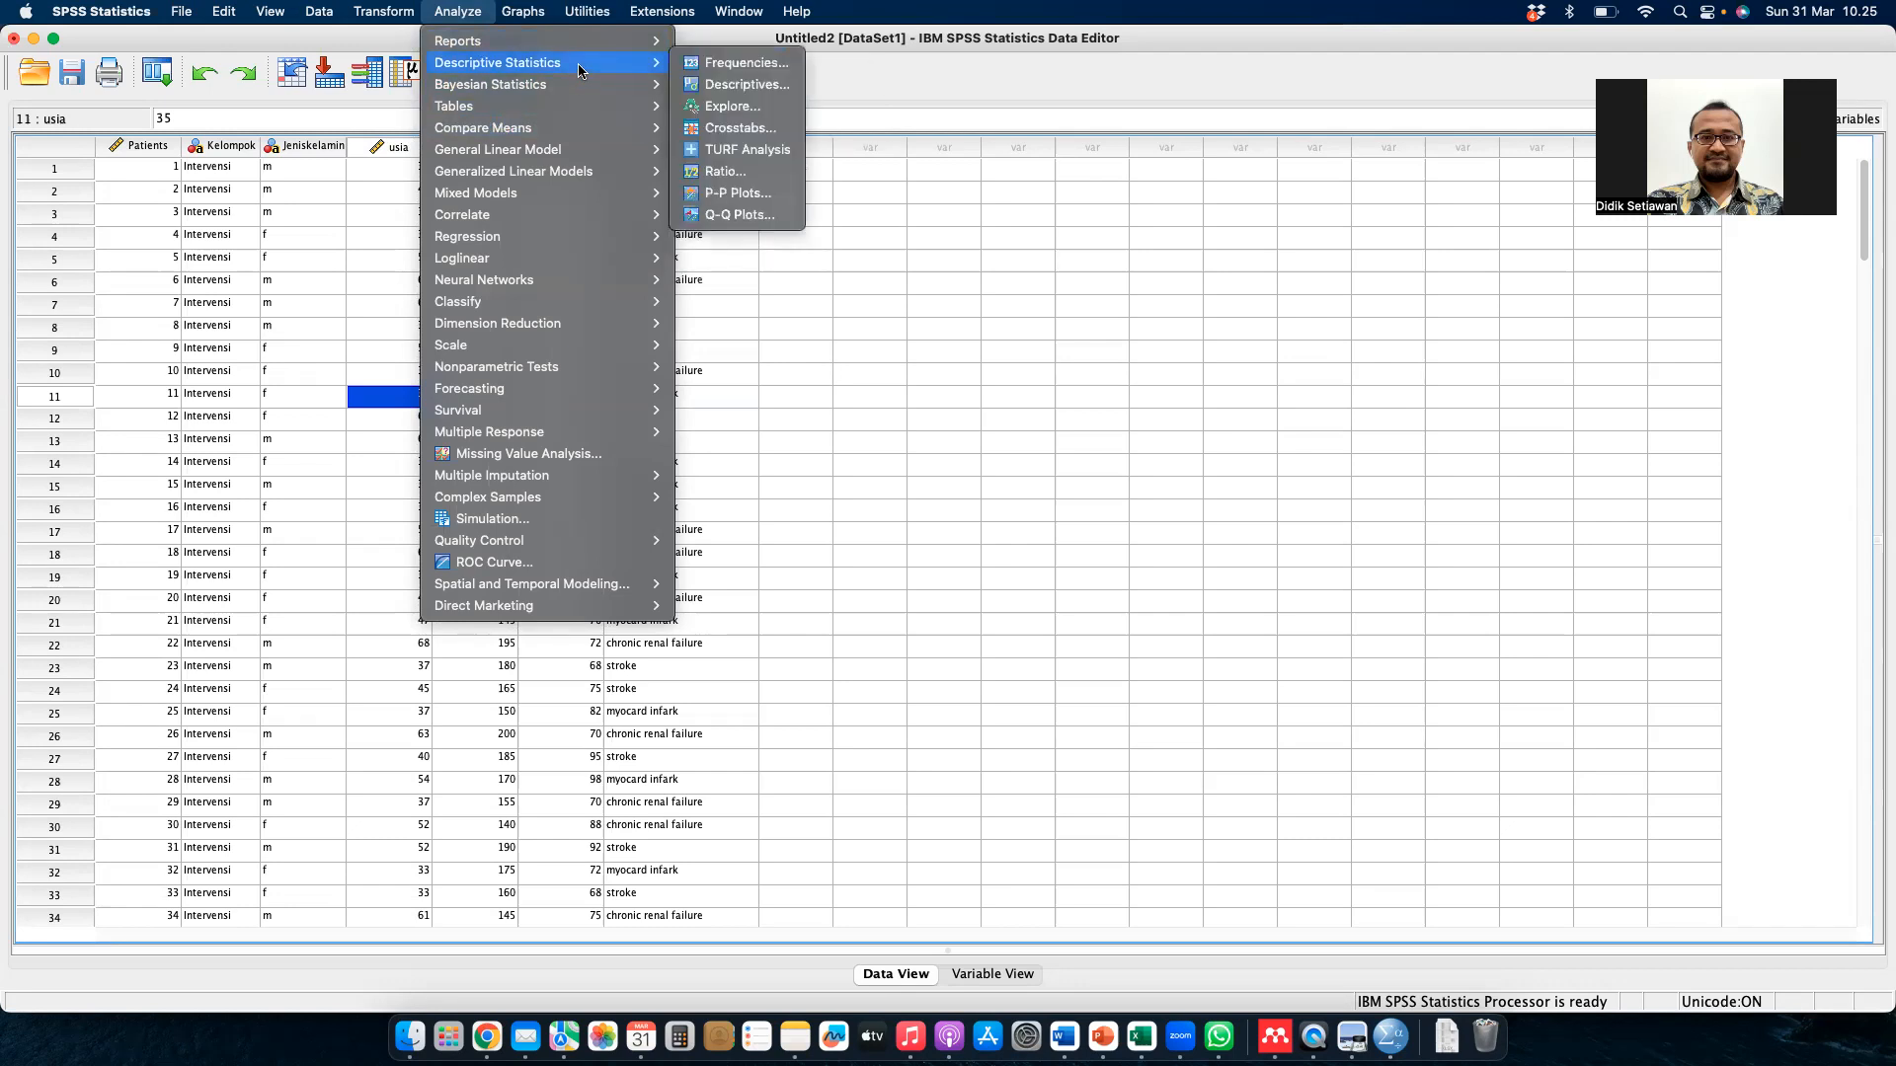
left_click(1088, 112)
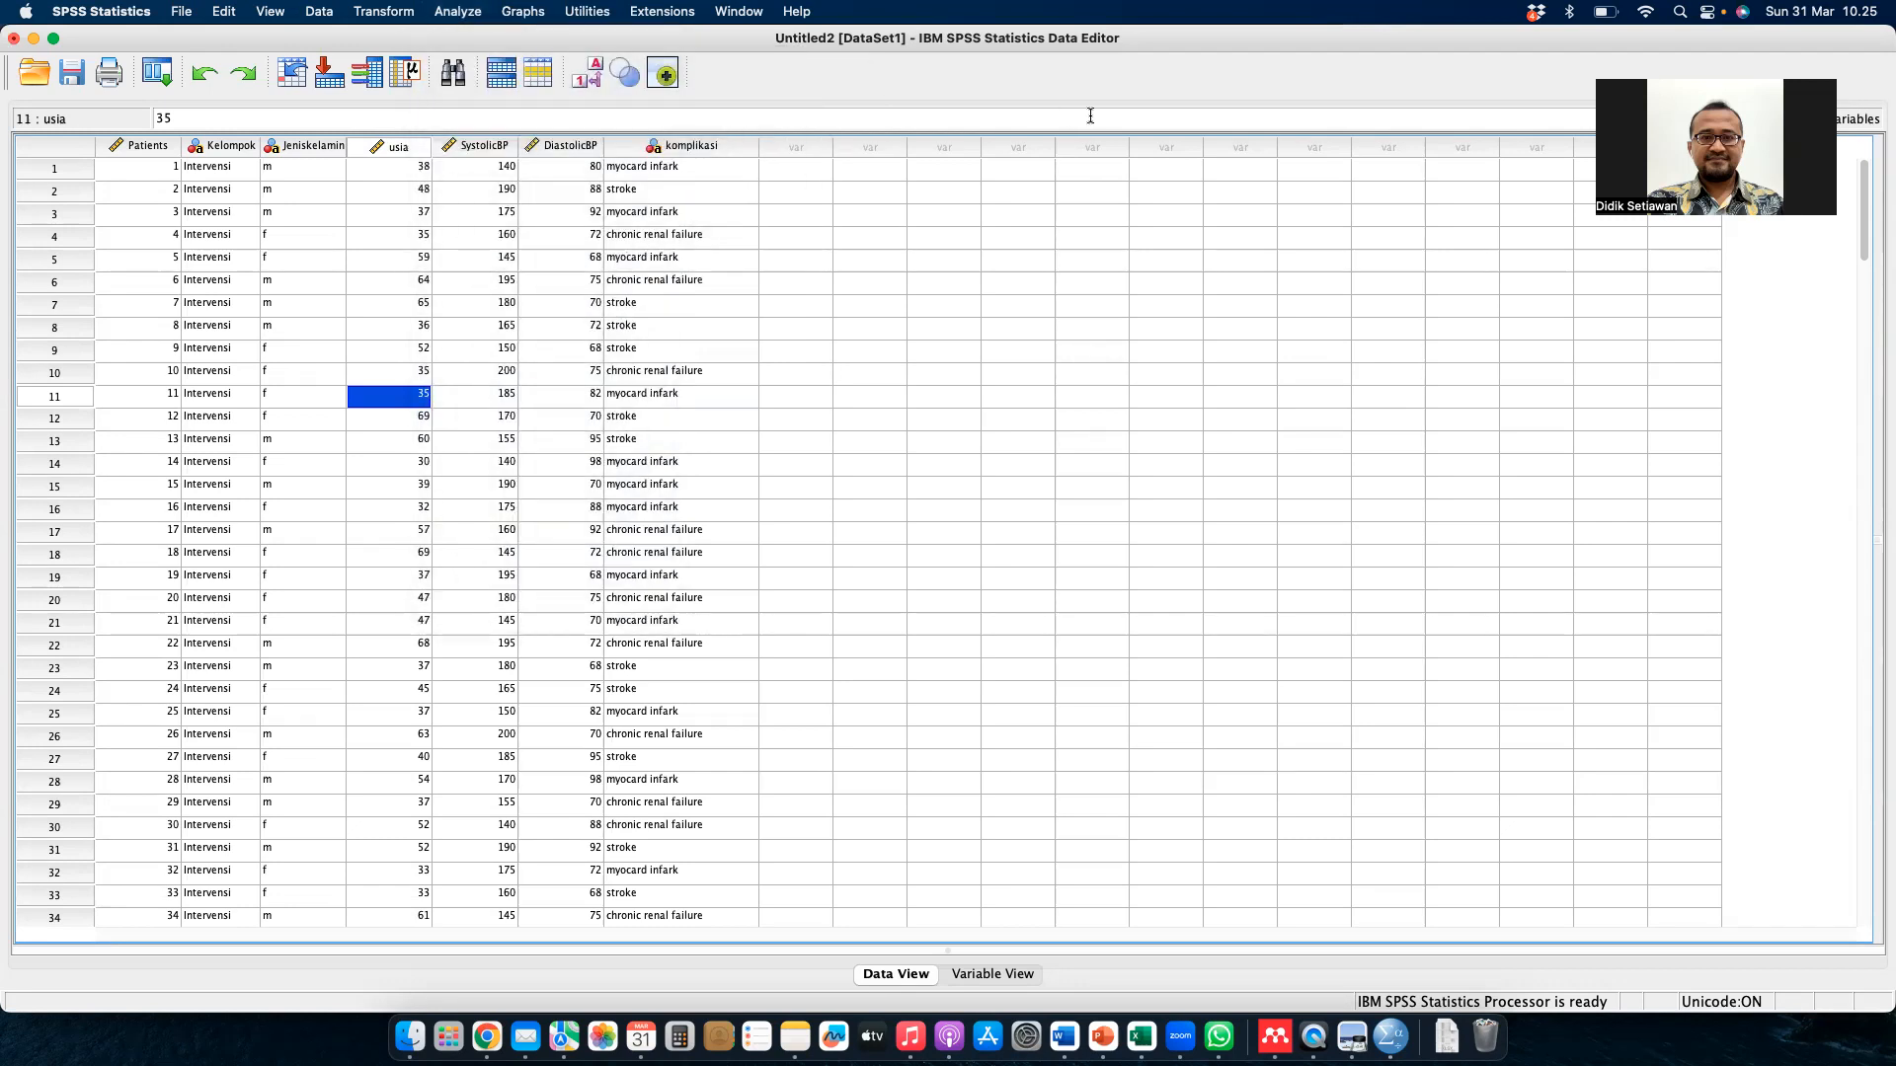
- Switch to Chrome and search the web for "kolmogorov smirnov test di spss"
key("ctrl+Right")
key("ctrl+Right")
key("ctrl+Right")
key("ctrl+Right")
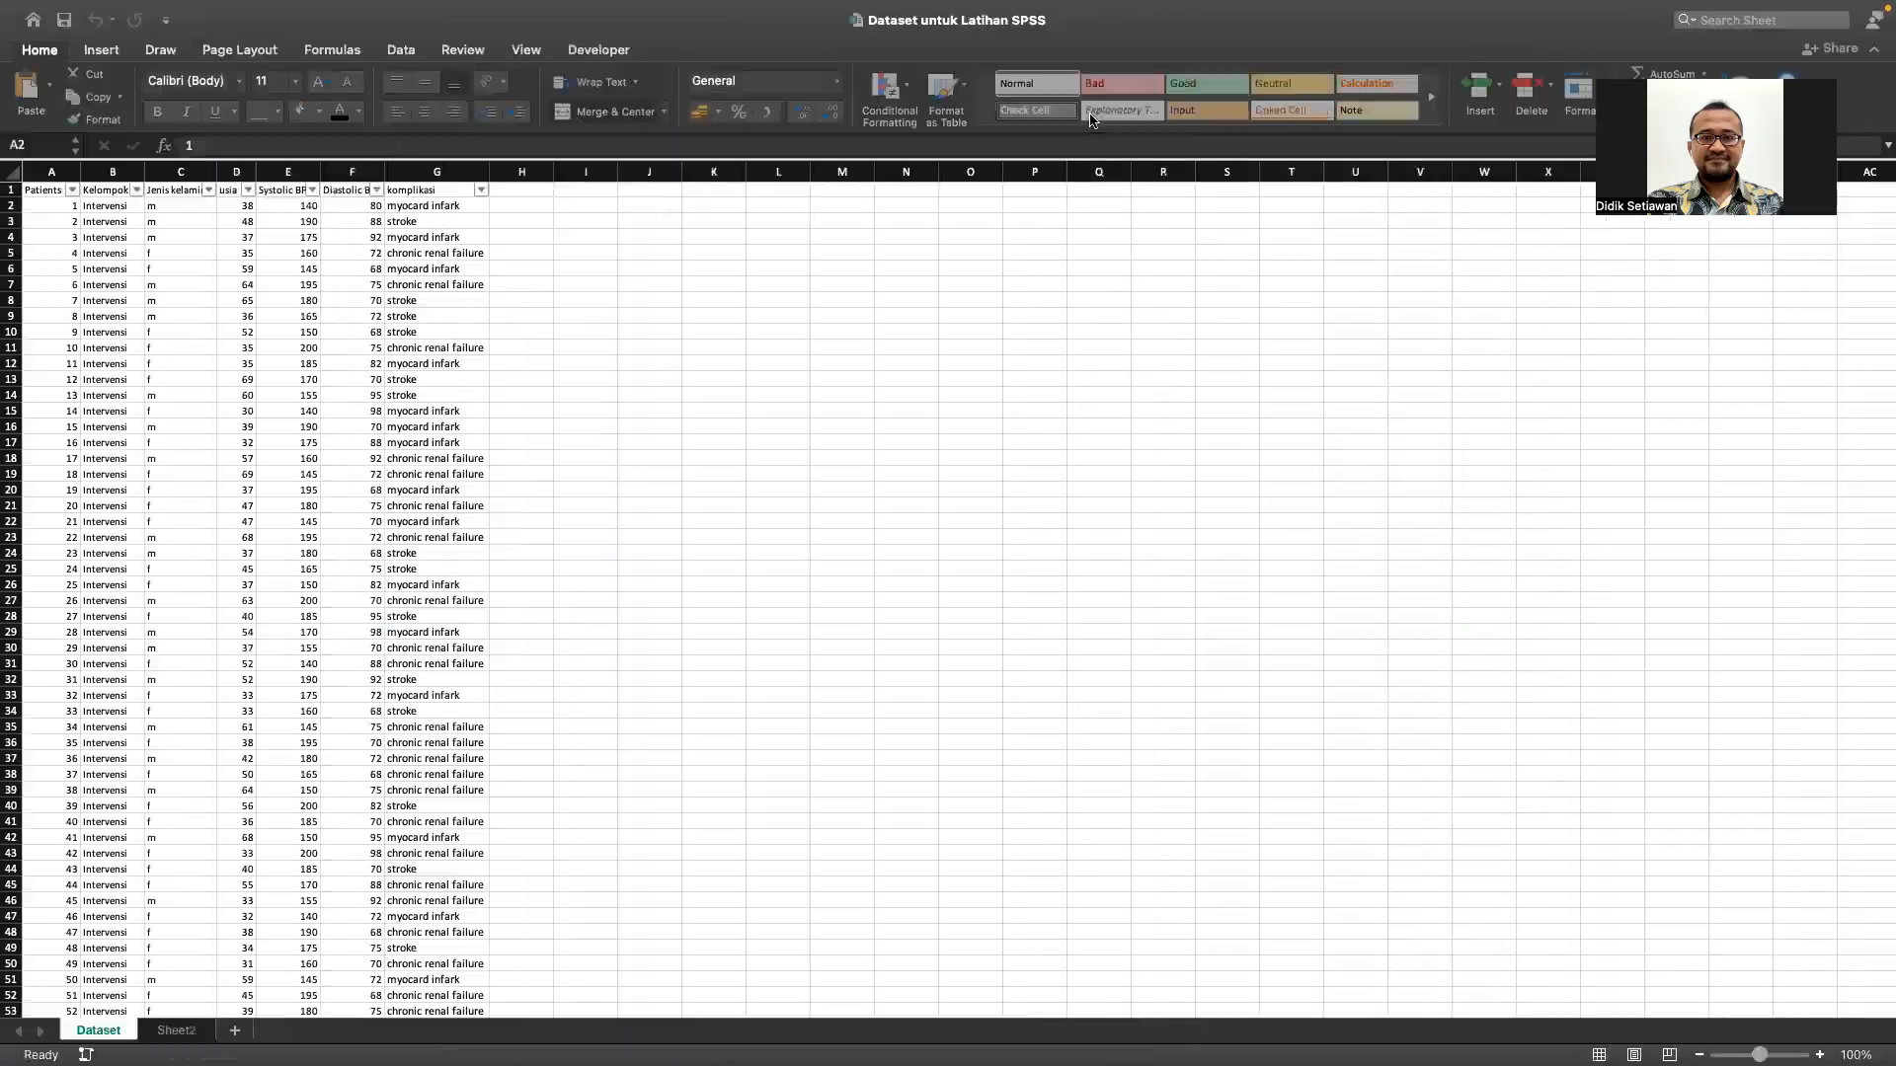
left_click(1173, 65)
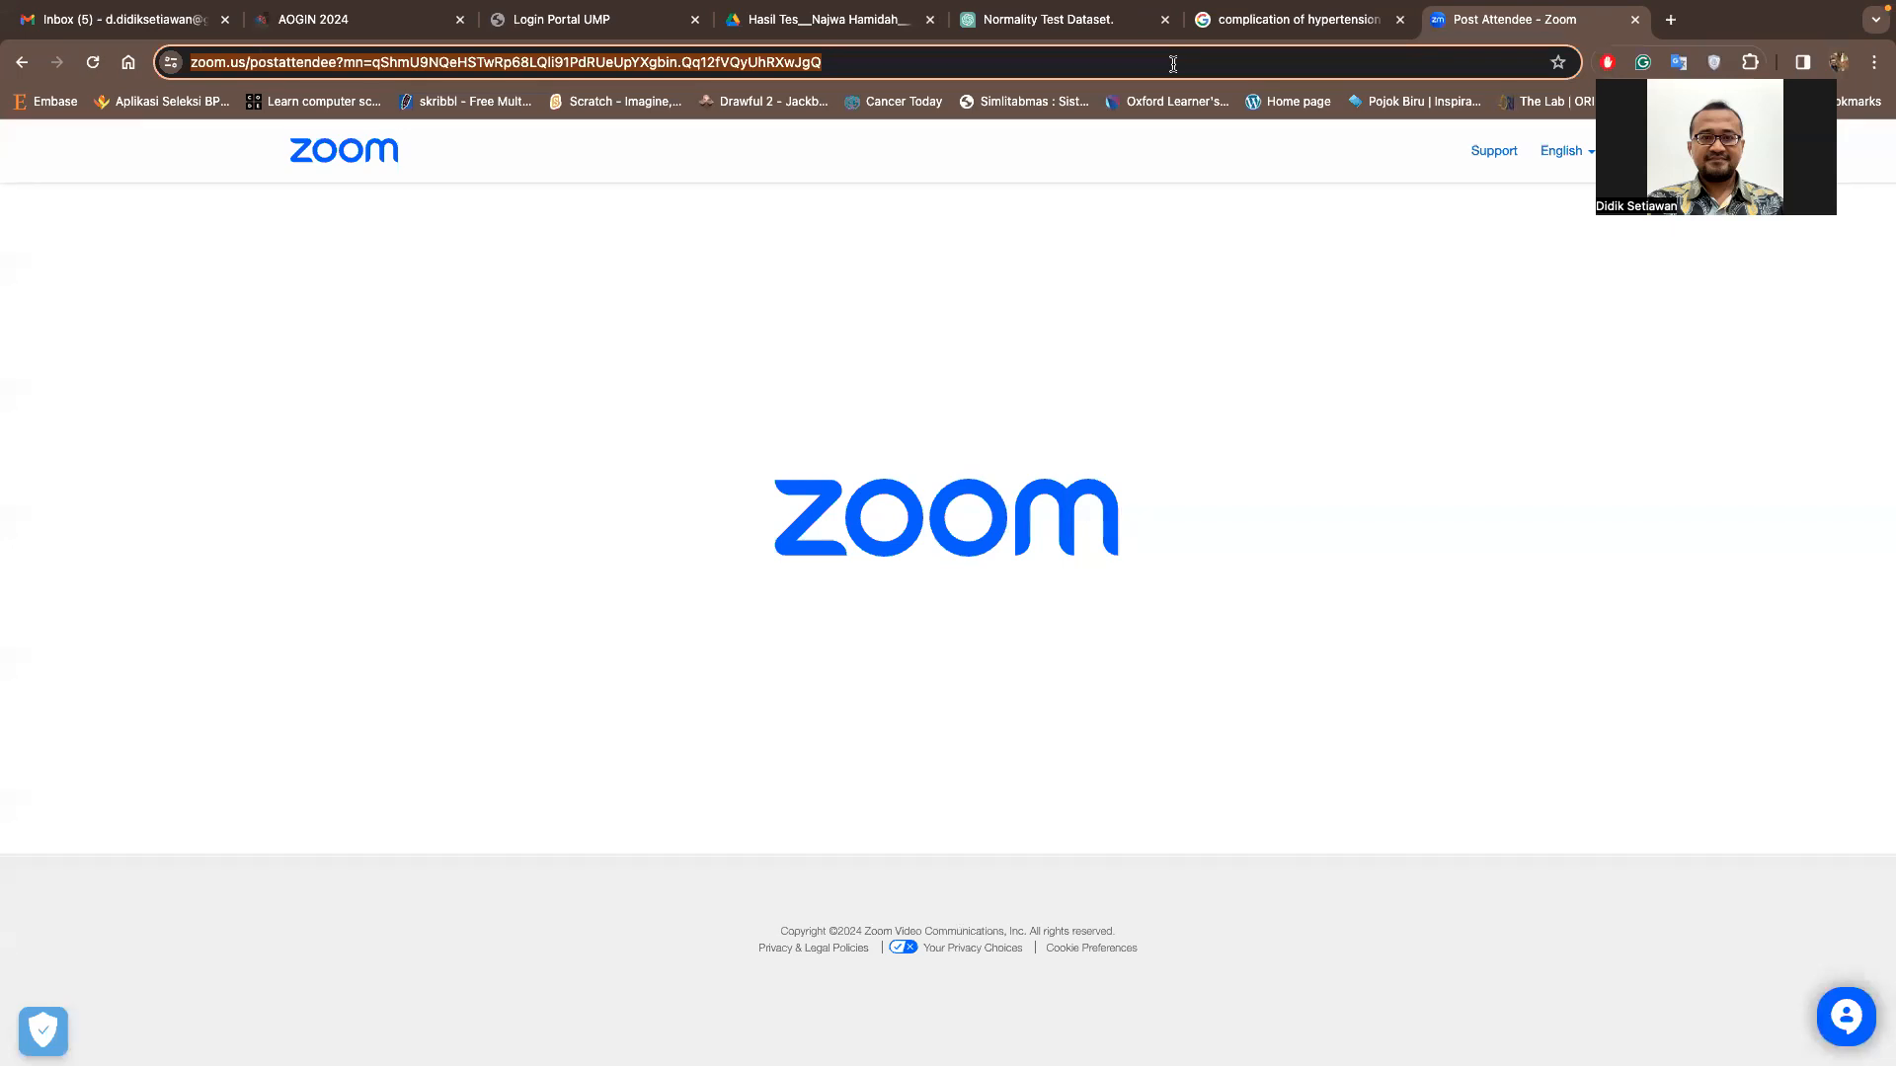
type("kolmogorov smirno")
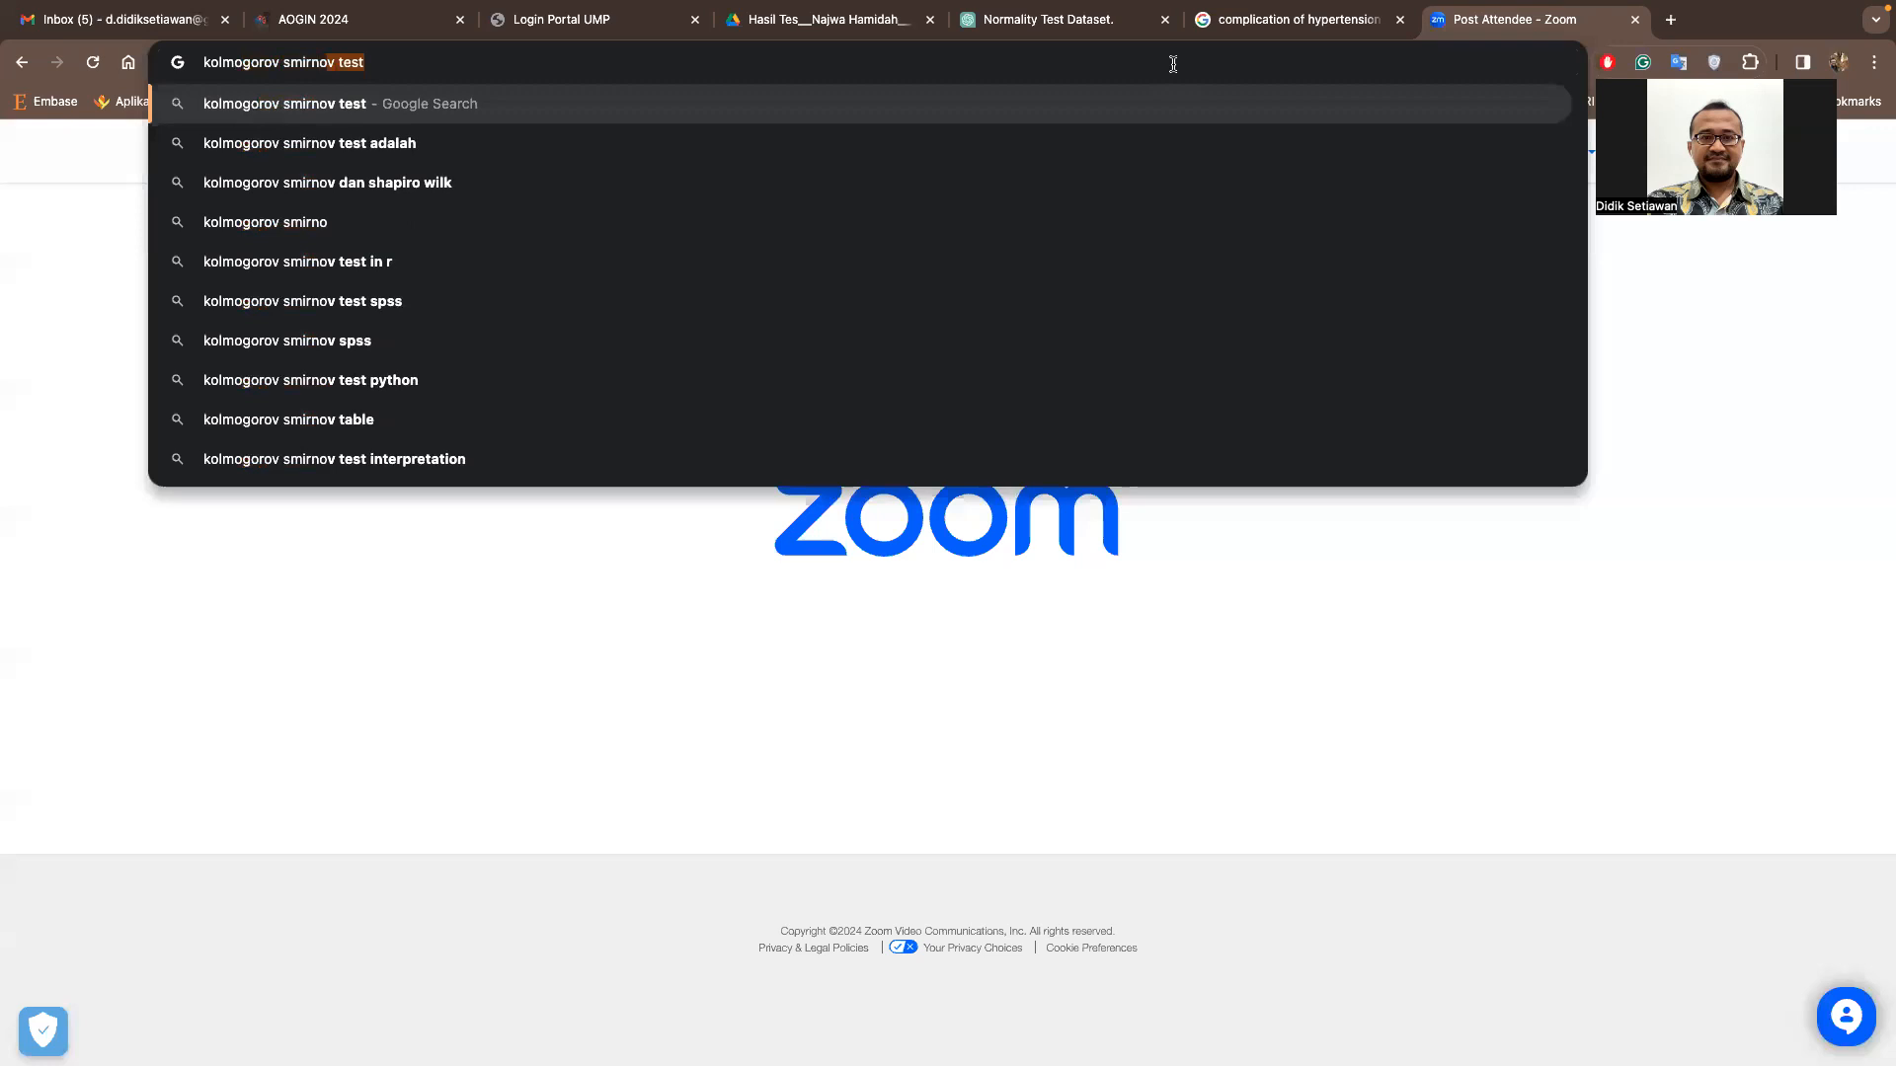
key("Right")
type("di spp")
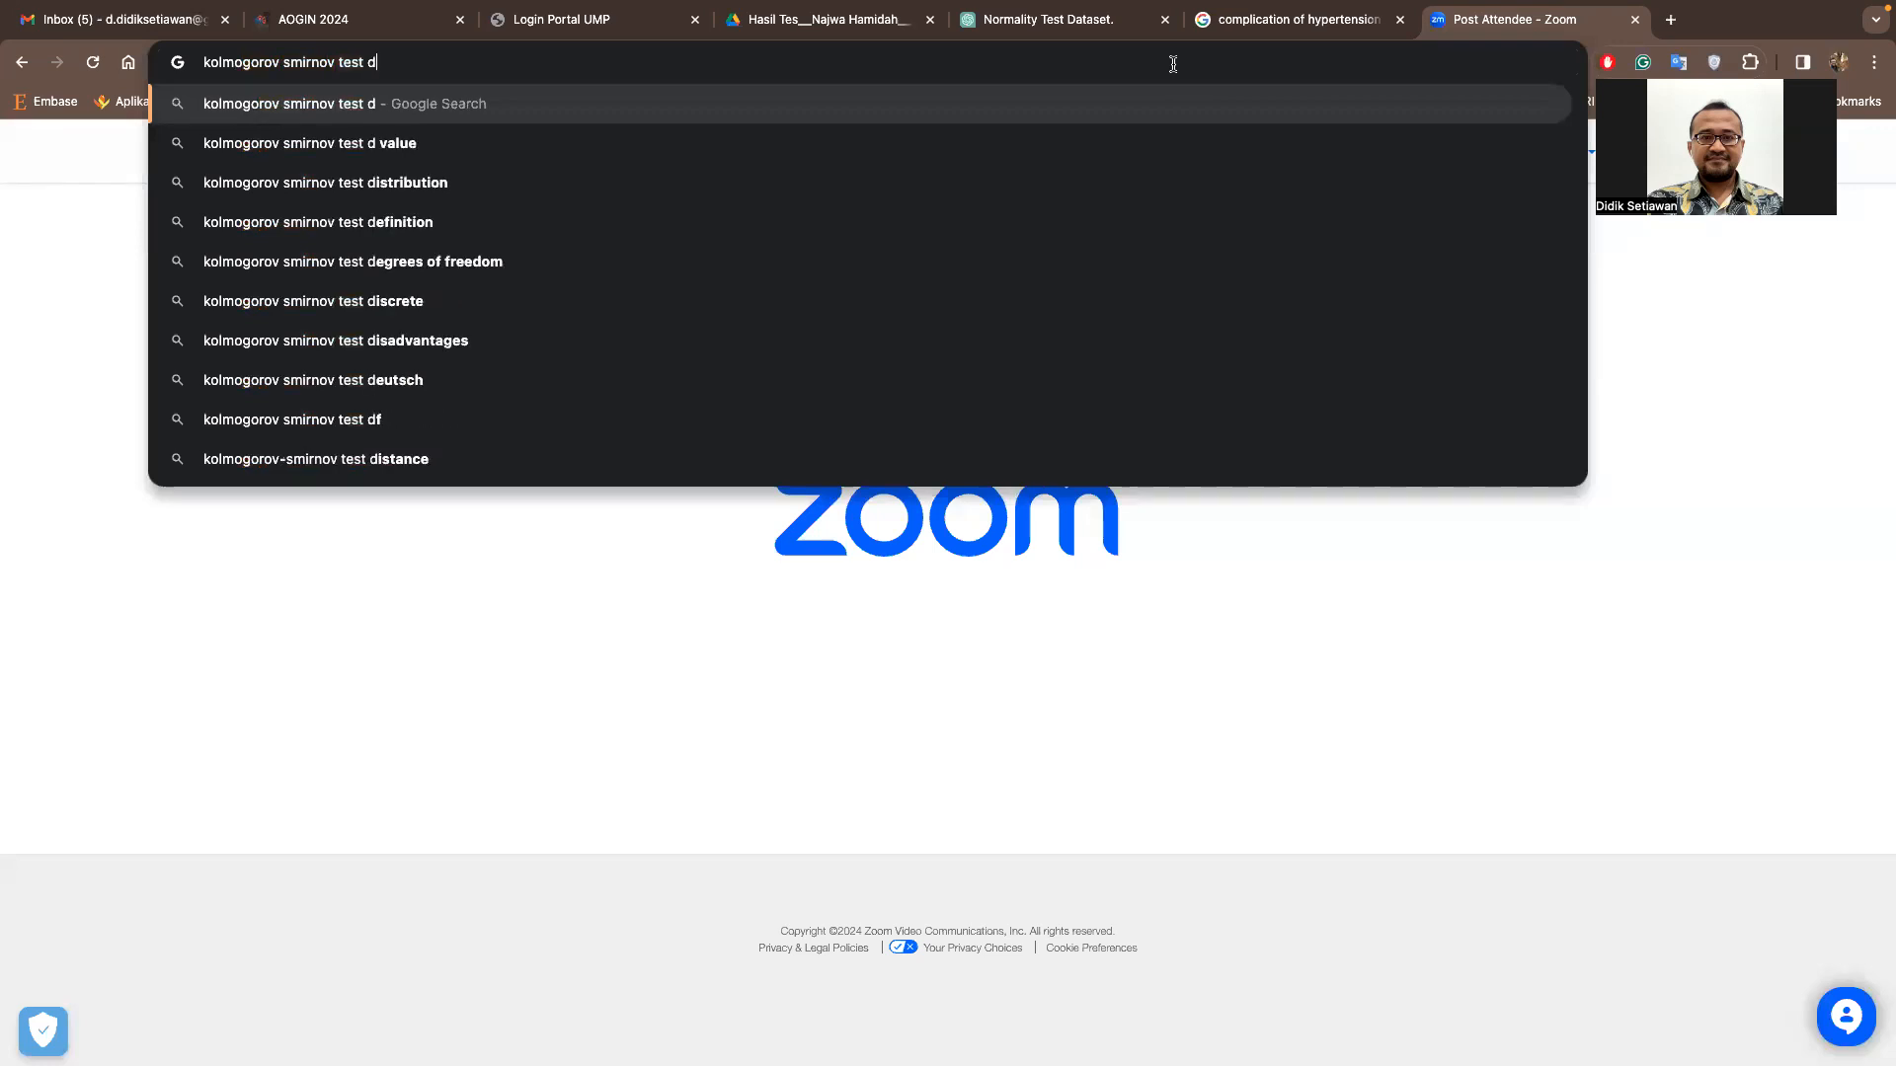
key("BackSpace")
type("ss")
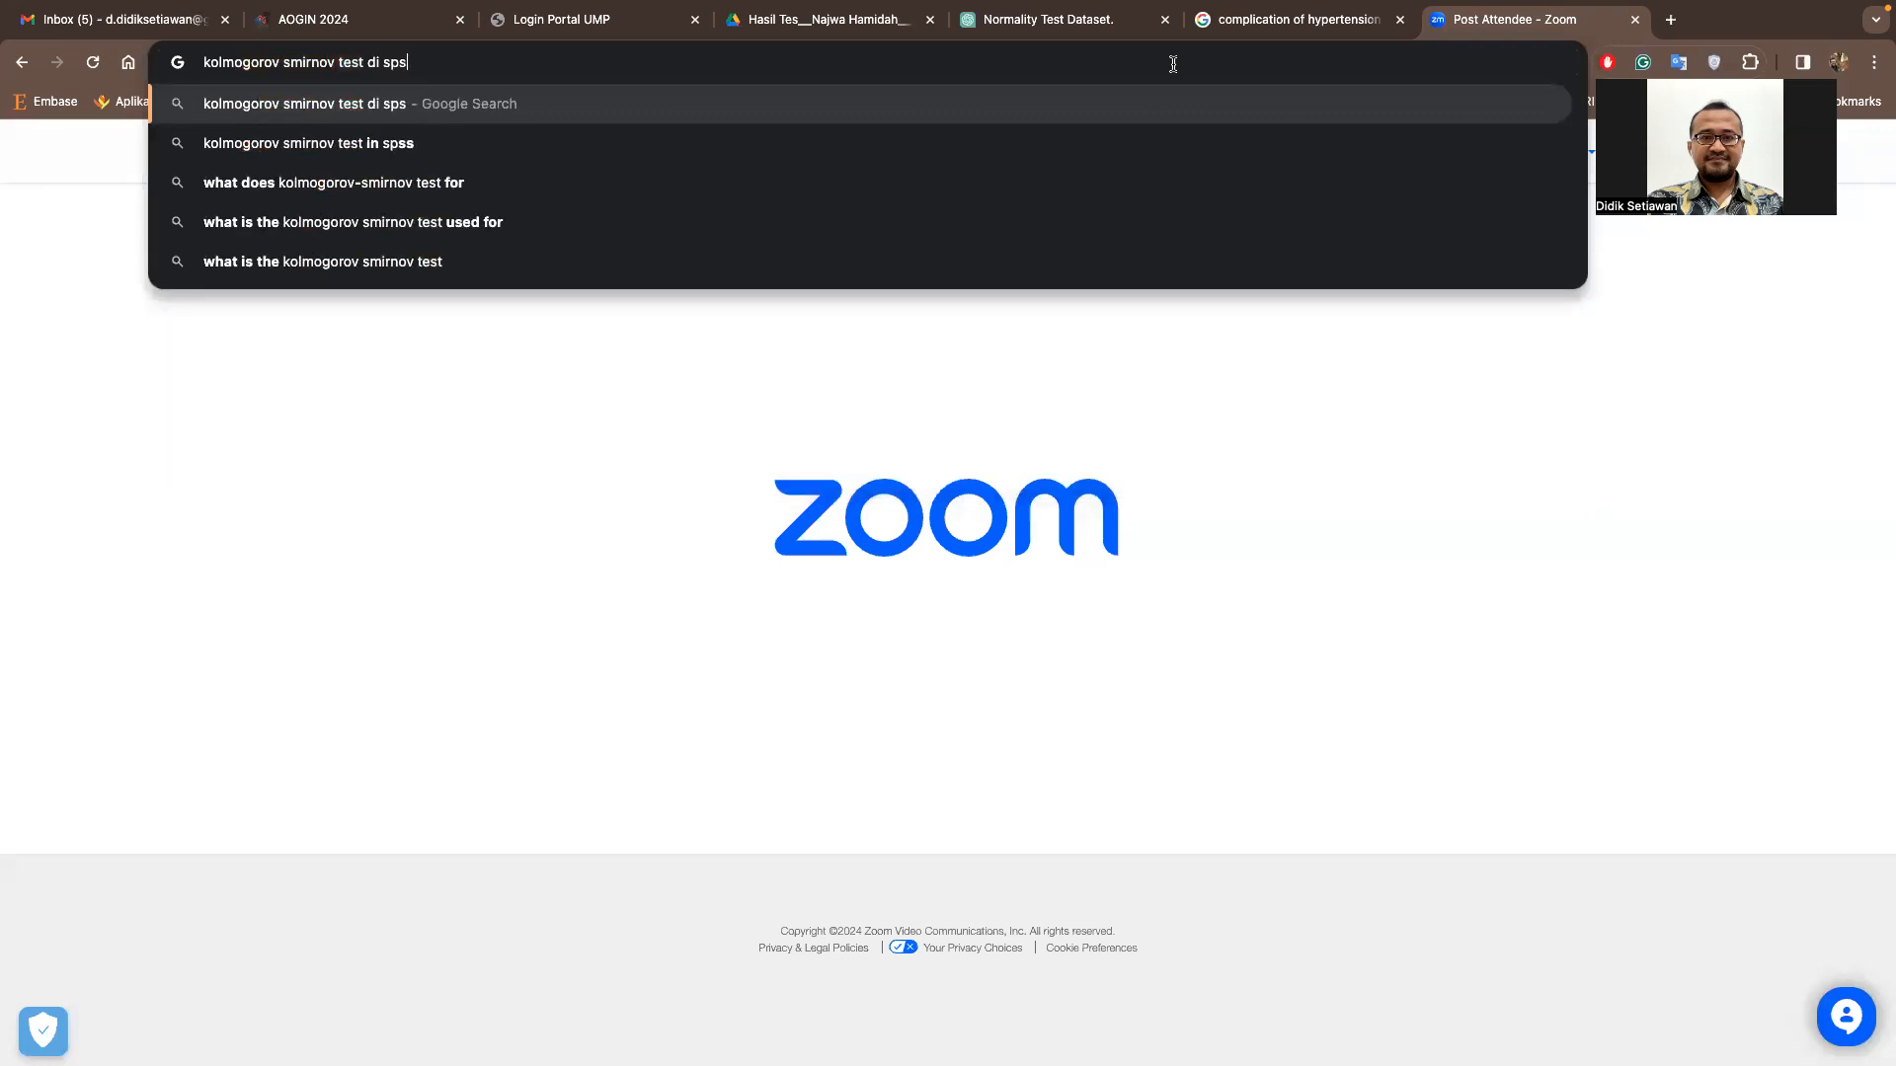
key("Return")
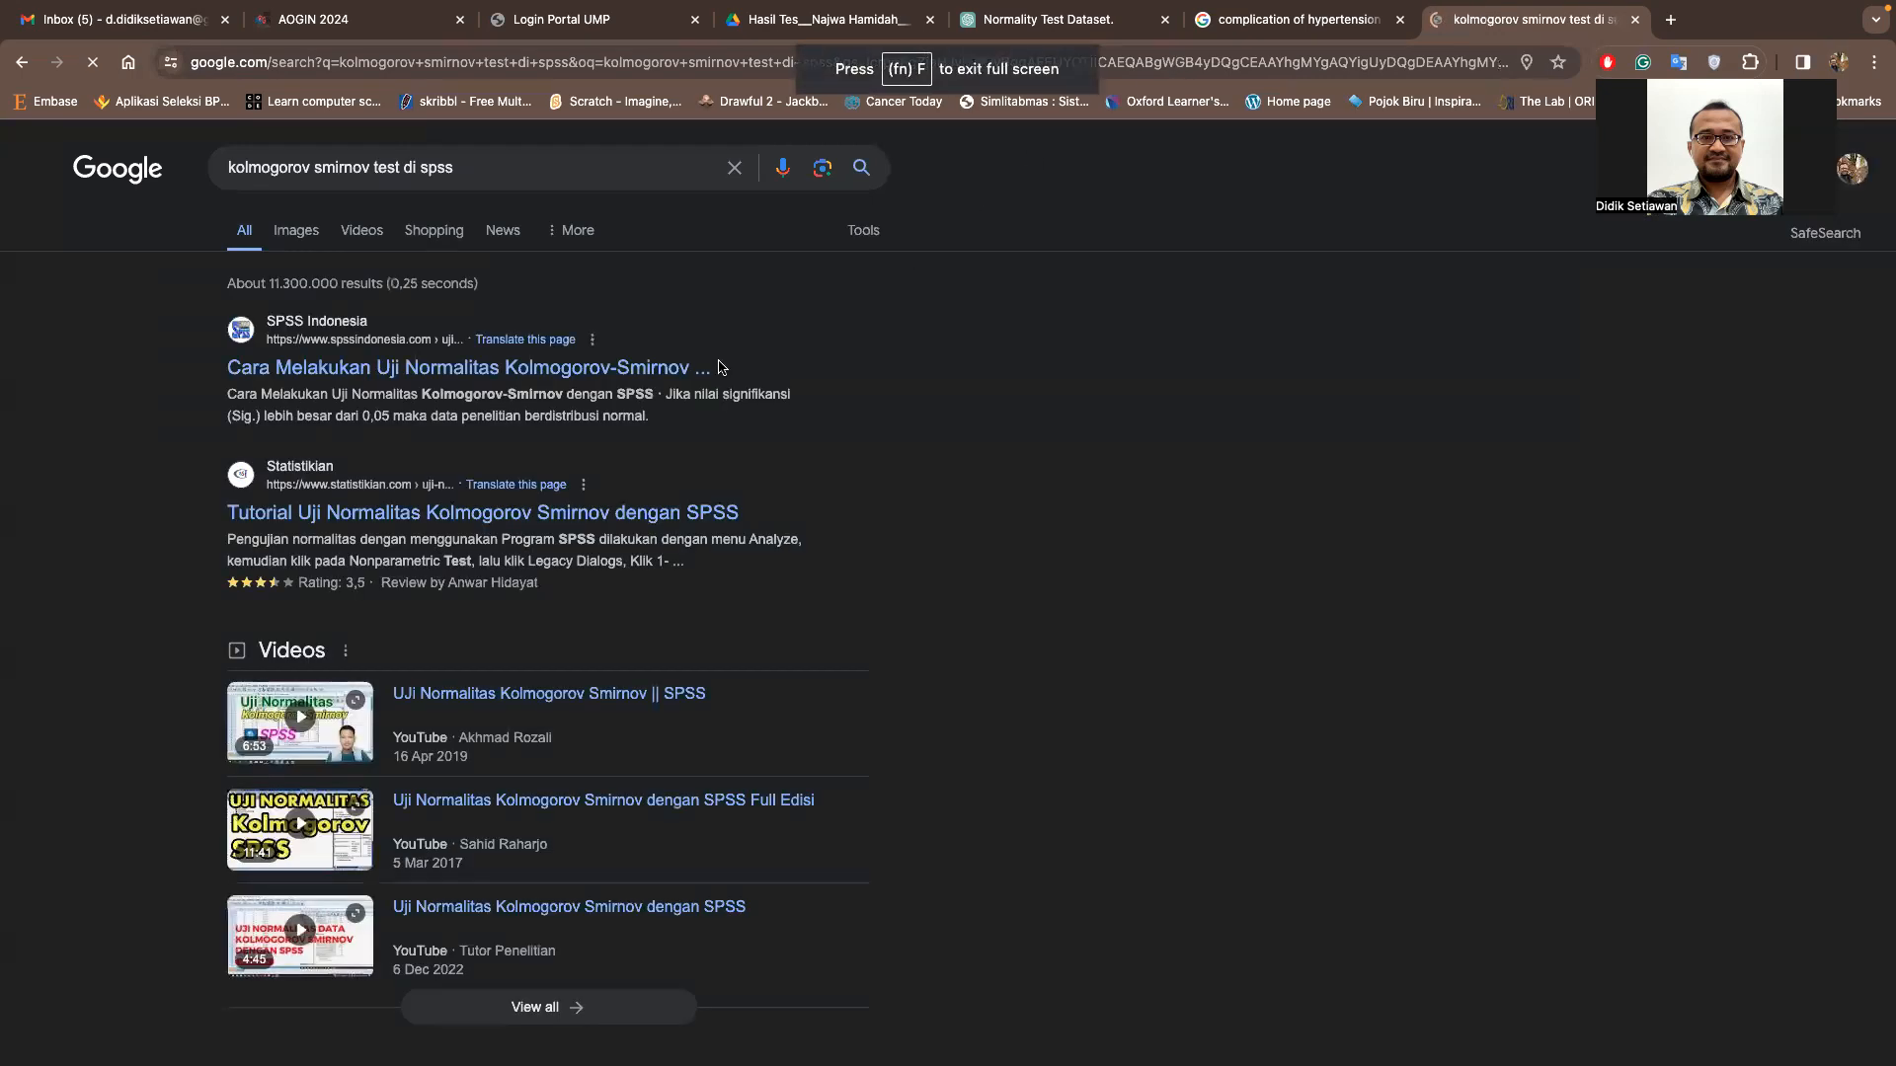
- Open the SPSS Indonesia article on the Kolmogorov-Smirnov normality test and read its decision rules and step-by-step SPSS procedure
left_click(691, 373)
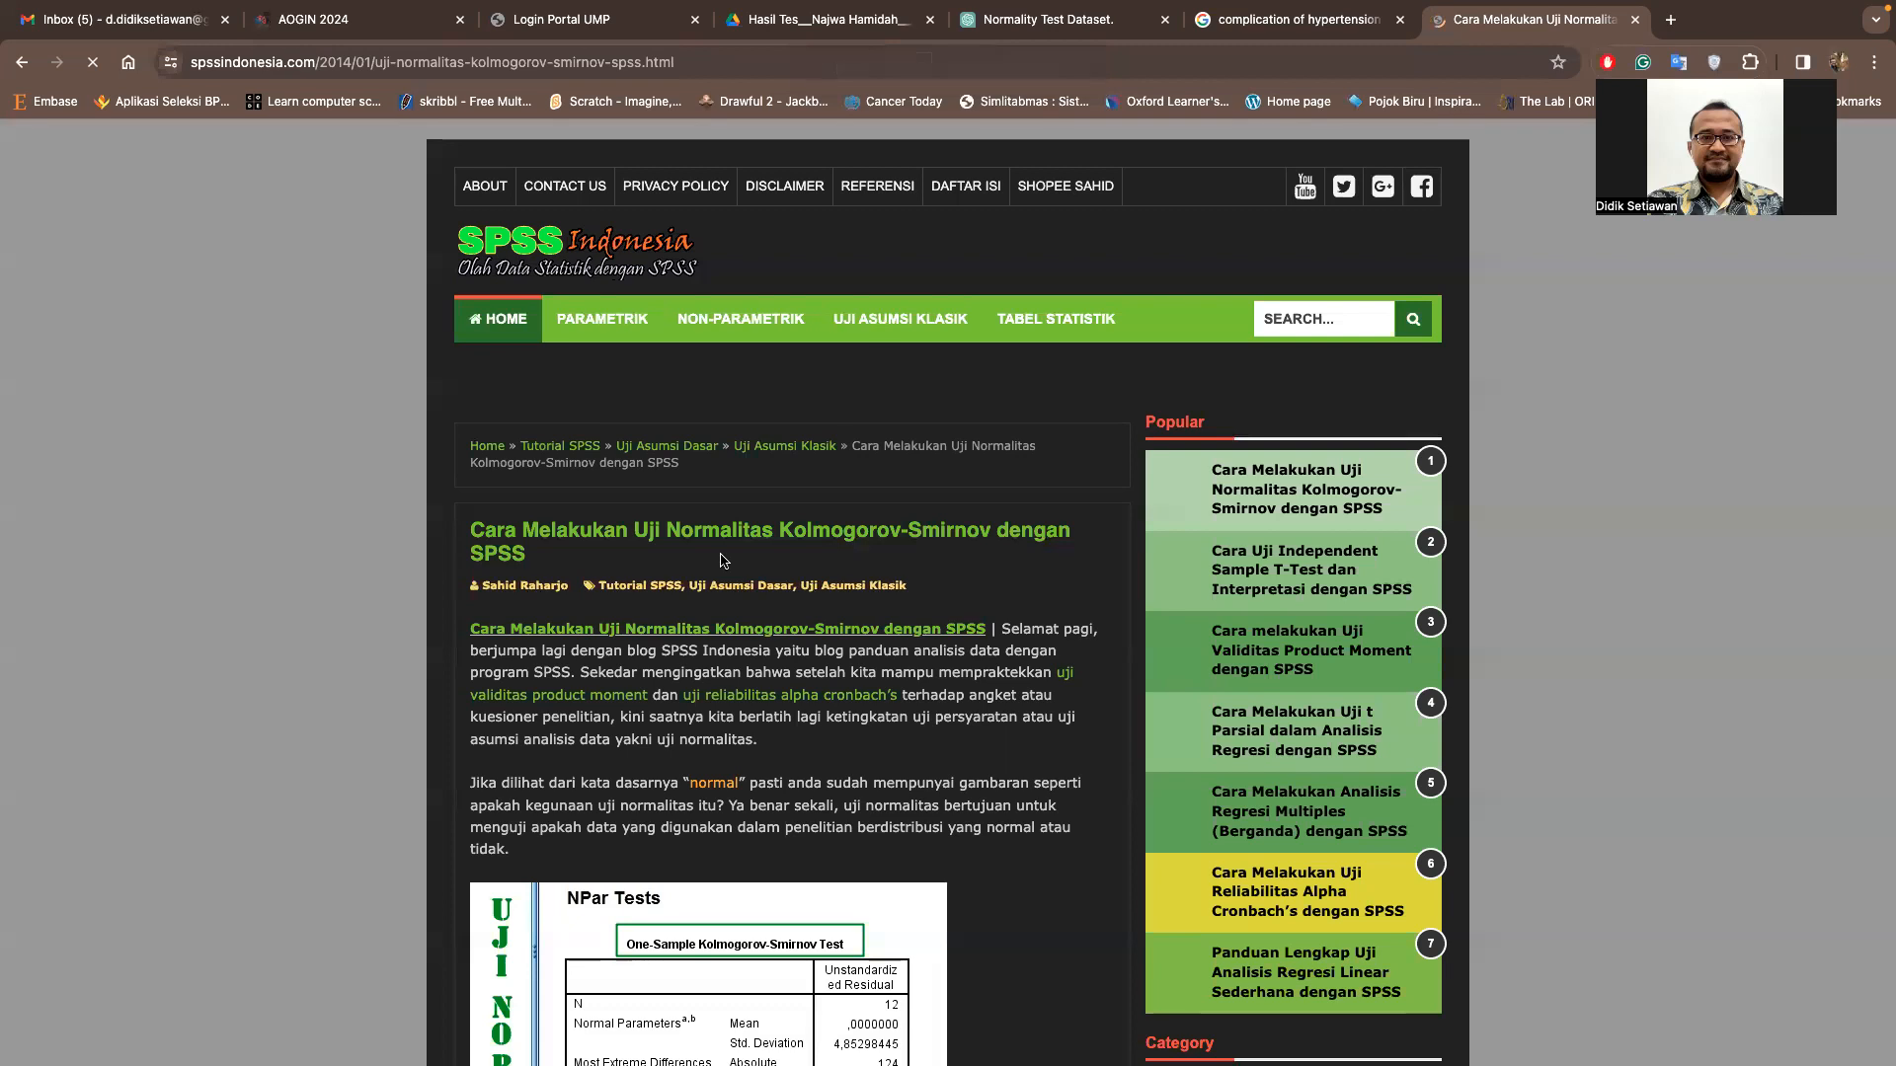
scroll(651, 728, "down", 3)
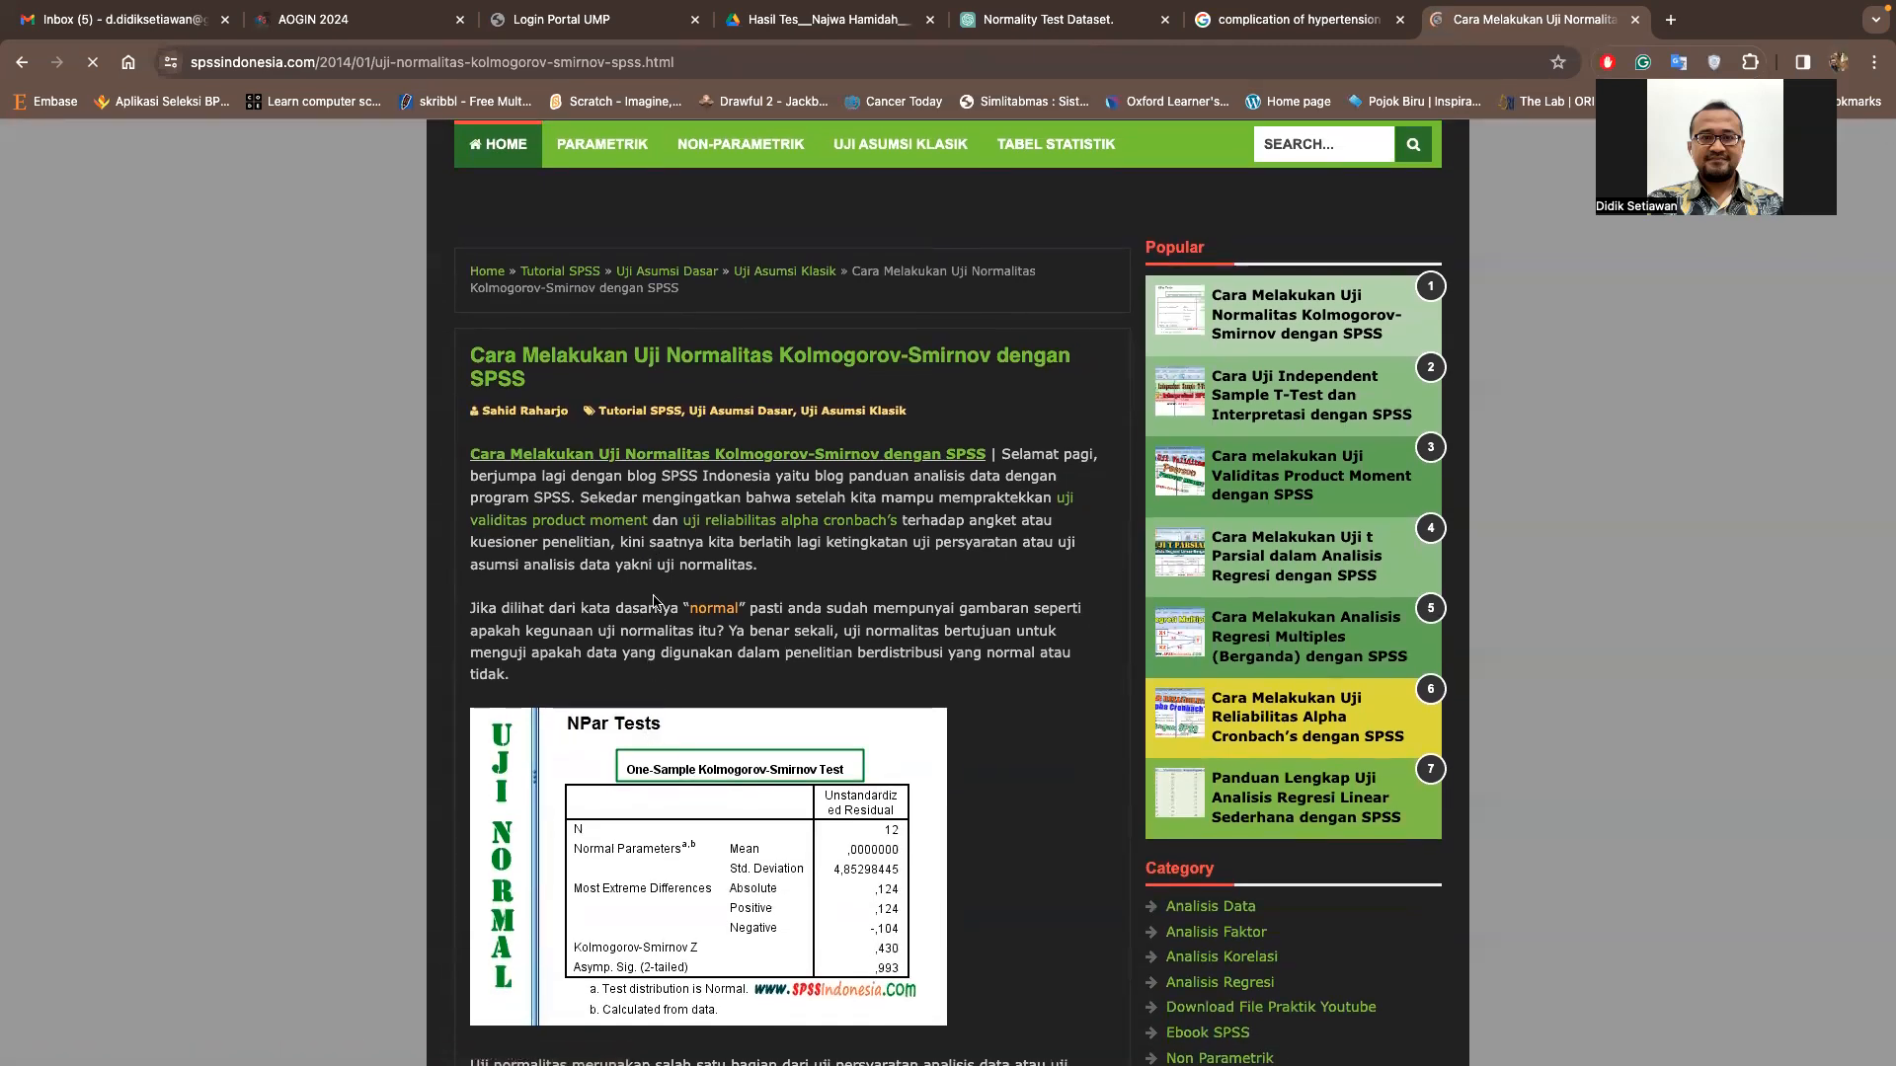
scroll(652, 728, "down", 7)
scroll(654, 600, "down", 1)
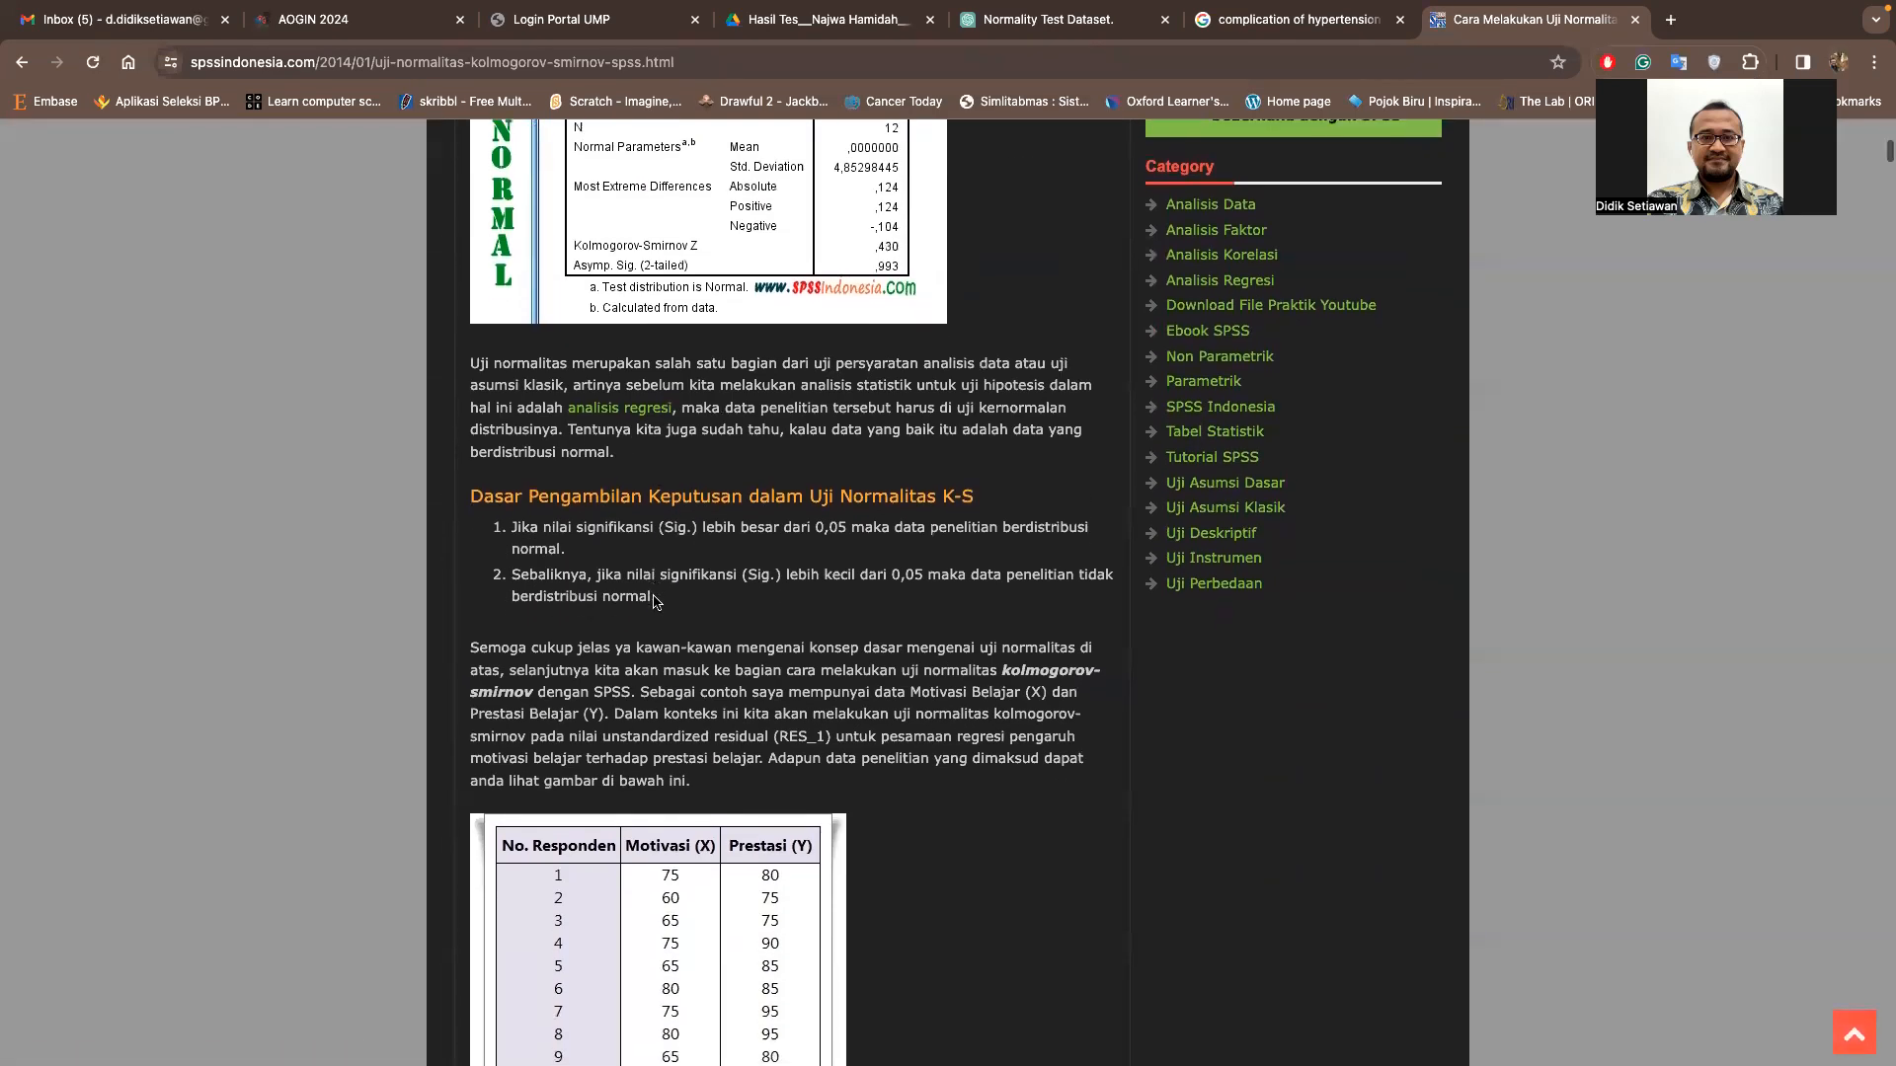
scroll(653, 600, "down", 8)
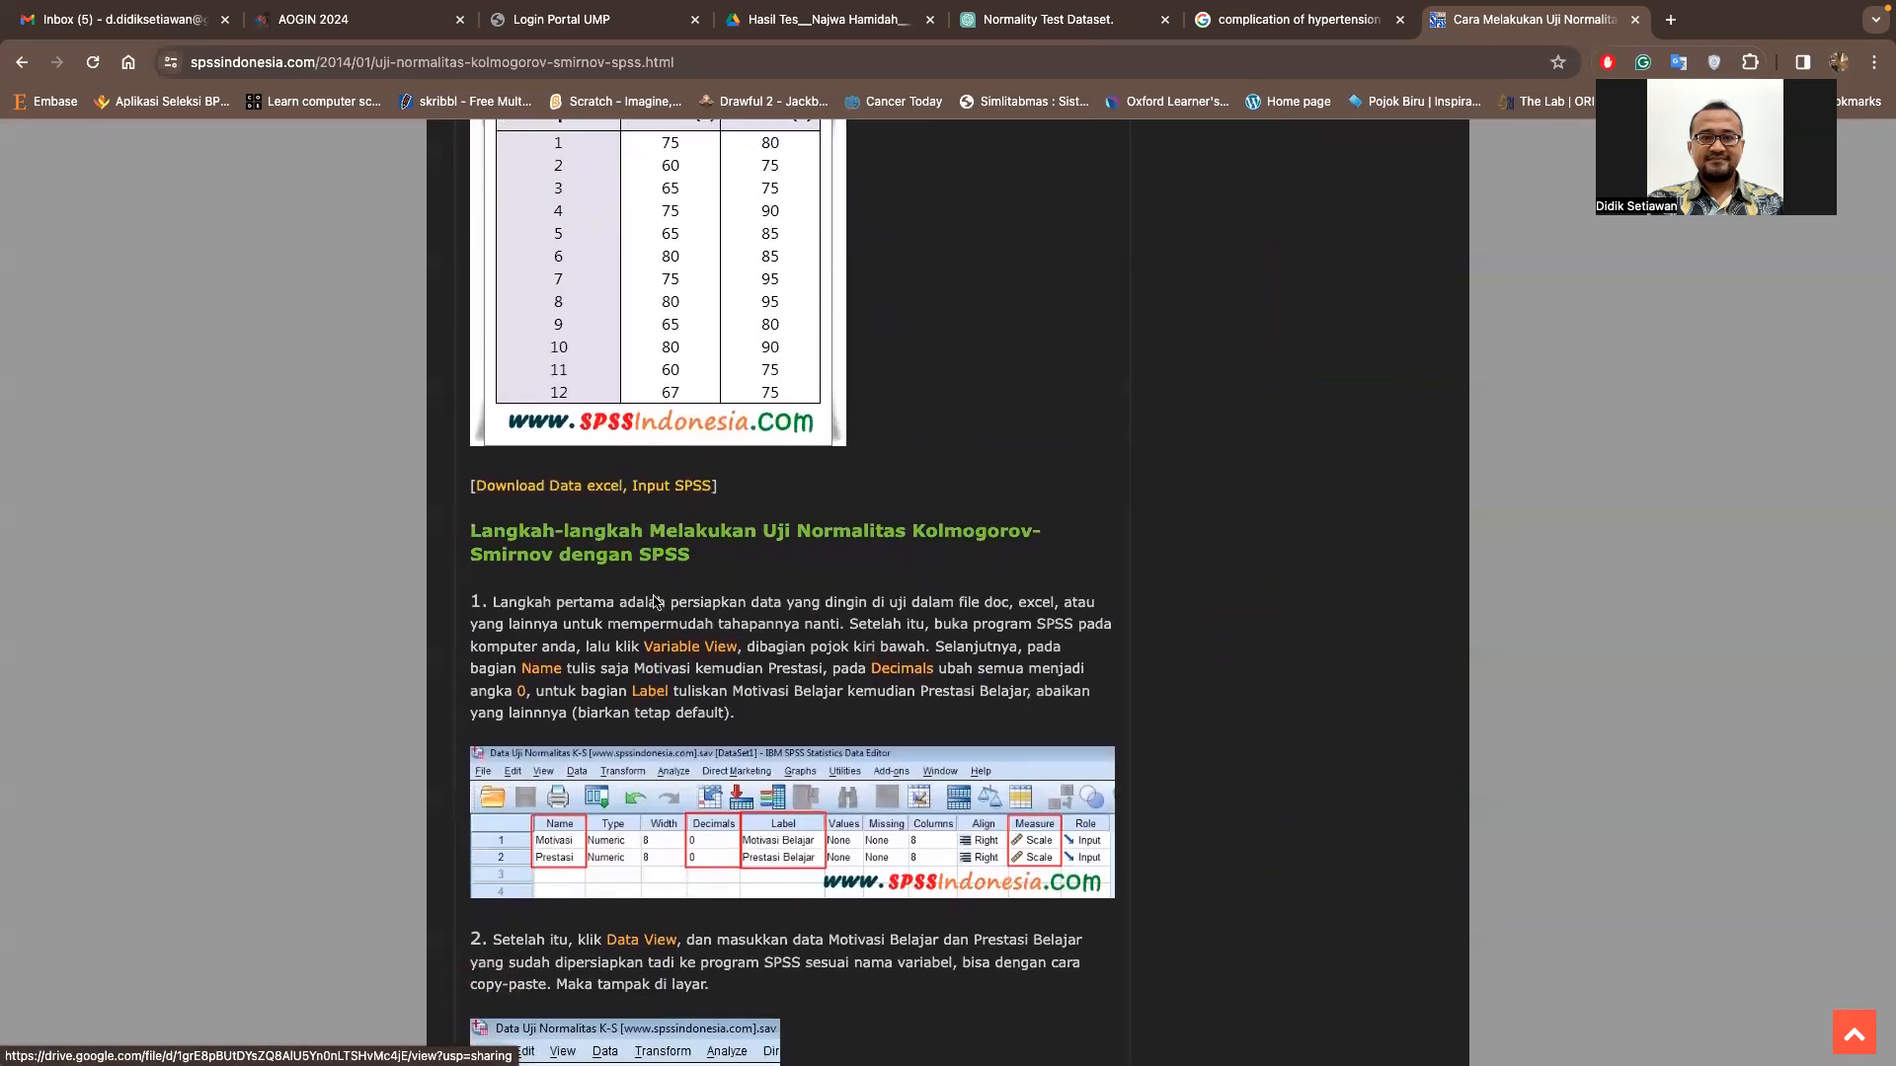
scroll(655, 602, "down", 1)
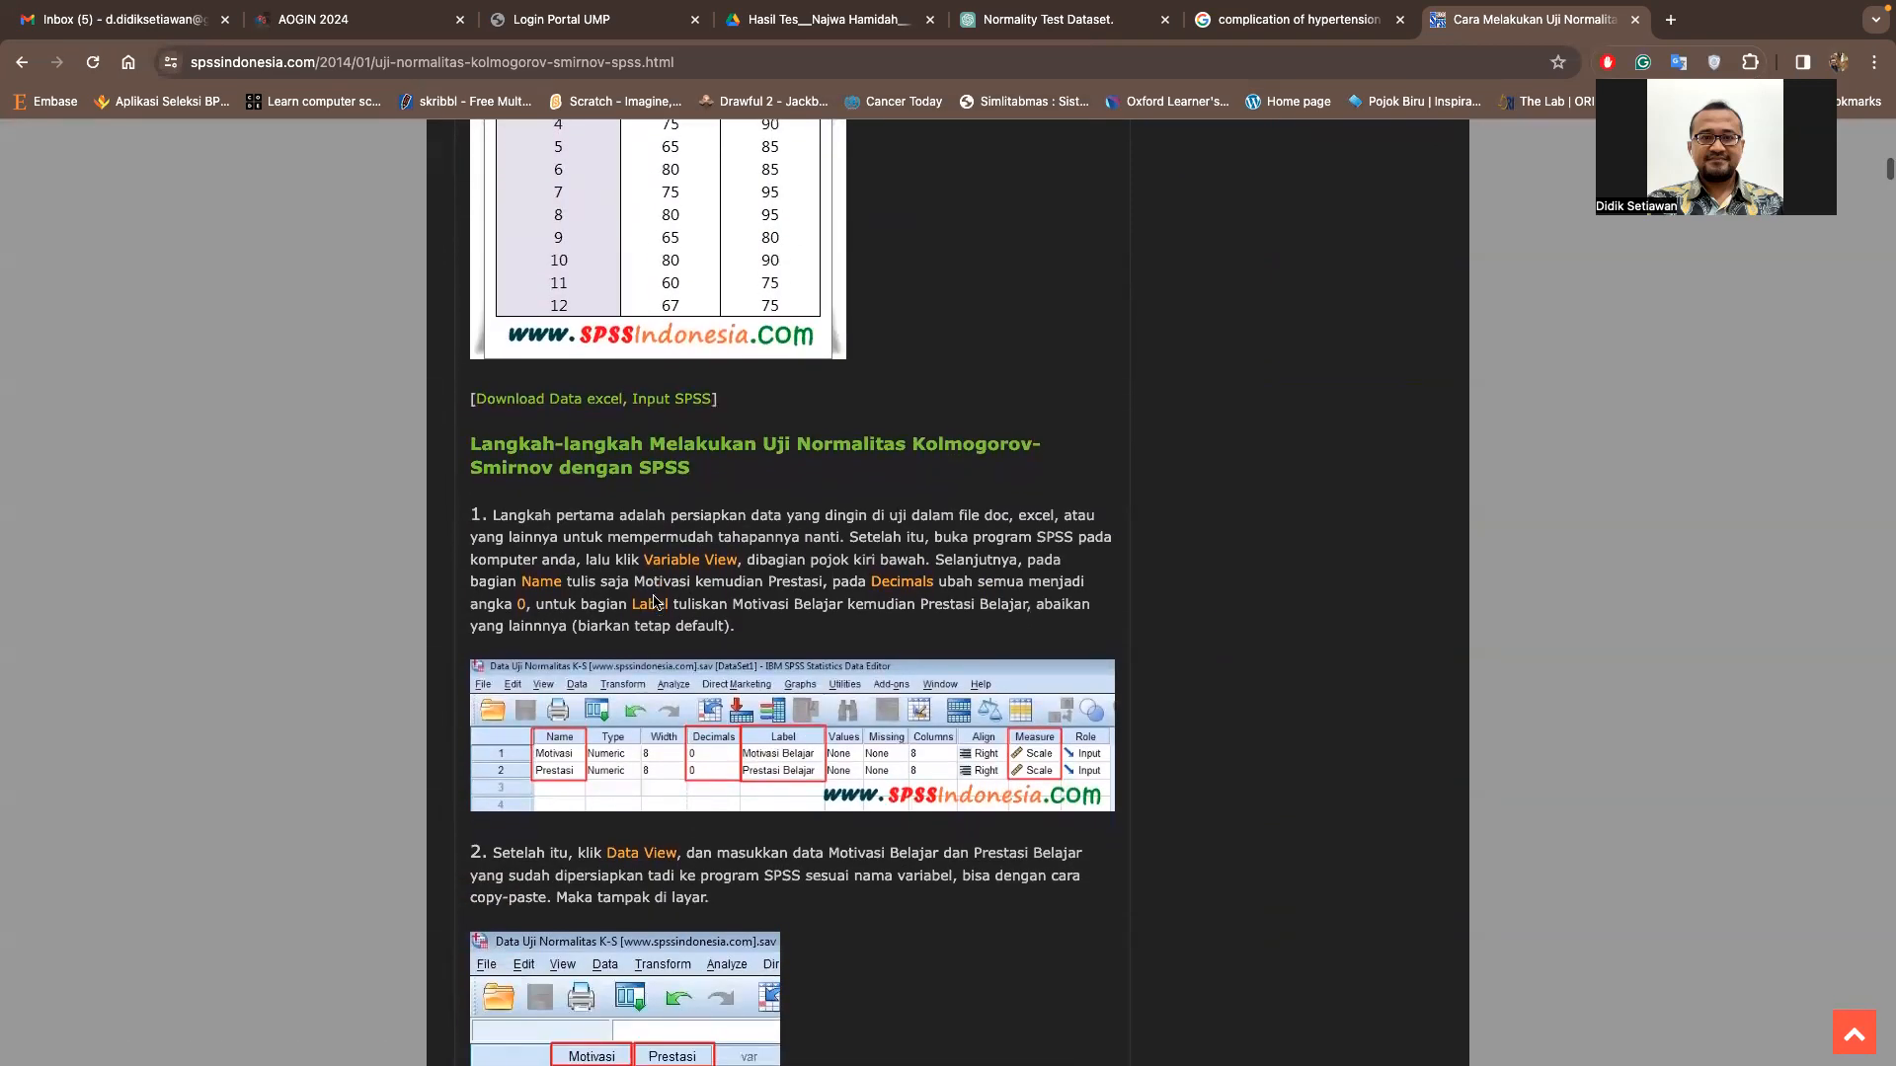
scroll(654, 601, "down", 4)
scroll(654, 600, "down", 8)
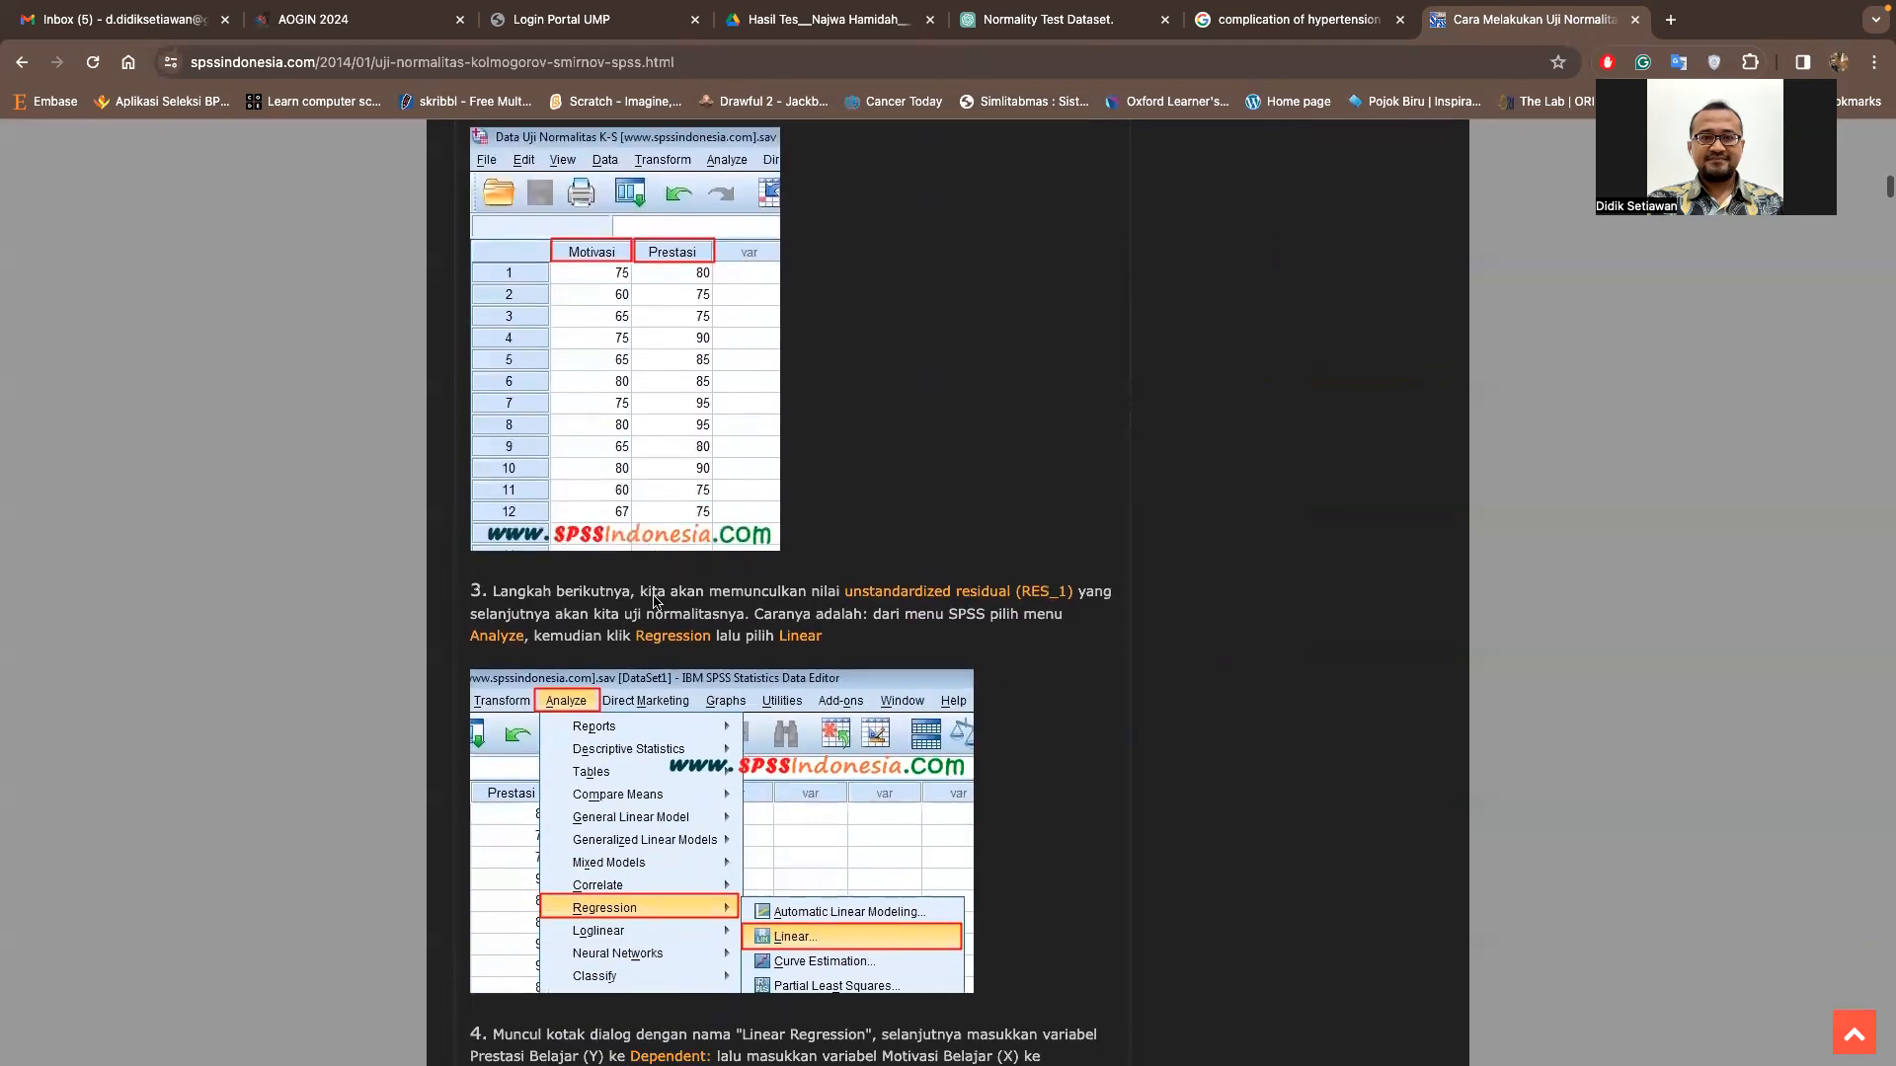
scroll(655, 601, "down", 5)
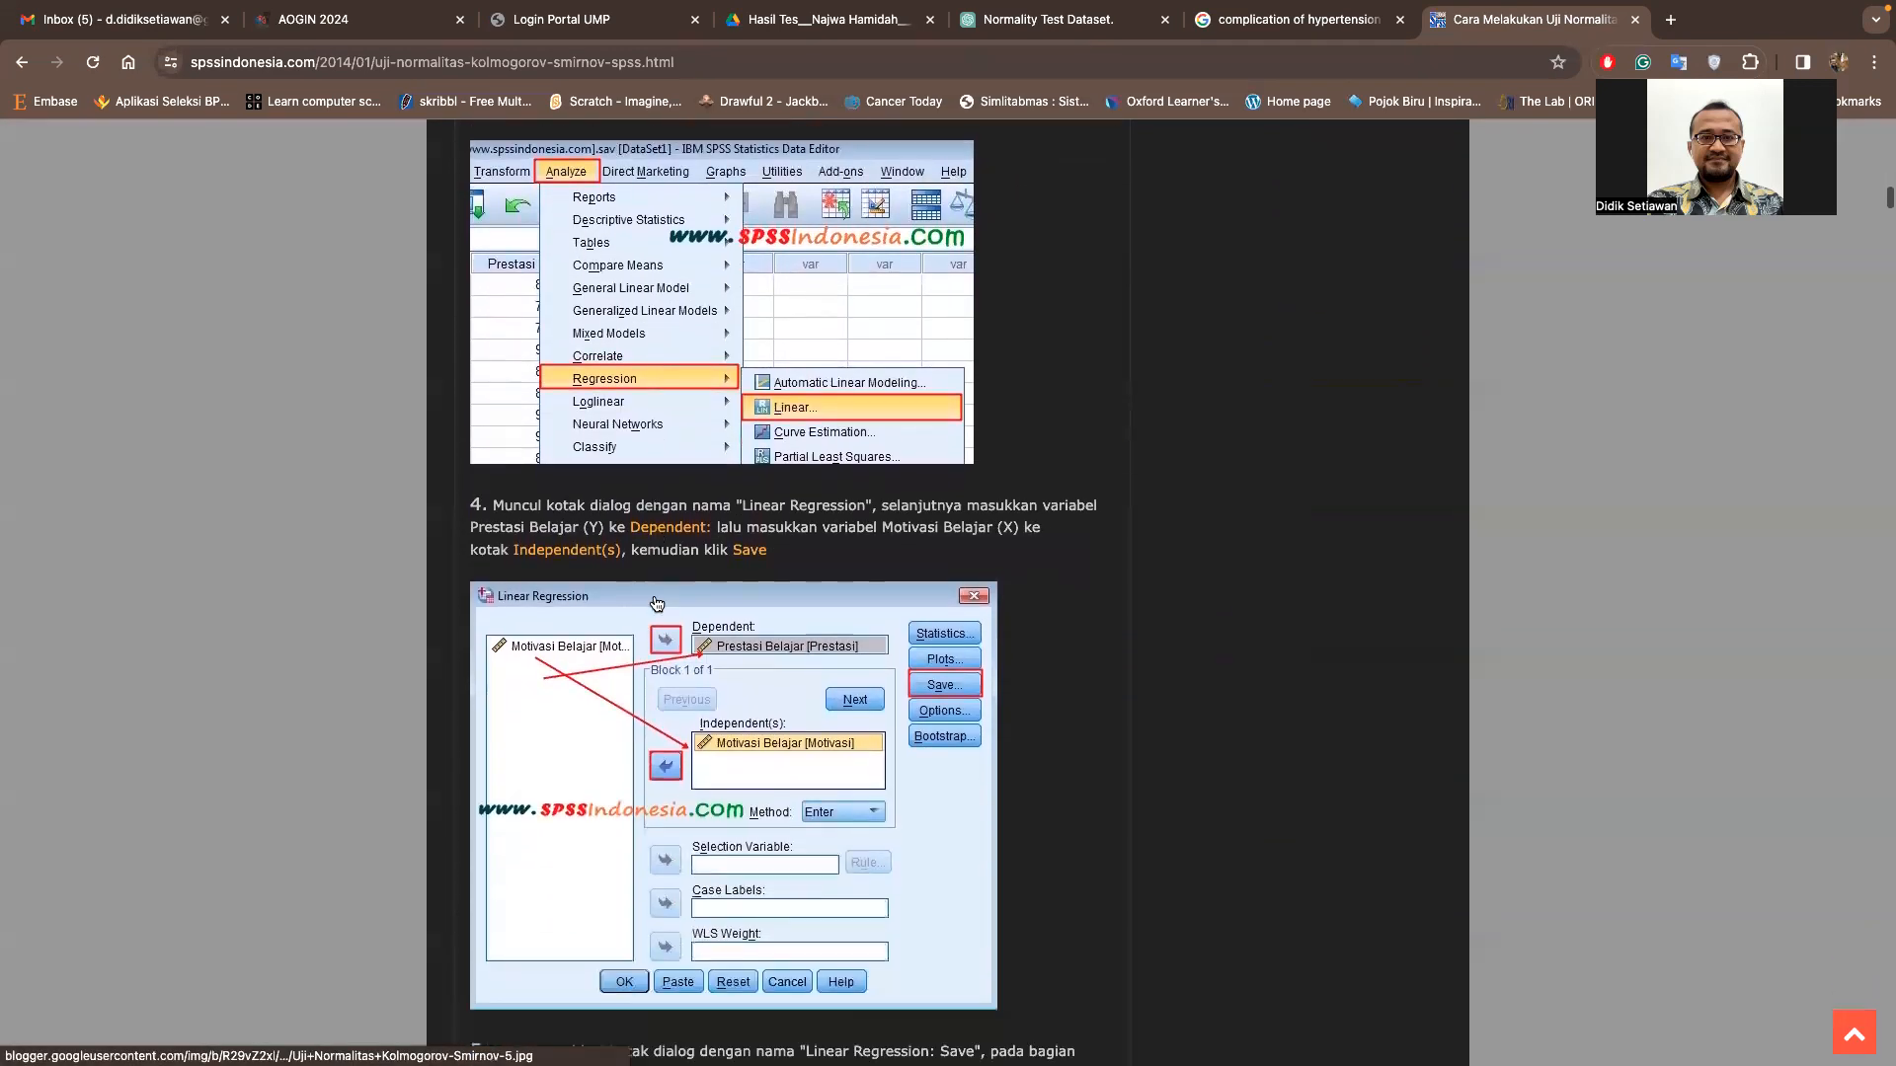
scroll(655, 600, "down", 4)
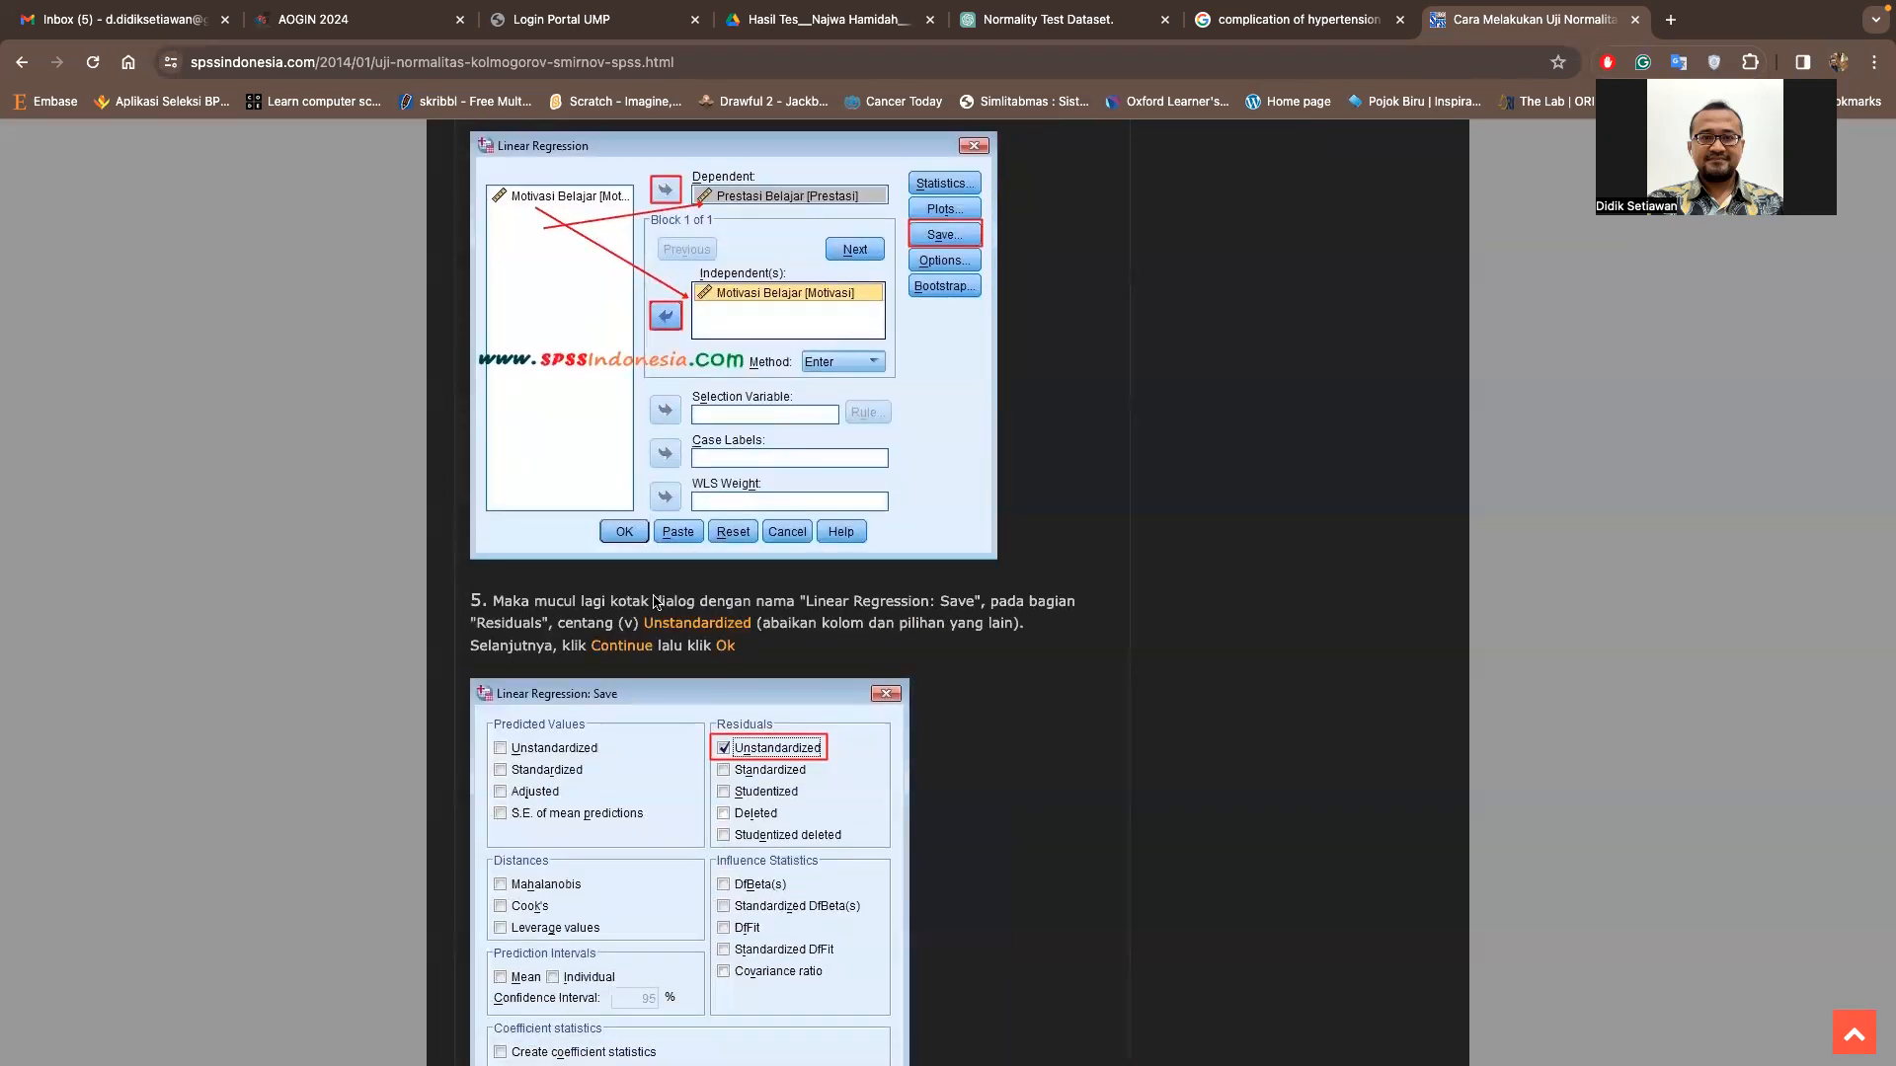
scroll(655, 600, "down", 9)
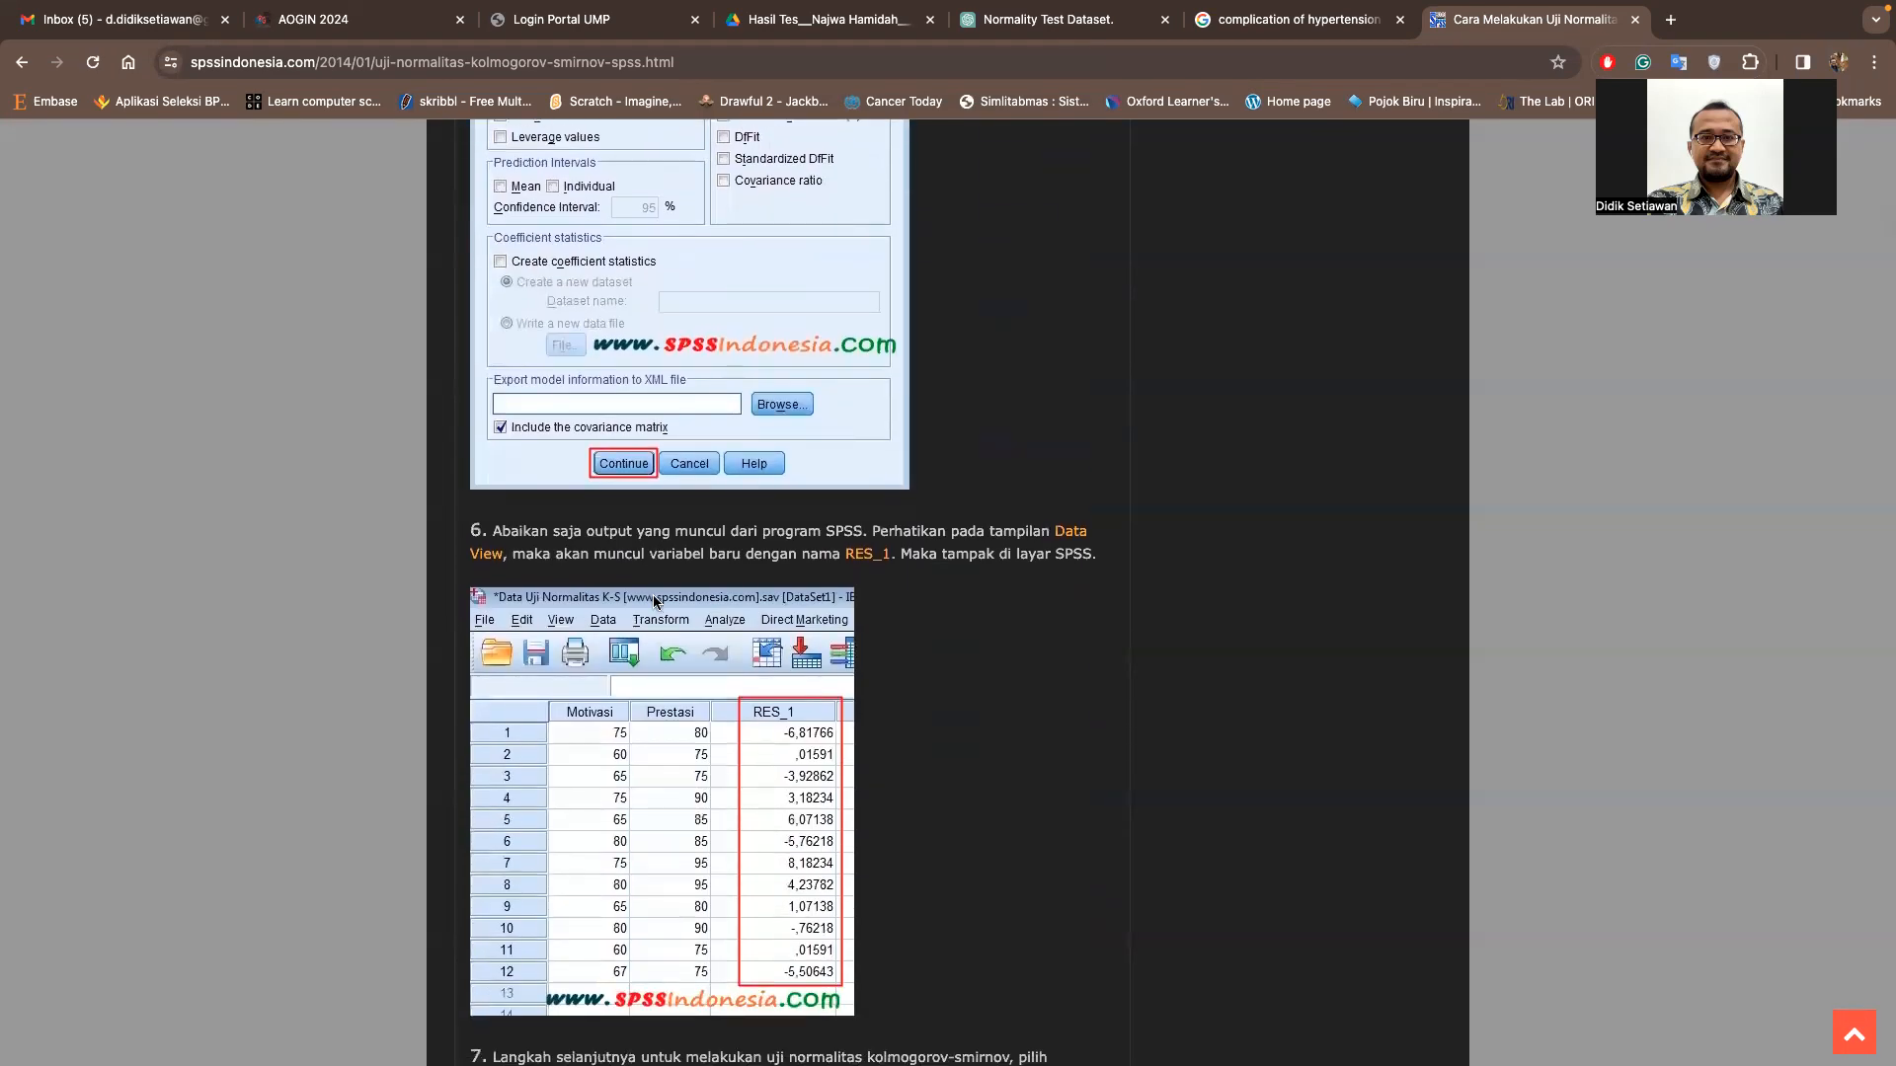
scroll(654, 600, "down", 9)
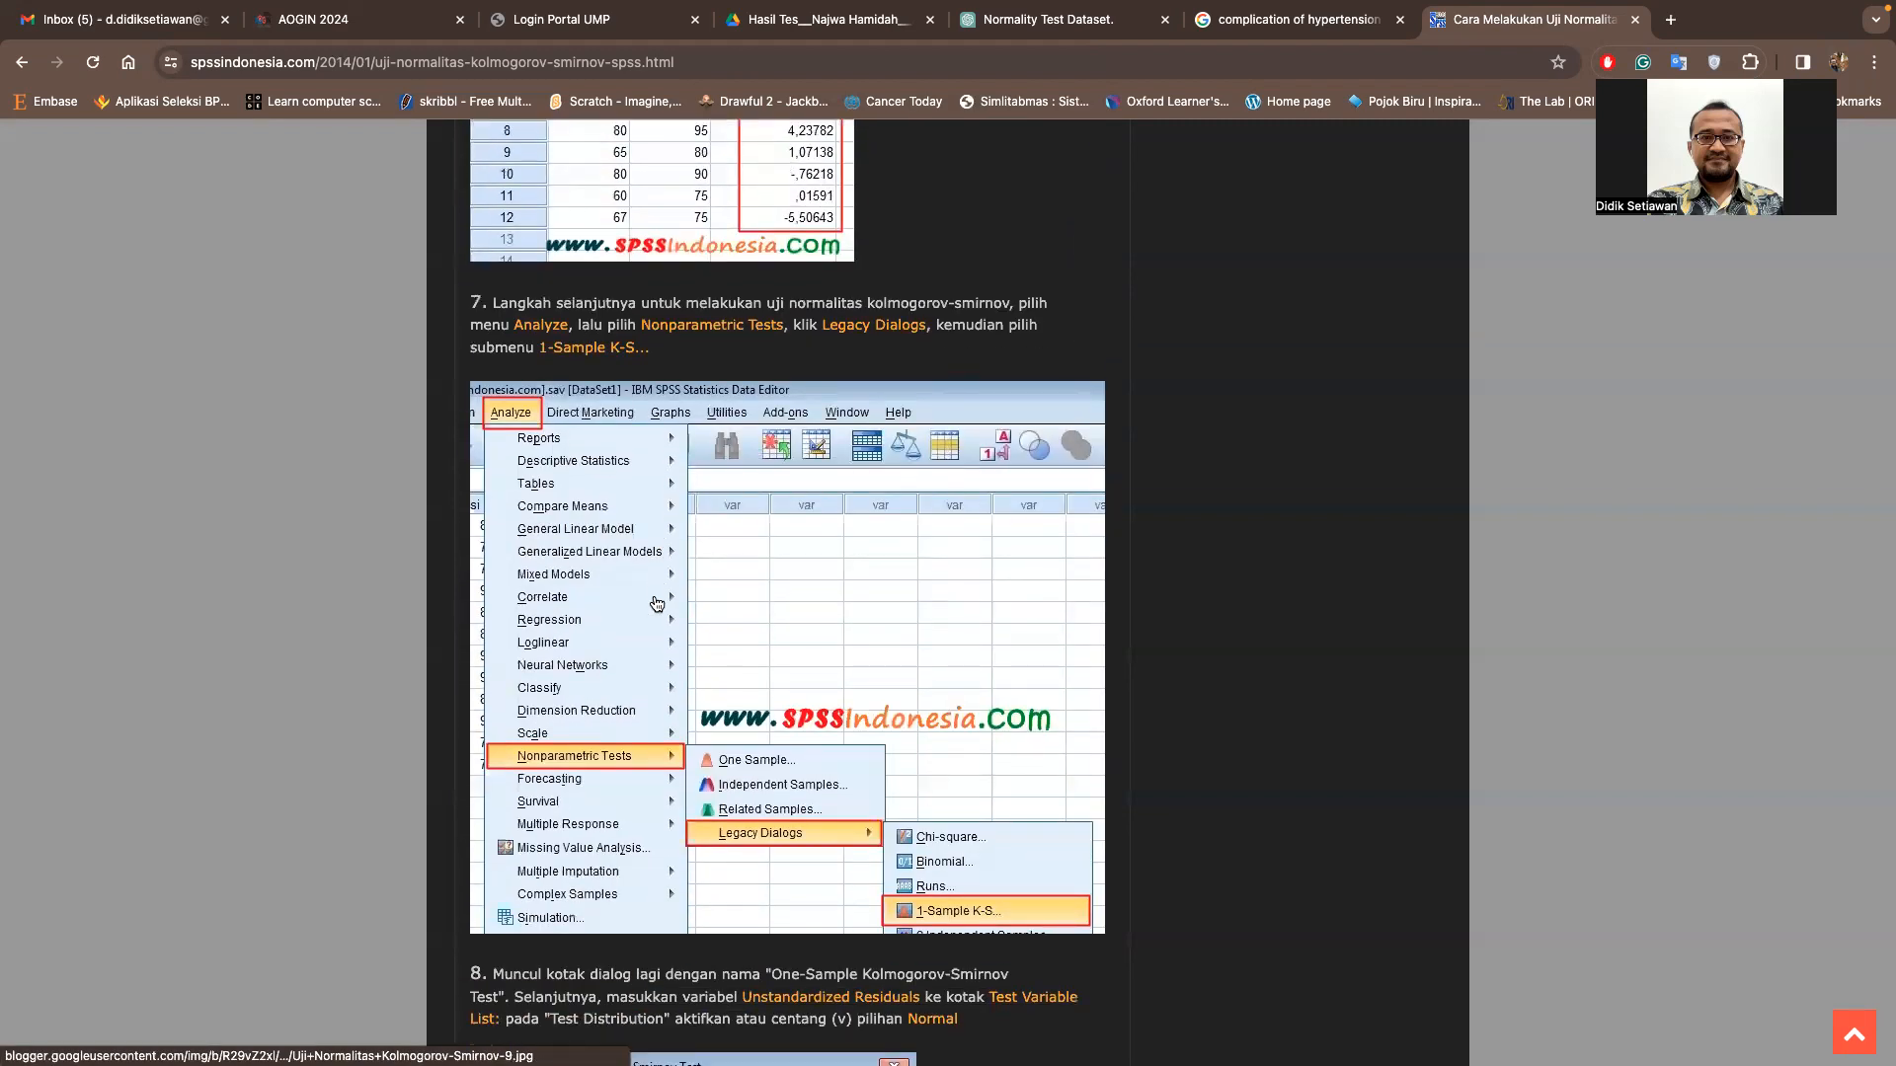
scroll(657, 603, "down", 2)
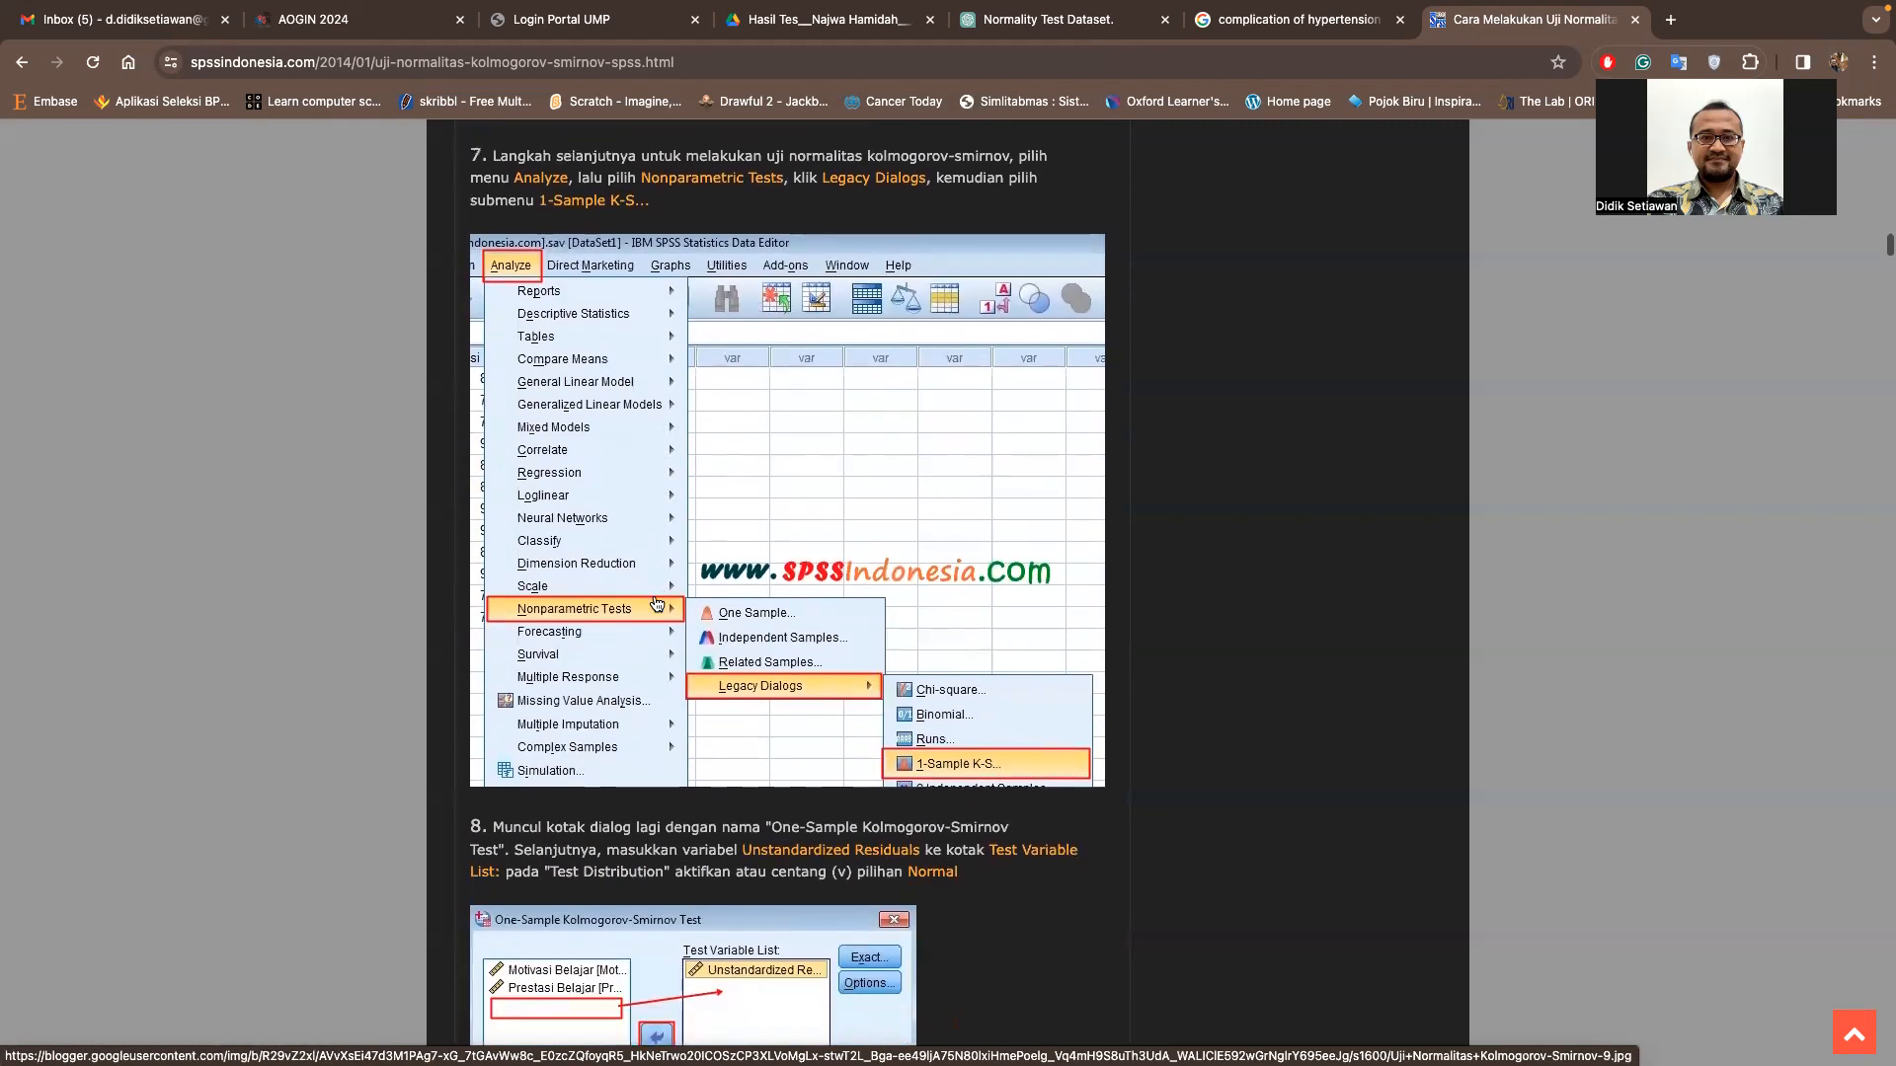
scroll(656, 604, "down", 7)
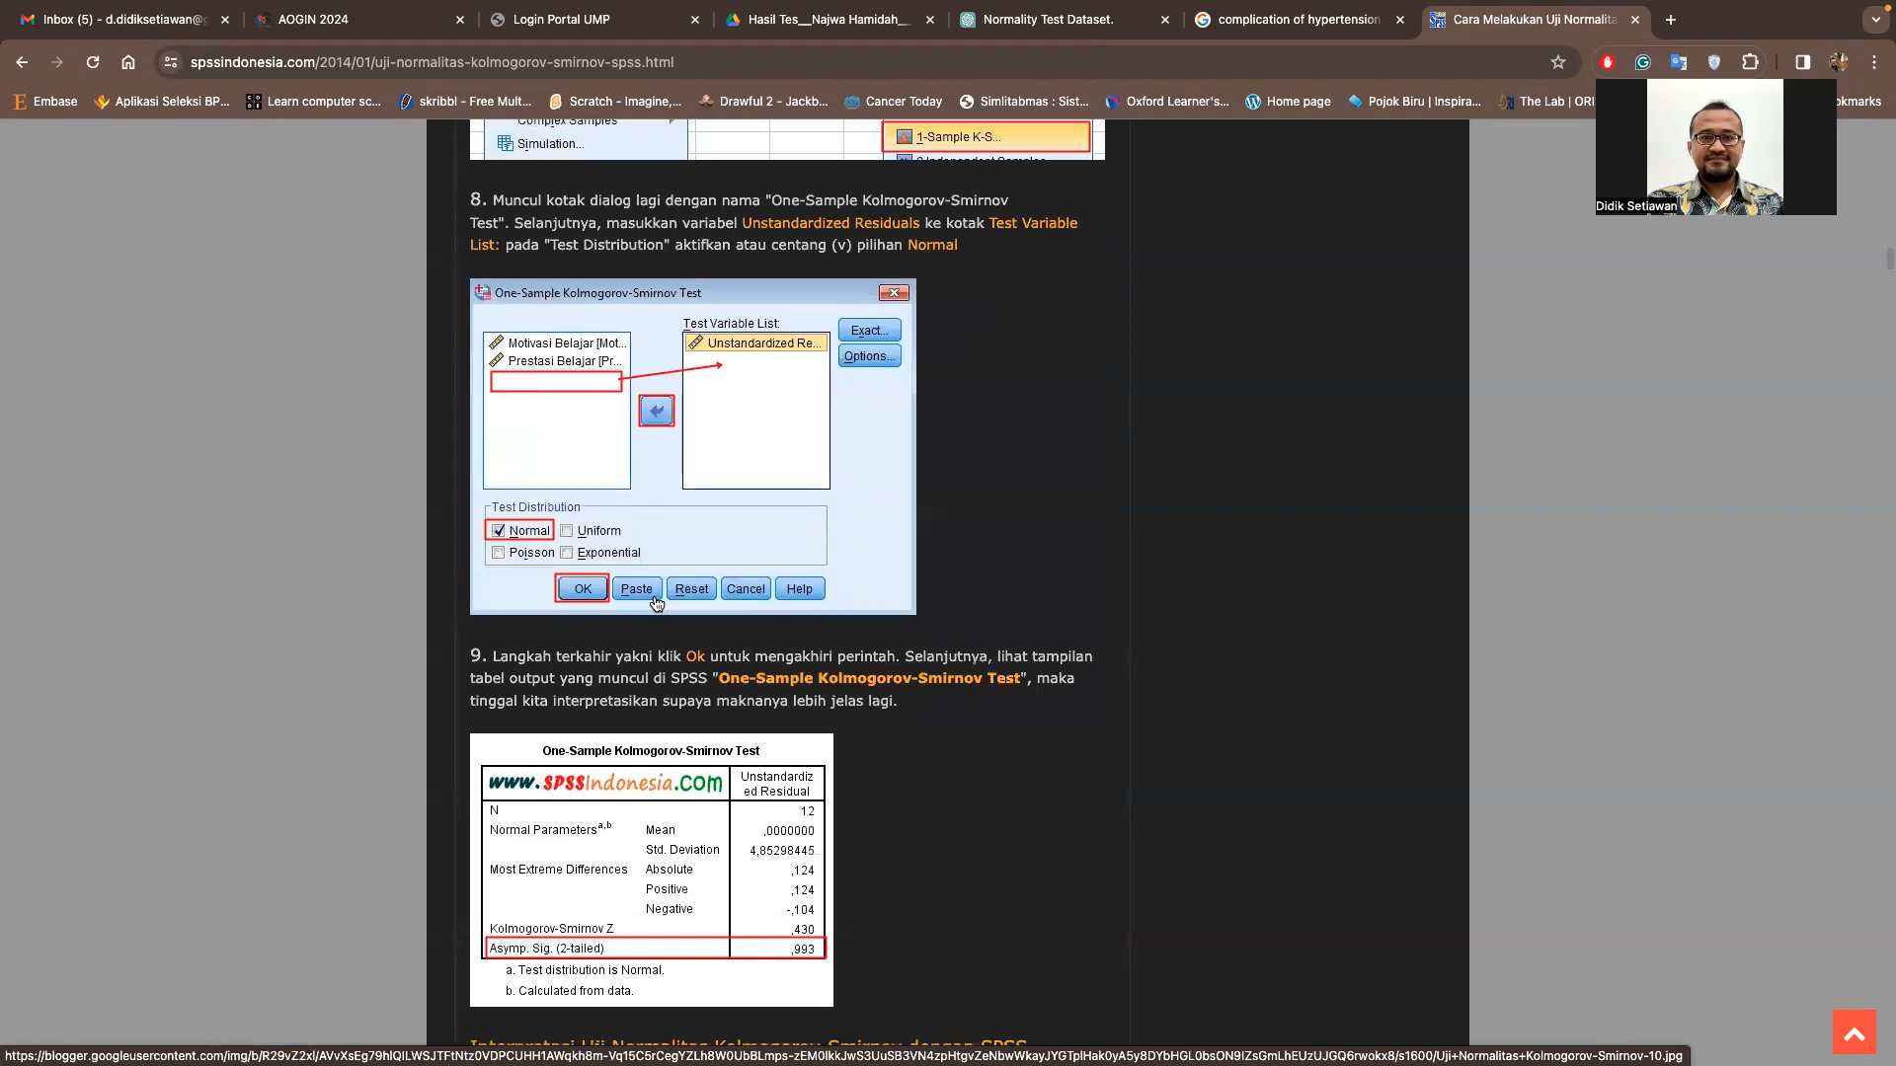
- Review the article's One-Sample Kolmogorov-Smirnov dialog settings and sample output, and switch back to the SPSS Data Editor
scroll(657, 603, "down", 1)
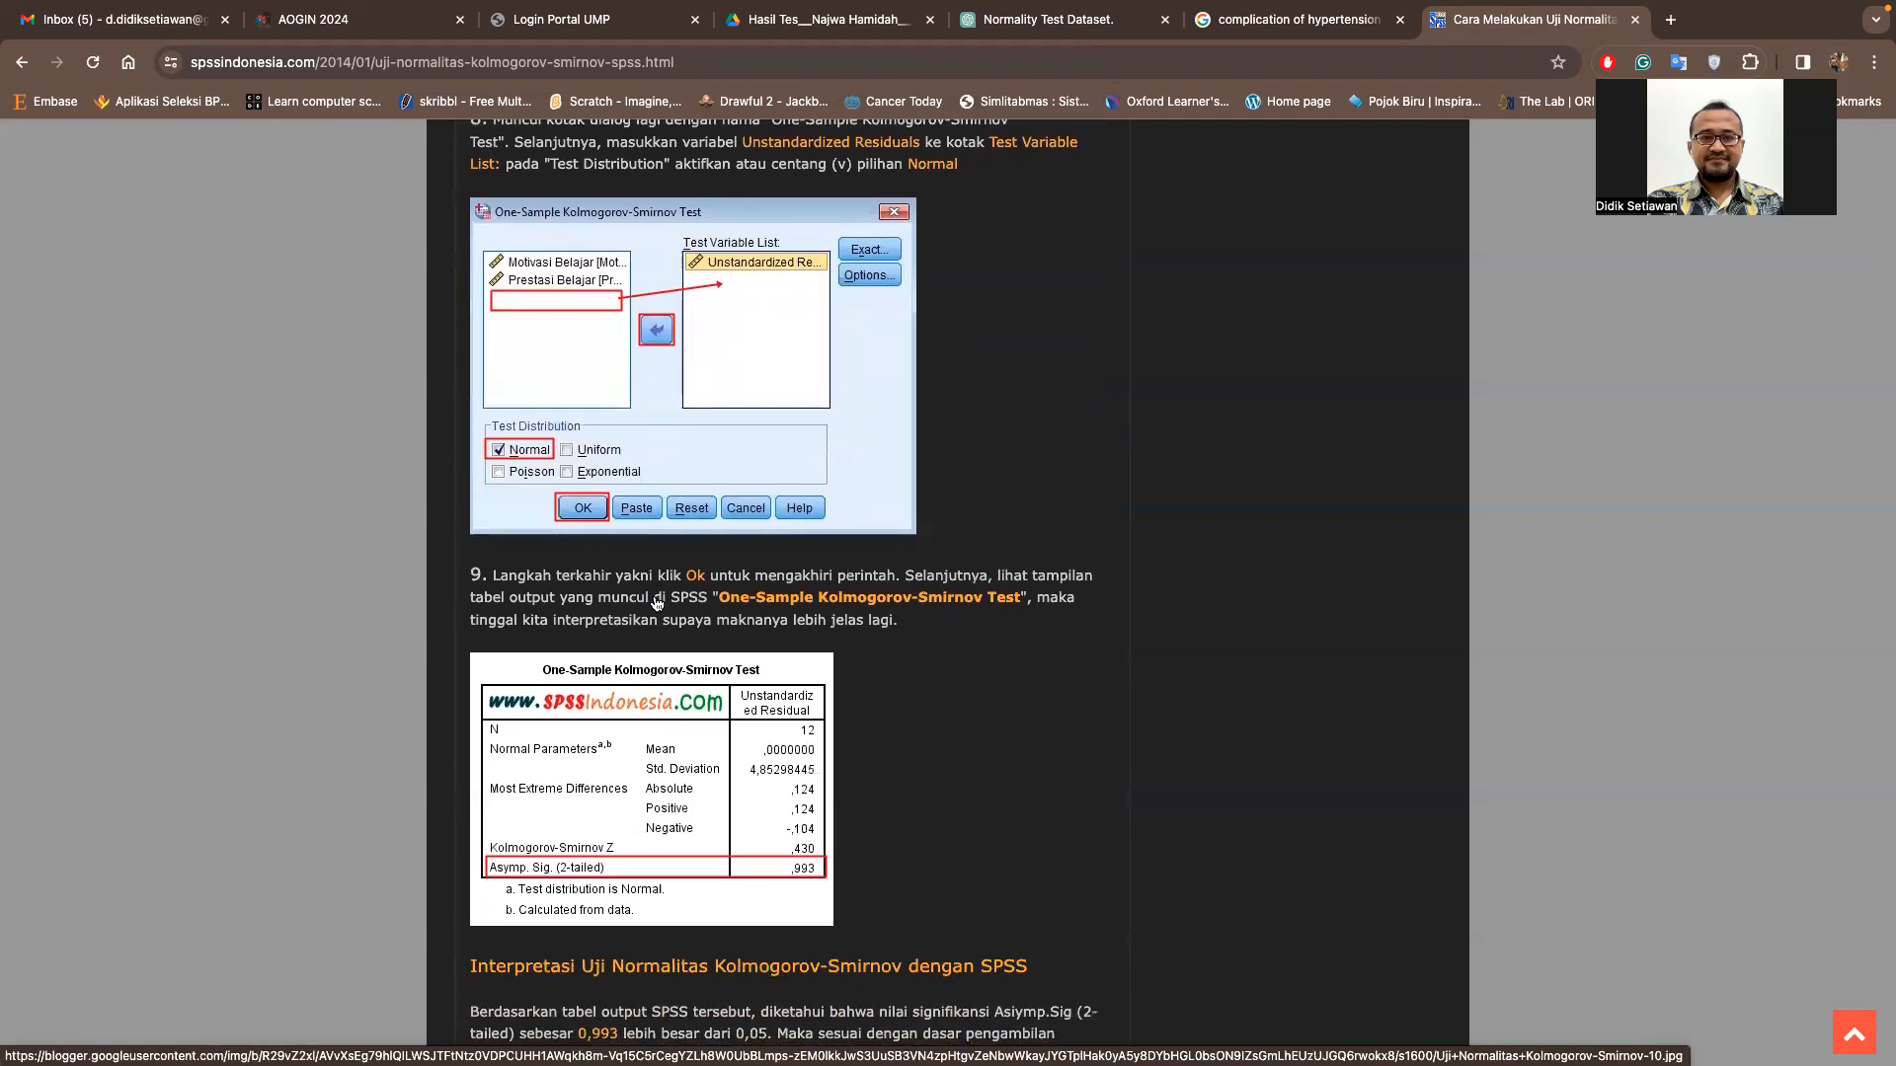
scroll(656, 604, "up", 1)
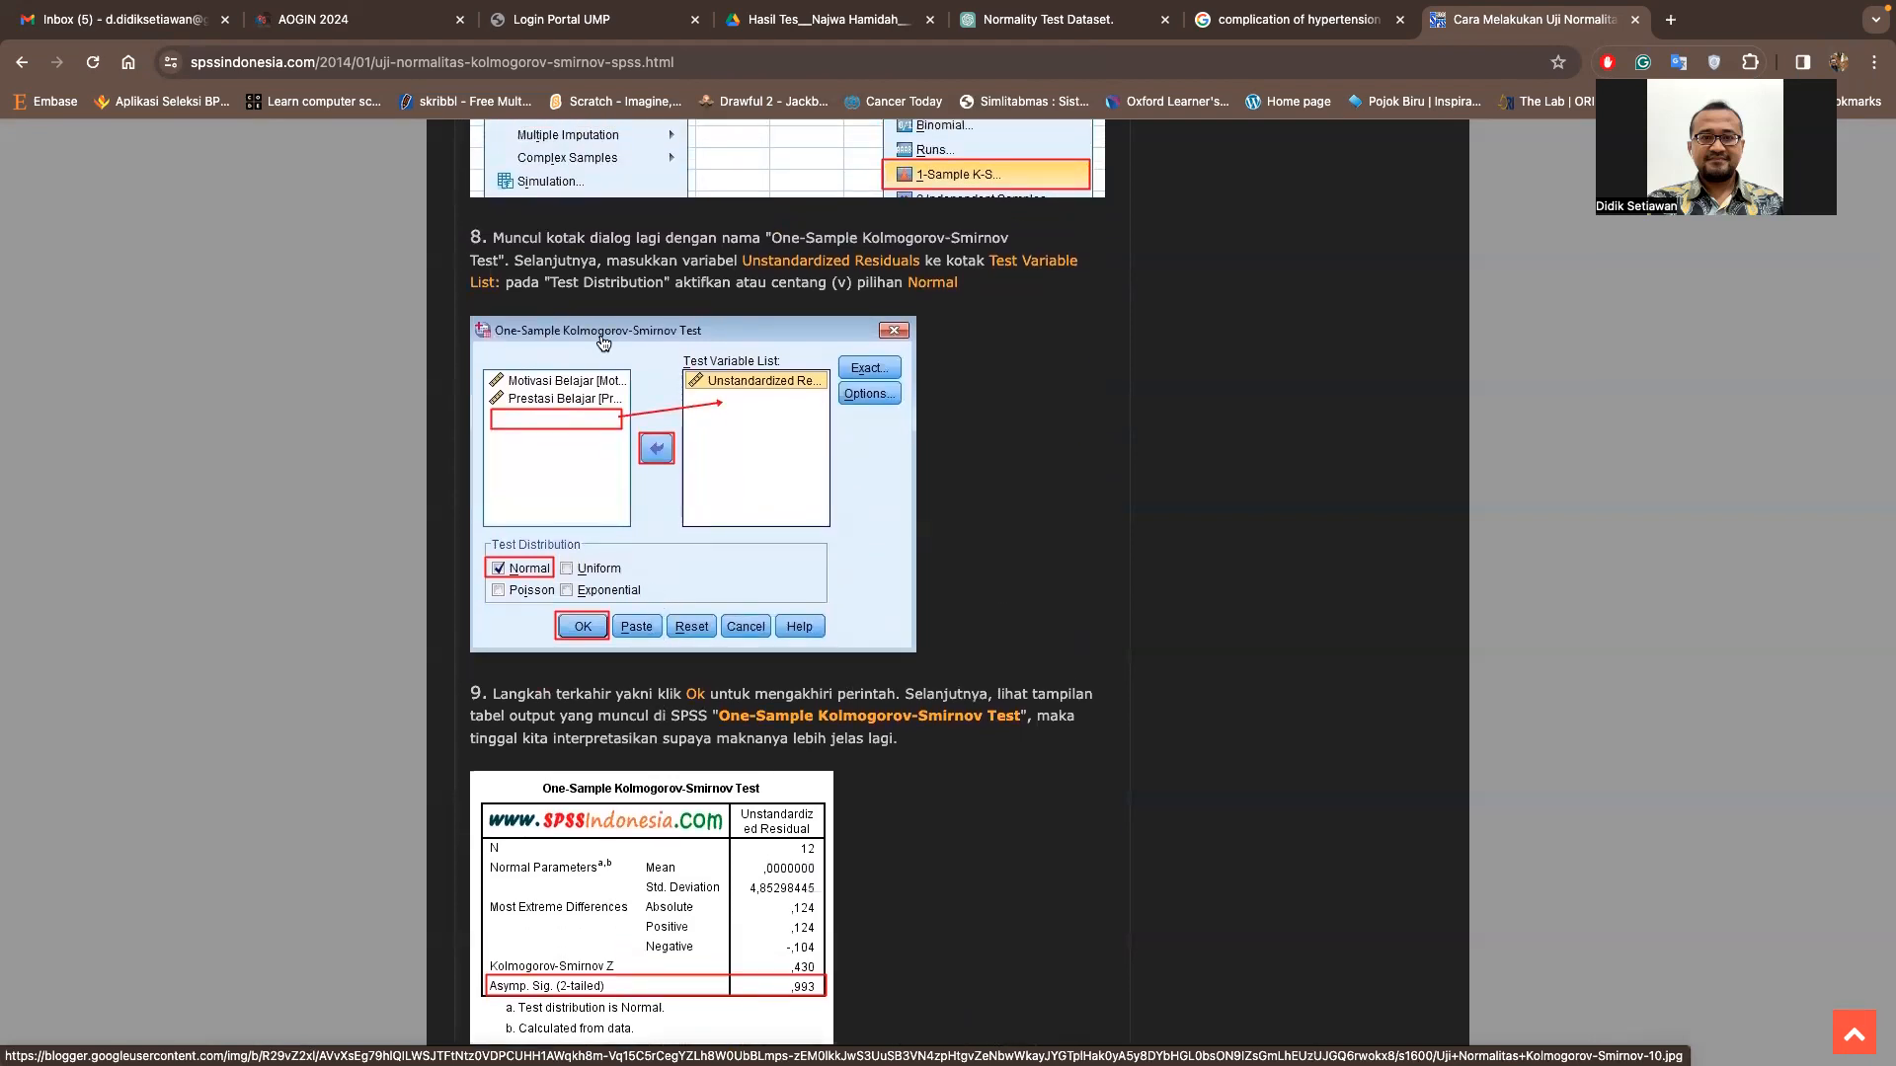
key("ctrl+Left")
key("ctrl+Left")
key("ctrl+Left")
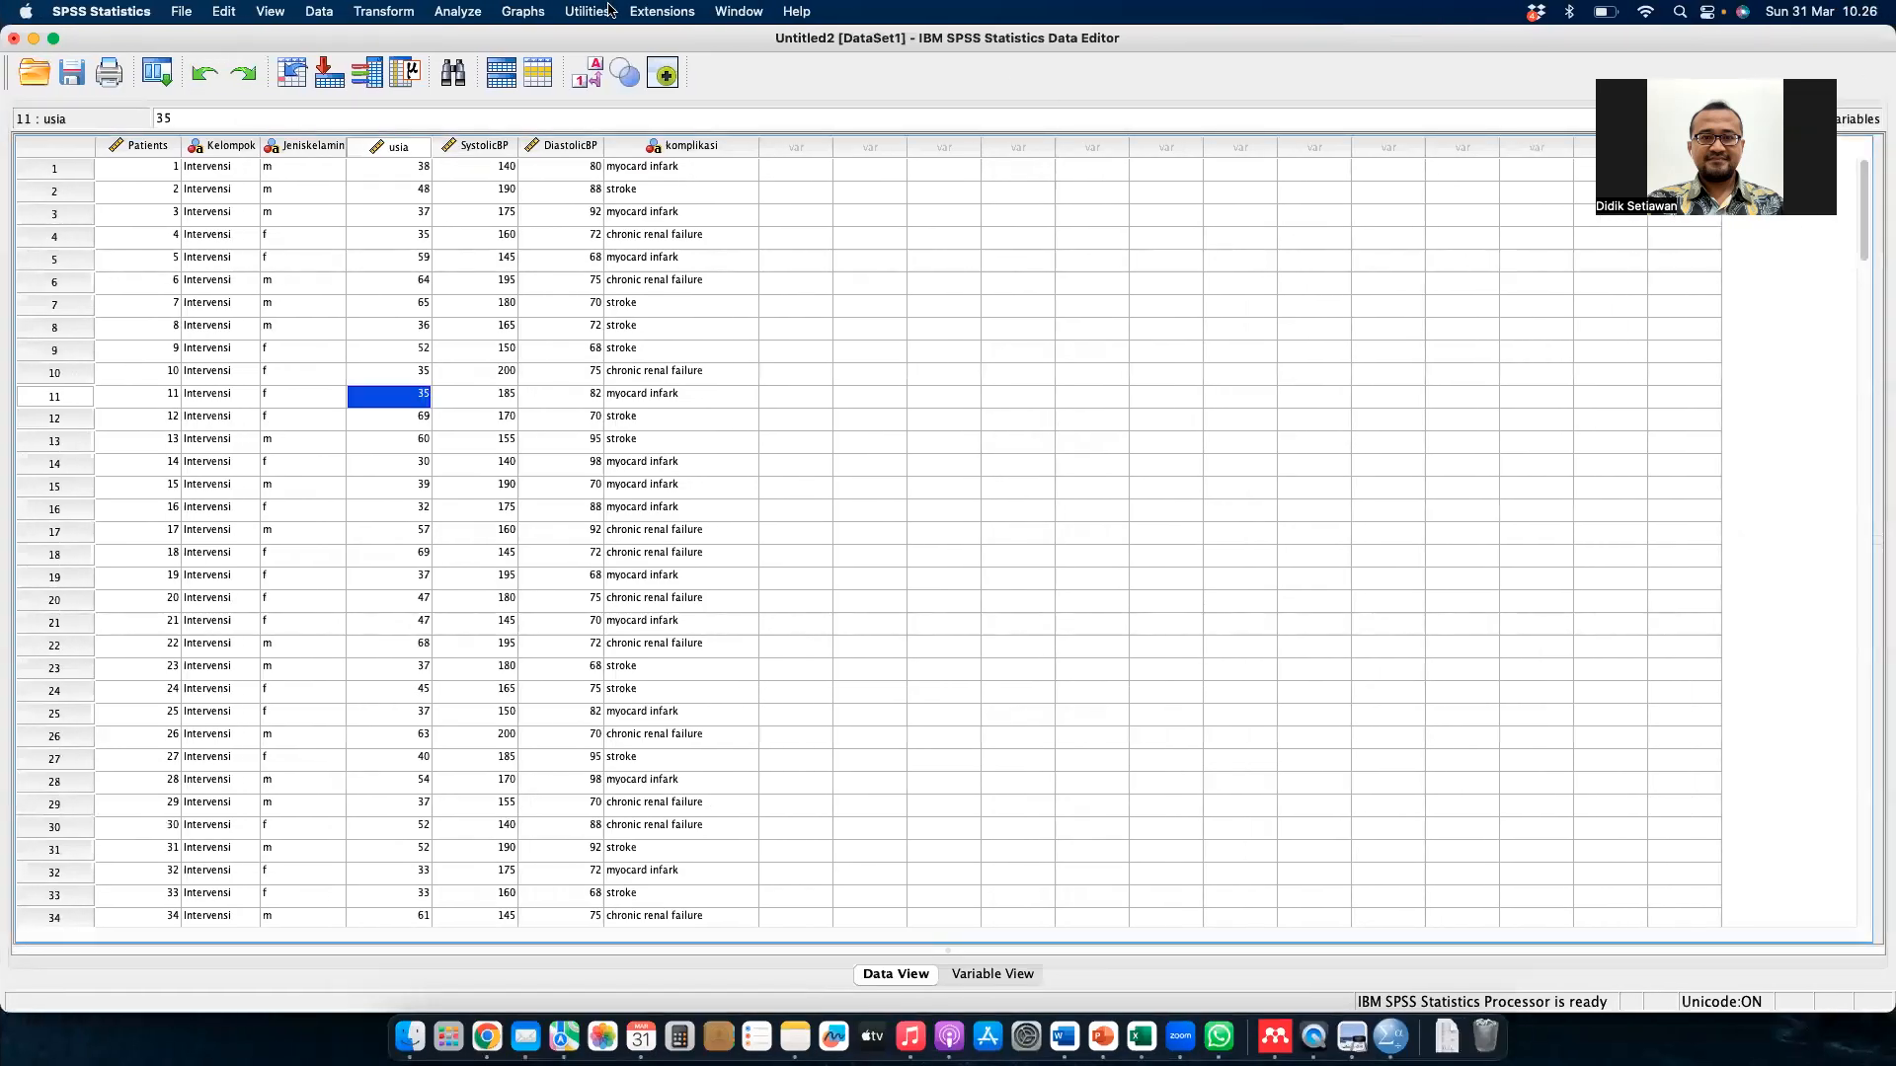
- Set up a Descriptives analysis with usia, Systolic BP and Diastolic BP as its variables
left_click(456, 11)
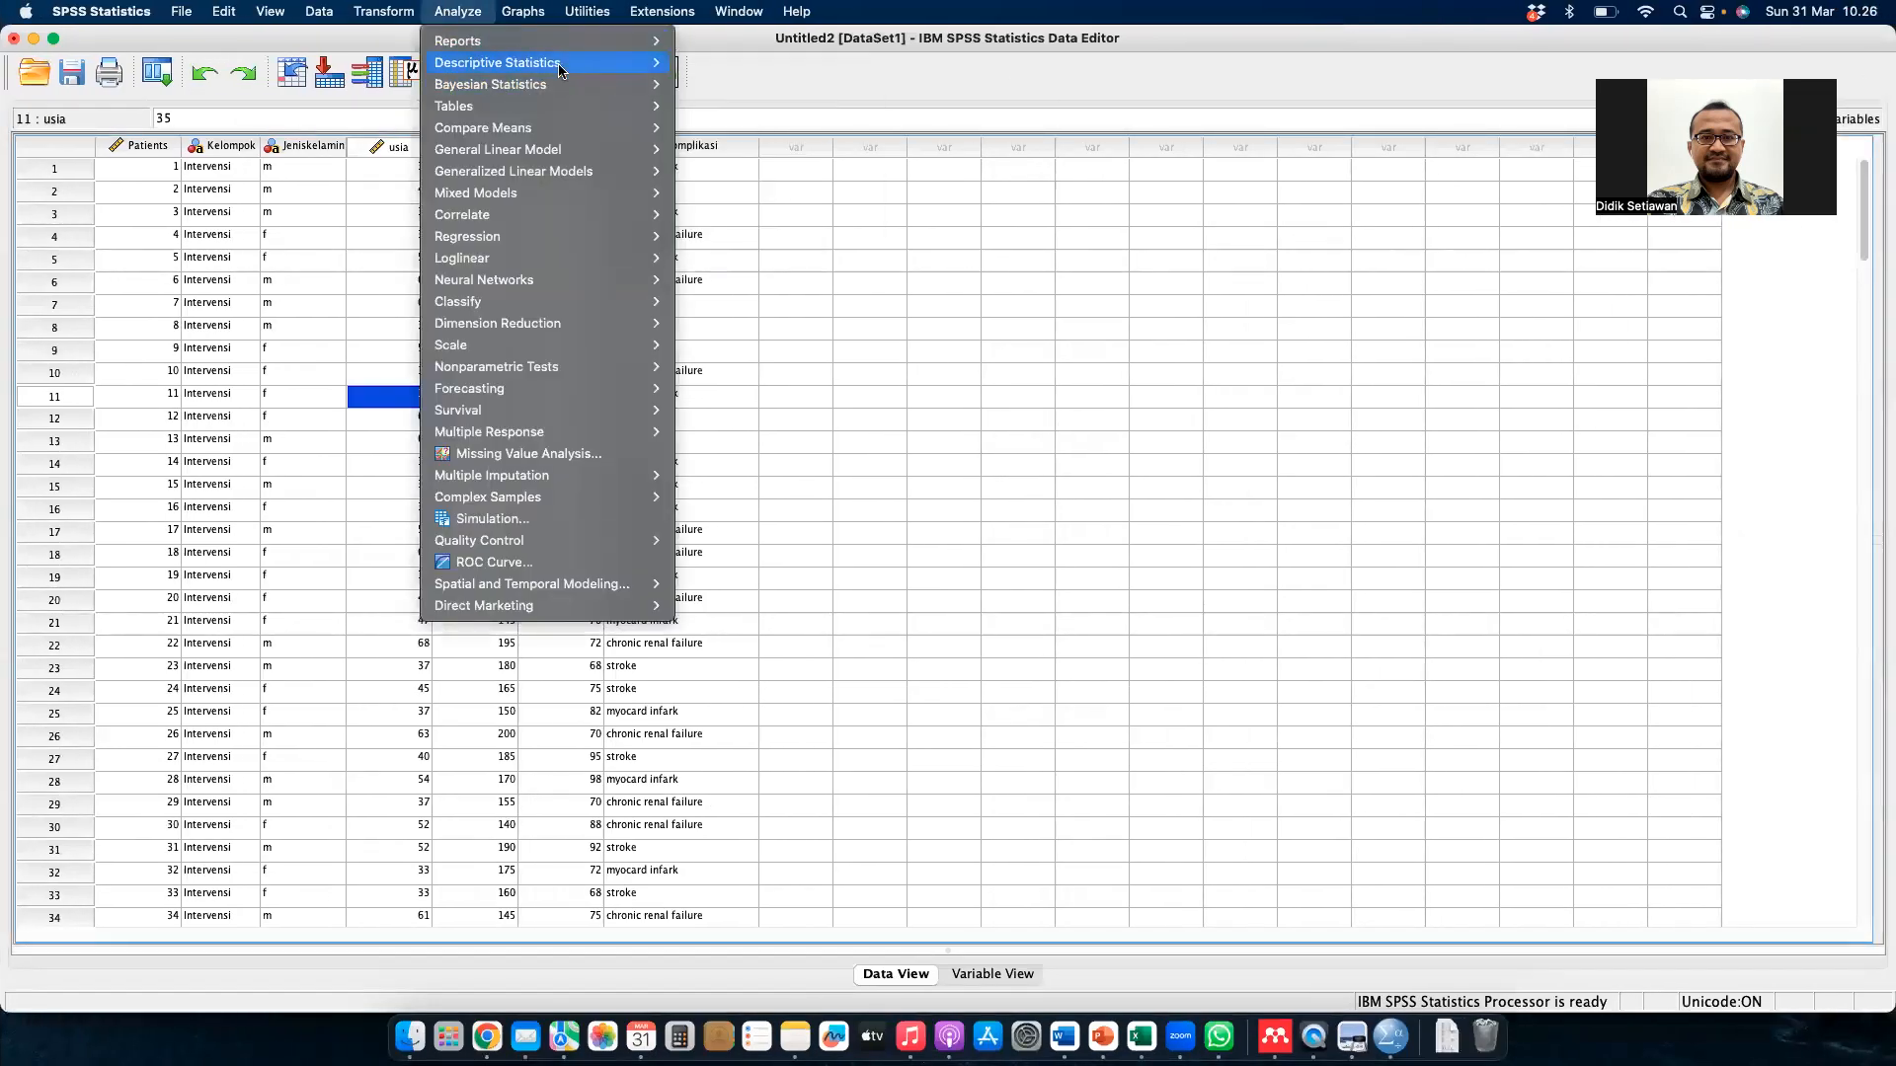
mouse_move(574, 63)
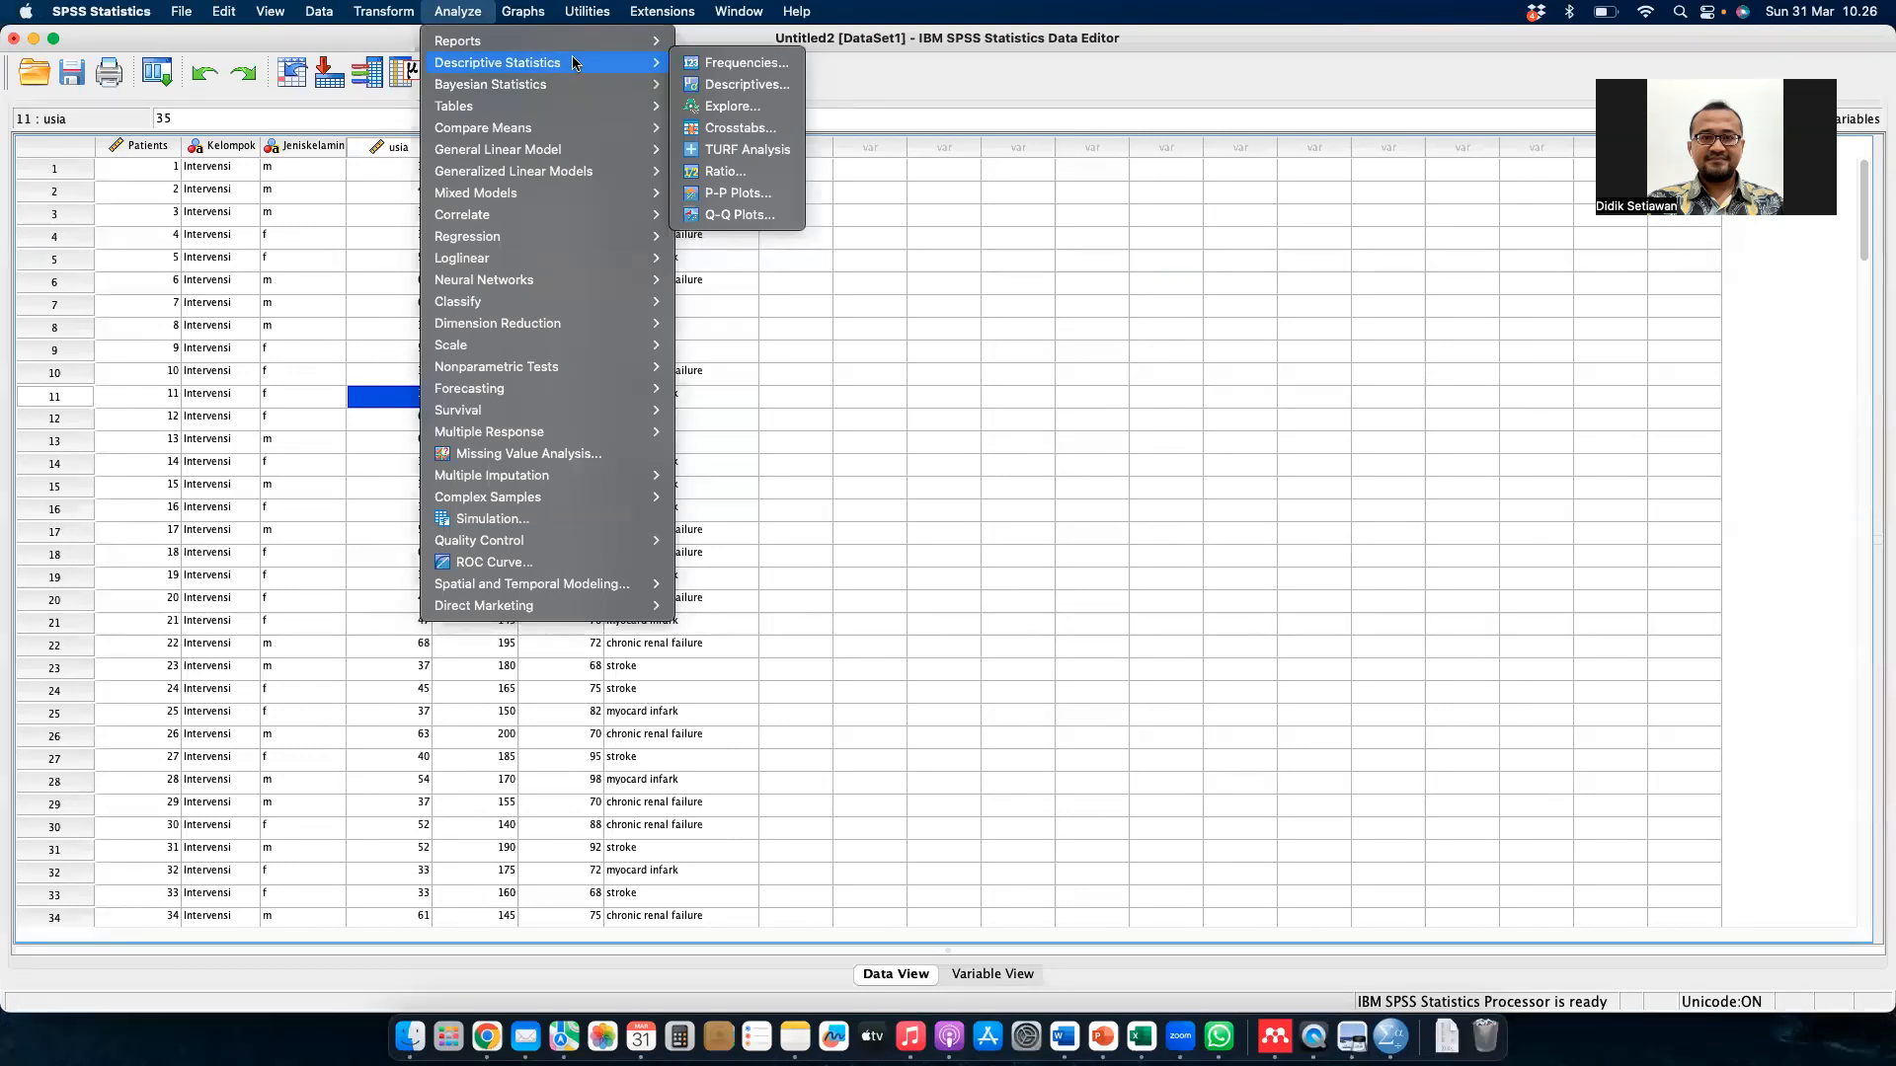
left_click(740, 85)
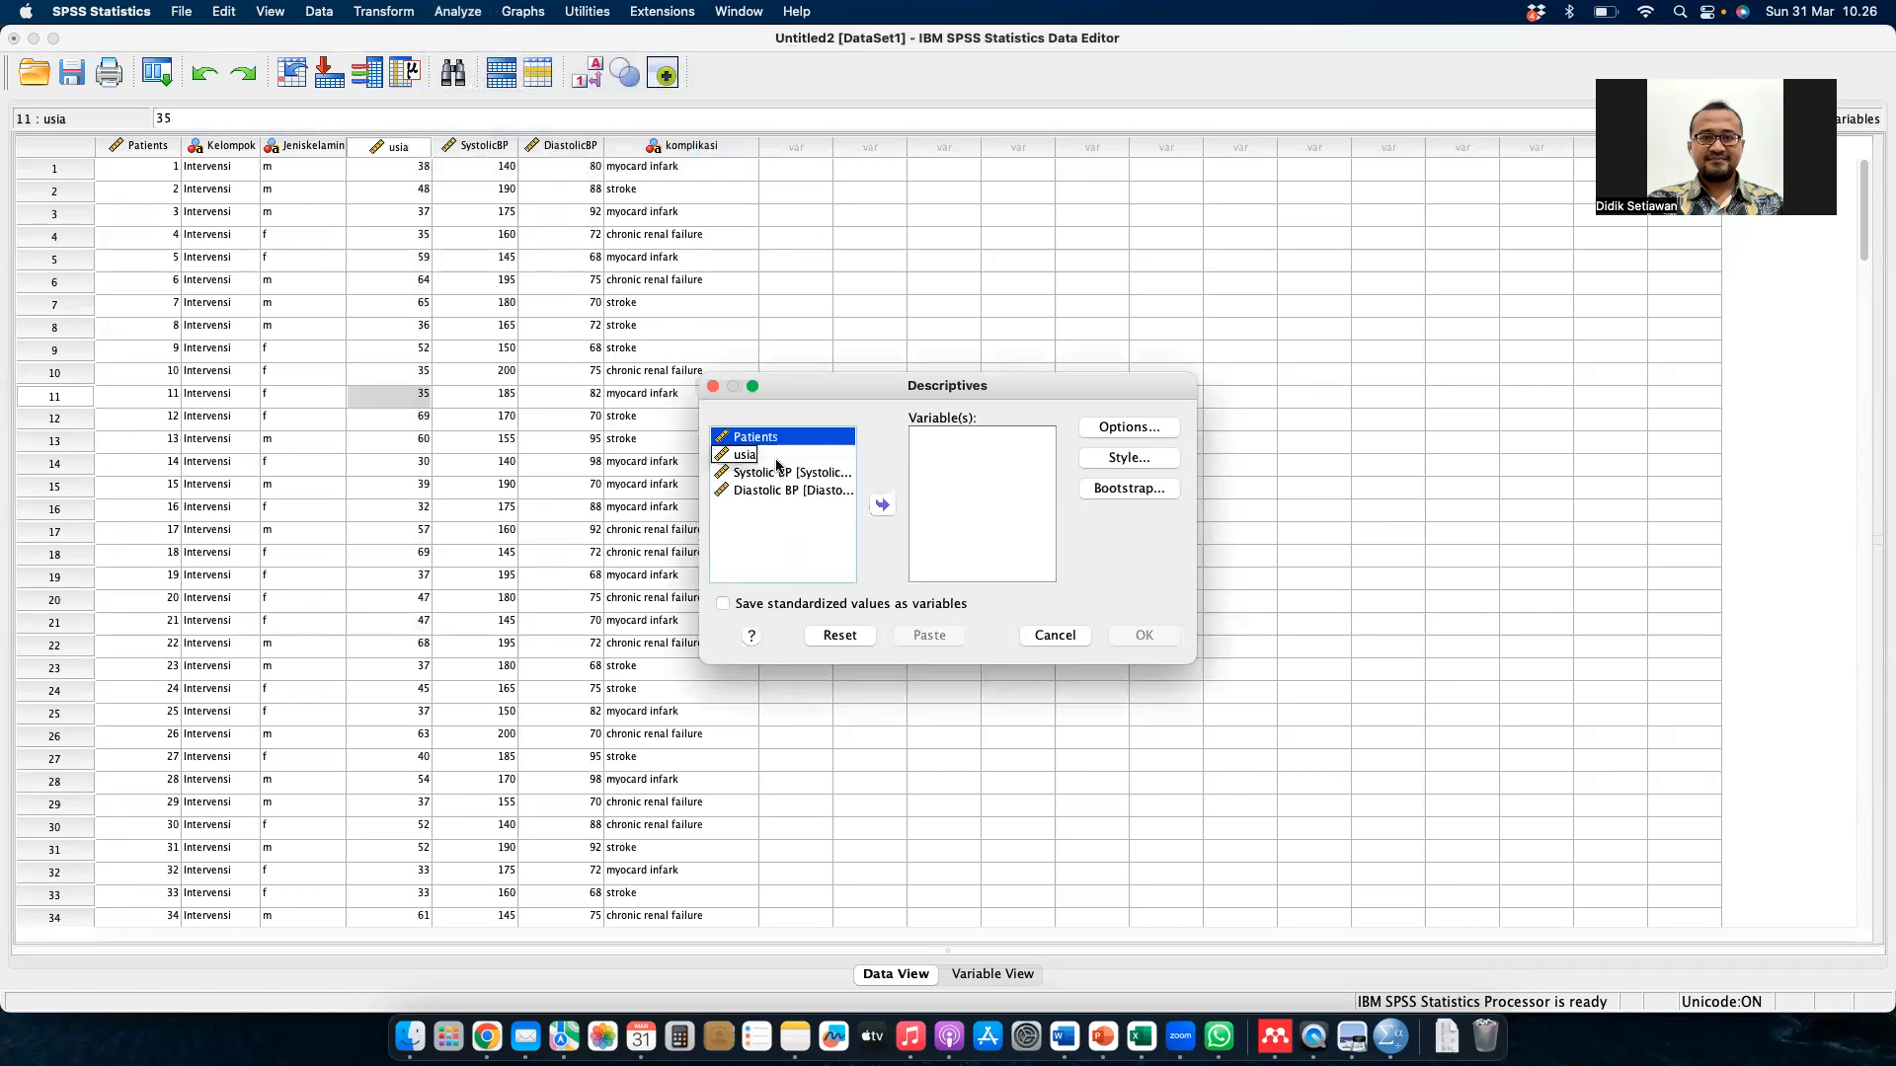
left_click(777, 458)
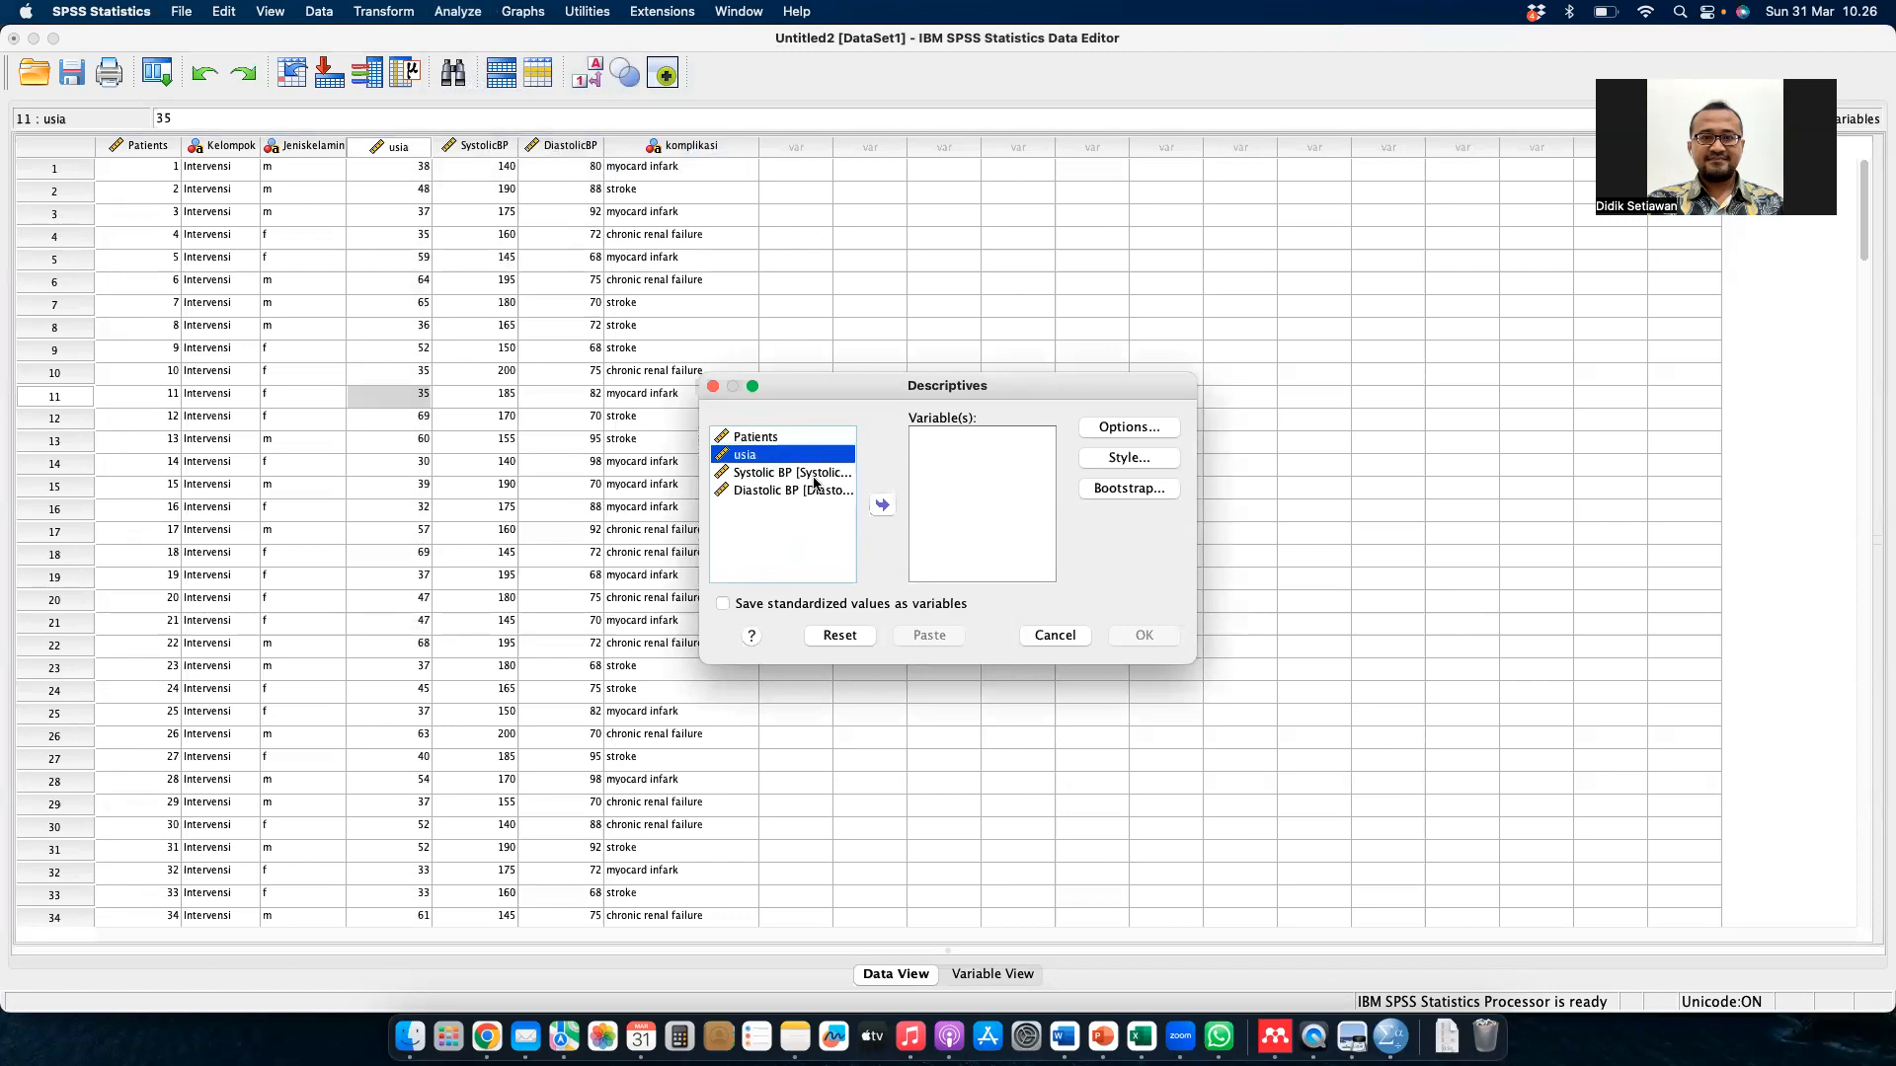
left_click(882, 504)
left_click(807, 458)
left_click(882, 505)
left_click(817, 456)
left_click(883, 508)
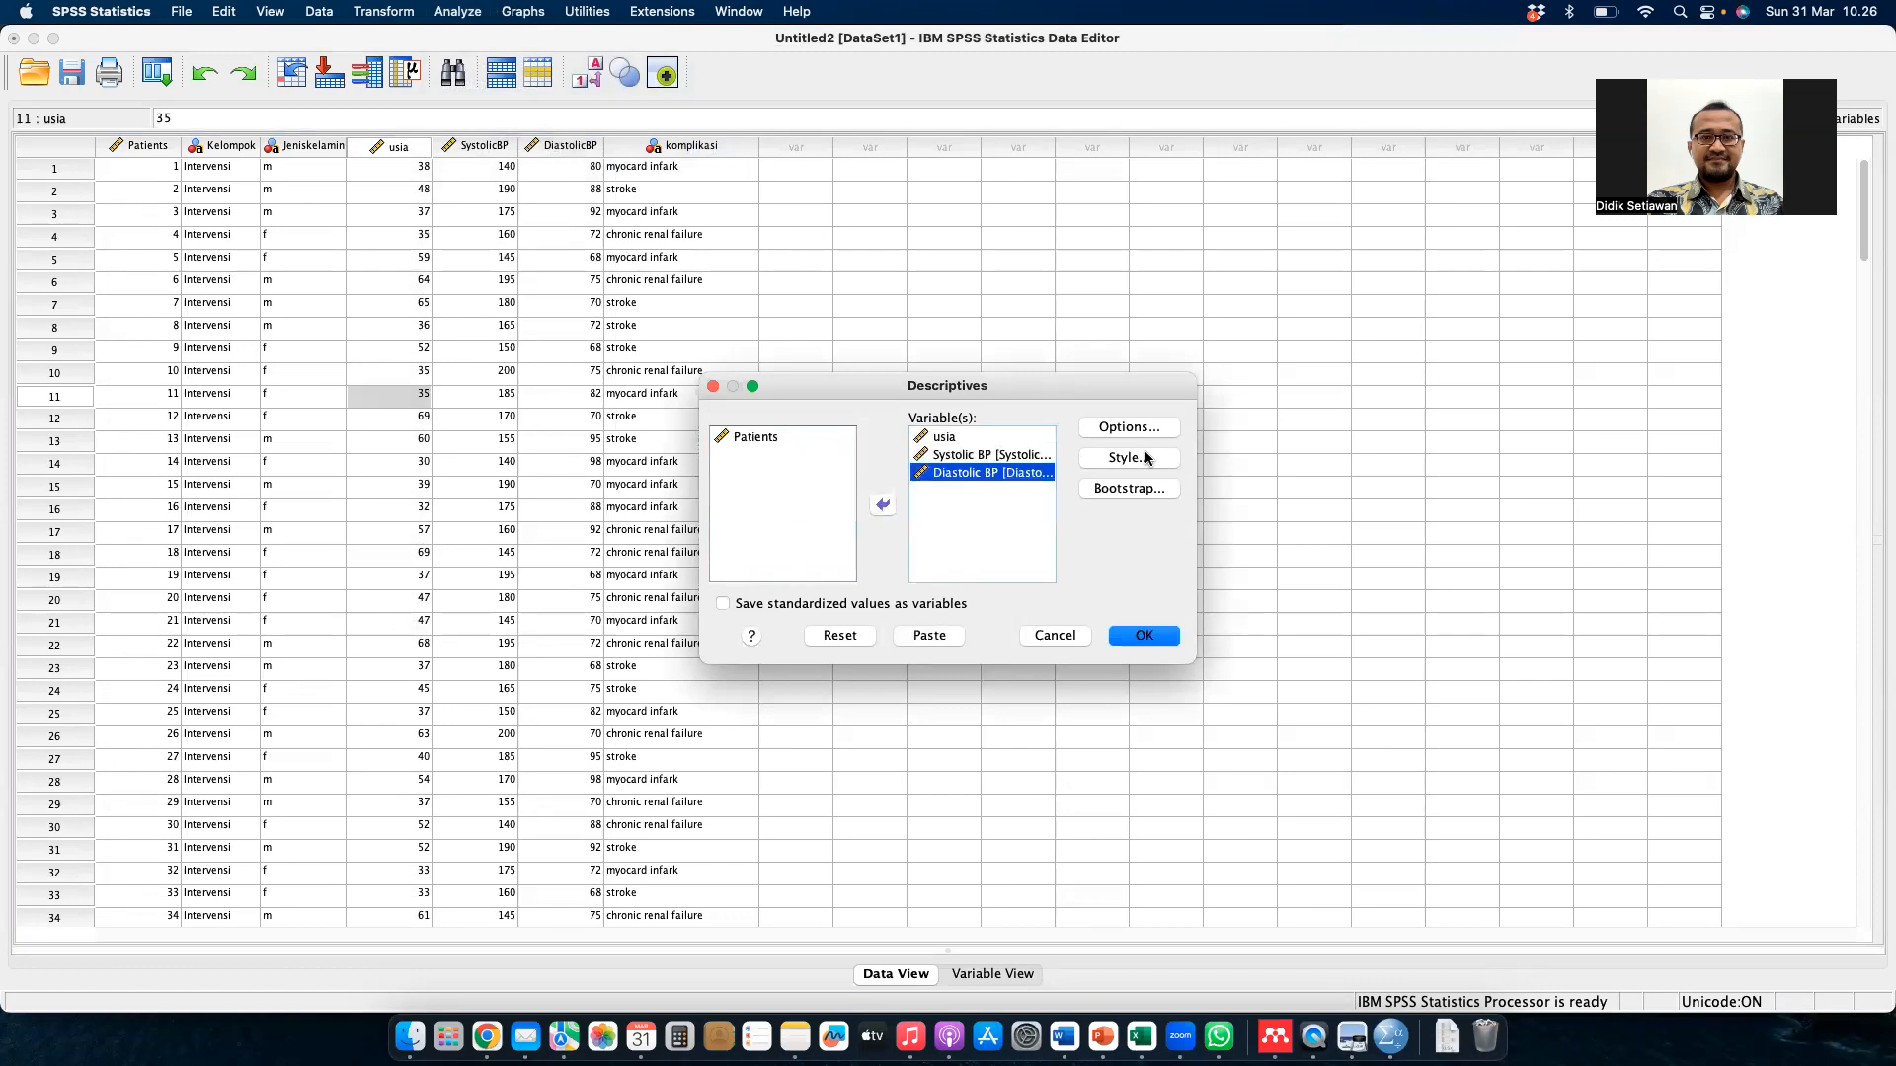
- Check the Bootstrap and Options settings of Descriptives for a normality test and cancel the analysis
left_click(1143, 488)
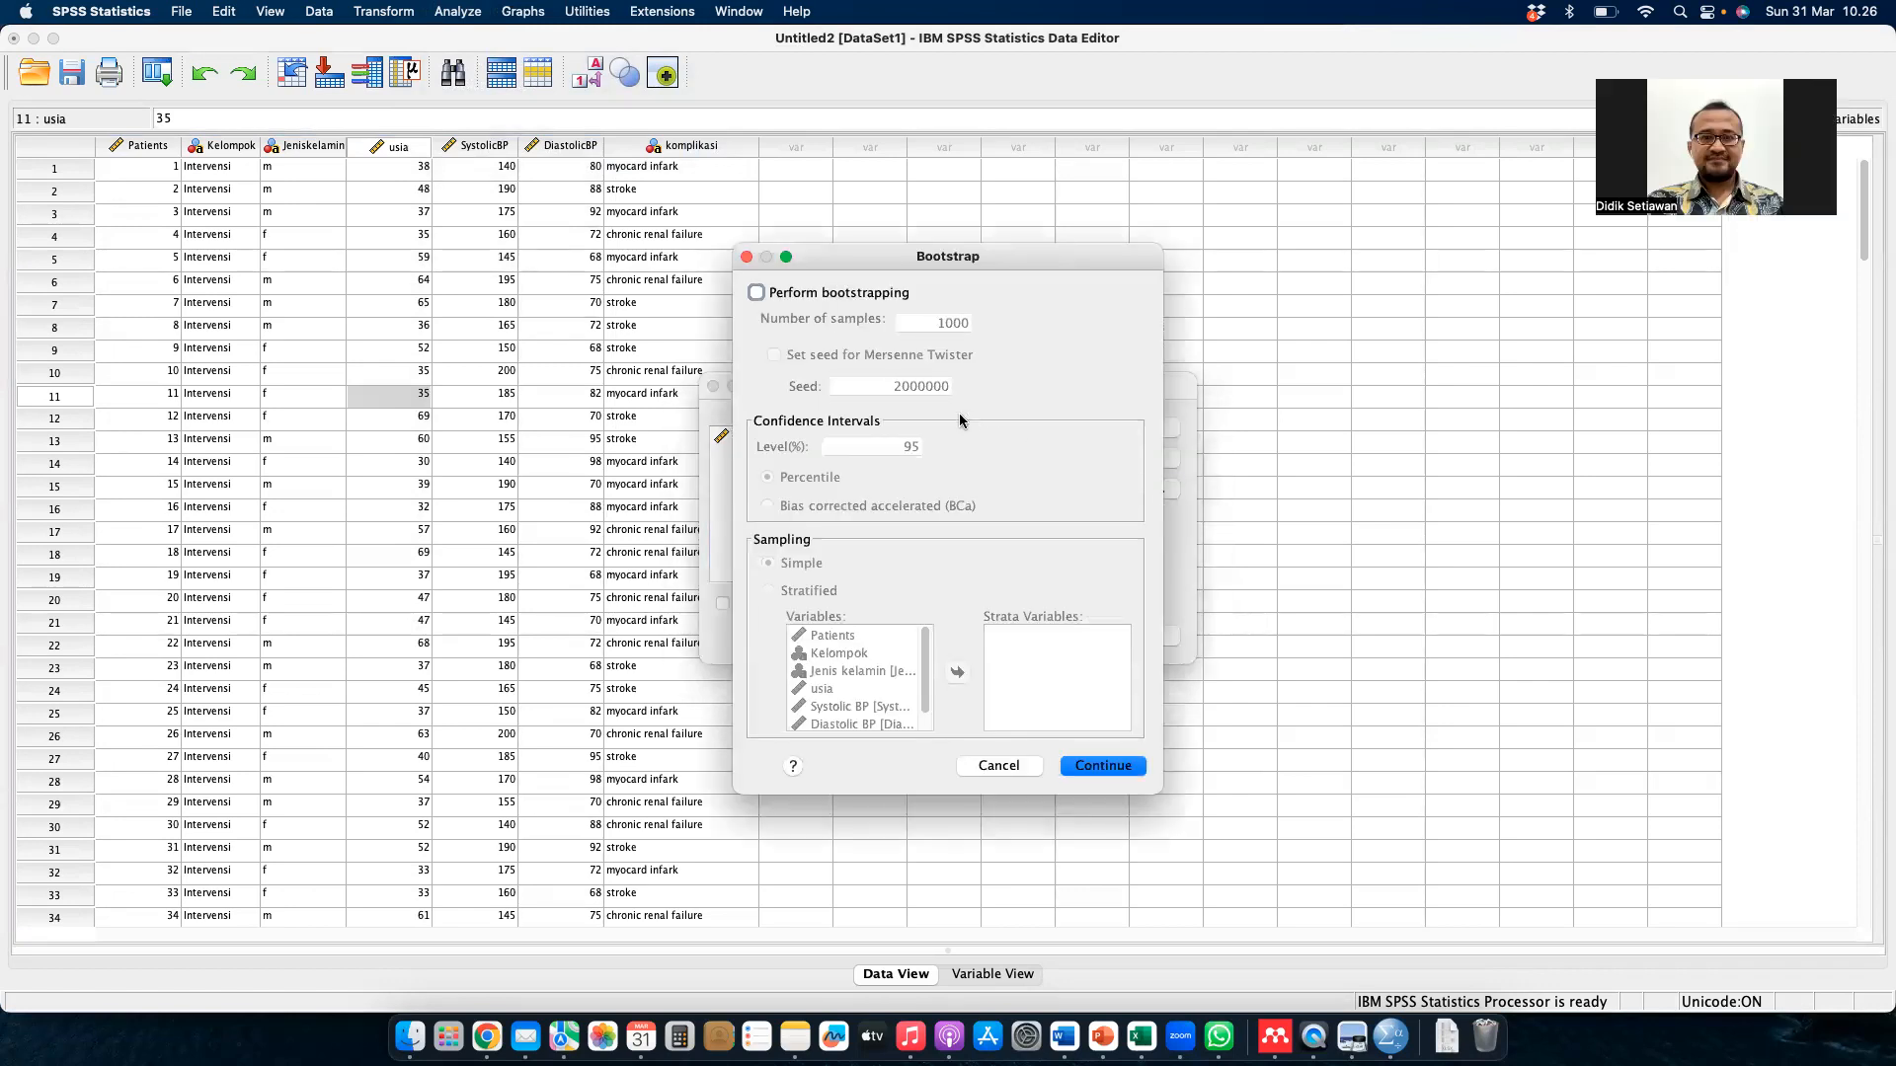
left_click(999, 765)
left_click(1140, 425)
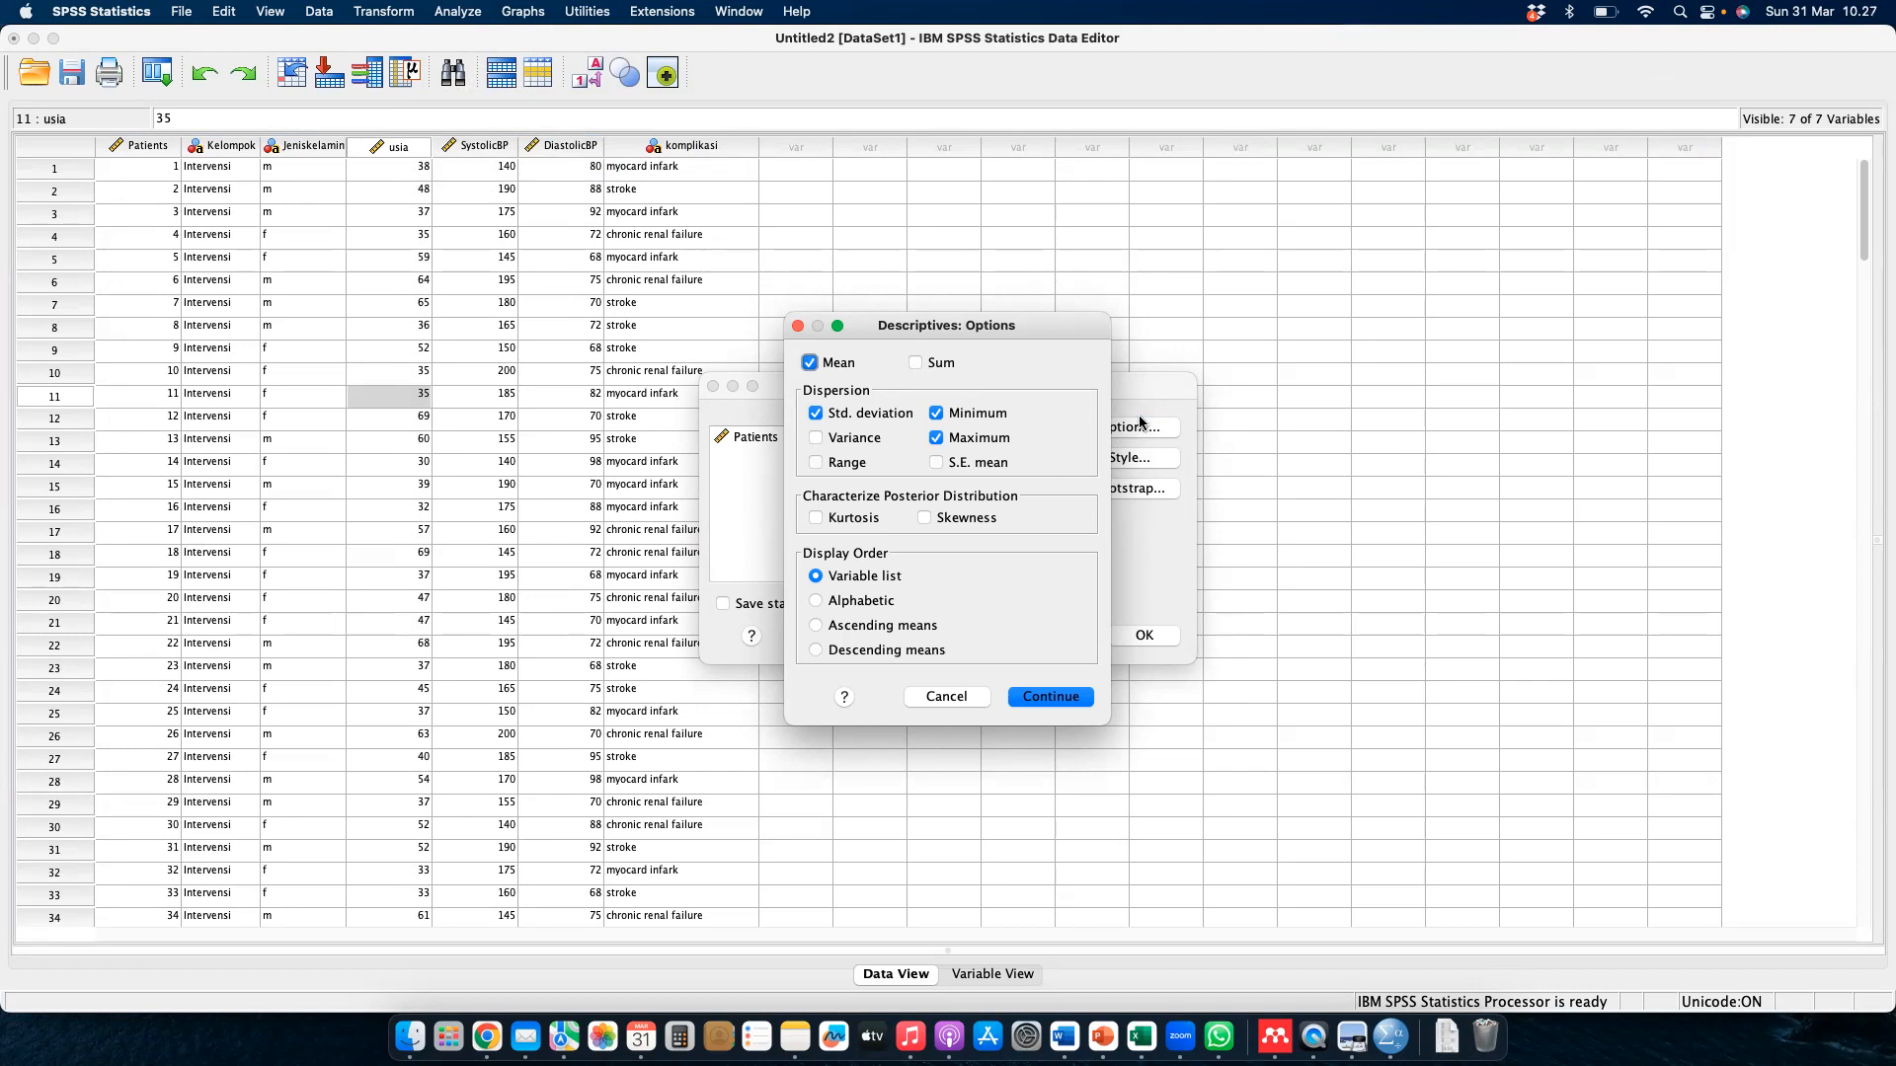
key("Escape")
key("Escape")
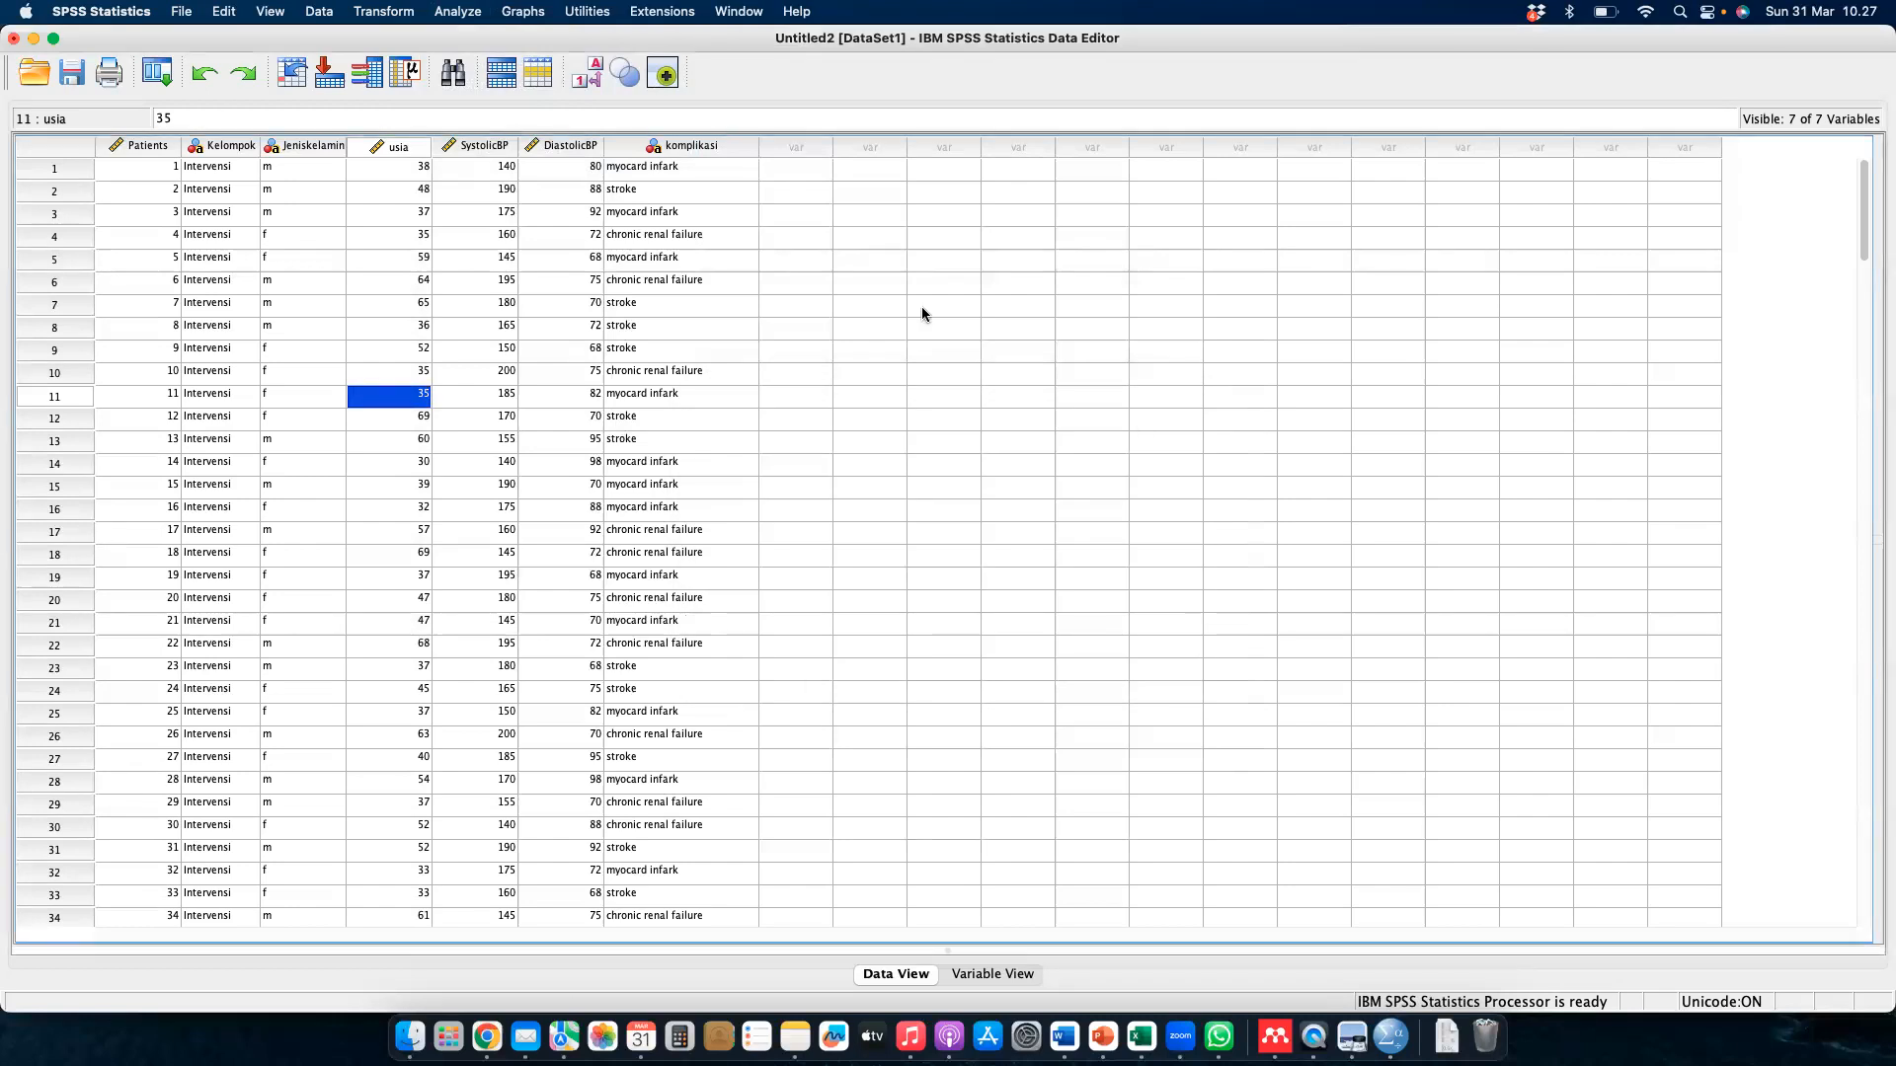
- Look through the Statistics, Charts, Format, Style and Bootstrap settings of Frequencies for a normality test and close the analysis
left_click(476, 16)
mouse_move(498, 67)
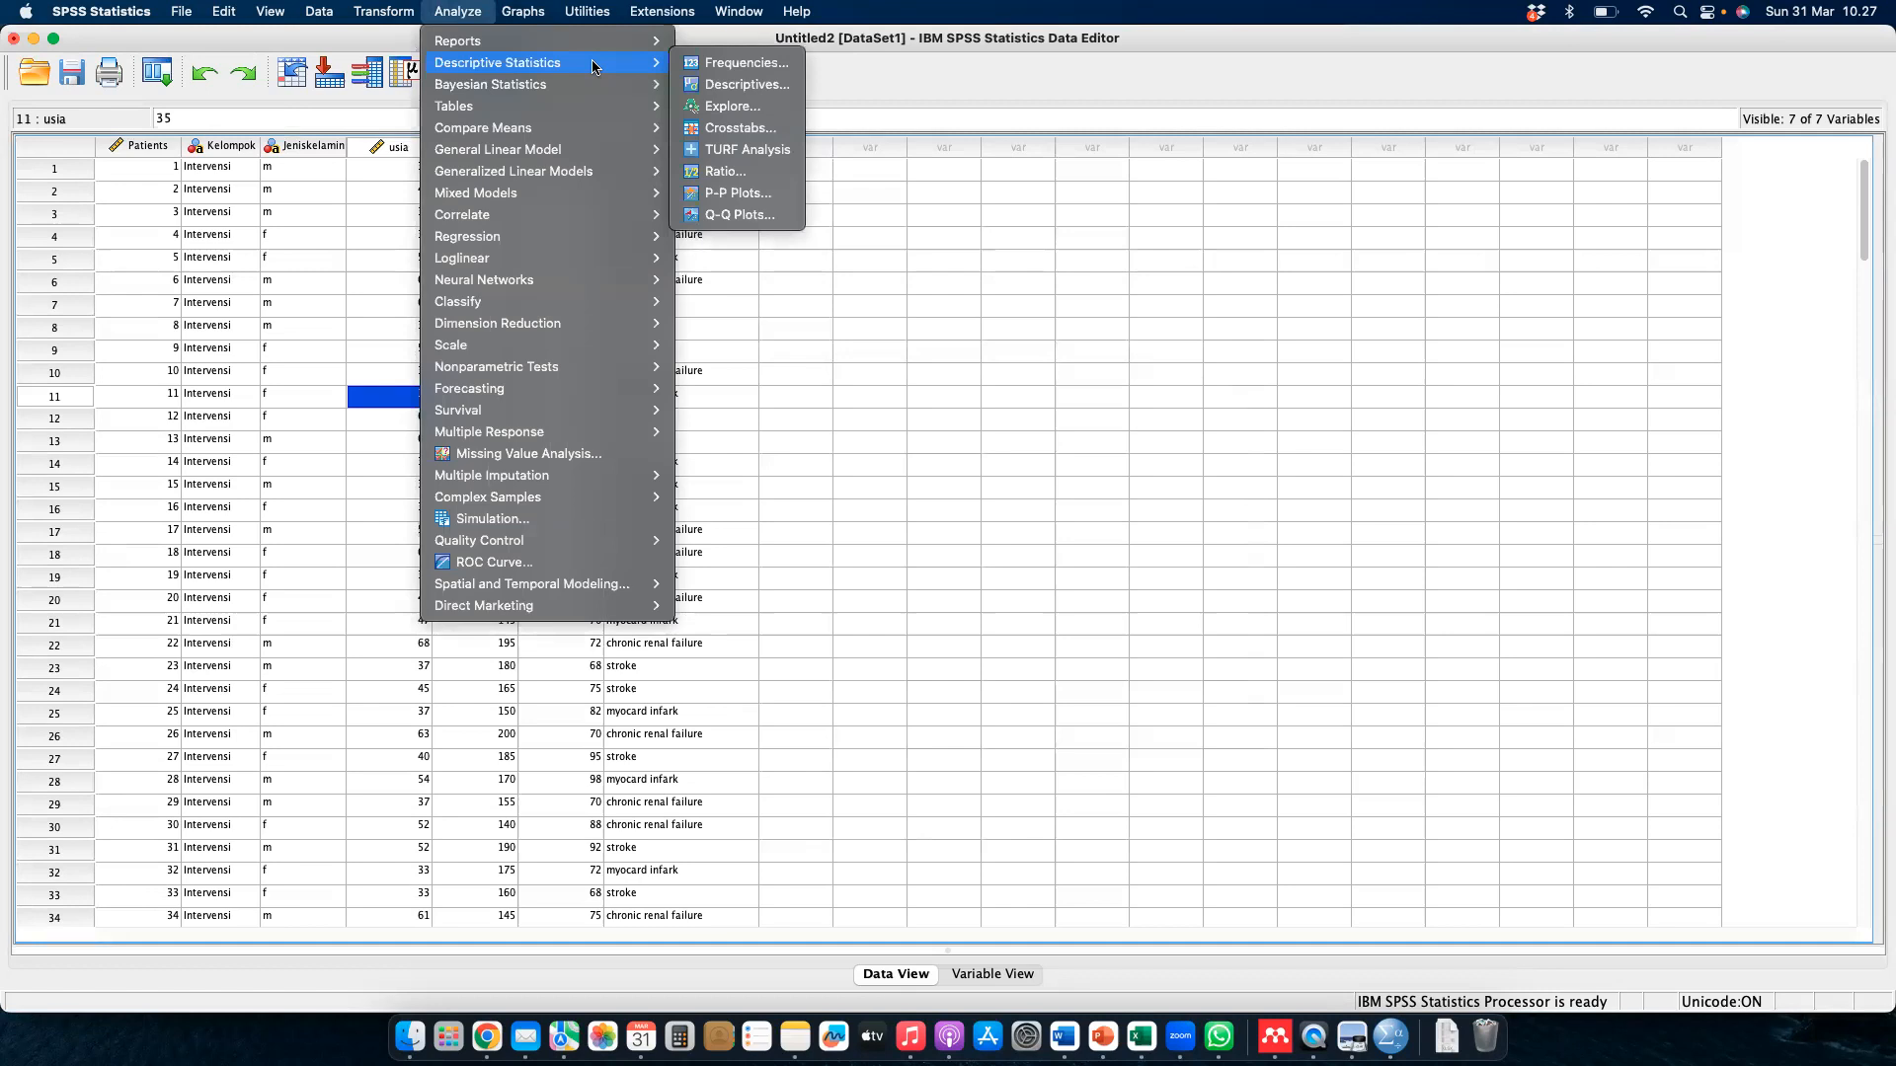
left_click(725, 63)
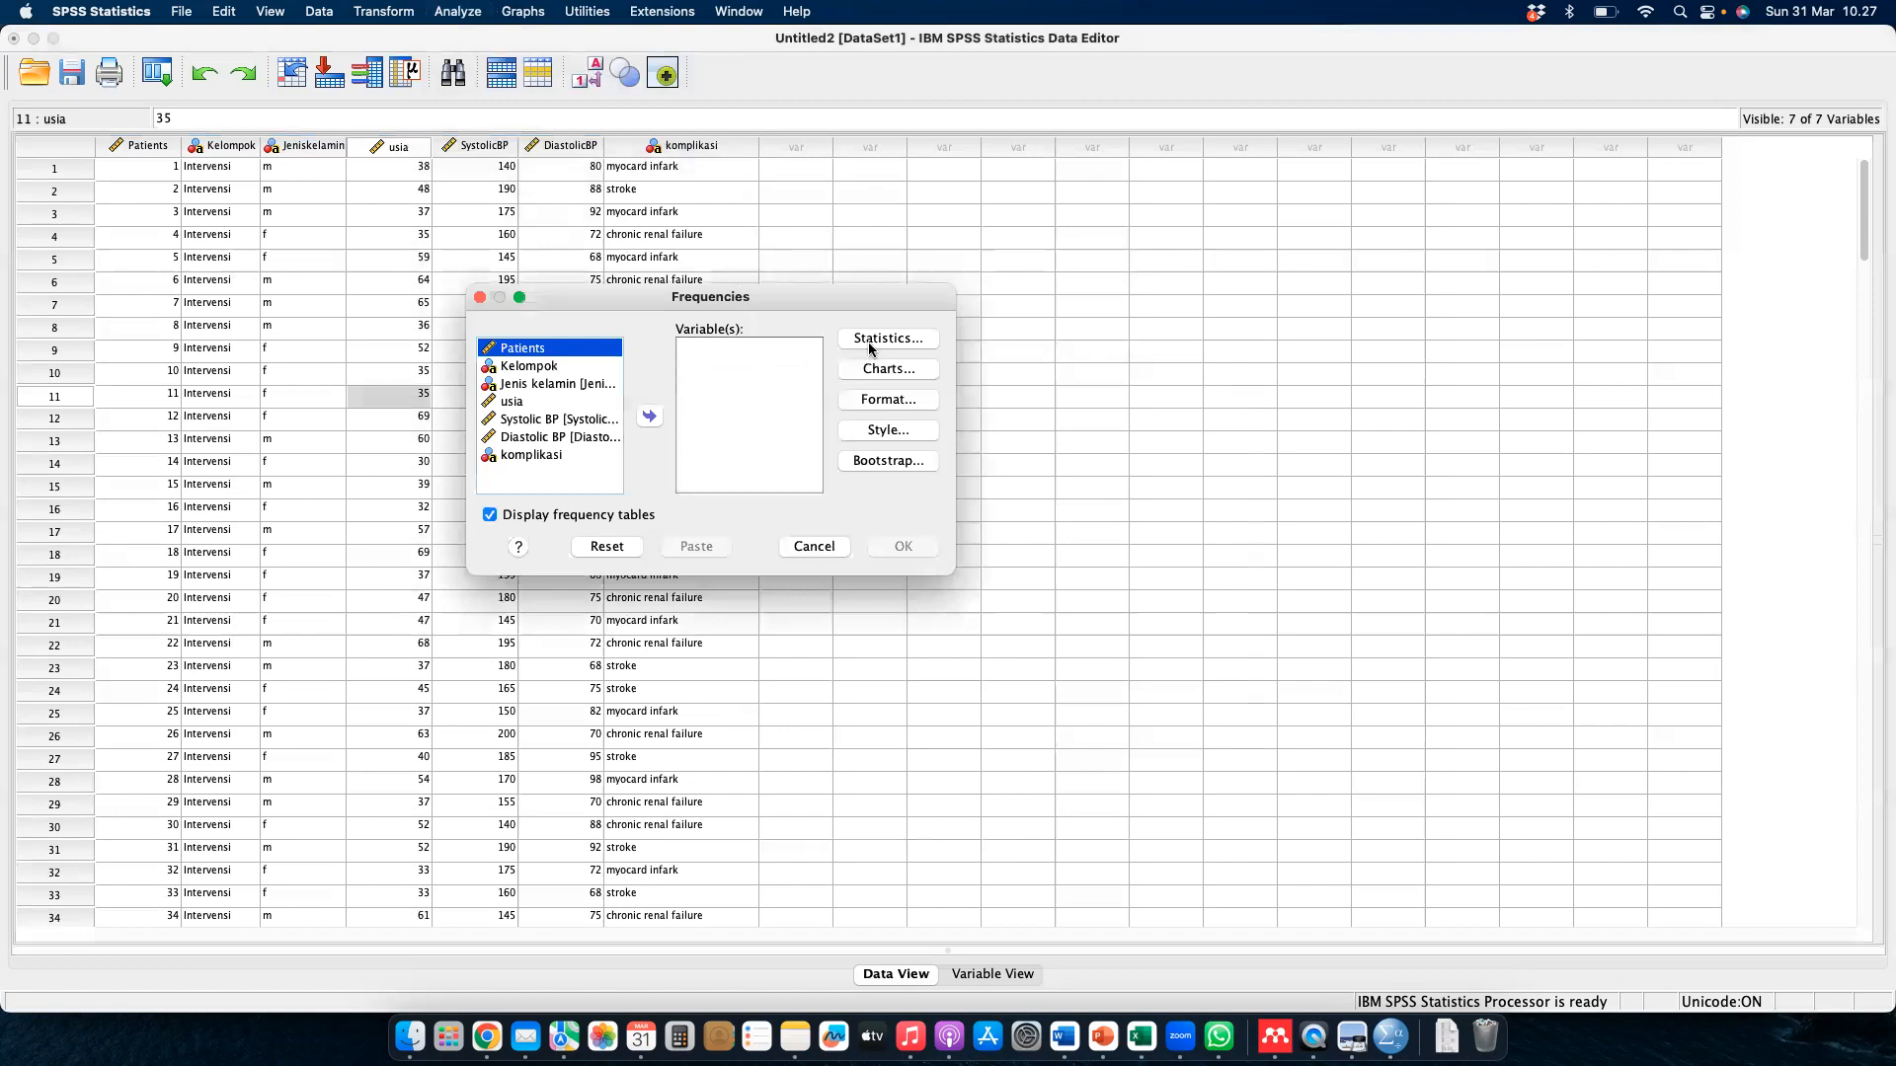
left_click(870, 341)
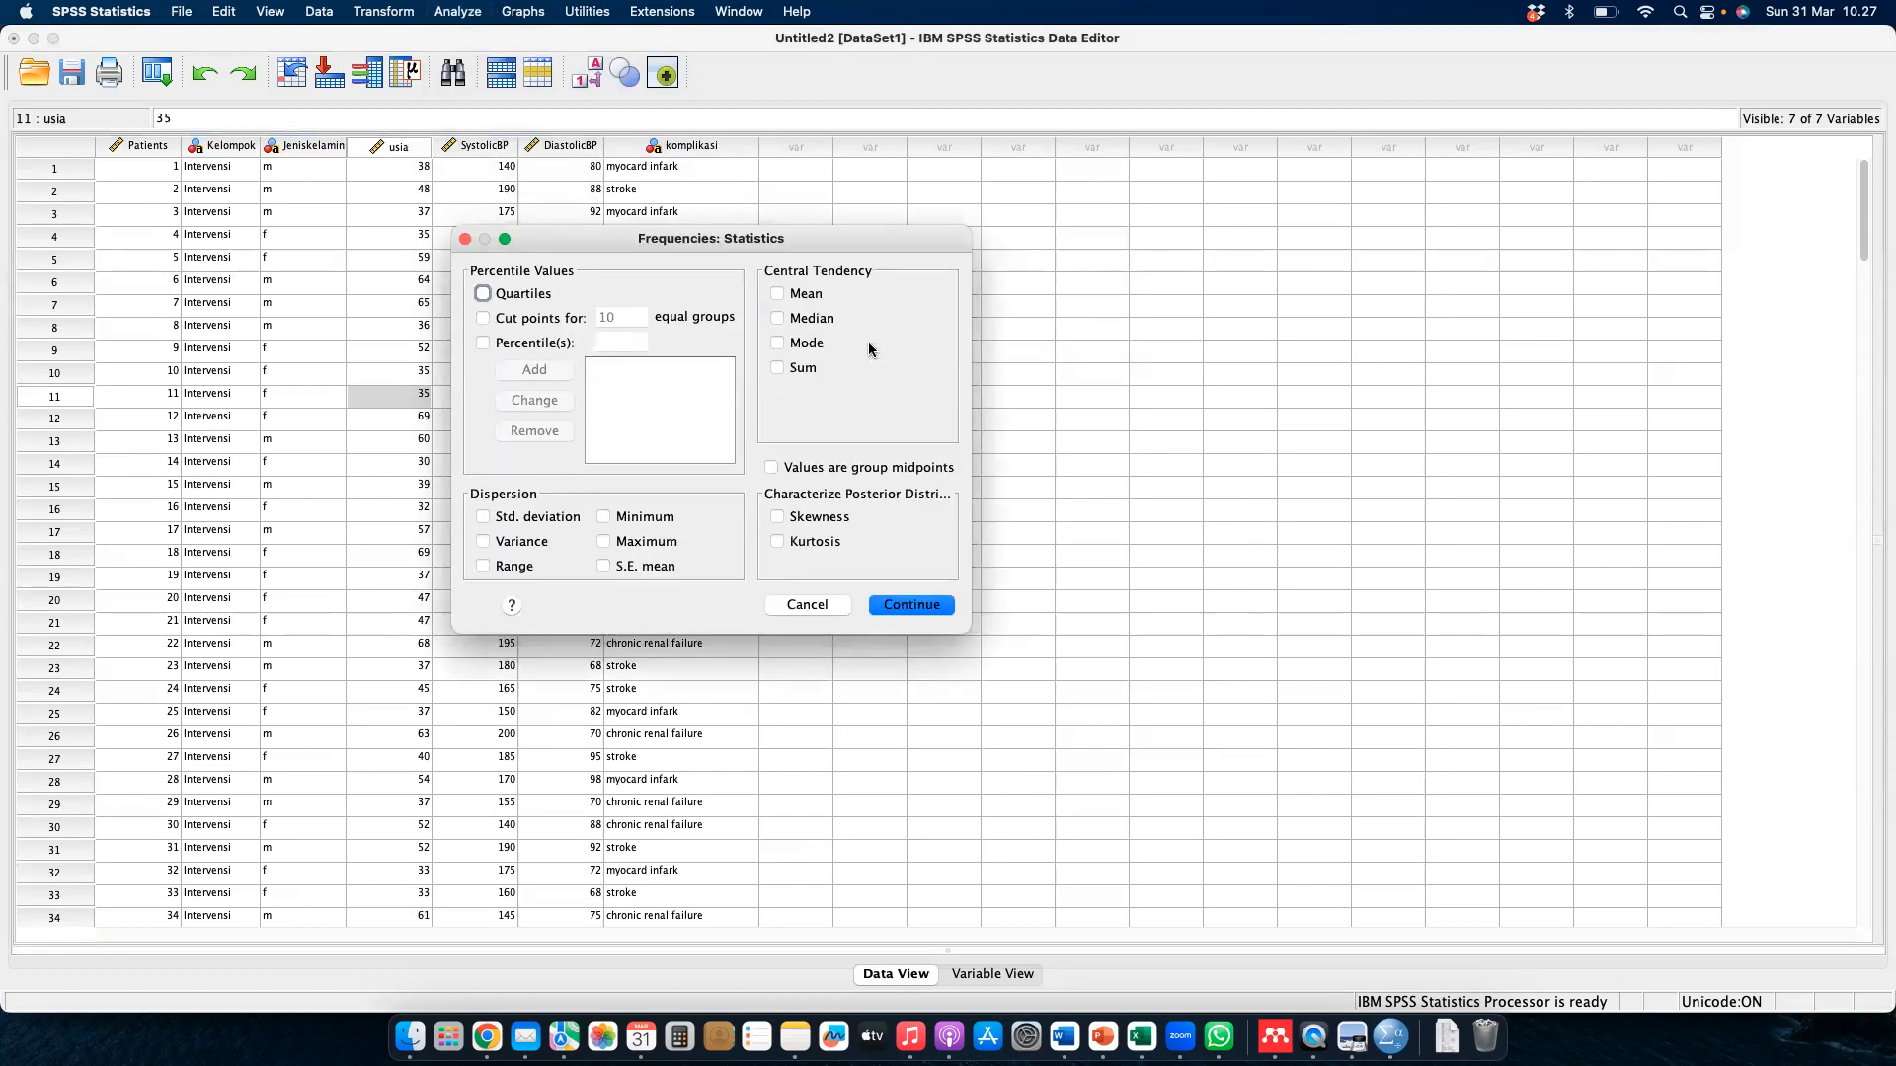
key("Escape")
left_click(908, 368)
key("Escape")
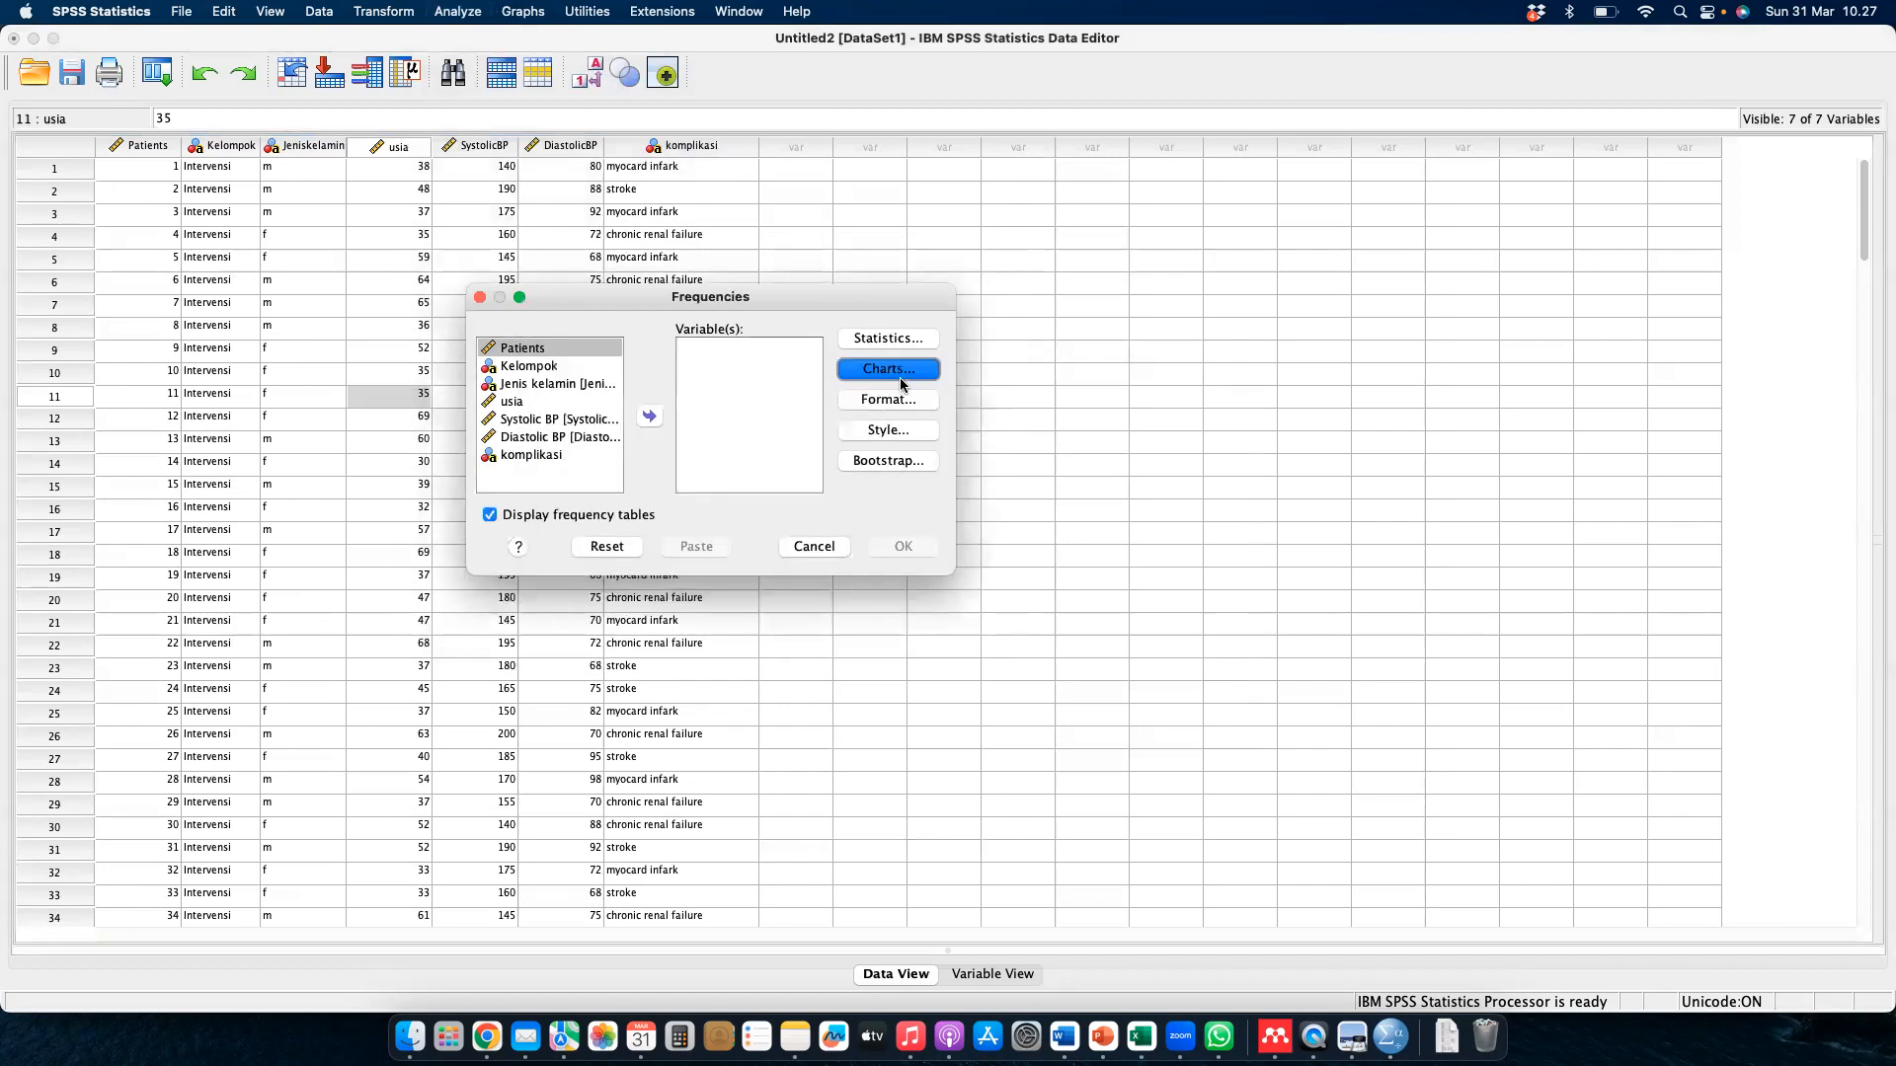
left_click(896, 398)
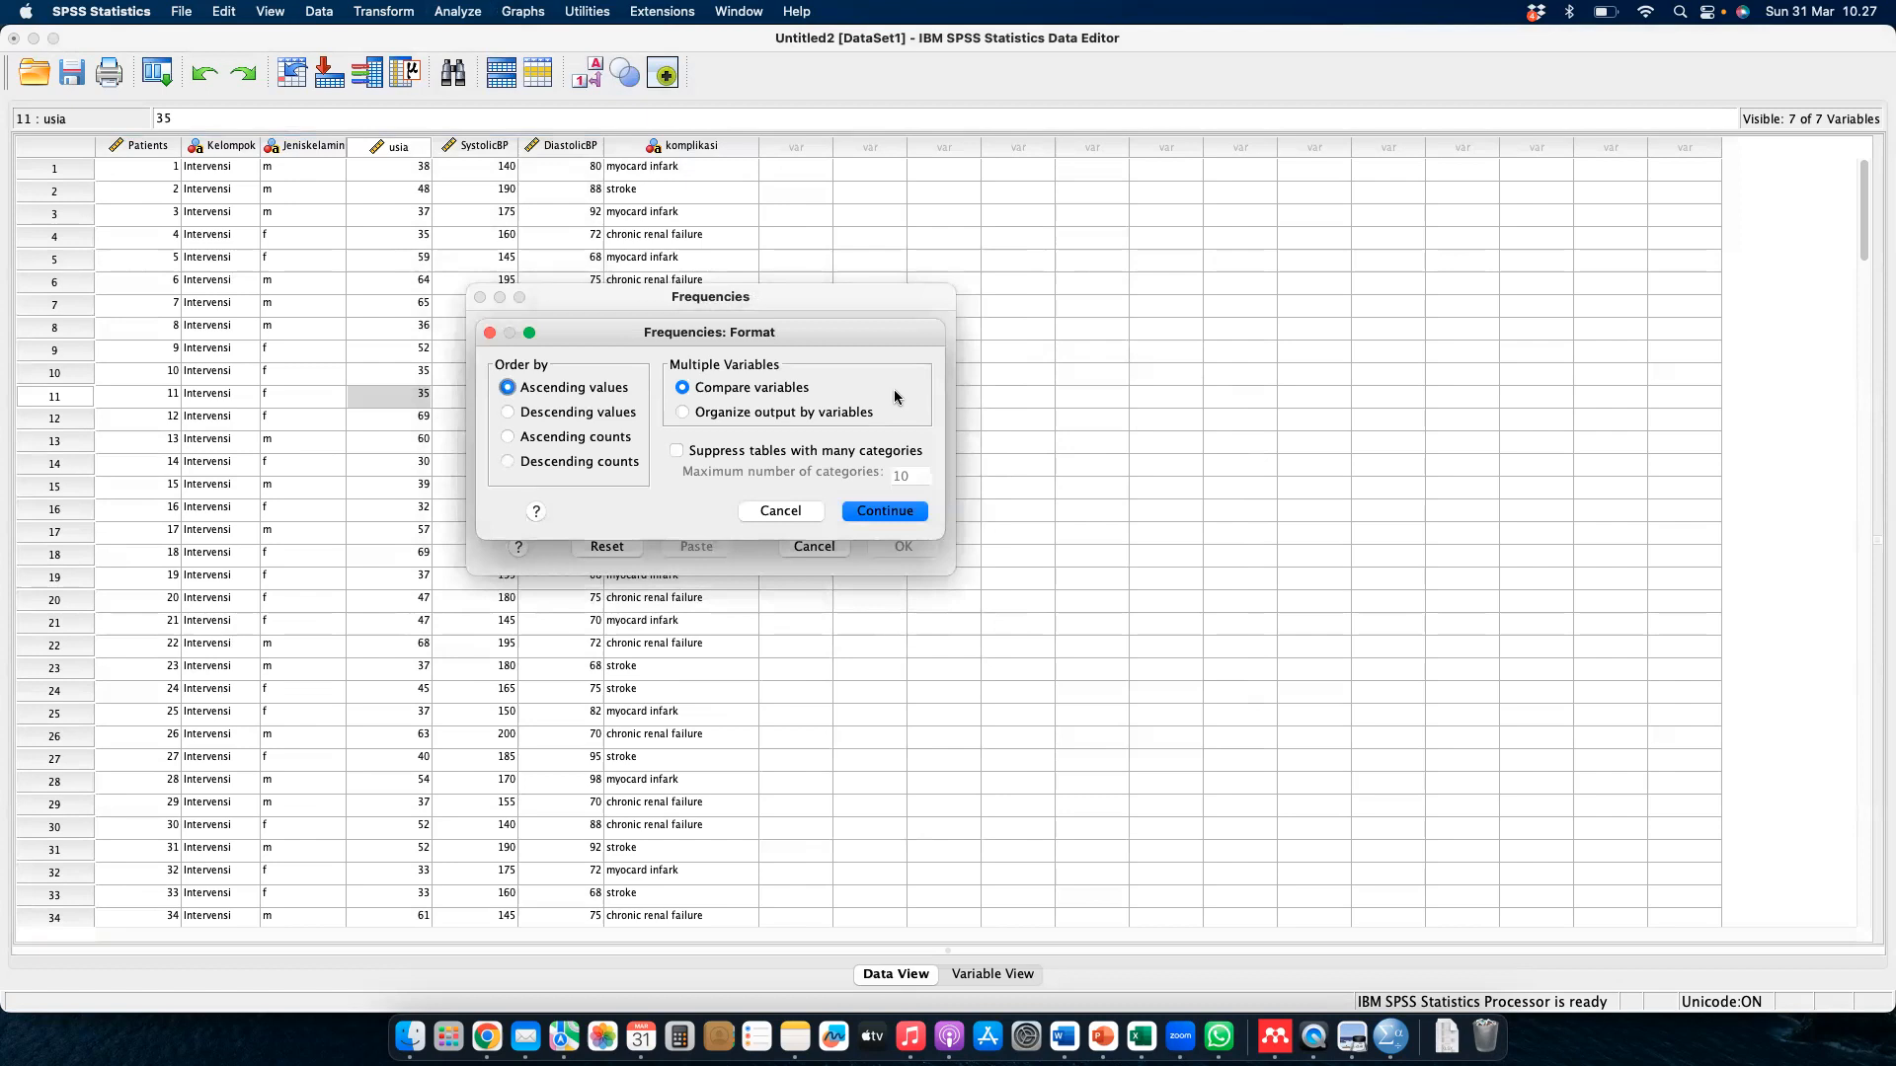
key("Escape")
left_click(898, 427)
key("Escape")
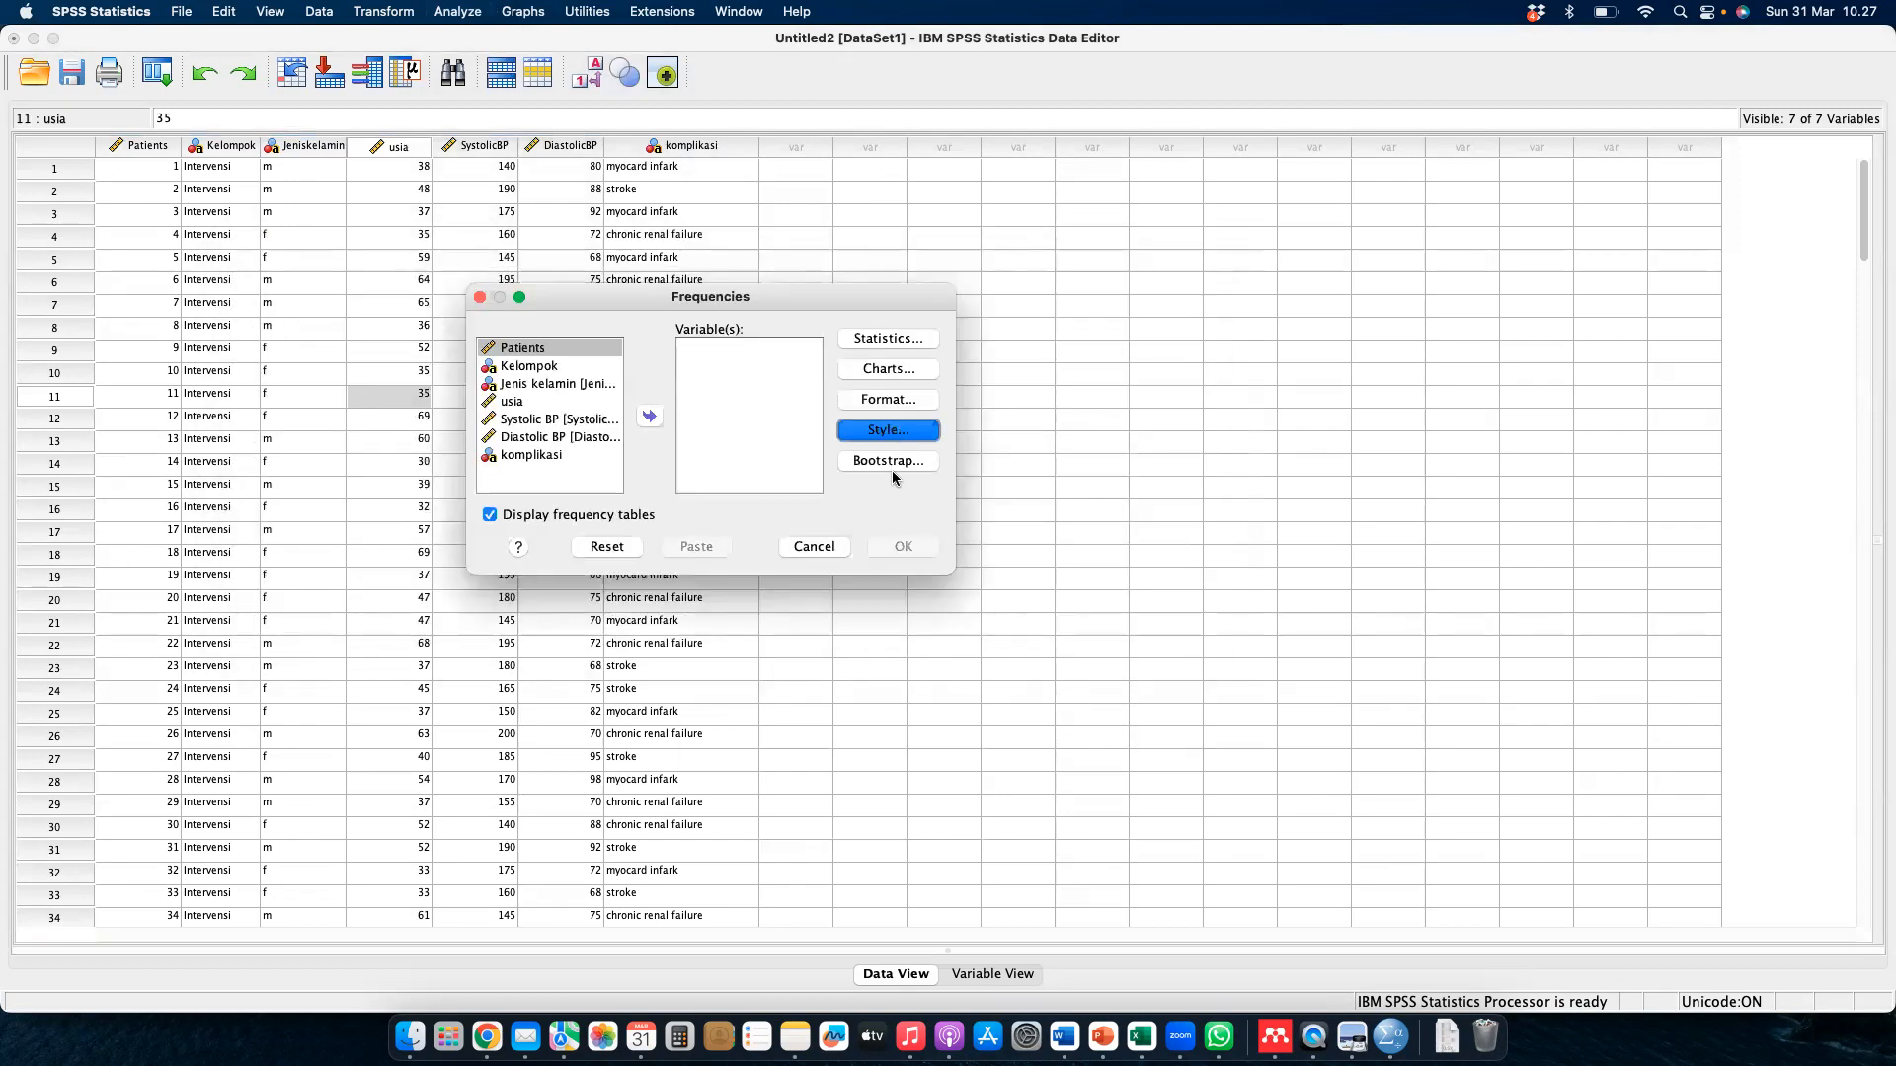
left_click(891, 464)
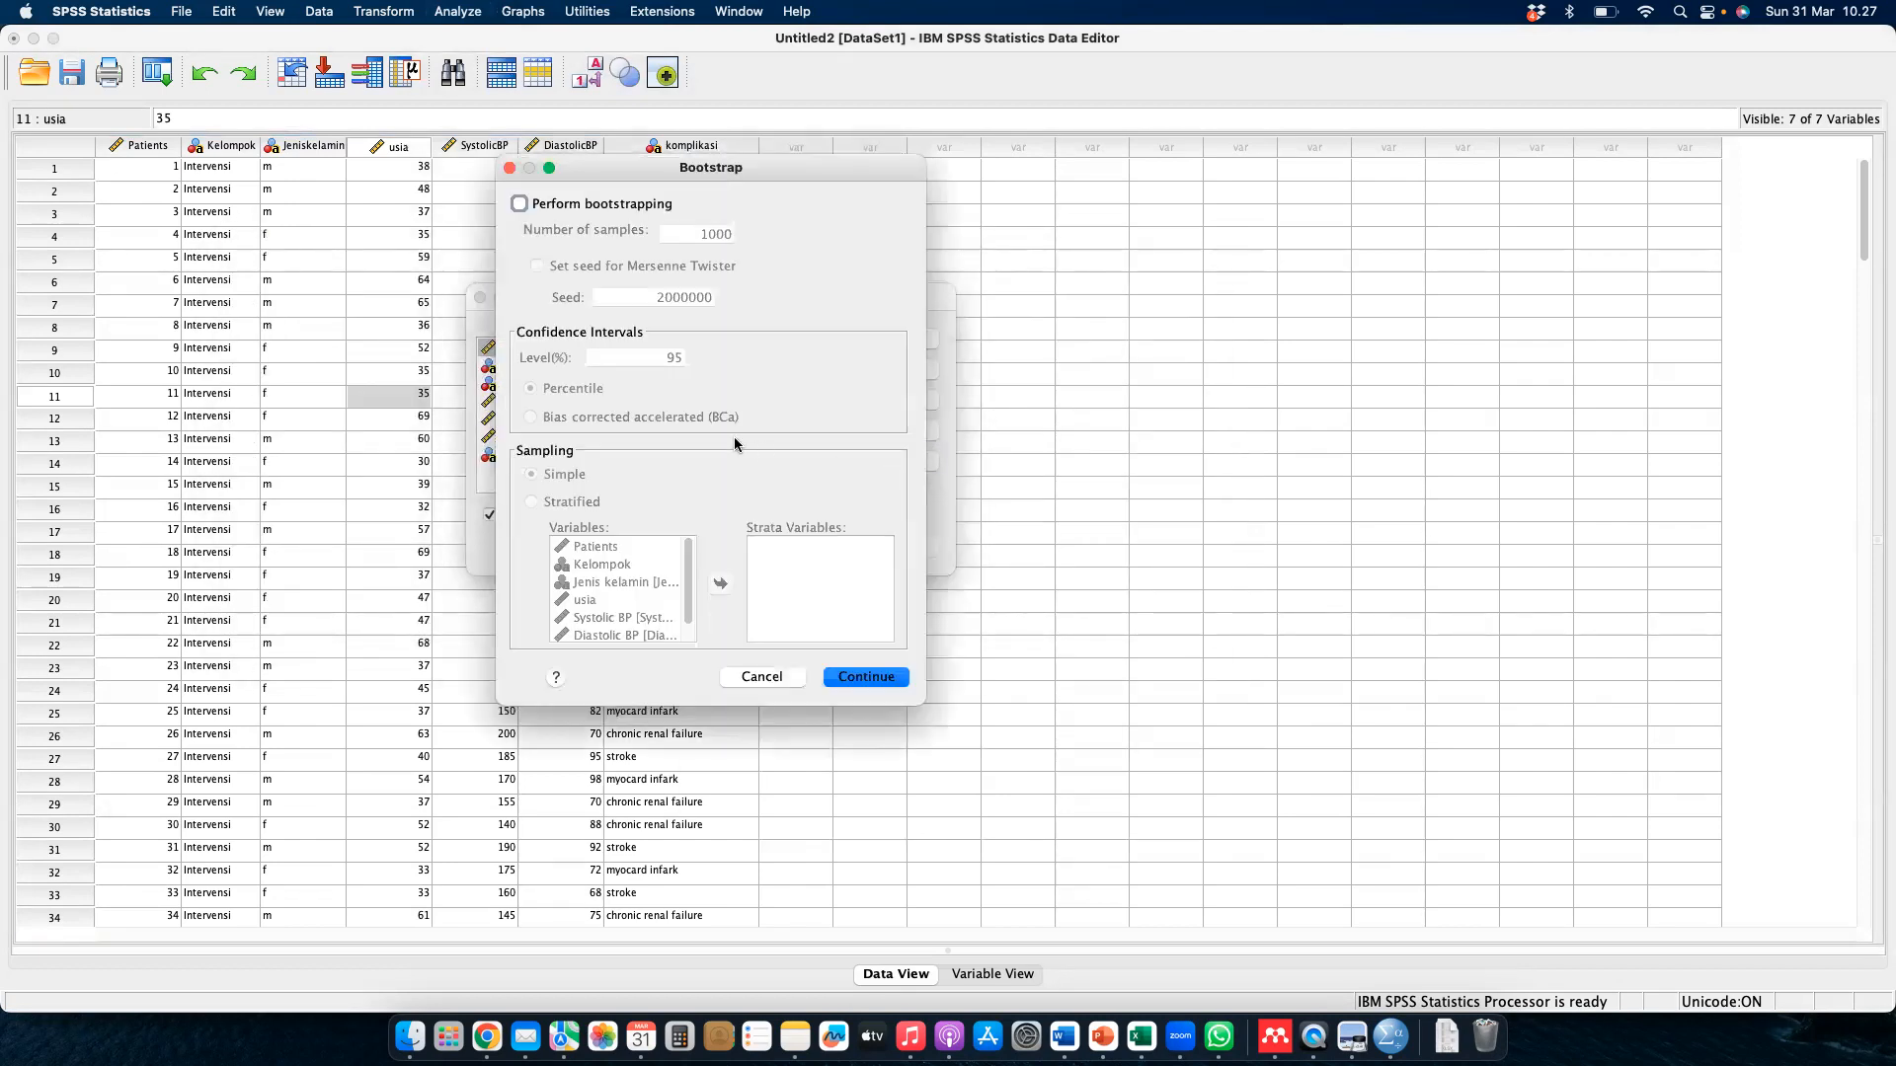
key("Escape")
left_click(608, 545)
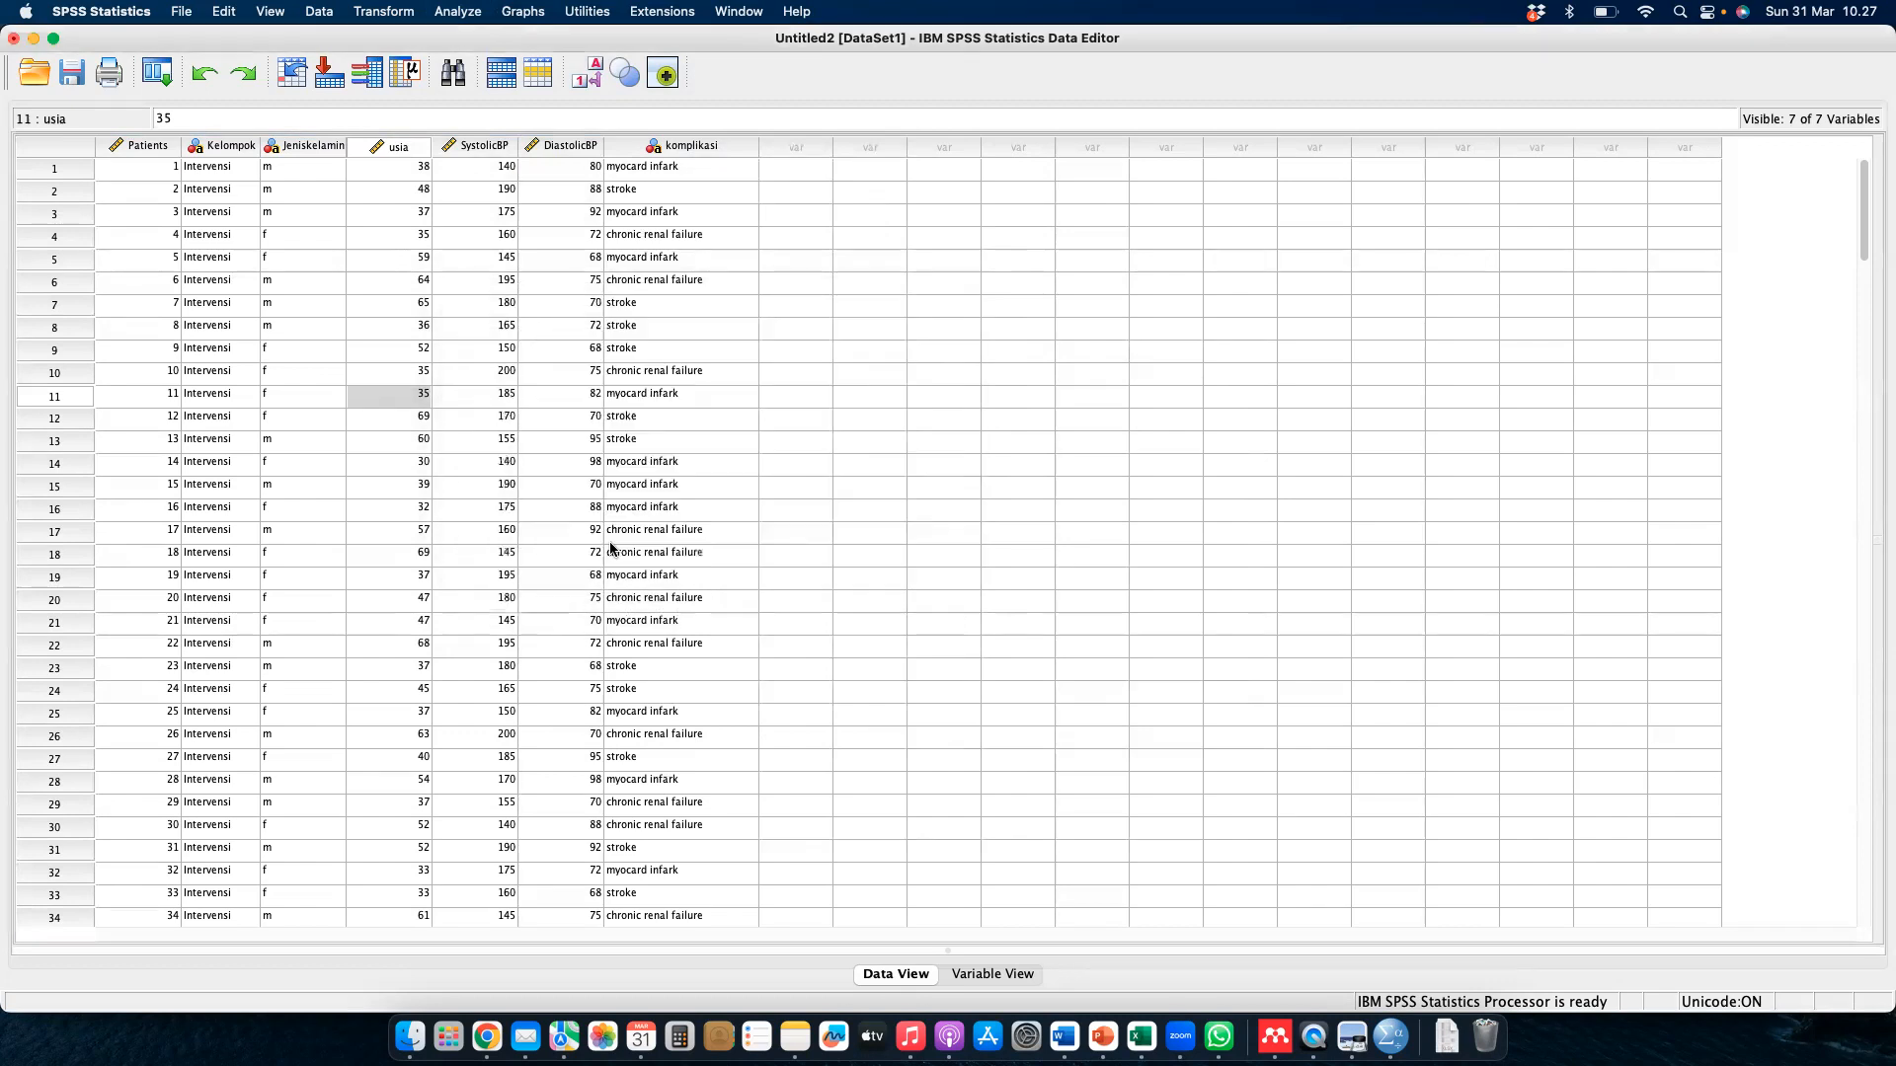
- Inspect the statistics offered in the Compare Means options for a normality test and cancel the Means analysis
left_click(457, 11)
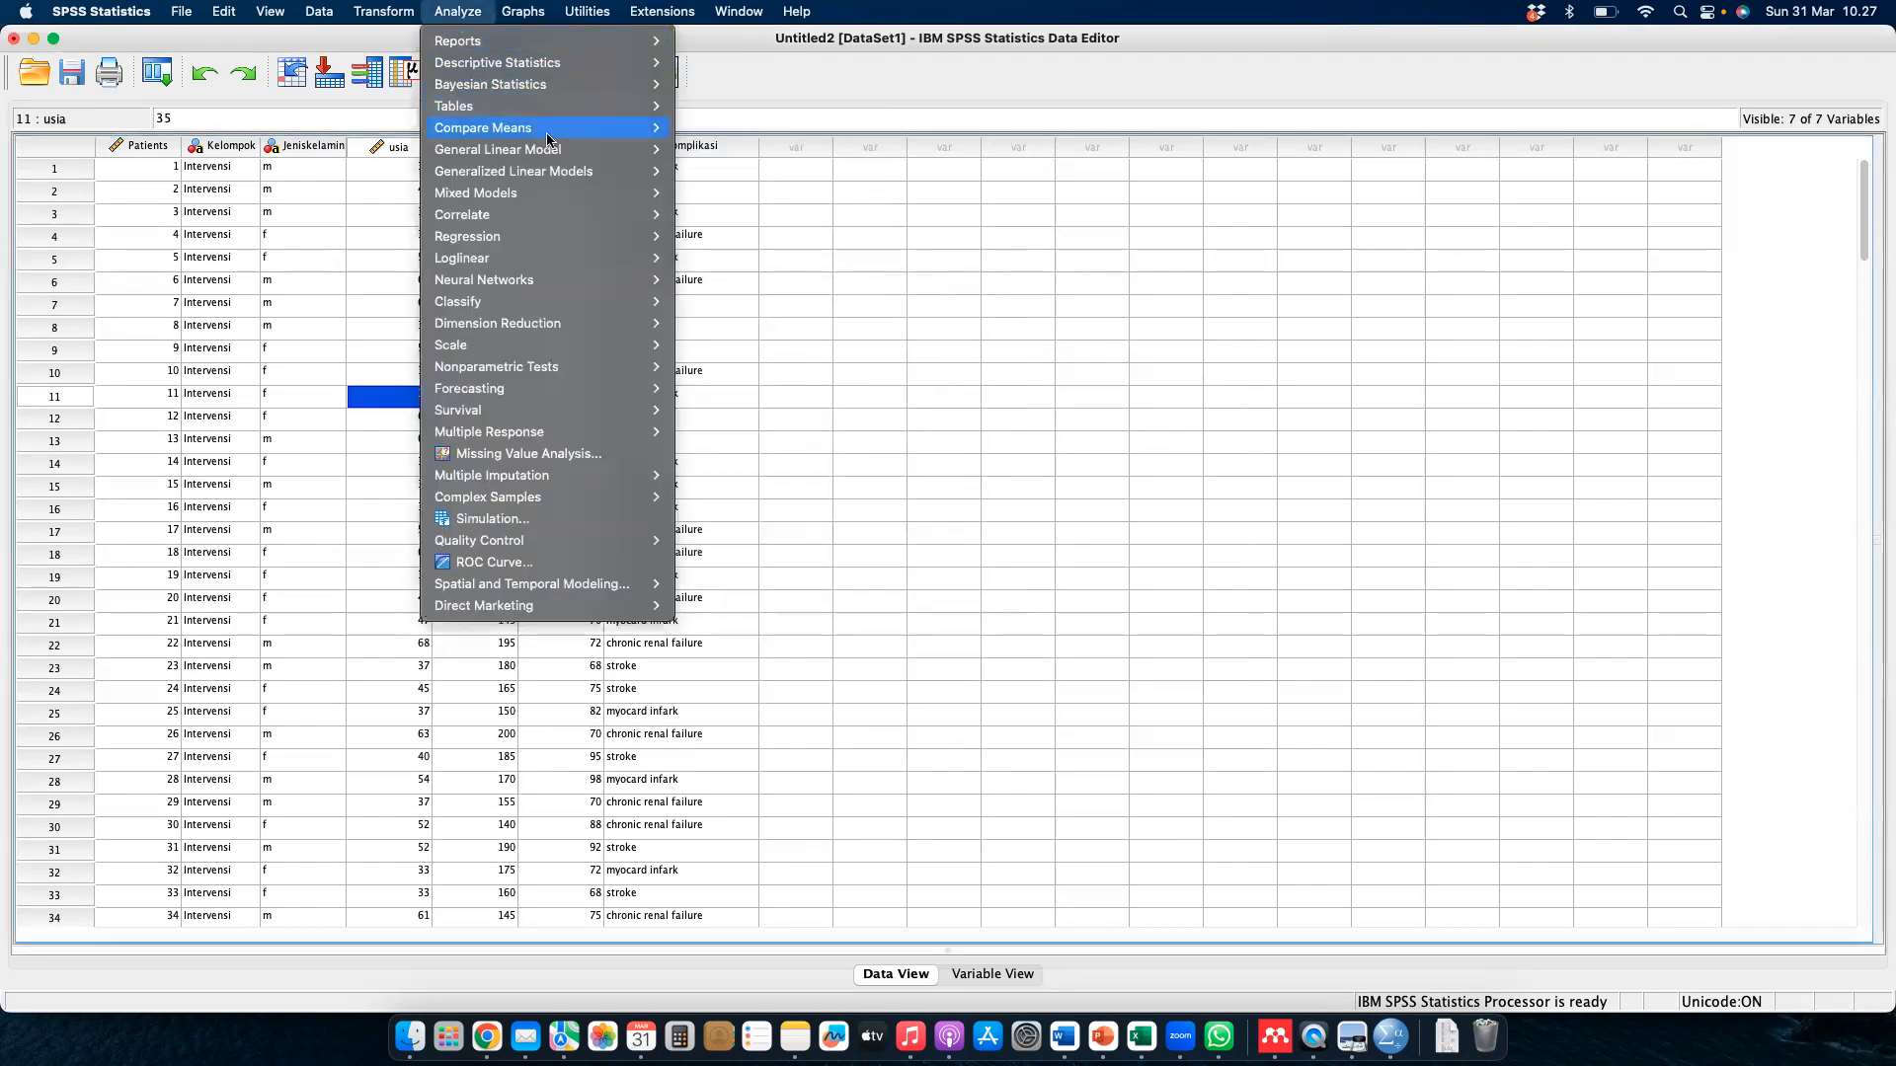
mouse_move(549, 136)
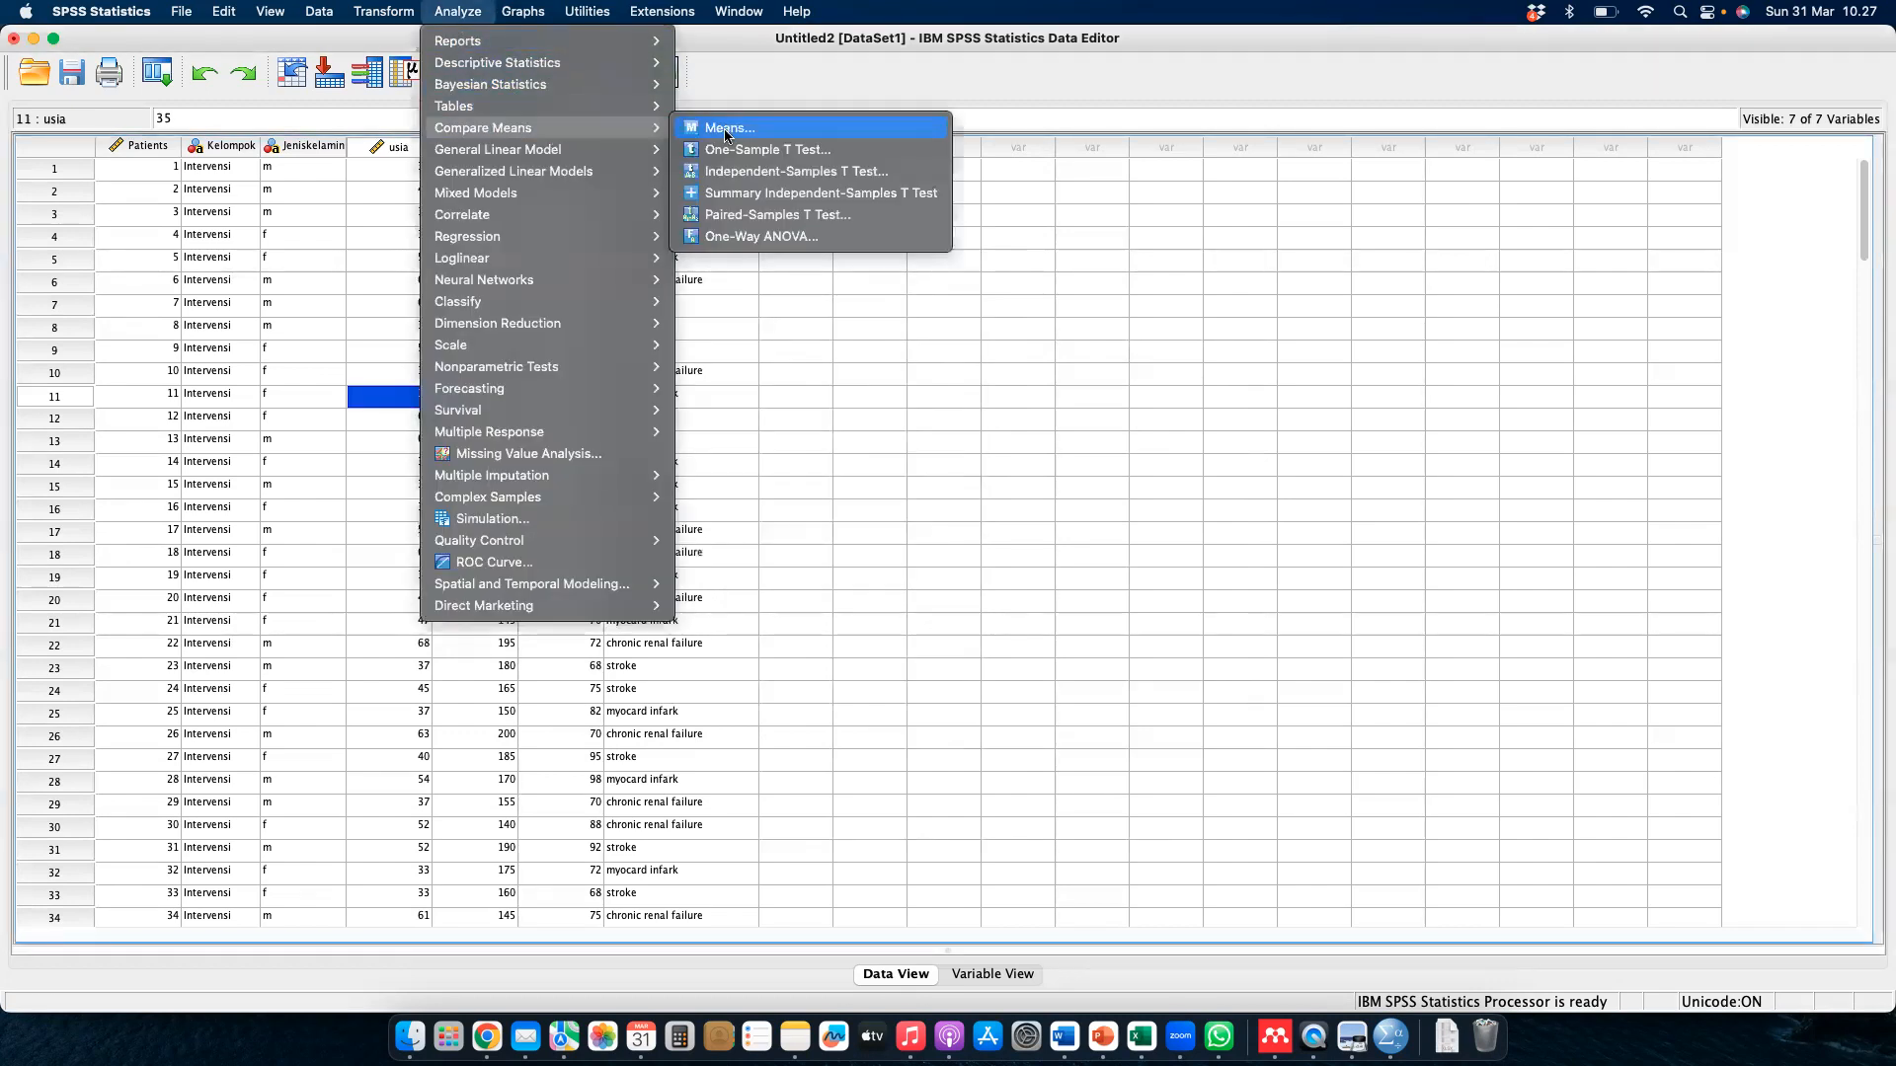
left_click(780, 129)
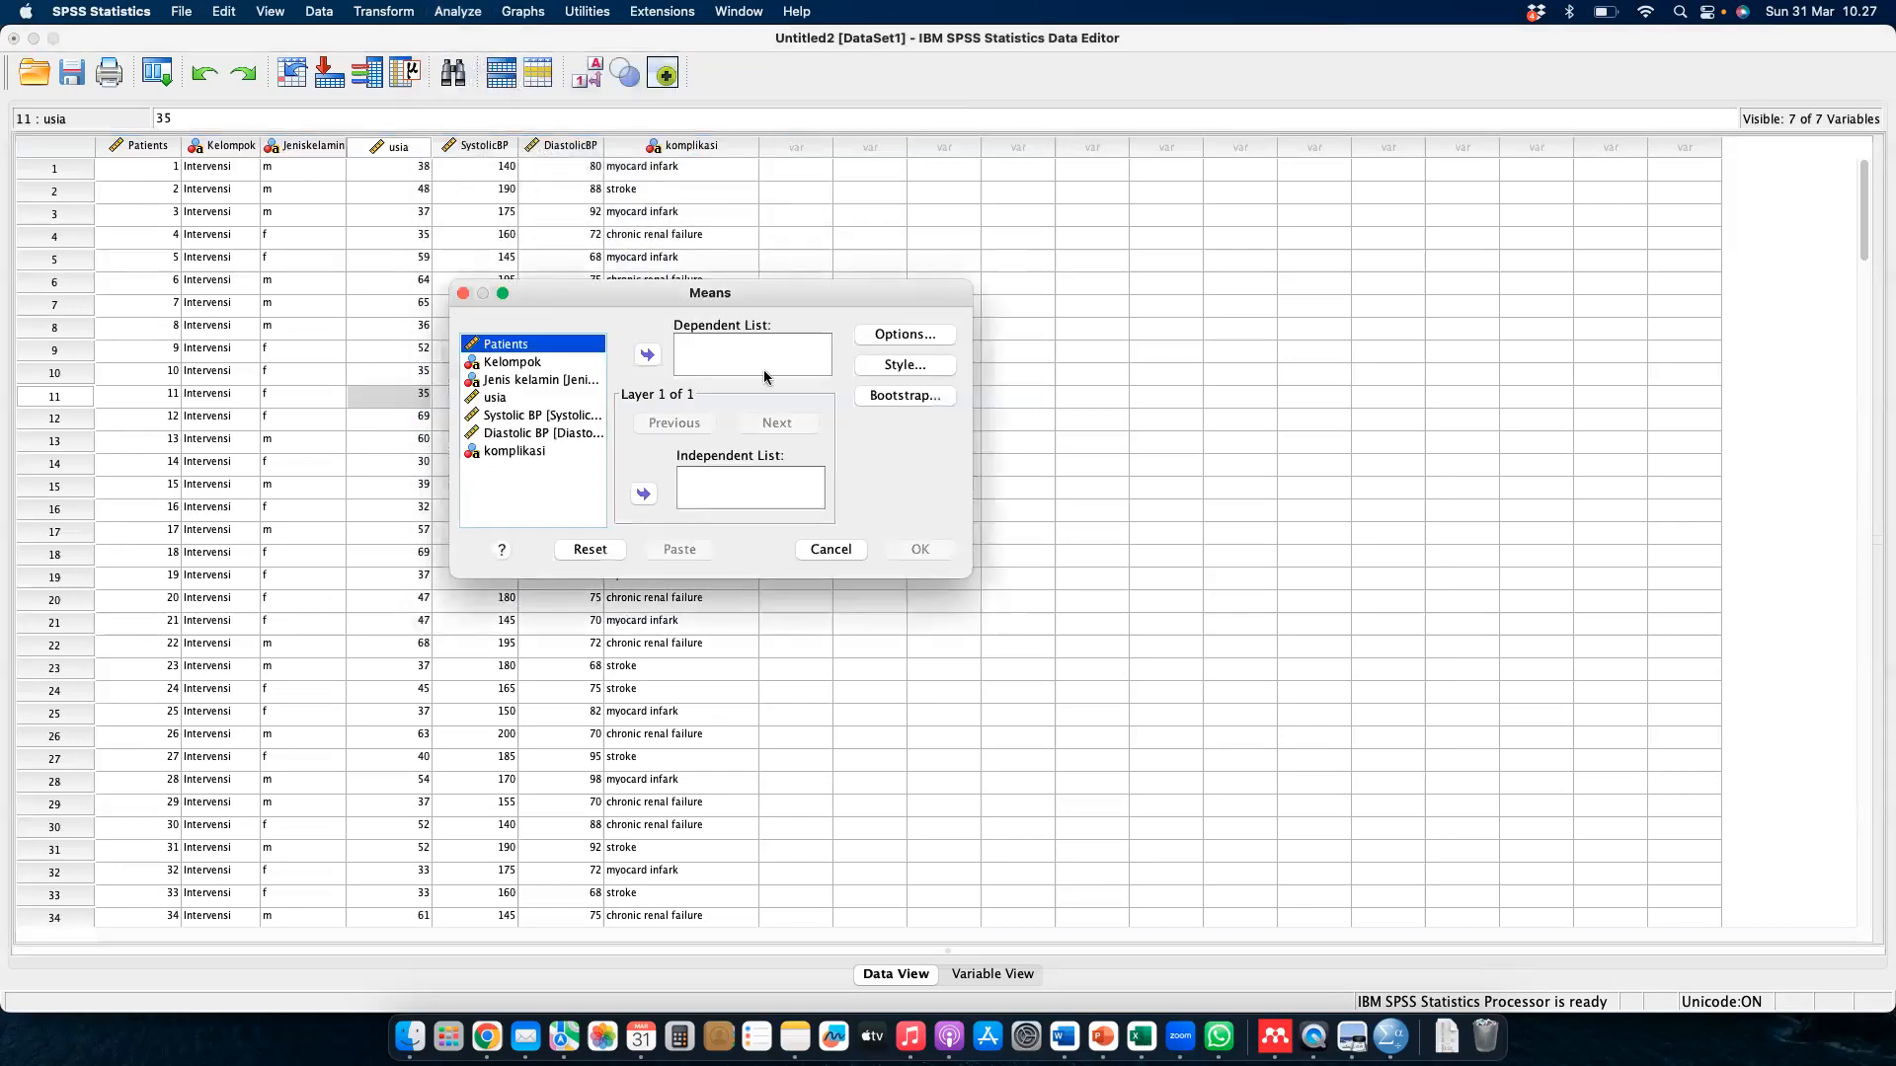
left_click(907, 336)
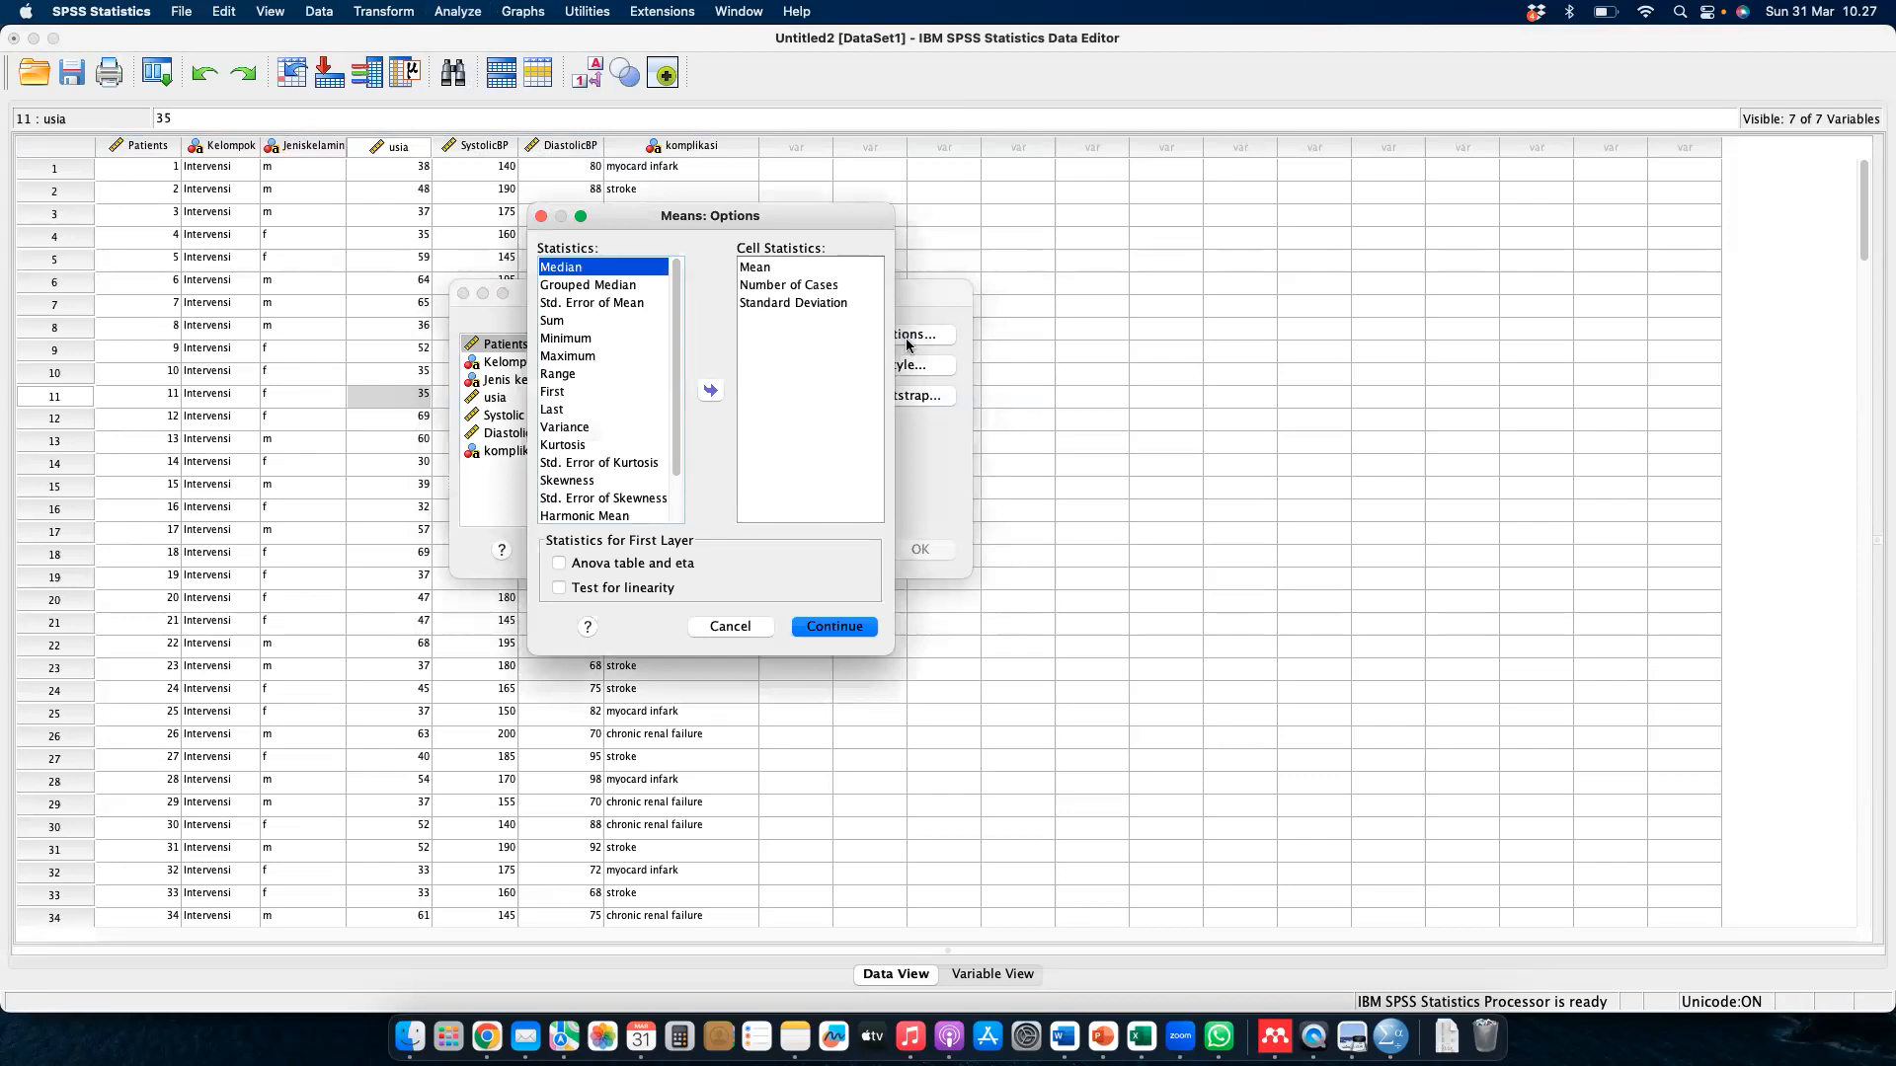
key("Escape")
key("Escape")
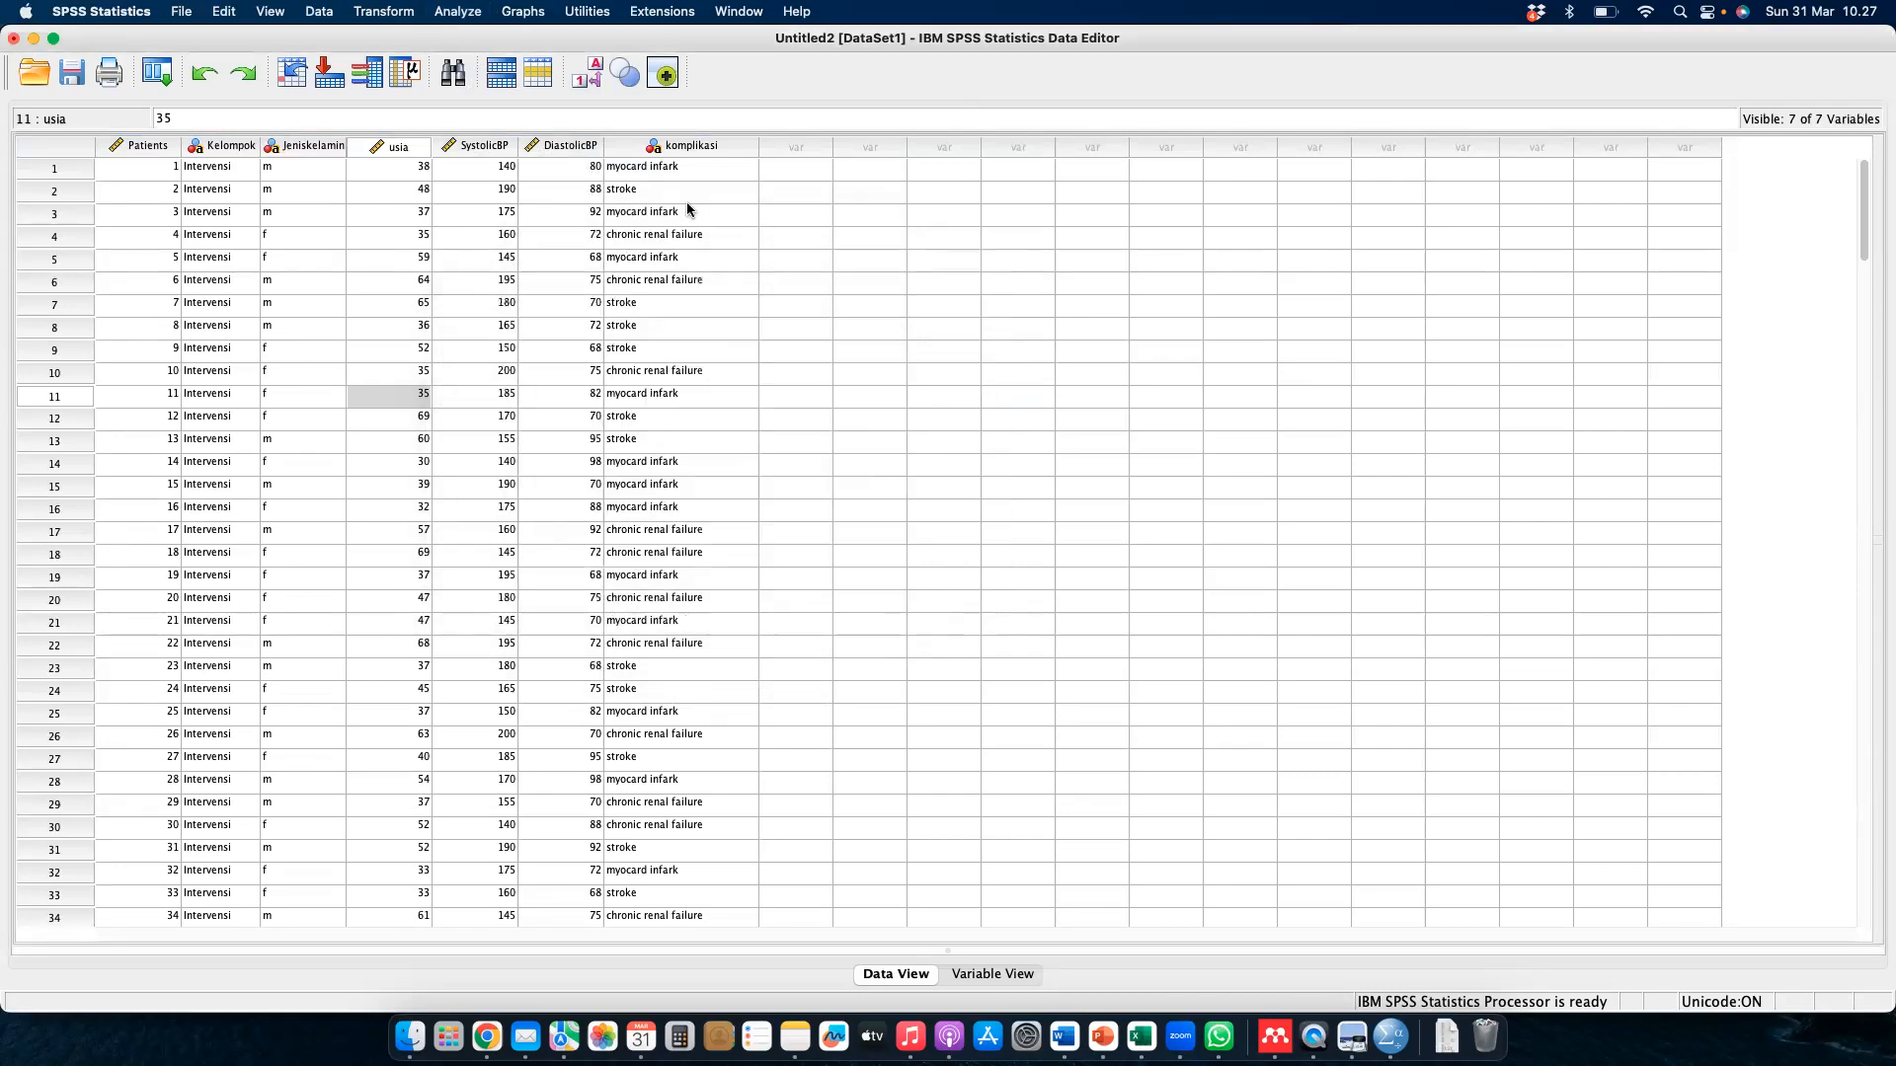
- Read the objectives and description of the One-Sample Nonparametric Tests and close them without running
left_click(459, 12)
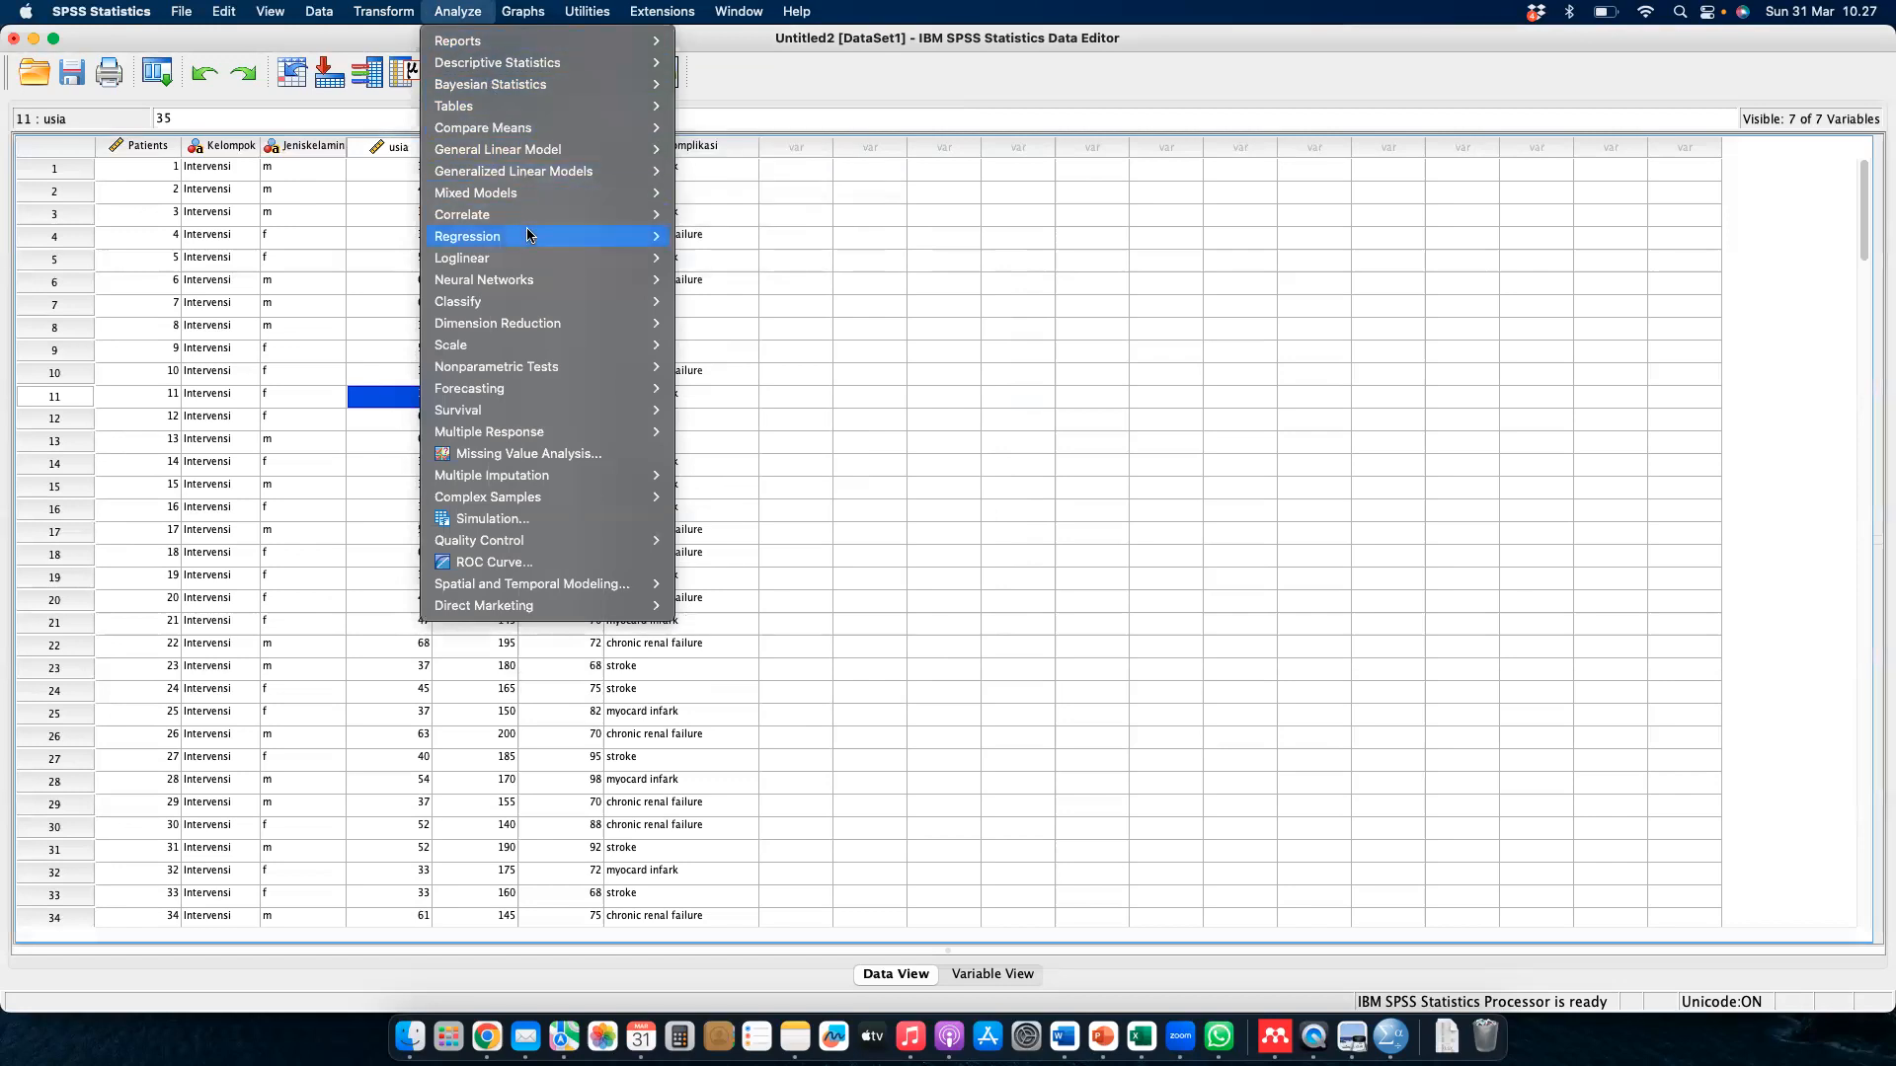
mouse_move(552, 366)
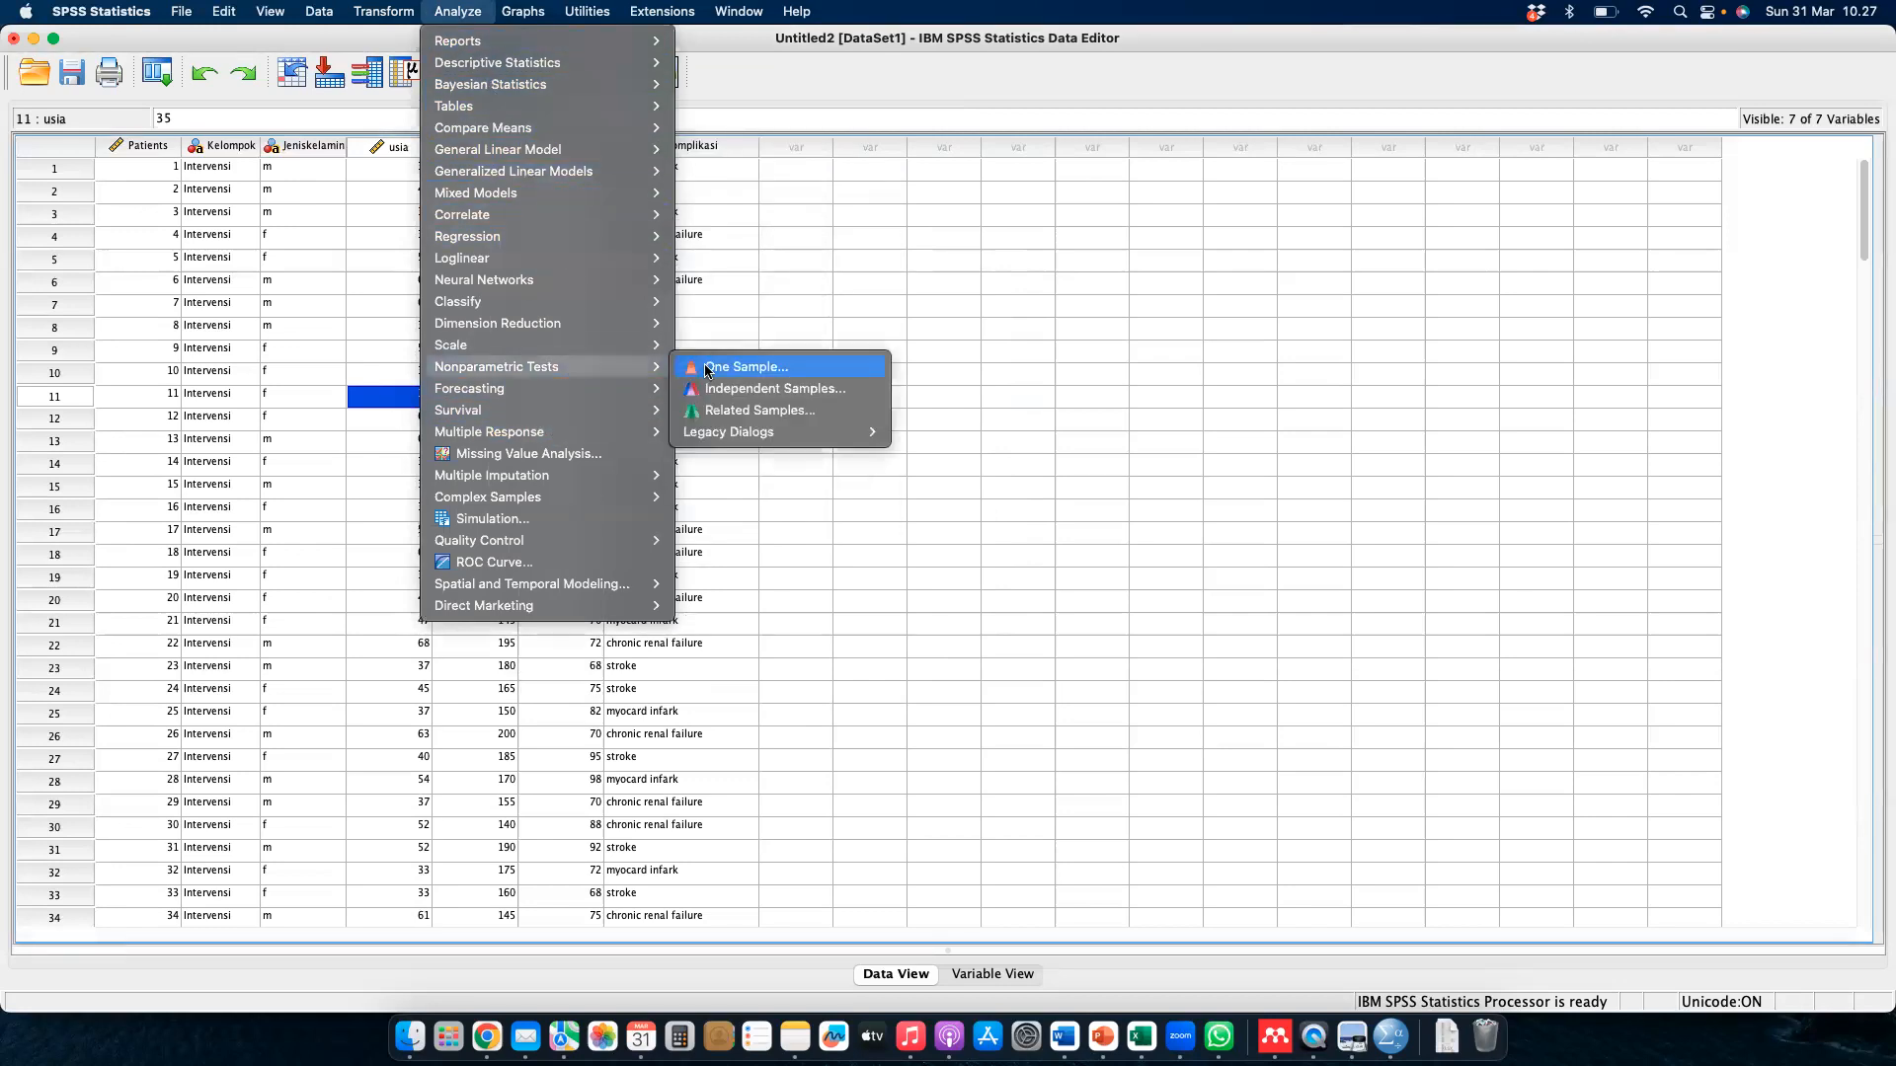
left_click(779, 373)
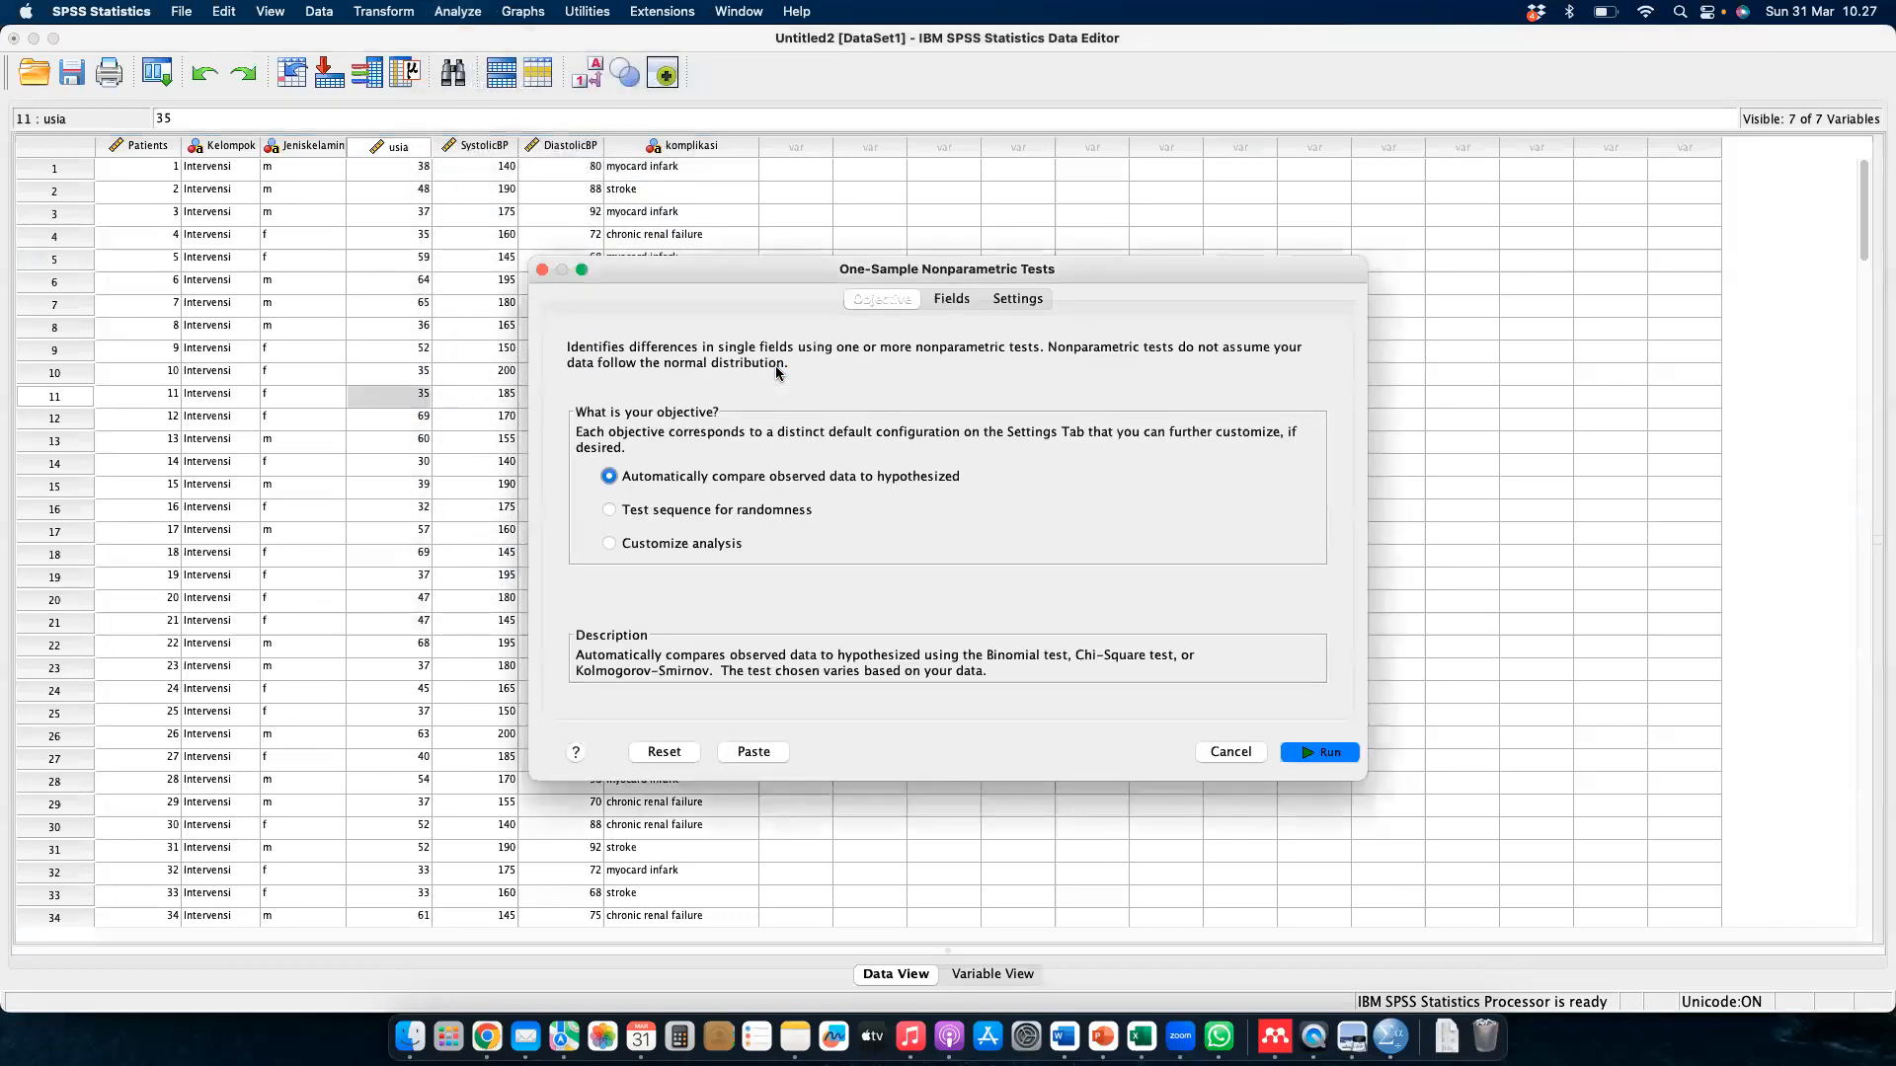
left_click(542, 270)
- Check the nonparametric tests for two or more independent samples for a Kolmogorov-Smirnov option and close them without running
left_click(454, 12)
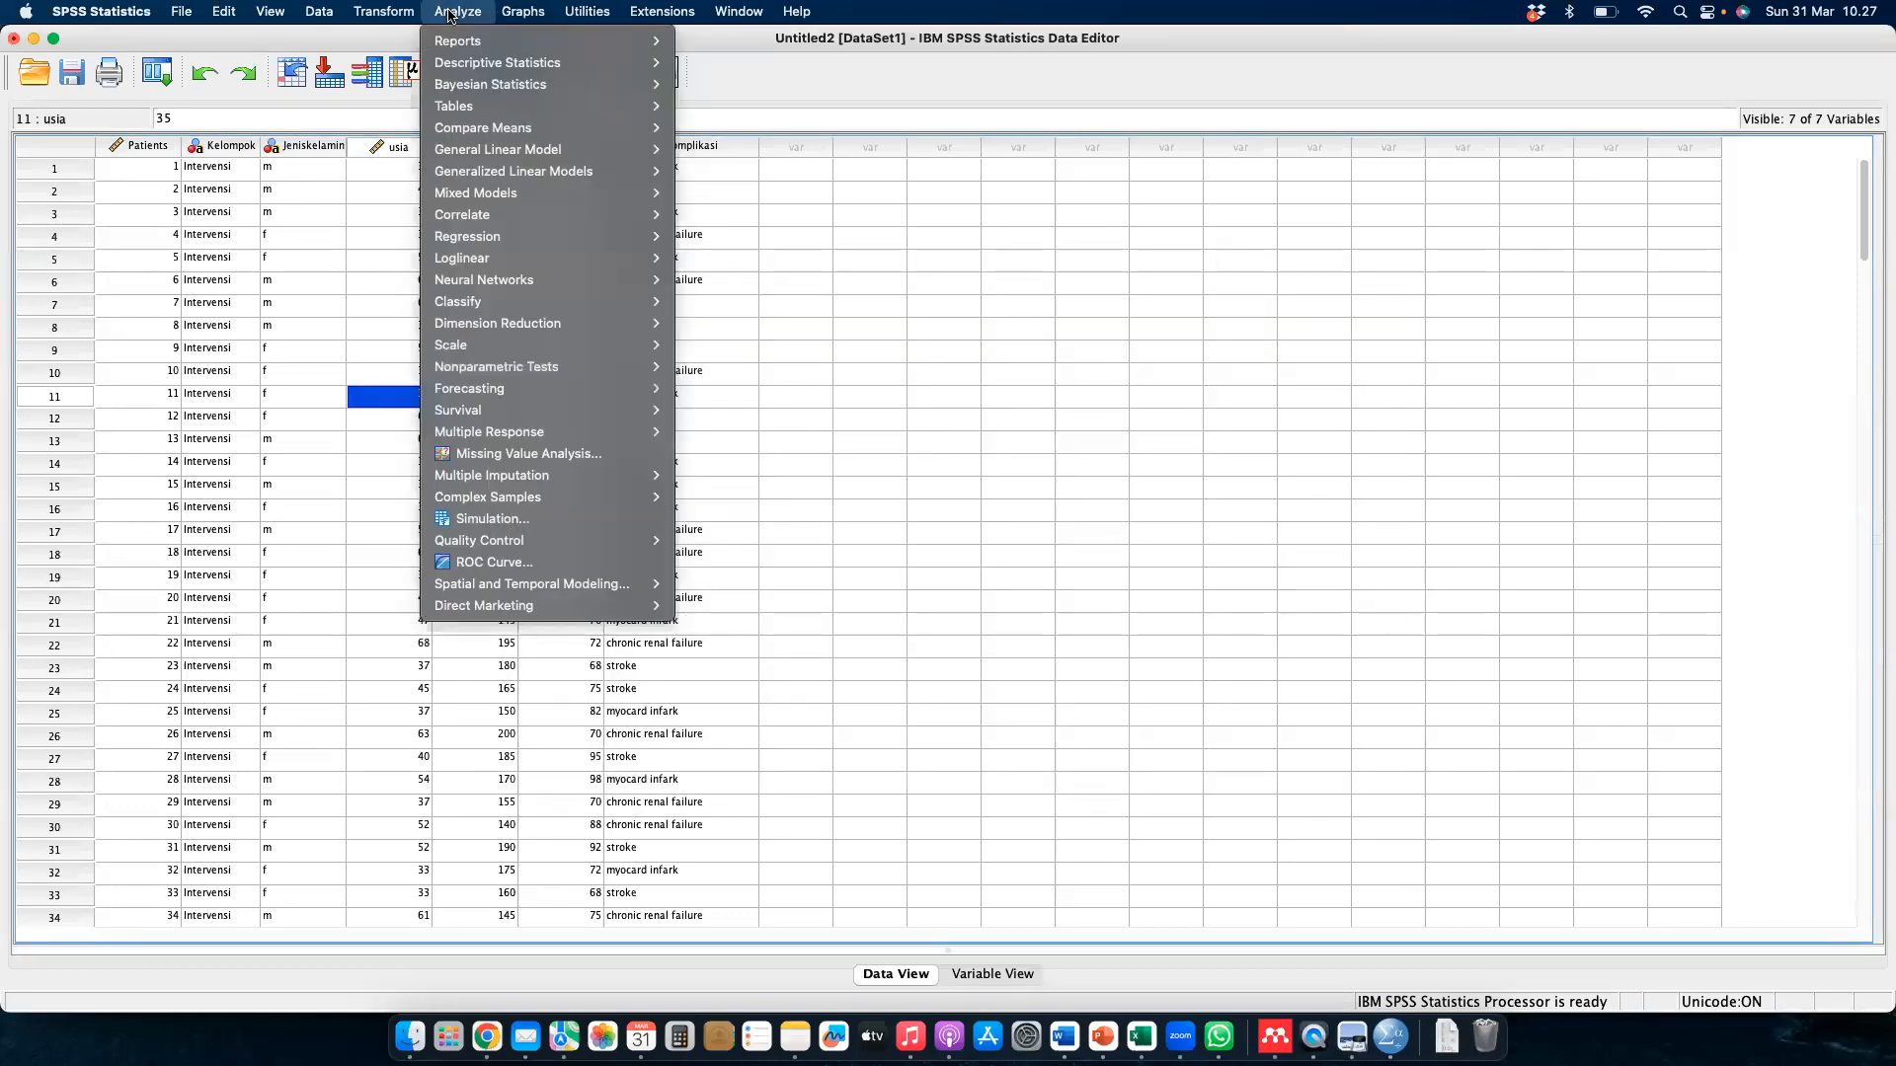
mouse_move(612, 366)
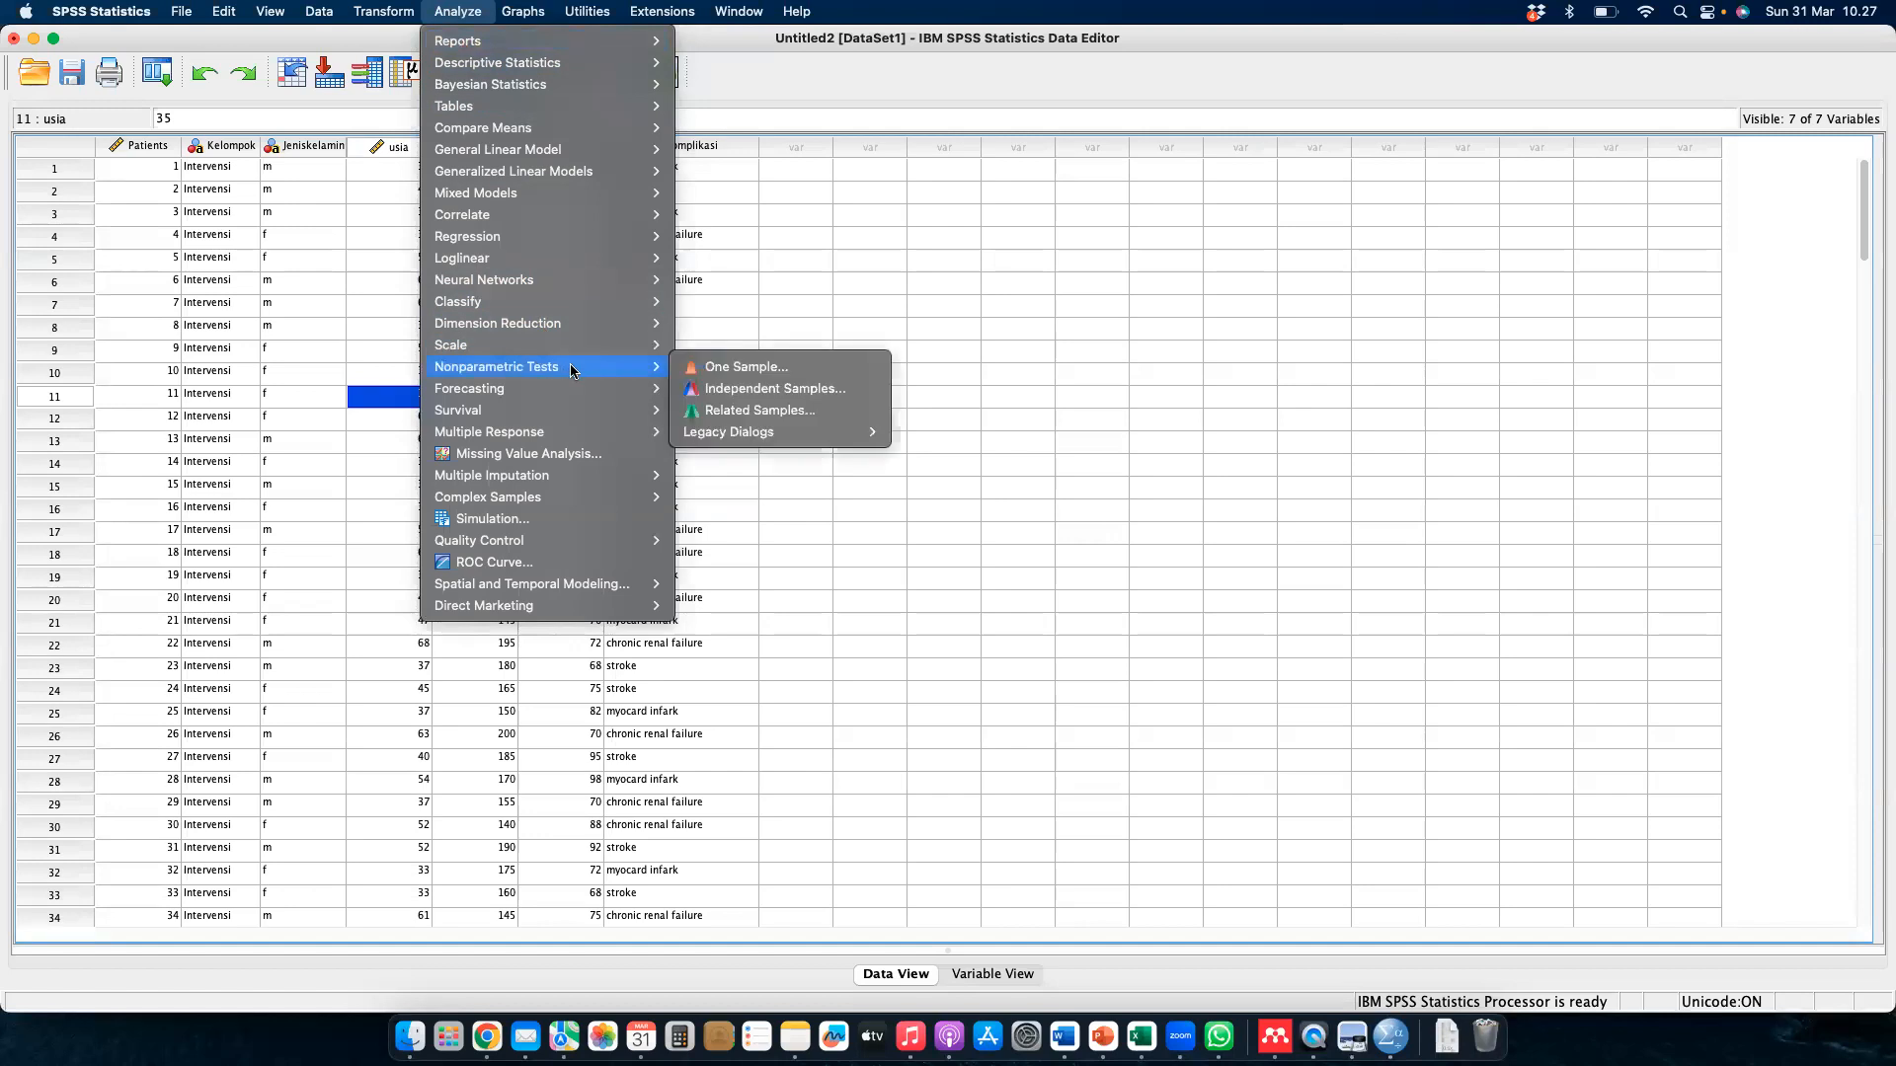
left_click(787, 390)
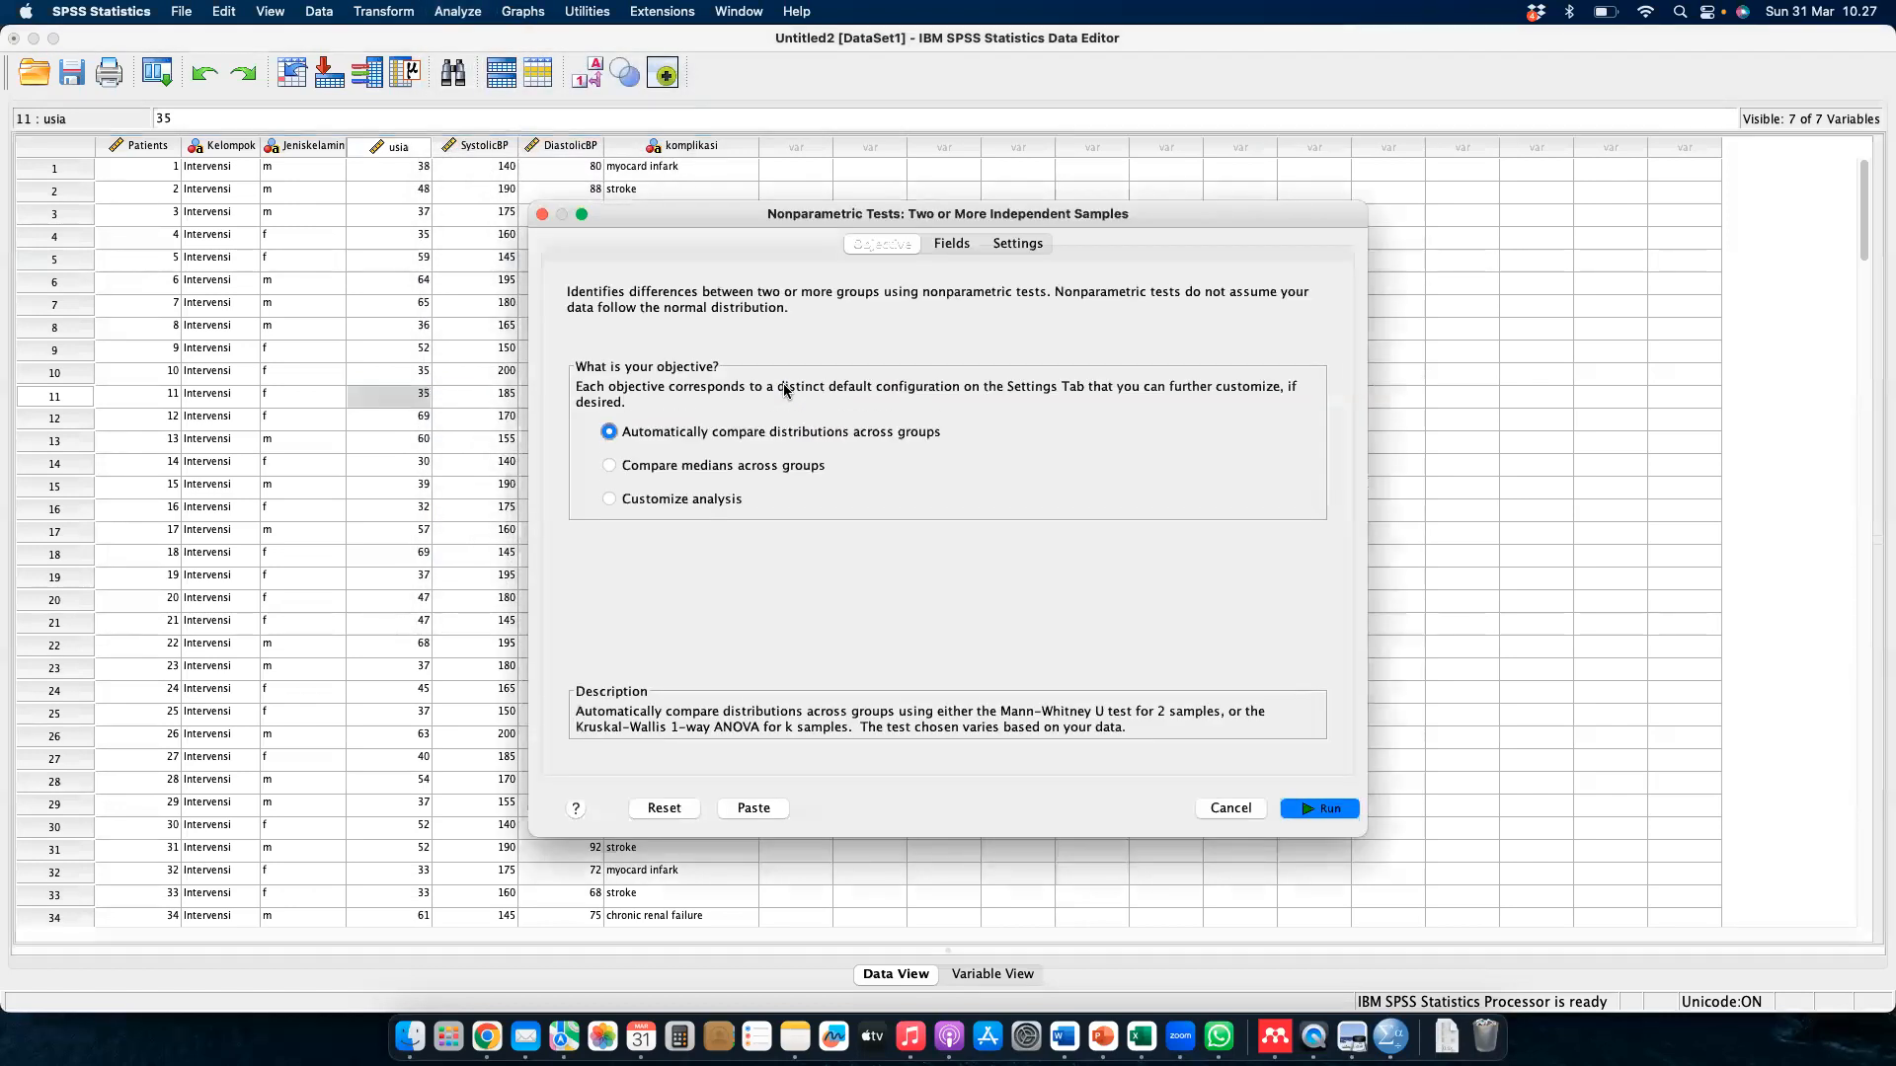
key("Escape")
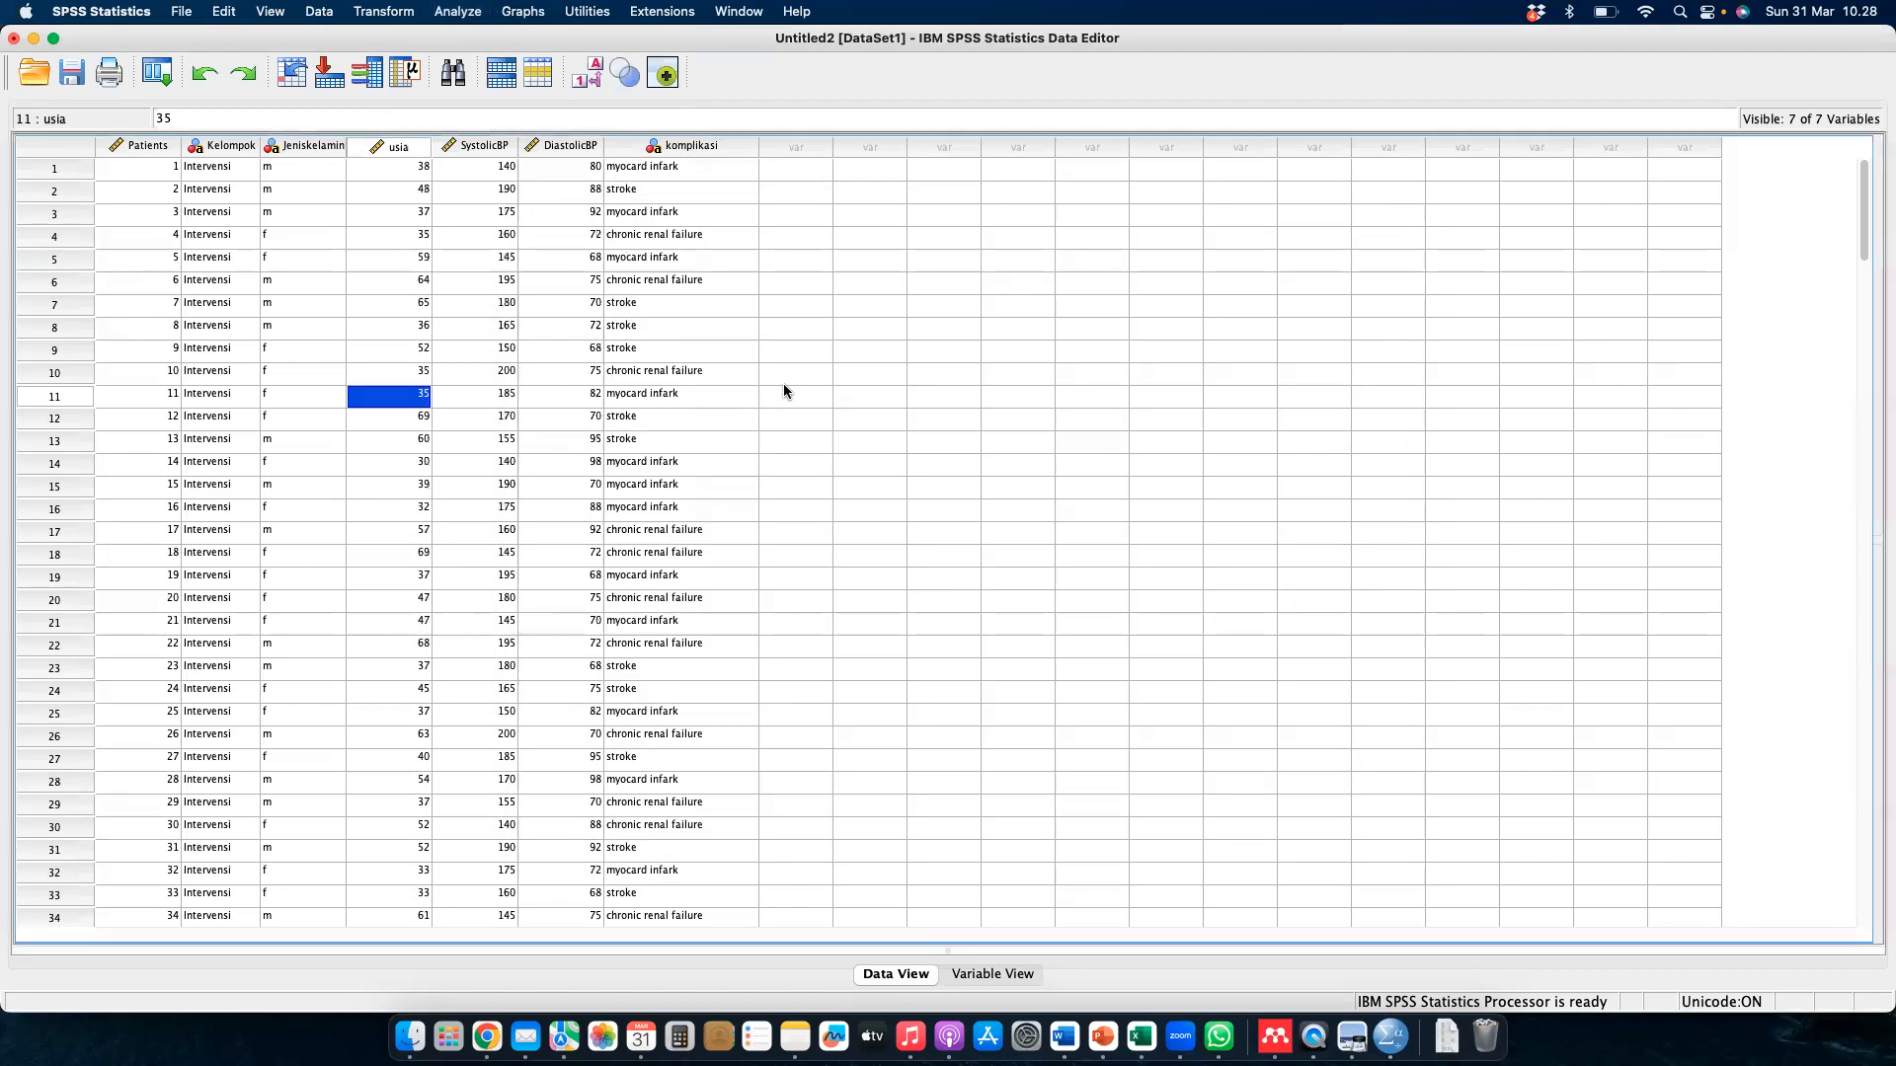
left_click(449, 14)
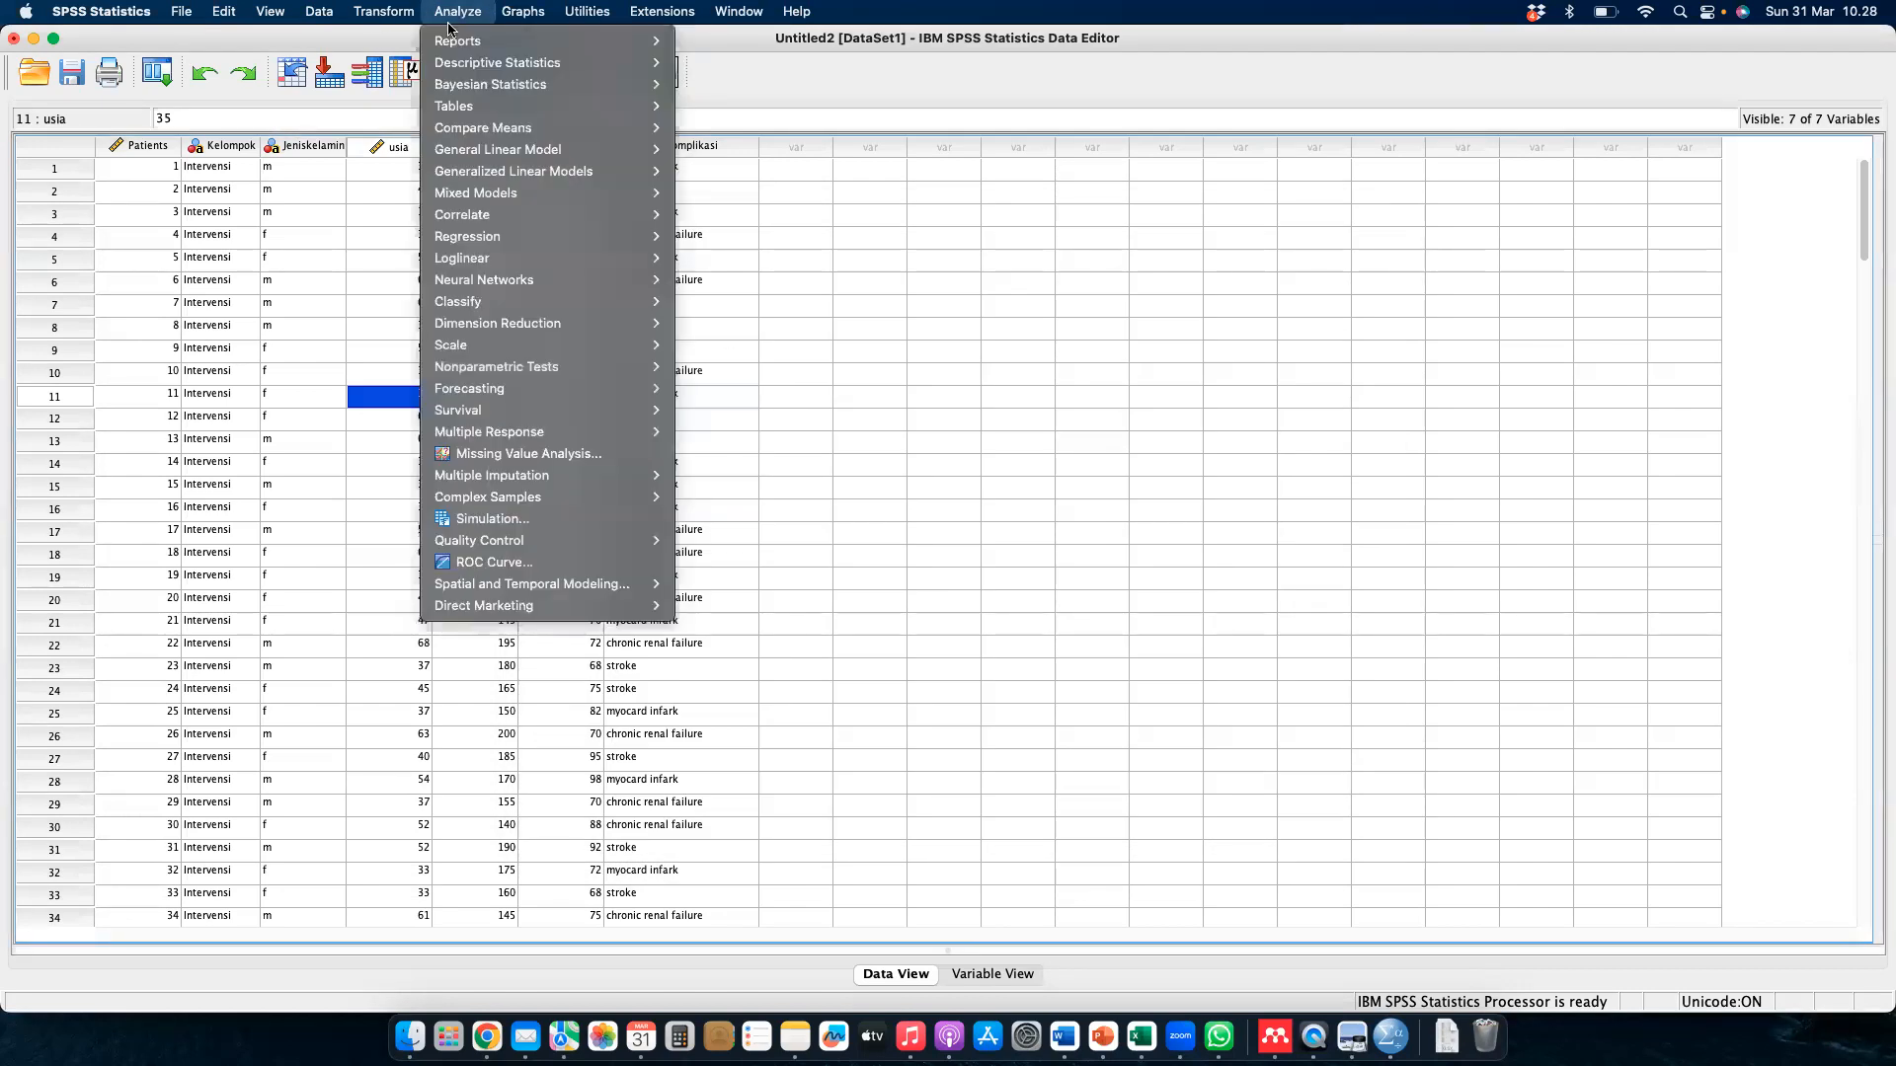
mouse_move(661, 367)
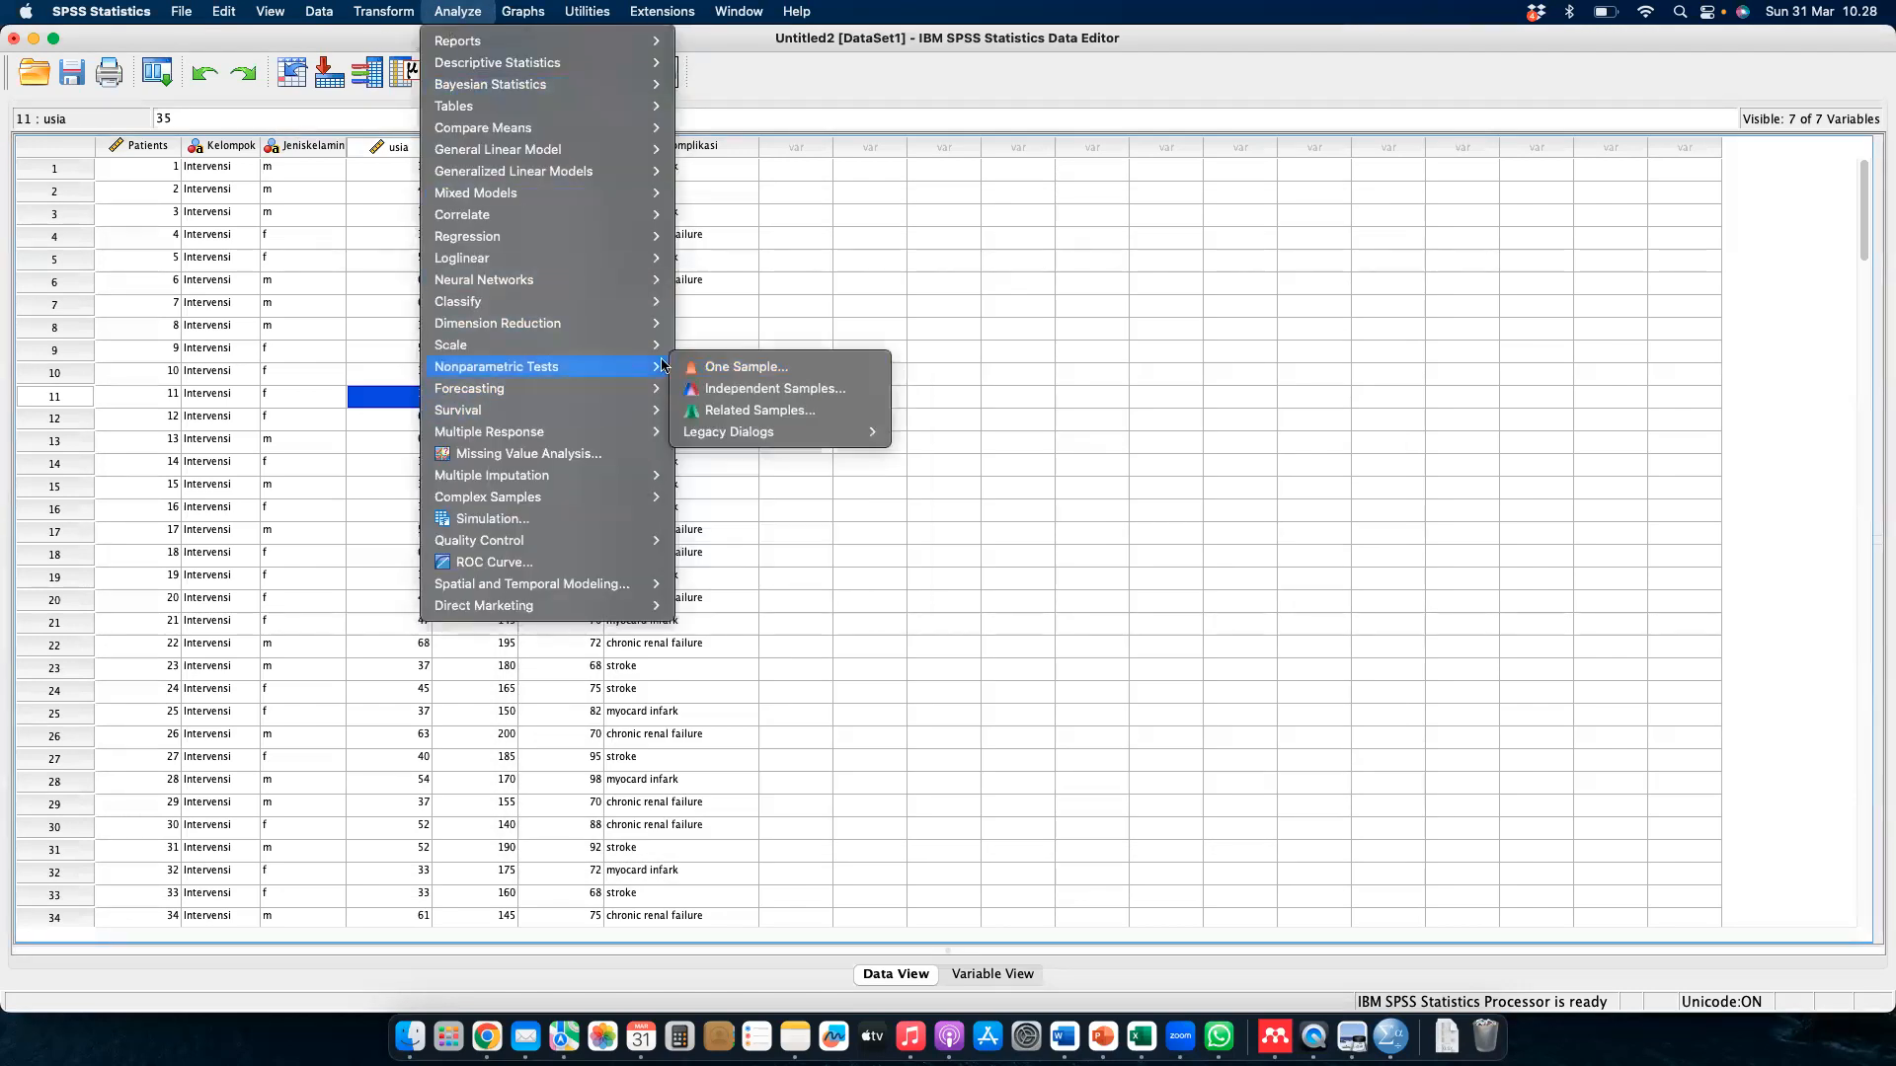
left_click(749, 390)
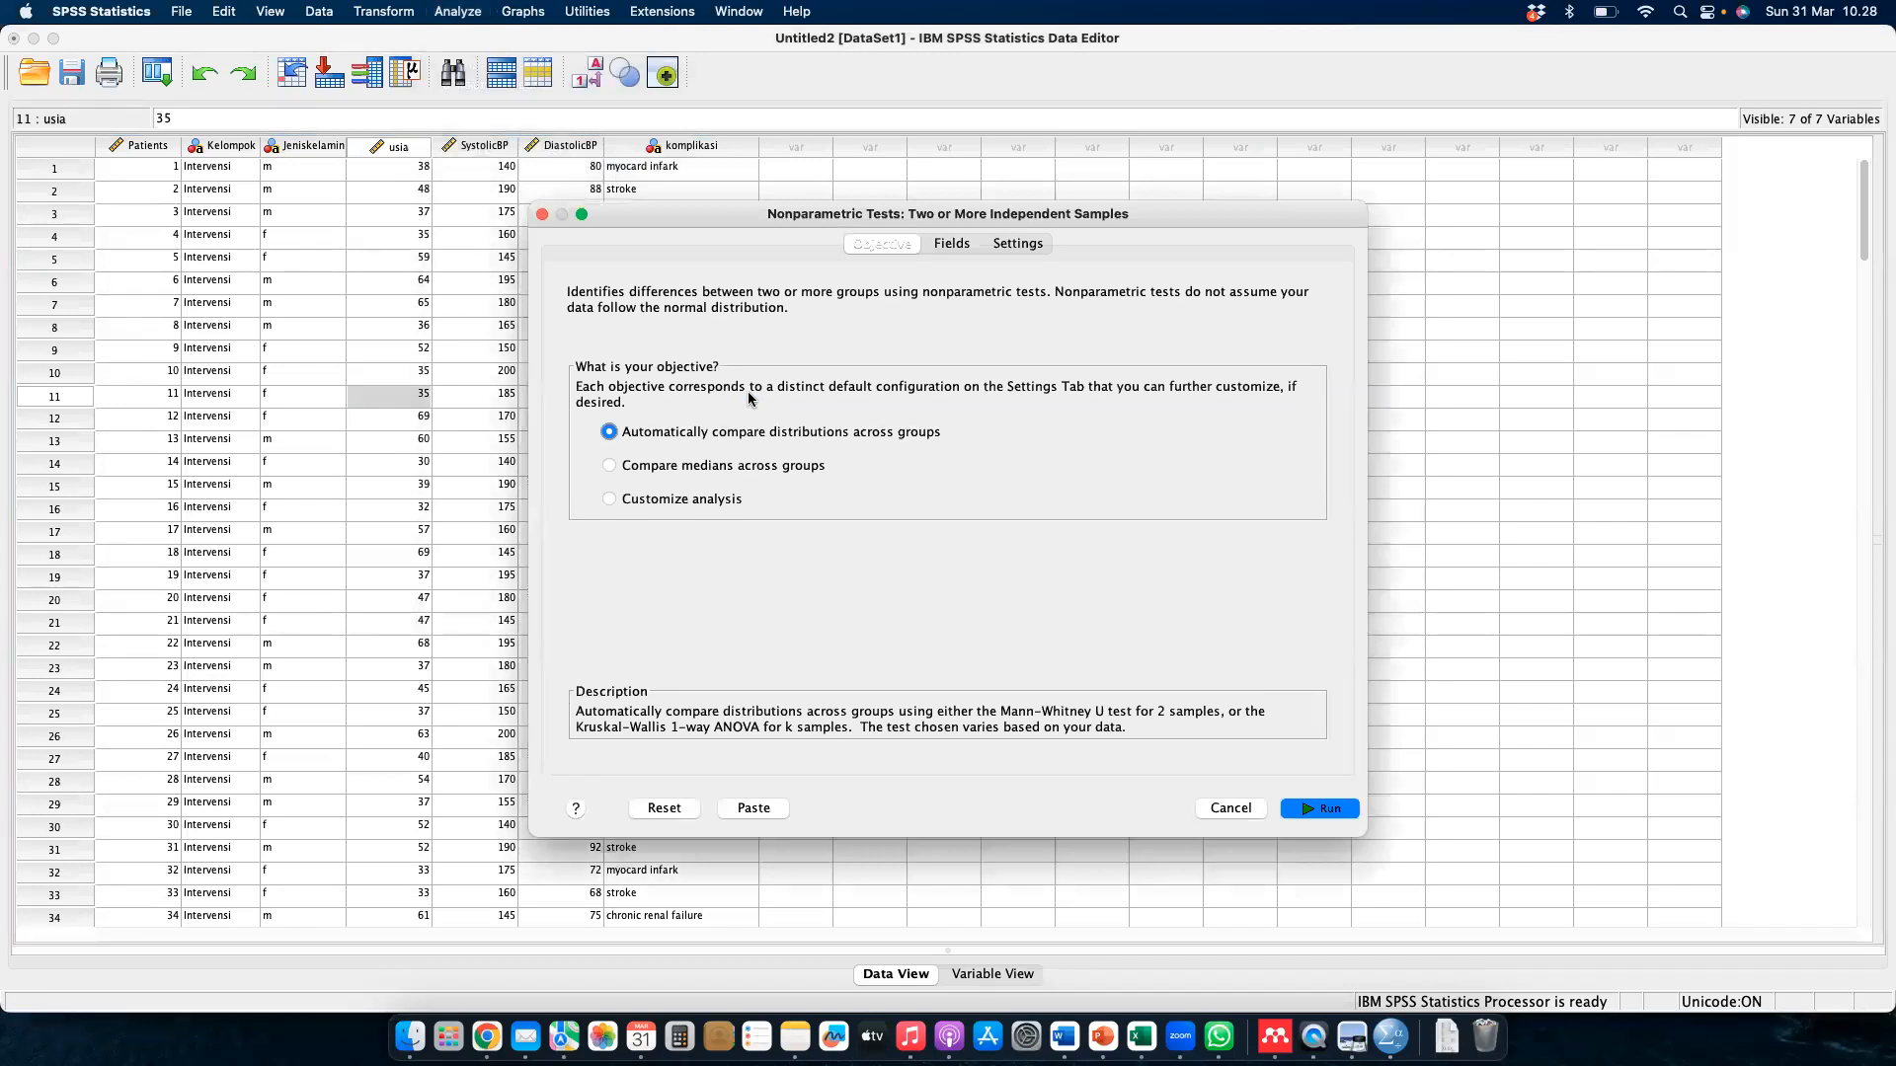
key("Escape")
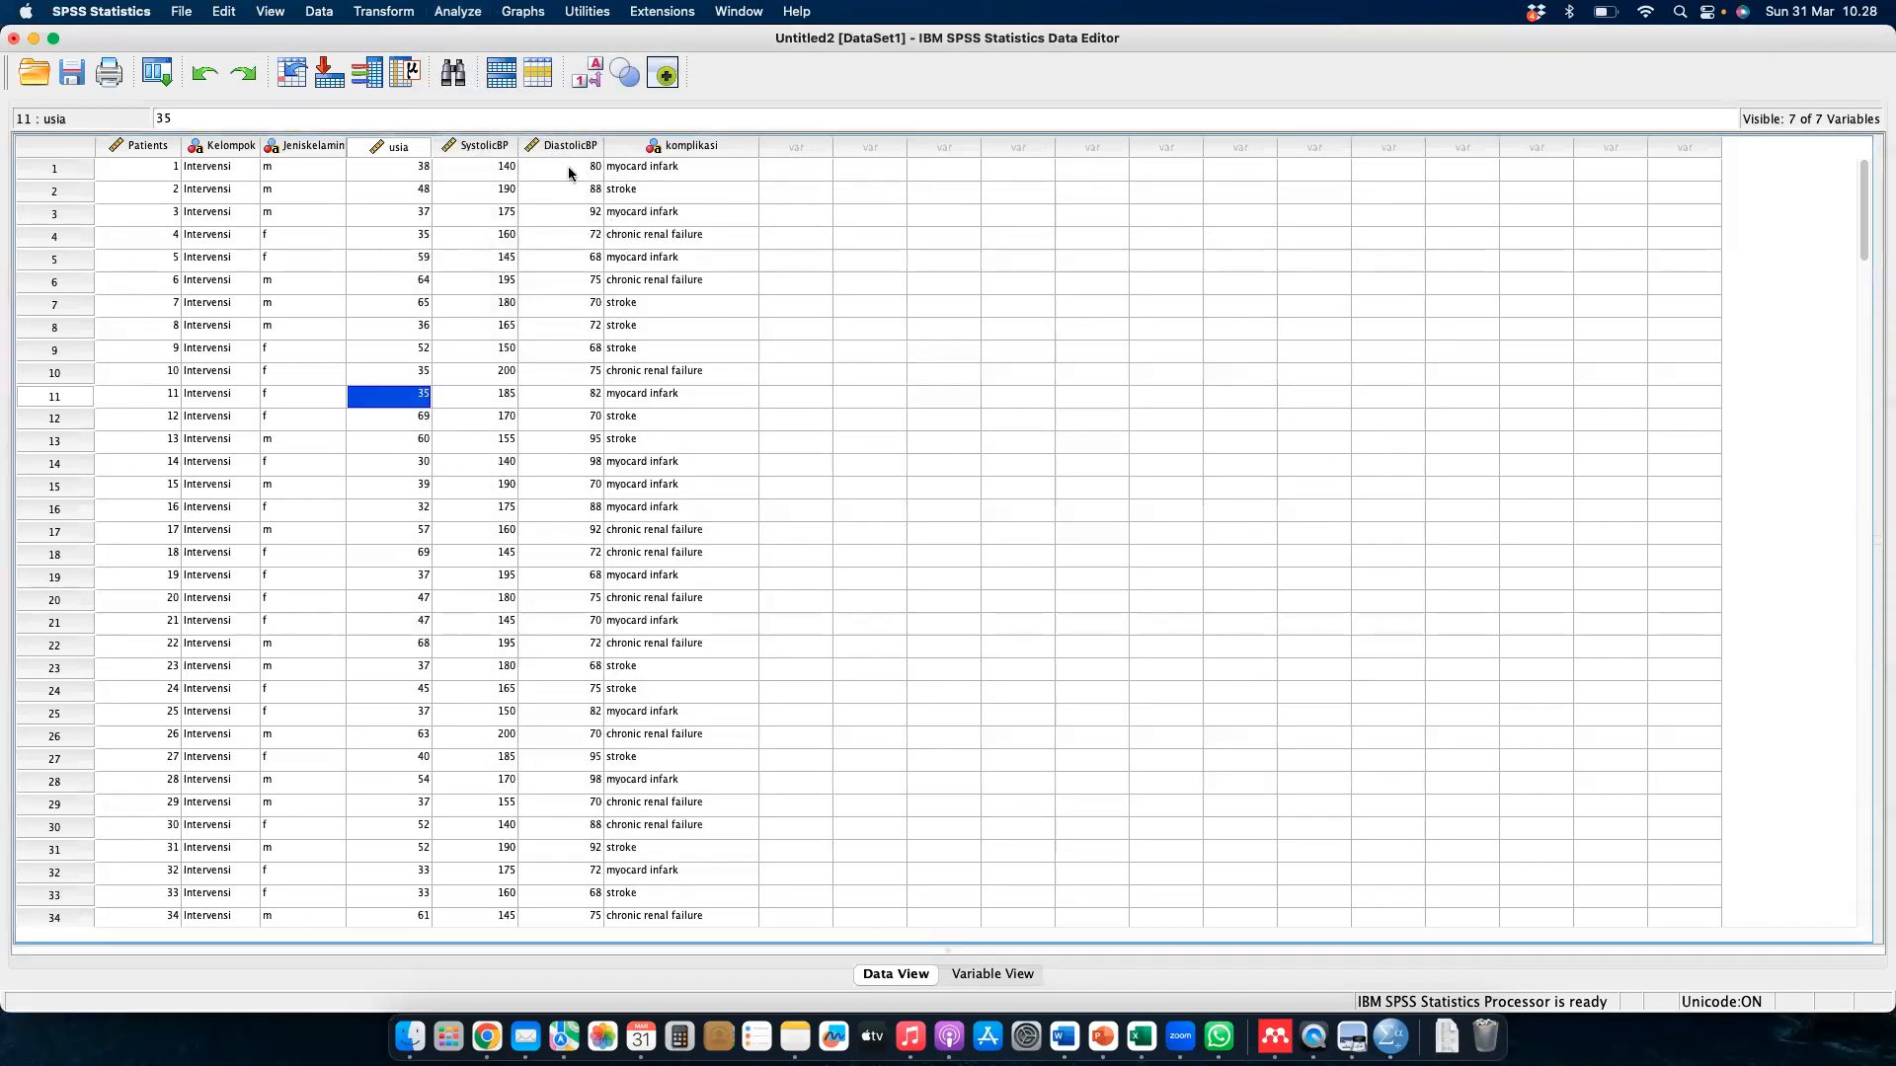
- Check the Independent-Samples T Test analysis for a normality test and close it without running
left_click(461, 12)
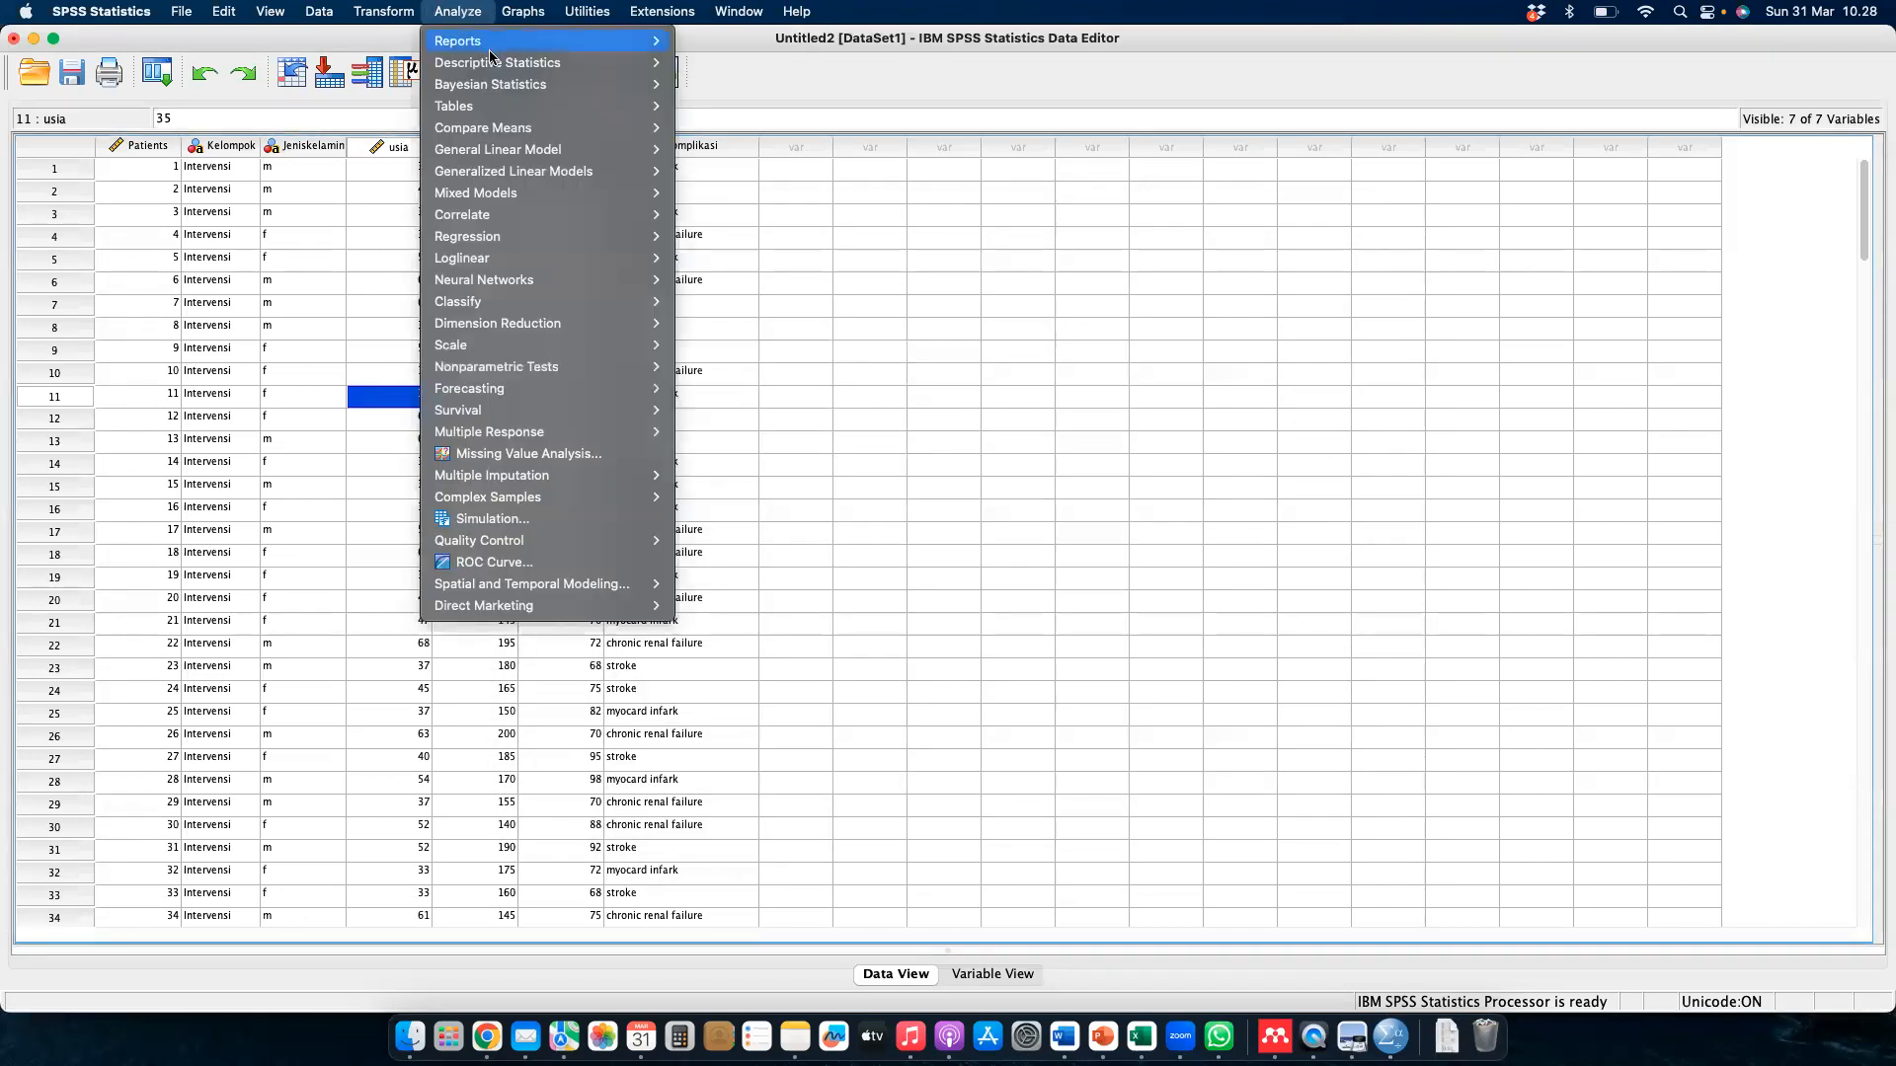
mouse_move(501, 115)
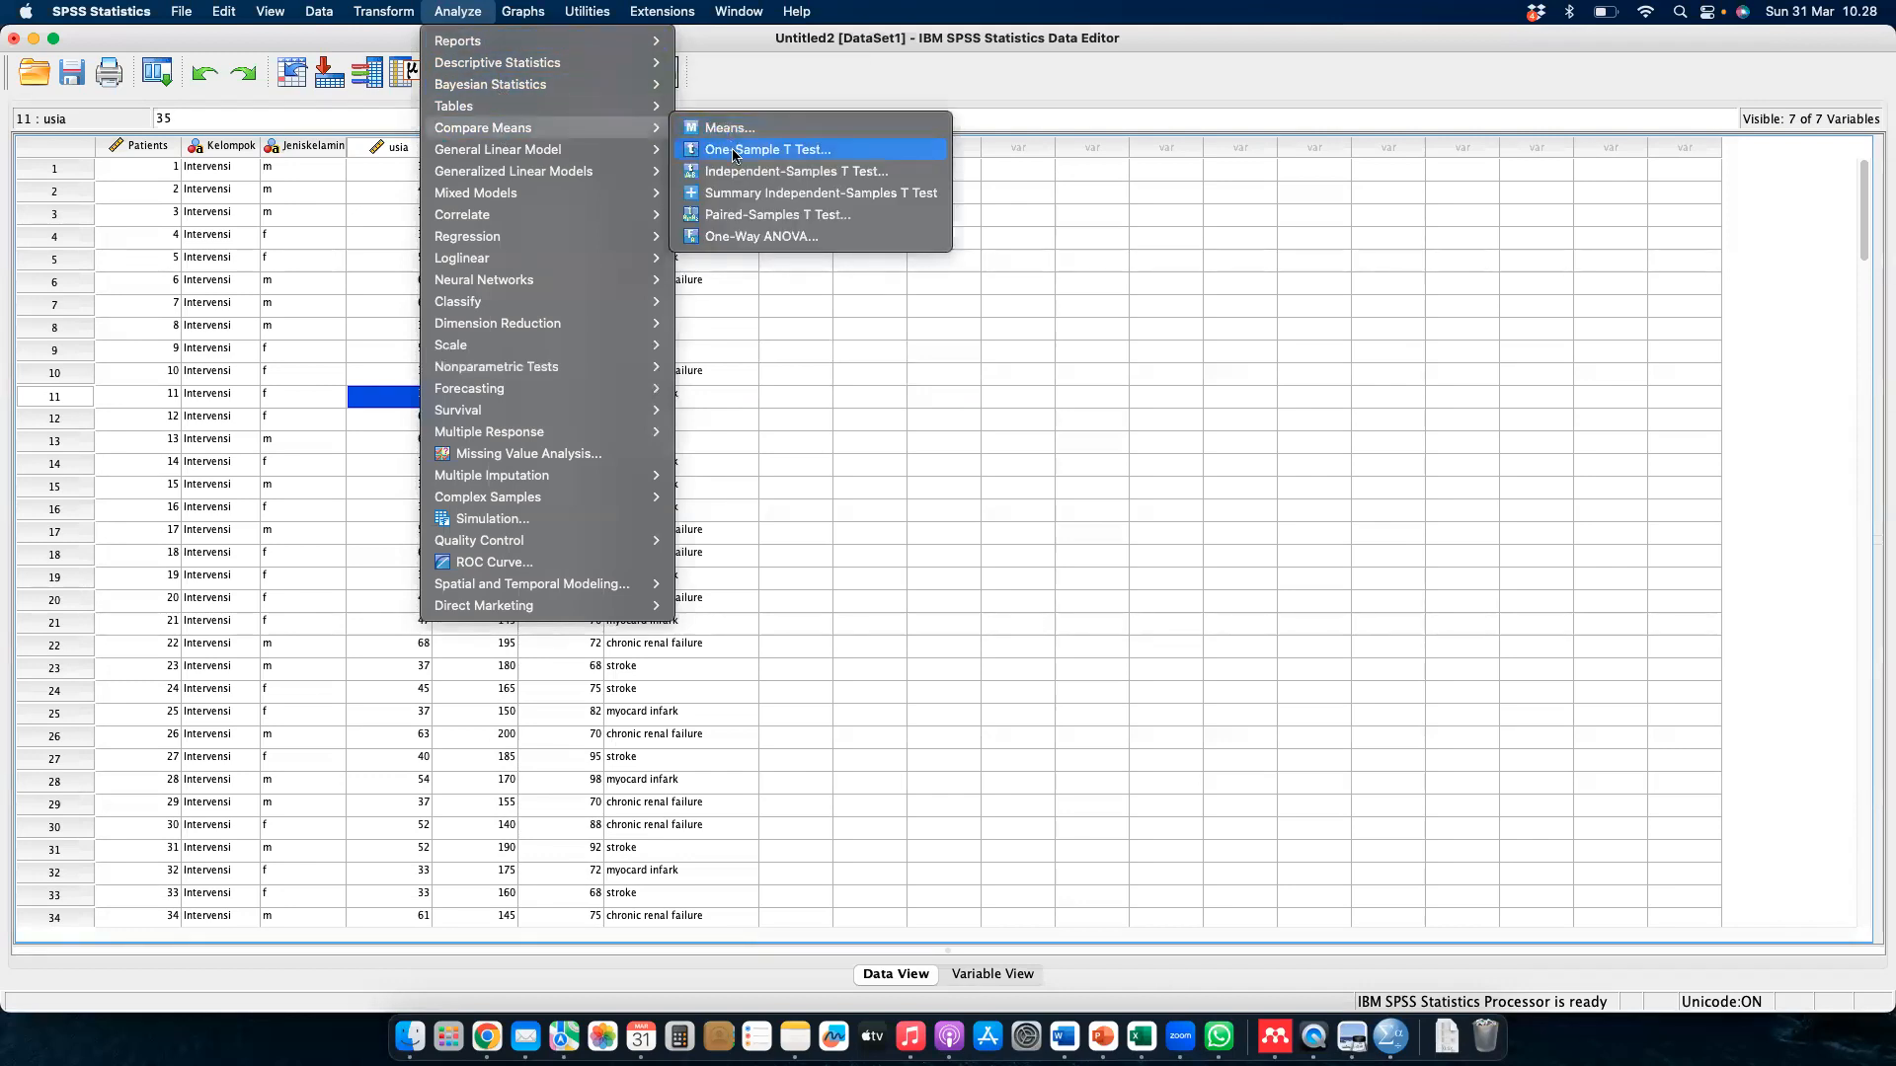
left_click(747, 174)
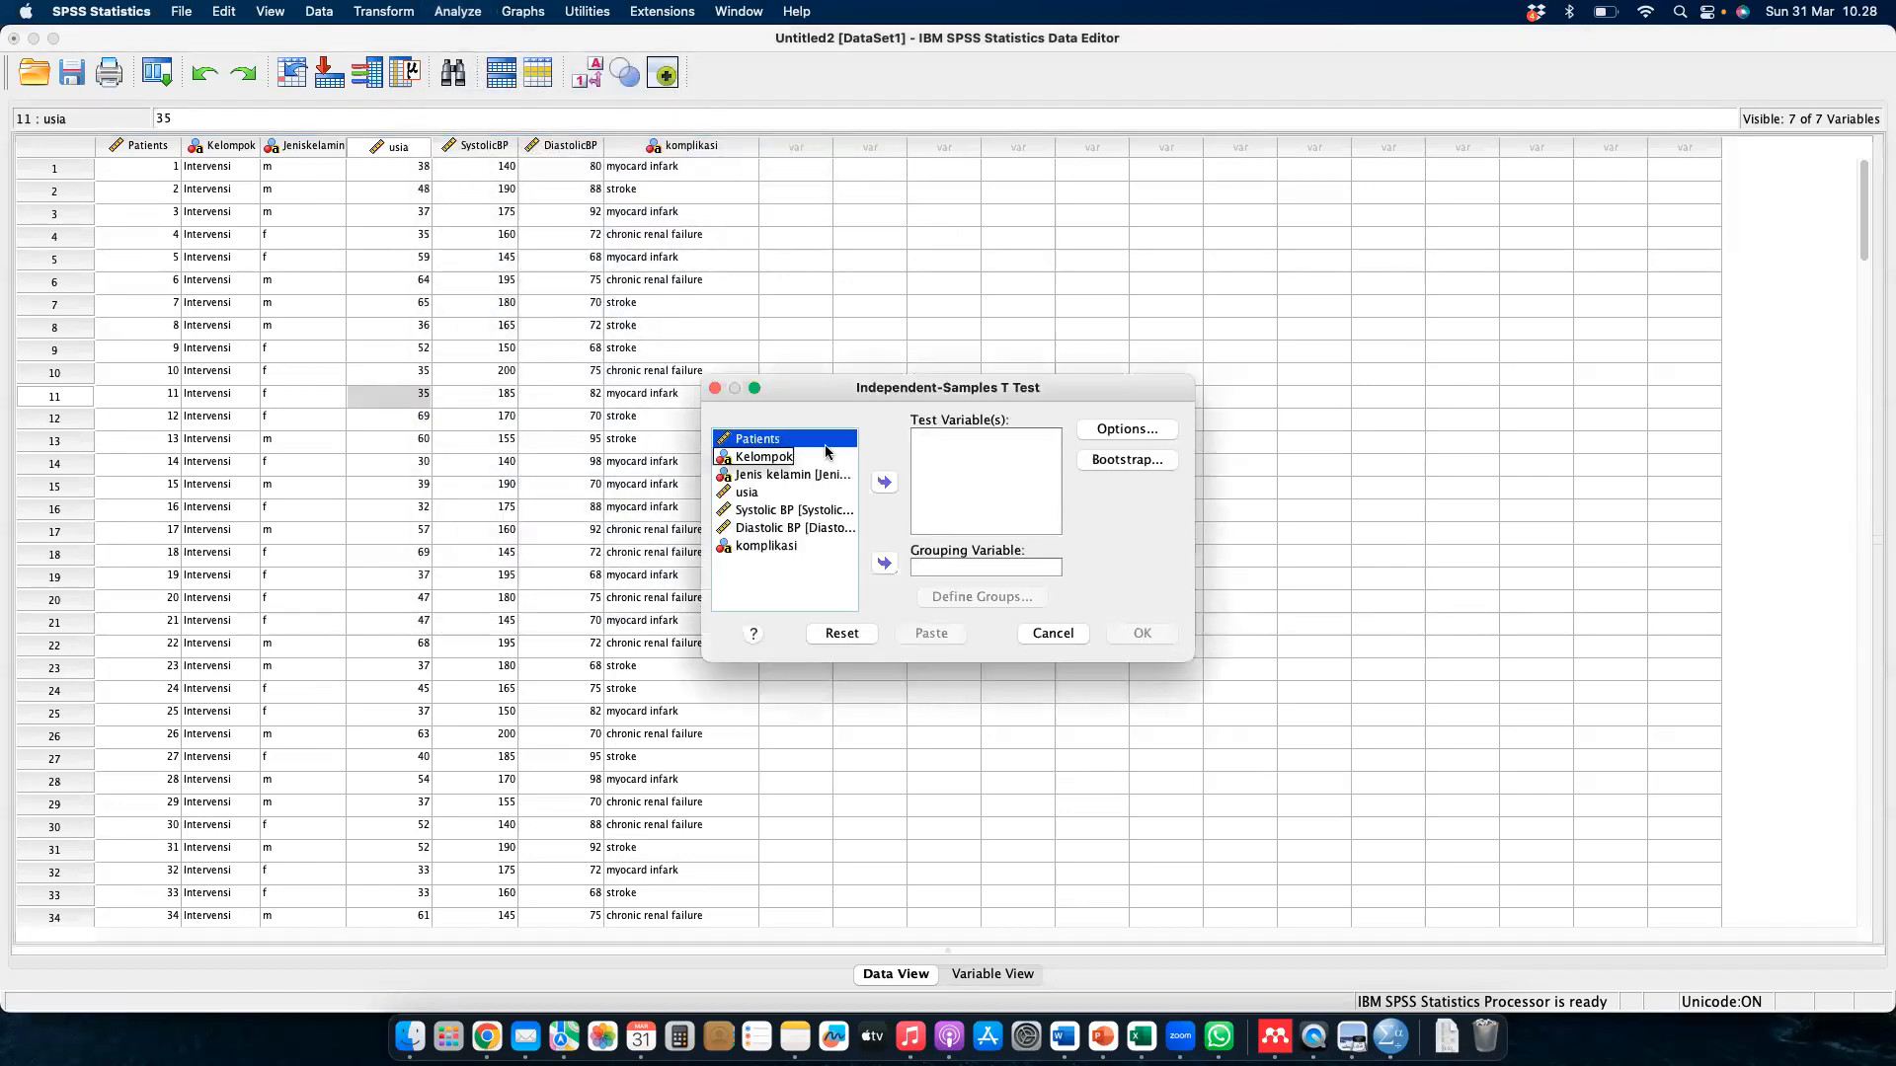
key("Escape")
- Open the Crosstabs analysis and inspect its Statistics, Cells and Exact settings for a normality test
left_click(464, 11)
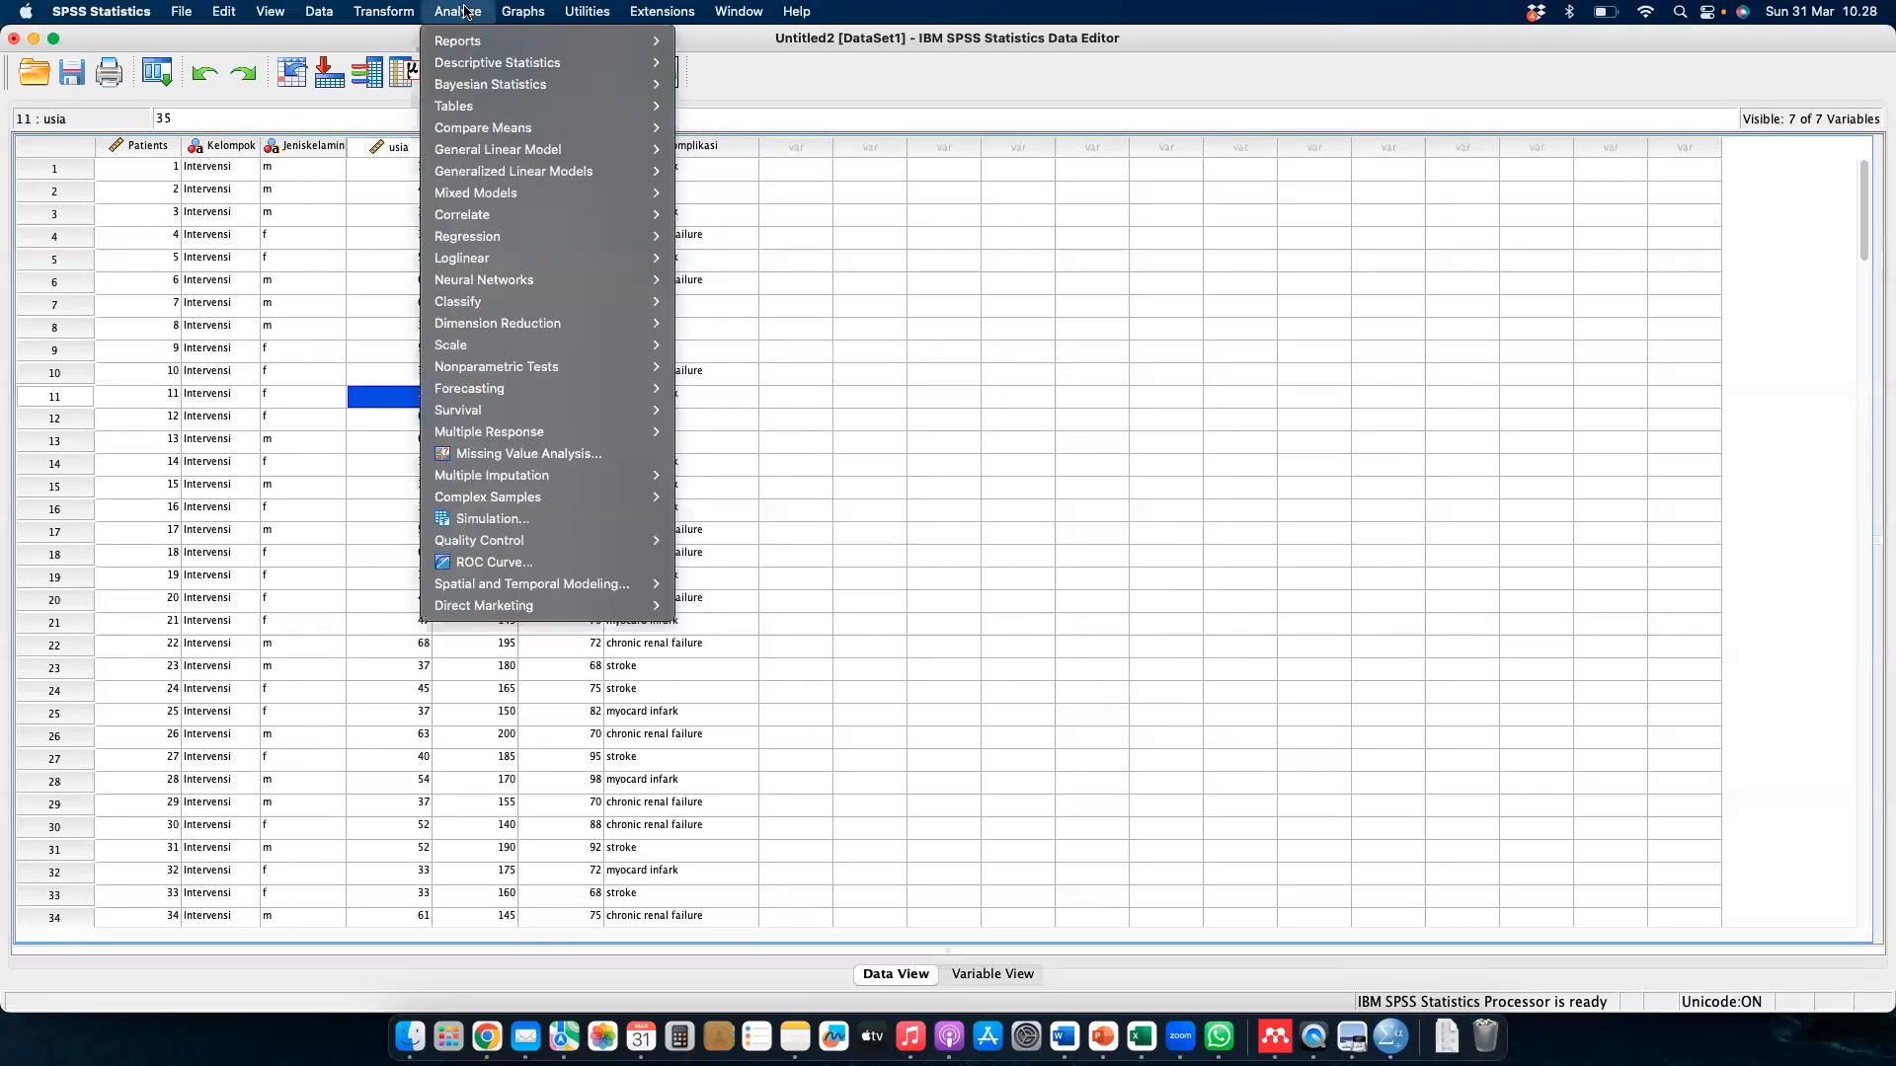
mouse_move(475, 61)
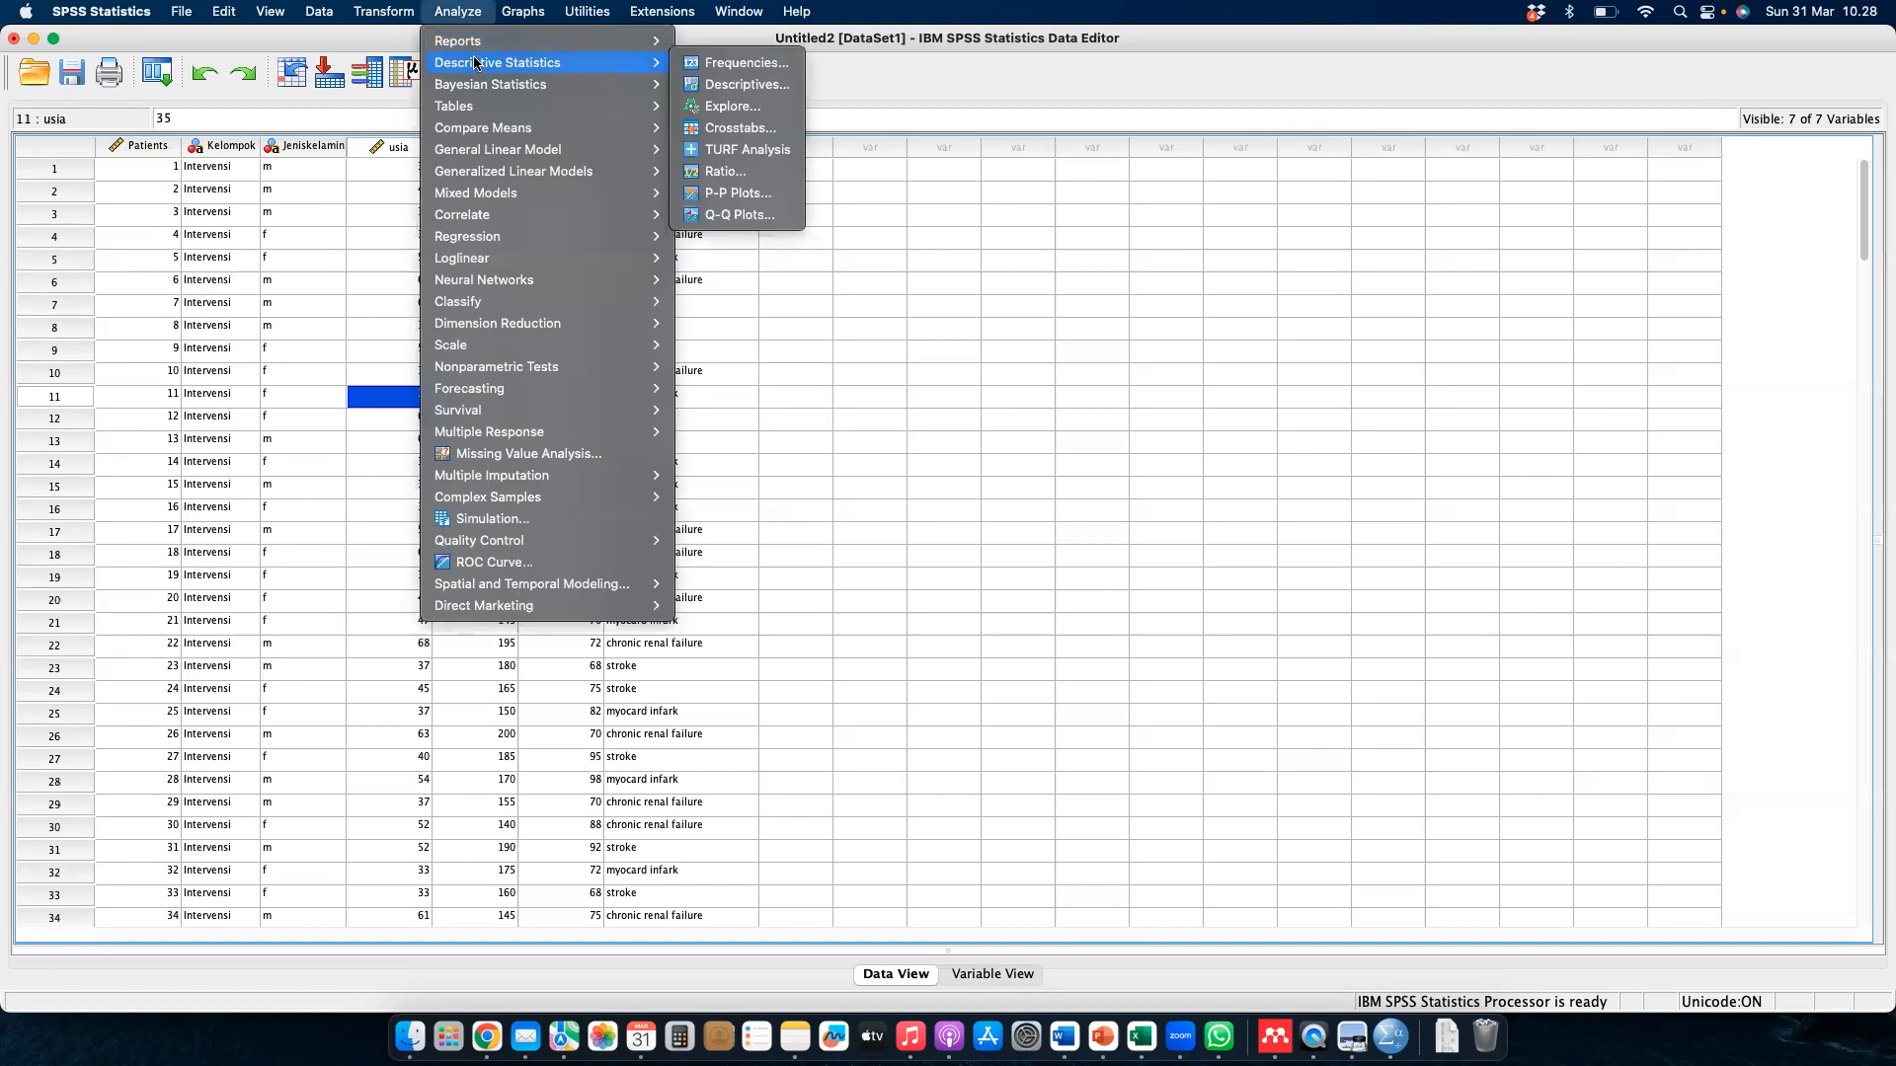
left_click(756, 130)
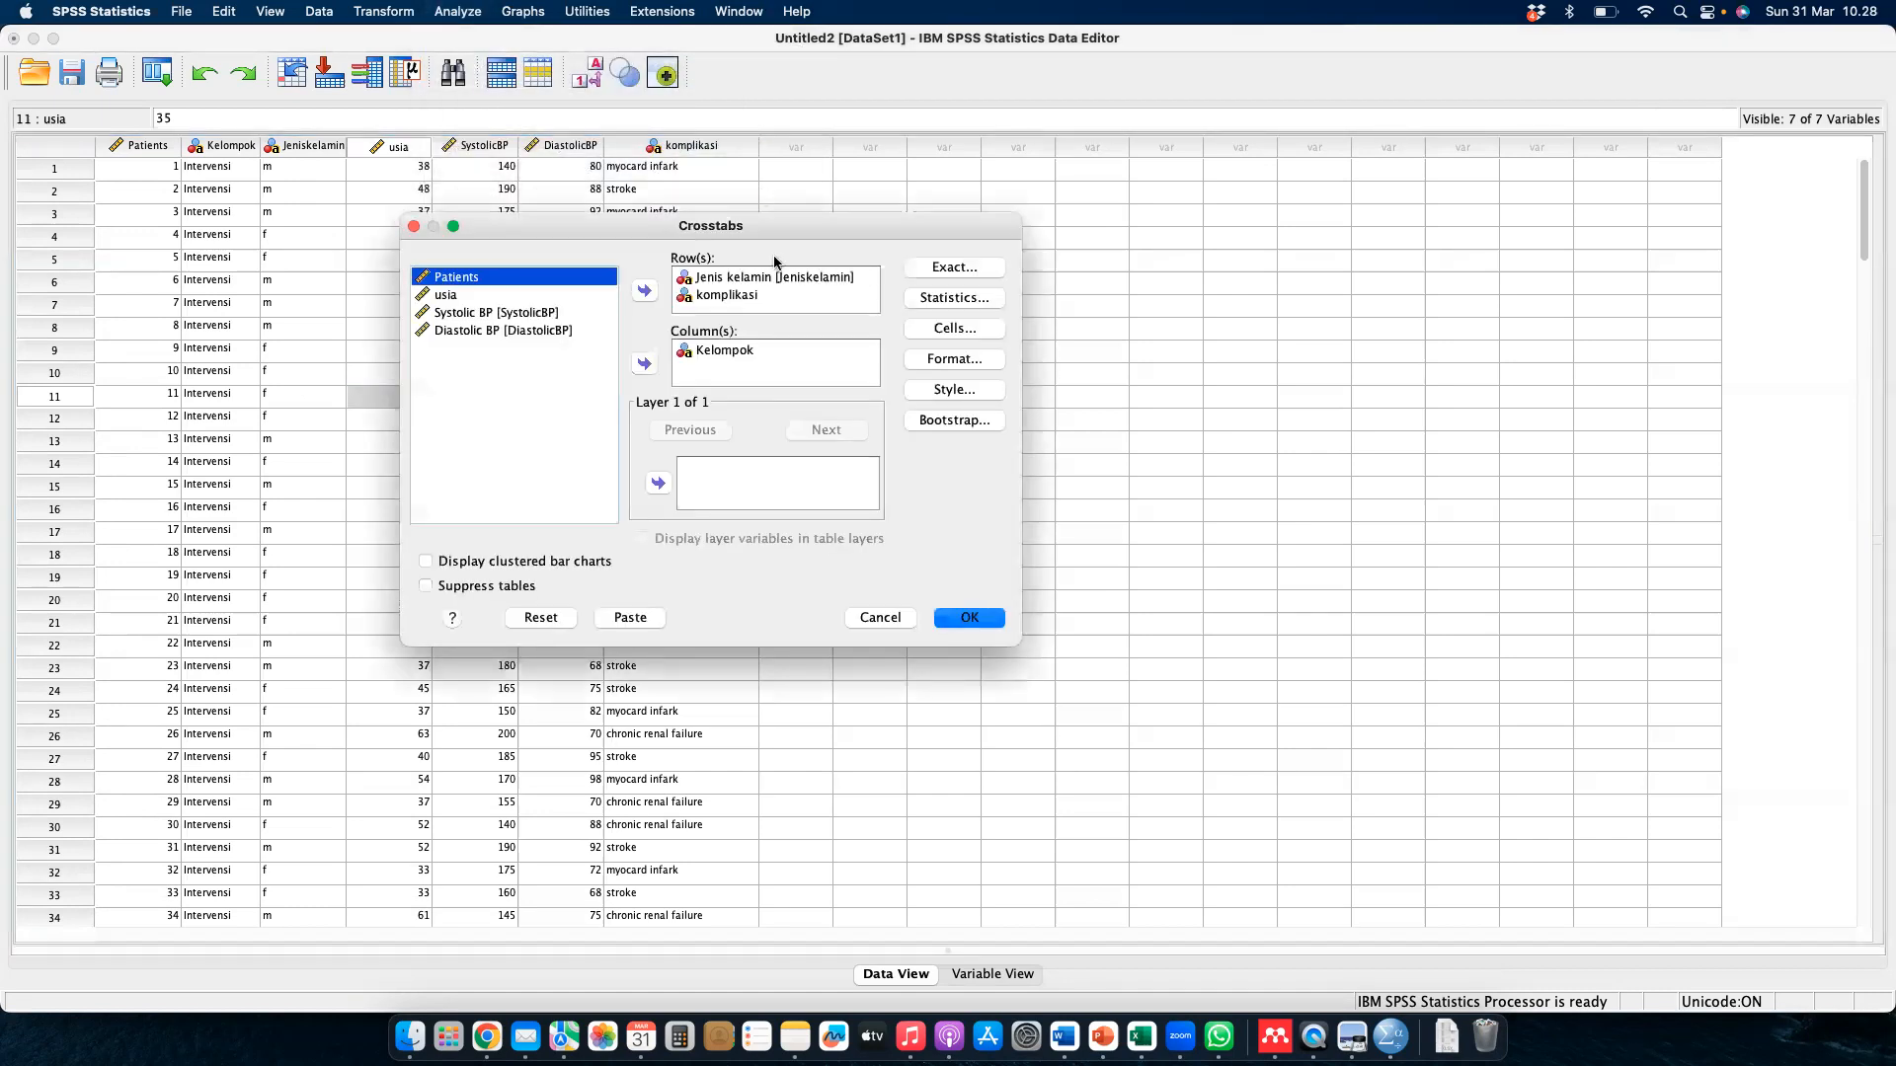
left_click(971, 300)
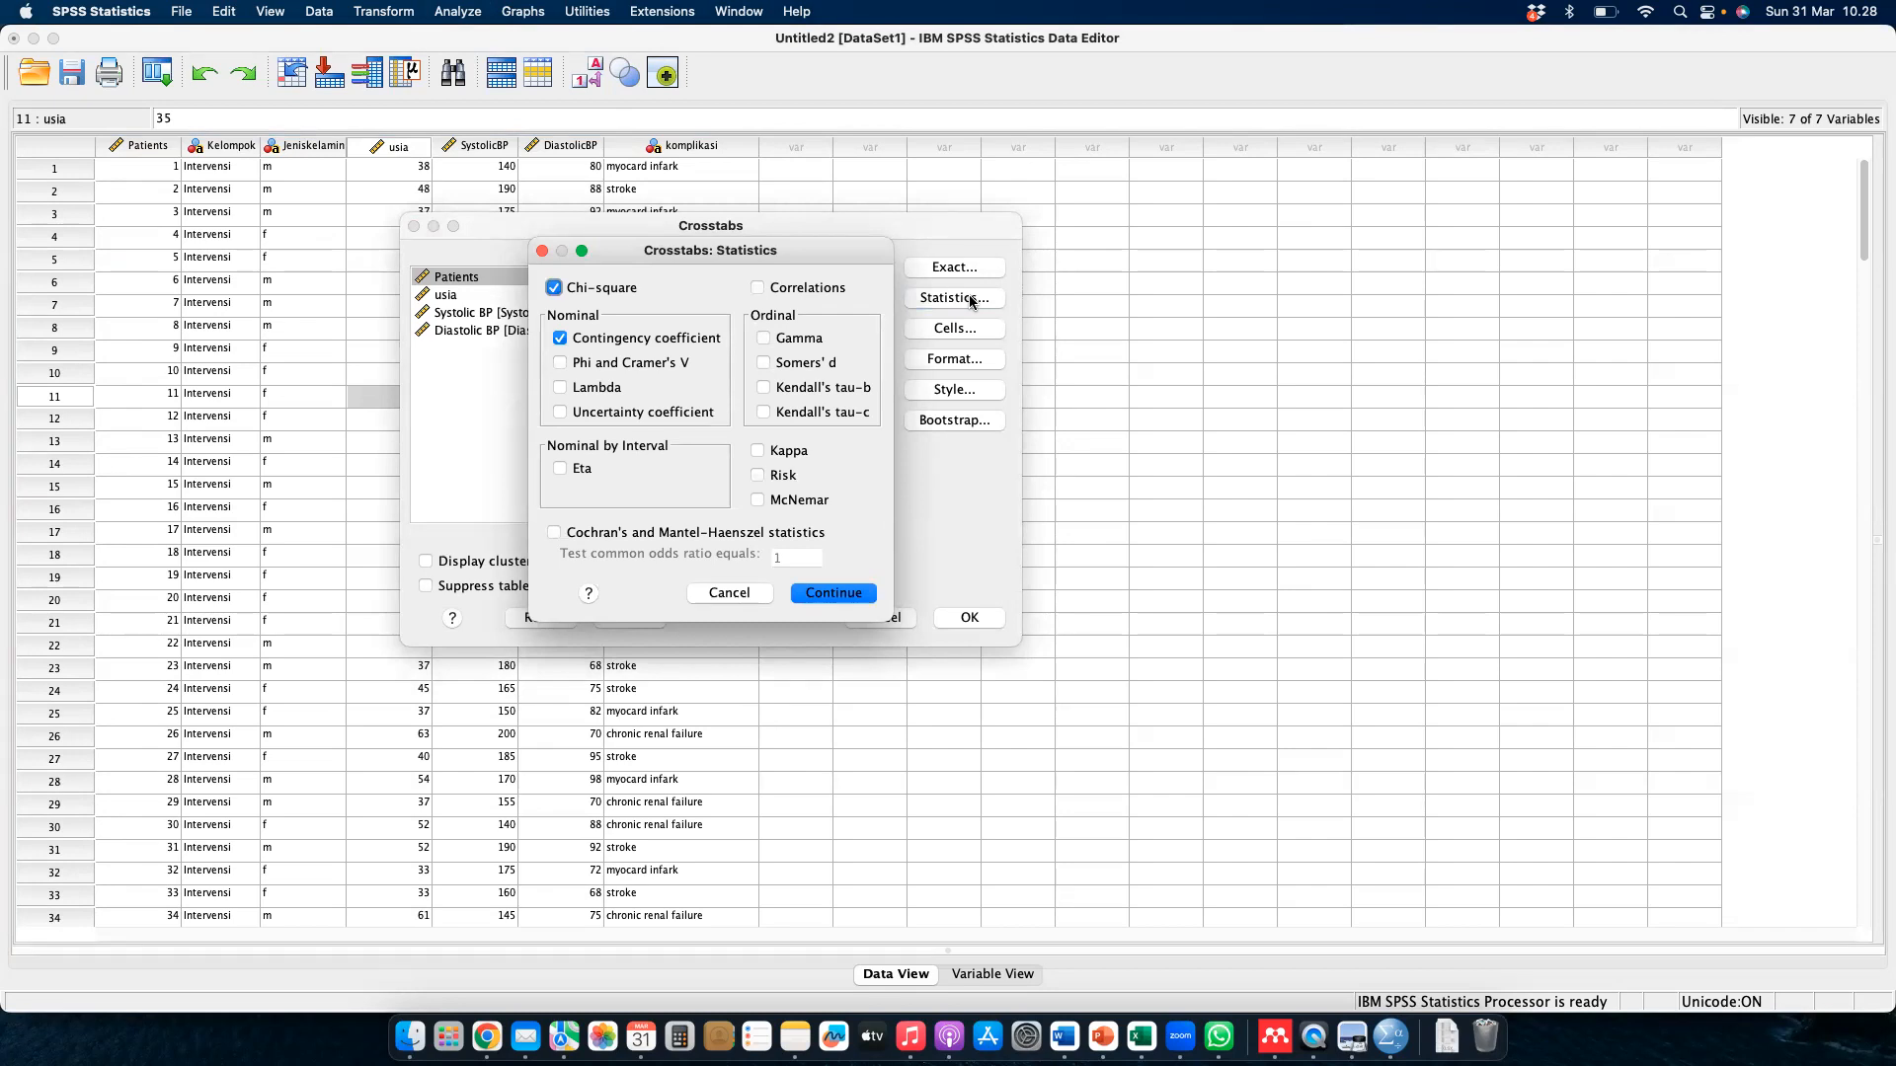
key("Return")
left_click(964, 333)
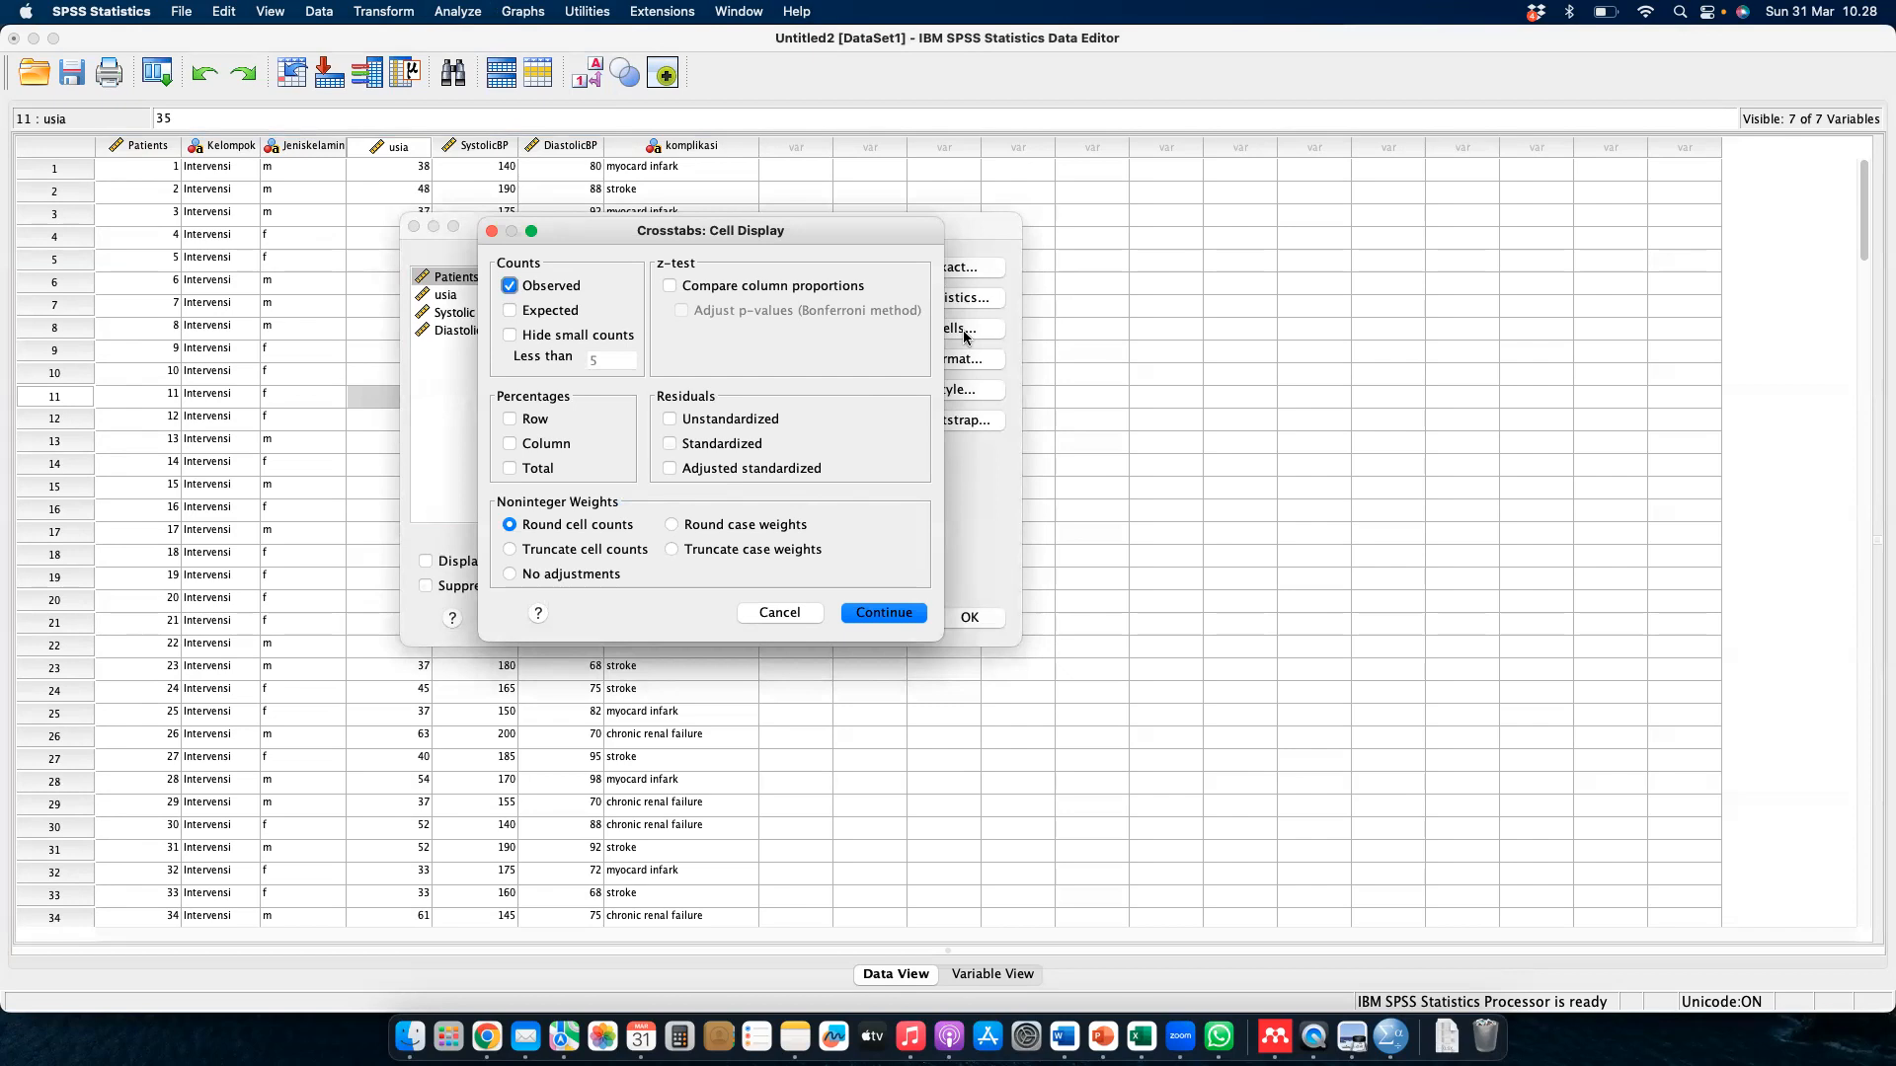
key("Return")
left_click(965, 270)
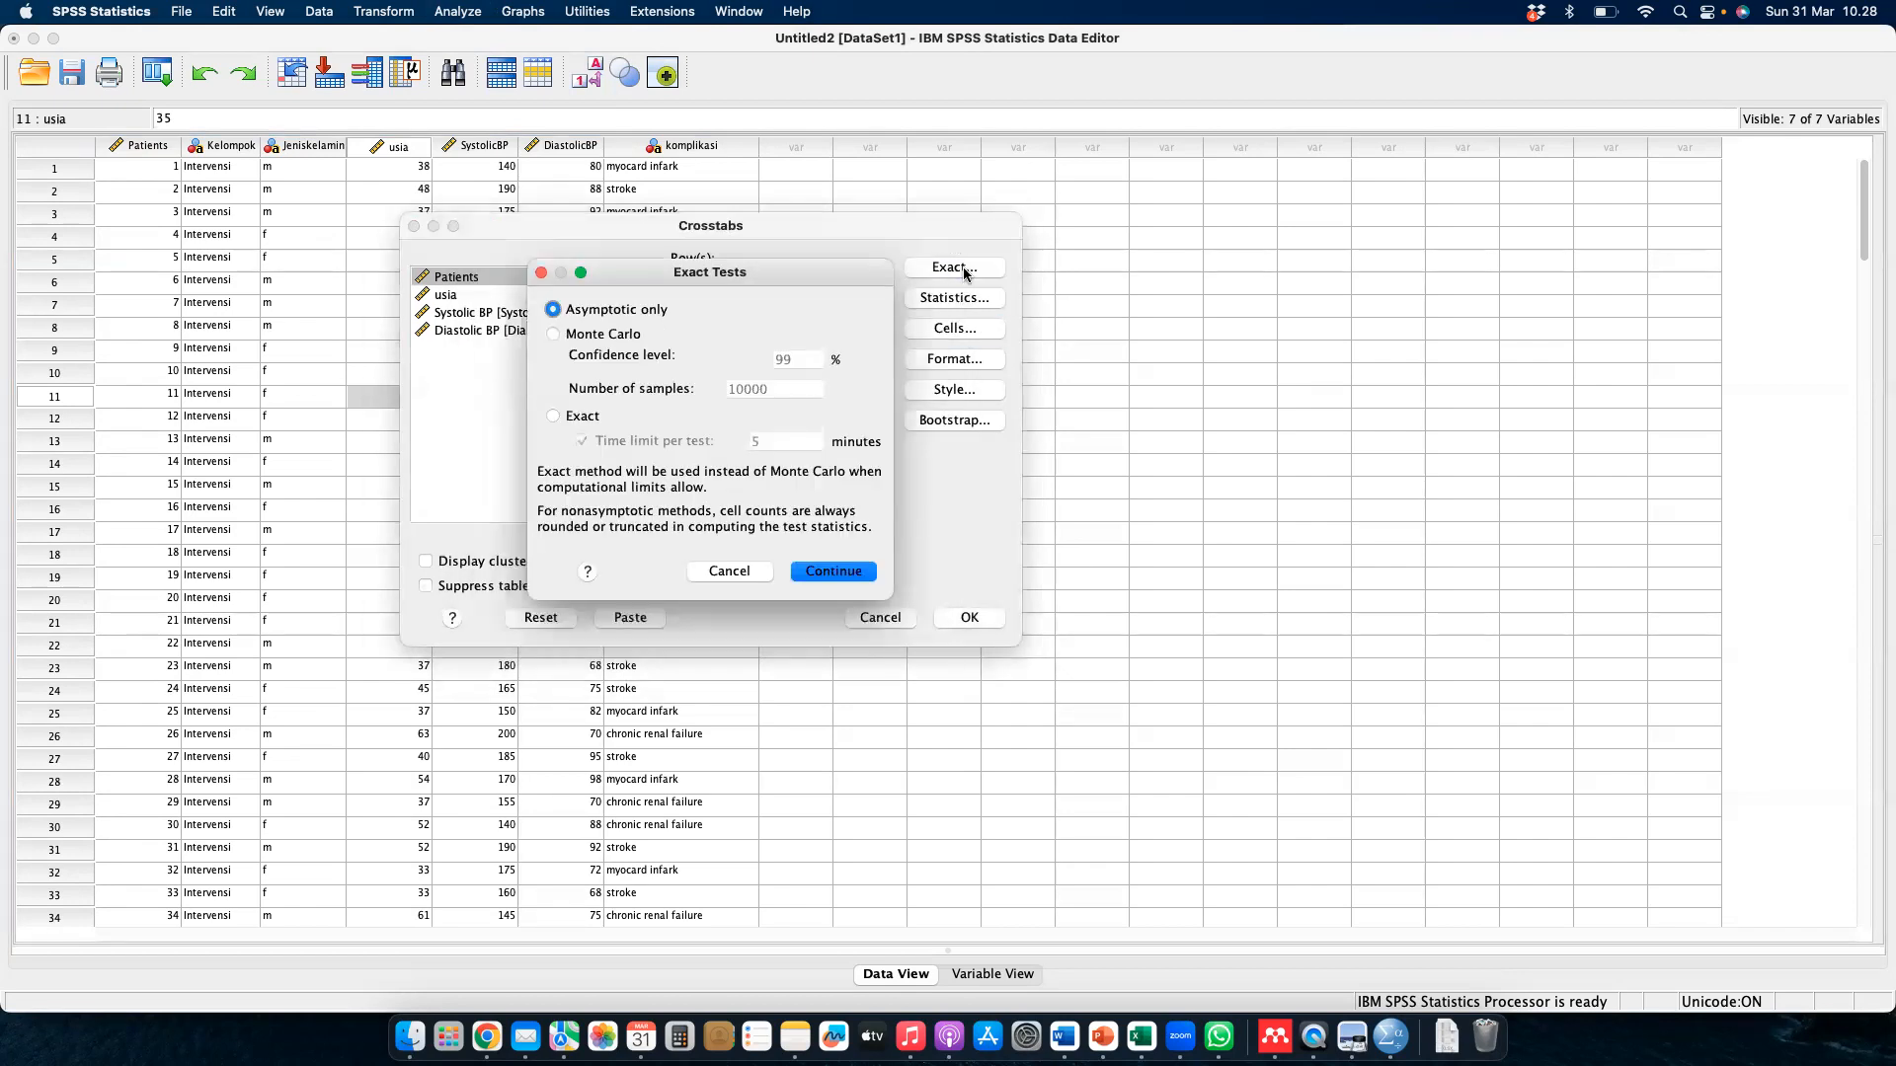
key("Return")
- Inspect the Crosstabs Style, Format and Bootstrap settings for a normality test and close the analysis without running
left_click(955, 391)
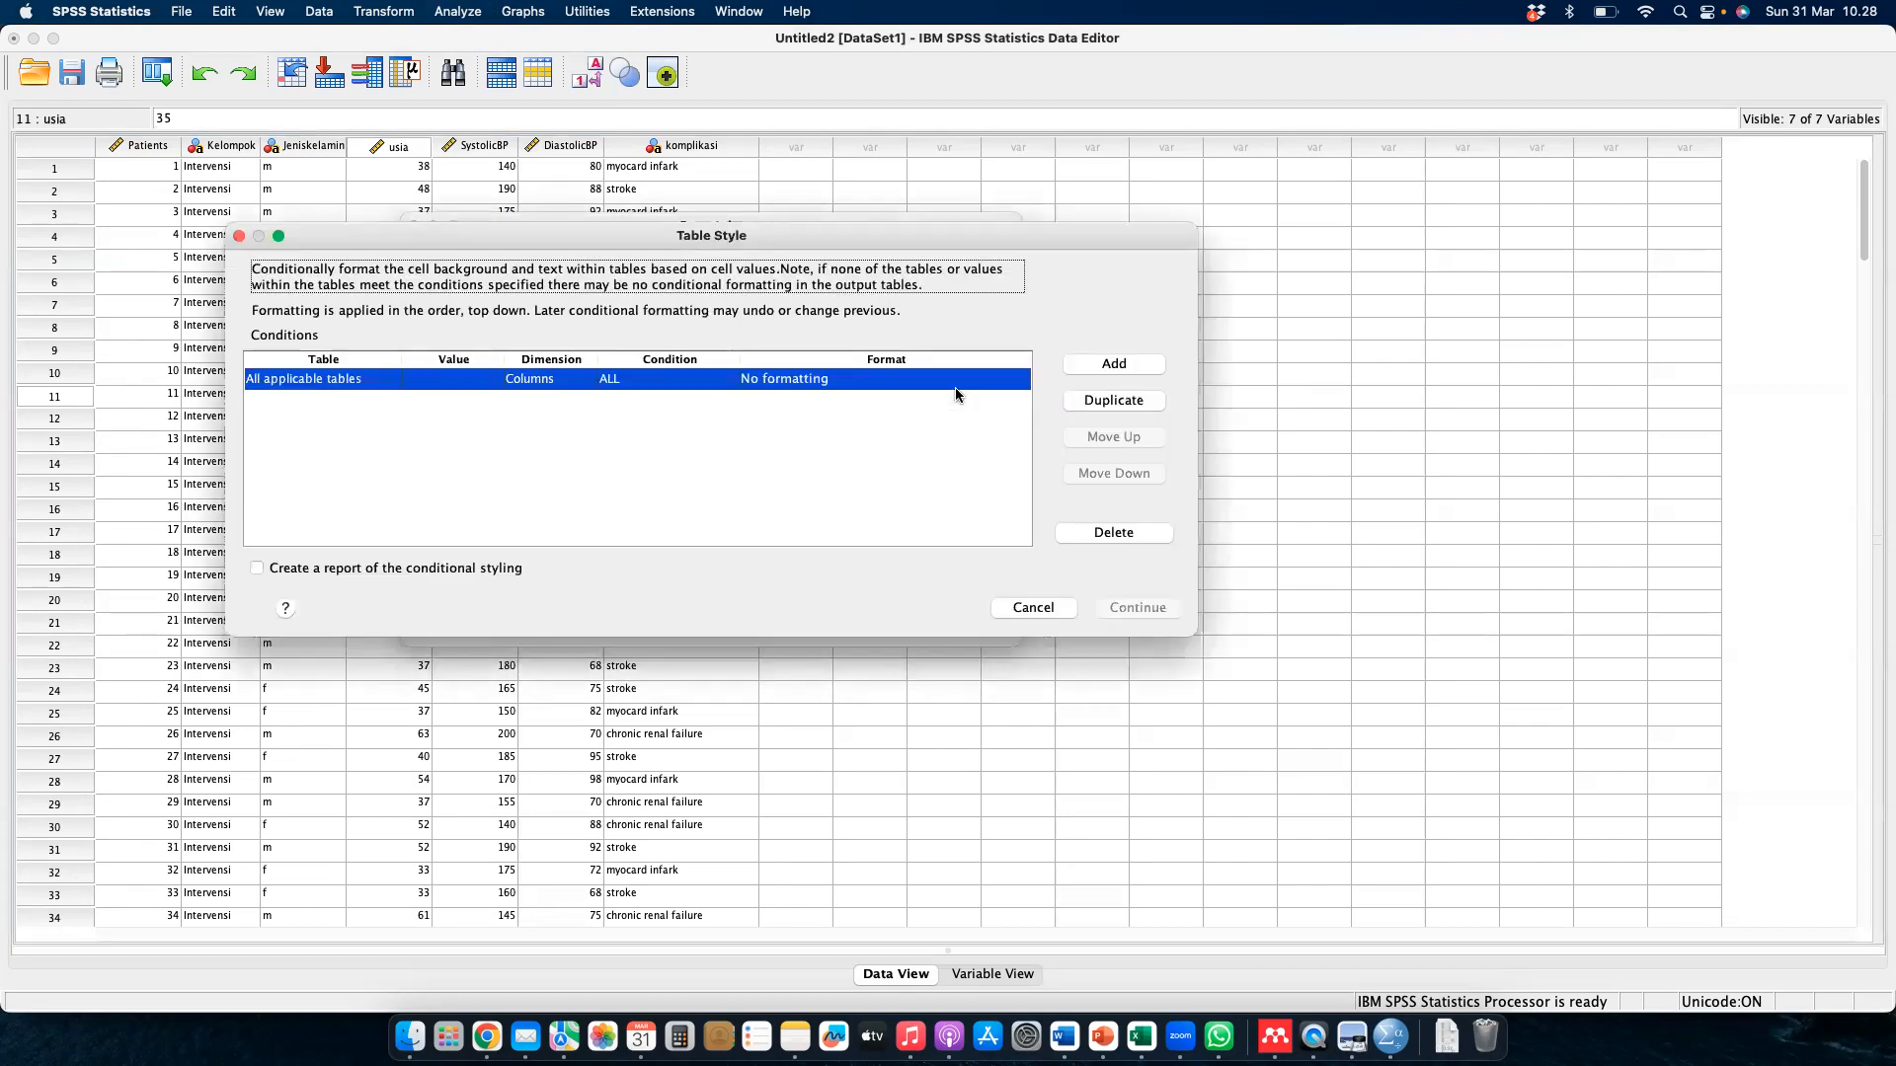
key("Escape")
left_click(956, 361)
key("Return")
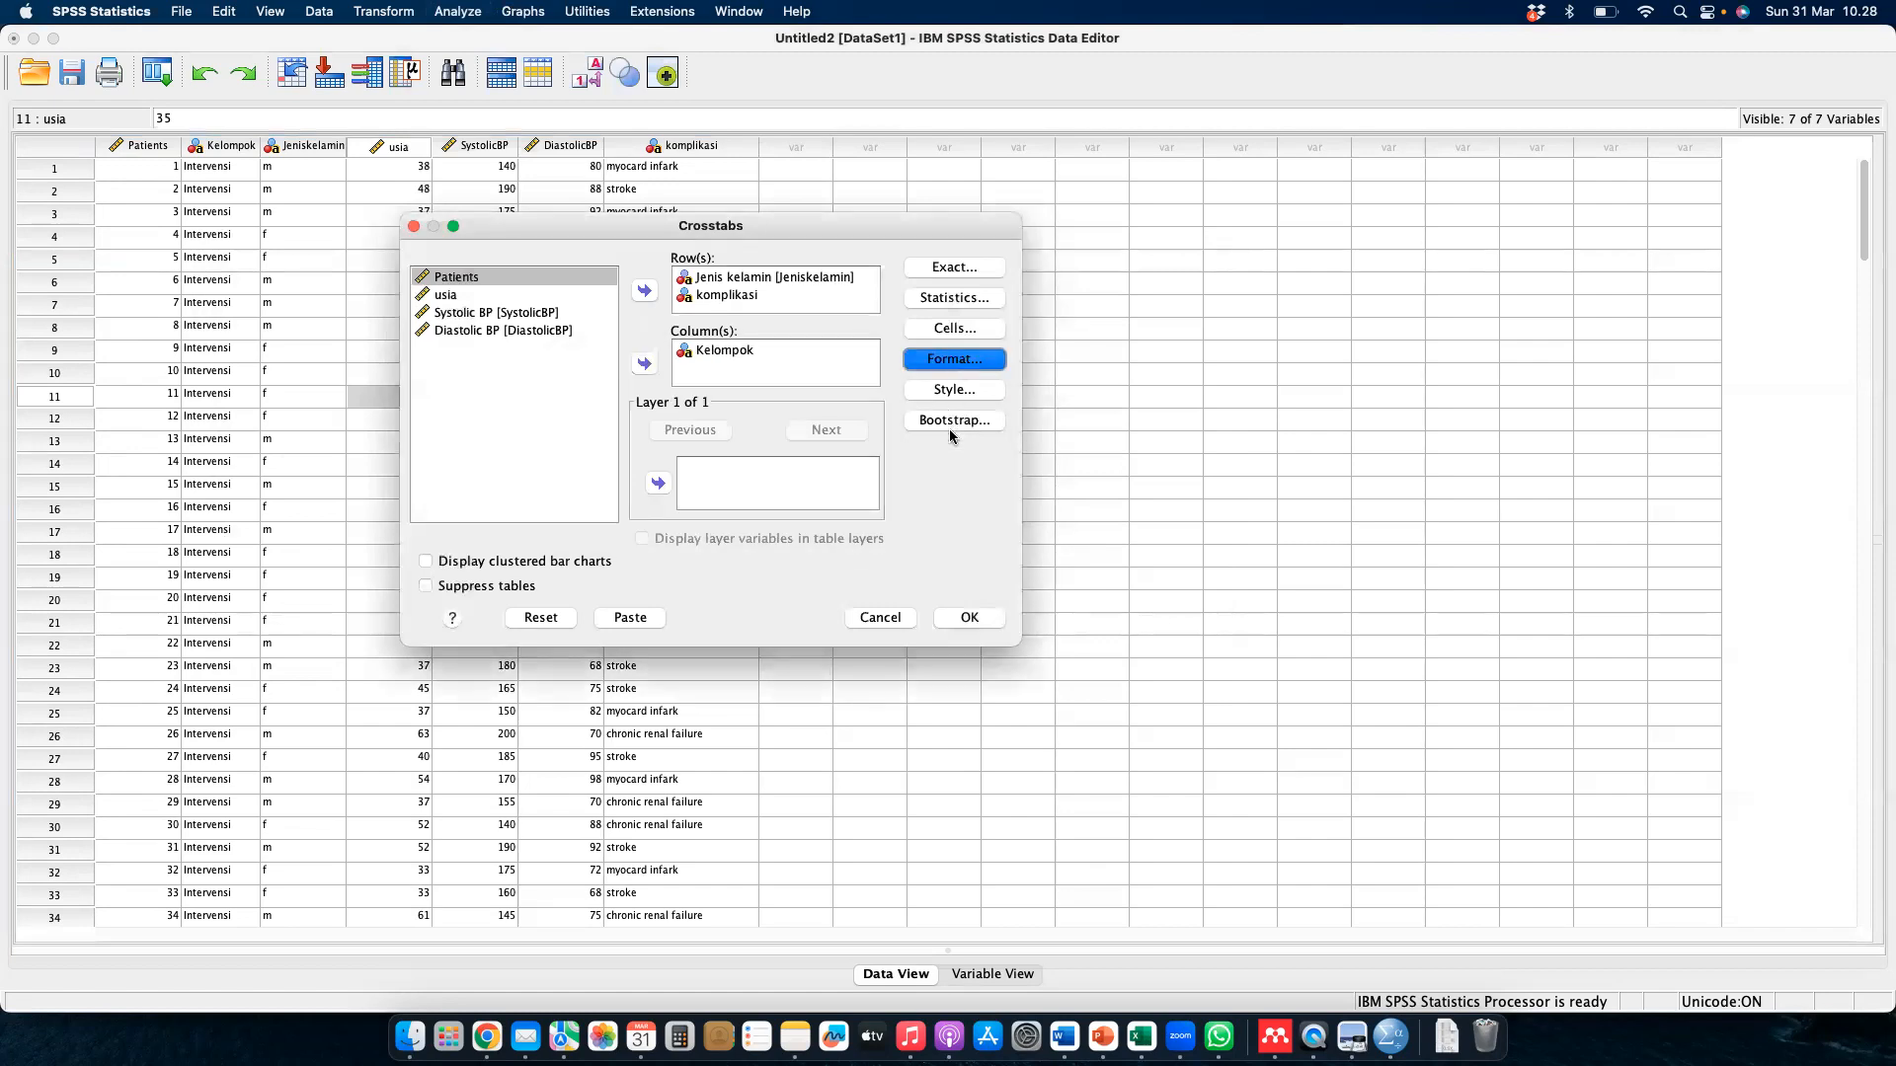
left_click(950, 427)
key("Return")
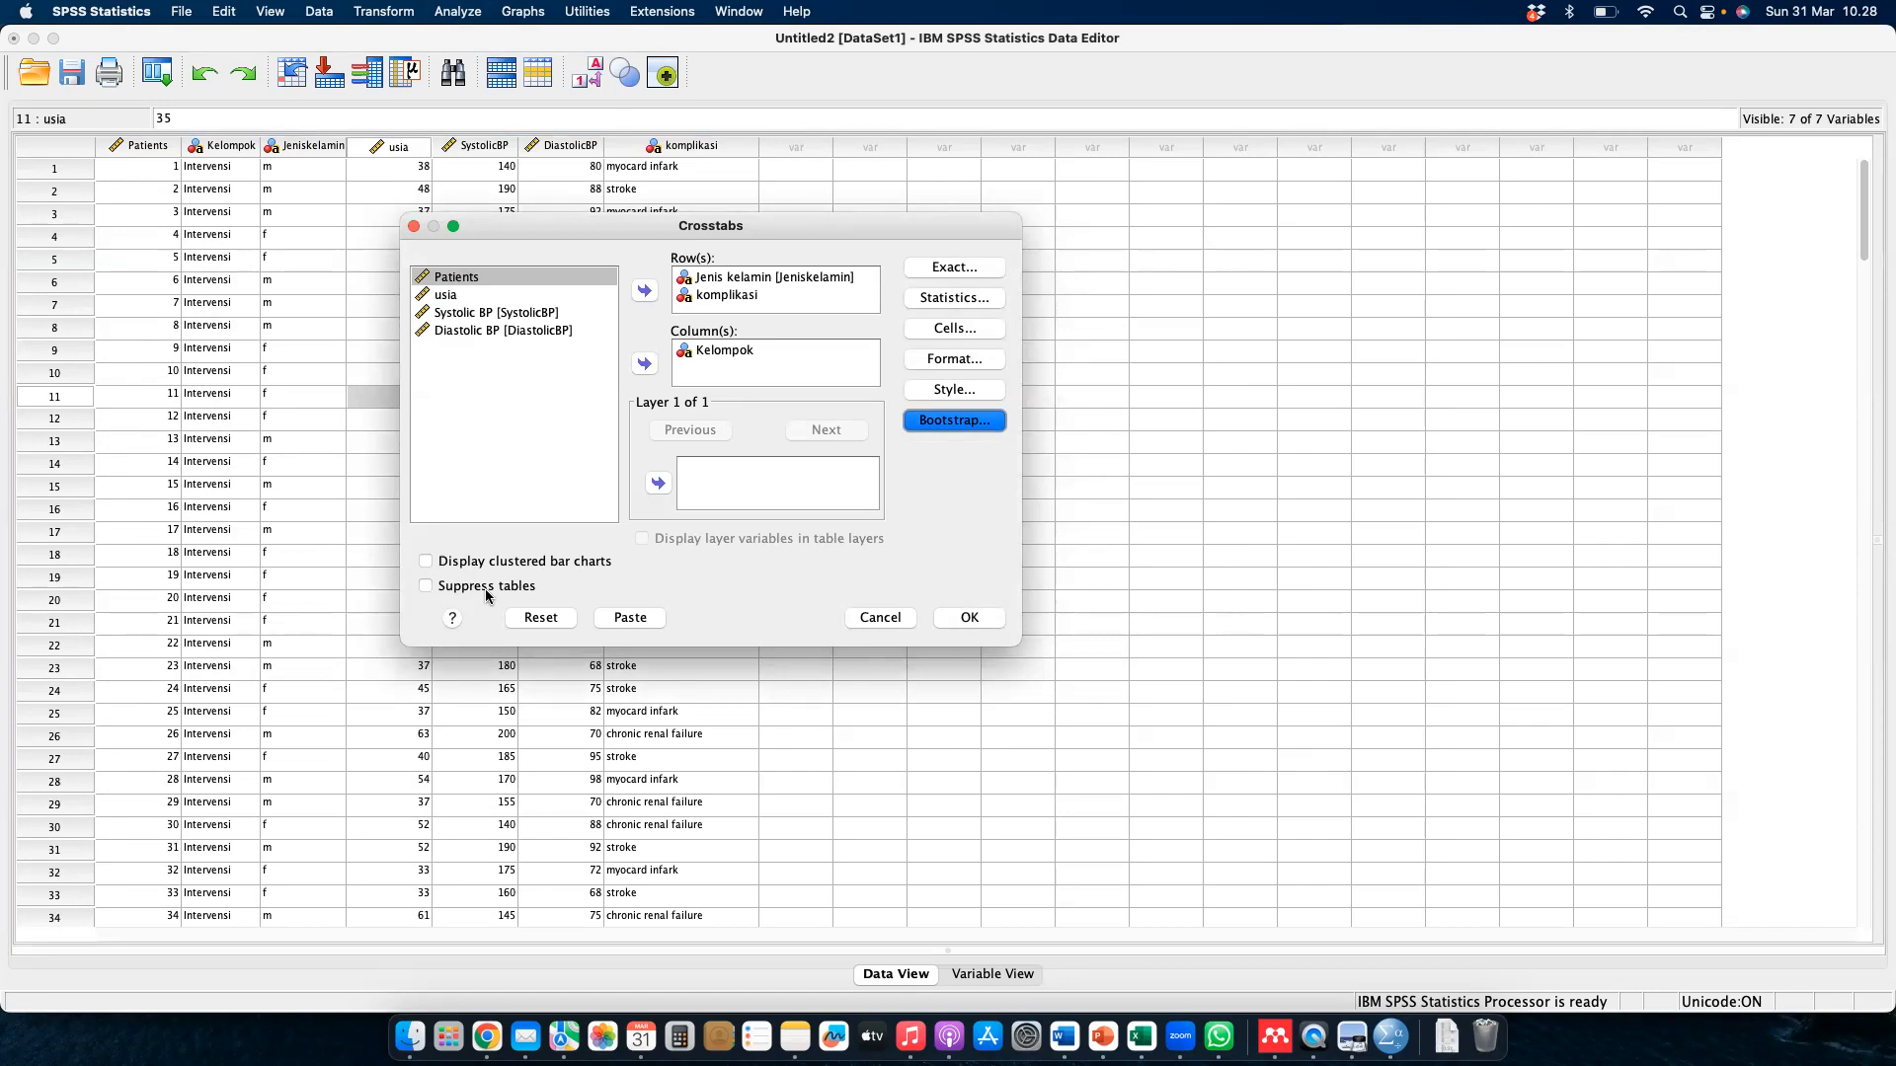
key("Escape")
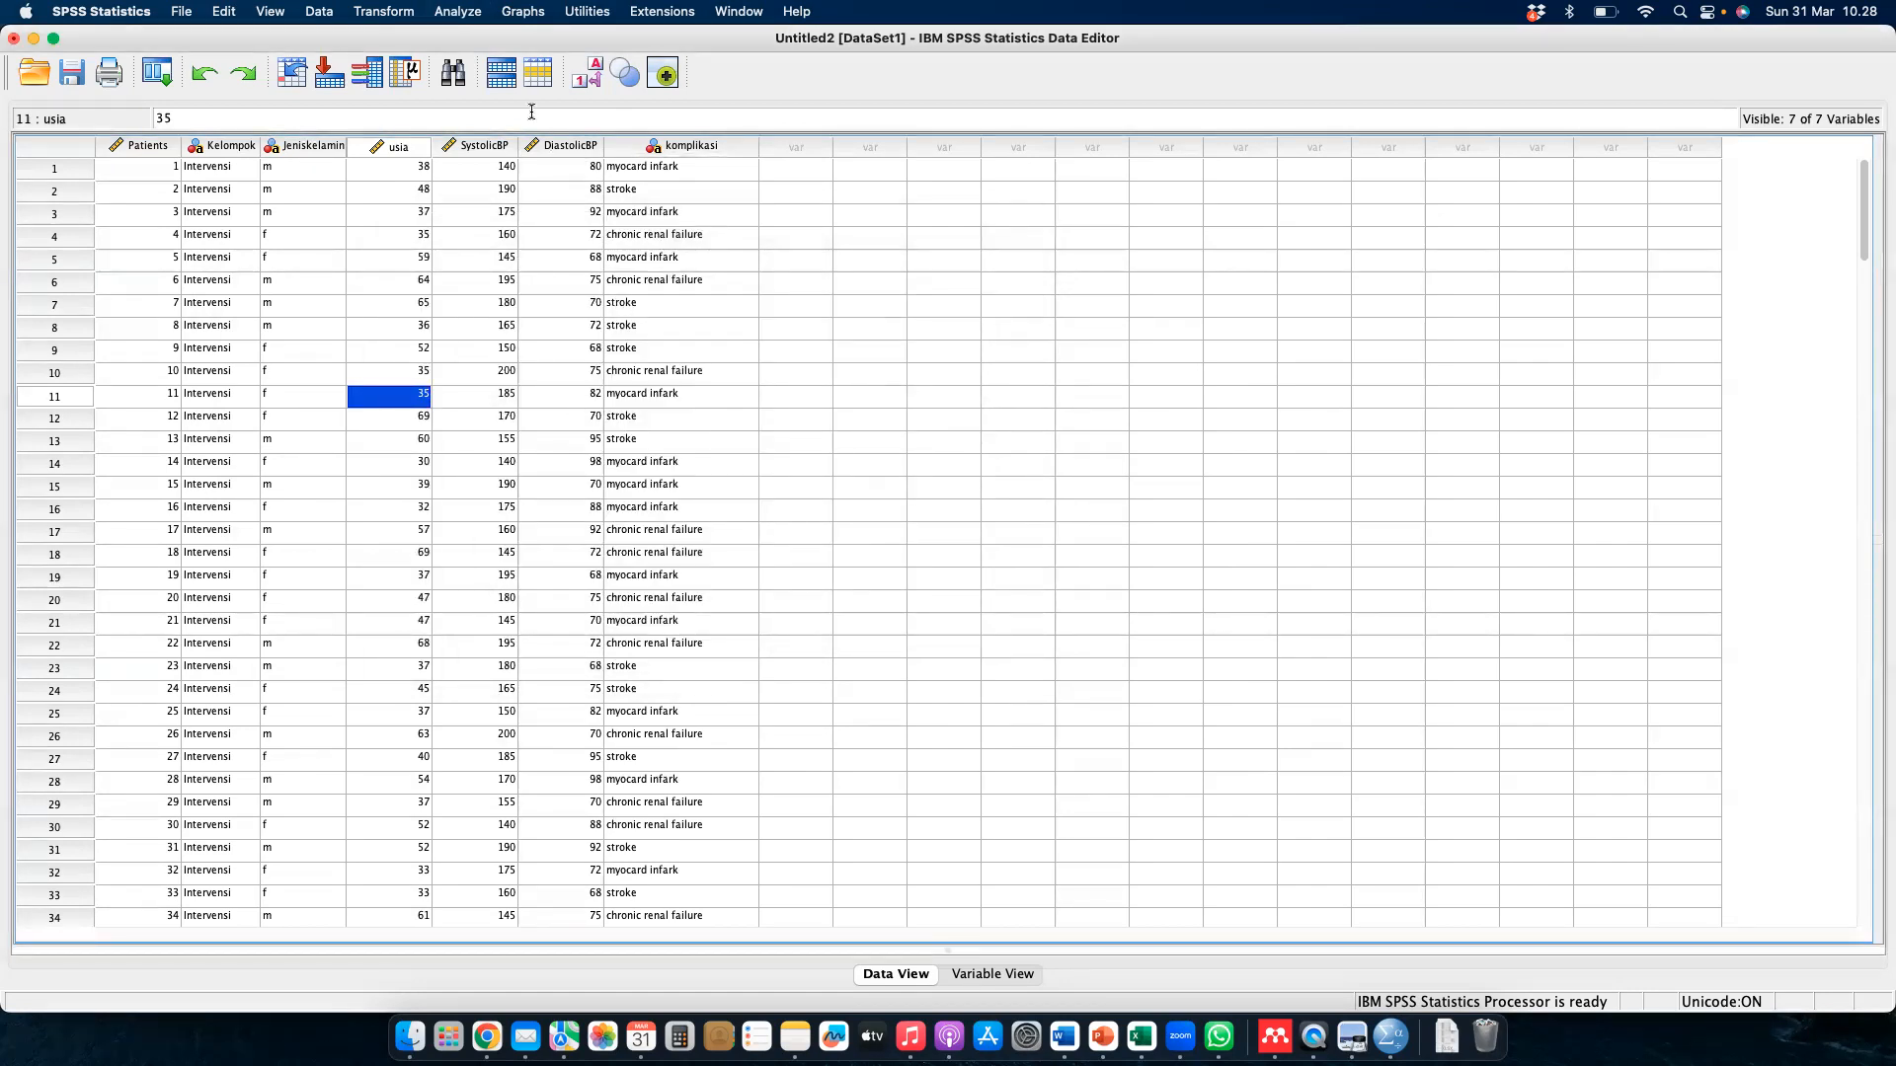
- Switch to Chrome, search Google for "normality test" and refine the search to "normality test spss"
key("ctrl+Right")
key("ctrl+Right")
key("ctrl+Right")
key("ctrl+Right")
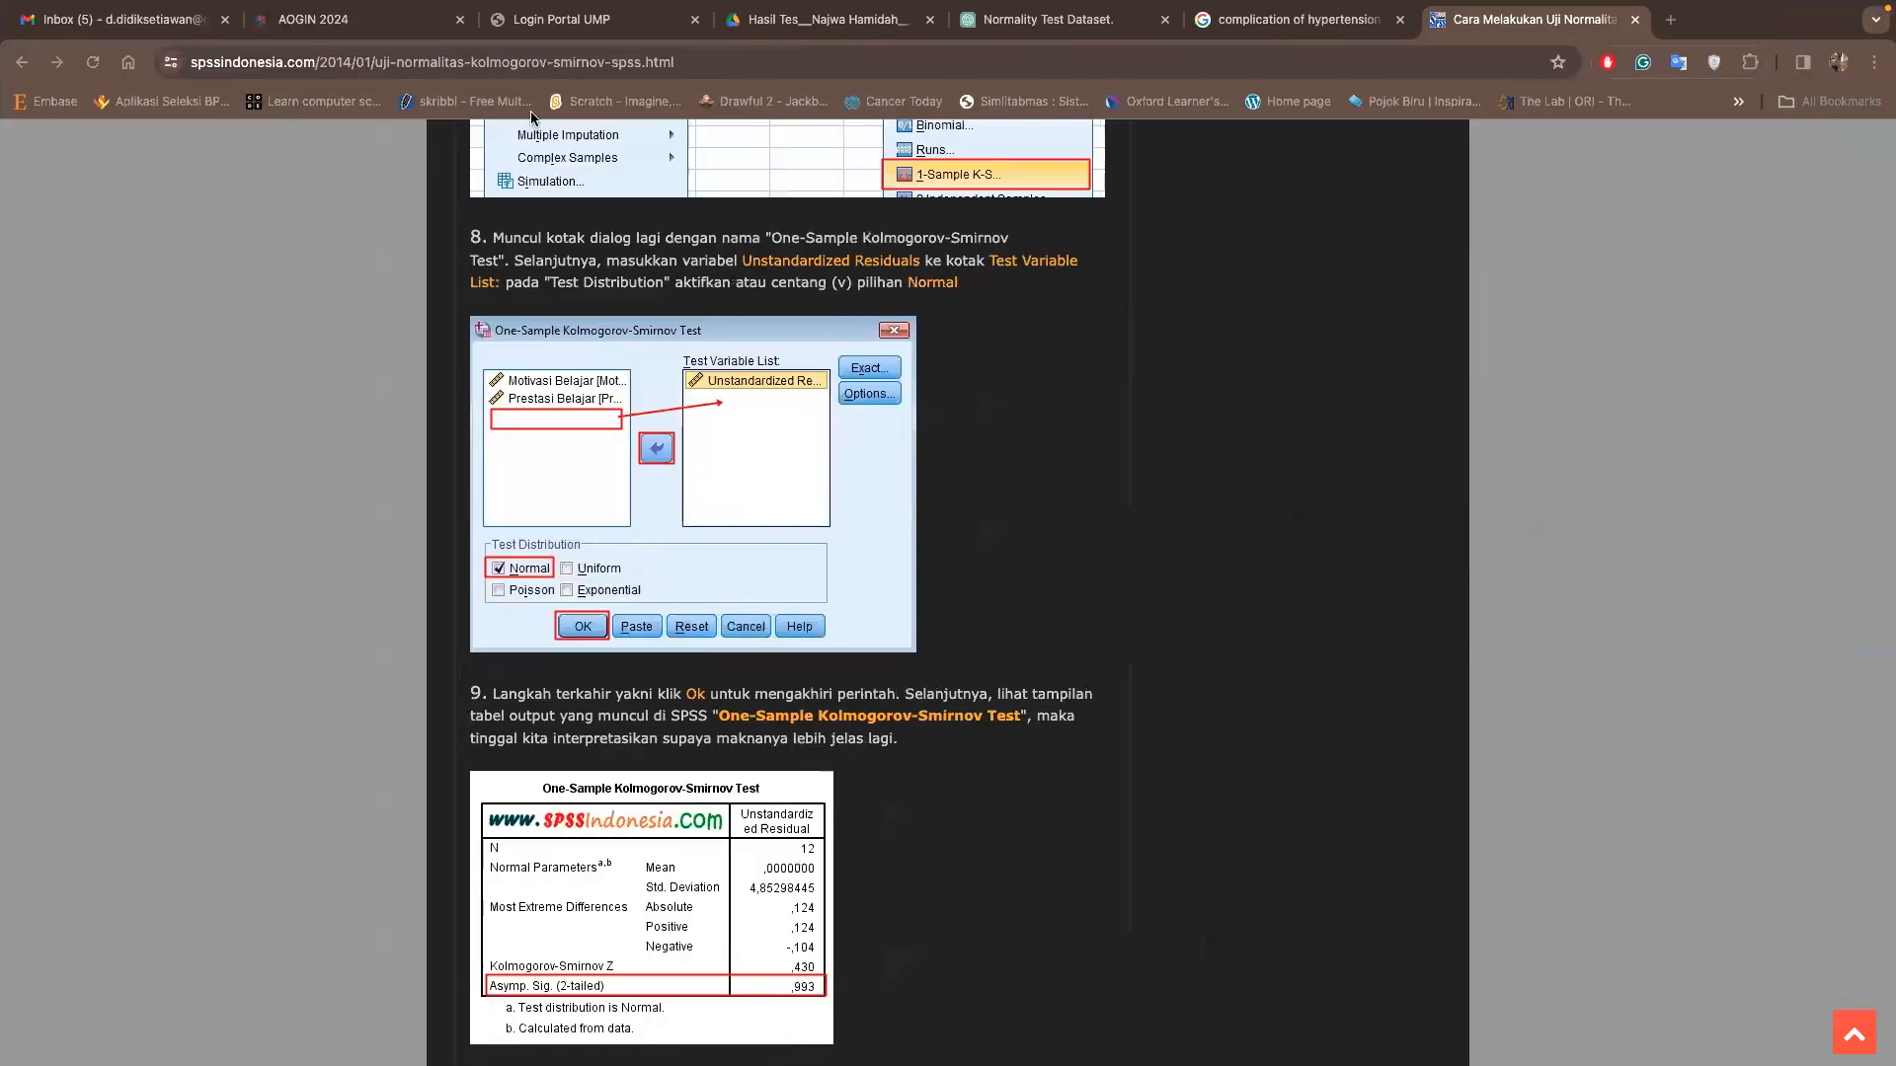
left_click(711, 57)
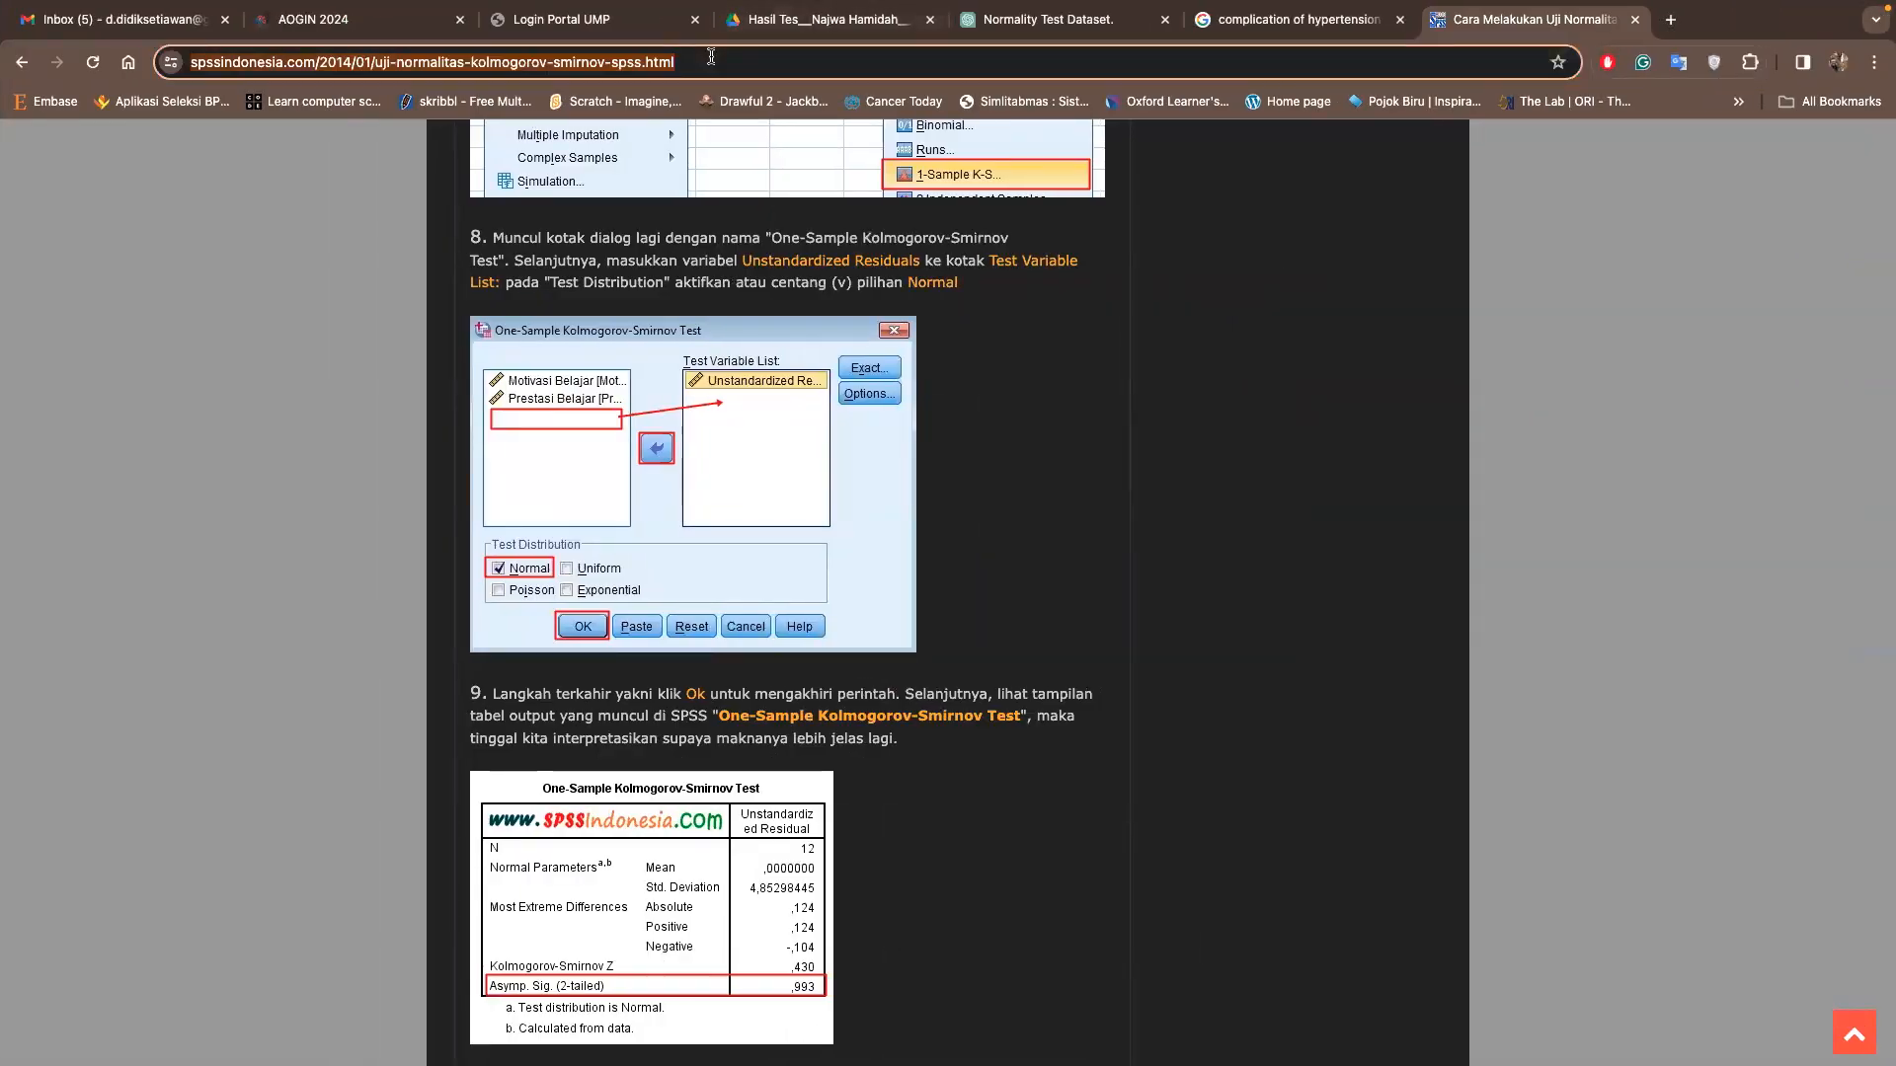
type("normality test")
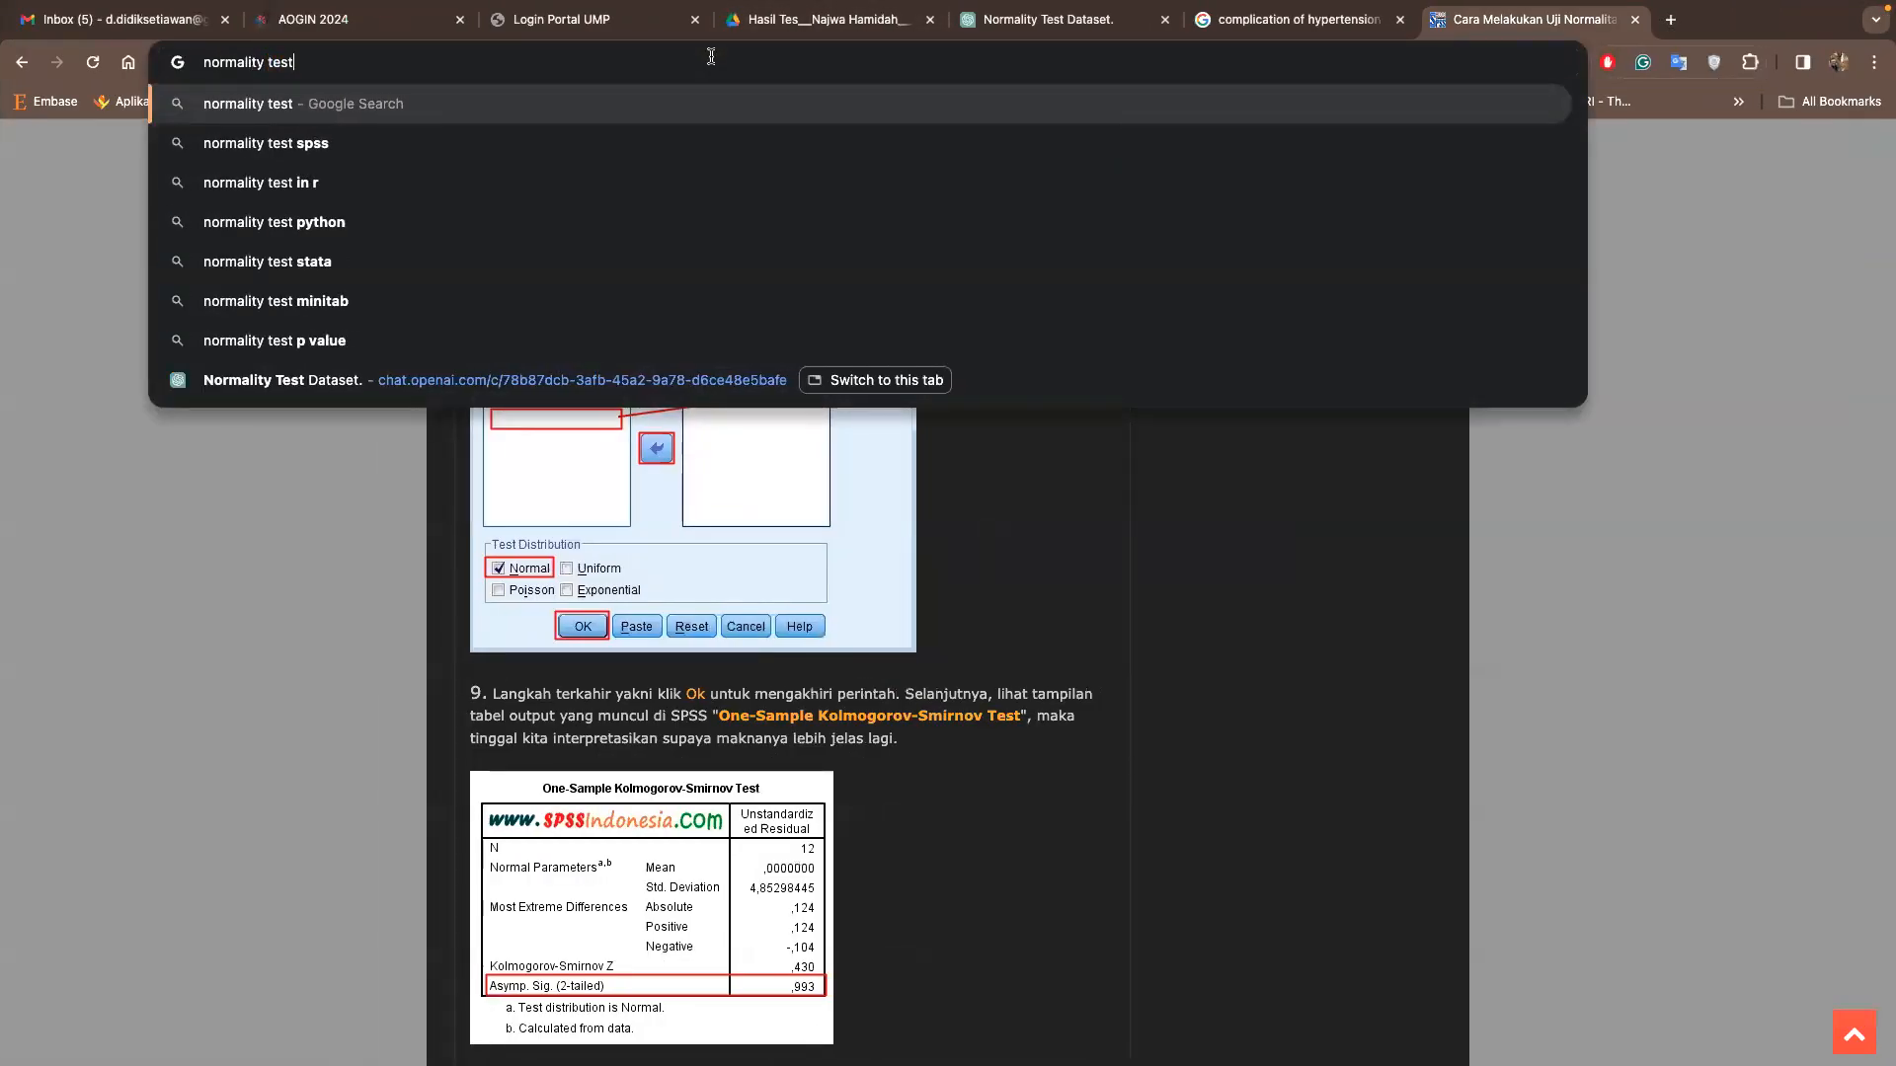
key("Return")
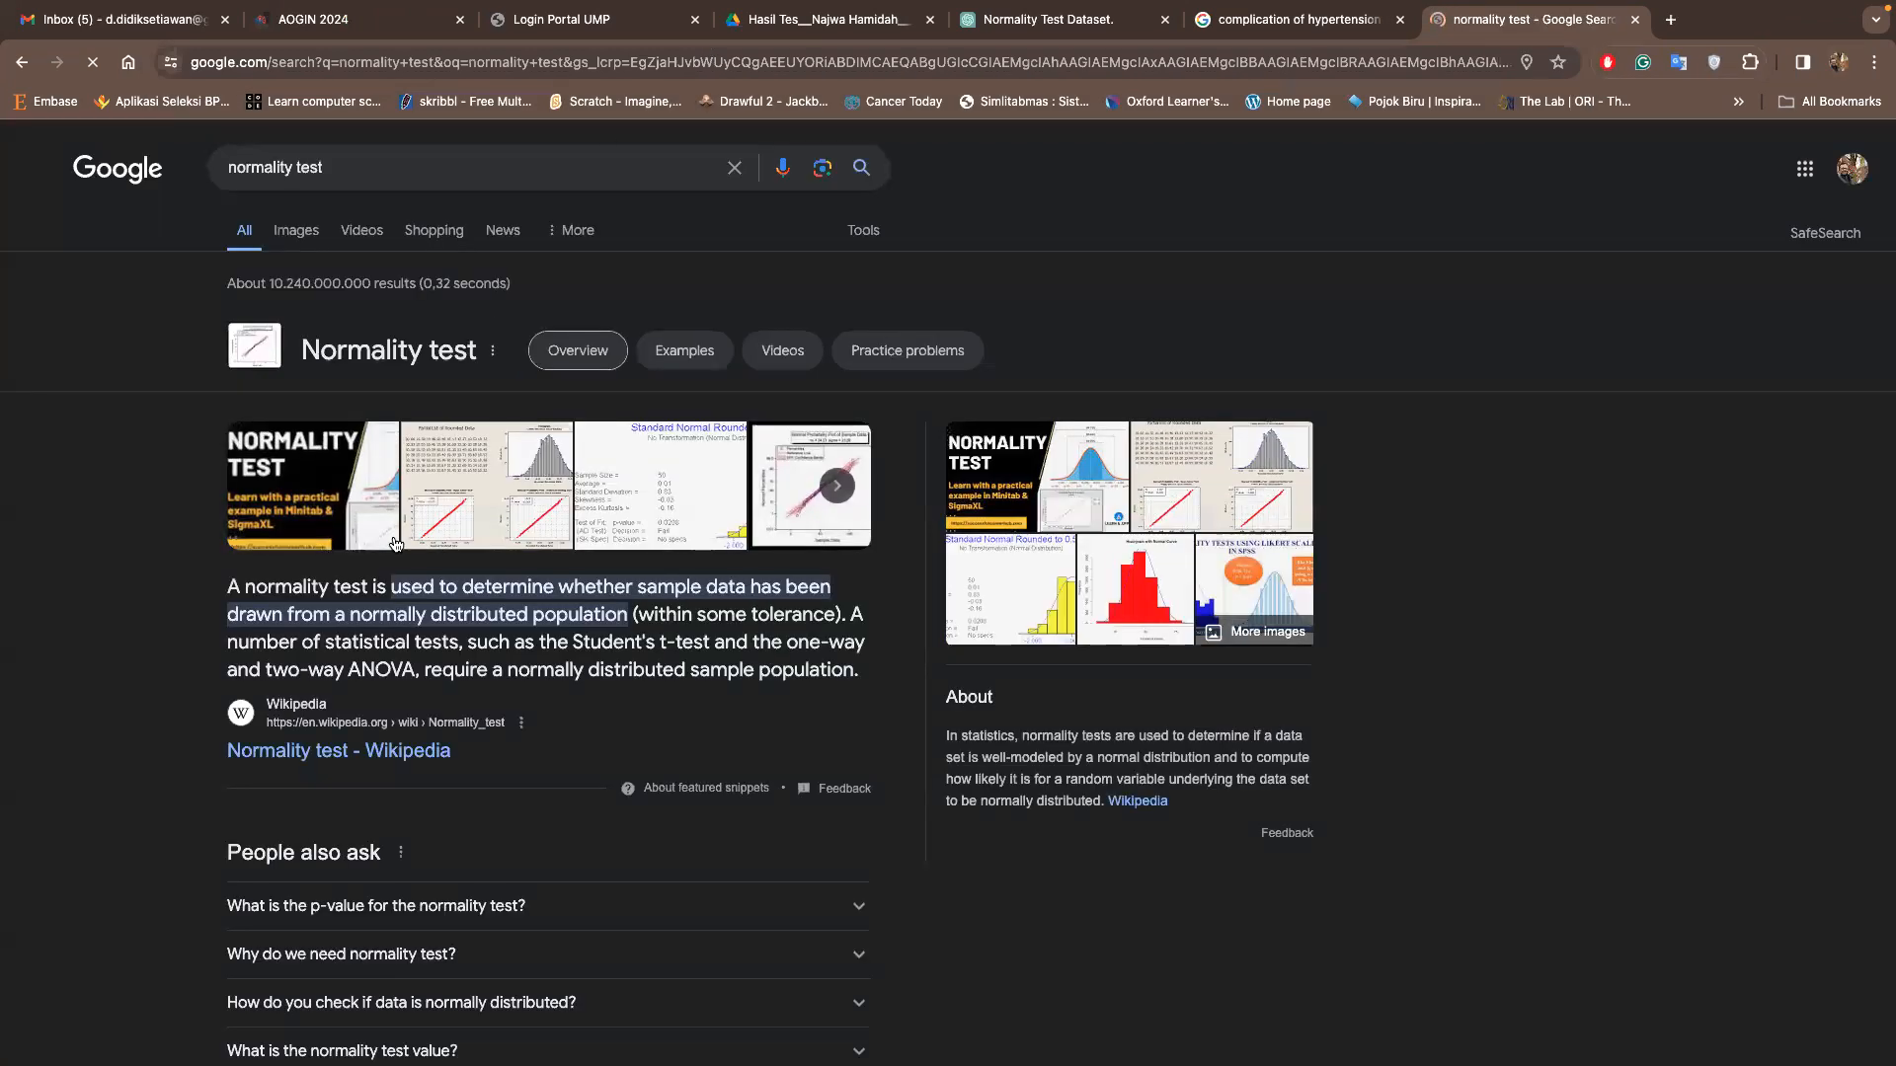
left_click(422, 169)
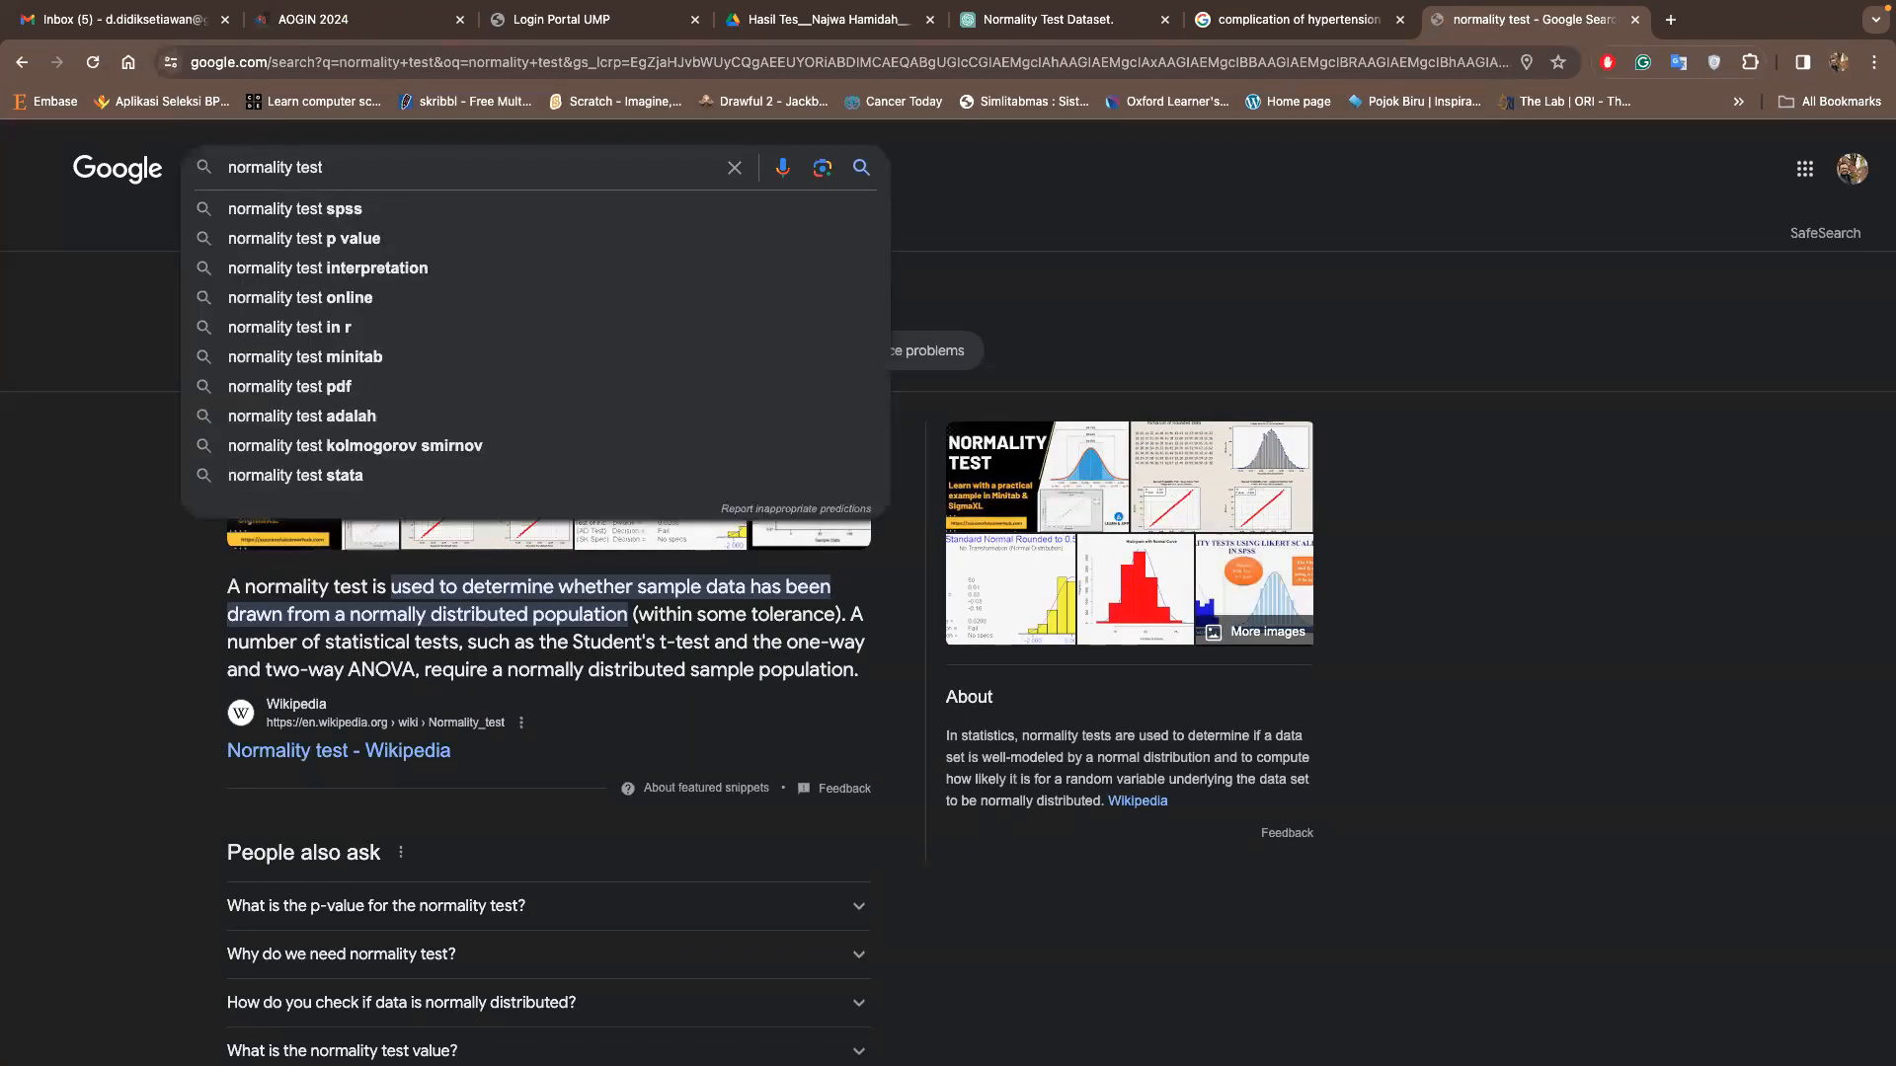
key("Down")
key("Return")
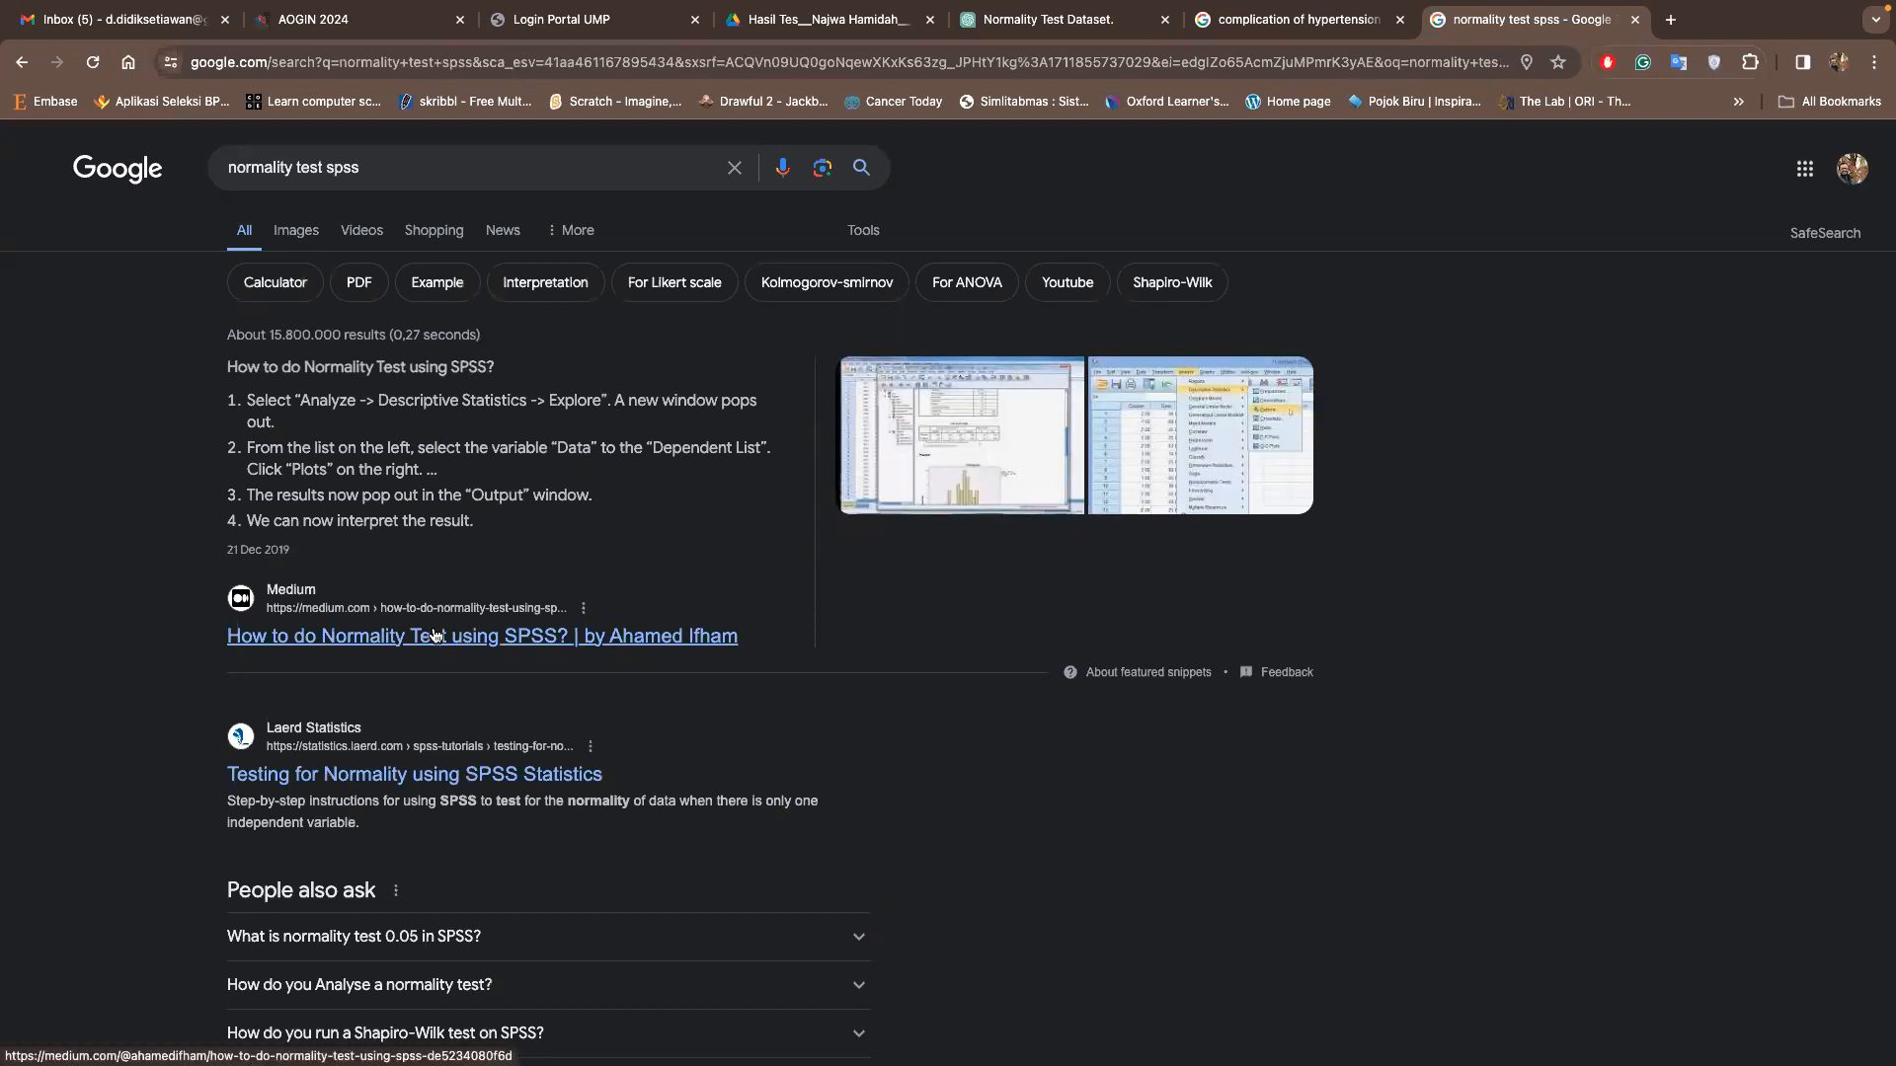
- Expand the related question on running a Shapiro-Wilk test in SPSS and read its test procedure
scroll(436, 635, "down", 2)
scroll(435, 635, "down", 3)
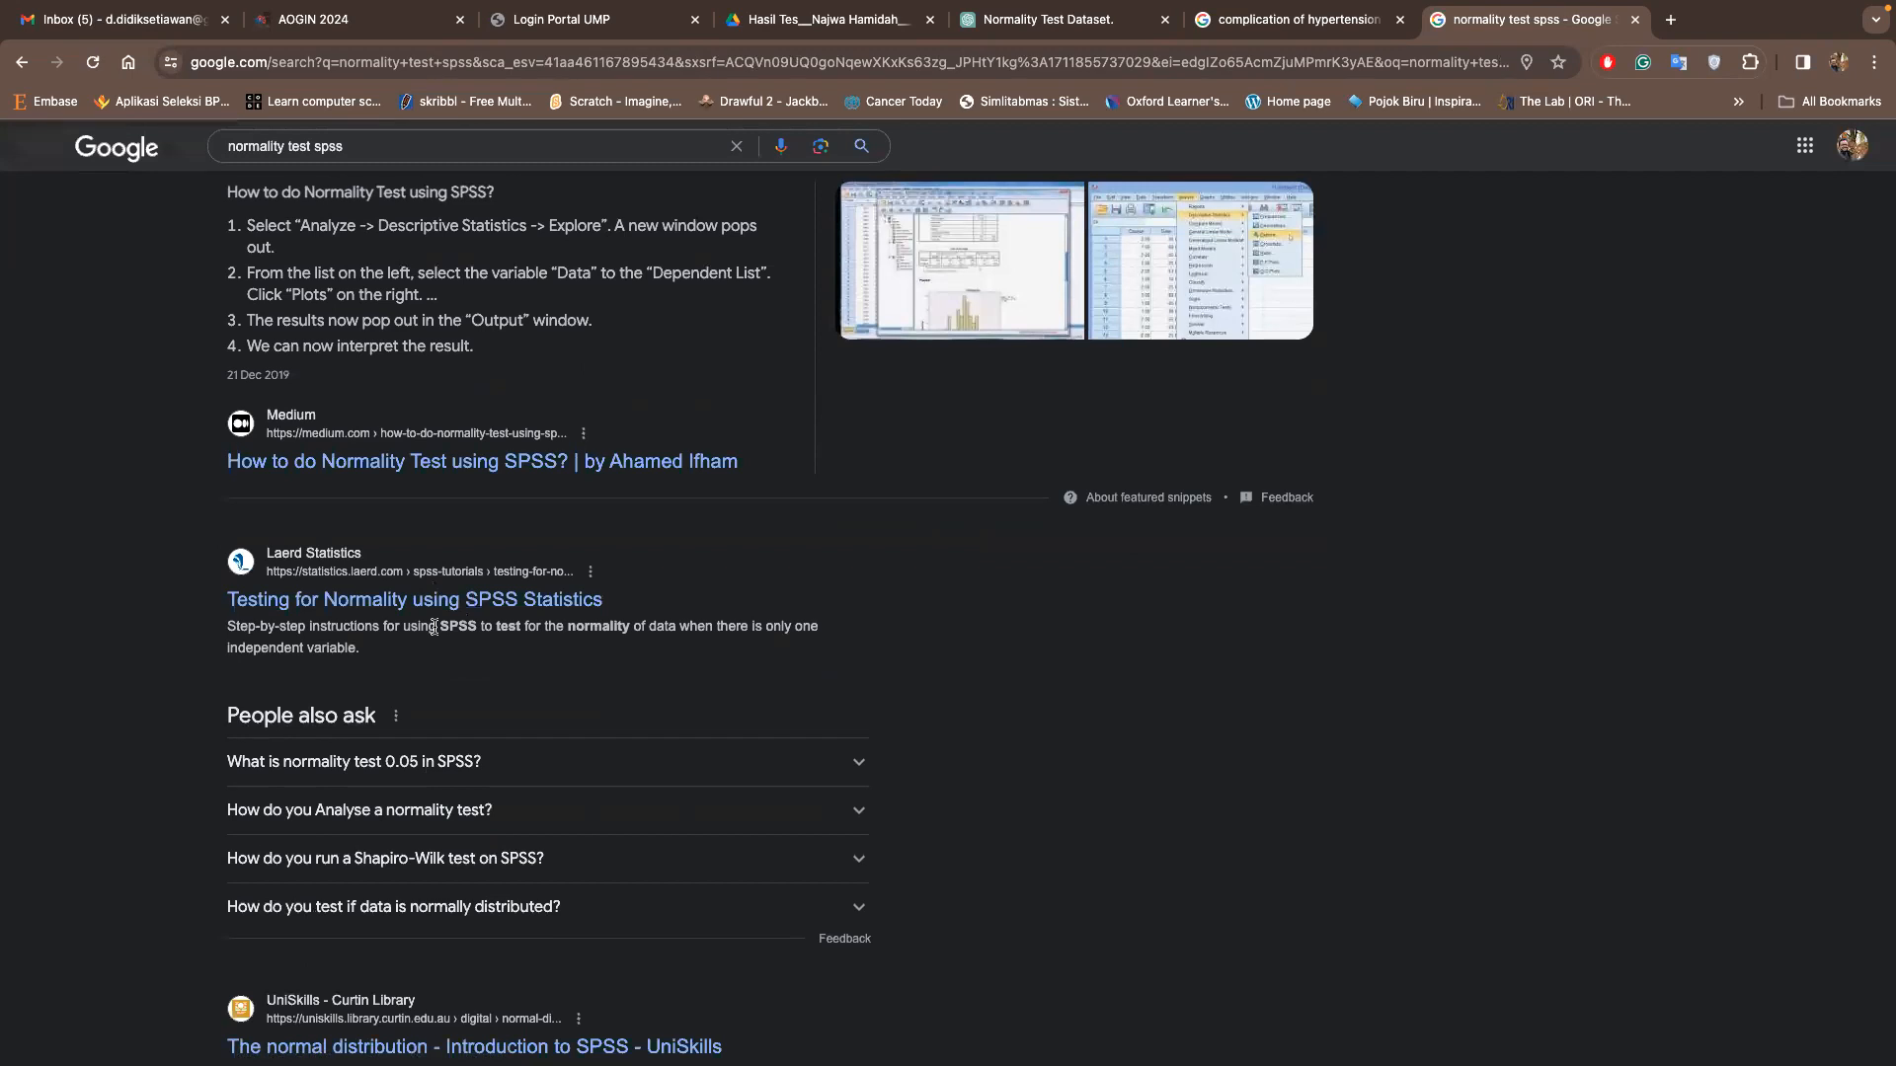
left_click(559, 857)
scroll(561, 855, "down", 2)
scroll(559, 857, "down", 3)
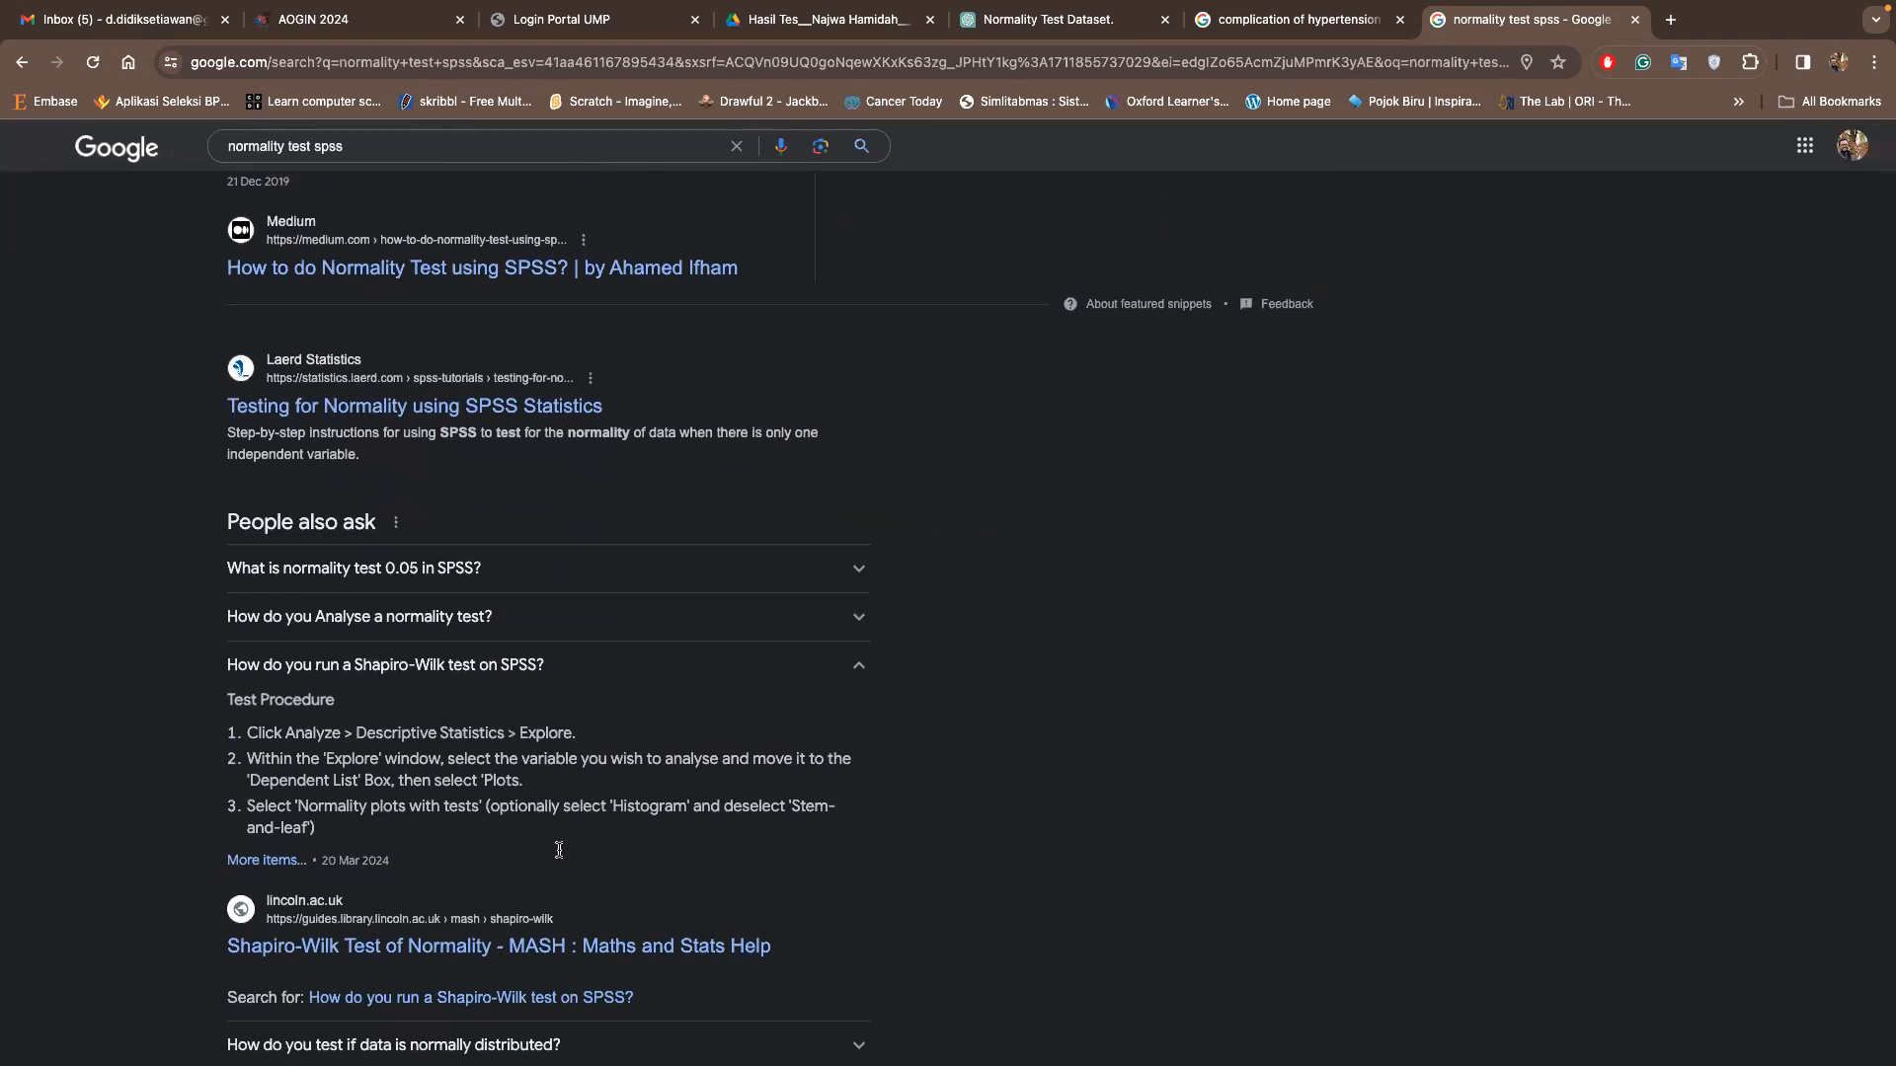
scroll(559, 850, "down", 1)
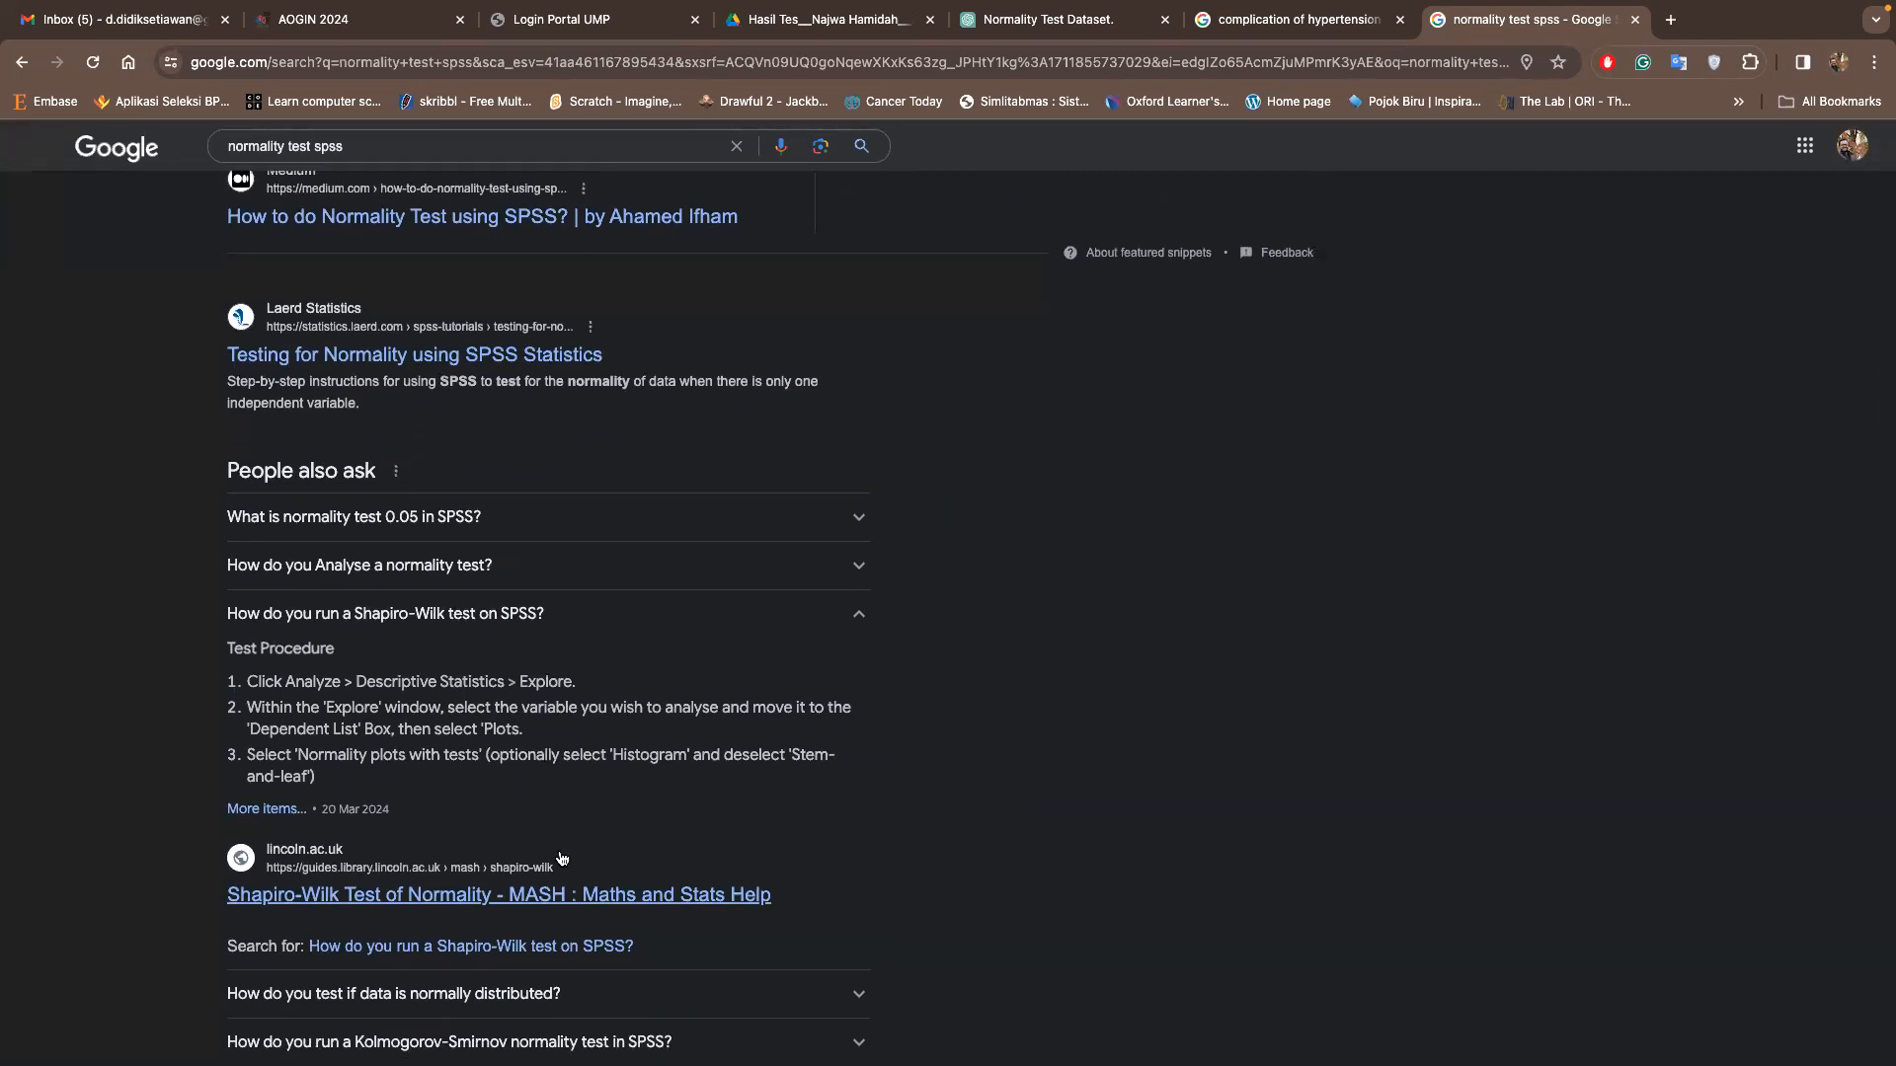
- Switch back to SPSS and open the Explore analysis from the descriptive statistics
key("ctrl+Left")
key("ctrl+Left")
key("ctrl+Left")
key("ctrl+Left")
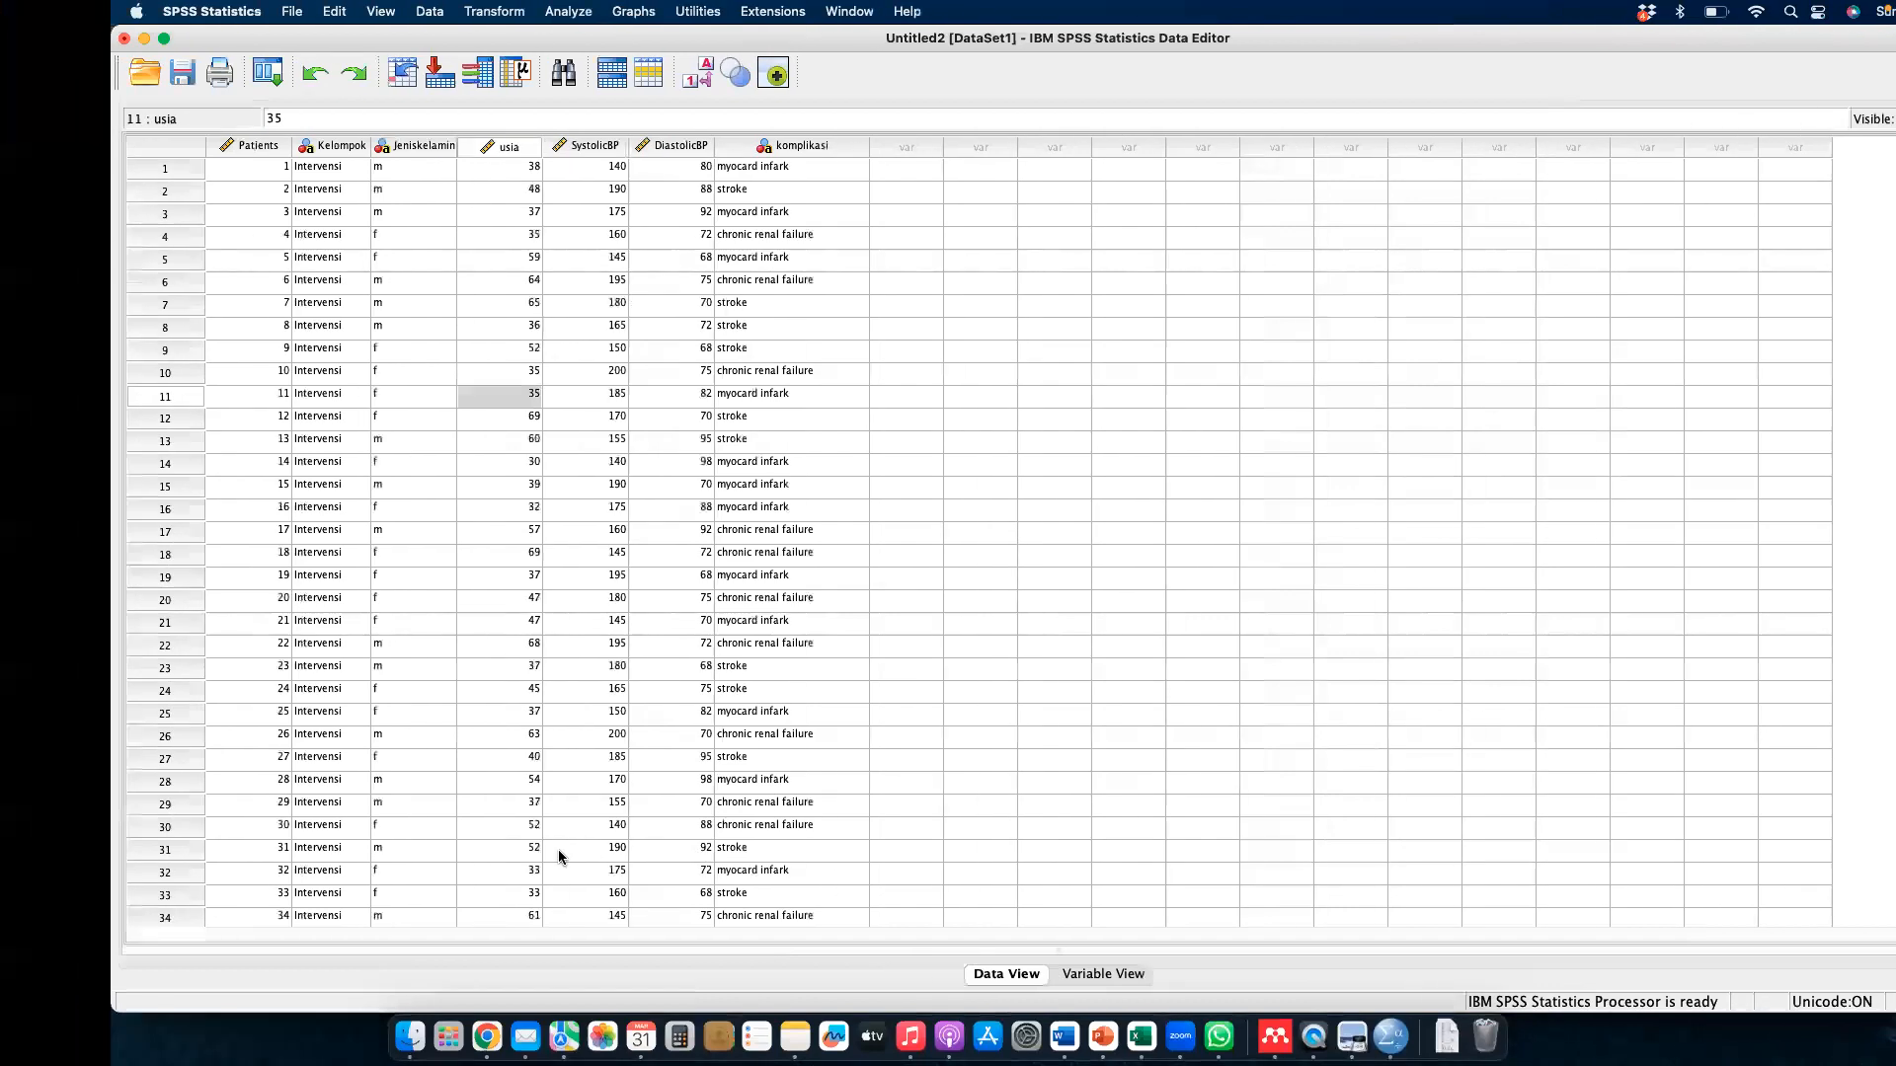
left_click(457, 11)
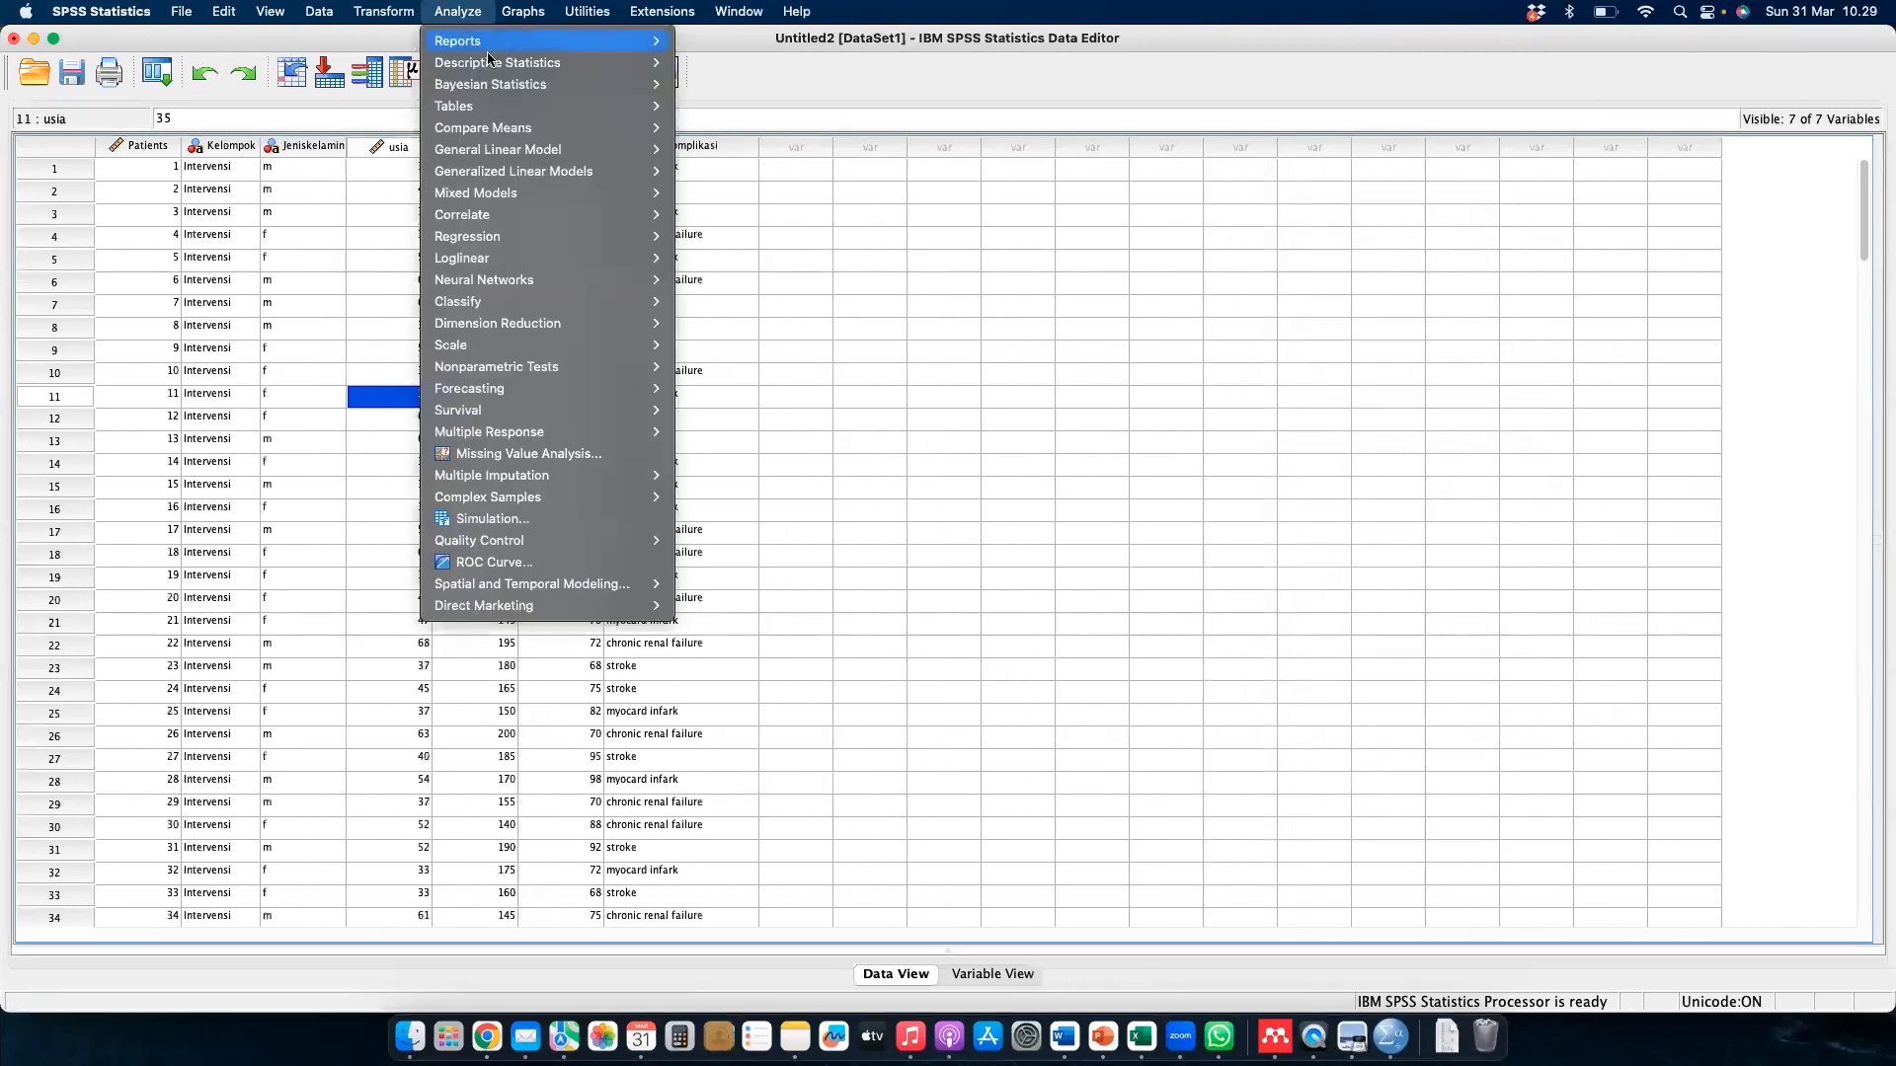
mouse_move(493, 63)
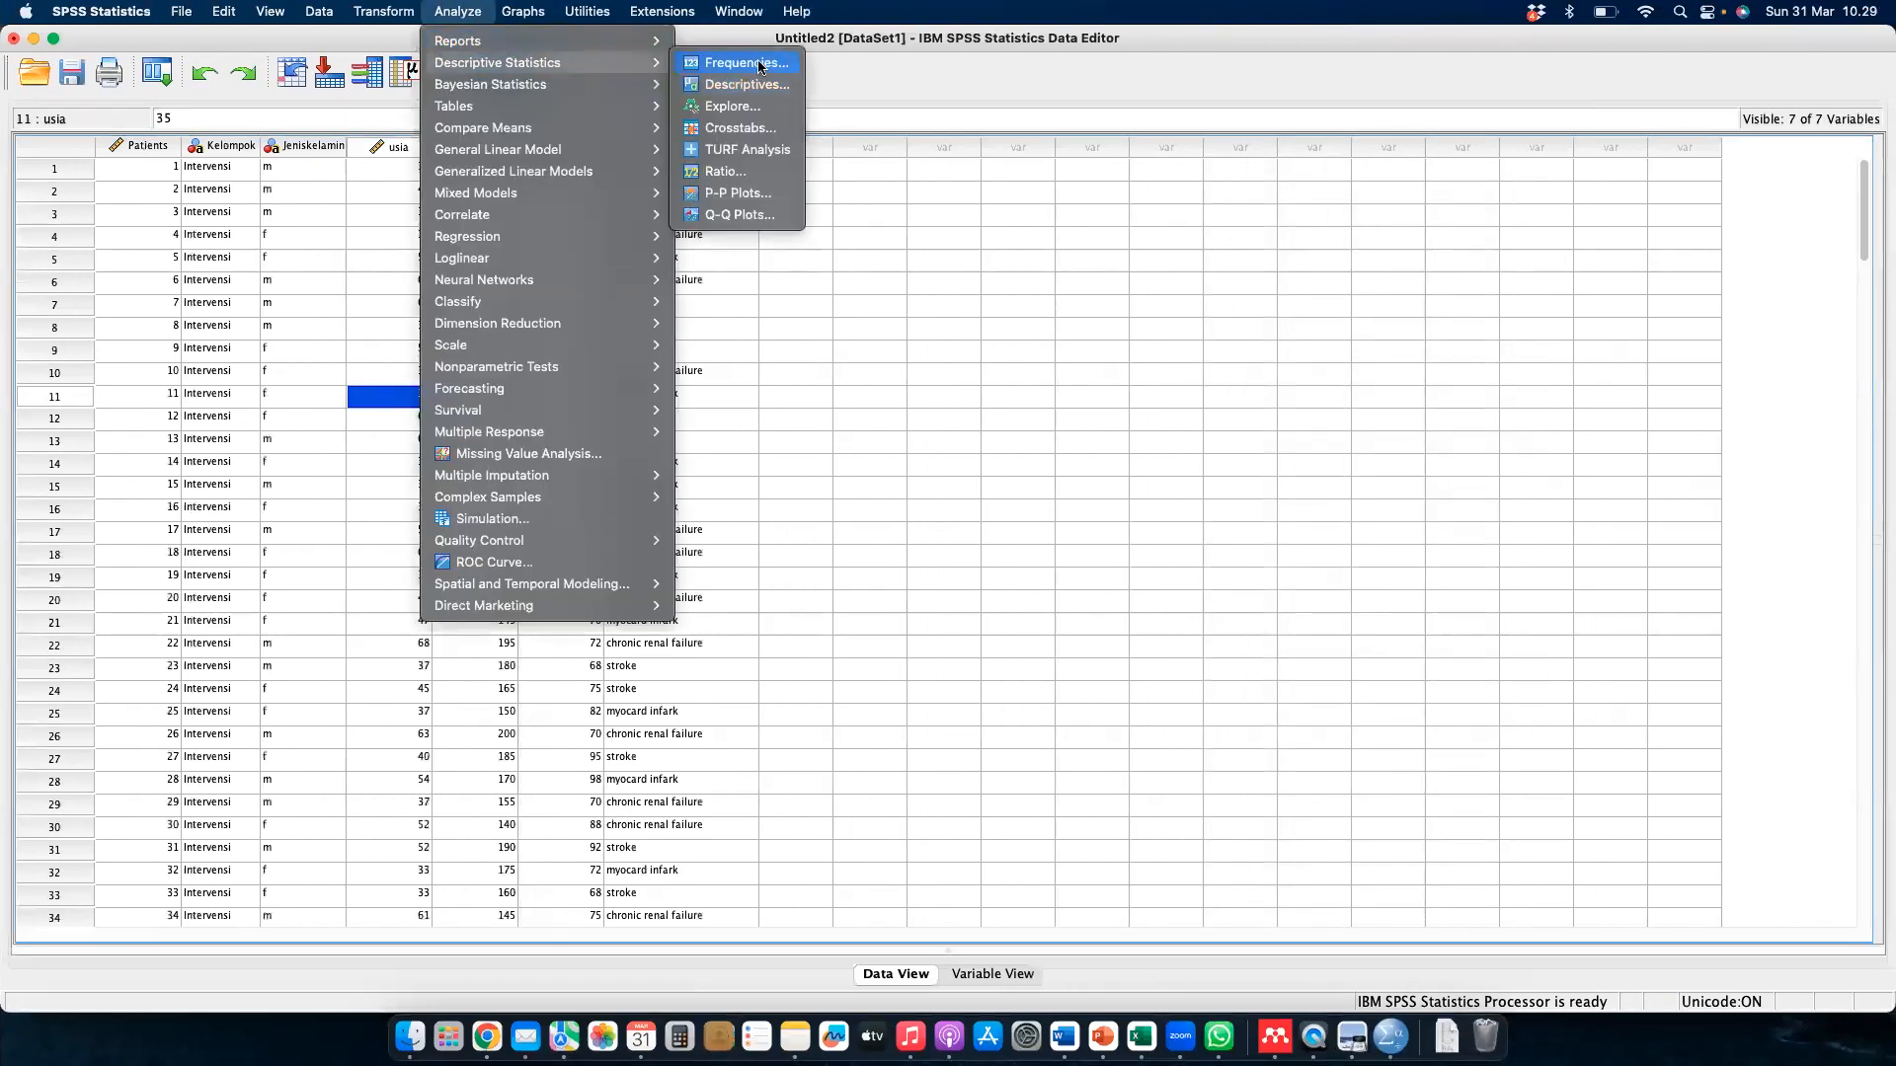
left_click(754, 101)
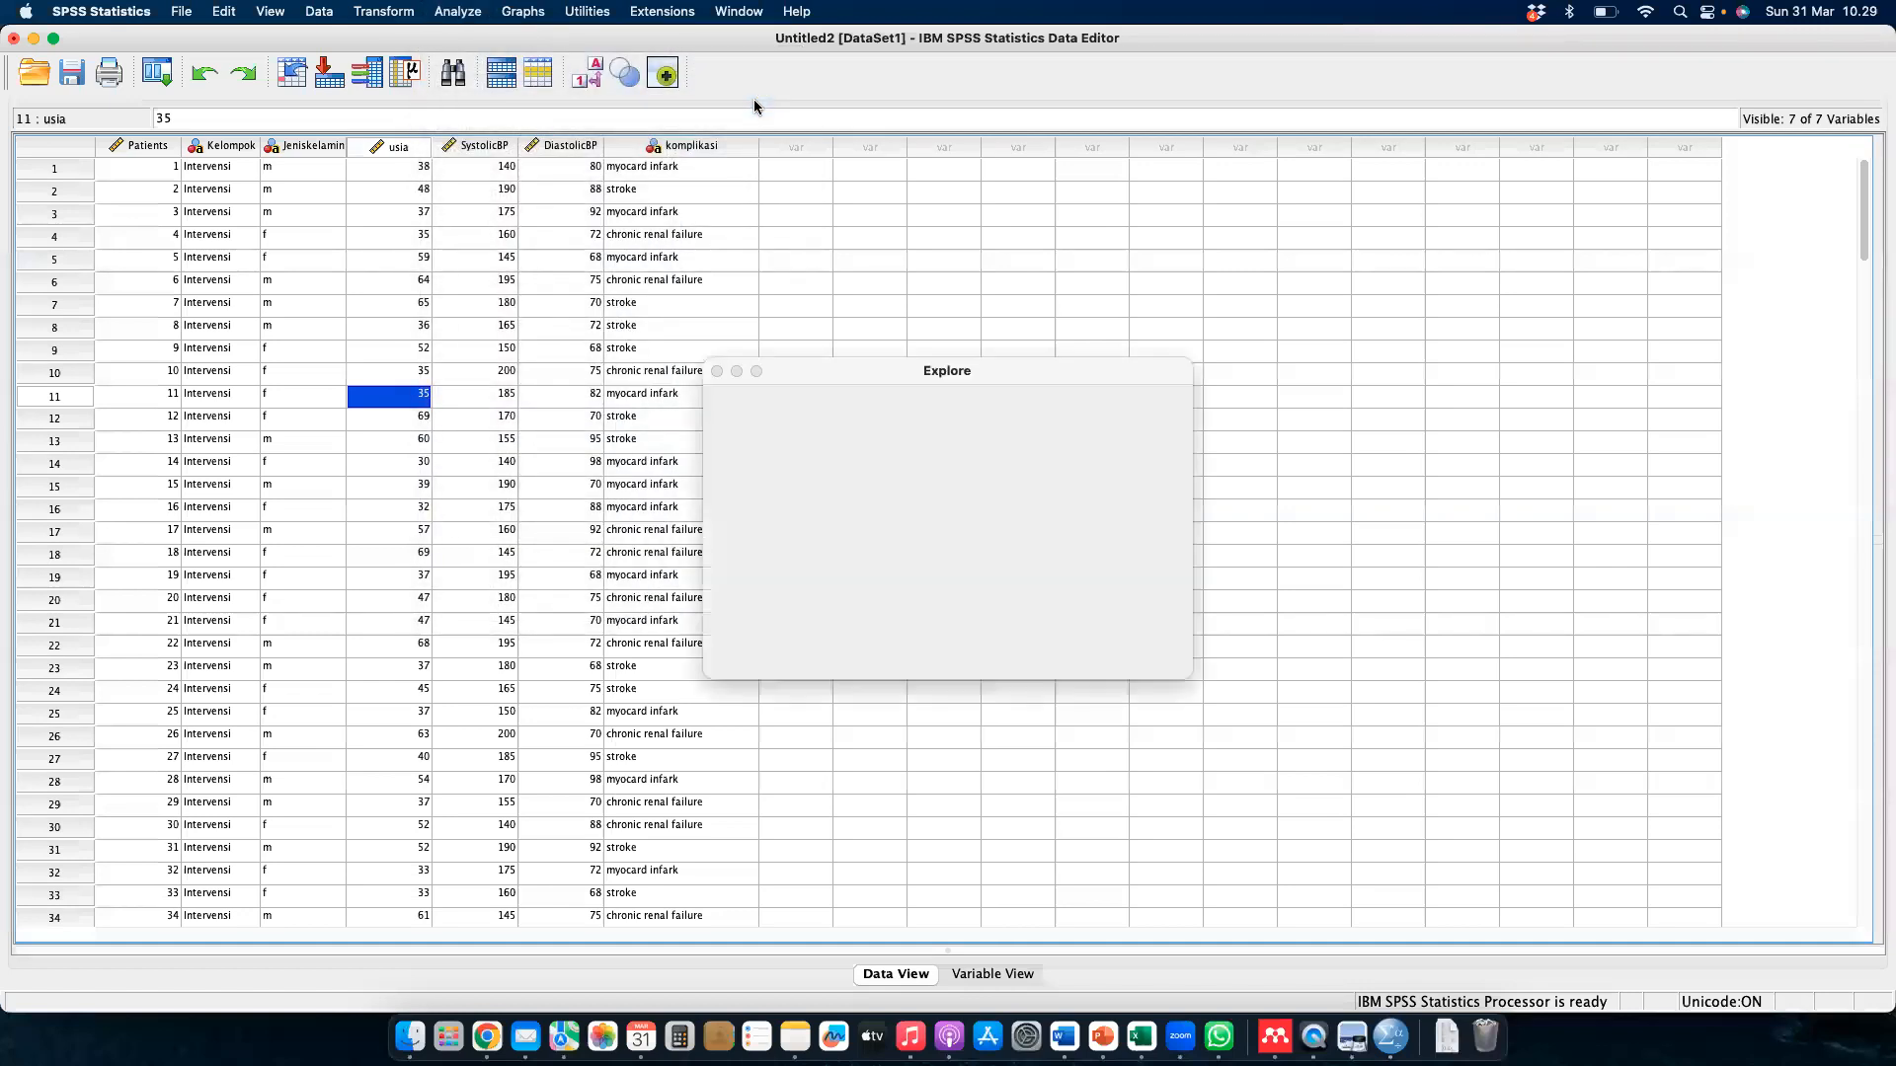
- Return to the Google results in Chrome and reread how the Explore variables are assigned for the Shapiro-Wilk test
key("ctrl+Up")
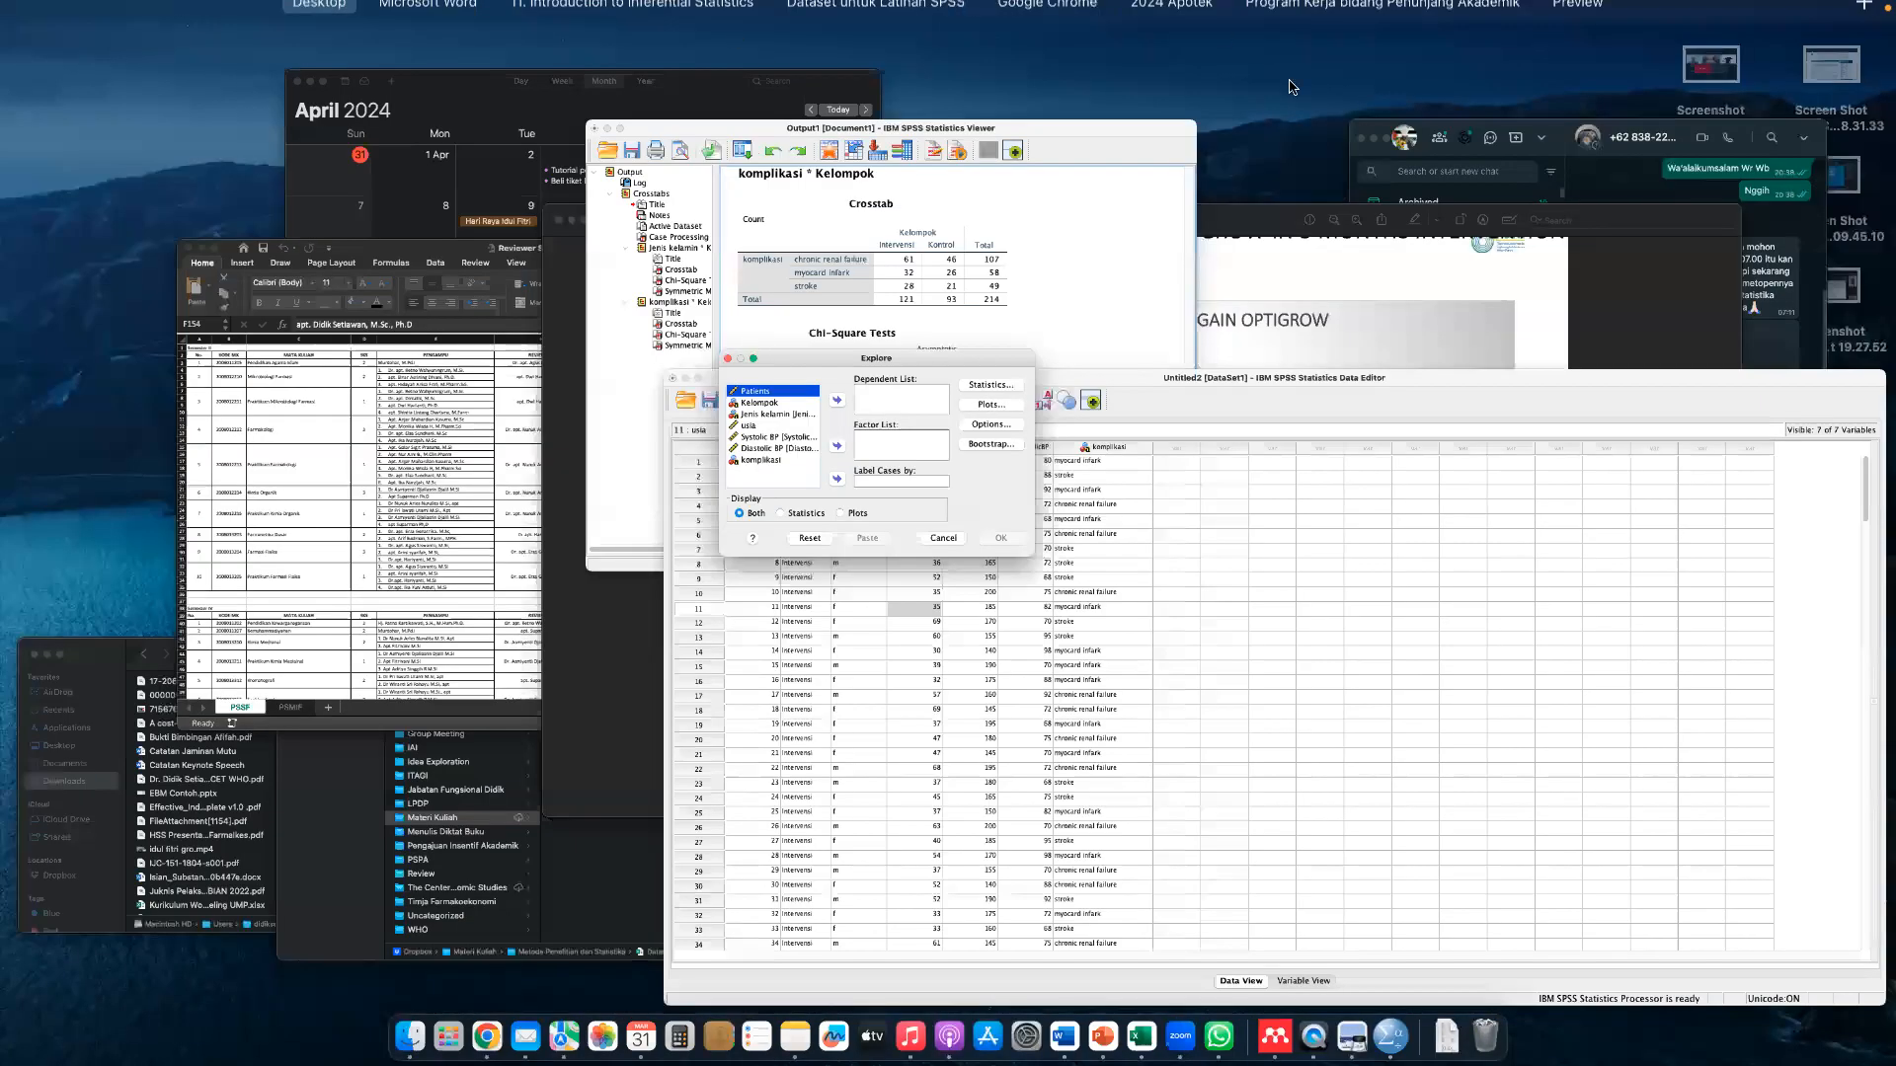
left_click_drag(660, 93, 468, 85)
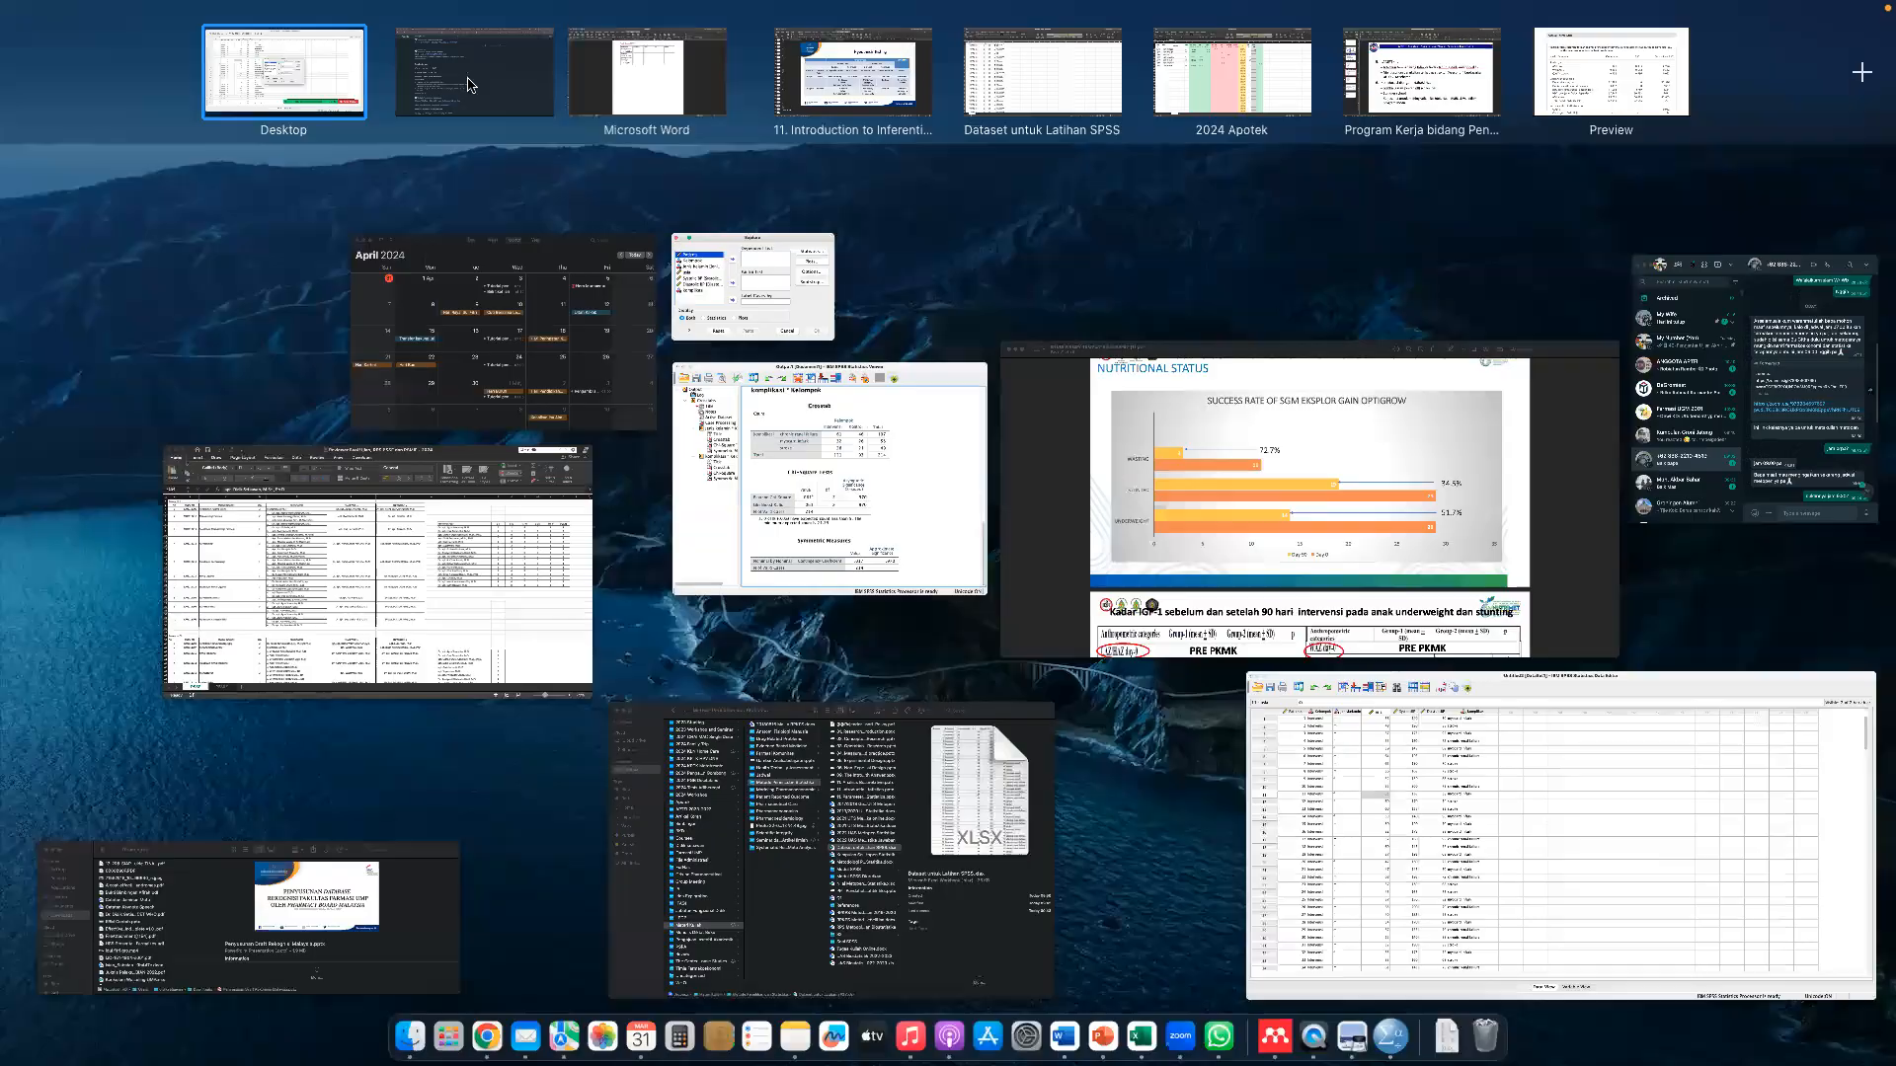
left_click(469, 86)
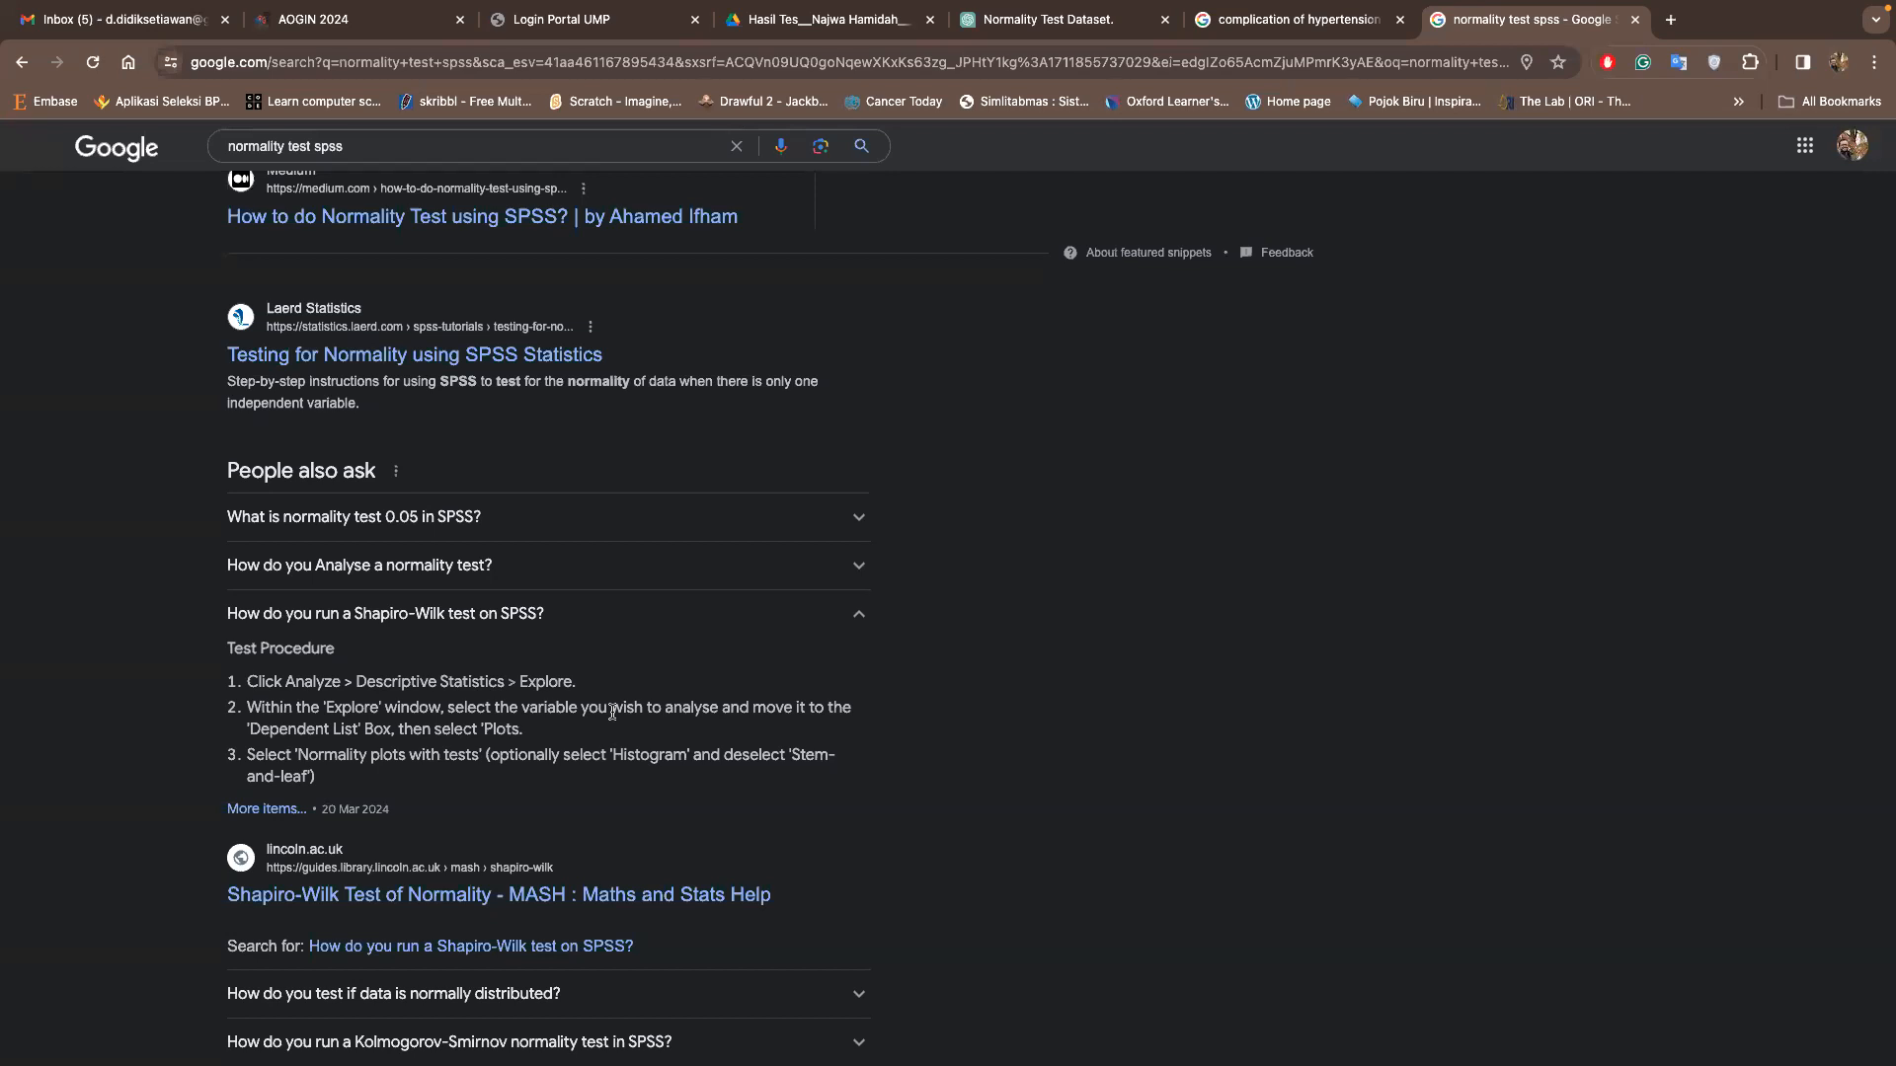
- Switch back to SPSS and assign Kelompok as the factor in the Explore analysis
key("ctrl+Left")
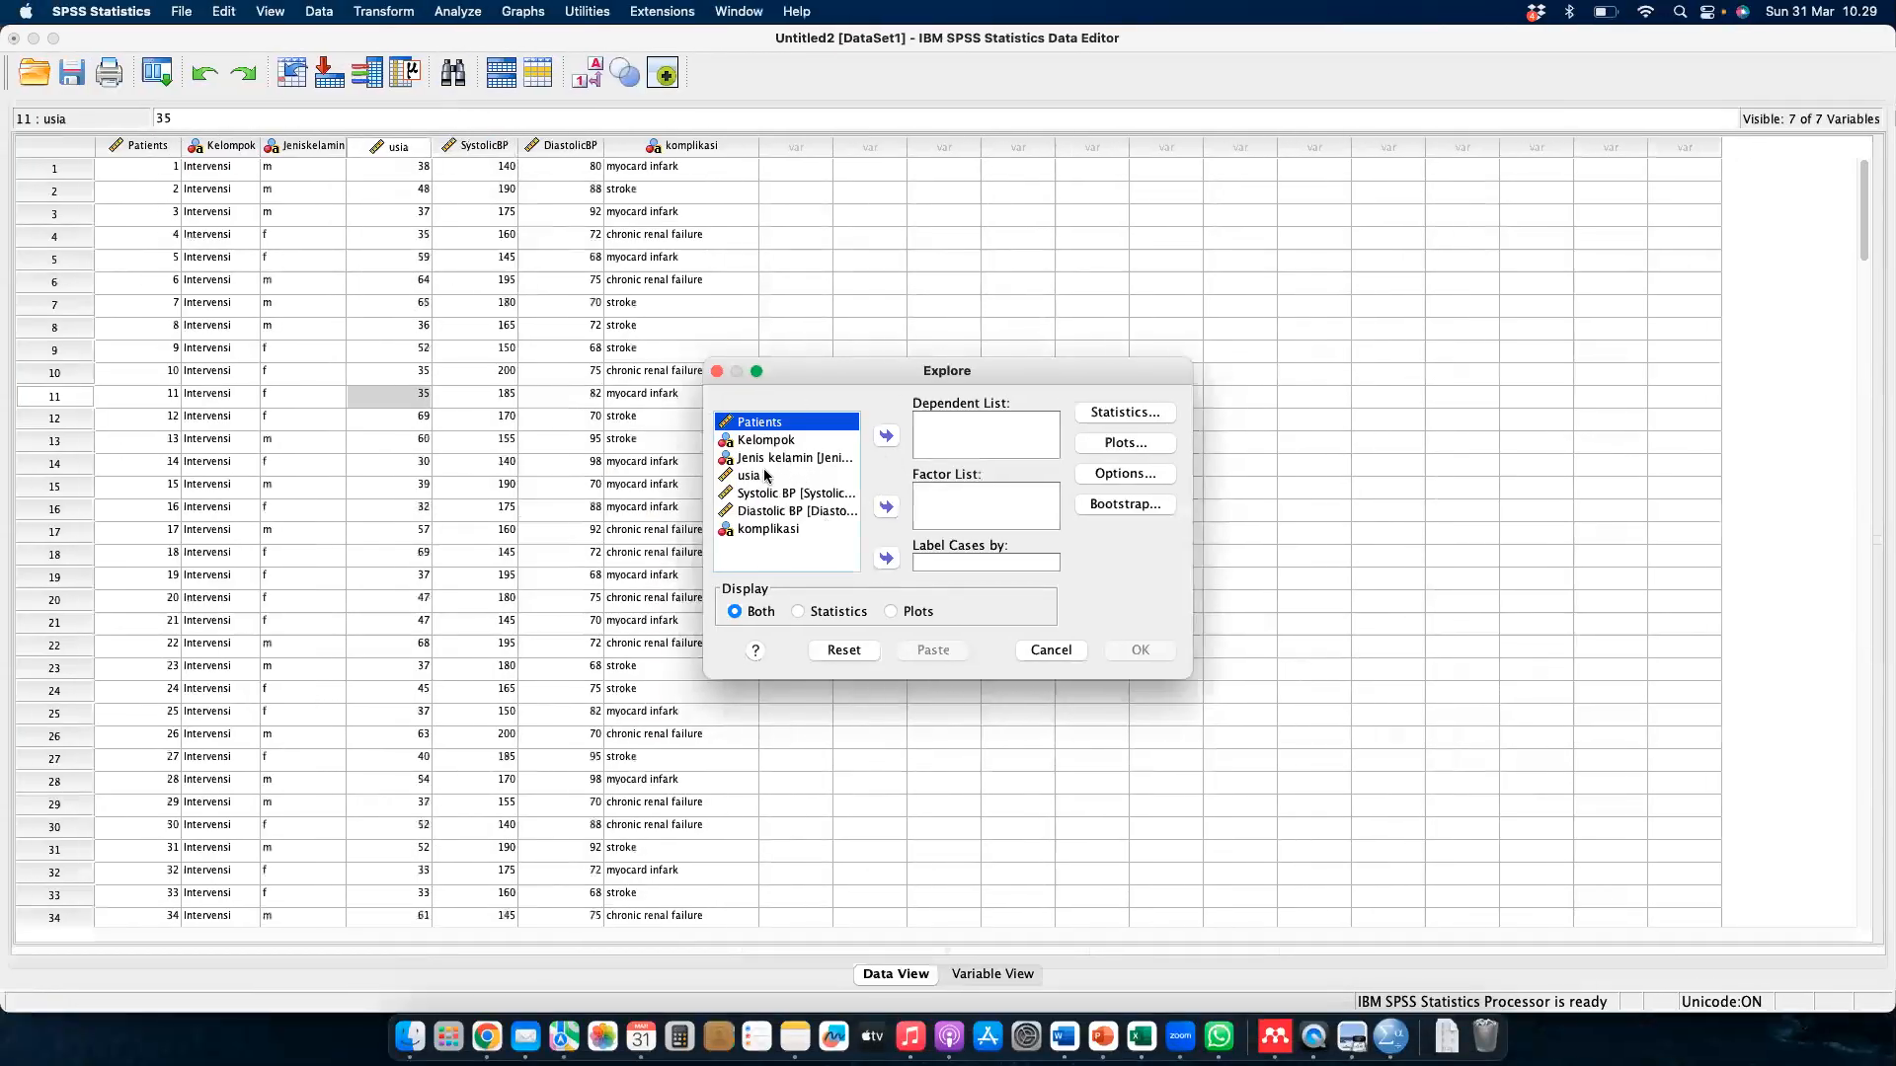
left_click(780, 441)
left_click(886, 507)
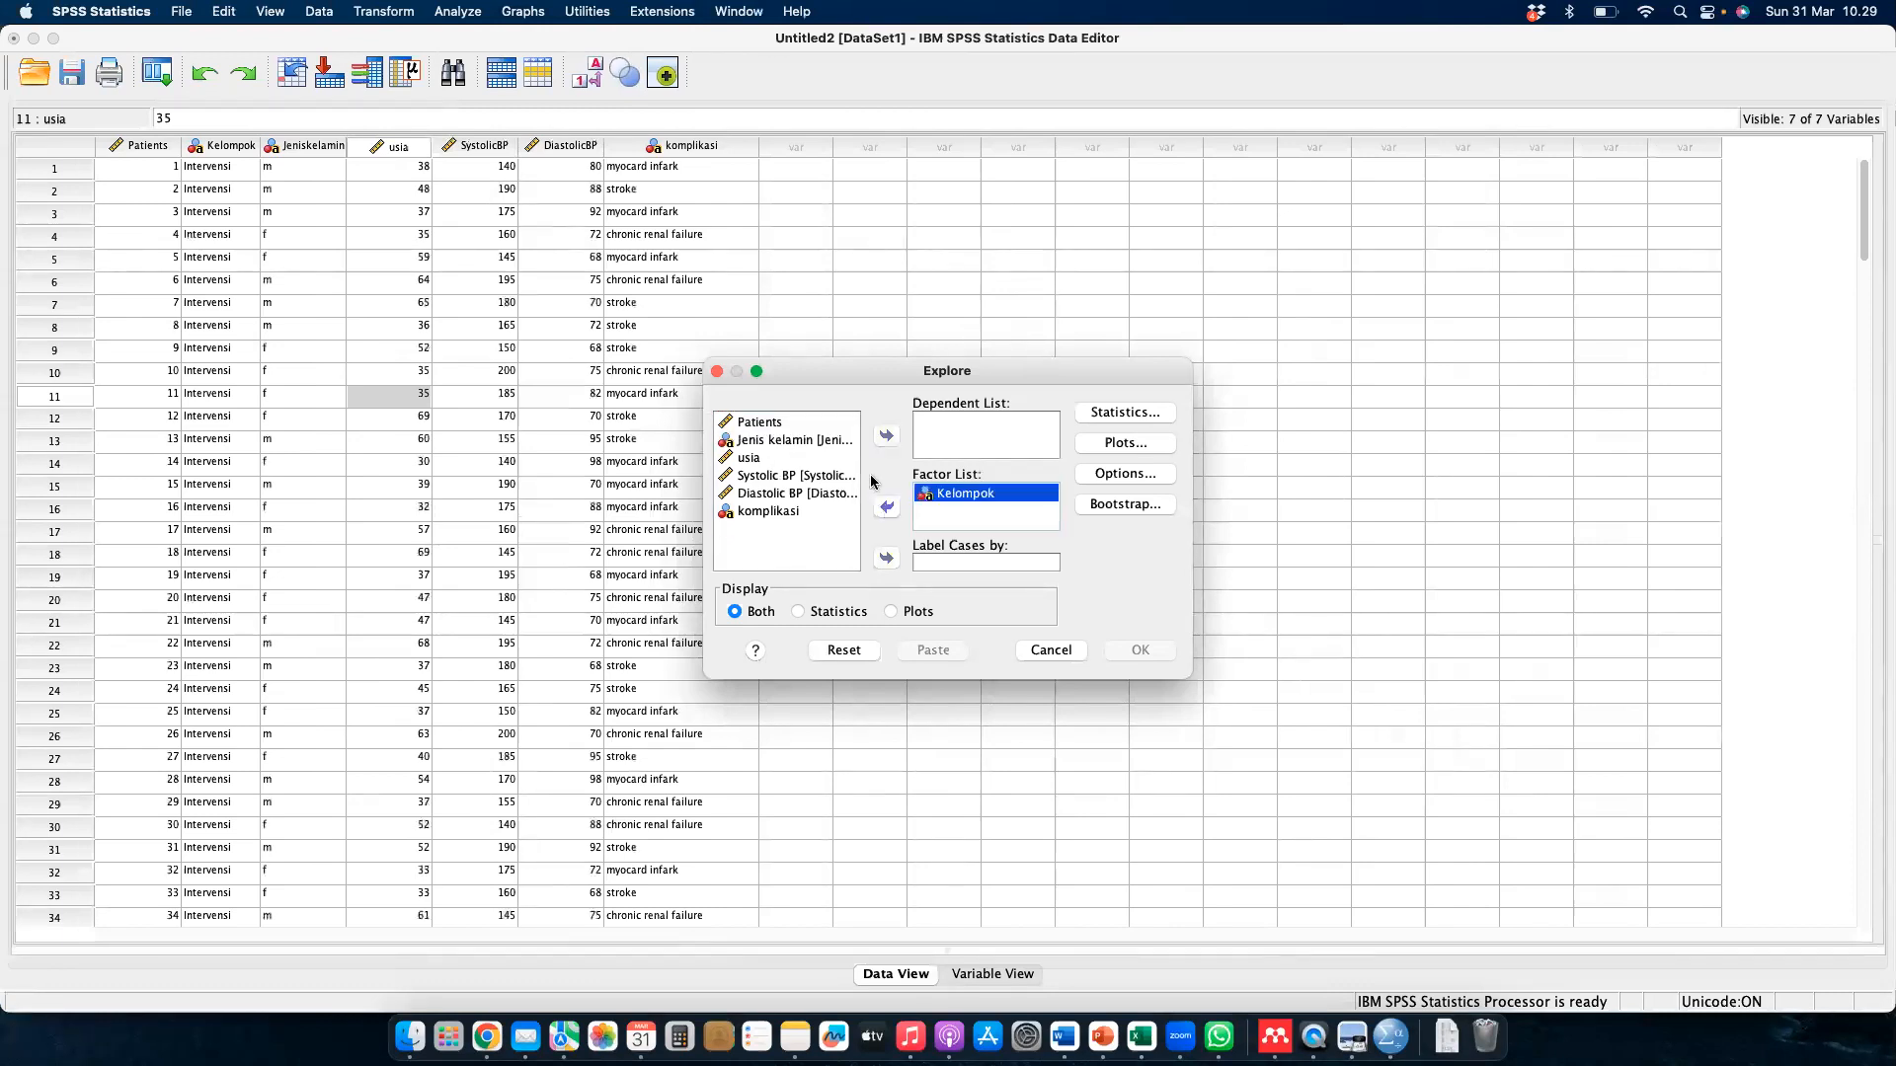
- Add usia, Systolic BP and Diastolic BP as dependent variables in the Explore analysis
left_click(780, 423)
left_click(774, 457)
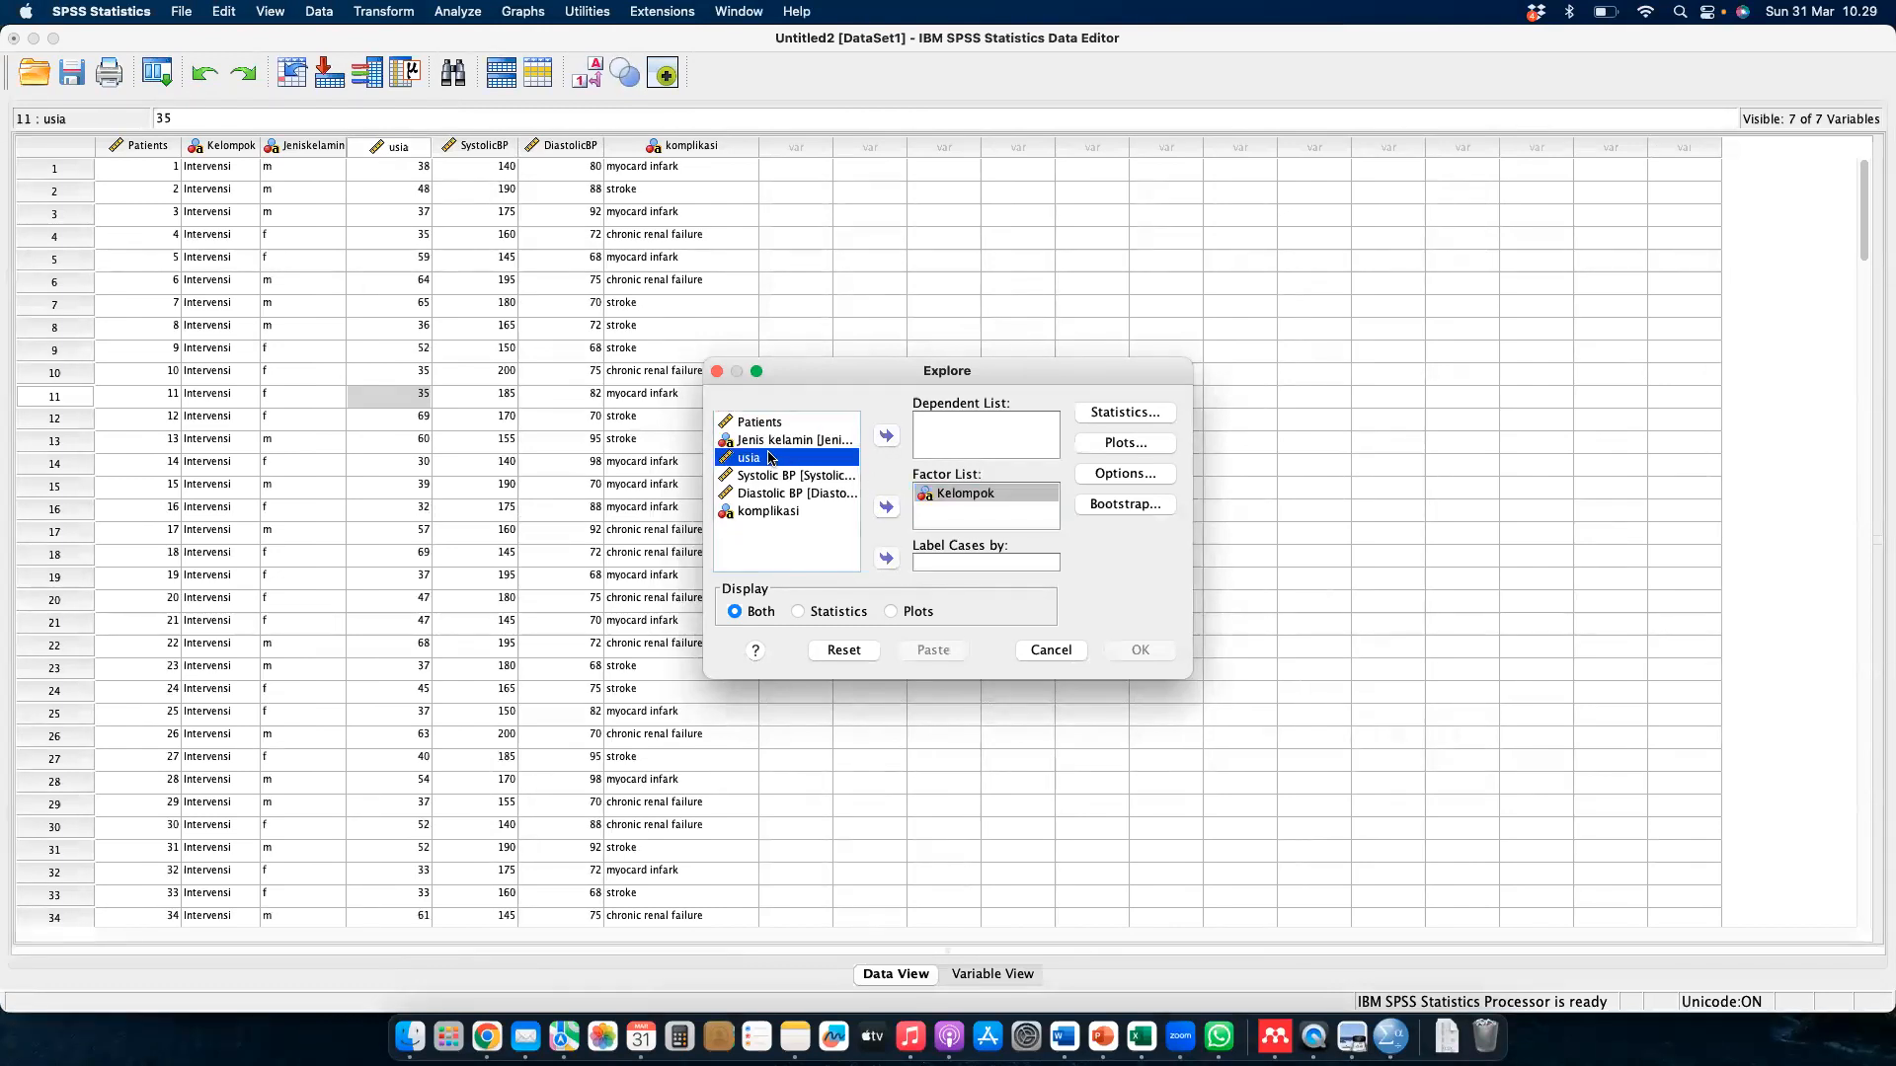
left_click(885, 440)
left_click(885, 441)
left_click(887, 436)
left_click(830, 459)
left_click(887, 437)
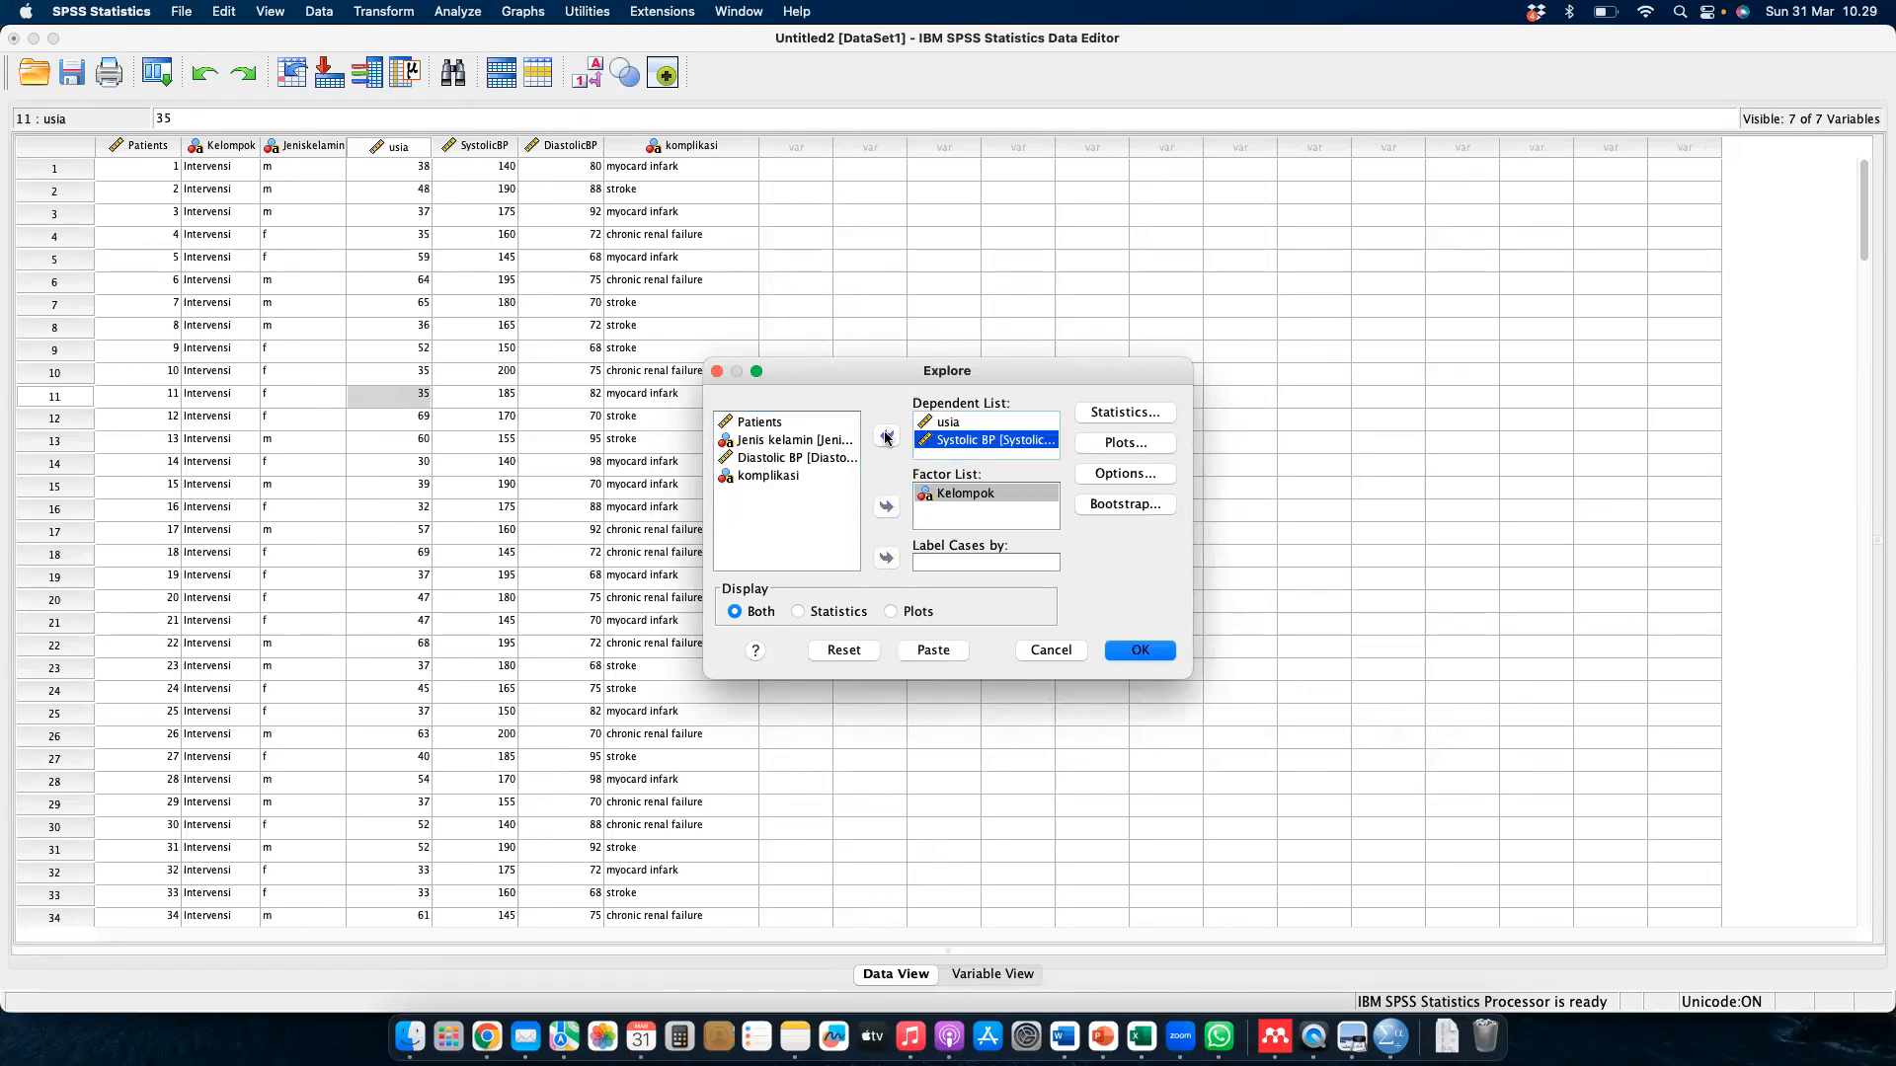
left_click(830, 459)
left_click(887, 437)
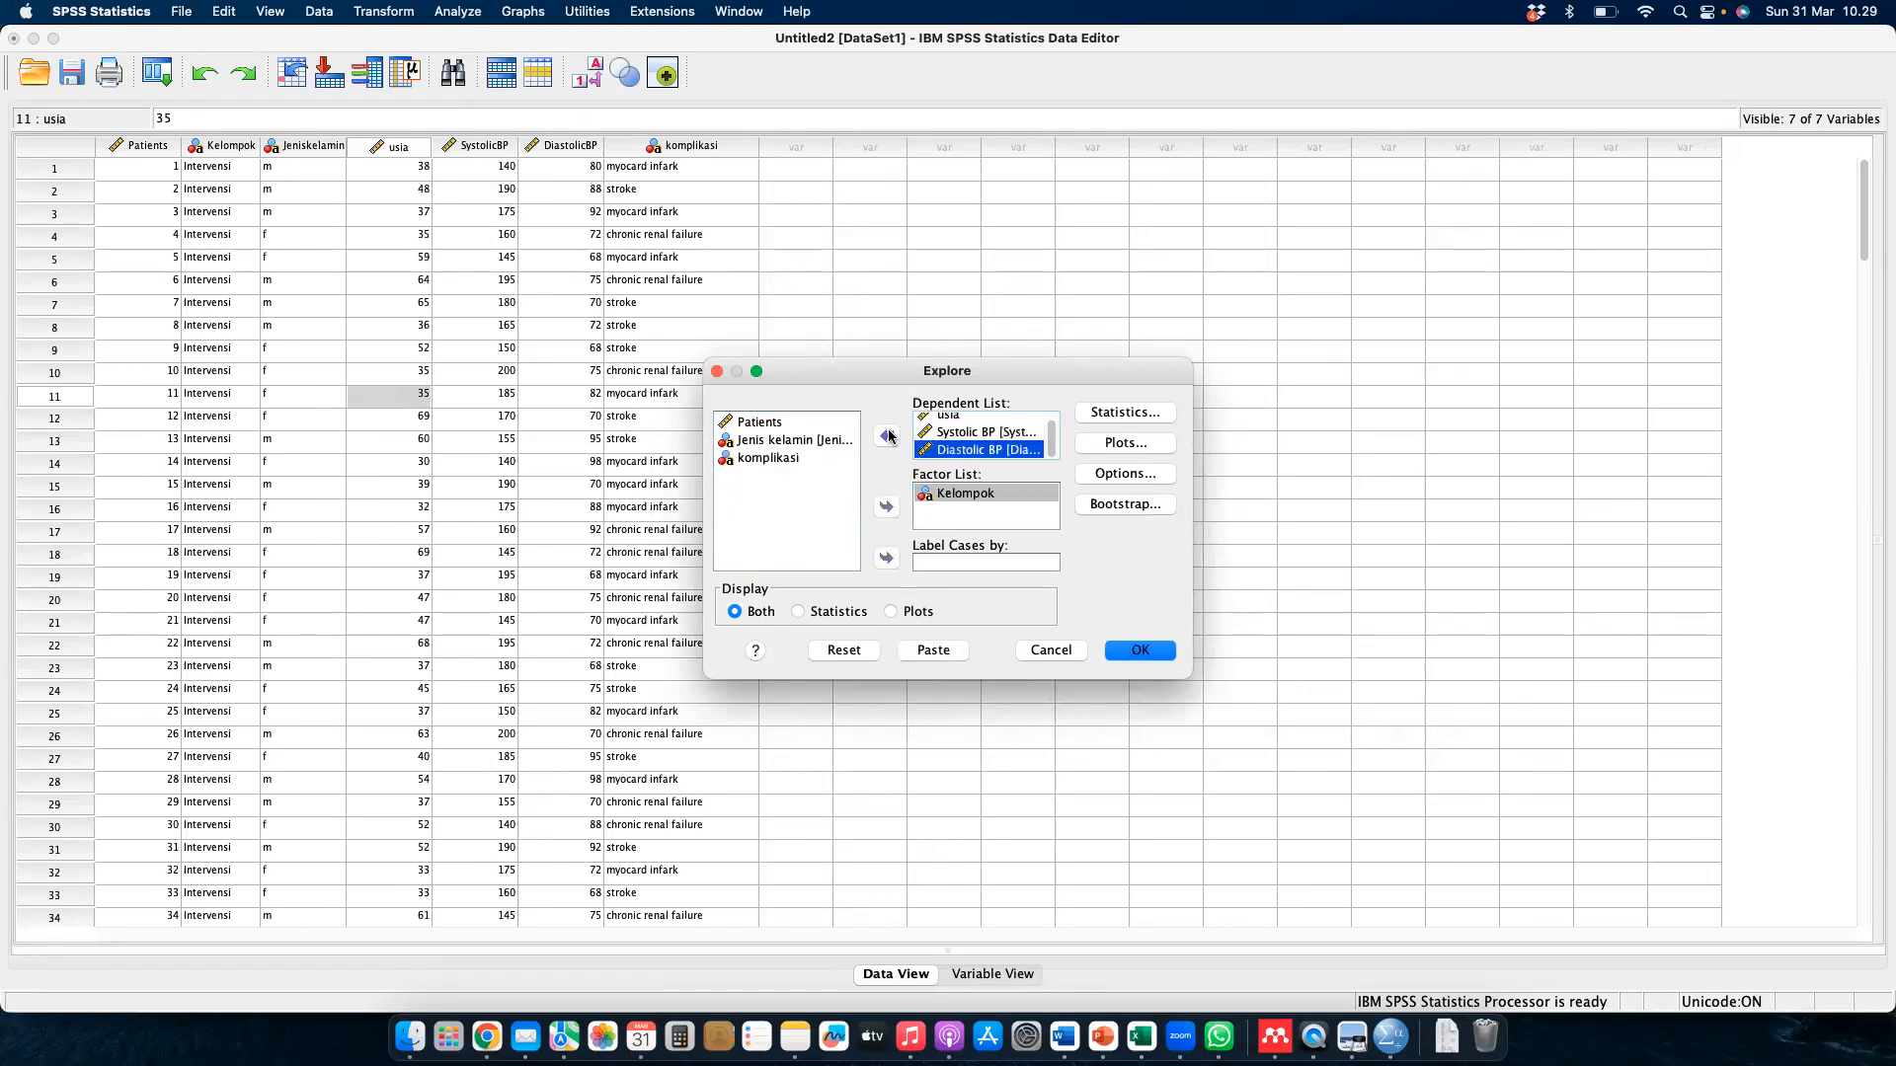
- Recheck the Shapiro-Wilk procedure in Chrome, return to SPSS and enable Histogram and Normality plots with tests for the Explore plots
key("ctrl+Right")
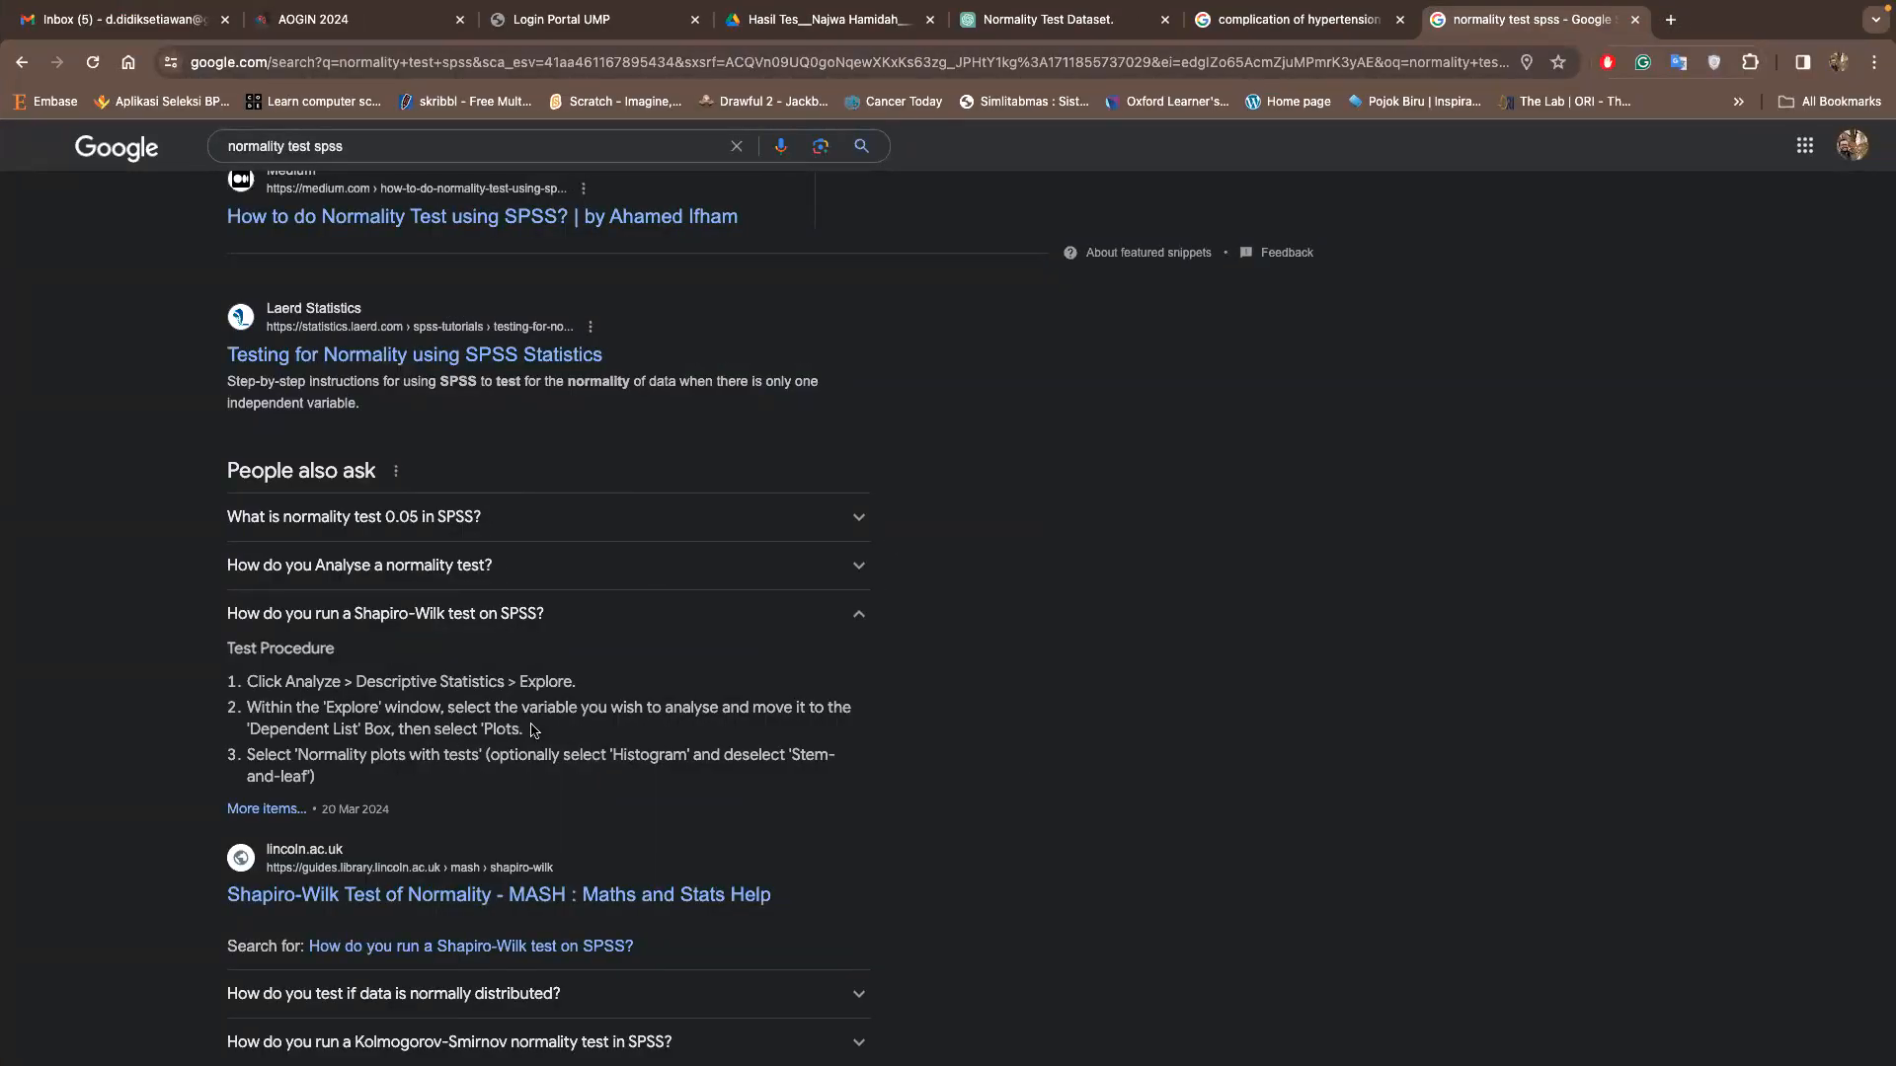
key("ctrl+Left")
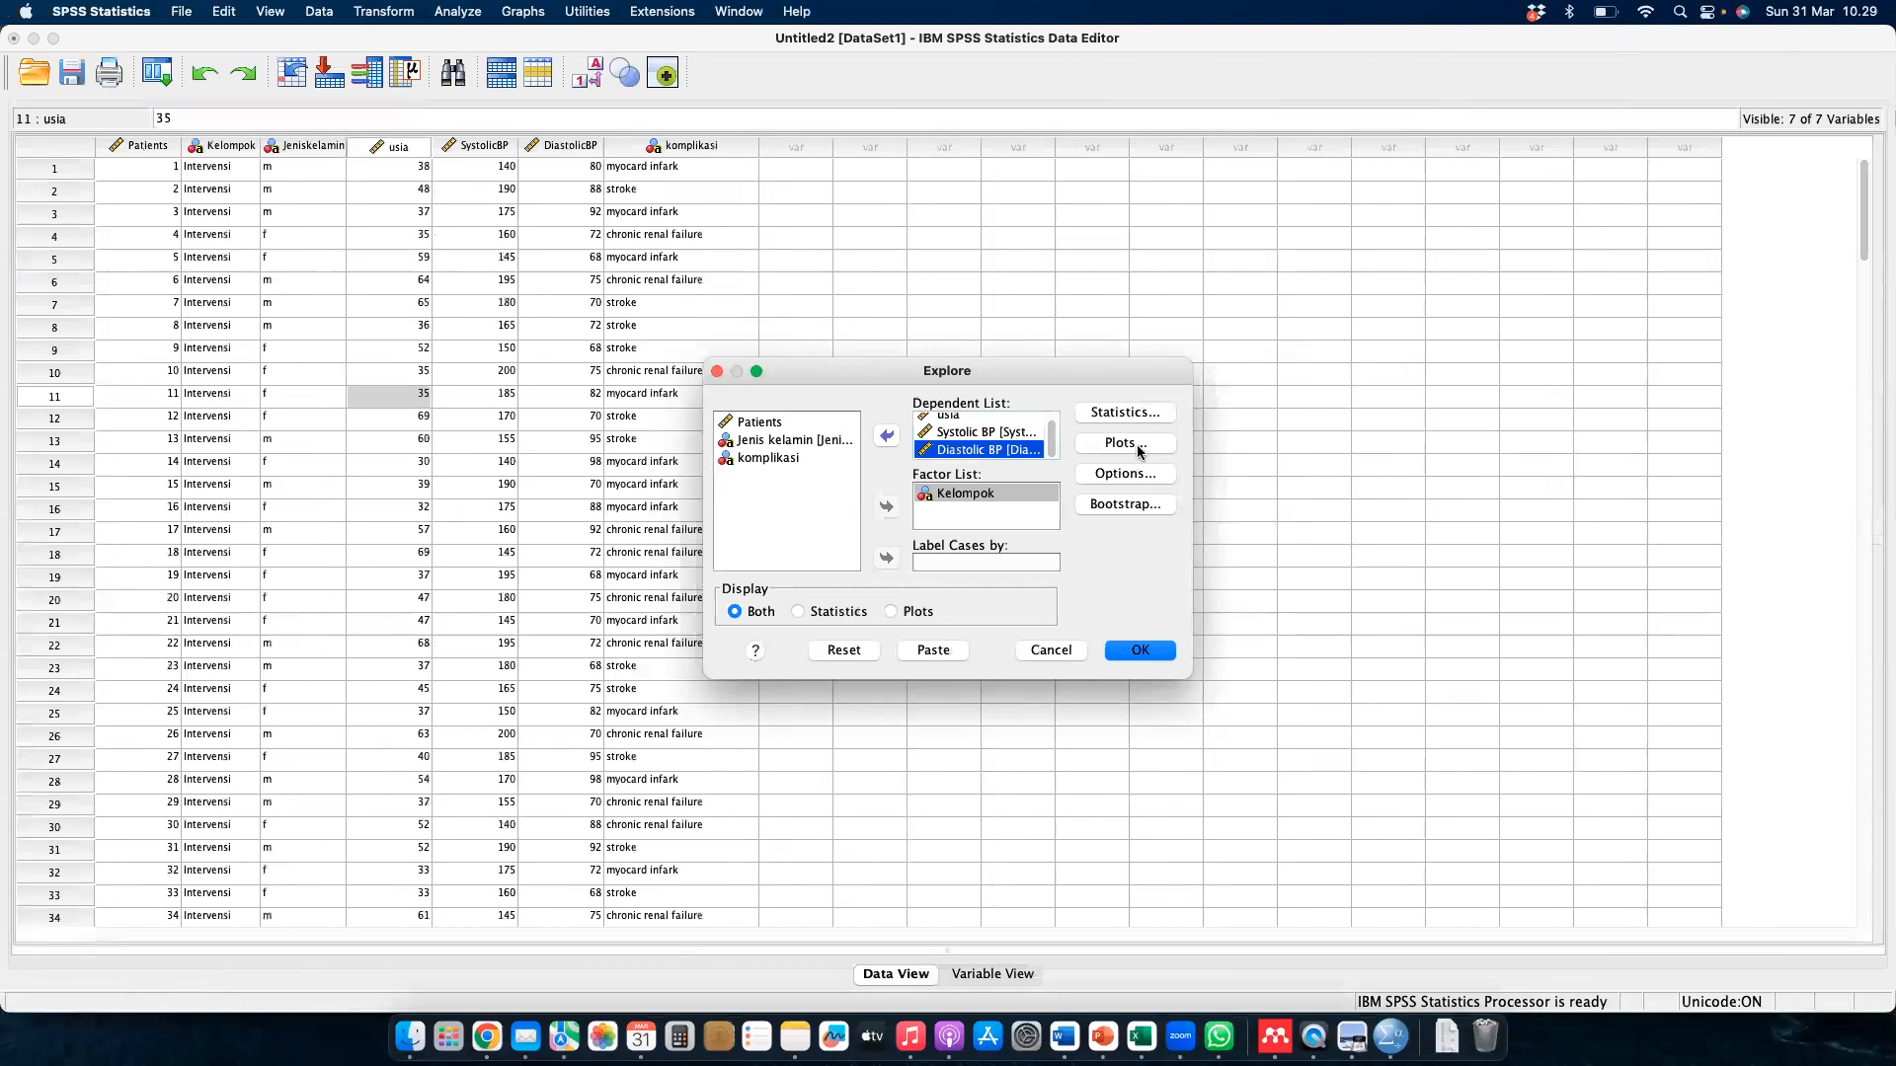
left_click(1140, 444)
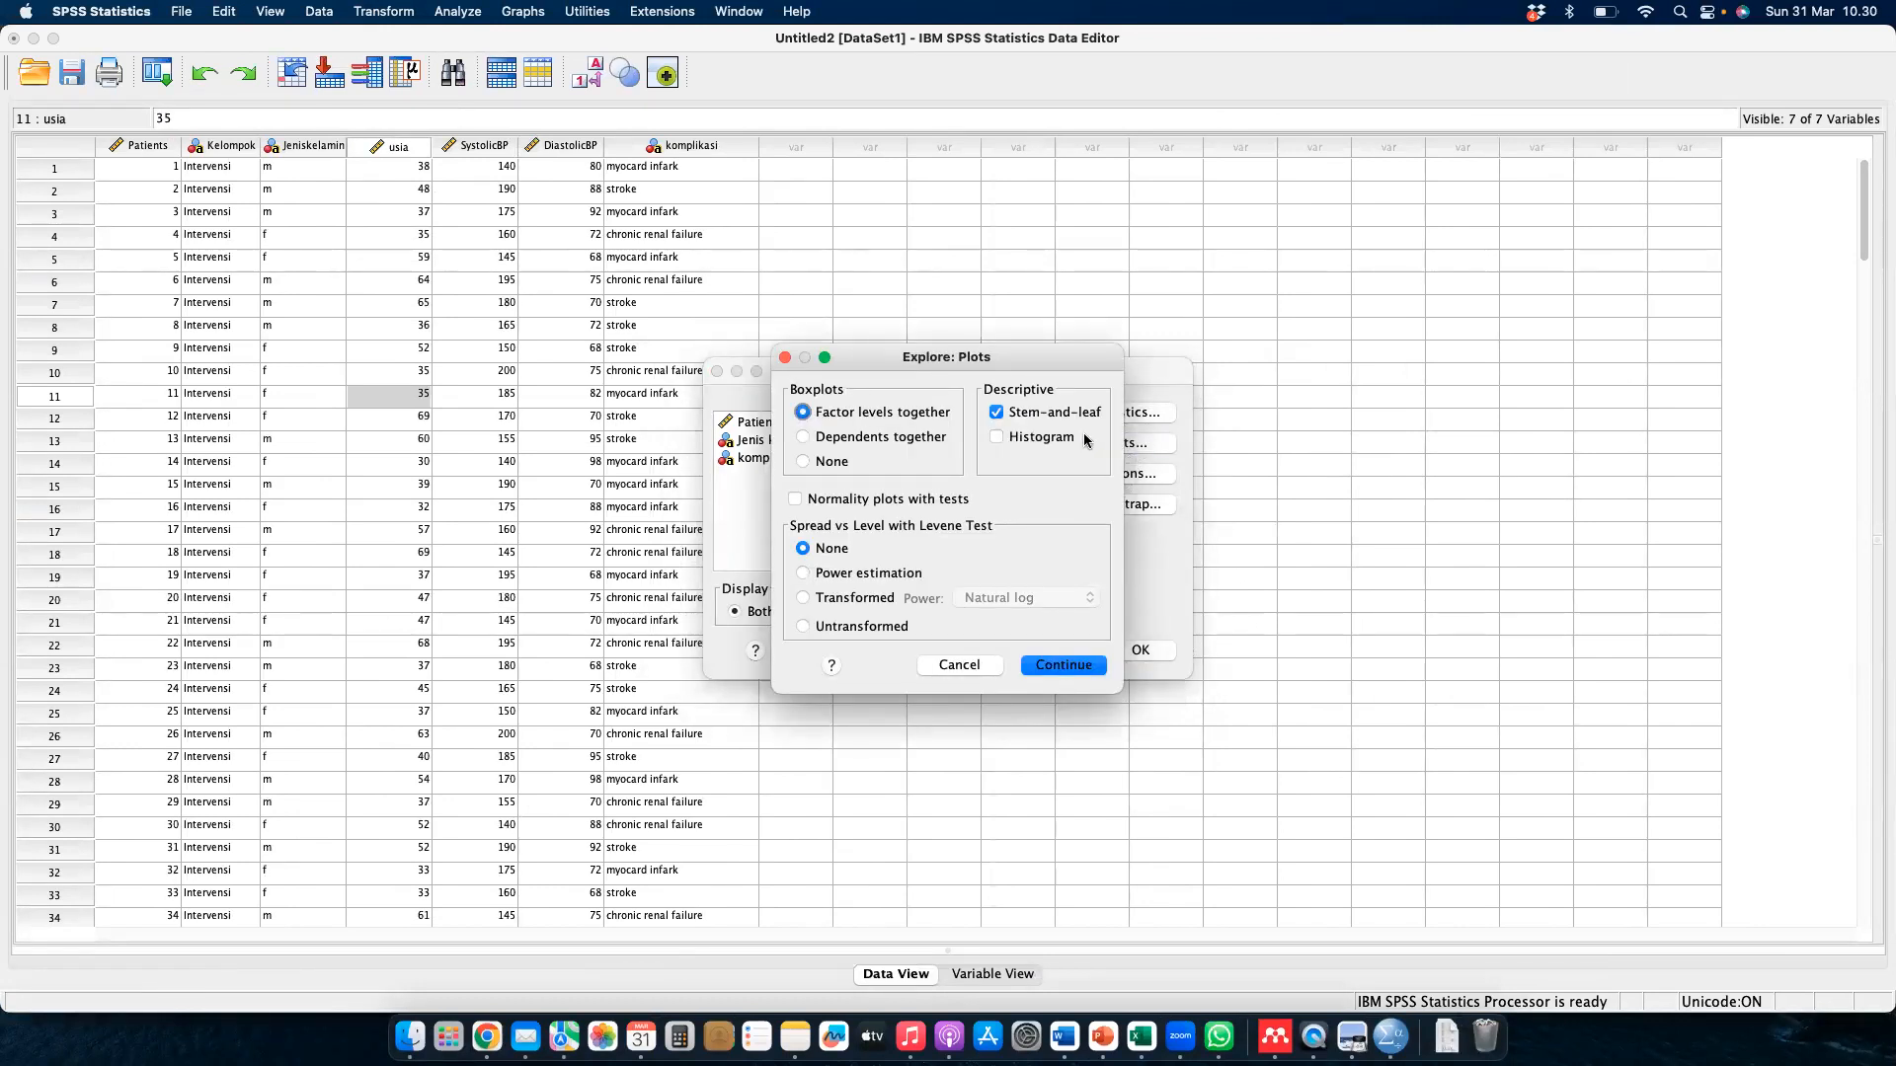
left_click(1002, 443)
left_click(795, 498)
left_click(469, 11)
mouse_move(553, 63)
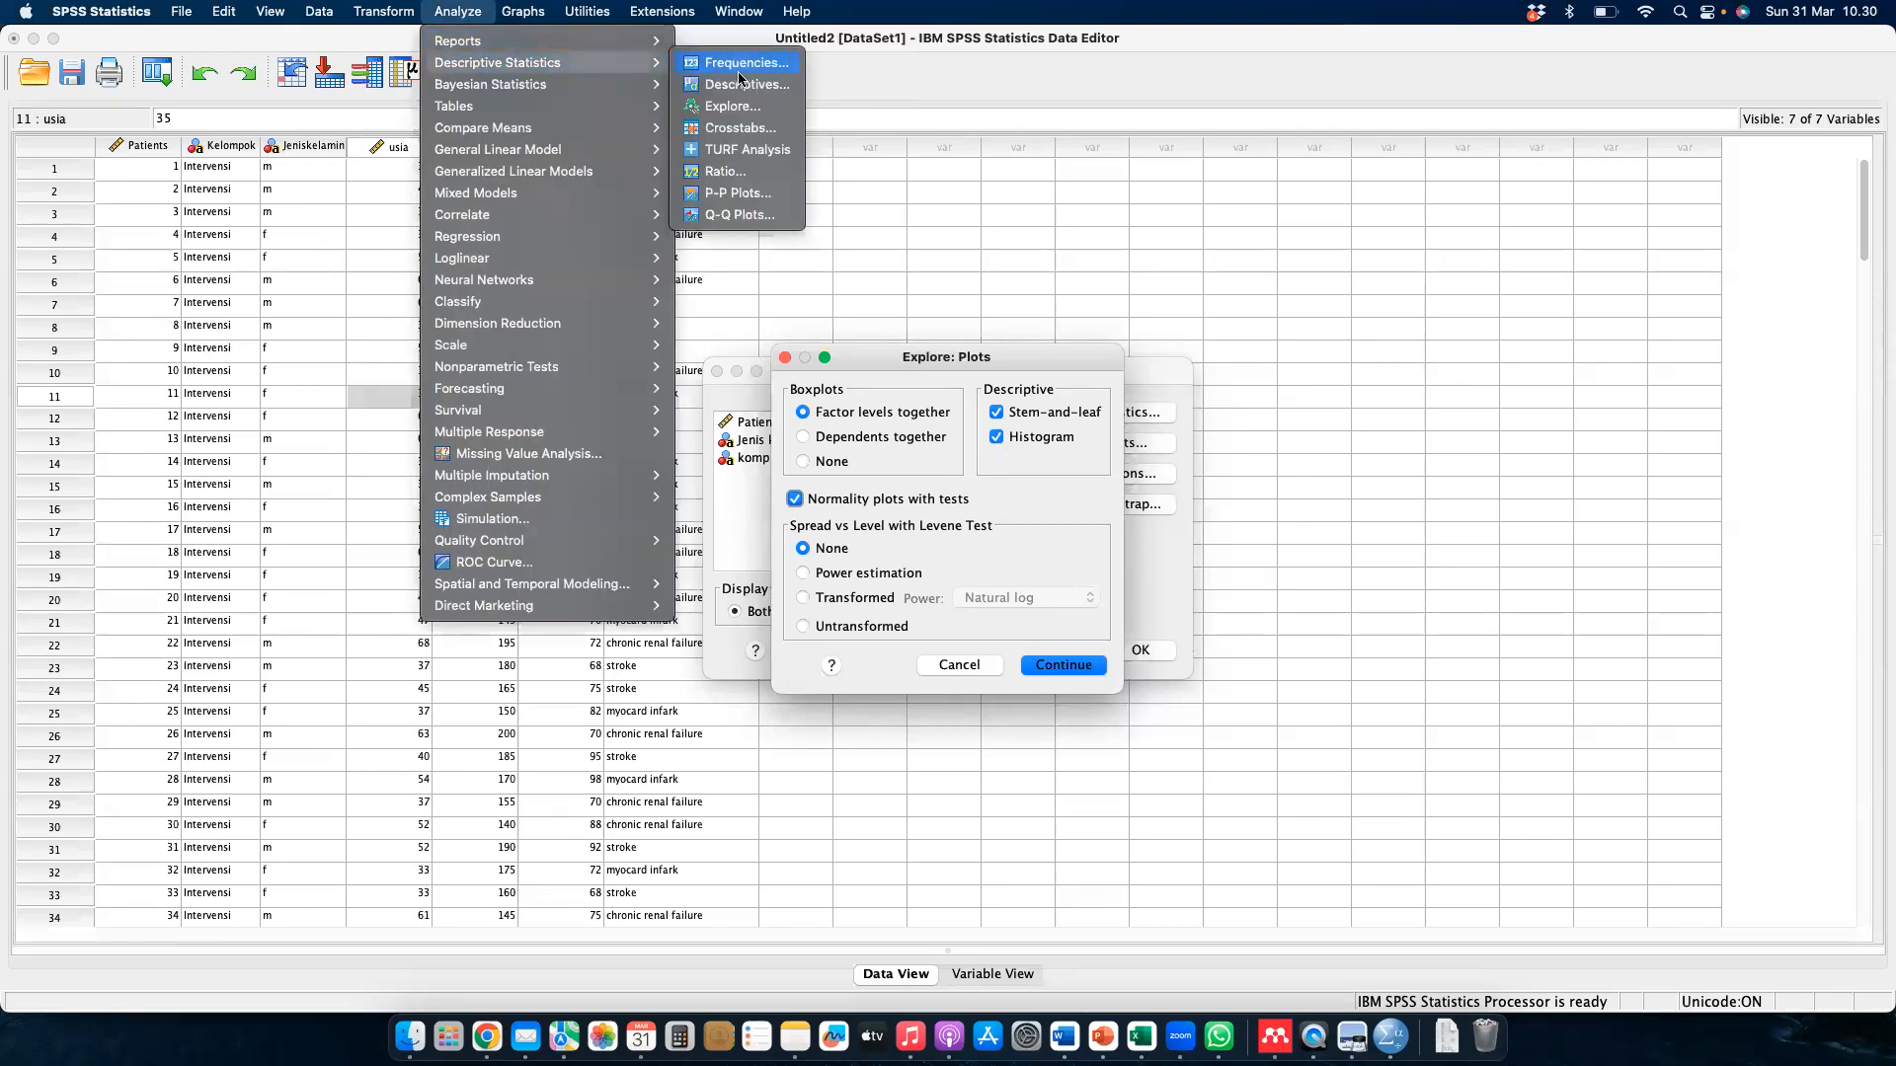
left_click(738, 415)
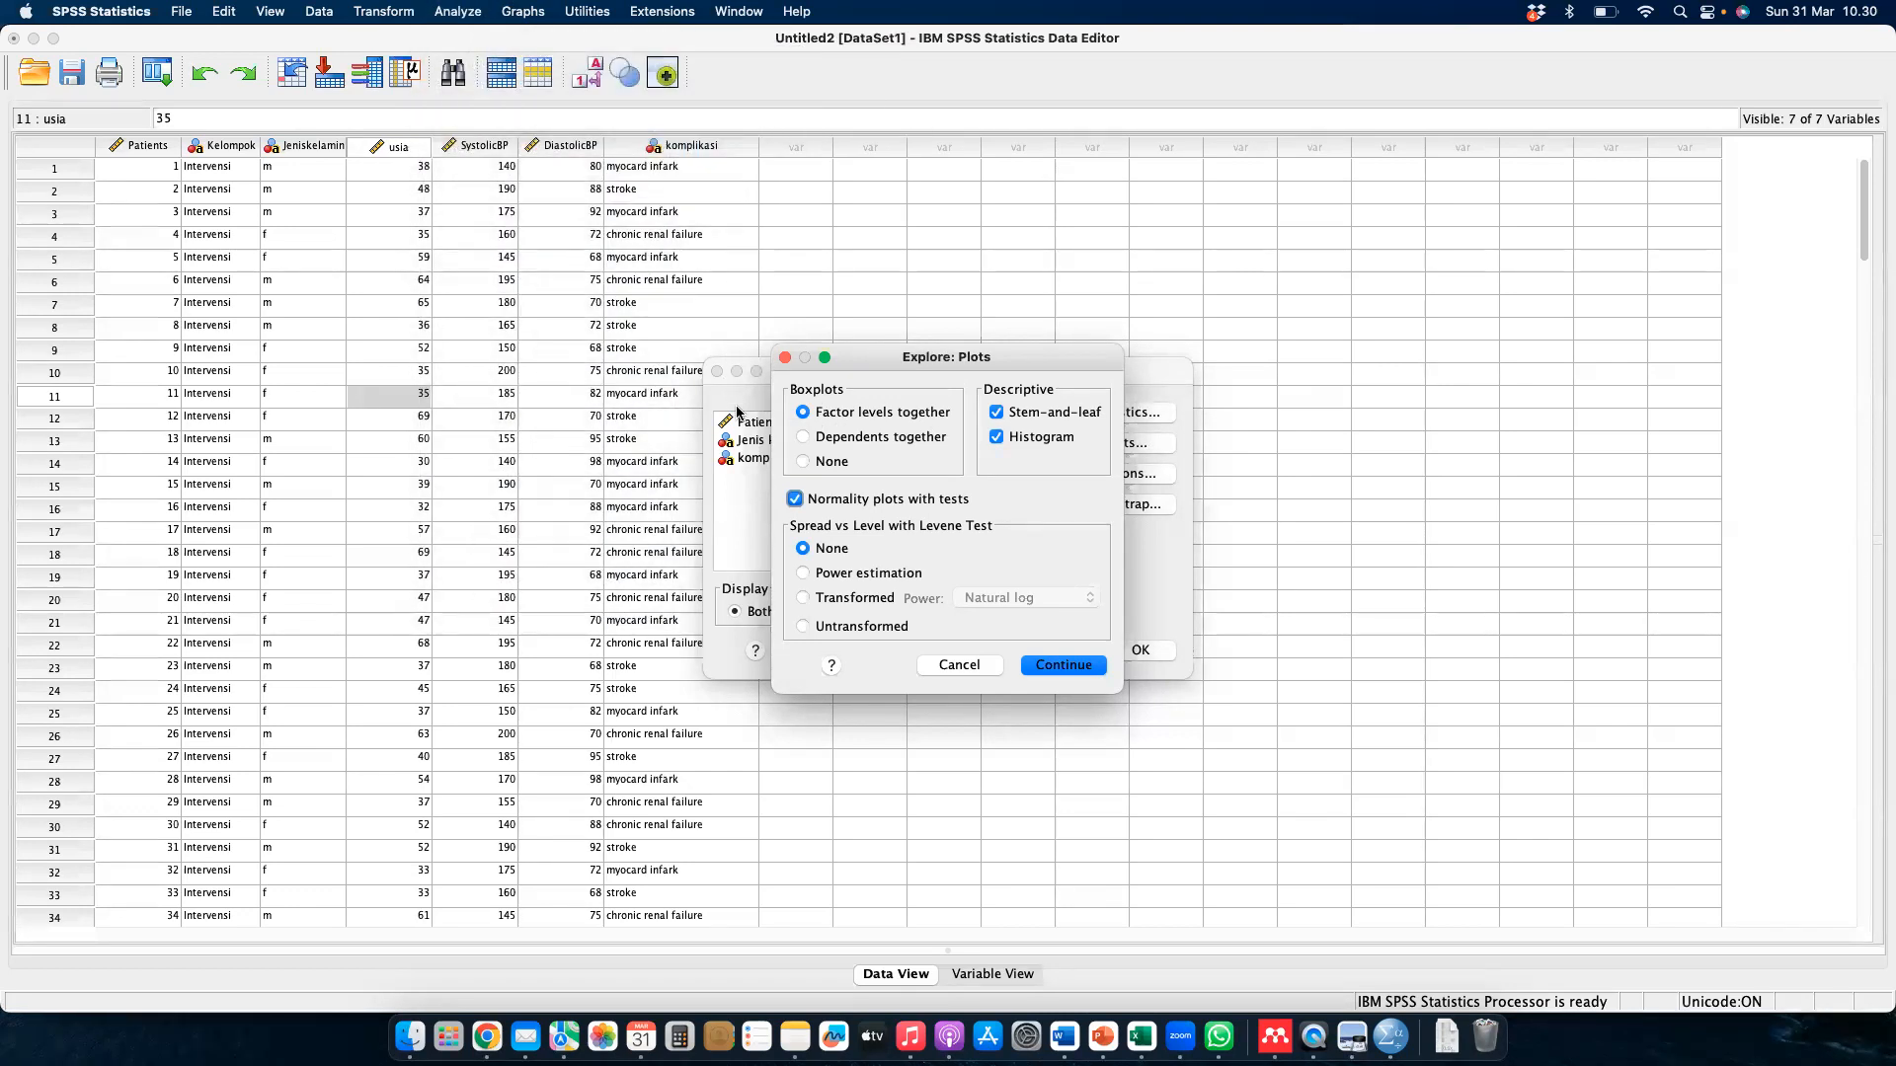
- Confirm the plot options and run the Explore analysis of usia, Systolic BP and Diastolic BP by Kelompok
left_click(1081, 667)
left_click(1155, 446)
left_click(1068, 666)
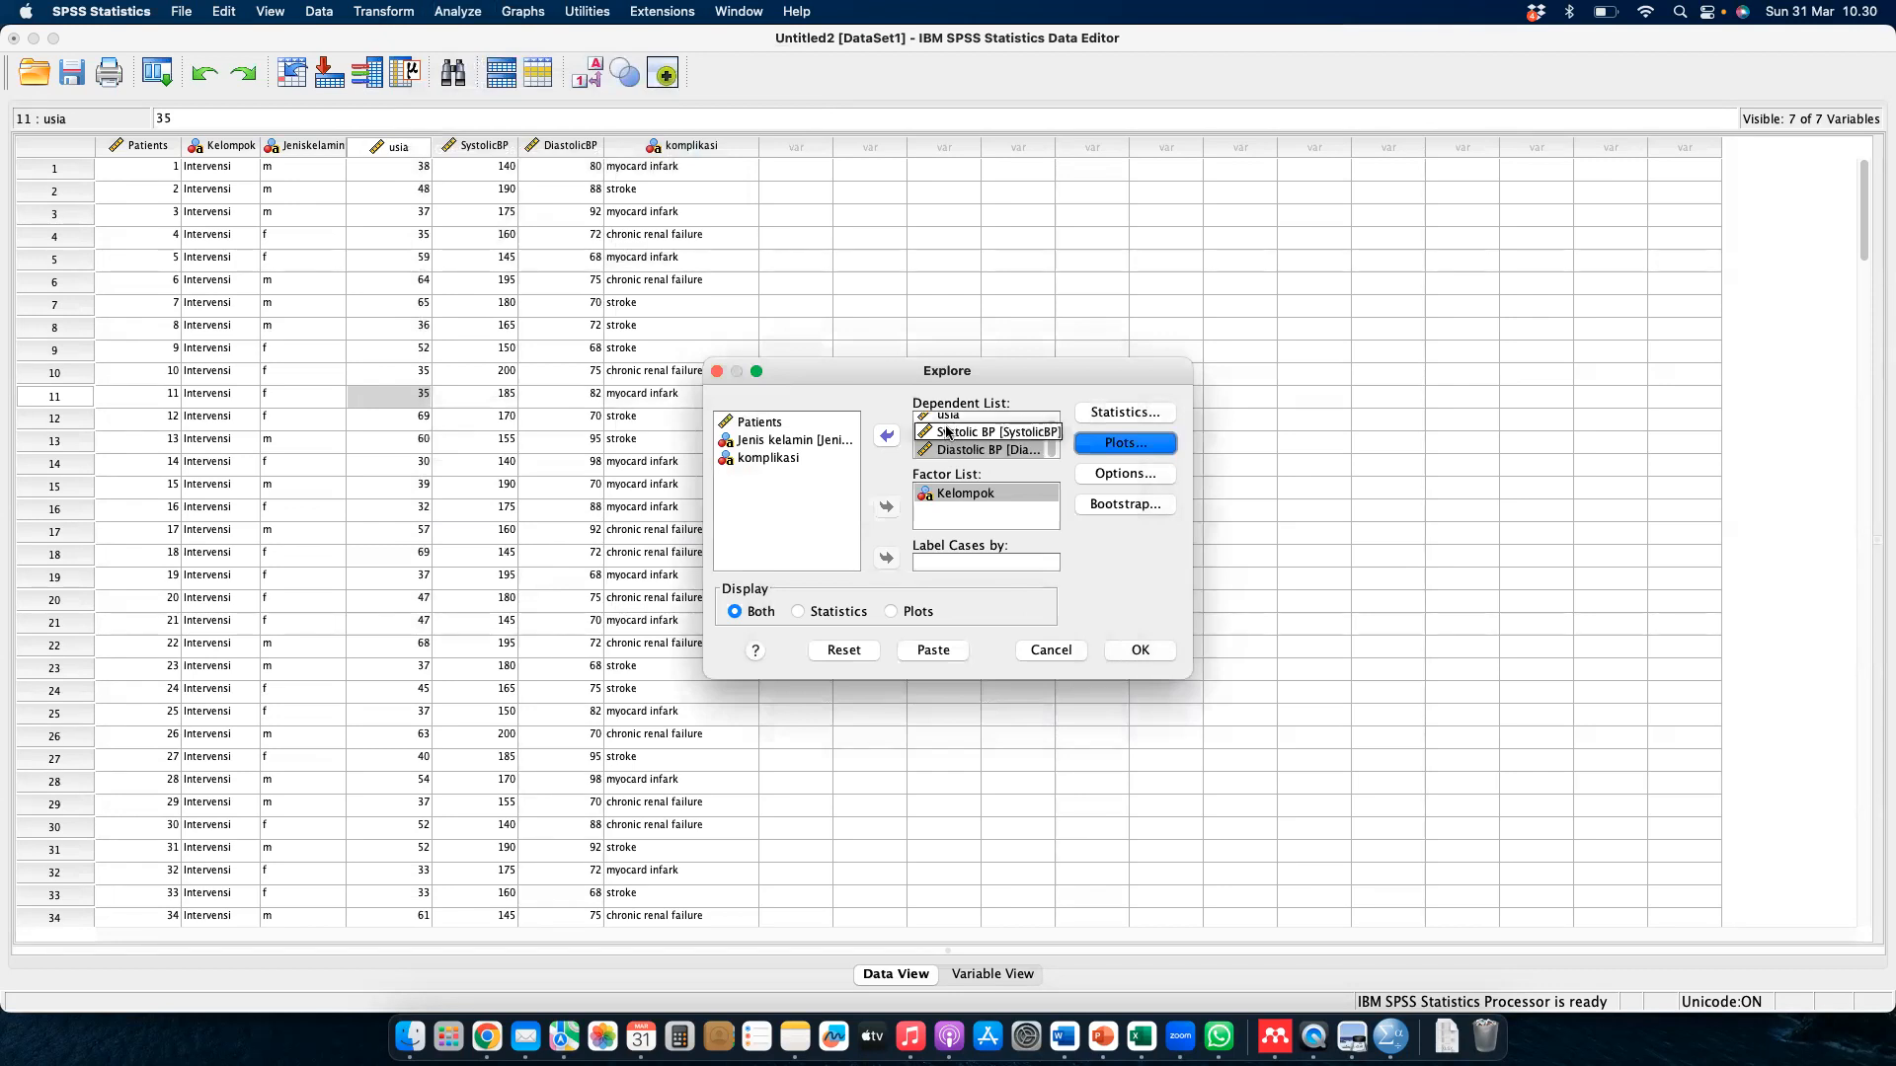
left_click(974, 418)
left_click(974, 446)
left_click(975, 435)
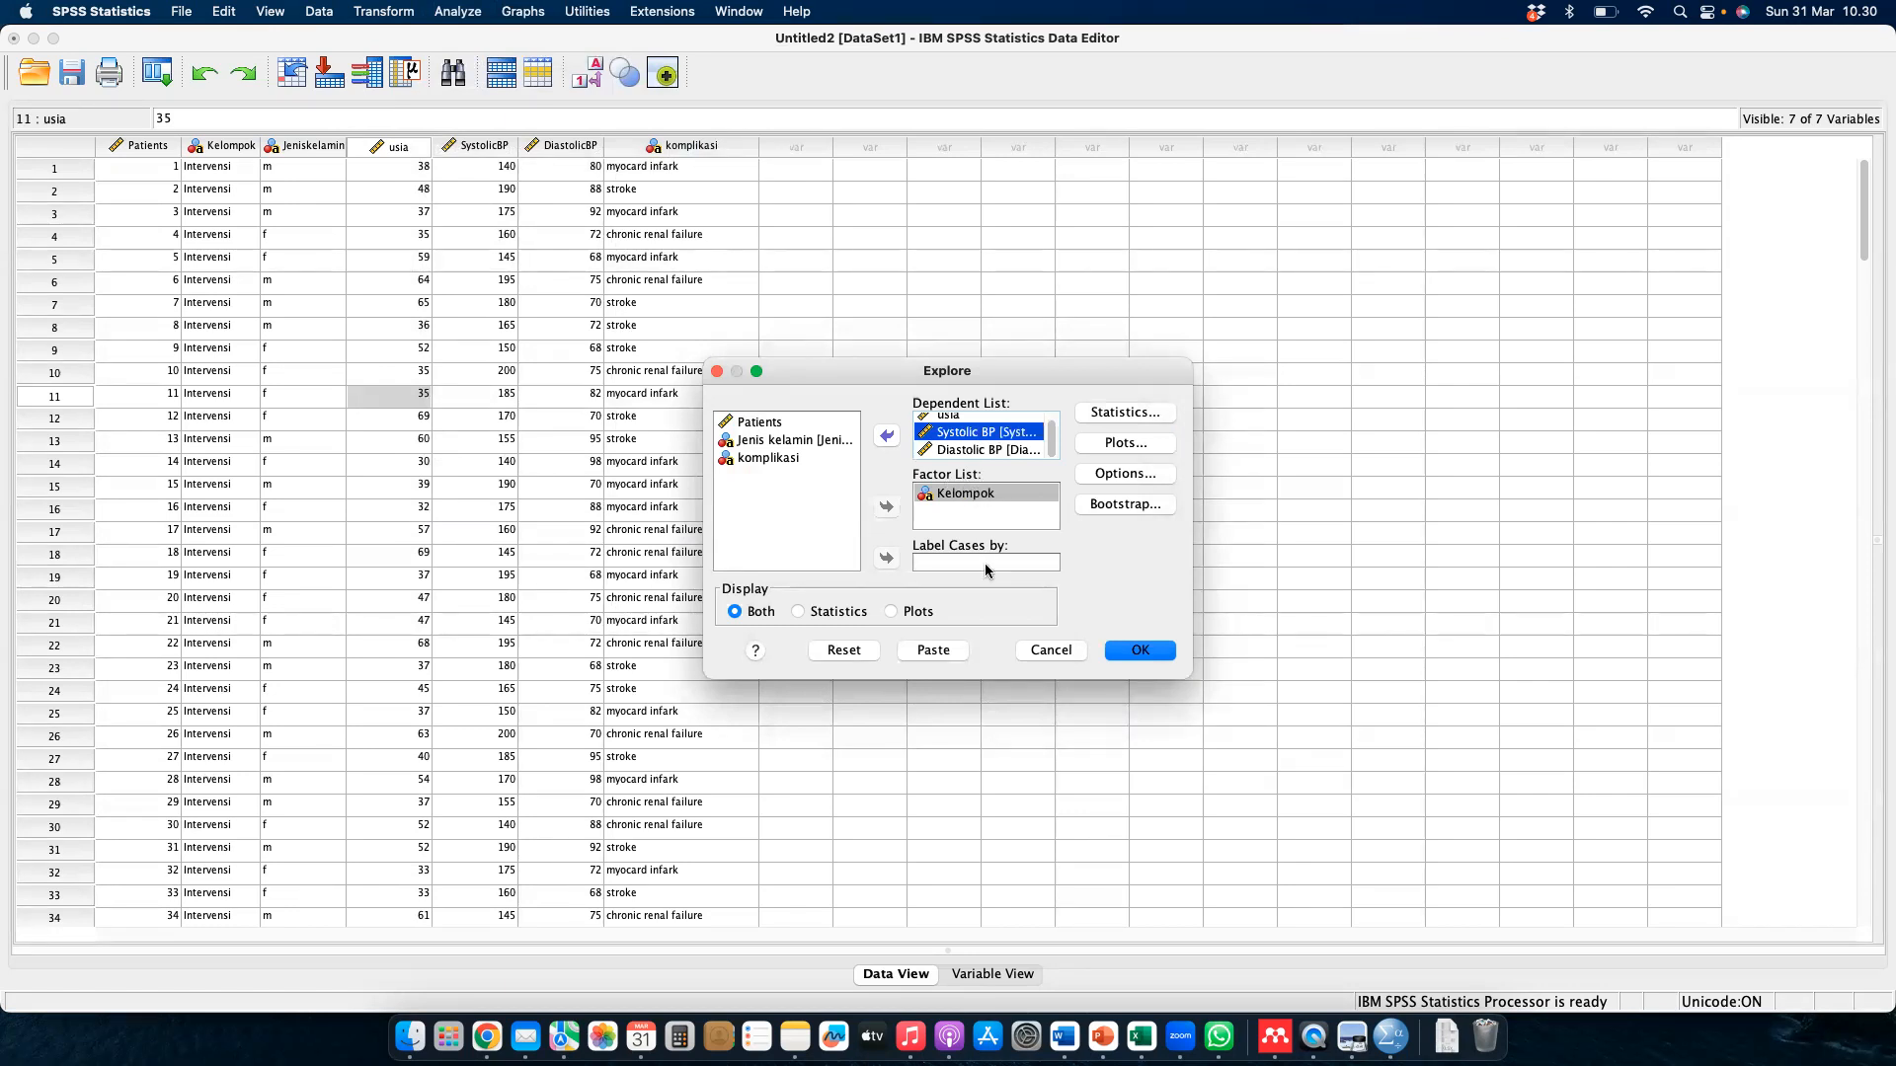
left_click(1138, 650)
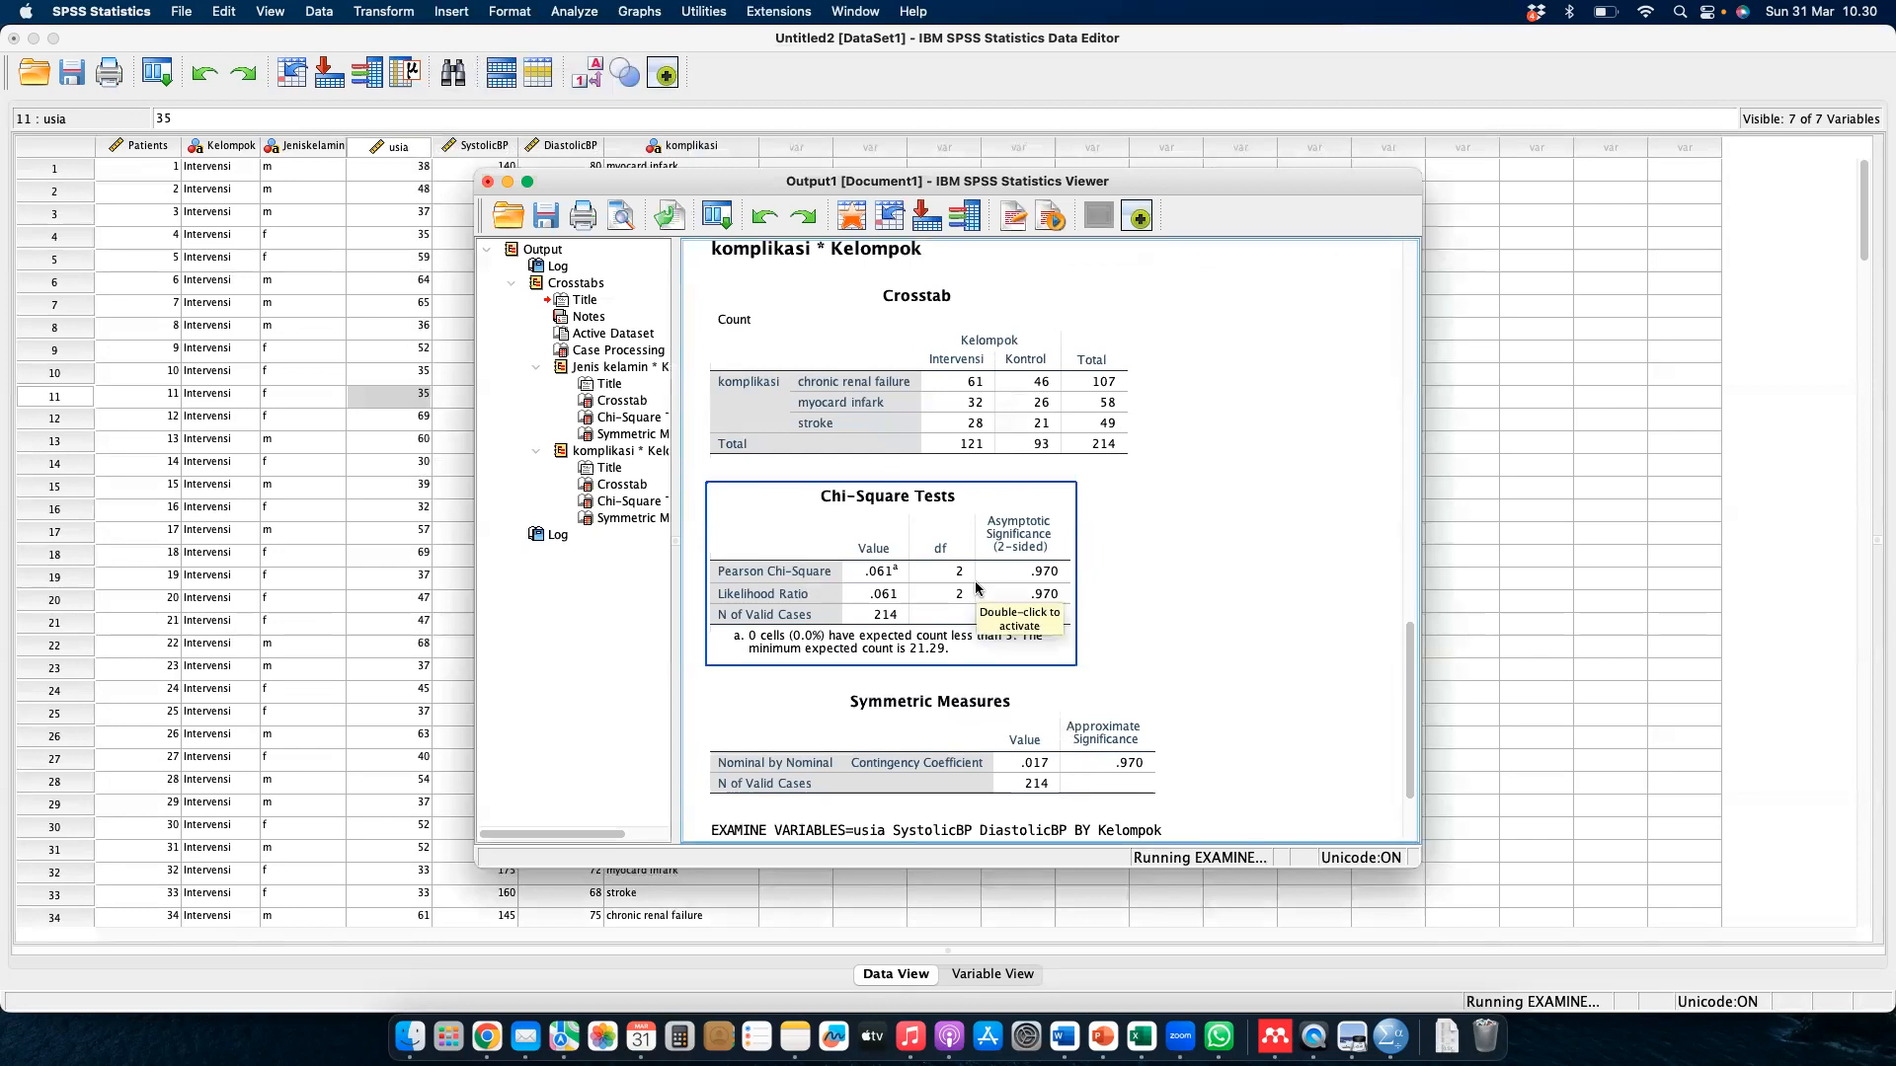
- Find the Tests of Normality table in the Explore output and examine the significance values for both groups
scroll(976, 588, "down", 3)
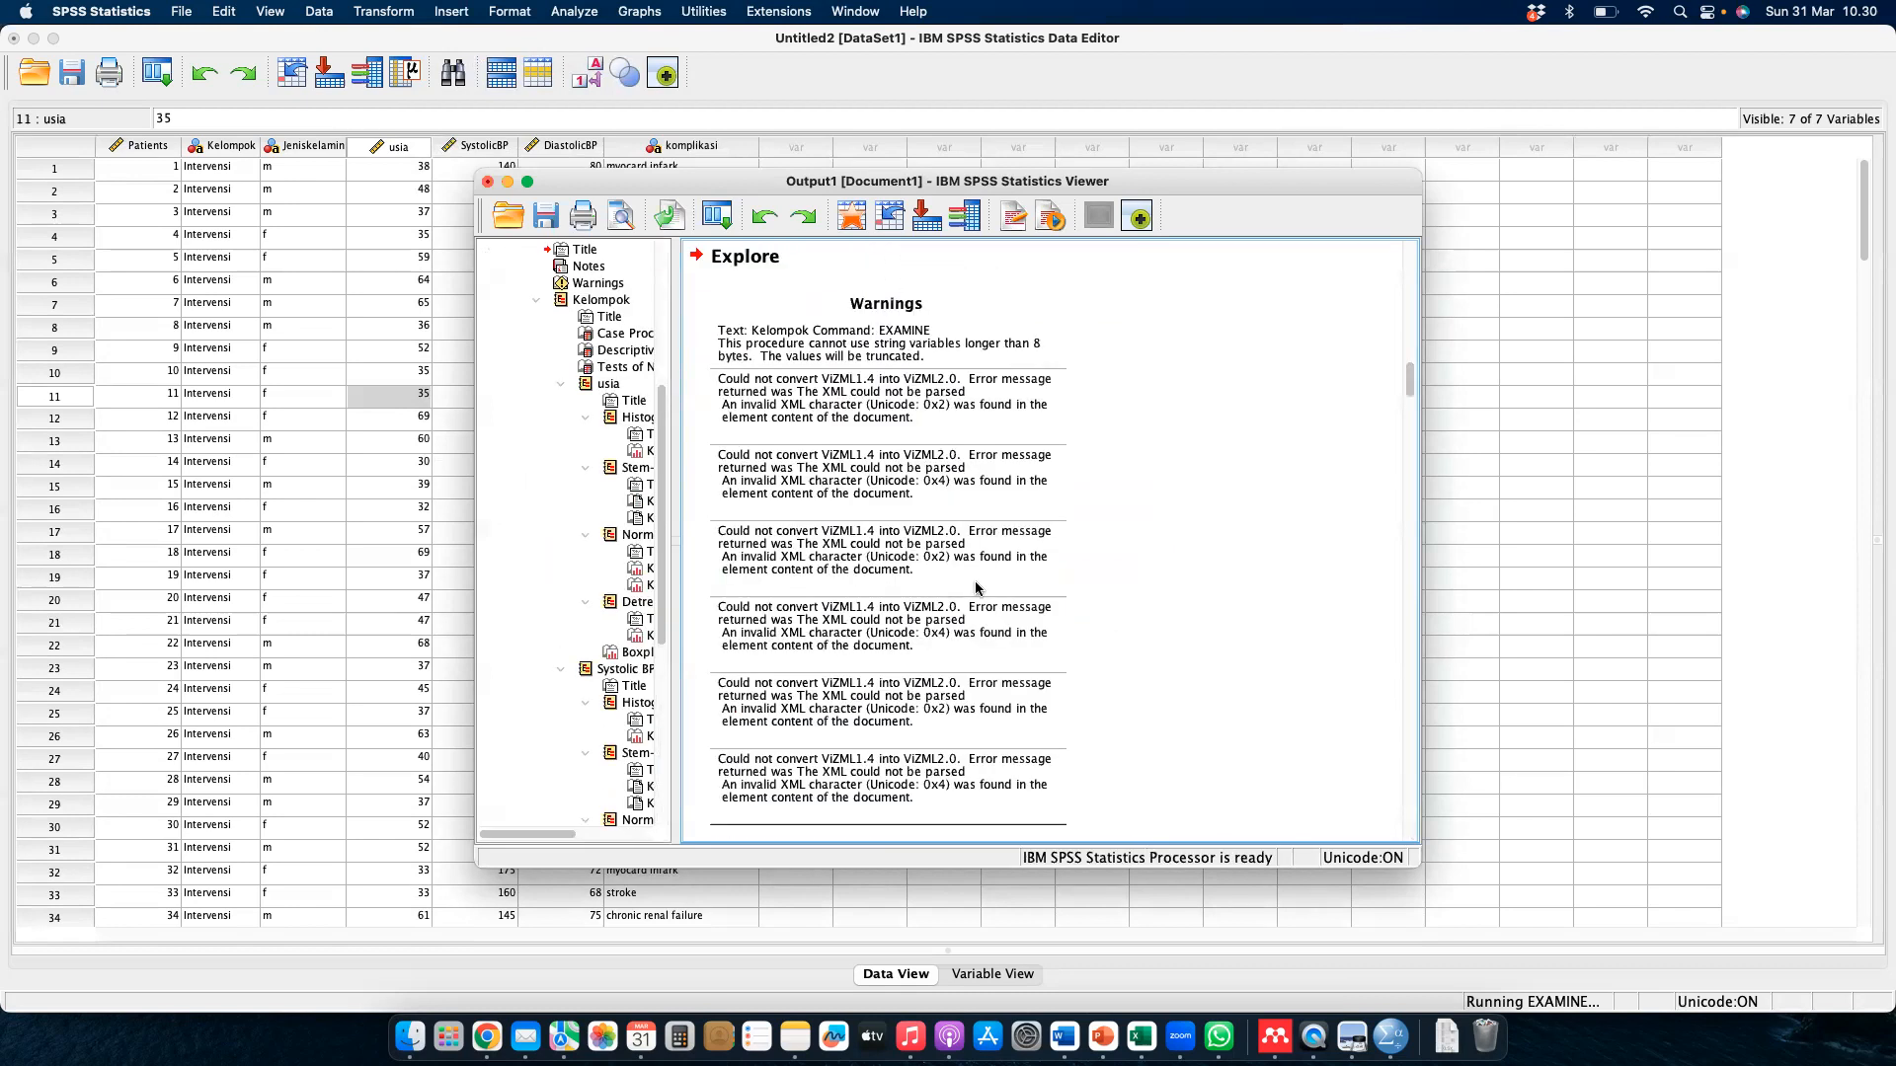
scroll(976, 588, "down", 10)
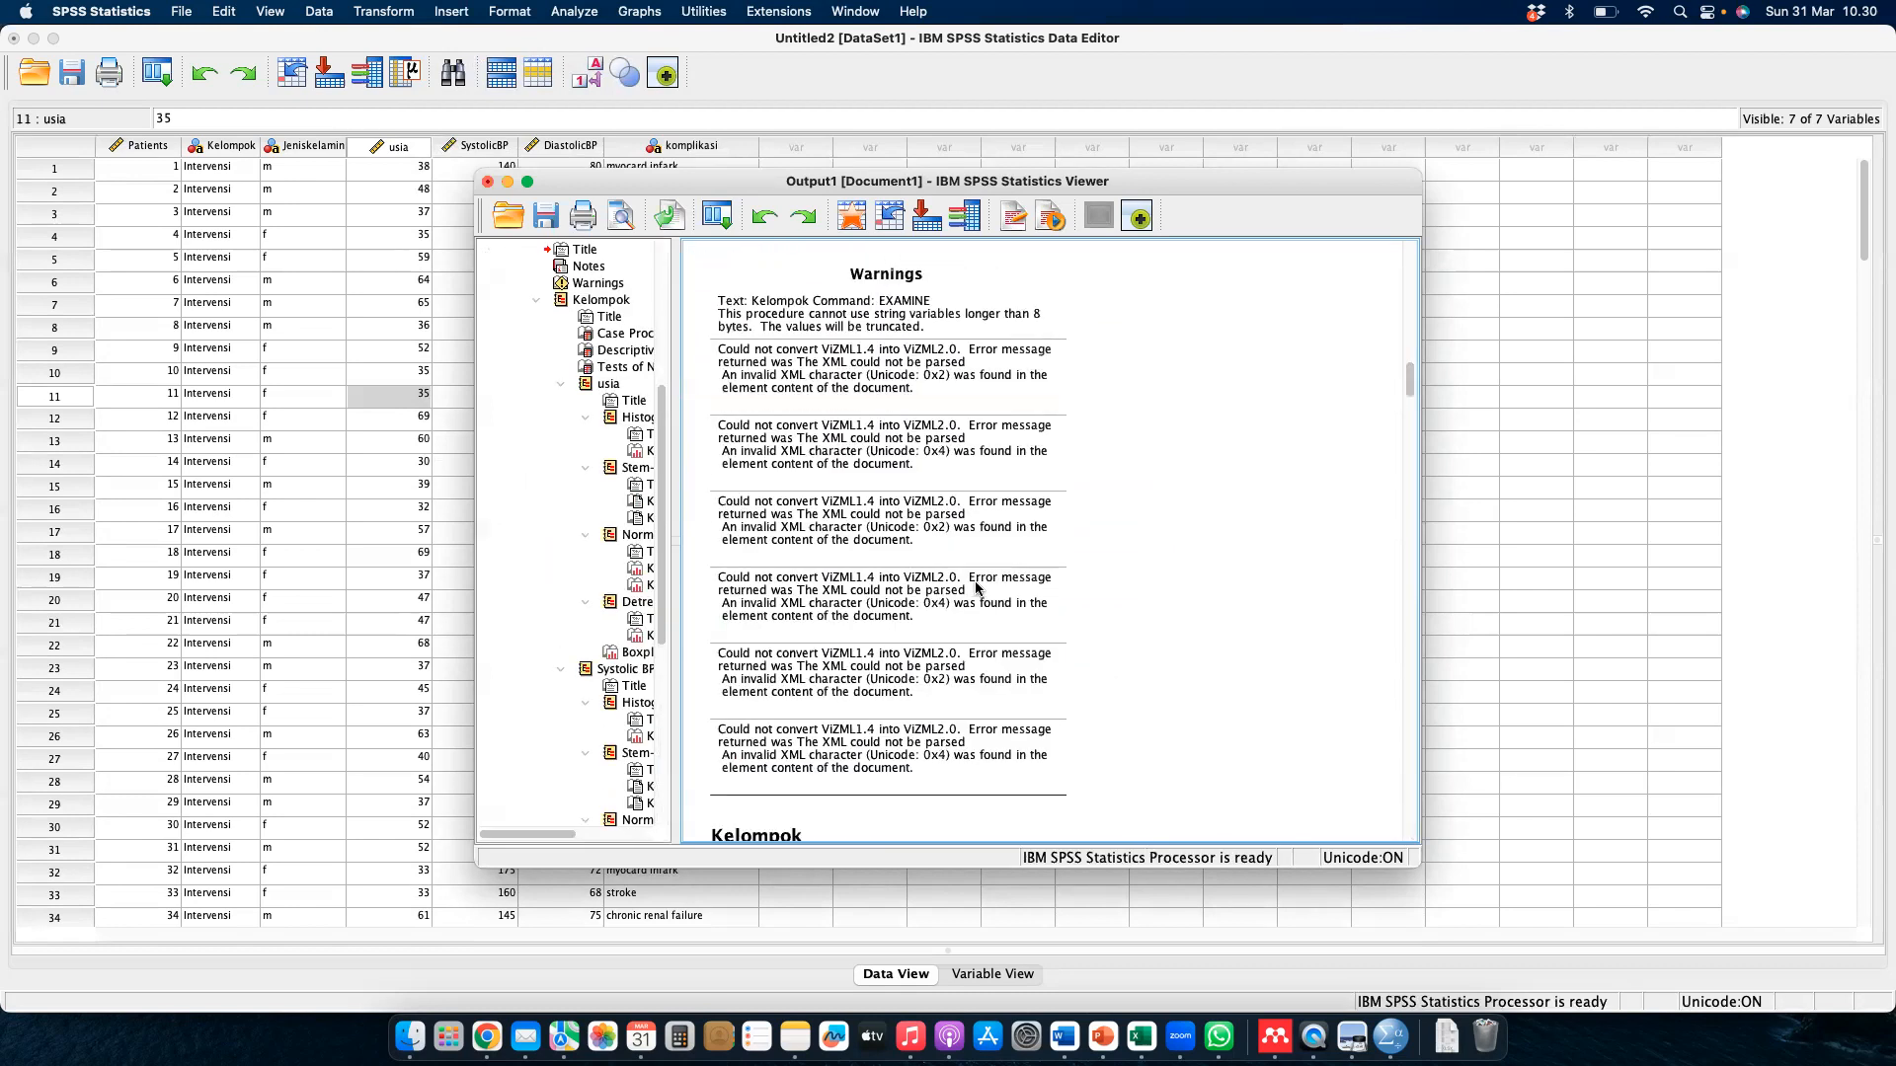
scroll(975, 589, "down", 5)
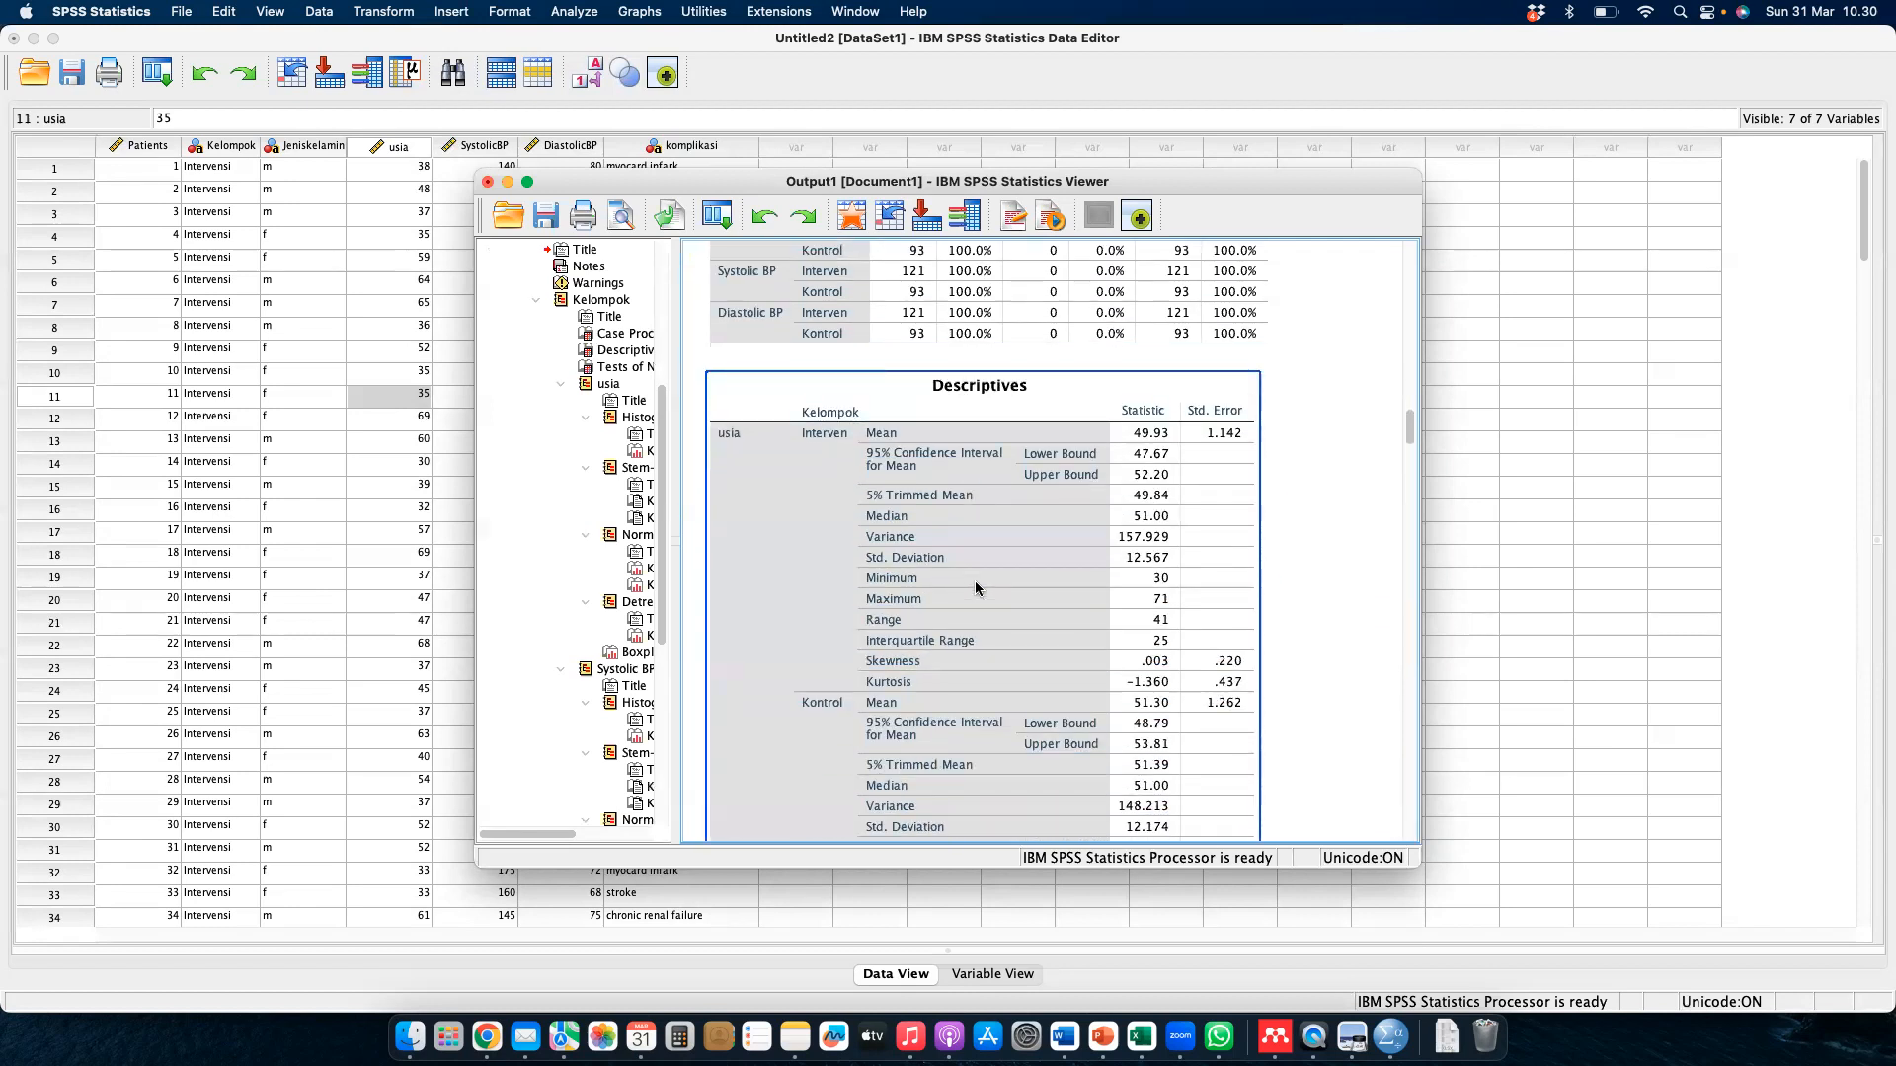
scroll(976, 589, "down", 15)
scroll(975, 588, "down", 15)
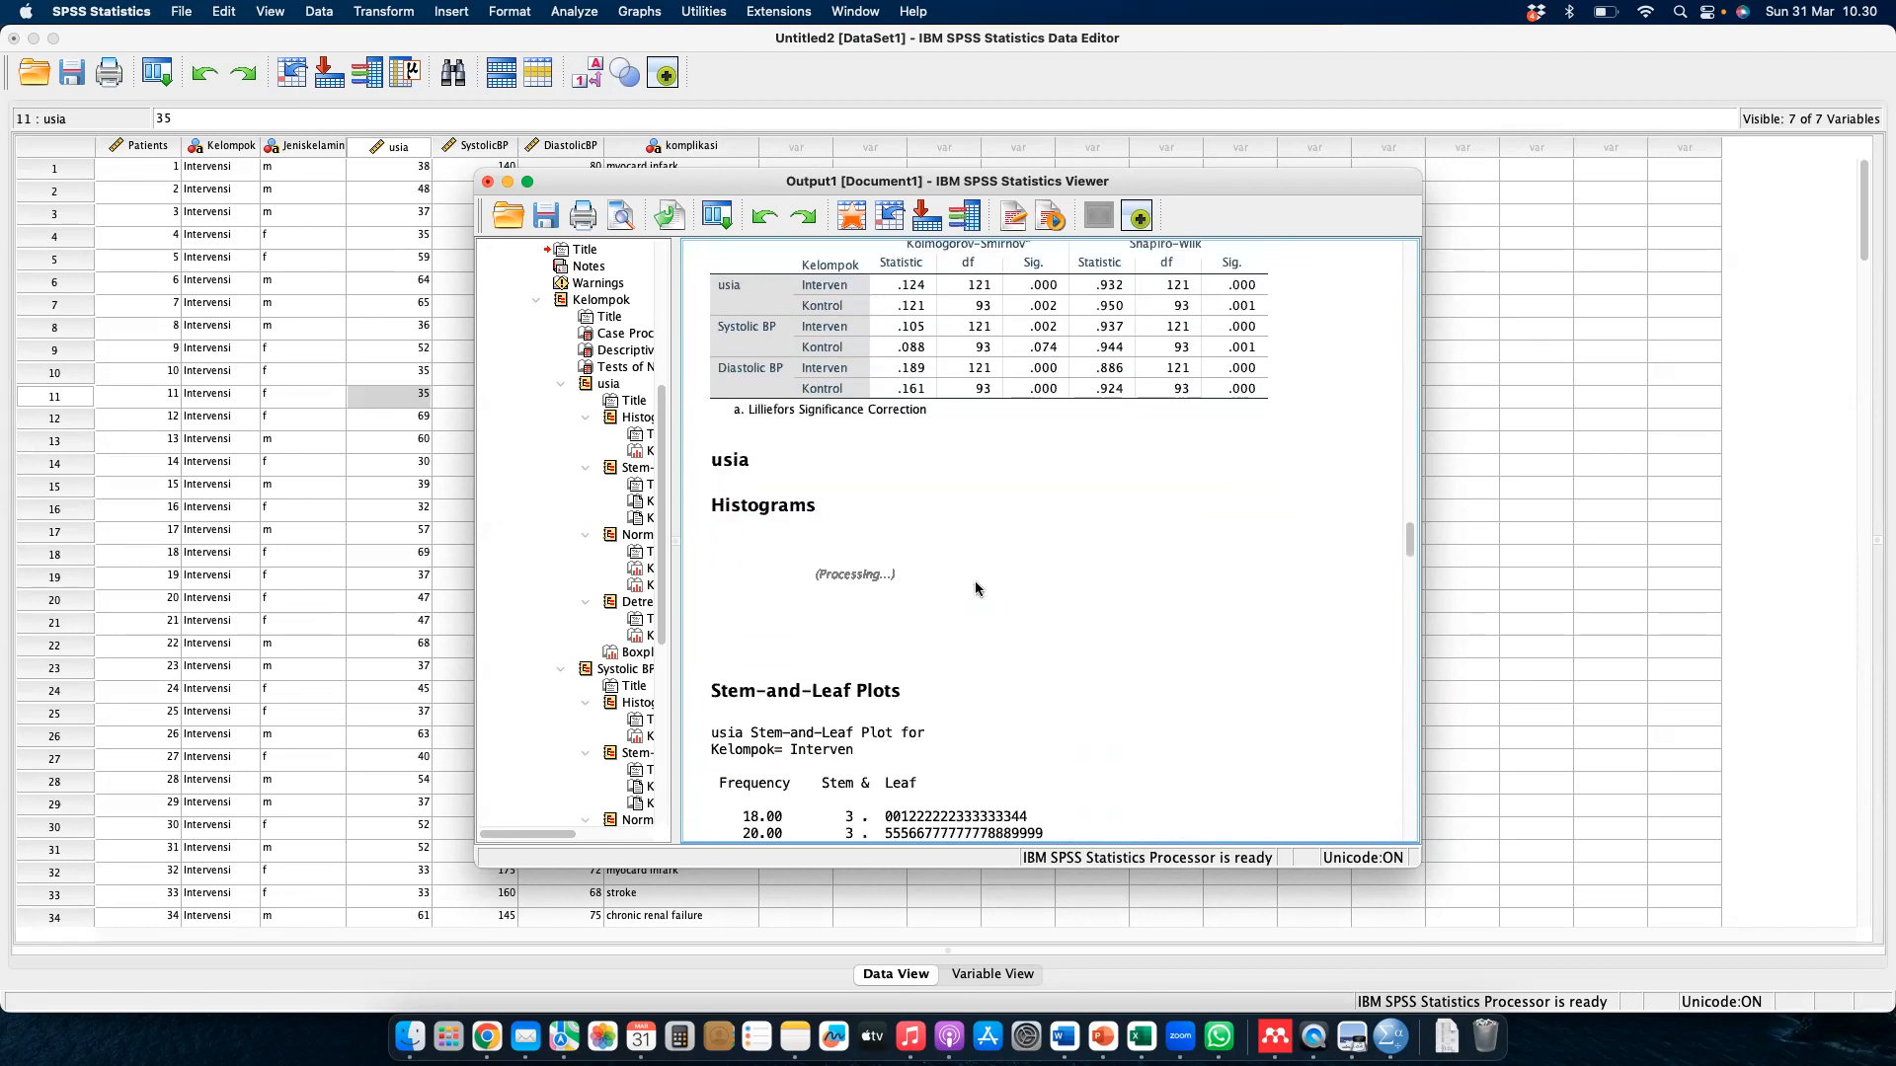
scroll(975, 589, "up", 1)
scroll(974, 589, "up", 2)
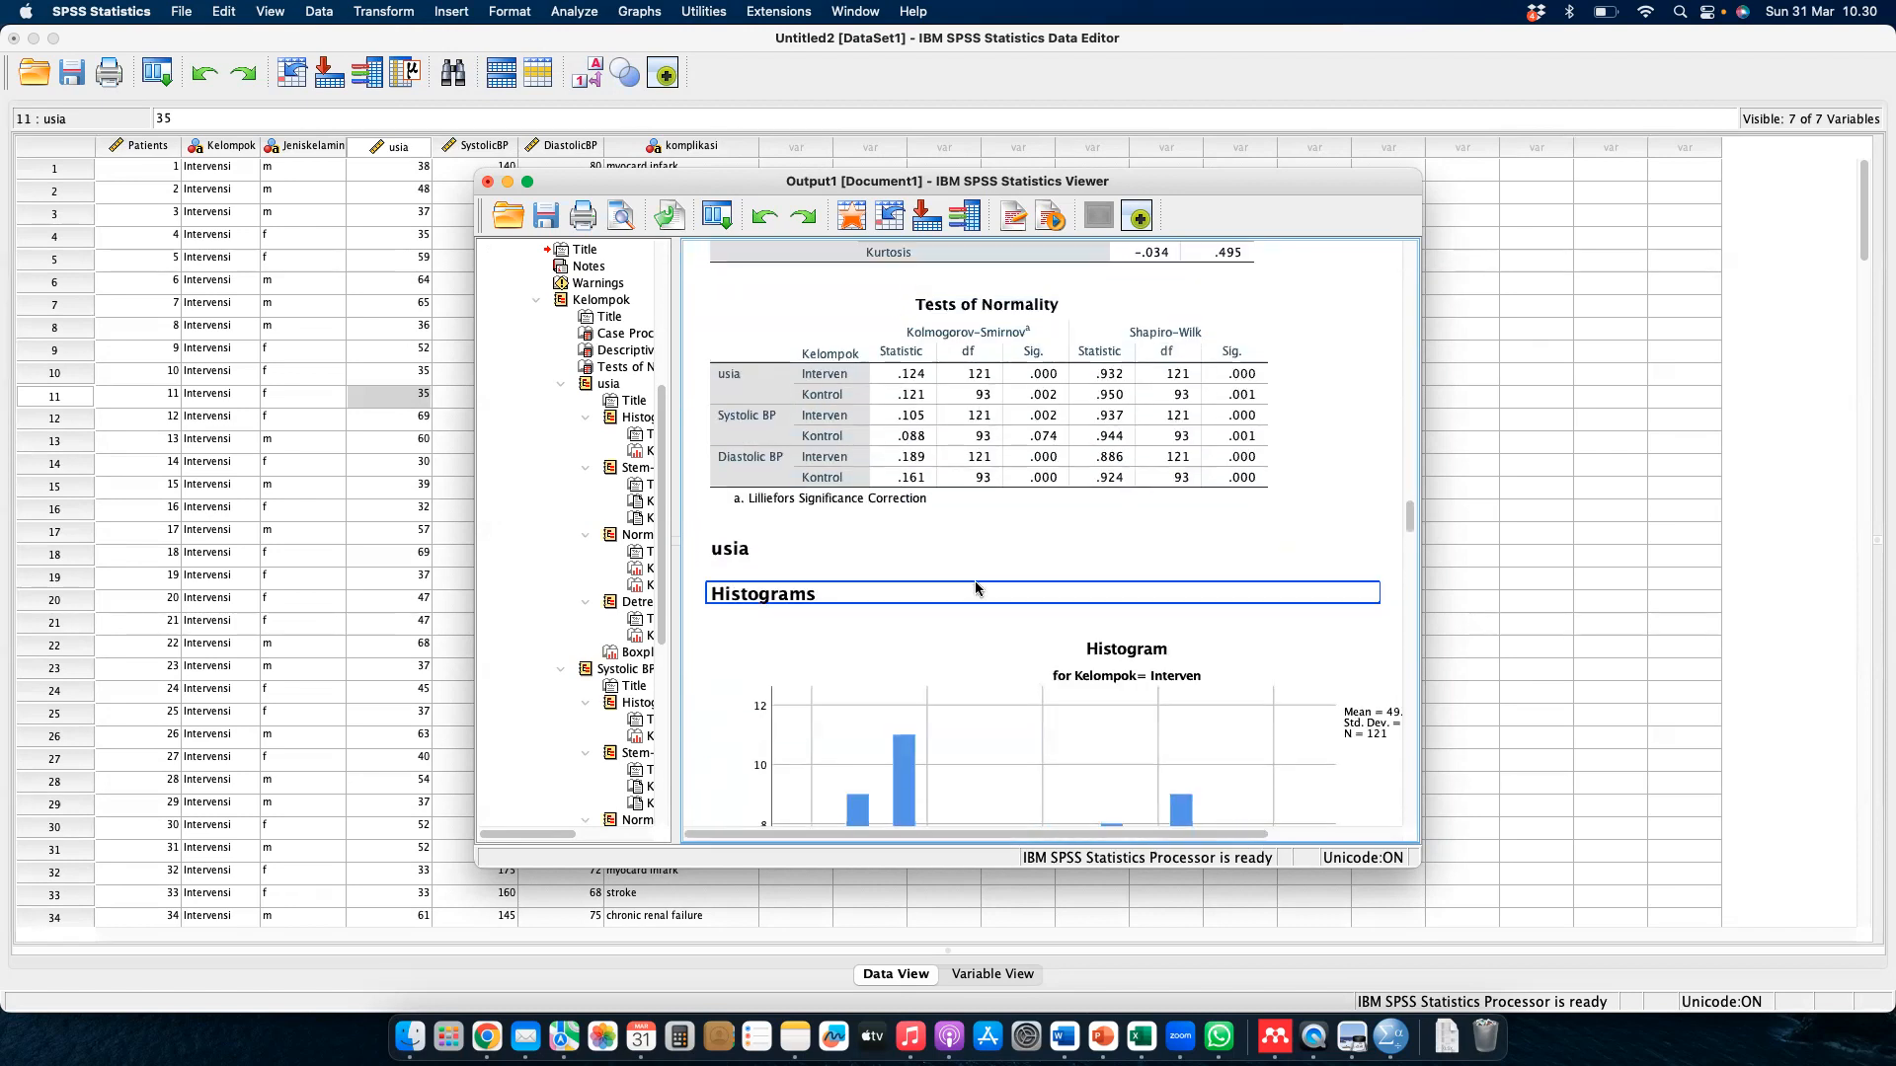
scroll(975, 588, "up", 4)
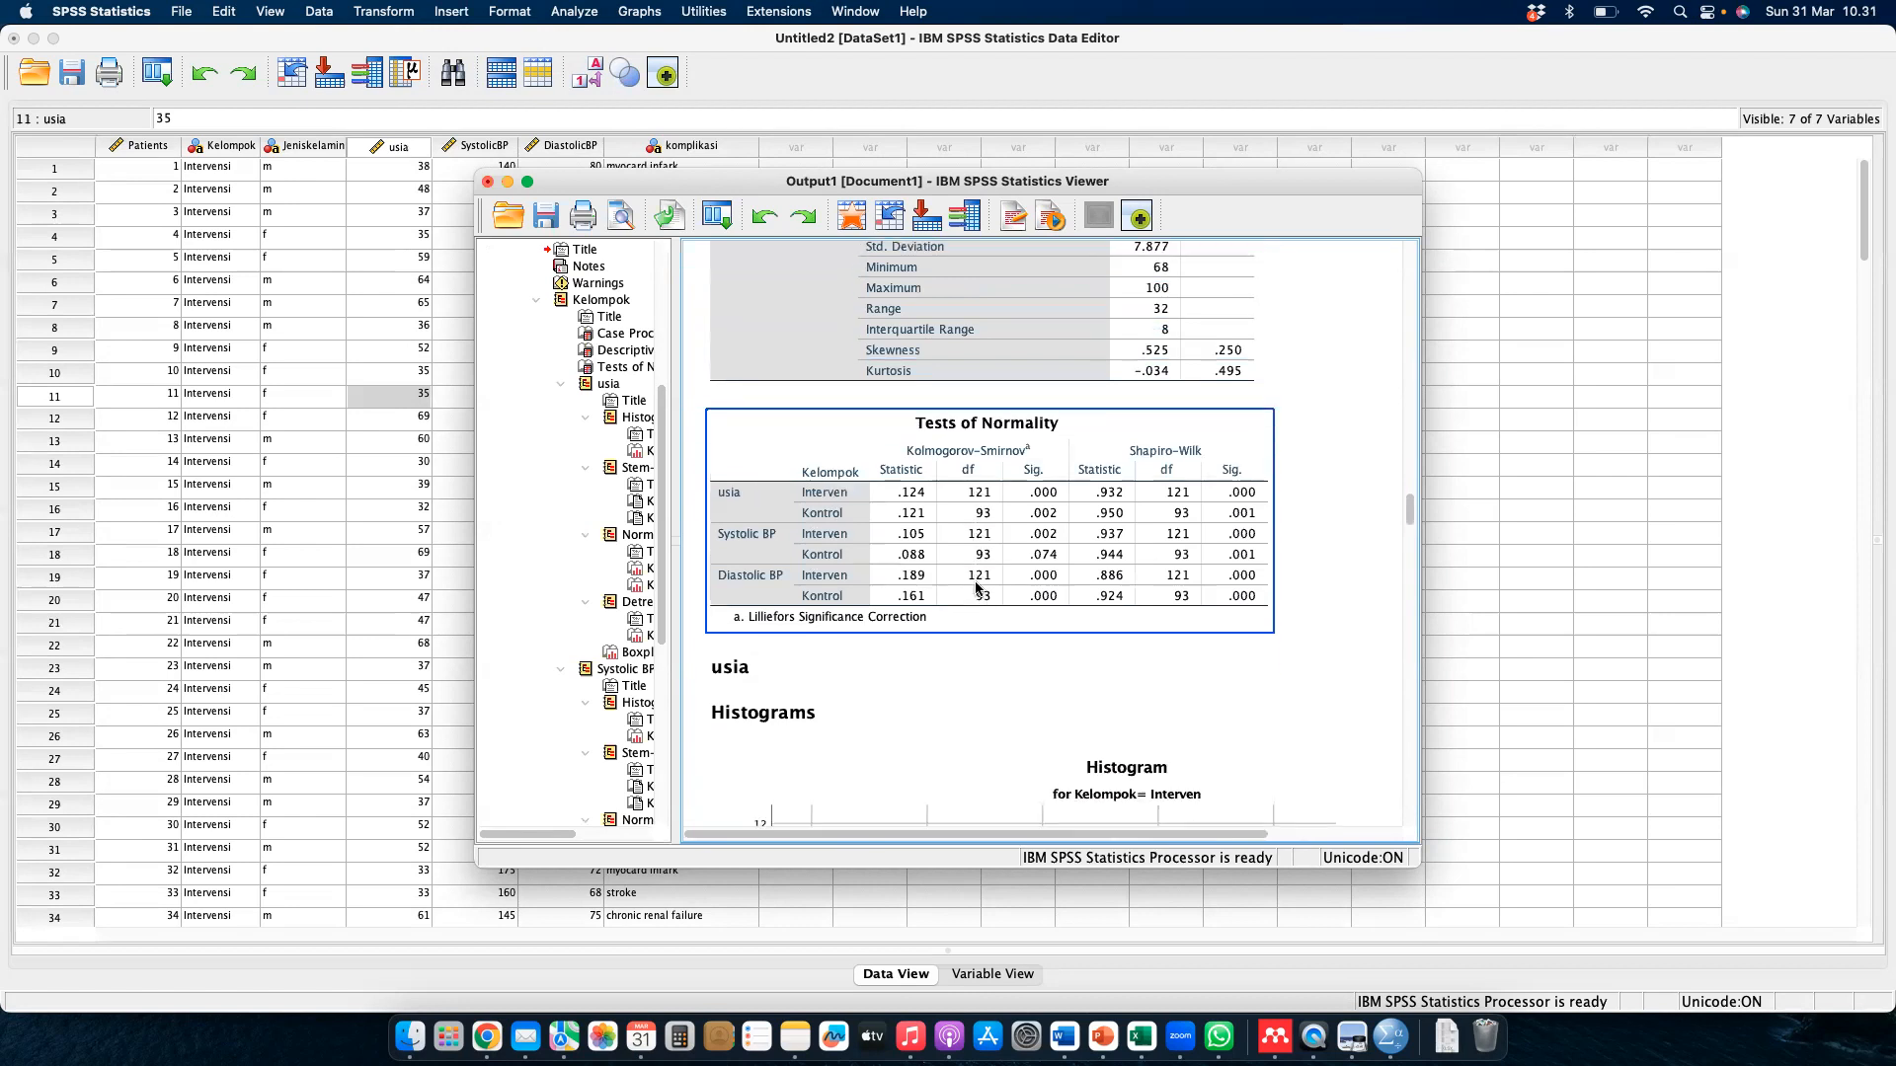
left_click(1027, 498)
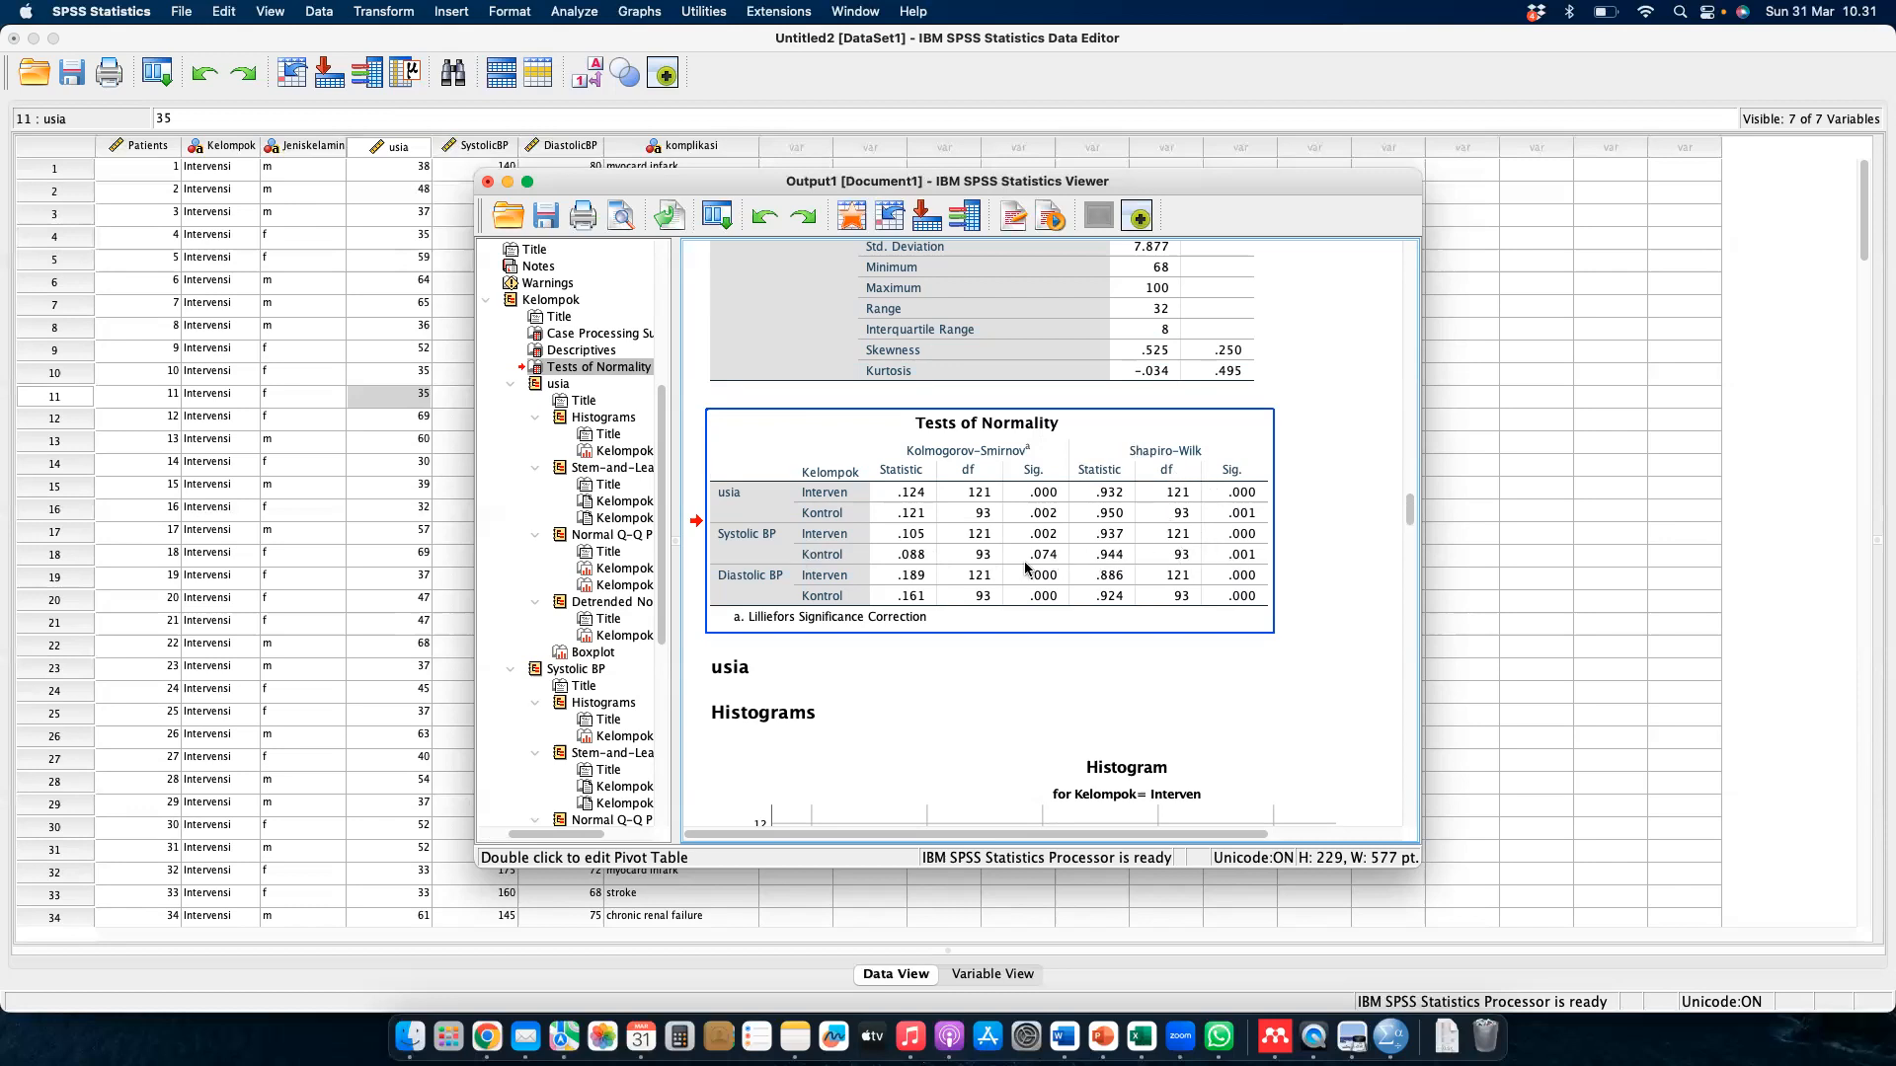
- Examine the histogram, stem-and-leaf plots, normal Q-Q plots and boxplot for usia in the Explore output
scroll(1025, 665, "down", 5)
scroll(1024, 661, "down", 2)
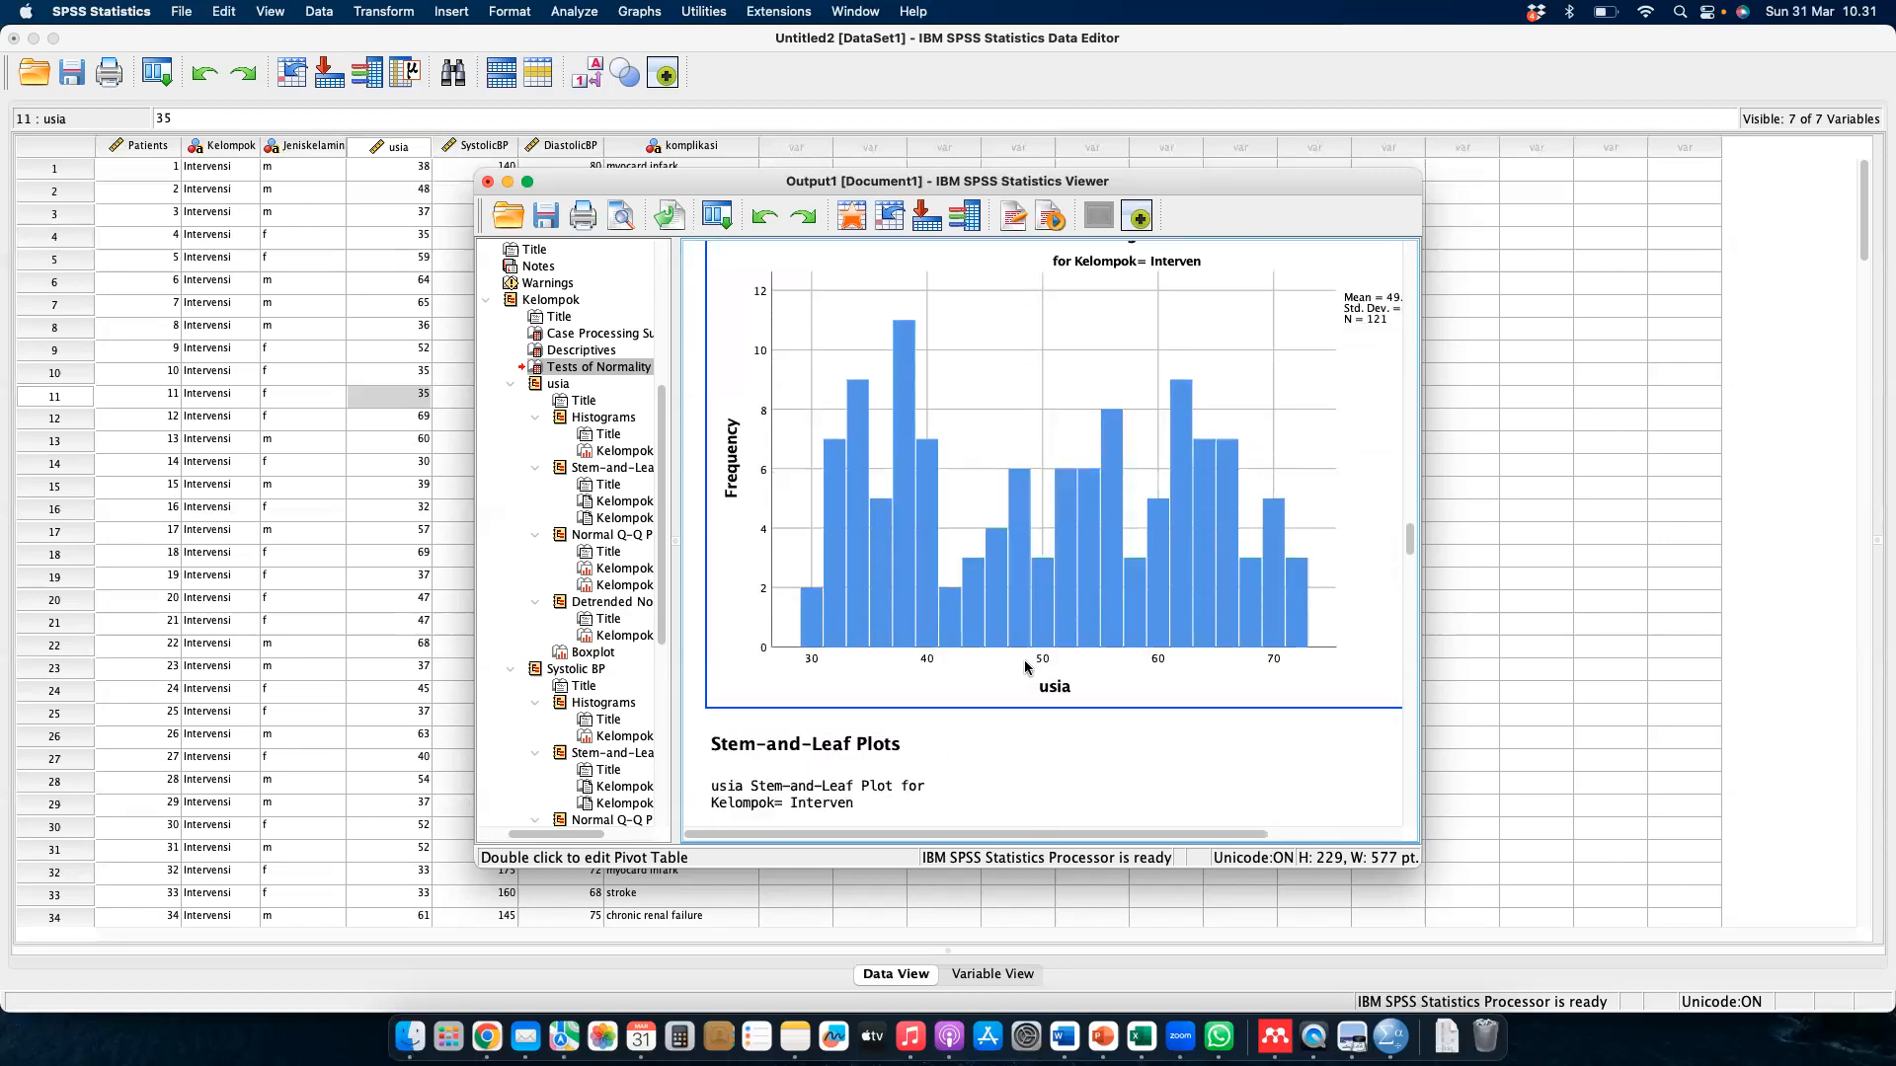
scroll(1024, 661, "up", 1)
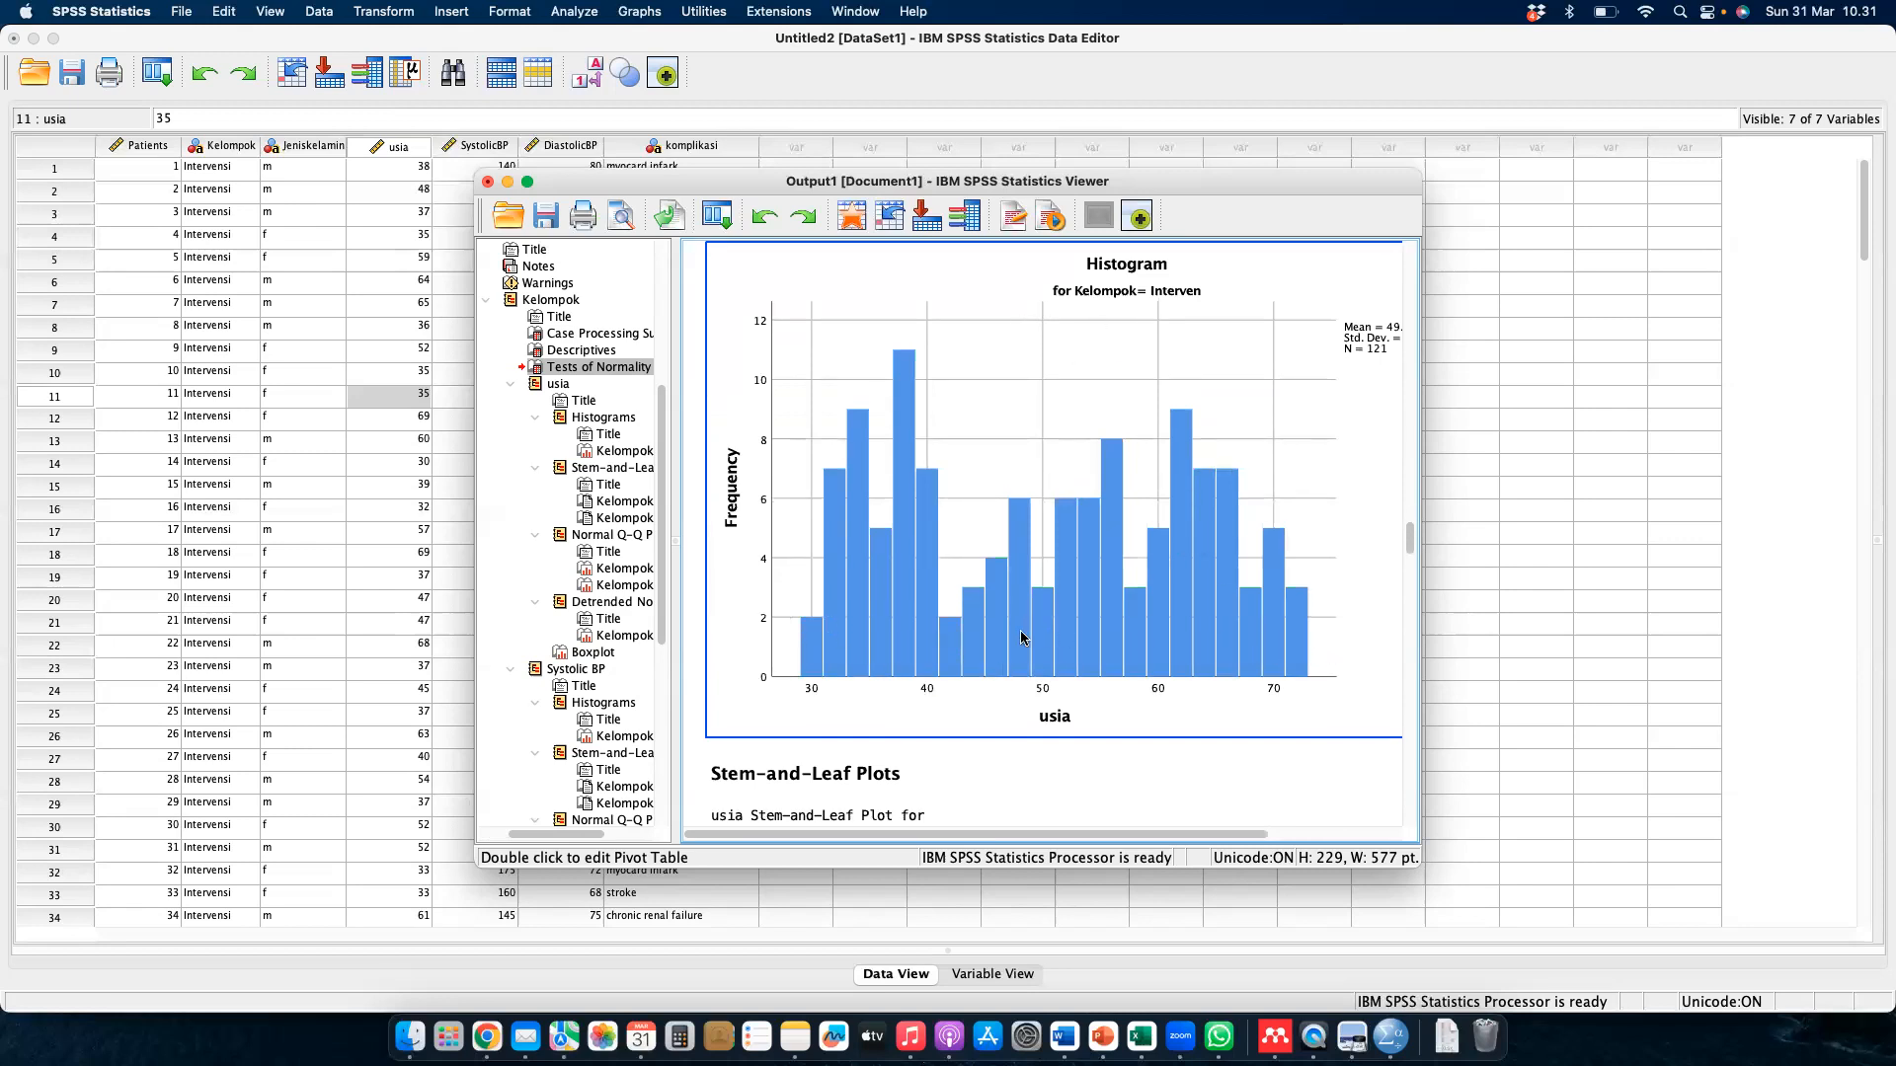
scroll(1022, 637, "down", 15)
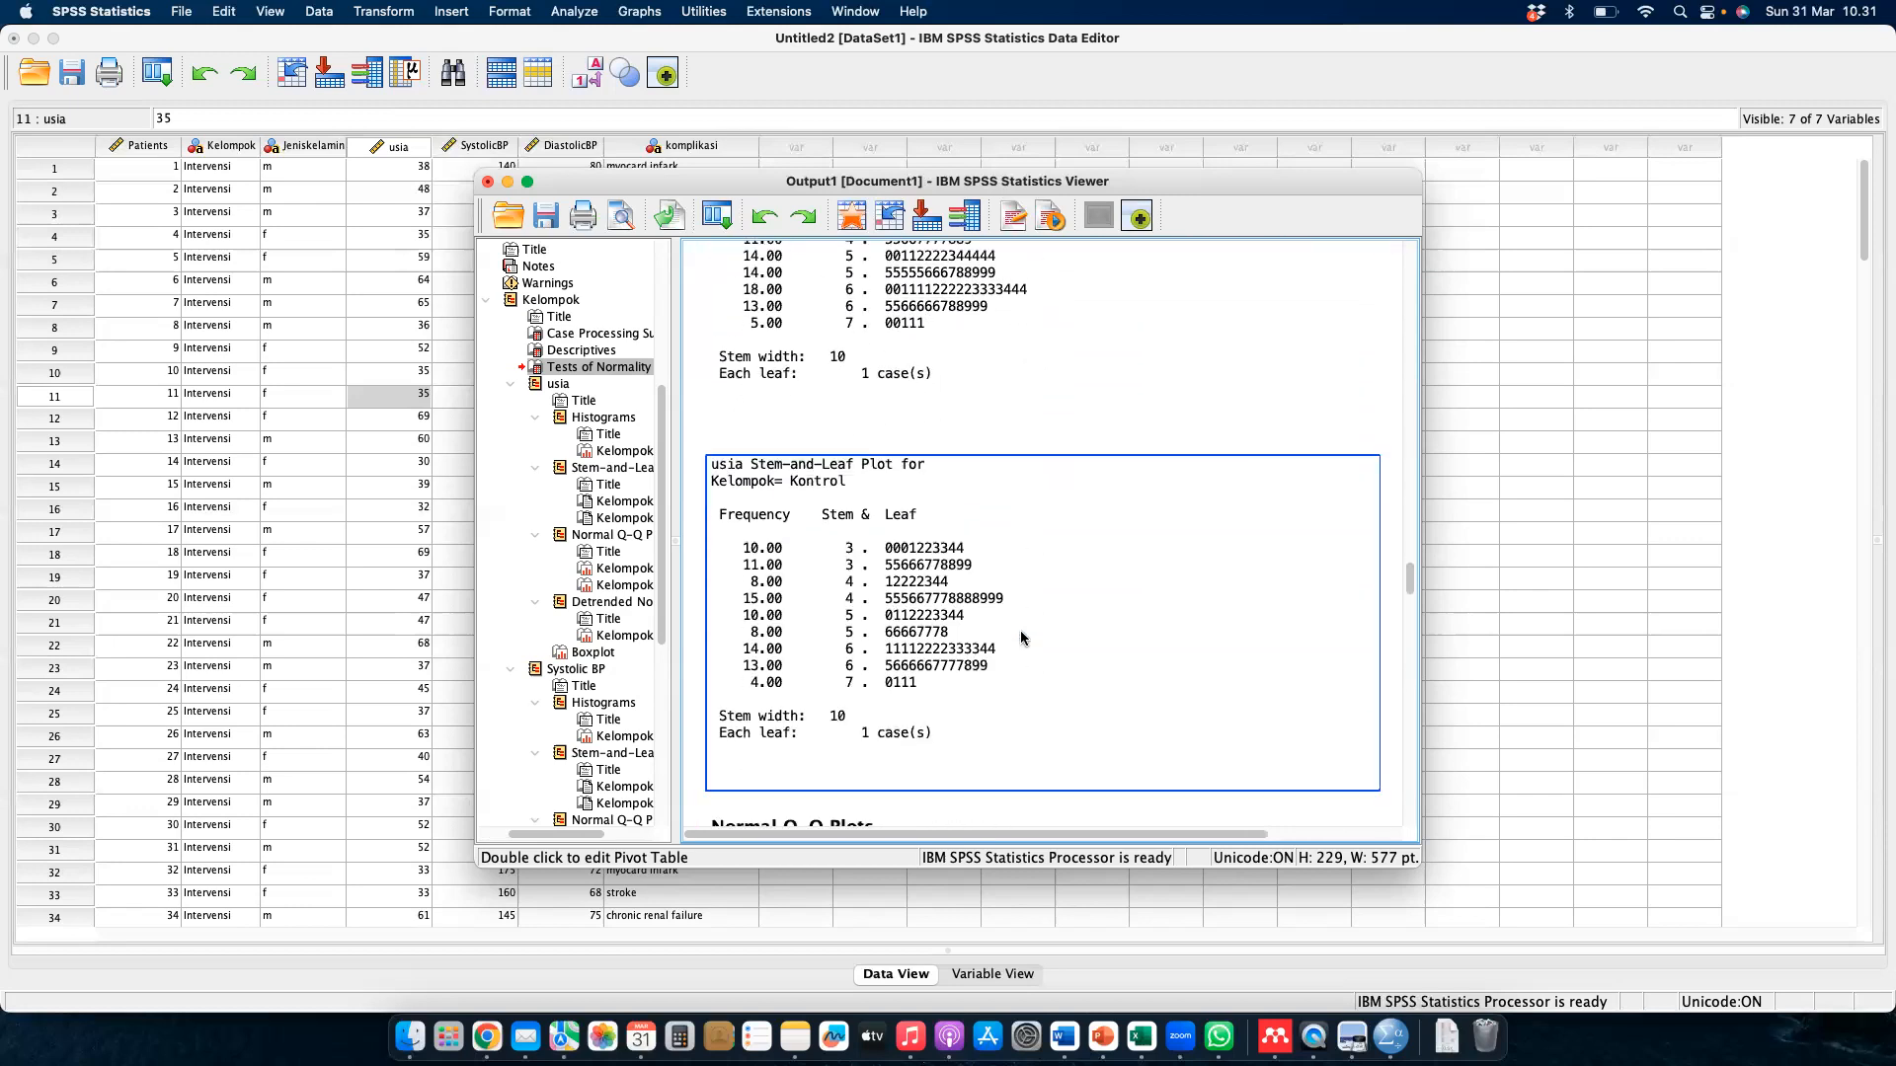
scroll(1022, 637, "down", 15)
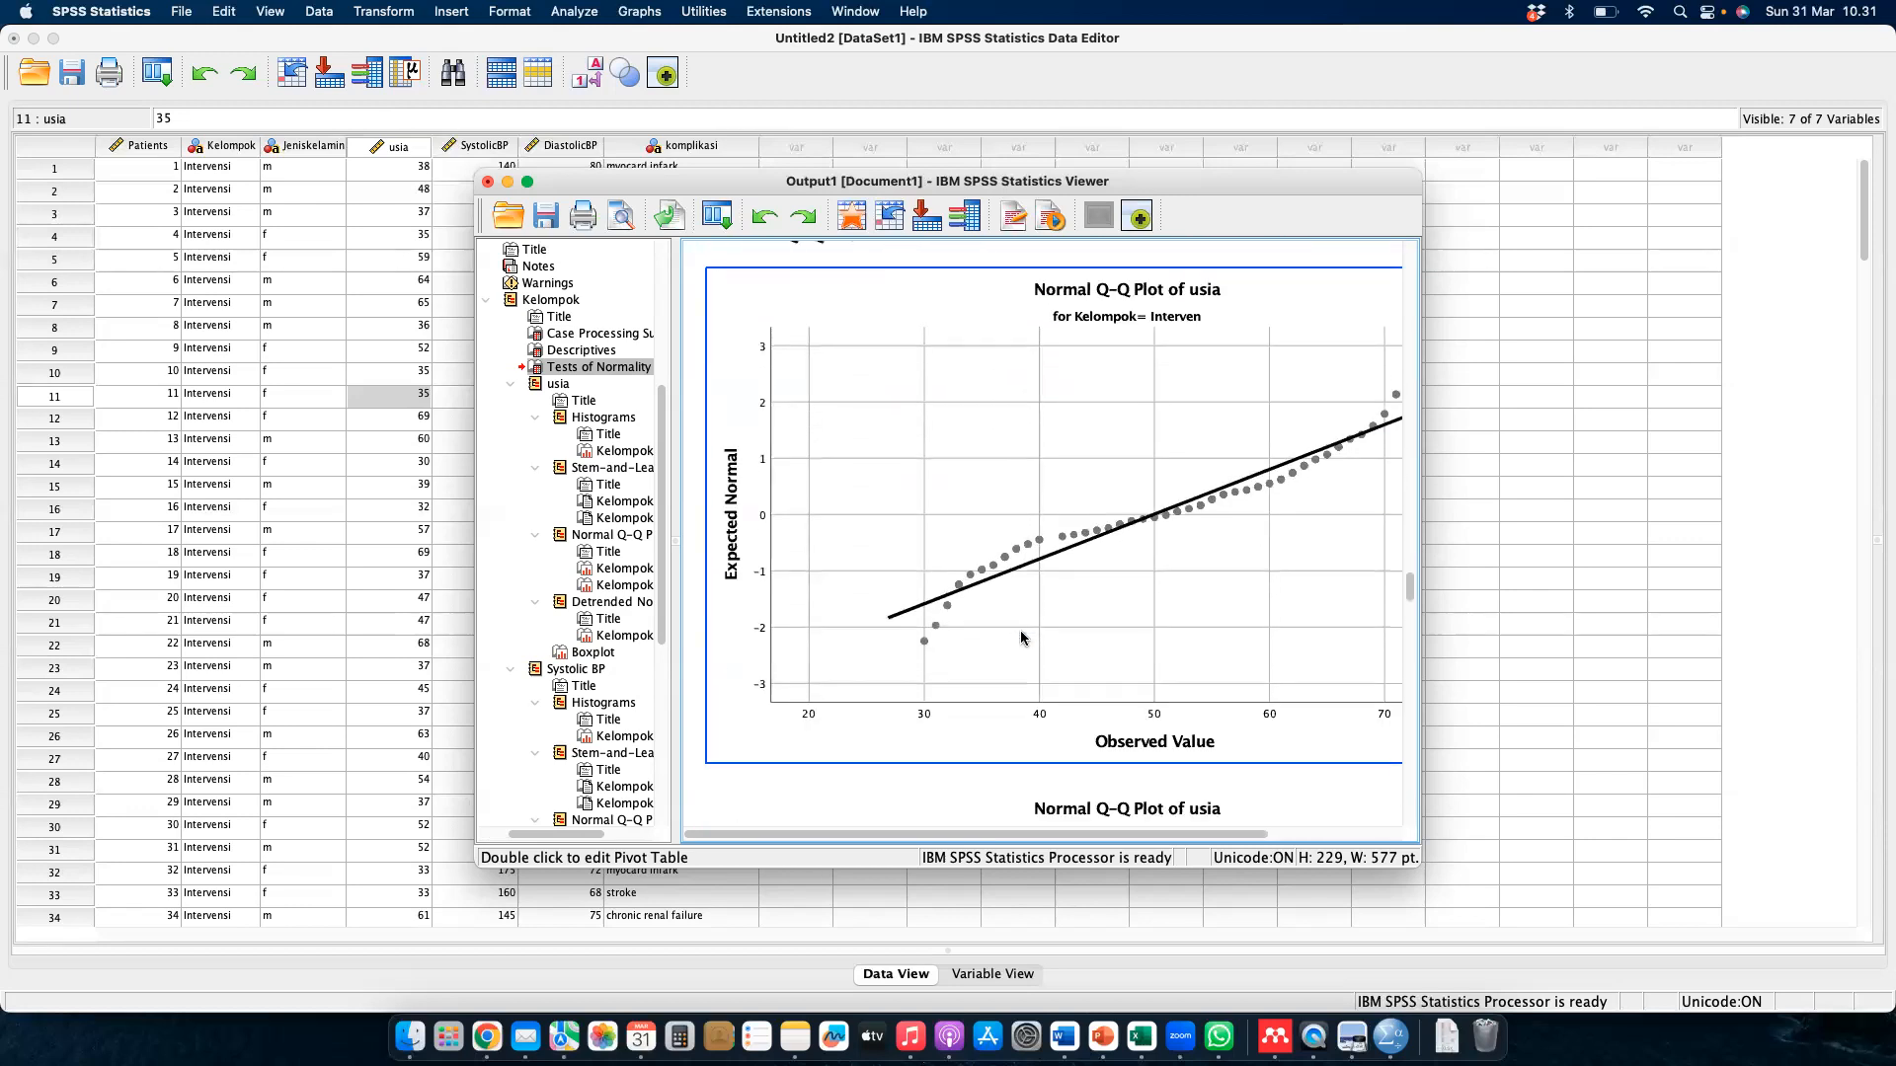
scroll(1022, 638, "down", 10)
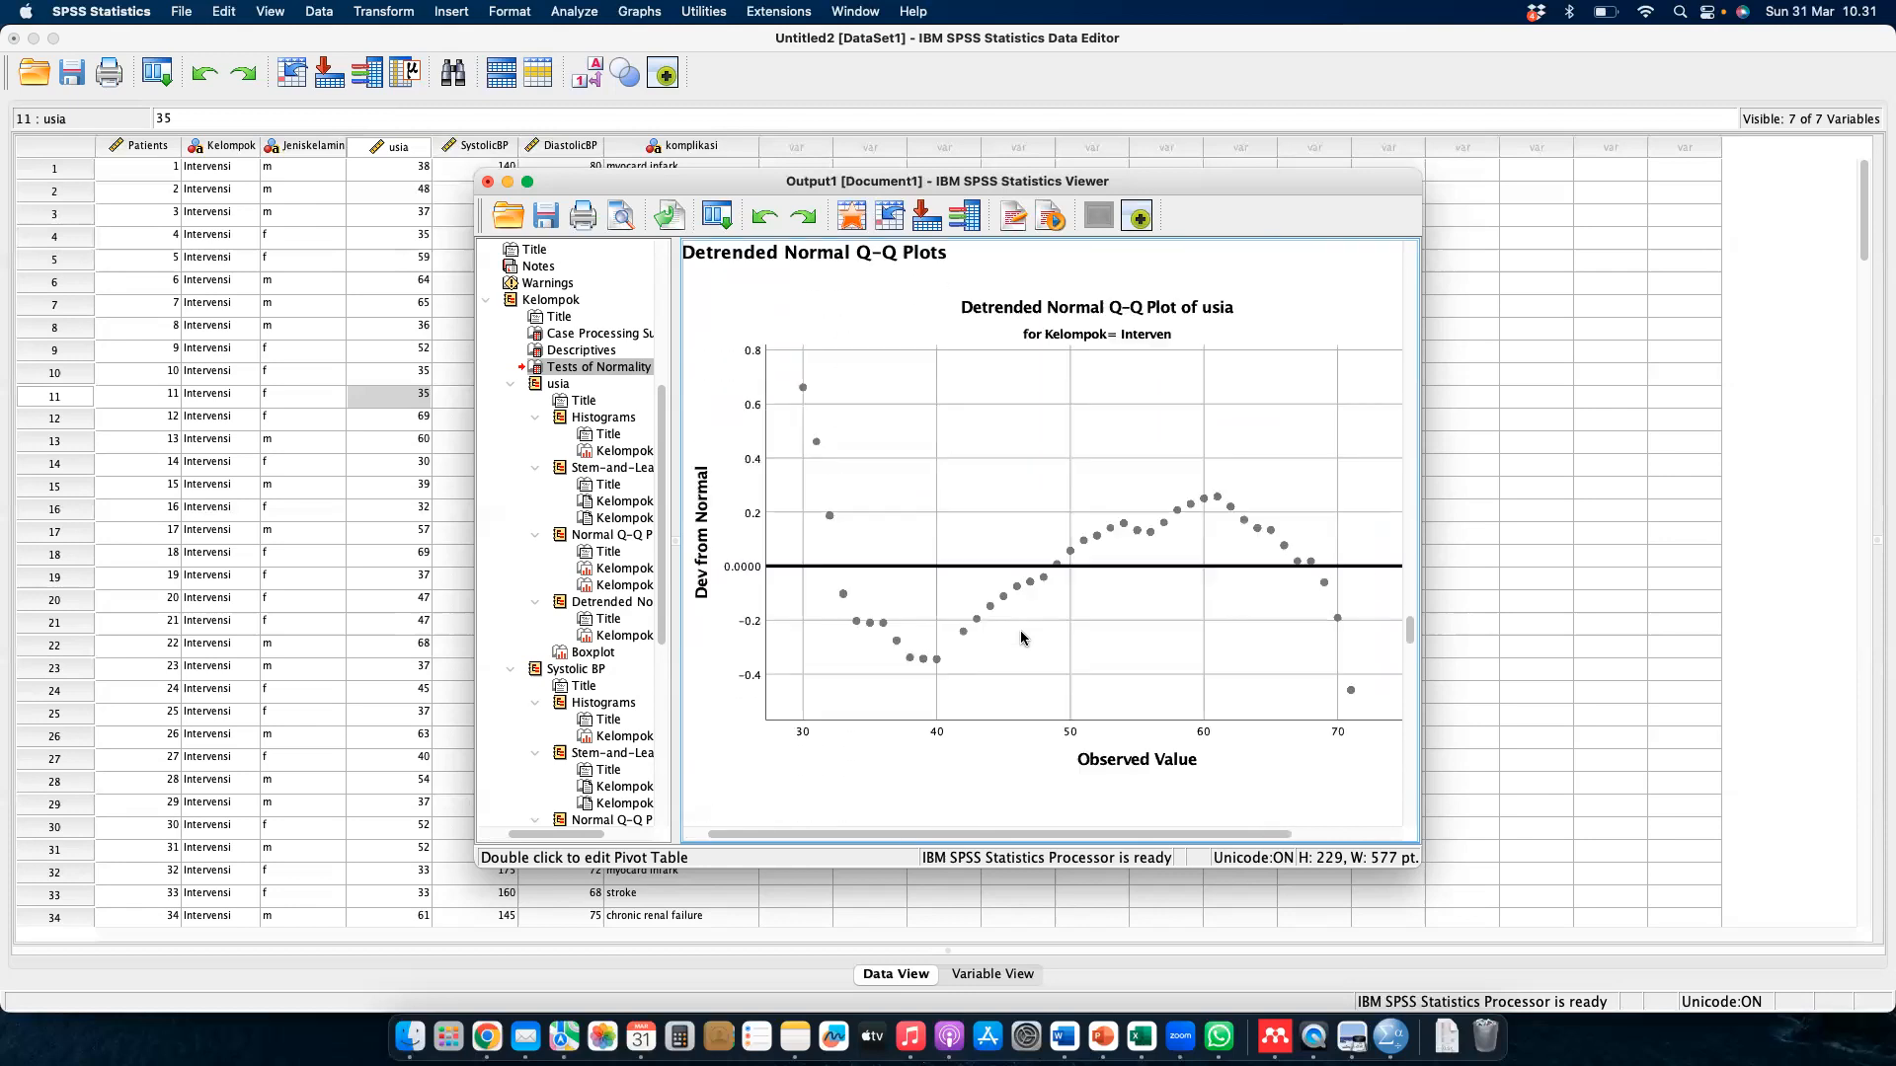
scroll(1022, 638, "up", 6)
scroll(1022, 638, "down", 12)
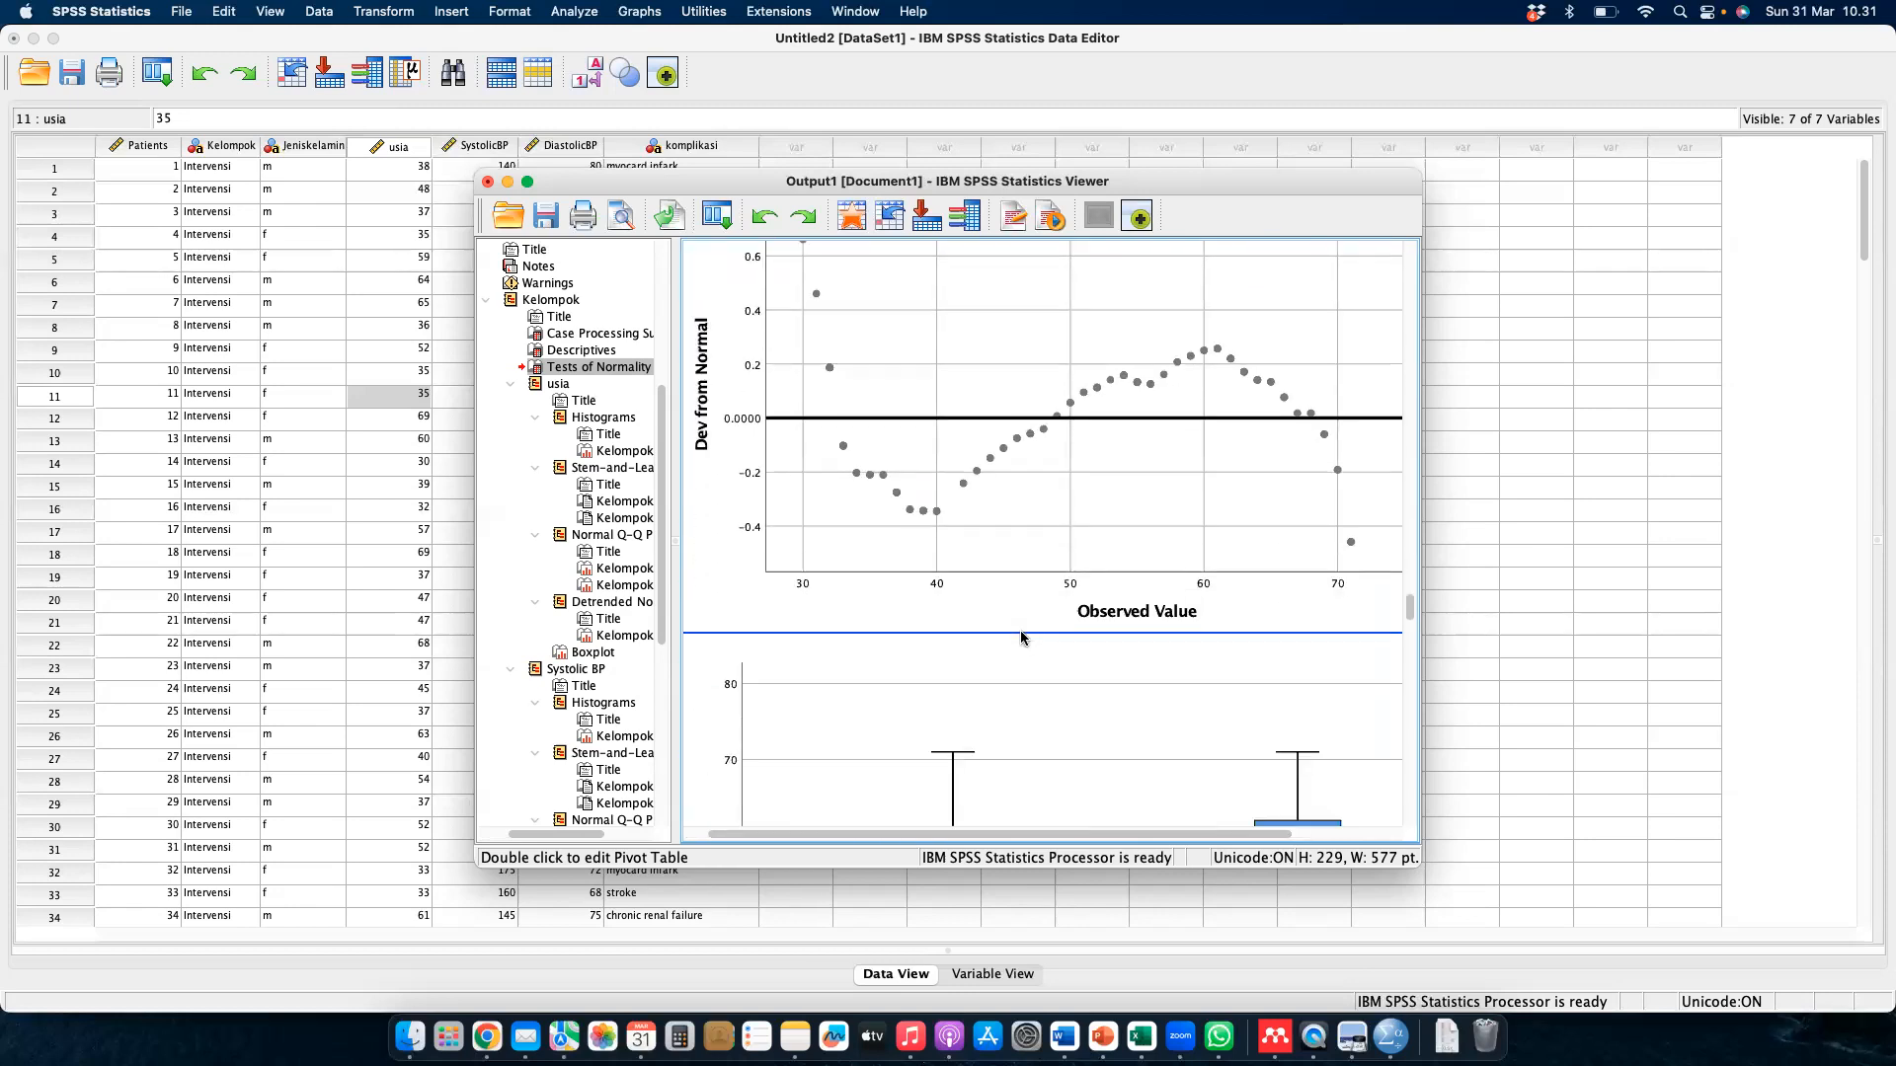
- Review the distribution plots for Systolic BP and Diastolic BP in the Explore output
scroll(1022, 638, "down", 10)
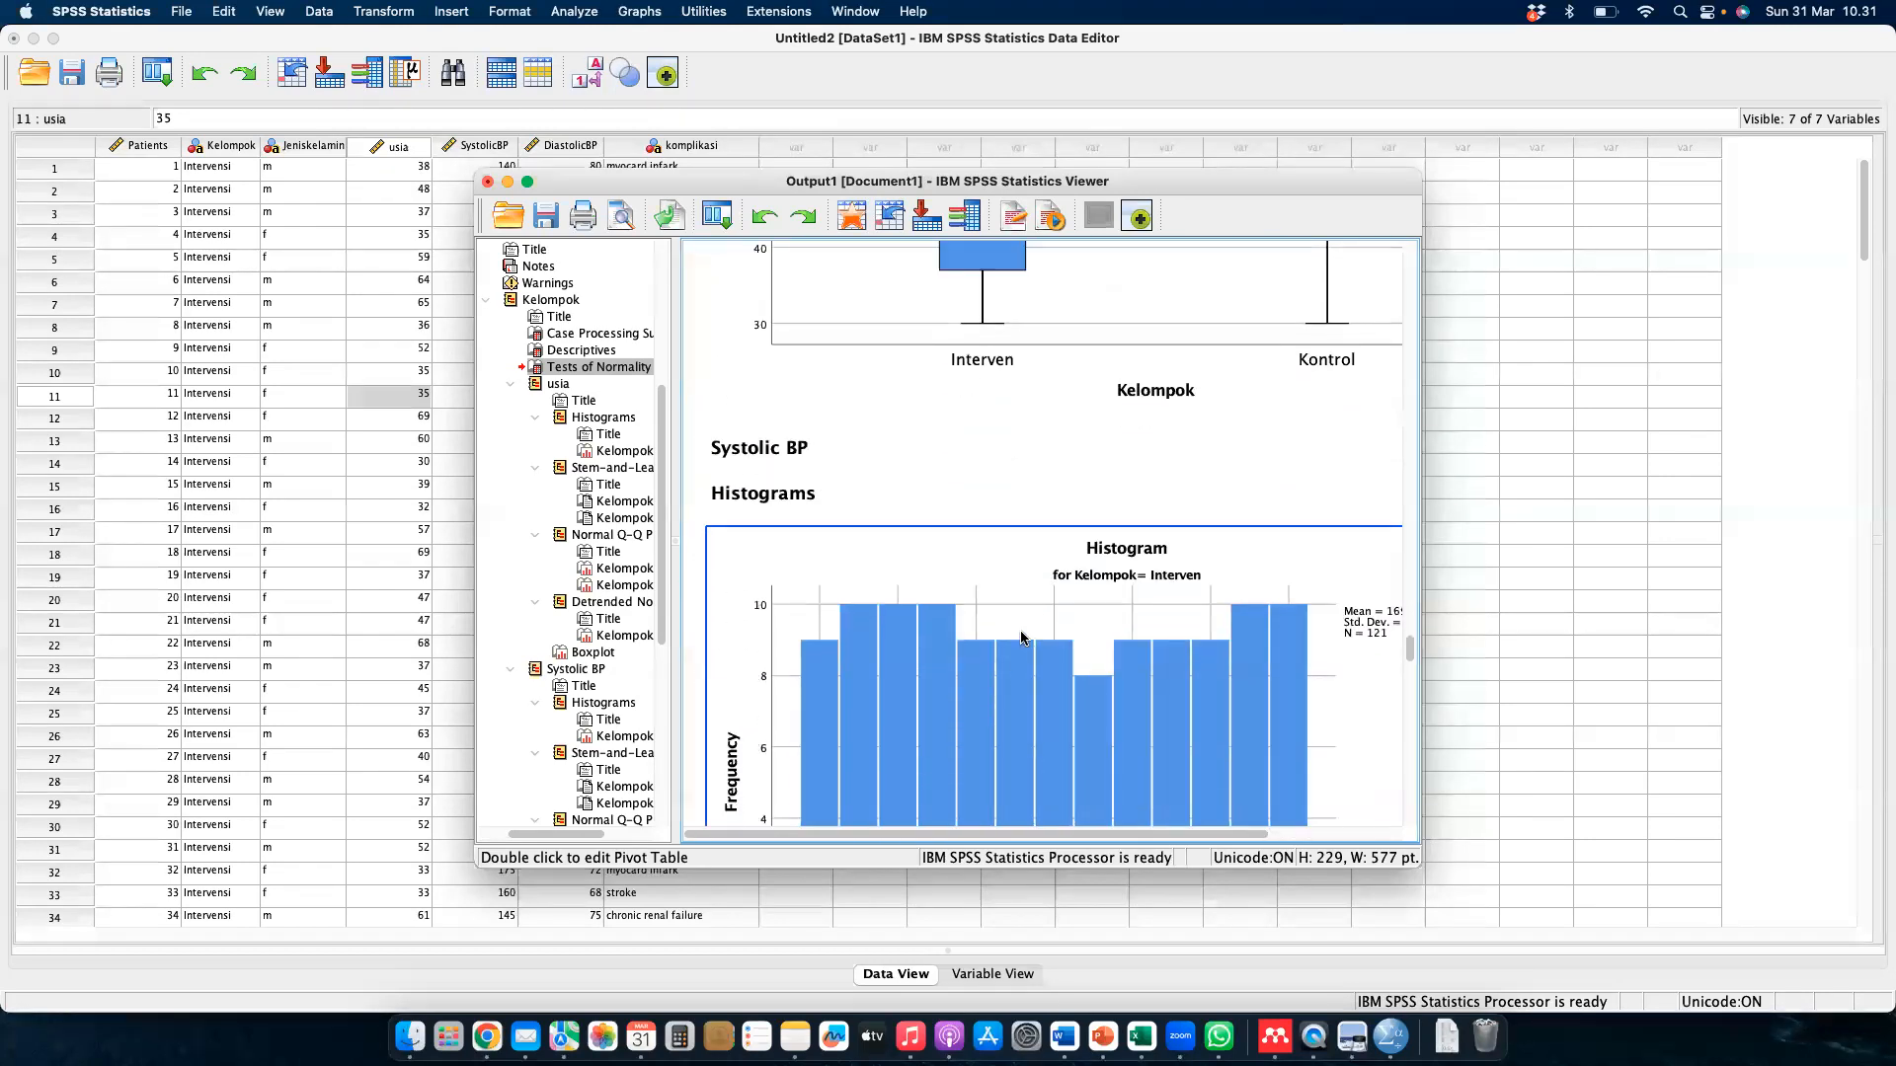
scroll(1022, 638, "down", 2)
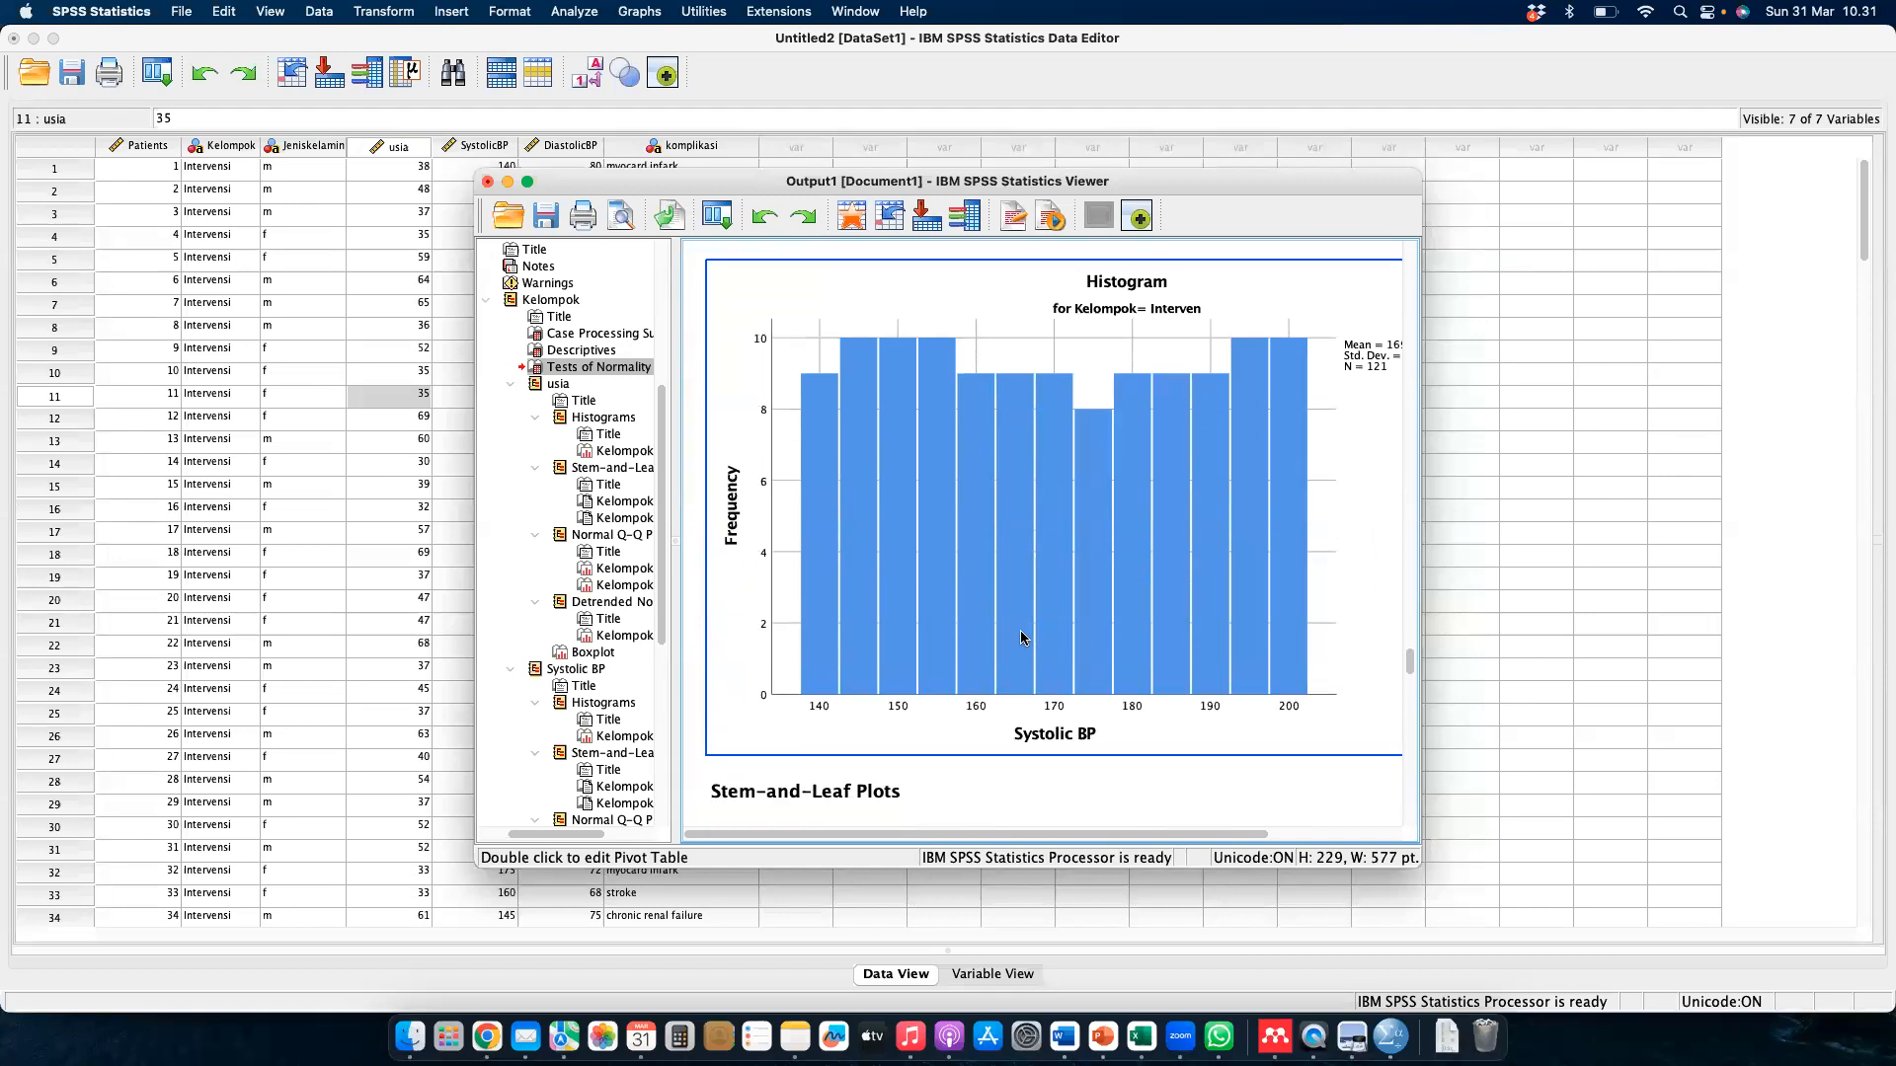
scroll(1022, 638, "down", 12)
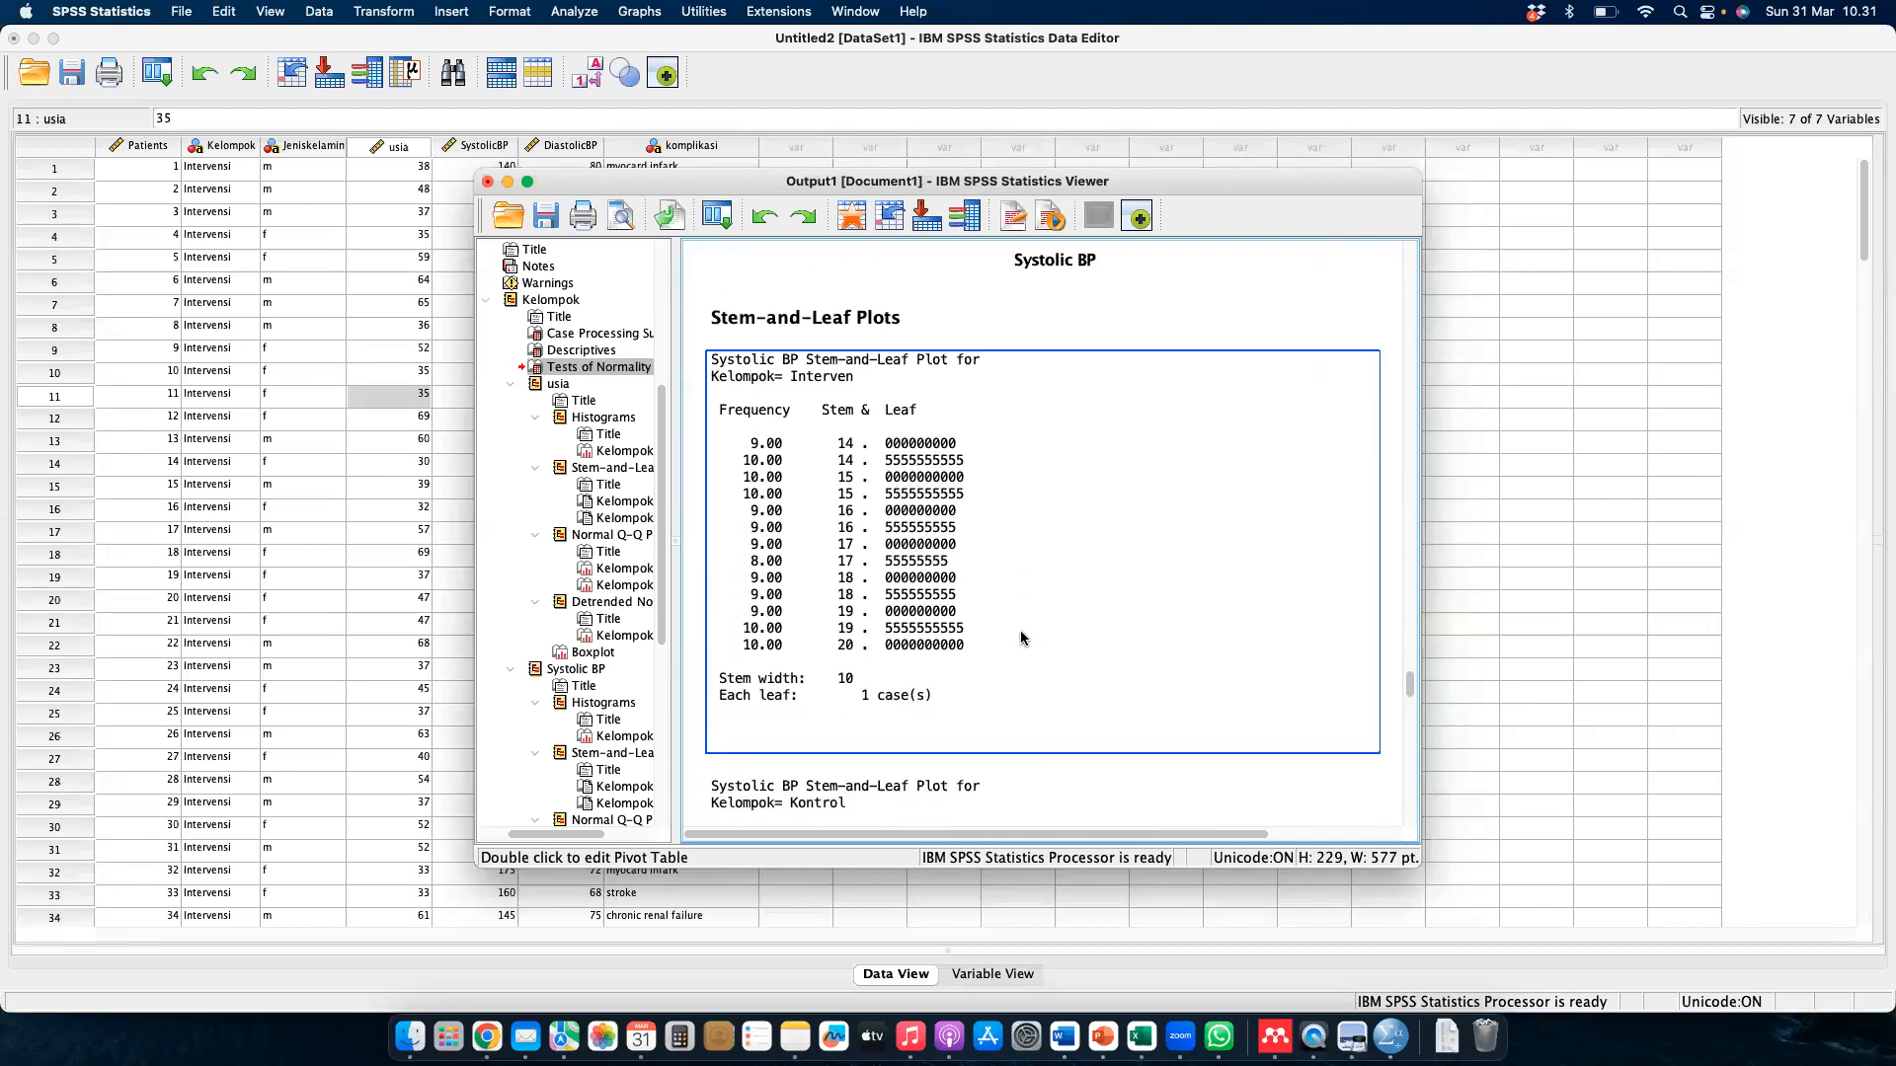
scroll(1022, 638, "down", 15)
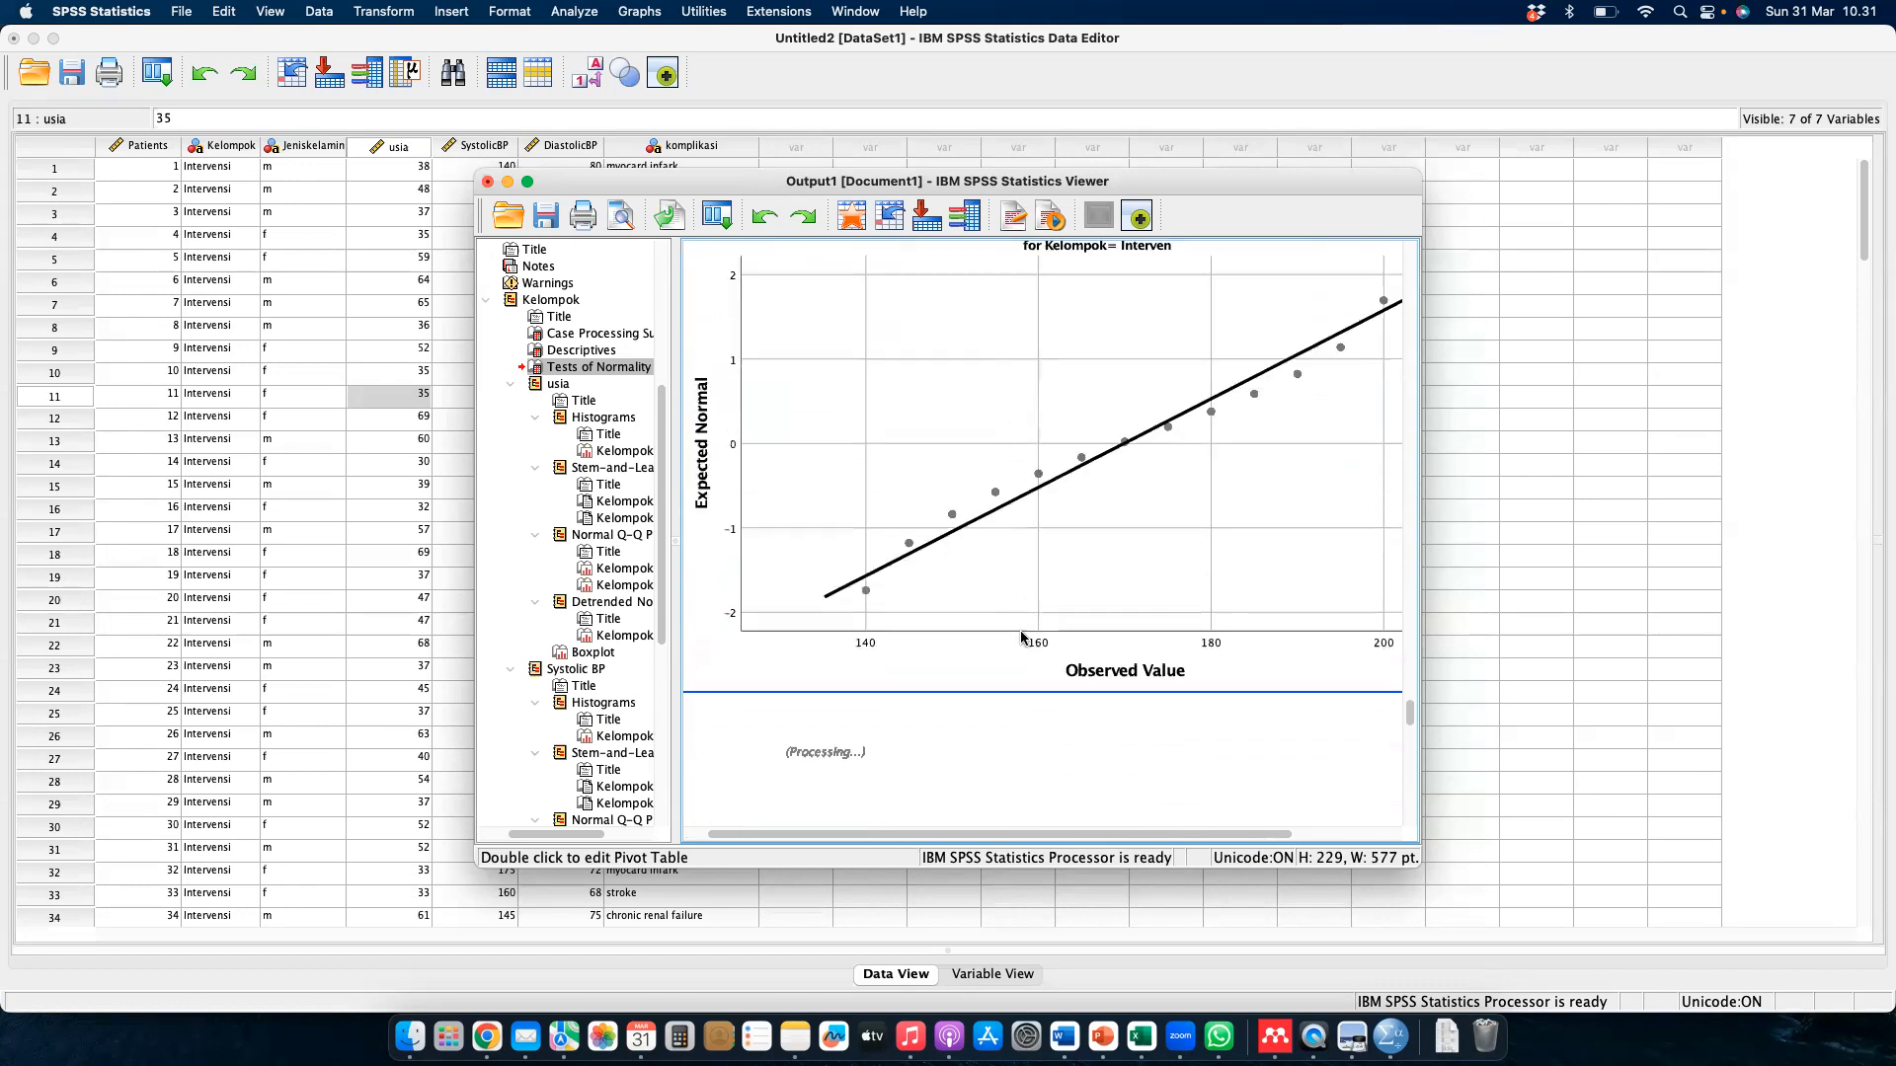
scroll(1022, 637, "down", 15)
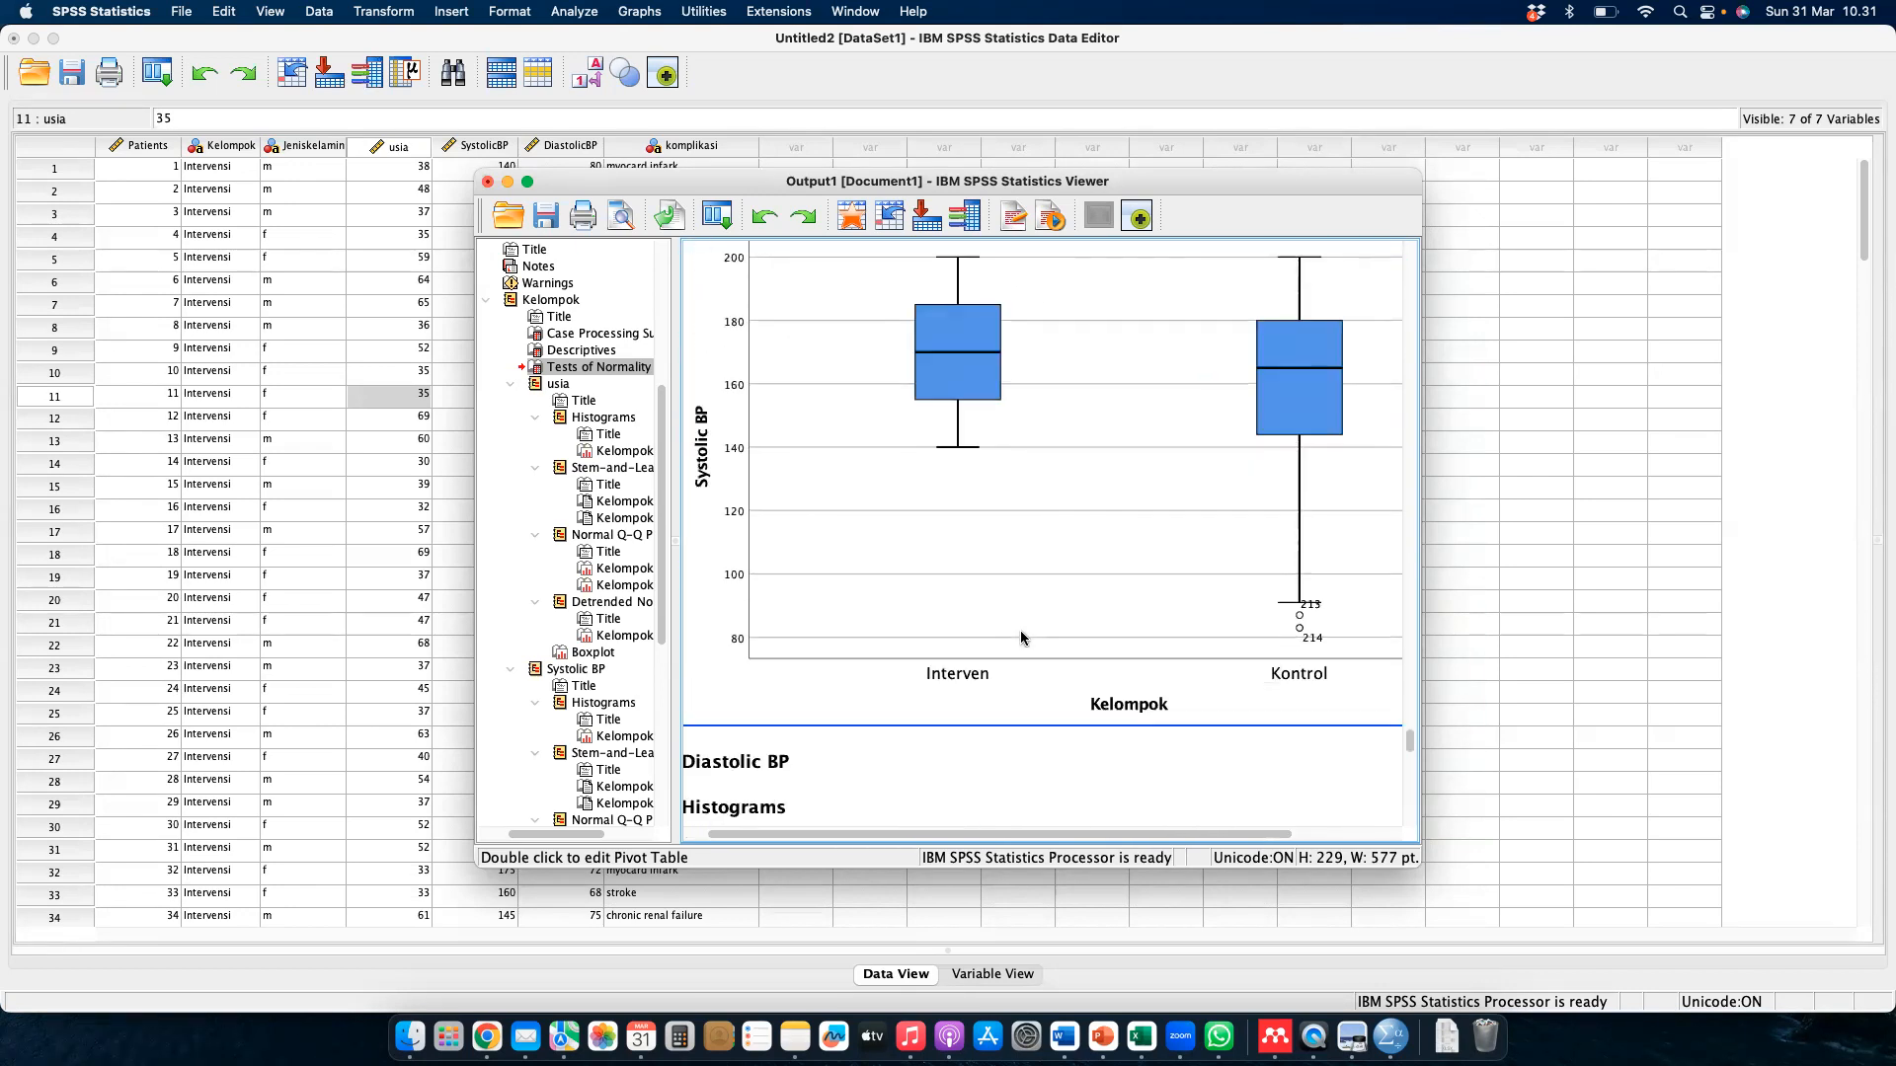
scroll(1022, 637, "down", 2)
scroll(1022, 637, "up", 3)
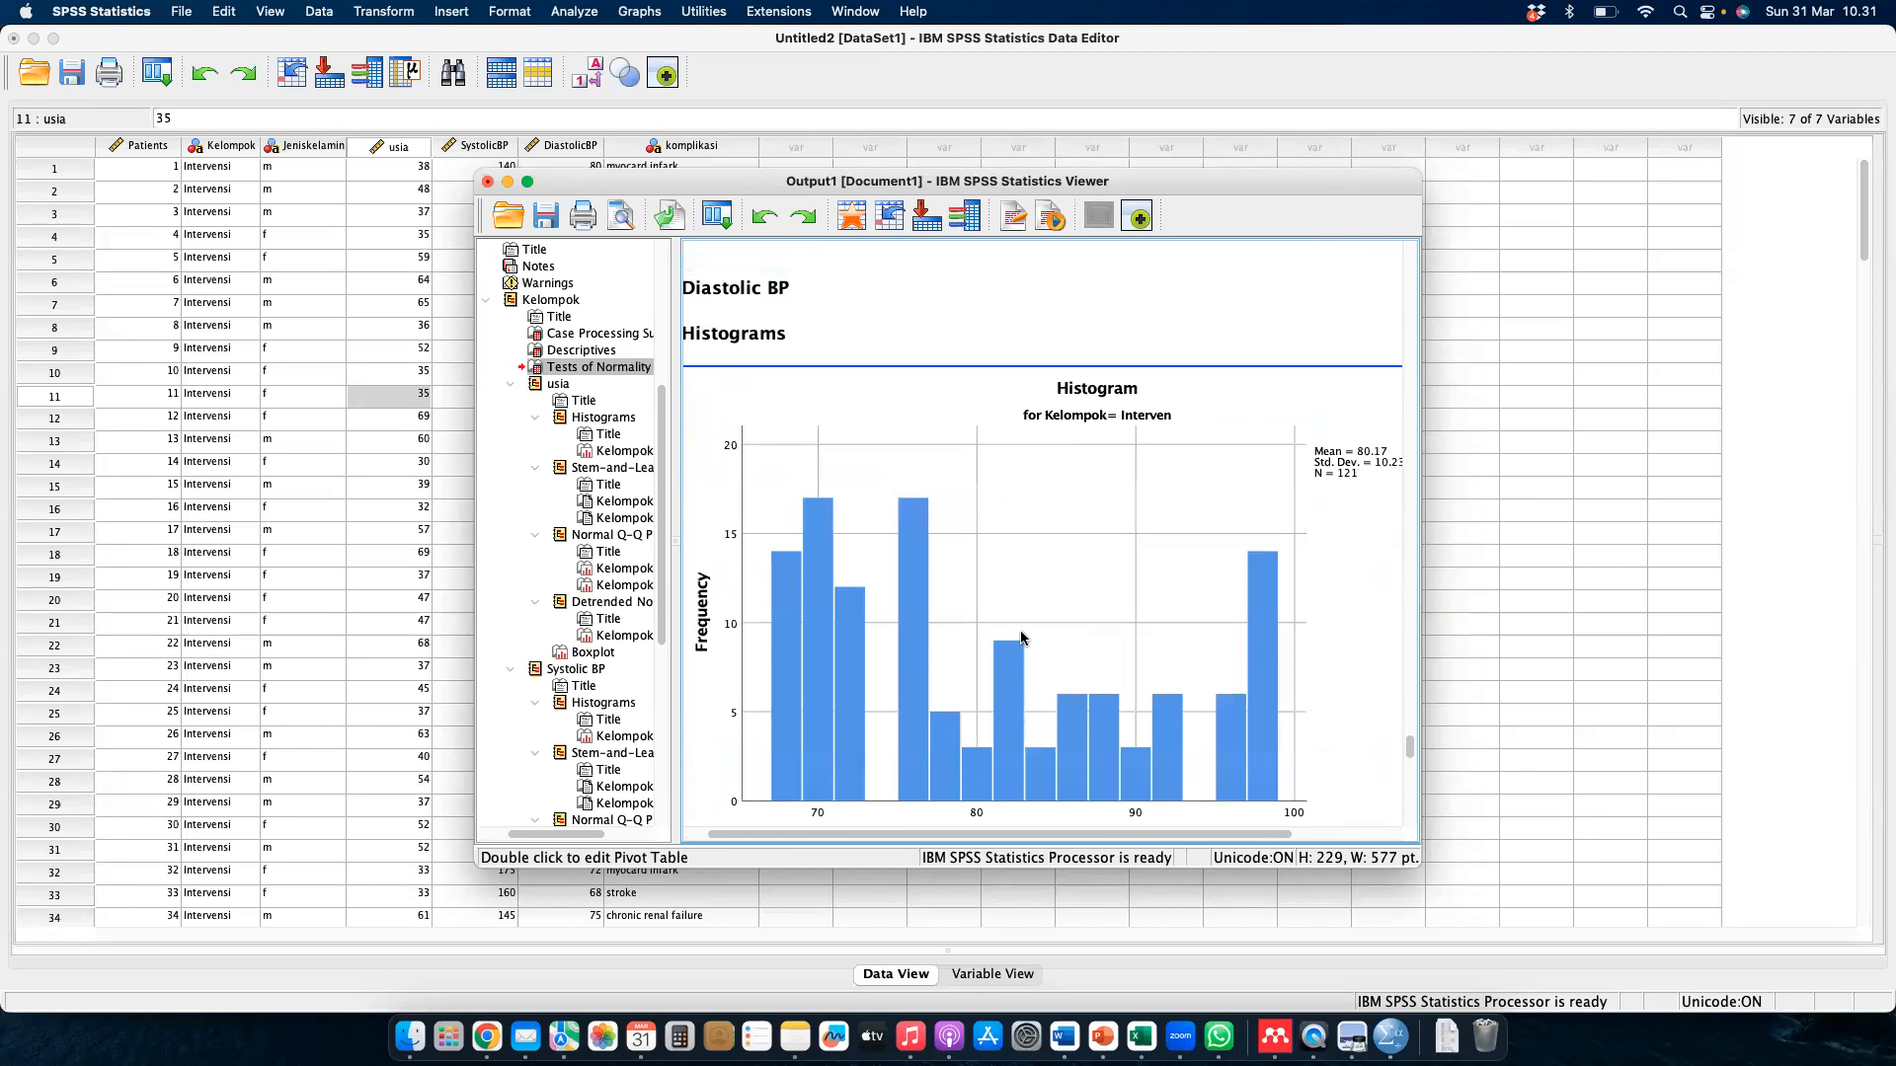
scroll(1021, 637, "down", 15)
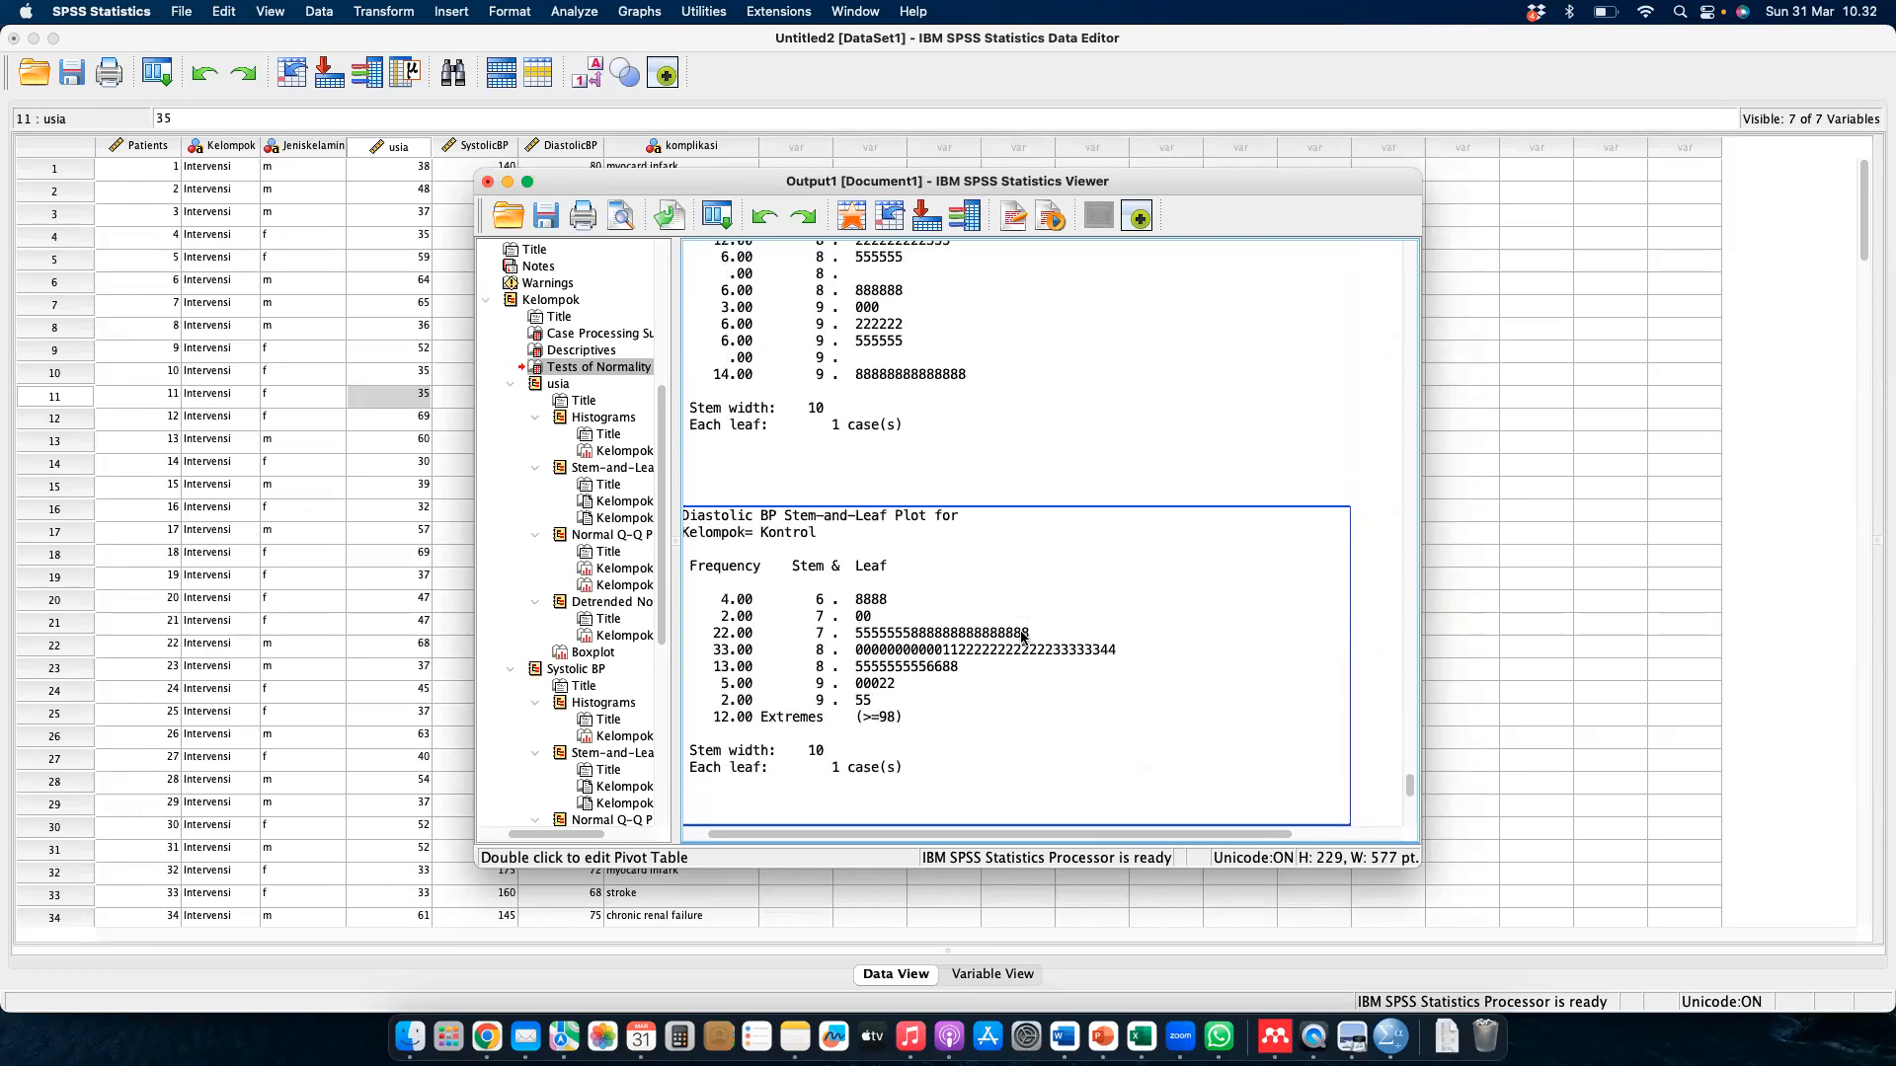
- Go back to the Tests of Normality table and compare its Kolmogorov-Smirnov and Shapiro-Wilk significance values
scroll(1021, 638, "up", 20)
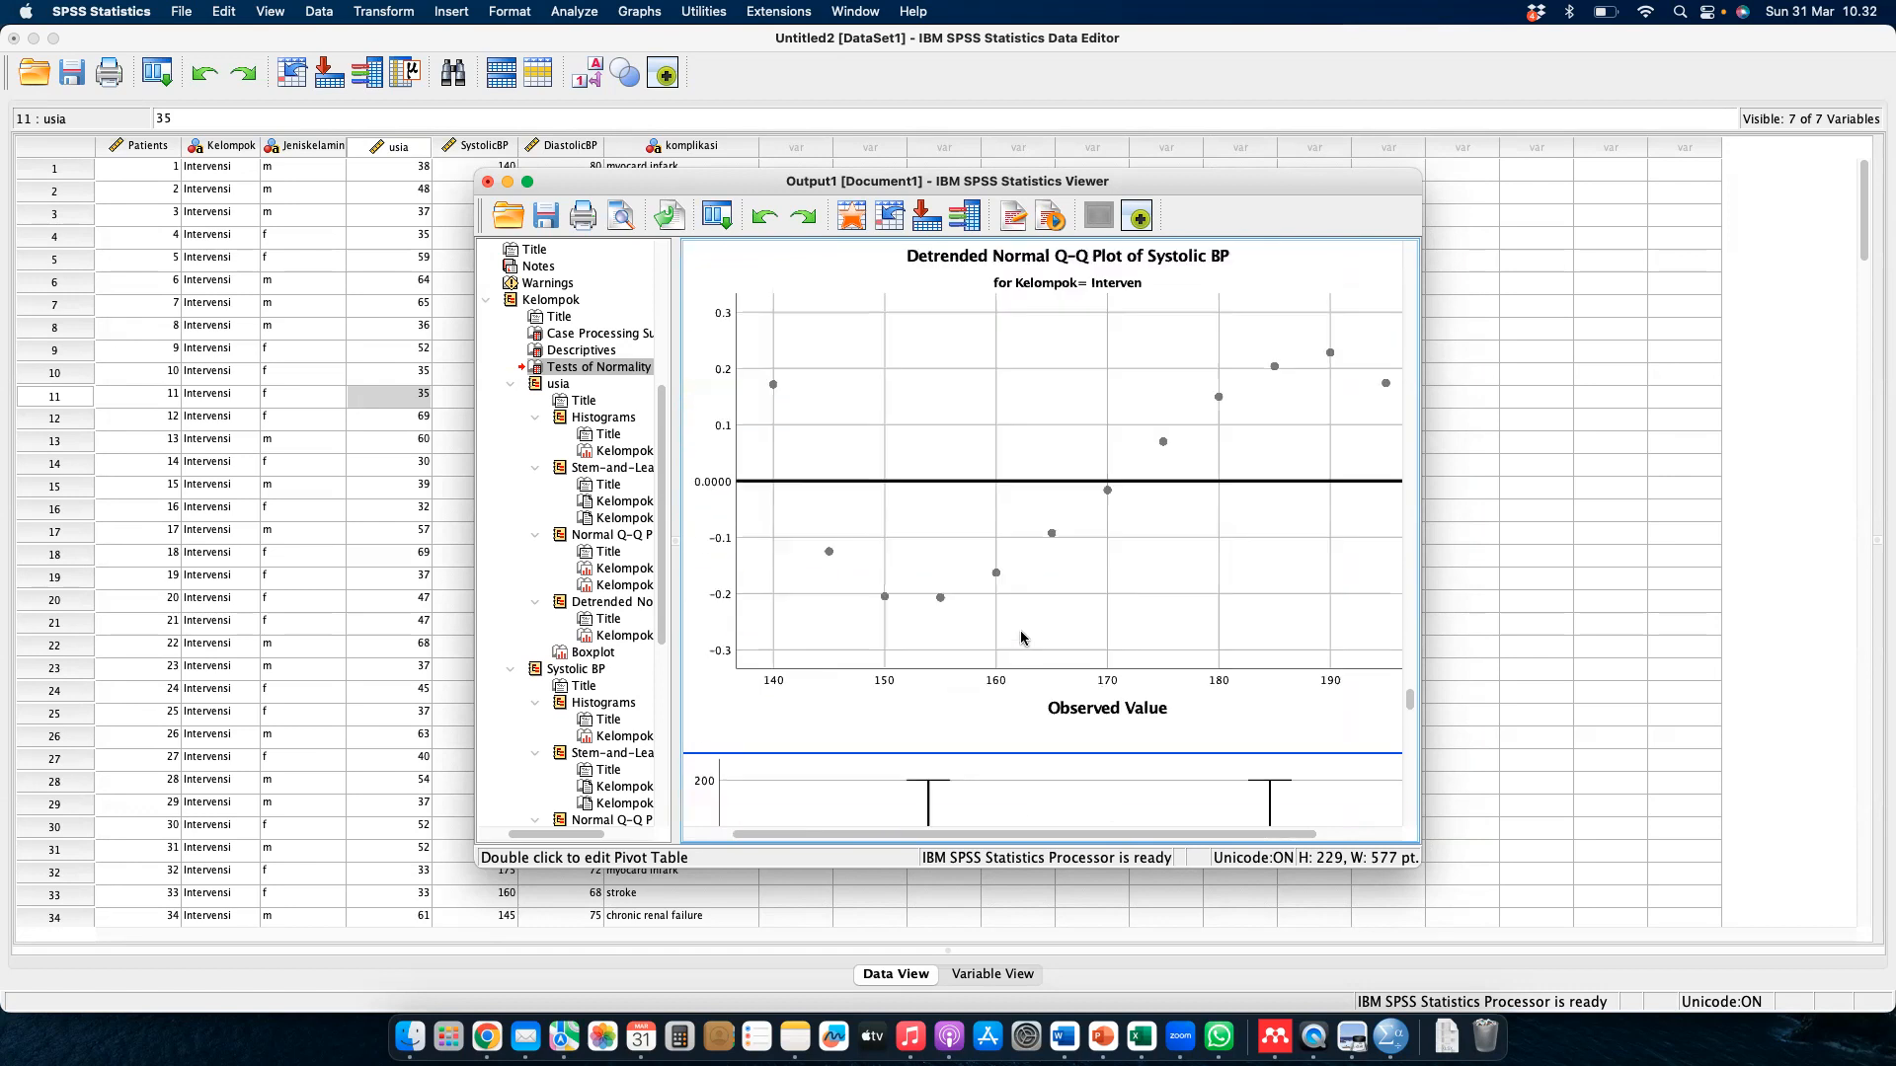
scroll(1022, 638, "up", 20)
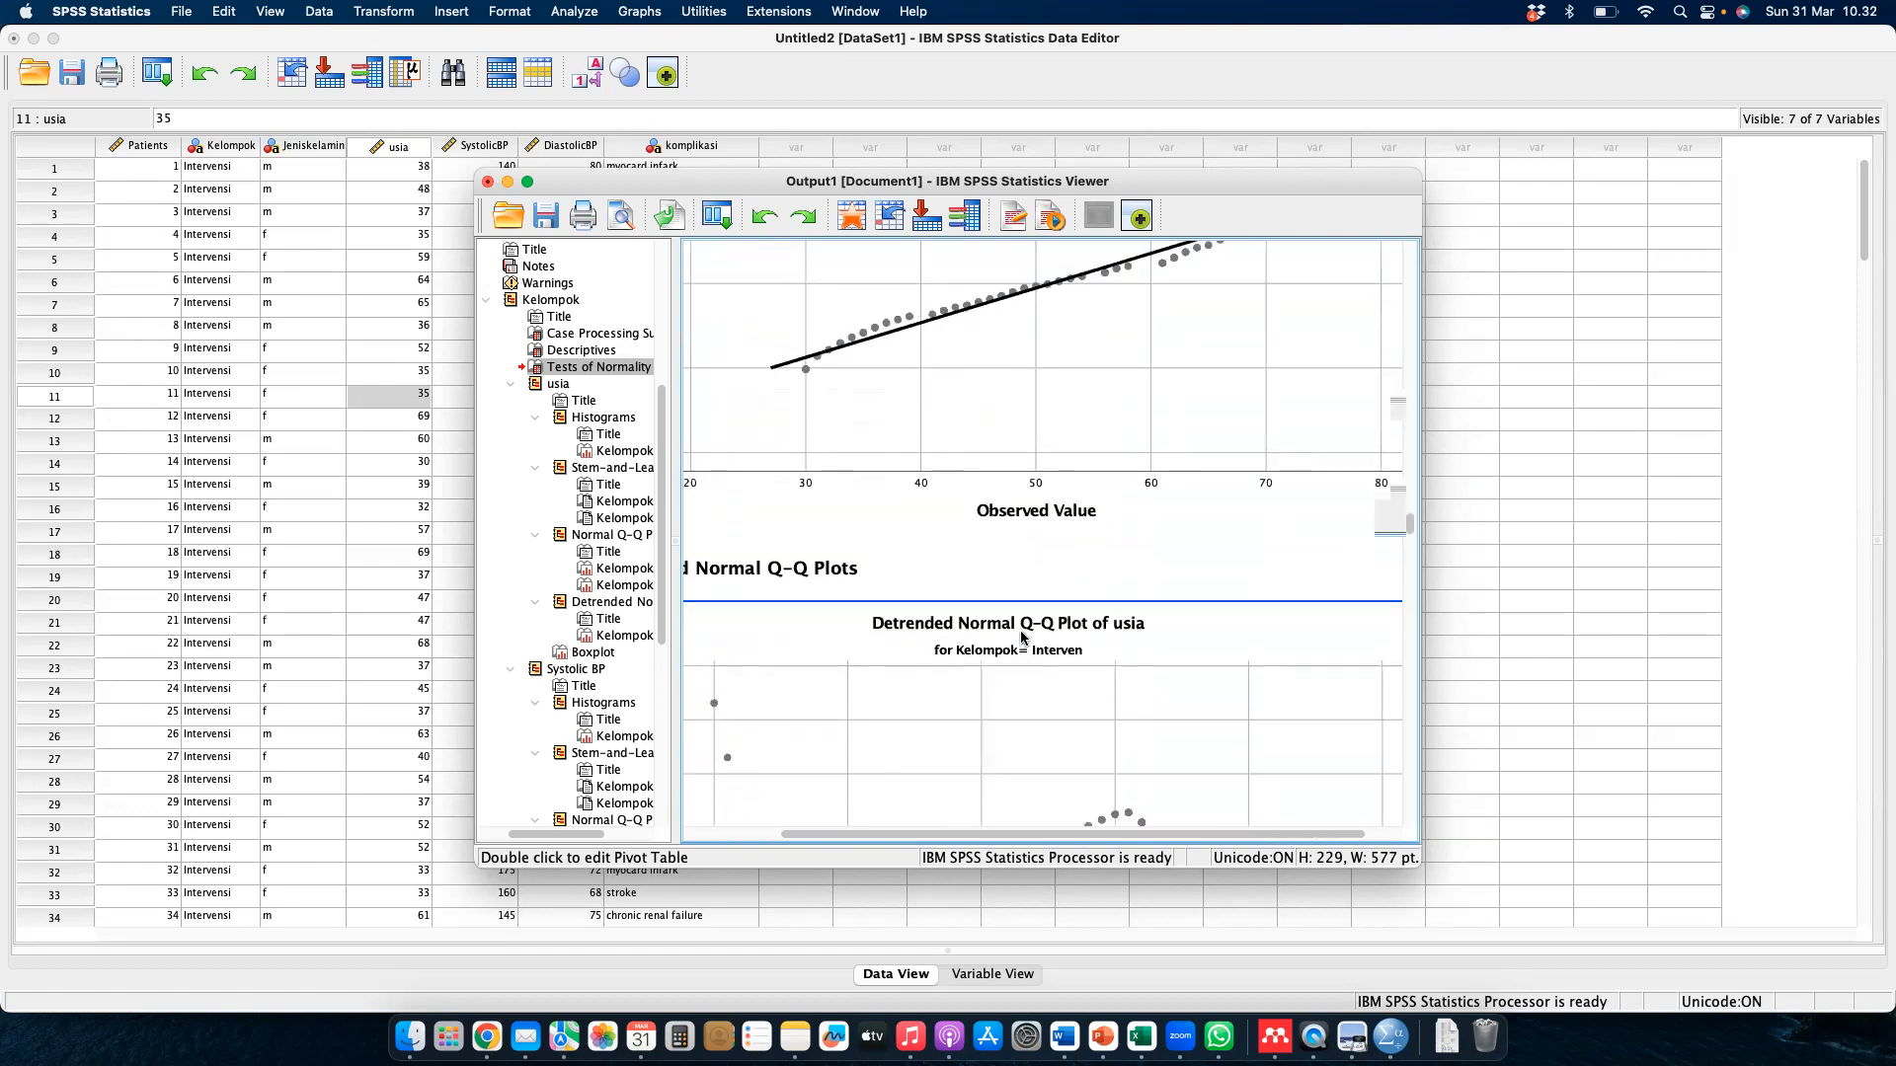
scroll(1022, 638, "right", 2)
scroll(1021, 638, "up", 10)
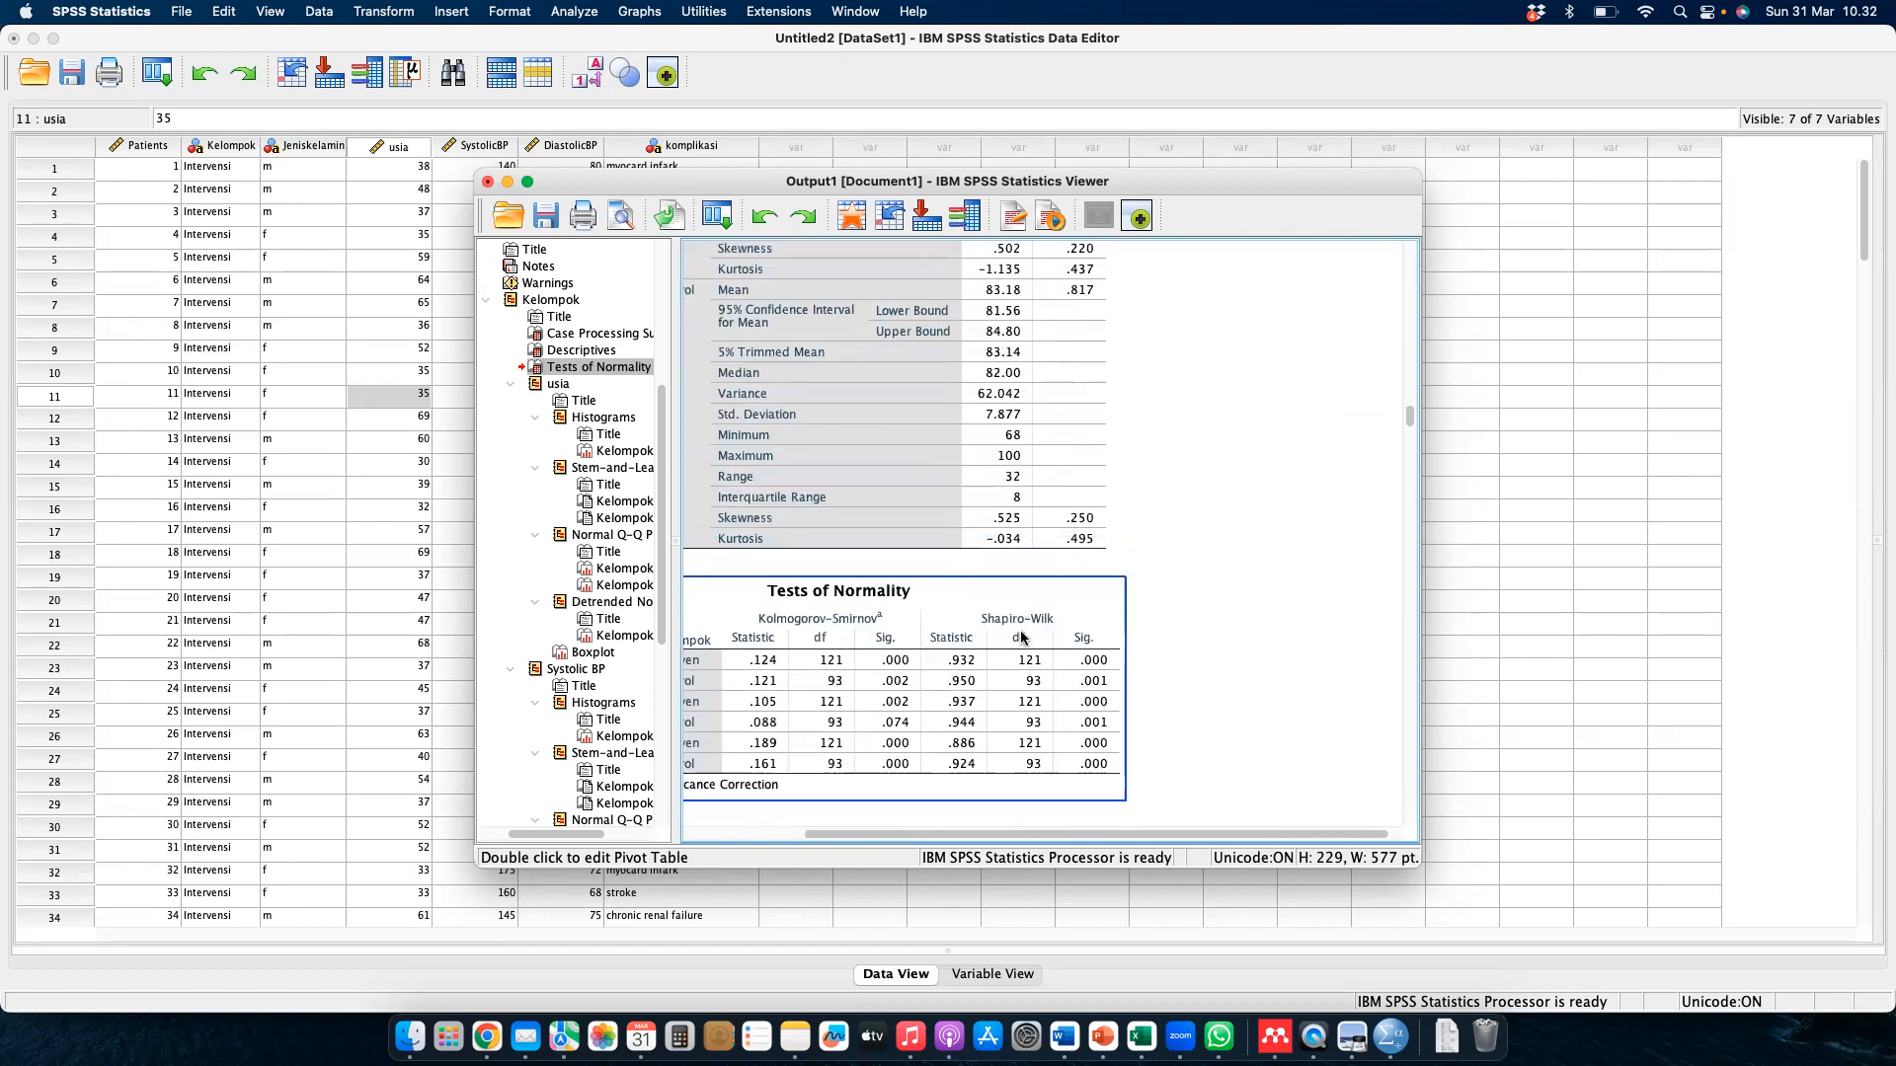
scroll(1021, 638, "left", 2)
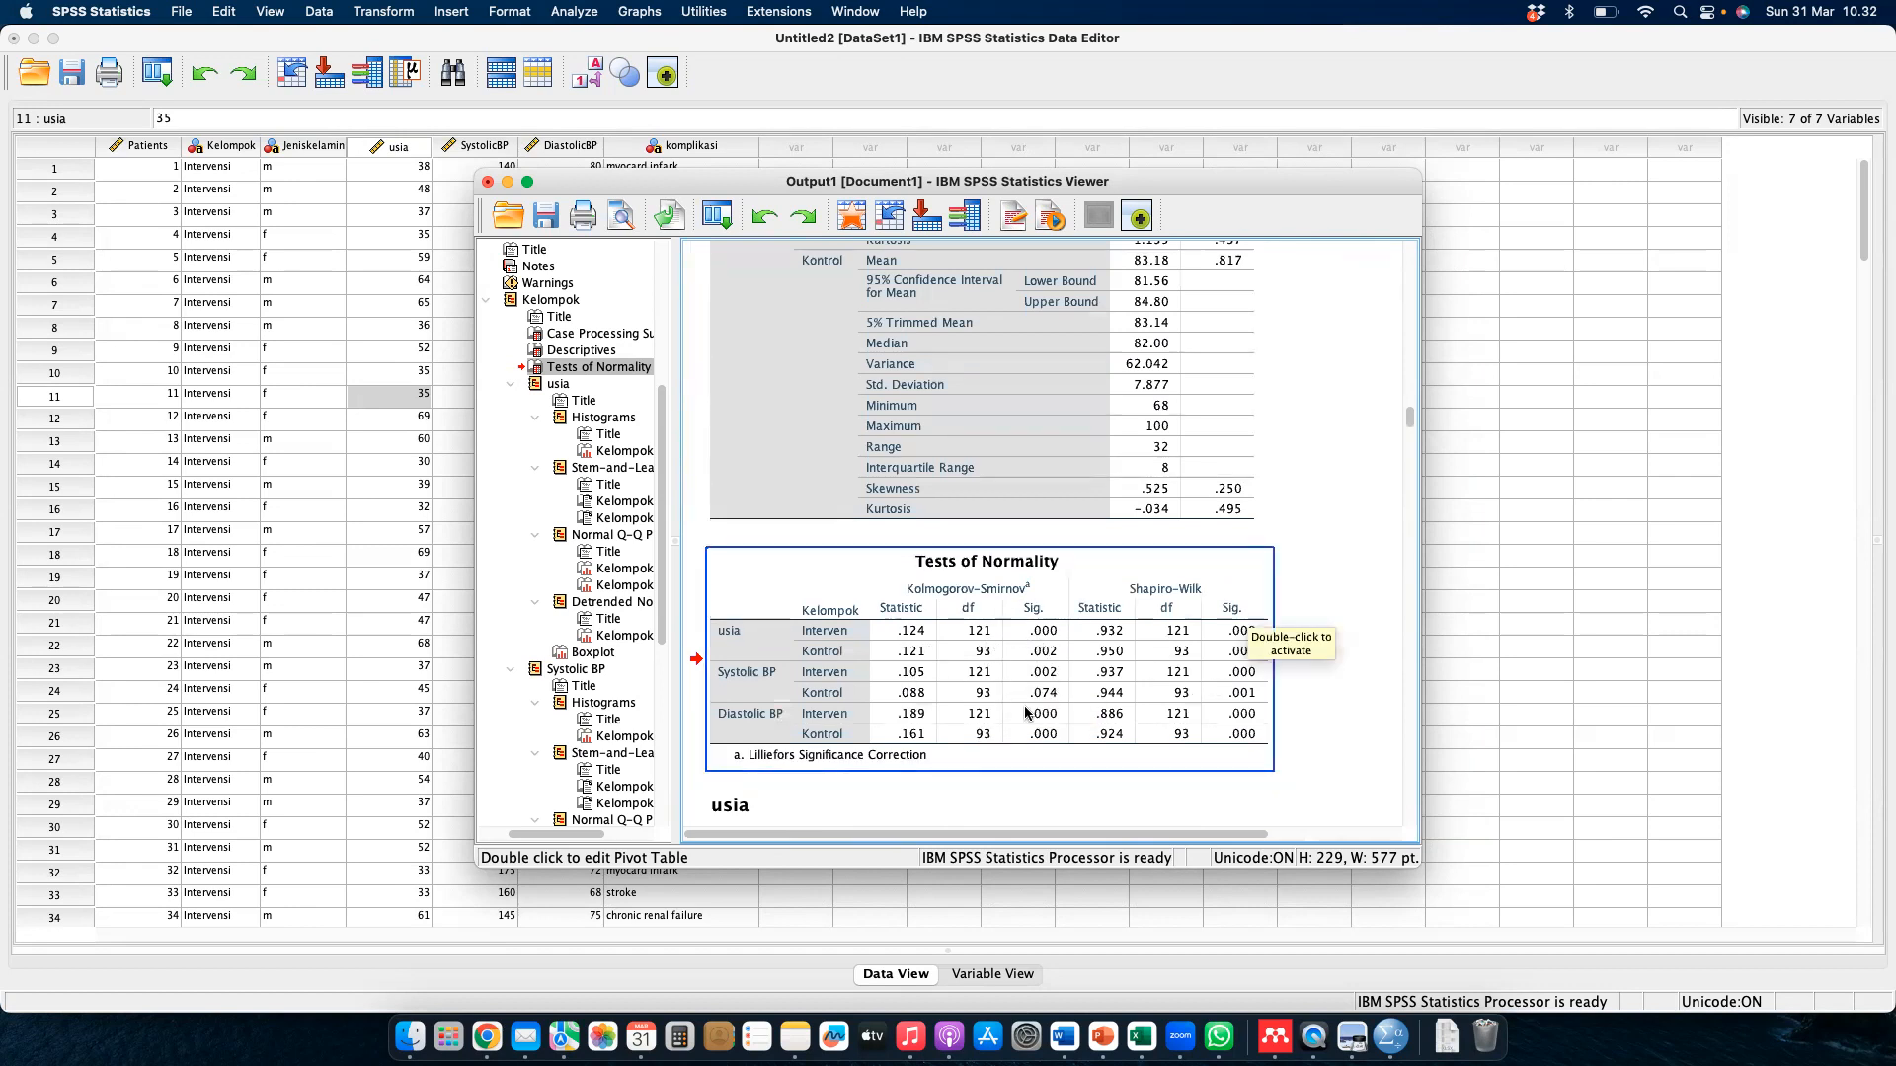
left_click(1298, 713)
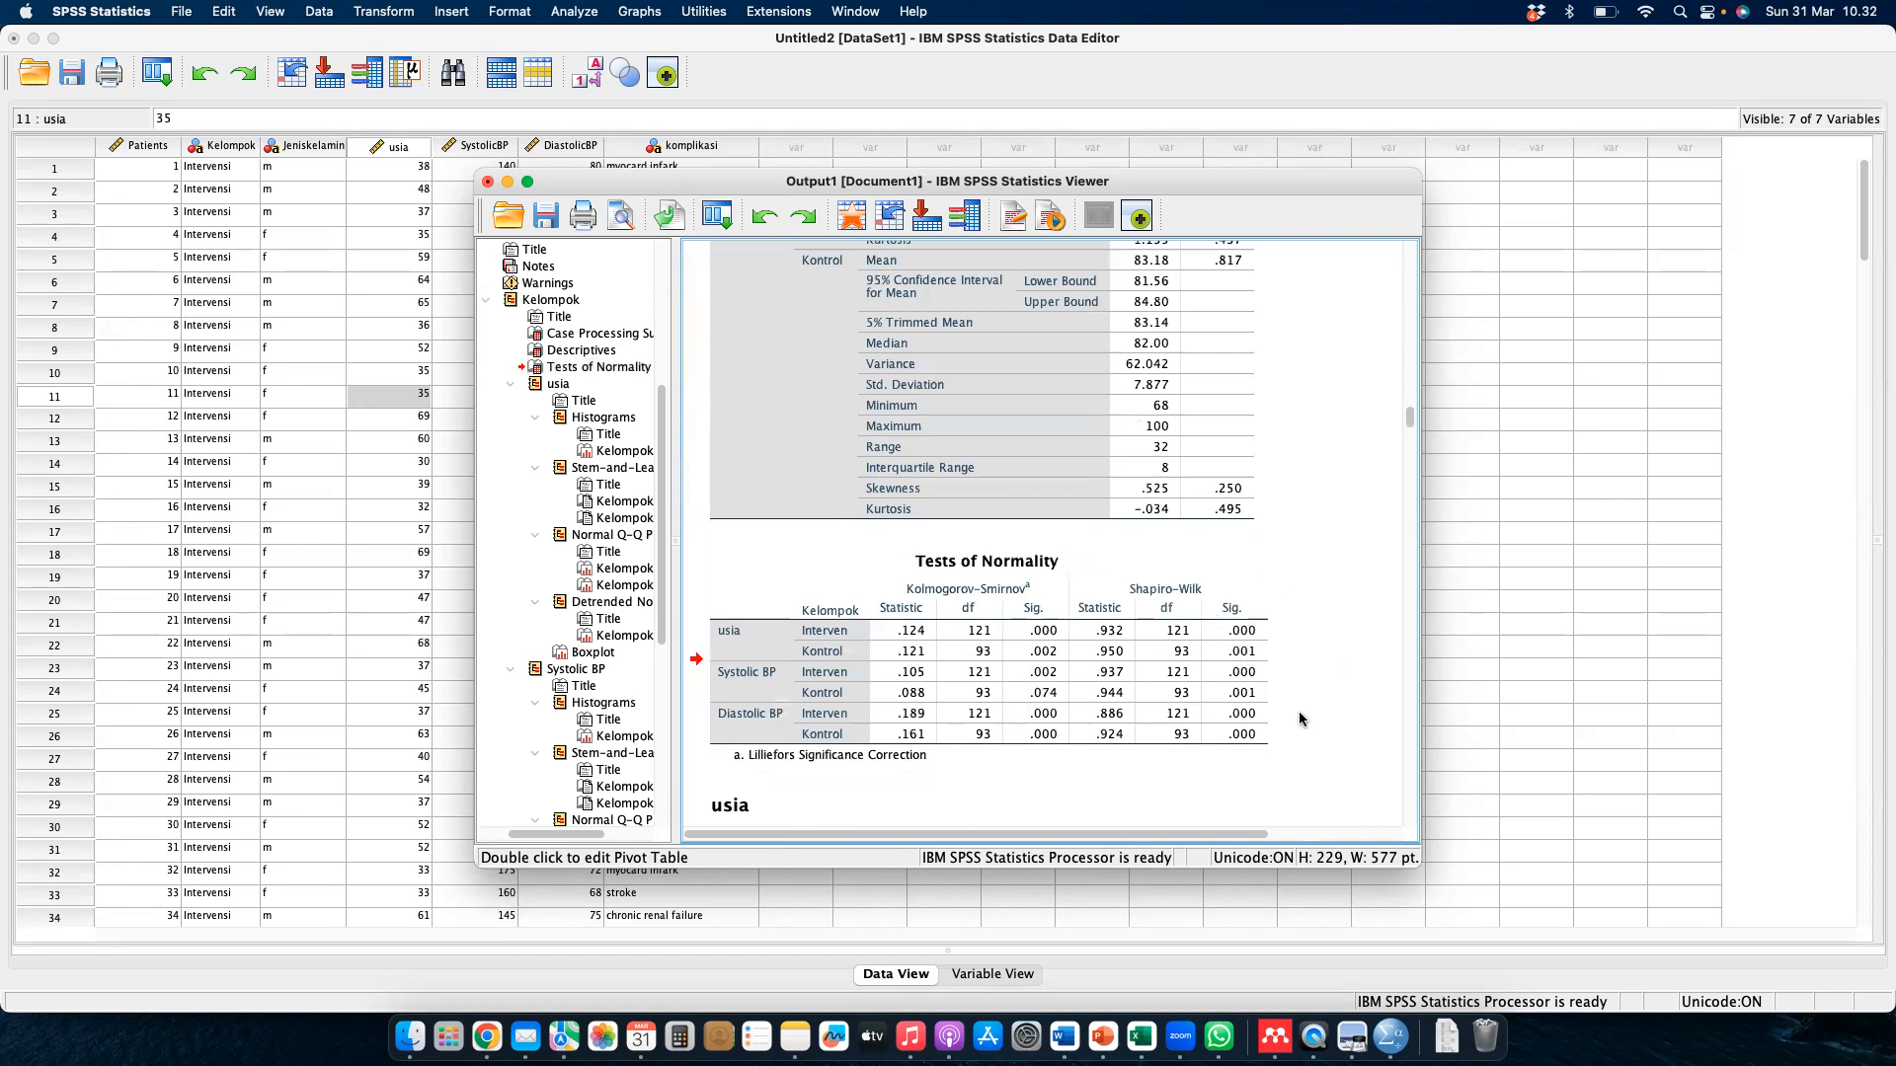
- Switch to the PowerPoint Hypothesis Testing slide and check the Independent t test entry for two independent groups of numeric data
key("ctrl+Right")
key("ctrl+Right")
key("ctrl+Right")
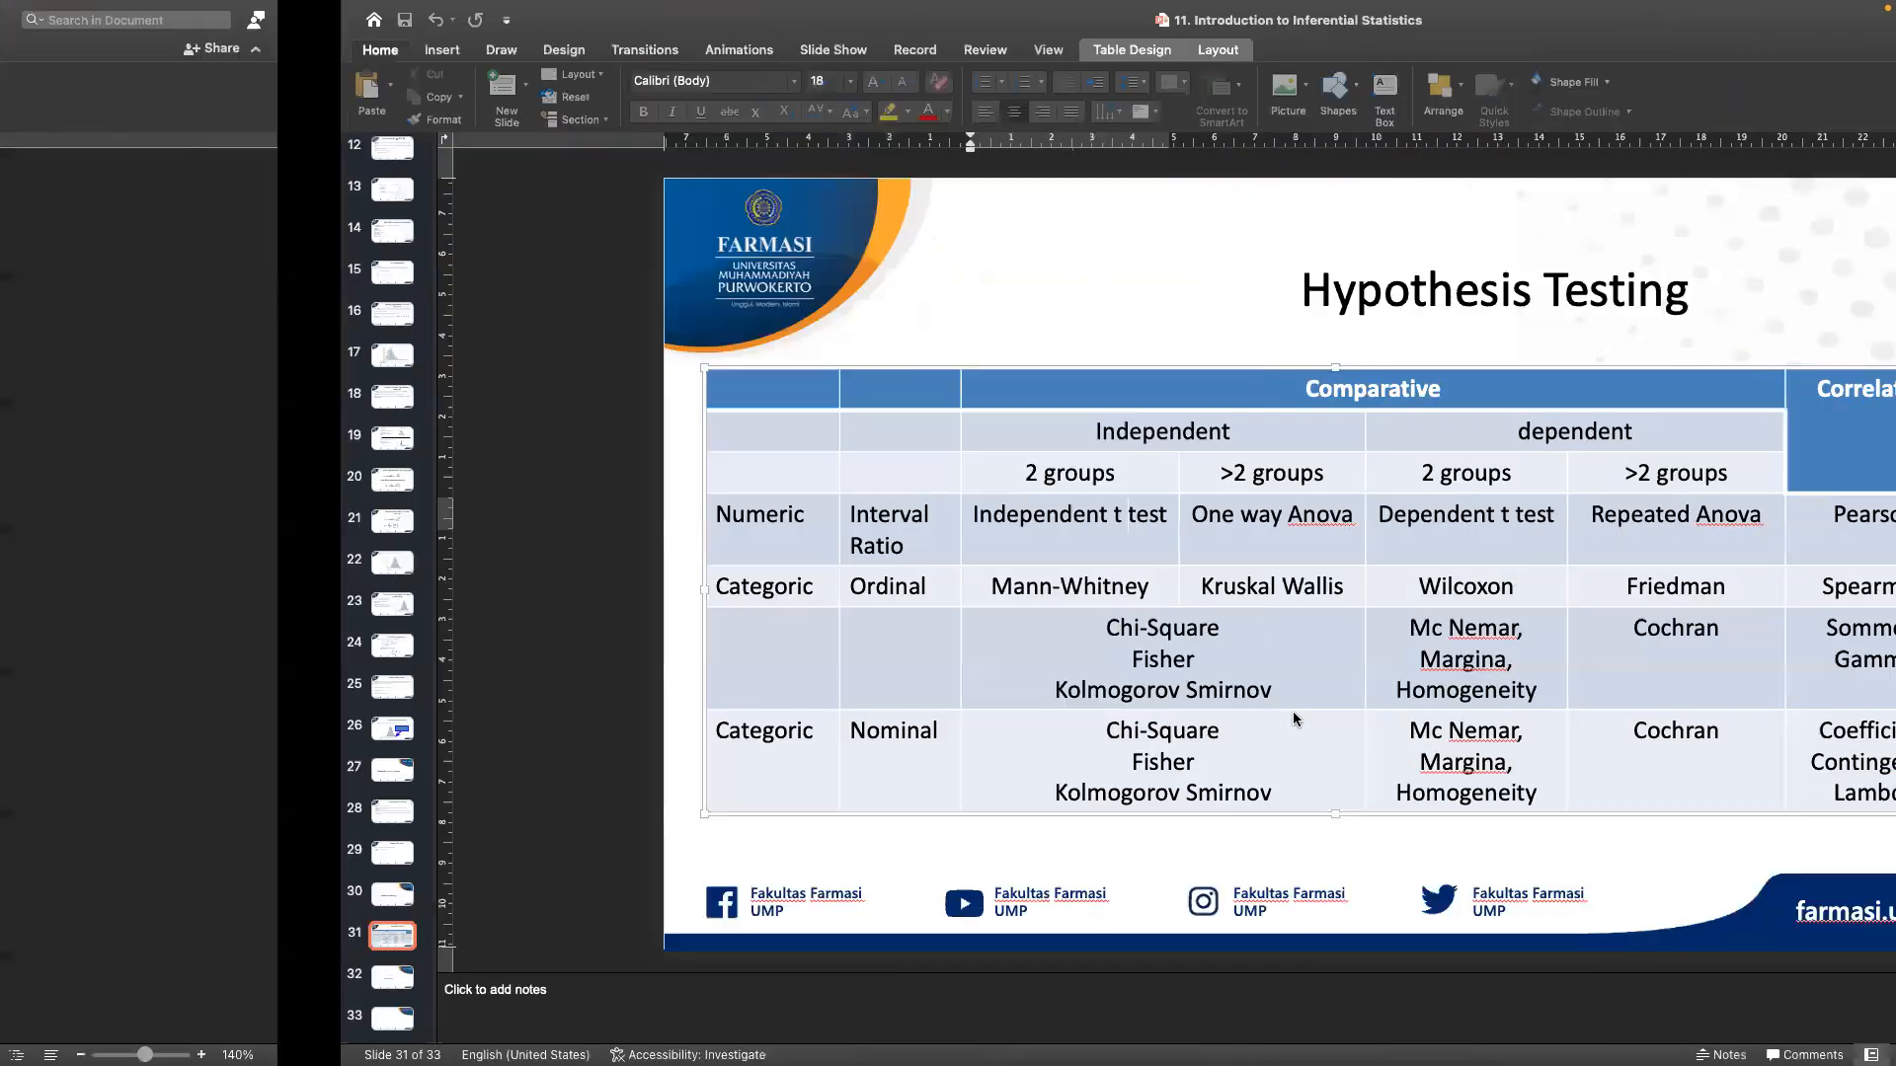
left_click(788, 514)
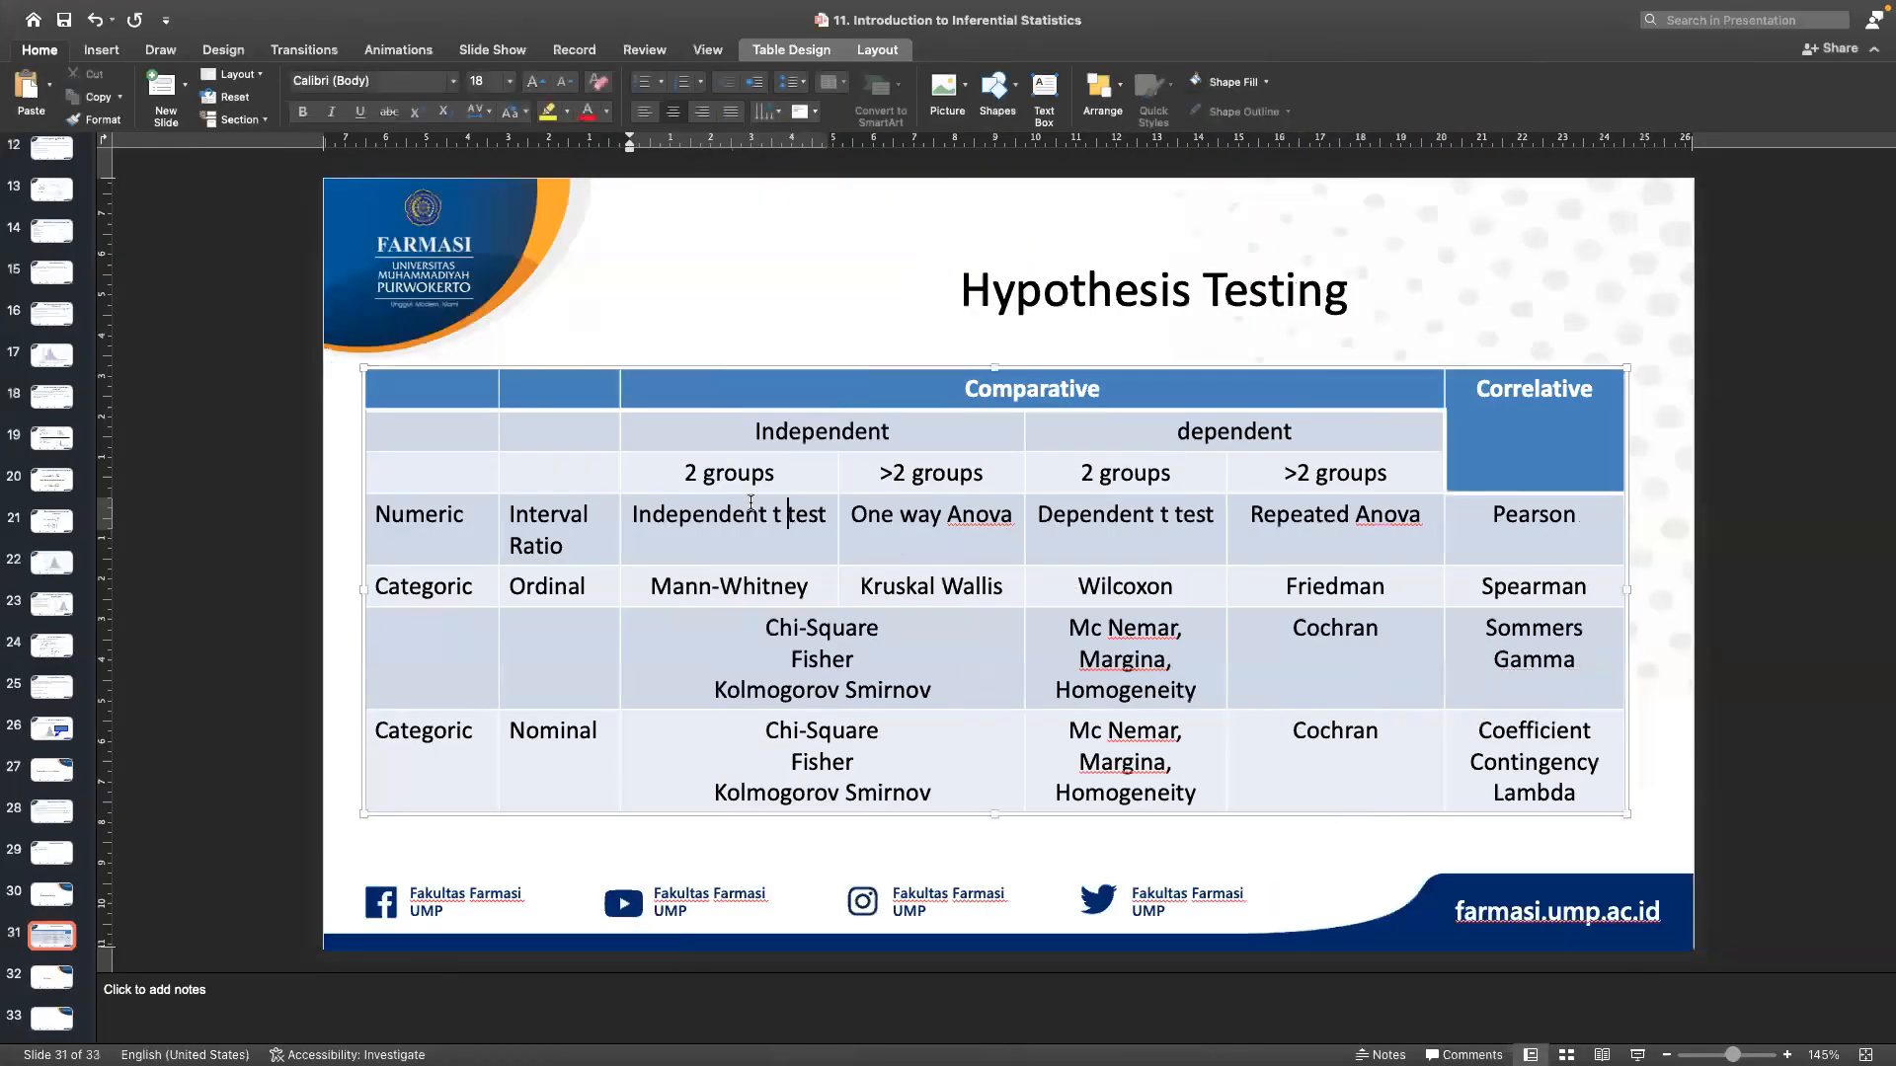
- Compare the numeric and ordinal rows of the Hypothesis Testing table, matching Independent t test with Mann-Whitney and One way Anova with Kruskal Wallis
left_click(347, 523)
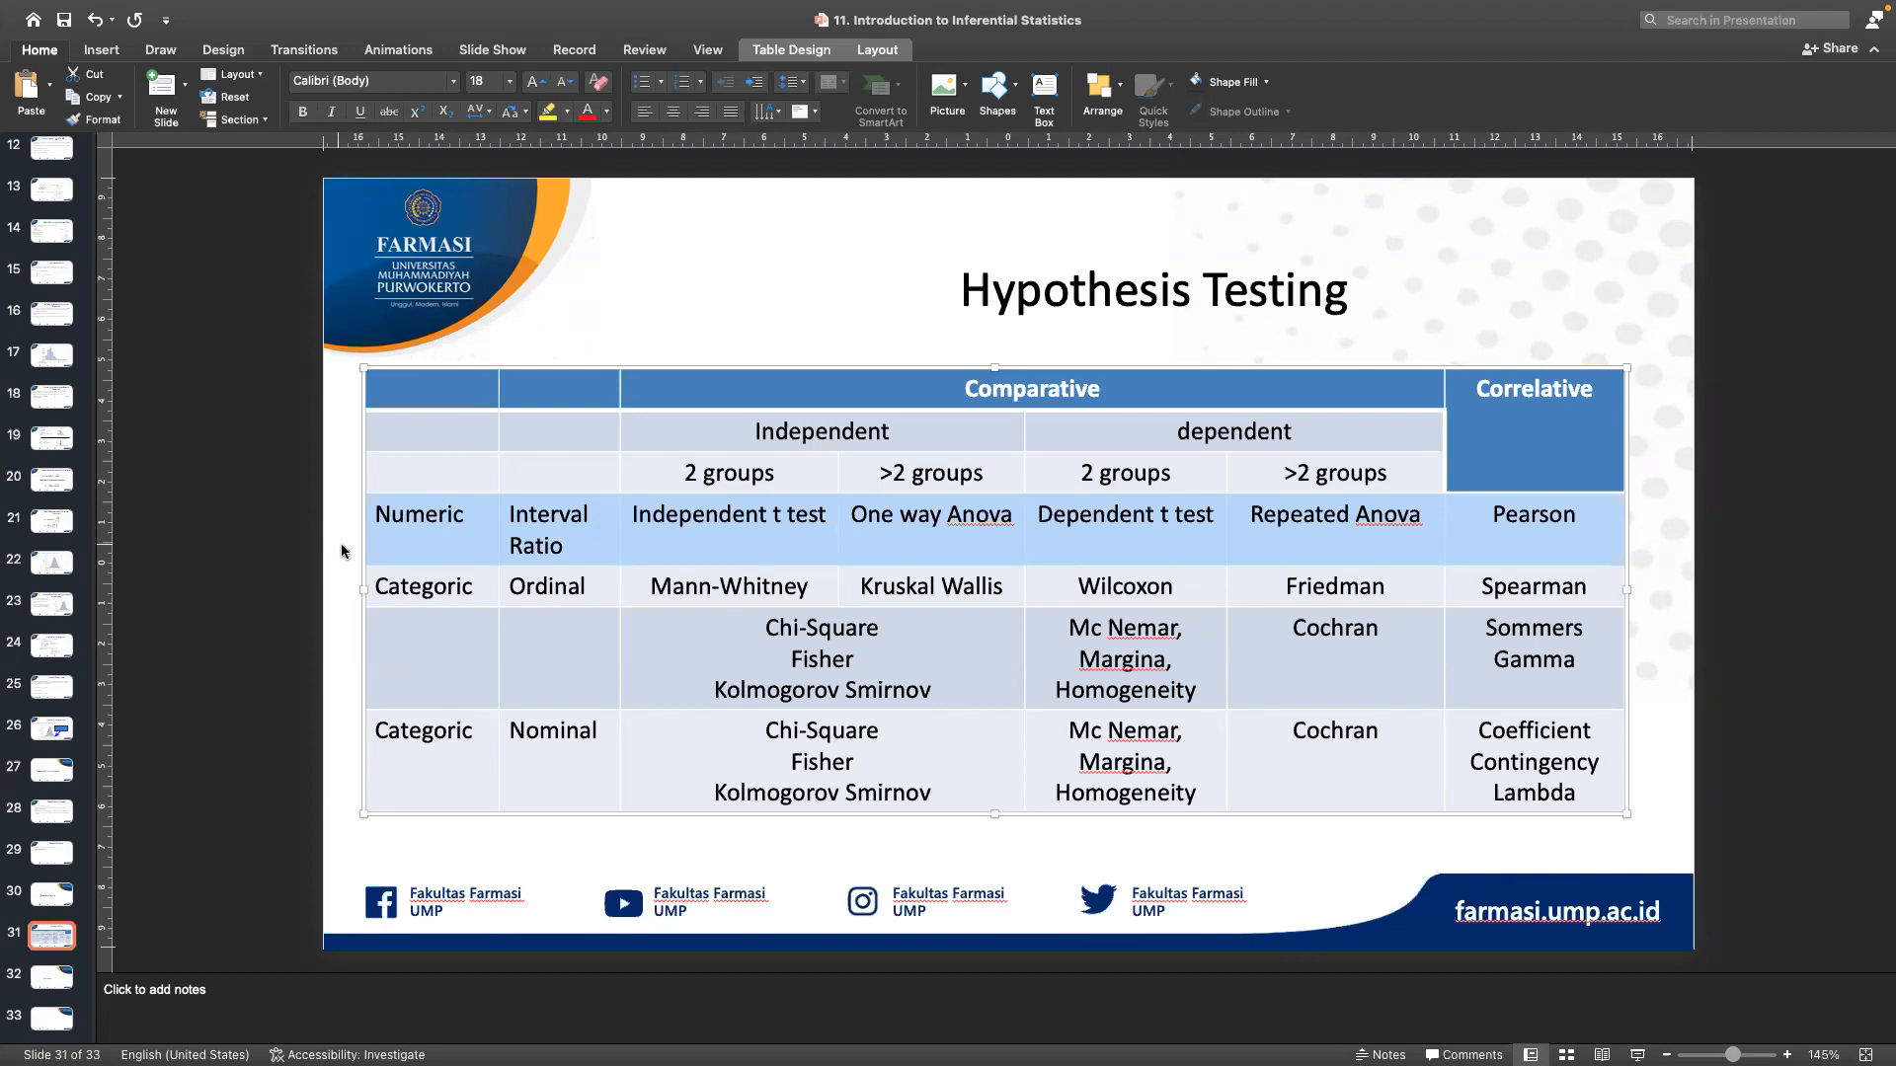
left_click(349, 593)
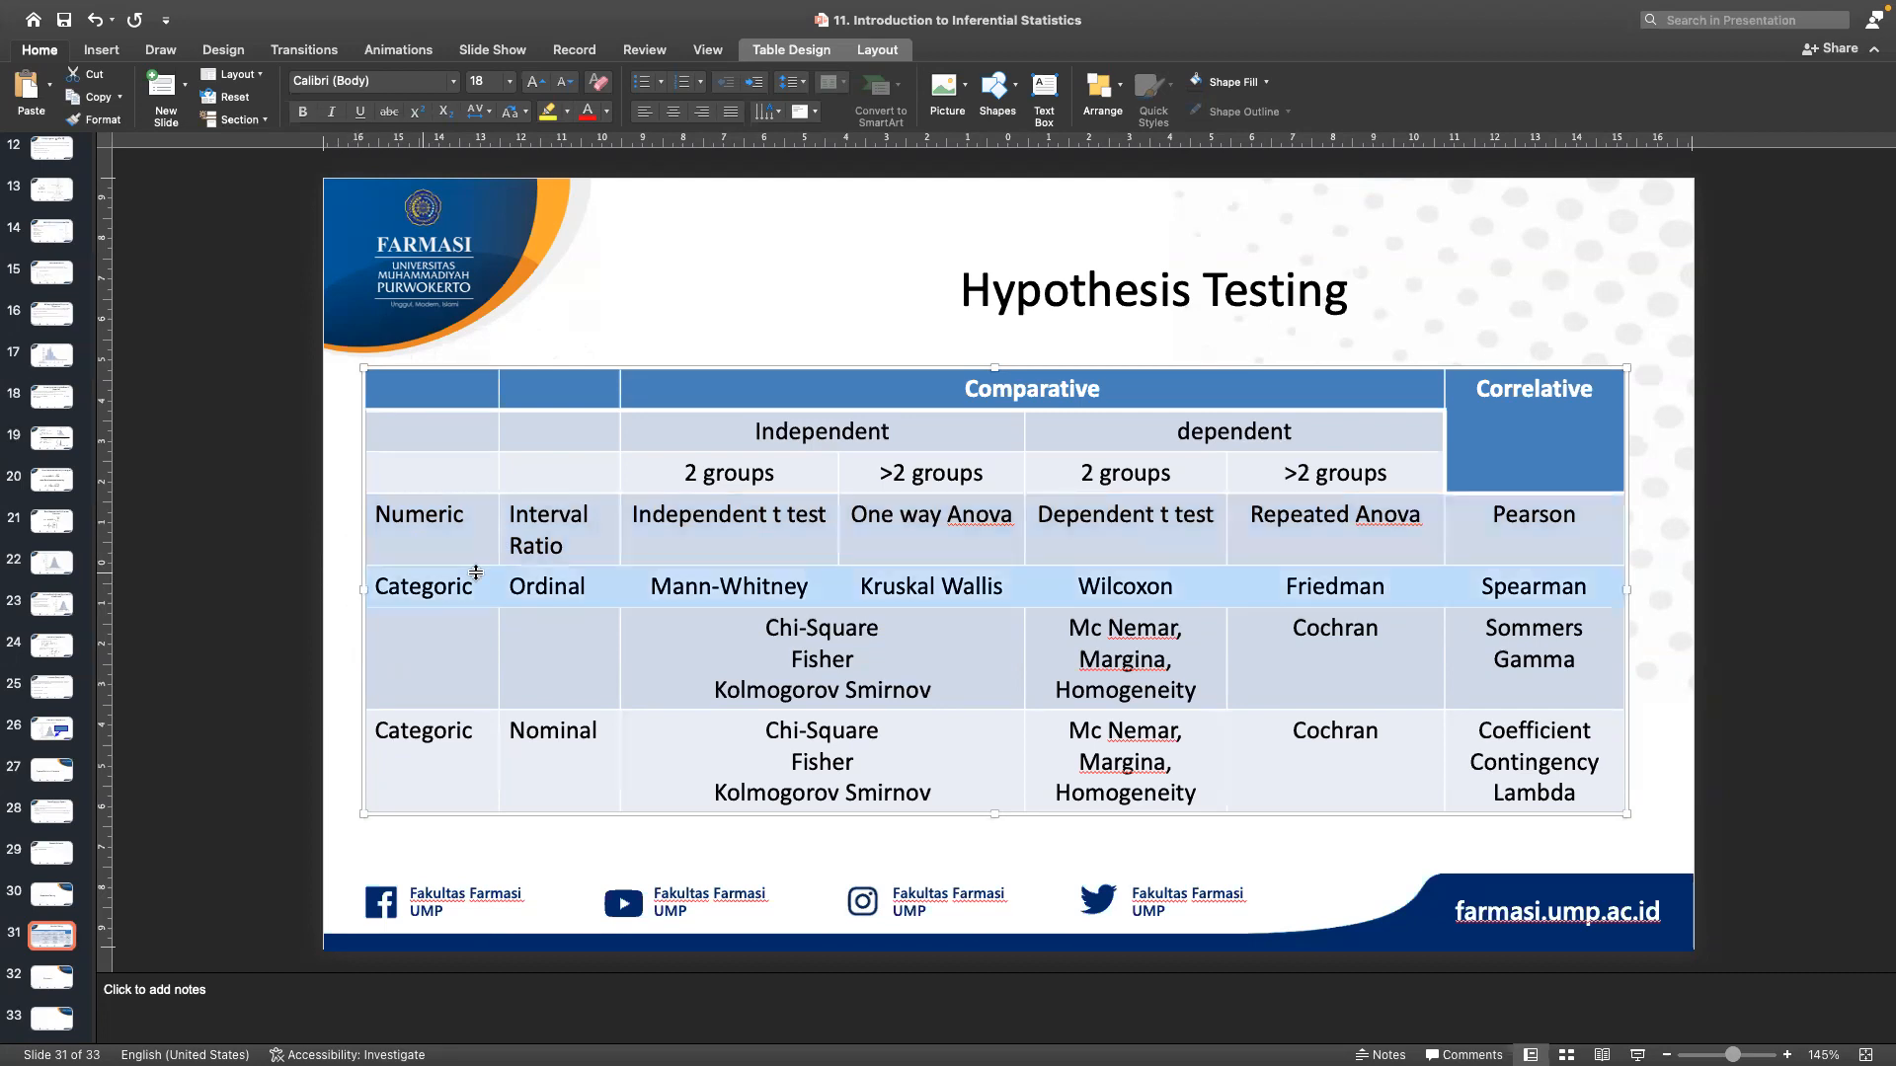
left_click(781, 586)
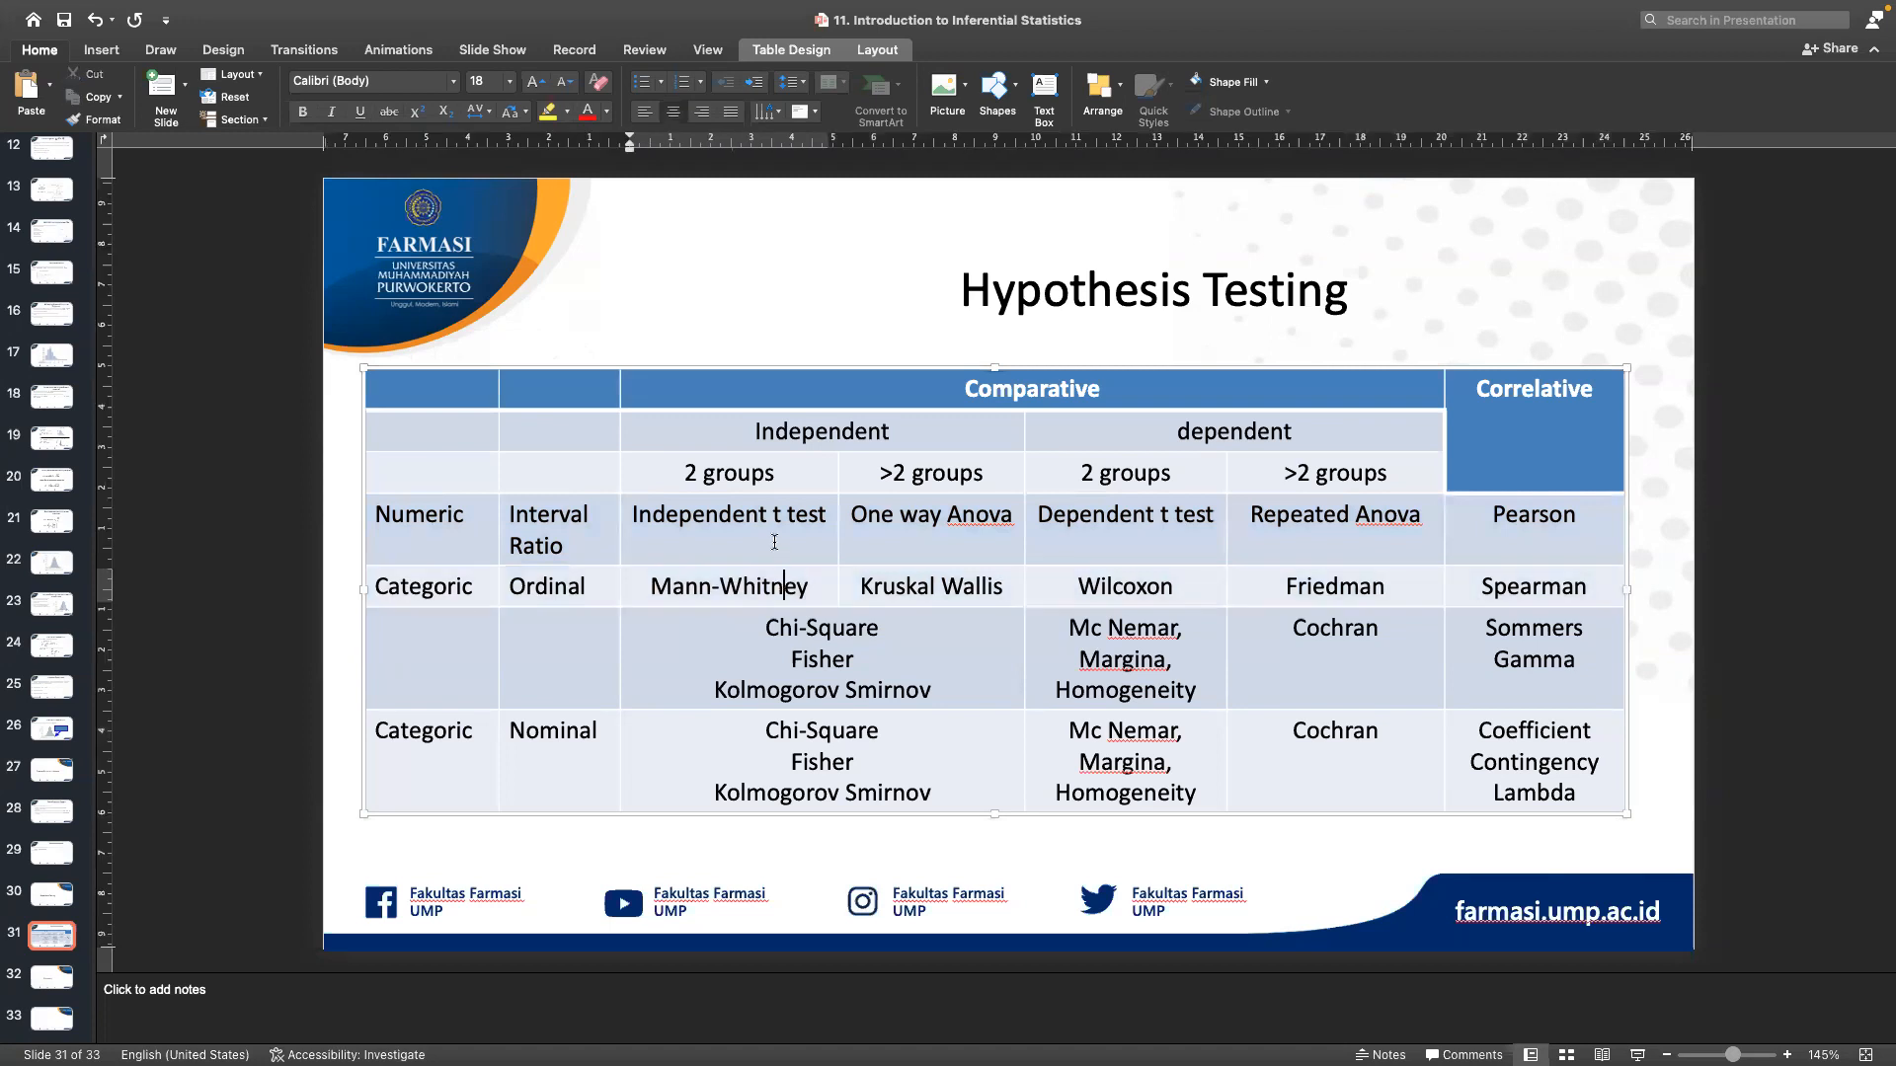
left_click_drag(774, 542, 774, 587)
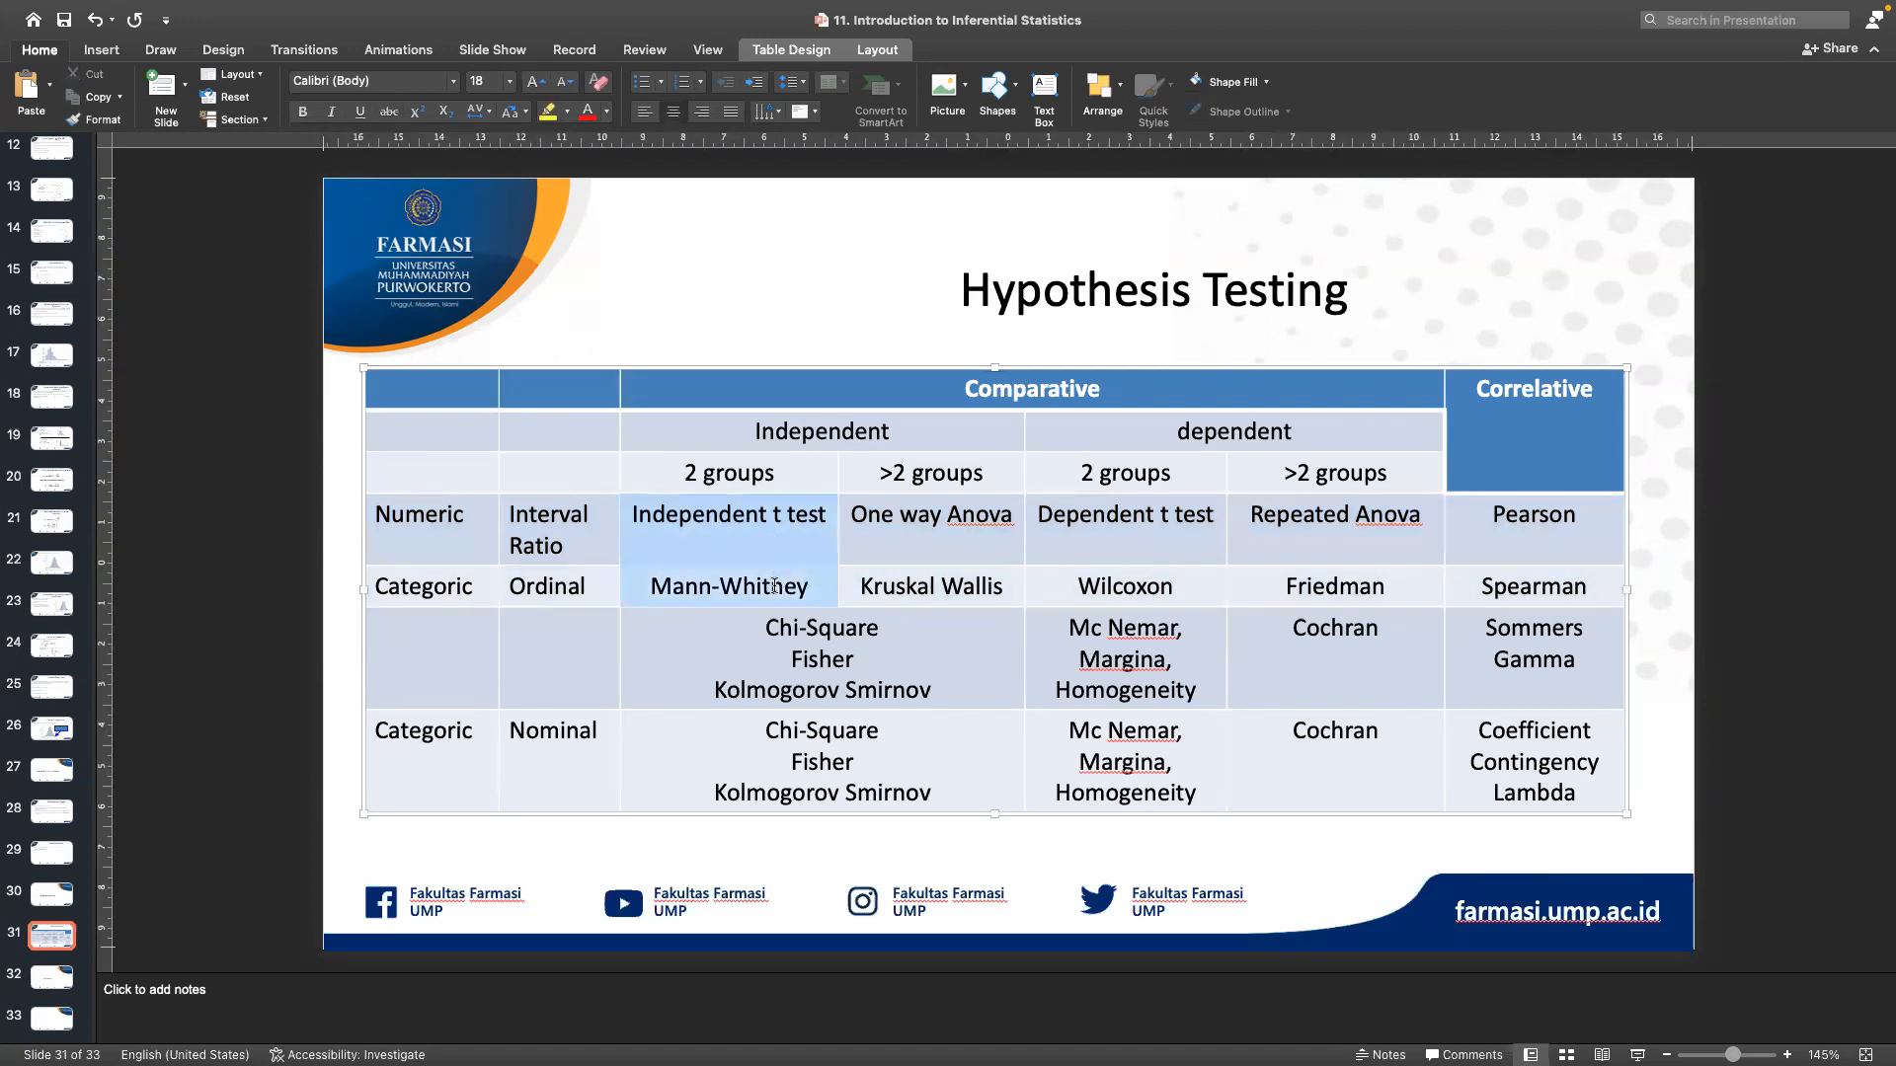
left_click(928, 538)
left_click_drag(932, 560, 932, 583)
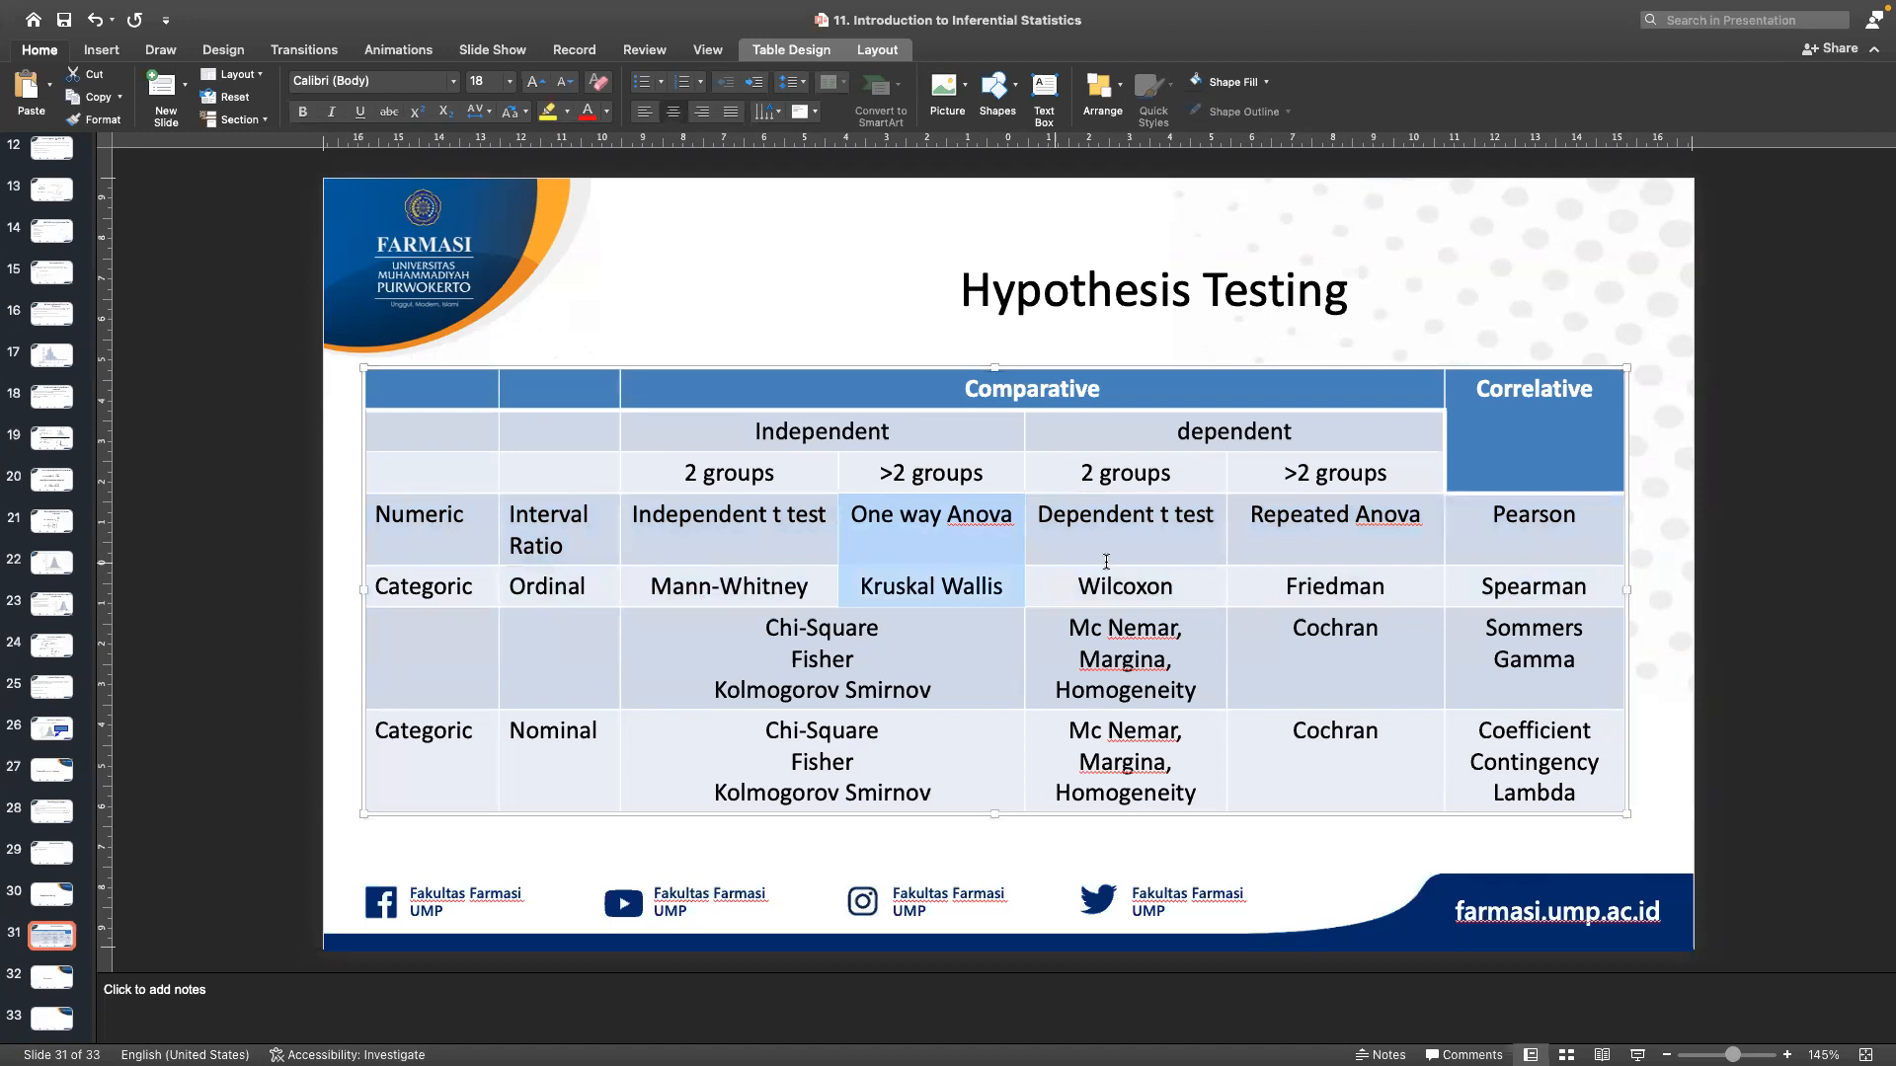
left_click(731, 590)
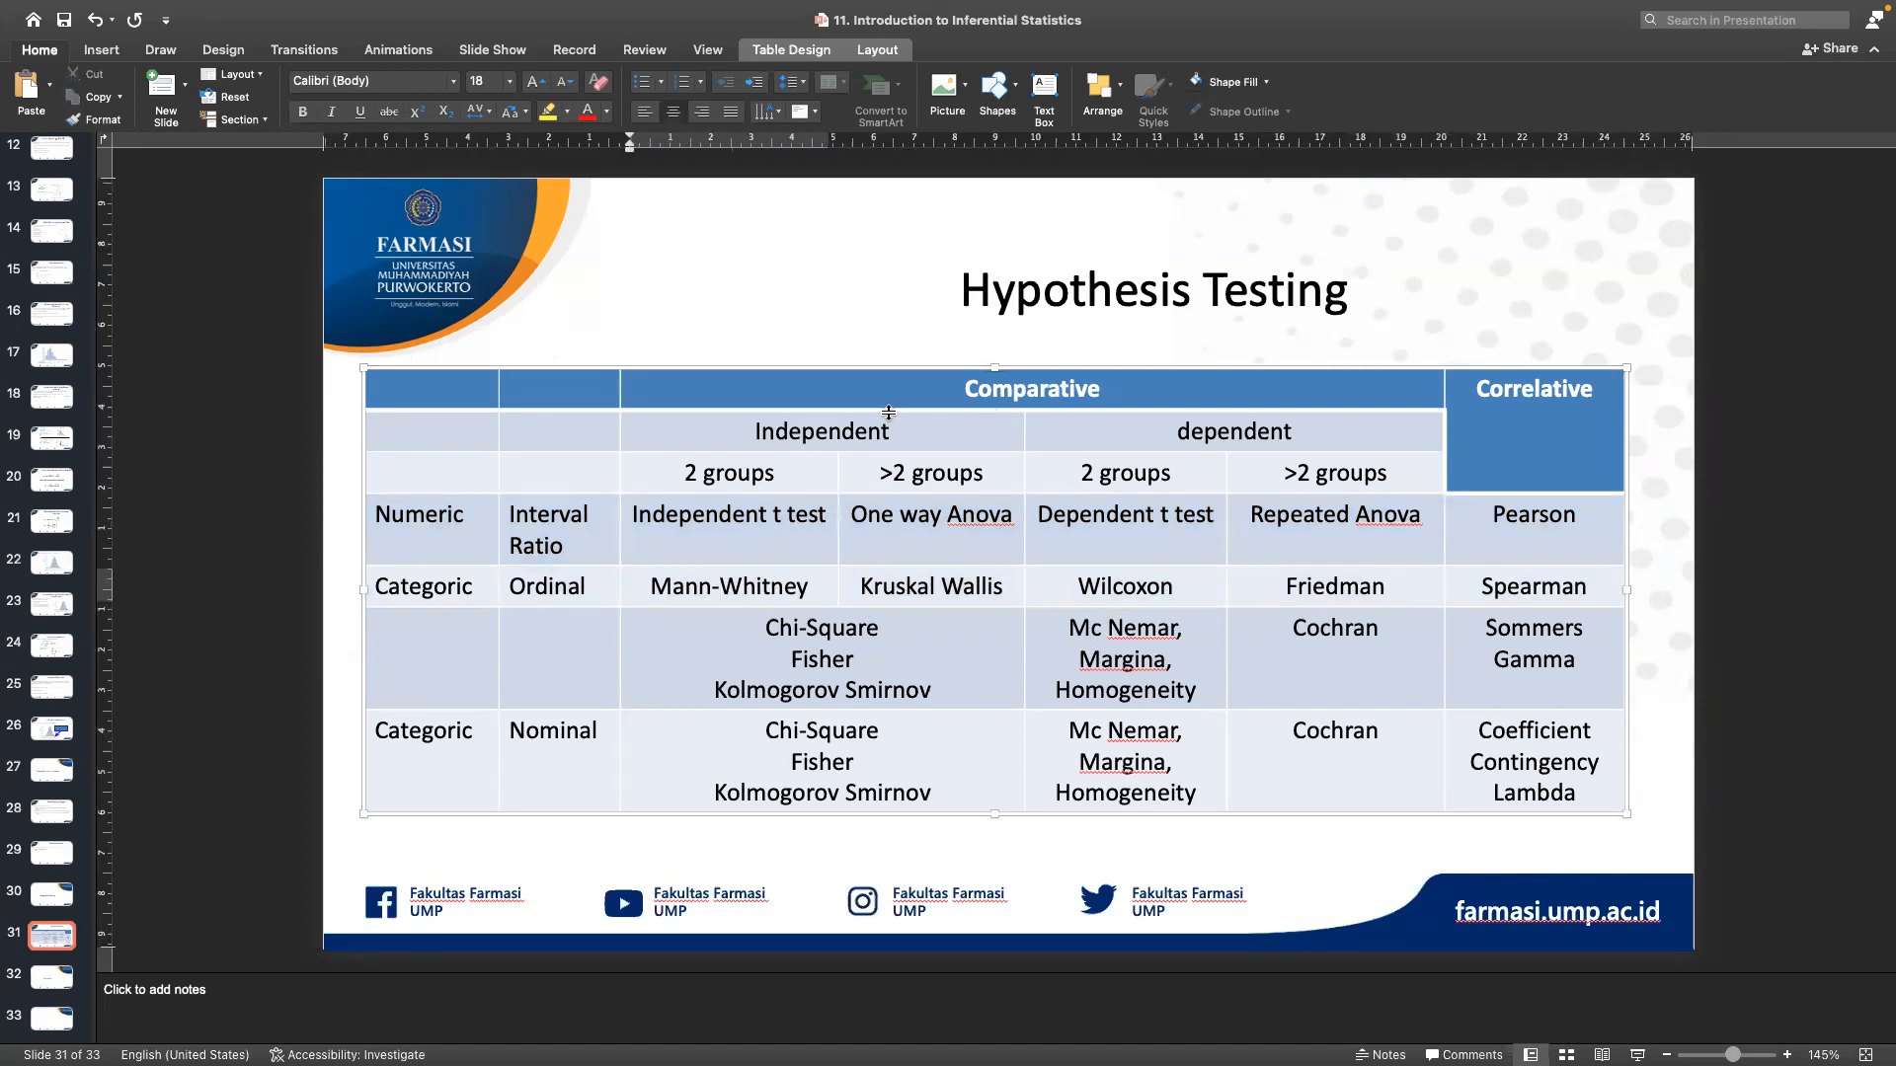
left_click_drag(659, 523, 816, 531)
left_click_drag(691, 590, 817, 595)
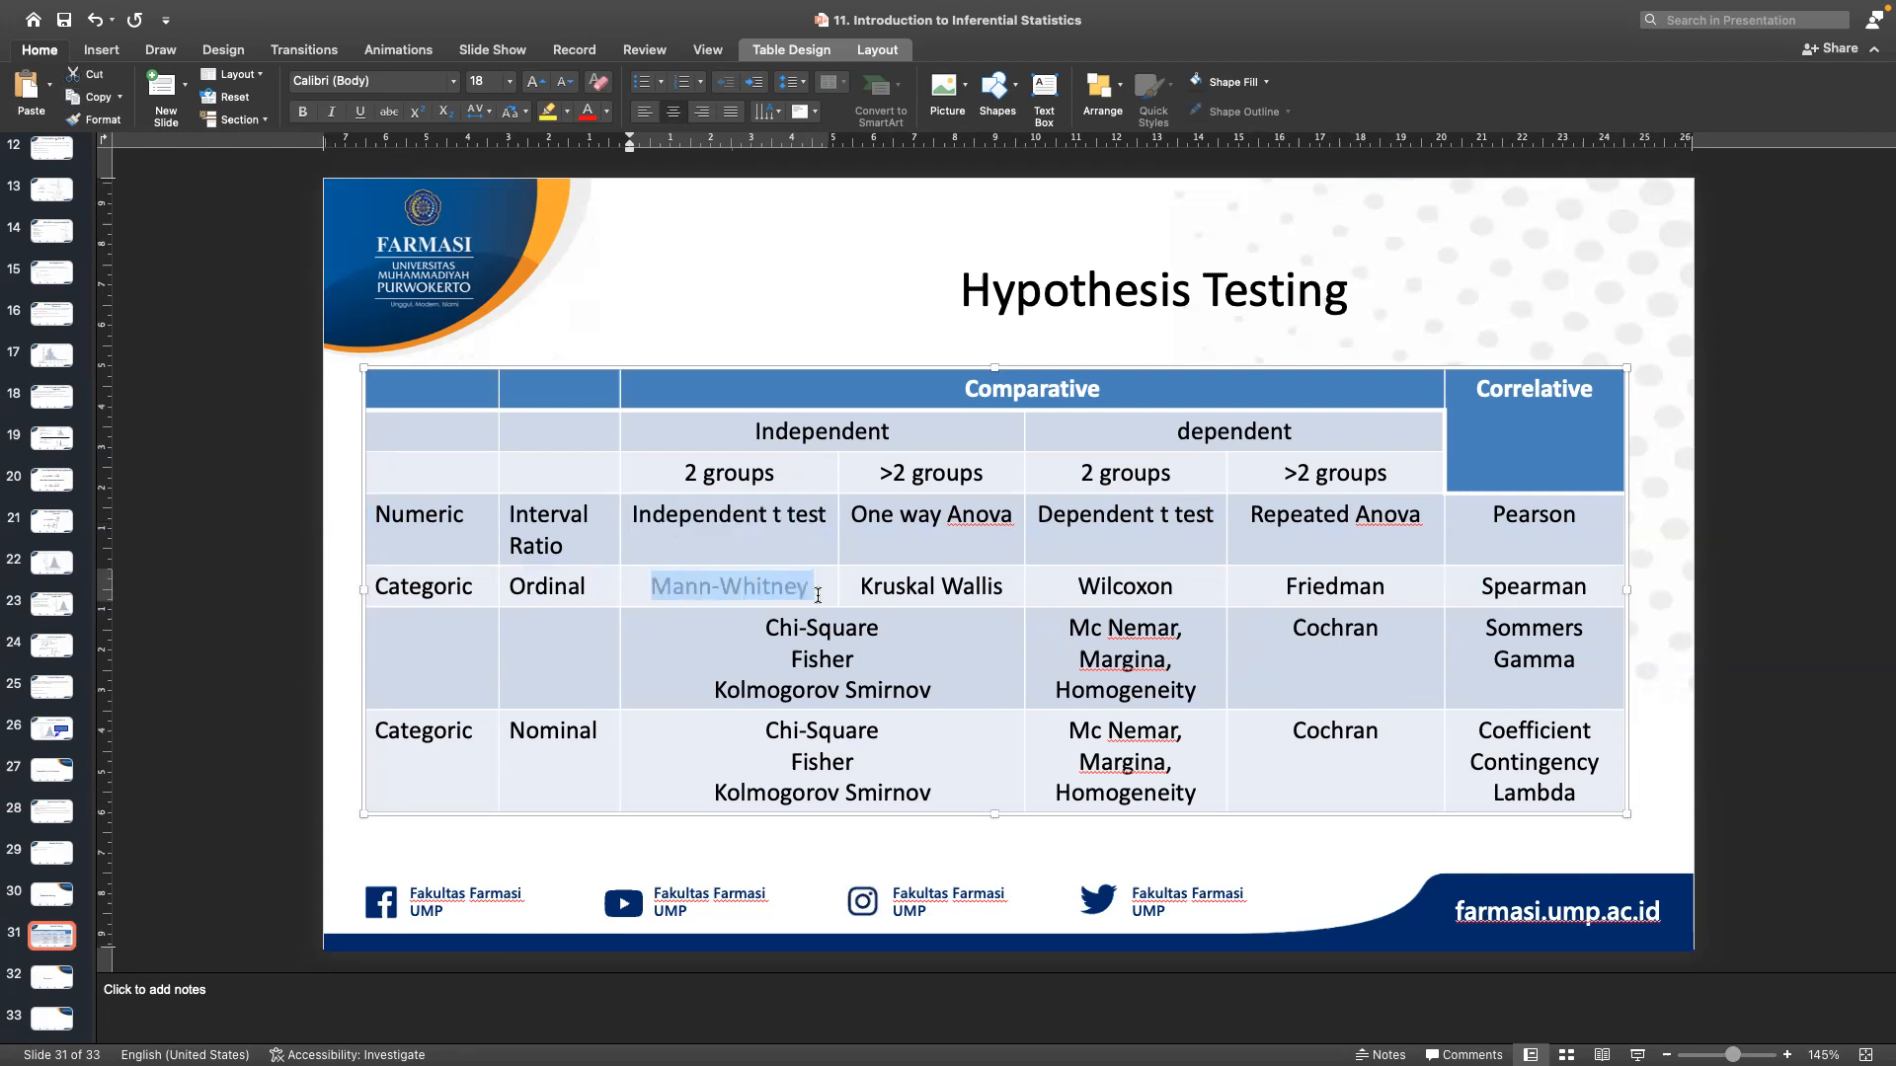
- Switch to the SPSS output and review the Descriptives table, the Tests of Normality table and the plots down to the Diastolic BP boxplot
left_click(831, 991)
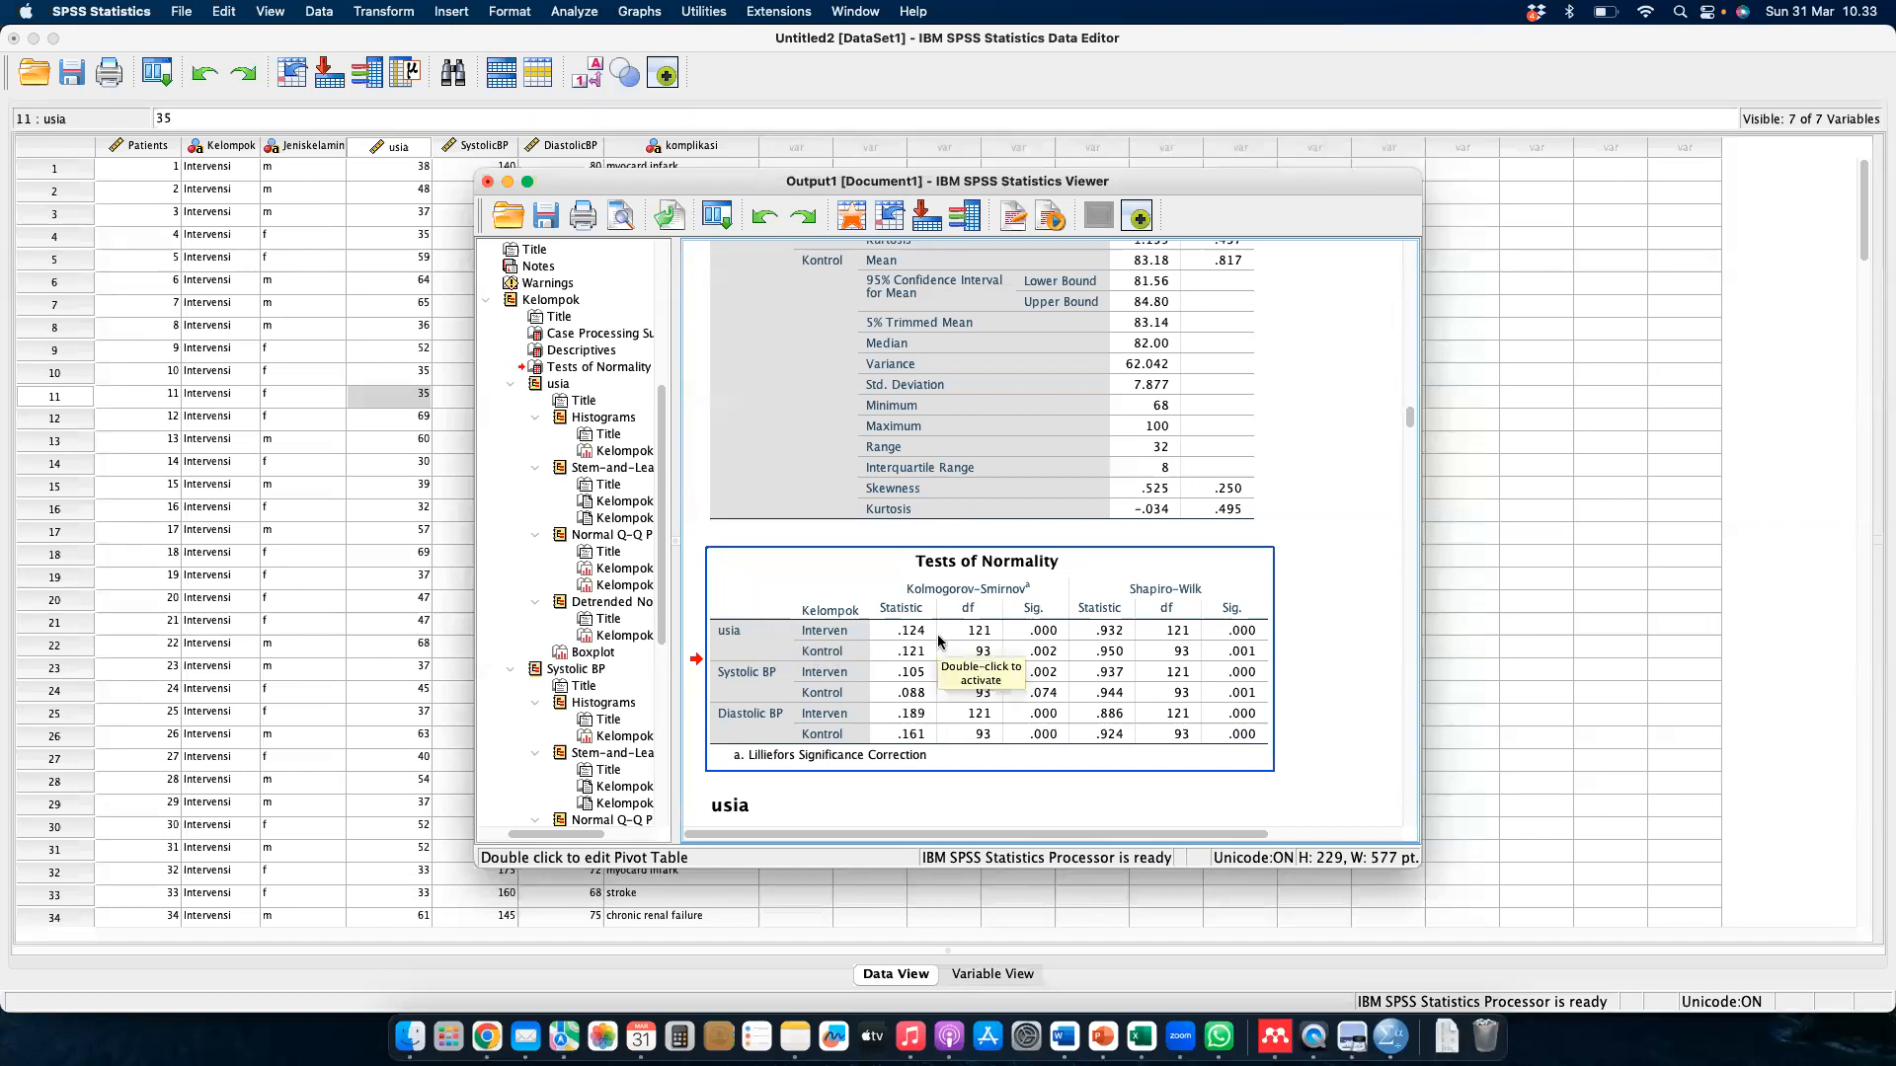
scroll(938, 641, "up", 3)
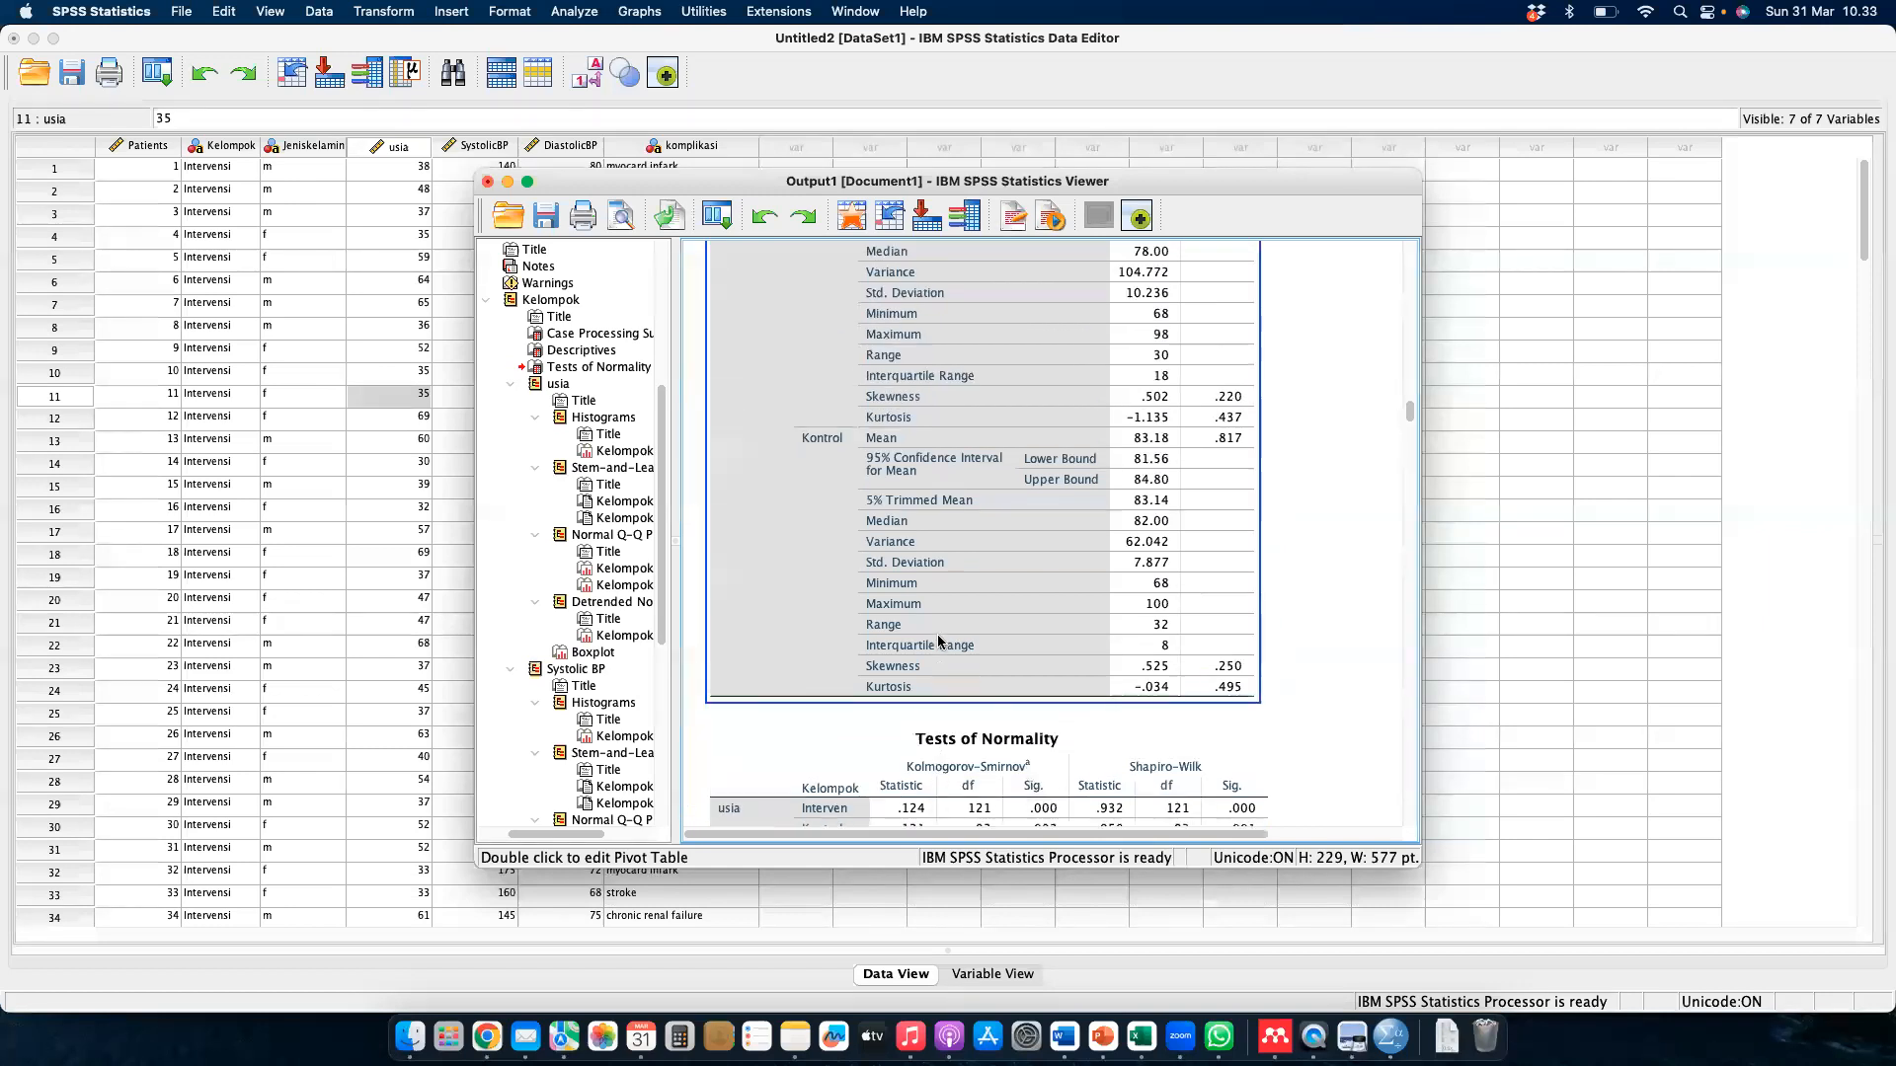
scroll(938, 642, "down", 4)
scroll(938, 642, "down", 1)
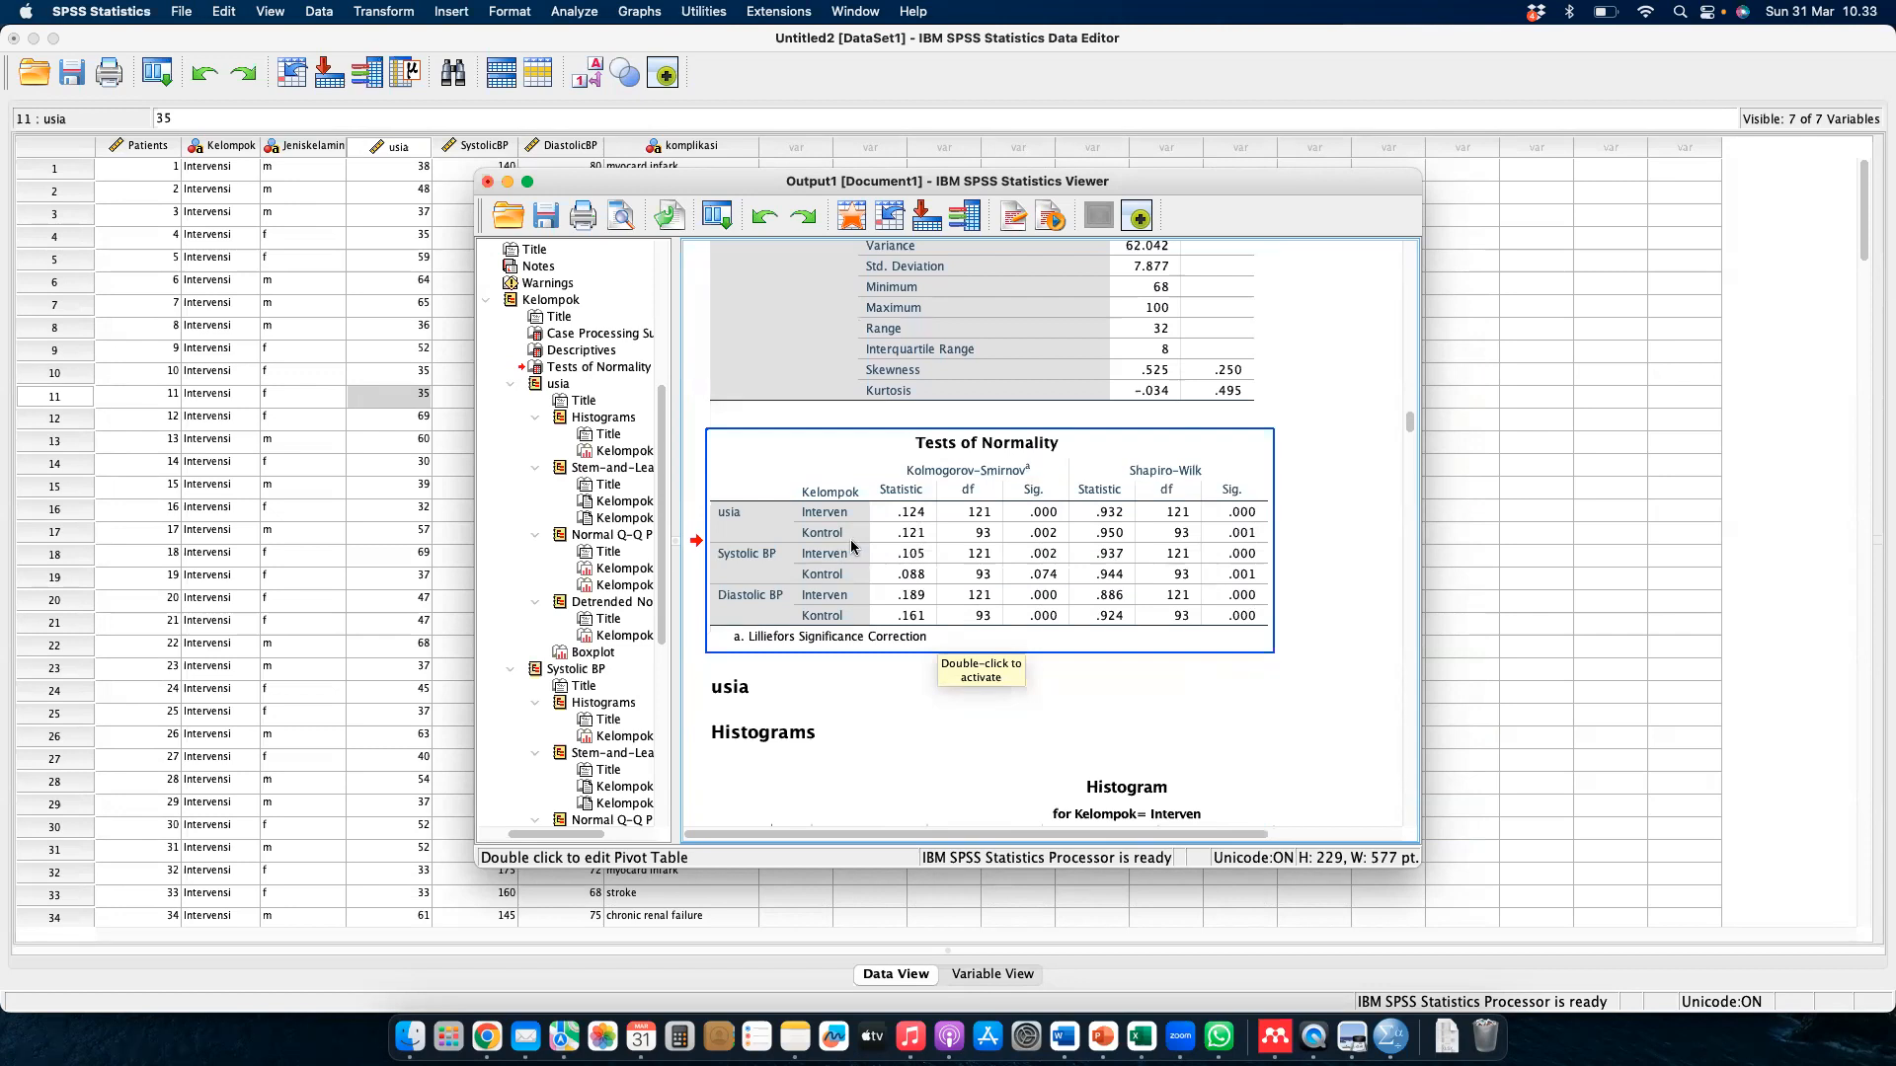
scroll(851, 546, "up", 15)
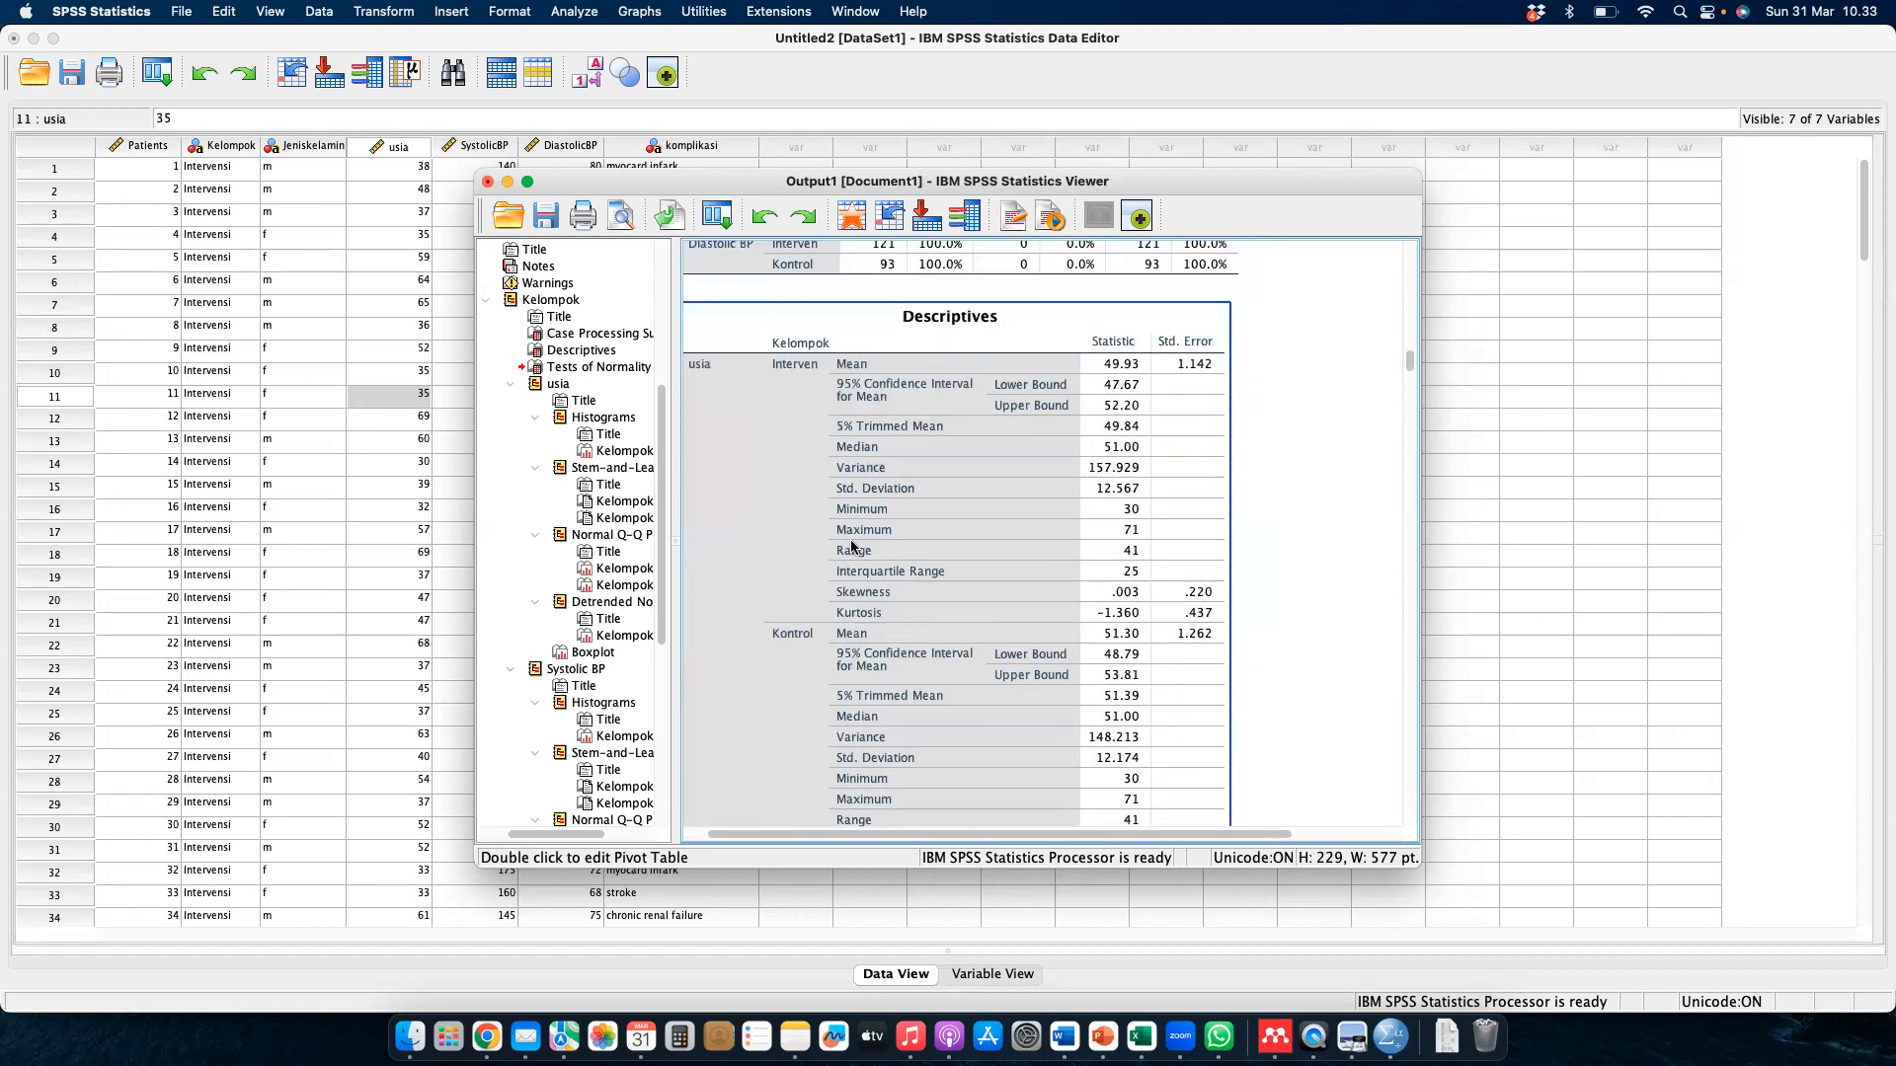
left_click(1105, 357)
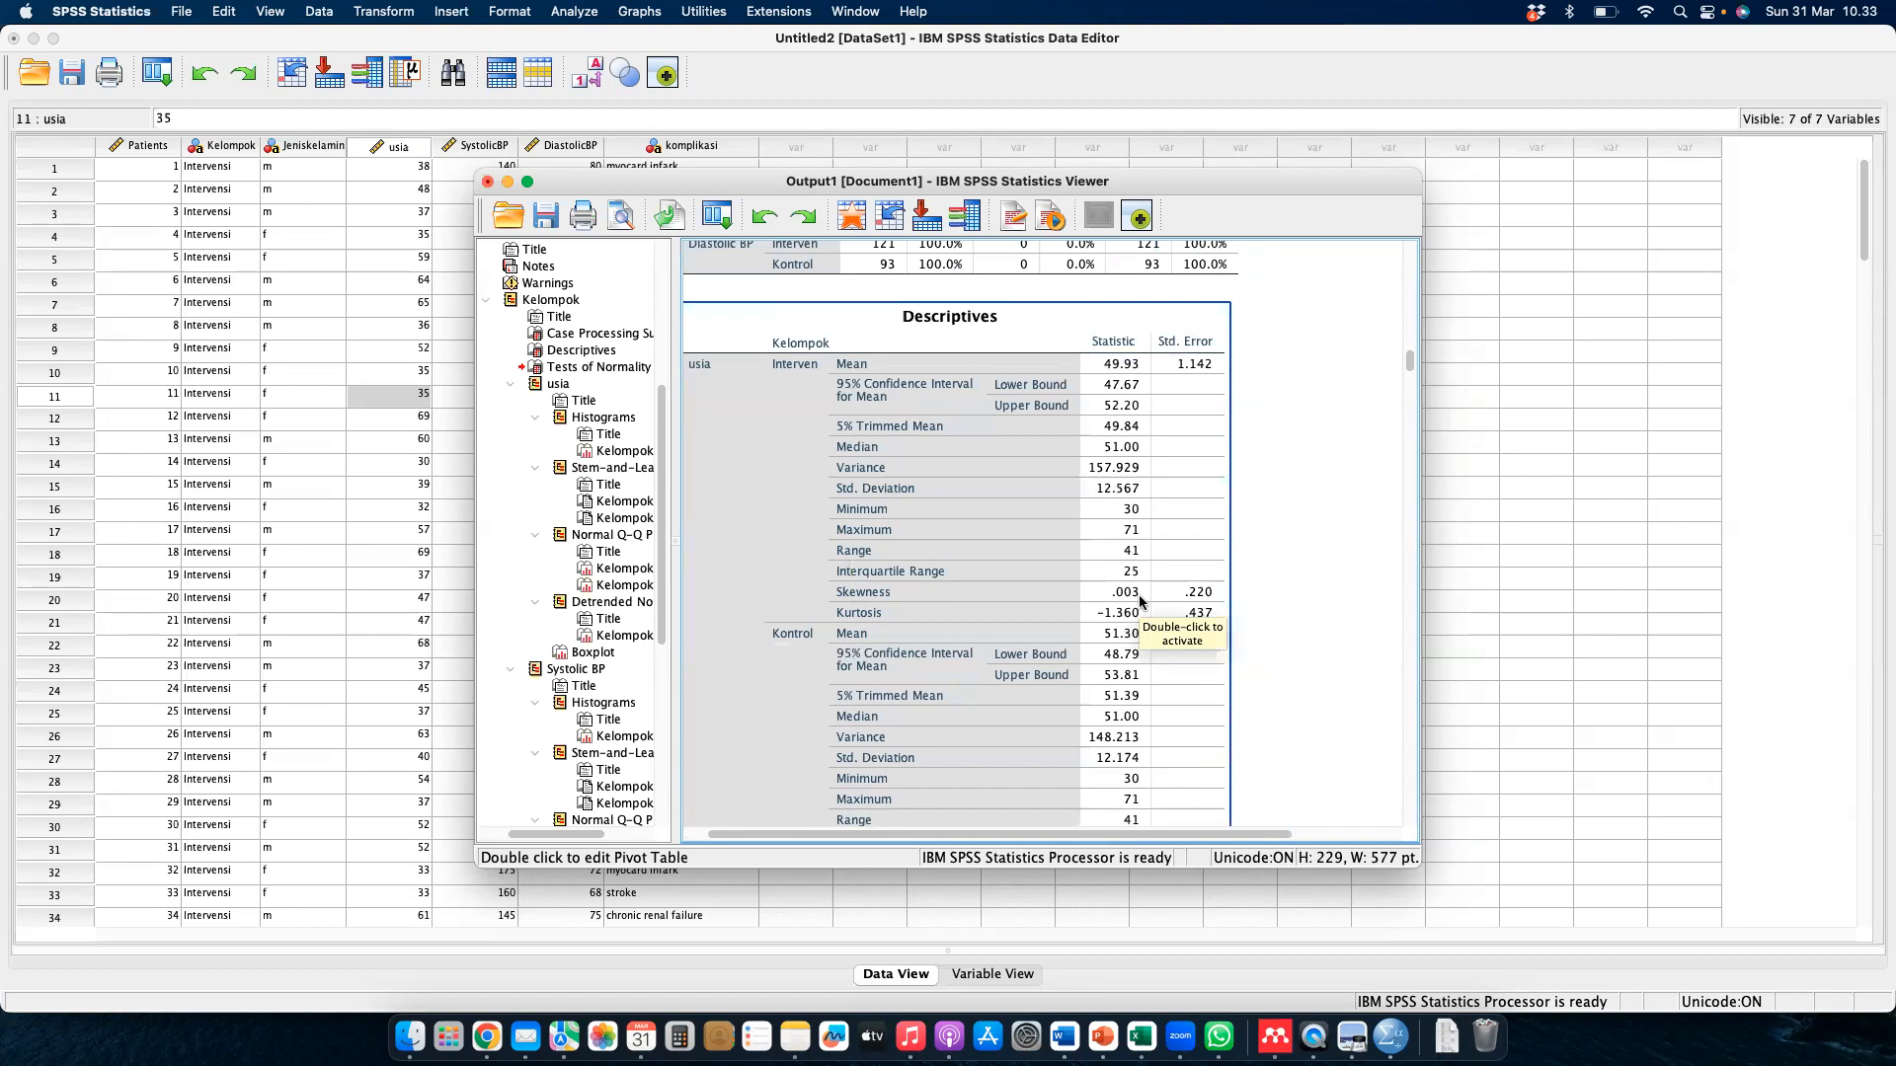
scroll(1140, 595, "down", 3)
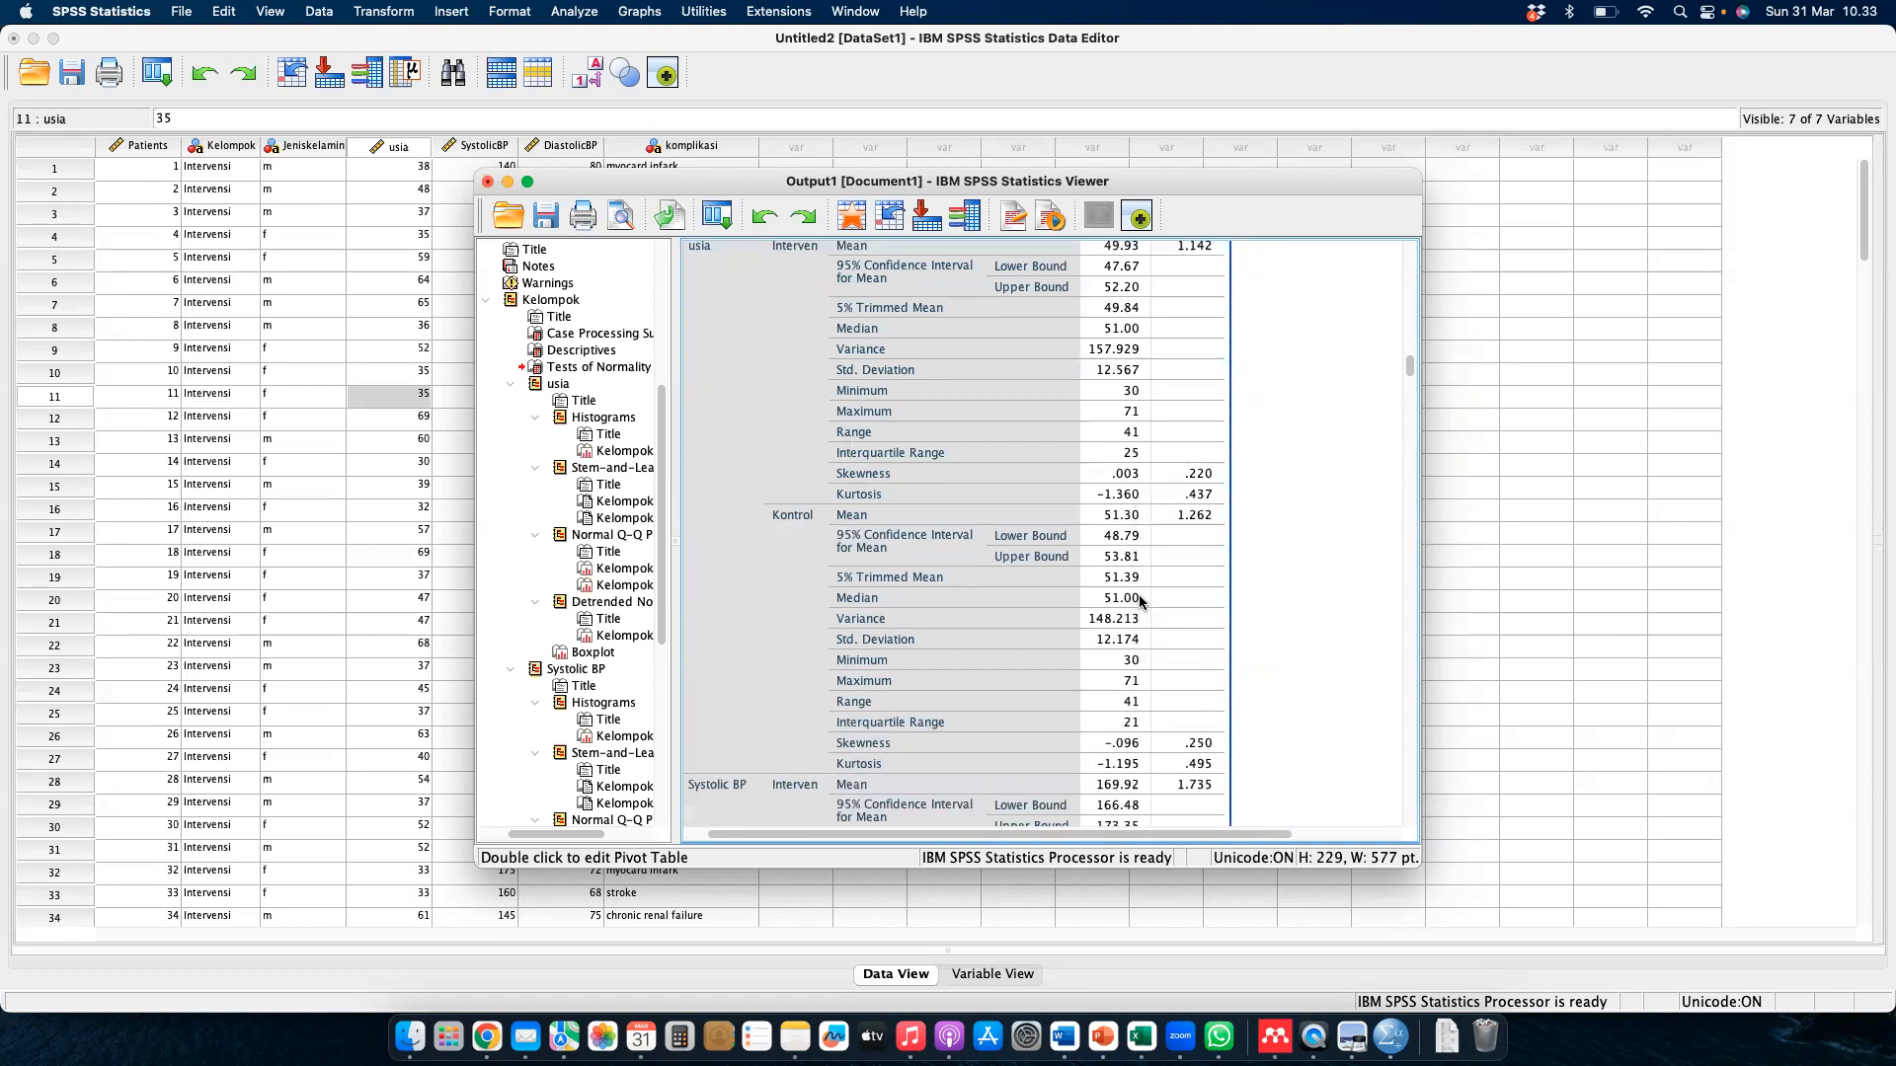
scroll(1140, 600, "down", 15)
scroll(1140, 600, "up", 10)
scroll(1139, 600, "up", 3)
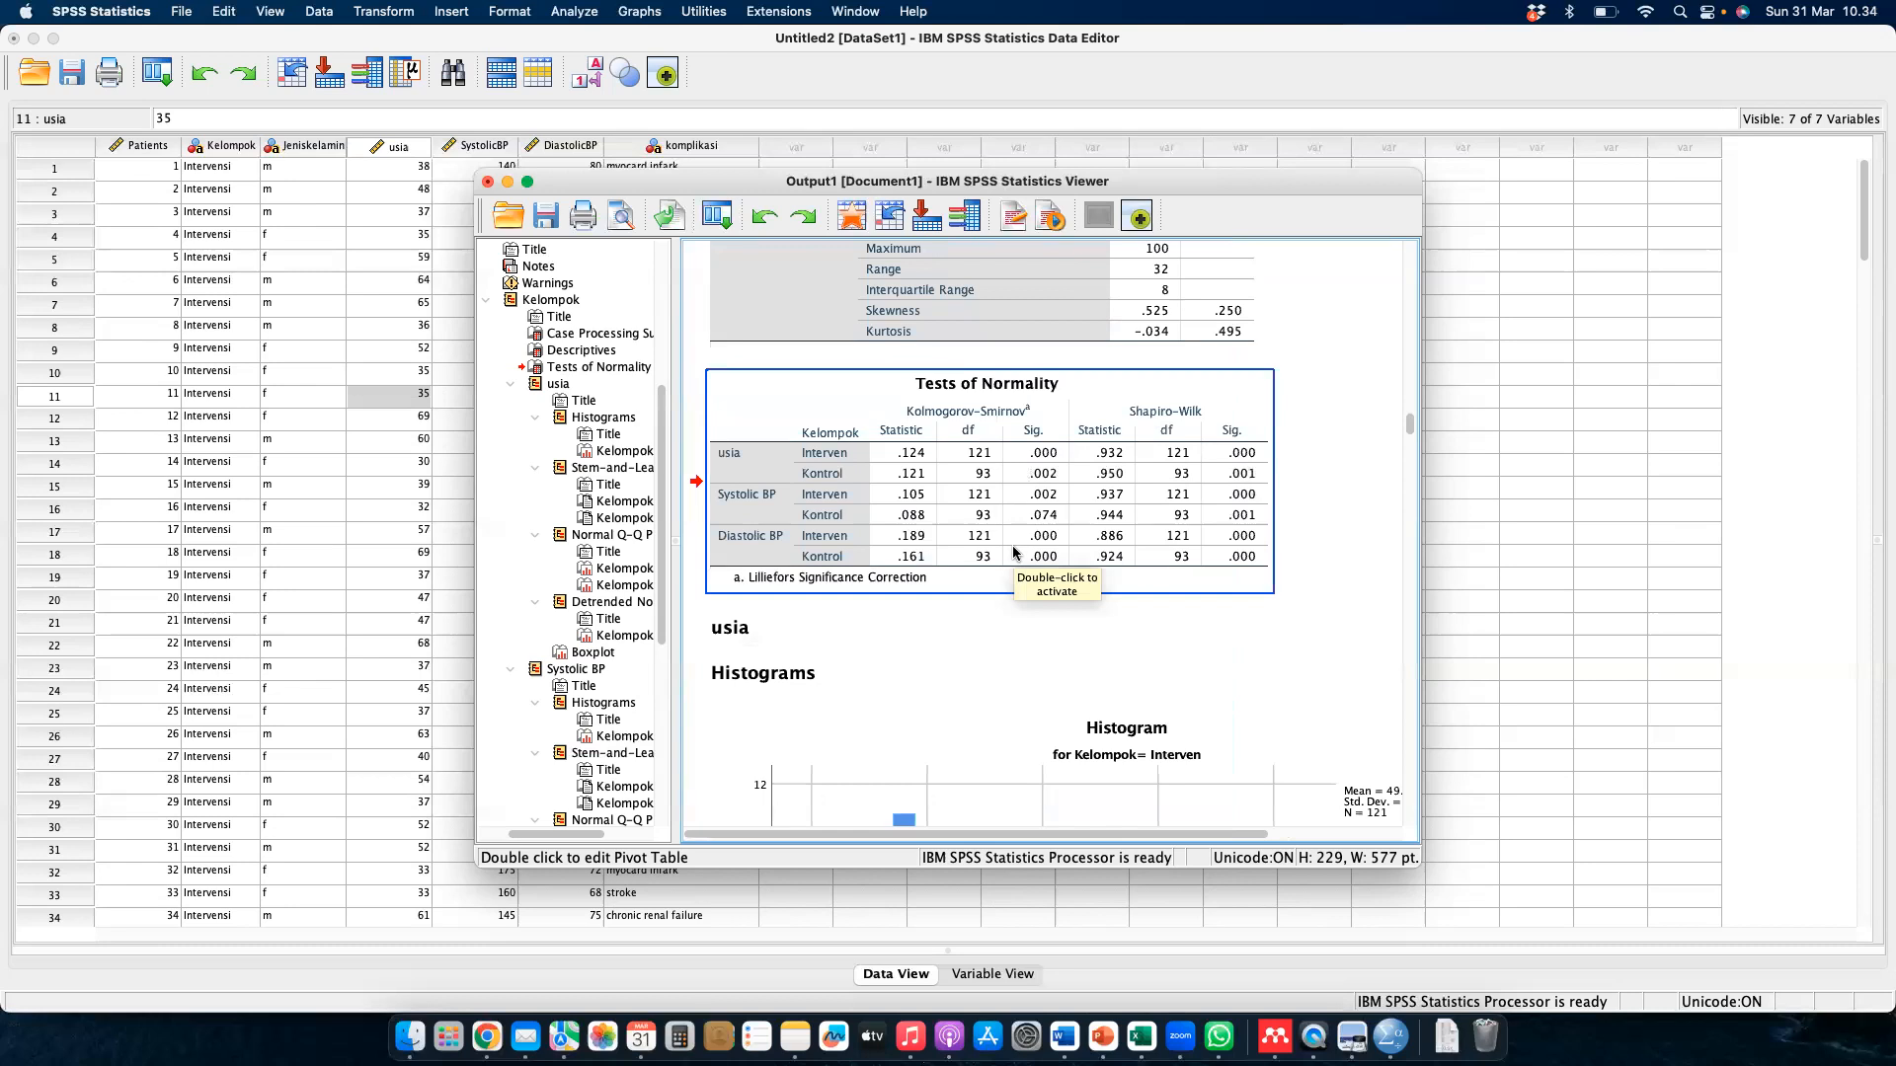
scroll(1013, 551, "down", 15)
scroll(1013, 550, "down", 20)
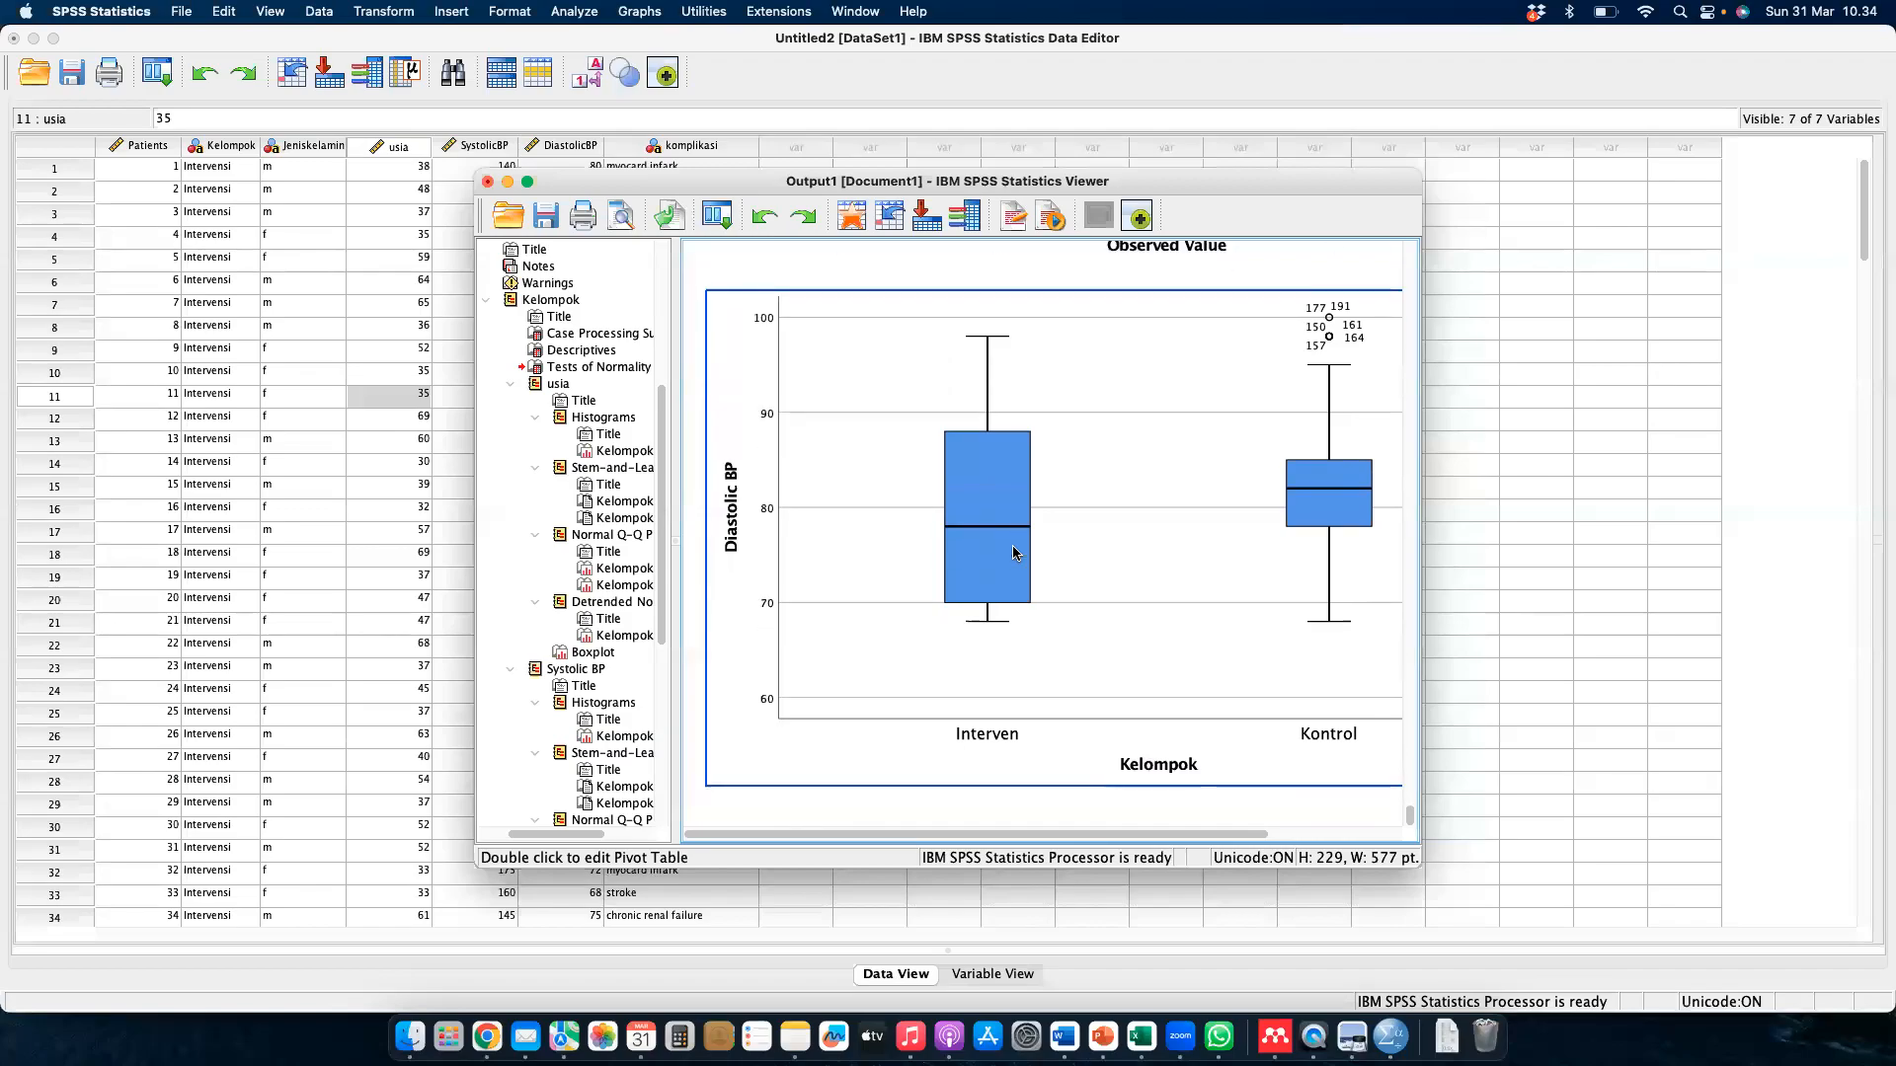
- Switch to the PowerPoint Hypothesis Testing slide and check the Mann-Whitney entry for two independent groups
key("ctrl+Right")
key("ctrl+Right")
key("ctrl+Right")
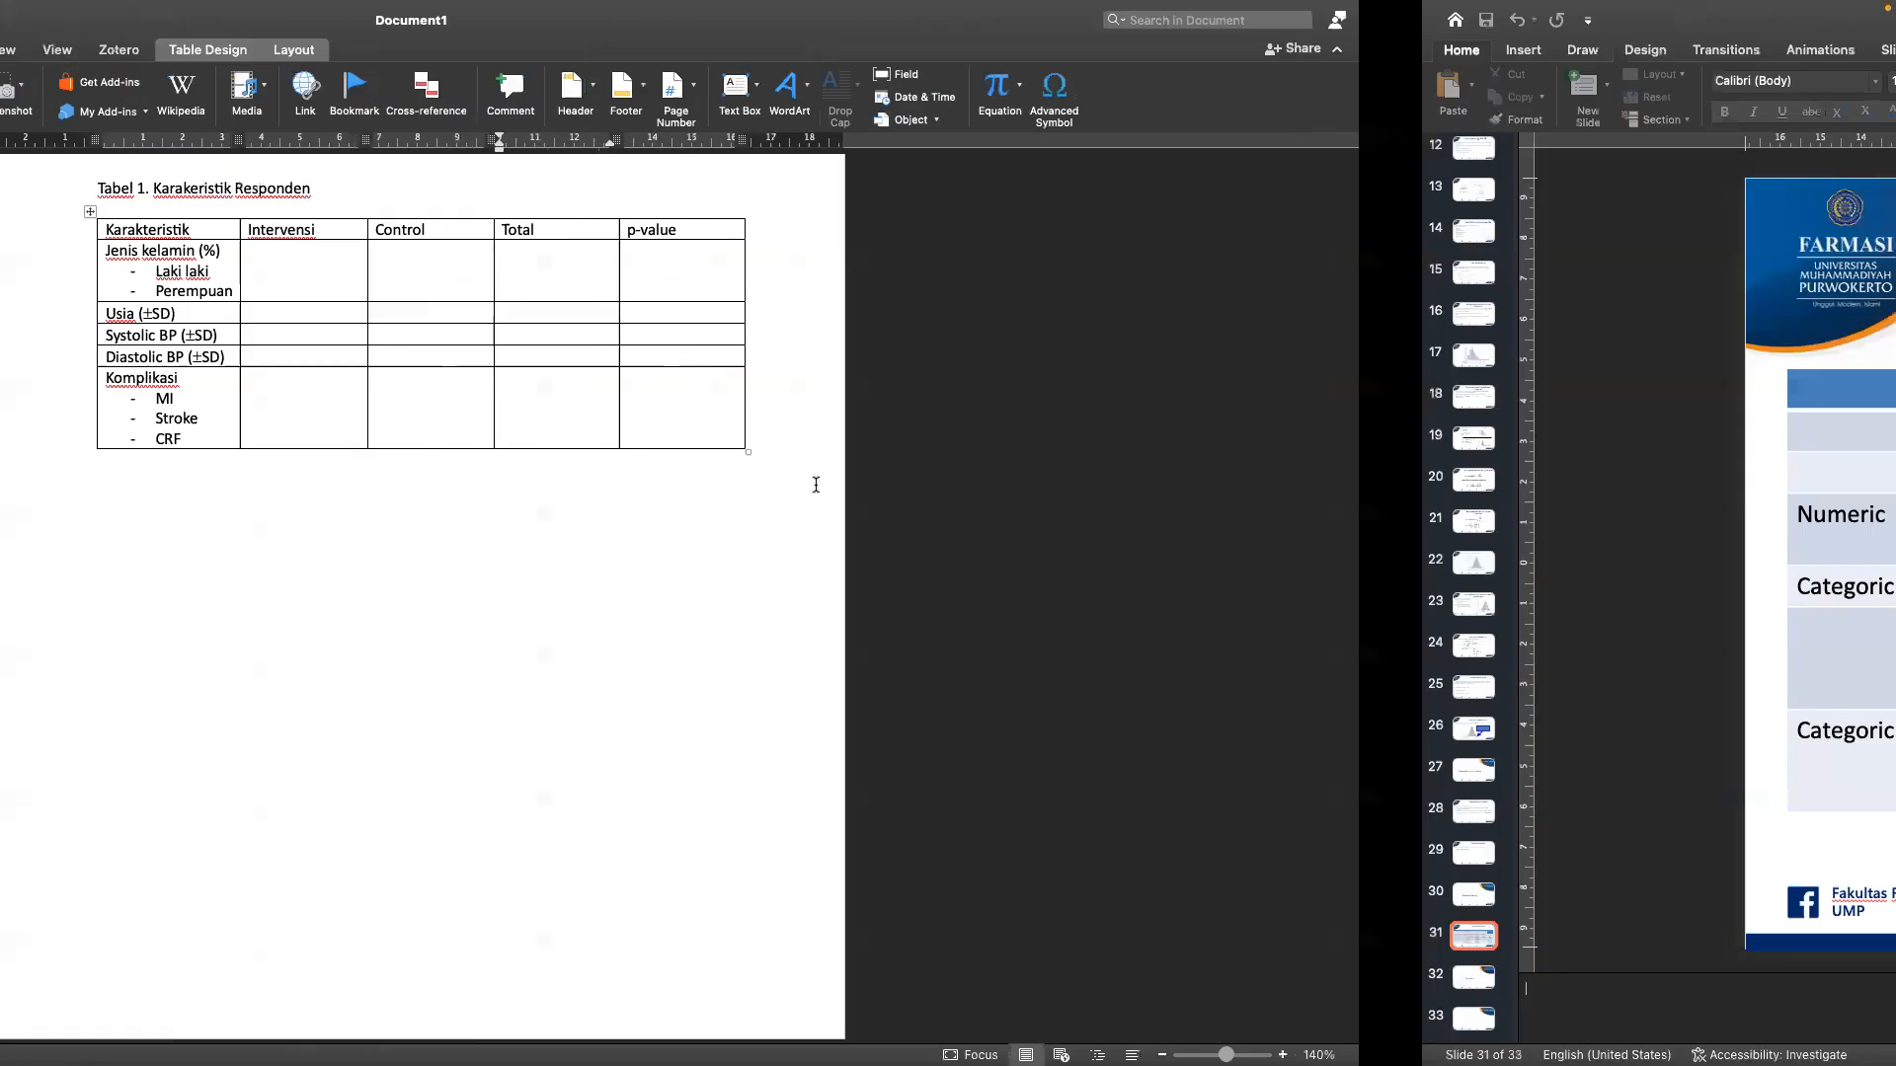
left_click_drag(673, 590, 805, 586)
left_click(821, 578)
- Return to the SPSS output and look over the Diastolic BP Q-Q plots and boxplot
key("ctrl+Left")
key("ctrl+Left")
key("ctrl+Left")
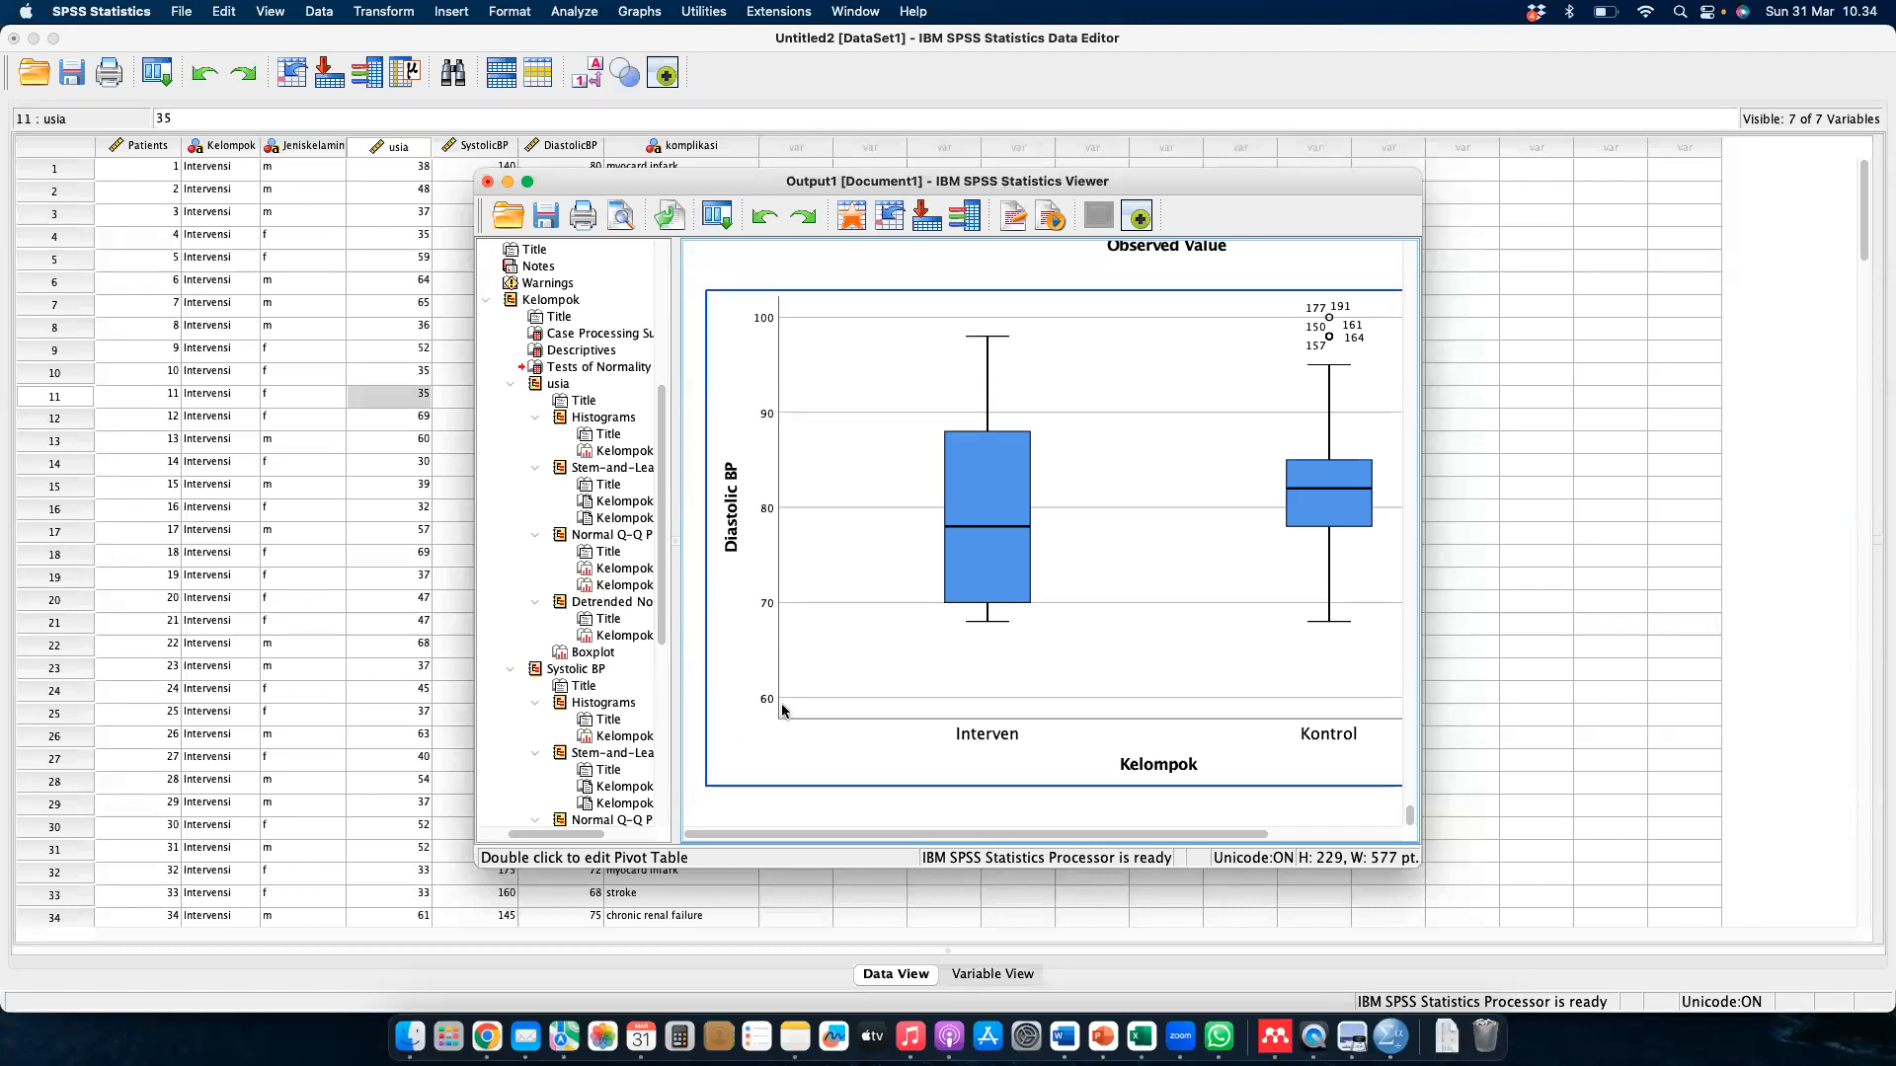
scroll(733, 730, "up", 5)
scroll(733, 731, "up", 4)
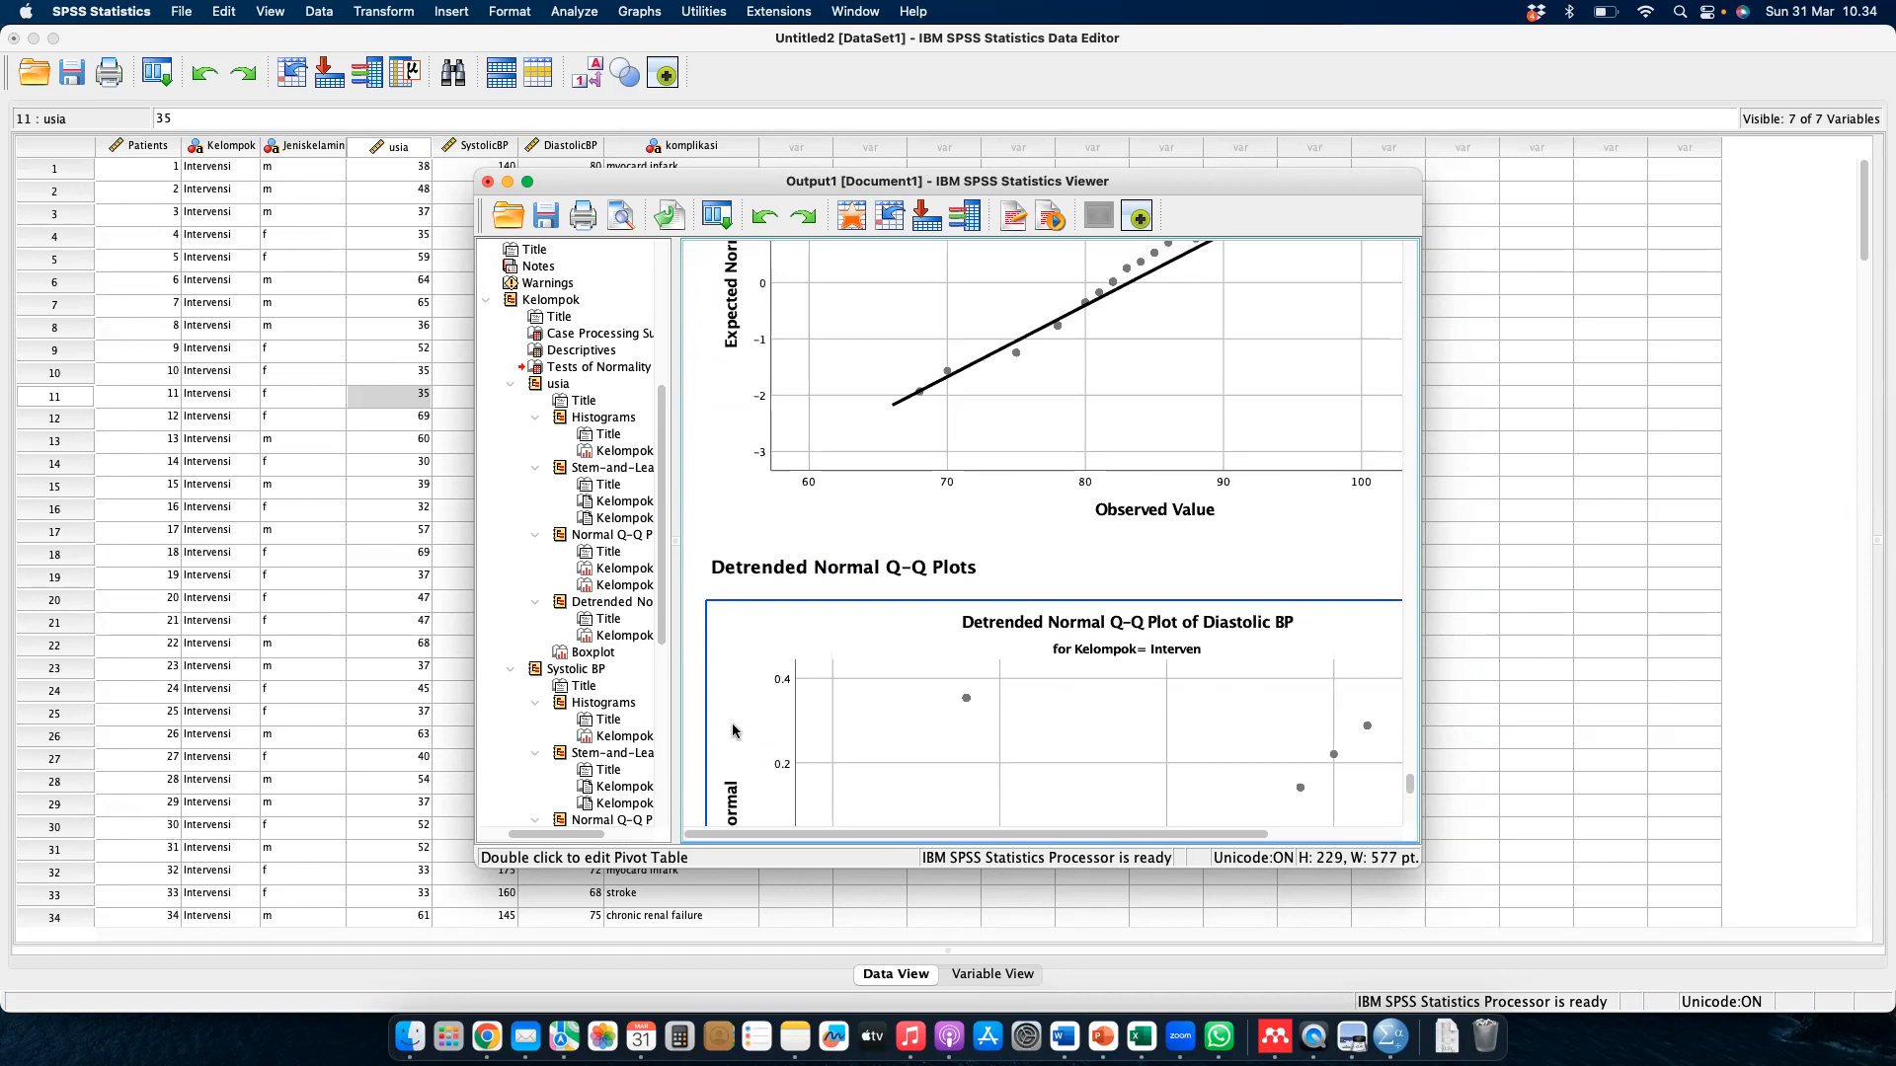
scroll(732, 731, "down", 8)
left_click(696, 726)
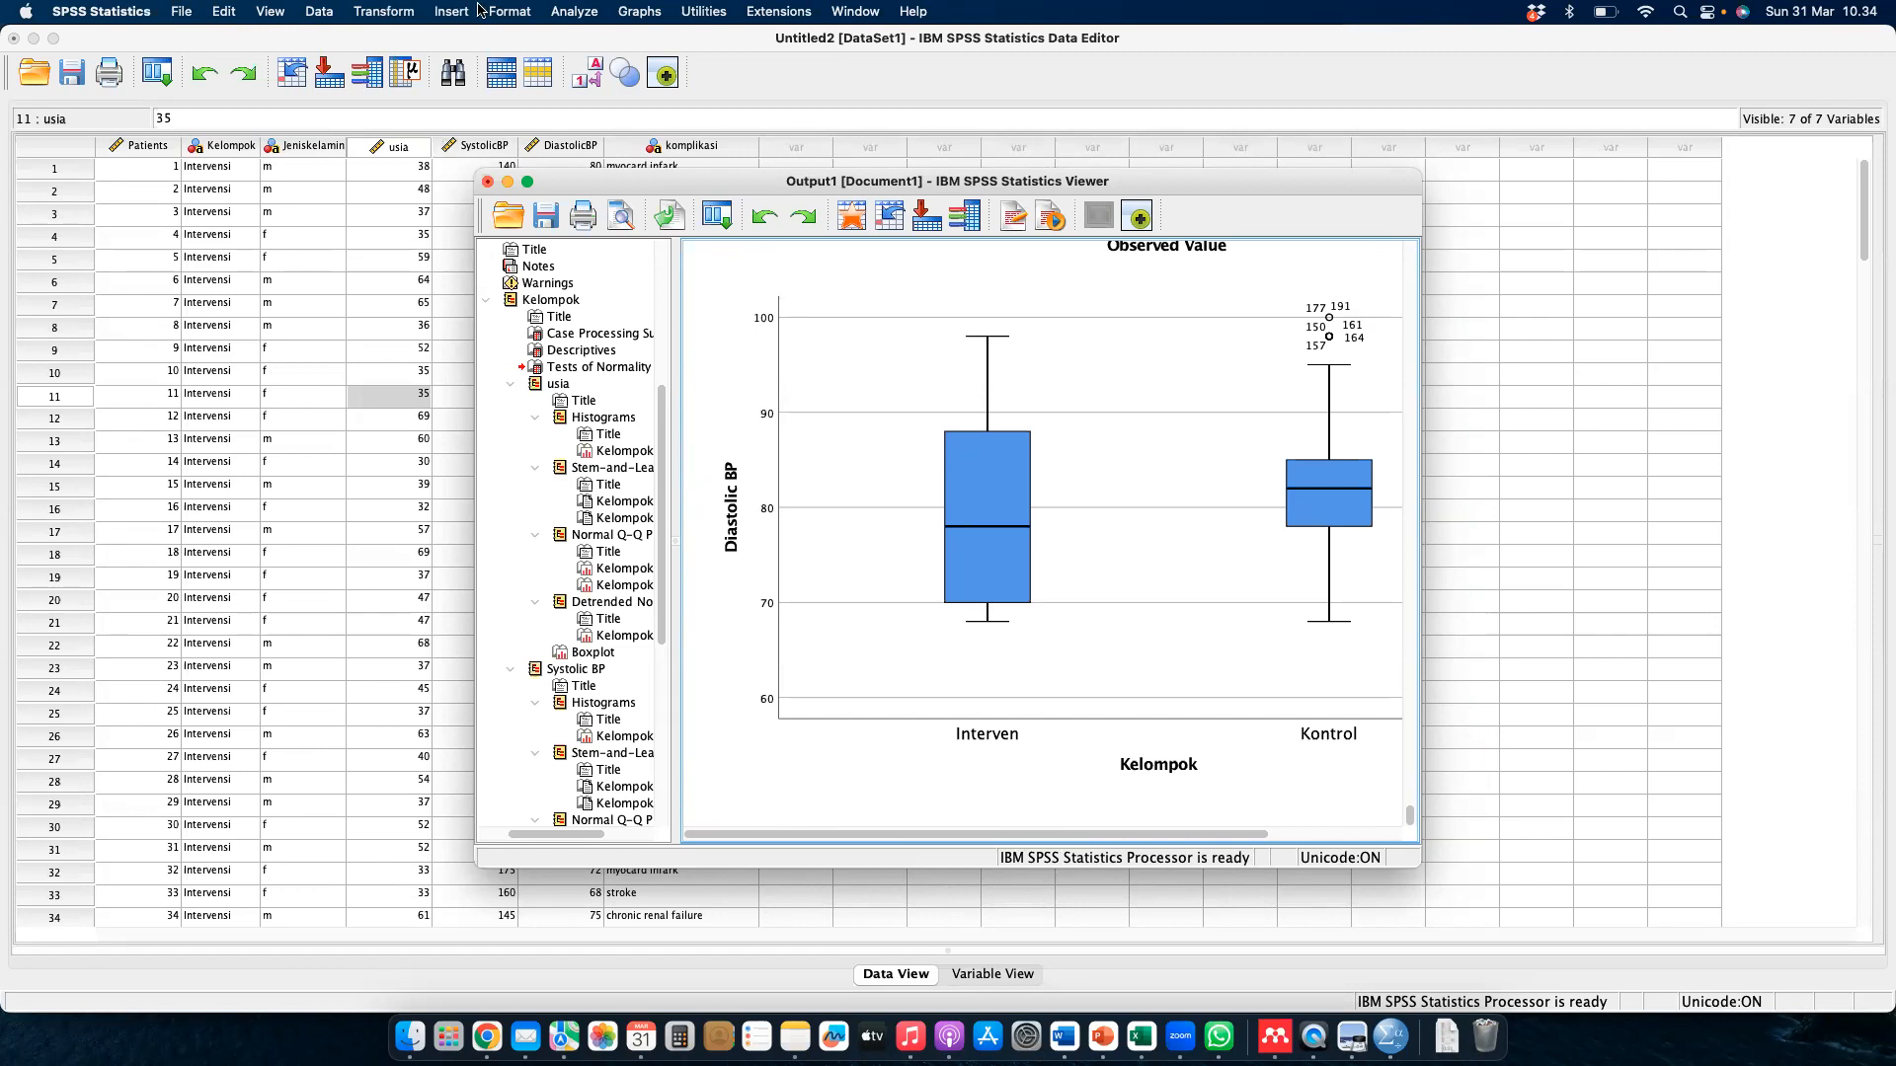
- Open the nonparametric test setup for two or more independent samples
left_click(586, 11)
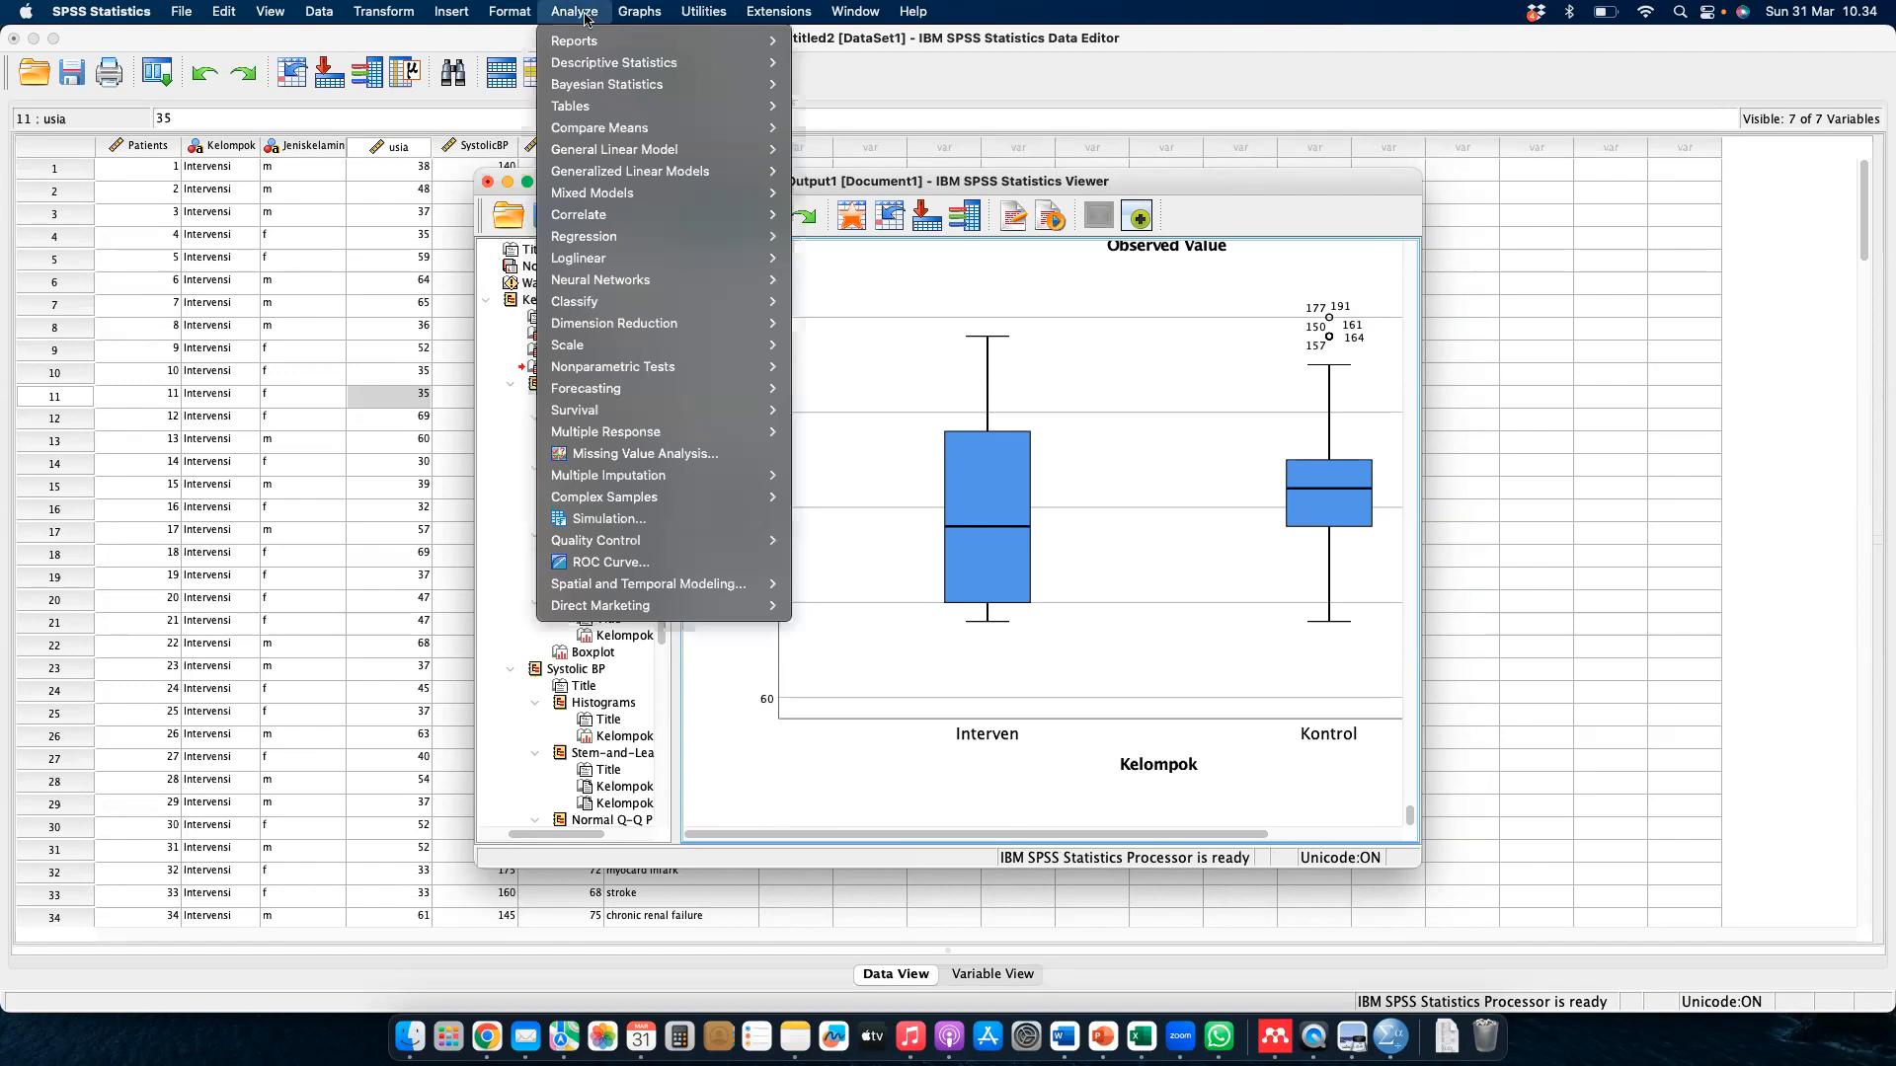
mouse_move(590, 133)
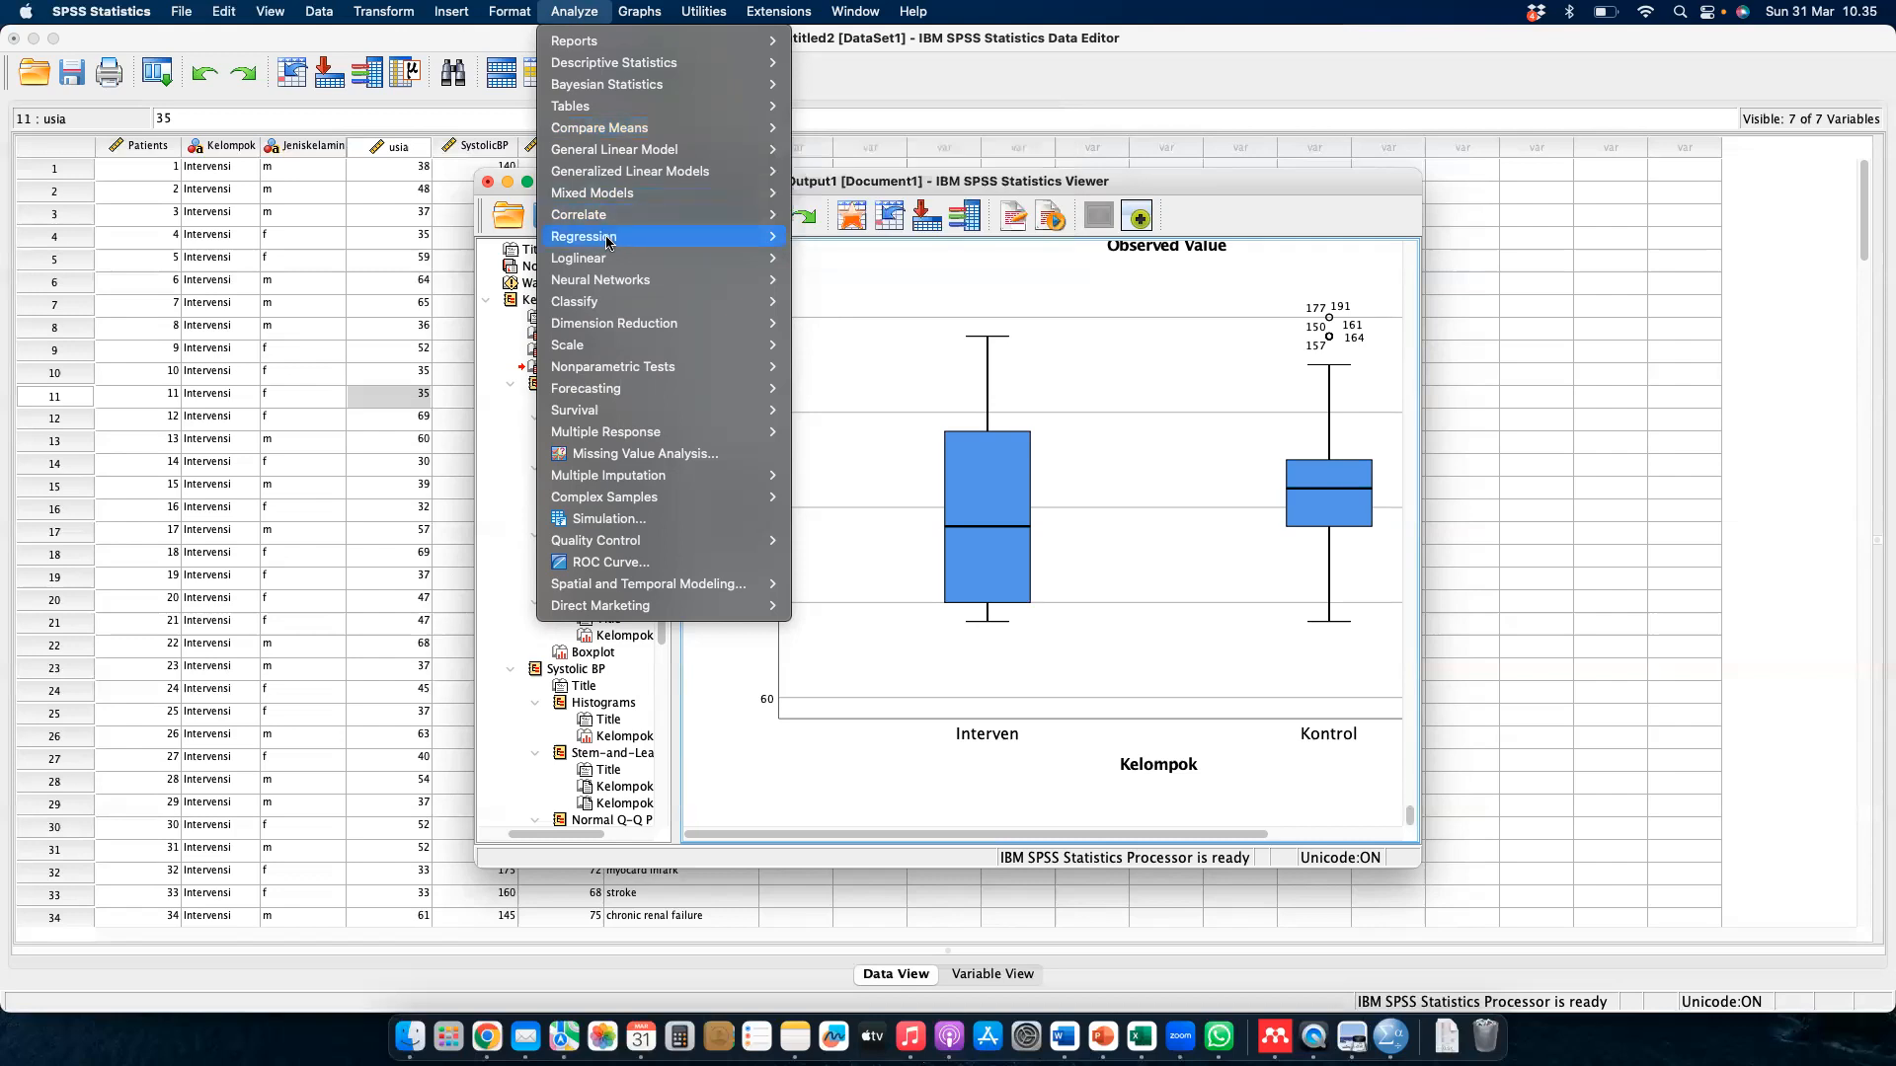
mouse_move(612, 372)
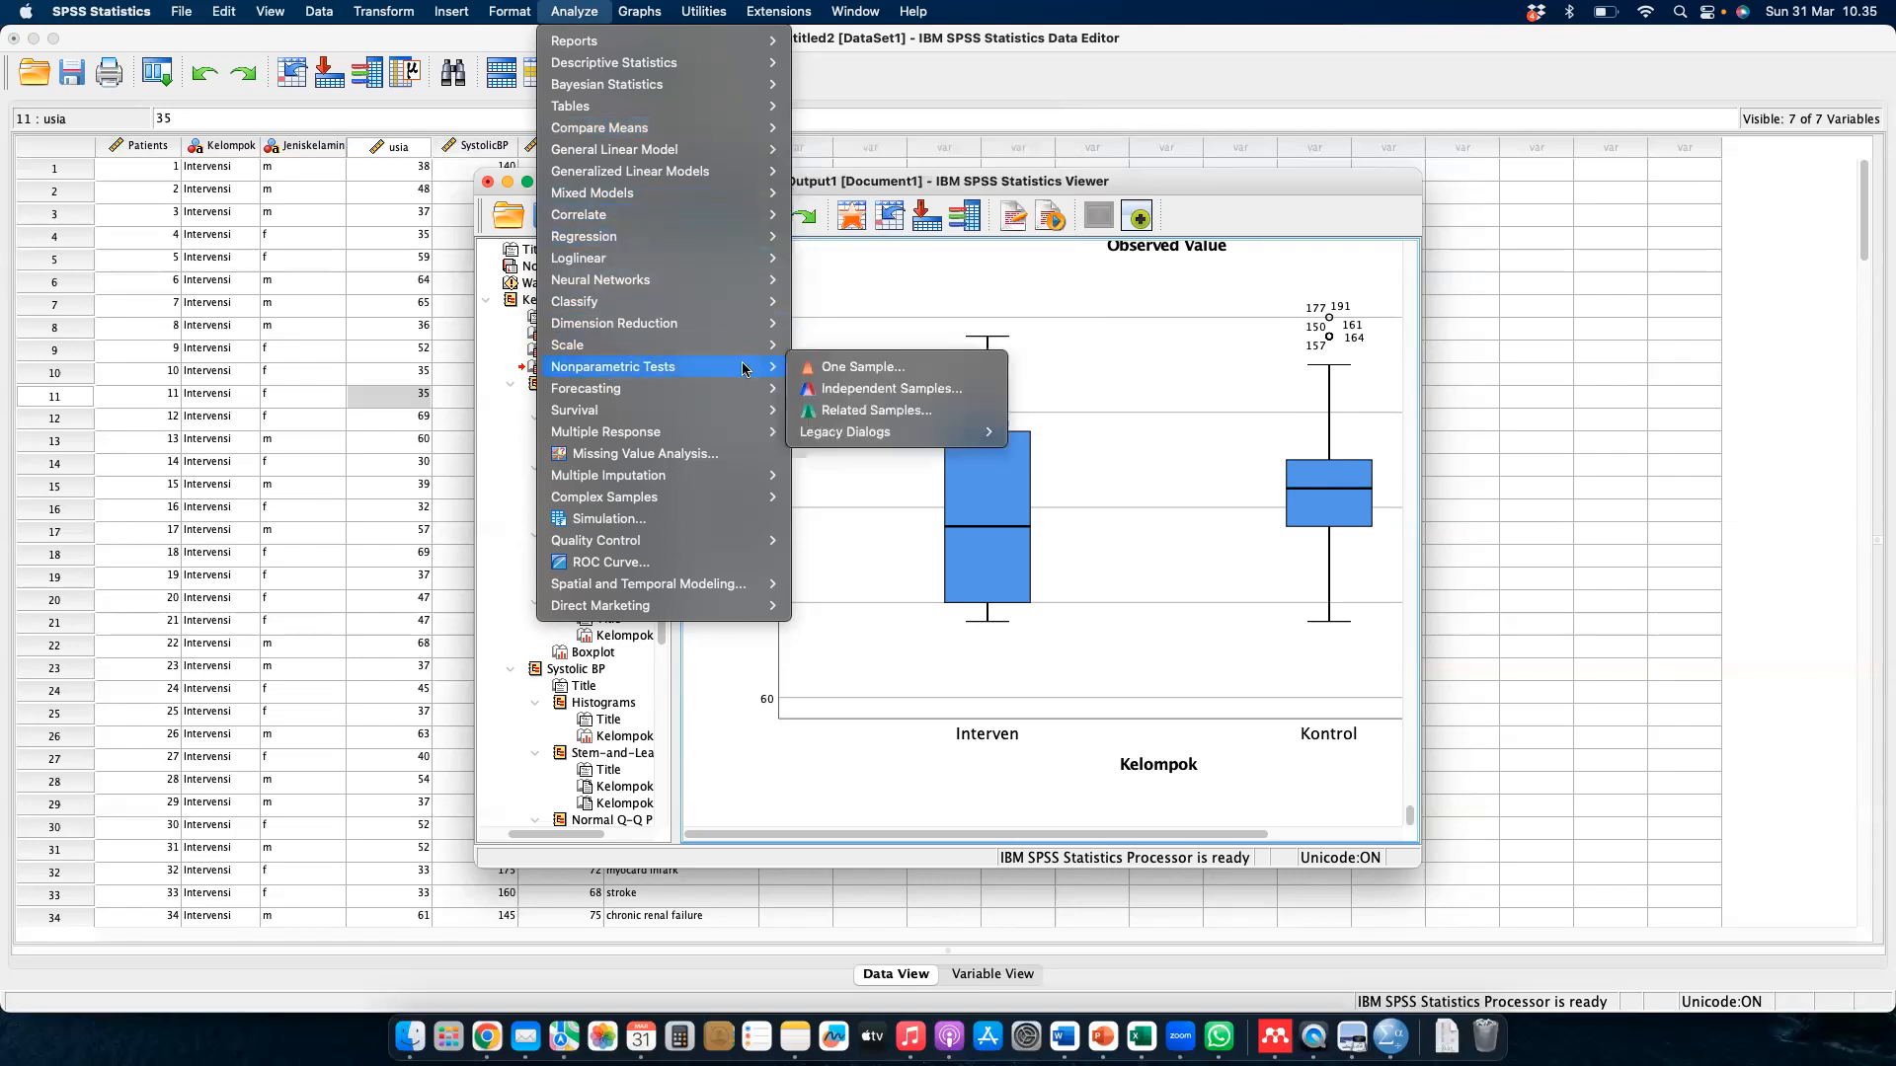
left_click(931, 389)
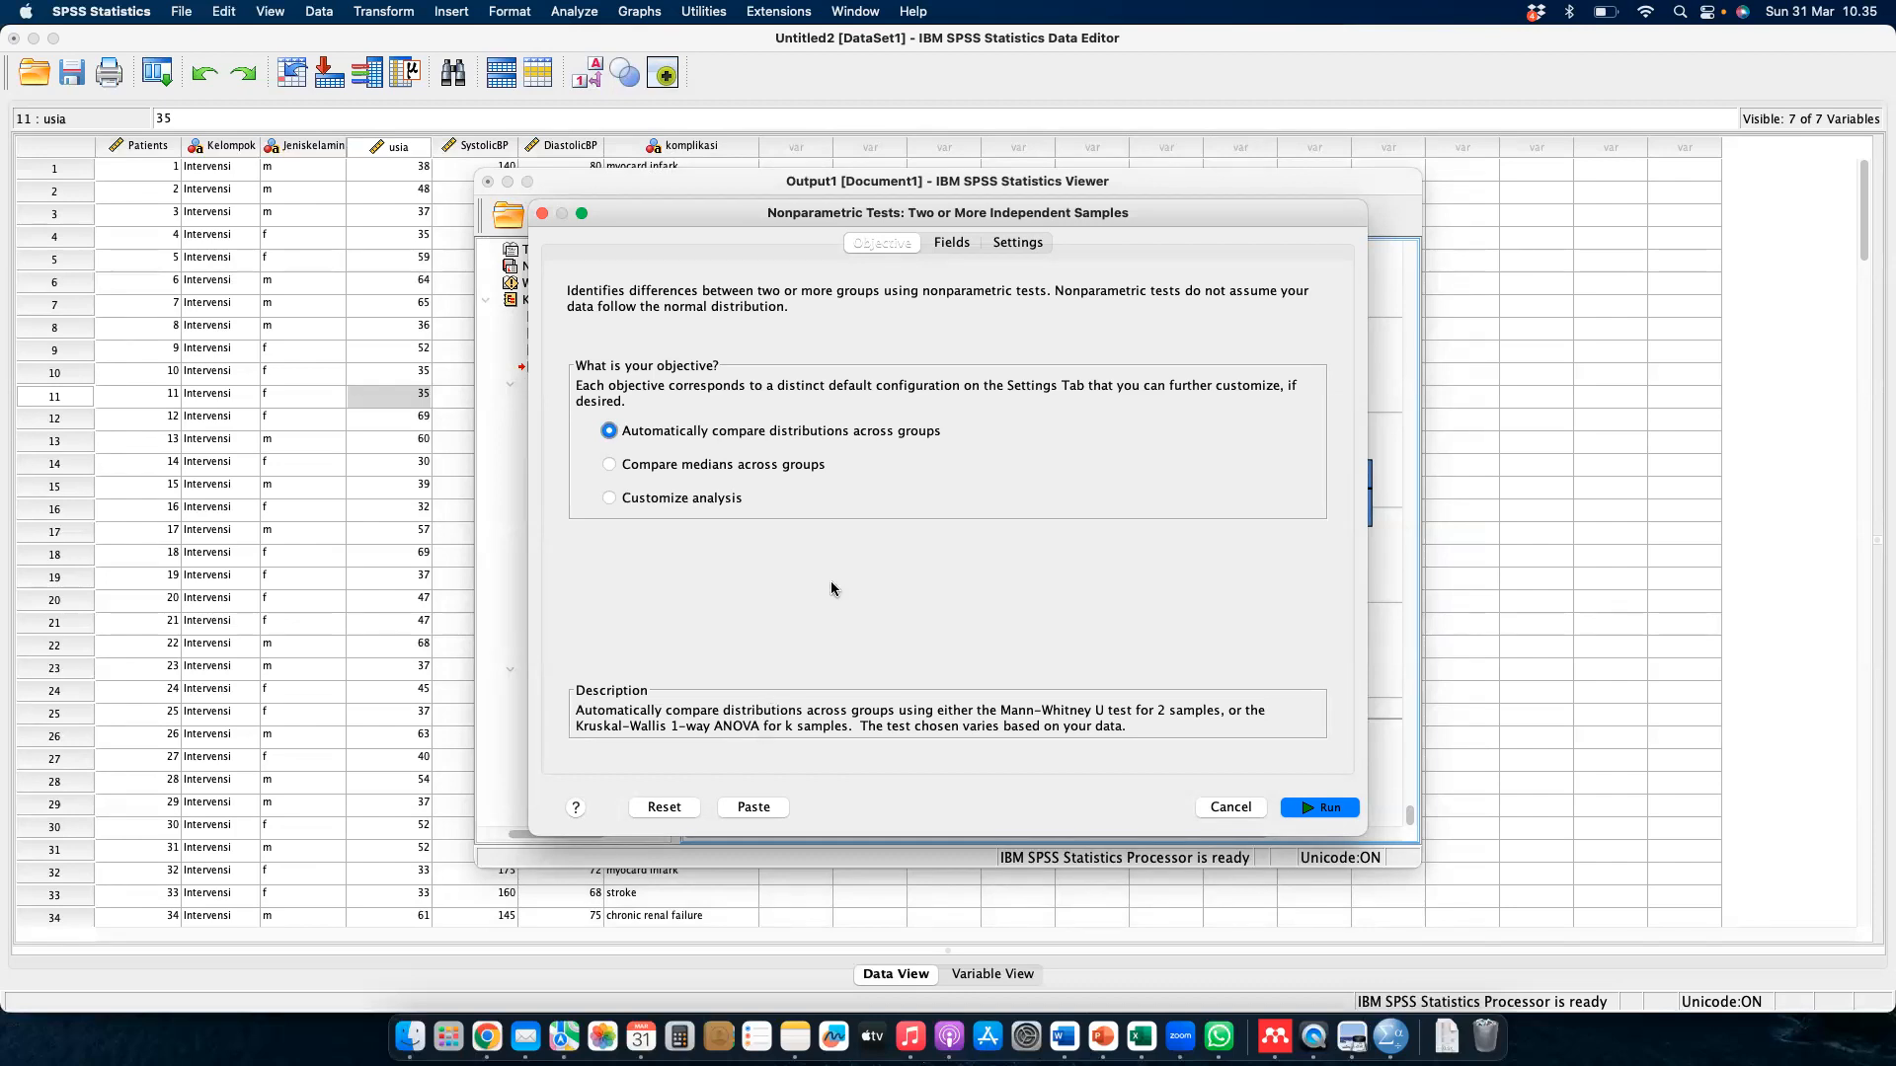
- Keep the objective of automatically comparing distributions across groups and assign Kelompok as the grouping field
left_click(951, 242)
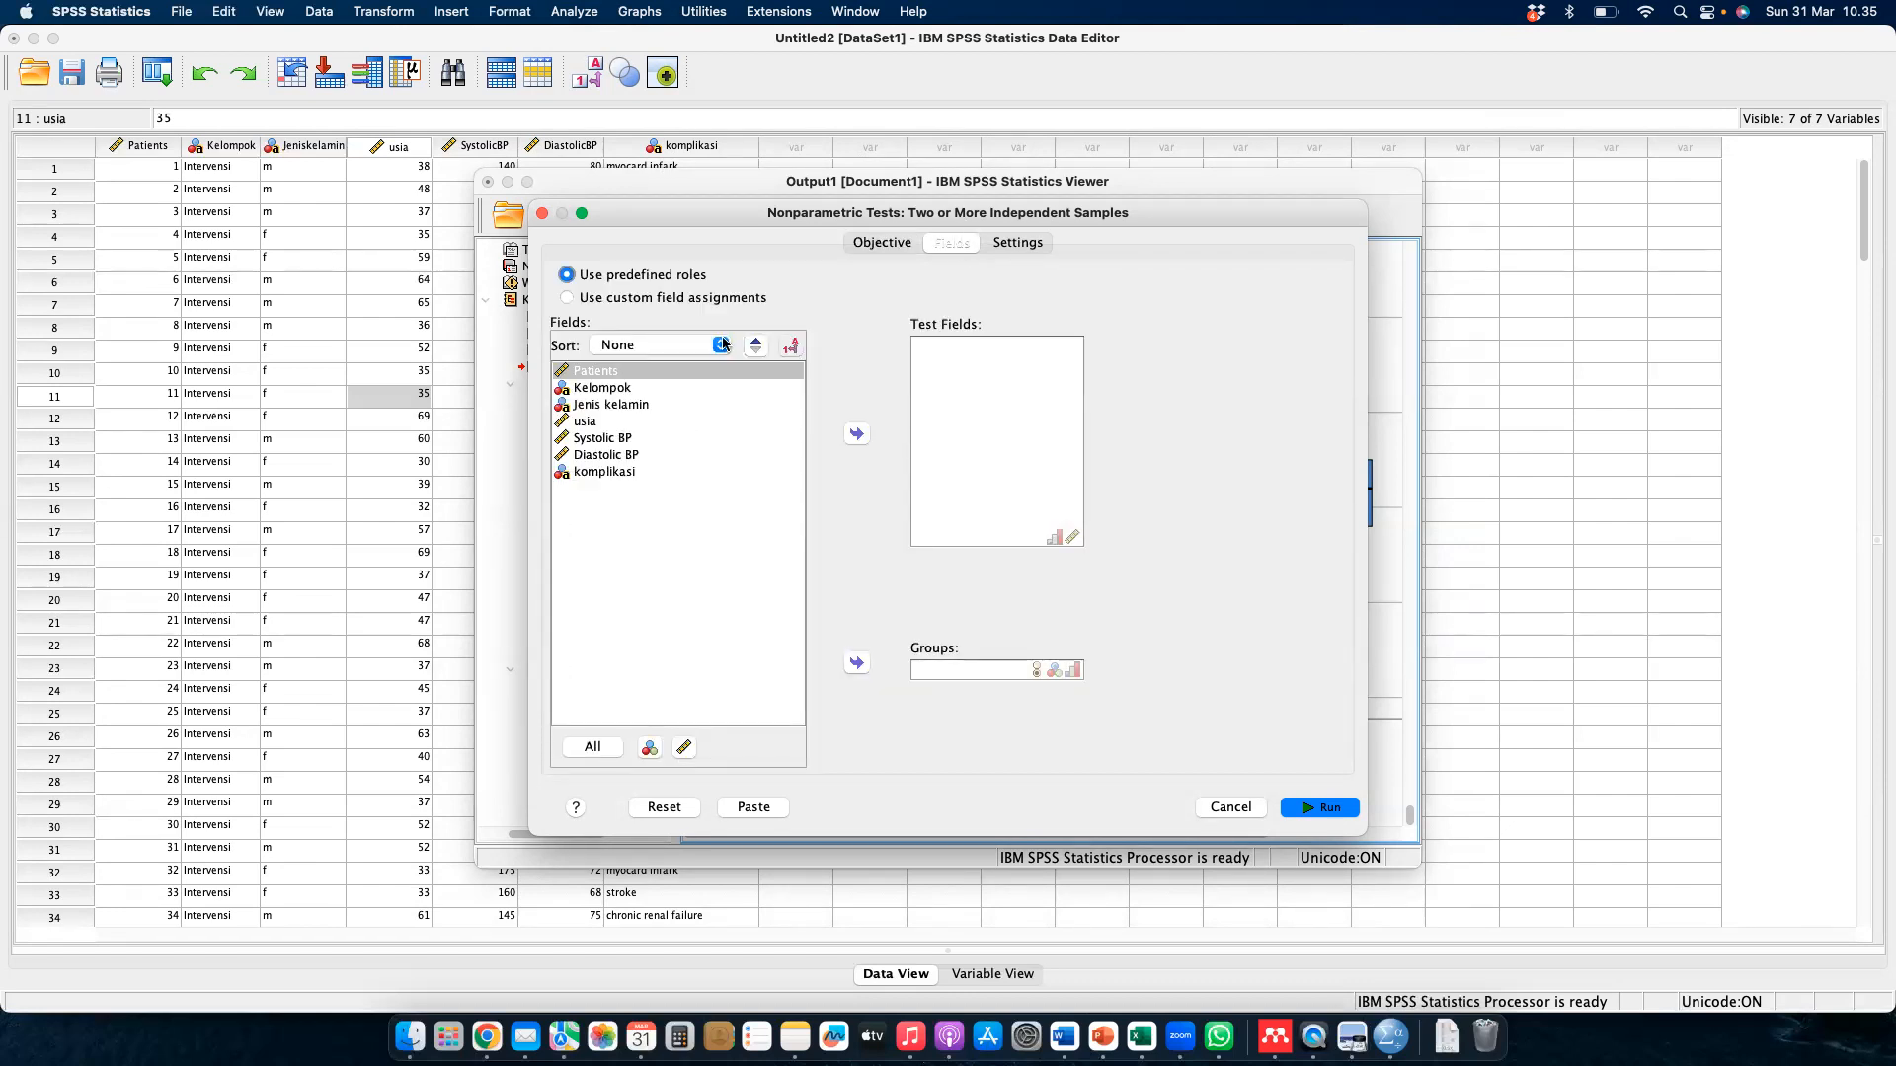
left_click(904, 242)
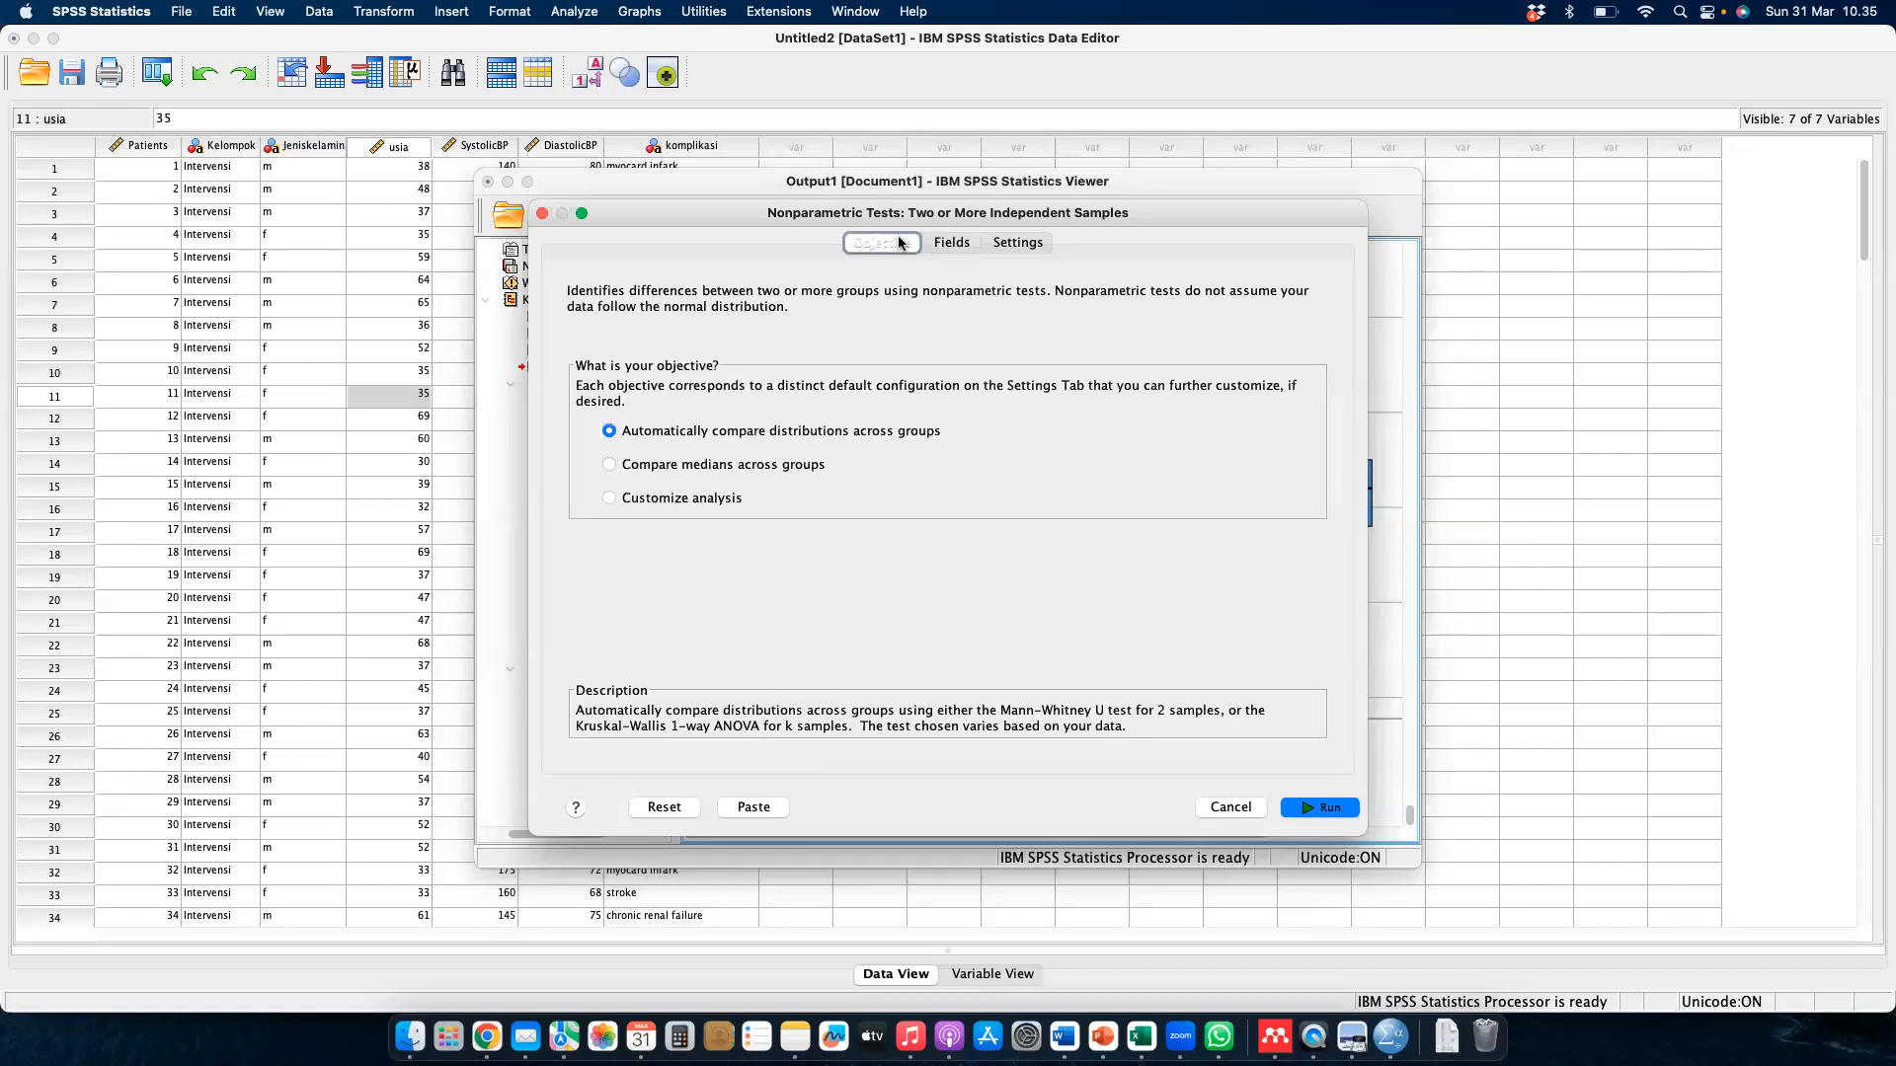
left_click(952, 244)
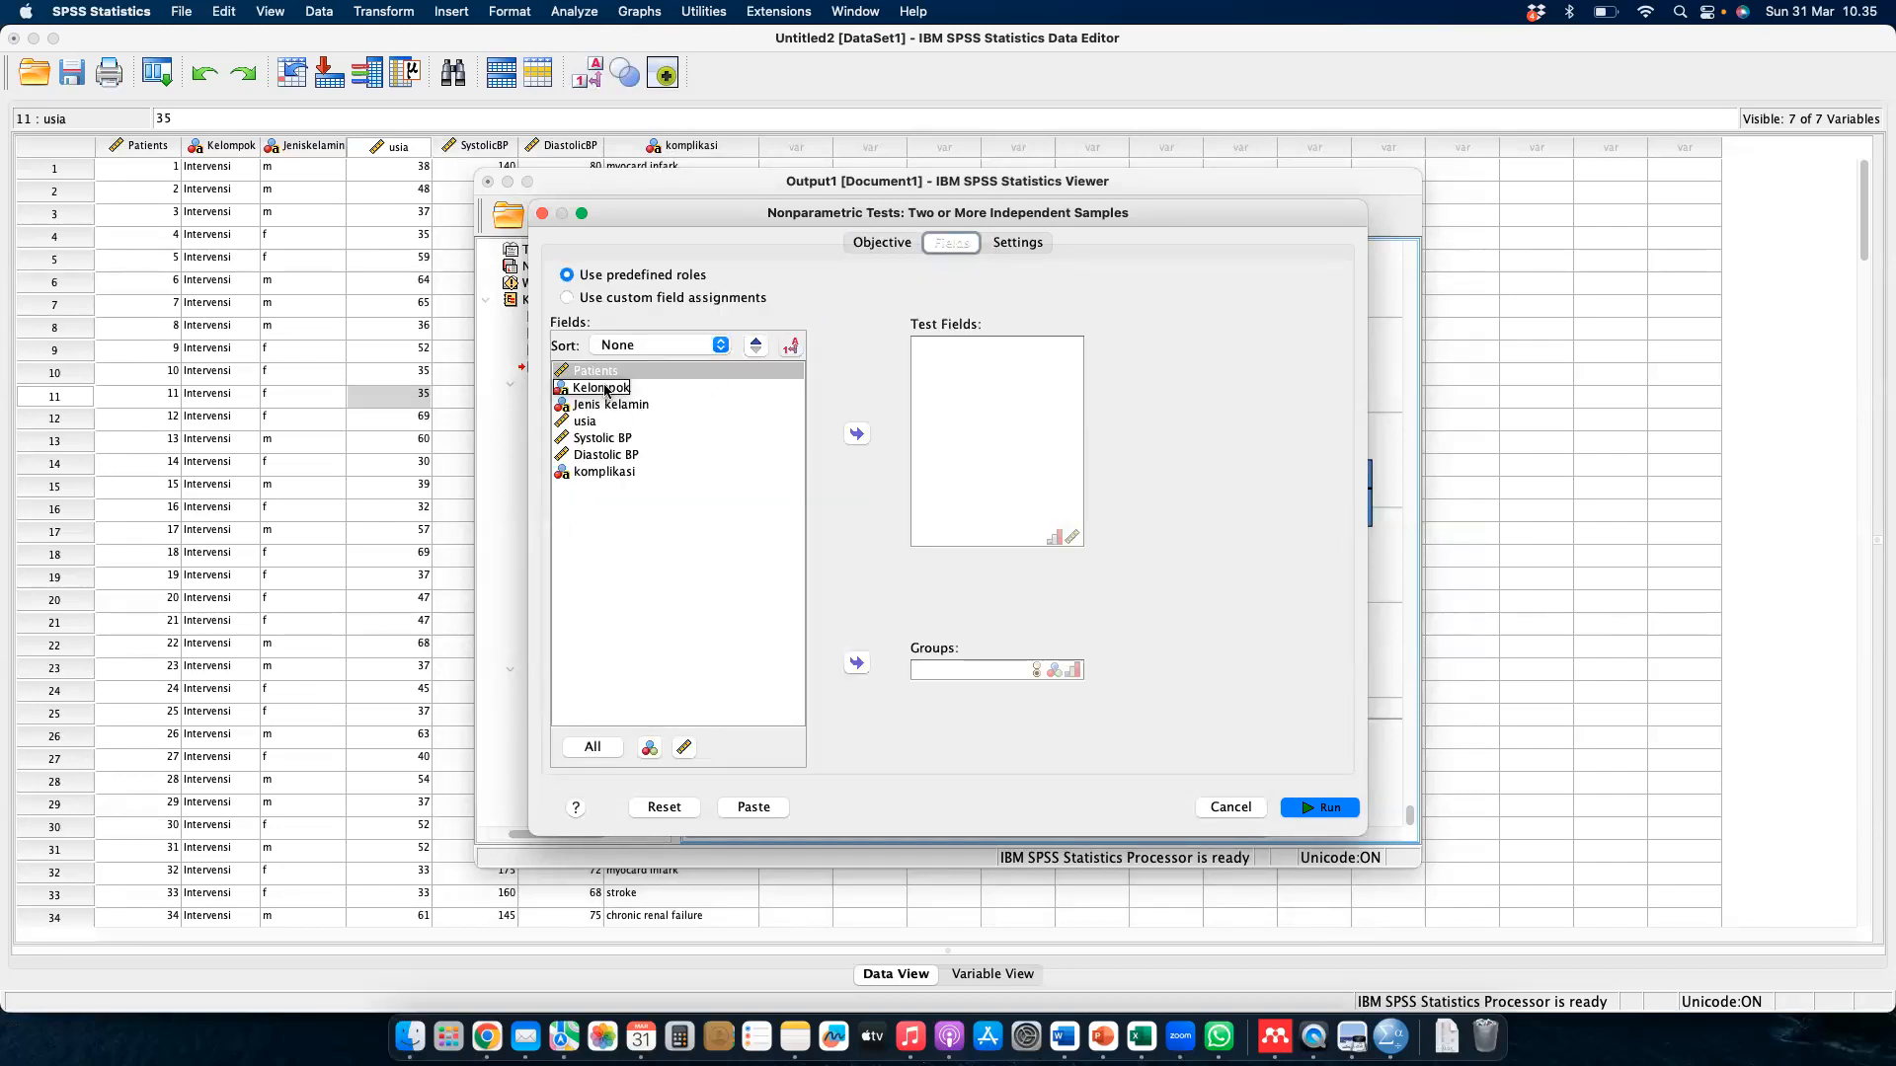
left_click(661, 391)
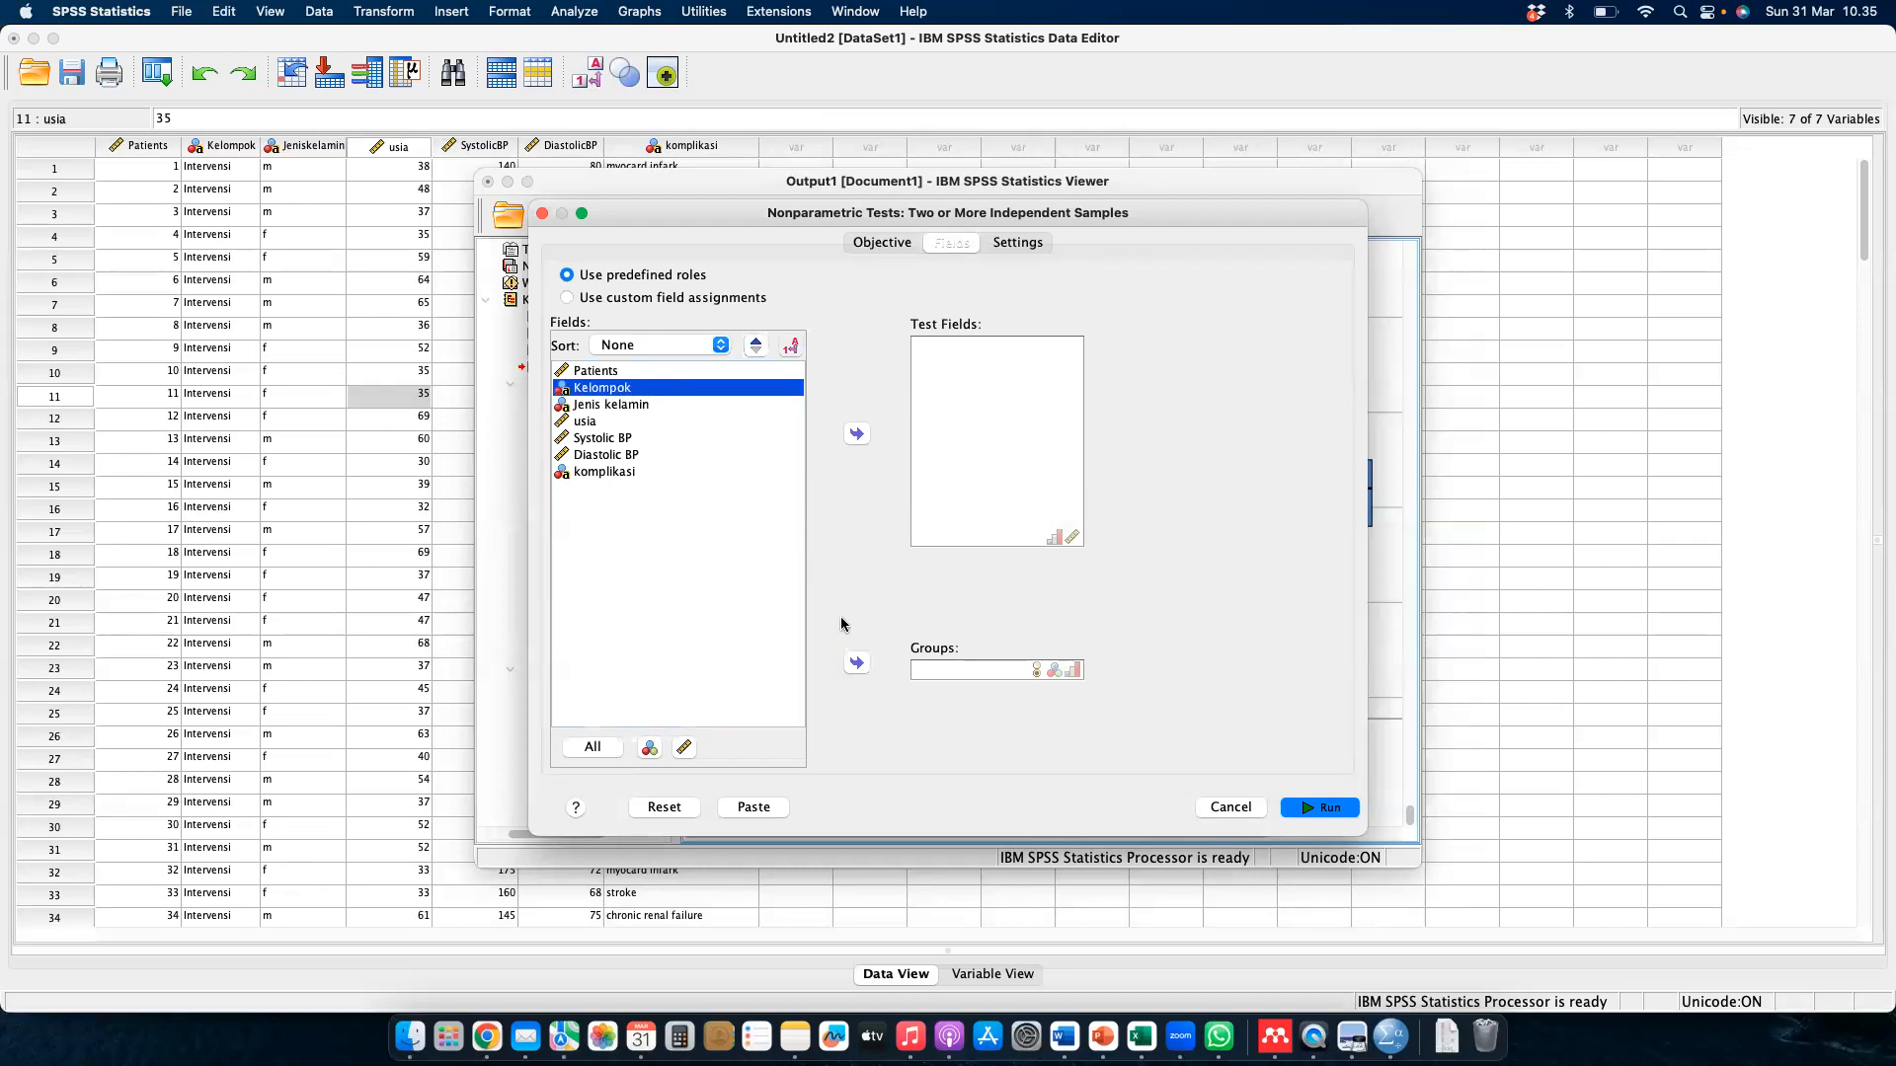
left_click(857, 664)
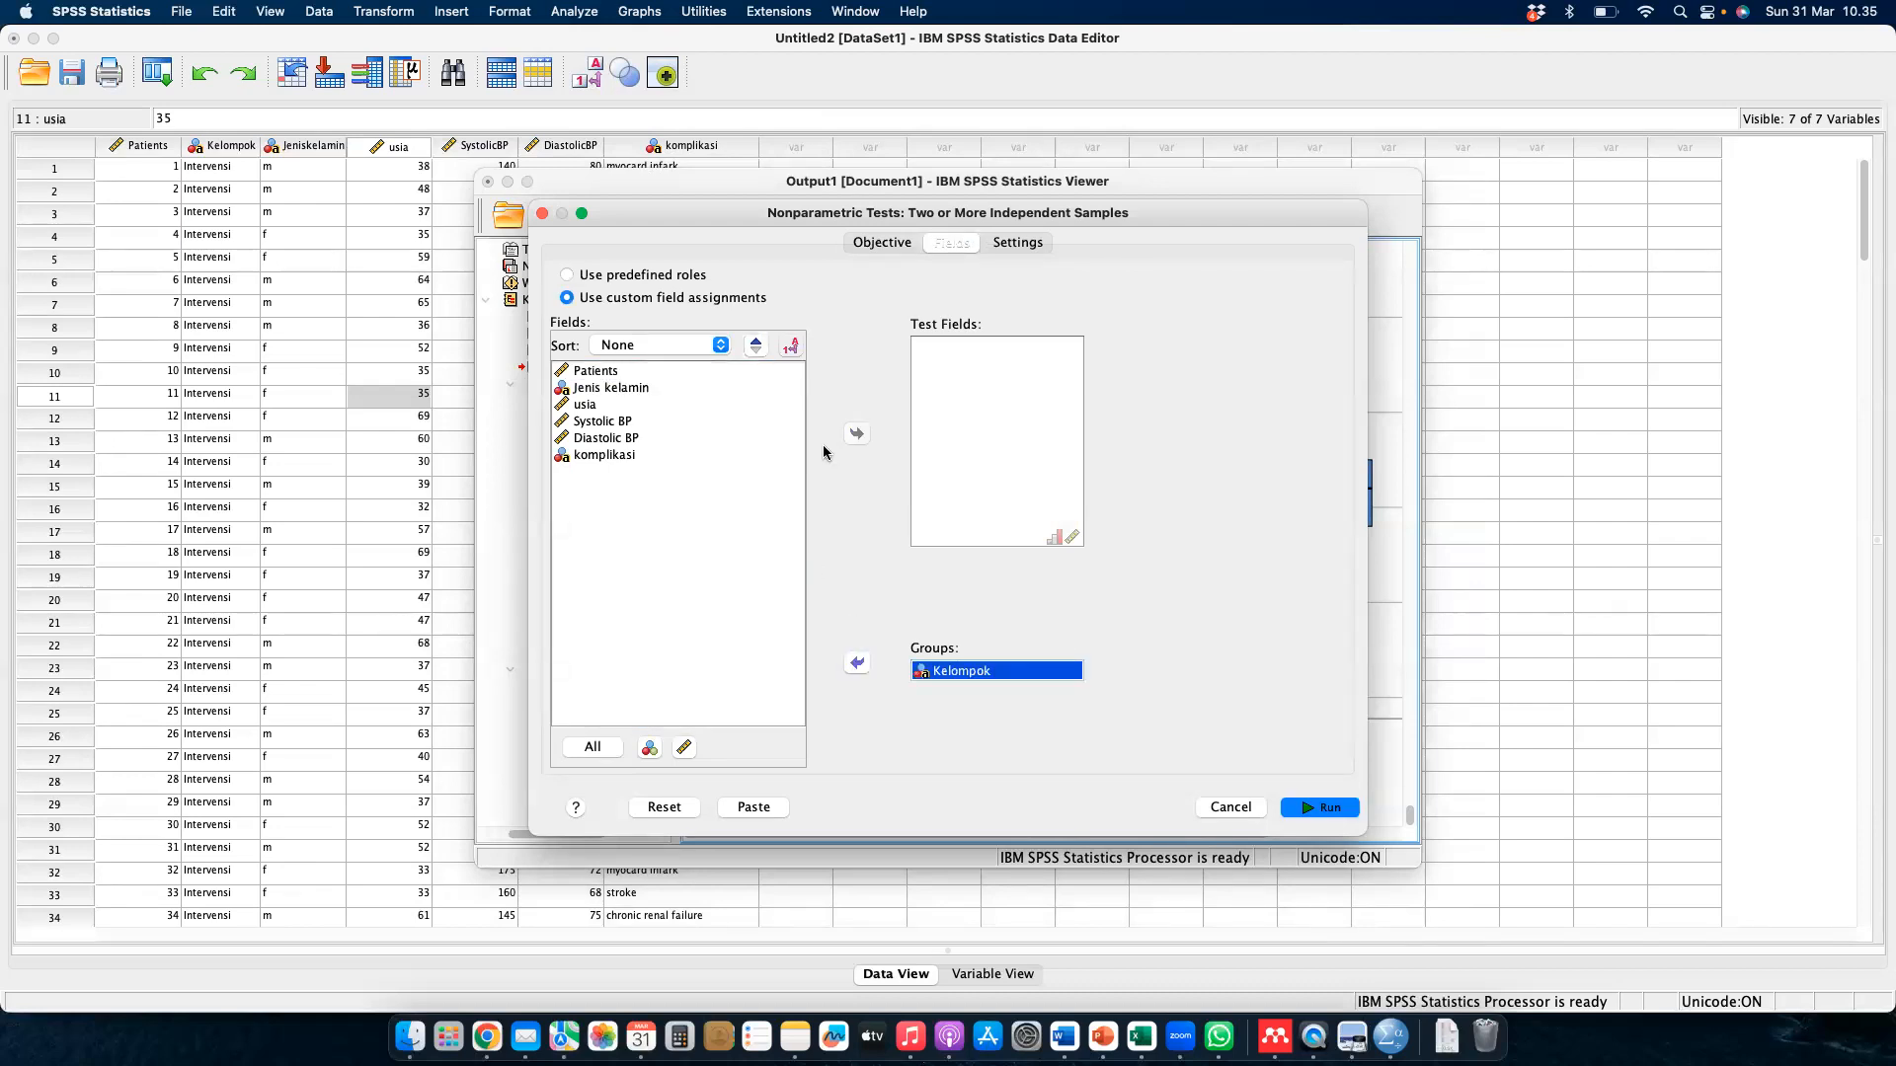
- Add usia, Systolic BP and Diastolic BP as the test fields of the independent samples test
left_click(597, 405)
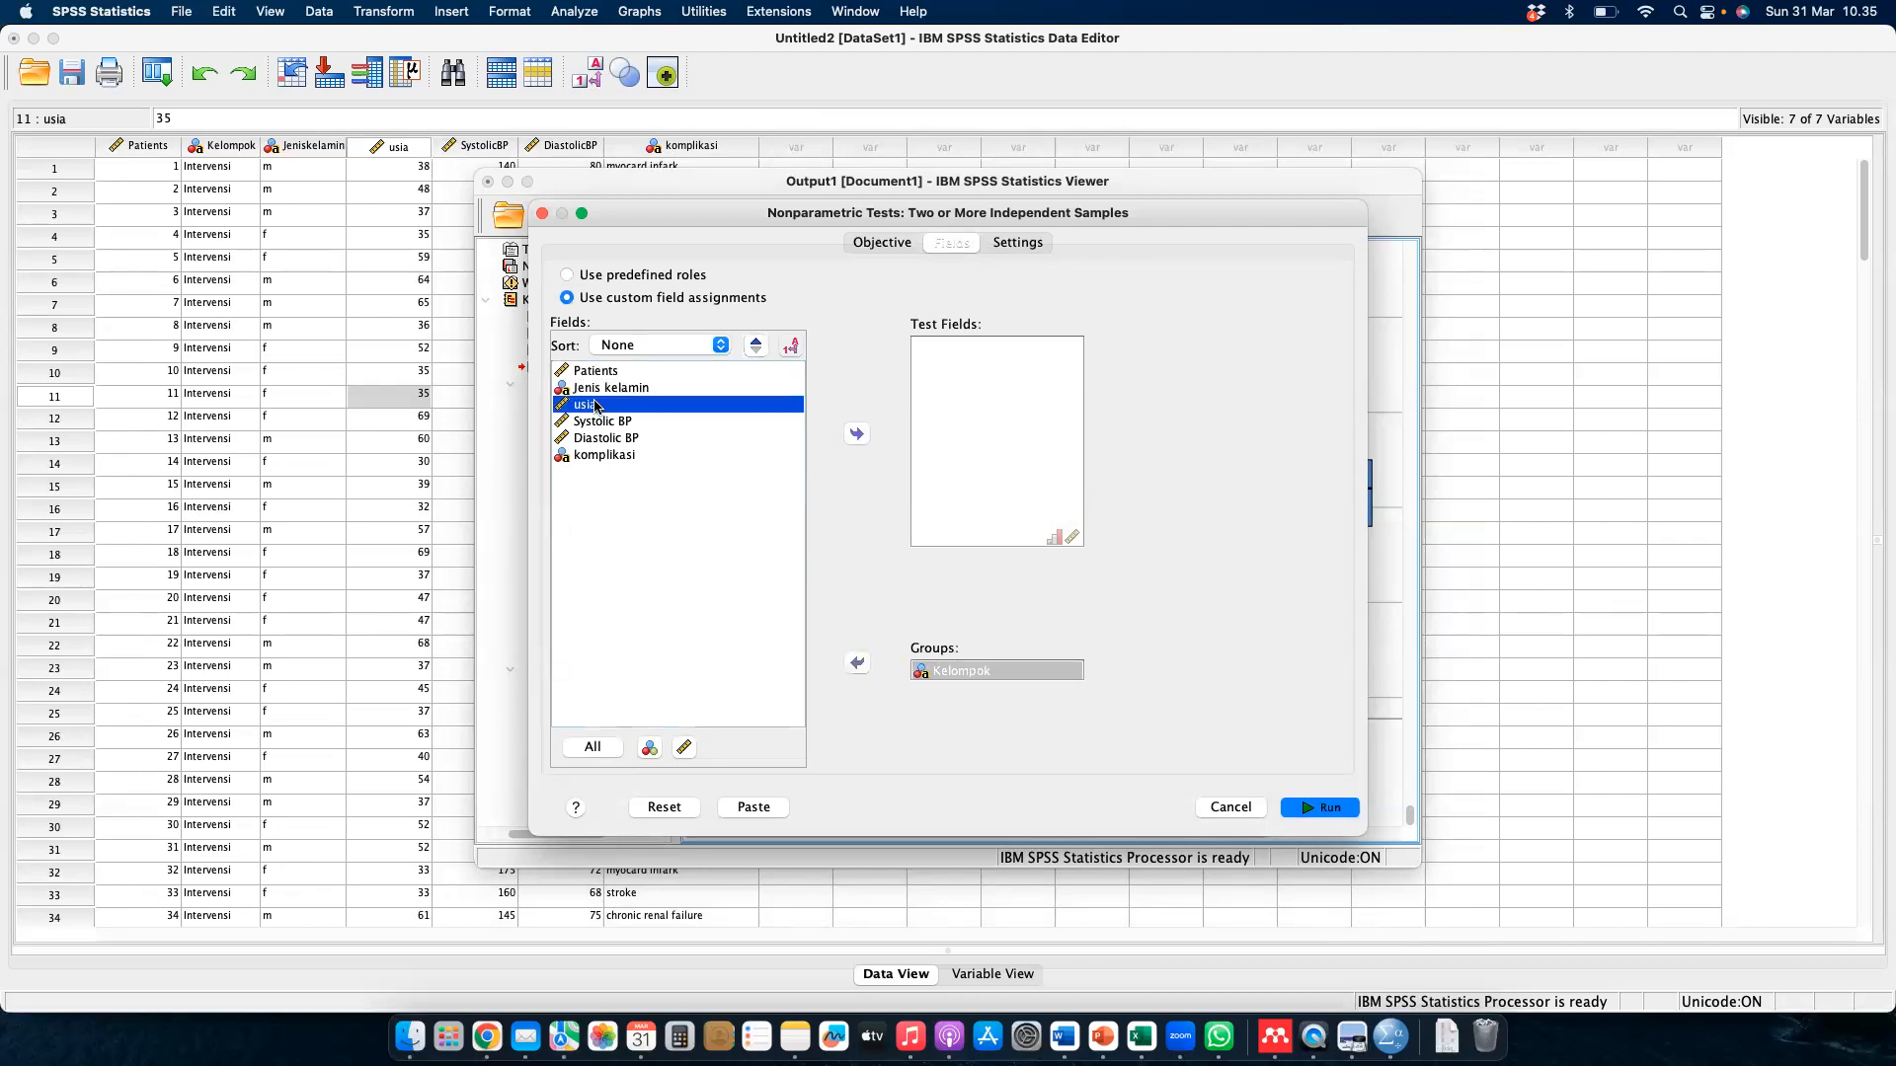
left_click(857, 434)
left_click(606, 407)
left_click(855, 436)
left_click(639, 407)
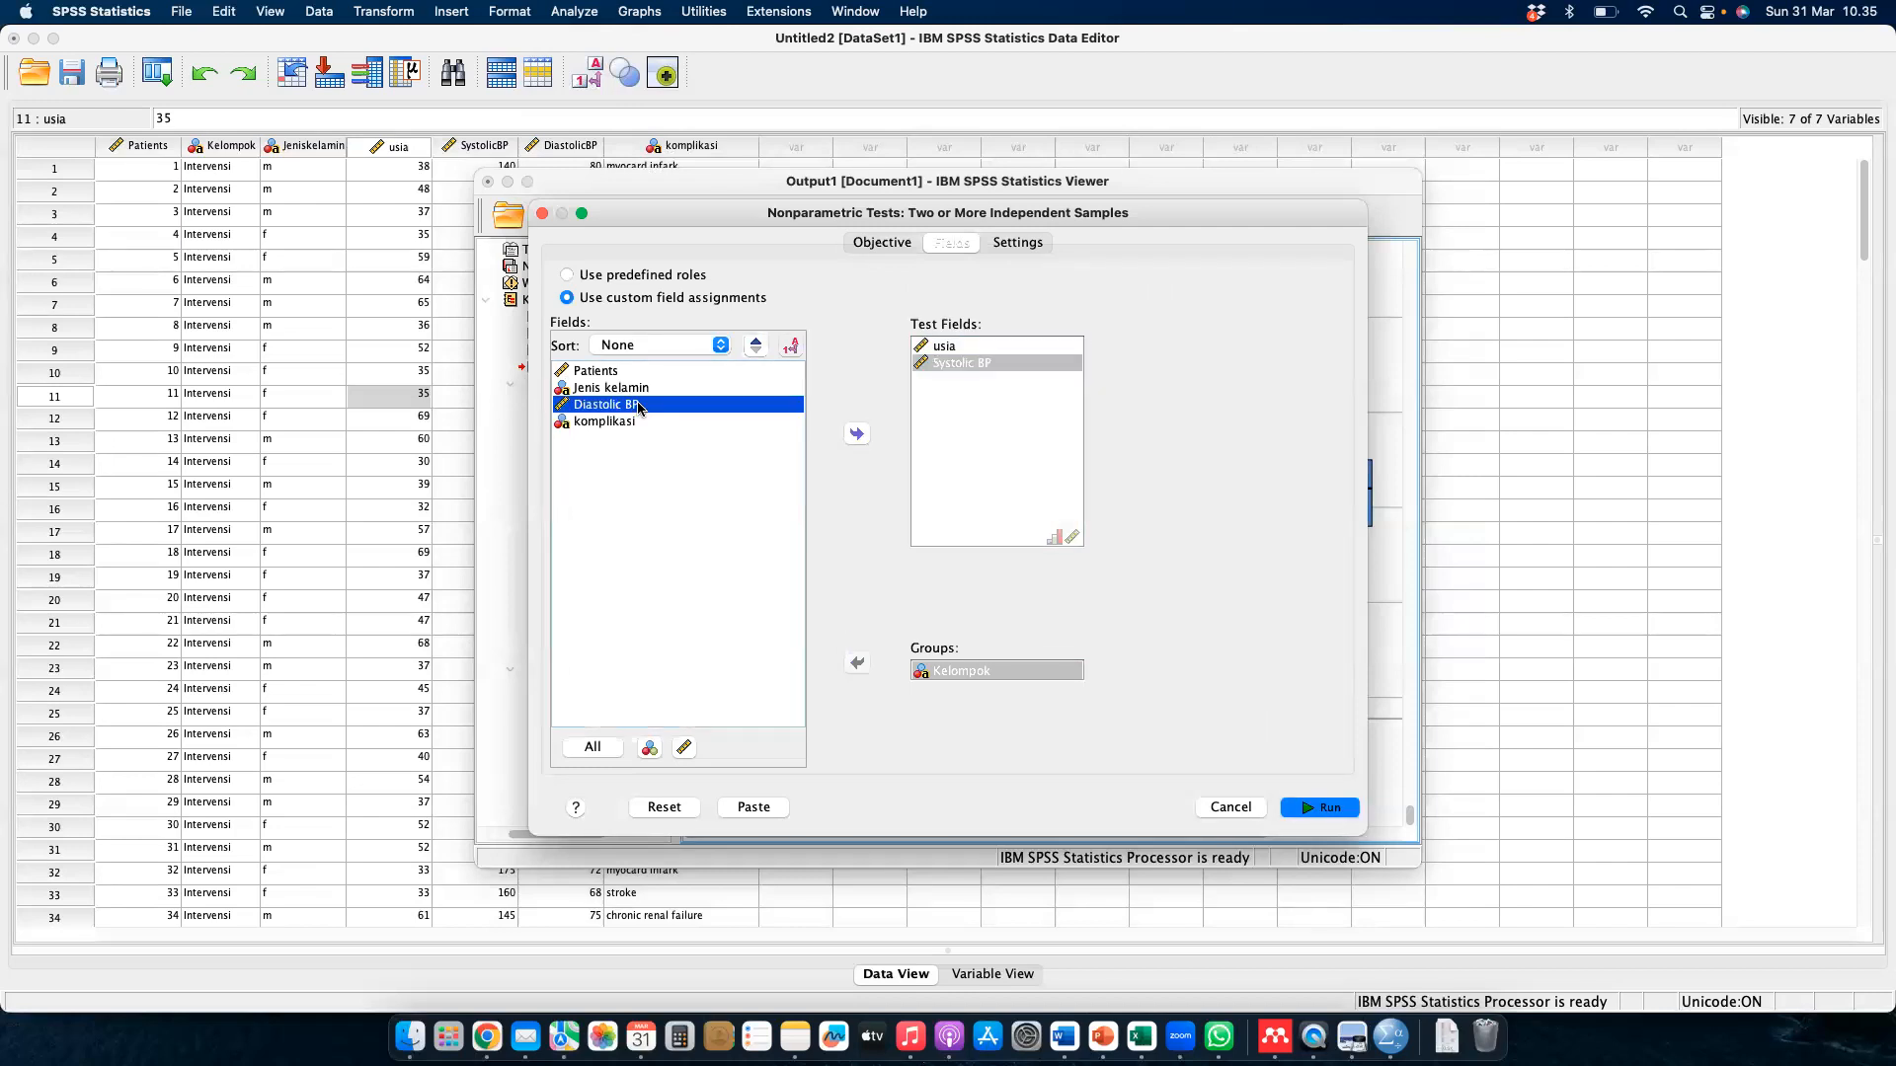
left_click(859, 435)
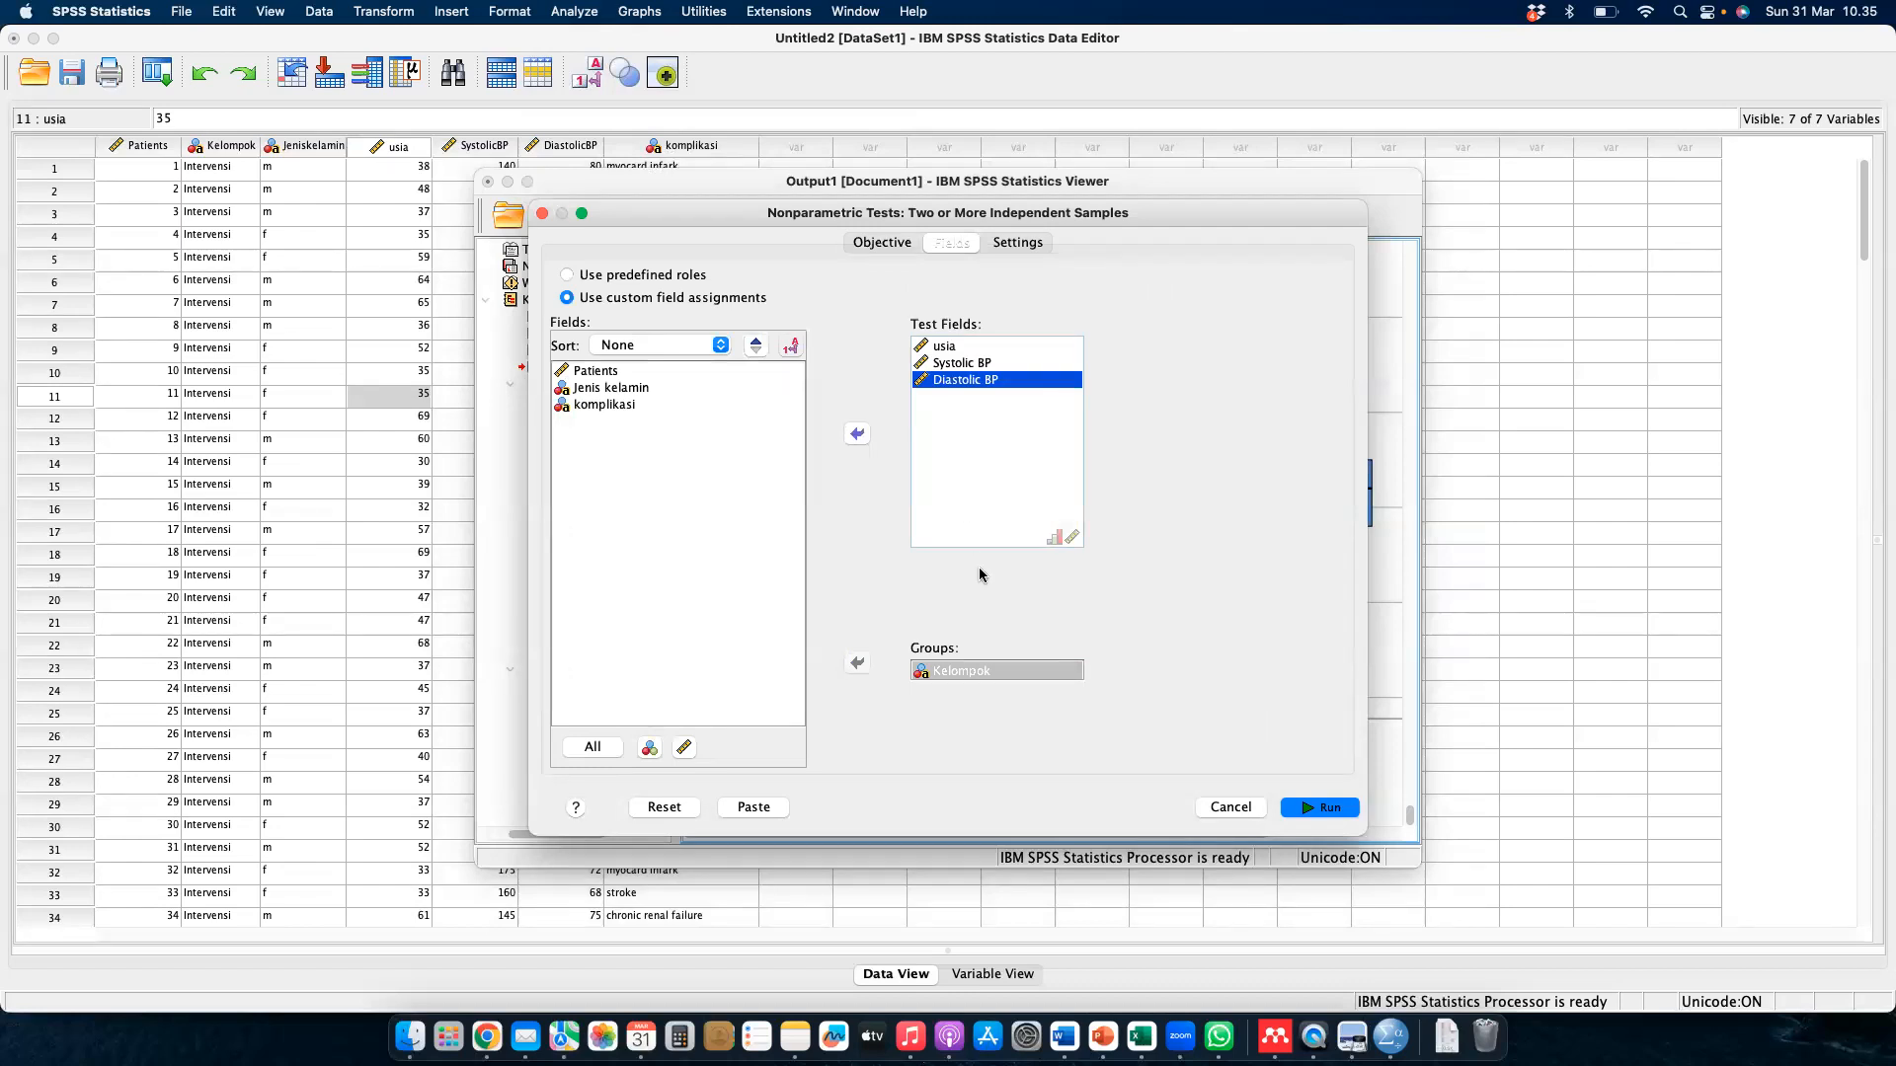
- Set the test selection to Customize tests instead of automatic choice based on the data
left_click(1026, 243)
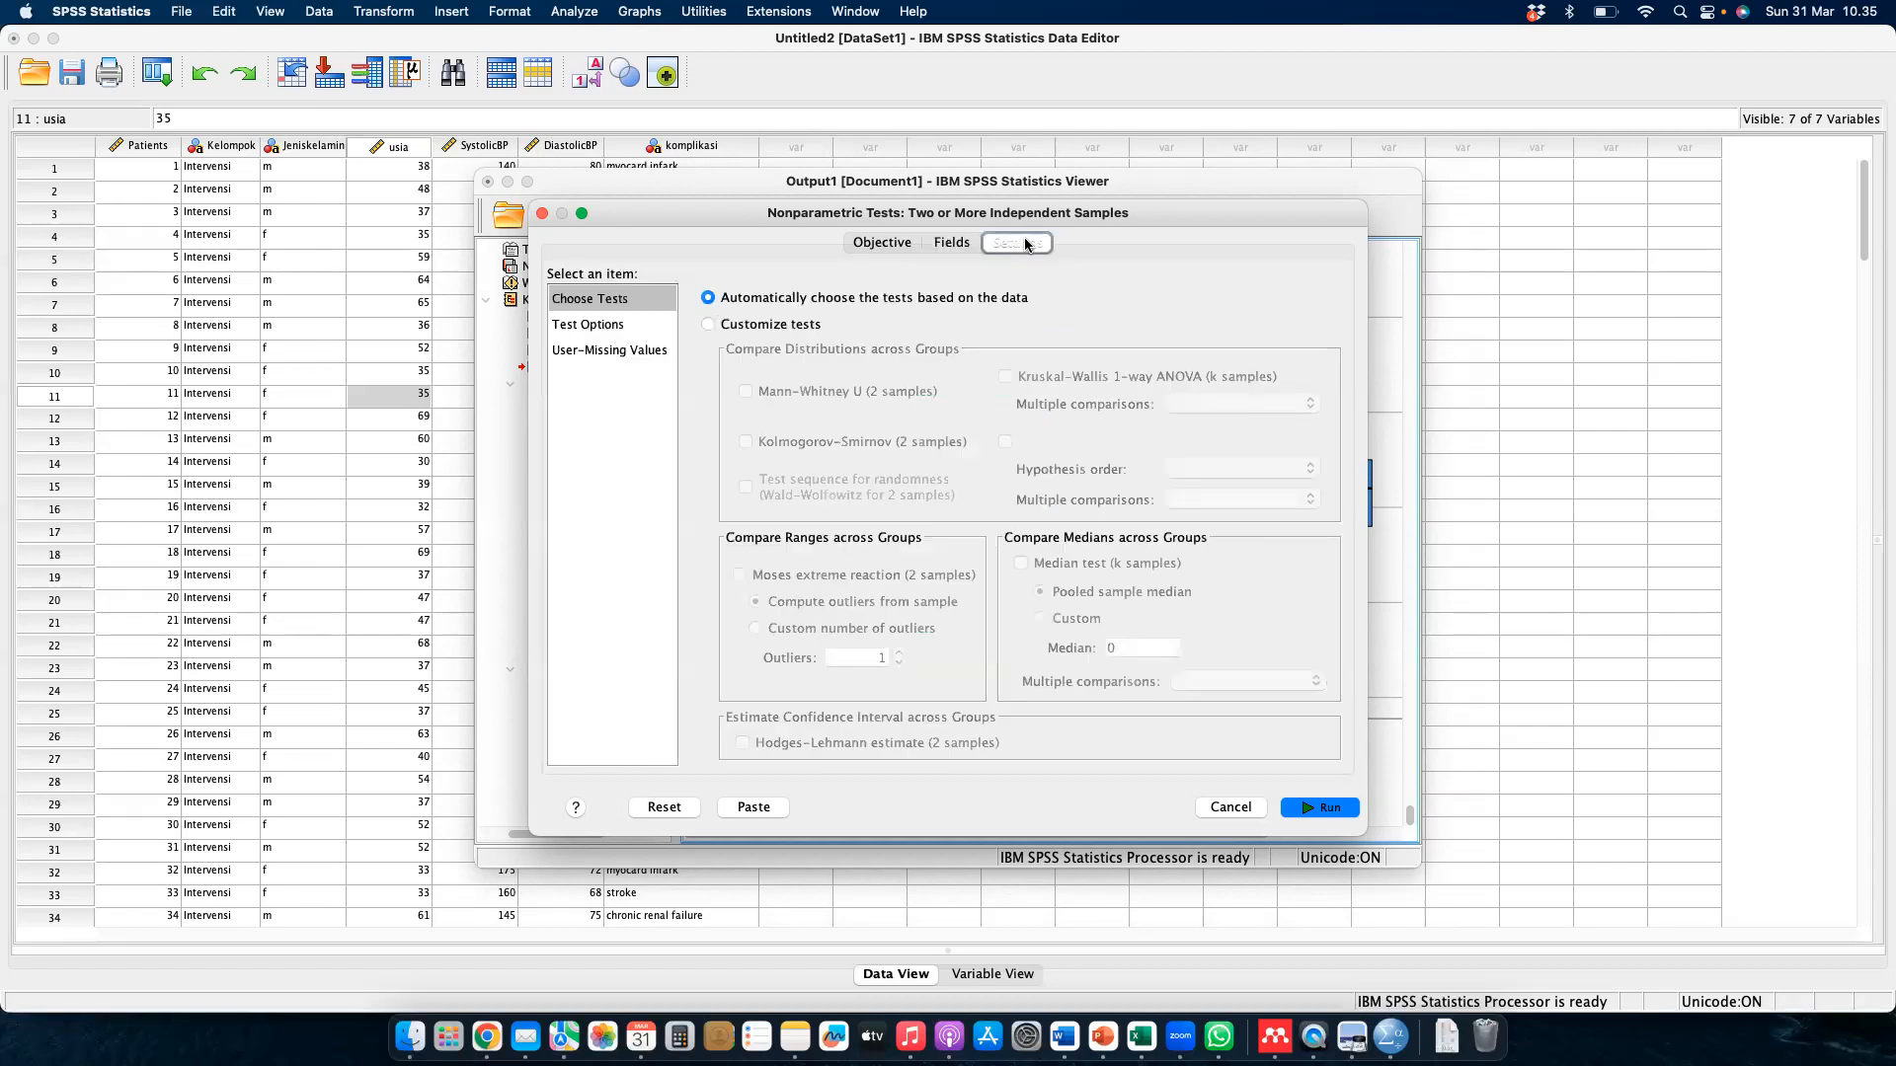
left_click(633, 303)
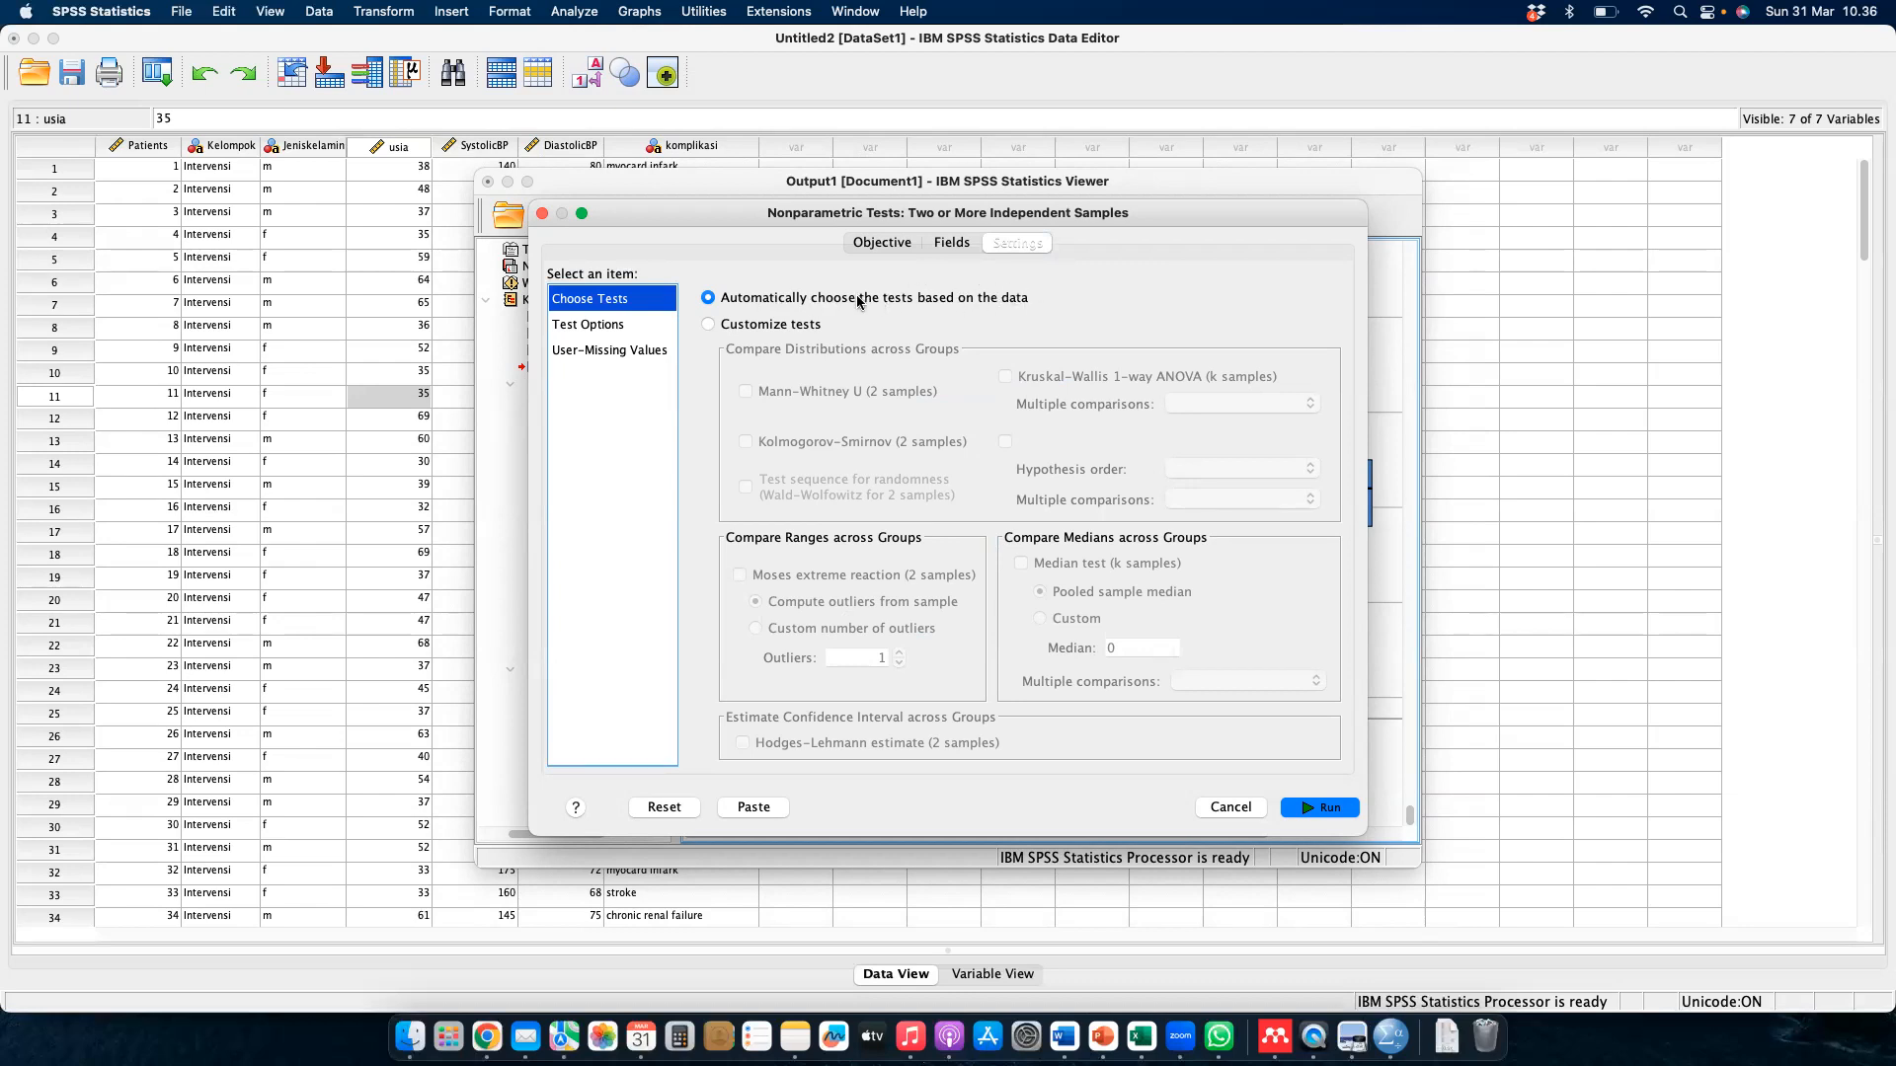
left_click(707, 325)
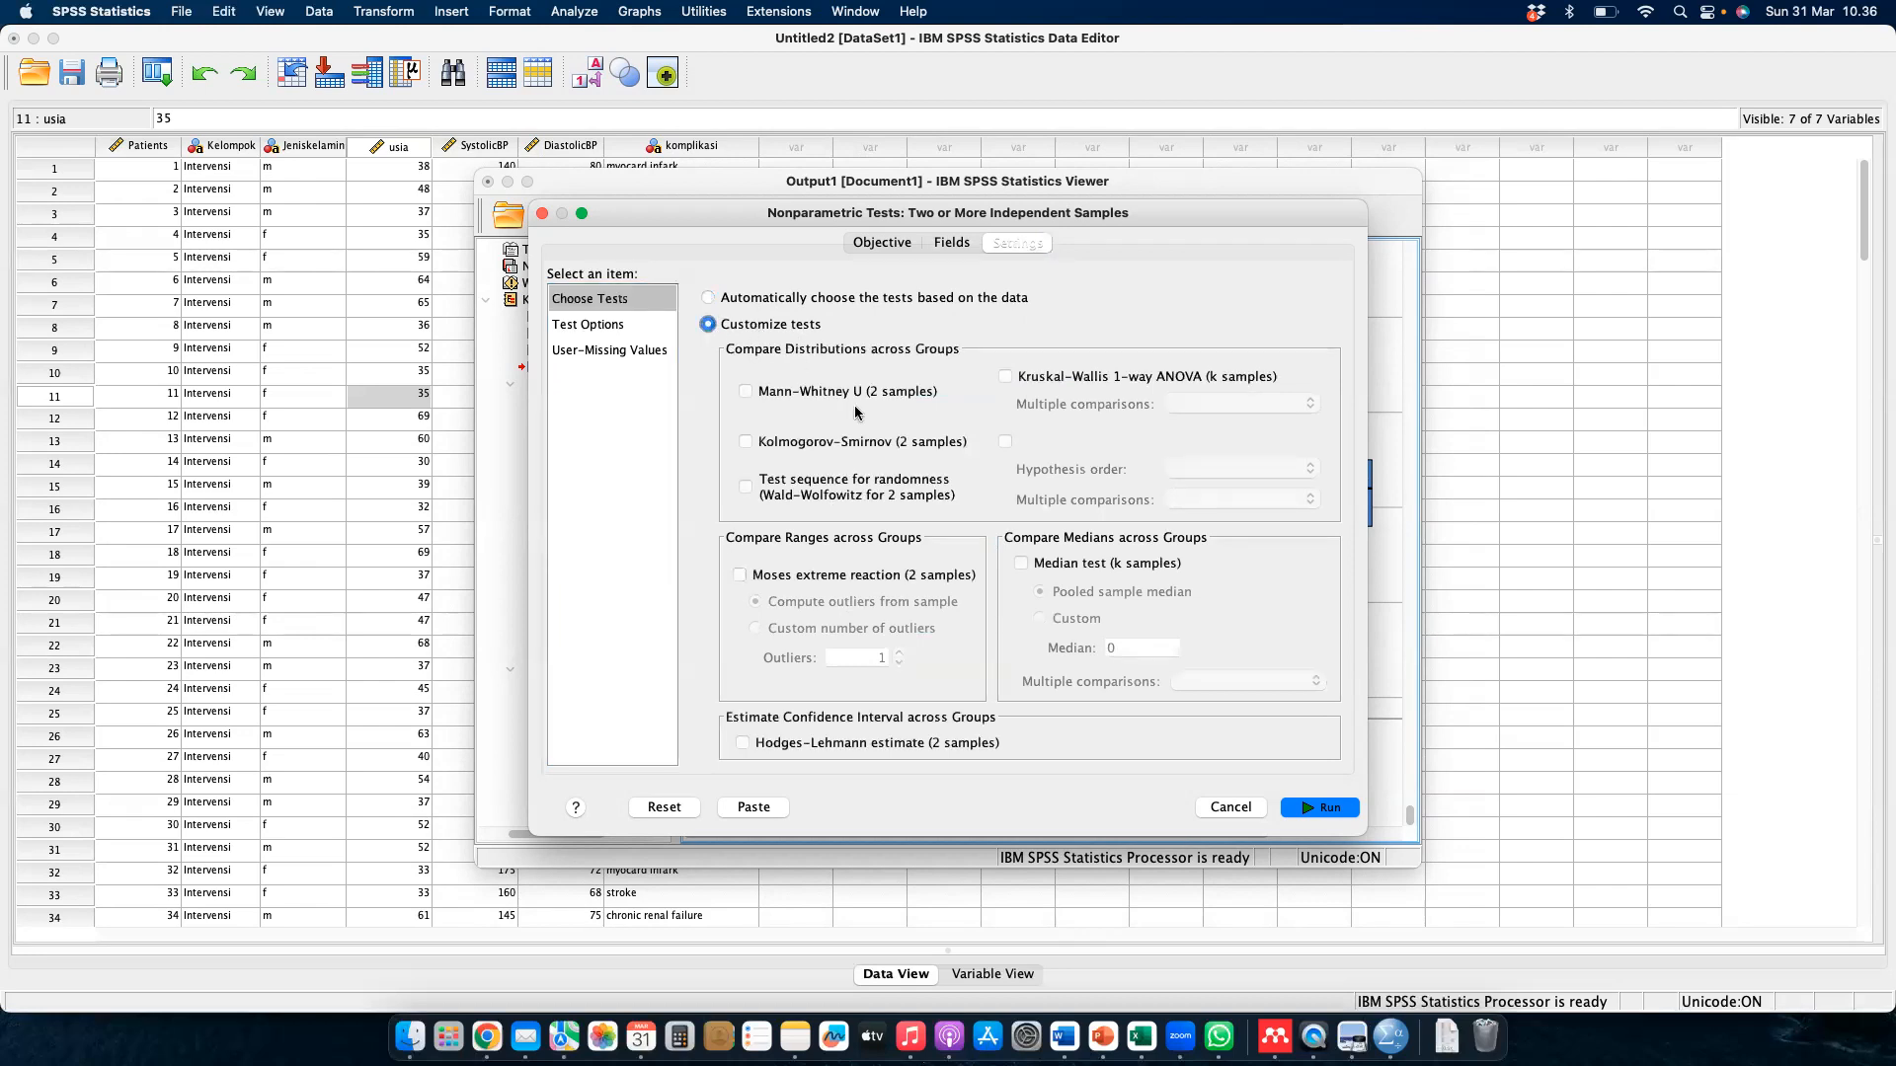
- Switch back to the PowerPoint Hypothesis Testing slide to recheck which nonparametric test suits two independent groups
key("ctrl+Right")
key("ctrl+Right")
key("ctrl+Right")
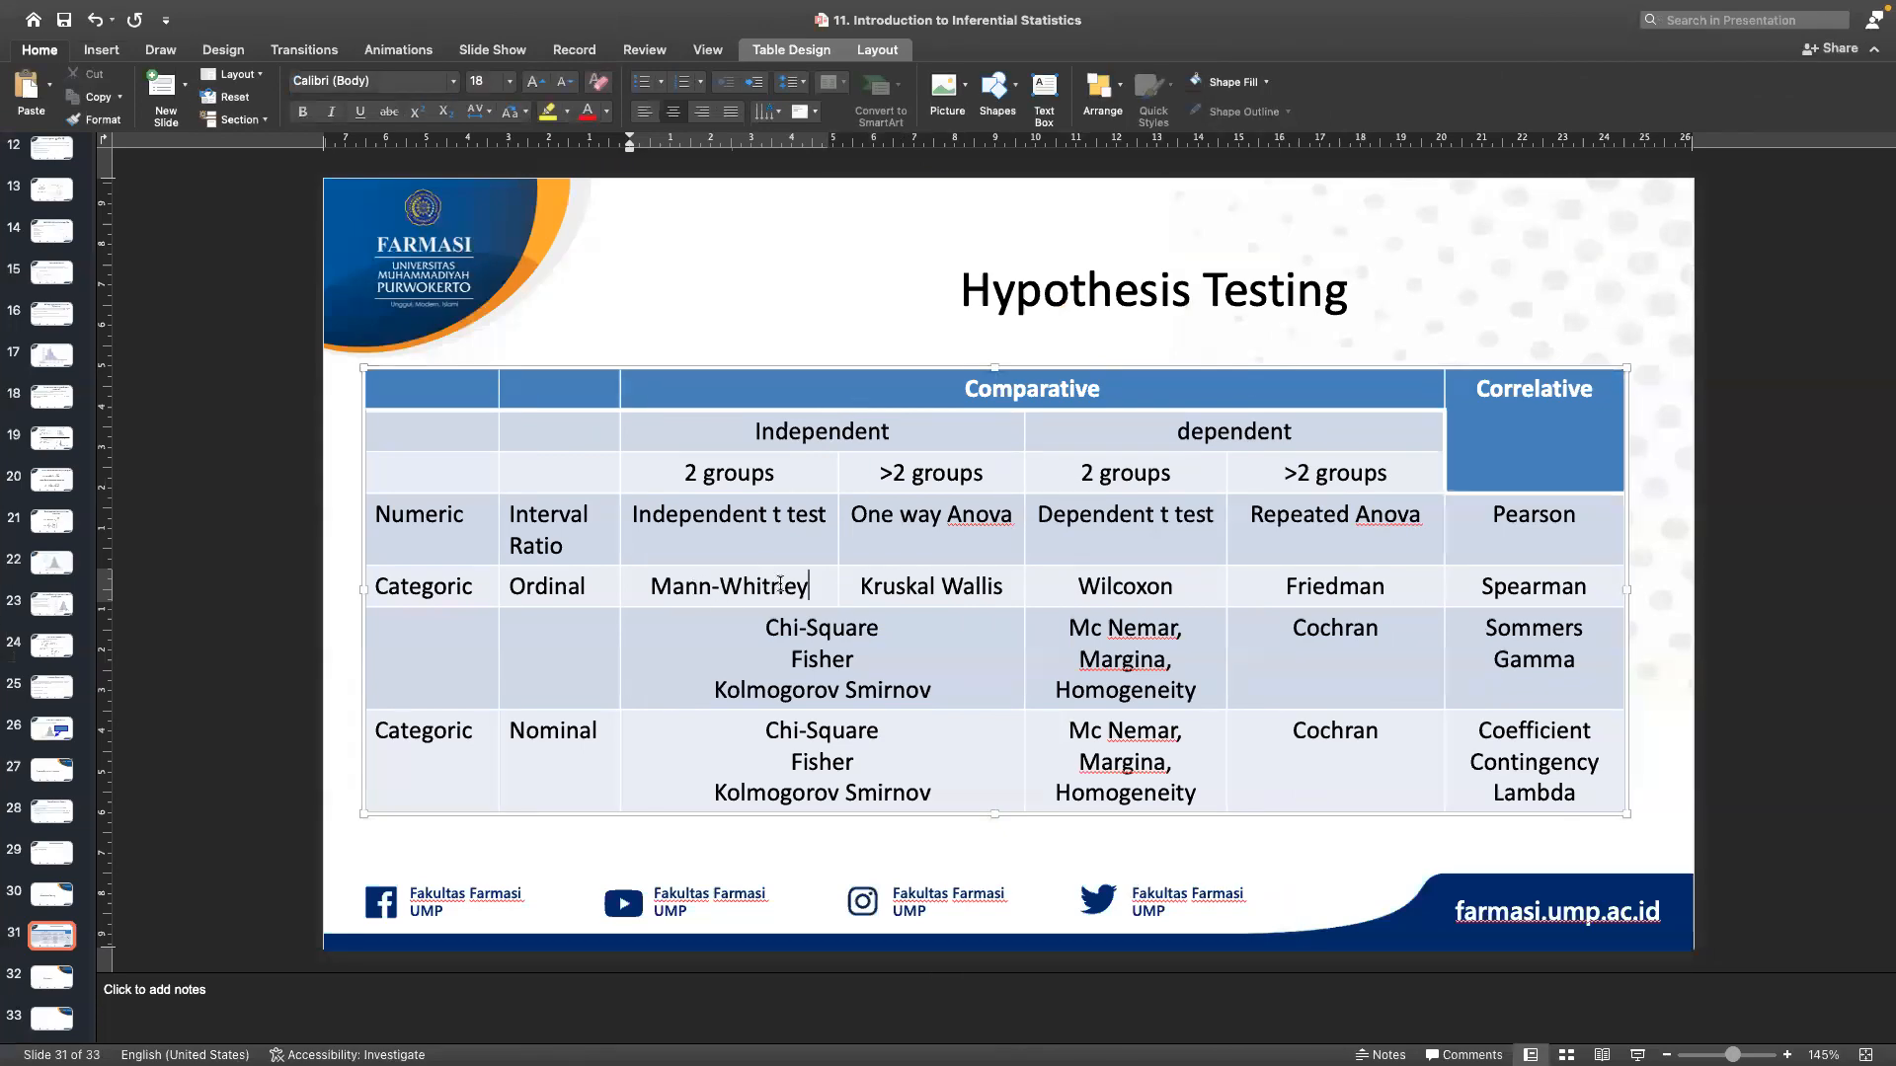
- Return to SPSS, choose Mann-Whitney U (2 samples) as the custom test, run it and examine the Hypothesis Test Summary
key("ctrl+Left")
key("ctrl+Left")
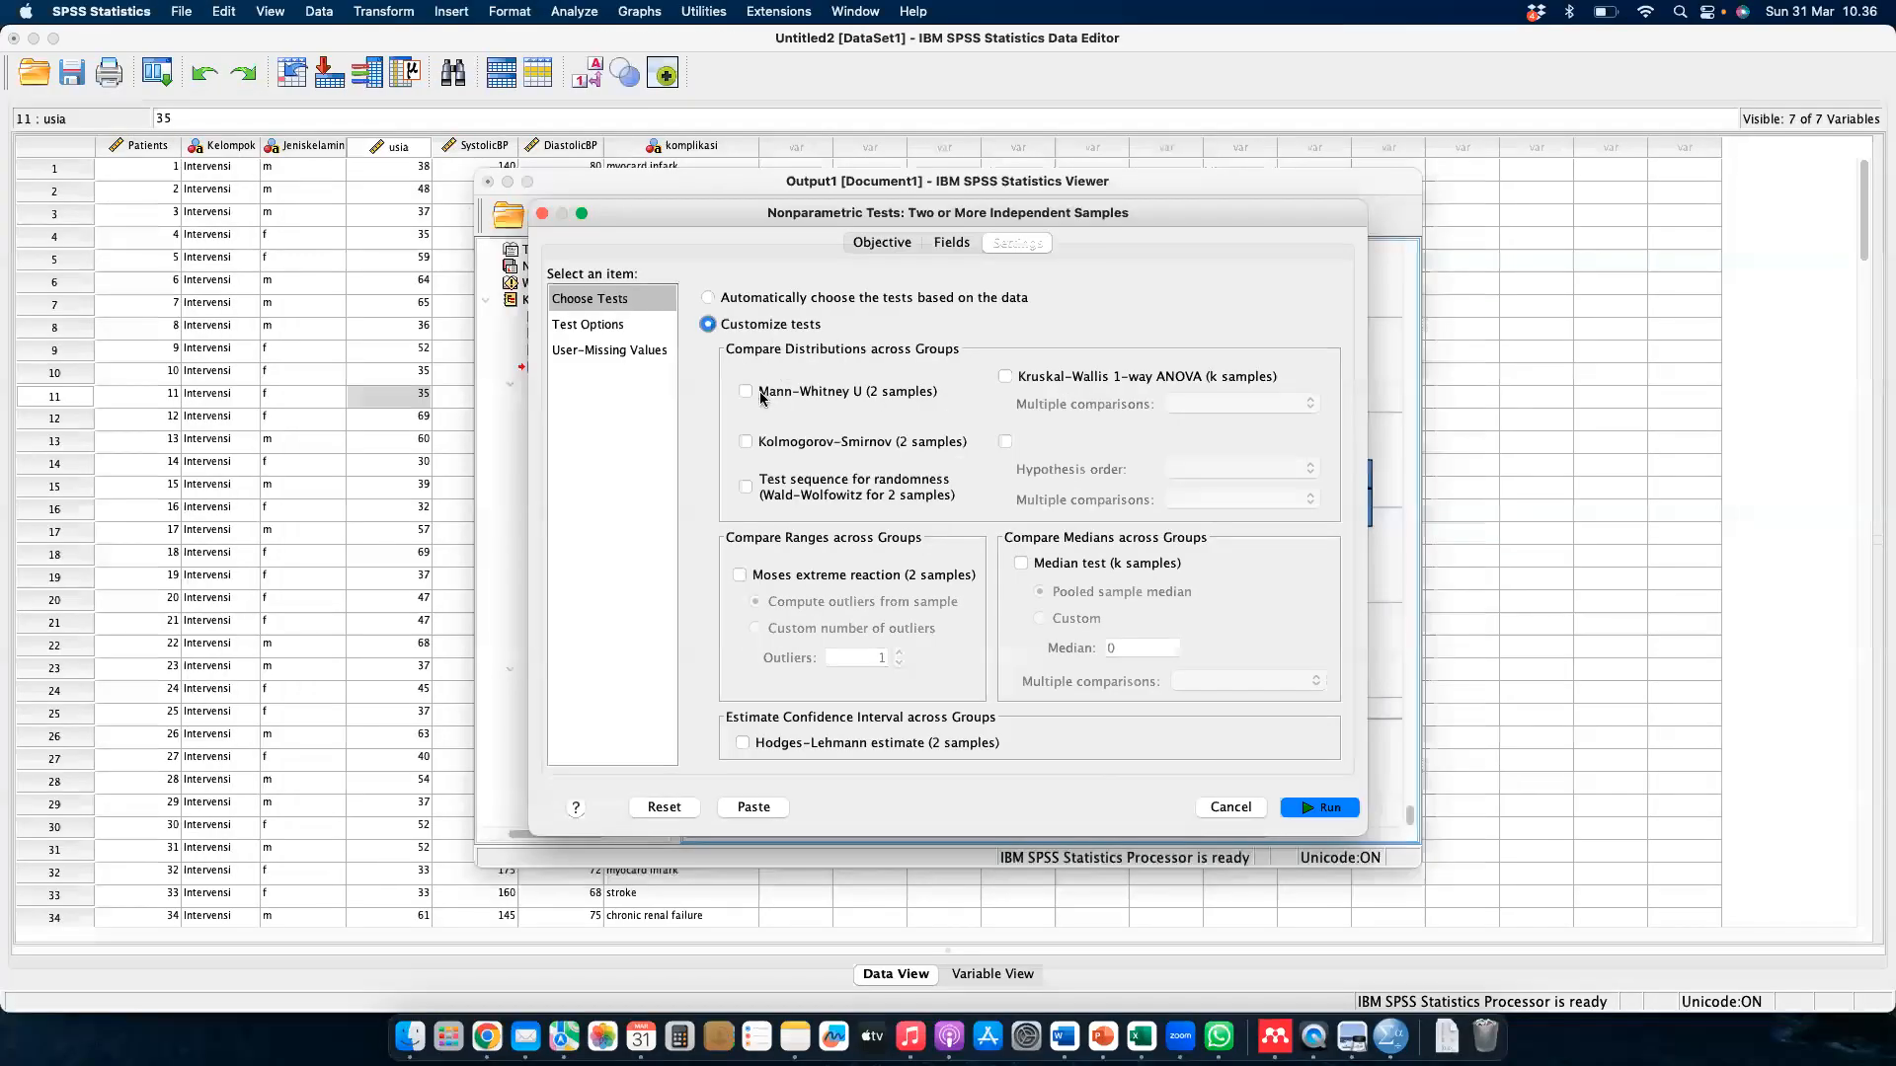
left_click(747, 392)
left_click(1324, 808)
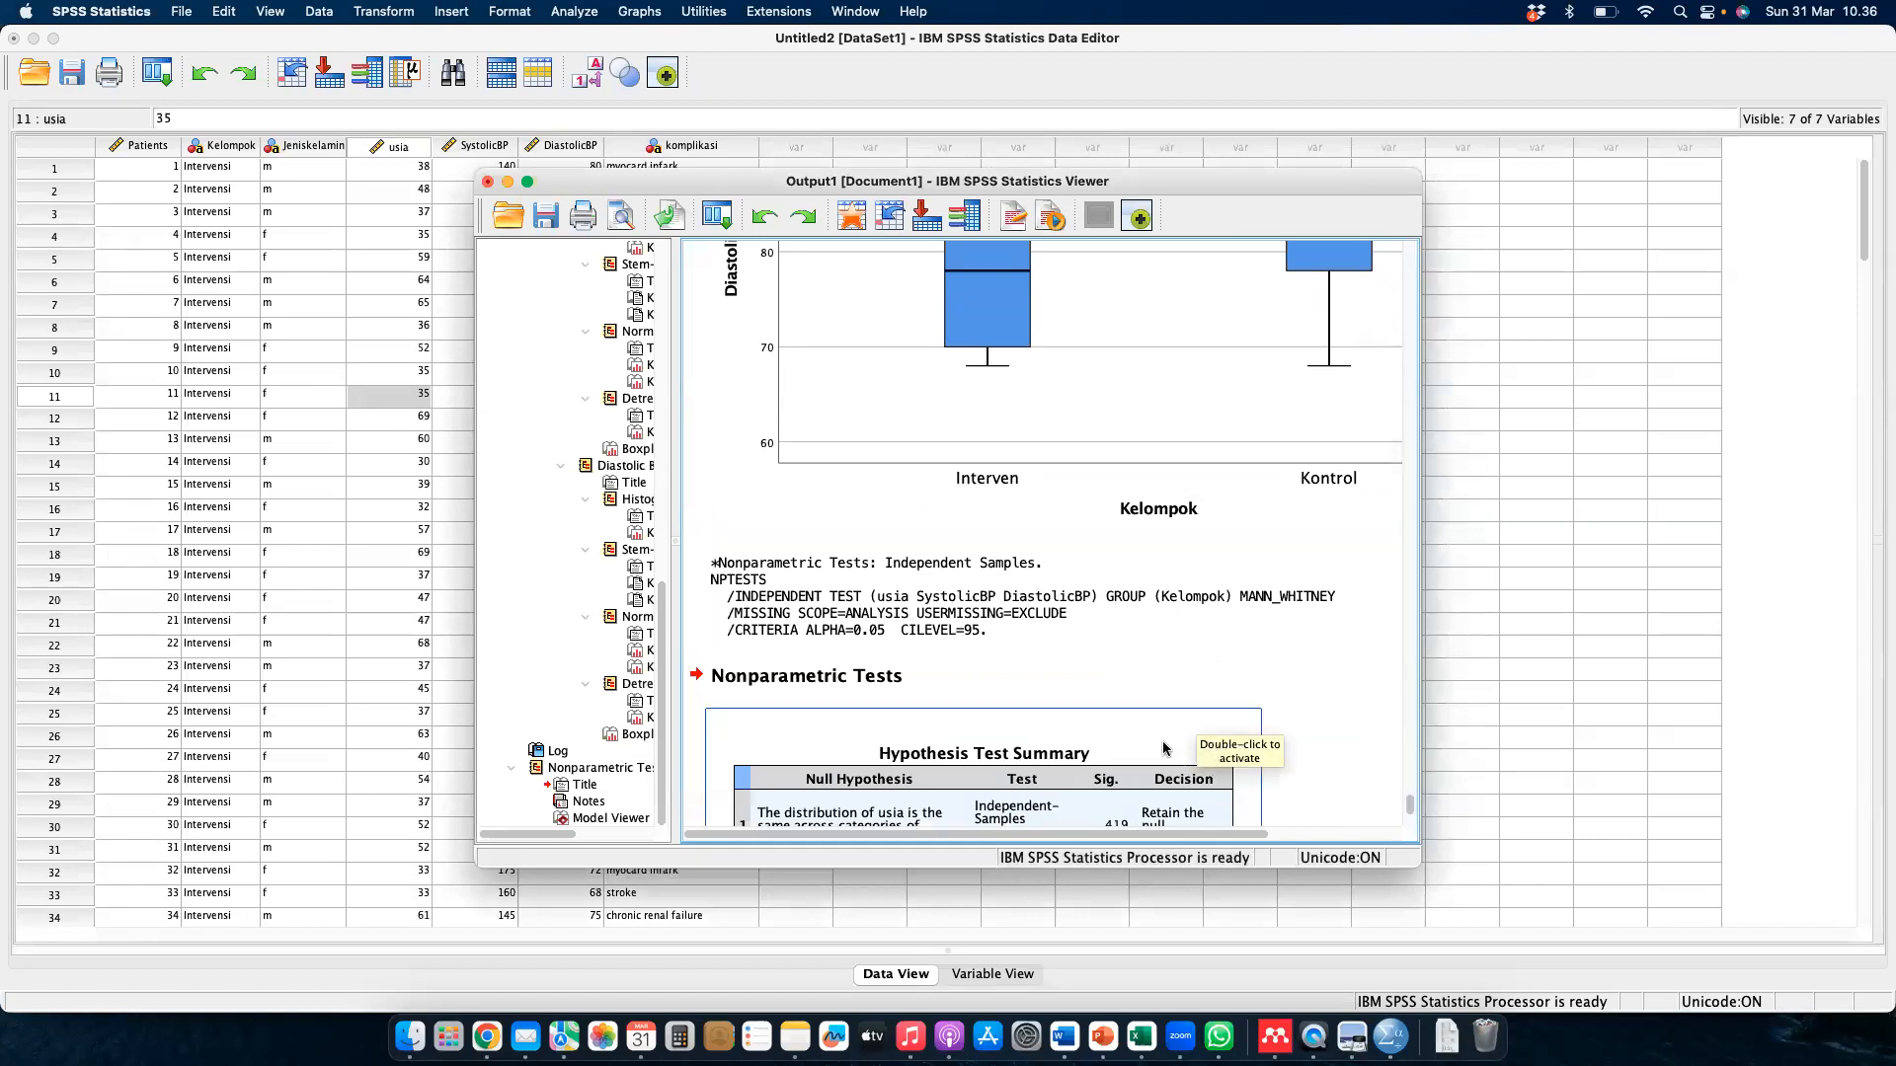
scroll(1163, 748, "down", 3)
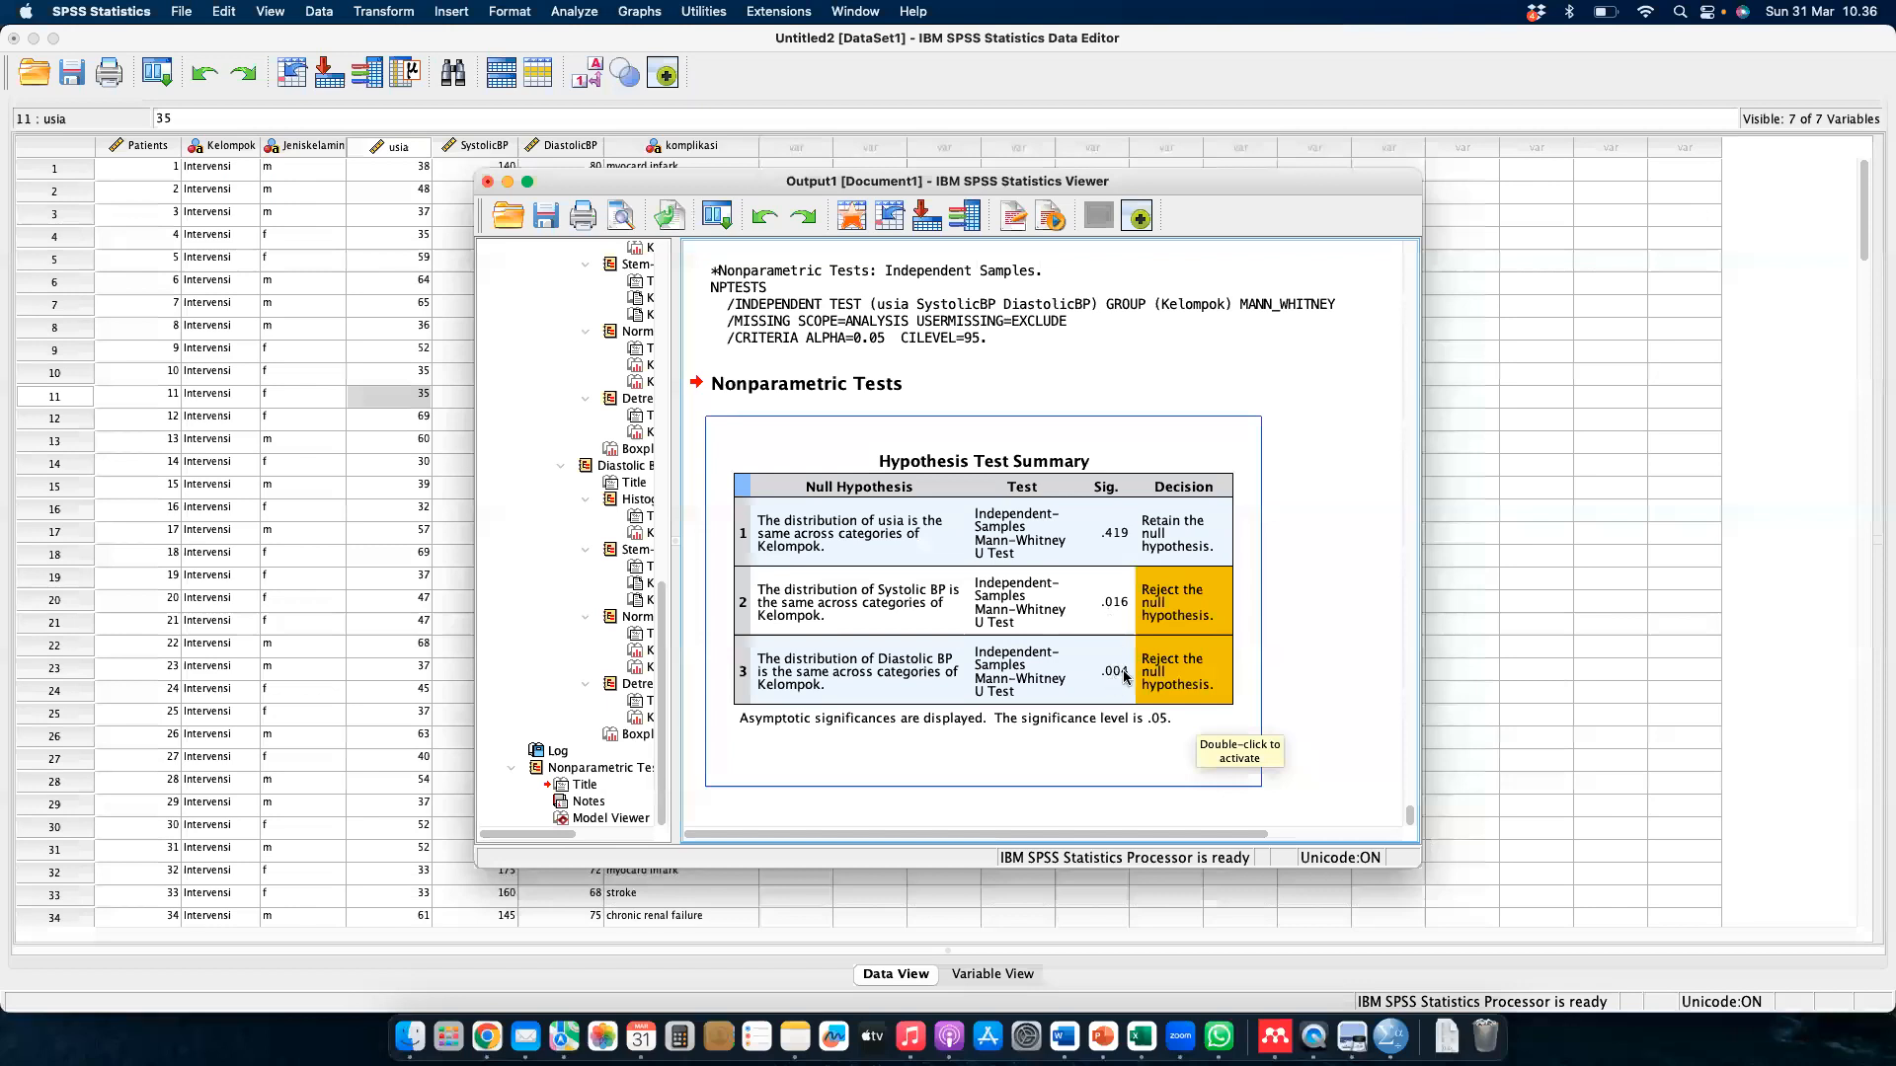
left_click(1087, 719)
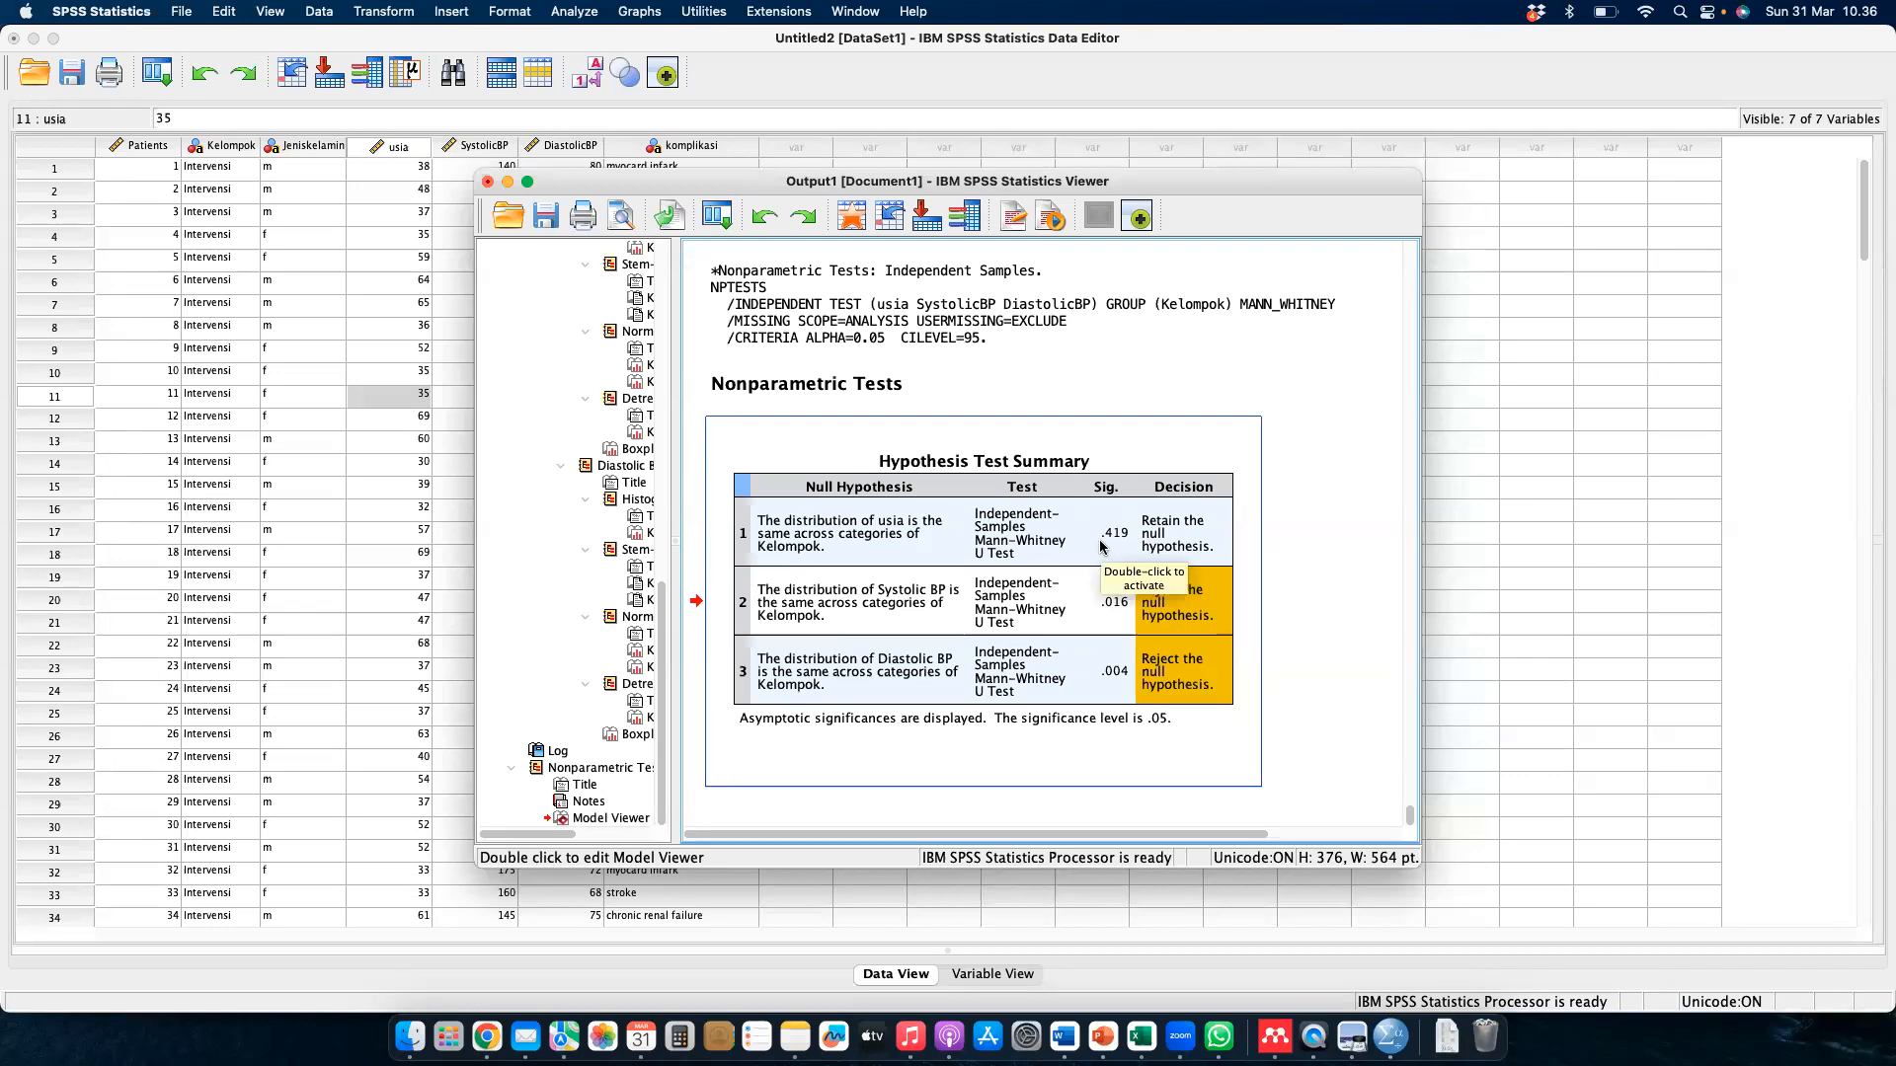
- Review the Descriptives of usia, Systolic BP and Diastolic BP for both groups, ending at the Hypothesis Test Summary
scroll(1102, 546, "up", 20)
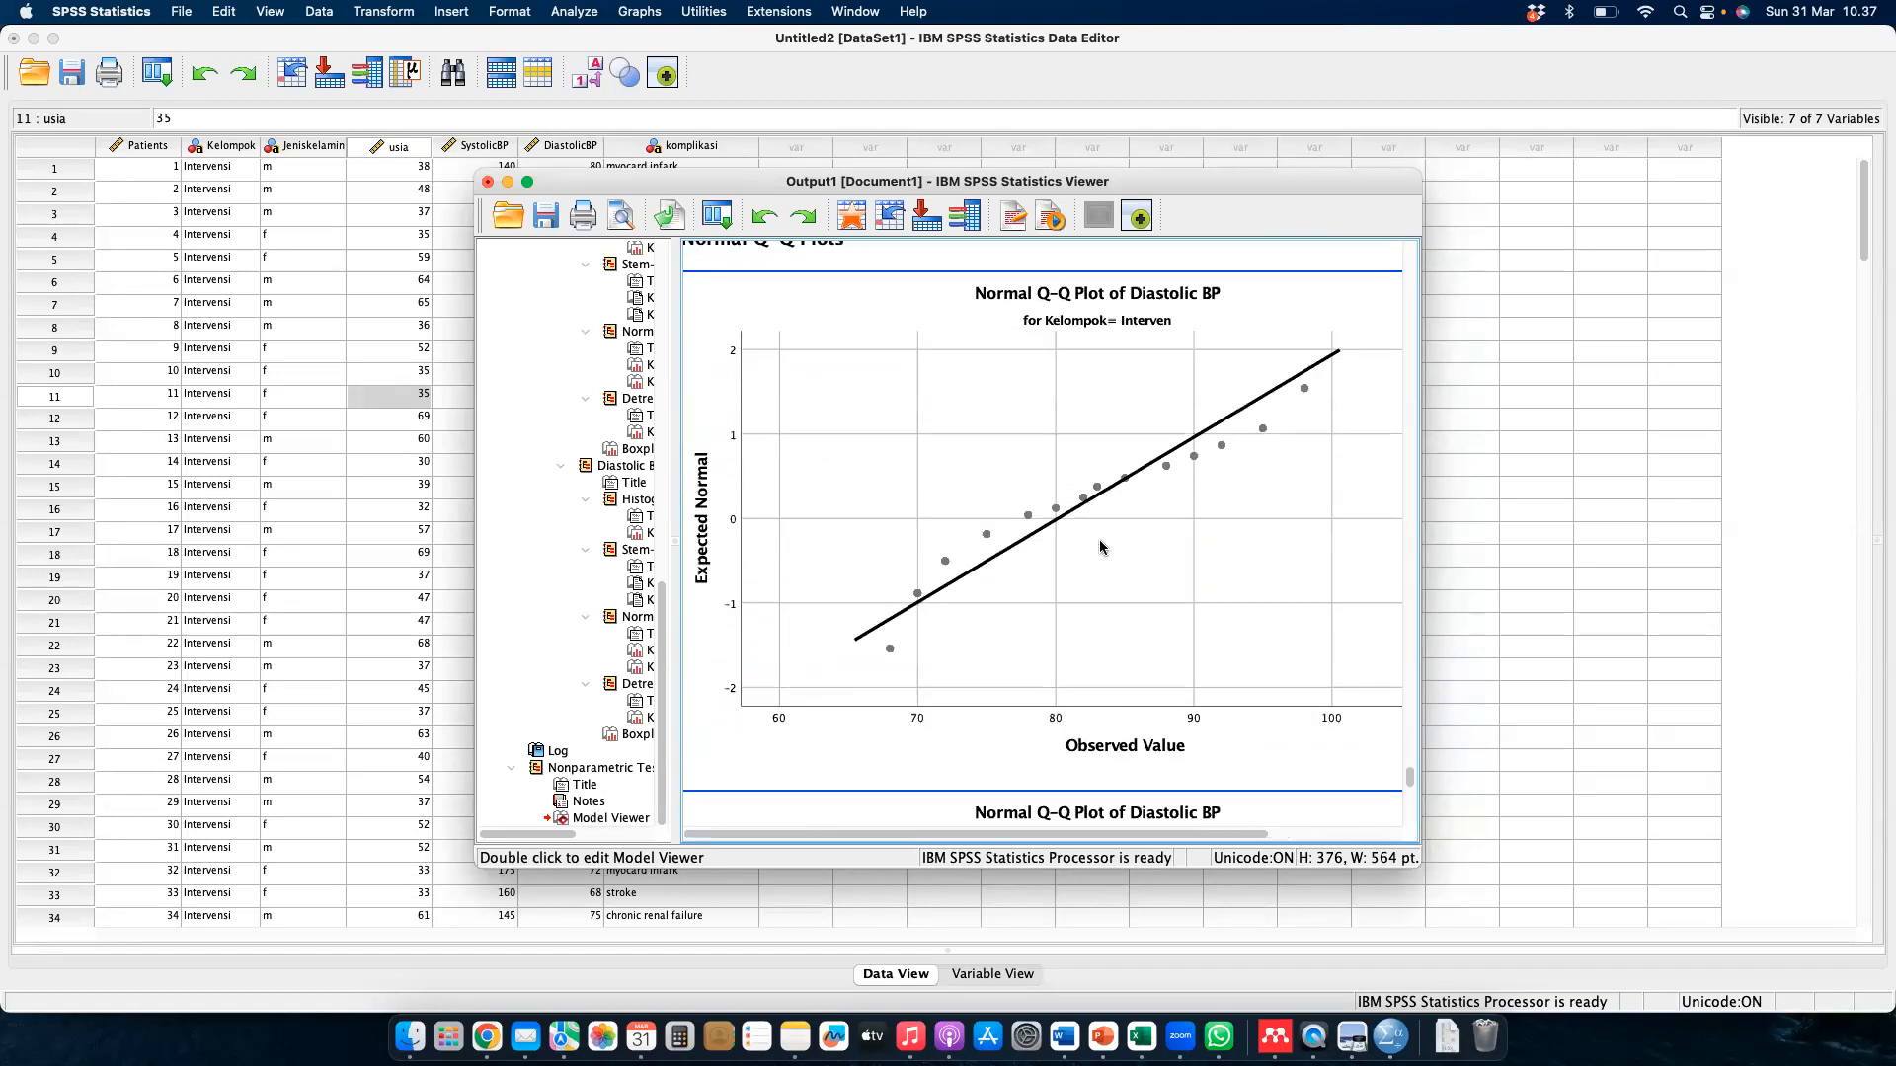
scroll(1102, 546, "down", 20)
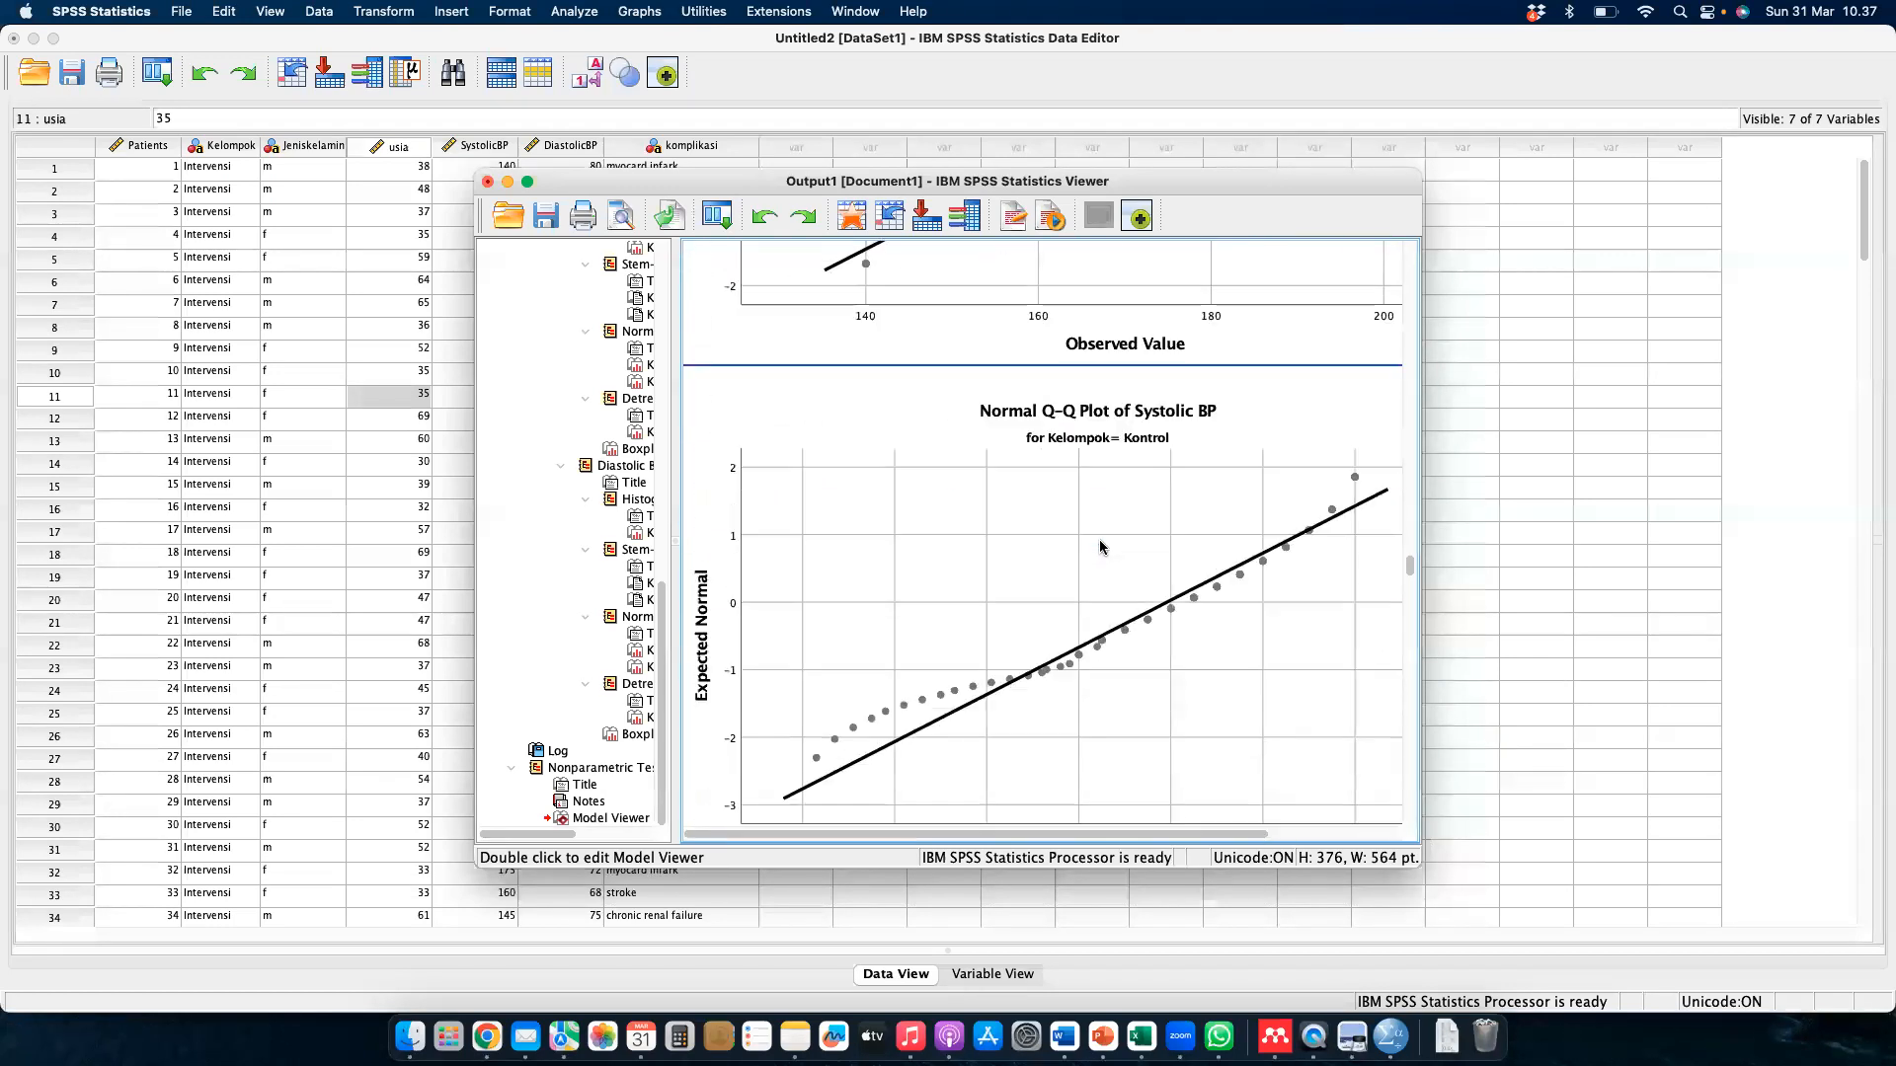
scroll(1102, 546, "down", 10)
scroll(1102, 546, "up", 20)
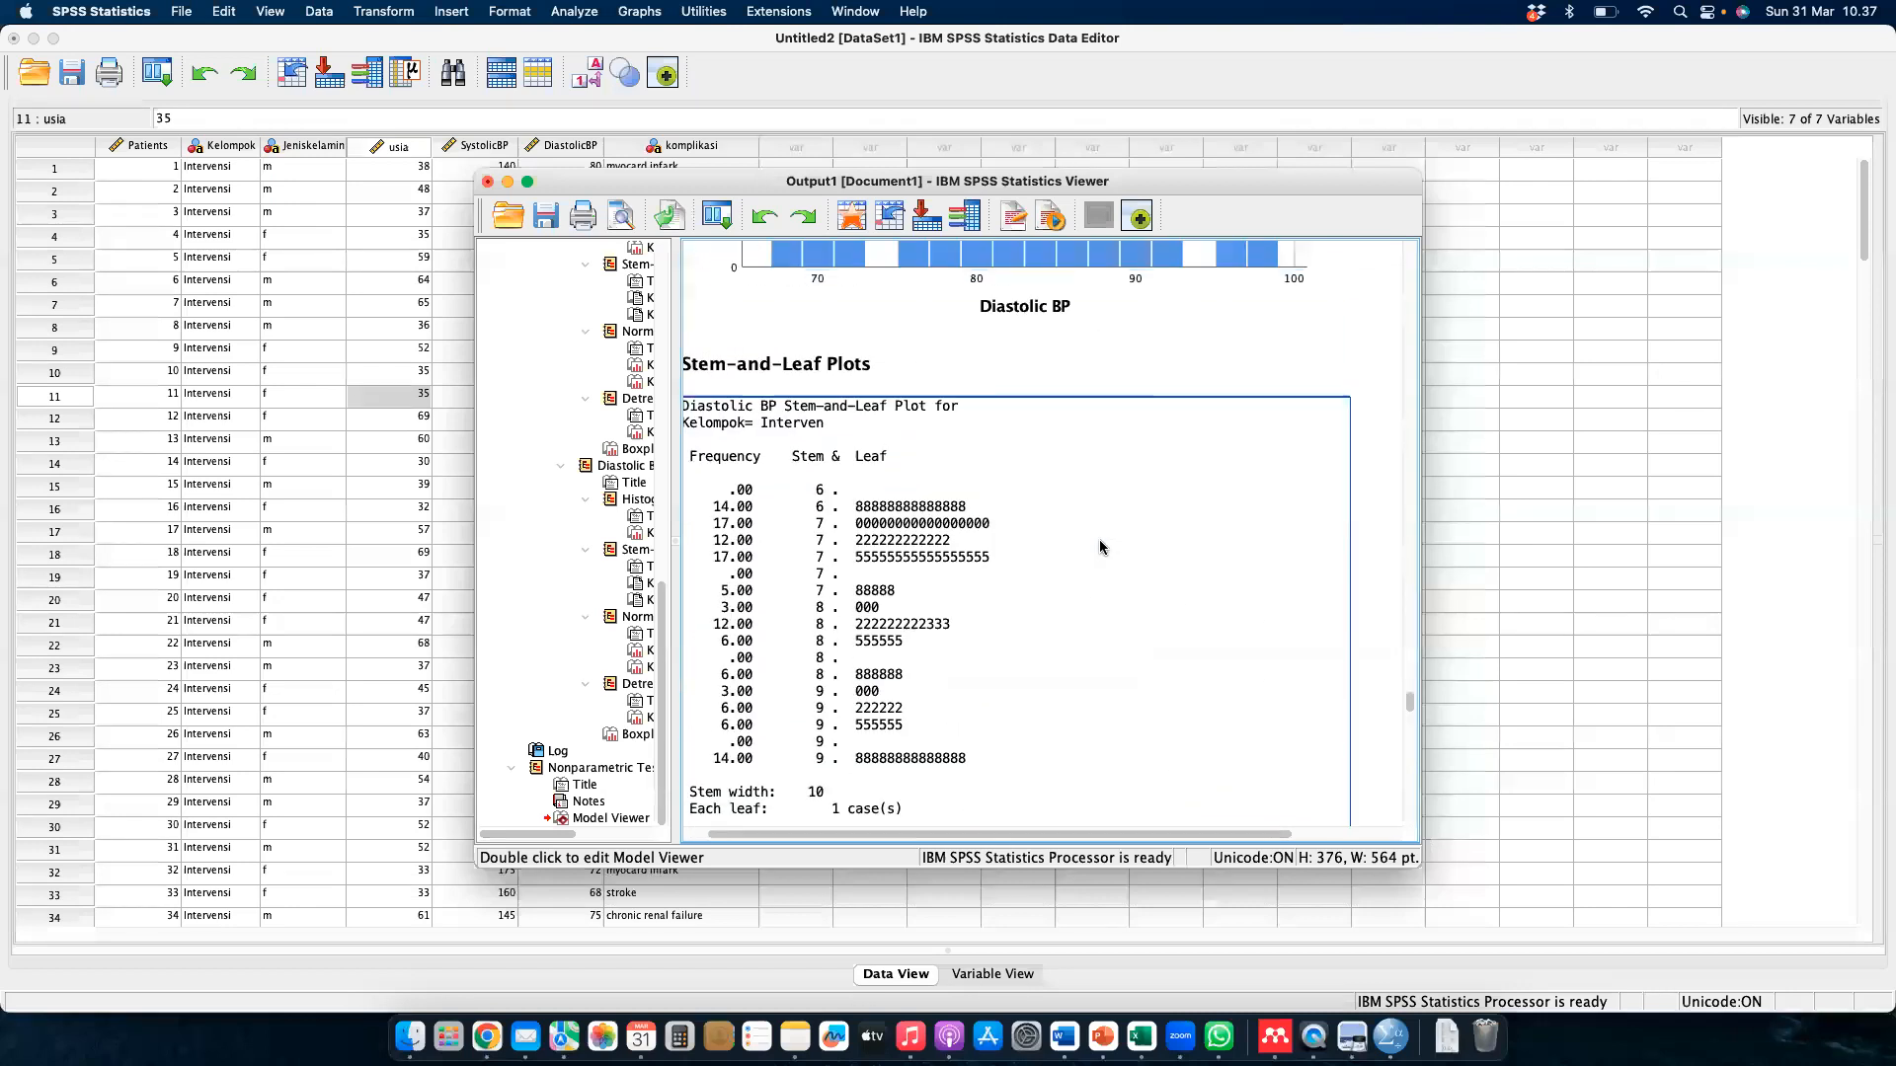
scroll(1102, 546, "up", 20)
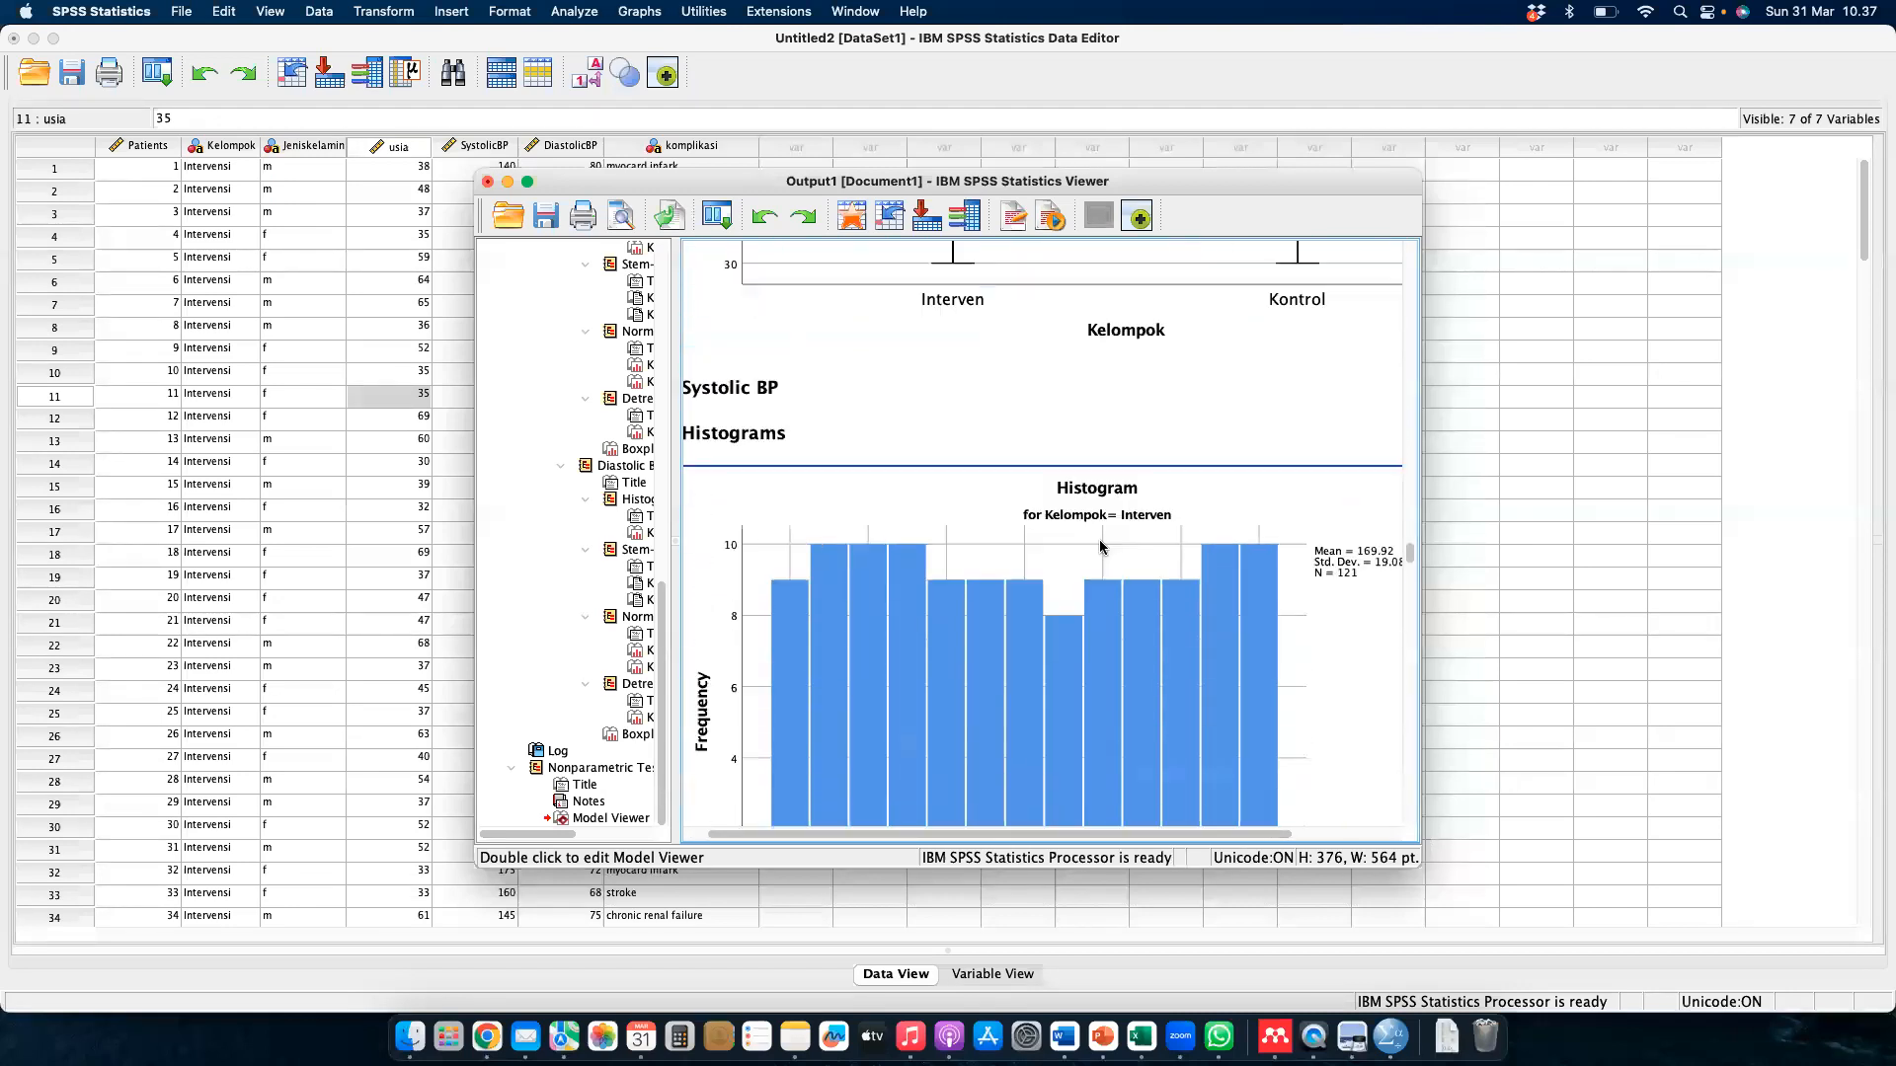
scroll(1102, 546, "up", 20)
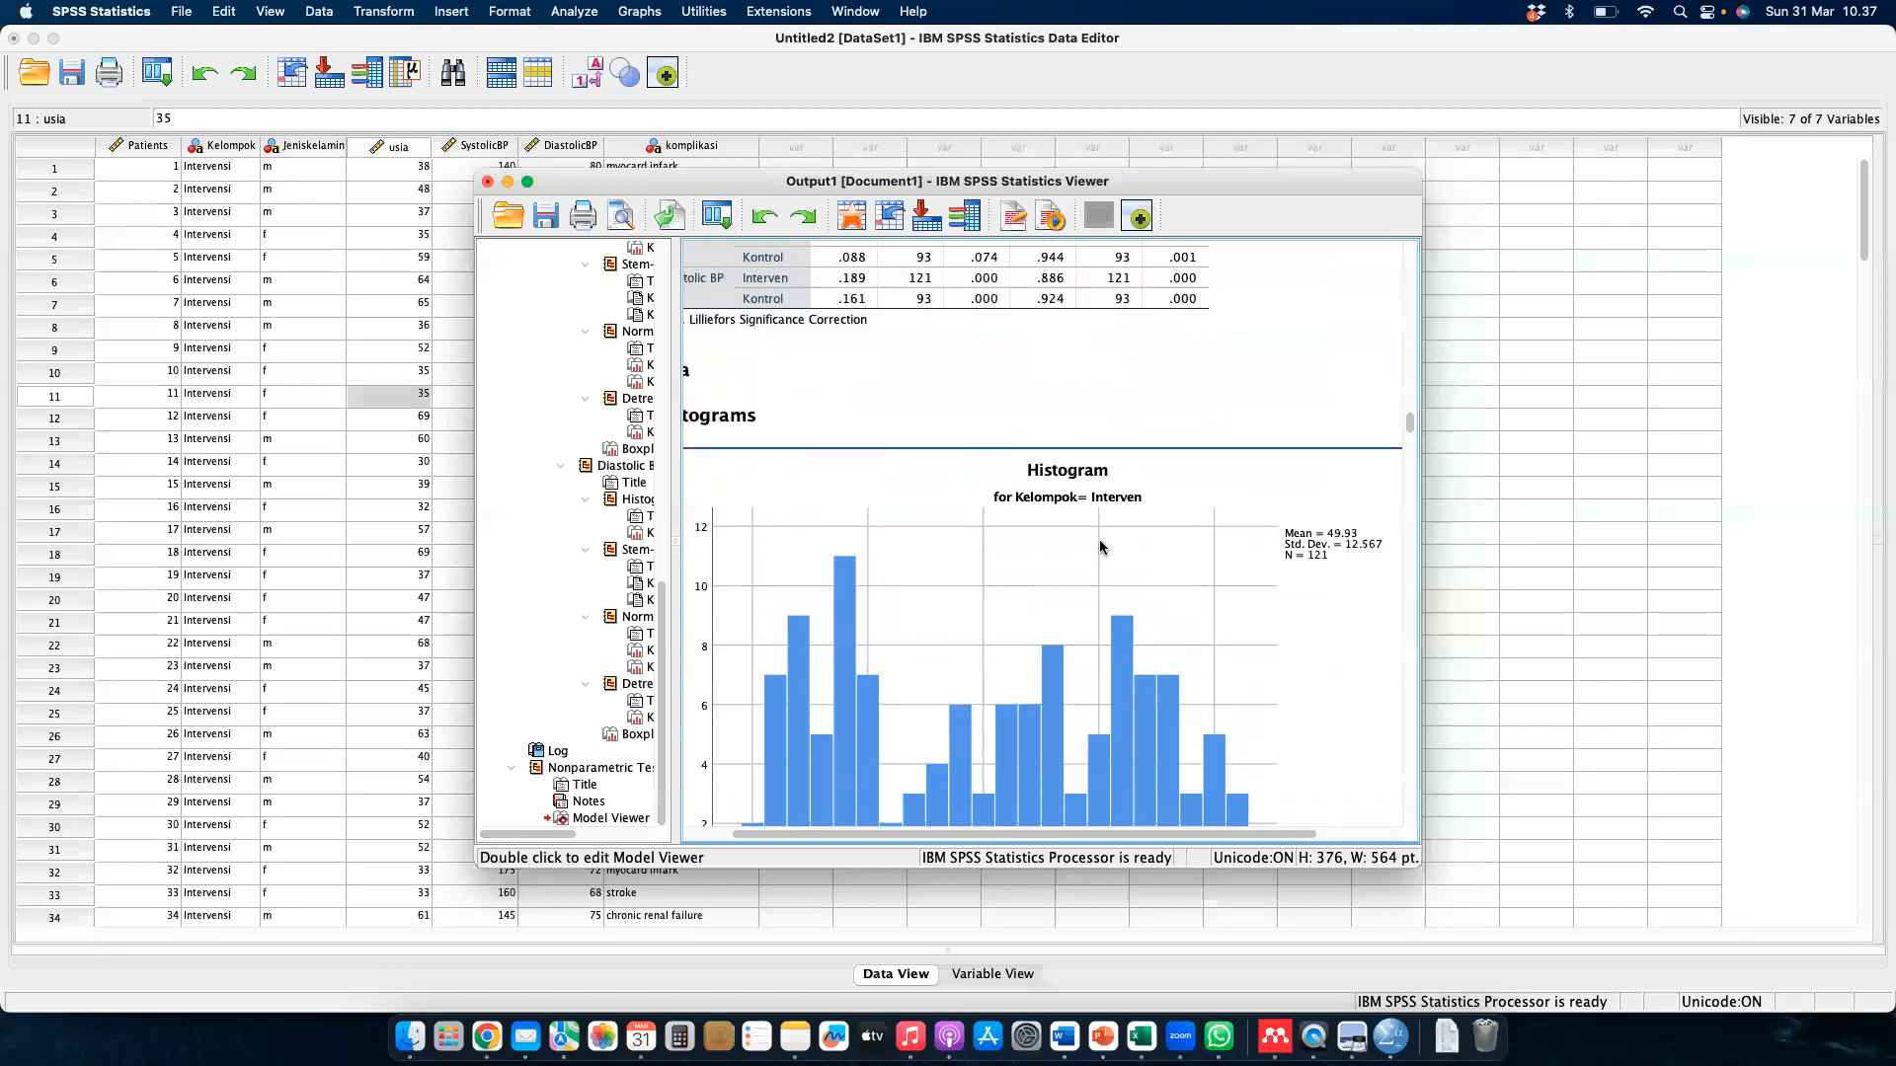
scroll(1102, 546, "up", 10)
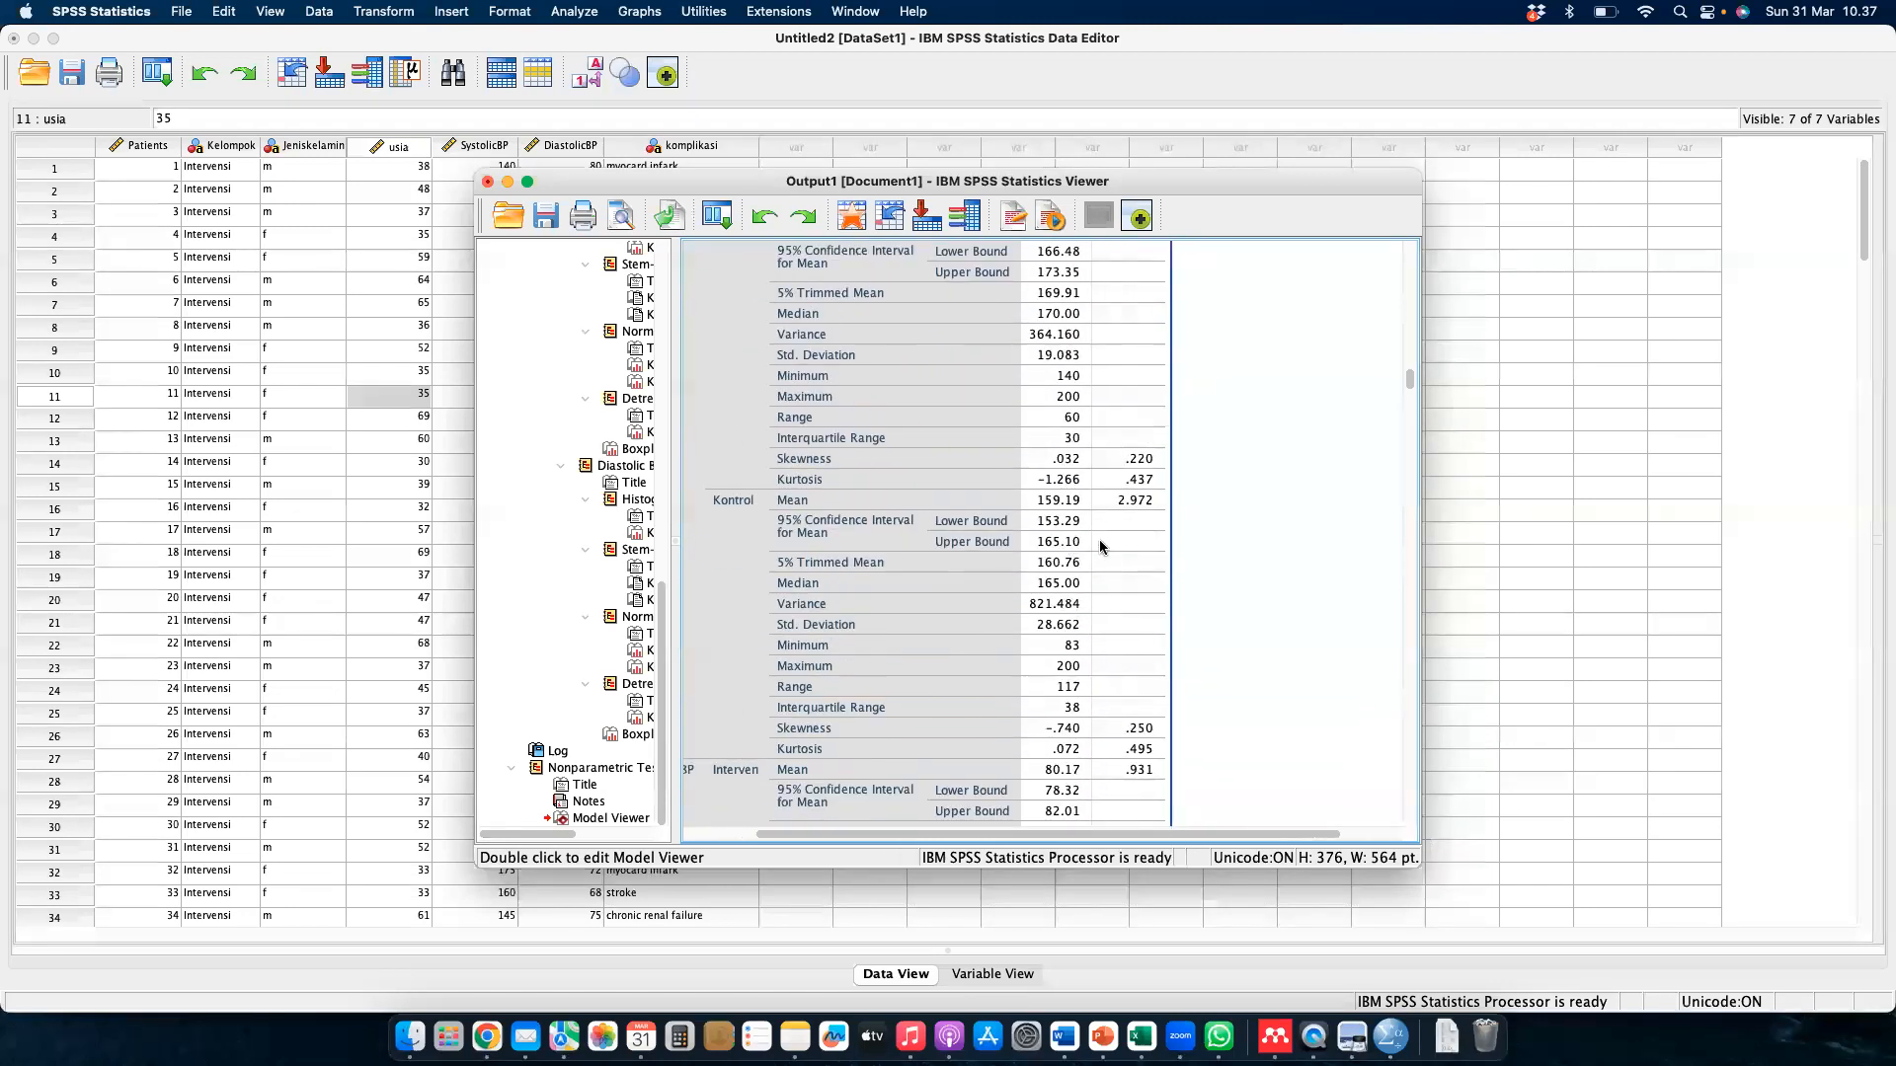
scroll(1099, 539, "up", 15)
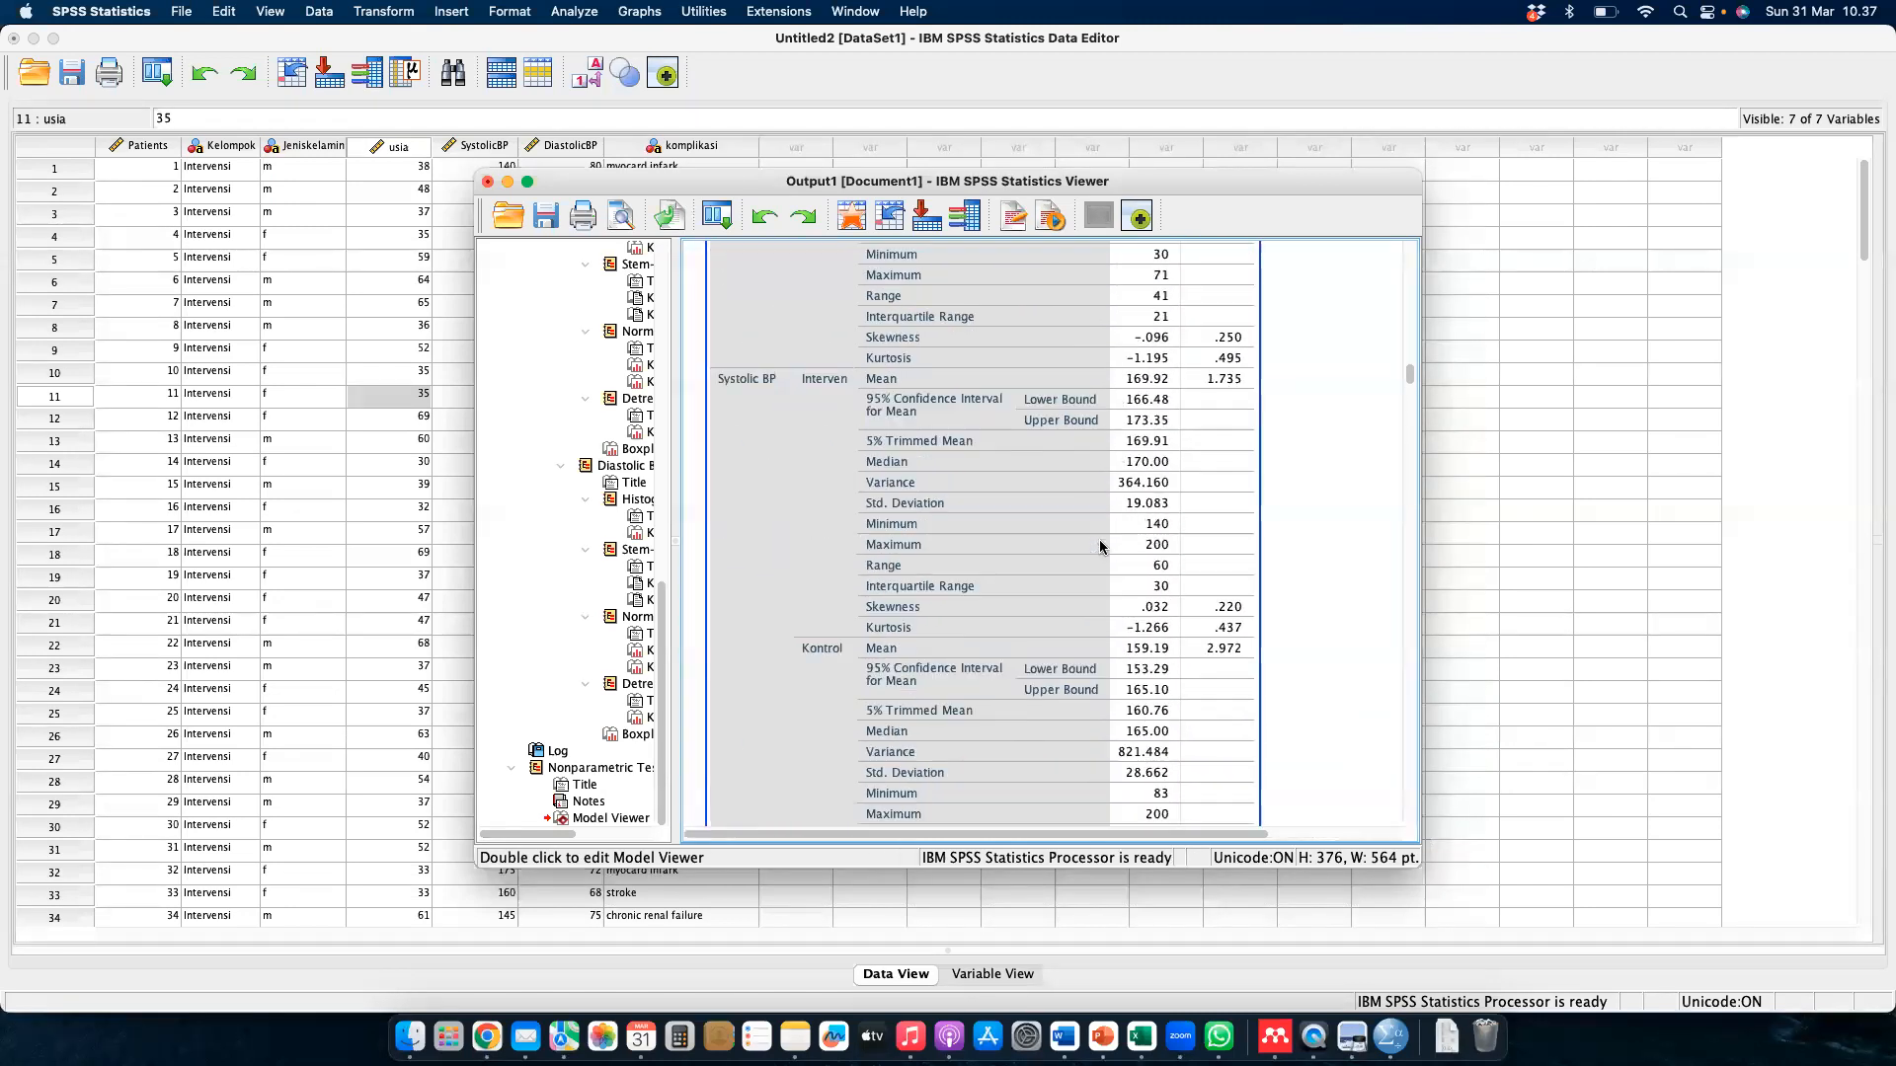
scroll(1101, 546, "down", 3)
scroll(1101, 546, "up", 1)
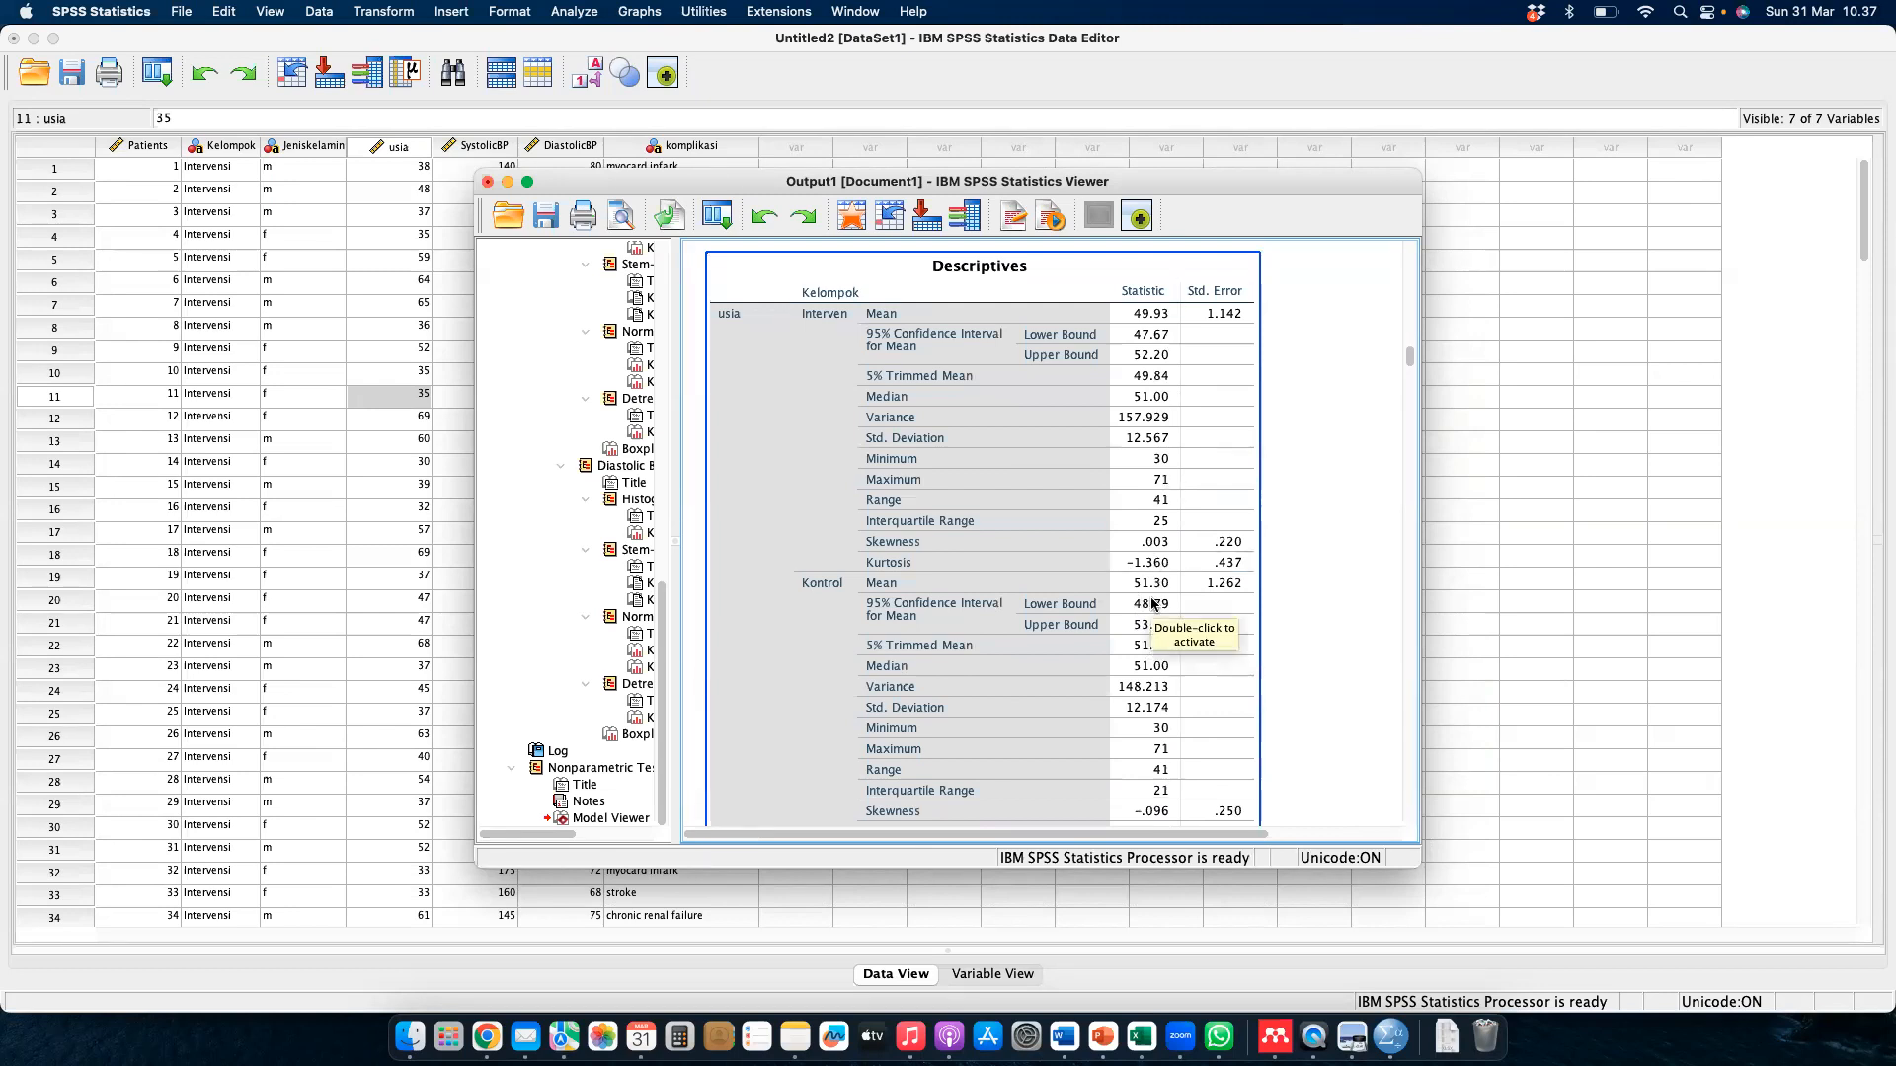
scroll(1152, 605, "down", 10)
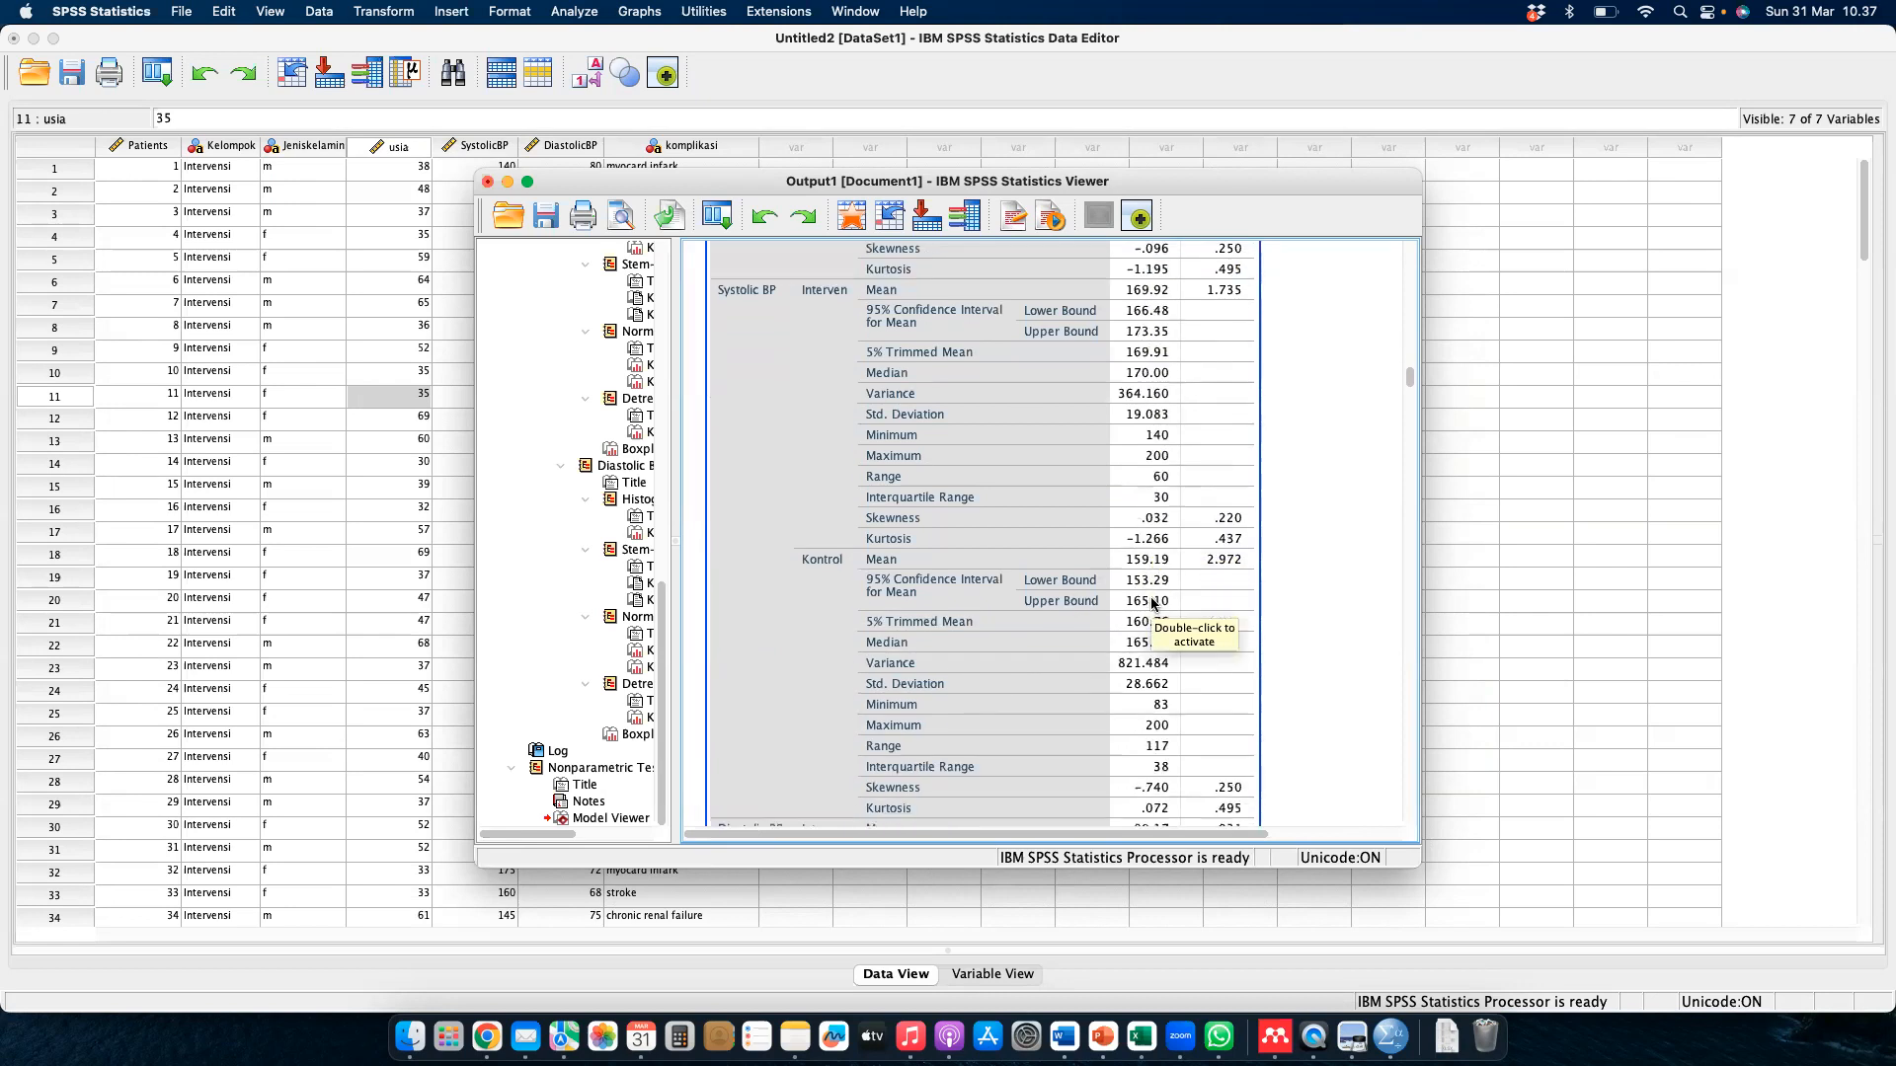
scroll(1152, 604, "down", 1)
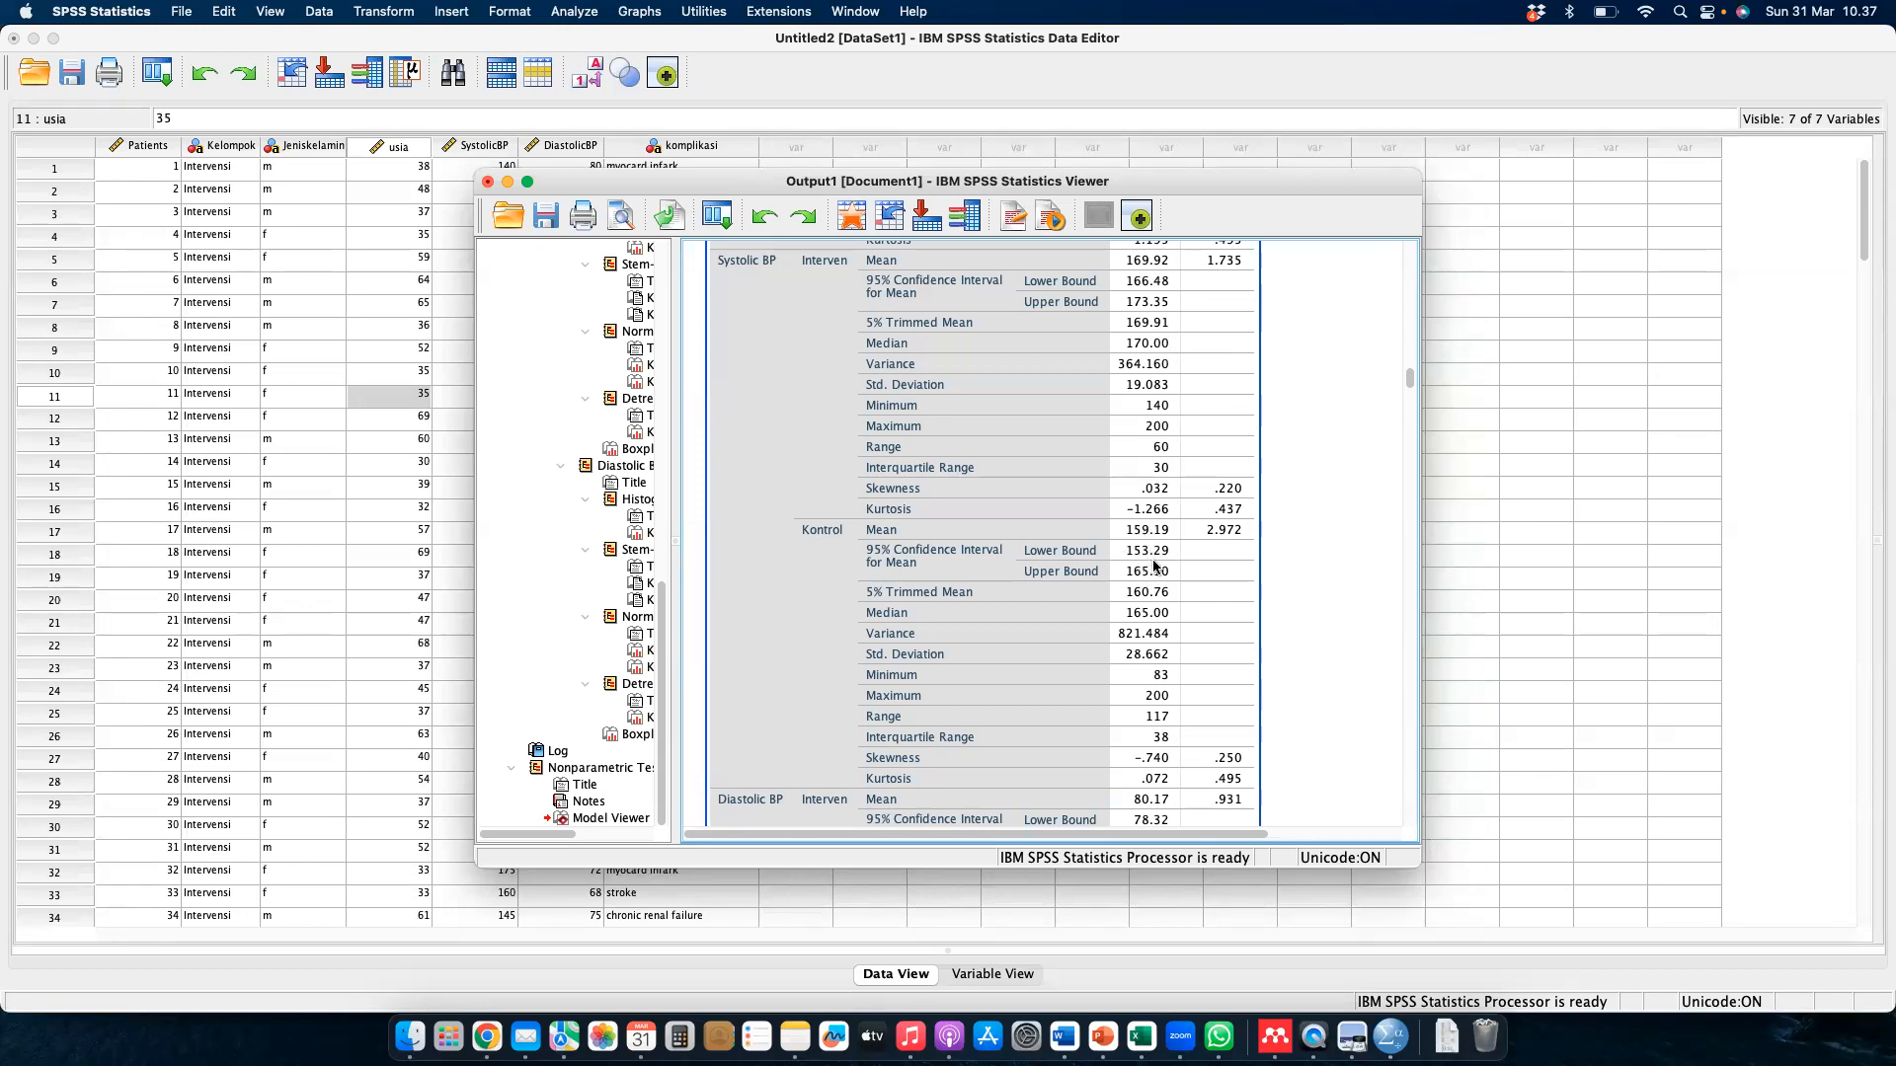
scroll(1155, 566, "down", 5)
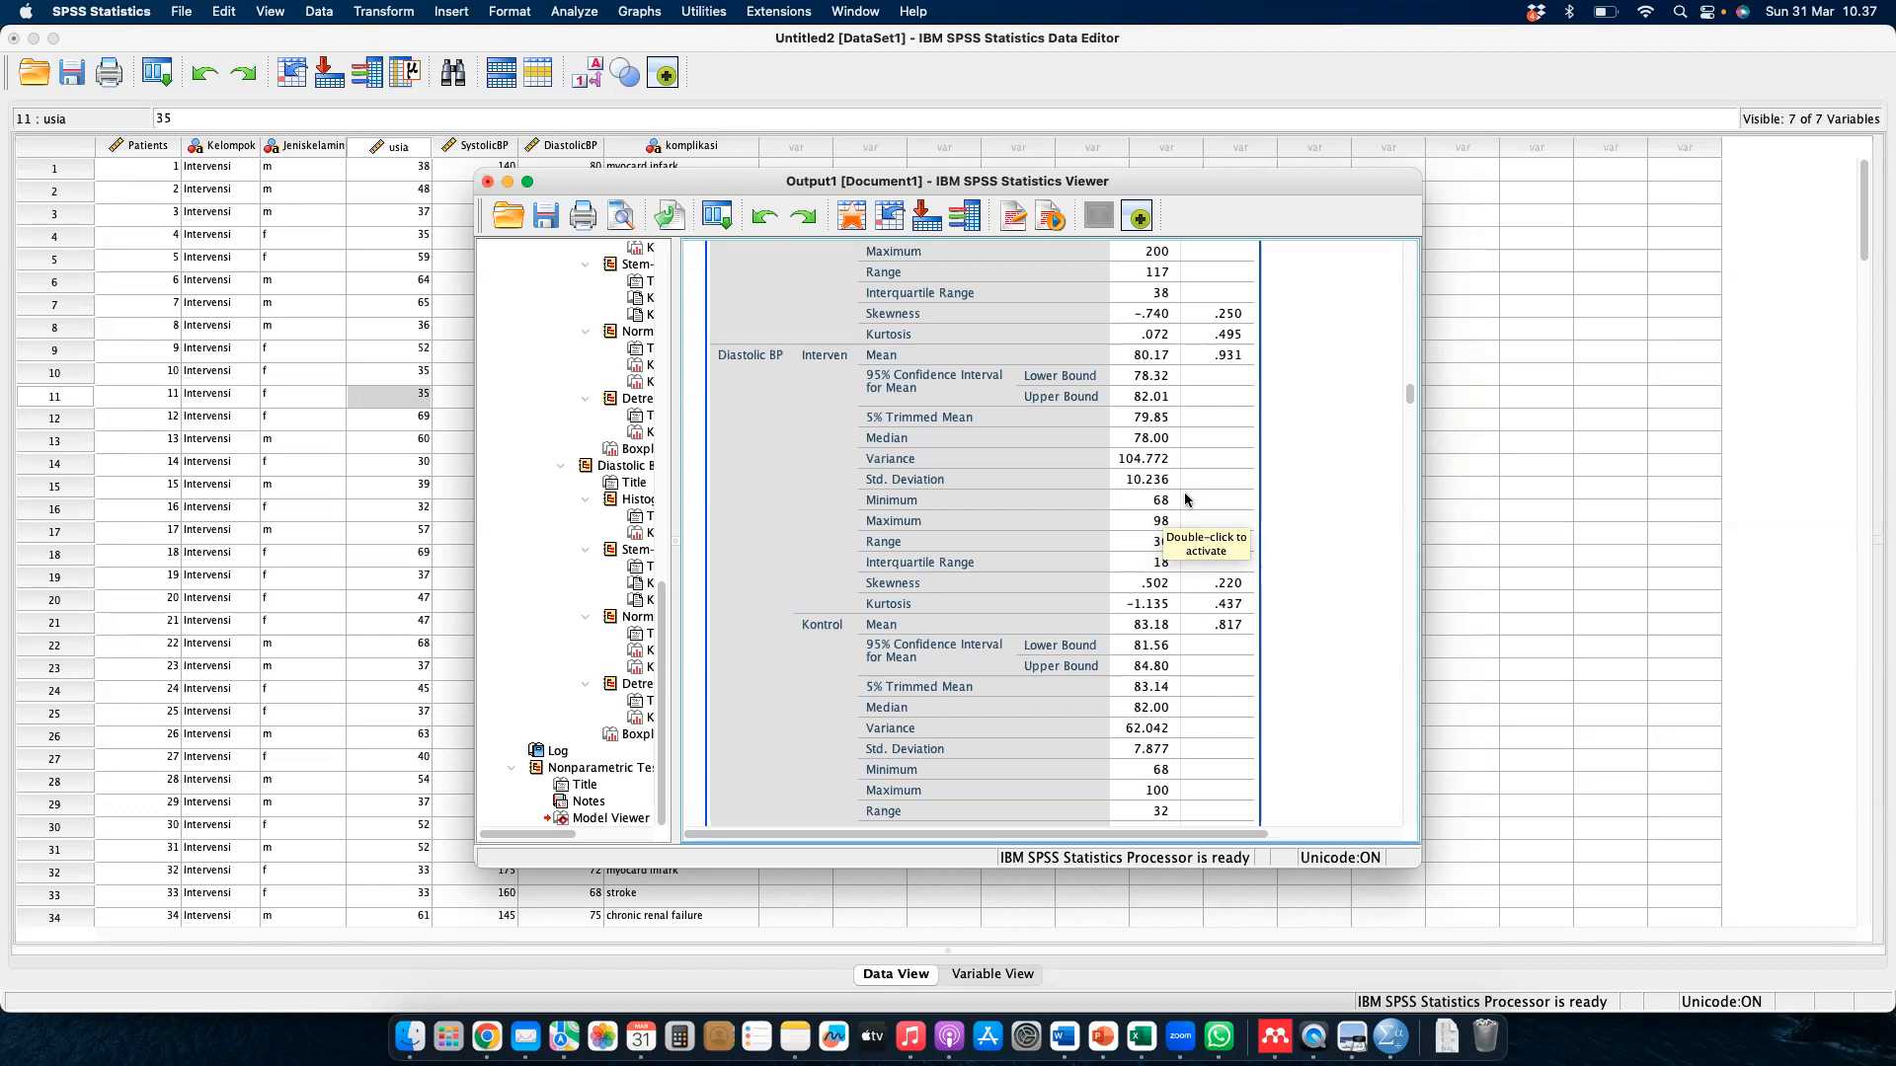
scroll(1155, 635, "down", 20)
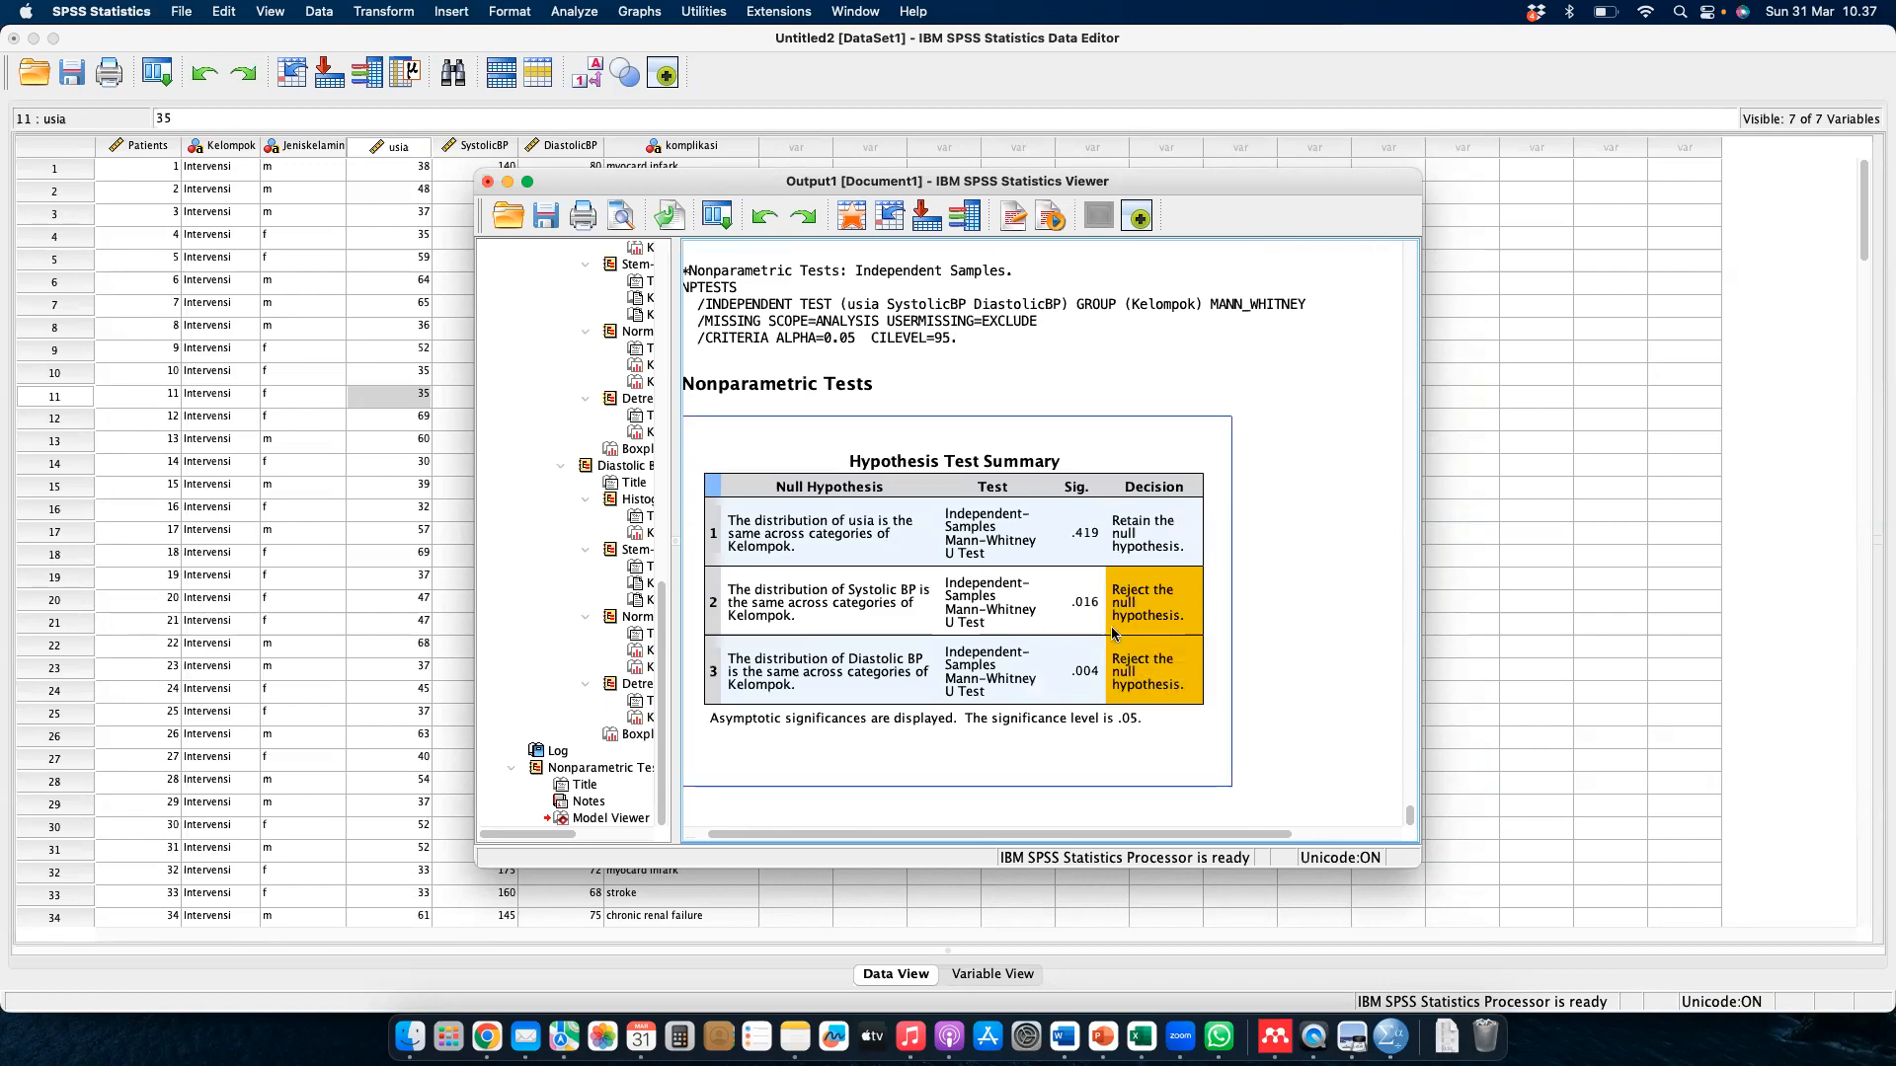
- Check the p-value column of the Word characteristics table against the significance values in the SPSS Hypothesis Test Summary
key("ctrl+Right")
key("ctrl+Right")
left_click_drag(1223, 287, 1237, 394)
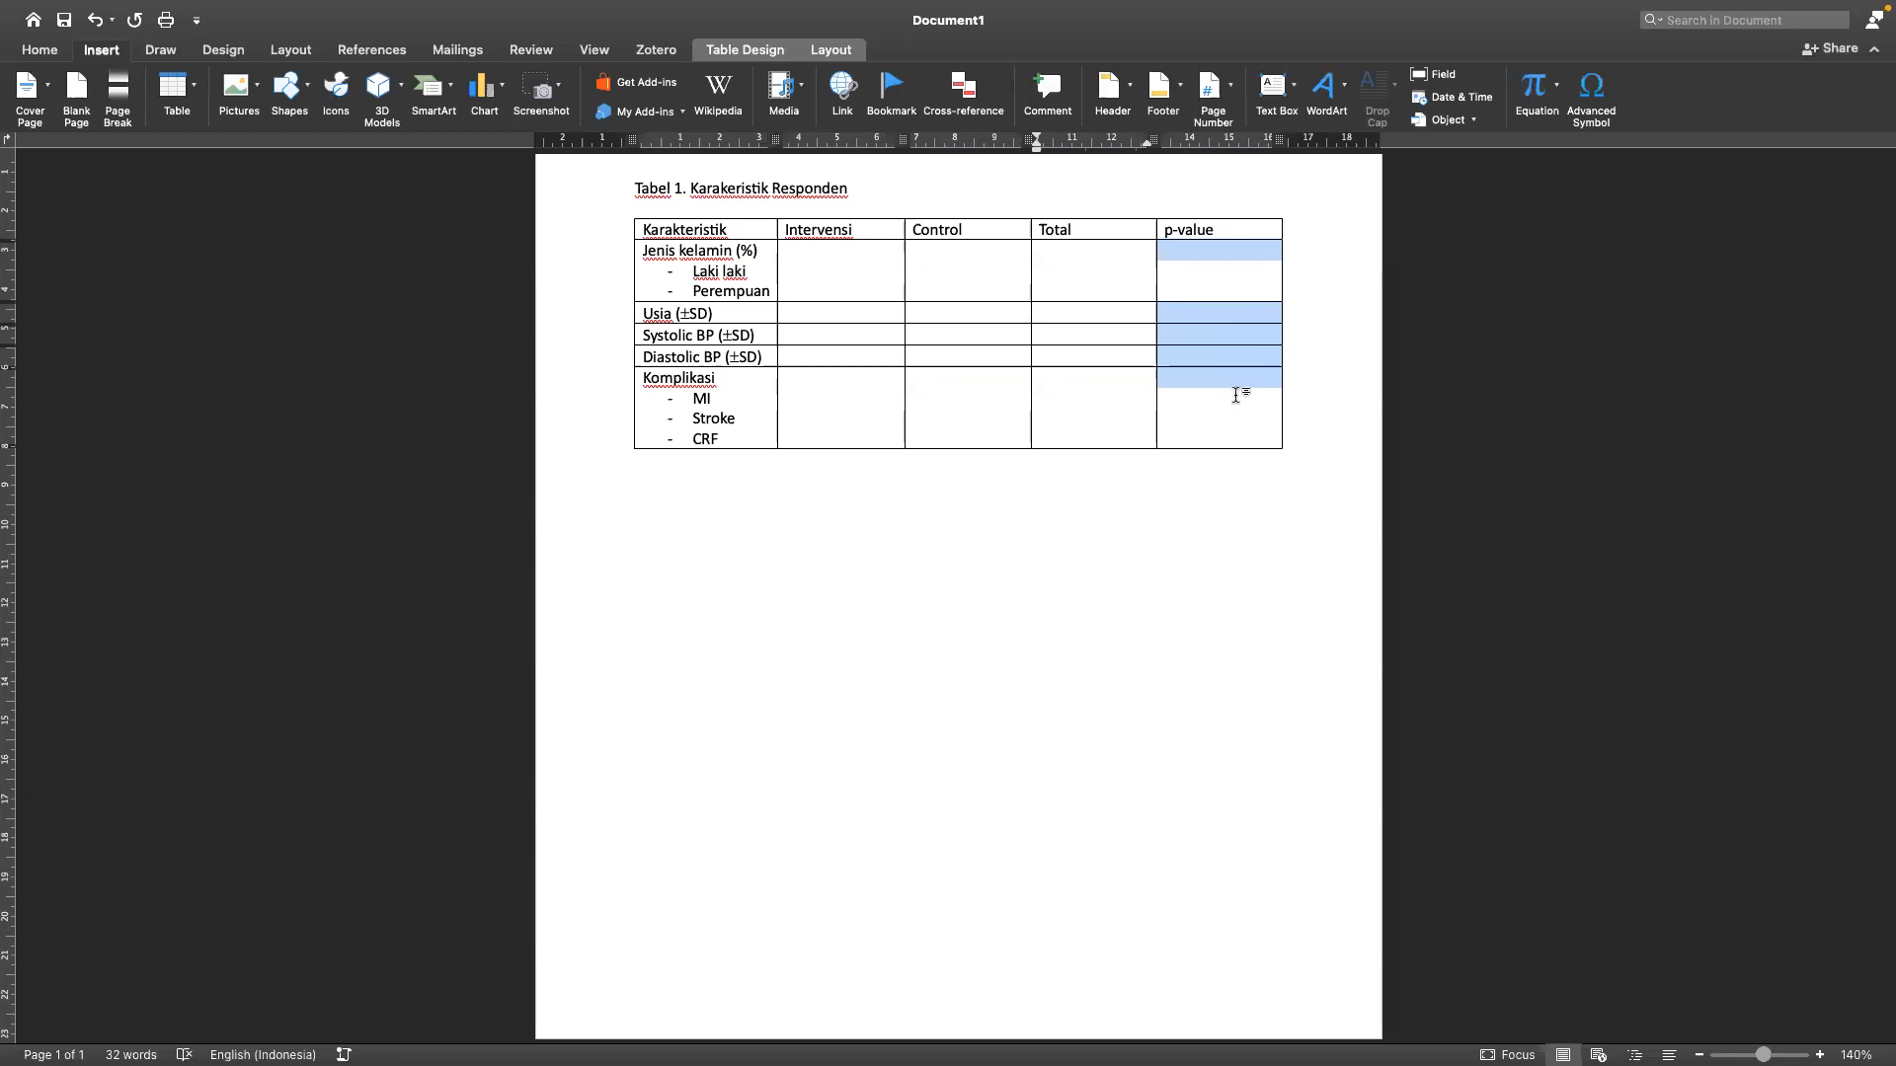
left_click(1224, 481)
left_click(1223, 386)
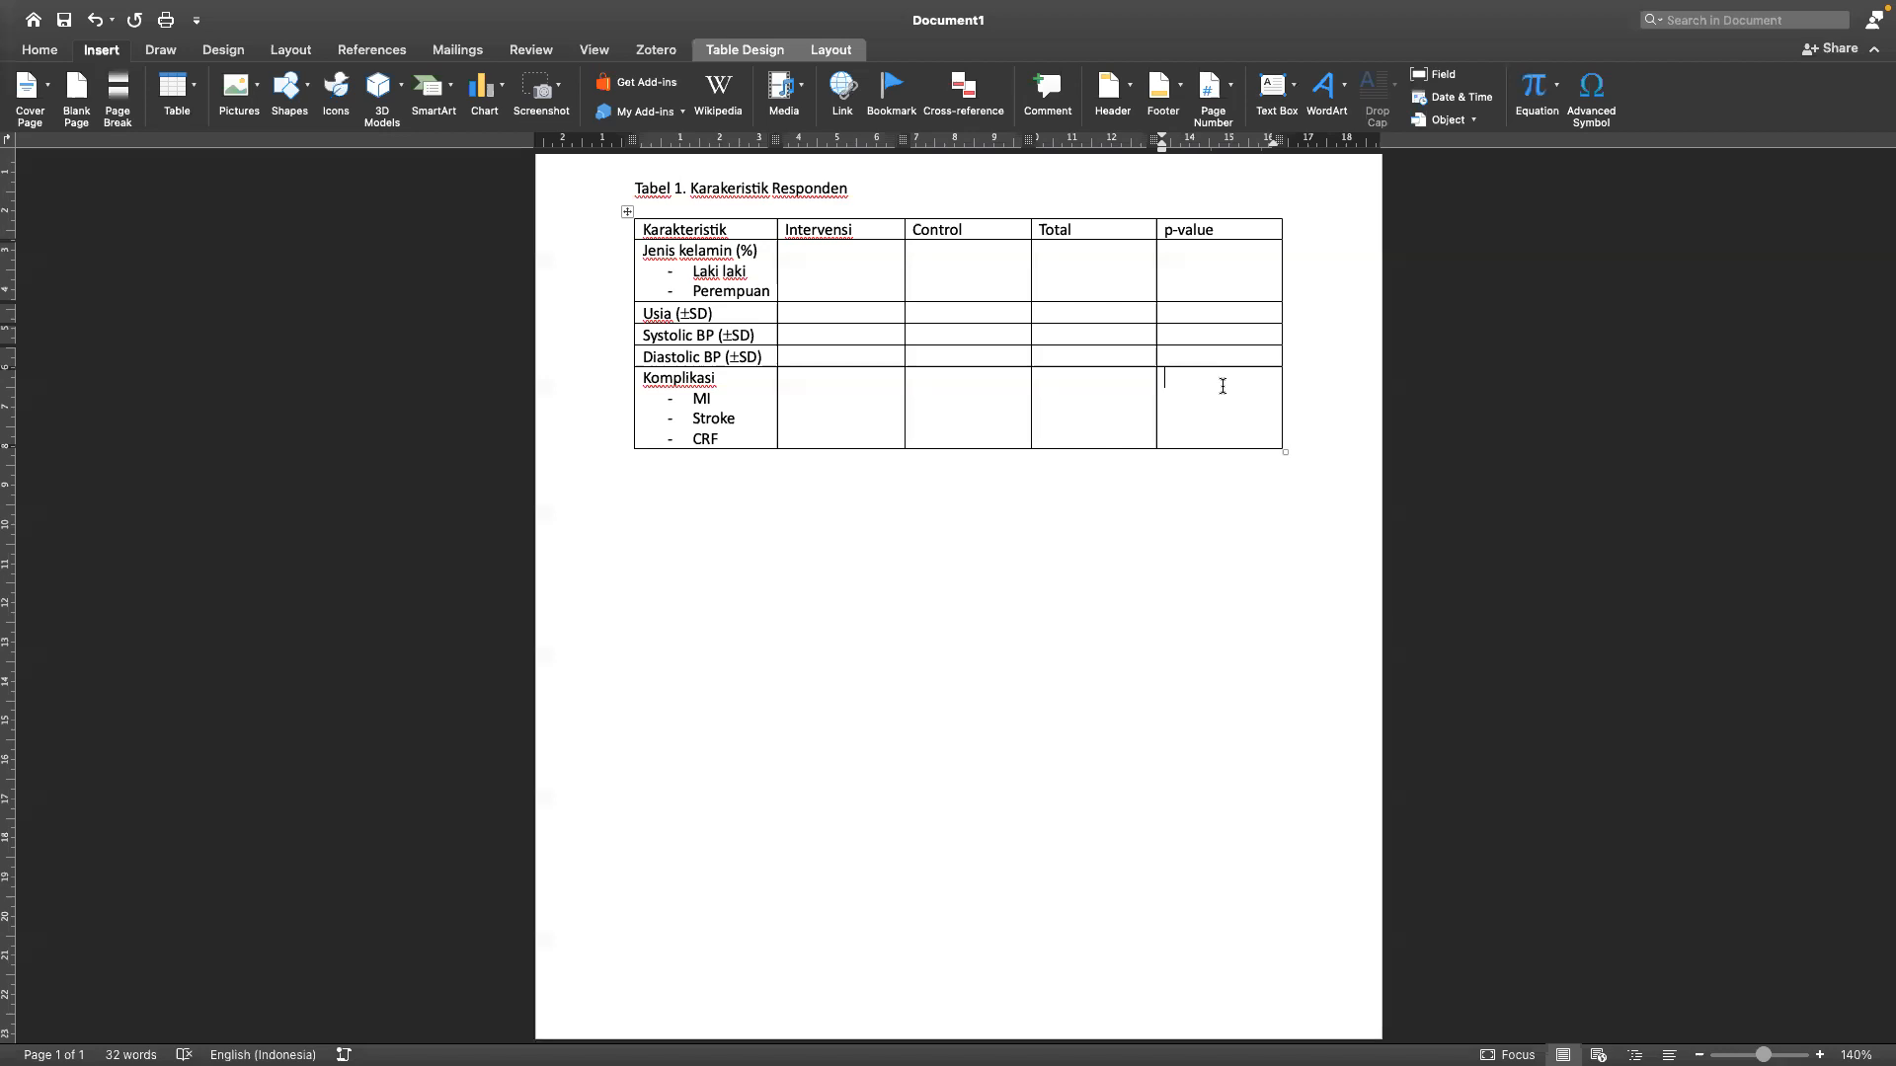
key("ctrl+Left")
key("ctrl+Left")
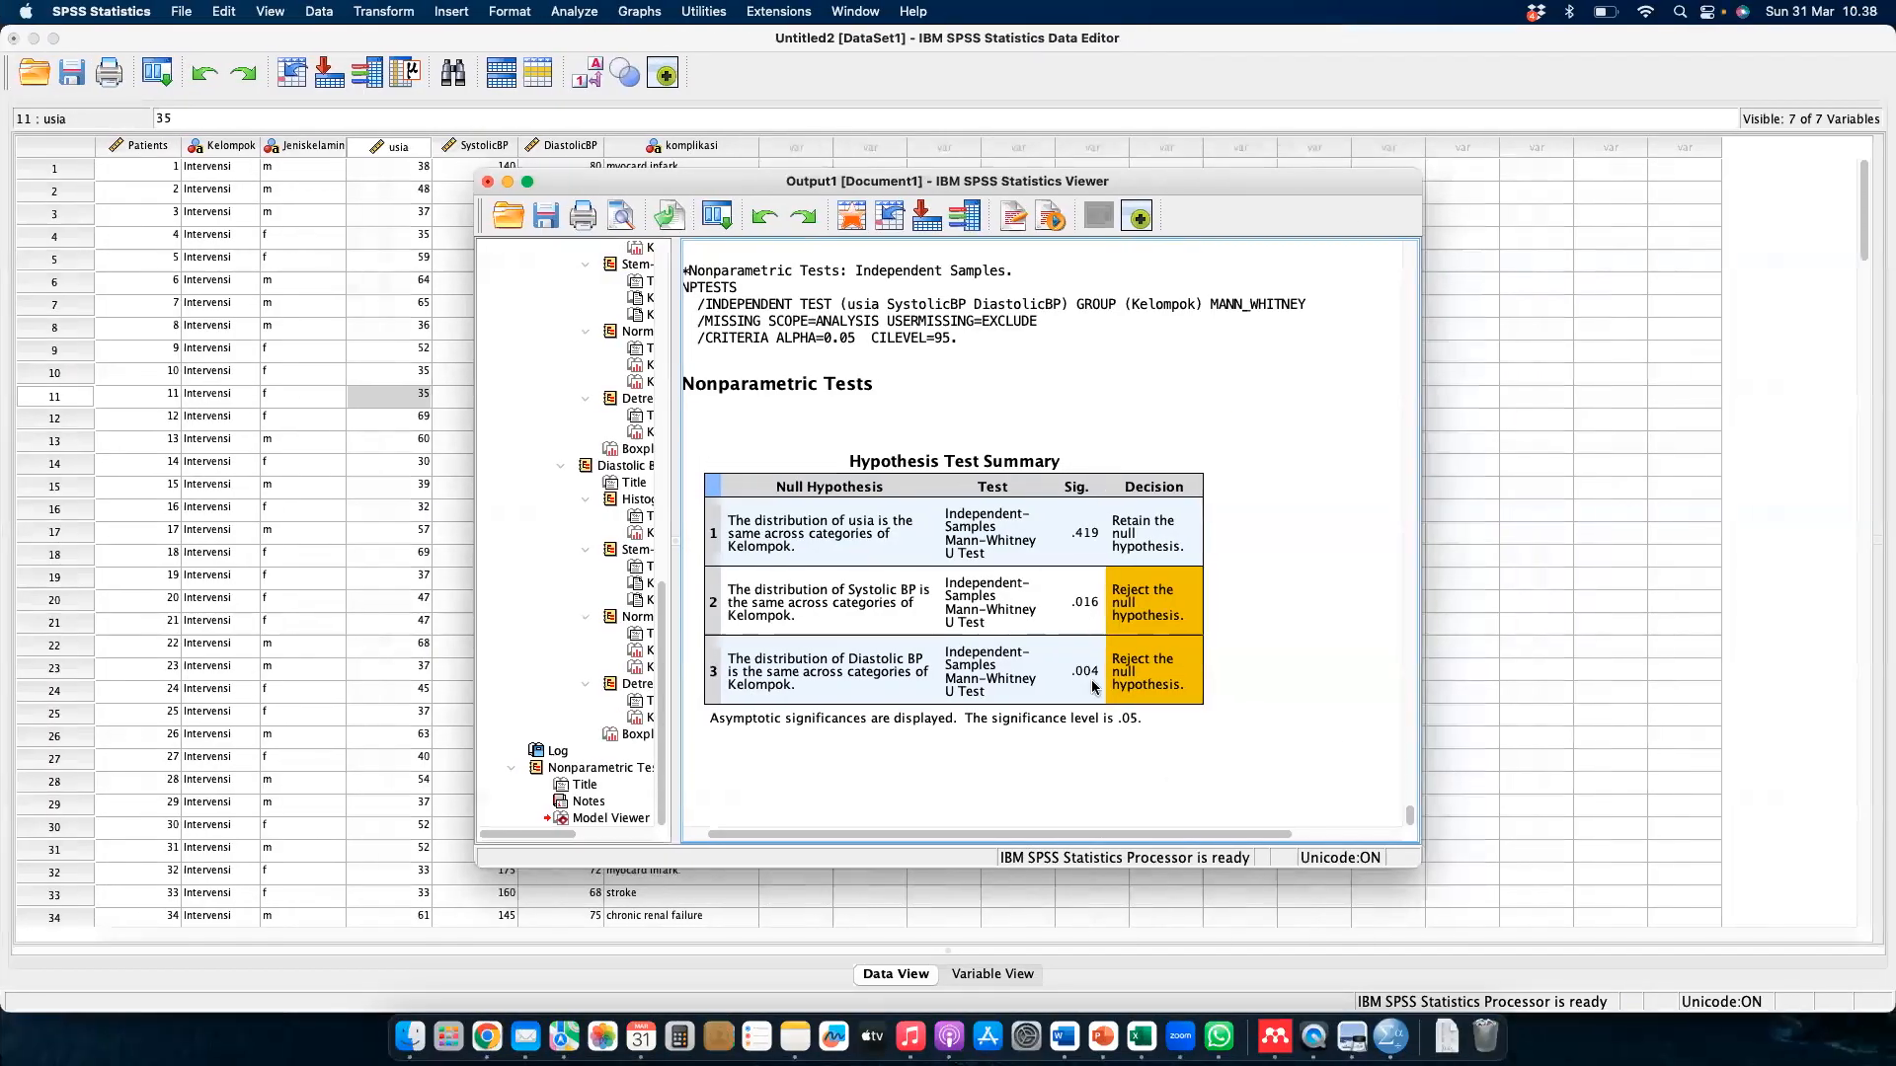
left_click(1092, 683)
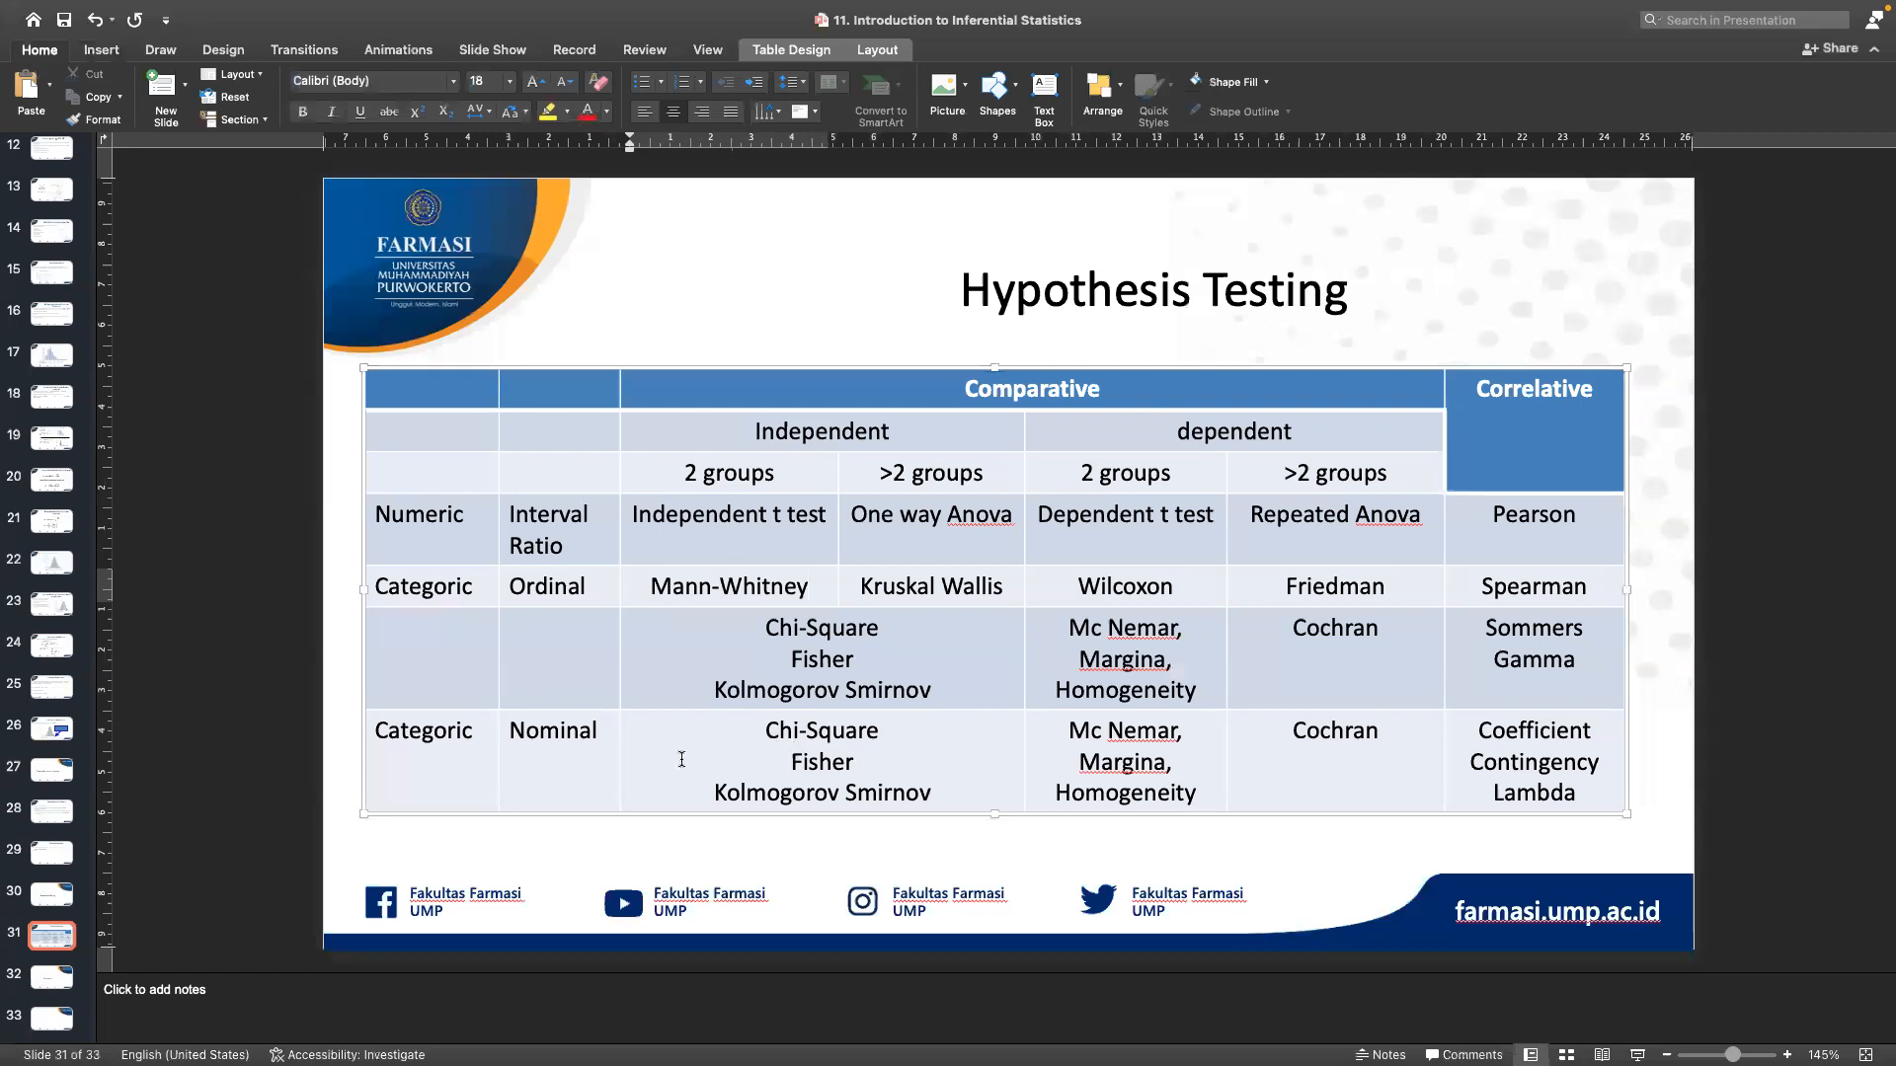
- Compare the two-group tests for nominal, ordinal and interval/ratio data on the PowerPoint Hypothesis Testing slide
left_click_drag(556, 748, 753, 741)
left_click_drag(545, 536, 673, 594)
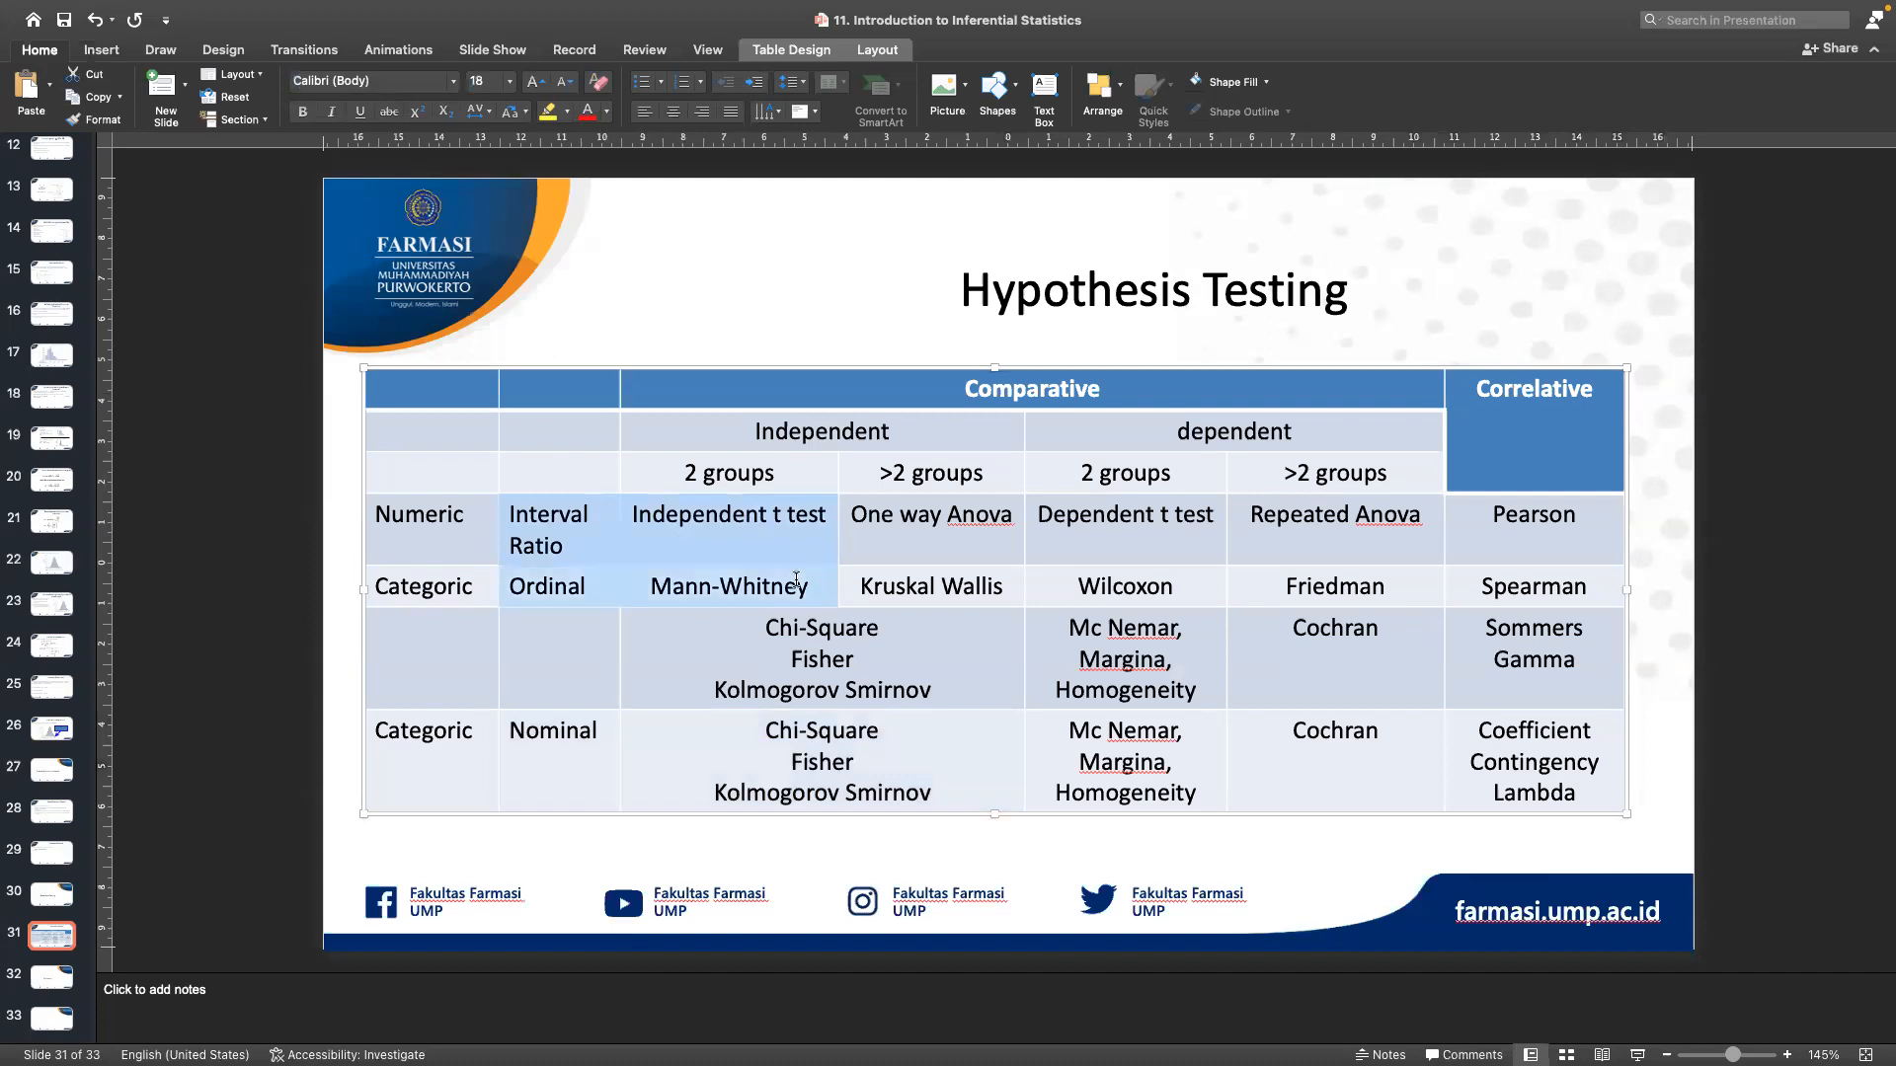
left_click(673, 594)
left_click_drag(577, 541, 701, 524)
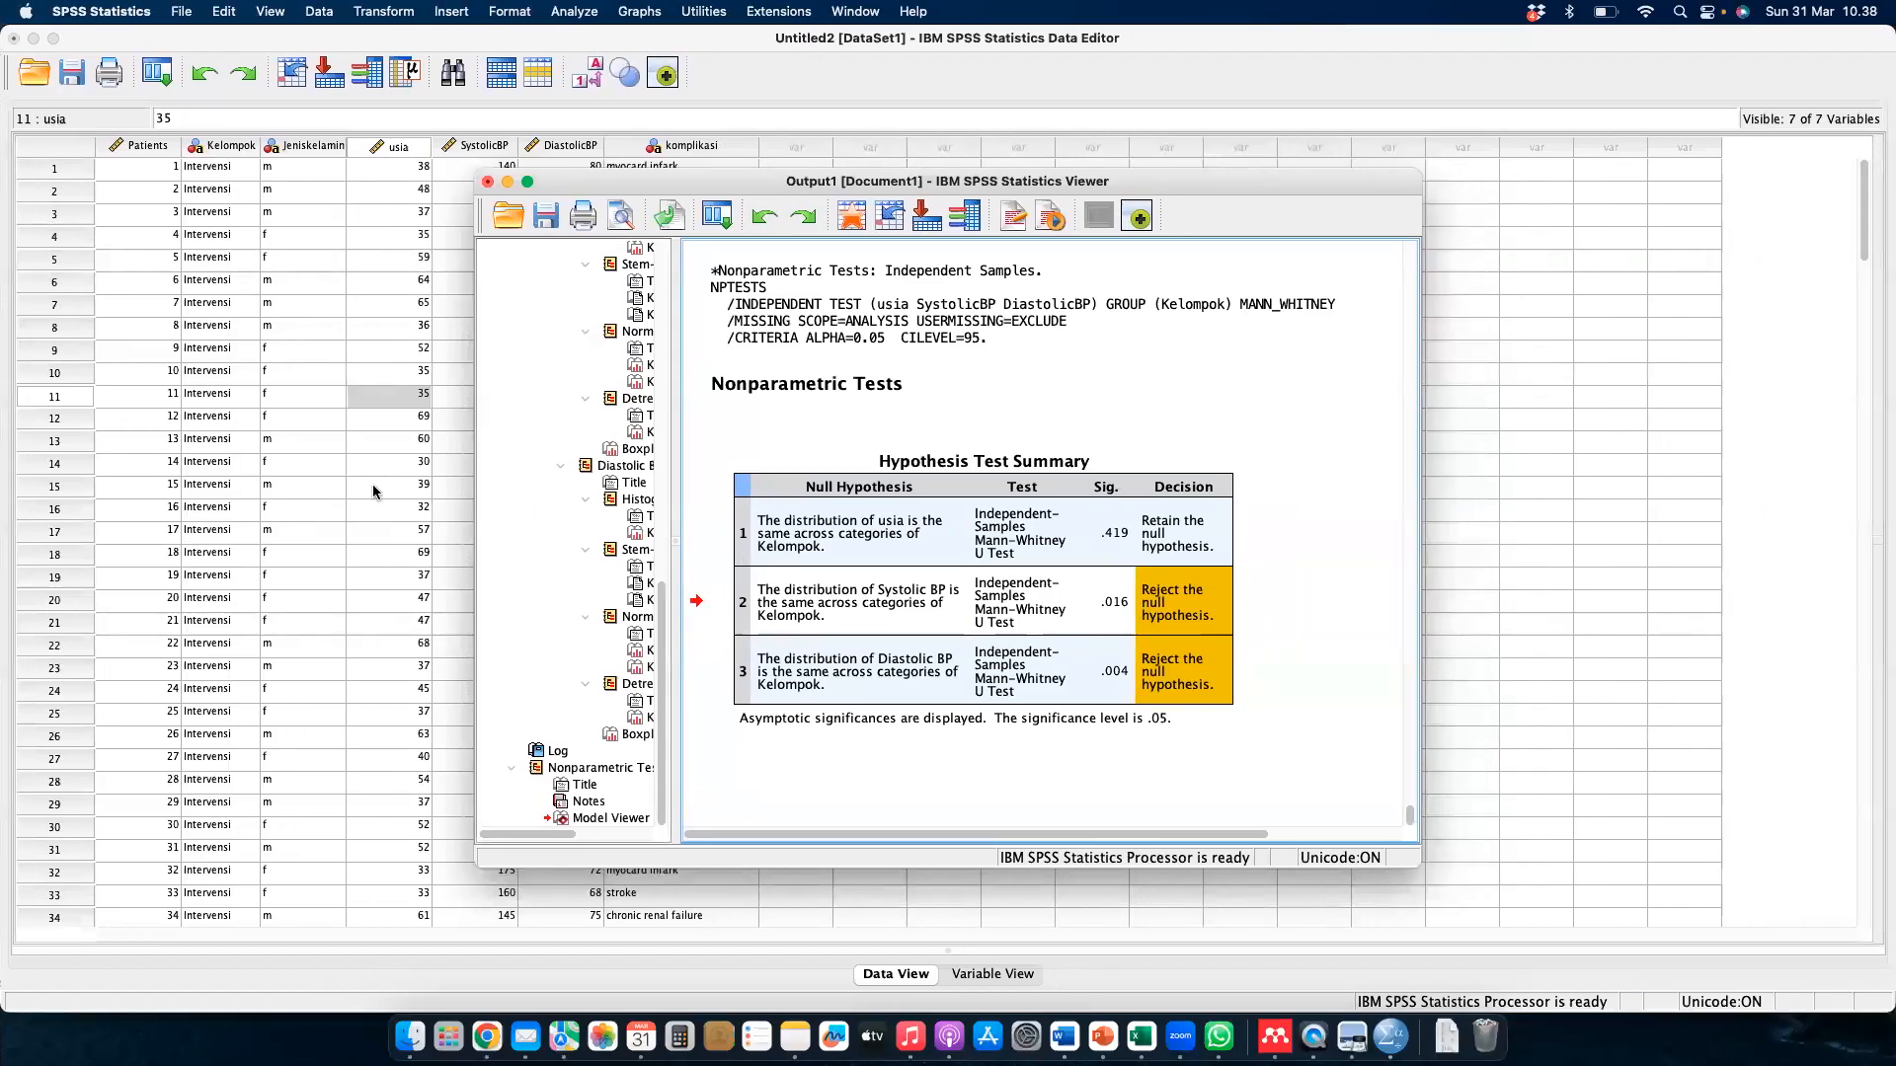
- Start an Independent-Samples T Test in SPSS with Kelompok as the grouping variable
left_click(575, 12)
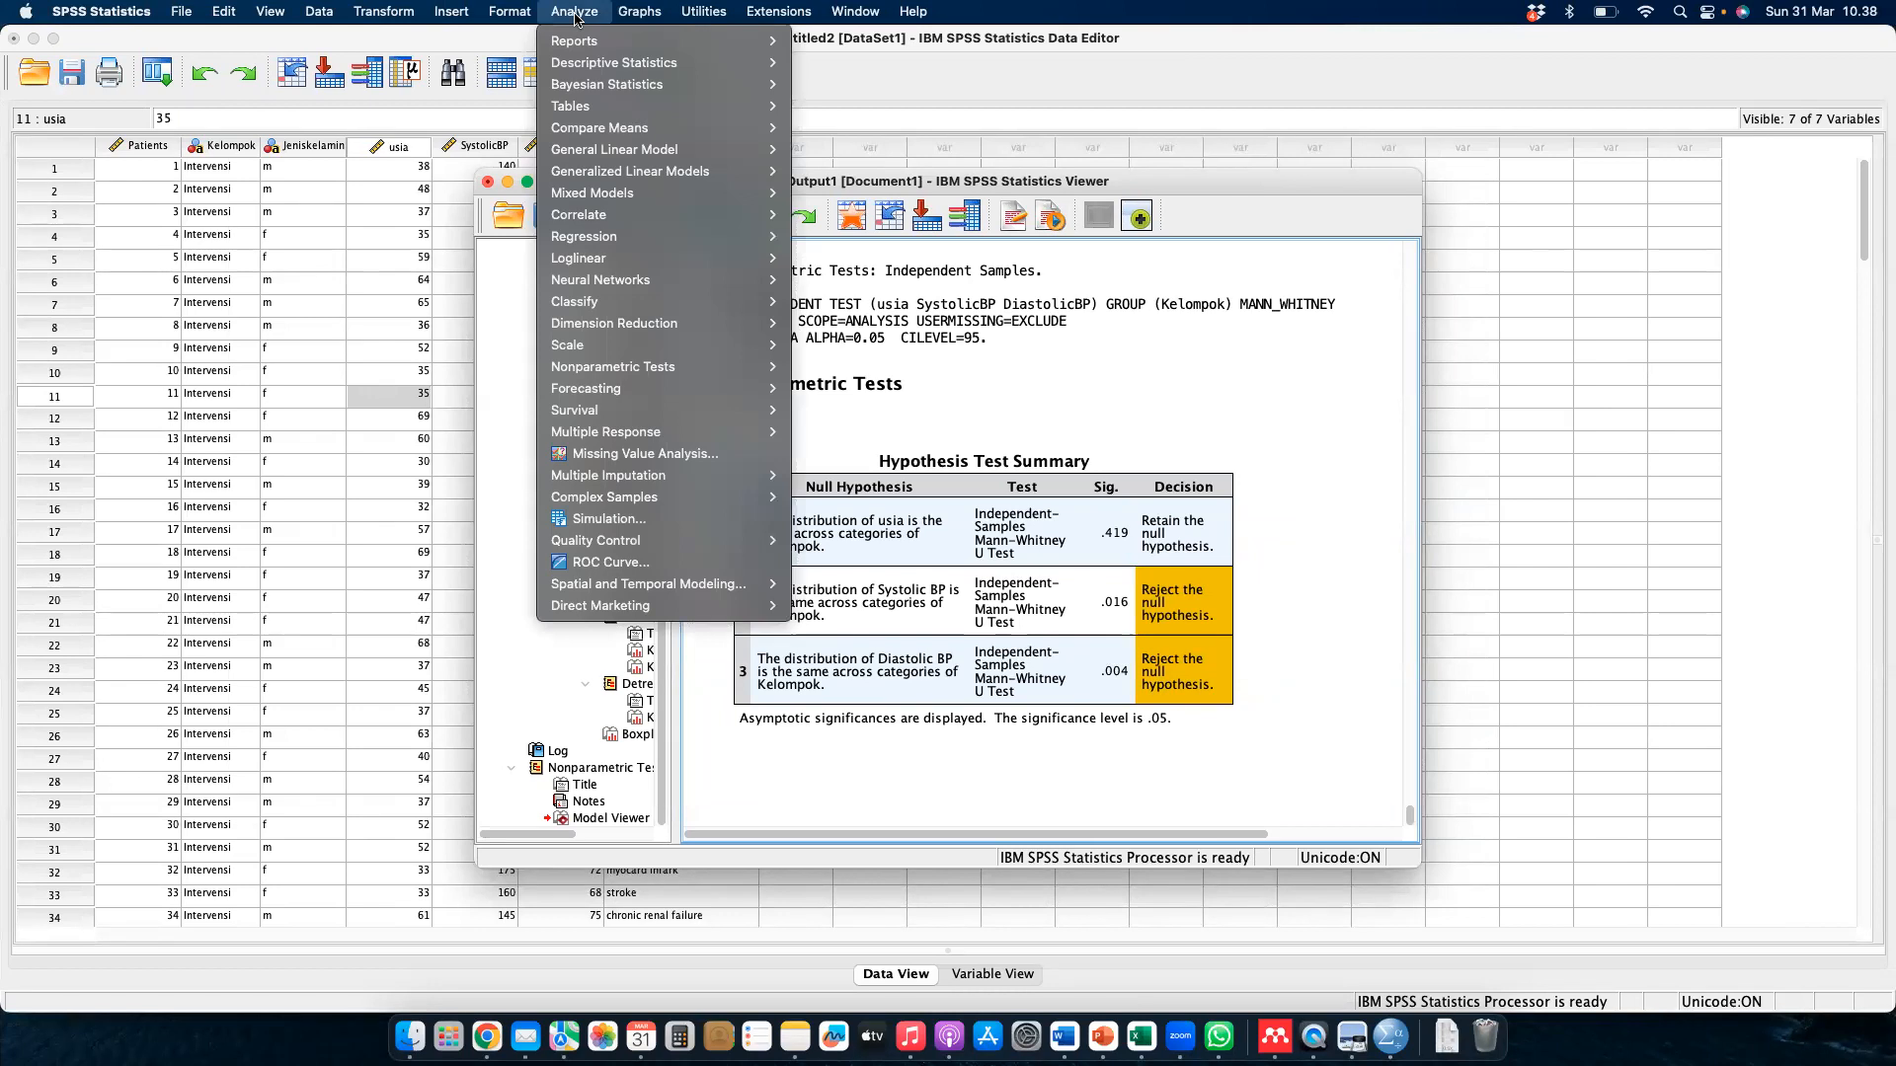
mouse_move(630, 131)
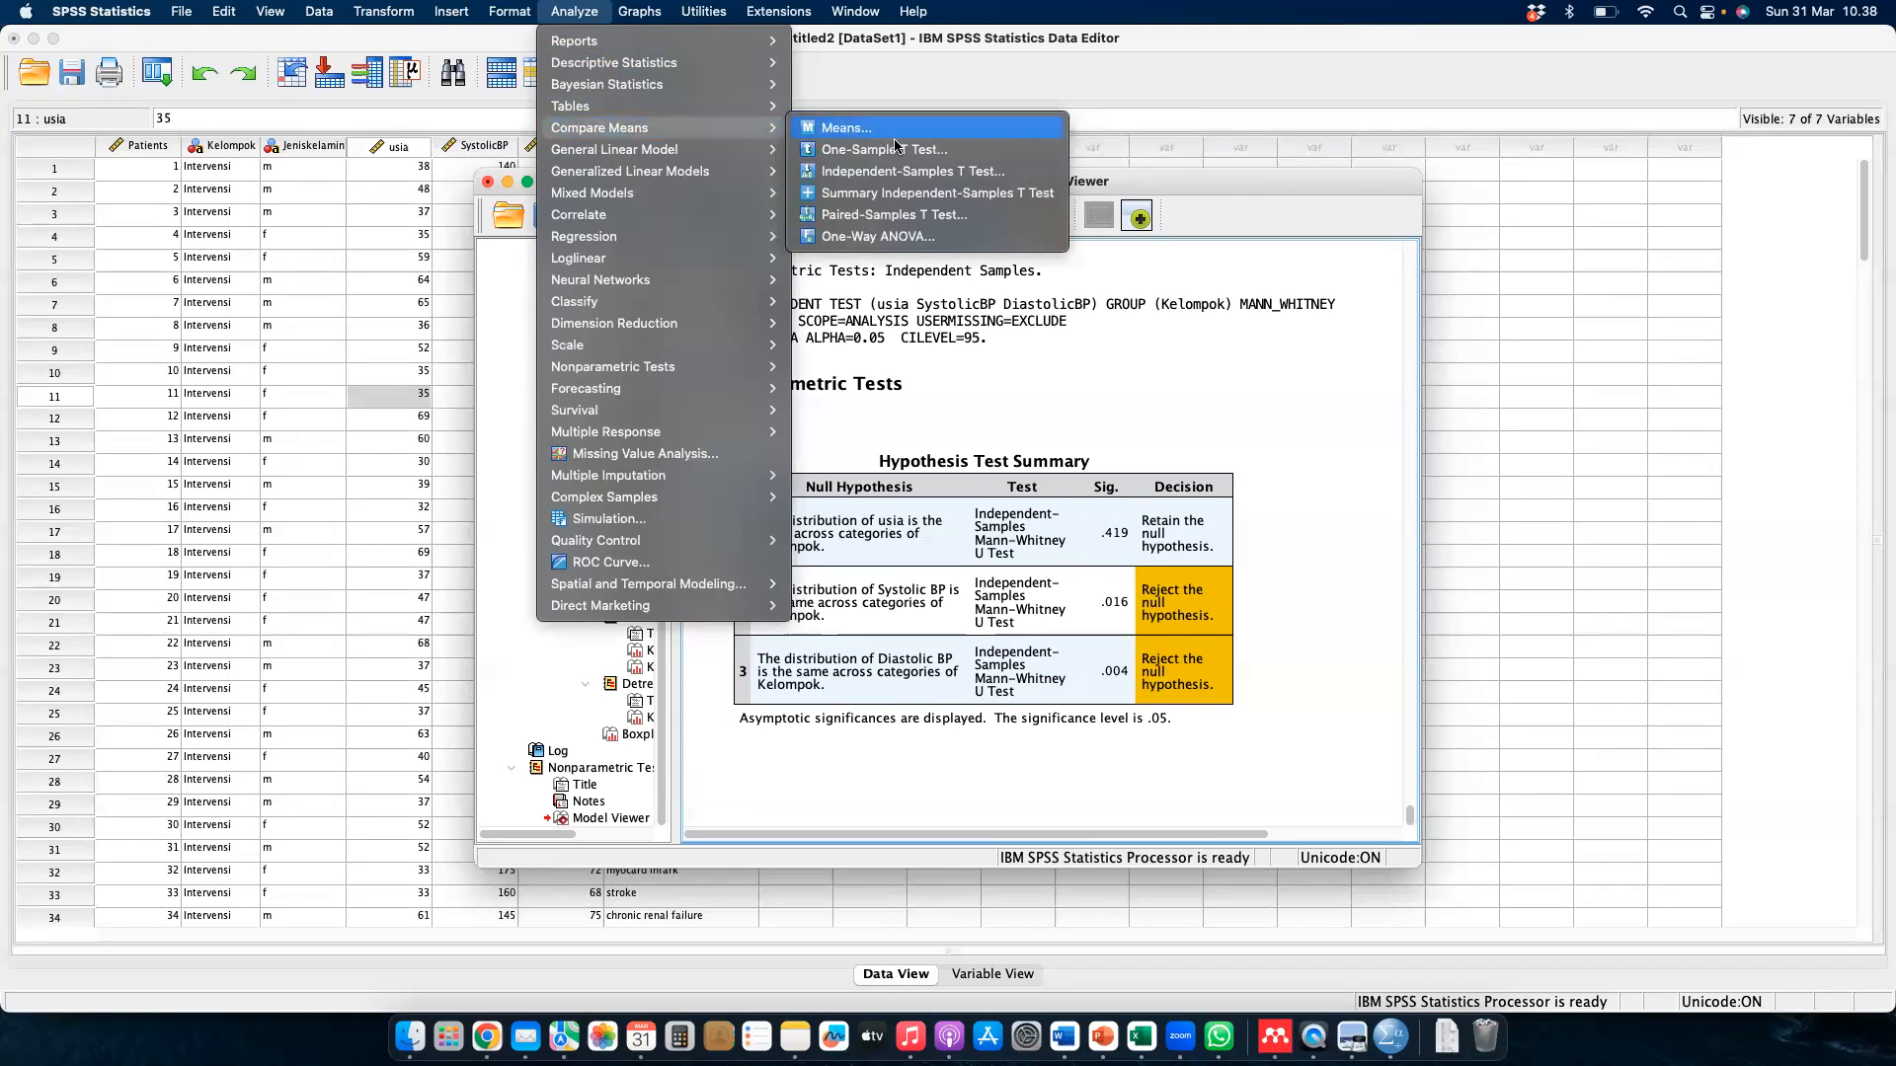
left_click(948, 173)
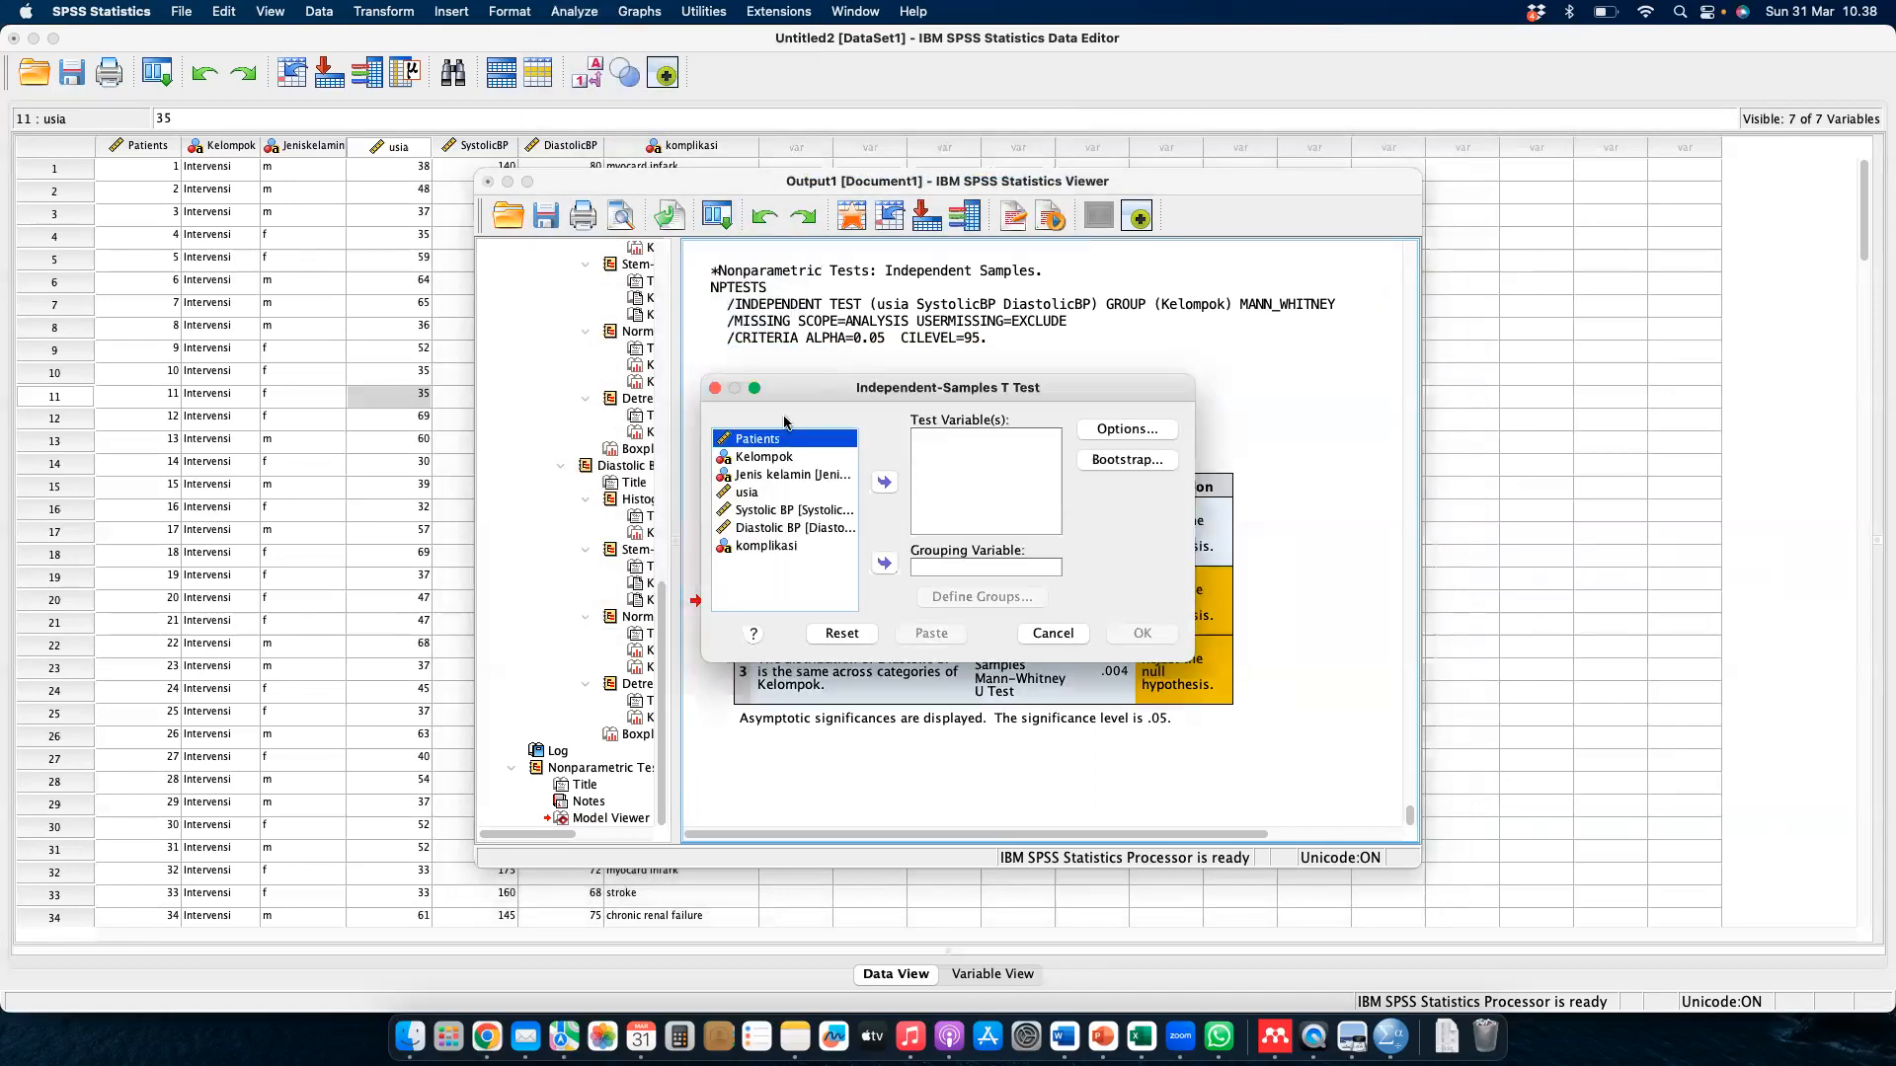
left_click(757, 457)
left_click(881, 563)
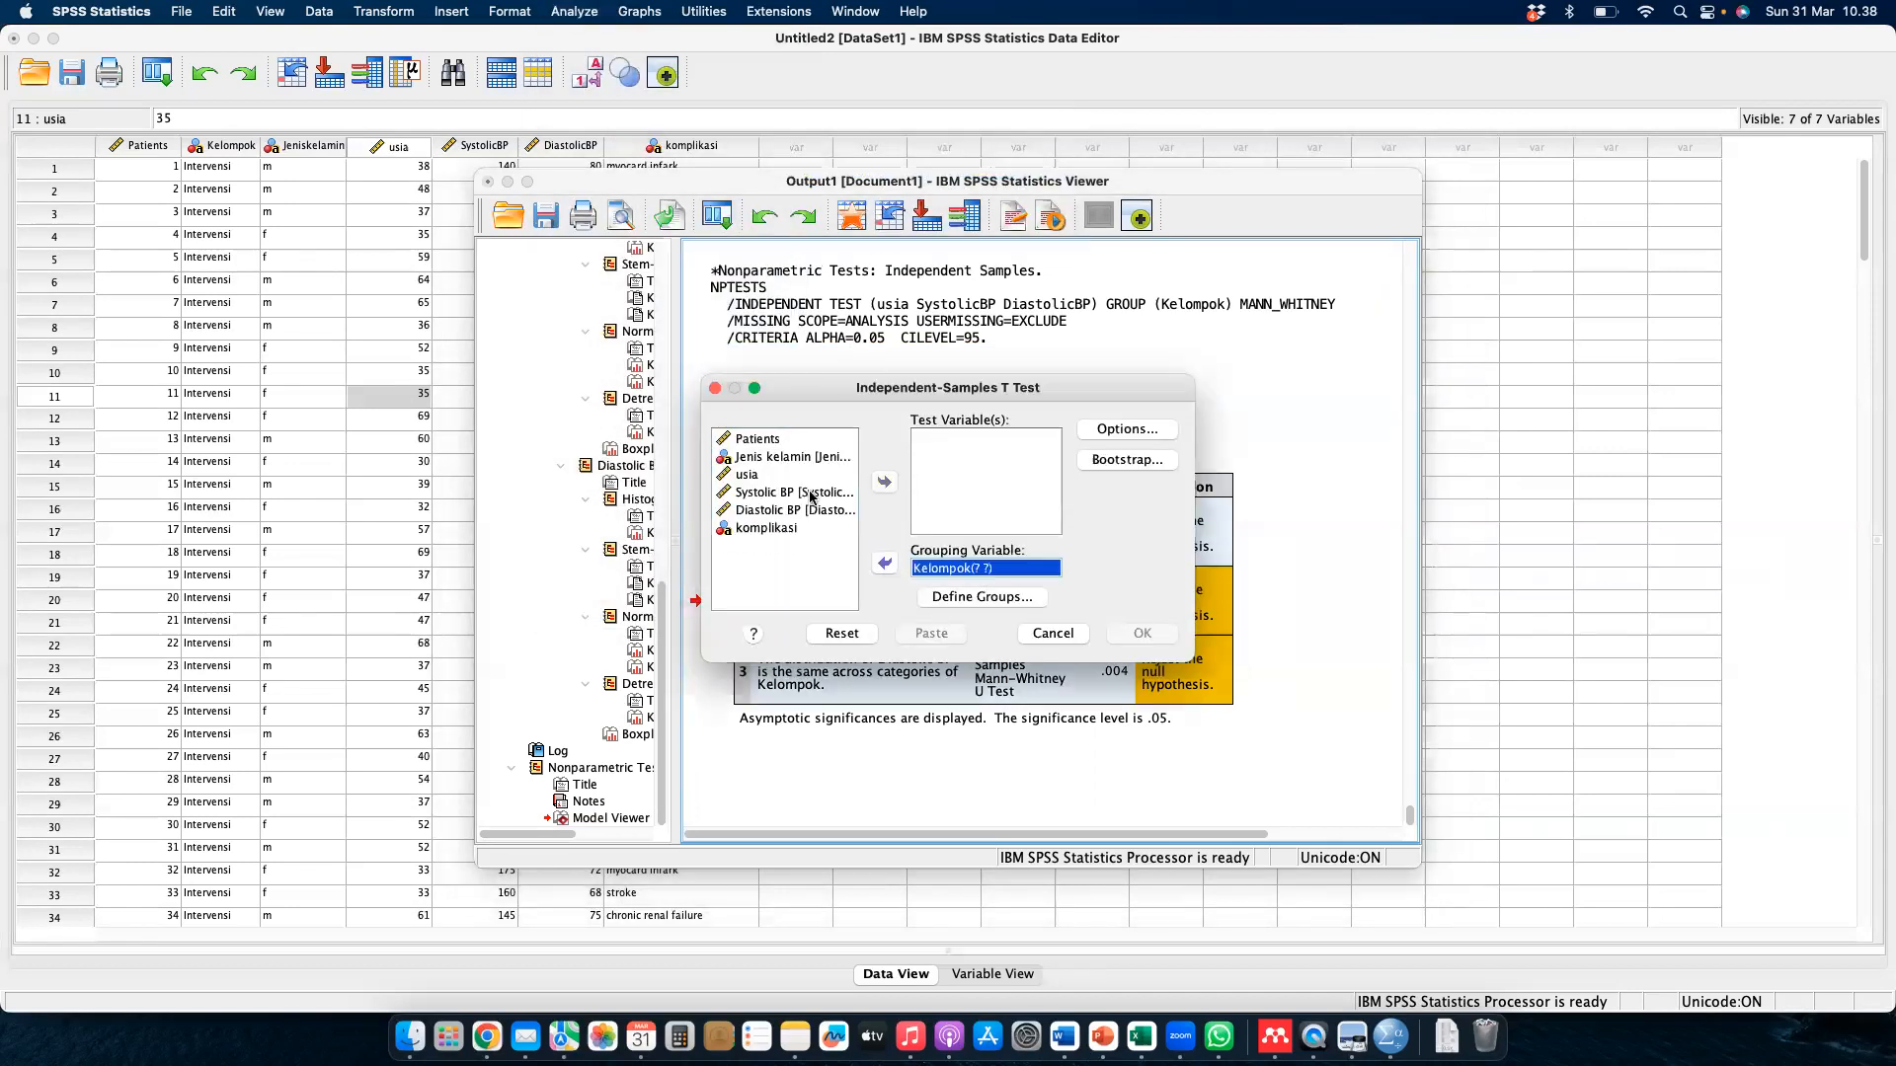
- Add usia, Systolic BP and Diastolic BP as the test variables of the Independent-Samples T Test
left_click(761, 475)
left_click(883, 482)
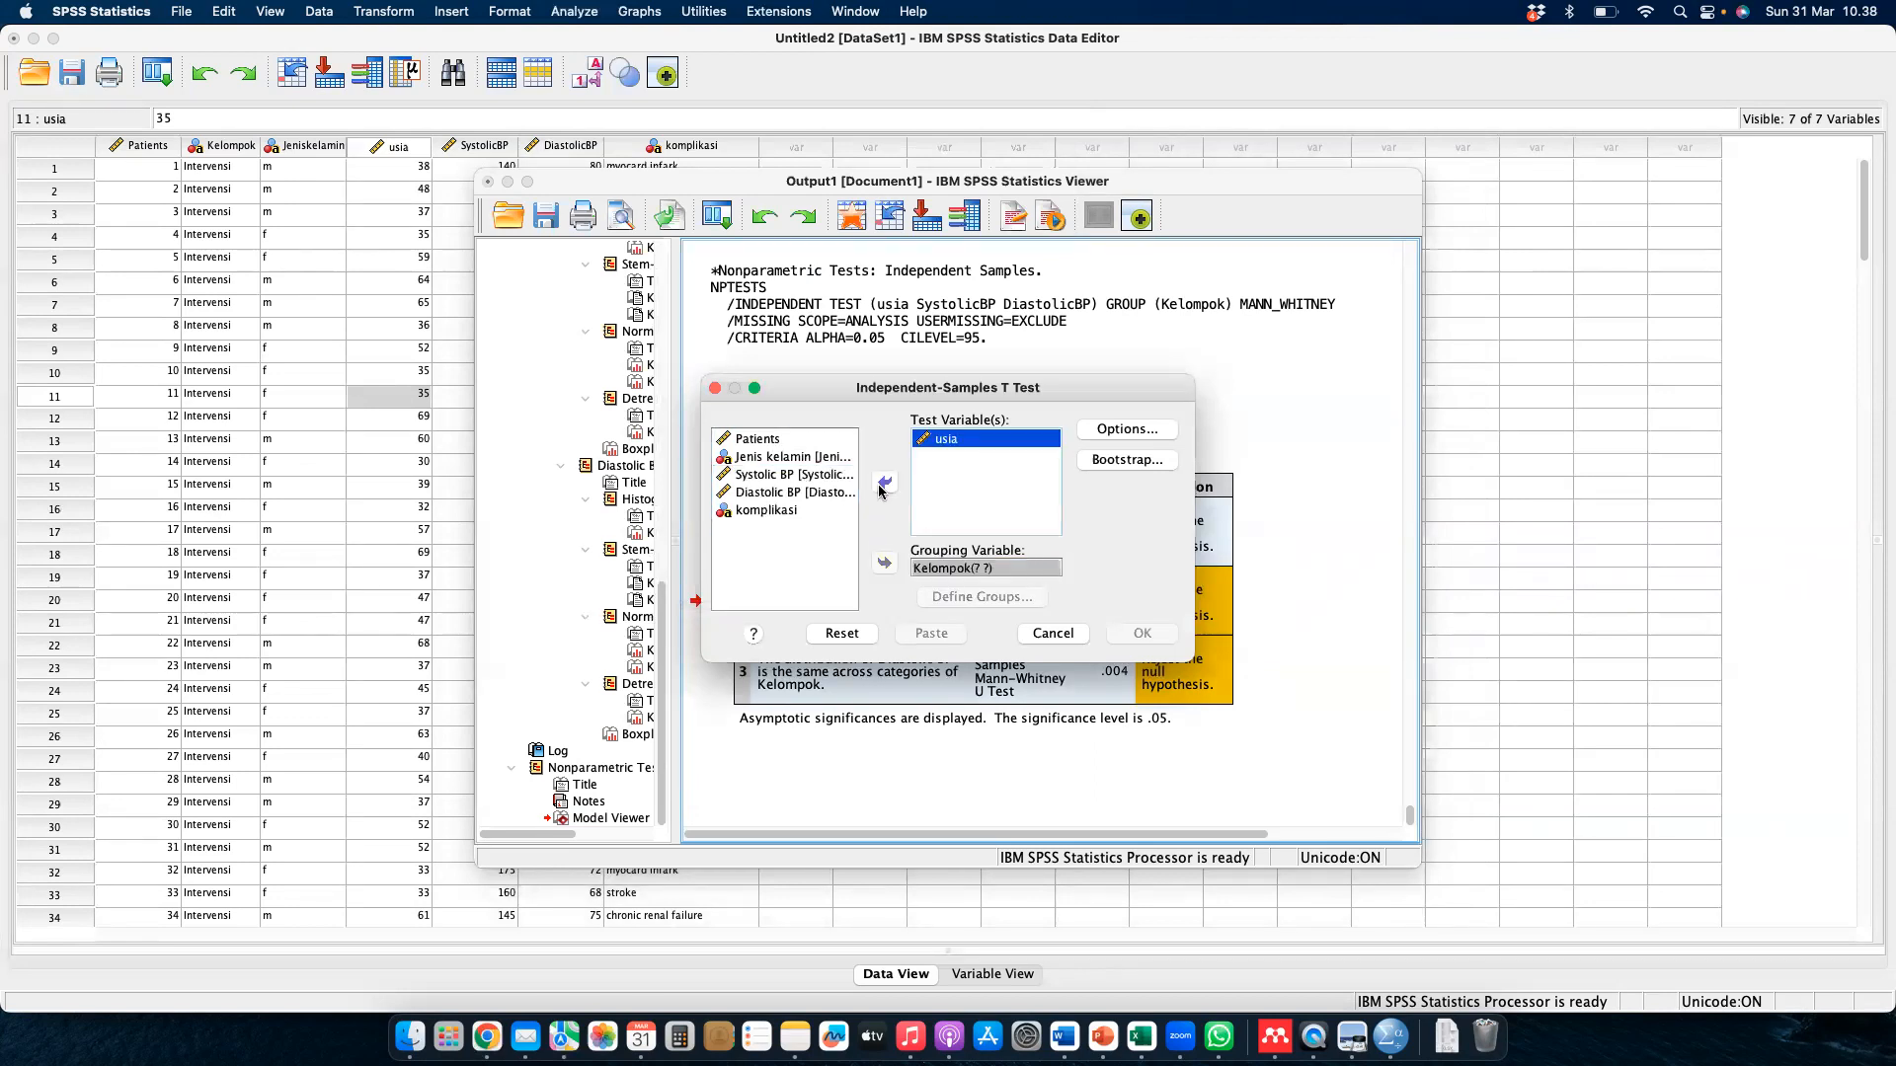
left_click(810, 476)
left_click(882, 483)
left_click(827, 475)
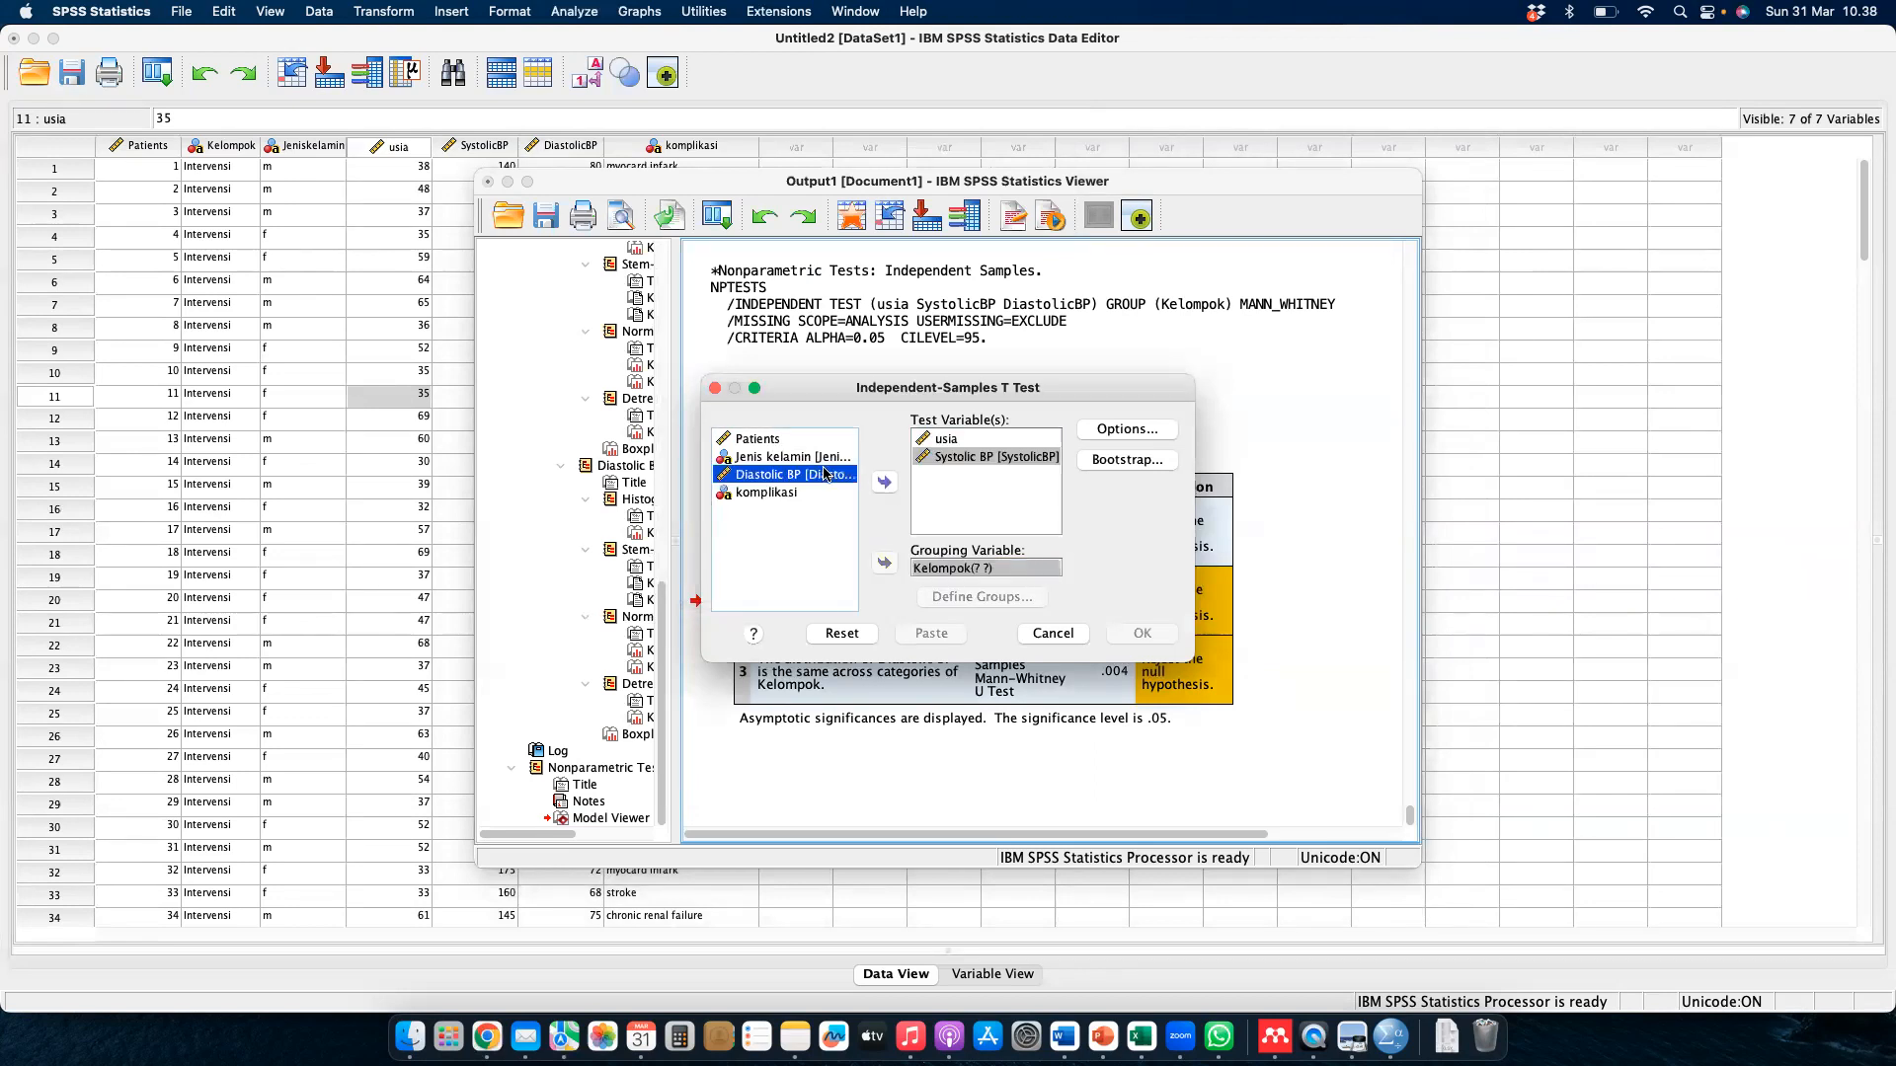
left_click(883, 482)
- Check the T test options and bootstrap settings, keeping the 95% confidence interval and exclusion of cases analysis by analysis
left_click(1119, 431)
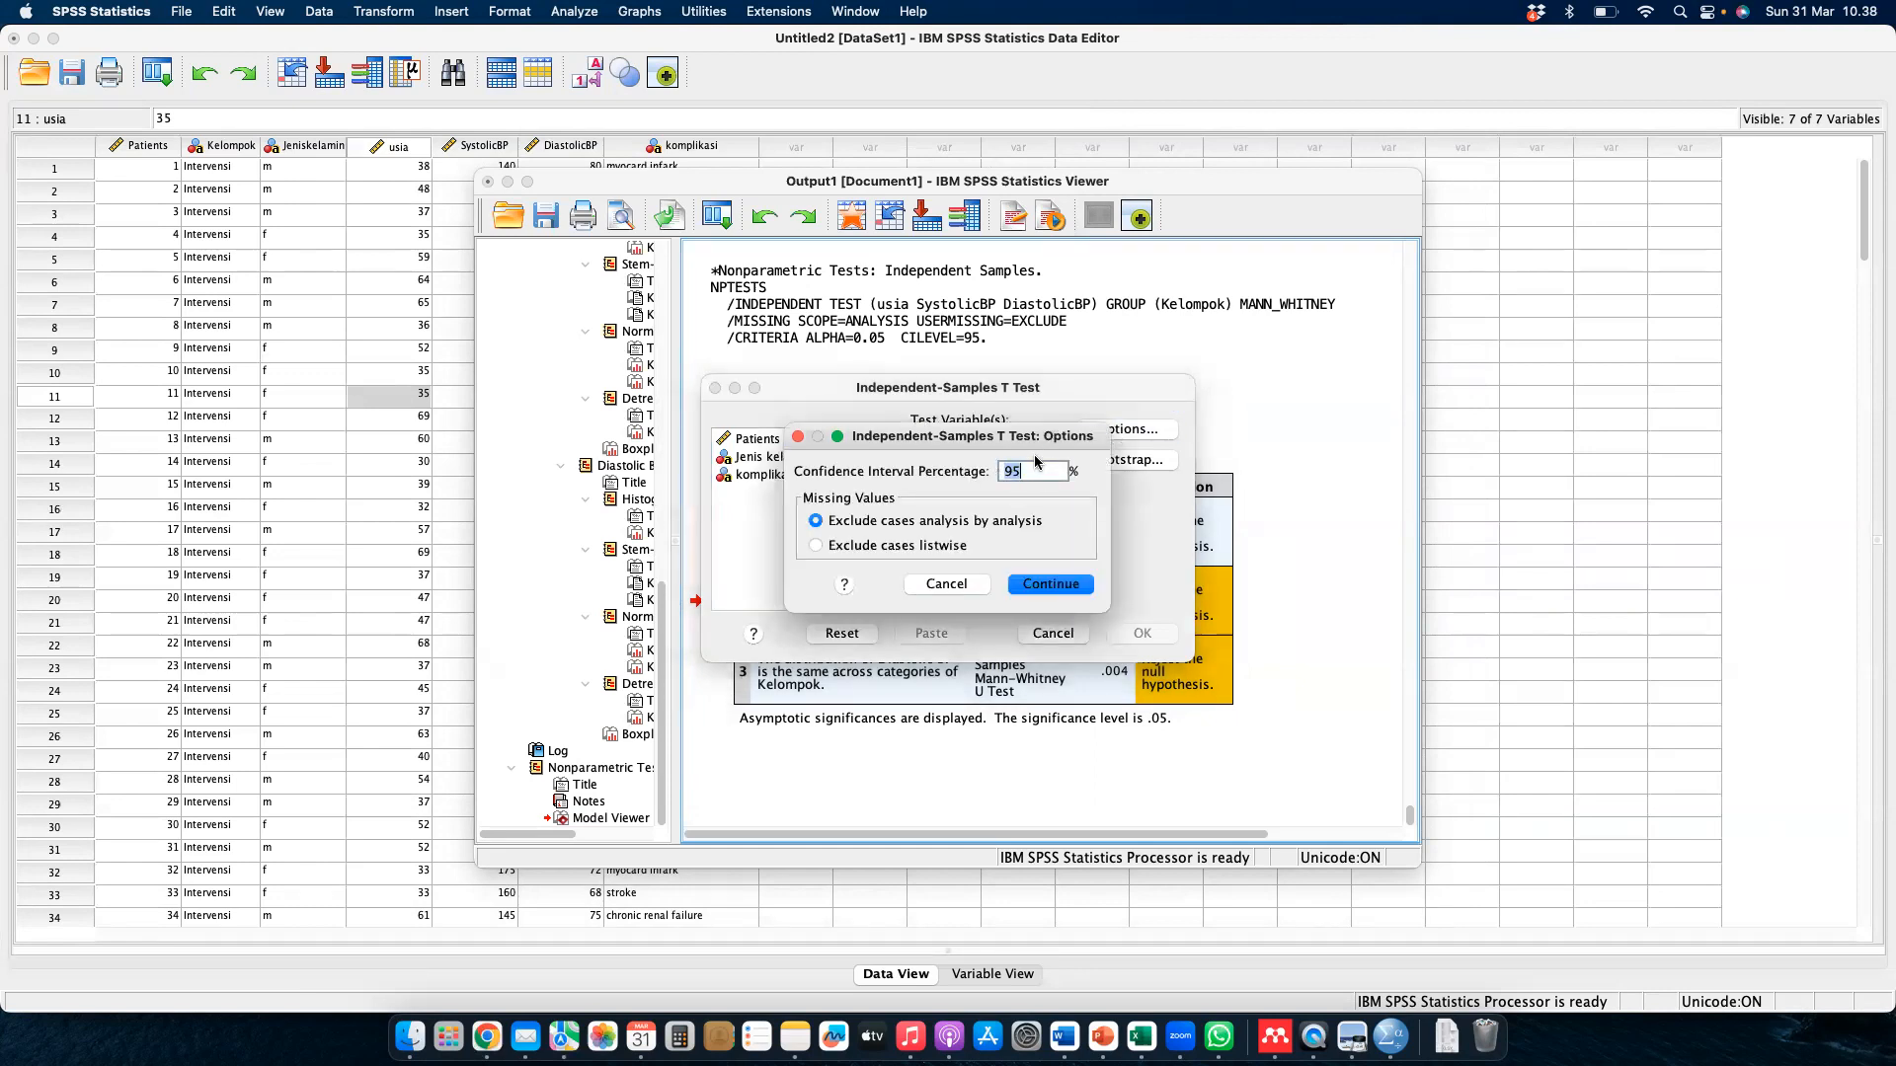
key("Return")
left_click(1140, 460)
key("Return")
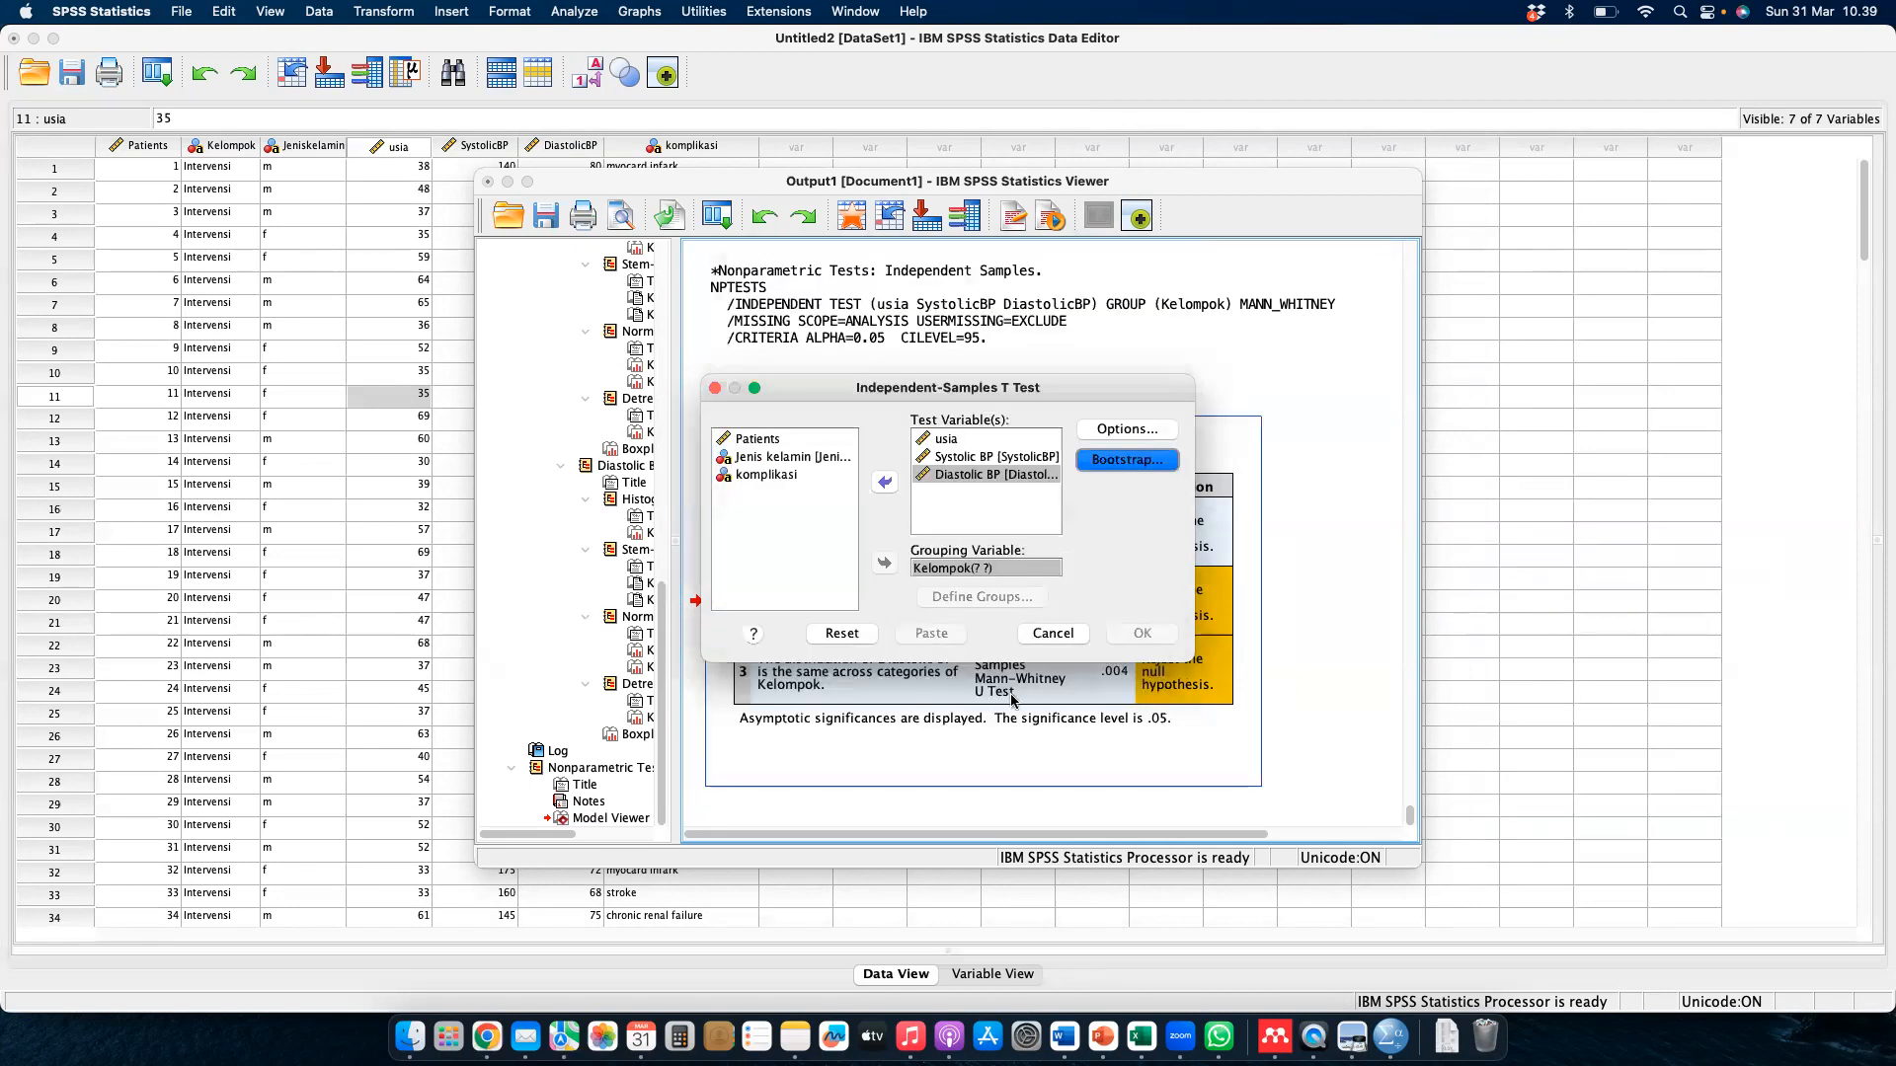
- Define the Kelompok groups as intervensi for Group 1 and kontrol for Group 2
left_click(977, 569)
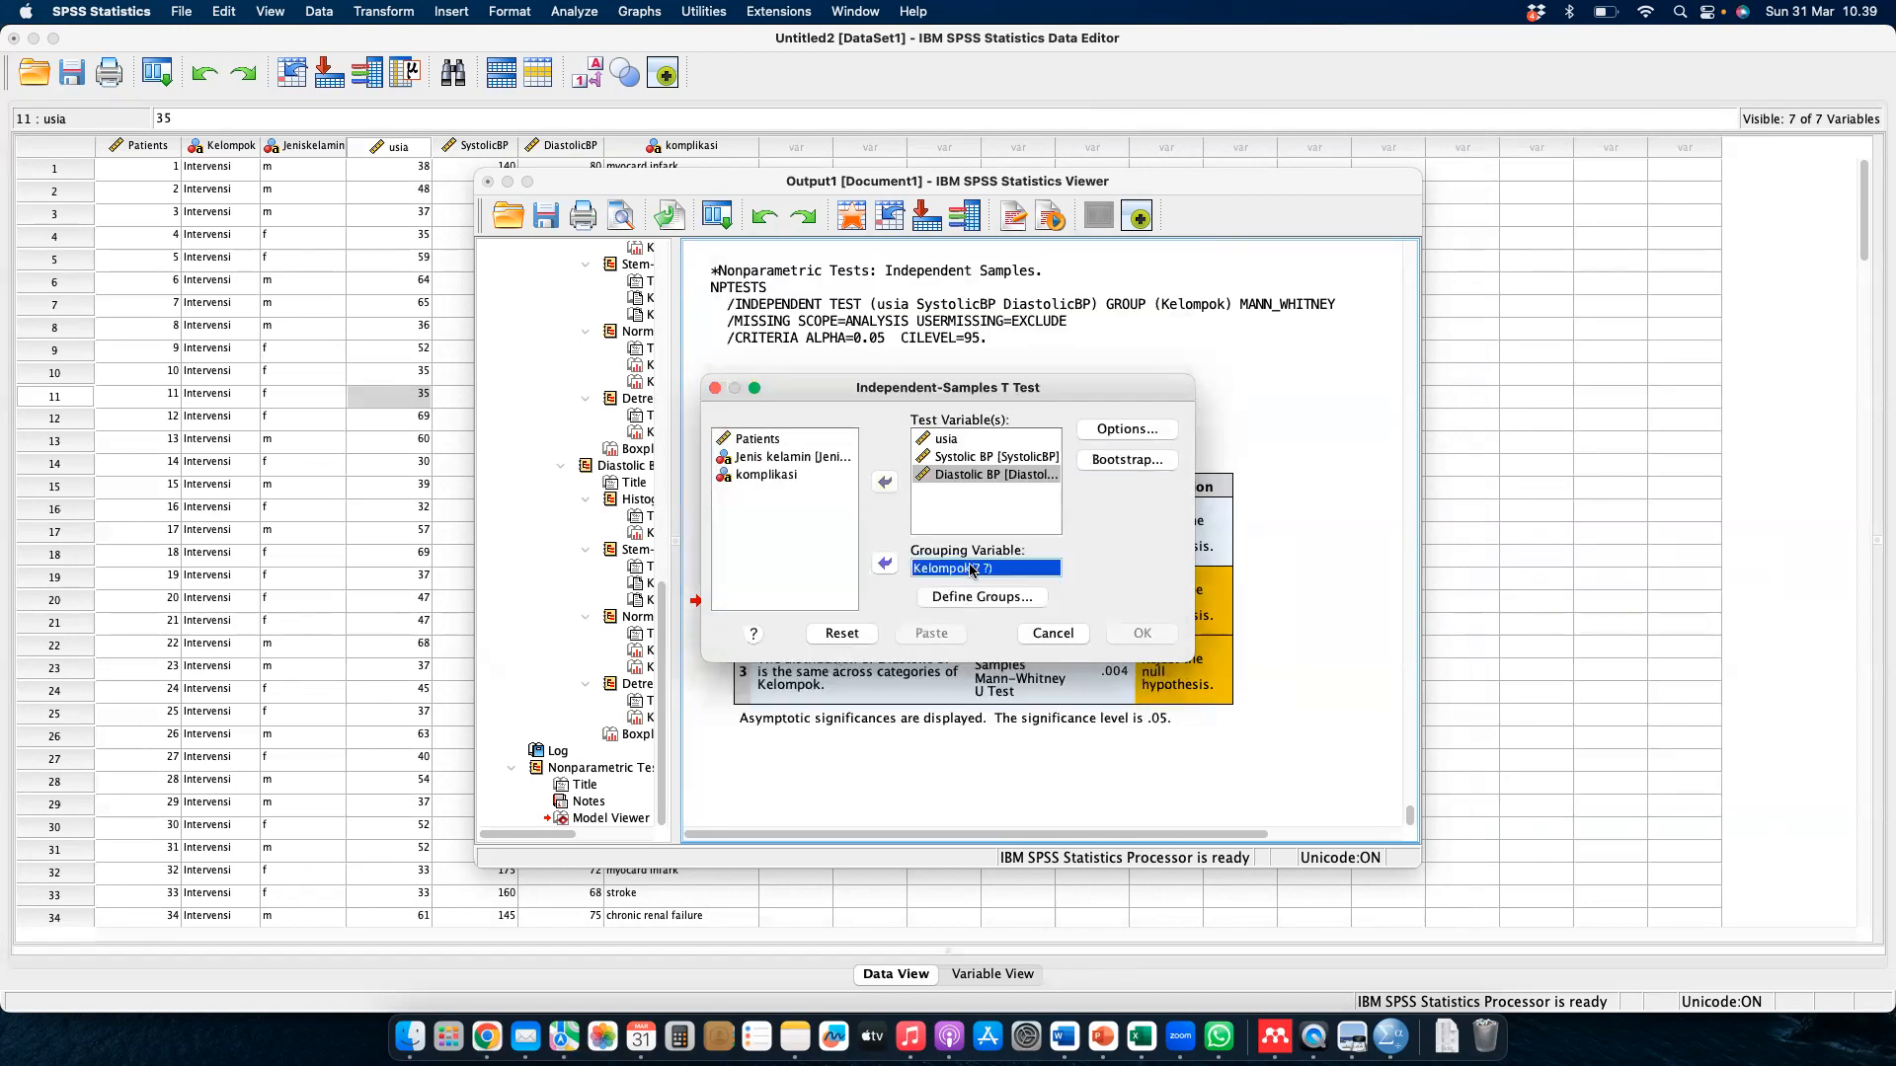
left_click(974, 597)
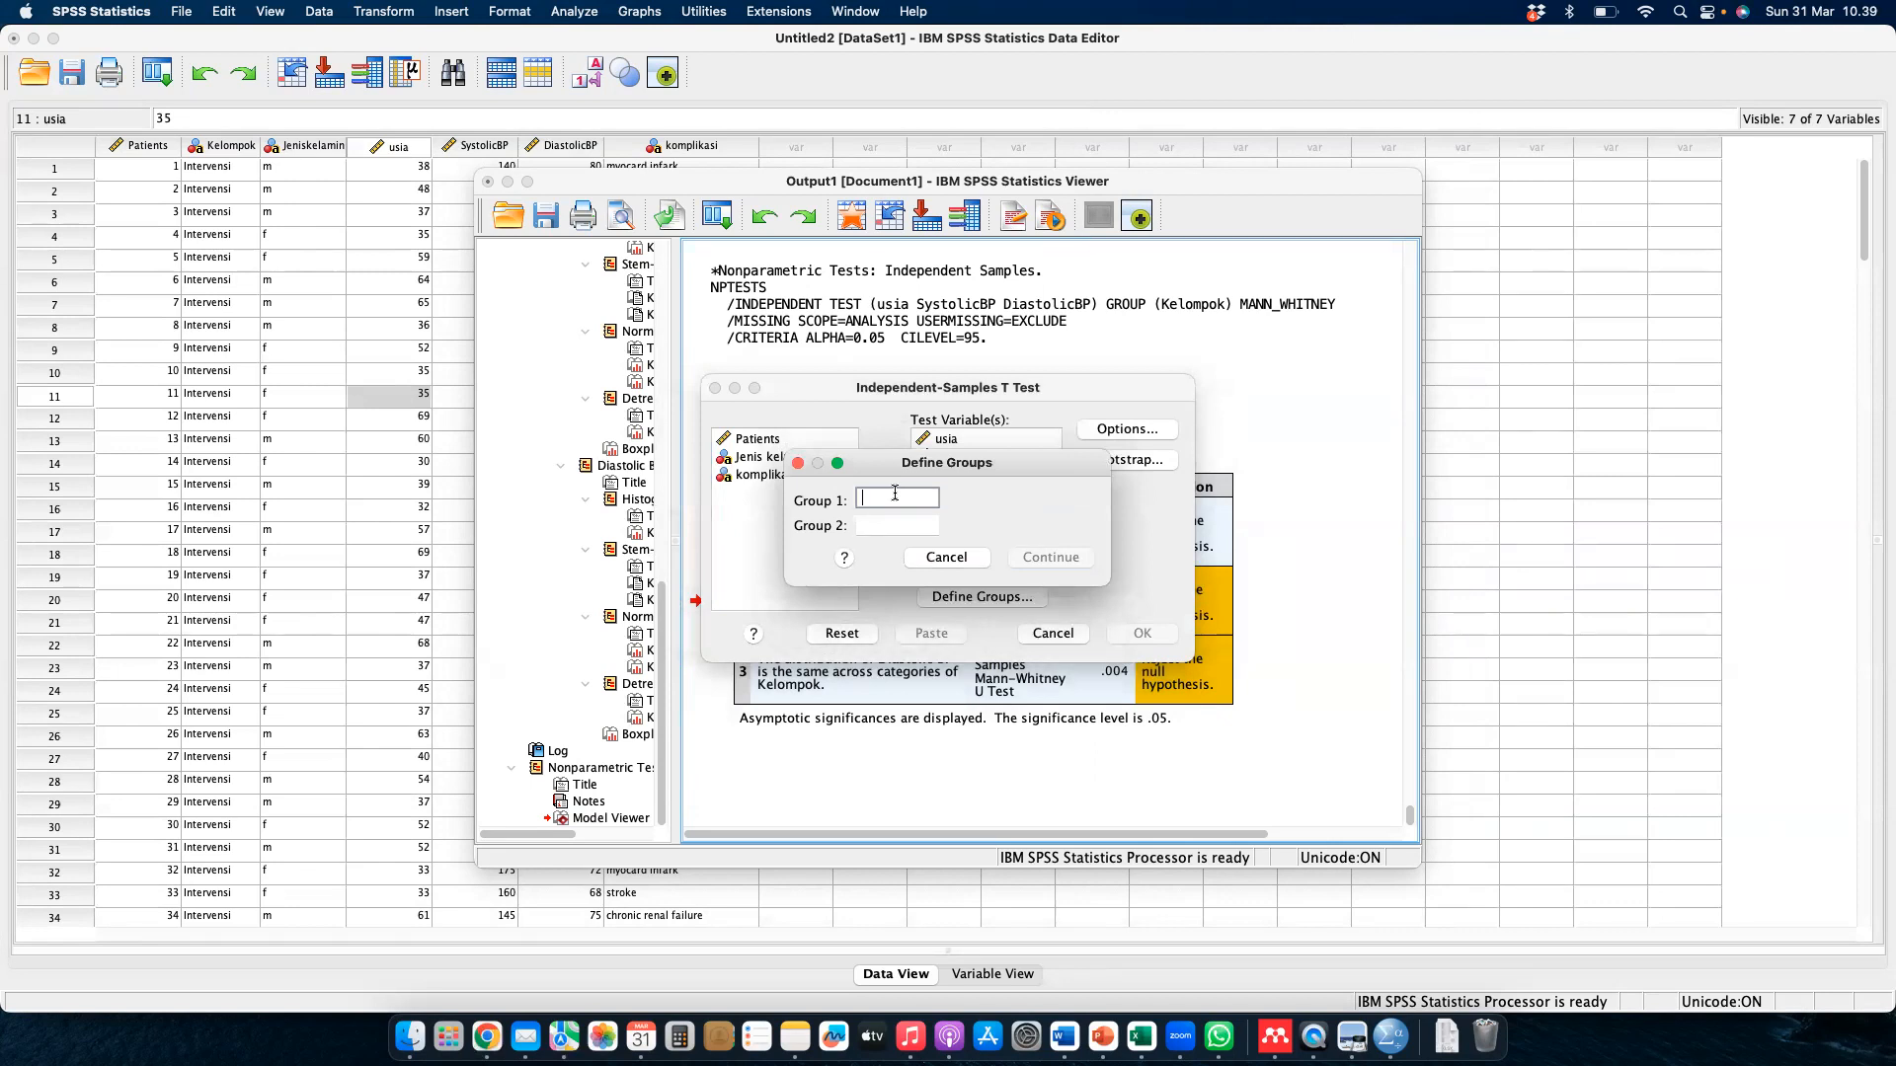
type("ntervensi")
key("Tab")
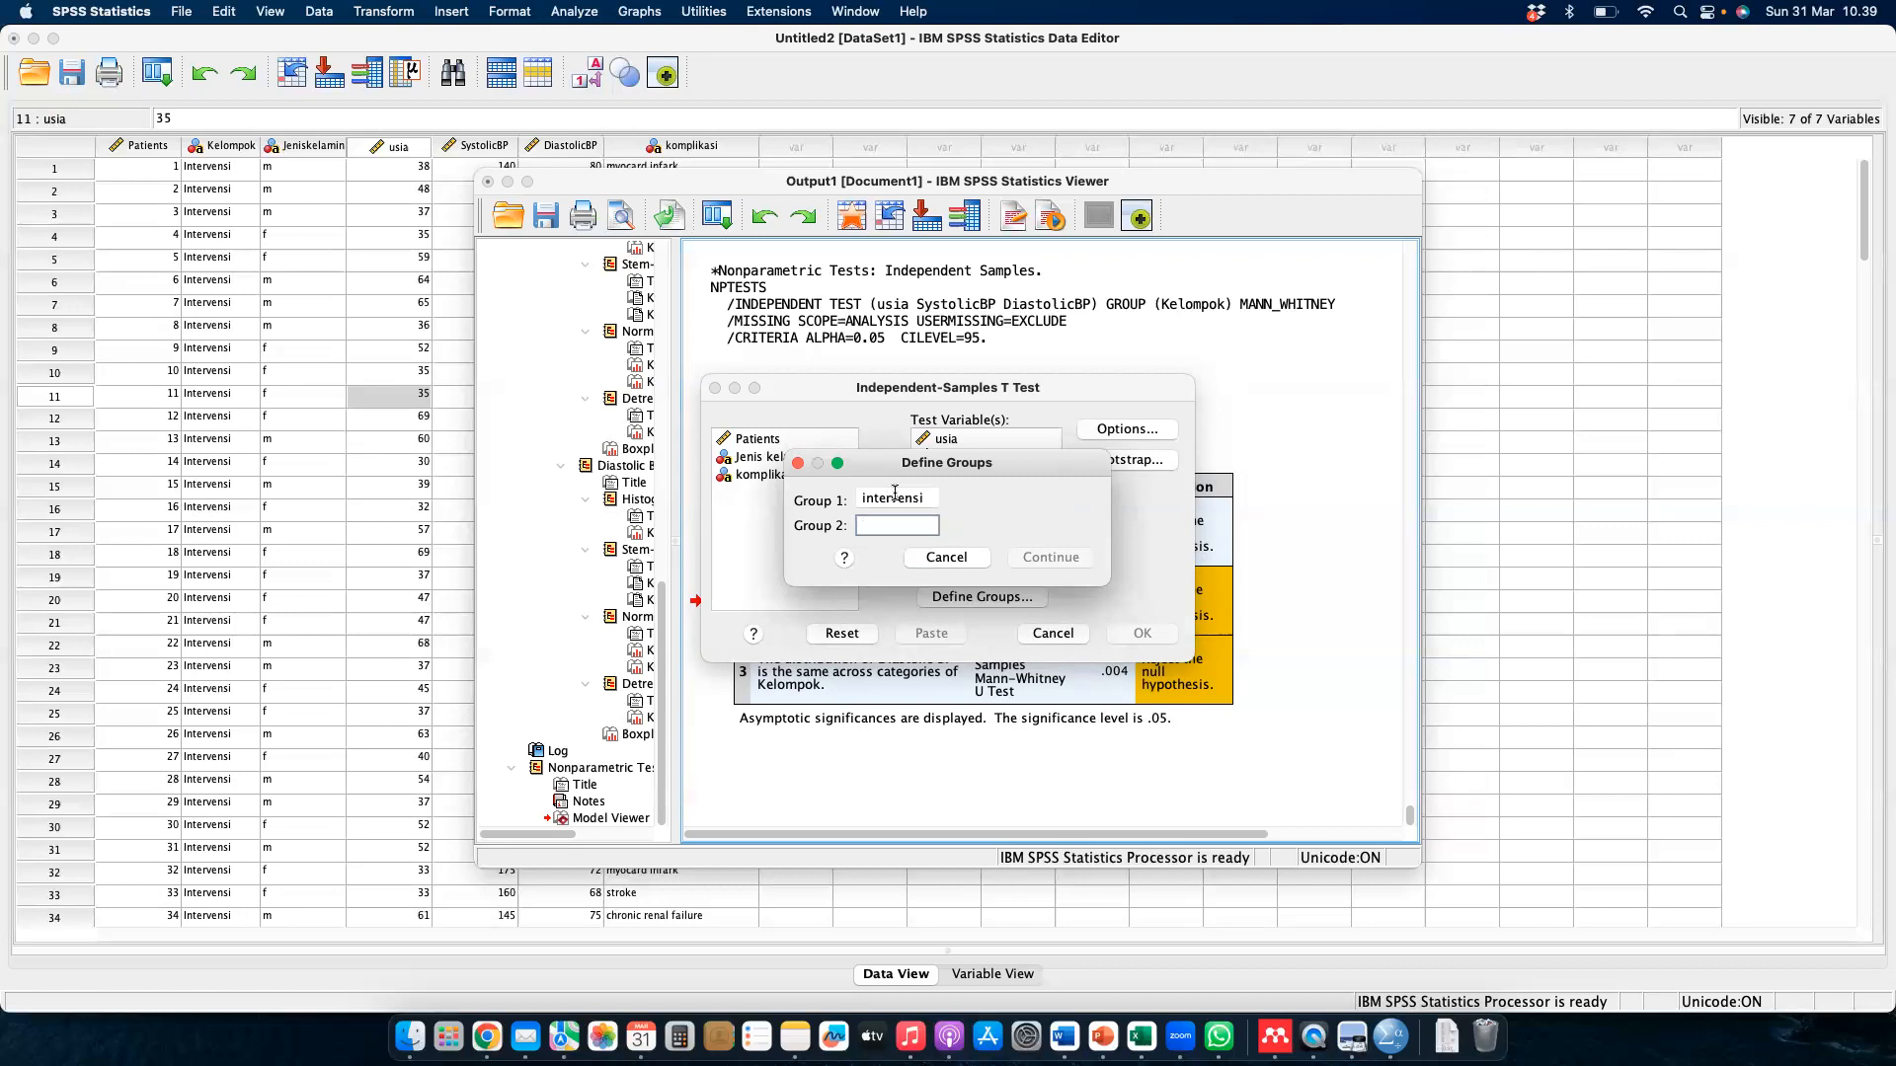
type("kontrol")
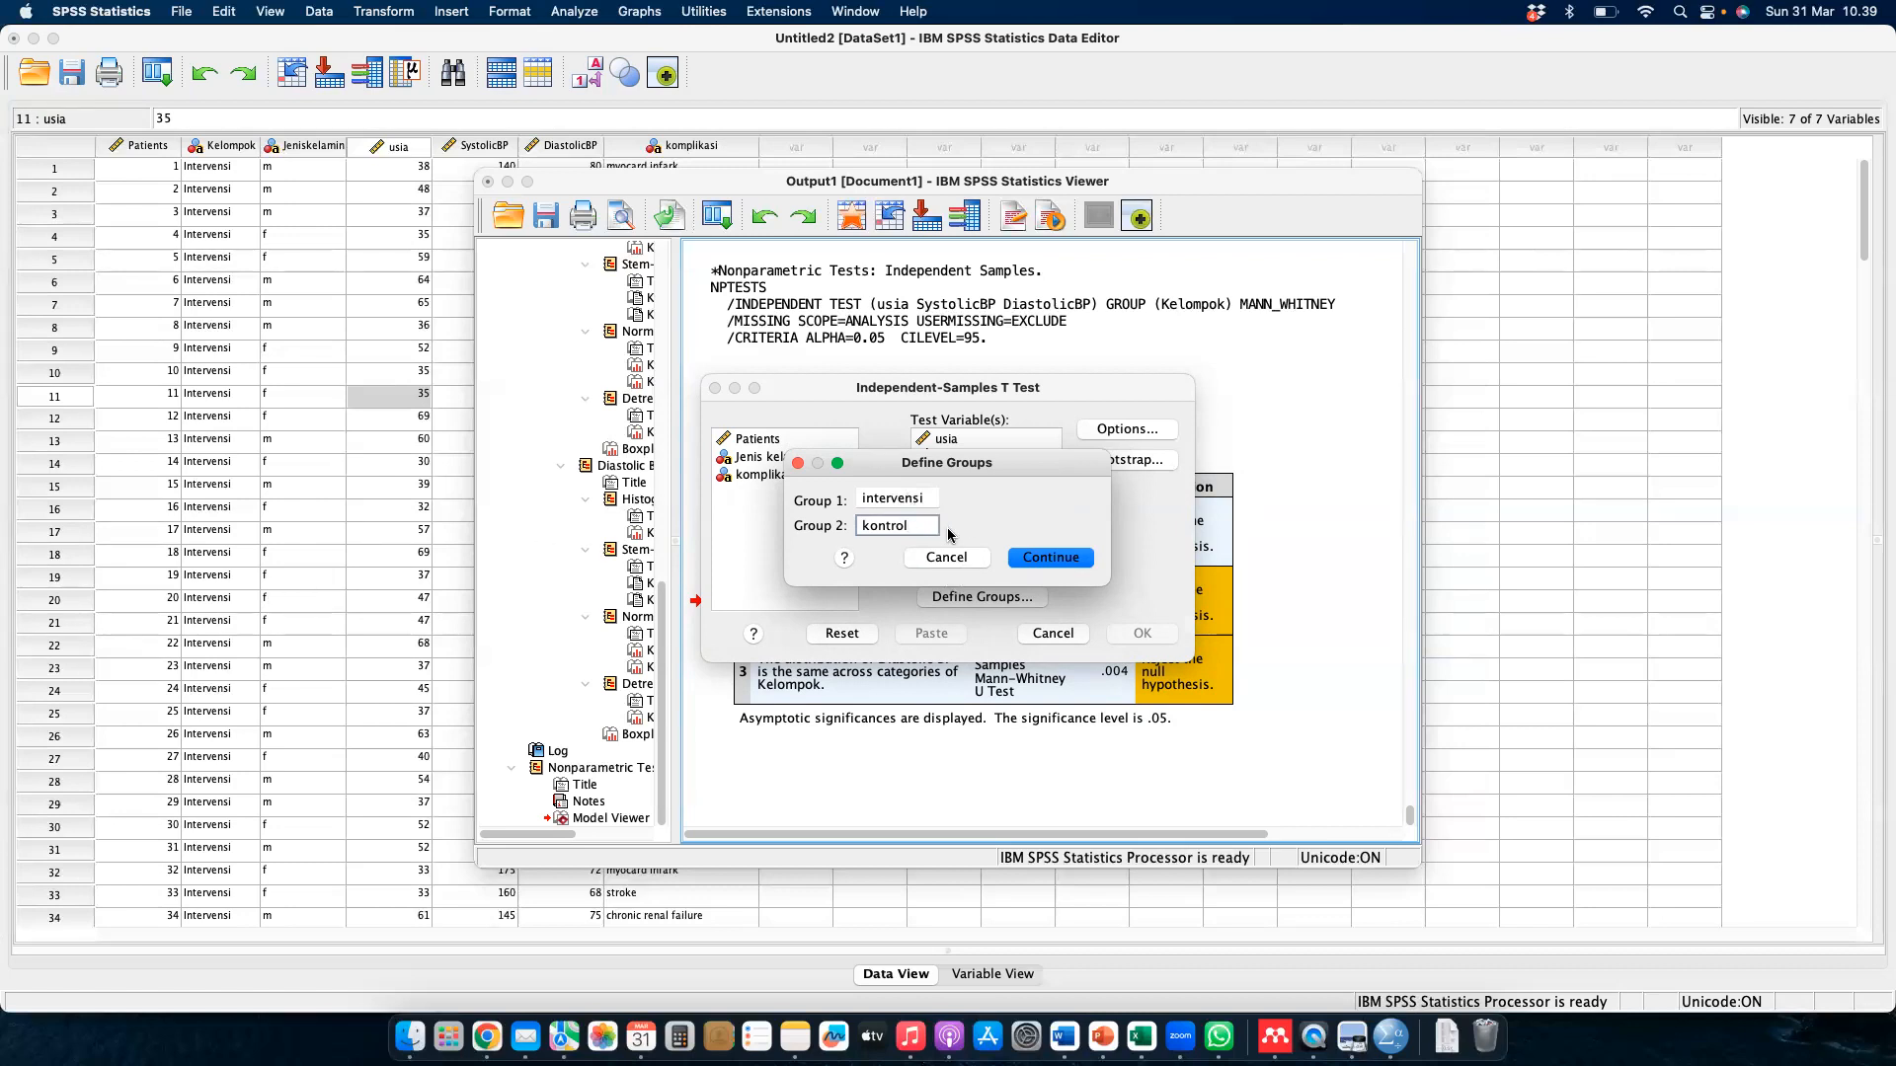
left_click(1044, 558)
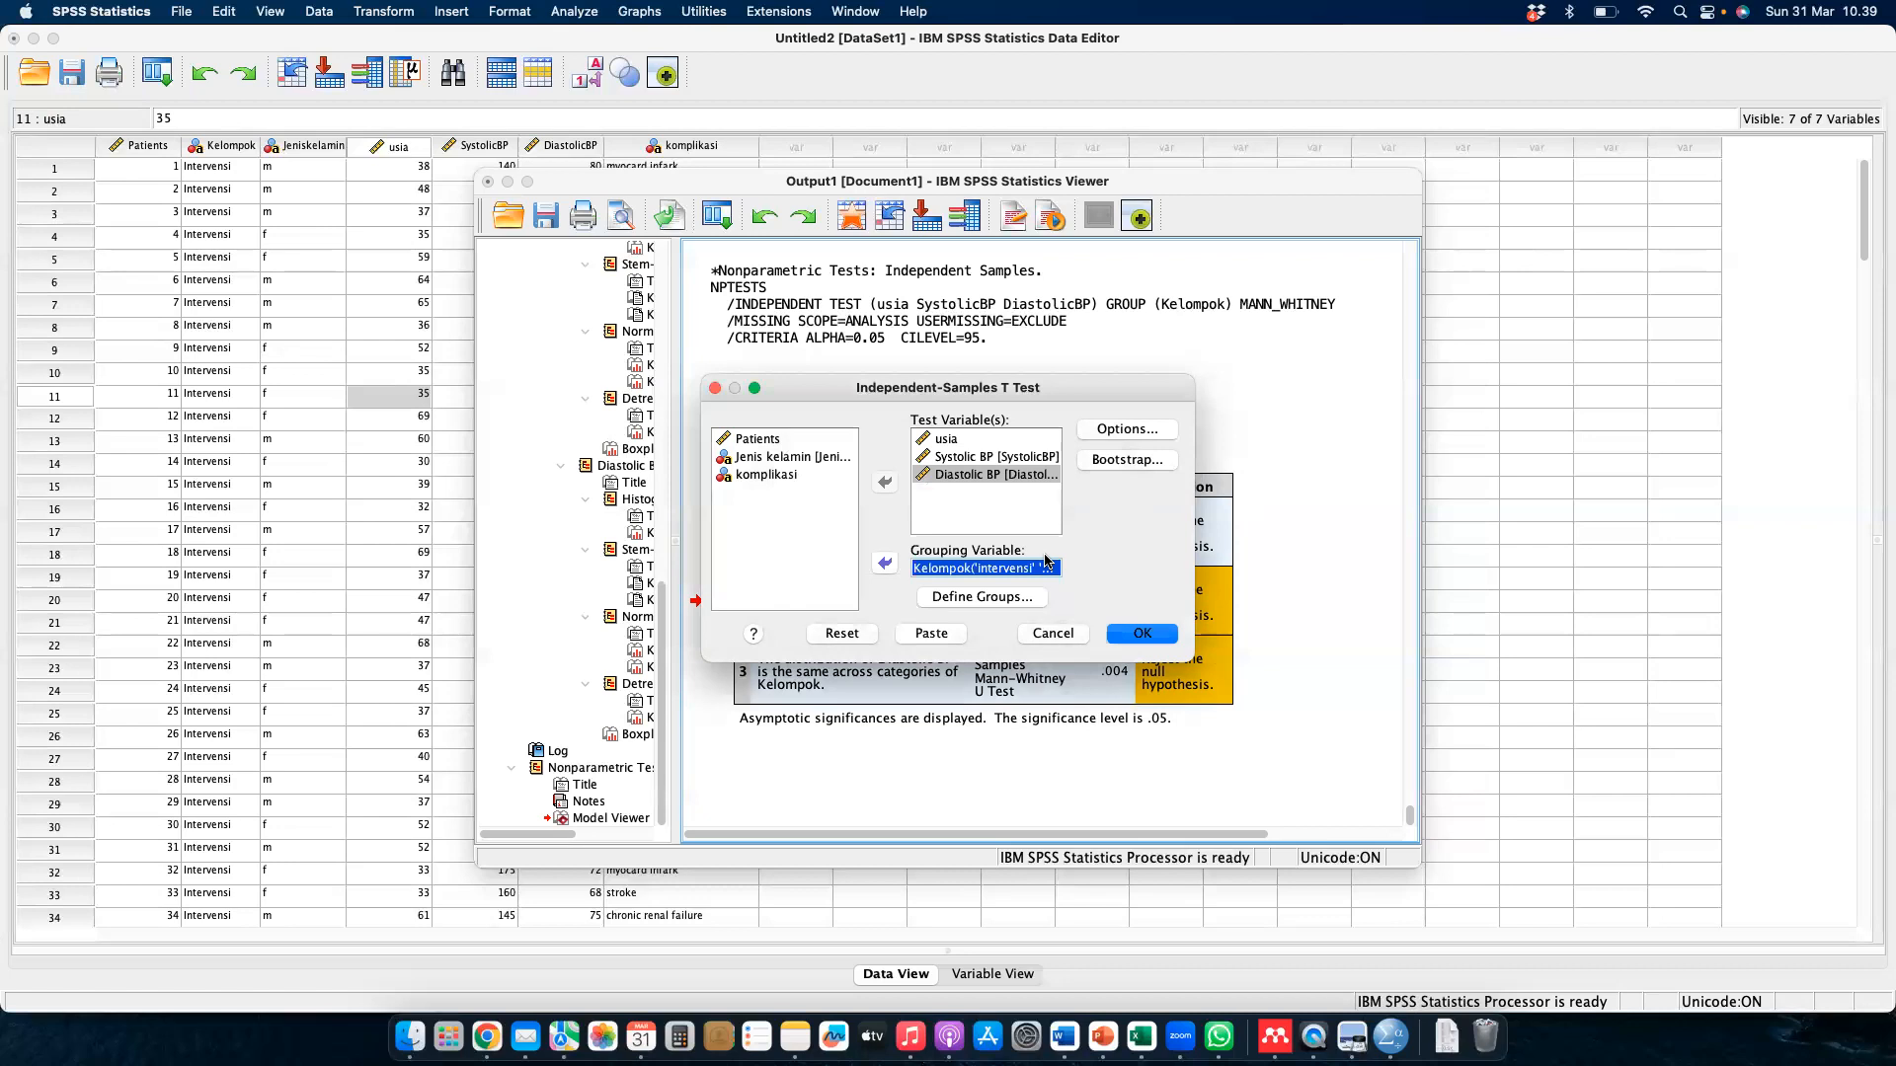
- Run the Independent-Samples T Test, examine the T-Test output, and return to the data sheet
left_click(1145, 637)
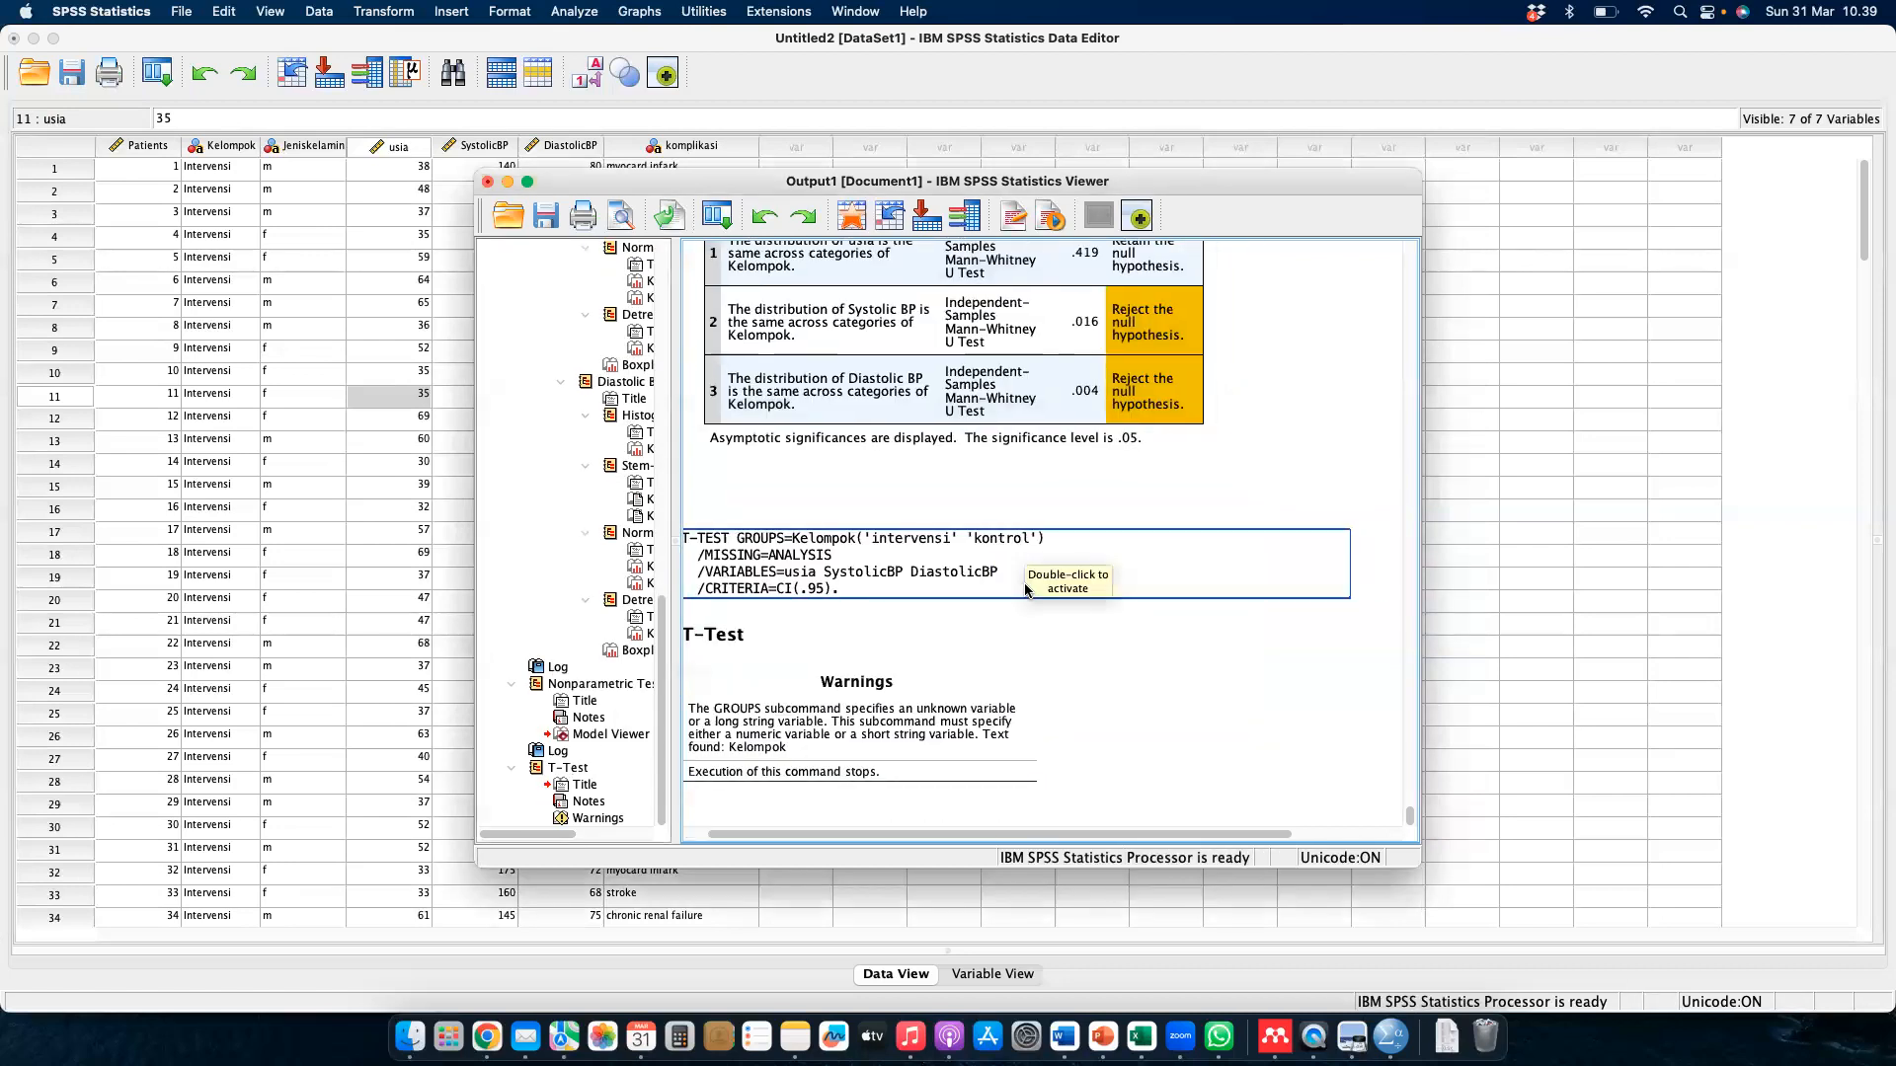
left_click(849, 711)
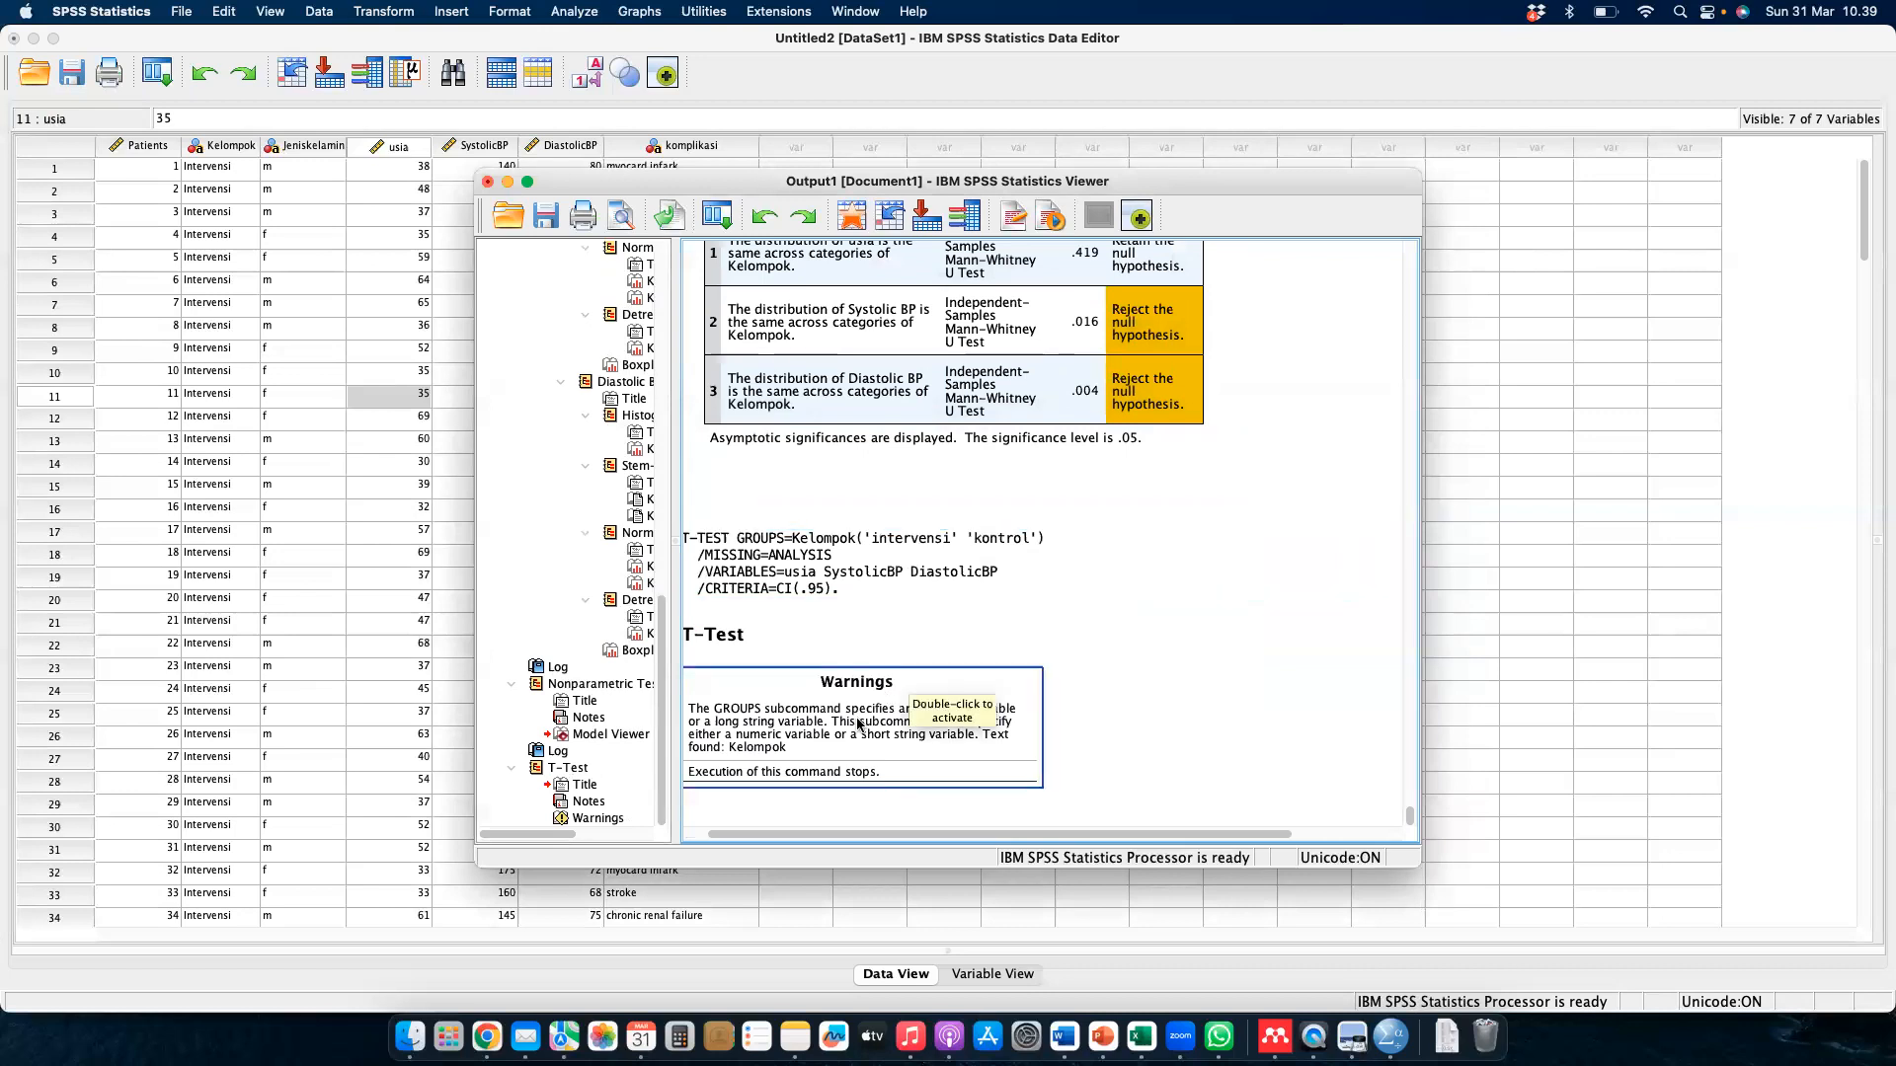
scroll(849, 710, "up", 1)
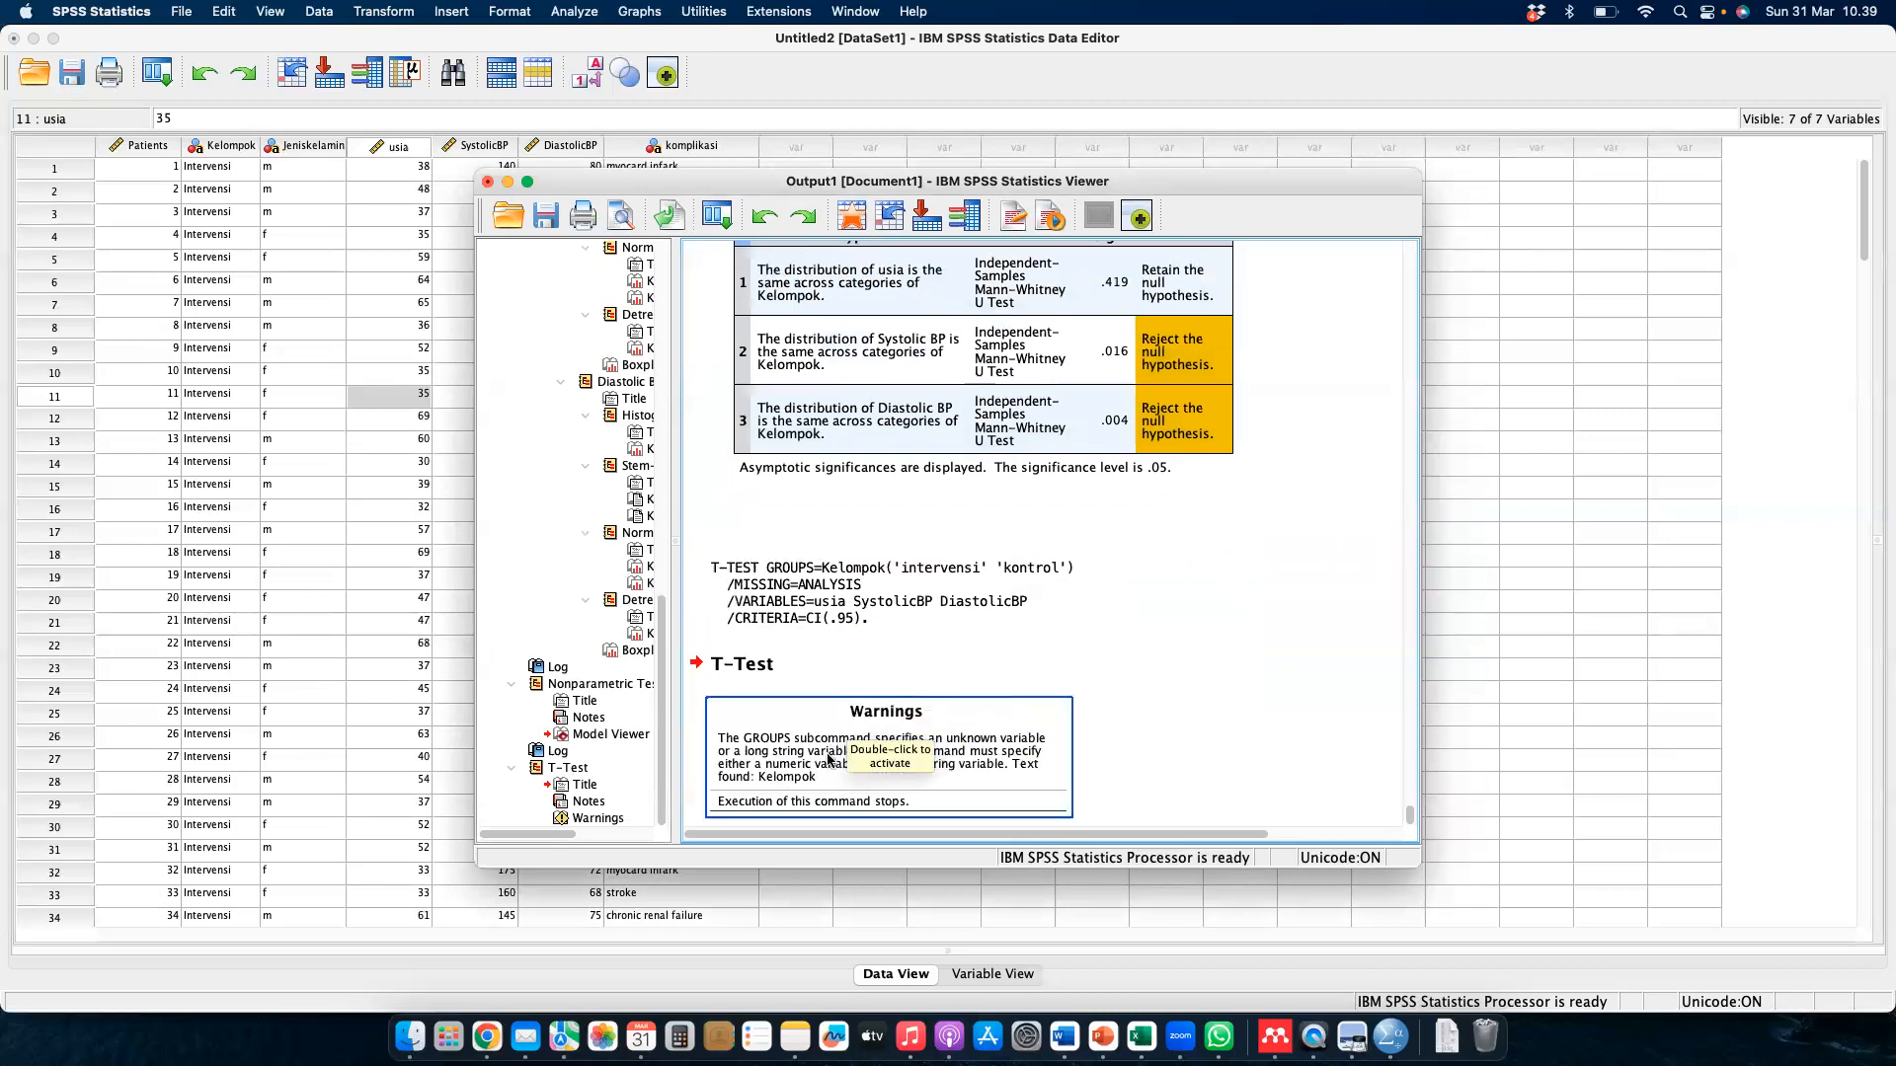
scroll(831, 759, "down", 1)
scroll(829, 759, "up", 1)
scroll(829, 759, "right", 1)
left_click(1175, 754)
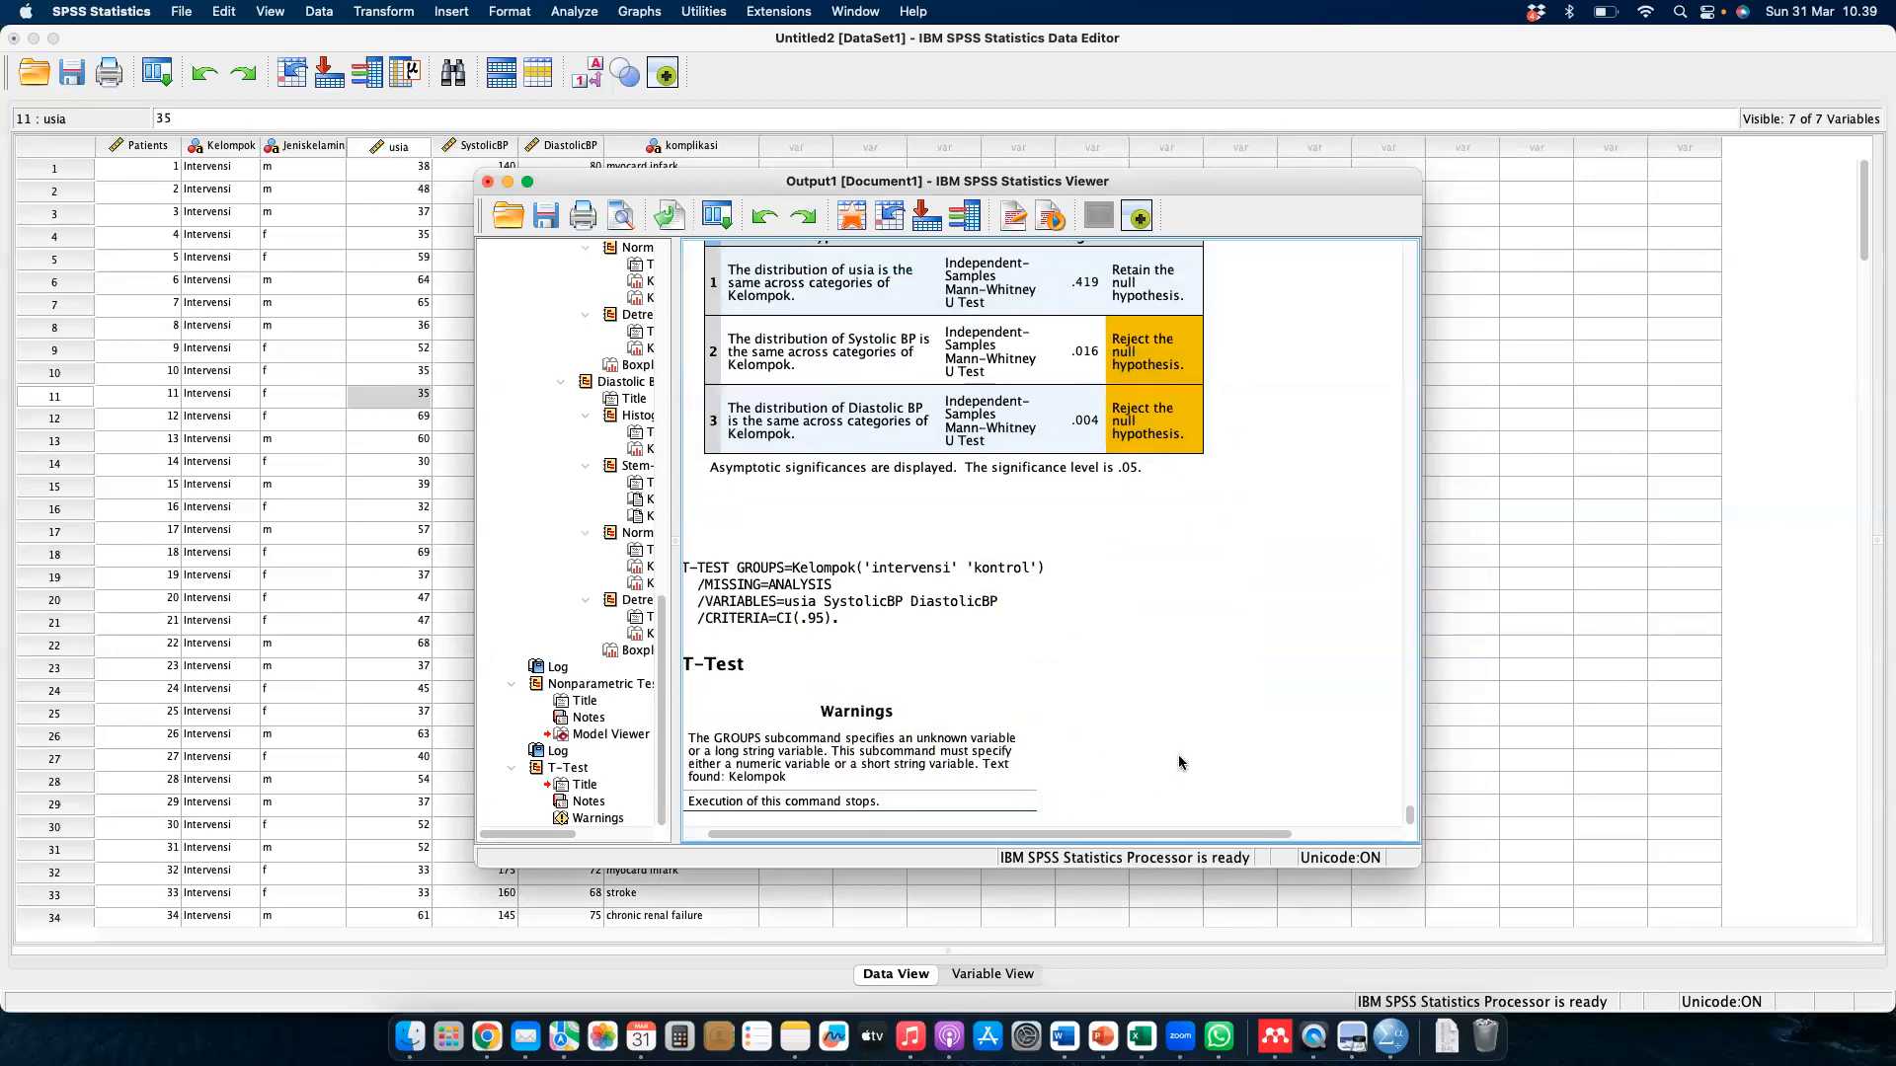
scroll(1125, 729, "down", 1)
left_click(810, 750)
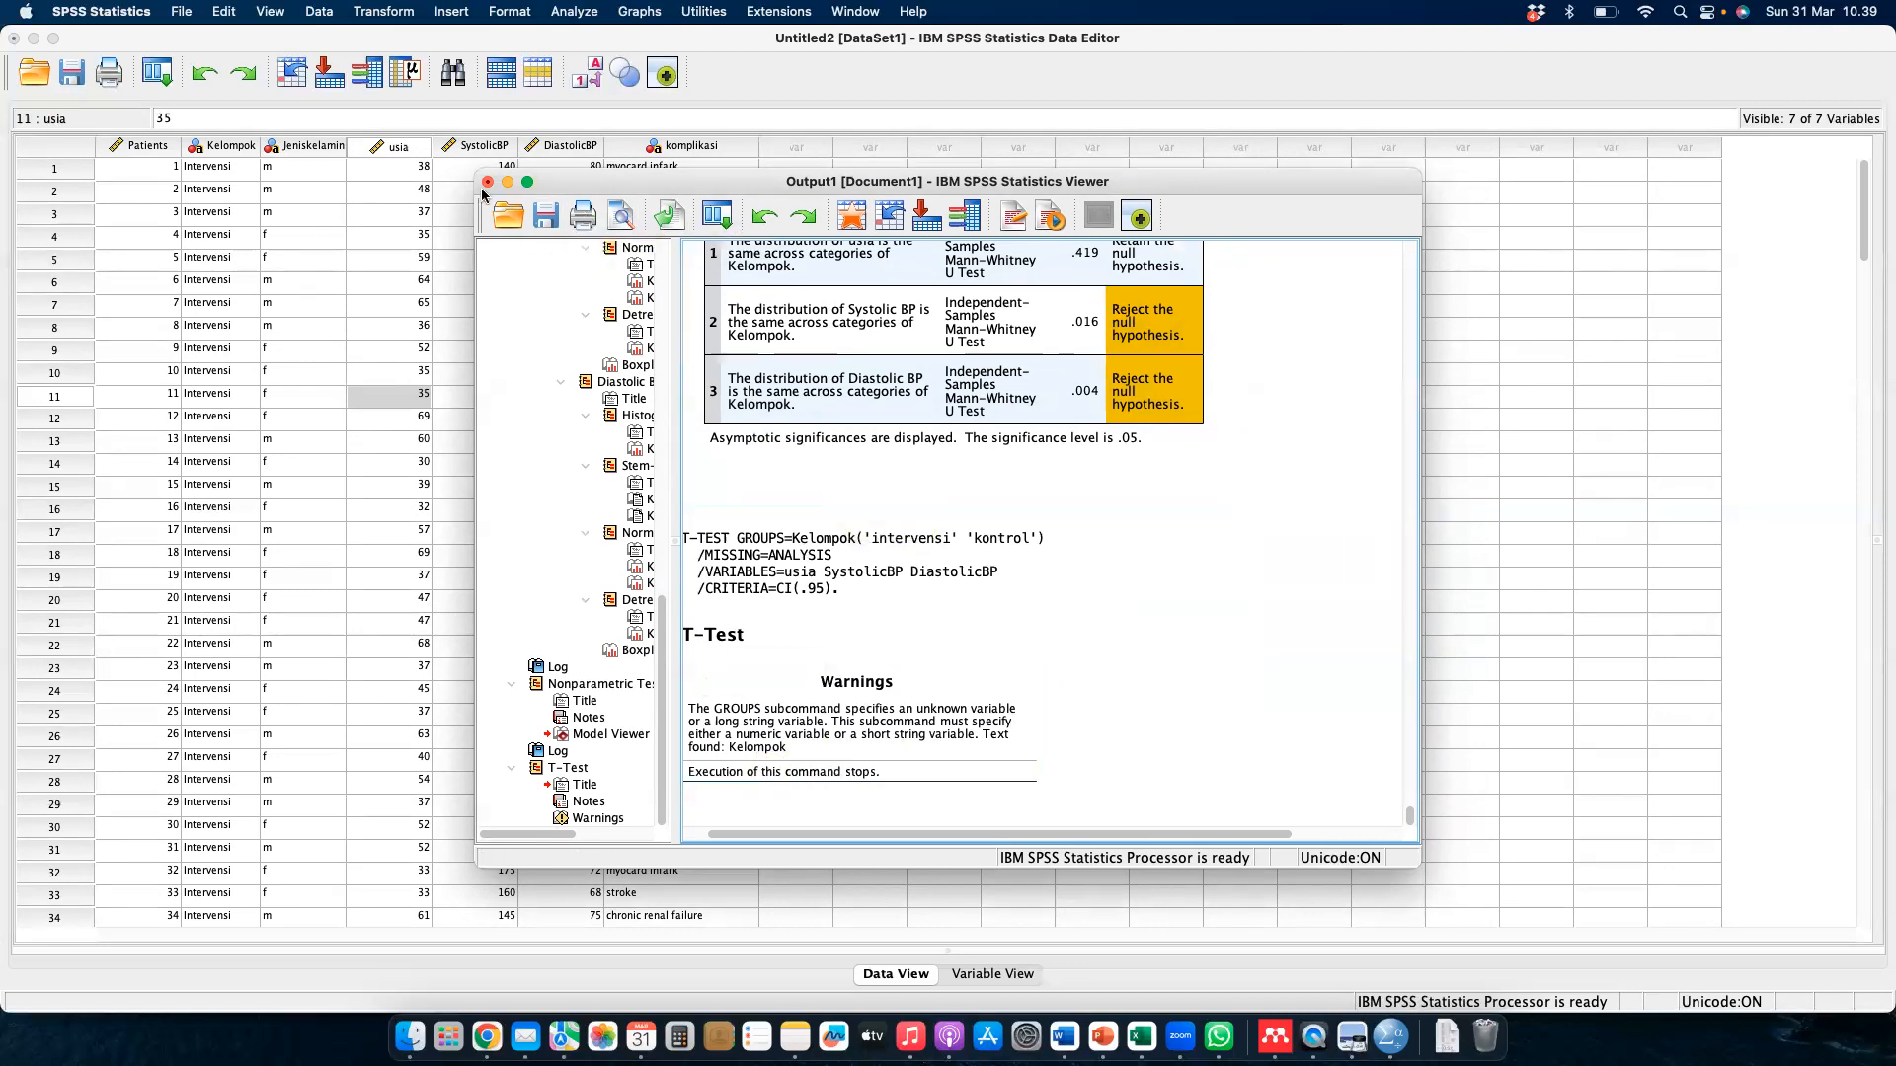
left_click(391, 217)
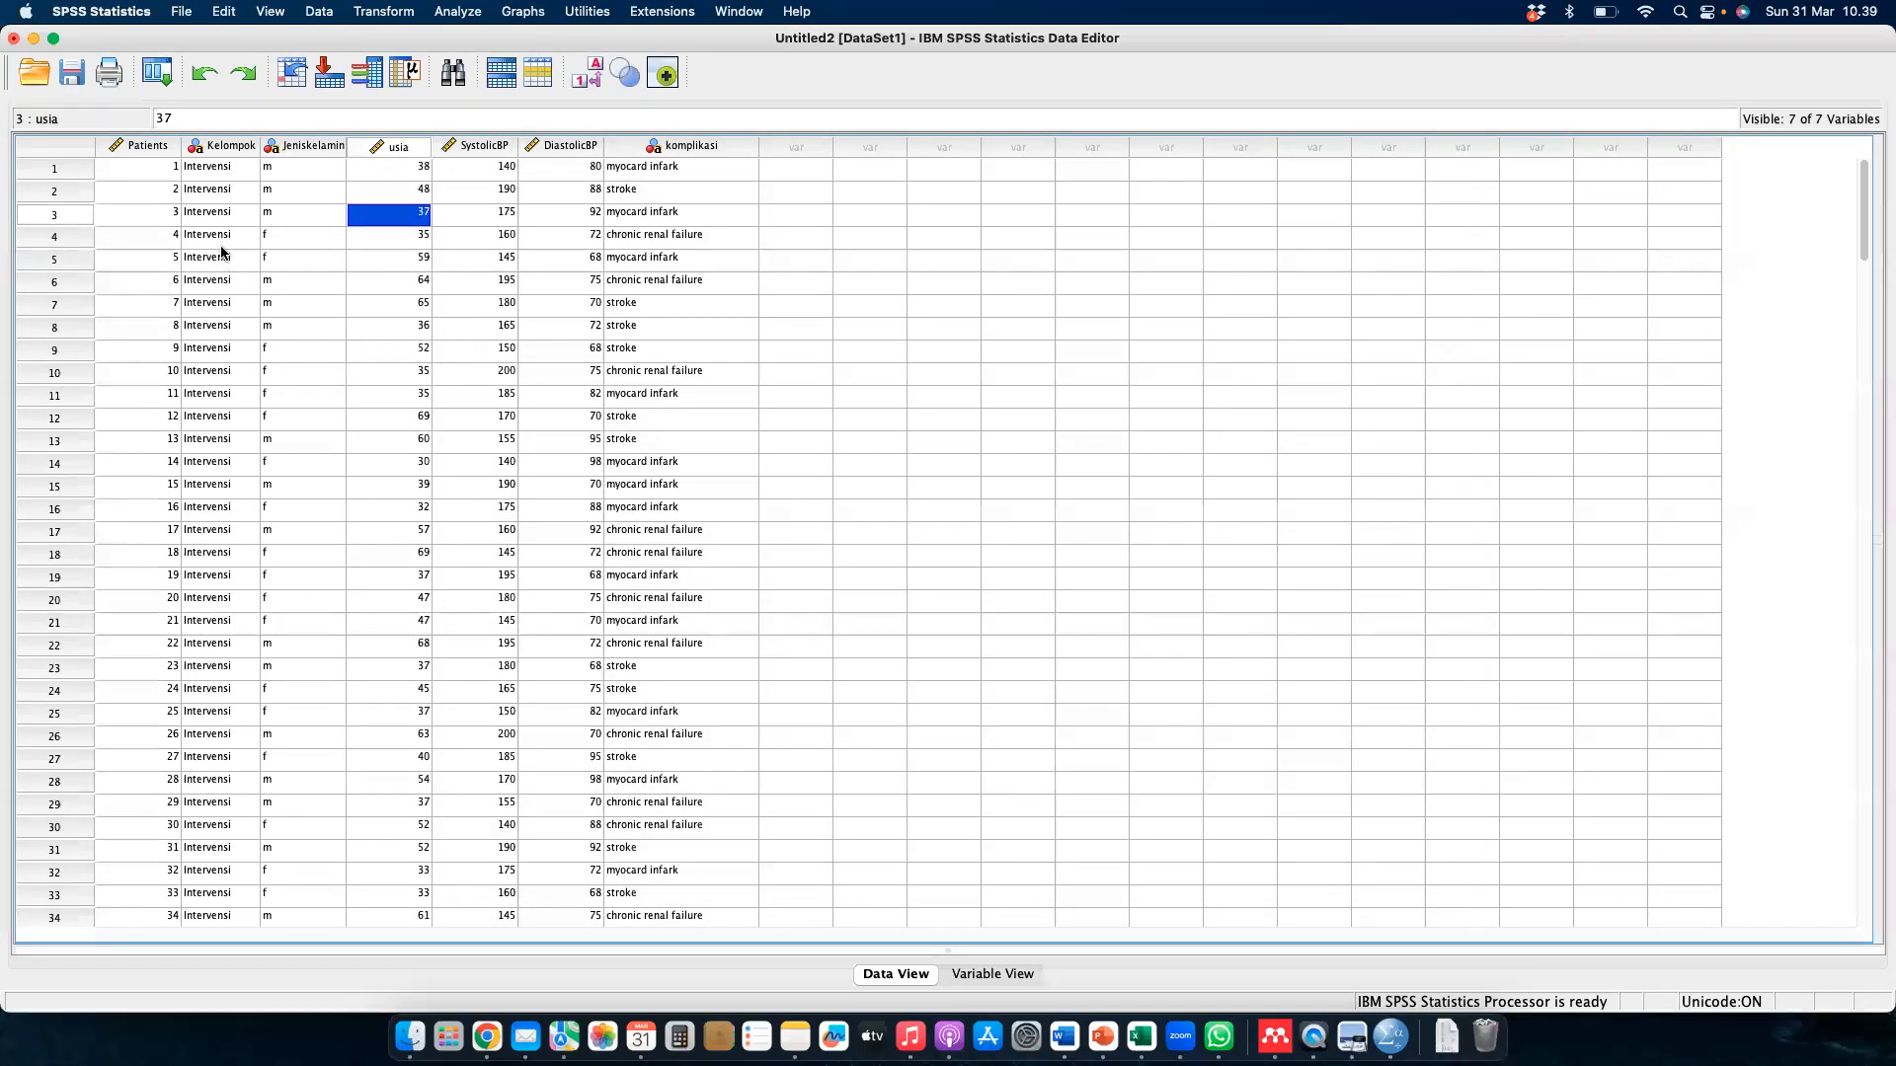
left_click(223, 153)
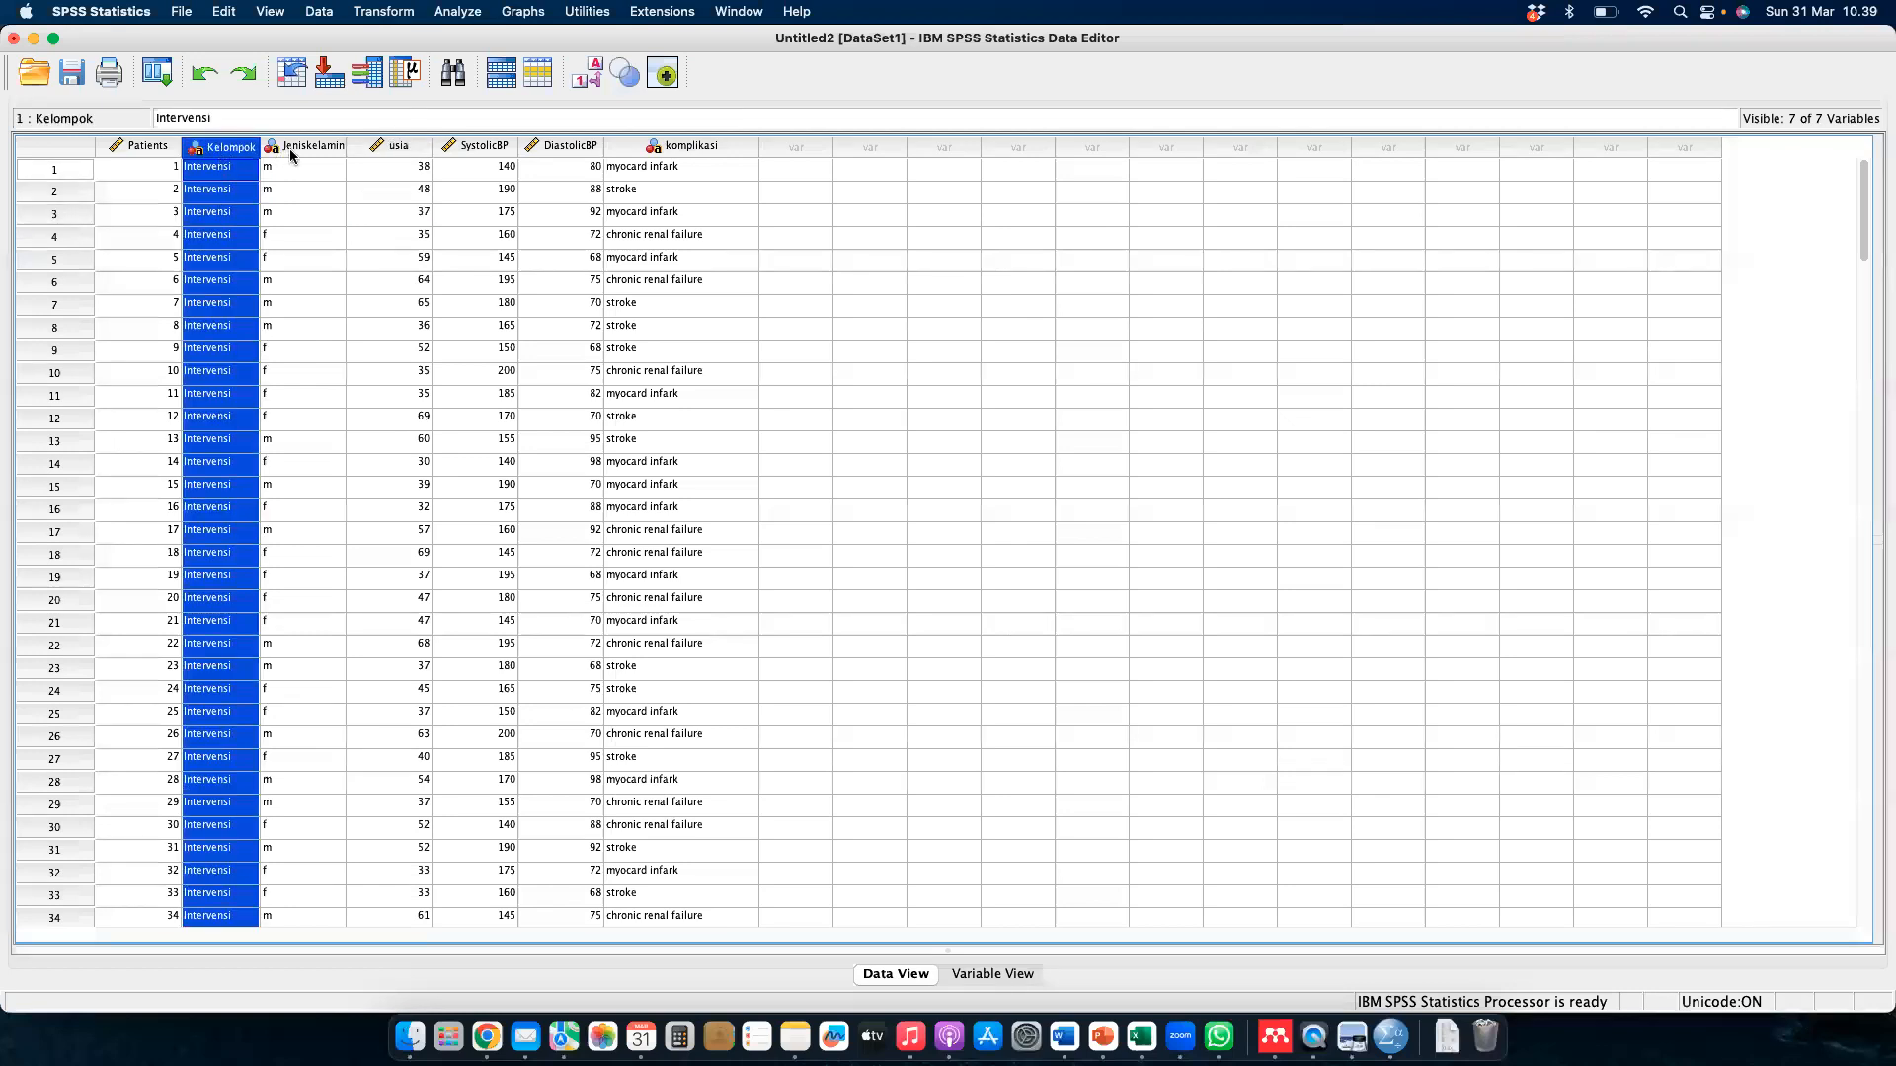
mouse_move(209, 153)
left_click(221, 195)
left_click(227, 147)
left_click(367, 10)
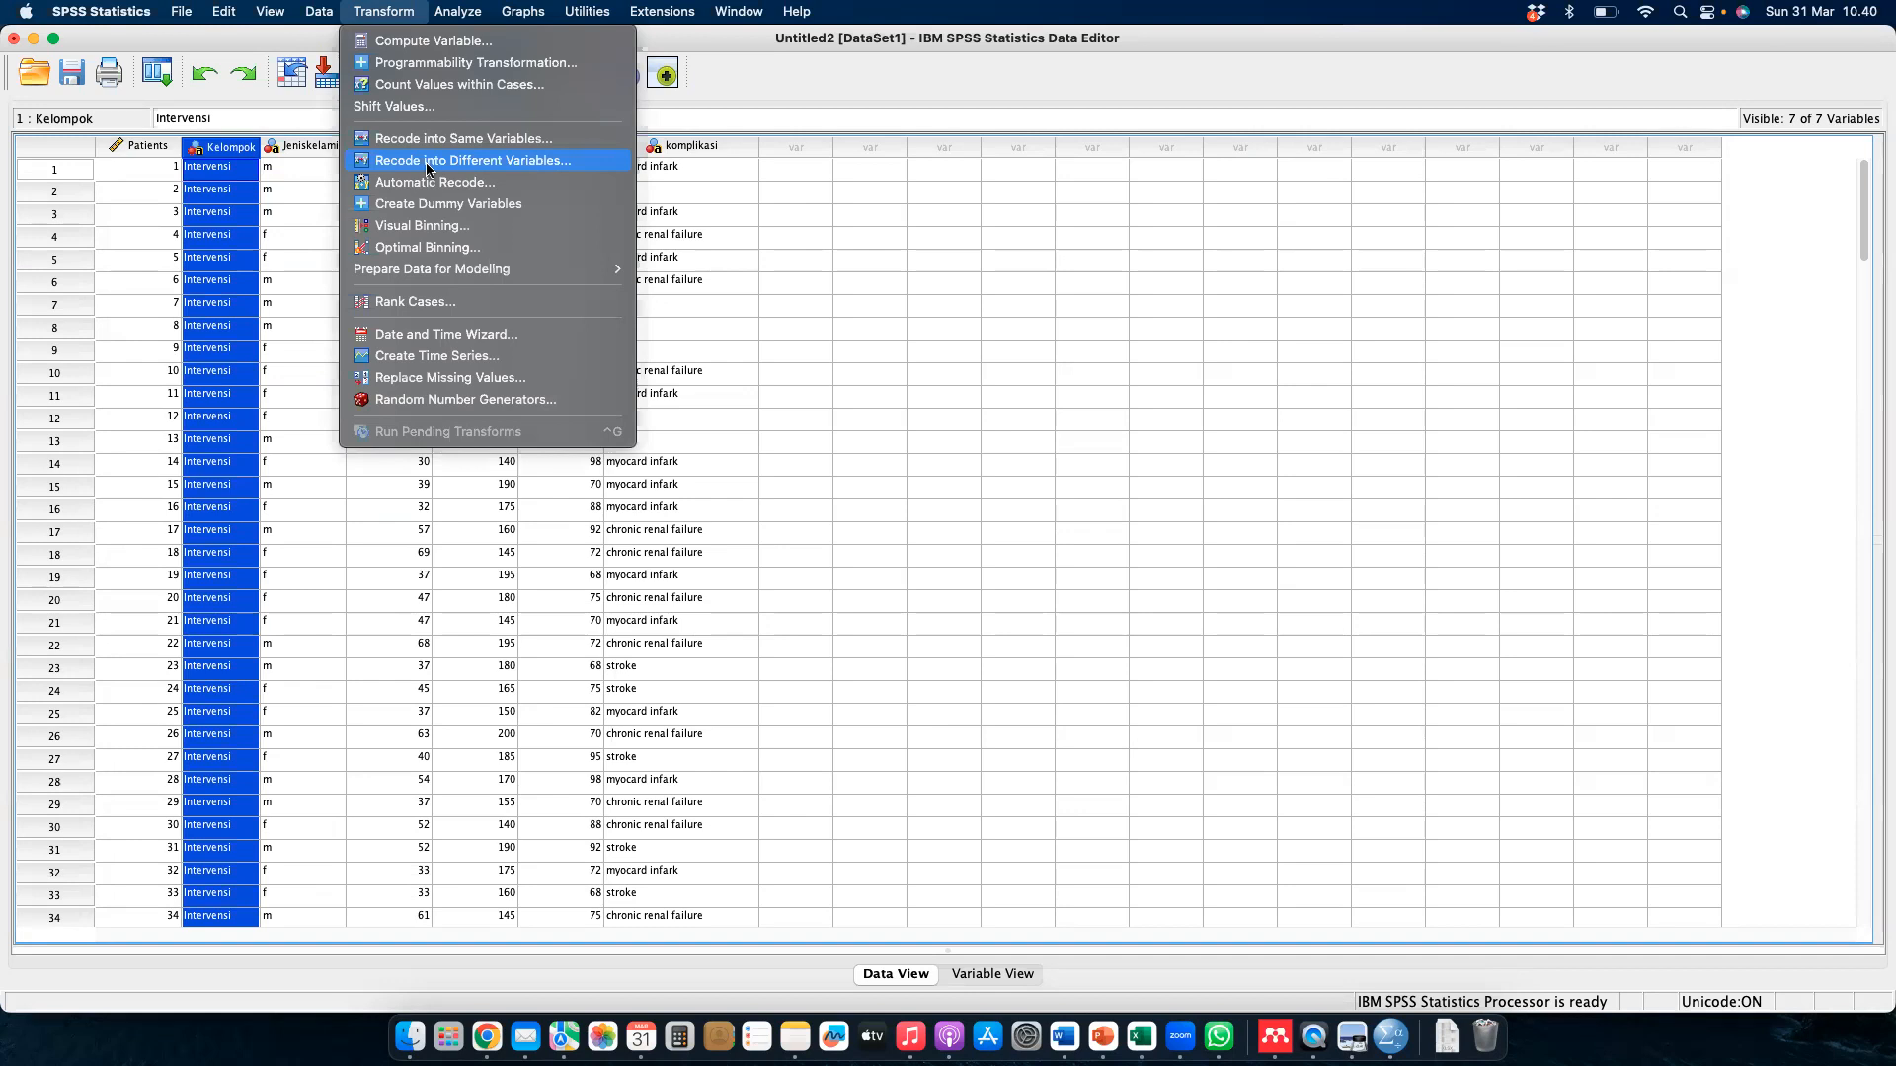
left_click(428, 162)
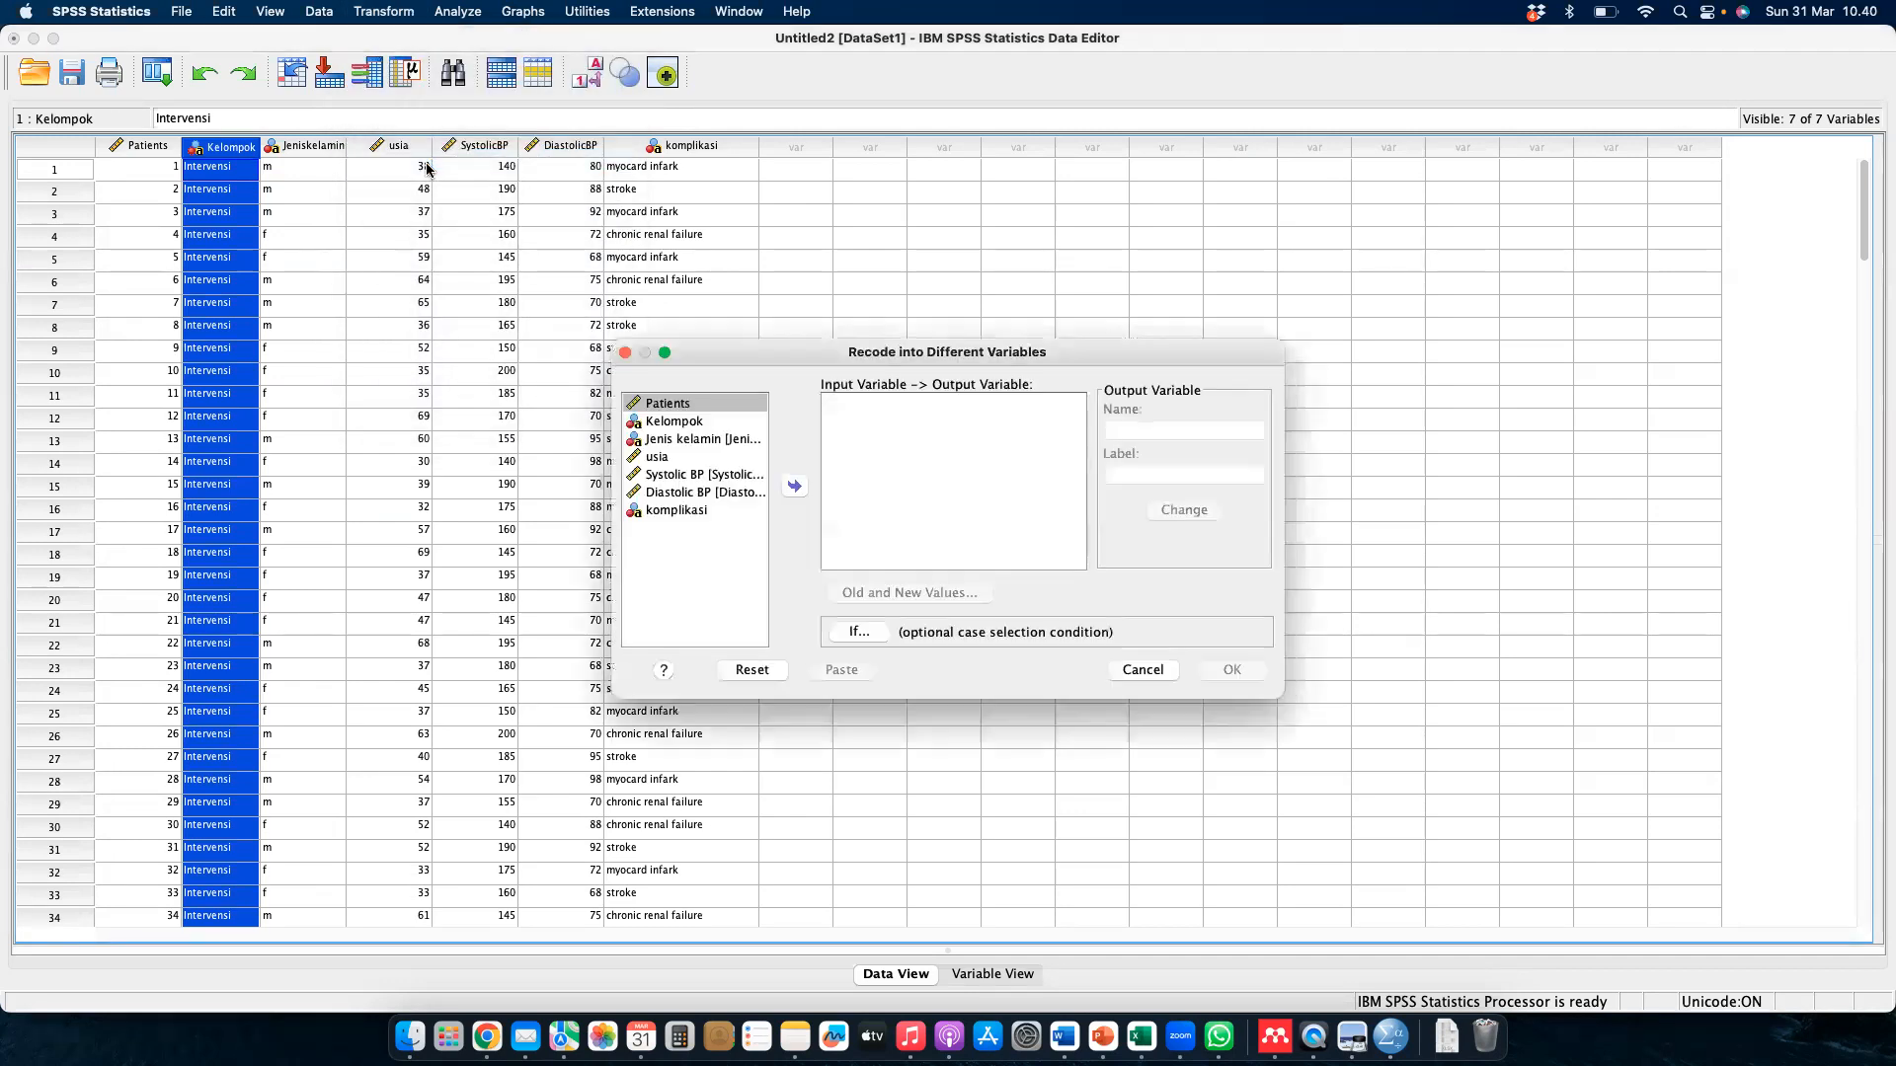
left_click(668, 423)
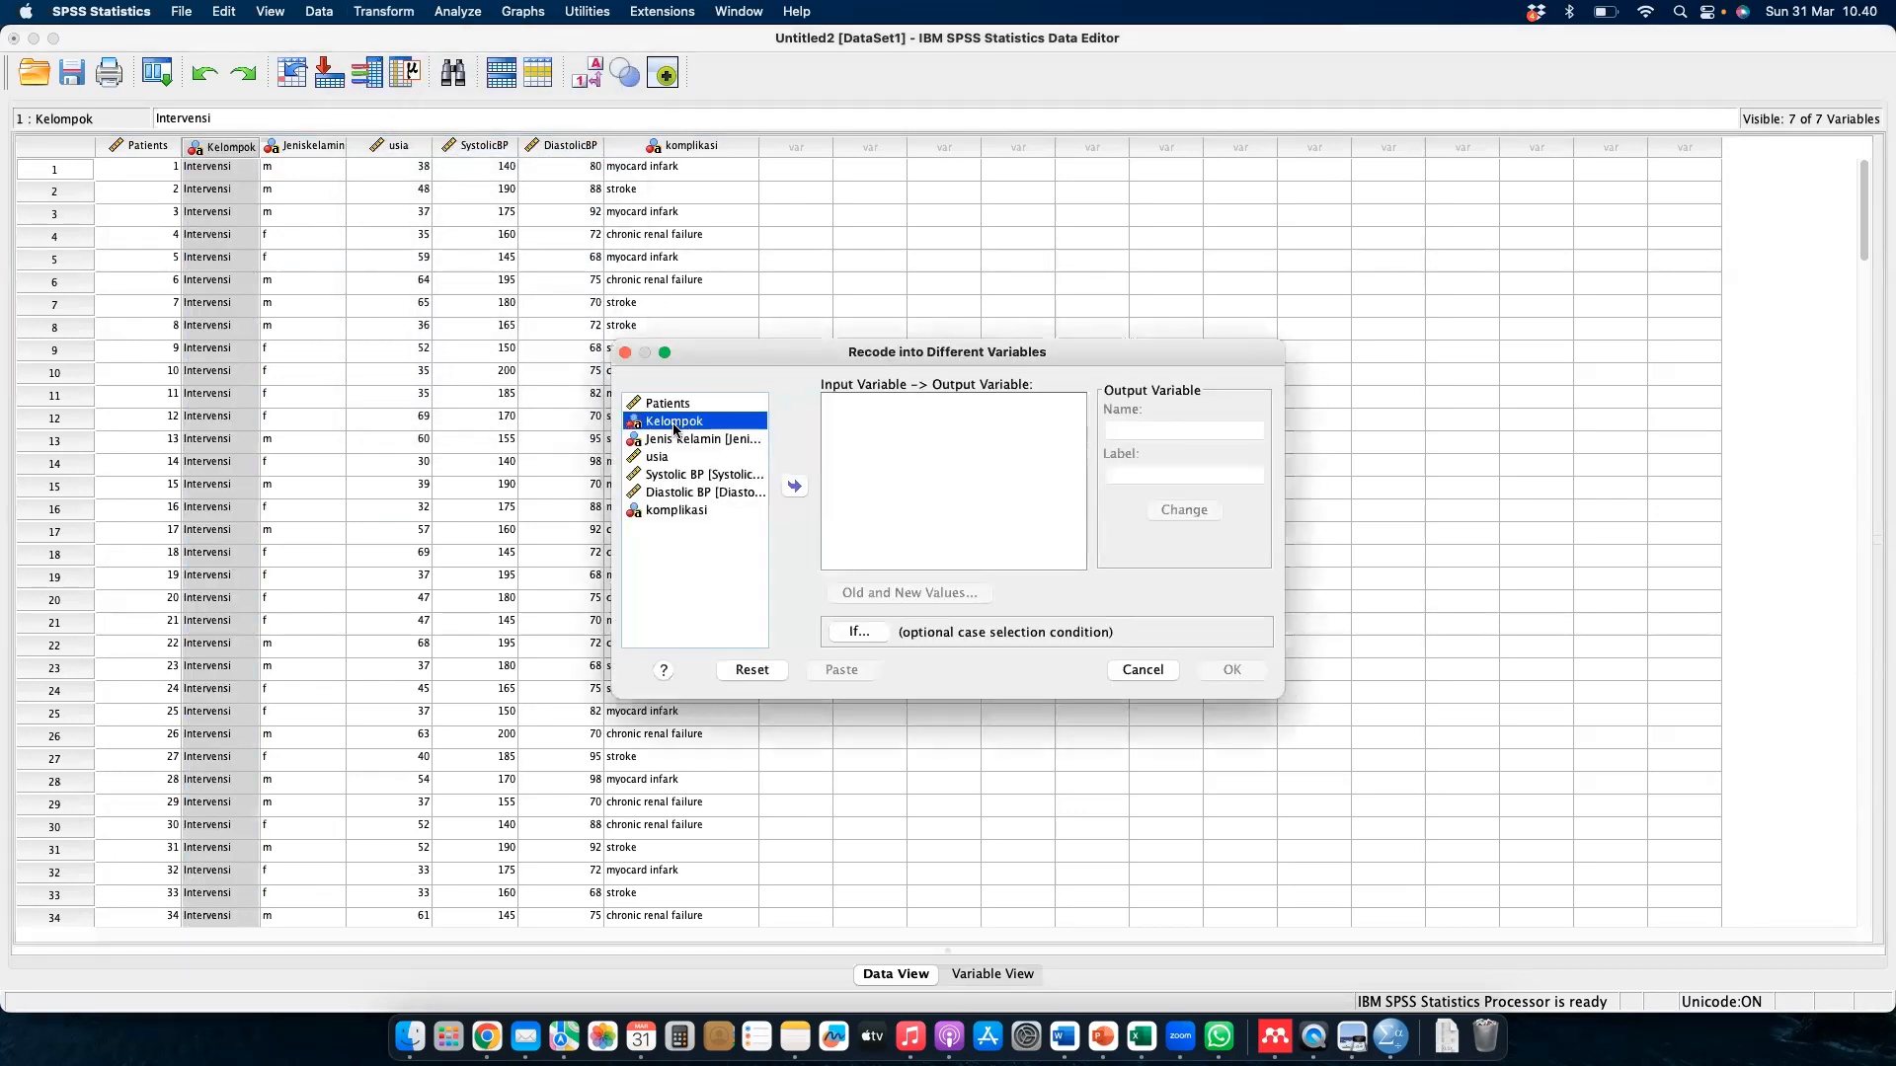
left_click(795, 486)
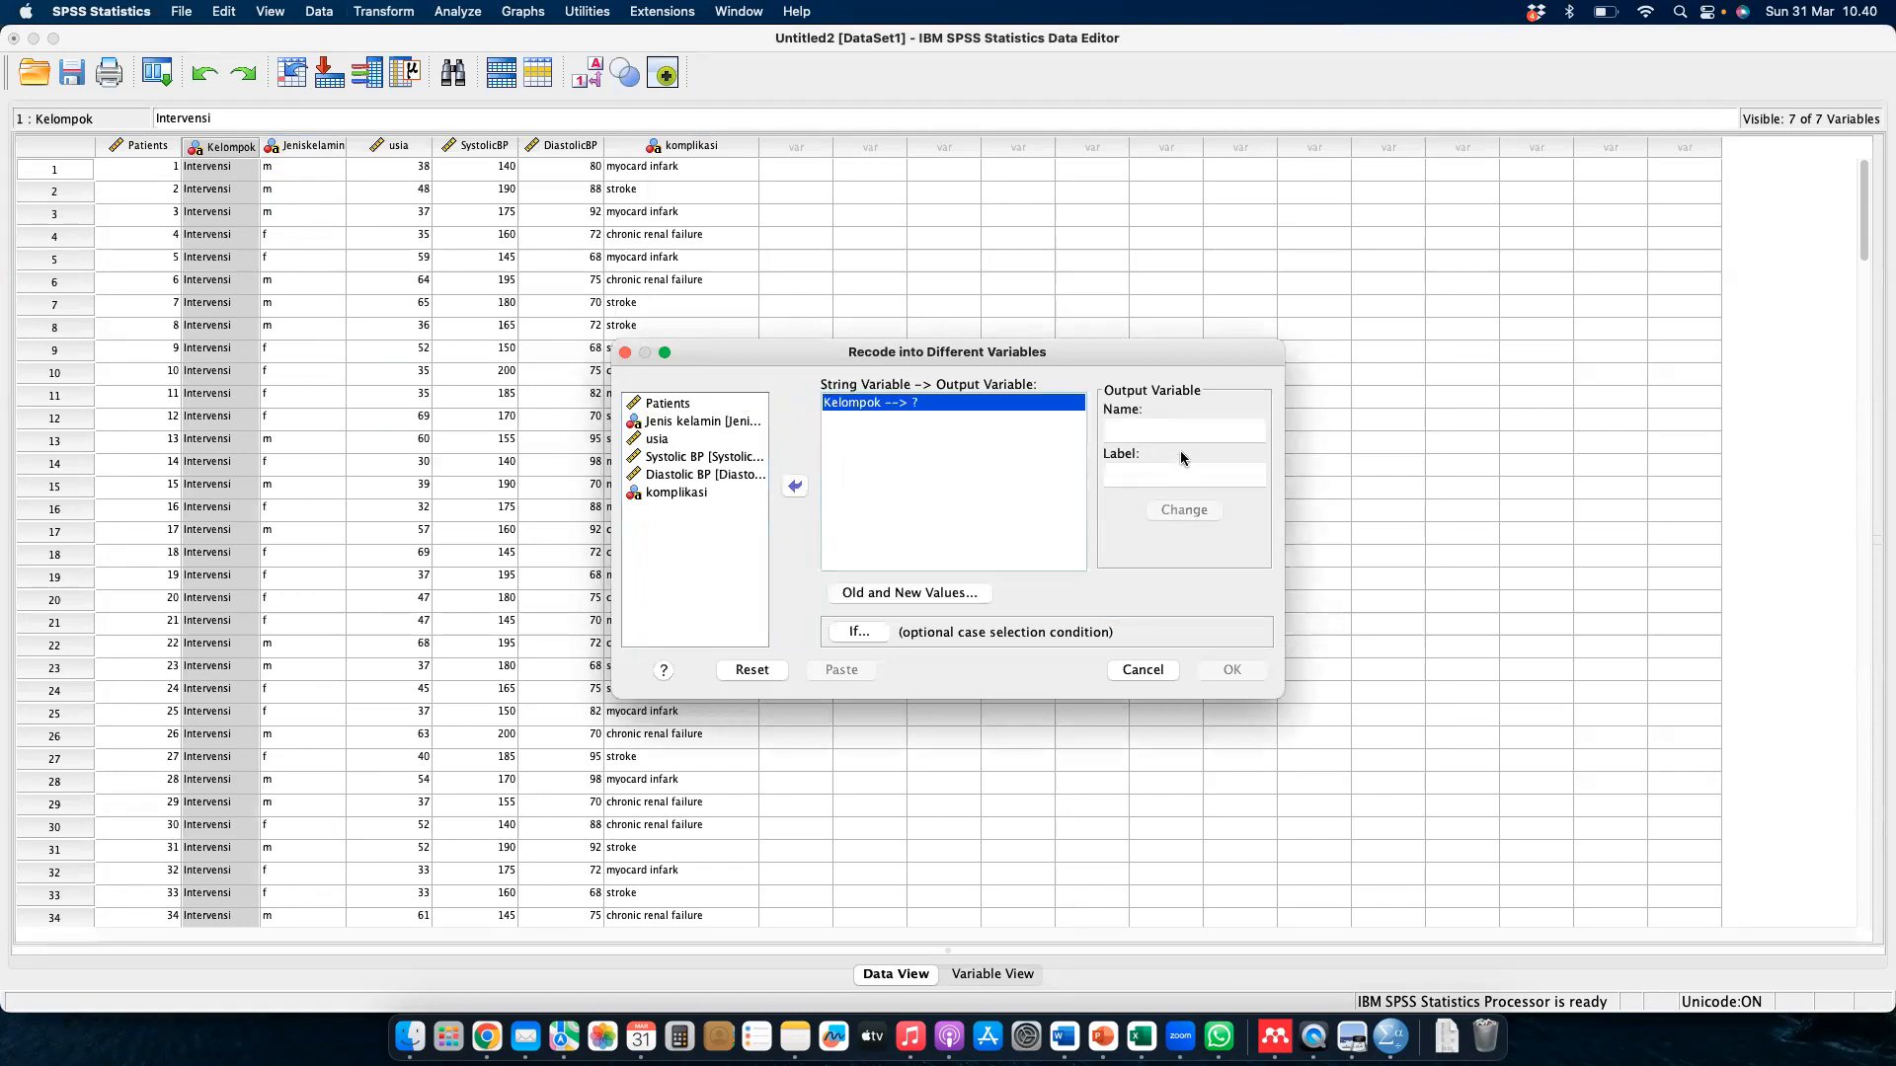
left_click(1140, 478)
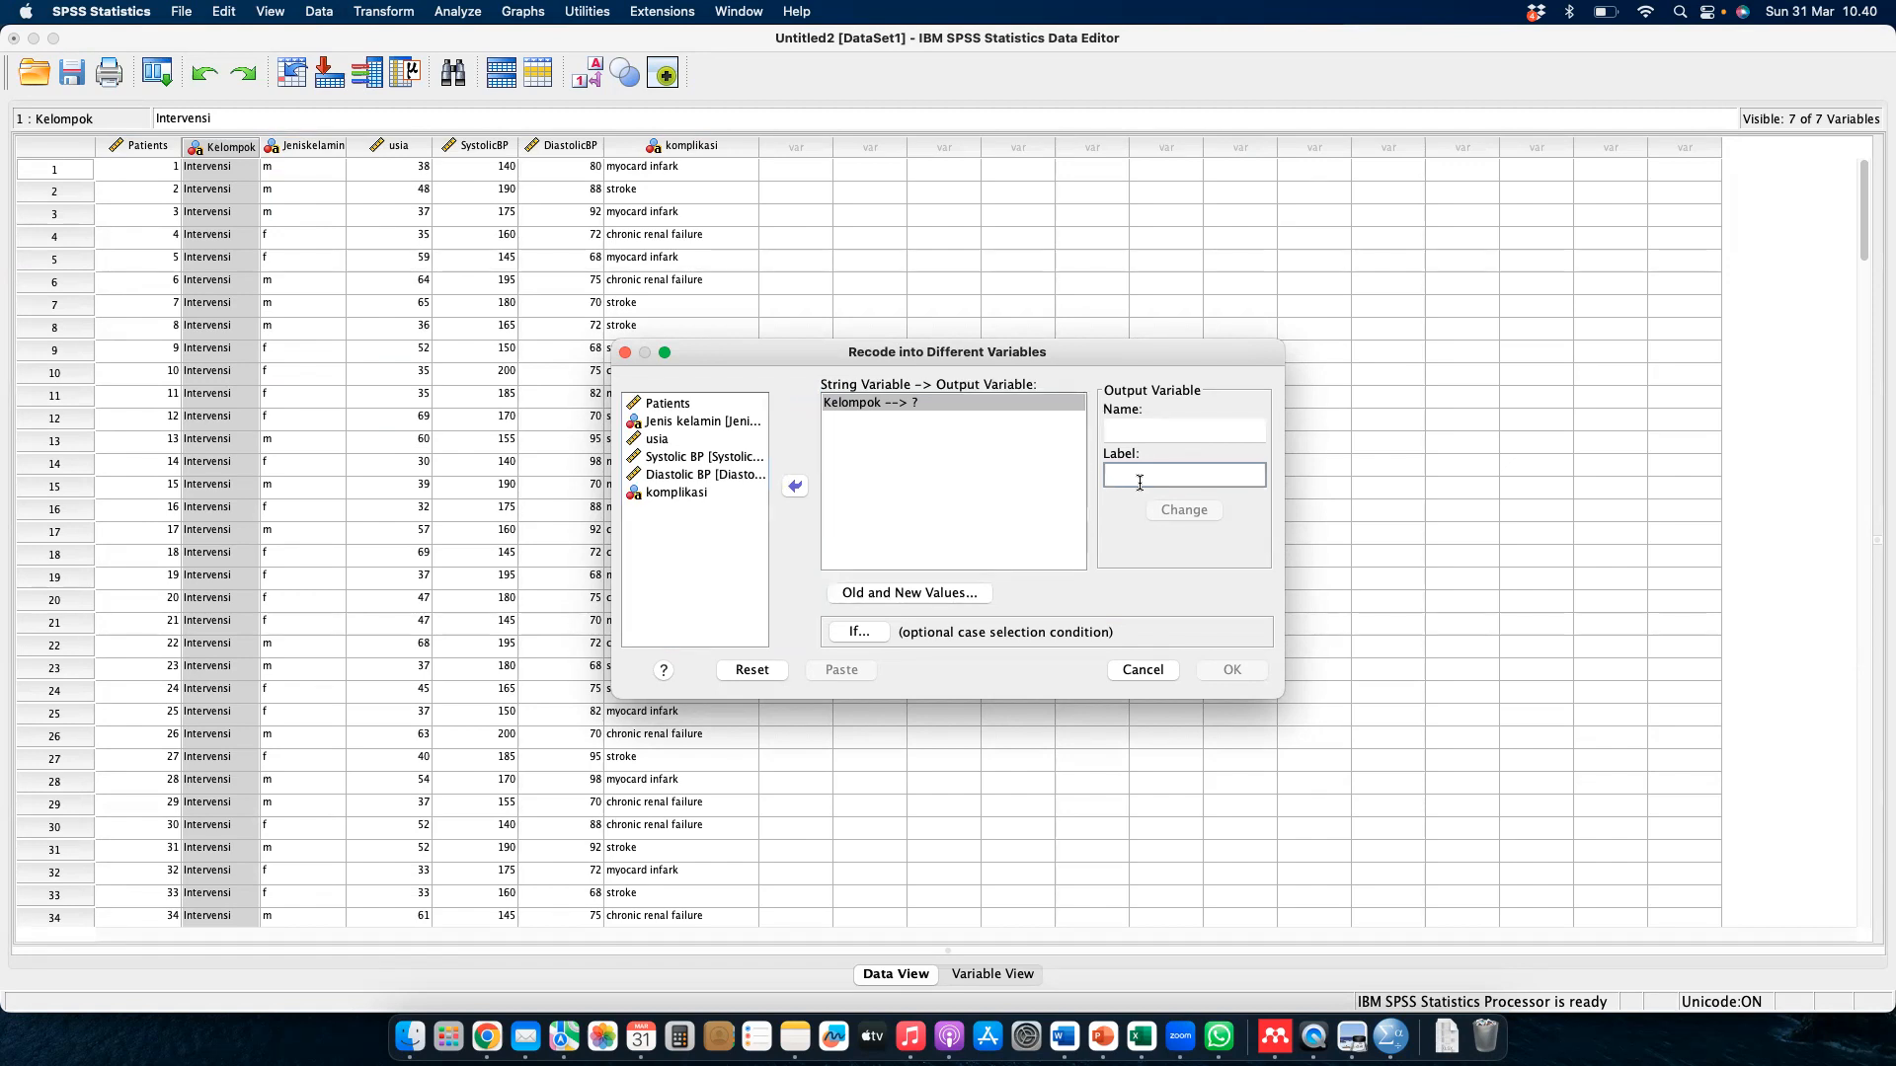
type("Kode Kelompok")
left_click(913, 598)
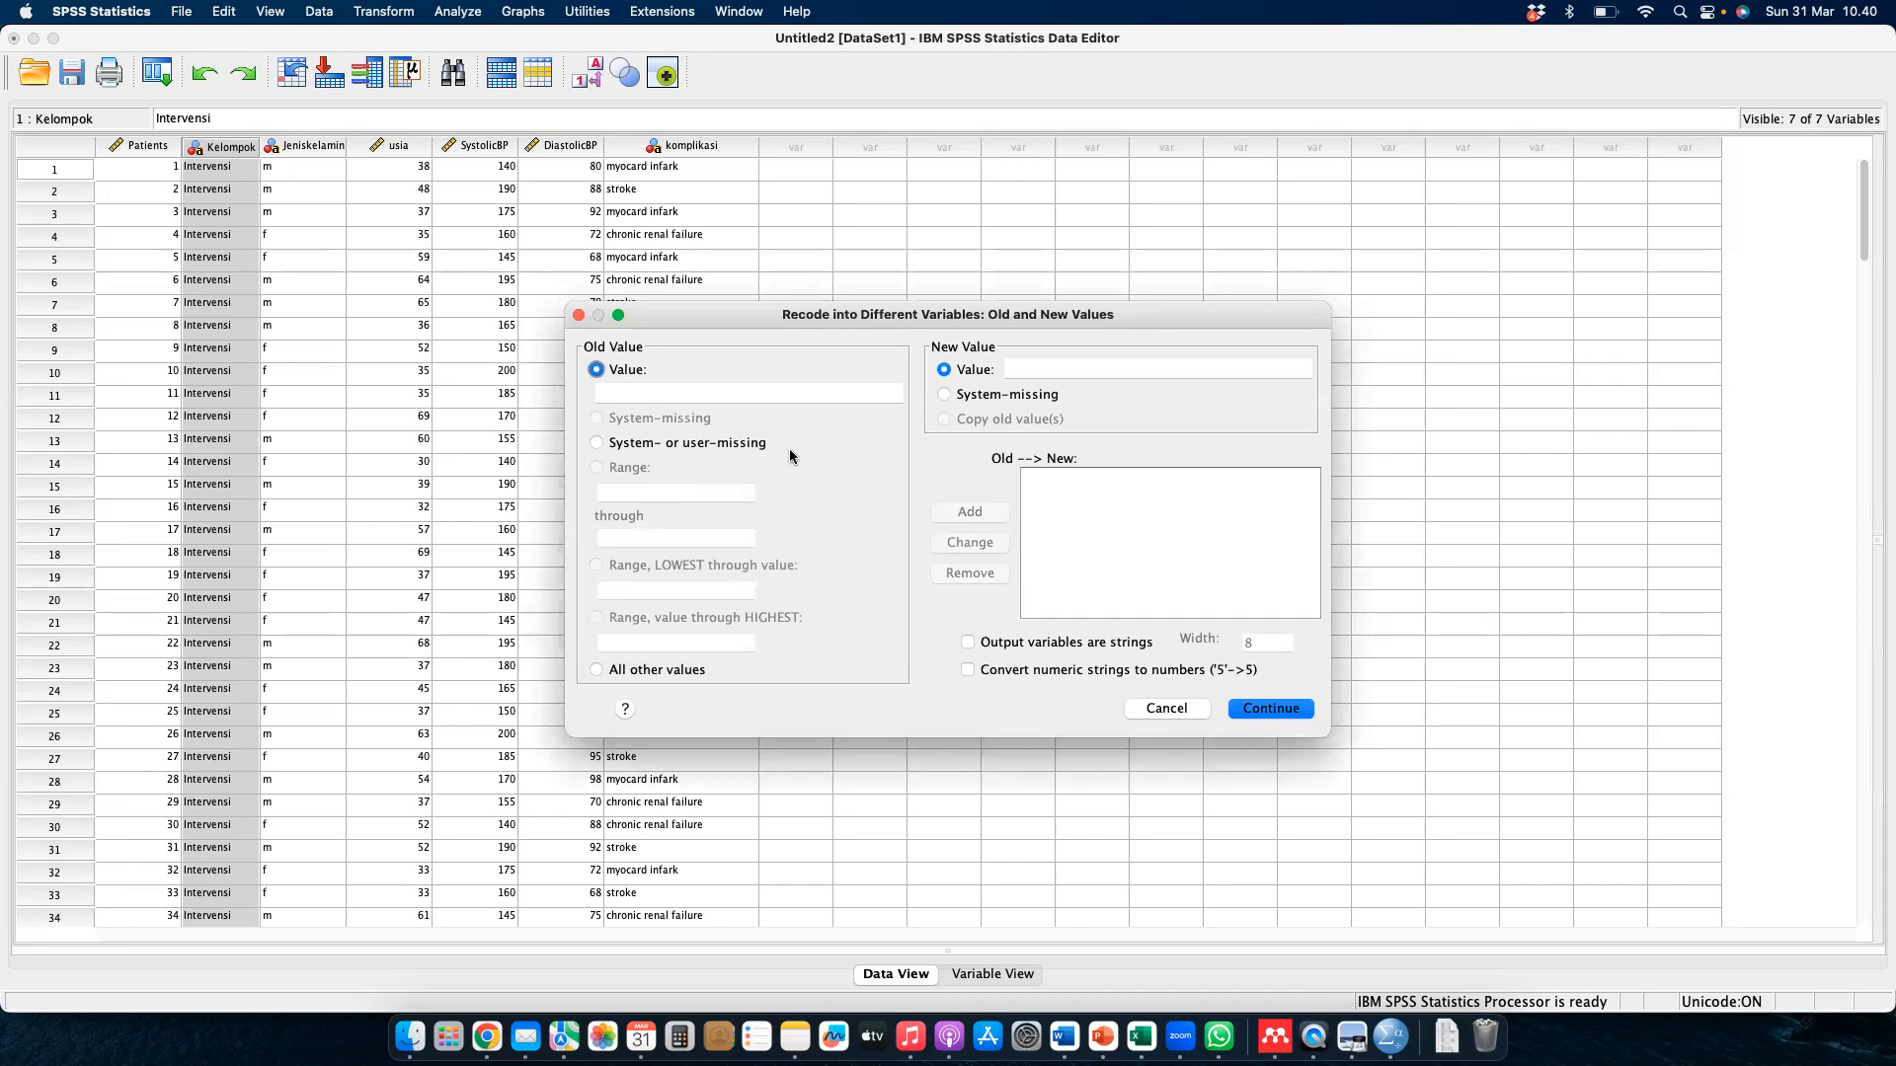
left_click(1033, 368)
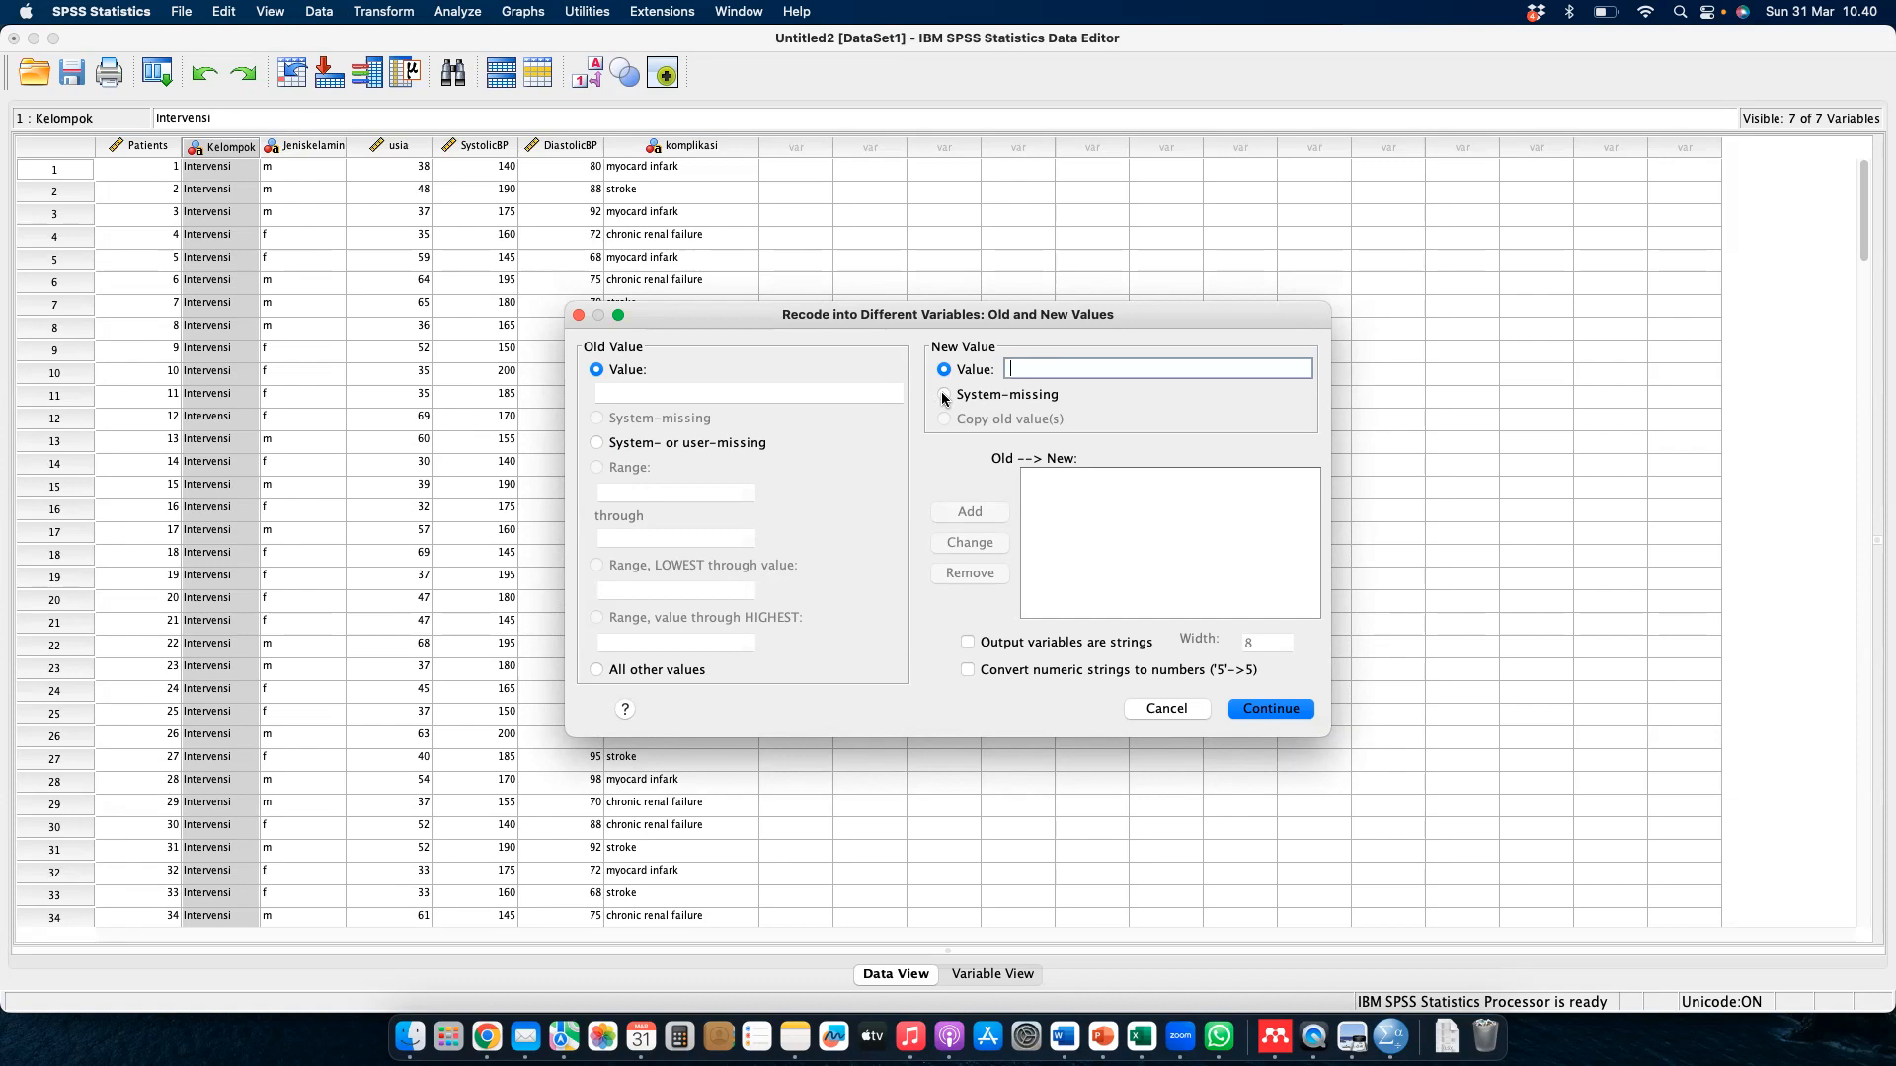
left_click(598, 443)
left_click(943, 394)
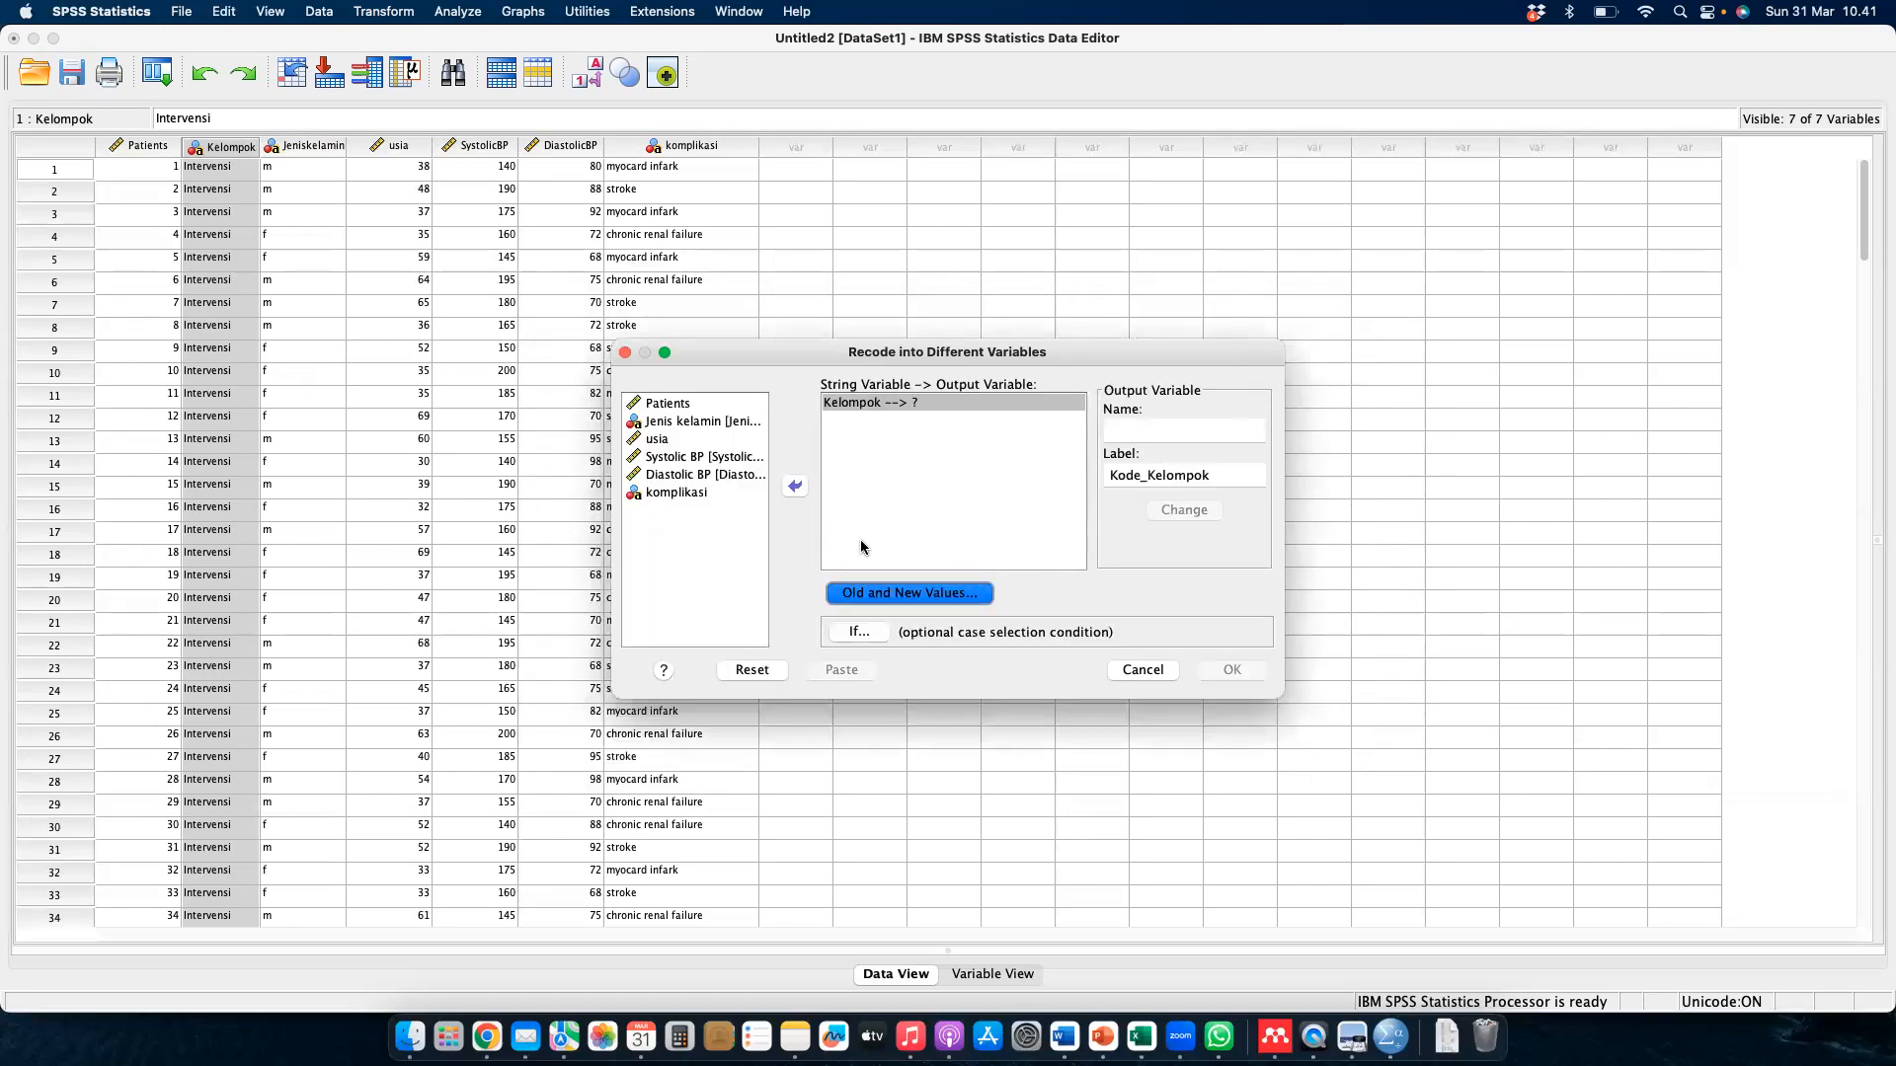
left_click(858, 632)
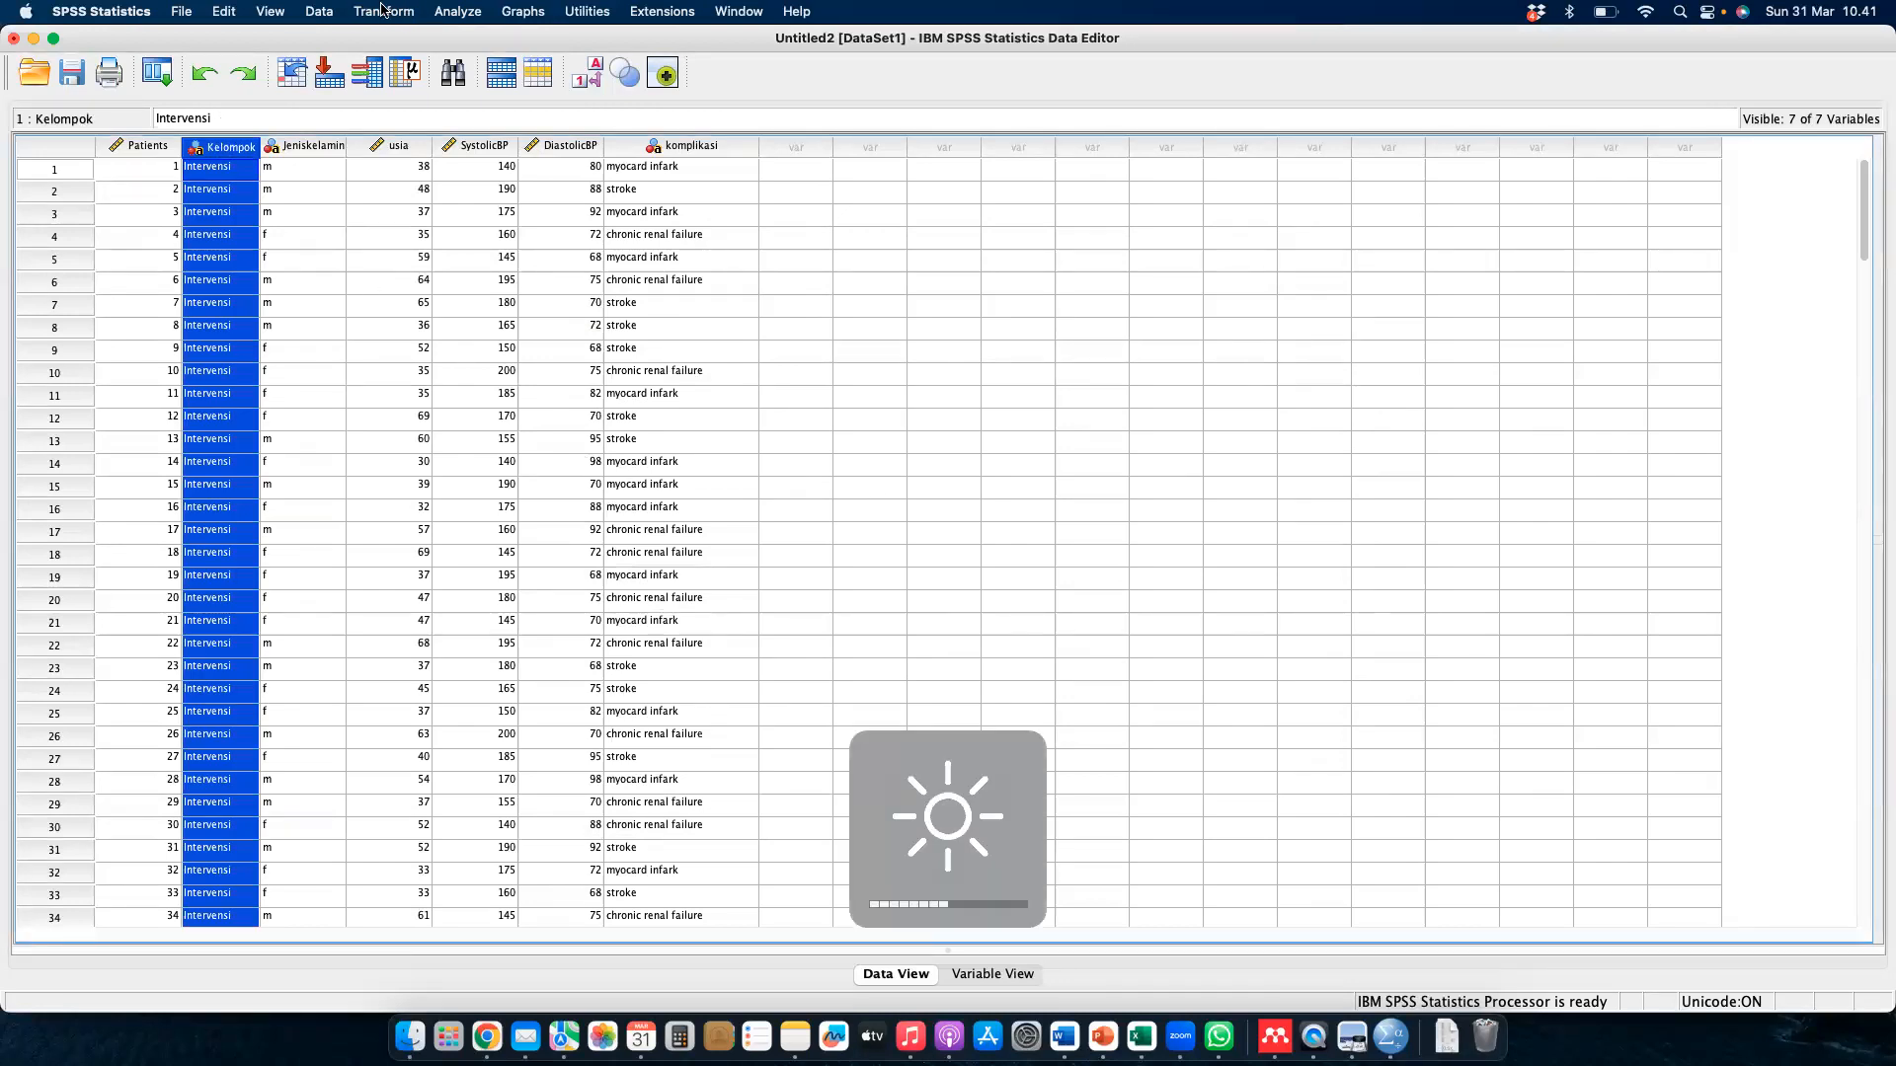
left_click(362, 10)
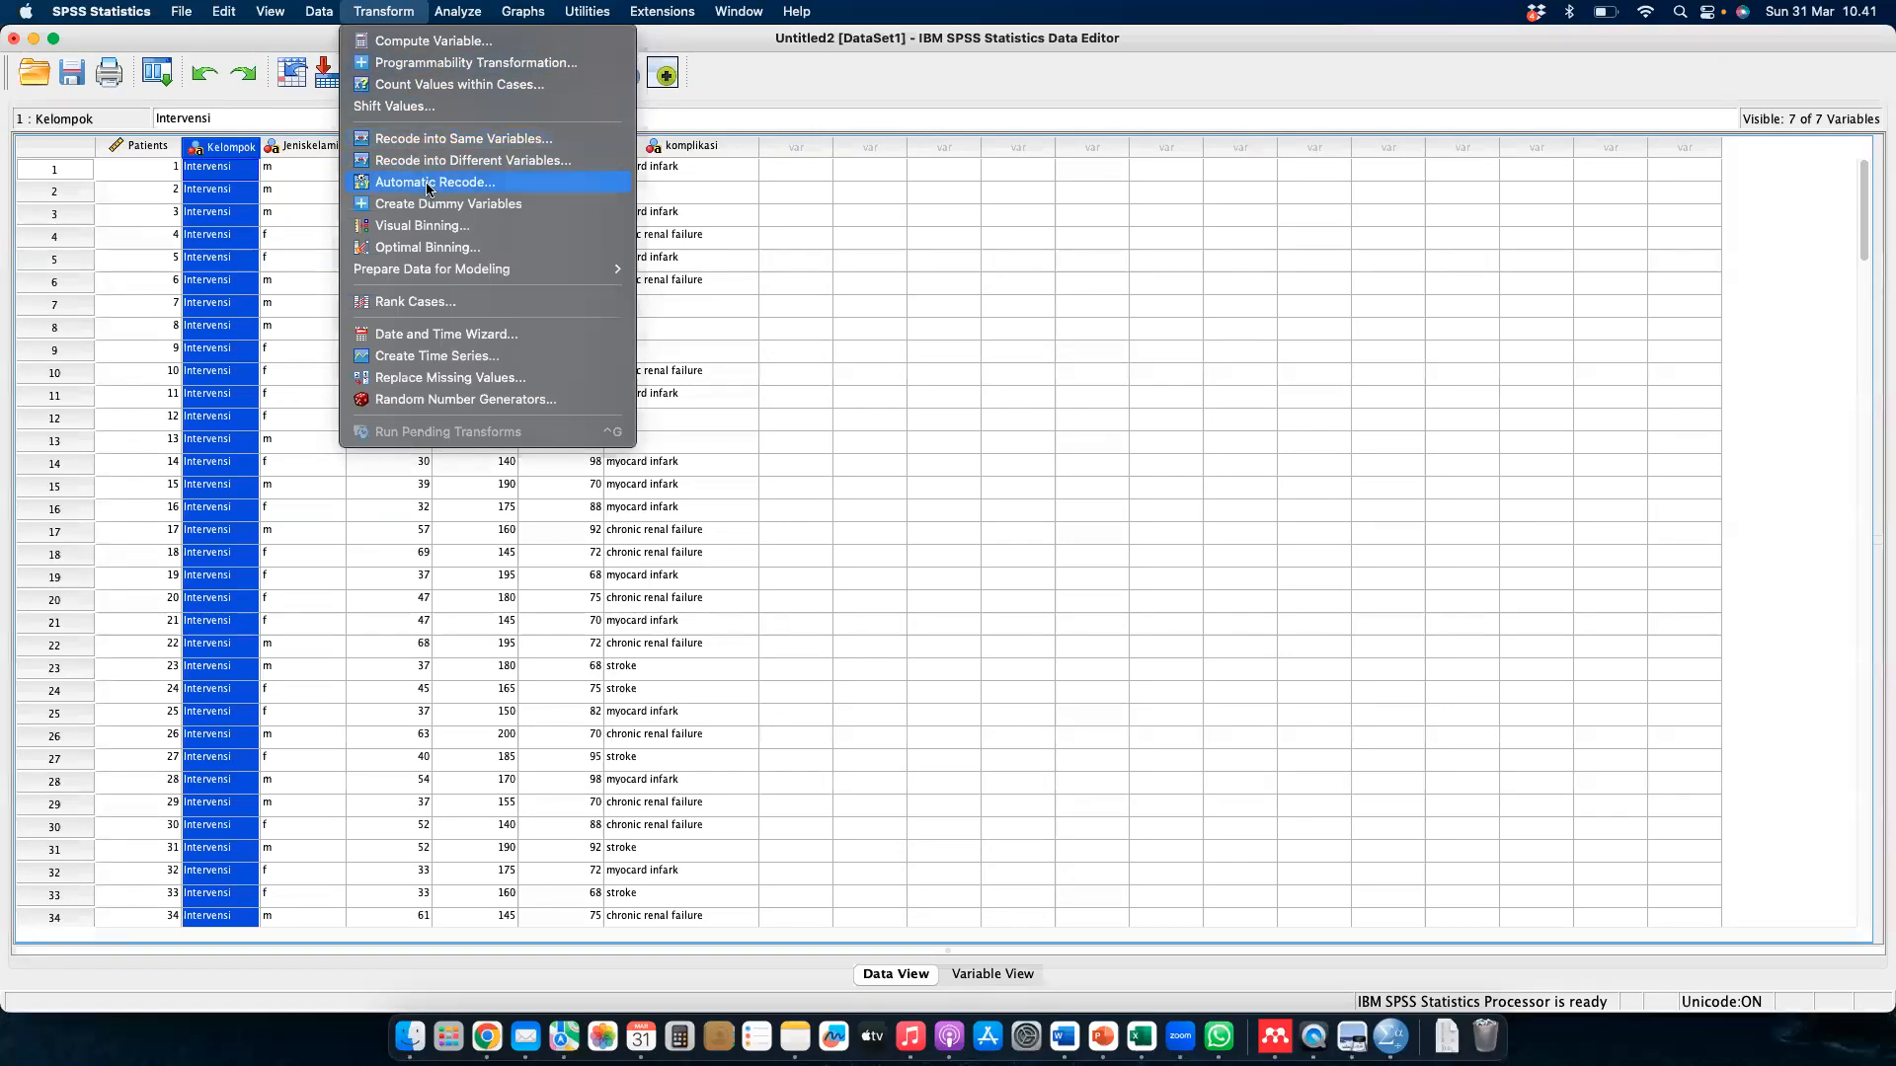
left_click(304, 225)
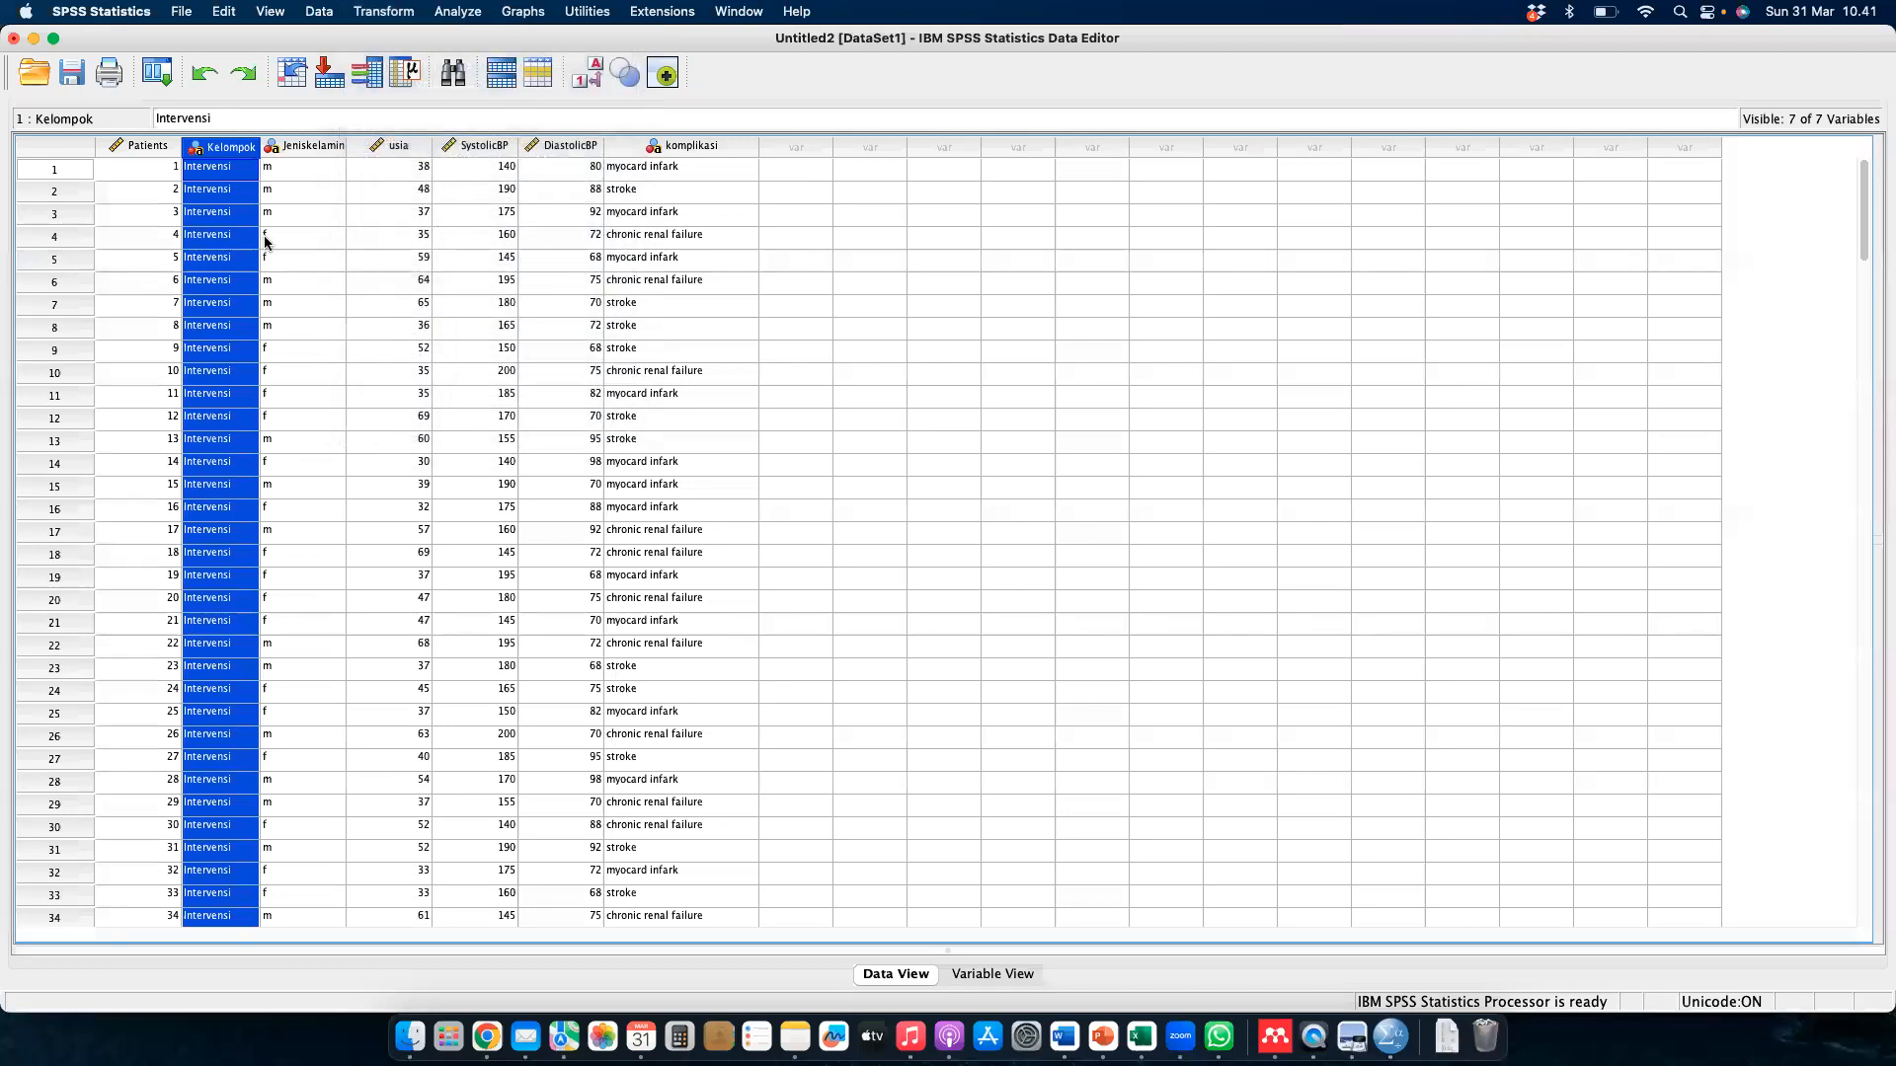
- Insert a new variable between Kelompok and Jeniskelamin and name it Kode_Kelompok
left_click(314, 146)
right_click(315, 142)
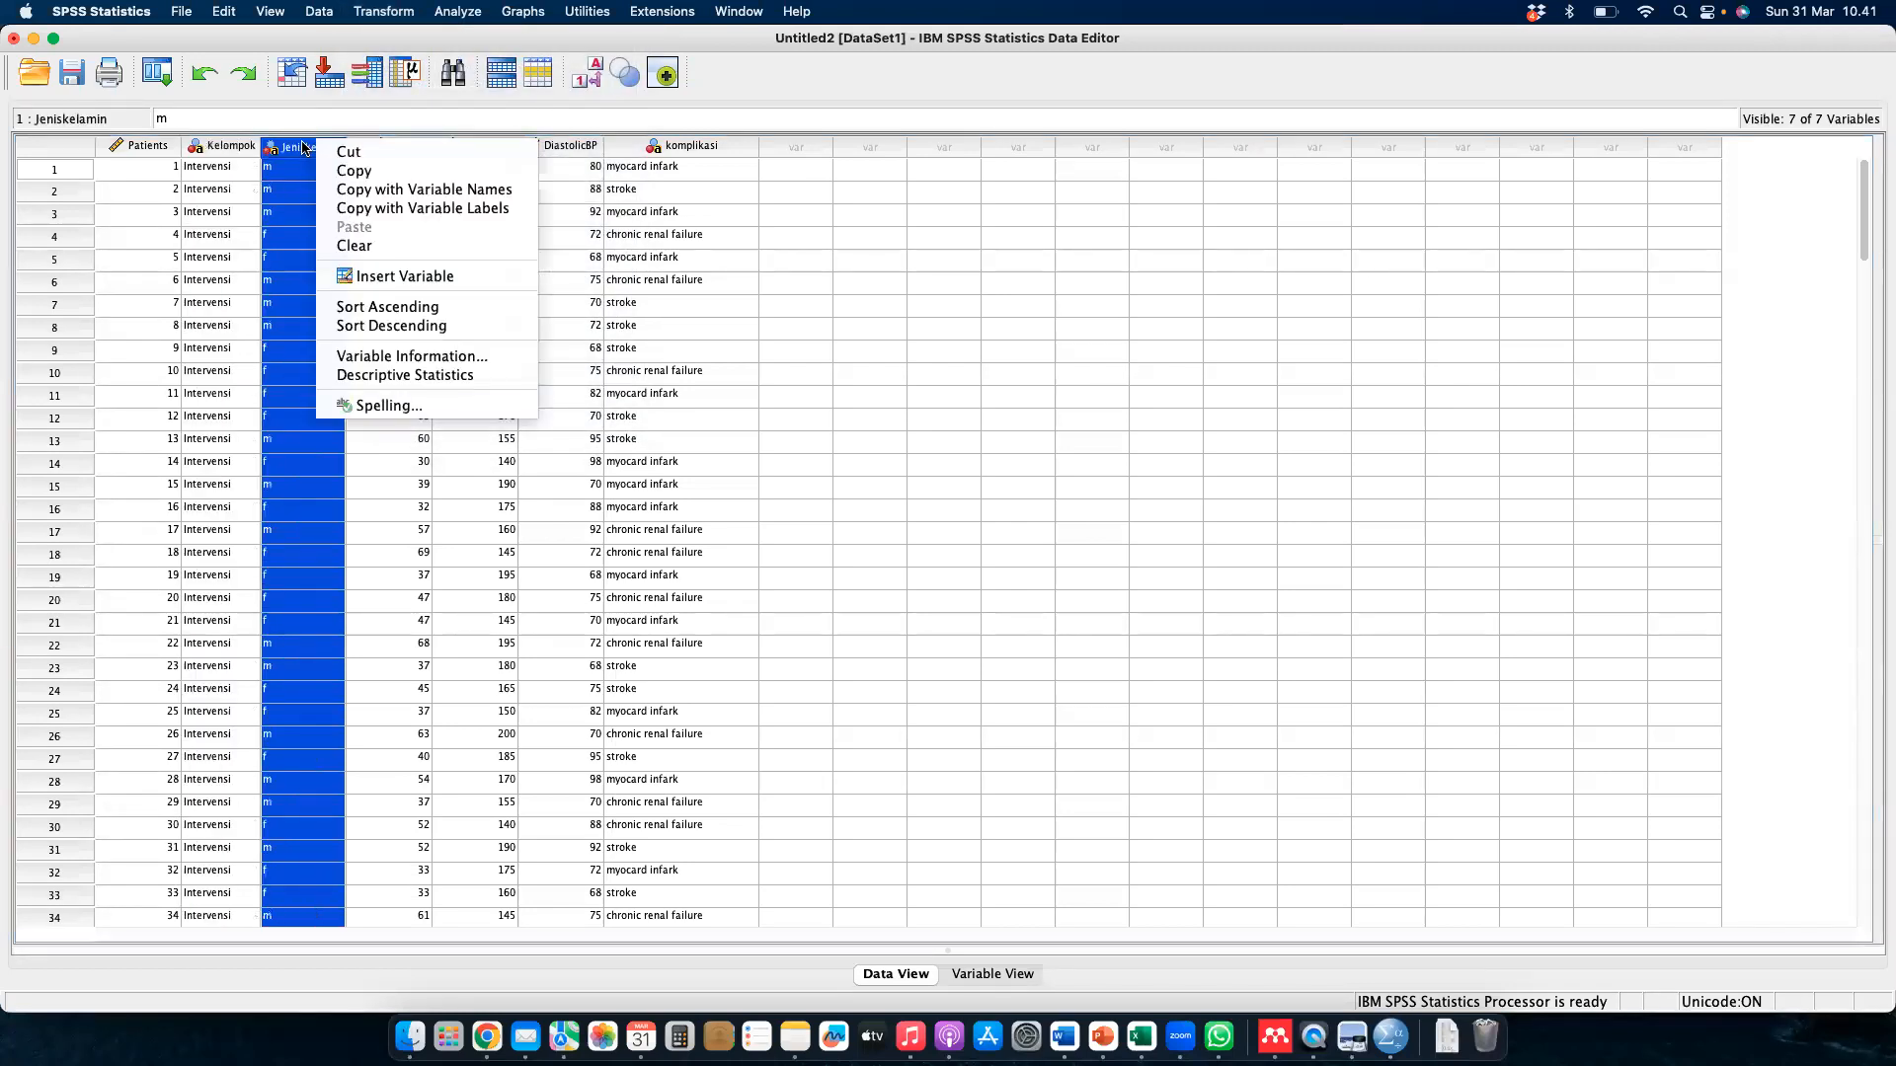
left_click(405, 277)
left_click_drag(296, 158, 293, 156)
double_click(293, 156)
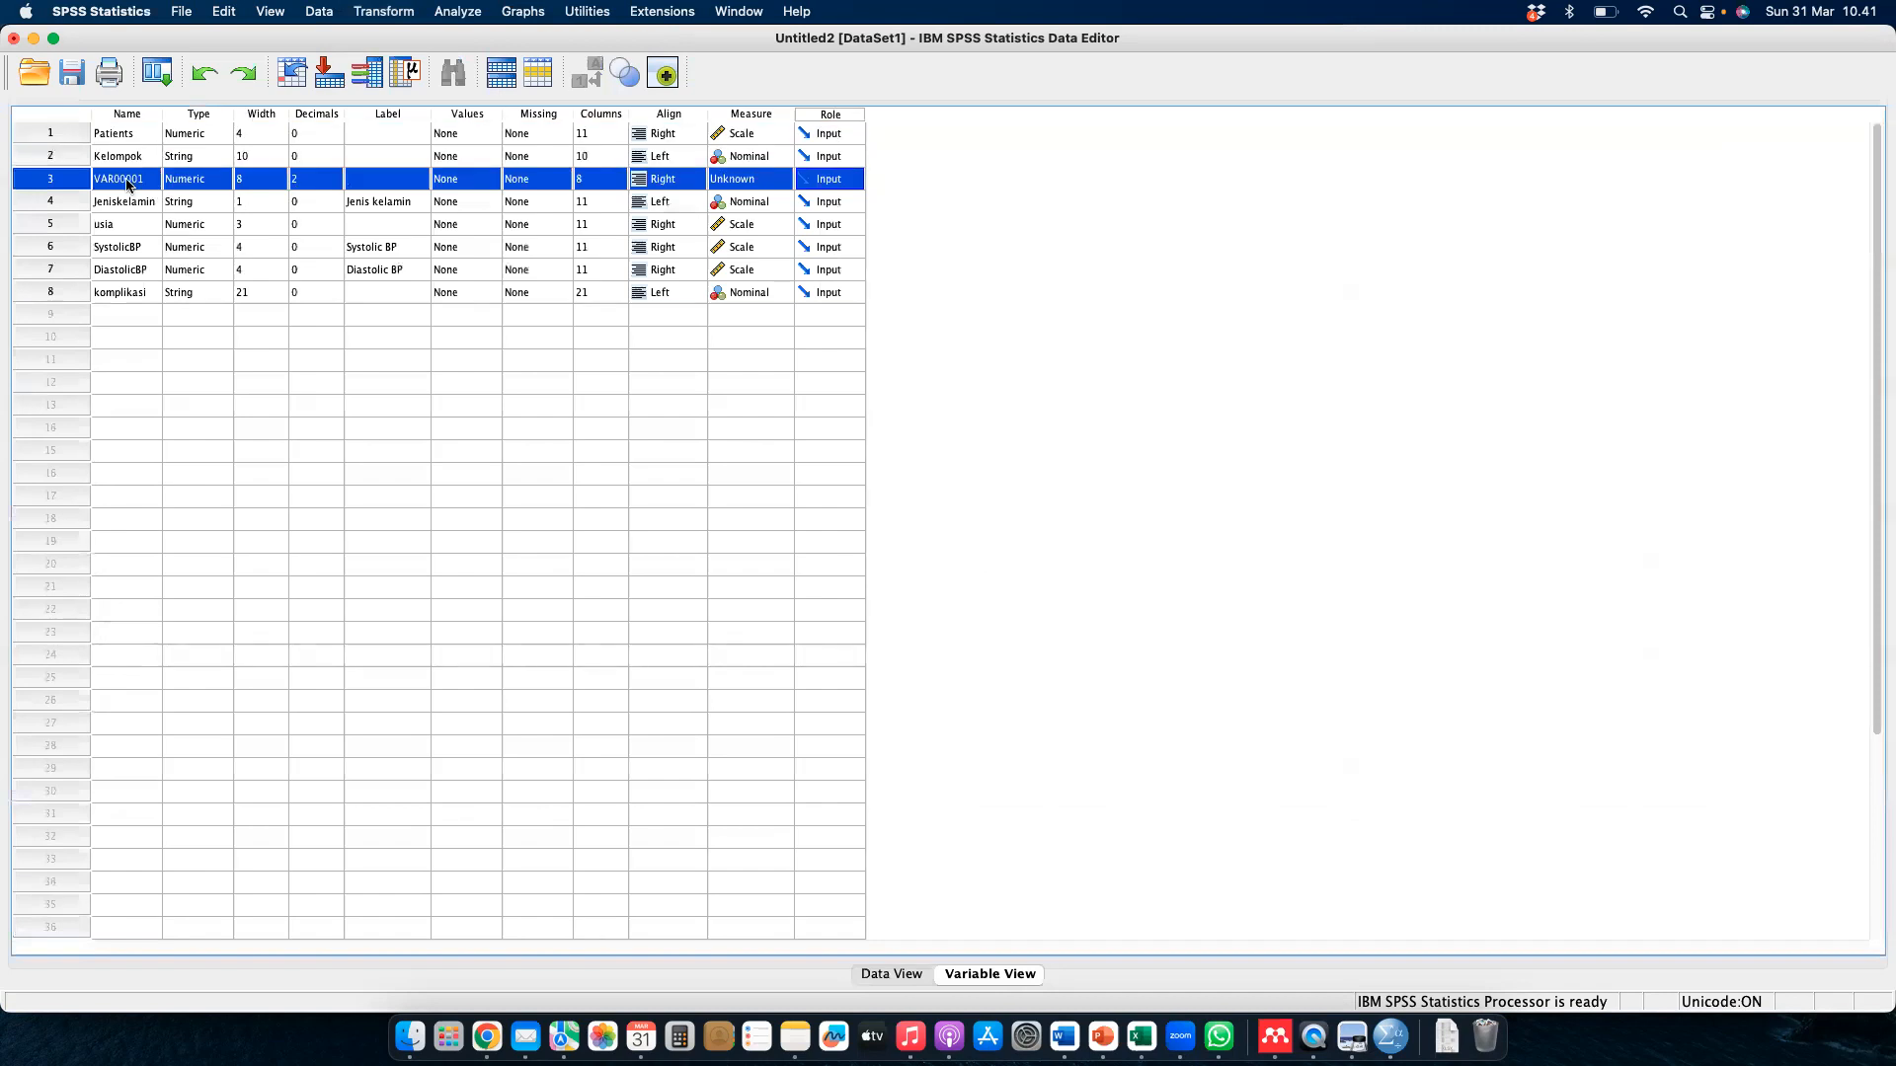
left_click(126, 180)
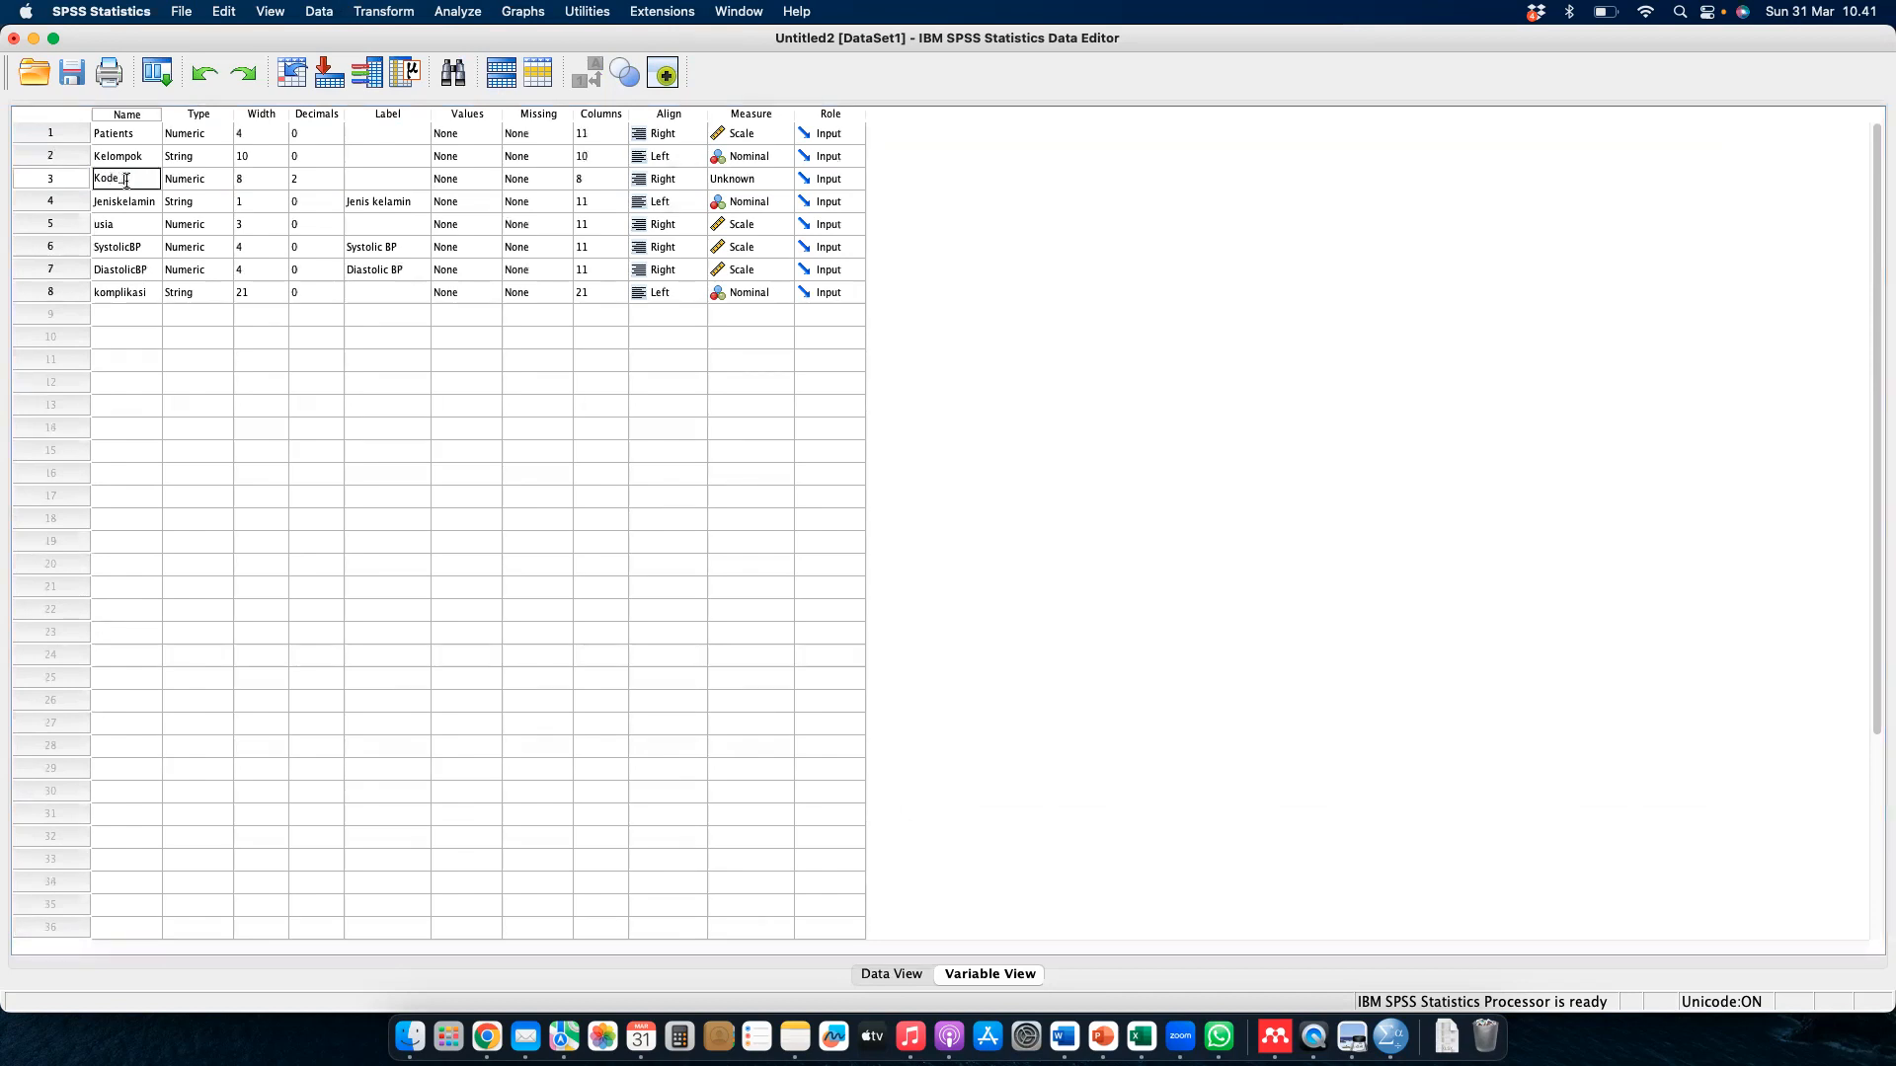
type("Kode_Kelompok")
key("Return")
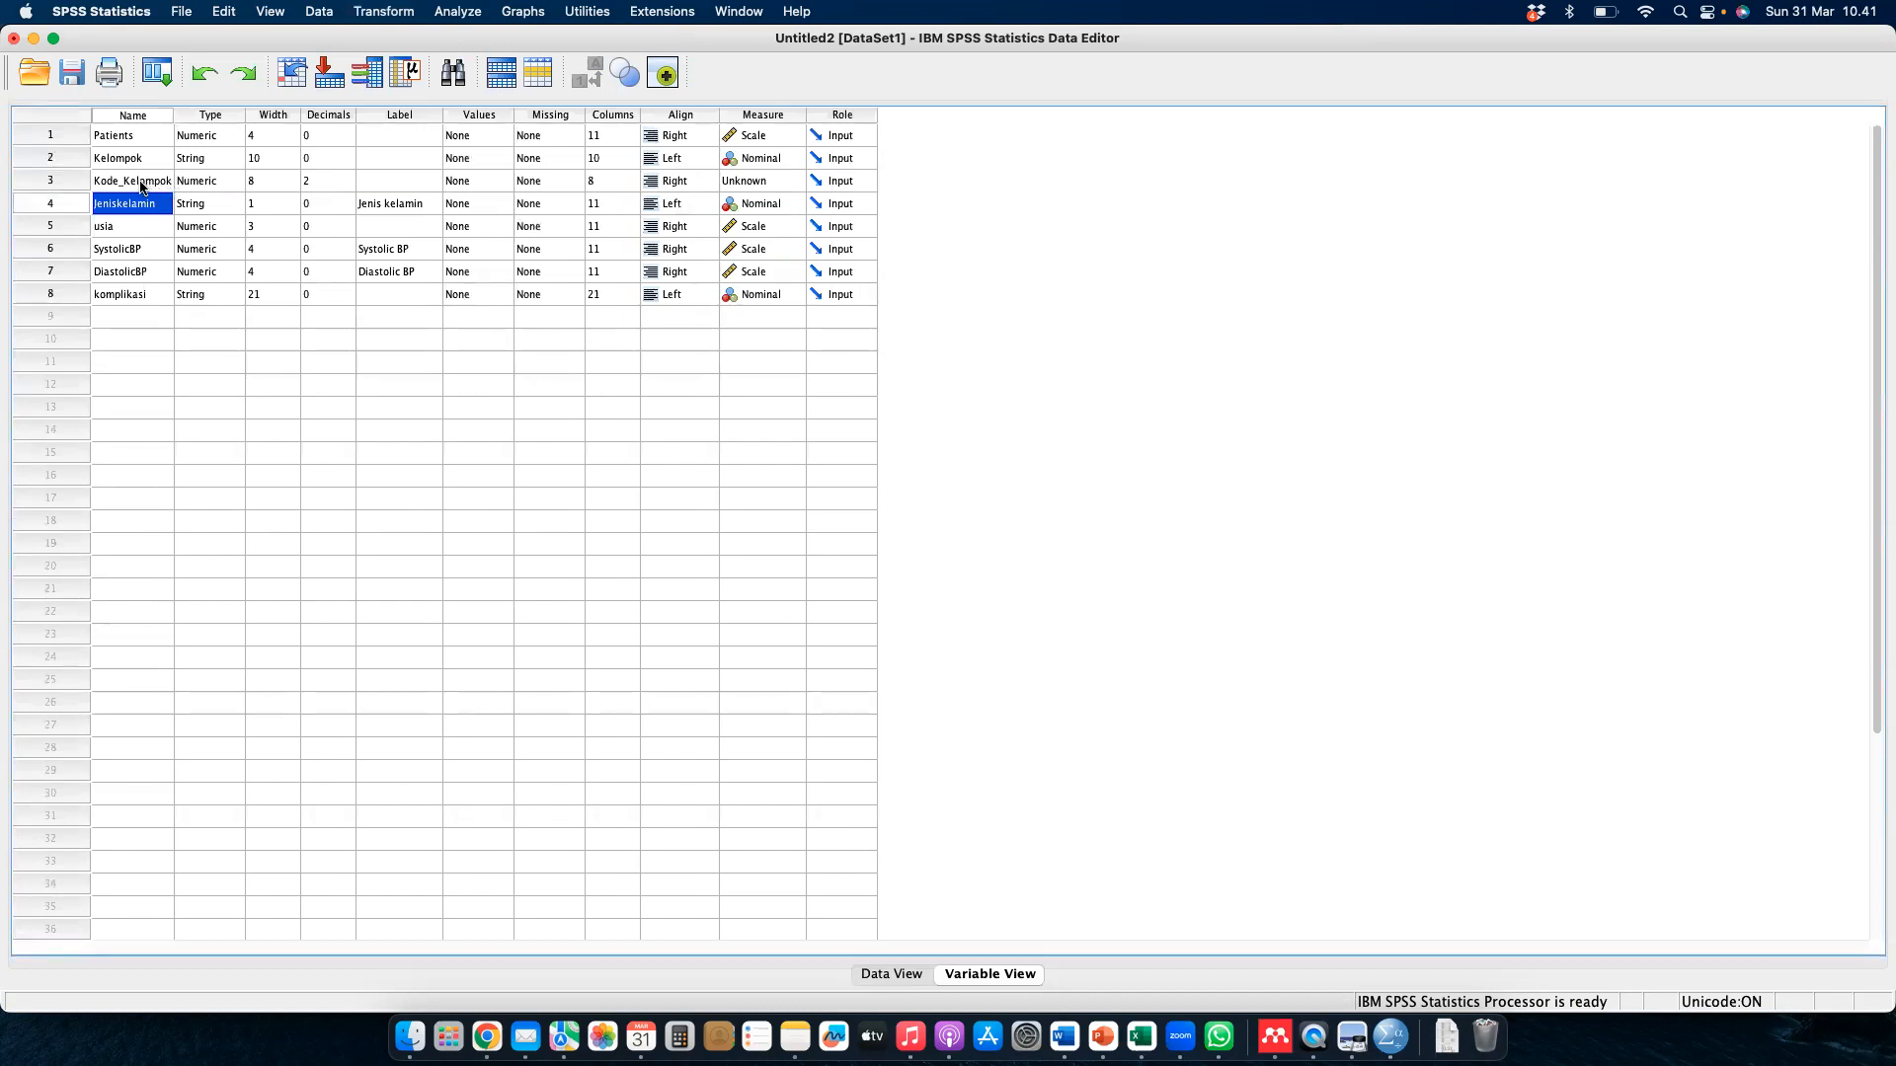
left_click(144, 183)
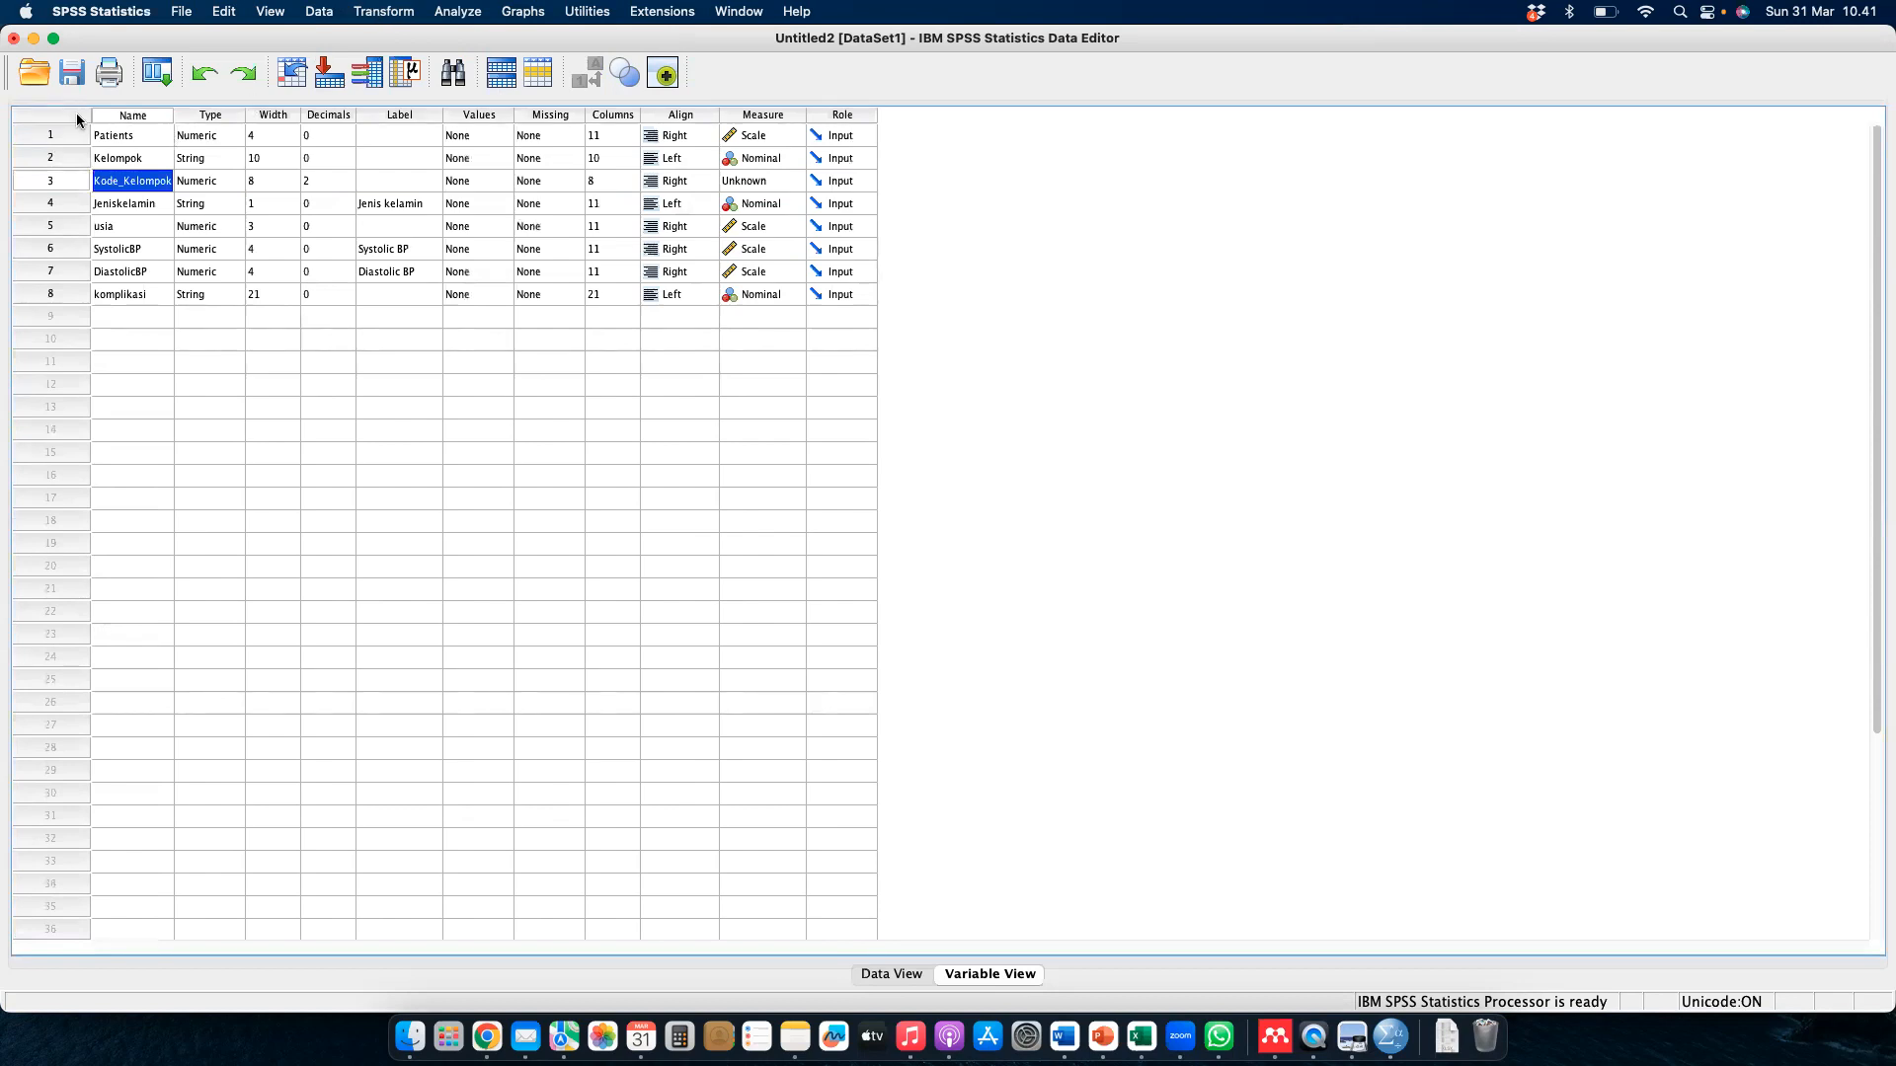
- Enter the code 1 in Kode_Kelompok for the first two Intervensi patients in the data sheet
left_click(877, 975)
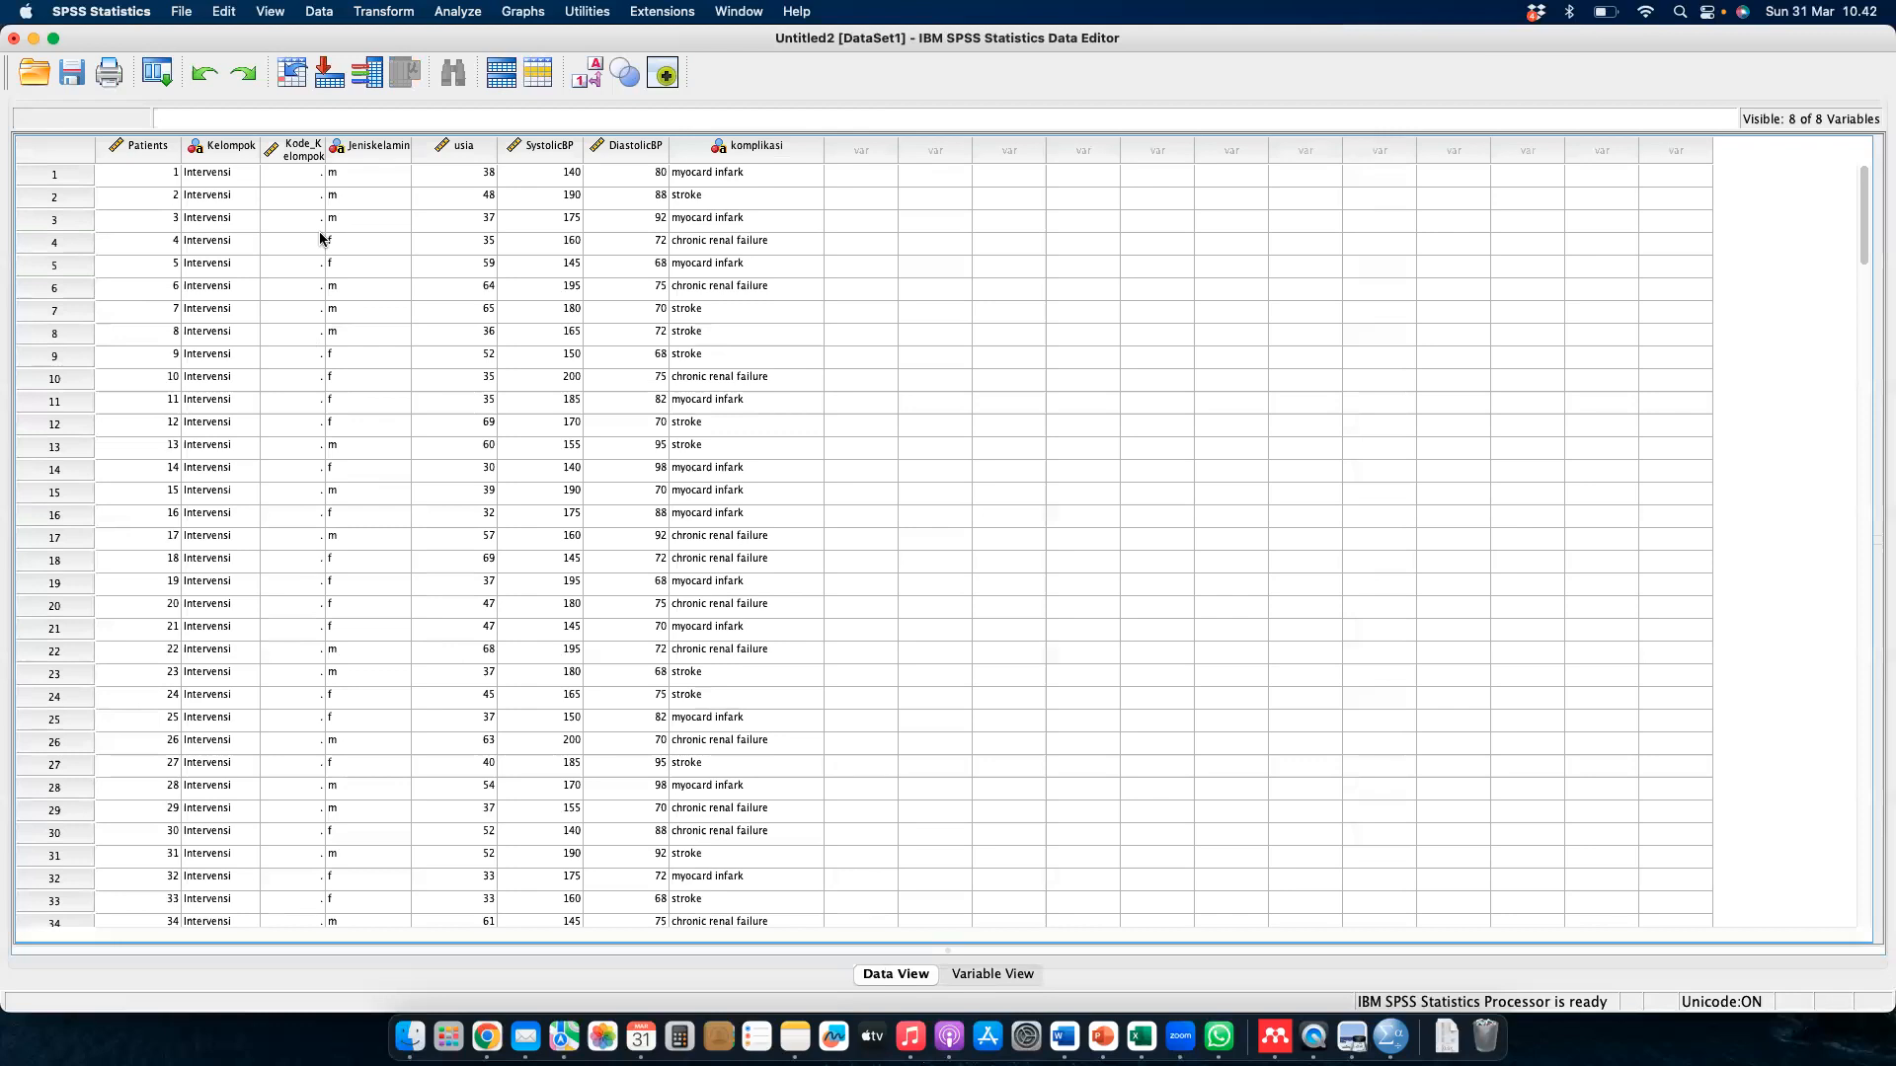
left_click(289, 177)
type("1")
key("Return")
type("1")
key("Return")
- Fill Kode_Kelompok with 1.00 for all remaining Intervensi patients down to row 121
key("Up")
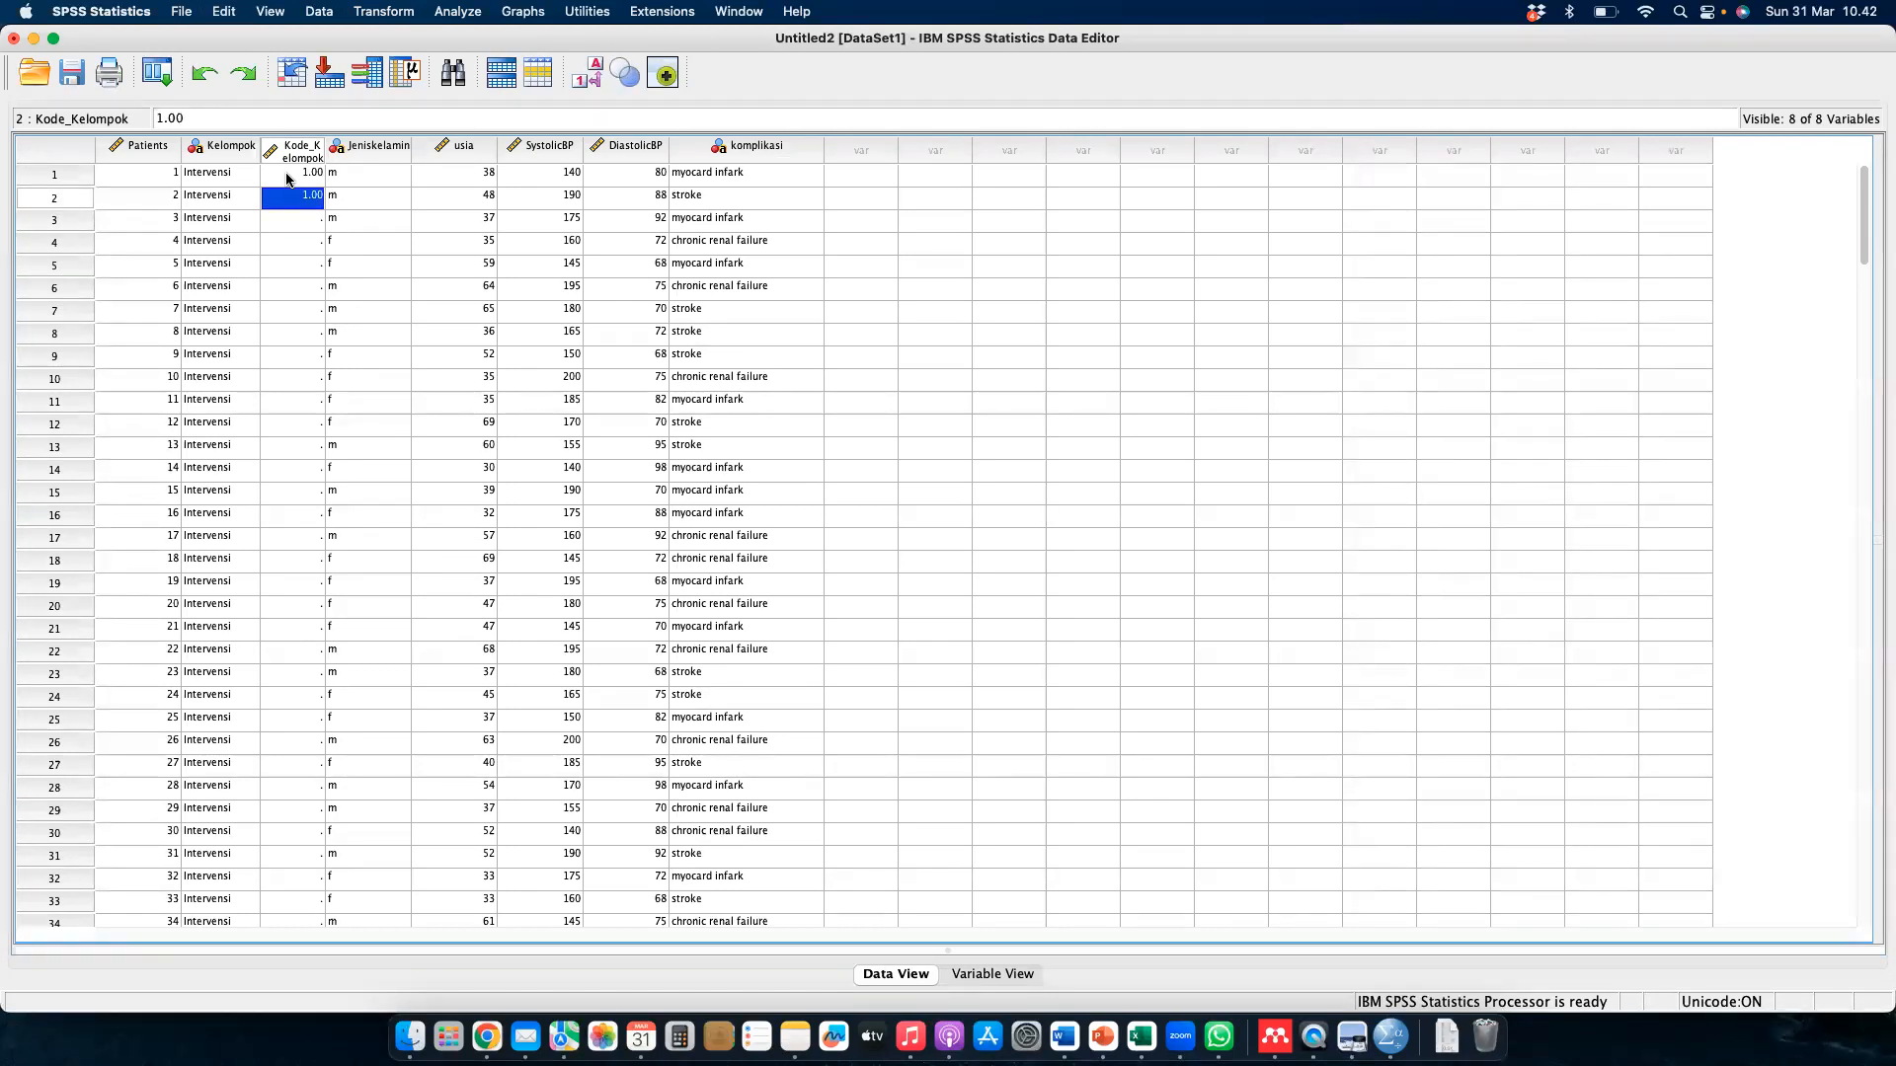
key("shift+Down")
key("shift+Down")
key("shift+Down")
key("shift+Down")
key("shift+Down")
key("shift+Down")
key("shift+Down")
key("shift+Down")
key("shift+Down")
key("shift+Down")
key("shift+Down")
key("shift+Down")
key("shift+Down")
key("shift+Down")
key("shift+Down")
key("shift+Down")
key("shift+Down")
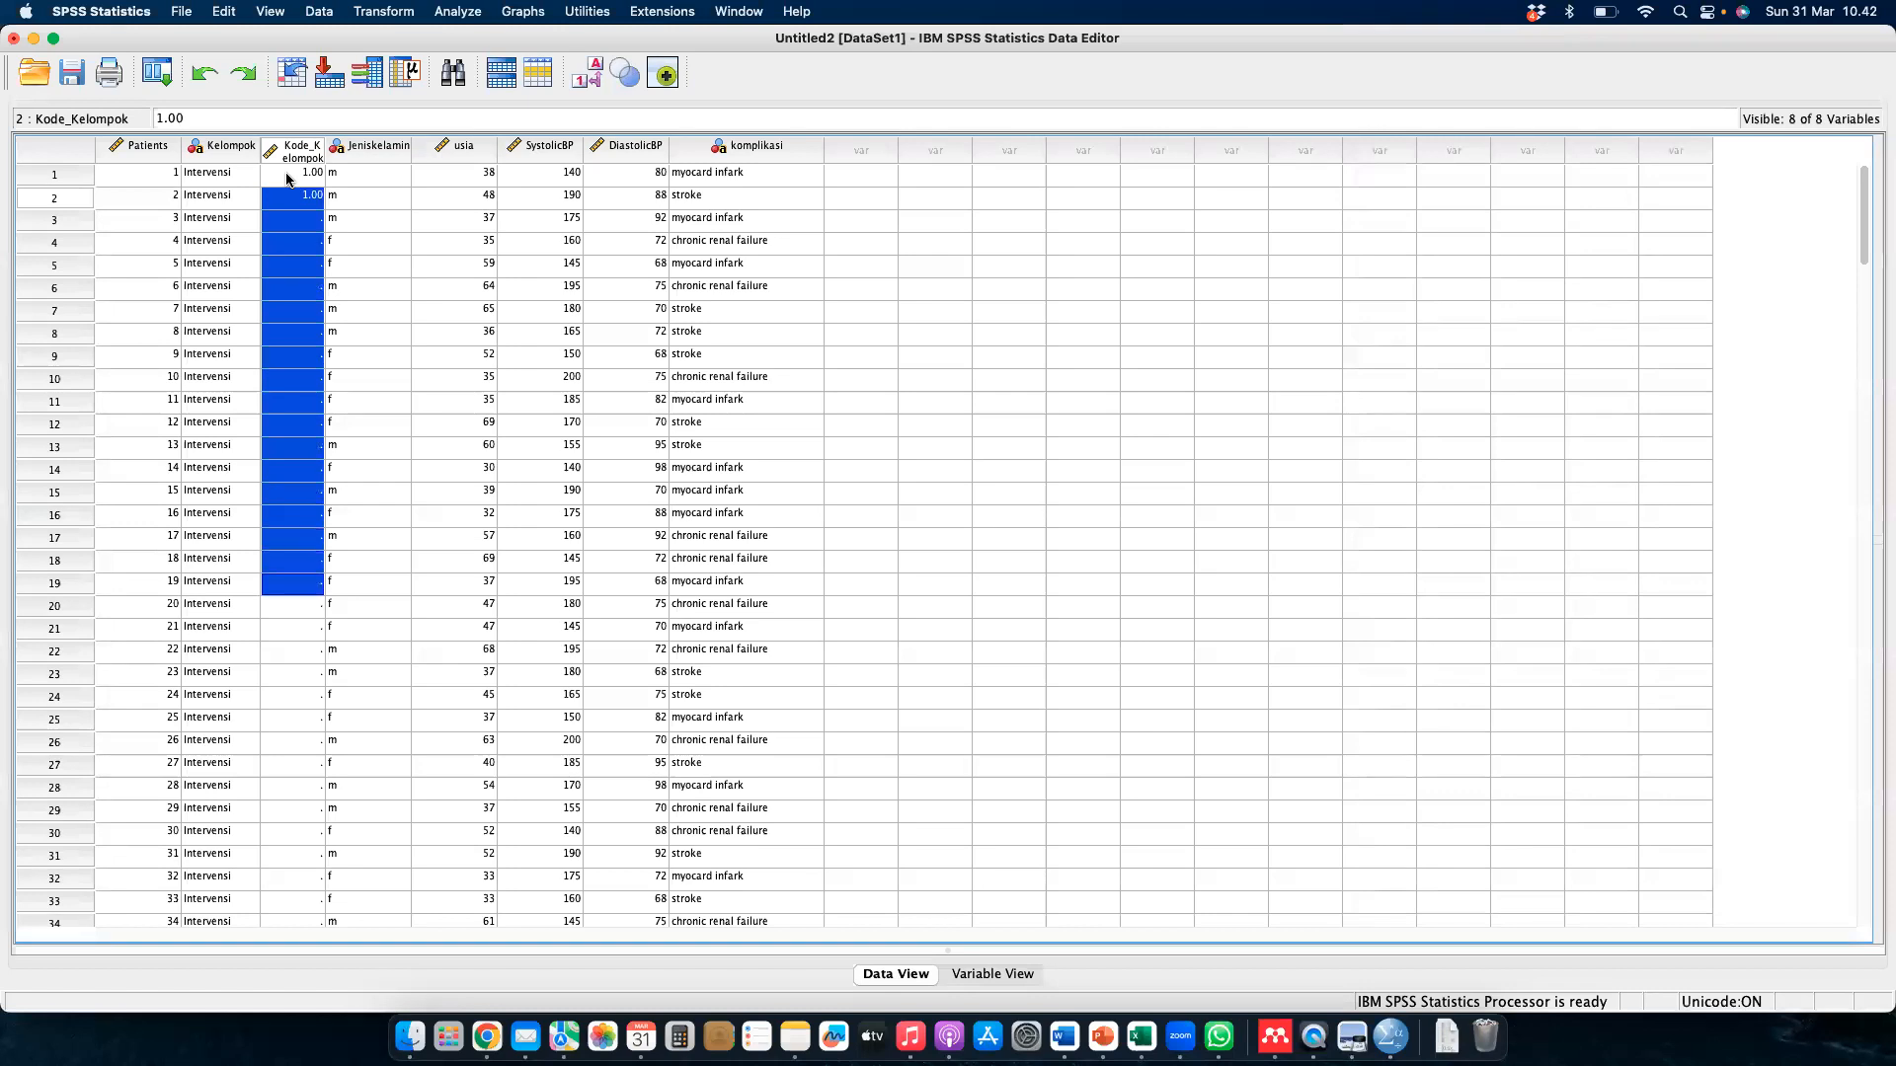
key("shift+Down")
key("shift+Down")
key("shift+Down")
key("shift+Down")
key("shift+Down")
key("shift+Down")
key("shift+Down")
key("shift+Down")
key("shift+Down")
key("shift+Down")
key("shift+Down")
key("shift+Down")
key("shift+Down")
key("shift+Down")
key("shift+Down")
key("shift+Down")
key("shift+Down")
key("shift+Down")
key("shift+Down")
key("shift+Down")
key("shift+Down")
key("shift+Down")
key("shift+Down")
key("shift+Down")
key("shift+Down")
key("shift+Down")
key("shift+Down")
key("shift+Down")
key("shift+Down")
key("shift+Down")
key("shift+Down")
key("shift+Down")
key("shift+Down")
key("shift+Down")
key("shift+Down")
key("shift+Down")
key("shift+Down")
key("shift+Down")
key("shift+Down")
key("shift+Down")
key("shift+Down")
key("shift+Down")
key("shift+Down")
key("shift+Down")
key("shift+Down")
key("shift+Down")
key("shift+Down")
key("shift+Down")
key("shift+Down")
key("shift+Down")
key("shift+Down")
key("shift+Down")
key("shift+Down")
key("shift+Down")
key("shift+Down")
key("shift+Down")
key("shift+Down")
key("shift+Down")
key("shift+Down")
key("shift+Down")
key("shift+Down")
key("shift+Down")
key("shift+Down")
key("shift+Down")
key("shift+Down")
key("shift+Down")
key("shift+Down")
key("shift+Down")
key("shift+Down")
key("shift+Down")
key("shift+Down")
key("shift+Down")
key("shift+Down")
key("shift+Down")
key("shift+Down")
key("shift+Down")
key("shift+Down")
key("shift+Down")
key("shift+Down")
key("shift+Down")
key("shift+Down")
key("shift+Down")
key("shift+Down")
key("shift+Down")
key("shift+Down")
key("shift+Down")
key("shift+Down")
key("shift+Down")
key("shift+Down")
key("shift+Down")
key("shift+Down")
key("shift+Down")
key("shift+Up")
key("shift+Up")
key("shift+Up")
key("shift+Up")
key("shift+Up")
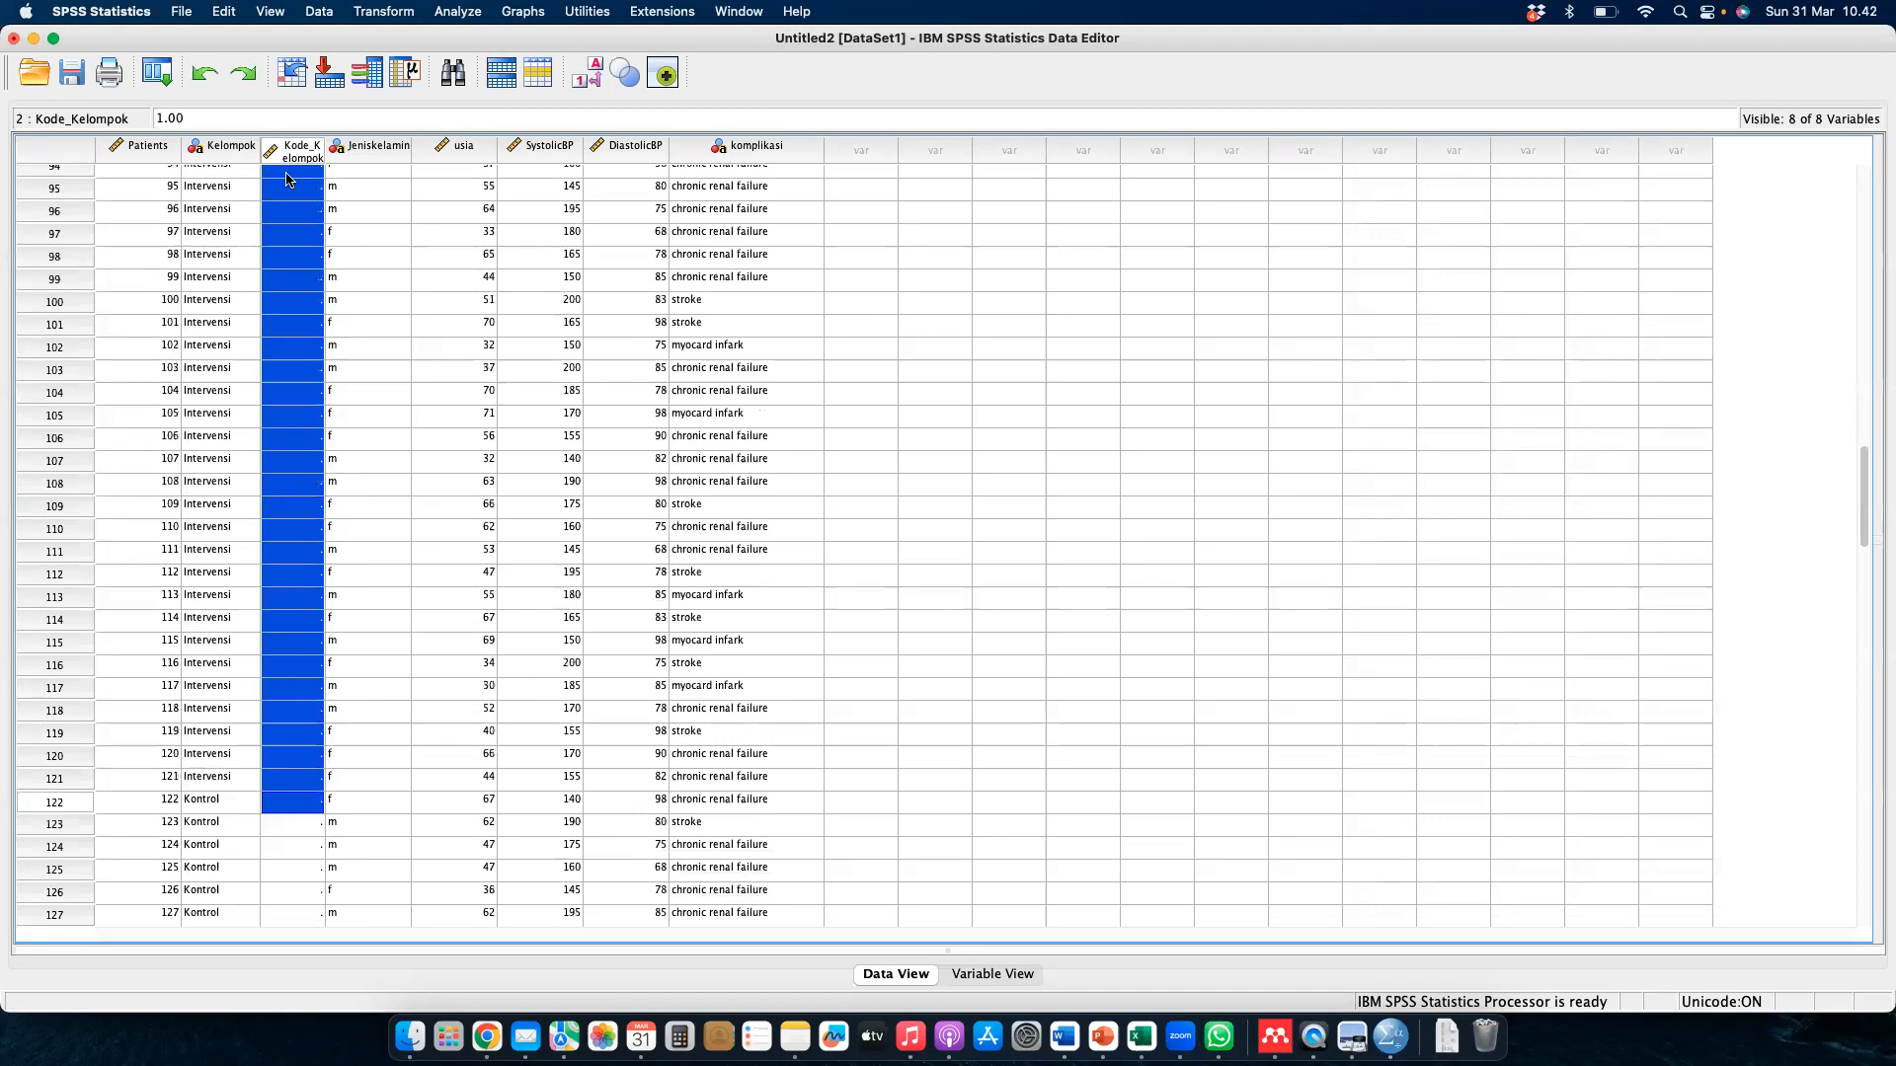
key("shift+Up")
type("1.00")
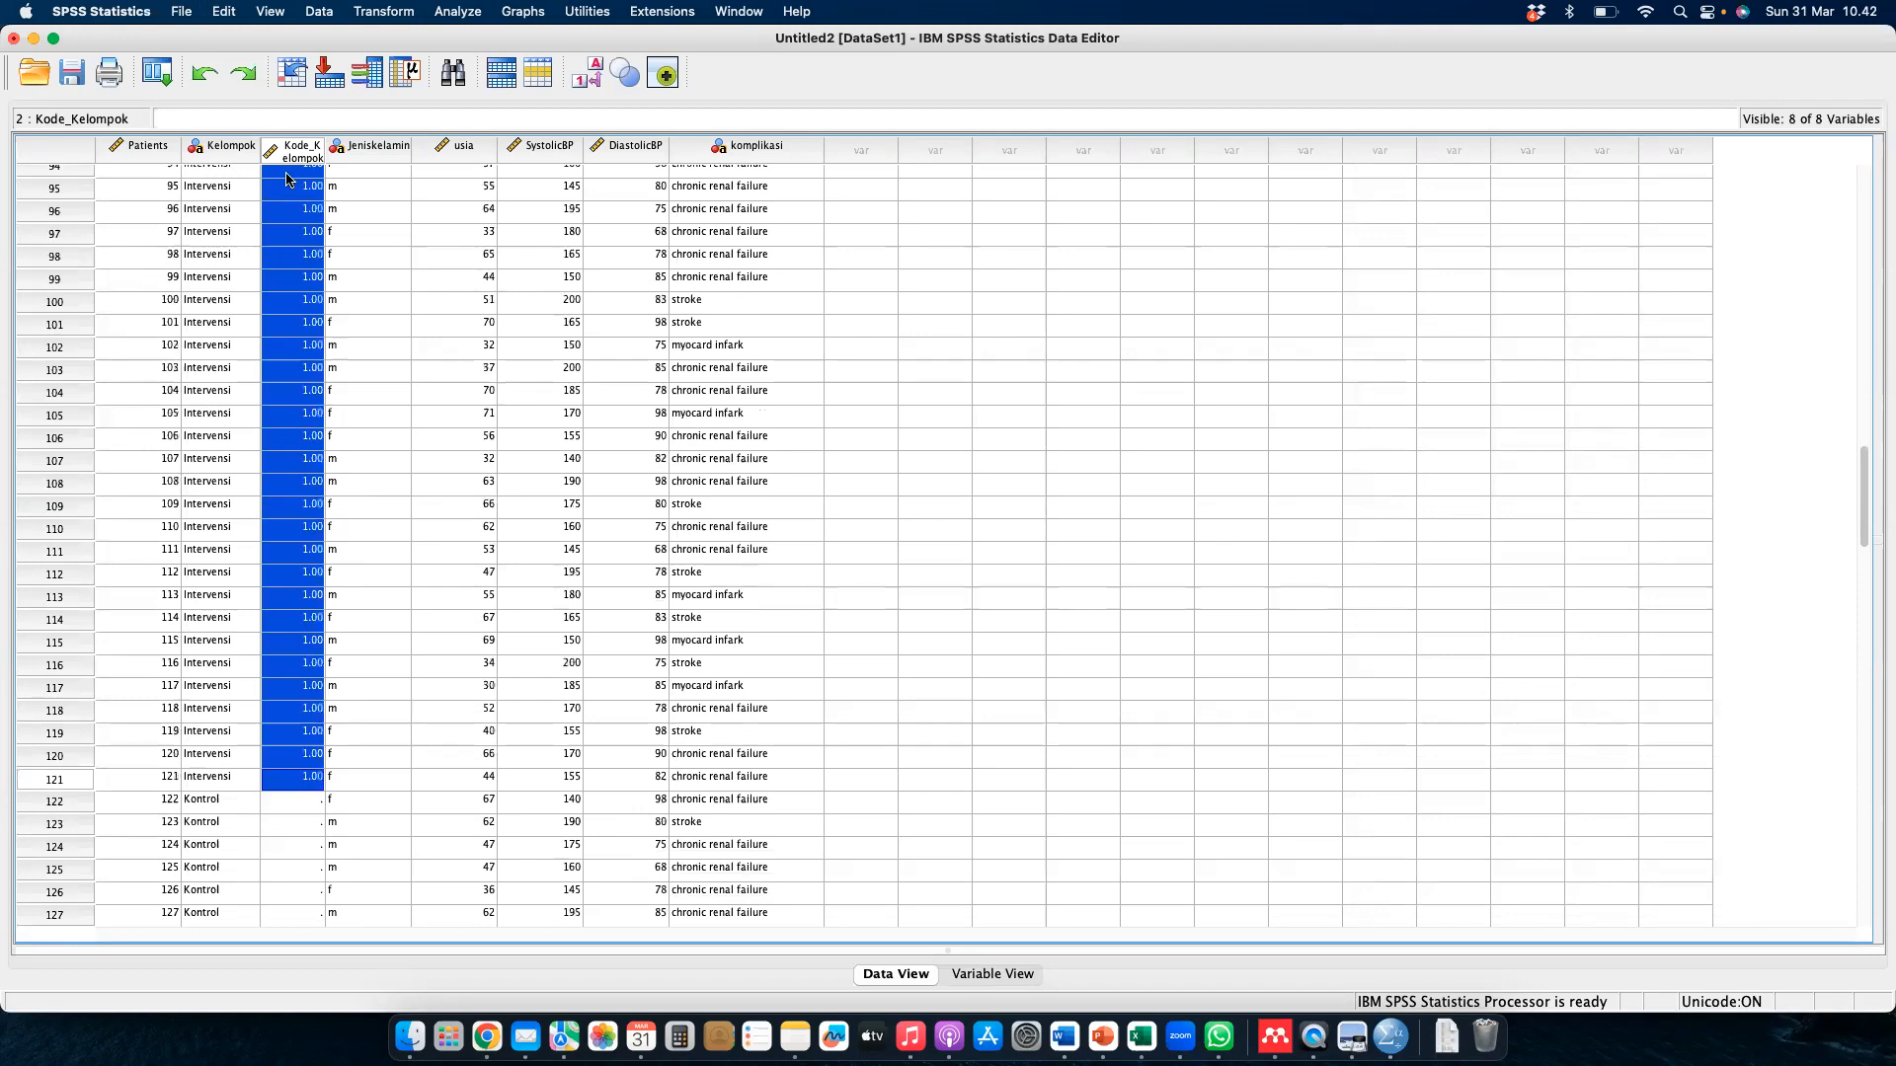
- Fill Kode_Kelompok with 2.00 for all Kontrol patients in rows 122 to 214 and widen the column to fit its name
key("Down")
type("2")
key("Return")
key("Up")
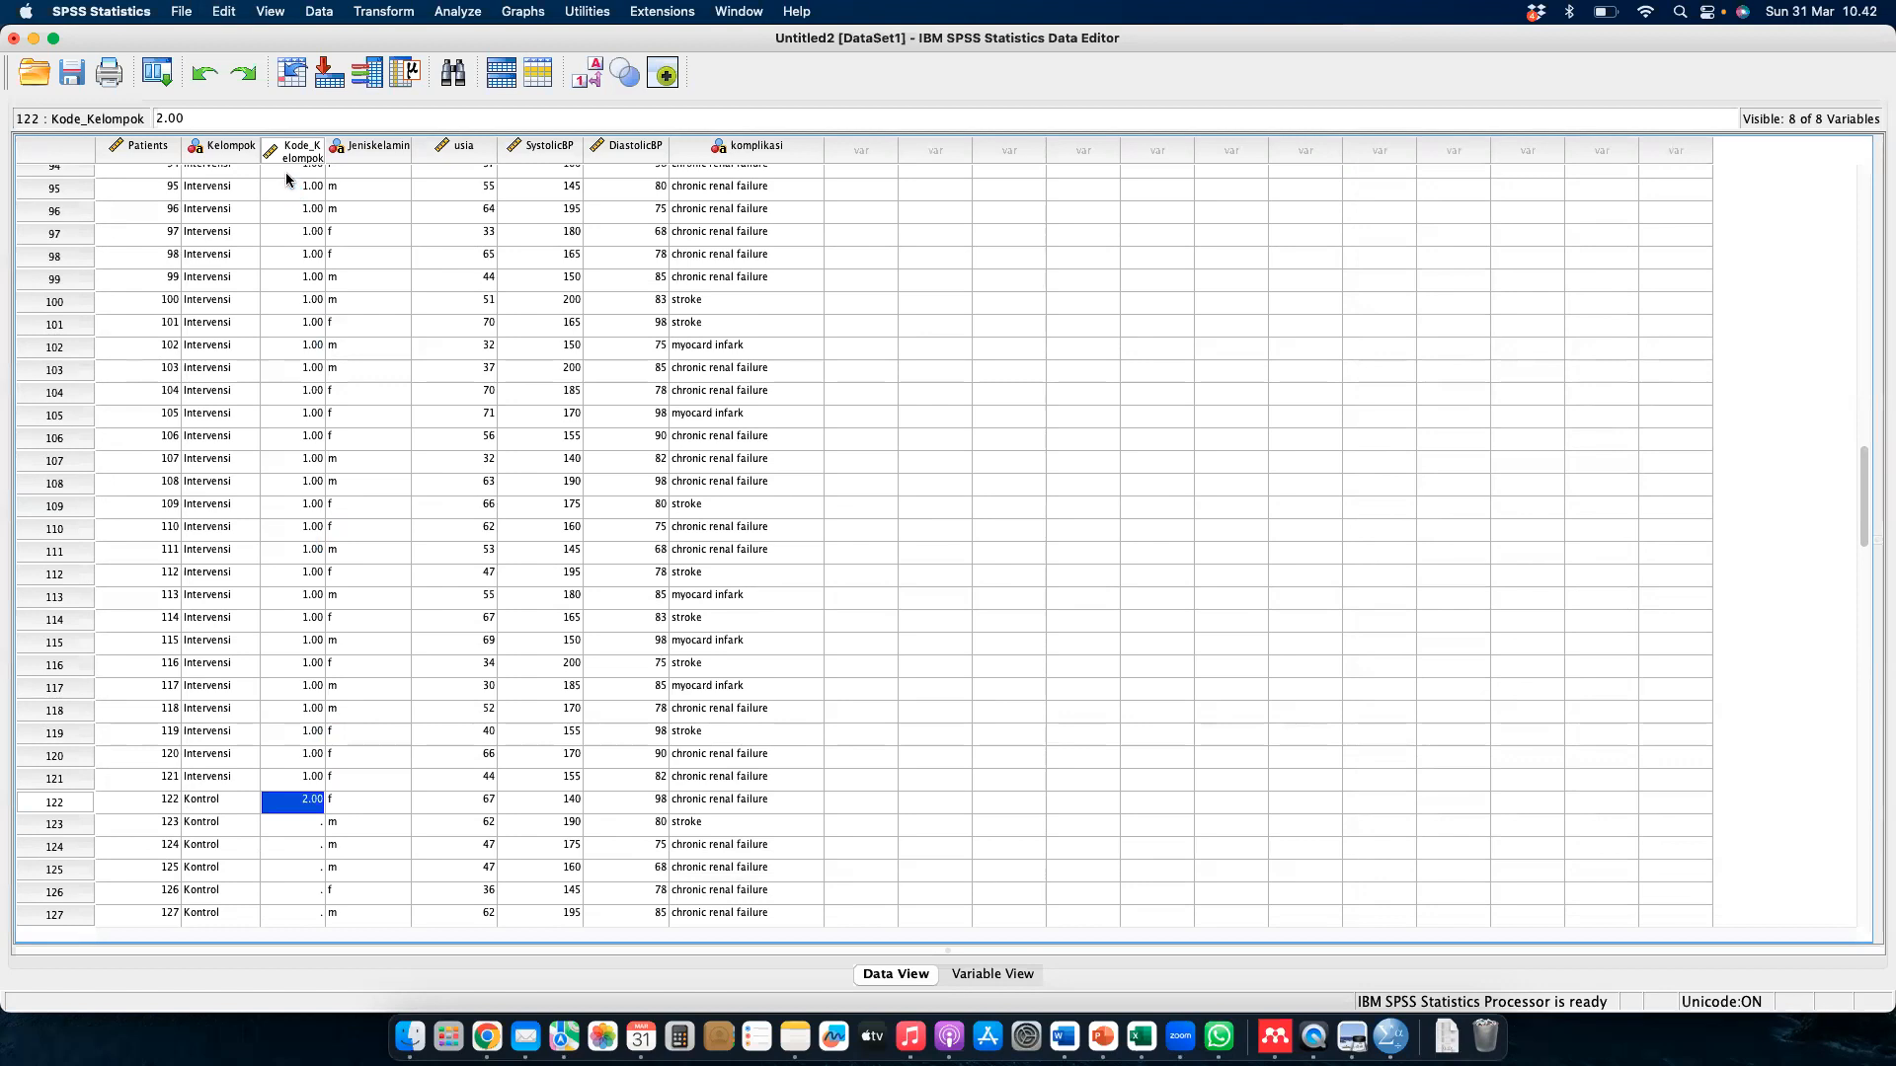
key("super+shift+Down")
type("2.00")
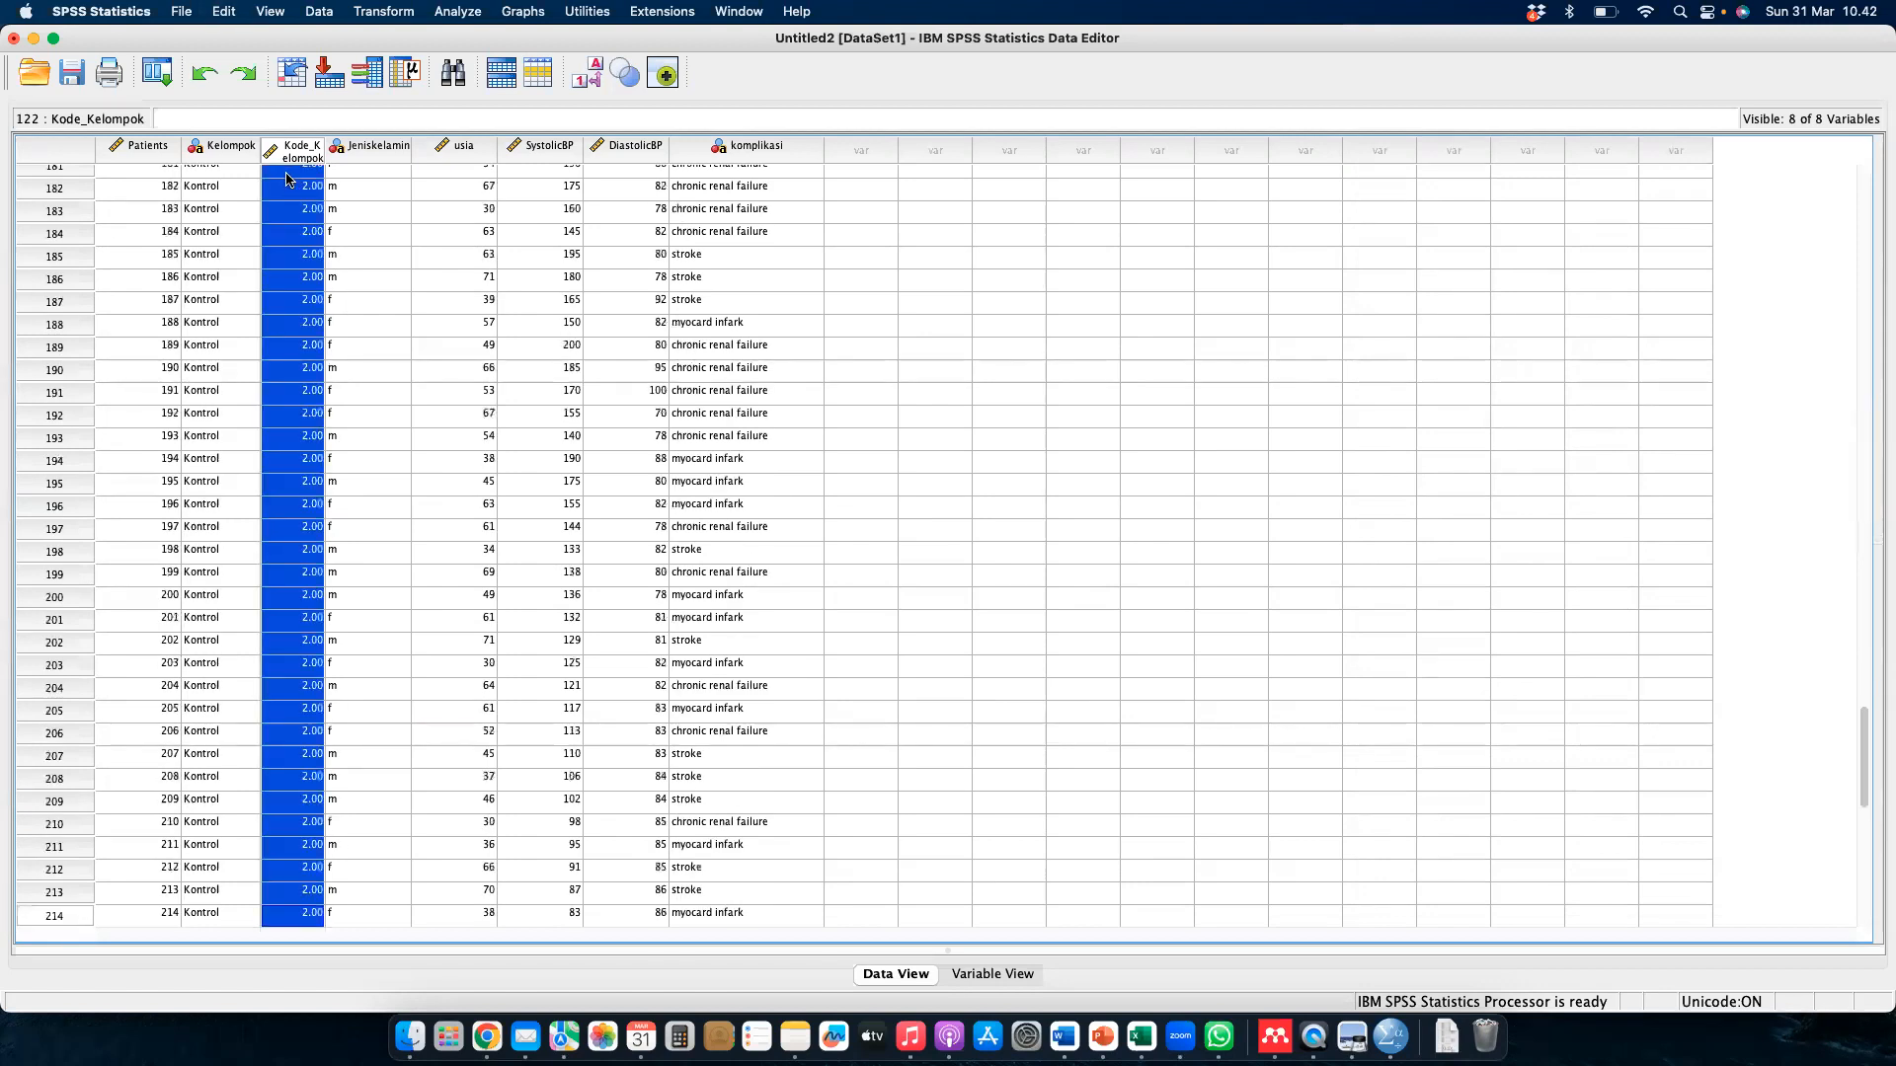
key("Down")
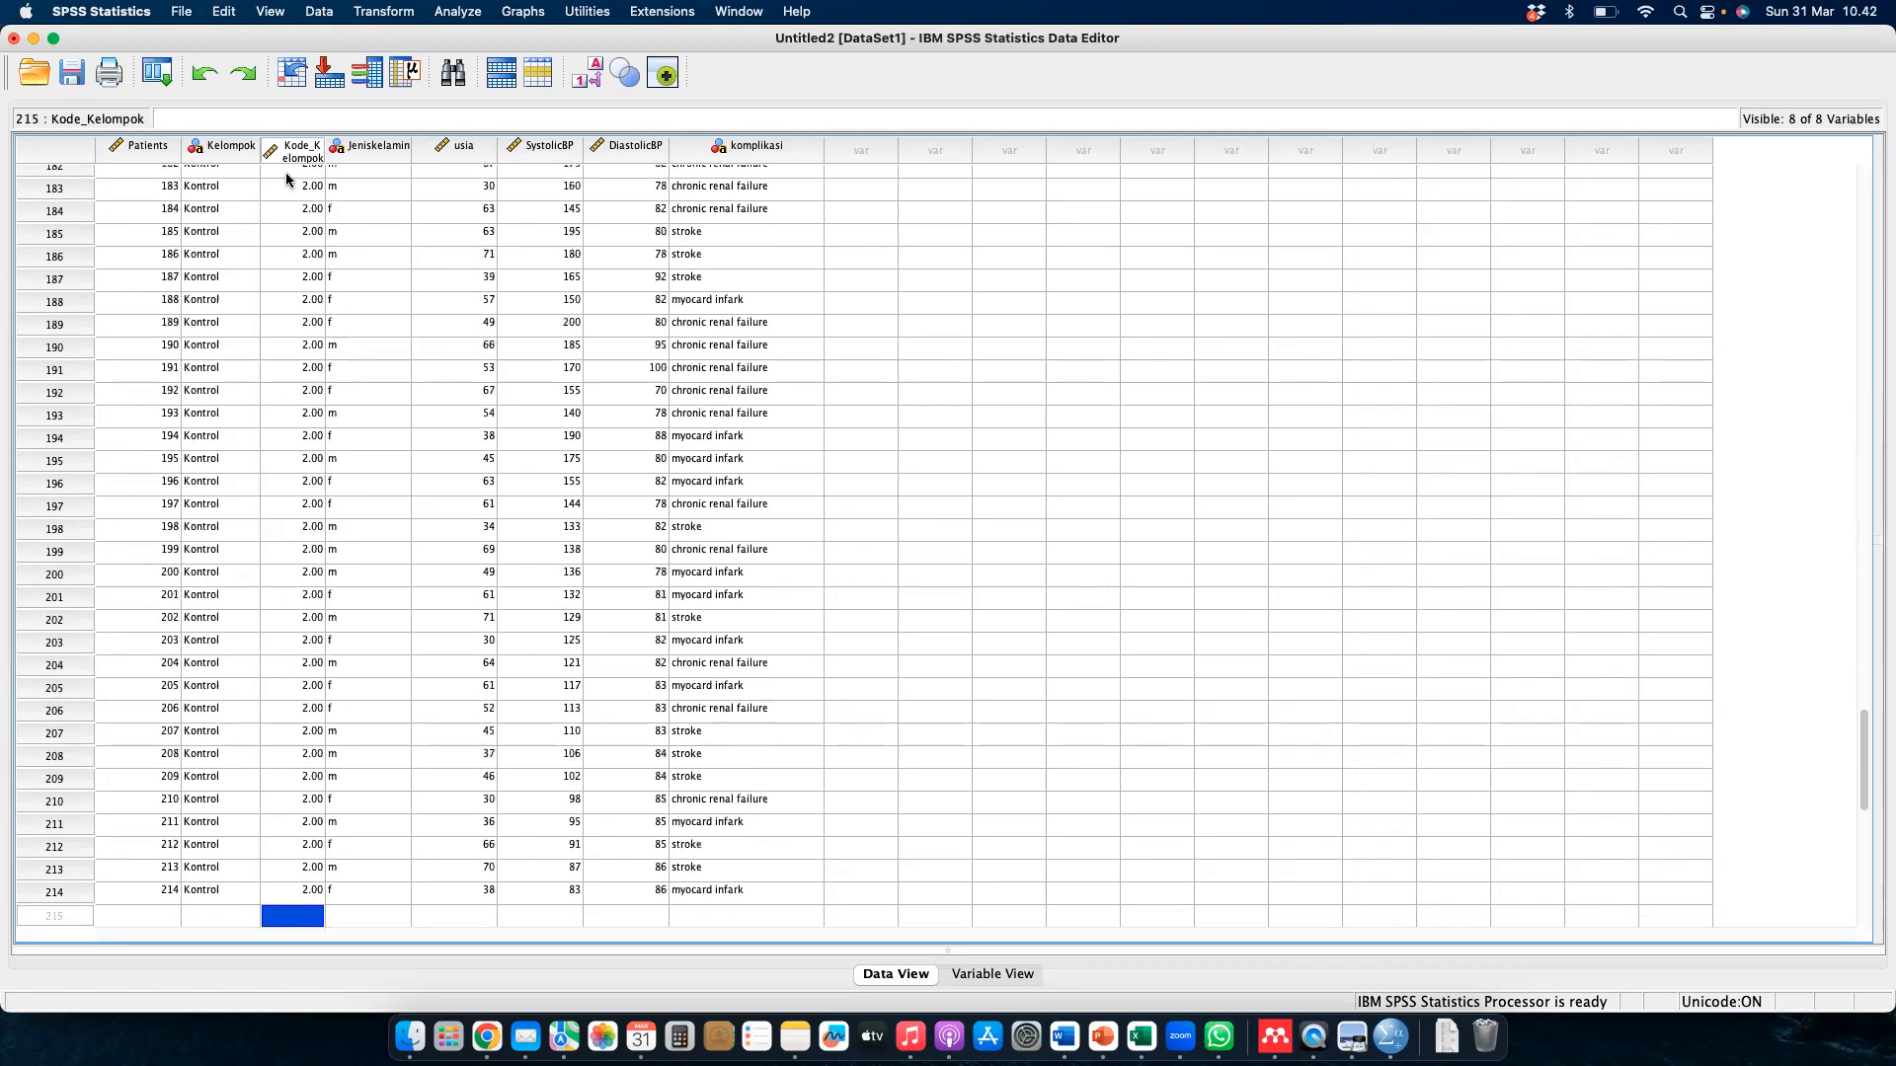
left_click_drag(324, 148, 366, 146)
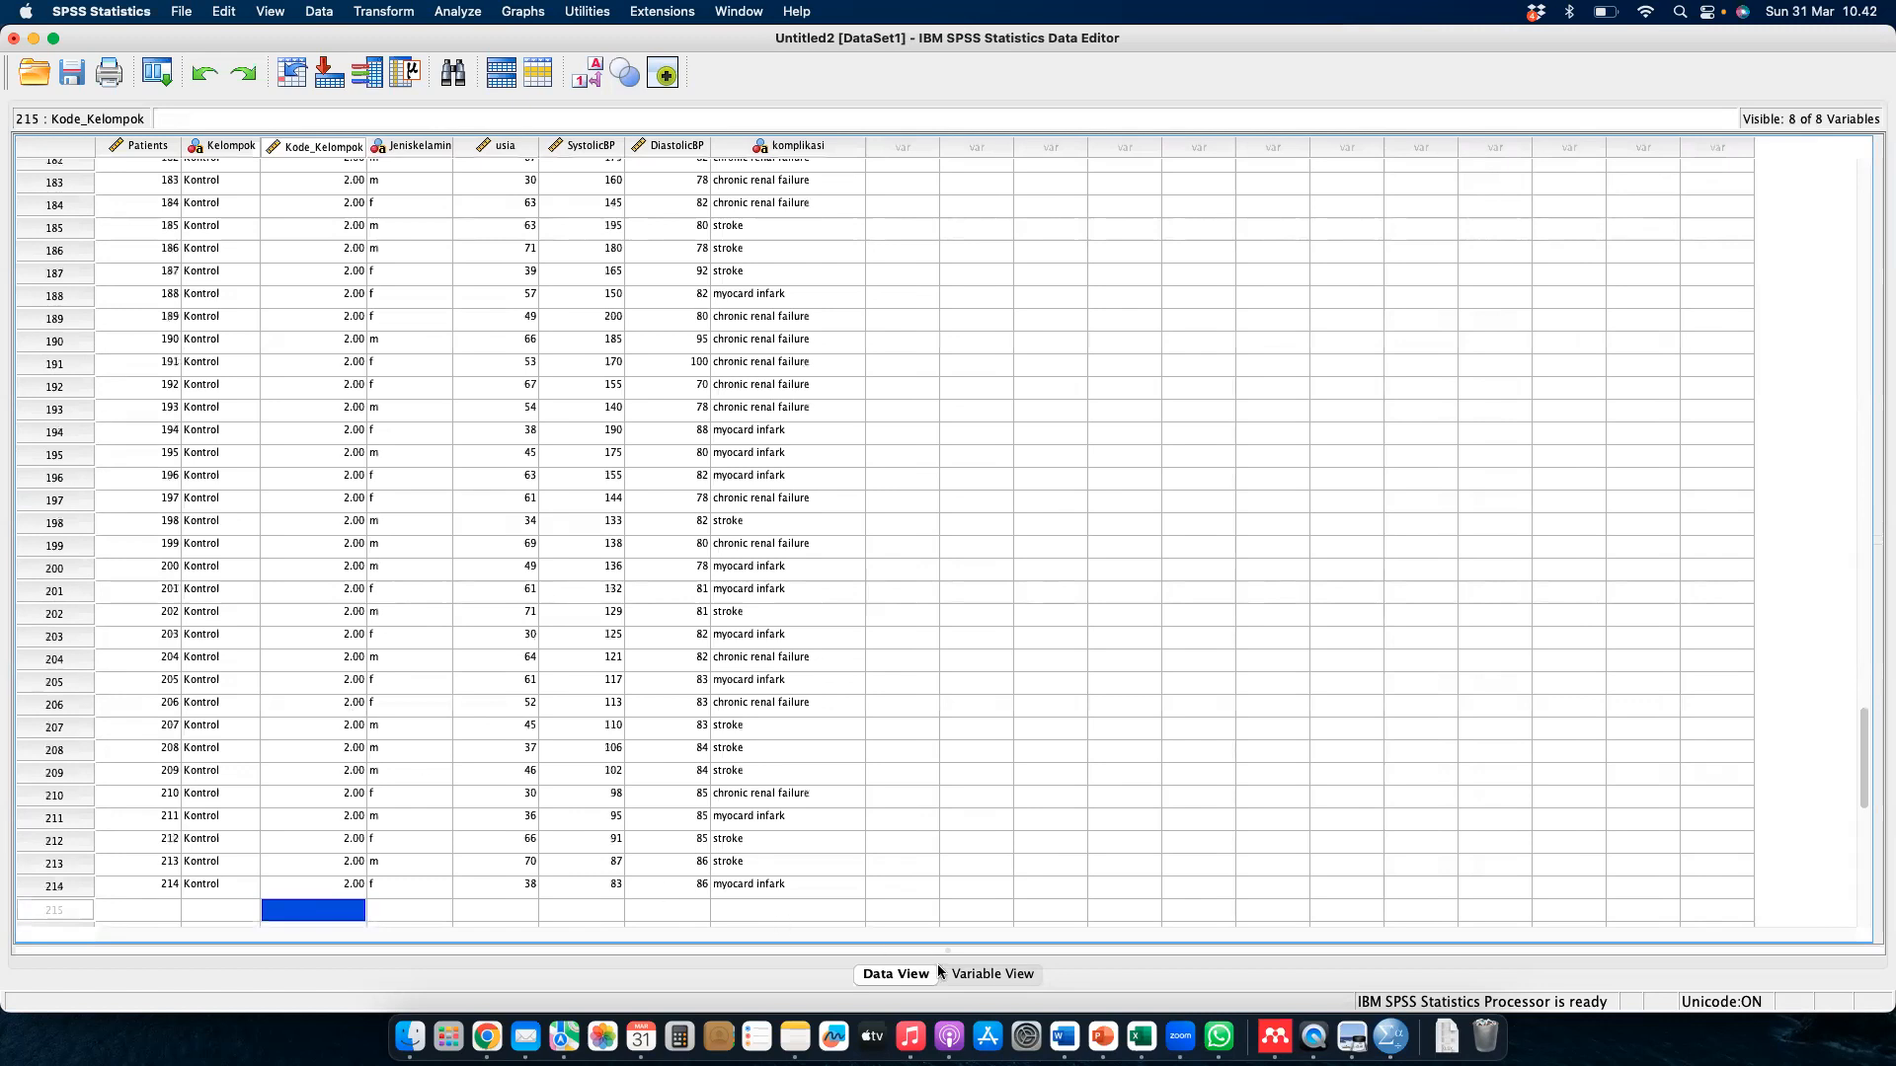
- Define value labels for Kode_Kelompok: 1 as Intervensi and 2 as Kontrol
left_click(977, 975)
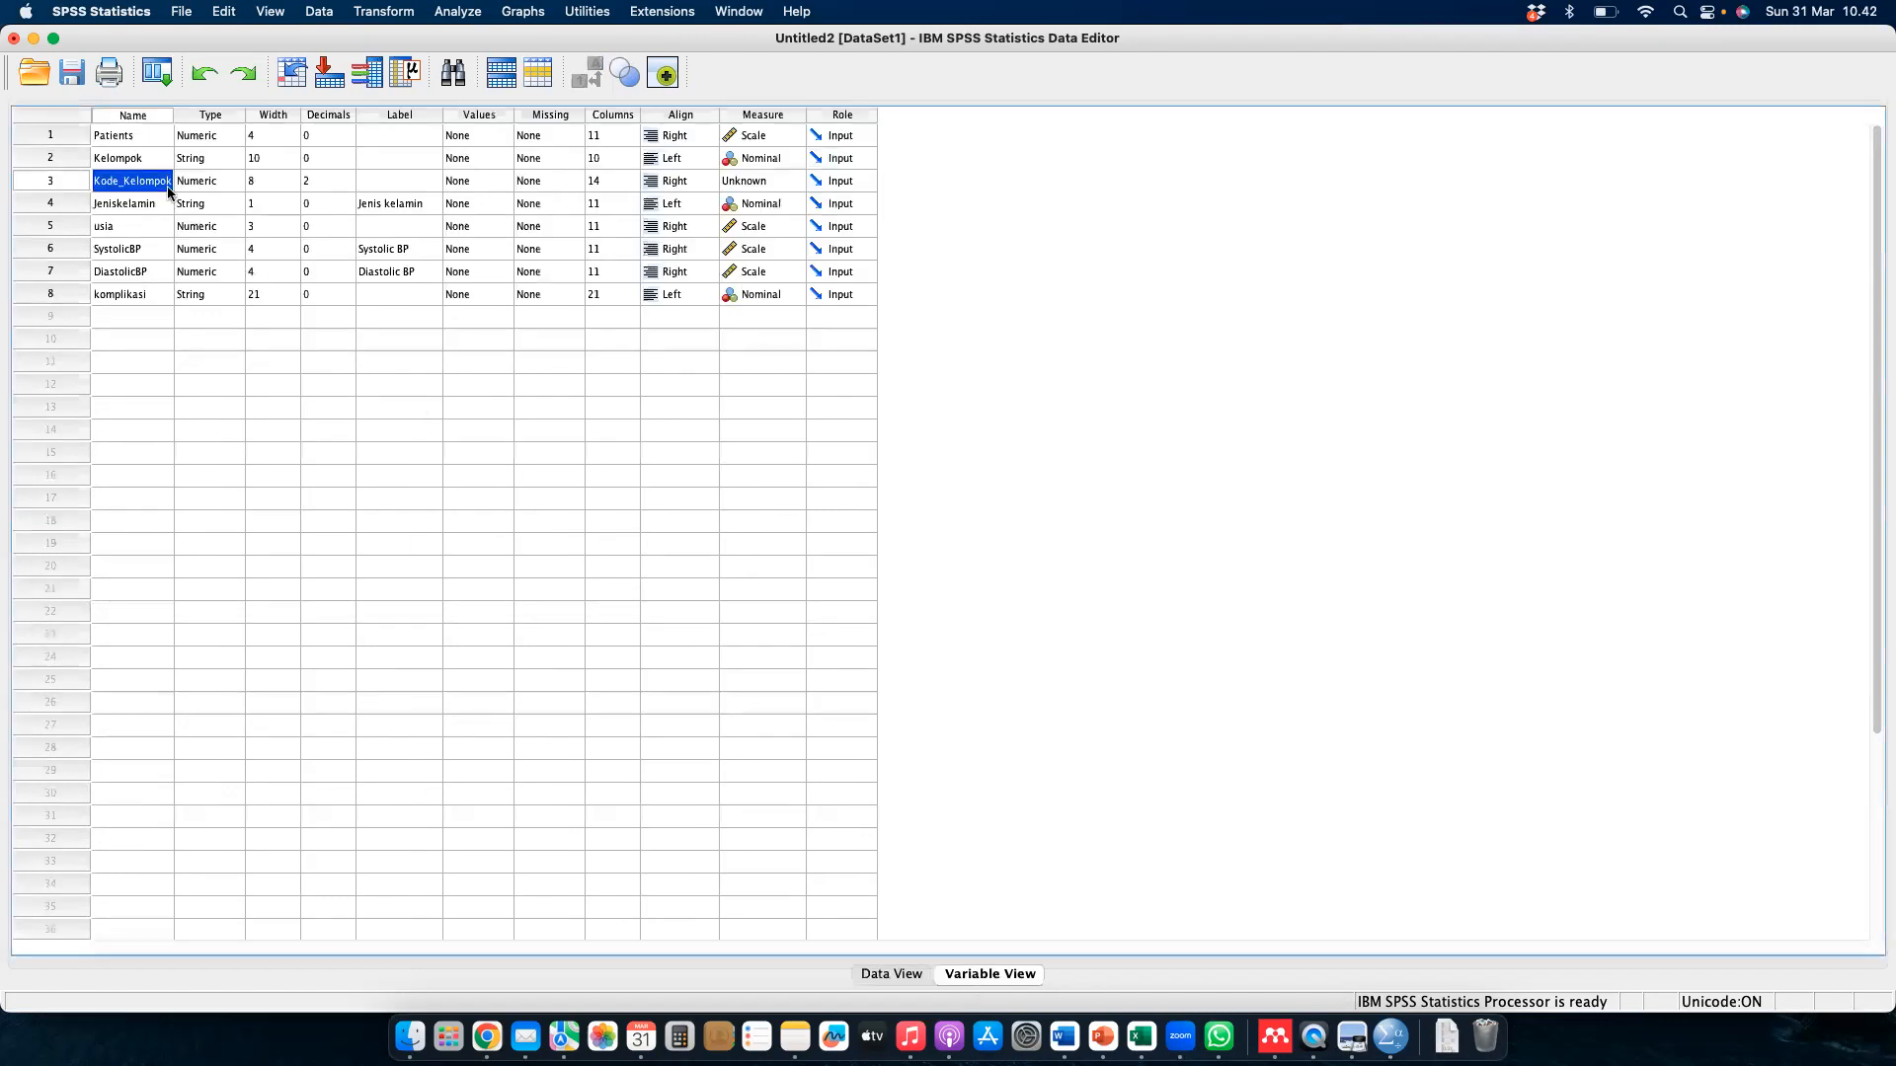
left_click(469, 182)
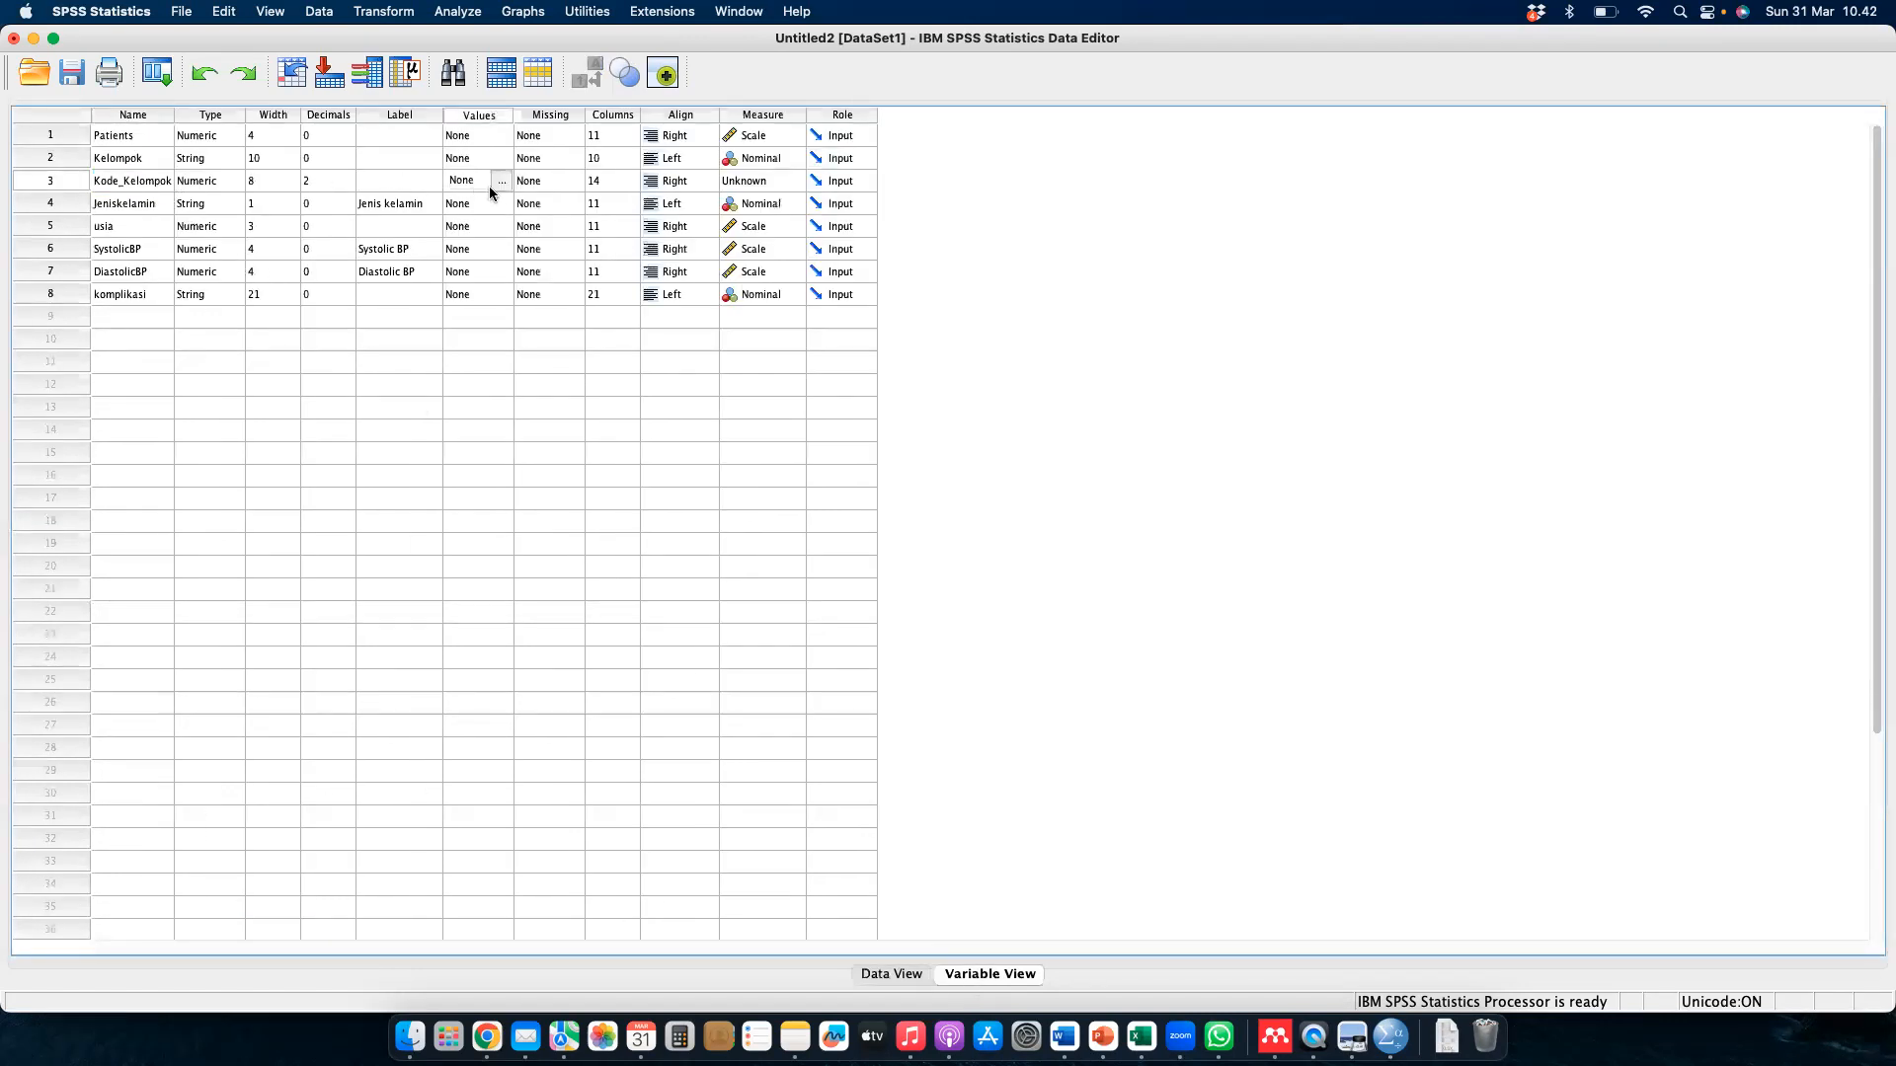
left_click(502, 184)
type("1")
key("Tab")
type("In")
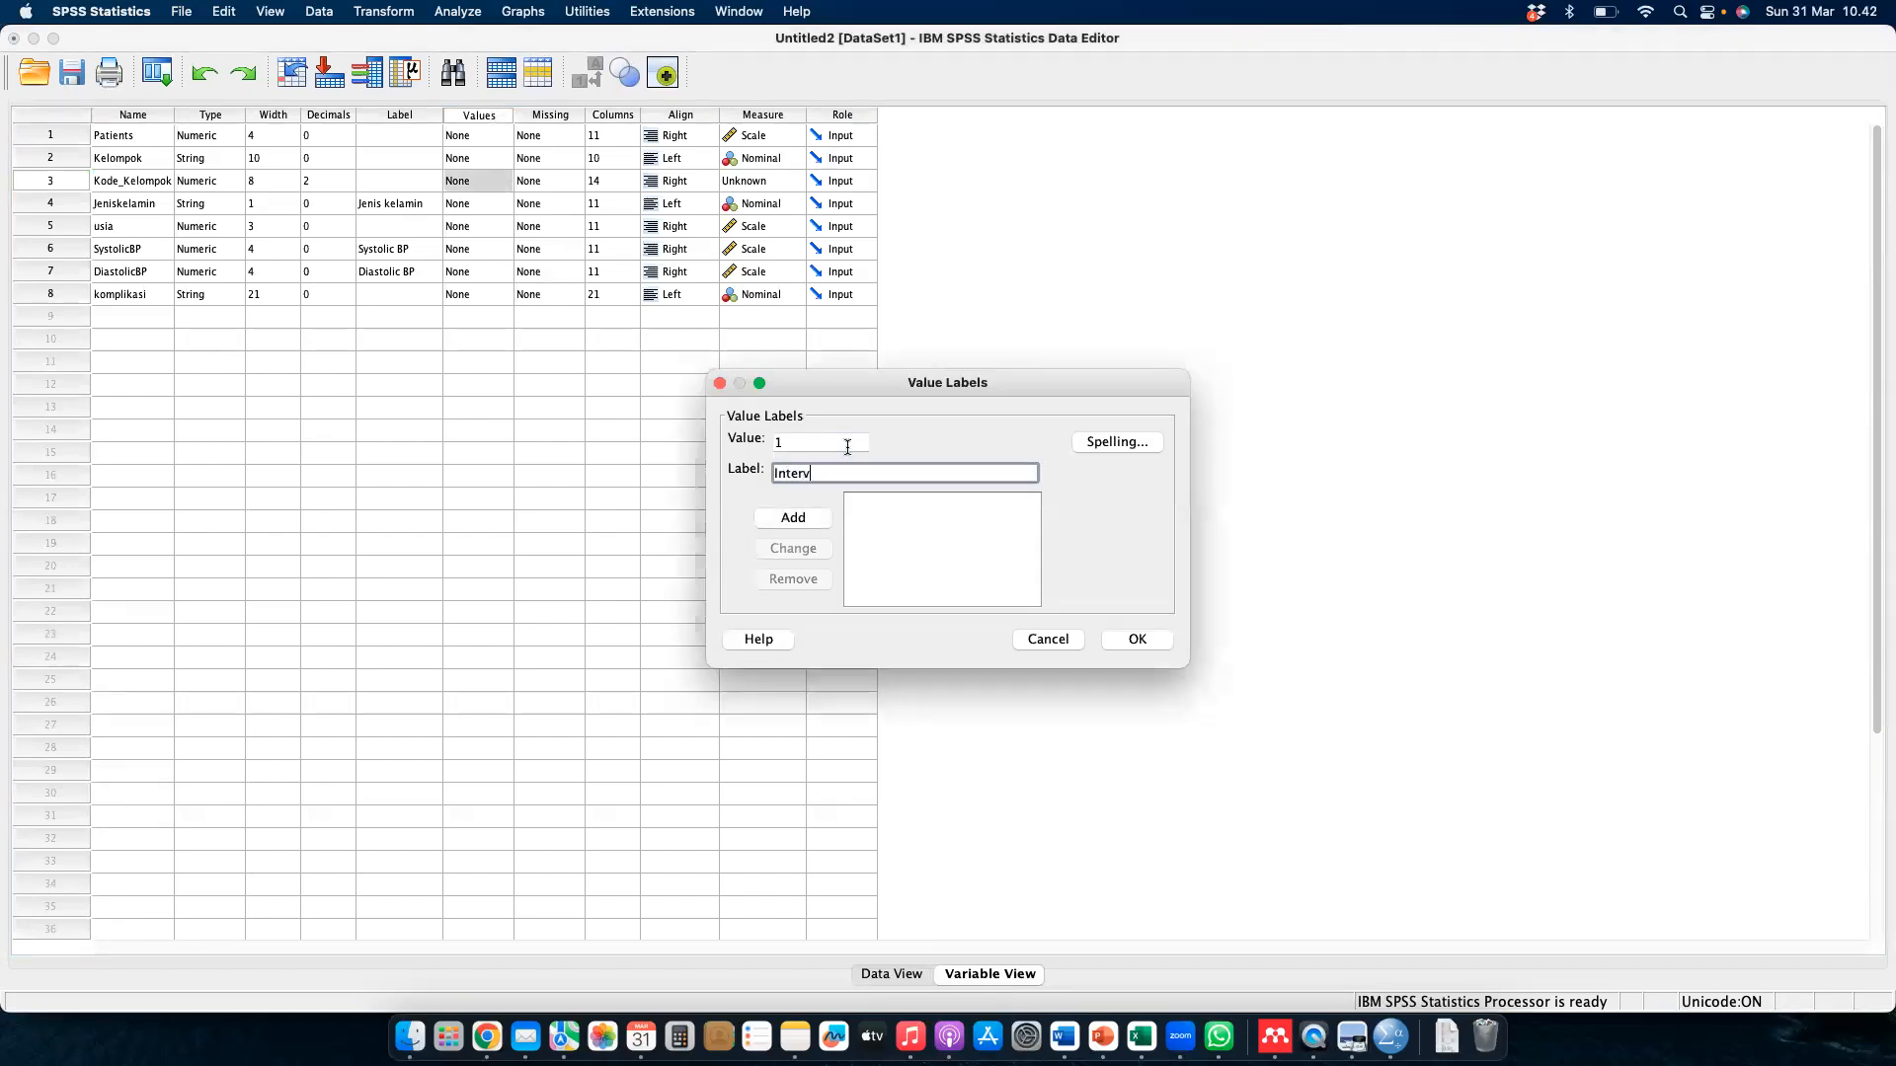
left_click(796, 517)
type("2")
key("Tab")
type("Ko")
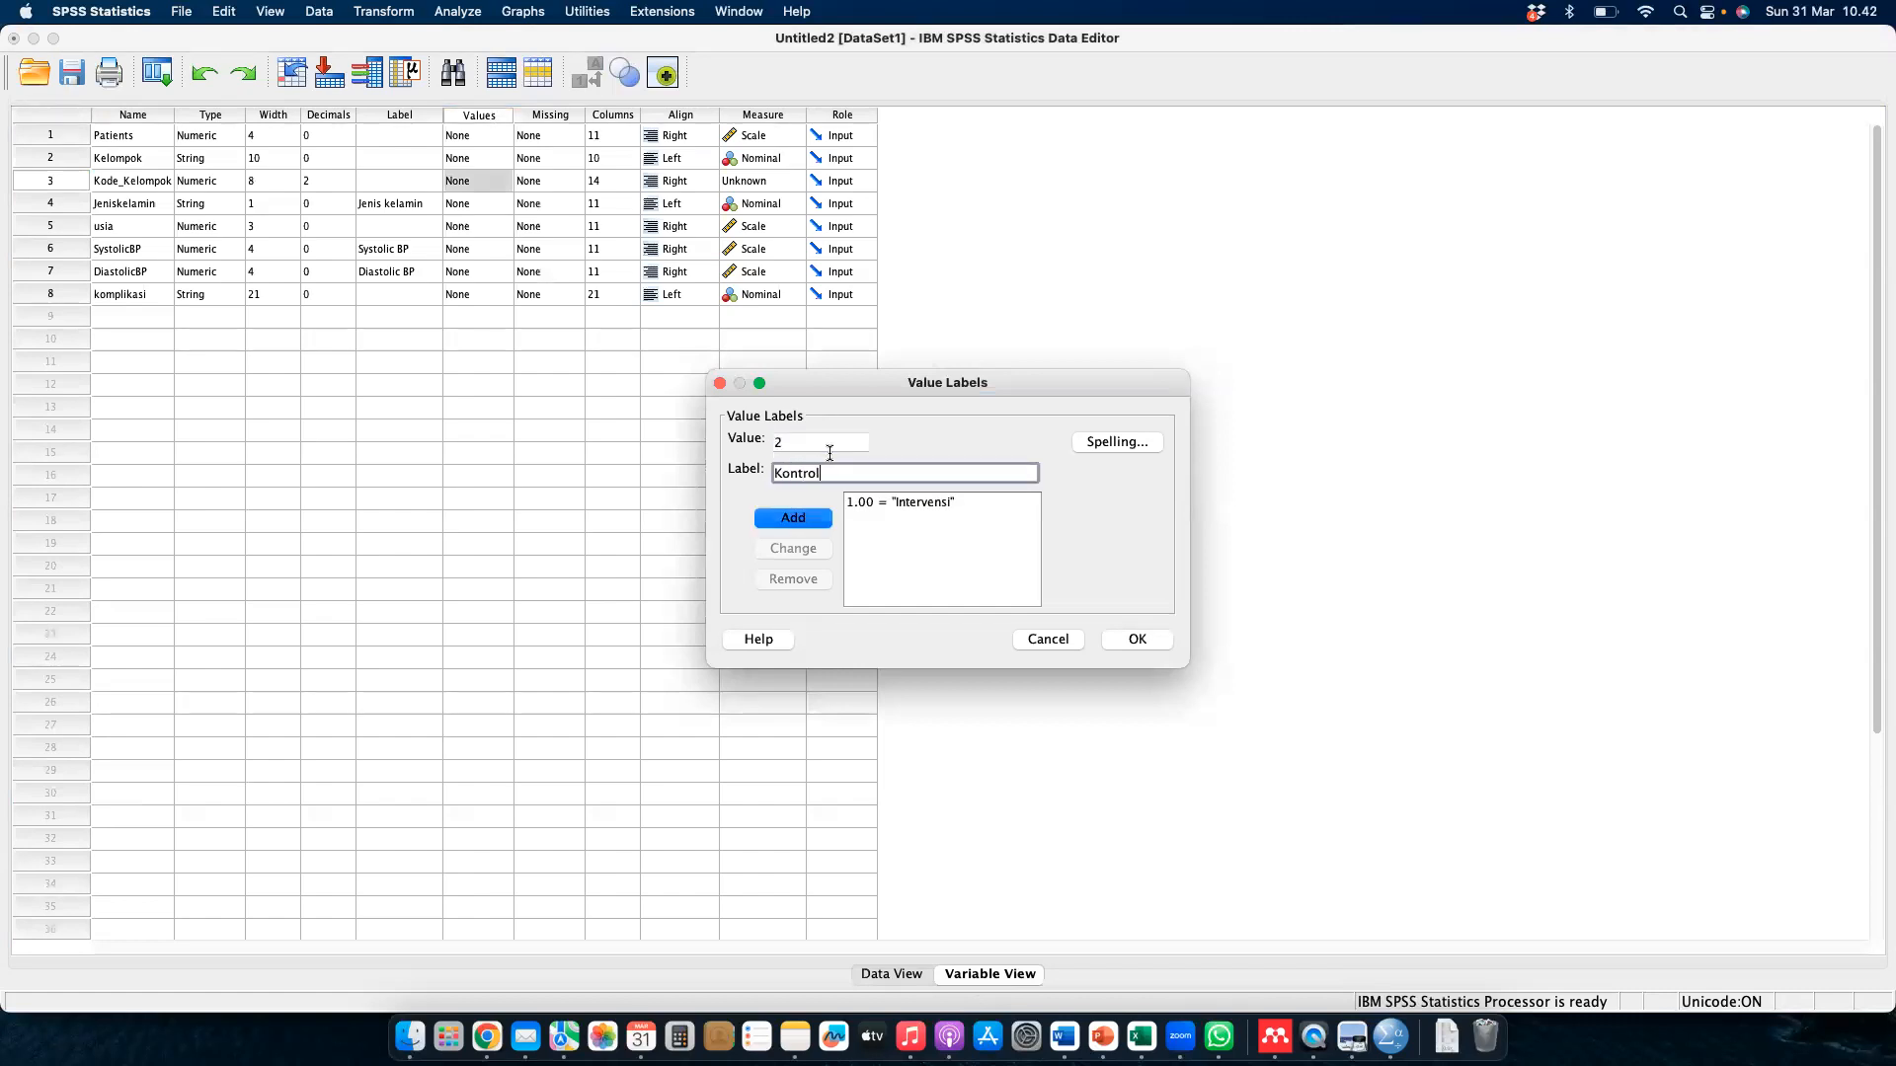
left_click(798, 517)
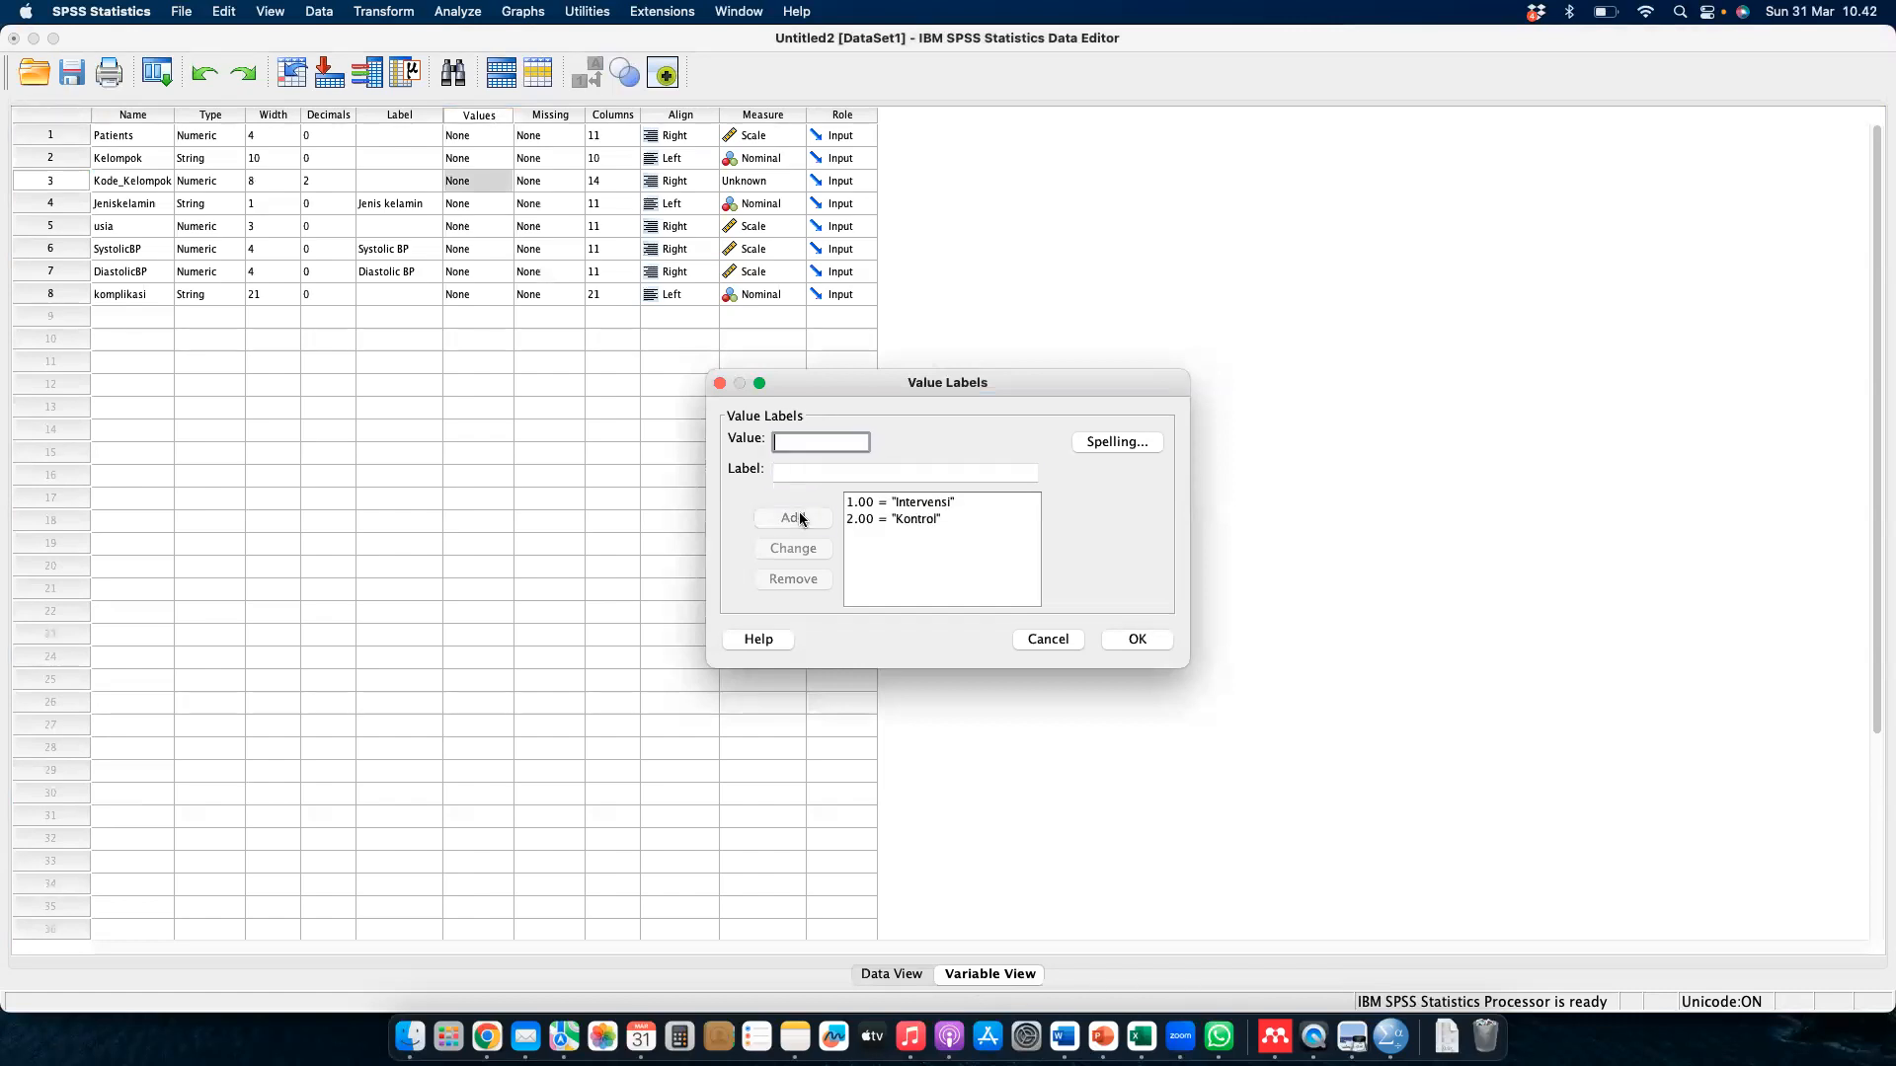
left_click(1147, 639)
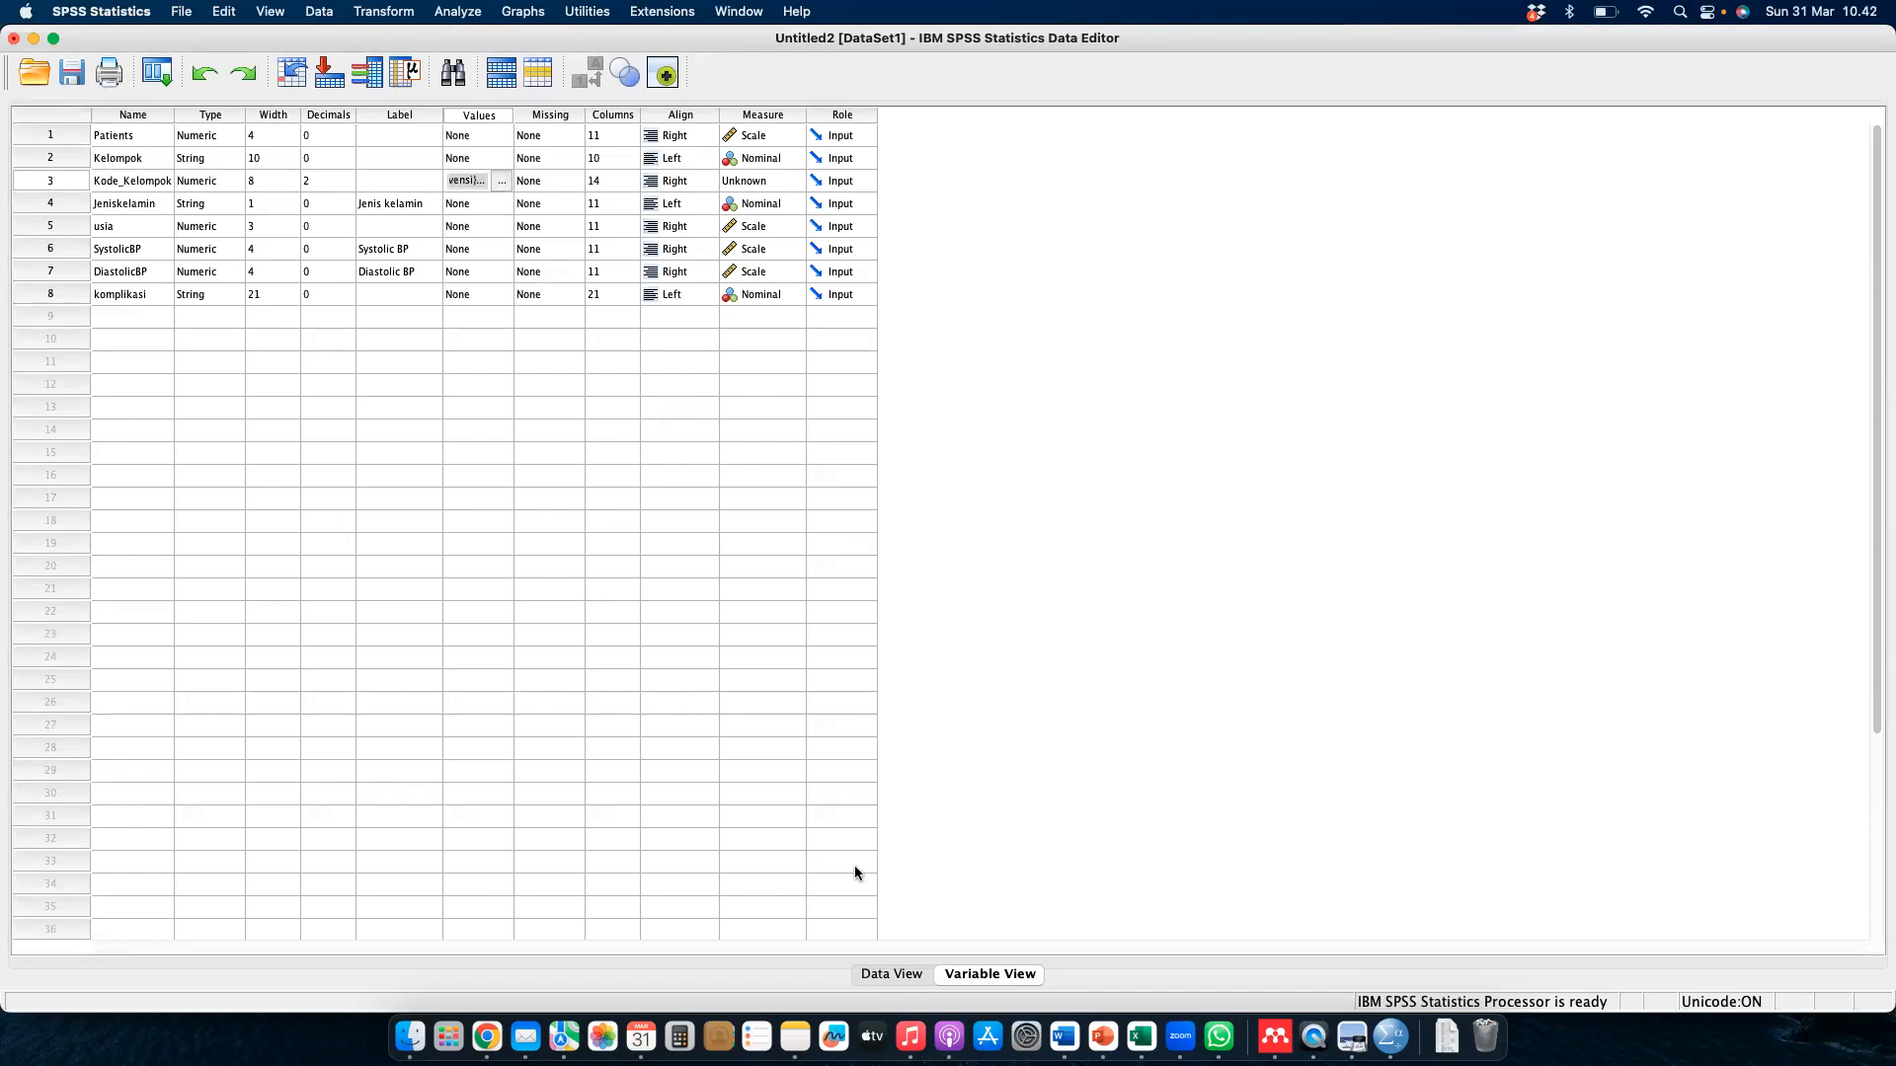
- Set up an Independent-Samples T Test from the data sheet, replacing the grouping variable Kelompok with Kode_Kelompok
left_click(876, 974)
scroll(566, 515, "up", 20)
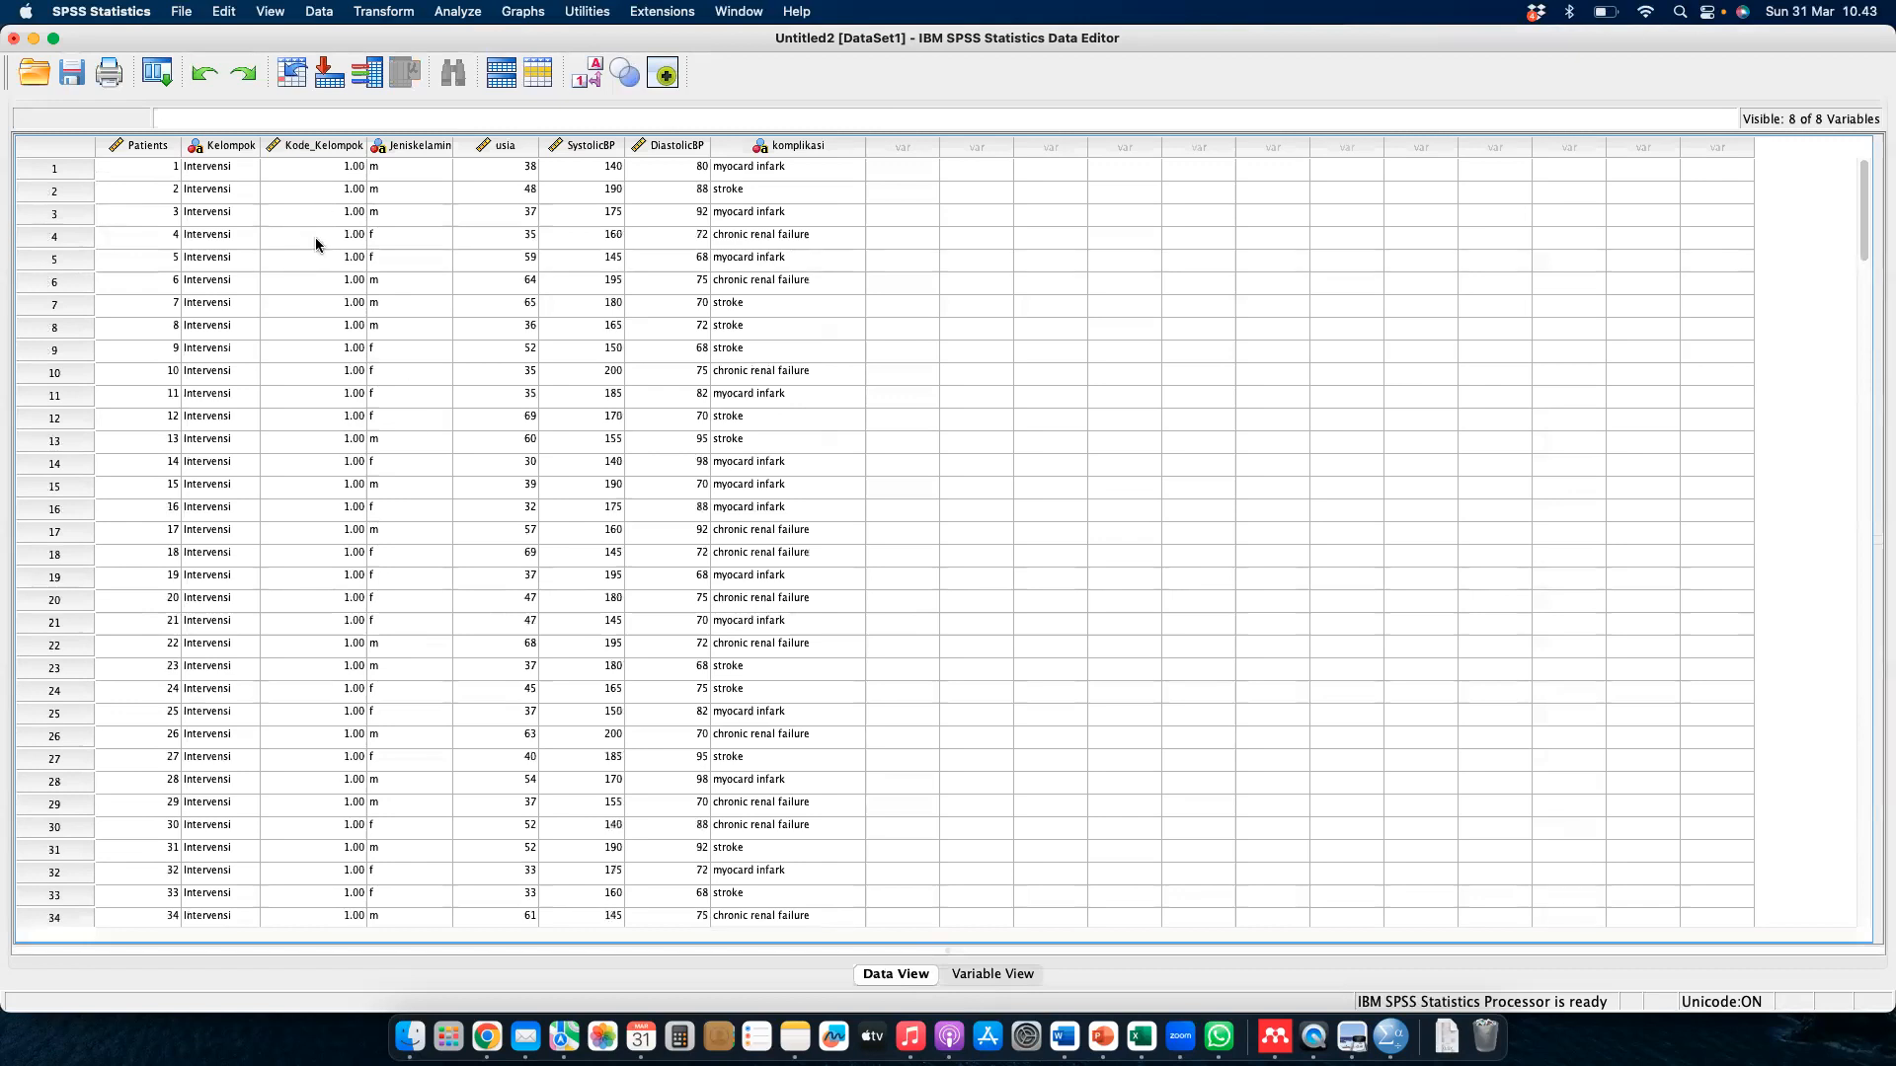
left_click(461, 14)
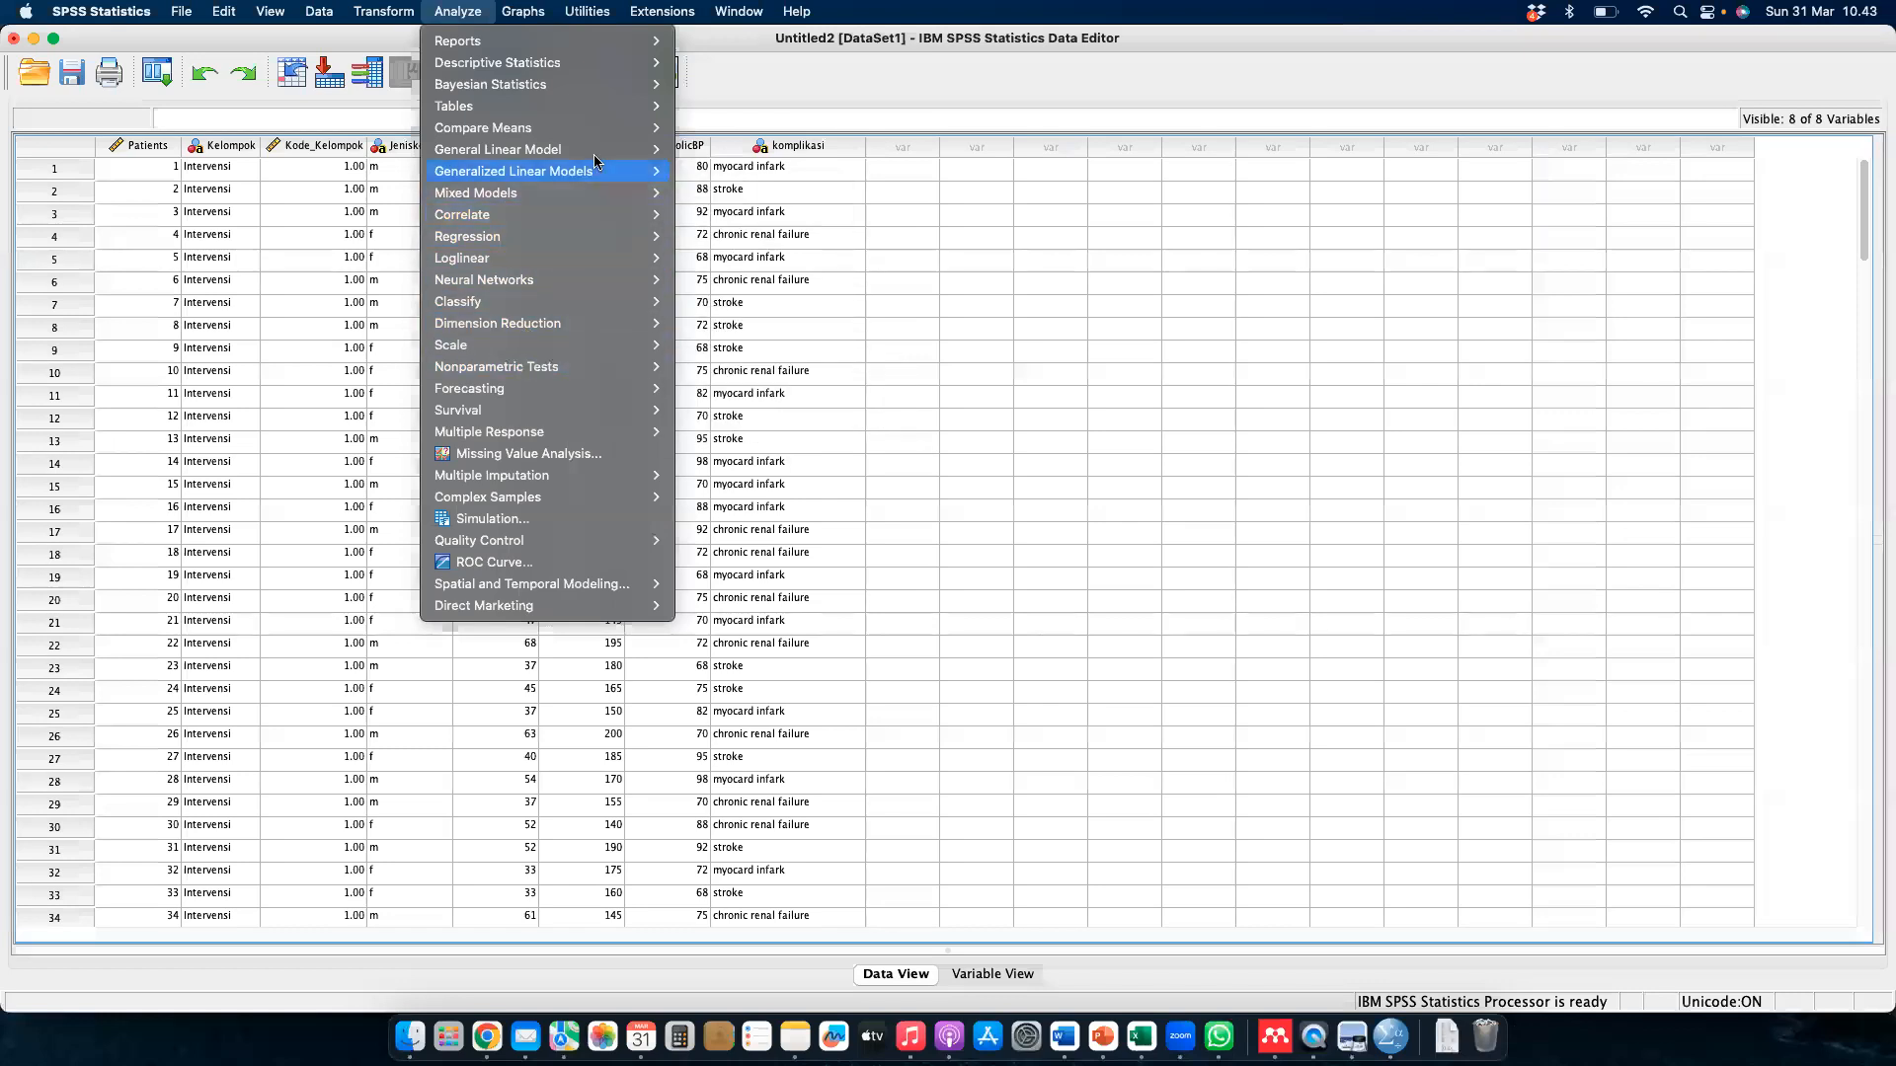
mouse_move(604, 137)
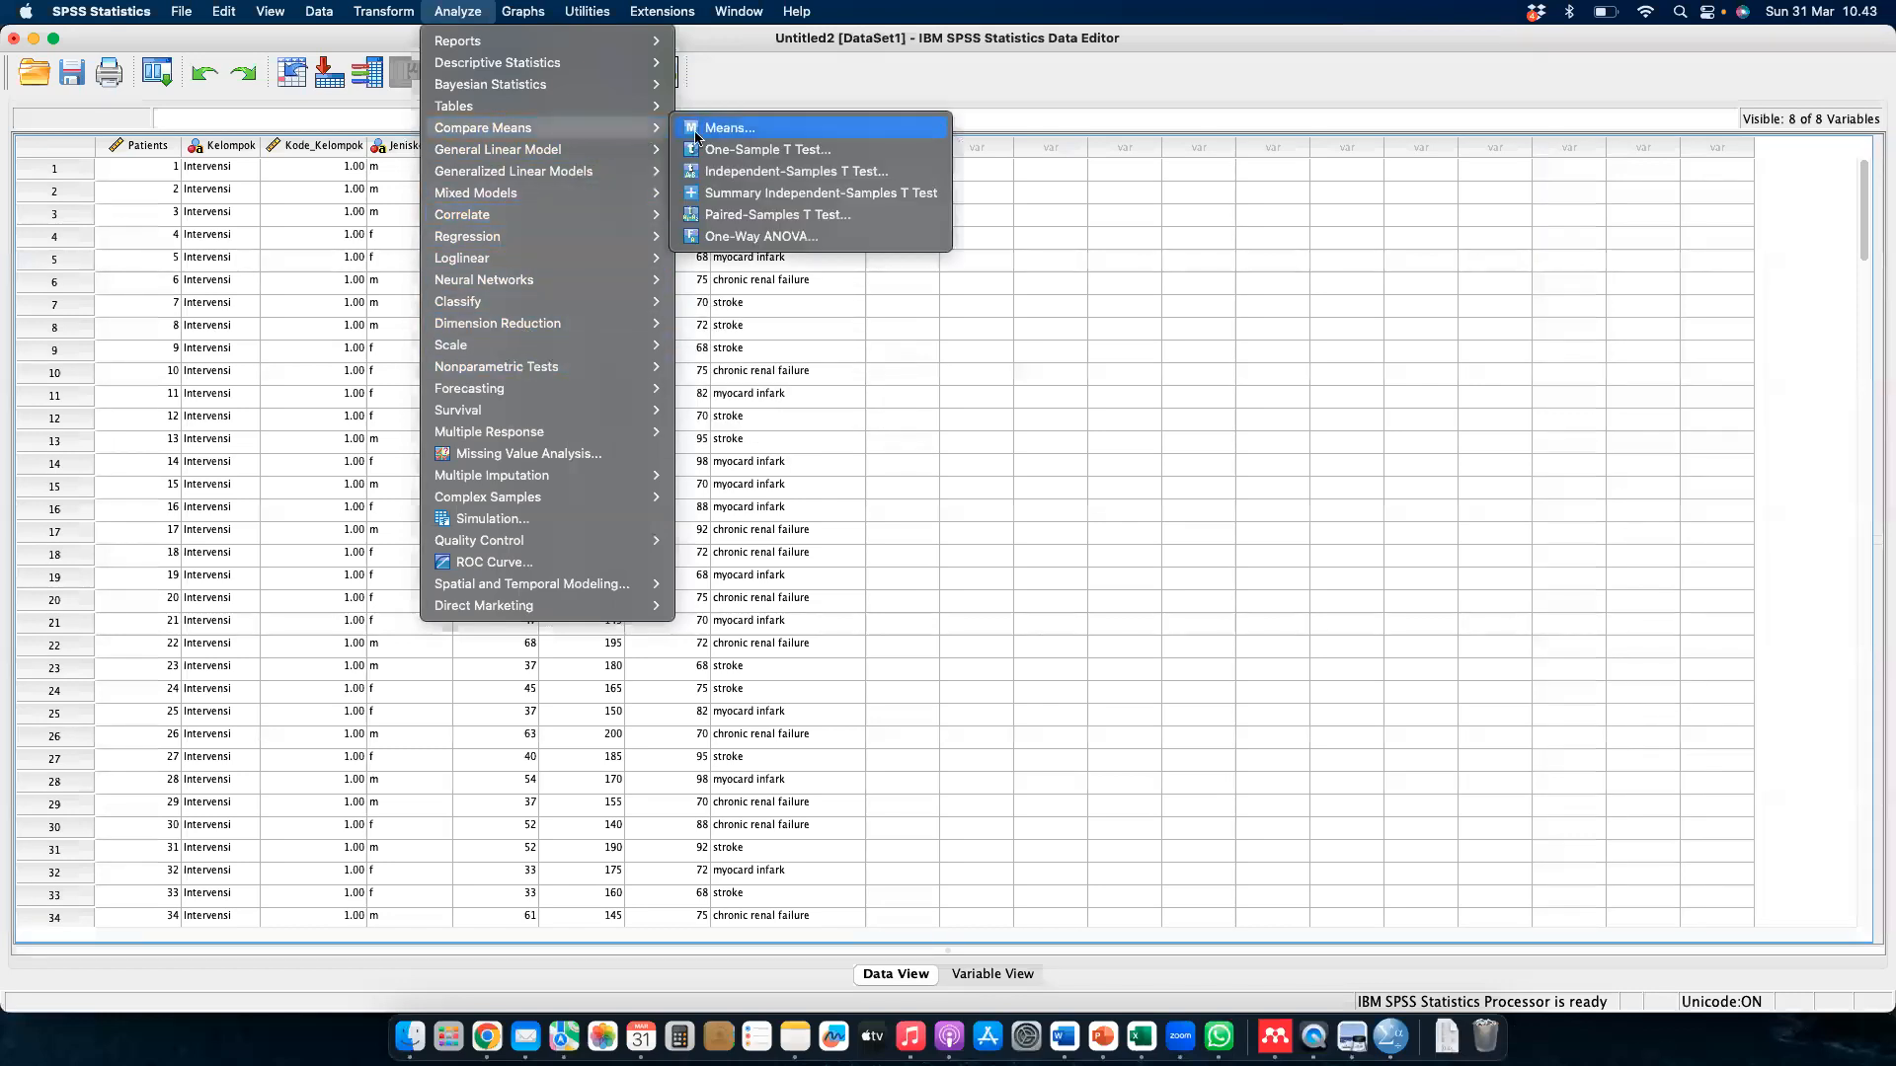
left_click(753, 173)
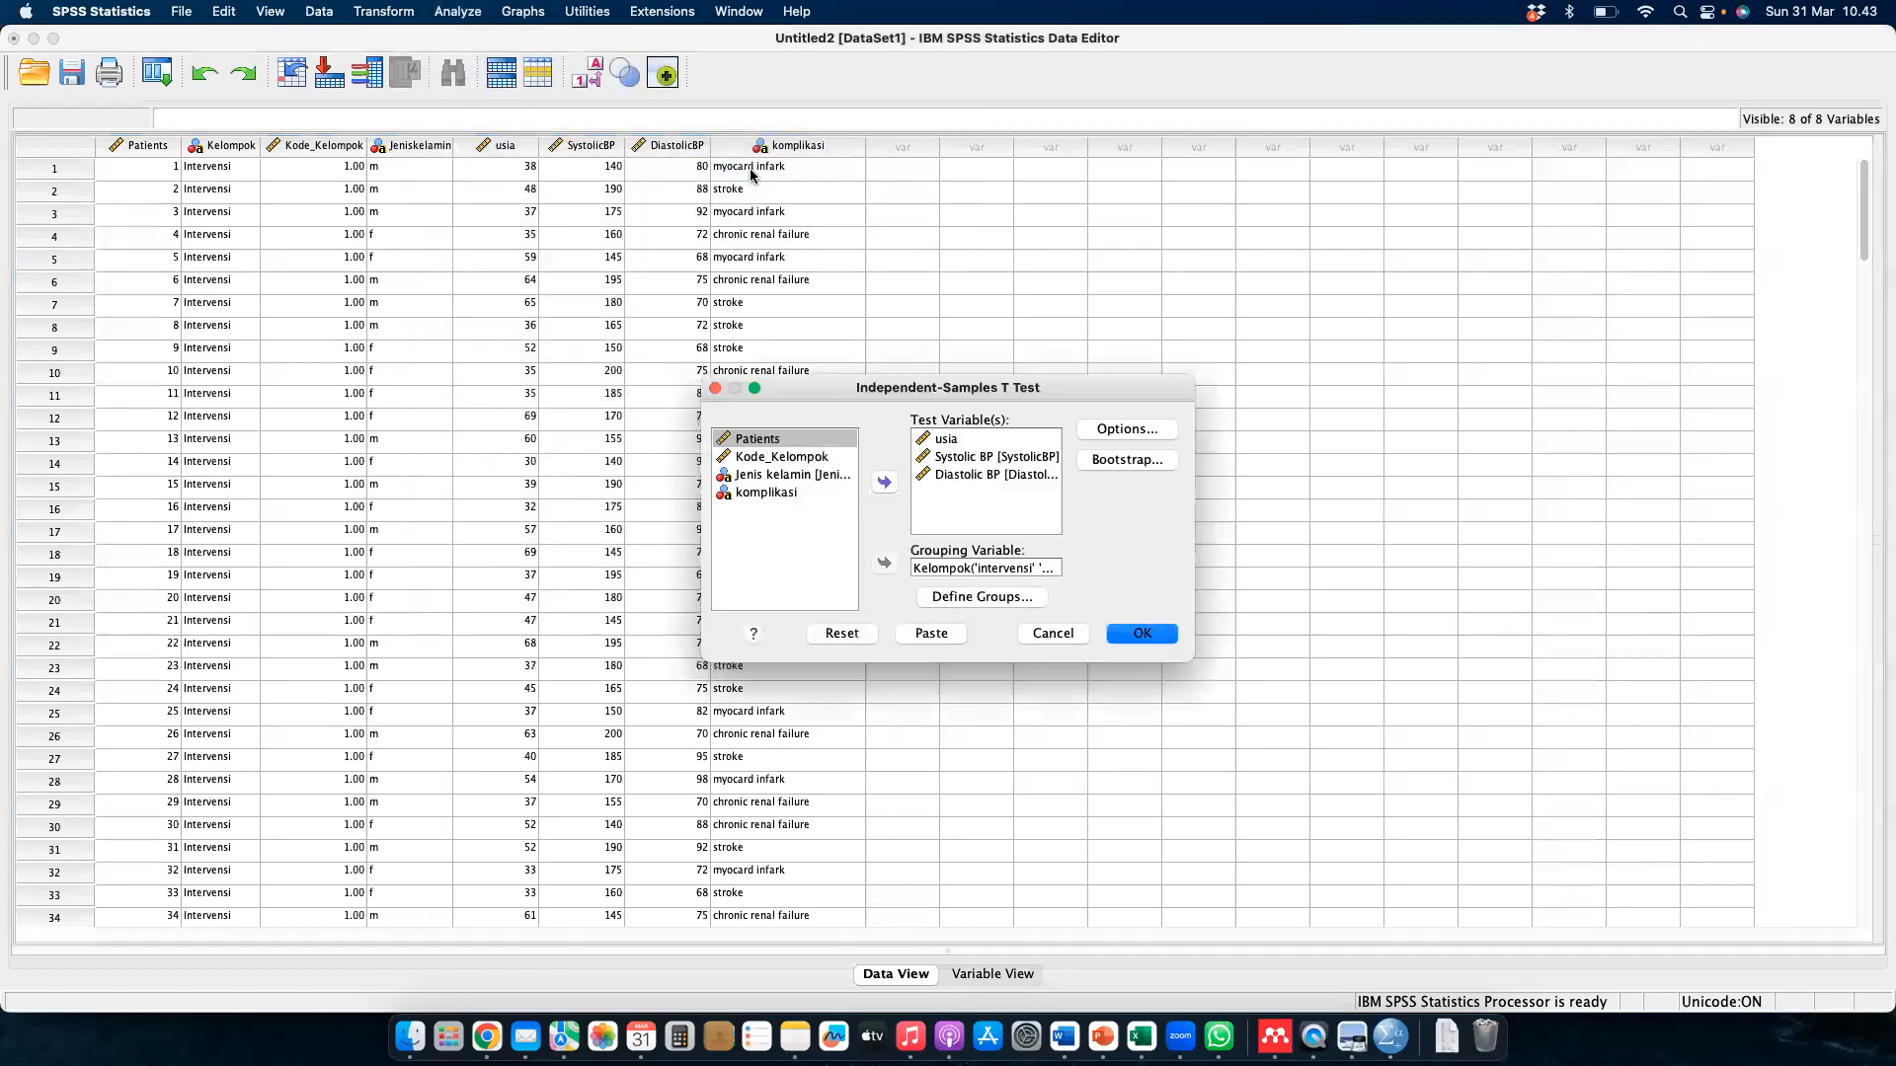
left_click(968, 570)
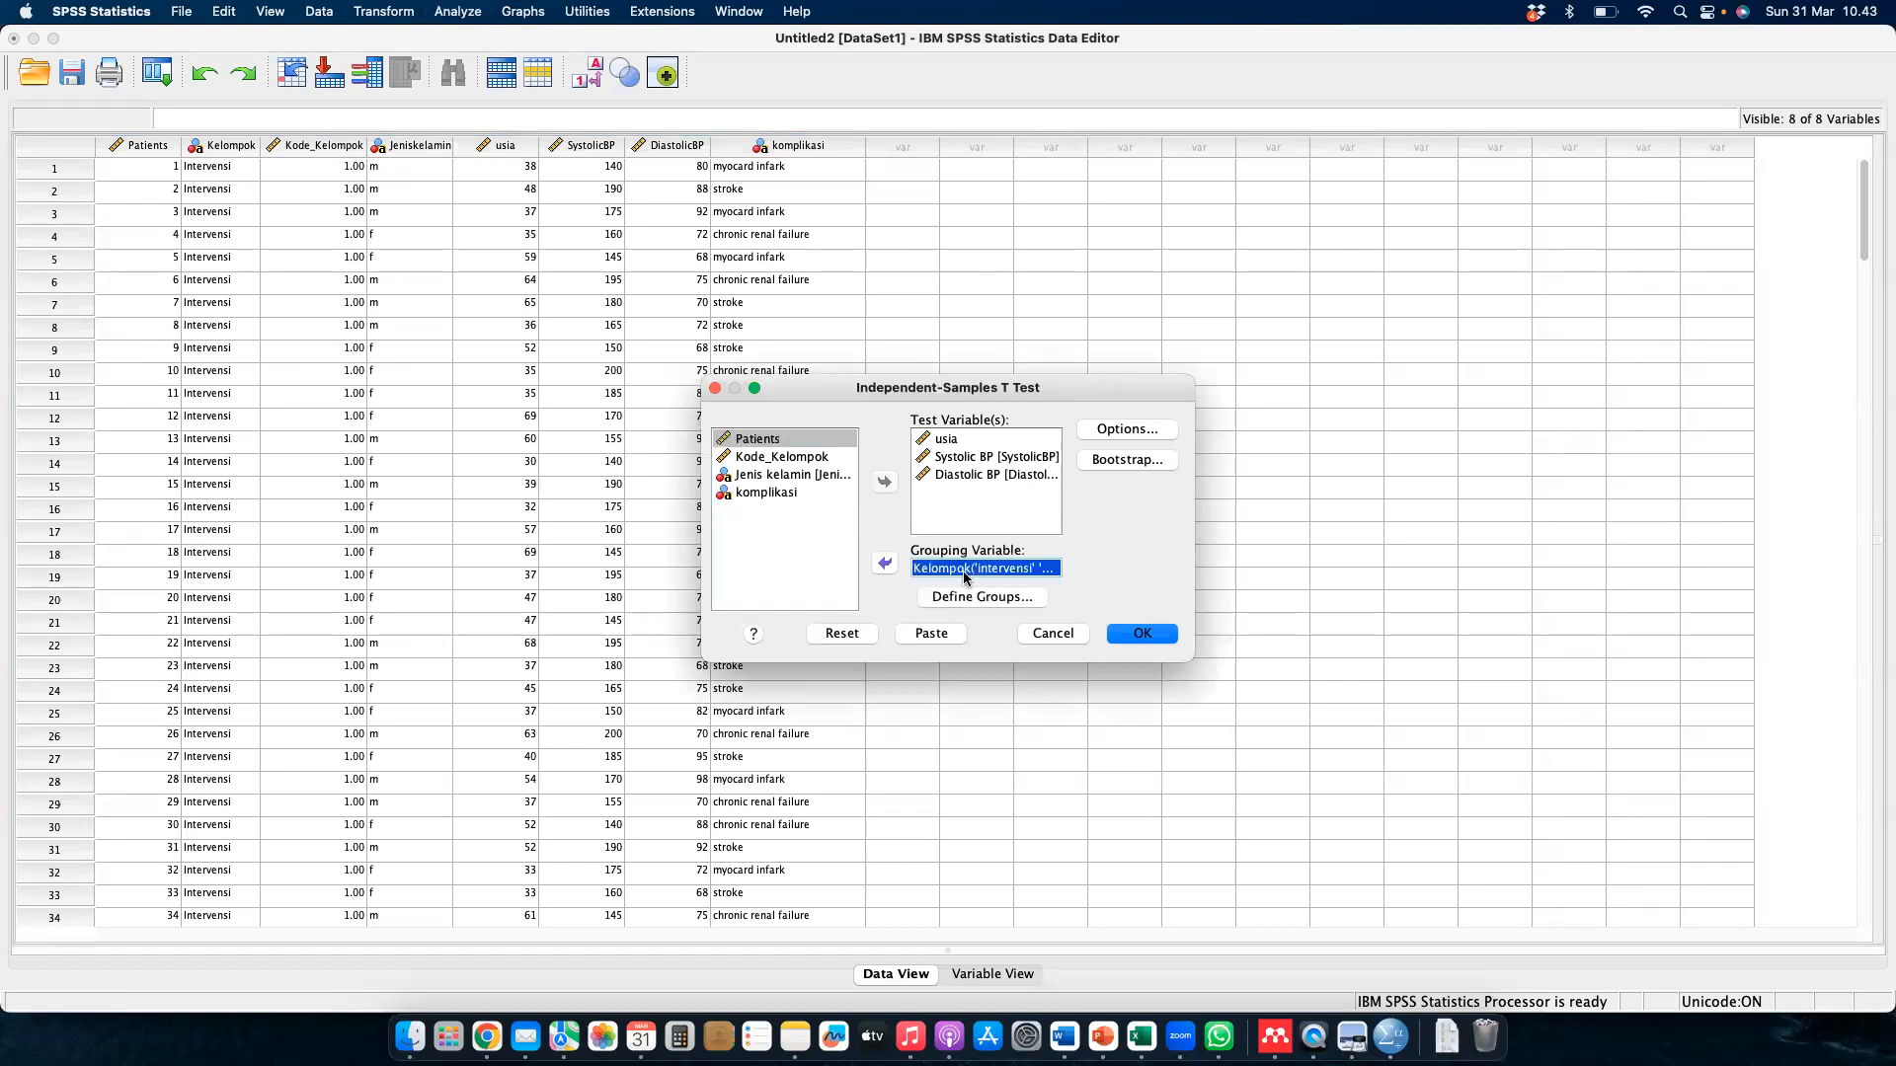
left_click(883, 563)
left_click(780, 475)
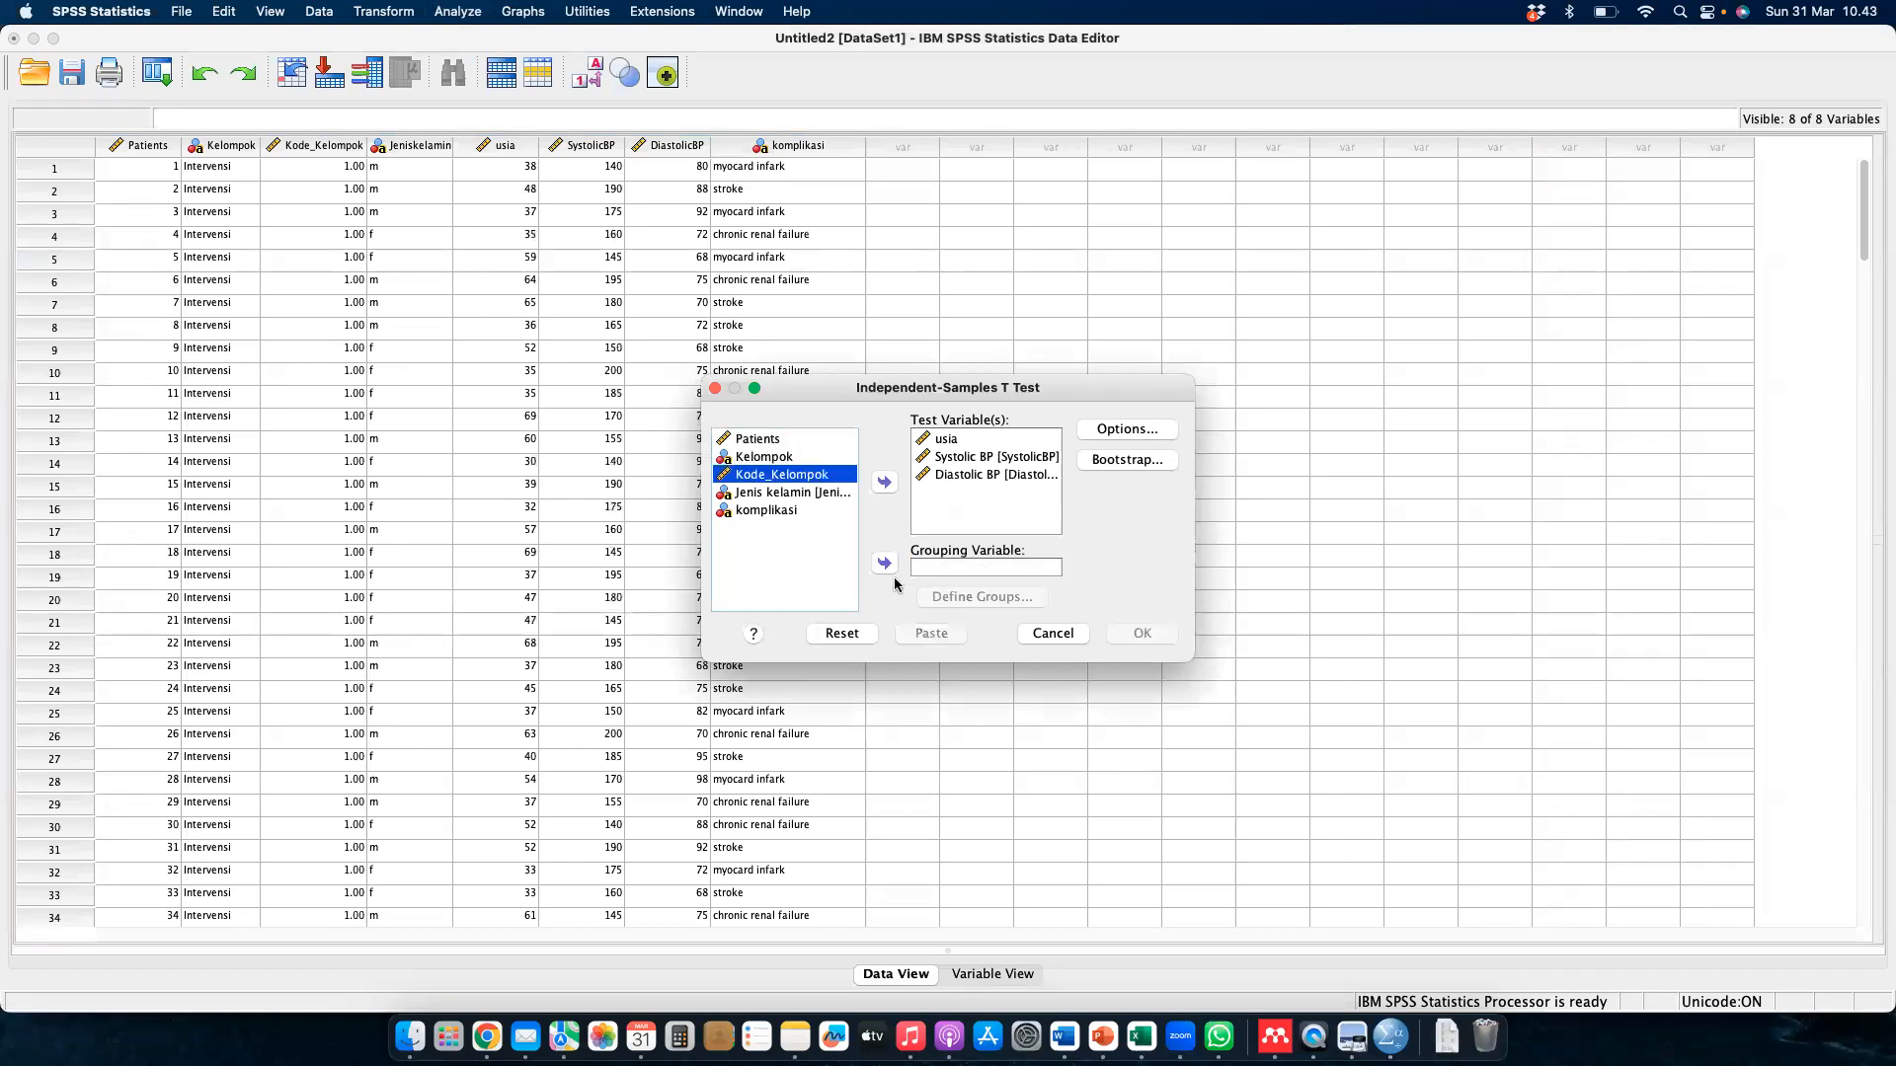
left_click(883, 563)
- Define the groups of Kode_Kelompok as 1 and 2 and run the t test
left_click(981, 598)
left_click(914, 494)
type("1")
left_click(916, 518)
type("2")
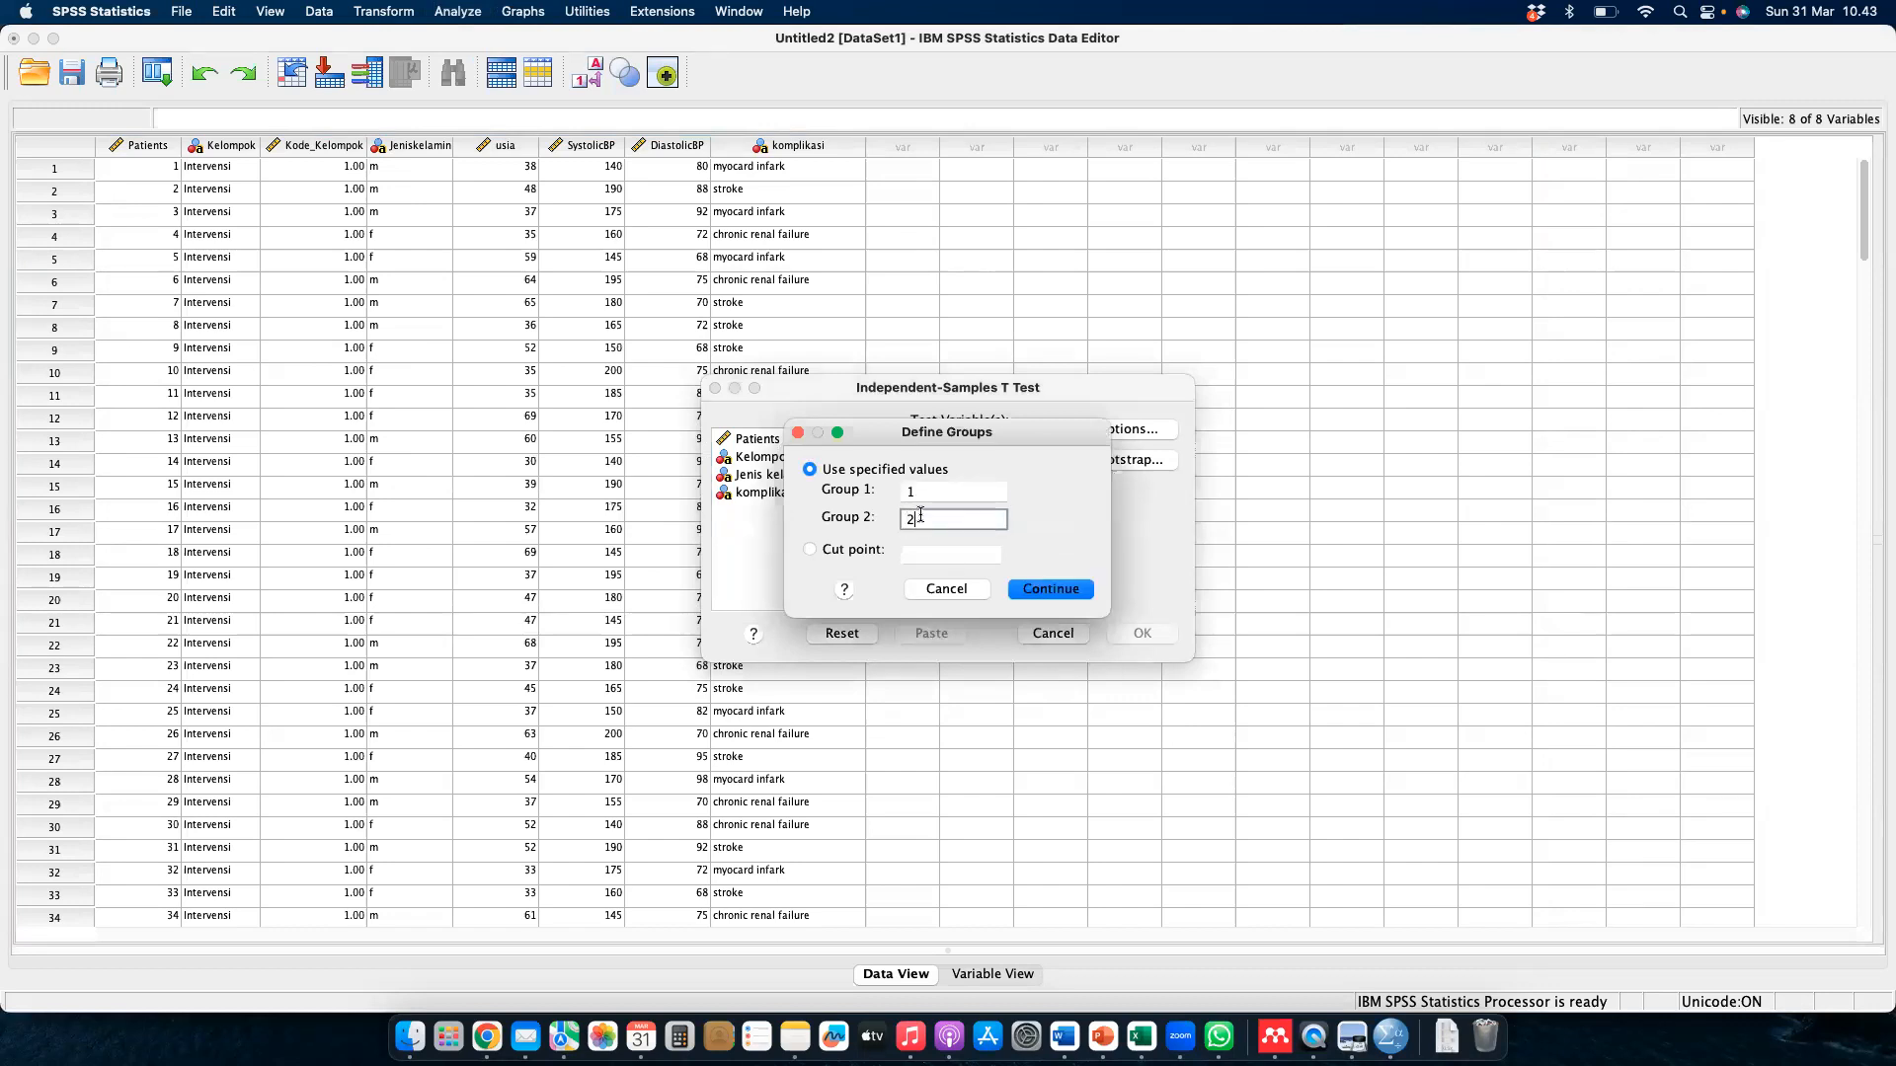
left_click(1038, 592)
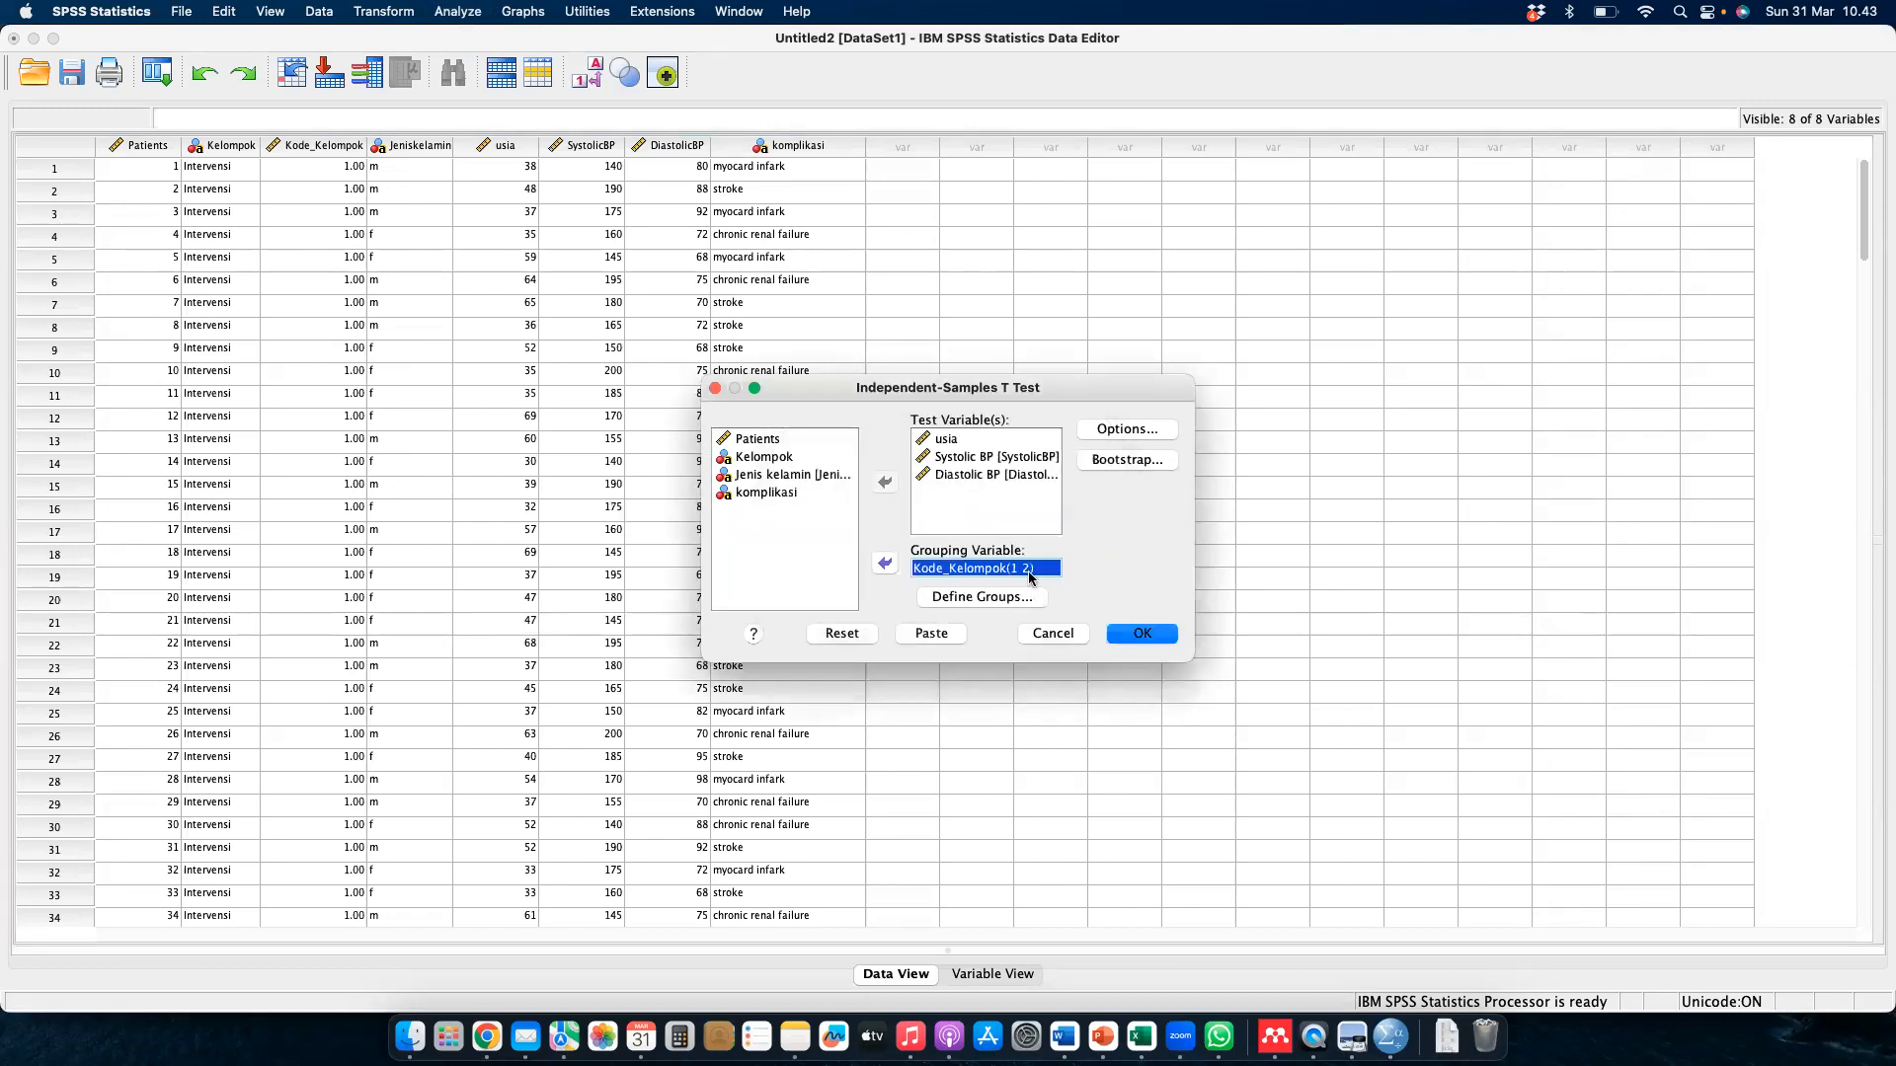
left_click(1138, 633)
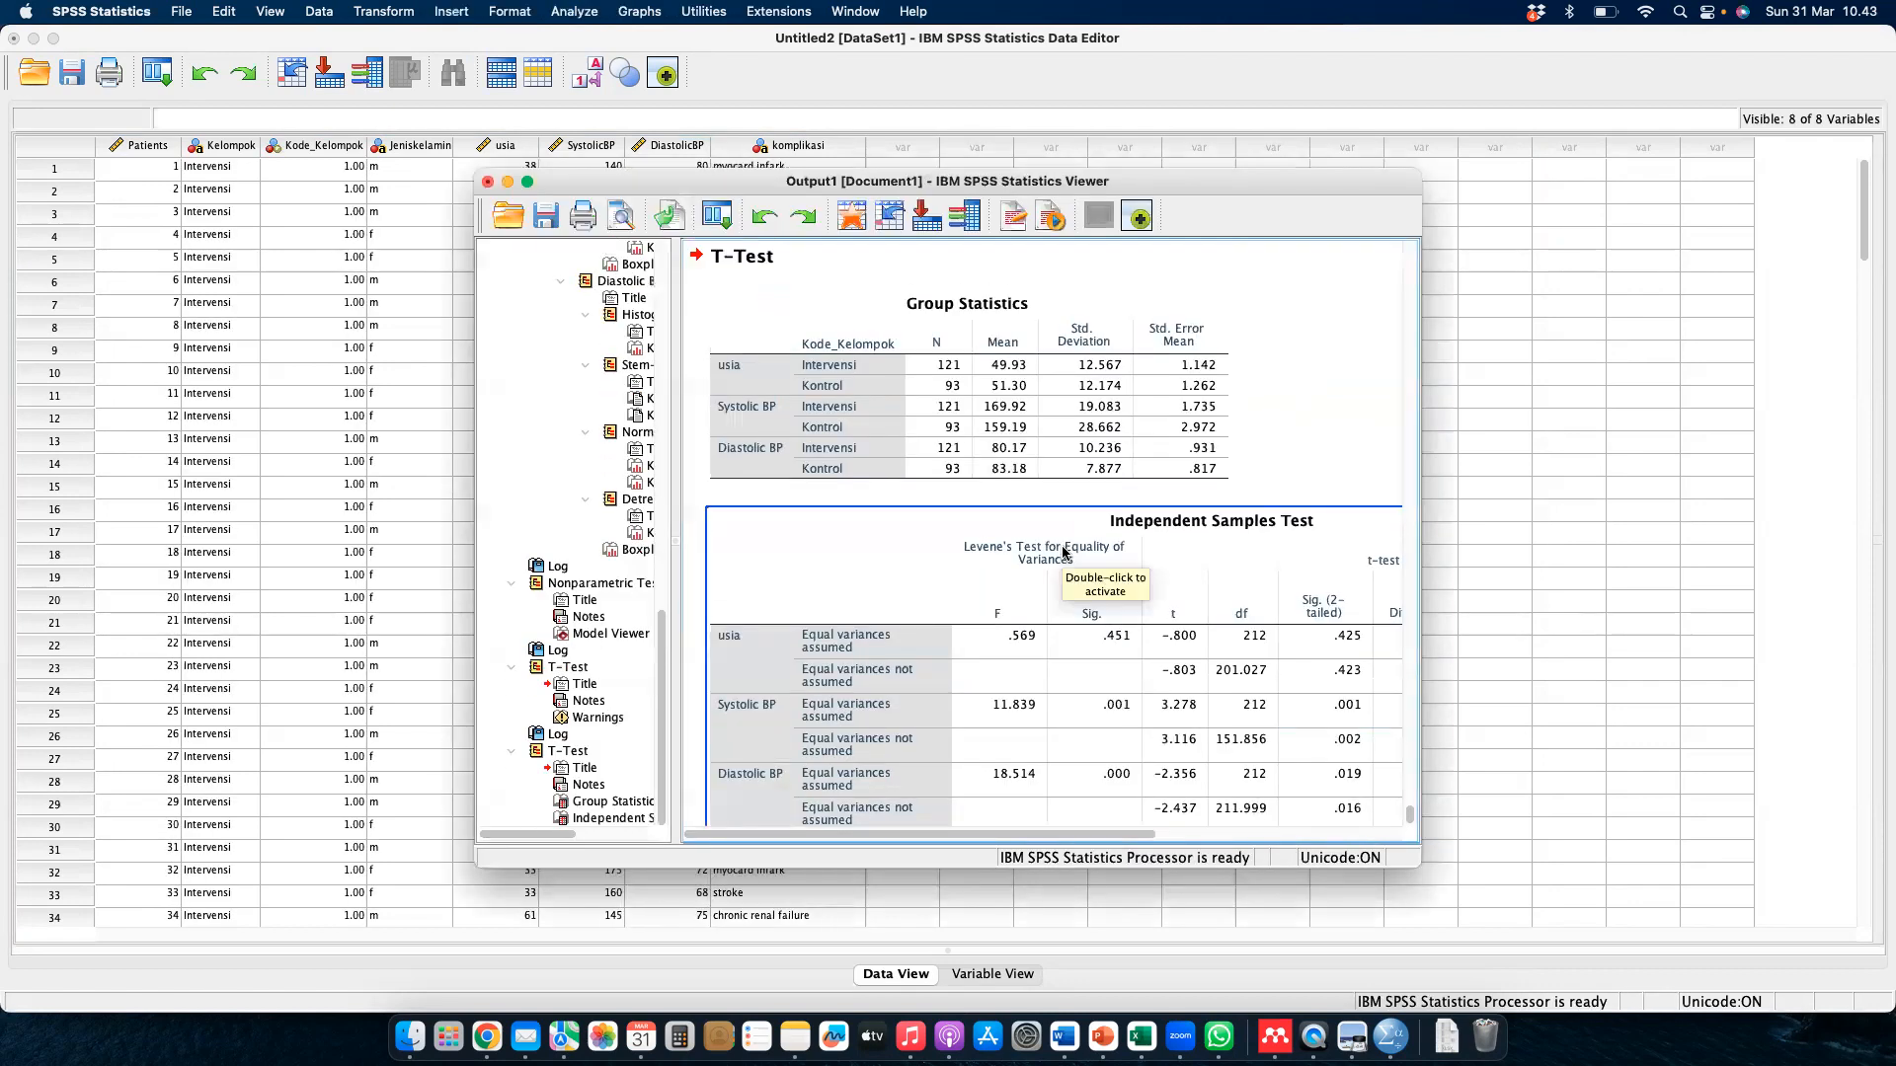
- Examine the Group Statistics and Independent Samples Test tables and compare their significance values with the Mann-Whitney Hypothesis Test Summary
scroll(1063, 553, "down", 2)
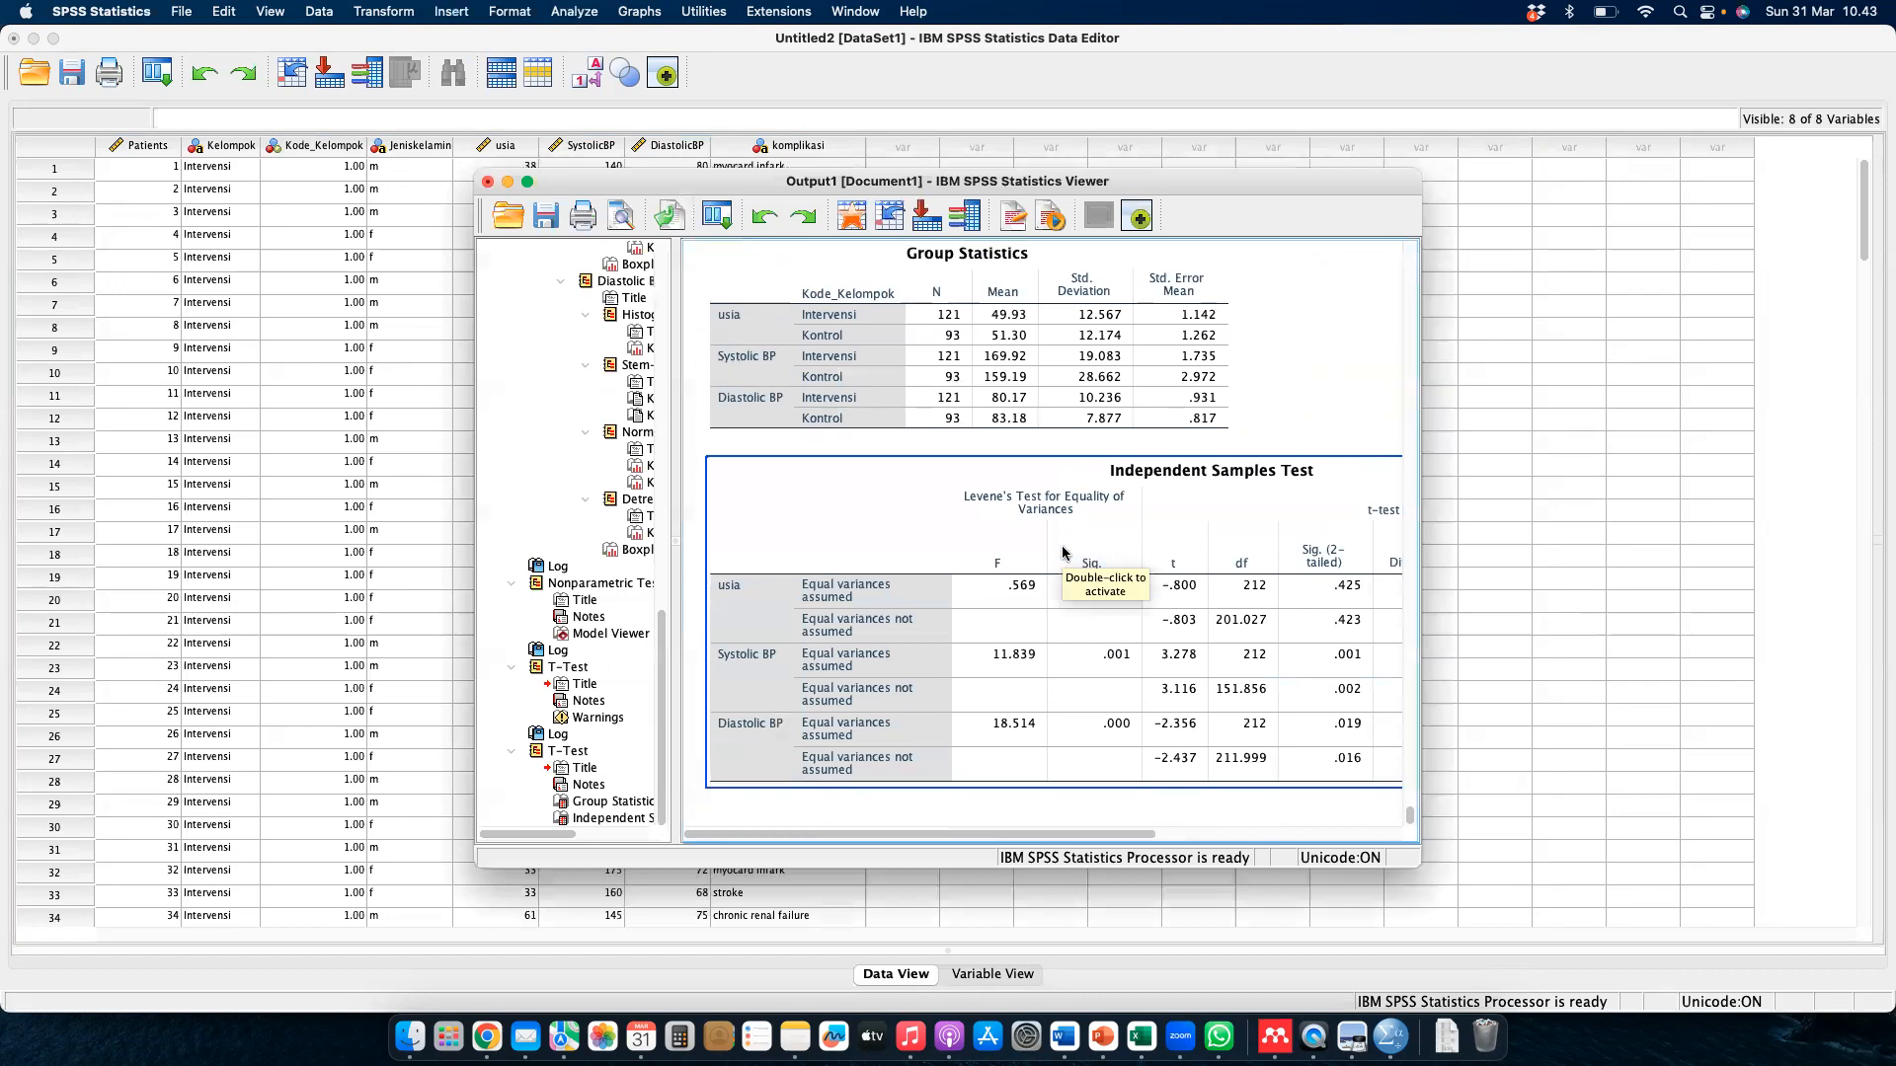
scroll(1063, 553, "up", 1)
scroll(1064, 553, "right", 1)
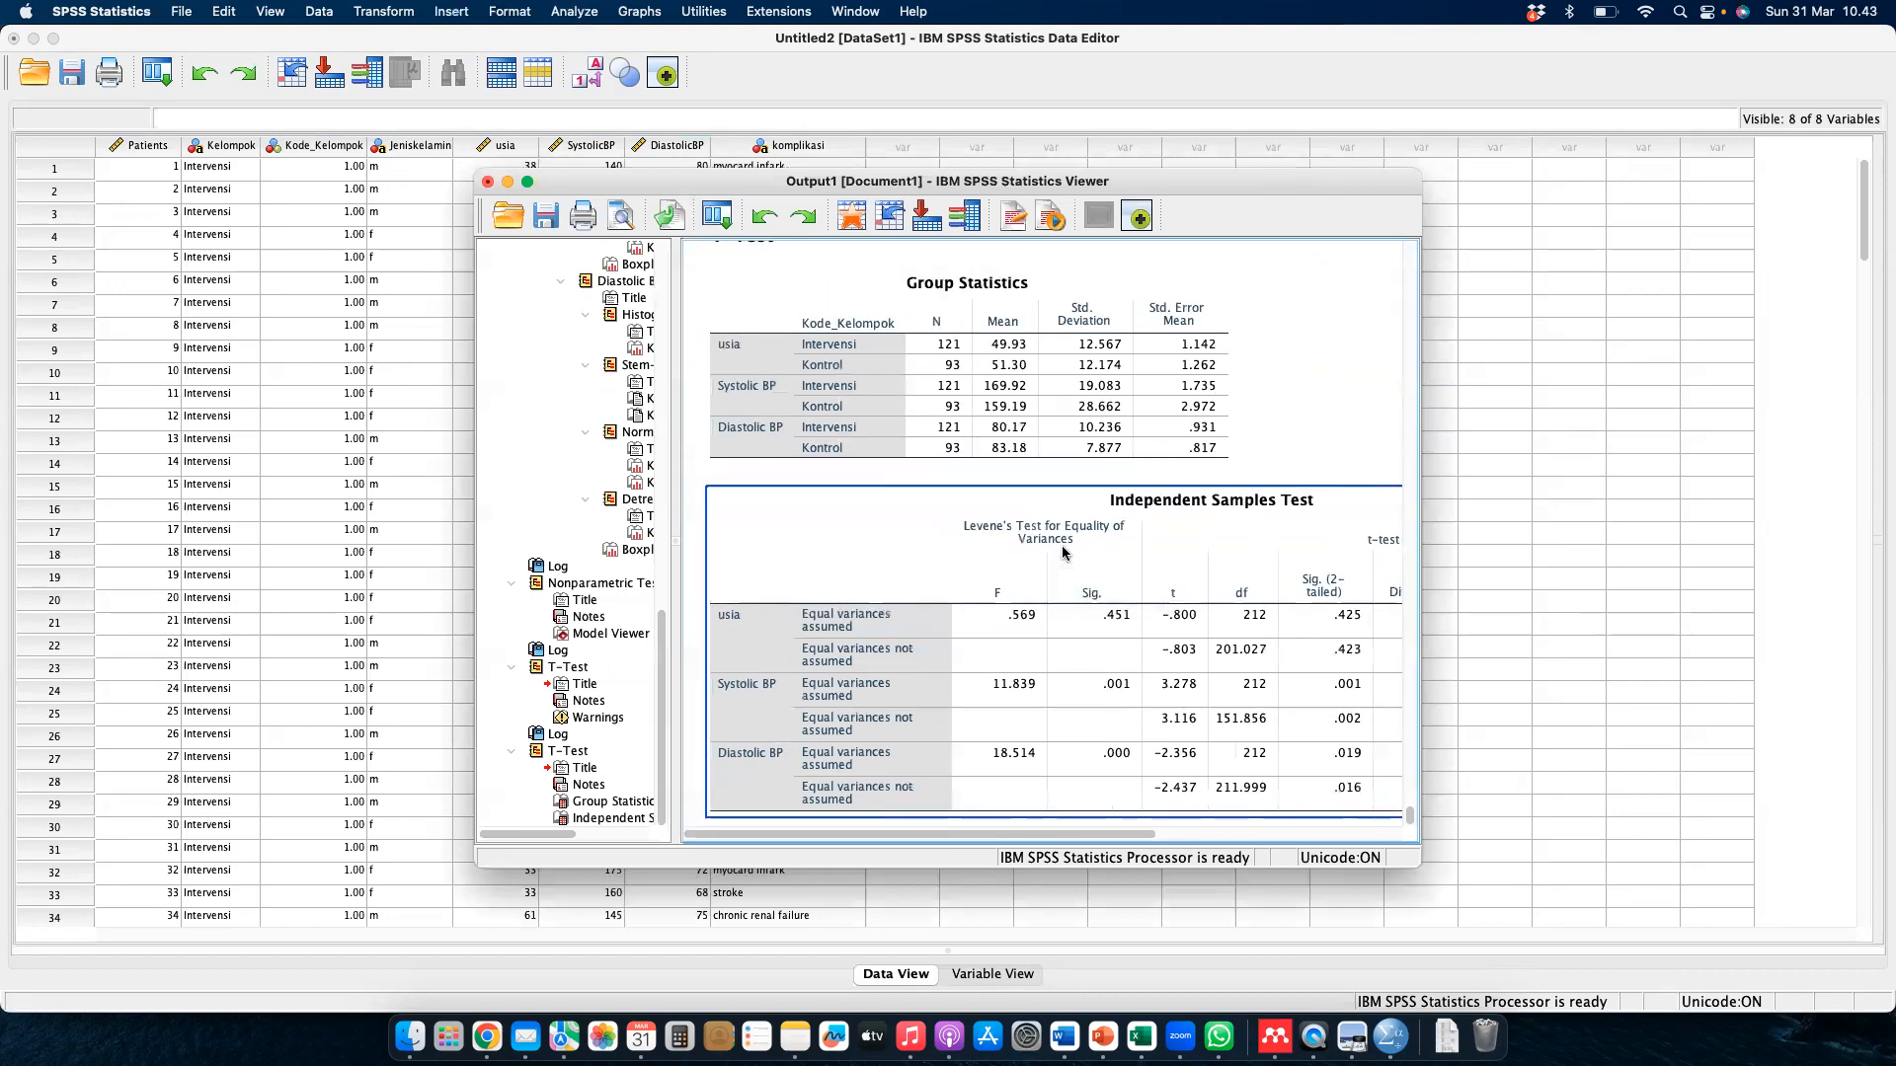
scroll(1044, 495, "left", 1)
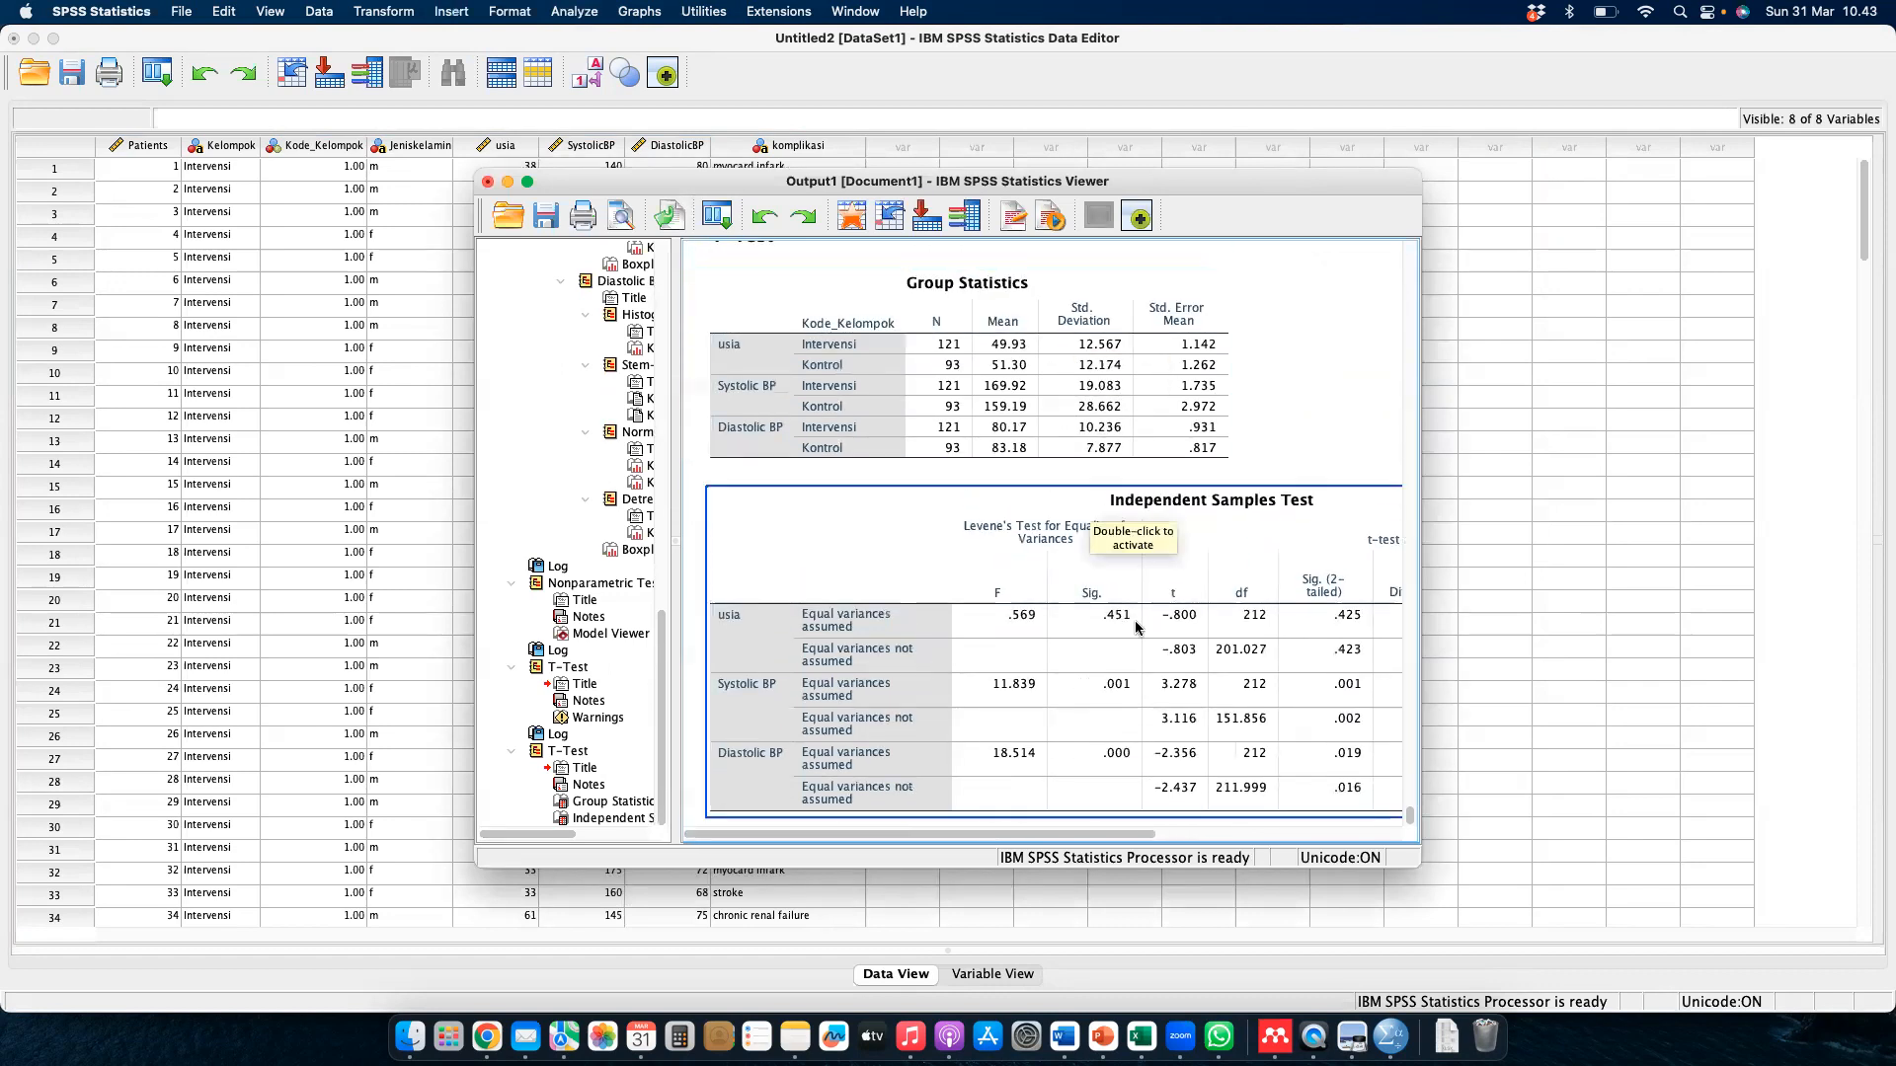
scroll(1121, 631, "up", 15)
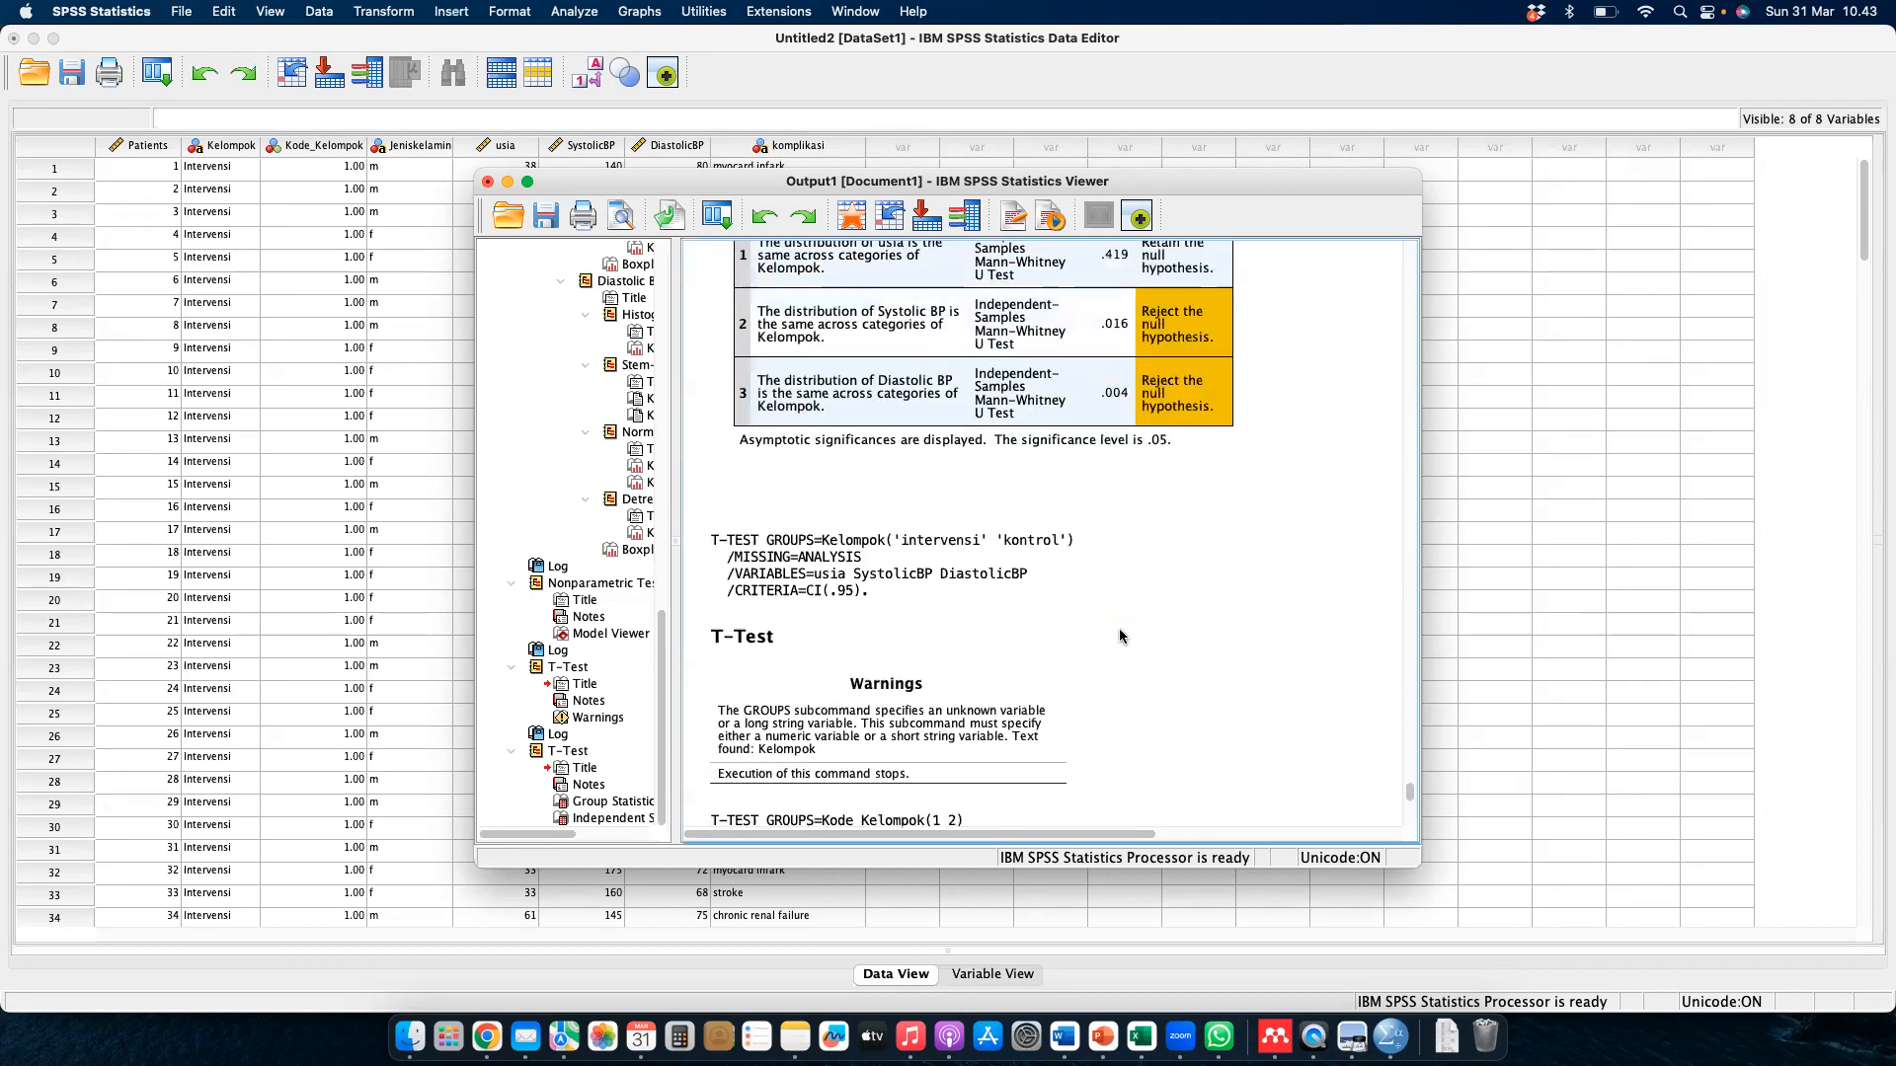
scroll(1122, 631, "down", 15)
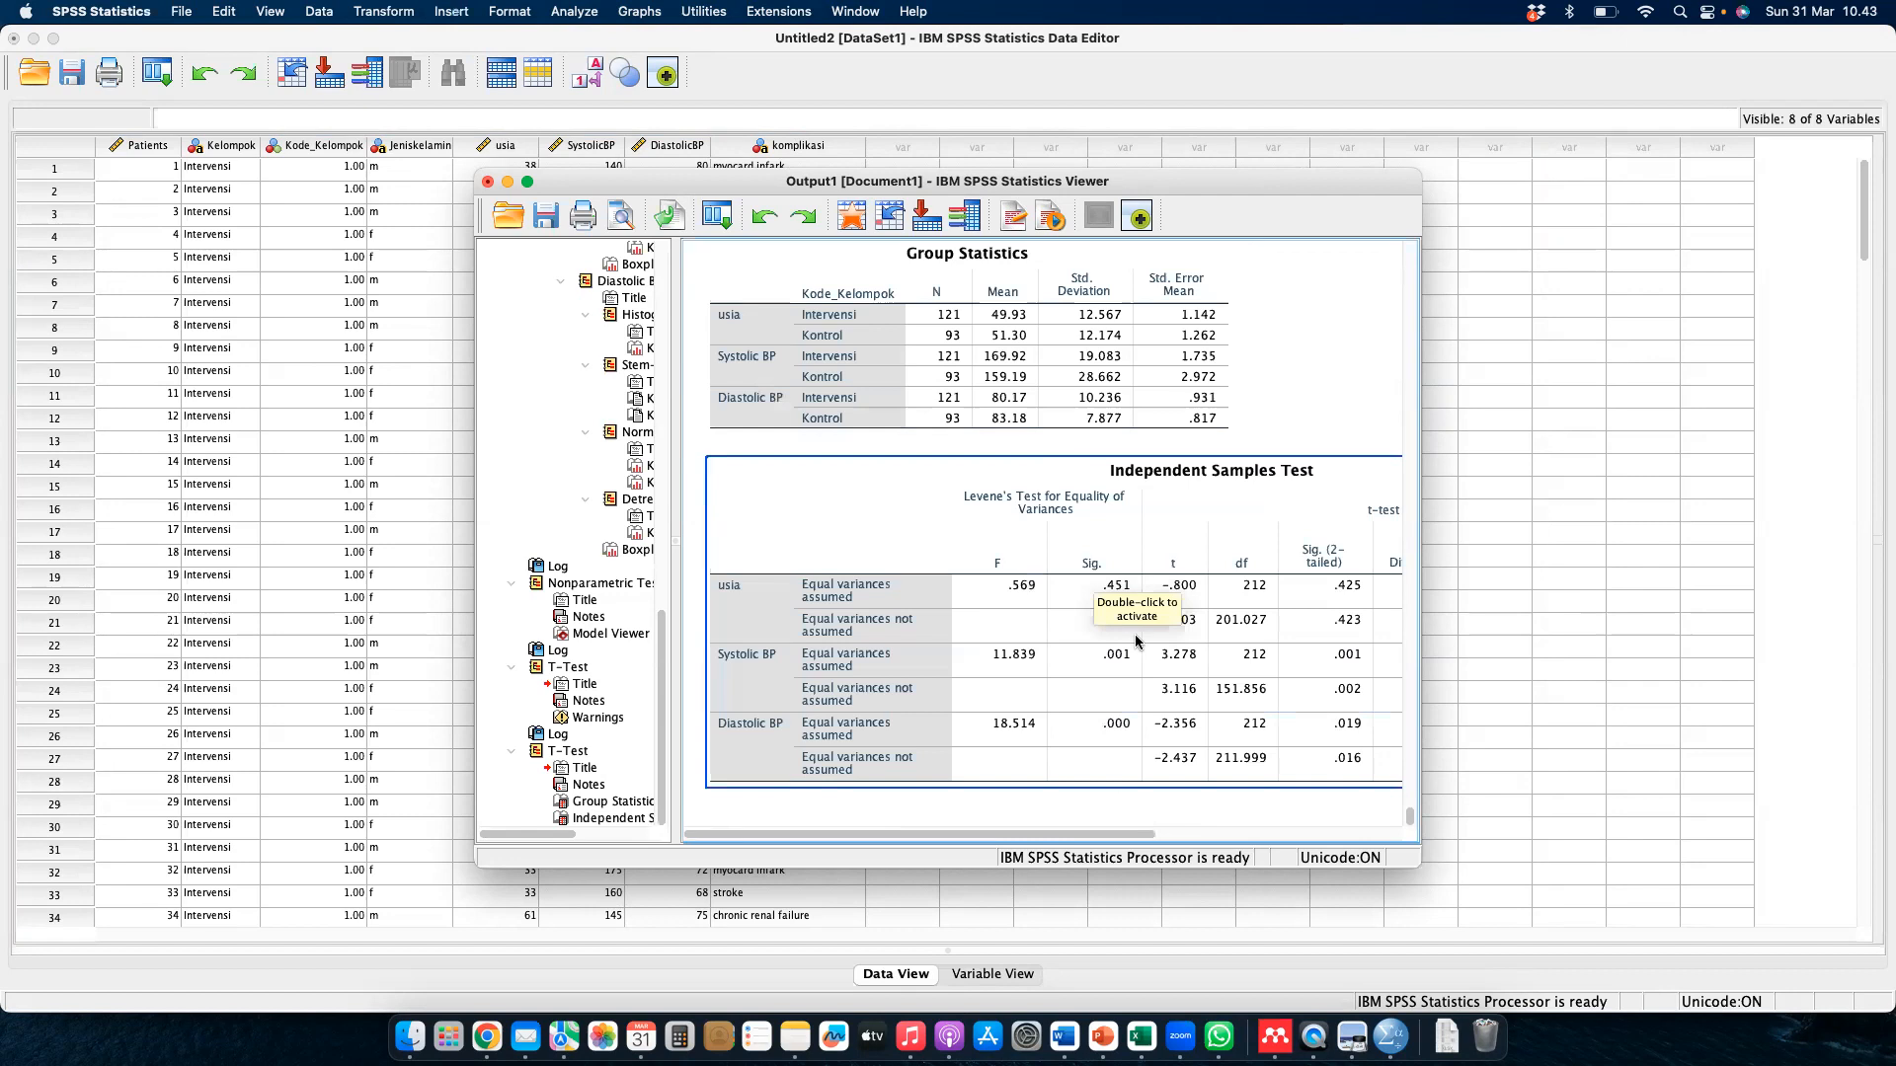
scroll(1136, 641, "up", 10)
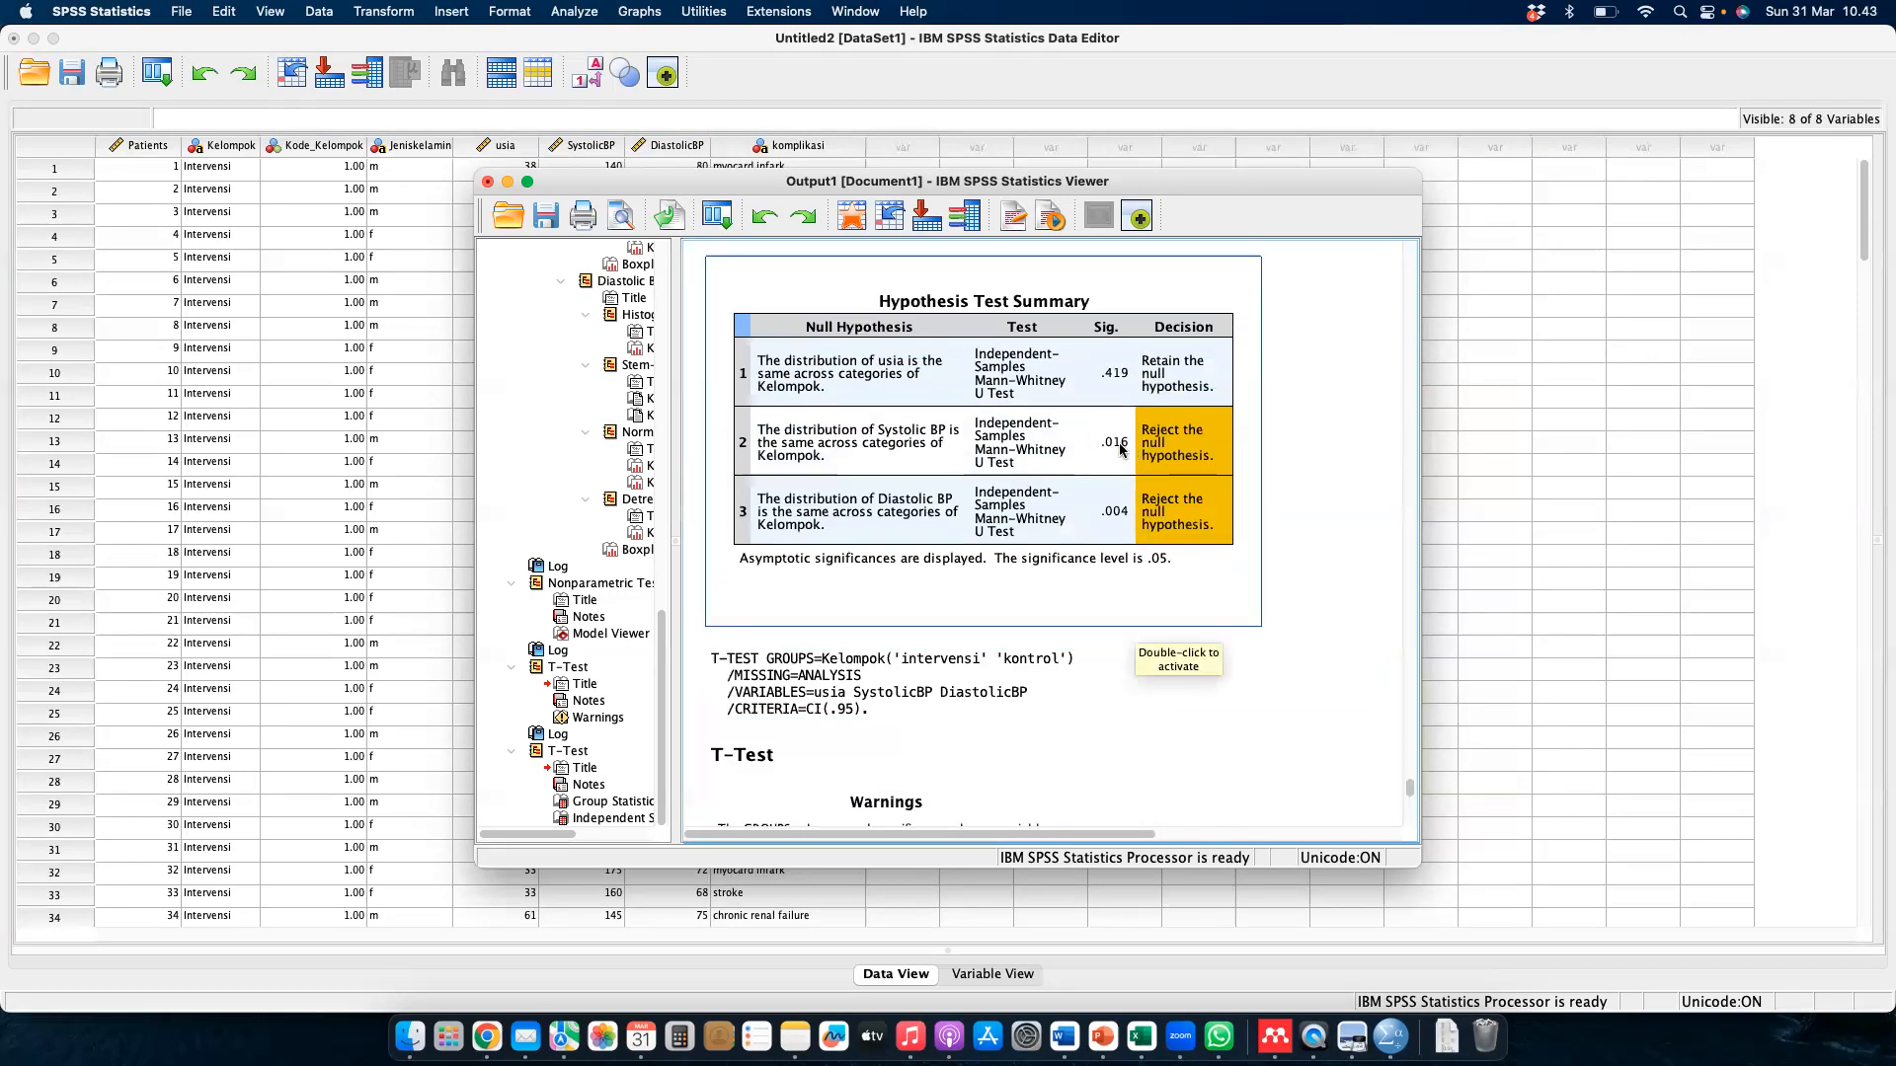
scroll(1121, 449, "down", 10)
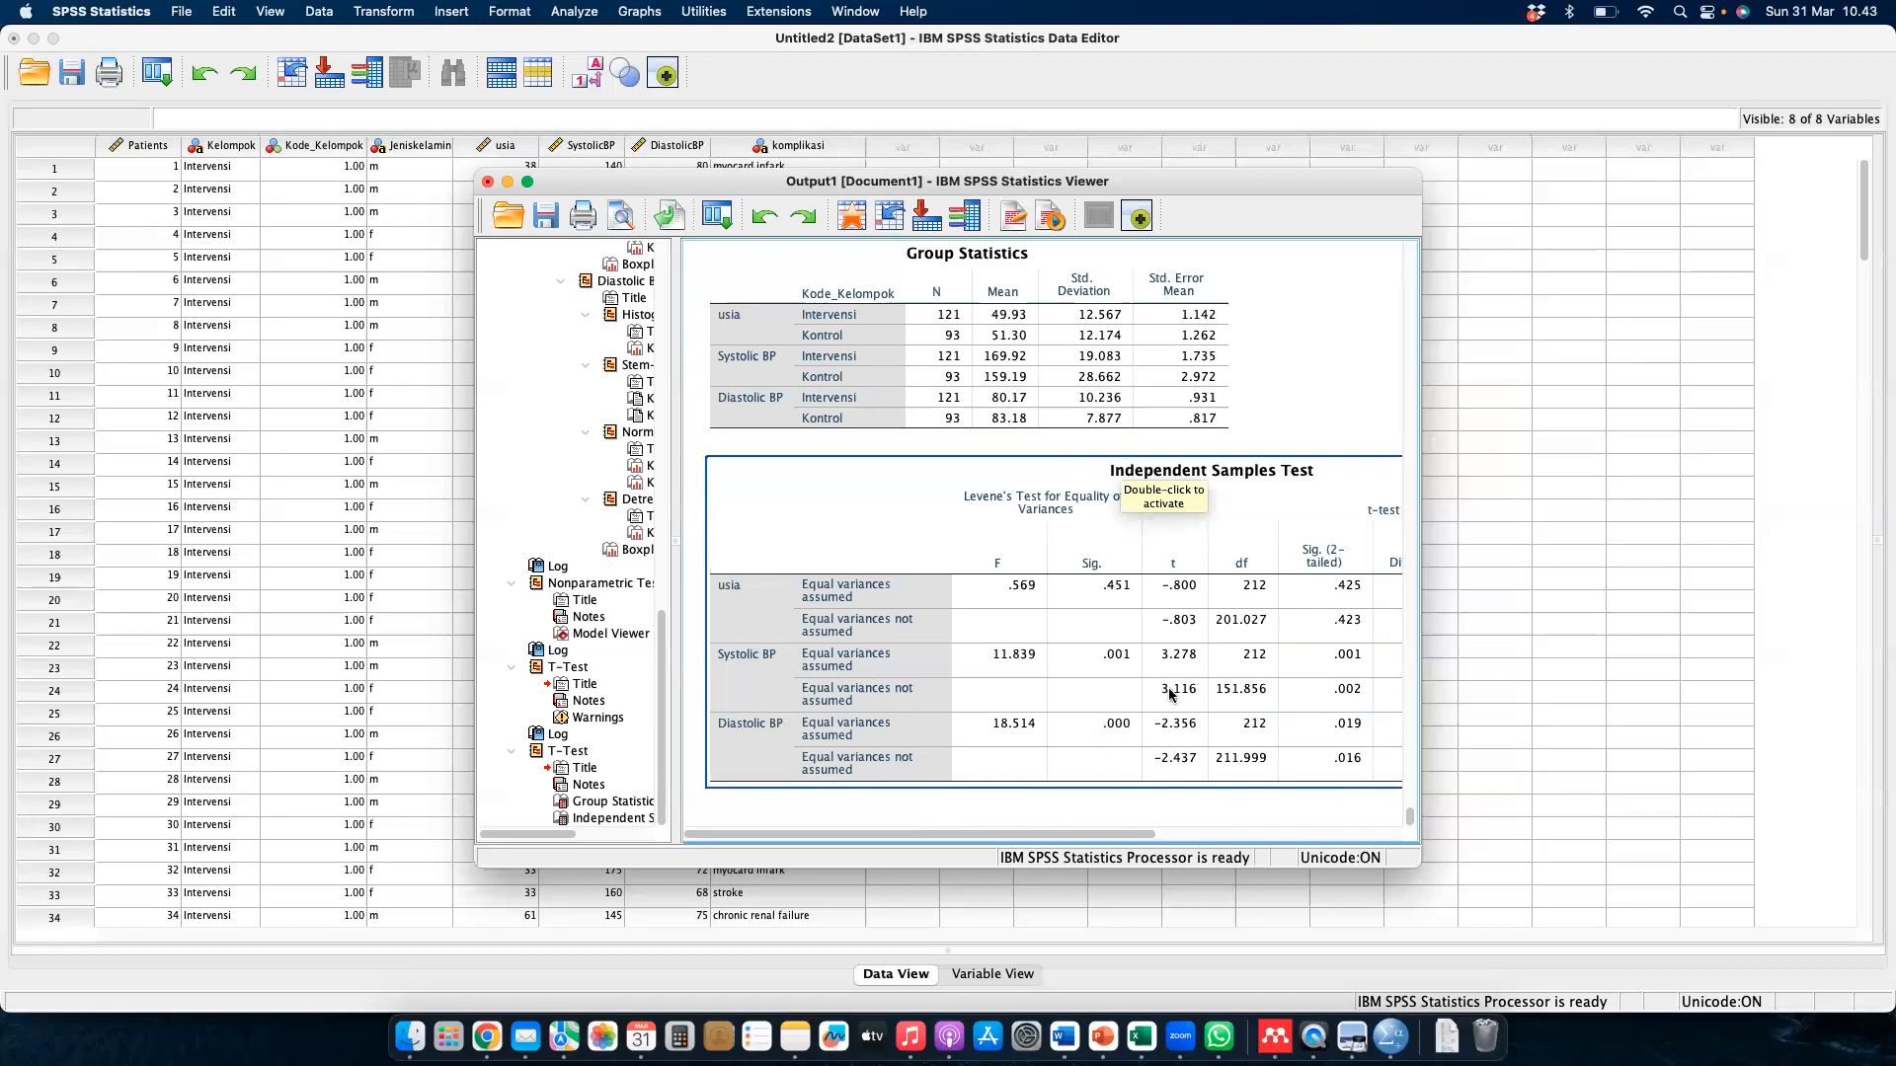
scroll(1123, 722, "right", 5)
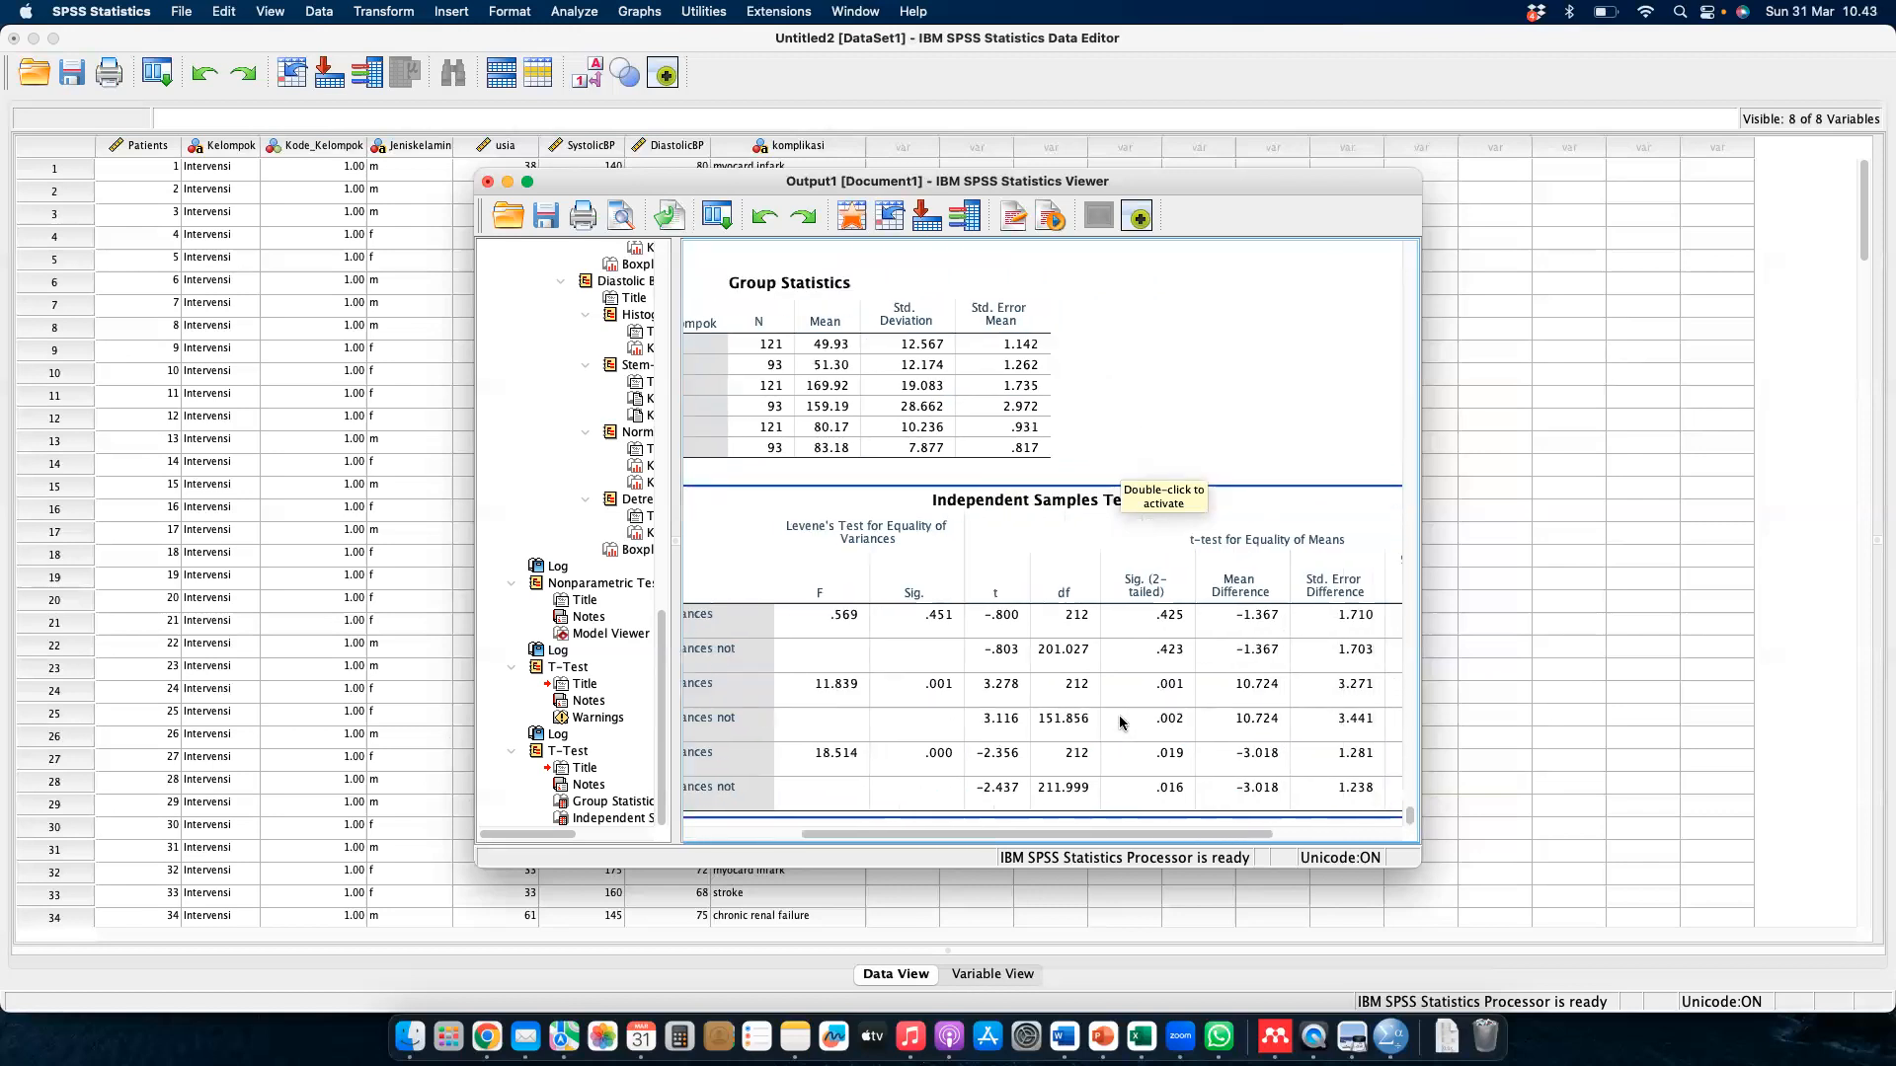
scroll(1122, 722, "right", 2)
scroll(1122, 721, "left", 5)
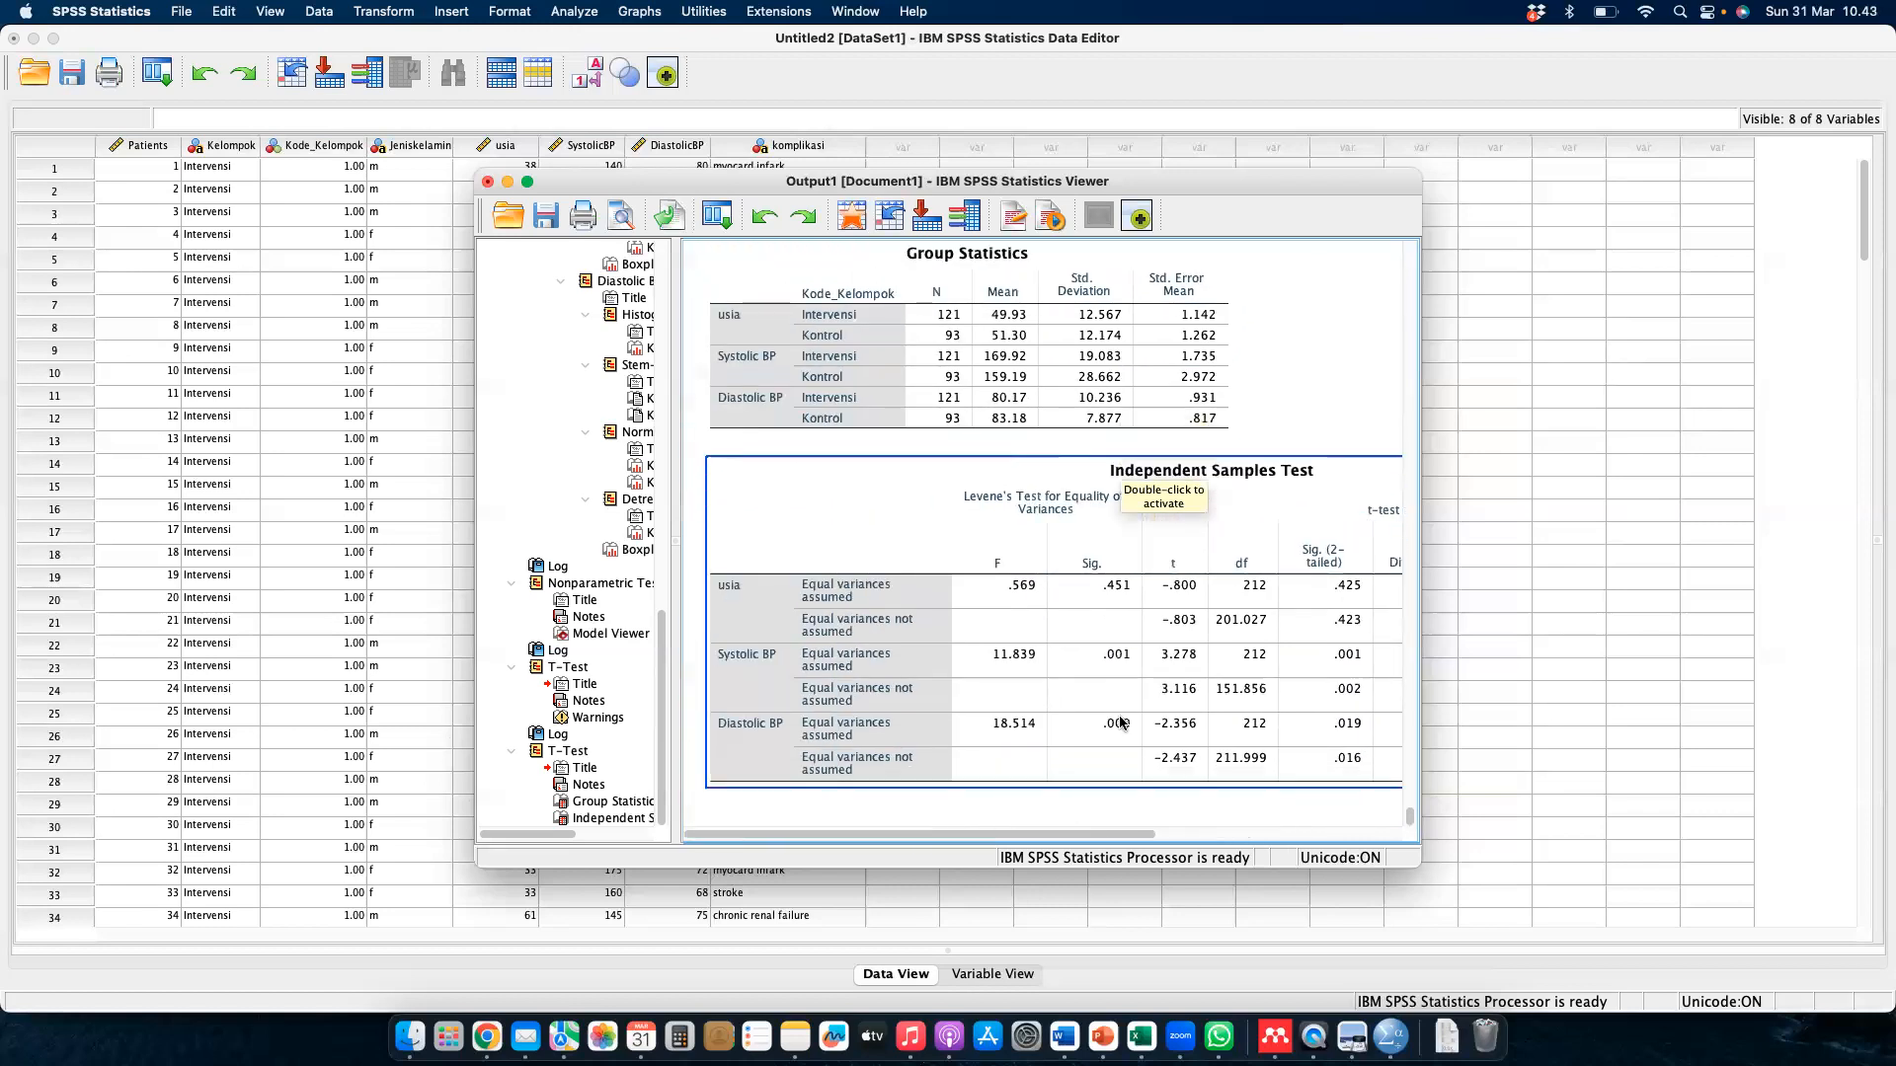
scroll(1121, 722, "up", 10)
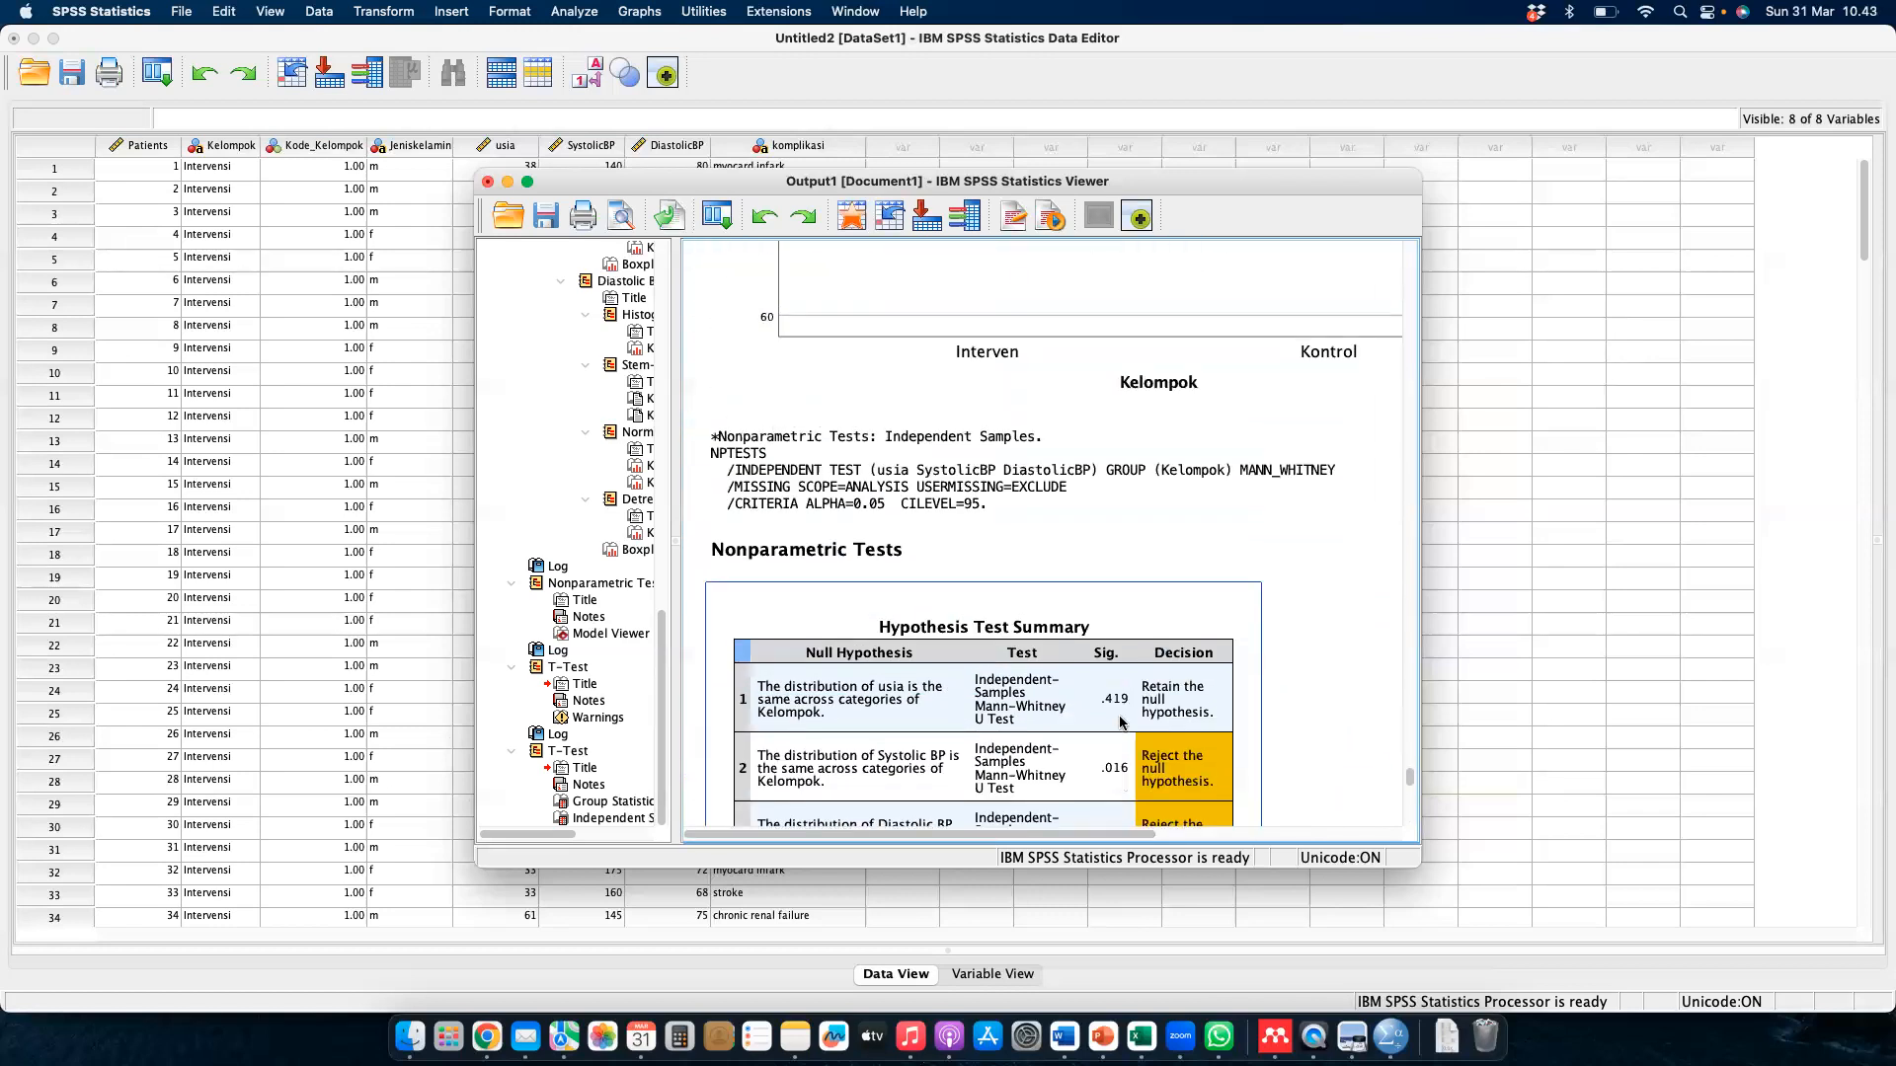
scroll(1122, 721, "down", 3)
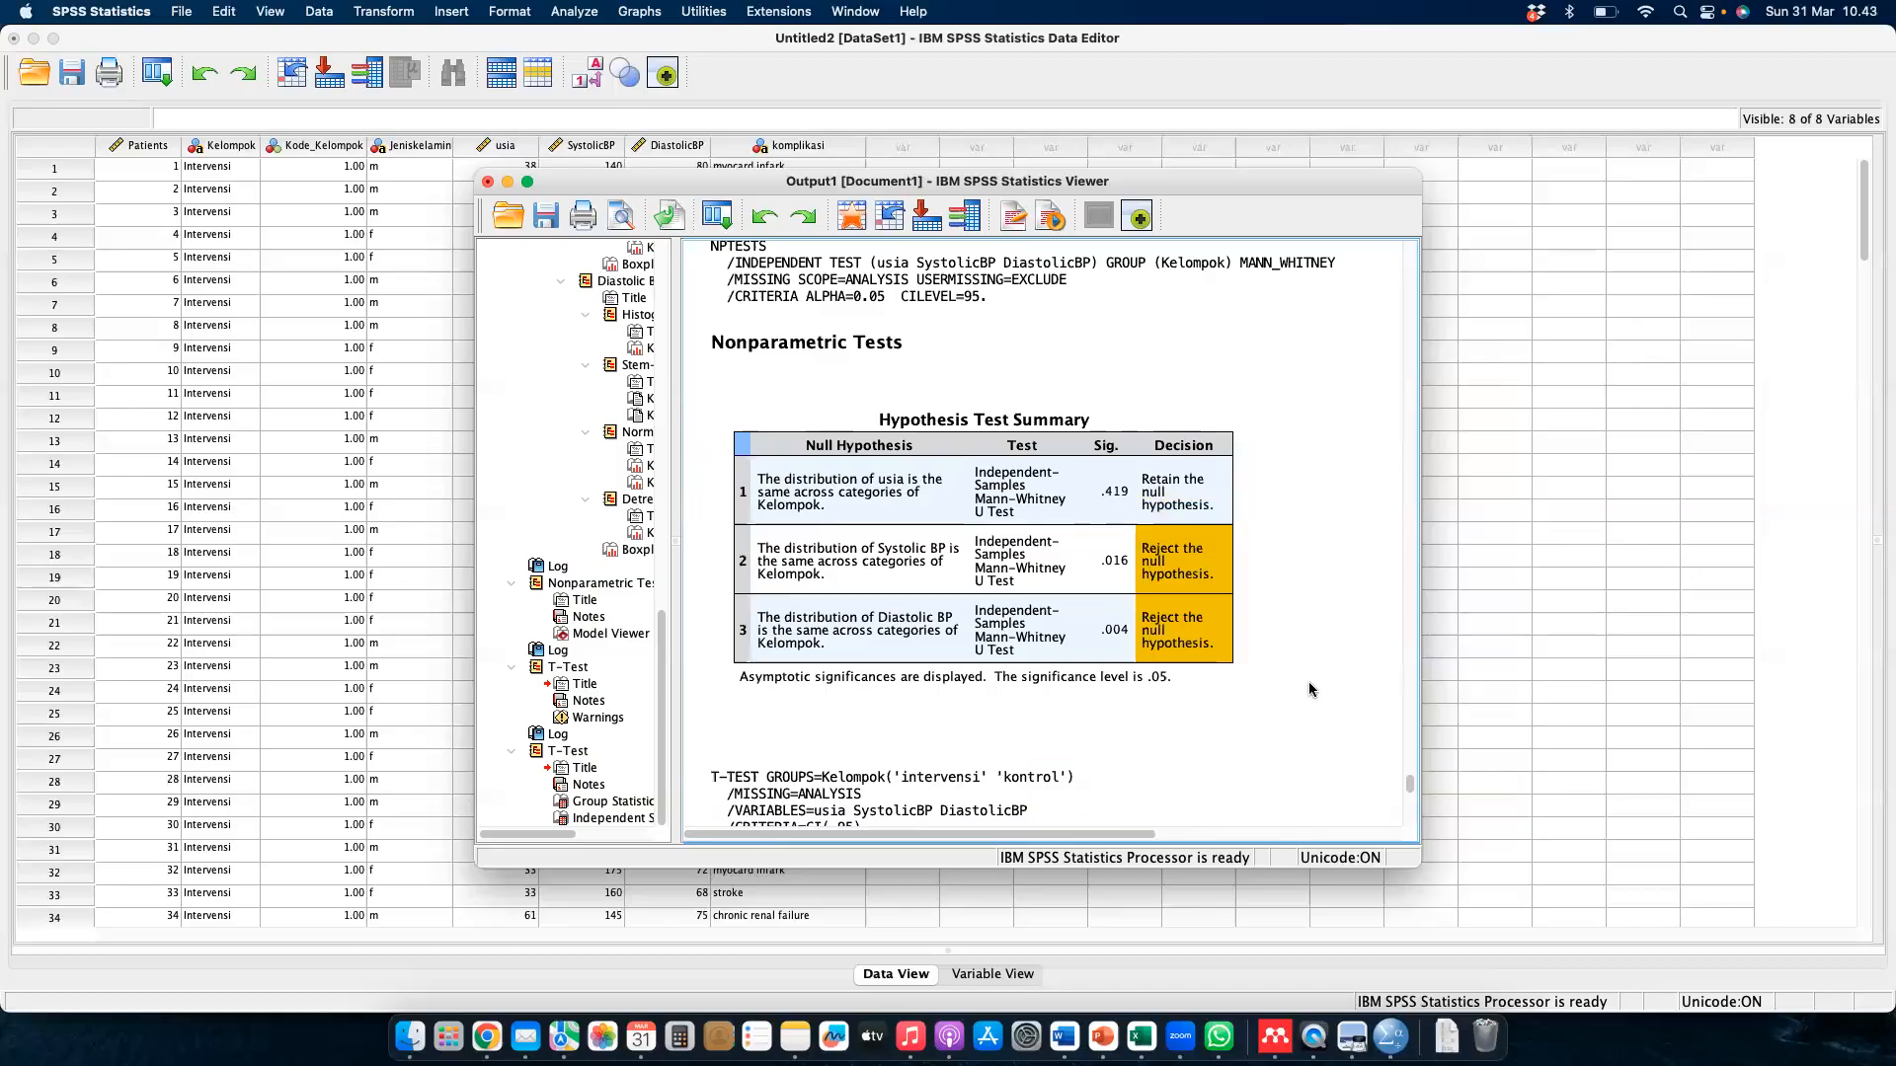
- Switch to the Word document and insert a column headed "Analisis Statistik" before the p-value column of the respondent table
key("ctrl+Right")
key("ctrl+Right")
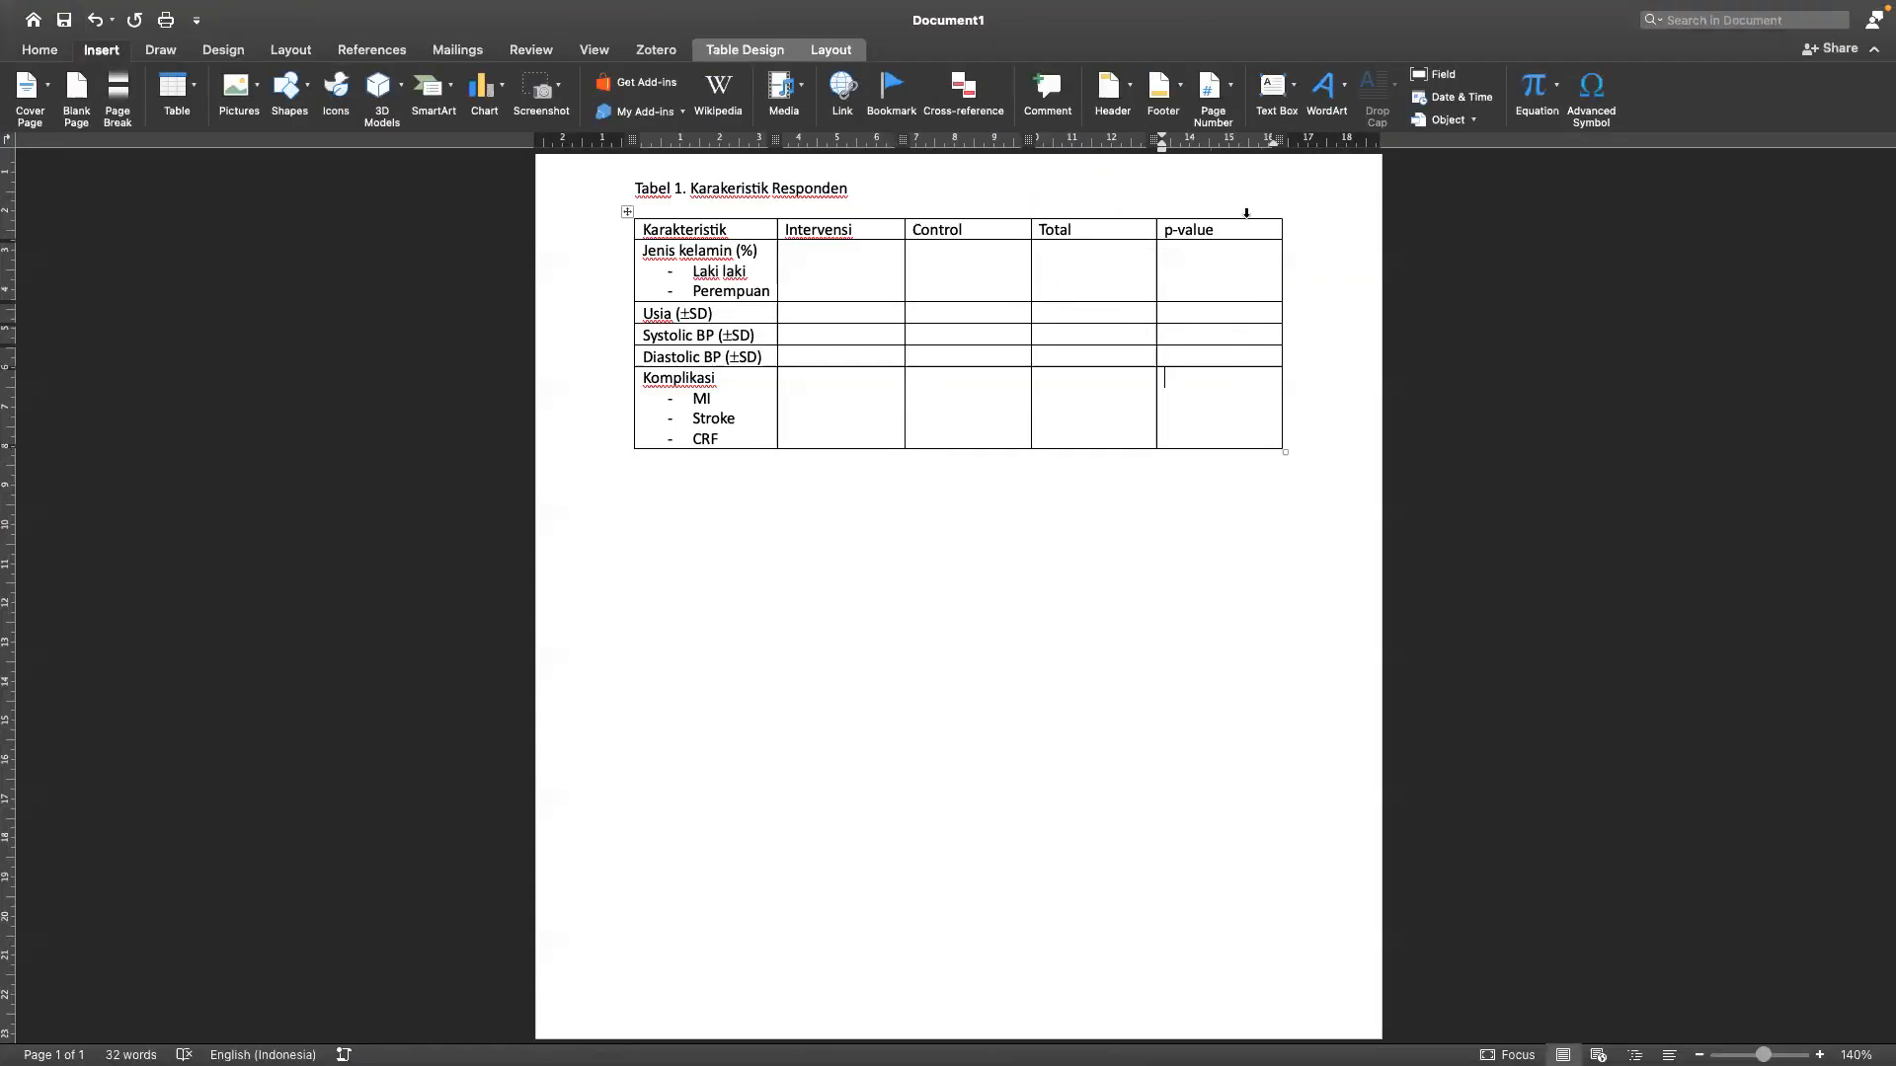
left_click(1246, 211)
right_click(1246, 212)
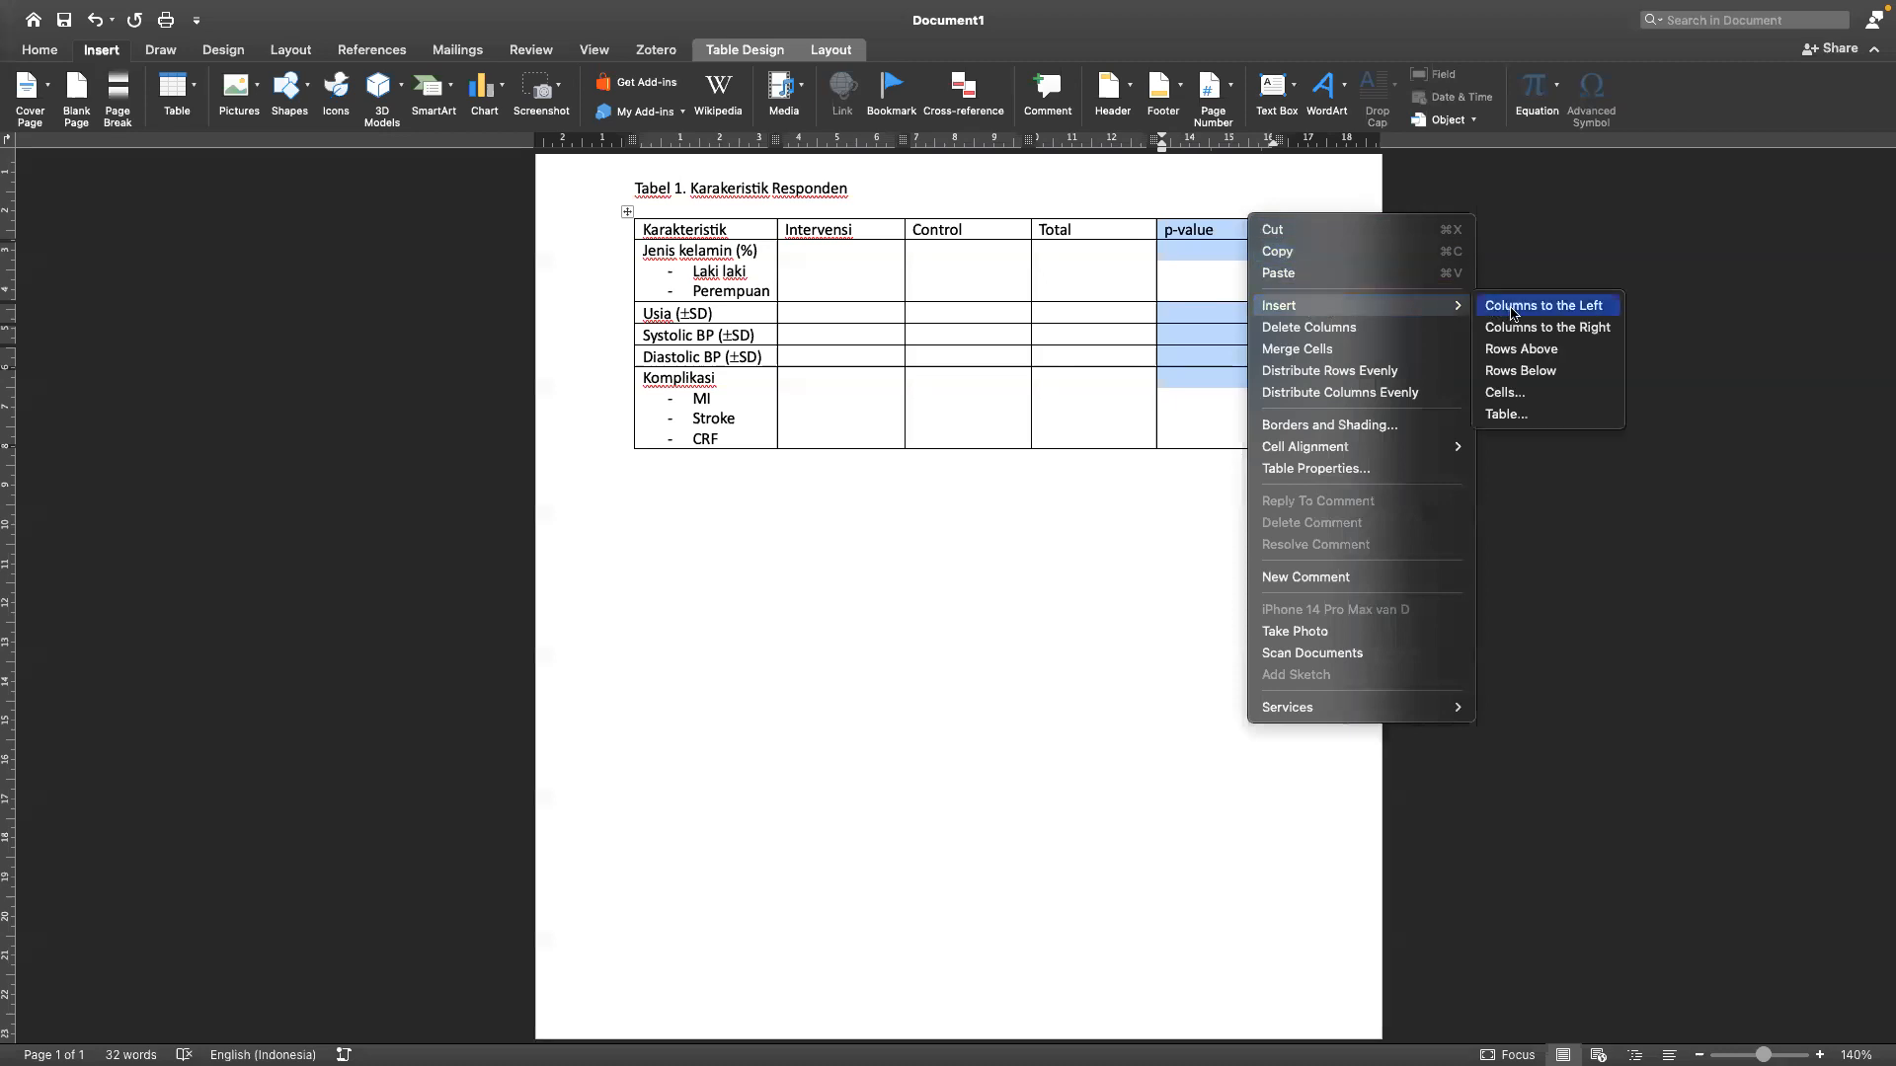
left_click(1274, 204)
left_click(1157, 230)
type("A")
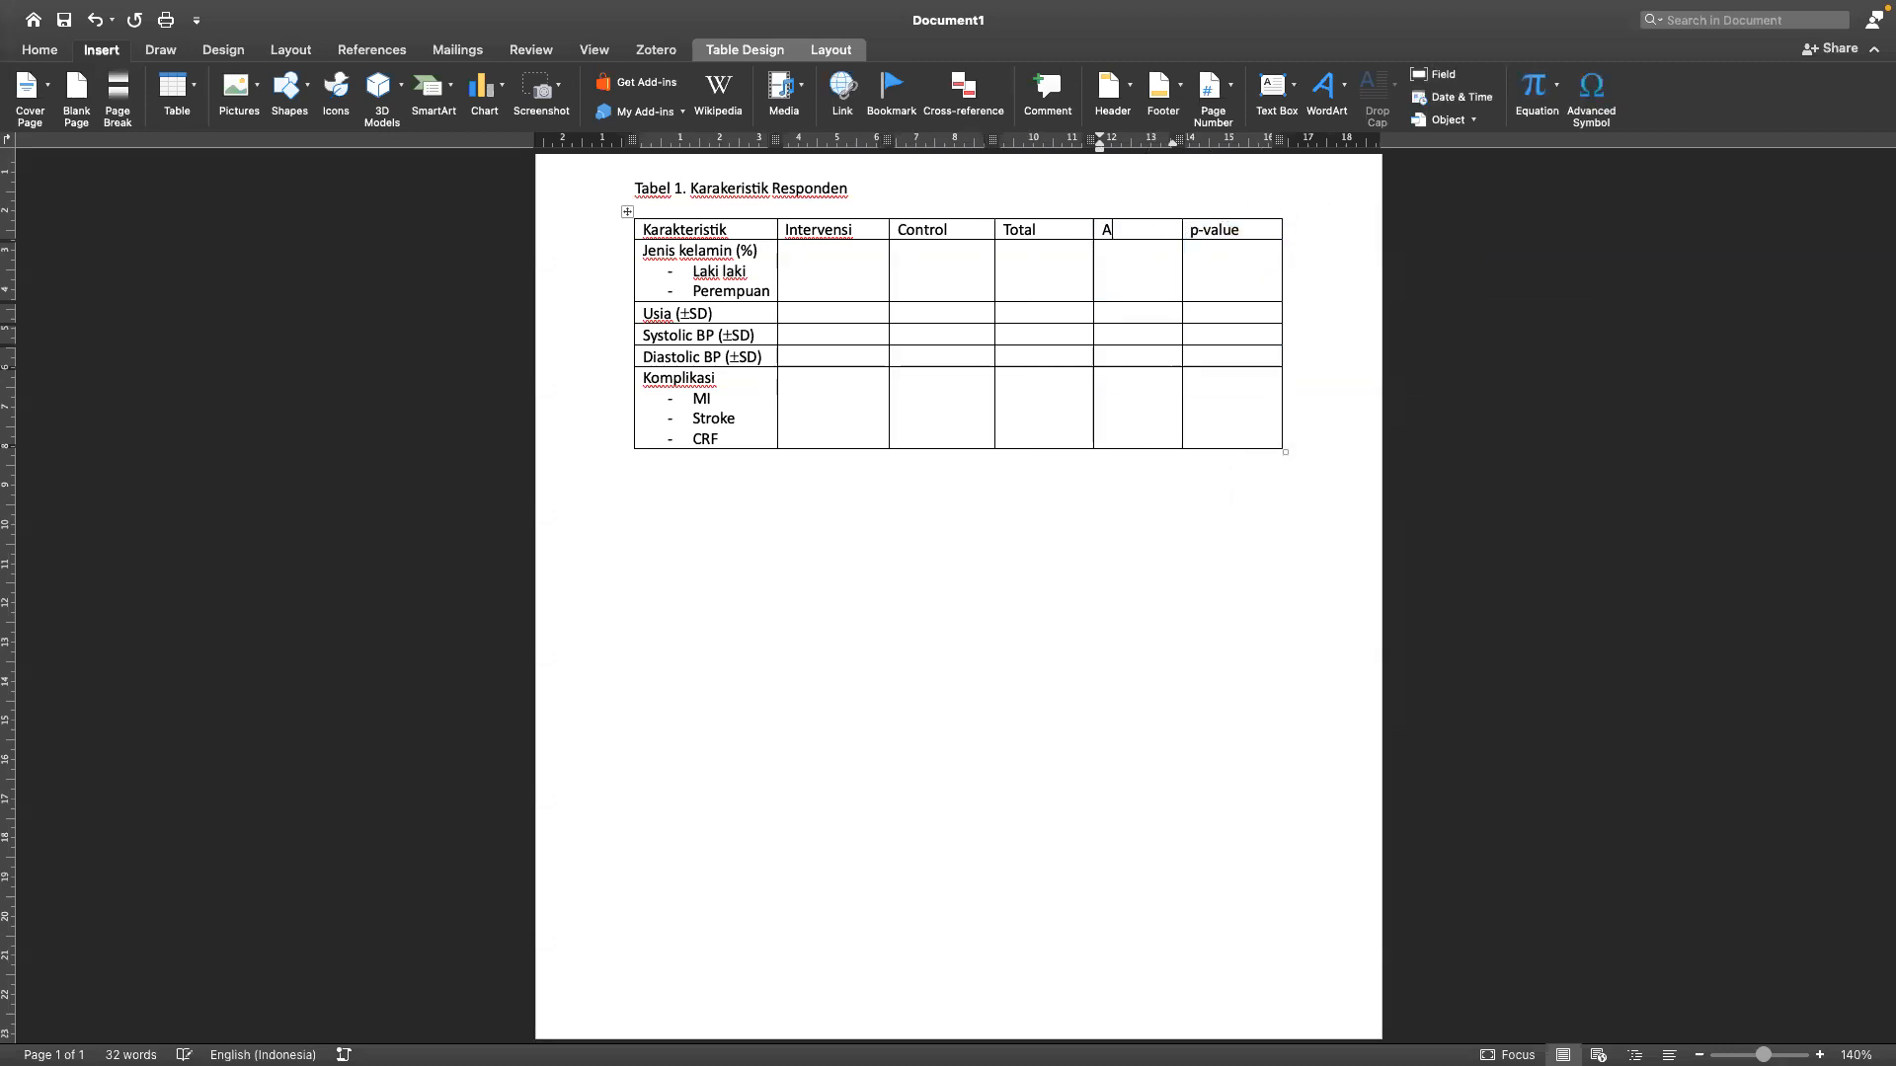
type("nalisis Statistik")
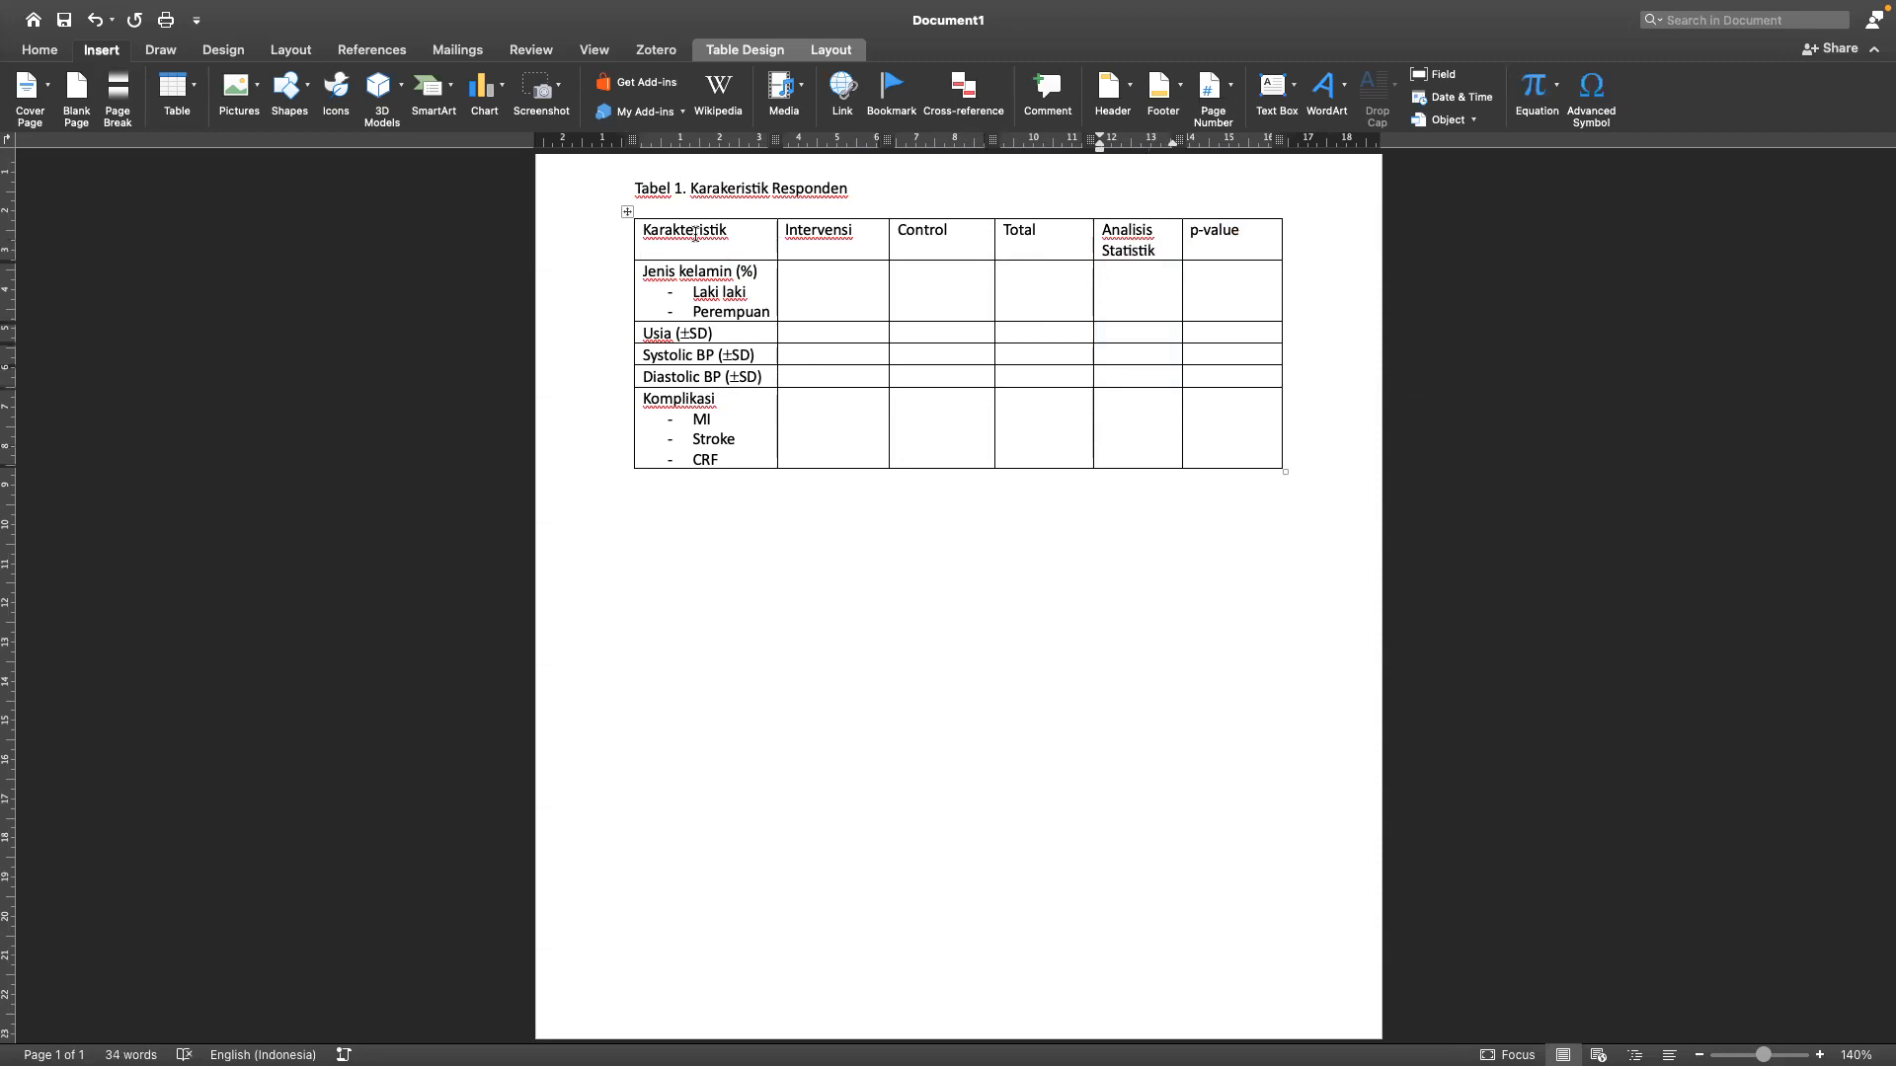
- Center the header row text of the respondent table horizontally and vertically within its cells
left_click(604, 243)
left_click(818, 58)
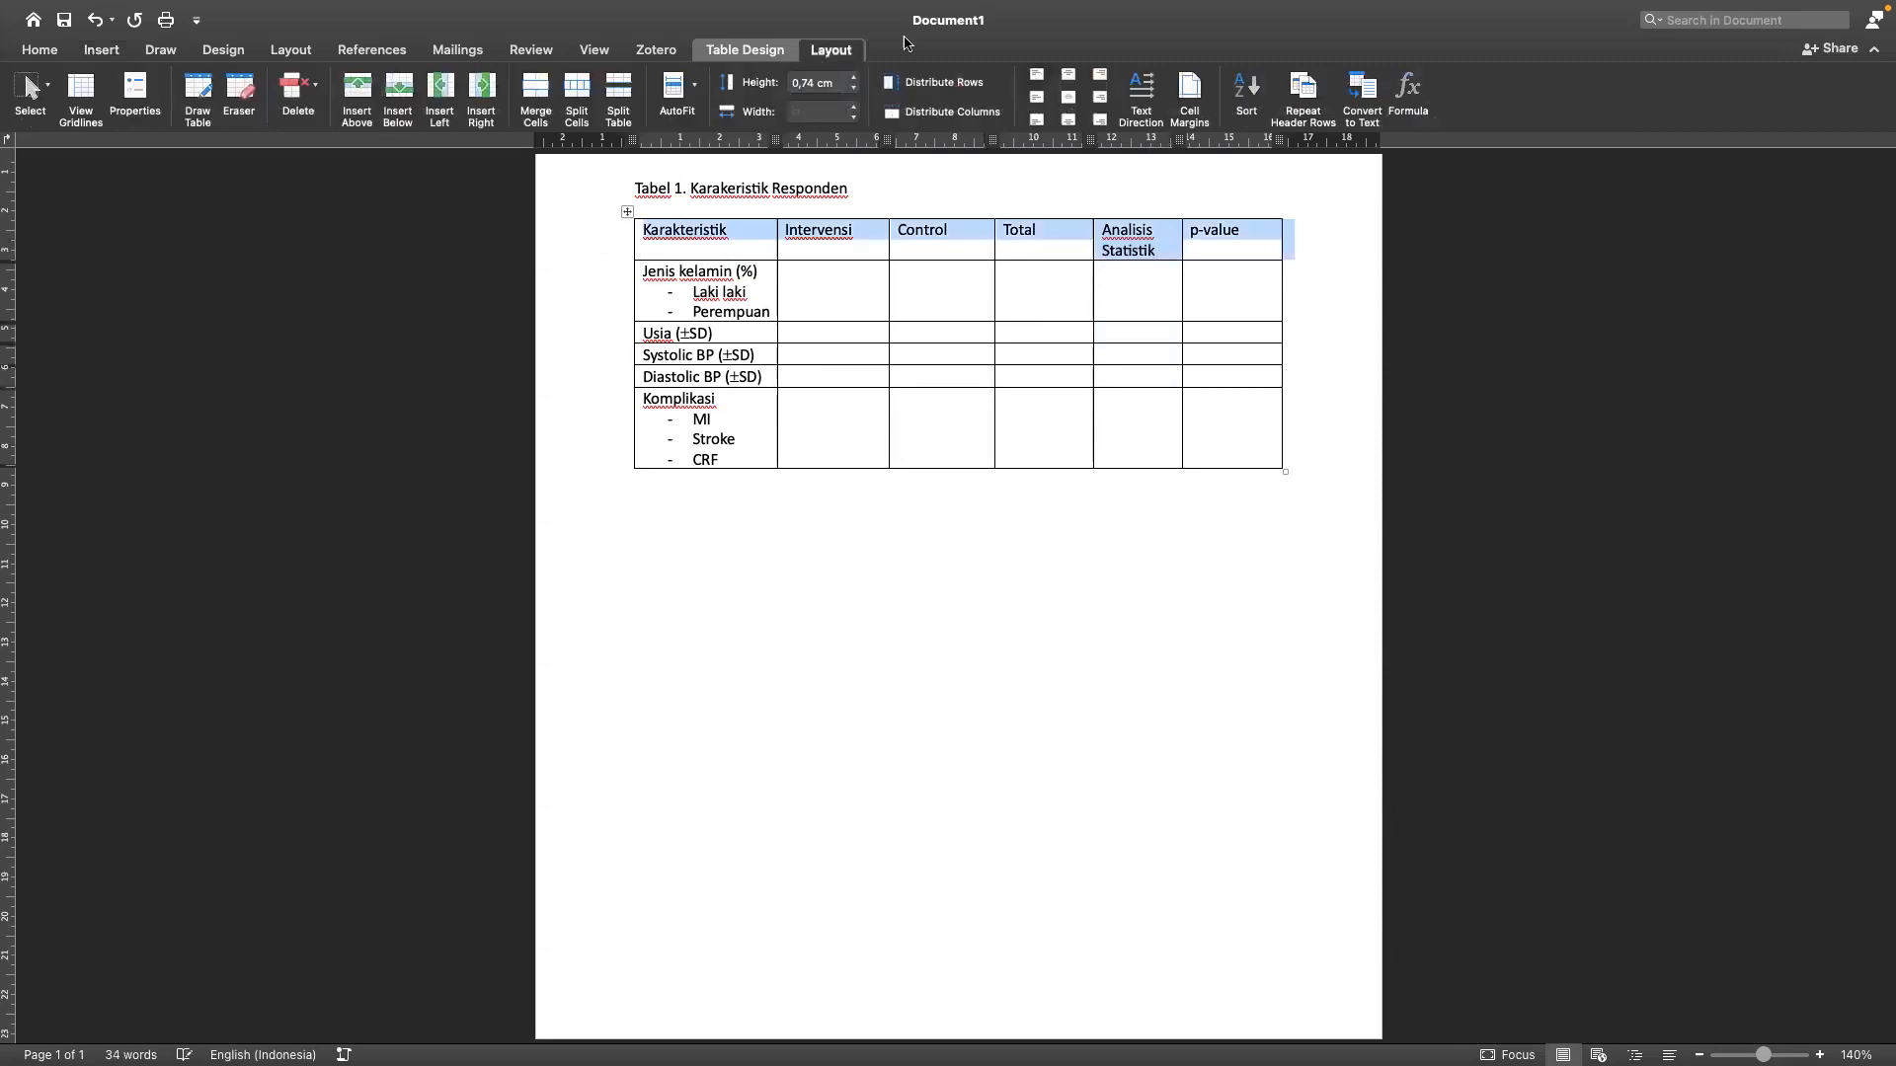
left_click(1067, 97)
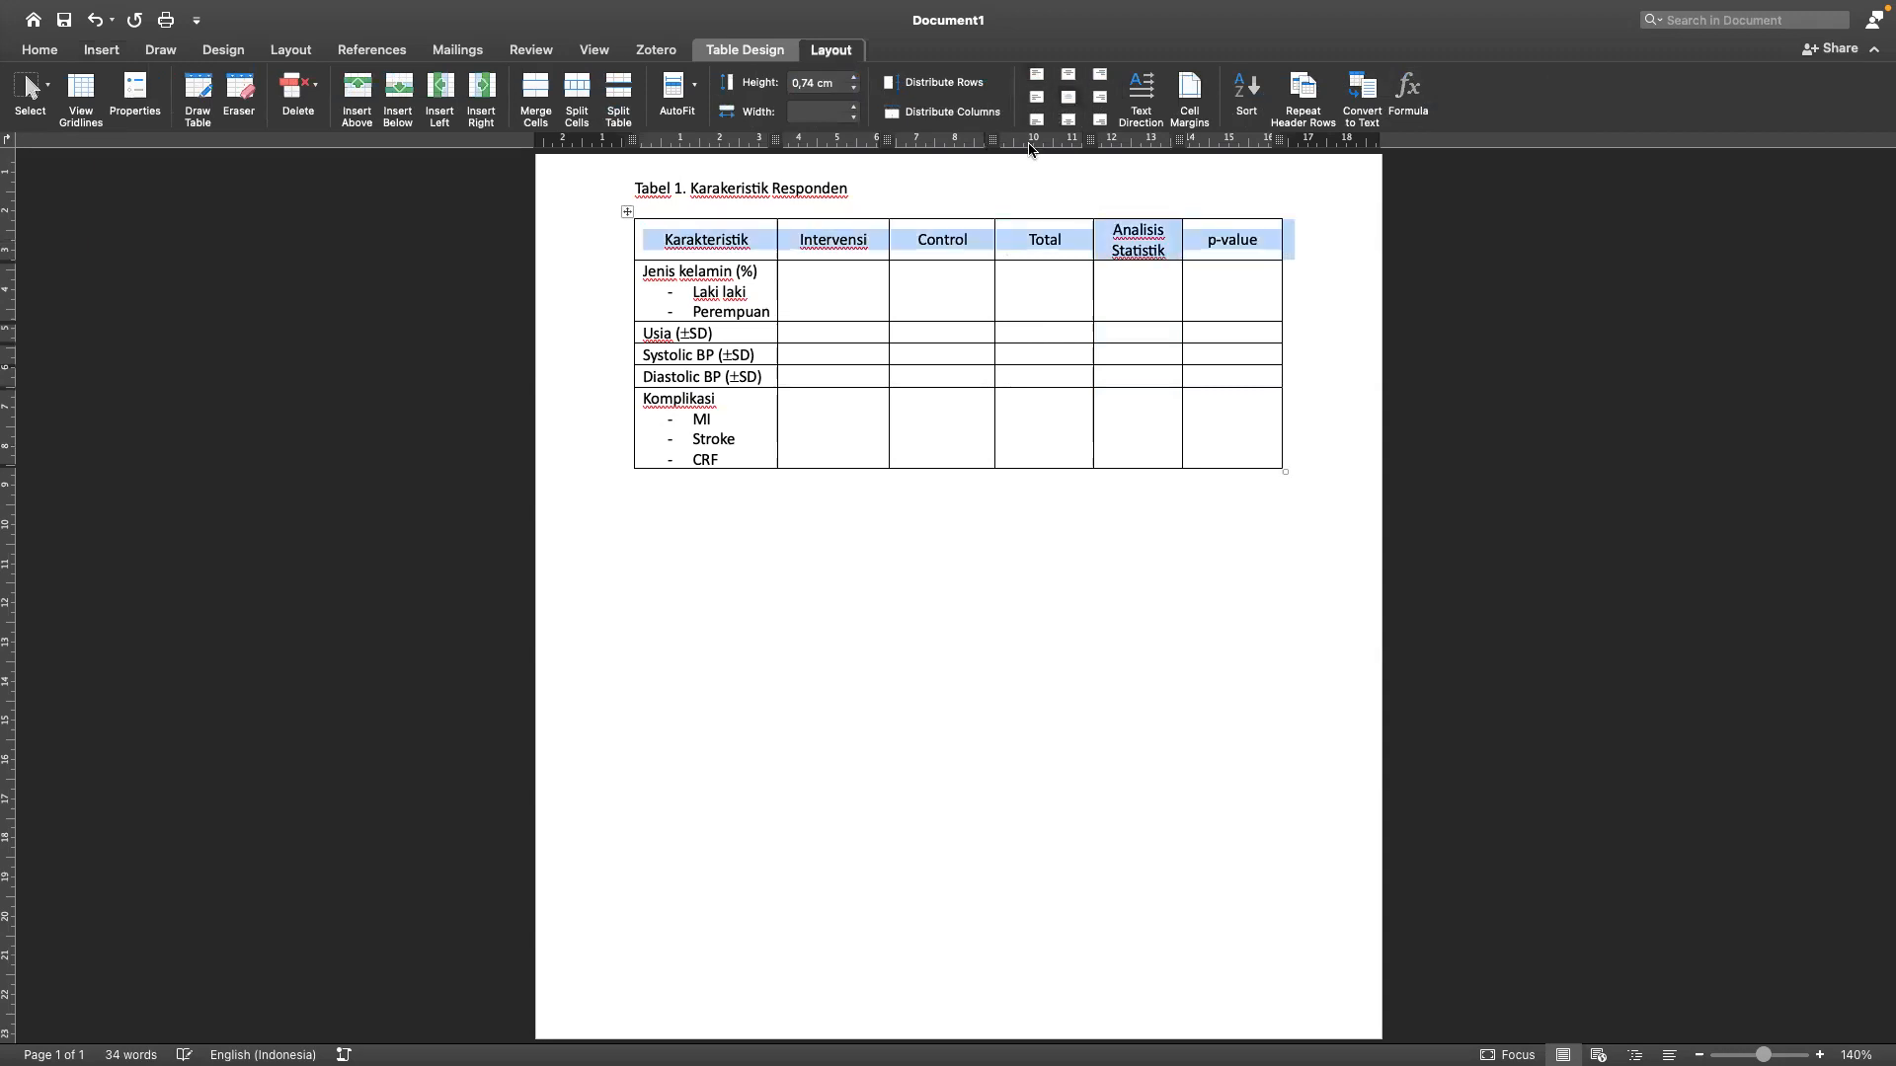
left_click(1130, 243)
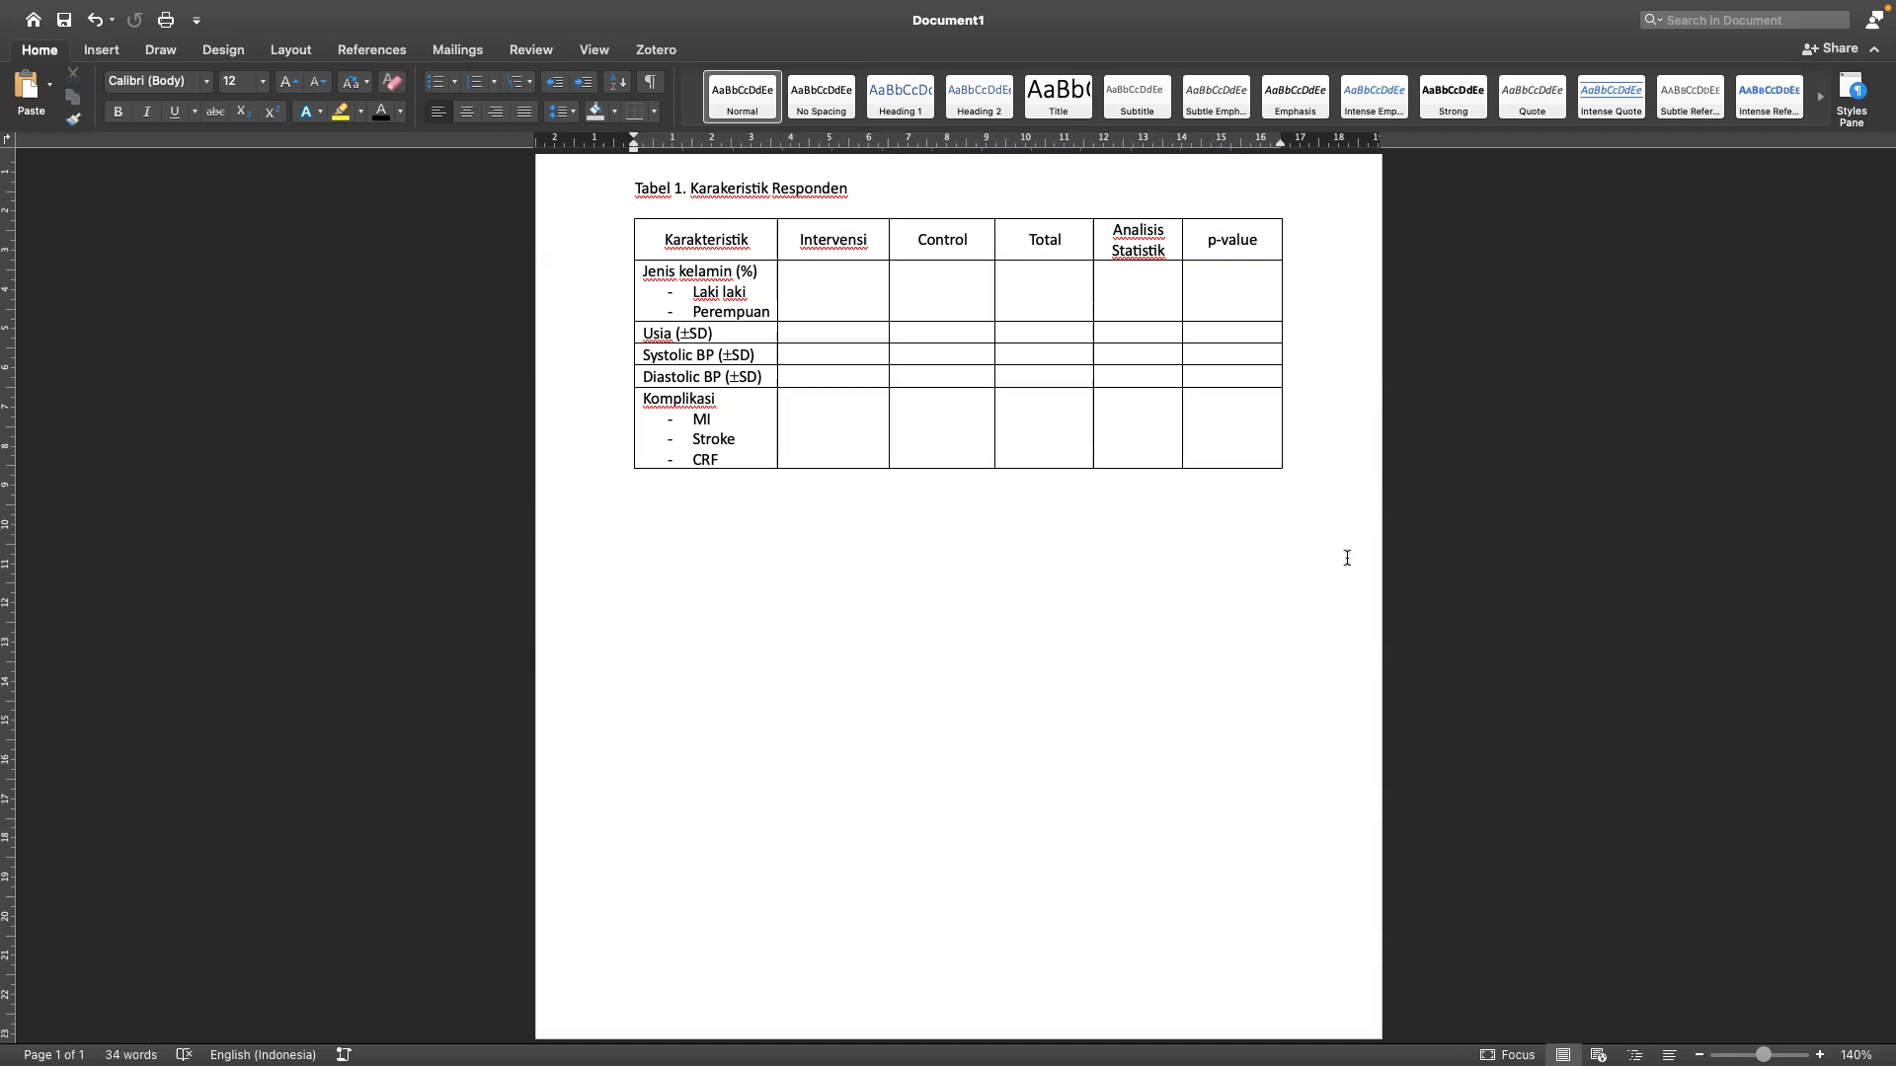
- Switch to the SPSS output, maximize its window and review the T-Test Group Statistics and Independent Samples Test tables
key("ctrl+Left")
key("ctrl+Left")
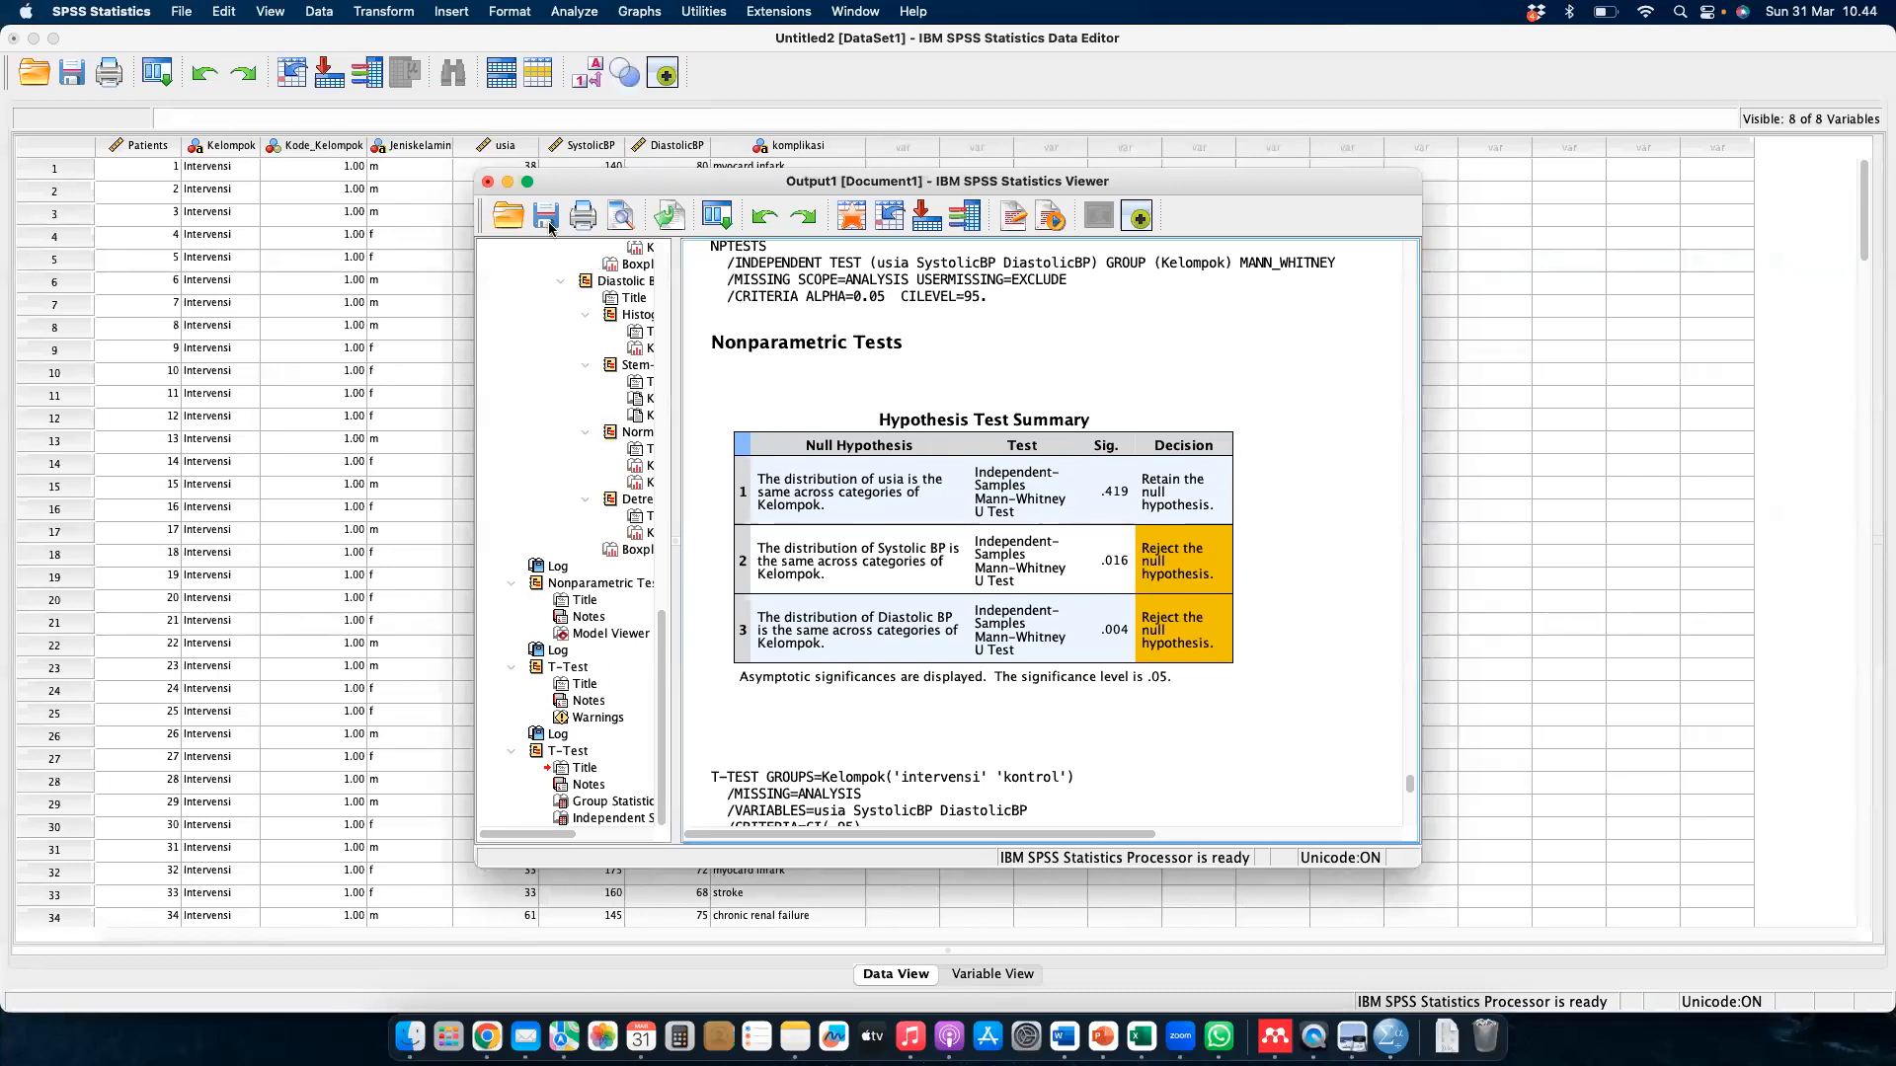
mouse_move(528, 187)
scroll(1004, 662, "down", 10)
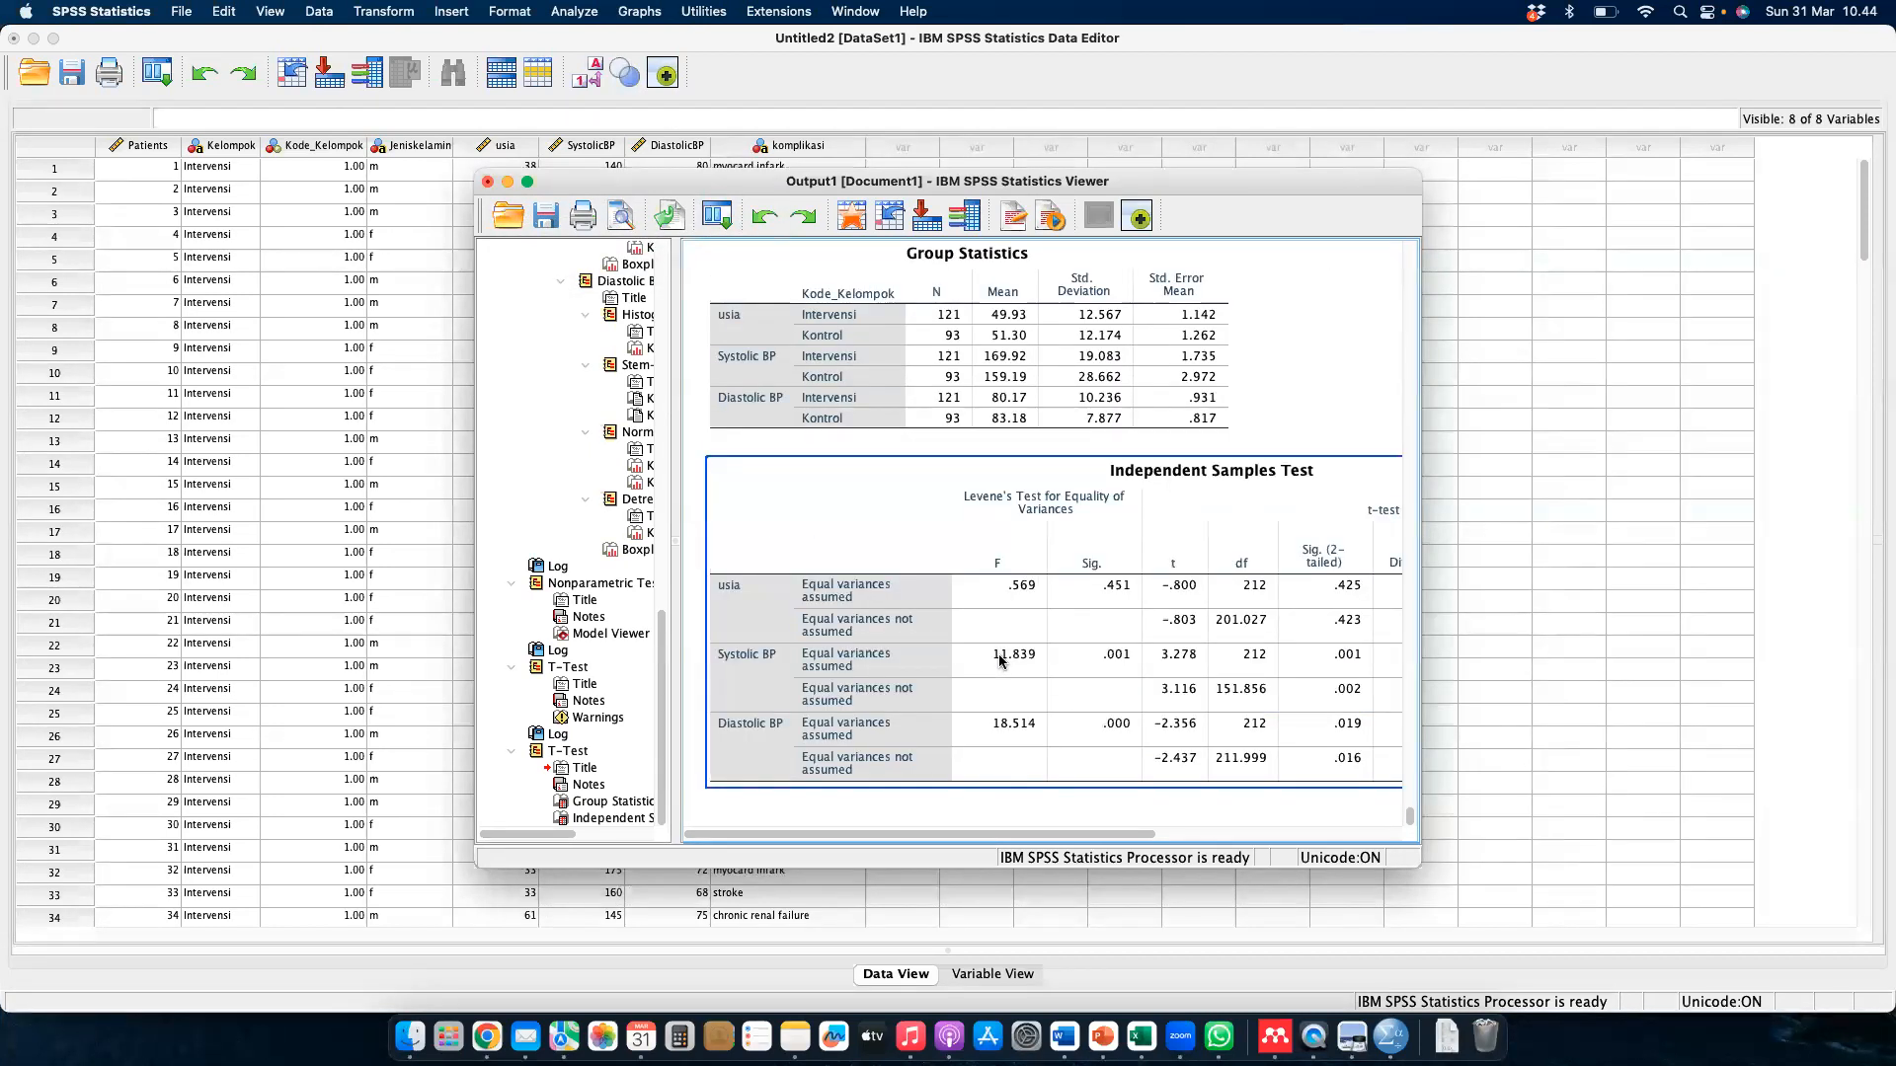
left_click(527, 182)
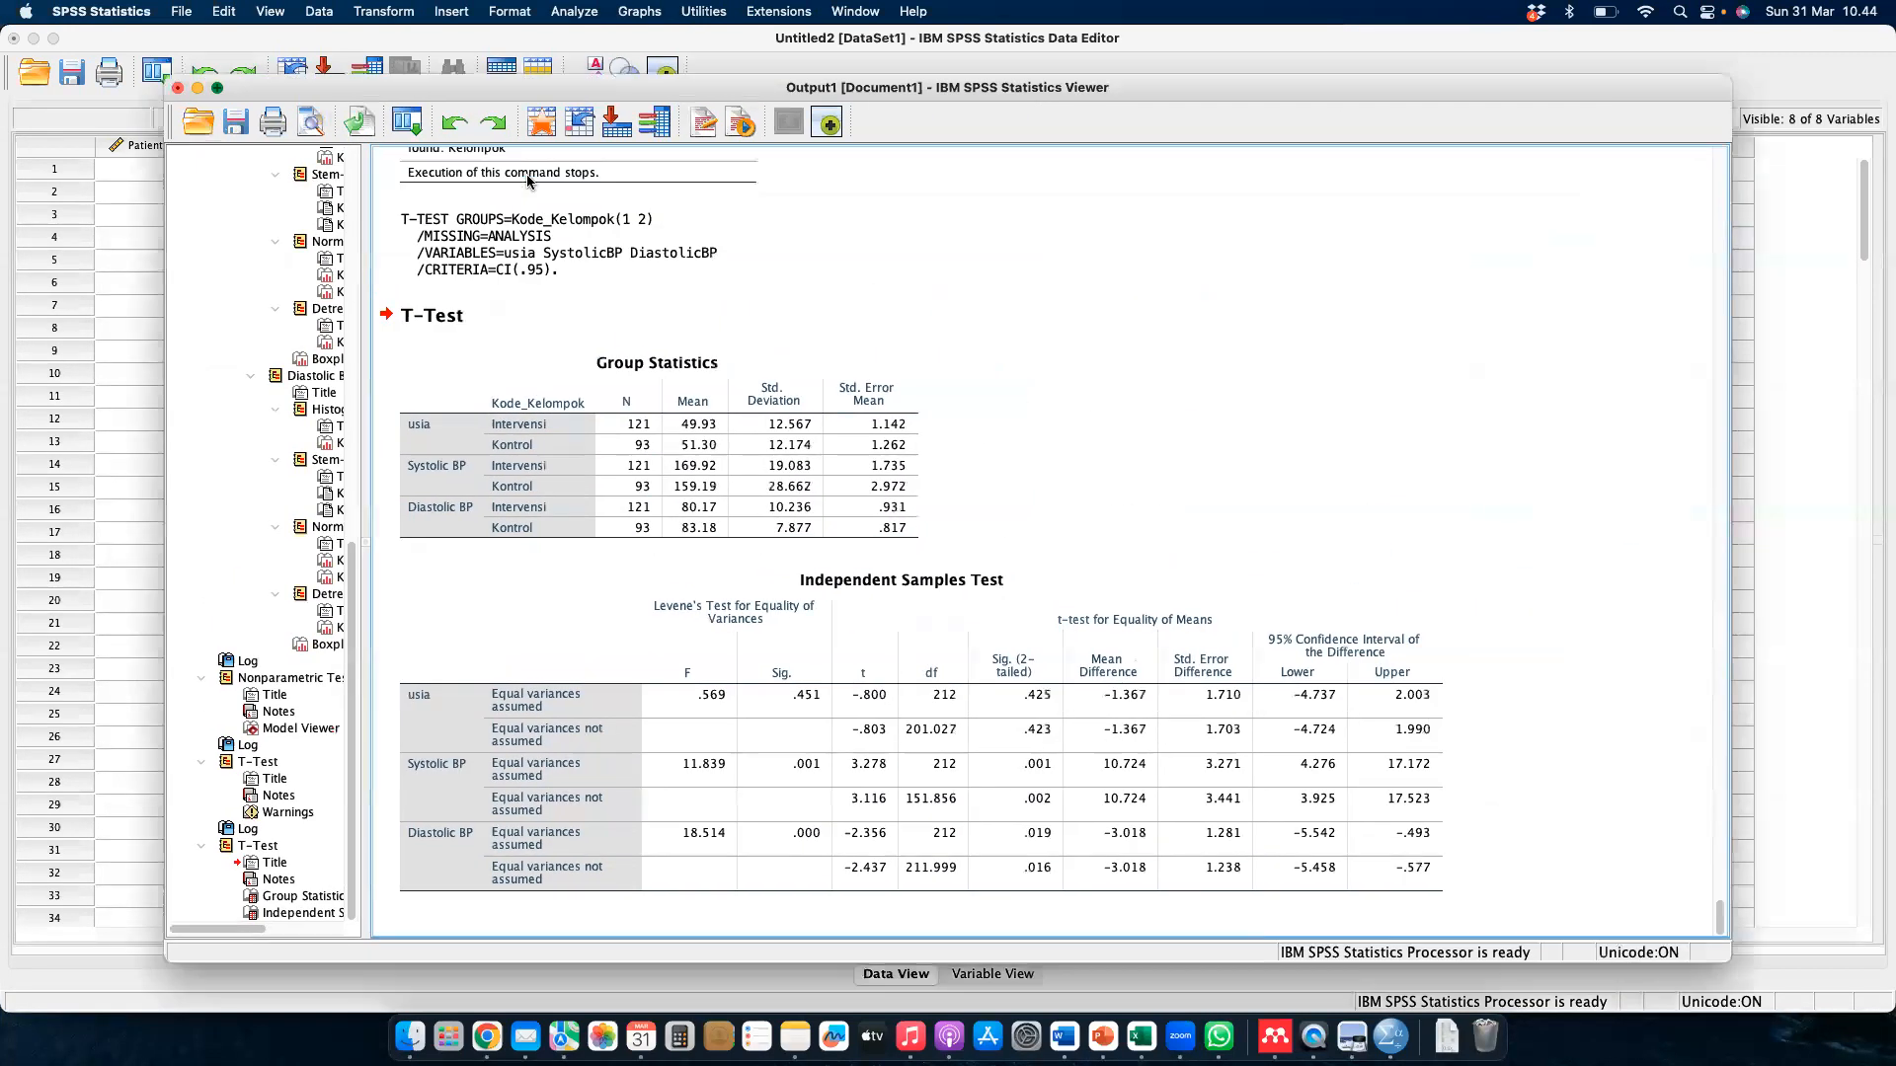
left_click(744, 539)
left_click(928, 664)
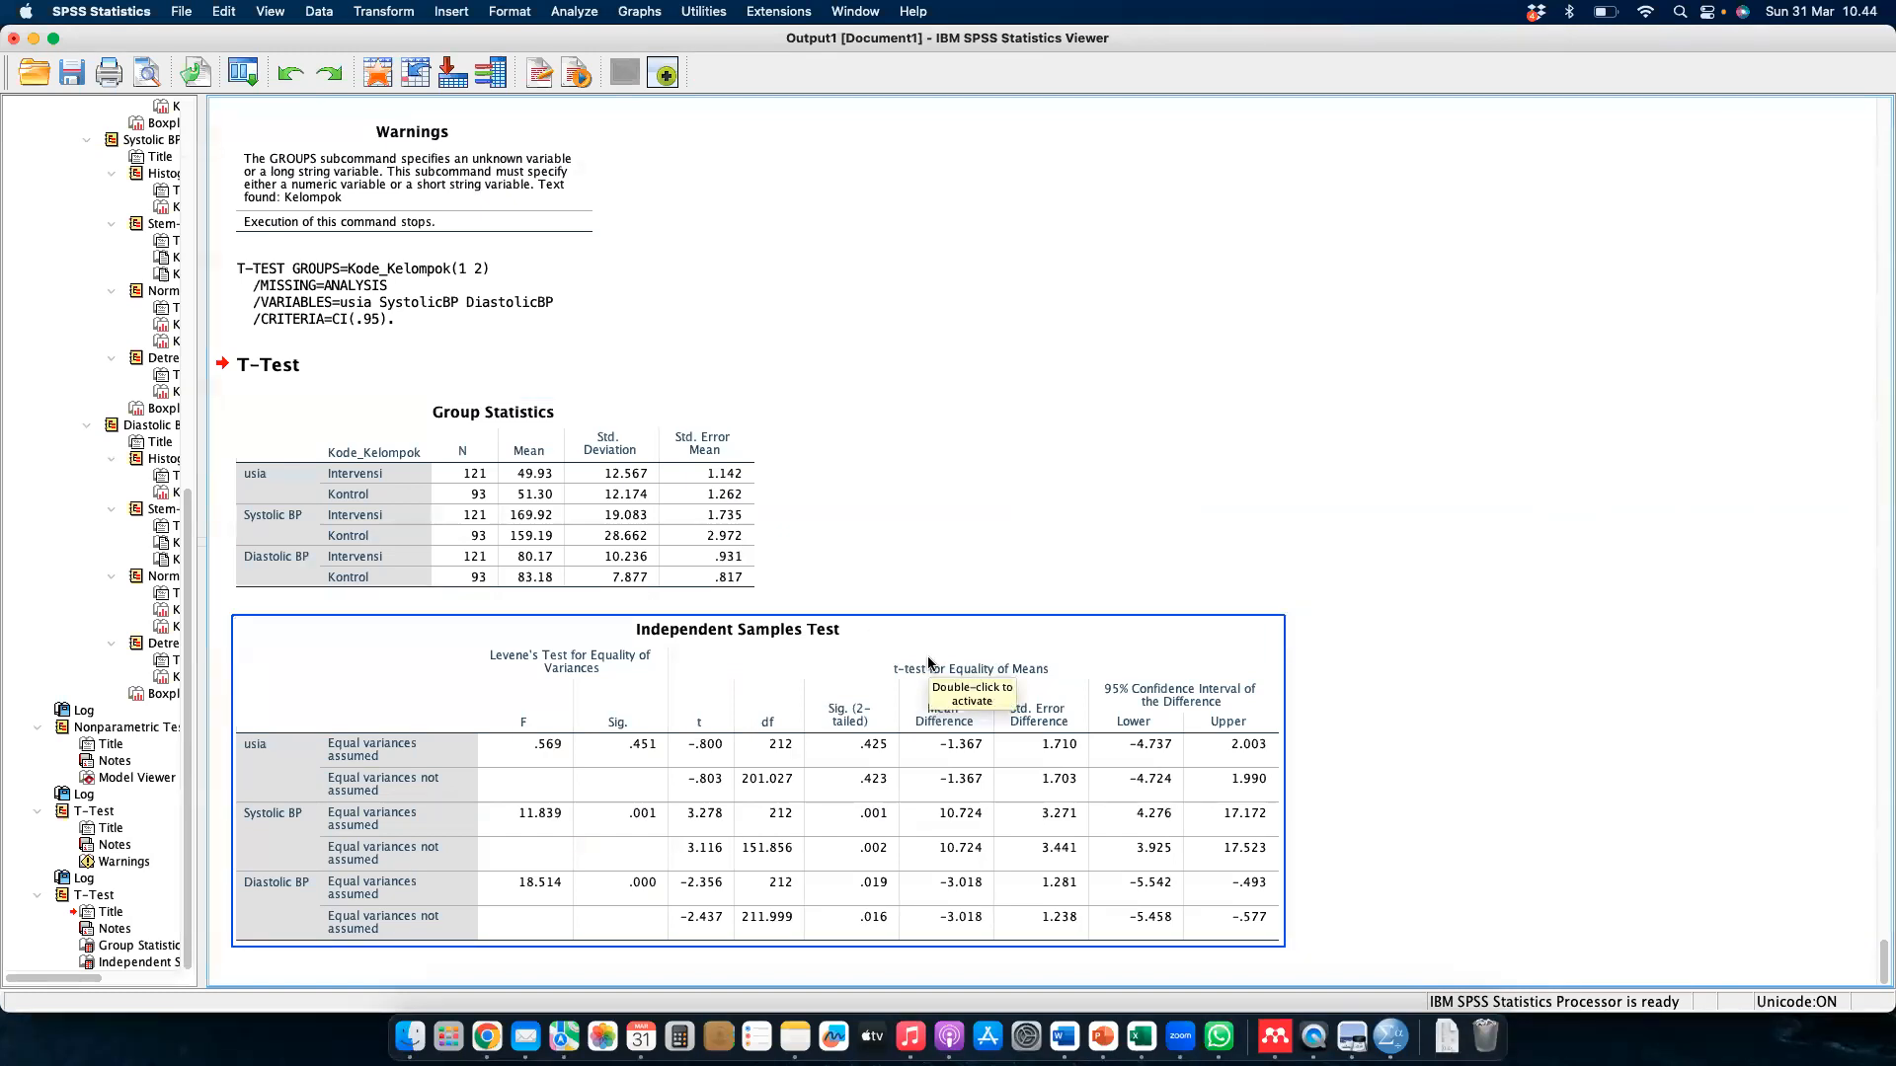
- Return to the Word document and go over the empty group, Total, Analisis Statistik and p-value cells of the respondent table
key("ctrl+Right")
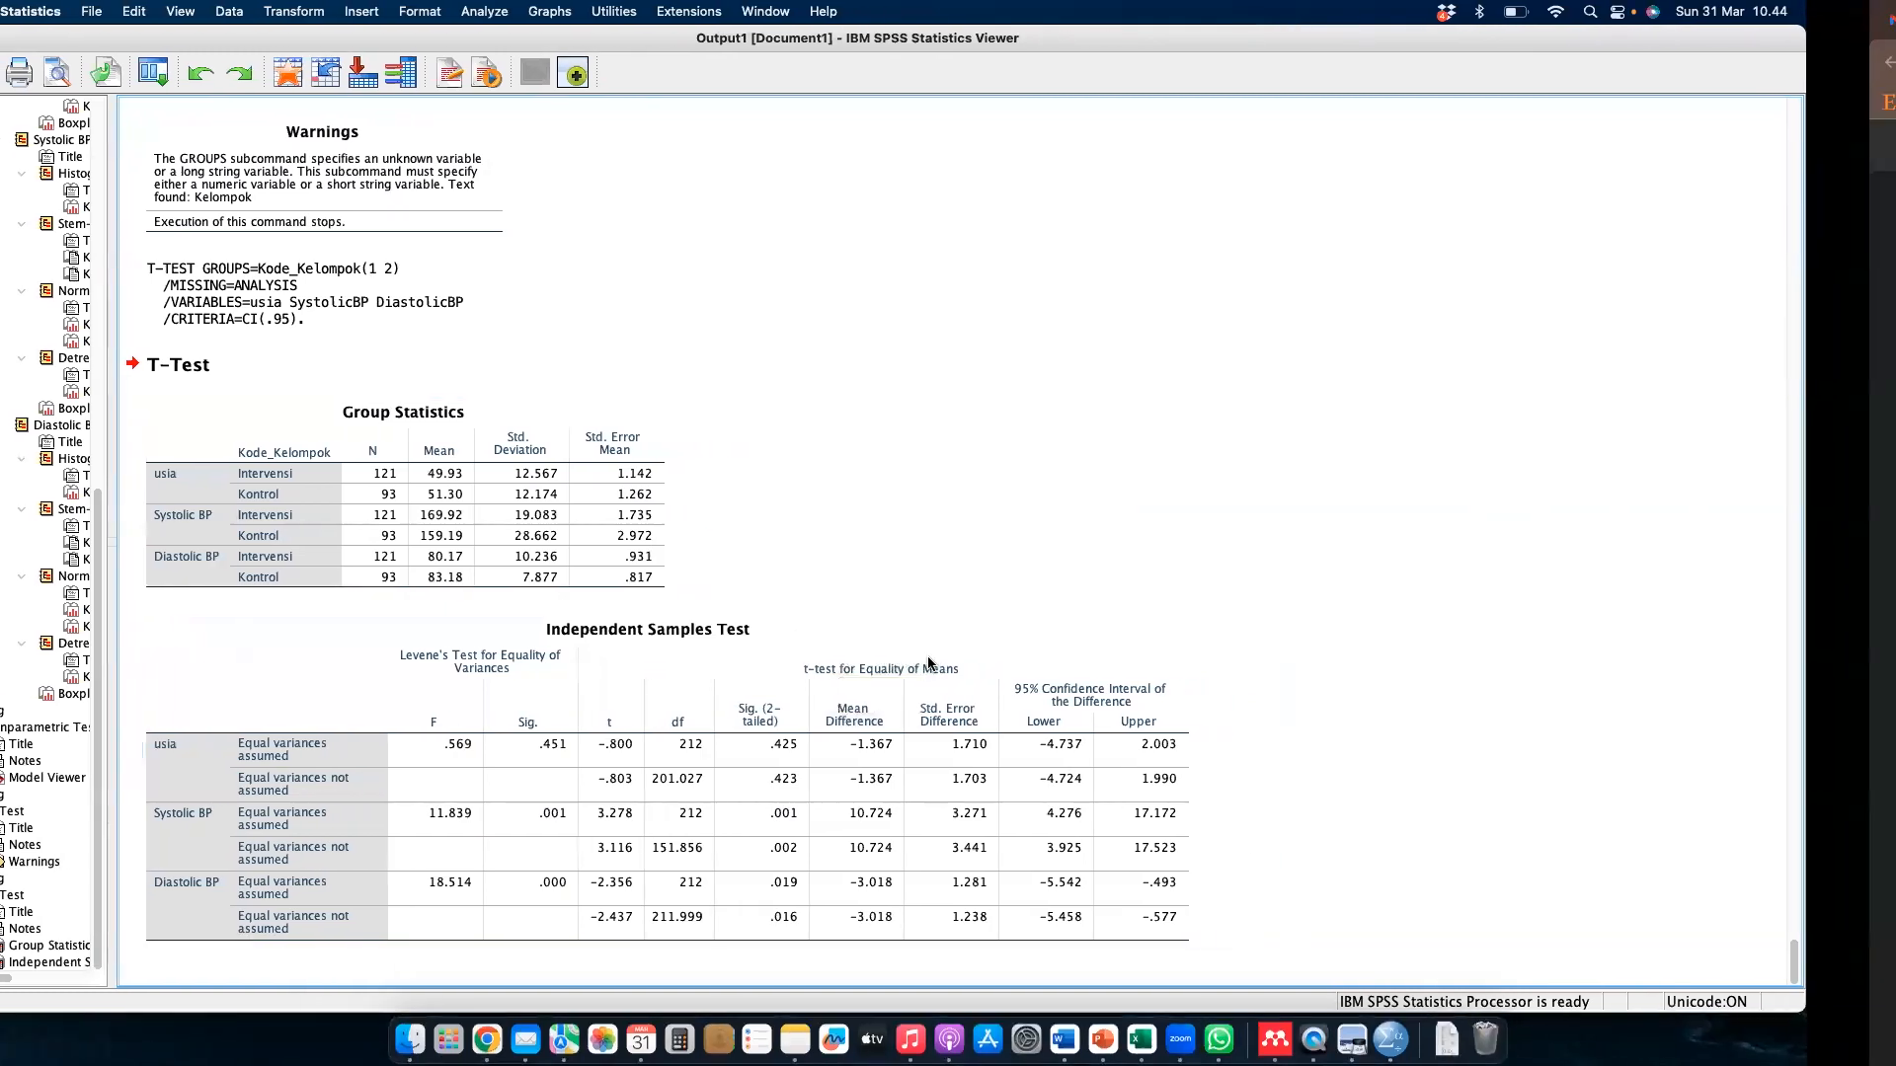
key("ctrl+Right")
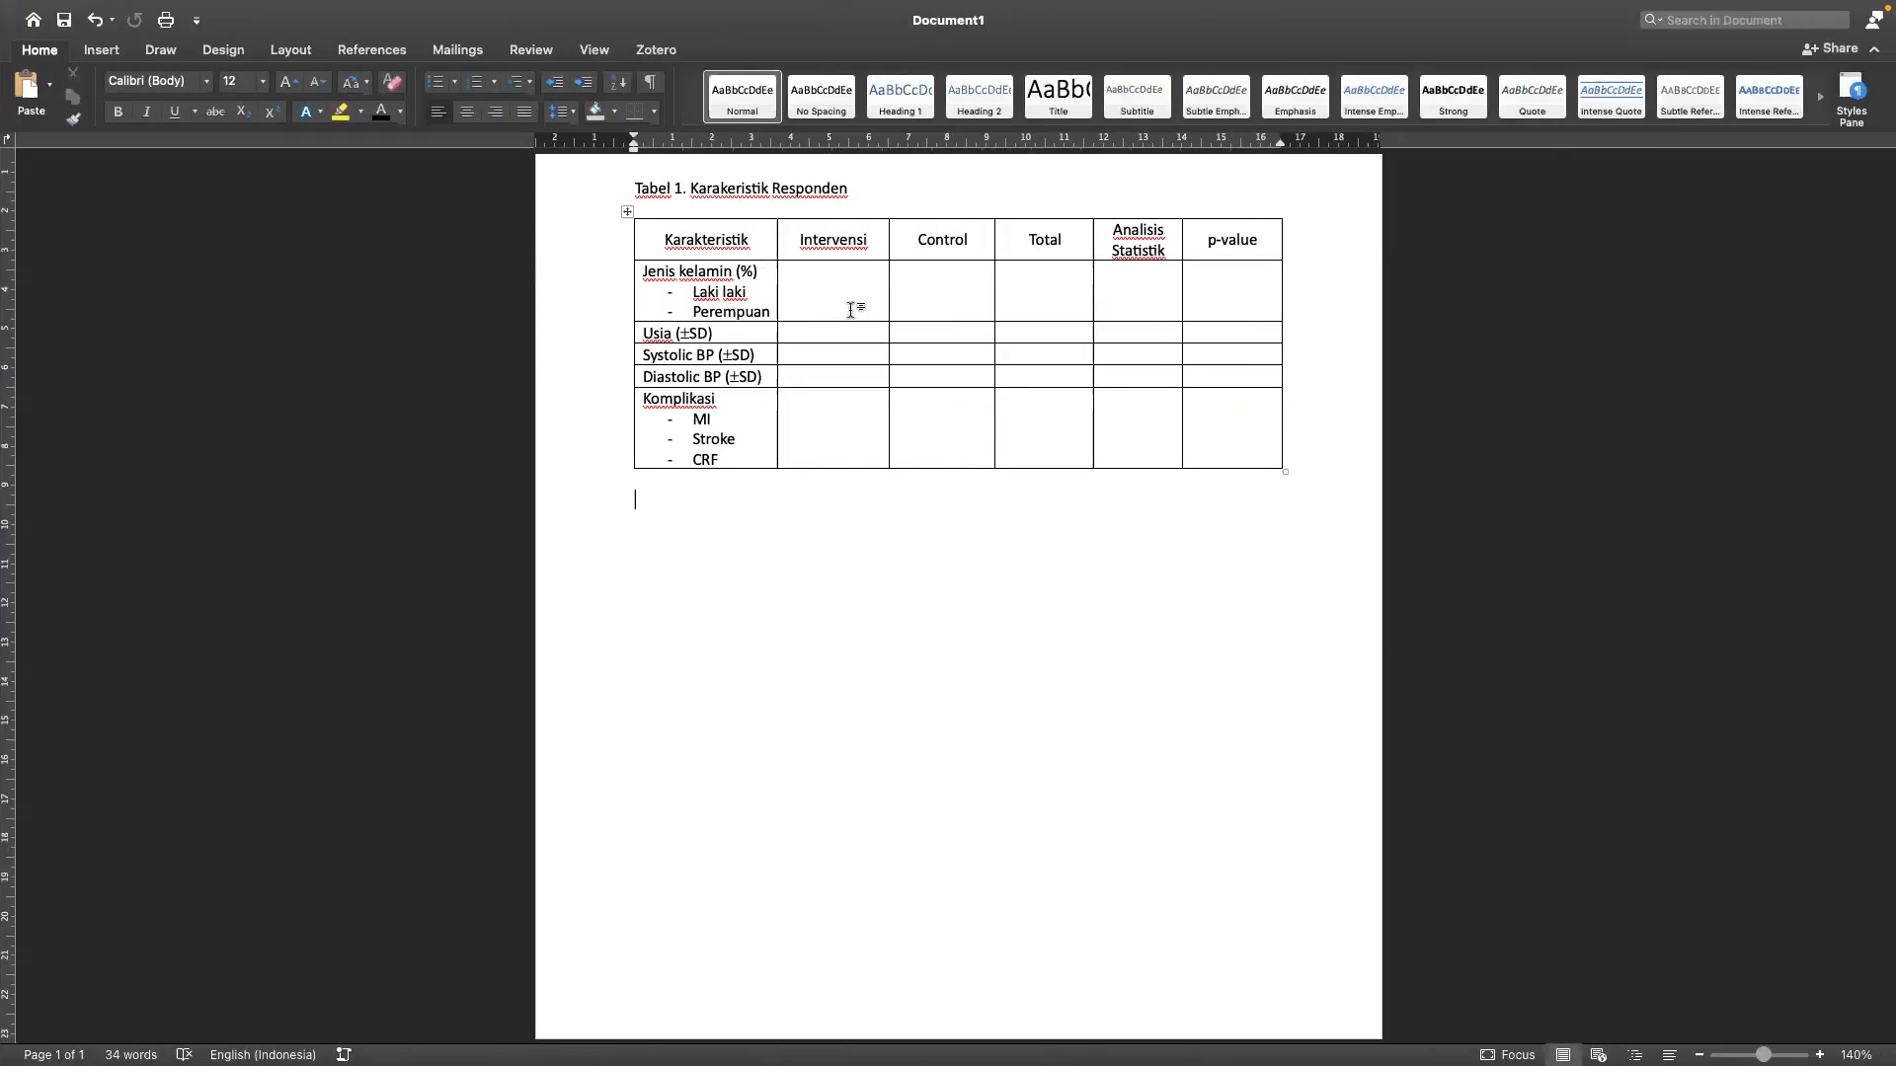
left_click_drag(831, 286, 1052, 399)
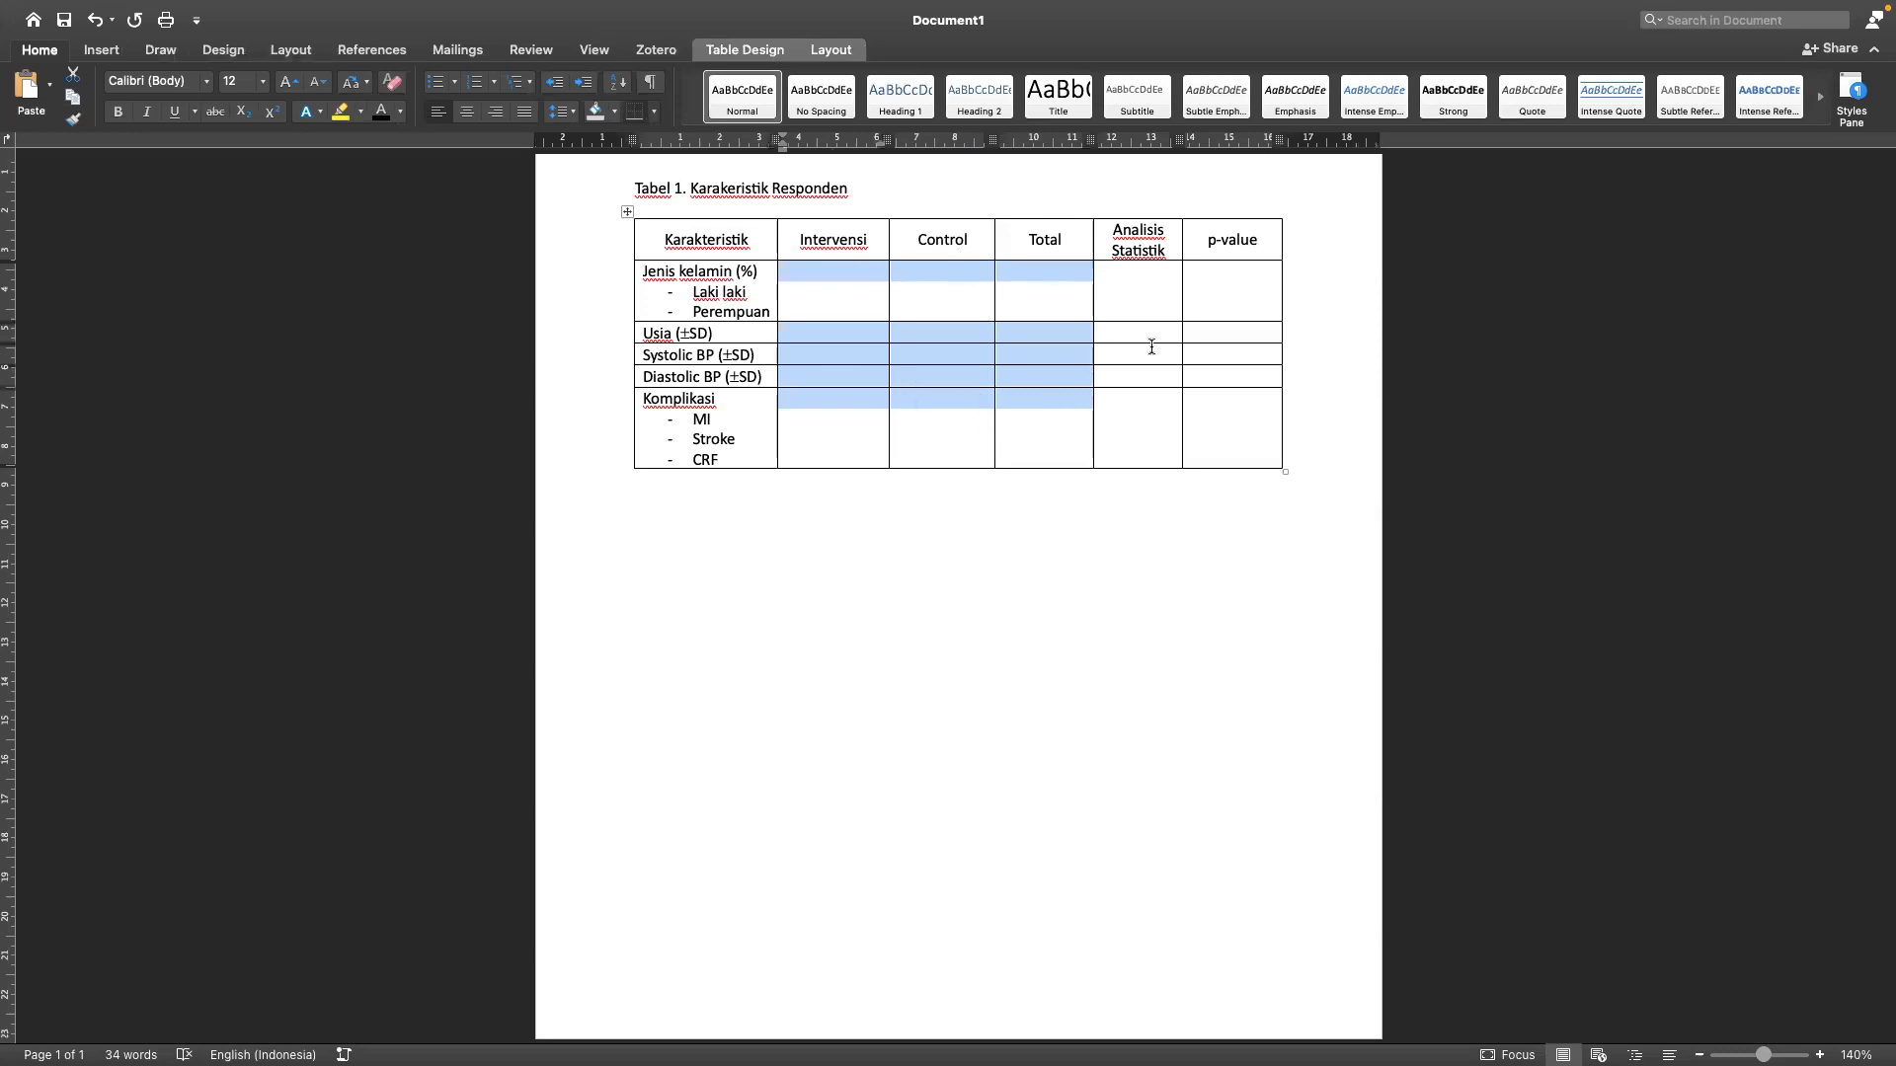
left_click_drag(1156, 305, 1152, 415)
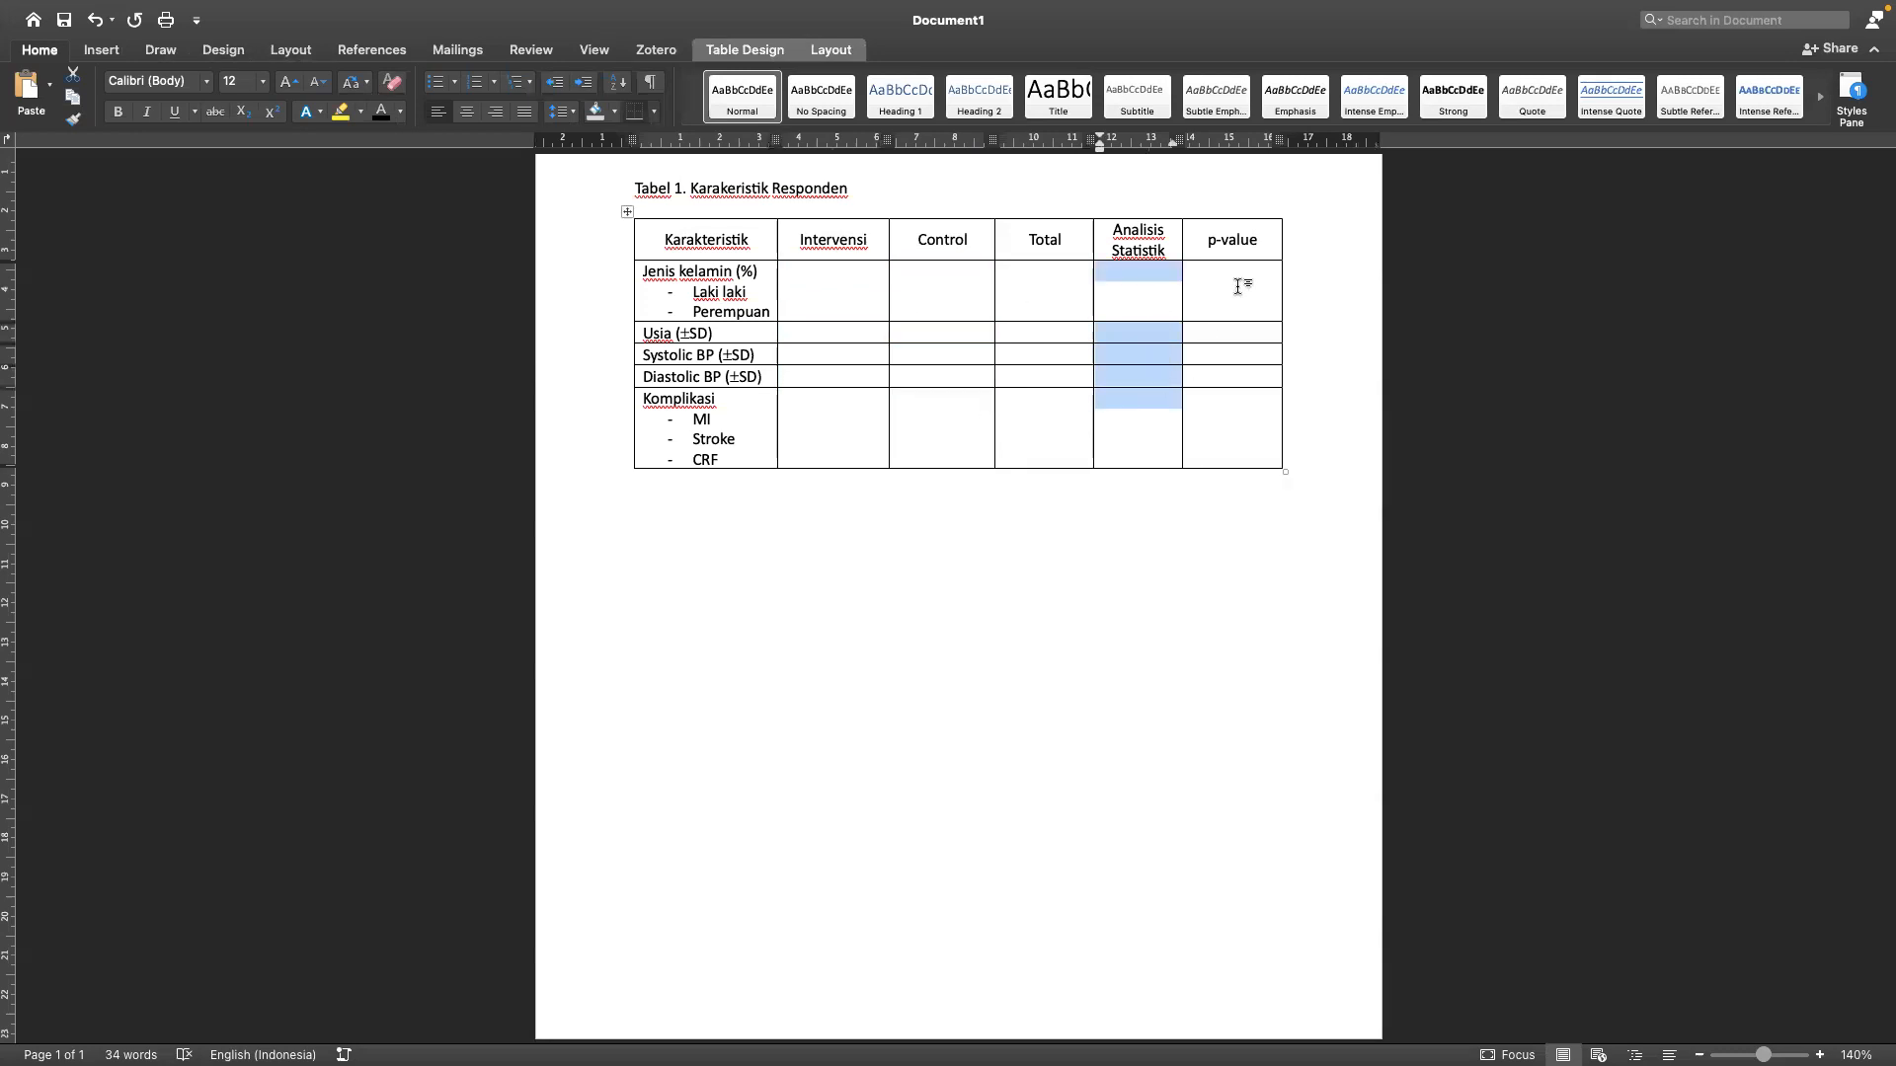
left_click_drag(1241, 287, 1242, 400)
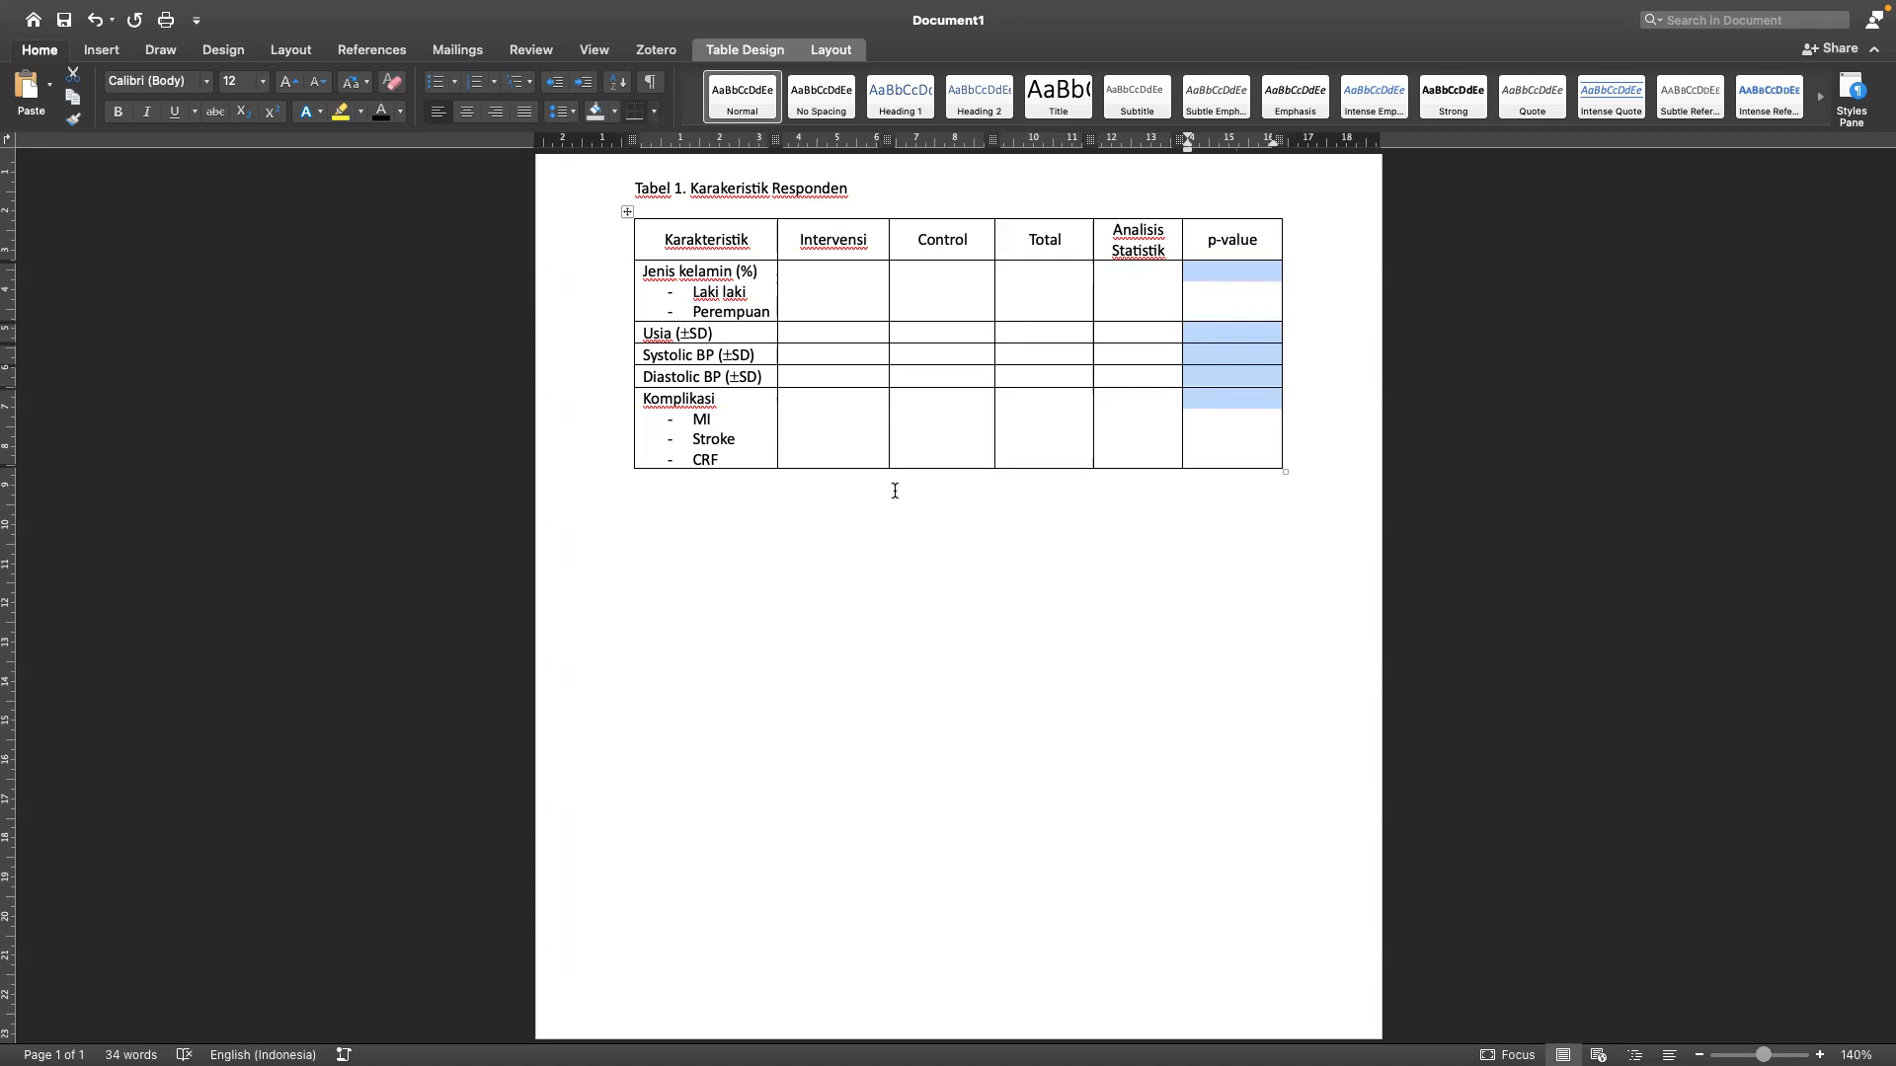
left_click(969, 513)
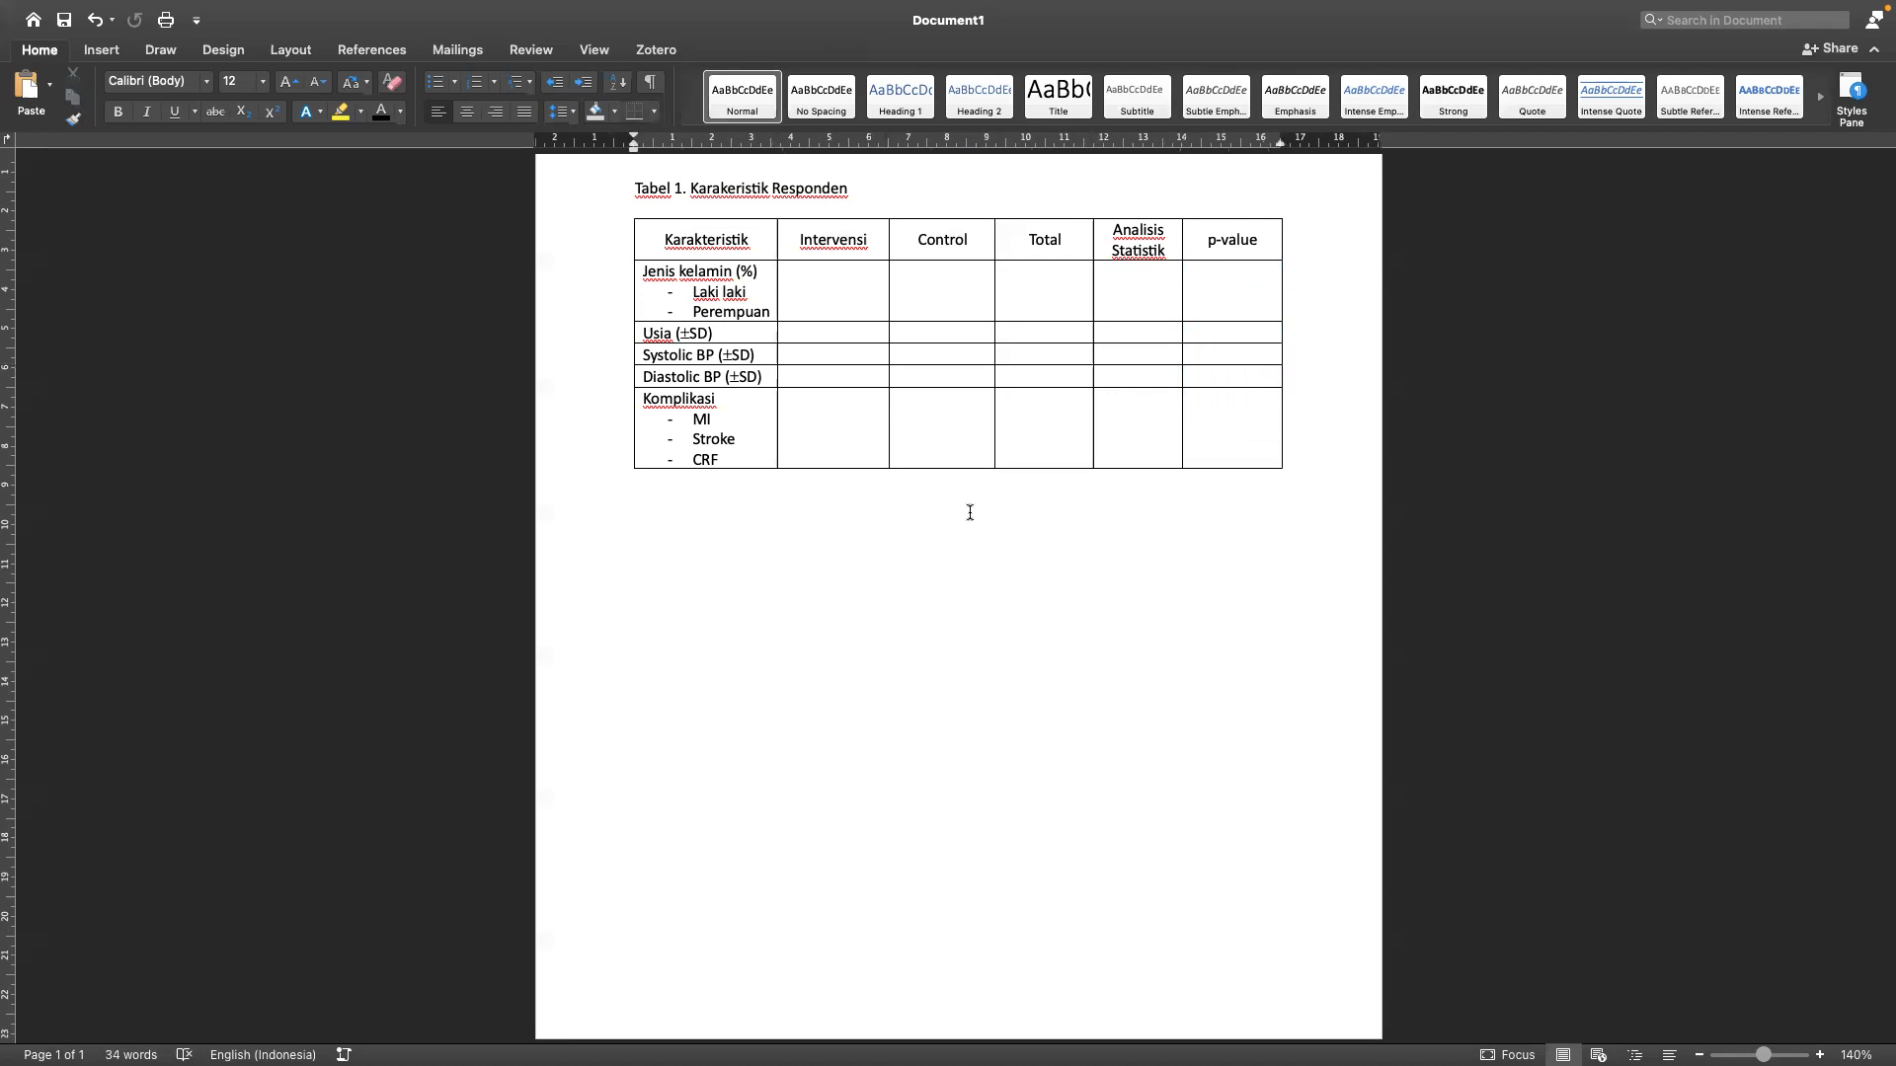